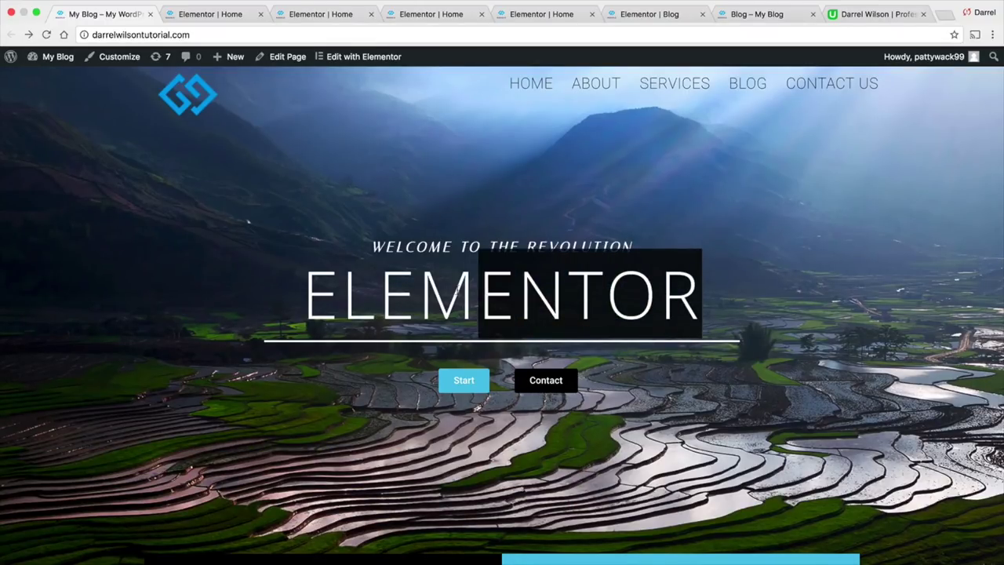
Scroll the live demo homepage from the hero down to the footer.
scroll(317, 310, "down", 5)
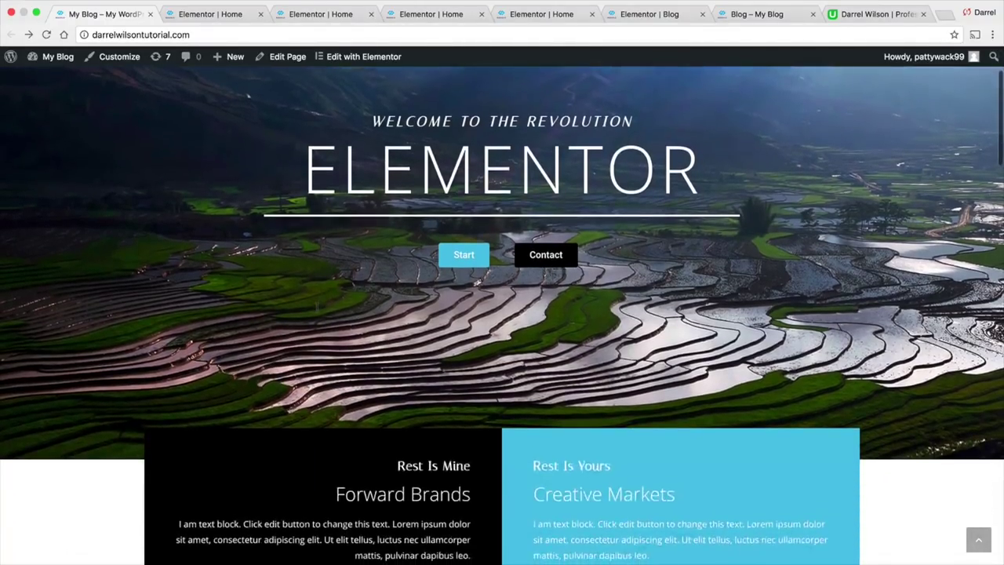
scroll(314, 307, "down", 2)
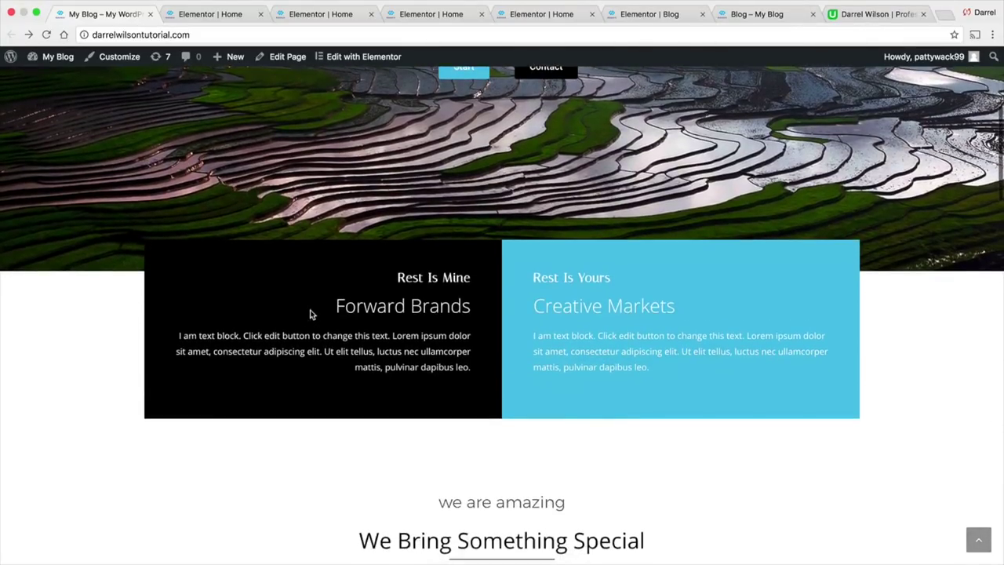
scroll(310, 313, "down", 9)
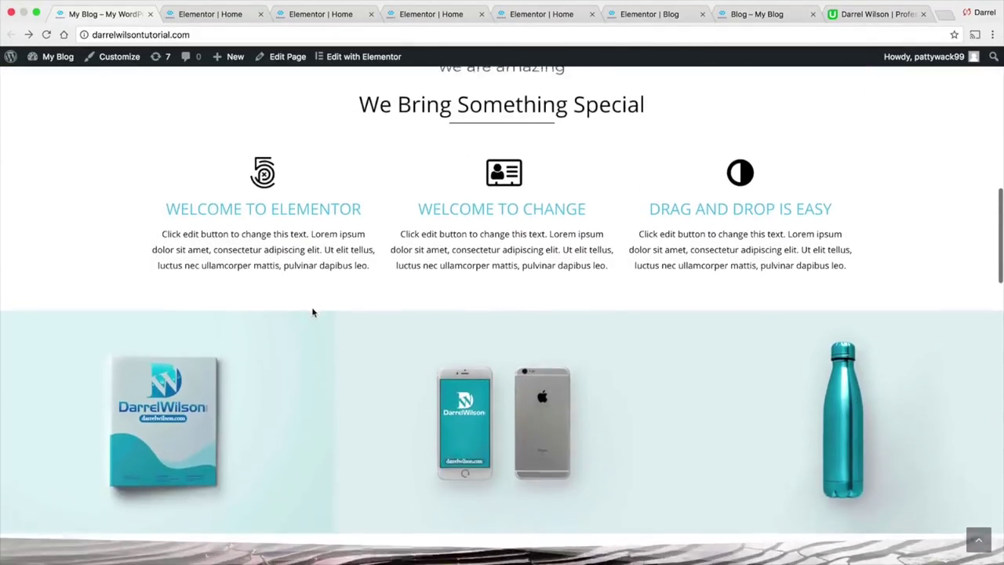
scroll(311, 306, "down", 8)
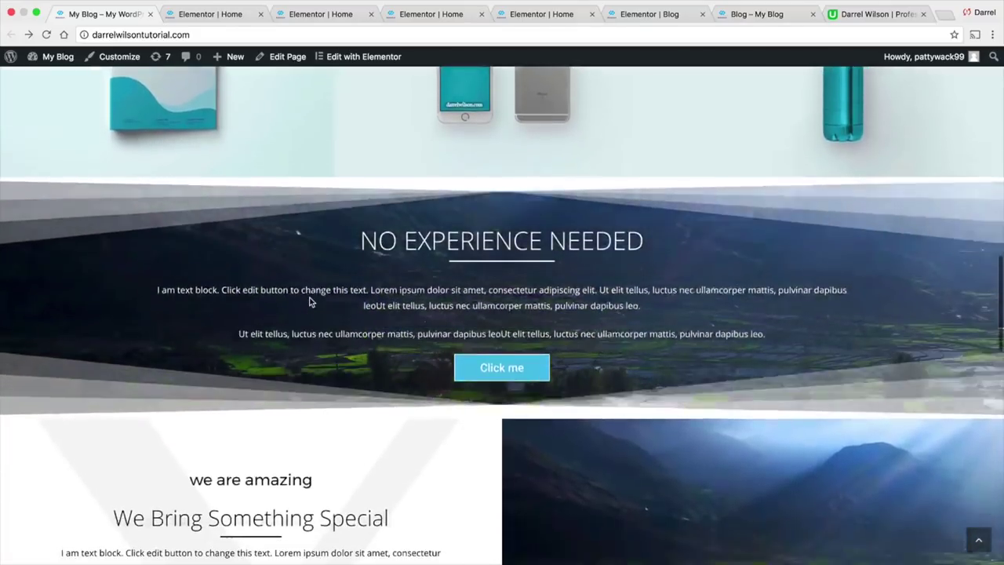
scroll(310, 302, "down", 8)
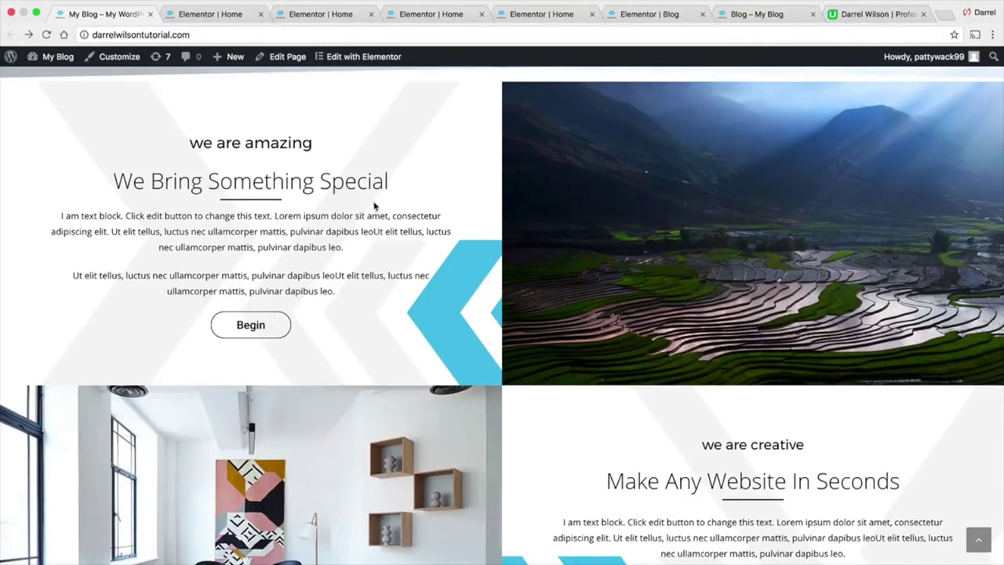
scroll(374, 230, "down", 6)
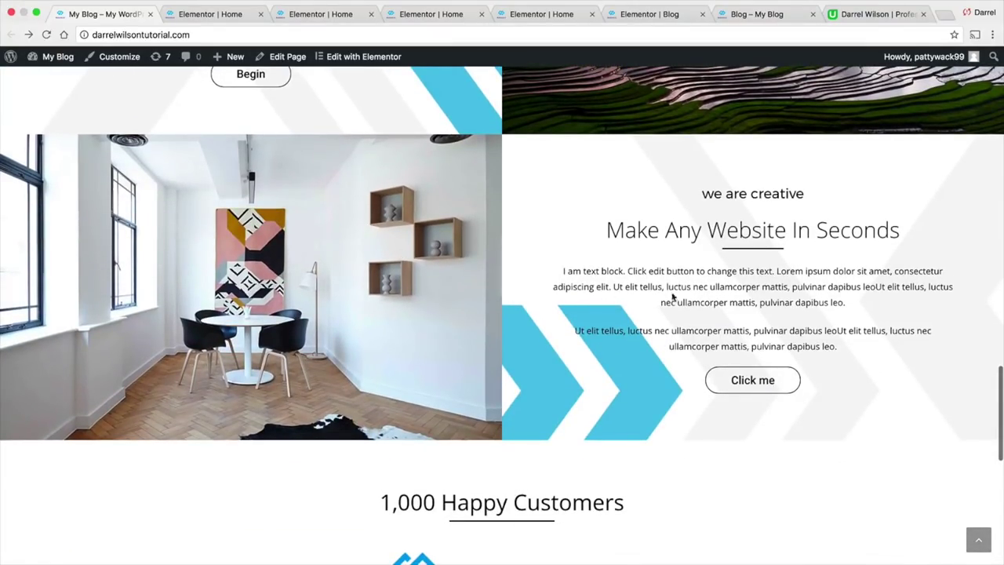
scroll(644, 274, "down", 6)
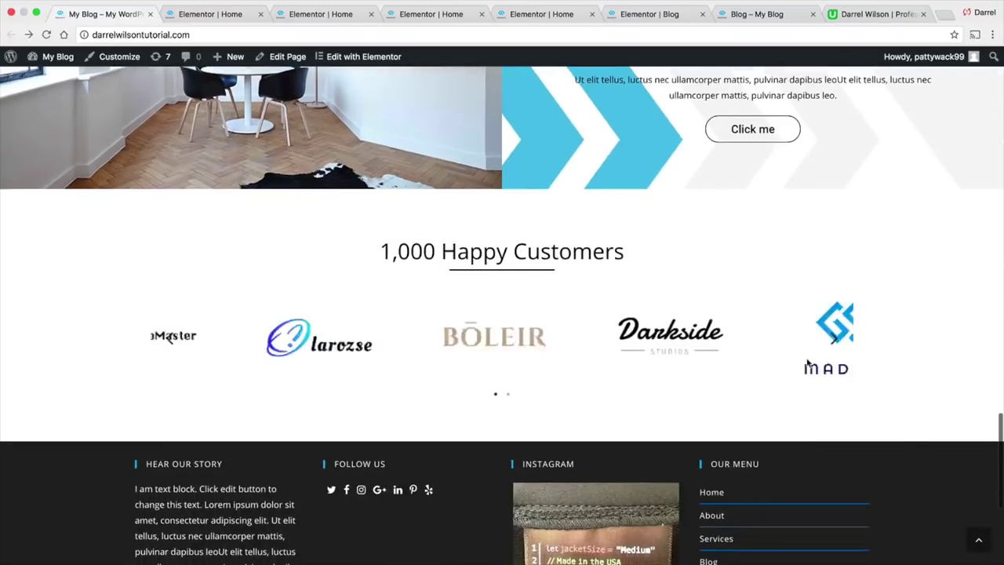
scroll(680, 325, "down", 7)
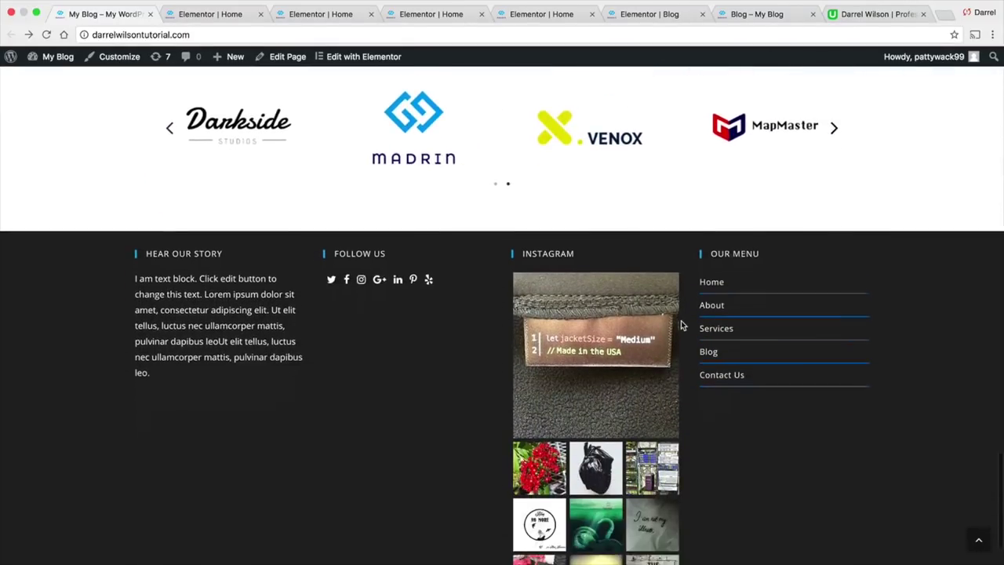
Return to the top and switch to the Home page in the Elementor editor.
scroll(680, 353, "up", 14)
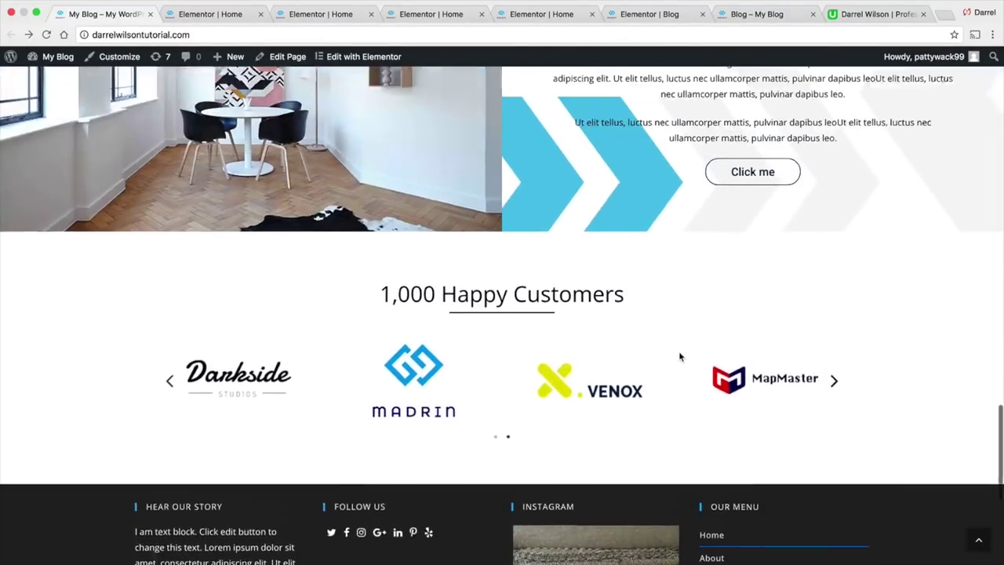
scroll(649, 345, "up", 20)
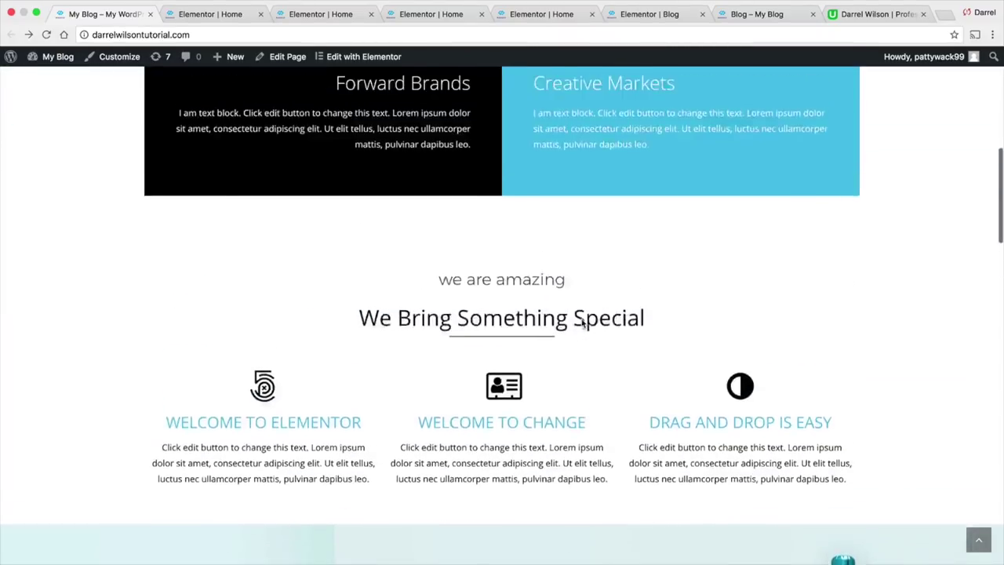
scroll(583, 324, "up", 20)
left_click(206, 13)
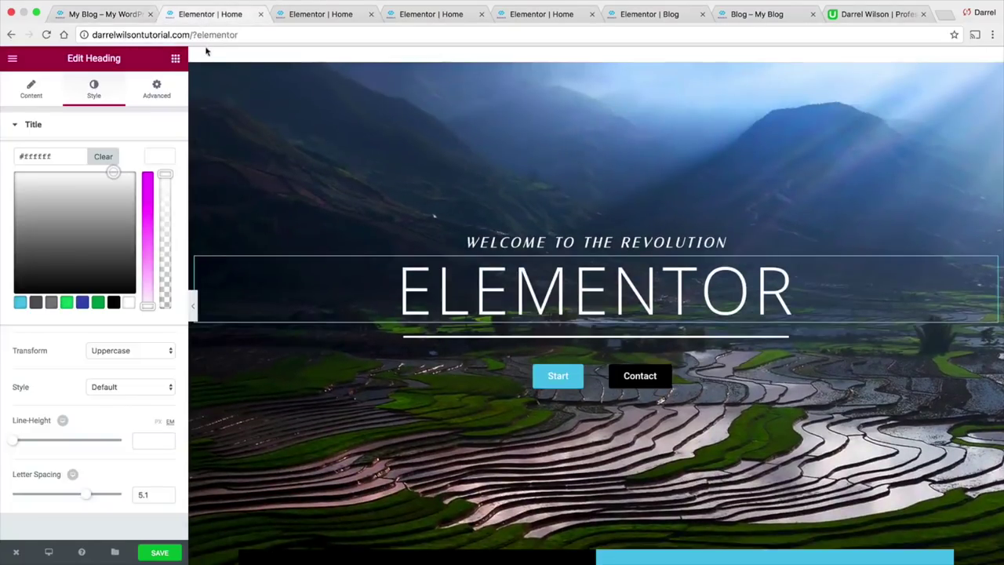
Replace the hero heading text with 'Your Business', keeping it centred.
left_click(40, 93)
double_click(68, 175)
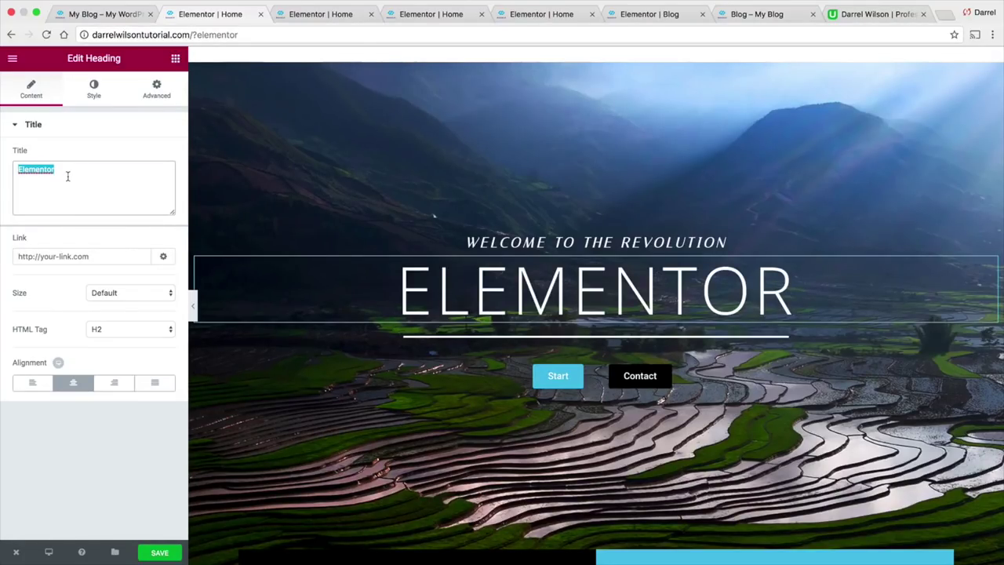
type("Your Busines")
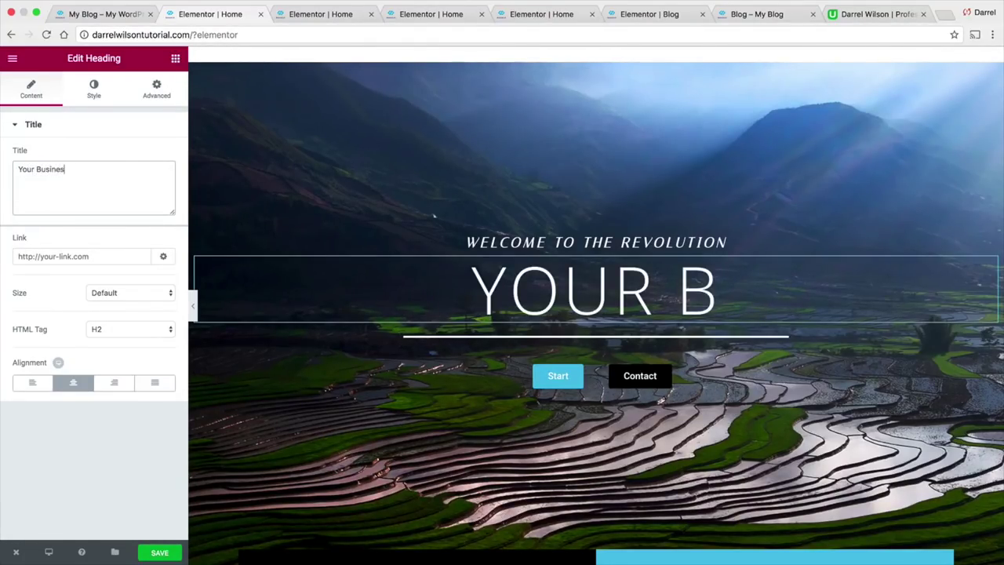
type("s")
left_click(33, 383)
left_click(73, 383)
Set the heading text colour to white after trying black, grey, green and magenta.
left_click(93, 89)
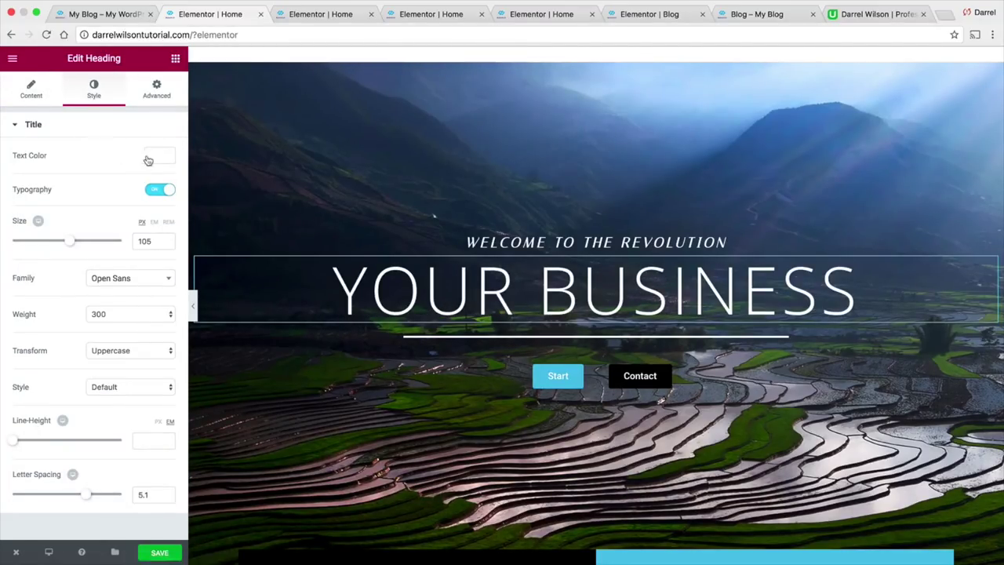
left_click(158, 159)
left_click(113, 303)
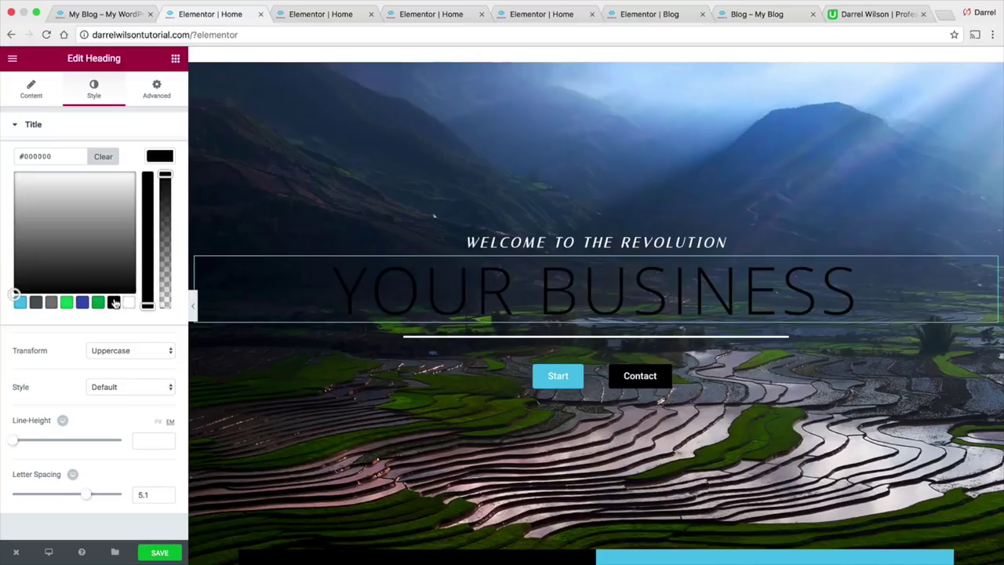
left_click(52, 303)
left_click(66, 303)
left_click_drag(79, 258, 128, 171)
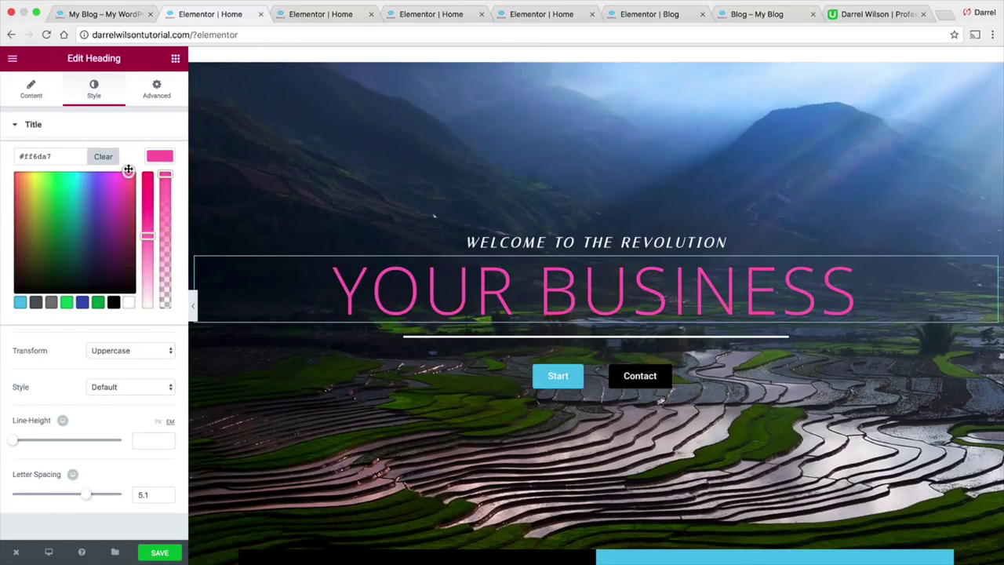
left_click(129, 303)
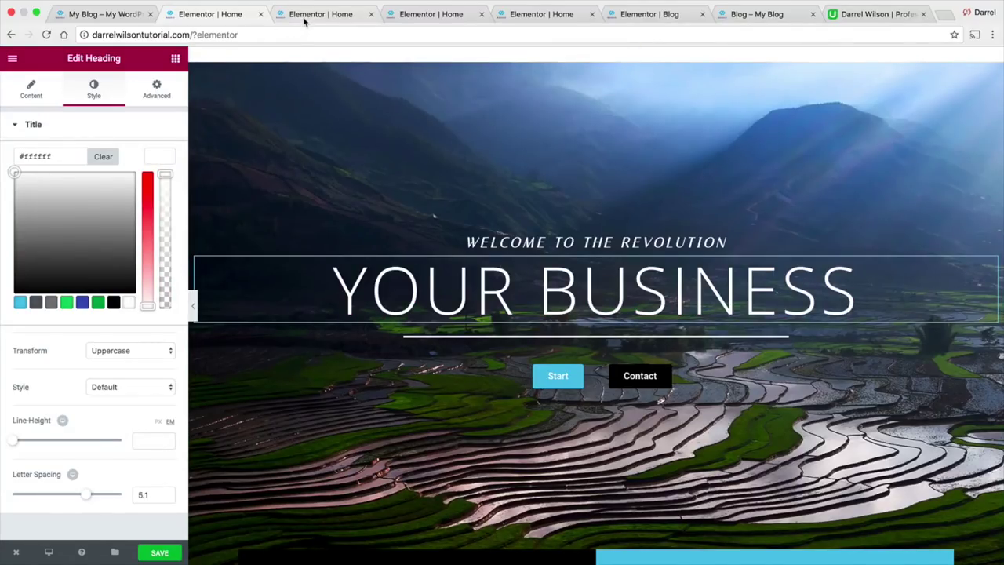
left_click(304, 16)
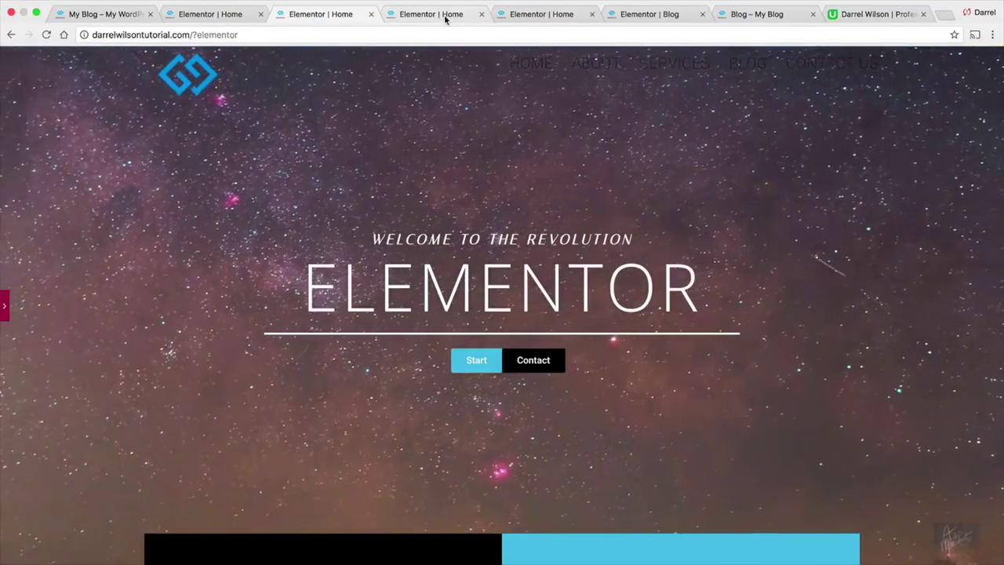
On the purple-pink gradient page, change the hero gradient's first colour to green.
left_click(444, 17)
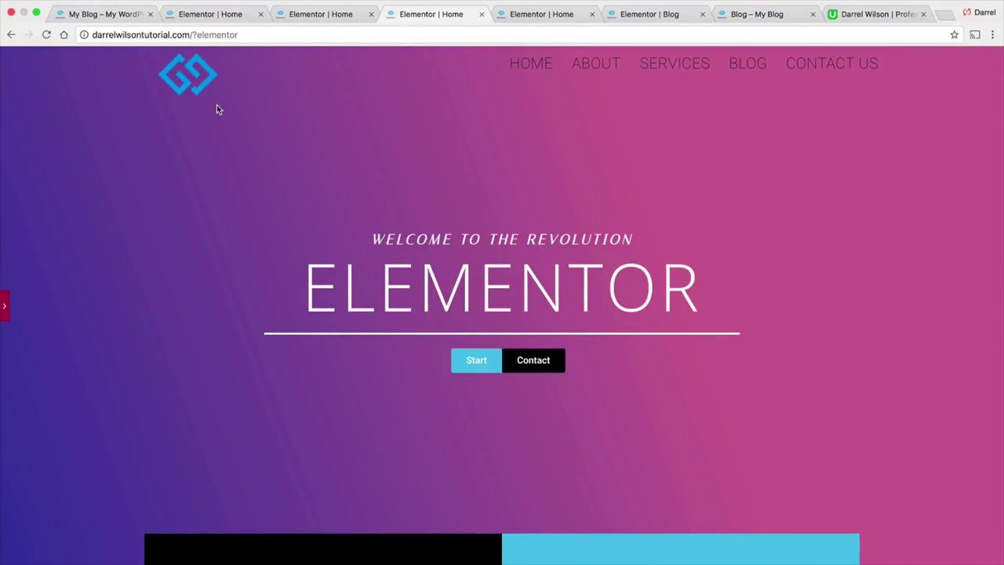
left_click(6, 308)
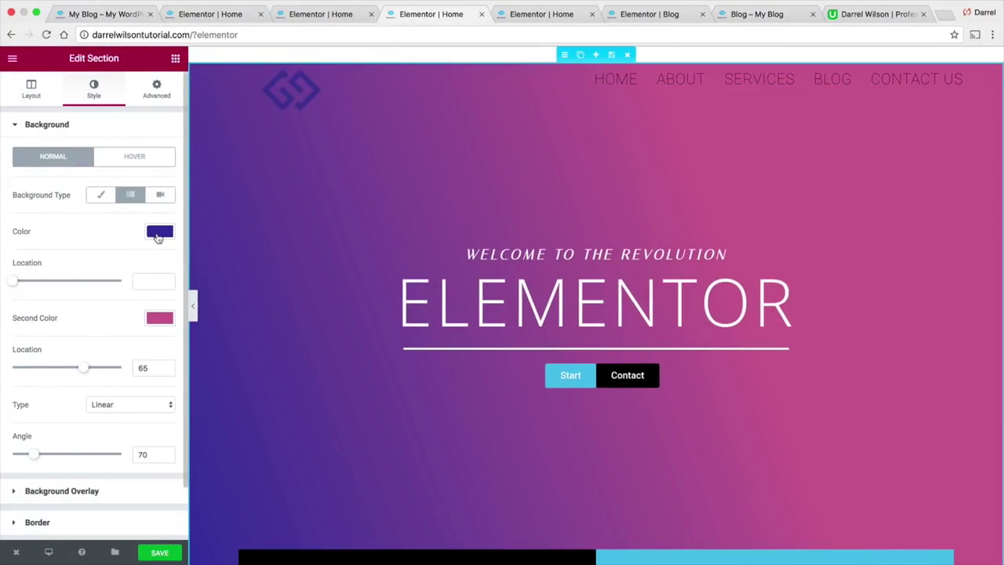
left_click(159, 231)
left_click_drag(91, 312, 59, 295)
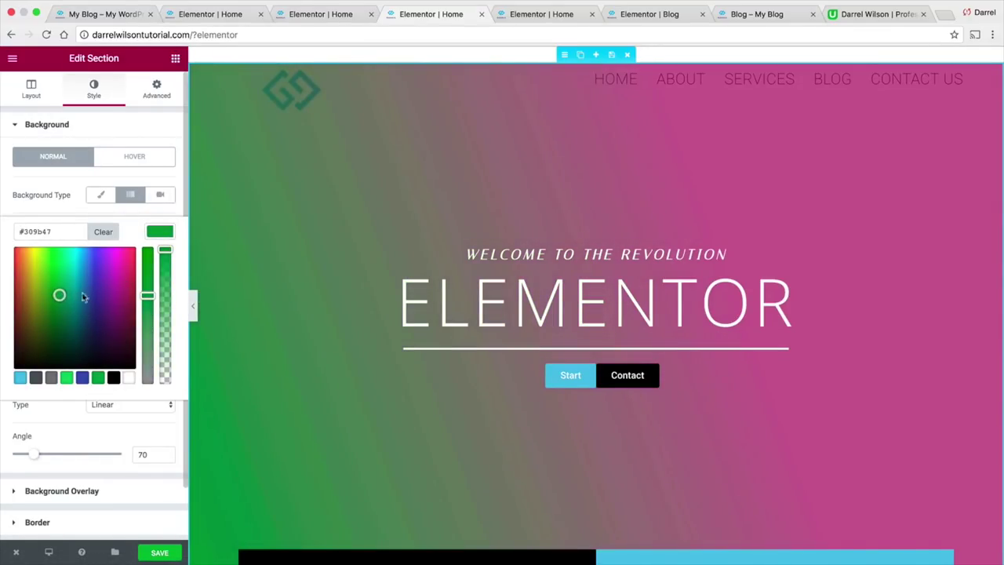
left_click(173, 430)
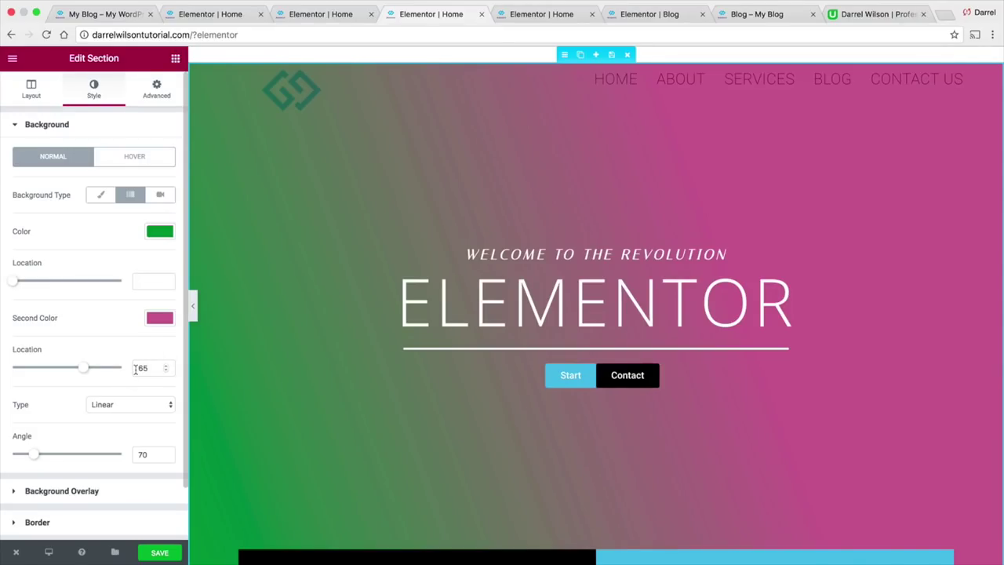
Darken the gradient's second colour, set the angle to 310° and location to 55.
left_click(155, 321)
left_click_drag(130, 445, 128, 411)
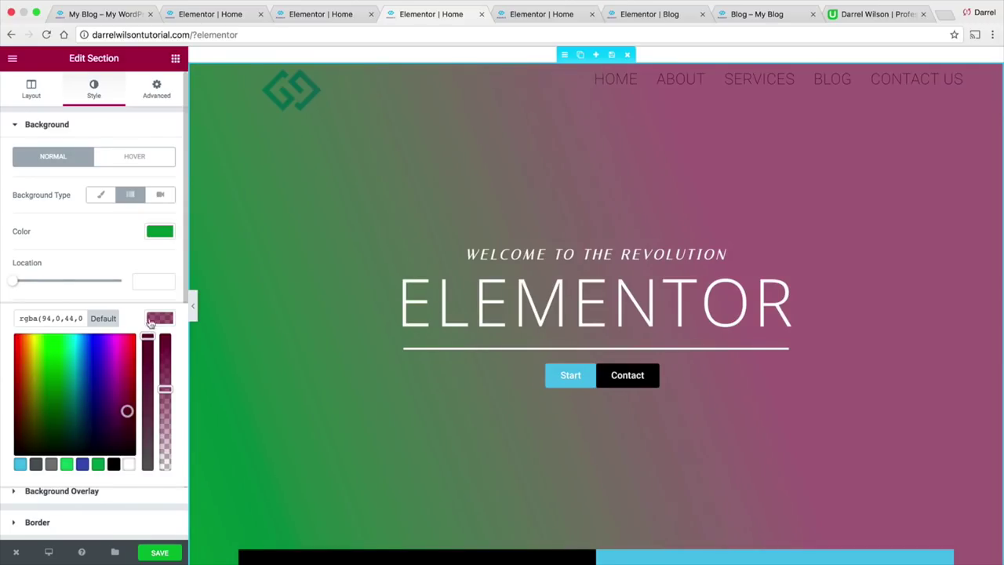
left_click(129, 251)
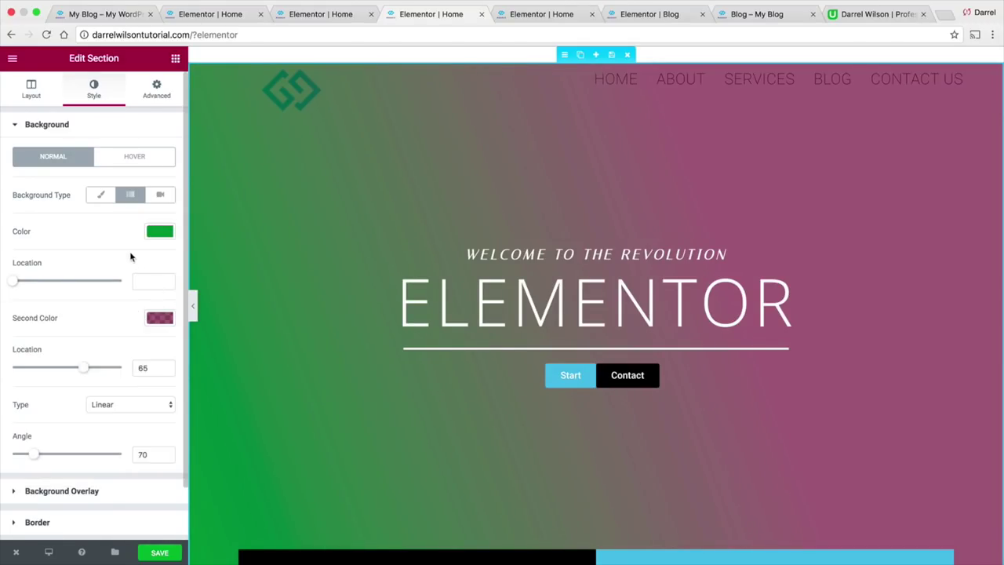
left_click_drag(38, 456, 110, 454)
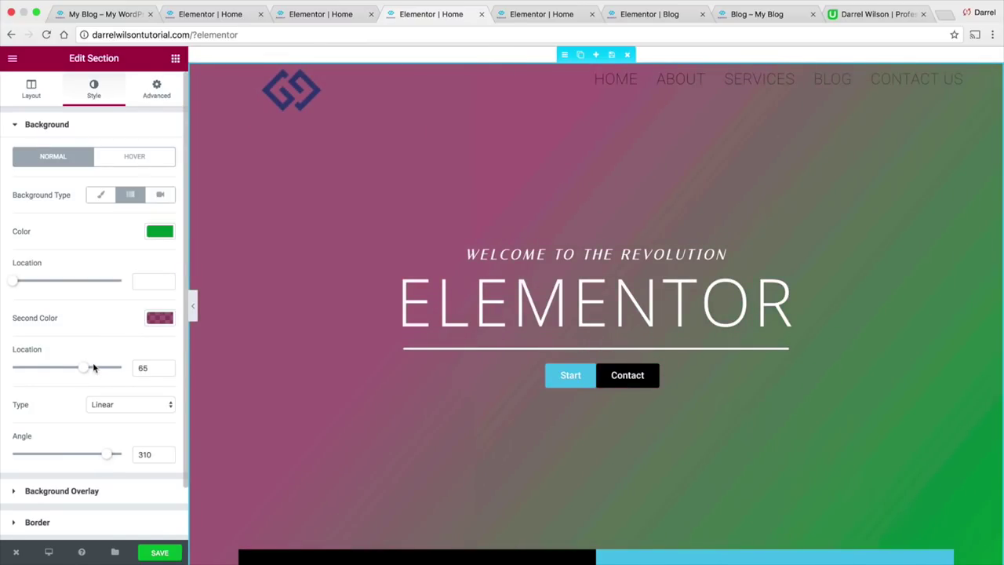
mouse_move(88, 369)
left_mouse_down()
mouse_move(27, 371)
mouse_move(102, 368)
mouse_move(77, 369)
left_mouse_up()
left_click(192, 306)
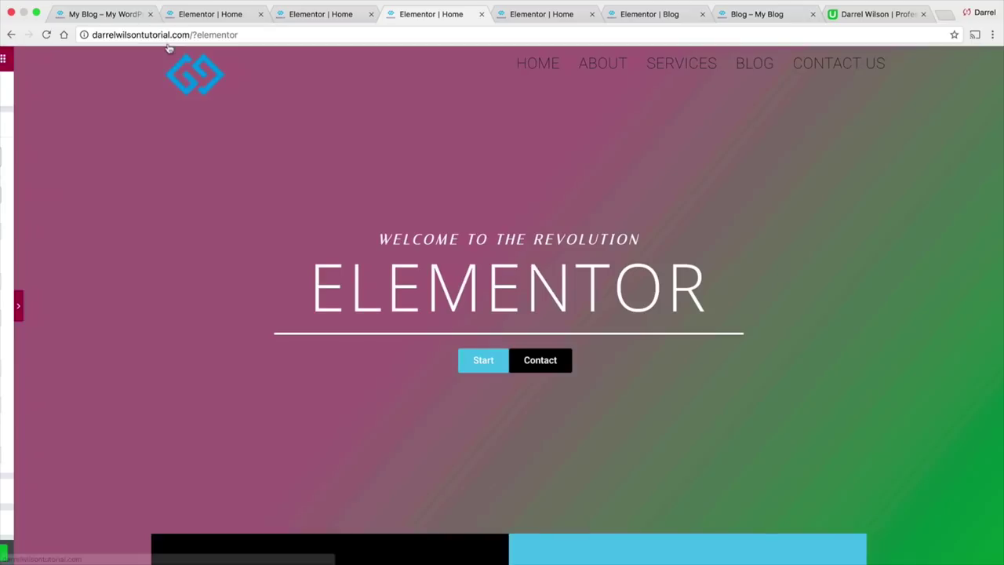
View the live Contact Us page, go back, then scroll the editor's home page to the two boxes.
left_click(110, 15)
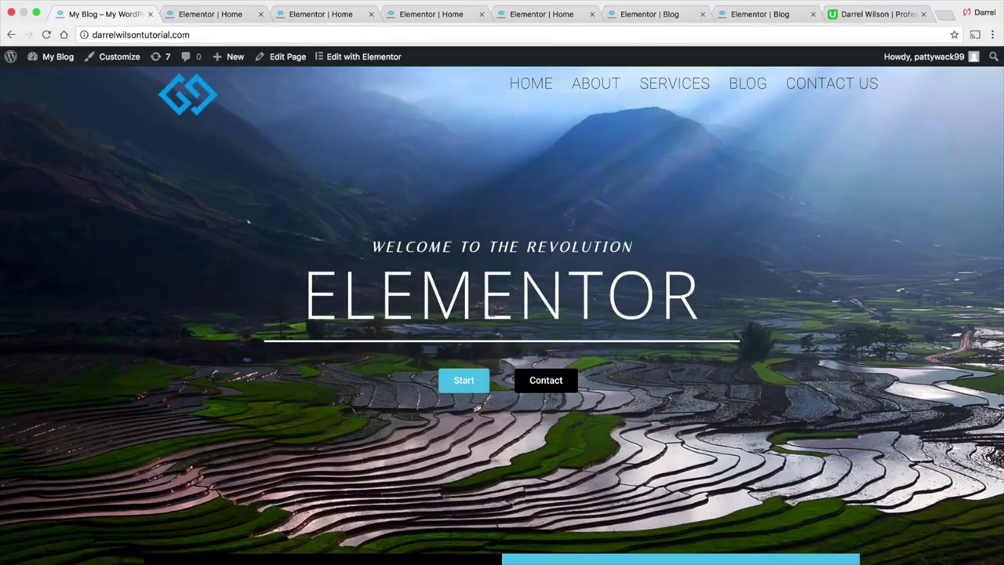
left_click(545, 380)
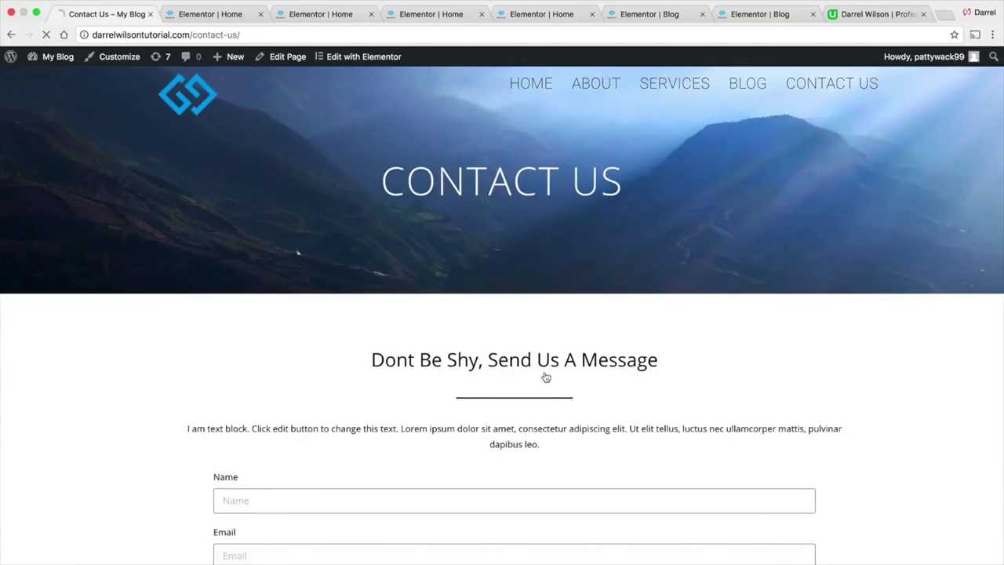
scroll(539, 361, "down", 5)
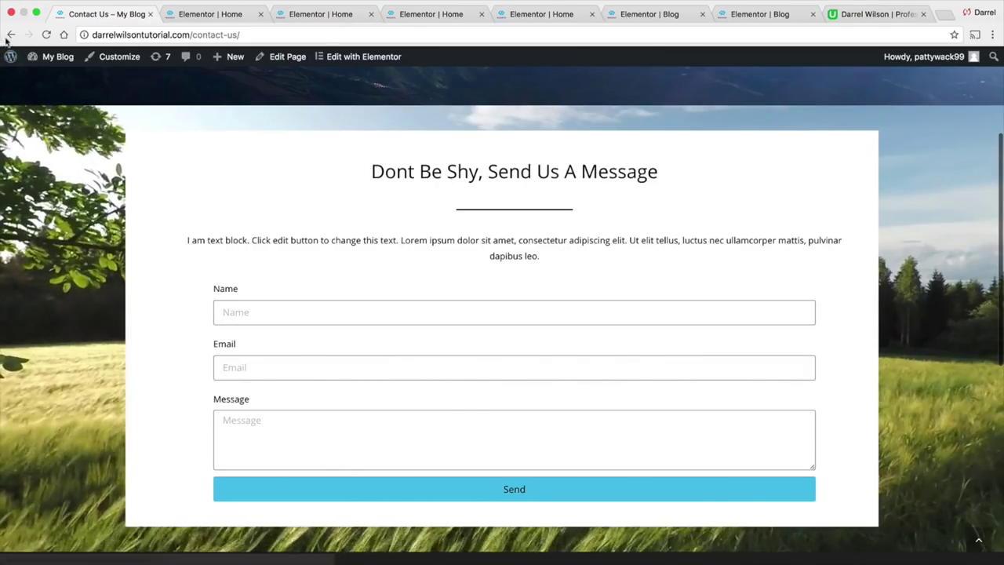
key("super+bracketleft")
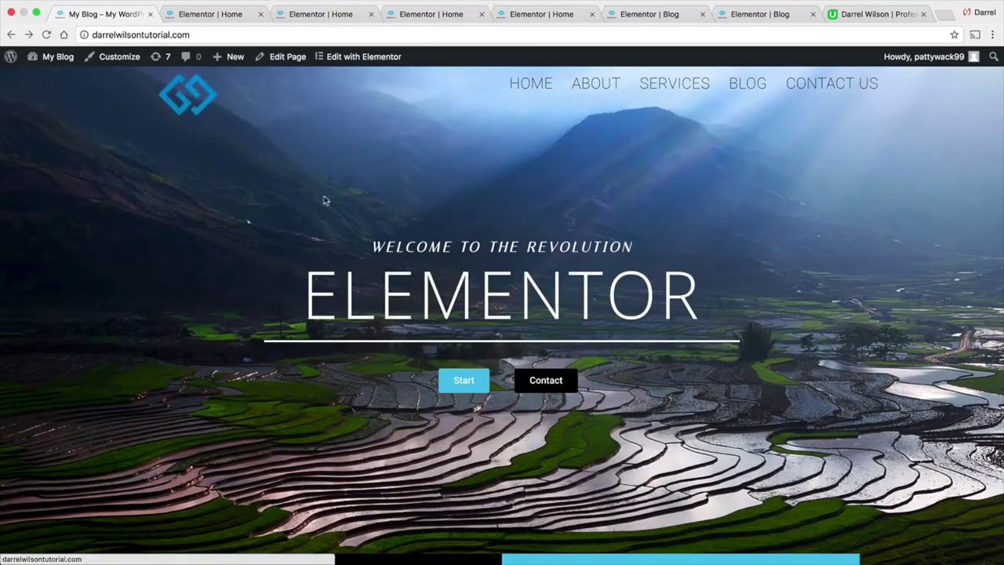
scroll(424, 235, "down", 5)
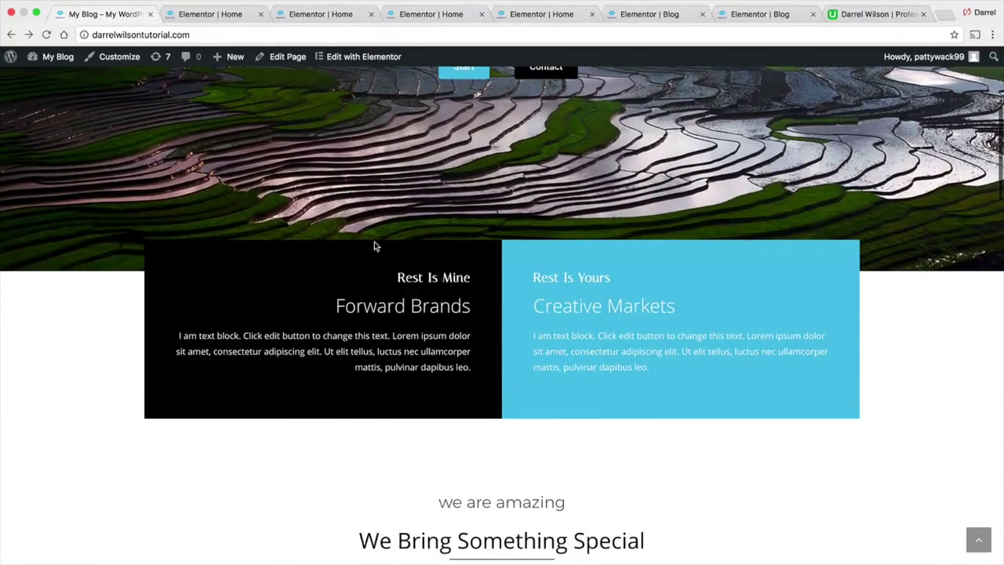
left_click(231, 15)
scroll(368, 232, "down", 4)
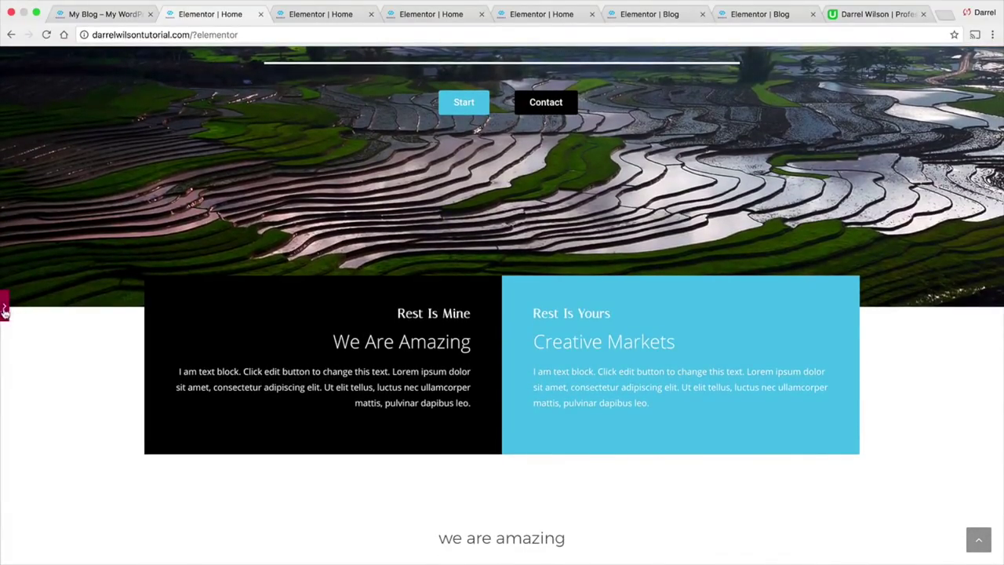
Retype the black box's heading title from 'We Are Amazing' to 'We Are Cool!'.
left_click(4, 308)
left_click(556, 357)
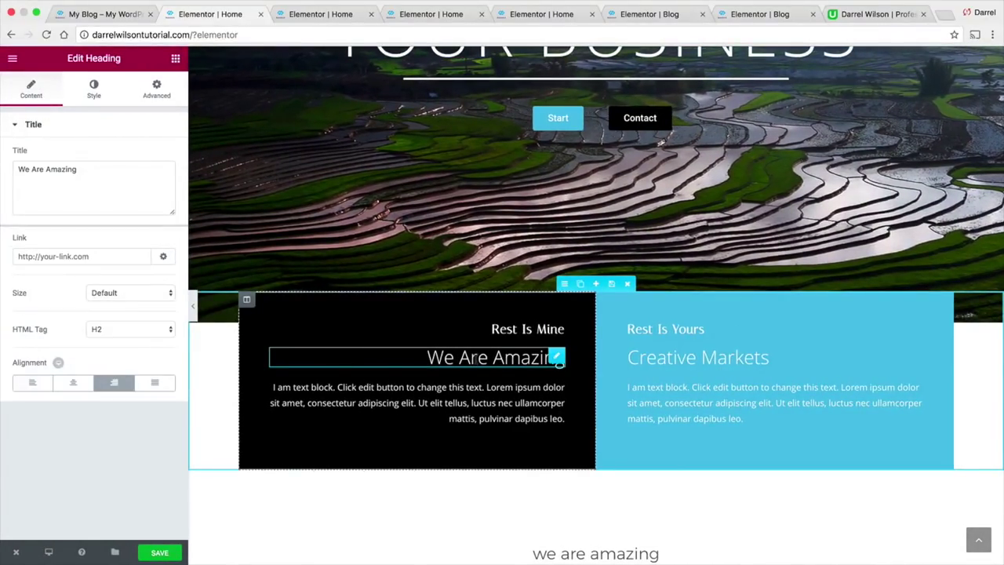
double_click(24, 168)
triple_click(88, 169)
type("We Are")
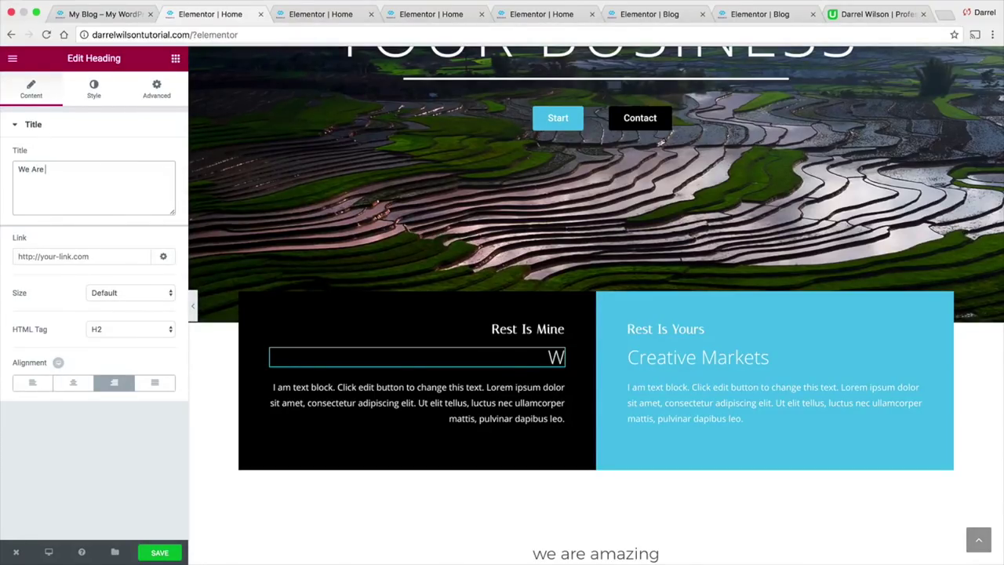
key("BackSpace")
key("BackSpace")
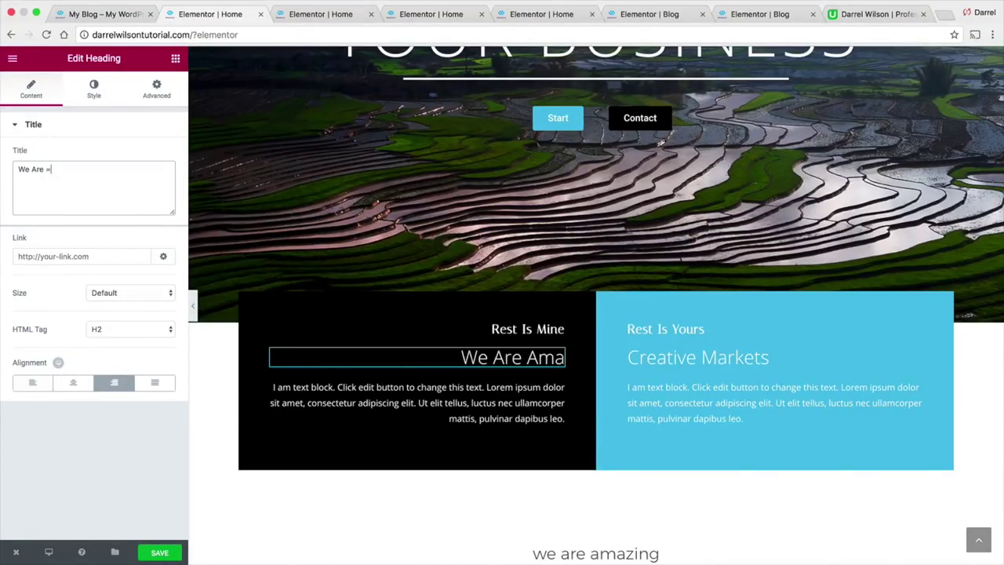
key("BackSpace")
type("Cool!")
left_click(124, 16)
scroll(473, 313, "down", 5)
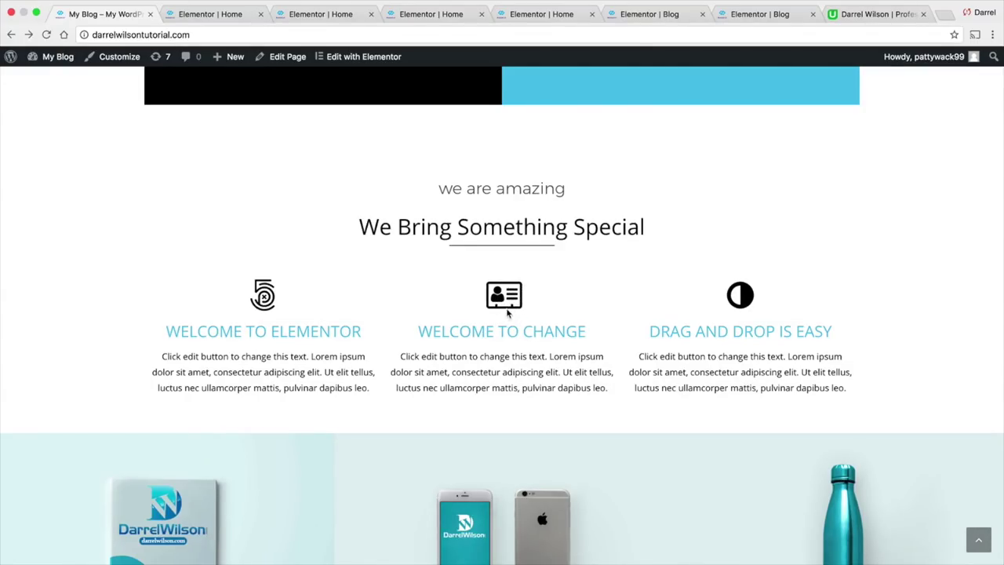
scroll(513, 290, "down", 3)
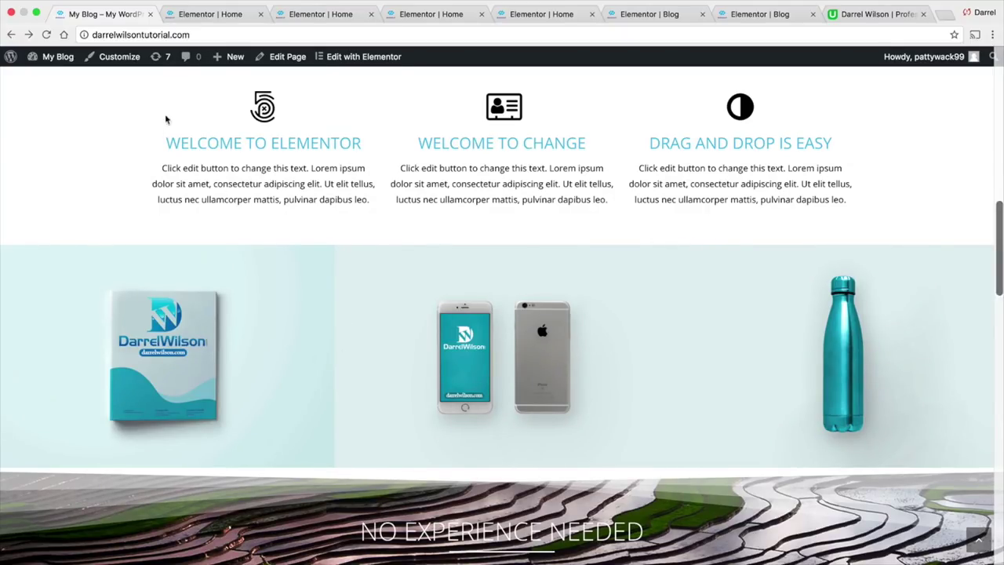
Duplicate the product-image row and drag columns into the order book, phones, bottle.
left_click(202, 19)
scroll(406, 259, "down", 5)
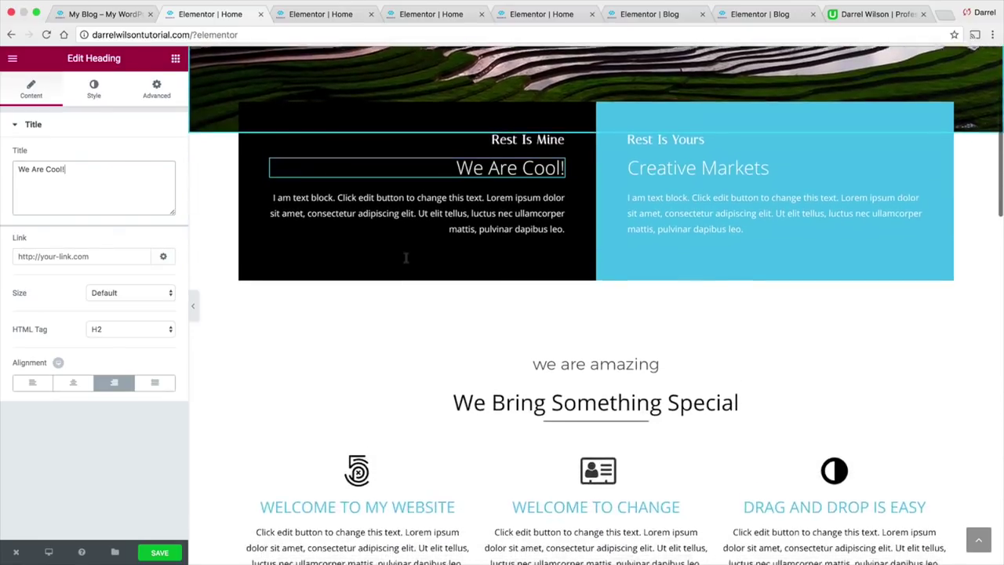
scroll(405, 260, "down", 4)
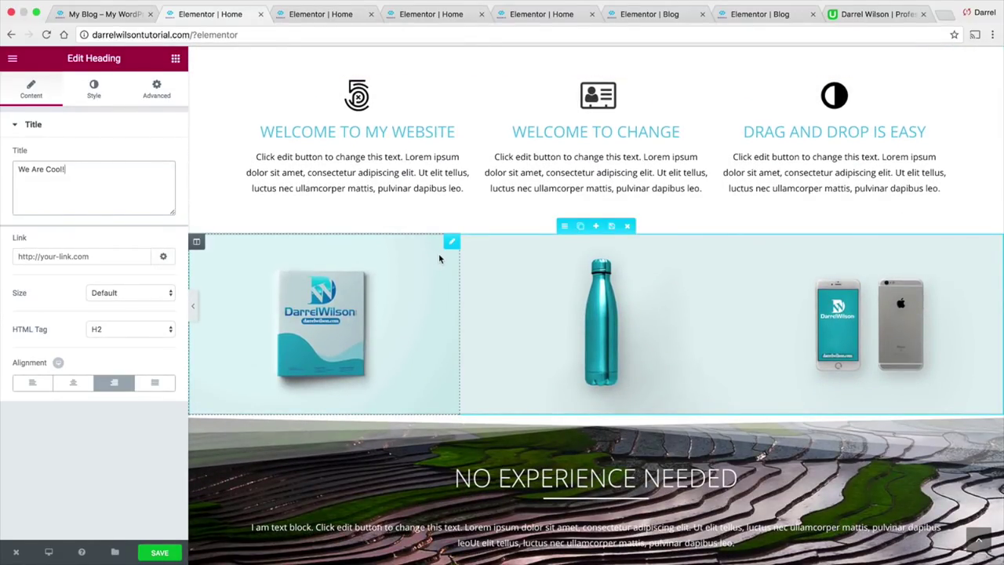
left_click(581, 227)
scroll(439, 337, "down", 1)
left_click_drag(199, 360, 502, 365)
left_click_drag(467, 178, 790, 214)
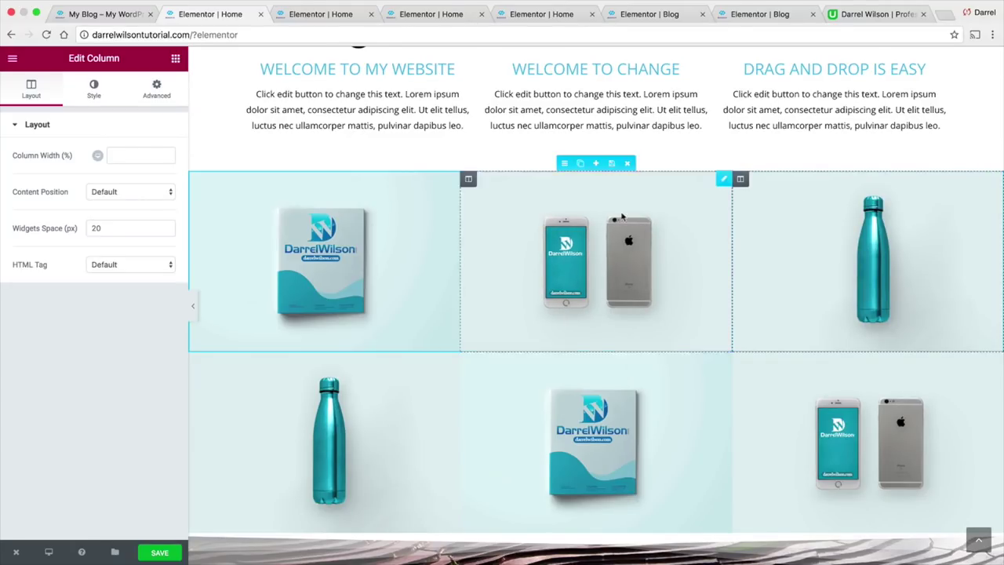
left_click(86, 14)
scroll(283, 177, "down", 1)
Scroll down the live home page to the customer-logo carousel.
scroll(283, 177, "down", 2)
scroll(412, 318, "down", 2)
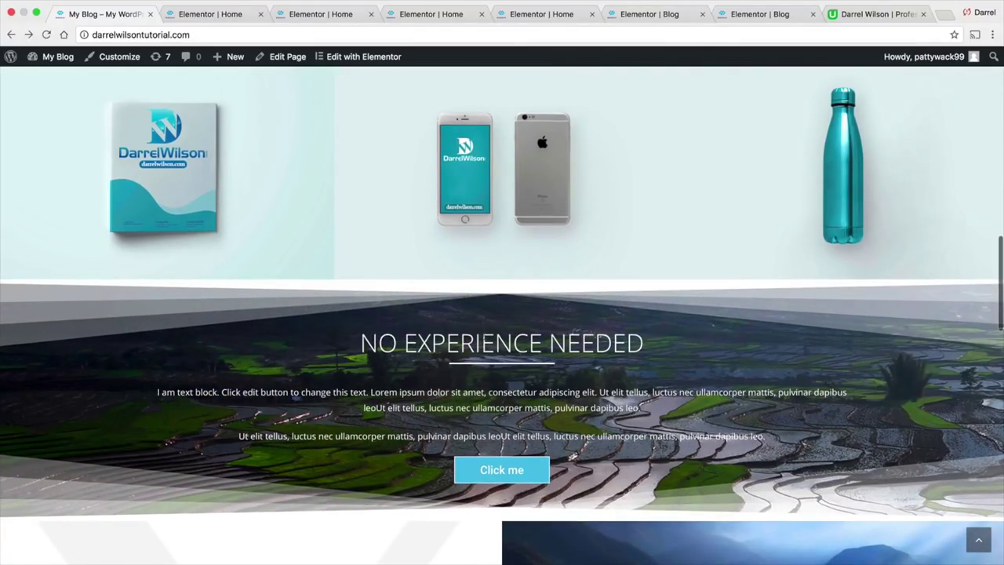
scroll(491, 328, "down", 8)
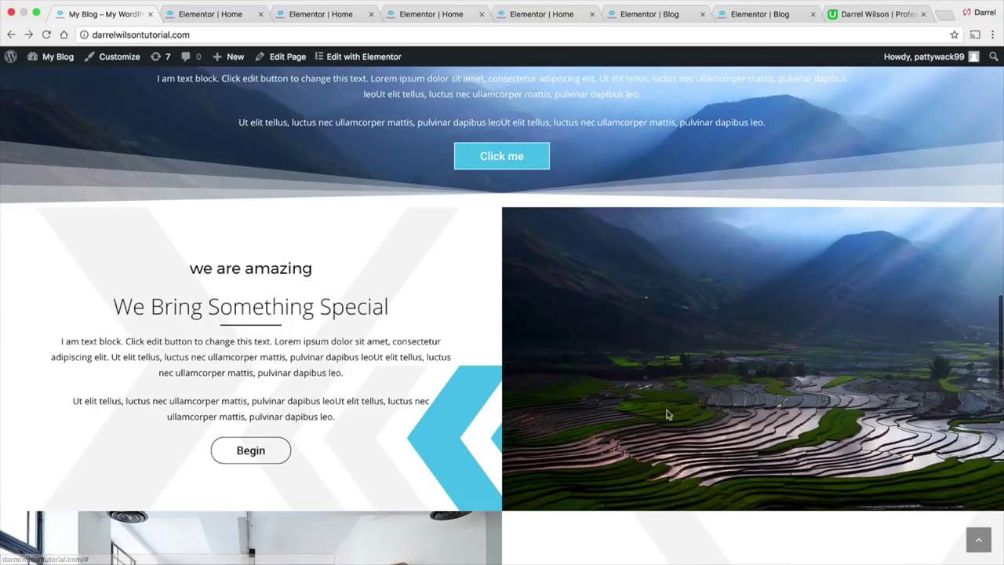
scroll(664, 374, "down", 2)
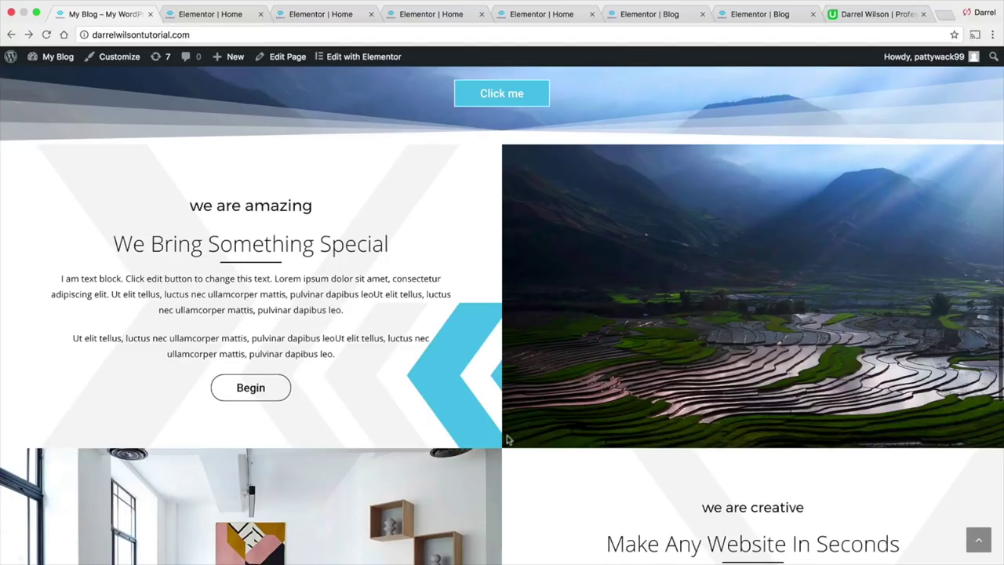
scroll(508, 428, "down", 6)
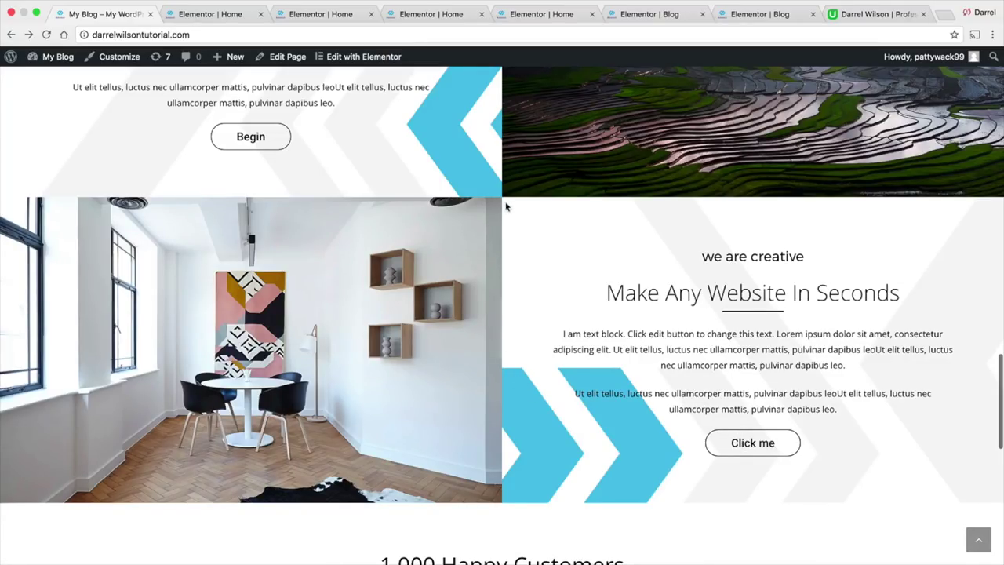
scroll(514, 402, "down", 5)
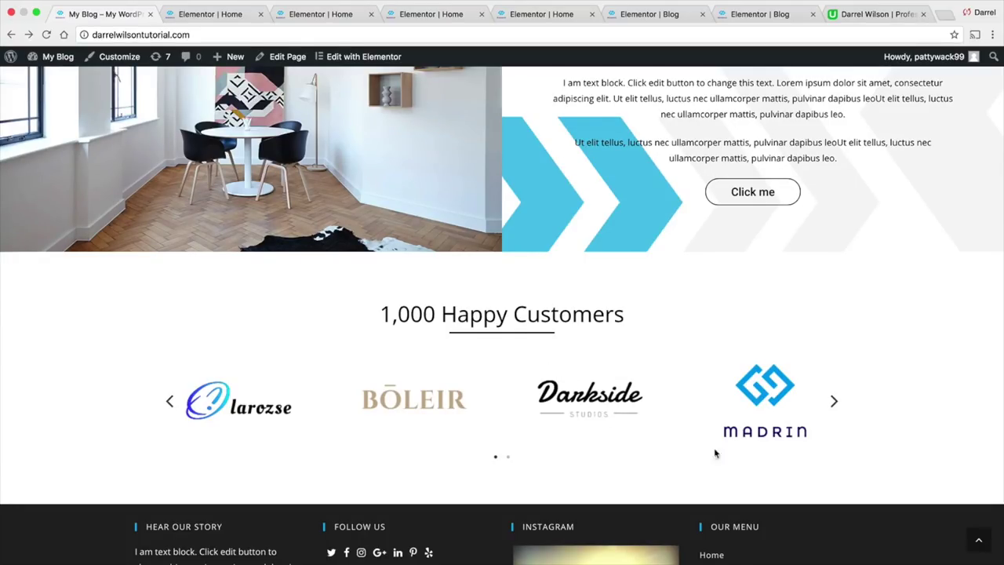
Advance the logo carousel six times, then browse the footer and scroll back up.
left_click(832, 401)
left_click(832, 401)
left_click(832, 401)
left_click(831, 401)
left_click(831, 401)
left_click(832, 401)
scroll(680, 385, "down", 3)
scroll(680, 384, "down", 5)
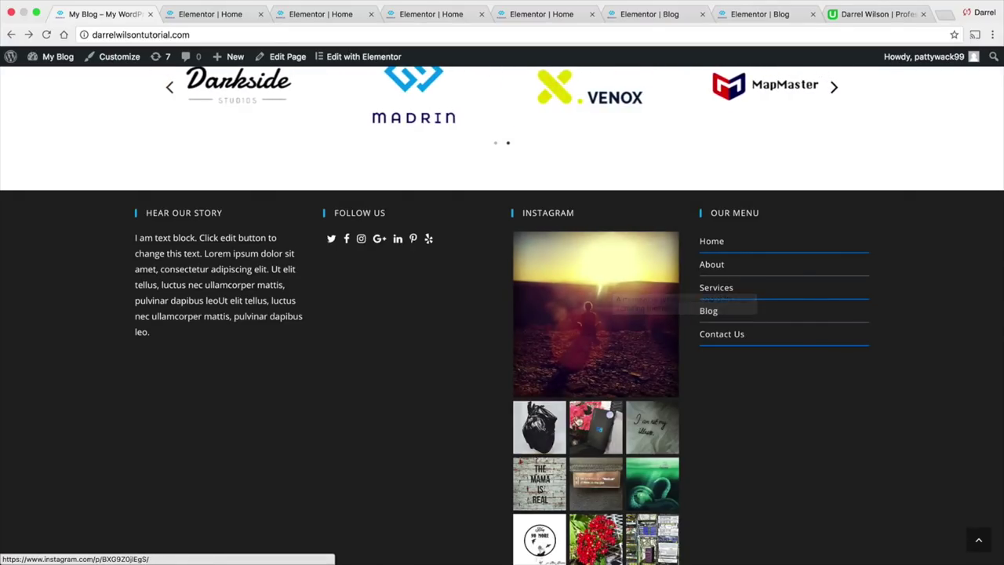
scroll(506, 362, "up", 2)
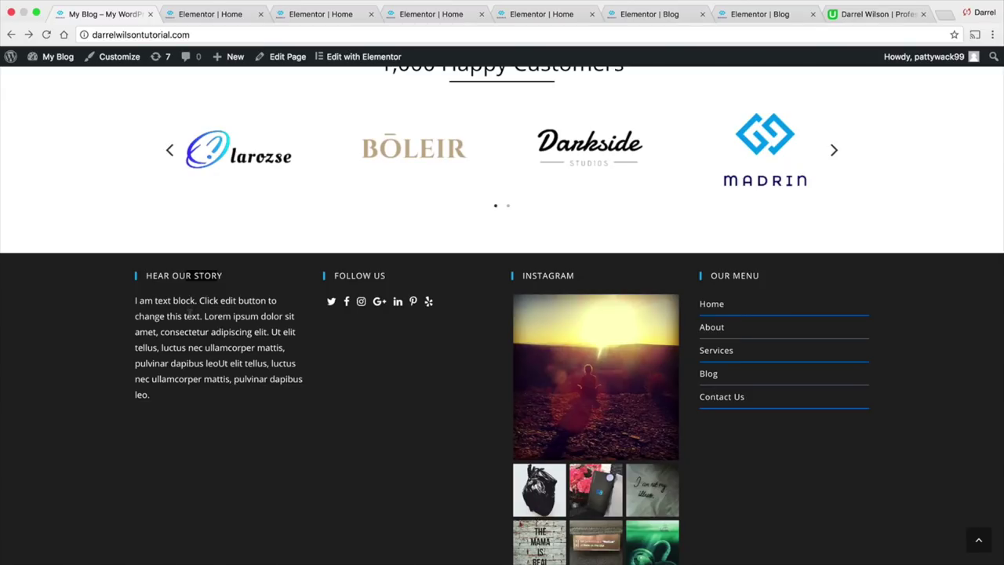
scroll(206, 350, "down", 2)
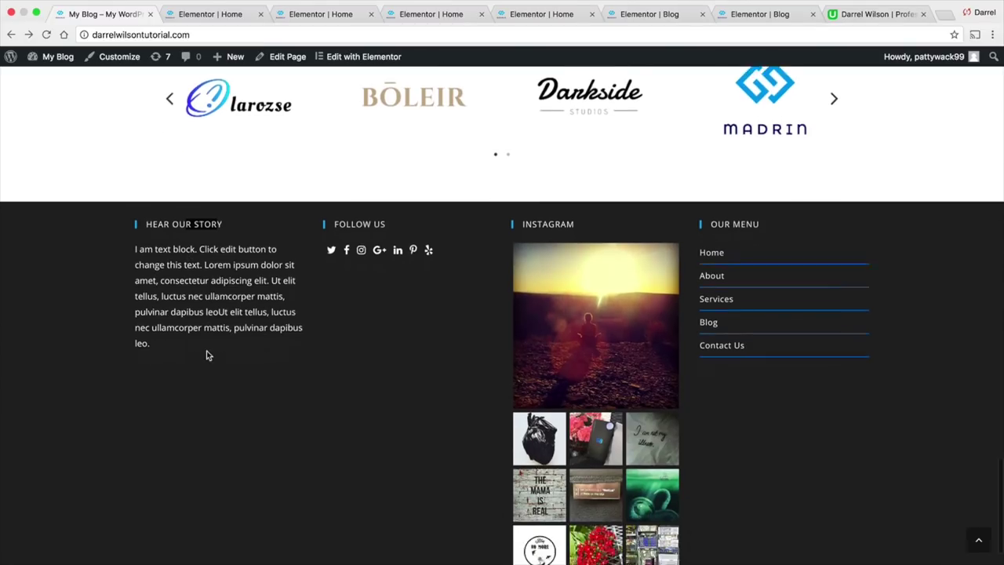
scroll(226, 359, "up", 15)
scroll(387, 354, "up", 10)
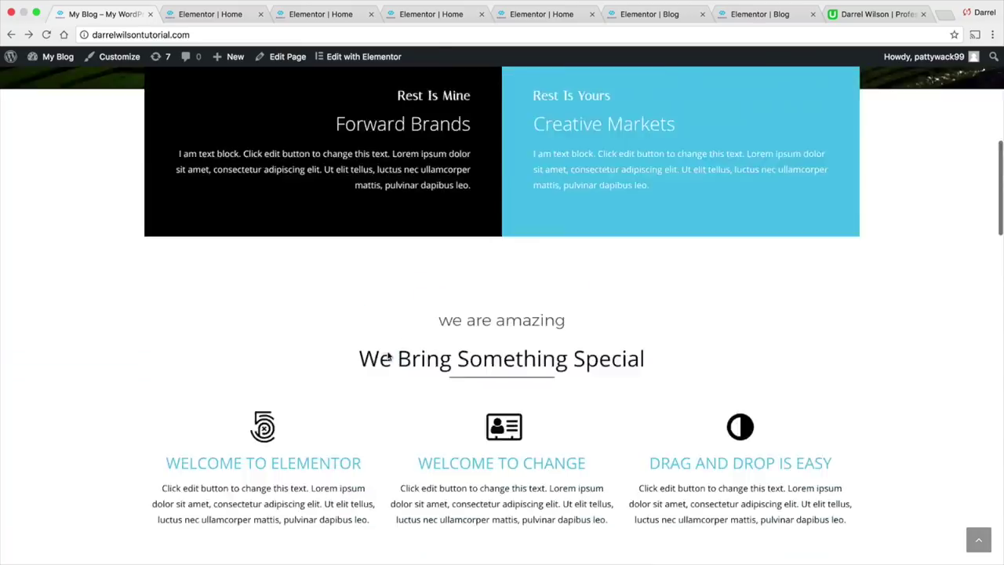
Open the About page and scroll past its hero and skill bars to Meet The Team.
left_click(593, 83)
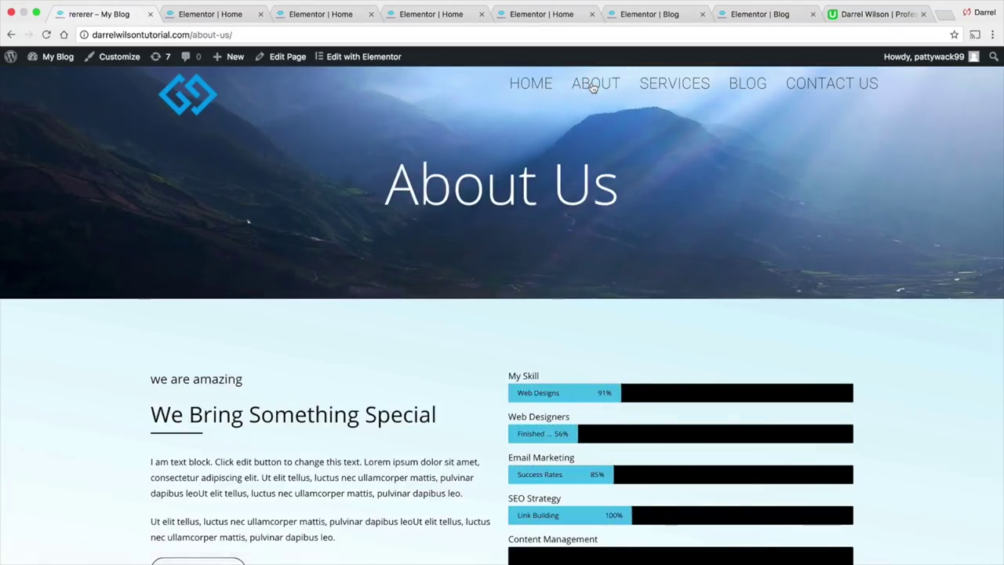
scroll(652, 180, "down", 2)
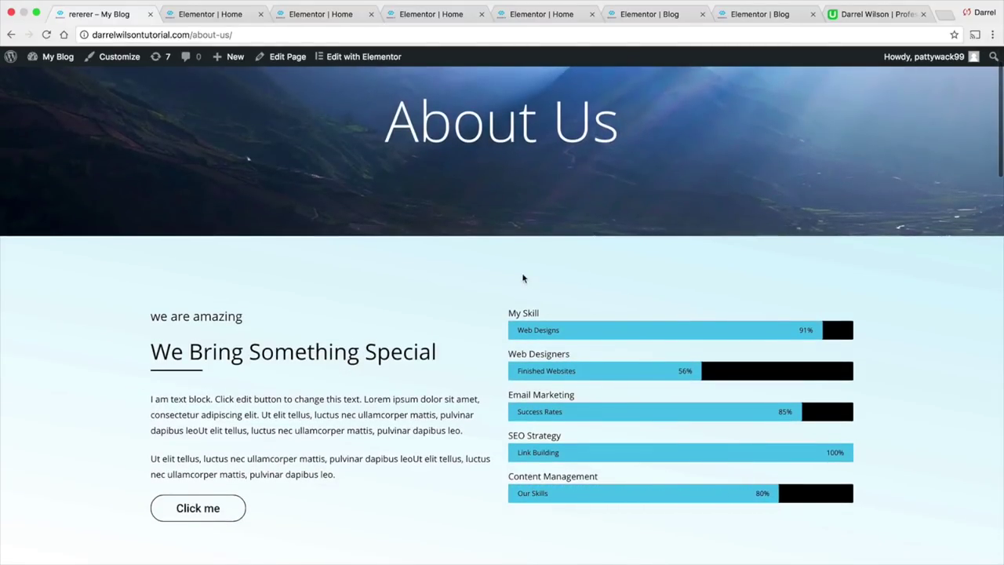
scroll(519, 273, "down", 2)
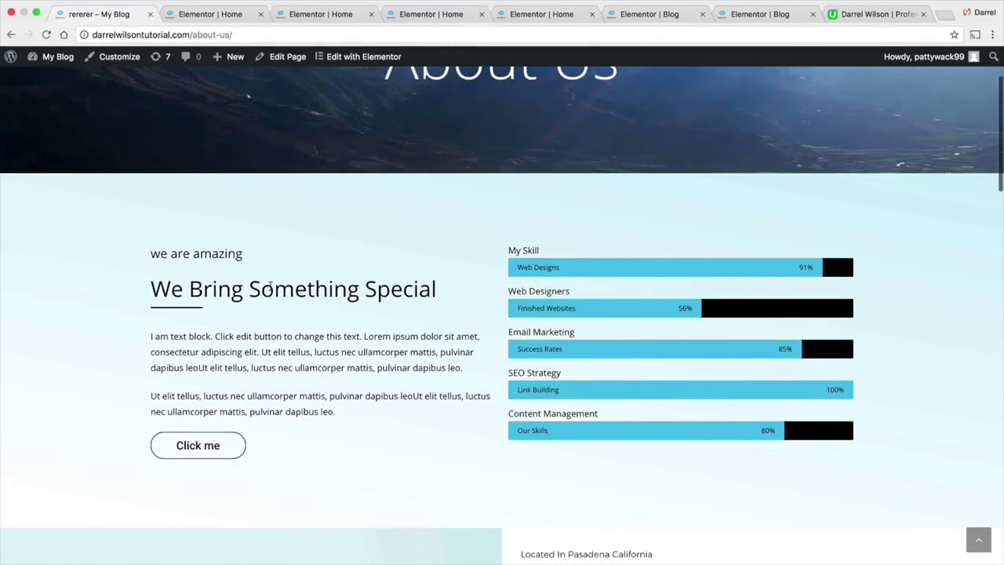
scroll(287, 366, "down", 2)
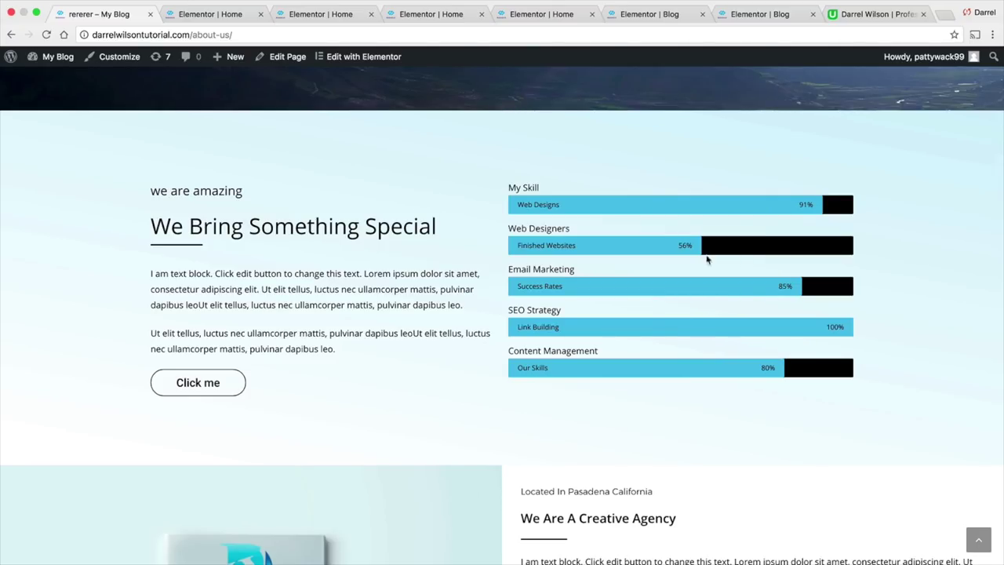
scroll(688, 276, "down", 8)
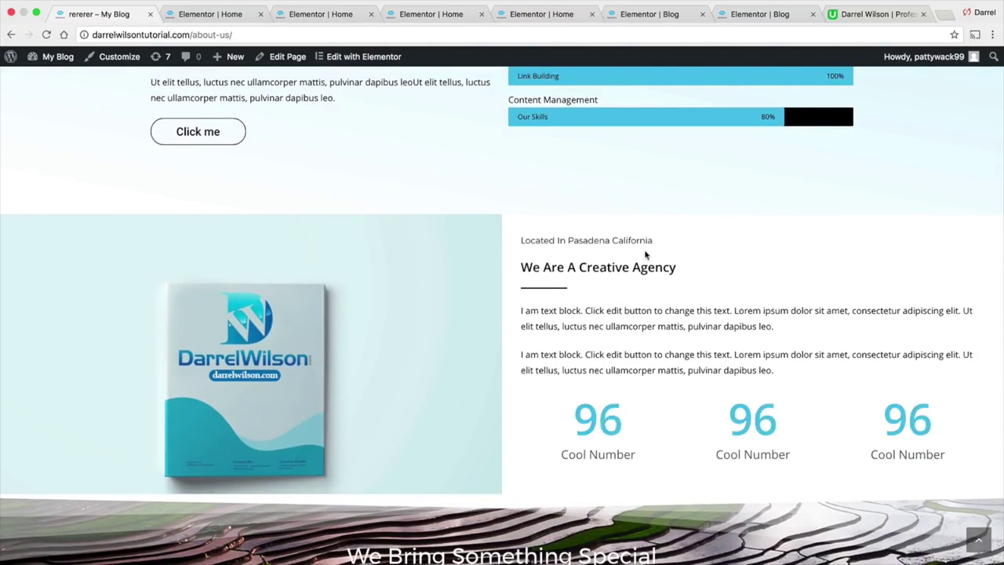
scroll(668, 295, "down", 2)
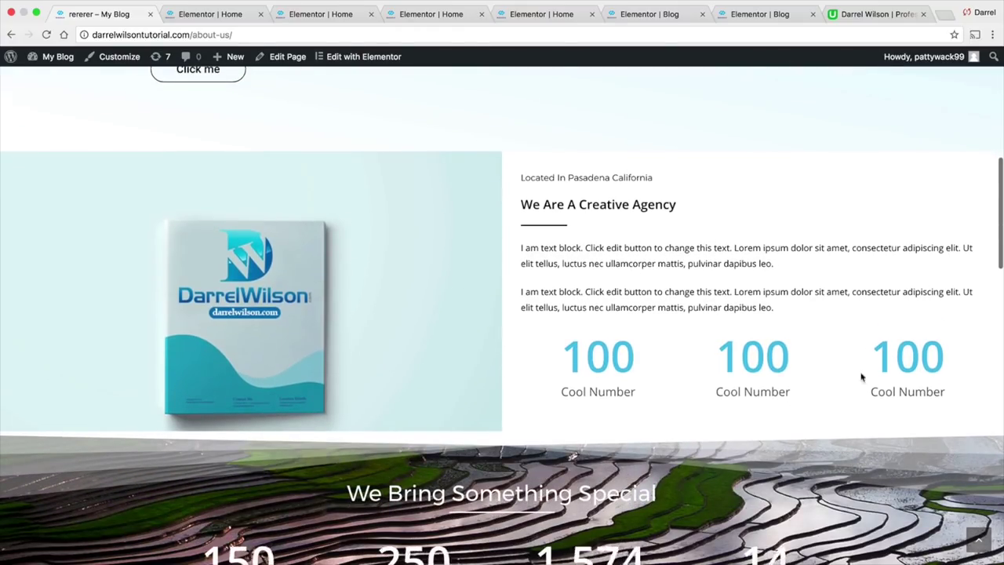
scroll(674, 334, "down", 2)
scroll(636, 313, "down", 5)
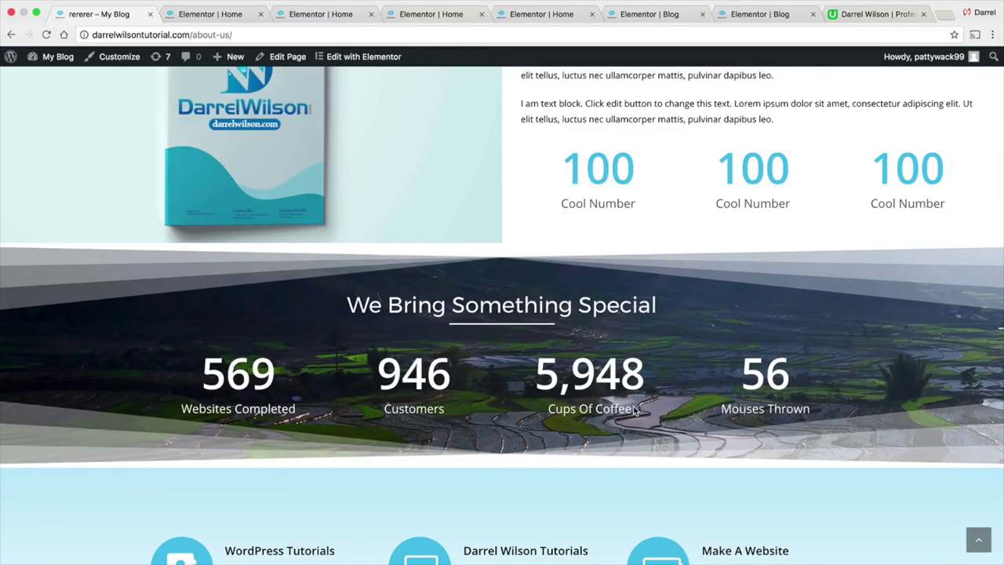
scroll(588, 361, "down", 10)
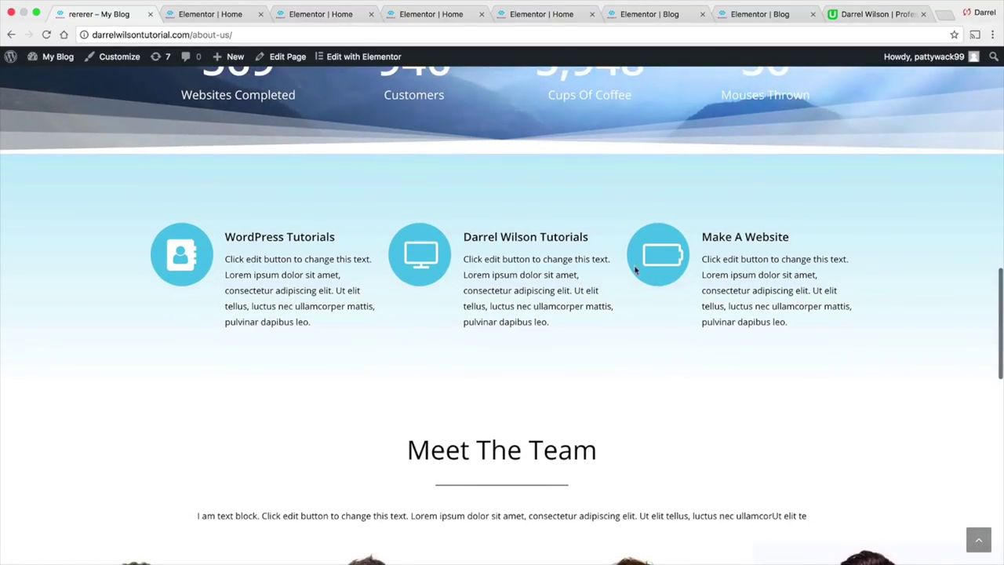
scroll(459, 251, "down", 8)
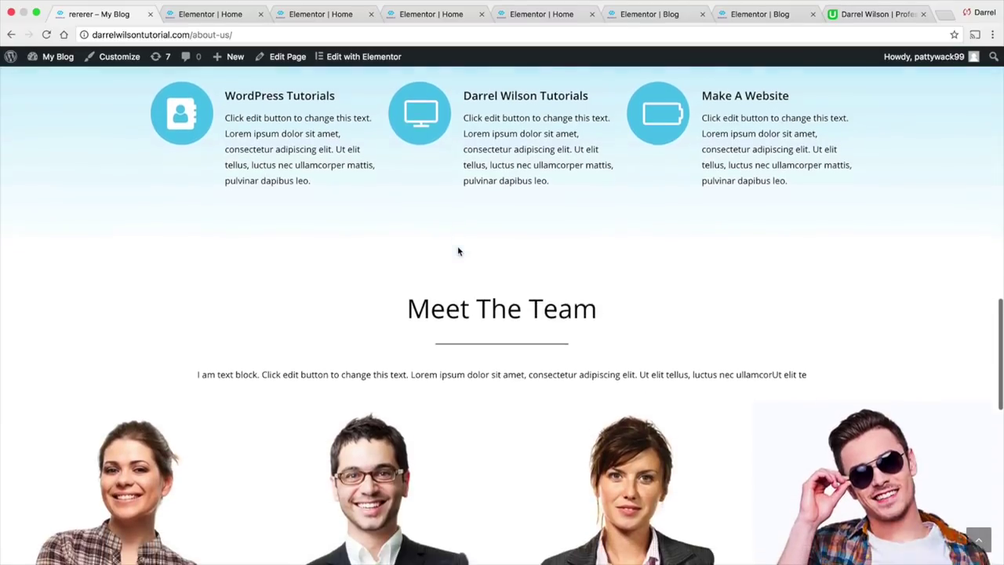
scroll(460, 251, "down", 2)
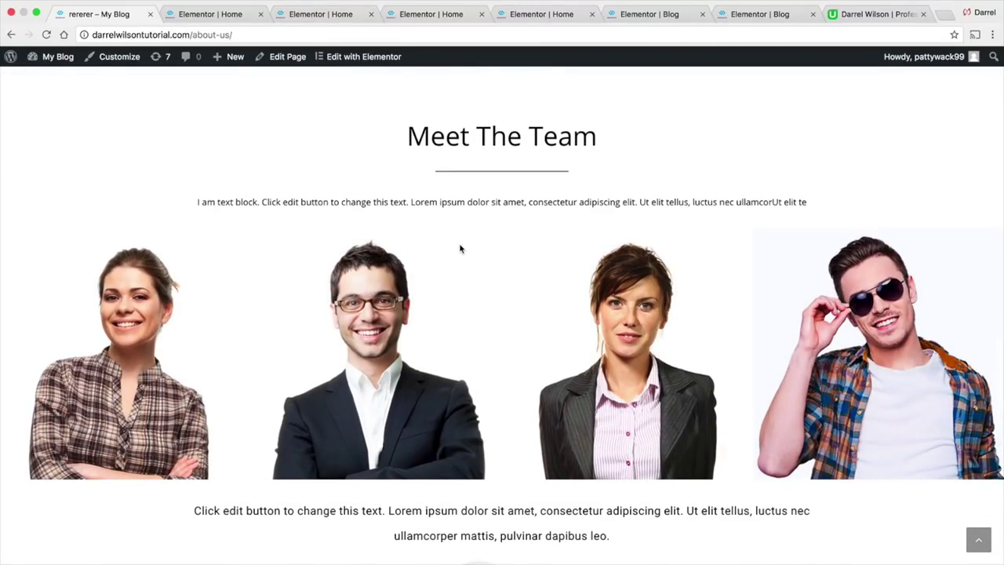
Highlight the Meet The Team heading and sentence, scroll to the footer, and return to the top.
left_click_drag(604, 137, 402, 181)
left_click_drag(217, 213, 814, 304)
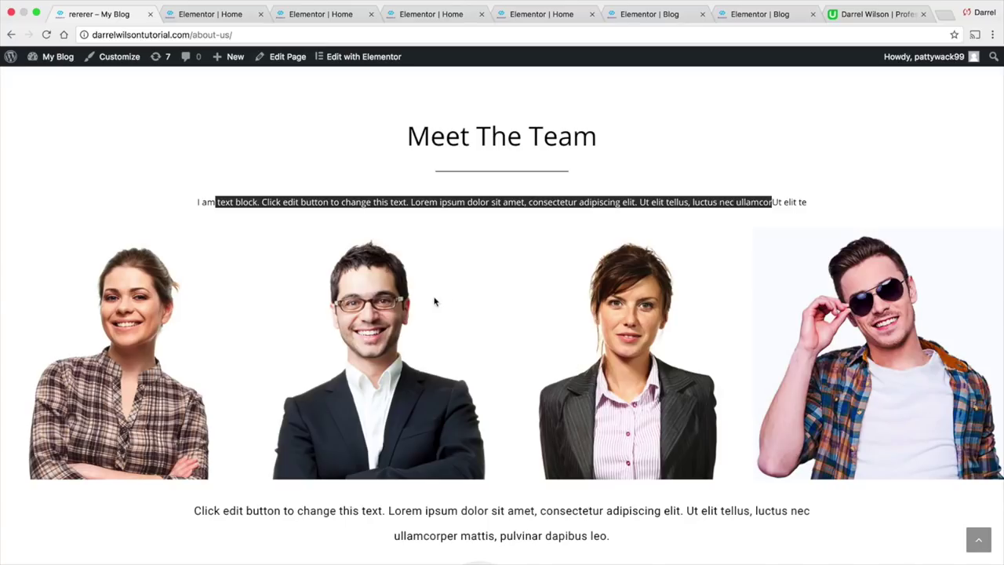
scroll(434, 302, "down", 5)
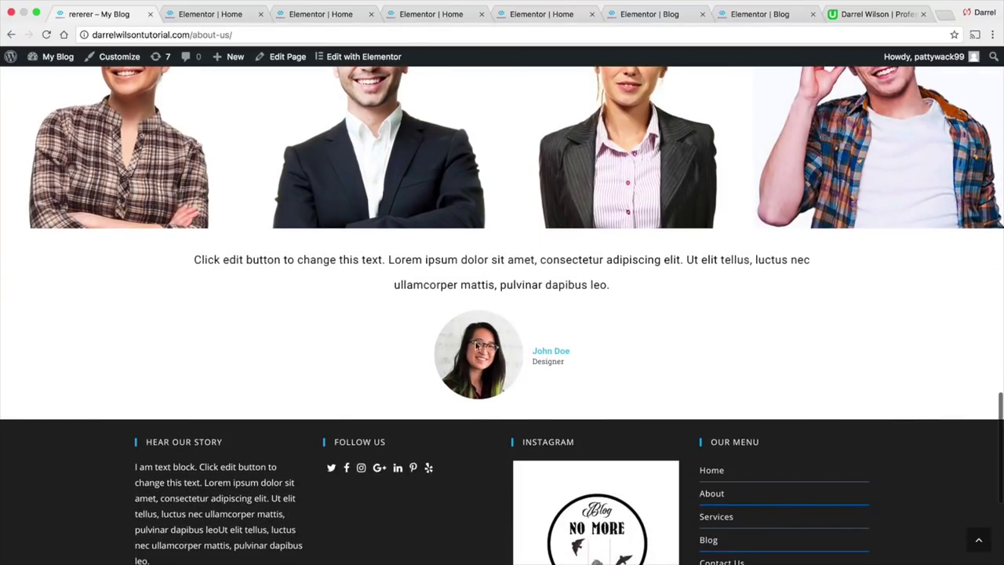
scroll(471, 334, "down", 4)
scroll(484, 347, "down", 2)
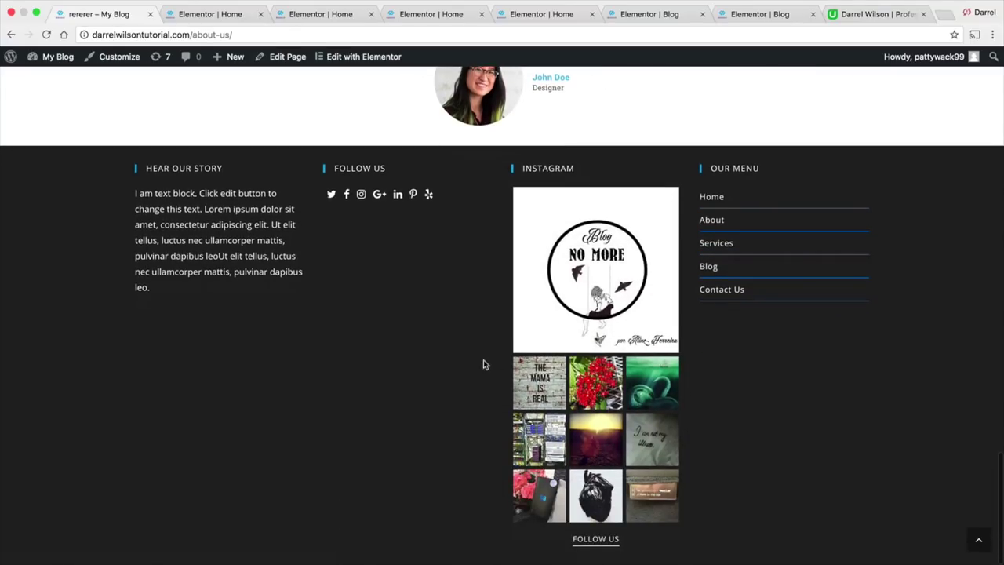
left_click(980, 543)
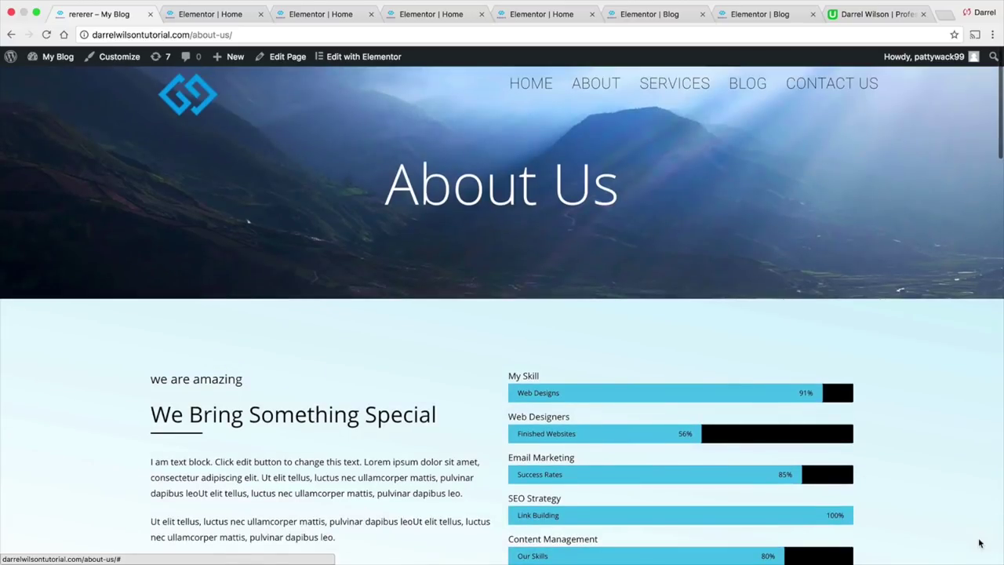
left_click(806, 90)
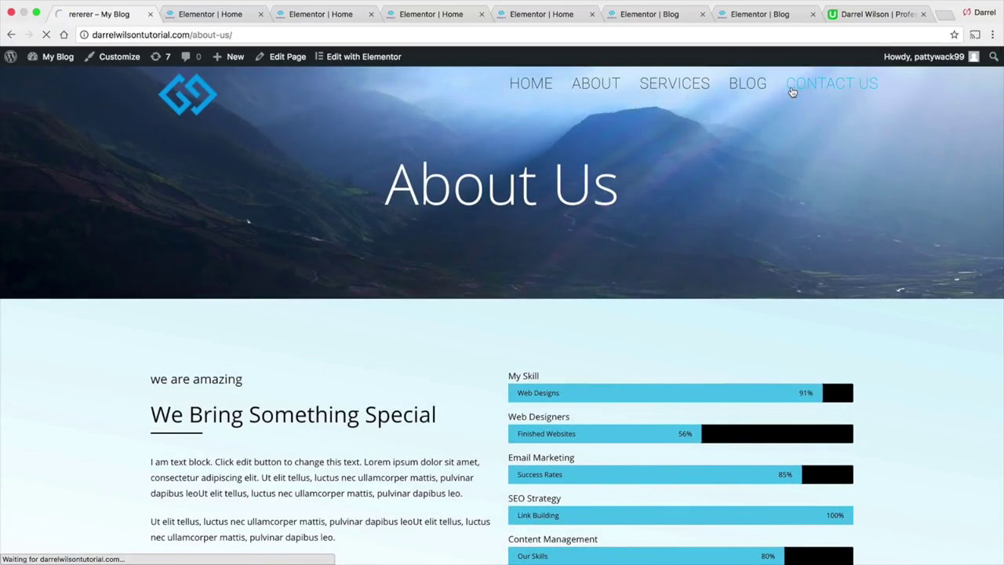
Scroll through the Contact Us message form and back up, then go to the Blog page.
scroll(741, 232, "down", 3)
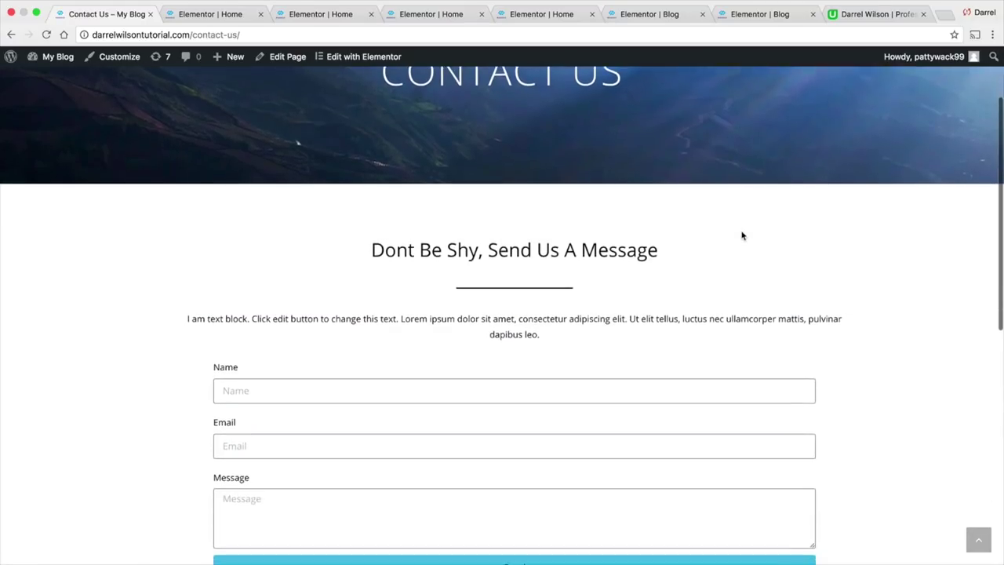
scroll(741, 234, "down", 2)
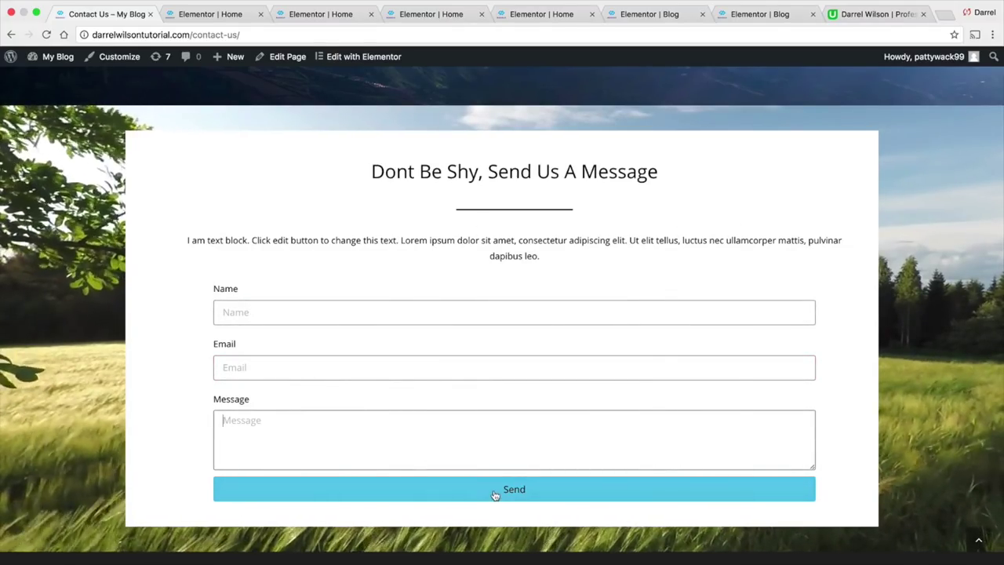
scroll(541, 473, "up", 5)
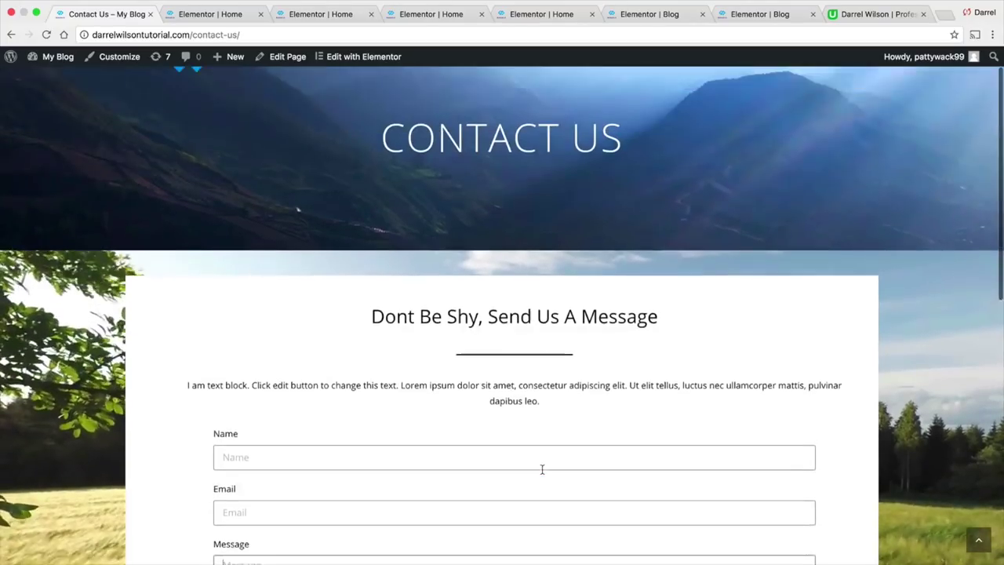
left_click(746, 91)
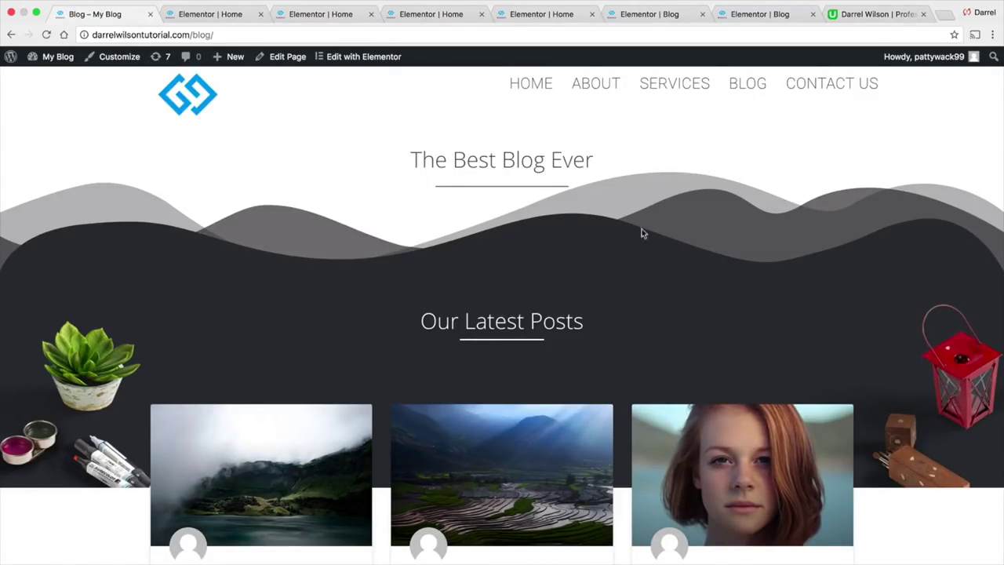
In the Elementor Blog page, show the side panel with the title section's Edit Section settings.
left_click(639, 15)
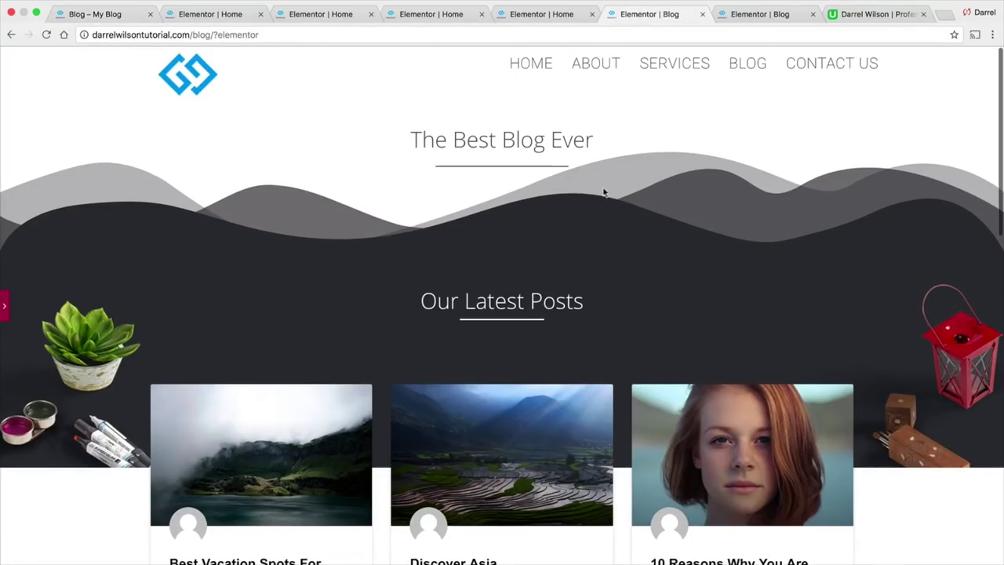
left_click(3, 310)
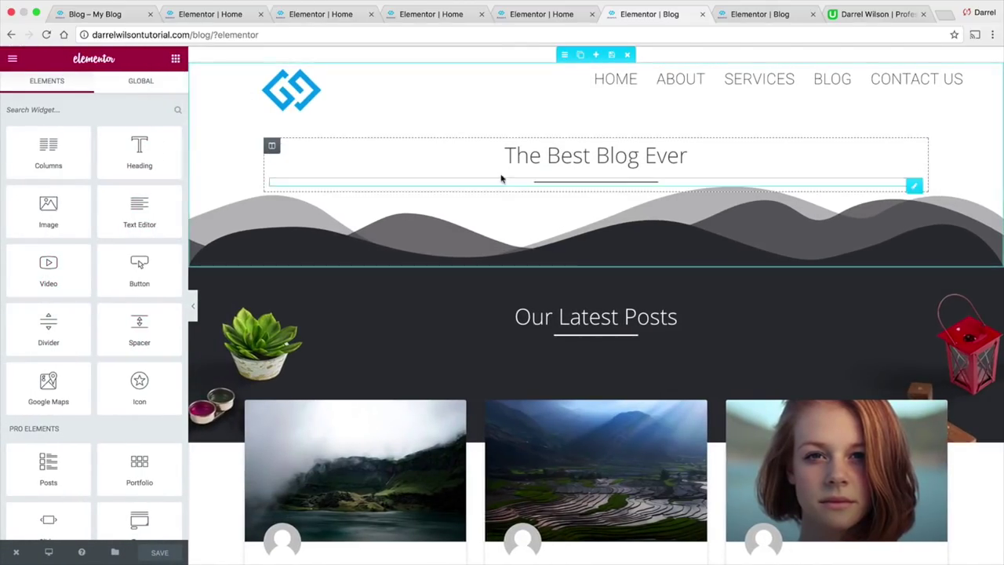
left_click(564, 56)
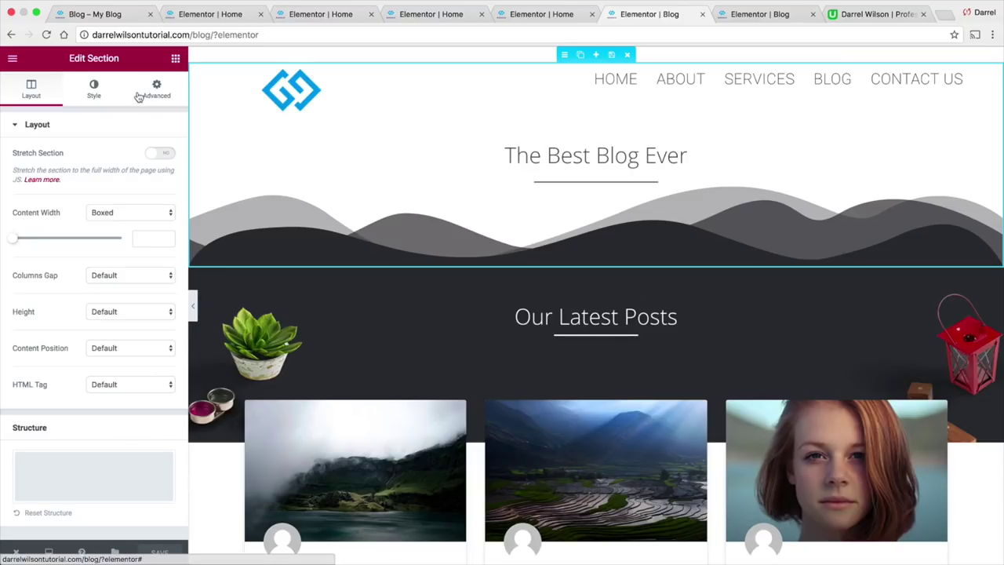
Open the section's bottom shape divider settings and colour it pink-mauve.
left_click(94, 89)
left_click(51, 262)
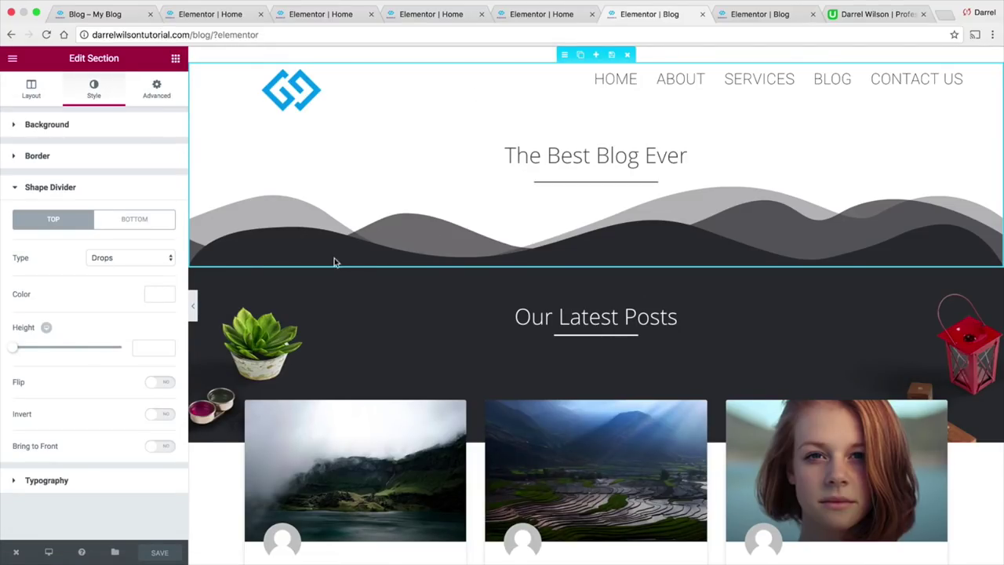
left_click(143, 224)
left_click(159, 295)
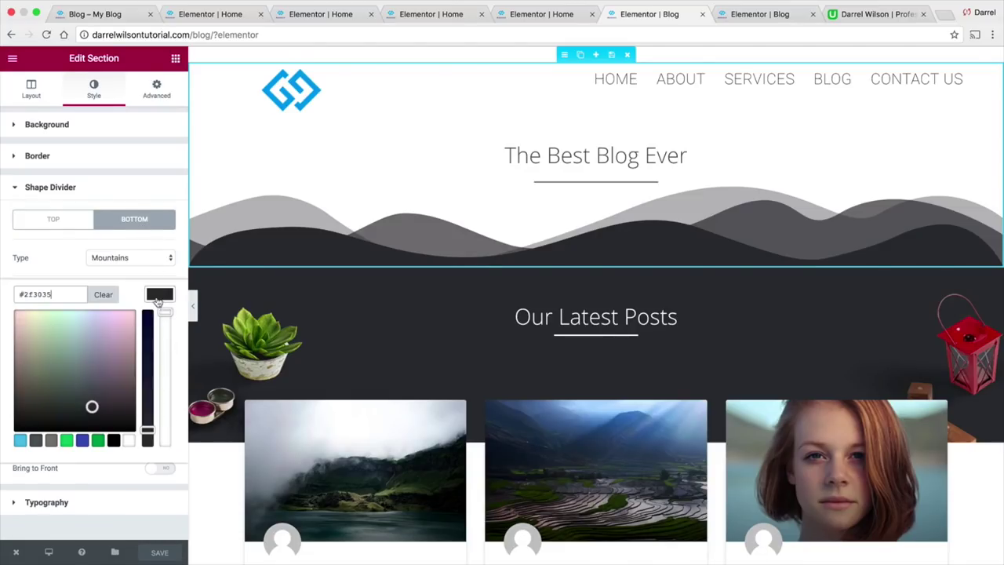
left_click(117, 335)
Try the Zigzag, Tilt, Waves and Arrow divider shapes, making the Arrow taller.
left_click(137, 265)
left_click(118, 287)
left_click(151, 253)
left_click(127, 306)
left_click(117, 257)
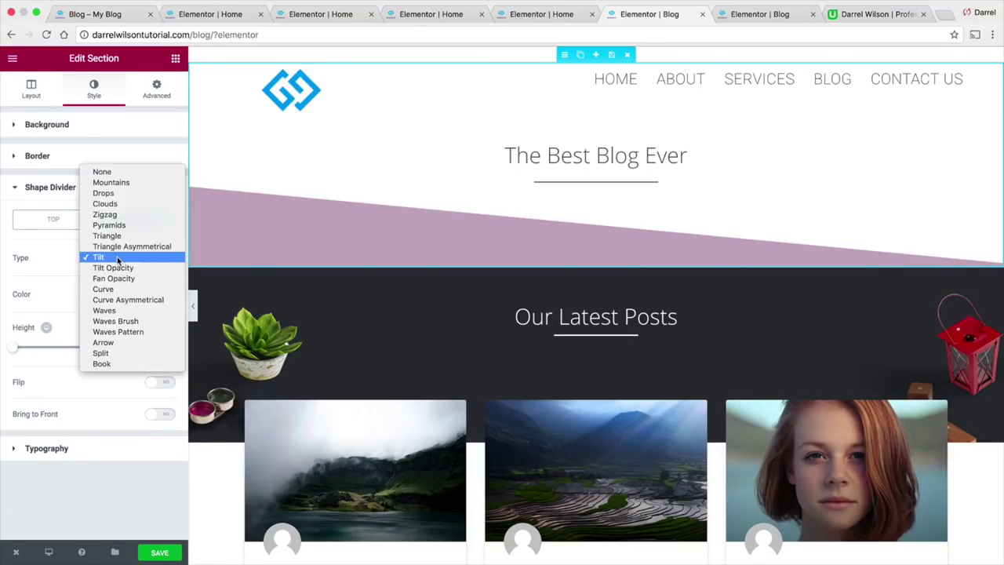
left_click(117, 310)
left_click(123, 255)
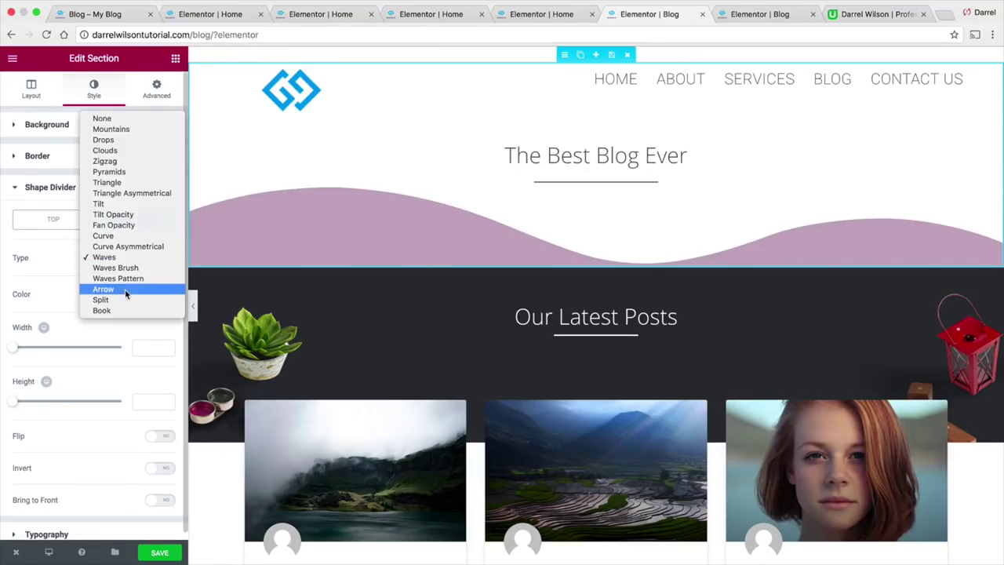
left_click(124, 289)
left_click_drag(14, 403, 56, 408)
Make the bottom divider a Waves Pattern at height 124, coloured dark grey #54595f.
left_click(123, 261)
left_click(126, 246)
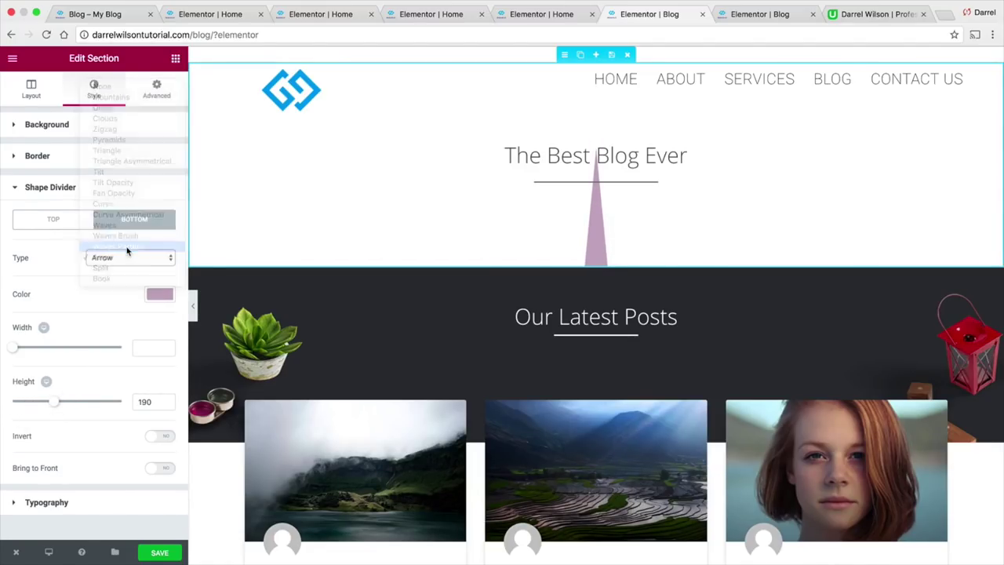
left_click_drag(53, 401, 39, 402)
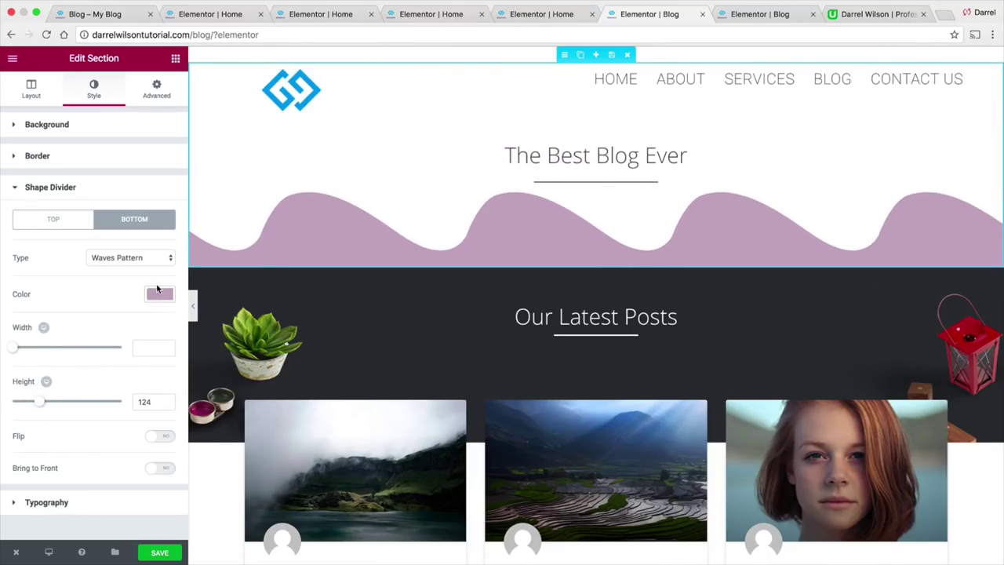
left_click(158, 296)
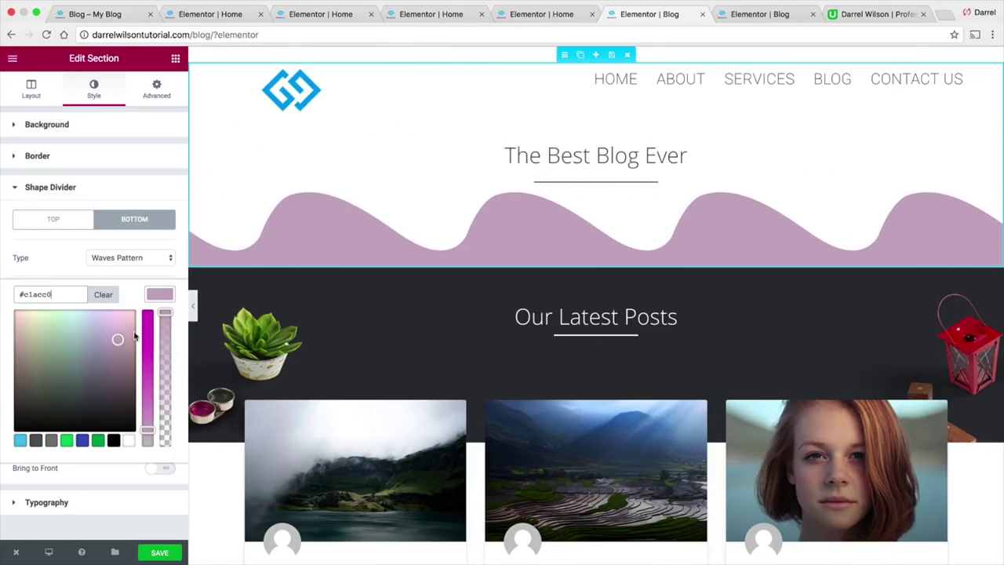
left_click(36, 442)
scroll(328, 322, "down", 3)
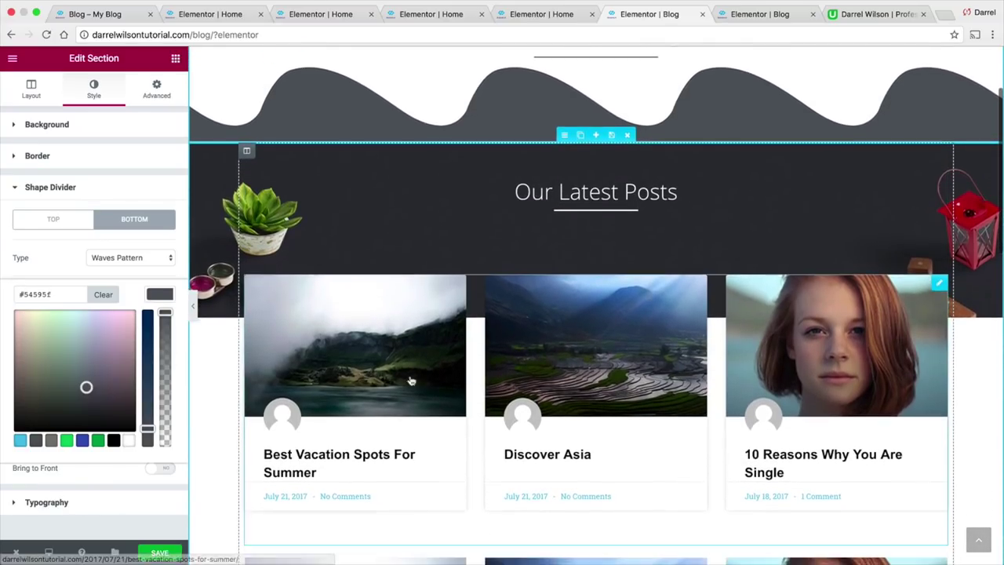
scroll(514, 349, "down", 10)
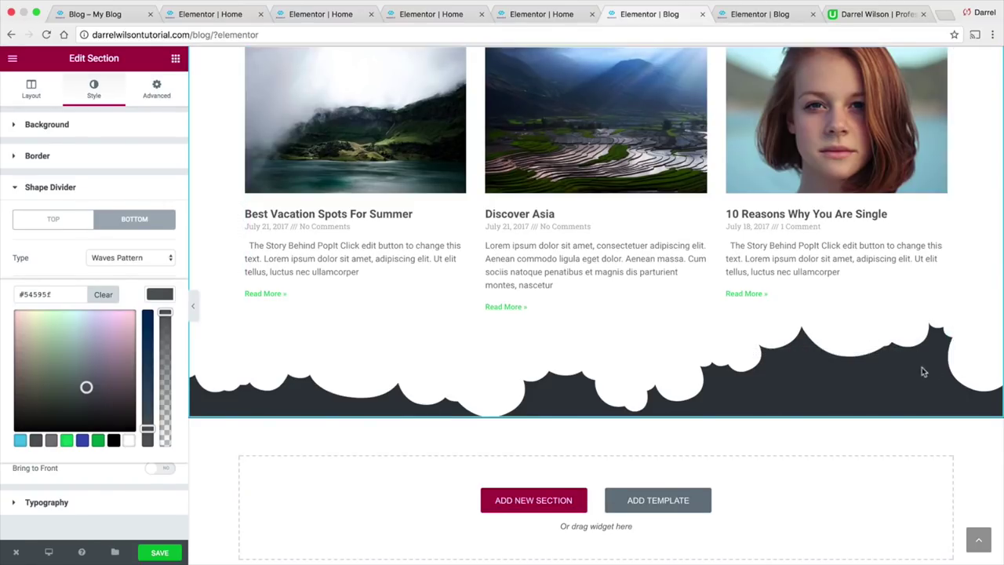
Switch to the live 'Blog – My Blog' page and open one of the latest posts.
scroll(390, 364, "up", 10)
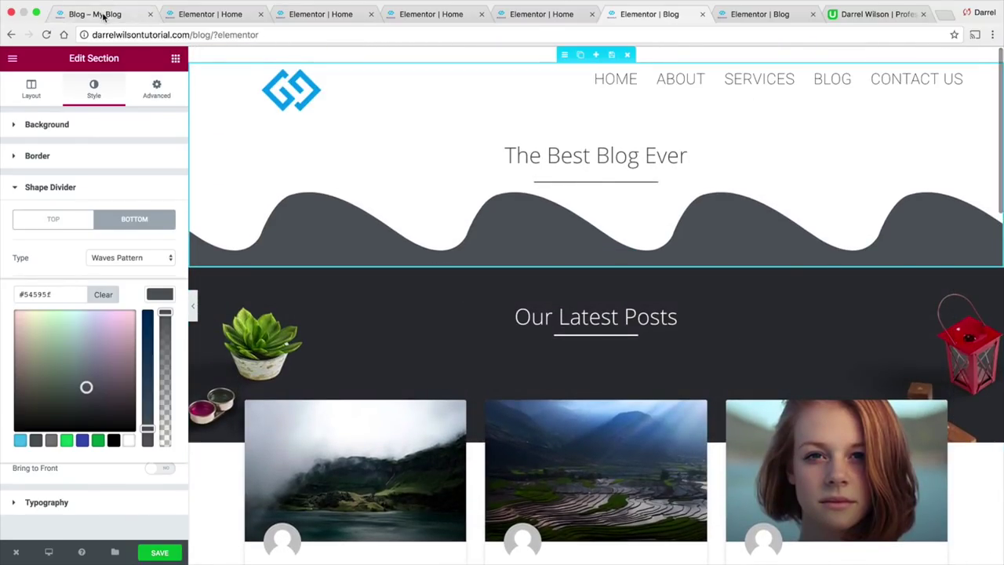
left_click(103, 16)
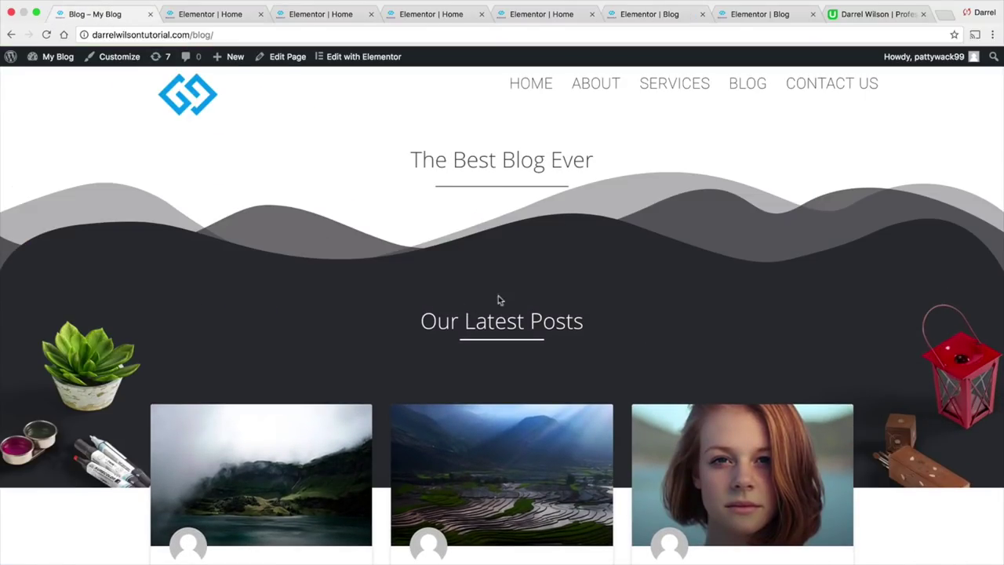
scroll(466, 296, "down", 1)
left_click(733, 416)
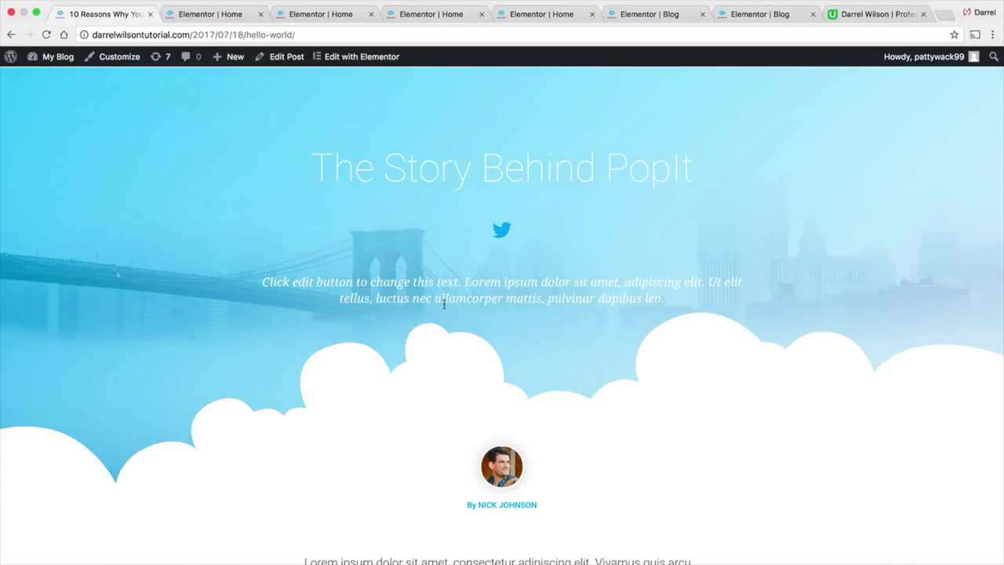
Read through the post, then go back to the blog listing.
scroll(479, 306, "down", 5)
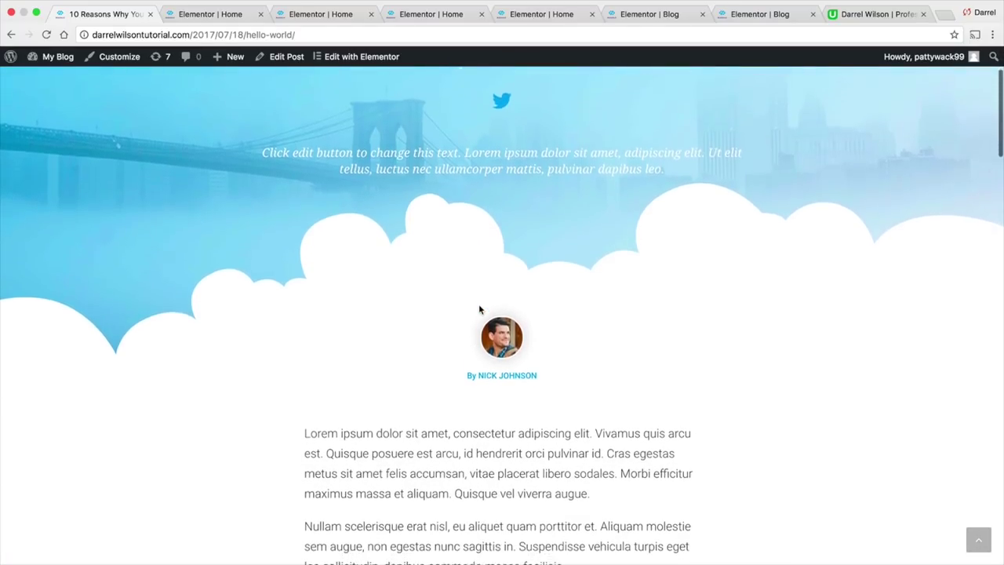
scroll(480, 310, "down", 9)
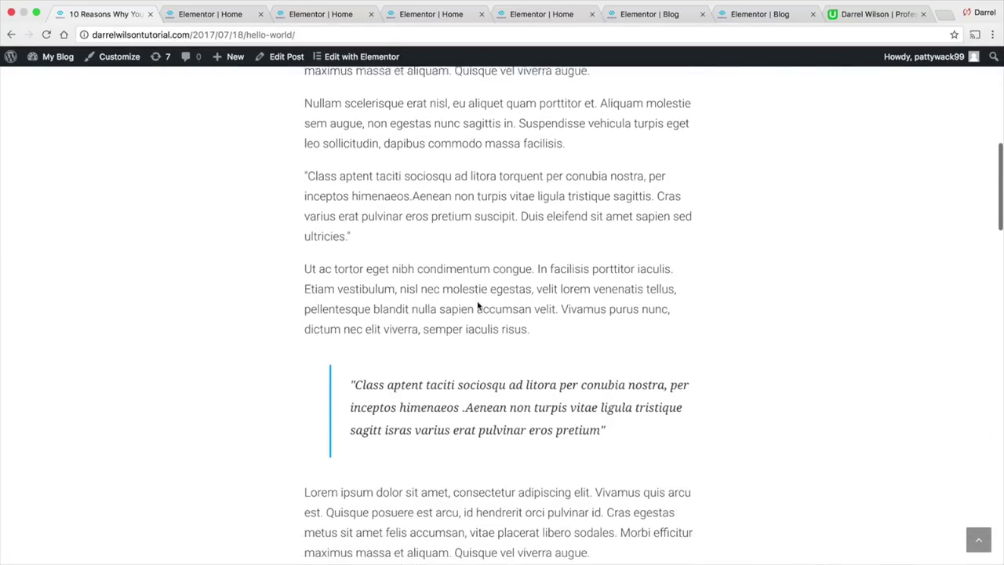
scroll(478, 306, "down", 9)
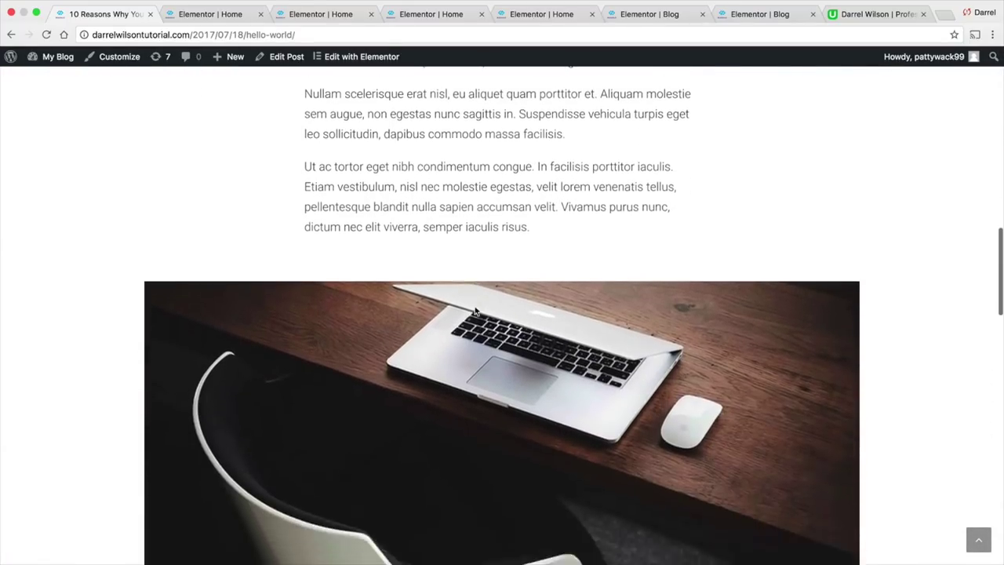
scroll(474, 306, "down", 12)
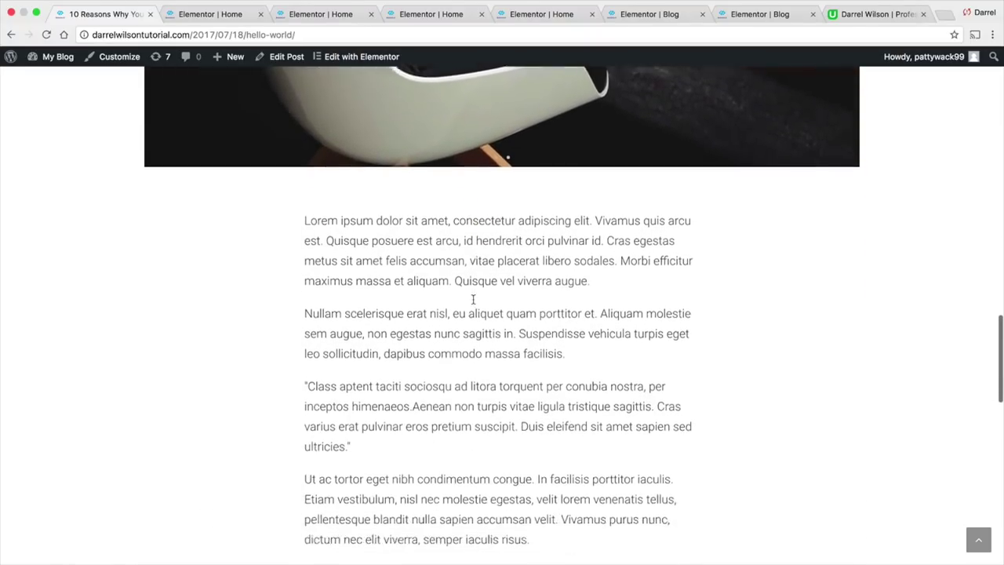
scroll(473, 302, "down", 7)
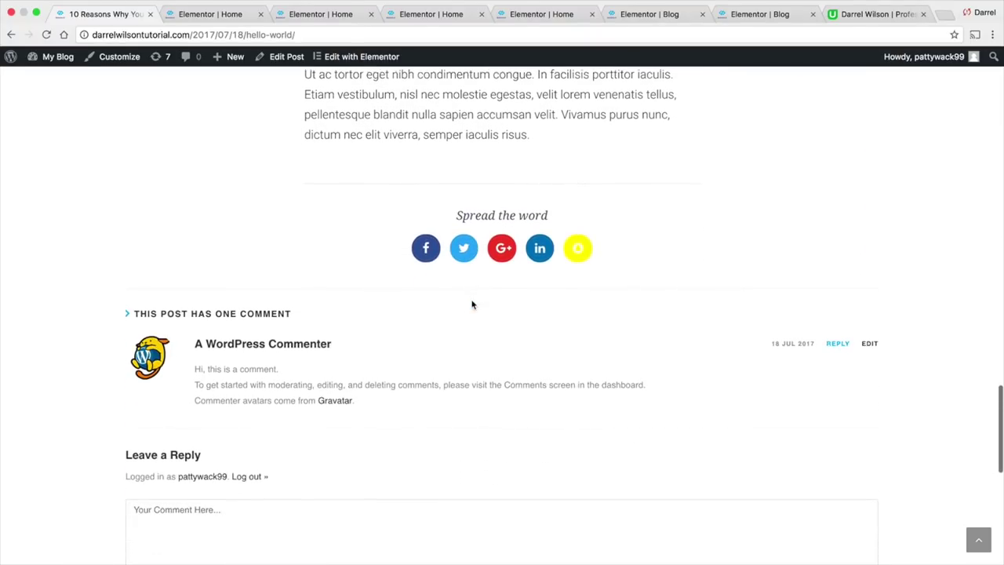
scroll(459, 318, "down", 2)
scroll(459, 313, "up", 1)
scroll(459, 313, "up", 20)
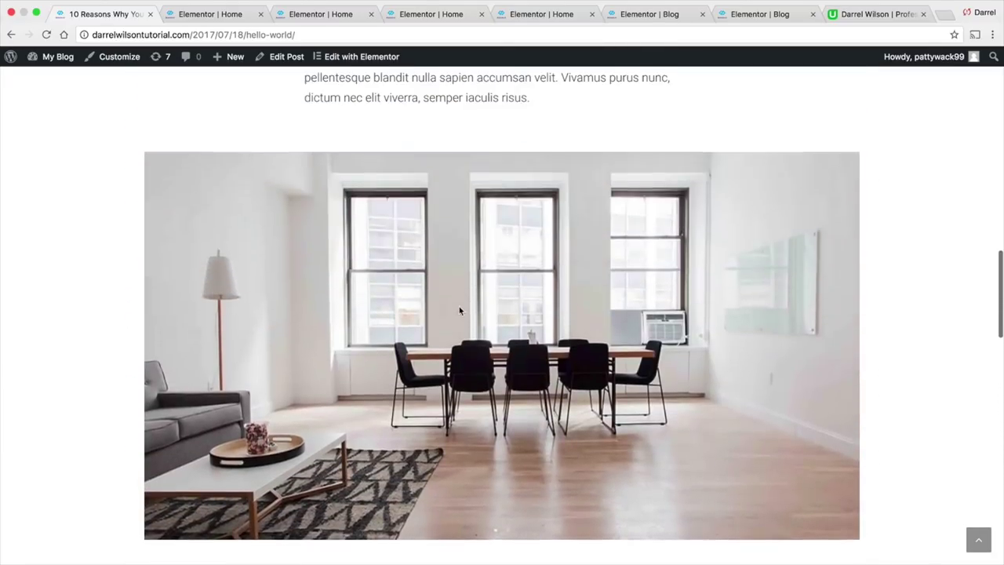
scroll(459, 309, "up", 15)
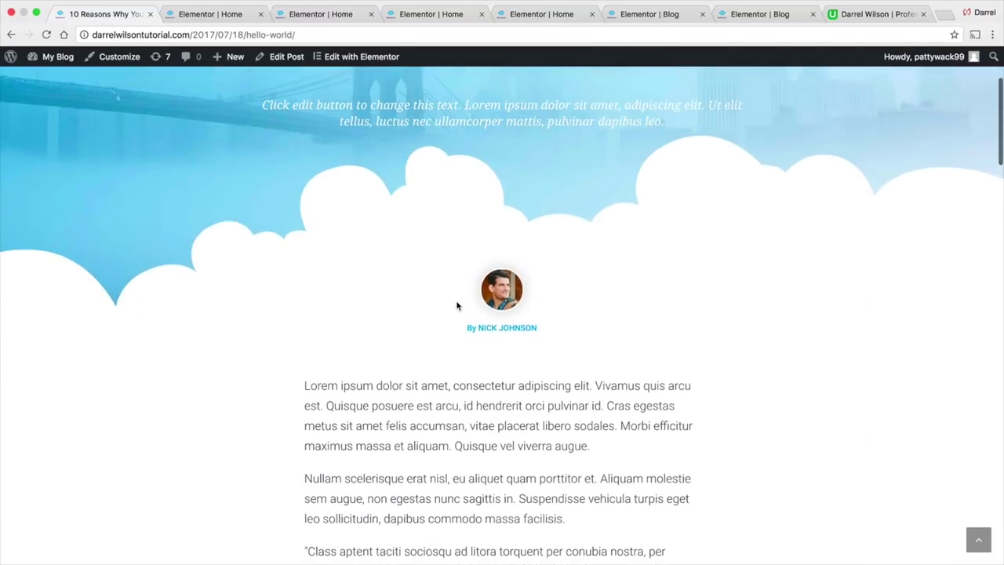
scroll(457, 306, "up", 2)
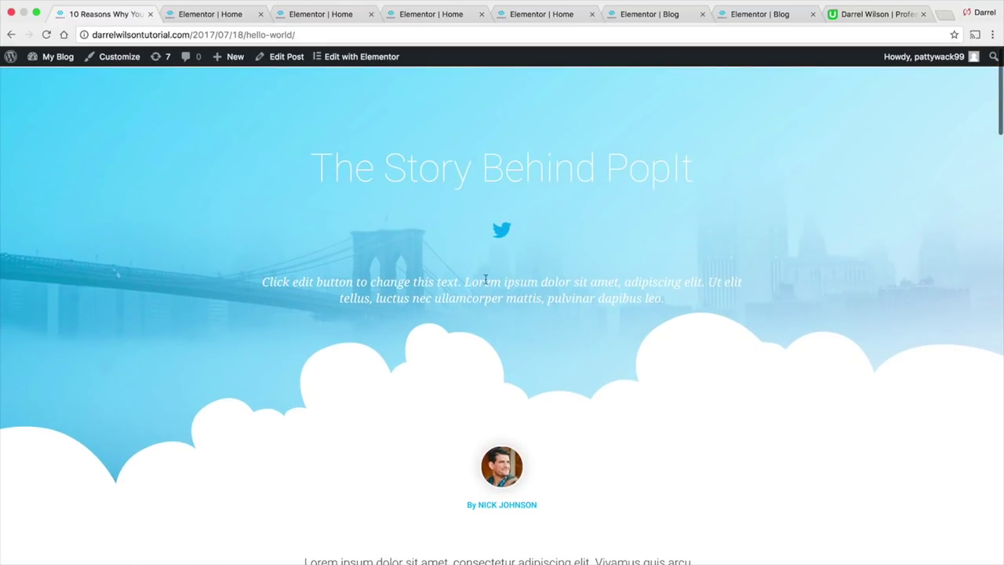
left_click(10, 35)
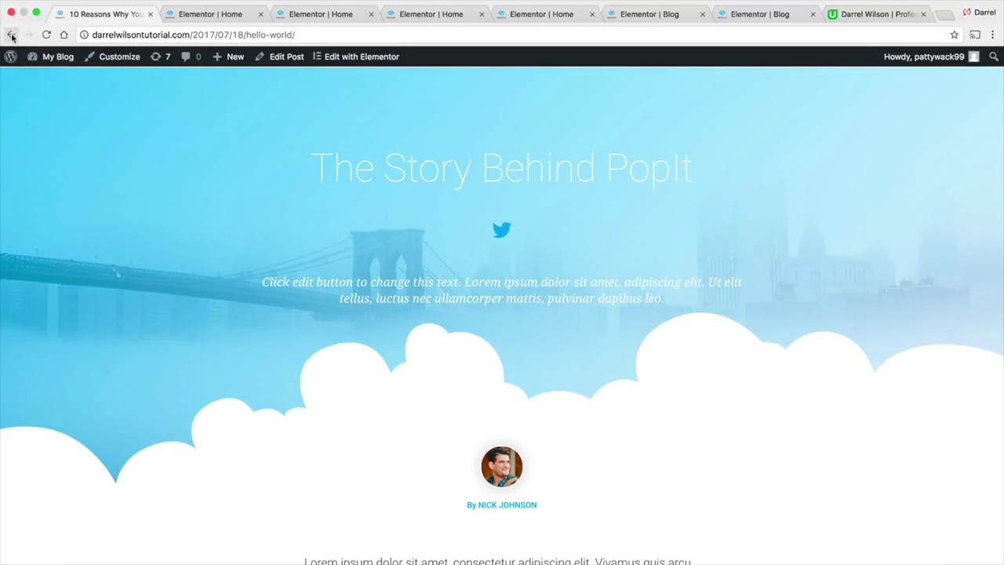
scroll(518, 165, "up", 2)
View the Services page's Play it forward, Revolution, portfolio and Surf's up sections.
left_click(656, 88)
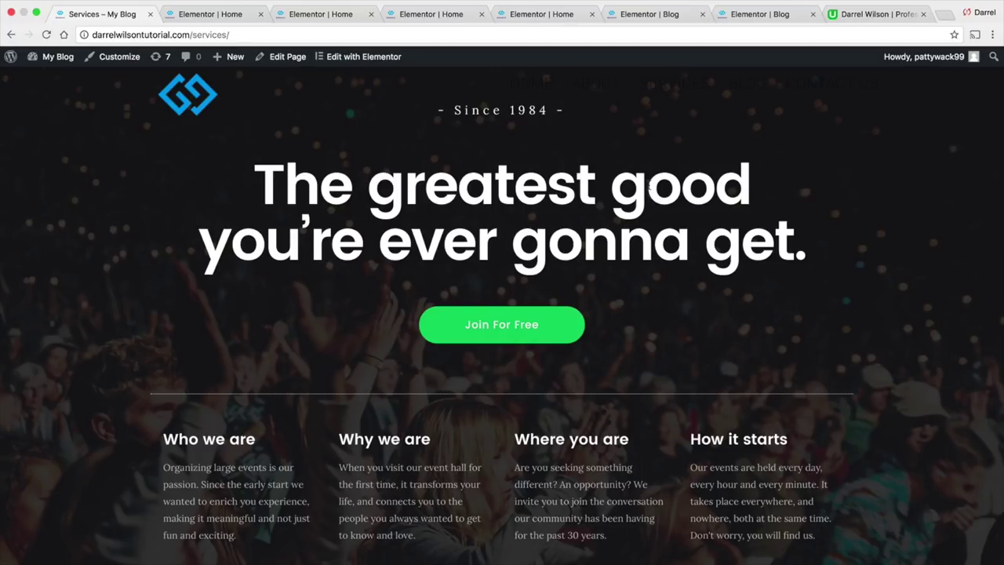
scroll(590, 222, "down", 6)
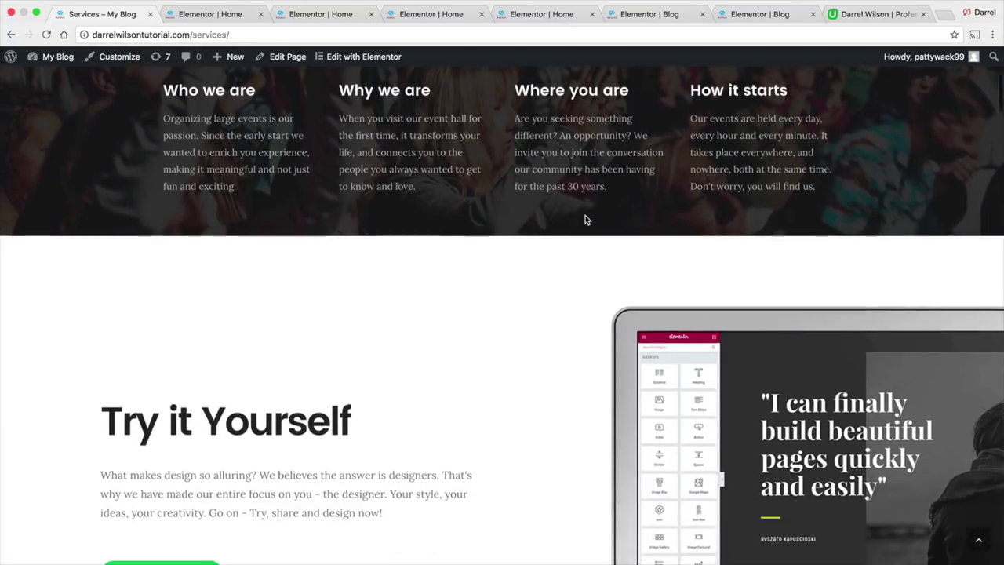
scroll(585, 220, "down", 1)
scroll(583, 221, "down", 2)
scroll(583, 221, "down", 5)
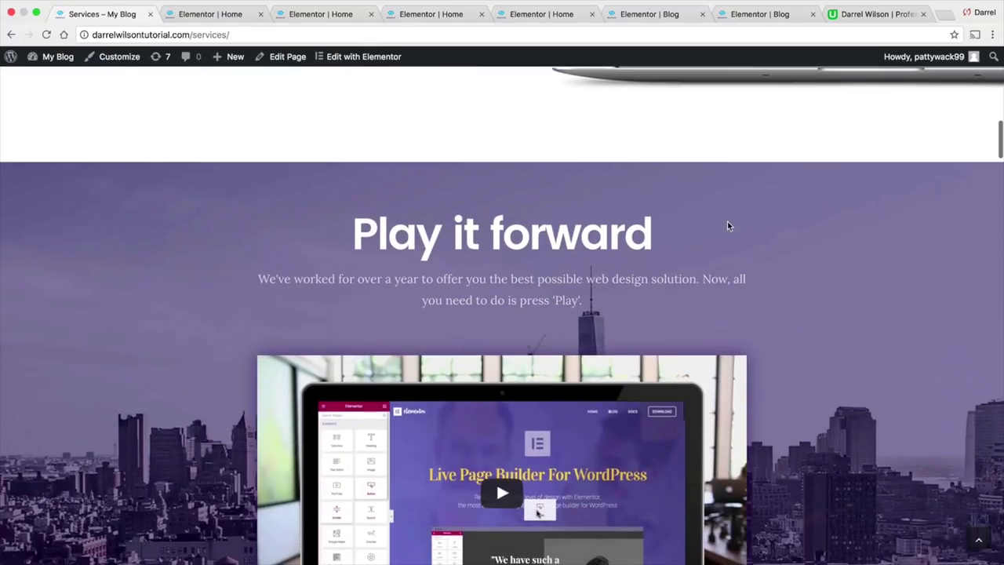
scroll(741, 241, "down", 2)
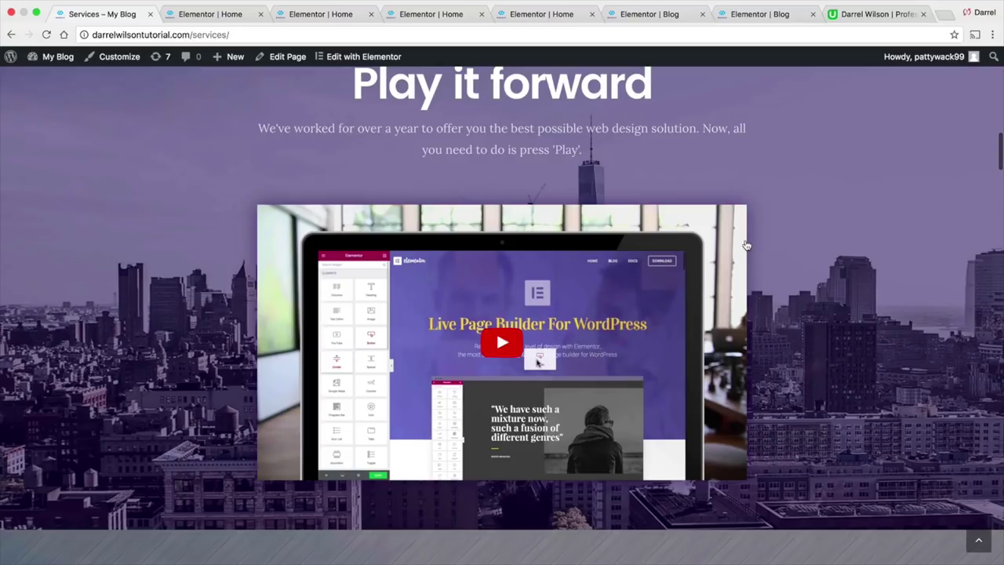
scroll(747, 244, "down", 2)
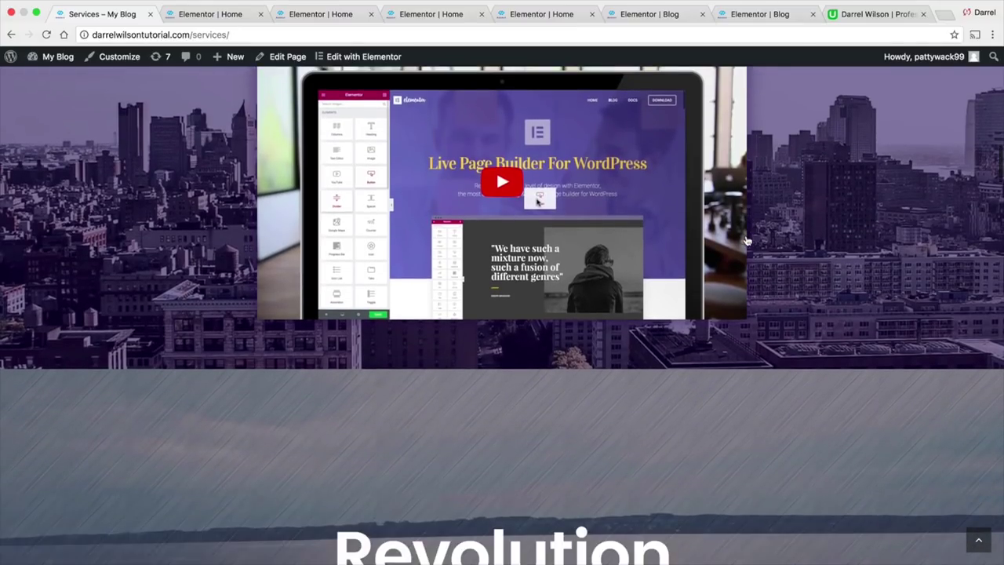
scroll(747, 240, "down", 4)
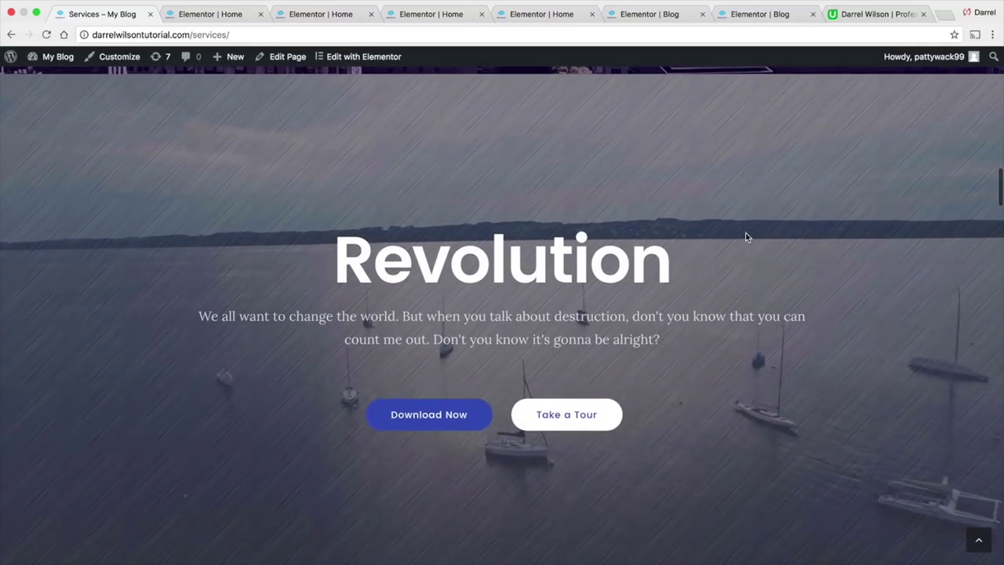
scroll(745, 237, "down", 2)
scroll(745, 237, "up", 2)
scroll(745, 239, "down", 1)
scroll(745, 234, "down", 8)
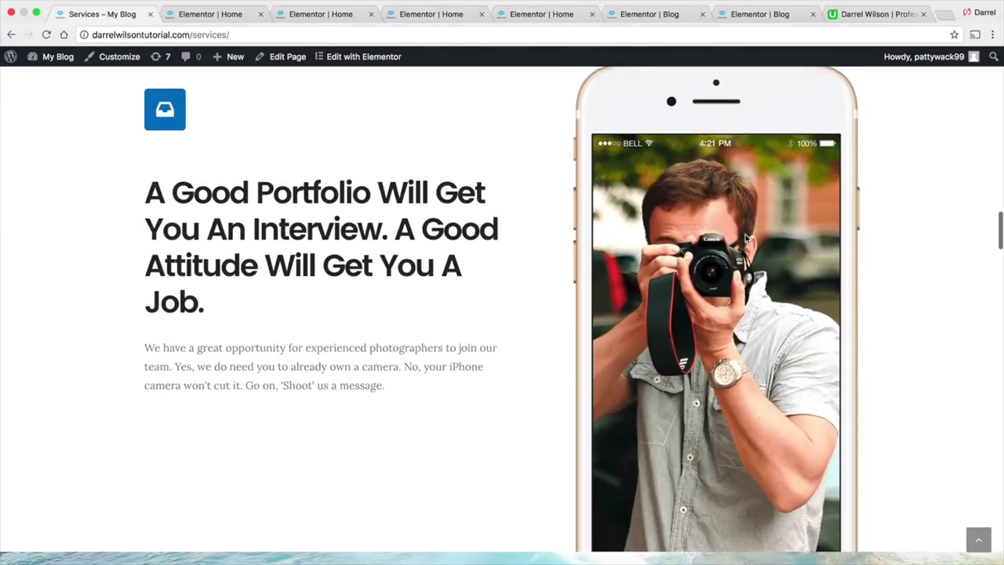
scroll(745, 233, "down", 5)
scroll(712, 306, "up", 13)
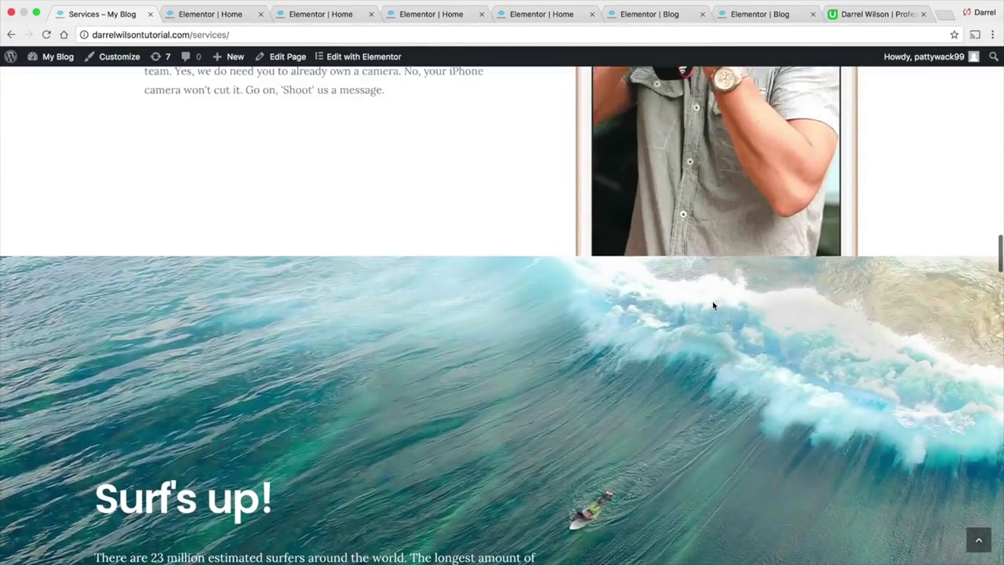
scroll(712, 304, "up", 10)
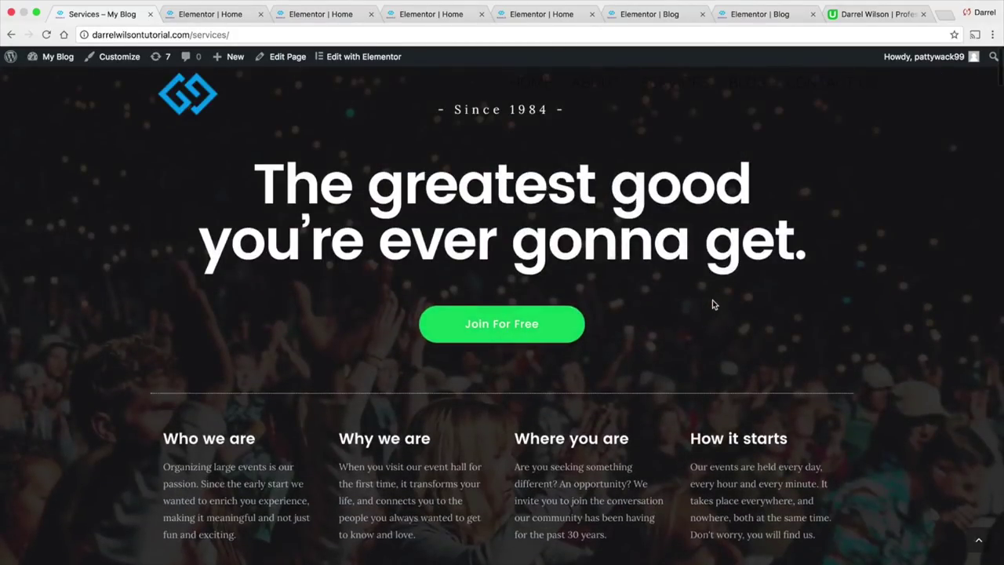
From the SiteGround home page, start signing up to compare the StartUp, GrowBig and GoGeek plans.
left_click(524, 84)
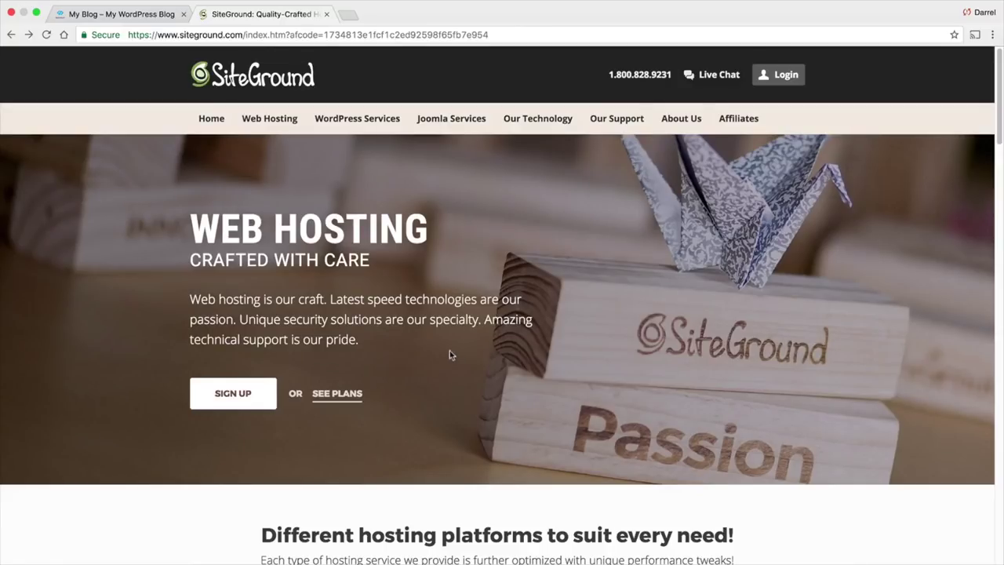
left_click(241, 387)
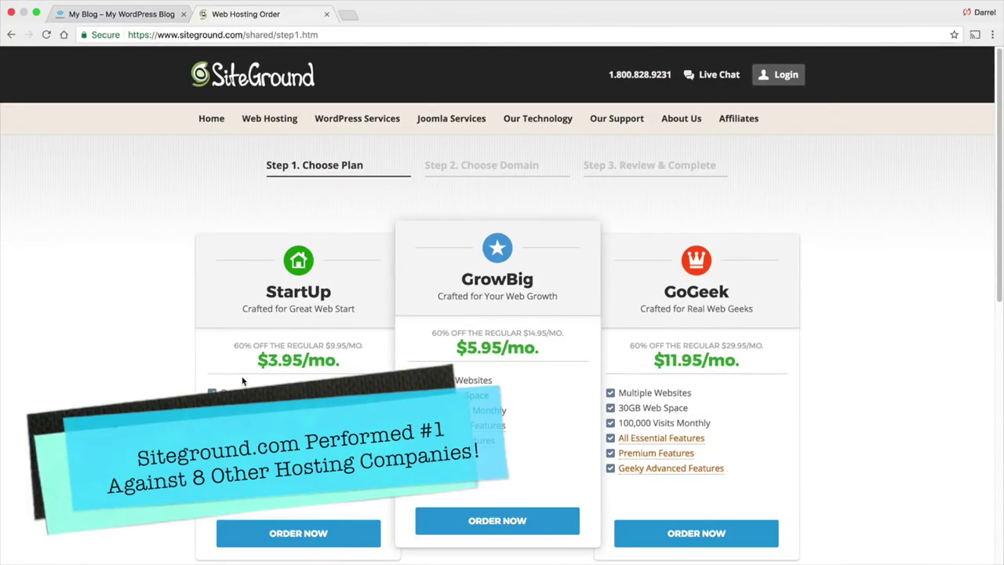
scroll(245, 362, "down", 1)
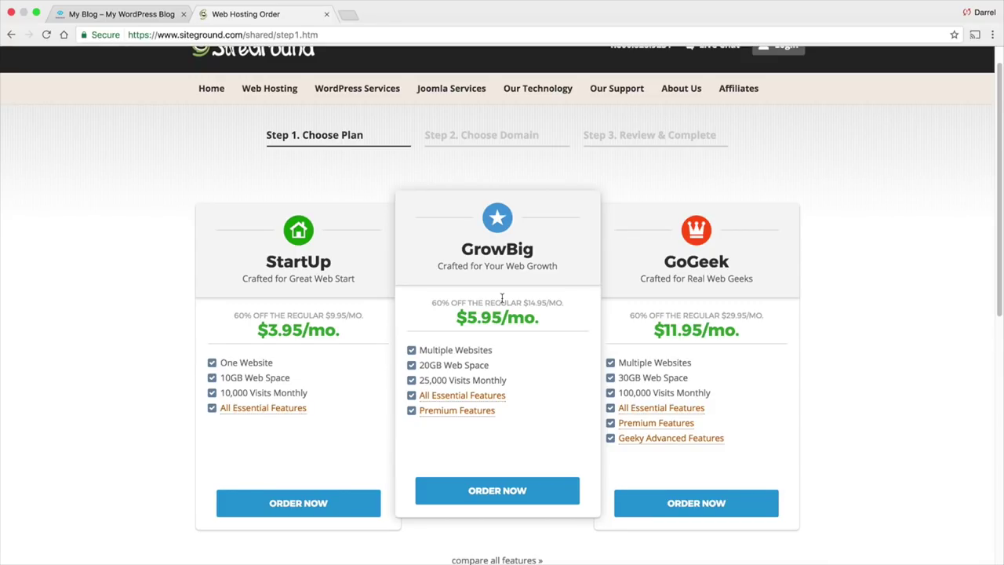
Order the GrowBig plan and register the new domain ilovekyloren.com.
left_click(497, 495)
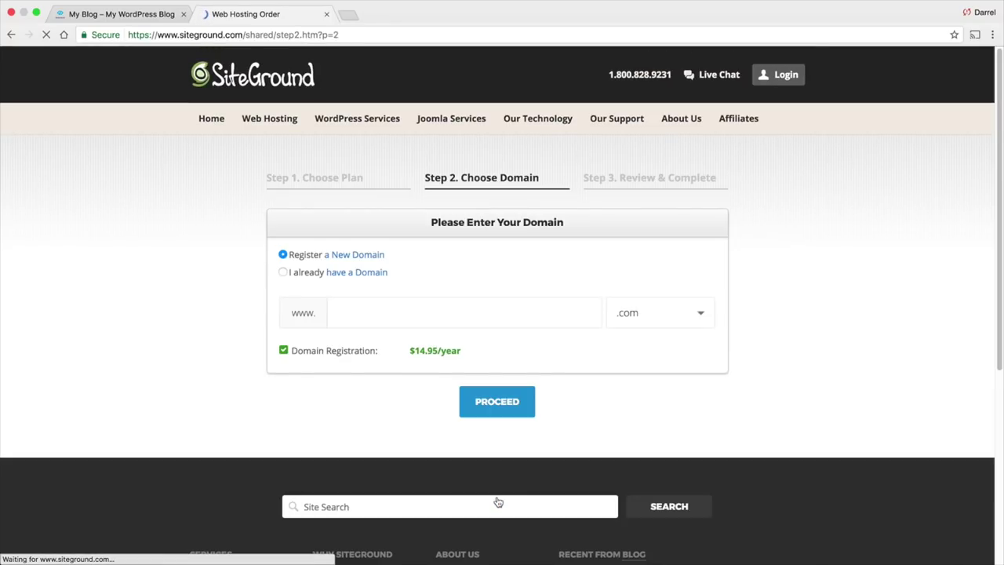
left_click(429, 306)
type("ilovekyloren")
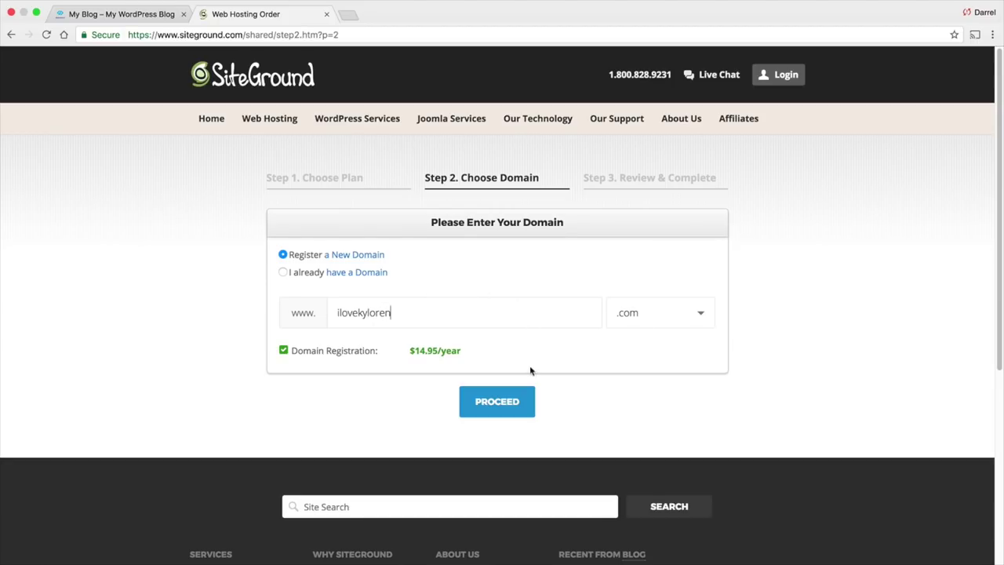
left_click(495, 410)
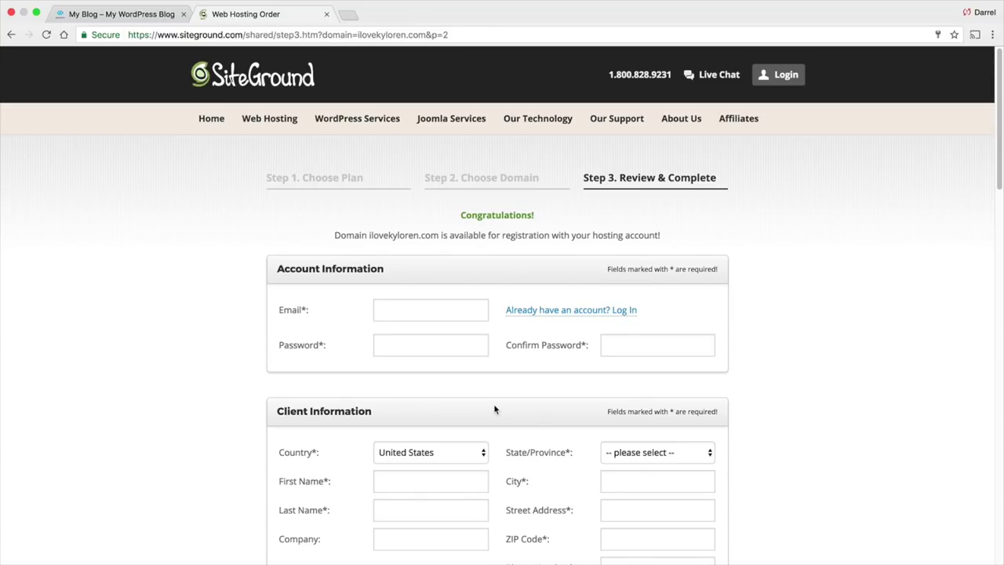
Move past the Client and Payment Information sections to the GrowBig billing Period dropdown.
left_click(406, 306)
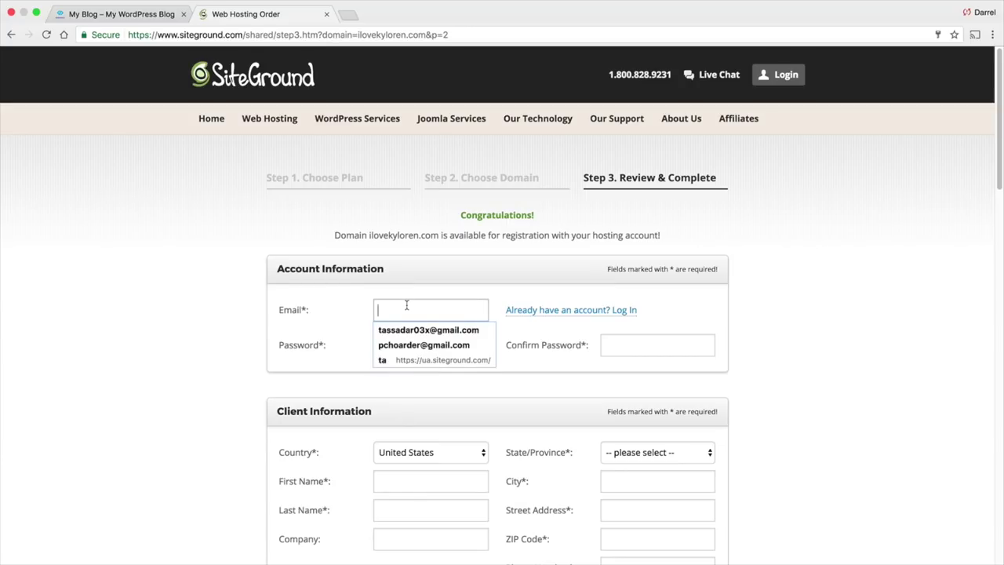
scroll(395, 340, "down", 2)
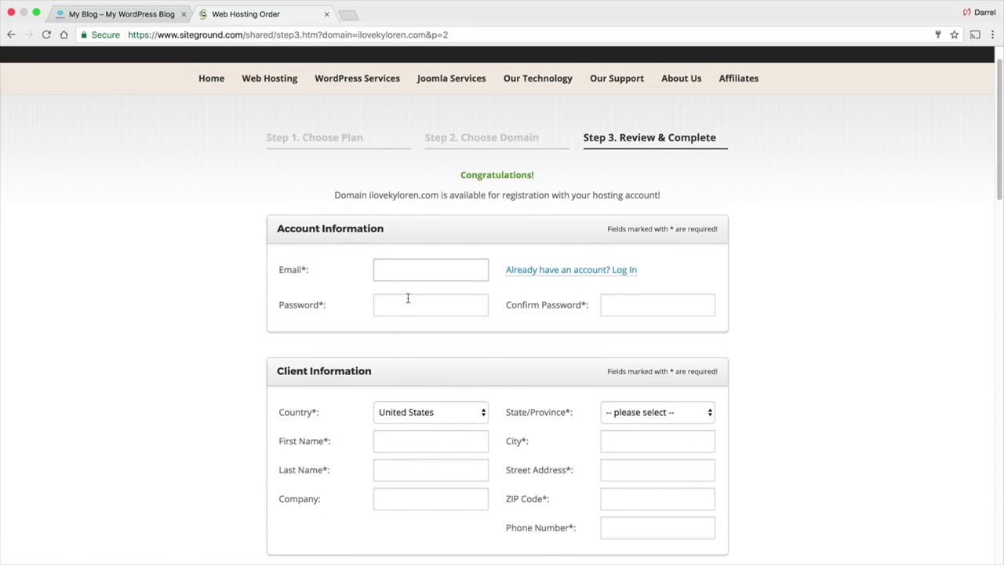
scroll(658, 287, "down", 3)
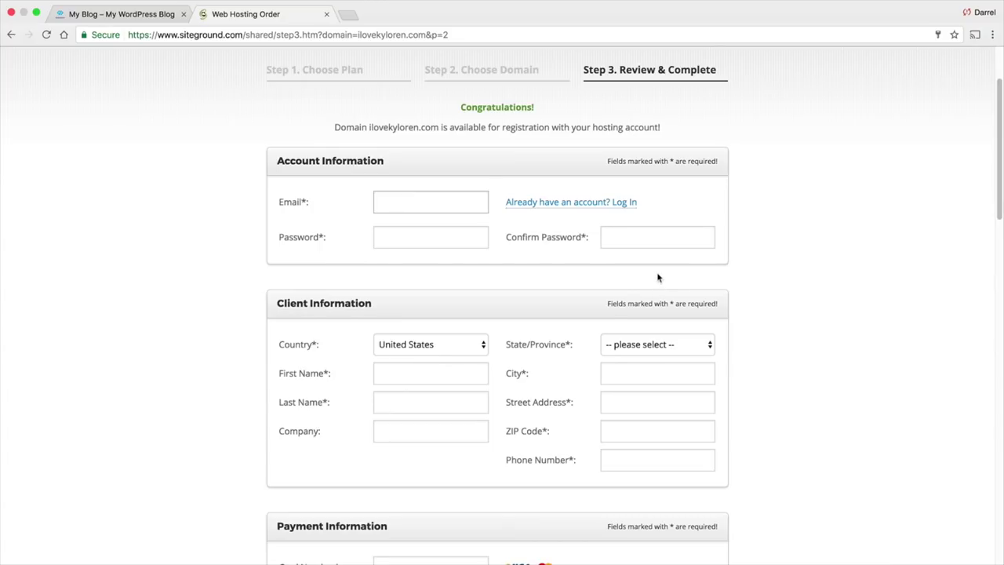
scroll(605, 279, "down", 2)
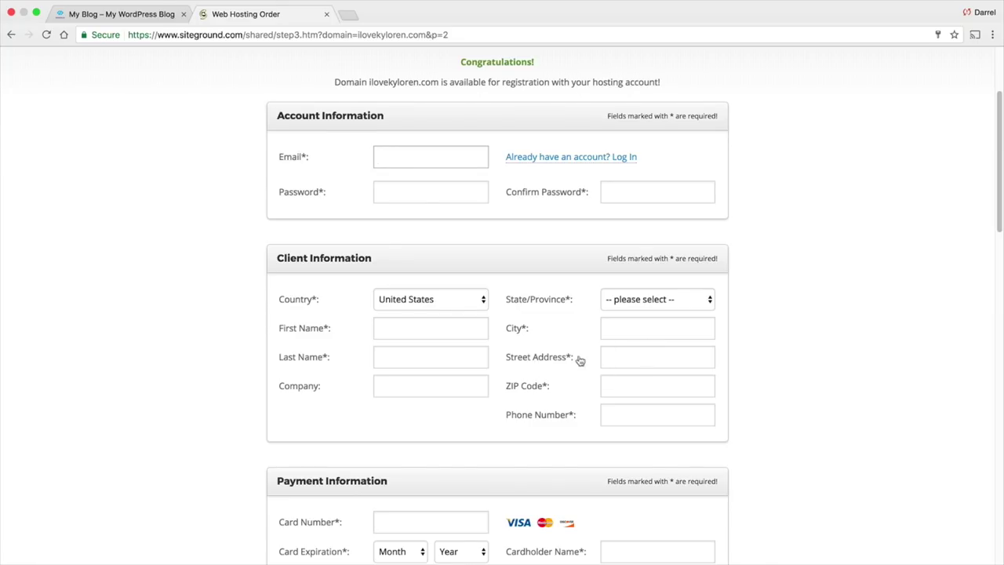
scroll(555, 345, "down", 5)
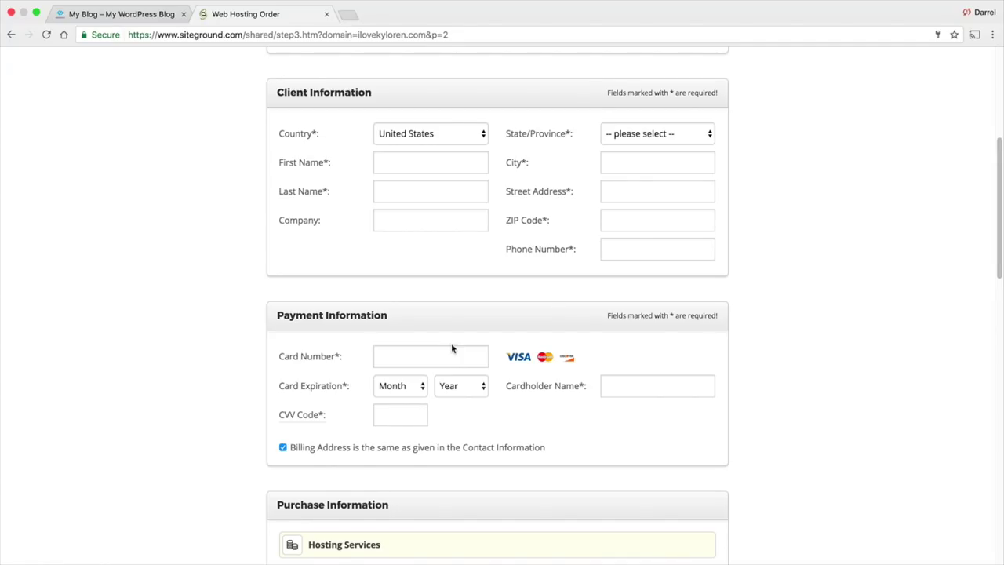
scroll(543, 385, "down", 1)
scroll(544, 384, "down", 5)
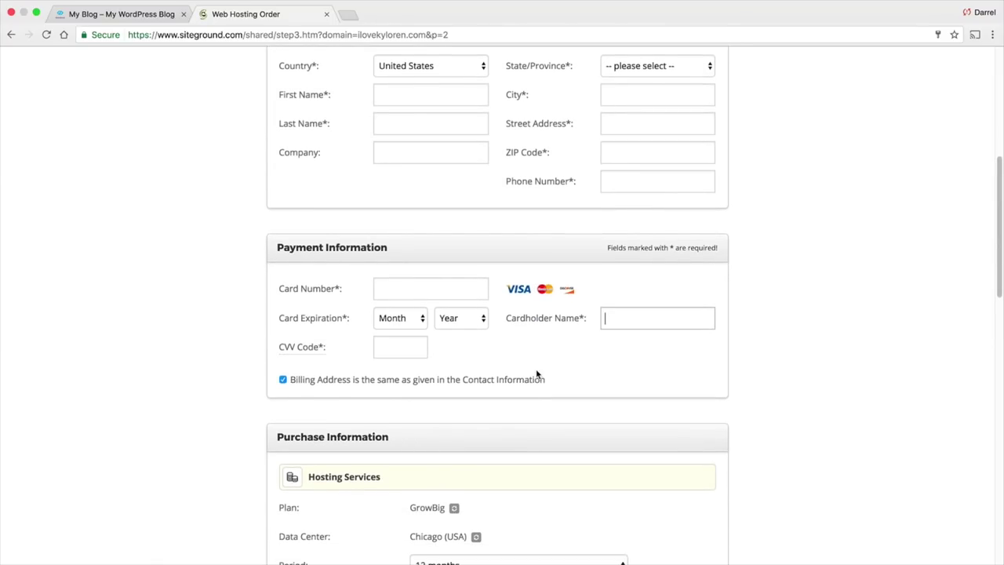
scroll(536, 372, "down", 4)
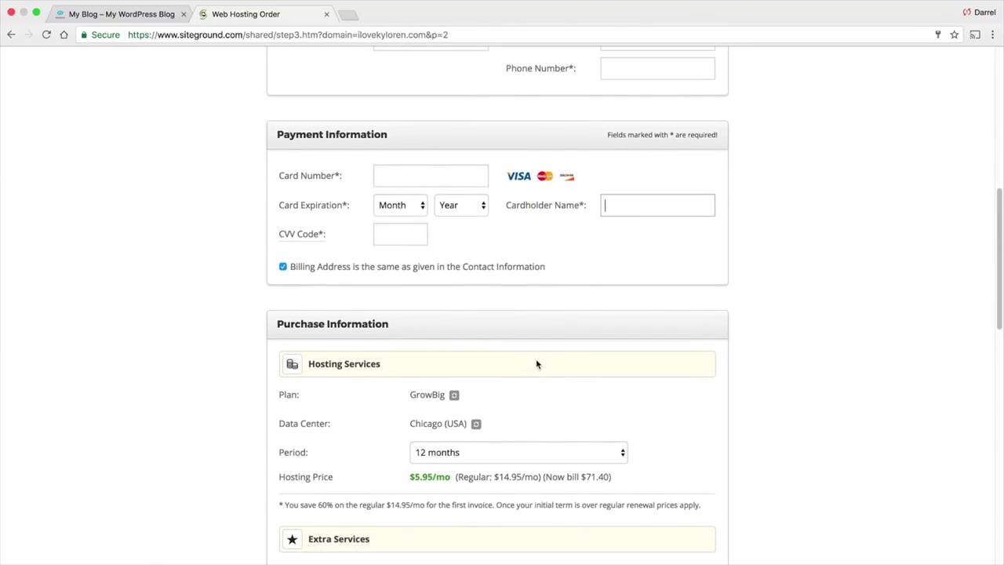
scroll(536, 364, "down", 1)
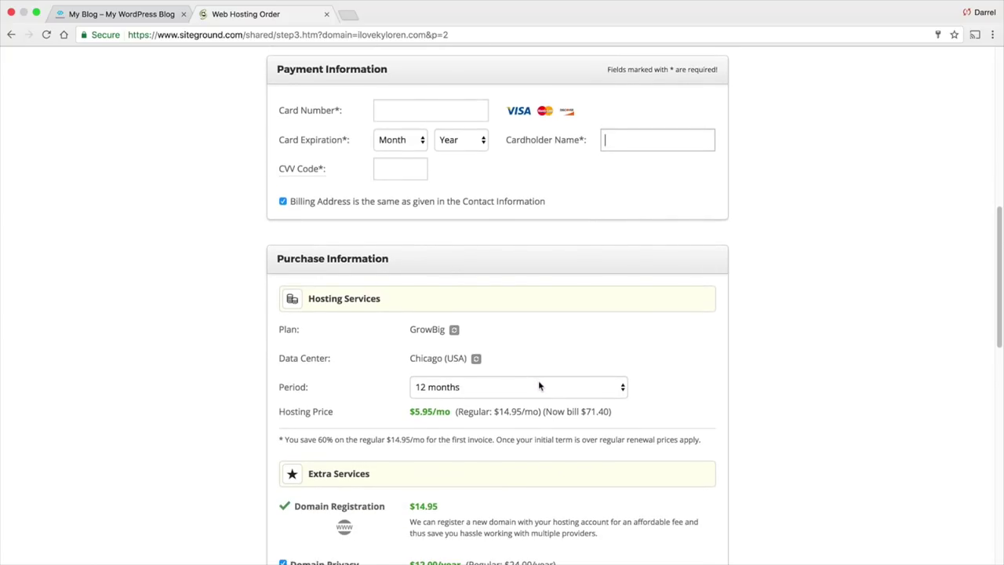
left_click(539, 386)
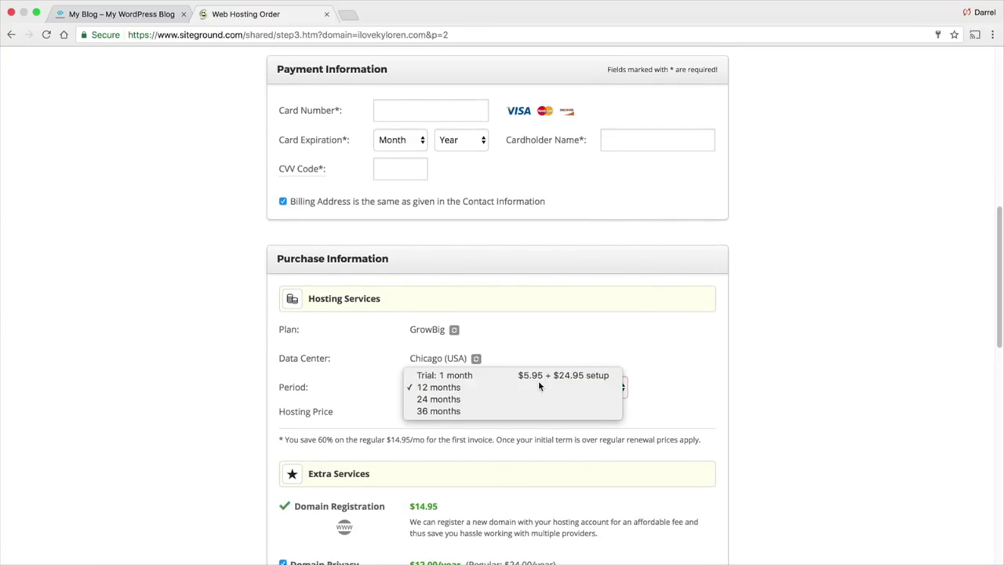
left_click(539, 387)
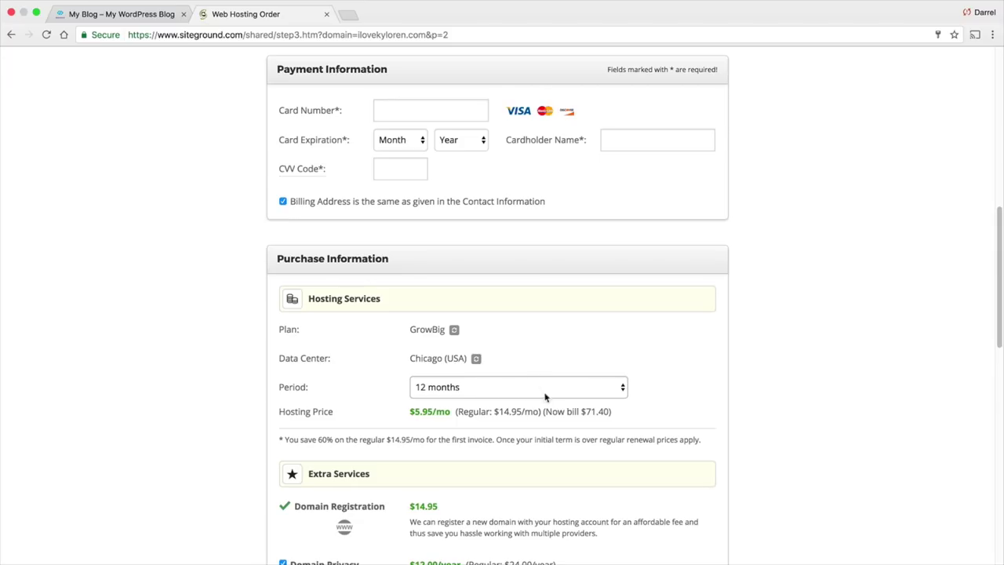
scroll(560, 386, "down", 5)
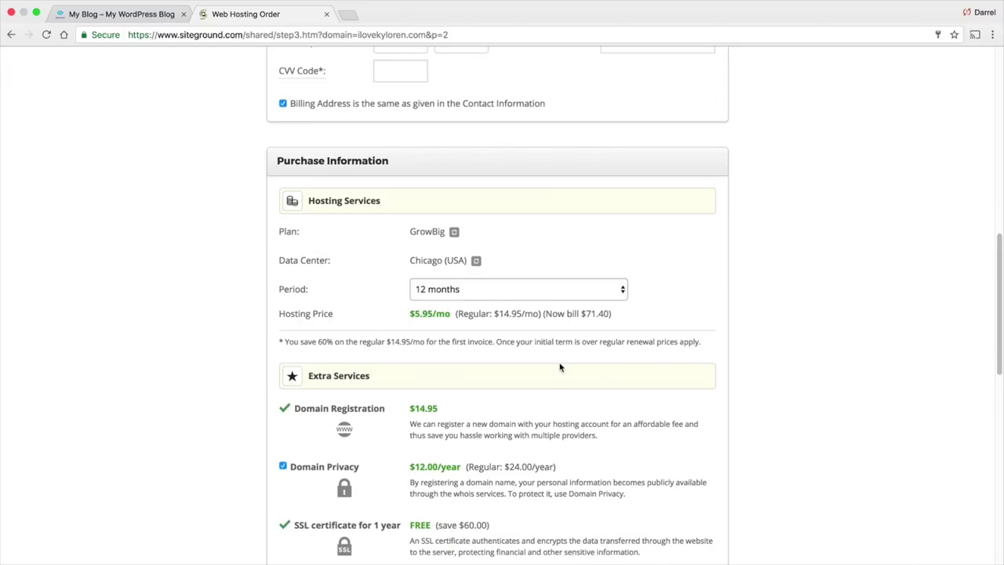
scroll(560, 363, "down", 2)
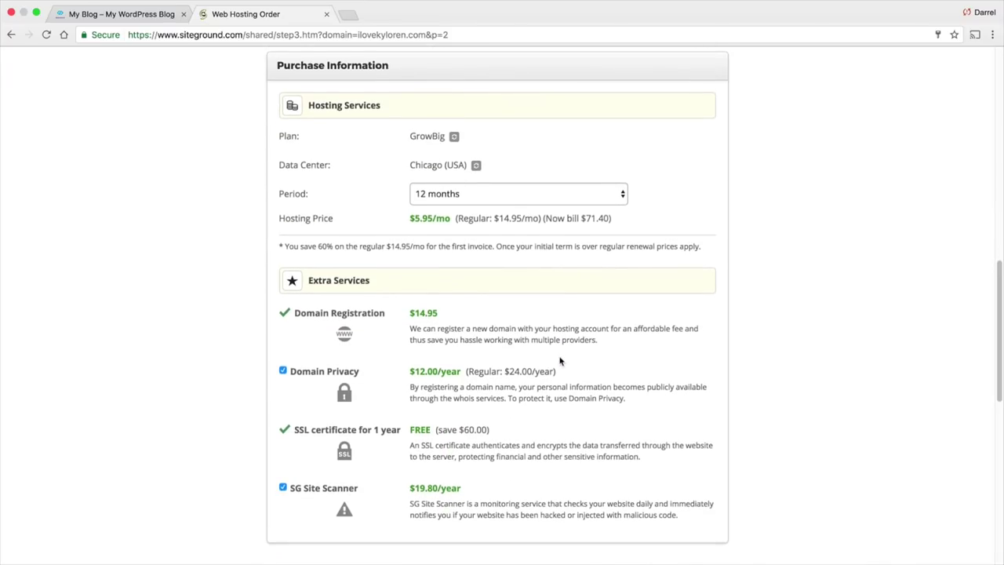
scroll(560, 358, "down", 1)
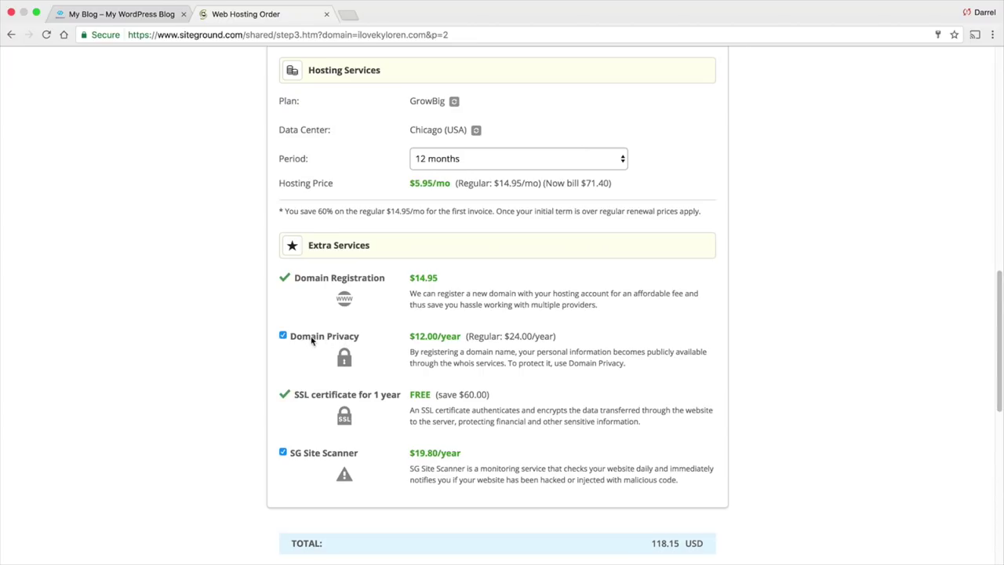
left_click(284, 335)
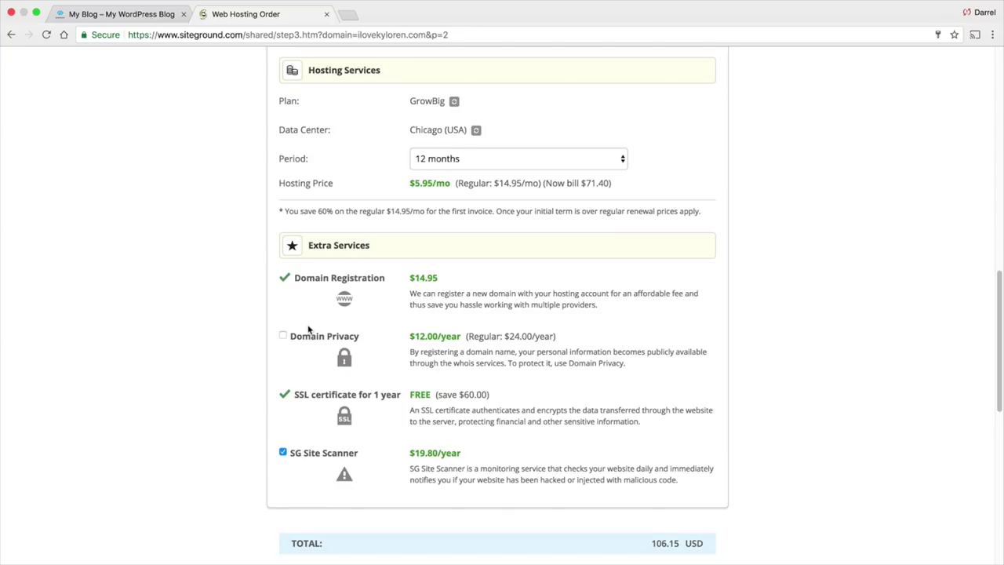
left_click(284, 335)
scroll(328, 358, "down", 3)
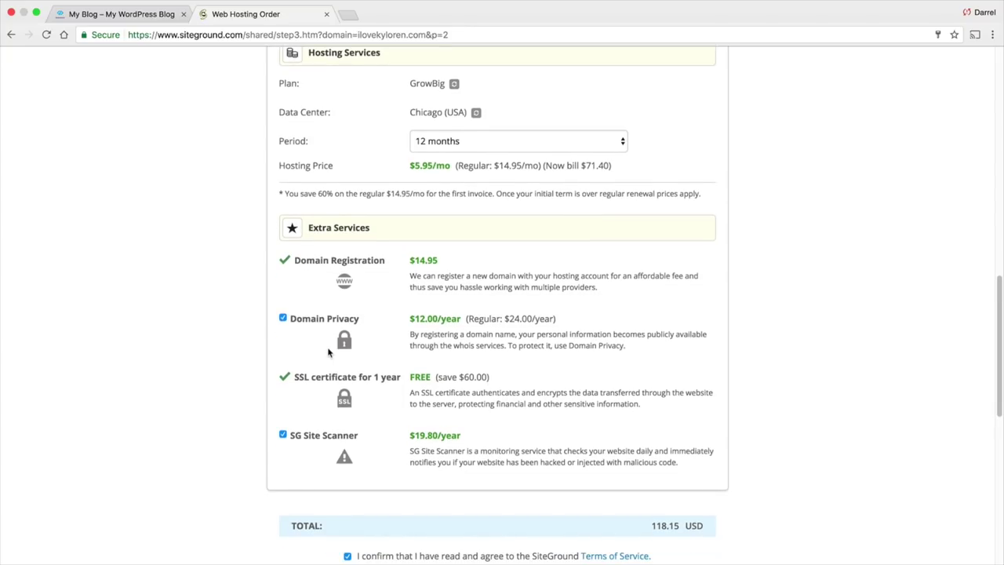
scroll(406, 356, "up", 15)
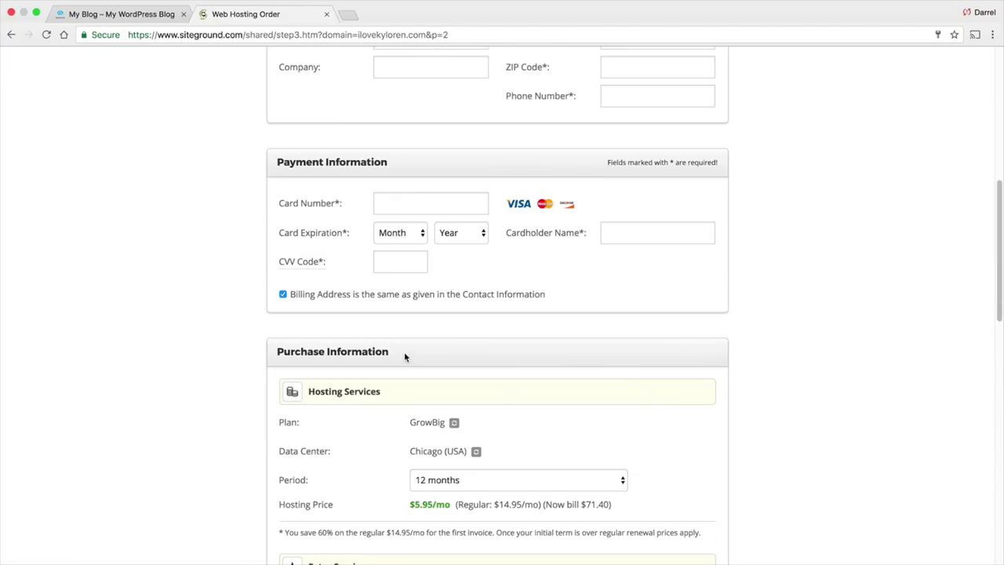
scroll(451, 353, "down", 15)
scroll(452, 355, "down", 1)
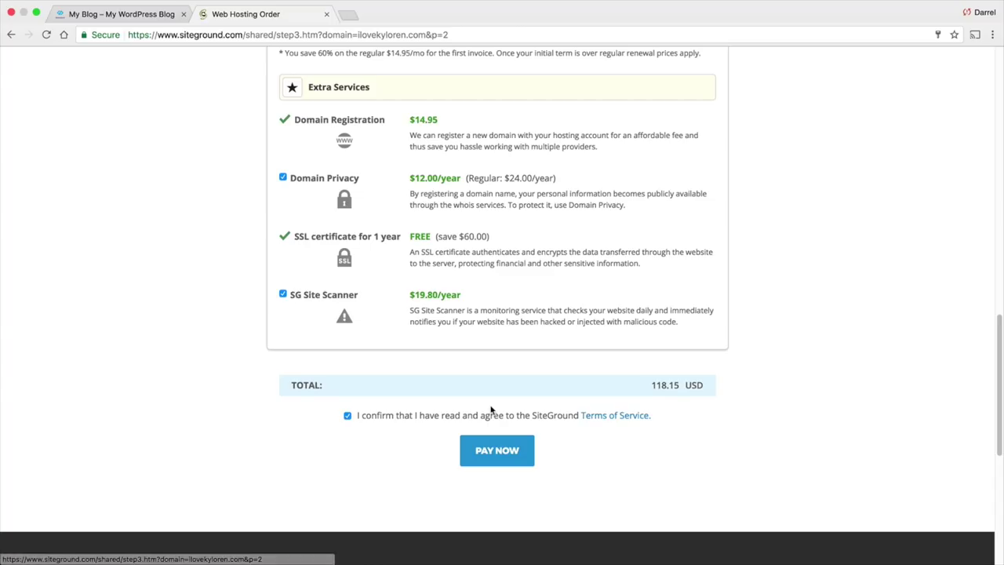
scroll(494, 403, "up", 3)
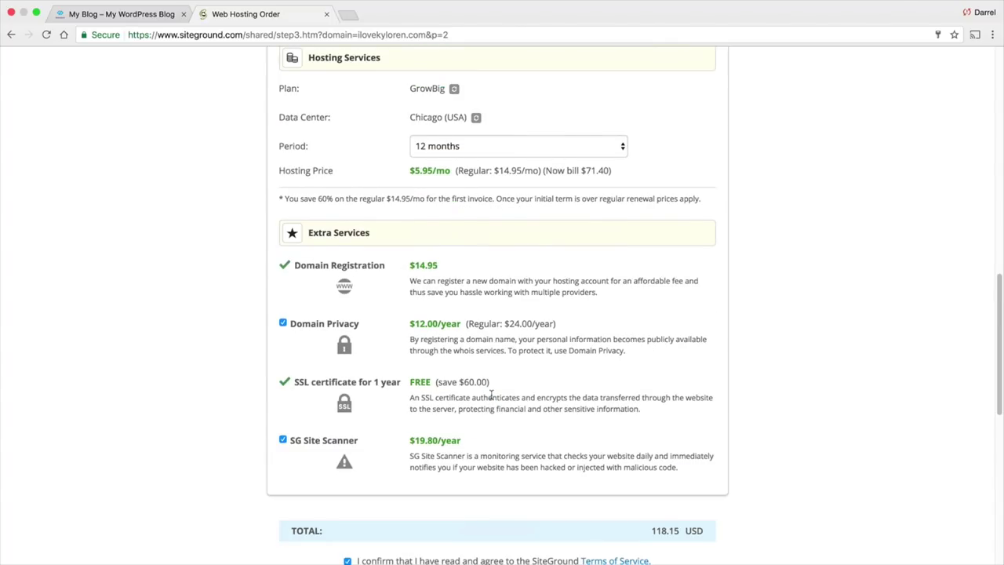
scroll(492, 398, "up", 3)
scroll(491, 396, "up", 14)
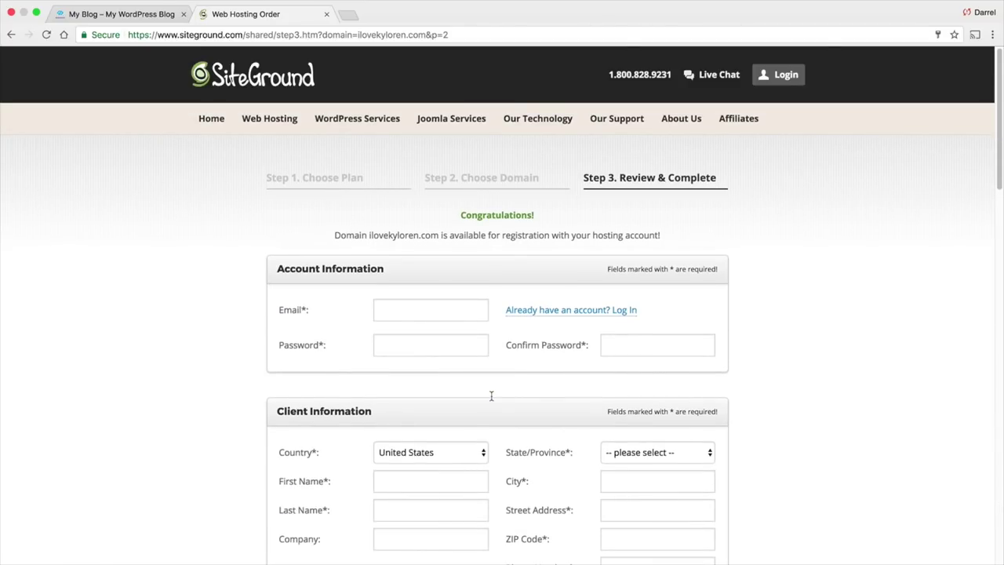
Sign in to the SiteGround User Area with a saved login and open My Accounts.
left_click(780, 76)
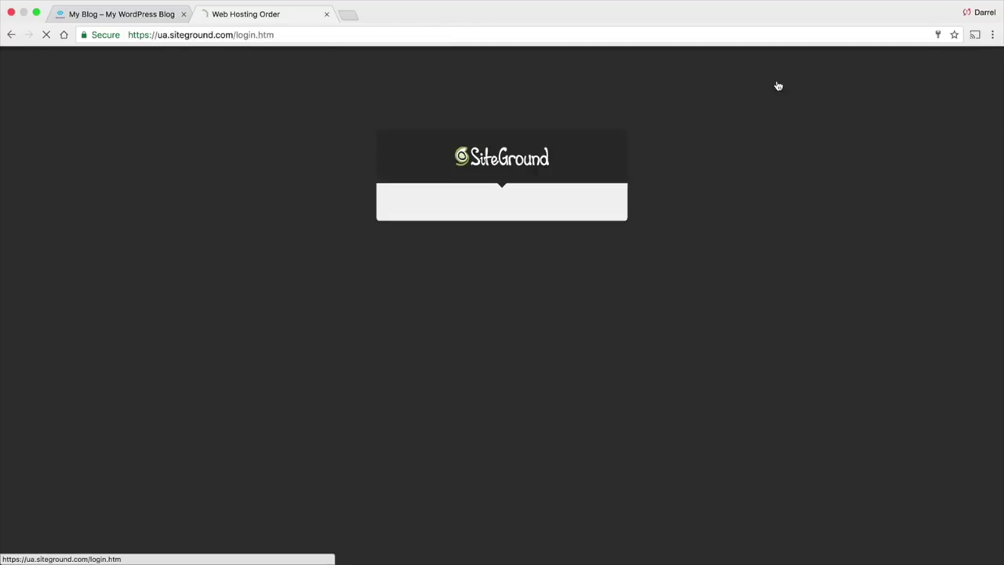
double_click(573, 196)
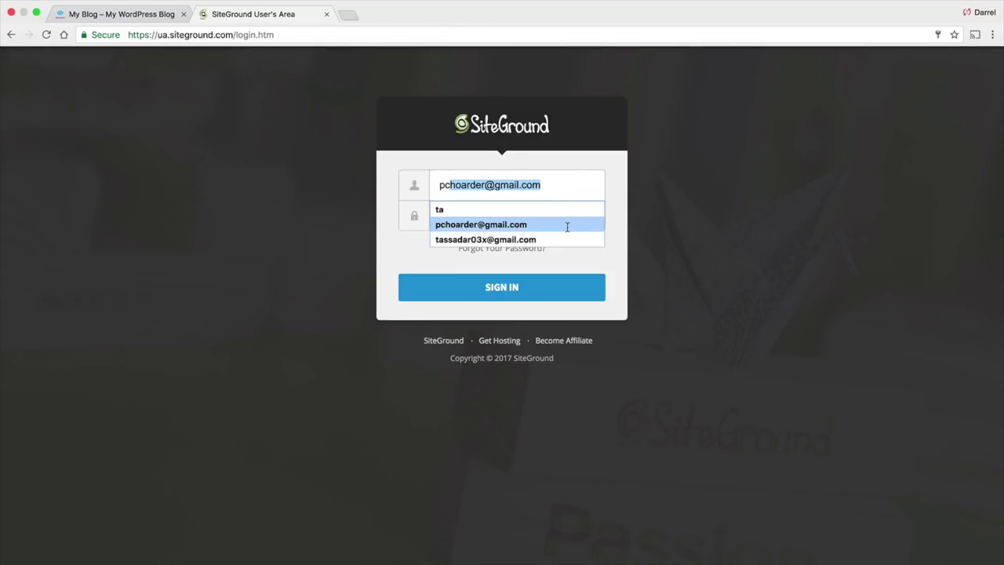
left_click(567, 224)
left_click(567, 188)
left_click(554, 238)
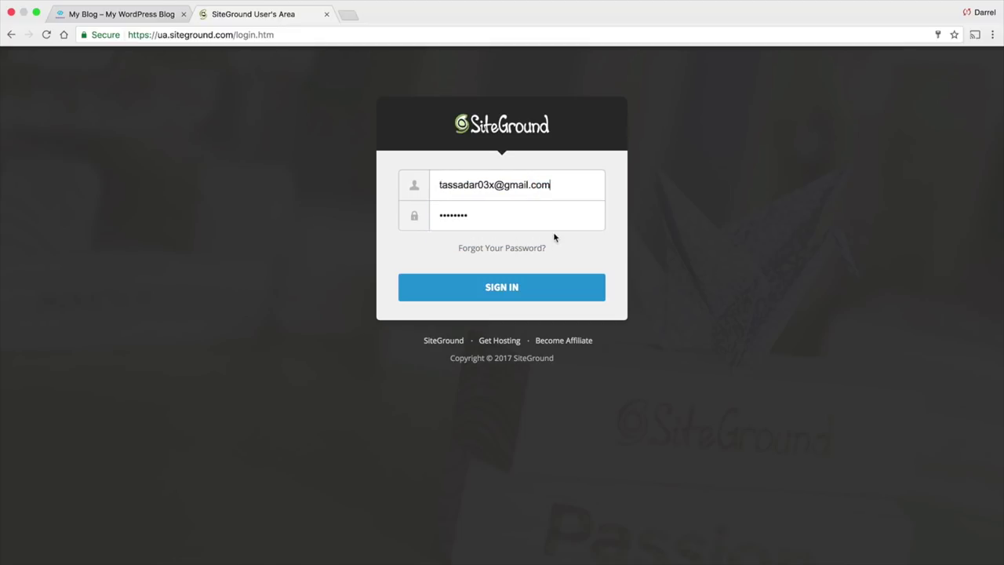
left_click(501, 291)
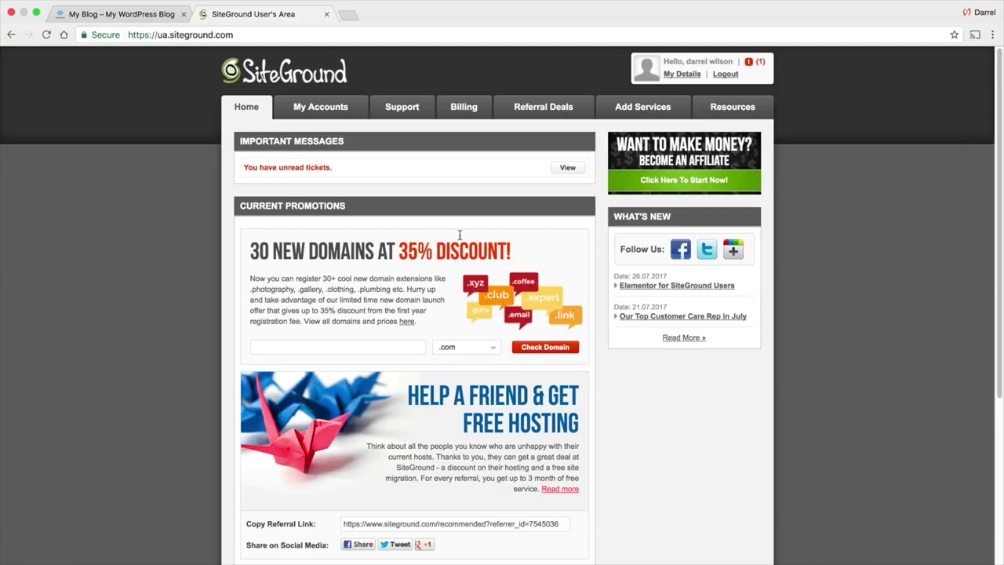
left_click(329, 110)
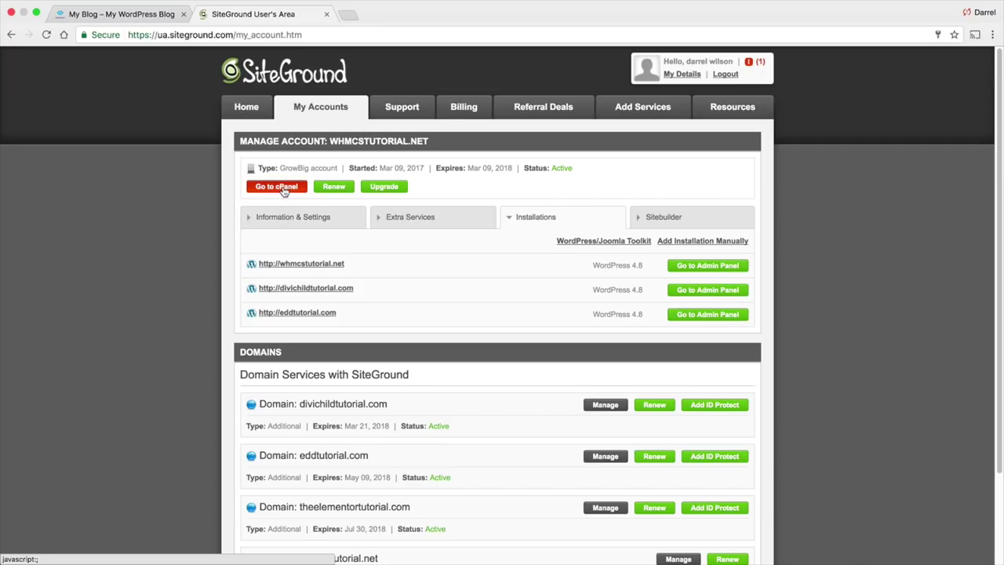
Enter cPanel for whmcstutorial.net with secure access kept on.
left_click(283, 186)
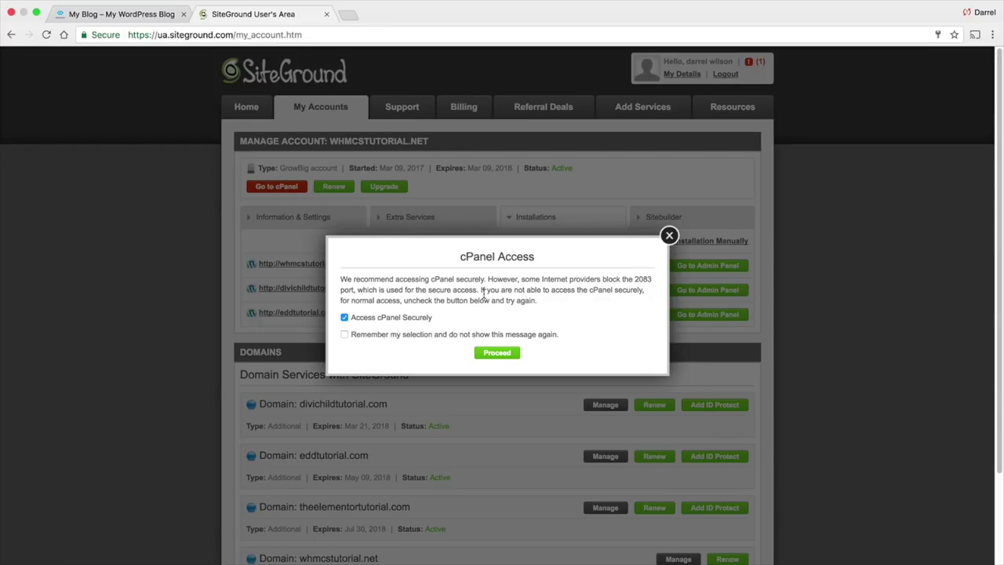
left_click(506, 355)
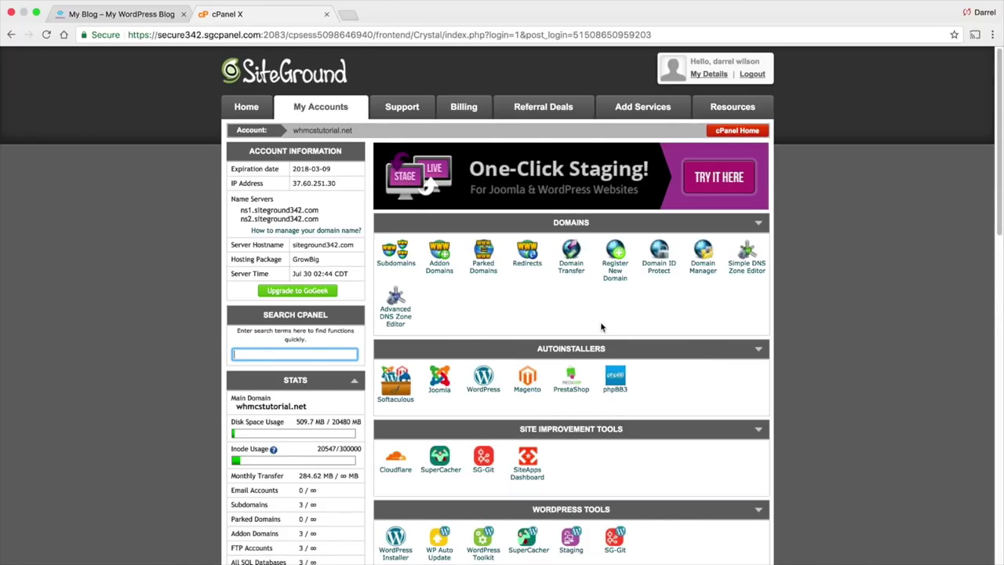
Open the WordPress autoinstaller and its Install Now software setup form.
left_click(486, 390)
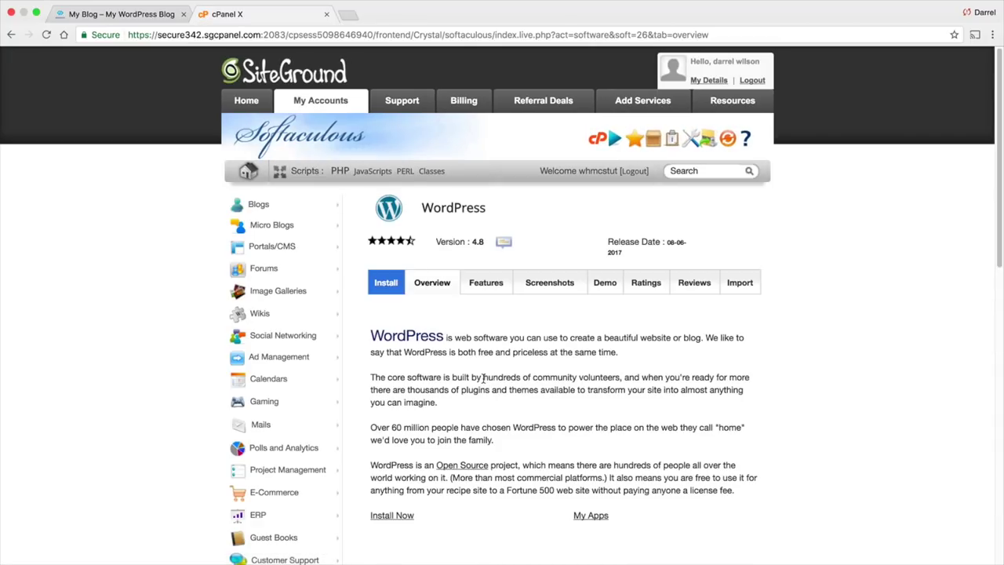
scroll(485, 317, "down", 1)
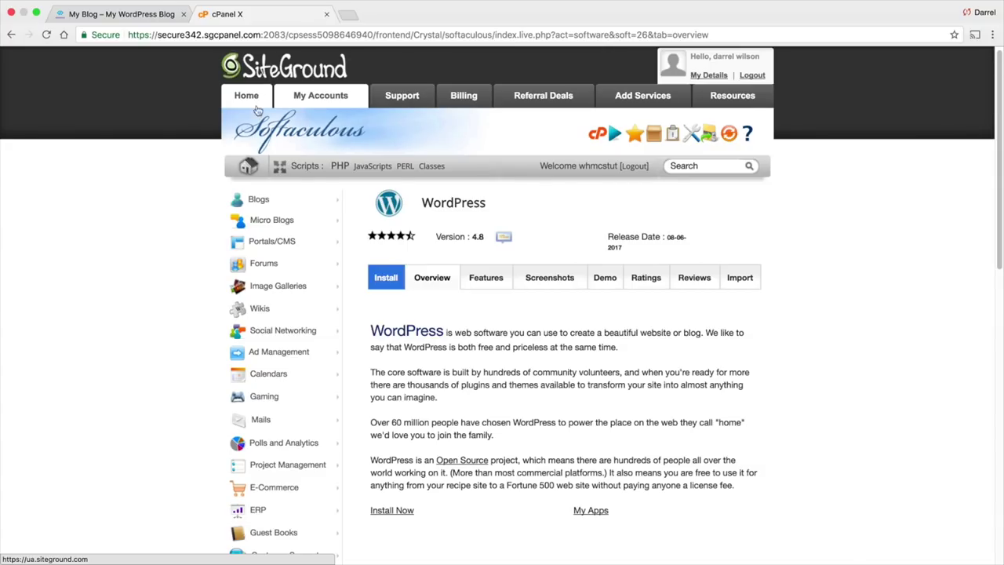
scroll(514, 255, "down", 3)
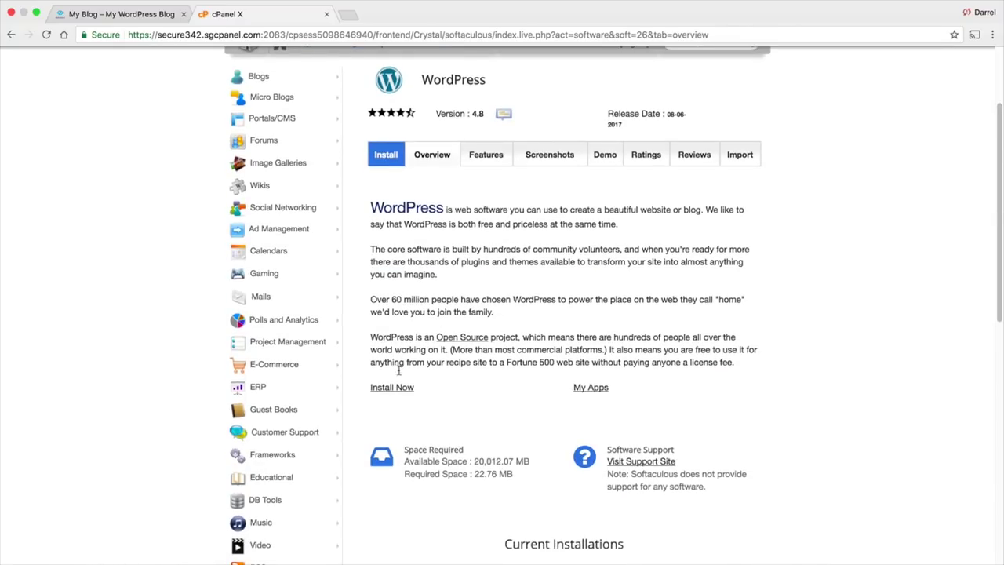
left_click(393, 386)
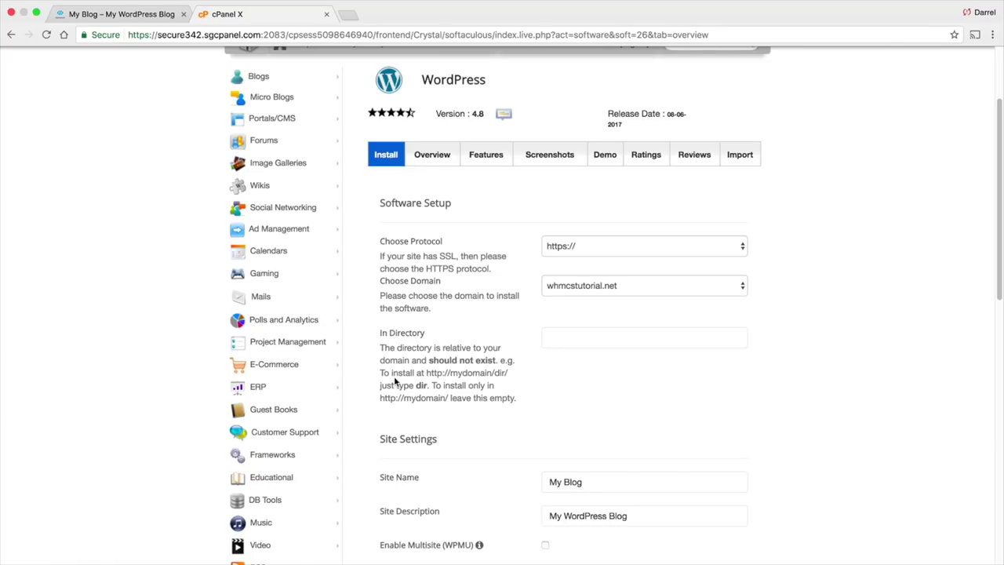
Set the install domain to theelementortutorial.com and leave the In Directory field empty.
left_click(577, 291)
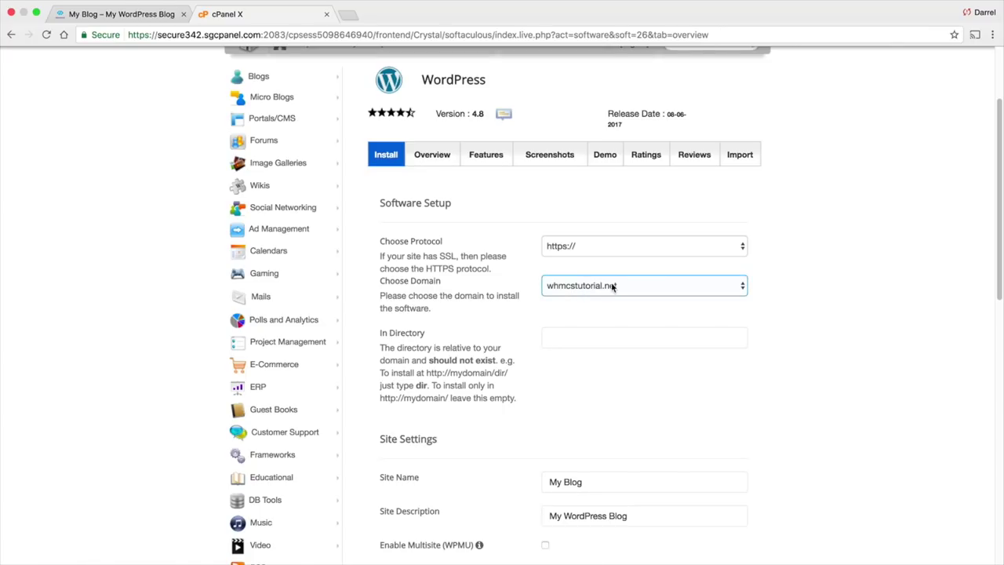
left_click(618, 287)
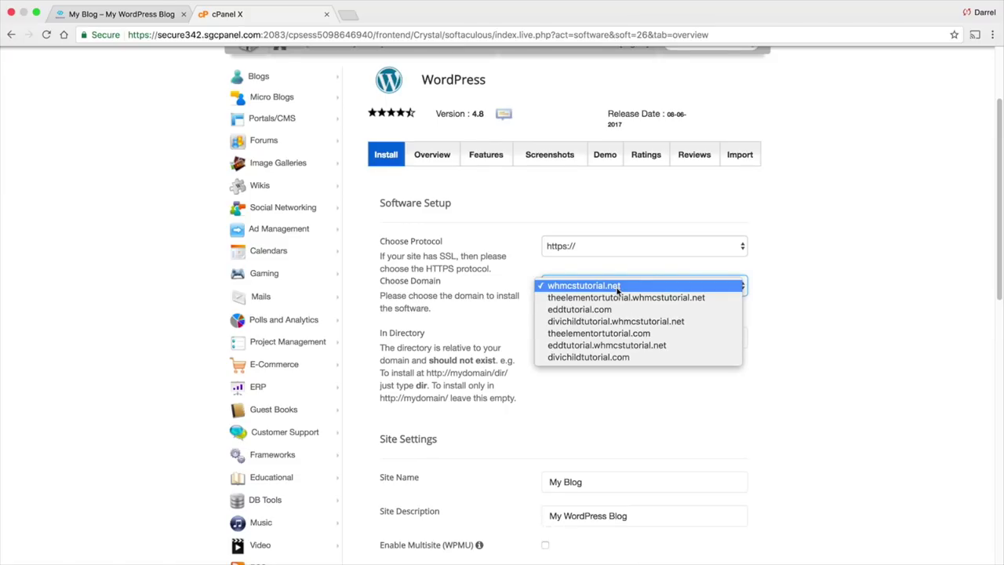
left_click(618, 332)
left_click(621, 287)
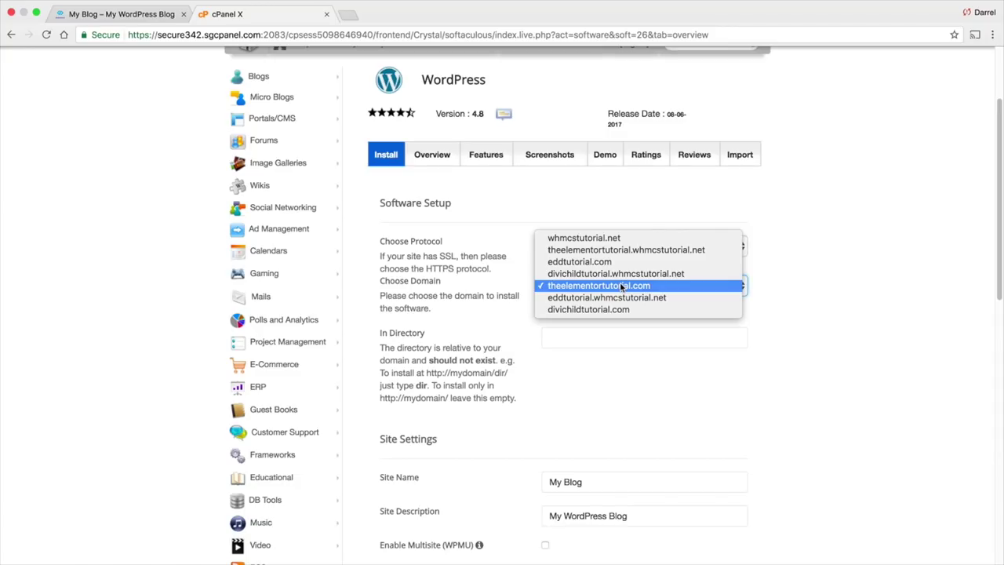
left_click(809, 281)
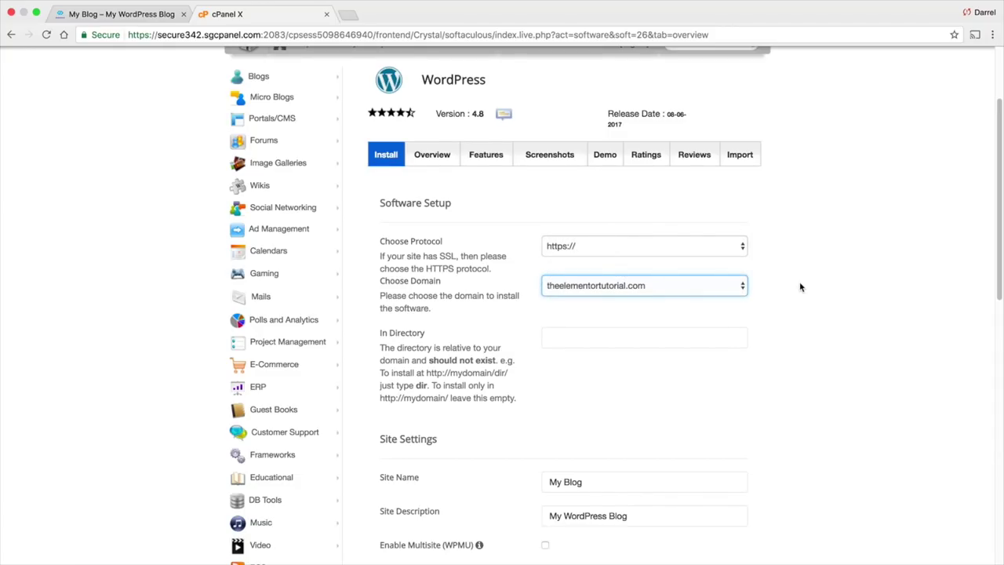
left_click(679, 337)
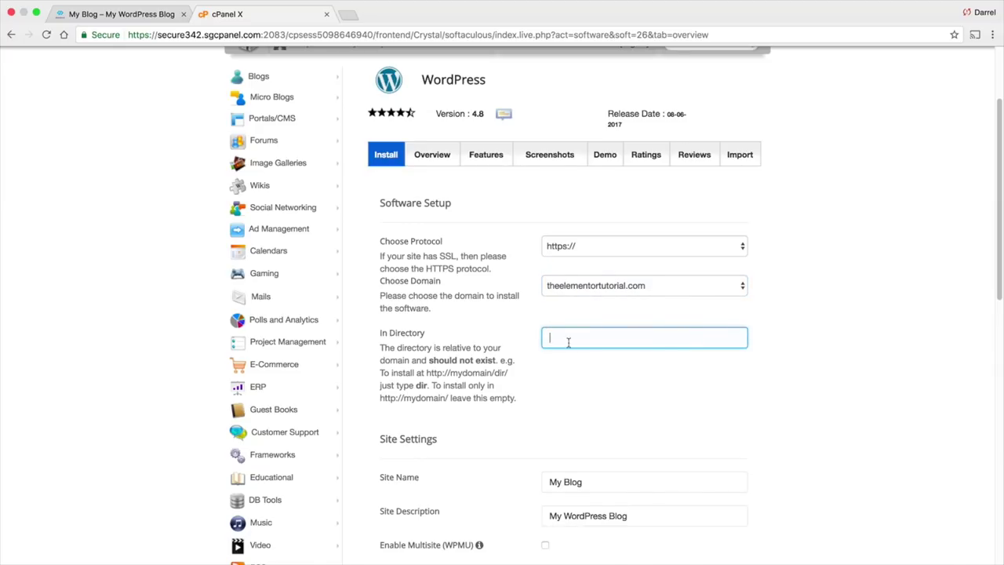
scroll(598, 361, "down", 1)
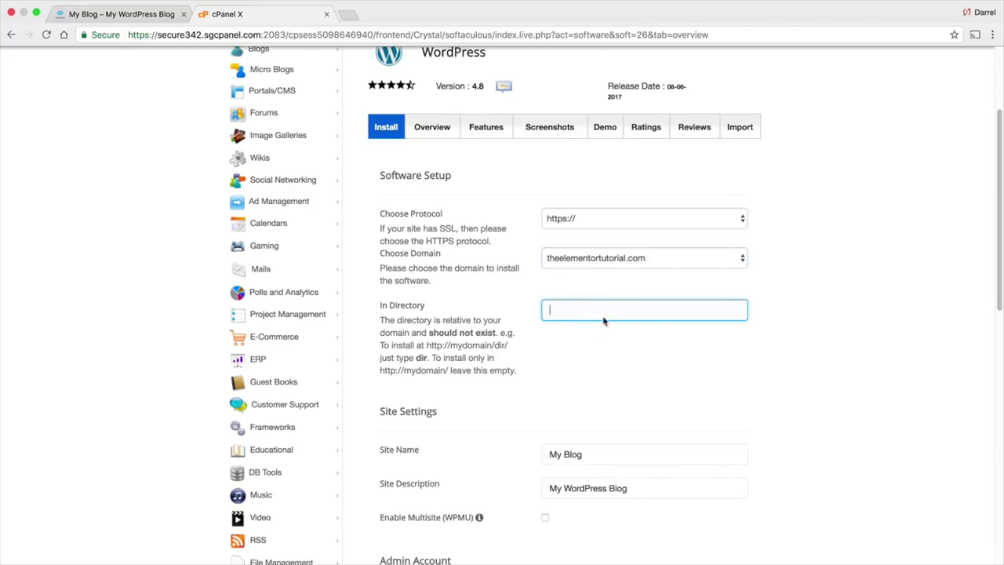
scroll(619, 332, "down", 2)
scroll(619, 331, "down", 1)
Replace the site name with the owner's name and set the description to 'wordpress tutorial for starters'.
triple_click(611, 370)
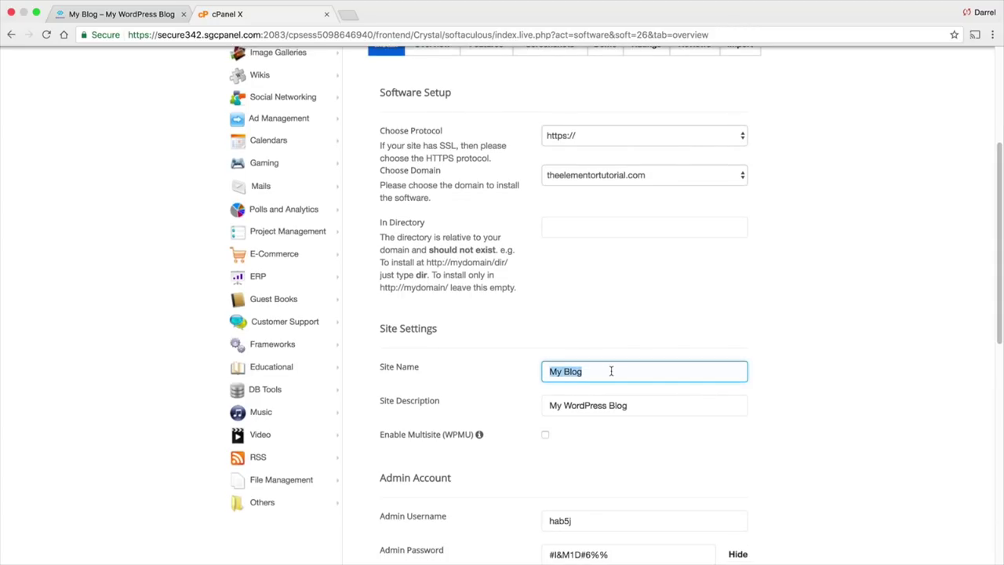
type("darrel wilson")
key("Tab")
type("wor")
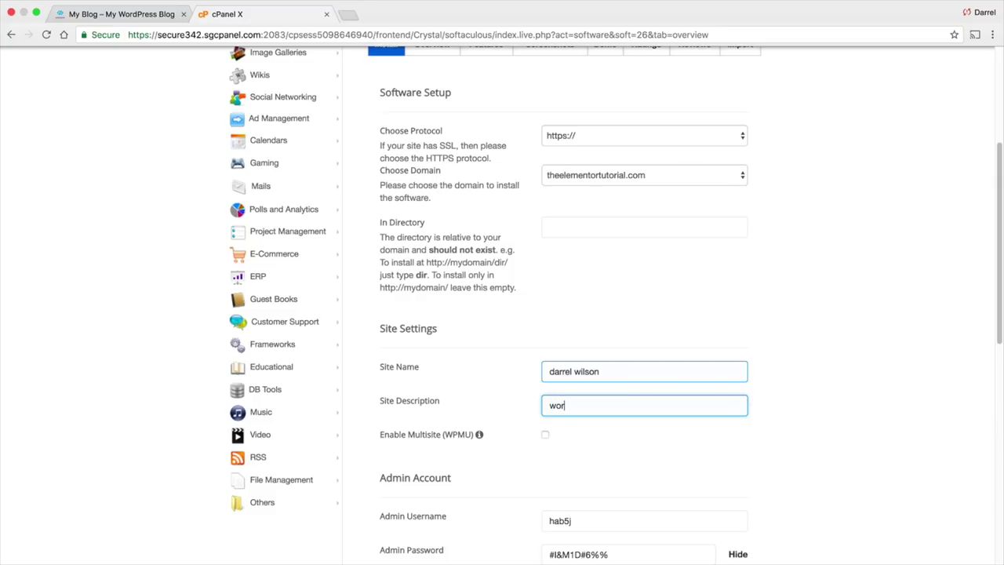
type("dpress tutorial for starters")
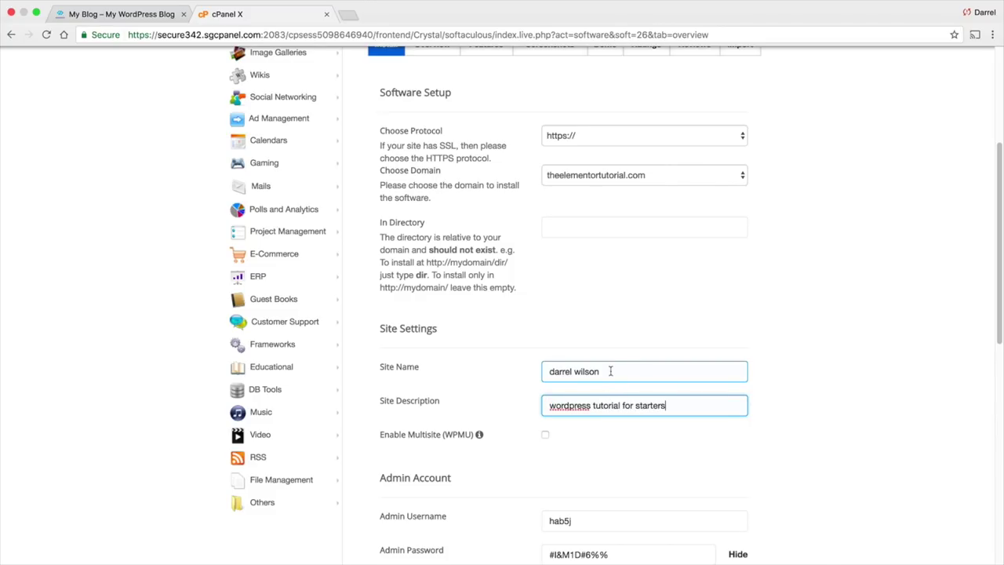
Scroll down to the admin account fields and select the default admin username.
scroll(603, 346, "down", 2)
scroll(603, 346, "down", 2)
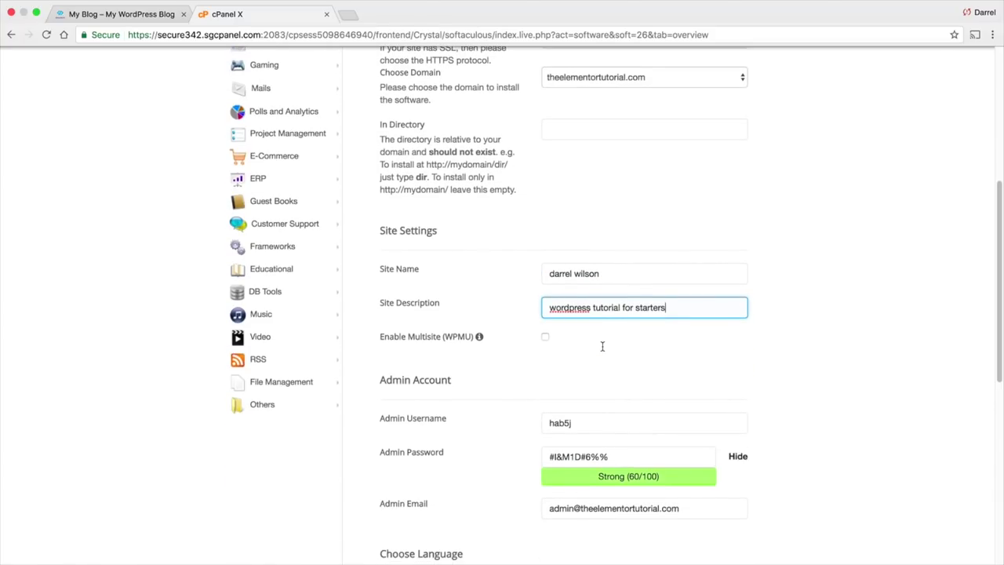
double_click(599, 382)
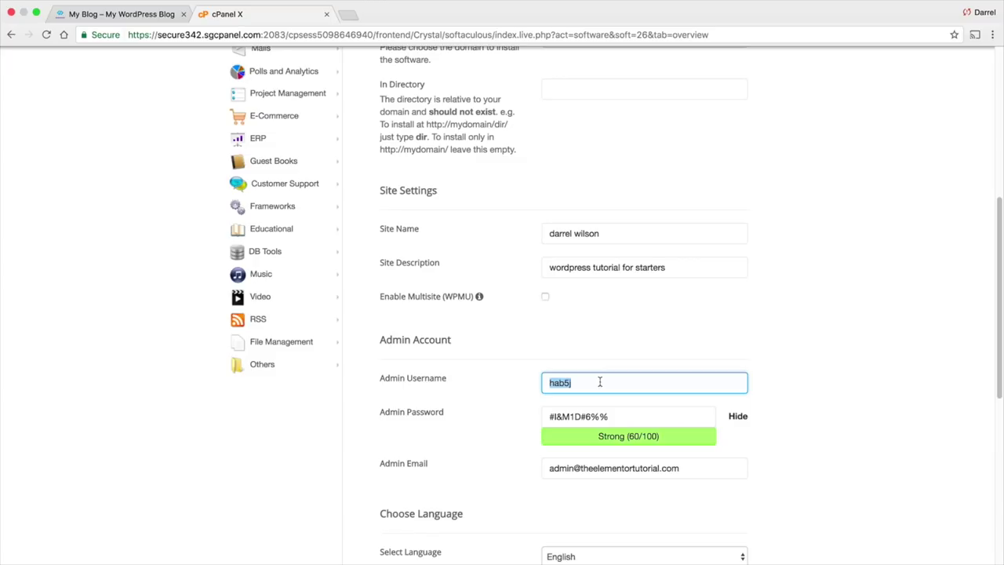
Enter a new admin username and copy the generated admin password.
type("pattywack")
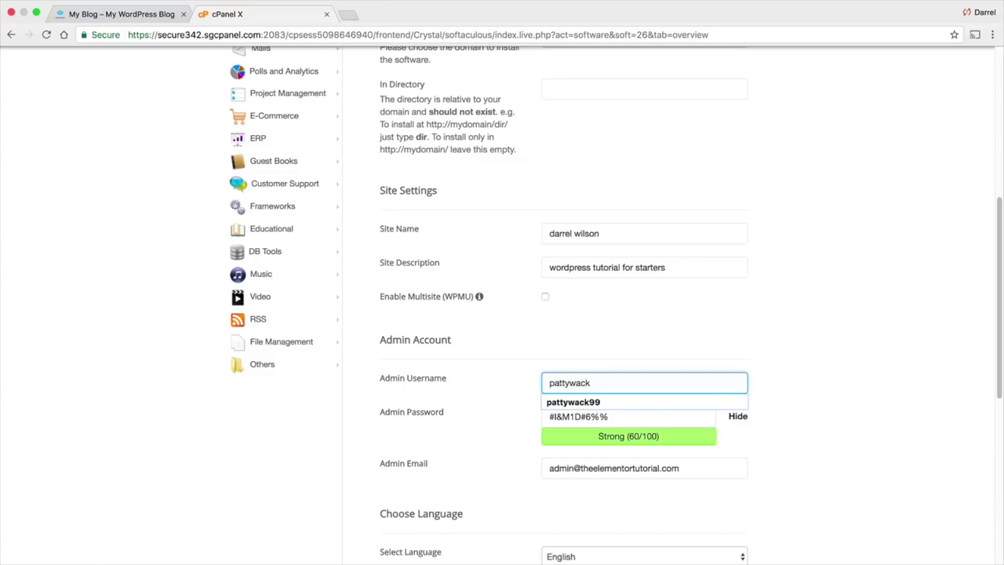
key("Tab")
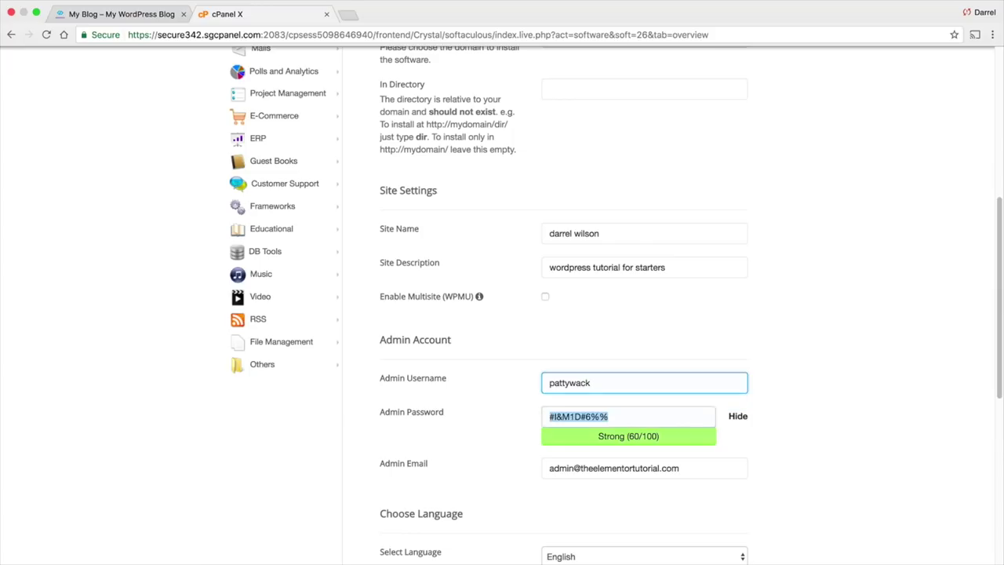
right_click(598, 419)
left_click(616, 384)
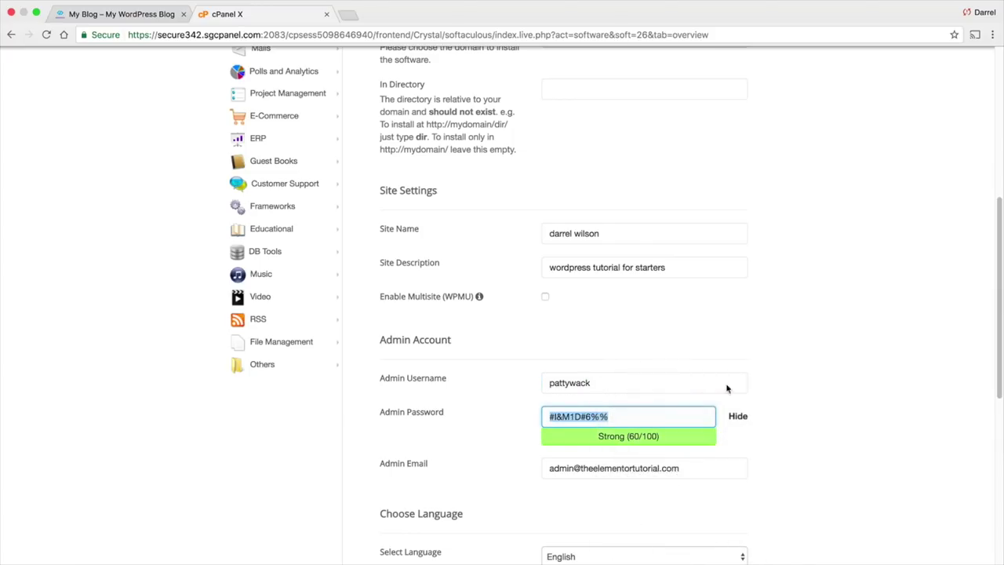
scroll(777, 354, "down", 3)
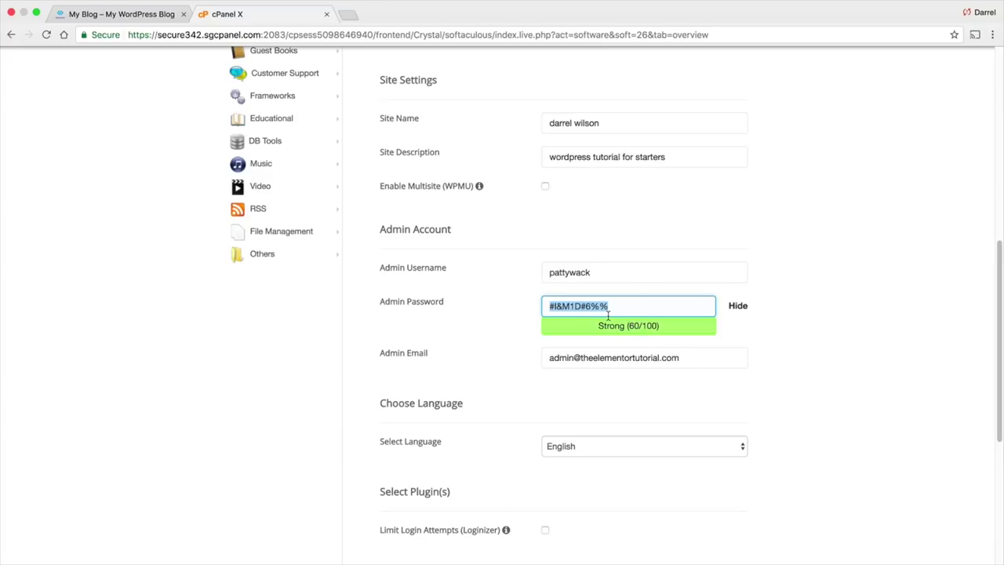
Replace the admin e-mail with the owner's personal e-mail address.
left_click(605, 357)
triple_click(605, 357)
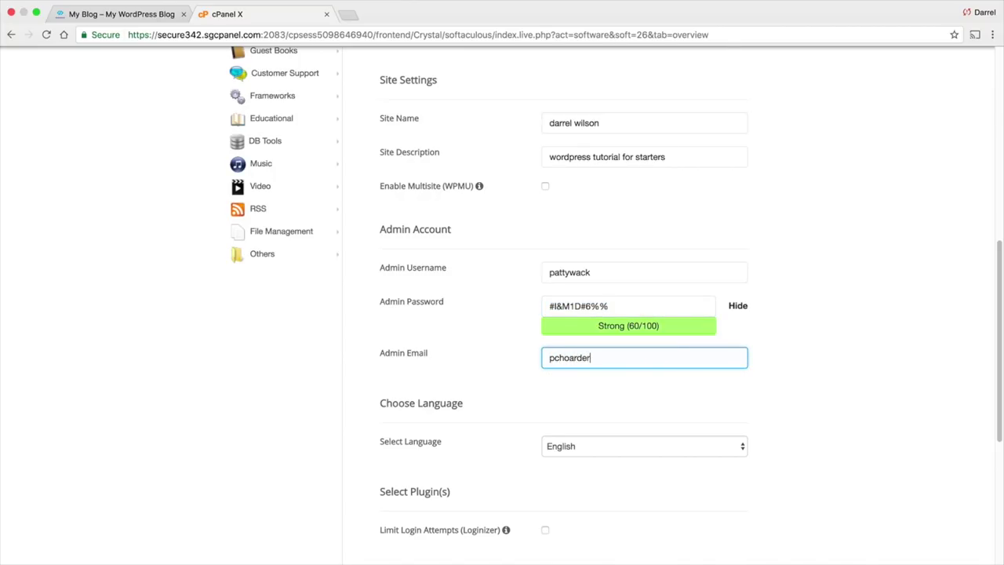
scroll(646, 326, "down", 5)
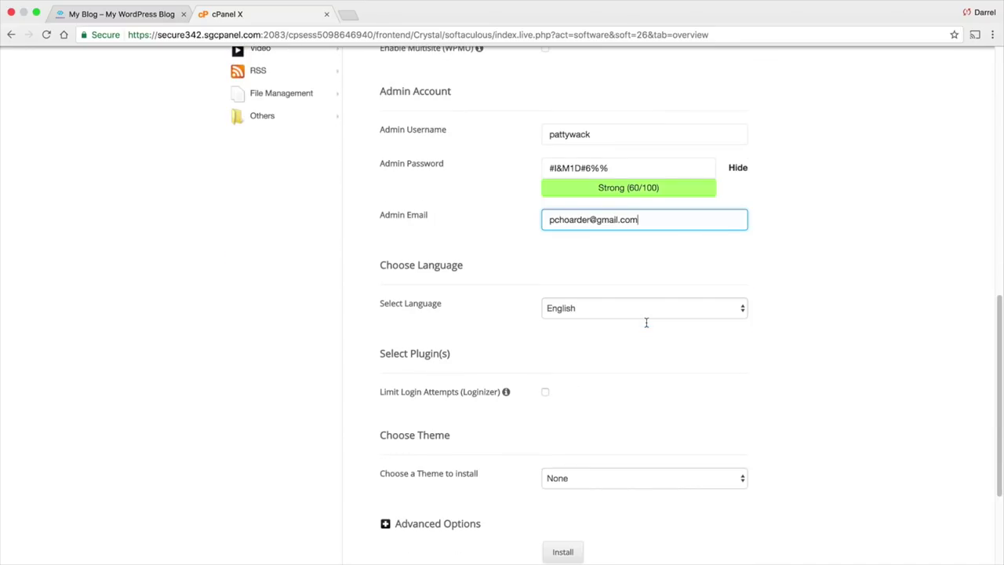
scroll(648, 326, "down", 1)
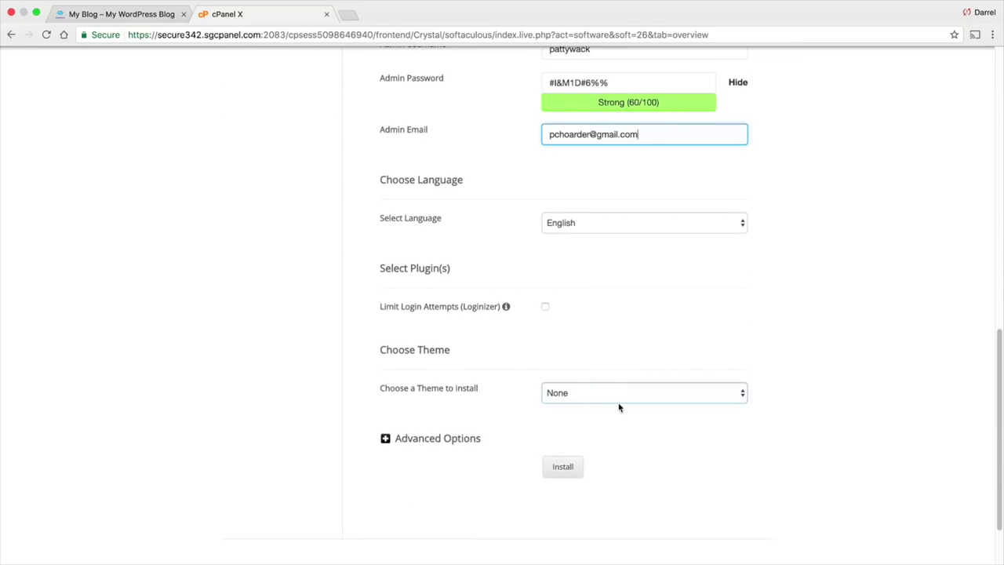
scroll(620, 274, "down", 1)
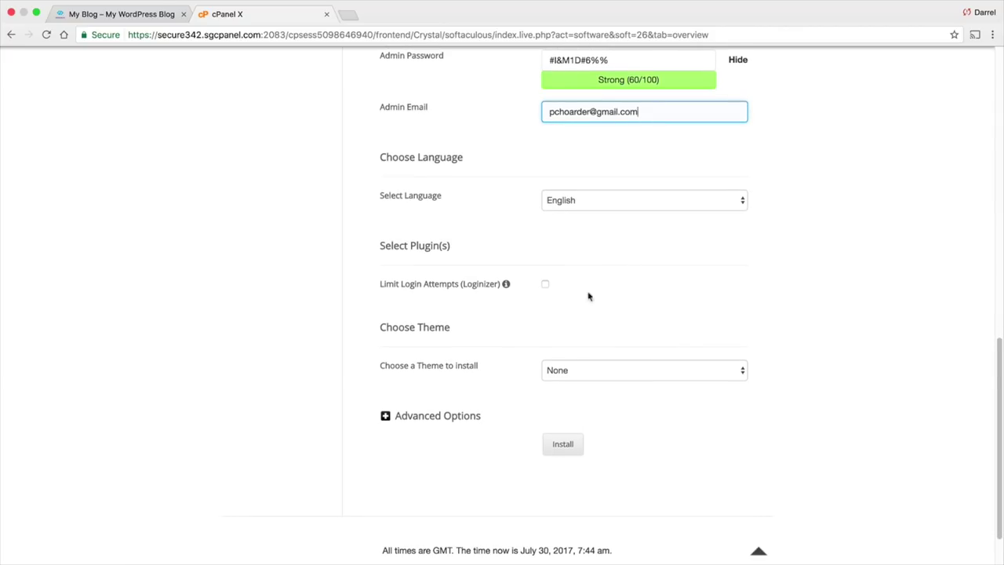
Keep English as the site language and no extra theme, then submit the WordPress installation.
left_click(589, 200)
scroll(593, 270, "down", 3)
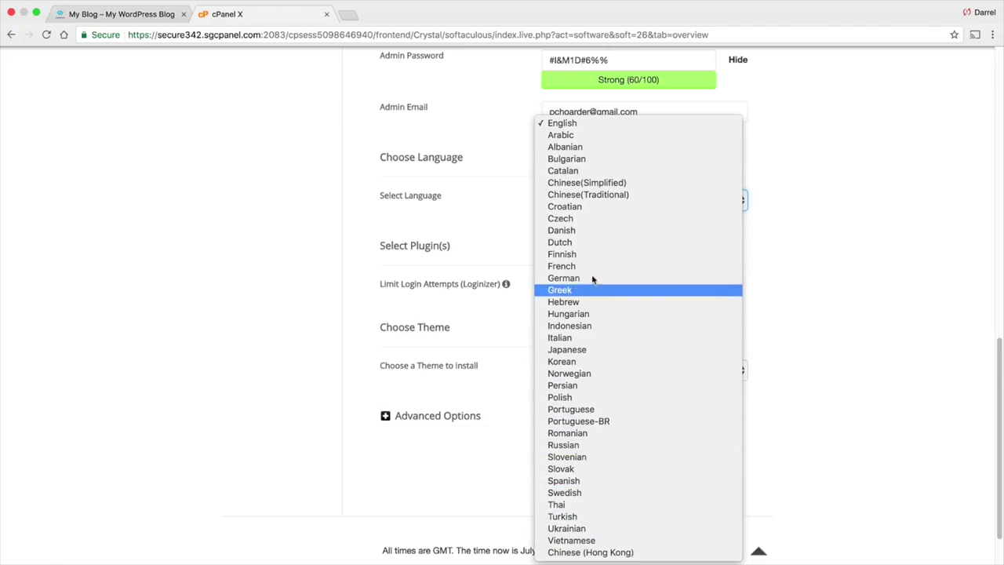
left_click(596, 124)
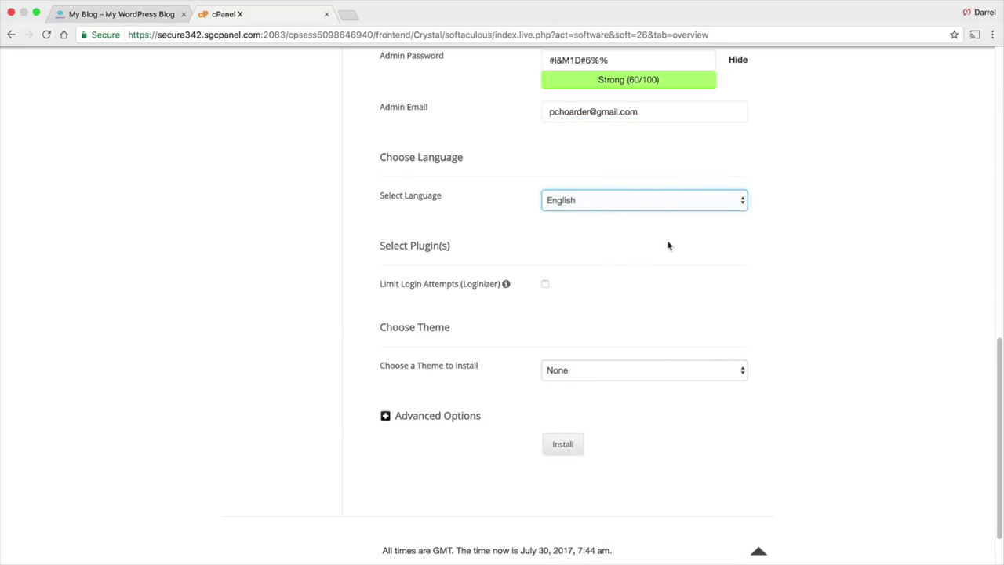
left_click(675, 371)
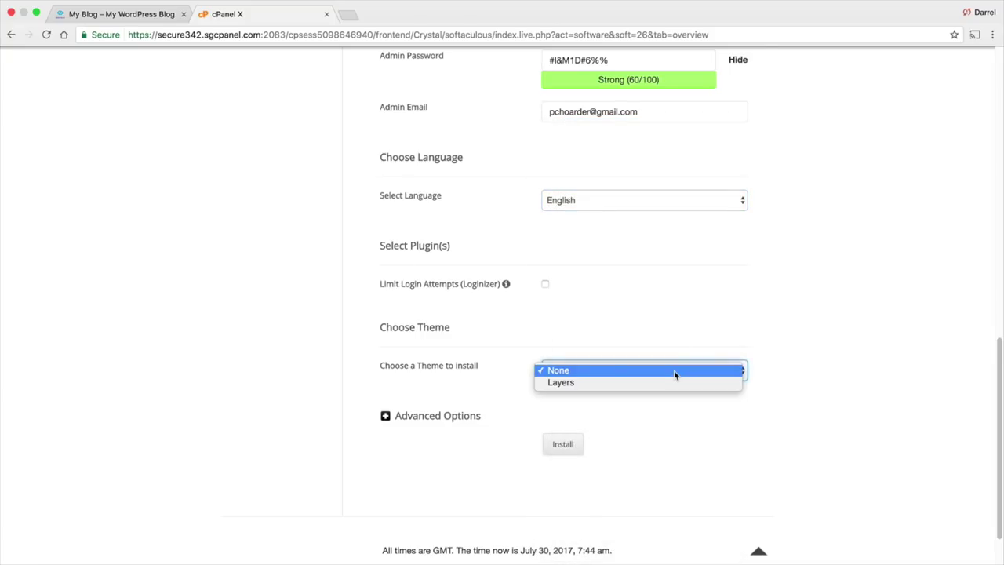
left_click(674, 372)
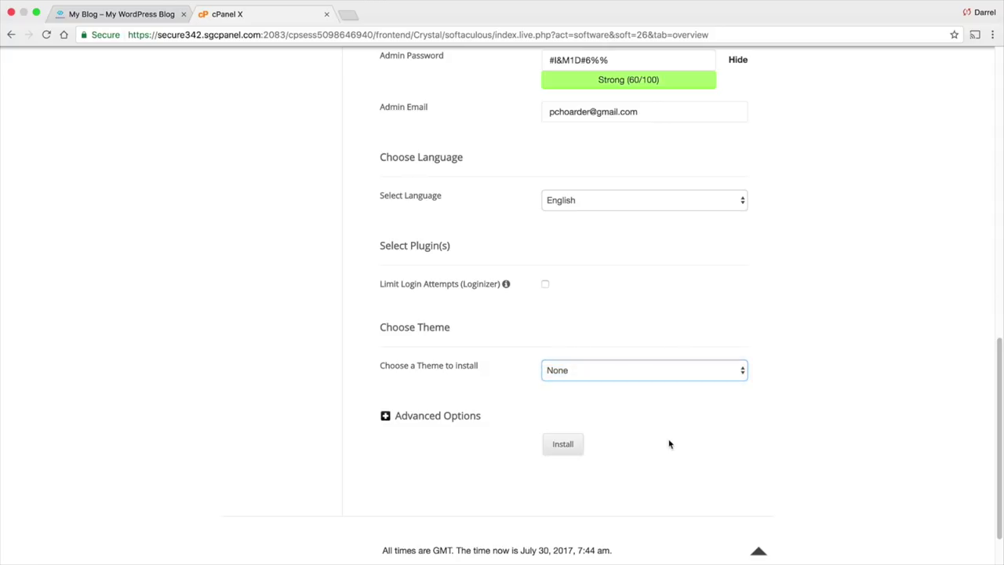
left_click(562, 445)
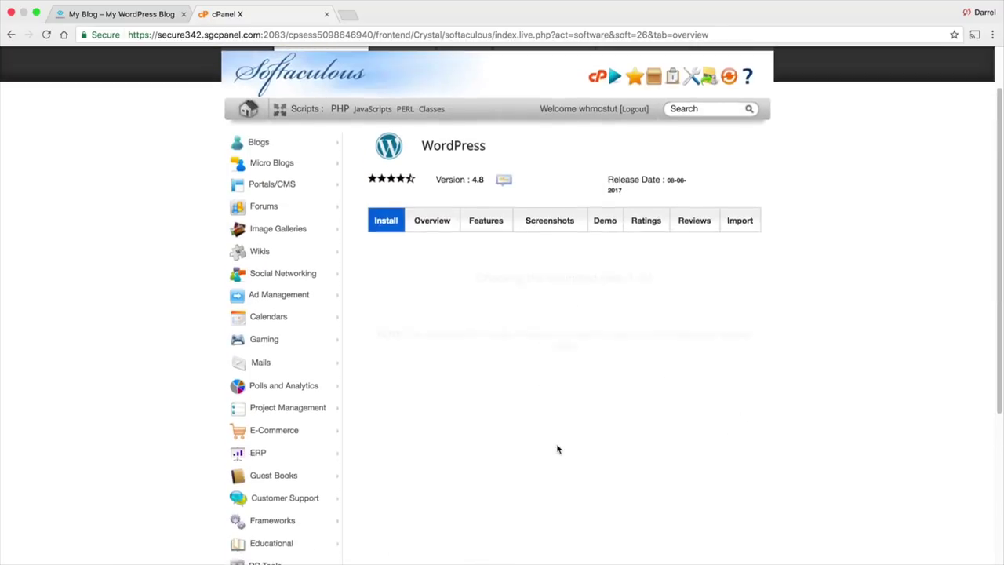
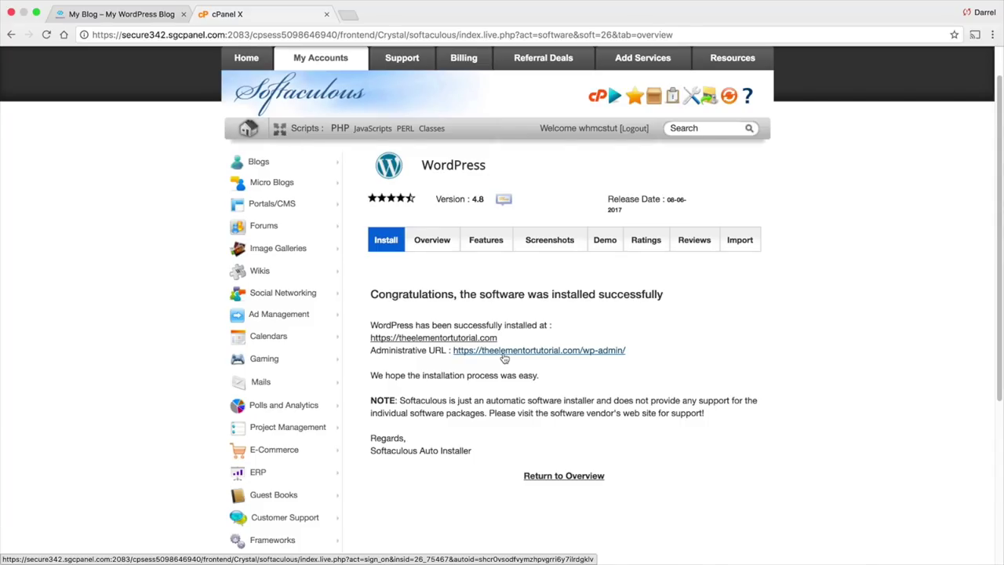
Open the new WordPress site's wp-admin Dashboard from Softaculous's Administrative URL link.
left_click(504, 353)
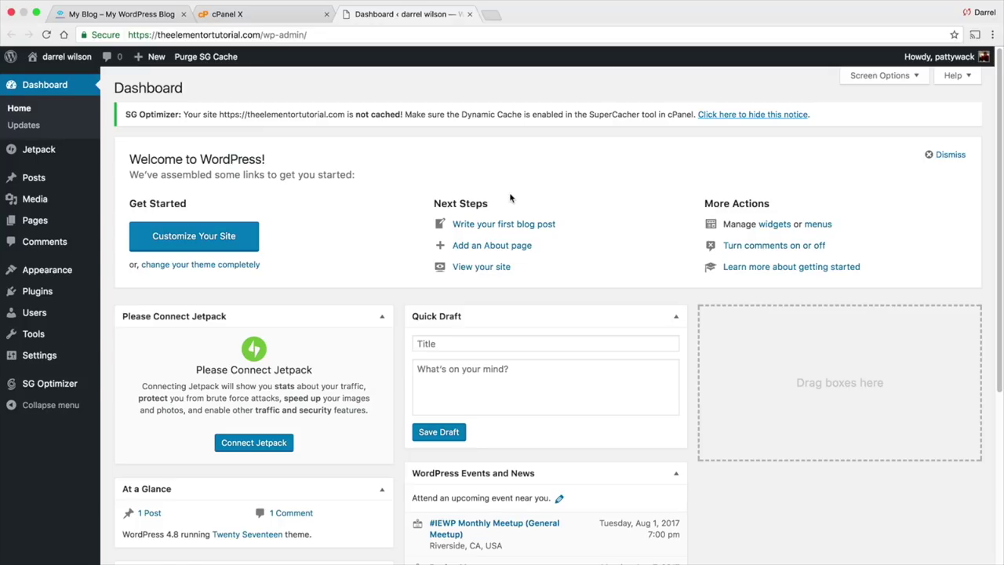
mouse_move(78, 62)
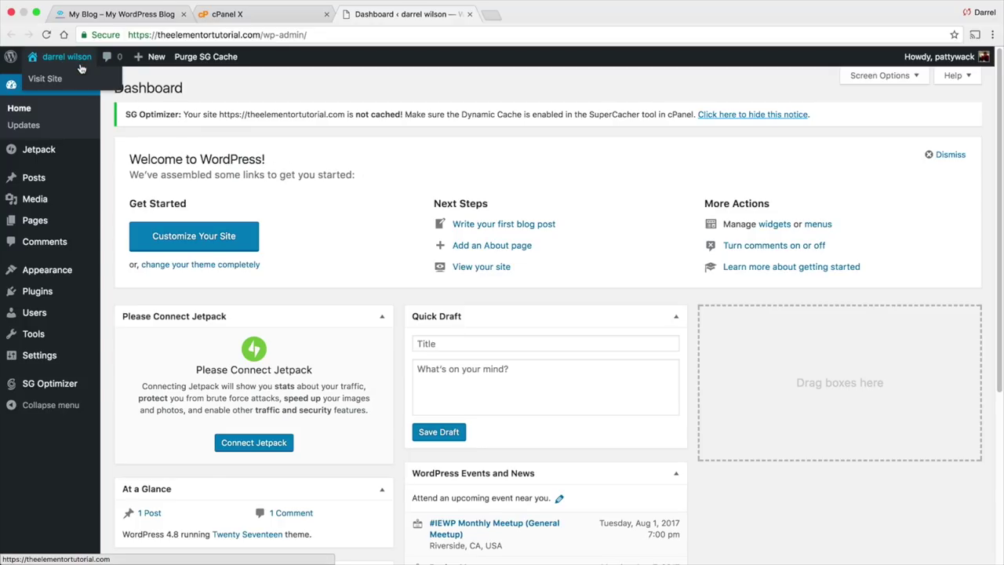
left_click(57, 81)
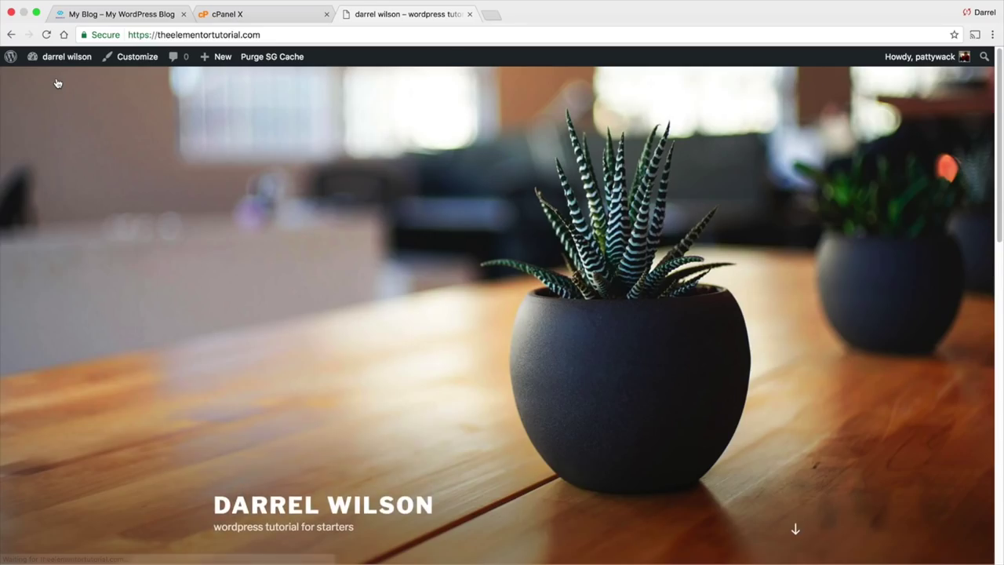
scroll(229, 278, "down", 3)
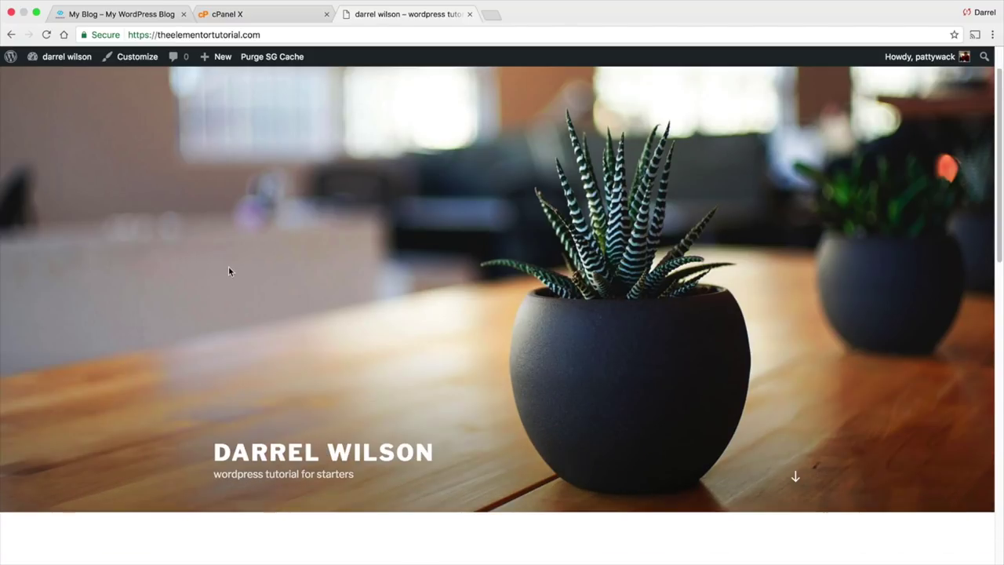
scroll(229, 268, "down", 3)
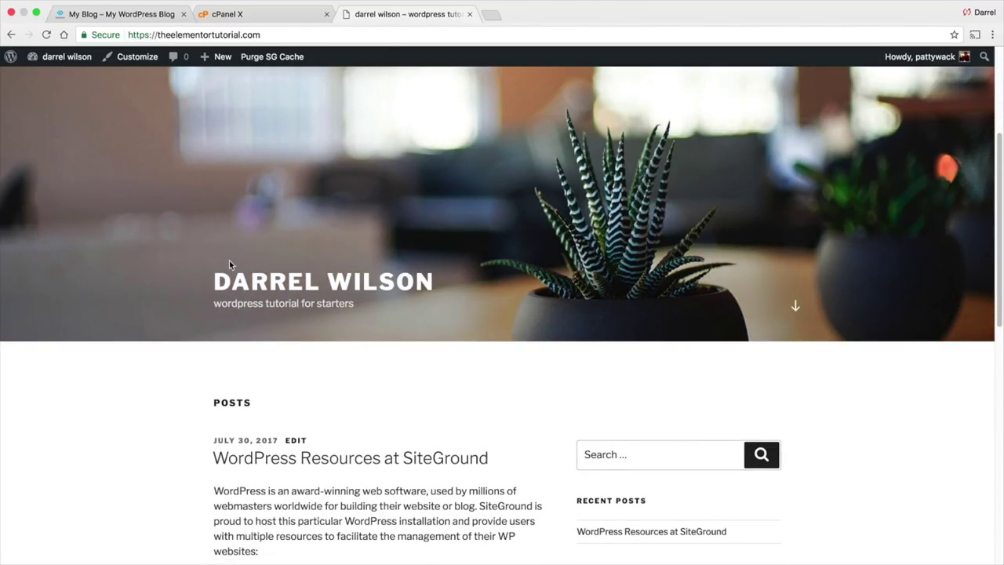
scroll(230, 266, "down", 12)
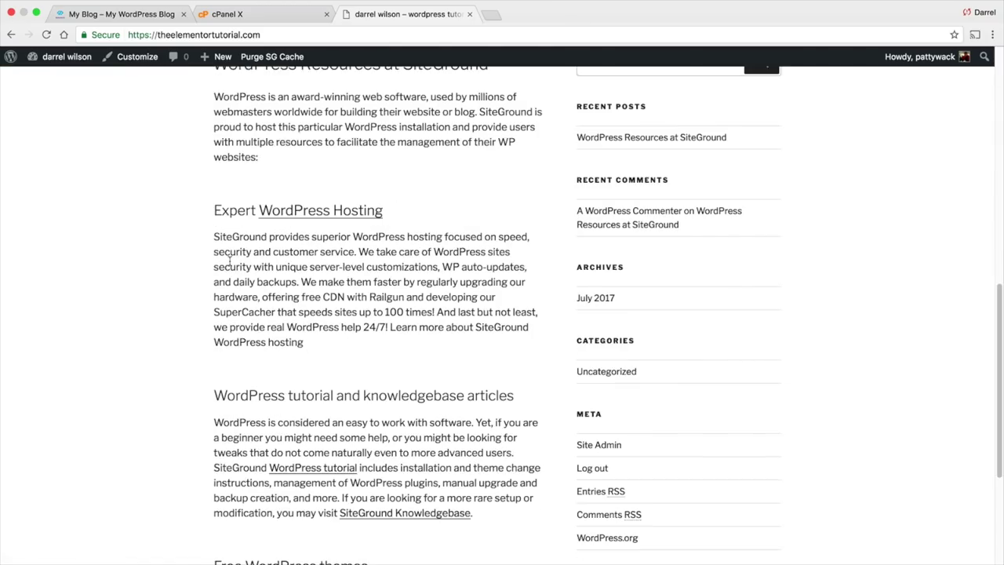
scroll(235, 262, "up", 20)
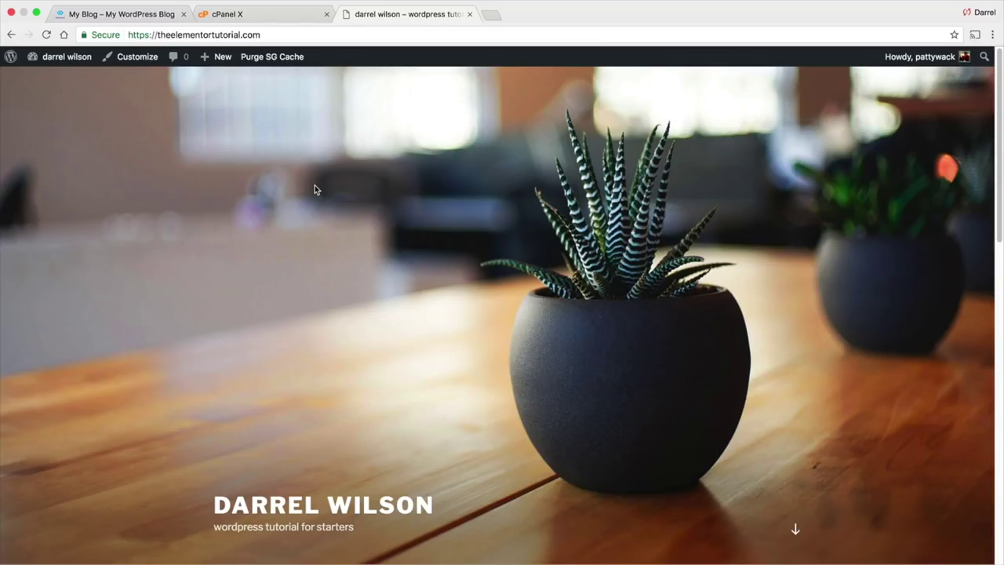
mouse_move(59, 56)
left_click(47, 84)
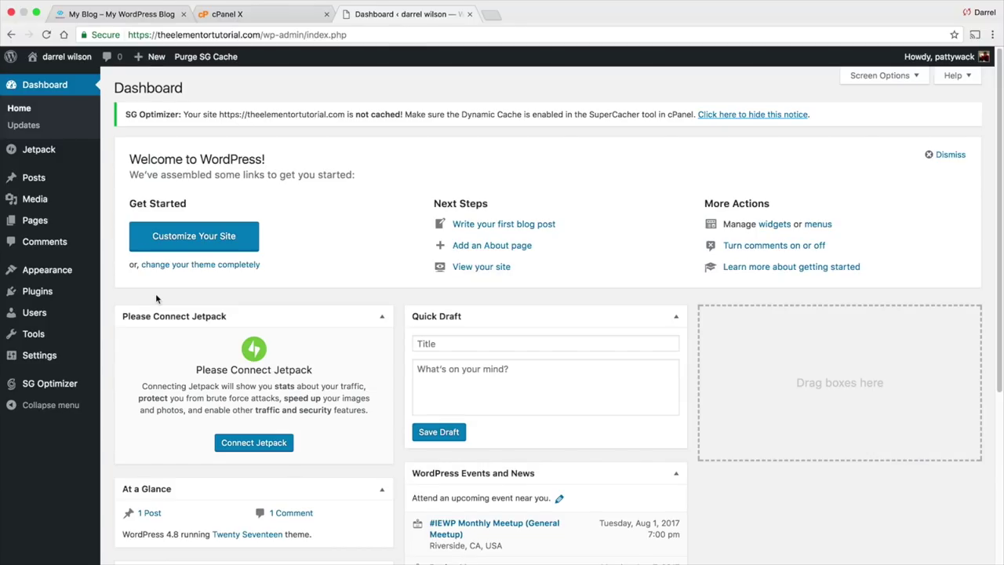
In Your Profile, preview the Light, Blue, Coffee, Sunrise and Ocean schemes, then choose Midnight.
mouse_move(37, 316)
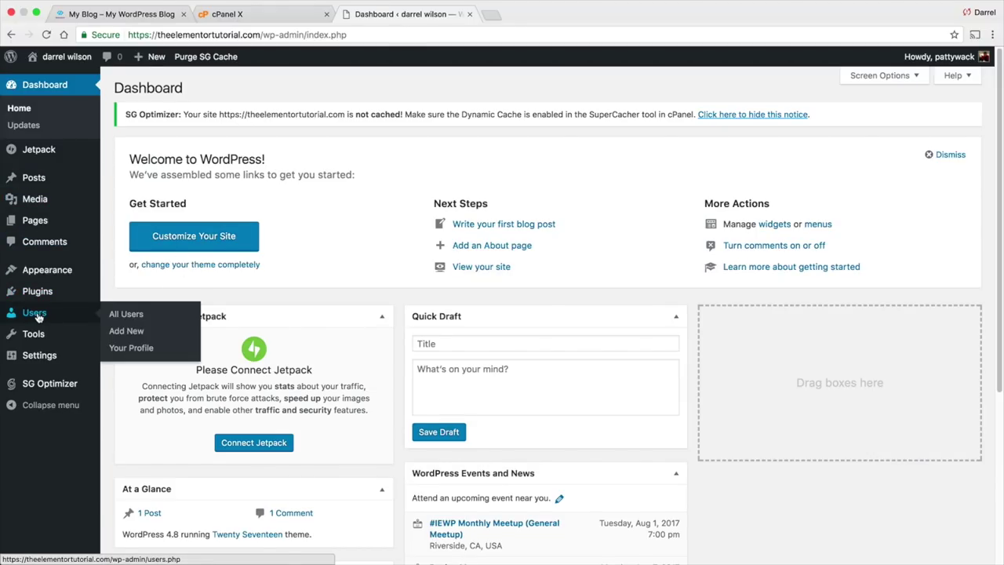
left_click(135, 347)
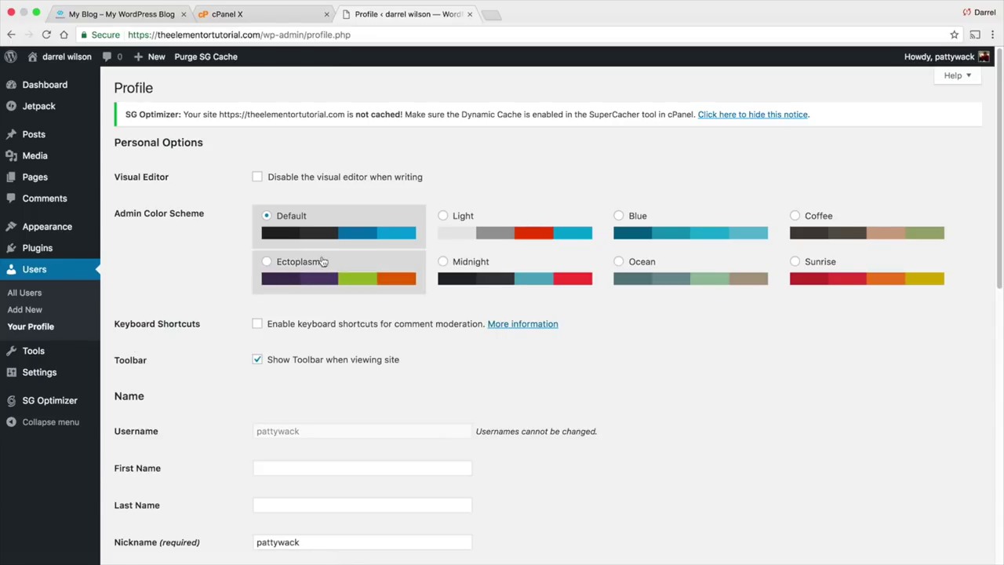
left_click(521, 230)
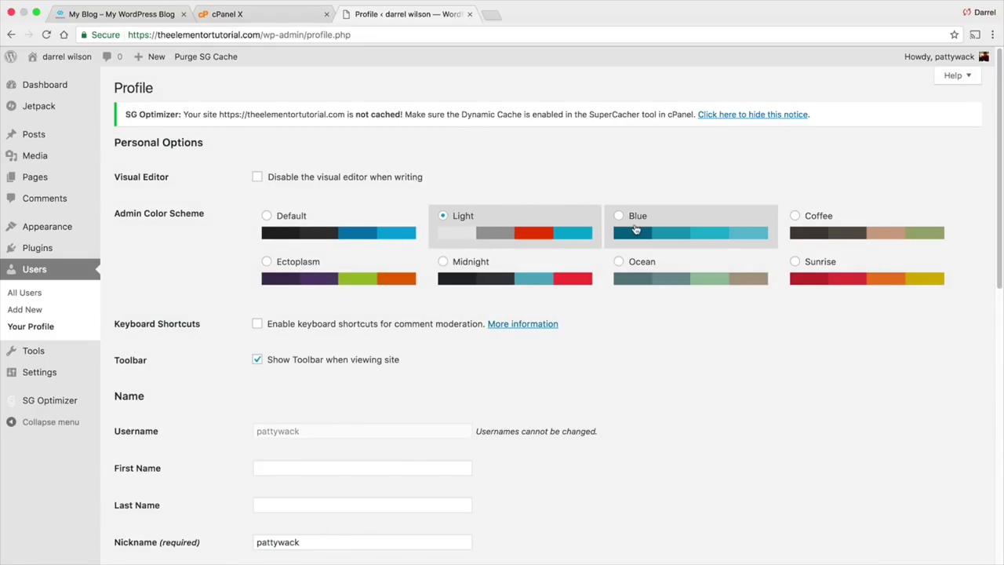
left_click(673, 229)
left_click(824, 229)
left_click(826, 285)
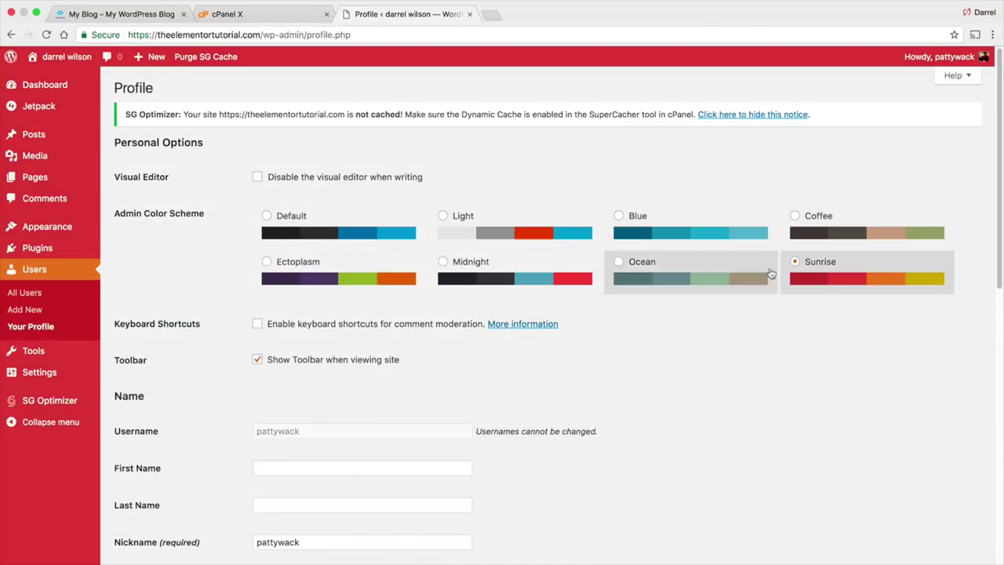
left_click(715, 273)
left_click(534, 274)
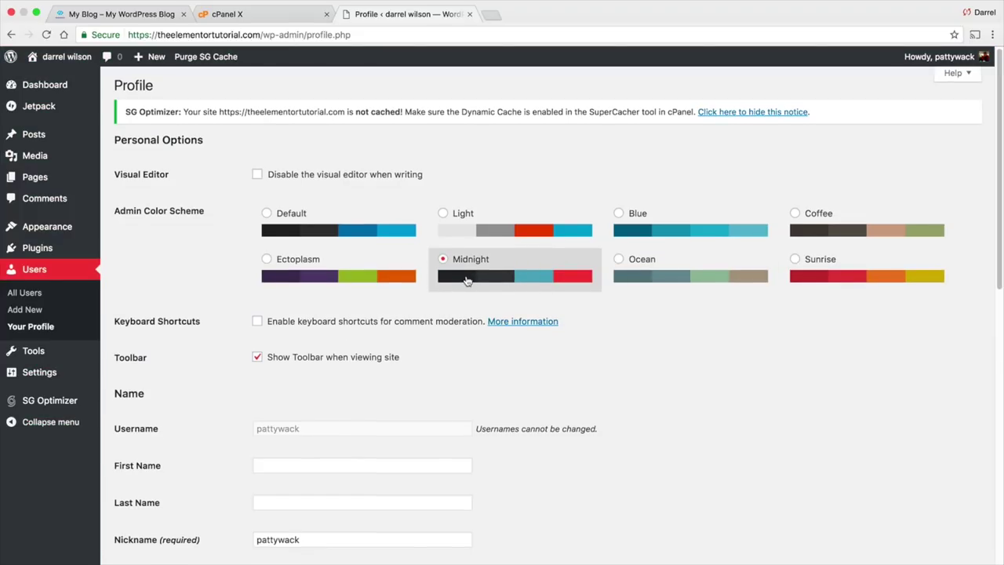
Generate a new account password, type a custom one and confirm using a weak password.
scroll(466, 274, "down", 2)
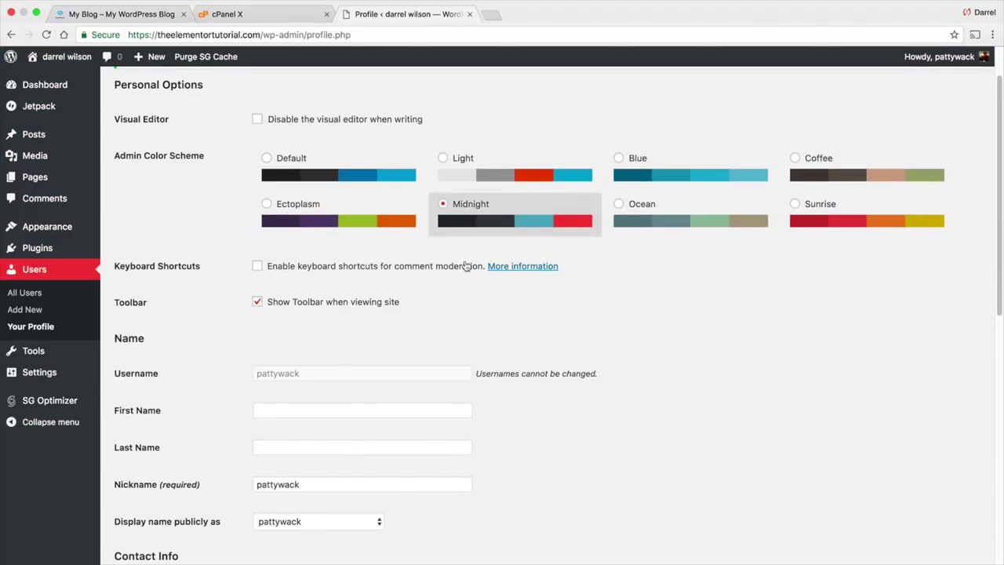
scroll(466, 267, "down", 5)
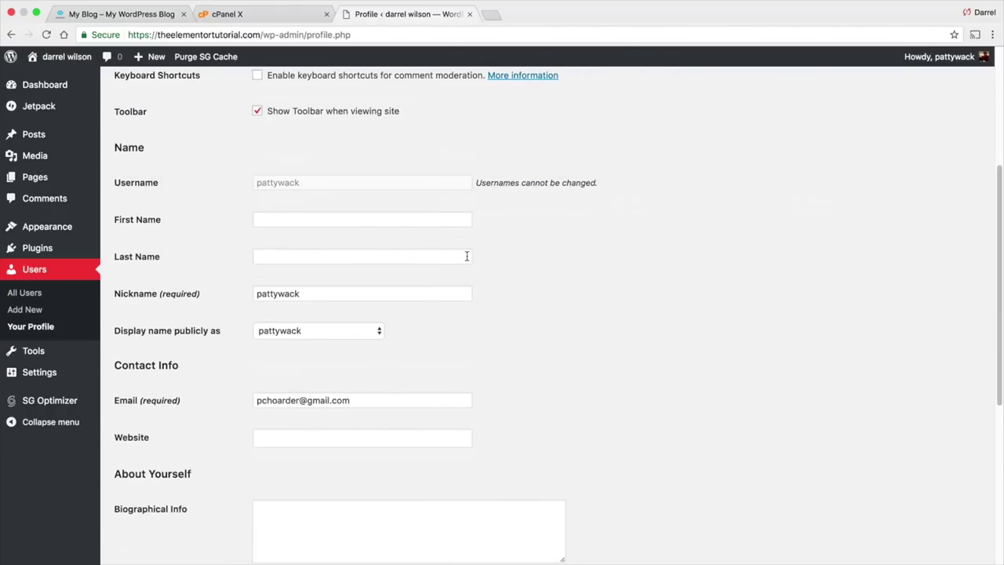
scroll(466, 258, "down", 1)
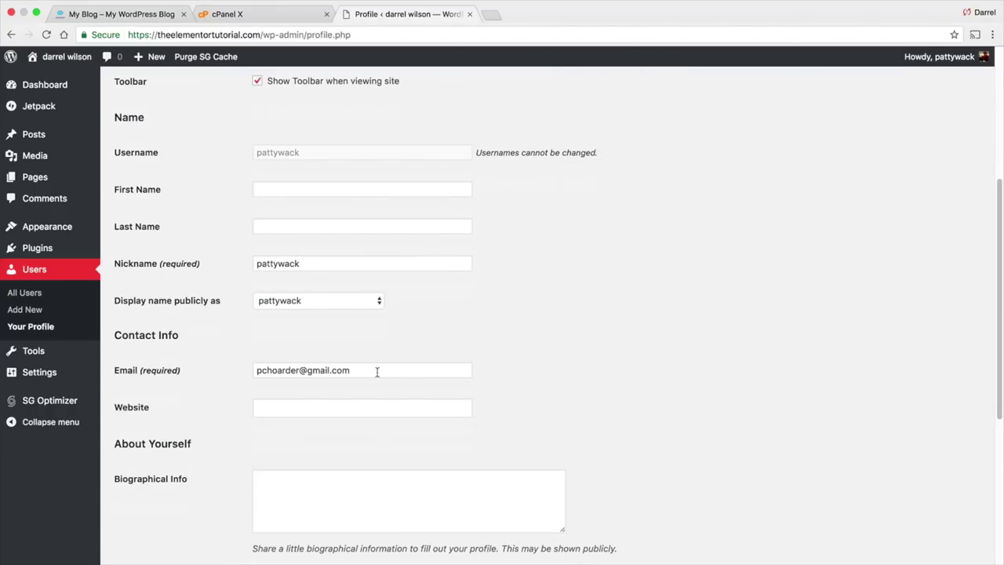
left_click_drag(261, 371, 349, 371)
scroll(352, 363, "down", 1)
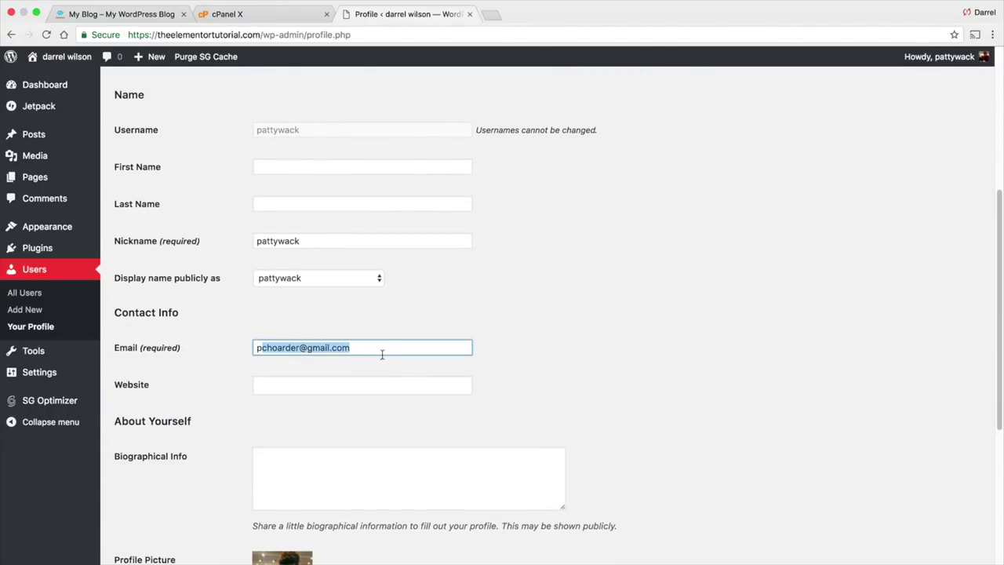
left_click(382, 353)
scroll(444, 298, "down", 5)
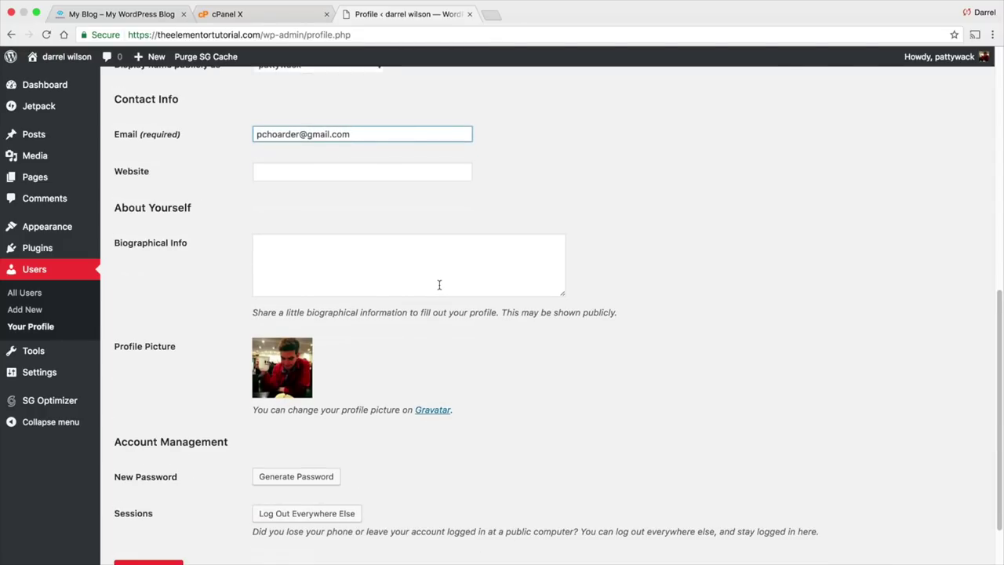
scroll(439, 285, "down", 2)
left_click(308, 416)
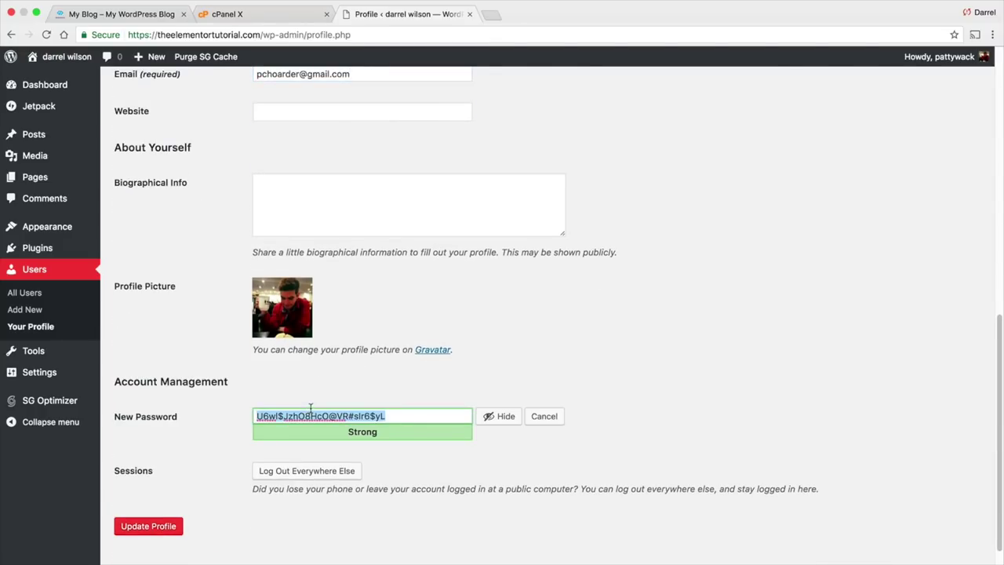
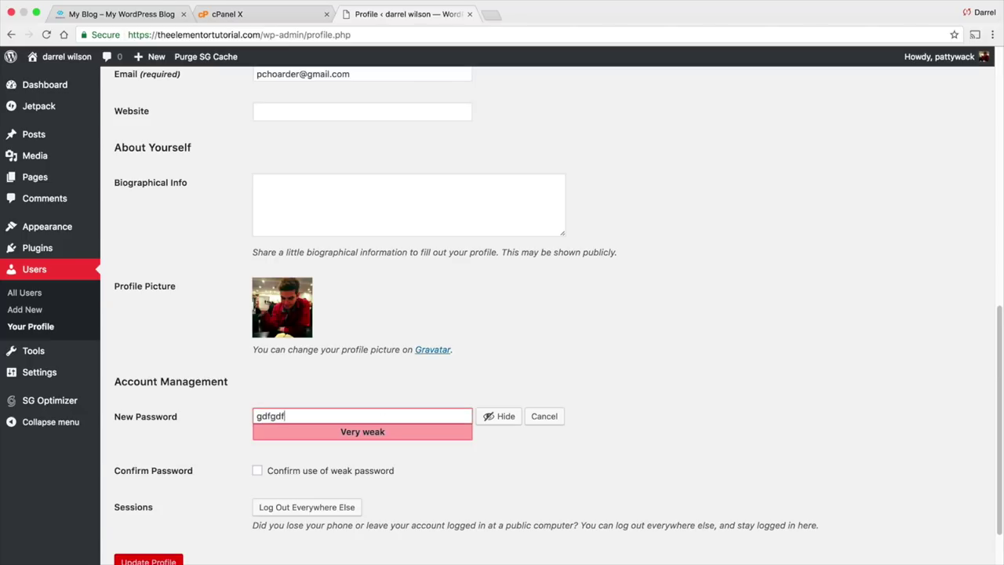
left_click(258, 471)
Cancel the password change and save the profile with Update Profile.
scroll(304, 459, "down", 1)
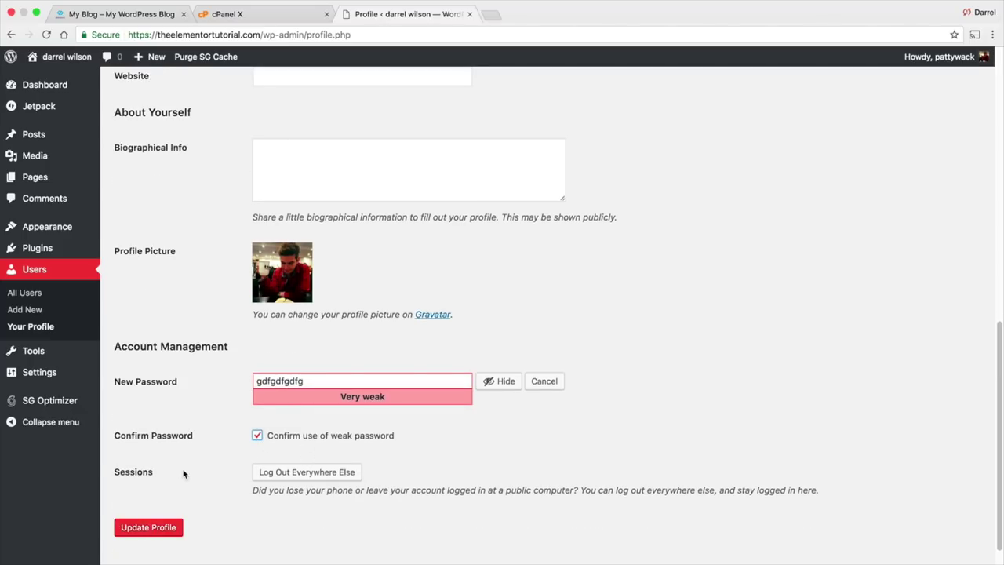
left_click(543, 381)
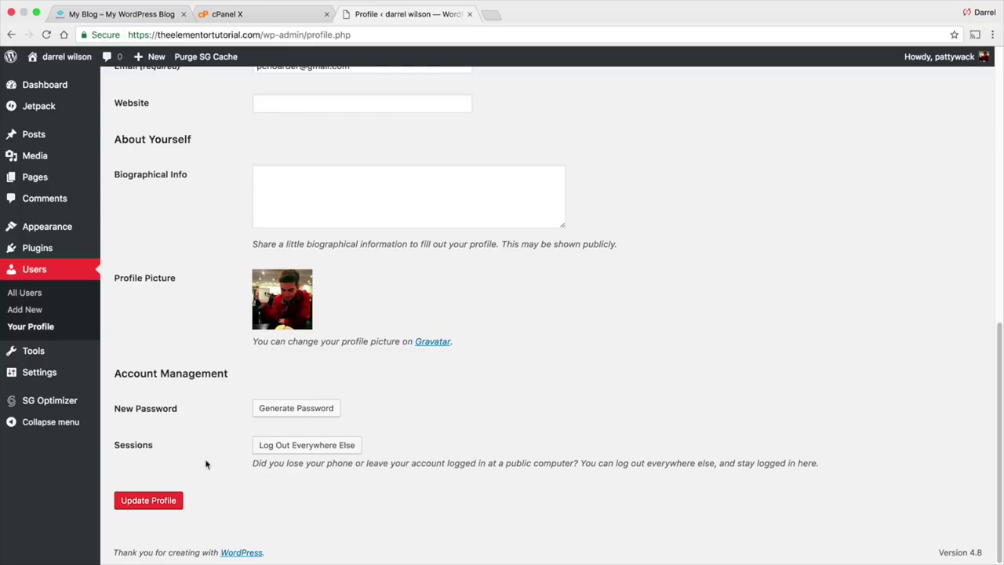
left_click(164, 502)
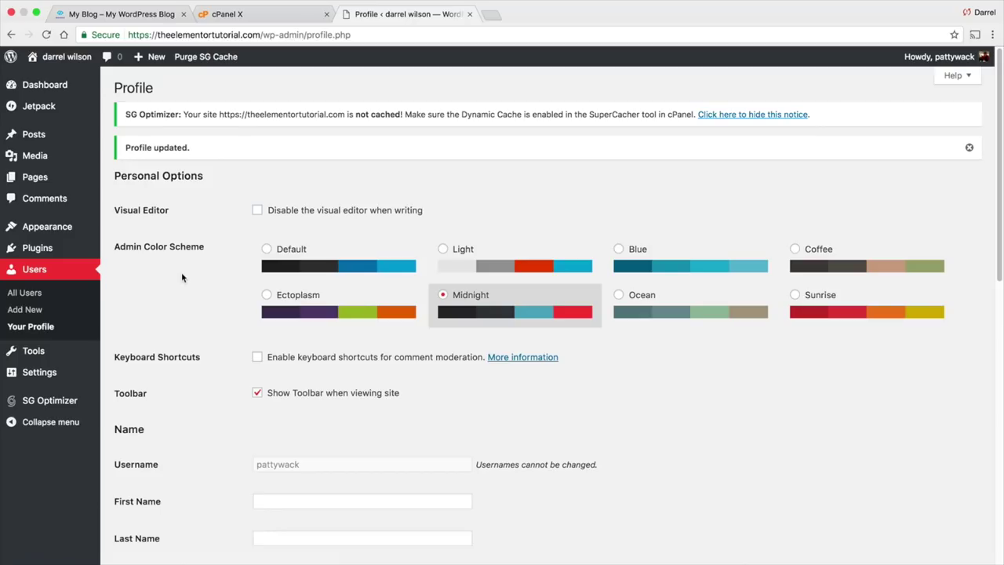
Switch the permalink structure to Post name and save the change.
mouse_move(43, 373)
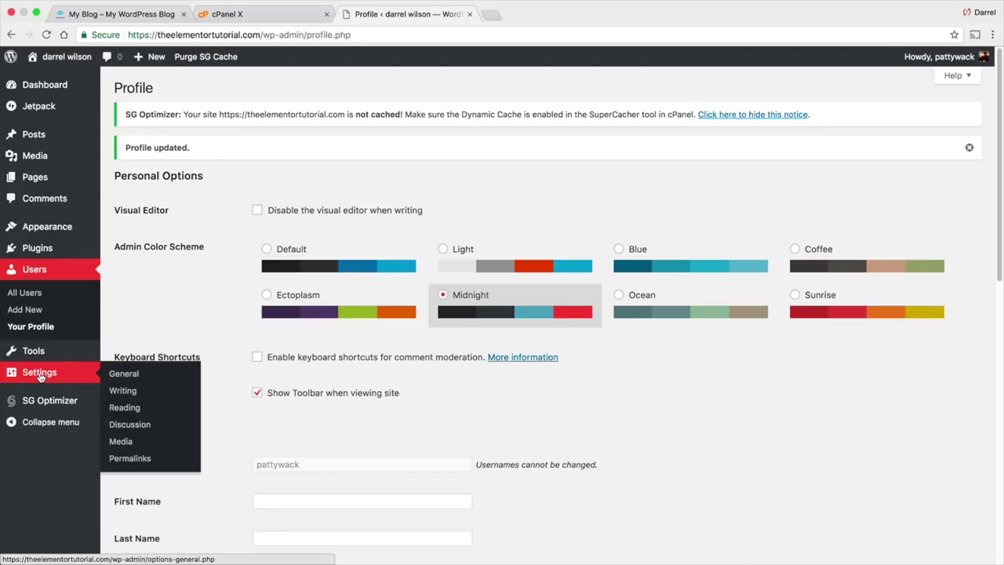
left_click(131, 458)
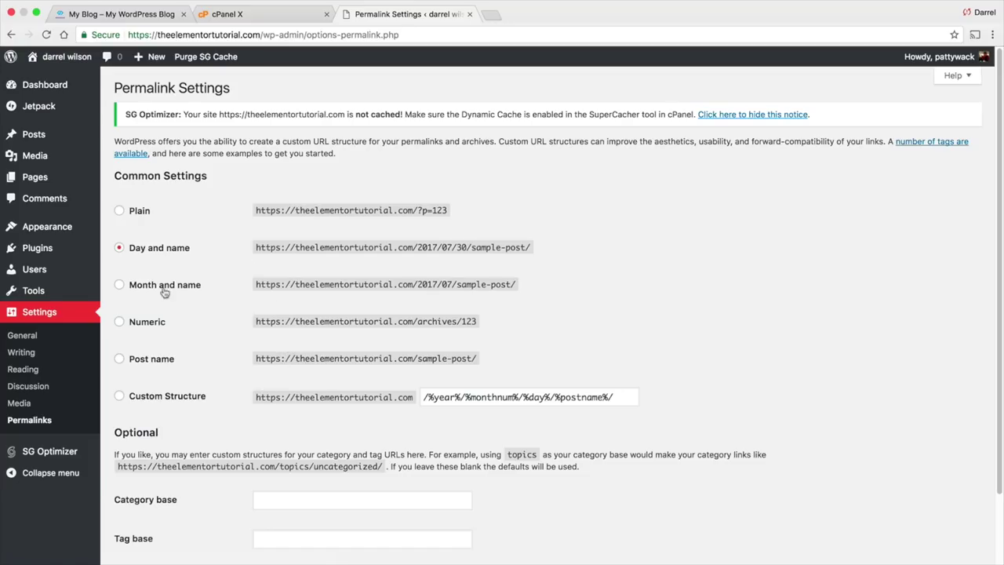
left_click(120, 363)
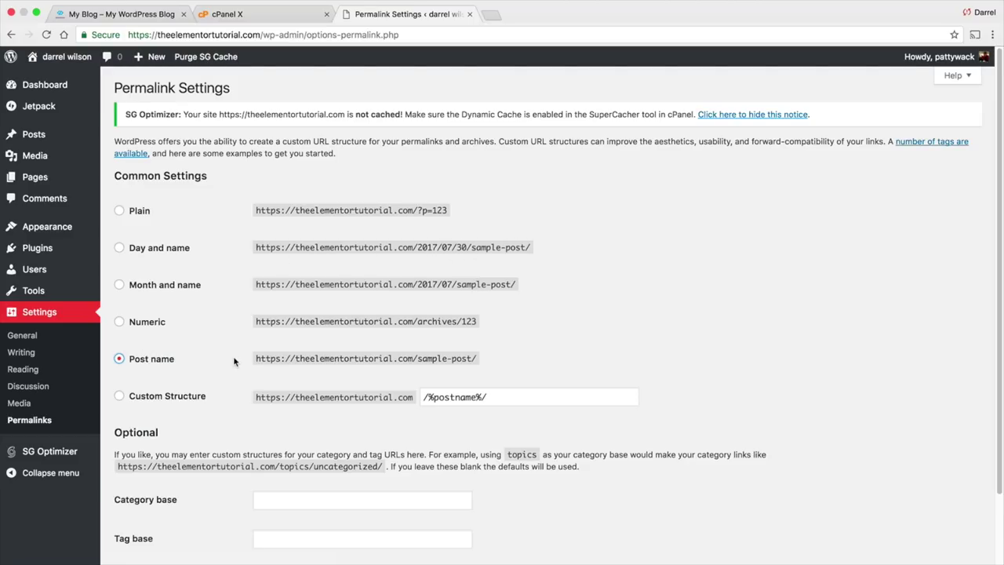
scroll(233, 347, "down", 2)
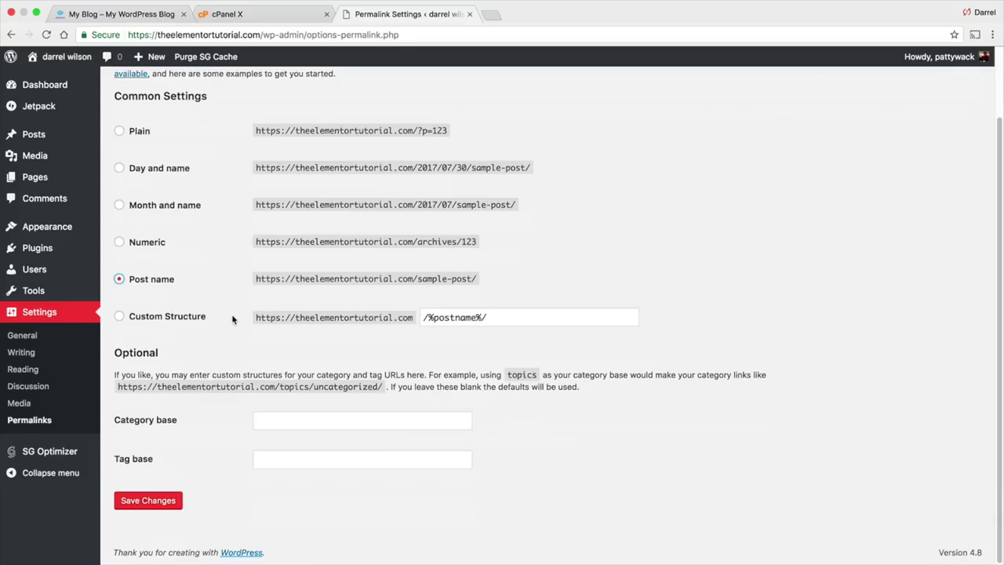
left_click(149, 500)
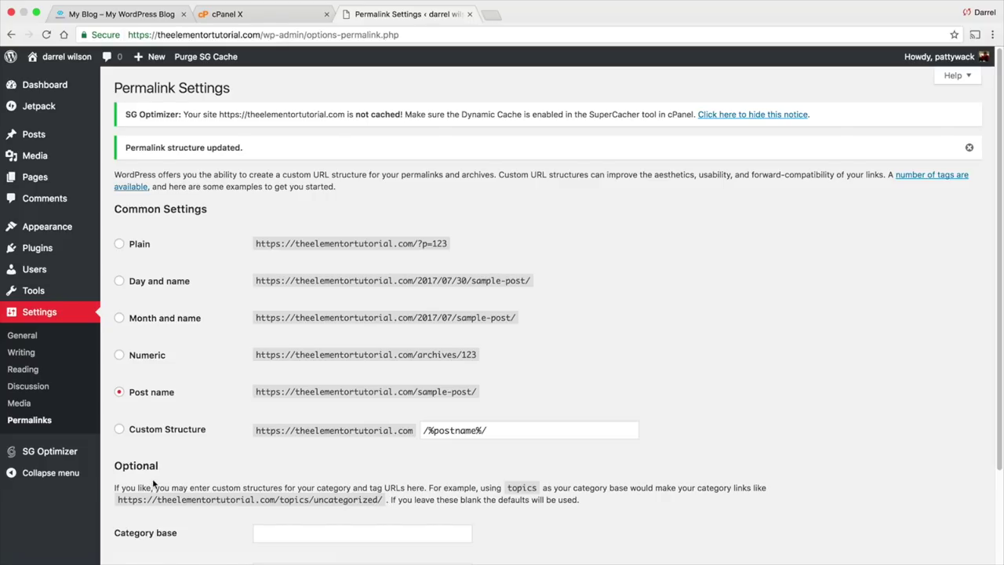
Open Appearance > Themes > Add New and browse the featured themes.
mouse_move(71, 231)
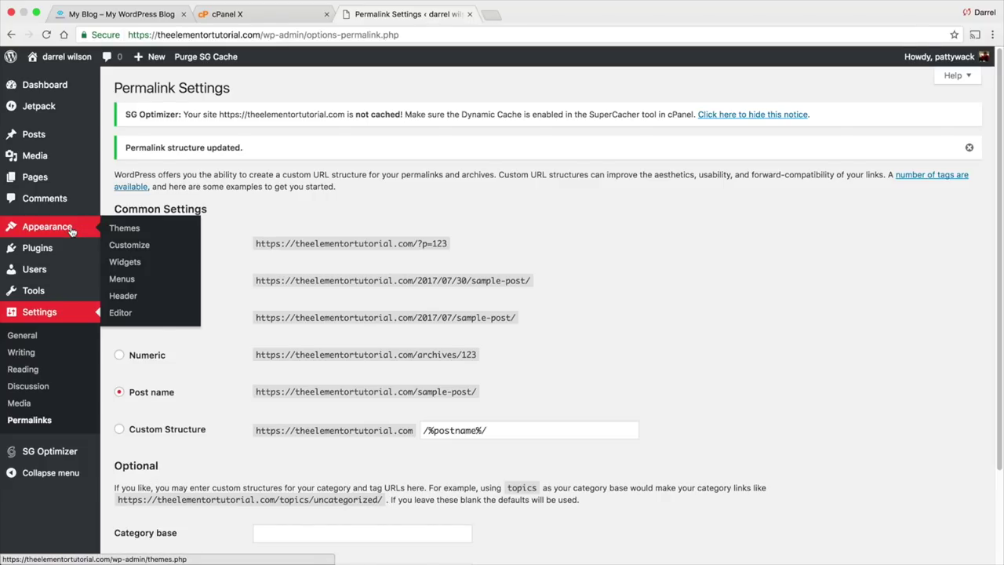
left_click(124, 228)
mouse_move(172, 233)
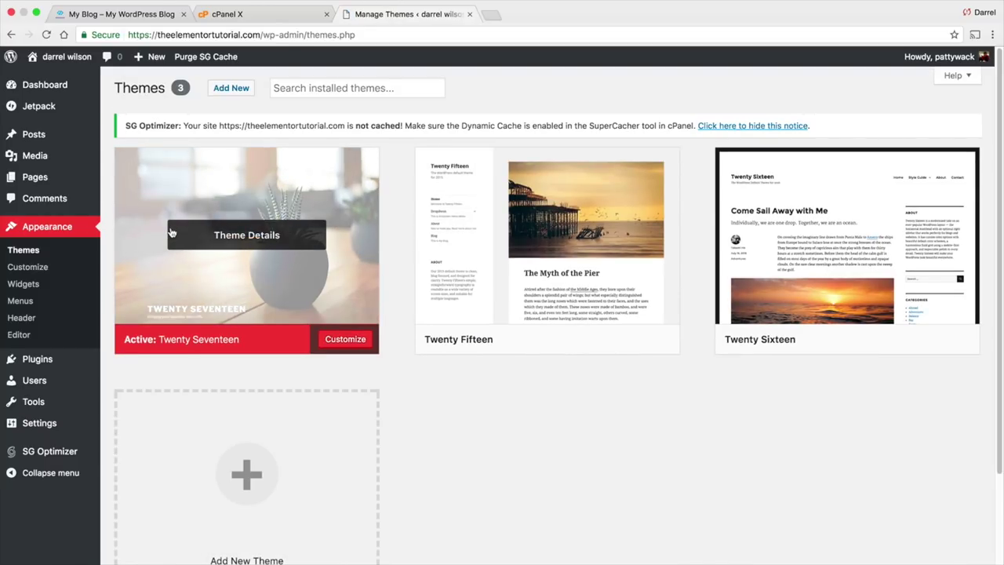
left_click(232, 89)
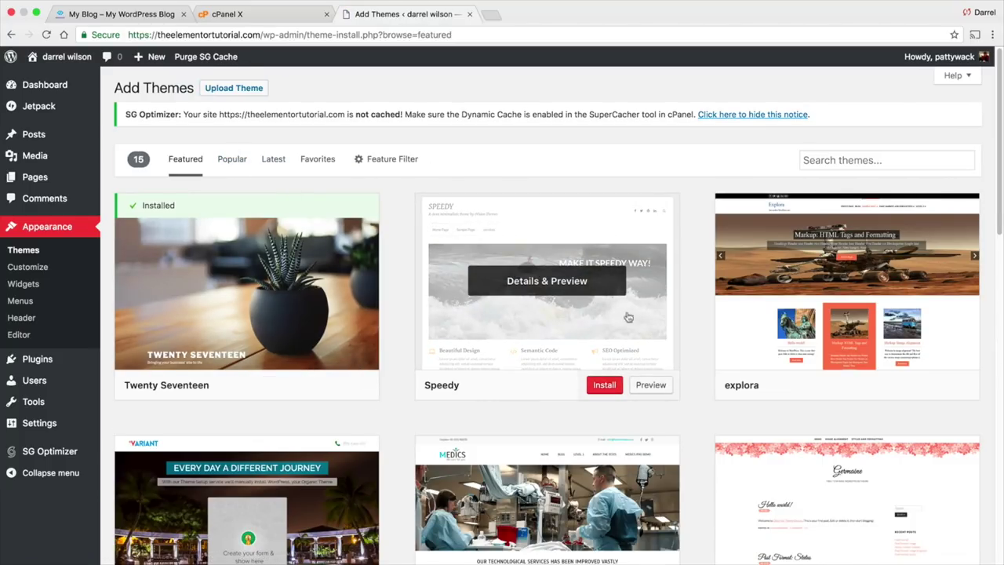
scroll(695, 343, "down", 5)
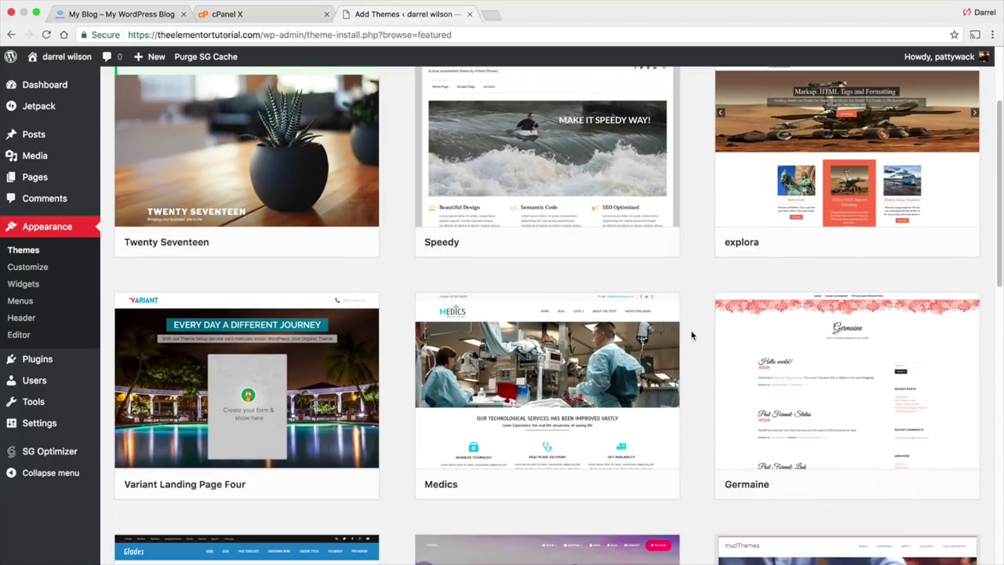
scroll(691, 329, "down", 8)
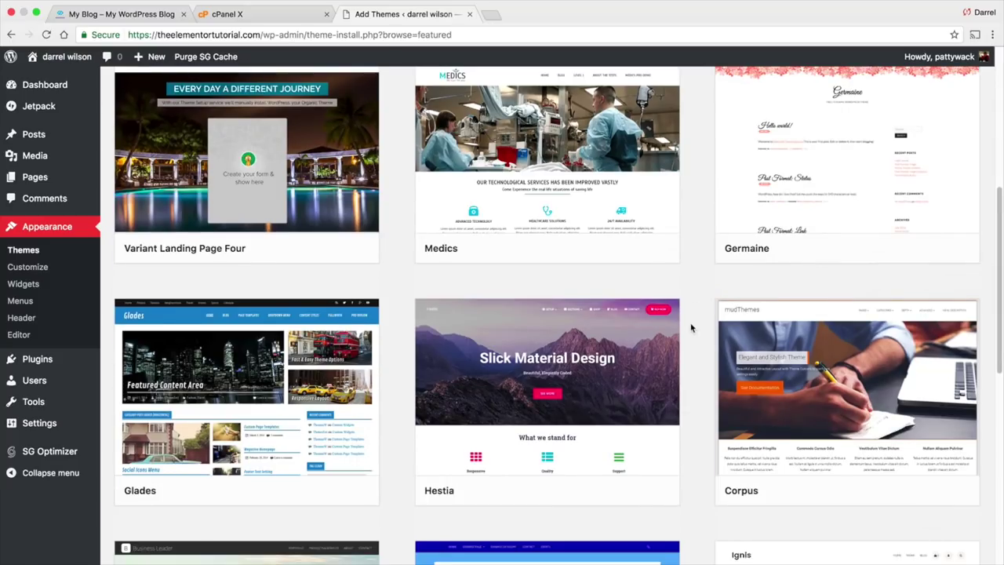
scroll(692, 327, "down", 5)
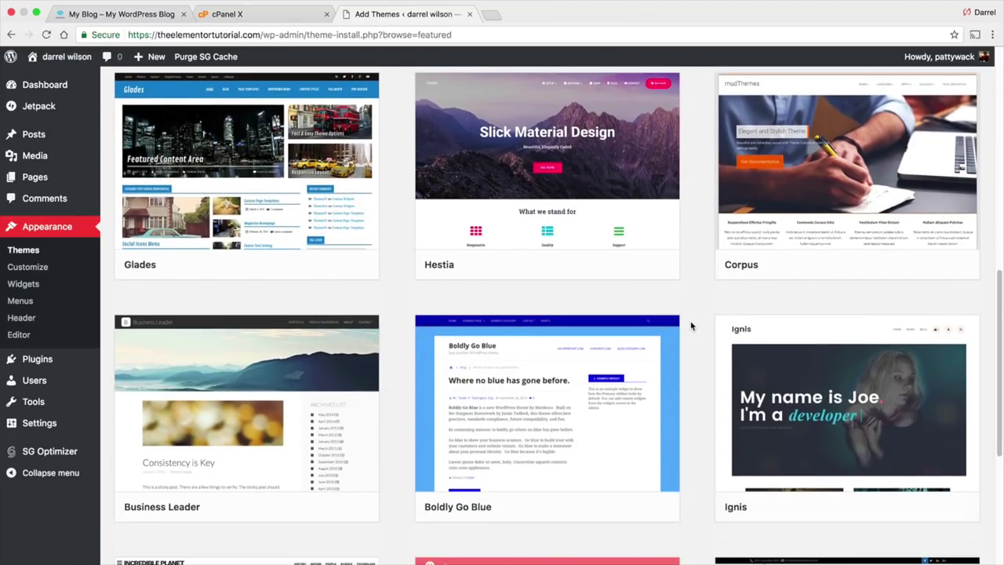
scroll(691, 327, "down", 7)
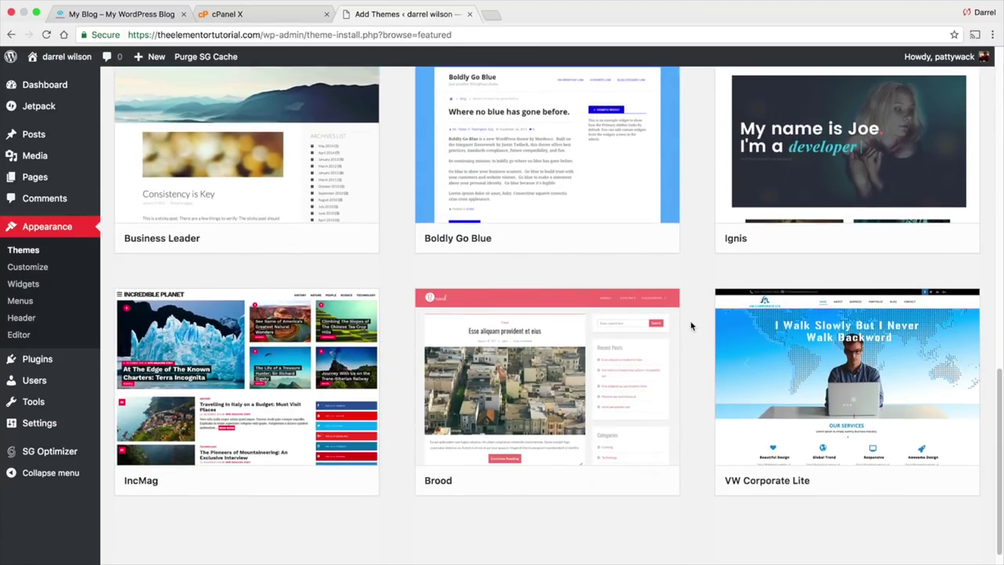
scroll(692, 307, "up", 20)
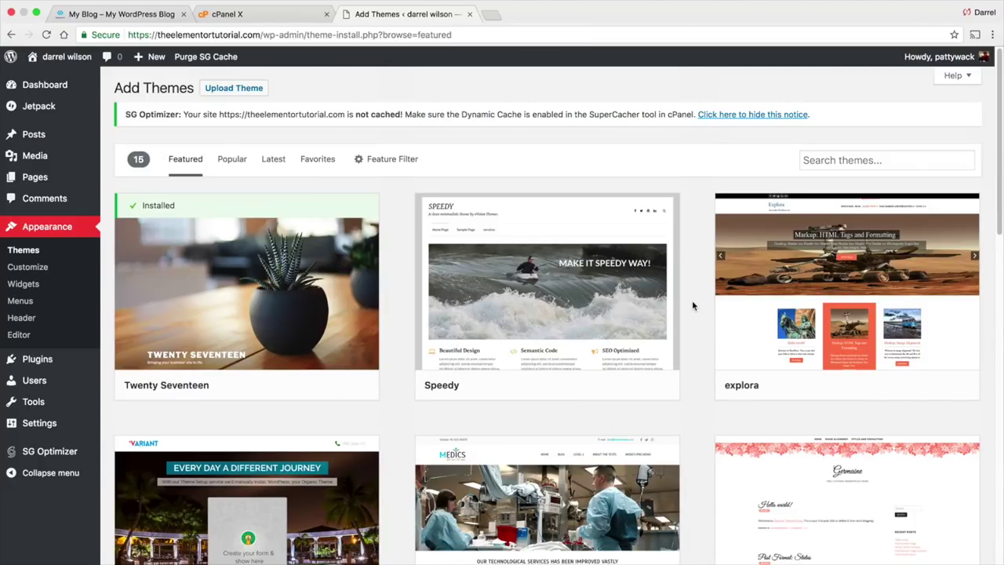
Browse the Popular themes list.
left_click(231, 159)
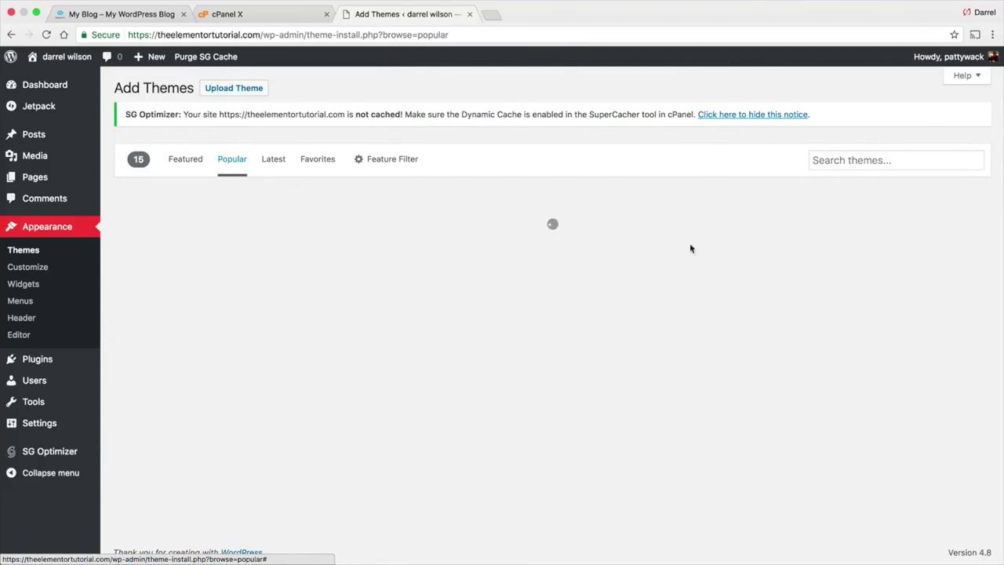
scroll(697, 338, "down", 10)
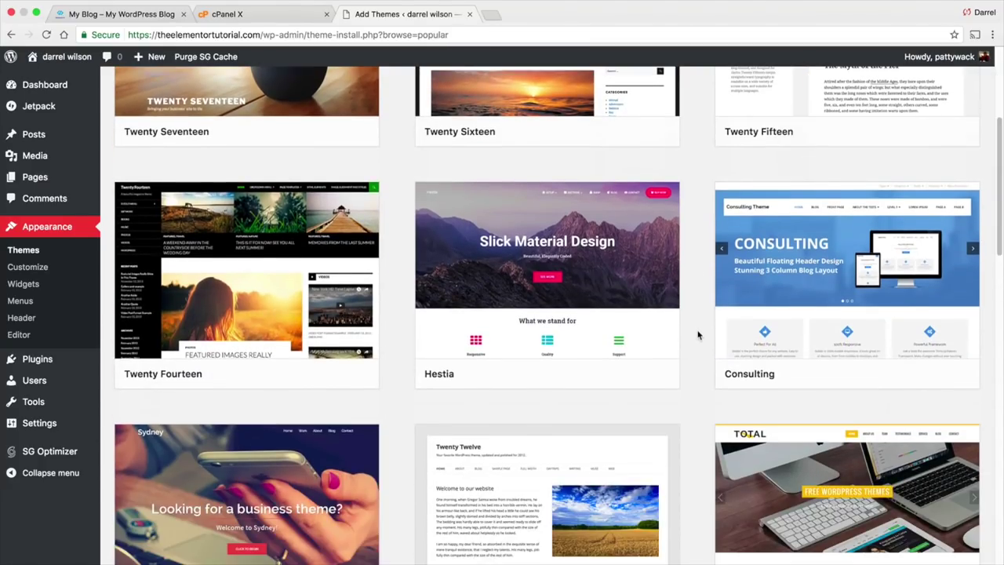
scroll(698, 335, "down", 8)
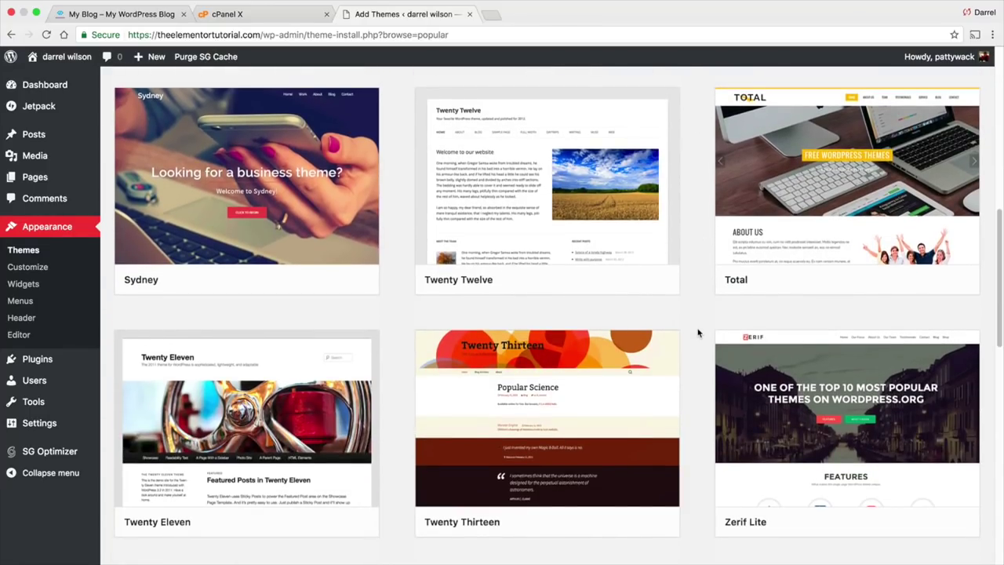
scroll(697, 333, "down", 7)
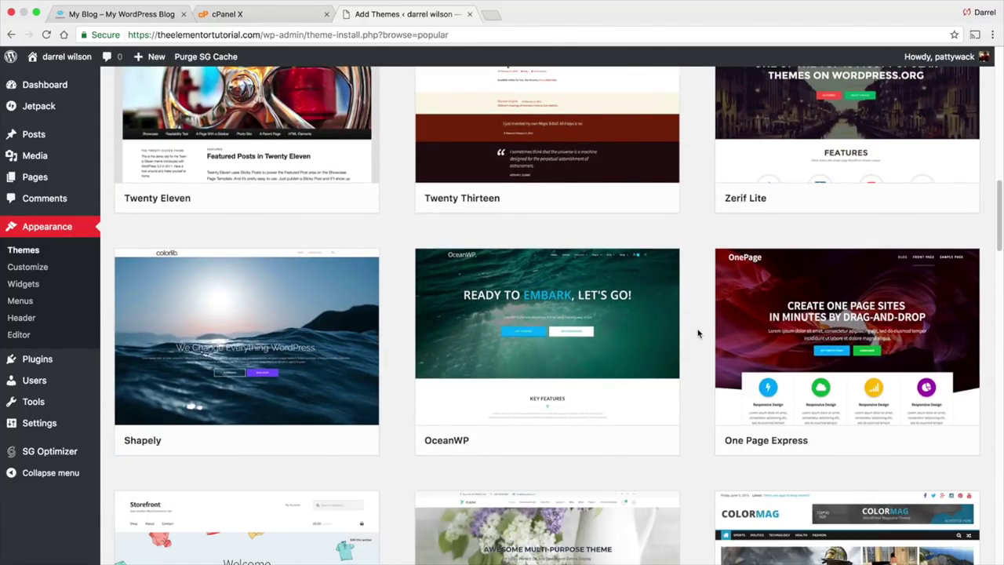
mouse_move(524, 365)
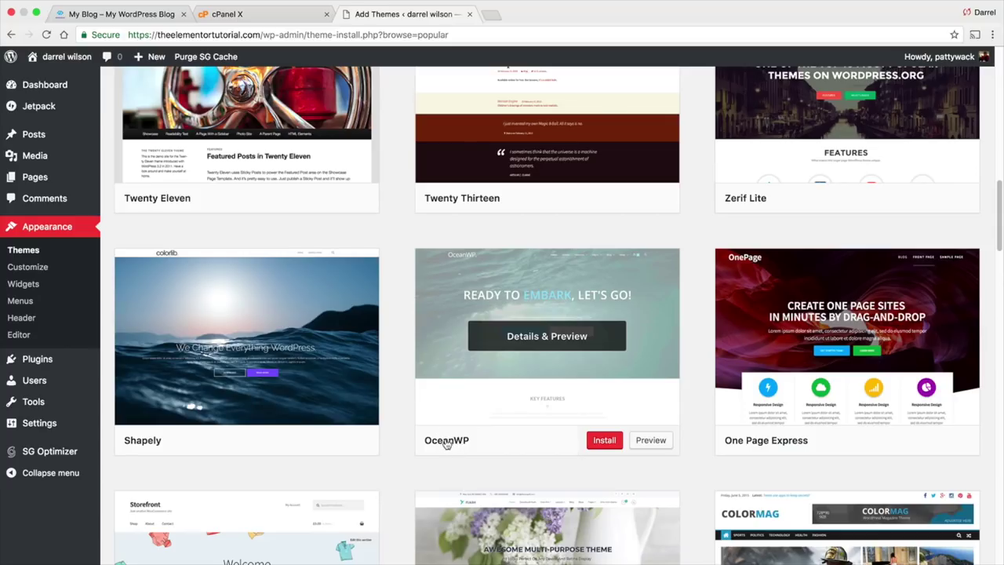
scroll(596, 367, "up", 15)
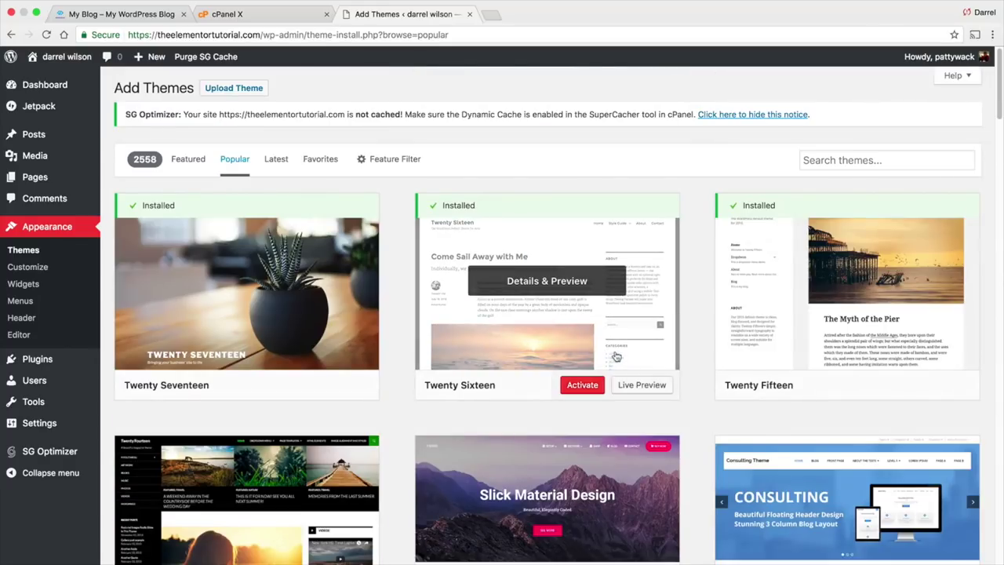
Search themes for 'oceanwp' and open the OceanWP Details & Preview.
left_click(834, 161)
type("oceanwp")
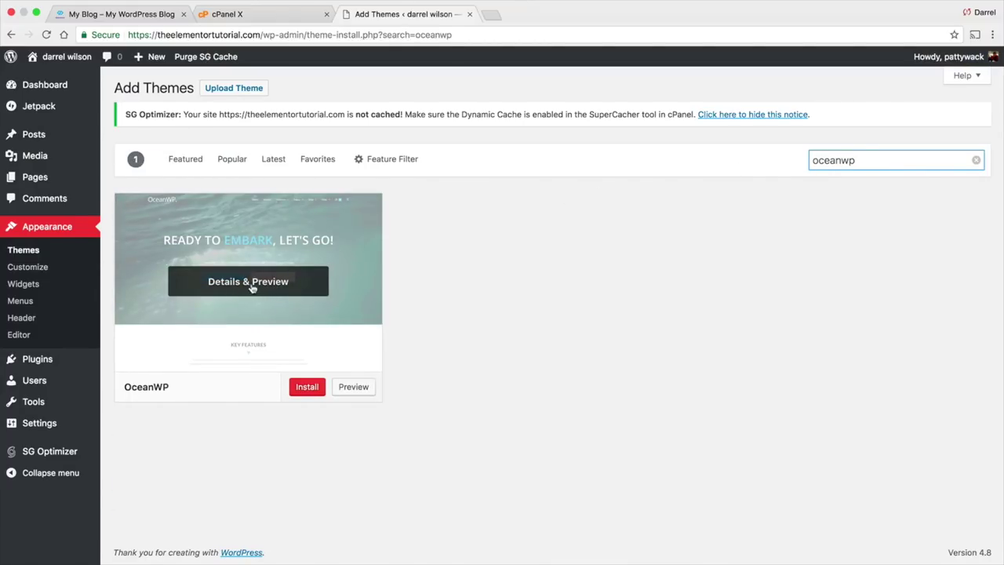
left_click(241, 287)
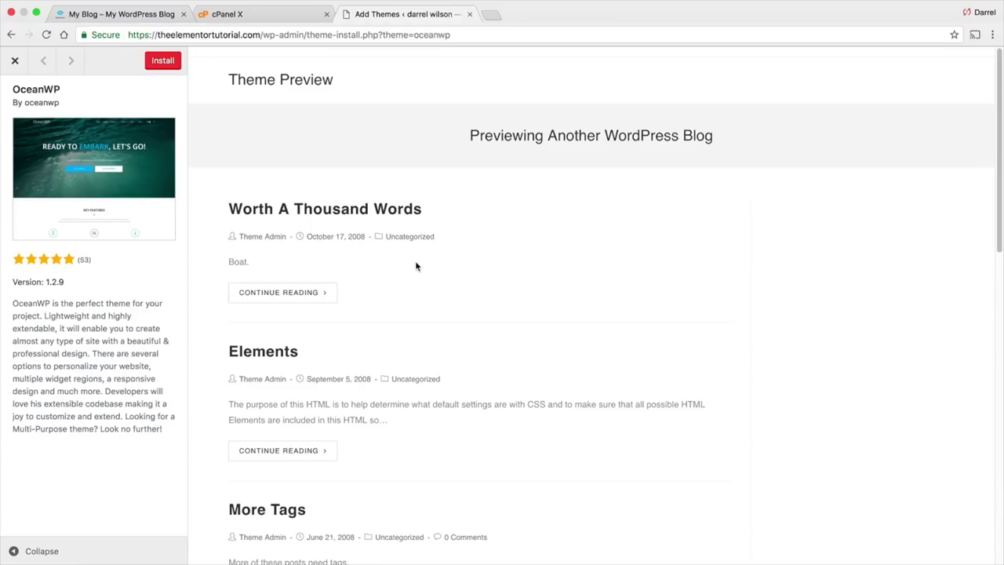
Install the OceanWP theme from its preview and activate it.
scroll(400, 286, "down", 5)
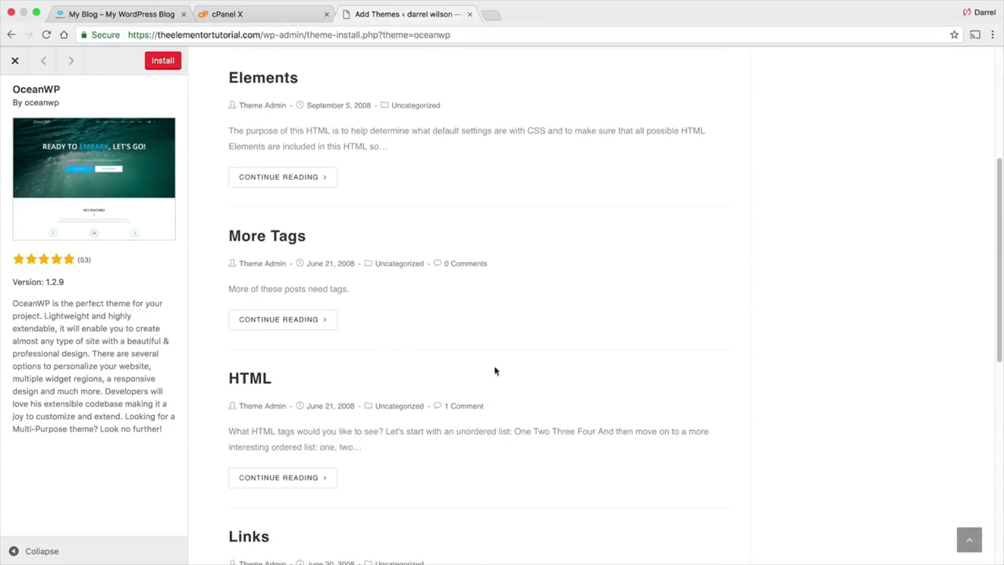
scroll(471, 361, "down", 2)
scroll(463, 361, "up", 7)
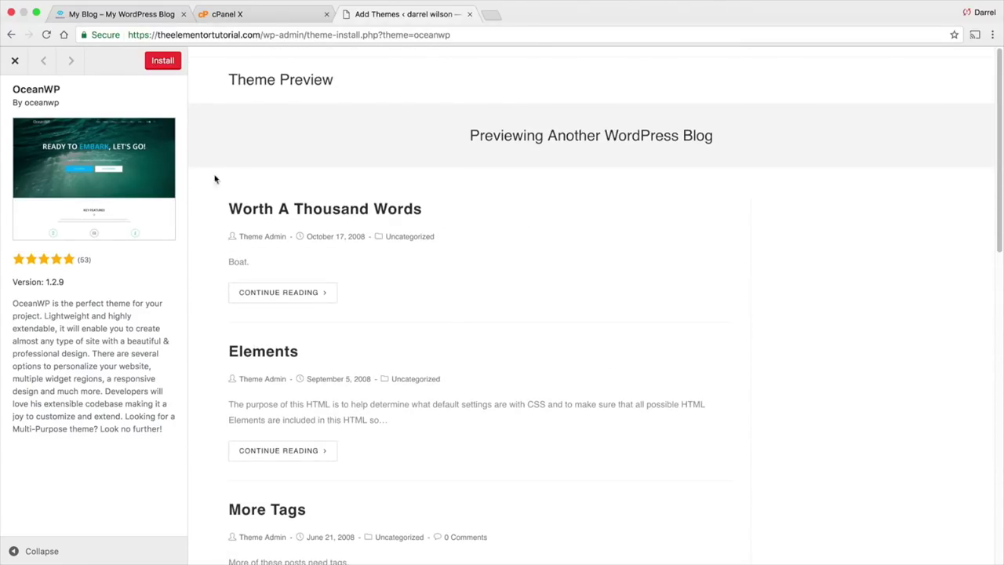
left_click(167, 63)
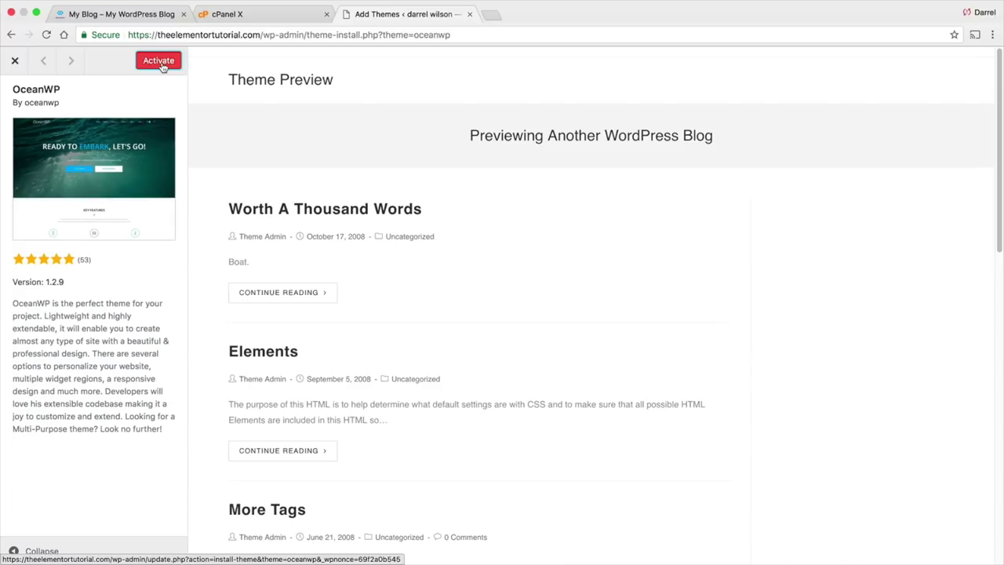
left_click(161, 66)
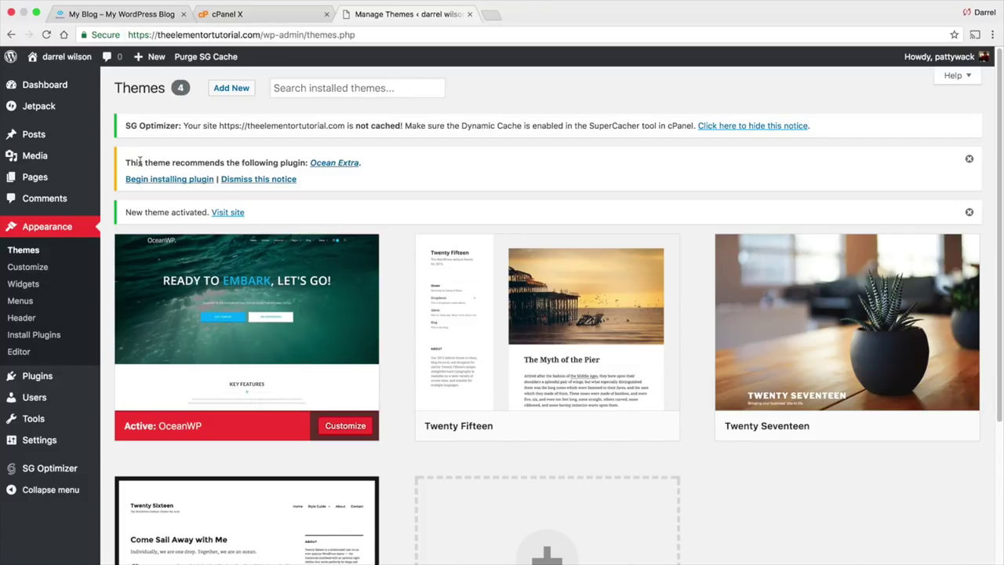
Install the recommended Ocean Extra plugin, then return to the Dashboard.
left_click_drag(146, 163, 259, 163)
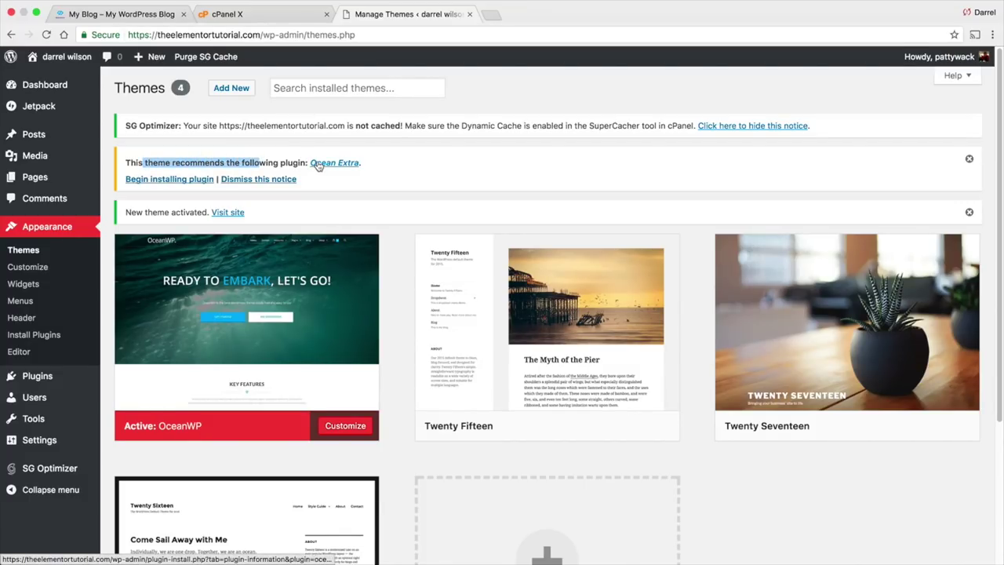
left_click(167, 182)
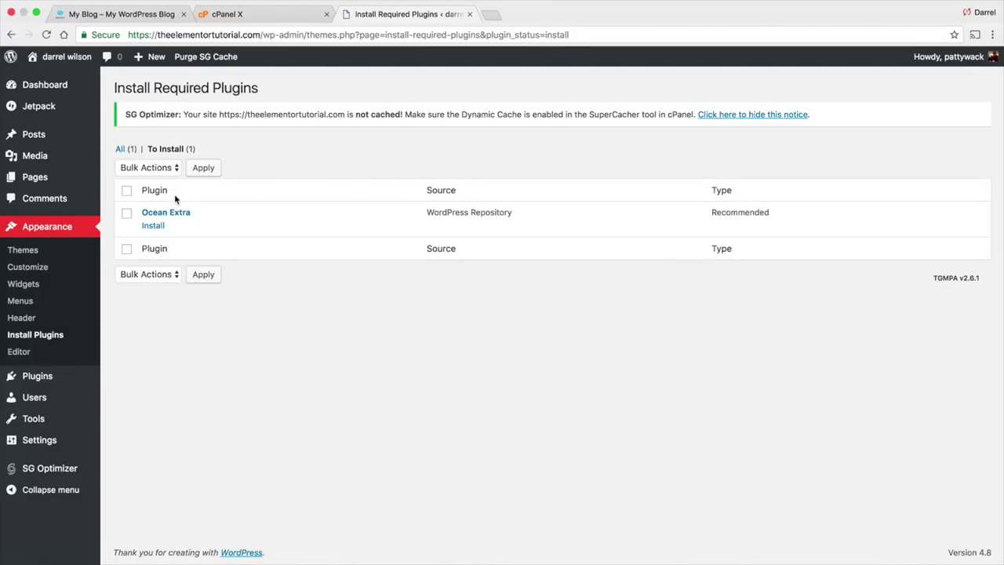
left_click(153, 226)
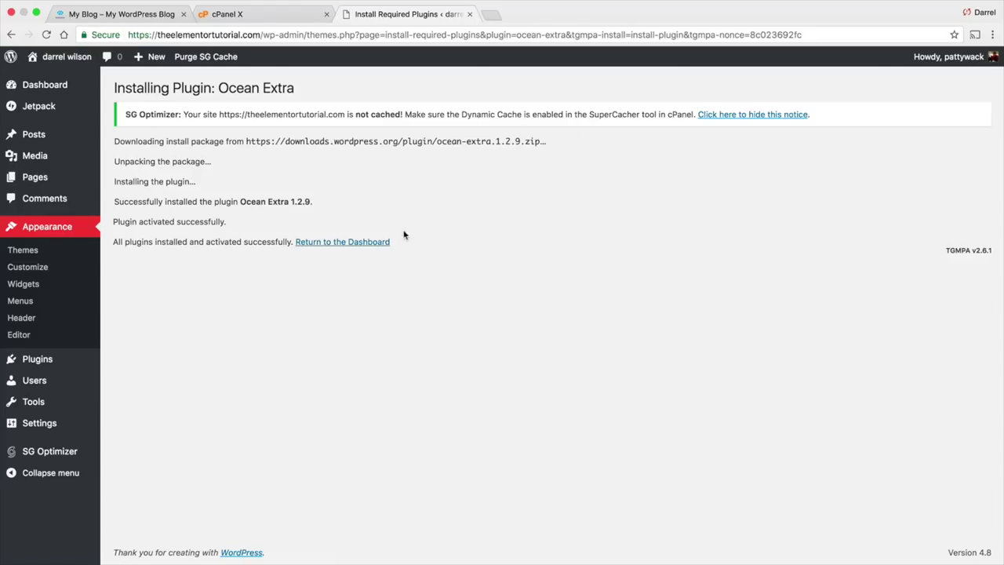
left_click(374, 243)
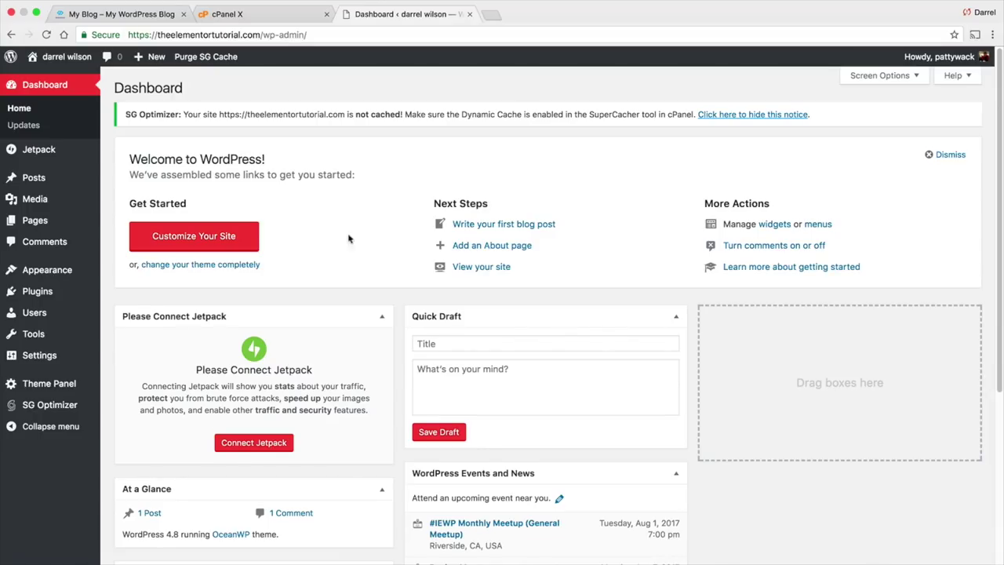
Confirm Ocean Extra is active in the Installed Plugins list.
mouse_move(47, 296)
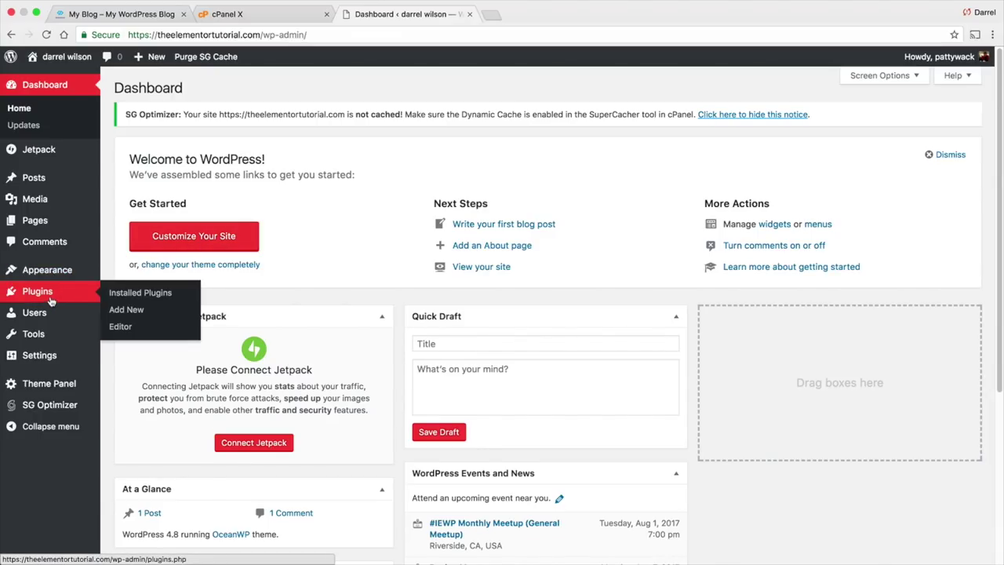
left_click(135, 294)
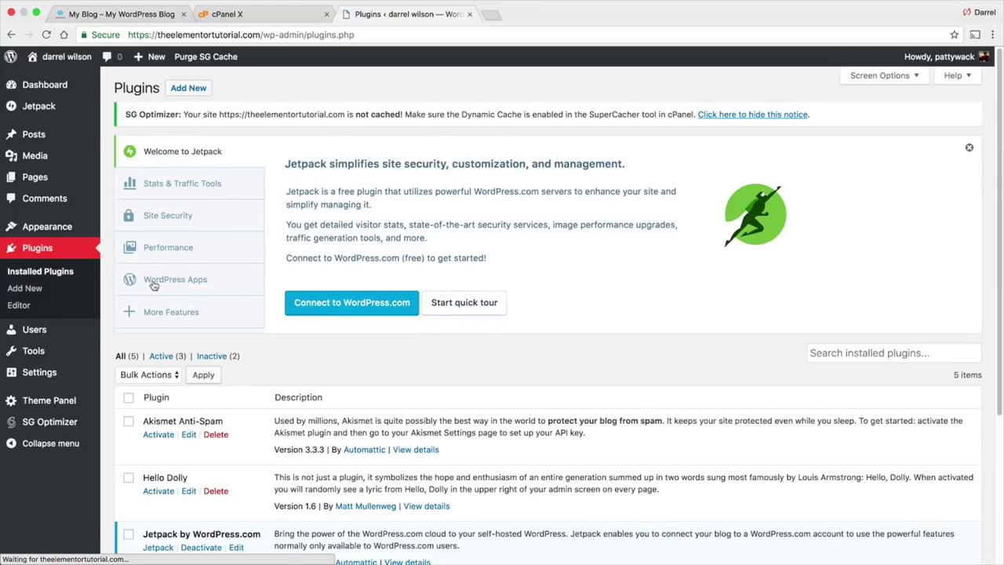
scroll(228, 269, "down", 5)
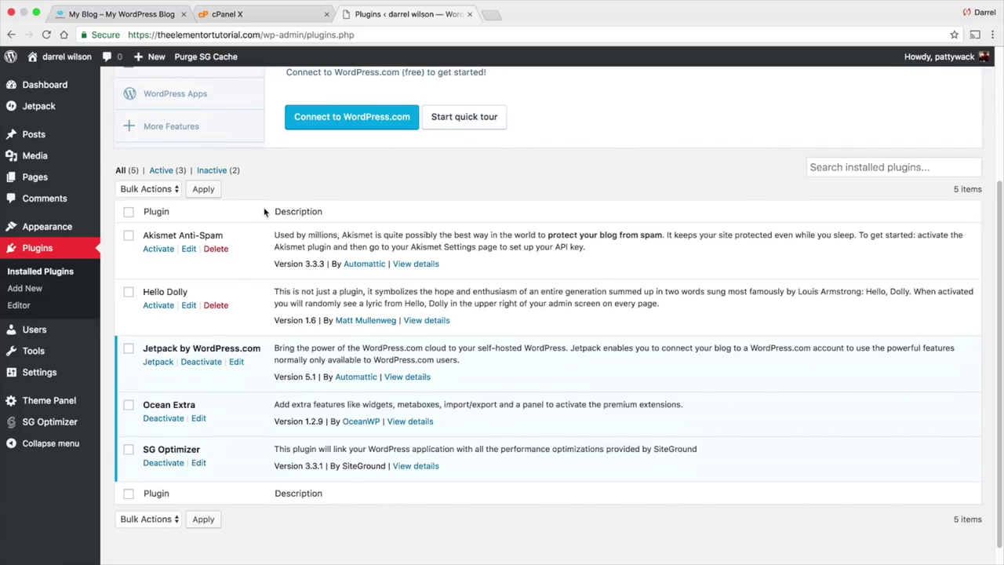
left_click(25, 288)
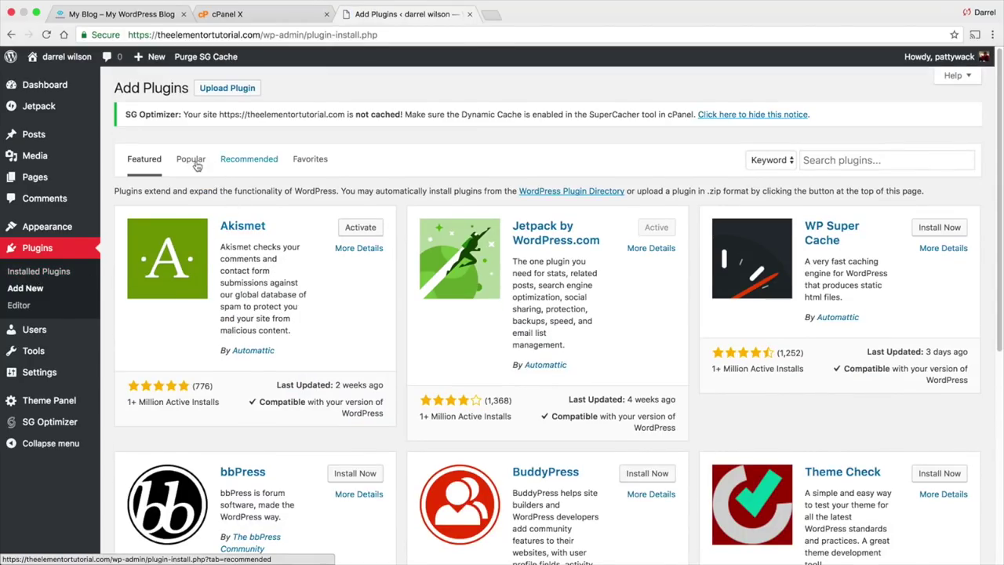
Browse the Popular plugins list.
left_click(191, 159)
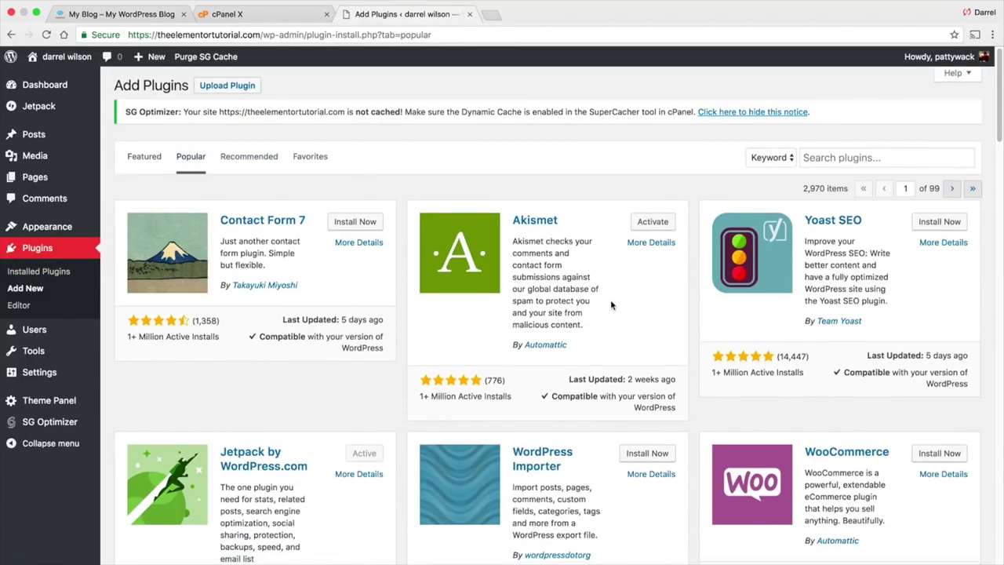
scroll(612, 301, "down", 5)
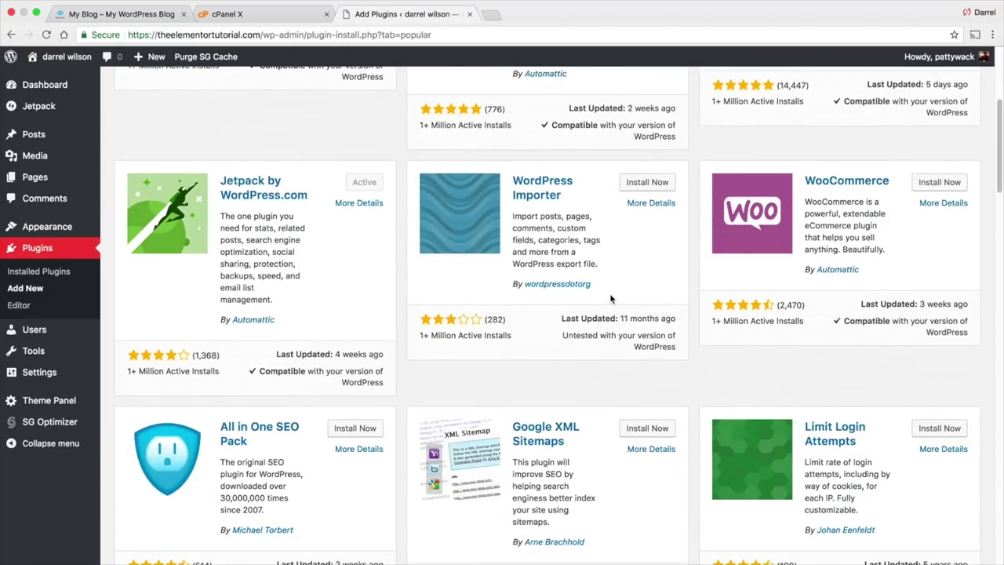
scroll(611, 298, "up", 2)
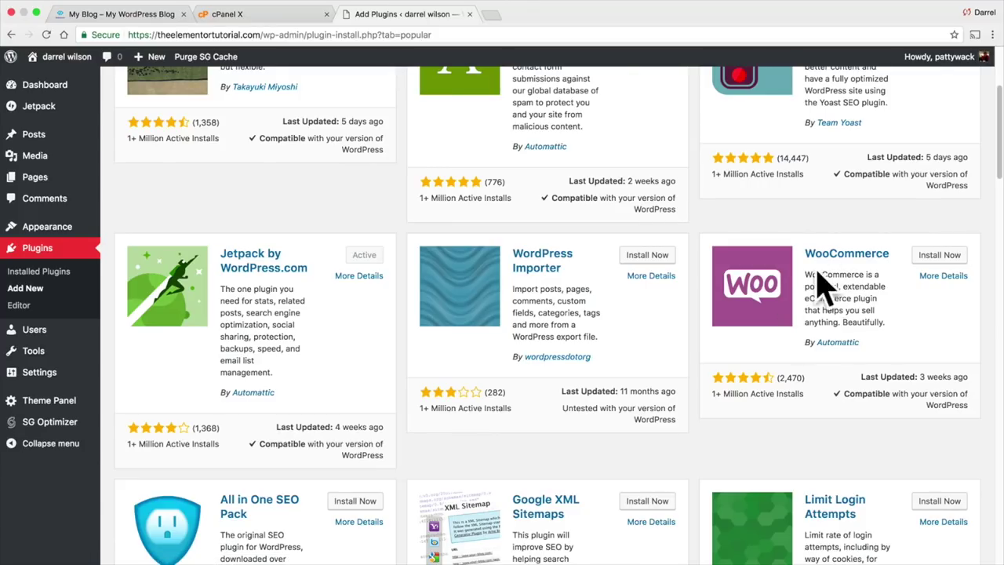
scroll(818, 275, "up", 4)
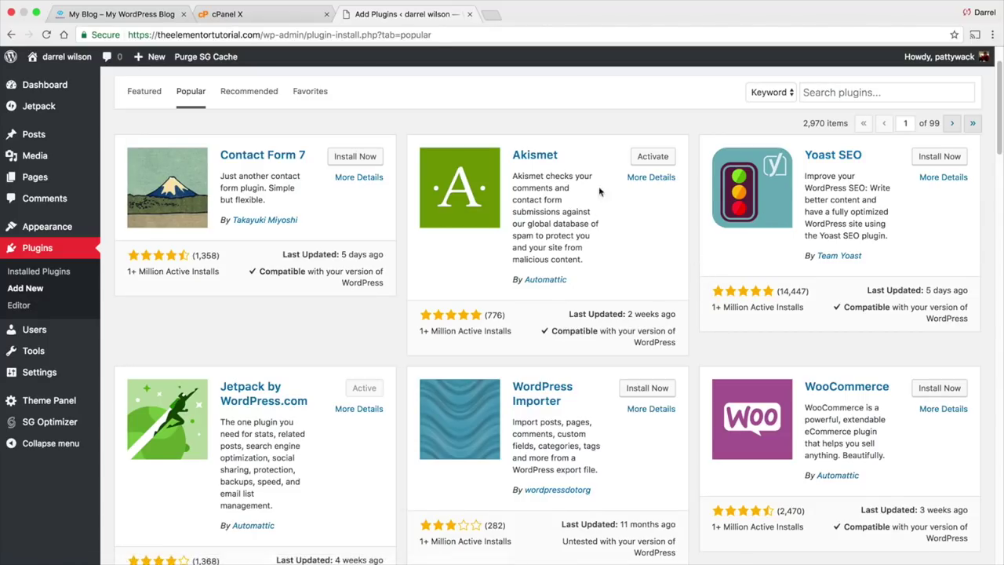
scroll(537, 235, "down", 1)
scroll(537, 236, "down", 5)
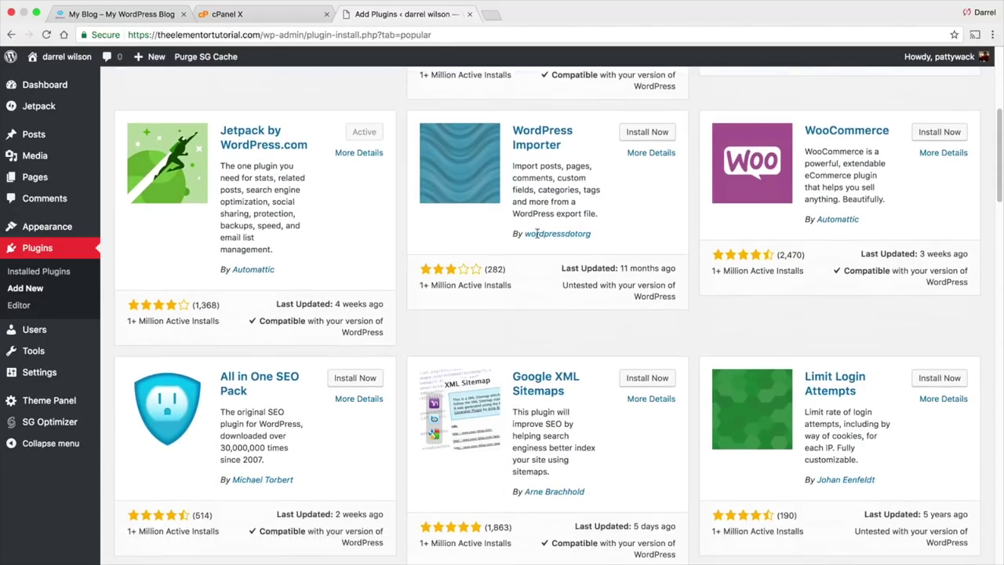
scroll(538, 238, "down", 4)
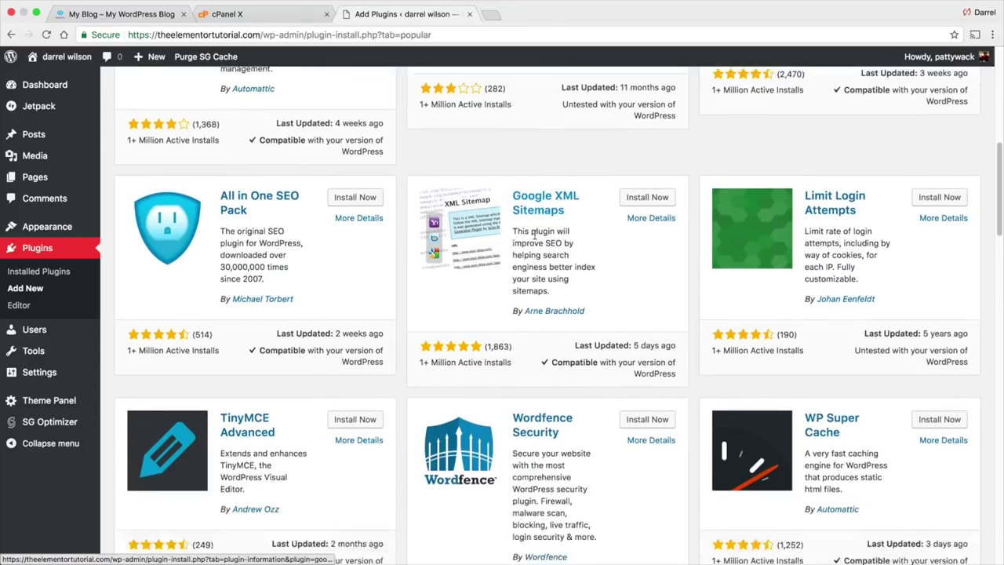
scroll(737, 196, "up", 1)
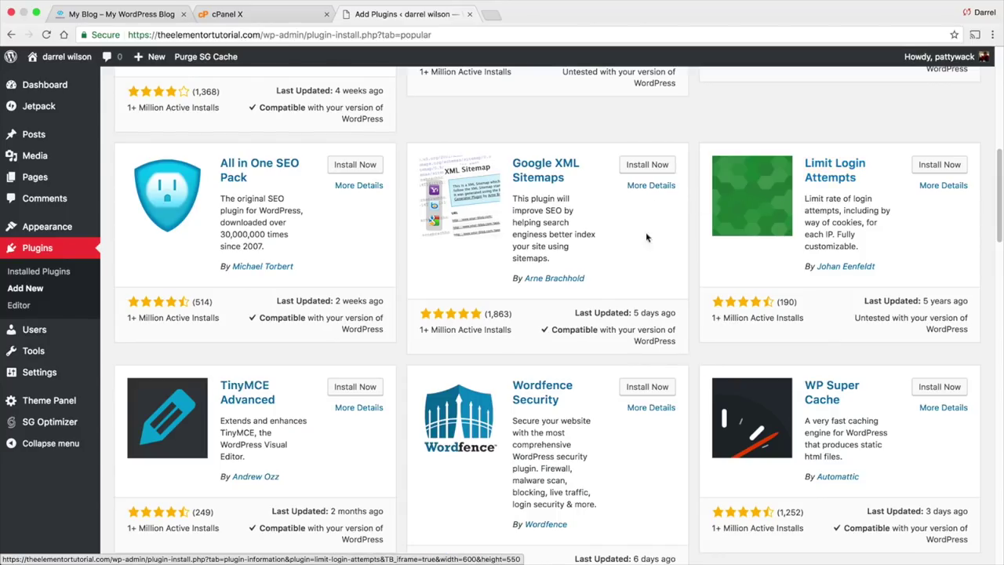
Visit the live OceanWP-styled front page, then go back to the Dashboard.
mouse_move(69, 58)
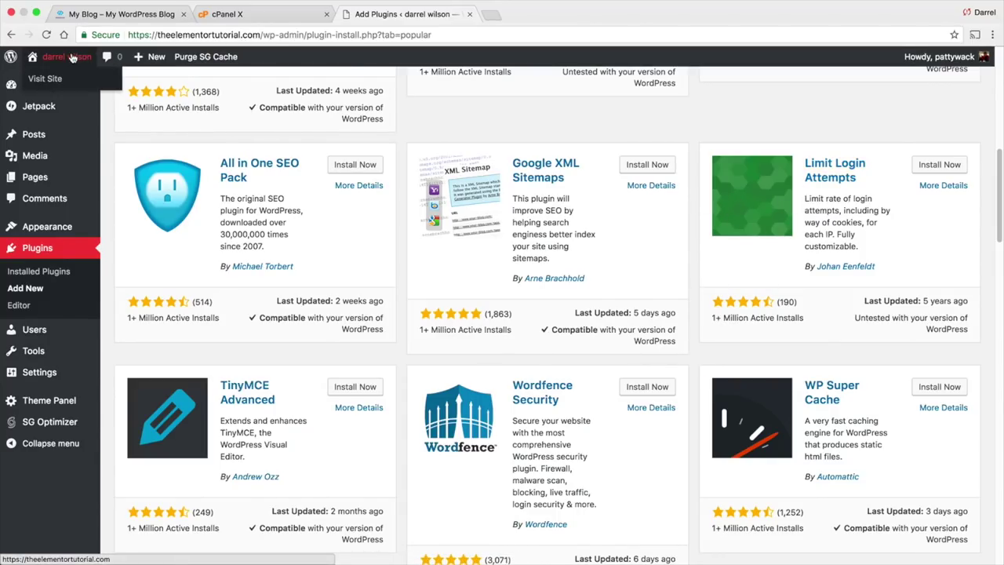
left_click(49, 80)
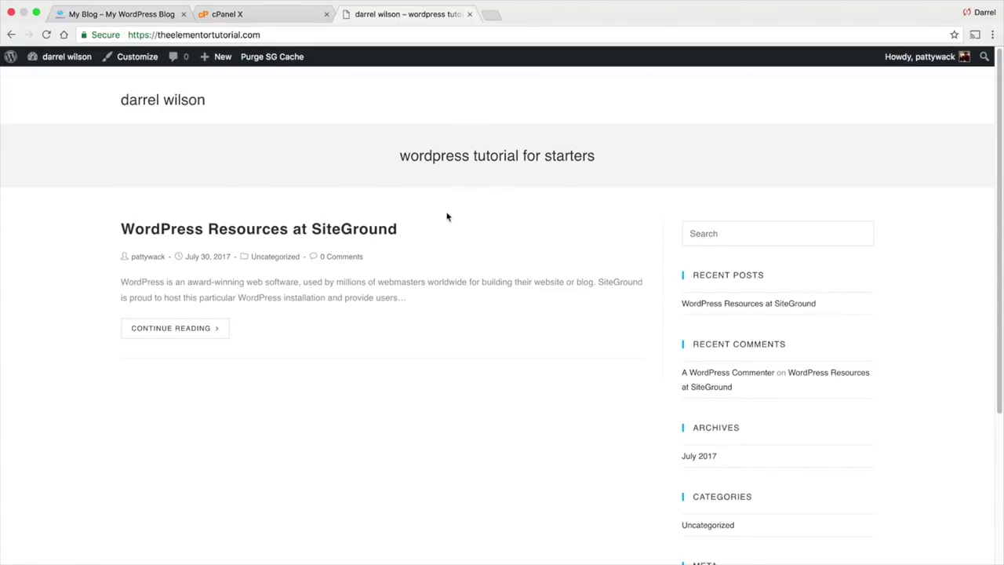
mouse_move(62, 60)
left_click(63, 80)
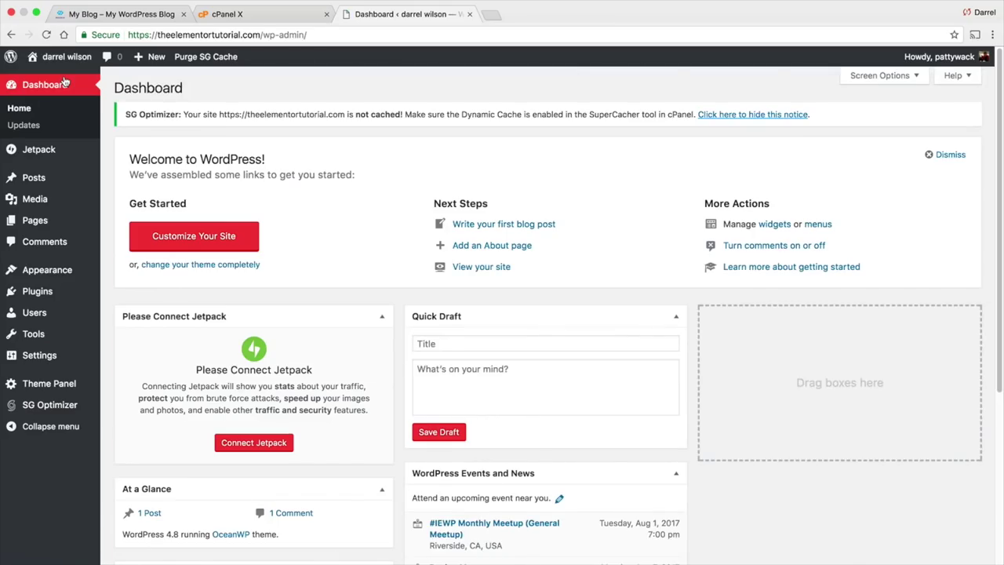
Search the plugin directory for 'elementor' from Plugins > Add New.
mouse_move(61, 292)
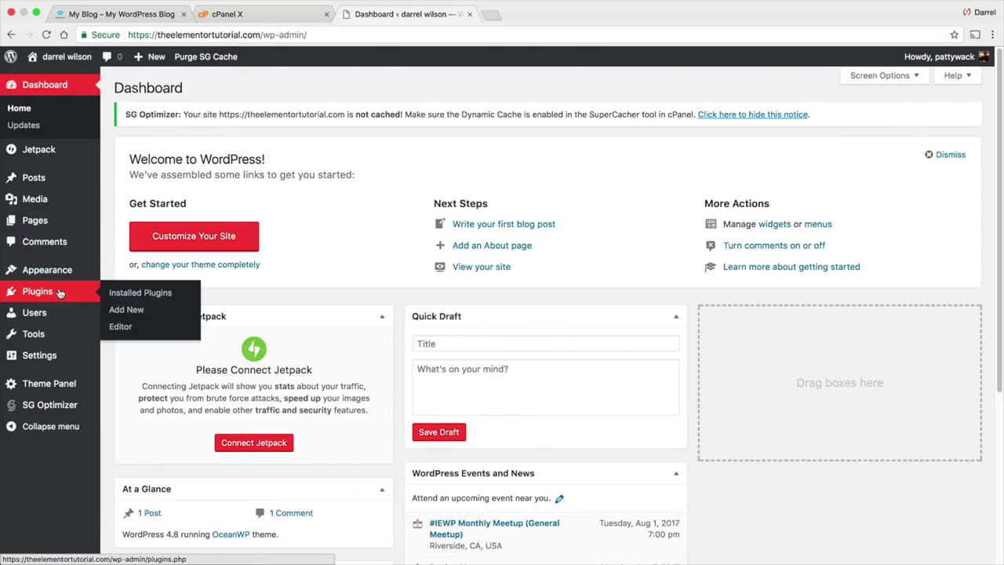
left_click(134, 311)
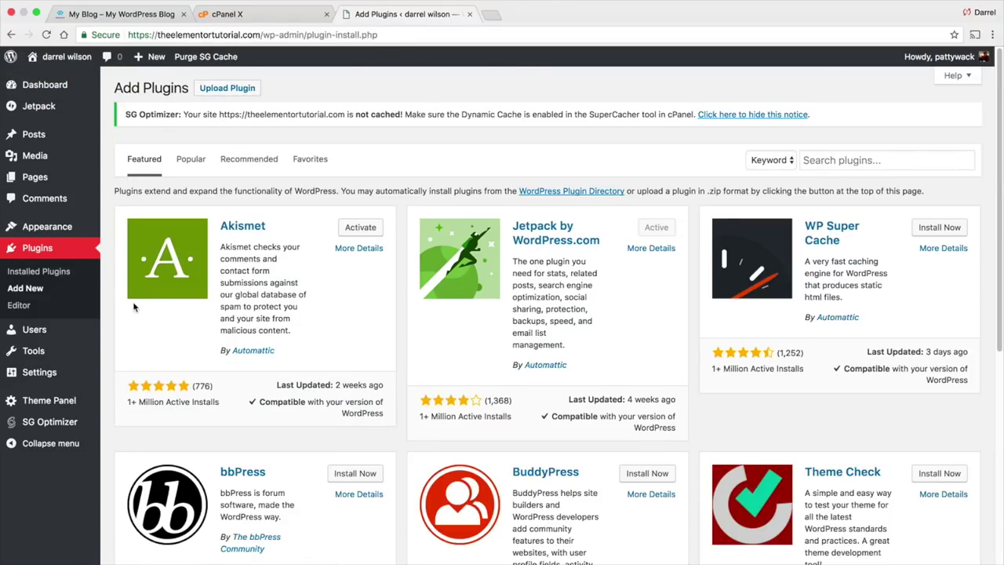
left_click(872, 163)
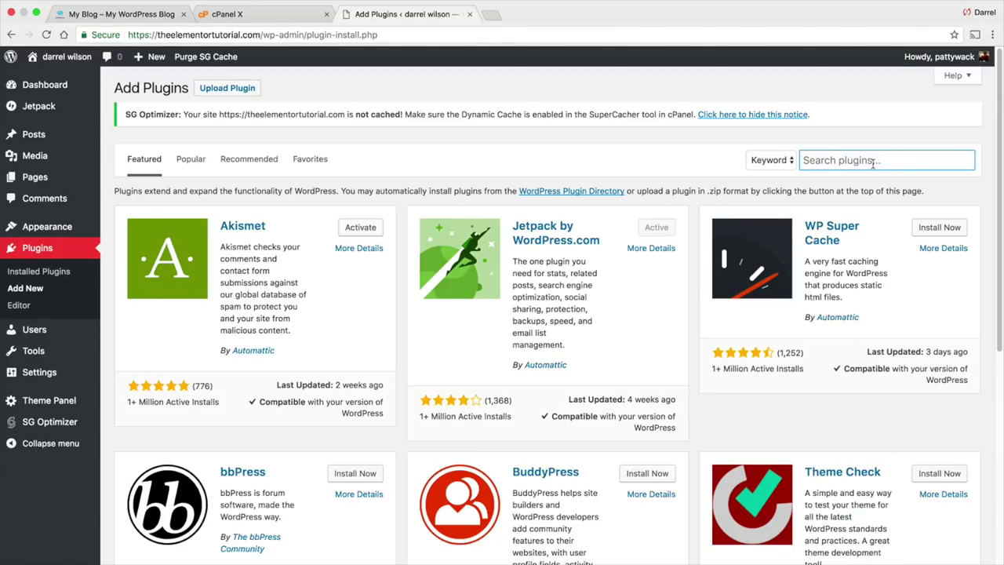
type("elemen")
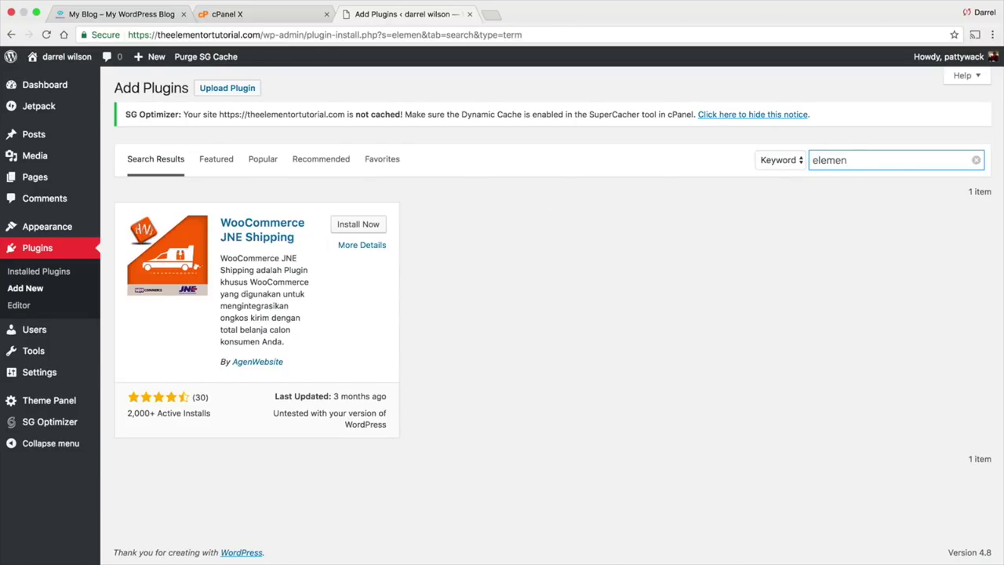
type("tor")
key("Return")
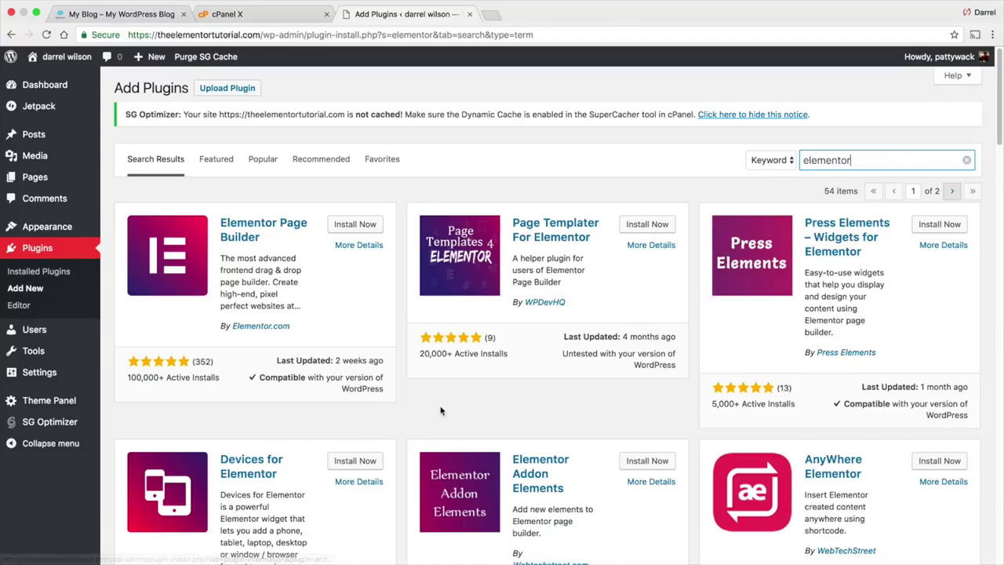
scroll(534, 376, "down", 3)
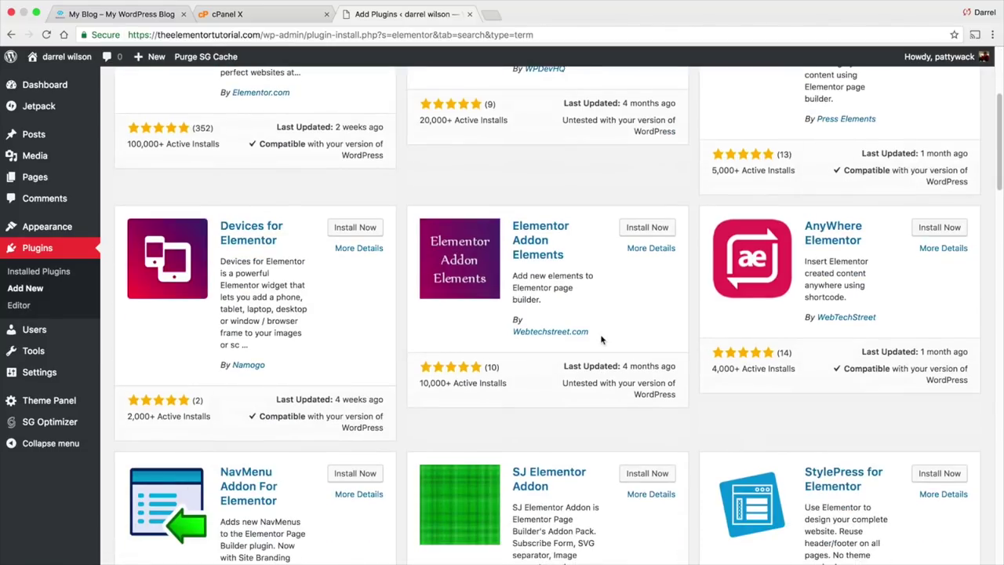
scroll(601, 337, "up", 3)
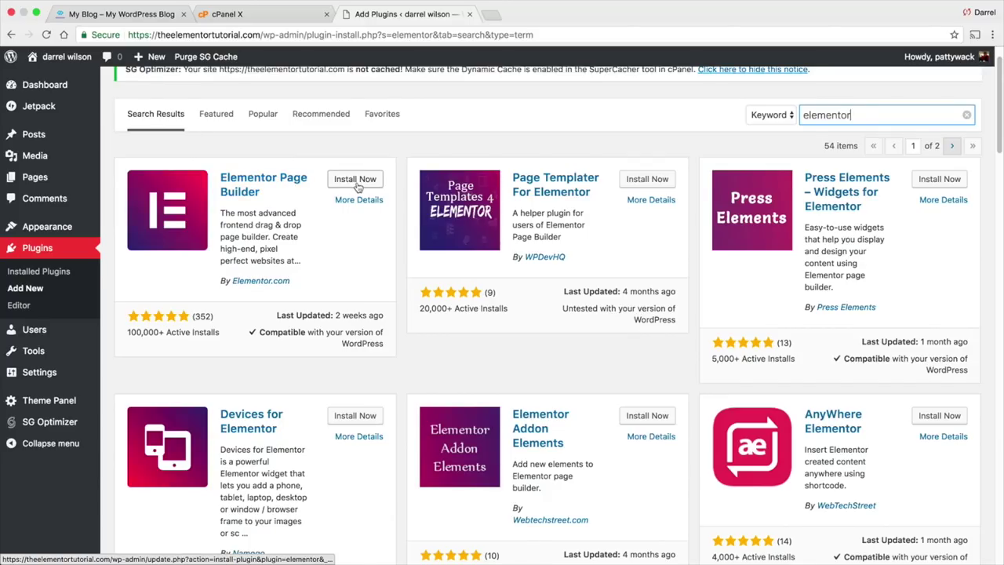
Install Elementor Page Builder and activate it.
left_click(356, 180)
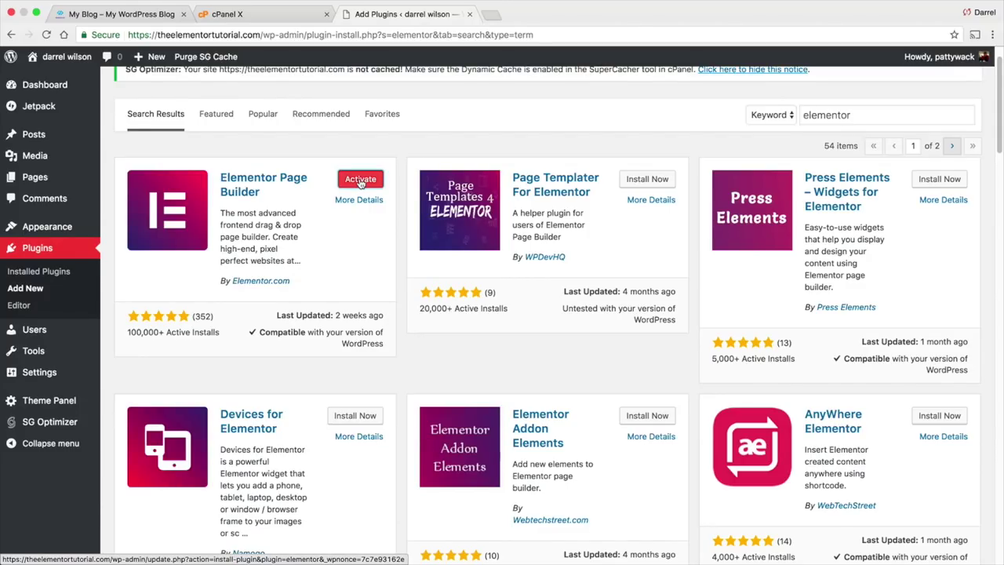
left_click(360, 180)
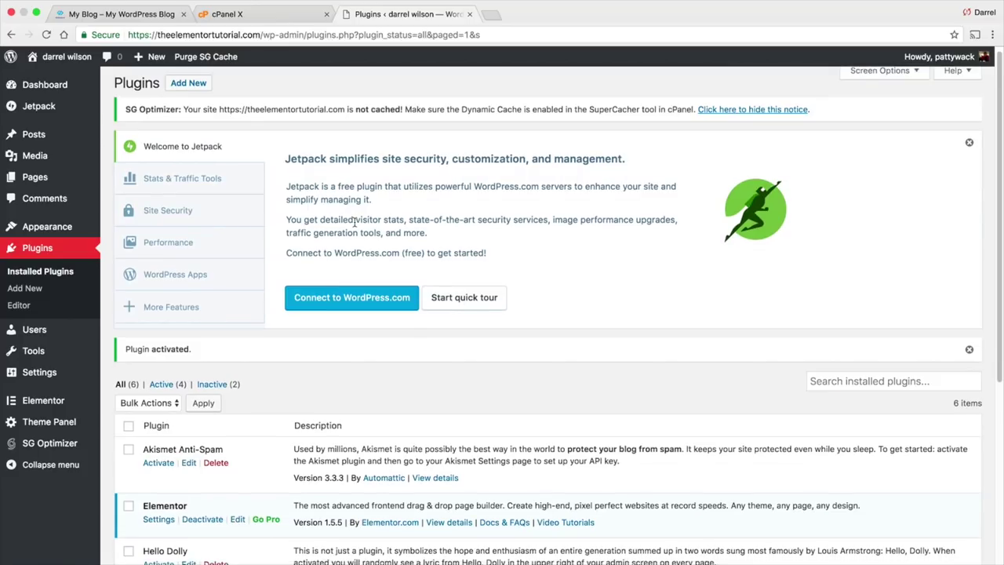
scroll(360, 226, "down", 5)
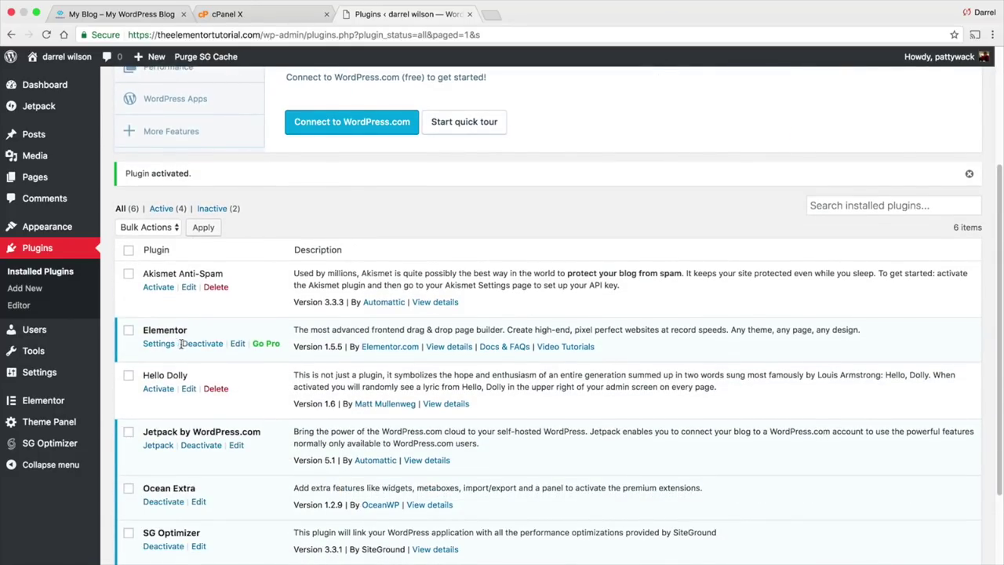
scroll(185, 345, "up", 1)
scroll(187, 337, "up", 3)
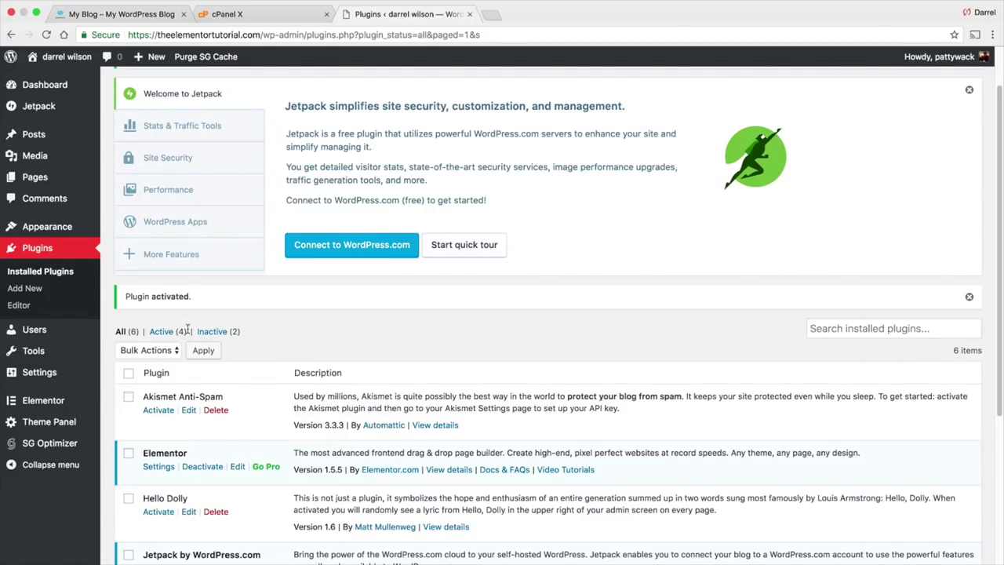
Create and publish a new page titled 'Home'.
mouse_move(47, 180)
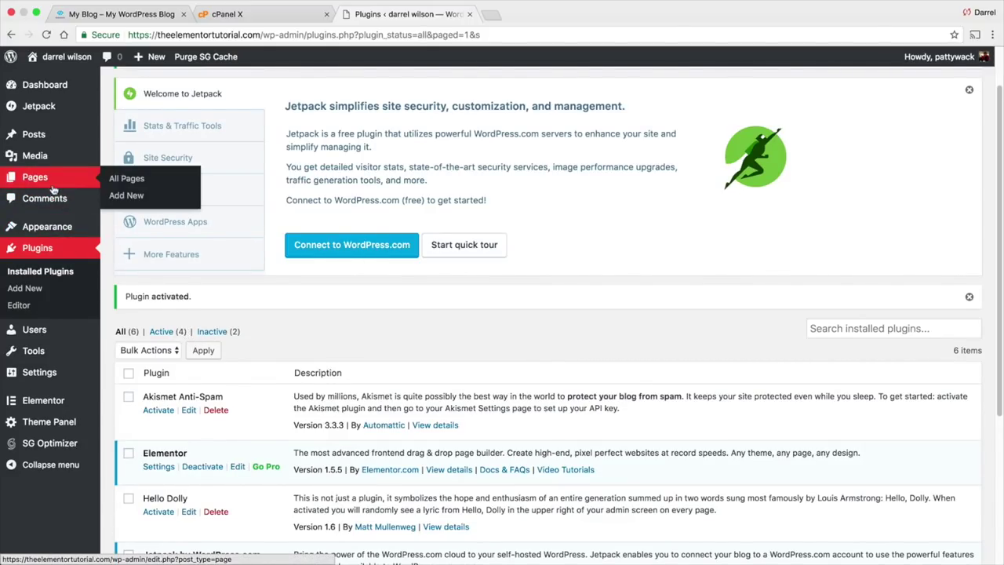
left_click(118, 180)
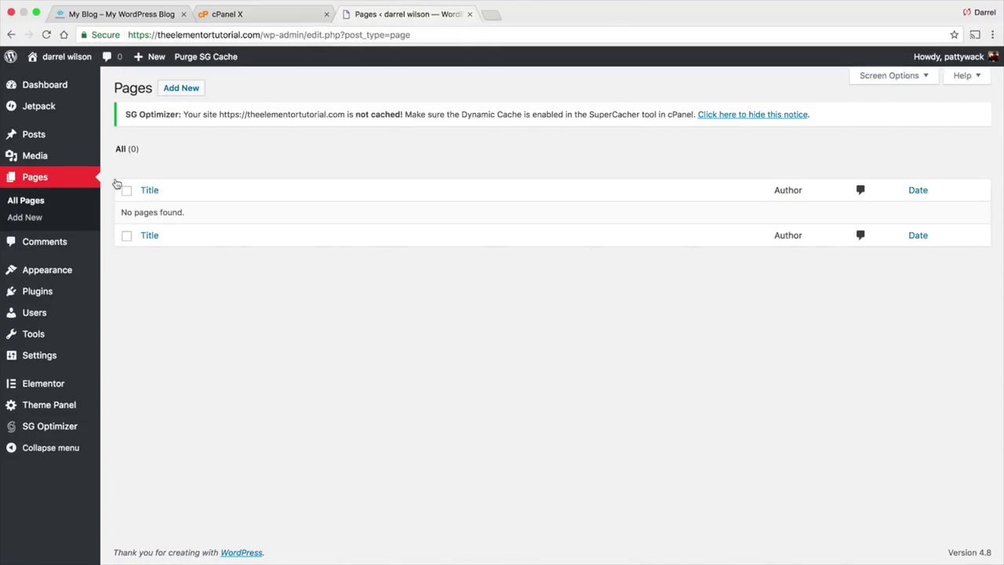
left_click(181, 88)
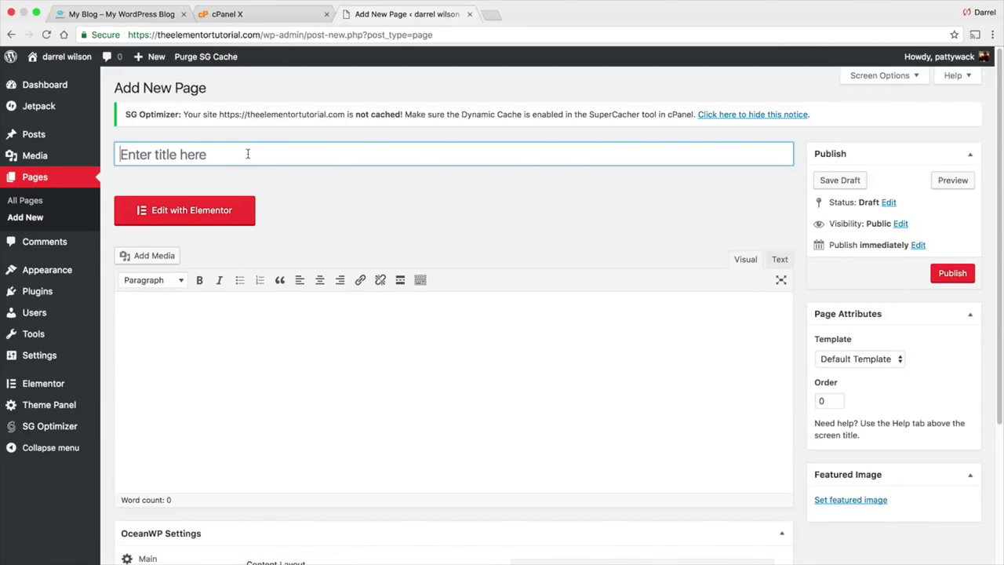
type("Hpm")
key("BackSpace")
key("BackSpace")
type("om")
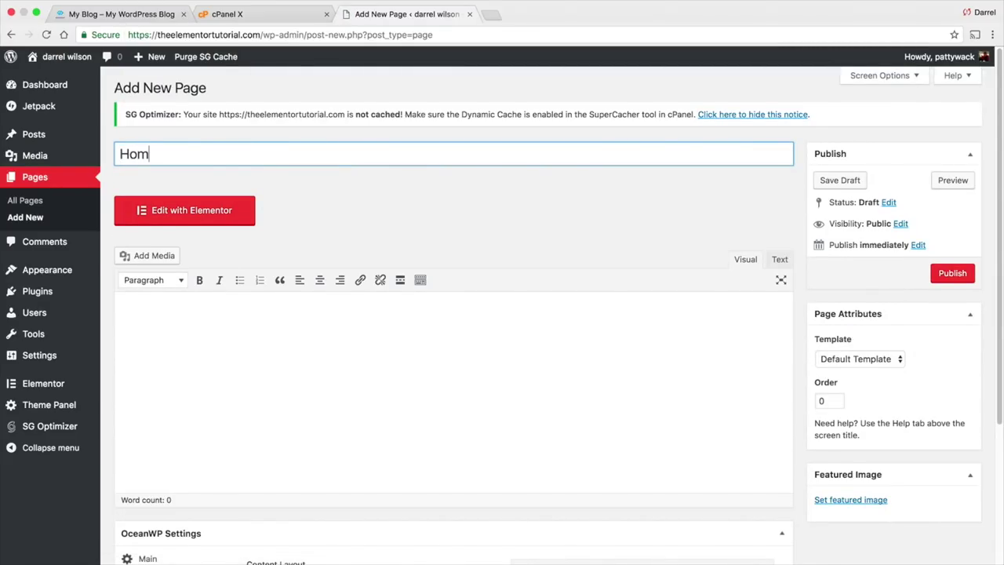
type("e")
left_click(950, 272)
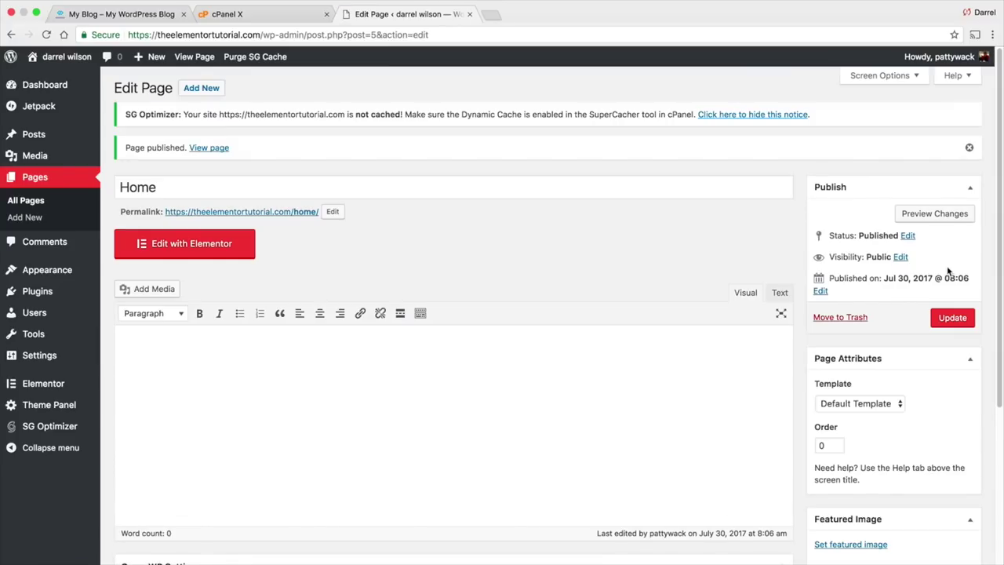
Create and publish a page titled 'About Us'.
mouse_move(150, 68)
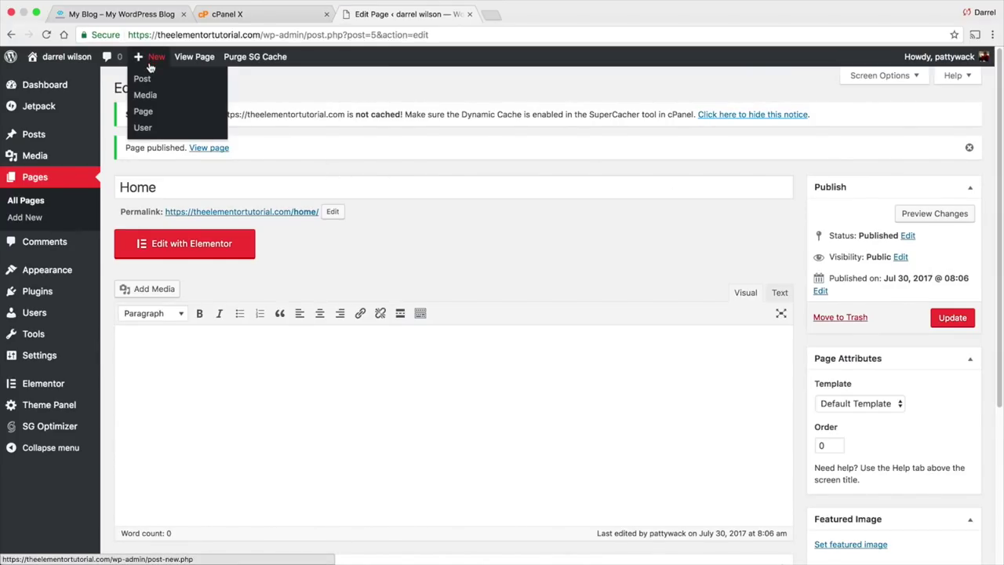
left_click(151, 116)
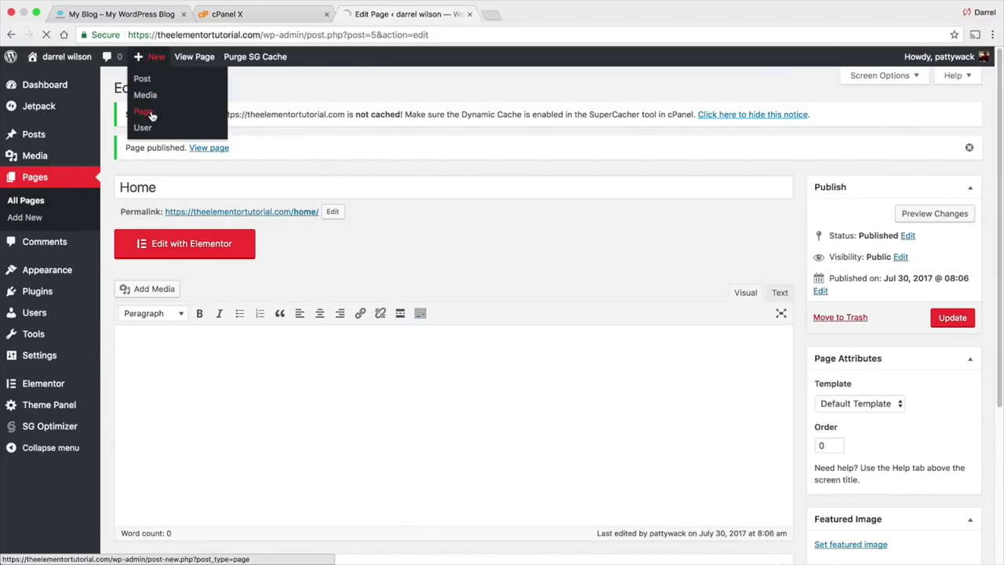
mouse_move(156, 61)
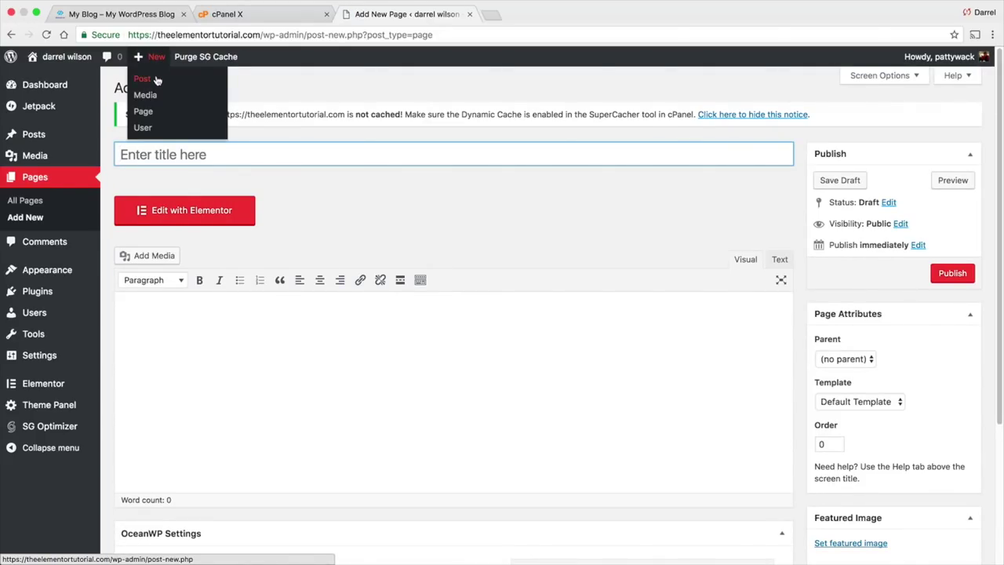
left_click(171, 157)
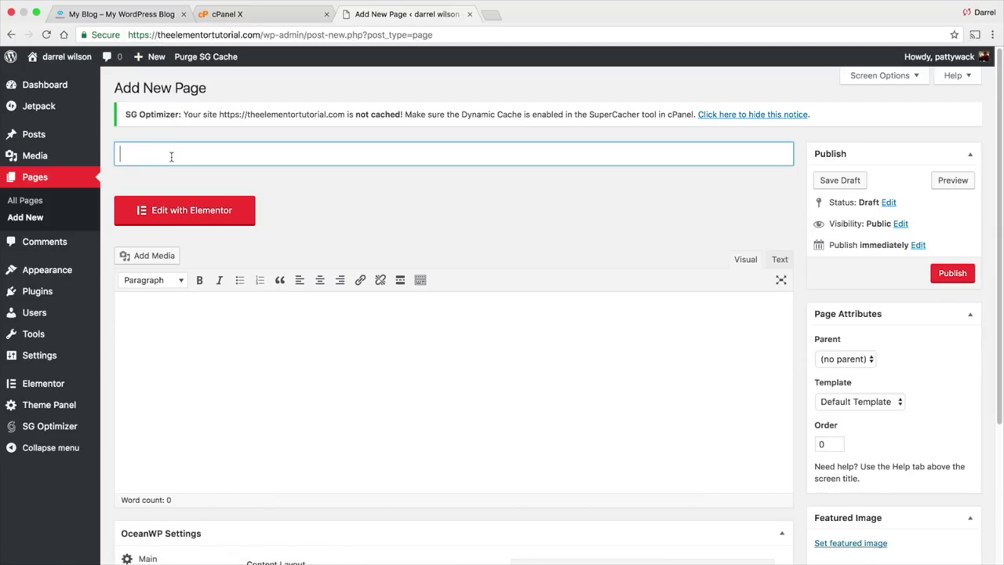
type("About Us")
left_click(952, 273)
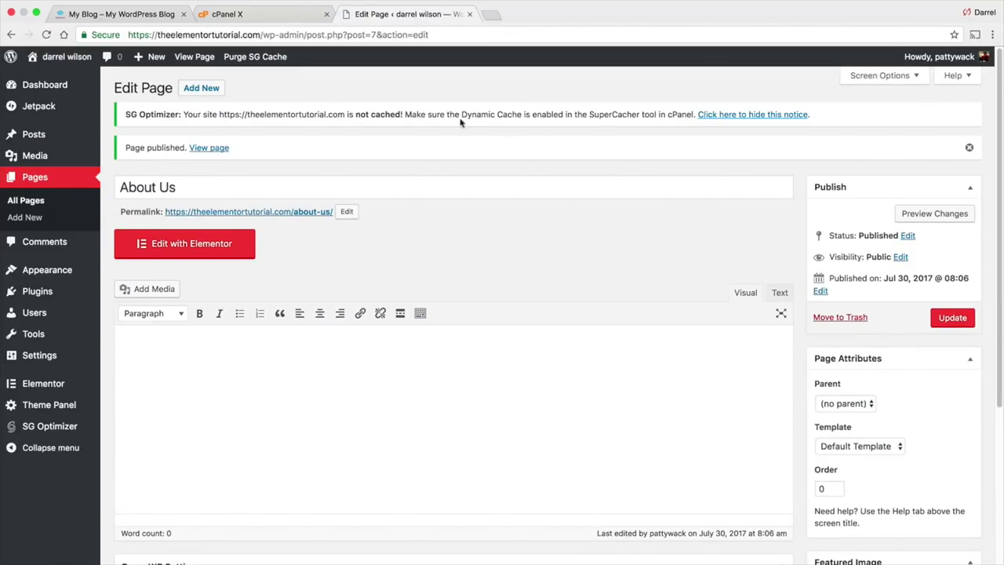
Create and publish a page titled 'Contact Us'.
mouse_move(158, 66)
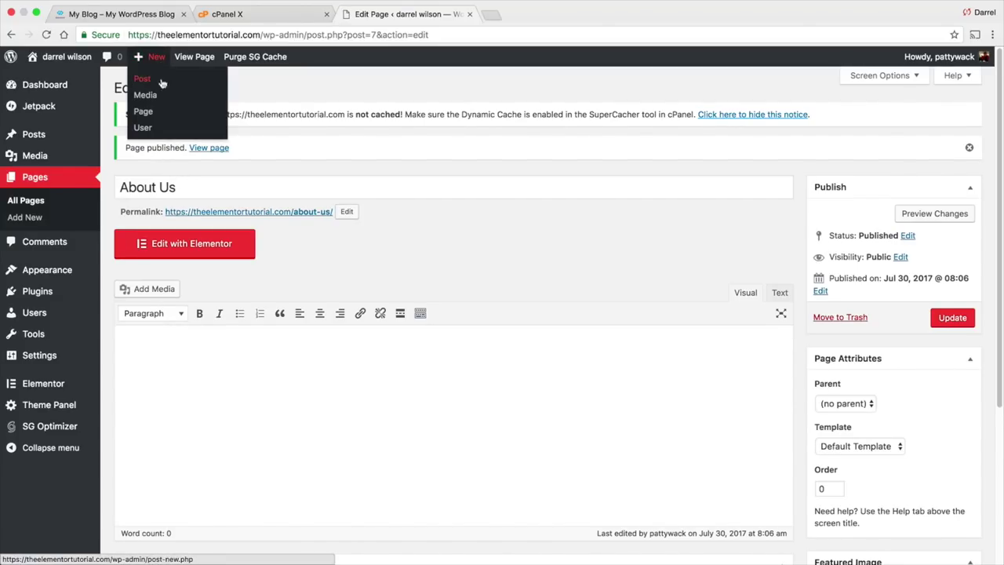
left_click(148, 109)
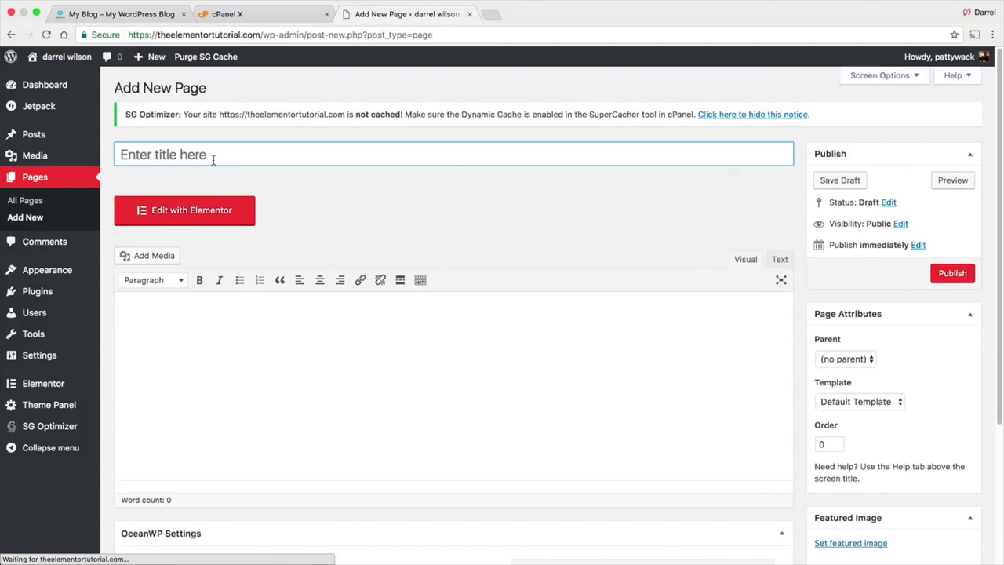
type("act Us")
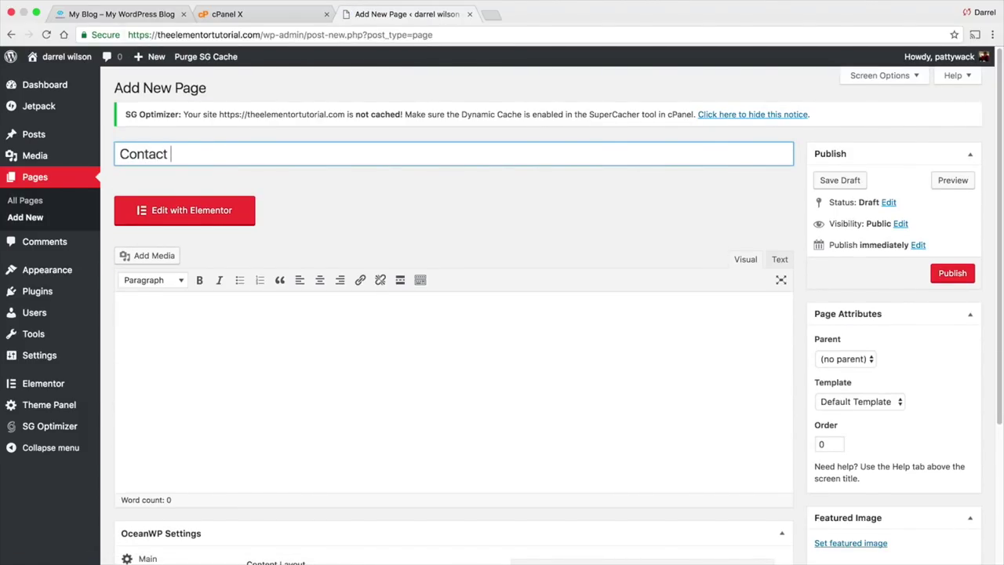
left_click(951, 288)
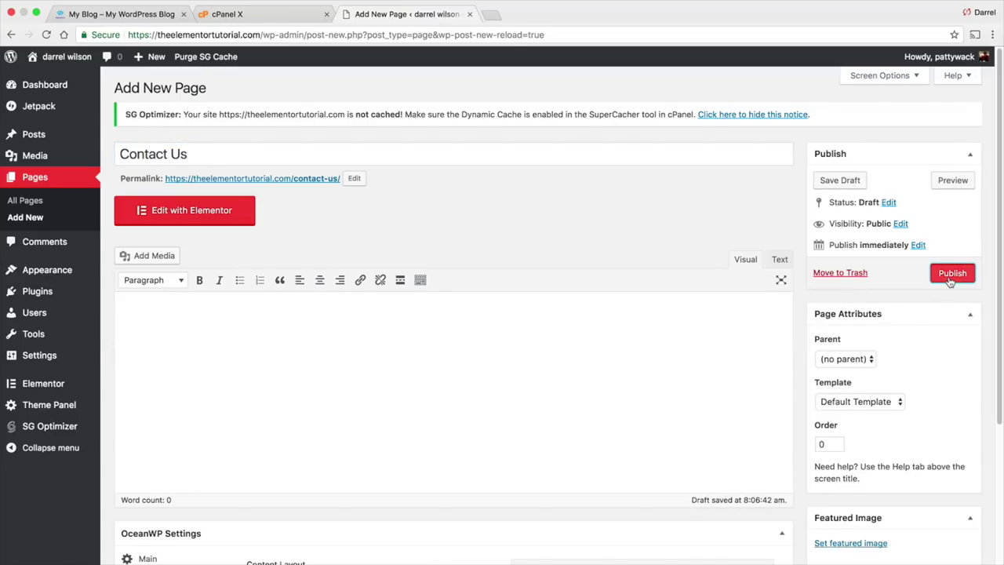
left_click(949, 273)
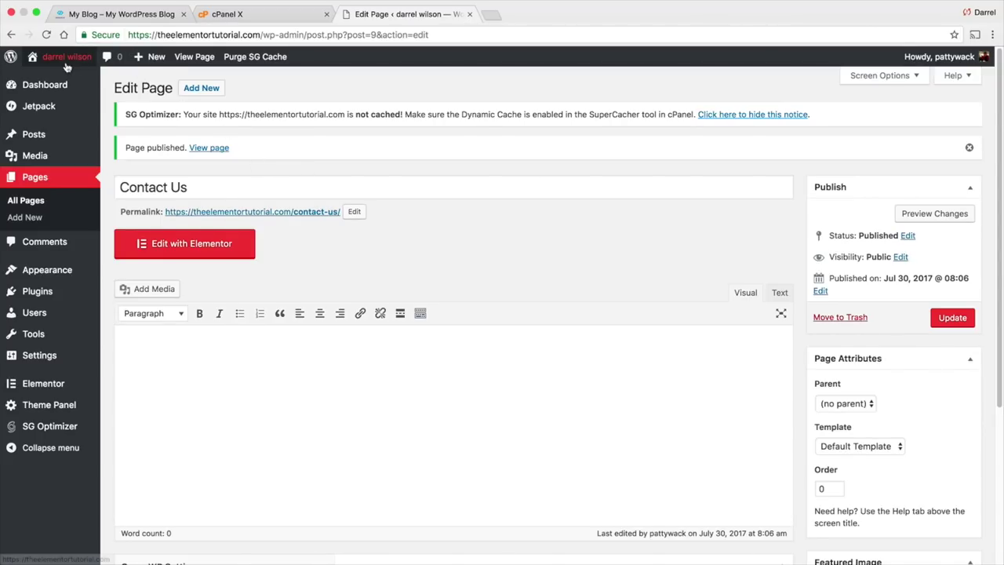
mouse_move(66, 57)
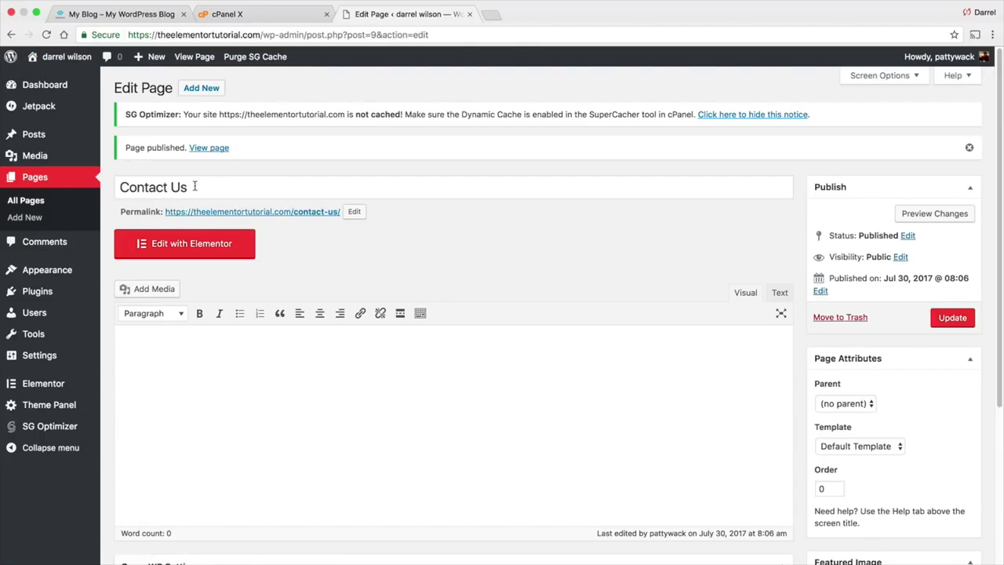
Create a new navigation menu named 'Menu 1'.
mouse_move(69, 271)
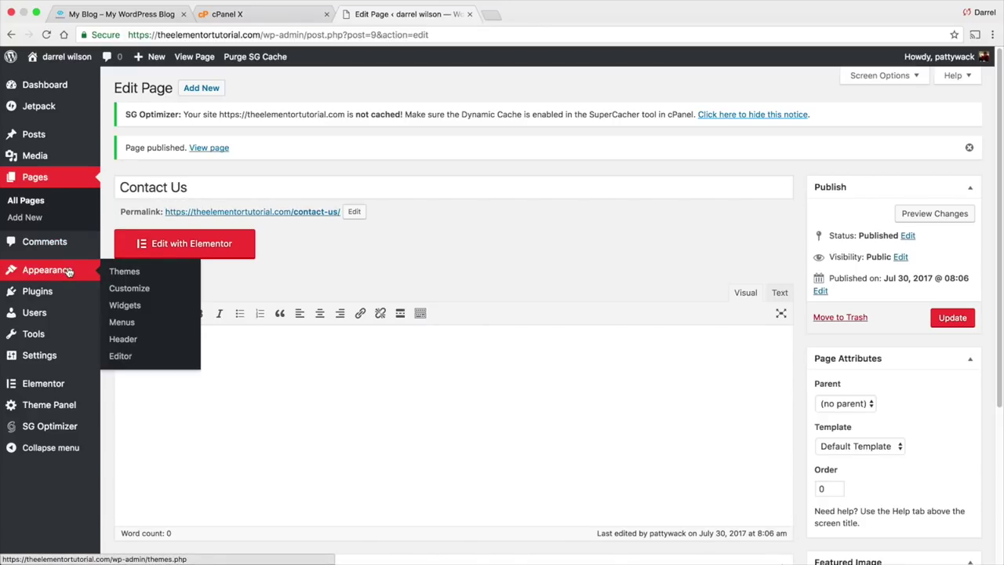
left_click(122, 322)
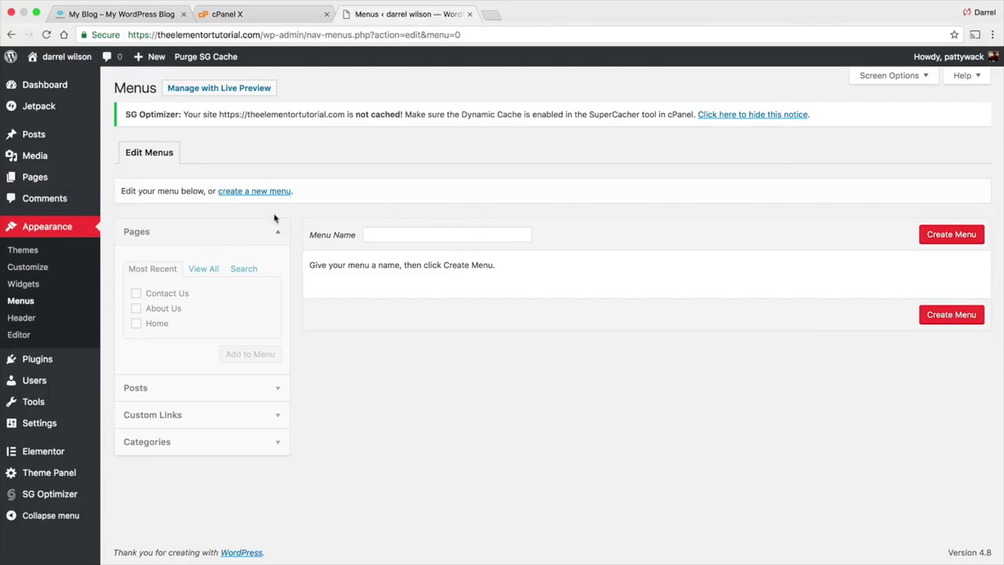
left_click(400, 233)
type("Menu 1")
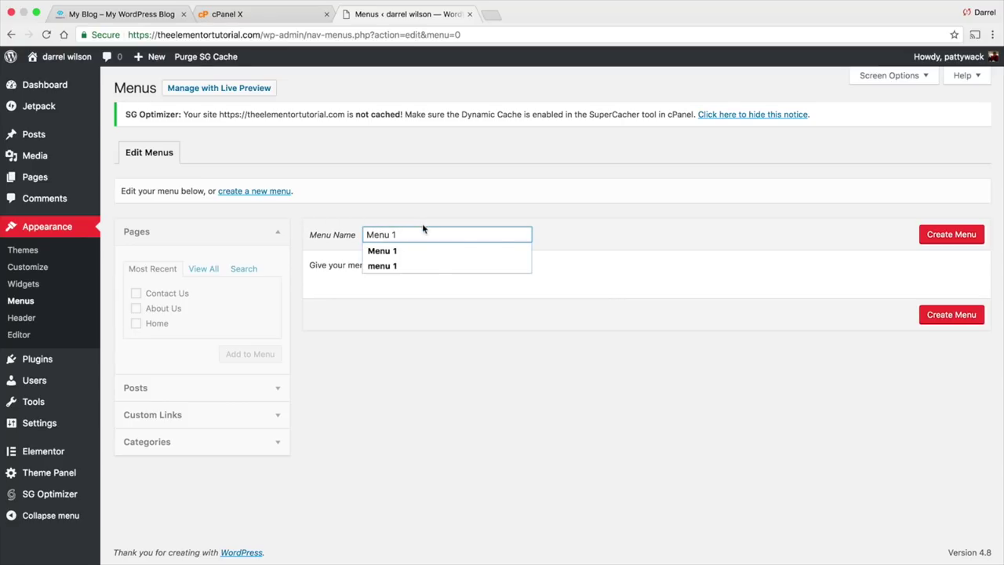
left_click(412, 252)
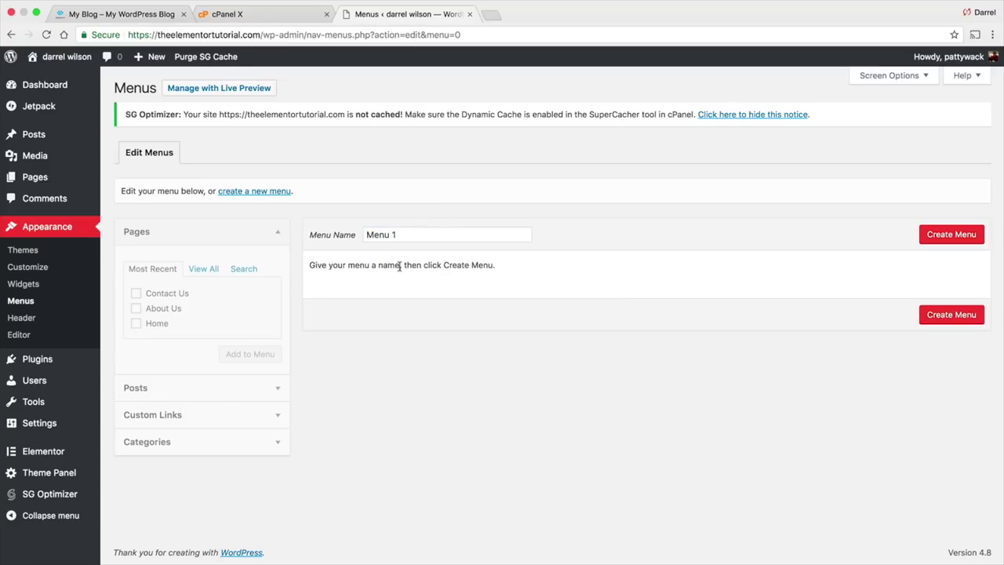
left_click(953, 240)
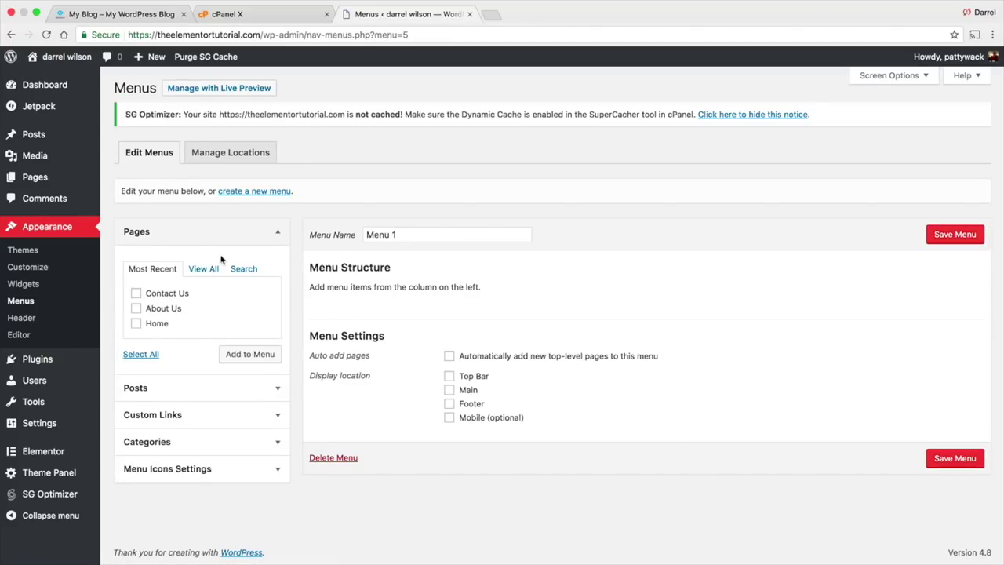
Add all pages (Home, About Us, Contact Us, second Home) to Menu 1.
left_click(208, 270)
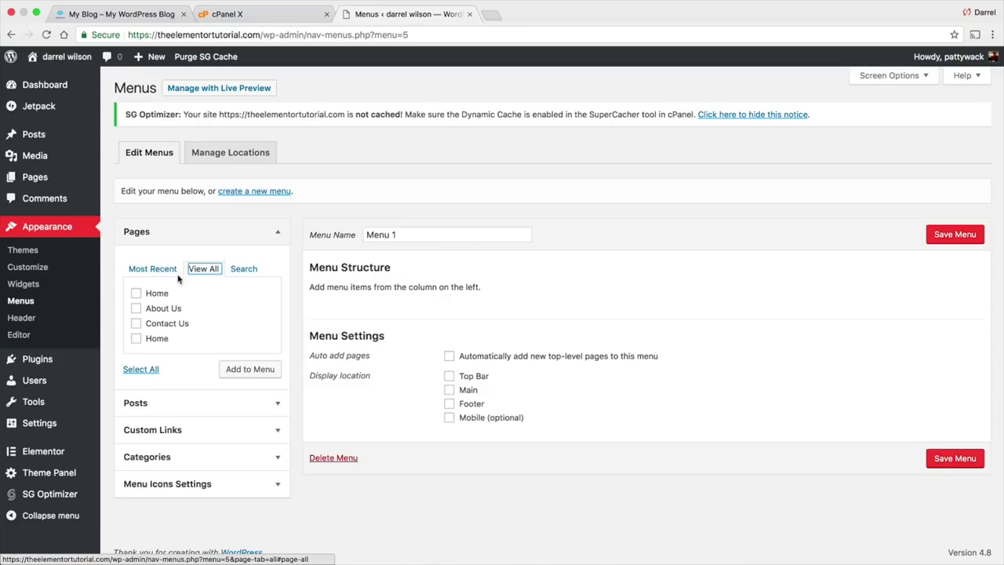
left_click(136, 293)
left_click(136, 308)
left_click(135, 323)
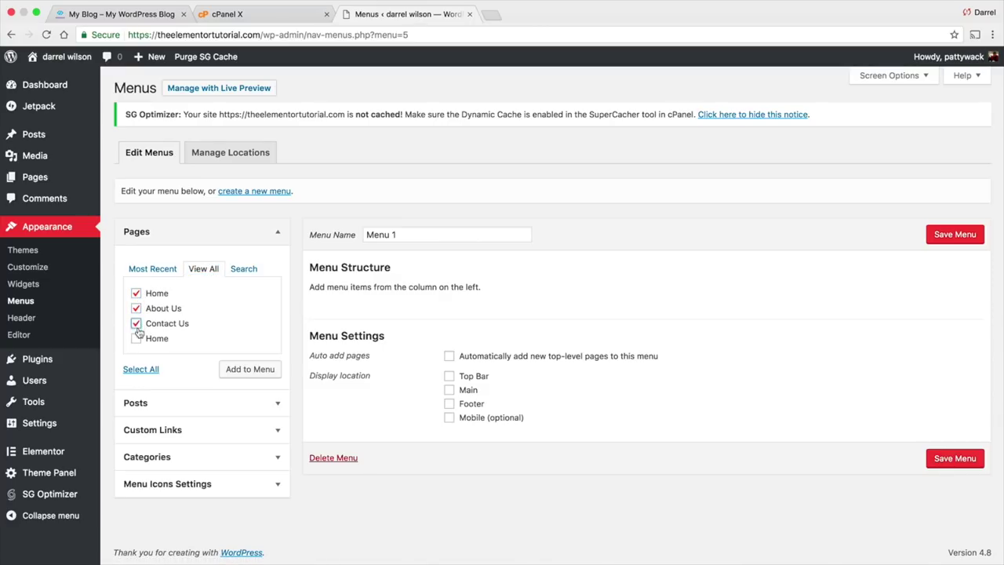
left_click(136, 338)
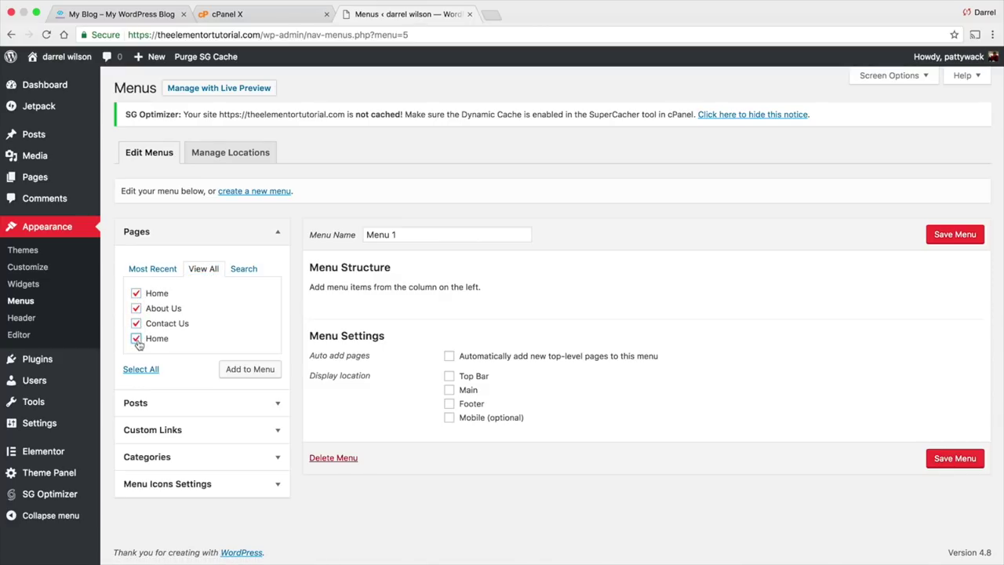
left_click(236, 370)
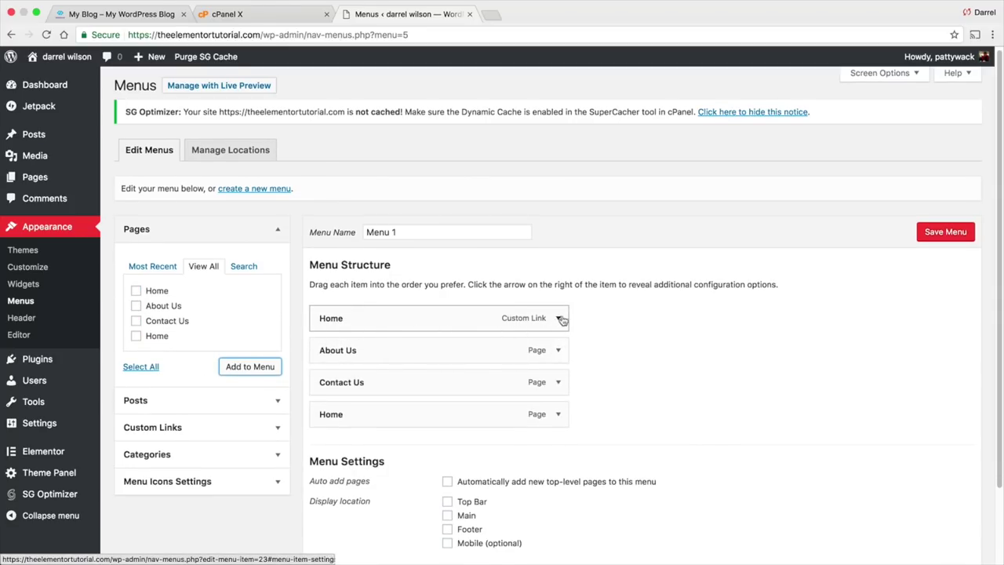
Remove the Home custom link, move Home page to top, nest About Us under Home, and save.
scroll(624, 302, "down", 2)
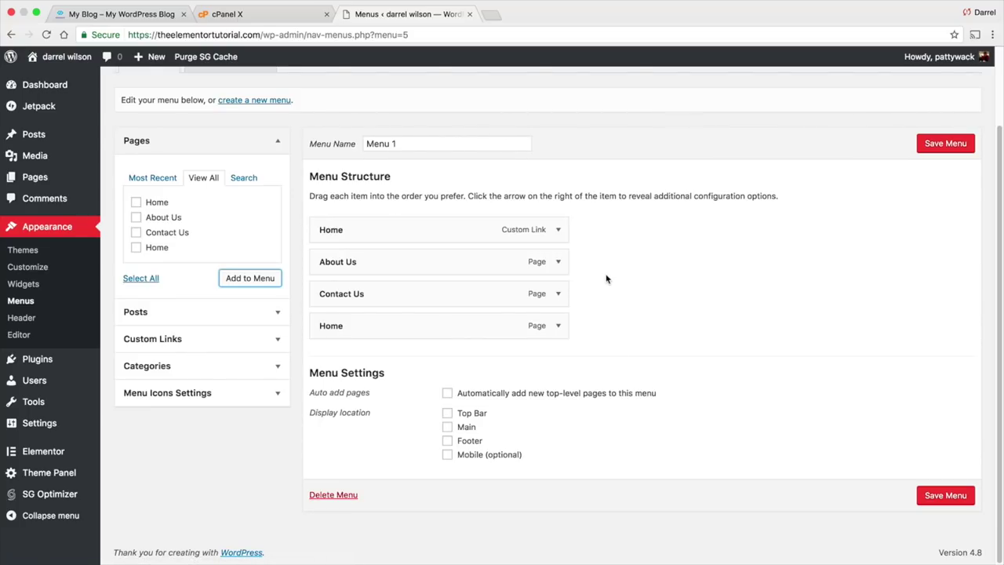
left_click(560, 232)
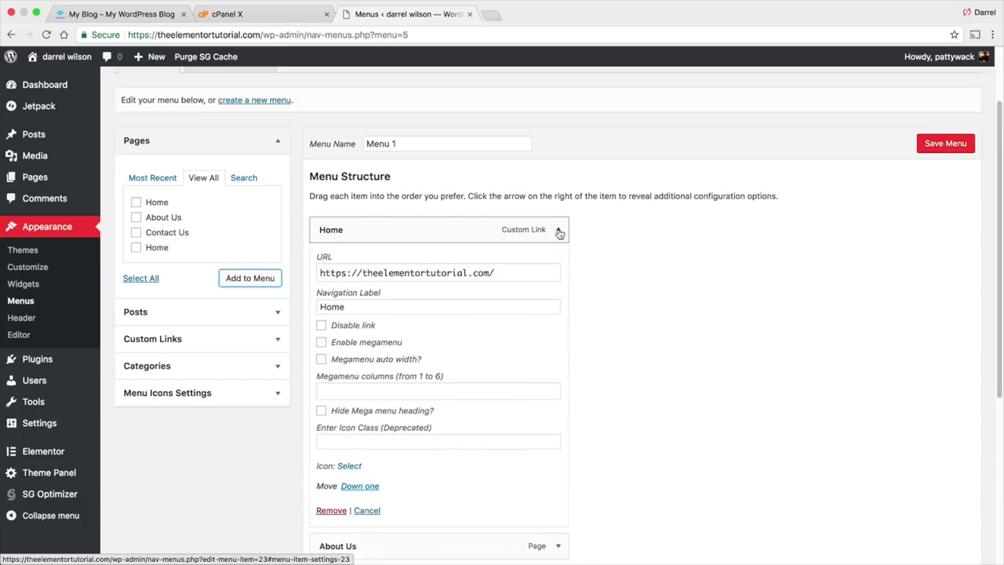
scroll(458, 224, "down", 3)
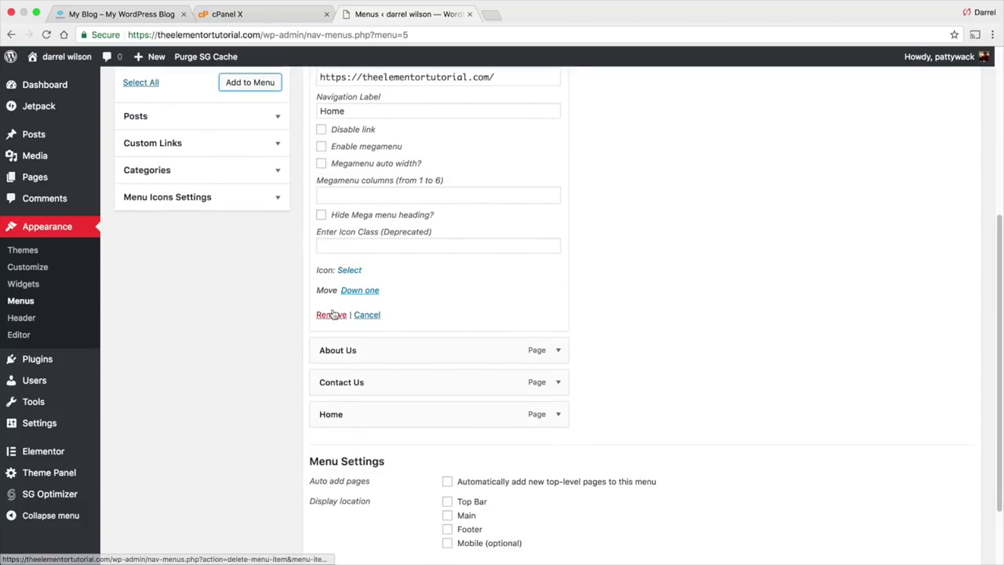
left_click(333, 314)
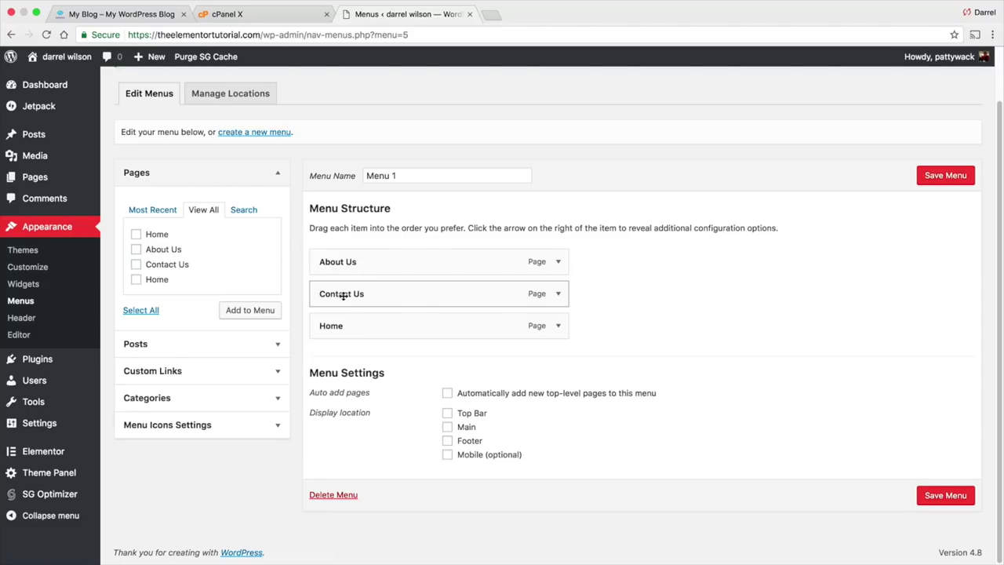
left_click_drag(345, 325, 336, 292)
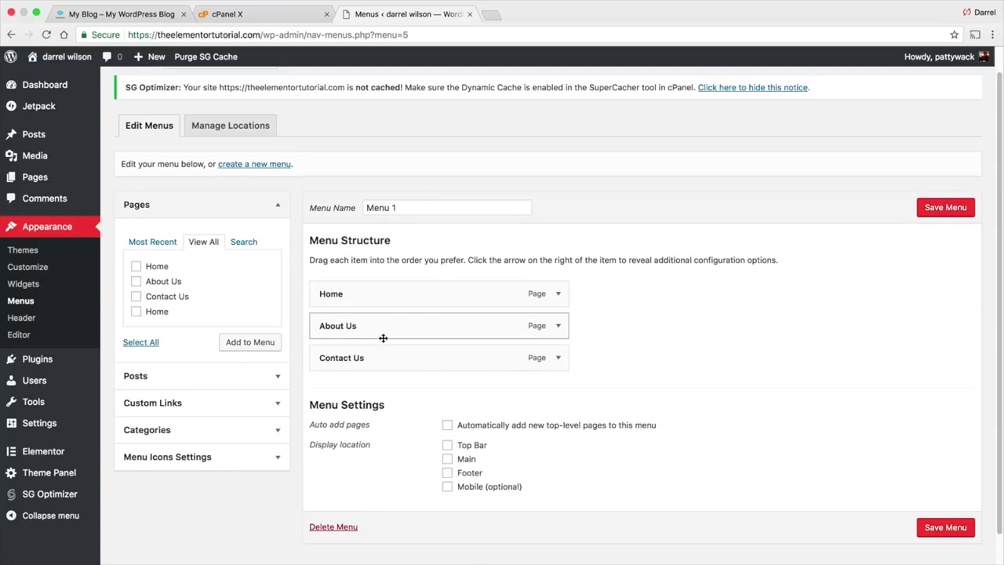
left_click(944, 210)
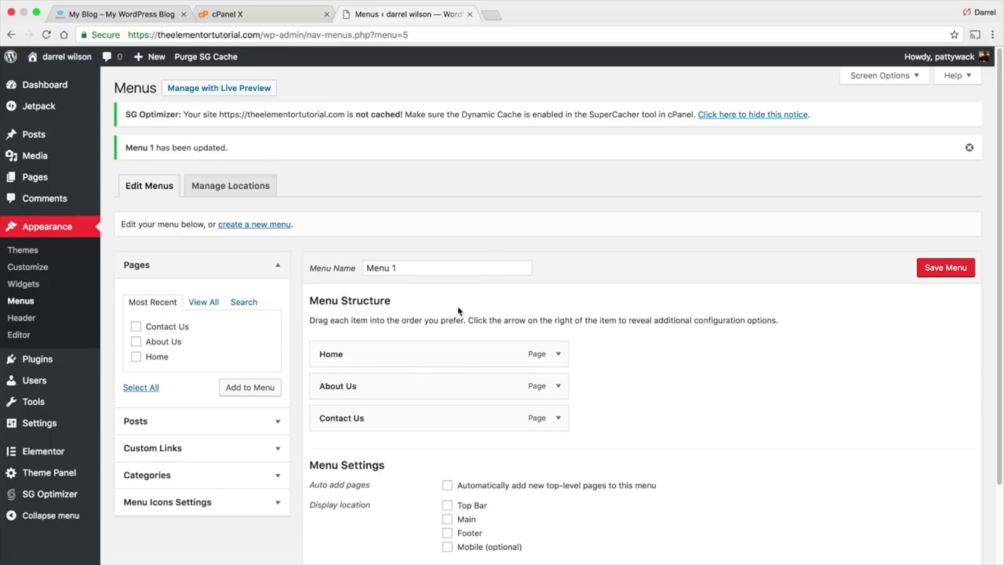
left_click_drag(340, 386, 366, 386)
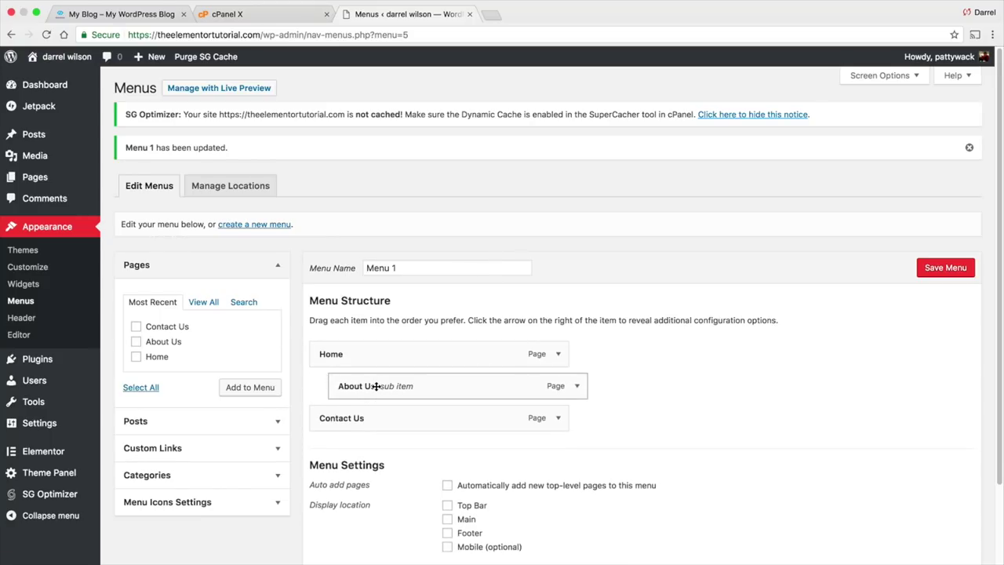
left_click(954, 267)
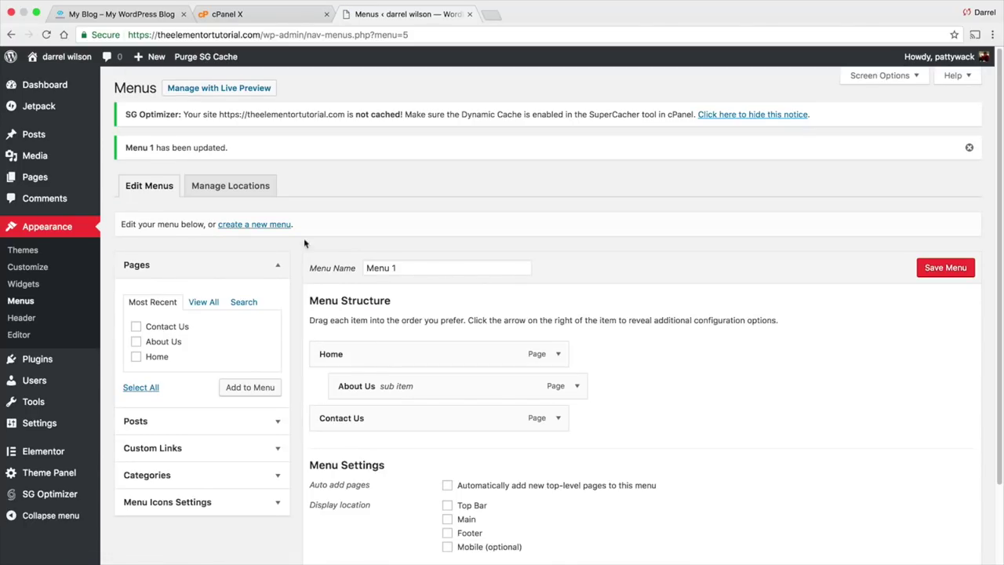
Open the live site's Customizer at Menu 1's menu settings.
mouse_move(67, 58)
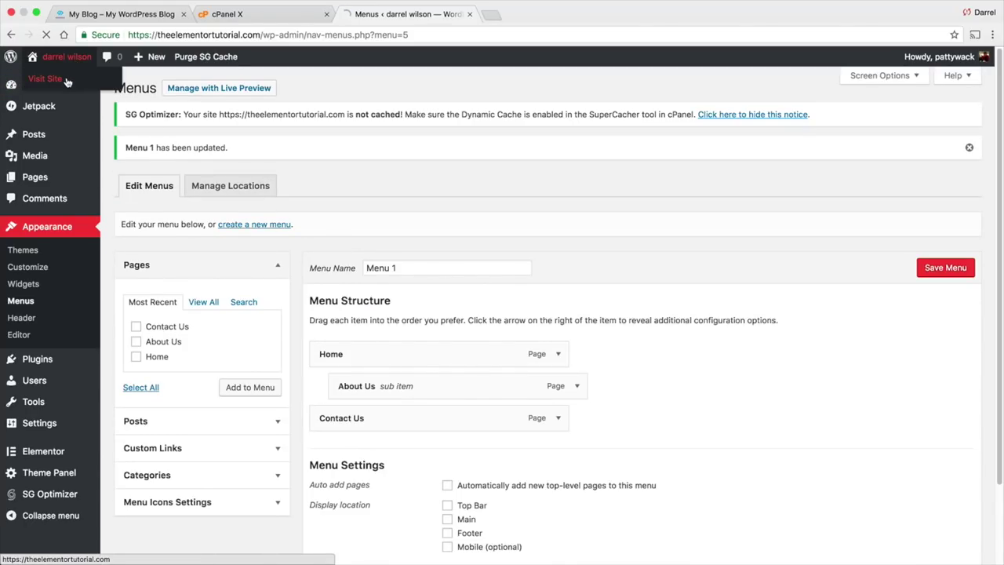
left_click(68, 82)
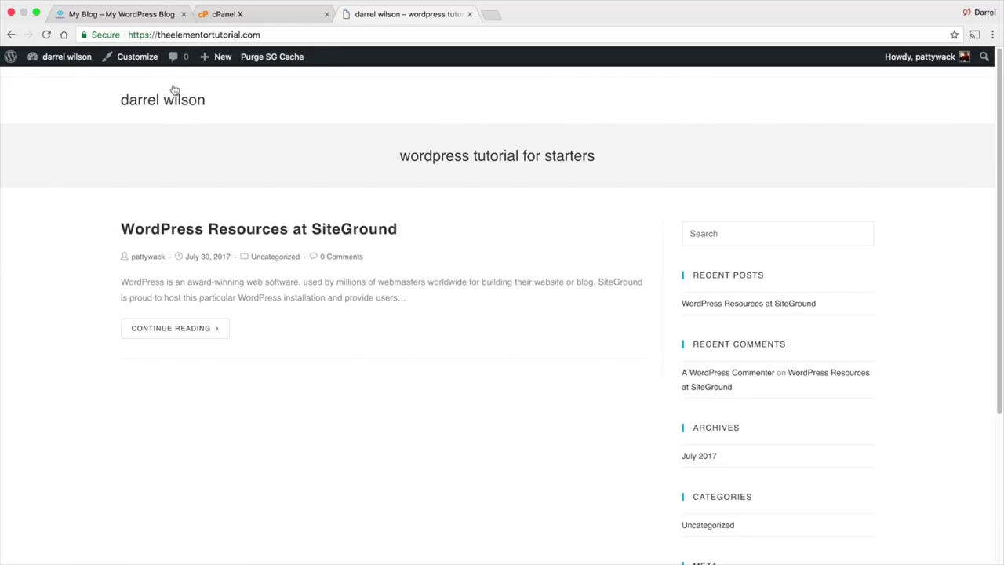
left_click(140, 62)
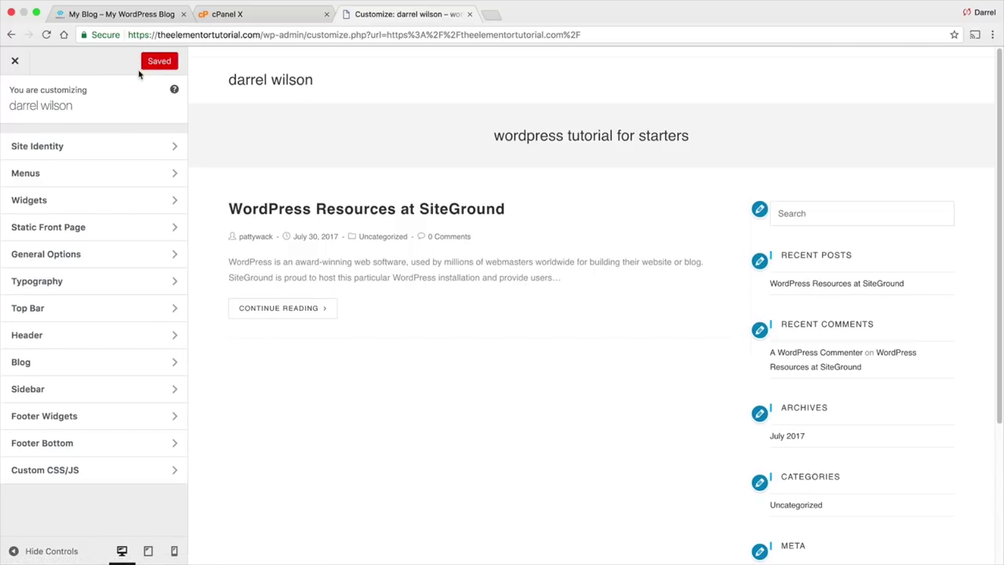
left_click(98, 173)
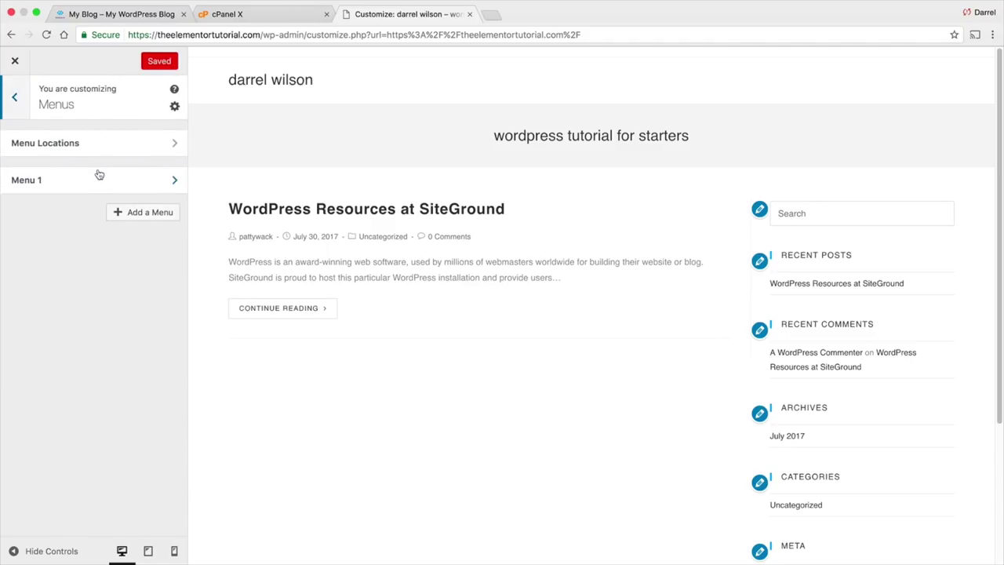
left_click(63, 183)
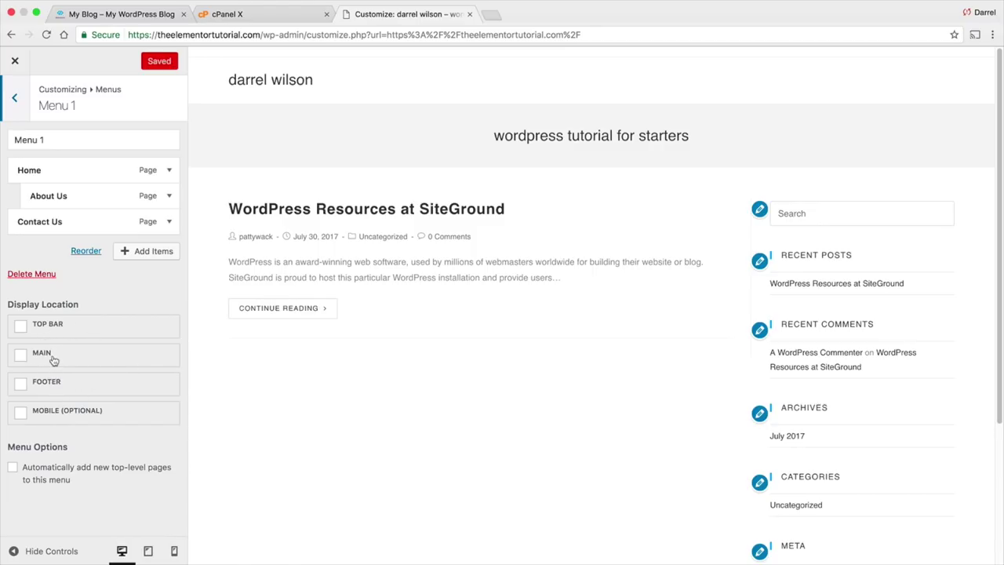
Assign Menu 1 to the Main and Footer locations instead of Top Bar, then return to the main sections.
left_click(21, 325)
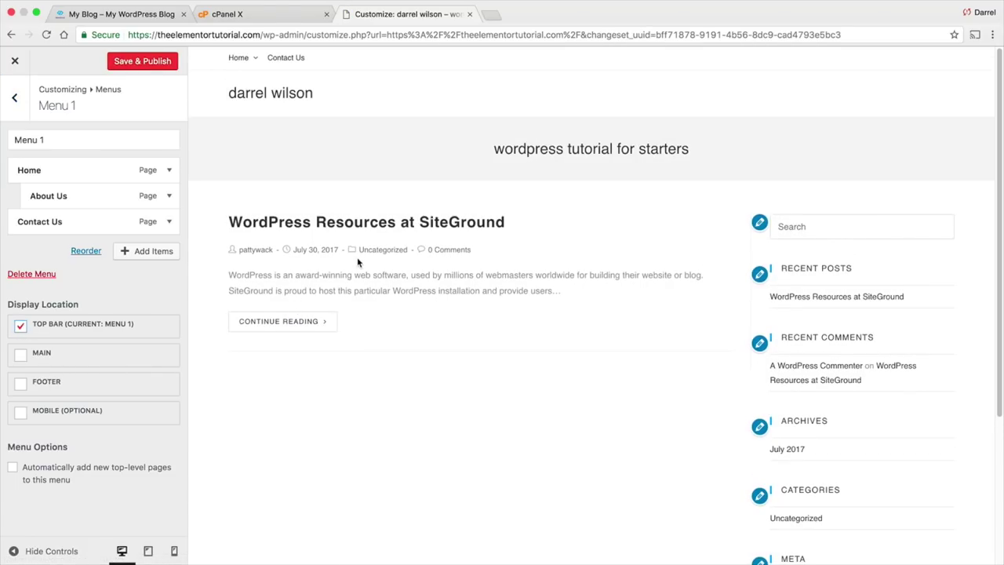
mouse_move(263, 69)
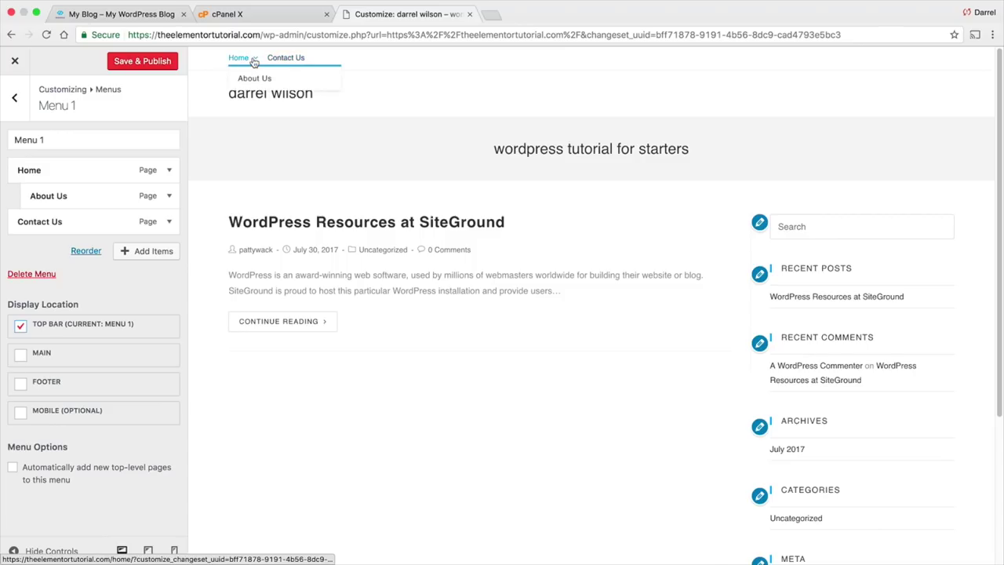
left_click(28, 359)
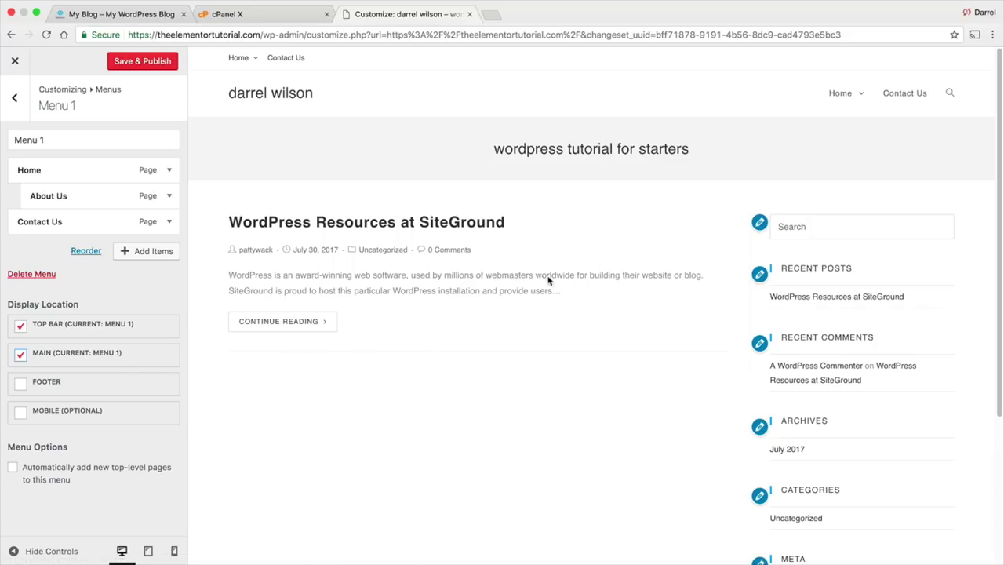
mouse_move(839, 112)
left_click(21, 328)
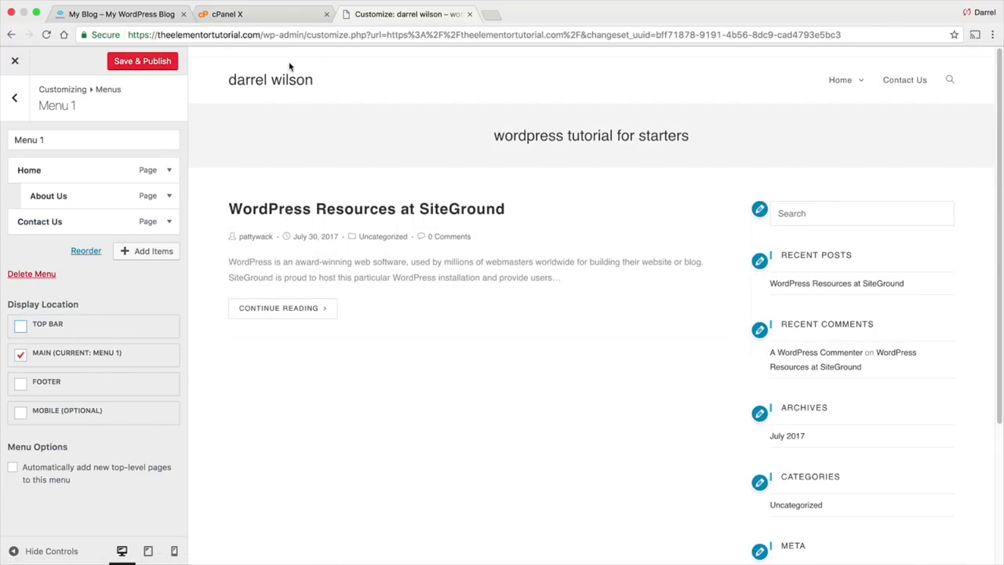
left_click(21, 383)
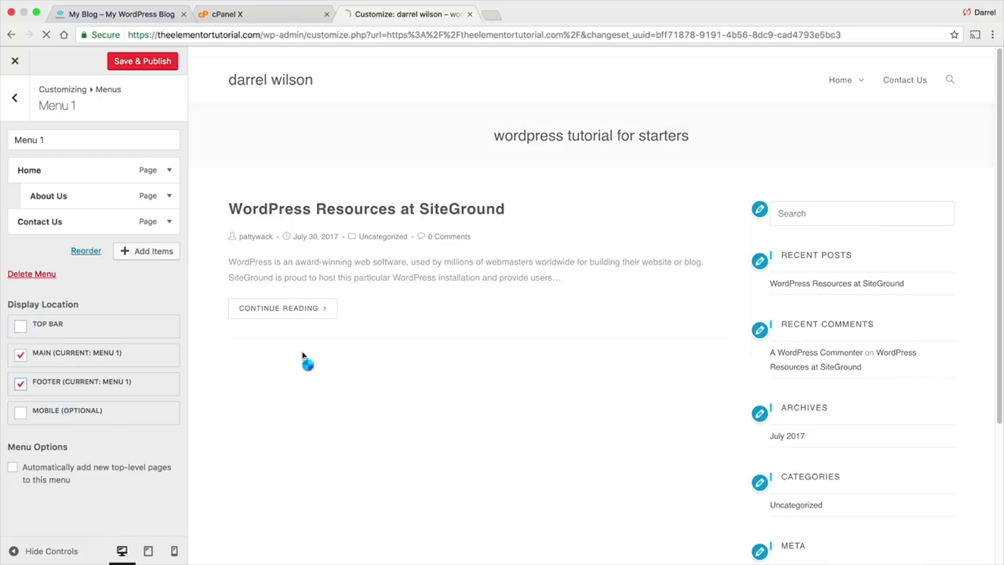
scroll(570, 319, "down", 5)
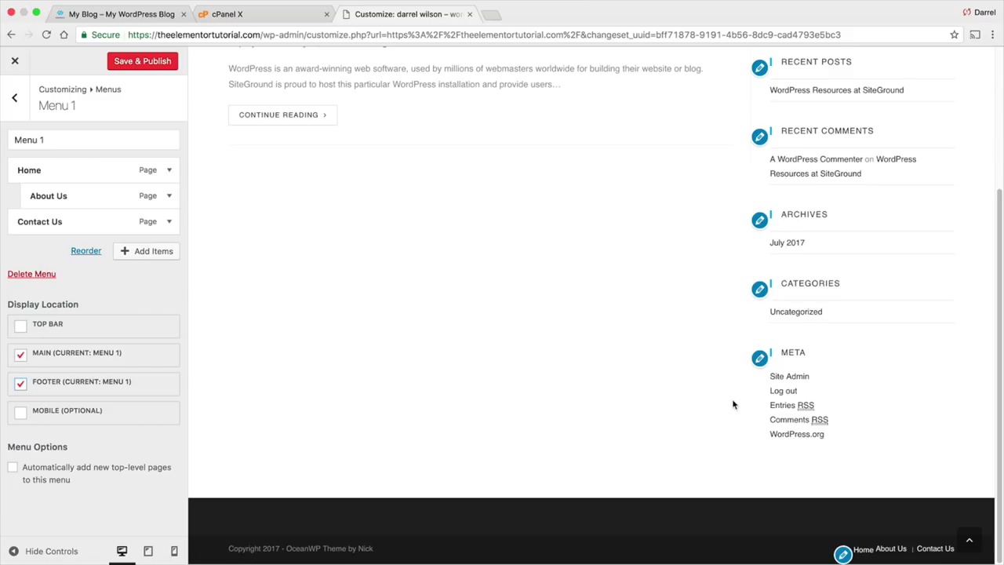
scroll(733, 404, "up", 3)
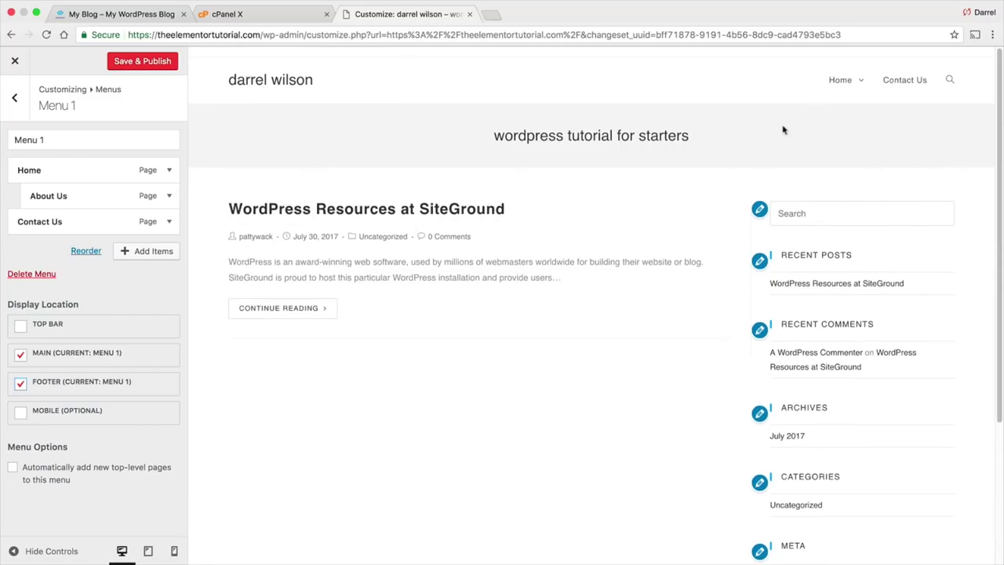
mouse_move(840, 83)
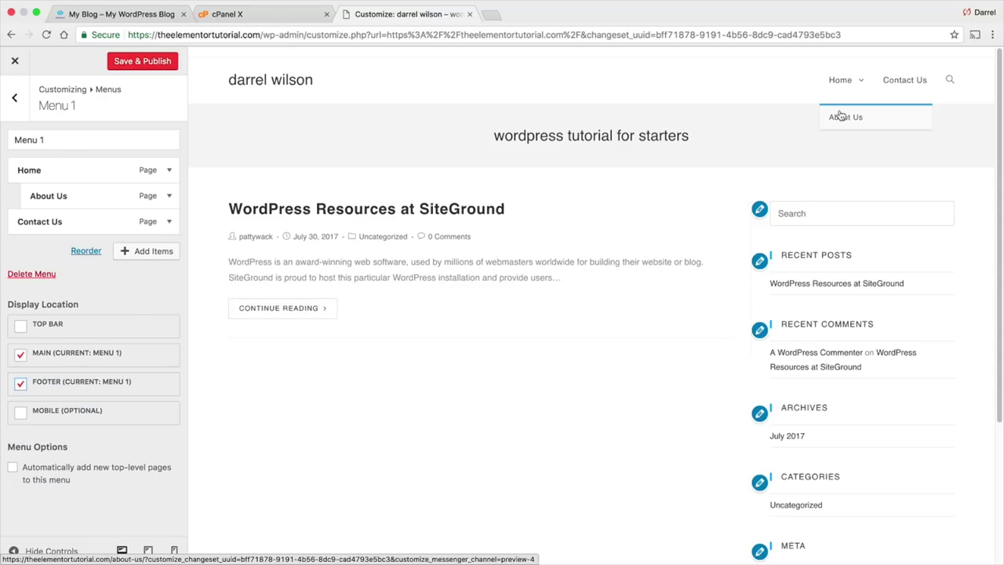
left_click(15, 100)
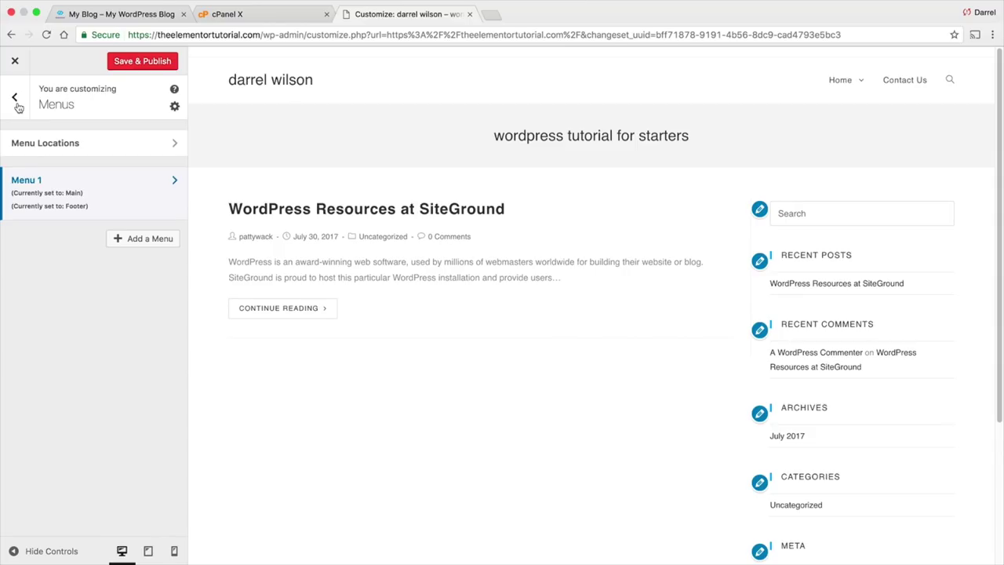
left_click(15, 100)
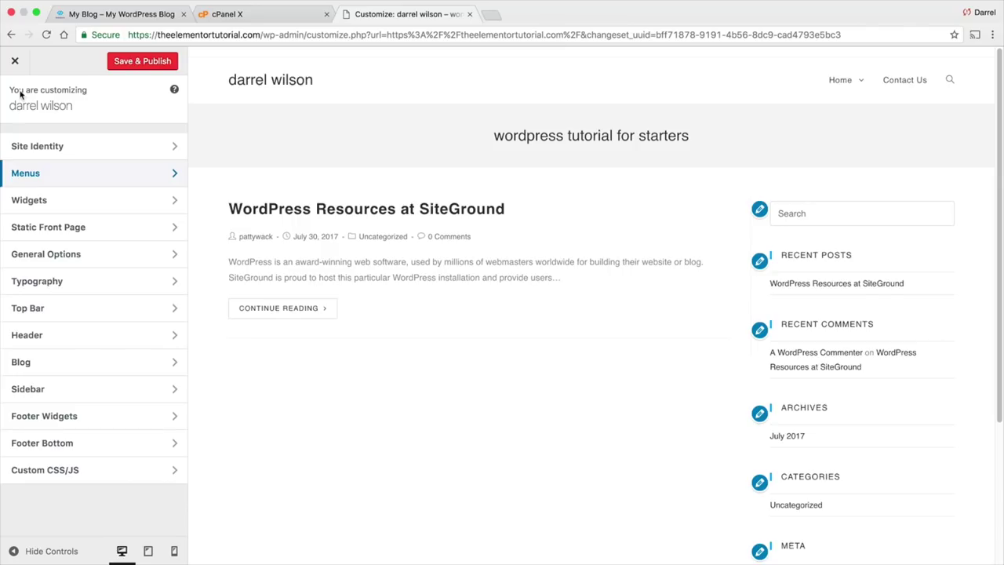
Set the front page to the static Home page and publish the change.
left_click(64, 230)
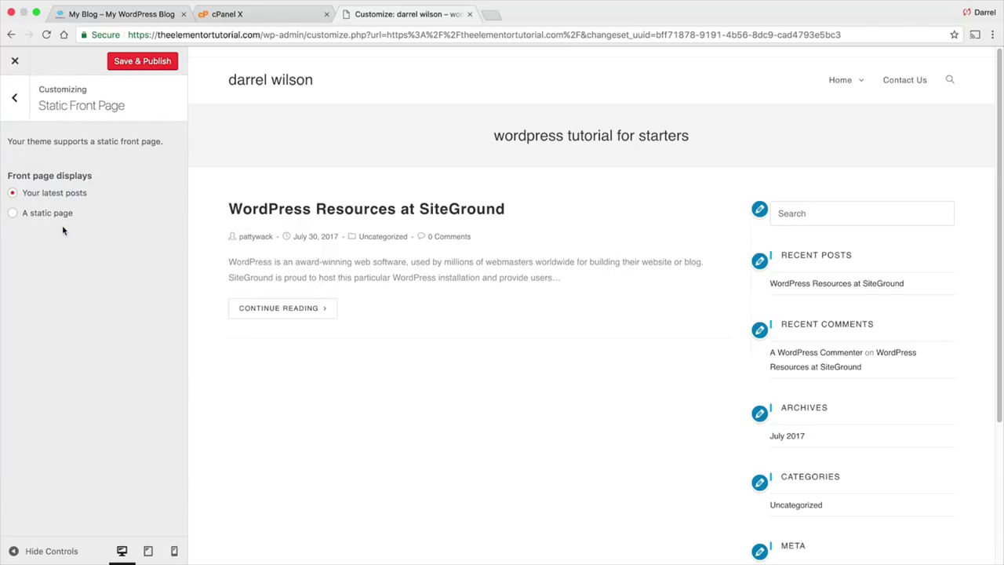
left_click(13, 214)
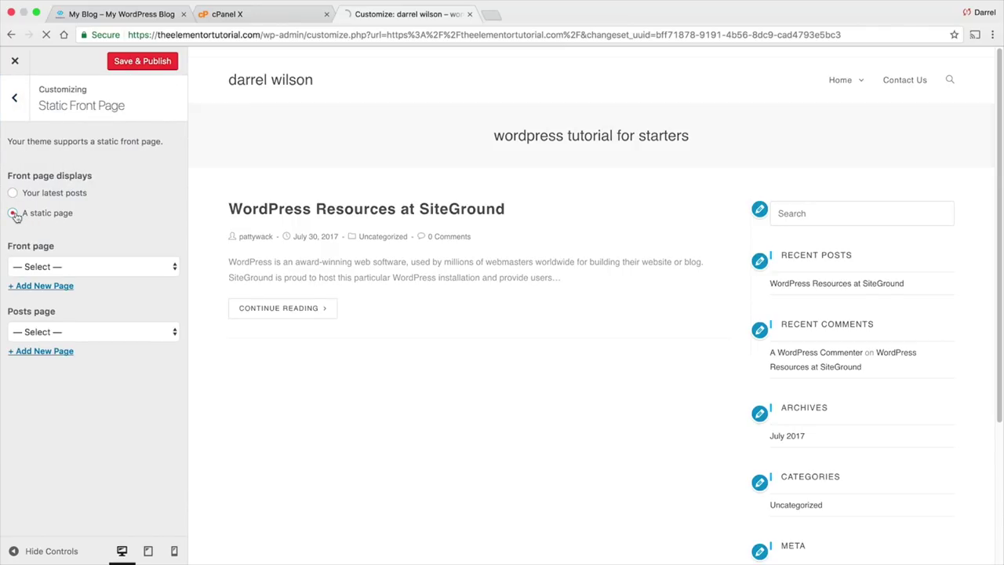
left_click(52, 268)
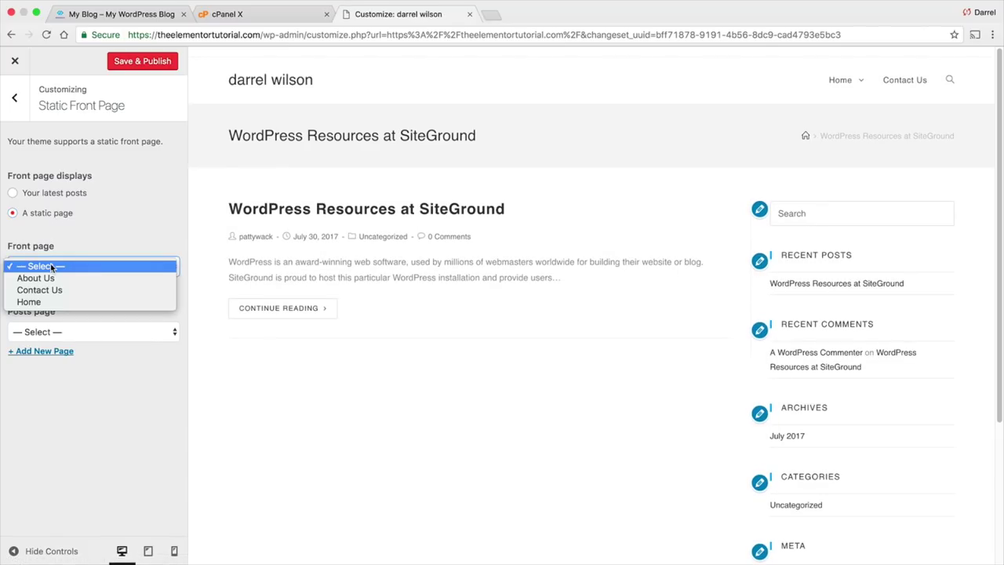
left_click(50, 298)
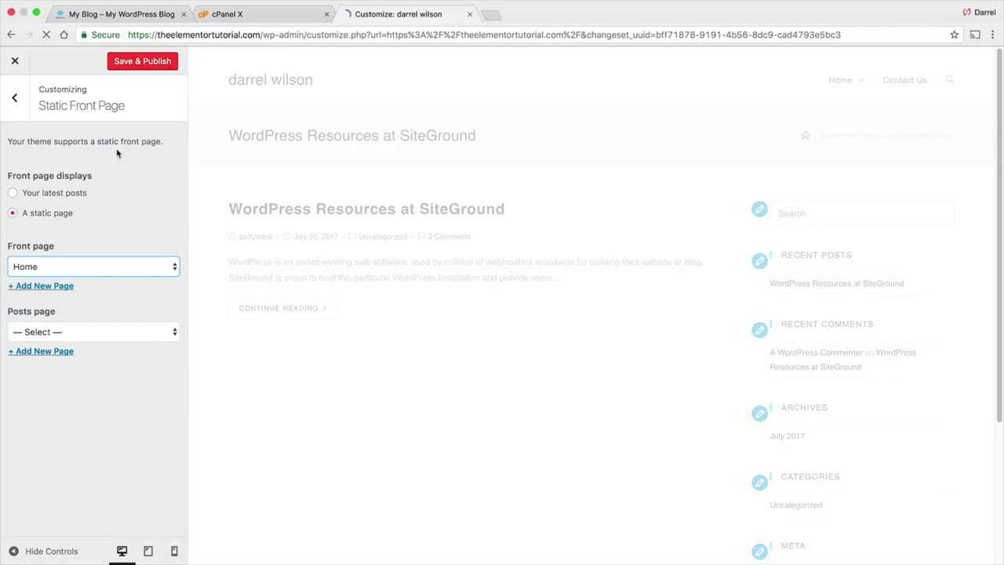
left_click(146, 64)
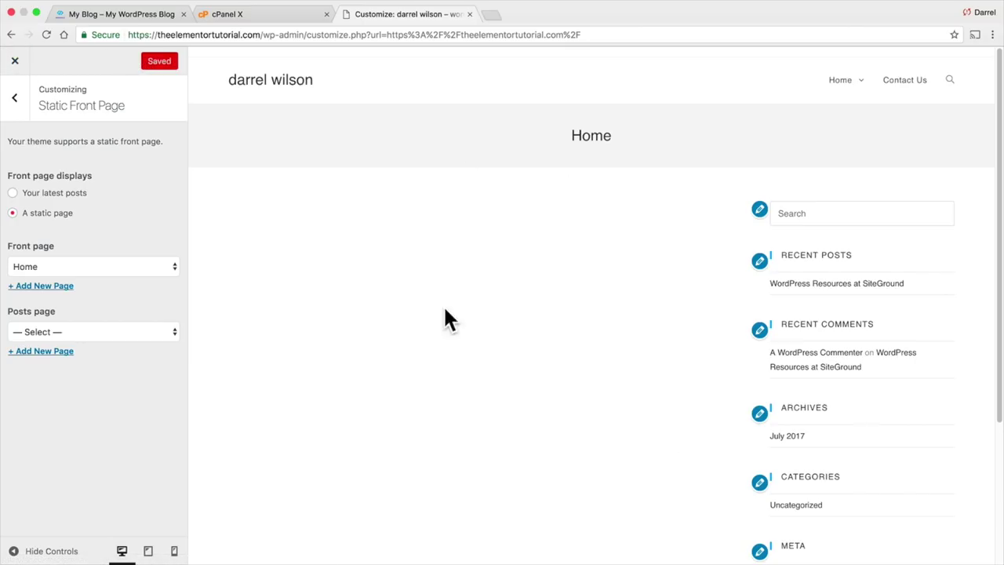
left_click(15, 60)
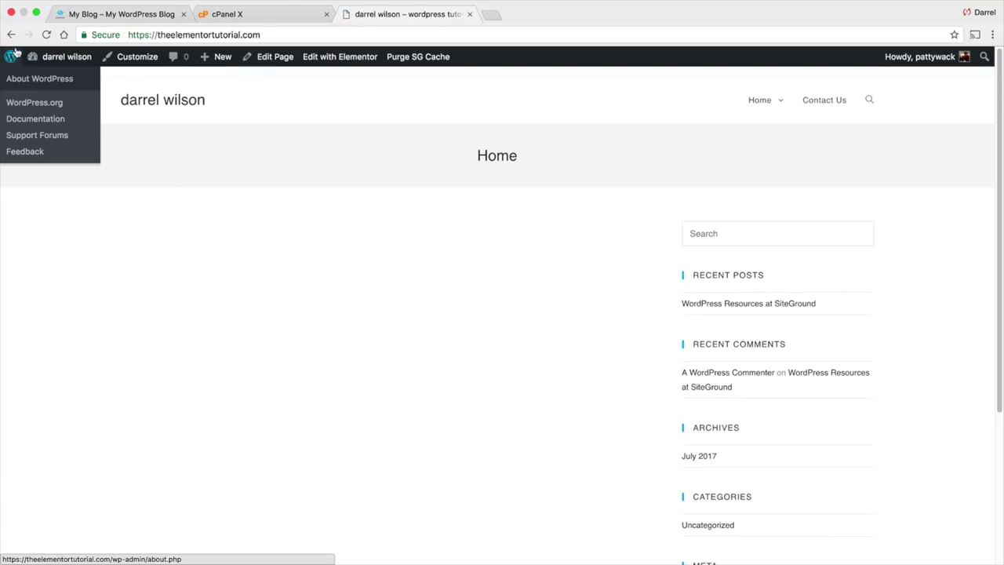
Check the Contact Us, About Us and Home pages live, then open Home for editing.
left_click(818, 102)
mouse_move(769, 103)
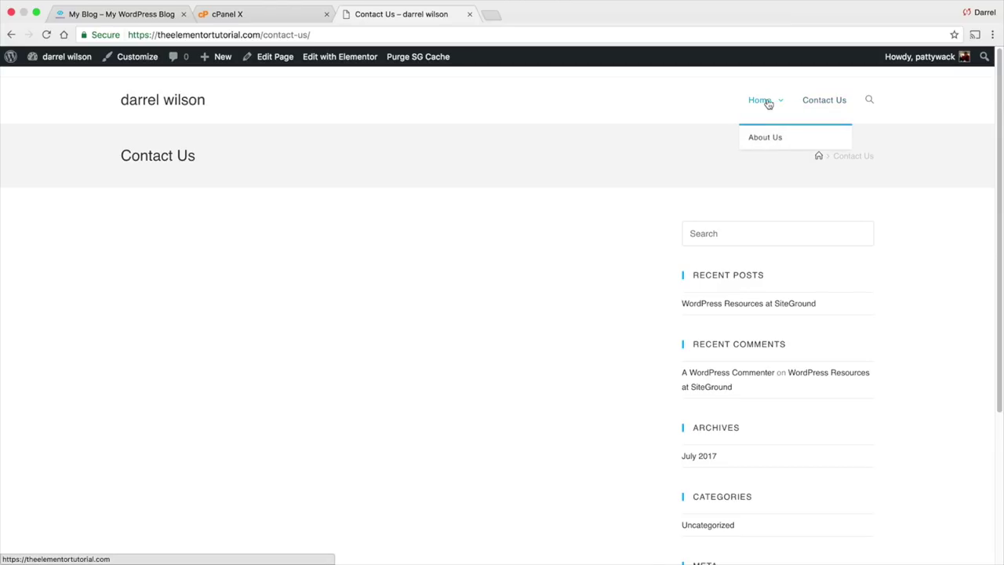
left_click(767, 139)
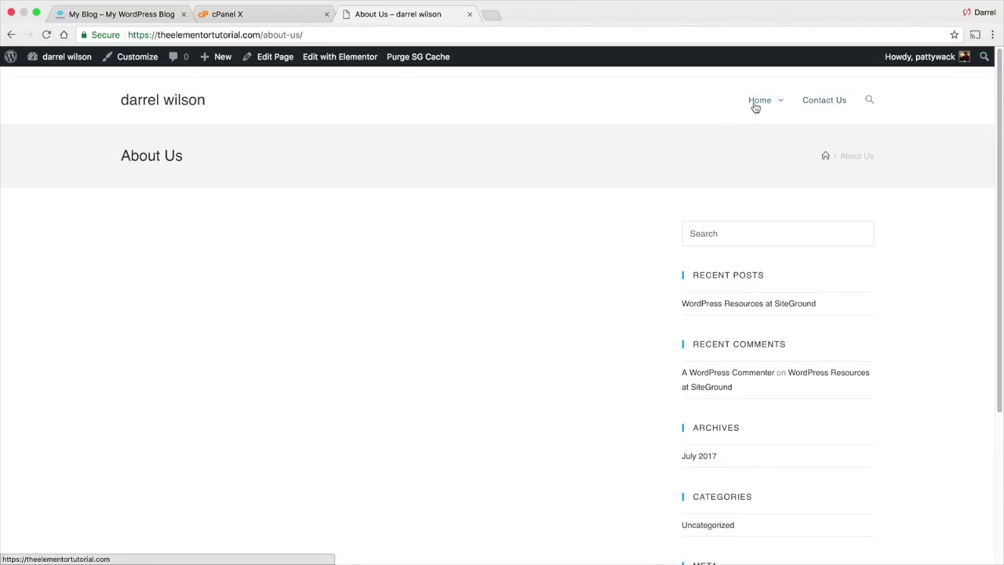
left_click(756, 103)
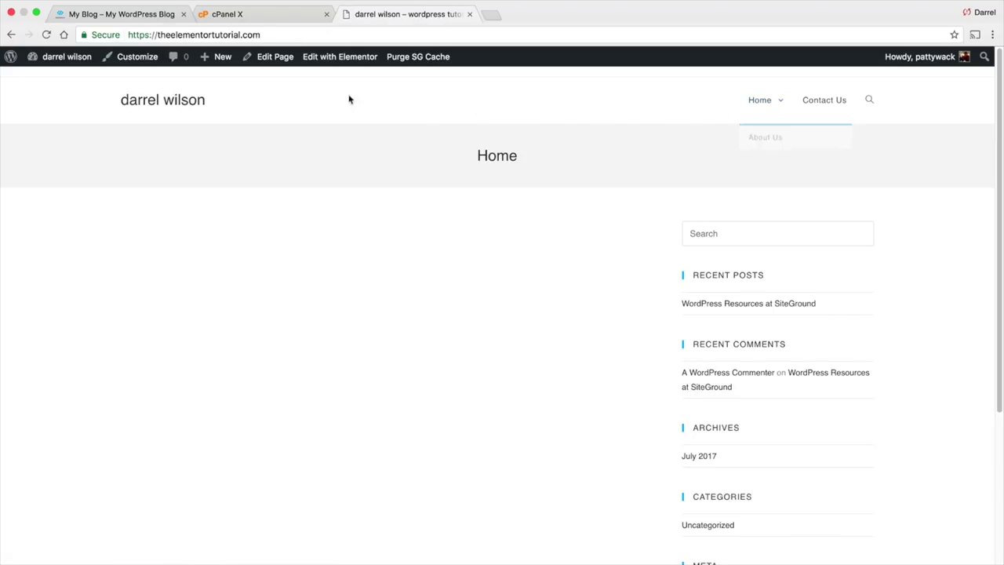
left_click(275, 58)
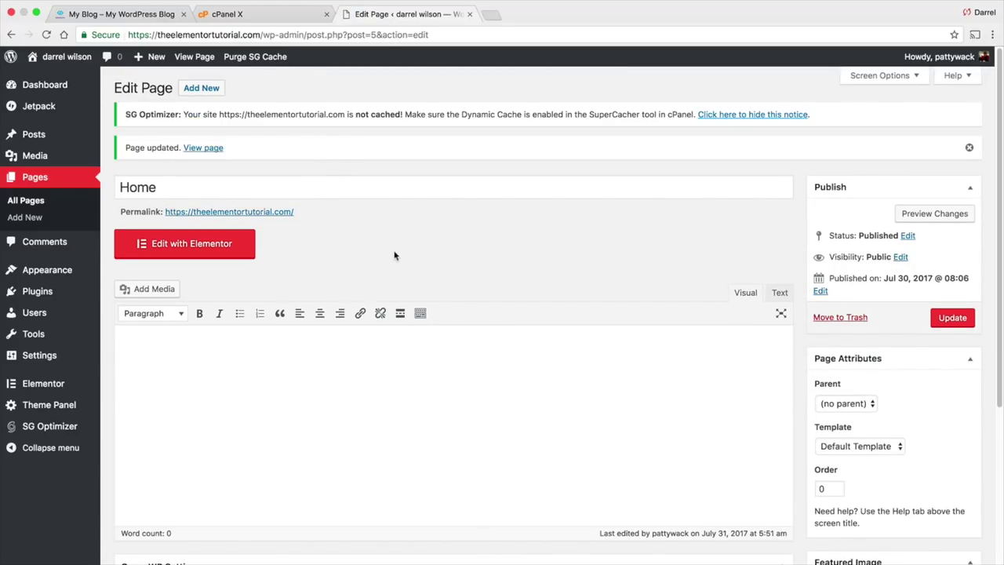
Set the Home page's OceanWP Content Layout to 100% Full Width.
scroll(468, 243, "down", 2)
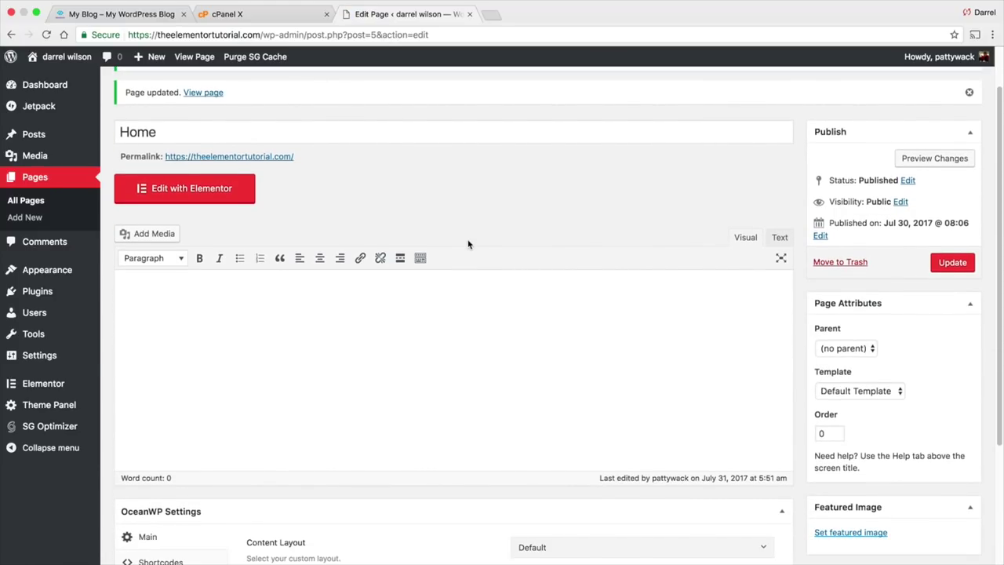
scroll(468, 244, "down", 4)
scroll(468, 245, "down", 1)
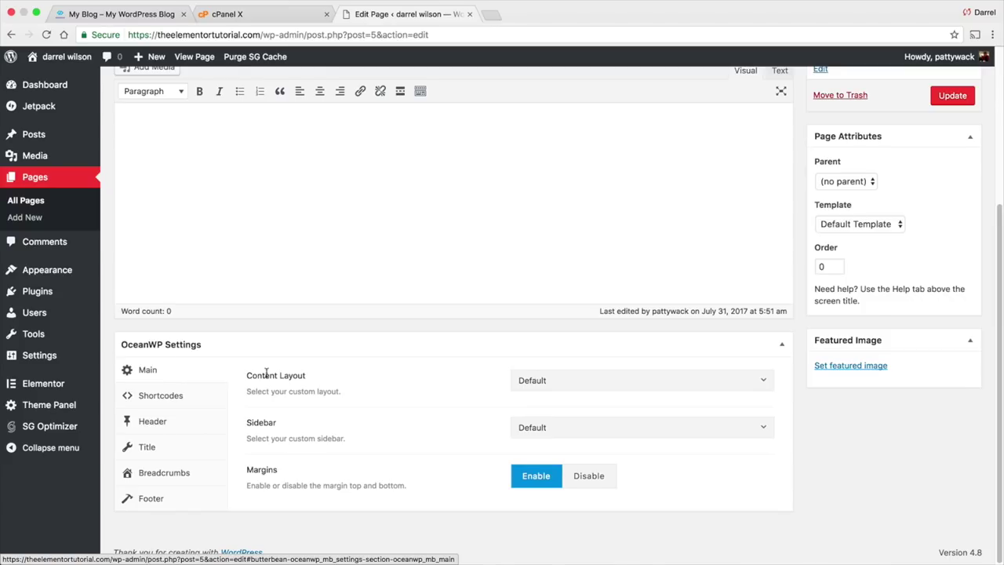
left_click(549, 384)
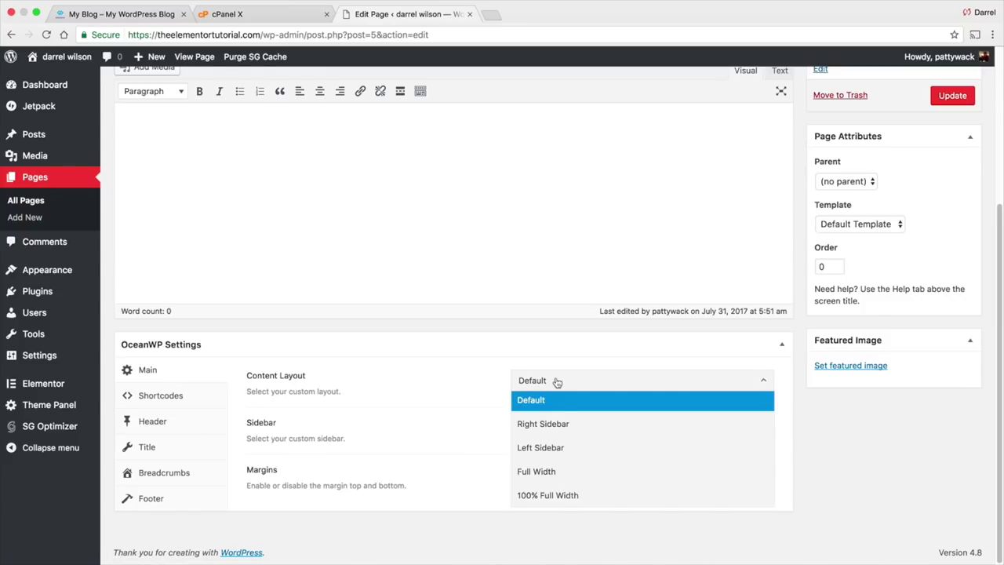
left_click(559, 496)
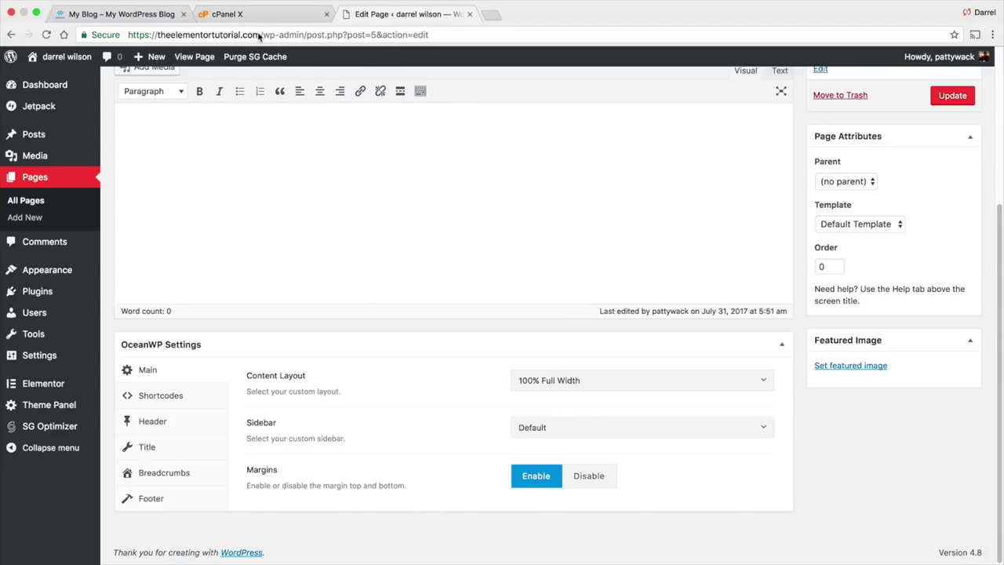
Copy the site's base address and load the live site in a new tab.
left_click_drag(258, 37, 126, 35)
right_click(157, 35)
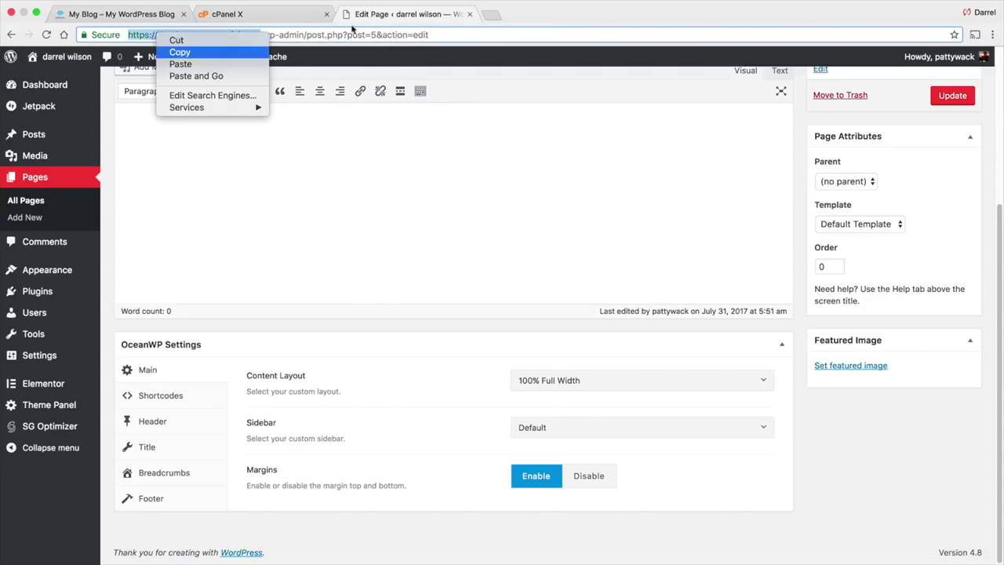
left_click(490, 14)
right_click(503, 35)
left_click(508, 71)
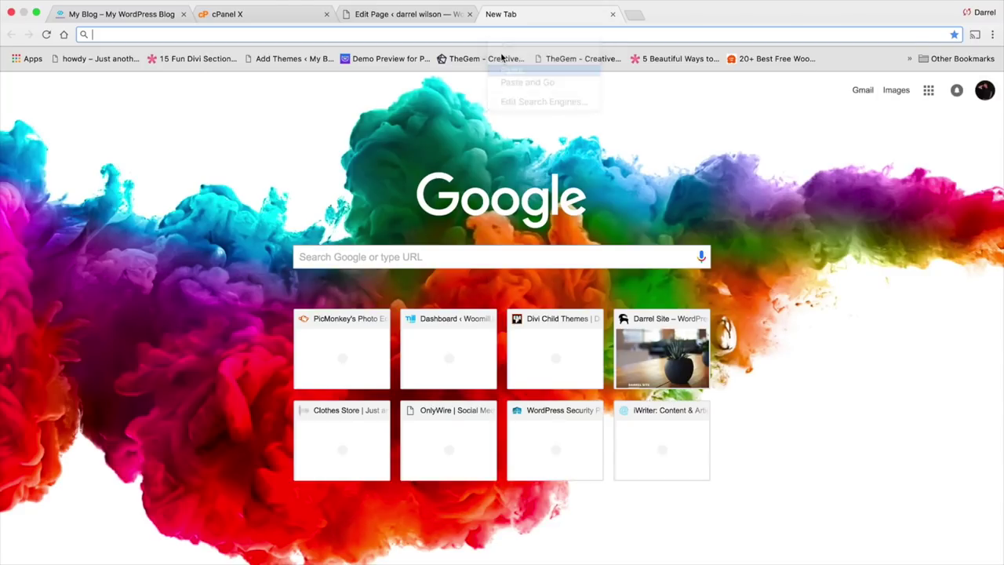
key("Return")
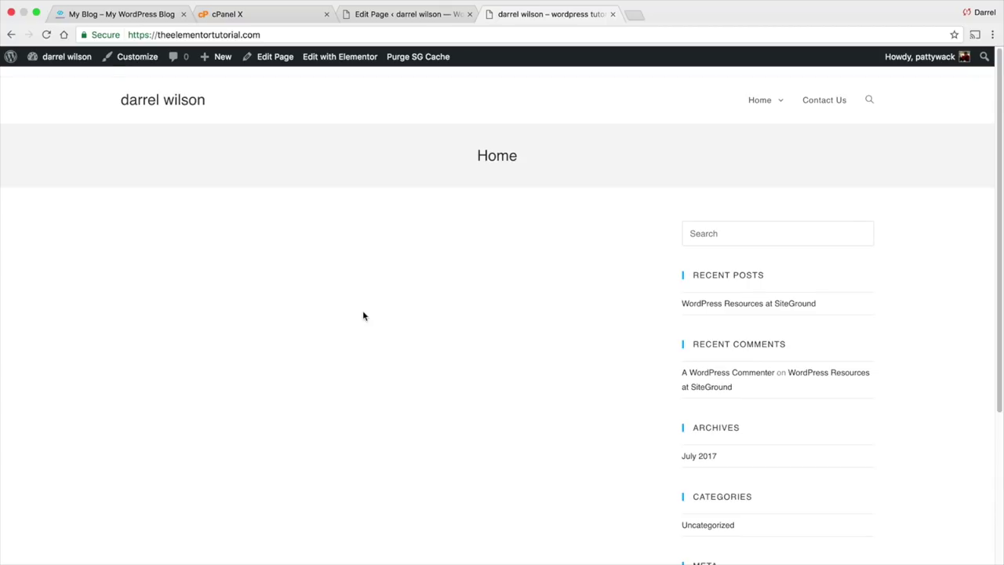
Keep the default sidebar, disable the page margins, and check the live Home page.
left_click(375, 16)
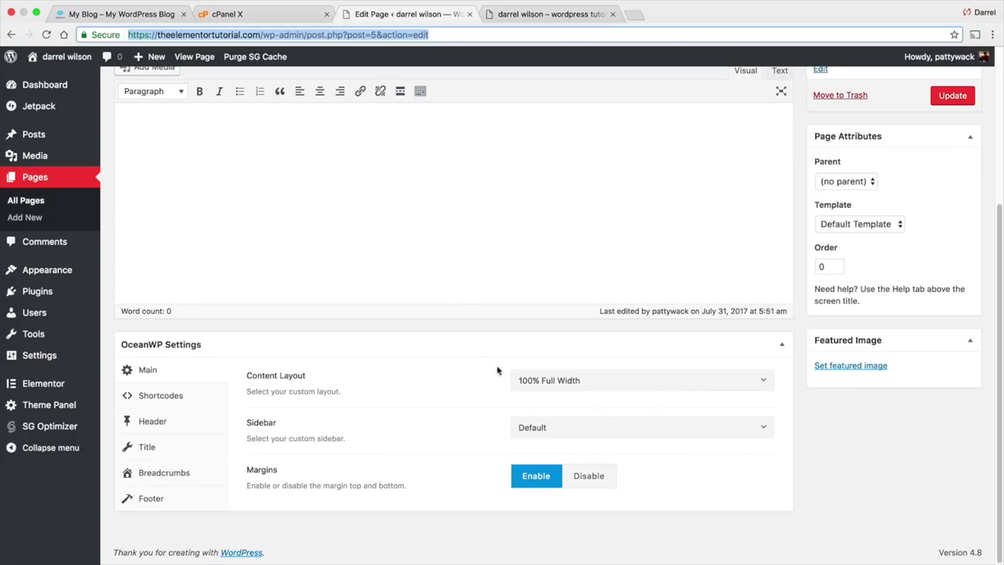
left_click(577, 432)
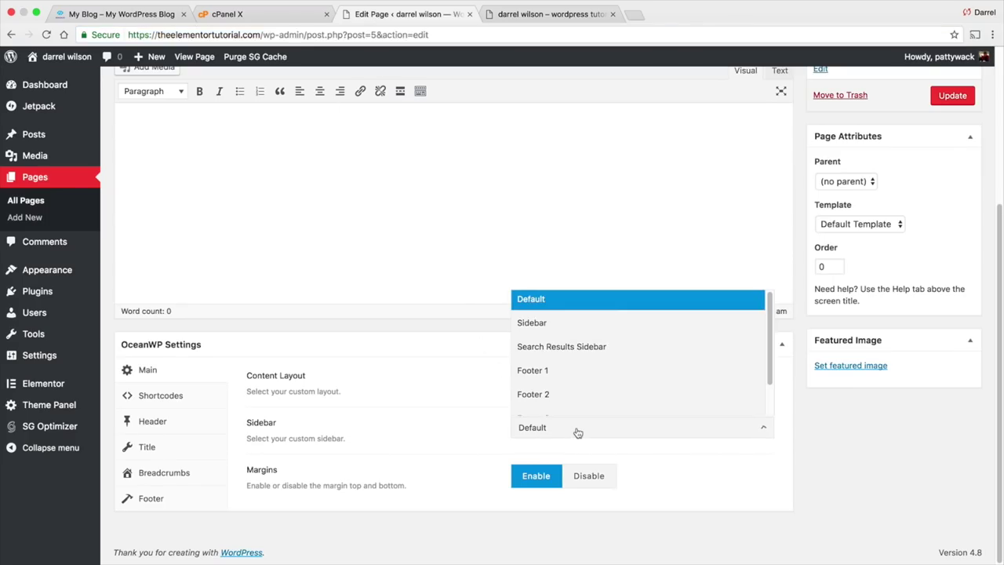
left_click(574, 303)
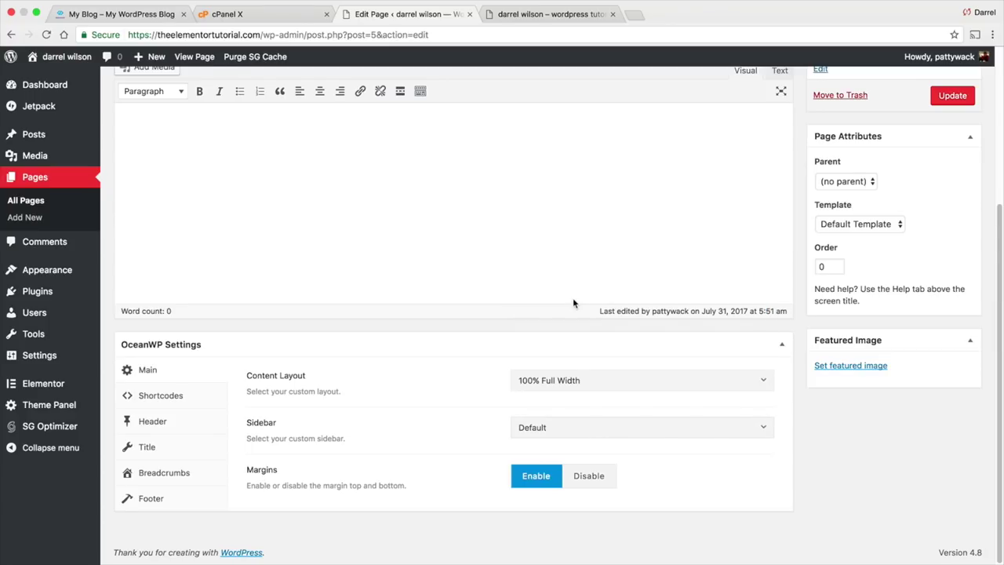
left_click(596, 482)
left_click(527, 17)
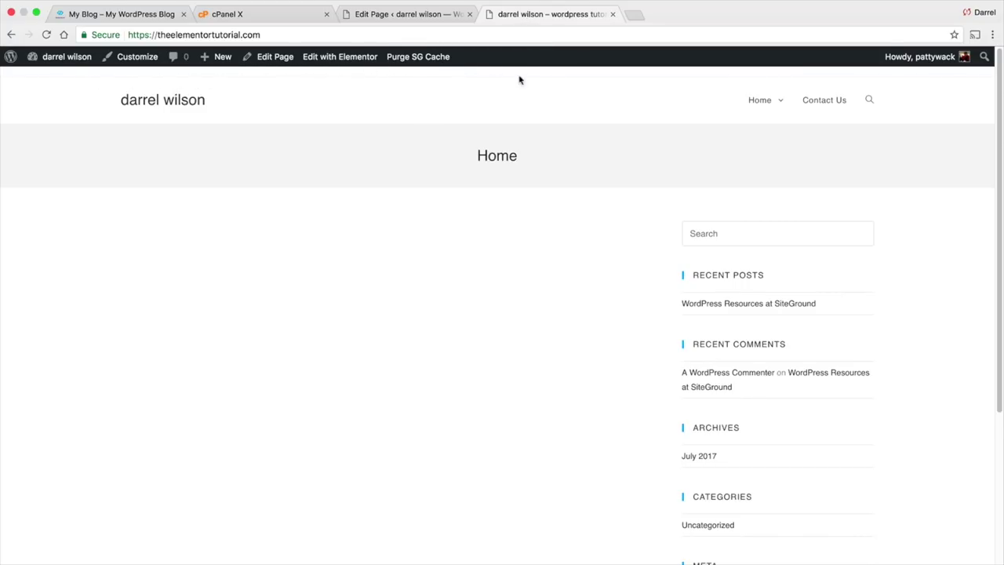
left_click(418, 14)
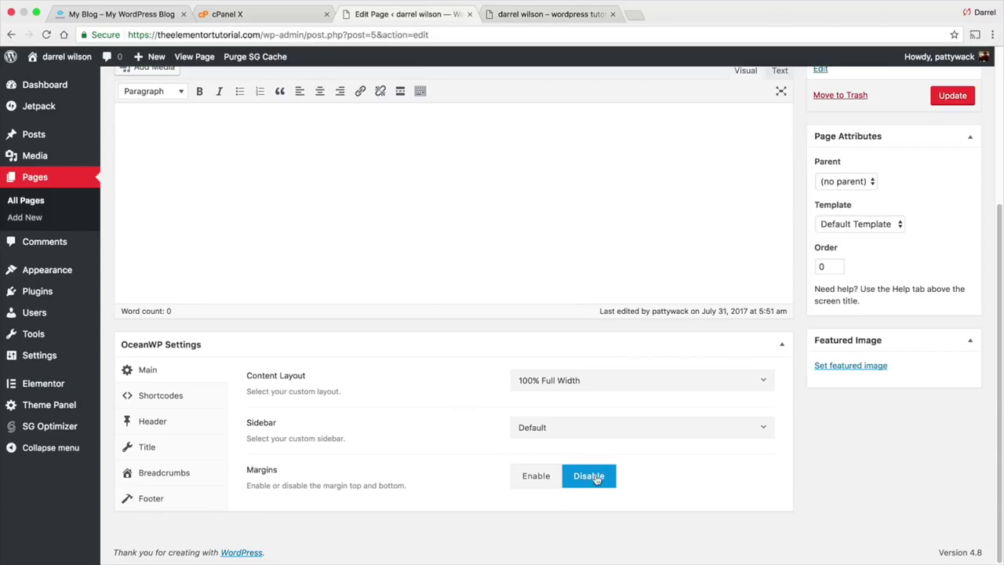
Disable the top bar, enable the header, and use Menu 1 as main navigation.
left_click(175, 423)
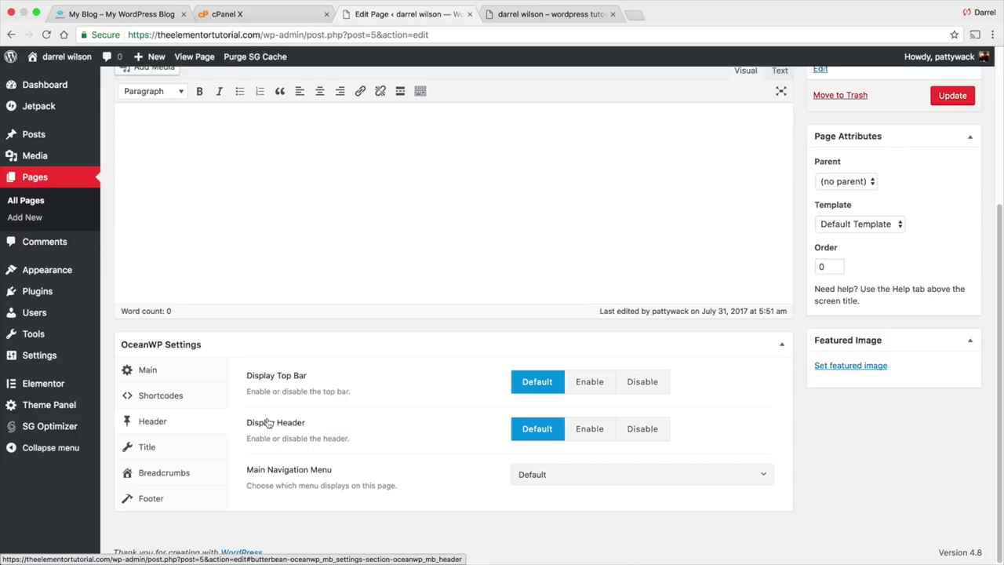
left_click(644, 382)
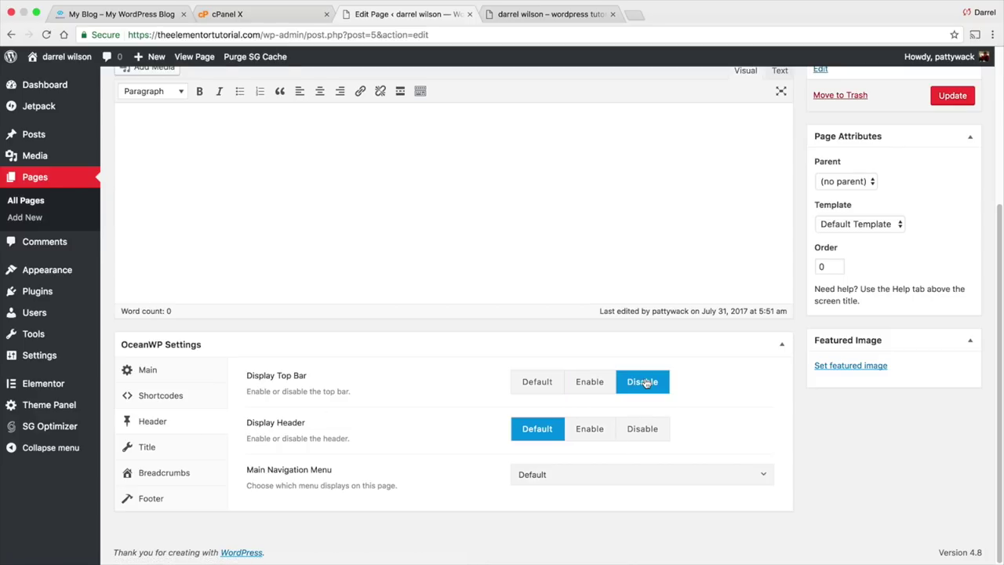
left_click(589, 428)
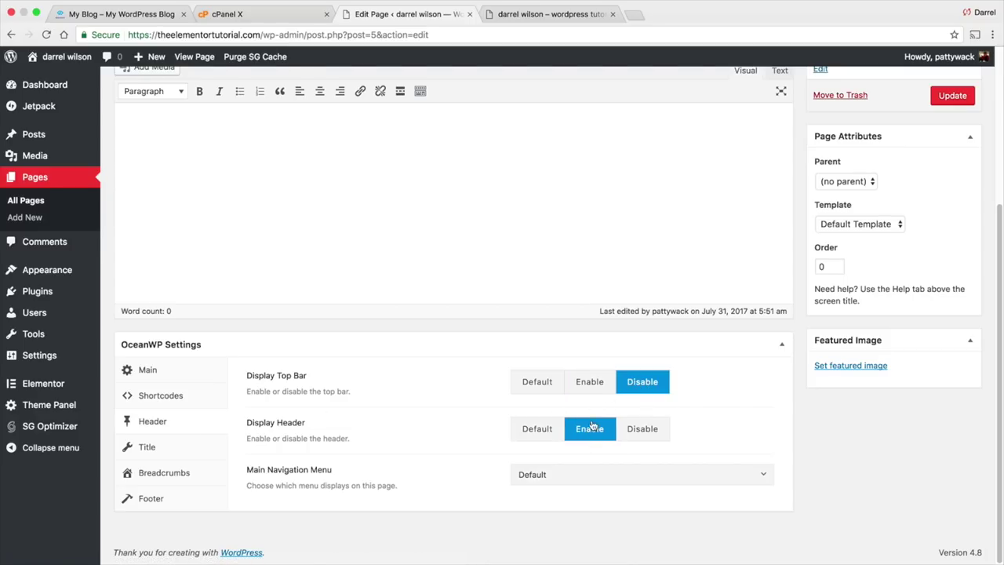
left_click(560, 478)
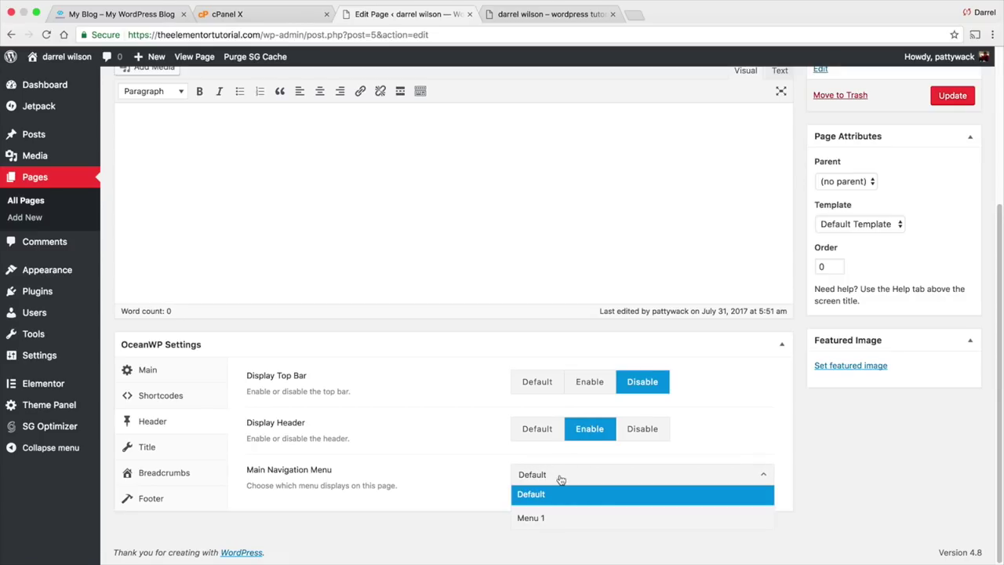
left_click(542, 518)
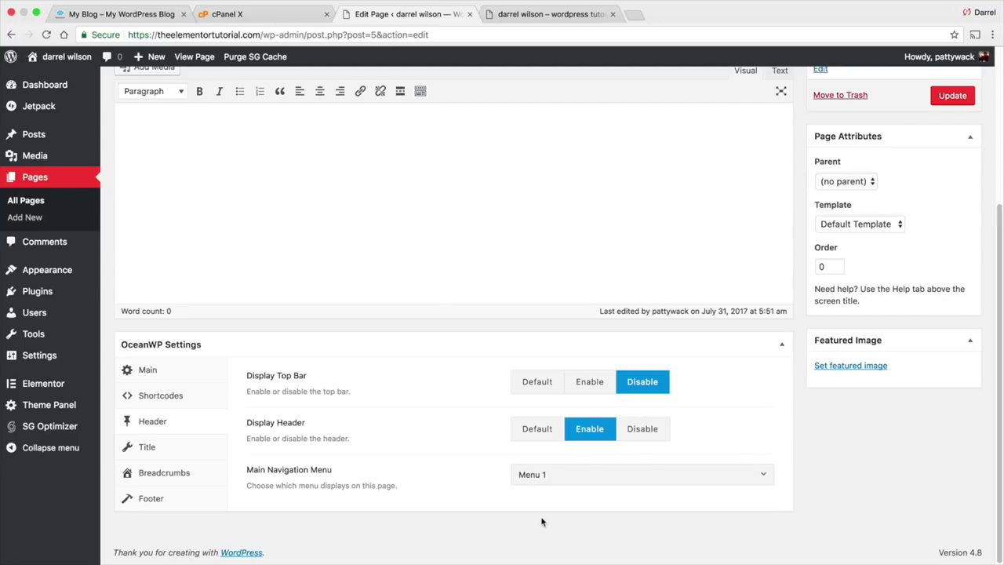
Disable the page title display, then review the live Home page.
left_click(177, 450)
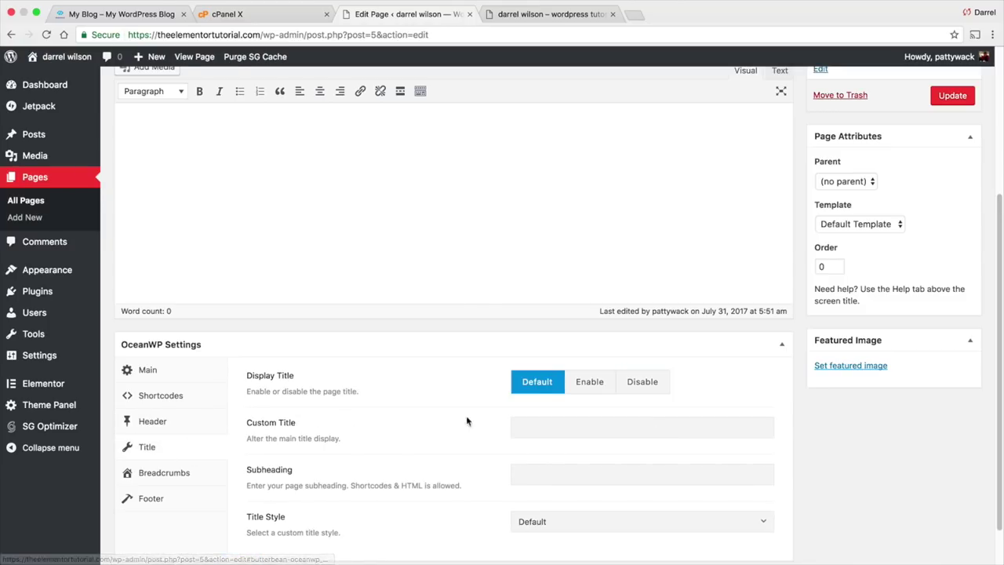
left_click(640, 387)
left_click(502, 16)
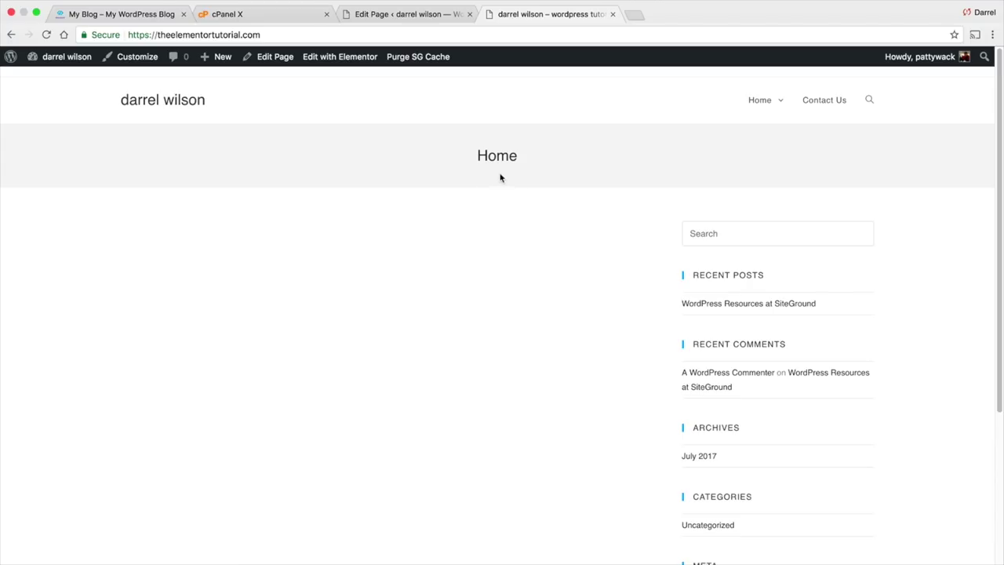
left_click(430, 14)
left_click(178, 495)
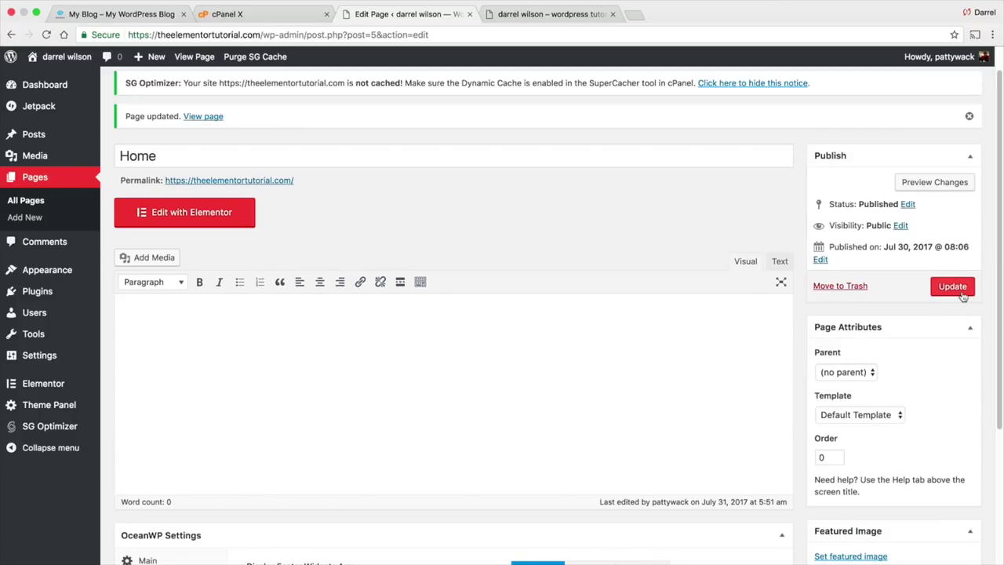
Update the Home page and reload the live site to confirm only header and footer show.
left_click(961, 292)
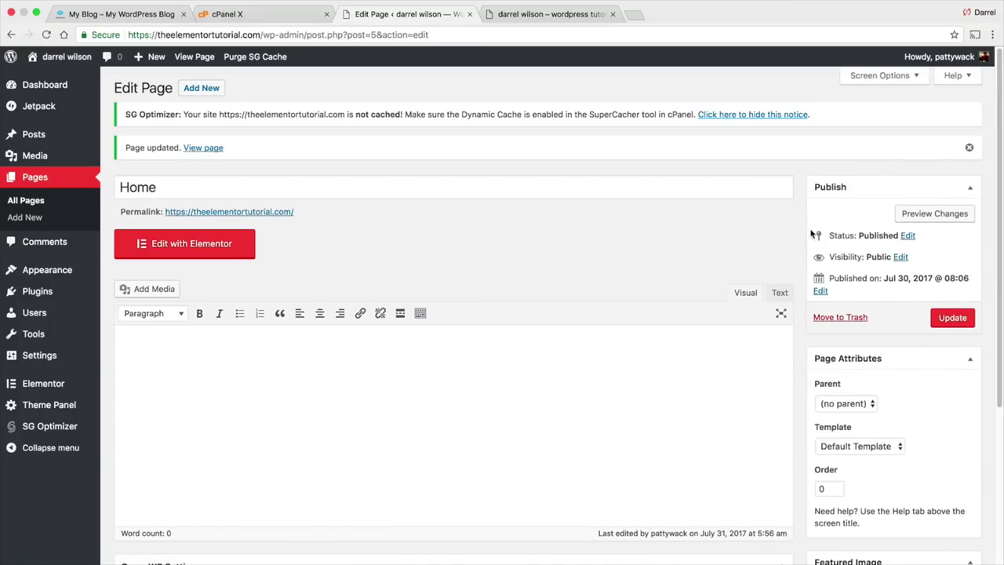
left_click(513, 18)
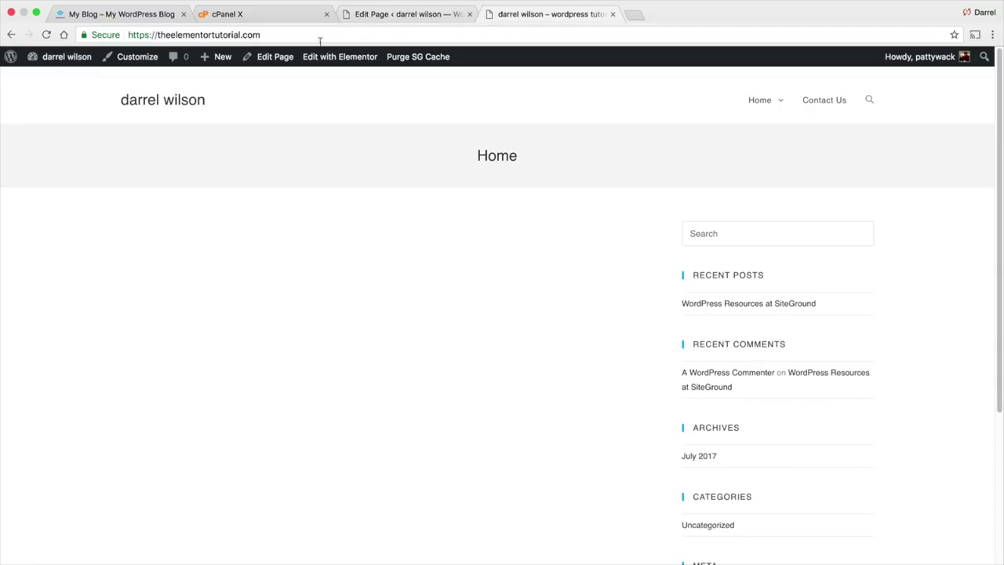
left_click(46, 35)
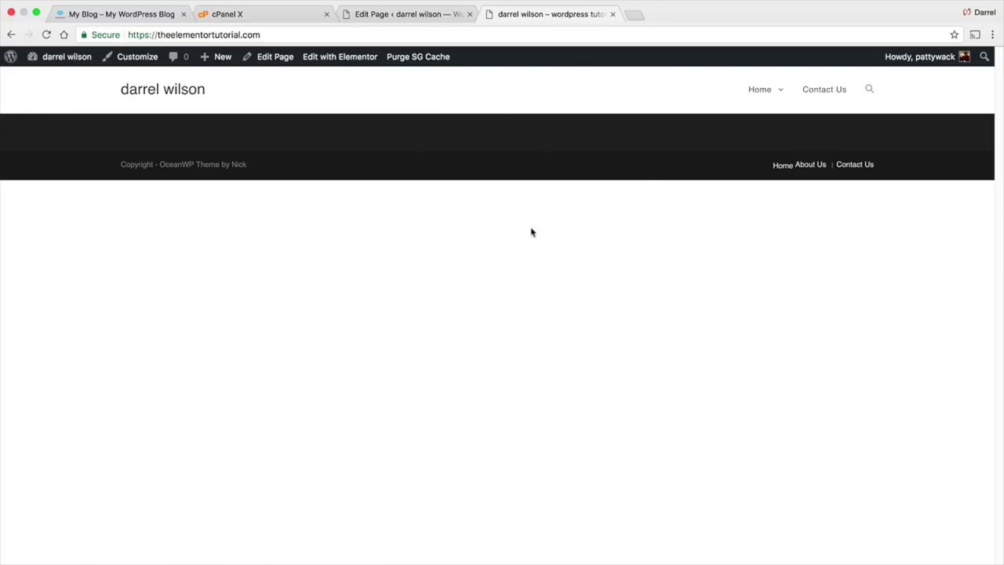
left_click(428, 22)
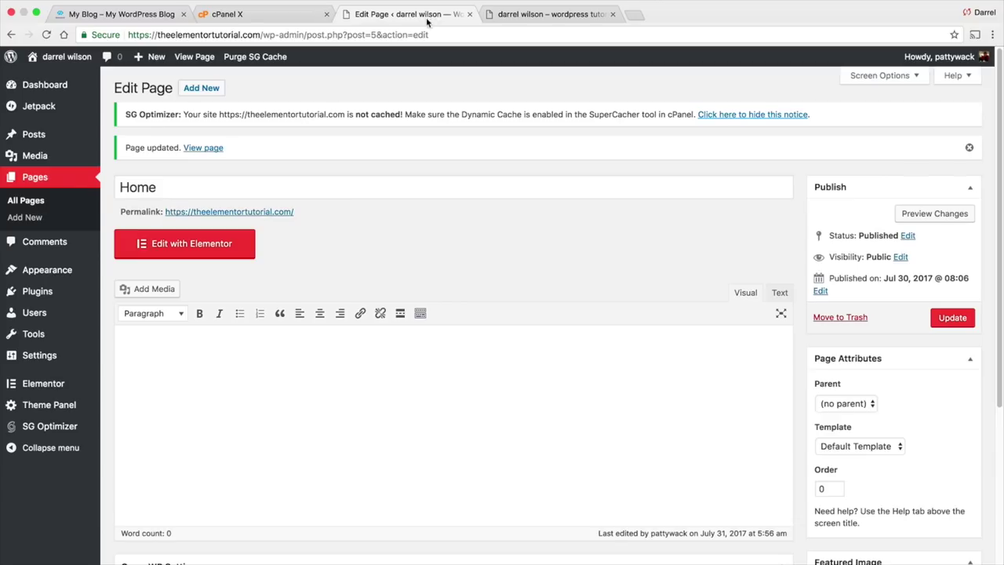
Open the Home page in the Elementor builder and browse the widget panel.
left_click(204, 249)
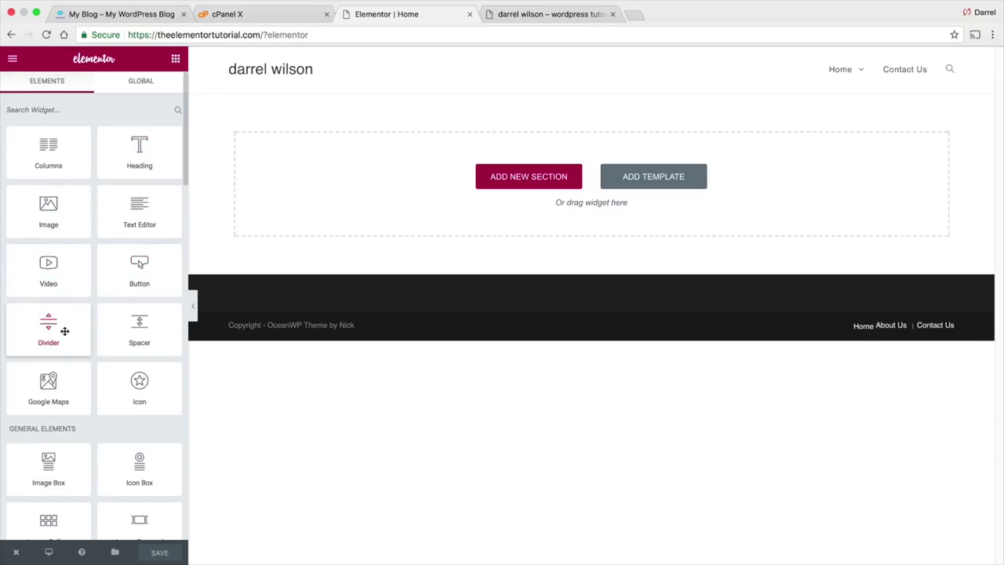
scroll(140, 379, "down", 1)
scroll(145, 369, "down", 1)
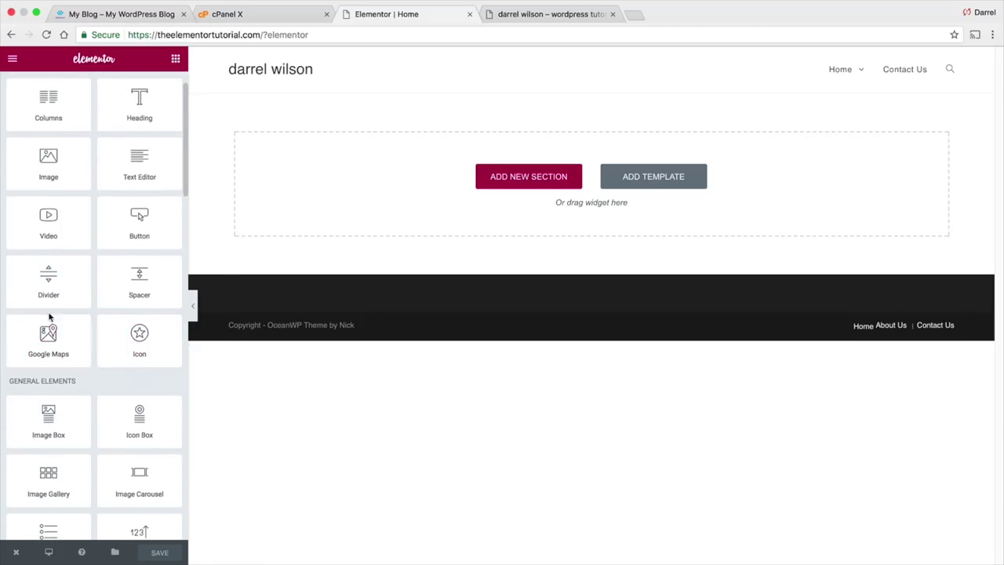
scroll(56, 318, "down", 2)
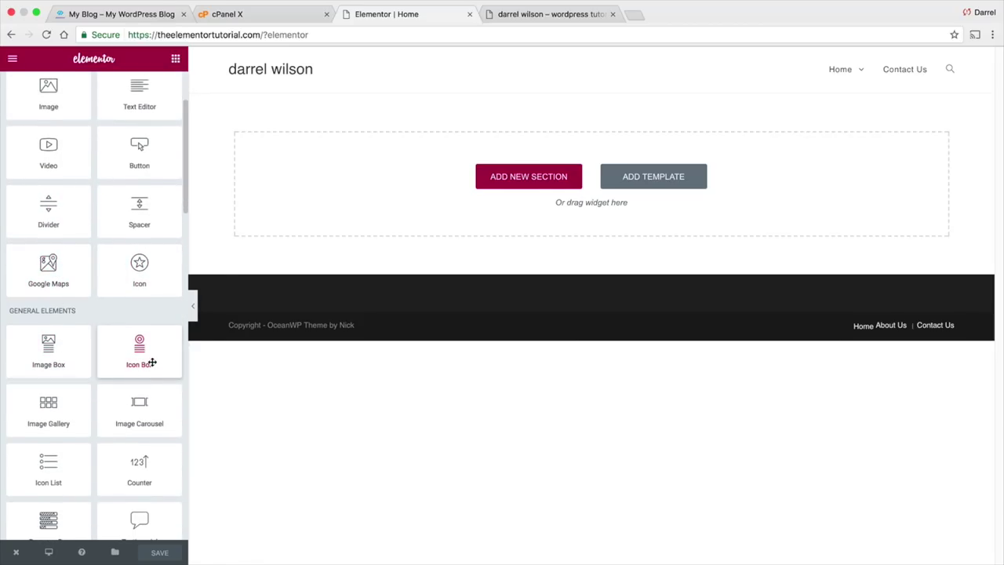
scroll(150, 353, "down", 3)
scroll(149, 348, "up", 5)
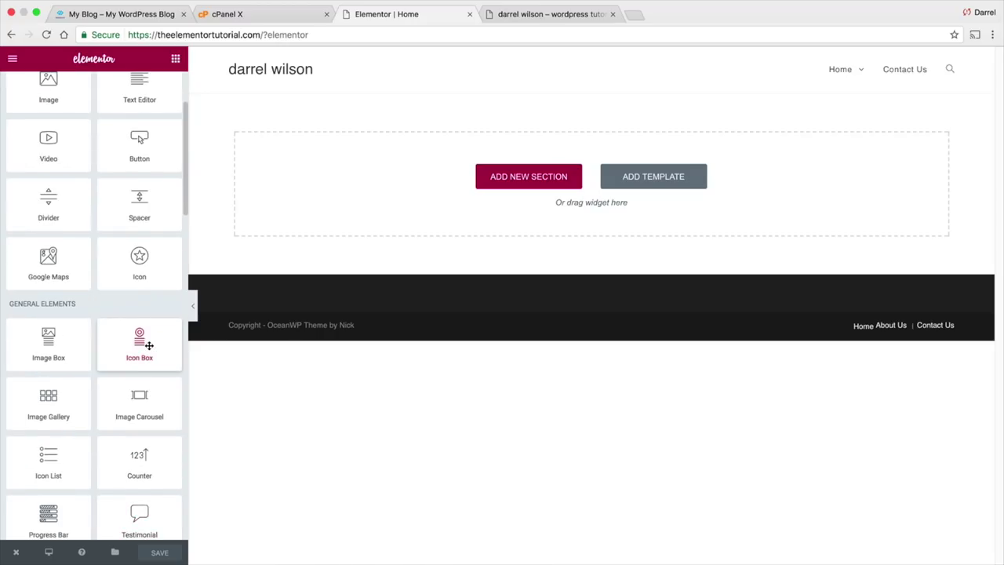
Add a trial Image widget section, then delete that section.
left_click_drag(66, 217, 532, 153)
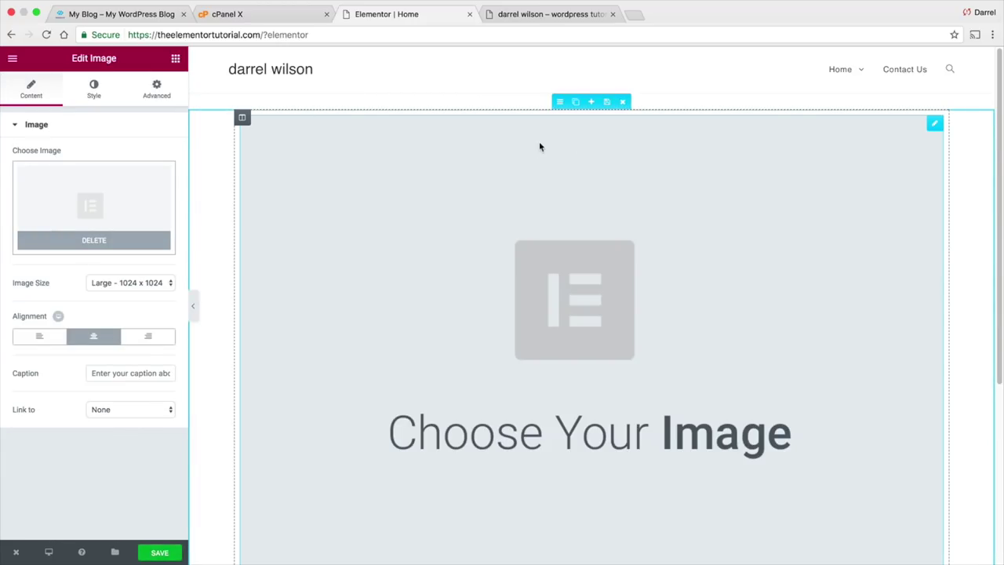
left_click(623, 102)
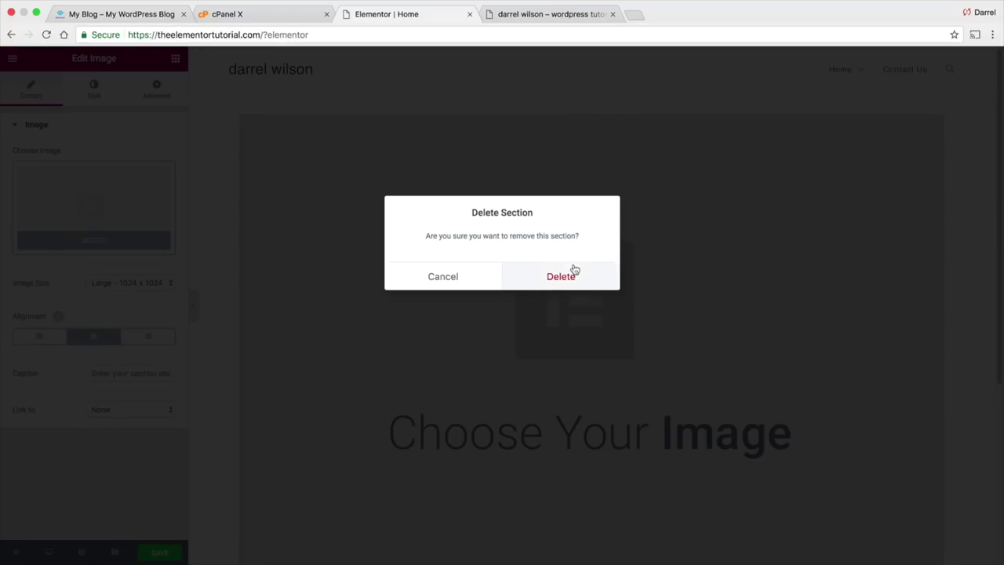
left_click(574, 271)
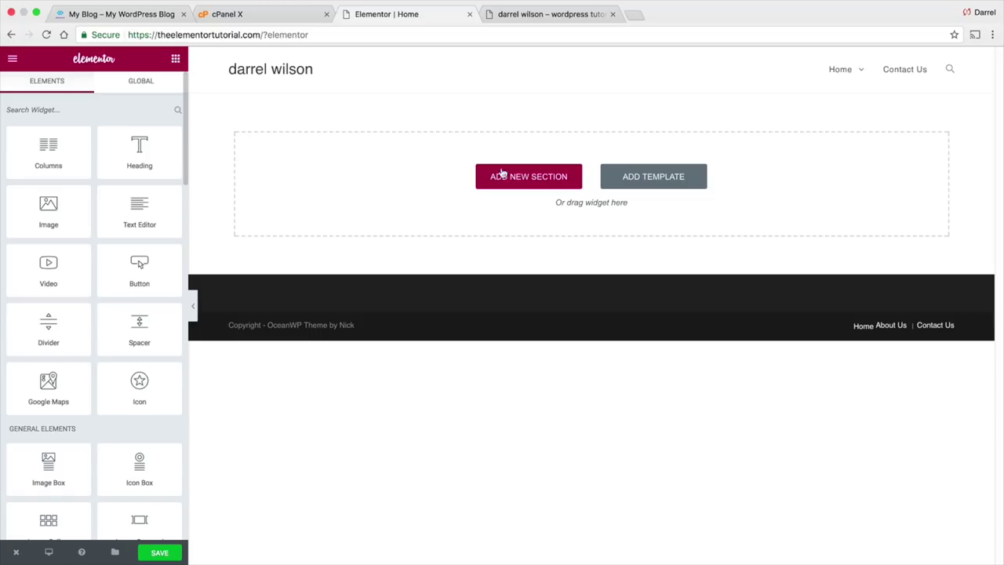
Add a single-column section and enable Stretch Section.
left_click(546, 177)
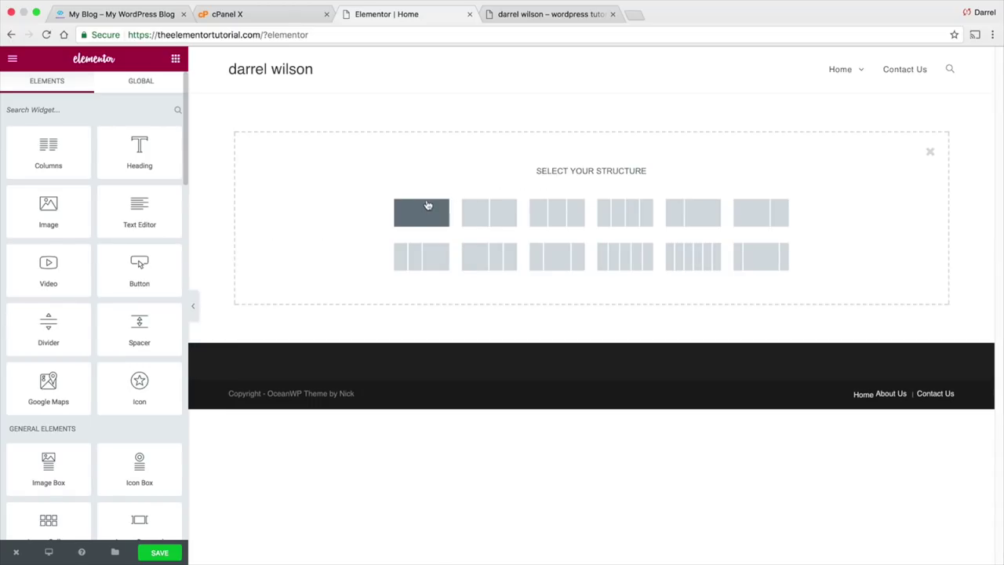
left_click(415, 224)
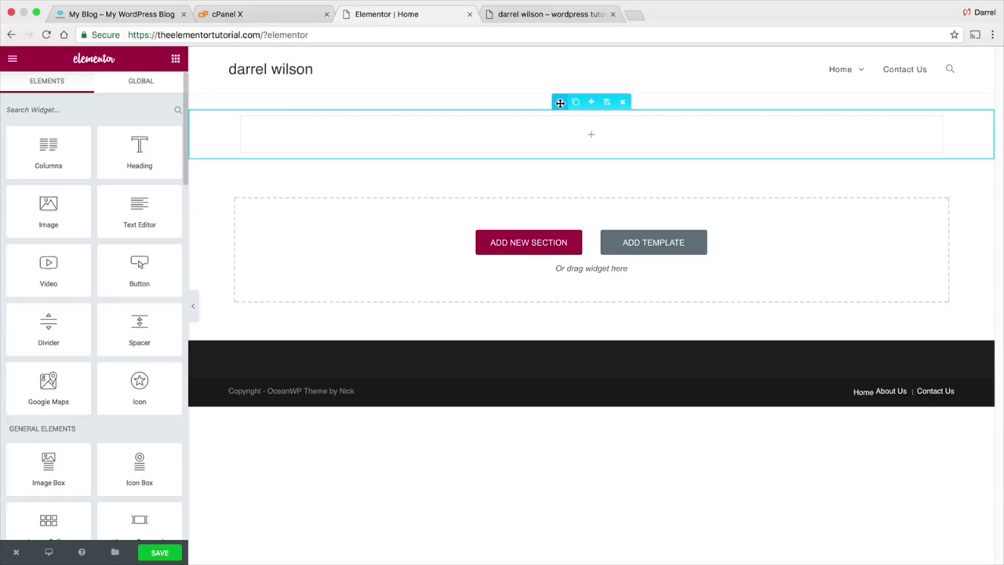
left_click(560, 103)
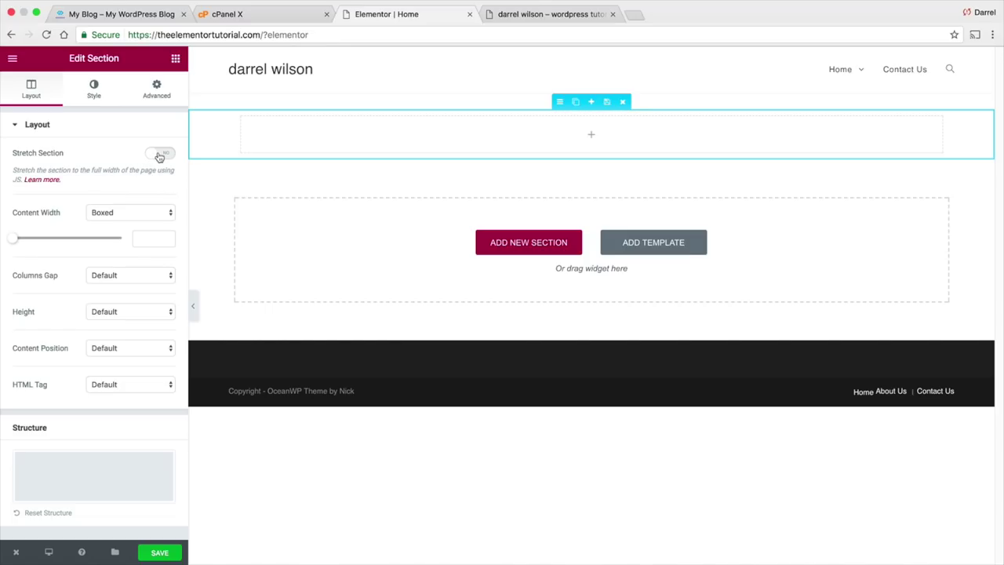
left_click(160, 153)
Set the section's Content Width to Full Width and Height to Fit To Screen, then view the example site.
left_click(133, 213)
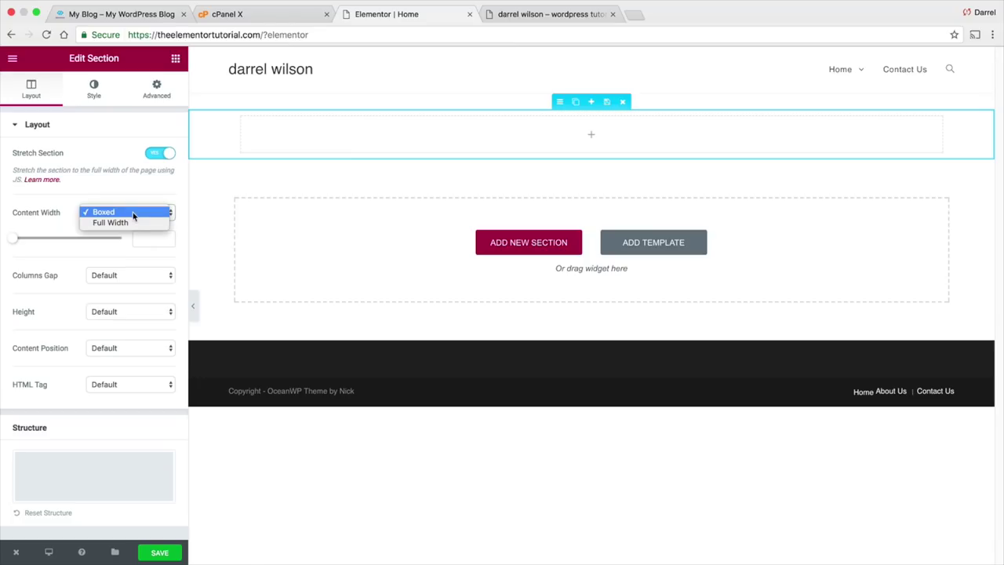
left_click(134, 223)
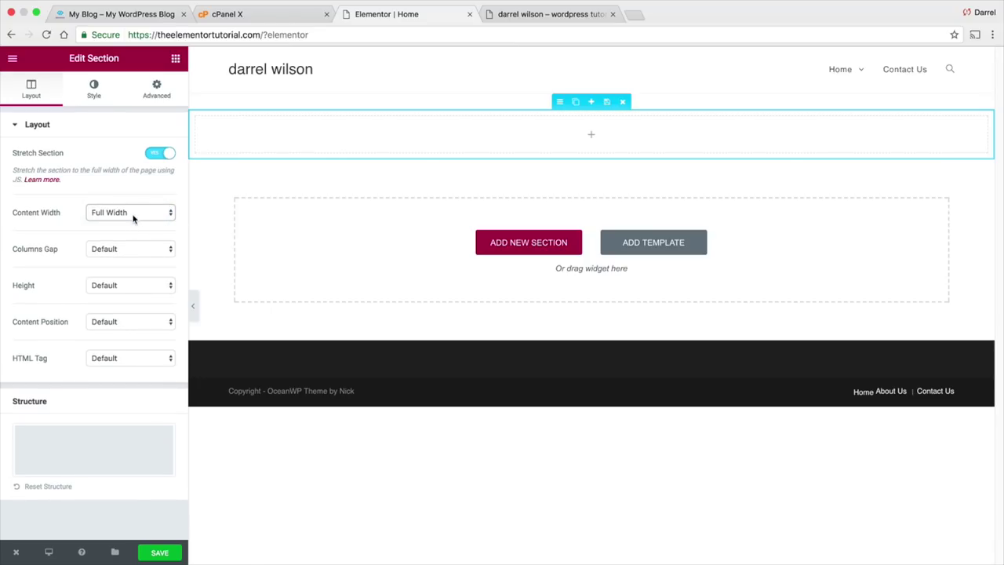
left_click(121, 285)
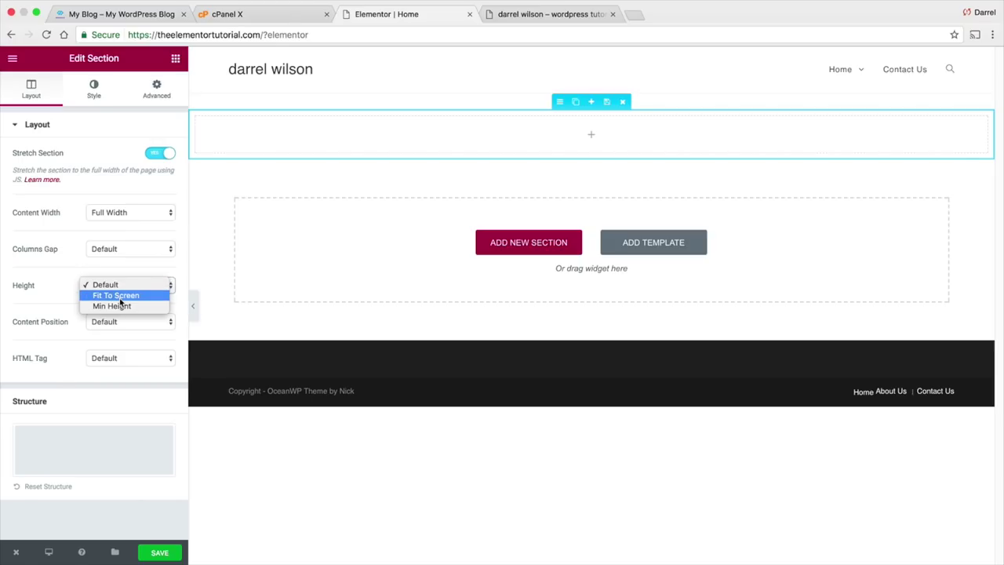
left_click(119, 298)
scroll(362, 304, "down", 2)
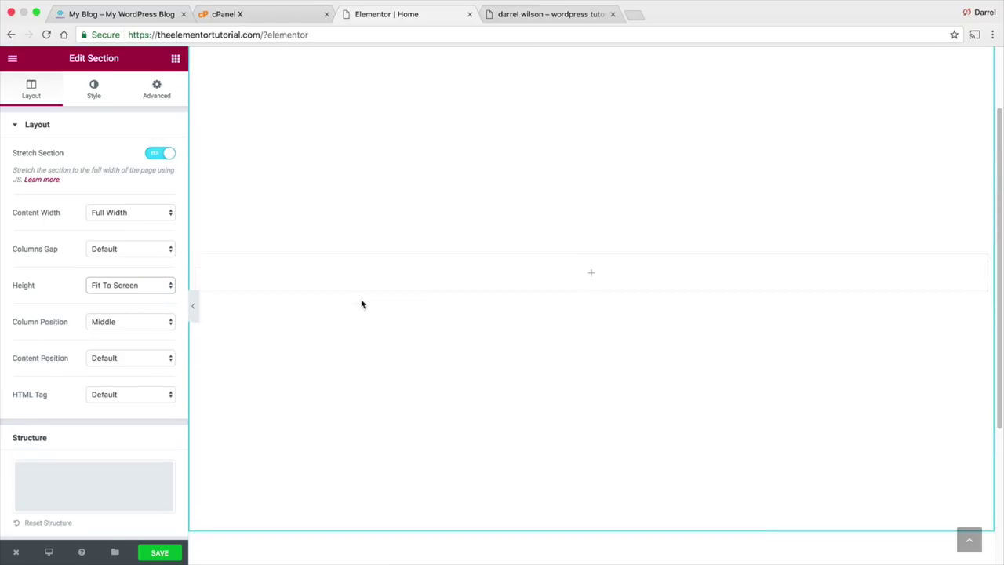
scroll(654, 206, "up", 1)
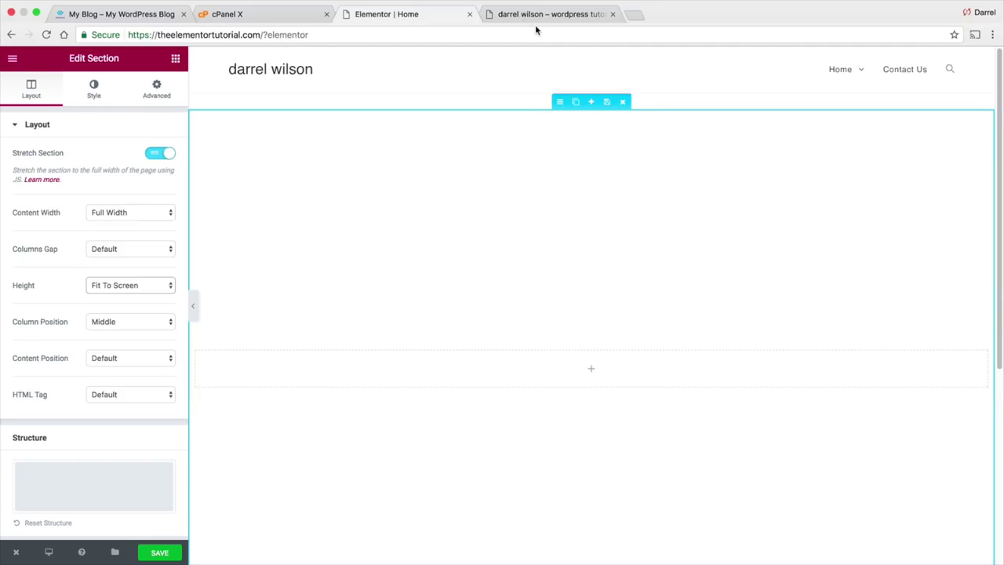
left_click(89, 17)
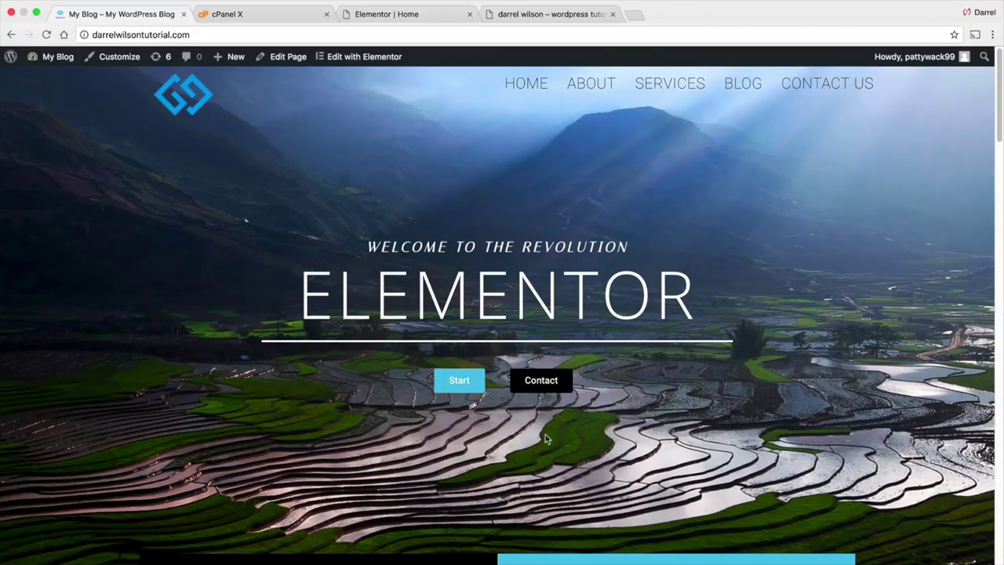
Go to unsplash.com in a new browser tab.
scroll(306, 262, "down", 5)
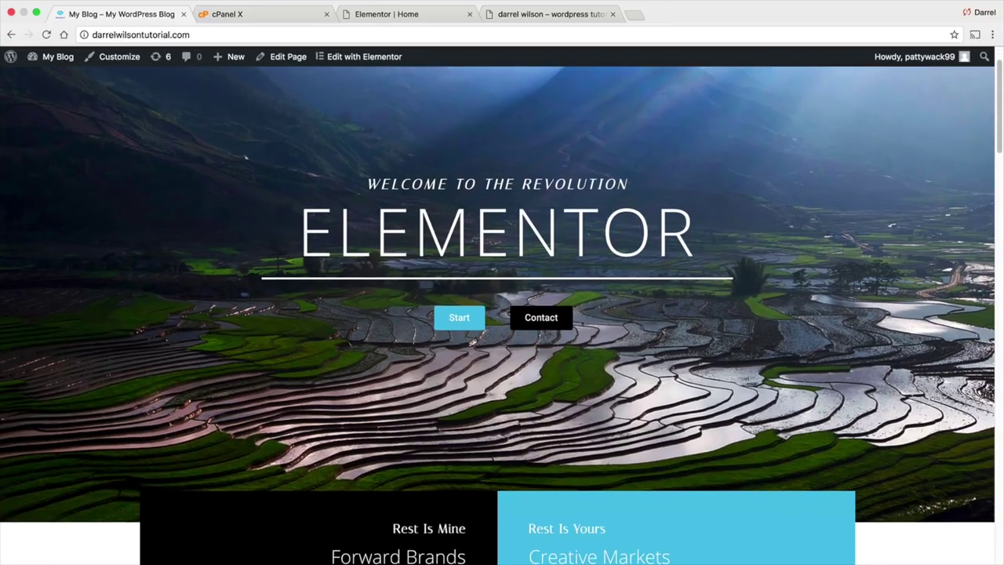
scroll(322, 263, "up", 5)
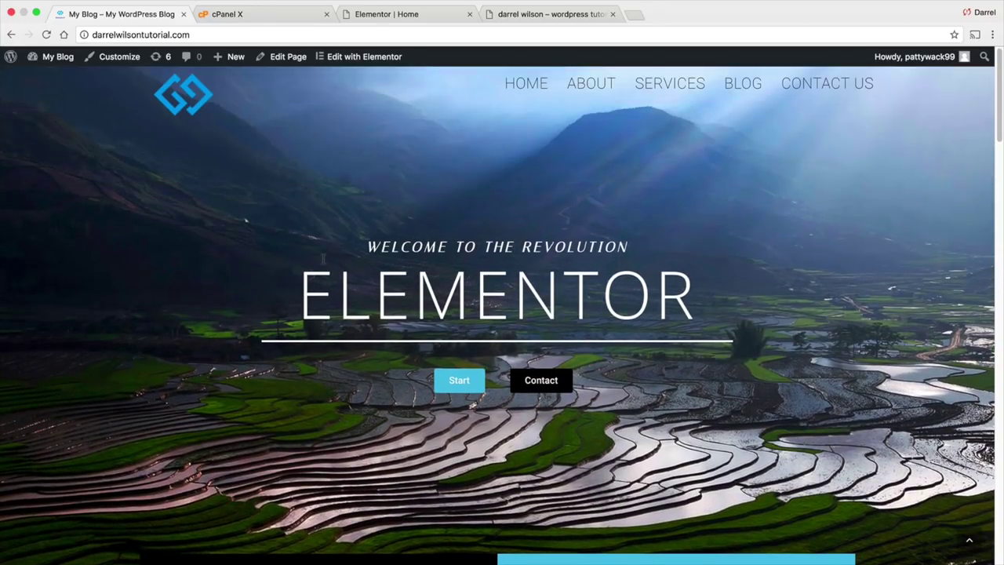
left_click(635, 16)
type("UNSPlash.com")
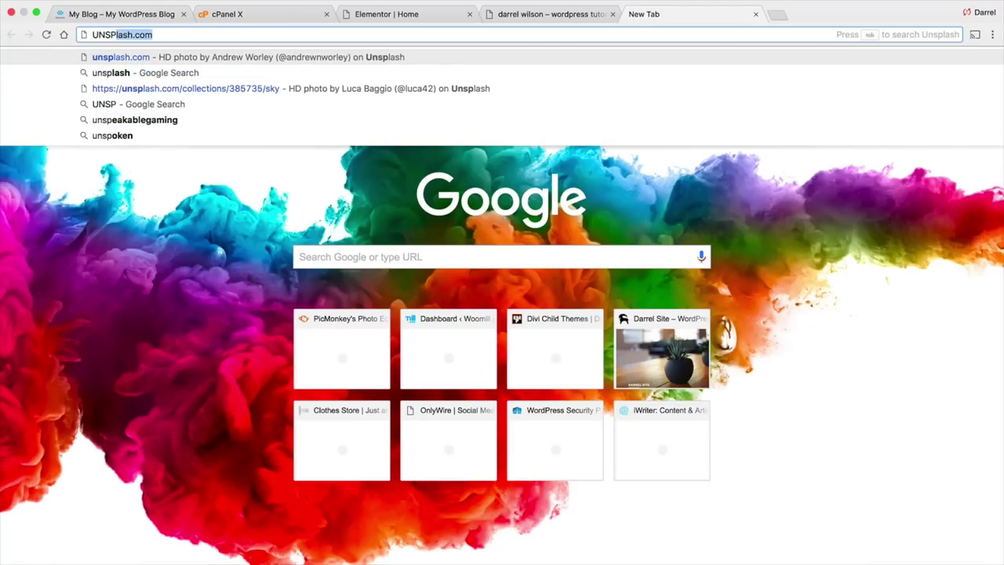
key("Return")
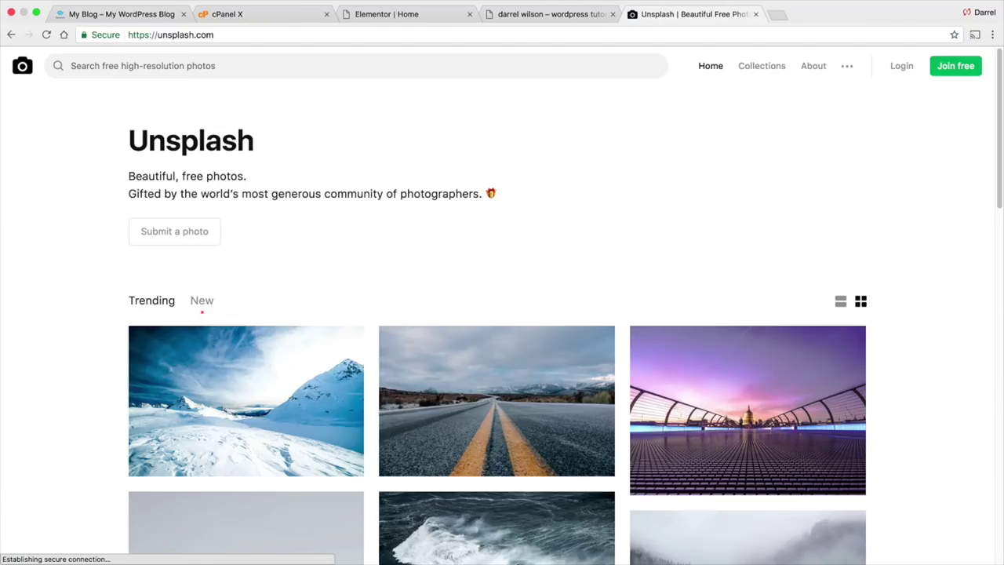
Search Unsplash for 'NIGHT SKY' and browse the photo results.
left_click(416, 67)
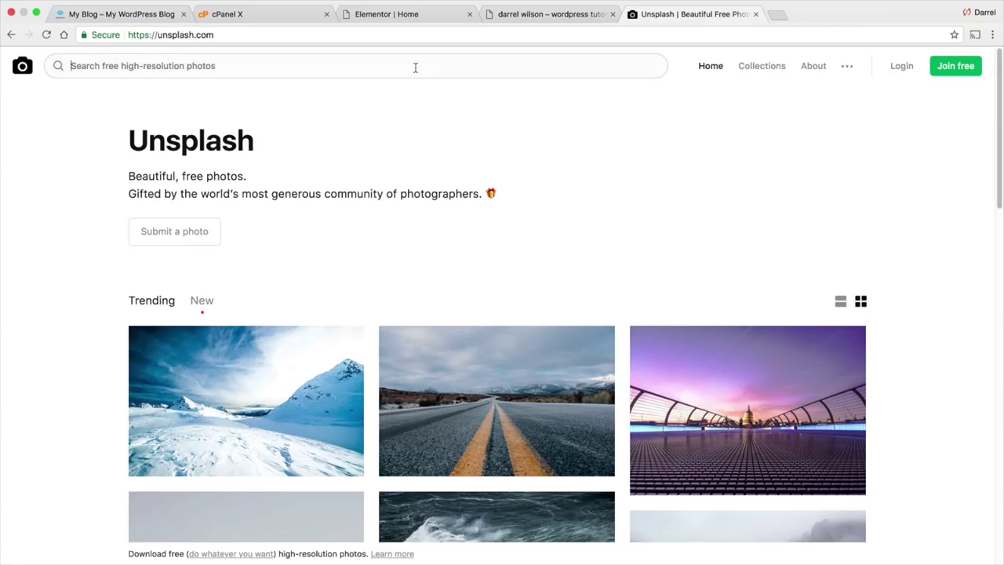
type("NIGHT SKY")
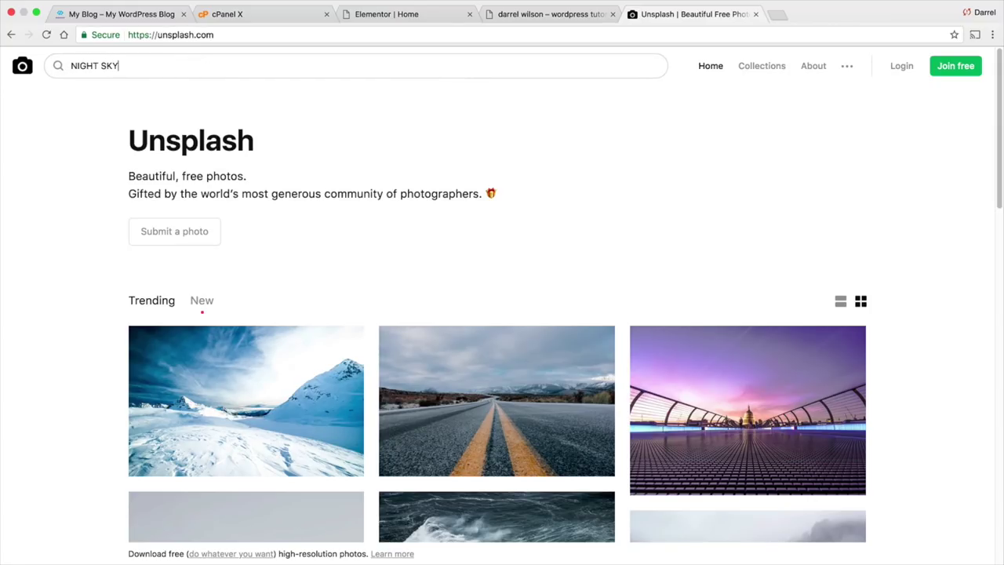
key("Return")
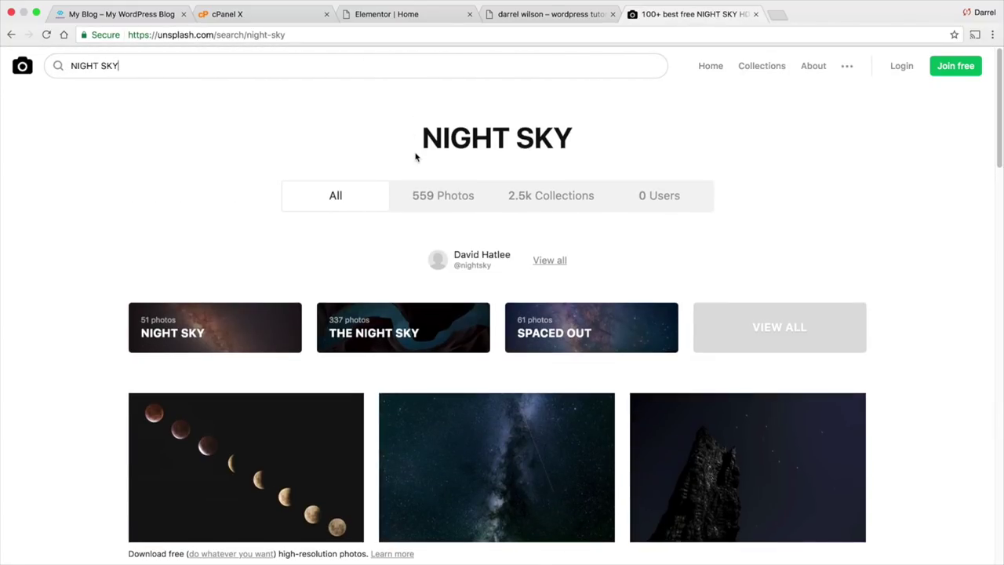
scroll(416, 157, "down", 5)
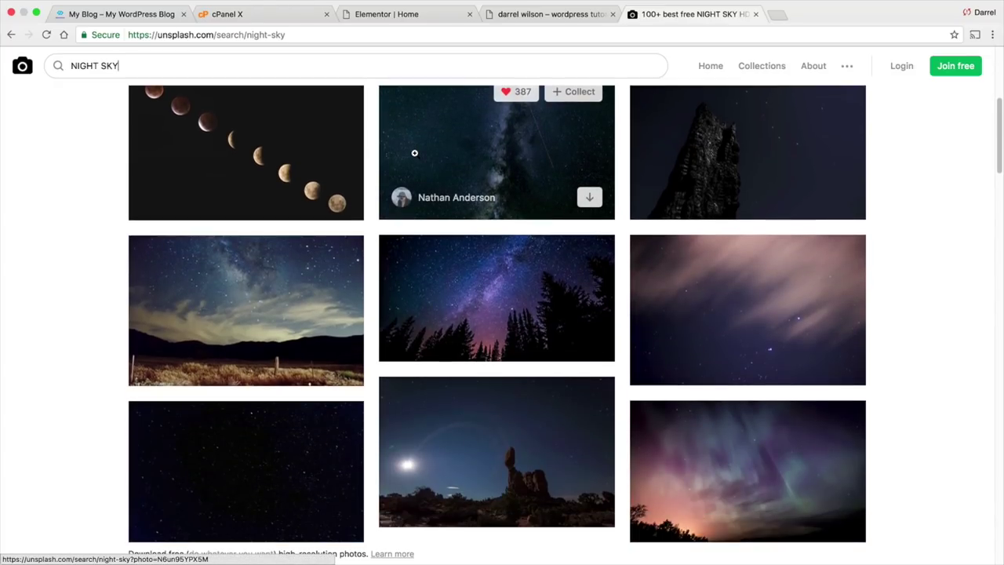
scroll(415, 153, "down", 5)
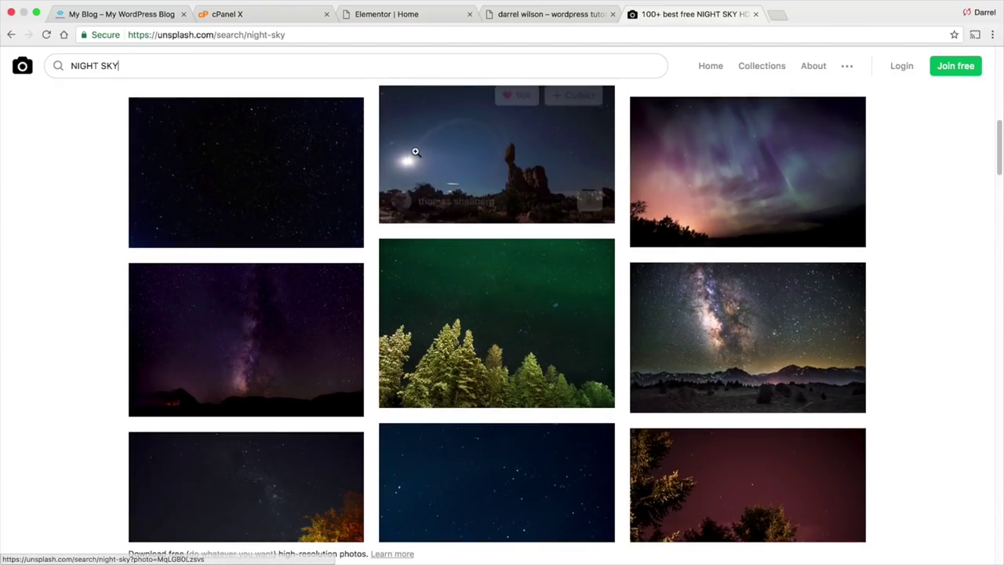
scroll(415, 151, "down", 3)
scroll(415, 151, "down", 3)
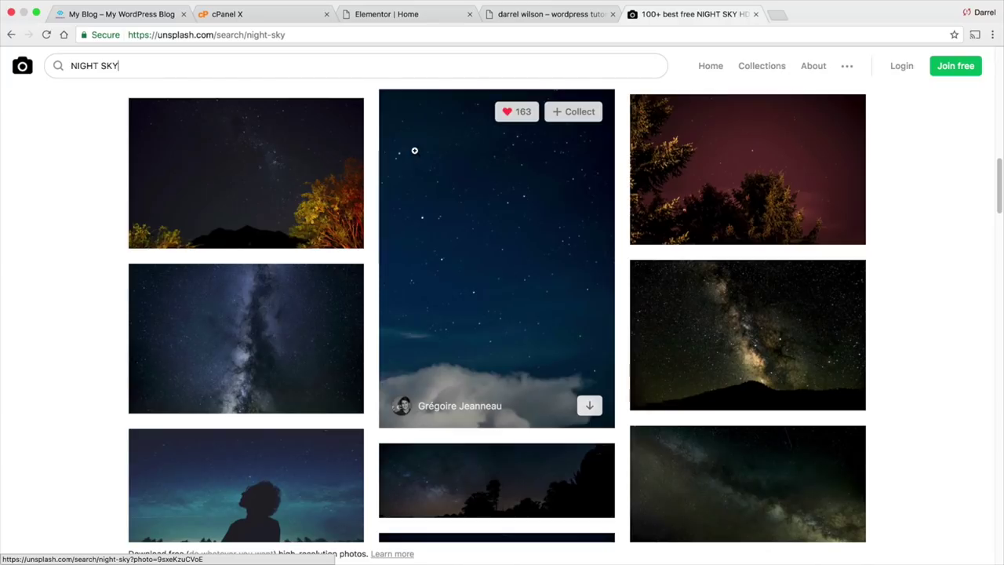
scroll(415, 150, "down", 4)
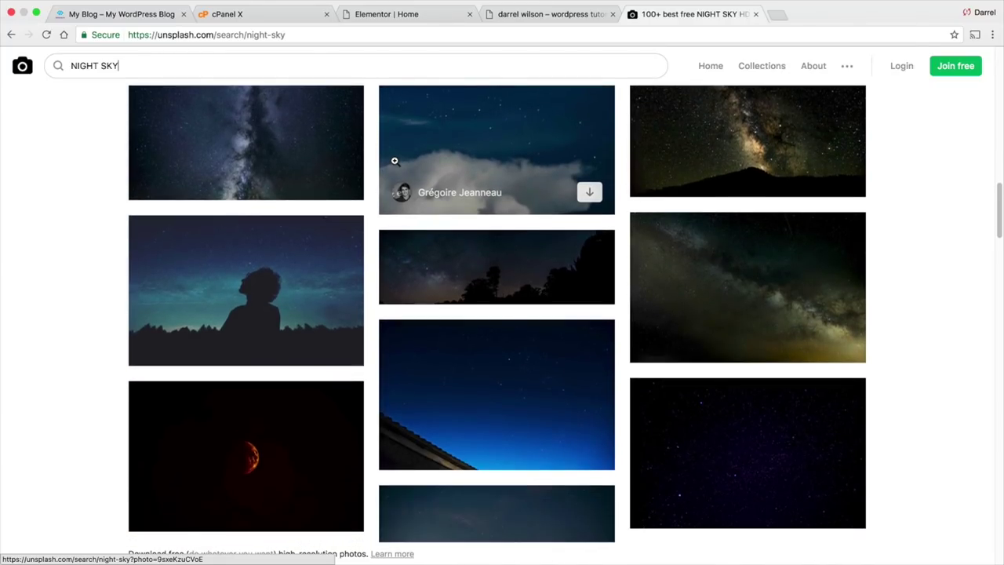
scroll(395, 161, "down", 8)
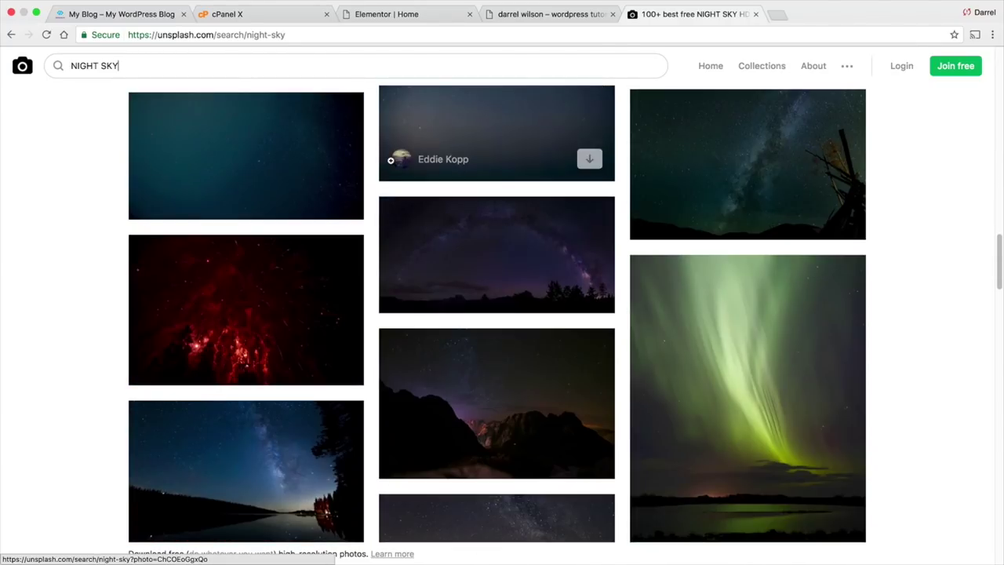
scroll(391, 160, "down", 3)
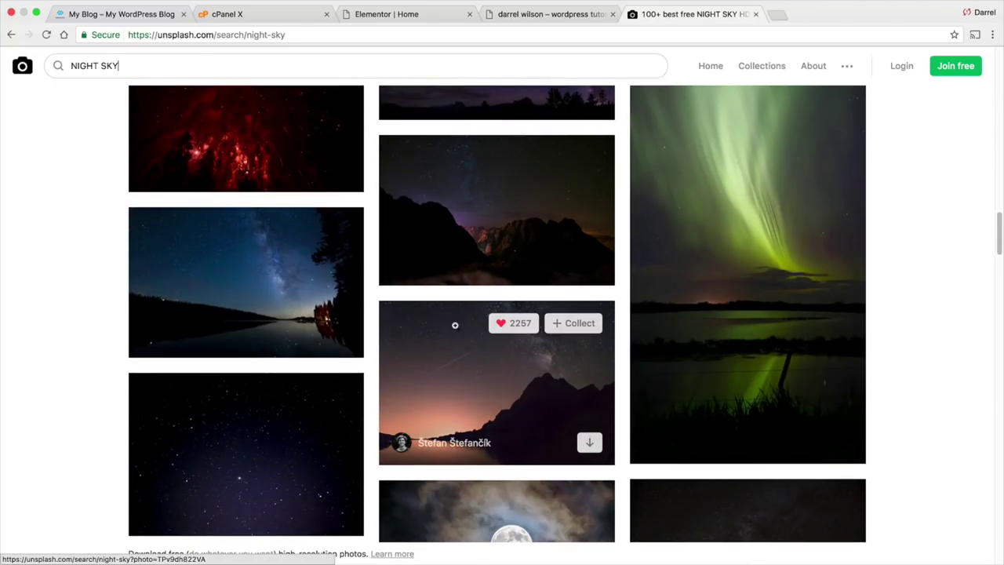
scroll(385, 335, "down", 3)
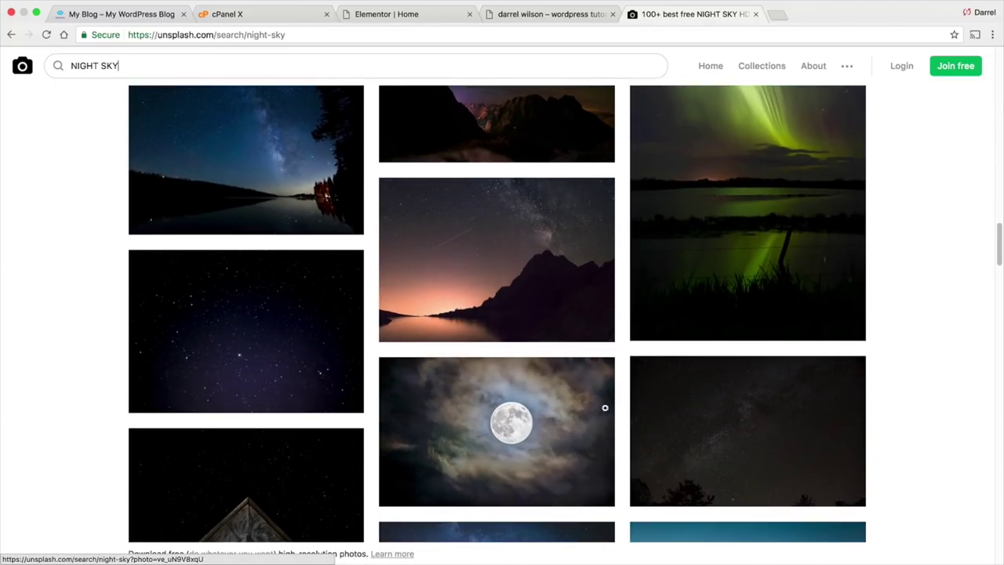
scroll(604, 407, "down", 10)
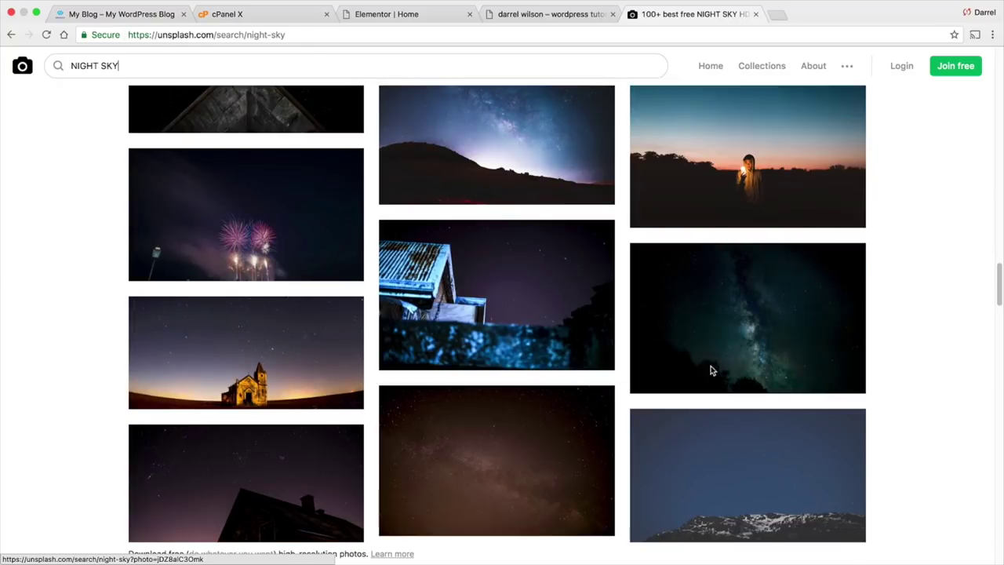
scroll(711, 371, "down", 4)
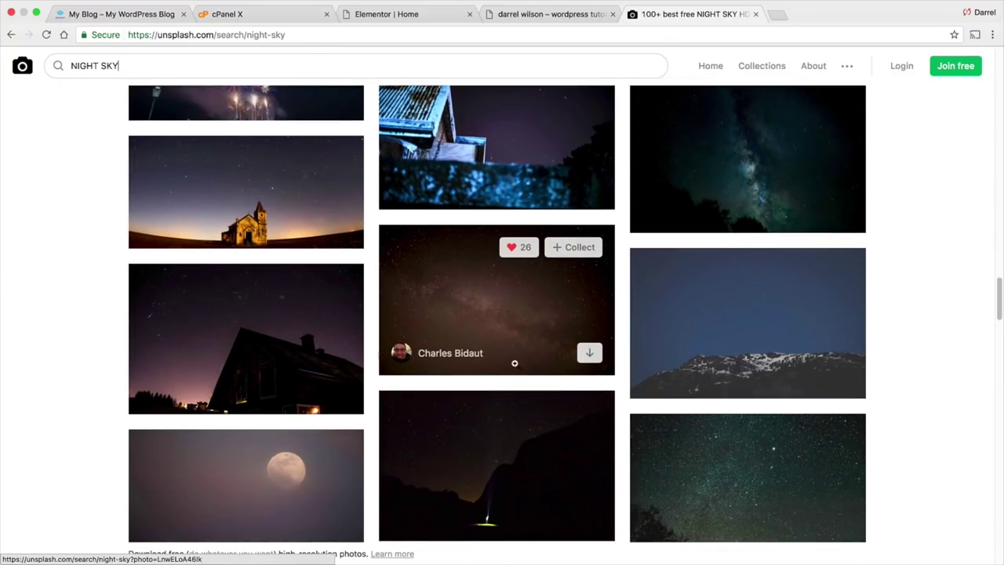
scroll(593, 398, "down", 12)
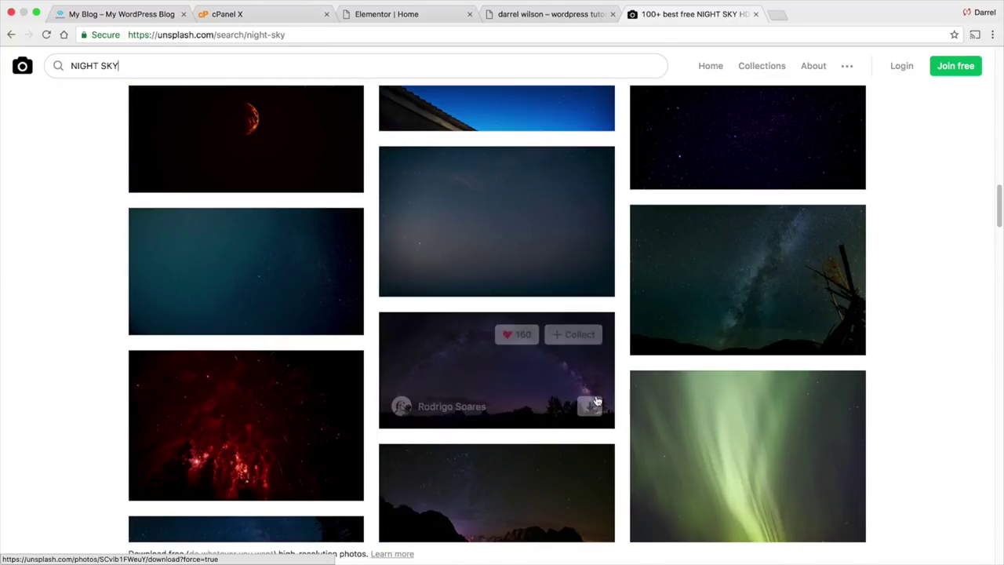
scroll(596, 399, "up", 20)
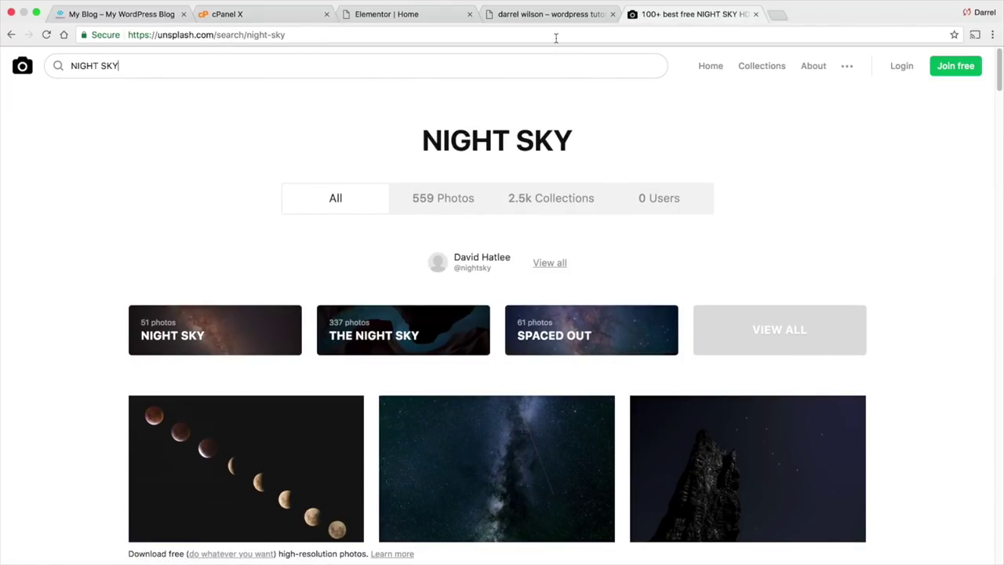
Give the section a Classic background with a fully transparent colour.
left_click(555, 21)
left_click(464, 17)
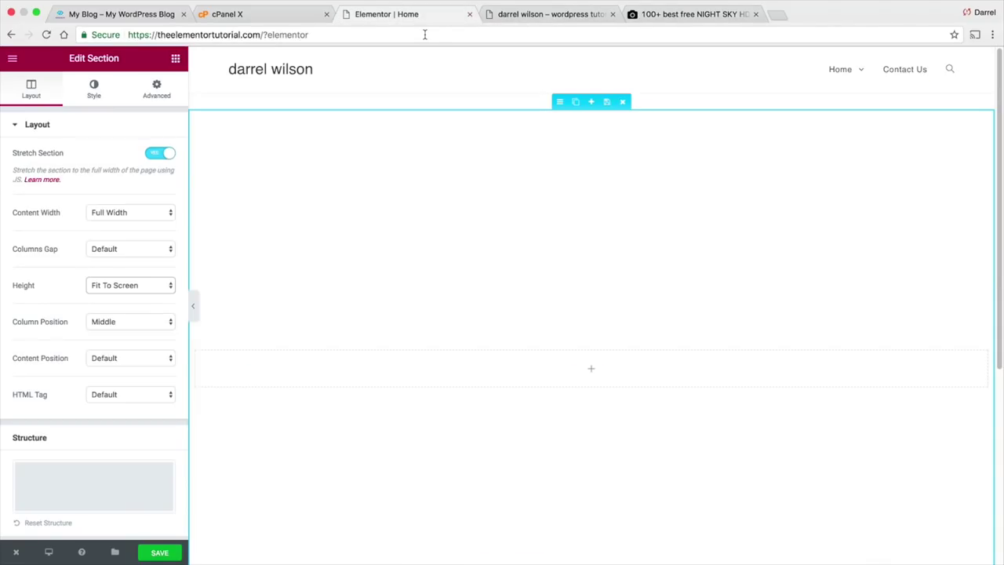
left_click(94, 92)
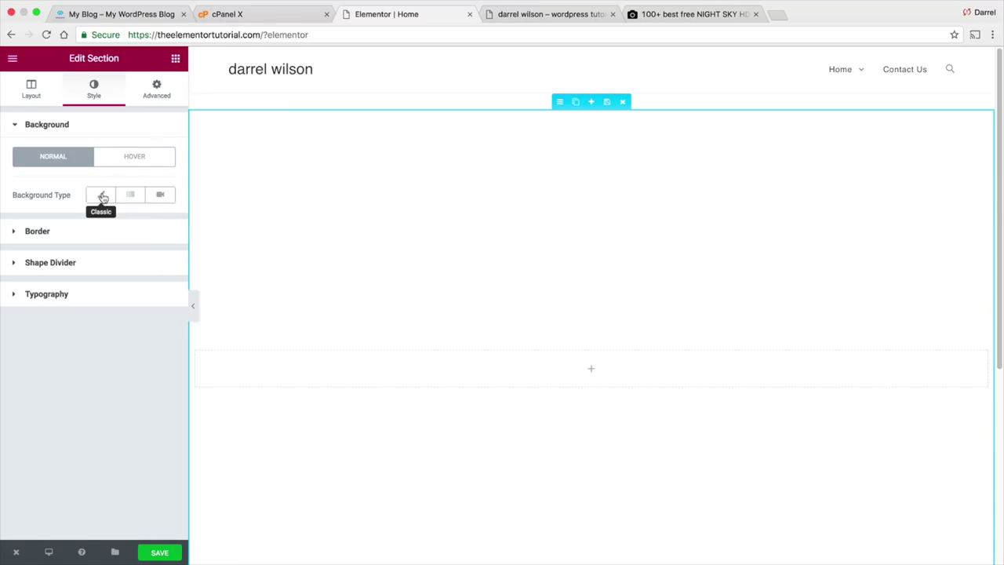
left_click(102, 196)
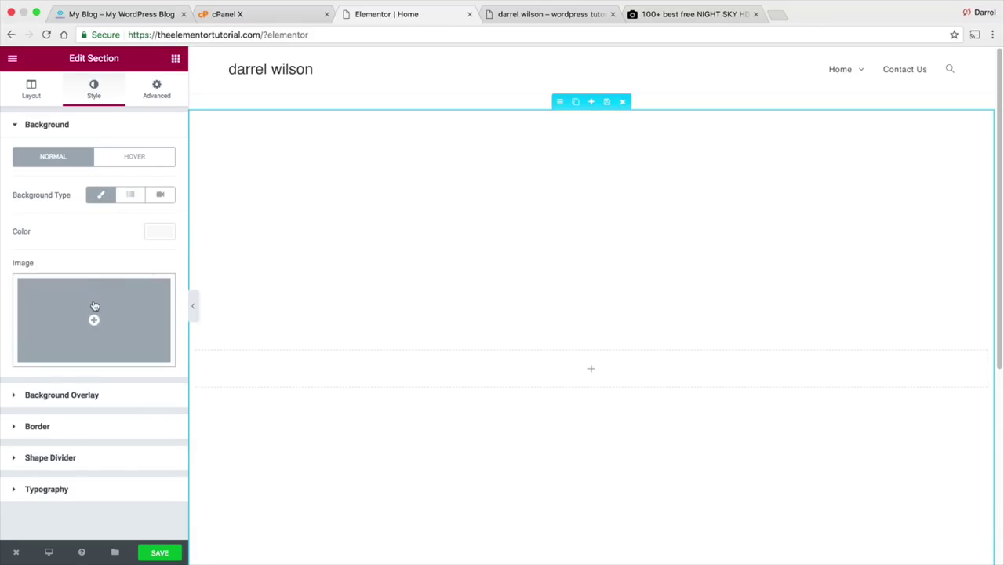
left_click(166, 233)
left_click_drag(100, 287, 47, 355)
scroll(283, 342, "down", 3)
scroll(463, 288, "down", 1)
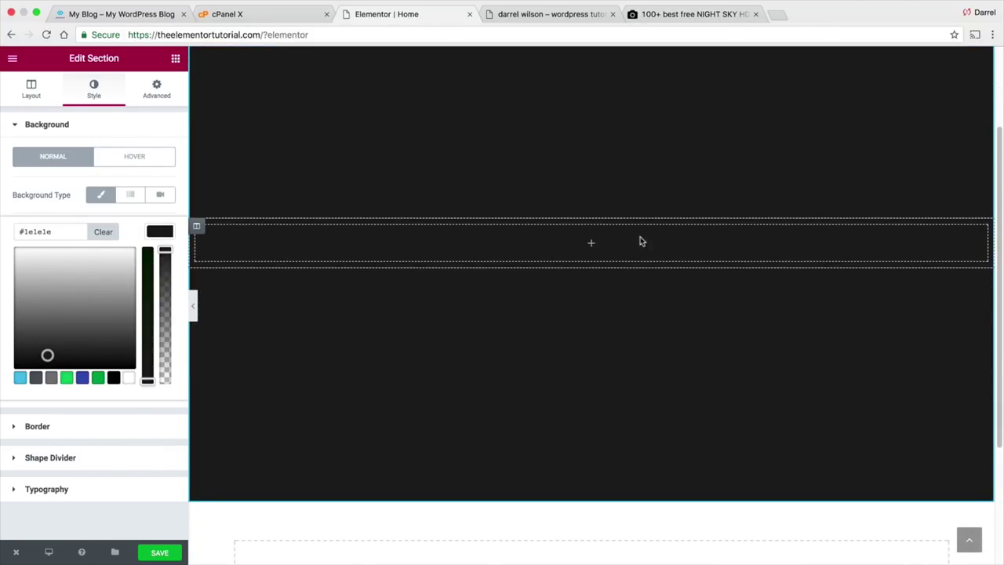
scroll(411, 352, "up", 3)
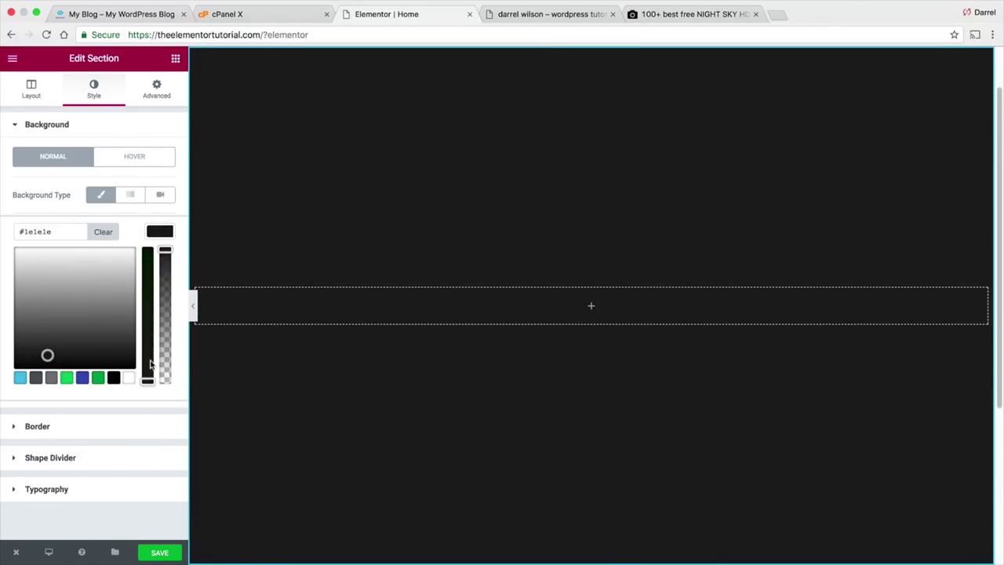
left_click_drag(165, 251, 164, 380)
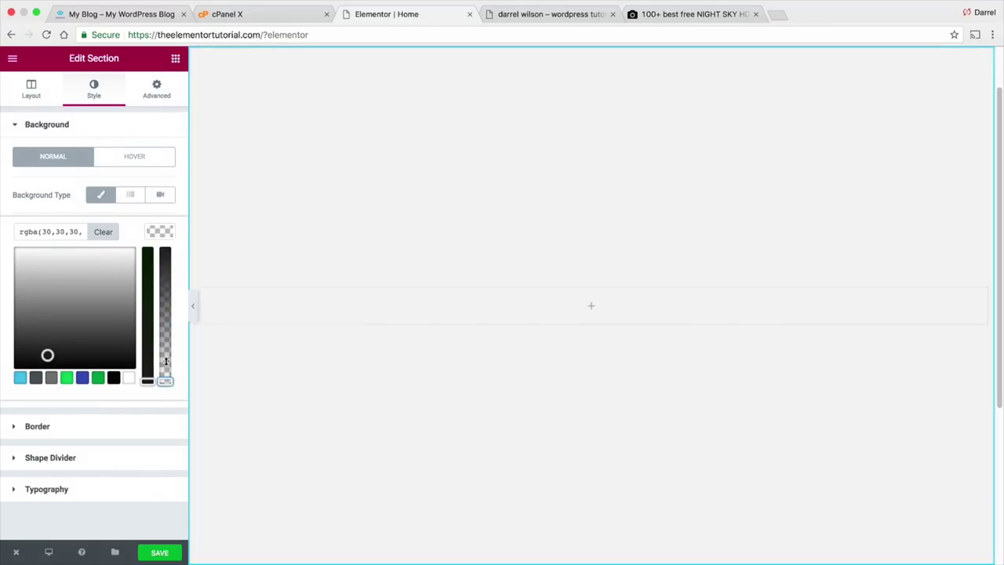
Re-enable the Classic background and start choosing a background image.
left_click(94, 198)
left_click(99, 195)
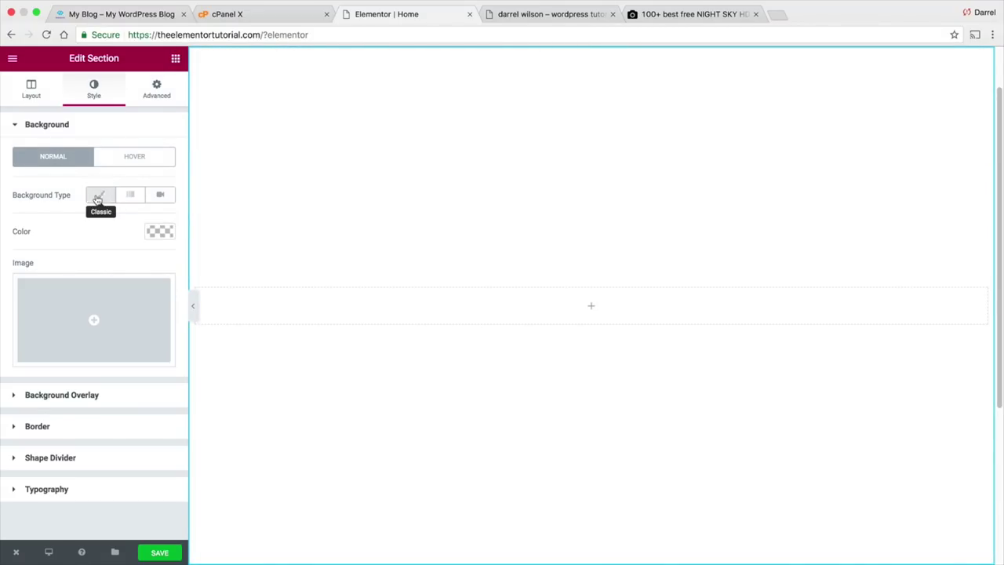
left_click(92, 320)
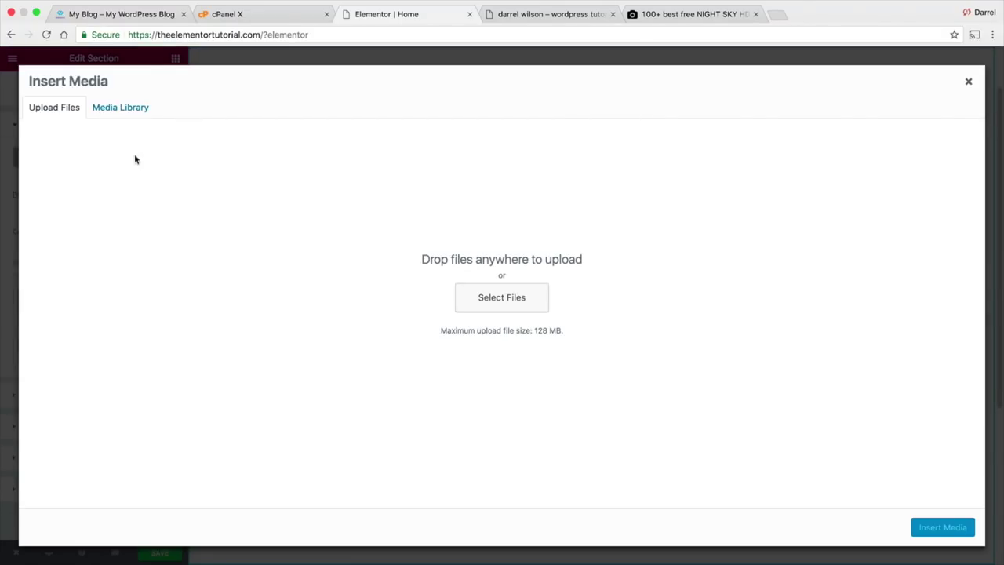
Upload the night-sky photo luca-baggio-211858-1.jpg from the Elementor folder into the media library.
left_click(121, 107)
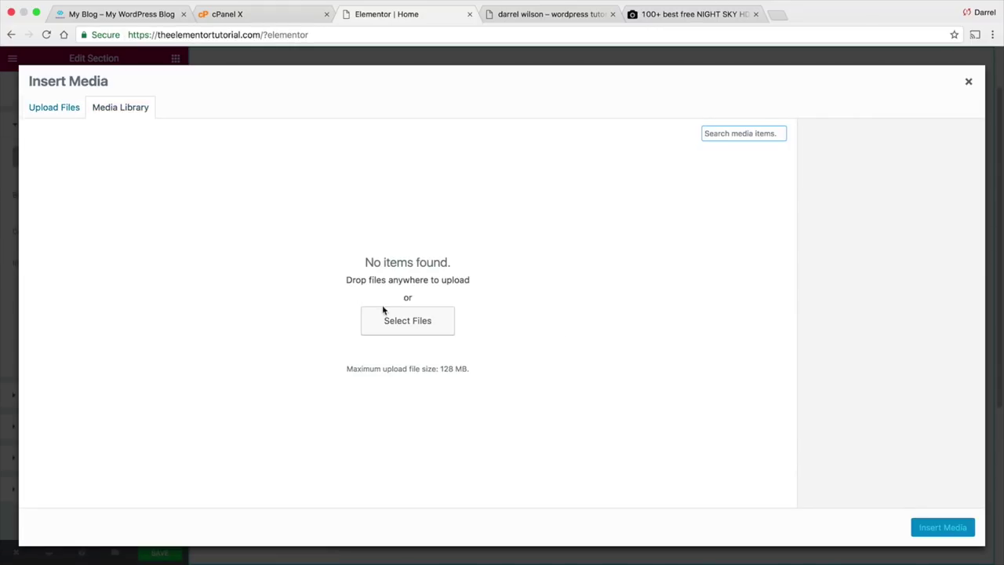
left_click(425, 323)
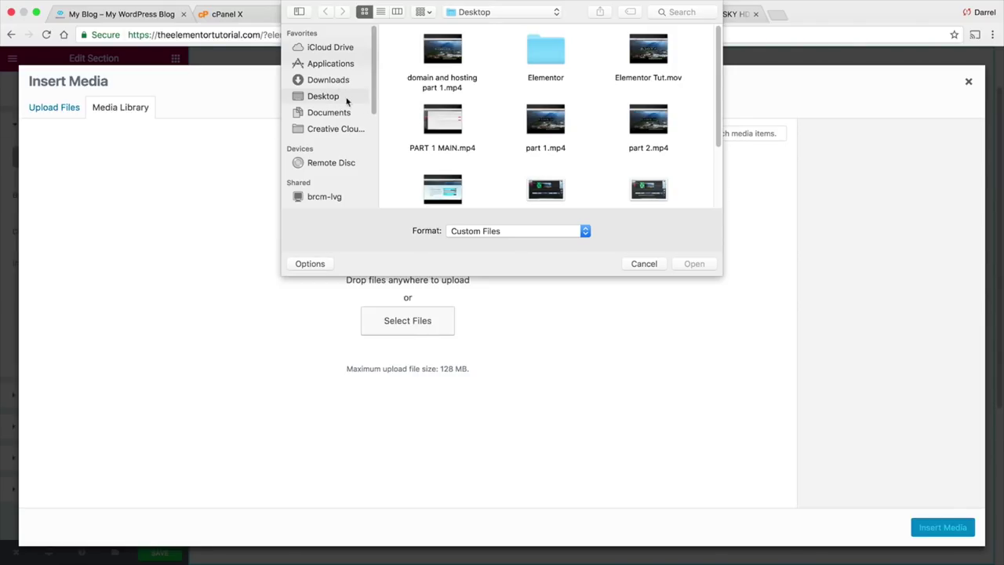
double_click(552, 61)
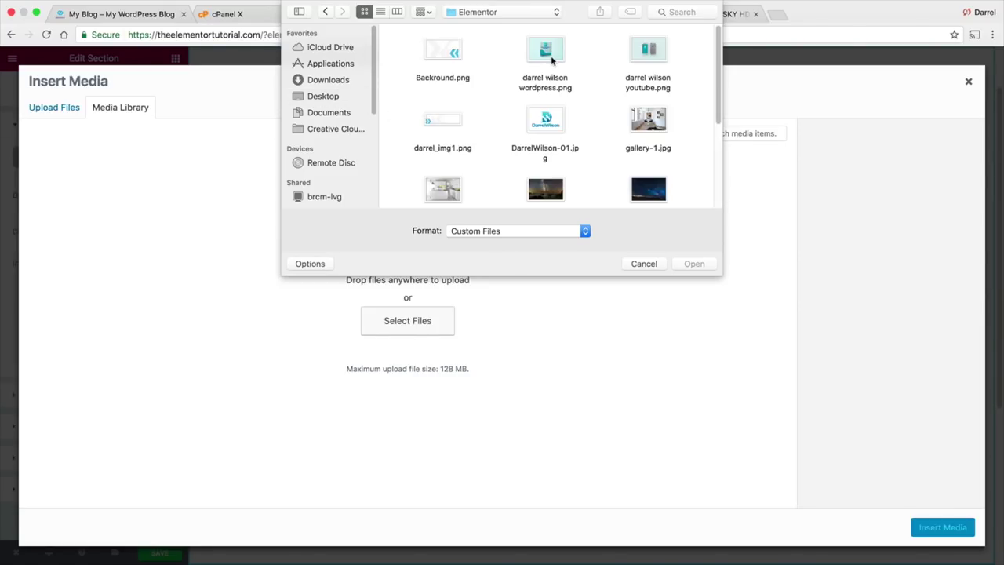
scroll(704, 88, "down", 3)
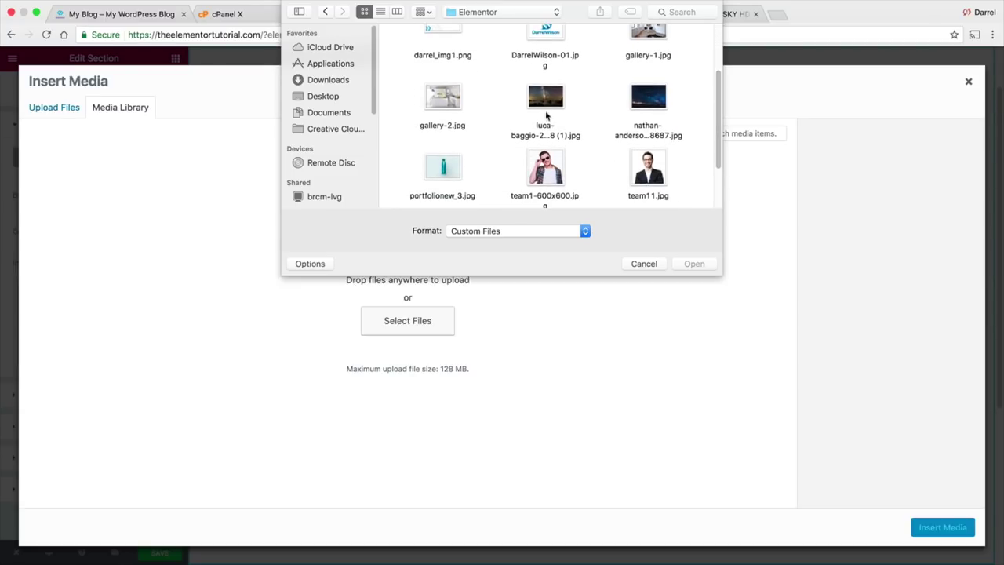
left_click(556, 107)
double_click(556, 135)
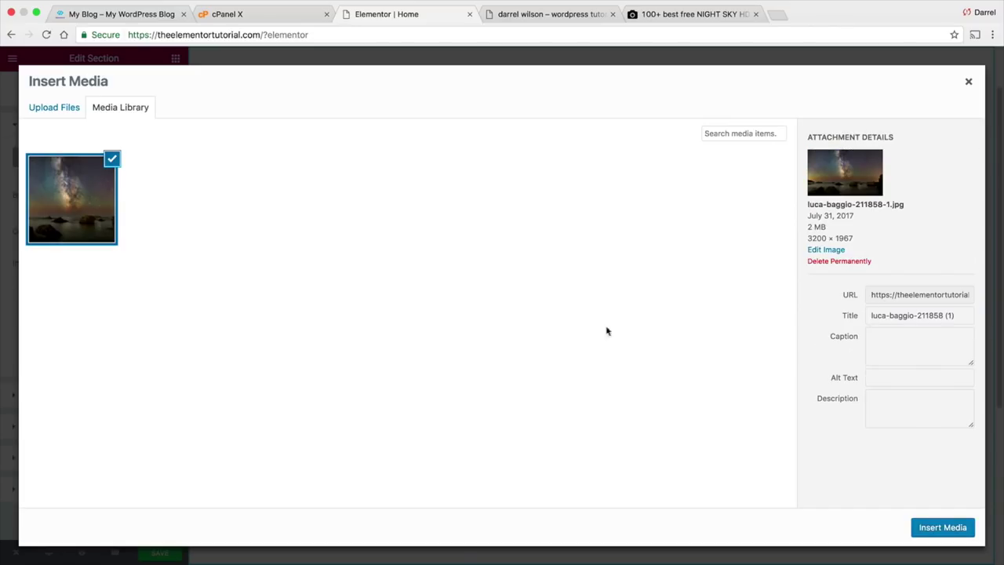
Insert the luca-baggio night-sky photo as the section's background image.
left_click(946, 529)
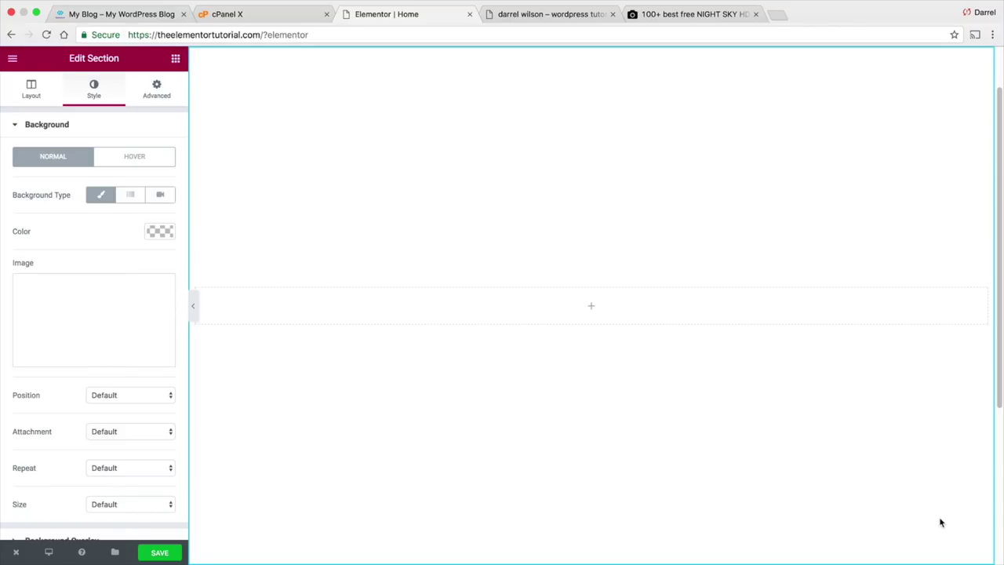
scroll(627, 360, "up", 2)
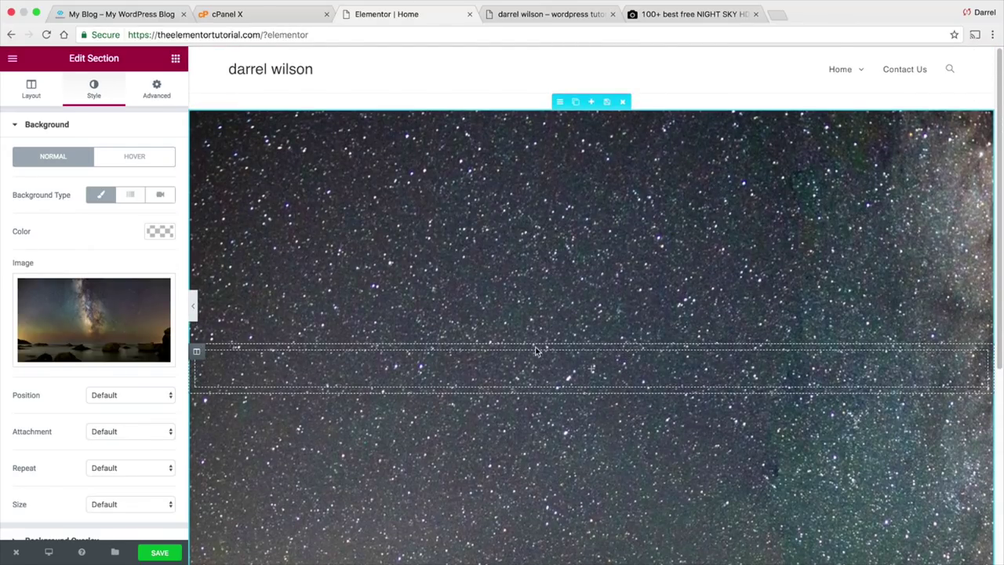
scroll(392, 345, "down", 5)
scroll(495, 335, "up", 3)
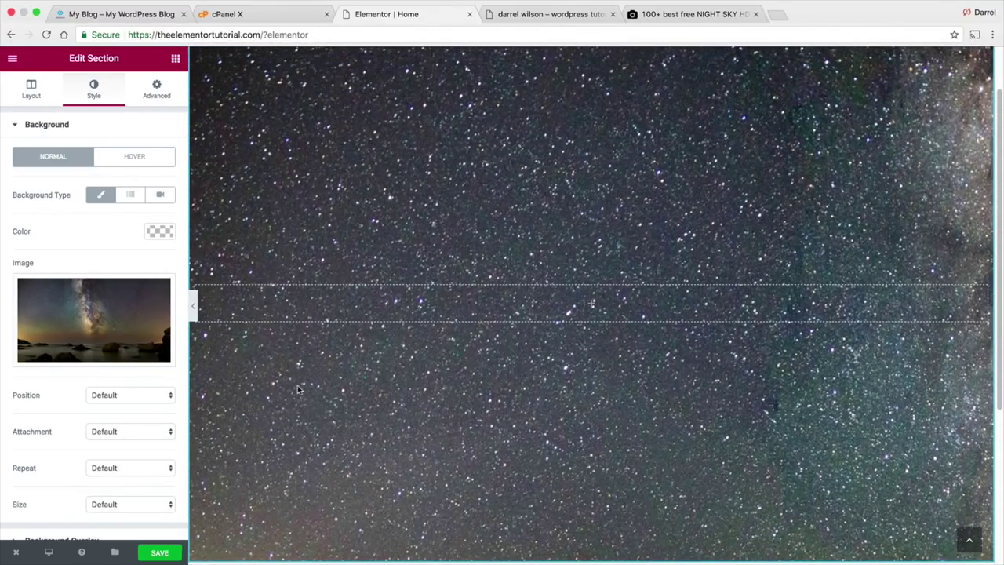
Keep background Attachment at Default and set background Size to Cover.
left_click(129, 433)
left_click(134, 432)
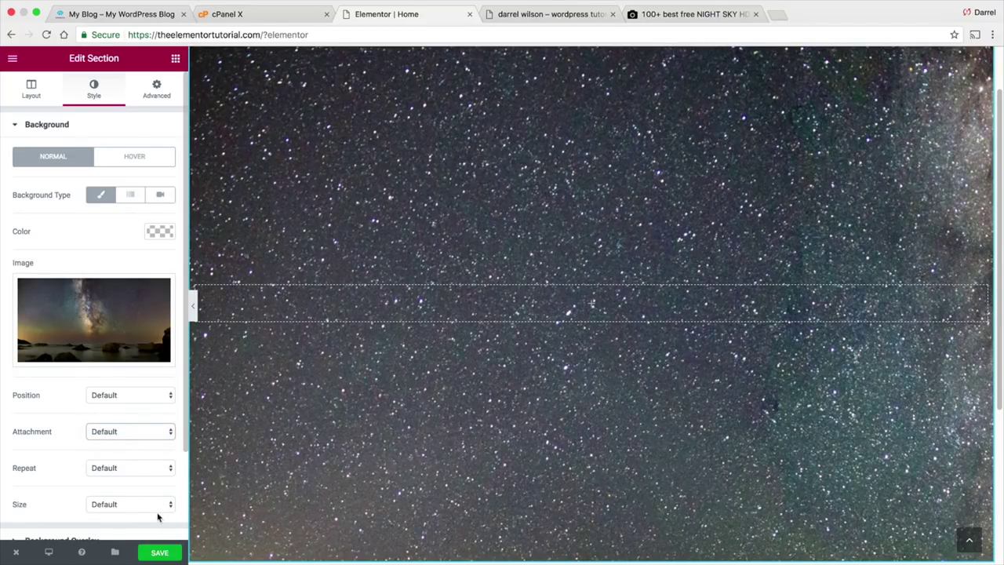
left_click(125, 507)
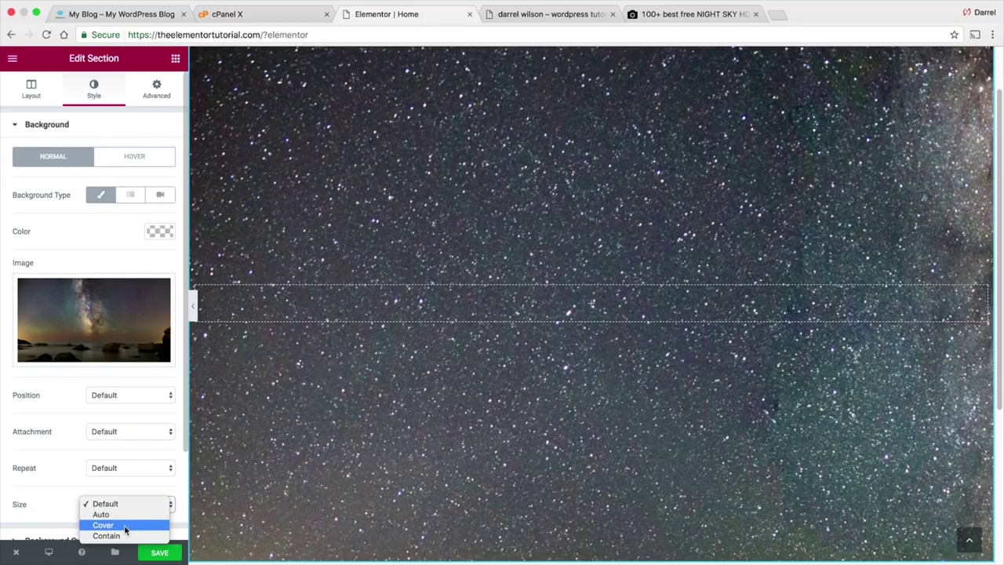
left_click(124, 526)
scroll(515, 259, "up", 2)
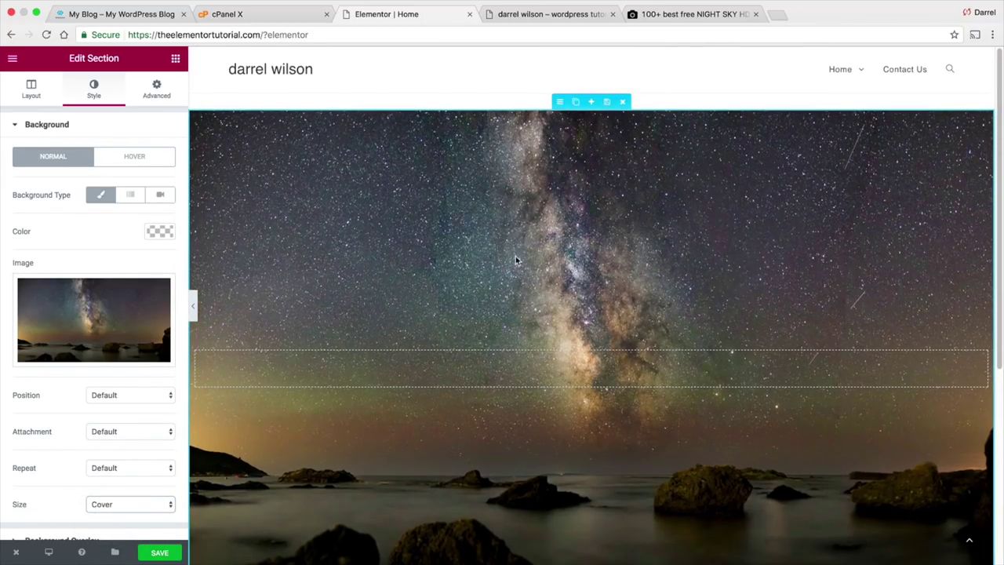
scroll(517, 254, "down", 2)
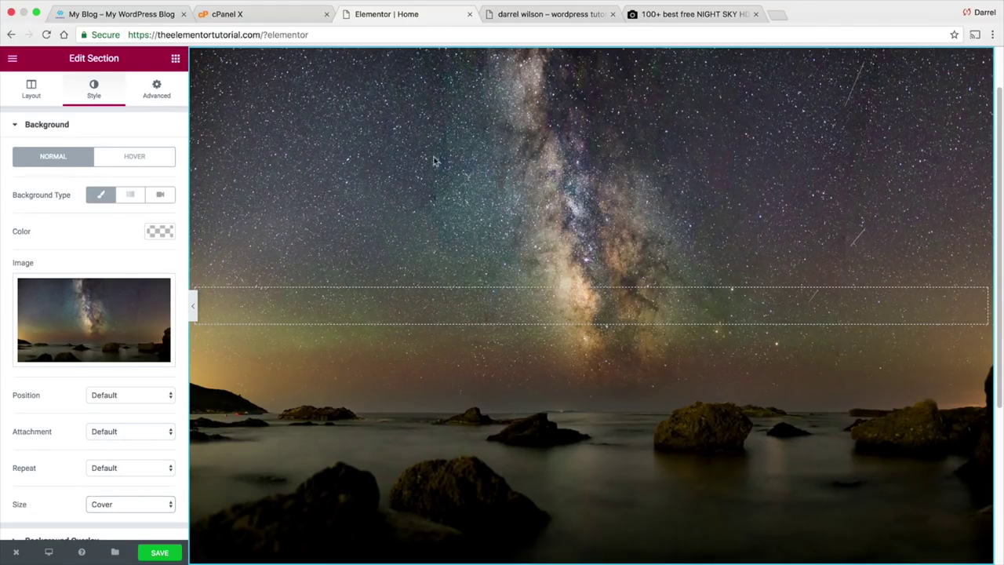
scroll(321, 220, "down", 2)
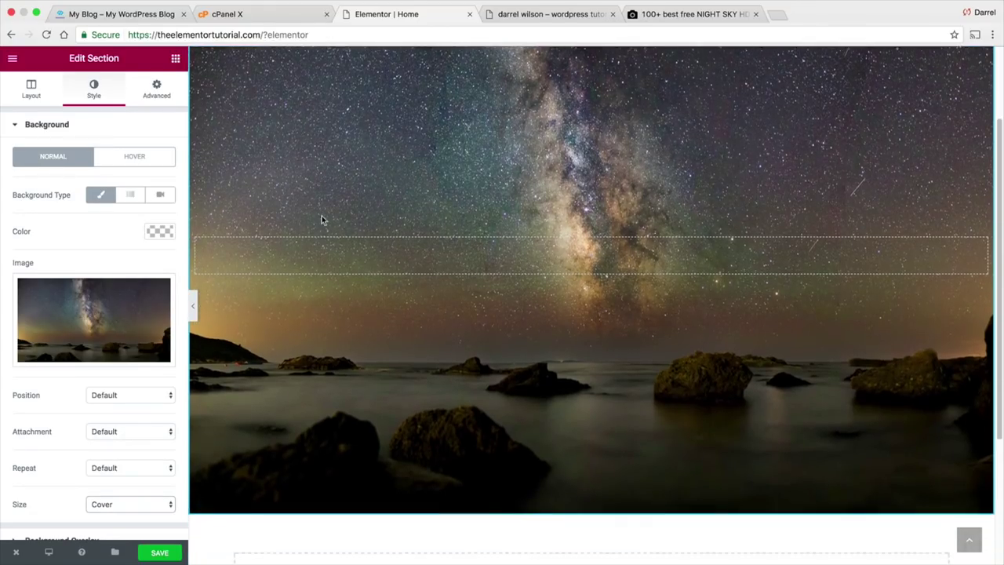
scroll(348, 245, "up", 4)
scroll(116, 401, "down", 1)
scroll(116, 400, "down", 2)
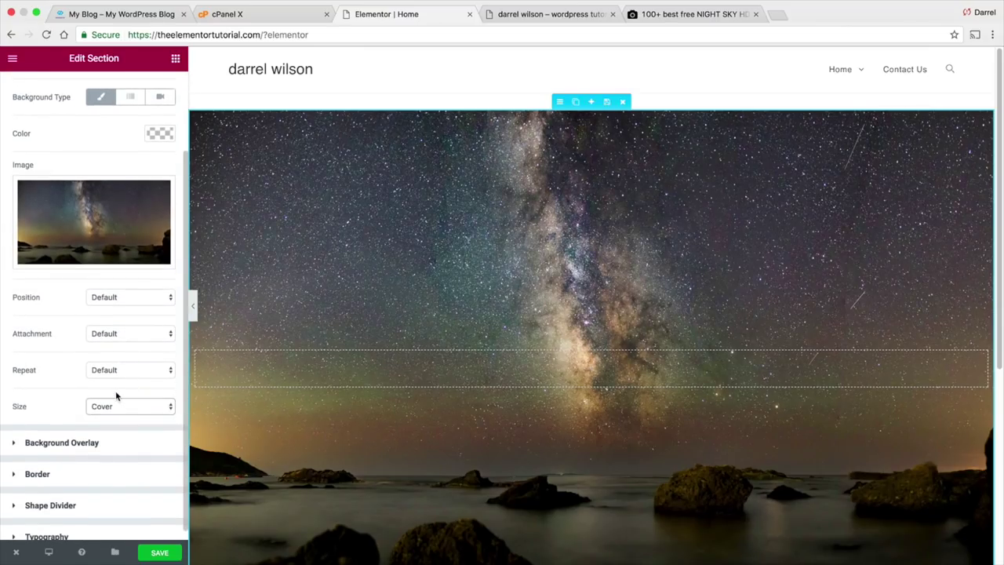
Set the section's Background Overlay type to Classic and show its Layout settings.
left_click(89, 436)
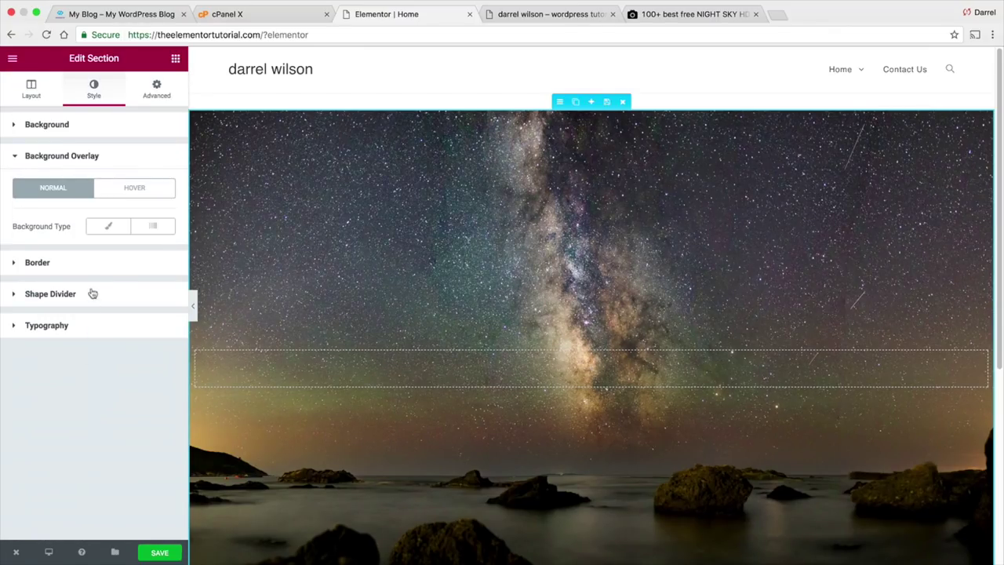
left_click(109, 227)
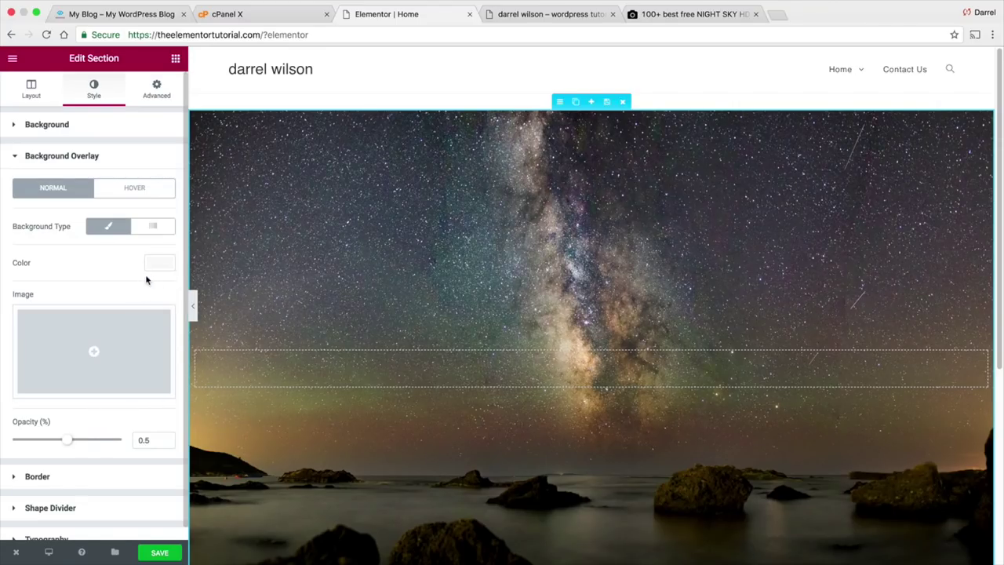
left_click(102, 159)
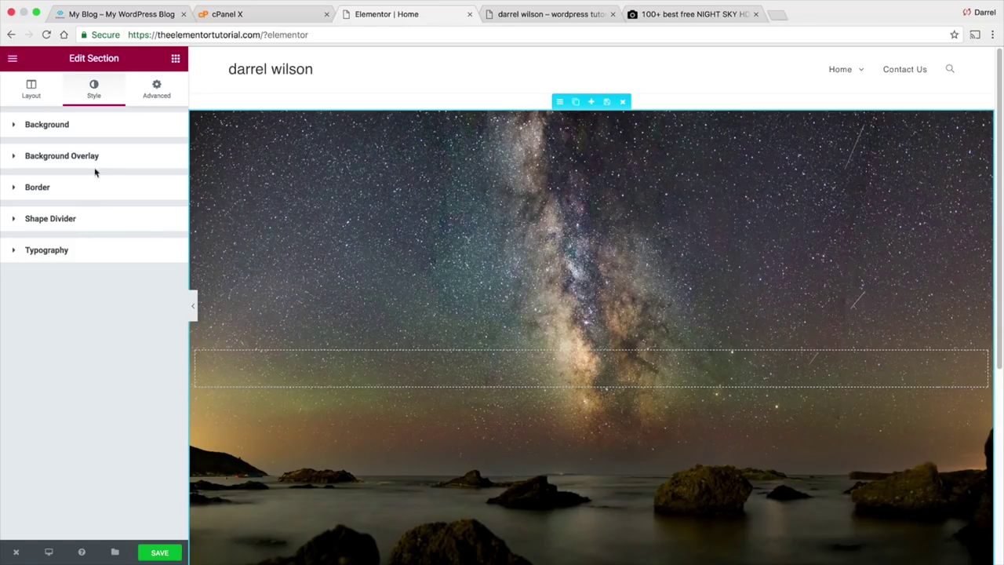
left_click(43, 97)
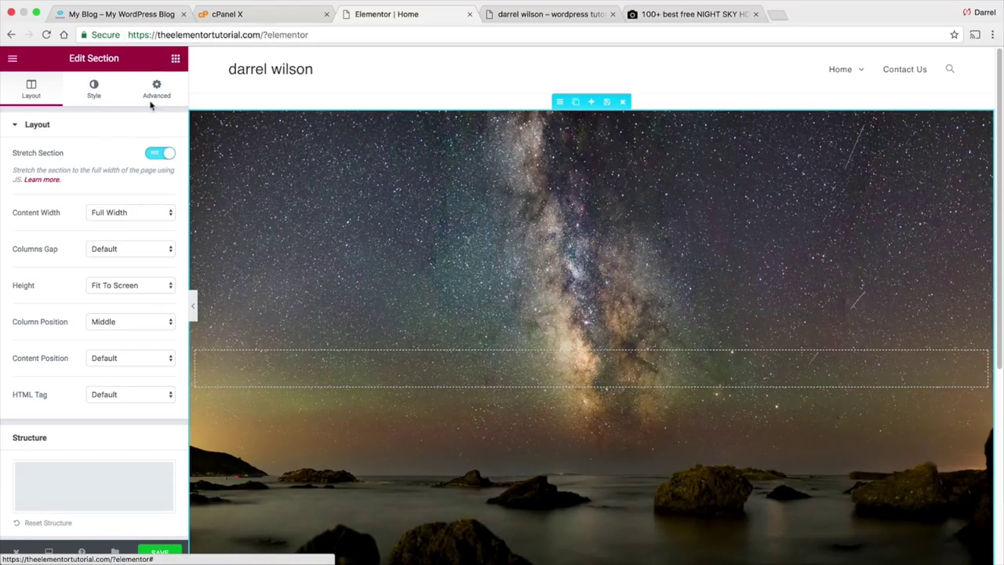
Add a Text Editor widget to the hero and replace its placeholder with 'Welcome To The Revolution'.
left_click(176, 60)
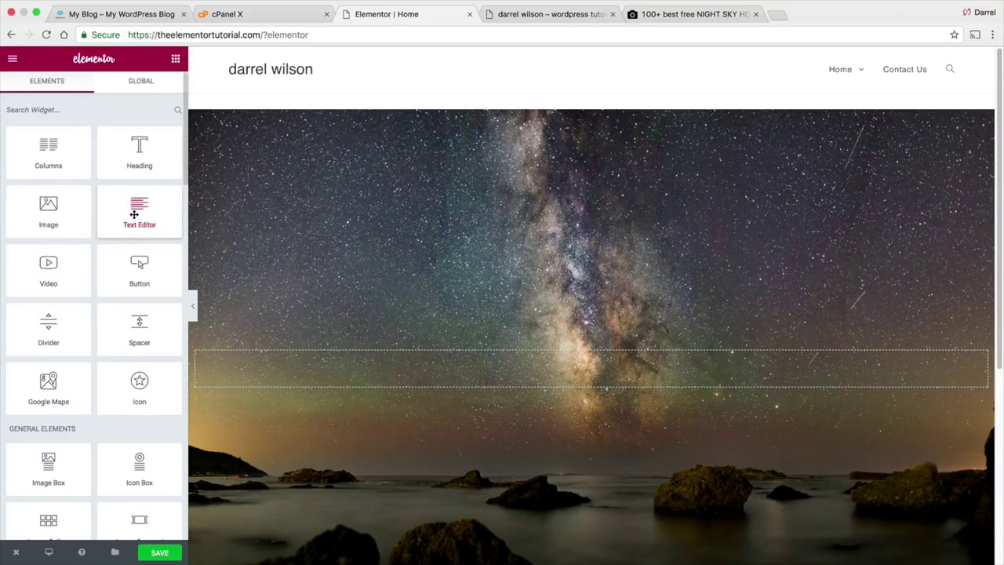
left_click_drag(135, 210, 602, 371)
left_click_drag(146, 307, 2, 208)
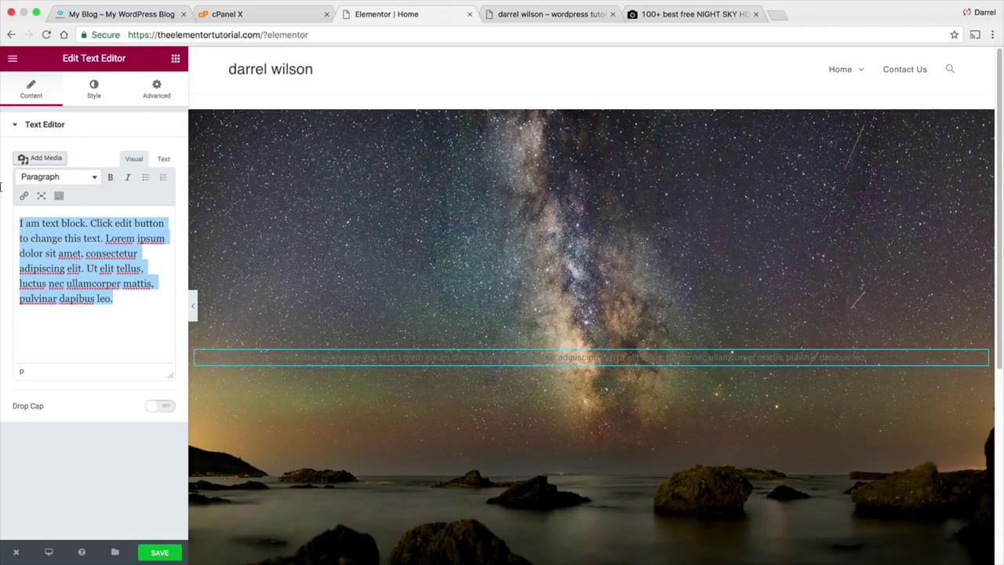
type("WELCOME")
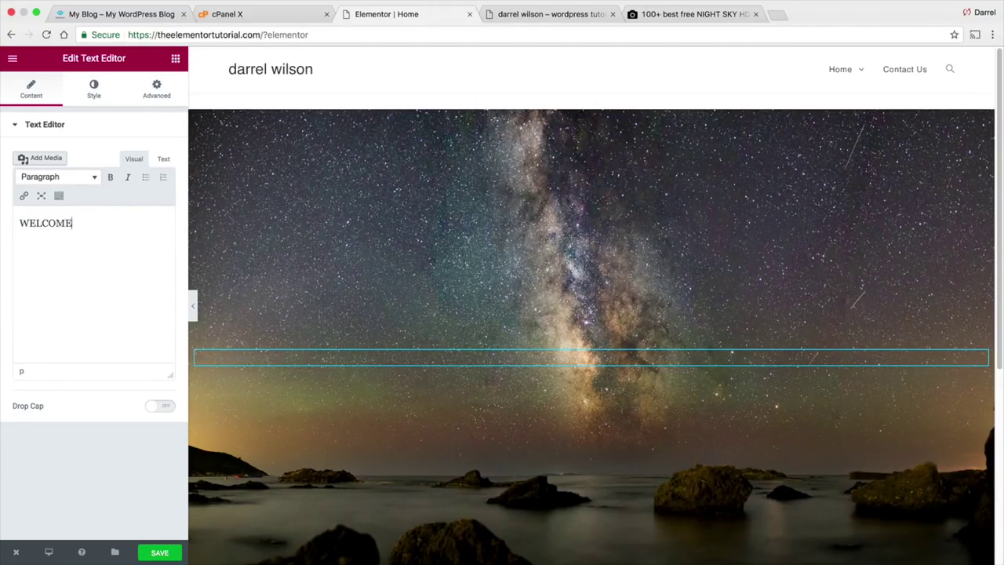
type(" T")
key("BackSpace")
key("BackSpace")
key("BackSpace")
key("BackSpace")
key("BackSpace")
key("BackSpace")
key("BackSpace")
key("BackSpace")
key("BackSpace")
type("Wel")
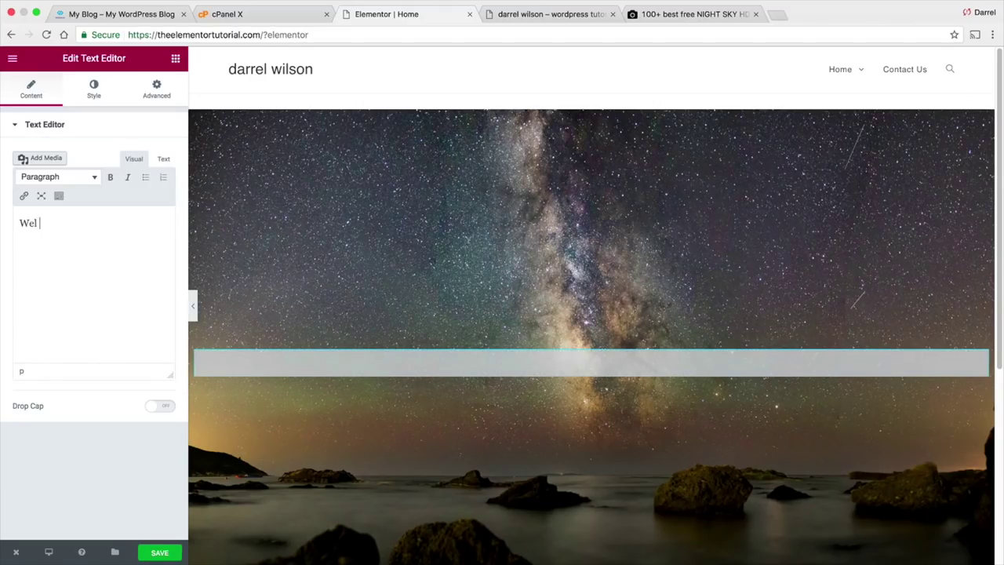
type("come To The ")
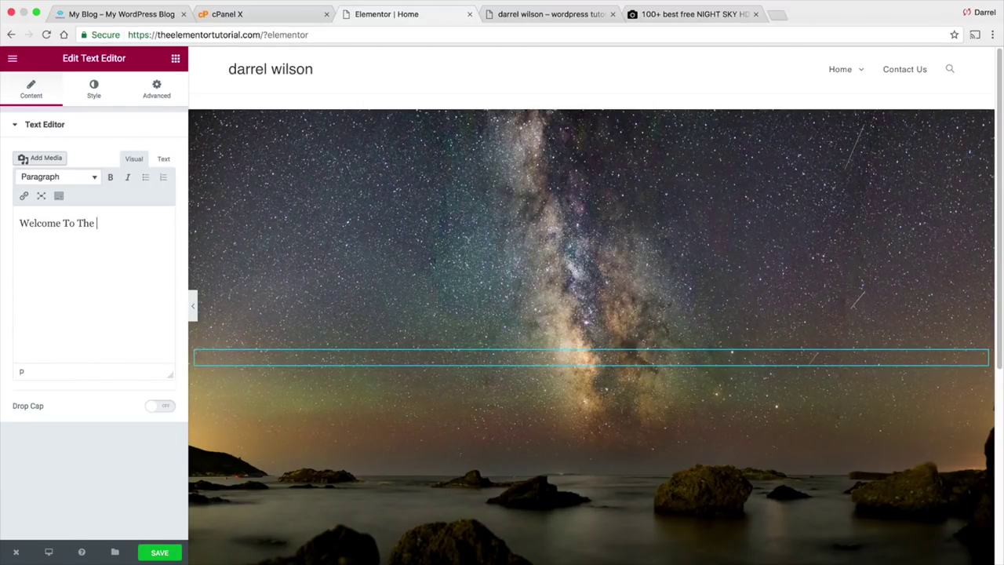
type("Revolotuibn")
left_click_drag(145, 223, 3, 223)
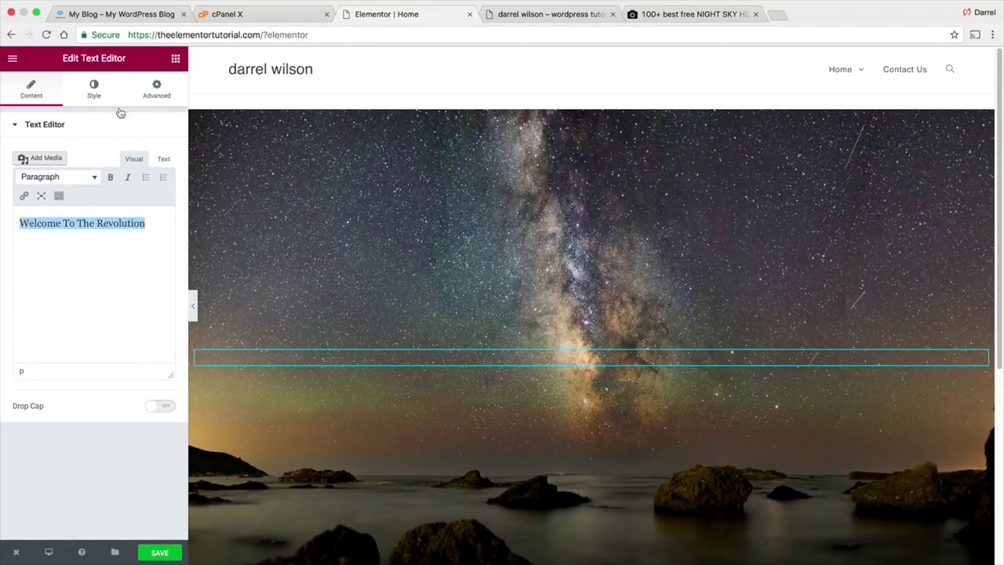
Center-align the welcome text, colour it white, and enable custom Typography.
left_click(98, 95)
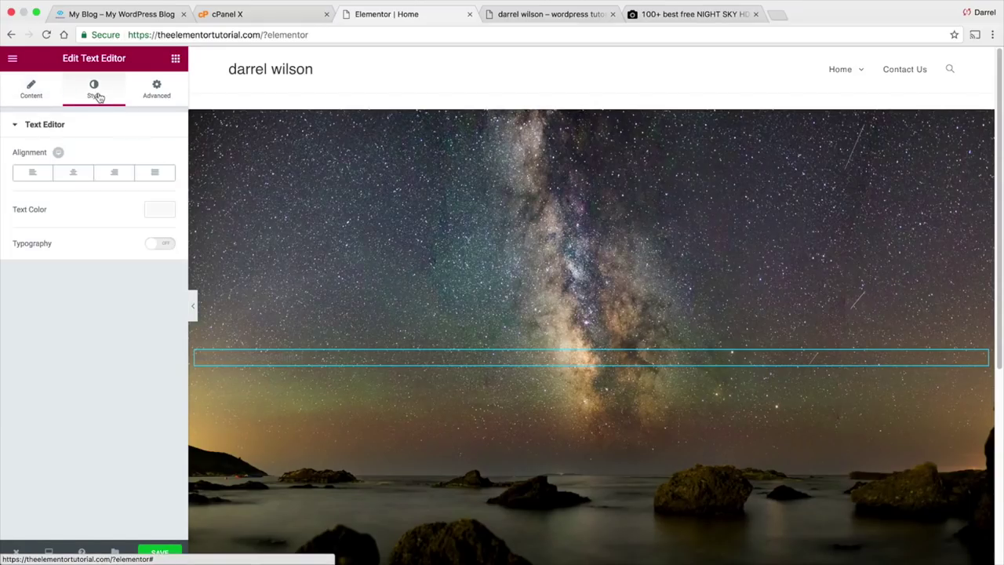
left_click(79, 174)
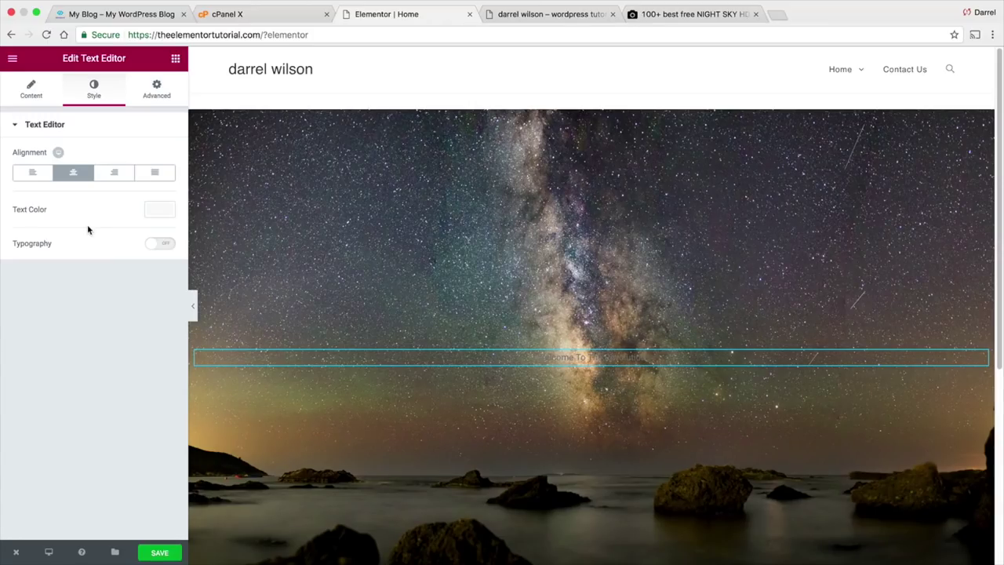
left_click(161, 210)
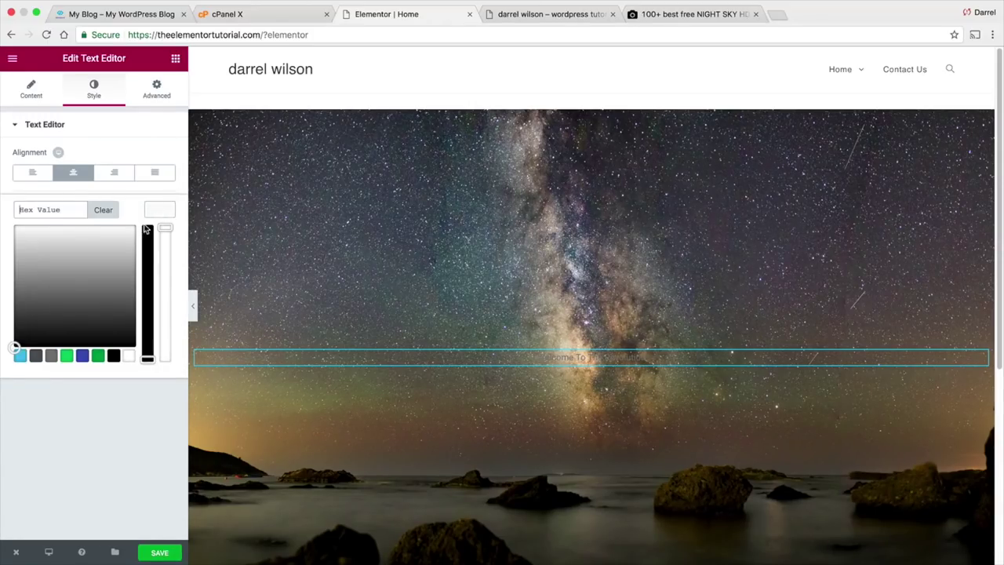
left_click(130, 359)
left_click(134, 396)
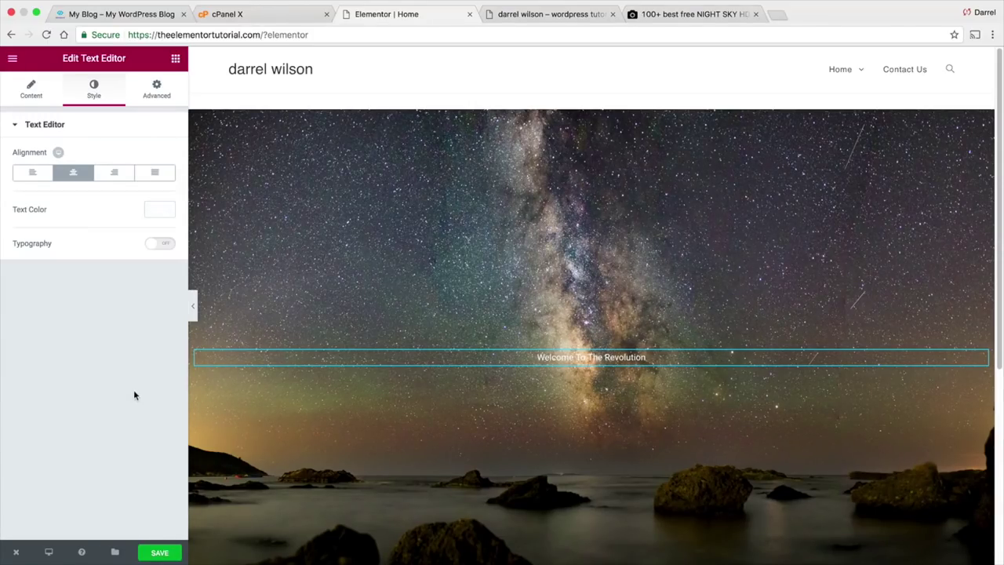
left_click(159, 245)
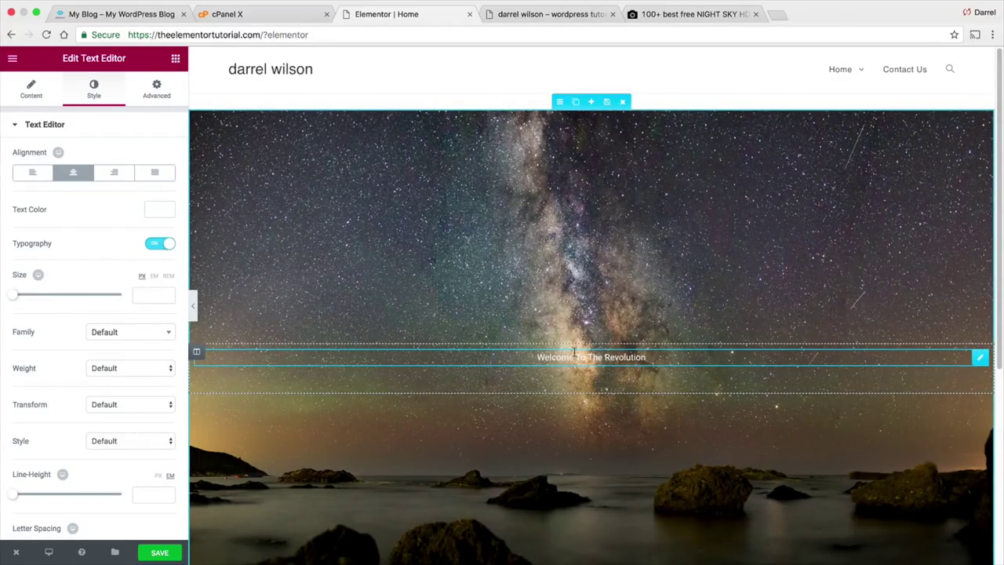
Set the welcome text to 32 px size in the Italiana font family.
scroll(574, 351, "down", 2)
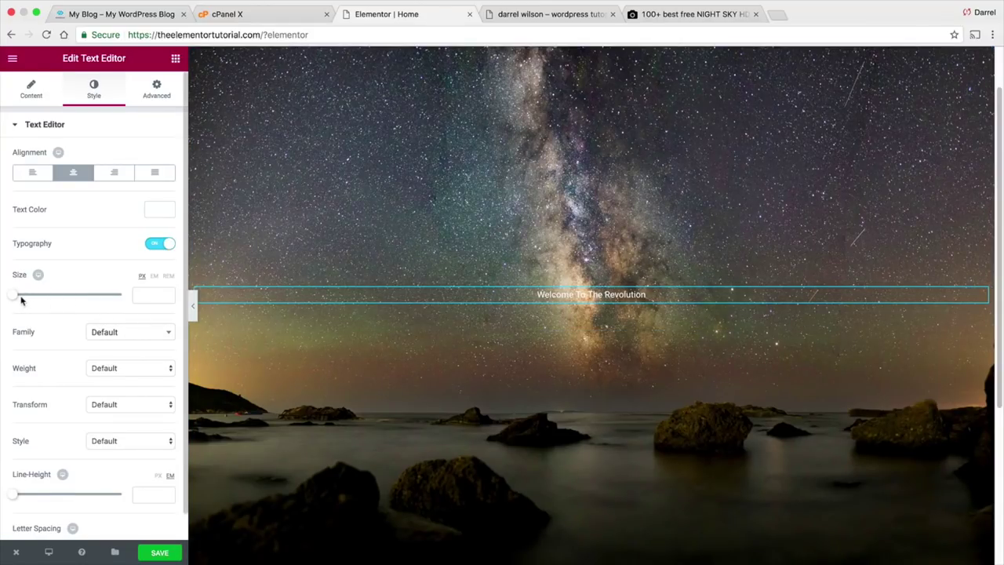
mouse_move(16, 298)
left_mouse_down()
mouse_move(74, 298)
mouse_move(33, 298)
left_mouse_up()
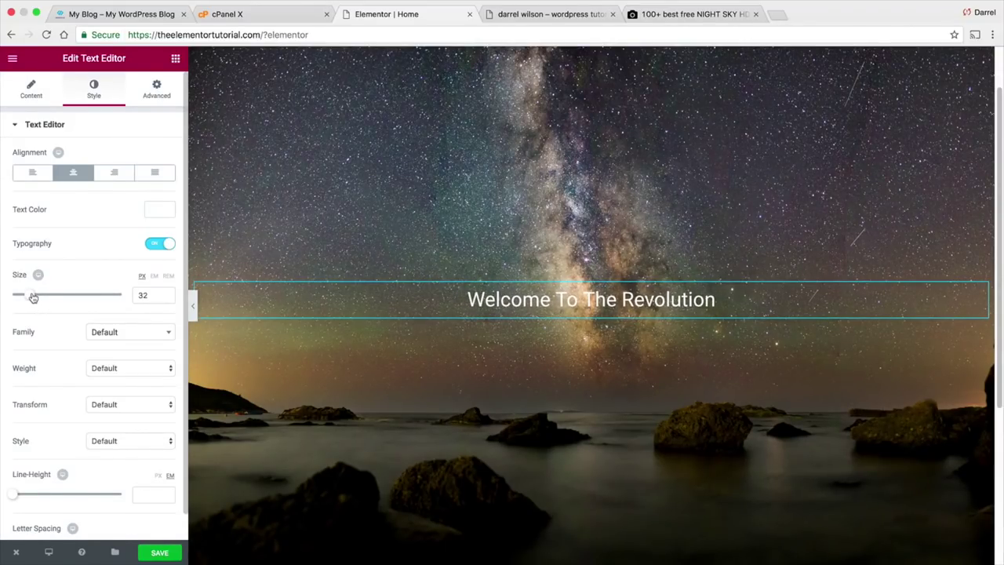
left_click(138, 333)
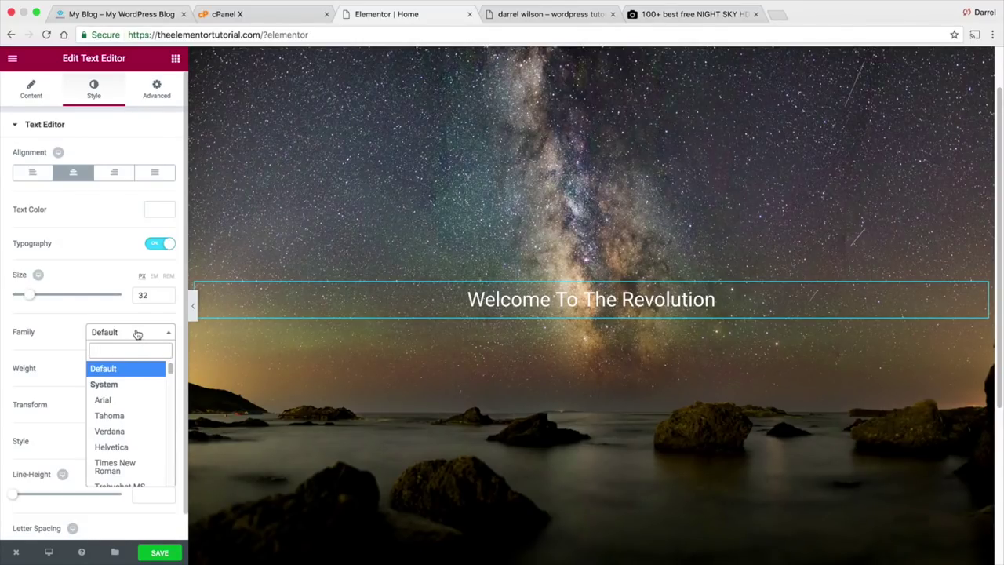
scroll(123, 399, "down", 5)
scroll(124, 399, "down", 15)
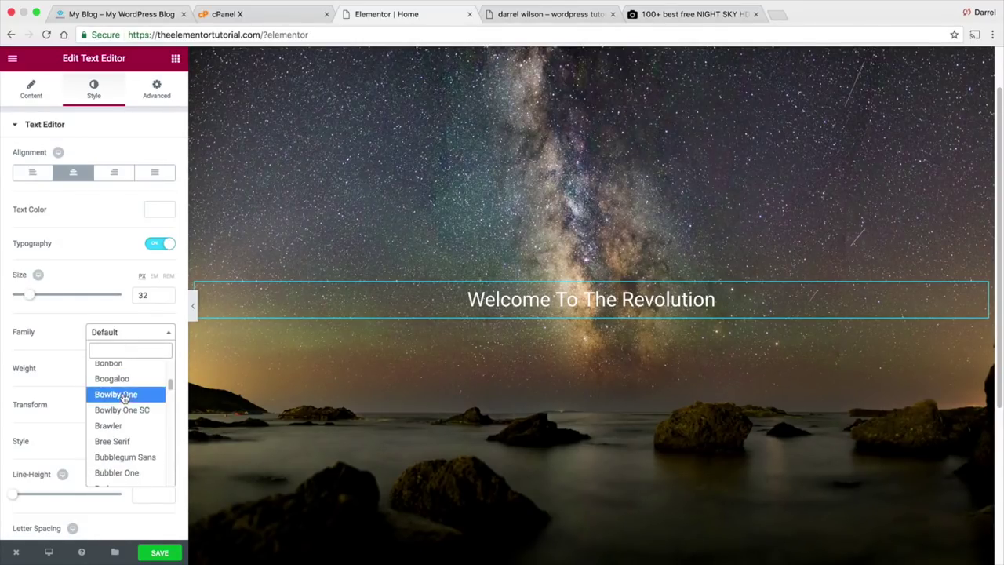
scroll(123, 398, "down", 20)
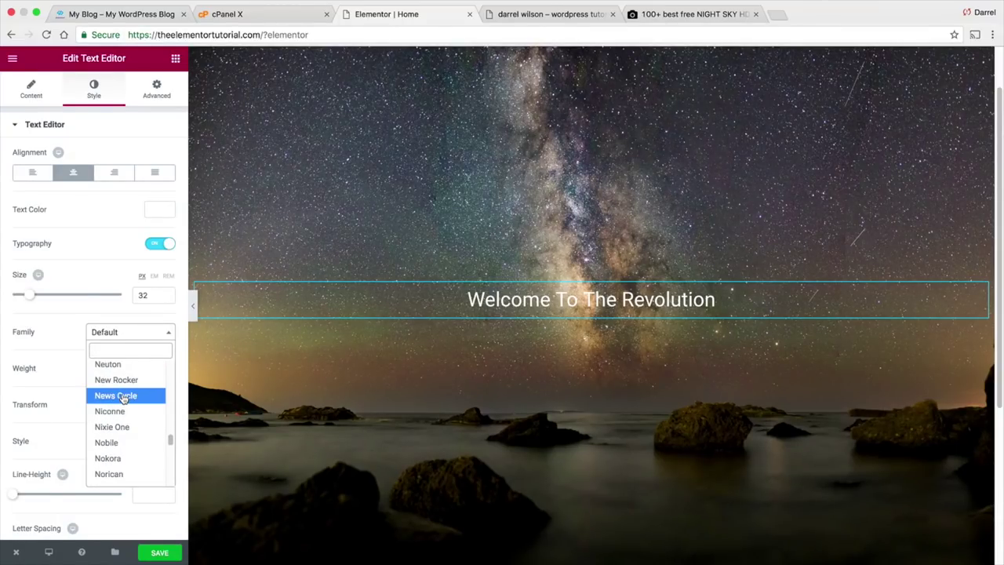
scroll(123, 399, "down", 20)
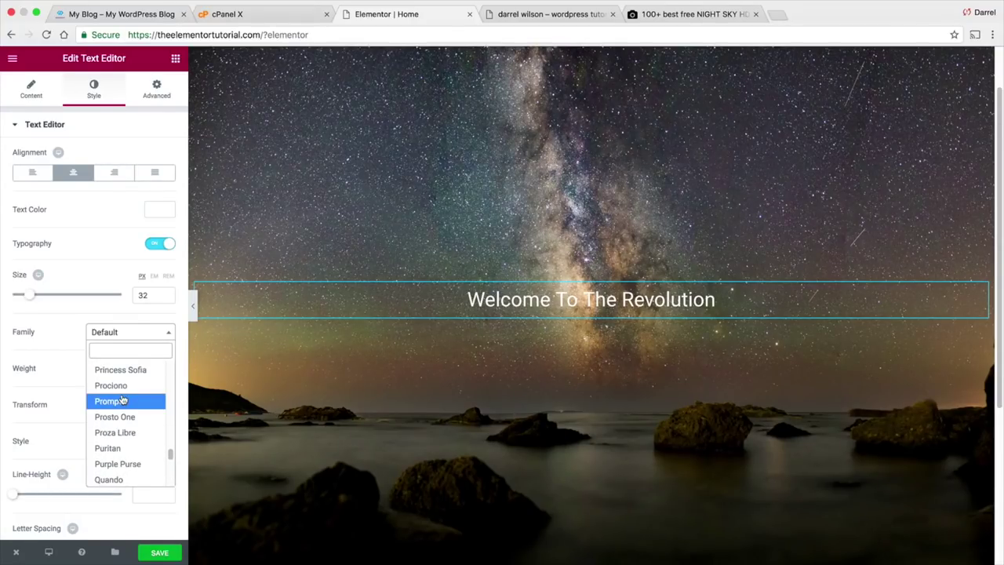
scroll(123, 400, "down", 10)
scroll(122, 400, "down", 4)
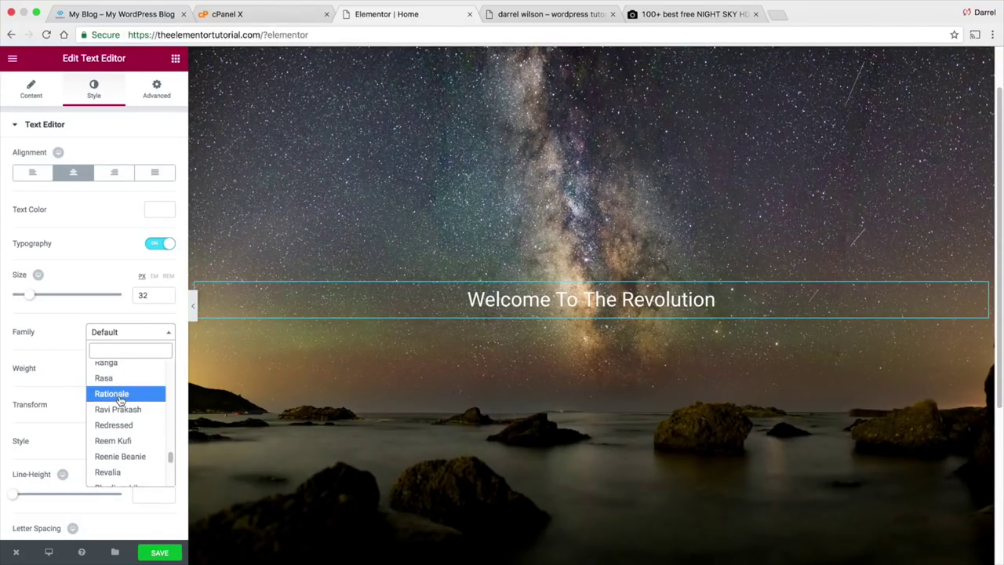
scroll(120, 400, "up", 20)
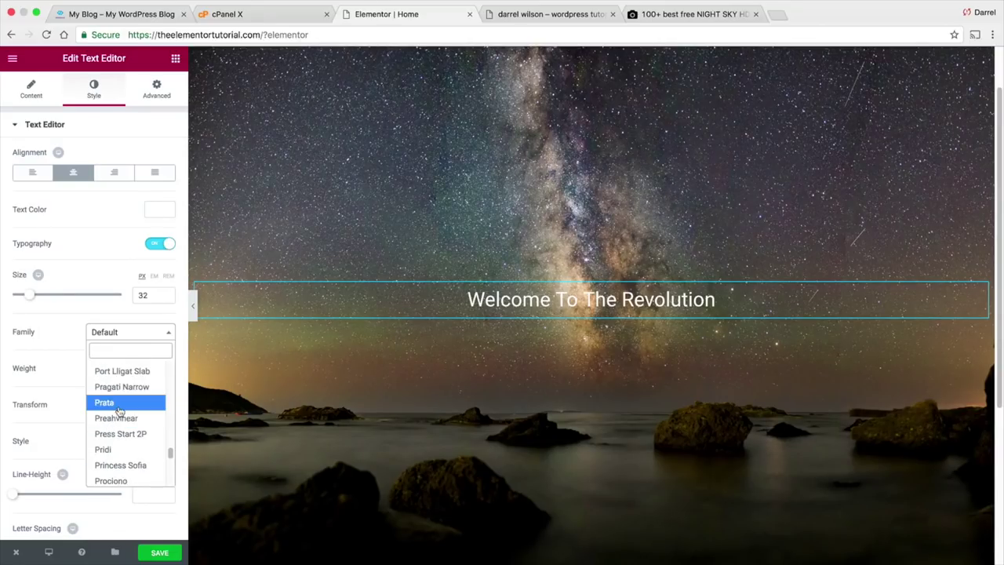
type("itali")
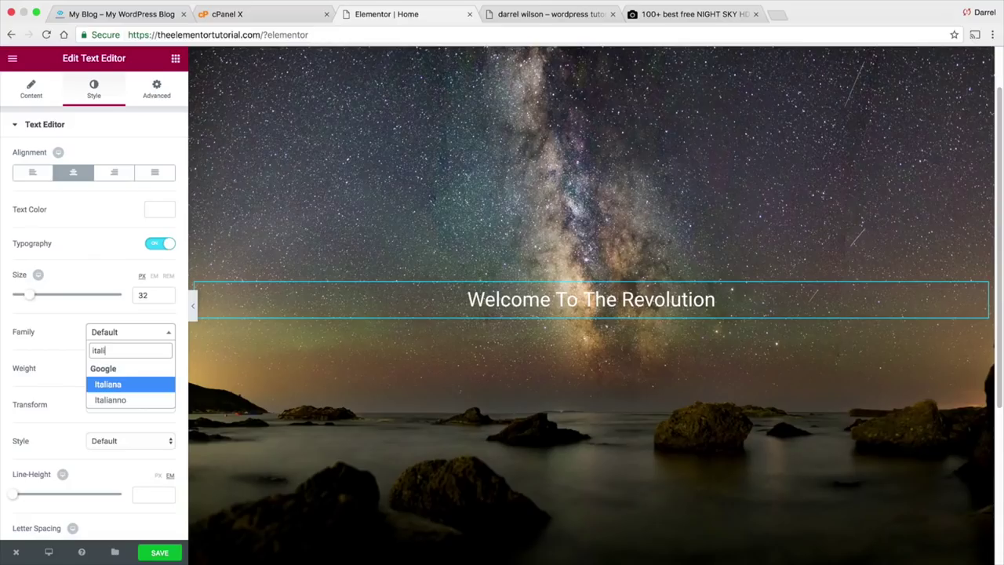
left_click(123, 386)
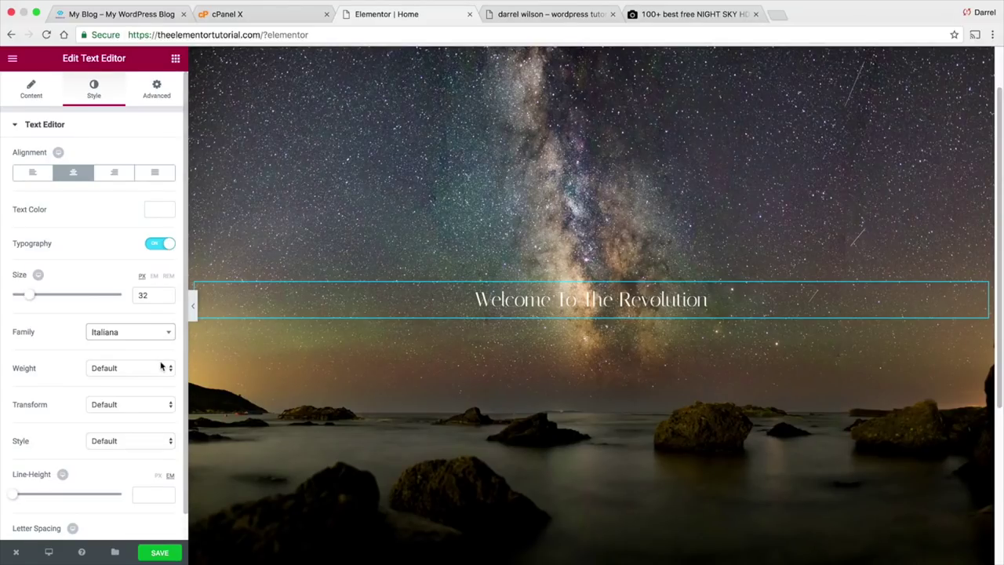
Set the heading font weight to 800 after trying 300, 600 and 700.
left_click(157, 367)
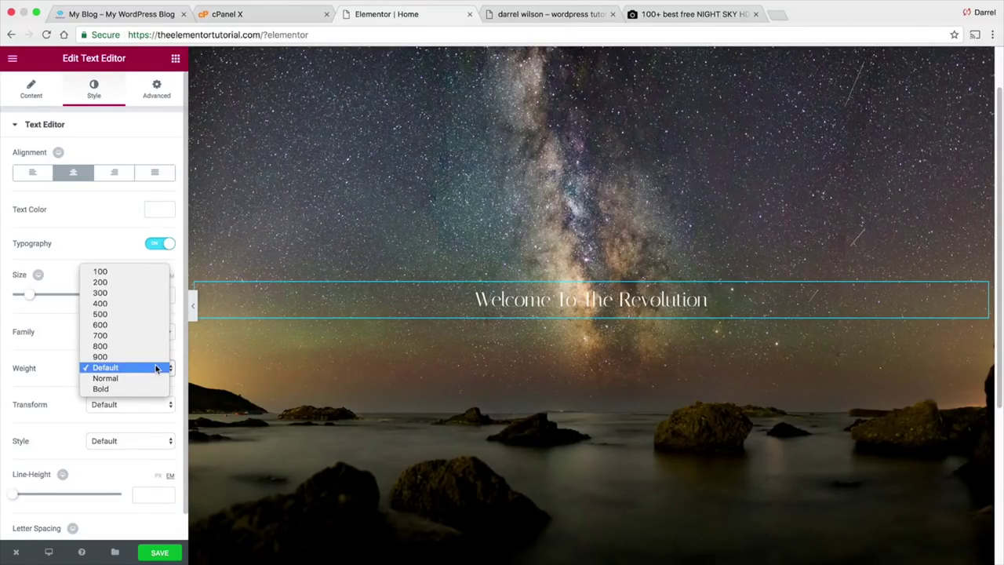
left_click(157, 292)
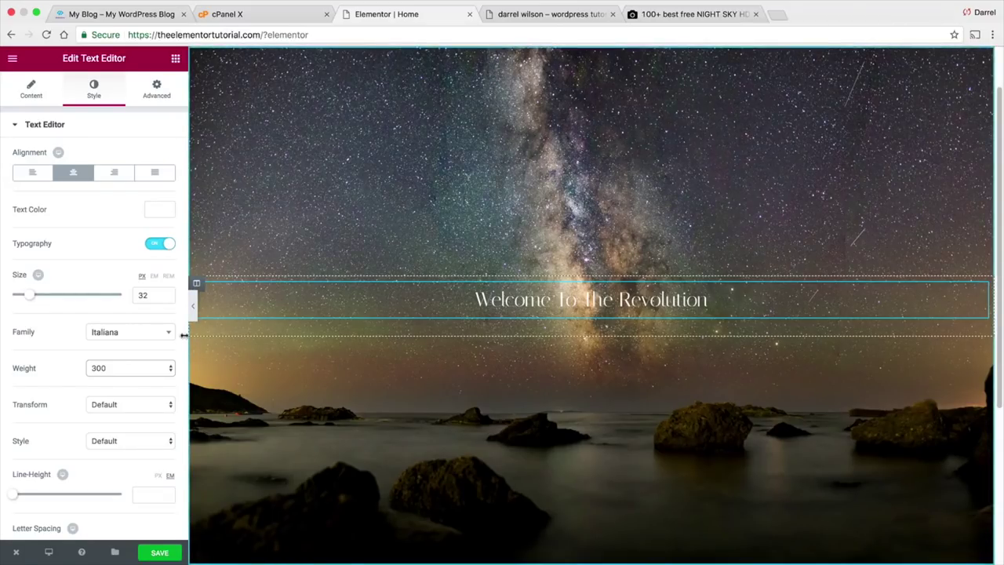
left_click(124, 367)
left_click(123, 399)
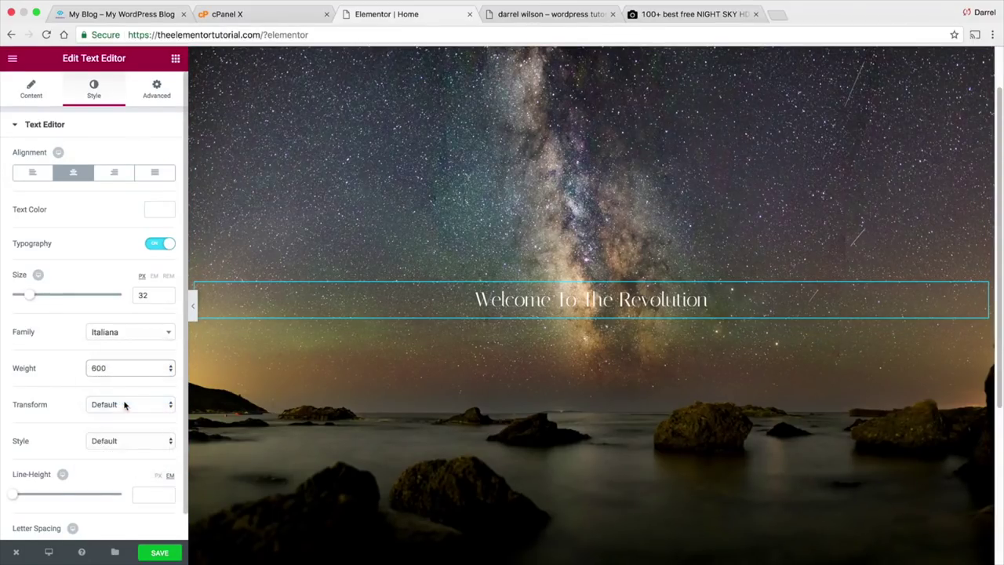
mouse_move(690, 300)
left_mouse_down()
mouse_move(710, 310)
mouse_move(706, 302)
left_mouse_up()
left_click(148, 368)
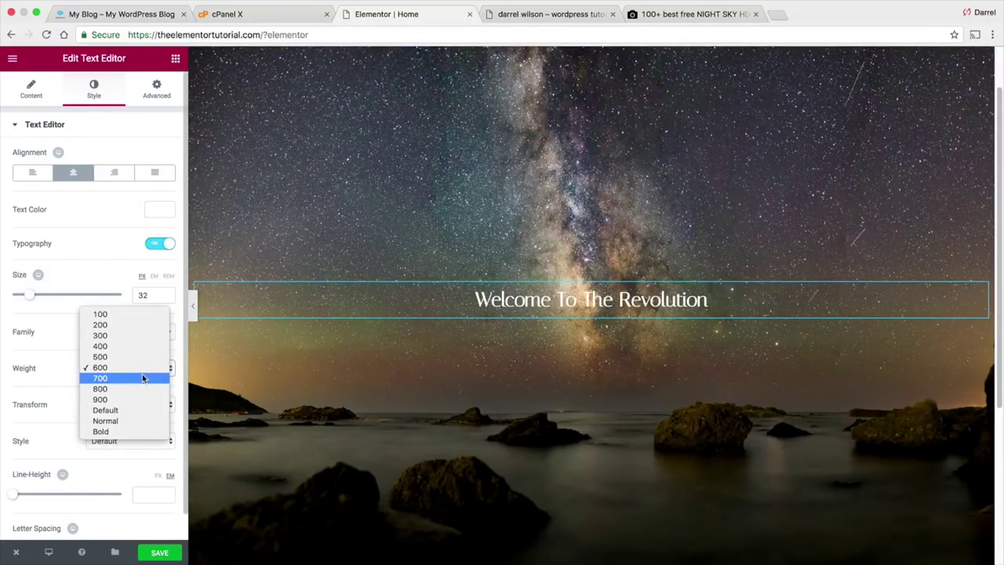
left_click(142, 378)
left_click(143, 368)
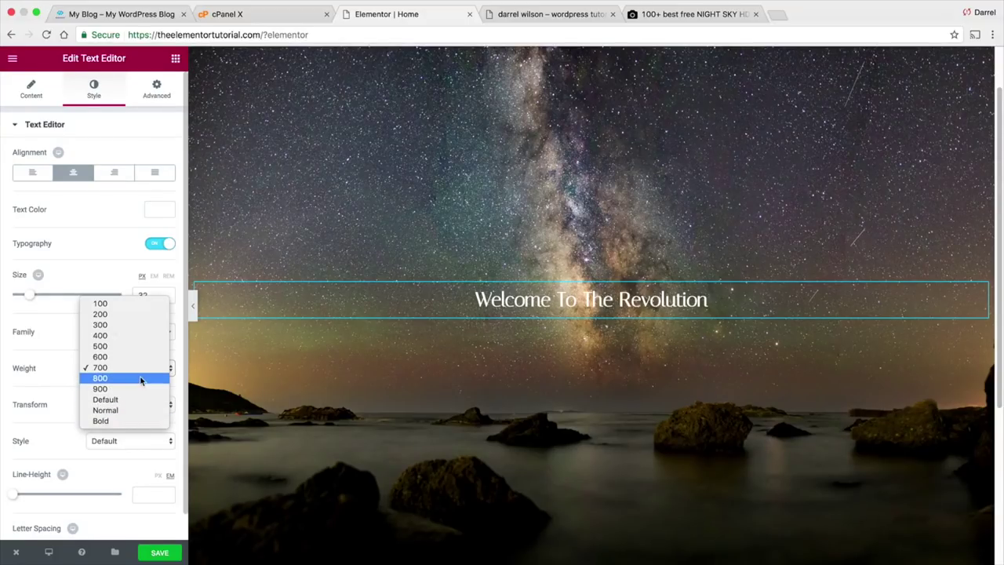
left_click(141, 380)
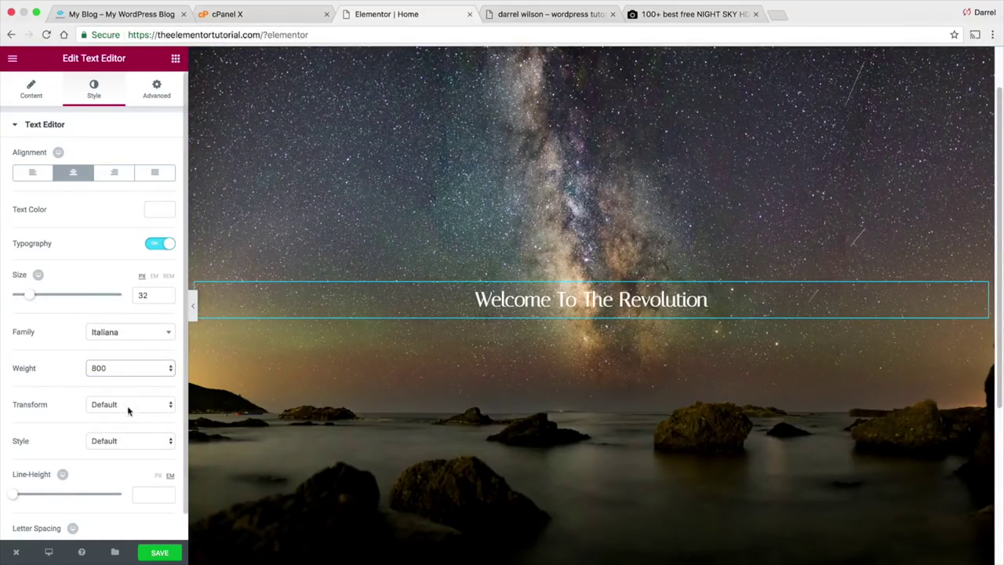
Set the heading Transform to Uppercase after trying lowercase and capitalize.
left_click(128, 408)
left_click(131, 415)
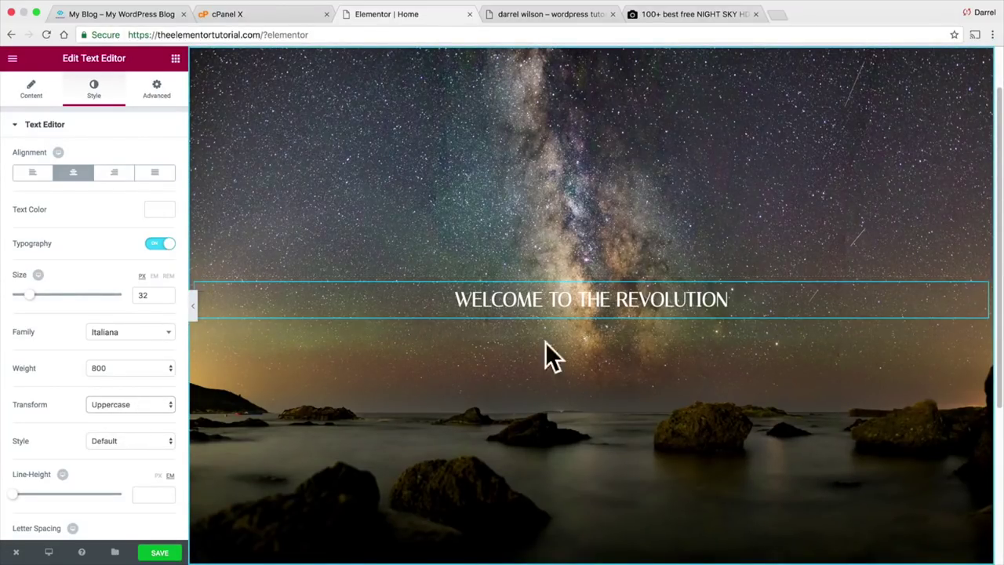
left_click(138, 404)
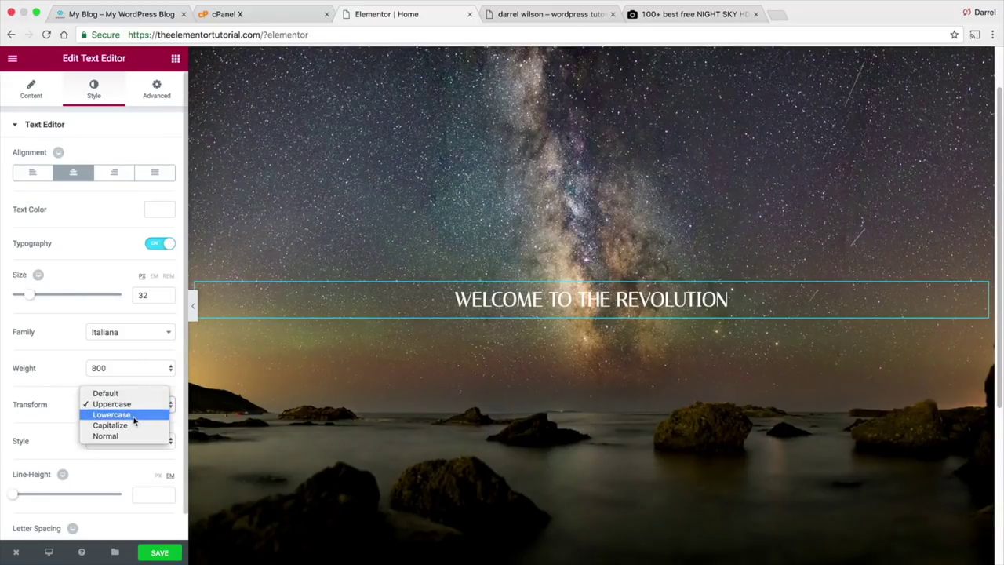
left_click(137, 413)
left_click(138, 402)
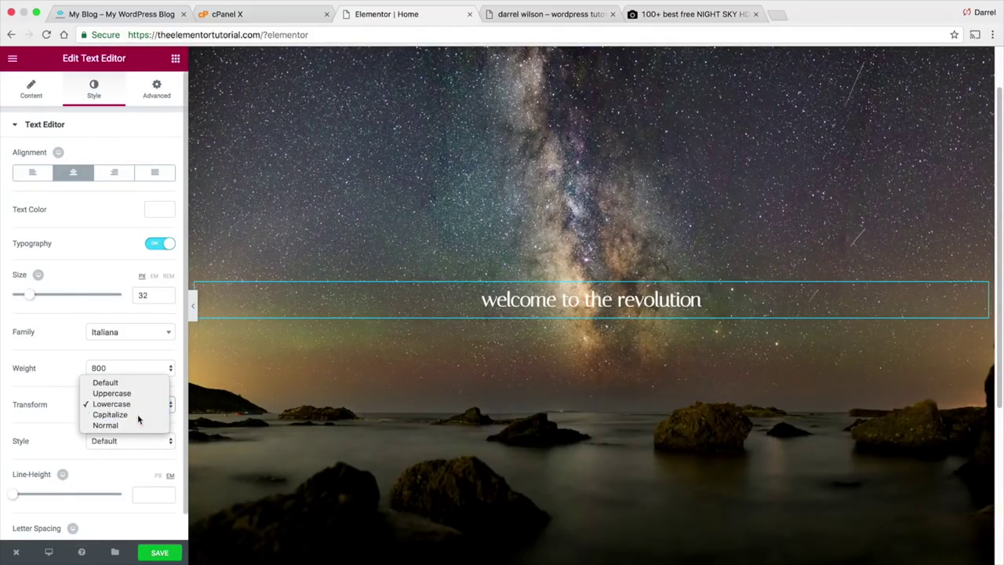
left_click(137, 416)
left_click(139, 405)
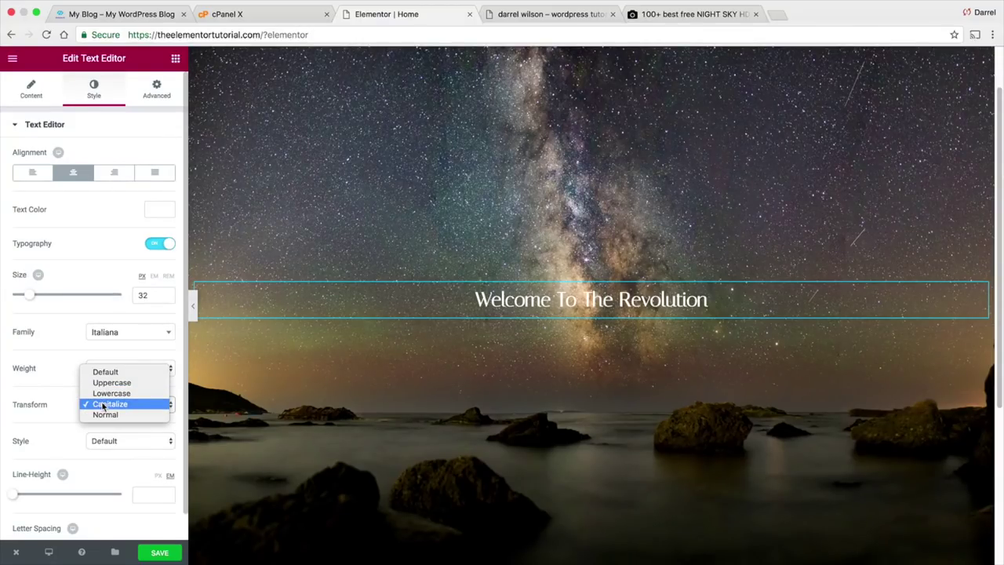
left_click(103, 405)
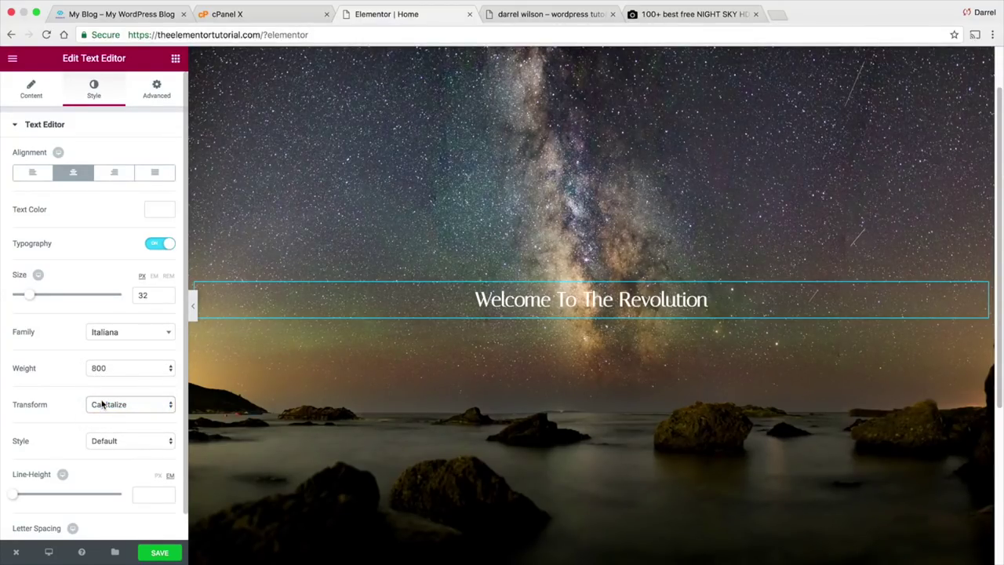
left_click(102, 404)
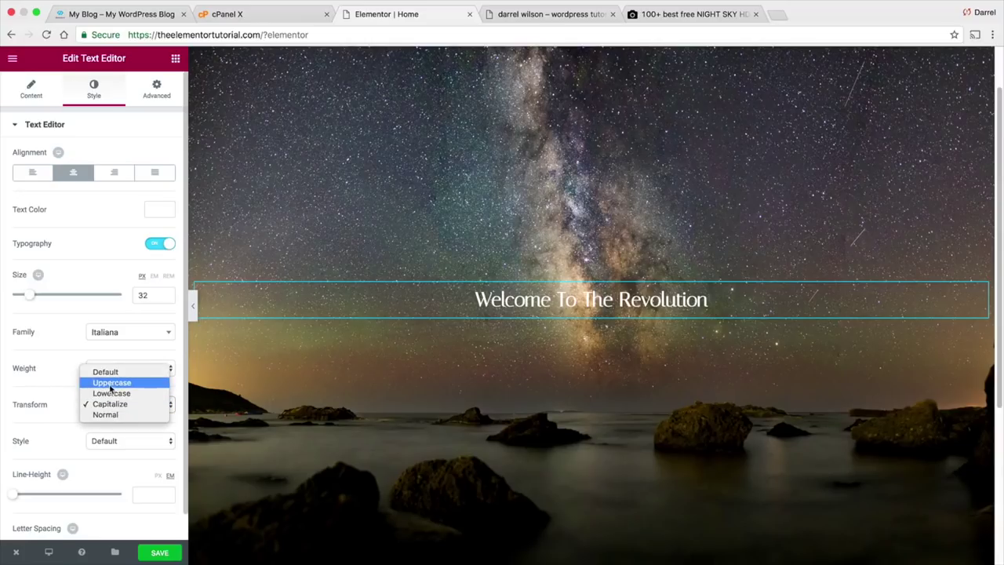
left_click(114, 384)
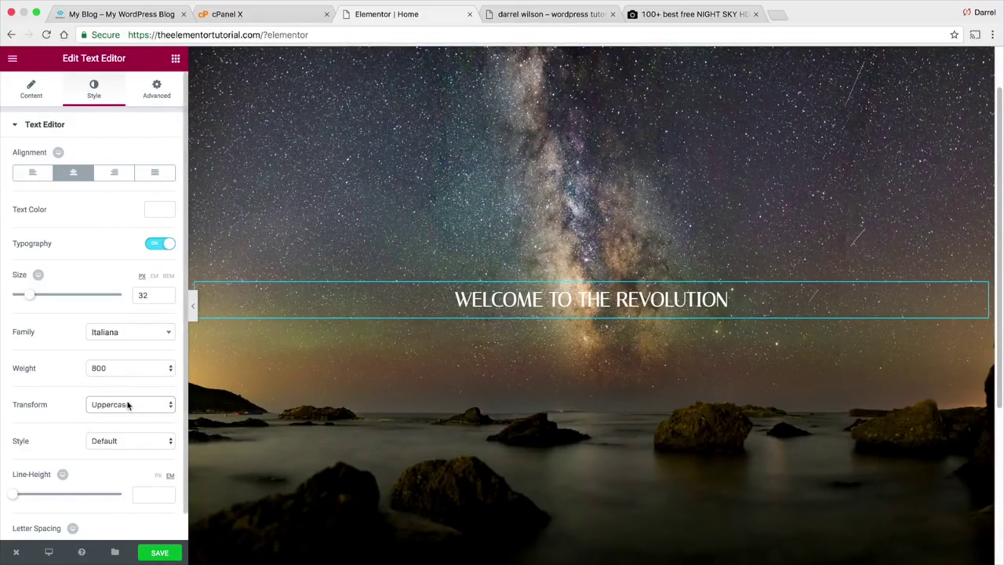
Set the heading font Style to Normal after trying Italic.
scroll(128, 439, "down", 1)
left_click(127, 441)
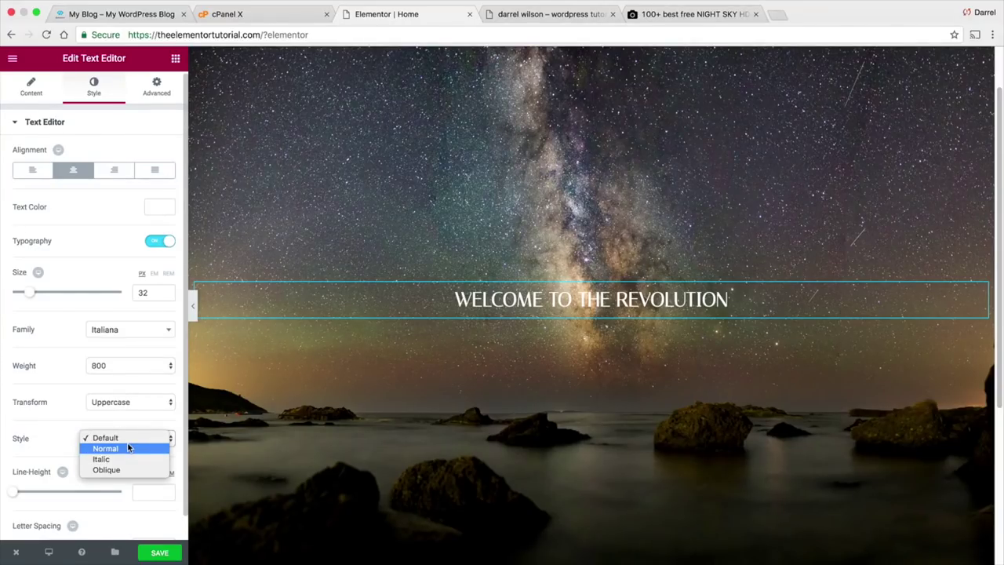
left_click(129, 460)
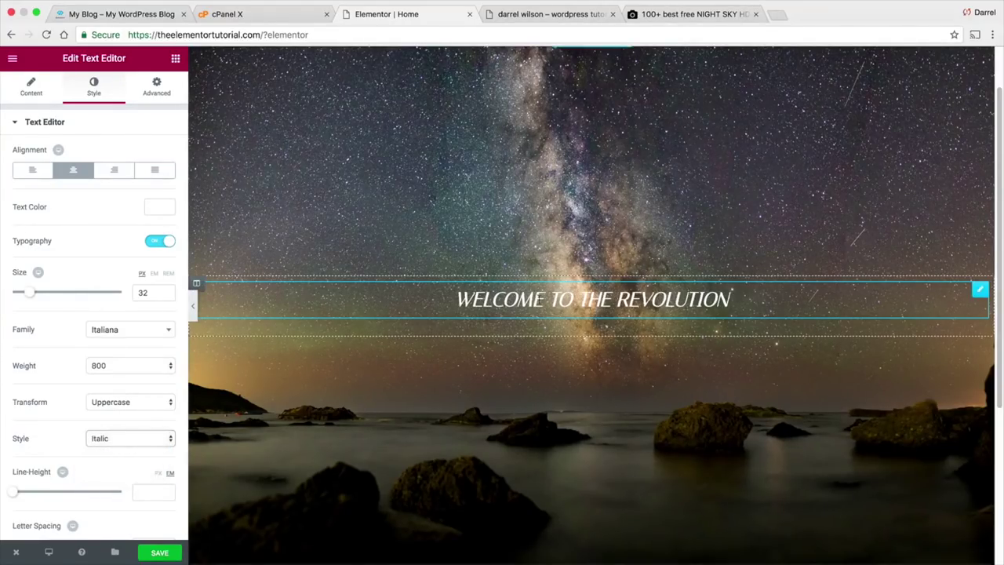
left_click(141, 441)
left_click(142, 427)
scroll(66, 376, "down", 1)
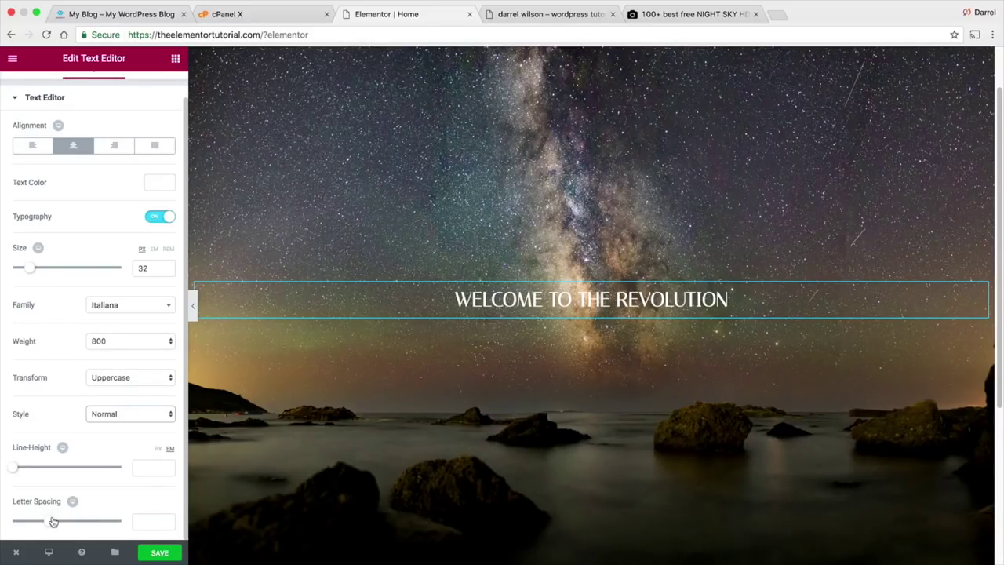
Set the heading's letter spacing to 1 and line height to 1 em.
mouse_move(53, 523)
left_mouse_down()
mouse_move(147, 520)
mouse_move(2, 524)
mouse_move(62, 524)
mouse_move(58, 517)
left_mouse_up()
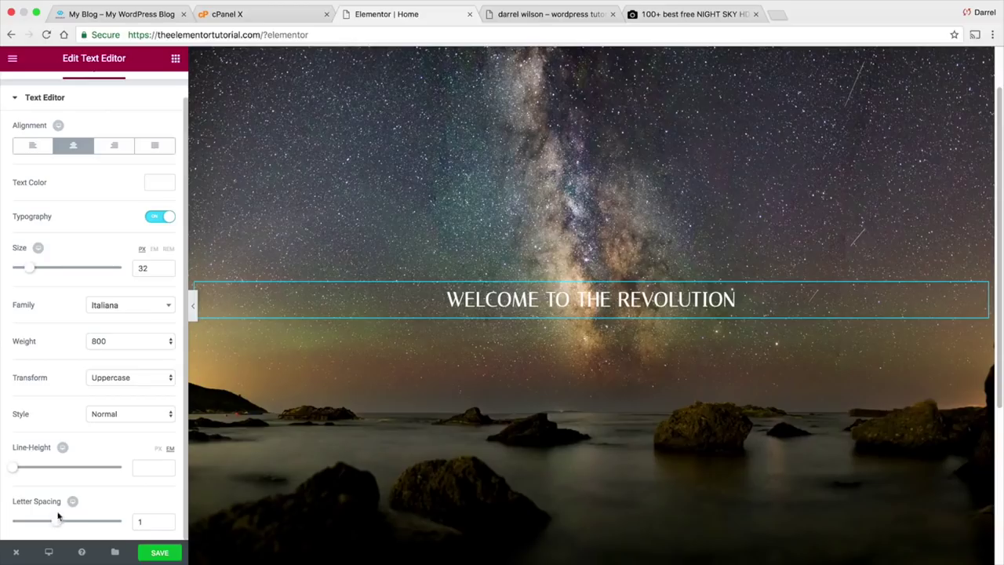
mouse_move(16, 472)
left_mouse_down()
mouse_move(29, 472)
mouse_move(2, 475)
mouse_move(94, 475)
mouse_move(13, 472)
mouse_move(37, 468)
mouse_move(25, 468)
left_mouse_up()
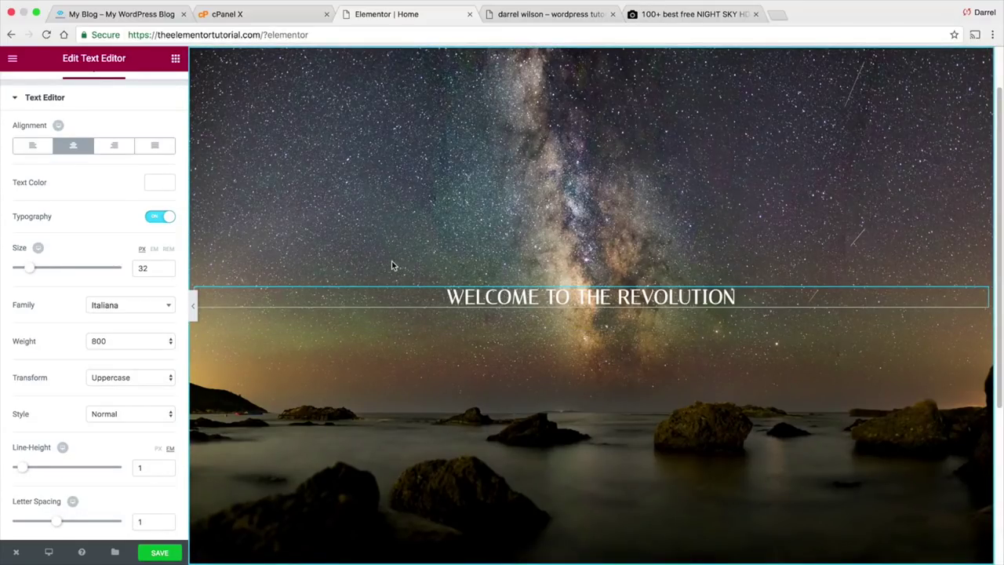
After checking the live site's front page, load the tutorial site's home page in a new tab.
left_click(550, 14)
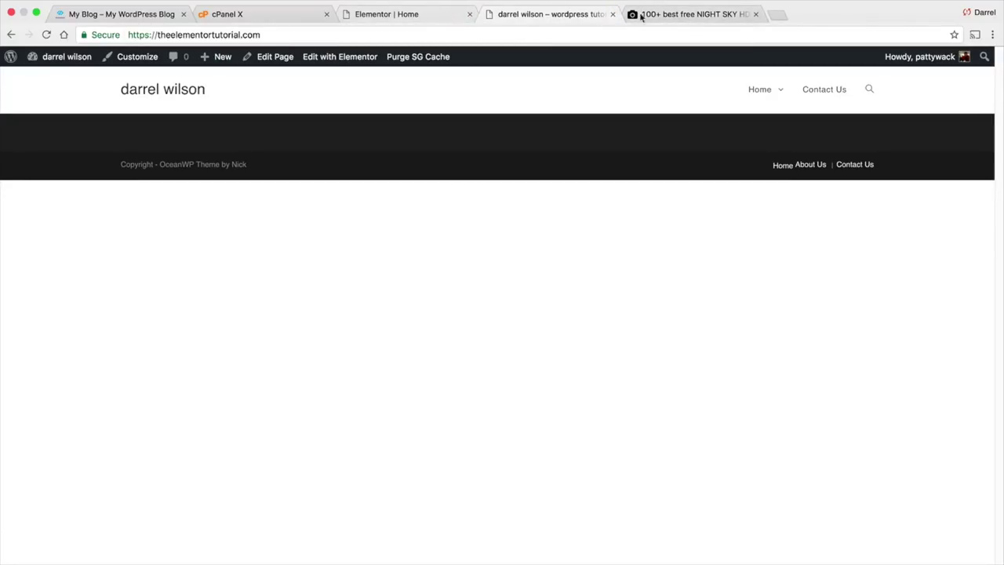
left_click(776, 14)
type("darrew")
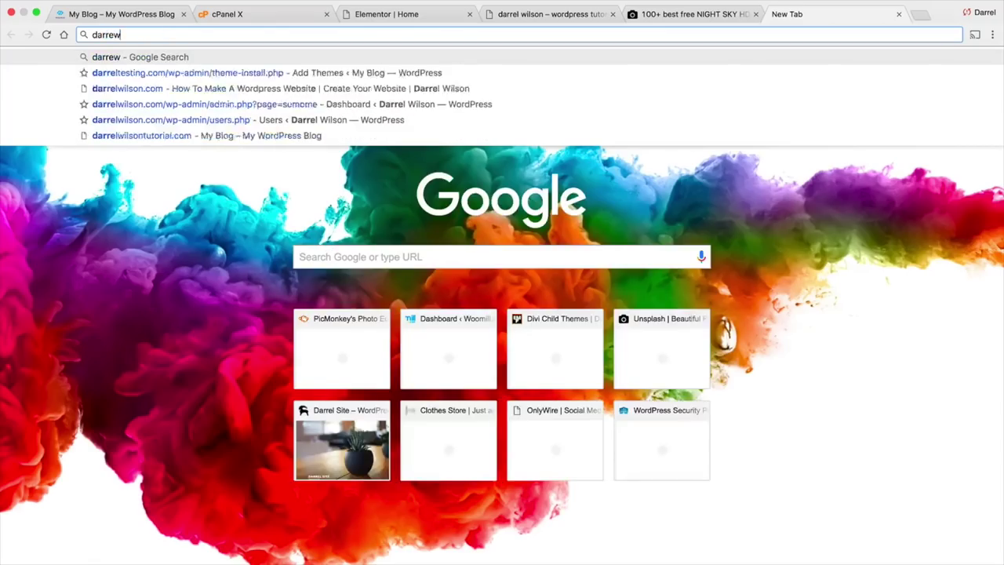
key("BackSpace")
type("lwilsontu")
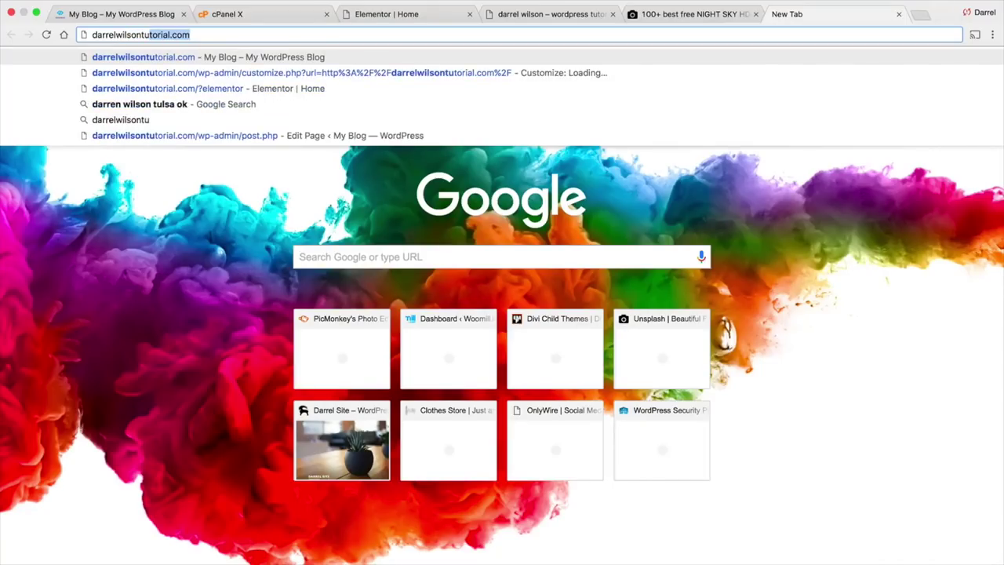
key("Return")
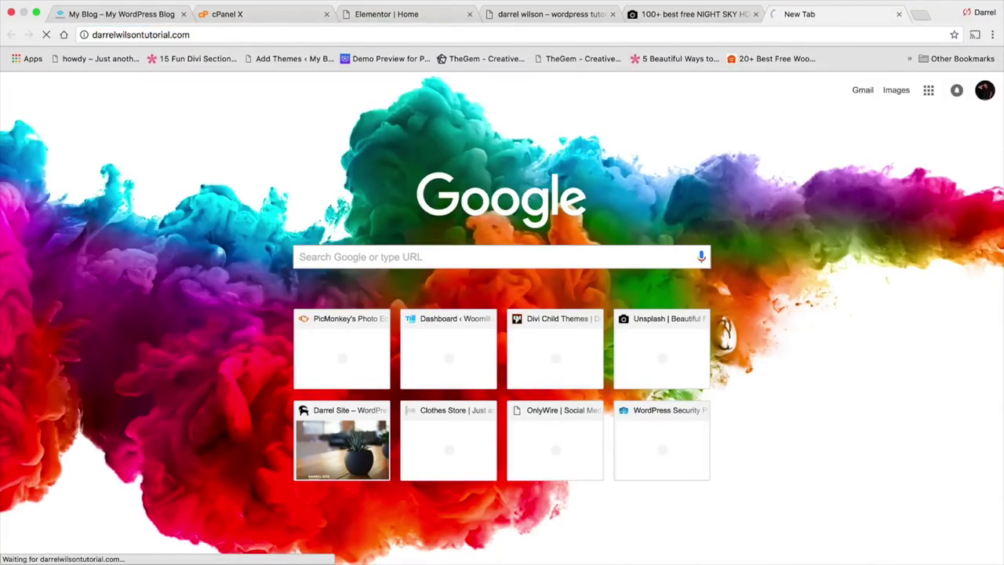
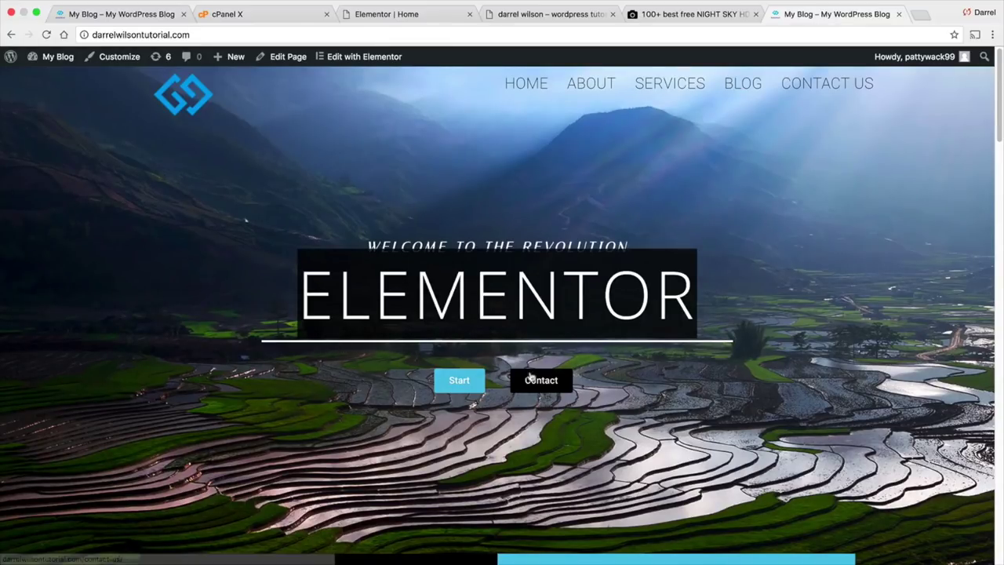
Close the tutorial reference tab and go back to the Elementor editor.
left_click(522, 19)
left_click(409, 15)
left_click(499, 17)
left_click(614, 16)
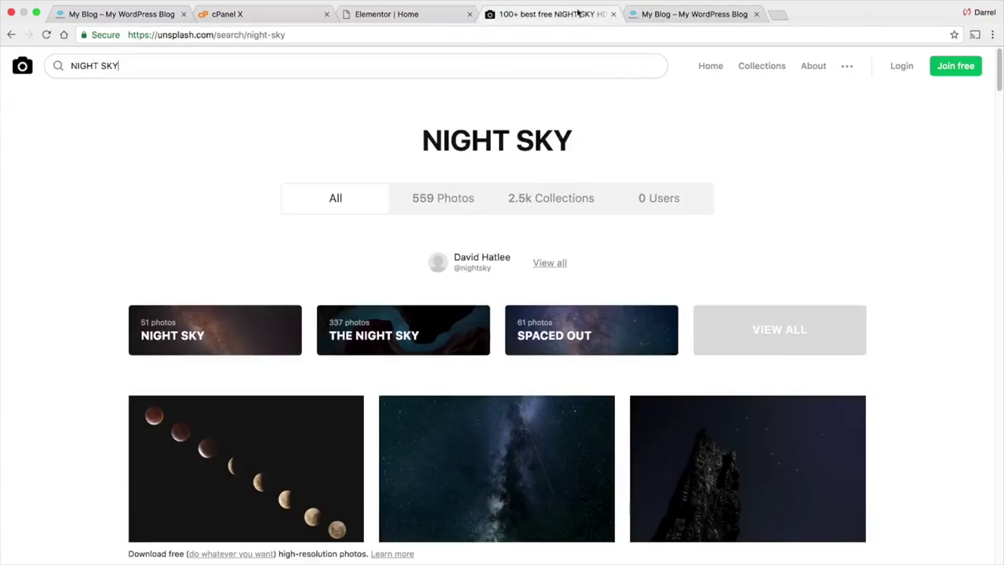
left_click(437, 15)
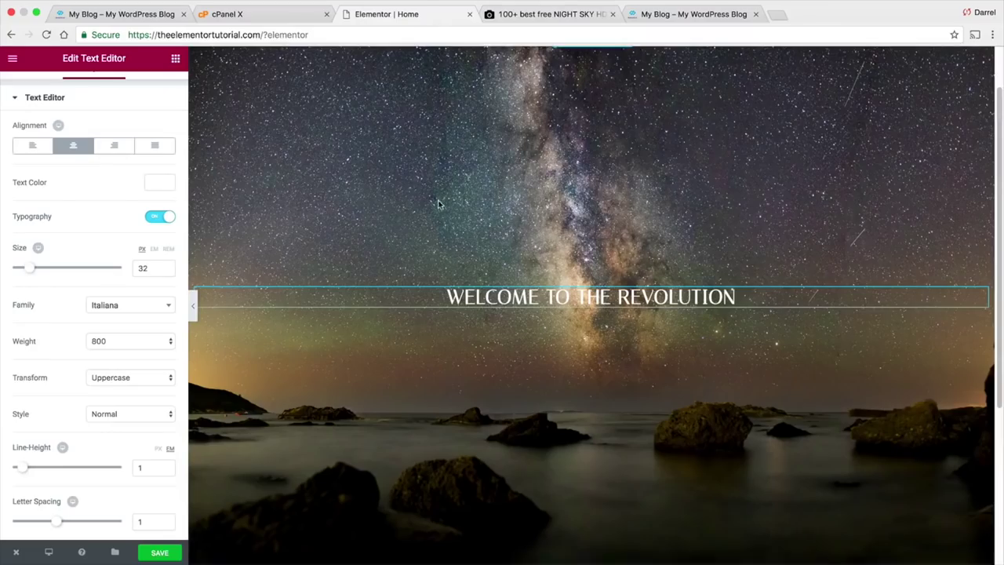
Add a centred heading reading 'Elementor' beneath the WELCOME TO THE REVOLUTION text.
left_click(176, 59)
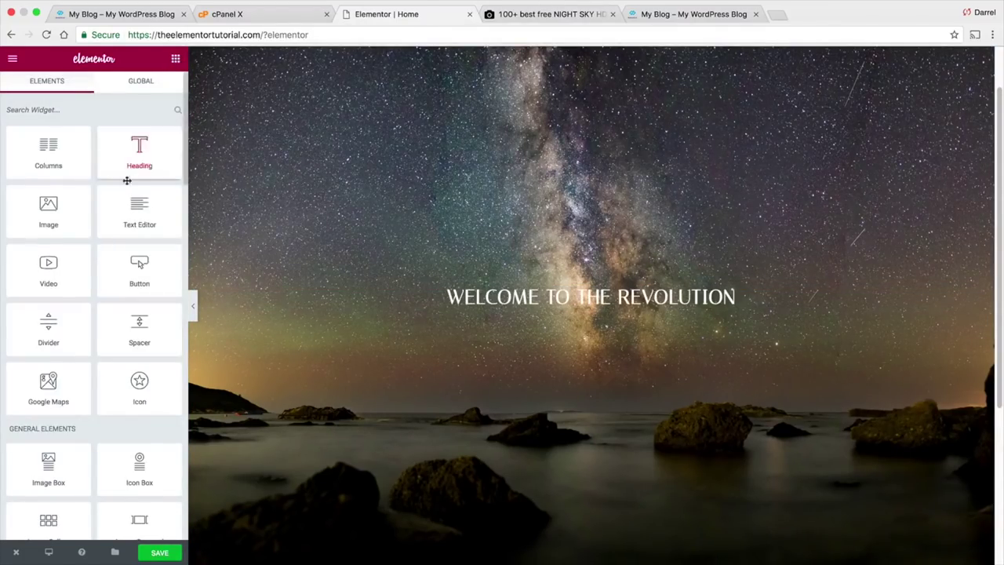
left_click_drag(135, 157, 637, 324)
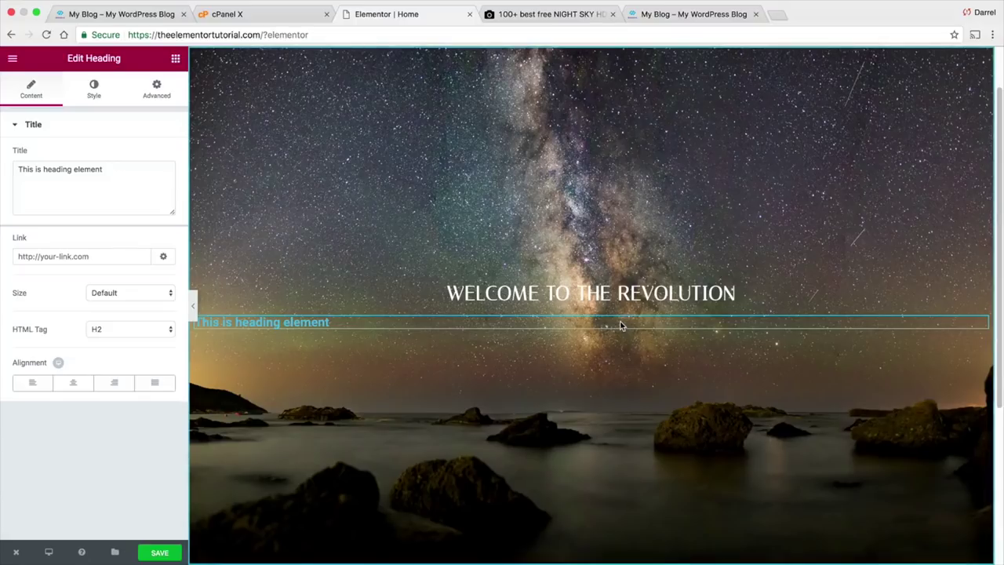
triple_click(138, 169)
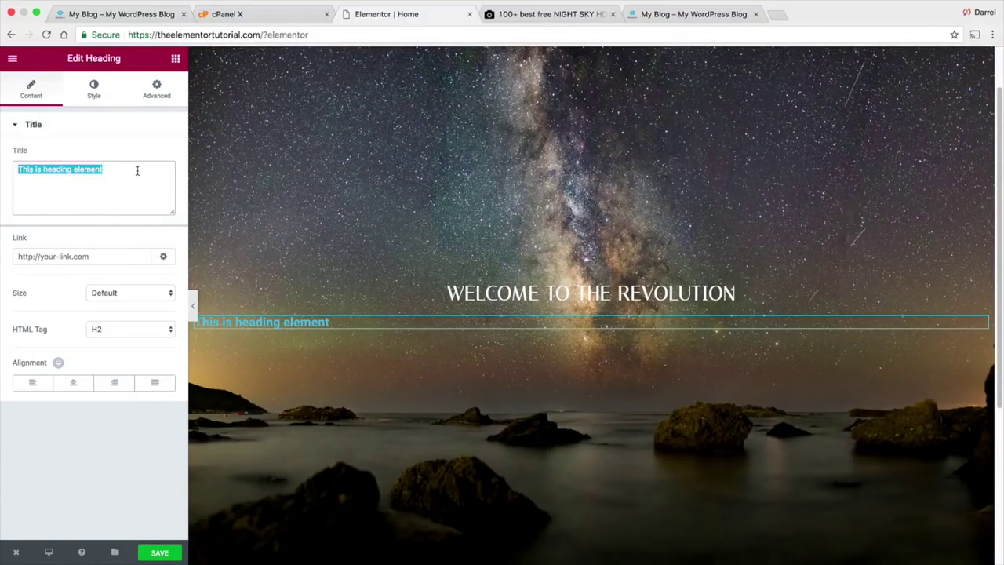
type("Elementyo")
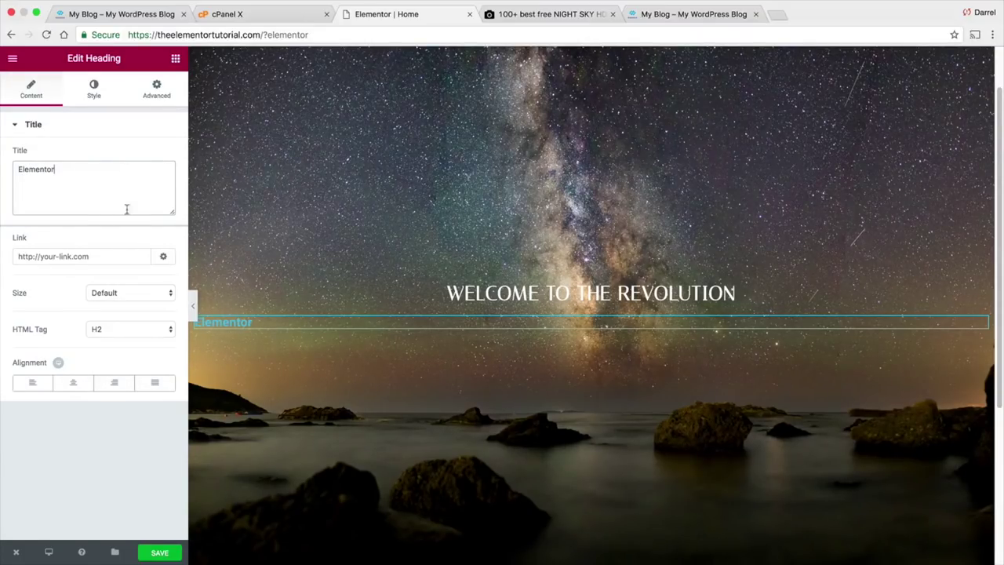
left_click(77, 383)
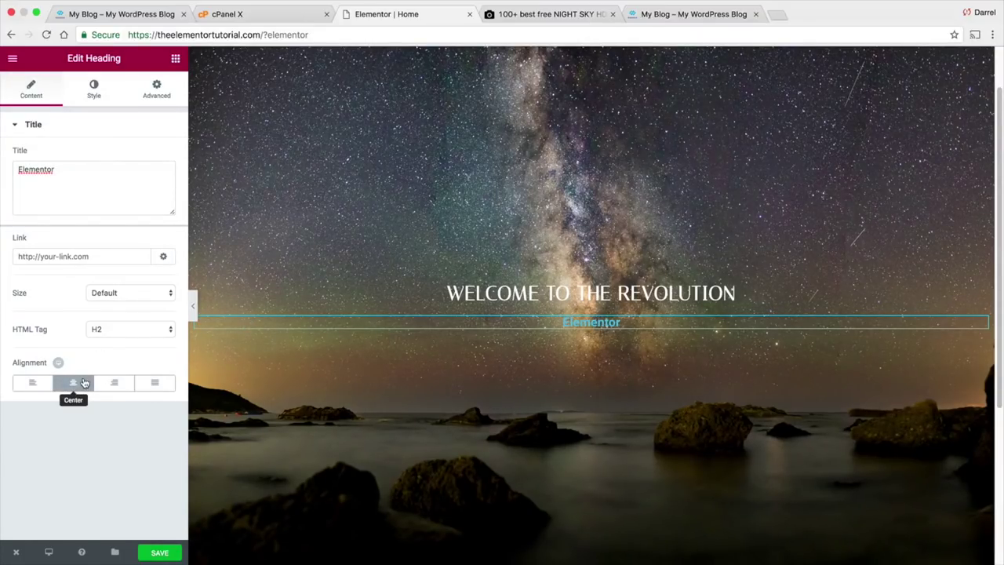
left_click(94, 91)
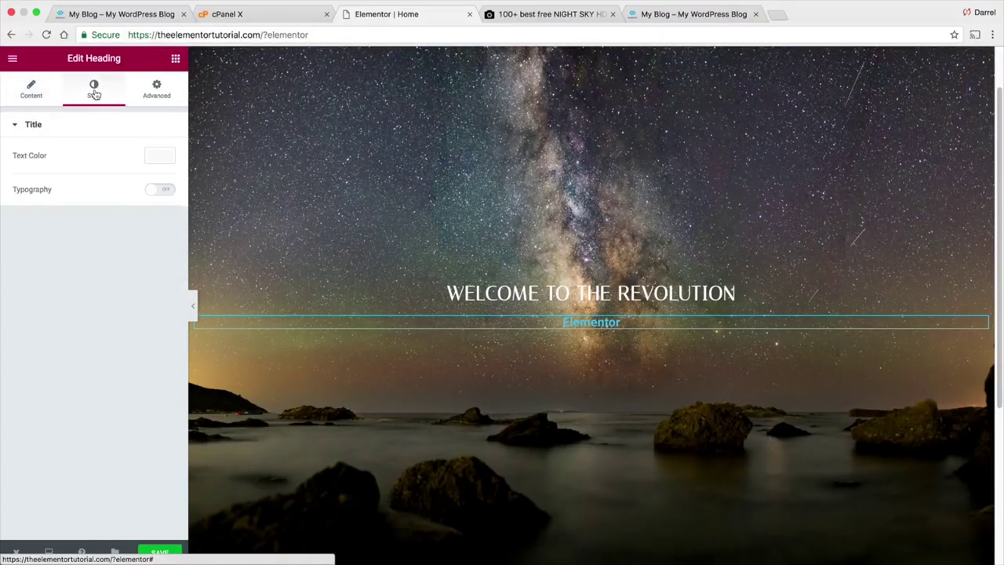
Make the heading text white and switch on custom typography with the Open Sans font.
left_click(162, 160)
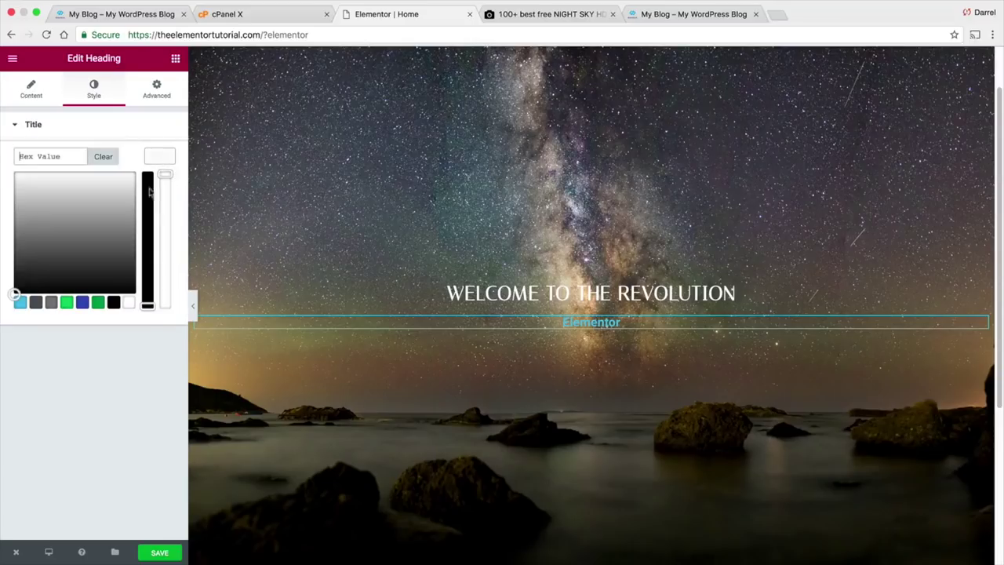
left_click(135, 310)
left_click(134, 315)
left_click(160, 191)
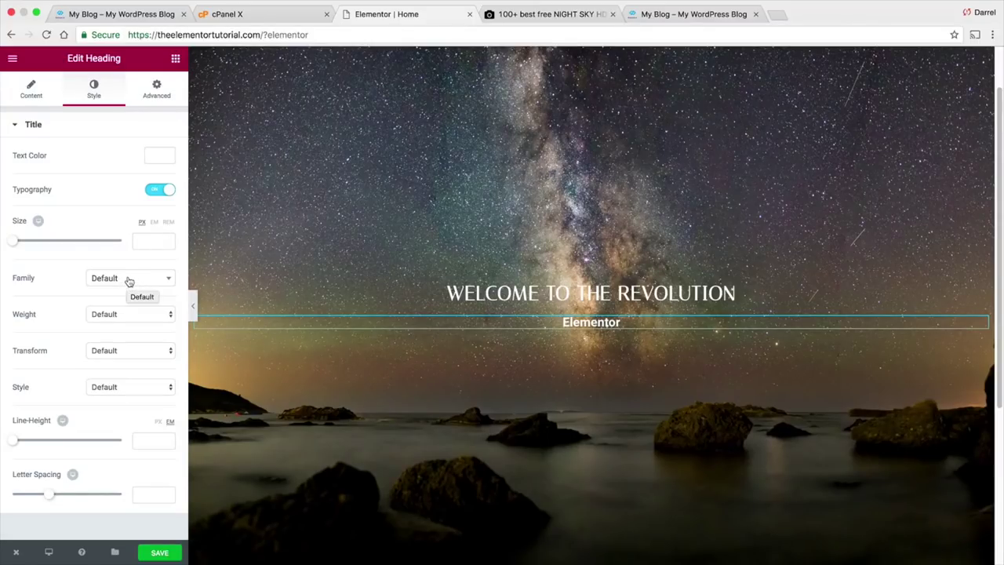
left_click(130, 281)
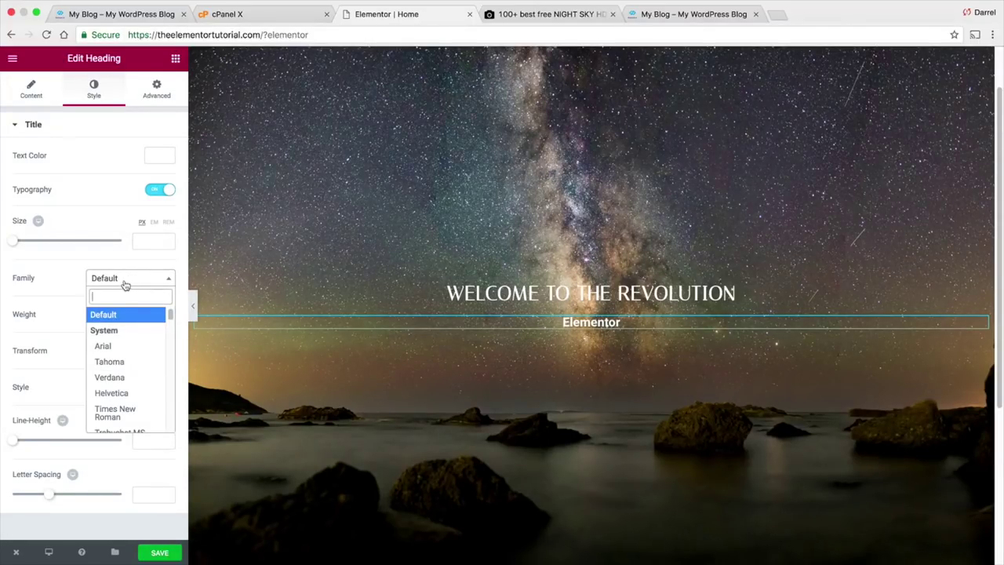
type("mont")
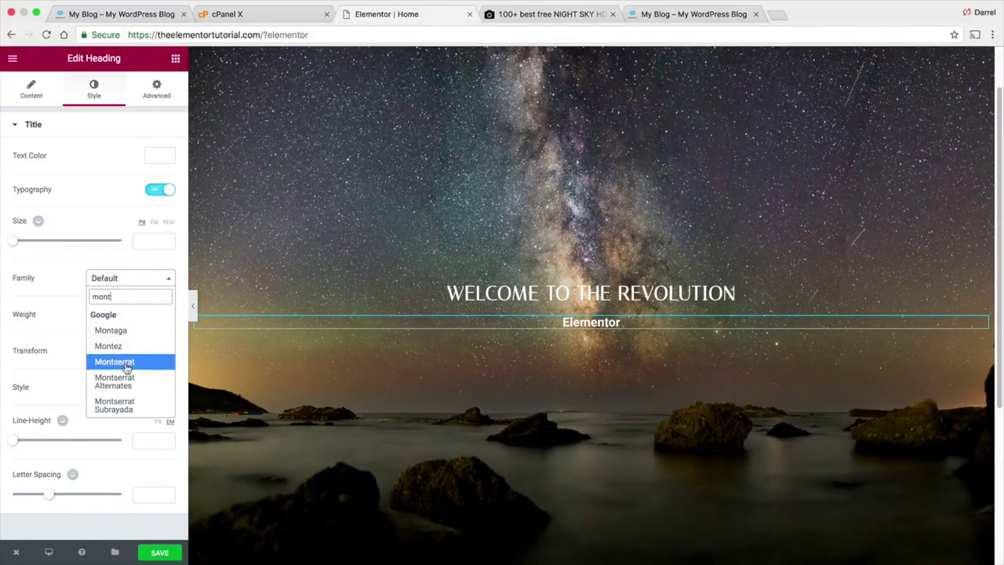
left_click(126, 362)
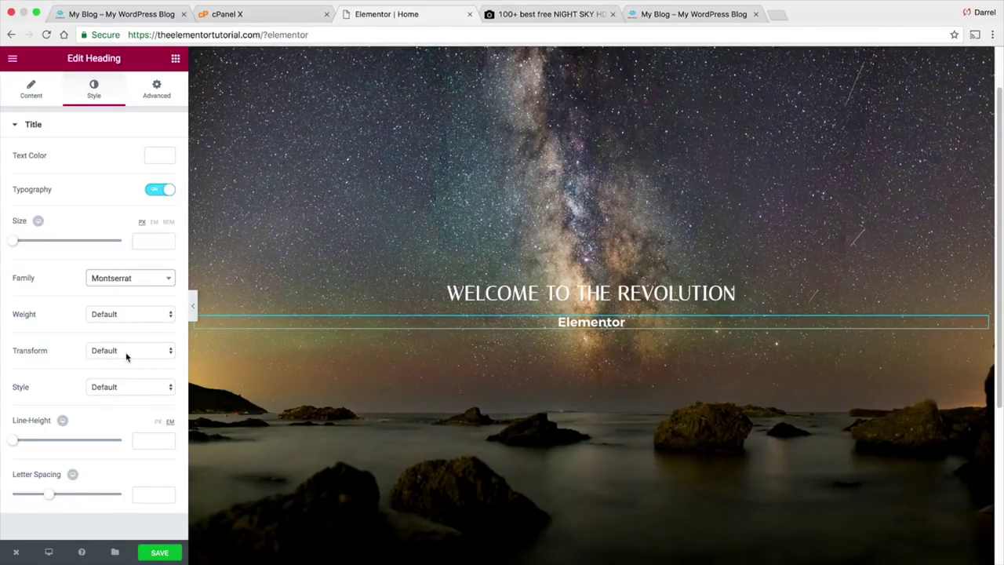
left_click(132, 284)
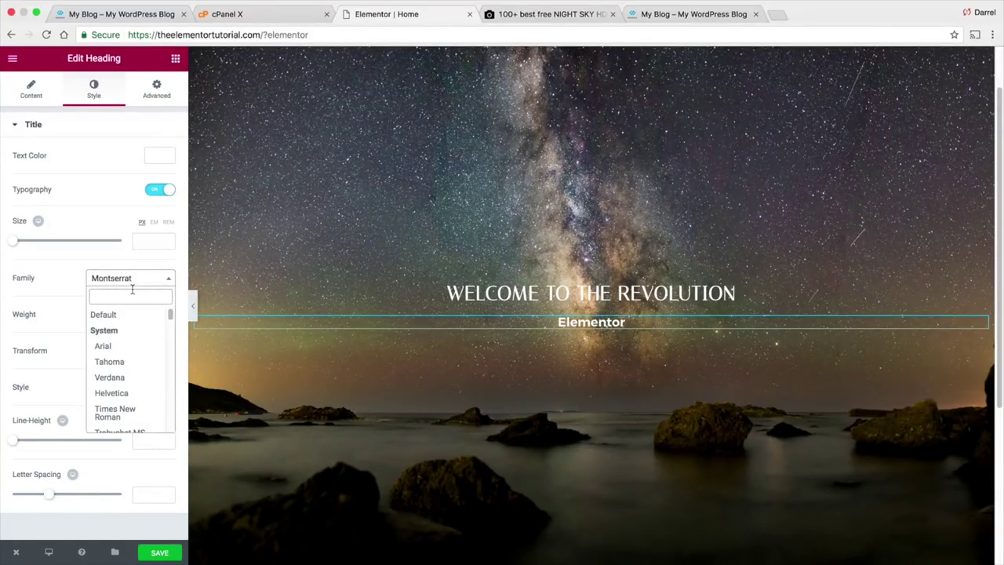
type("open san")
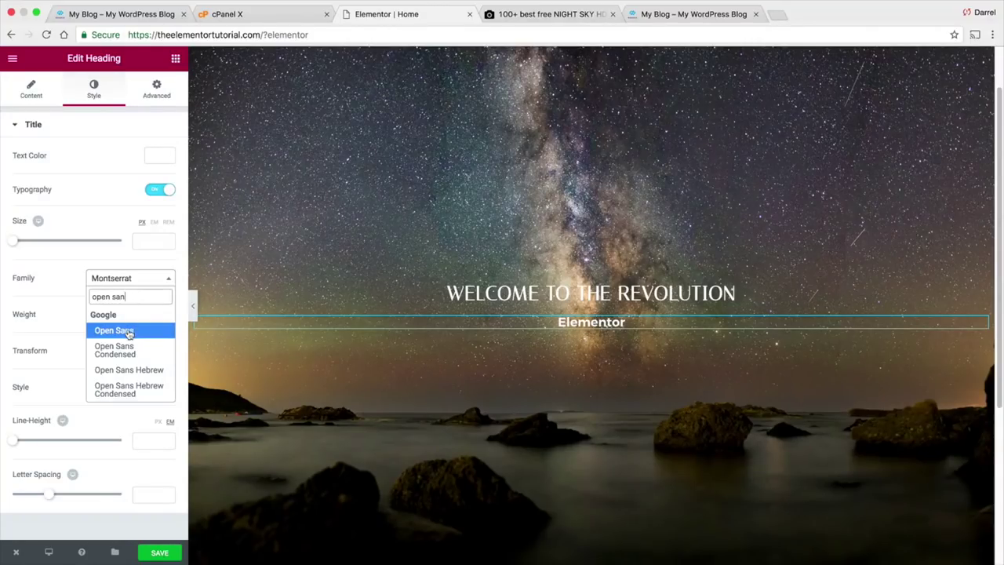
left_click(130, 330)
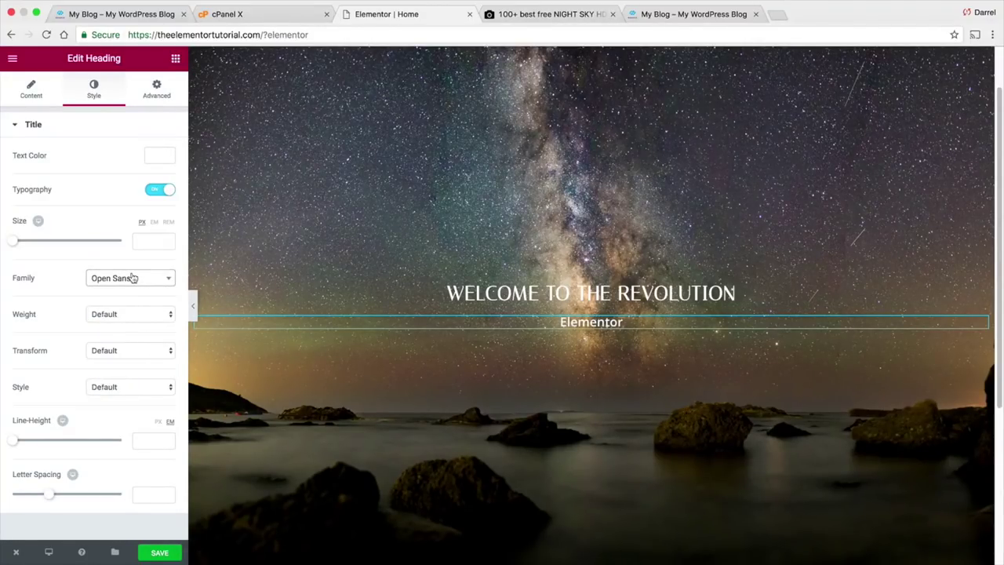
Set the heading font weight to 300 and size to about 106 px.
left_click(128, 315)
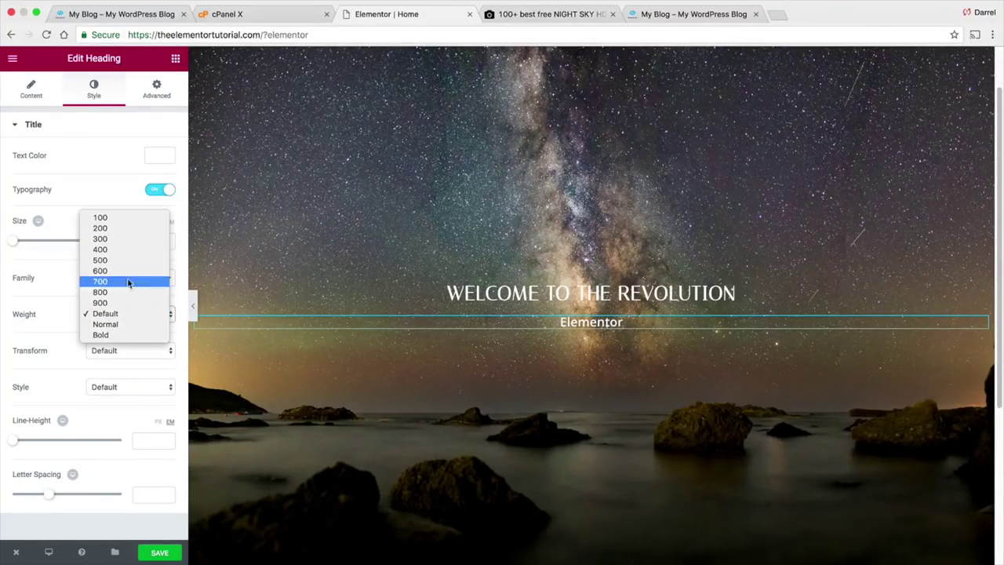
left_click(127, 239)
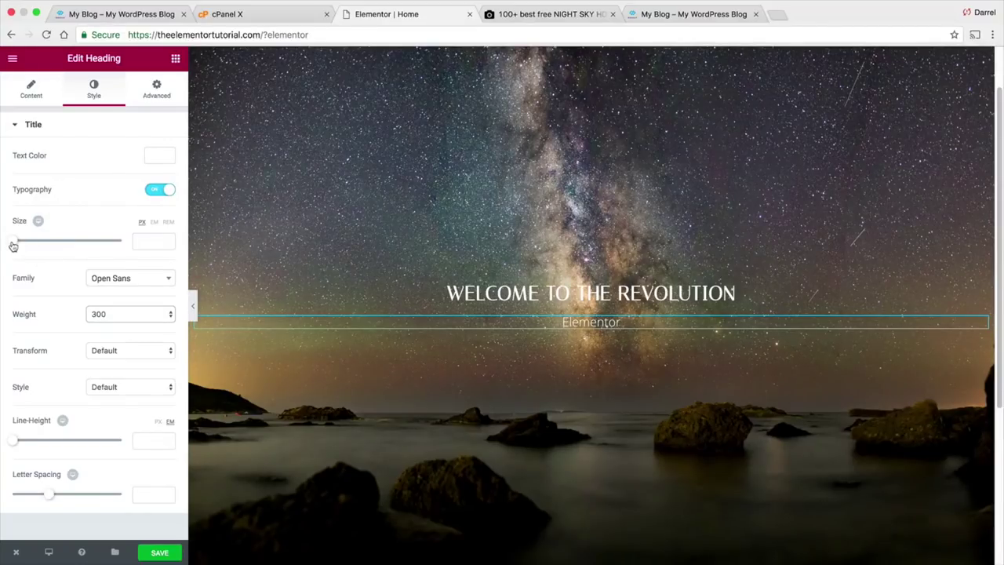
left_click_drag(13, 241, 53, 246)
left_click_drag(58, 245, 71, 244)
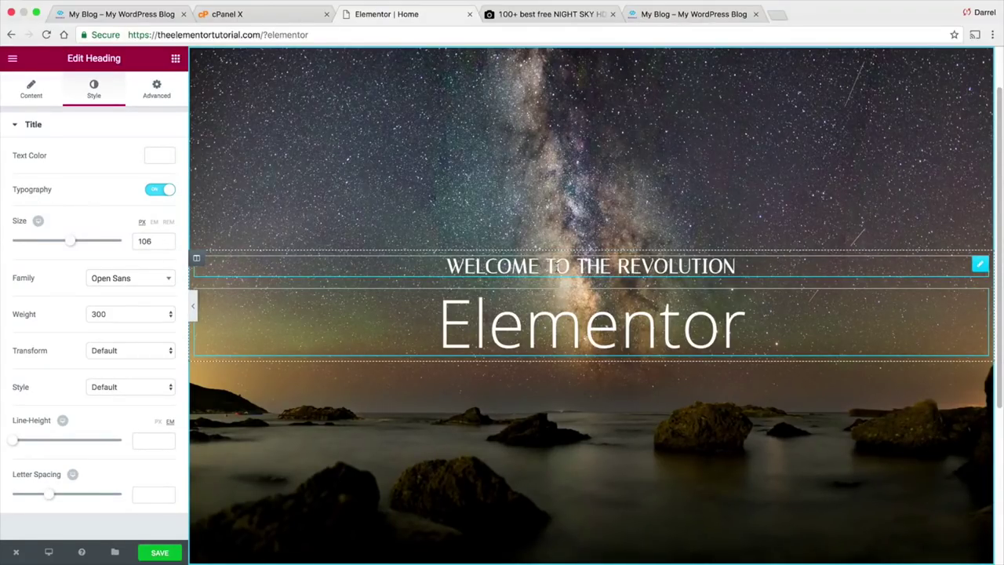
left_click(566, 267)
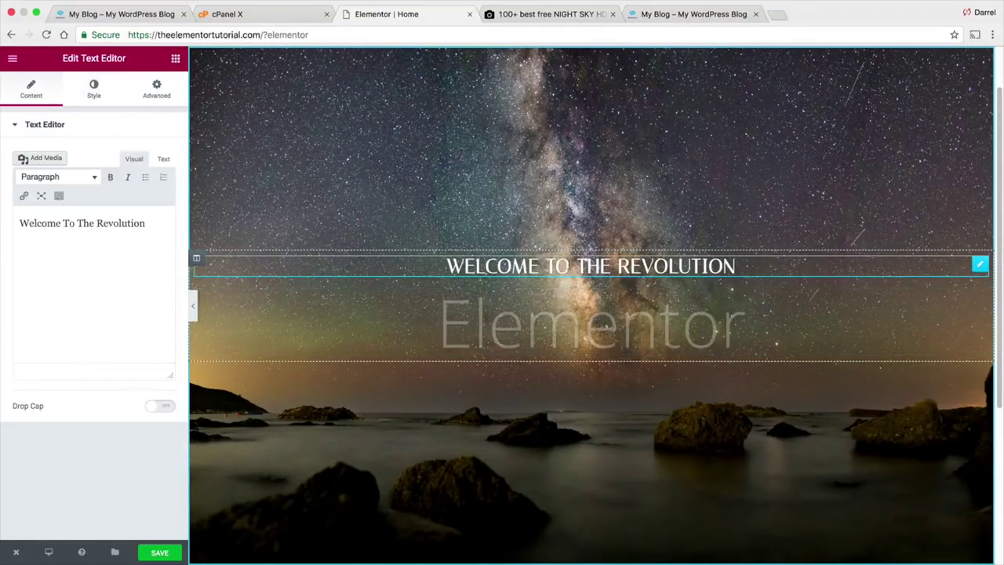
Reduce the welcome text's line height to 0.3.
left_click(94, 93)
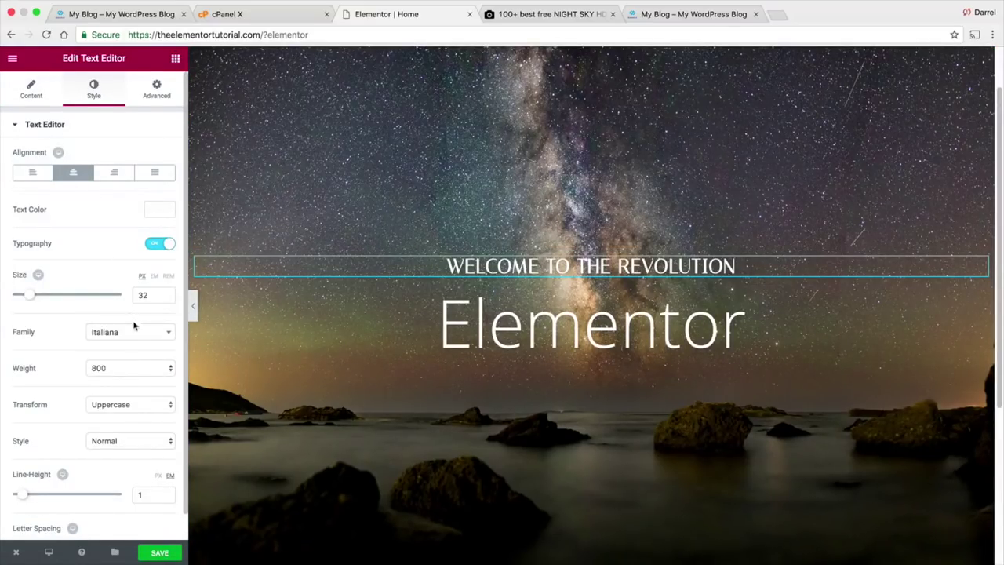
scroll(126, 345, "down", 2)
mouse_move(28, 471)
left_mouse_down()
mouse_move(113, 468)
mouse_move(21, 471)
left_mouse_up()
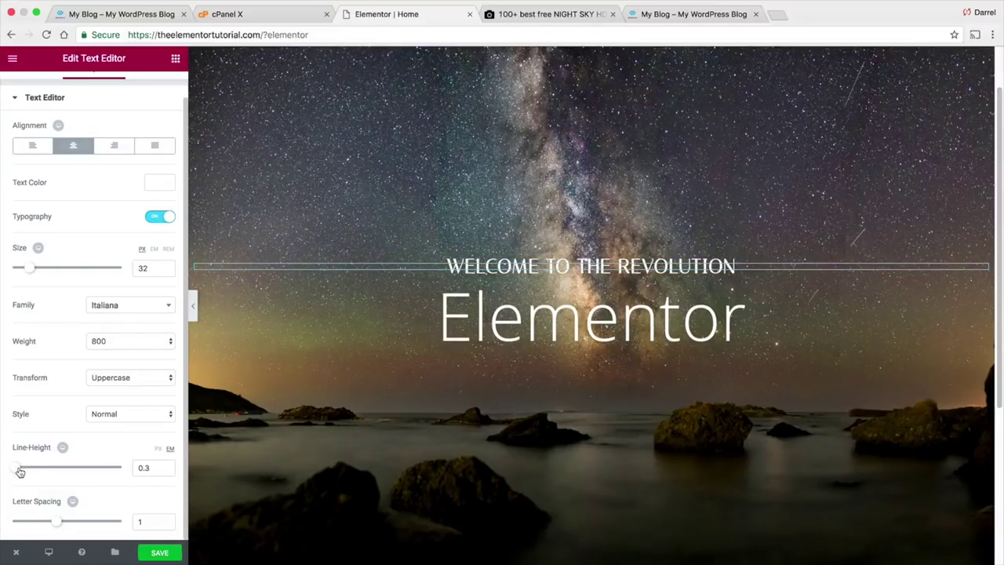
Make the ELEMENTOR heading uppercase with 5.2 letter spacing, then bring up the reference site.
left_click(262, 339)
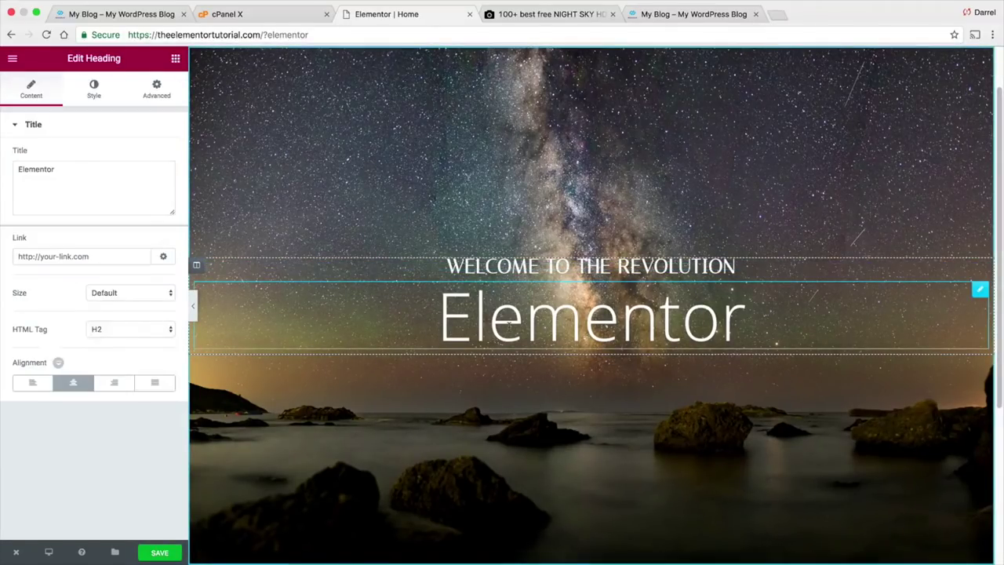
left_click(91, 91)
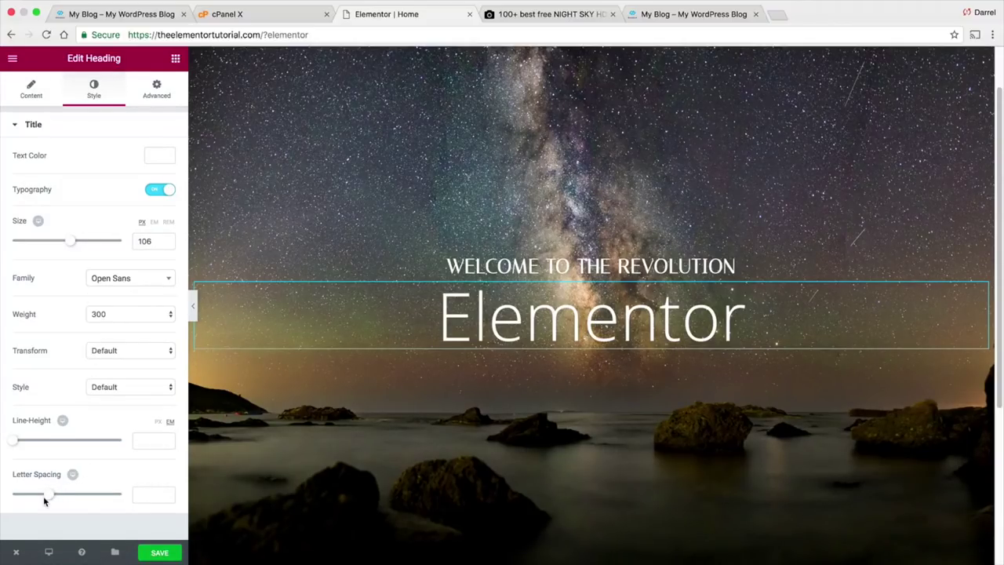
left_click_drag(47, 500, 86, 498)
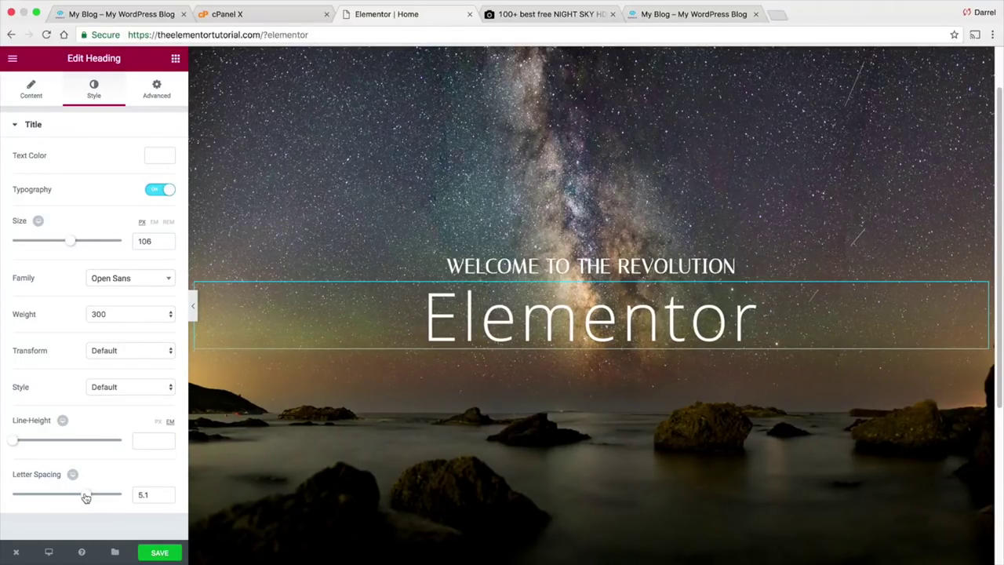
left_click(107, 354)
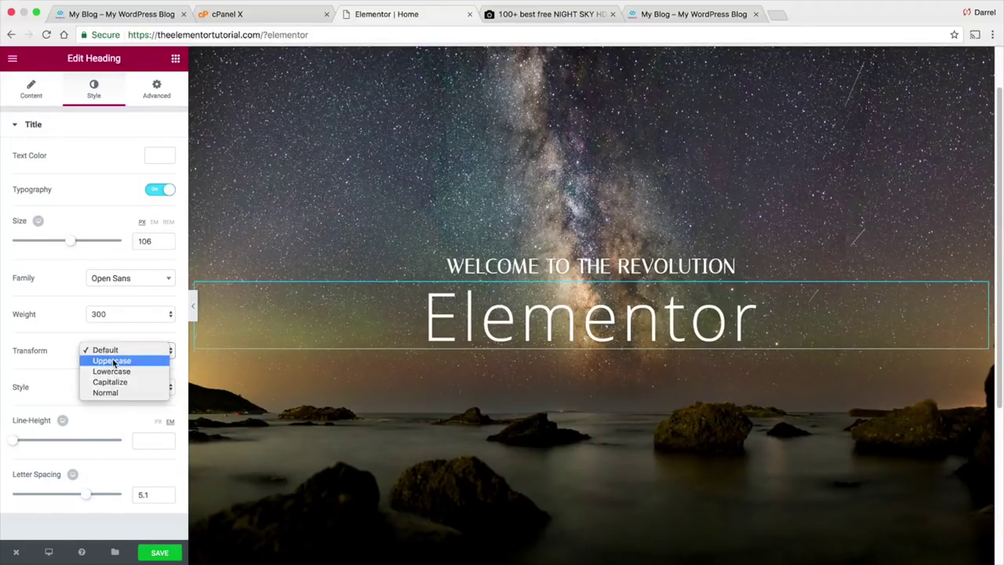
left_click(112, 360)
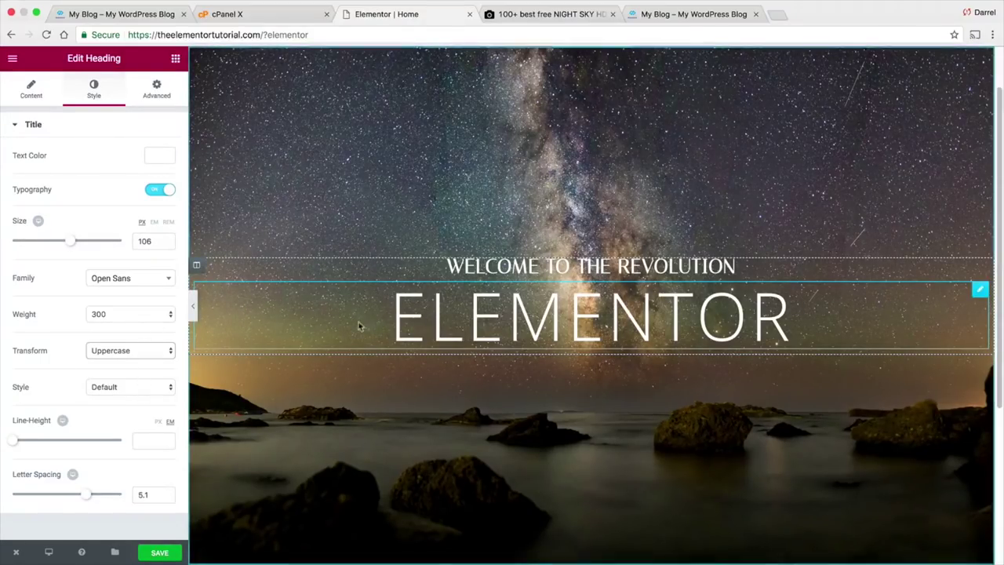
left_click(194, 309)
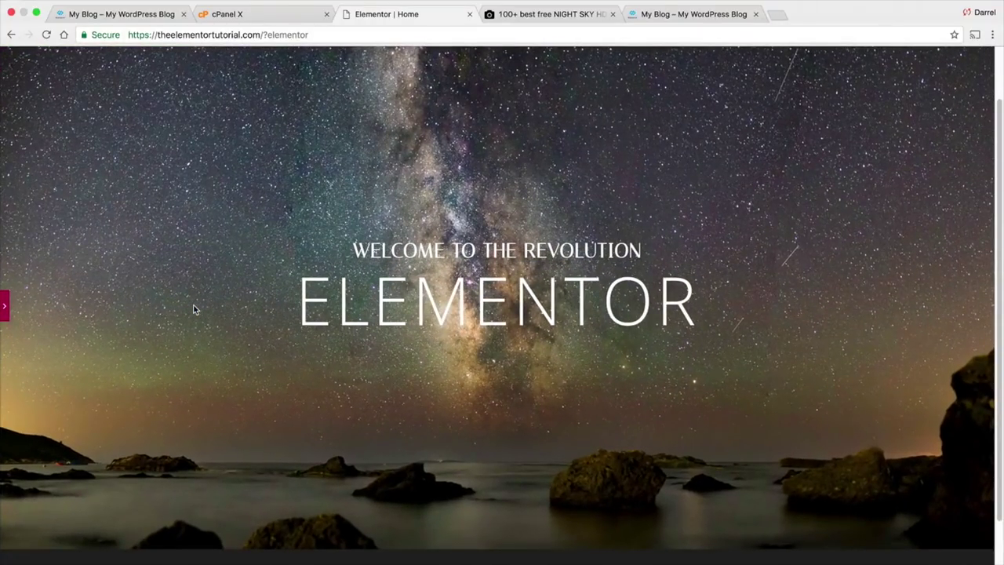
left_click(6, 308)
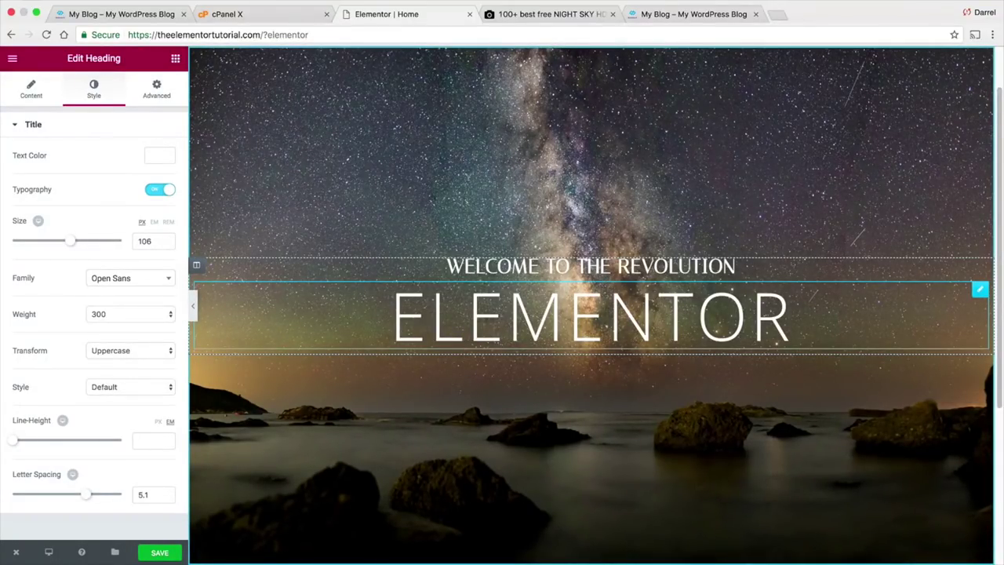
left_click_drag(89, 495, 90, 497)
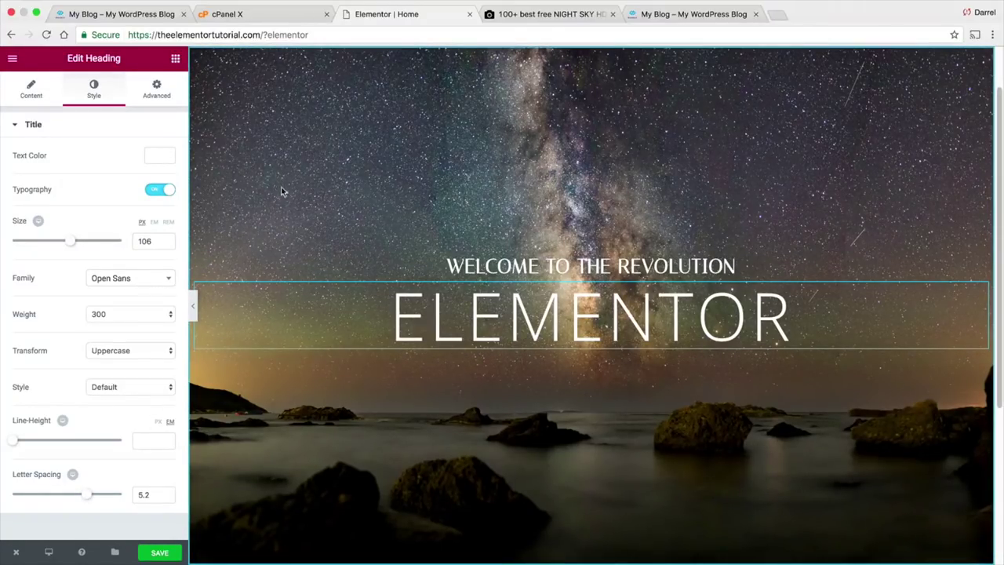
left_click_drag(691, 14, 549, 14)
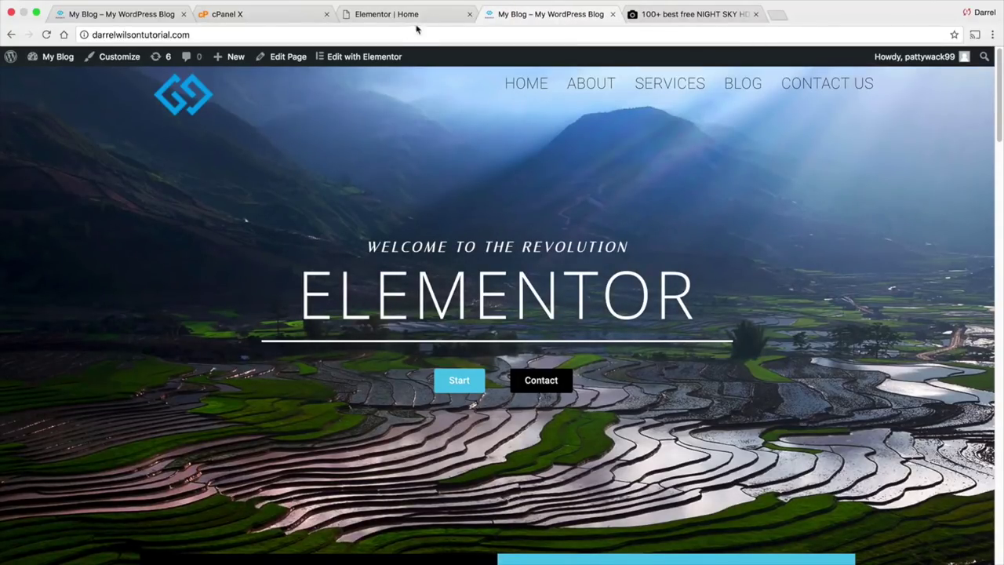
Add a centred white divider below the ELEMENTOR heading.
left_click(389, 14)
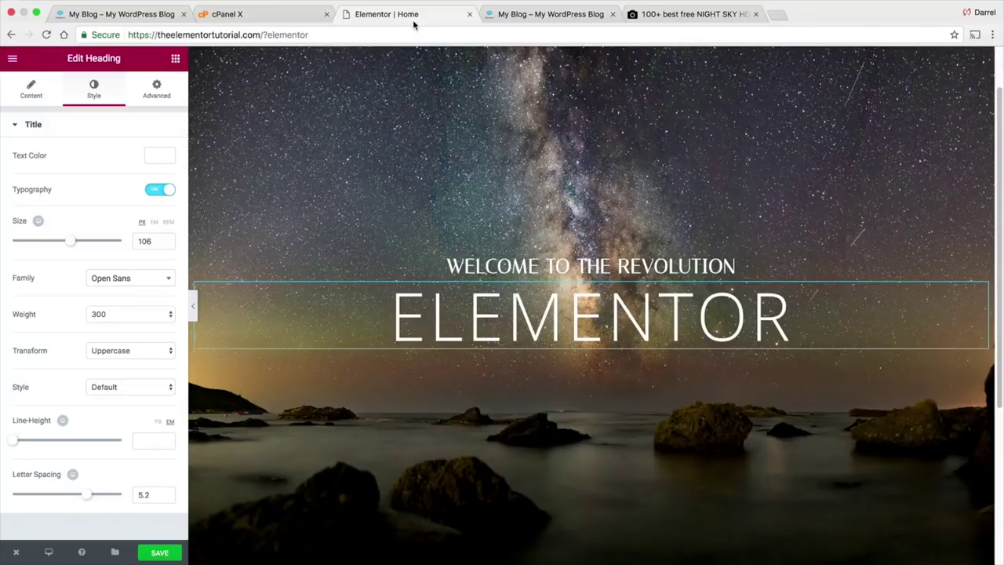
left_click(175, 61)
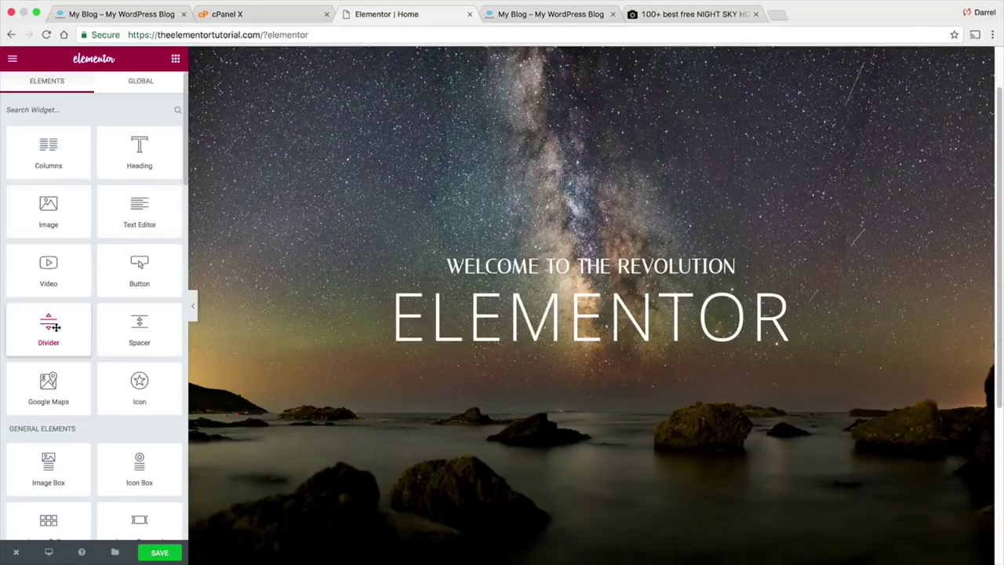
left_click_drag(55, 328, 523, 349)
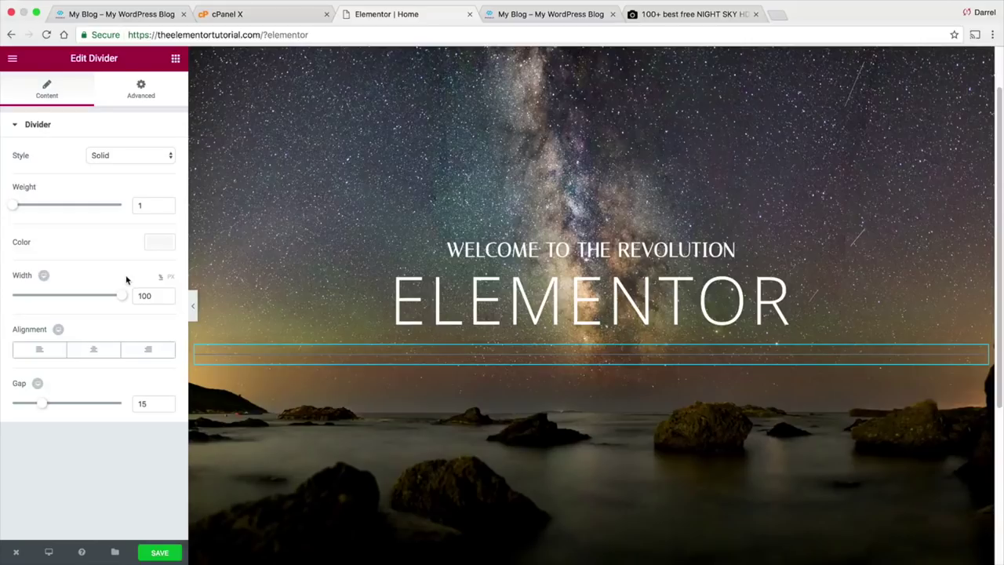
left_click(94, 355)
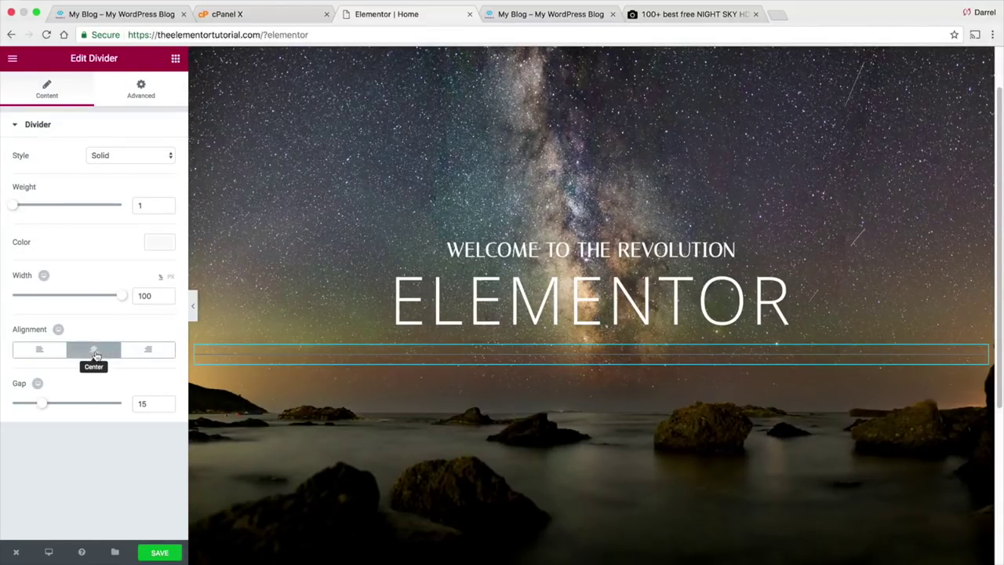
left_click(162, 244)
left_click(128, 389)
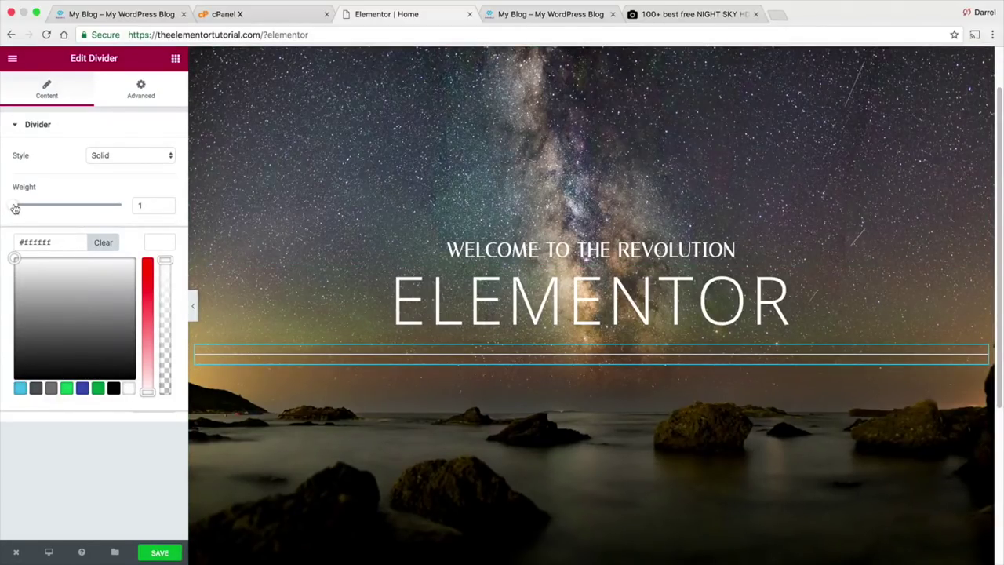
left_click_drag(15, 208, 115, 208)
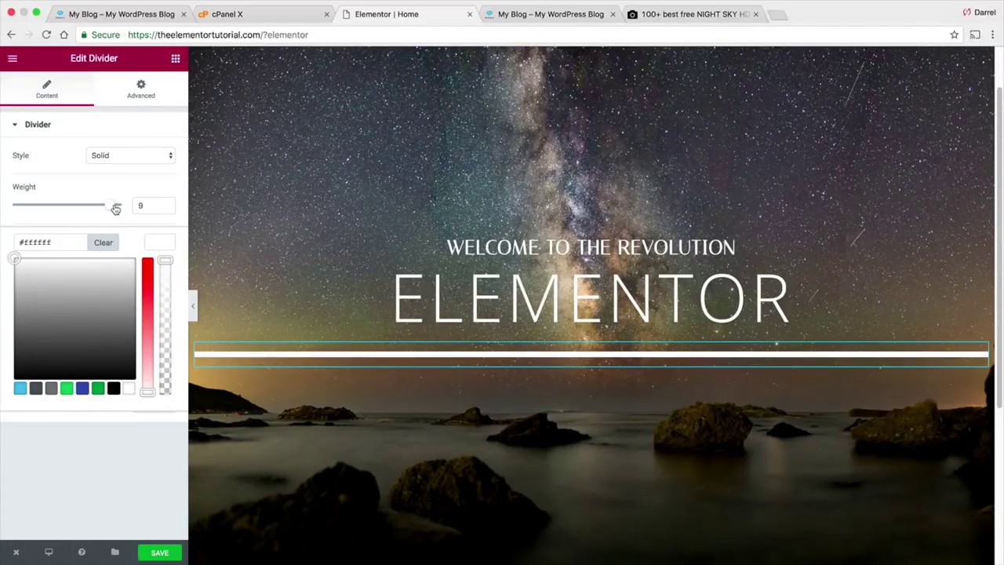
left_click(117, 443)
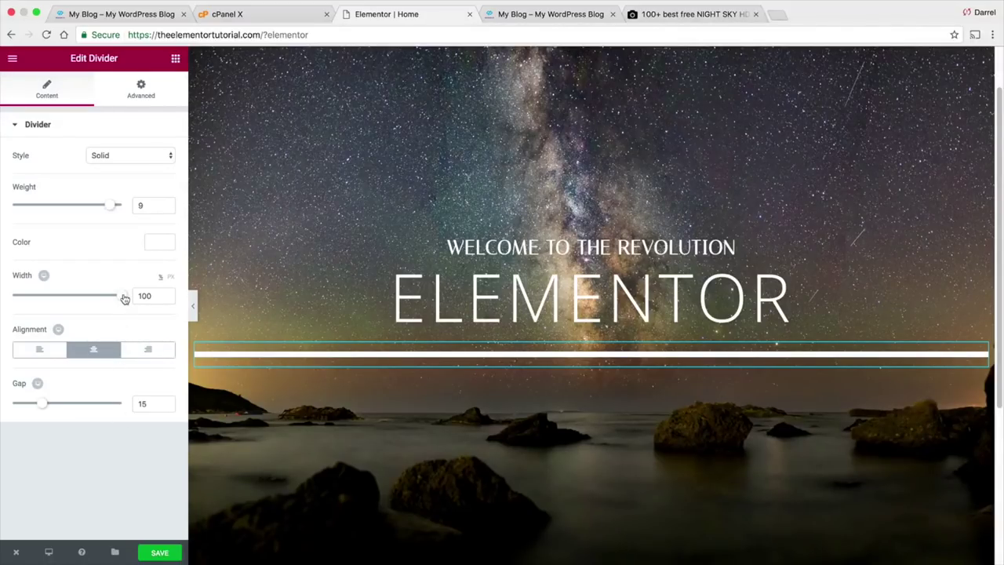
Set the divider width to 54 and weight to 3, keeping it centre-aligned.
left_click_drag(123, 298, 75, 295)
left_click(39, 351)
left_click(148, 350)
left_click(92, 349)
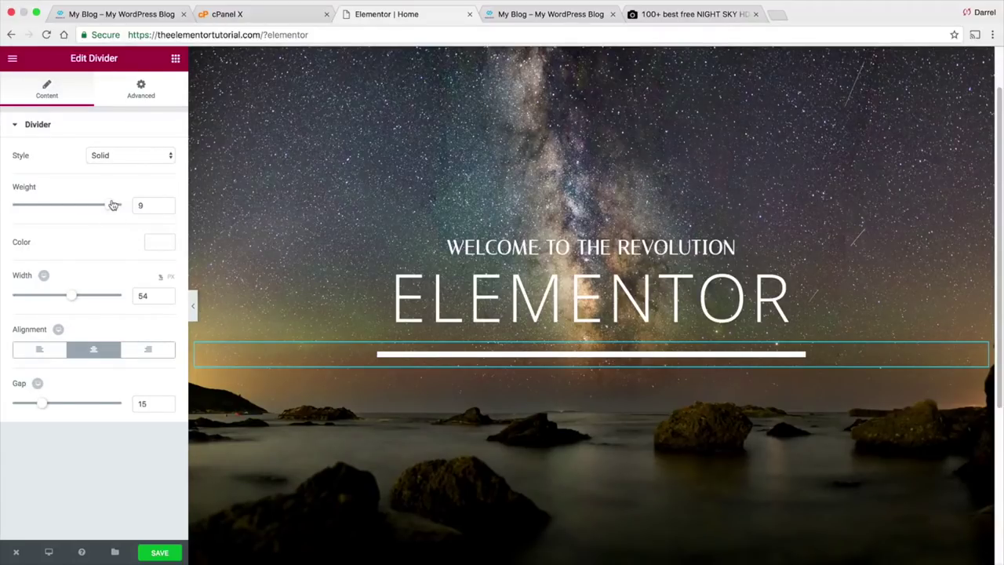
left_click_drag(112, 205, 38, 208)
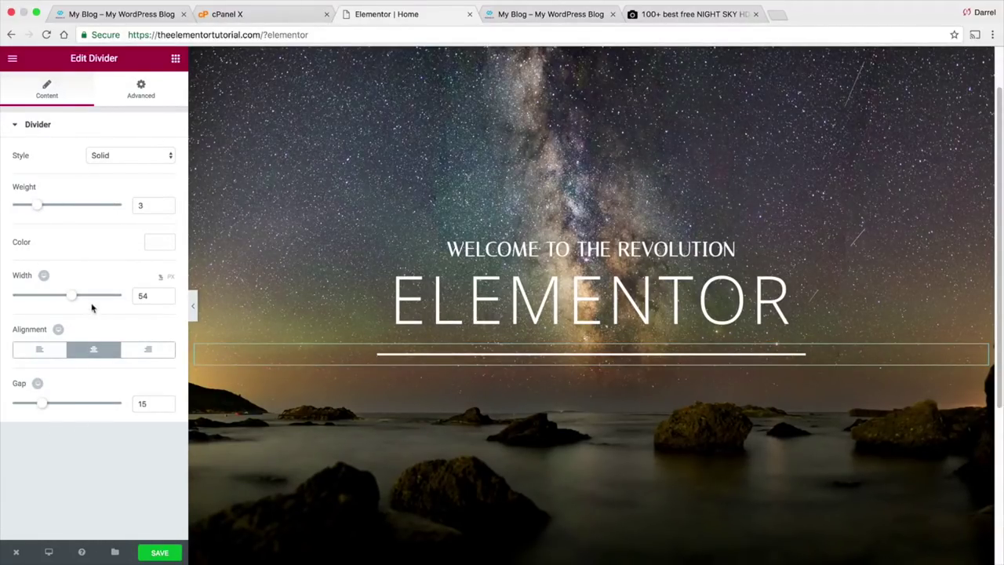
Keep the divider style Solid and set its gap to 2.
left_click(110, 155)
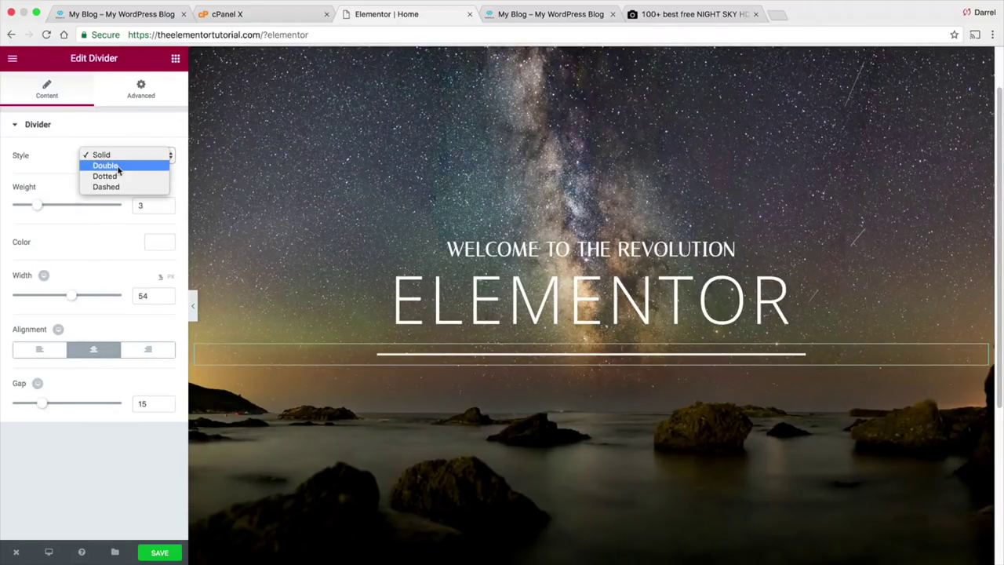
left_click(118, 168)
left_click(118, 157)
left_click(119, 165)
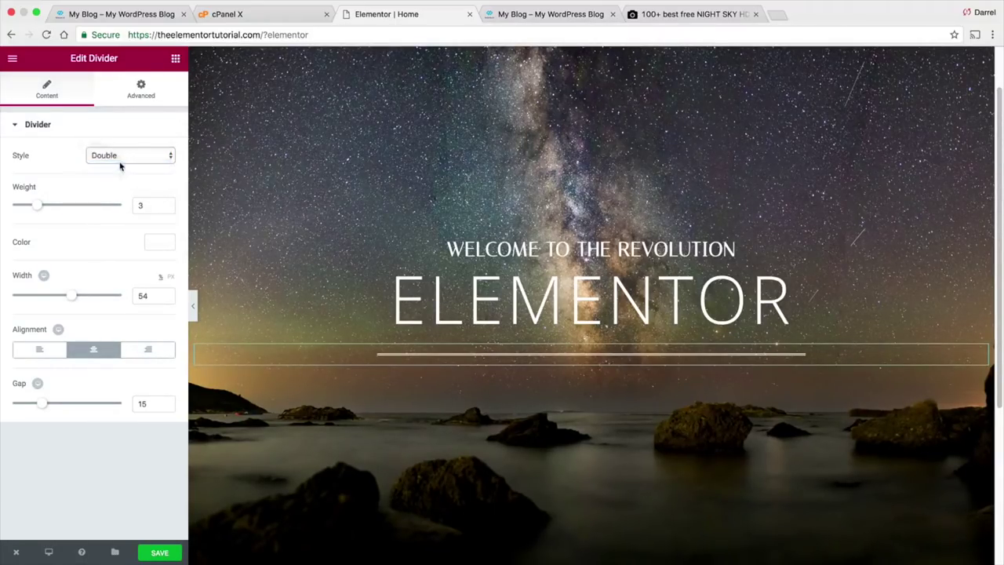
left_click(137, 160)
left_click(138, 135)
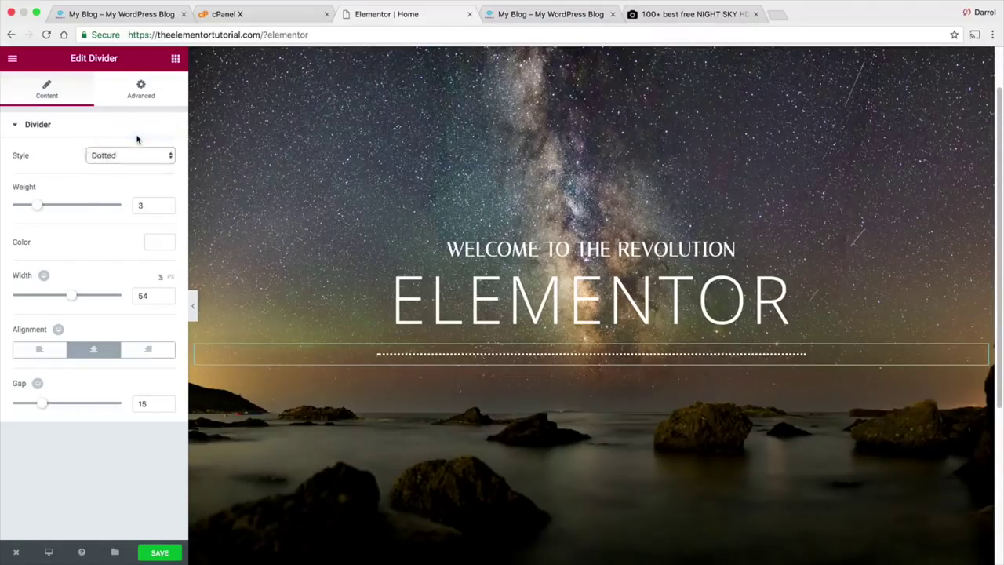
left_click(138, 94)
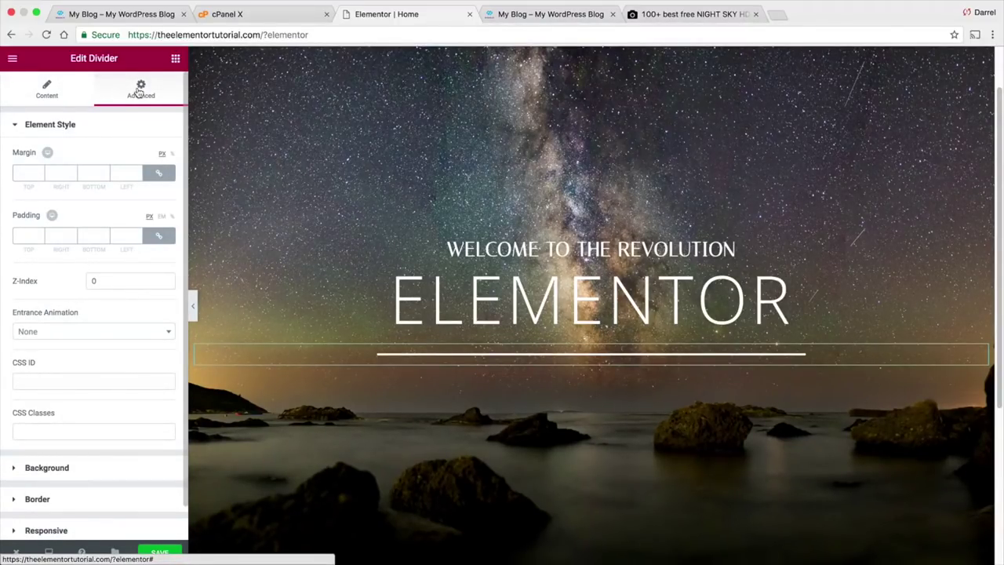
left_click(51, 95)
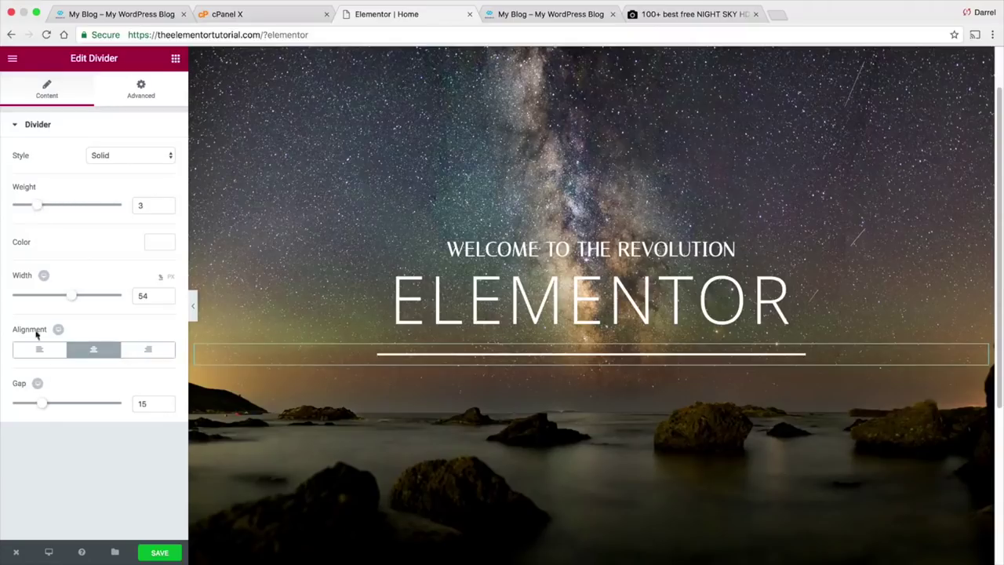
left_click_drag(43, 411, 46, 408)
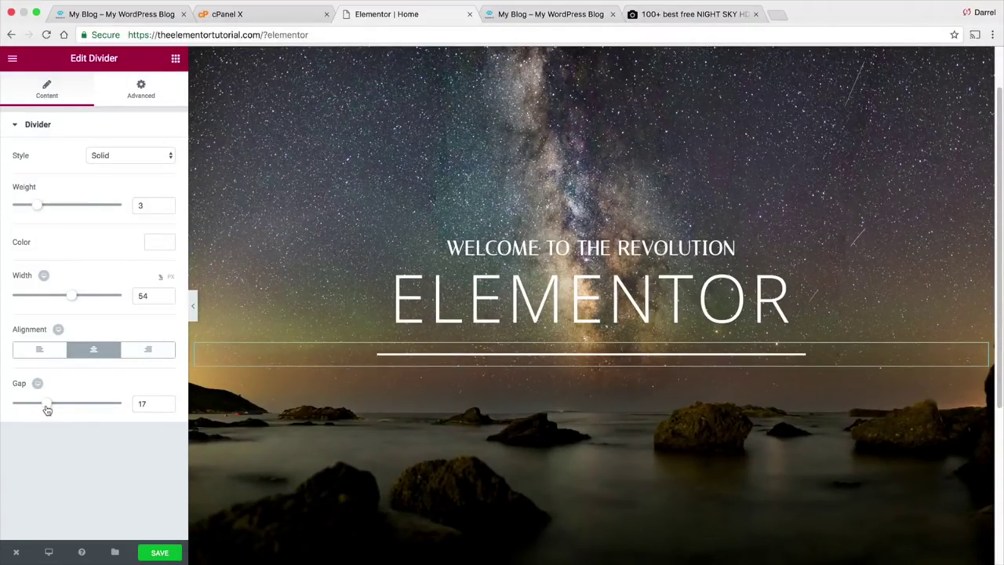
left_click_drag(47, 409, 2, 411)
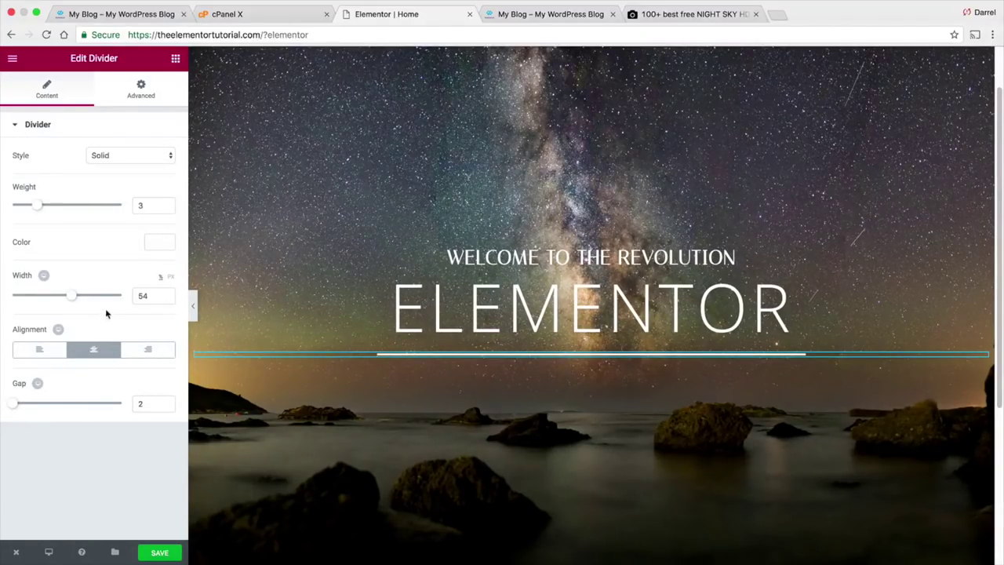
Unlink the divider's margins and set its top margin to -10.
left_click(146, 97)
left_click(158, 172)
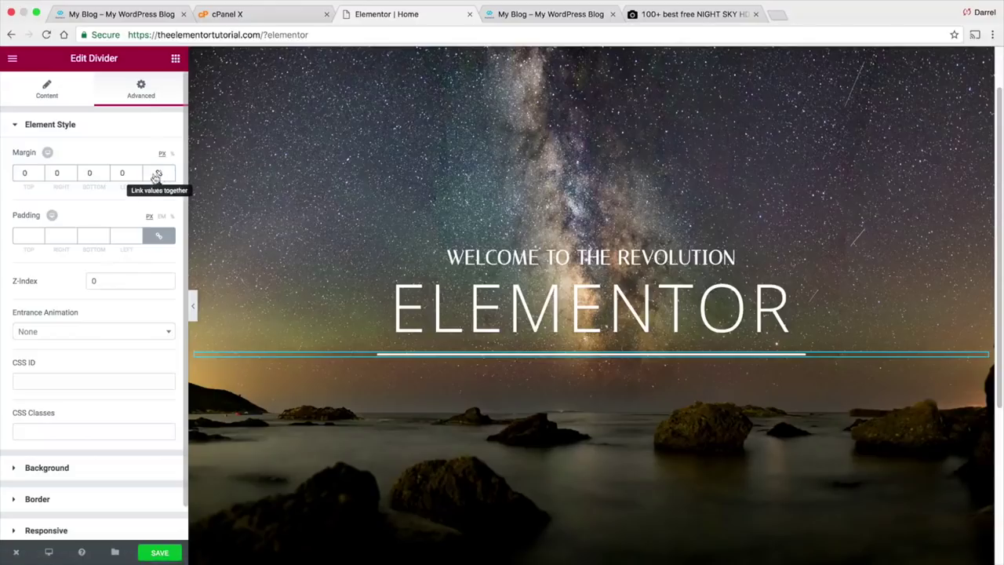
left_click(32, 173)
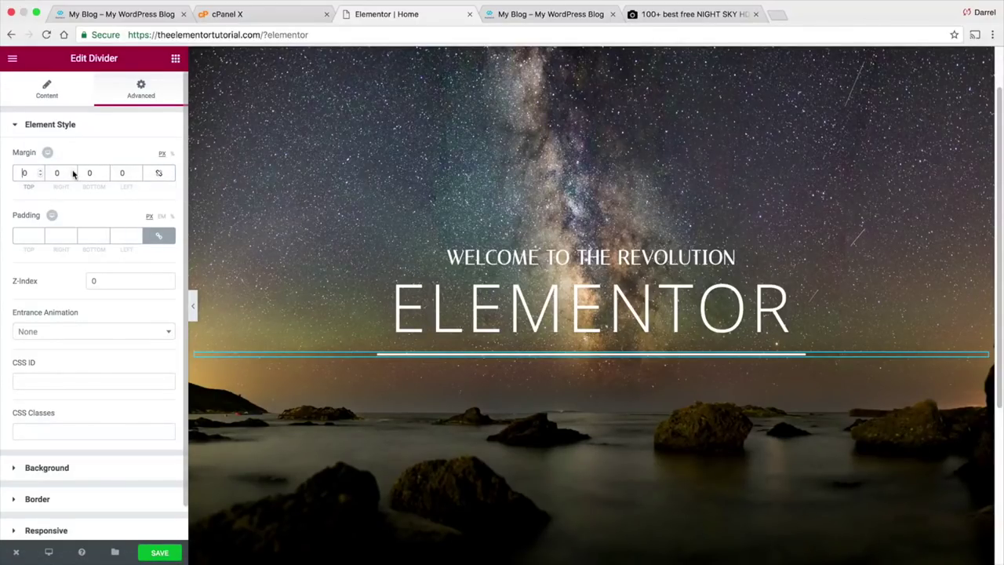
type("-1")
key("BackSpace")
type("4")
key("BackSpace")
type("1")
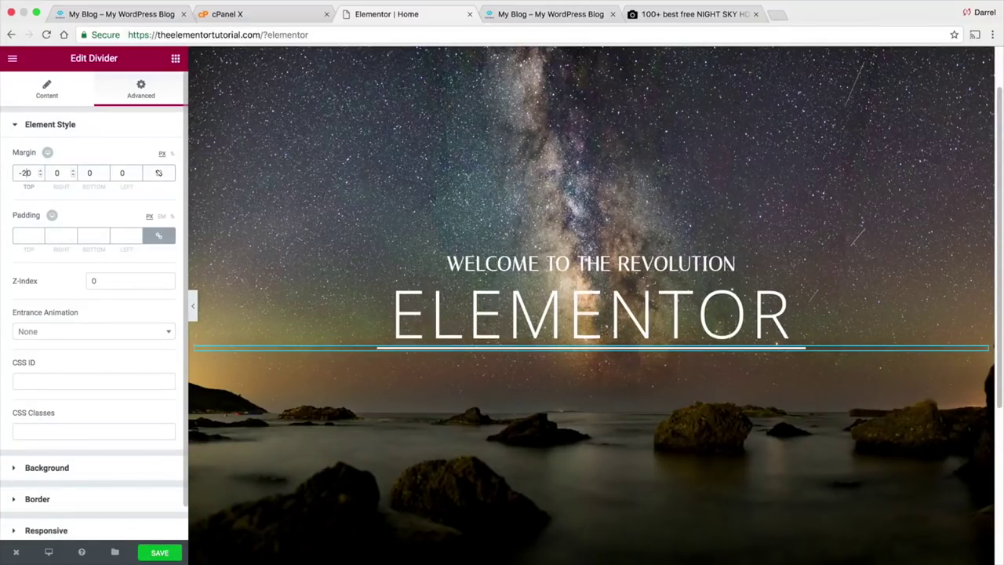
key("BackSpace")
type("4")
key("BackSpace")
type("1")
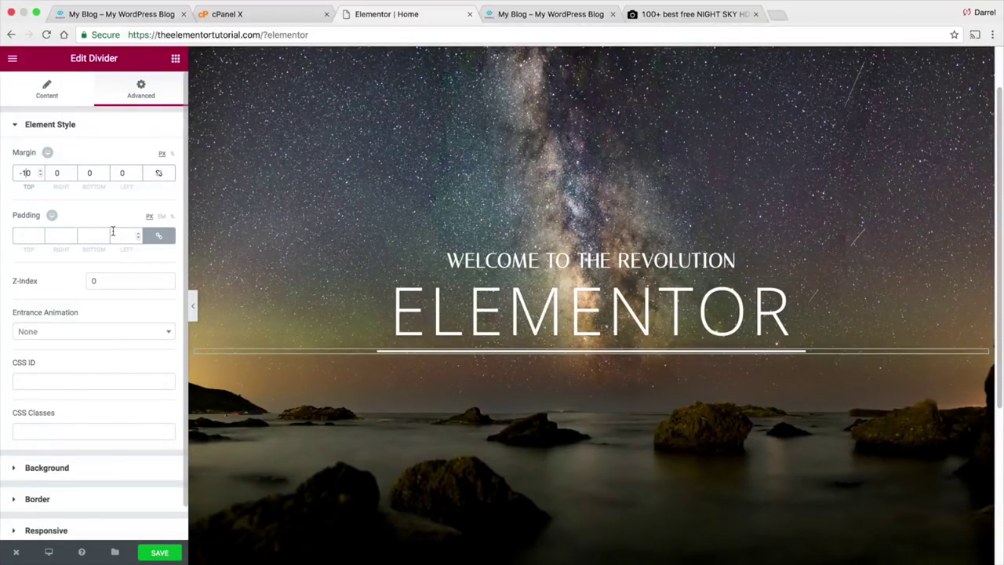
key("BackSpace")
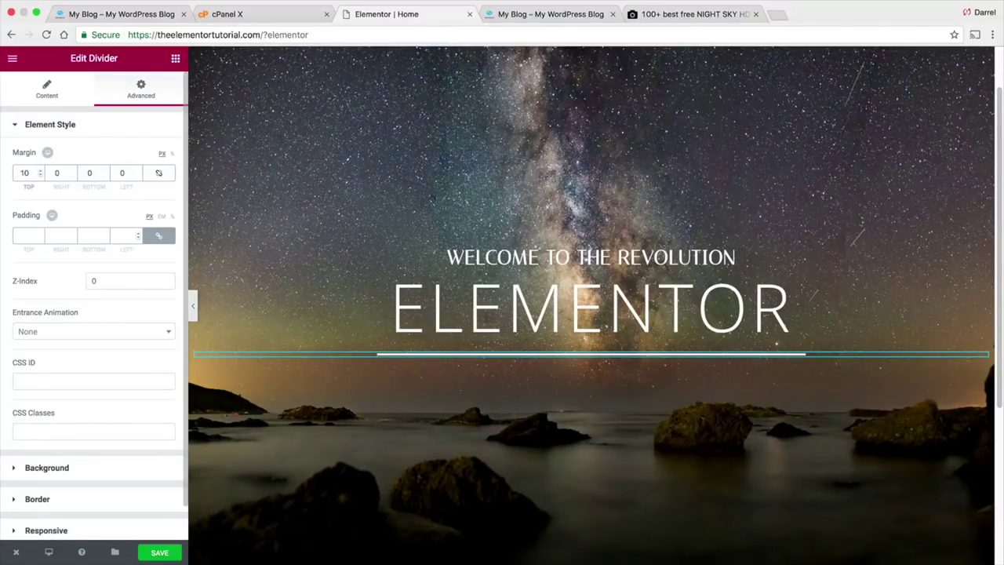
type("1")
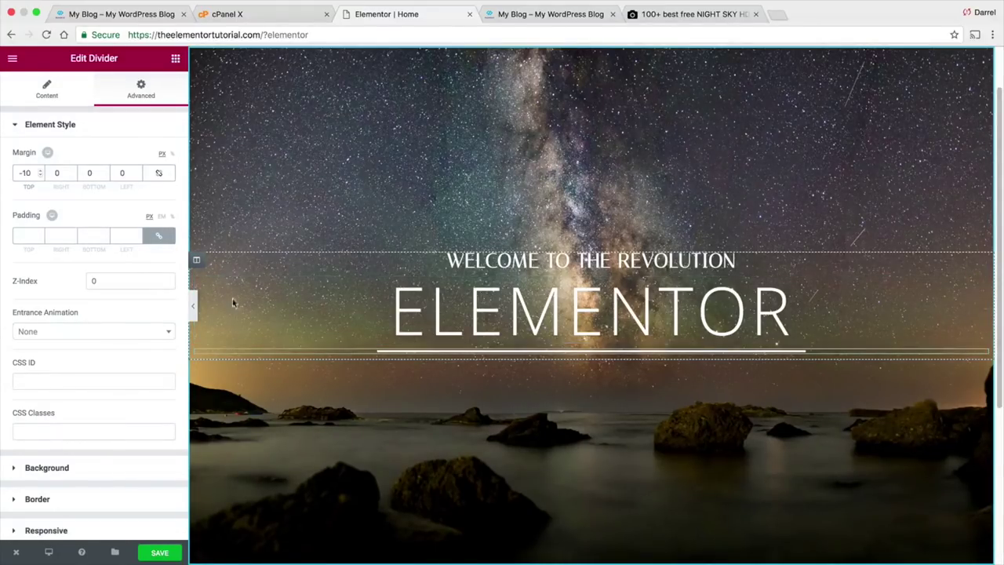
left_click(54, 93)
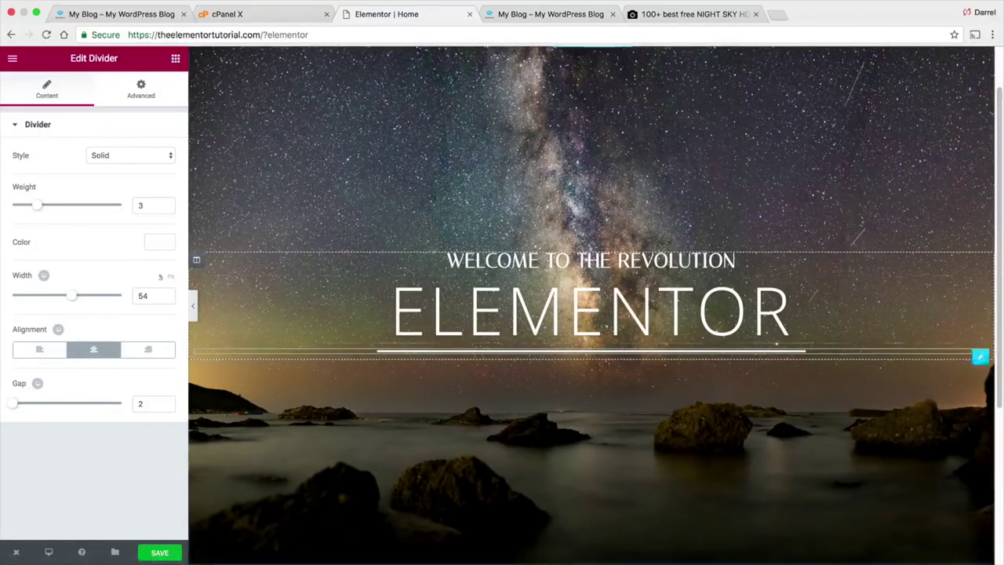
left_click(536, 16)
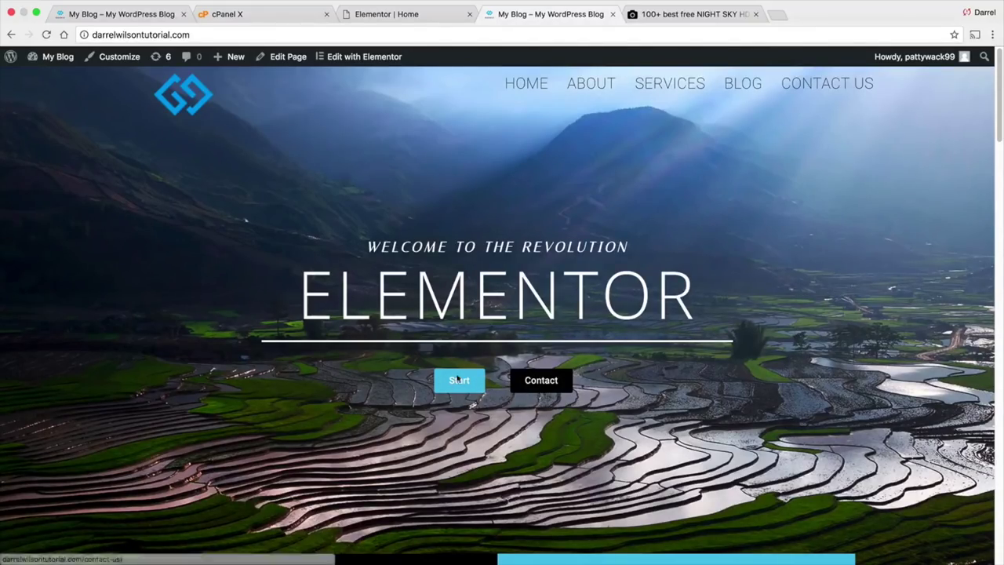
left_click(390, 16)
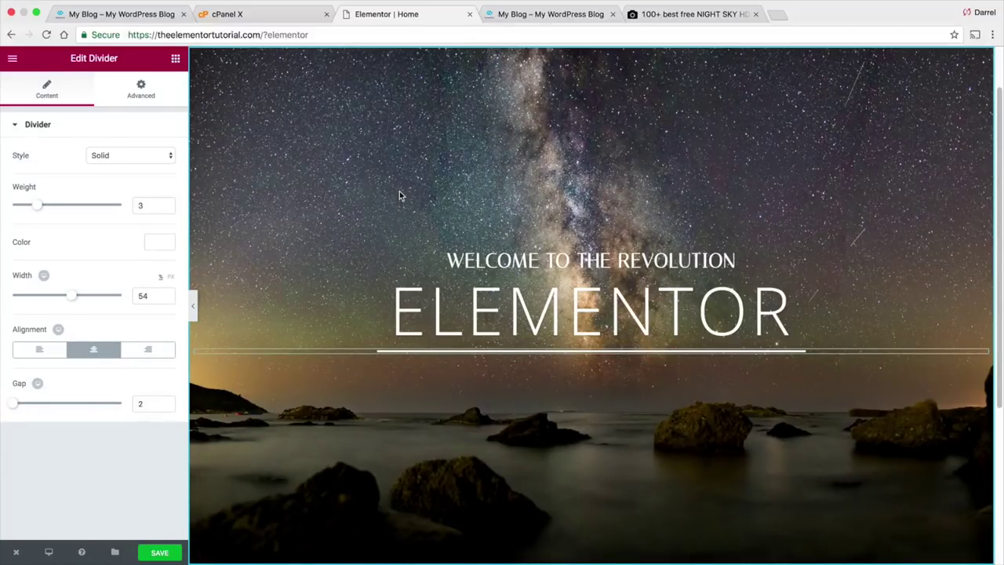
Add a columns section, then add and remove a third column.
left_click(176, 60)
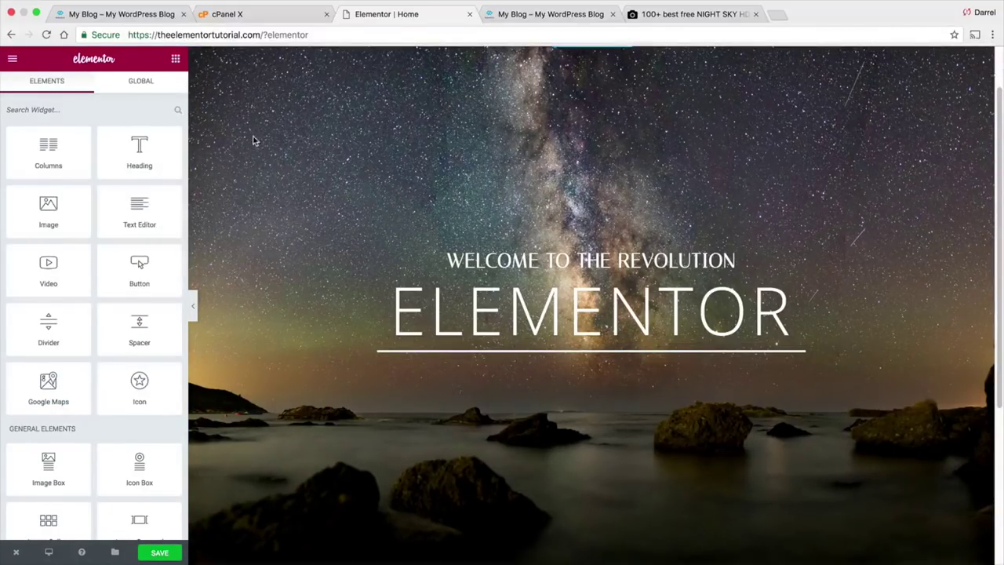
left_click_drag(32, 159, 494, 356)
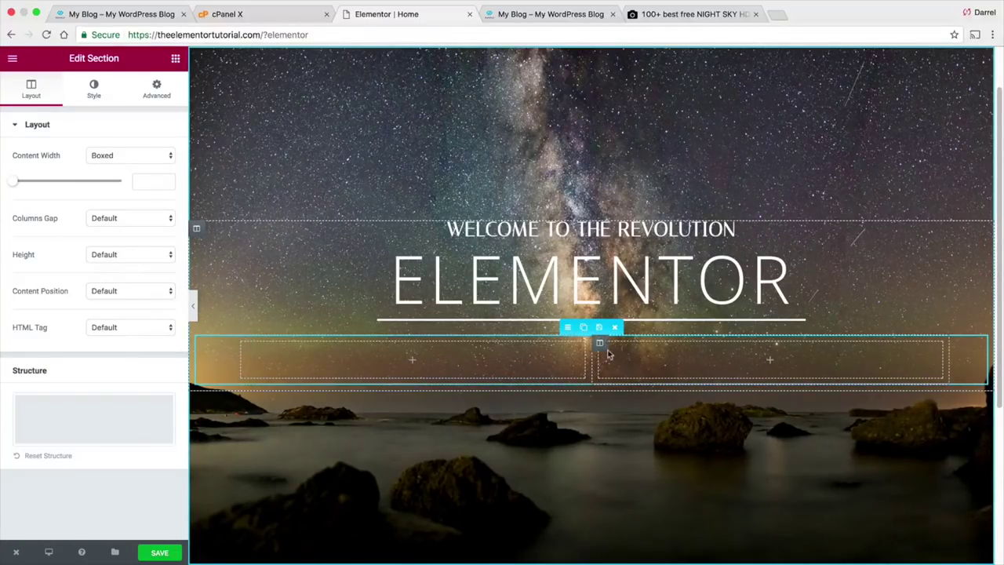
left_click(601, 345)
left_click(631, 343)
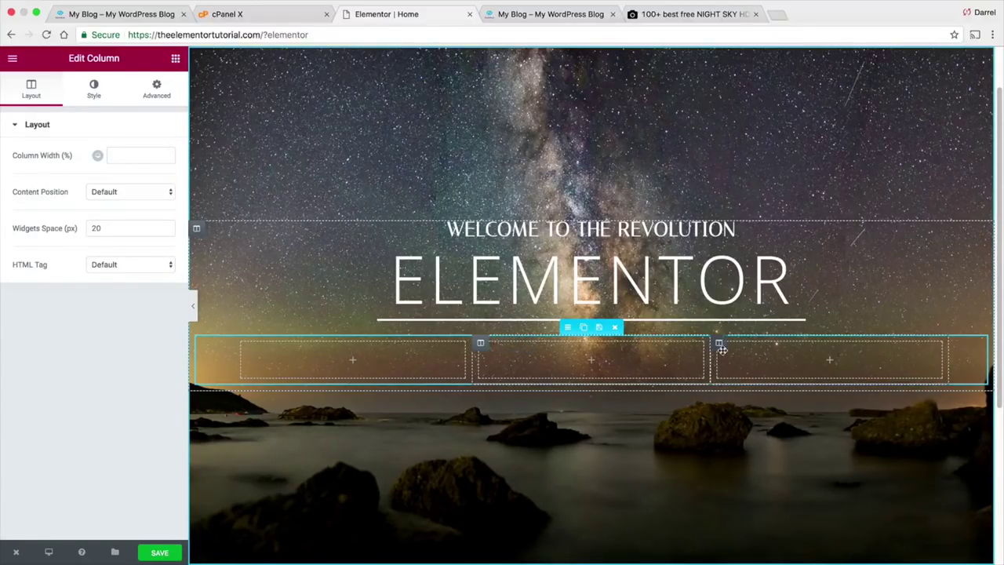
mouse_move(720, 346)
left_click(765, 343)
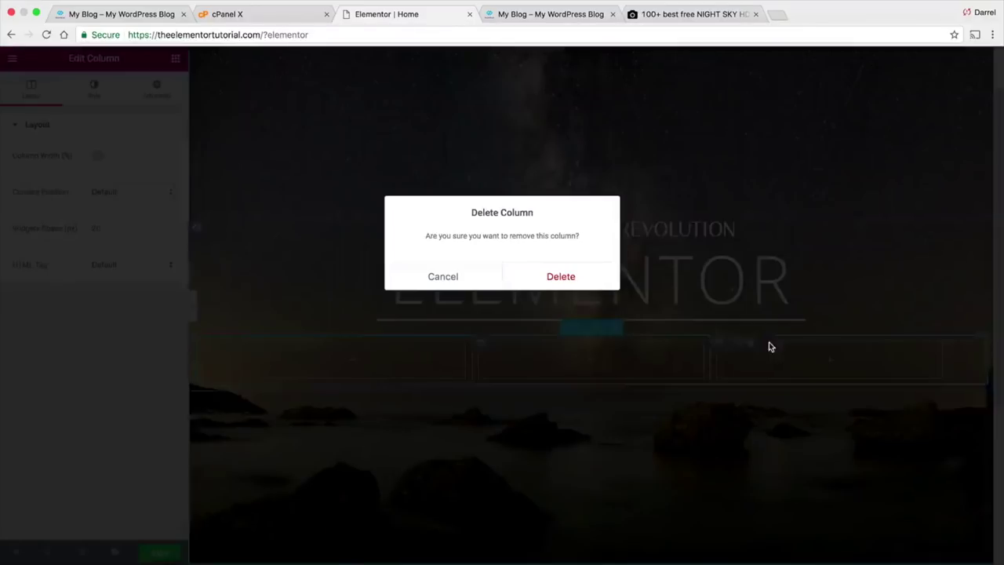
left_click(587, 281)
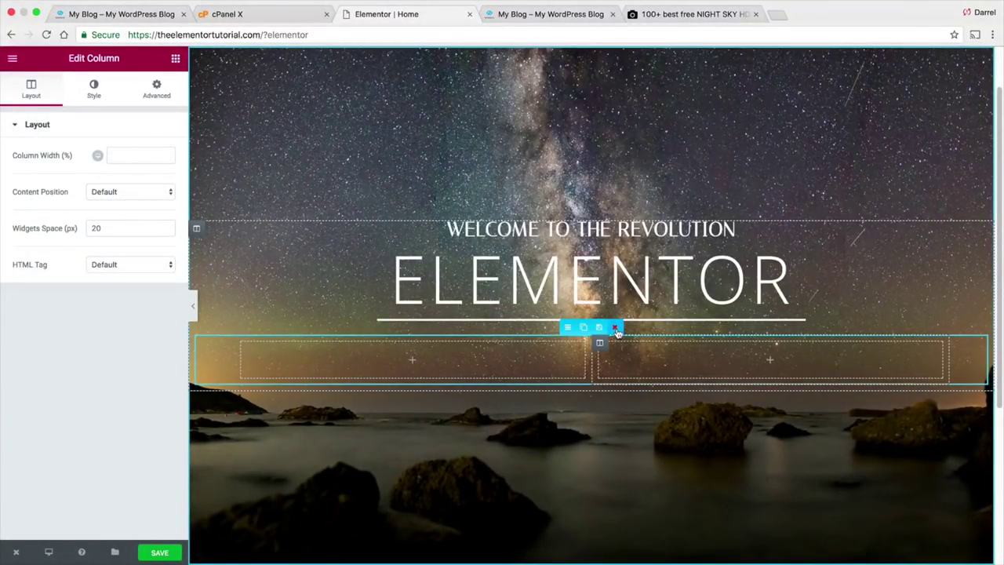
Delete that section and insert a new two-column section under ELEMENTOR.
left_click(616, 329)
left_click(583, 279)
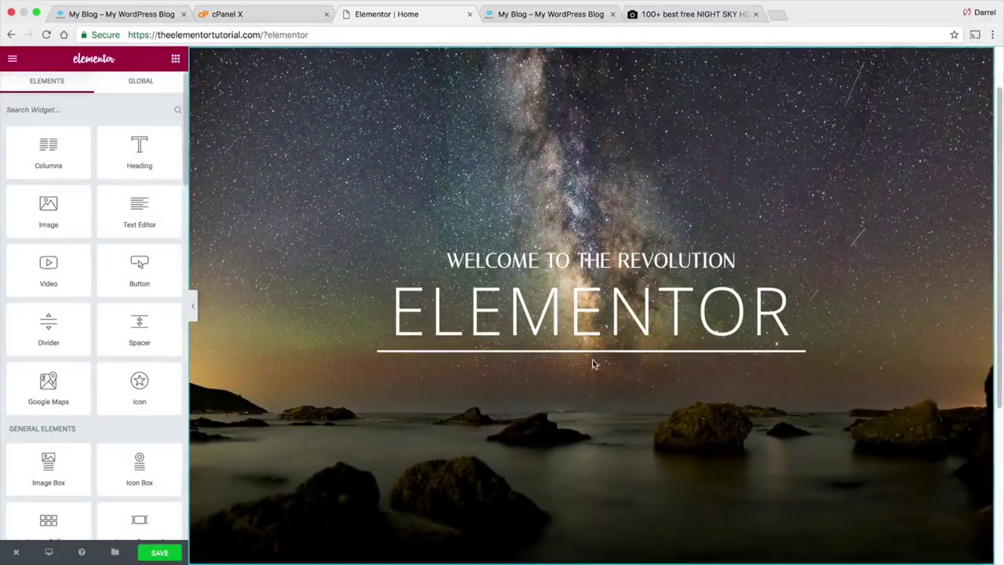
left_click_drag(52, 156, 511, 351)
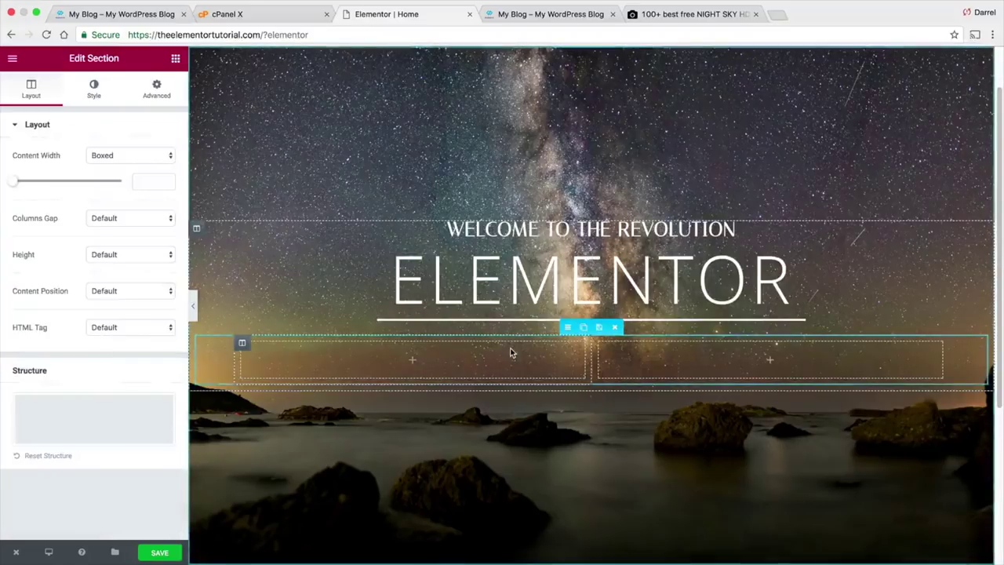
left_click(176, 58)
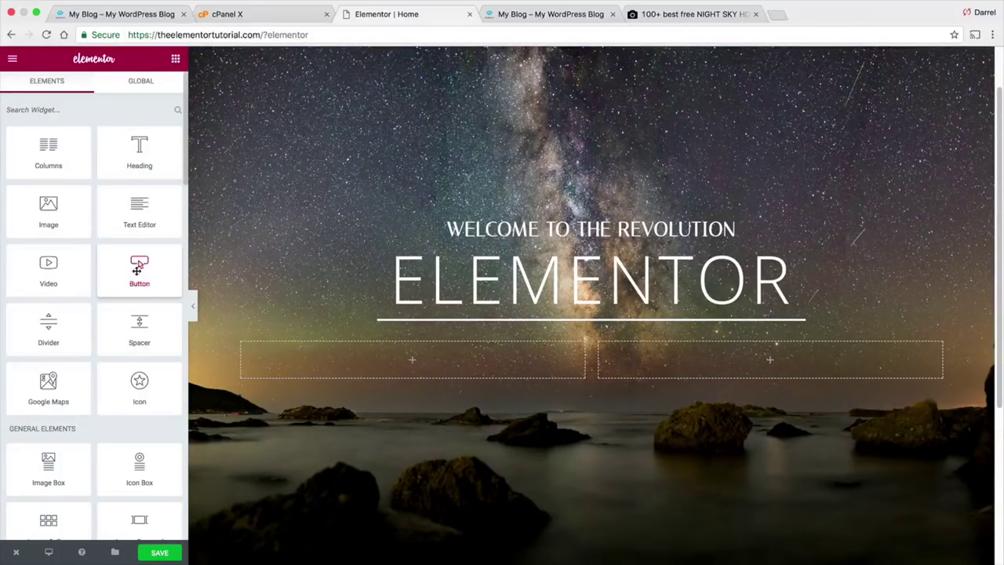
Put a Click me button in the left column, duplicate that column, and delete the empty one.
left_click_drag(137, 267, 372, 358)
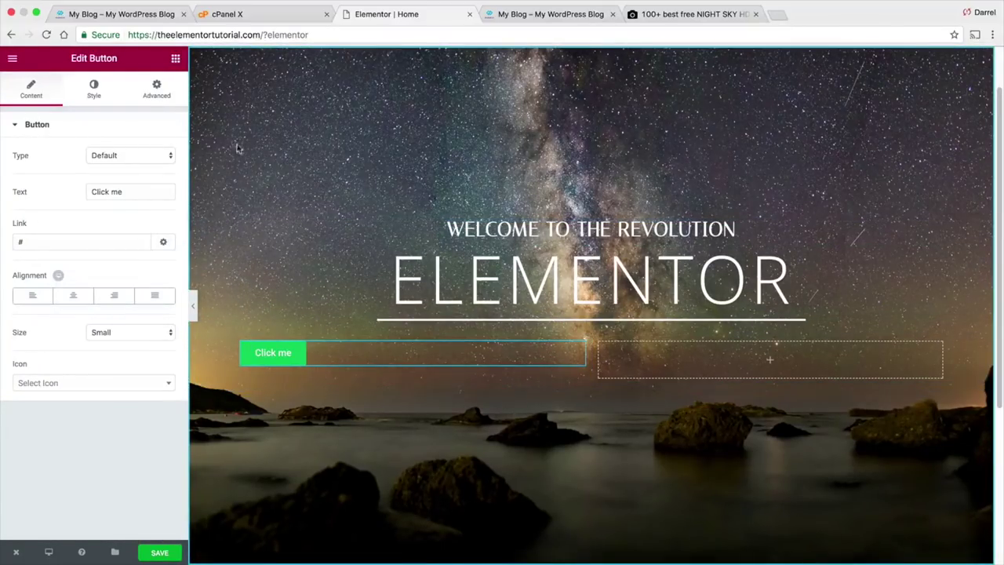
left_click(177, 61)
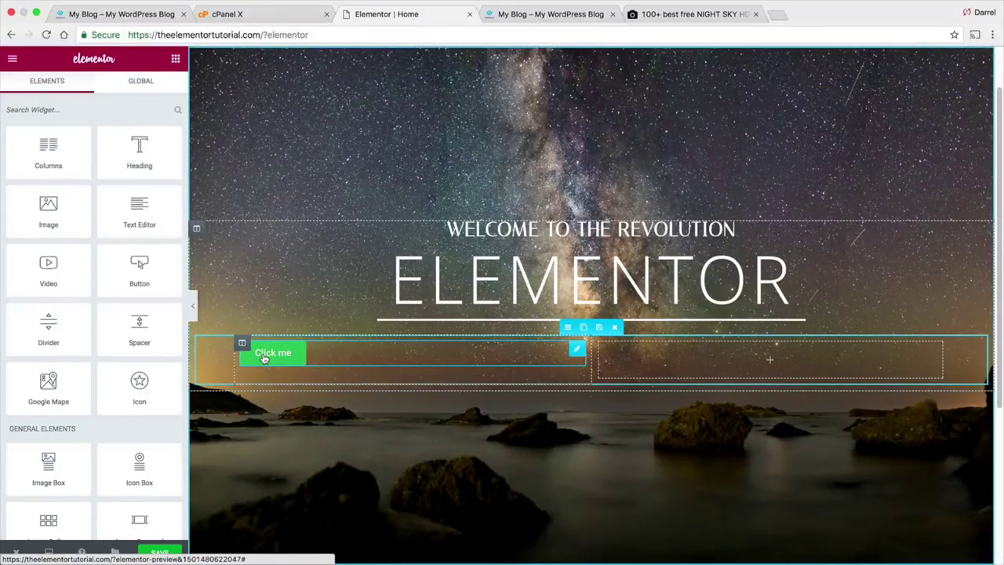
mouse_move(241, 343)
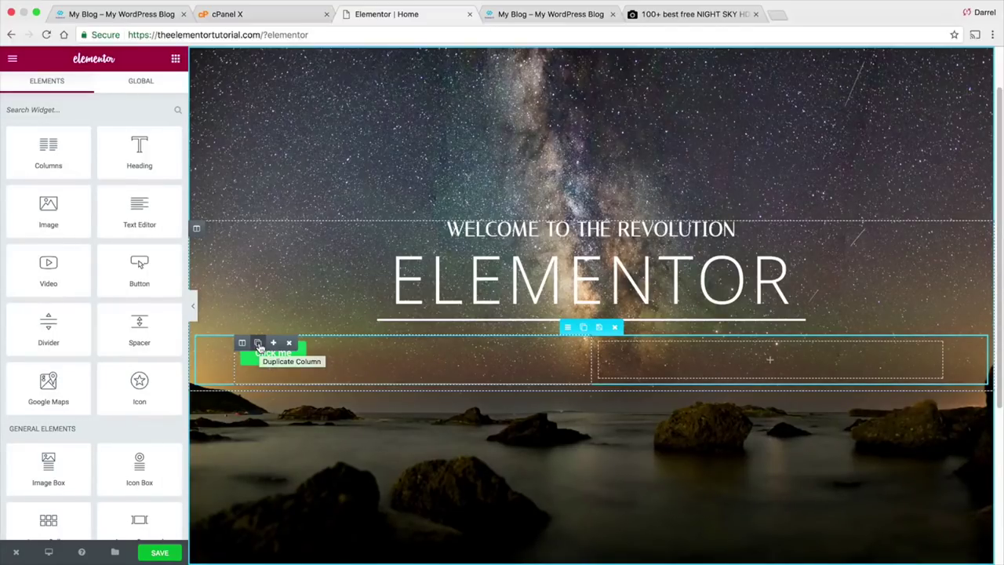
left_click(258, 343)
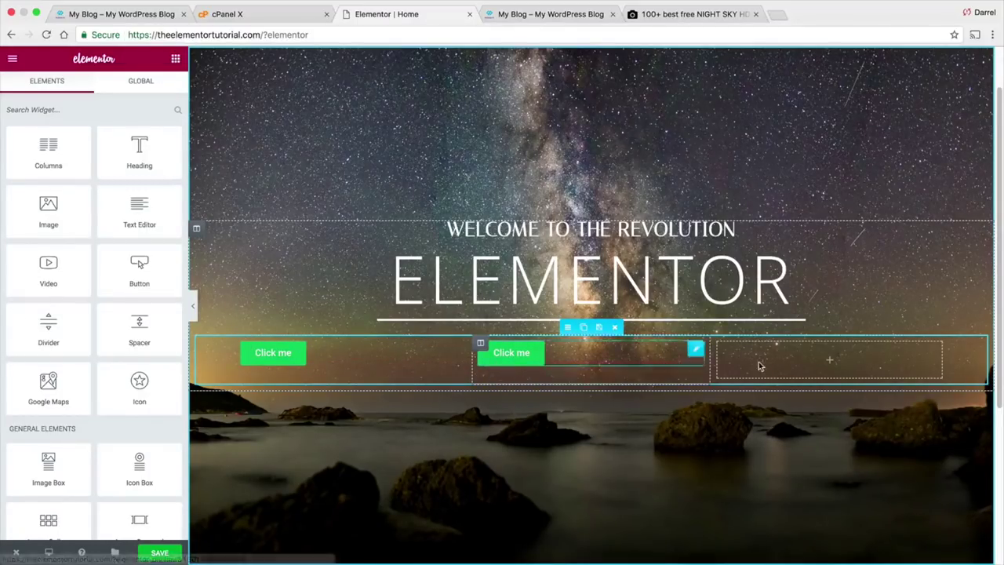
left_click(718, 342)
left_click(767, 345)
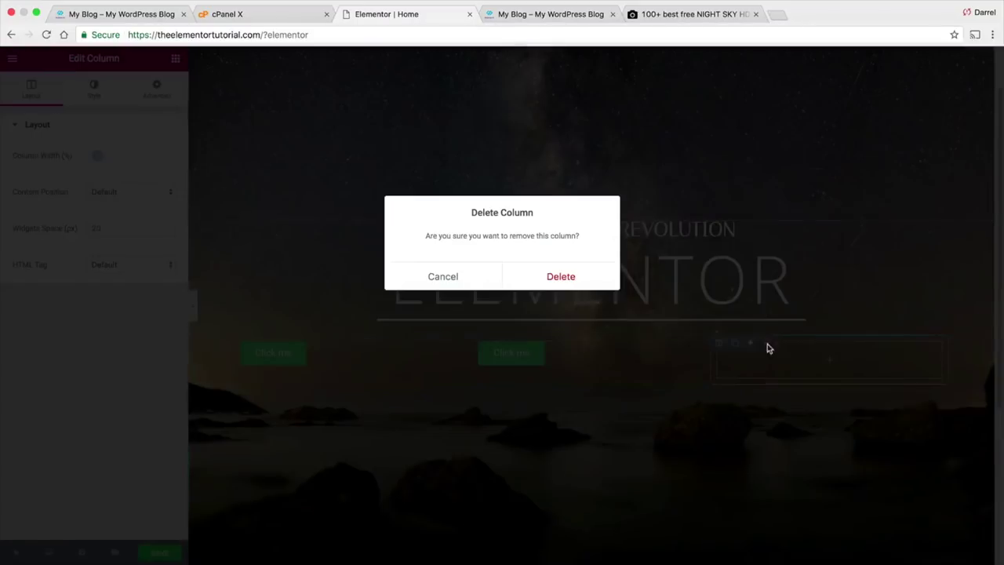
left_click(595, 285)
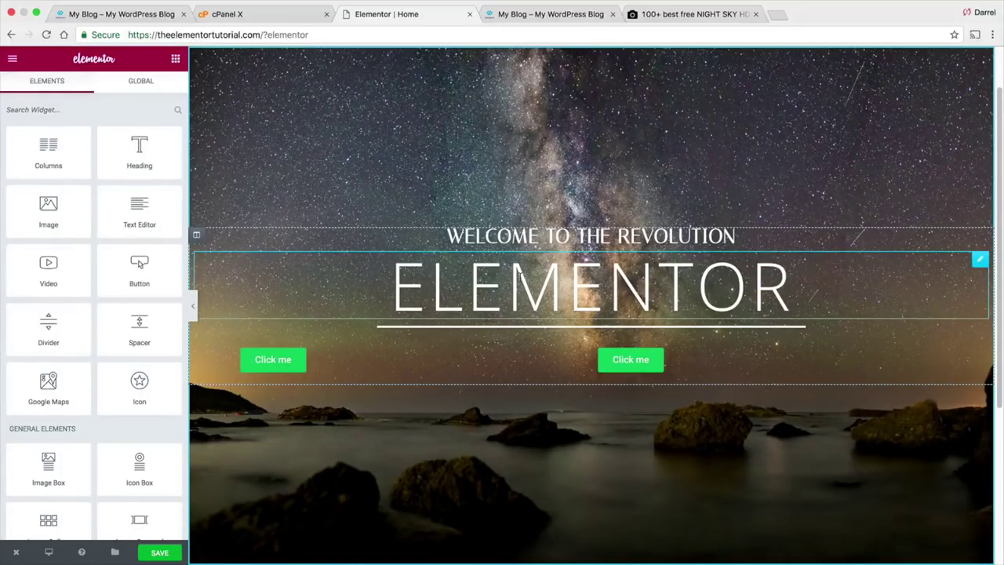
Right-align the left button in its column.
left_click(343, 361)
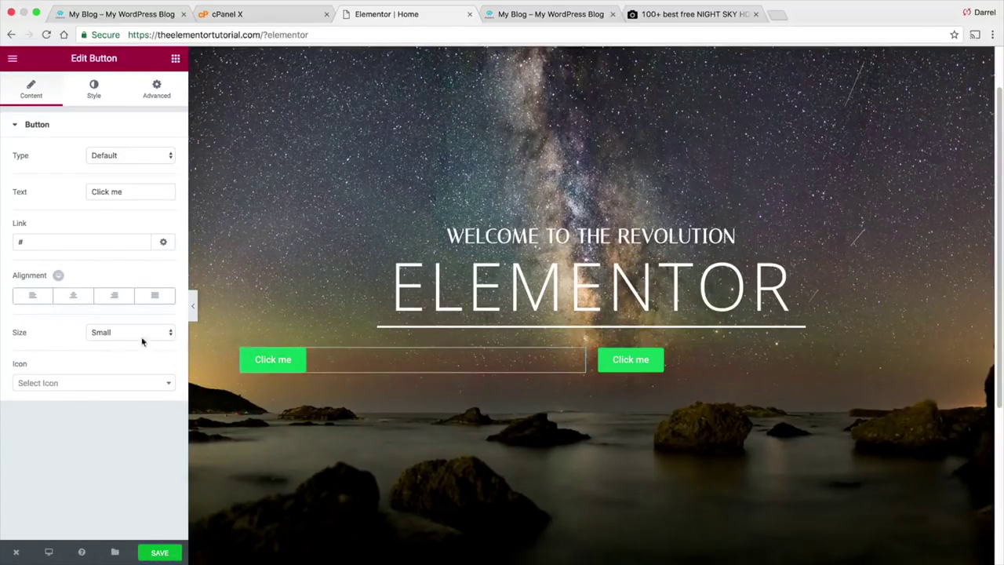
left_click(123, 298)
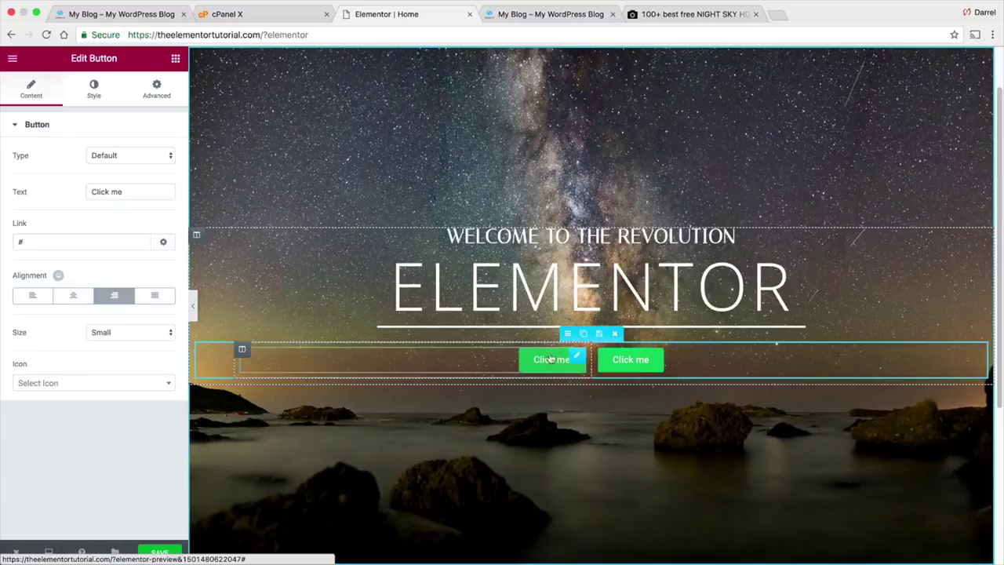
left_click(152, 155)
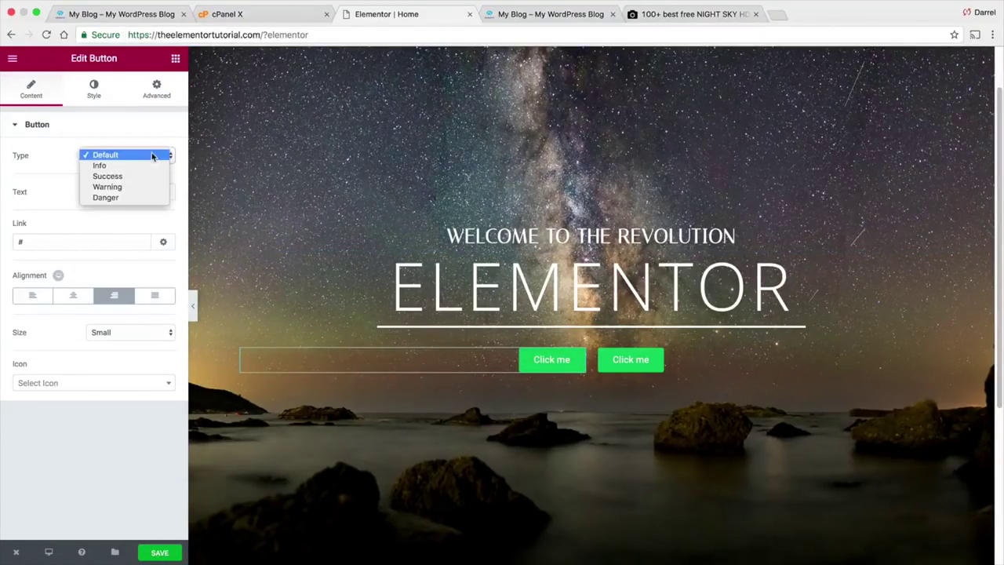
key("Escape")
Try the Success, Warning and Danger button types, settling on Success.
left_click(152, 162)
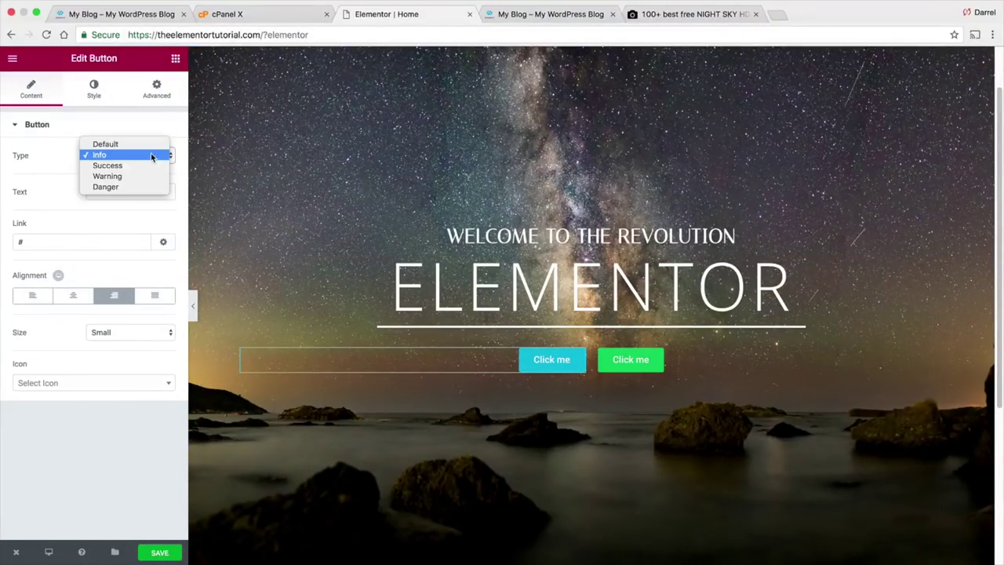
left_click(154, 164)
left_click(154, 159)
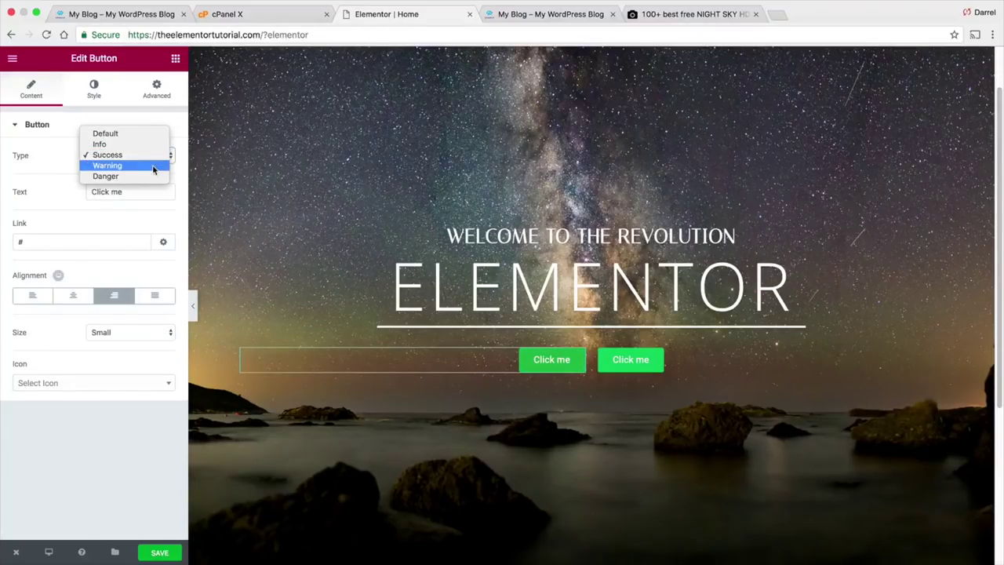
left_click(152, 164)
left_click(156, 154)
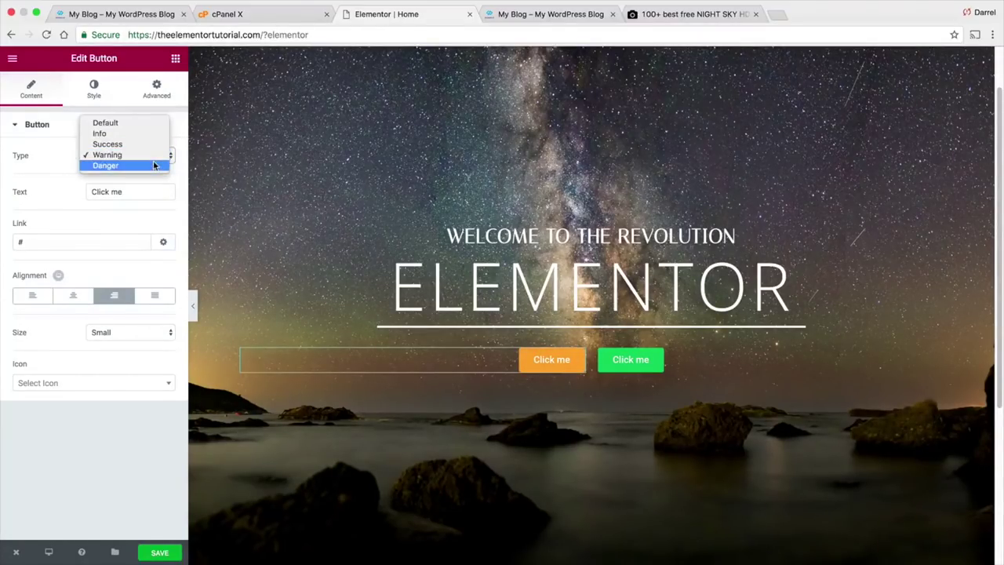
left_click(154, 165)
left_click(153, 155)
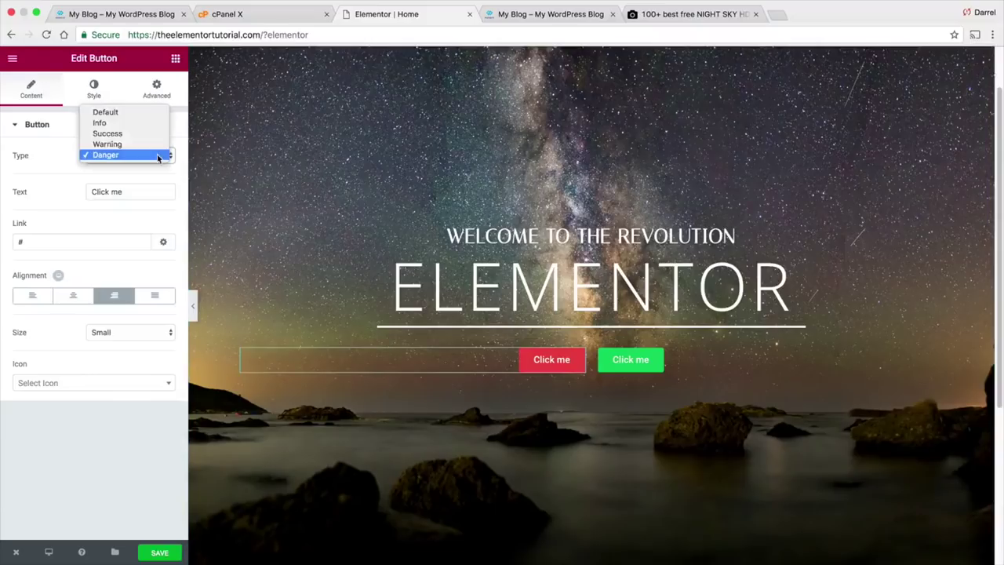
left_click(152, 143)
left_click(153, 161)
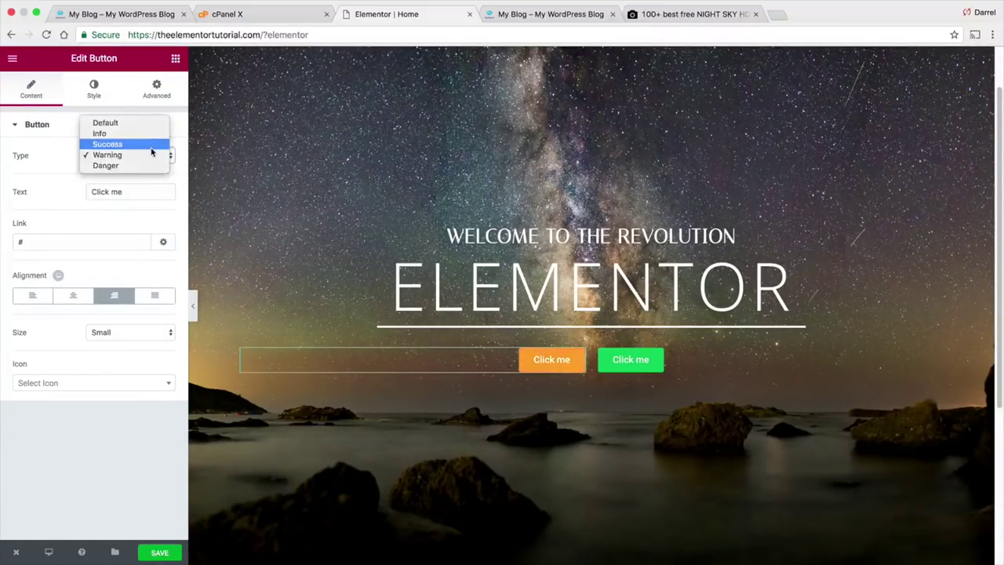
left_click(152, 145)
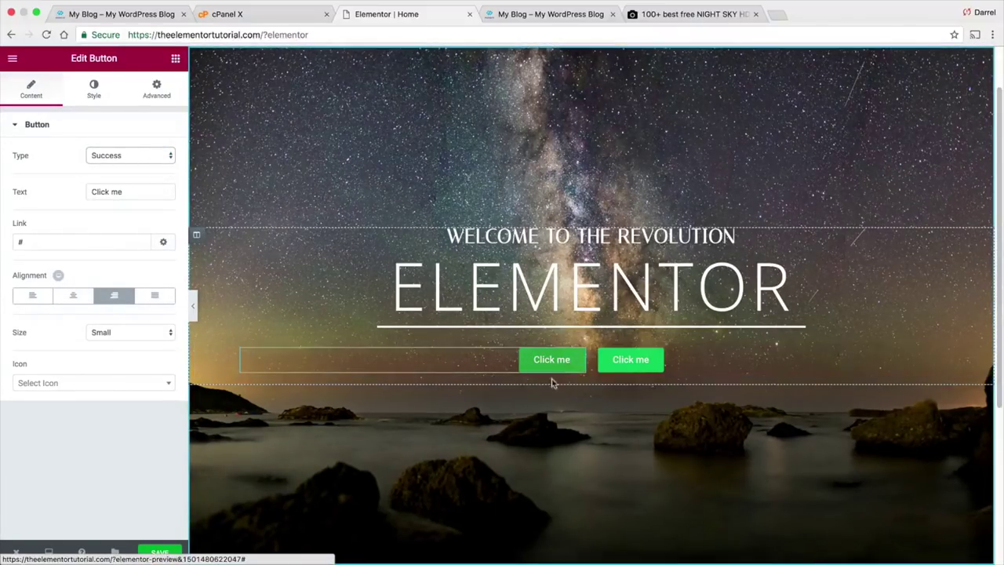
triple_click(131, 191)
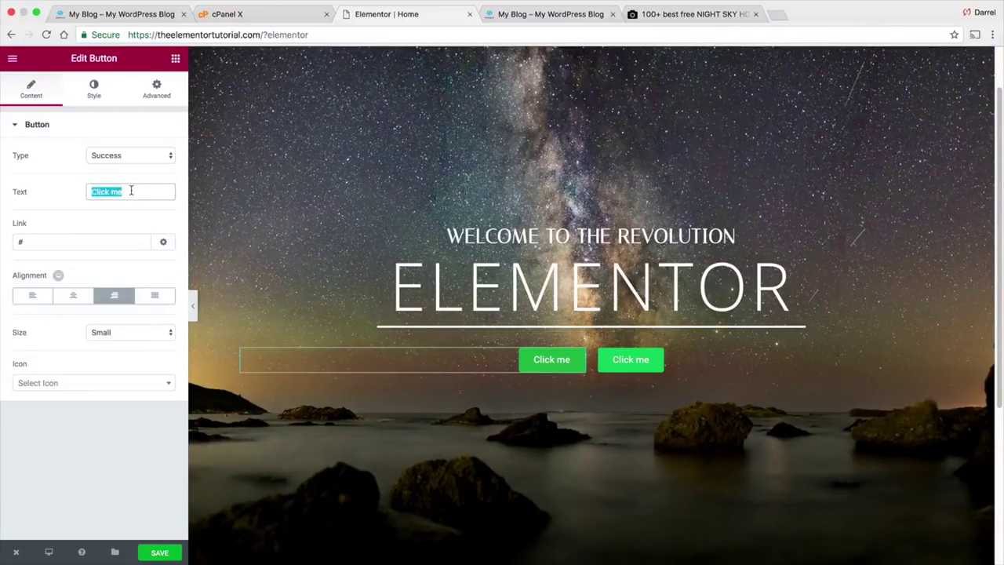
type("Start")
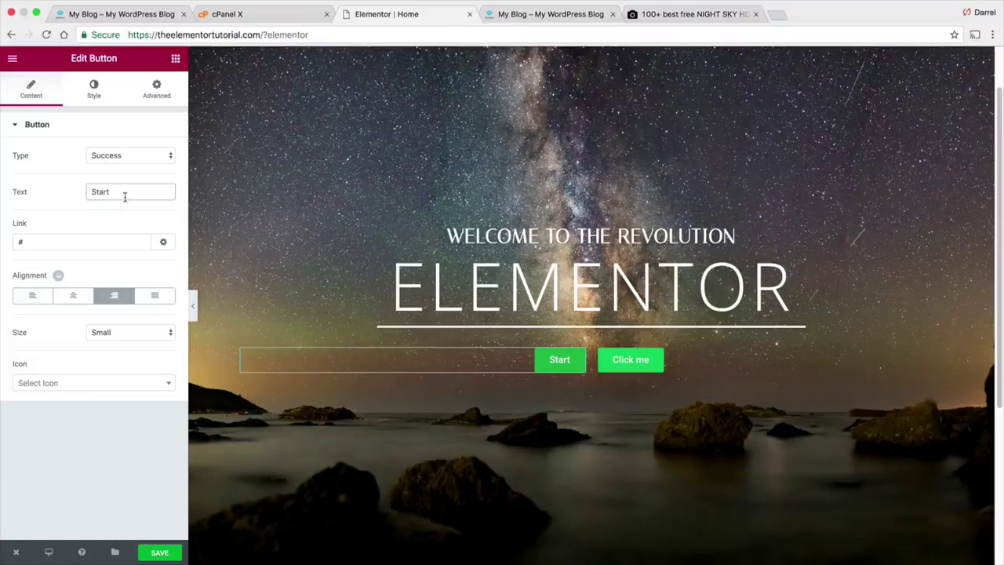
left_click(93, 241)
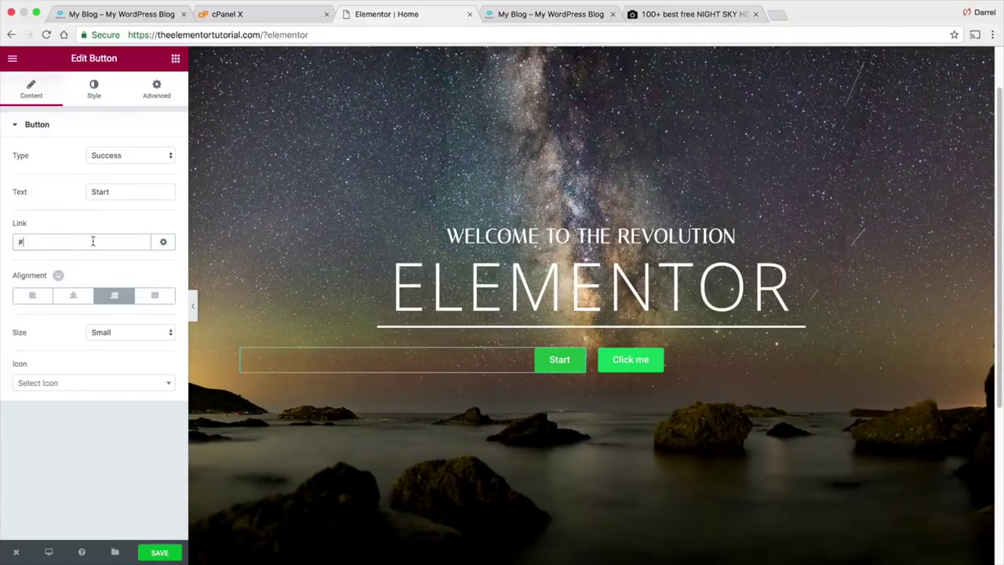
key("BackSpace")
type("www.darrelwilson.com")
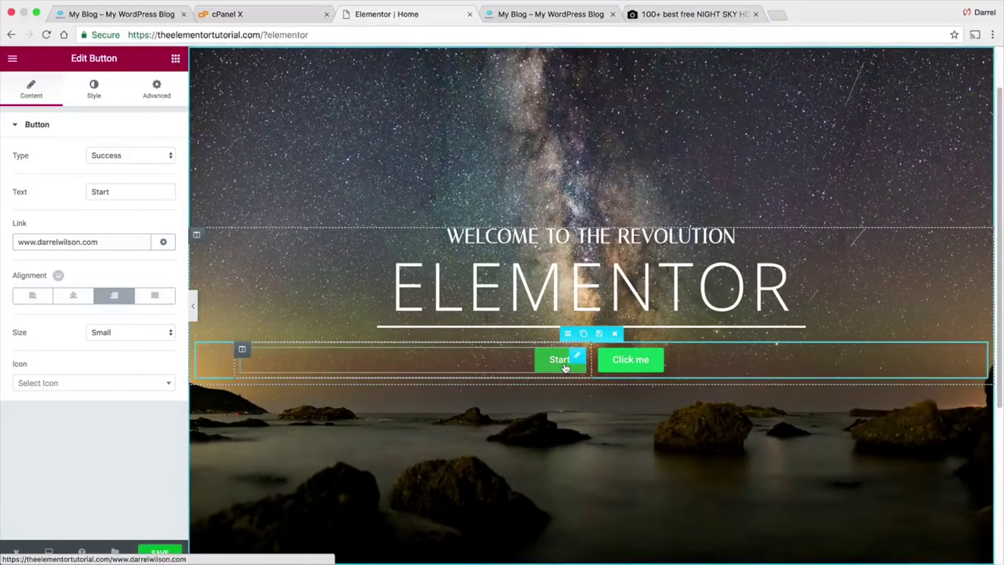
left_click(18, 241)
type("http://")
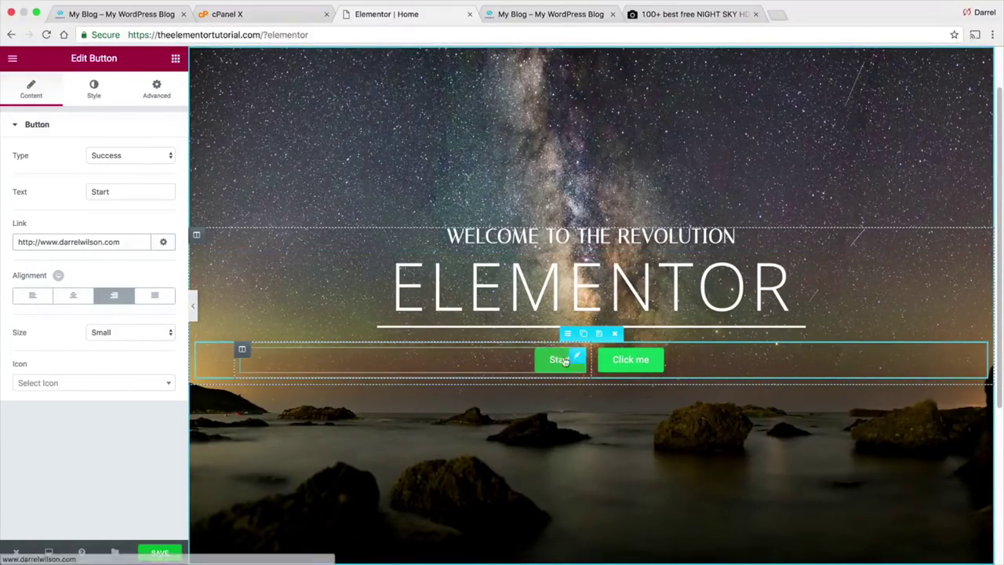
Give the Start button the apple icon.
left_click(63, 383)
left_click(62, 452)
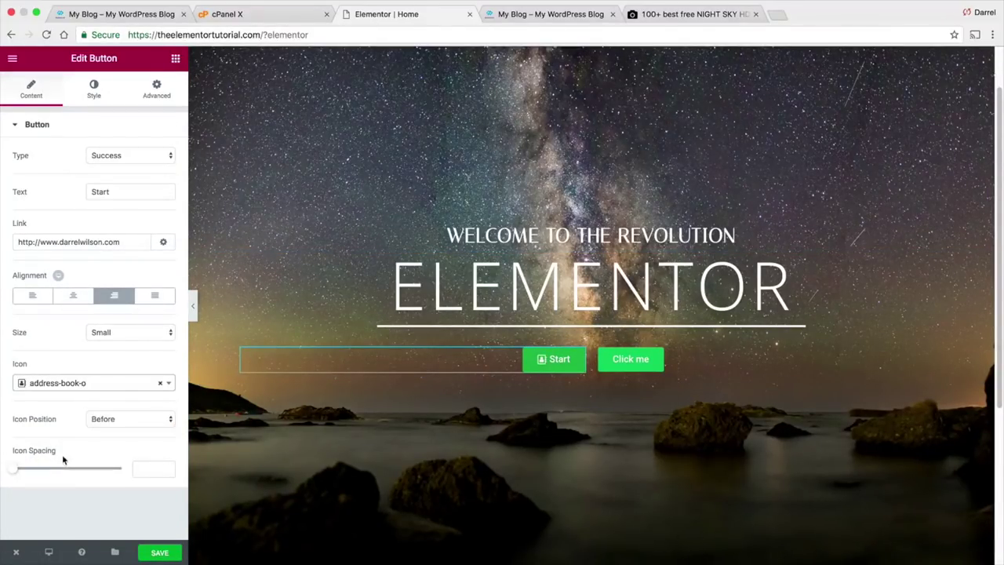
left_click(122, 388)
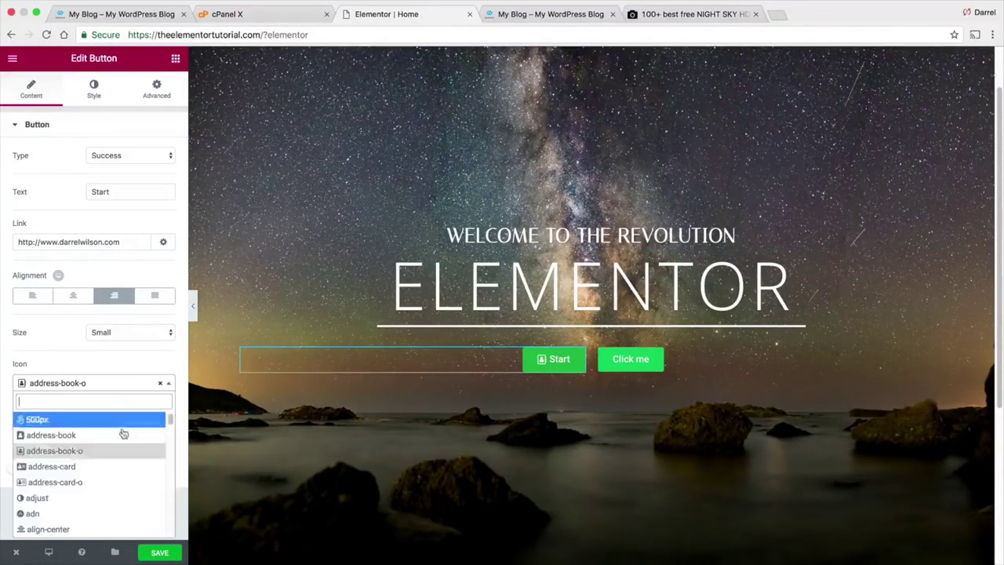
left_click(120, 466)
left_click(118, 384)
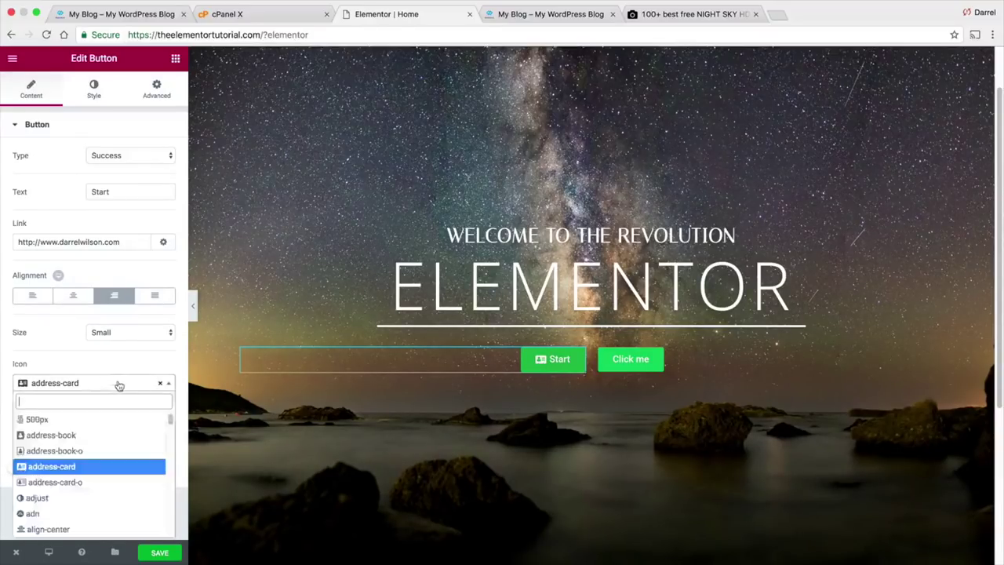
left_click(122, 383)
left_click(123, 384)
scroll(98, 442, "down", 2)
scroll(98, 442, "down", 5)
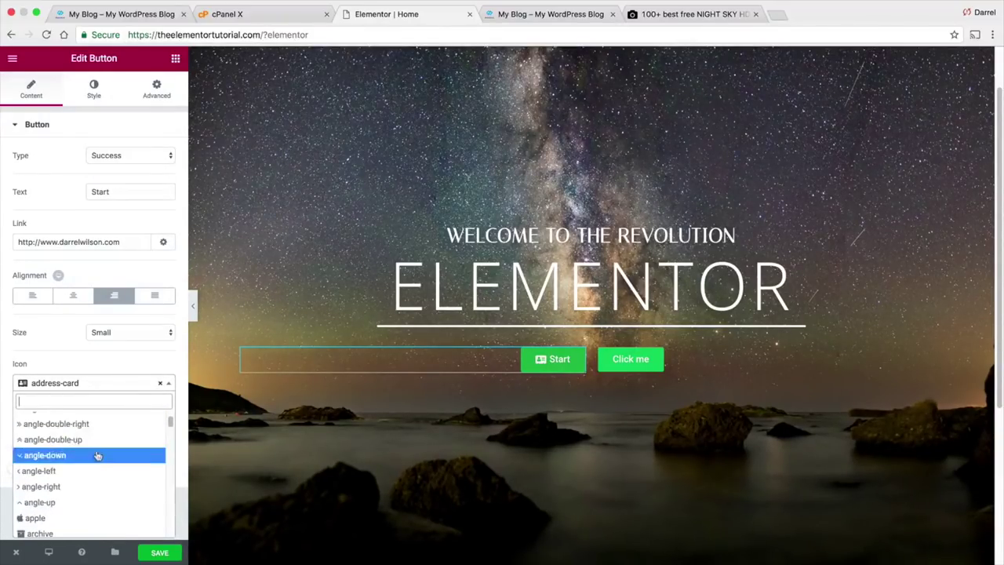
left_click(92, 516)
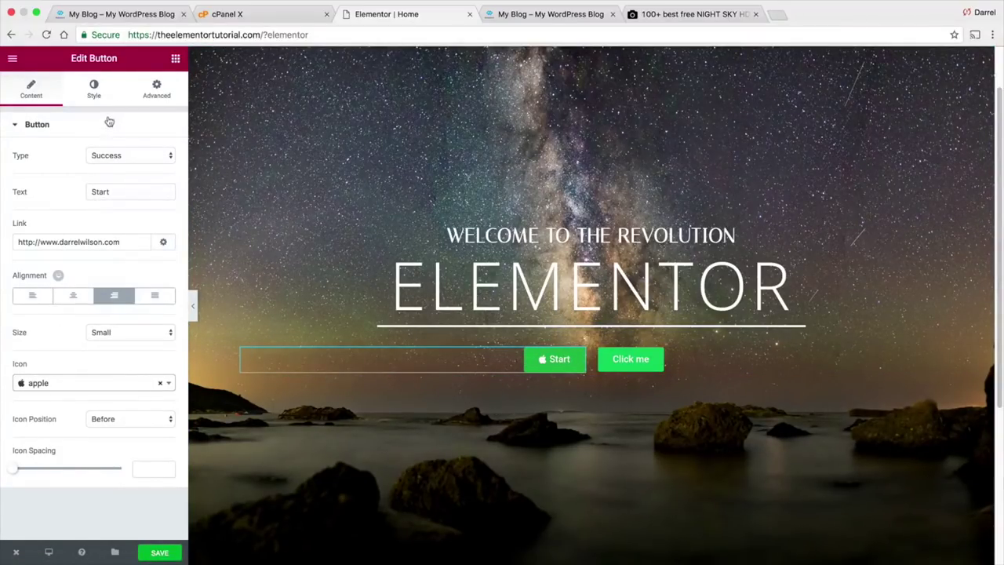
Place the apple icon before the text with icon spacing 5.
left_click(116, 423)
left_click(115, 428)
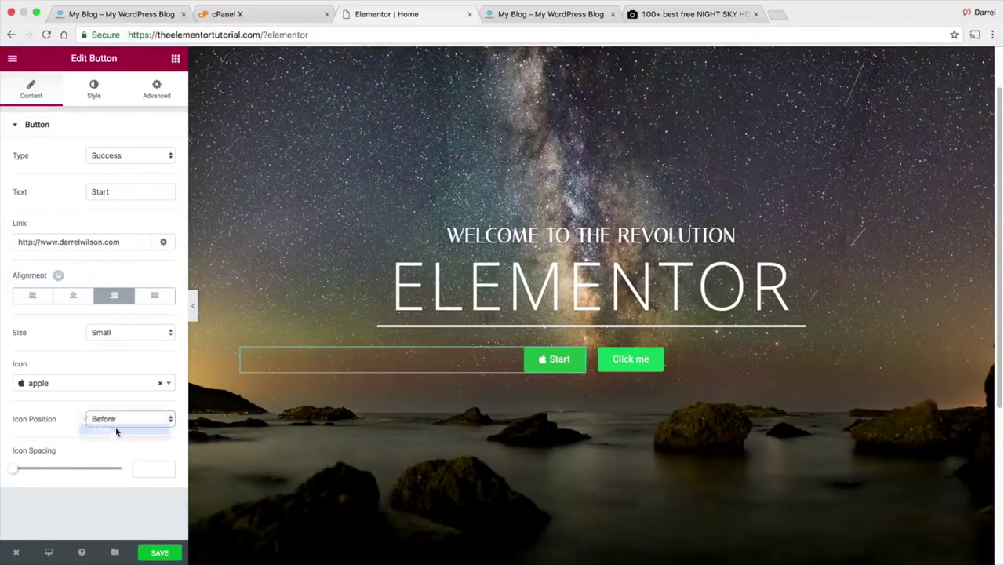
left_click(122, 423)
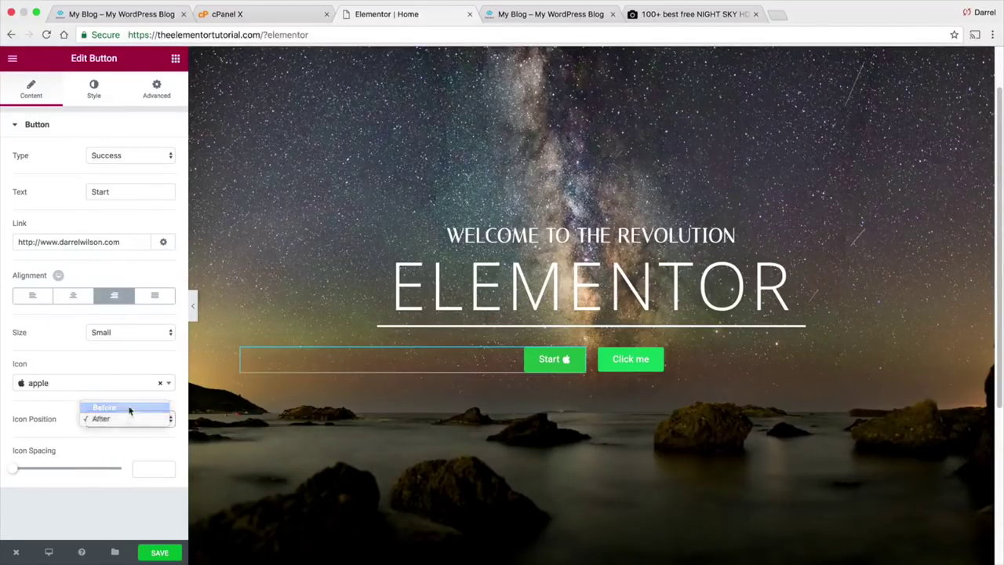
left_click(102, 407)
mouse_move(13, 468)
left_mouse_down()
mouse_move(119, 469)
mouse_move(5, 468)
mouse_move(25, 469)
left_mouse_up()
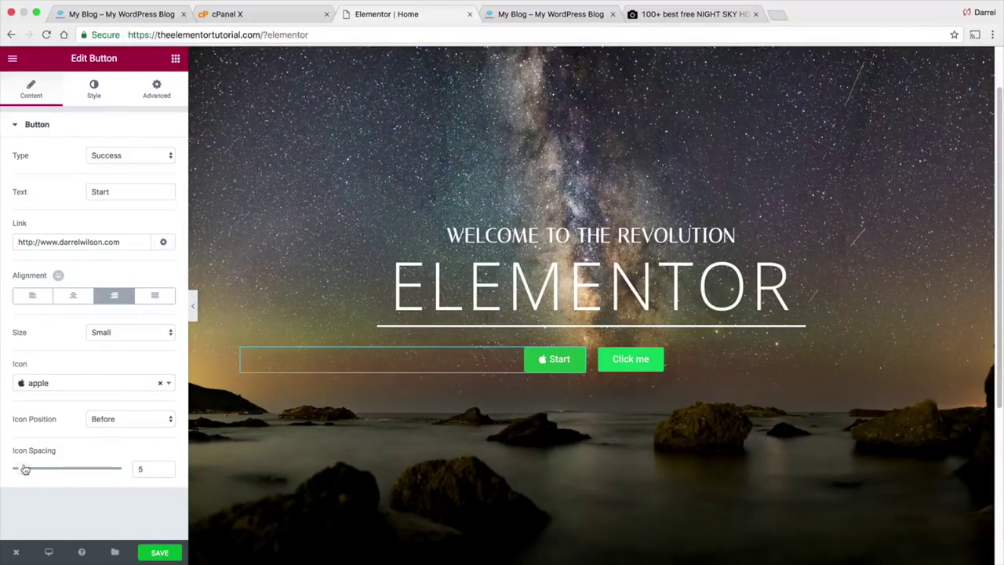
left_click(100, 92)
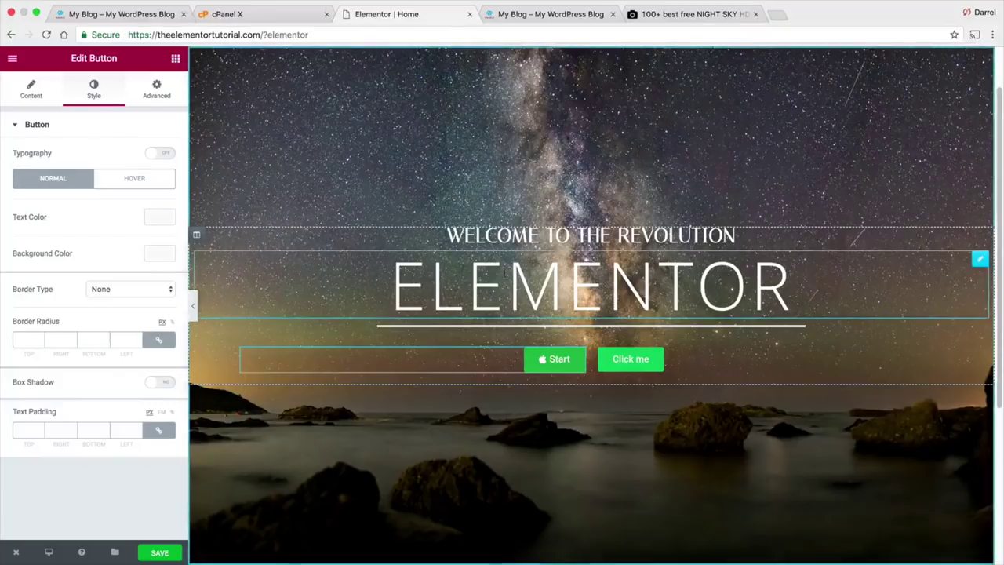
Reselect the Start button widget and show its style settings for typography.
left_click(549, 286)
left_click(95, 90)
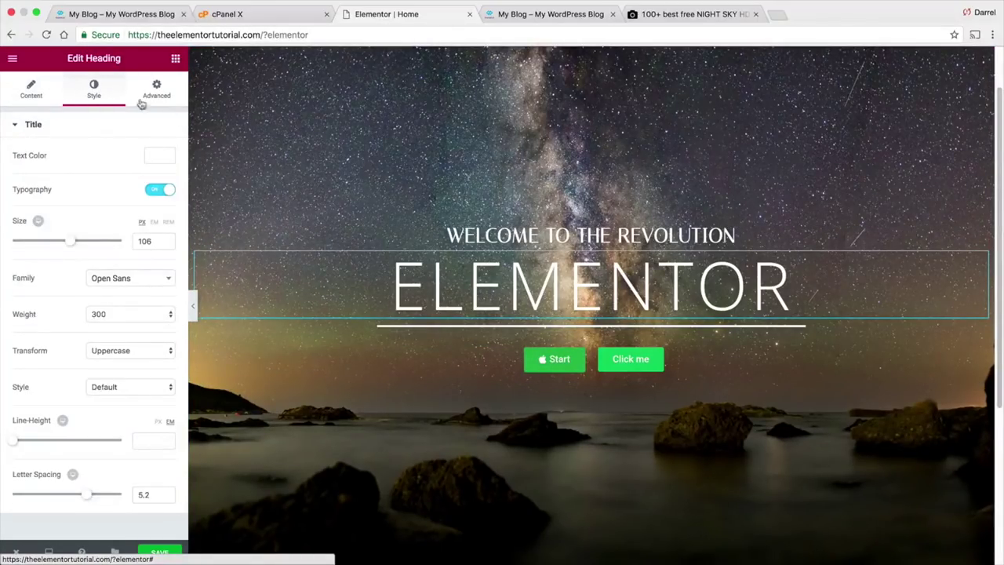
left_click(466, 365)
scroll(553, 110, "up", 2)
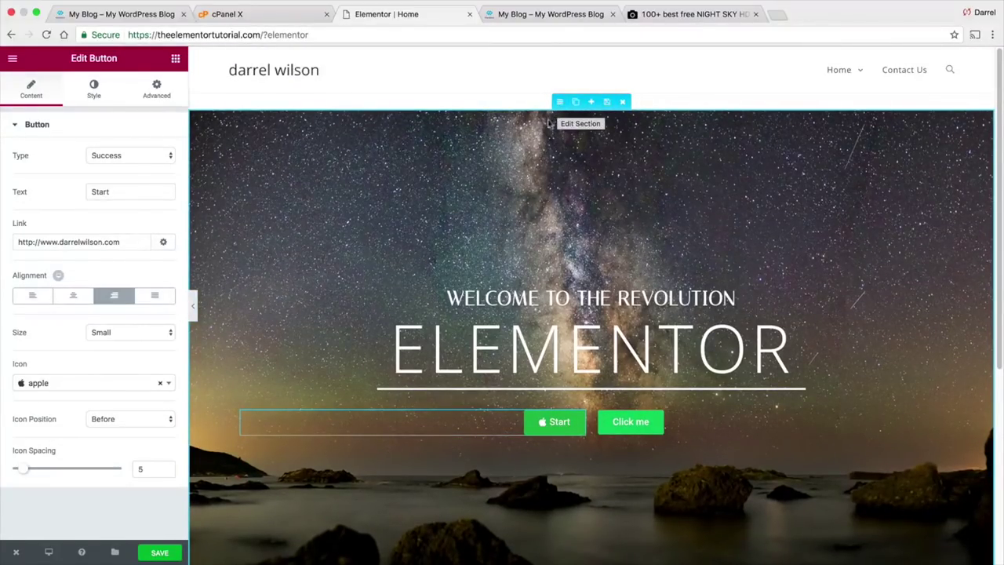
scroll(545, 220, "down", 4)
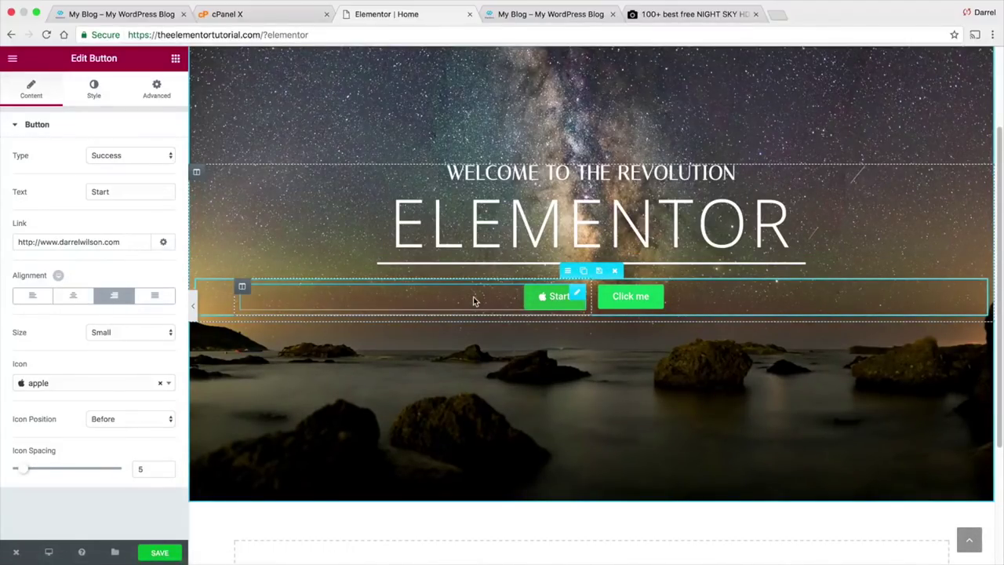
left_click(243, 286)
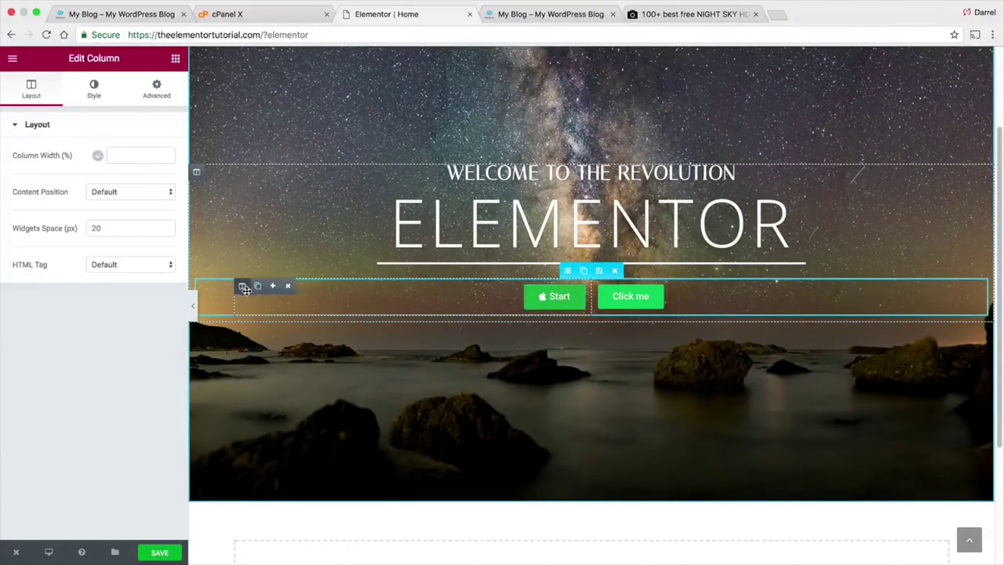
left_click(539, 301)
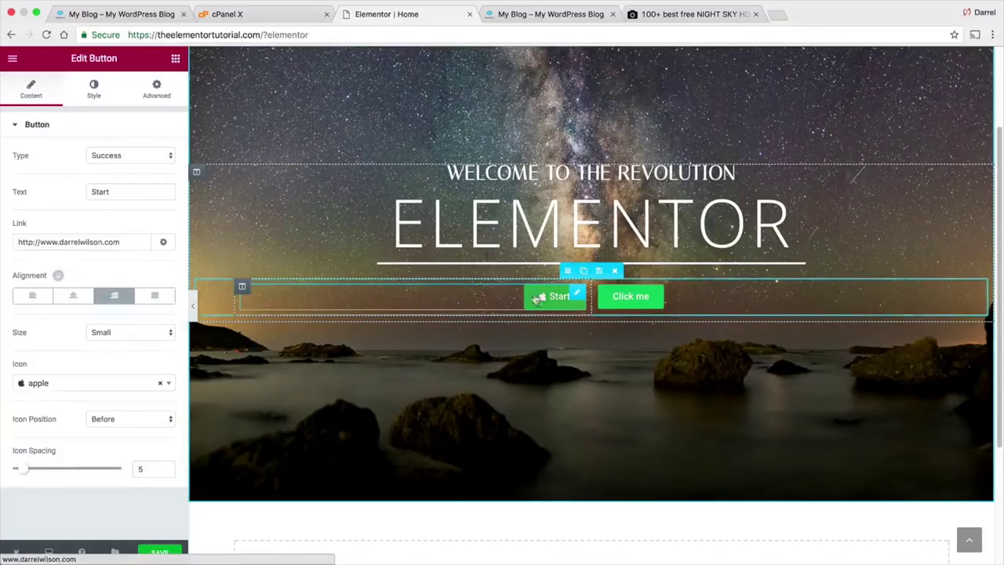
left_click(94, 90)
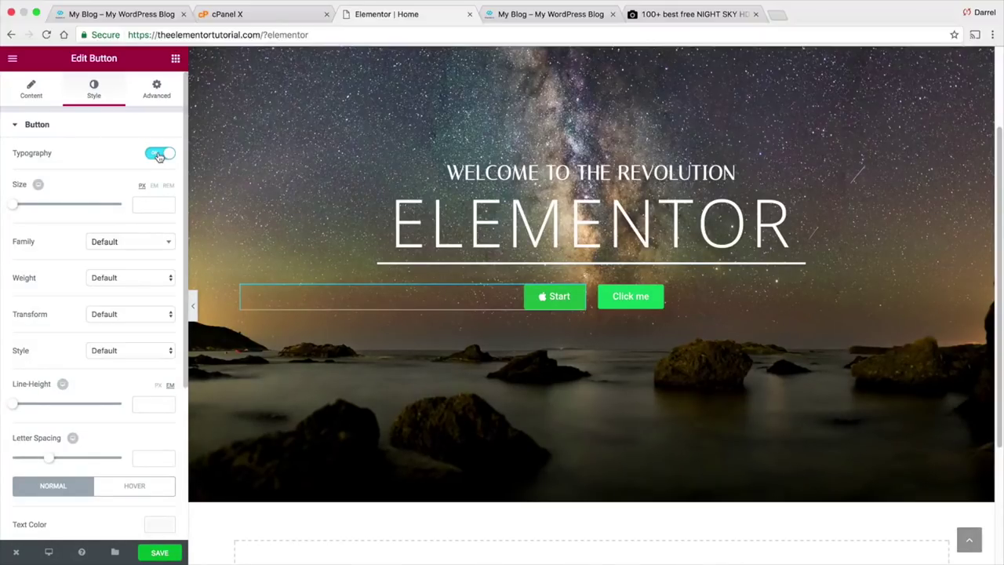
Set the Start button's typography to the Open Sans family at weight 500.
left_click(115, 242)
left_click(115, 310)
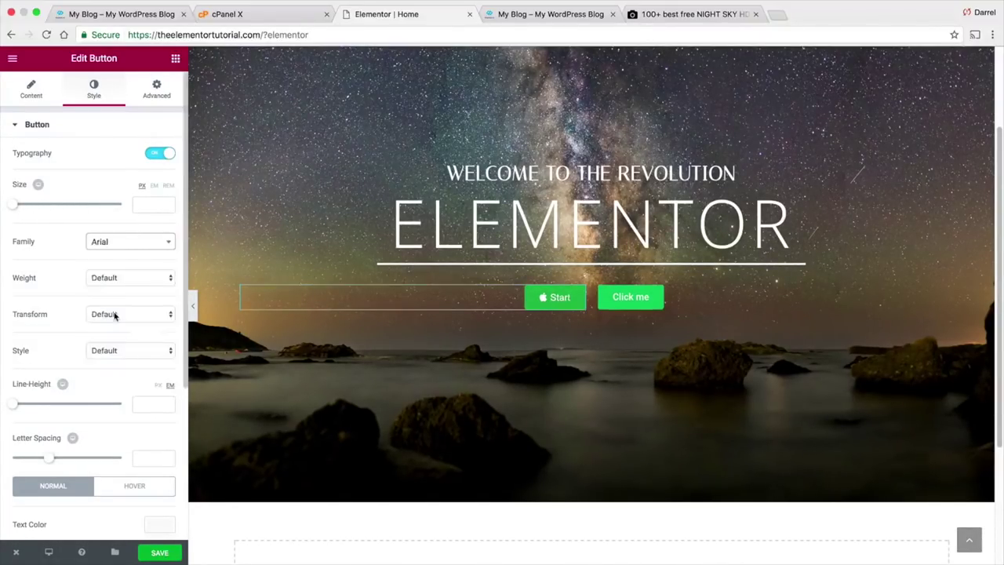
left_click(131, 242)
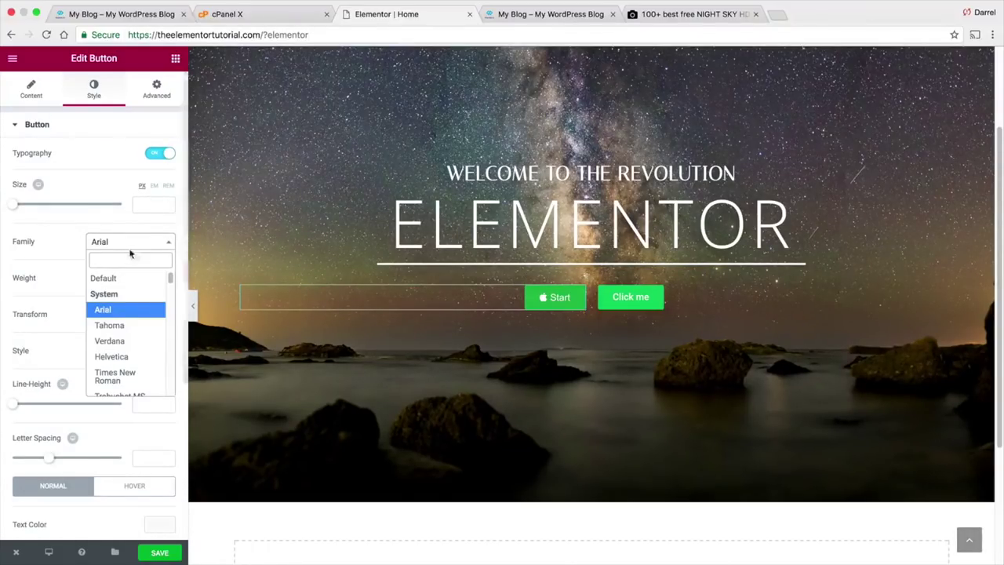
type("open")
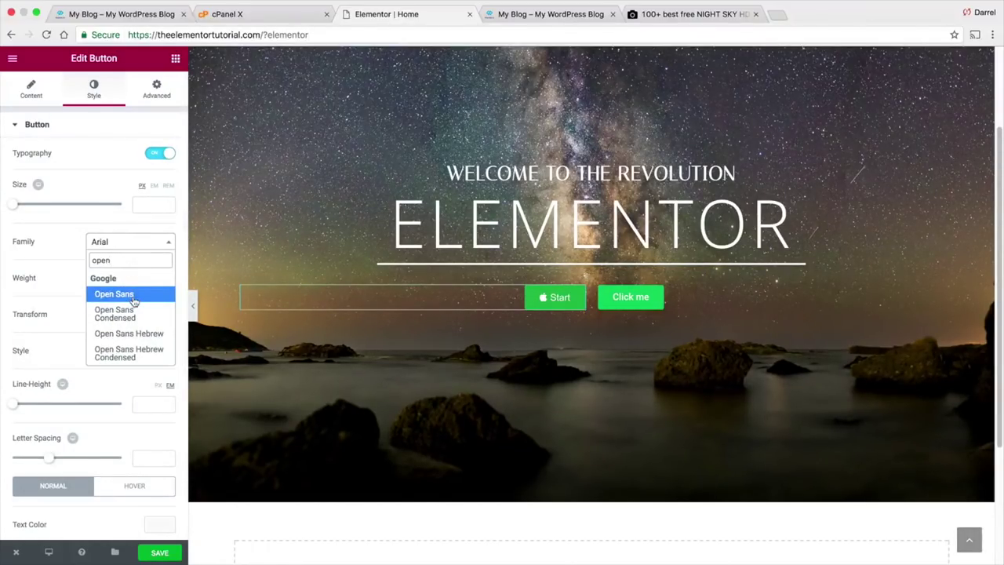
left_click(135, 296)
left_click(144, 278)
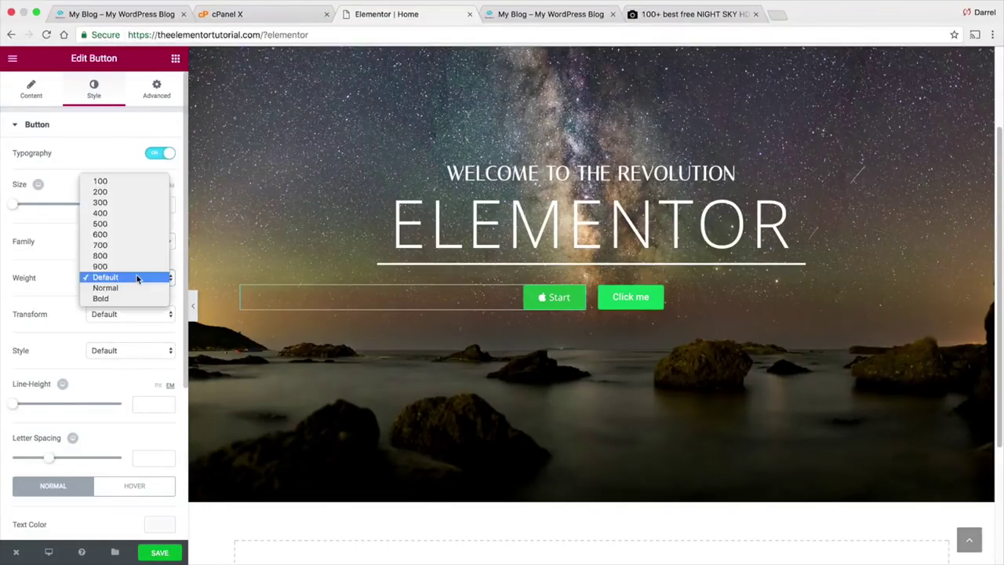
left_click(138, 202)
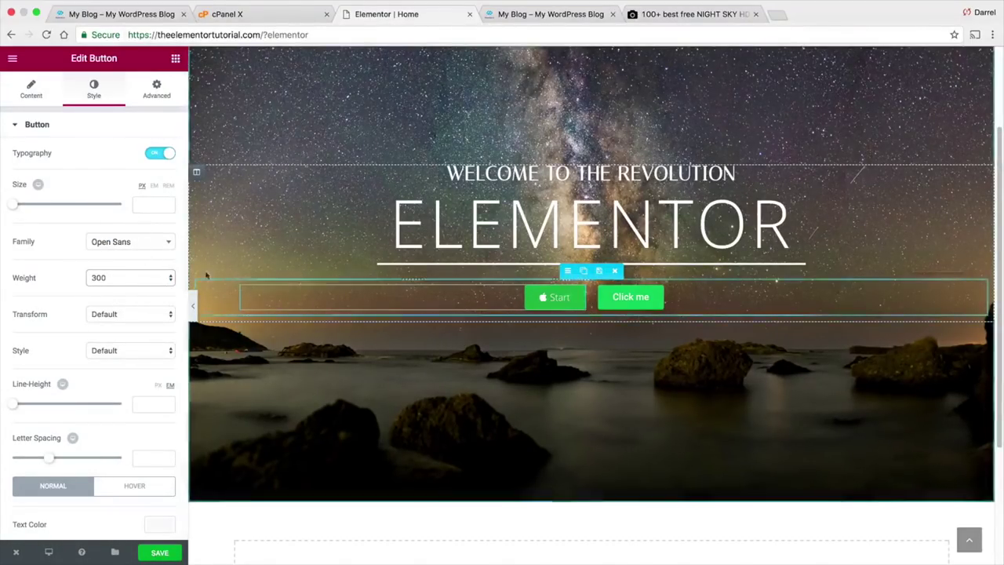
left_click(129, 278)
key("Escape")
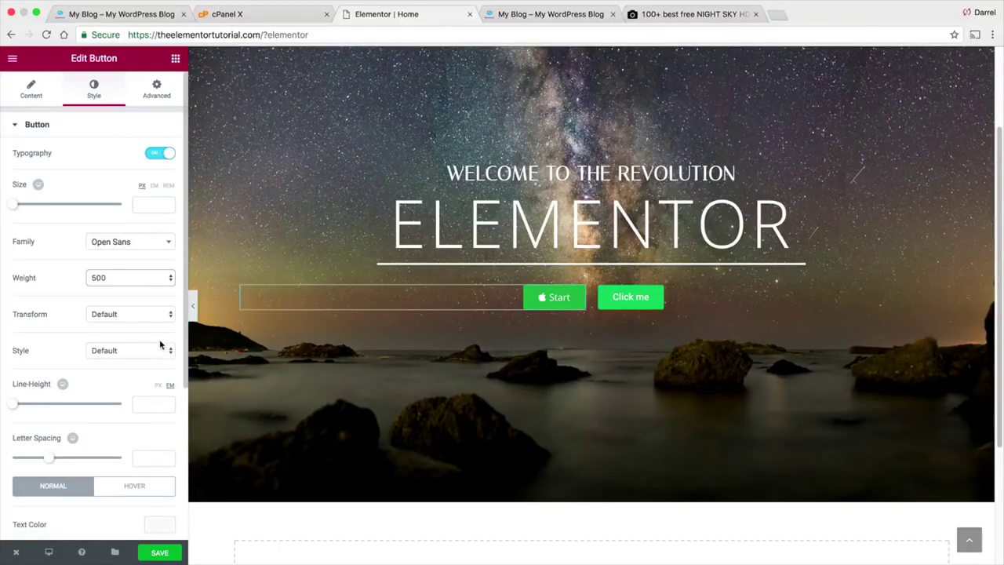
Give the Start button a light blue #6ec1e4 background, leaving its text colour white.
scroll(116, 369, "down", 3)
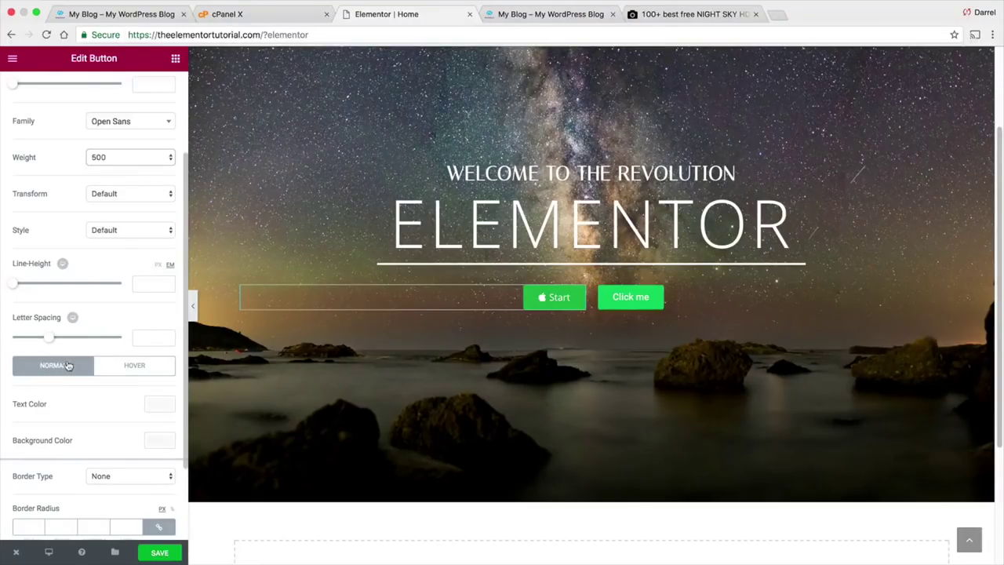
scroll(128, 367, "down", 1)
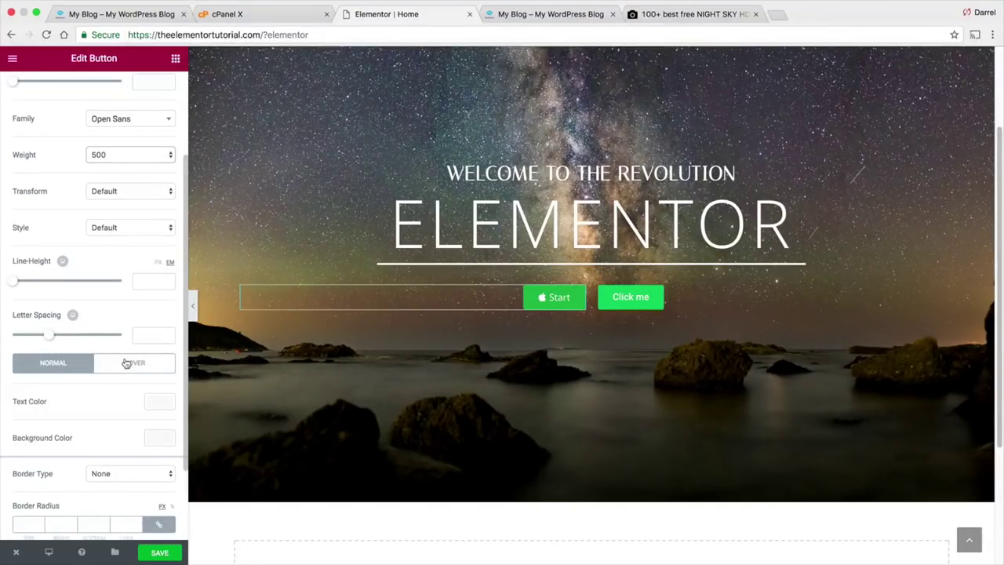
scroll(126, 363, "up", 3)
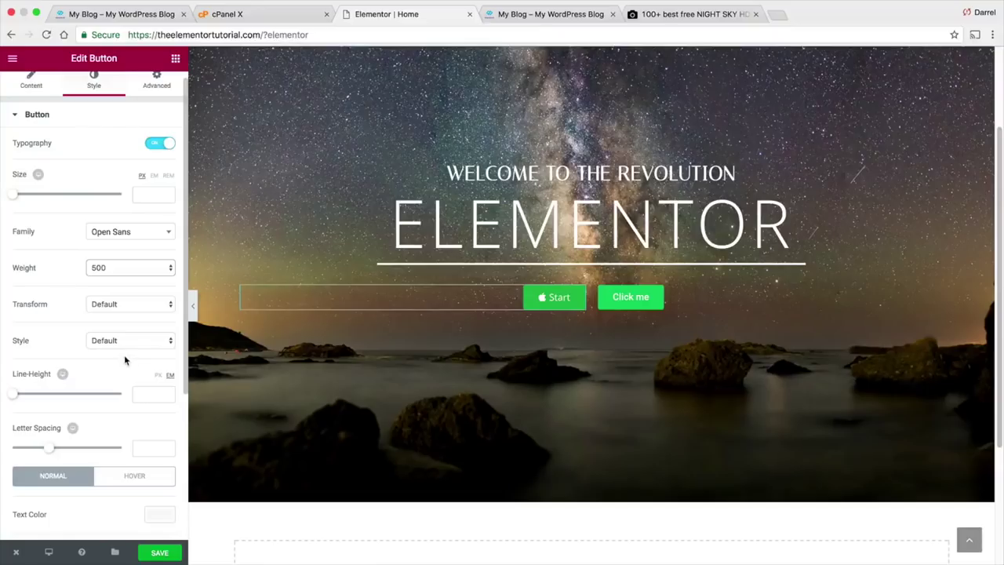
scroll(123, 357, "down", 2)
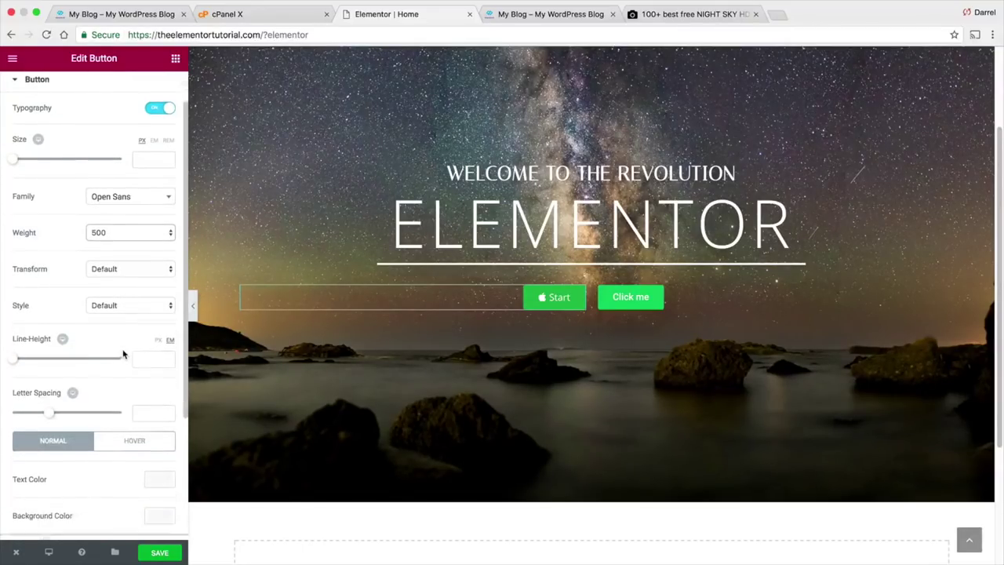
scroll(118, 349, "down", 3)
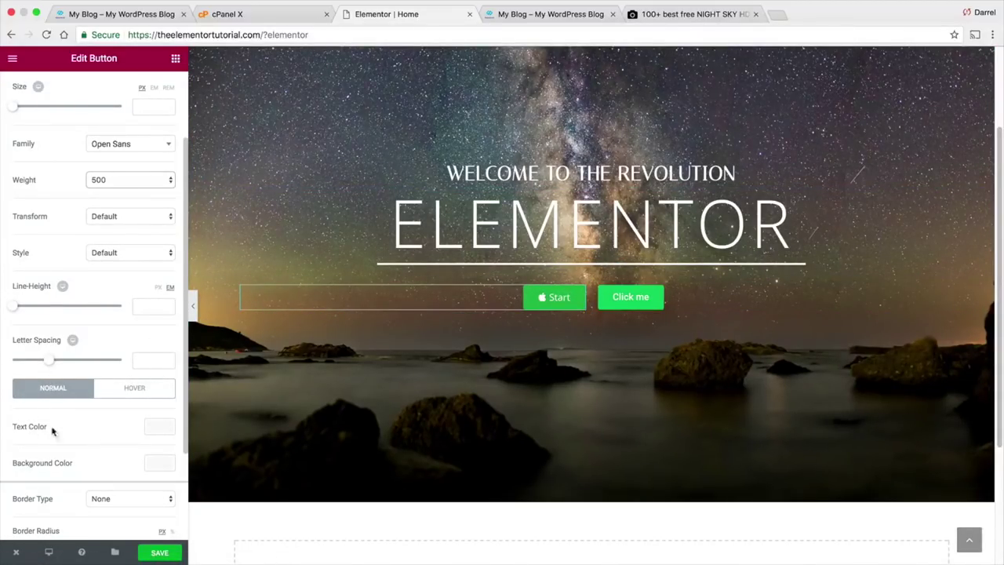
left_click(150, 429)
scroll(148, 428, "down", 3)
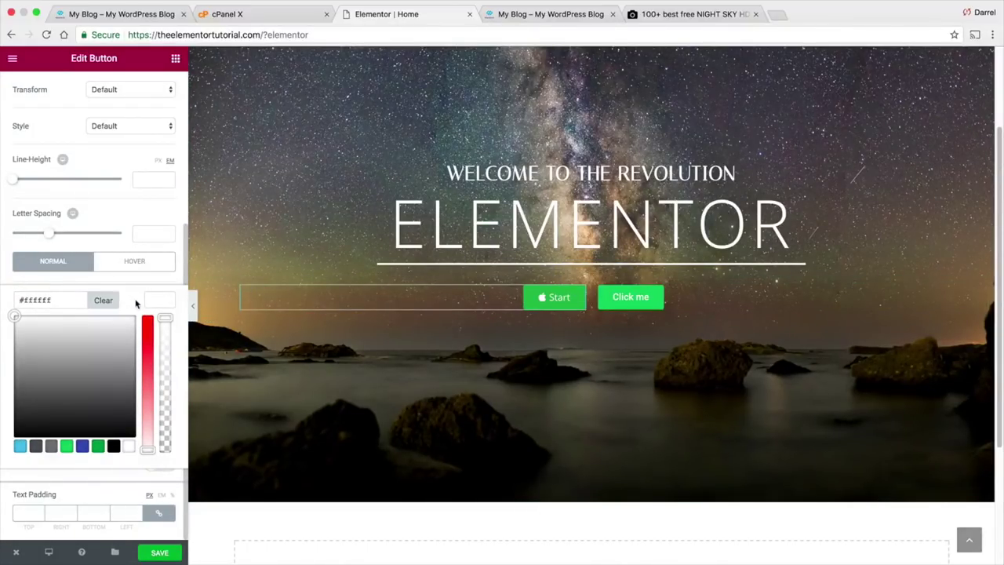
left_click(108, 480)
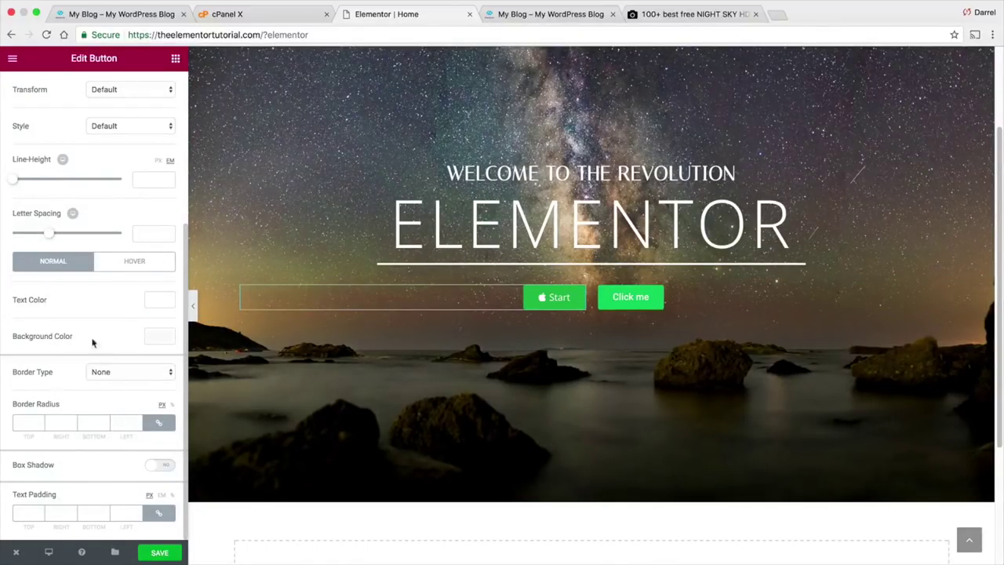
left_click(166, 336)
left_click(20, 482)
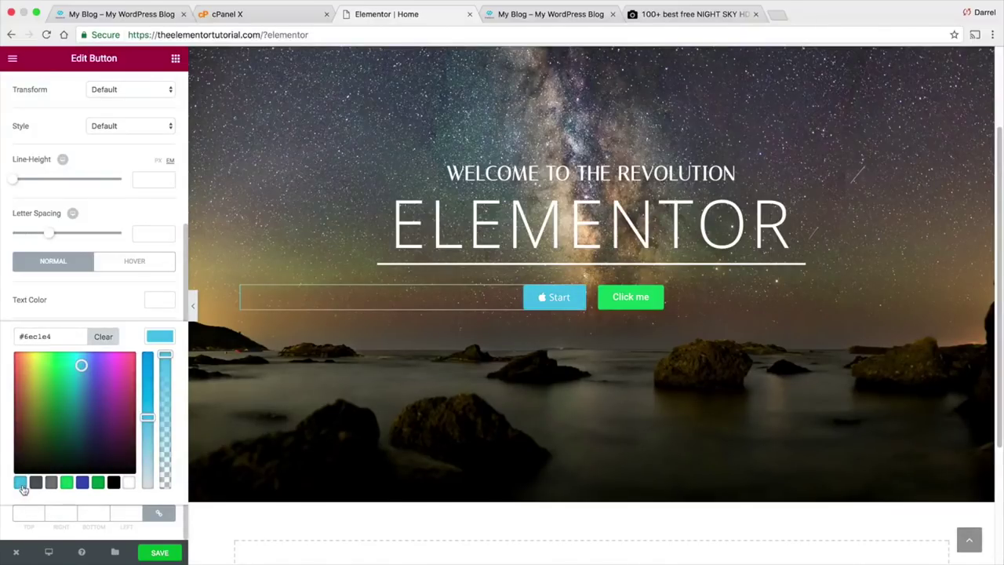
scroll(393, 445, "up", 2)
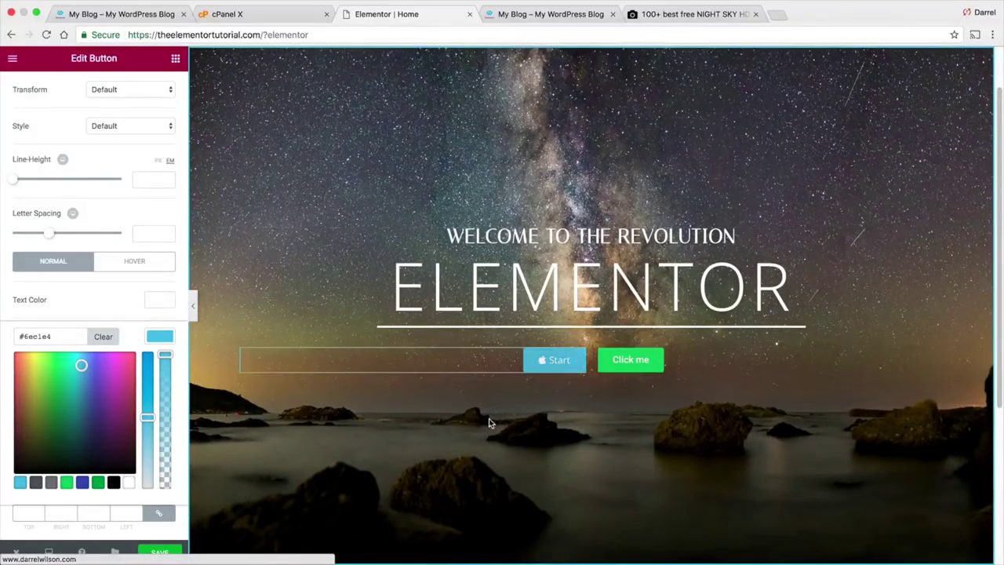
left_click(116, 318)
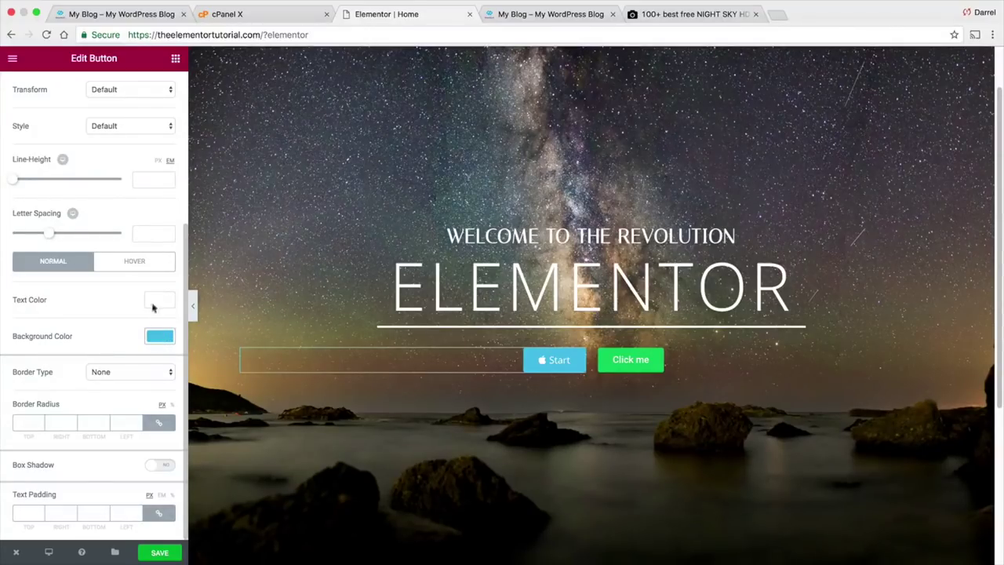
In the Hover state, set the Start button's text colour to black.
left_click(142, 264)
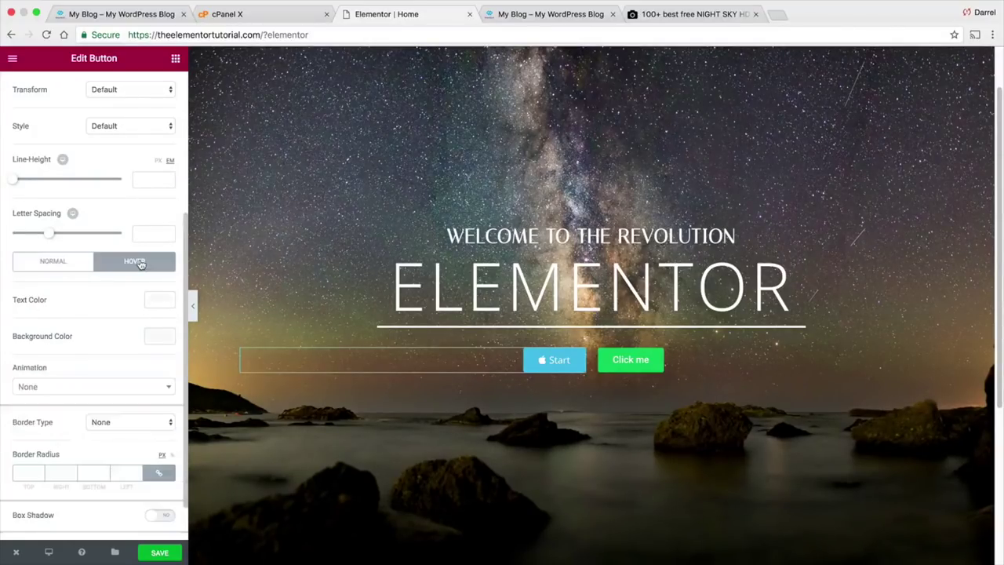
left_click(160, 302)
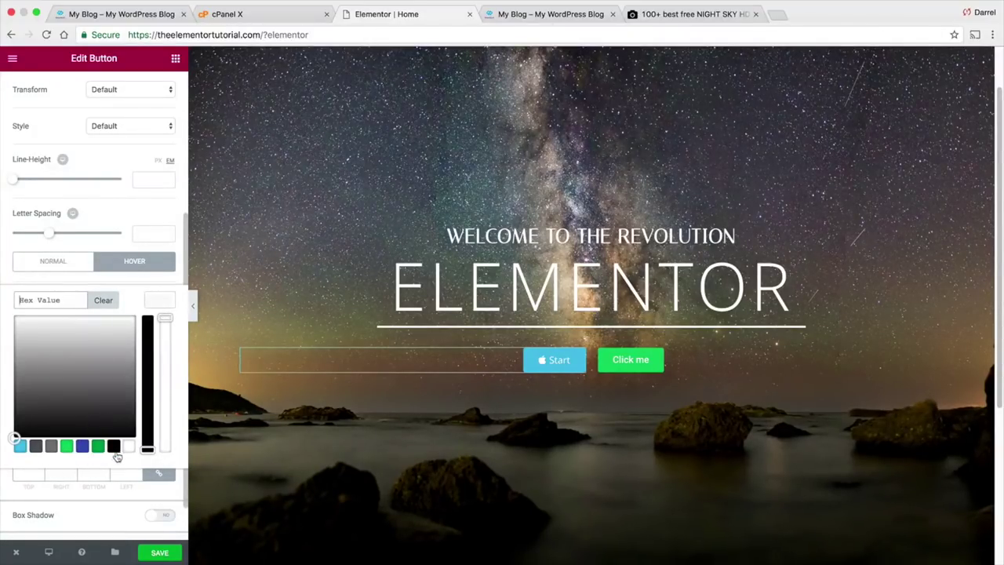
left_click(114, 446)
left_click(135, 287)
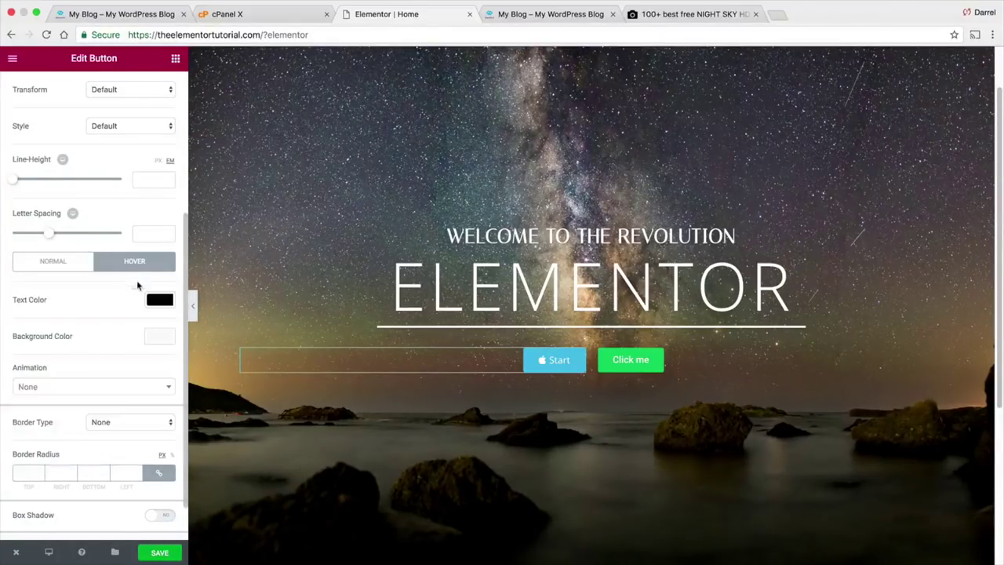
Set the Start button's hover background colour to red (#f97575).
left_click(159, 339)
left_click(51, 481)
left_click(35, 482)
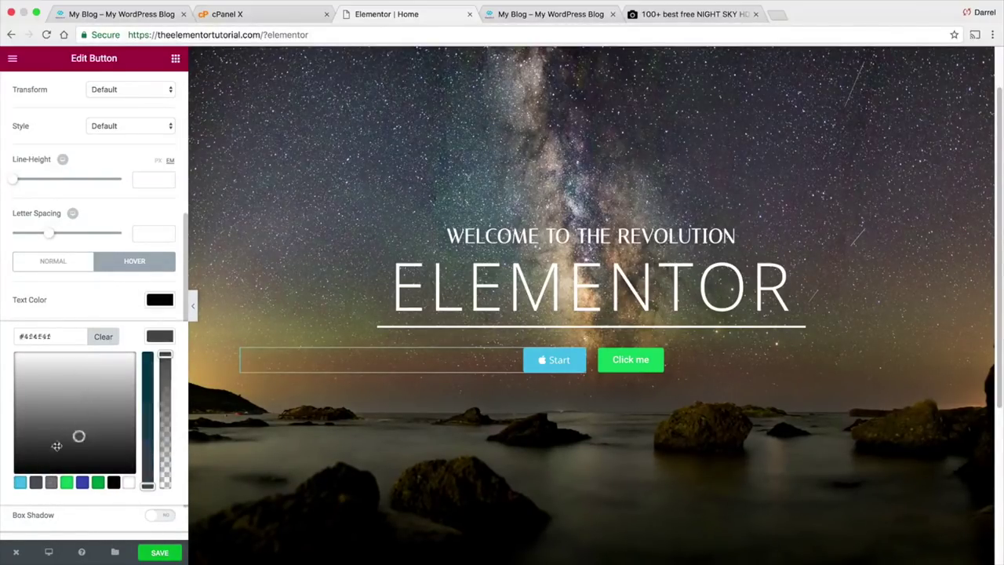
left_click(19, 482)
left_click_drag(56, 398, 11, 354)
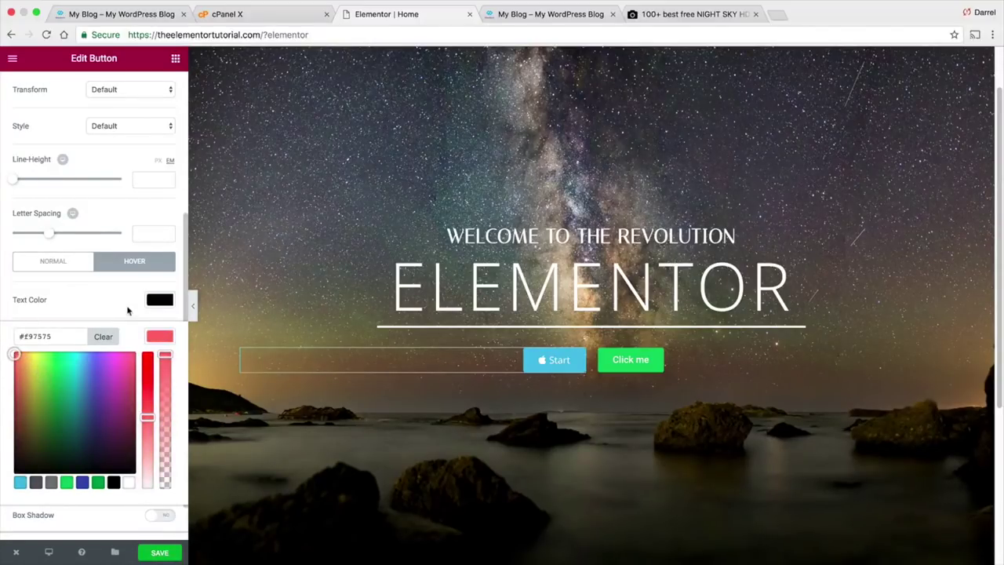
left_click(128, 310)
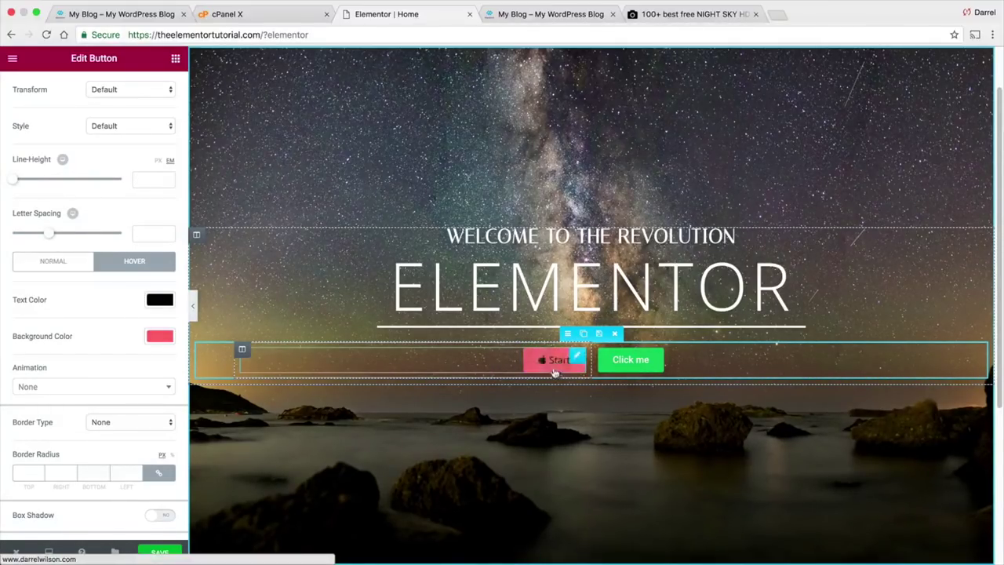
Set the Start button's hover animation to Pop after trying Shrink, Pulse Grow and Pulse Shrink.
left_click(110, 384)
left_click(103, 436)
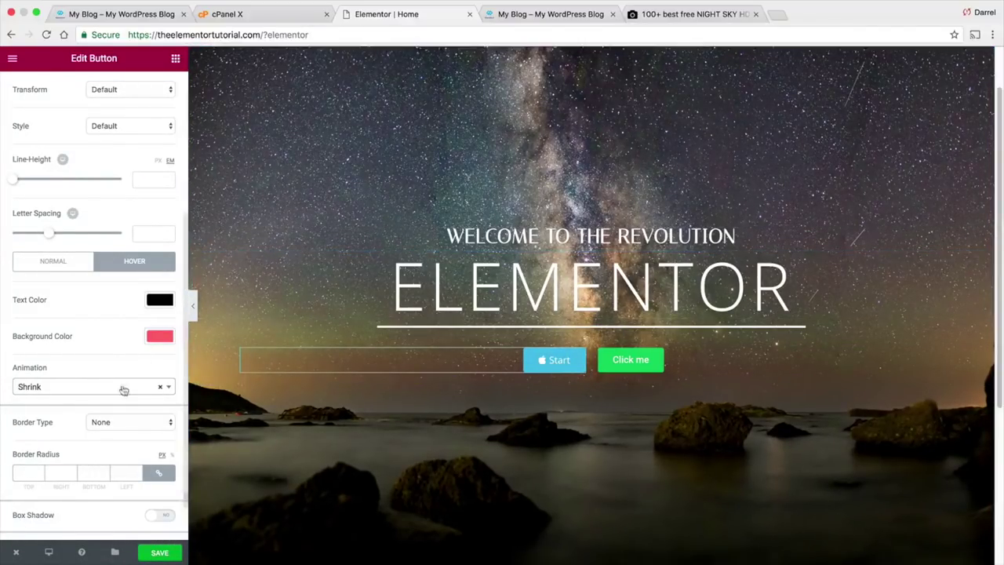
left_click(123, 388)
left_click(105, 471)
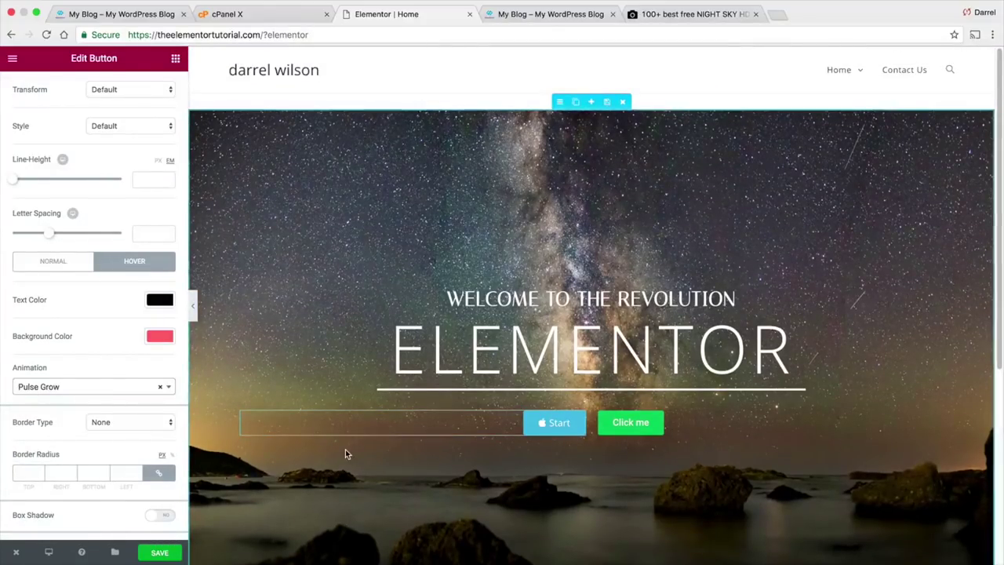
left_click(96, 385)
left_click(102, 439)
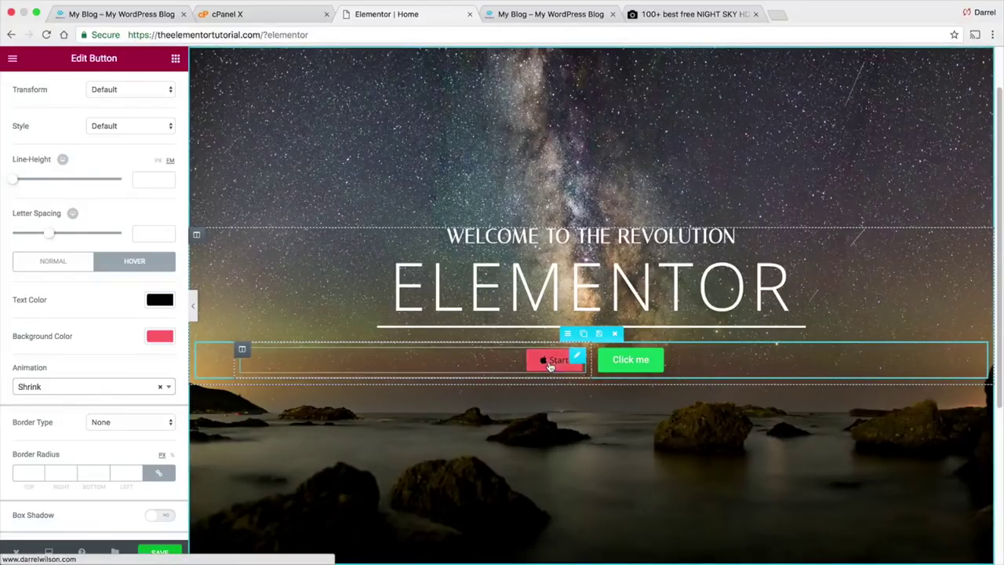
left_click(110, 388)
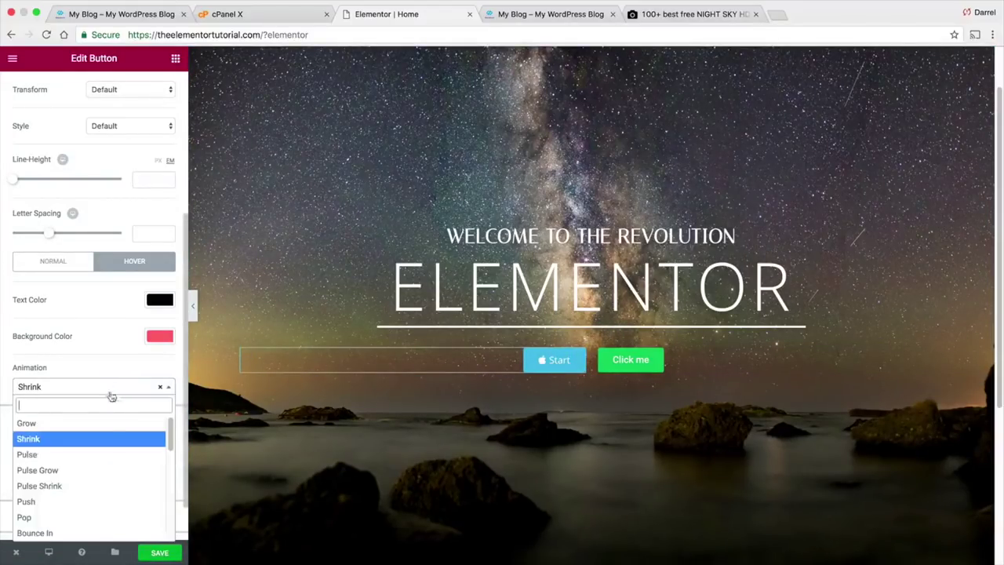
left_click(107, 484)
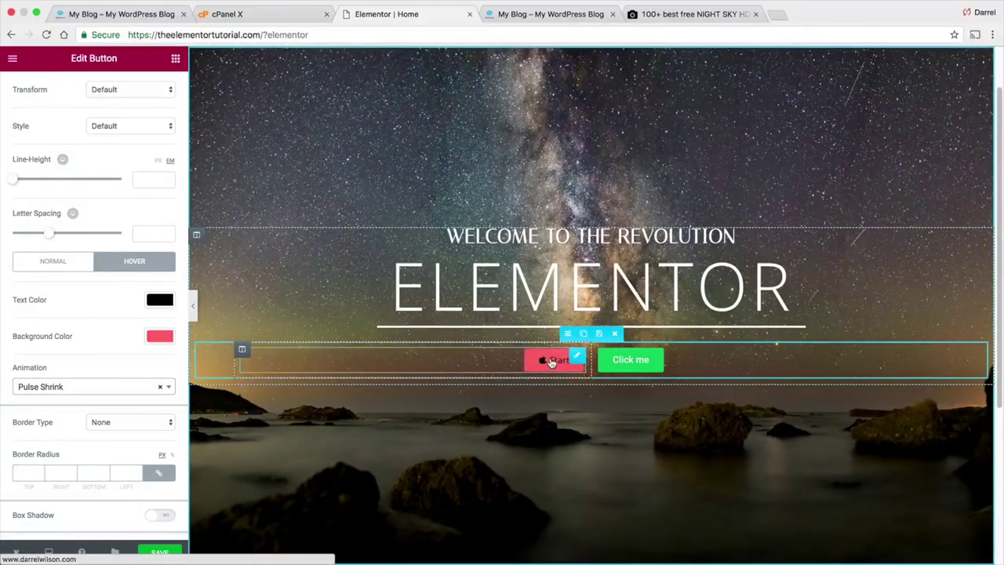
left_click(123, 388)
left_click(96, 517)
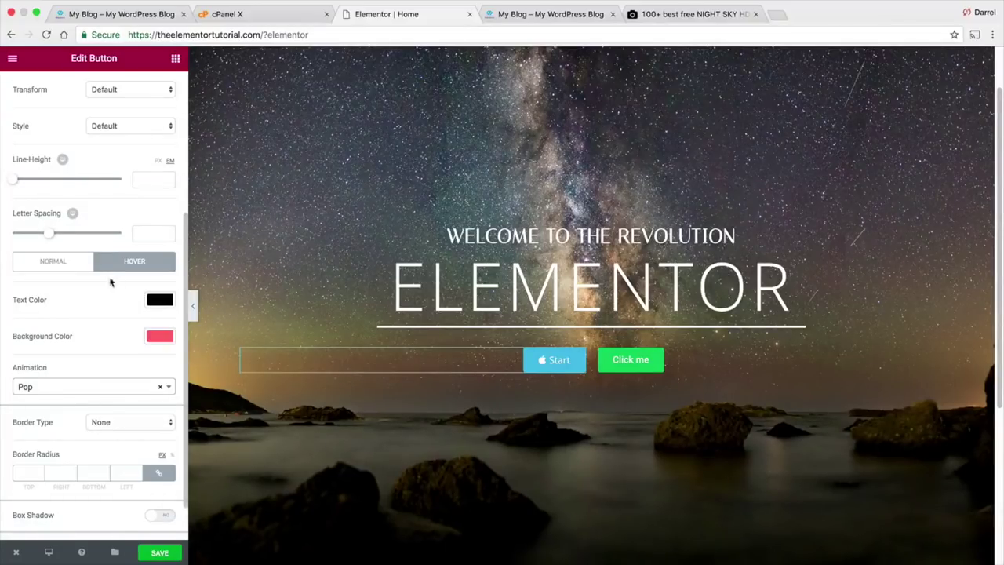
In the Normal state, set the button's Border Type back to None after trying Solid.
left_click(58, 263)
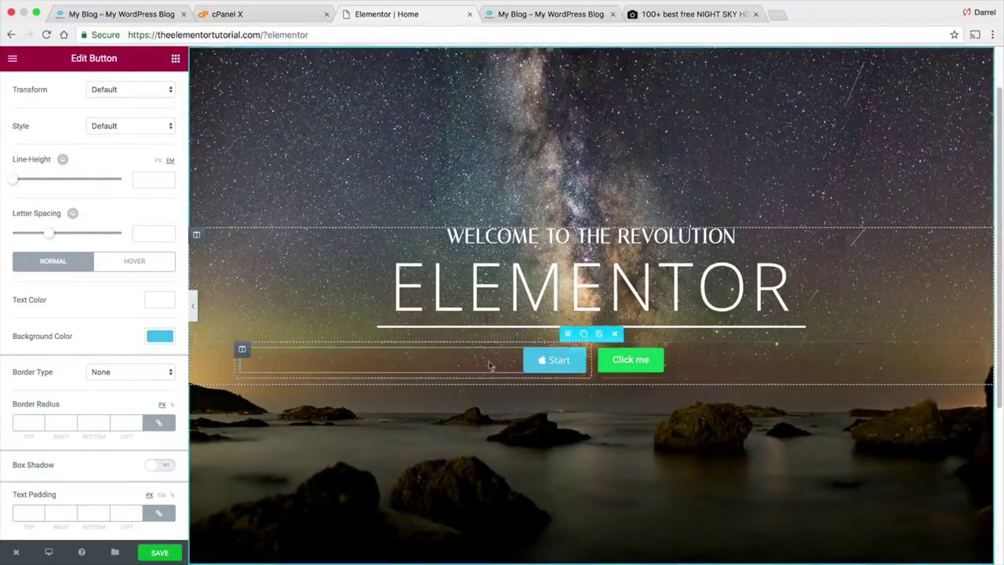
left_click(137, 371)
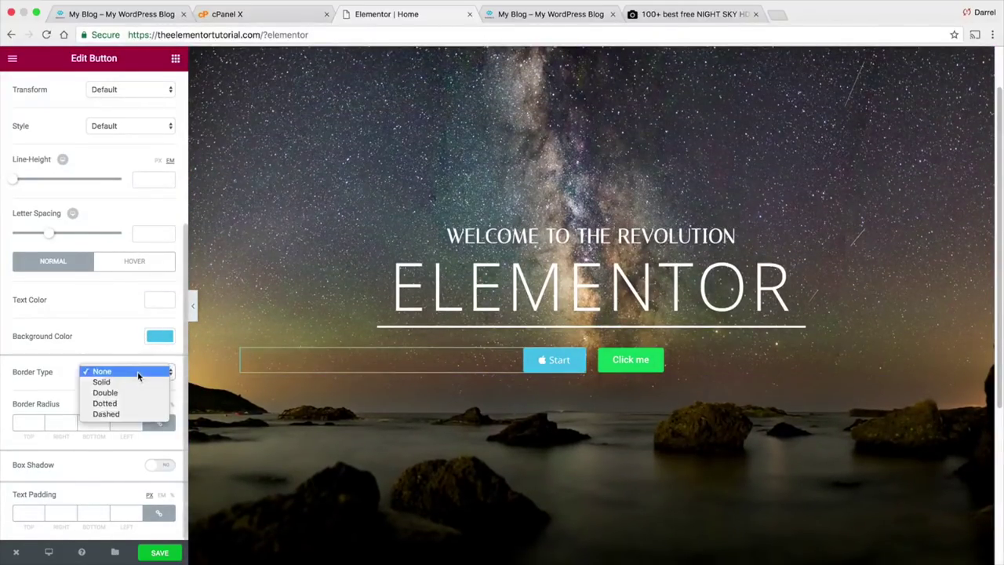
left_click(136, 382)
left_click(135, 265)
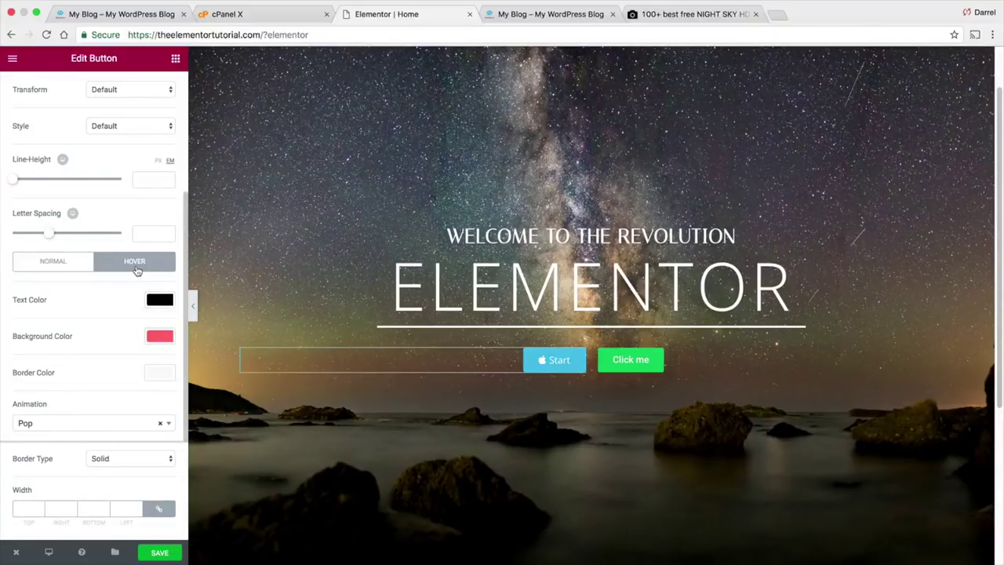
left_click(67, 260)
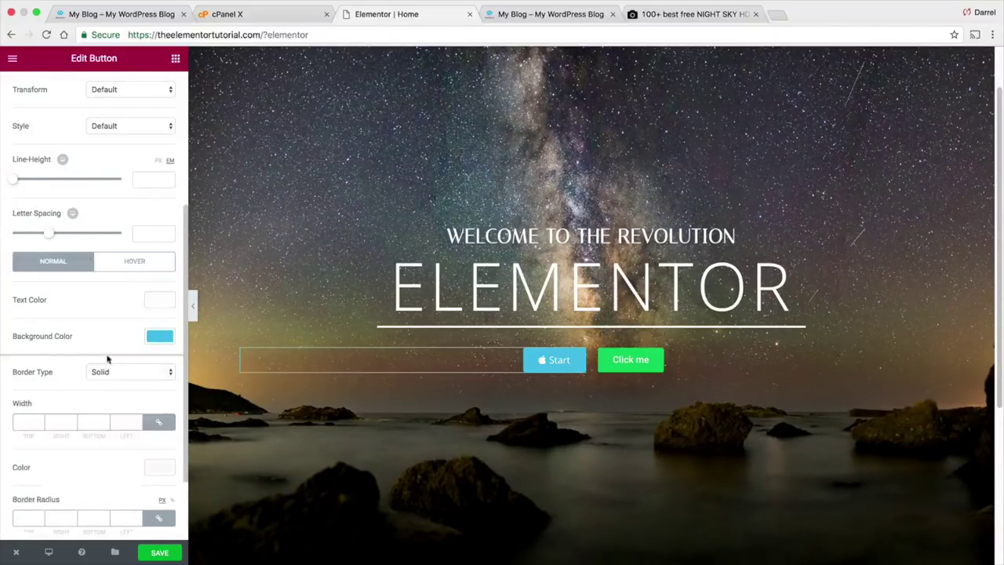
scroll(110, 340, "down", 3)
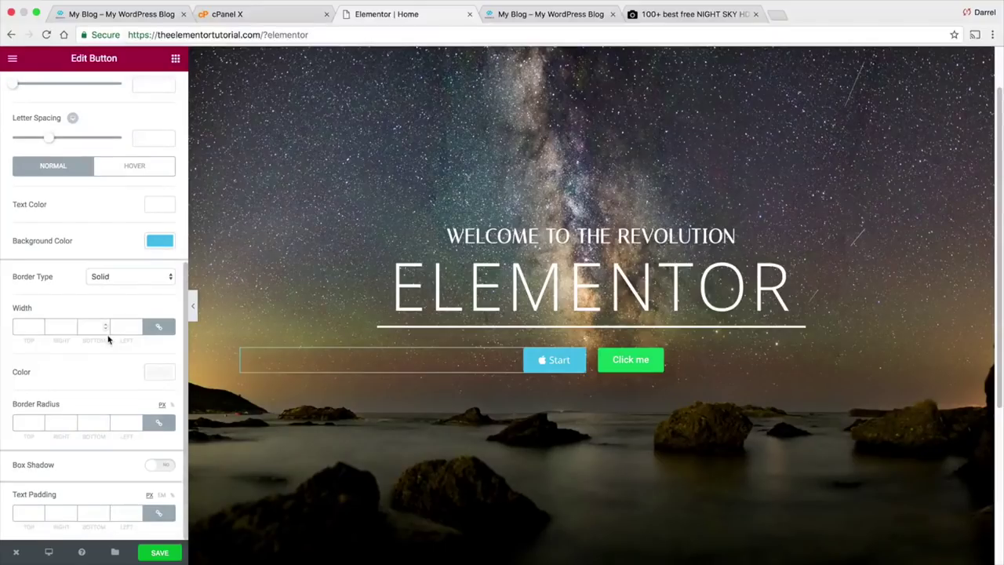
scroll(108, 339, "up", 2)
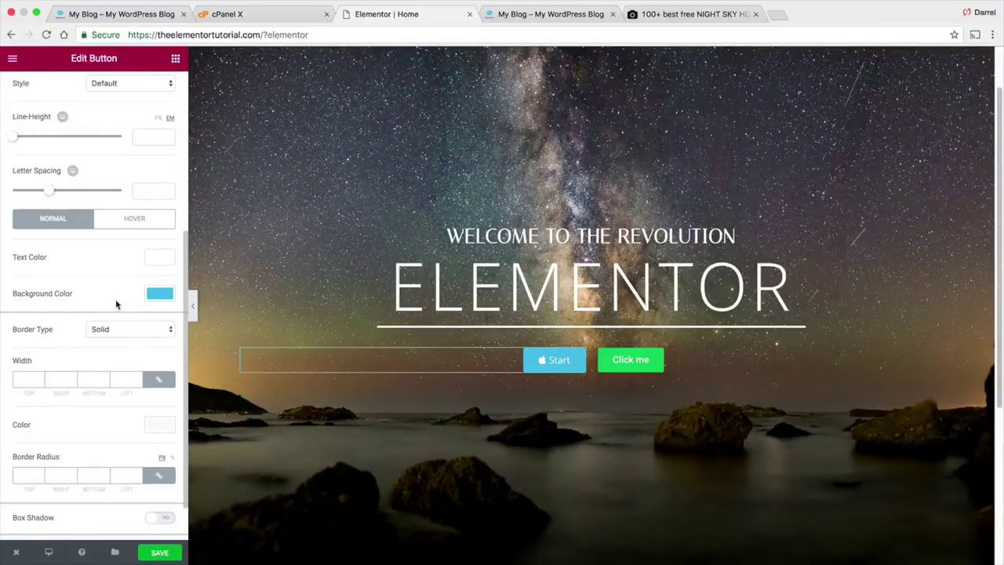
scroll(118, 312, "down", 1)
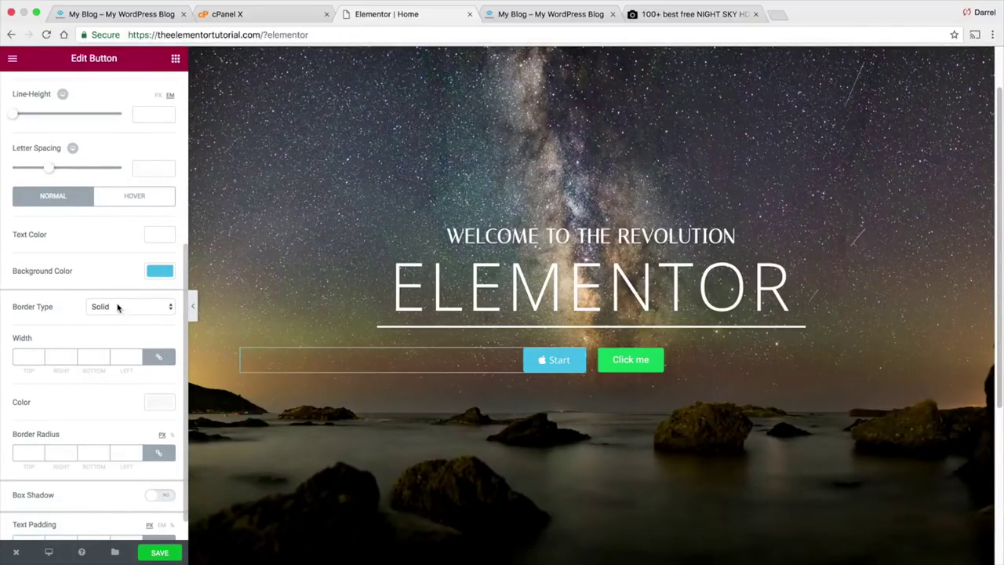
left_click(117, 308)
left_click(116, 296)
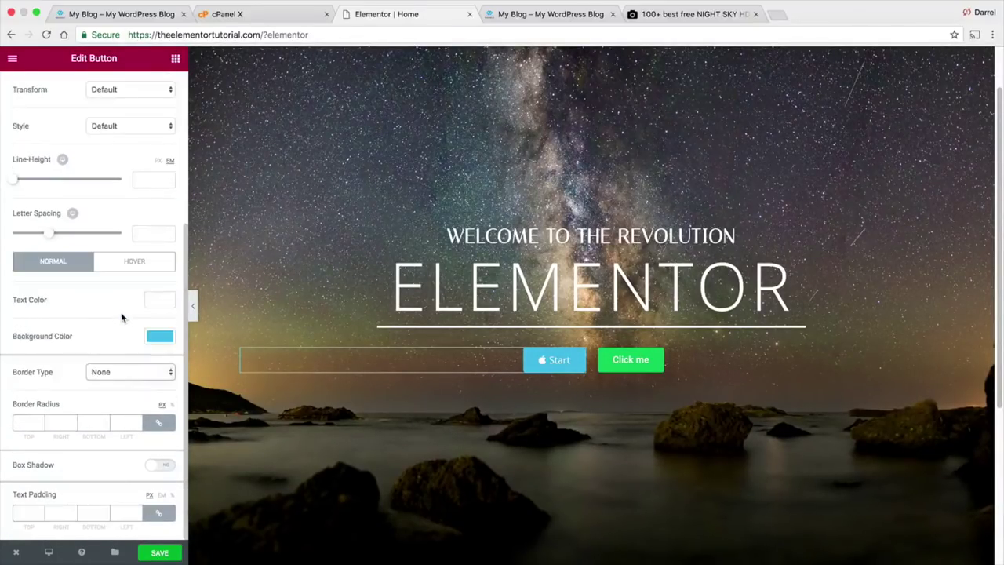
Enter a 500 border radius on all corners for a pill-shaped button.
left_click(23, 424)
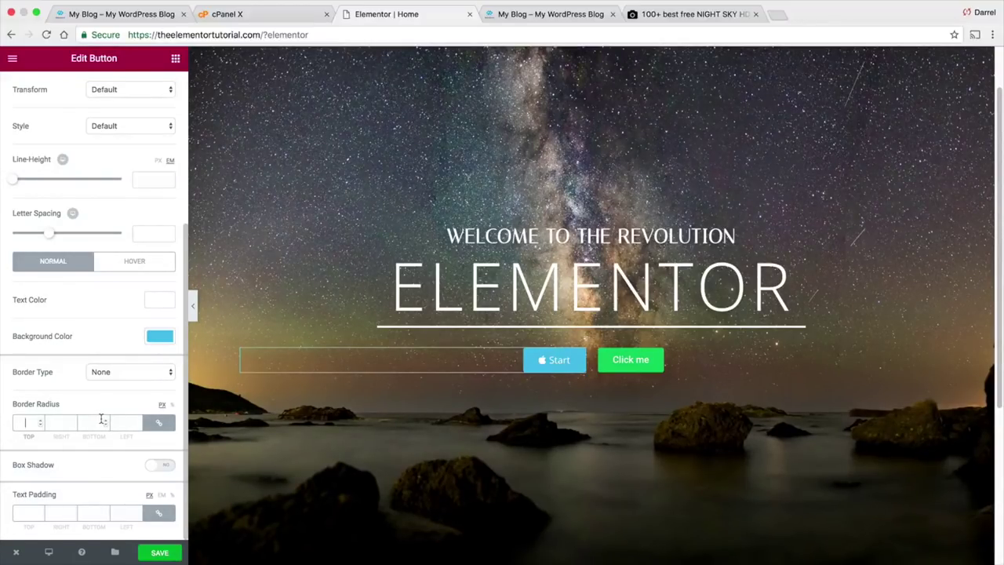
type("5000")
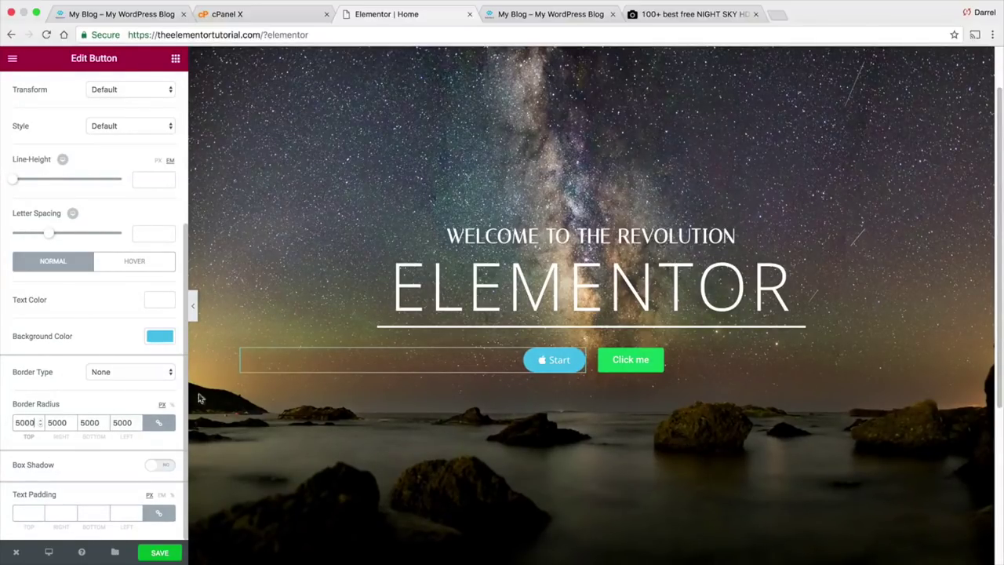
key("BackSpace")
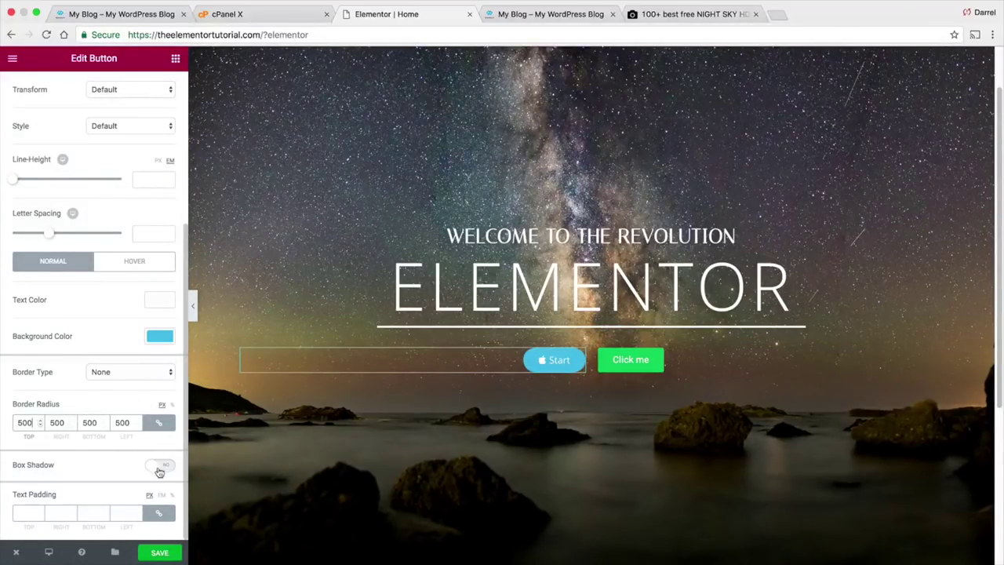
key("BackSpace")
key("BackSpace")
key("BackSpace")
Turn on the Start button's box shadow and raise its blur to 94.
left_click(160, 468)
scroll(162, 468, "down", 2)
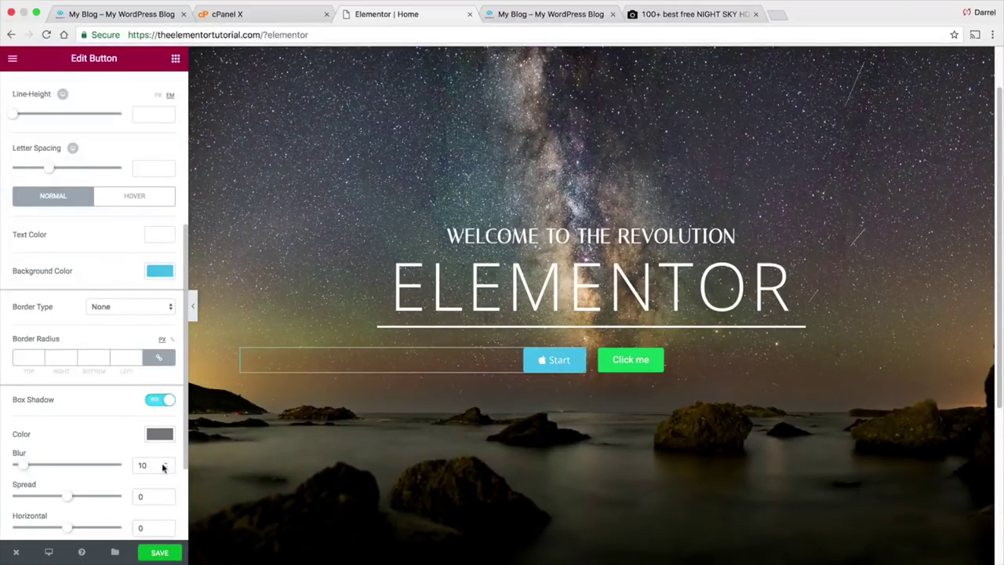
scroll(528, 414, "down", 2)
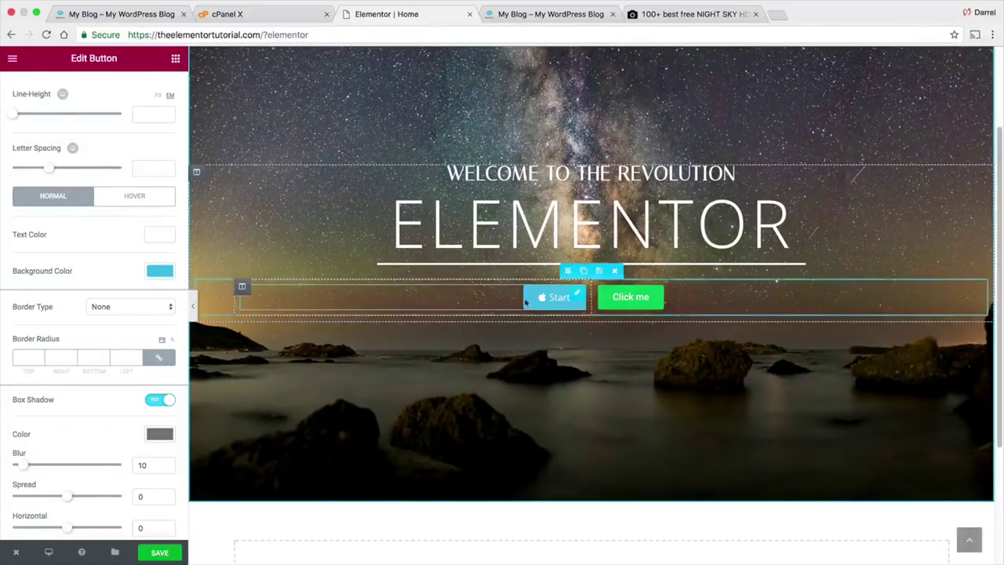
scroll(74, 410, "down", 1)
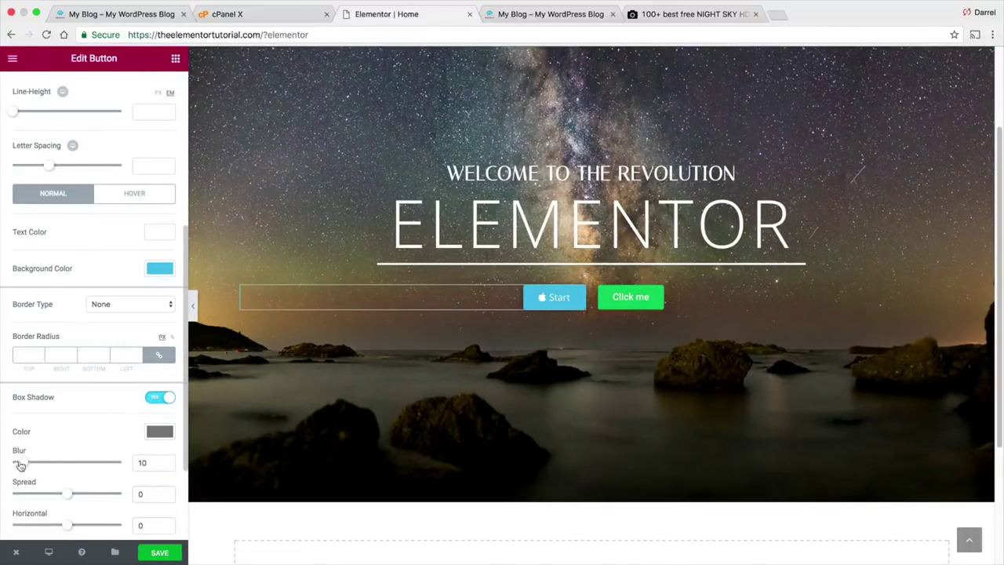
left_click_drag(24, 466, 118, 463)
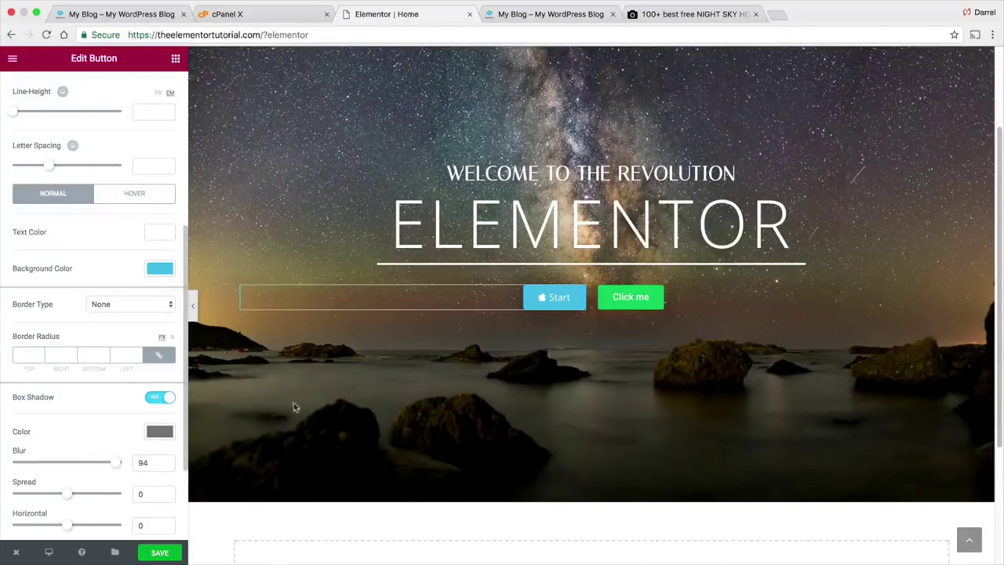
Set the box shadow colour to a fully opaque red.
left_click(159, 431)
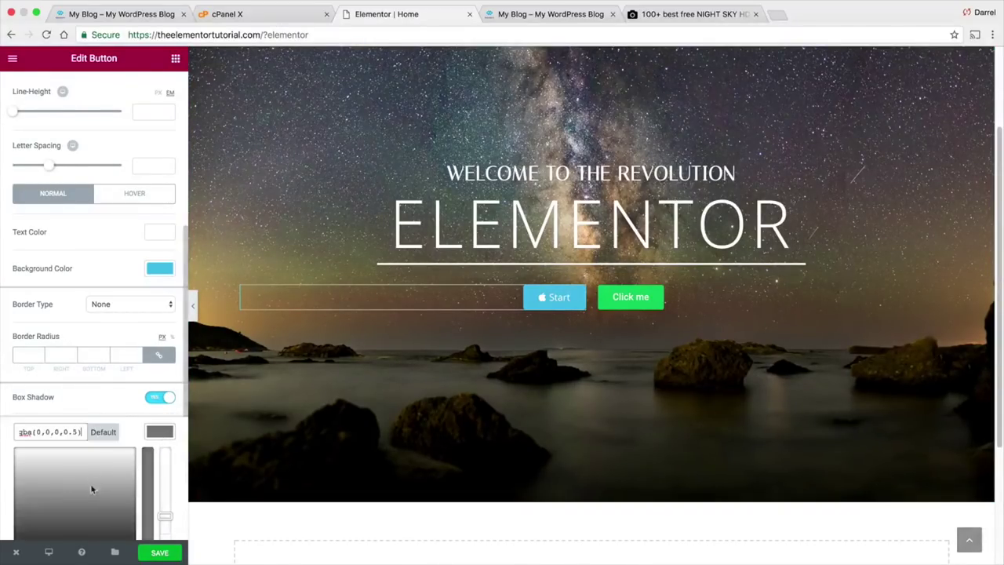
left_click(92, 470)
scroll(101, 464, "down", 3)
left_click(99, 459)
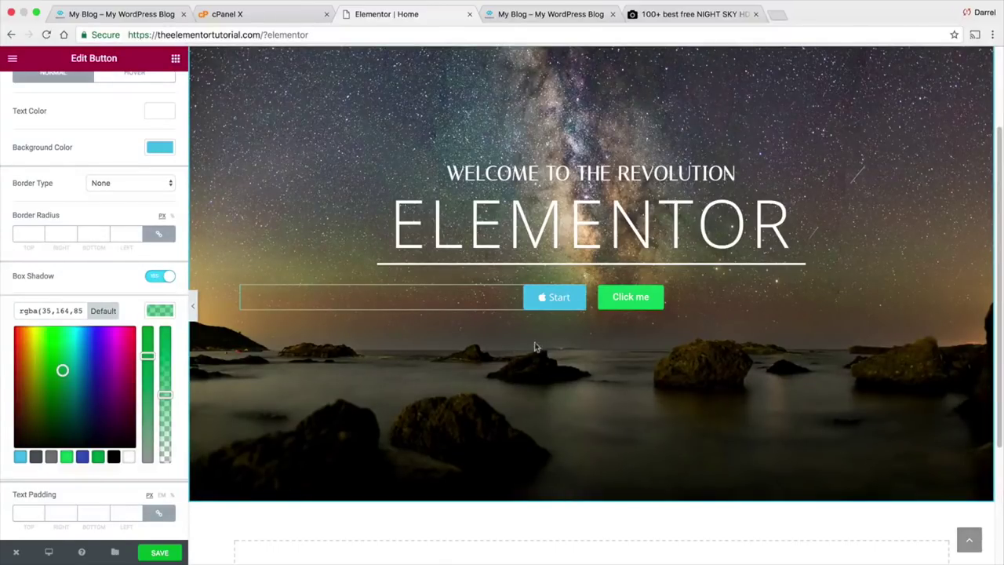
left_click(95, 368)
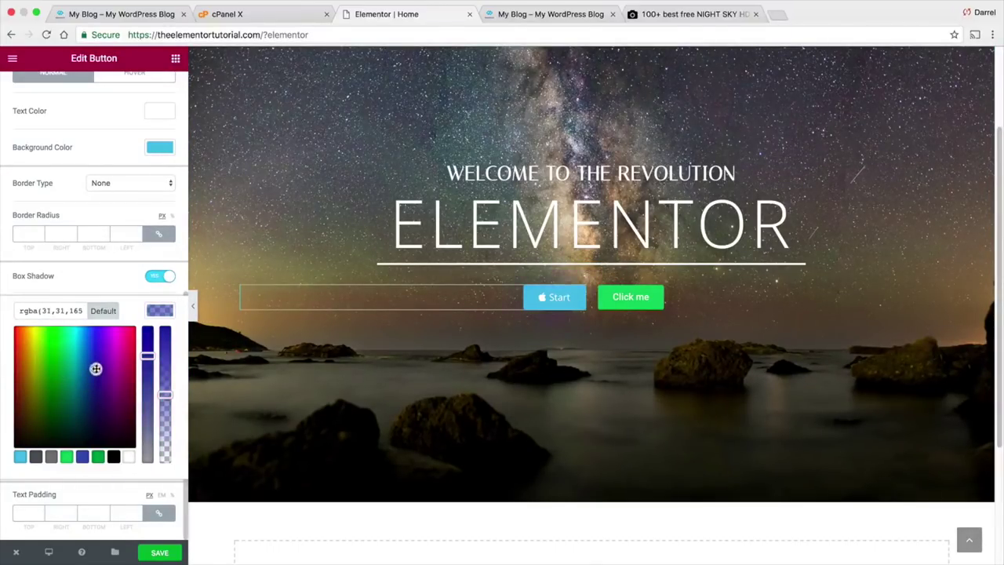
left_click_drag(95, 369, 134, 335)
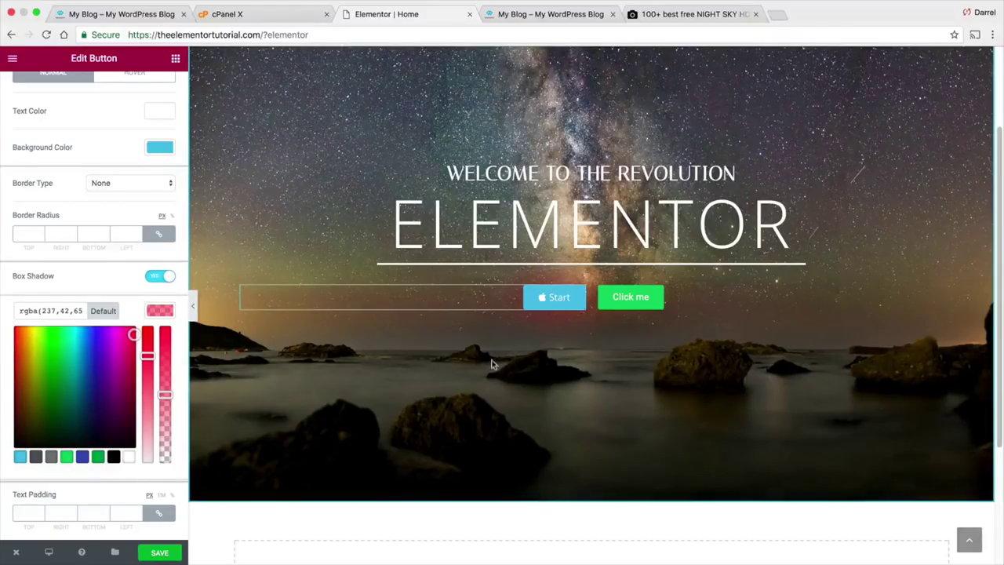
left_click_drag(165, 394, 144, 331)
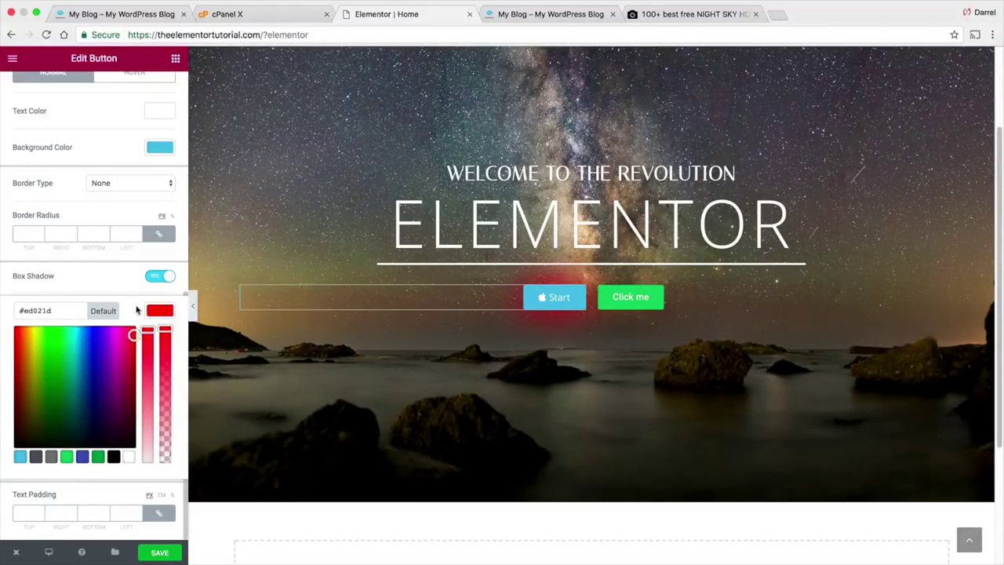
left_click(137, 299)
Adjust the shadow's spread, horizontal offset and blur, then switch the box shadow off.
left_click_drag(66, 375, 115, 375)
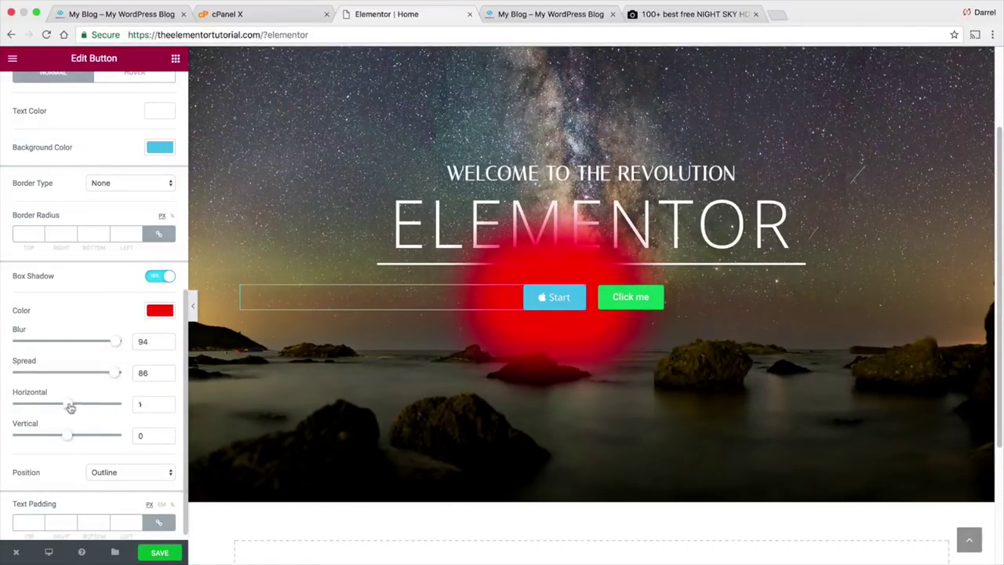
mouse_move(70, 407)
left_mouse_down()
mouse_move(84, 405)
mouse_move(66, 405)
left_mouse_up()
left_click_drag(113, 372, 9, 347)
left_click_drag(24, 348, 101, 348)
left_click(159, 276)
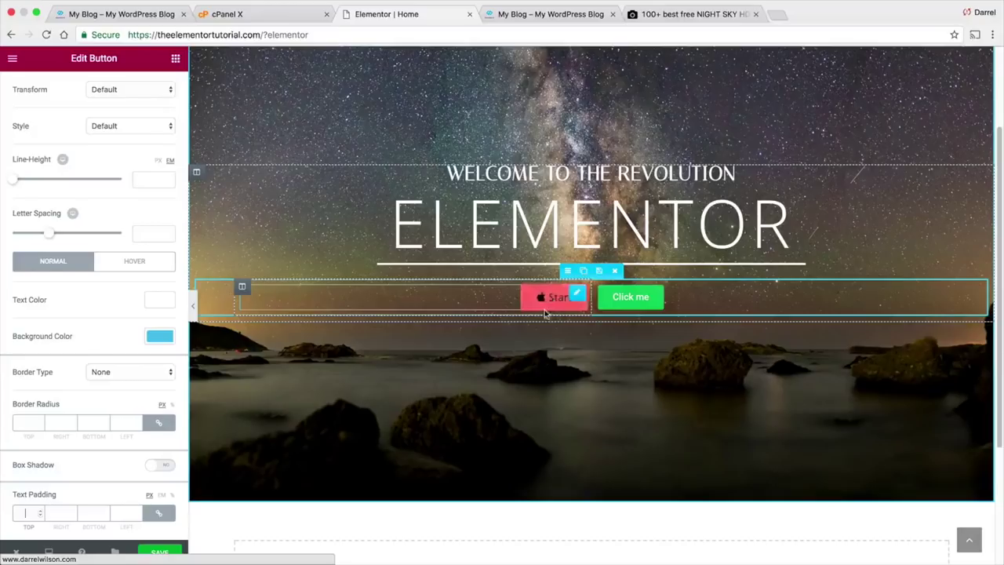
Set the Click me button's background colour to black.
scroll(120, 363, "up", 5)
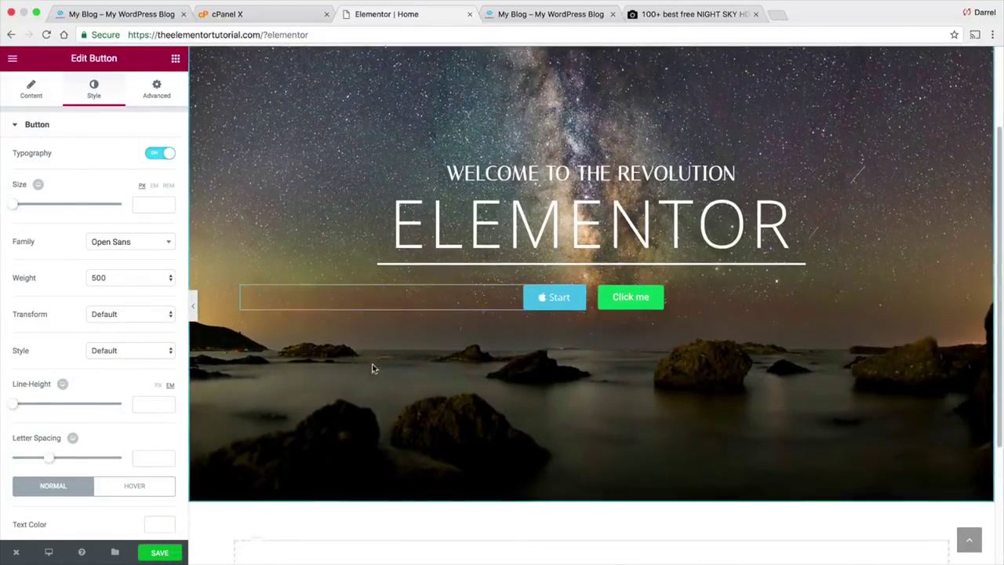
scroll(373, 369, "down", 2)
left_click(710, 236)
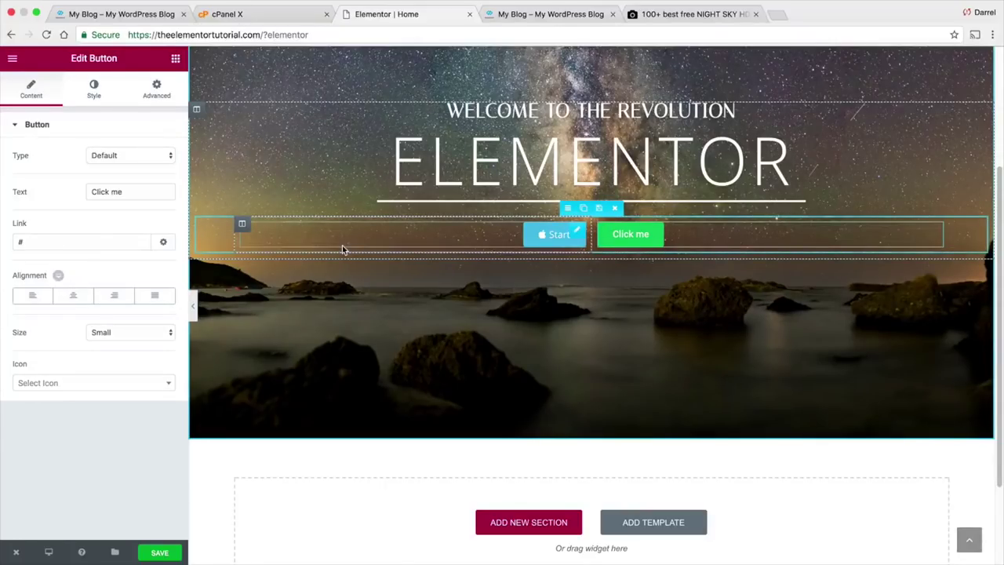
left_click(99, 101)
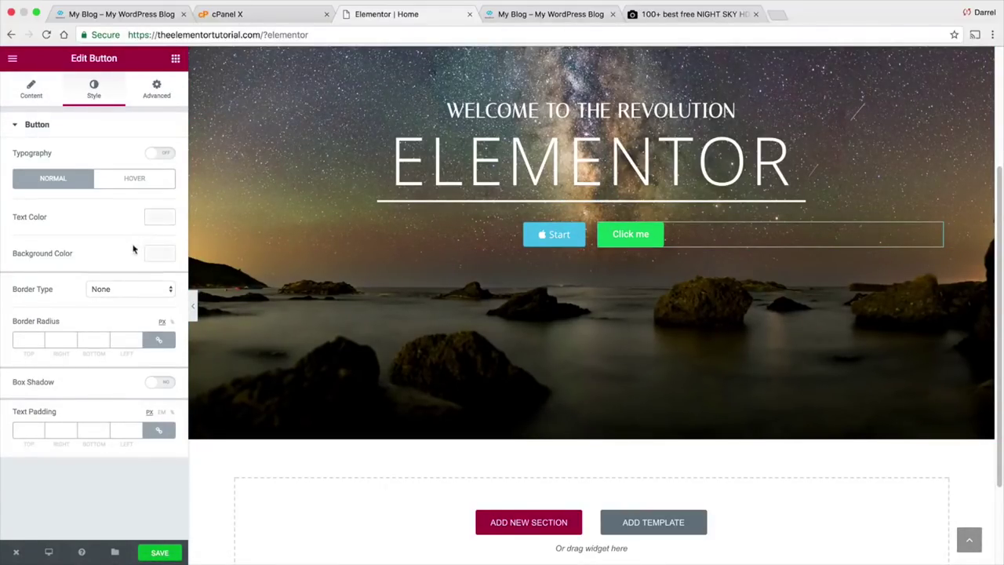
left_click(159, 253)
left_click(114, 400)
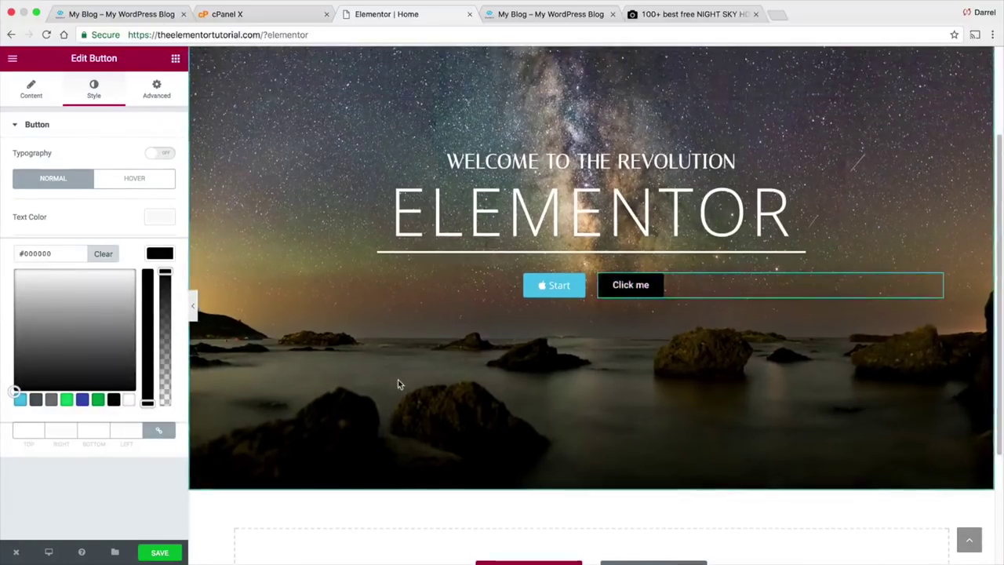
Change the button's label text from Click me to Welcome.
scroll(399, 383, "up", 3)
left_click(31, 89)
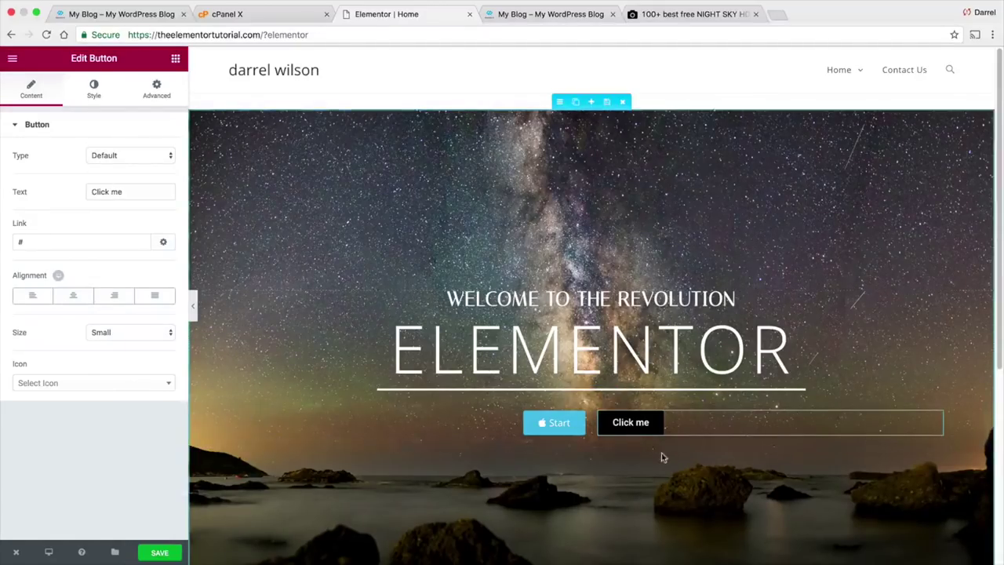
scroll(469, 333, "down", 1)
scroll(469, 334, "down", 1)
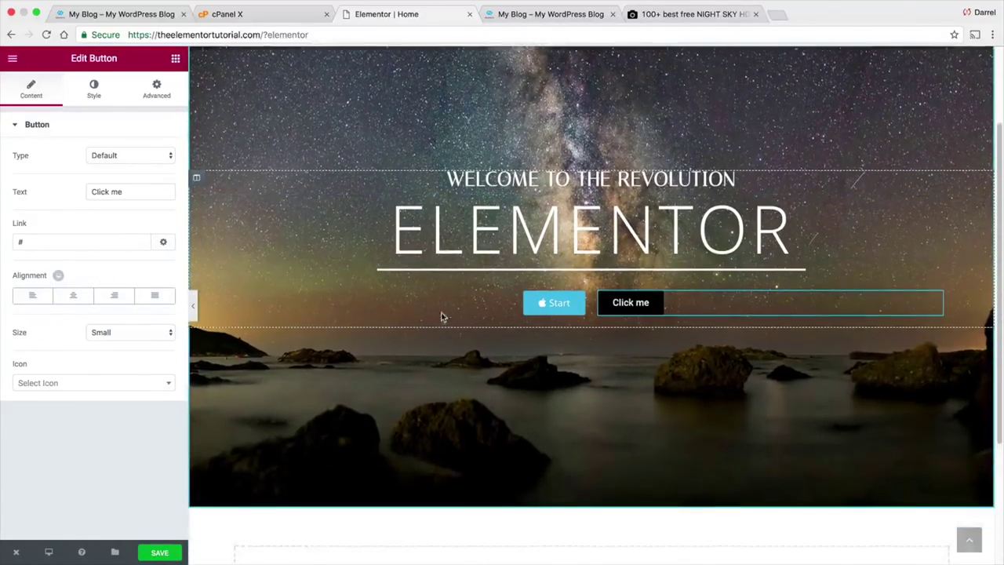
double_click(116, 192)
triple_click(116, 191)
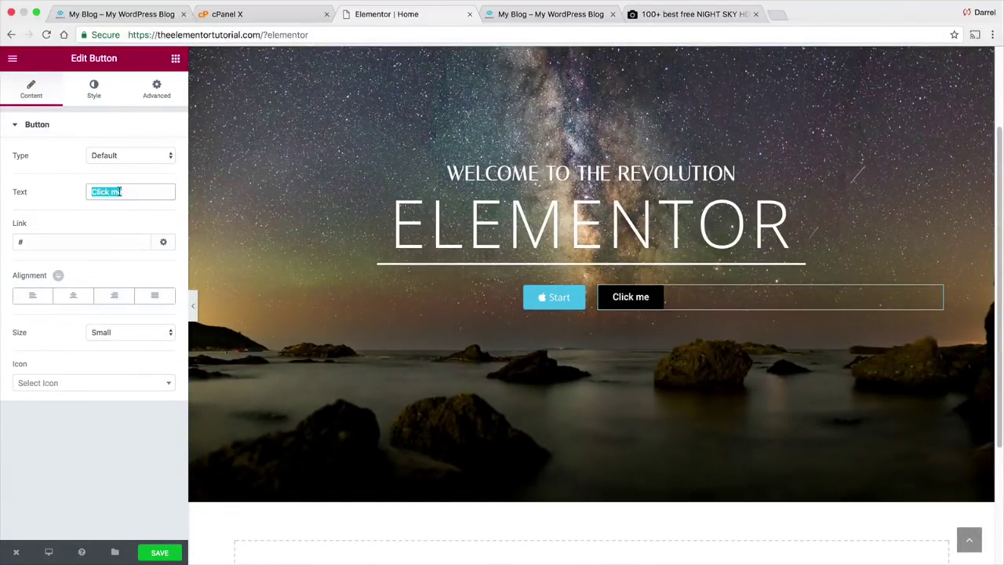
type("Welco")
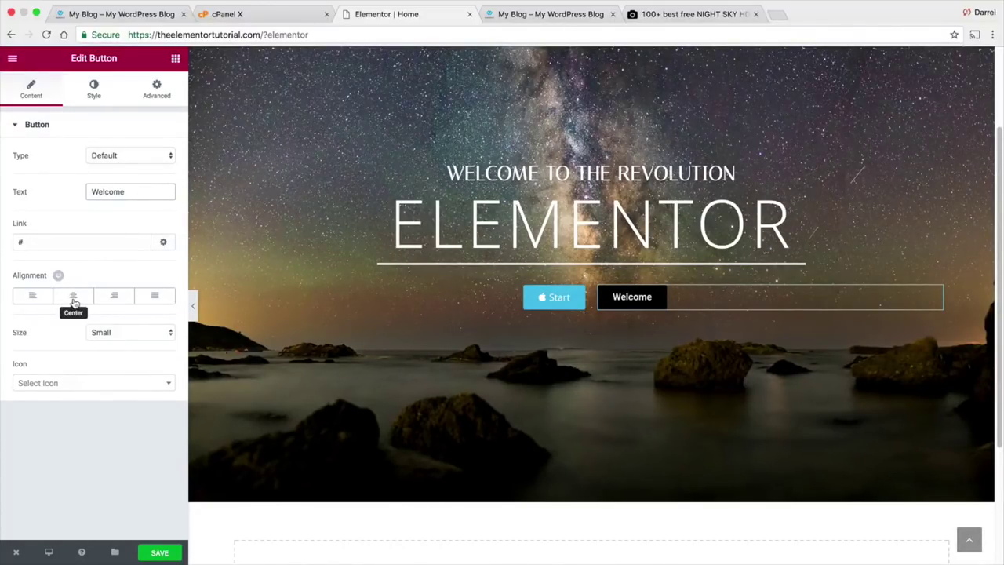
Set the Welcome button's alignment to Left.
left_click(113, 295)
left_click(84, 298)
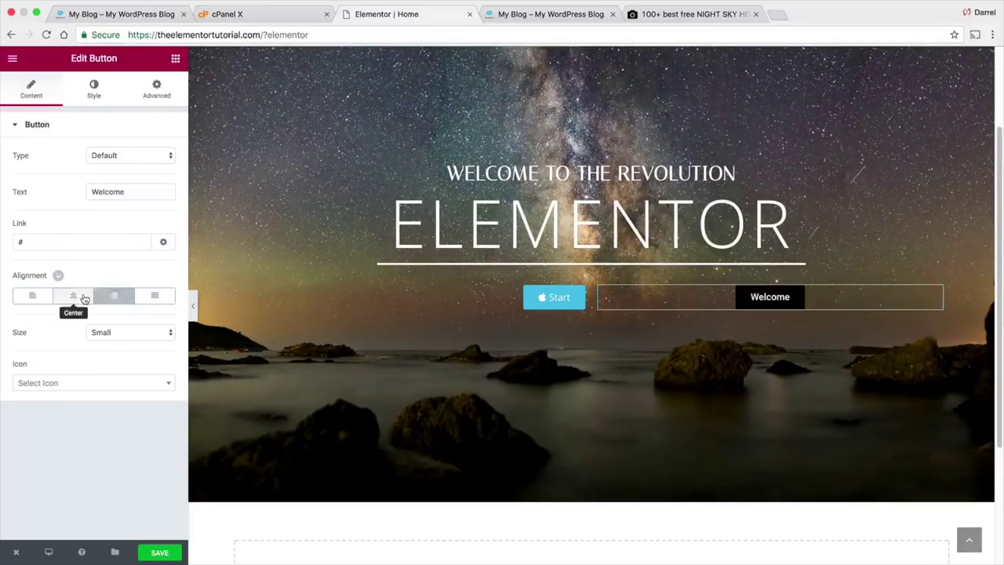
left_click(32, 295)
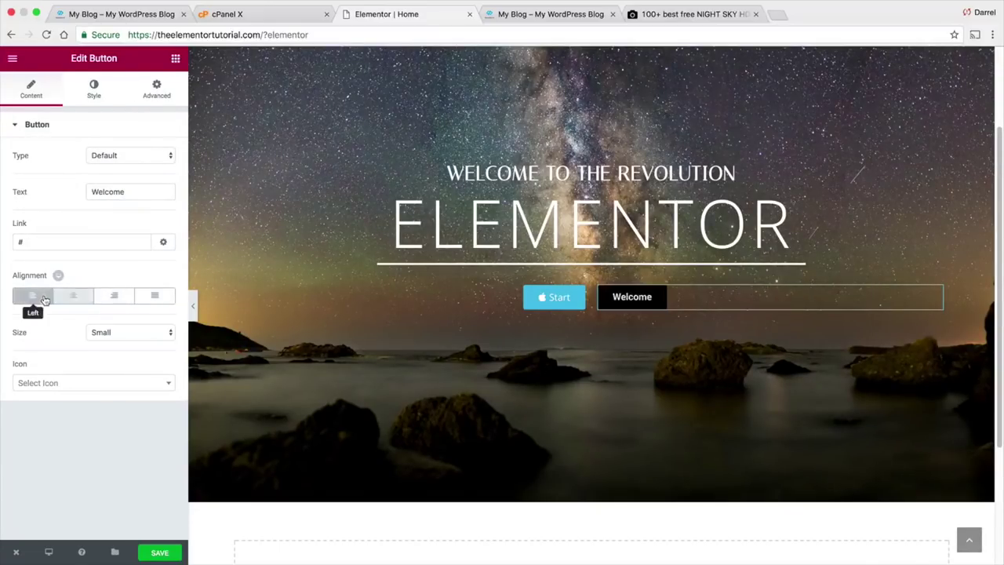
left_click(156, 93)
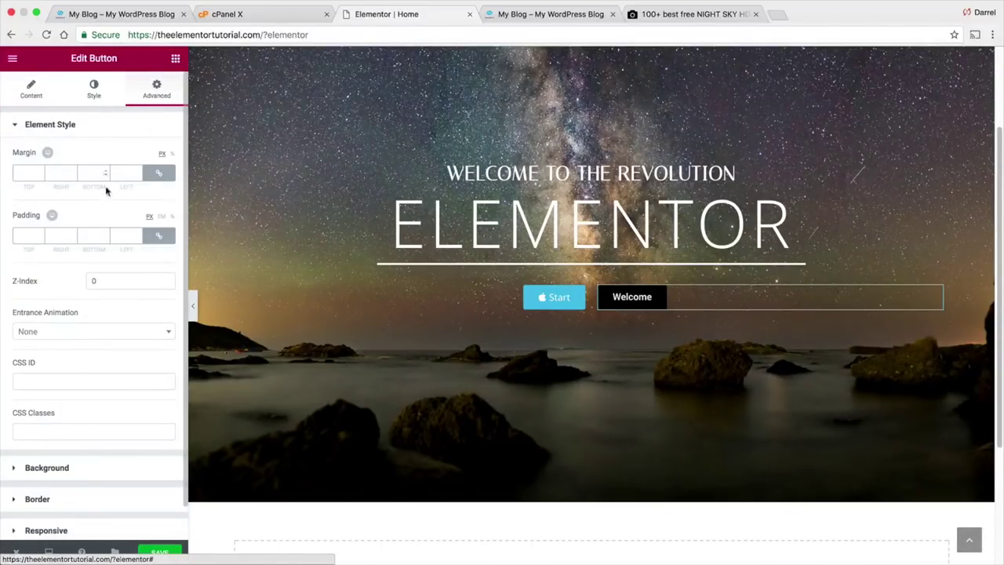
Try a 100 top margin on the Welcome button, then clear it.
left_click(27, 173)
type("100")
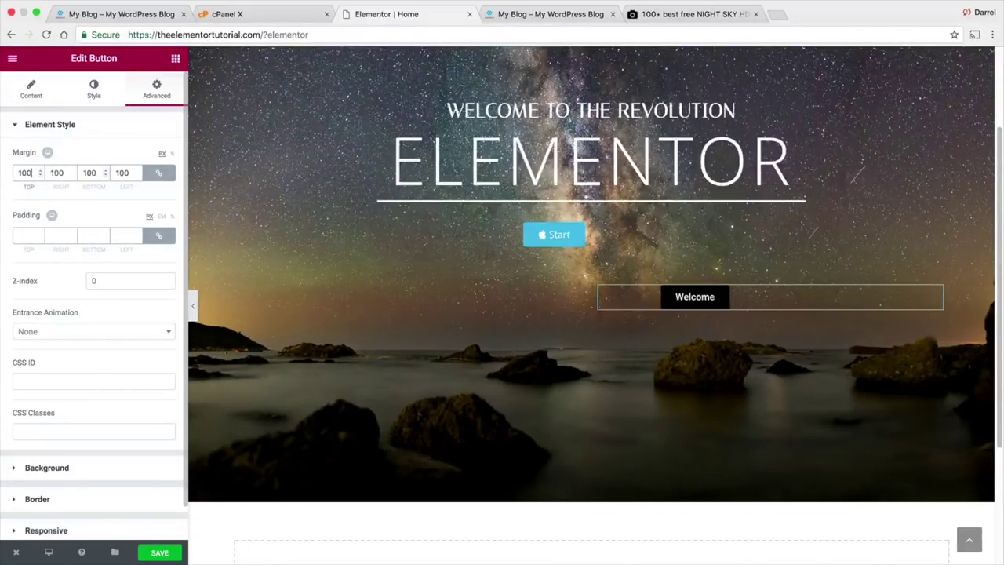
key("BackSpace")
key("BackSpace")
key("BackSpace")
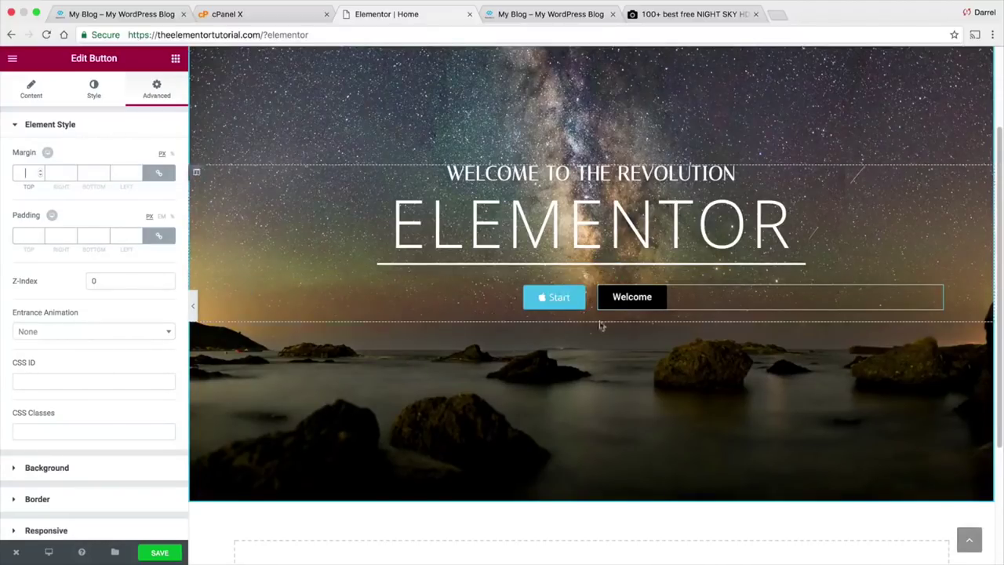
scroll(598, 361, "up", 1)
scroll(471, 377, "up", 2)
scroll(471, 377, "down", 2)
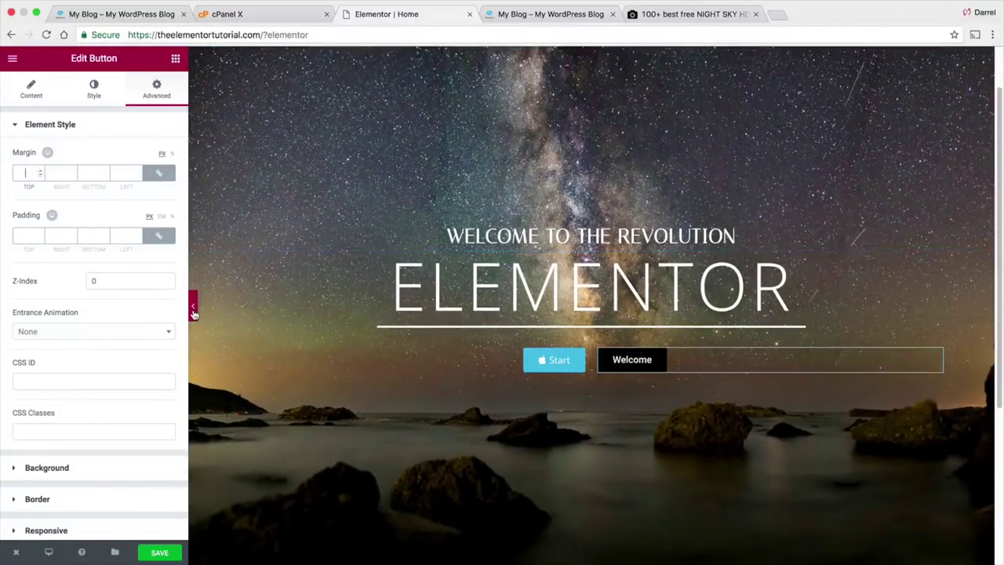
Preview the page with the editor panel hidden, then save the changes.
left_click(193, 306)
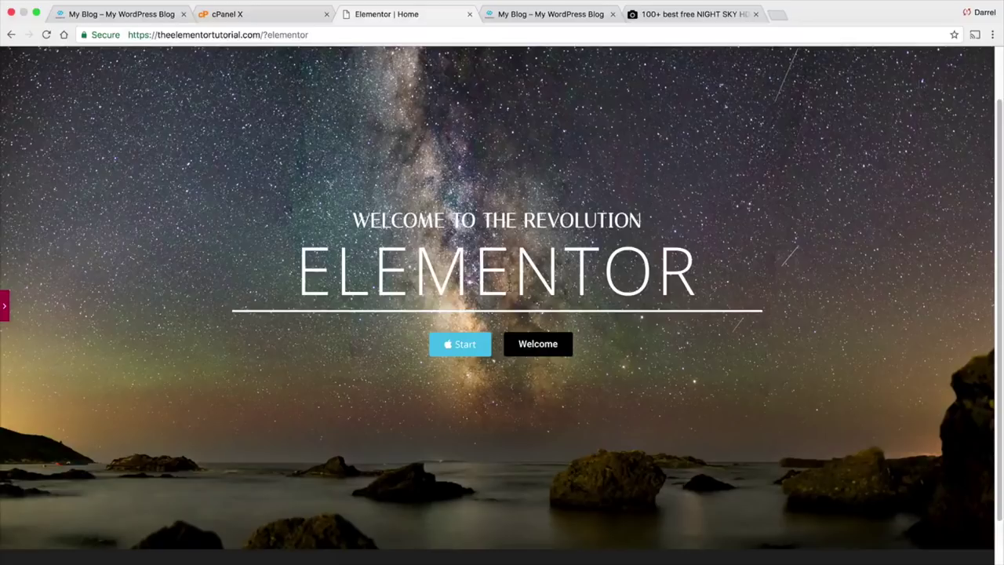
scroll(502, 305, "up", 2)
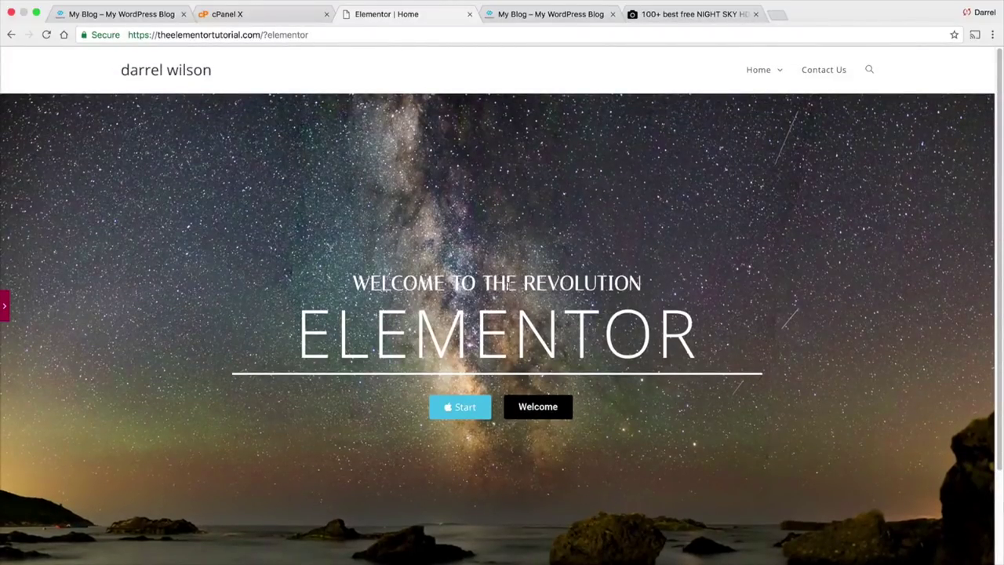
scroll(502, 304, "down", 2)
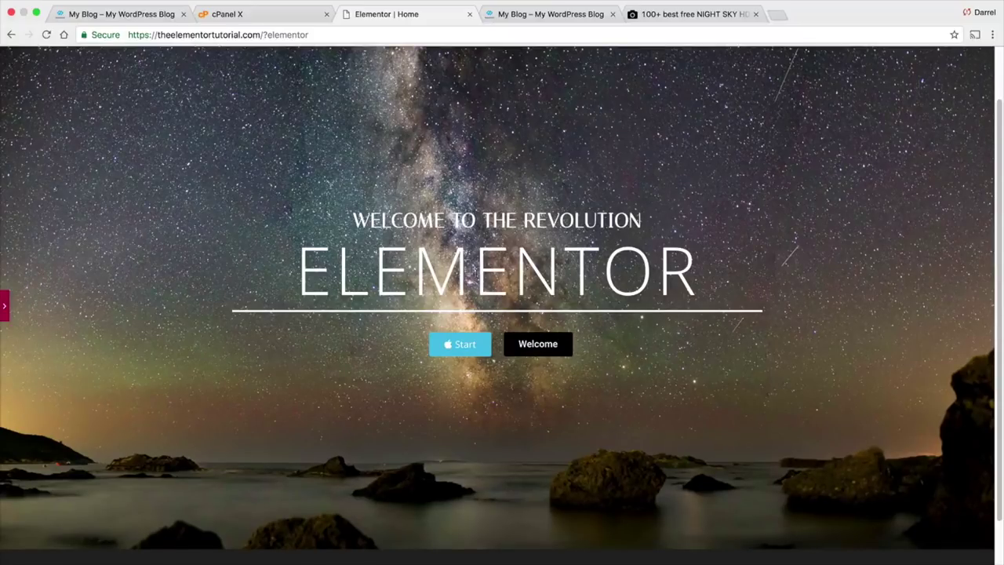
left_click(8, 310)
left_click(159, 553)
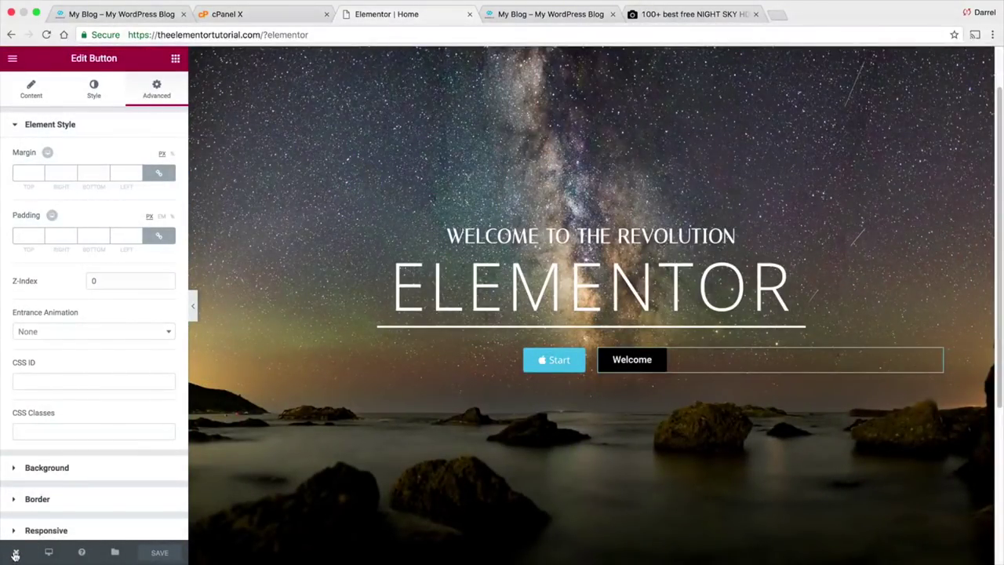
Open the live page in a new tab, compare it with the reference site, and test Start.
mouse_move(16, 554)
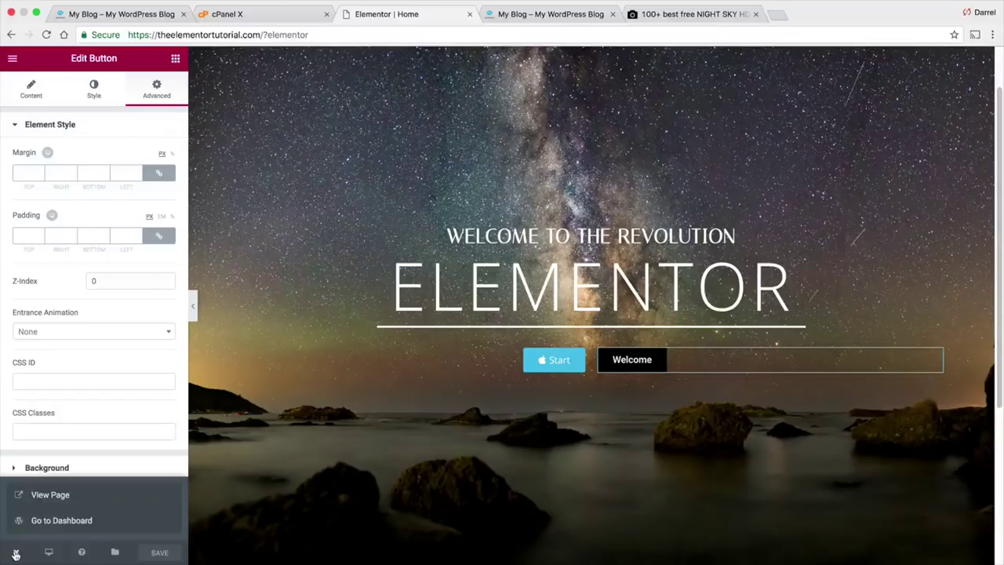
left_click(36, 495)
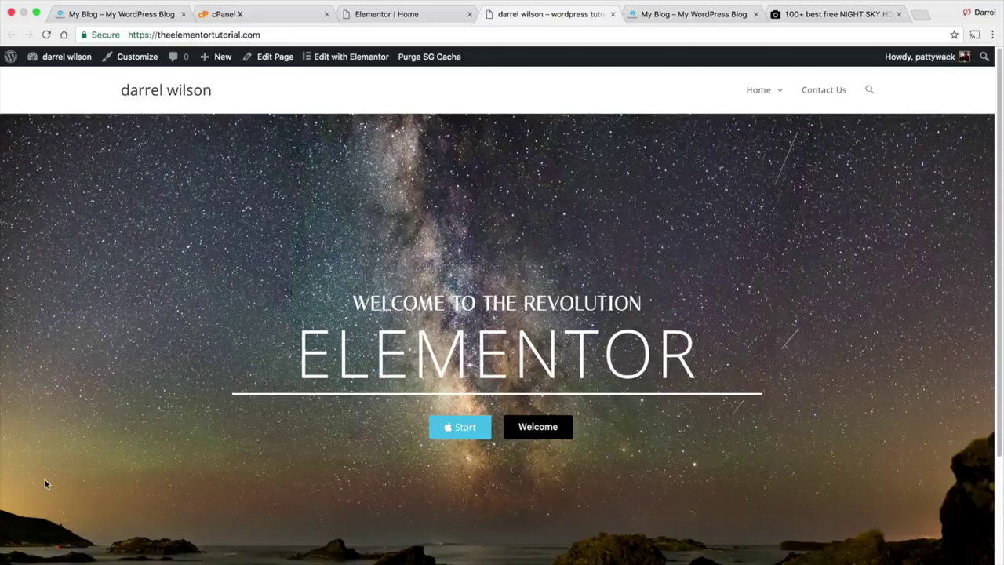
scroll(502, 314, "down", 2)
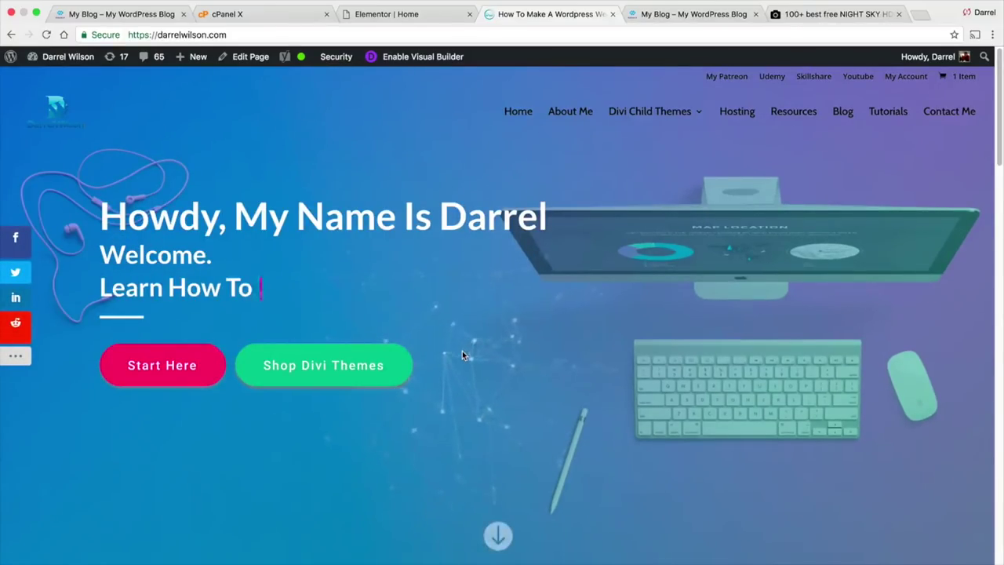
left_click(11, 35)
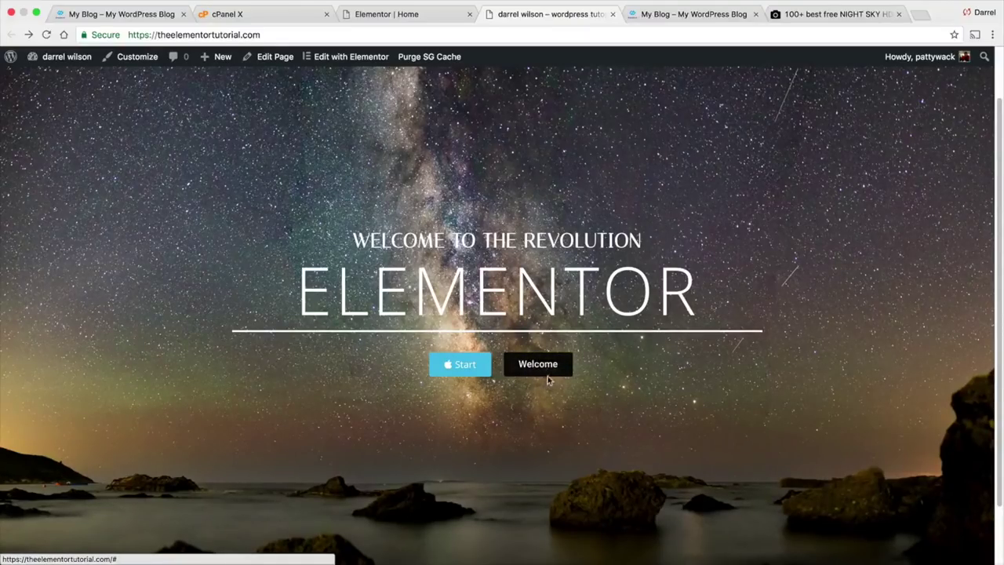
scroll(526, 366, "down", 2)
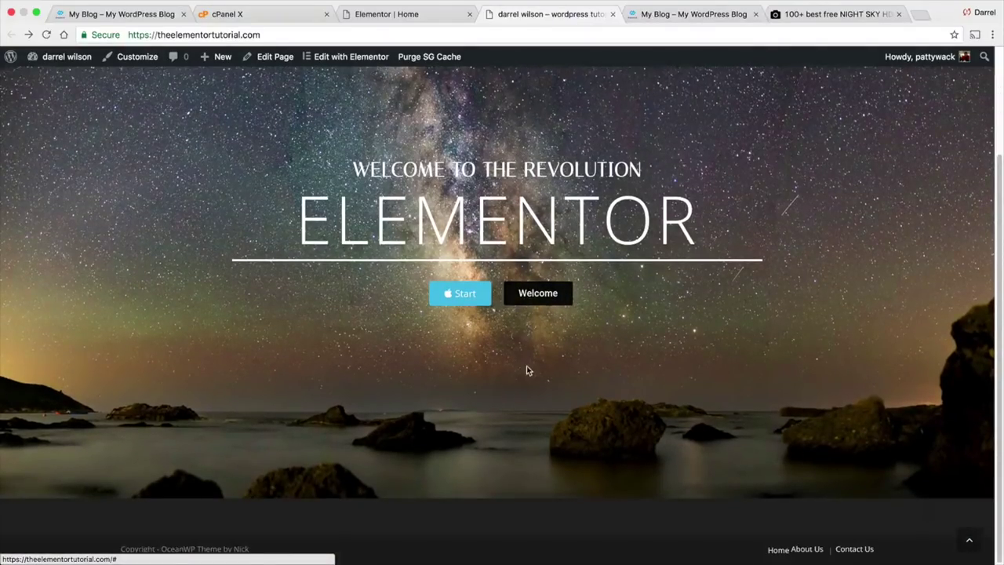
left_click(460, 293)
scroll(430, 122, "down", 2)
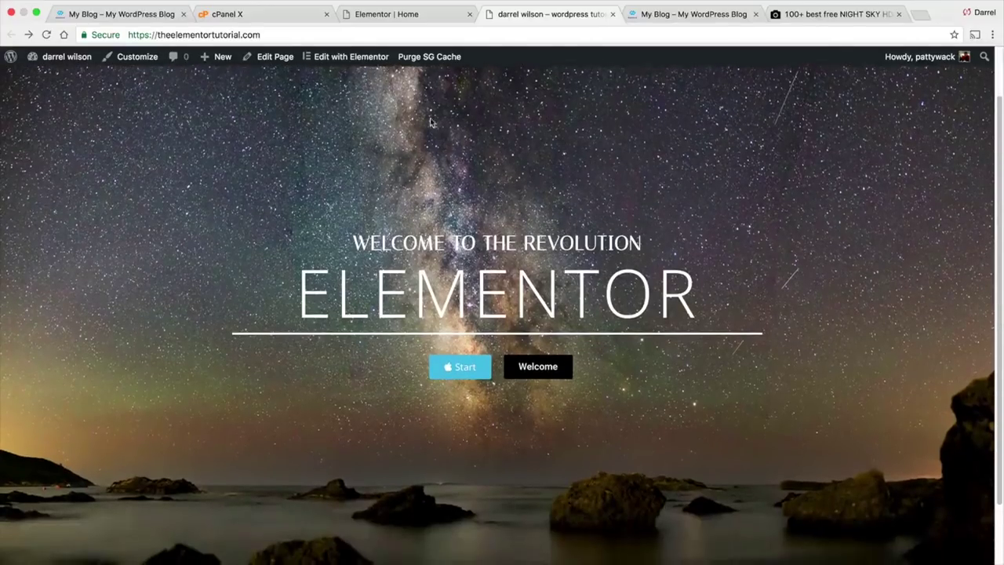
Back in the Elementor editor after checking the reference, add a new section below the hero.
left_click(353, 58)
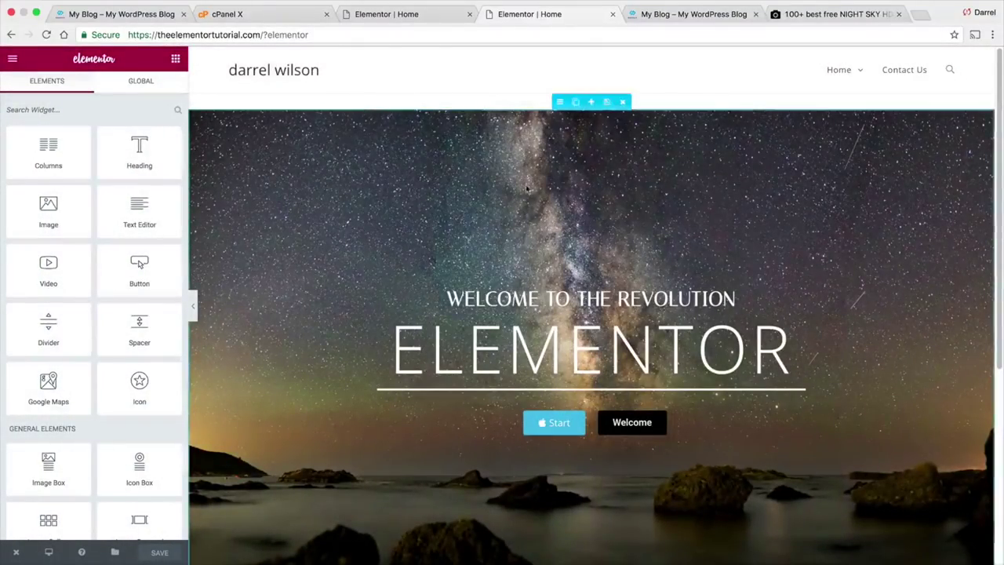
scroll(662, 184, "down", 3)
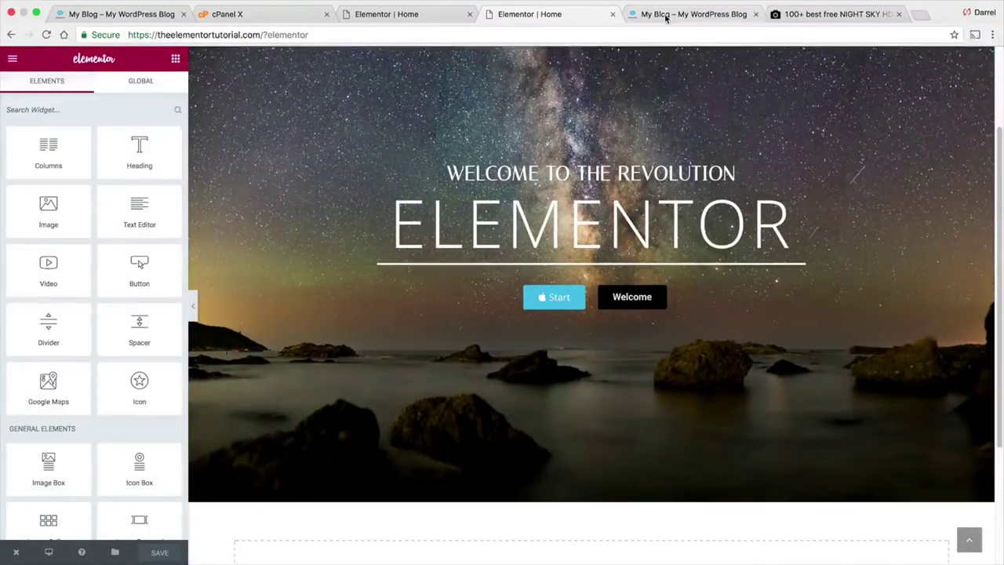
left_click(666, 14)
scroll(664, 213, "down", 8)
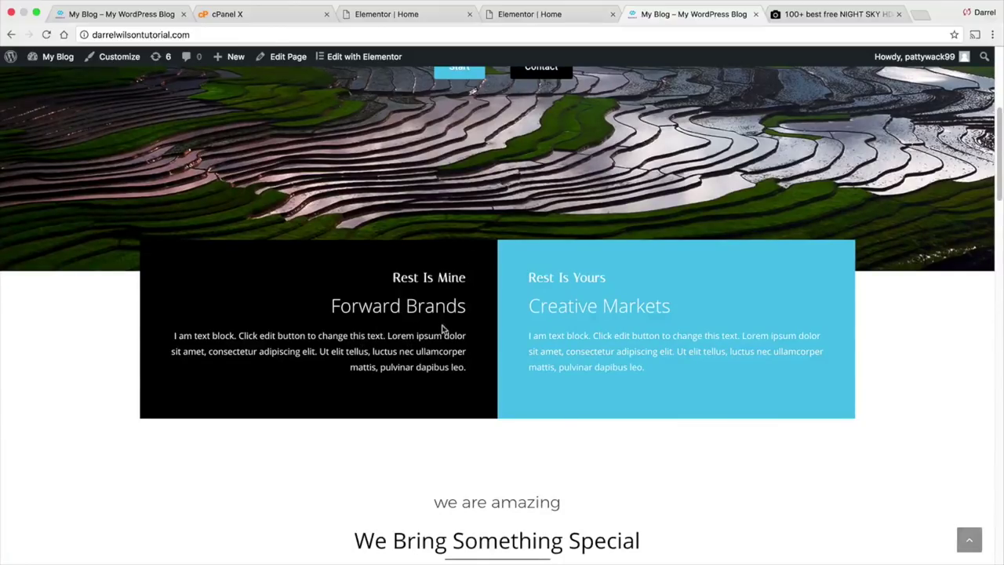
left_click(553, 13)
scroll(543, 309, "down", 3)
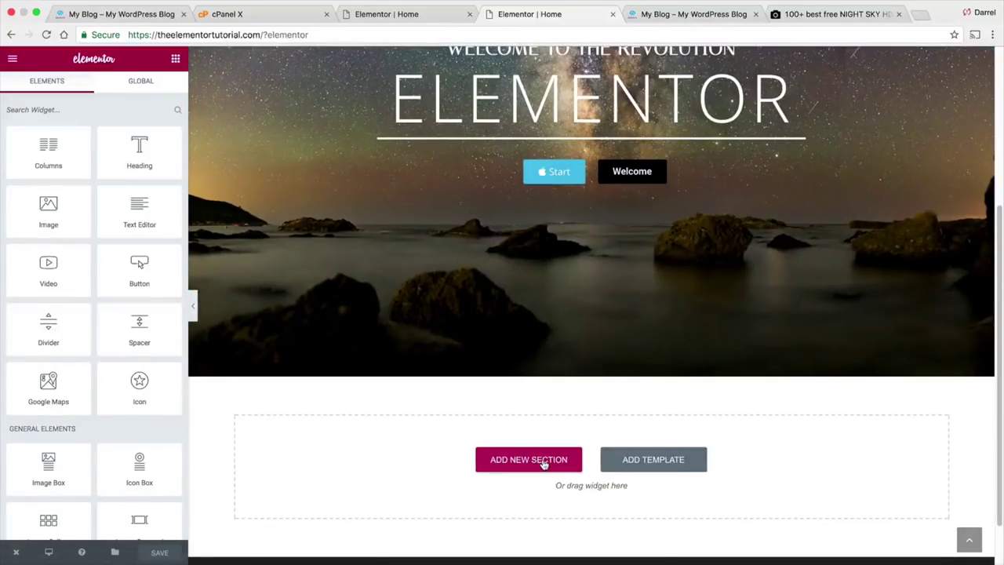
left_click(542, 461)
scroll(510, 428, "down", 3)
Choose a two-column structure and add a Text Editor in the left column reading 'Rest Is Mine'.
left_click(501, 372)
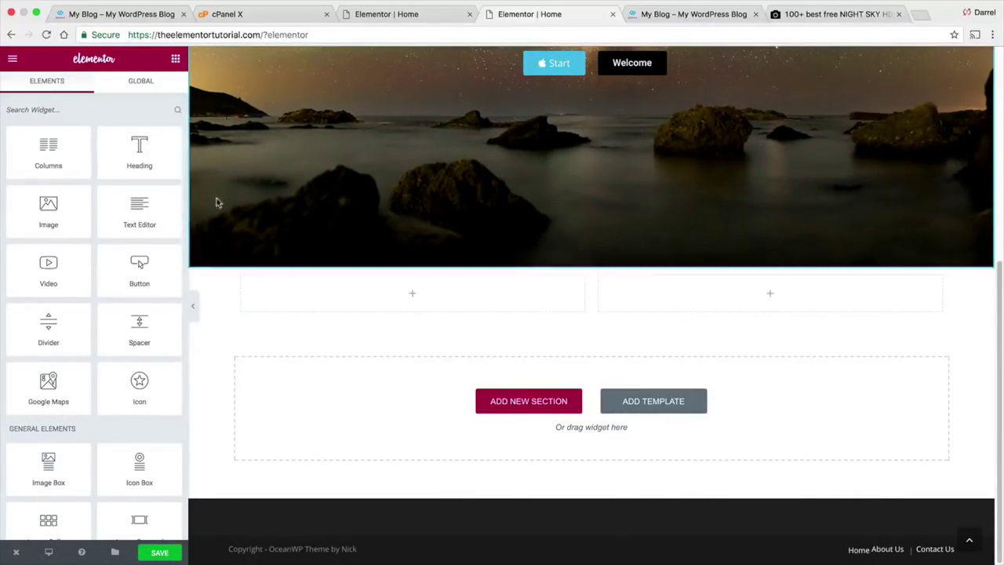
left_click_drag(139, 209, 415, 286)
left_click_drag(119, 312, 2, 206)
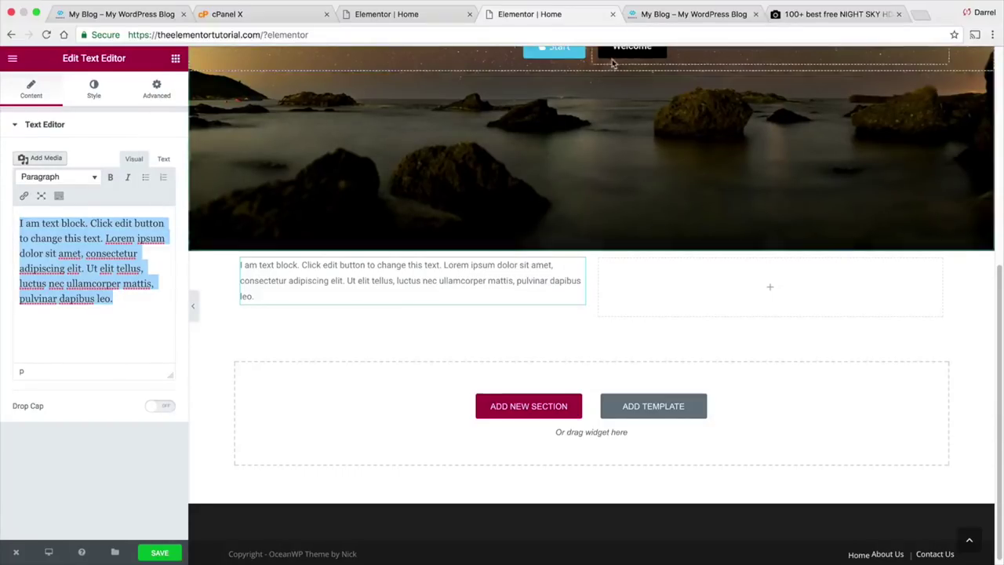
left_click(656, 17)
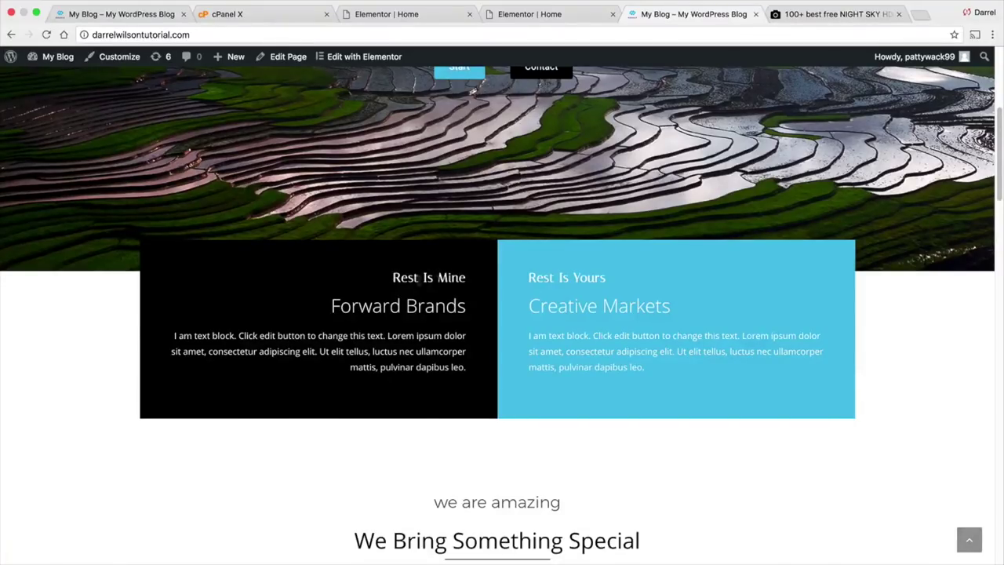
left_click(529, 14)
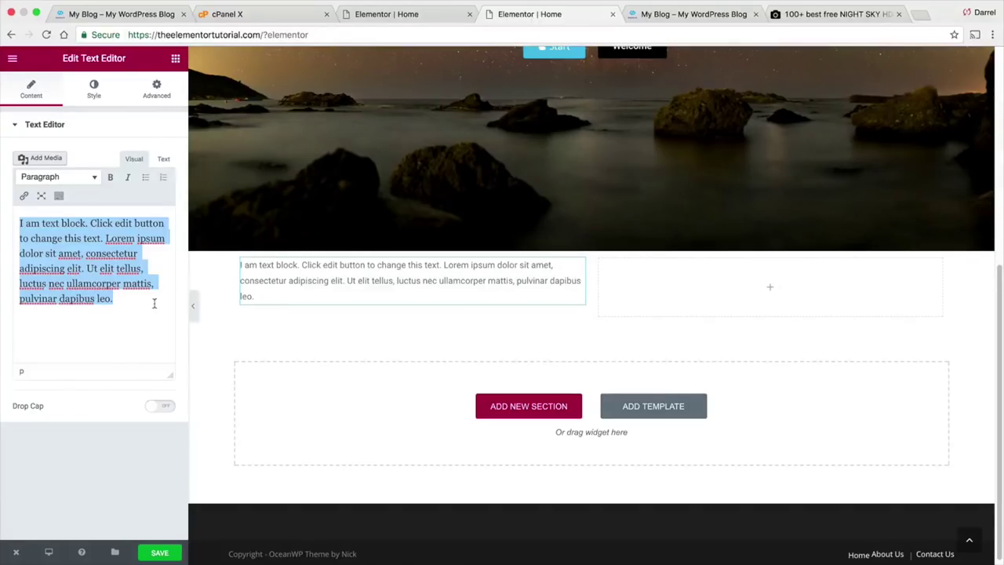
type("REs")
key("BackSpace")
key("BackSpace")
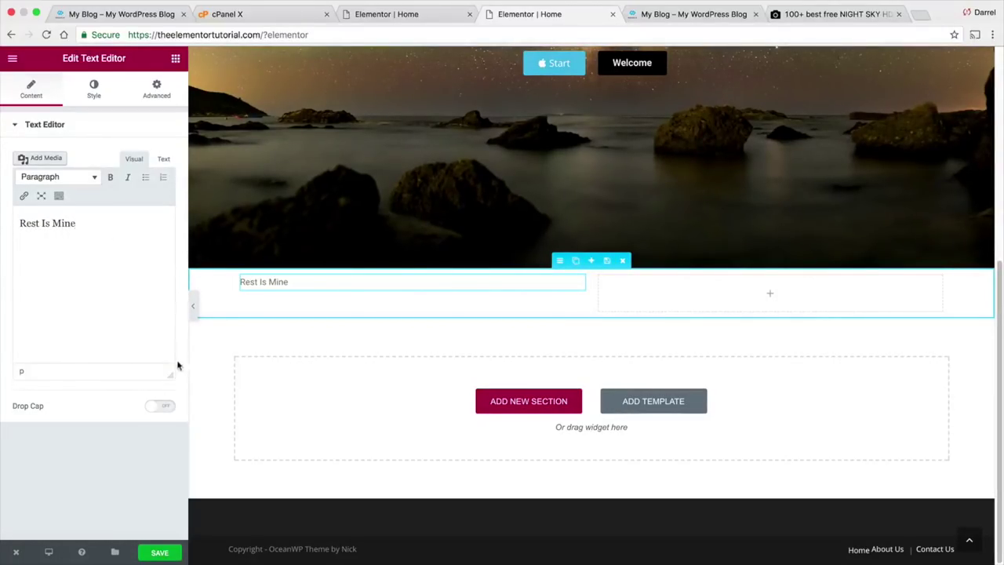
Right-align the Rest Is Mine text and set its colour to white (#ffffff).
left_click(94, 90)
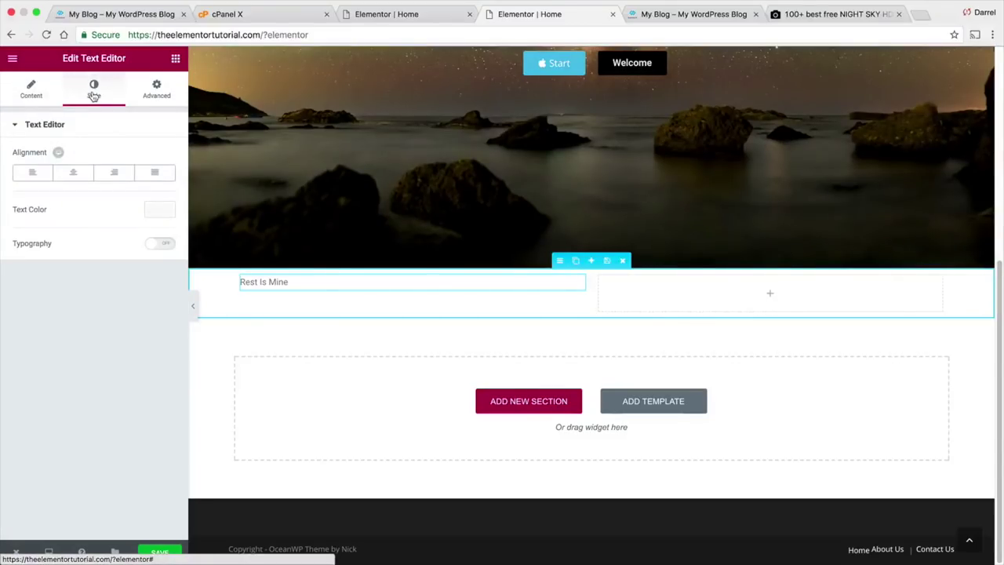
left_click(115, 174)
left_click(159, 210)
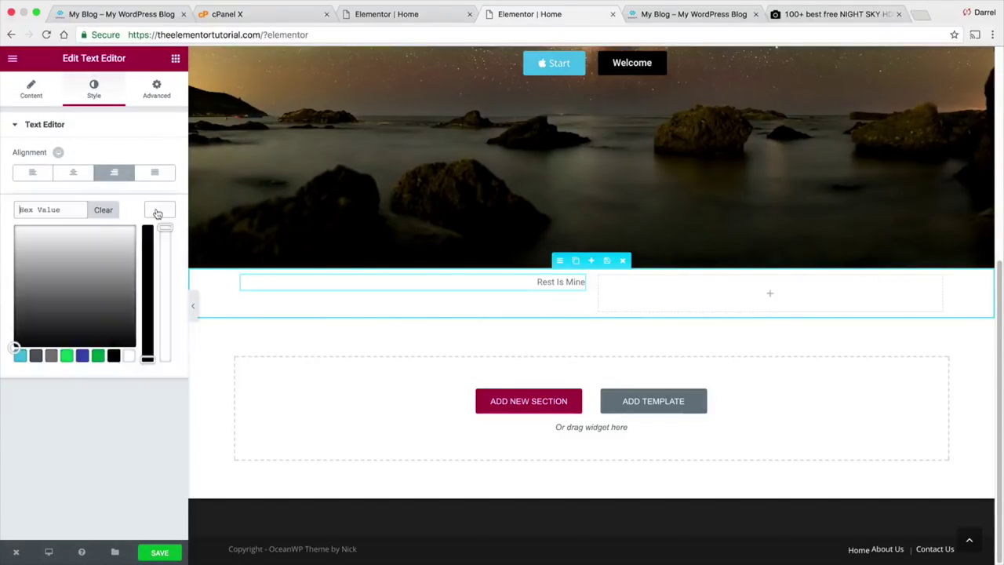
left_click(130, 357)
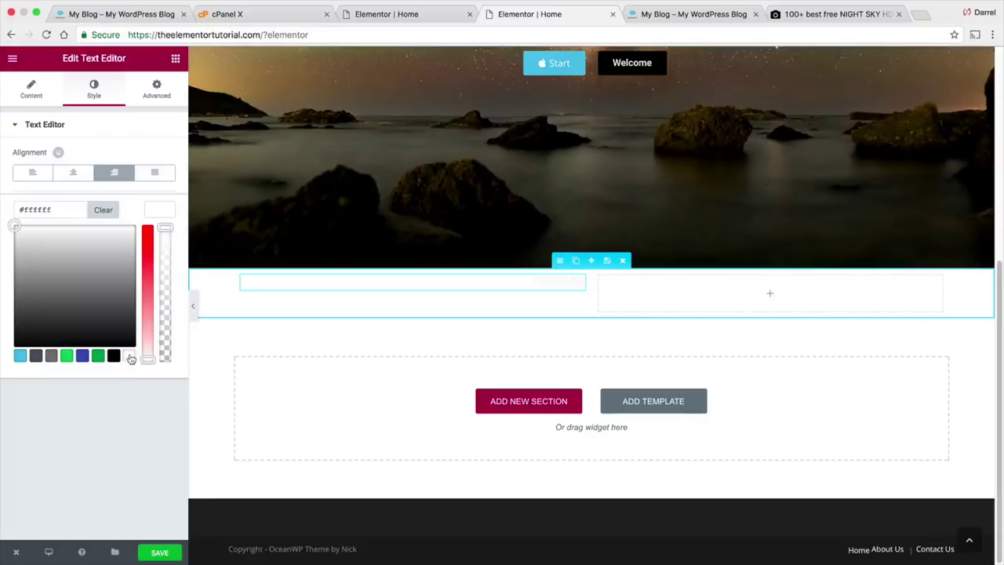
left_click(135, 402)
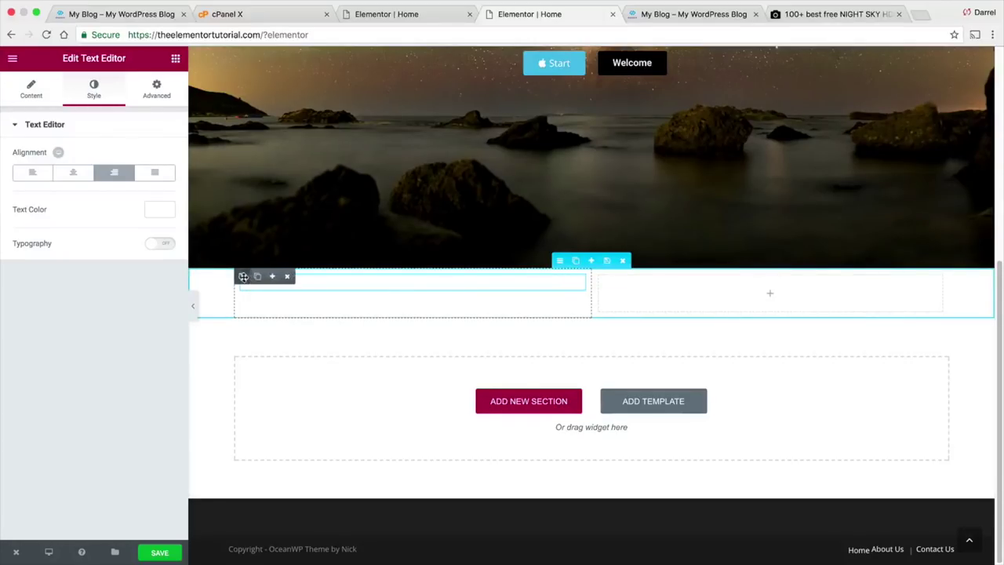
Give the left column a solid black classic background.
left_click(242, 276)
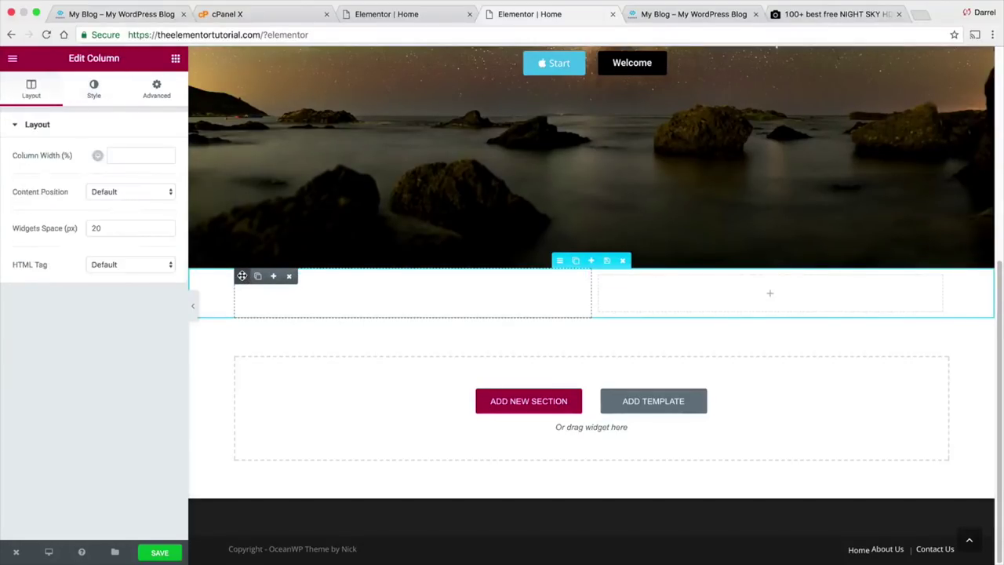
left_click(96, 90)
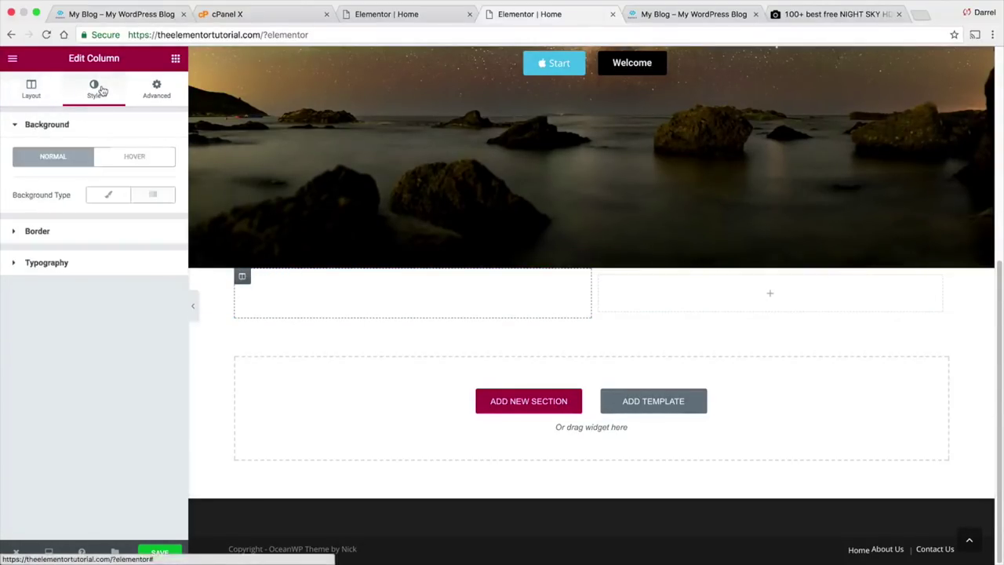
left_click(109, 198)
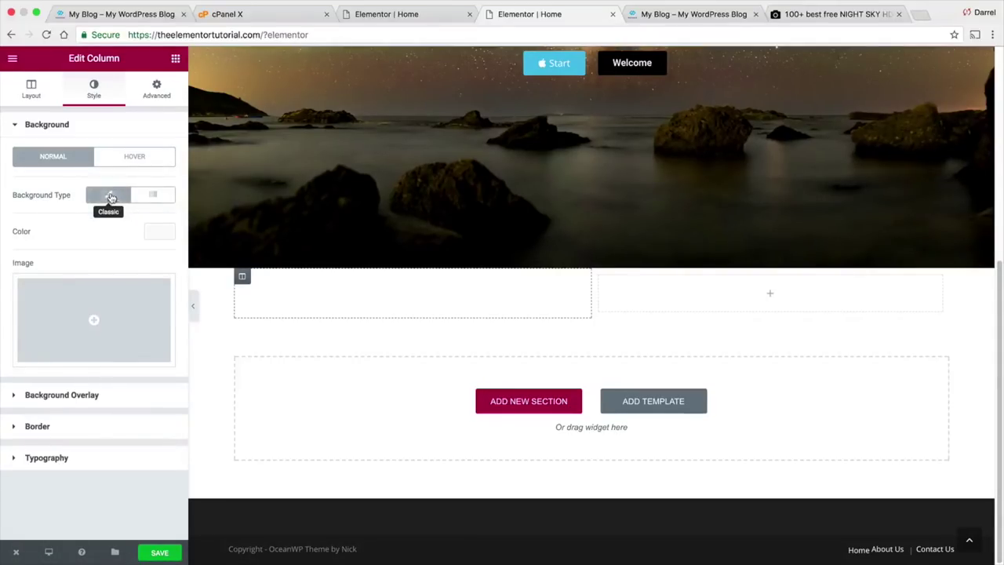
left_click(157, 233)
left_click(114, 378)
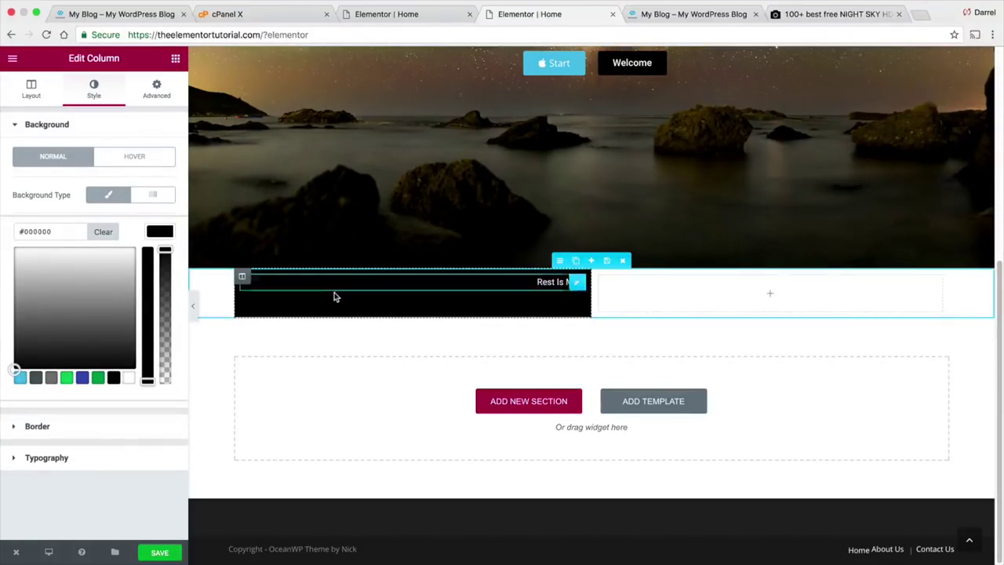
Try a gradient background on the left column, with an extended green first colour.
left_click(155, 196)
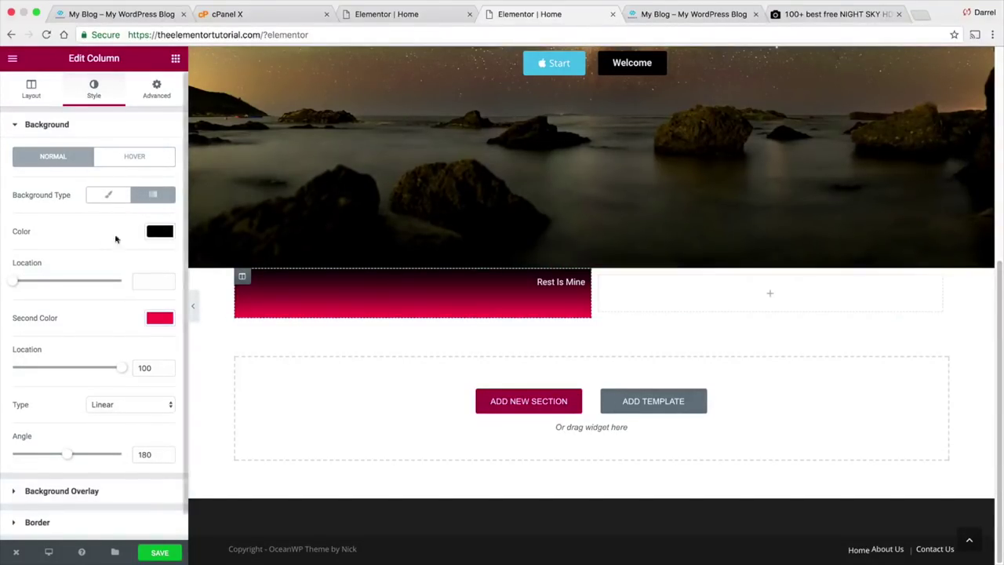
left_click(158, 233)
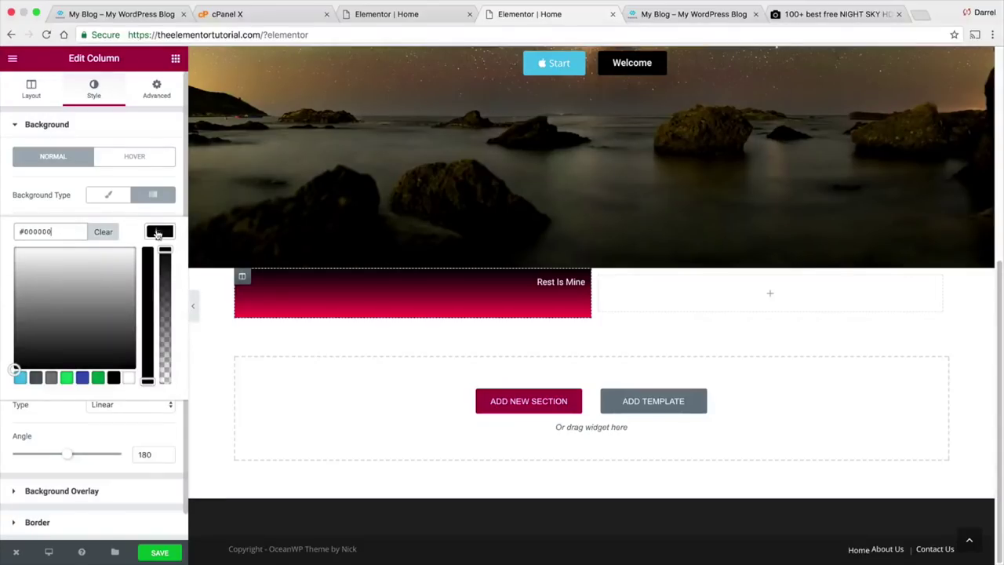
left_click(98, 377)
left_click(142, 212)
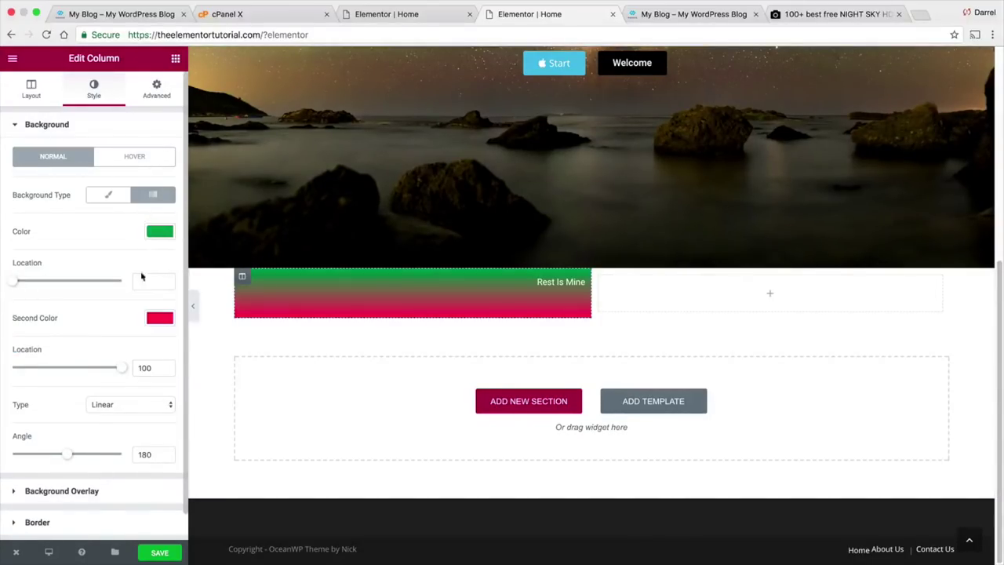
left_click_drag(27, 283, 54, 283)
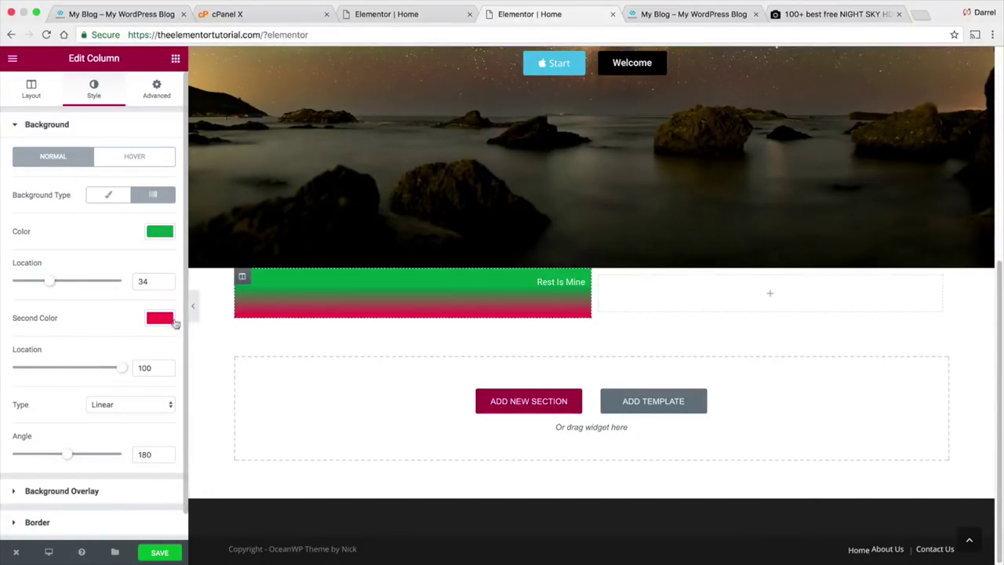
left_click(579, 284)
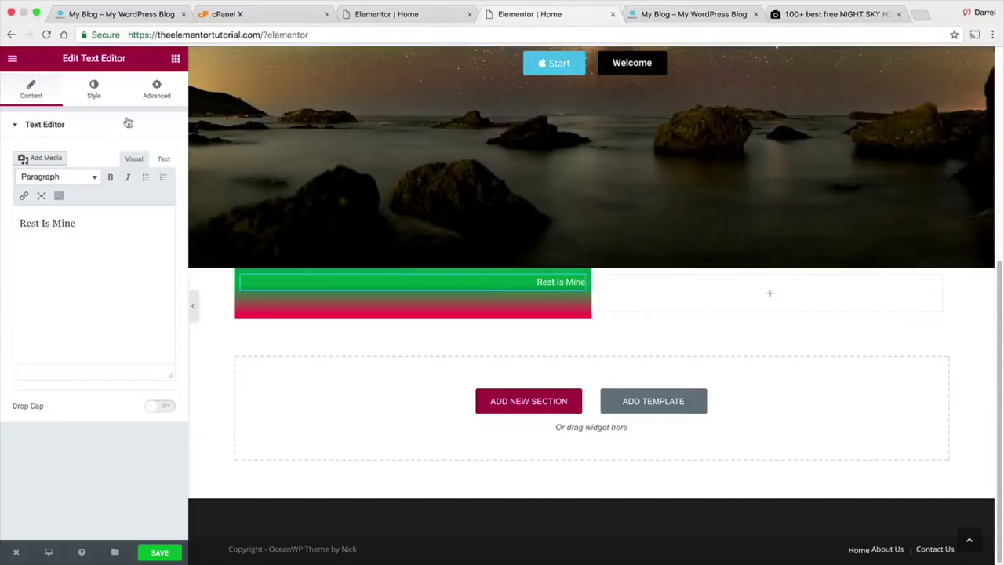
Switch the left column back to a solid #000000 black background.
left_click(242, 276)
left_click(93, 89)
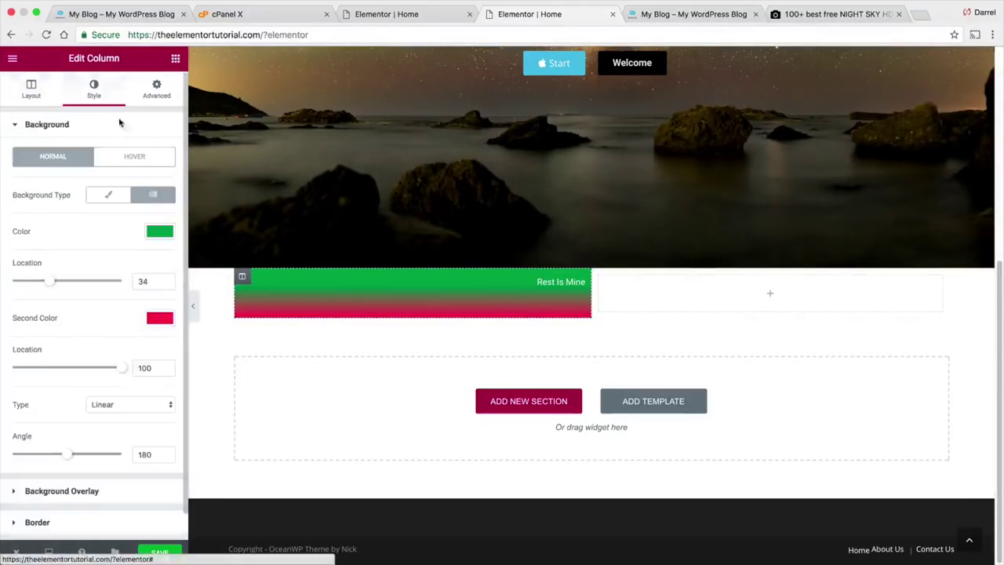
left_click(108, 195)
left_click(156, 235)
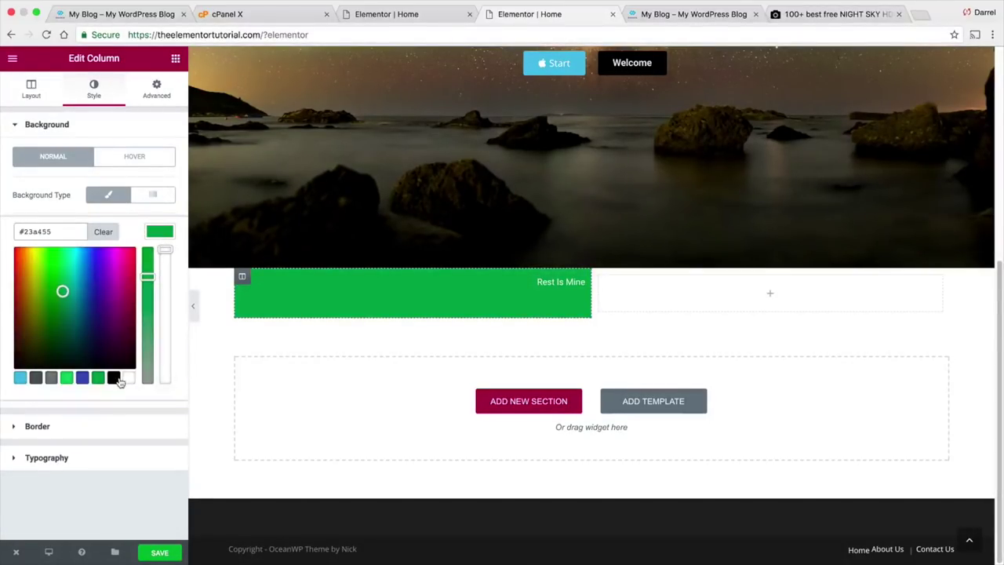
left_click(114, 377)
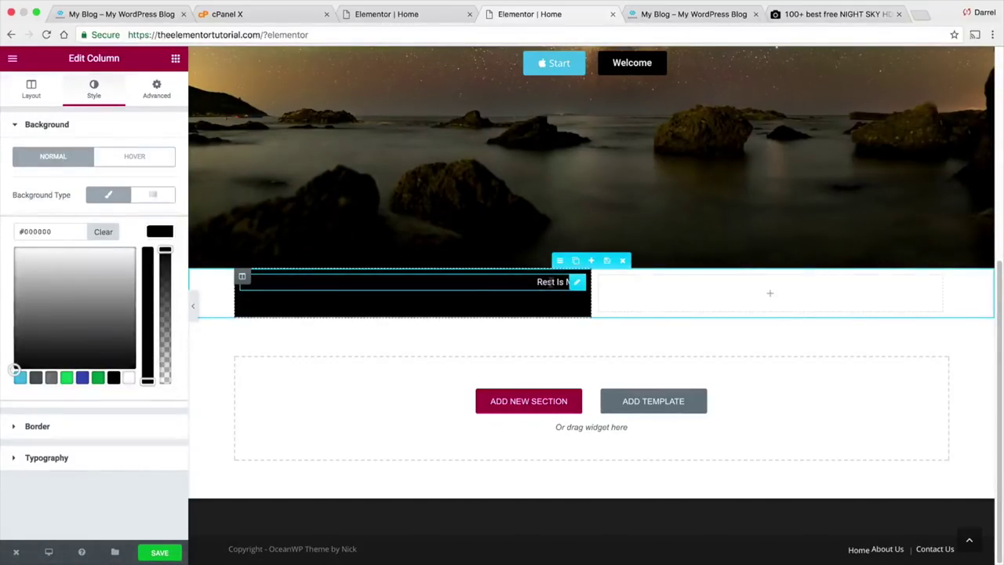
left_click(577, 282)
Set the Rest Is Mine text to custom typography in Open Sans at 20 px.
left_click(101, 84)
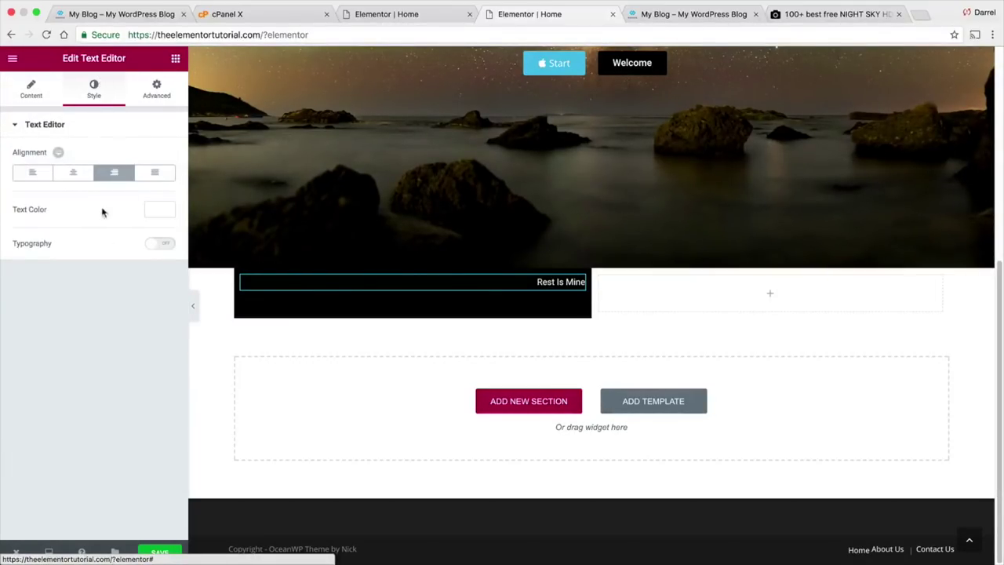
left_click(156, 246)
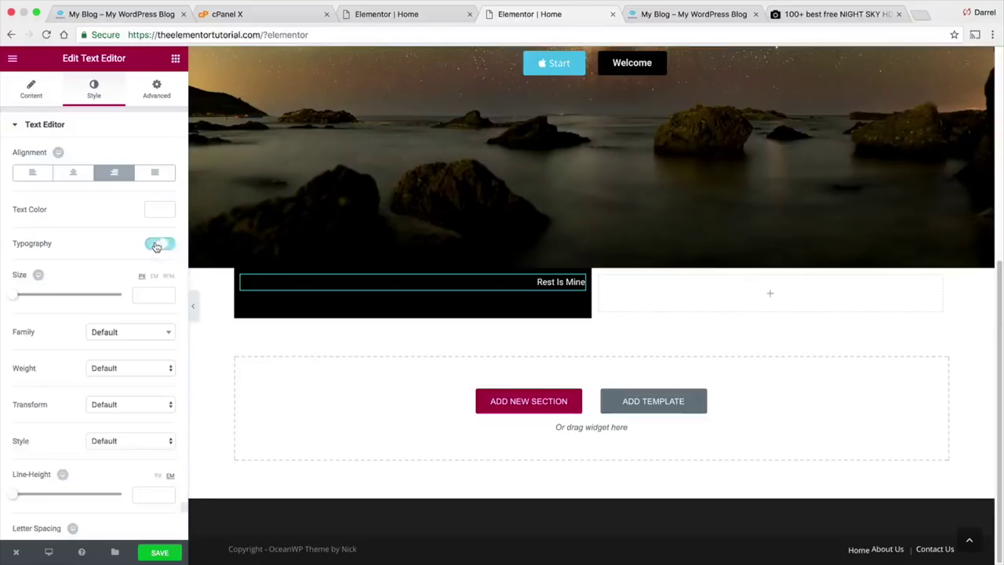
left_click(116, 336)
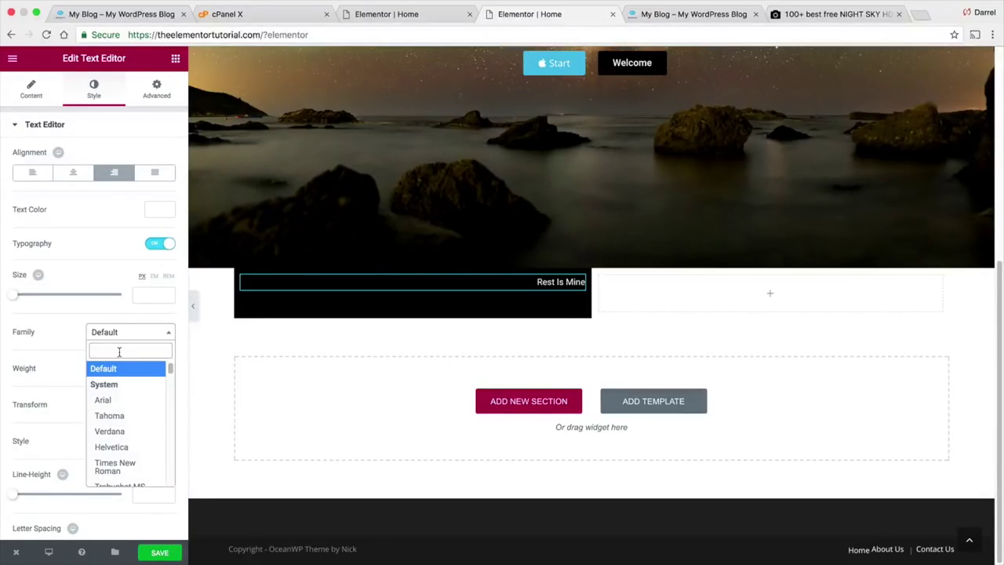
type("open")
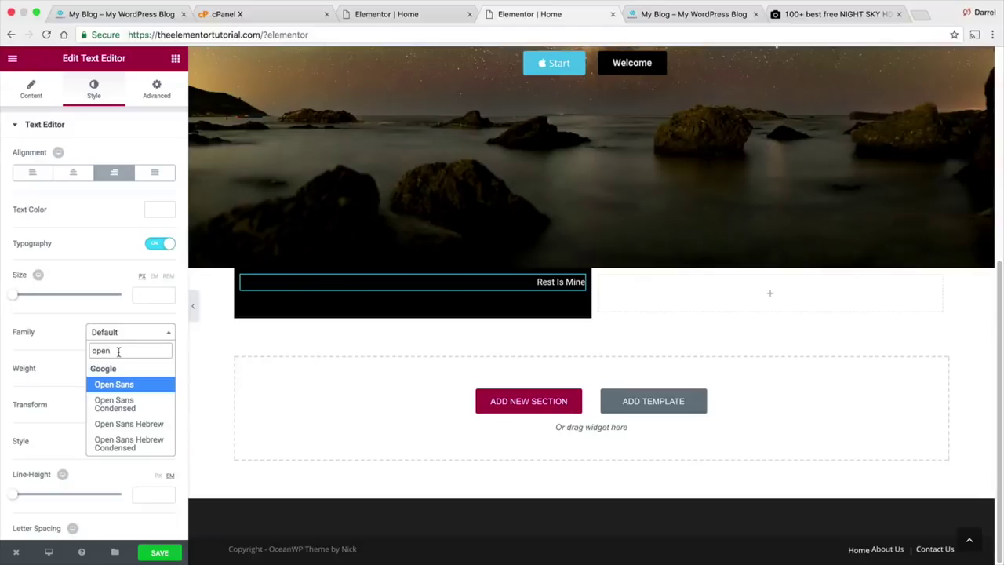
left_click(129, 384)
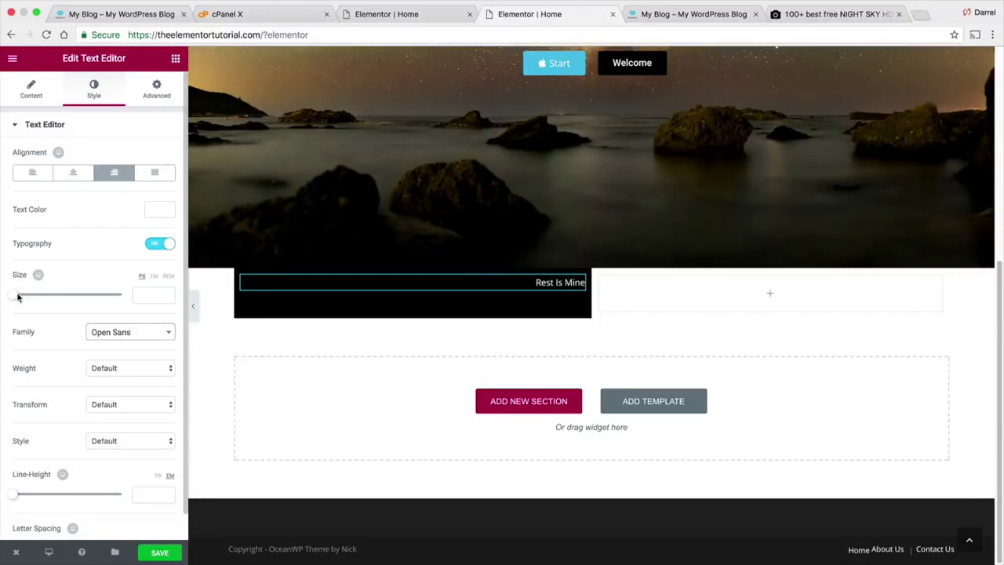
left_click_drag(18, 296, 23, 299)
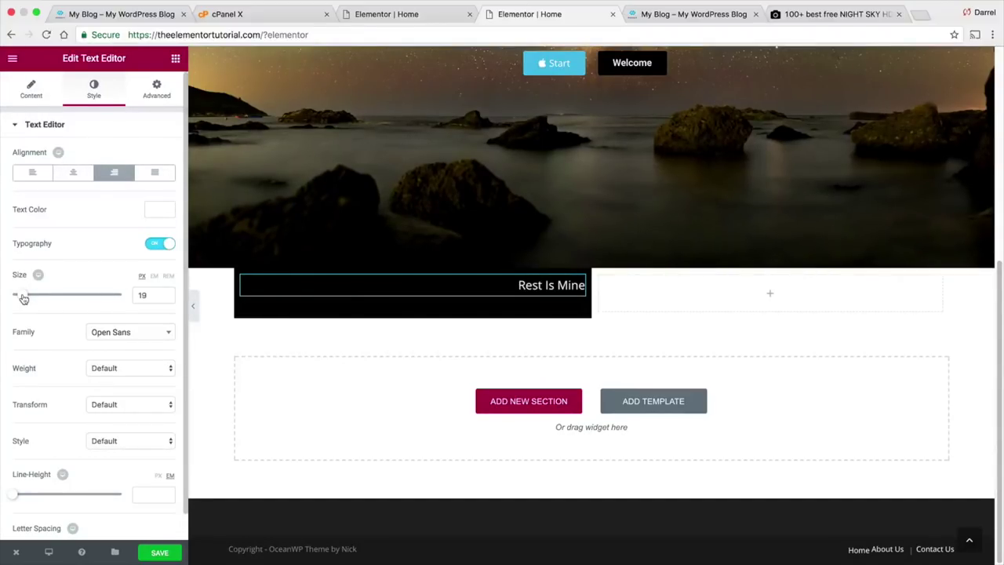
left_click_drag(24, 299, 22, 291)
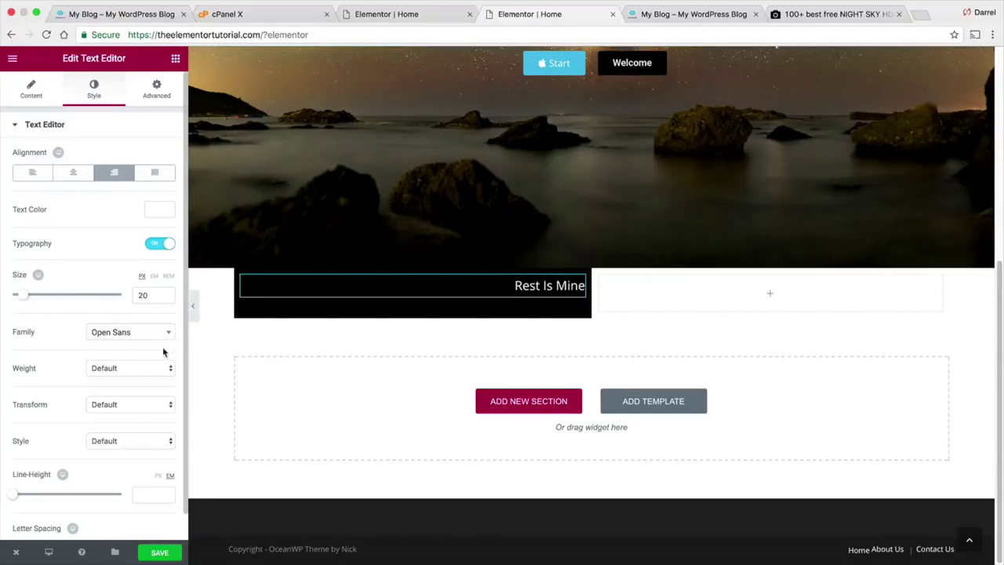
scroll(129, 385, "down", 1)
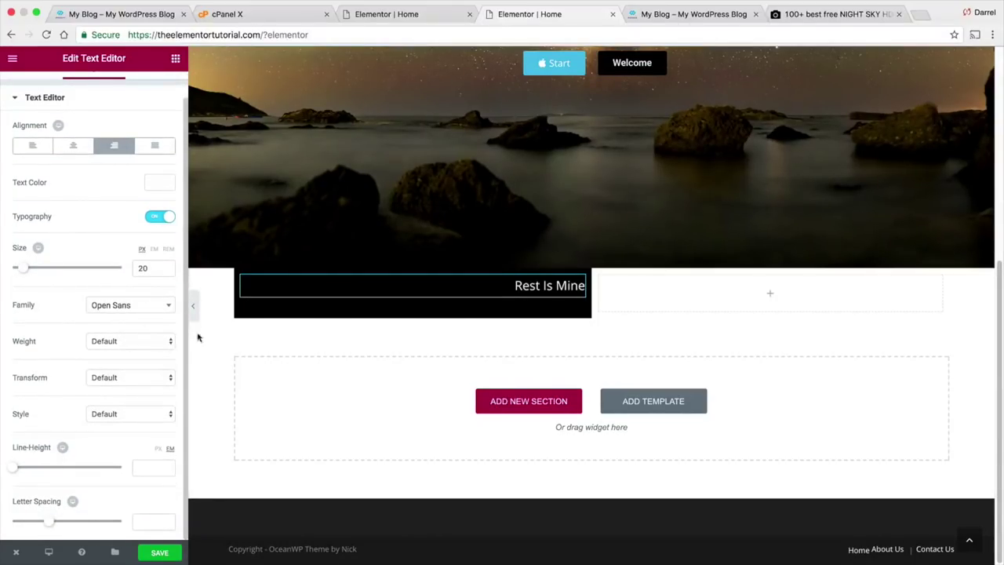
Add a right-aligned heading titled 'Forward Brands' to the black column.
left_click(176, 58)
left_click_drag(145, 154, 565, 290)
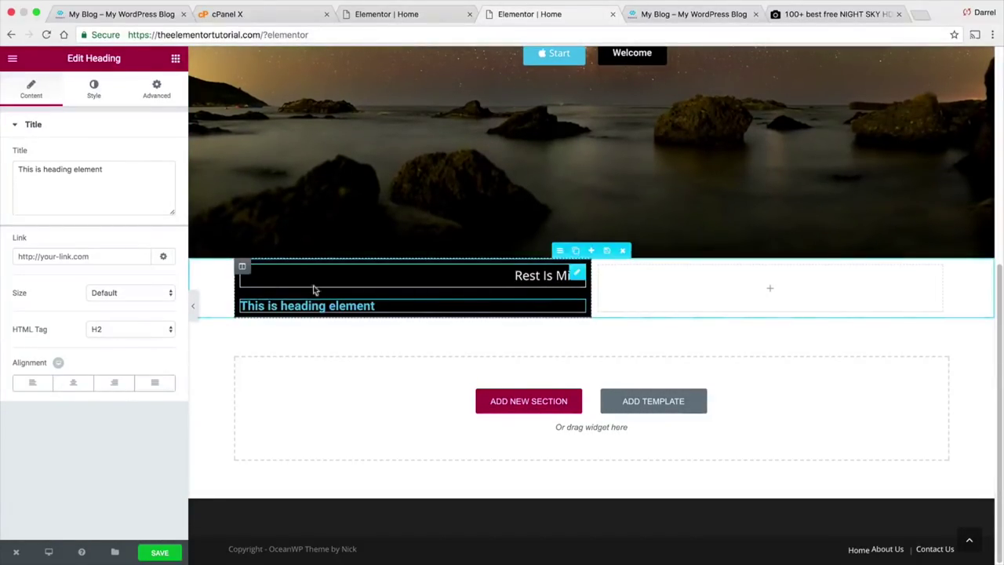
left_click(115, 384)
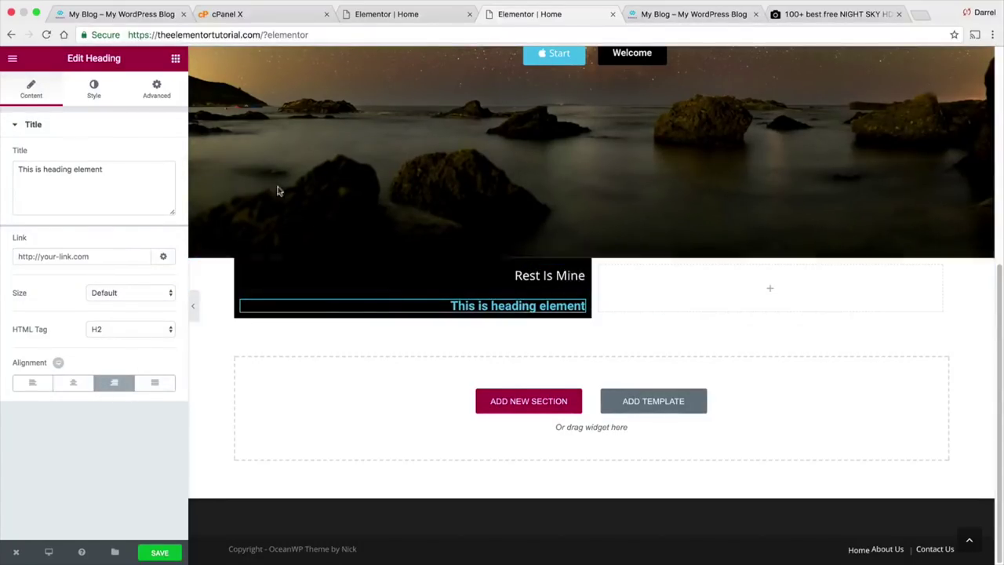
triple_click(131, 182)
type("For")
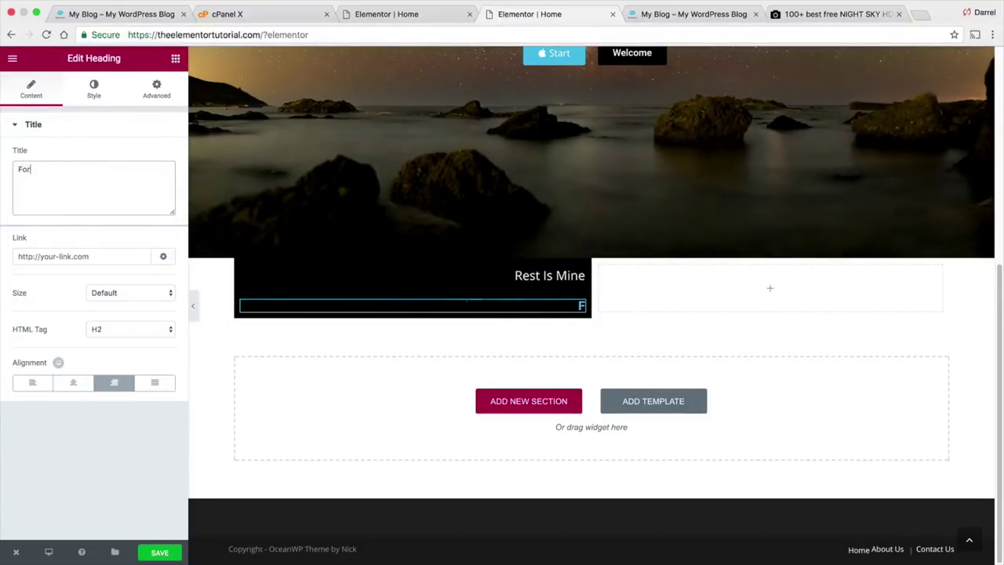
type("ward Brands")
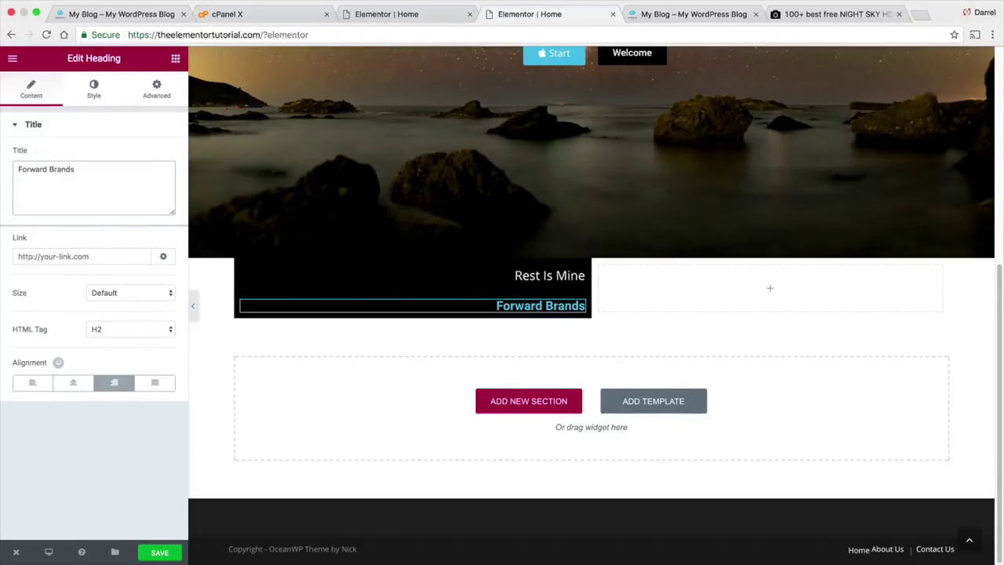
Try the H2 and H1 HTML tag options for the heading, choosing H1.
left_click(94, 95)
left_click(31, 95)
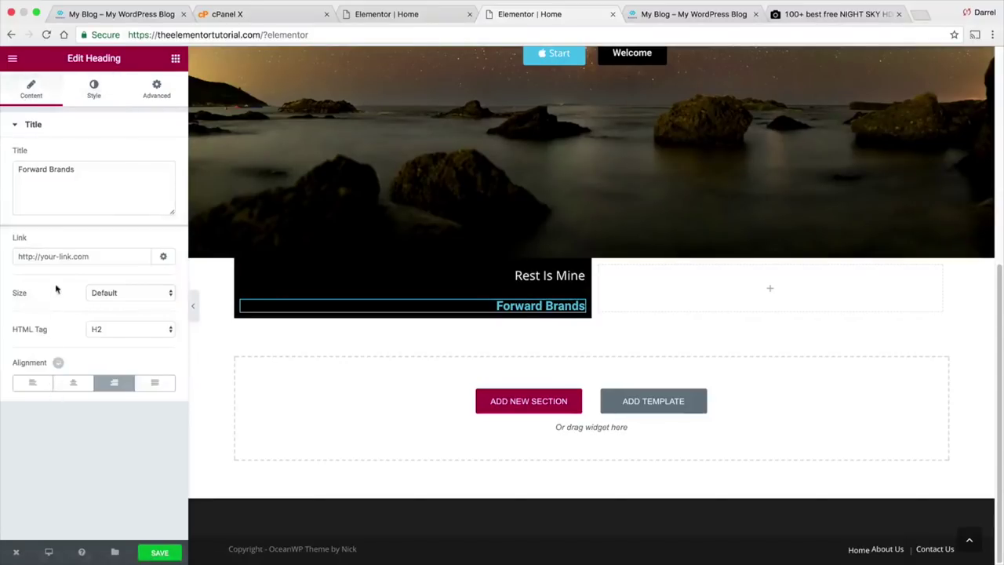
left_click(56, 255)
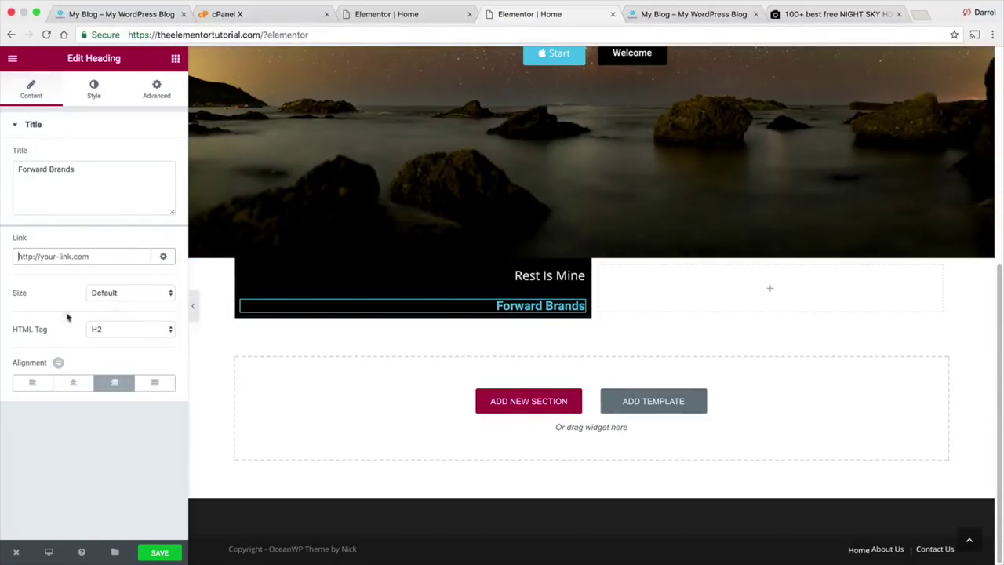
left_click(107, 330)
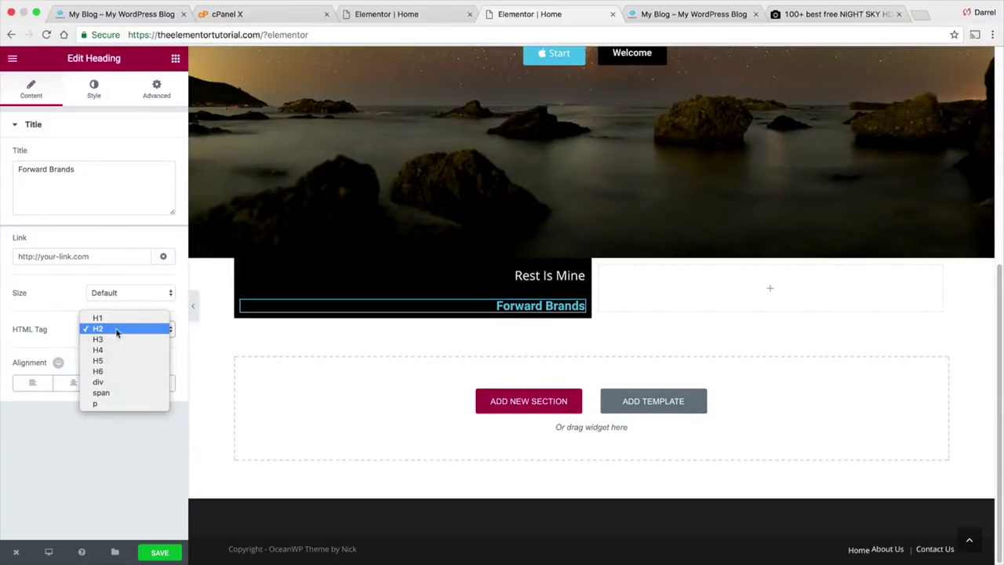
left_click(143, 329)
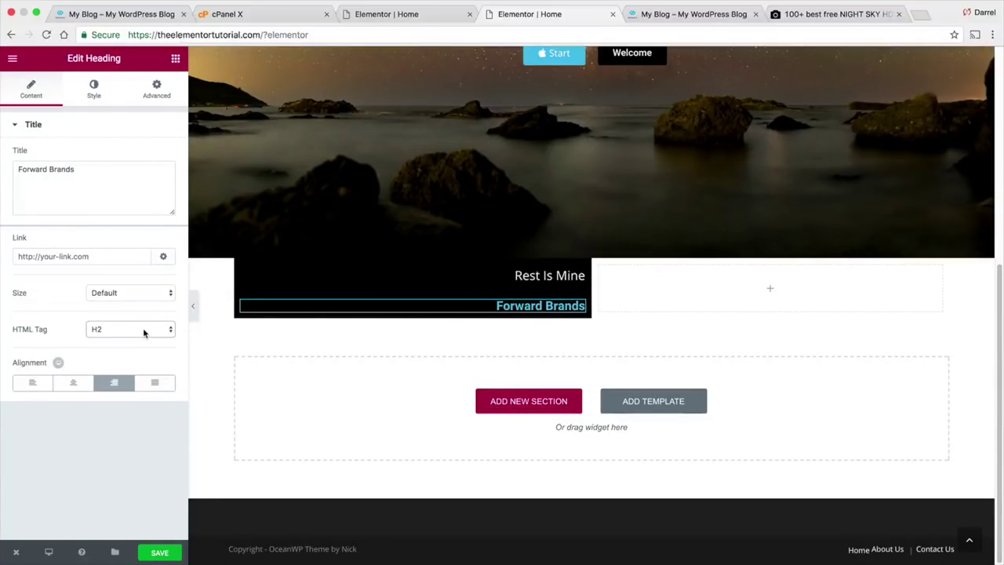
left_click(96, 333)
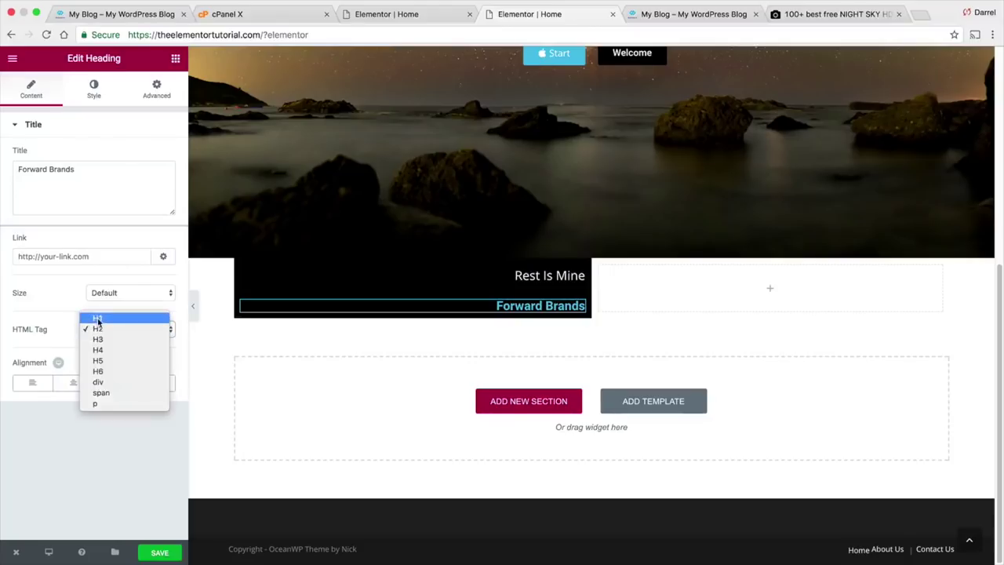
left_click(96, 318)
left_click(108, 328)
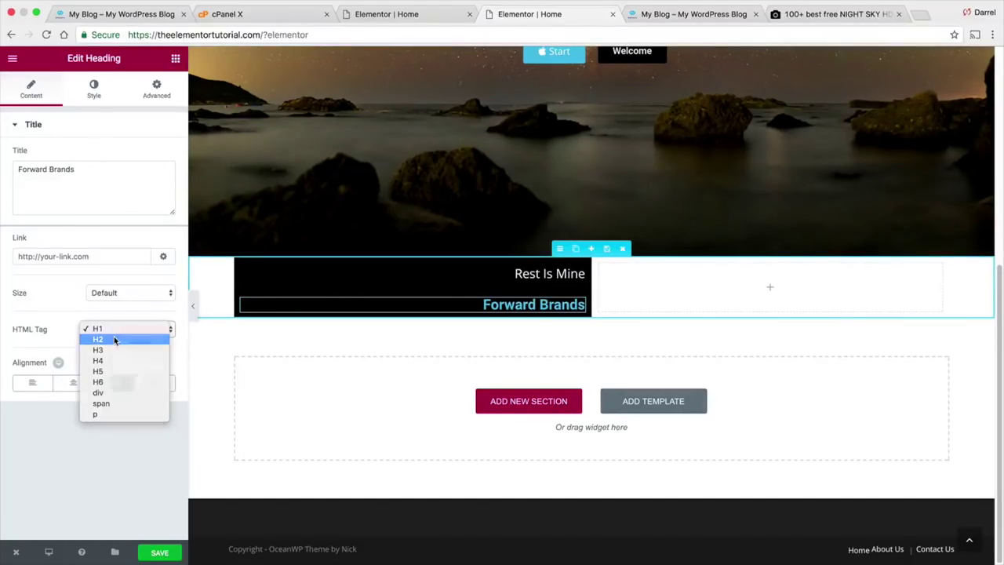
Set the heading tag back to H2 and make the Forward Brands text white.
left_click(117, 340)
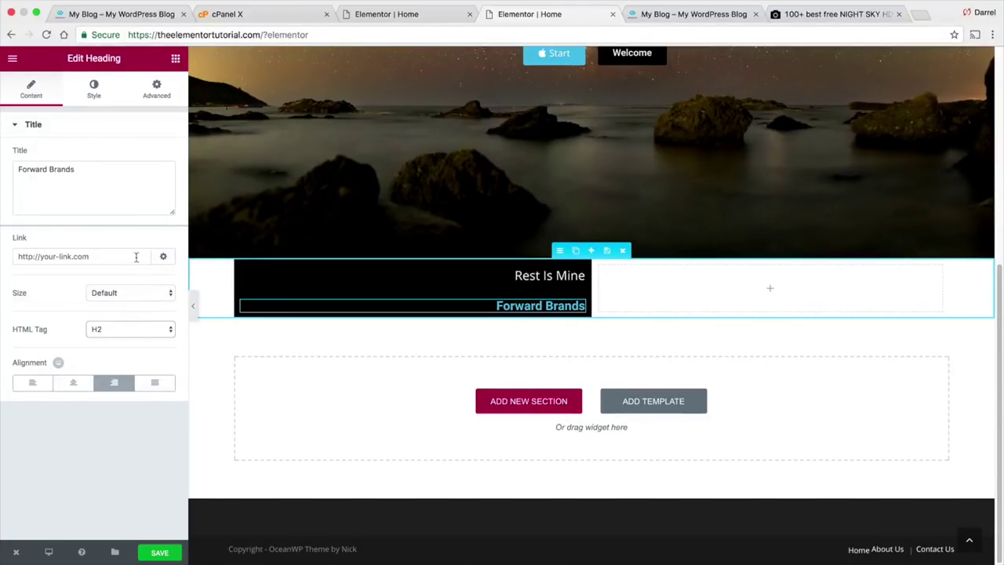
left_click(94, 89)
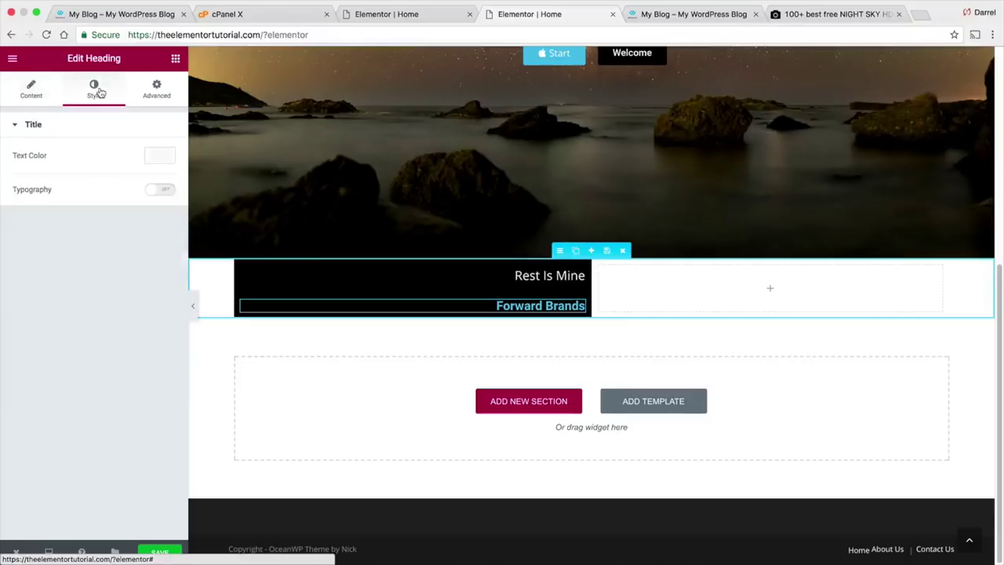
left_click(158, 158)
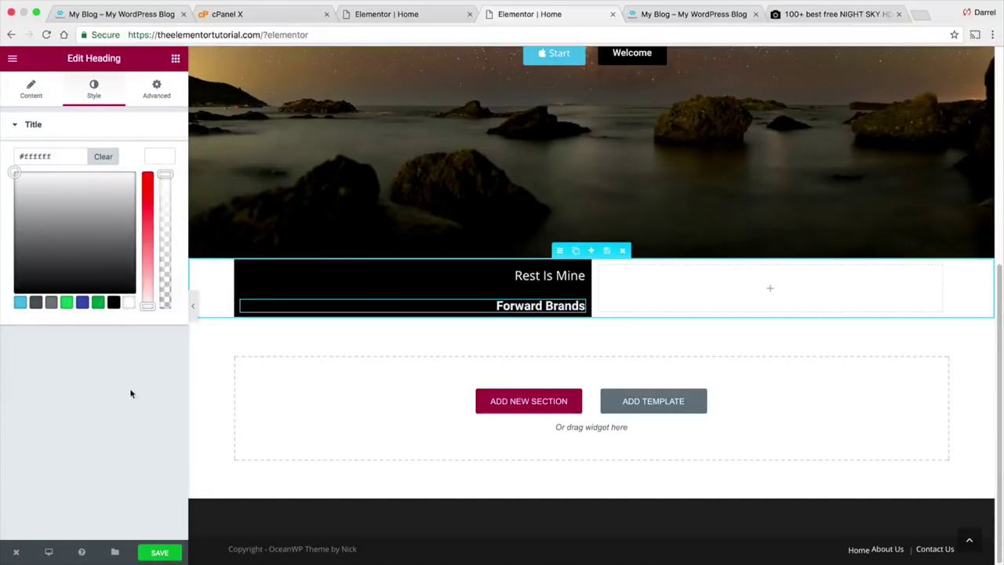
left_click(131, 394)
Give the heading custom typography: Open Sans, 29 px, weight 300.
left_click(151, 191)
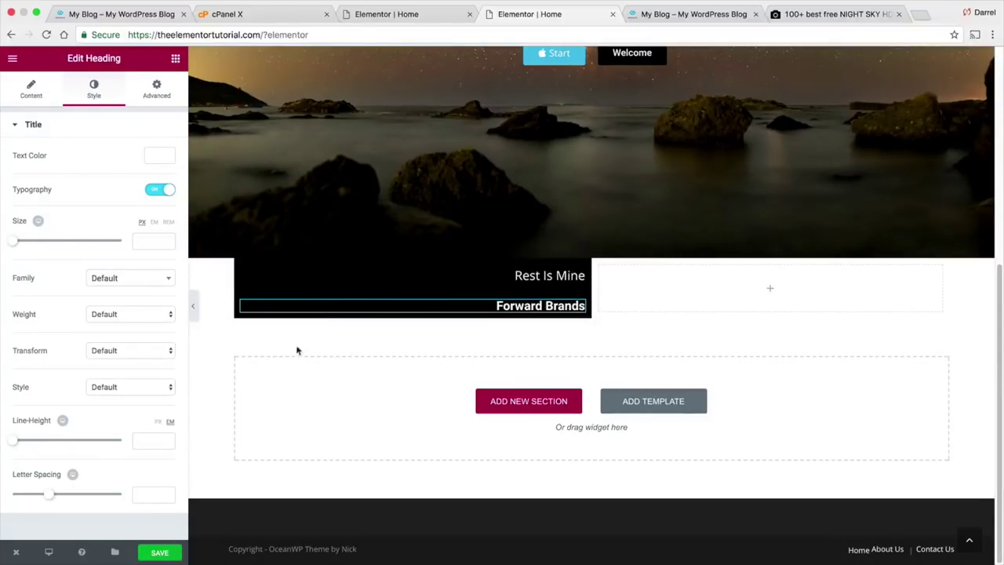
left_click(106, 281)
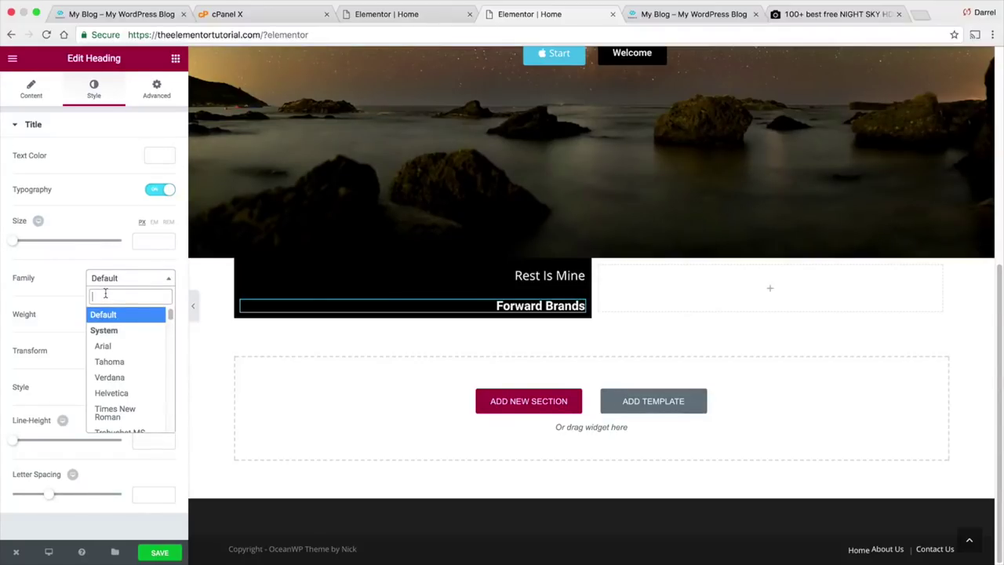
type("open")
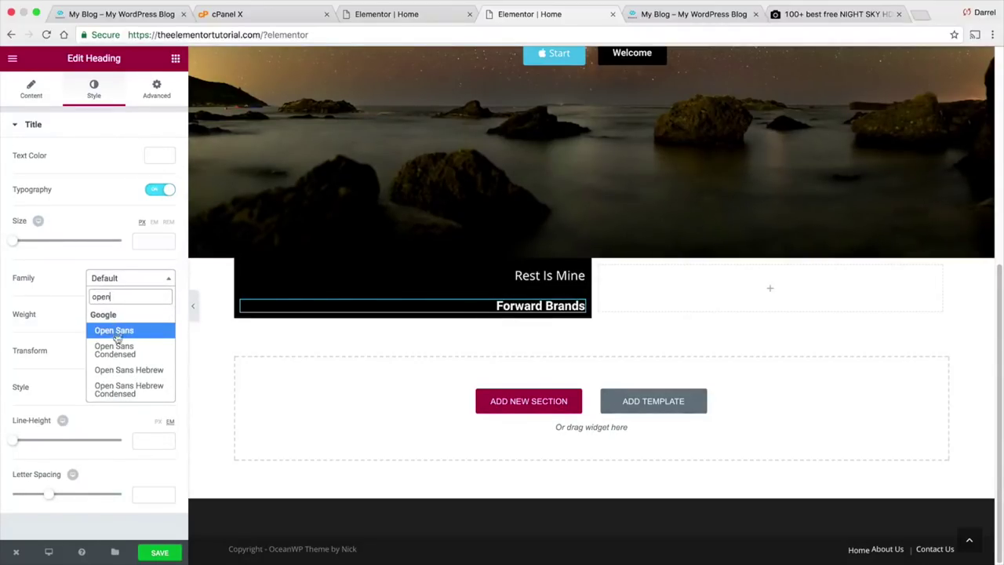
left_click(116, 333)
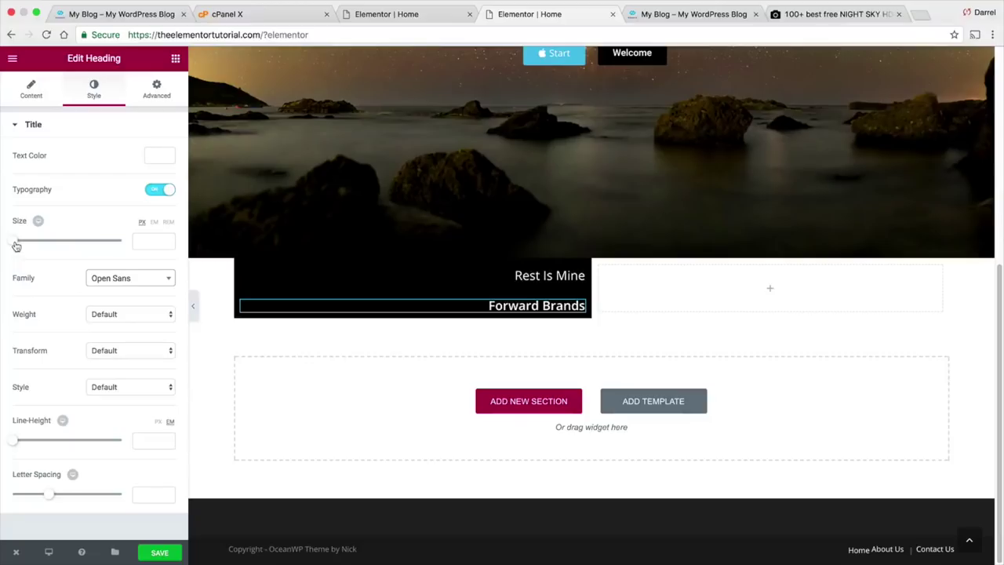
left_click_drag(16, 246, 32, 244)
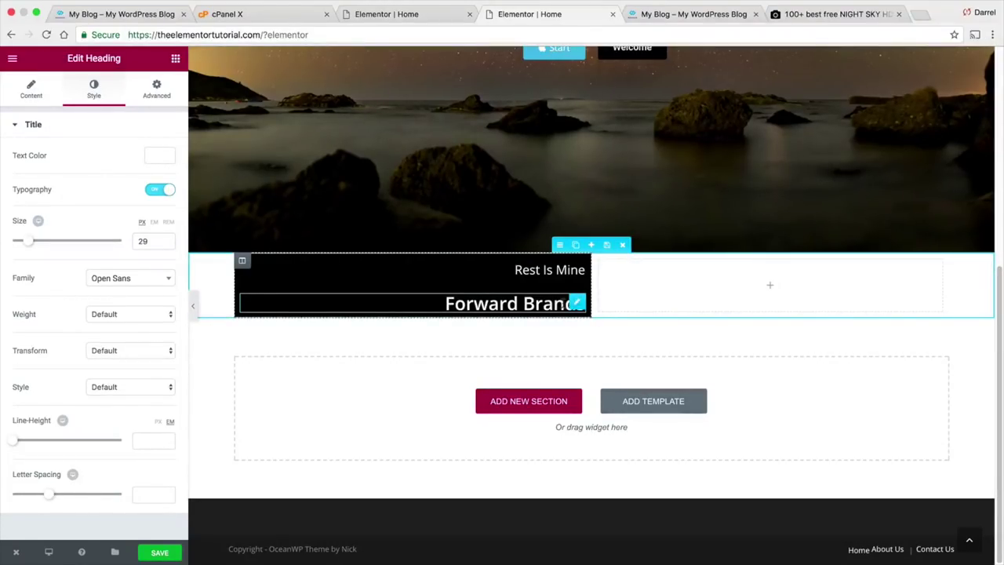
left_click(134, 314)
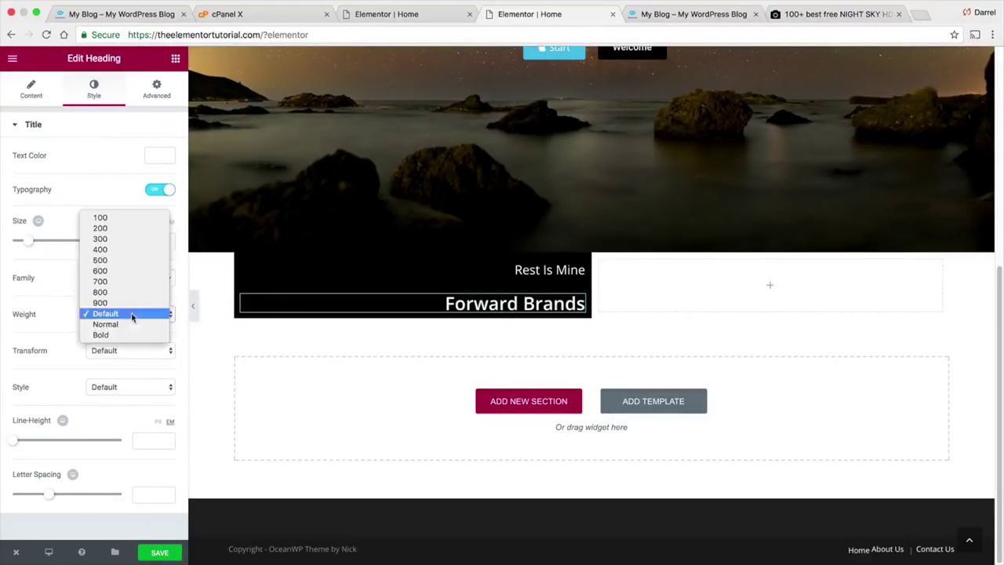
left_click(135, 239)
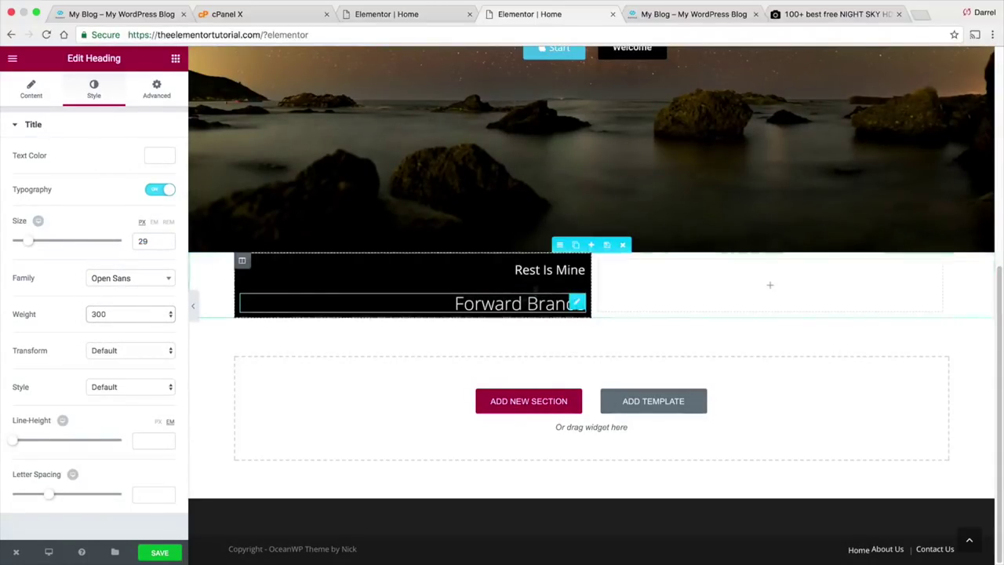
left_click(176, 58)
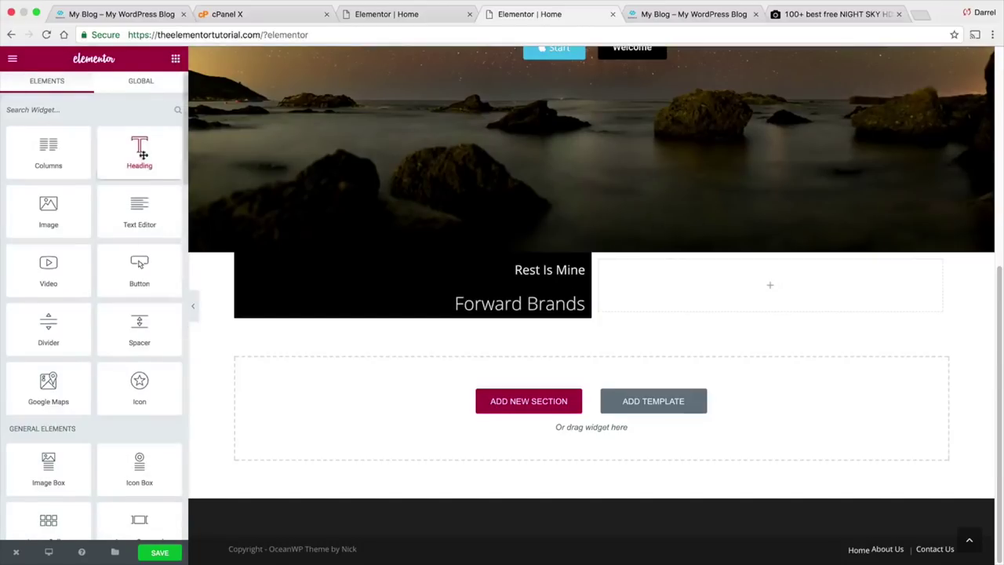
Add a right-aligned white text block below the Forward Brands heading.
left_click_drag(146, 210, 502, 320)
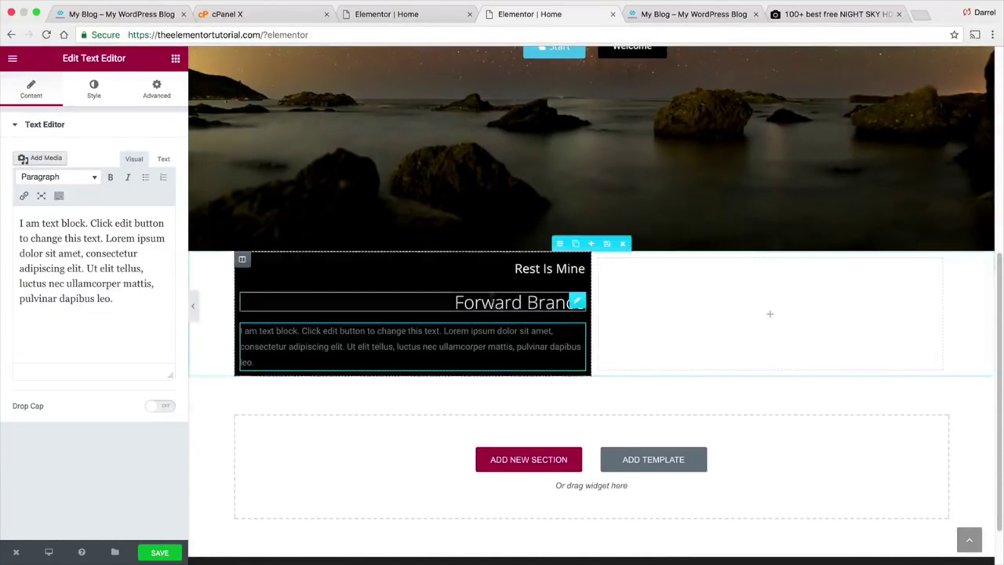
left_click(94, 89)
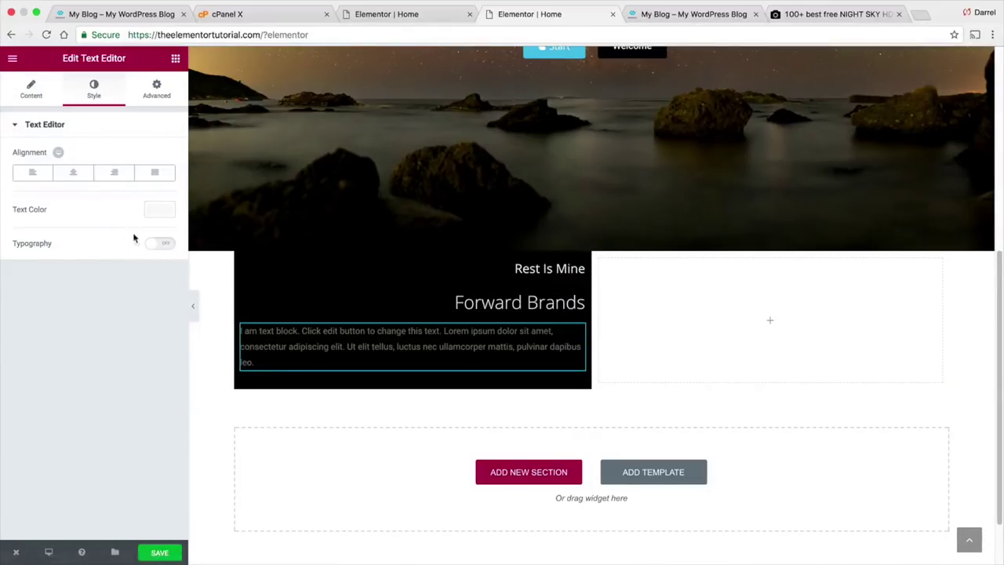
left_click(115, 172)
left_click(161, 210)
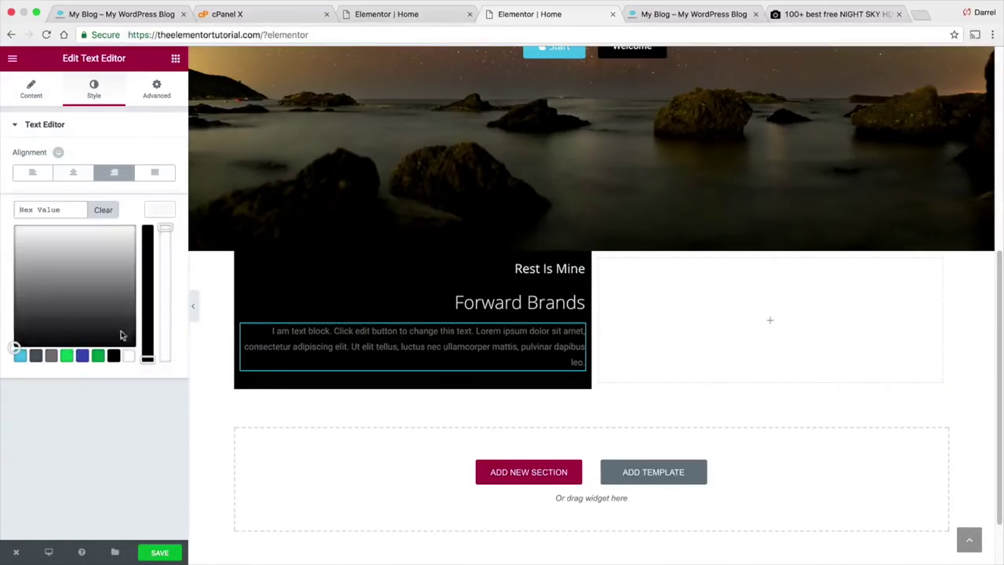
left_click(128, 357)
left_click(130, 444)
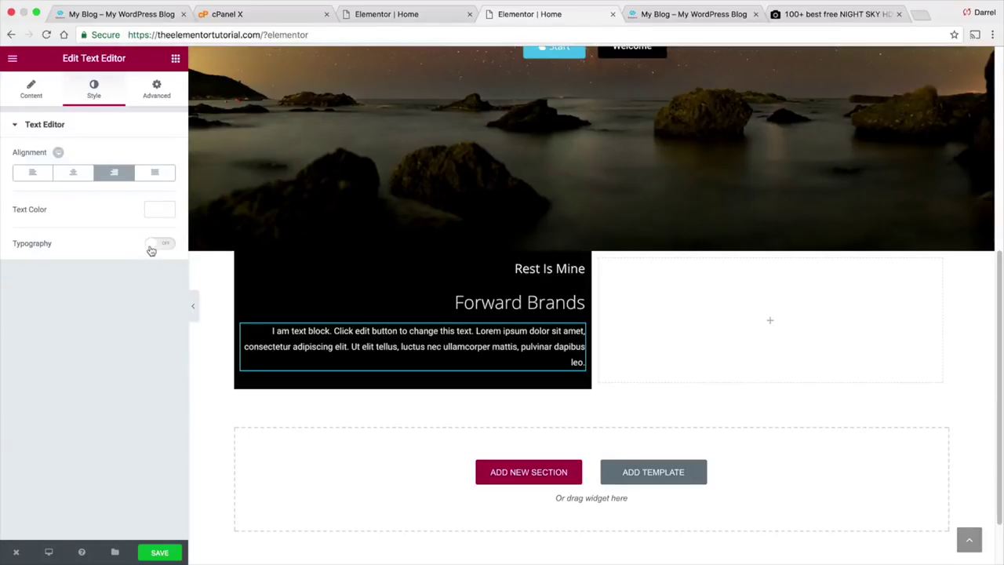
Turn on custom typography for the text block with the Open Sans font family.
left_click(156, 246)
left_click(143, 297)
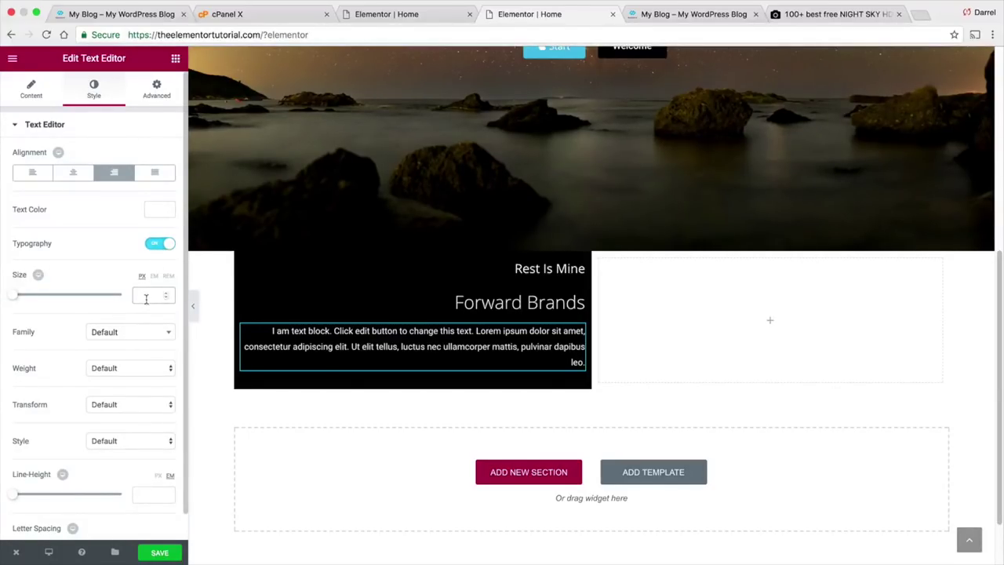
left_click(115, 332)
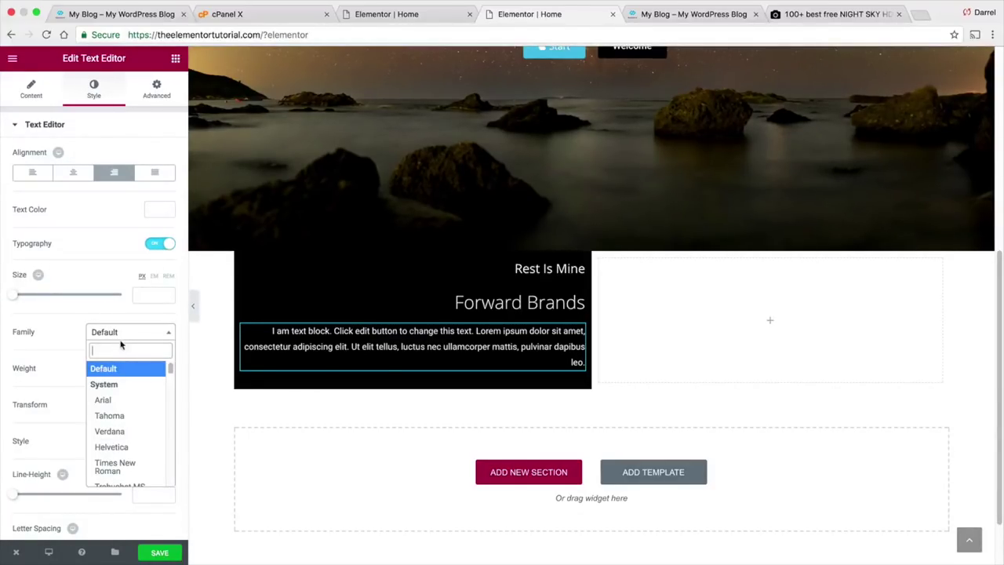
type("open")
left_click(122, 384)
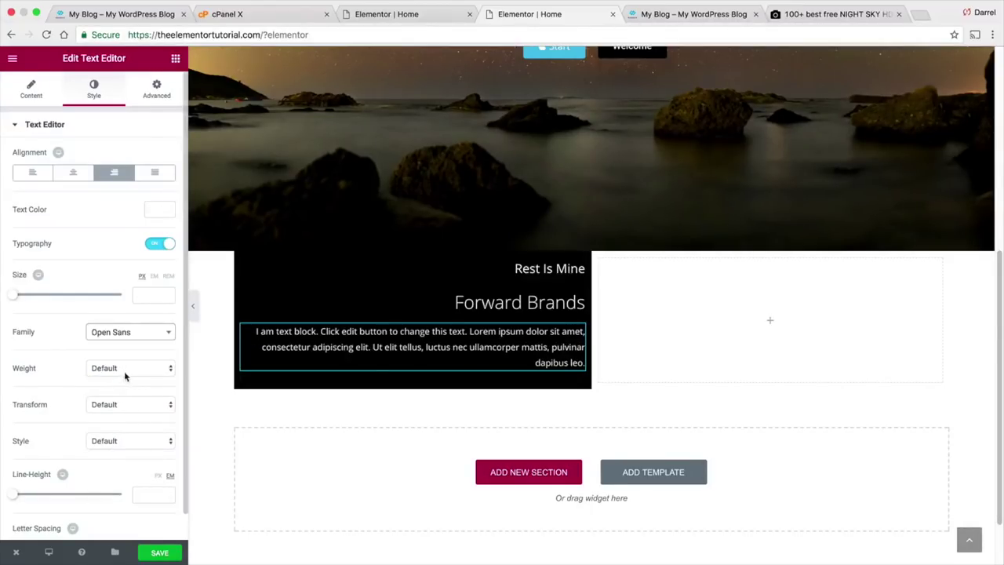
scroll(471, 381, "up", 2)
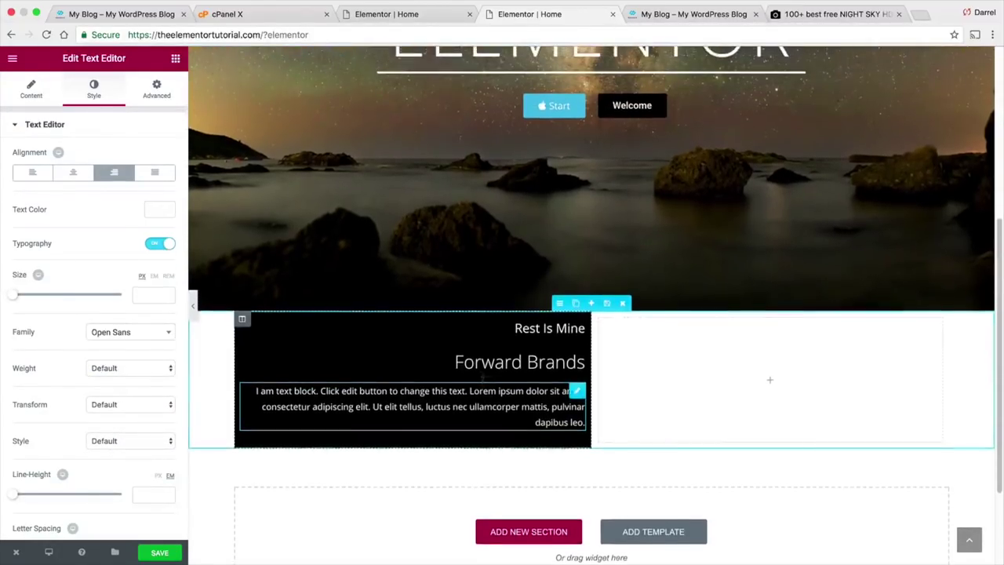
scroll(483, 378, "down", 2)
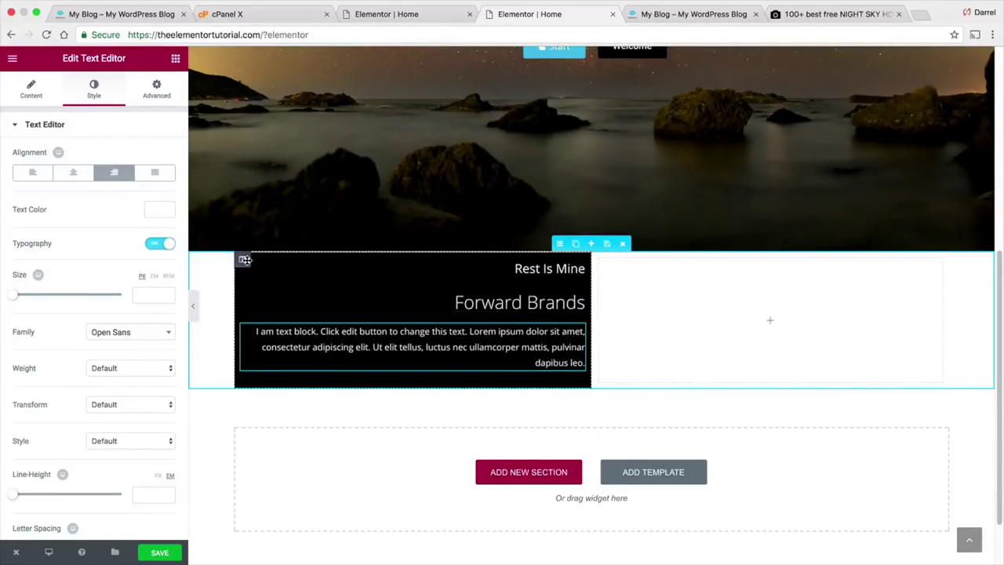
left_click(244, 260)
Duplicate the Forward Brands column, move the copy to the row's right end, and delete the empty column.
left_click(257, 261)
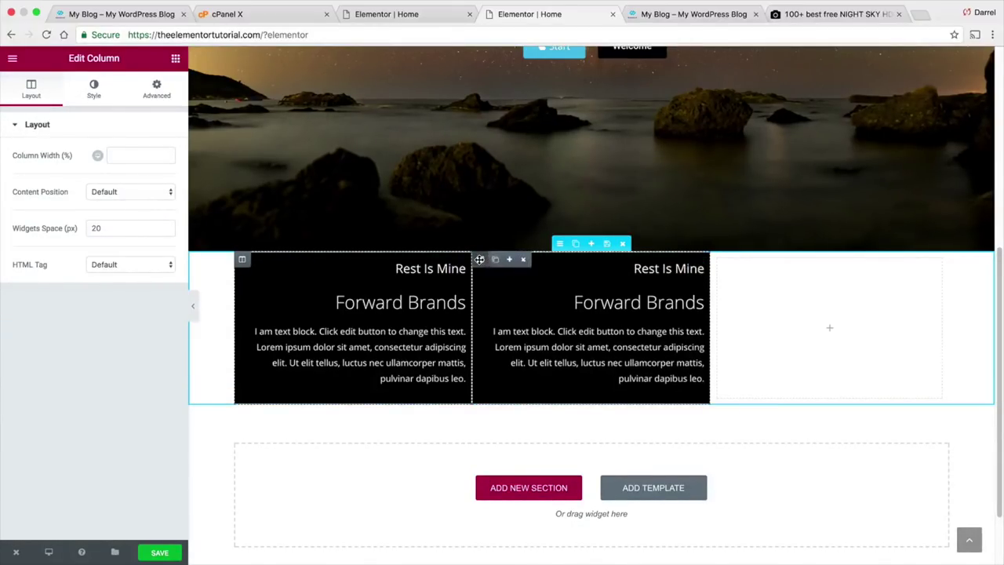
left_click_drag(481, 258, 767, 284)
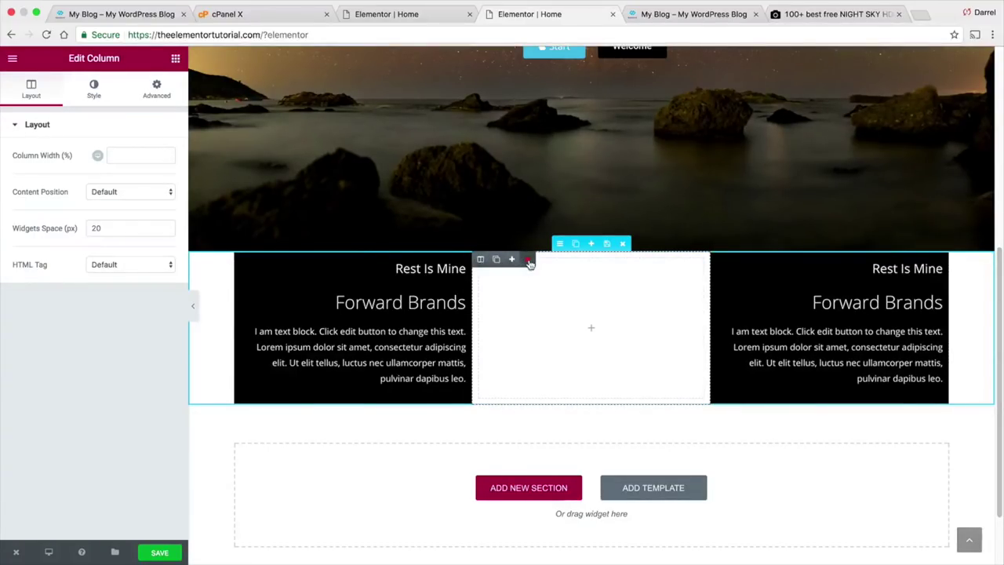
left_click(527, 259)
left_click(560, 276)
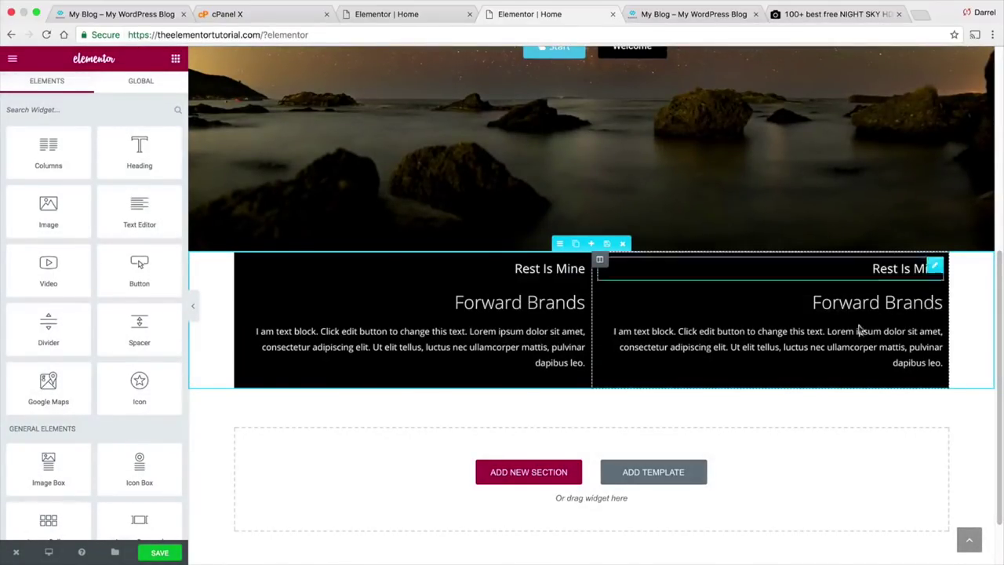
Left-align the right column's Rest Is Mine text, heading and paragraph.
left_click(888, 270)
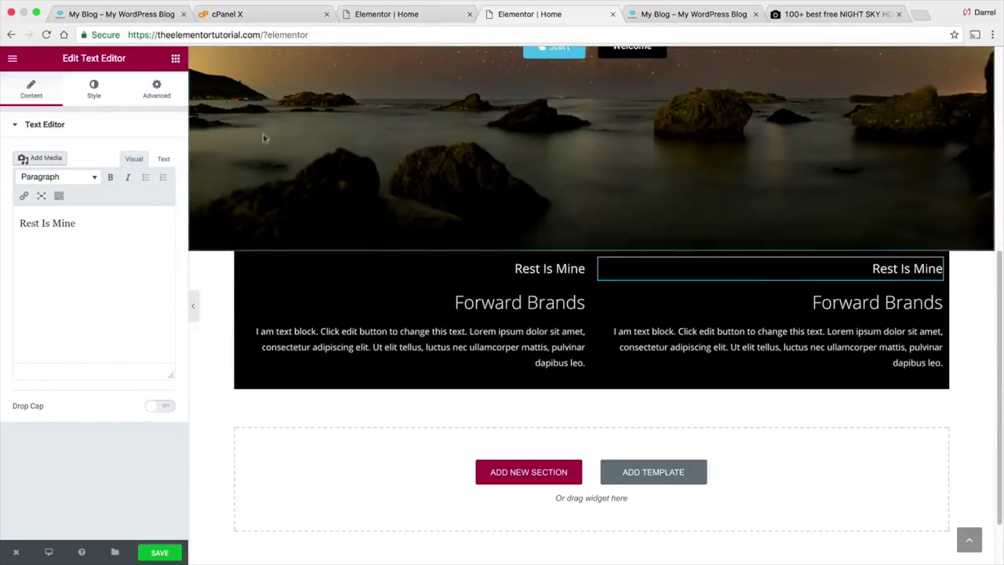
left_click(94, 90)
left_click(28, 175)
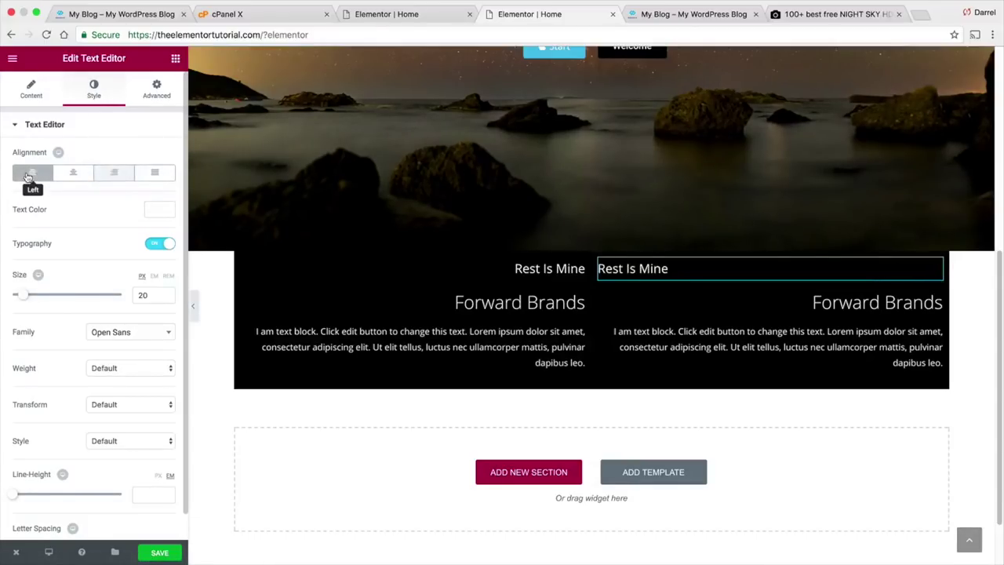
left_click(789, 306)
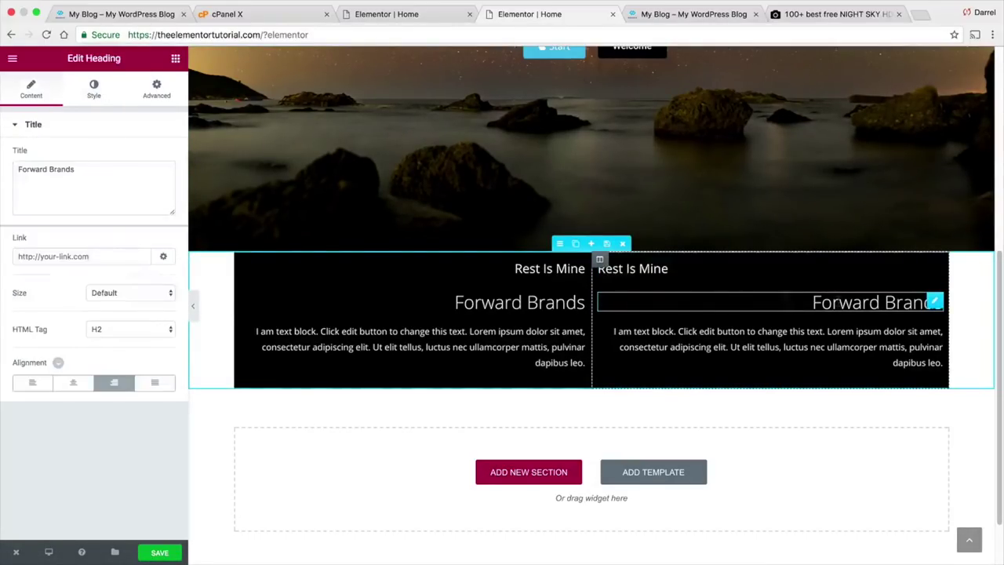
left_click(33, 385)
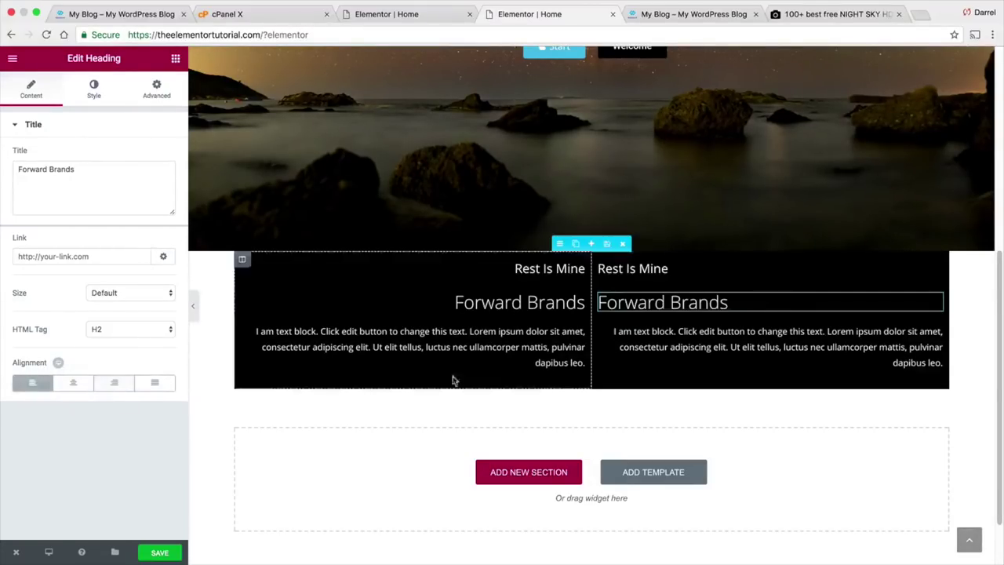
left_click(935, 331)
left_click(94, 90)
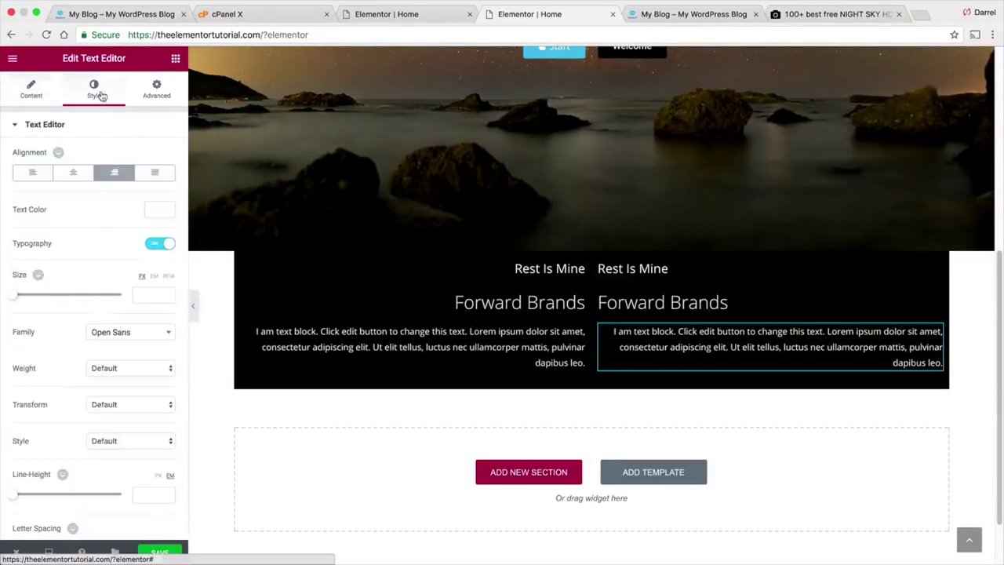
left_click(33, 172)
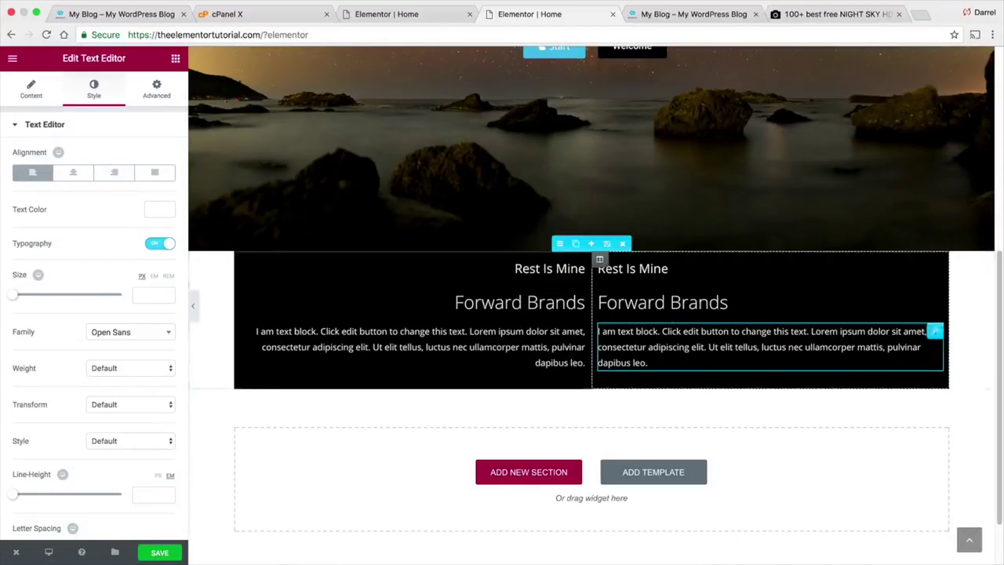
Retitle the right column's heading 'Creative Markets' and change Rest Is Mine to 'Cool Job'.
left_click(935, 301)
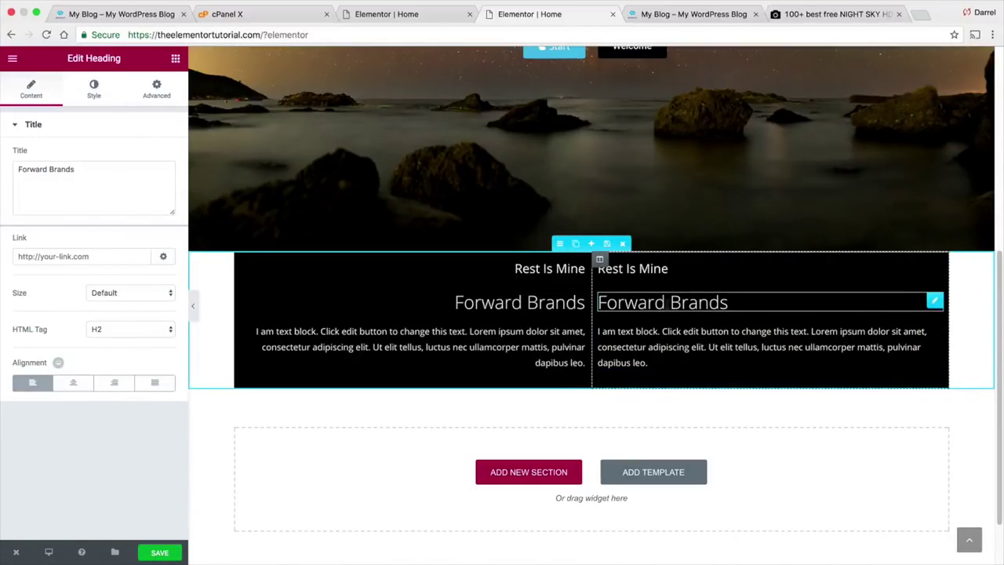
triple_click(97, 174)
type("Creati")
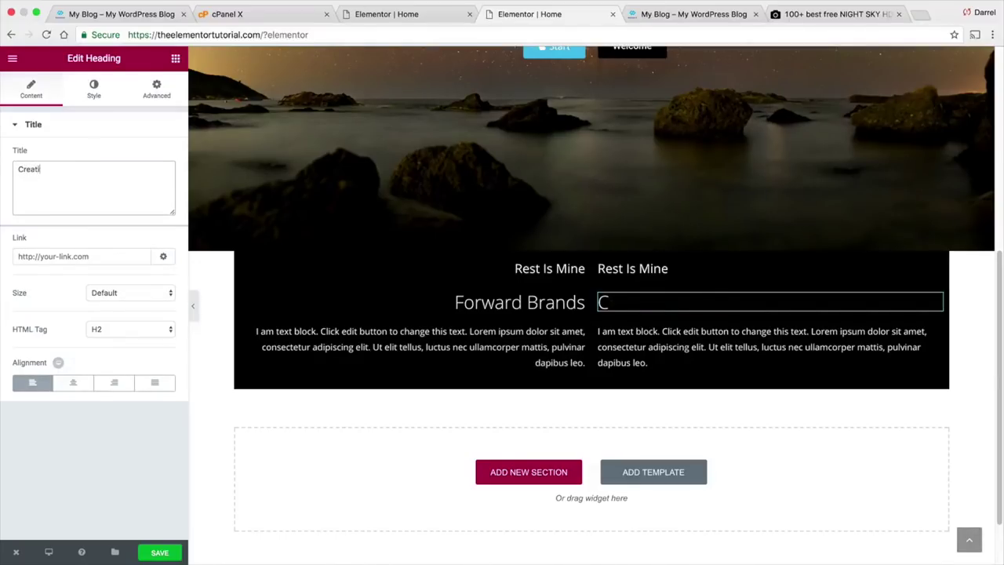
type("ve Markets")
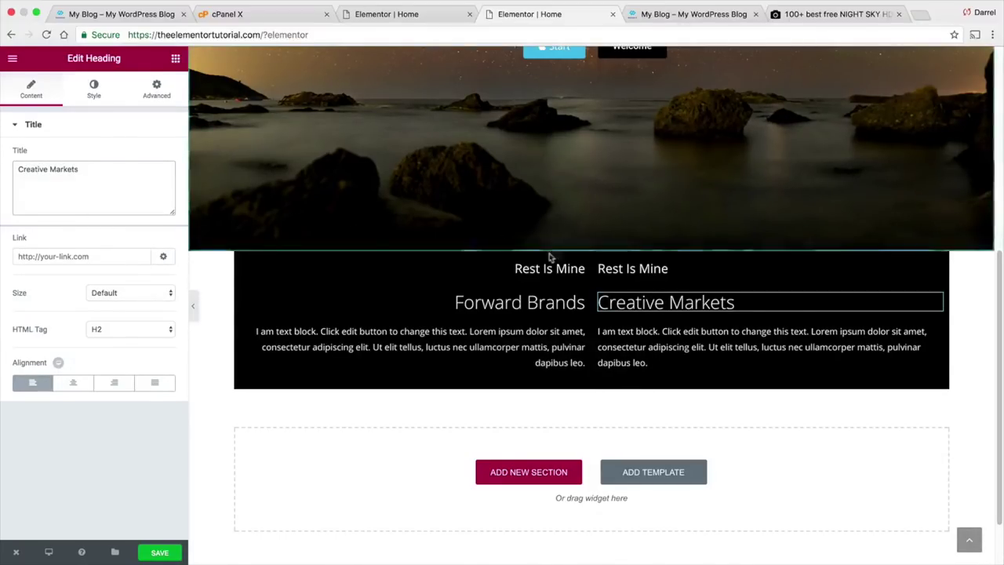
left_click(627, 268)
triple_click(118, 228)
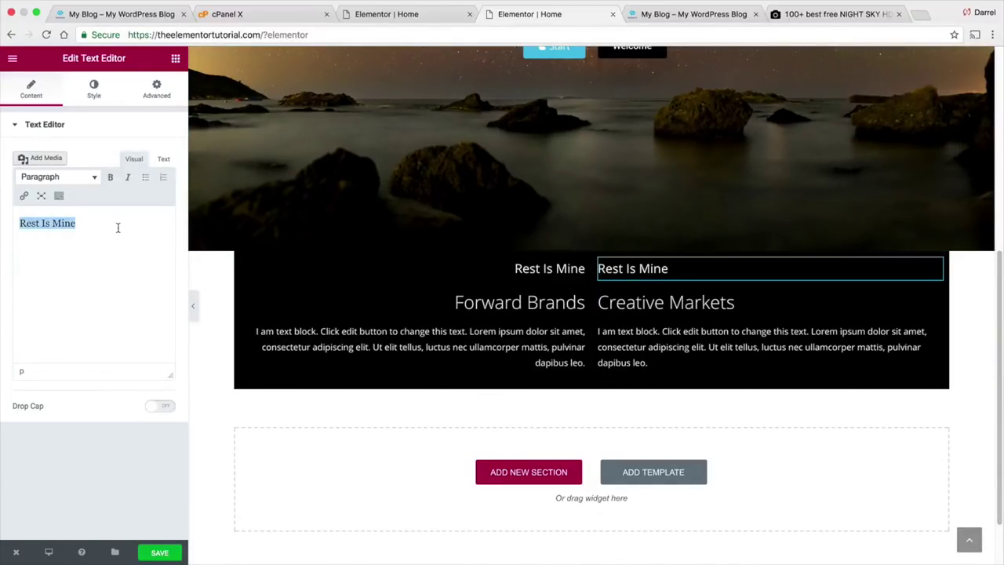
type("Wordpress")
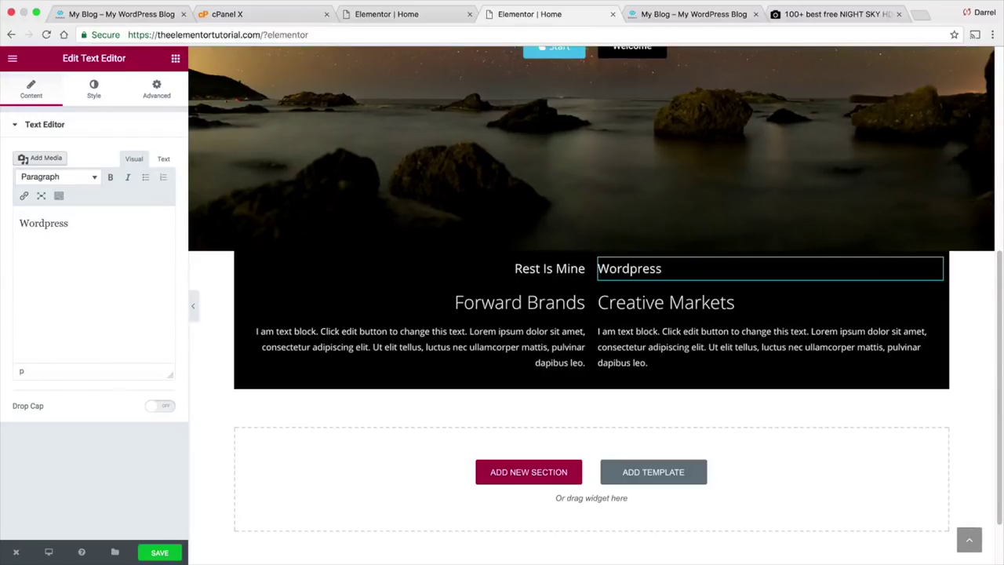
key("BackSpace")
key("BackSpace")
key("BackSpace")
key("BackSpace")
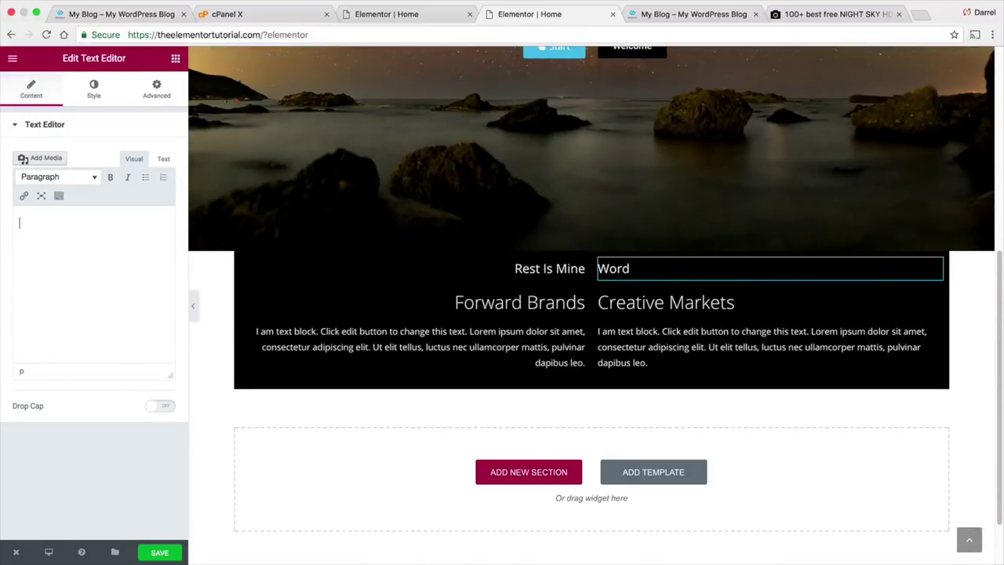
type("Cool Job")
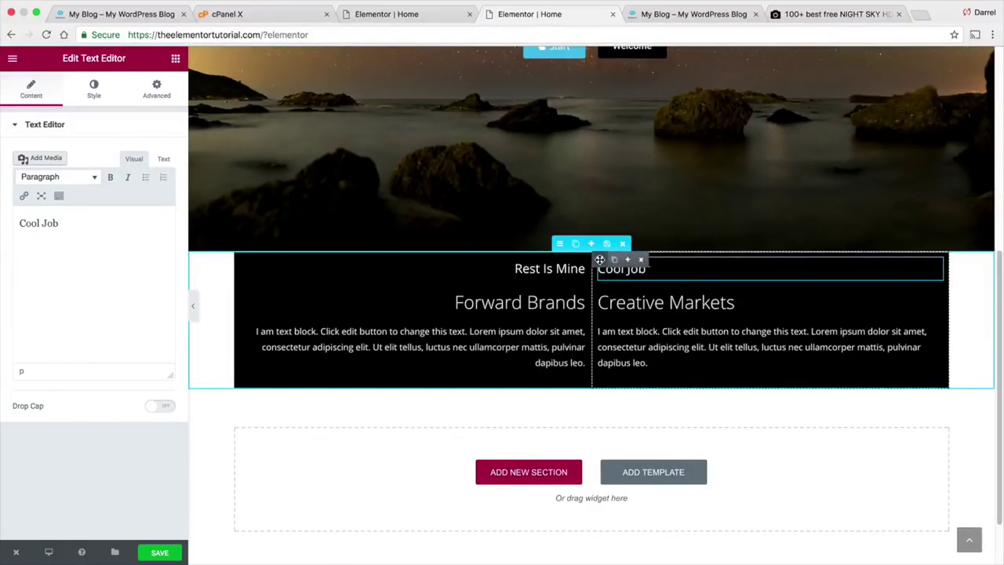
left_click(599, 259)
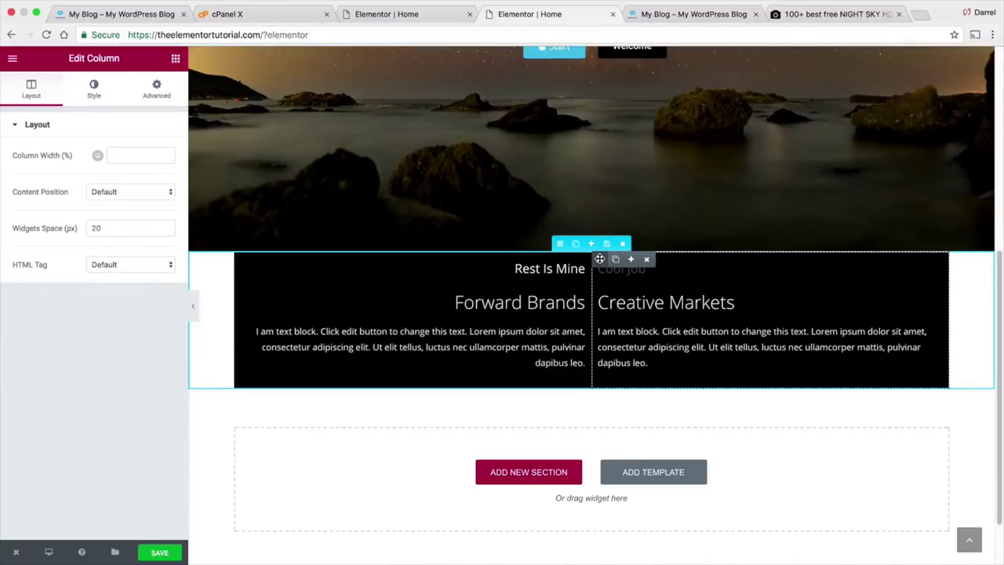
Give the right column a light-blue #6ec1e4 background and collapse the editing panel for full-width preview.
left_click(106, 86)
left_click(161, 232)
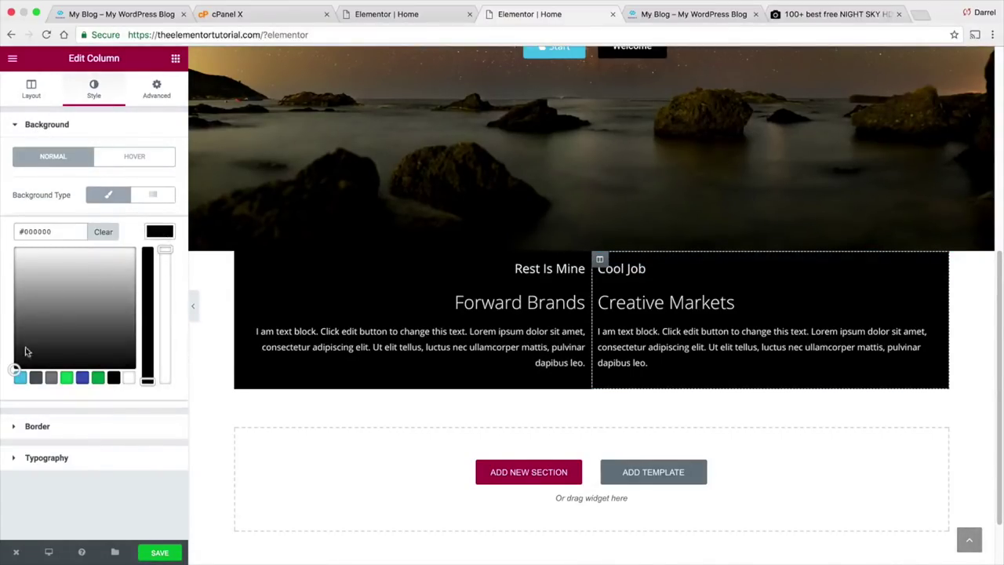
left_click(20, 378)
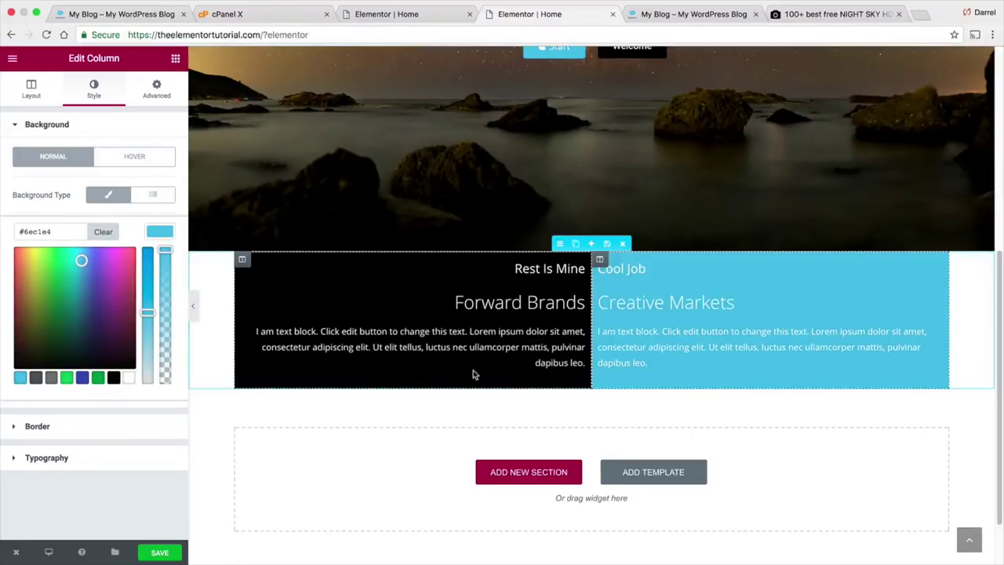
scroll(571, 331, "up", 2)
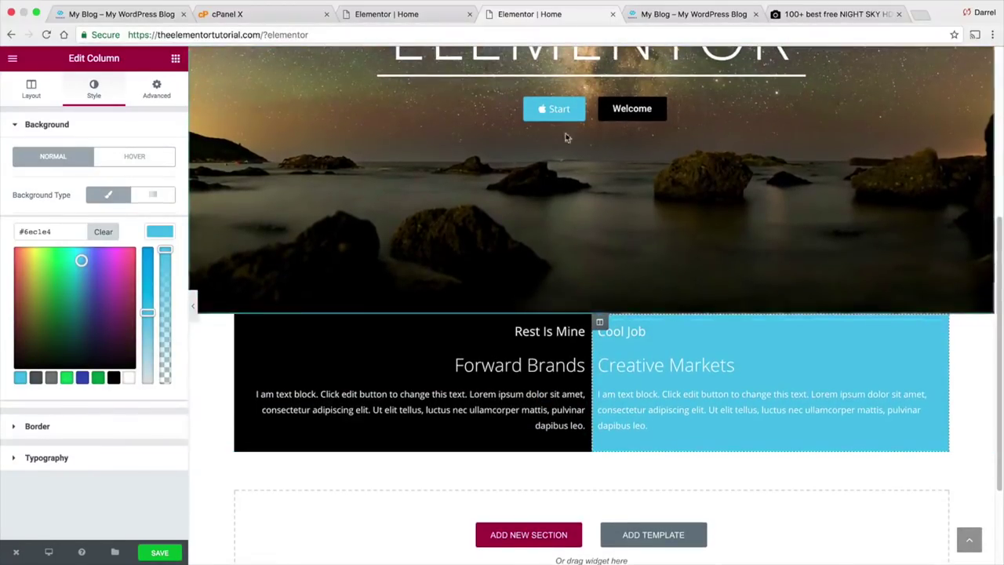
scroll(651, 259, "up", 3)
scroll(666, 277, "down", 2)
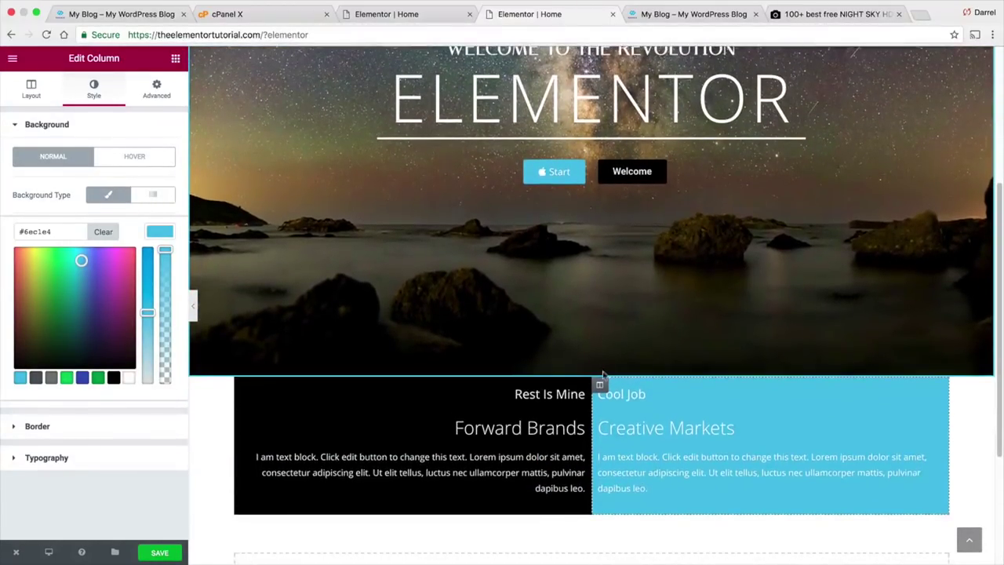
scroll(601, 359, "up", 2)
left_click(194, 308)
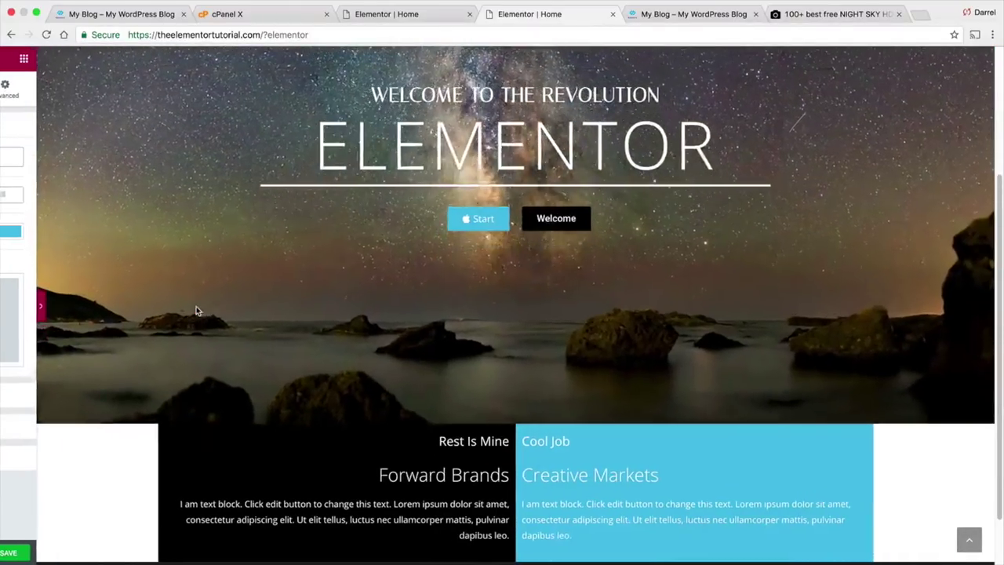
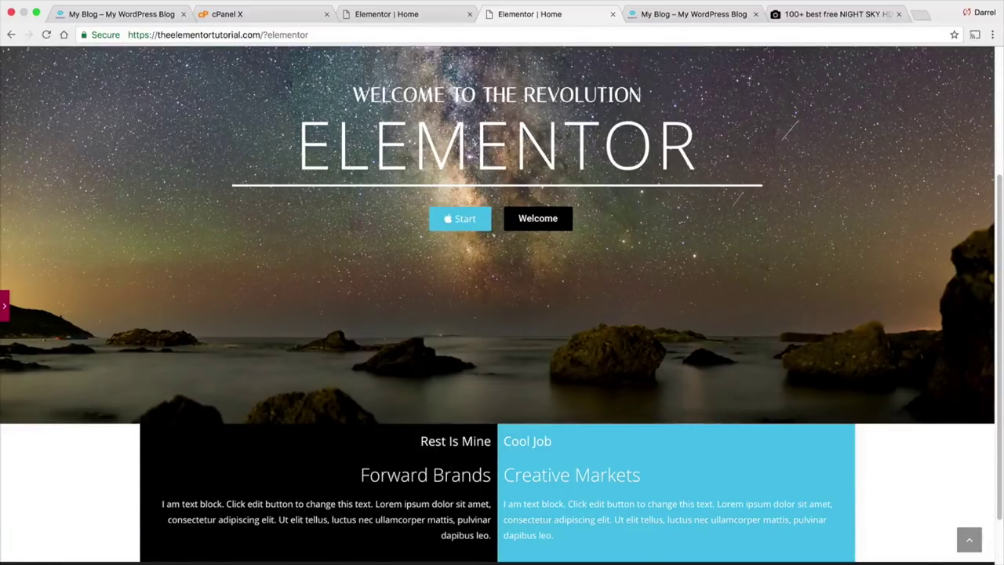
Reopen the editor panel and select the black-and-blue two-column section below the night-sky hero.
scroll(594, 480, "down", 2)
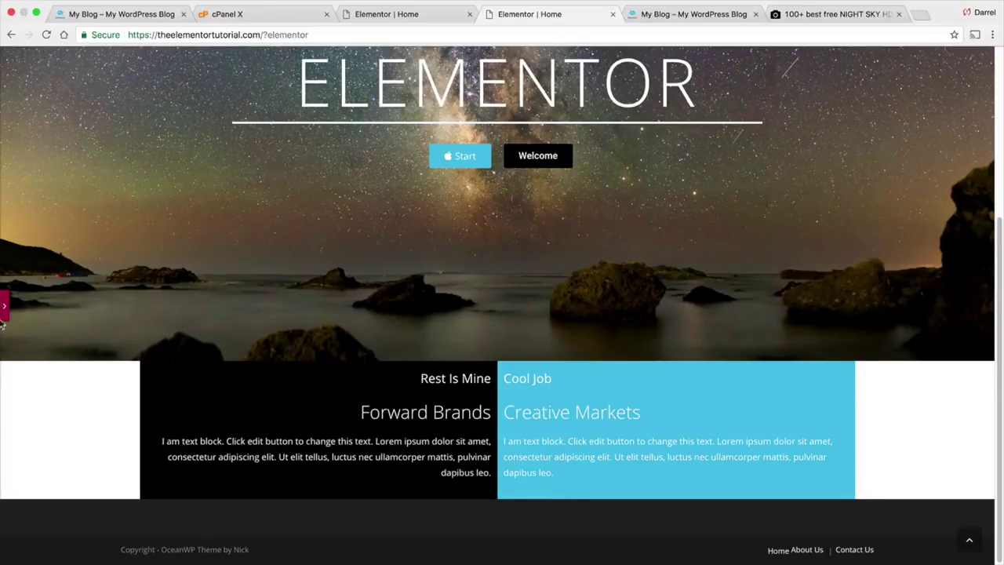
left_click(4, 308)
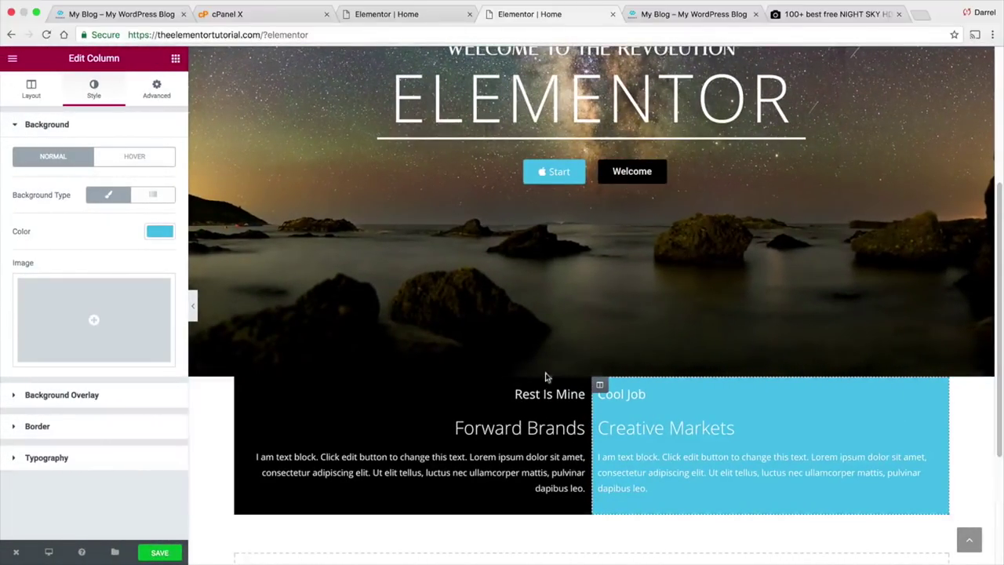
left_click(558, 370)
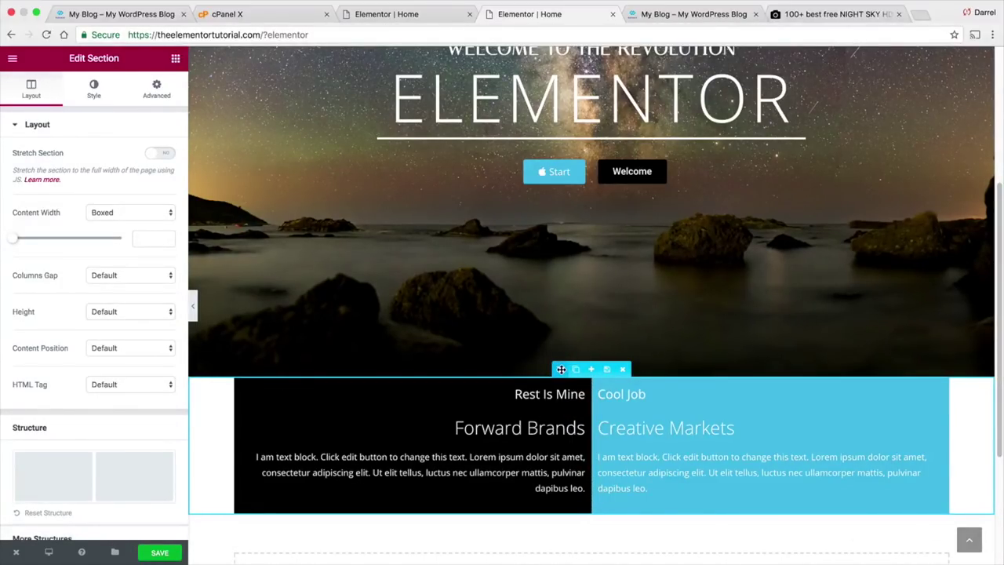
Unlink the section's margins in the Advanced tab and begin editing the top margin.
left_click(103, 95)
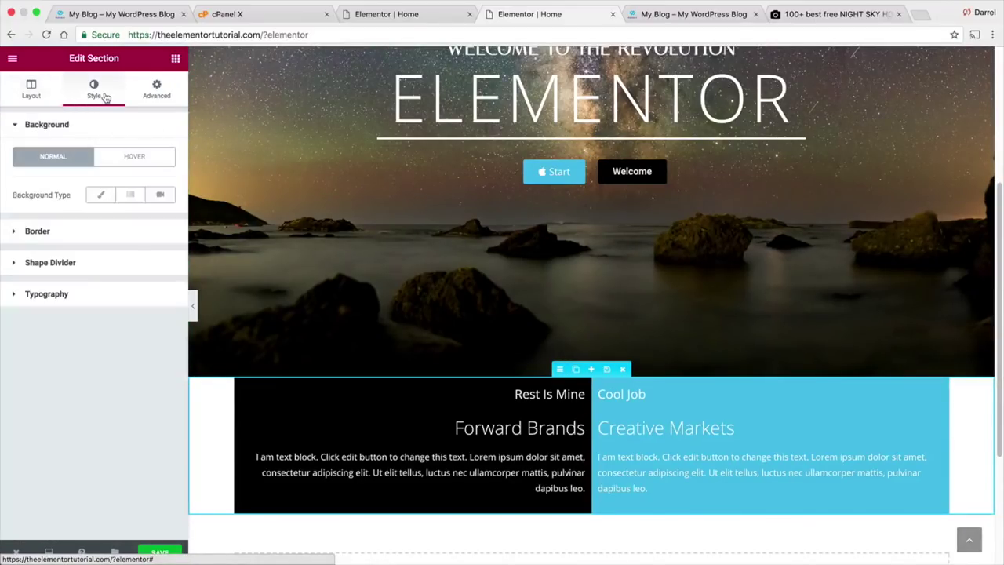
left_click(154, 93)
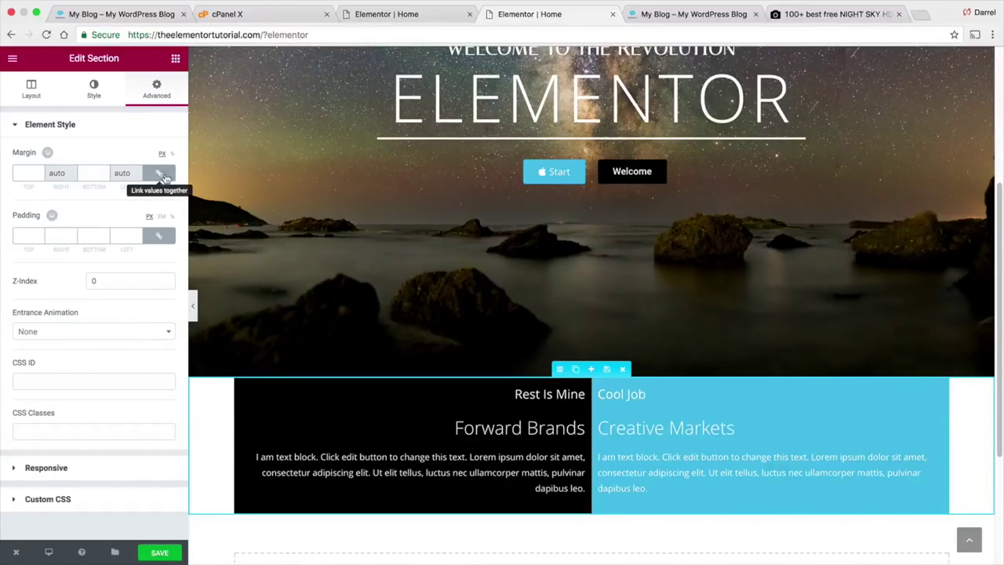
left_click(165, 175)
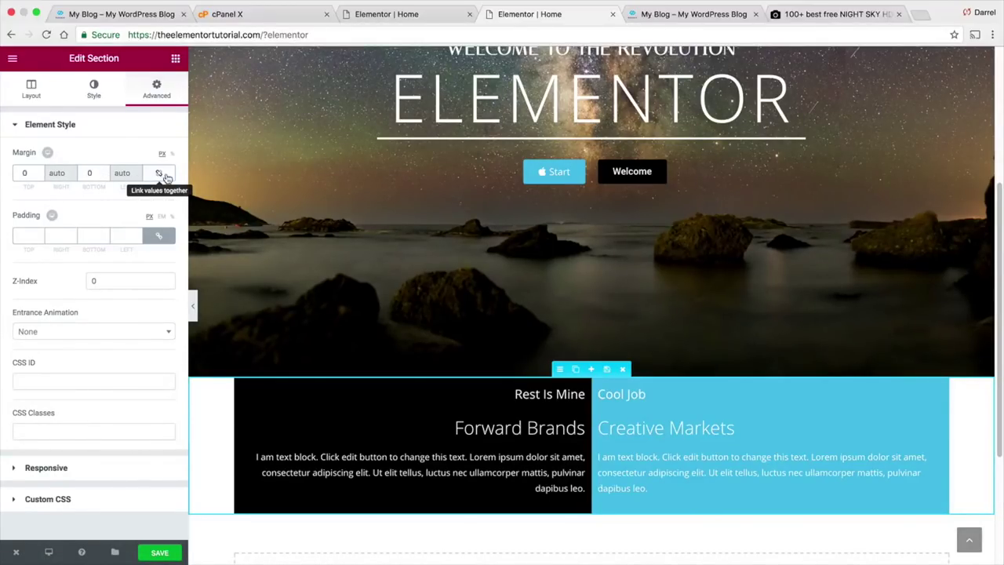
scroll(271, 233, "down", 2)
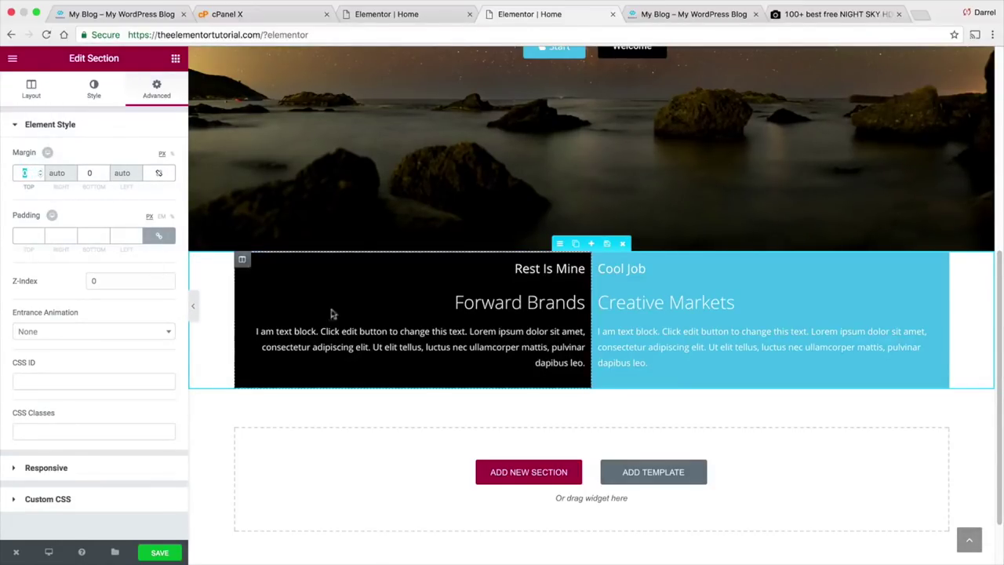
scroll(386, 343, "up", 2)
type("10")
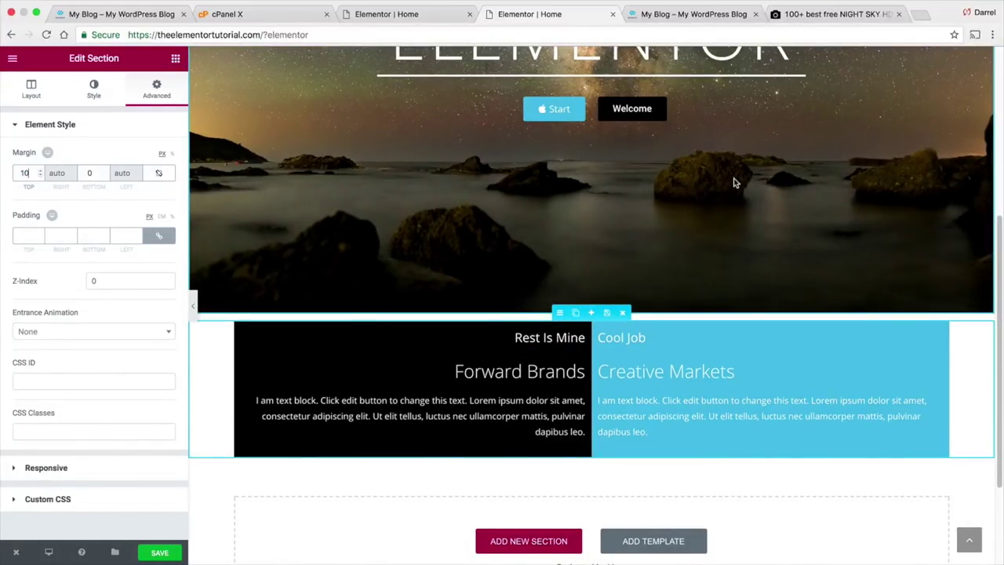
double_click(24, 173)
type("0")
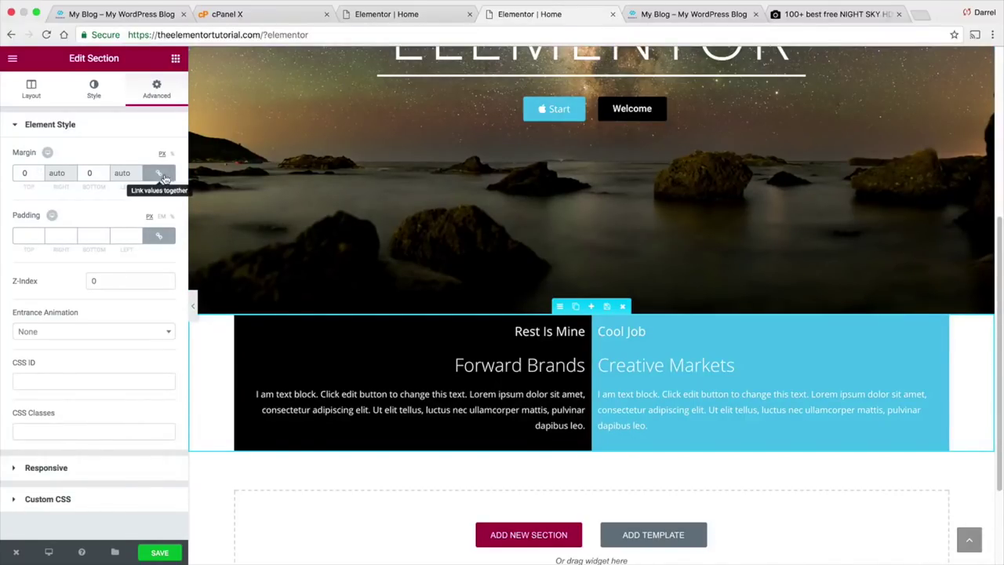
Set the section's top margin to -10.
left_click(93, 174)
left_click(24, 172)
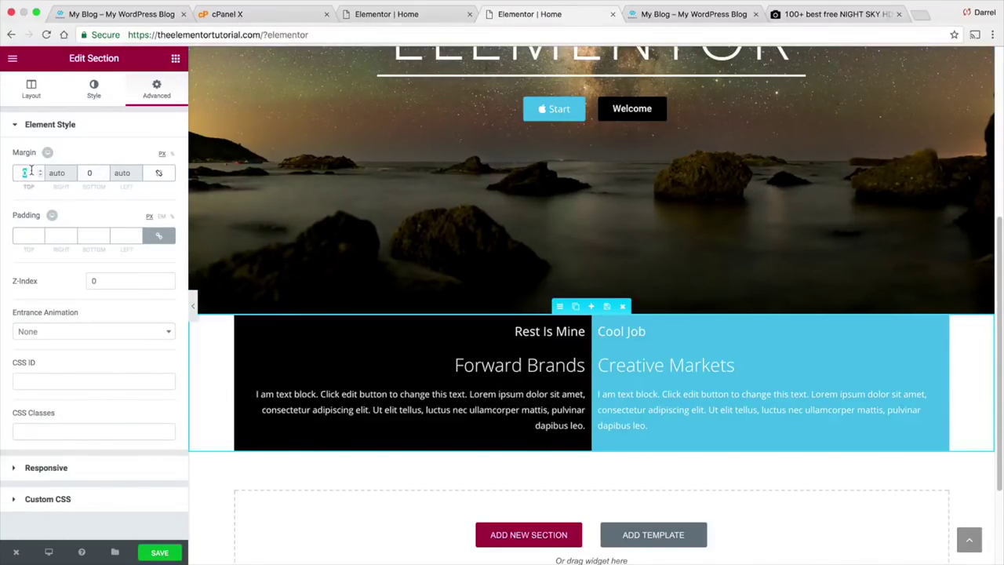
type("10")
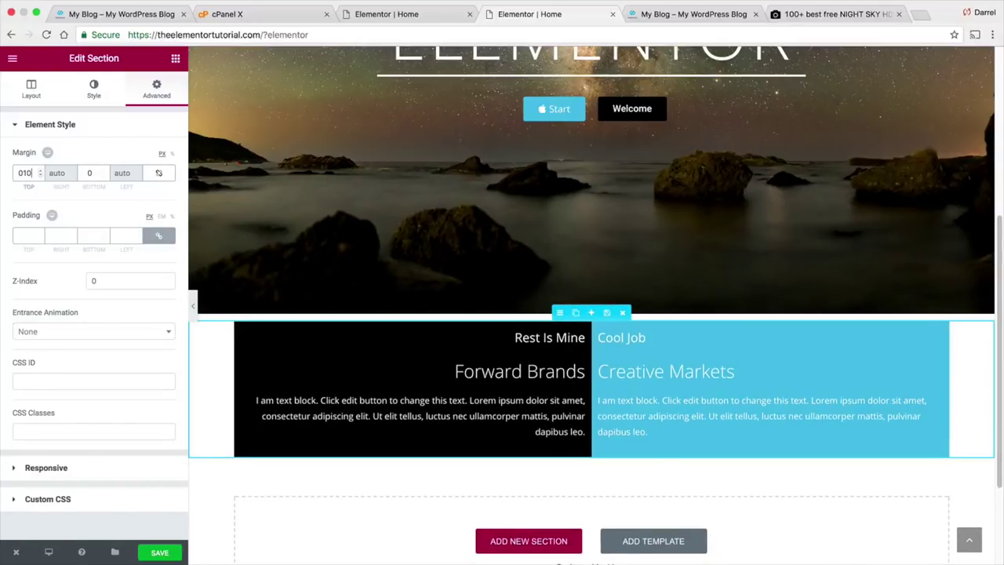
key("BackSpace")
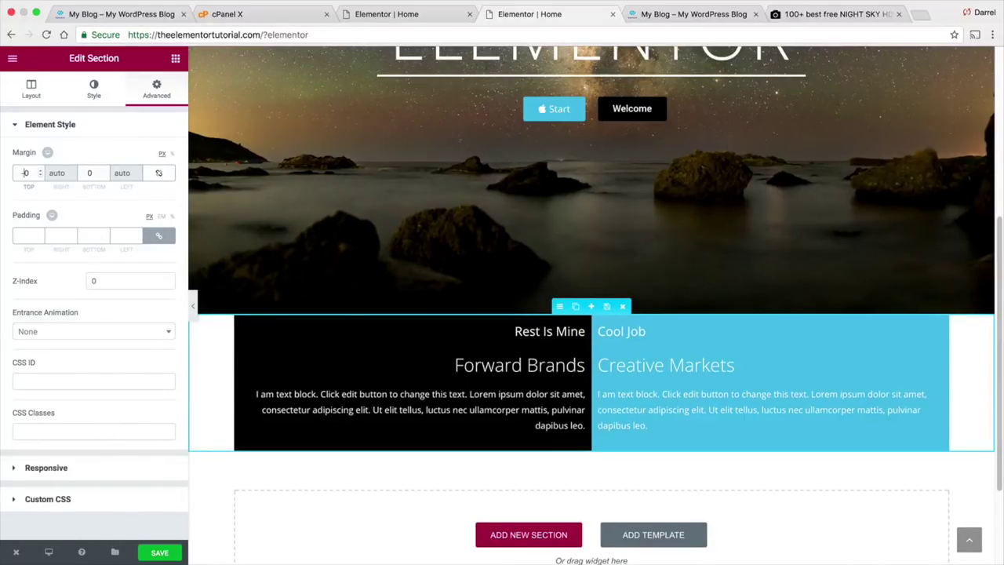
type("-100")
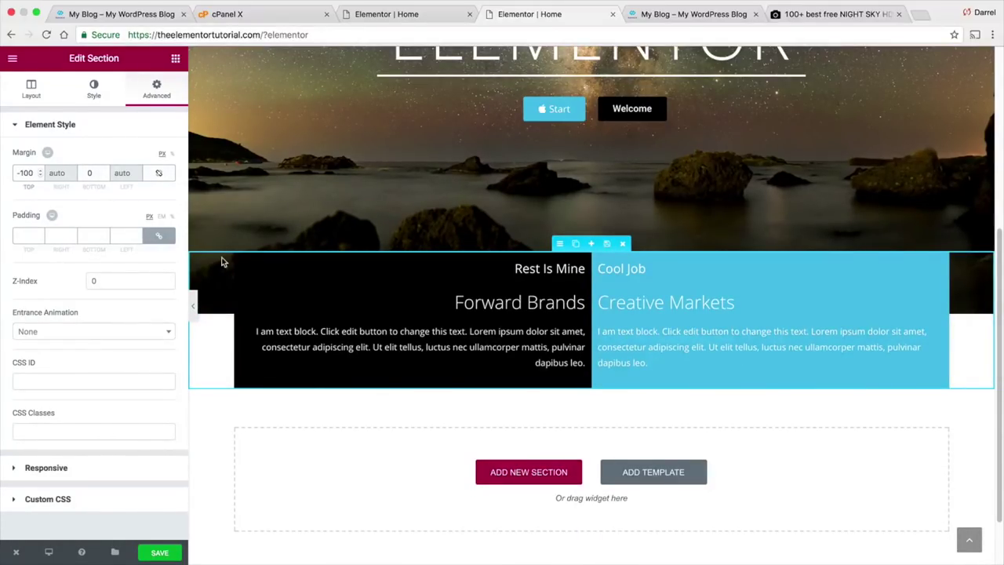
key("BackSpace")
scroll(627, 368, "up", 2)
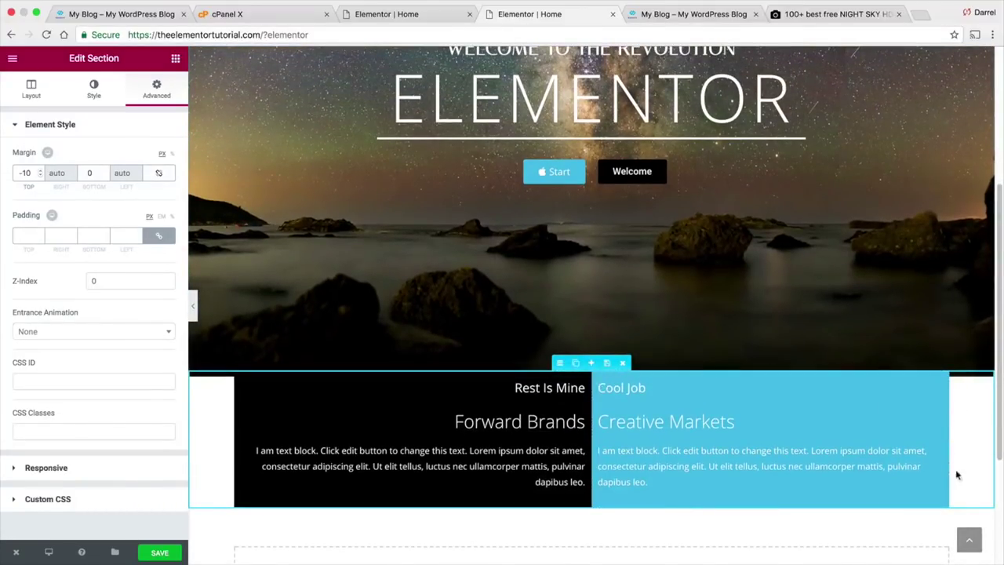
scroll(957, 470, "down", 2)
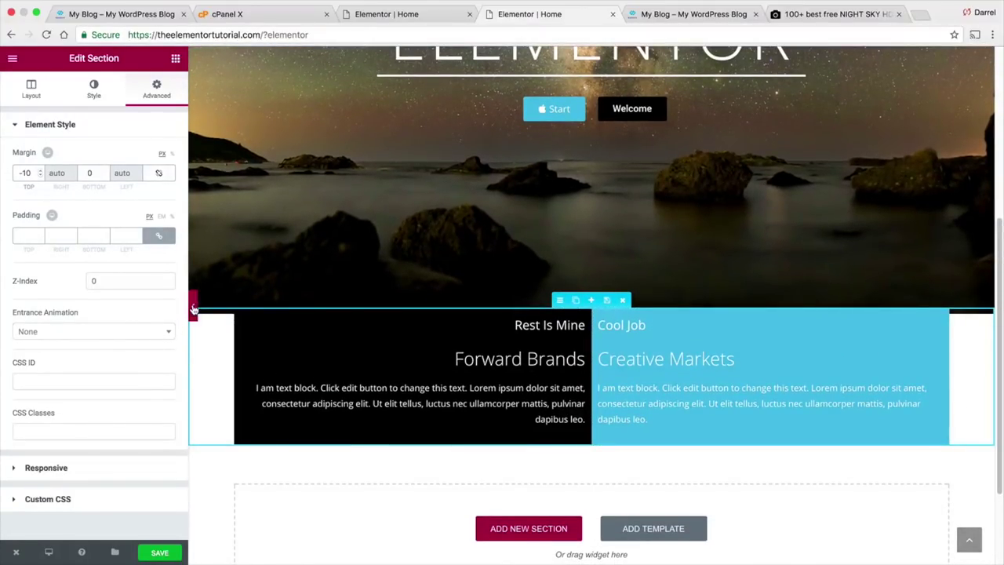
Preview the page, change the top margin to -50, then view the My Blog reference site.
left_click(191, 306)
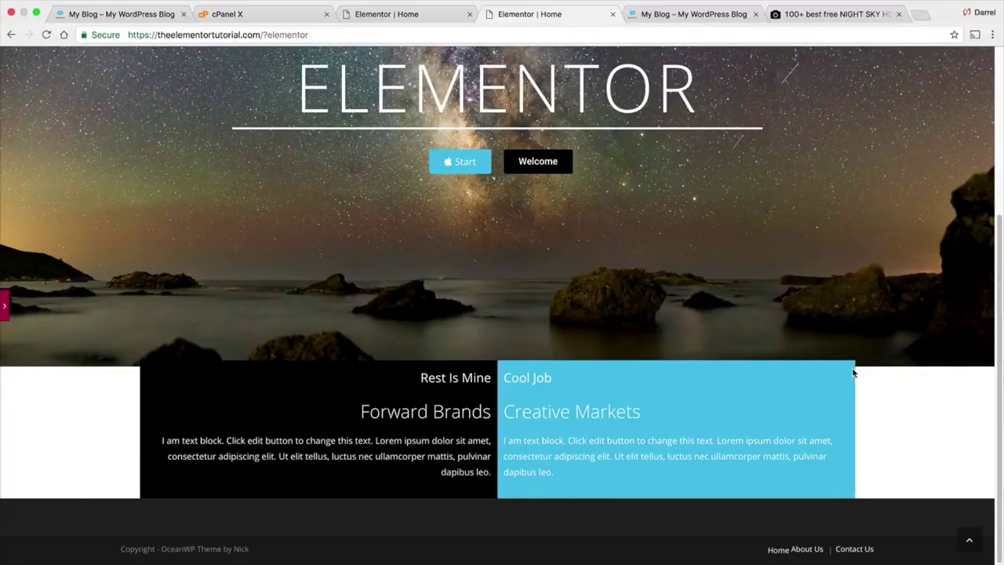
left_click(4, 306)
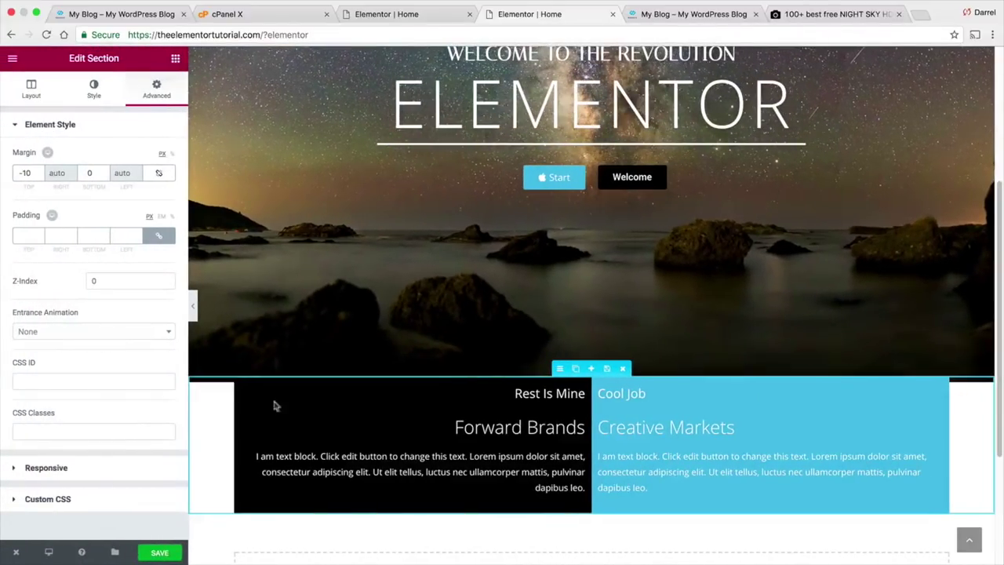
double_click(28, 172)
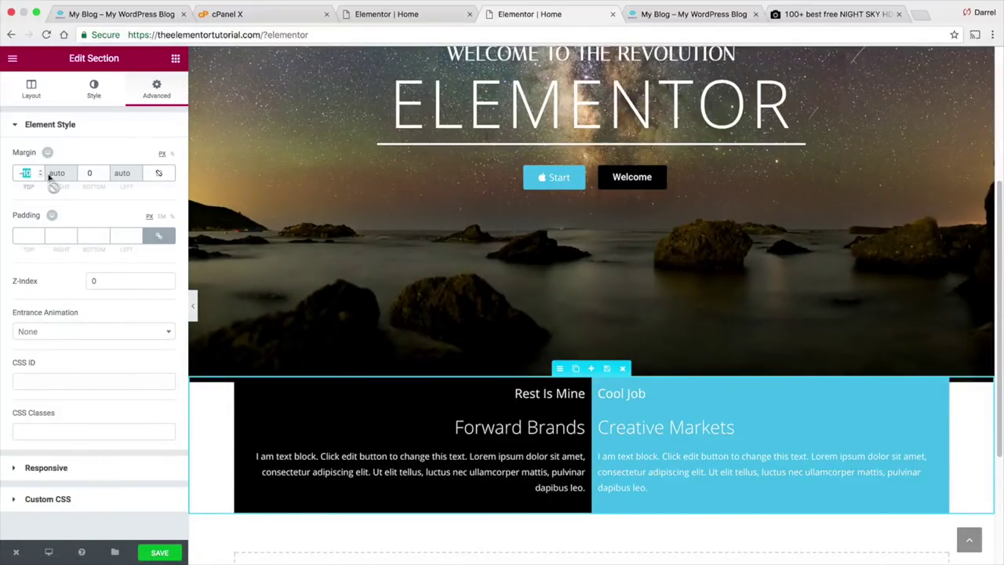
type("0")
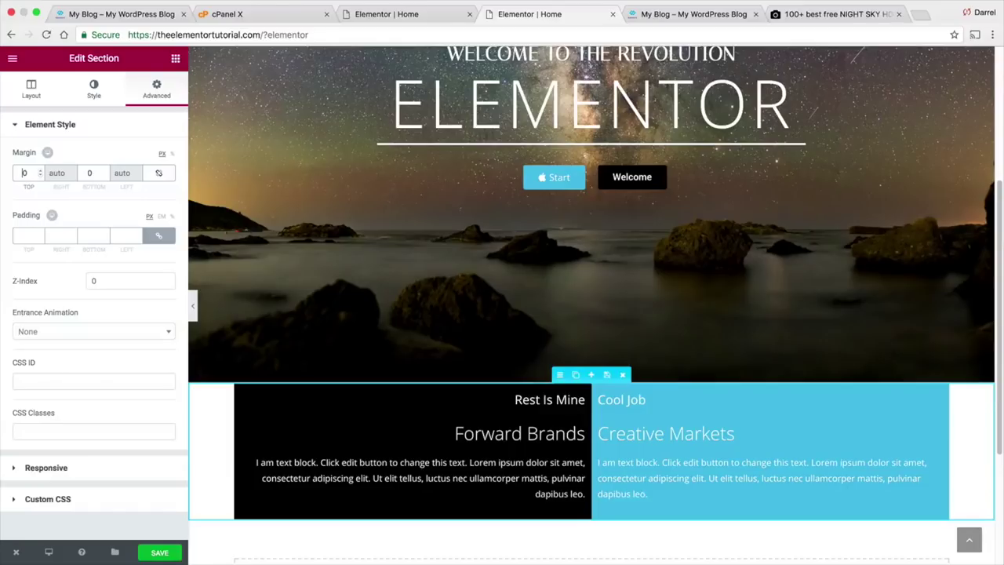
type("-500")
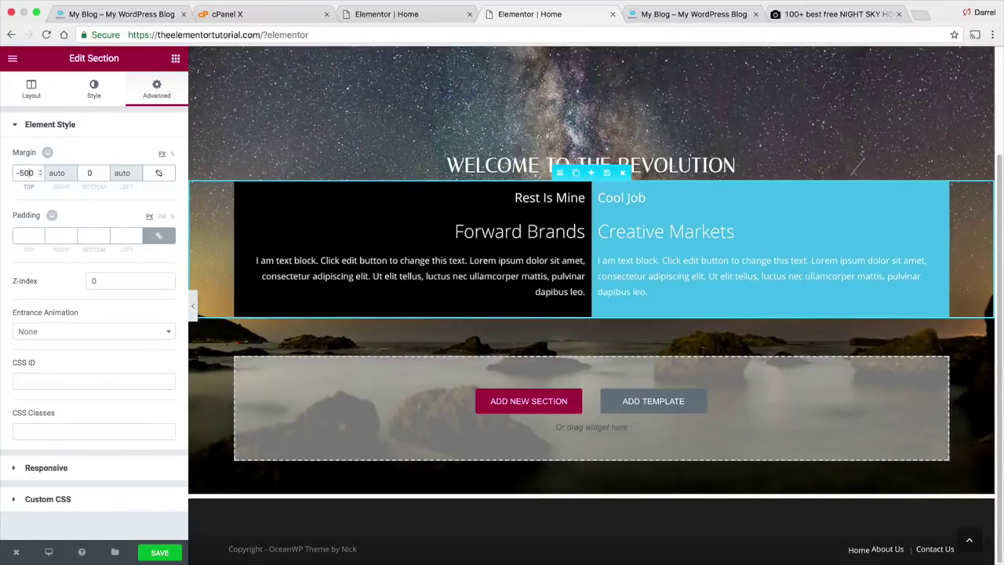
key("BackSpace")
scroll(599, 367, "down", 1)
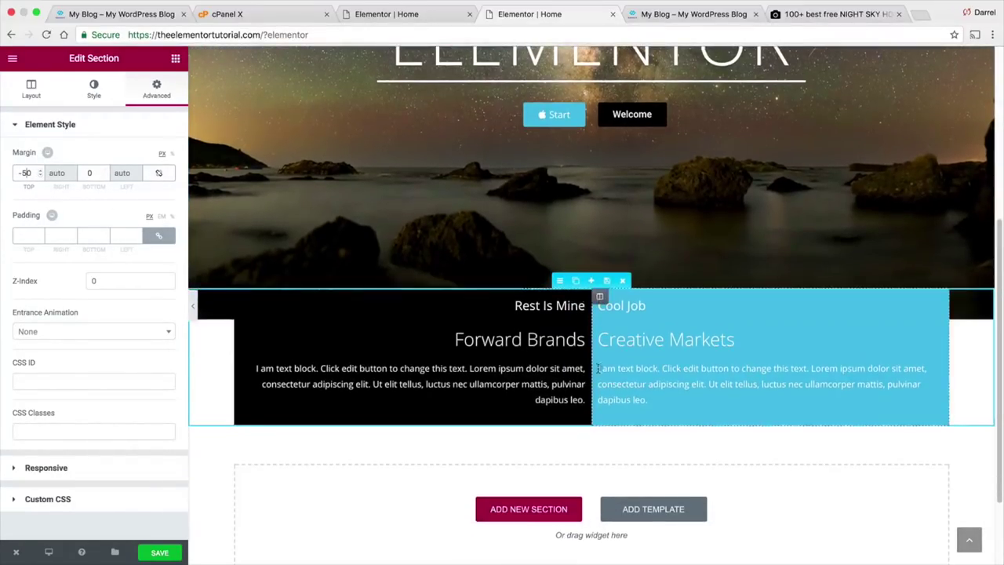
scroll(895, 371, "up", 1)
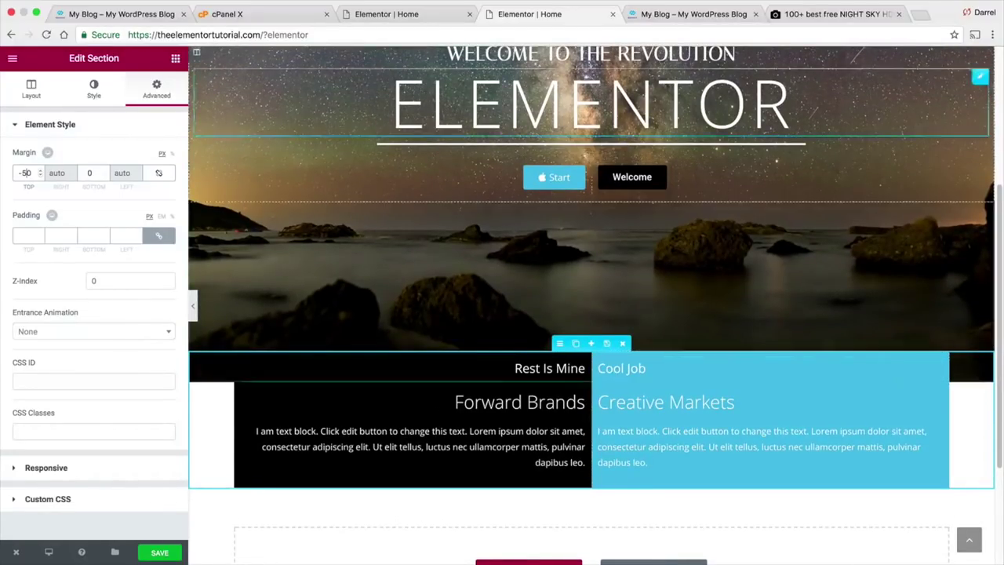
left_click(650, 16)
Scroll the My Blog reference site's overlapping boxes, then return to the Elementor editor.
scroll(197, 352, "up", 1)
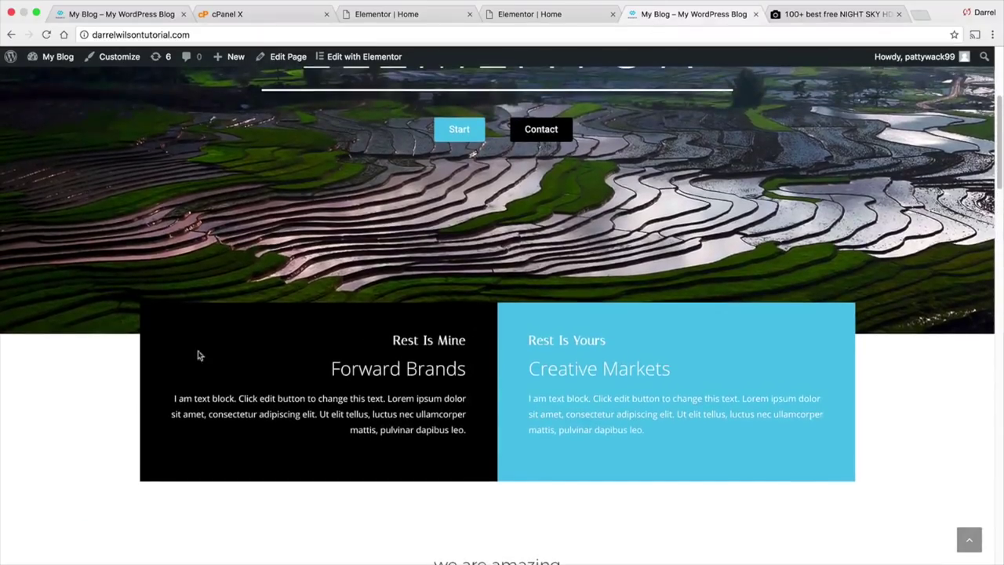
scroll(240, 381, "up", 4)
scroll(262, 374, "down", 3)
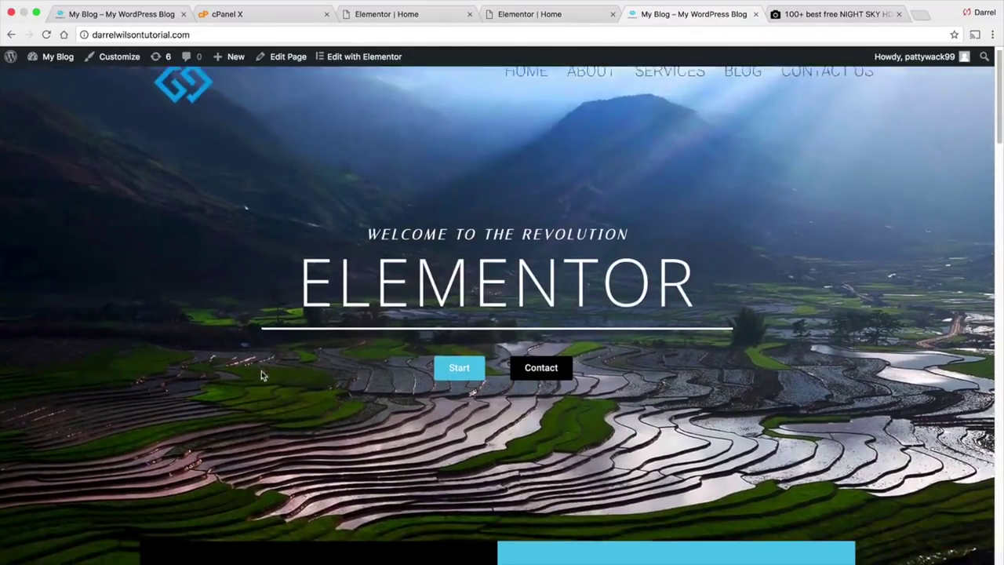
scroll(832, 400, "down", 2)
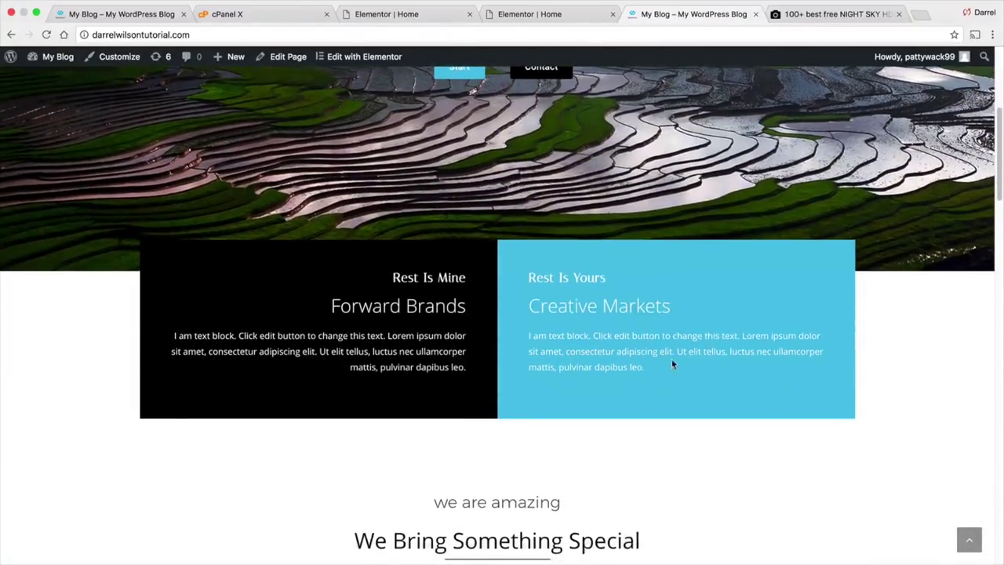
left_click(524, 14)
scroll(890, 272, "down", 3)
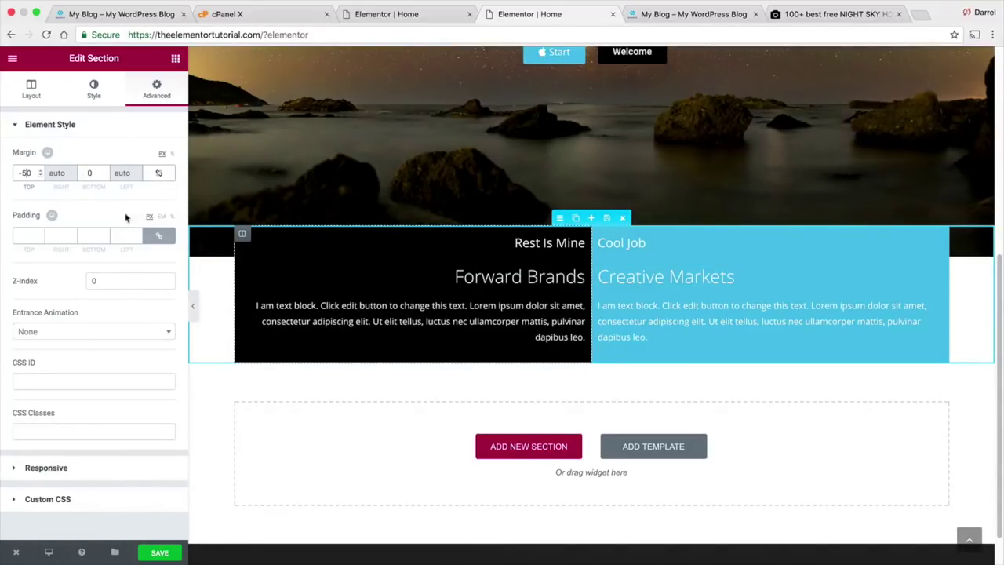
Reset the section's top margin to 0, unlink padding, try values, and leave top padding at 0, then preview.
double_click(27, 173)
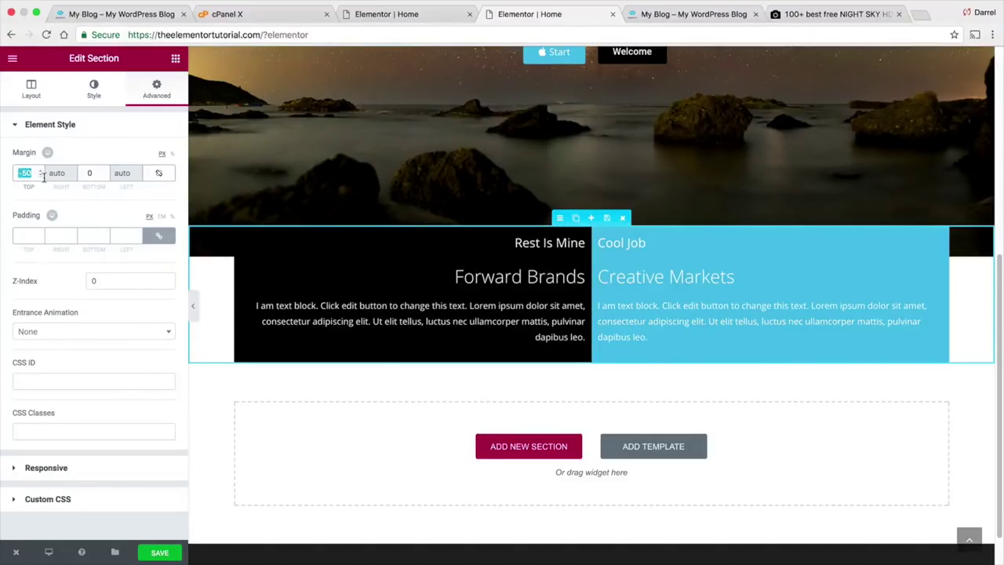
type("0")
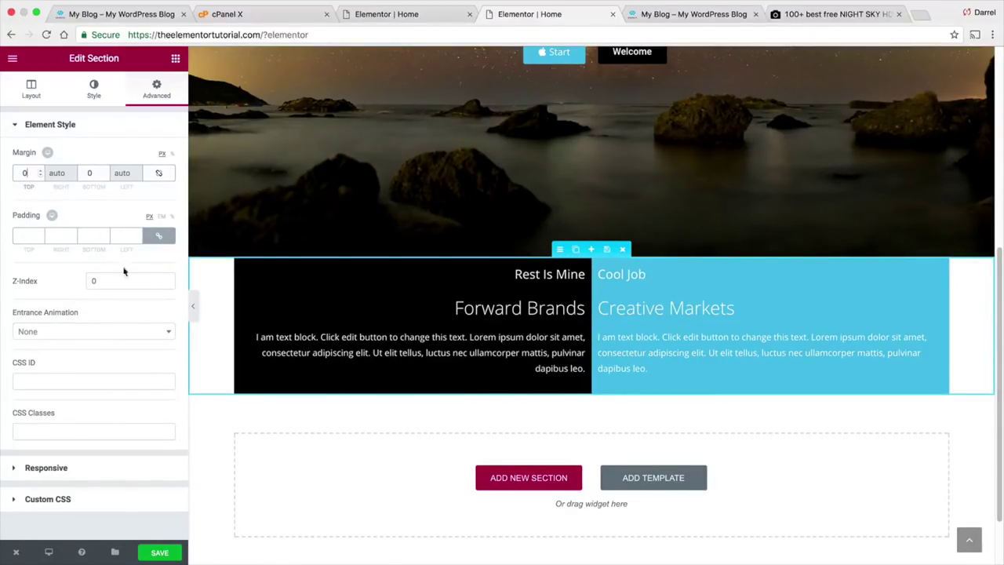
left_click(164, 239)
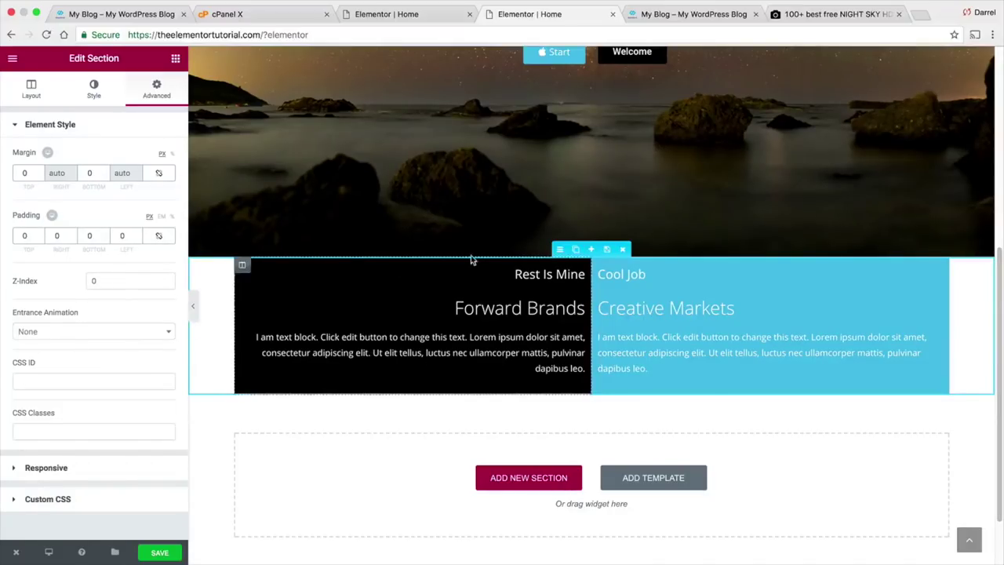
double_click(24, 235)
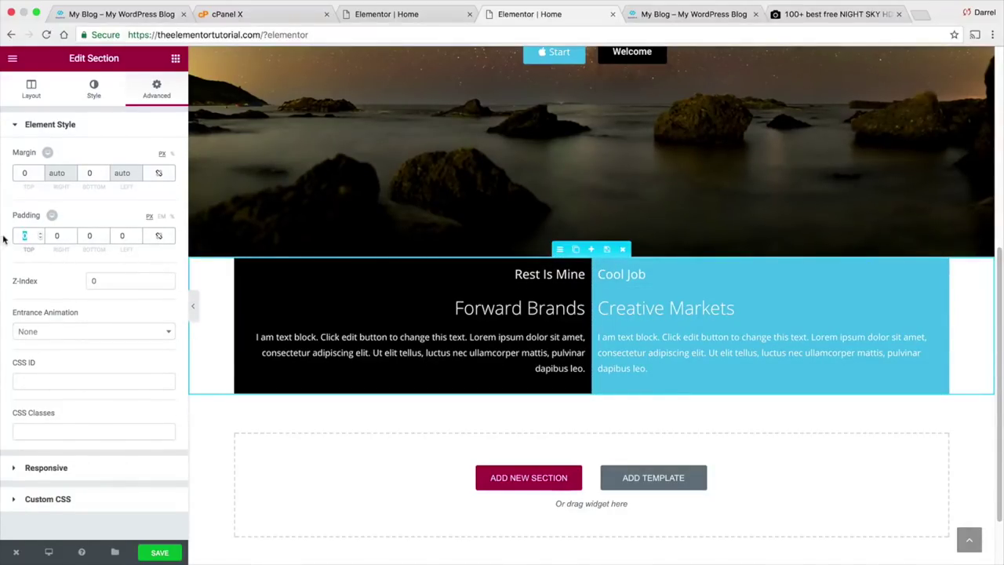
type("10")
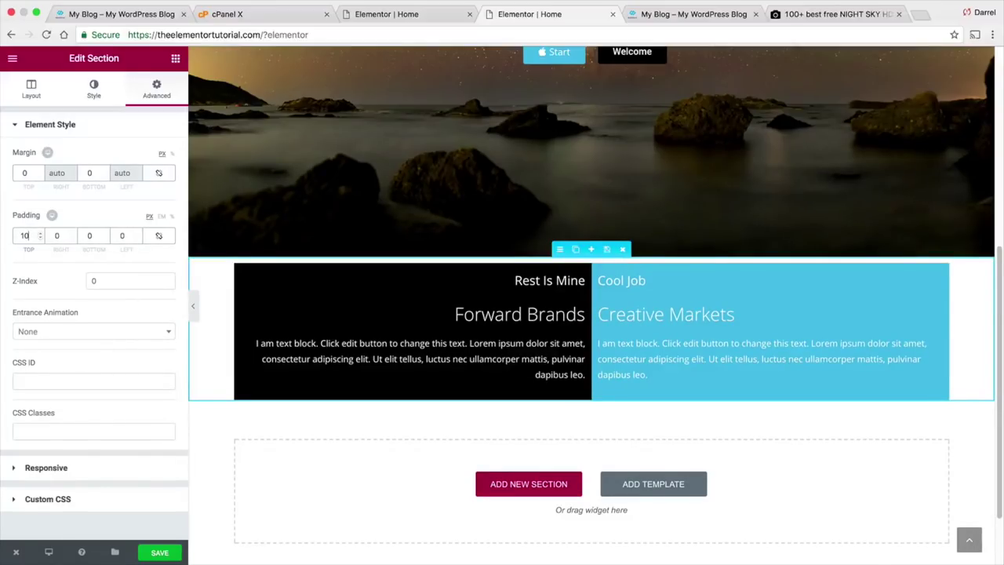
key("BackSpace")
key("BackSpace")
type("050")
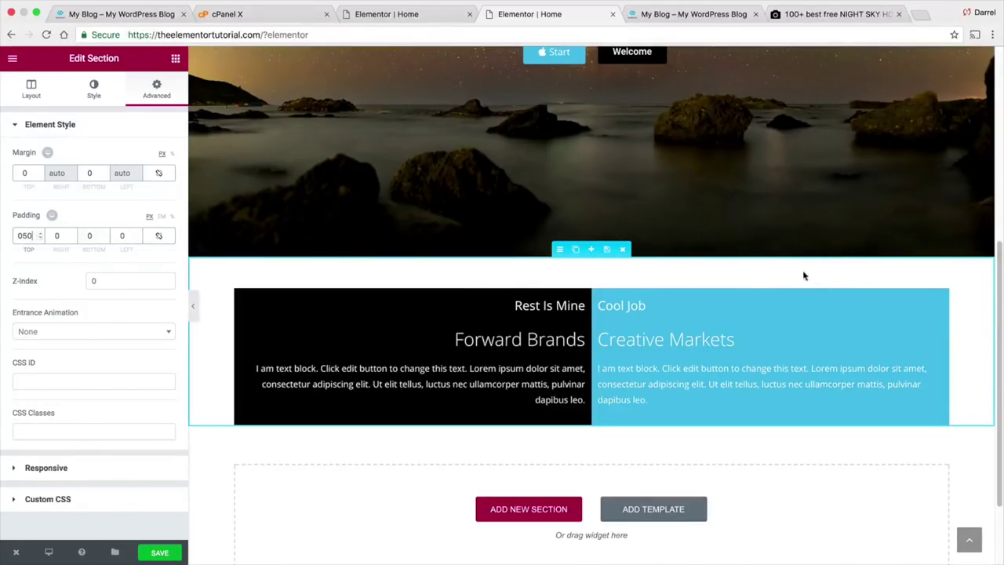
key("BackSpace")
key("BackSpace")
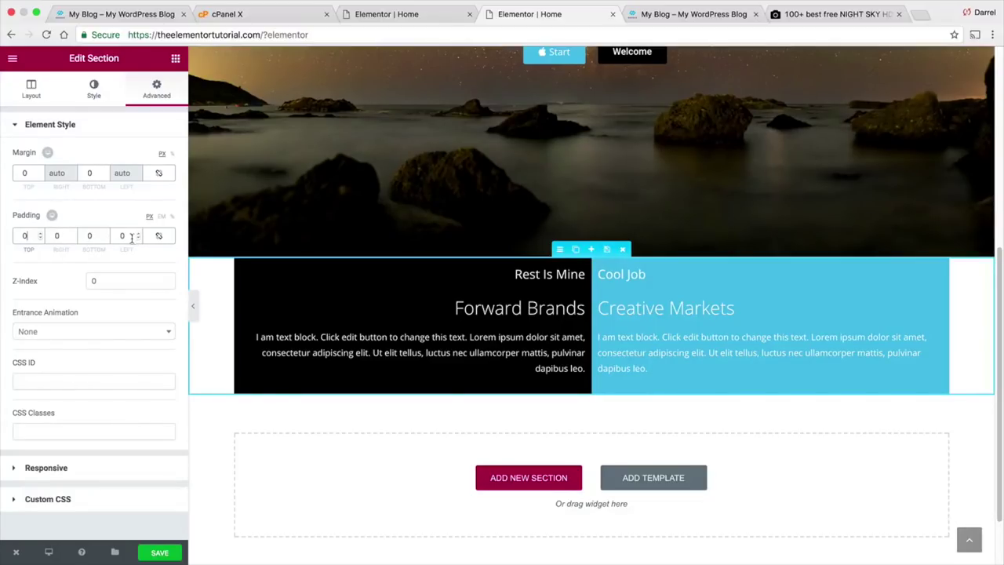
left_click(193, 305)
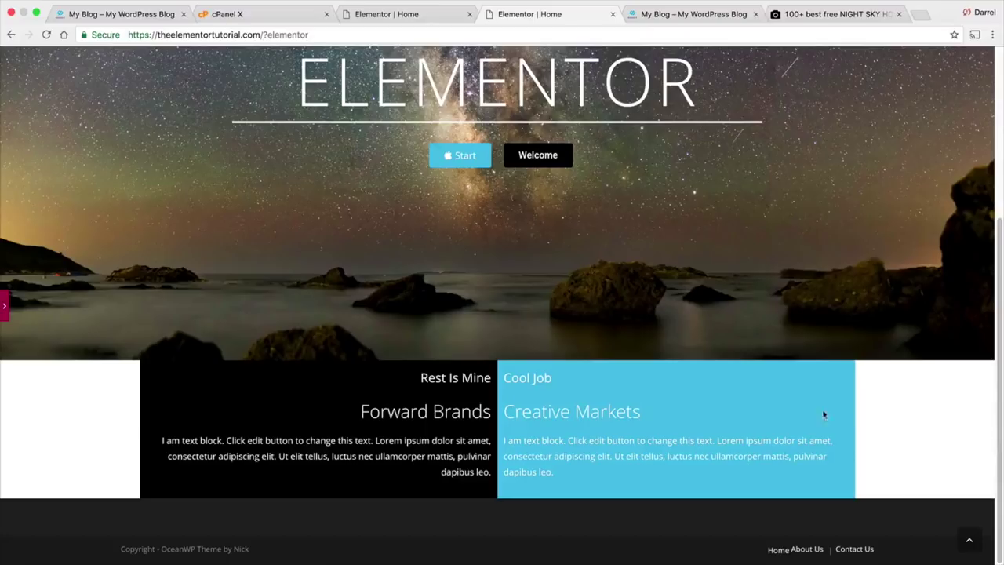
Set the section's top margin to -50 and preview the overlap with the hero.
left_click(4, 306)
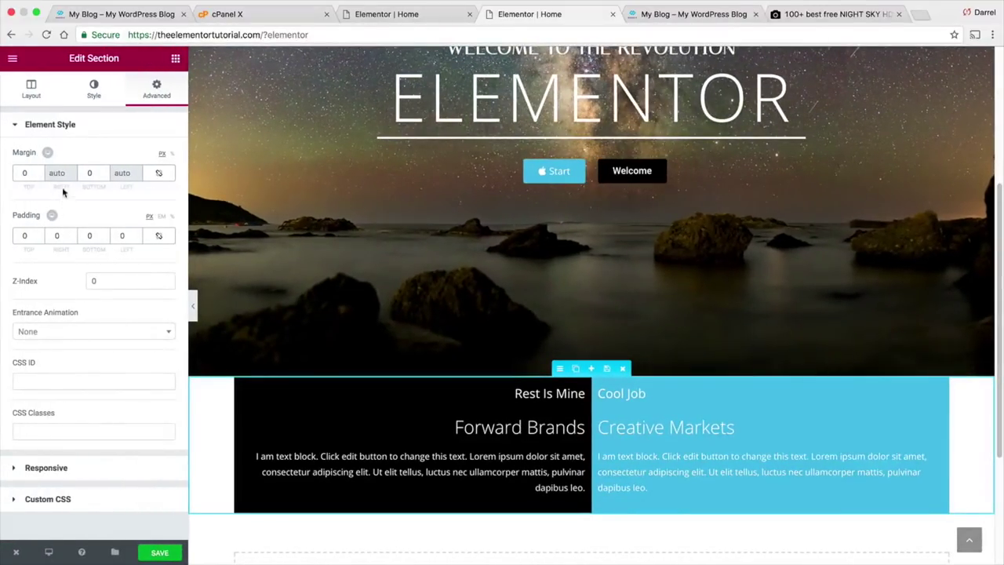
left_click_drag(29, 177, 13, 179)
type("-50")
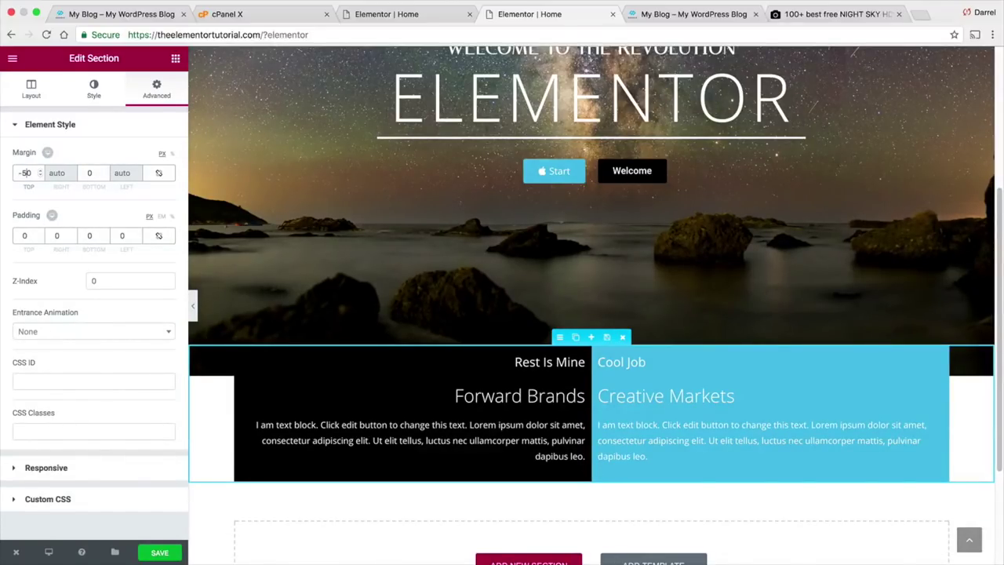
type("0")
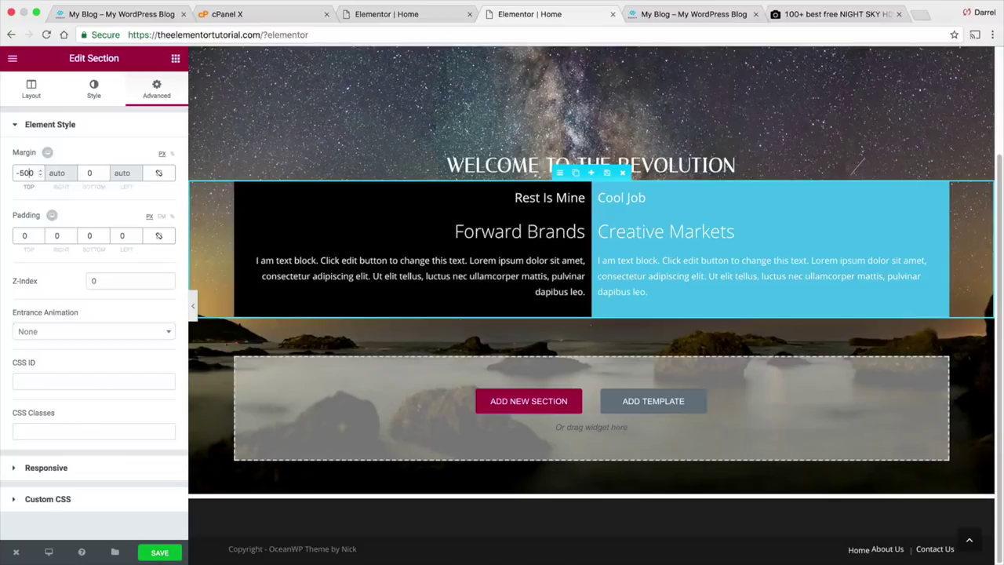
key("BackSpace")
left_click(192, 306)
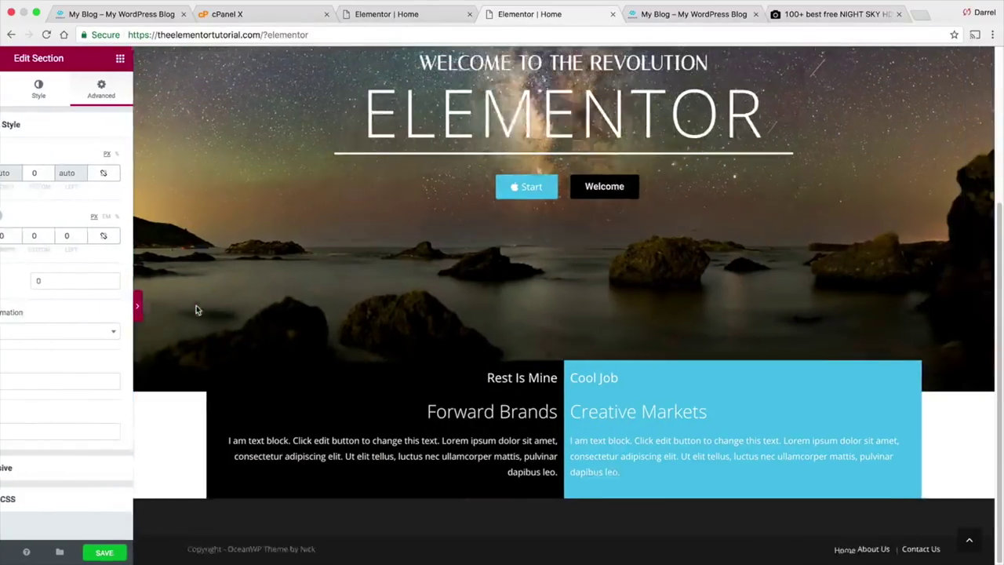
scroll(392, 421, "up", 3)
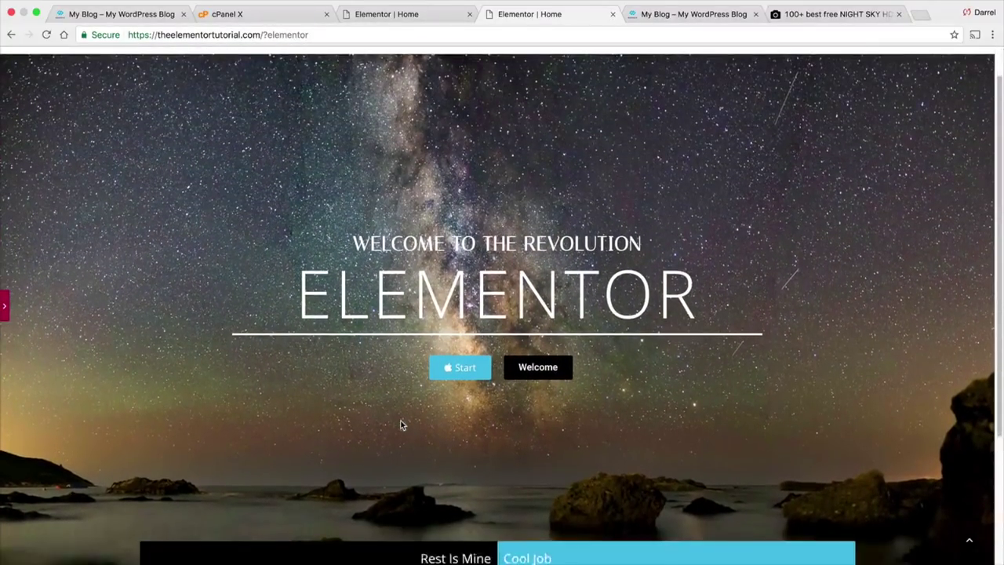
scroll(397, 421, "down", 5)
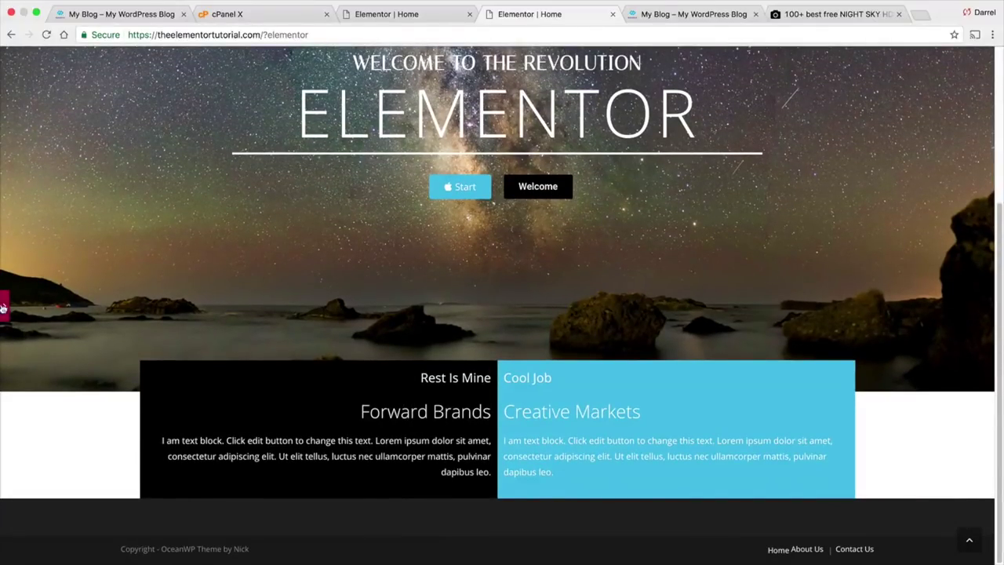
Save the page and switch to the My Blog reference site.
left_click(3, 307)
left_click(166, 543)
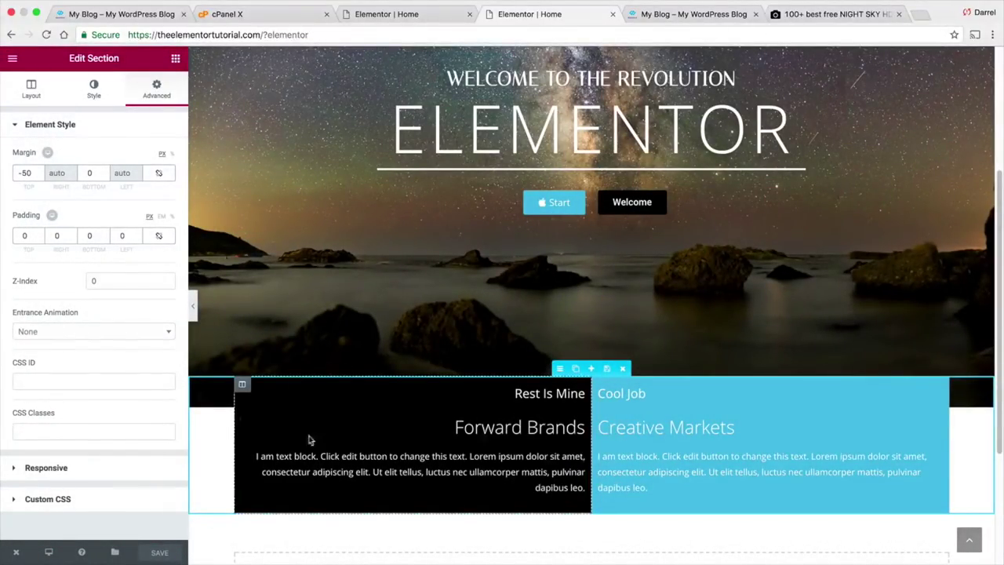
scroll(382, 322, "down", 5)
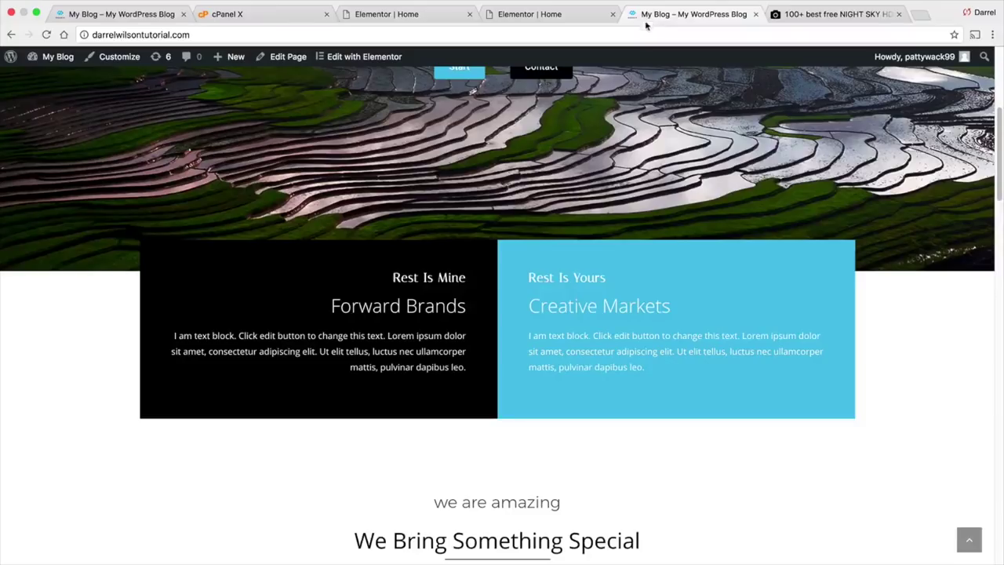
left_click(650, 16)
scroll(510, 274, "down", 5)
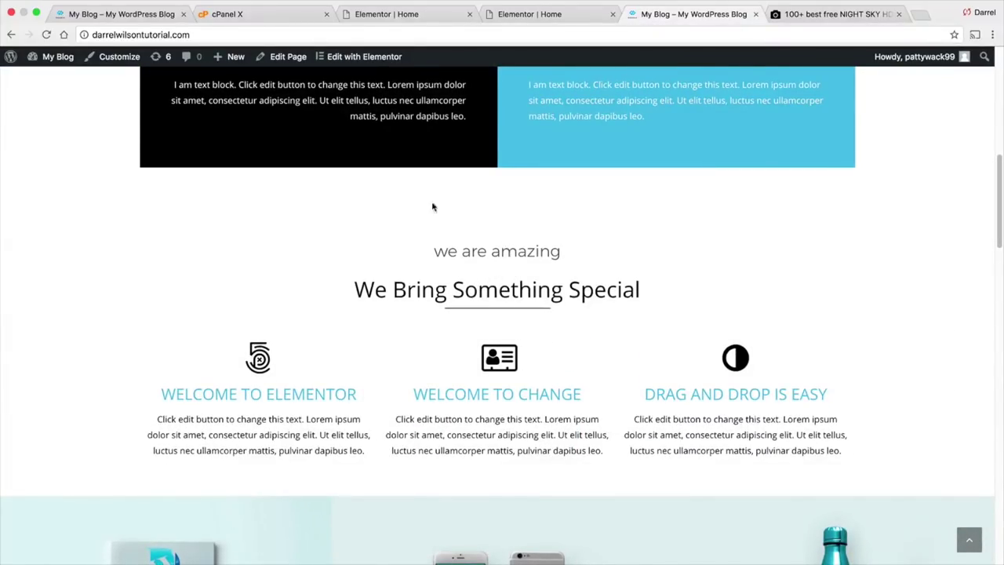
left_click_drag(558, 251, 444, 251)
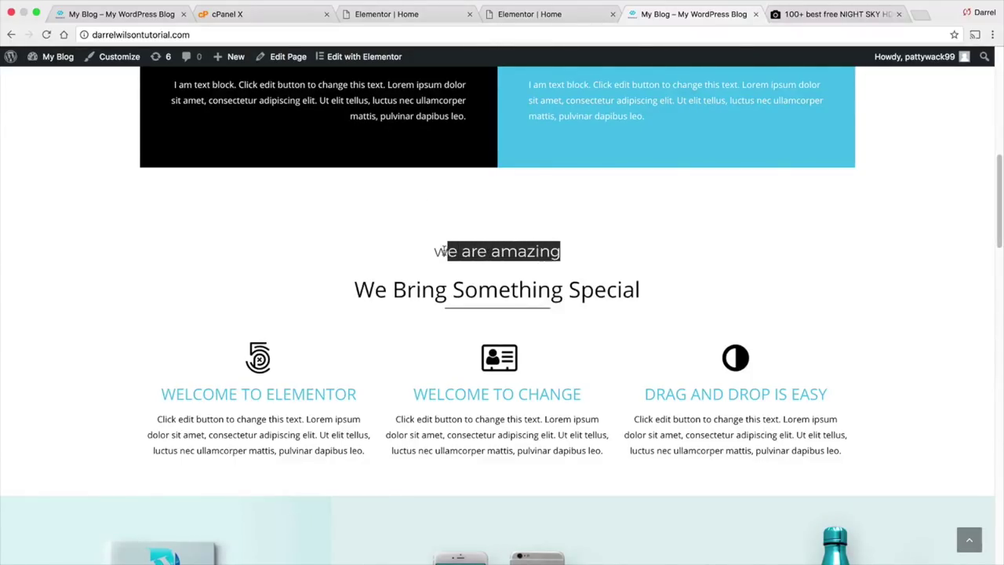
left_click_drag(640, 290, 369, 292)
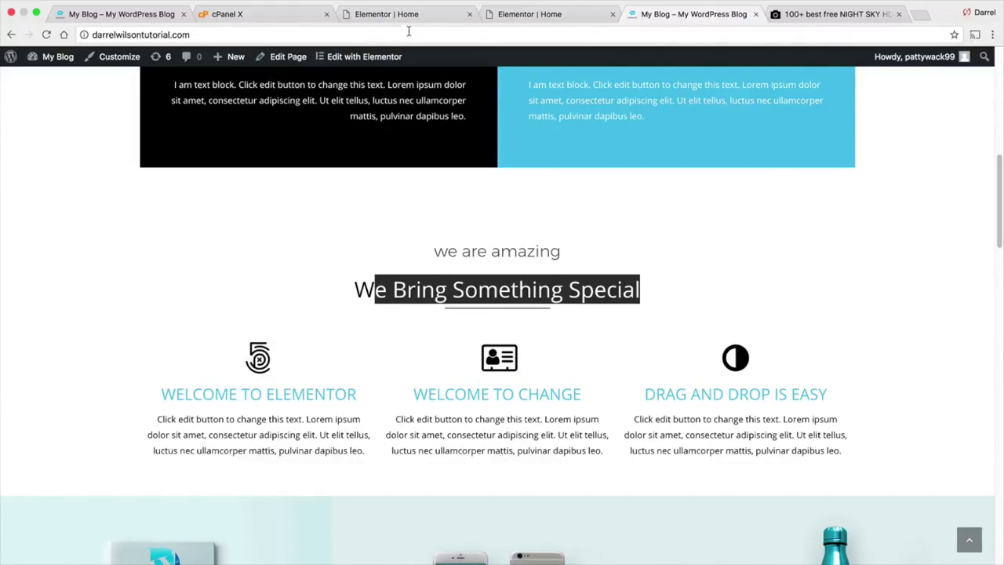
Add a one-column section below the columns with a Text Editor reading 'we are amazing'.
left_click(549, 14)
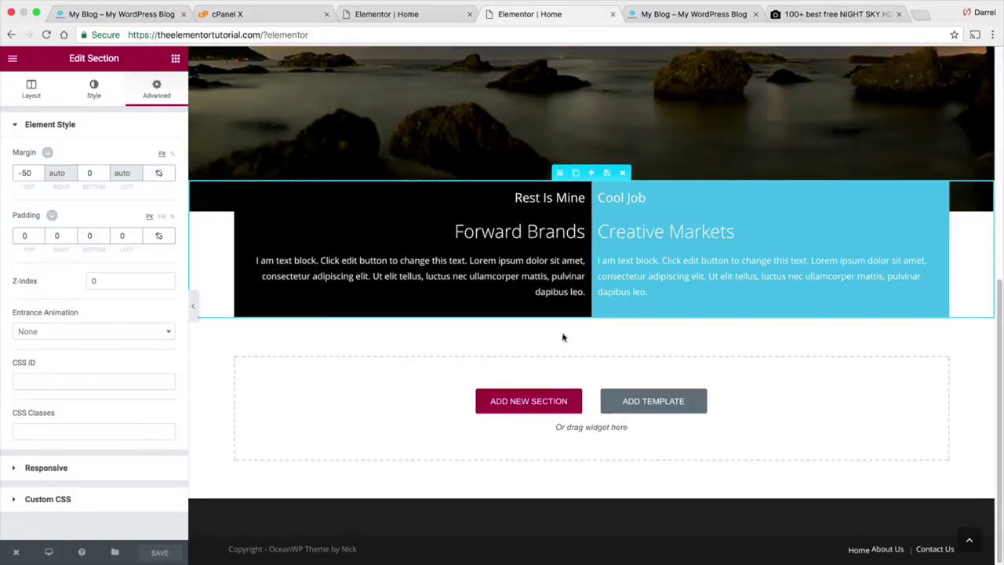
left_click(550, 402)
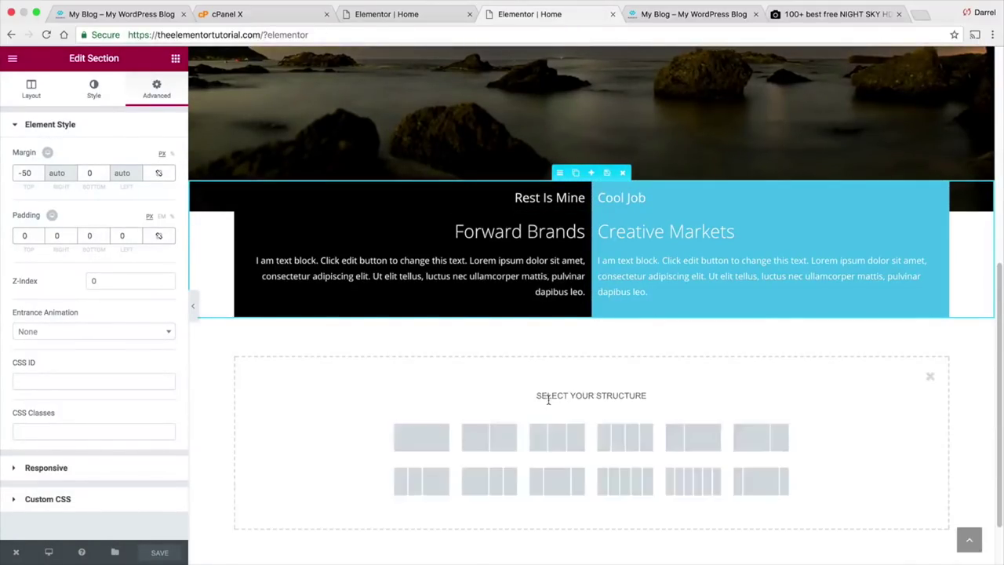
left_click(432, 435)
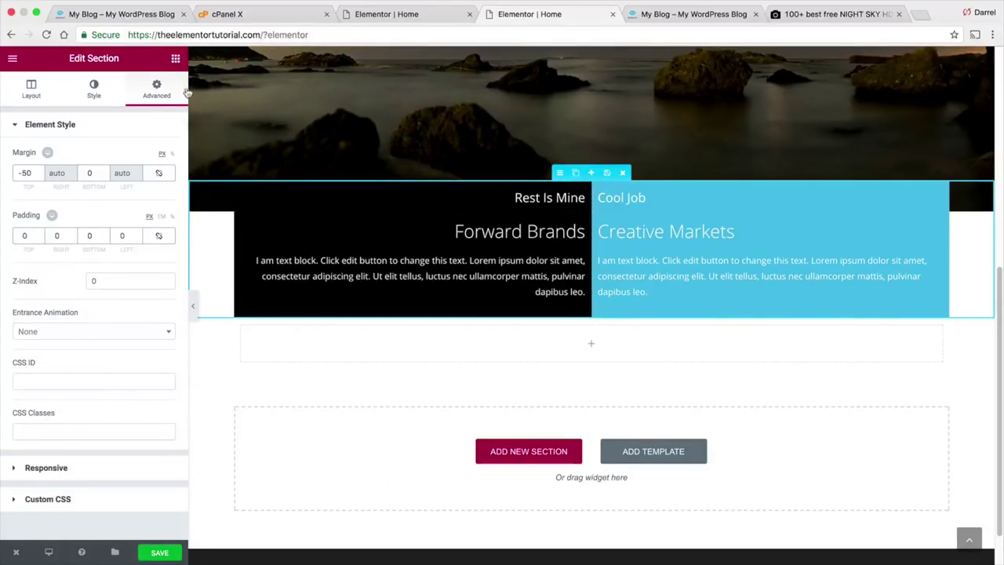
left_click(175, 59)
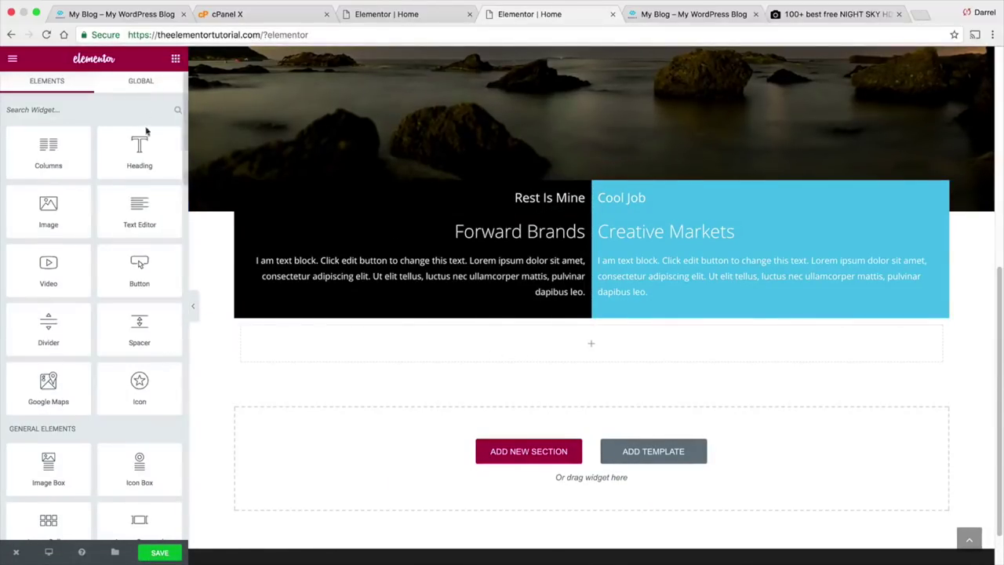
left_click_drag(137, 212, 540, 342)
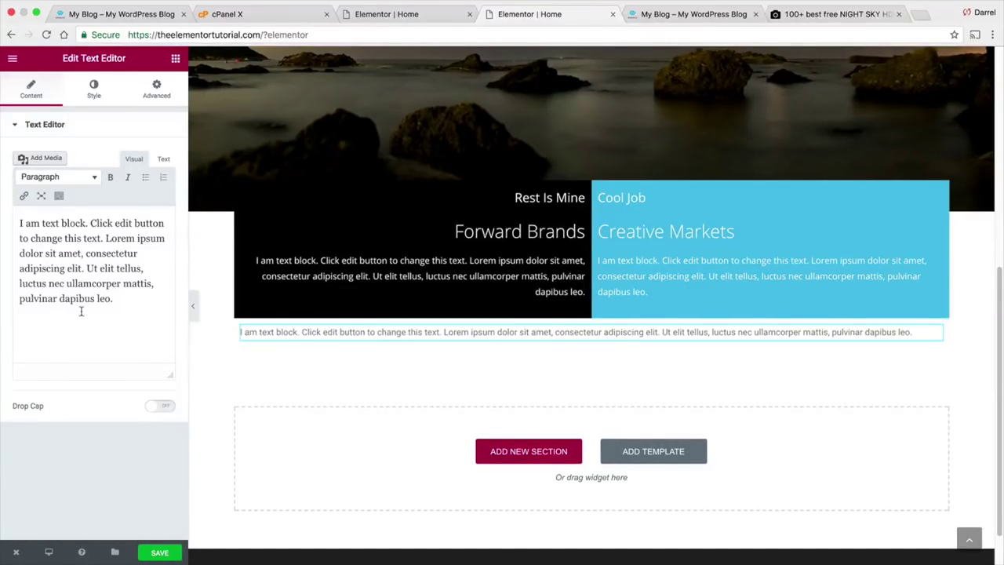
left_click_drag(114, 317, 0, 184)
type("We")
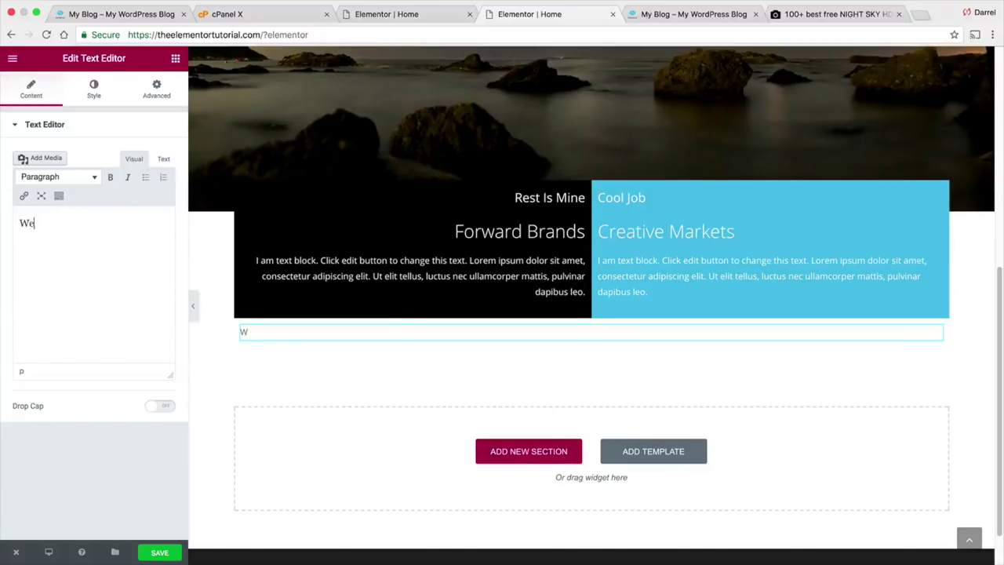
type(" Are")
key("BackSpace")
type("we are amazing")
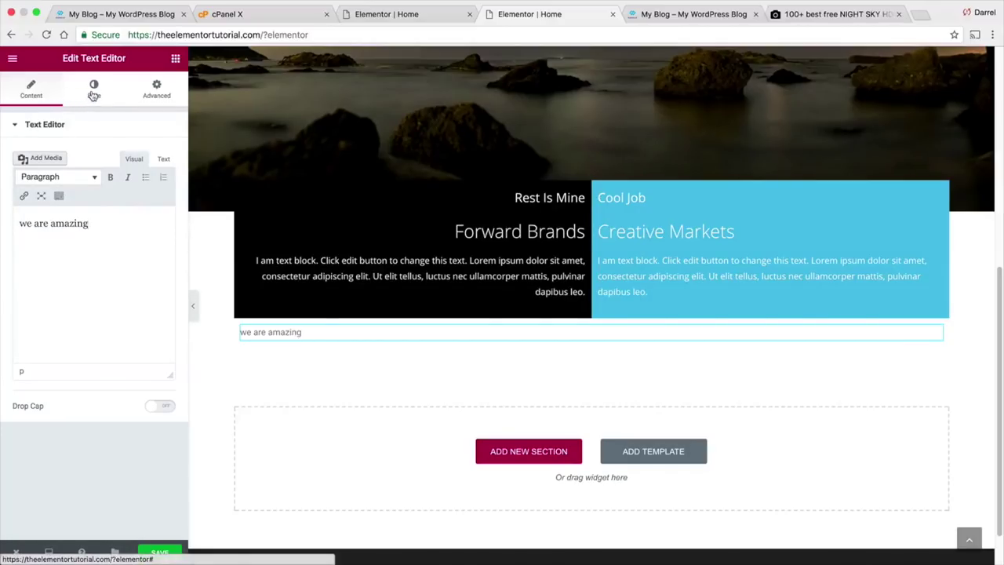
Center the text, color it black, and enable custom typography.
left_click(93, 88)
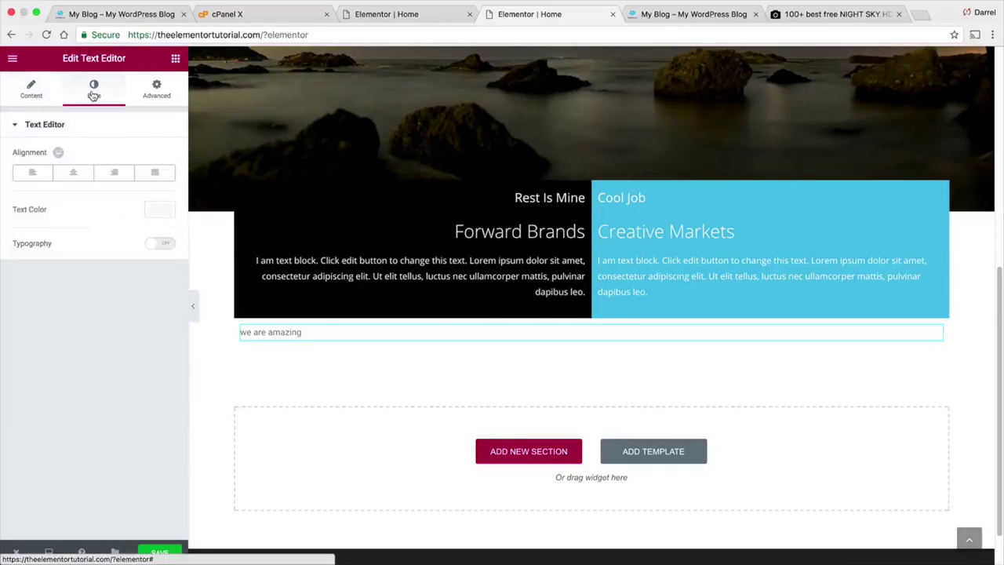
left_click(73, 173)
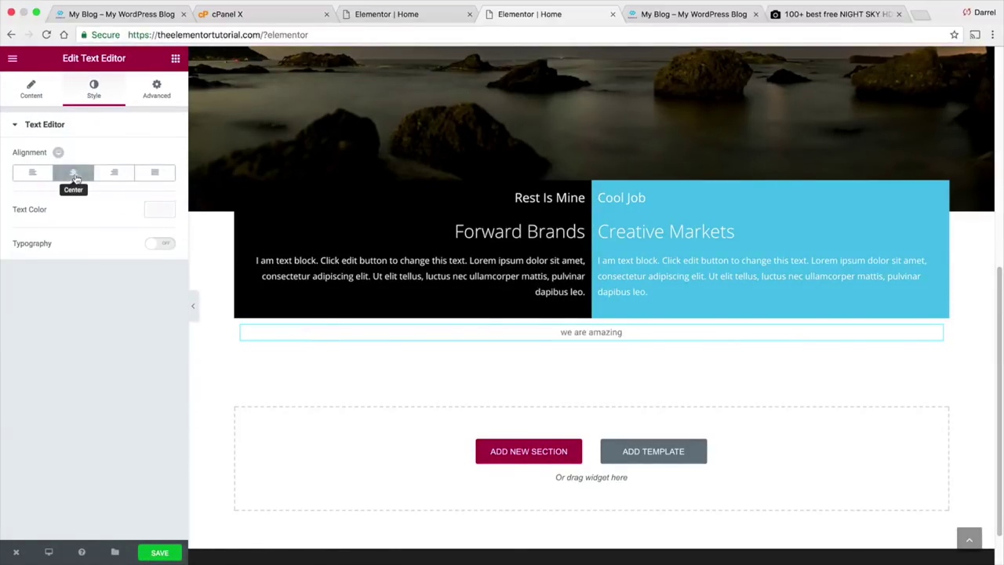
left_click(160, 209)
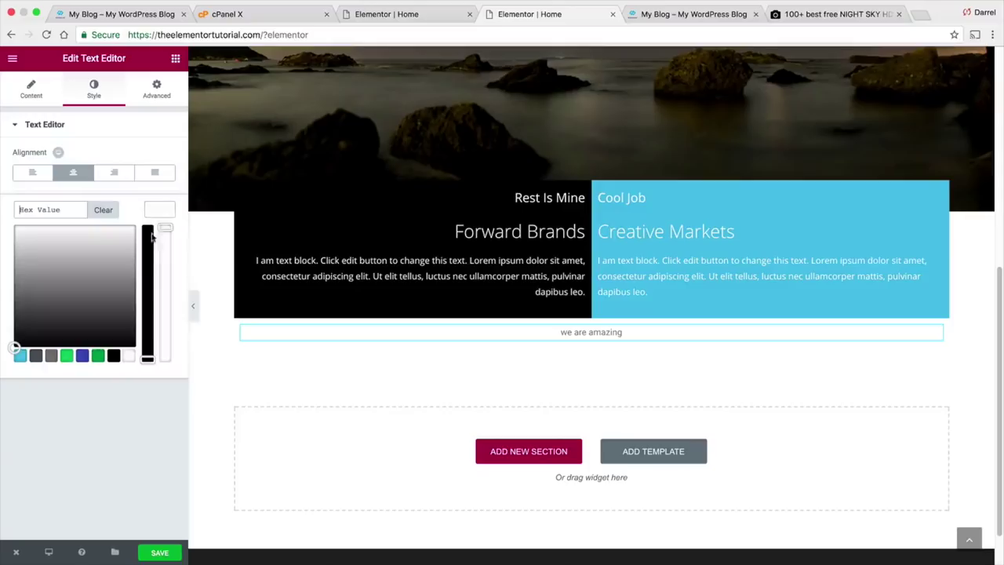
left_click(112, 357)
left_click(107, 416)
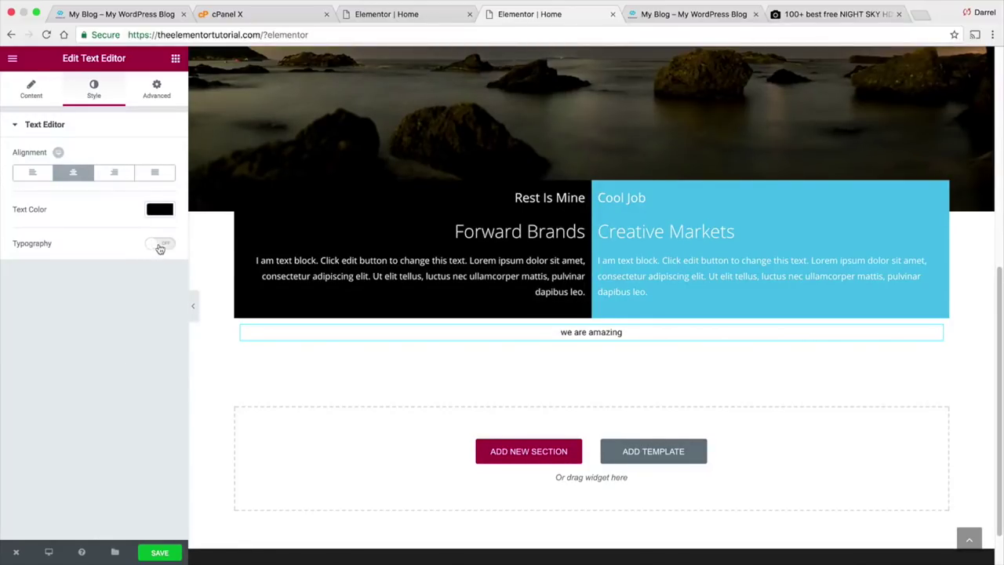
left_click(160, 244)
Set the 'we are amazing' typography to Open Sans, size 22, weight 300.
left_click(144, 293)
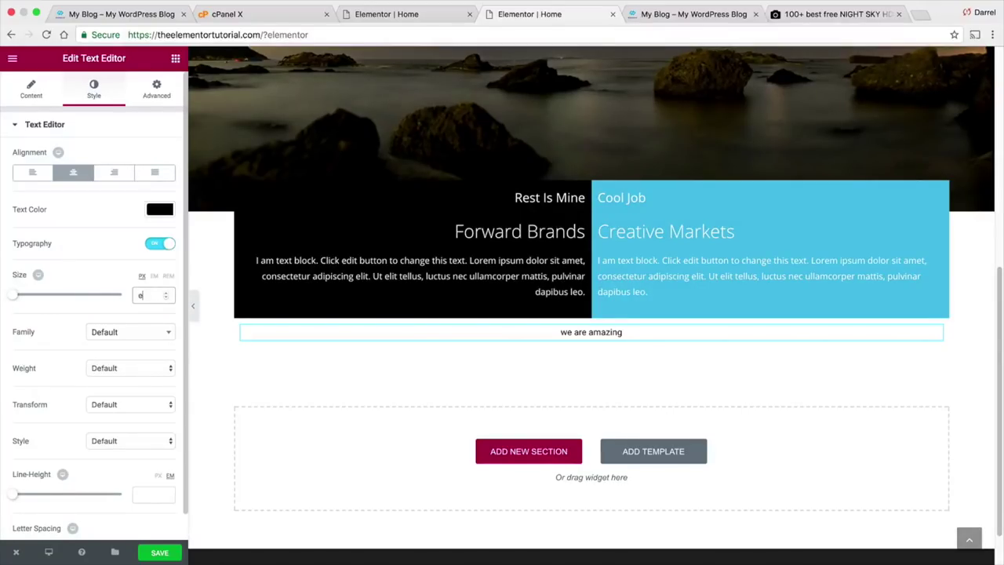
left_click(123, 334)
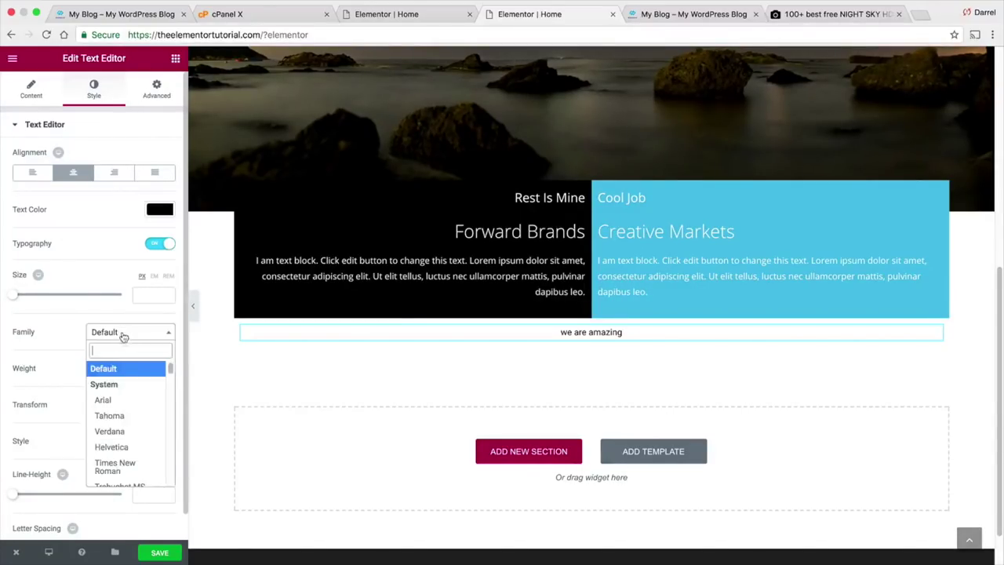
type("open")
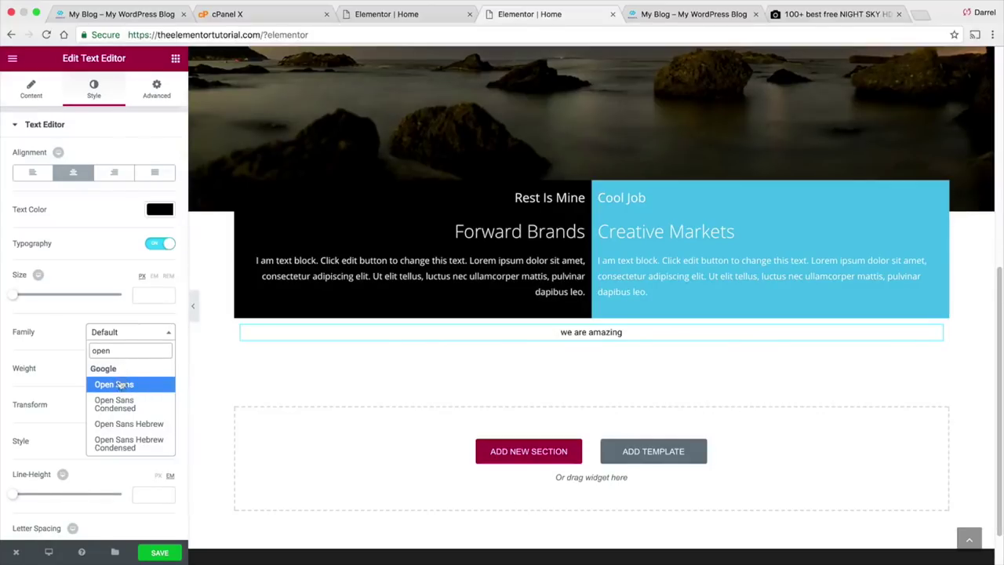
left_click(118, 384)
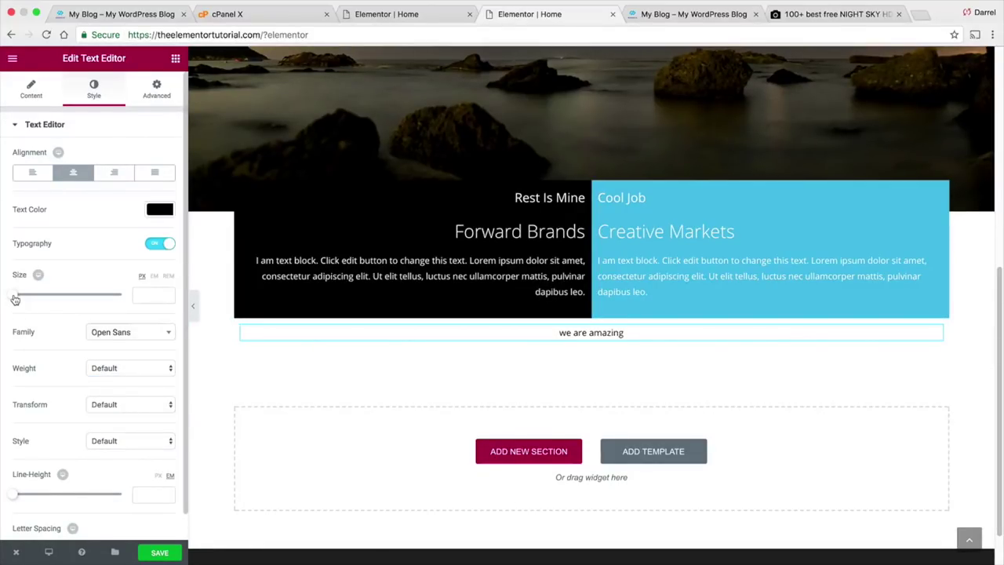
left_click_drag(14, 296, 28, 299)
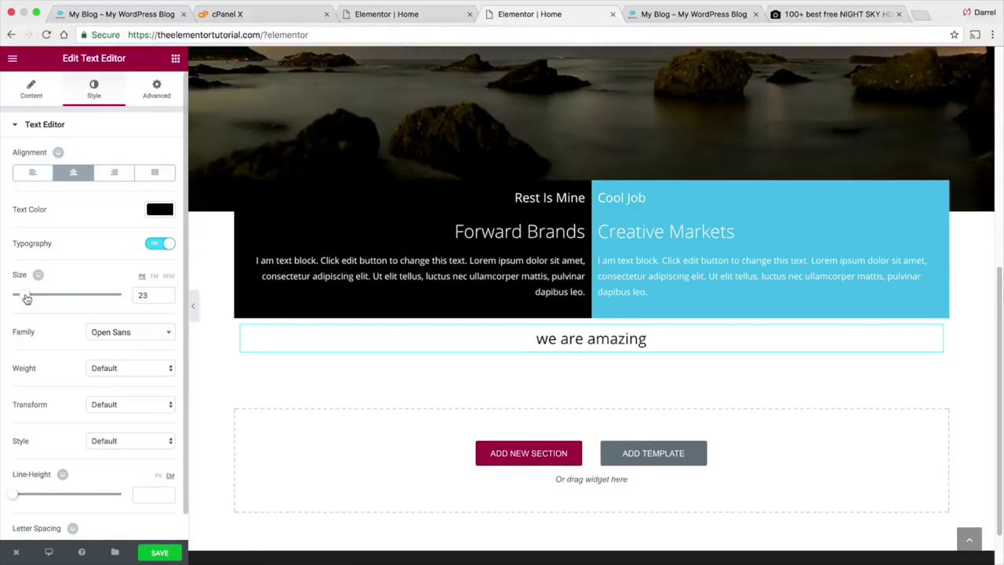
left_click_drag(28, 299, 27, 298)
left_click(106, 367)
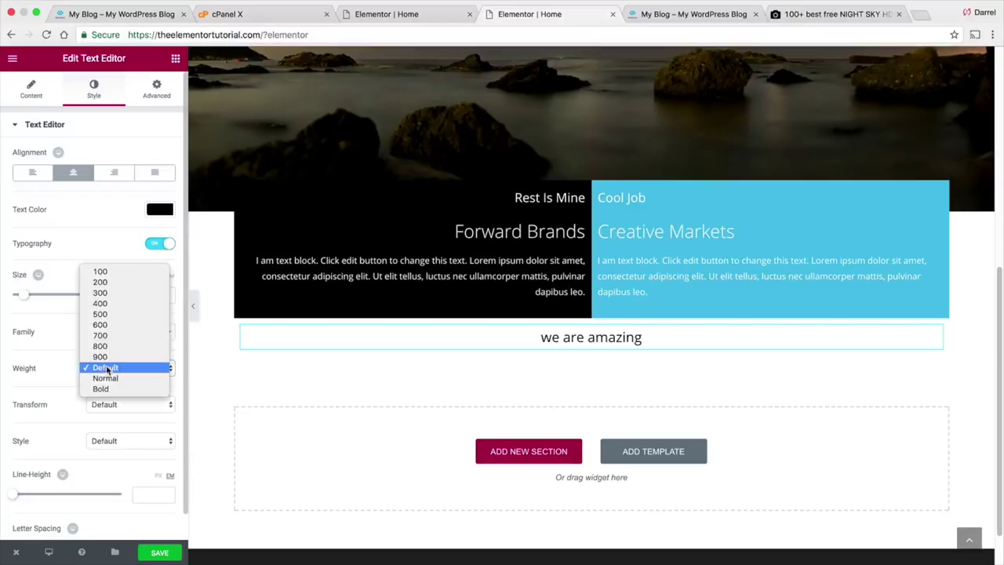
left_click(106, 292)
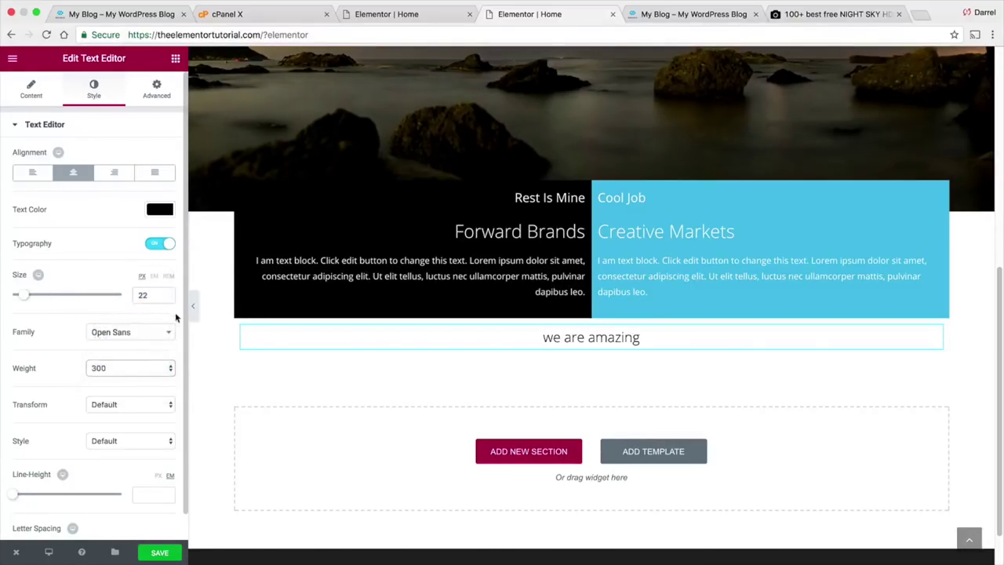
scroll(473, 379, "down", 1)
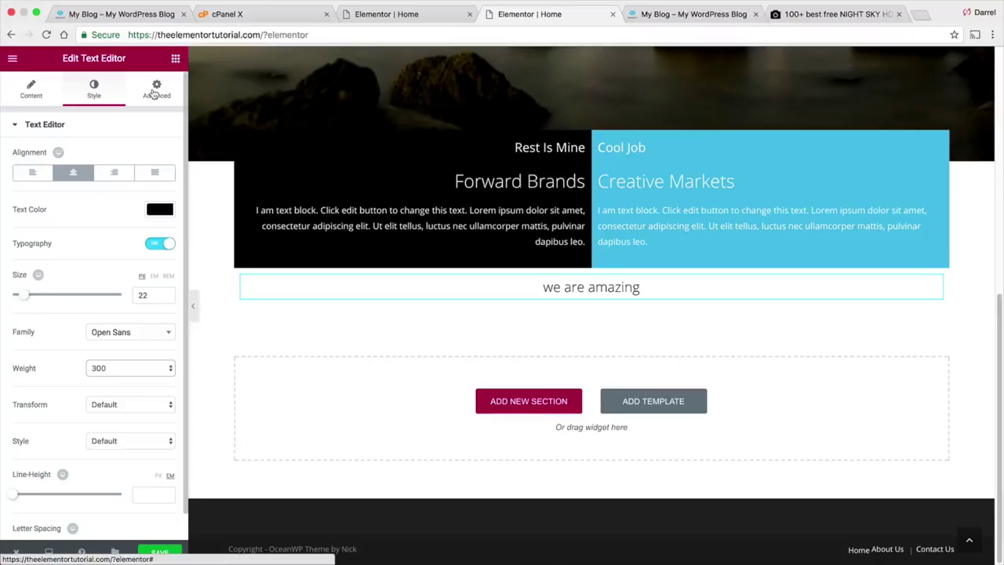
Select the section containing the text and try padding values in its Advanced settings.
left_click(155, 93)
scroll(470, 329, "up", 2)
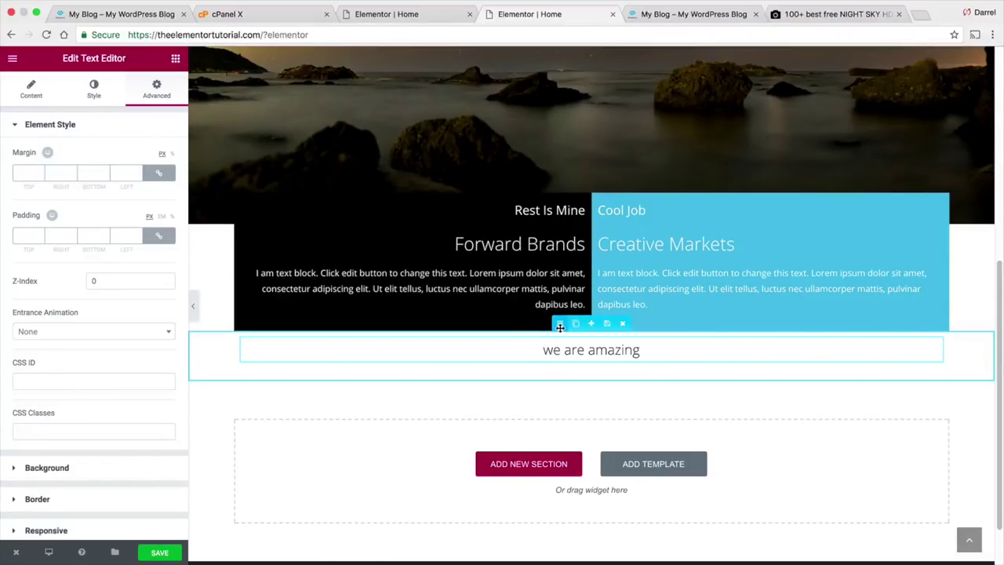
left_click(560, 324)
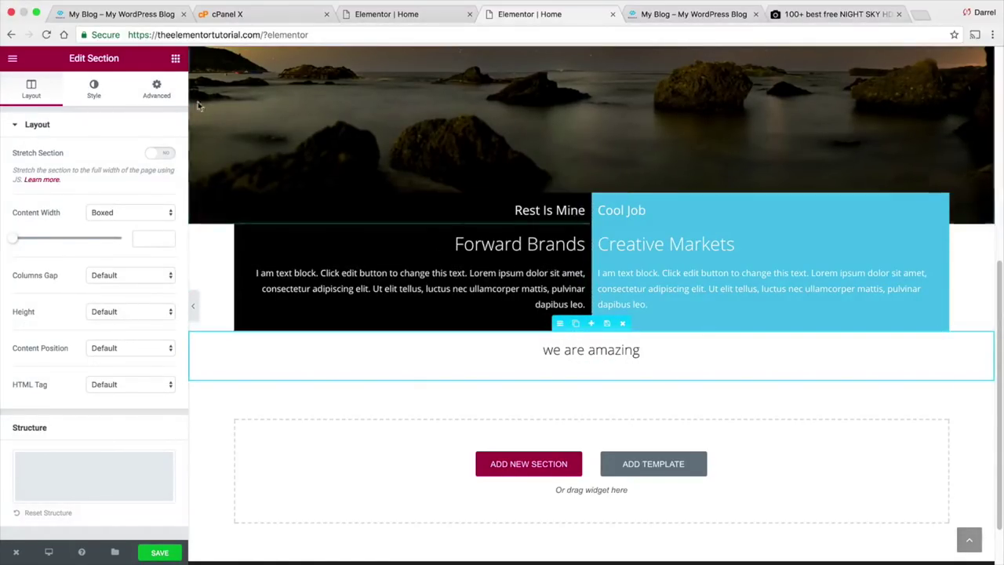
left_click(157, 91)
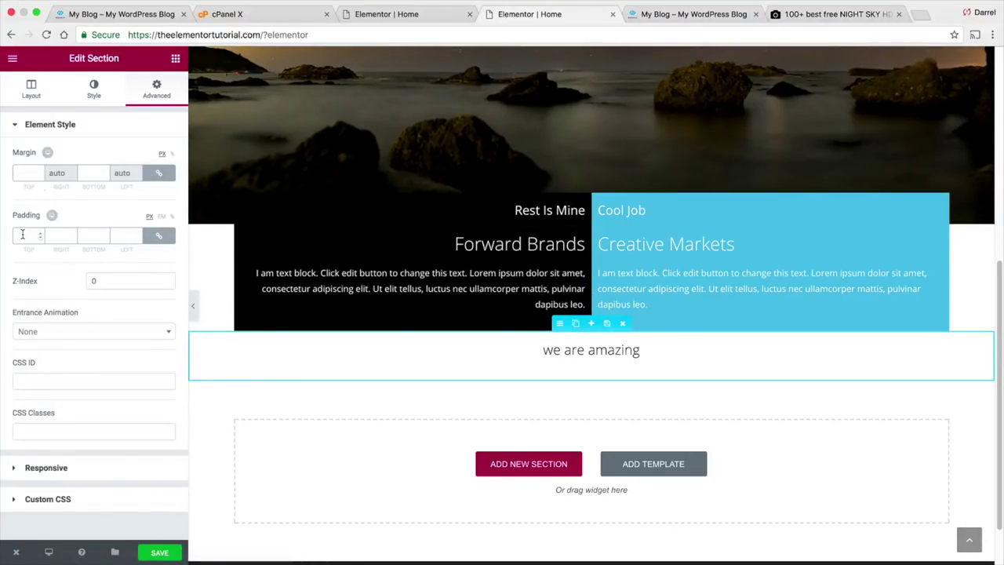
left_click(159, 237)
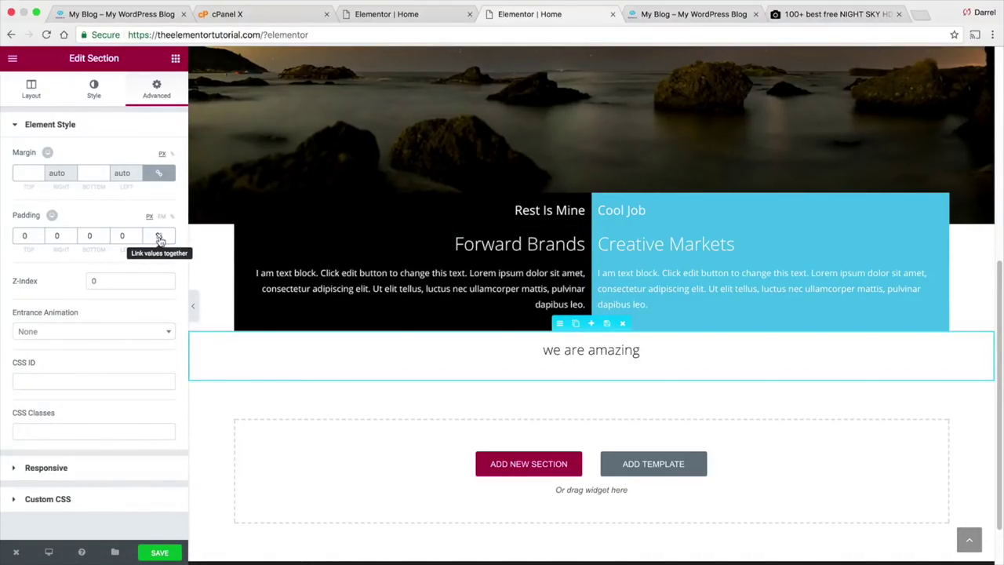
left_click(159, 241)
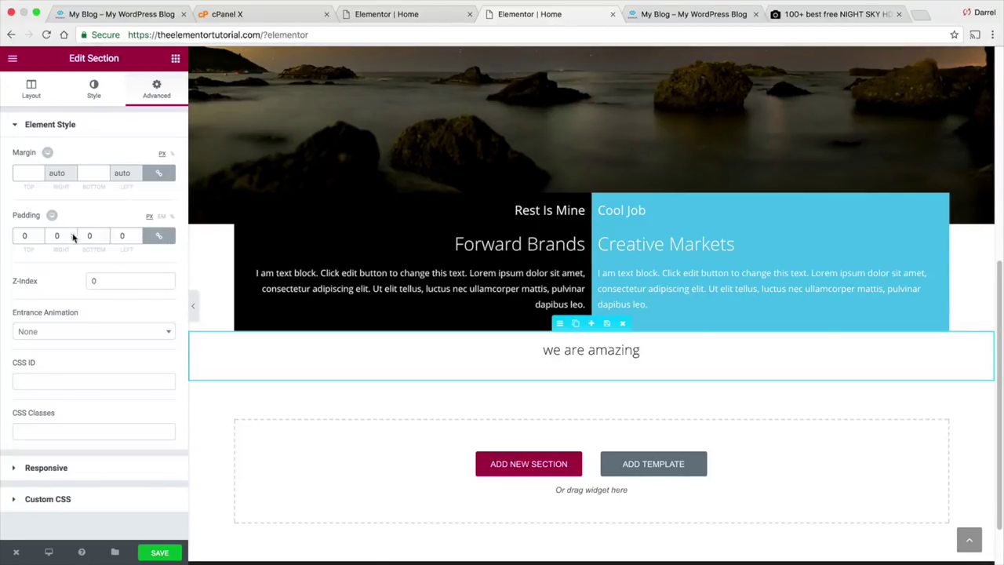
left_click(33, 237)
type("1")
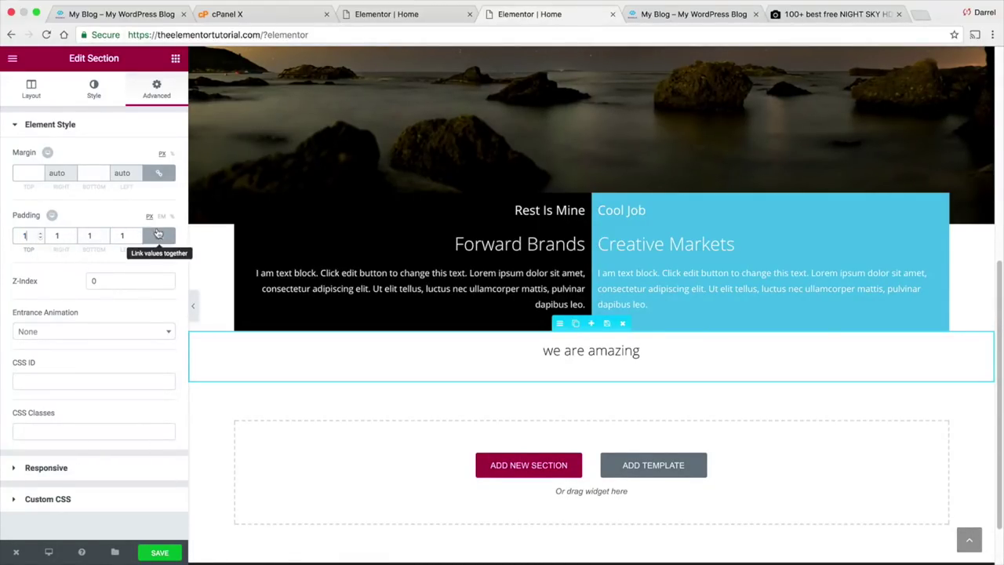
key("BackSpace")
Unlink the padding and set the section's top padding to 100.
left_click(159, 235)
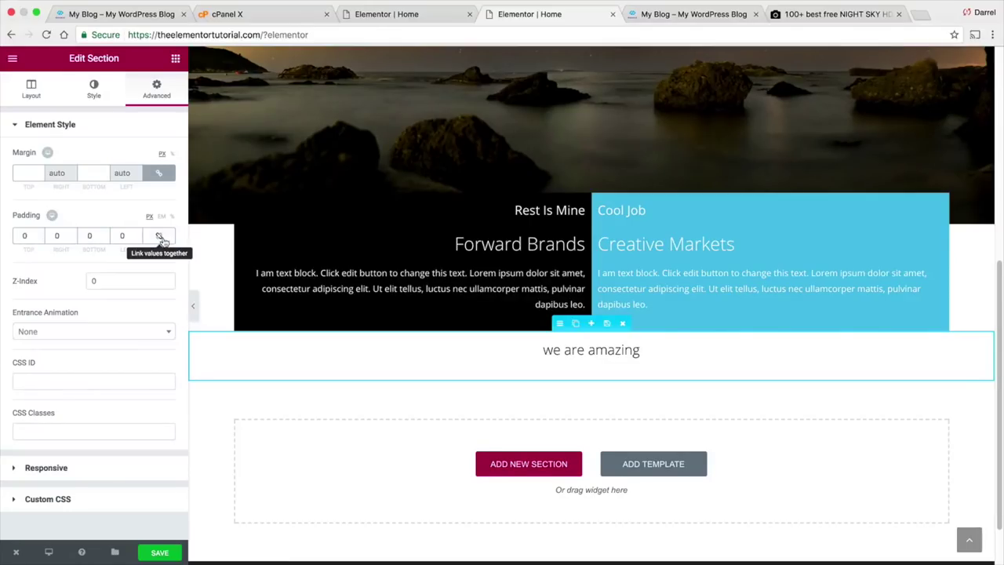
double_click(31, 237)
type("50")
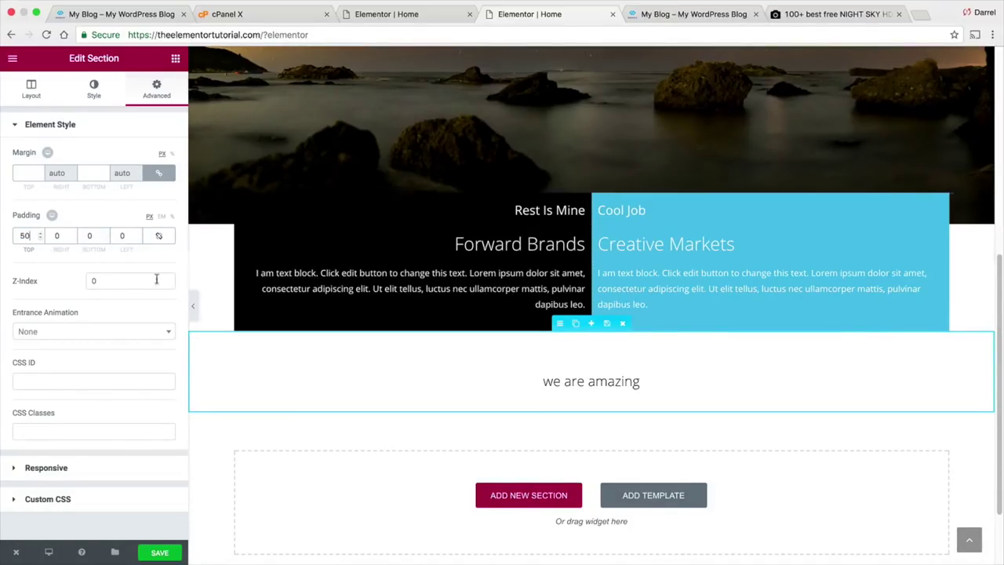
key("BackSpace")
key("BackSpace")
type("100")
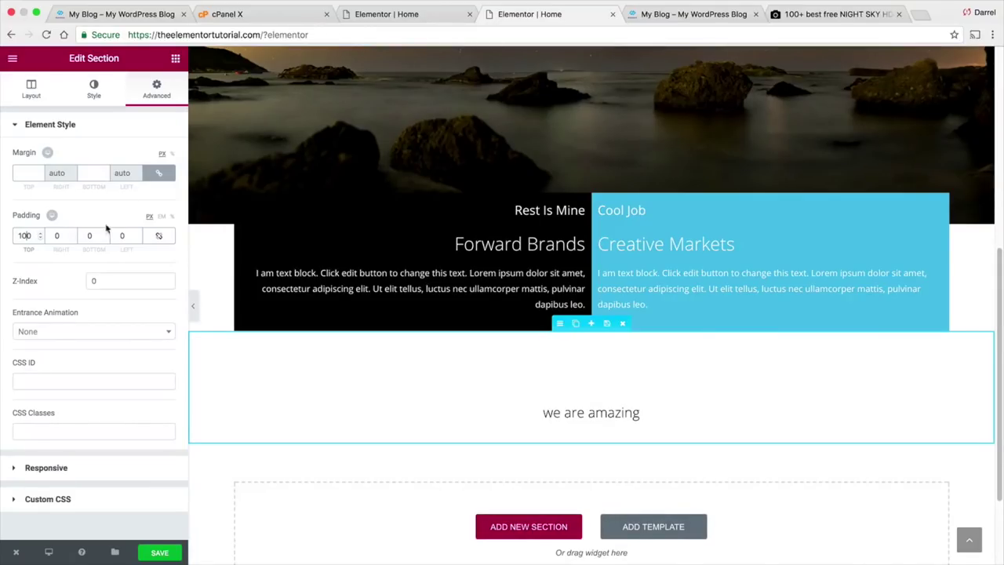
scroll(291, 225, "down", 3)
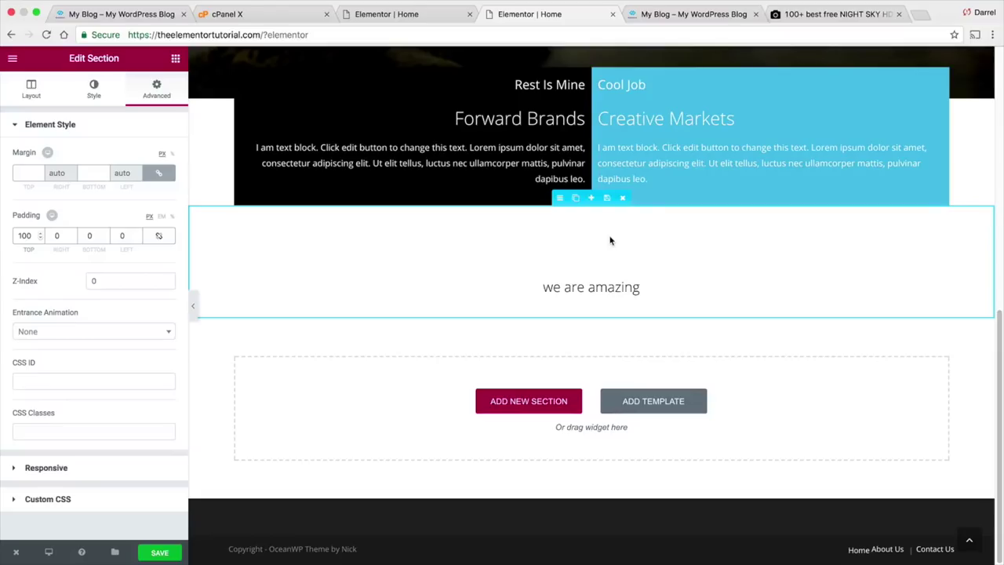
left_click(692, 14)
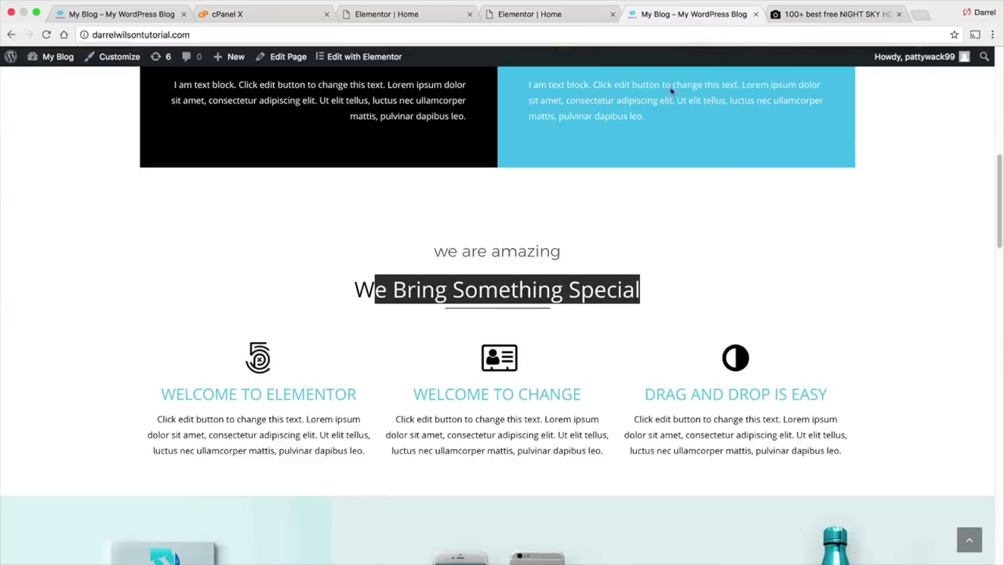
left_click(502, 225)
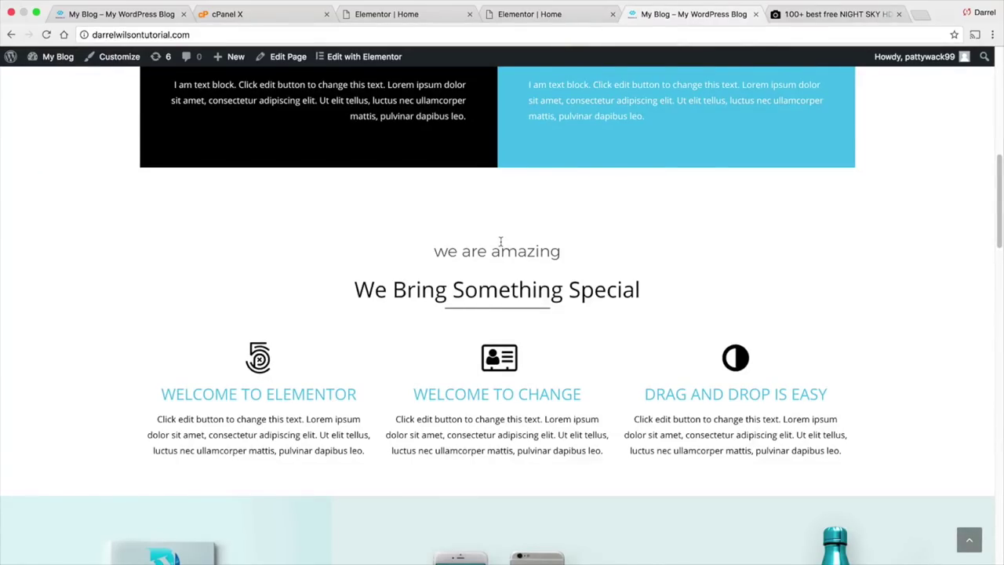
scroll(501, 240, "up", 5)
scroll(516, 278, "down", 5)
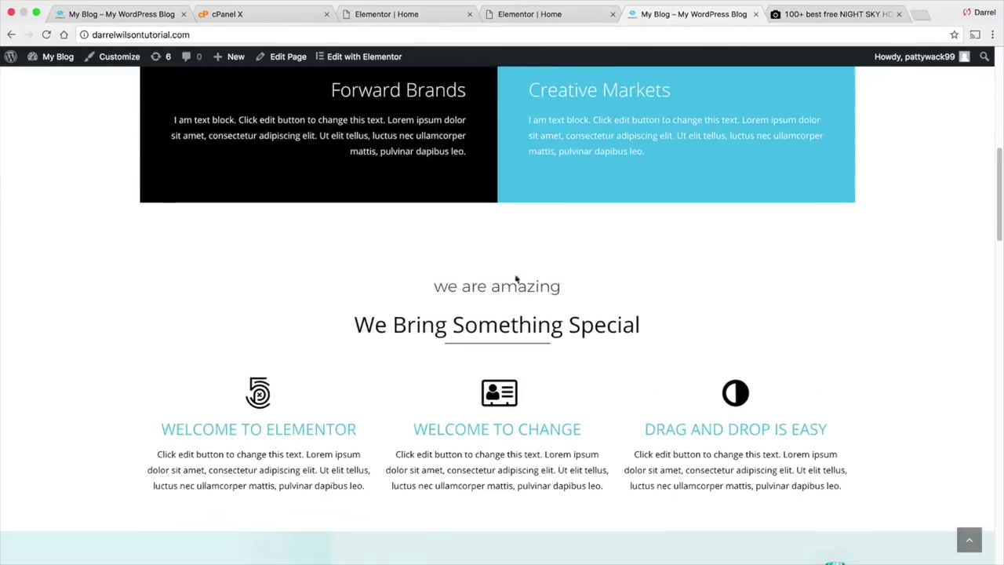
scroll(516, 278, "down", 5)
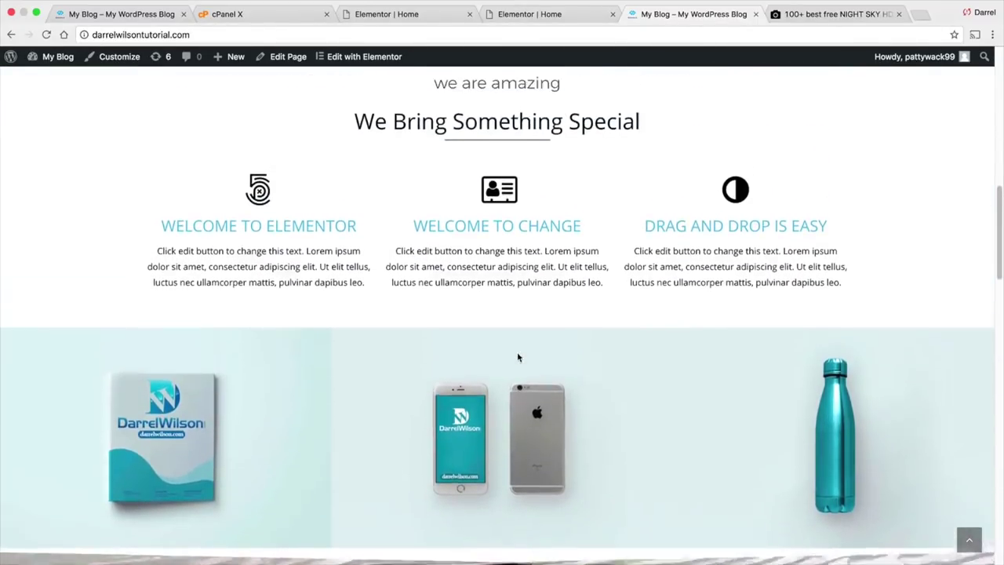
scroll(517, 357, "up", 5)
key("ctrl+shift+Tab")
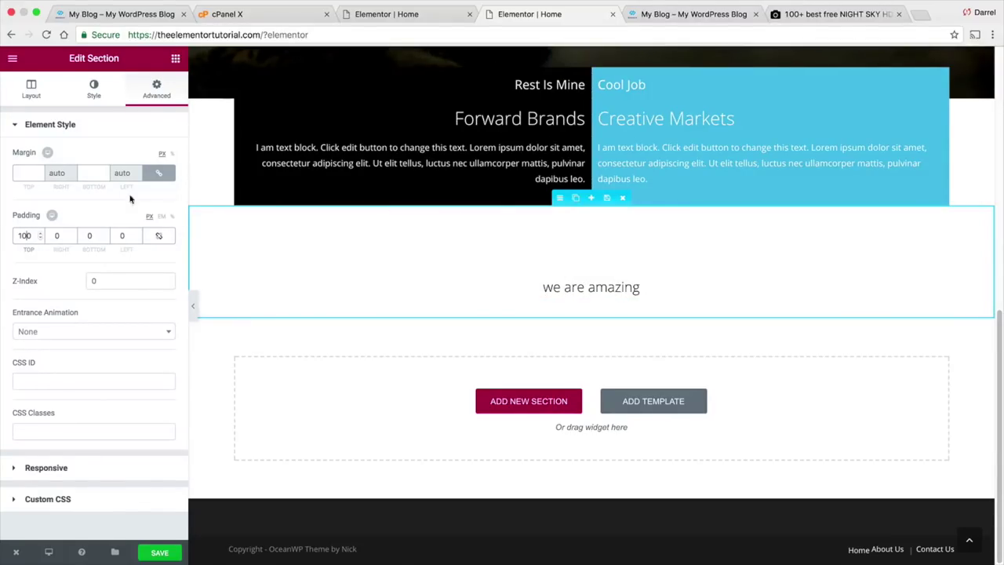
Add a centered Heading below 'we are amazing' titled 'We Bring Something Special'.
left_click(176, 61)
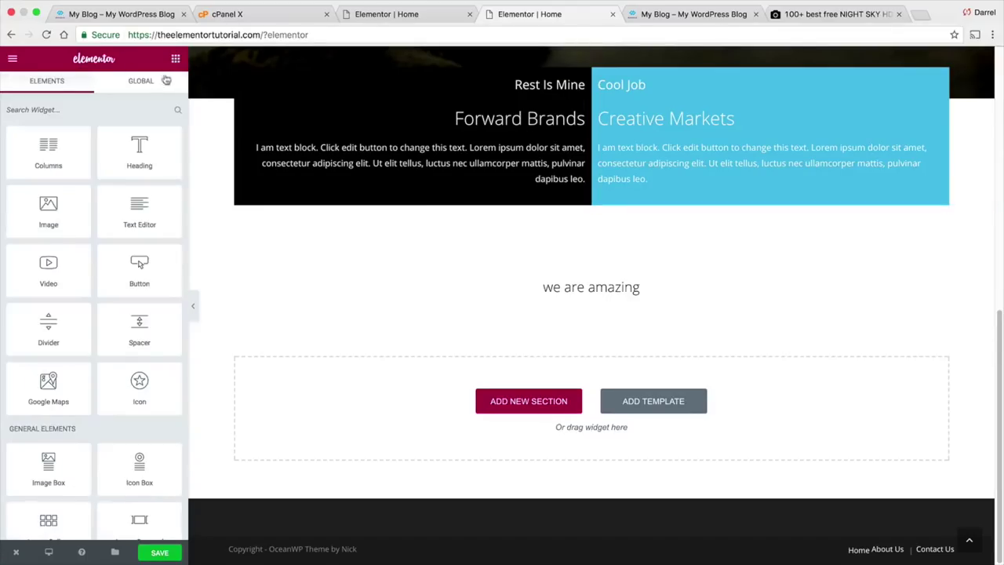
left_click_drag(139, 153, 573, 312)
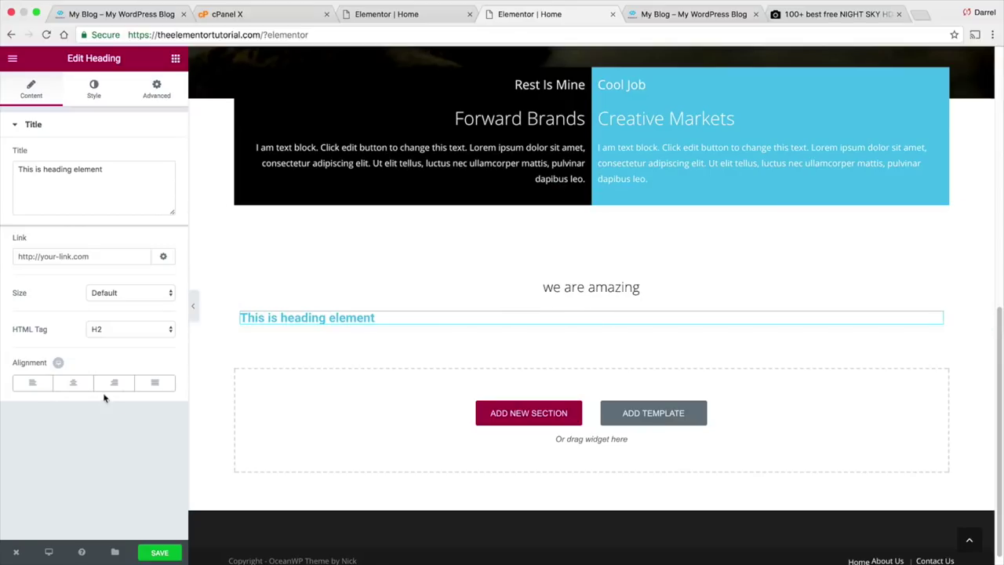
left_click(74, 382)
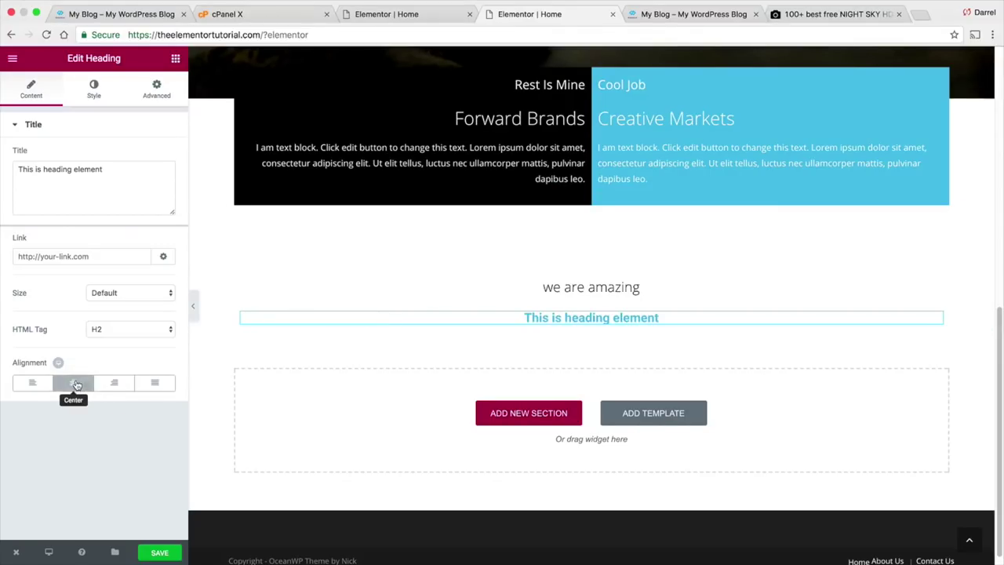
triple_click(90, 171)
type("We")
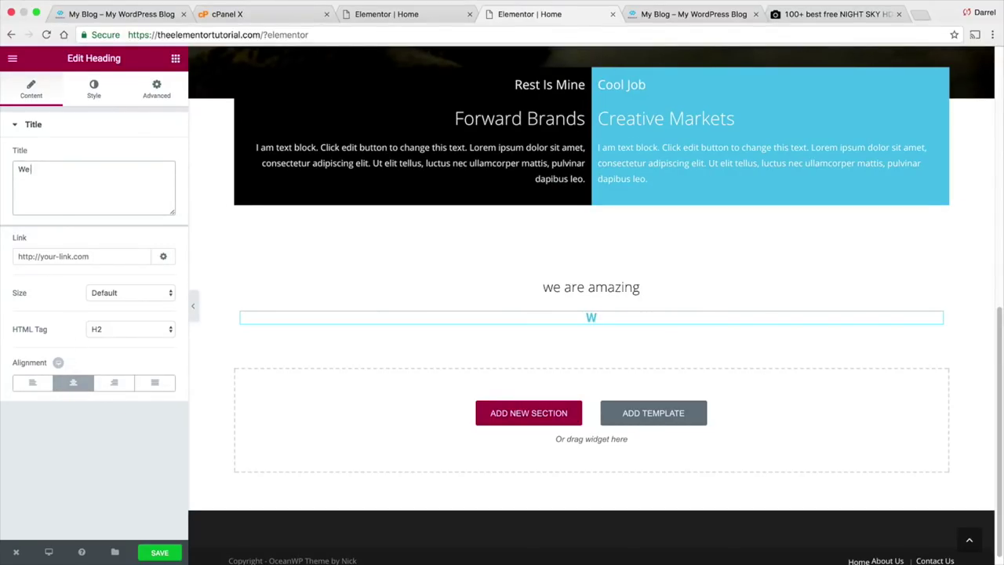
type(" Bring Some")
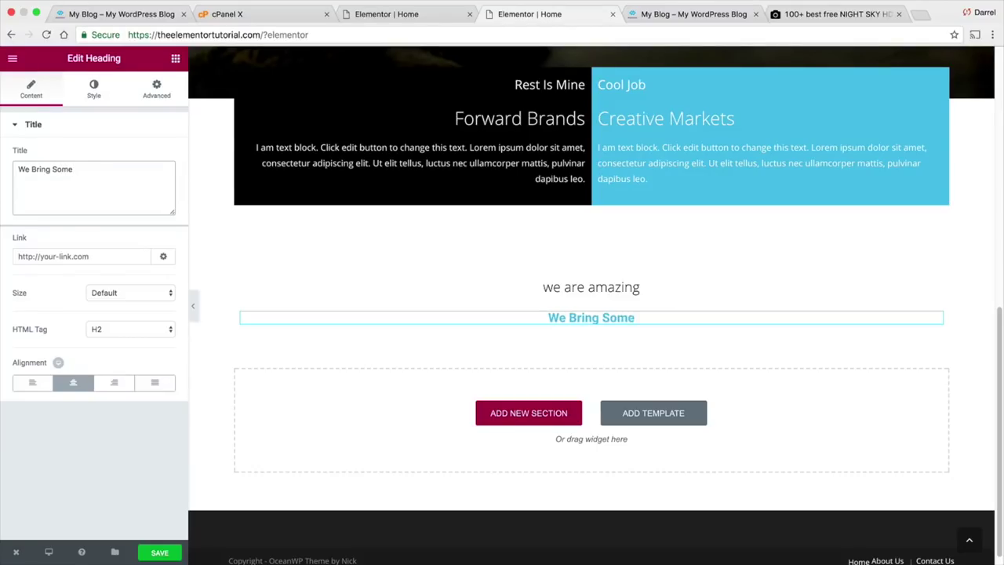
type("thing Se")
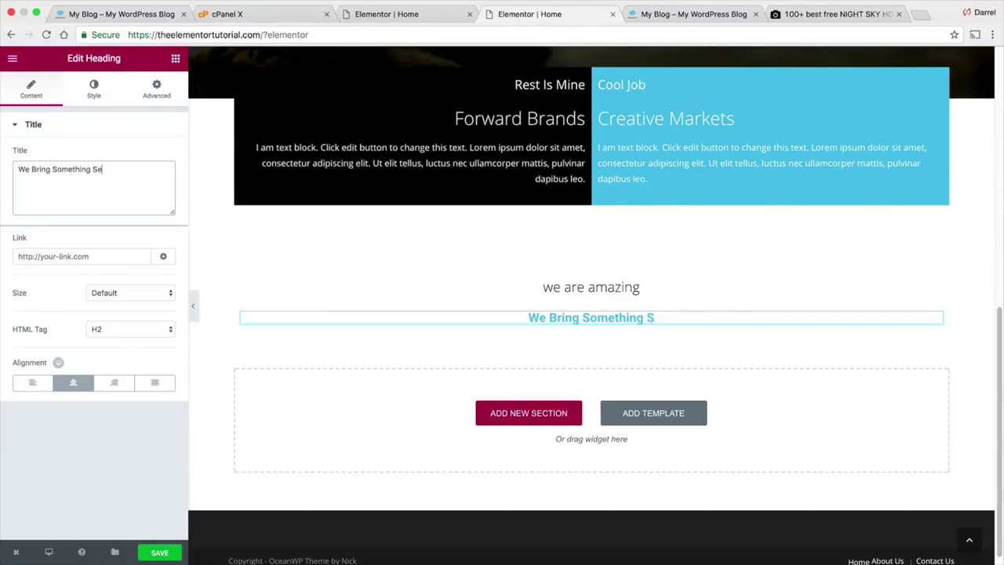
key("BackSpace")
type("pecial")
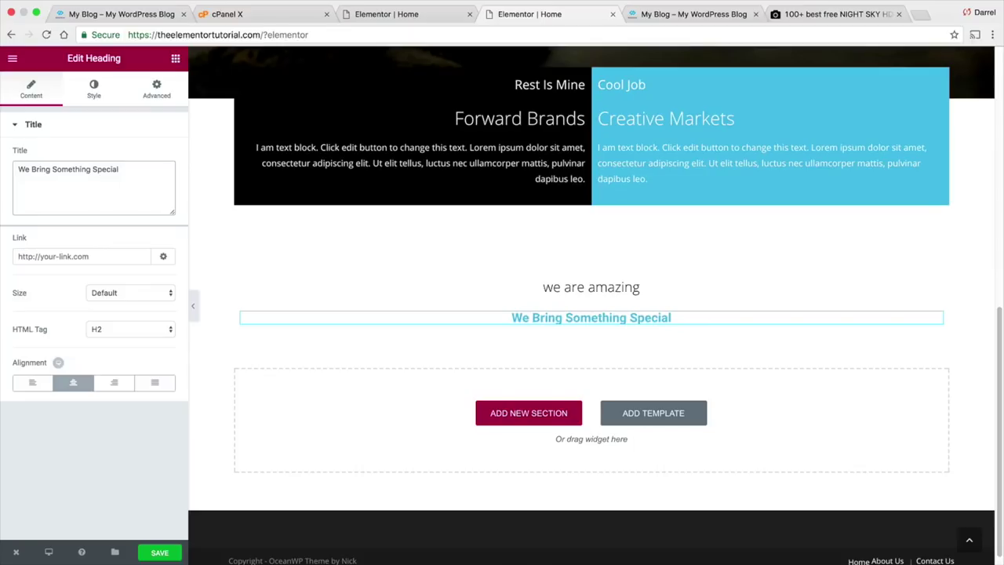
Keep the heading centered, color it black, and enable custom typography.
left_click(73, 385)
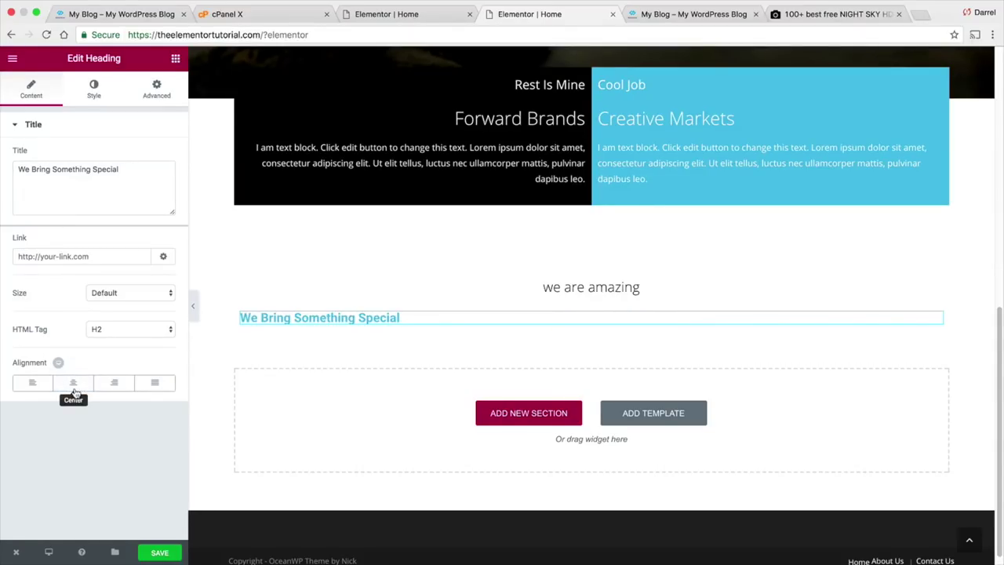
left_click(75, 386)
left_click(94, 91)
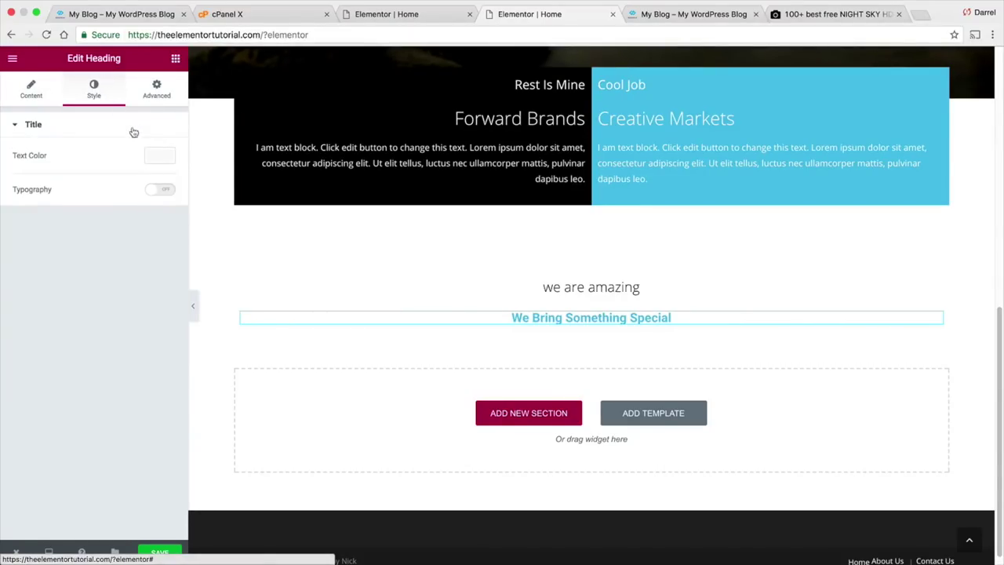
left_click(159, 163)
left_click(118, 302)
left_click(120, 356)
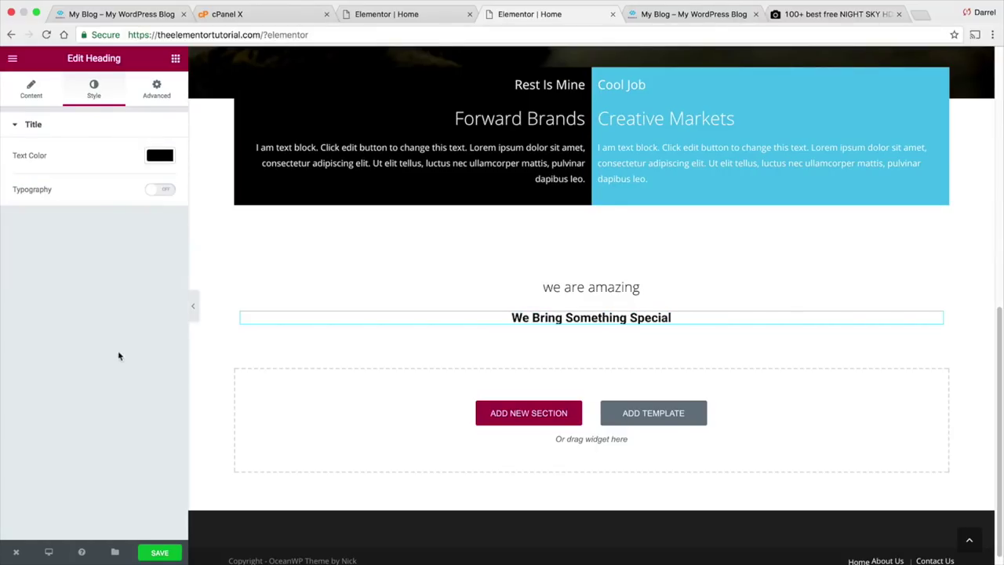
left_click(159, 190)
Set the heading font family to Open Sans.
left_click(124, 278)
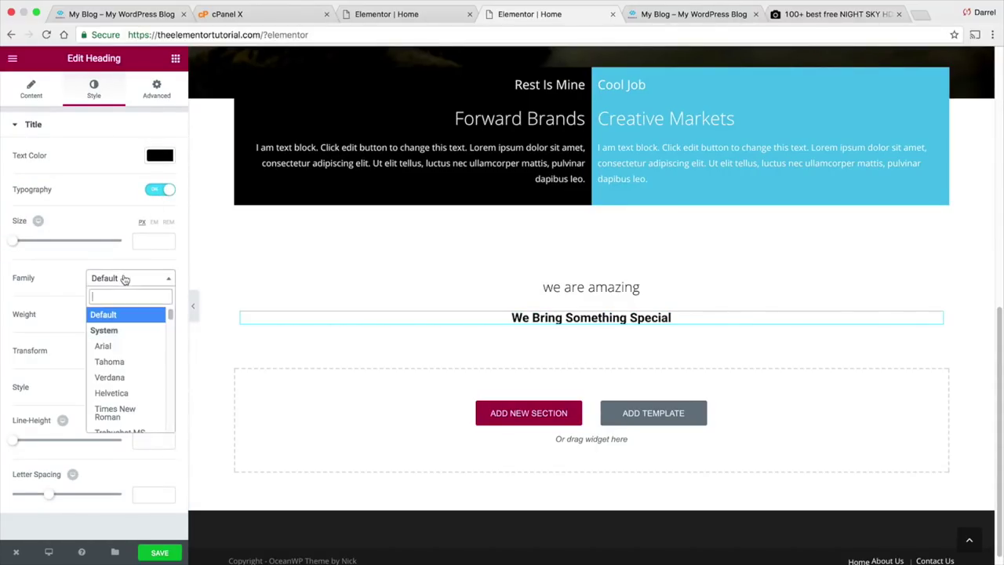
type("op(en")
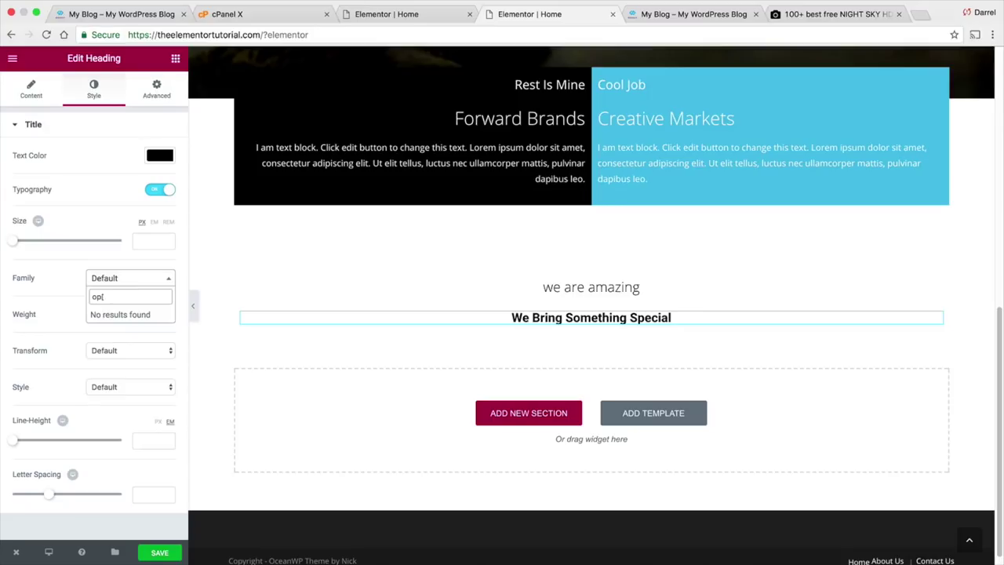
key("BackSpace")
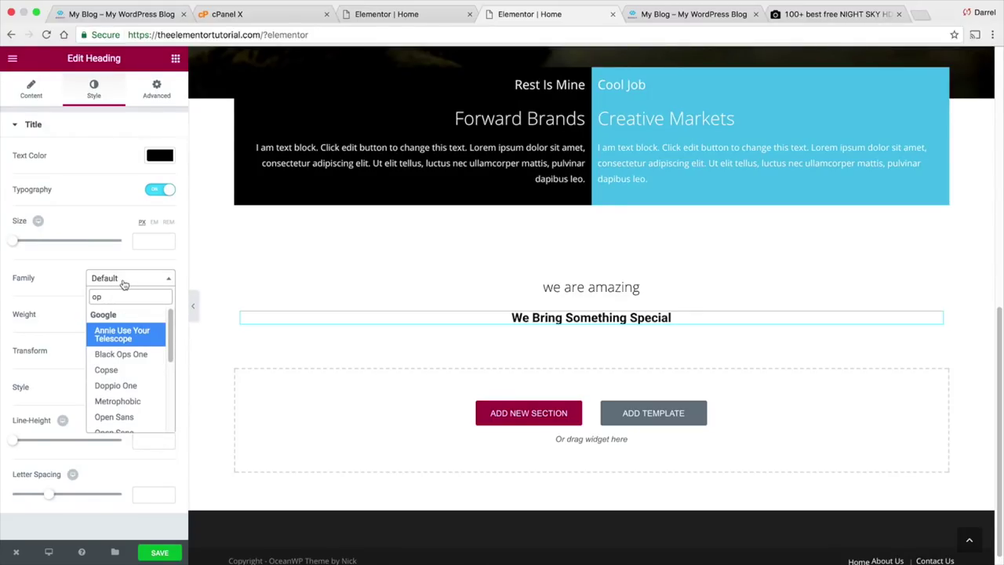
type("e")
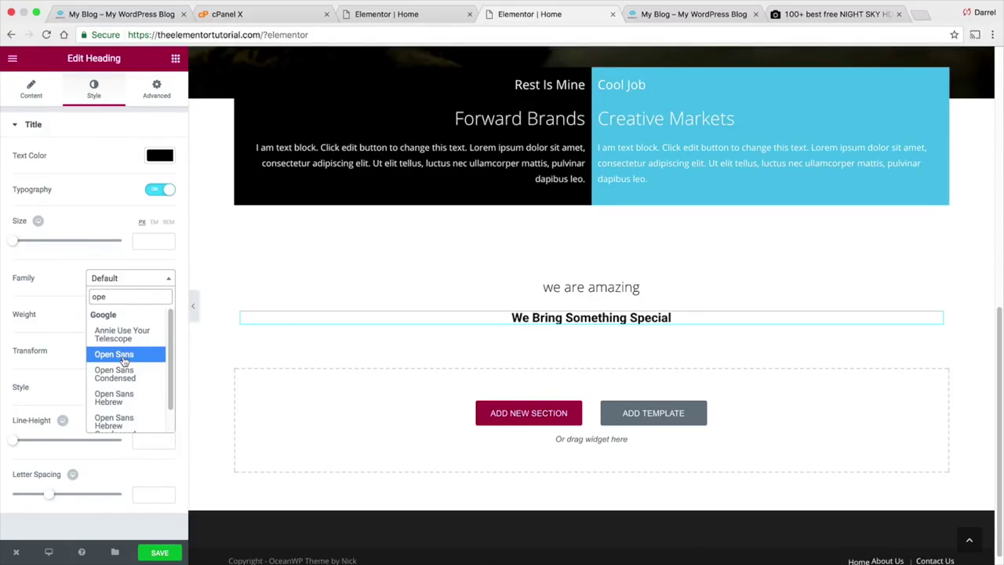
left_click(124, 336)
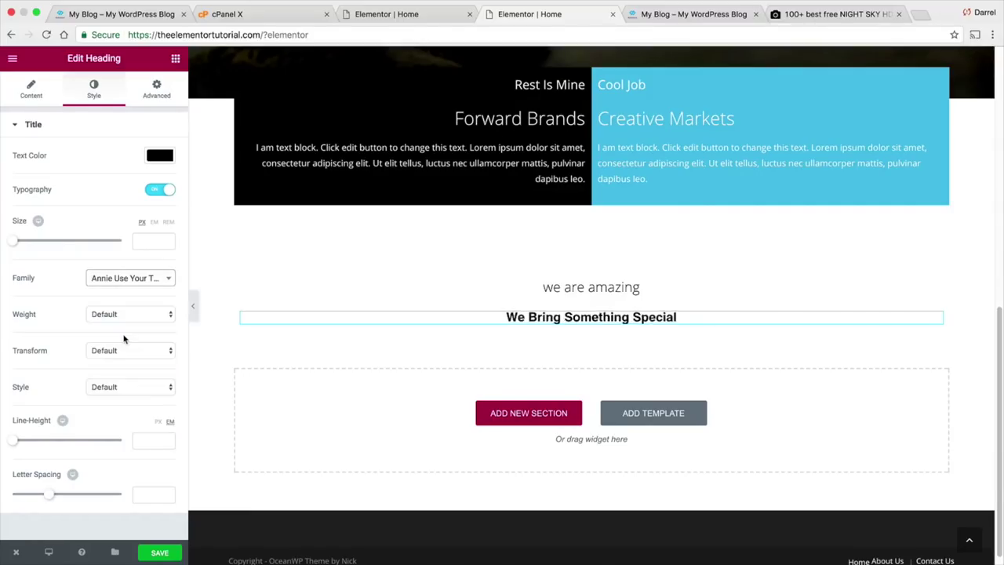
left_click(124, 284)
type("open")
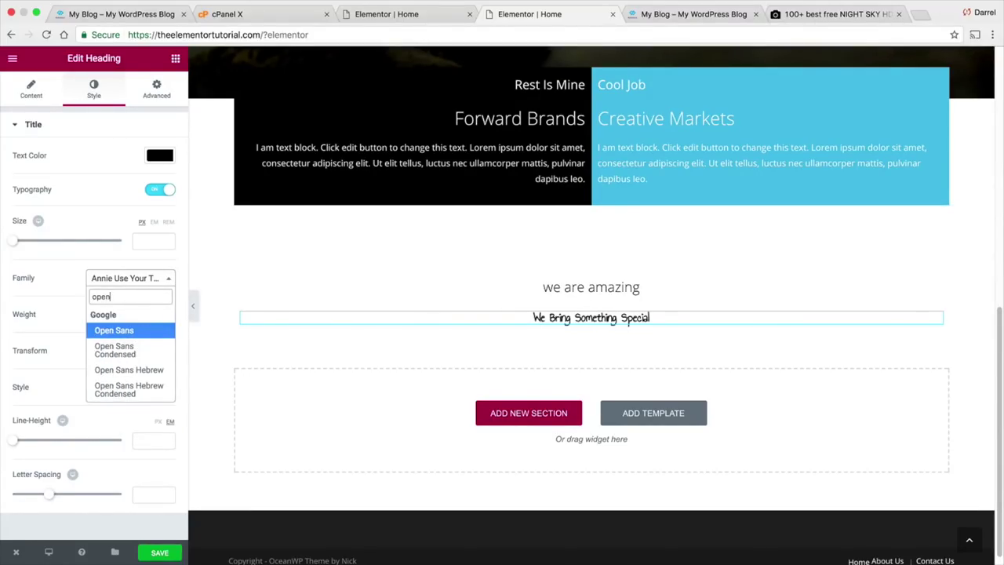
left_click(125, 328)
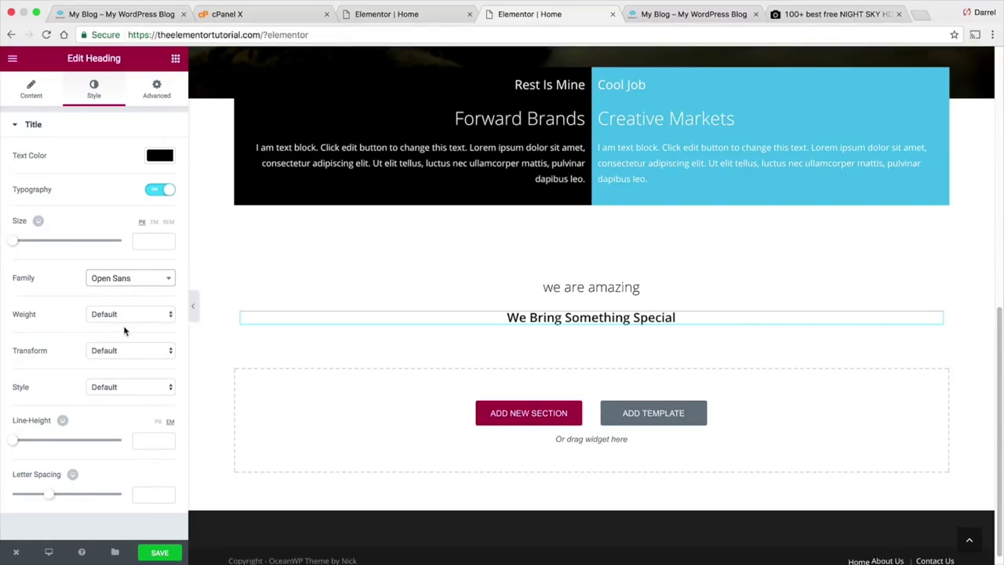
Give the heading weight 300, uppercase transform, and size 36.
left_click(128, 313)
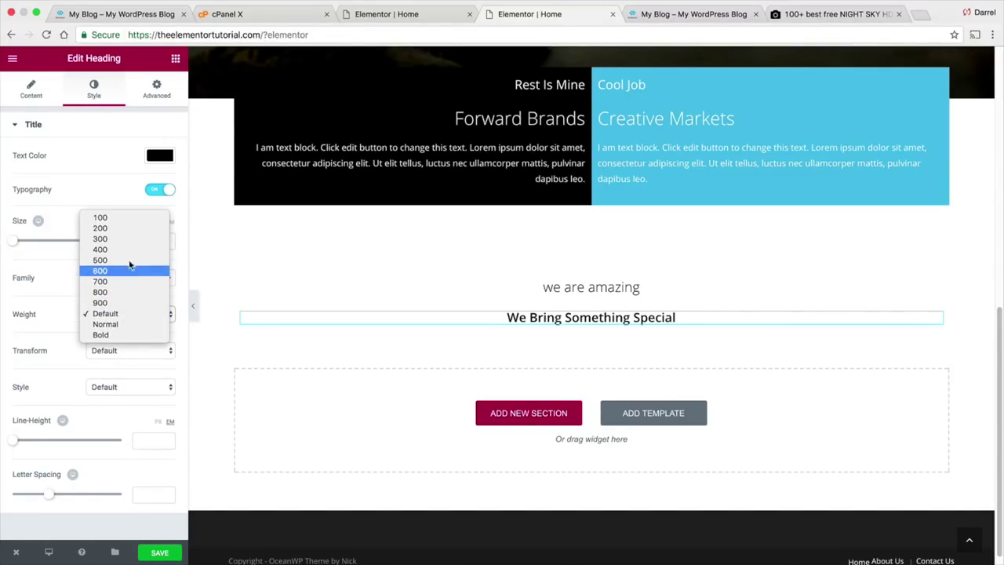
left_click(154, 239)
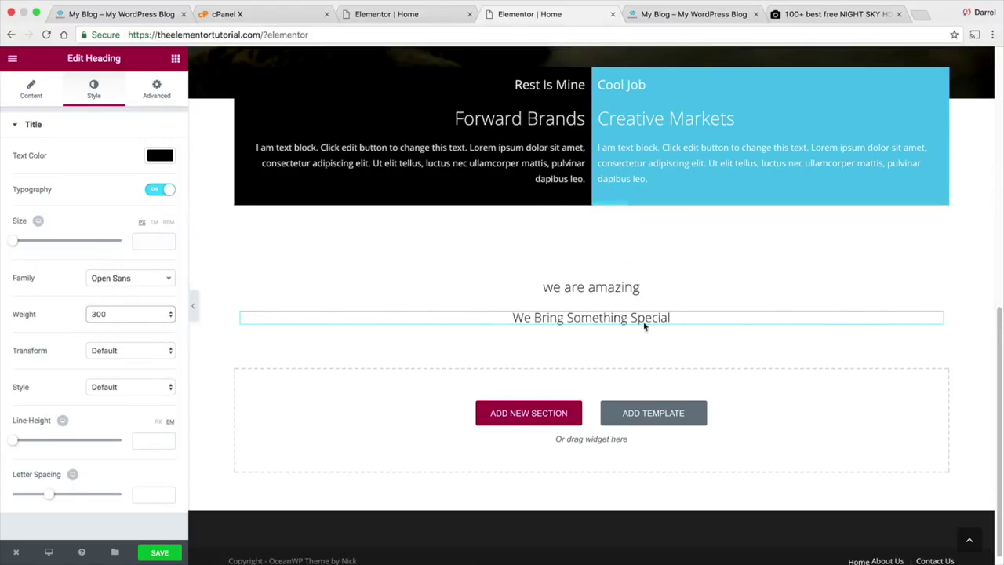
left_click(99, 357)
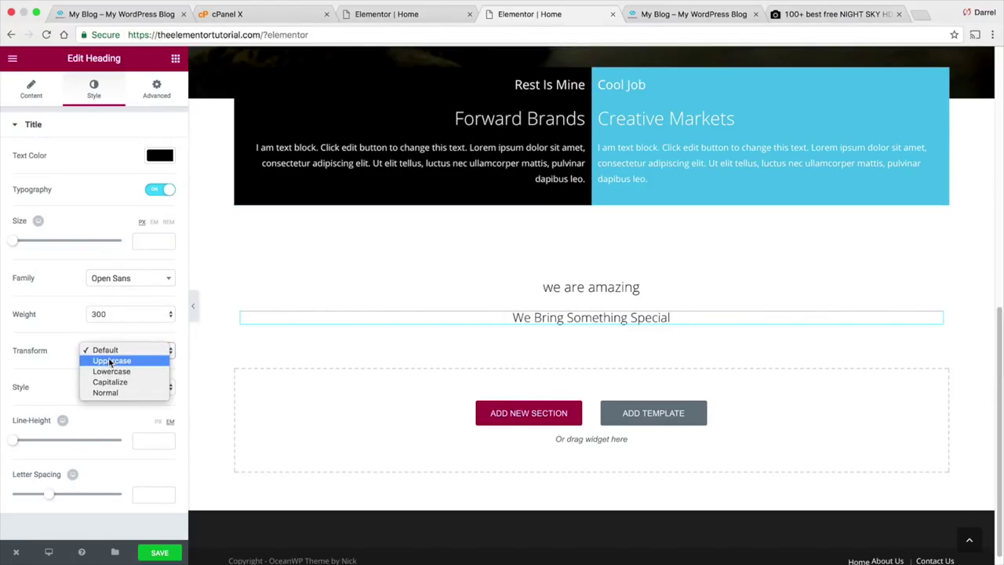
left_click(107, 360)
left_click_drag(14, 243, 33, 241)
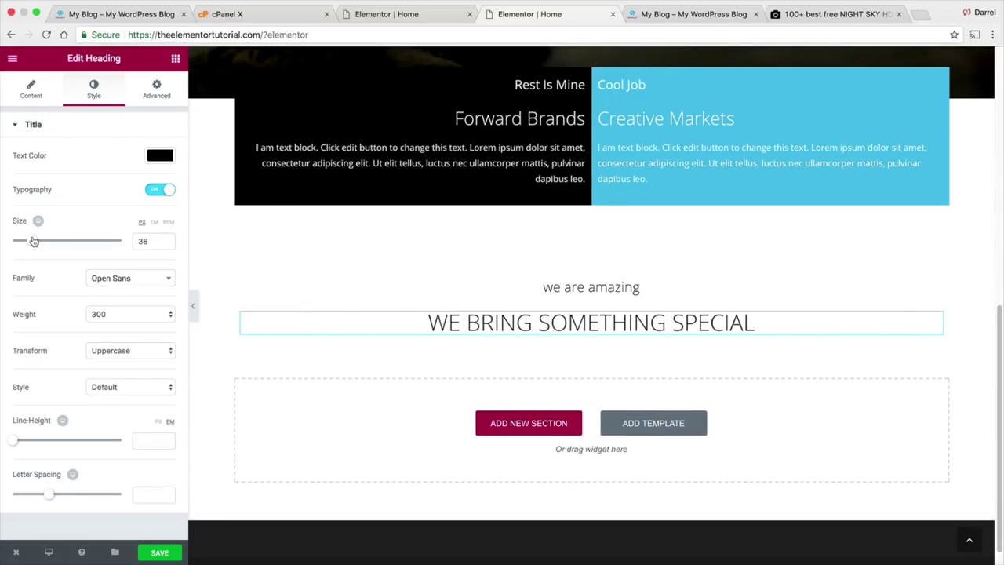
left_click(176, 58)
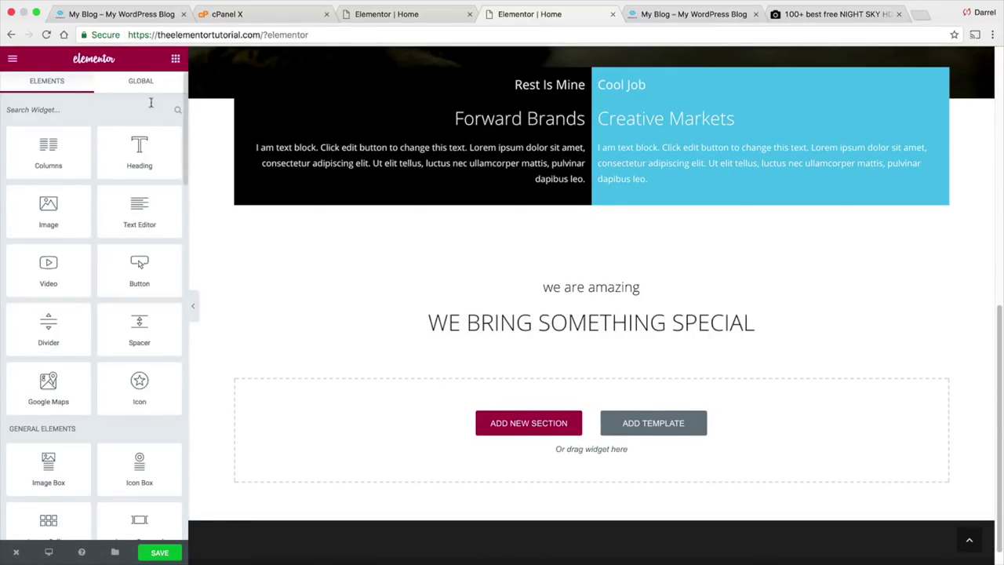
Add a centred Divider under the heading with width 14 and gap 2.
left_click_drag(40, 325, 510, 340)
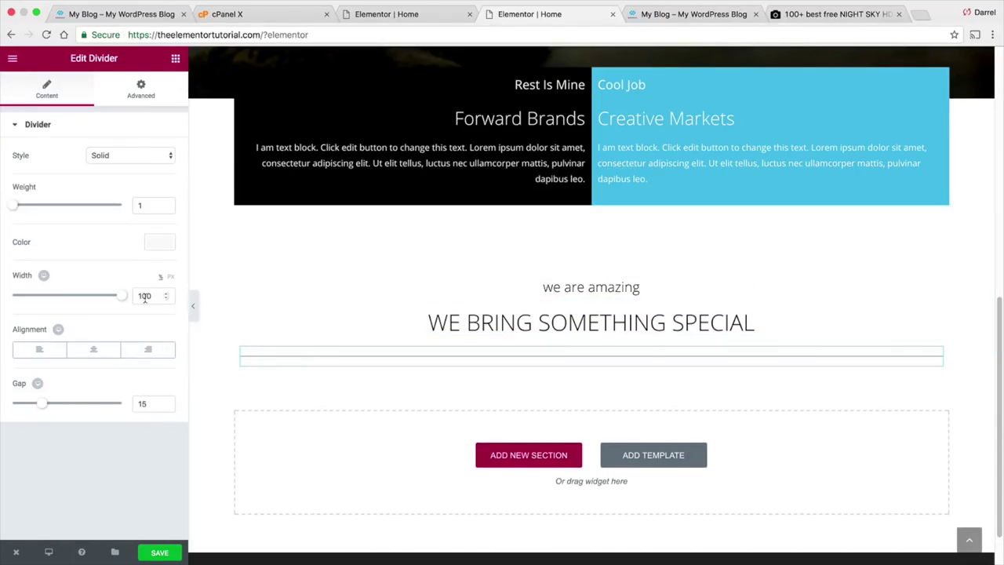
left_click(93, 353)
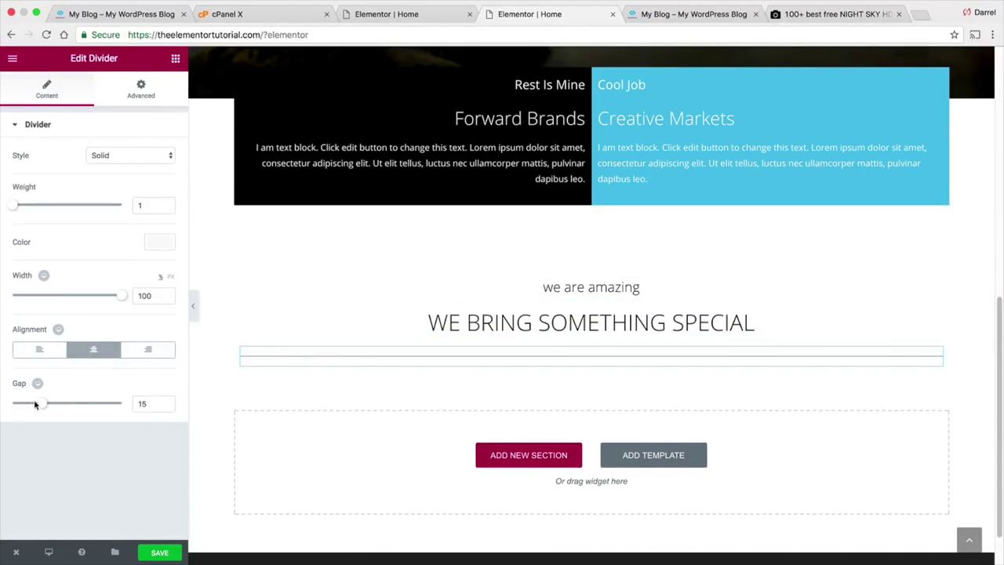
left_click_drag(128, 300, 32, 300)
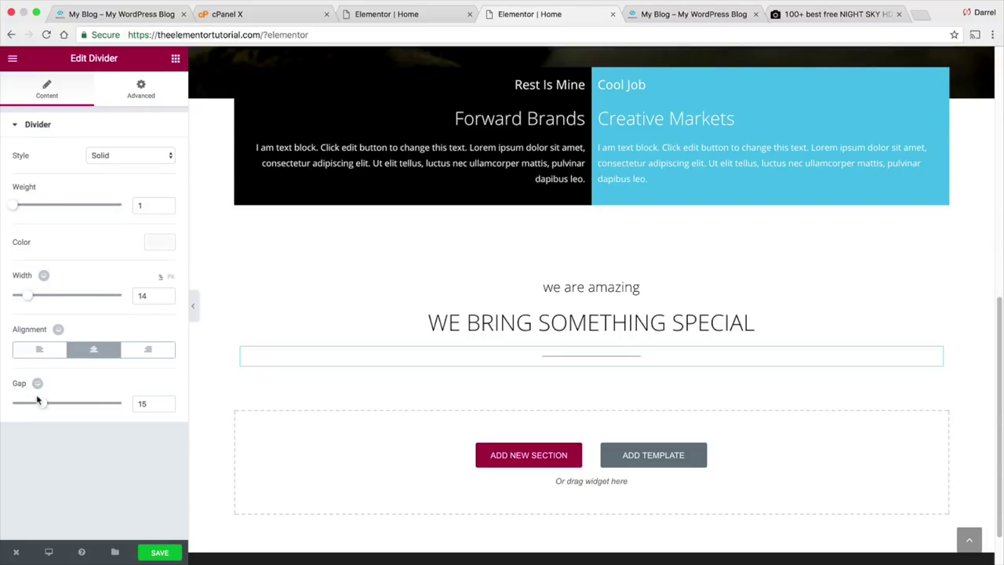
left_click_drag(37, 401, 2, 408)
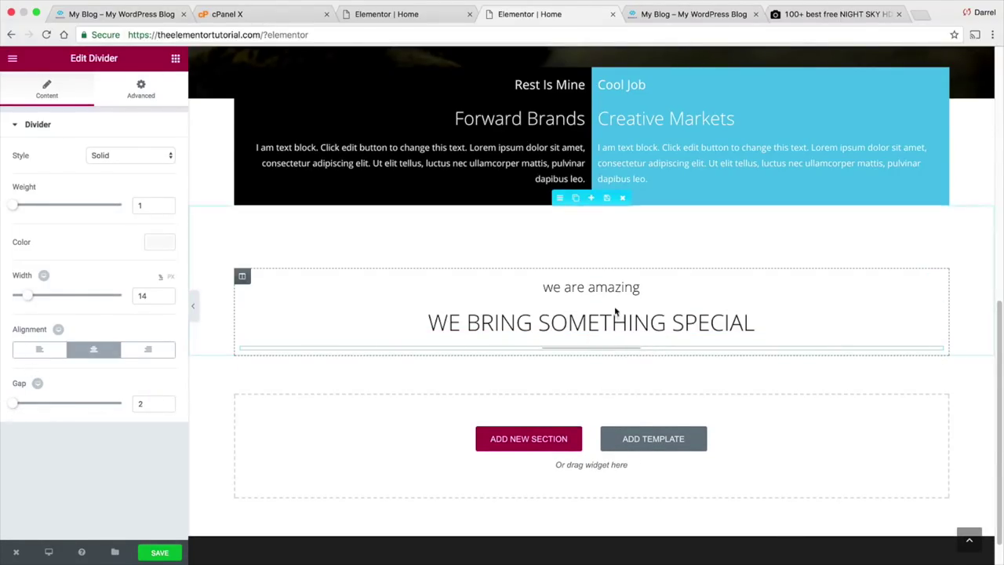
Compare the heading and divider with the live reference site, then return to the editor.
left_click(576, 322)
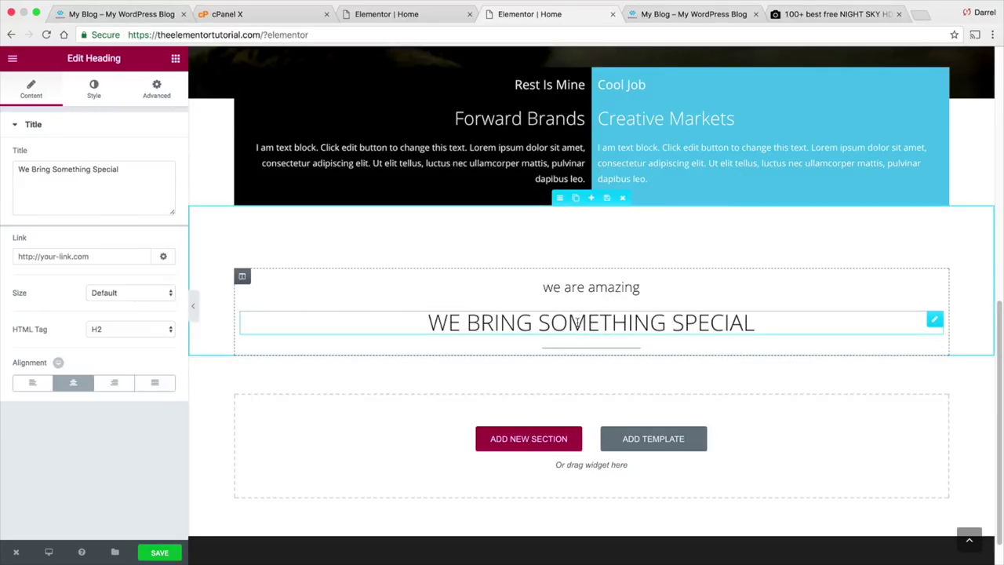
scroll(554, 374, "down", 1)
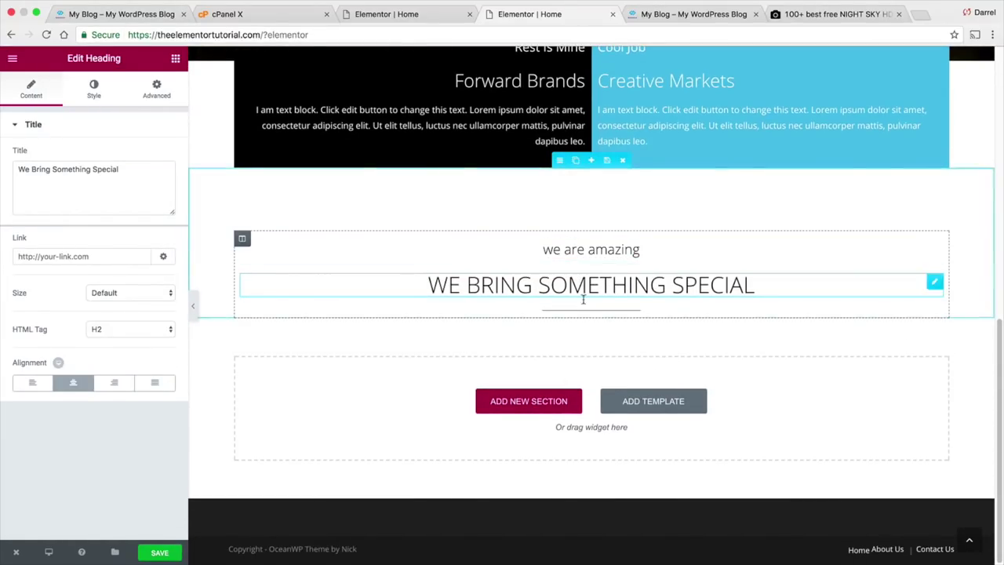
left_click(664, 14)
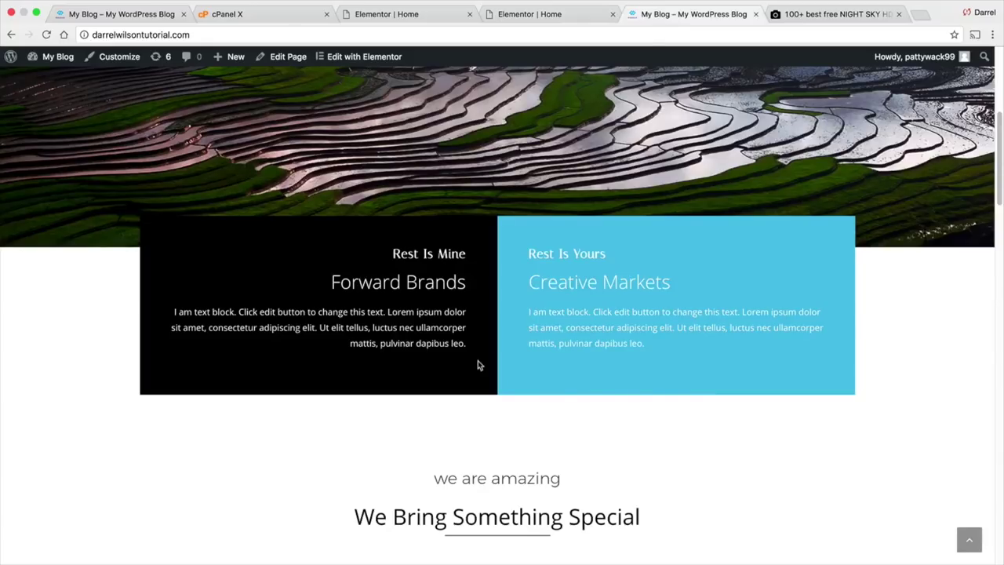
scroll(478, 364, "down", 5)
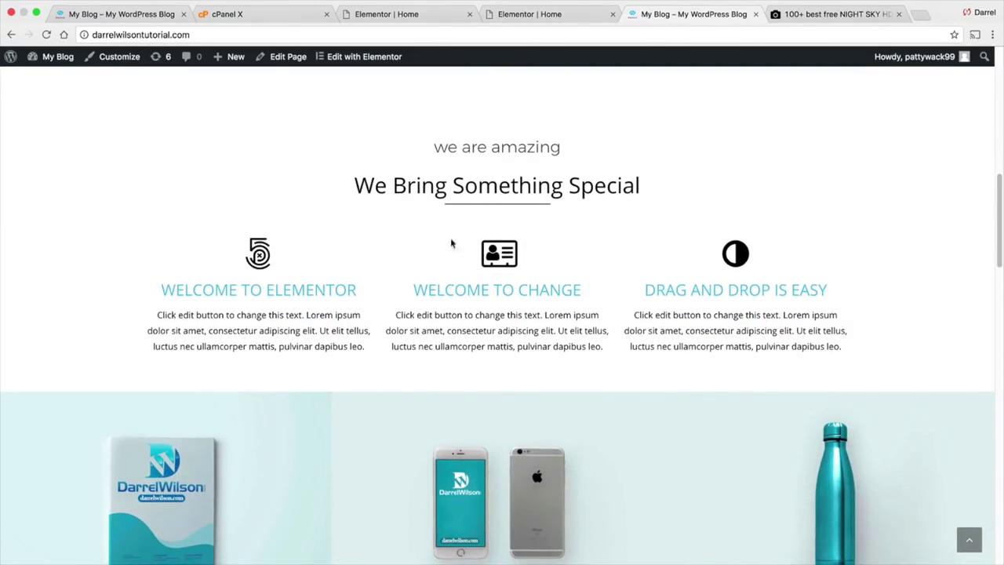
left_click(532, 18)
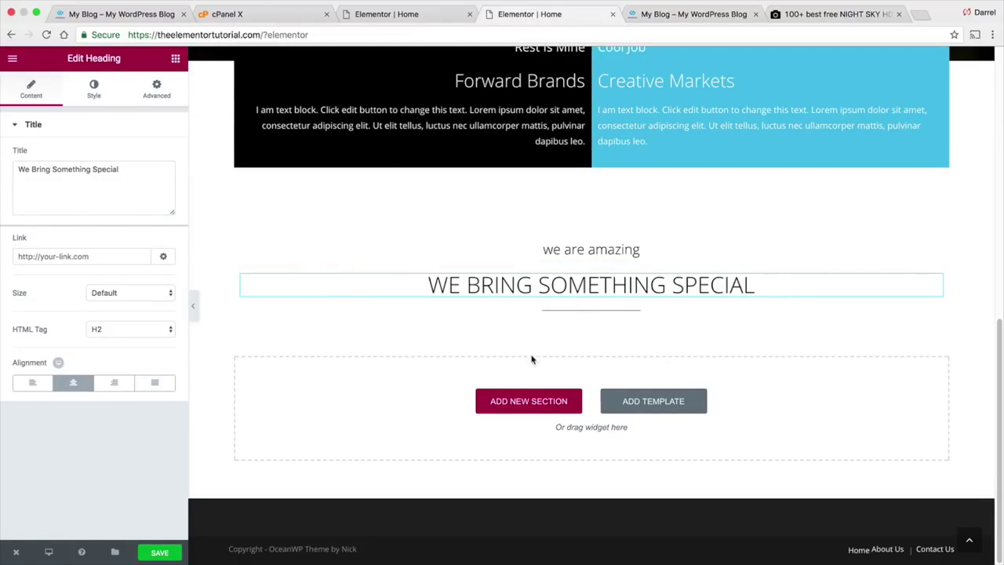
Add an empty three-column section beneath the divider.
left_click(540, 407)
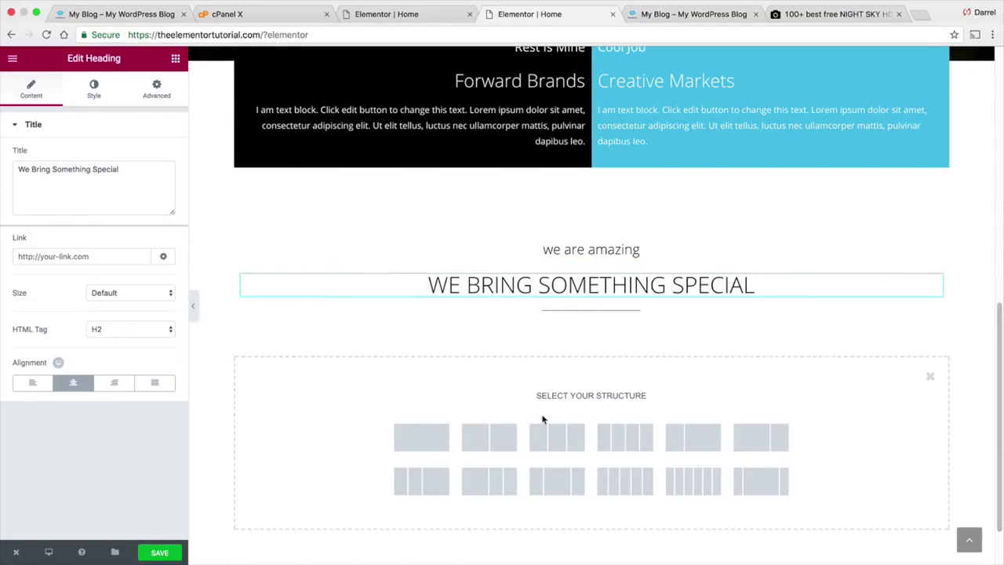
left_click(555, 442)
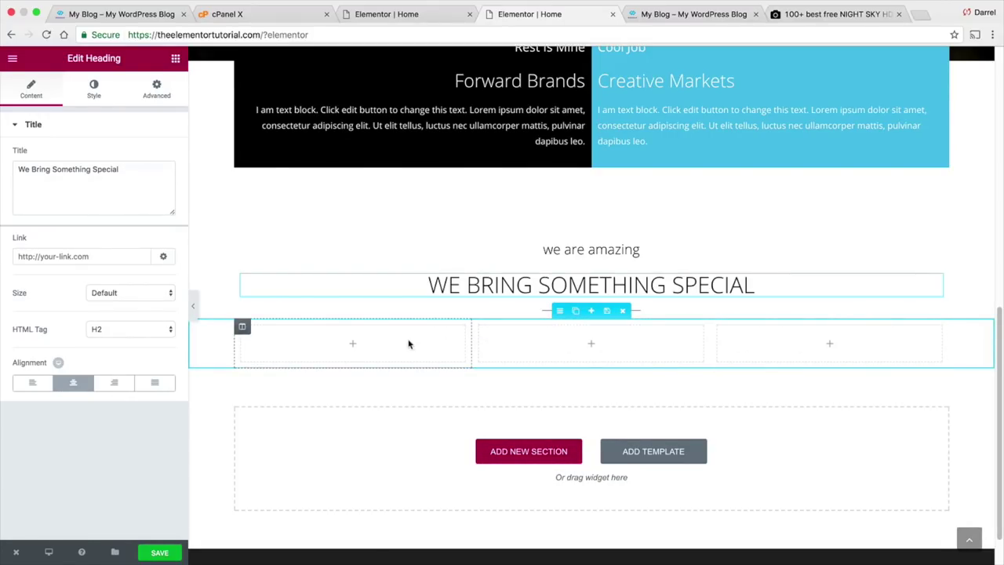
left_click(176, 61)
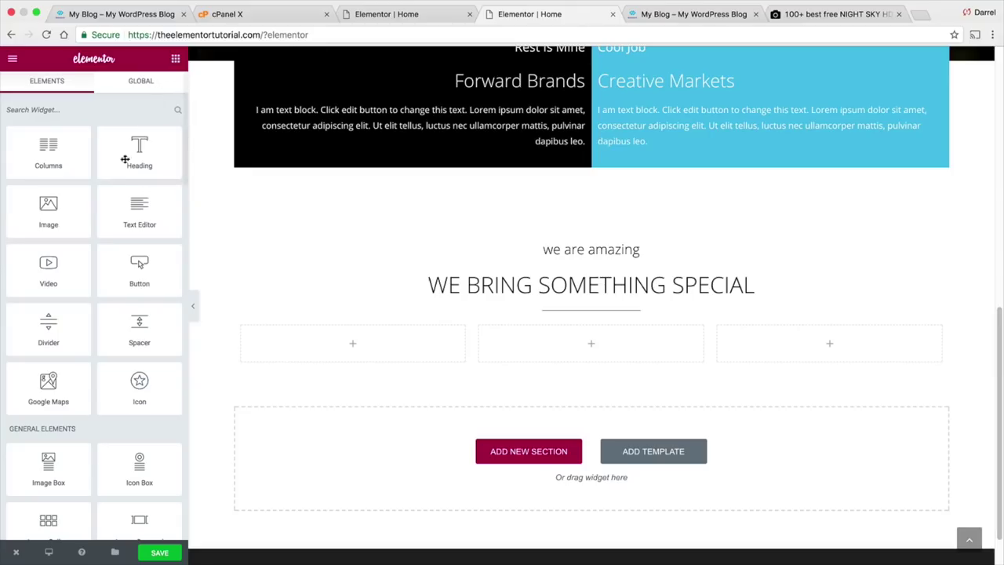
Scroll through the widget panel, then switch to the live reference blog tab.
scroll(102, 286, "down", 1)
scroll(103, 286, "down", 1)
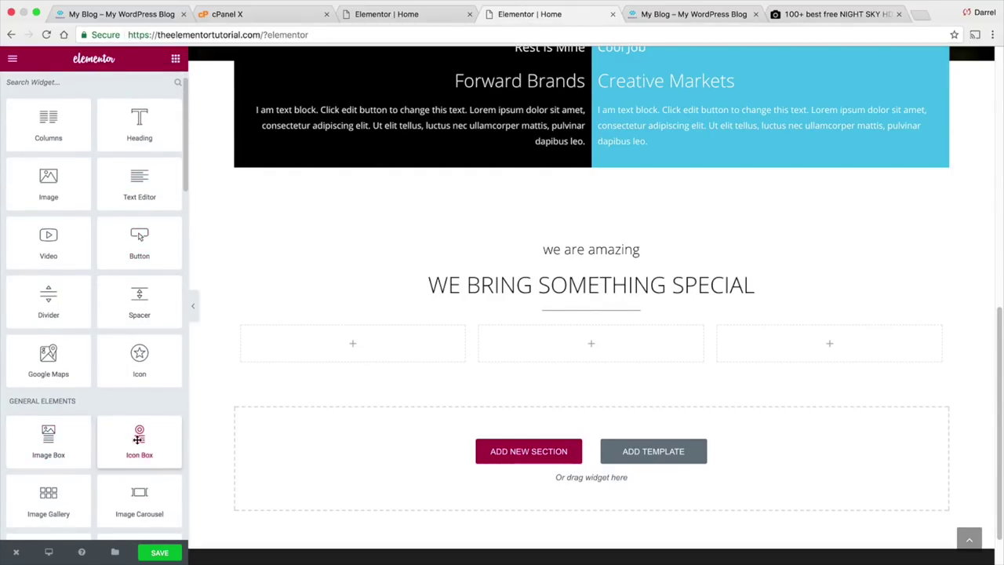
scroll(138, 392, "down", 10)
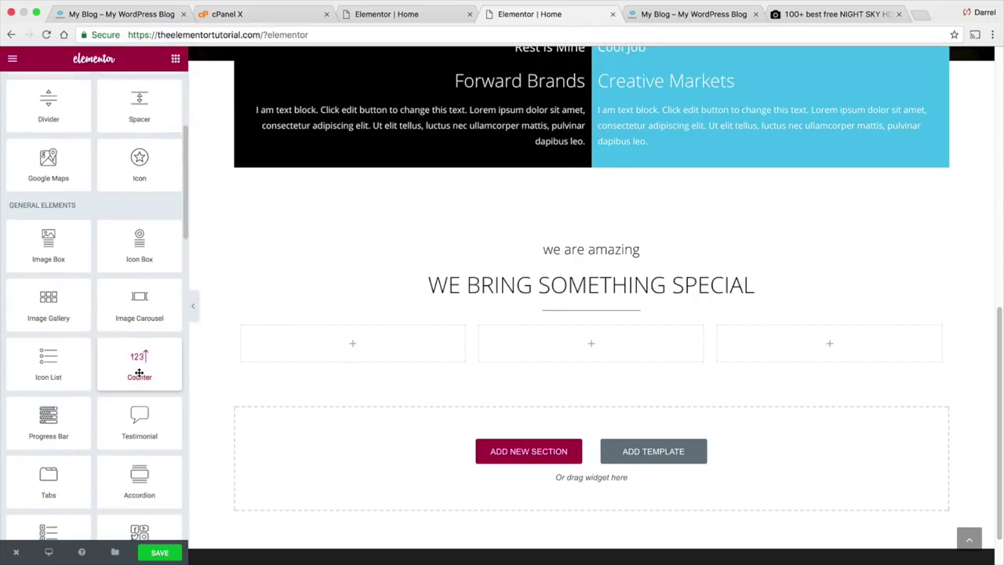
scroll(137, 367, "down", 6)
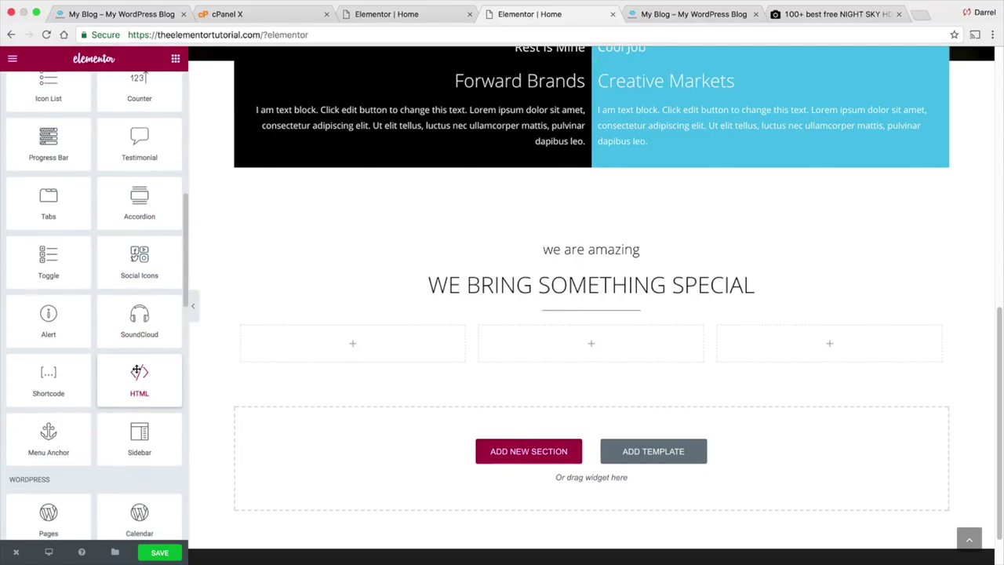
scroll(135, 363, "down", 10)
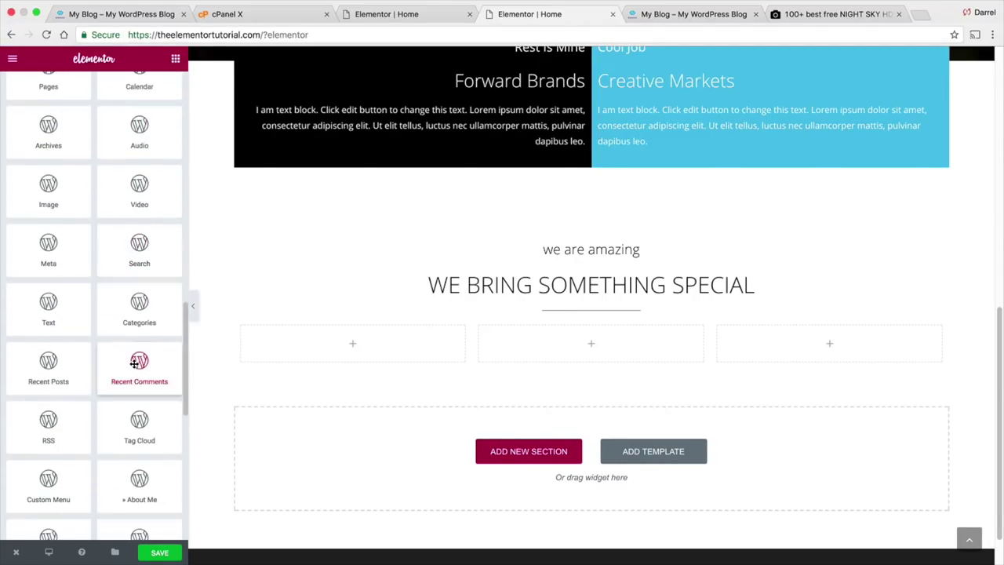
scroll(133, 367, "up", 11)
scroll(134, 367, "up", 15)
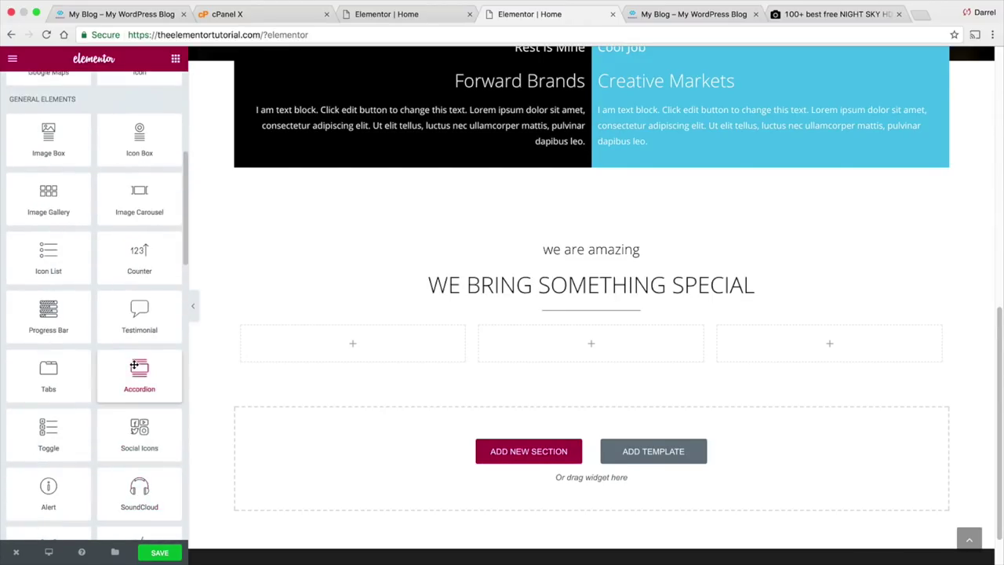
scroll(133, 367, "up", 2)
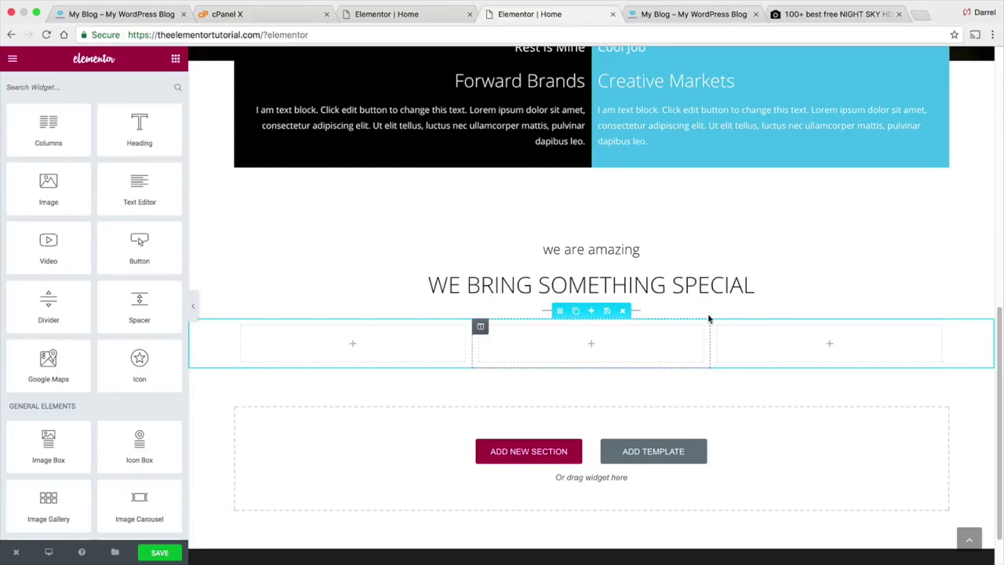
left_click(694, 14)
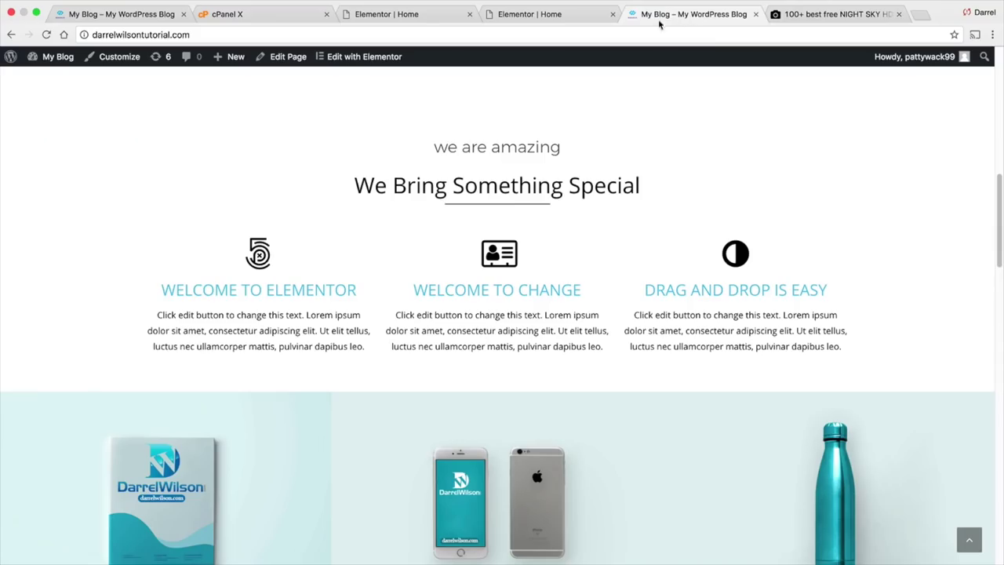
Scroll up the live blog and launch 'Edit with Elementor' from the admin bar.
scroll(157, 75, "up", 3)
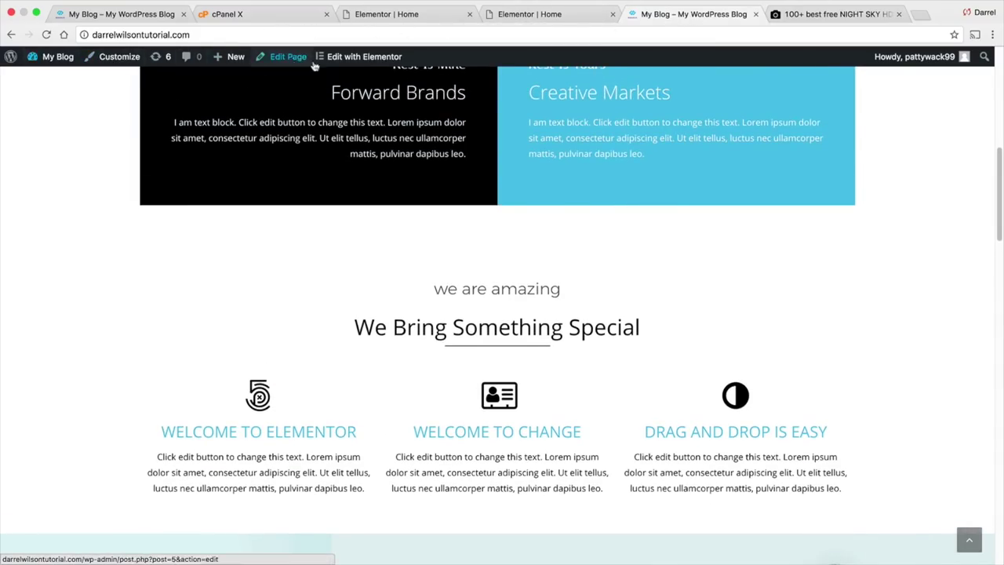
left_click(350, 58)
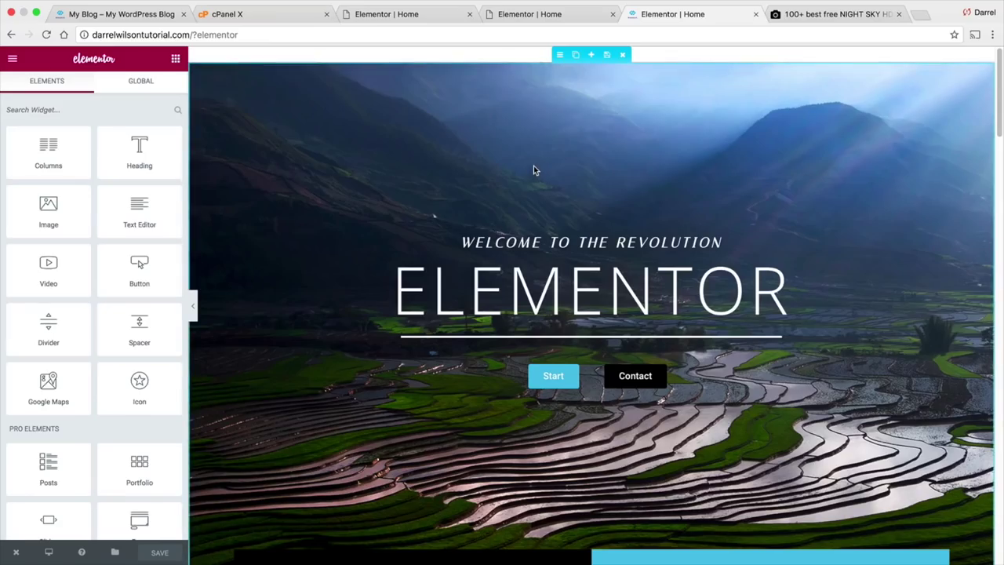
scroll(535, 169, "down", 2)
scroll(366, 280, "down", 4)
scroll(68, 305, "down", 2)
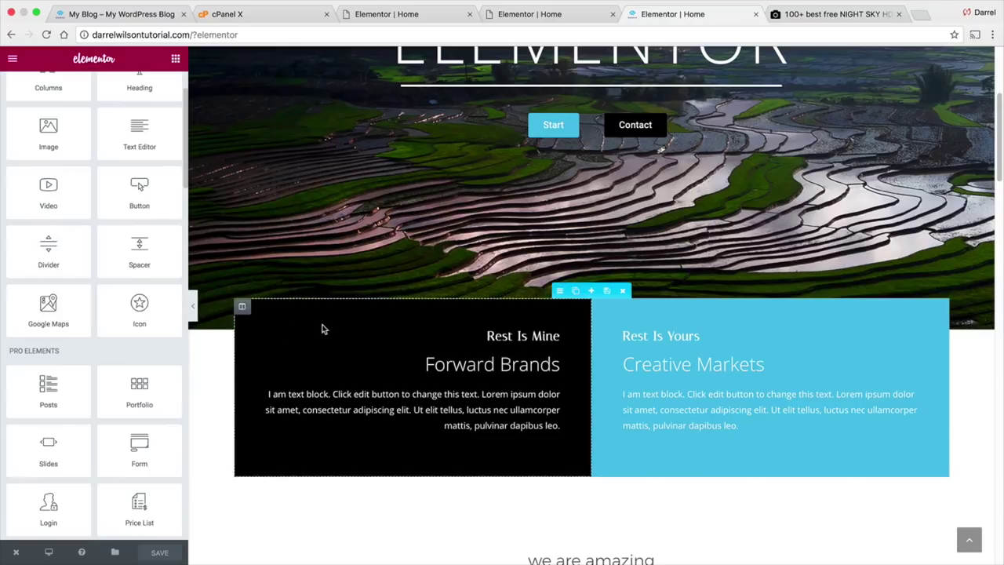
scroll(323, 327, "down", 3)
scroll(323, 327, "down", 5)
scroll(130, 392, "down", 3)
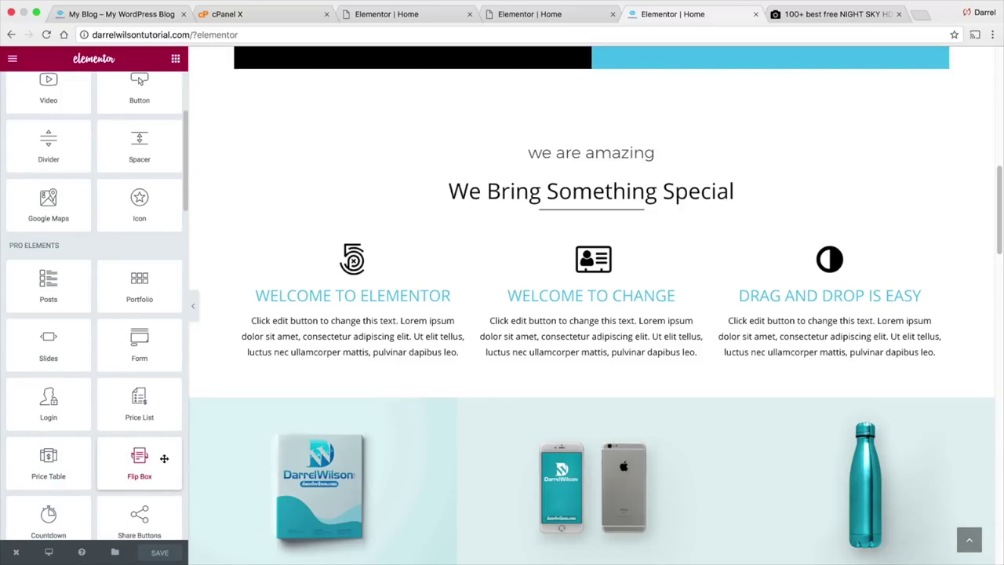
scroll(248, 397, "down", 3)
scroll(95, 399, "down", 2)
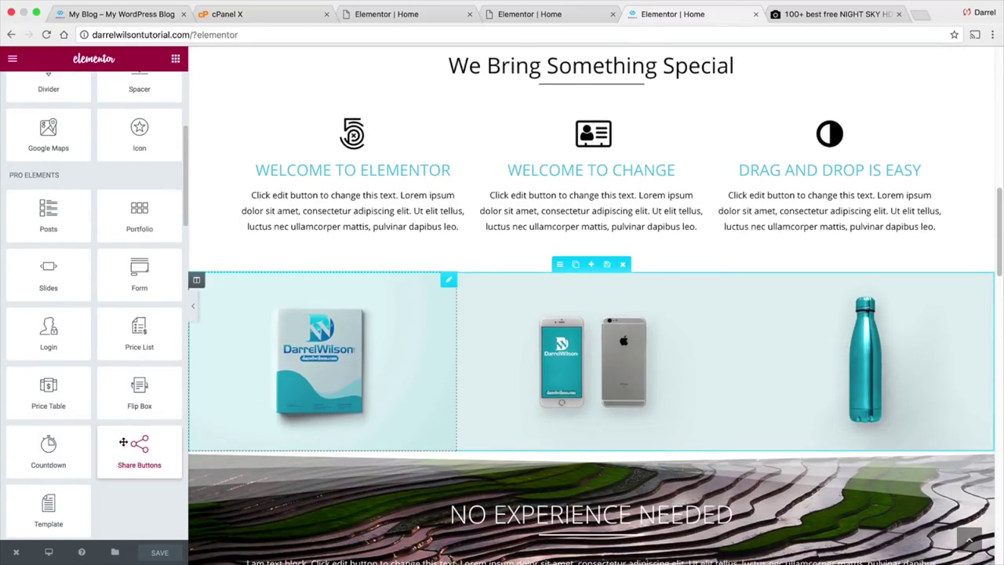
left_click_drag(139, 389, 363, 226)
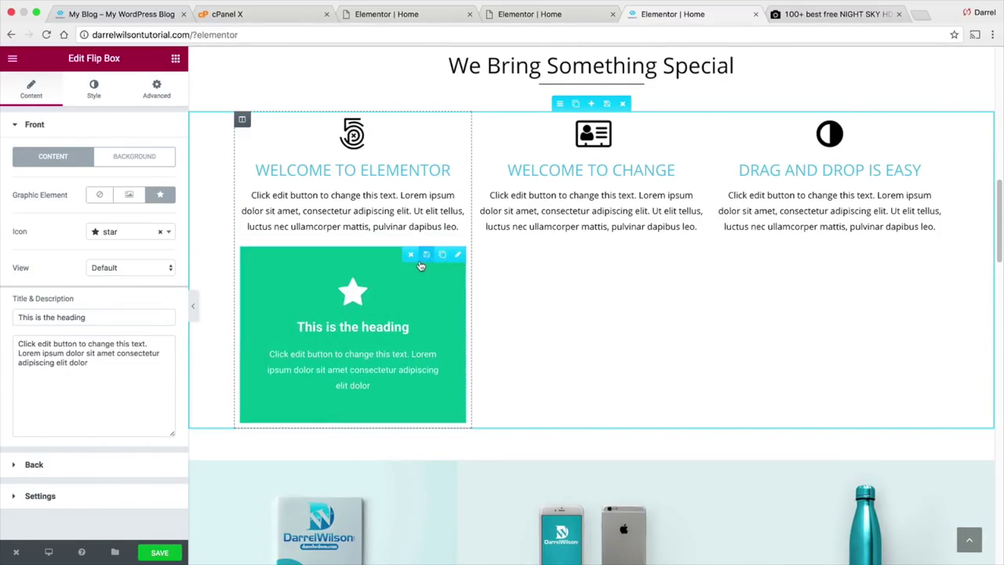
left_click(411, 257)
left_click(531, 275)
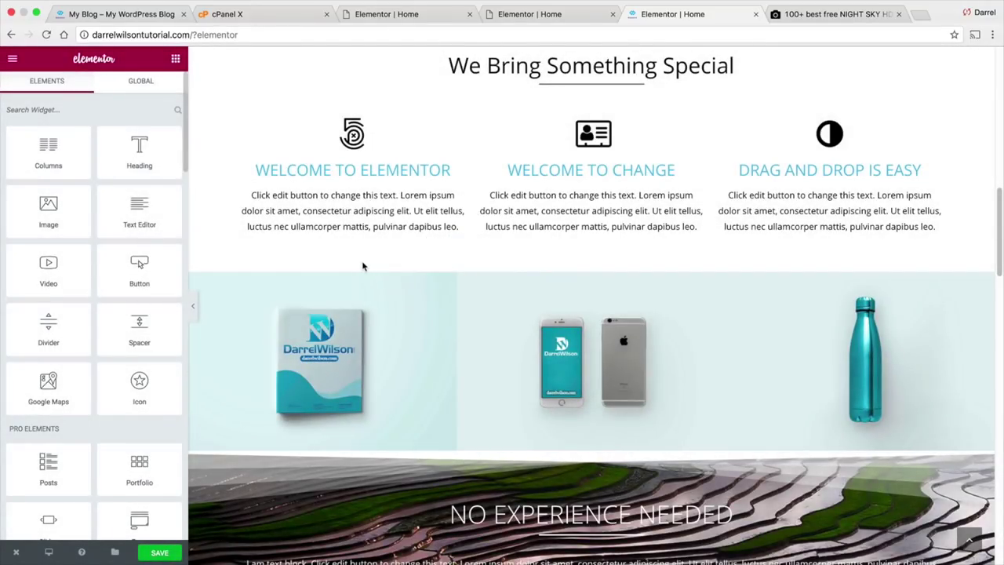
scroll(132, 292, "down", 5)
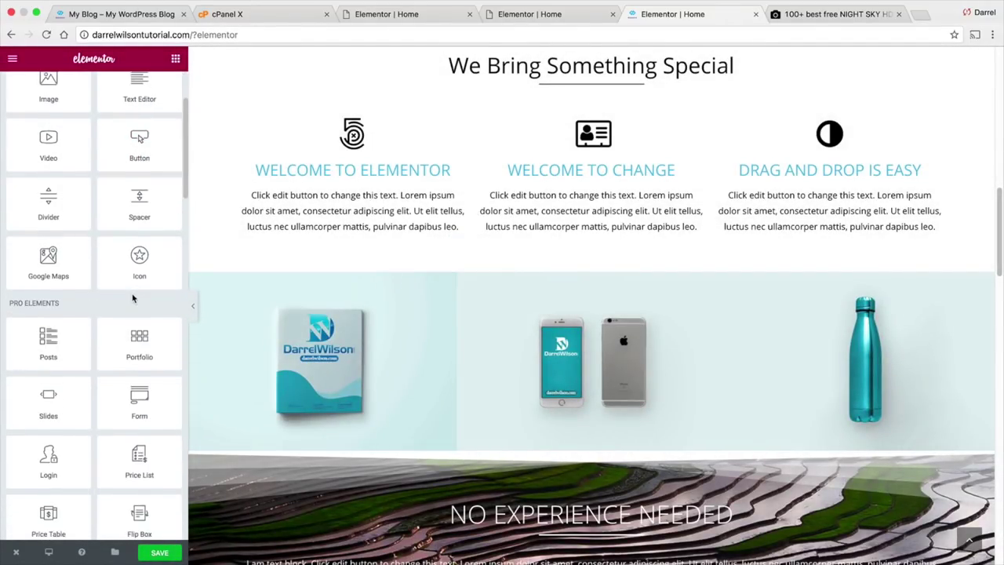
scroll(132, 292, "down", 3)
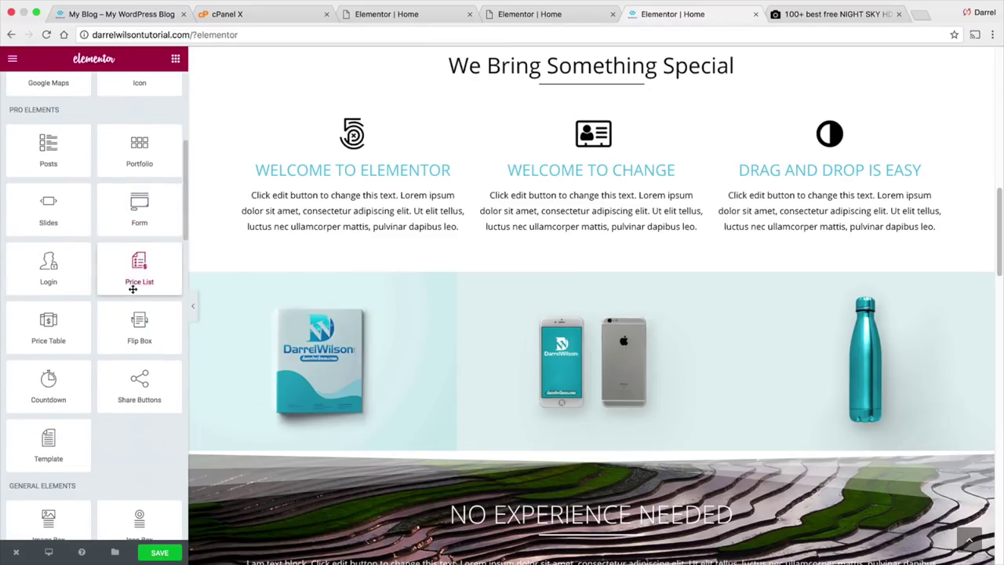
scroll(132, 286, "up", 1)
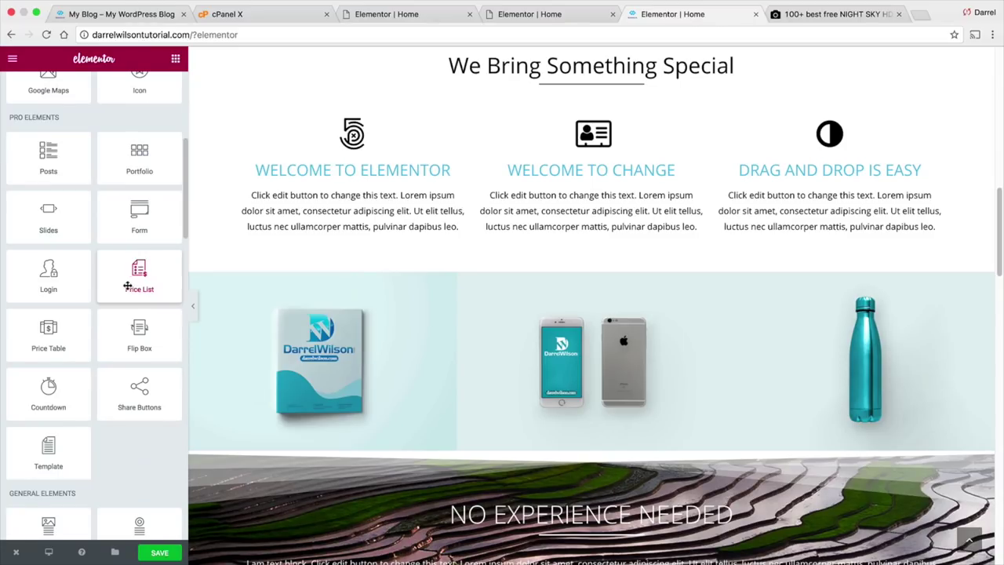
Back in the editor, drop a star Icon widget into a column, then delete that column.
left_click(550, 17)
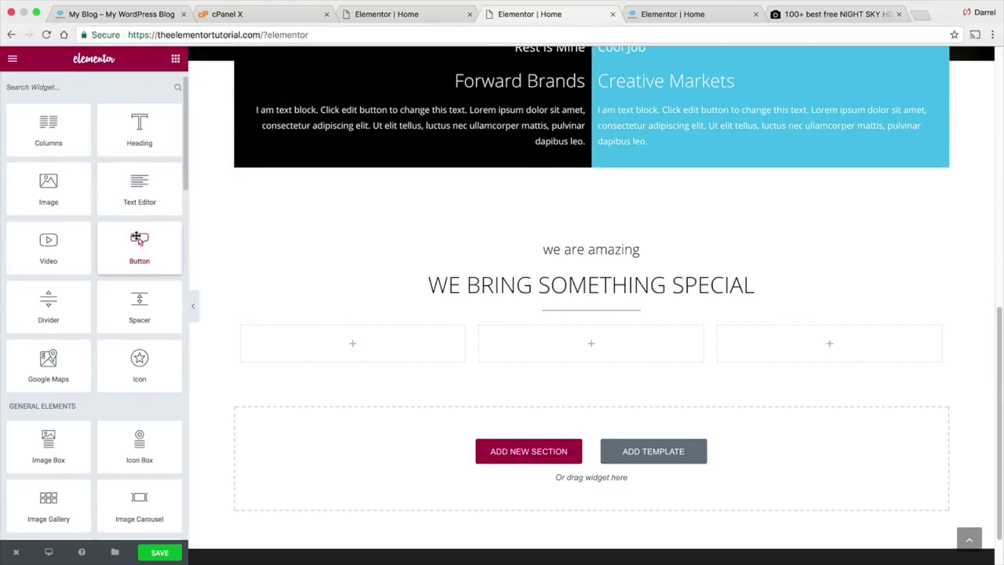
left_click_drag(142, 361, 361, 349)
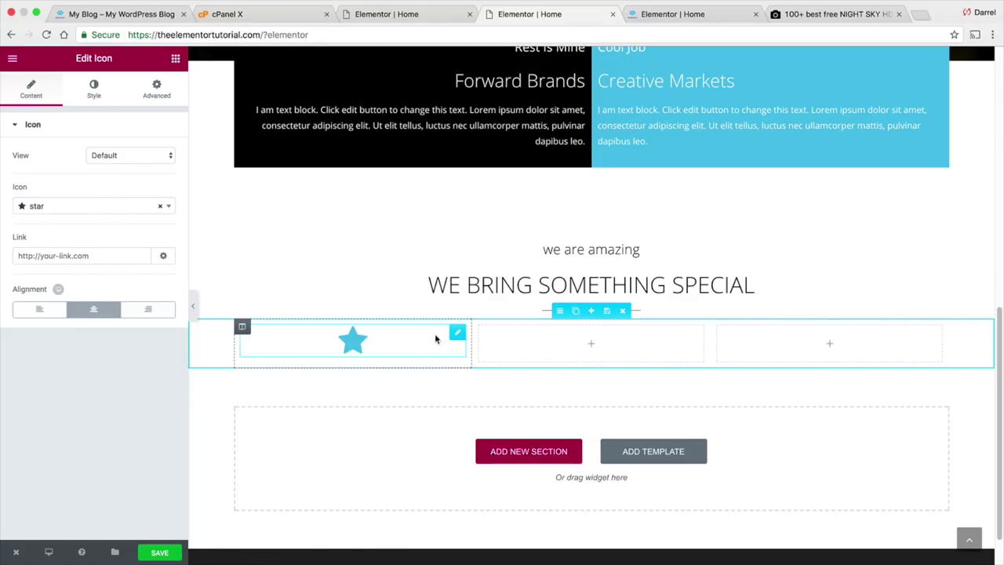
left_click(242, 327)
left_click(282, 327)
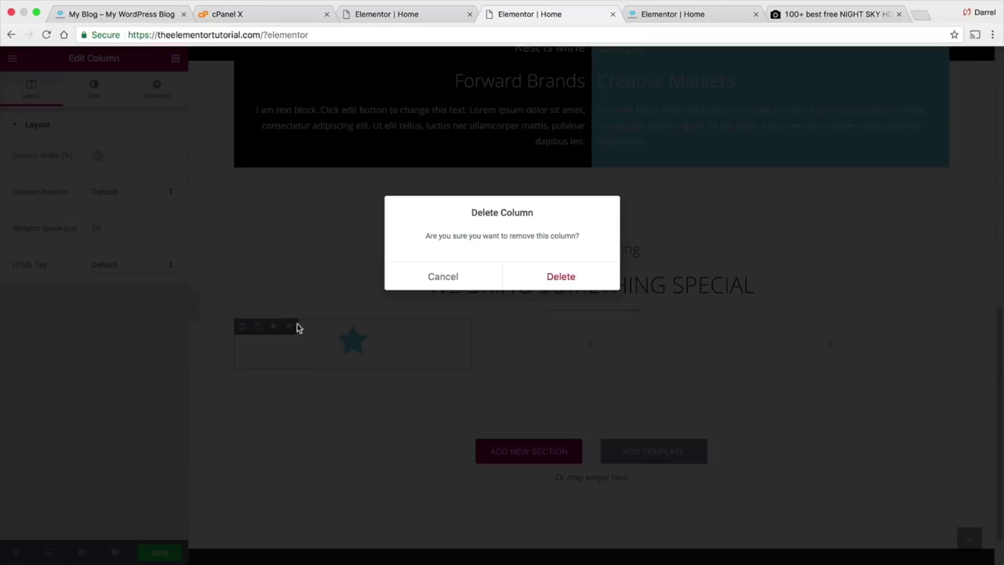
left_click(524, 274)
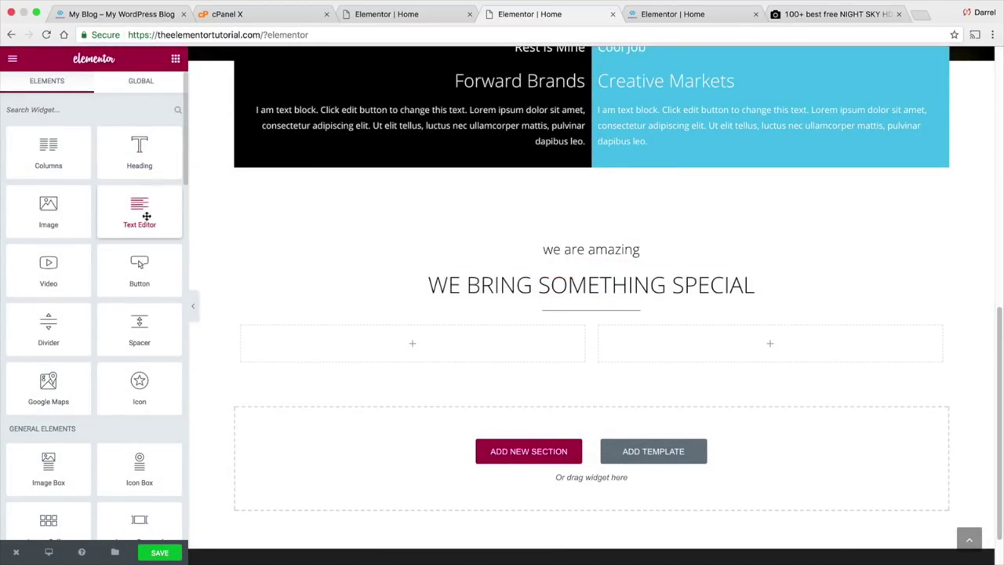
Drop an Icon Box widget into the left column.
scroll(141, 220, "down", 2)
scroll(145, 223, "down", 1)
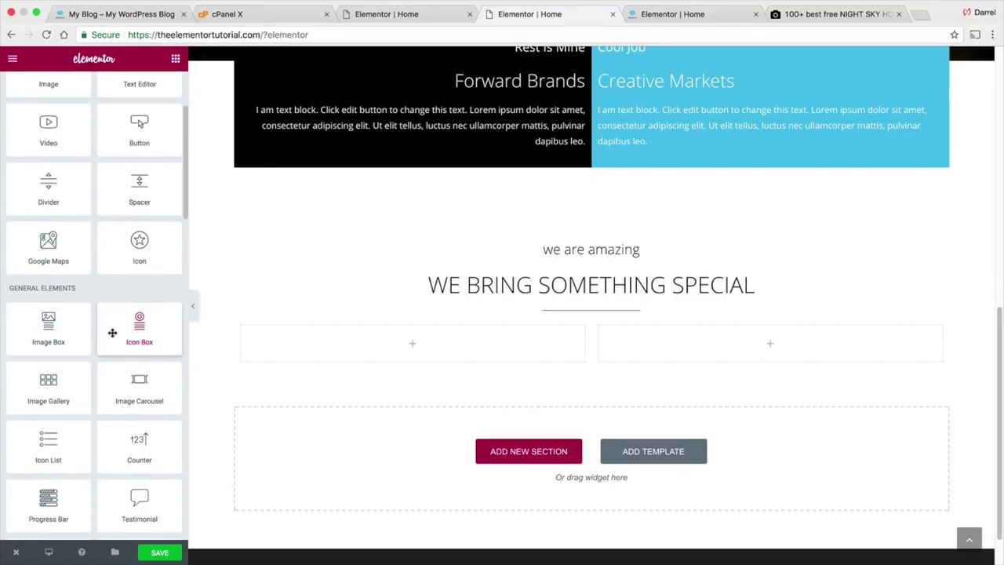
left_click_drag(110, 331, 354, 346)
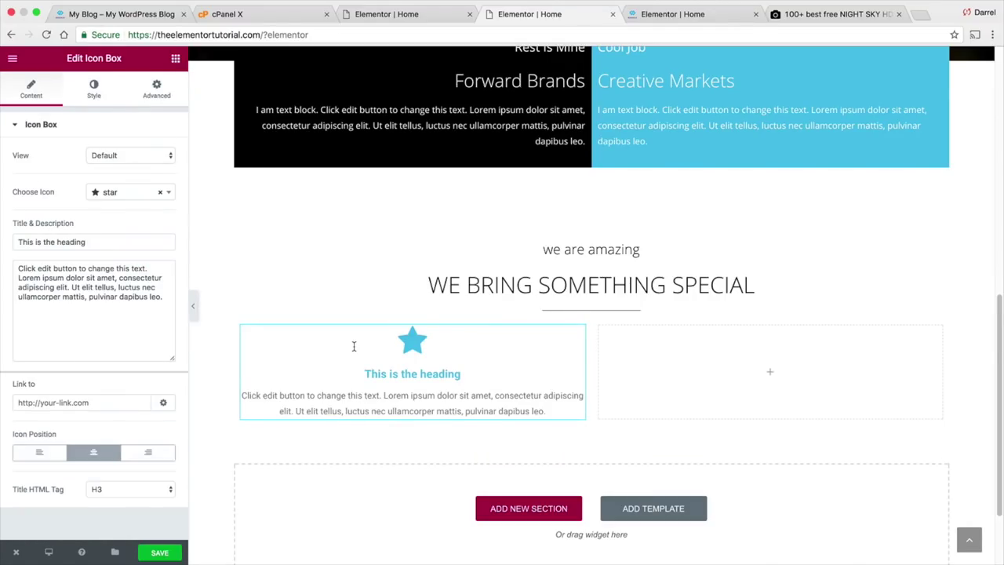
left_click(176, 58)
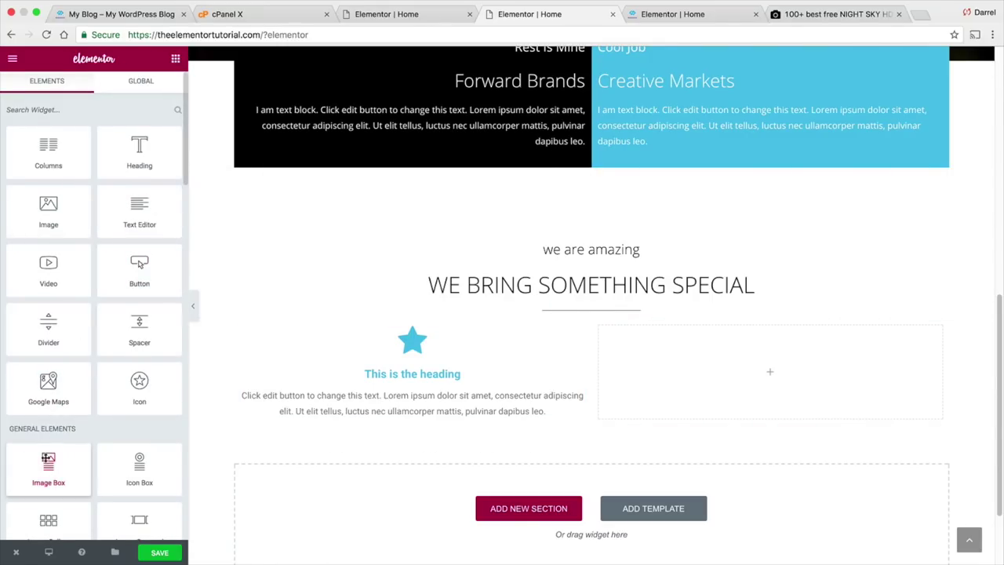
Add an Image Box to the right column, then delete that column.
left_click_drag(48, 458, 790, 346)
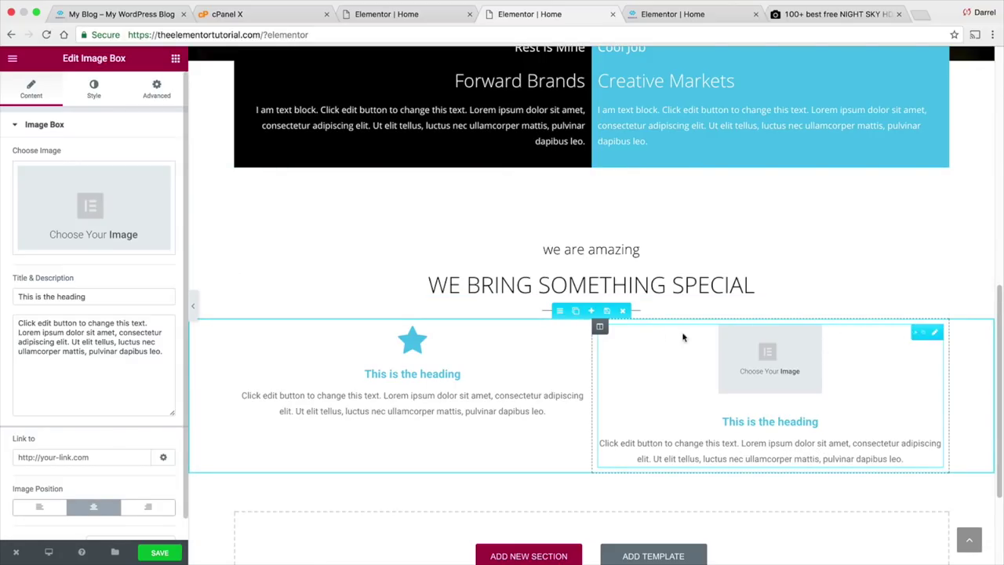
mouse_move(604, 332)
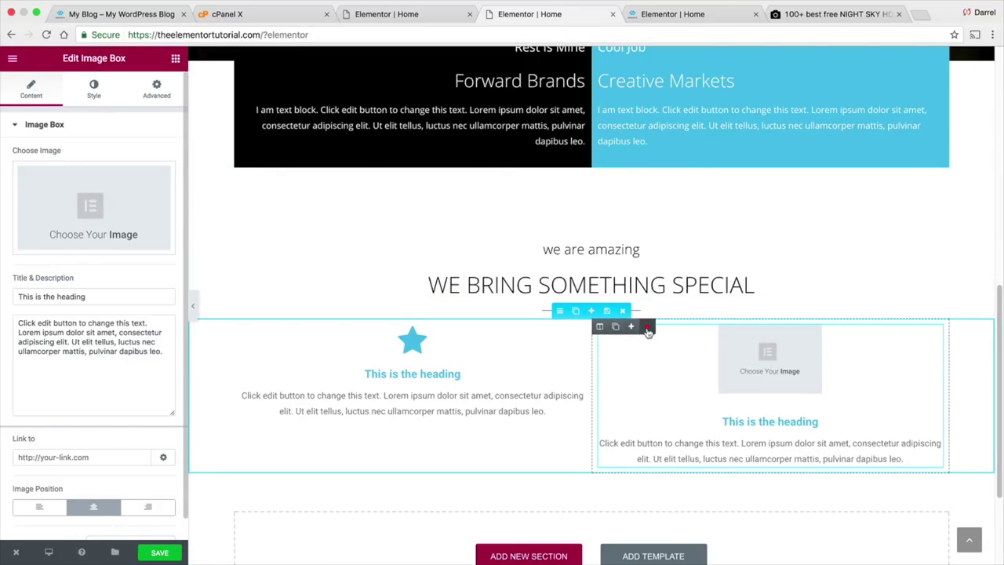
left_click(646, 327)
left_click(578, 277)
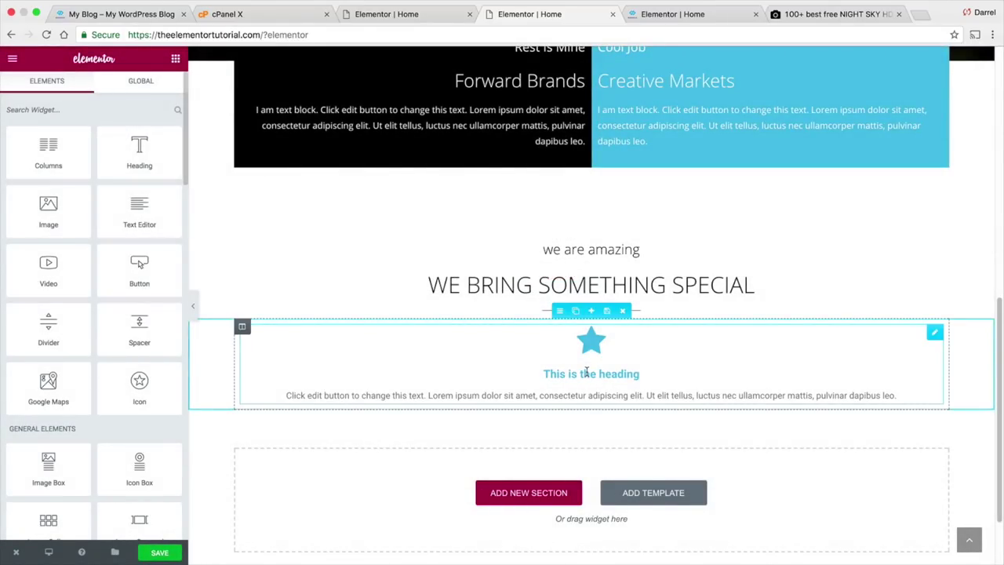
Duplicate the icon-box section and remove the duplicated column.
left_click(590, 376)
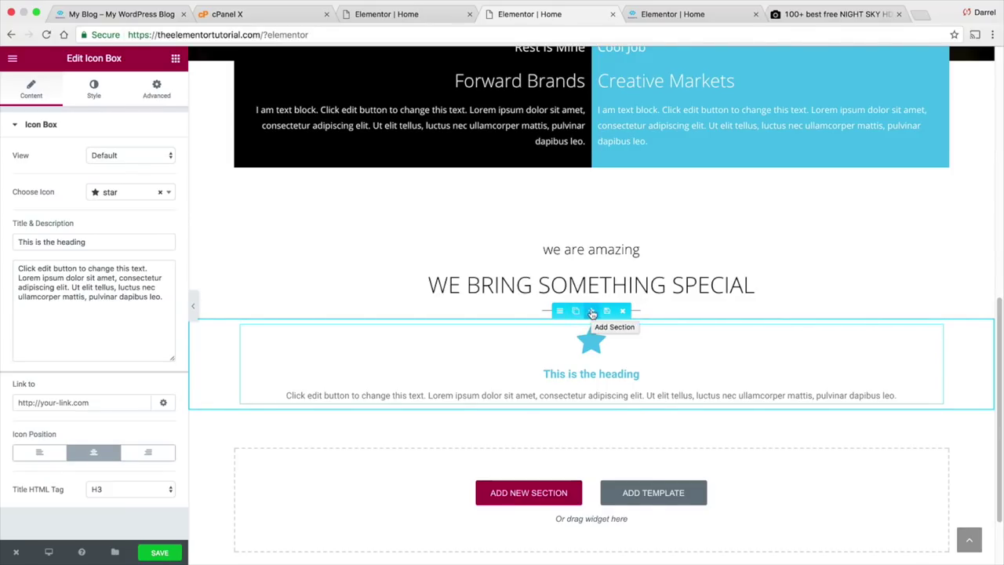
left_click(581, 312)
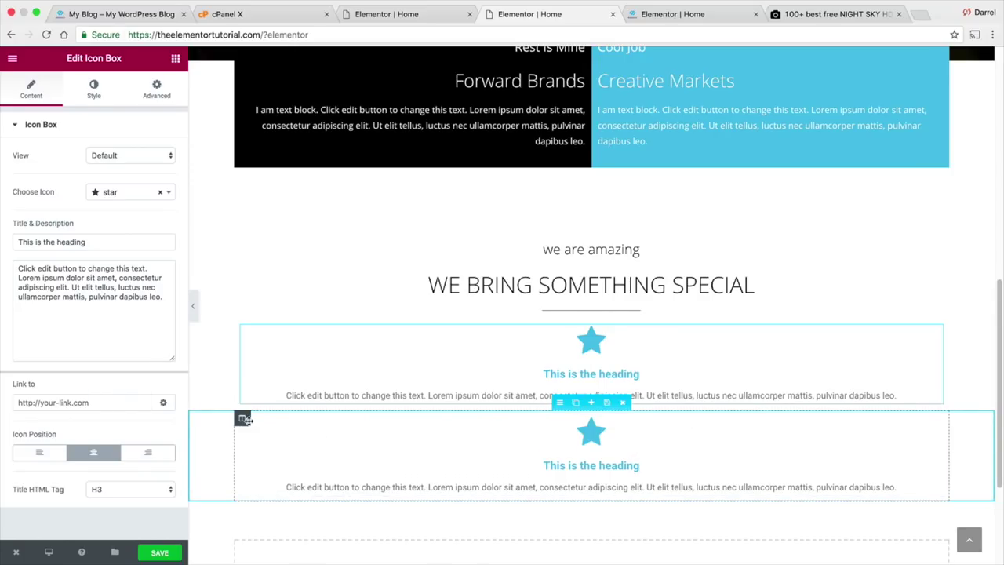
left_click(292, 418)
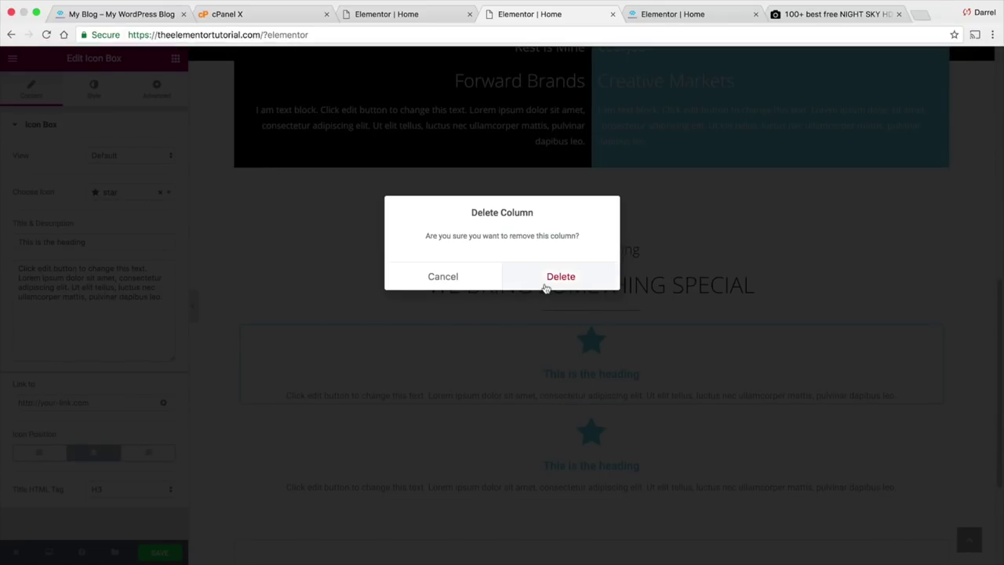
left_click(553, 279)
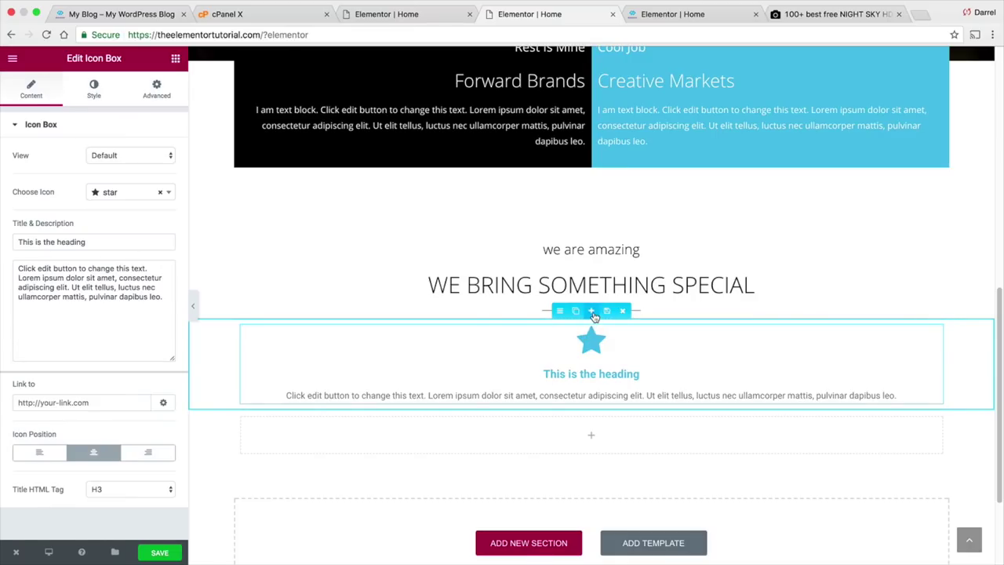
Delete the icon-box section and the leftover empty section, confirming each deletion.
left_click(591, 311)
scroll(651, 345, "down", 3)
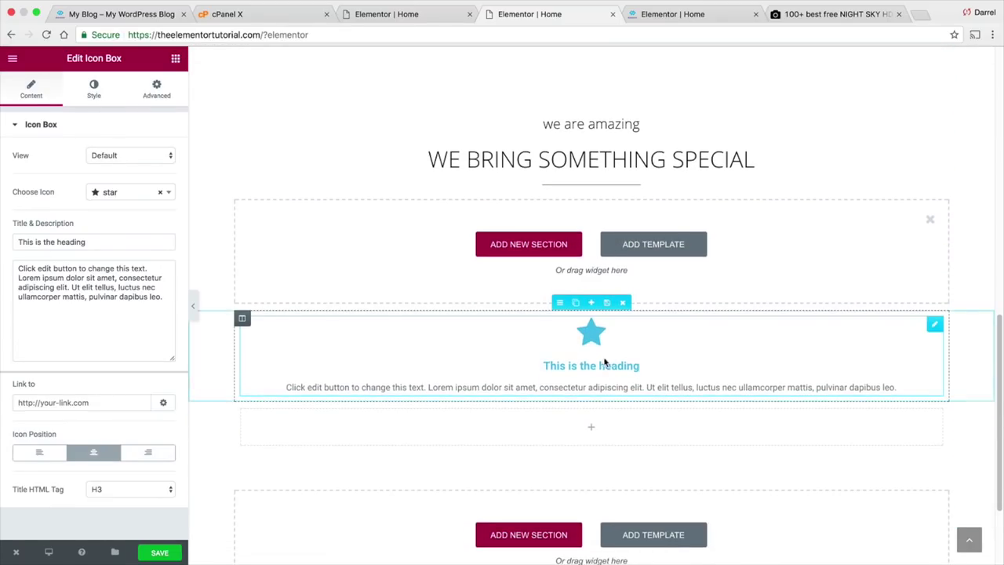
left_click(621, 305)
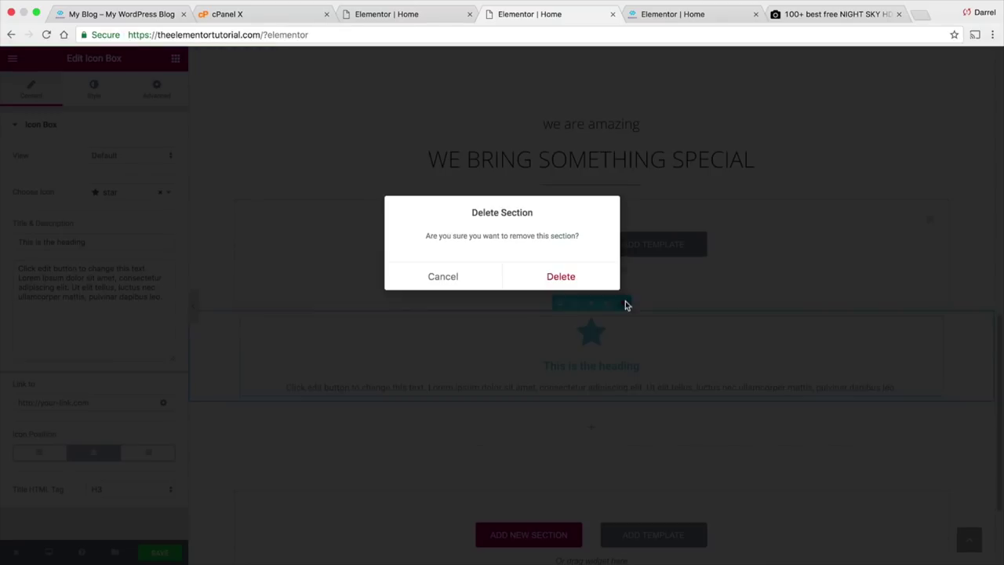
left_click(549, 282)
scroll(583, 336, "up", 2)
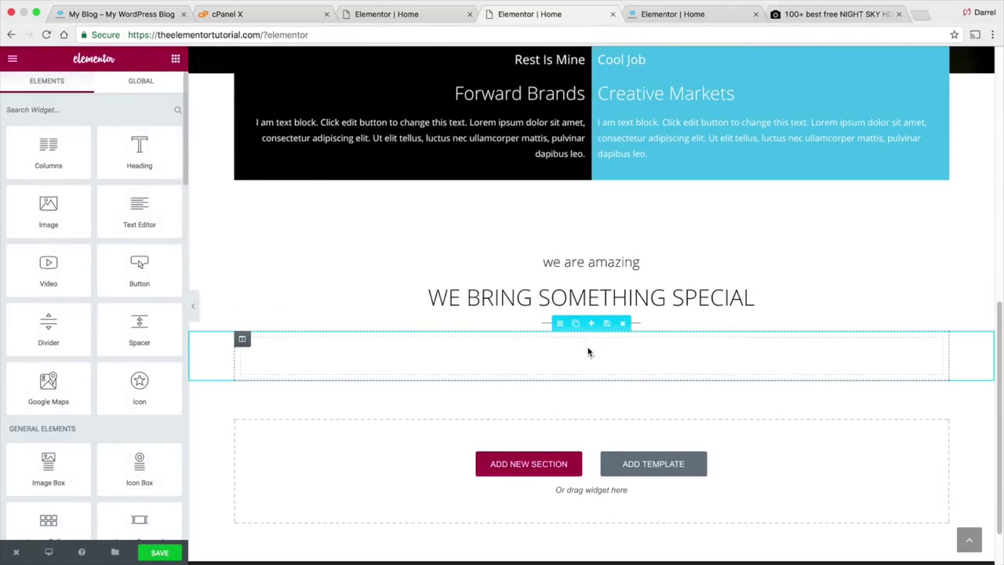
left_click(623, 323)
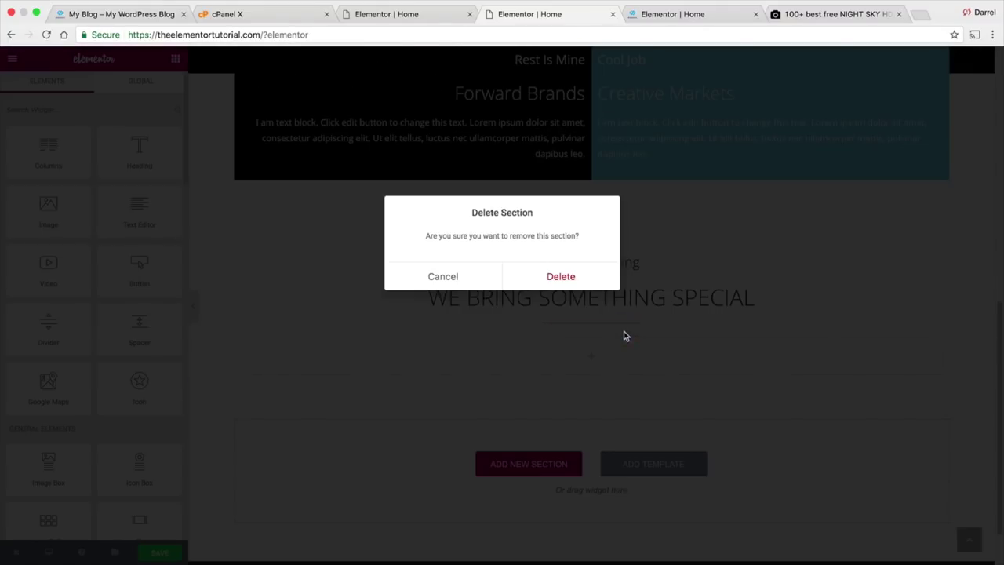
left_click(561, 275)
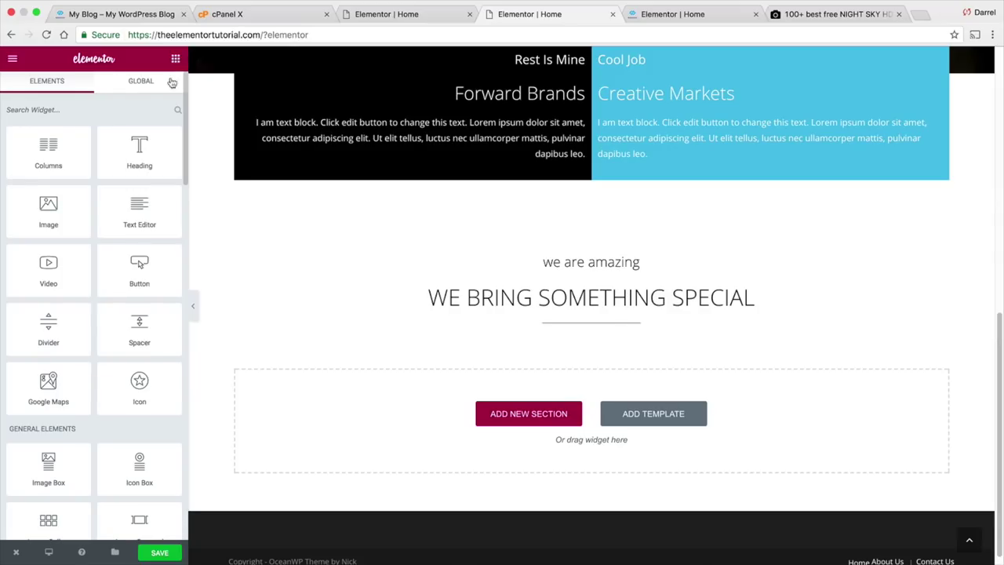
Create a three-column section below the heading with an Icon Box in column one.
left_click_drag(139, 466, 385, 447)
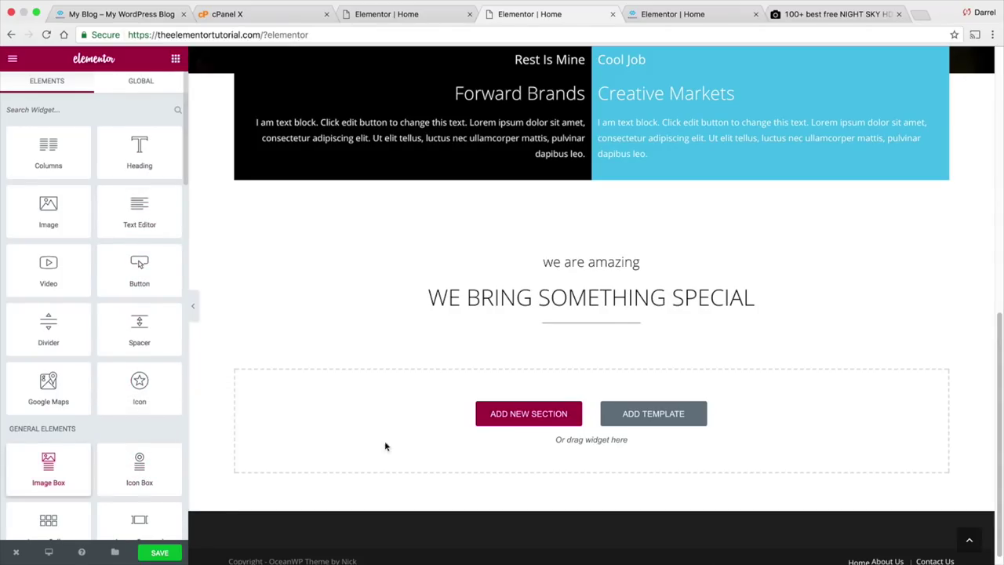
left_click(517, 416)
left_click(549, 448)
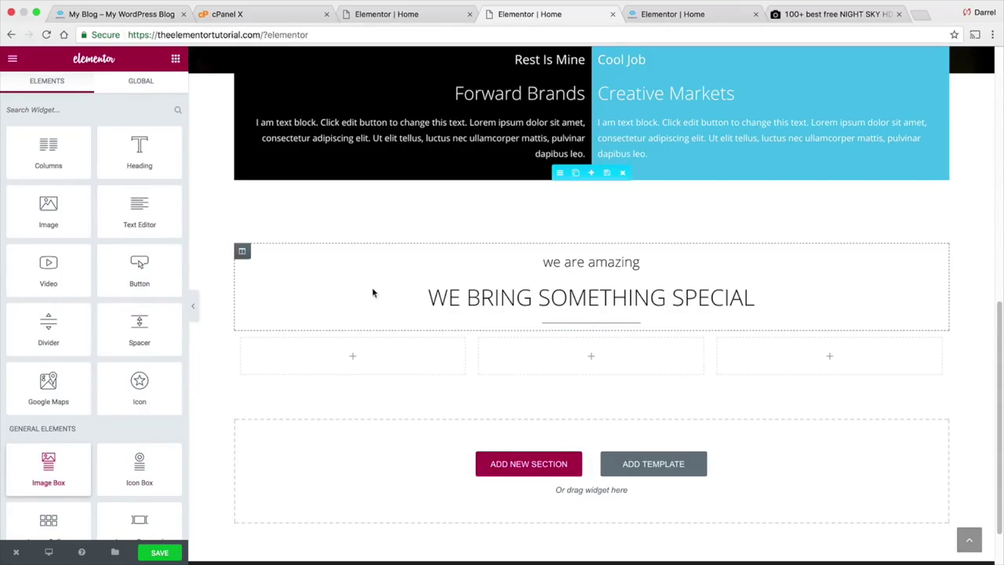
left_click_drag(99, 481, 353, 359)
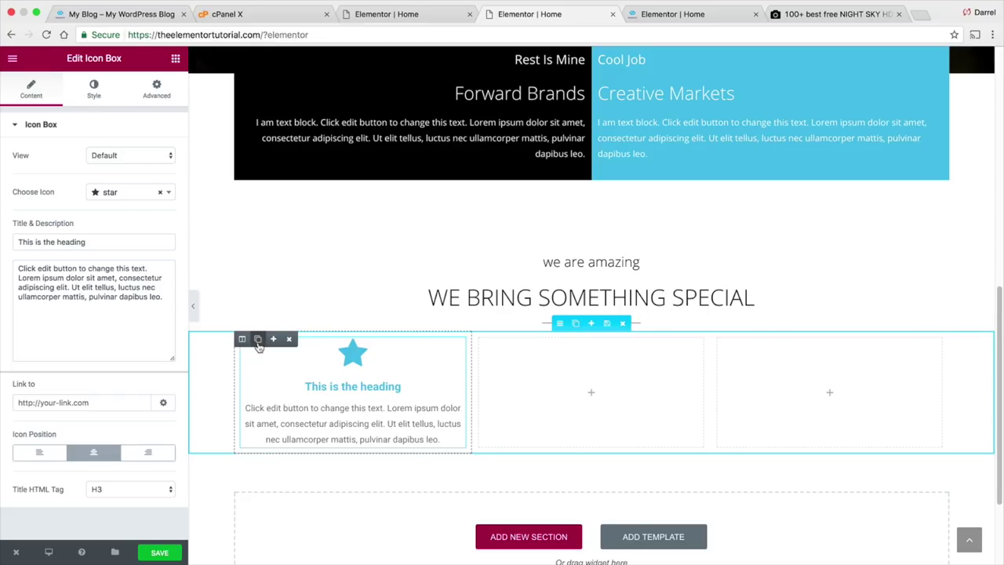
Duplicate the icon-box column twice and delete the two extra empty columns.
left_click(258, 342)
left_click(258, 342)
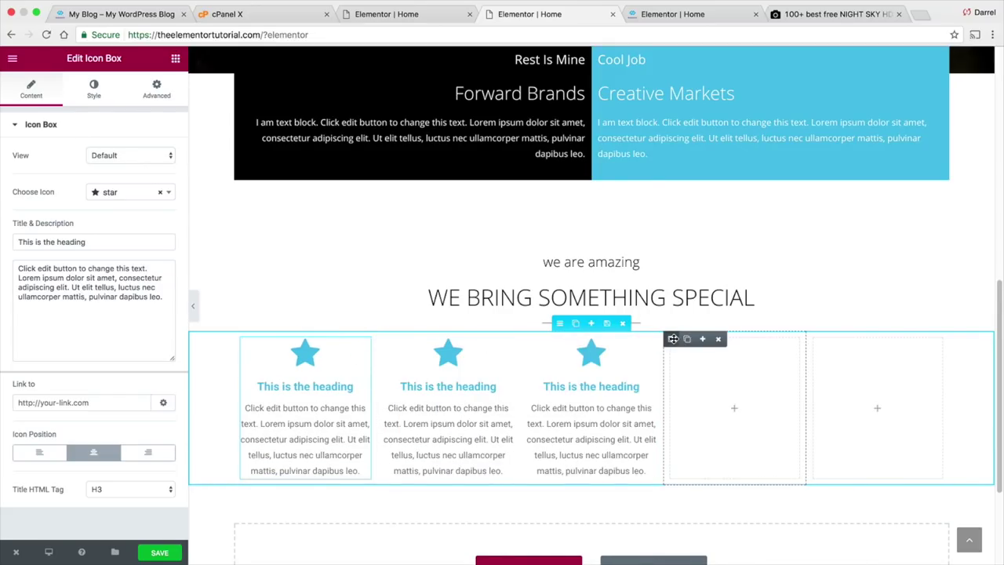
left_click(718, 339)
left_click(560, 275)
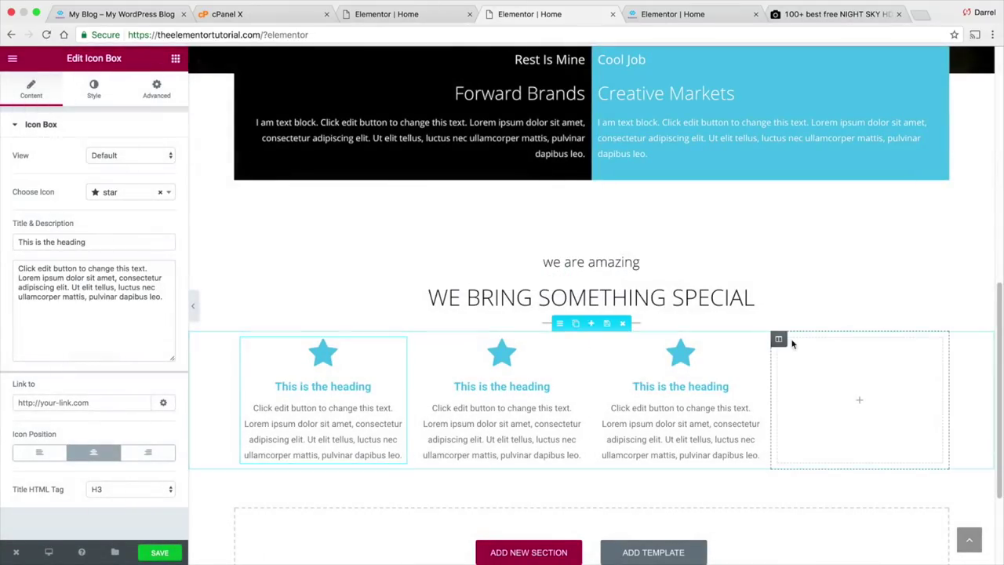
left_click(780, 339)
left_click(827, 338)
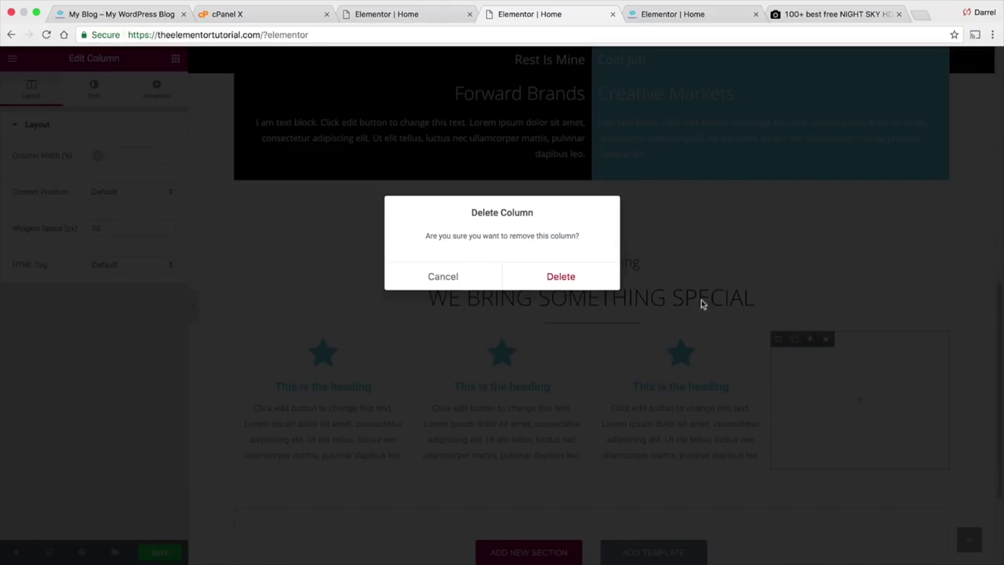
left_click(563, 280)
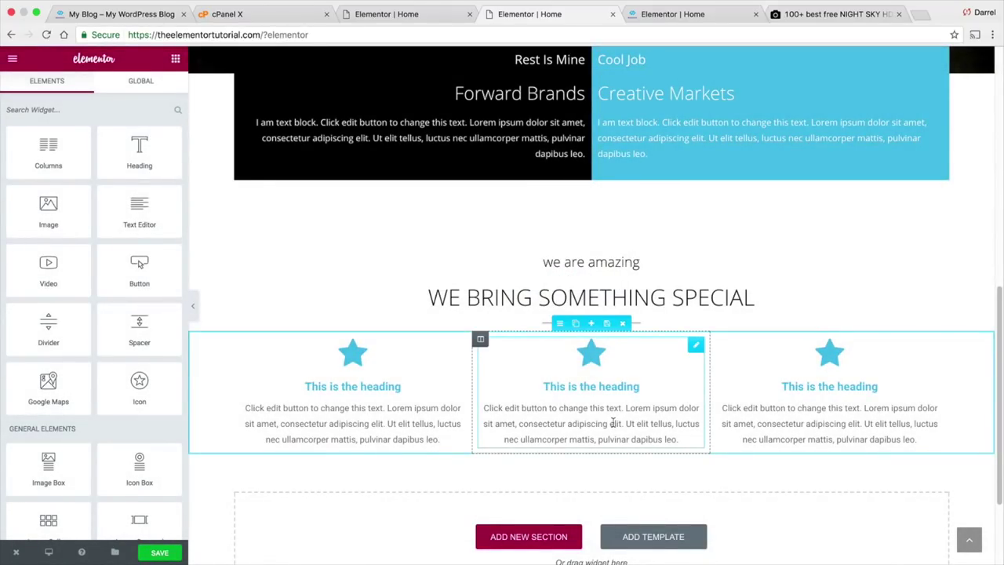
scroll(363, 314, "down", 2)
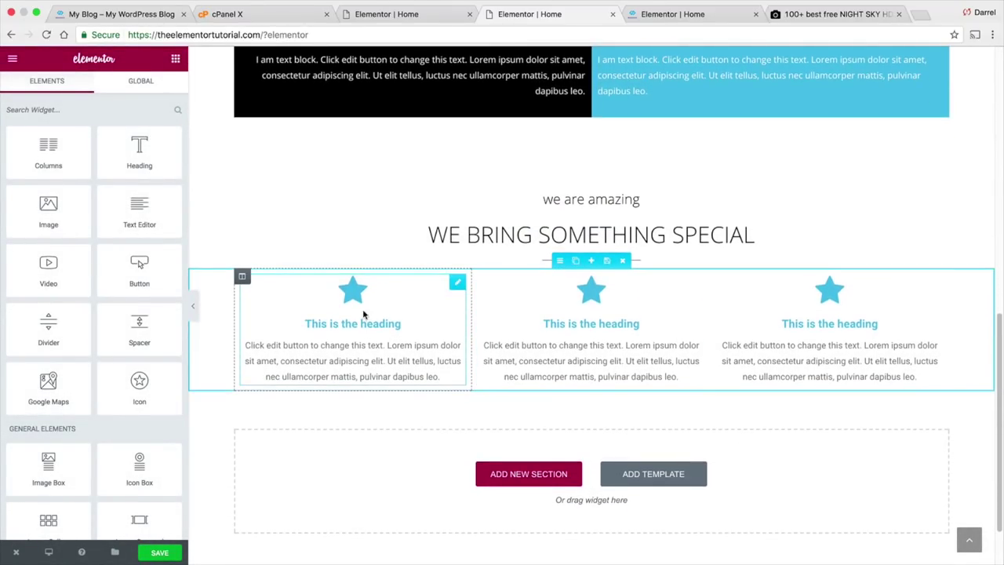
Set the first icon box's icon view to Framed.
left_click(359, 322)
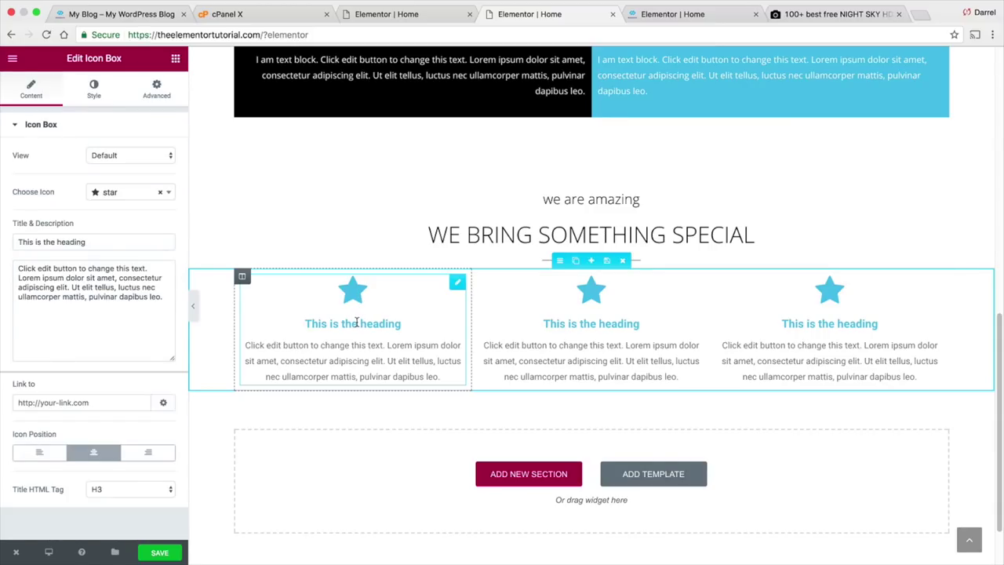
left_click(131, 155)
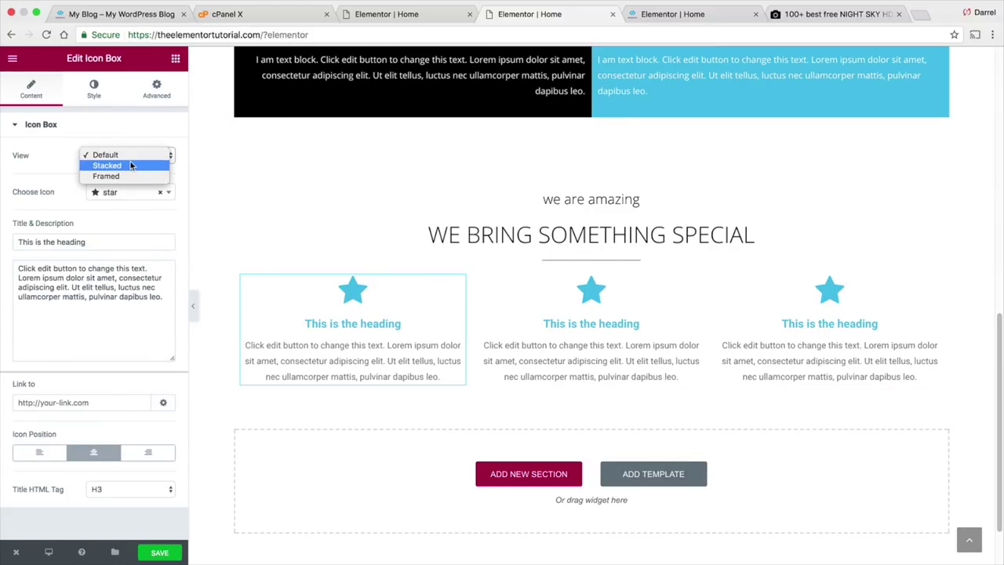
left_click(130, 165)
left_click(132, 155)
left_click(131, 166)
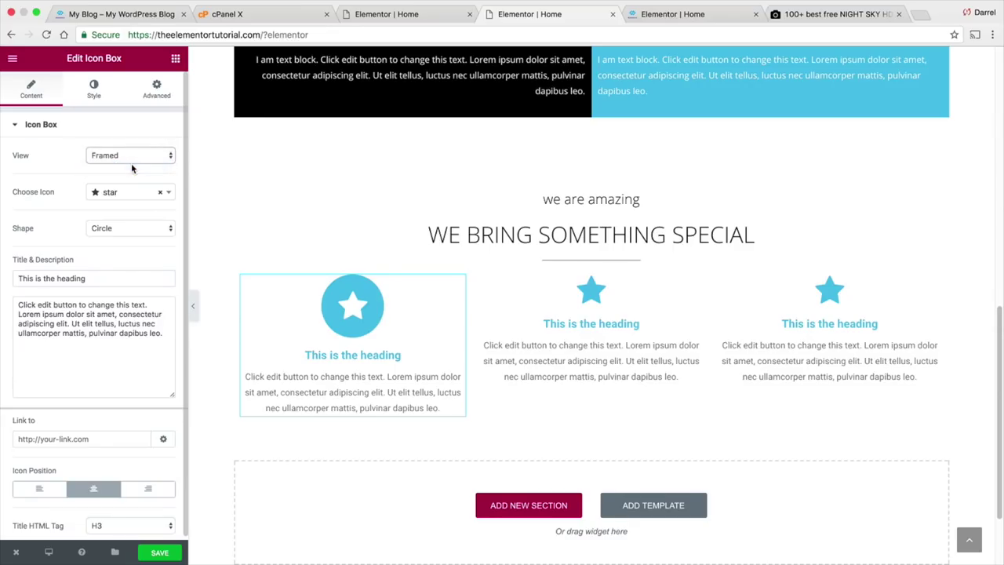
Change the icon to address-book with a Circle frame shape.
left_click(133, 193)
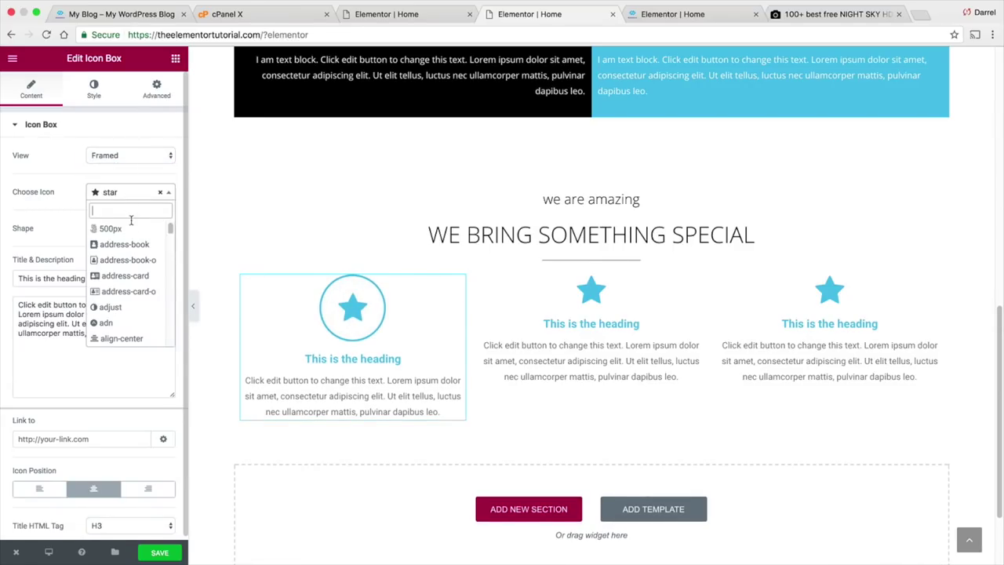
left_click(130, 229)
left_click(128, 196)
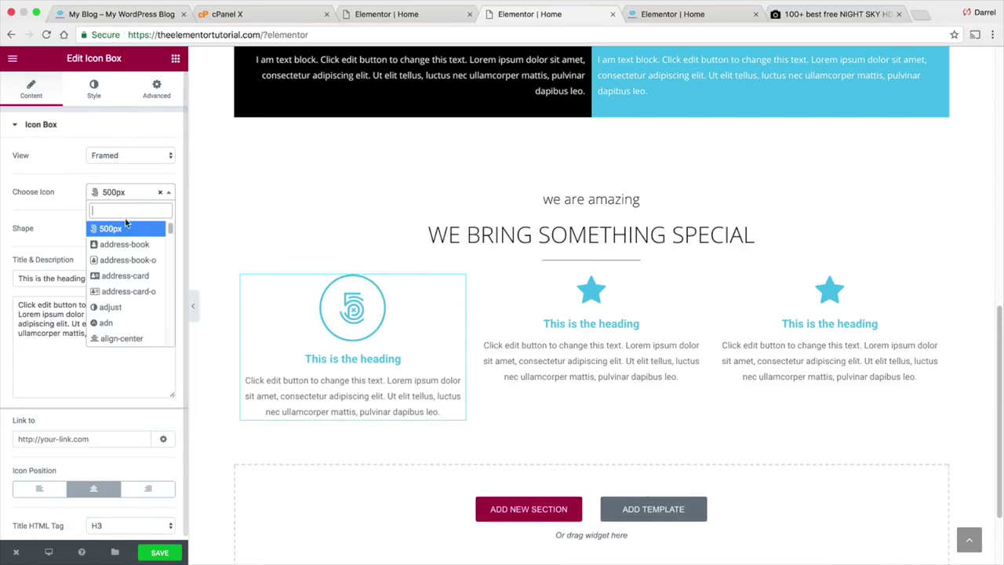
left_click(128, 244)
left_click(130, 229)
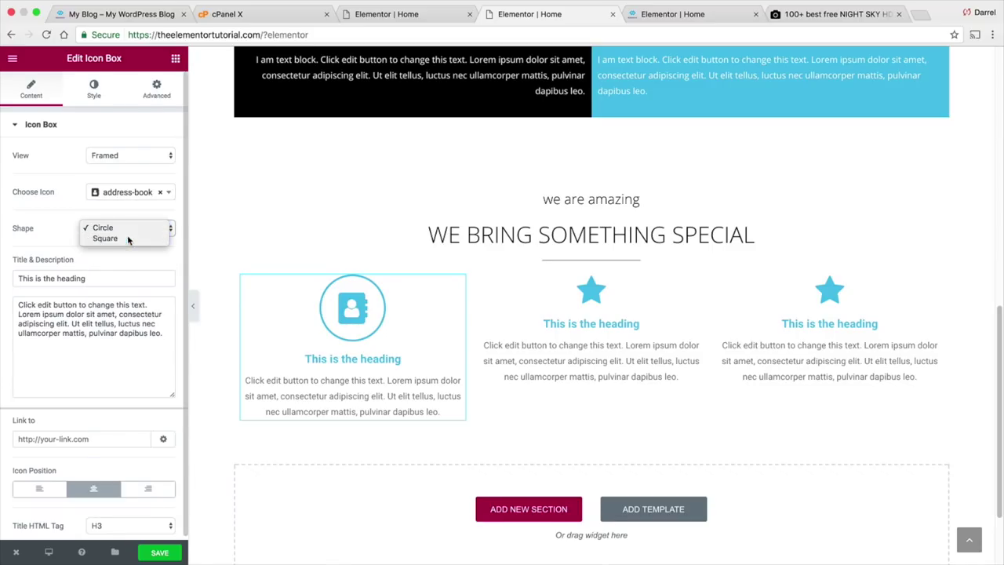
left_click(127, 237)
left_click(140, 226)
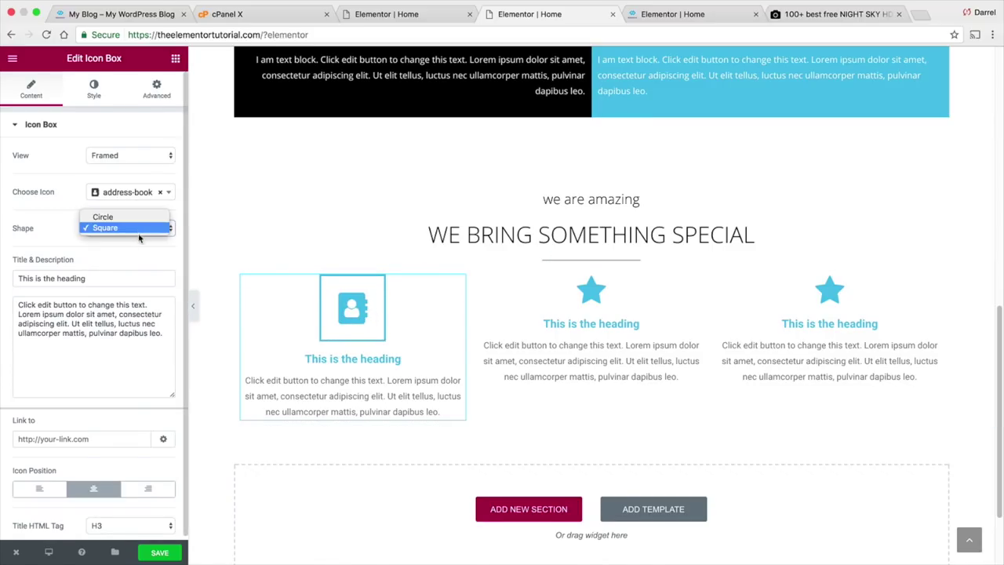
left_click(126, 217)
Retitle the box 'Welcome To Elementor' and keep the icon position on Top.
triple_click(120, 280)
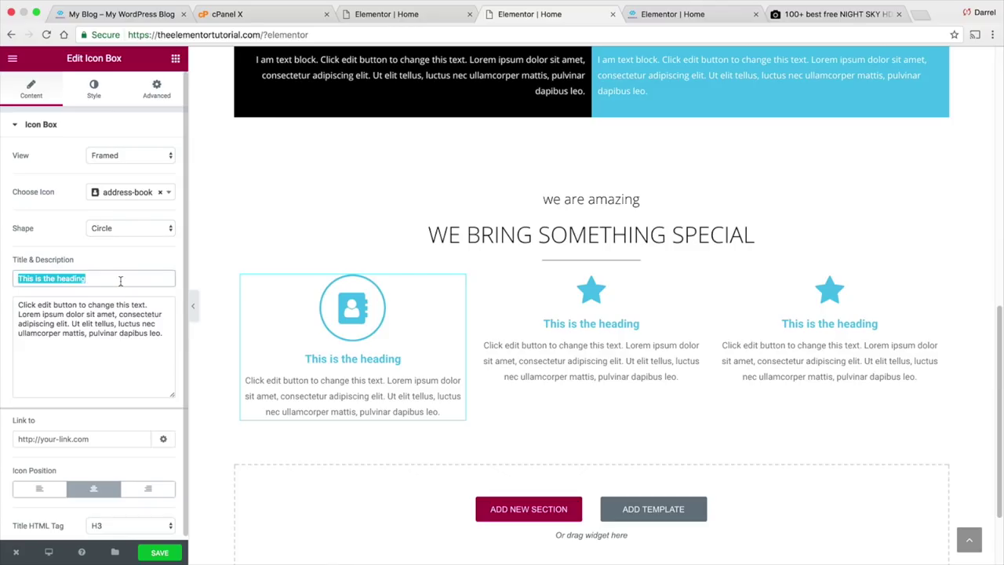
type("W")
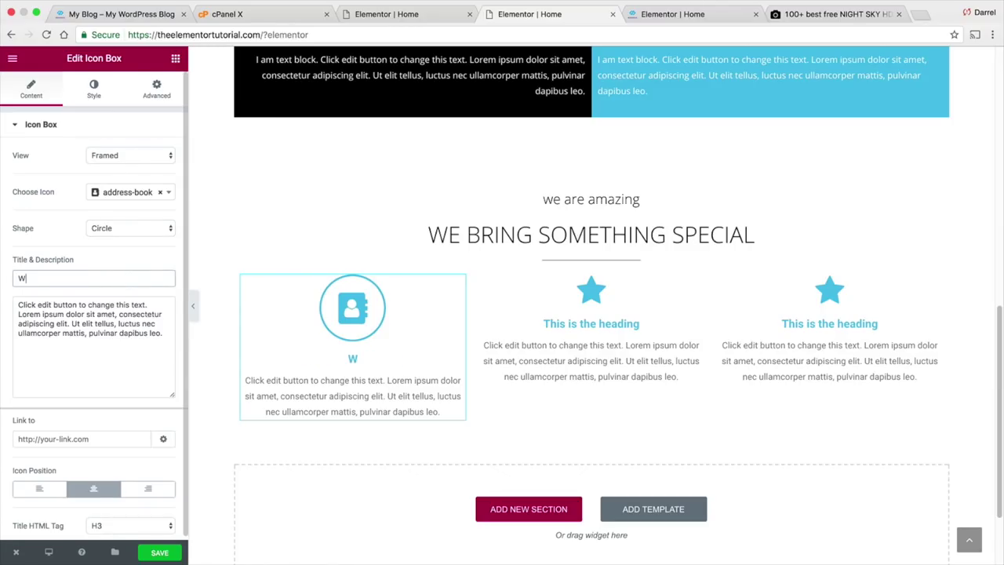
type("elcome To Elementor")
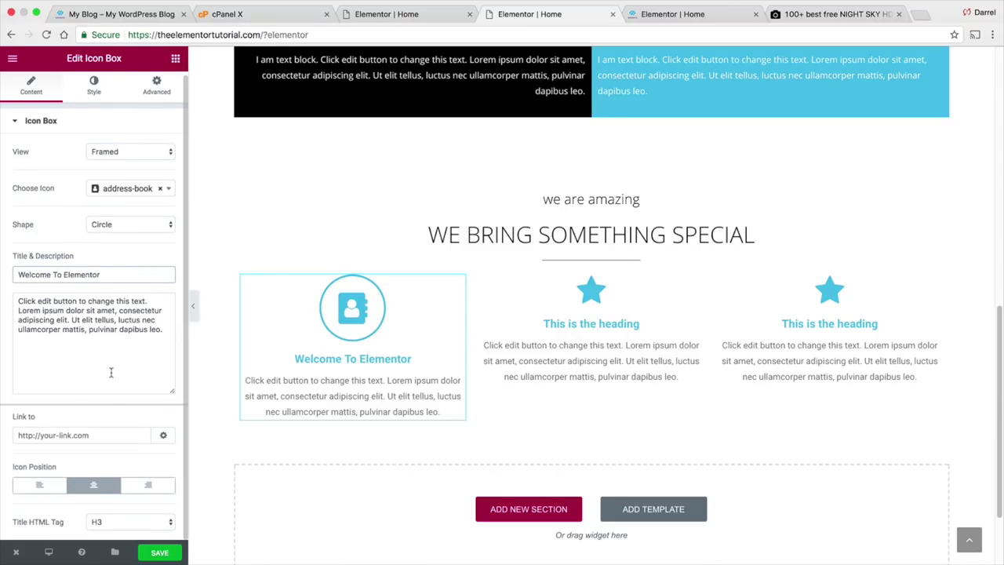
left_click(41, 485)
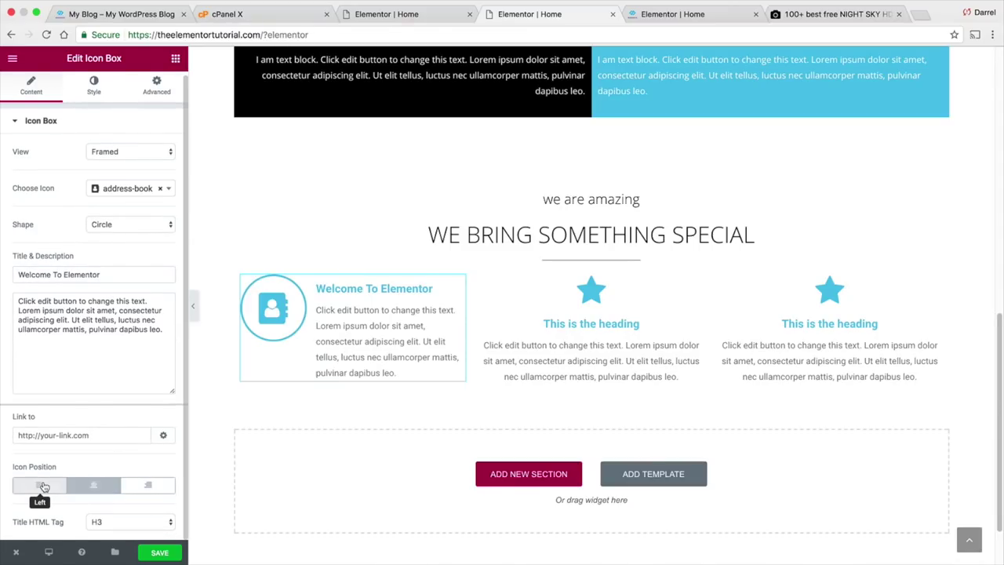
left_click(147, 485)
left_click(103, 485)
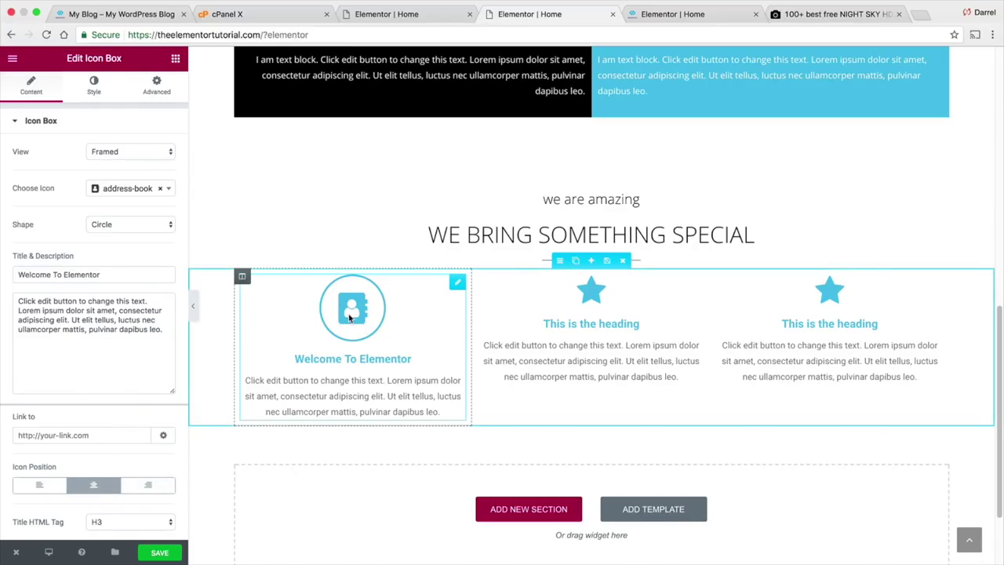
left_click(105, 437)
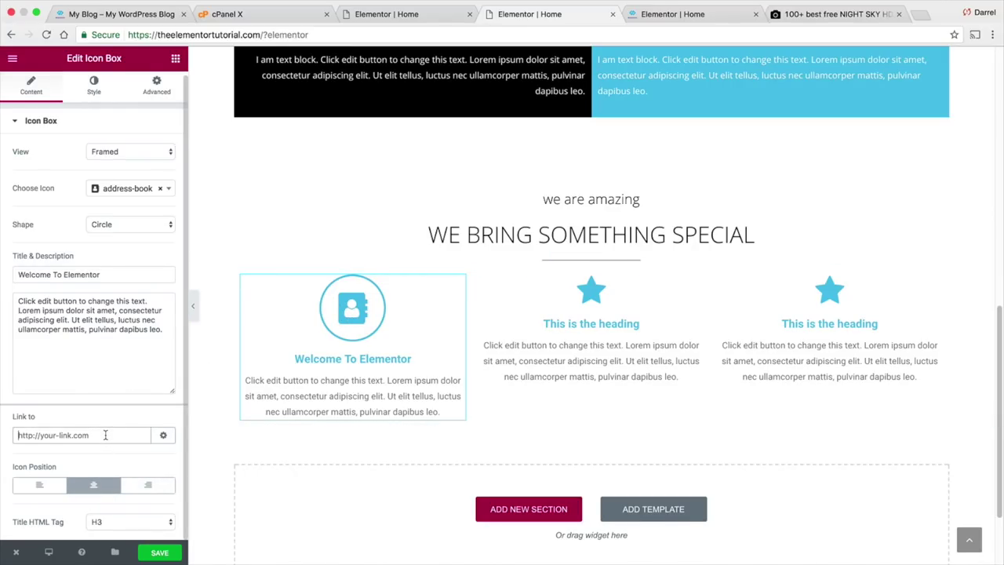
Enable Open in new window in the first icon box's link options.
left_click(163, 436)
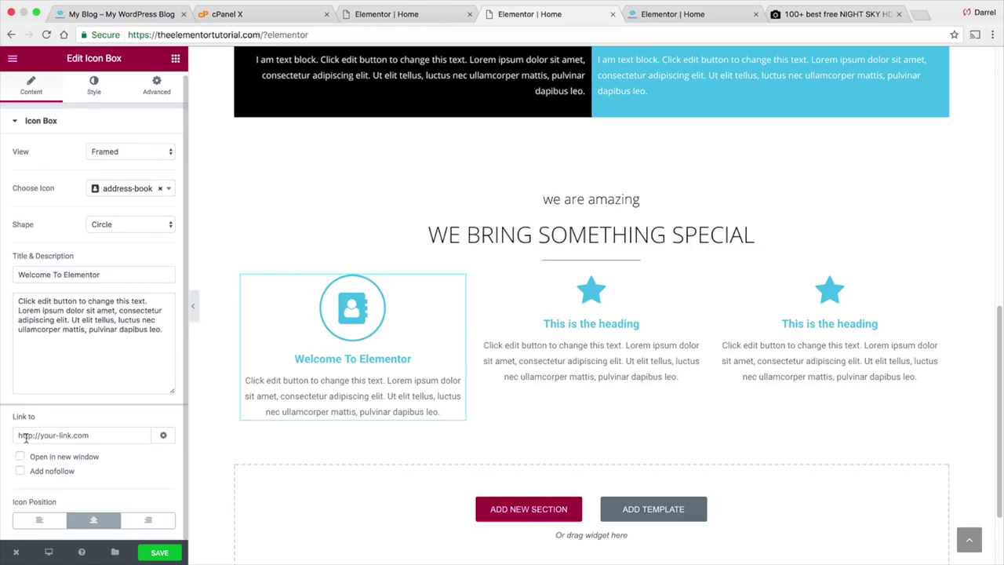
left_click(20, 457)
In the icon style settings, try green, blue, white and light blue colour presets.
left_click(94, 86)
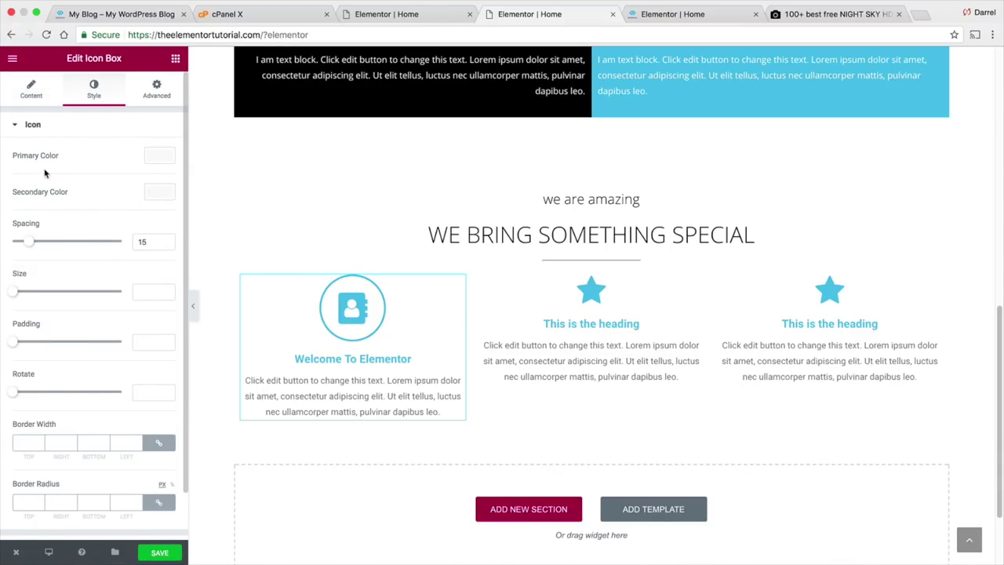
left_click(157, 156)
left_click(101, 303)
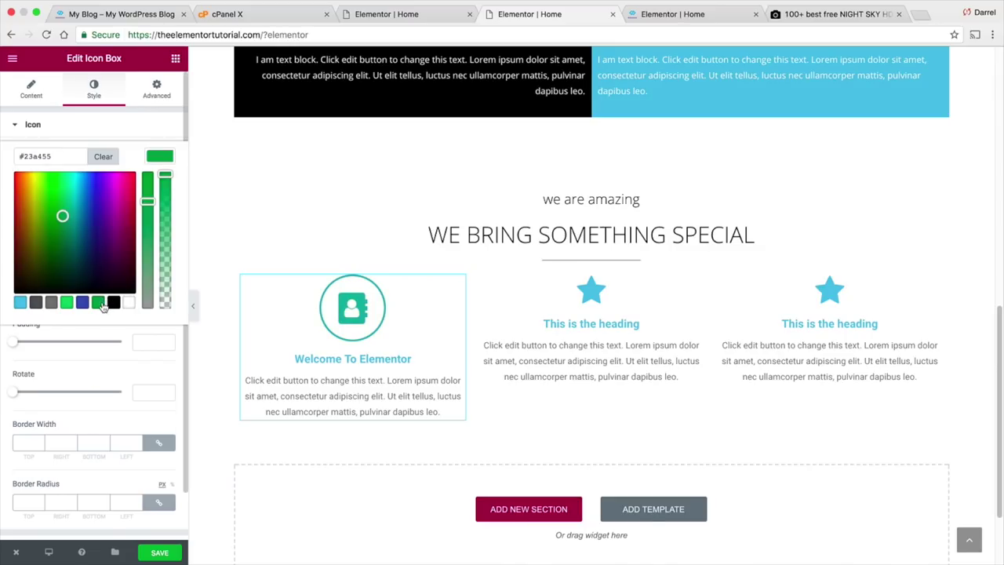
left_click(130, 137)
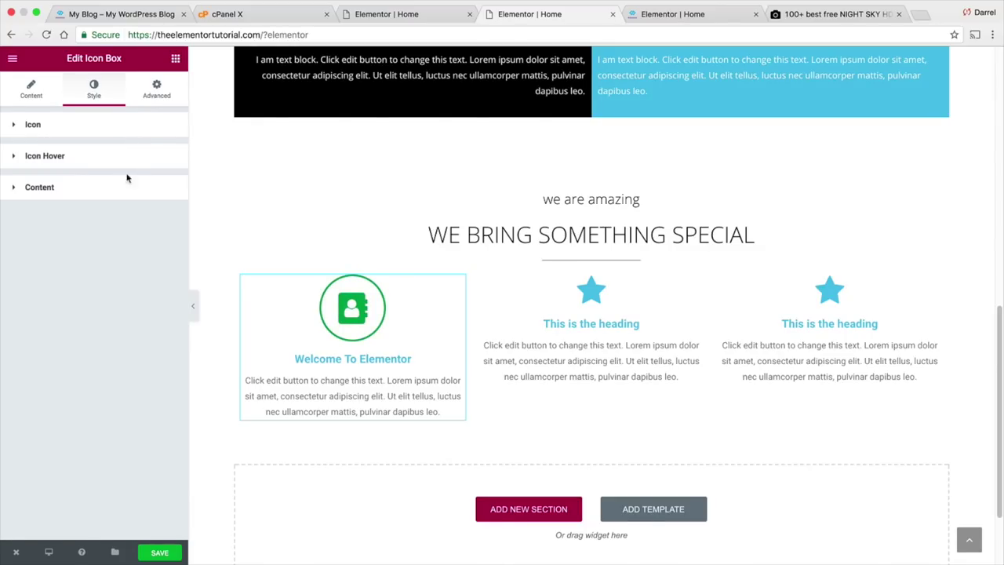
left_click(127, 135)
left_click(160, 193)
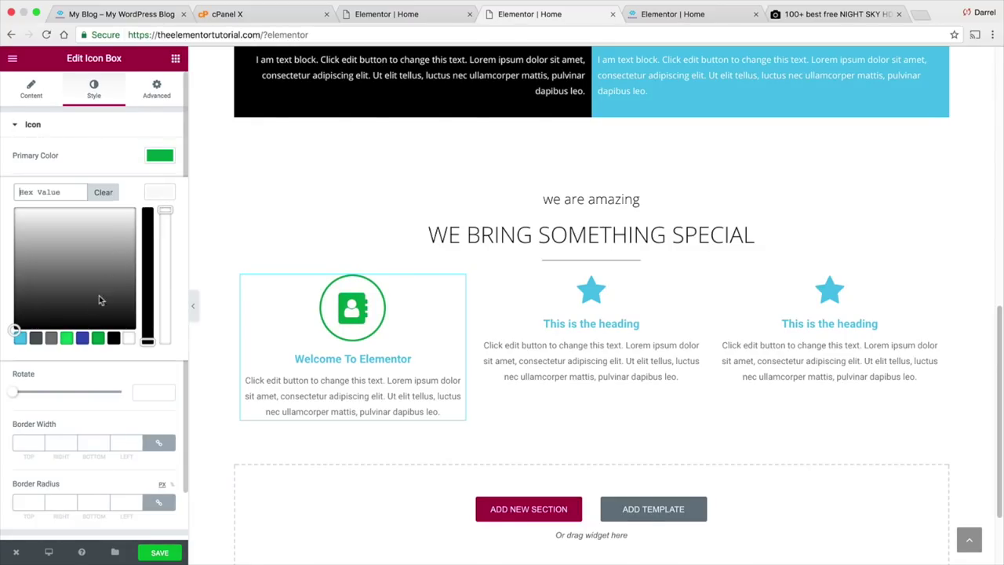
left_click(81, 337)
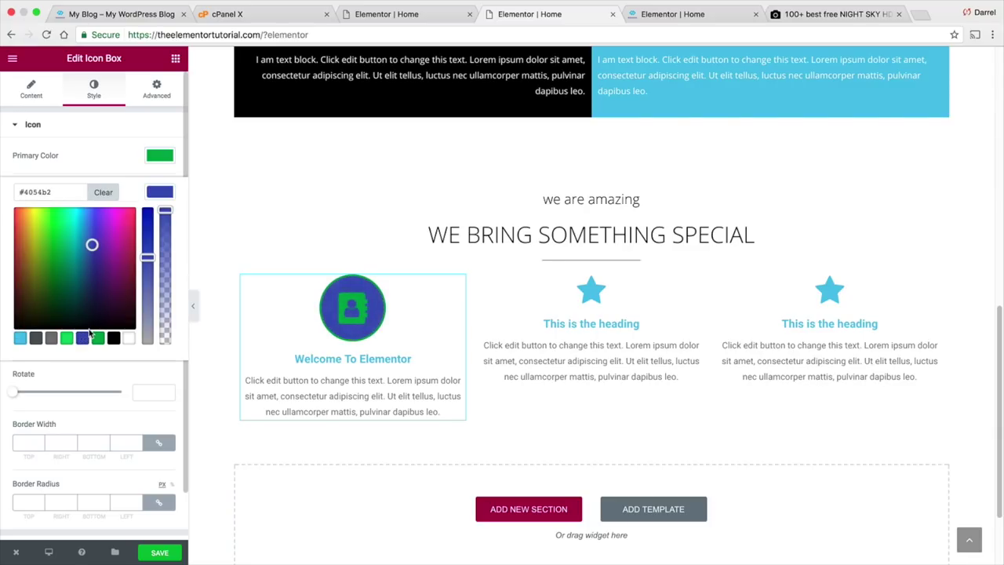
left_click(129, 337)
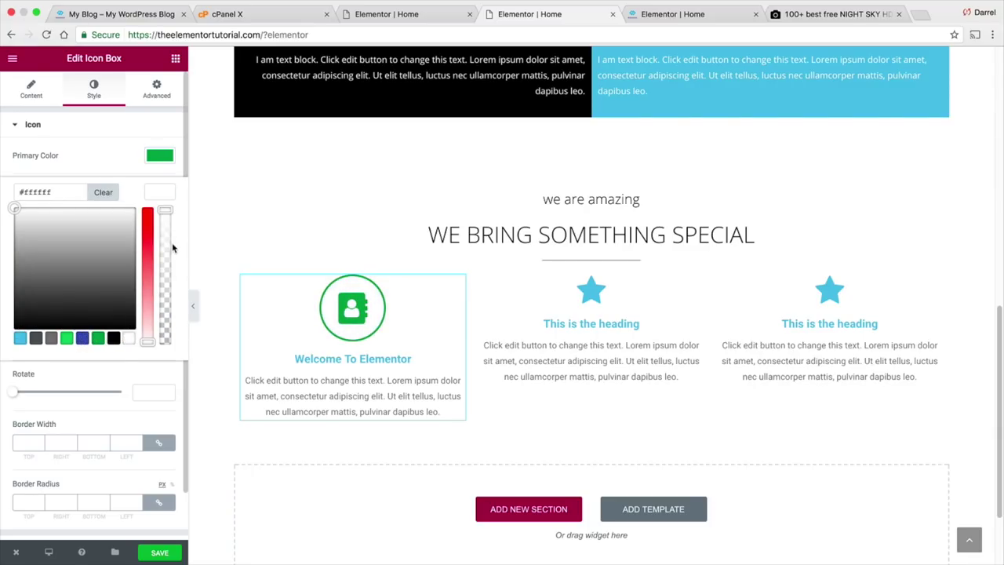
left_click(20, 337)
Set the icon's primary colour to light blue and secondary colour to white.
left_click(155, 157)
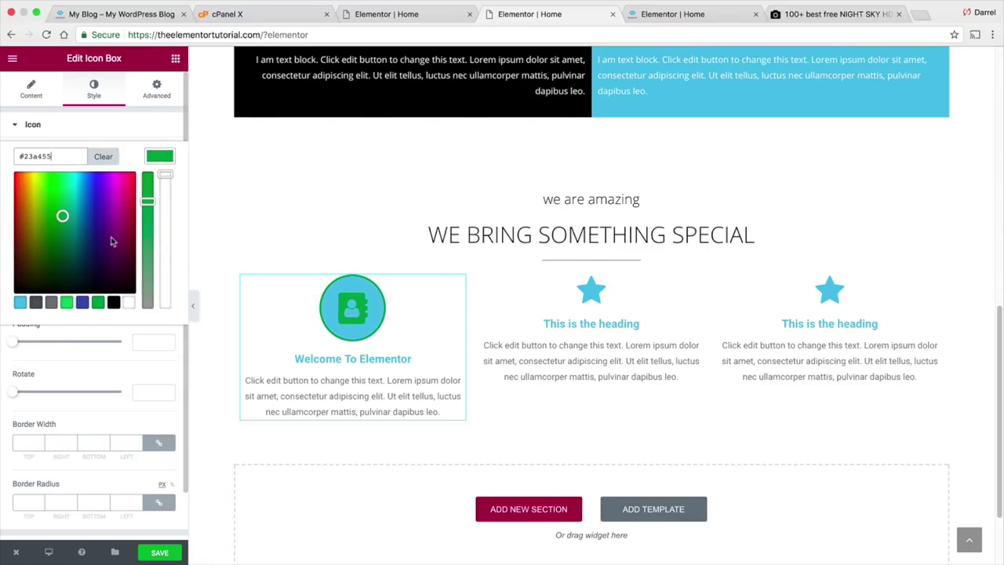
left_click(20, 302)
left_click(171, 134)
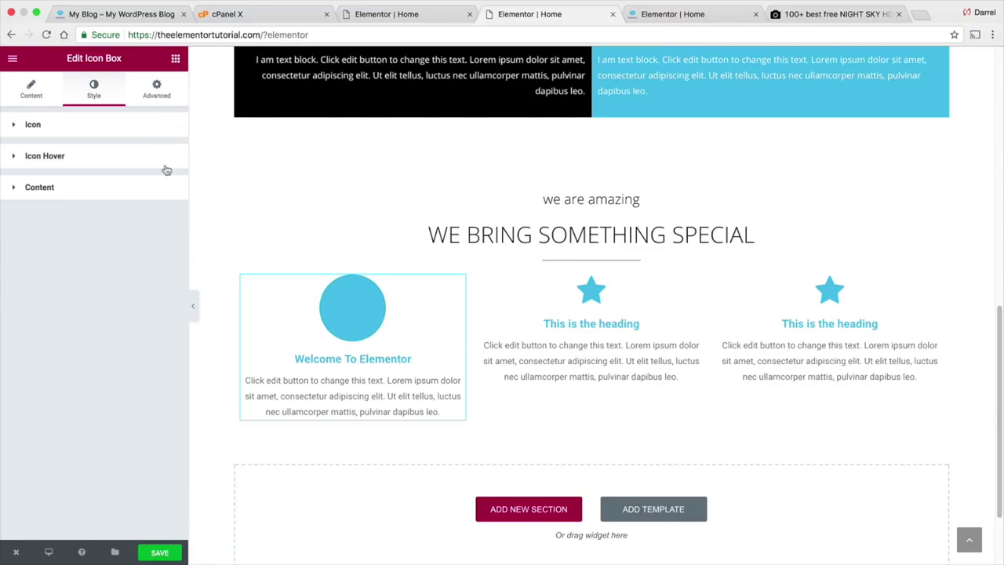
left_click(163, 140)
left_click(160, 193)
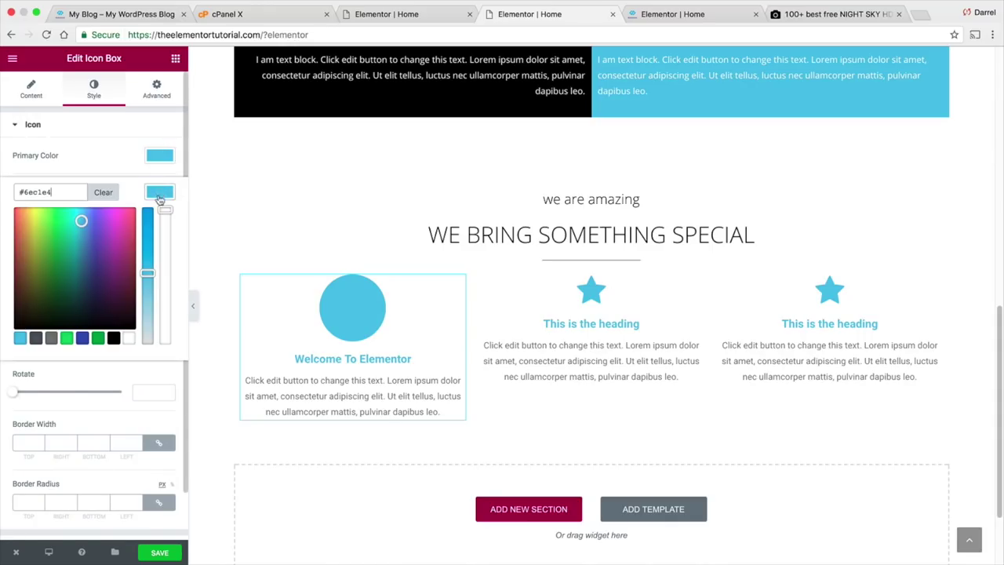
left_click(129, 337)
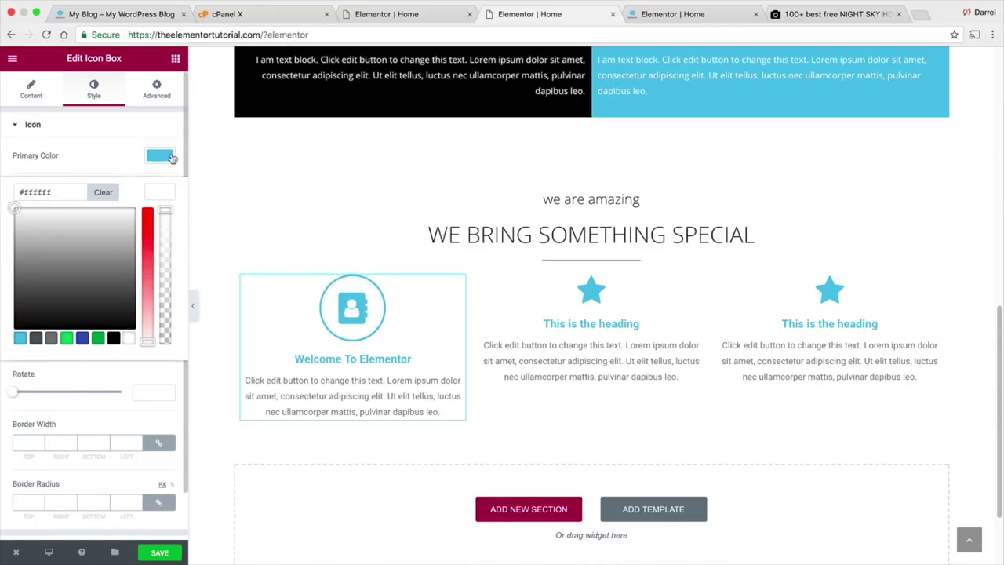
left_click(110, 156)
Keep icon spacing at 16, and set icon padding to 30 and rotation to 12.
mouse_move(34, 246)
left_mouse_down()
mouse_move(74, 245)
mouse_move(27, 244)
left_mouse_up()
left_click_drag(18, 290, 32, 293)
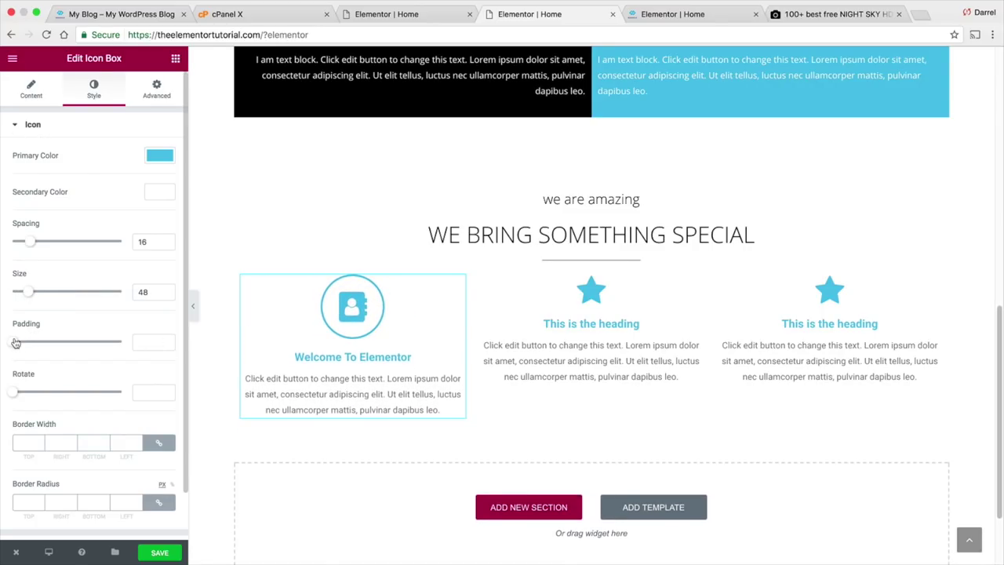
left_click_drag(17, 343, 44, 342)
mouse_move(21, 393)
left_mouse_down()
mouse_move(106, 398)
mouse_move(17, 396)
left_mouse_up()
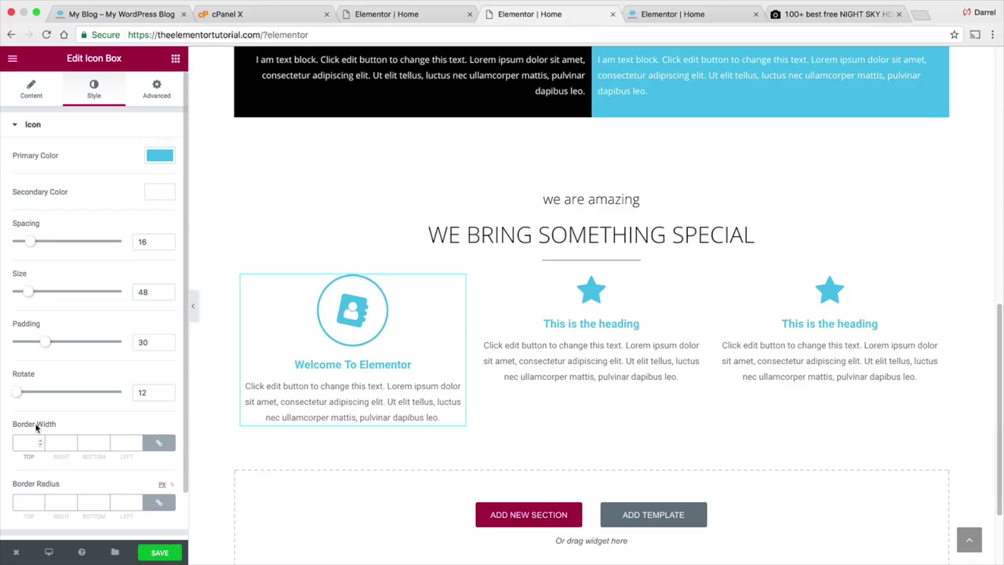
Try border width and radius values, clear both, then expand Icon Hover.
left_click(29, 443)
type("50")
key("BackSpace")
key("BackSpace")
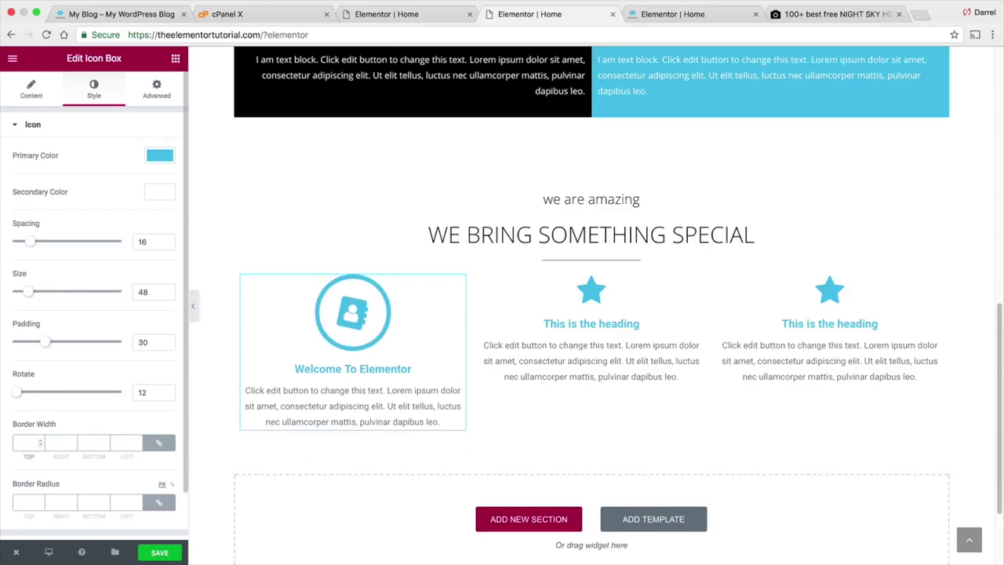
type("10")
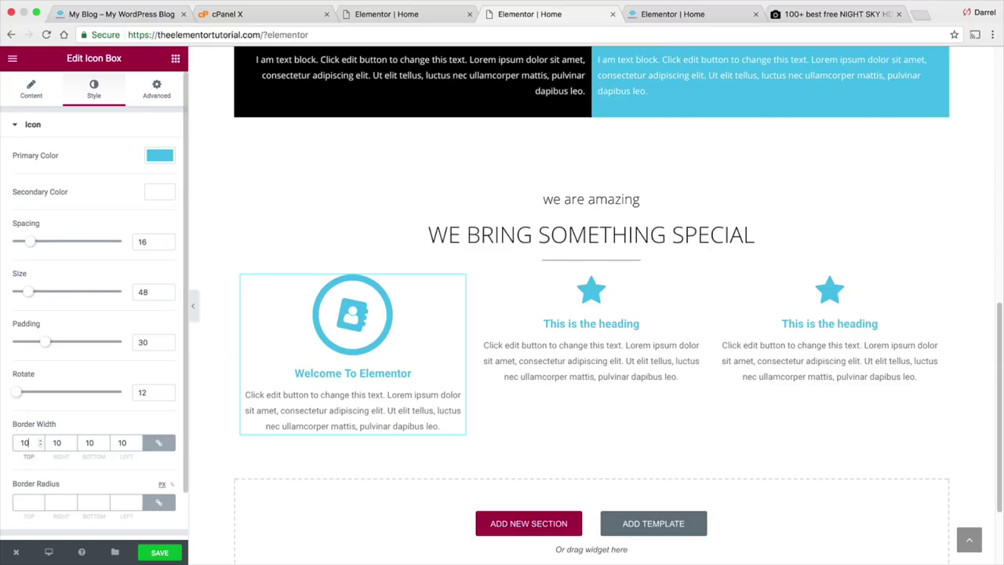
key("BackSpace")
key("BackSpace")
left_click(37, 502)
type("1")
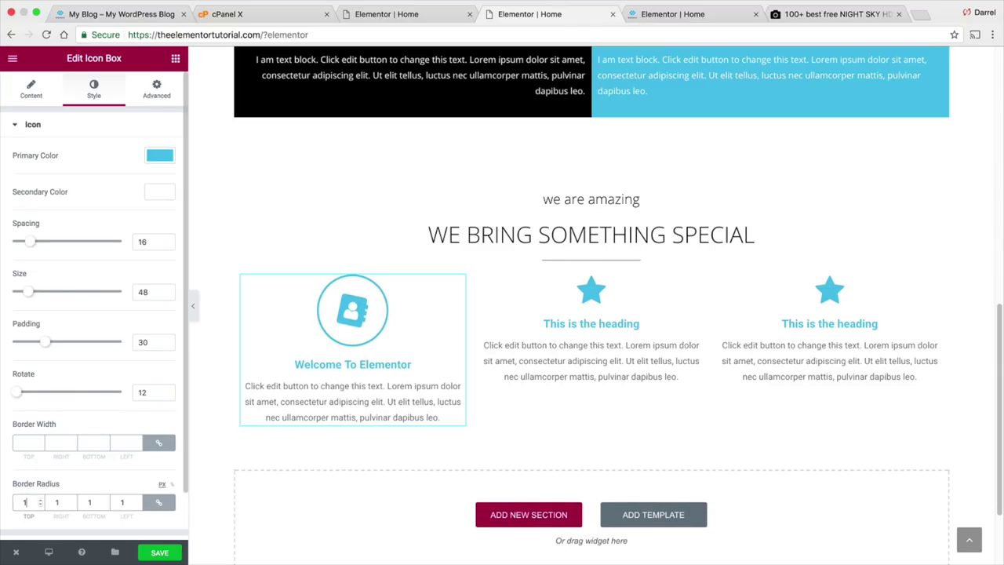
type("0")
key("BackSpace")
key("BackSpace")
scroll(94, 408, "down", 2)
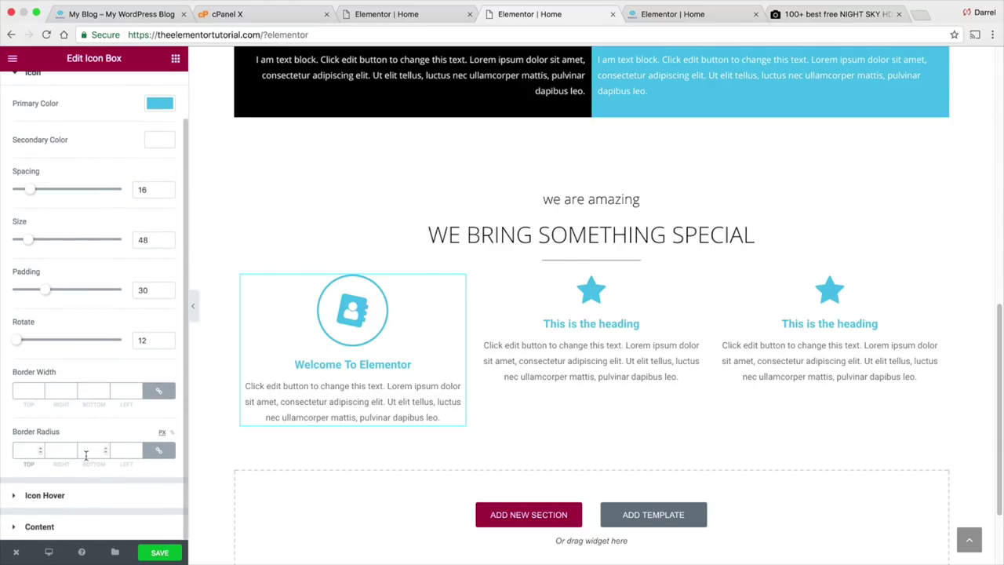
left_click(87, 495)
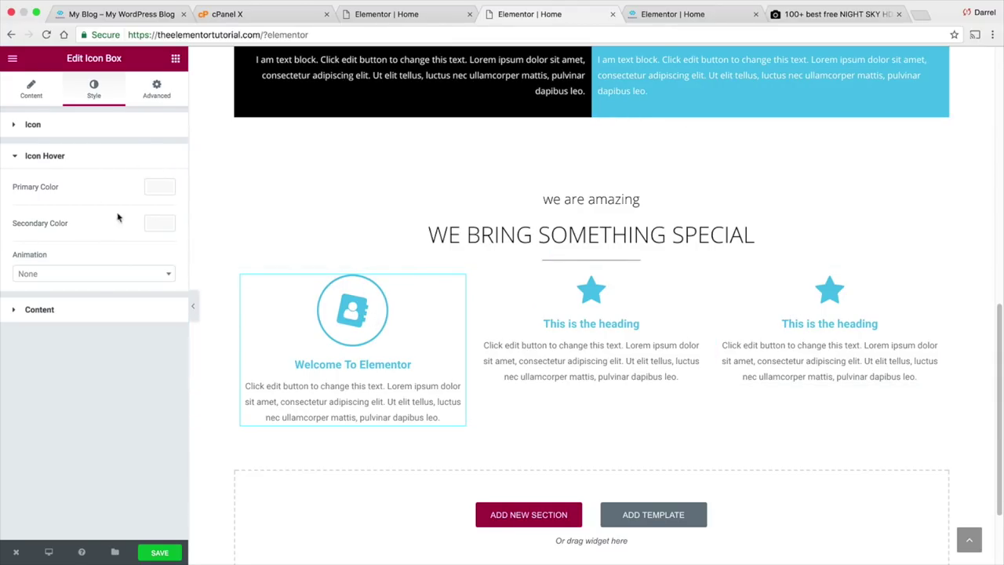
Give the first icon box's icon a Pulse hover animation after trying Bounce In, and expand Content styling.
left_click(118, 276)
scroll(115, 392, "down", 2)
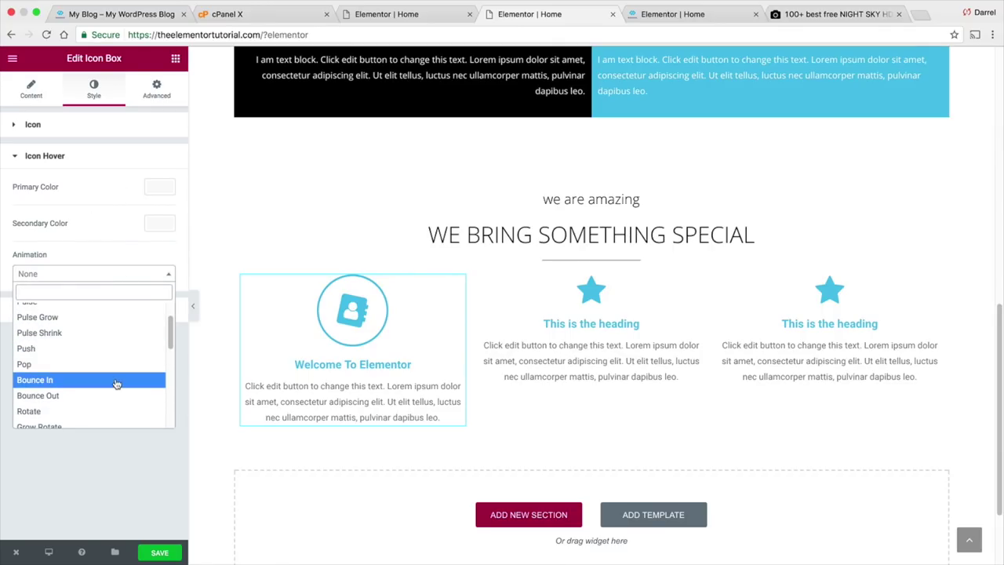
left_click(116, 379)
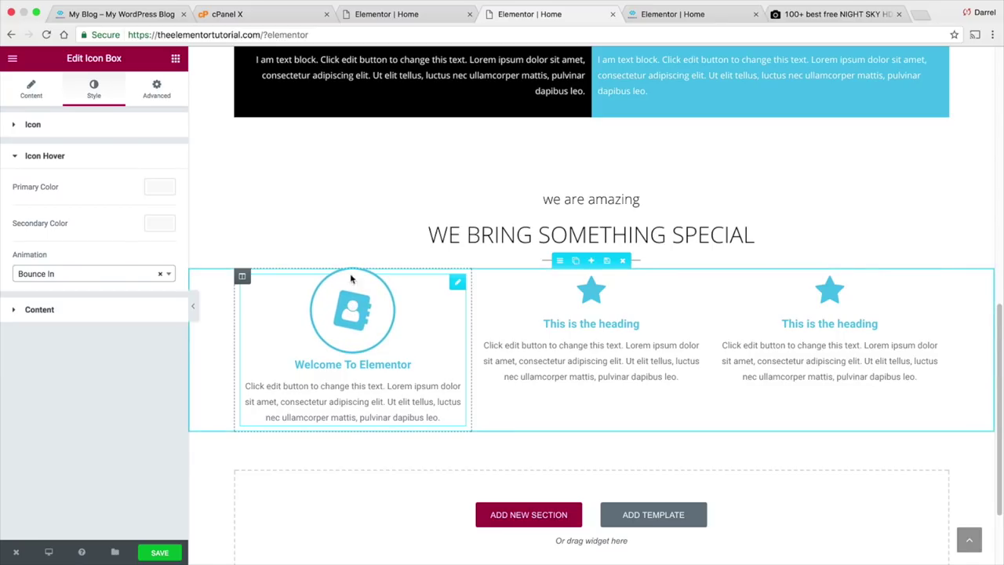
left_click(118, 276)
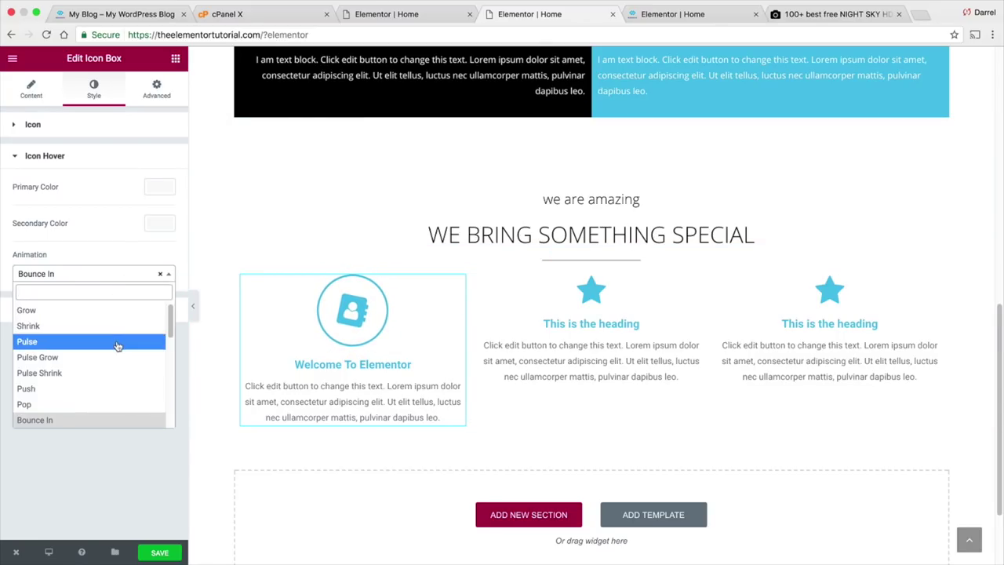
left_click(117, 340)
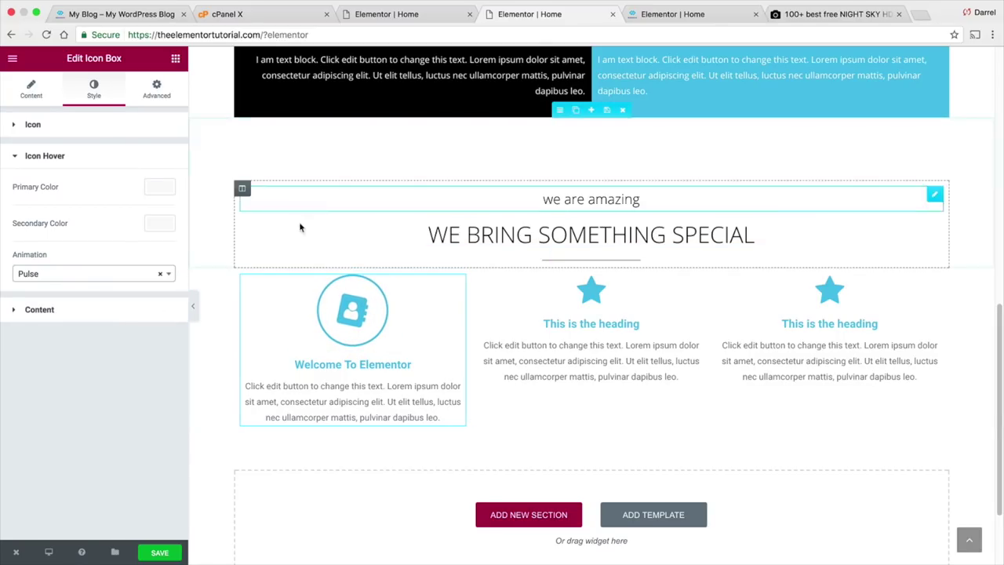
left_click(102, 311)
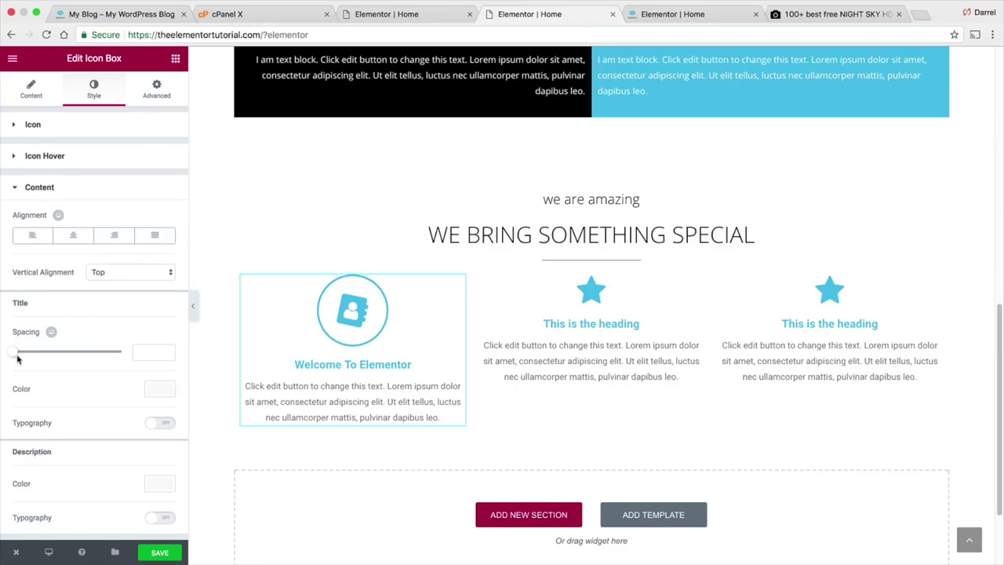
Widen the title-description spacing and set the title typography to Open Sans, weight 300.
left_click_drag(13, 360, 20, 353)
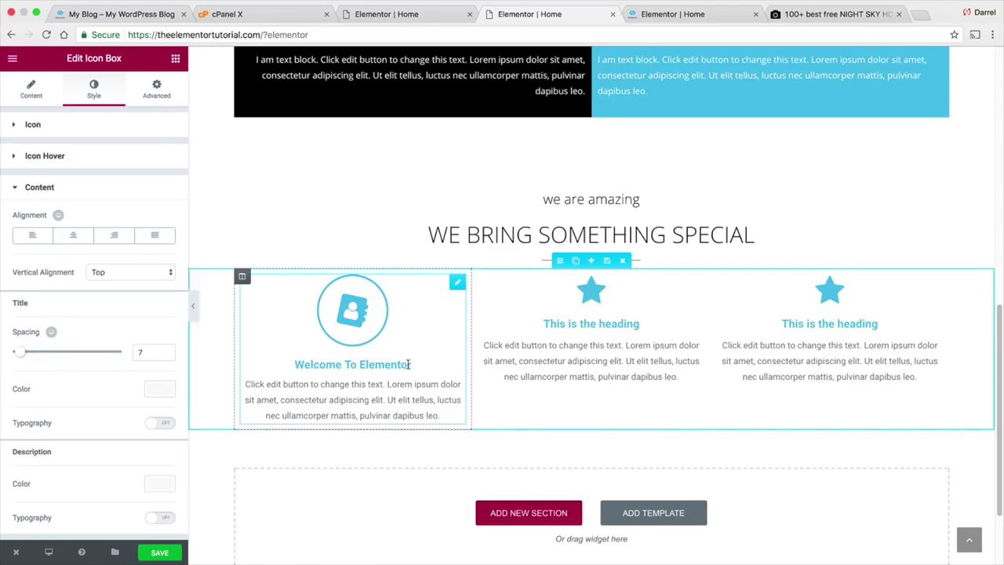
left_click_drag(408, 364, 400, 364)
left_click(157, 422)
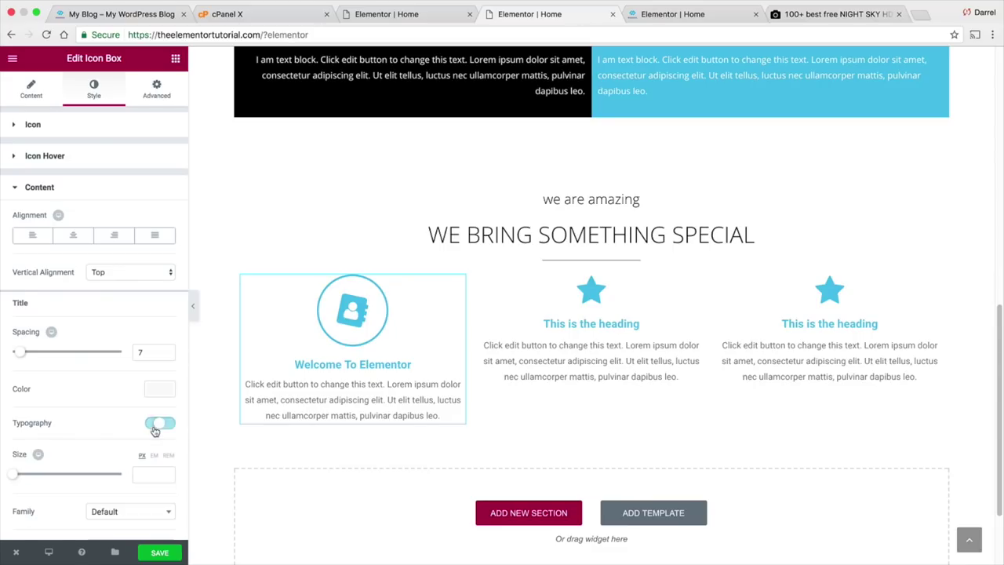
scroll(70, 388, "down", 2)
scroll(67, 384, "down", 2)
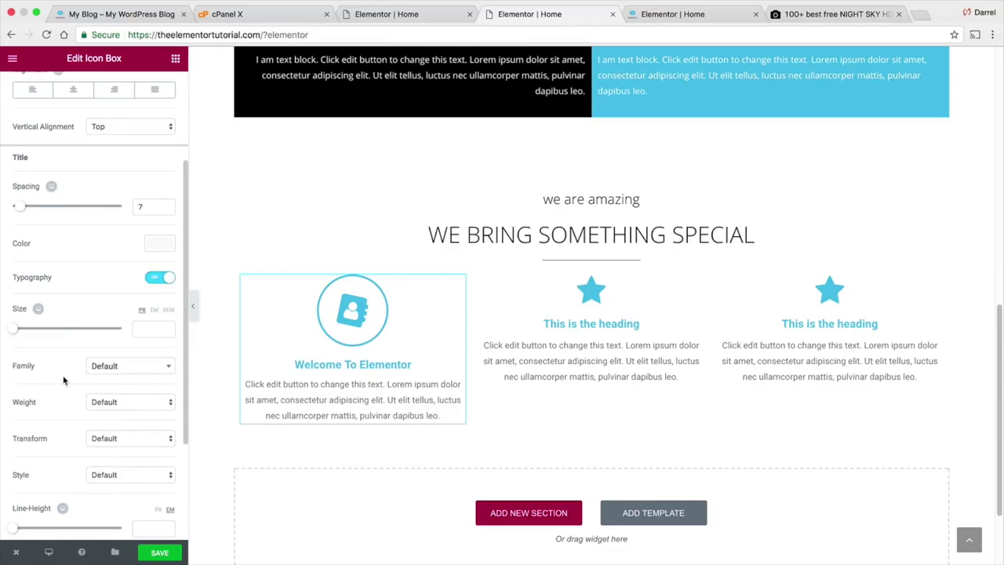
left_click(88, 363)
type("open")
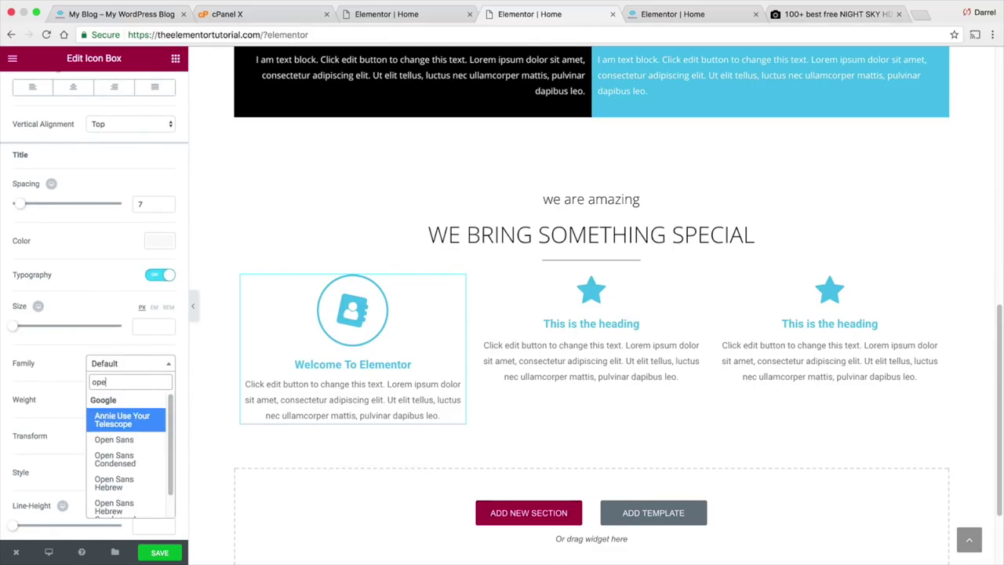
left_click(115, 416)
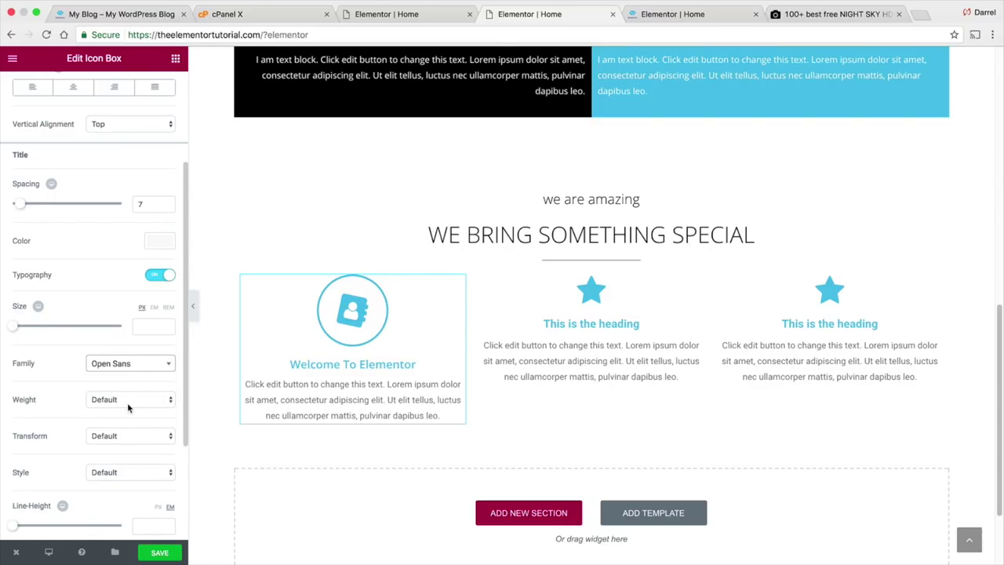
left_click(127, 402)
left_click(131, 325)
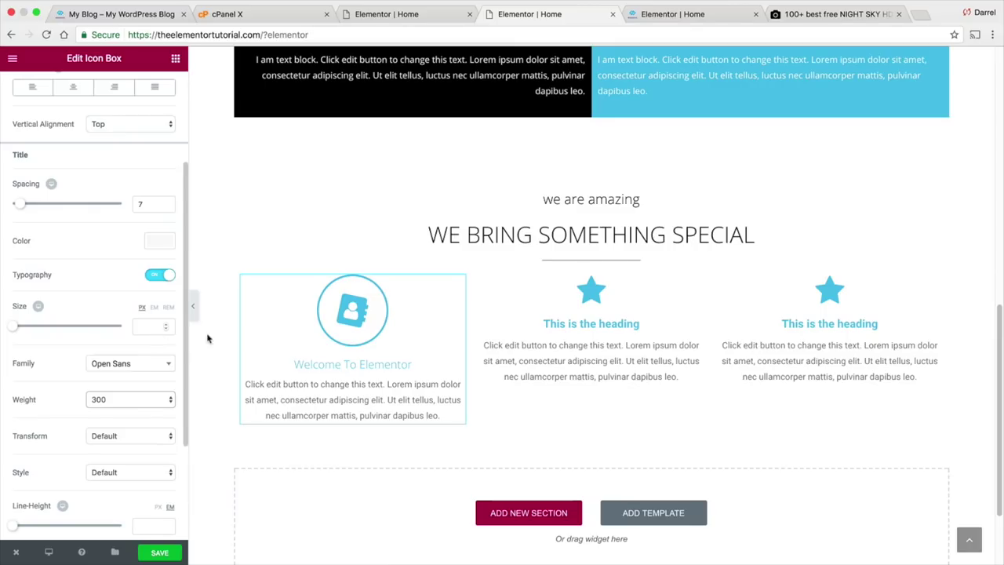
Make the icon box description text black.
scroll(152, 487, "down", 4)
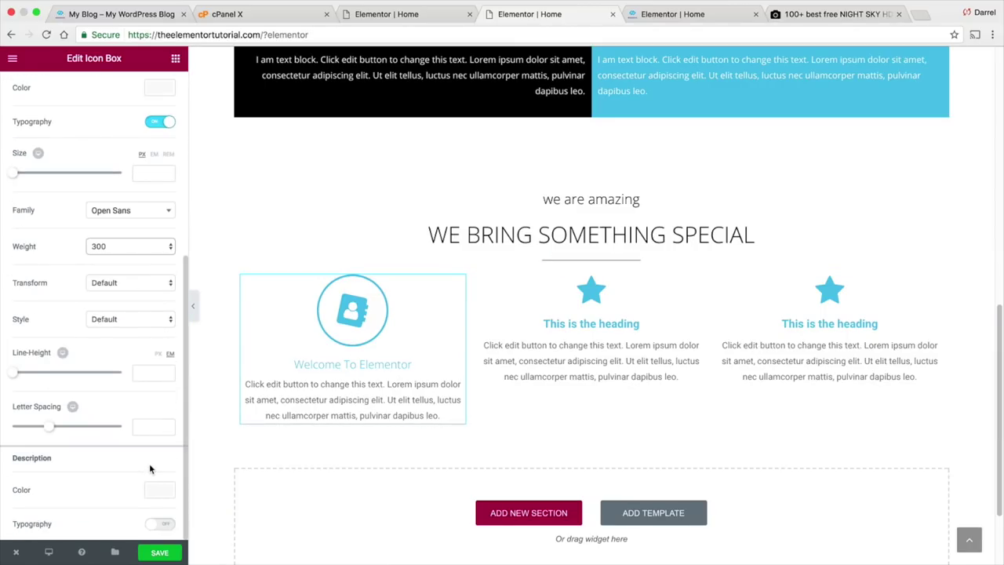
left_click(161, 490)
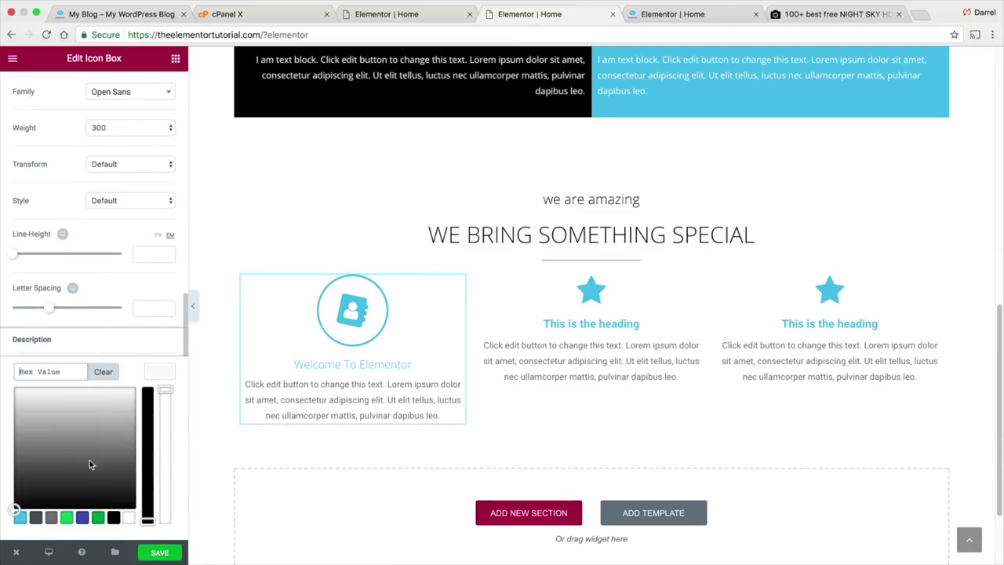
left_click(107, 498)
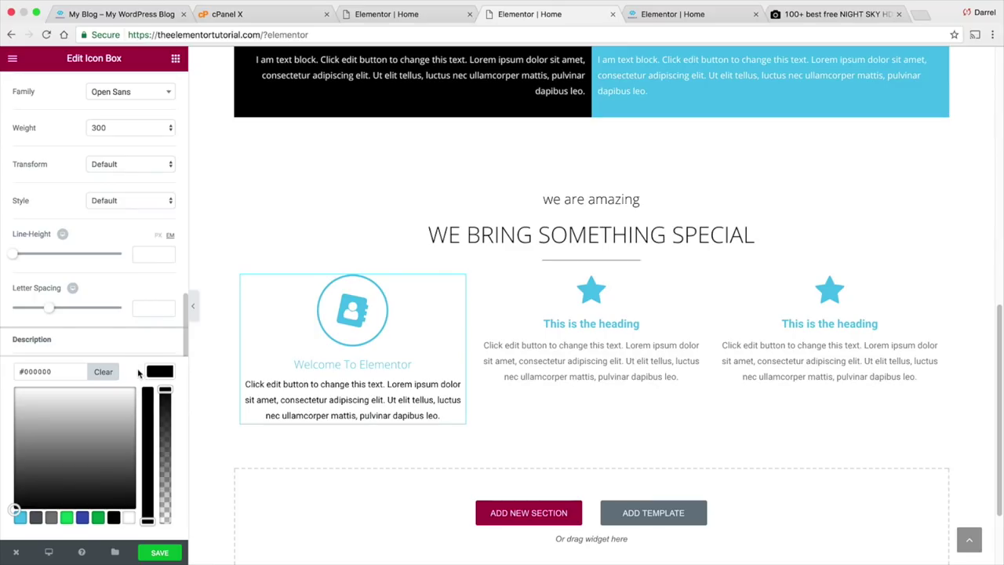
left_click(138, 348)
Turn on custom typography for the description and set its font family to Open Sans.
left_click(160, 405)
scroll(98, 405, "down", 5)
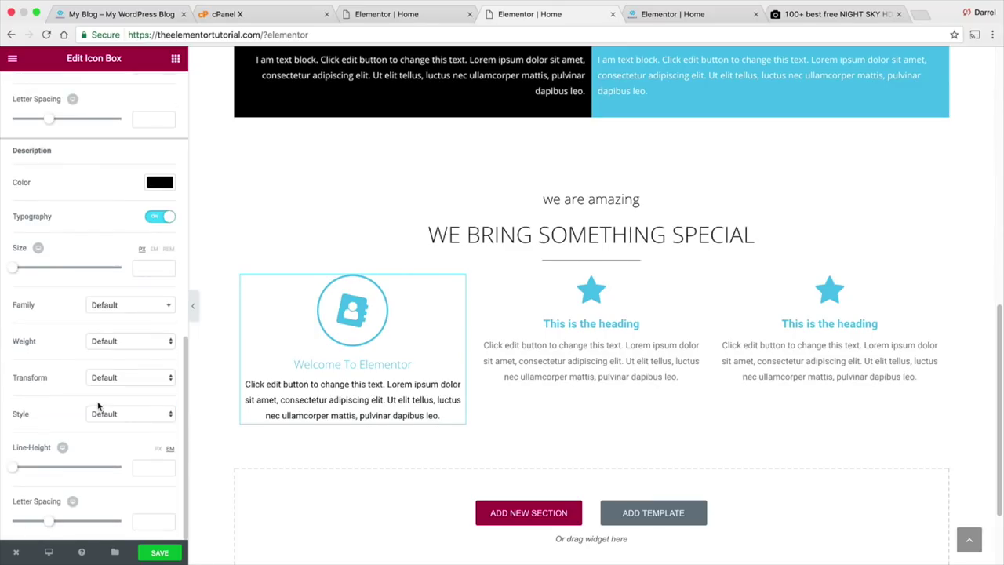
left_click(105, 306)
type("open")
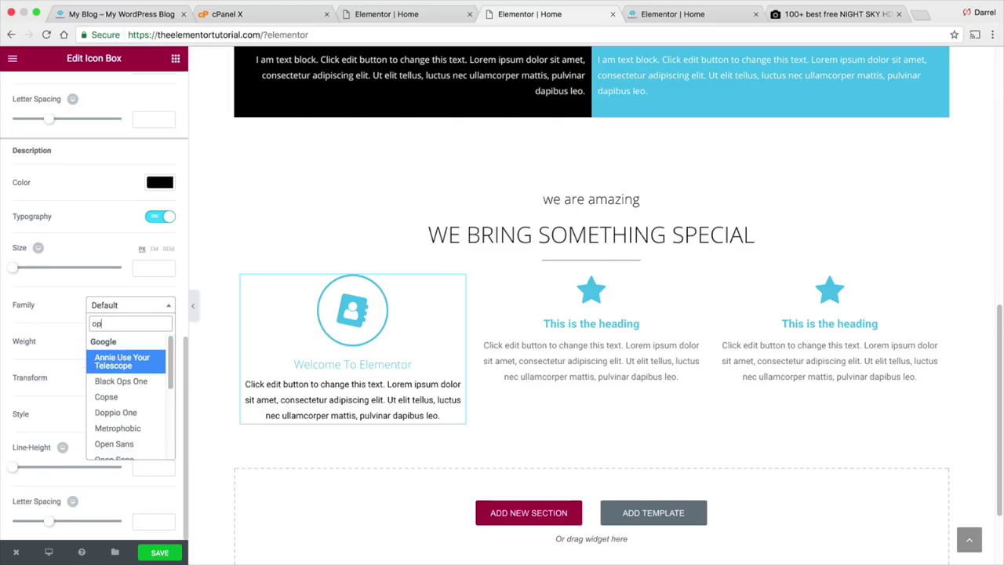
left_click(122, 358)
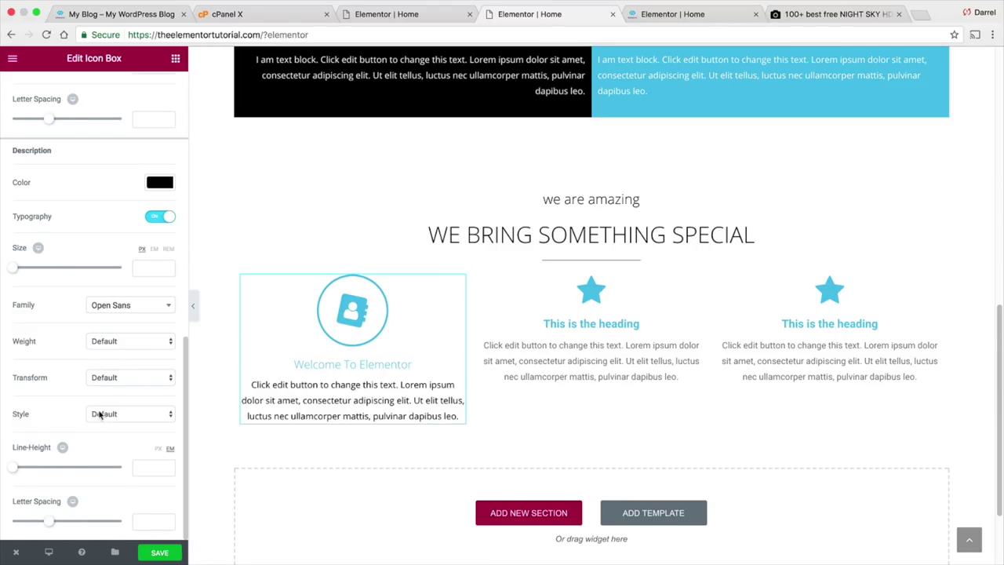
scroll(101, 416, "up", 8)
scroll(98, 363, "down", 2)
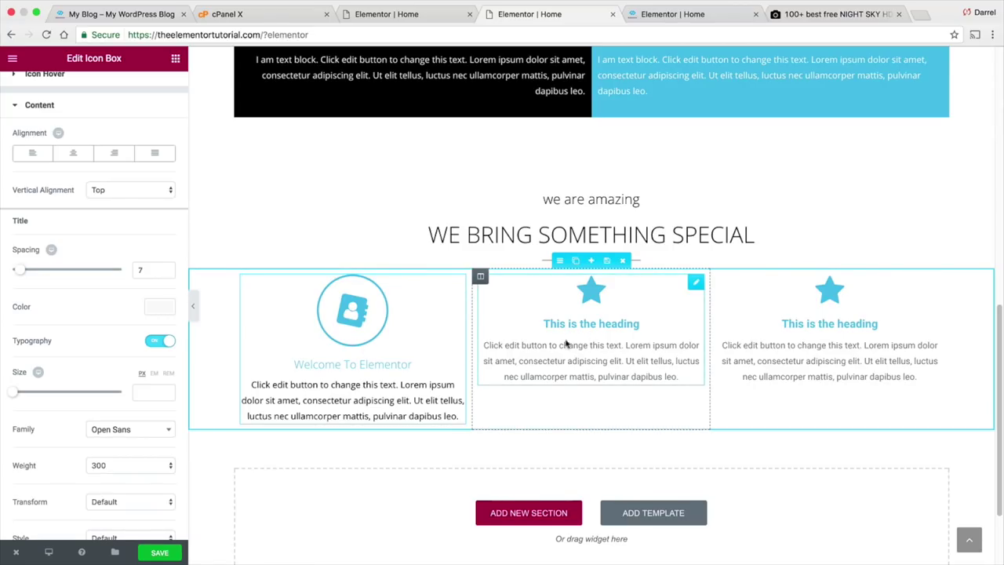
Duplicate the first icon box column twice.
mouse_move(484, 277)
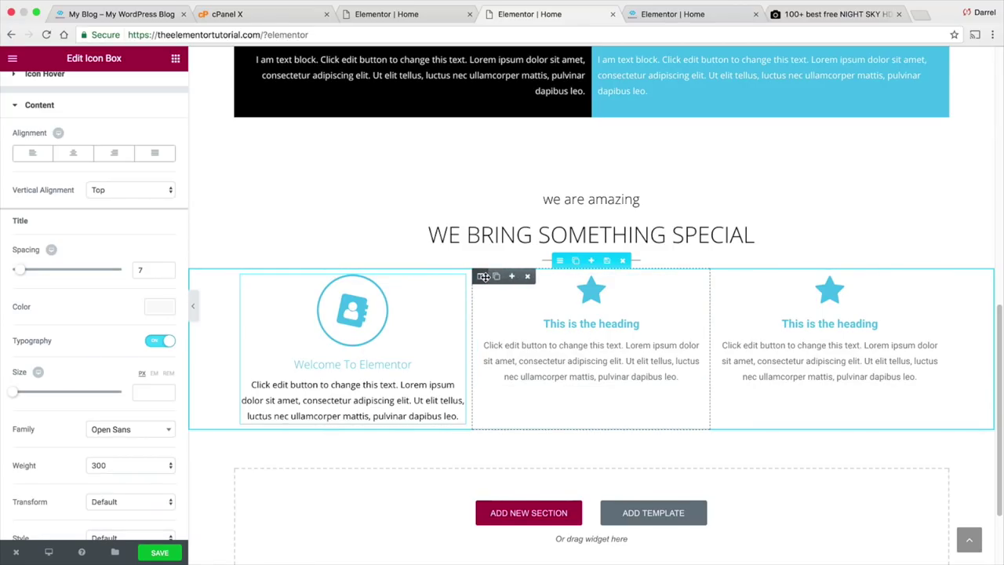
left_click(243, 276)
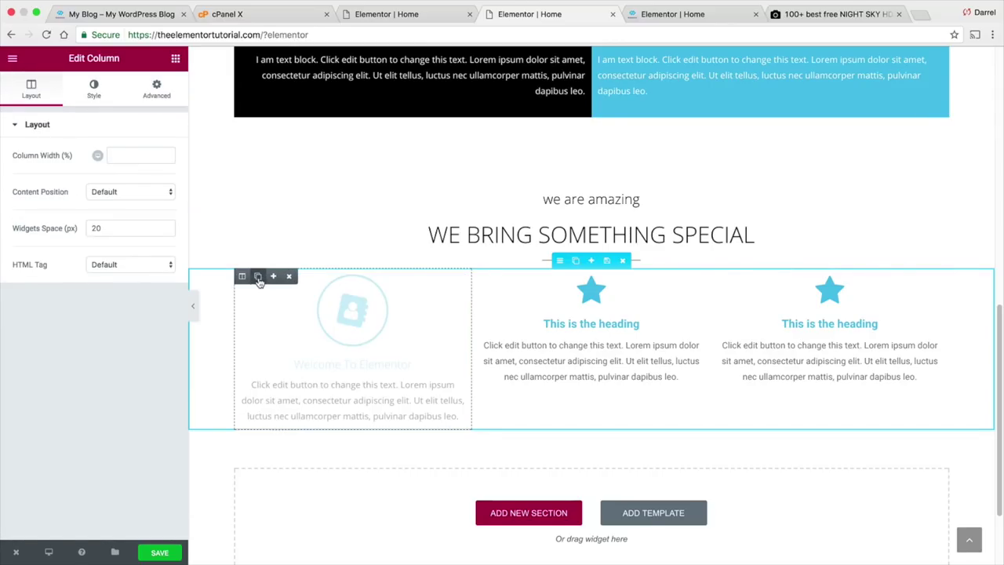
left_click(258, 277)
left_click(258, 277)
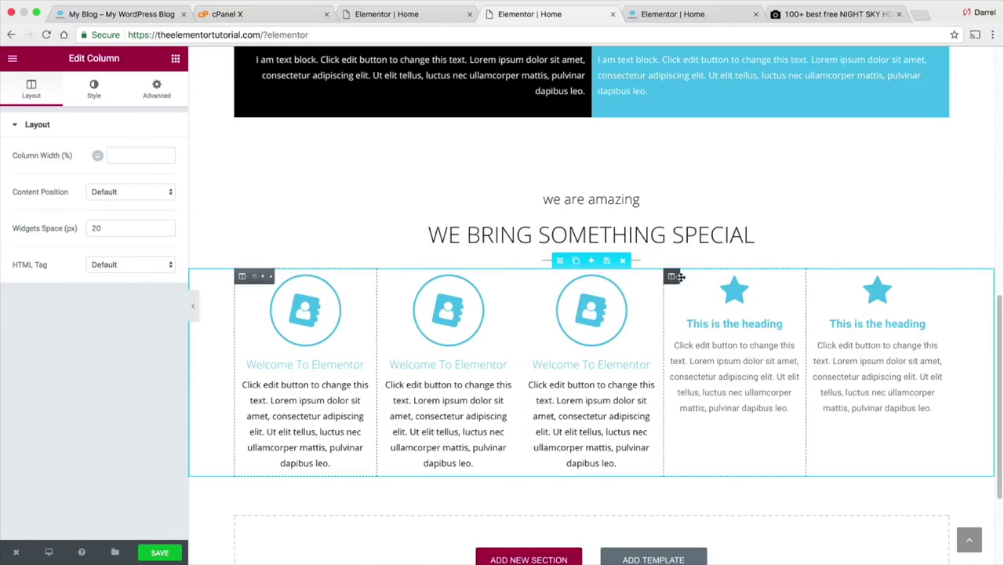
Delete both star-heading columns, confirming each deletion.
left_click(715, 276)
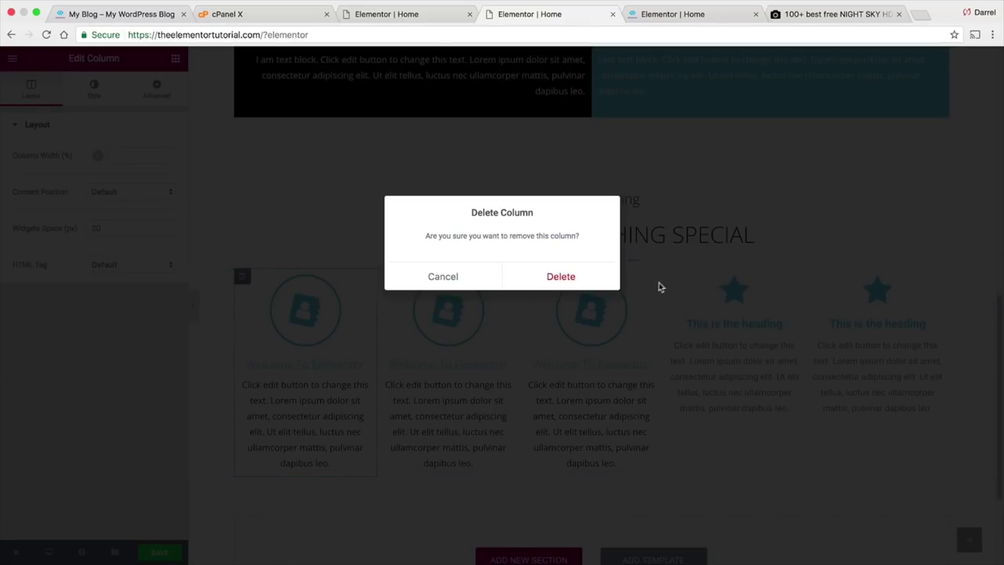
left_click(612, 283)
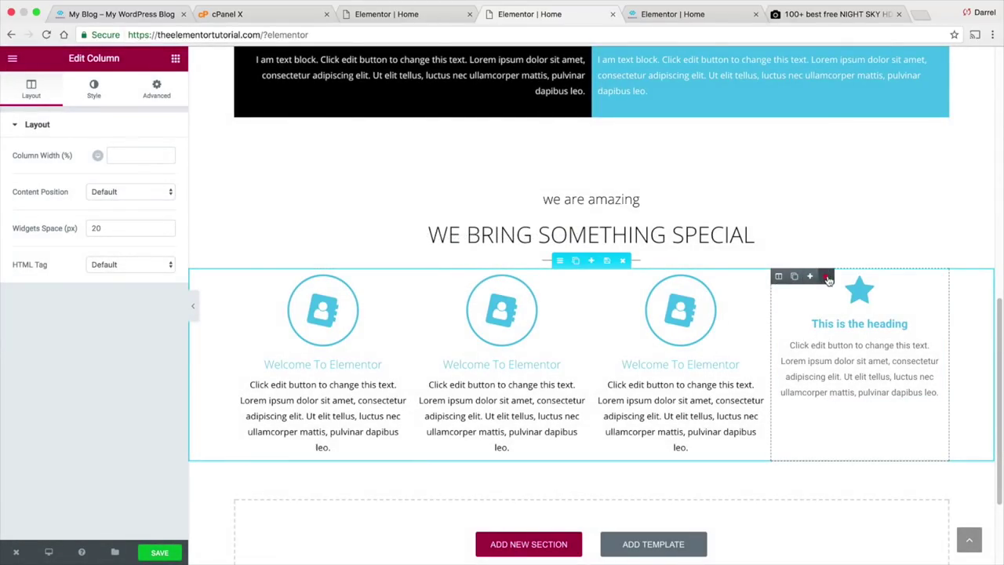
left_click(829, 277)
left_click(565, 279)
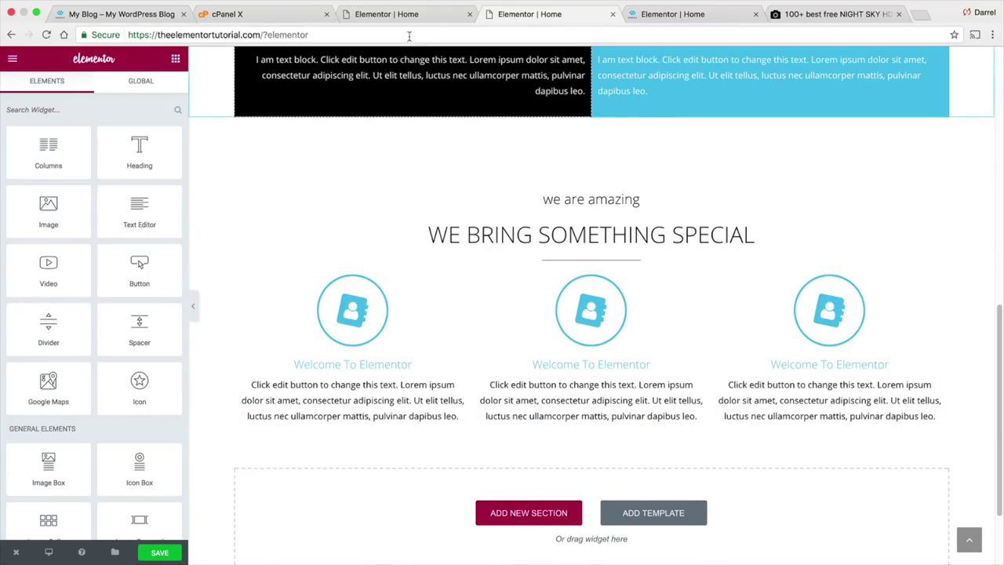
Check the image row layout on the reference site.
left_click(652, 13)
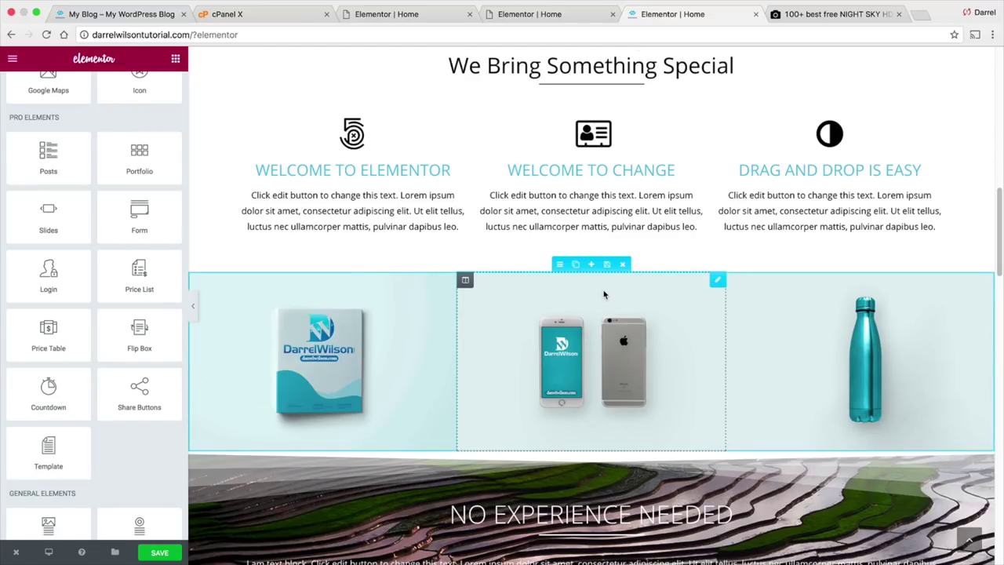
scroll(601, 324, "up", 3)
scroll(616, 293, "down", 3)
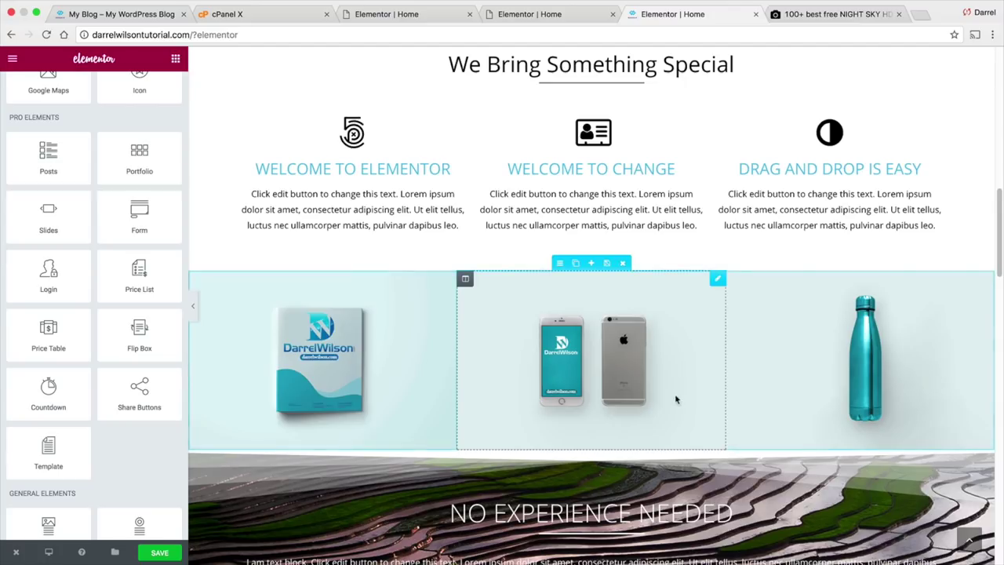
Add a new three-column section below the icon boxes.
left_click(498, 25)
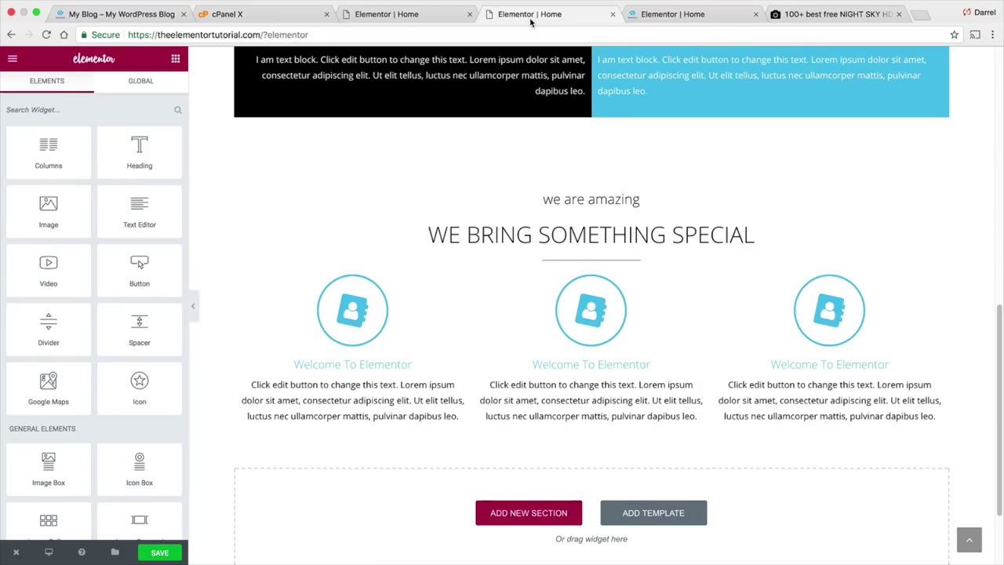
scroll(507, 318, "down", 3)
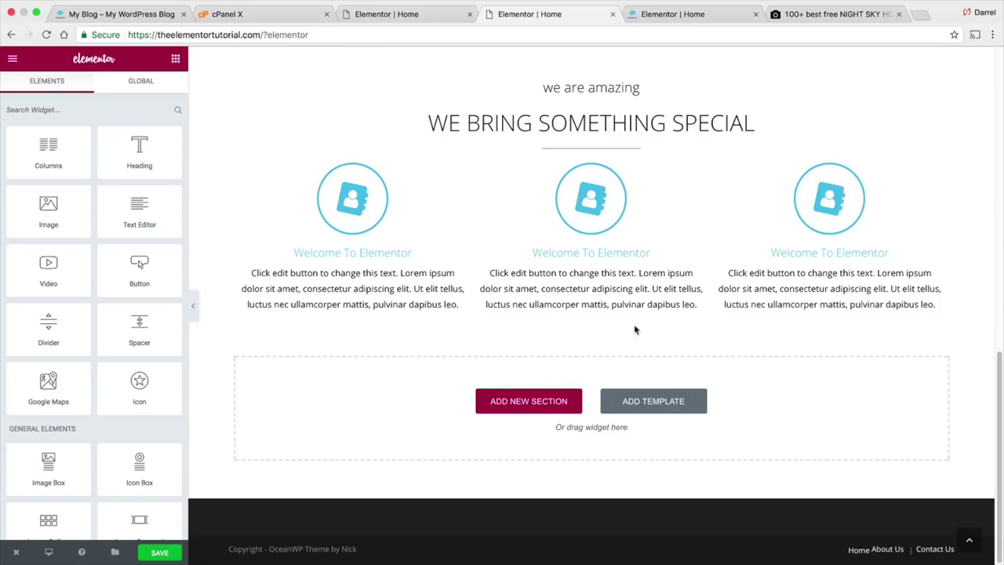
left_click(542, 405)
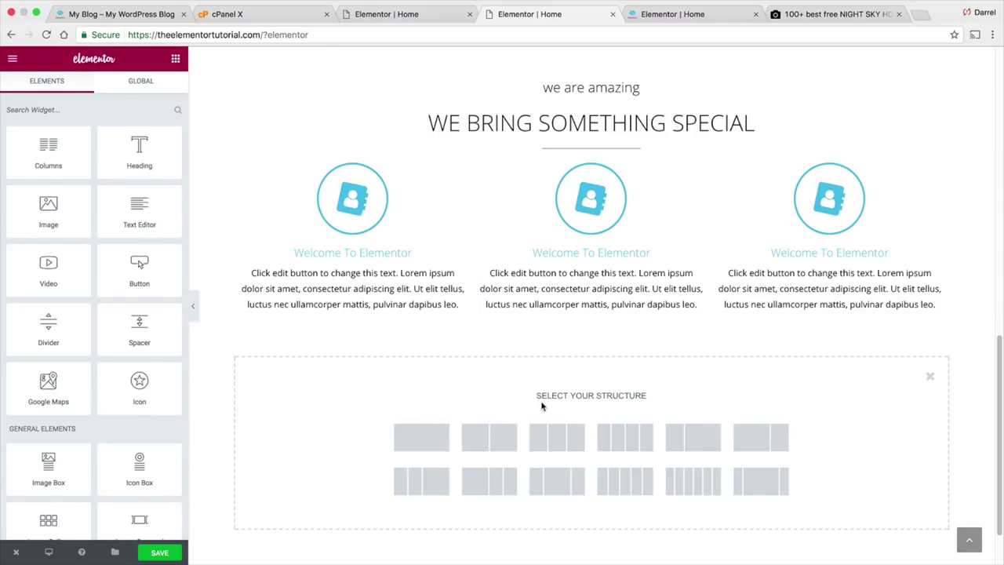
scroll(543, 406, "down", 2)
left_click(577, 380)
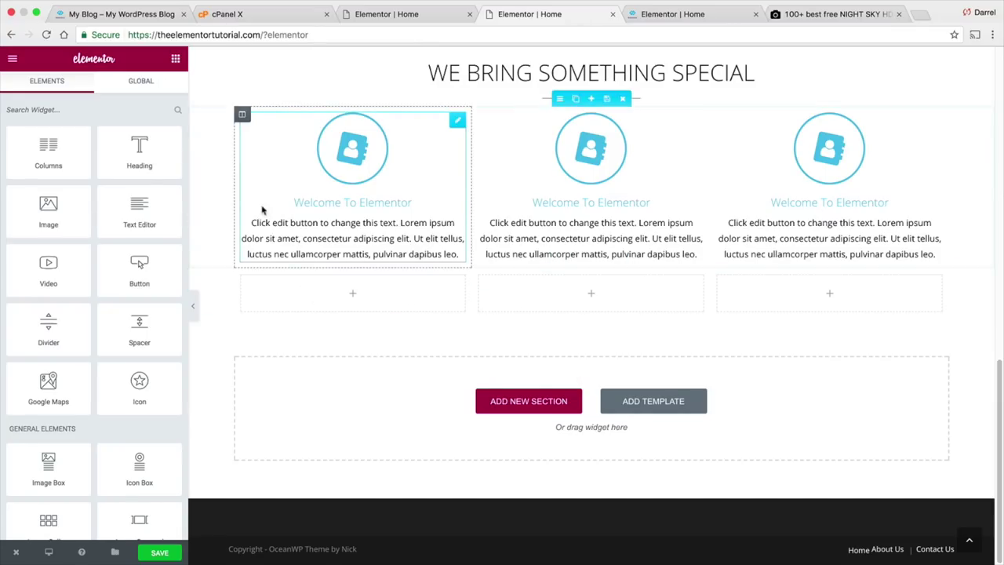
Place an Image widget in the first column and upload the book mockup image into it.
left_click_drag(37, 216, 328, 295)
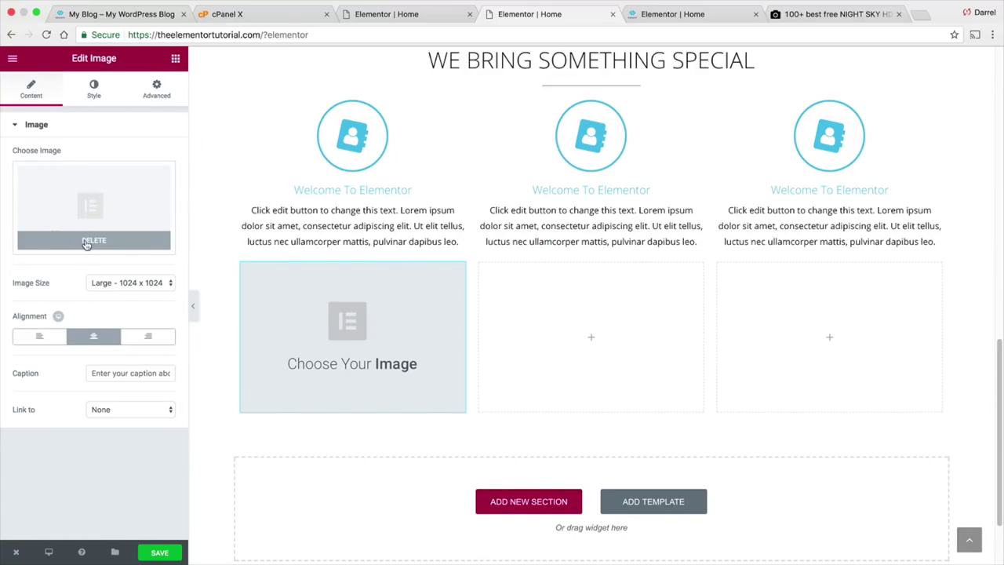
left_click(90, 243)
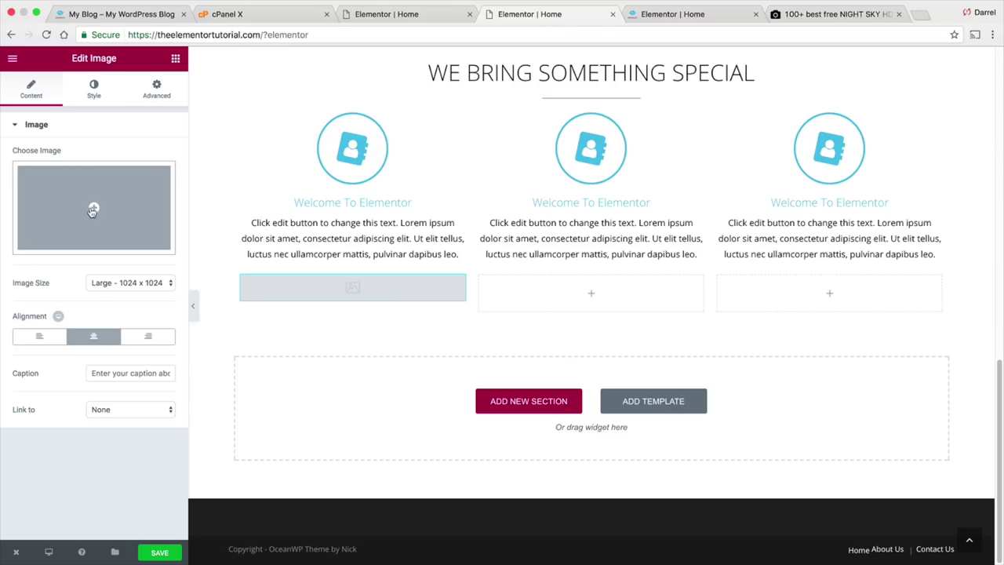
left_click(93, 208)
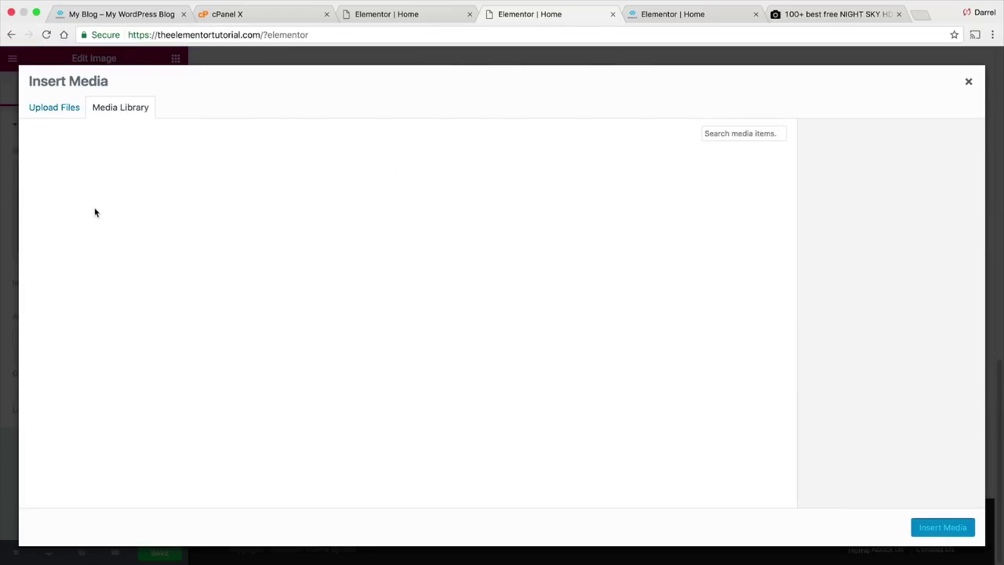
left_click(58, 109)
left_click(499, 299)
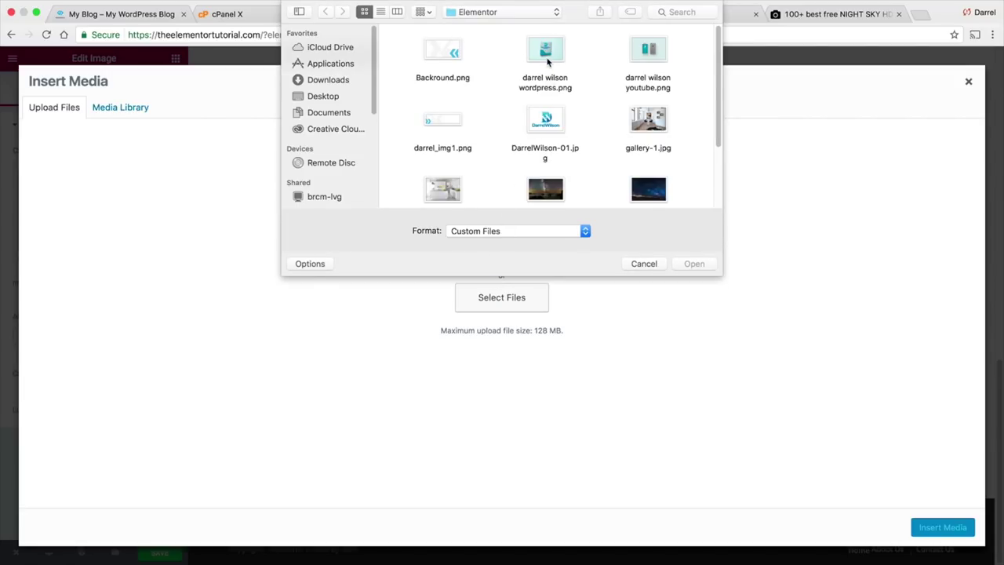
double_click(547, 57)
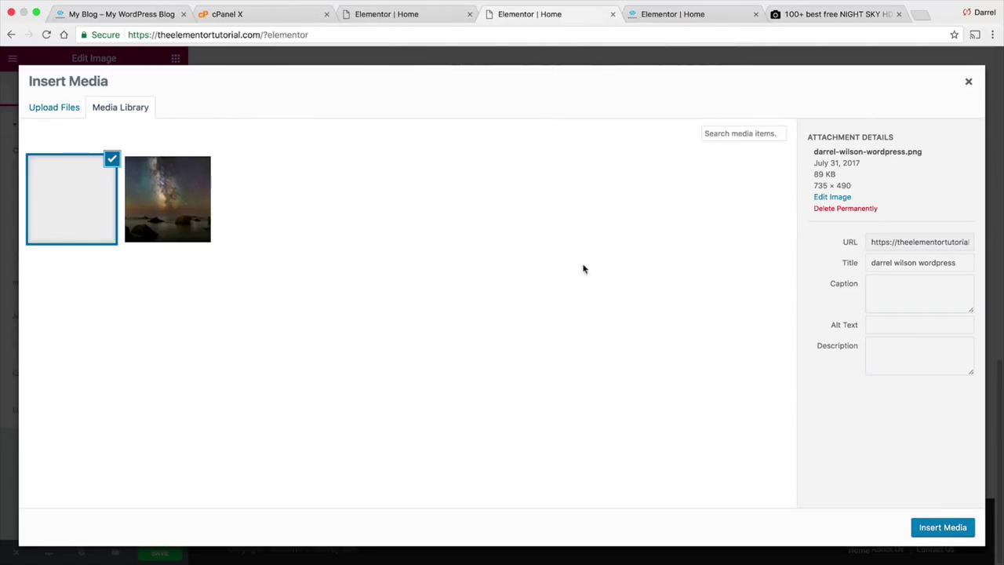
left_click(942, 527)
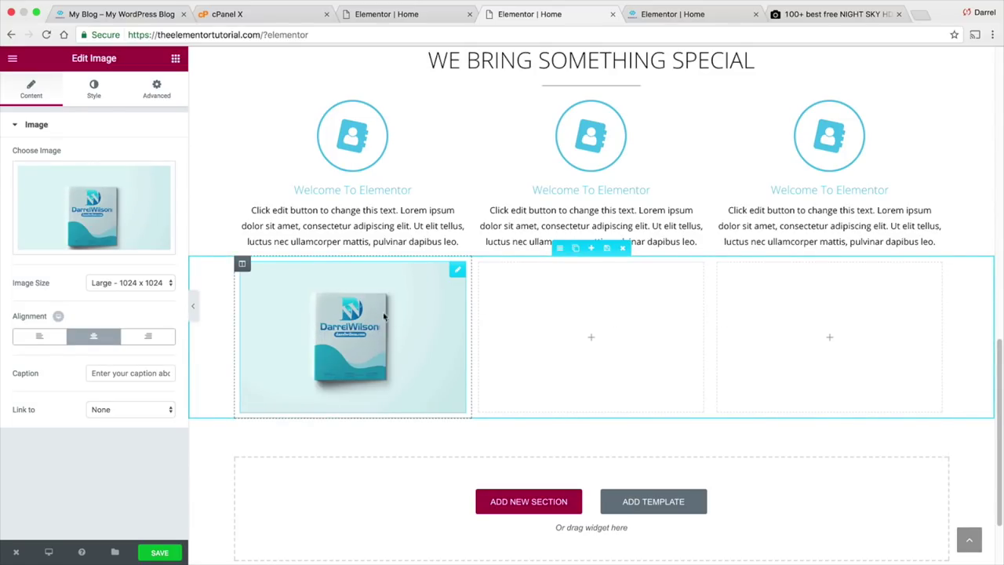
Add an Image widget to the middle column with an uploaded phone mockup image.
left_click(590, 339)
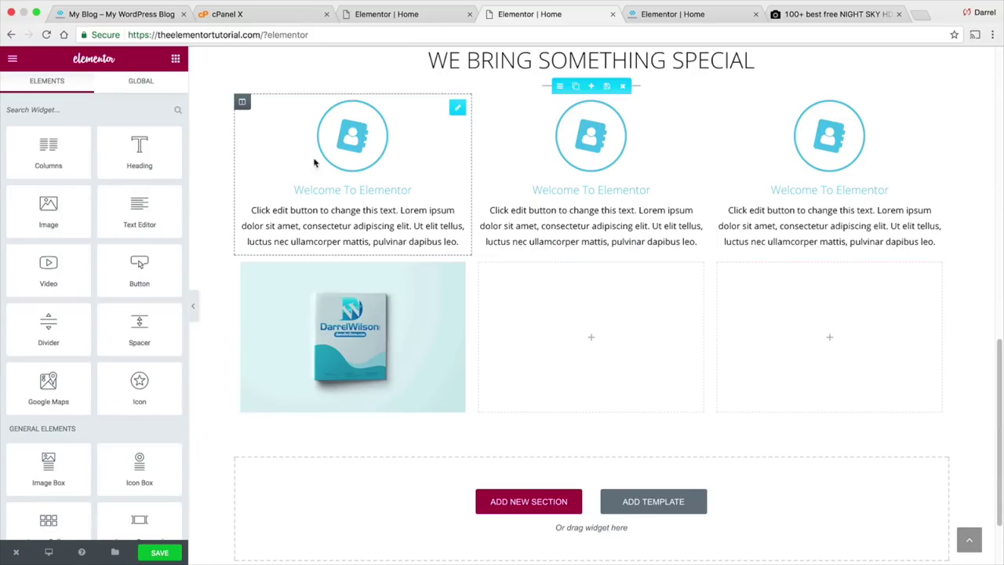
left_click_drag(57, 204, 596, 330)
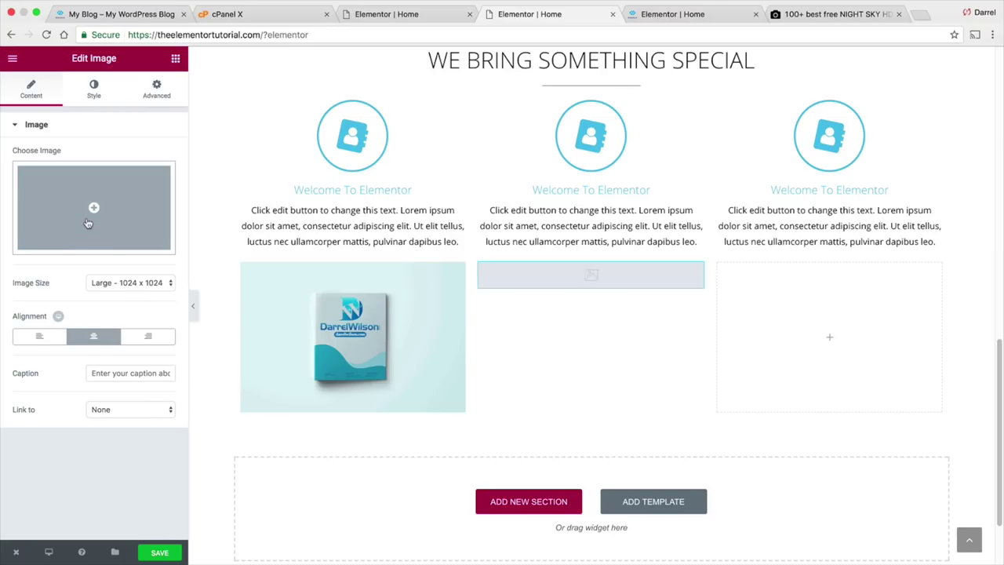
left_click(90, 204)
left_click(54, 106)
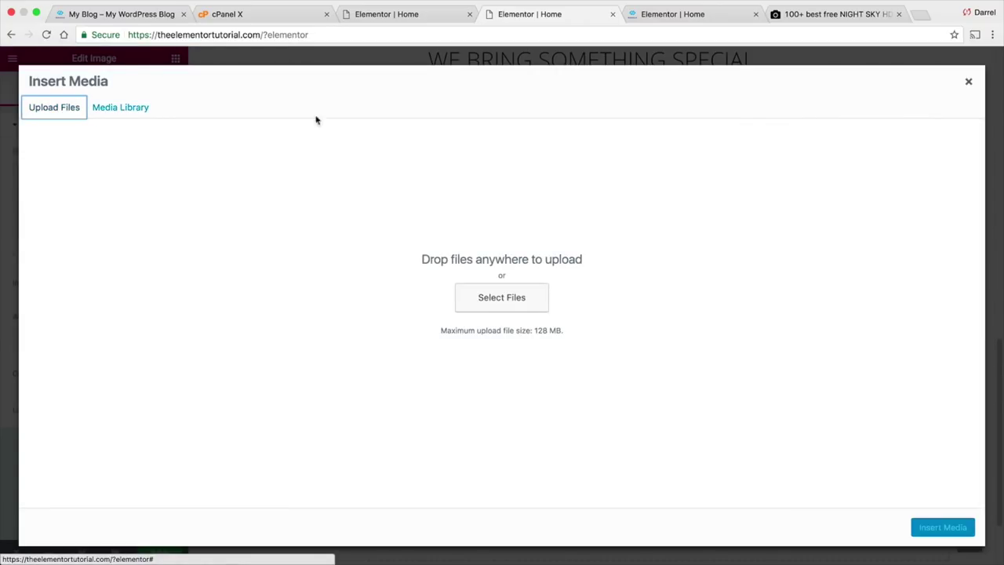
left_click(534, 297)
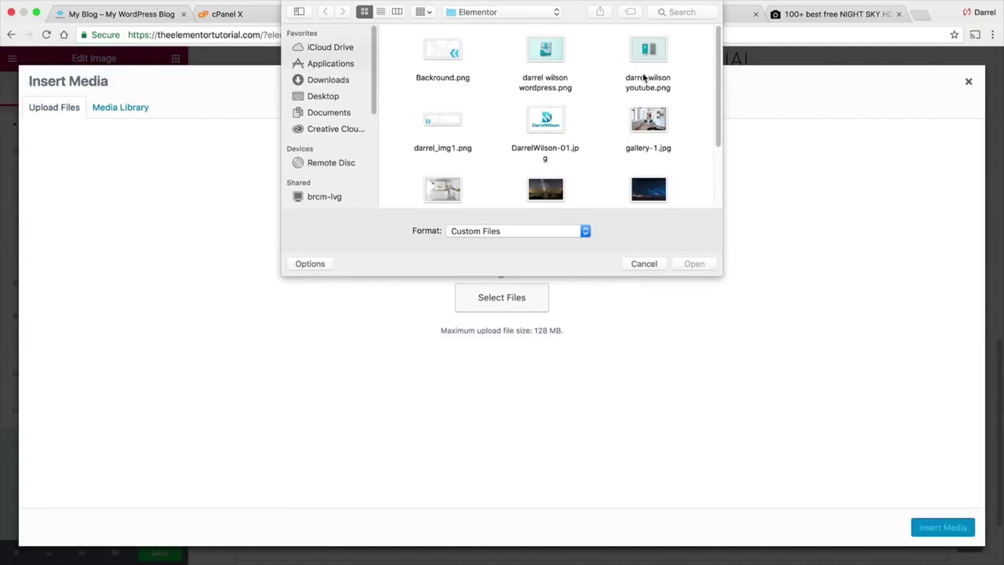
double_click(647, 59)
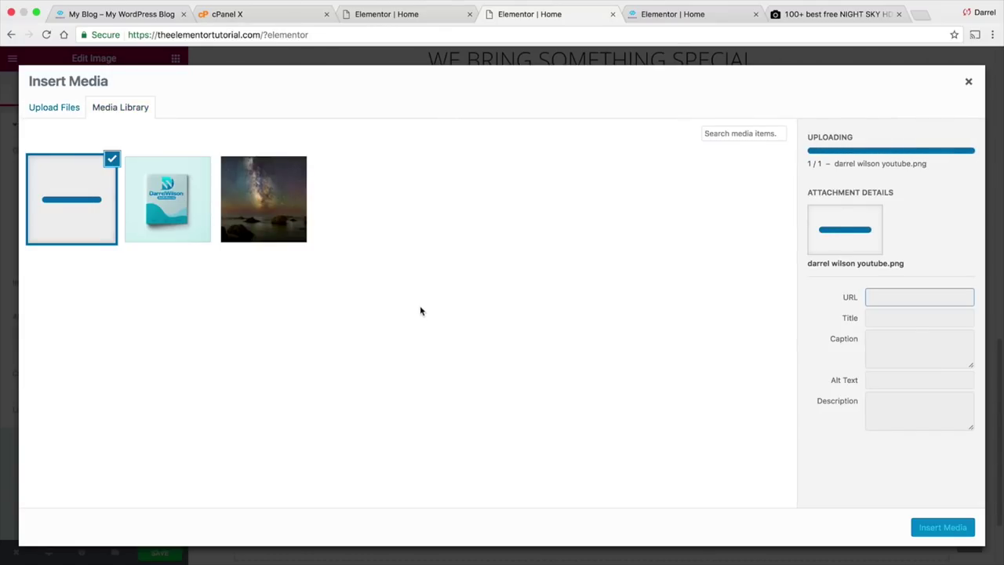
left_click(948, 528)
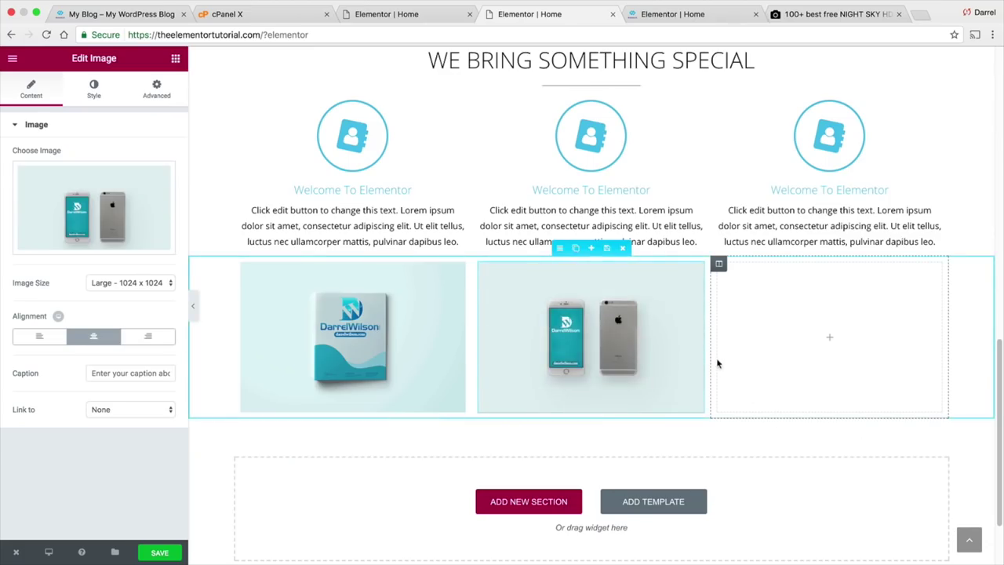
Add an Image widget to the third column with the uploaded bottle photo portfolionew_3.jpg.
left_click(177, 61)
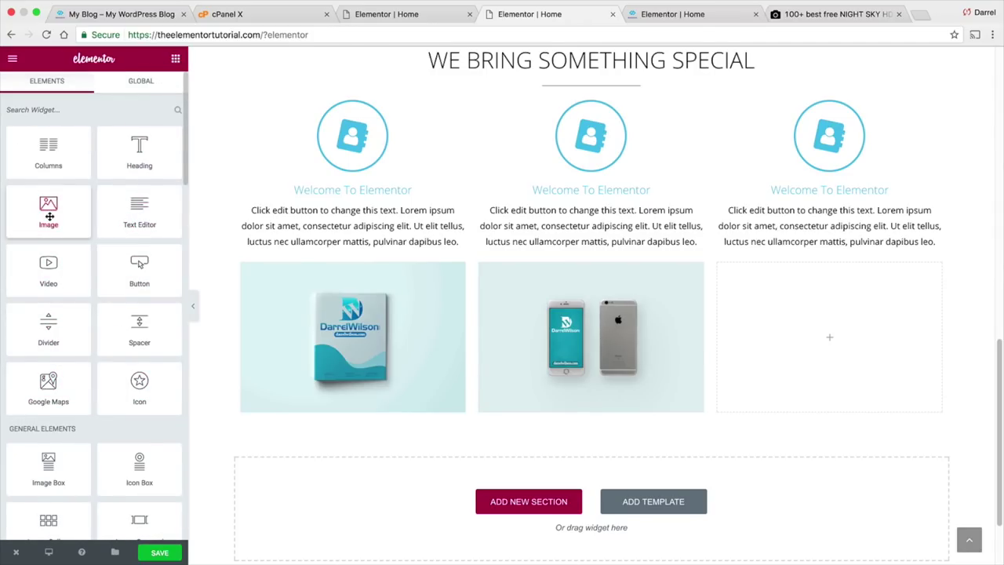
left_click_drag(49, 211, 837, 362)
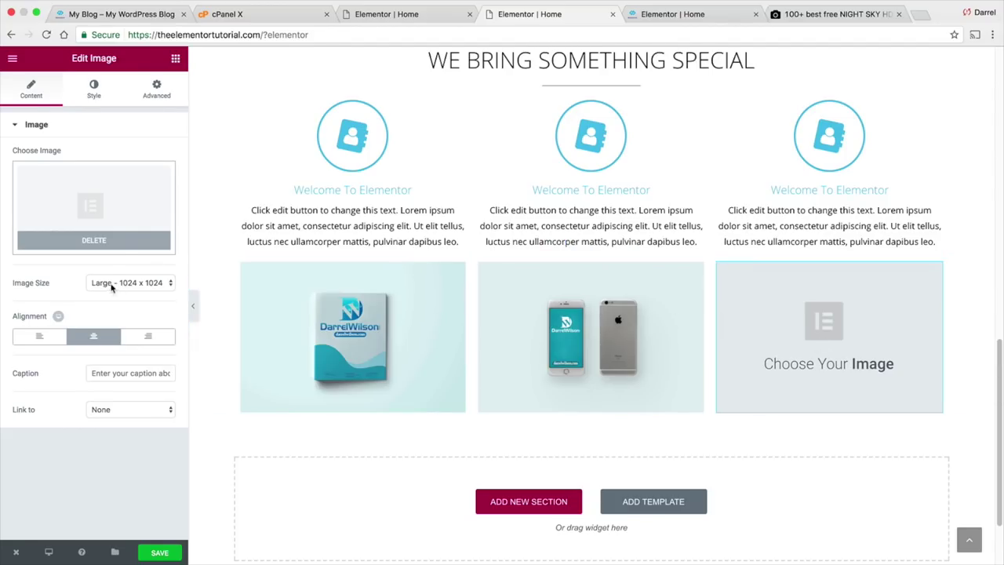
left_click(91, 208)
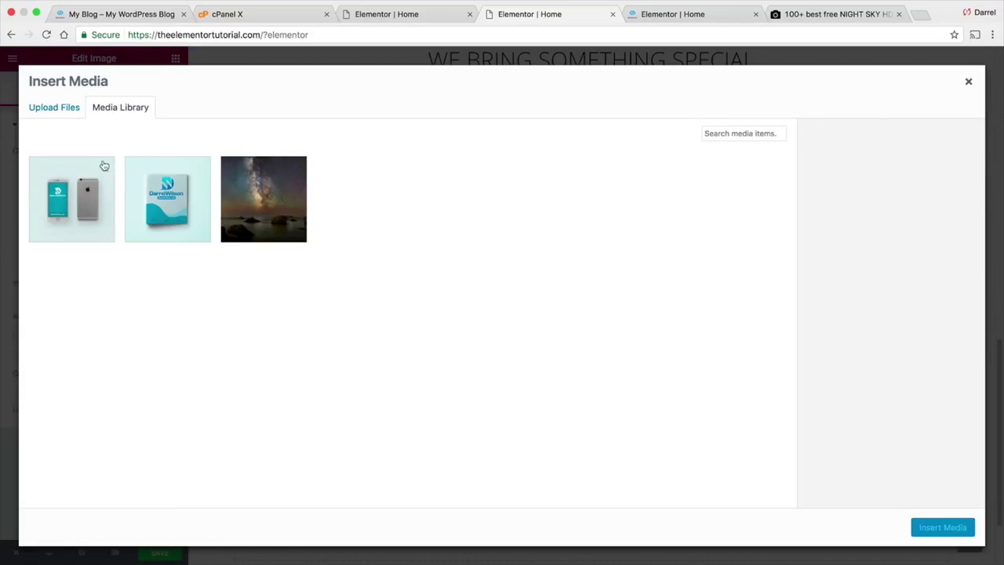
left_click(70, 108)
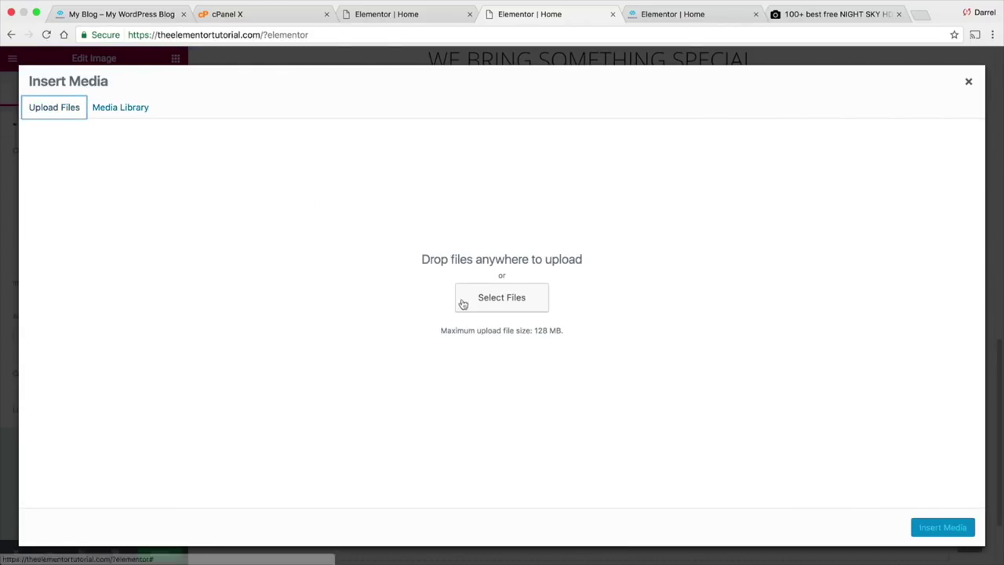
left_click(489, 307)
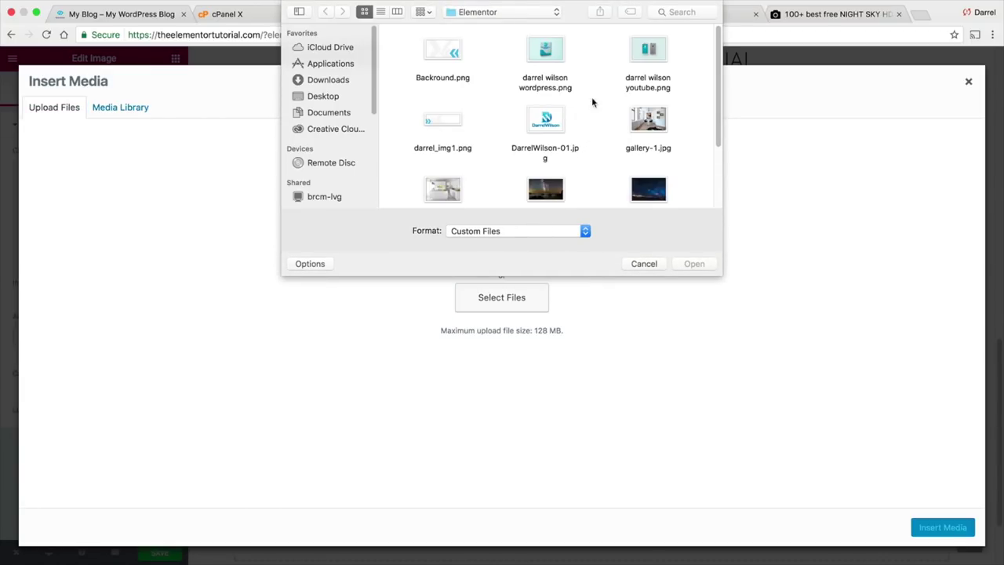
scroll(613, 120, "down", 3)
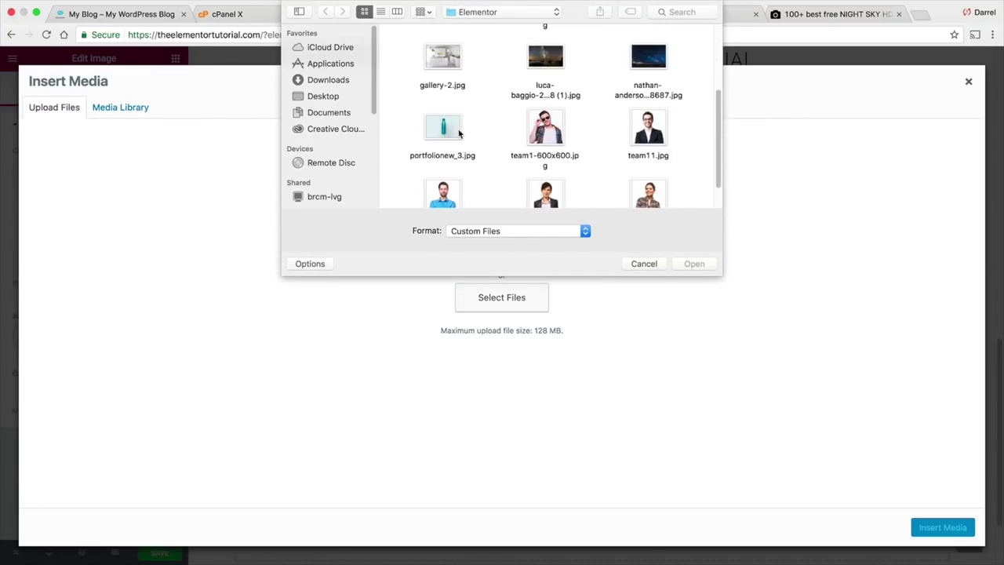
double_click(460, 133)
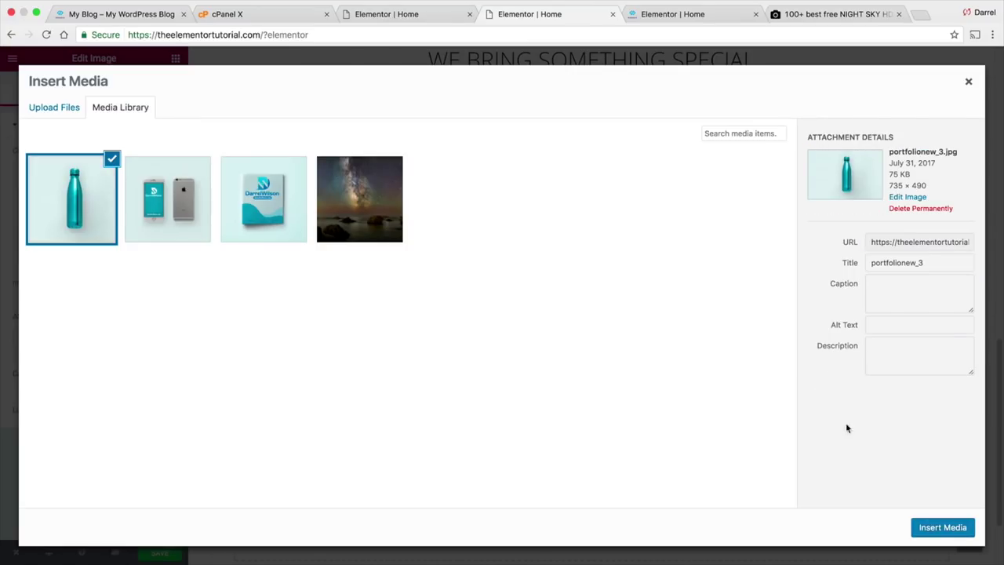
left_click(938, 528)
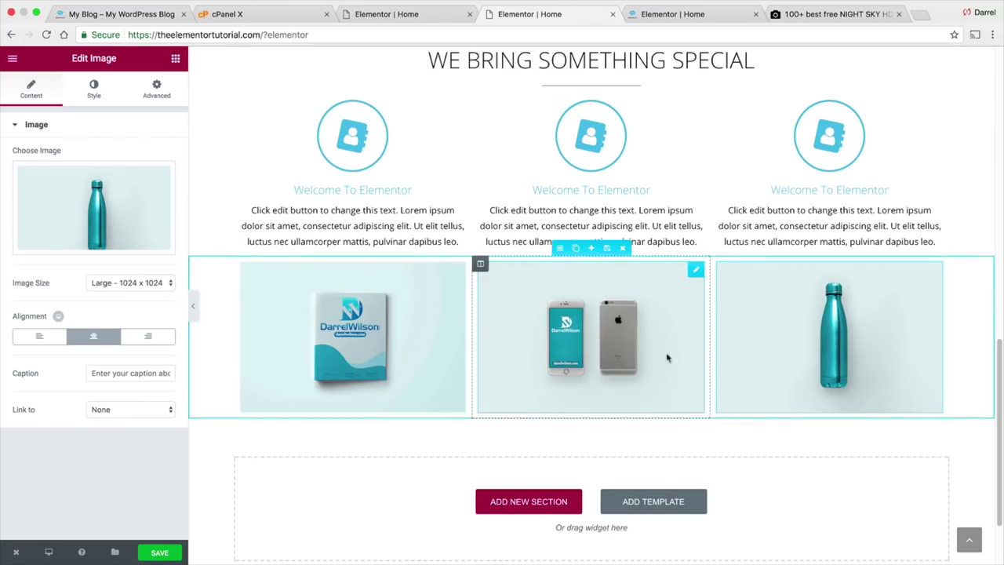
Preview the page without the panel, then open the image row section's layout settings.
left_click(191, 311)
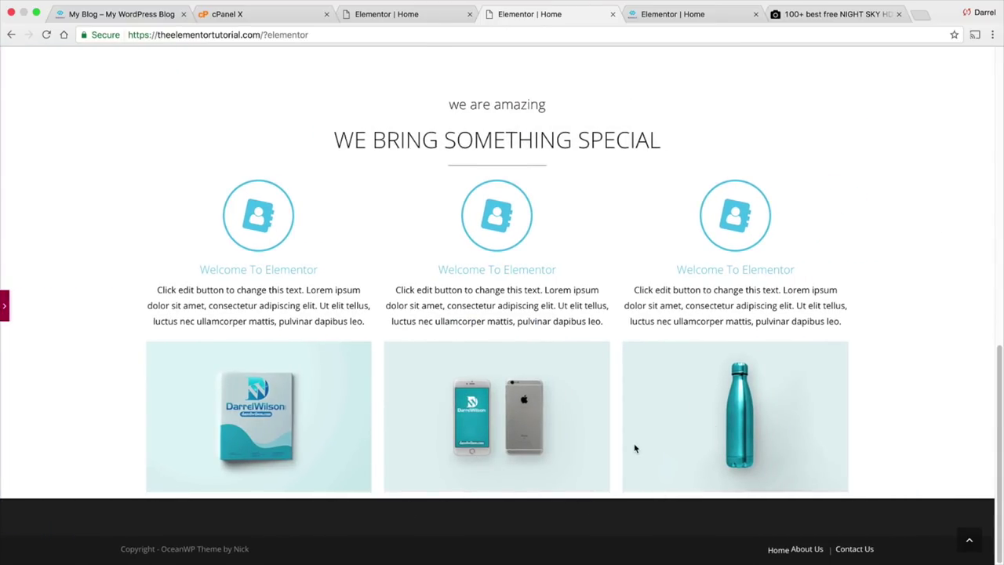
scroll(596, 431, "up", 3)
scroll(531, 404, "down", 3)
left_click(5, 310)
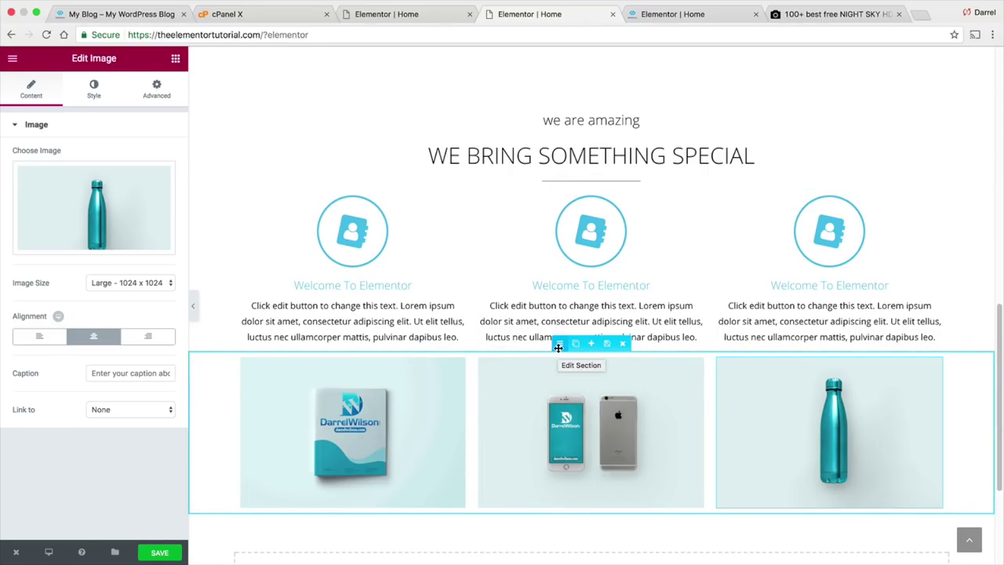
left_click(557, 348)
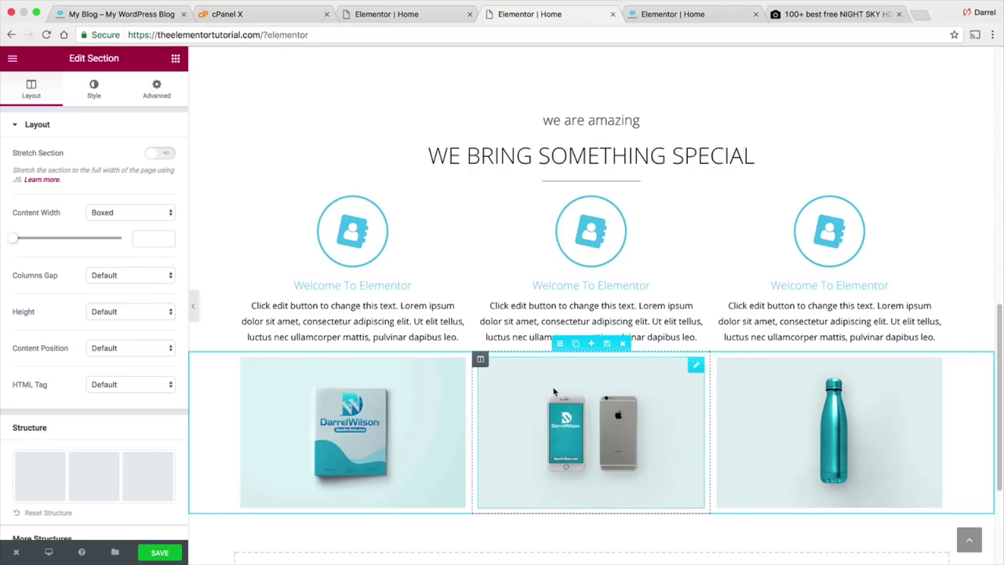
Set the image row section to Full Width with No Gap between columns, then preview it.
left_click(136, 217)
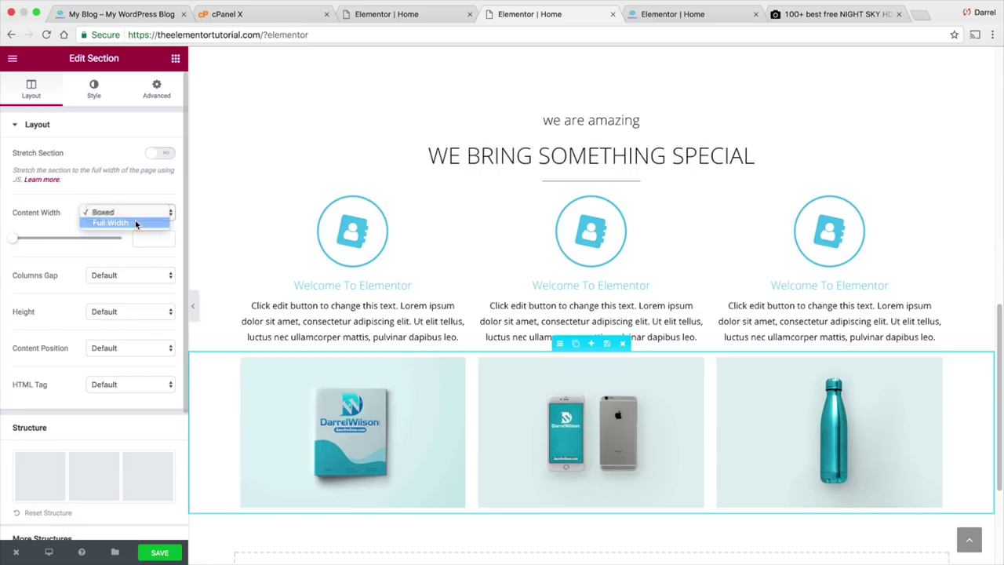
left_click(136, 224)
scroll(250, 278, "down", 3)
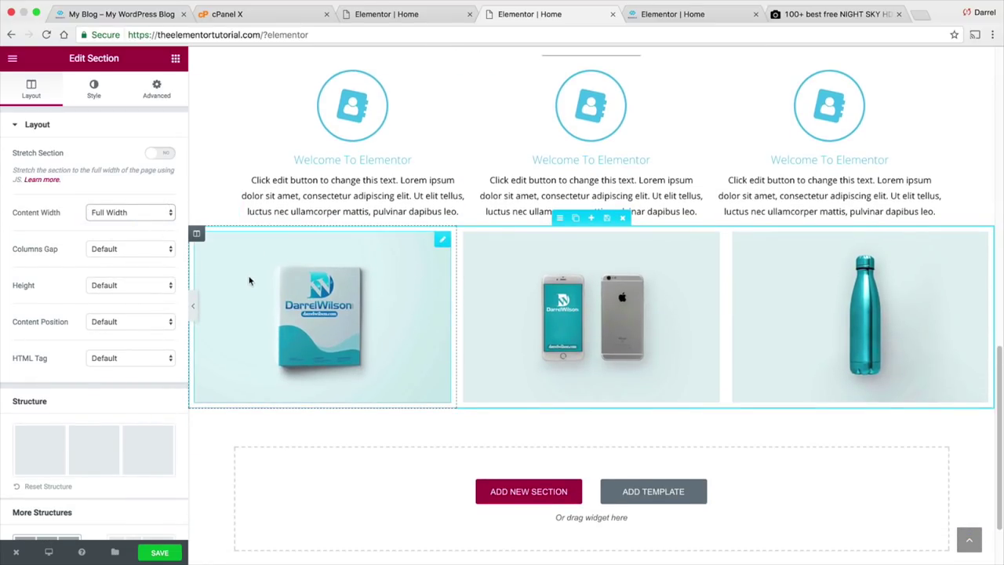
left_click(145, 250)
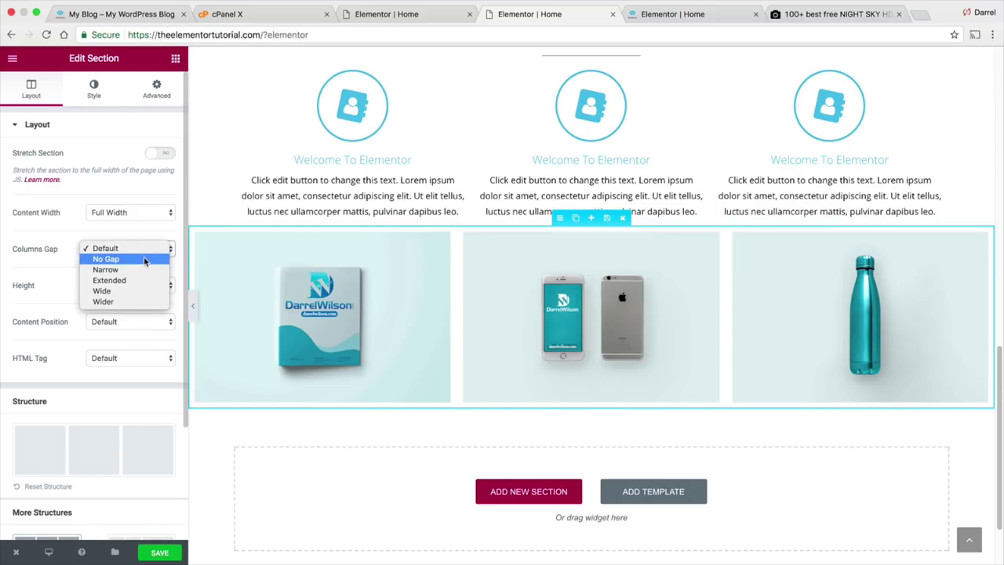
left_click(145, 269)
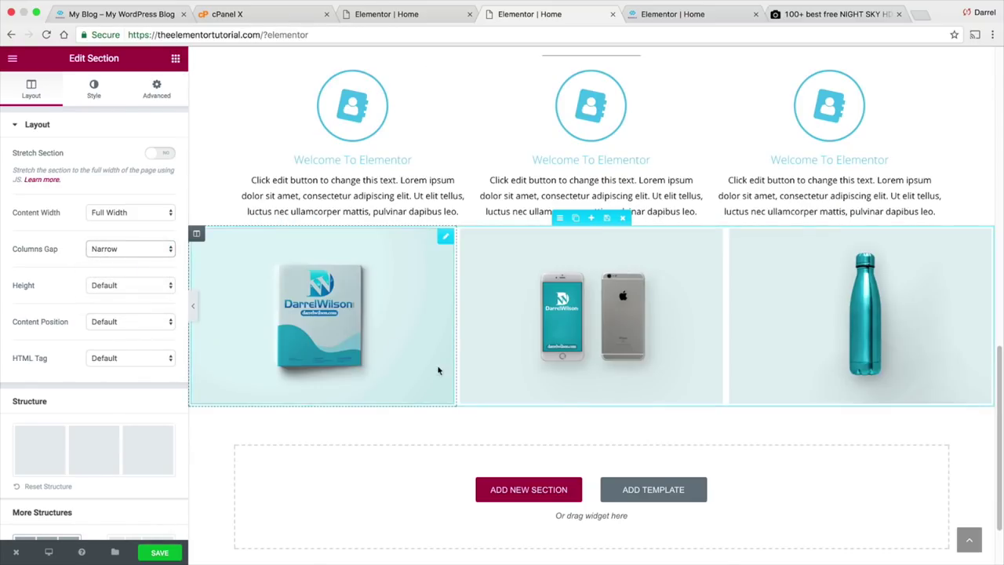
left_click(113, 251)
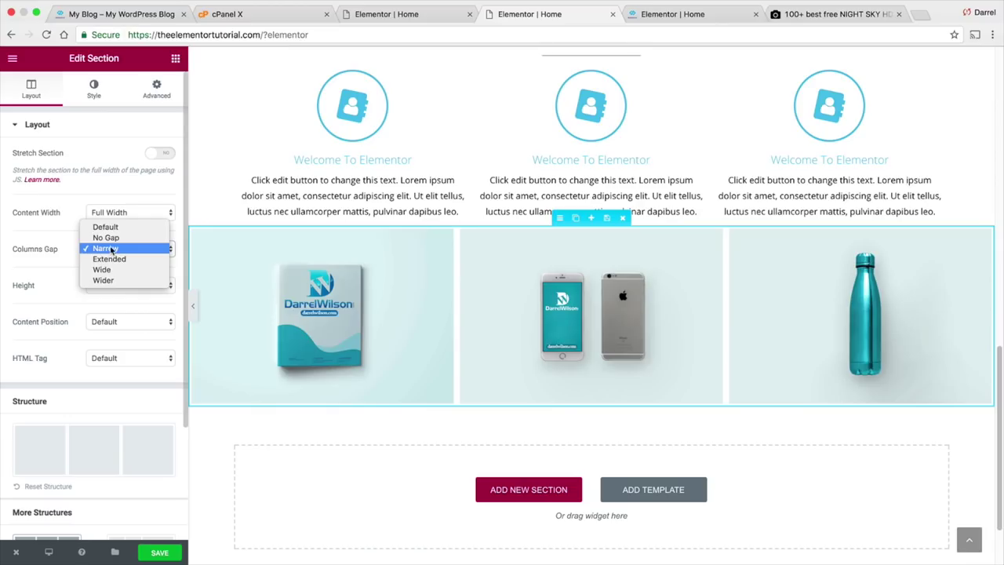
left_click(113, 237)
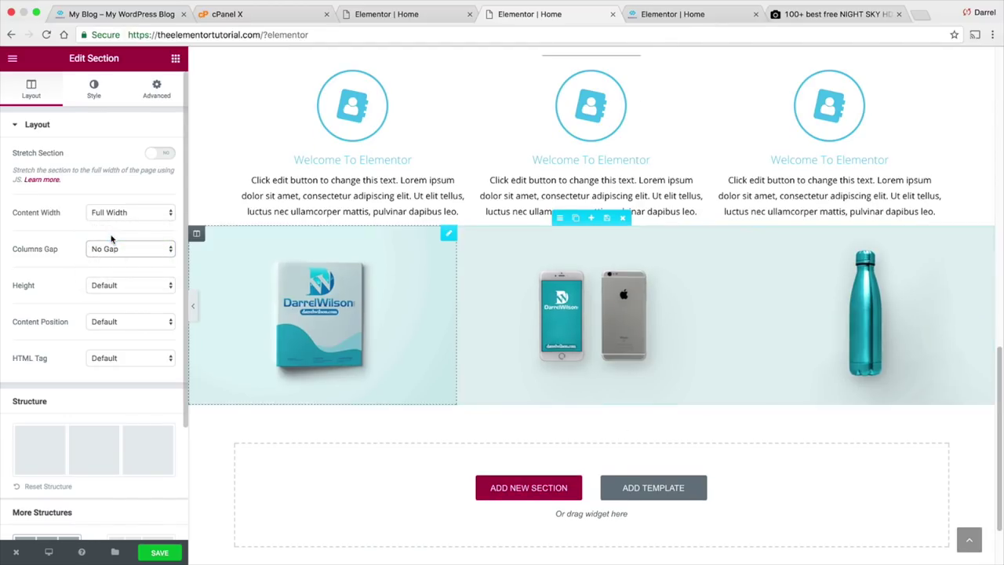
left_click(193, 306)
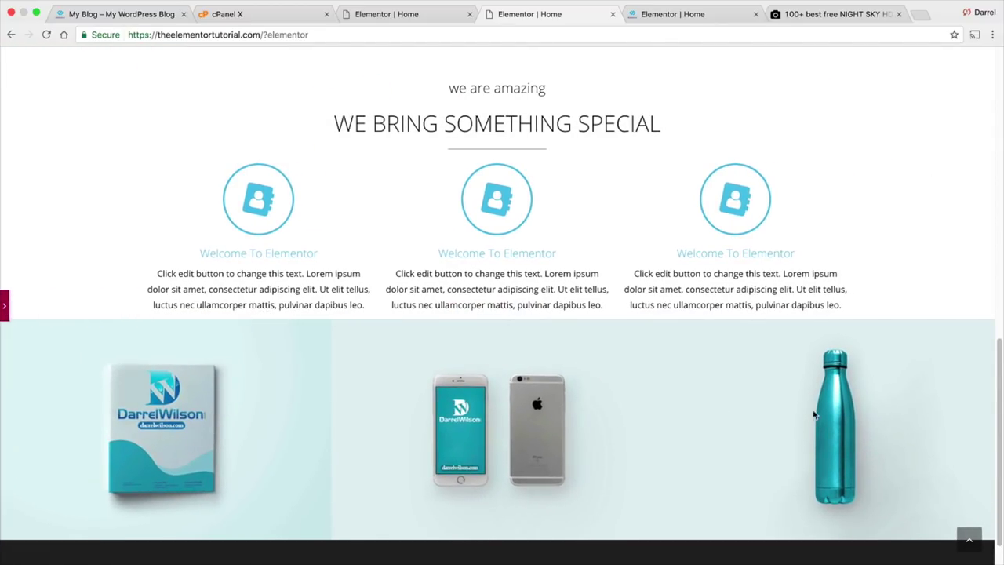
scroll(814, 415, "down", 1)
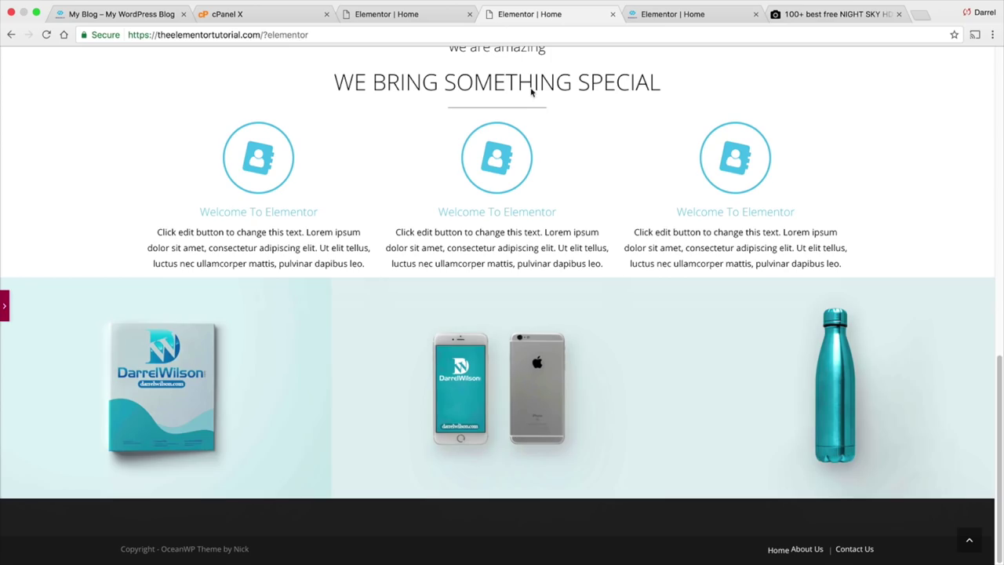
left_click(643, 16)
scroll(533, 251, "down", 3)
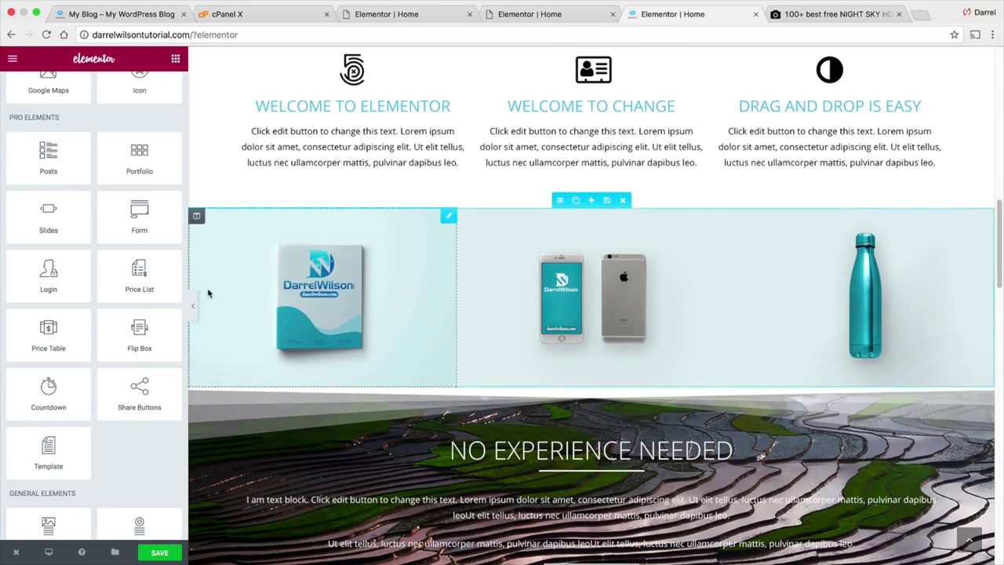
left_click(193, 306)
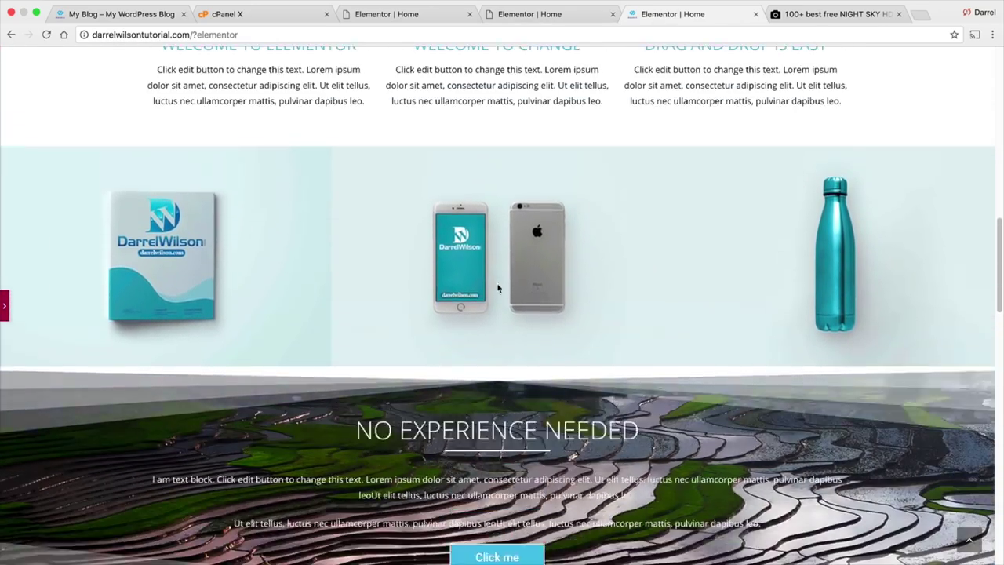
scroll(548, 289, "down", 6)
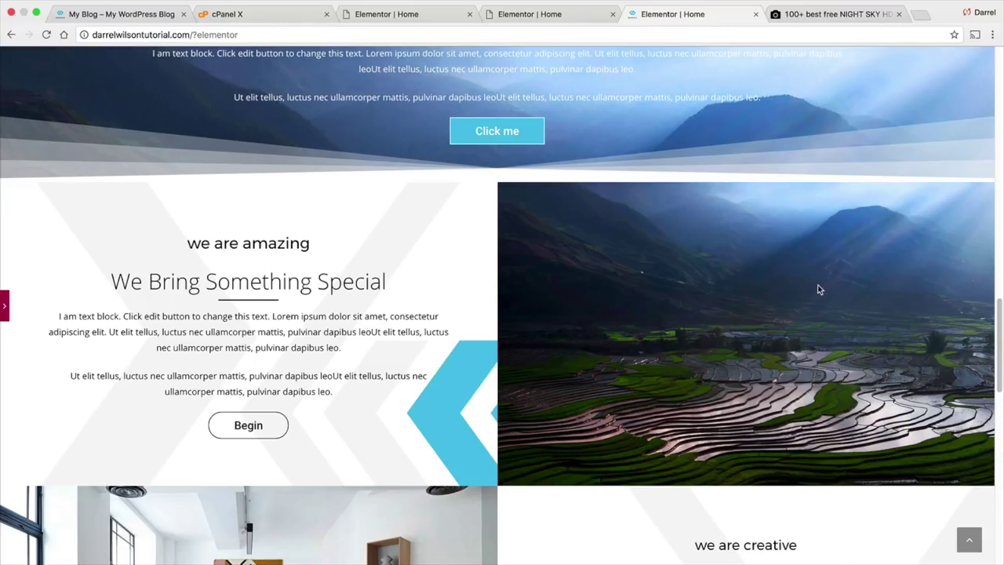
left_click_drag(305, 243, 199, 243)
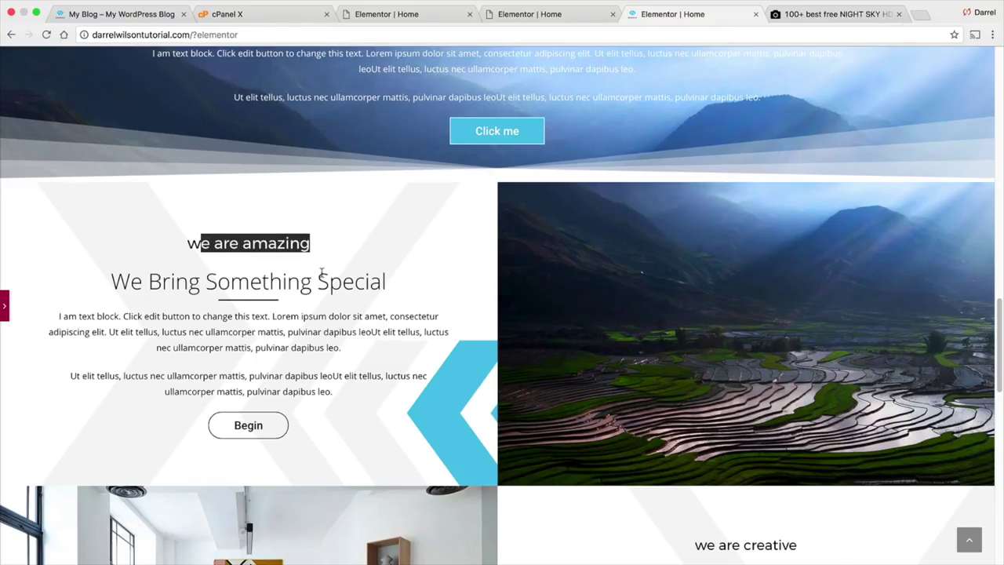
left_click_drag(342, 275, 274, 306)
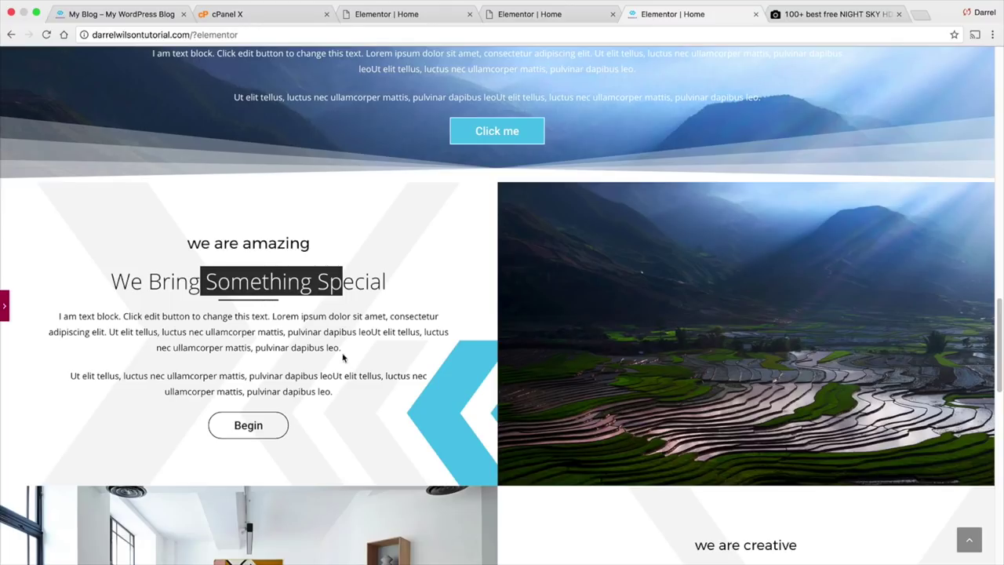
left_click_drag(345, 392, 55, 313)
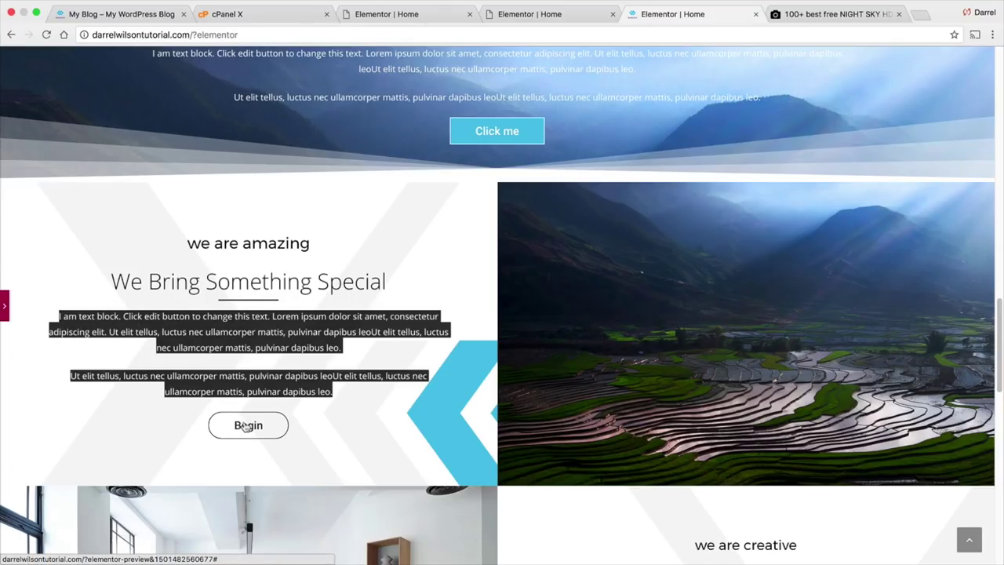
scroll(248, 426, "up", 5)
left_click(543, 15)
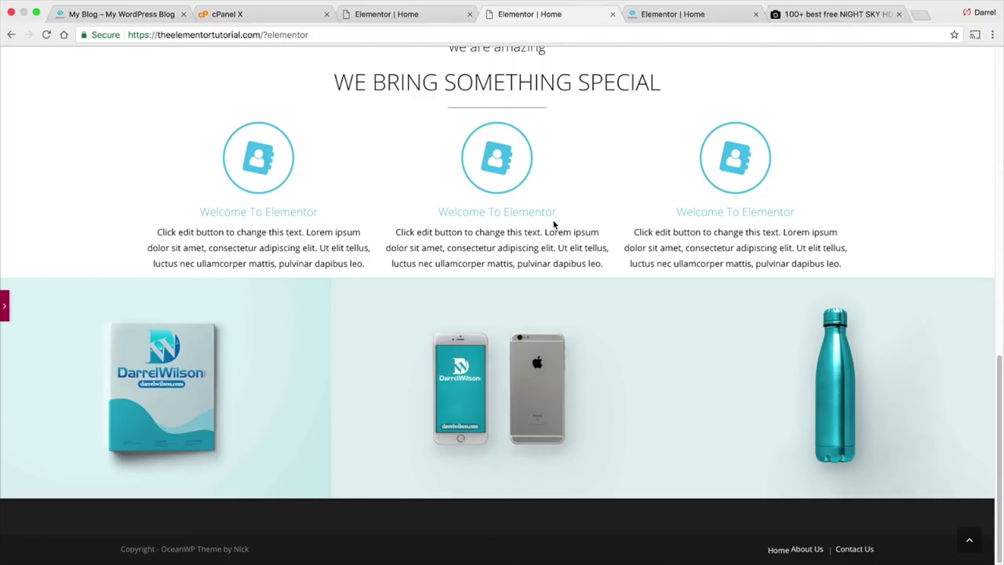
Preview the product image section with the editor panel hidden, then bring the panel back.
left_click(5, 312)
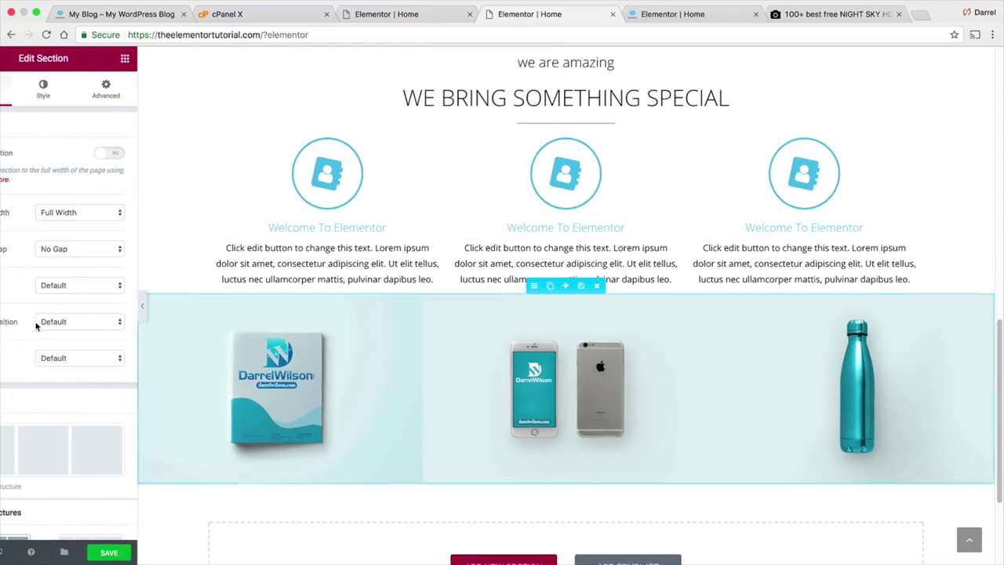
left_click(193, 305)
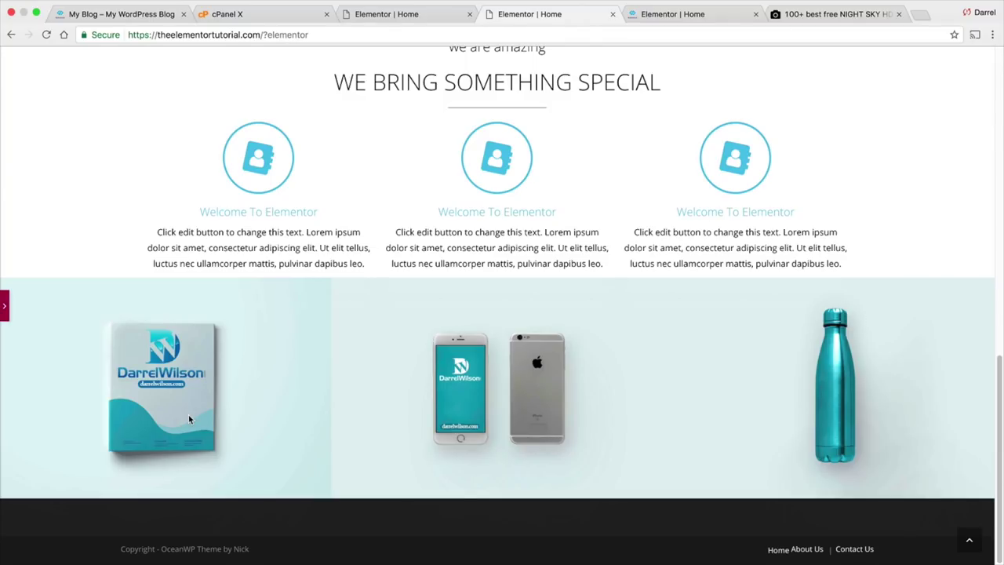
left_click(5, 314)
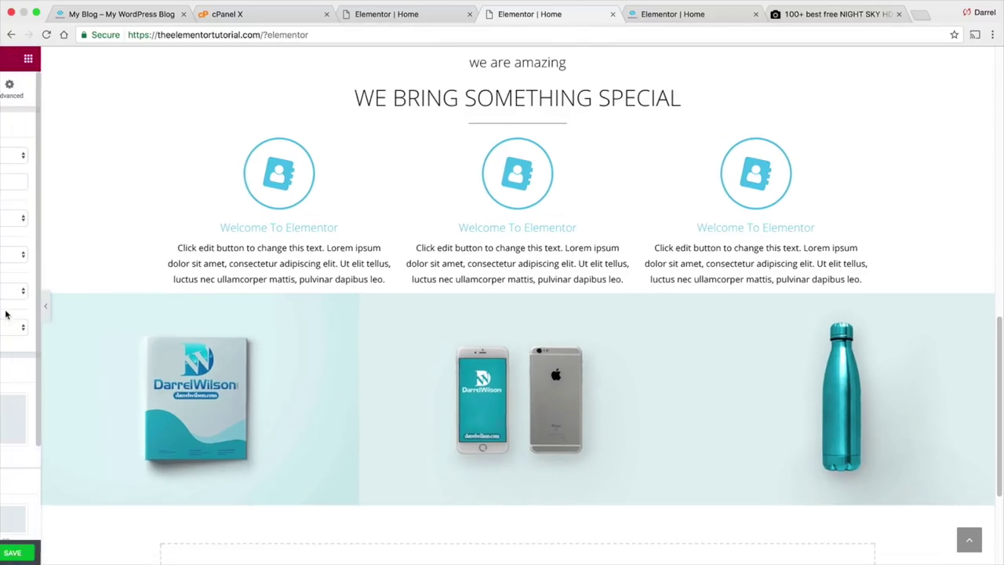
Add a one-column section at the bottom holding a Heading that reads 'NO EXPERIENCE NEEDED'.
left_click(176, 59)
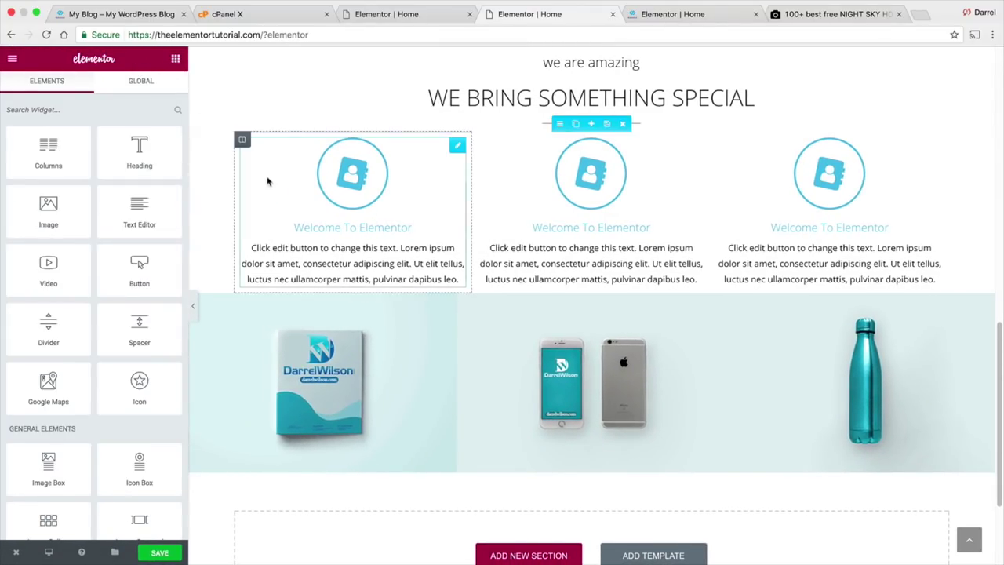
scroll(269, 180, "down", 4)
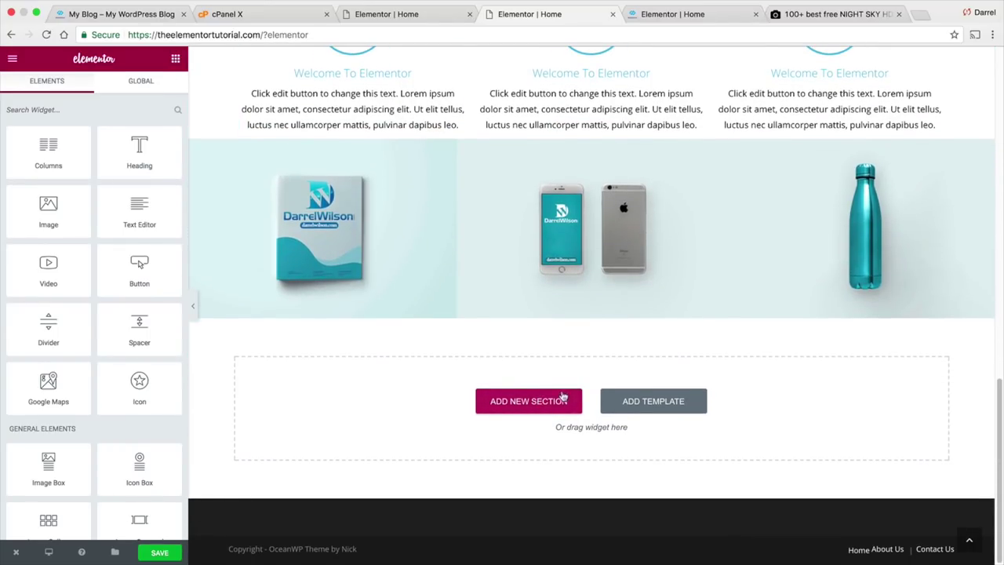
left_click(540, 410)
scroll(471, 361, "down", 2)
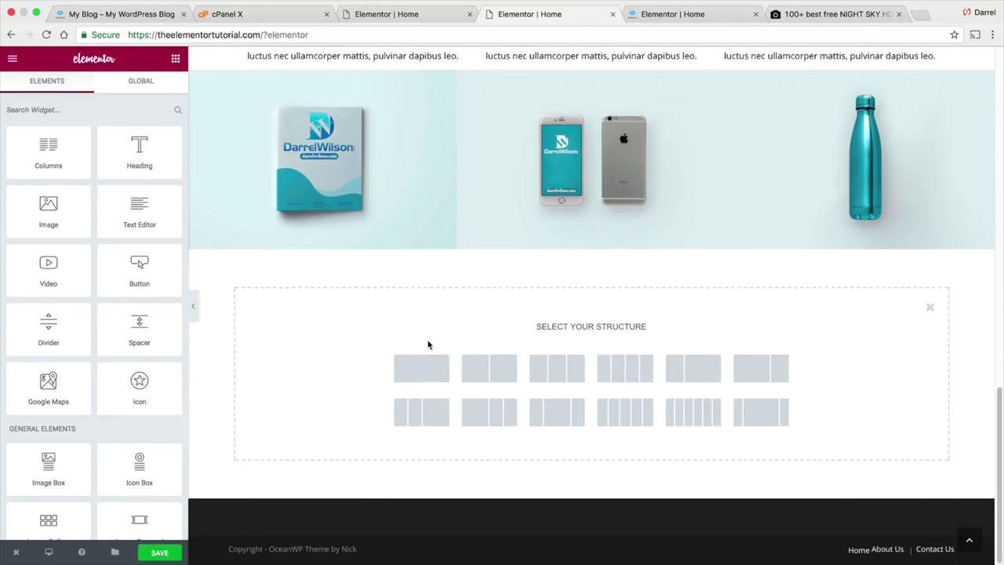
left_click(429, 365)
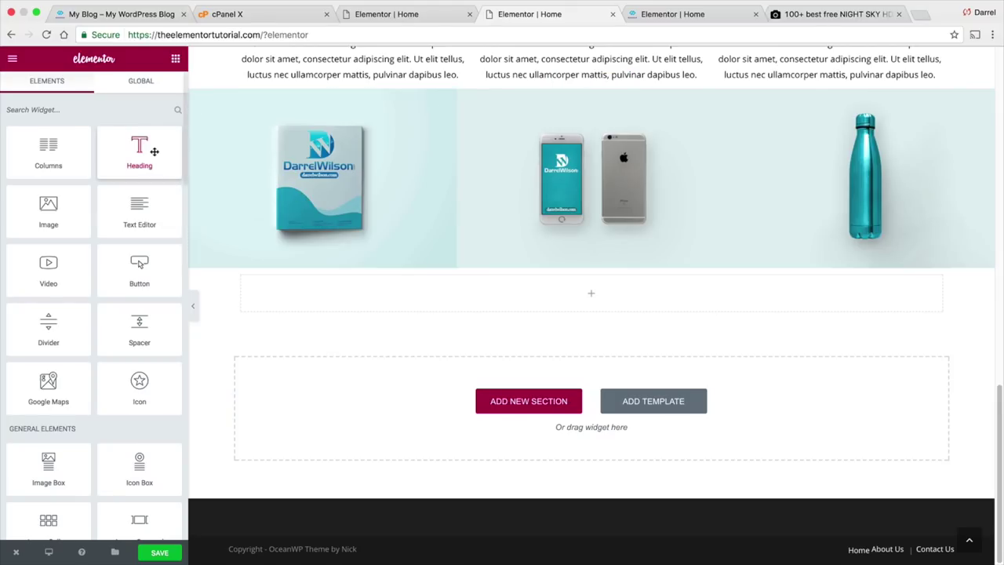
left_click_drag(151, 151, 550, 294)
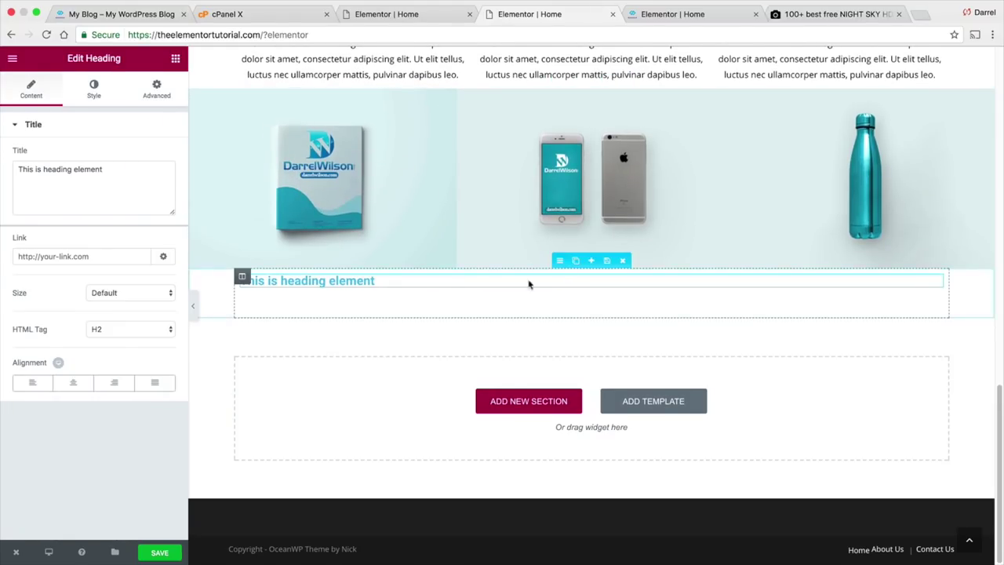
triple_click(86, 183)
type("N")
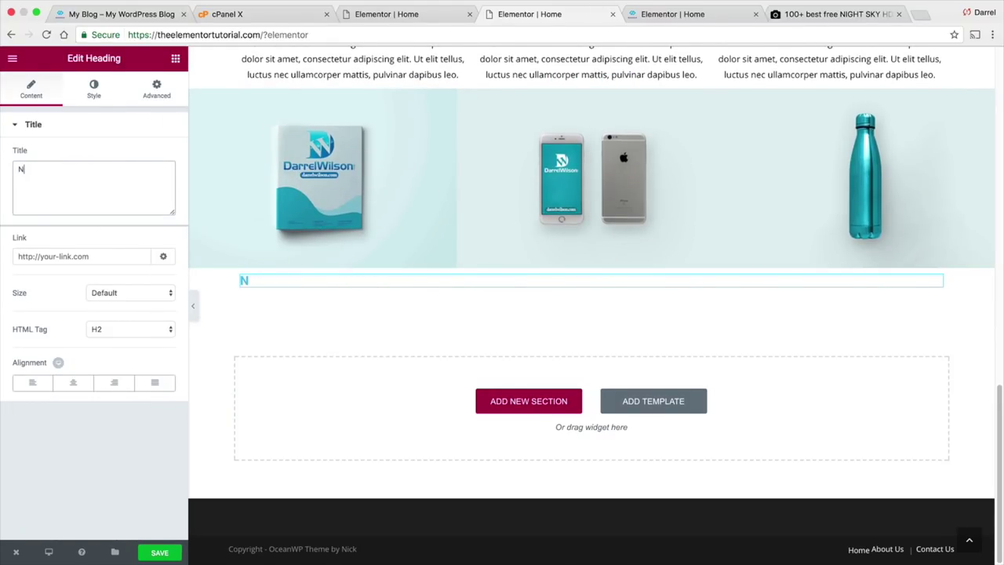
type("O EXPERIENCE NE")
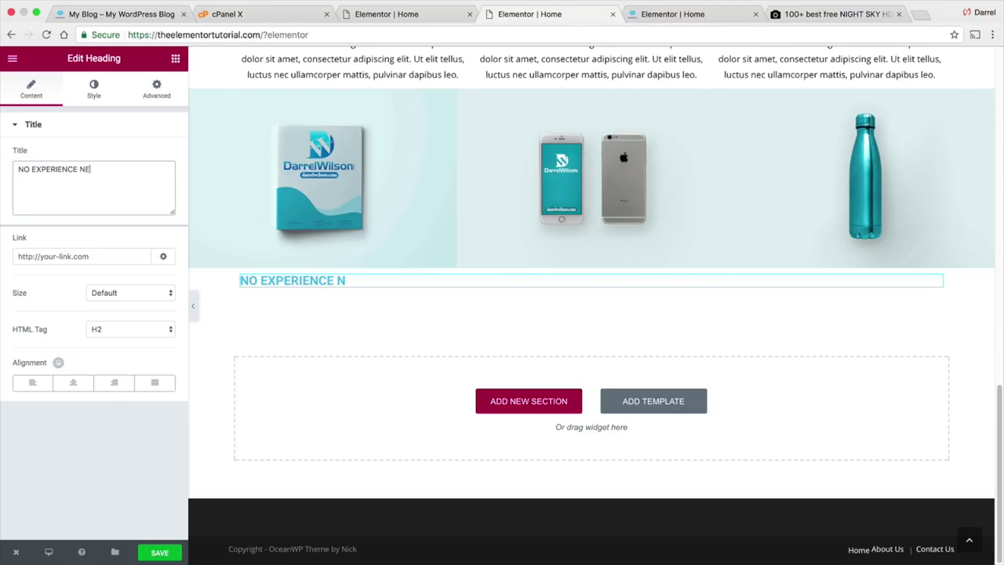
type("EDED")
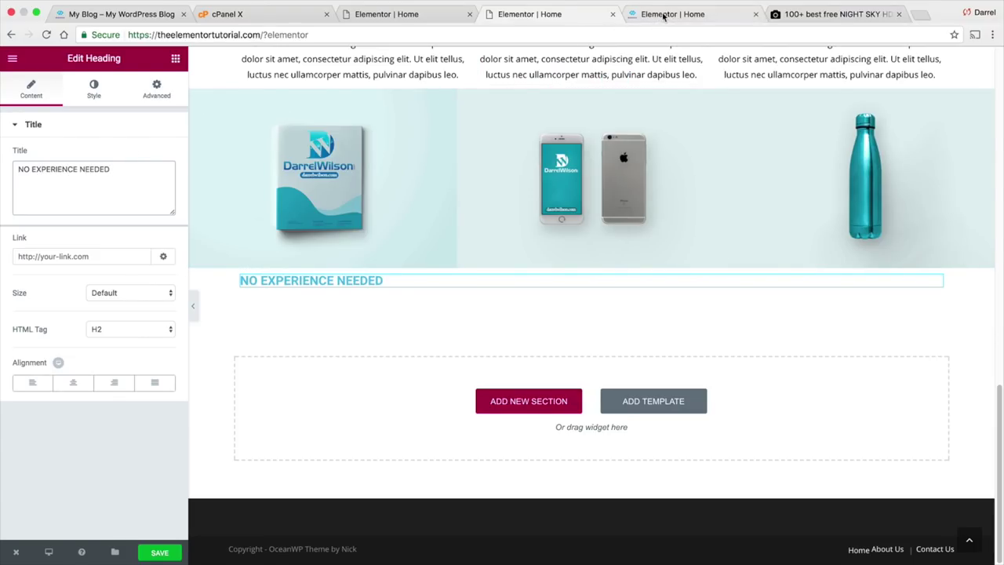
After checking the reference page, centre the heading and make its text white.
left_click(664, 14)
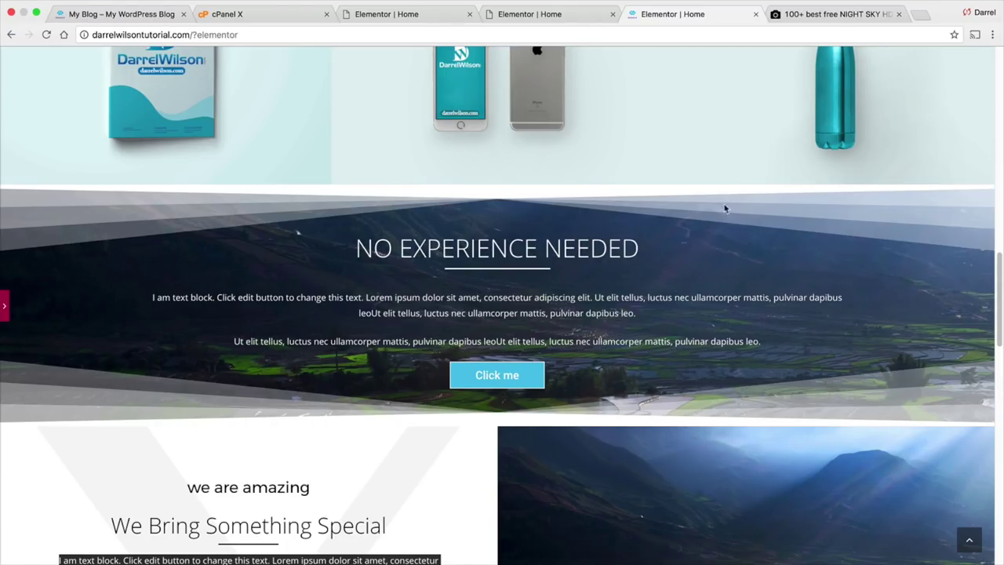
left_click(511, 22)
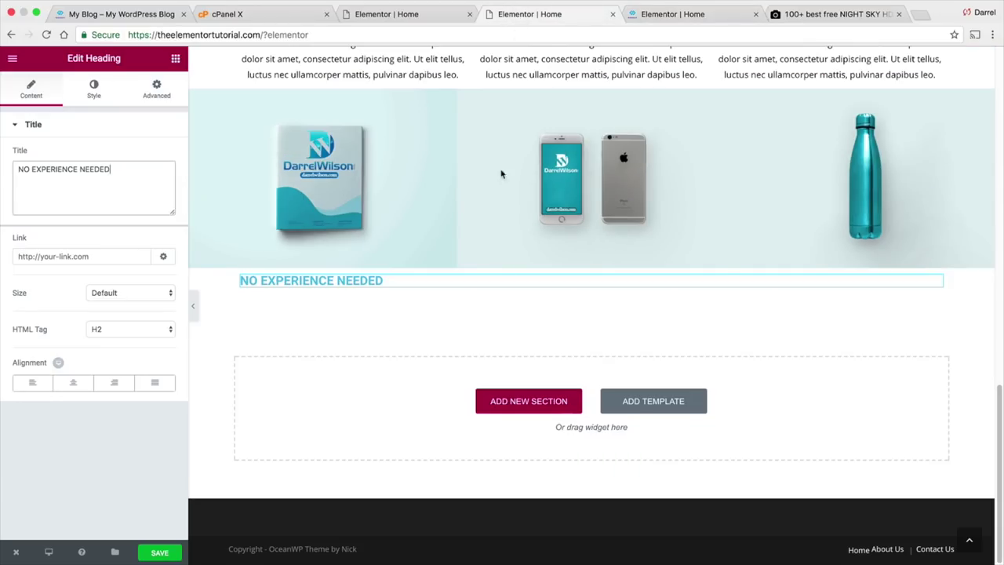
left_click(74, 384)
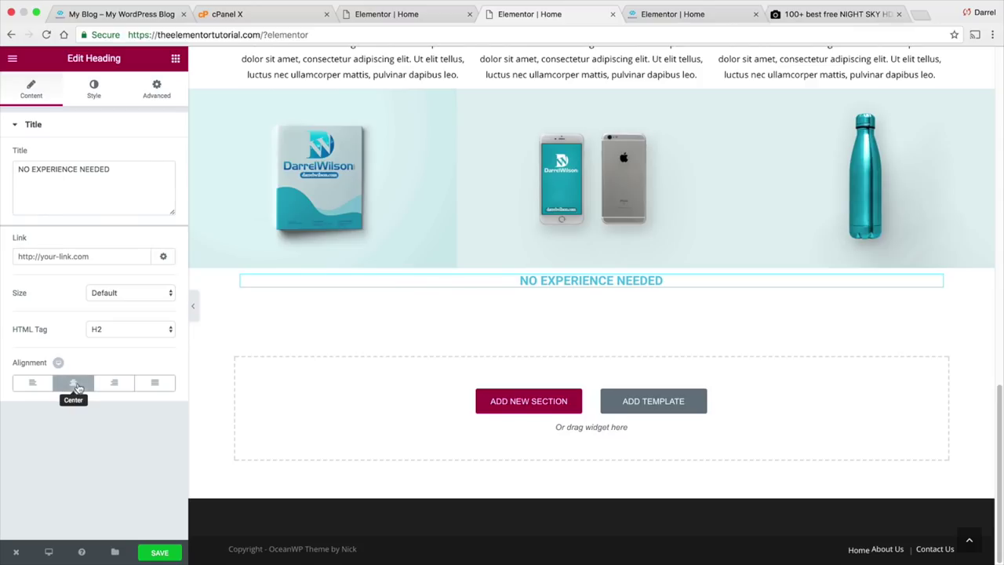
left_click(93, 90)
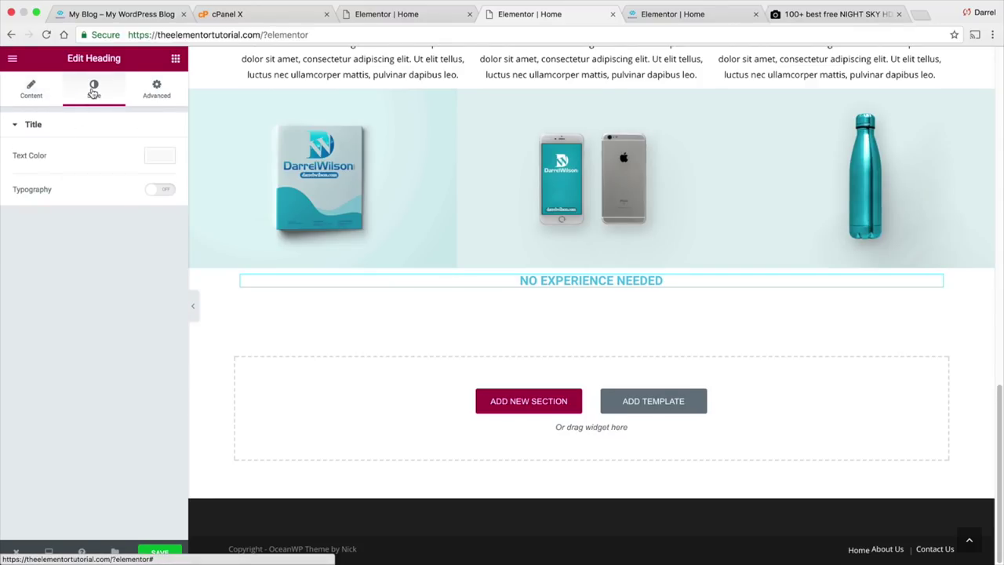
left_click(151, 161)
left_click(127, 304)
left_click(142, 384)
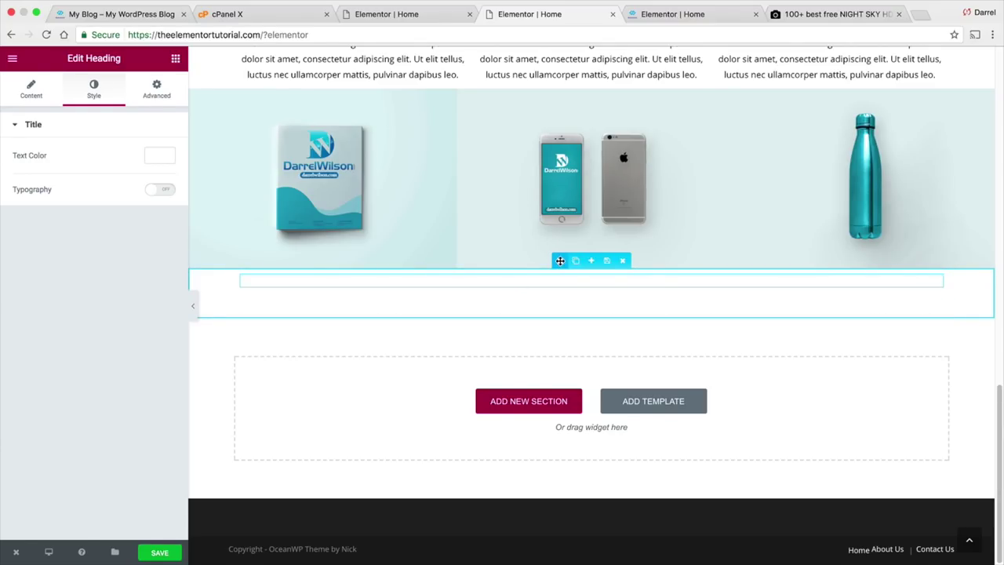
Keep the heading section's content boxed and stretch the section to full page width.
left_click(560, 260)
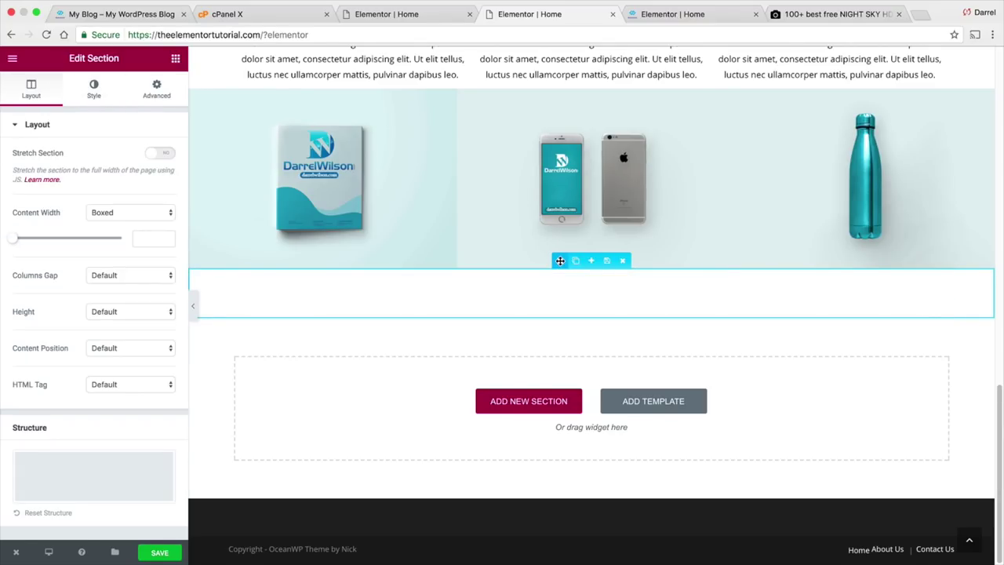
left_click(109, 216)
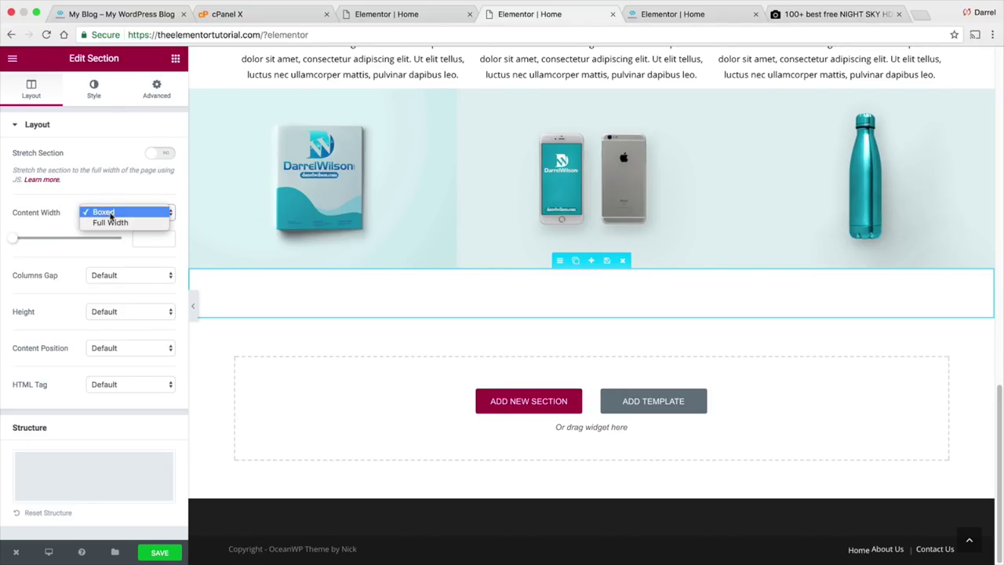
left_click(102, 212)
left_click(160, 154)
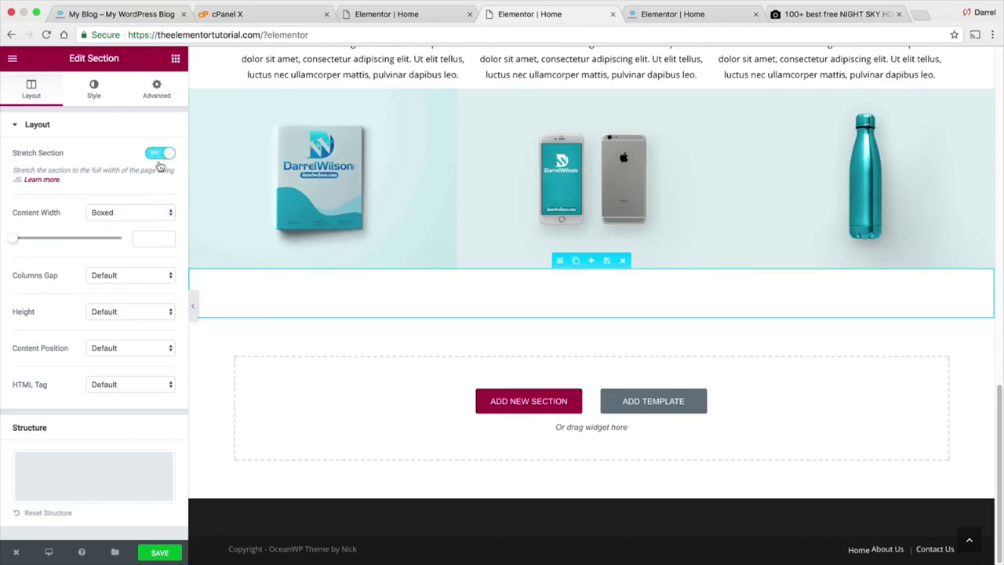
Give the section a Classic background using the night-sky photo from the Media Library.
left_click(95, 88)
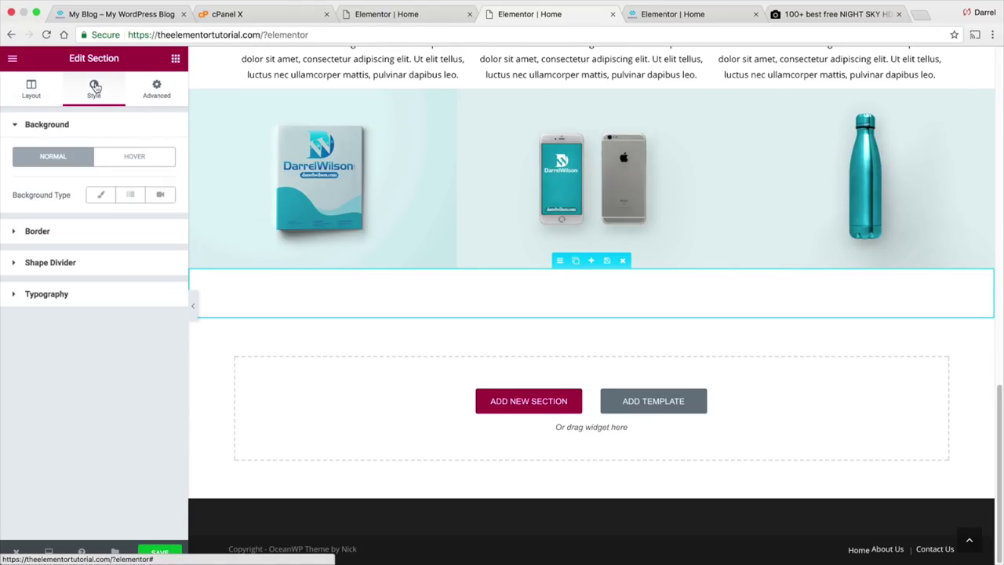
left_click(100, 195)
left_click(87, 320)
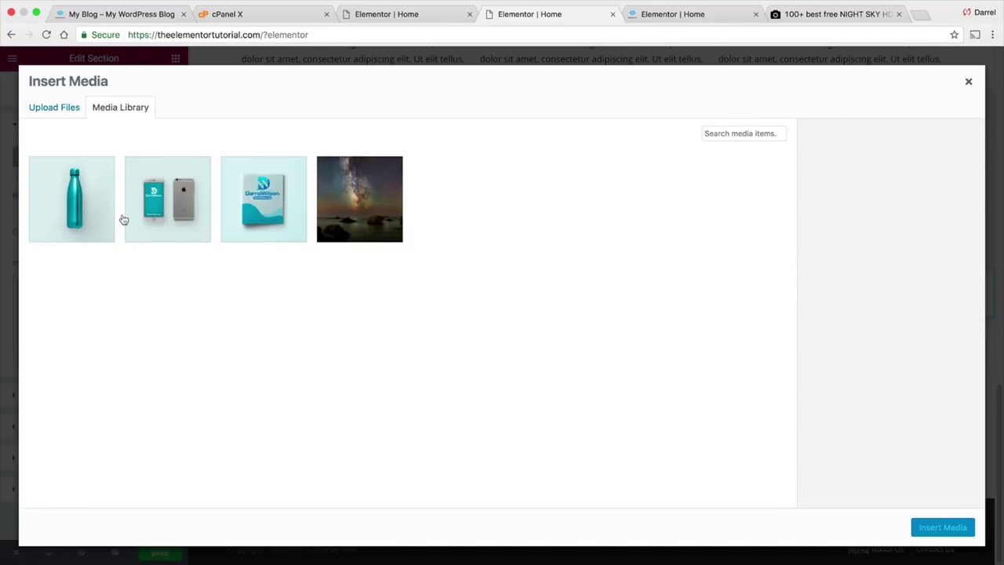
left_click(359, 199)
left_click(945, 530)
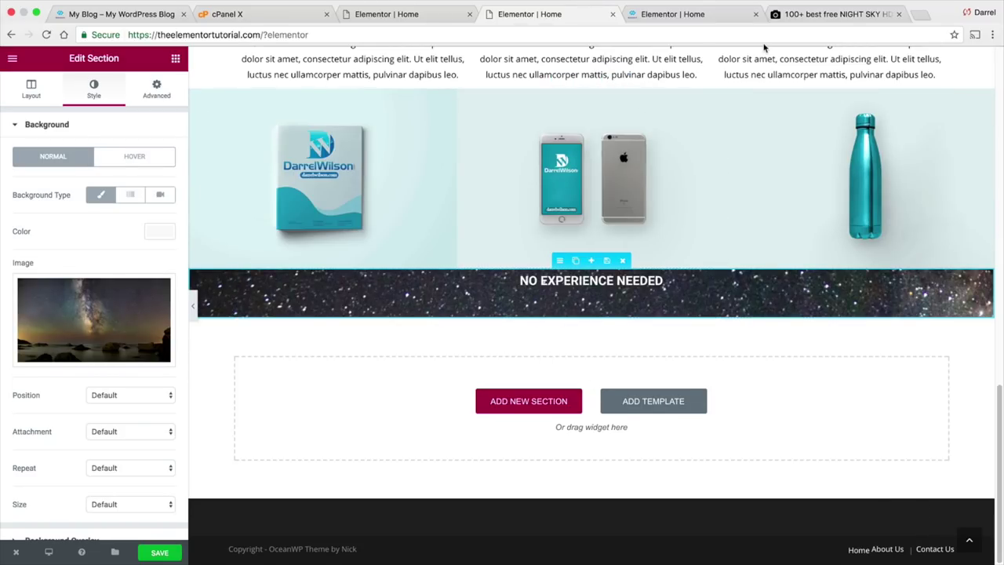
Open YouTube in a new browser tab.
left_click(924, 19)
type("y")
key("Return")
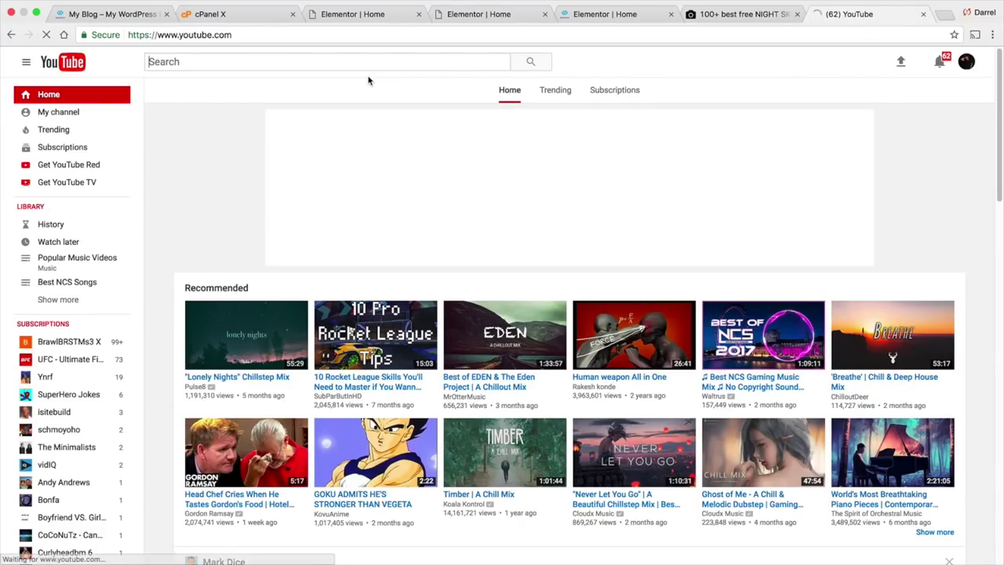
Search YouTube for '4K SCENARY IMAGES', then refine the search to '4K NIGHT SKY'.
type("4K SCENARY IMAGES")
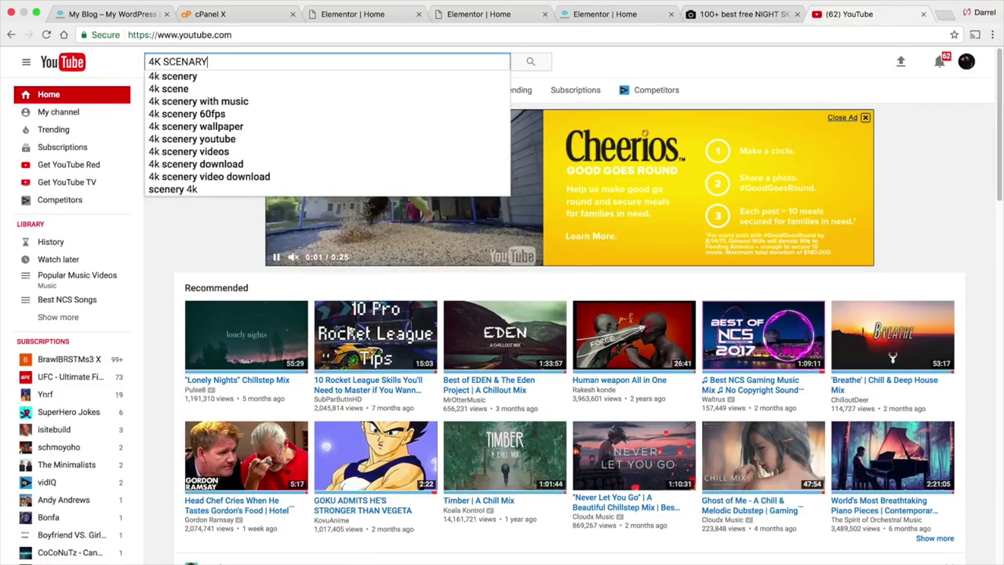
key("Return")
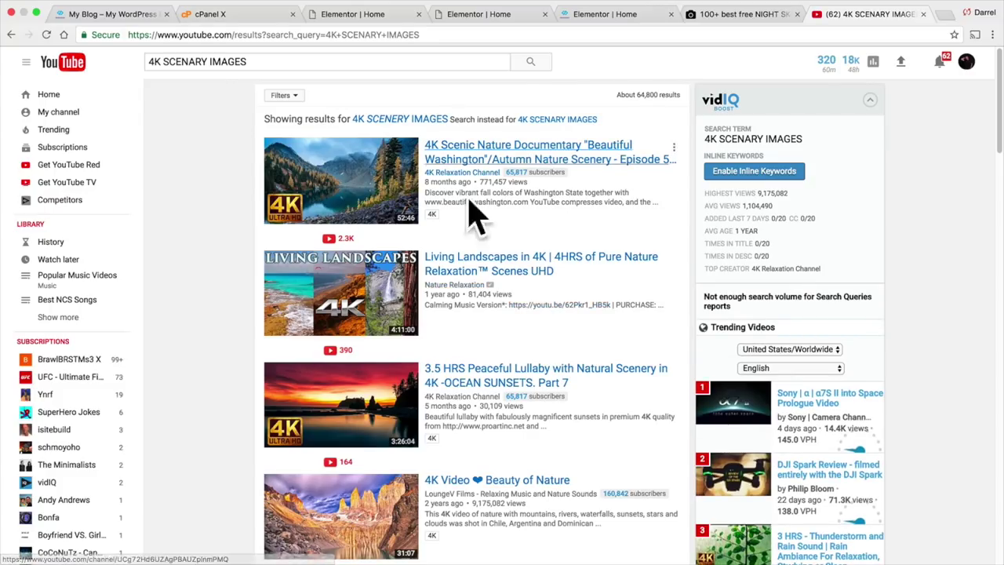
left_click_drag(248, 61, 182, 63)
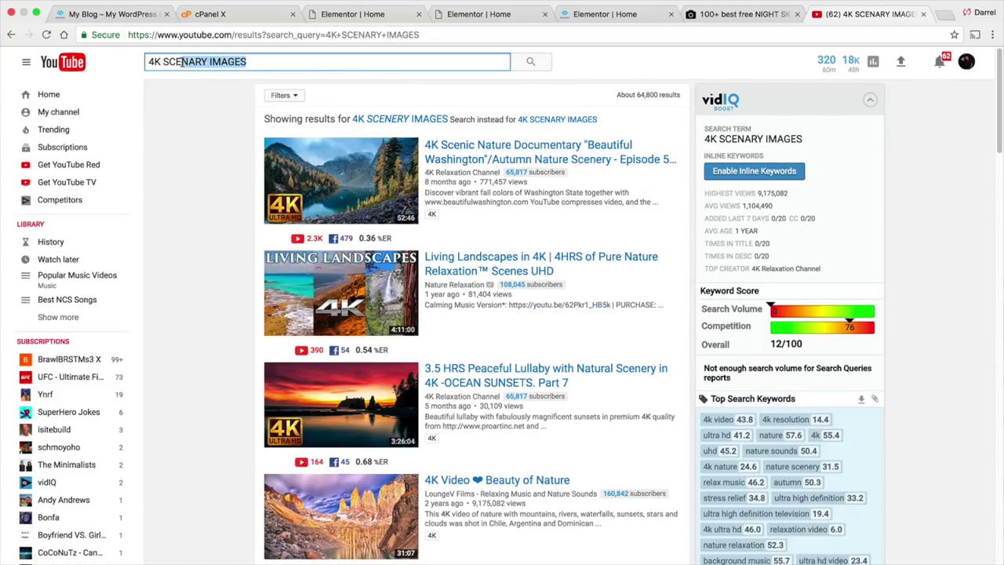
type("NIGHT SKY")
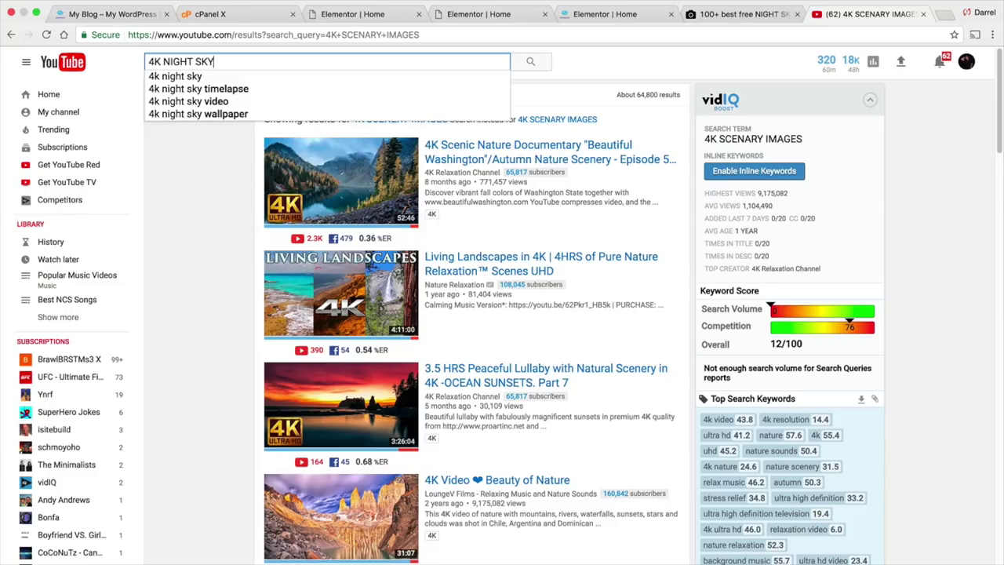
key("Return")
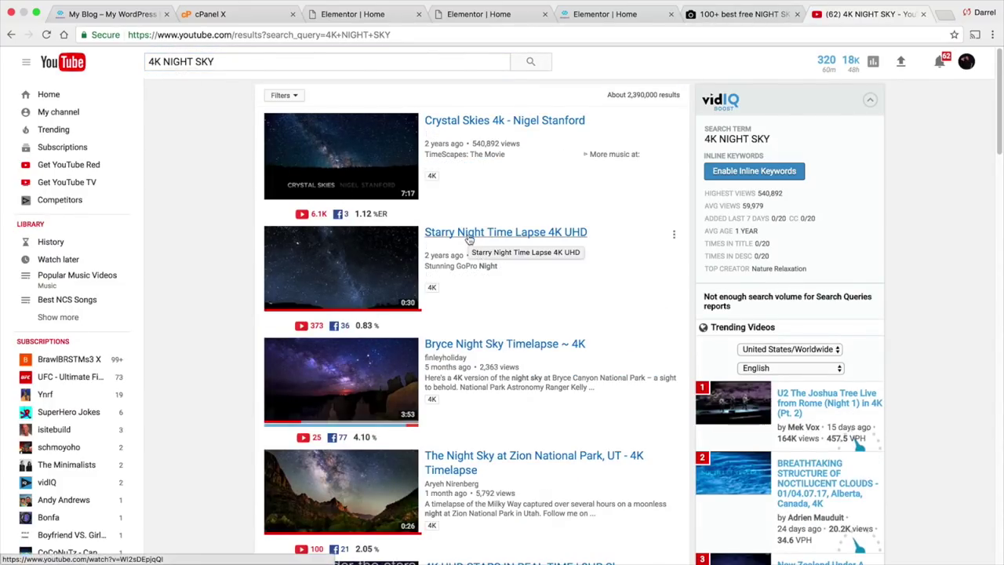
Open the Starry Night Time Lapse 4K UHD video, pause it and copy its address.
left_click(469, 234)
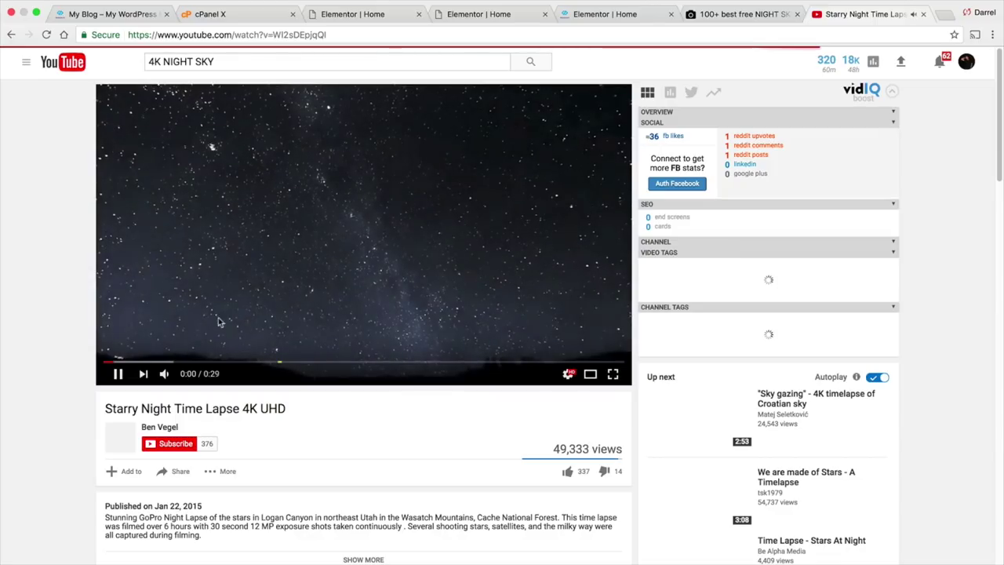
left_click(298, 227)
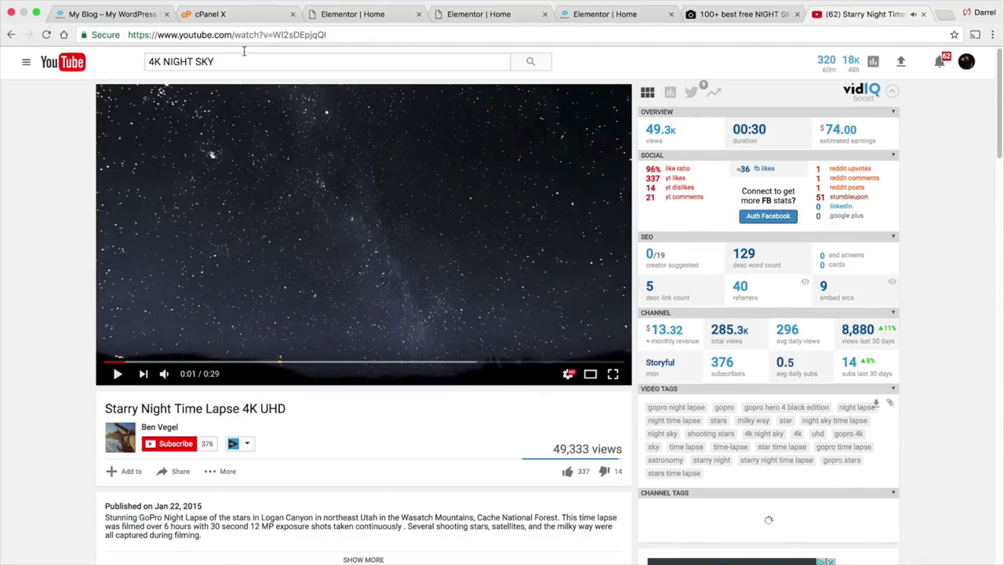
left_click(244, 34)
right_click(245, 34)
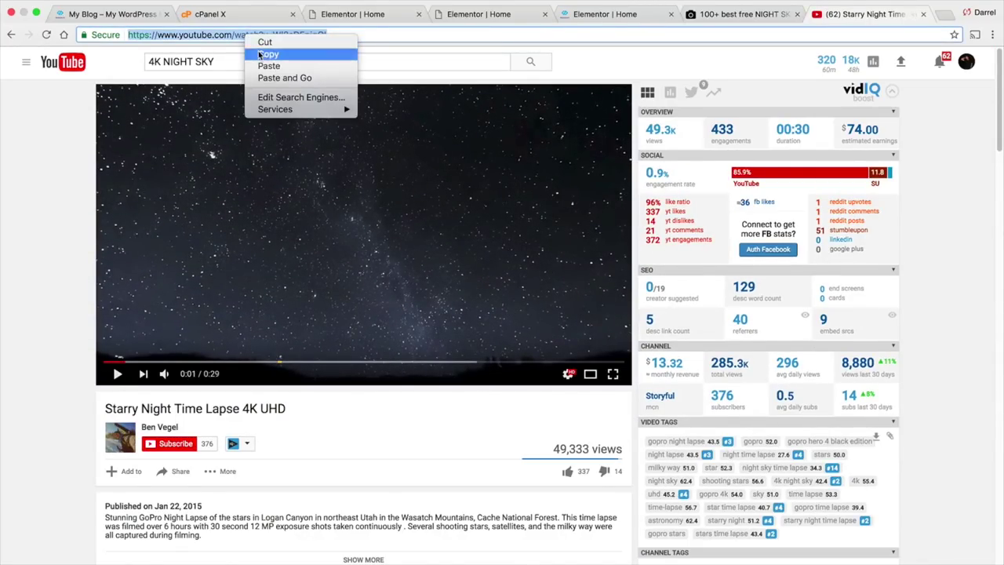
left_click(267, 54)
Swap the section's night-sky image background for a Video background using the pasted YouTube link.
left_click(623, 19)
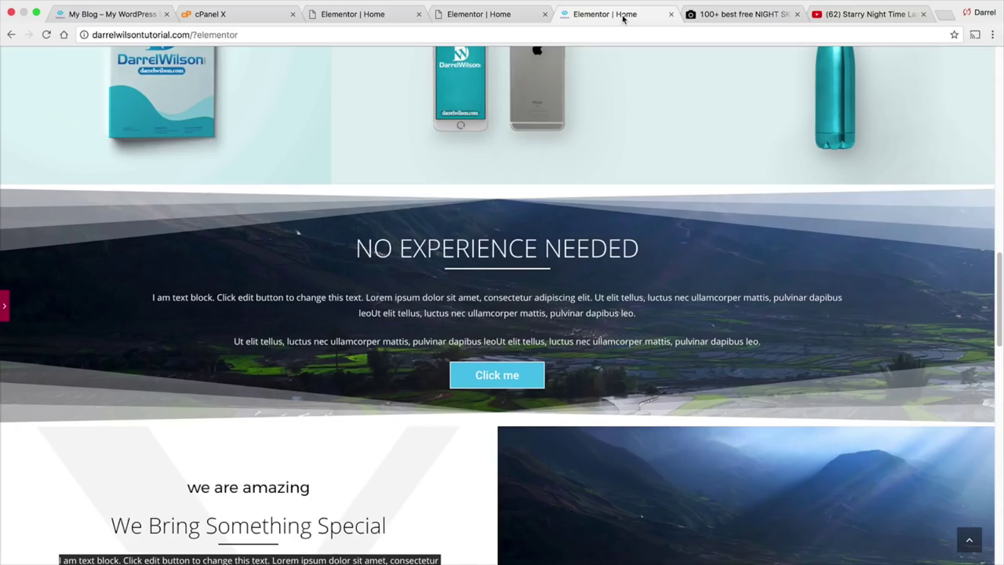
left_click(486, 16)
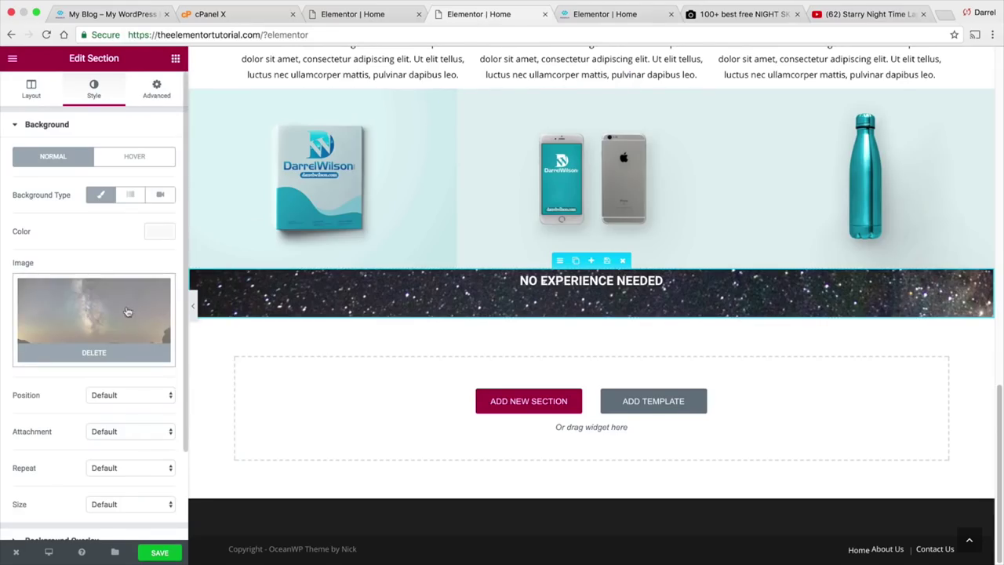
left_click(93, 354)
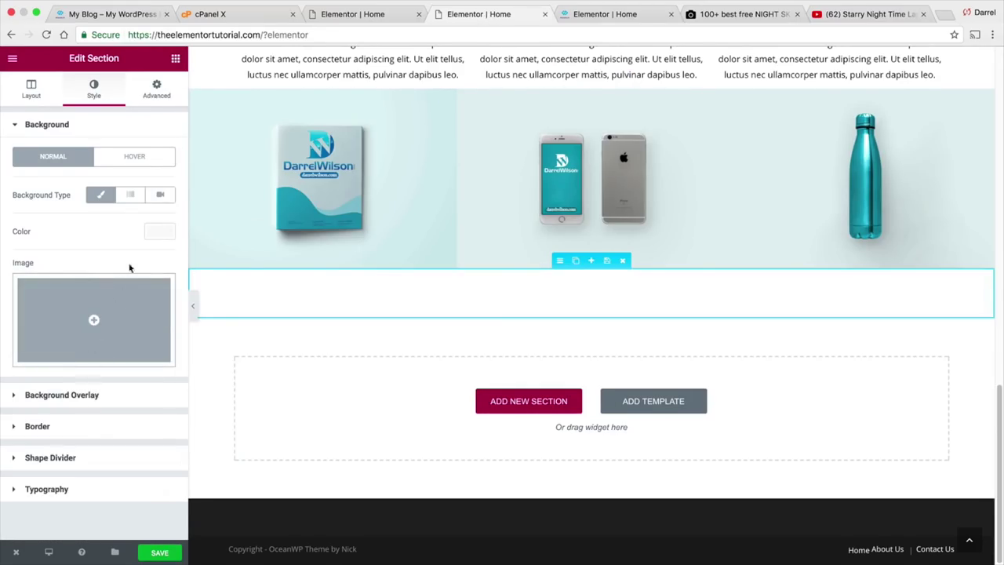
left_click(162, 196)
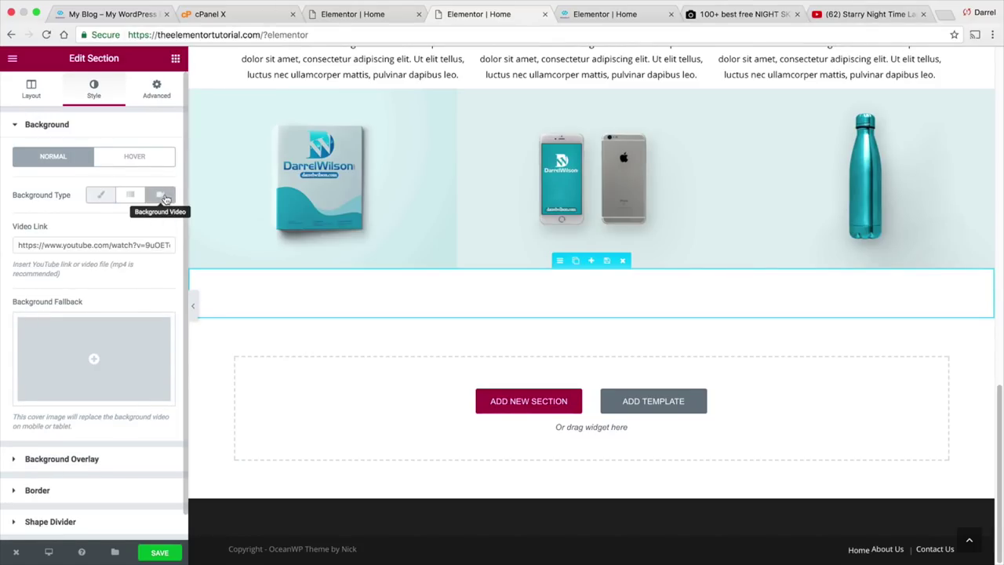
right_click(91, 243)
left_click(114, 303)
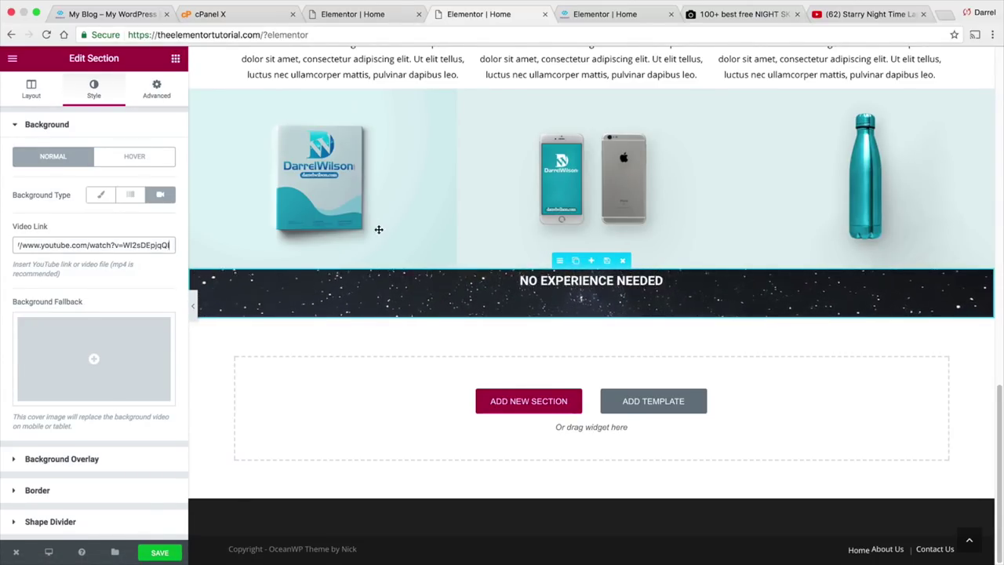
left_click(176, 60)
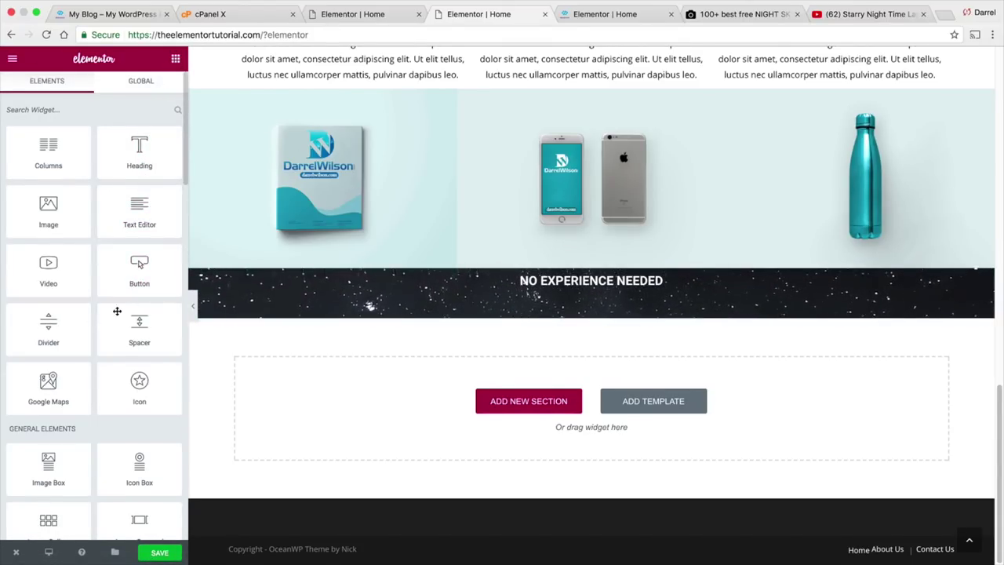
Add a white Divider under the heading with weight 2 and gap 2.
left_click_drag(47, 340, 581, 289)
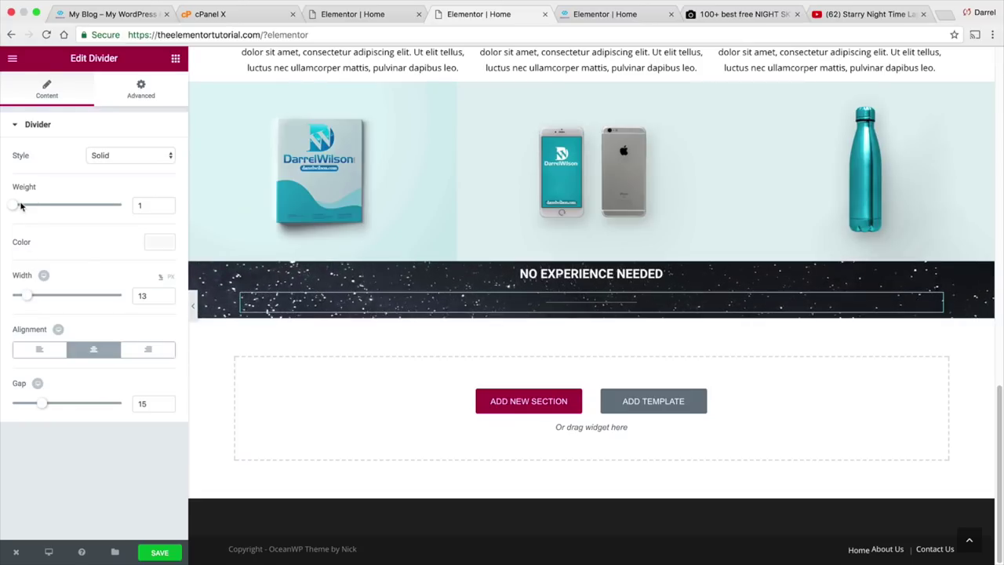
left_click(151, 244)
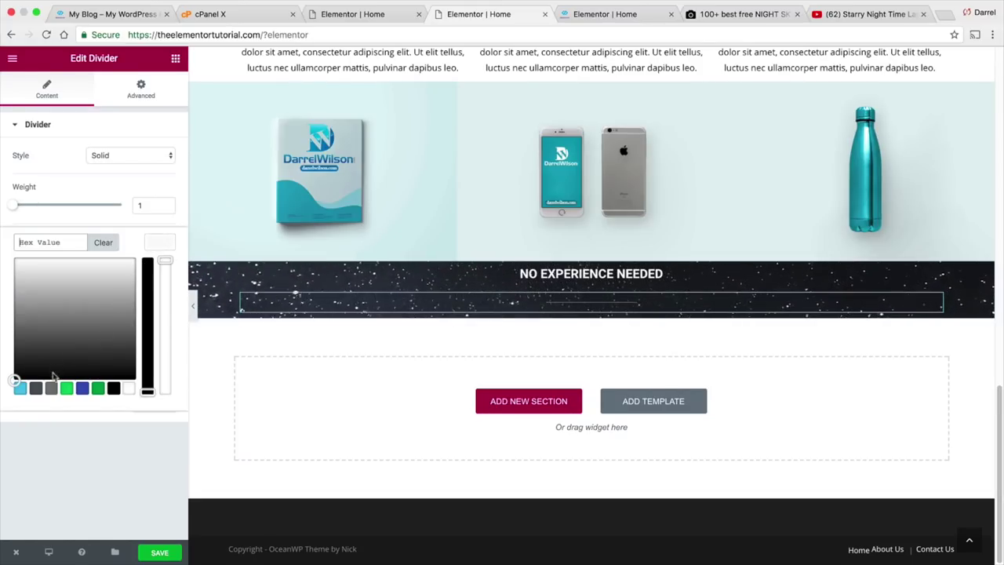
left_click(129, 388)
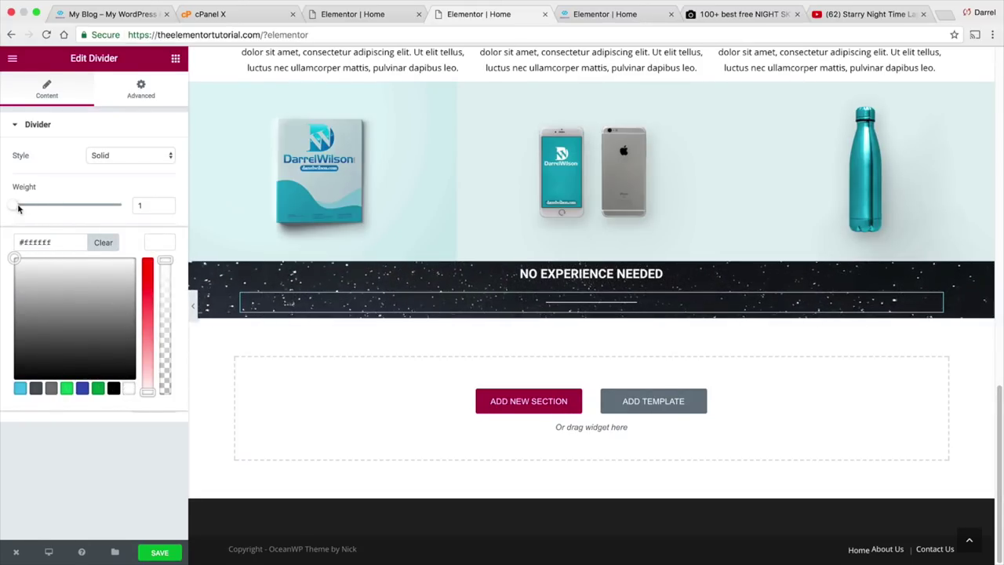
left_click_drag(19, 208, 23, 209)
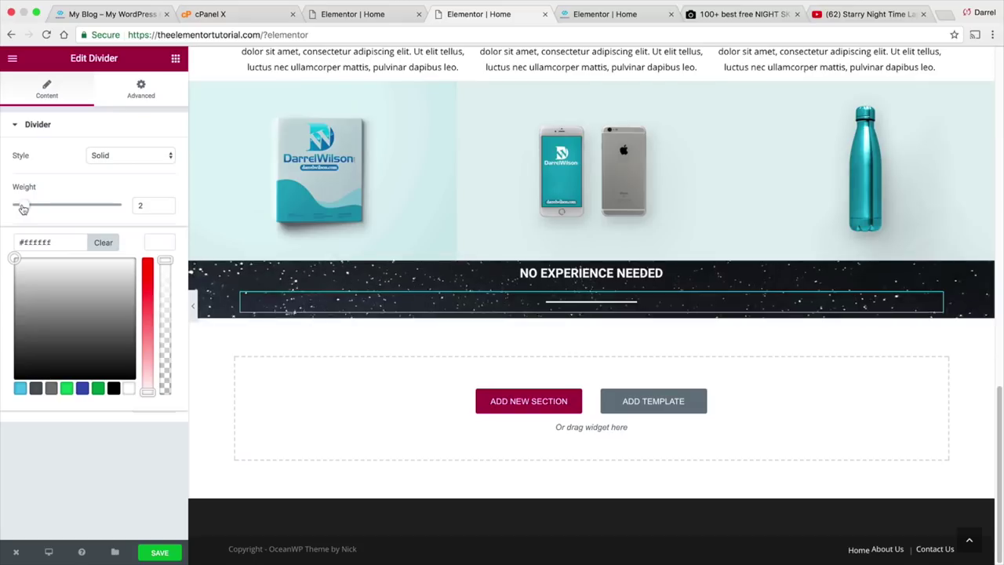
left_click(57, 489)
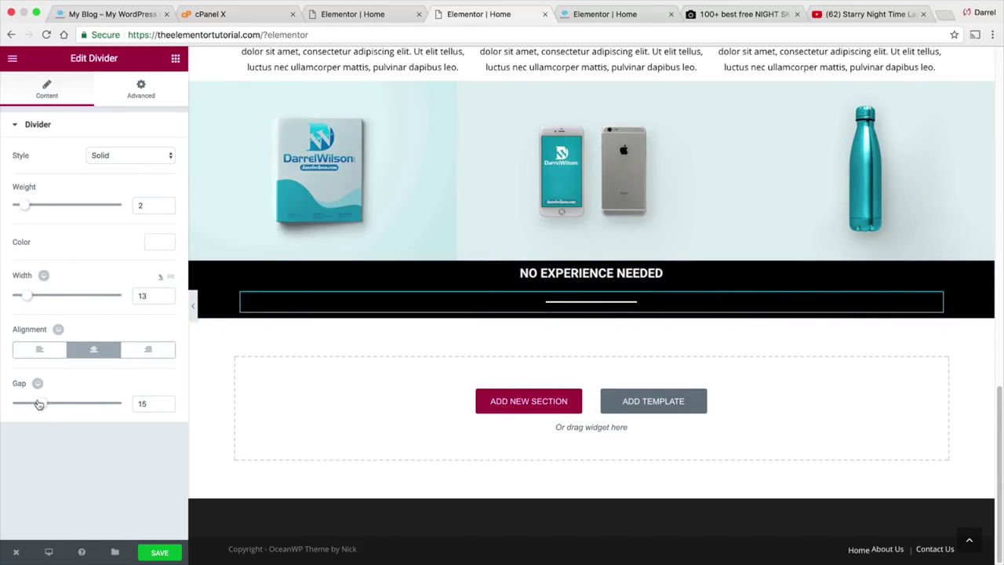
left_click_drag(38, 404, 10, 405)
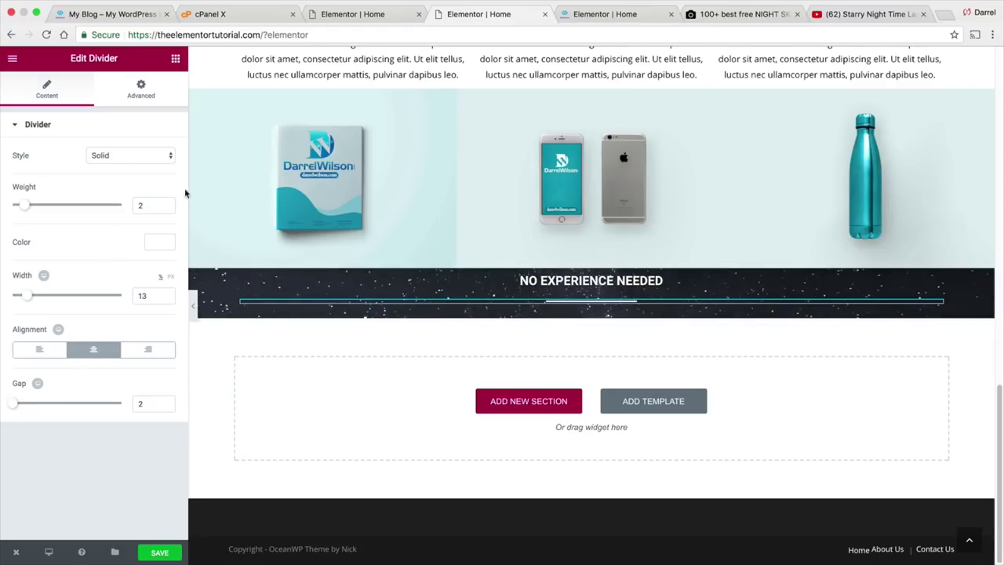
Enable custom typography in the NO EXPERIENCE NEEDED heading's style settings.
left_click(596, 281)
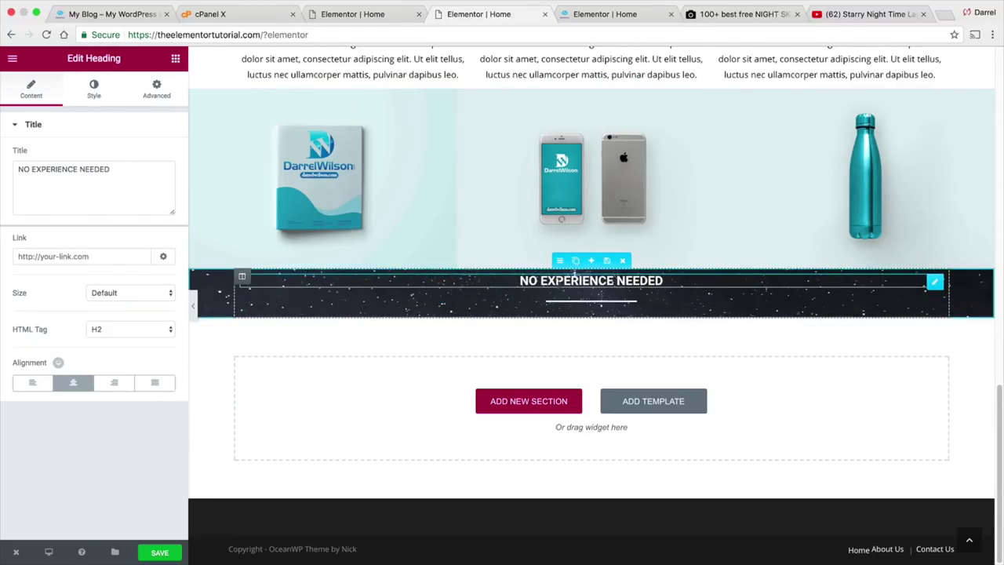
left_click(93, 89)
left_click(160, 189)
Set the heading's font family to Open Sans.
left_click(118, 281)
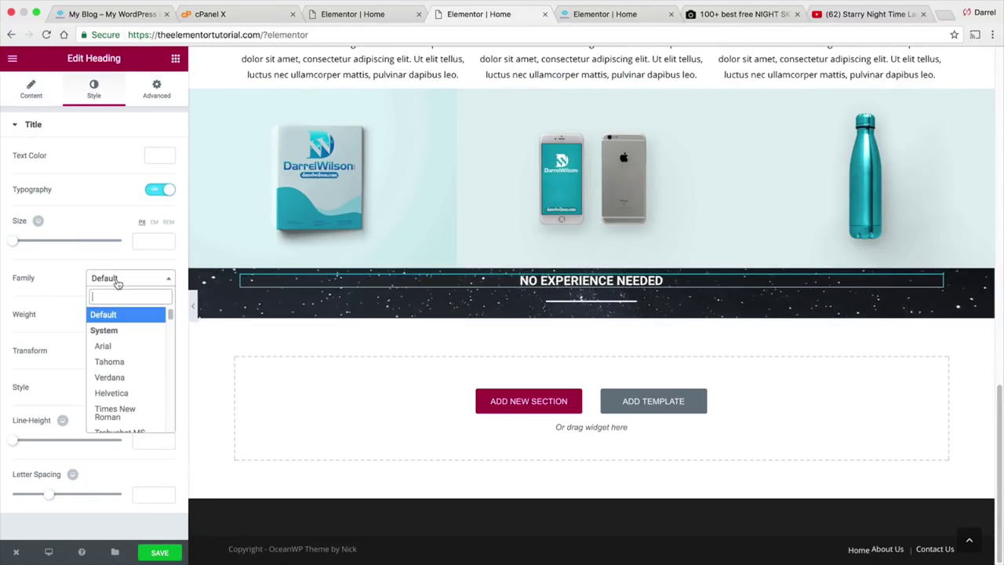
type("OPEN")
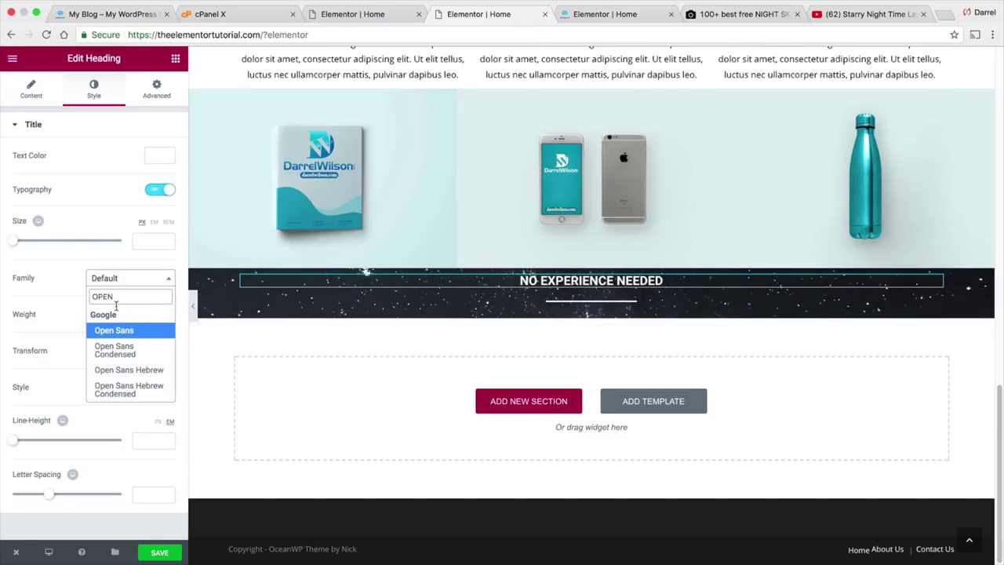
left_click(118, 331)
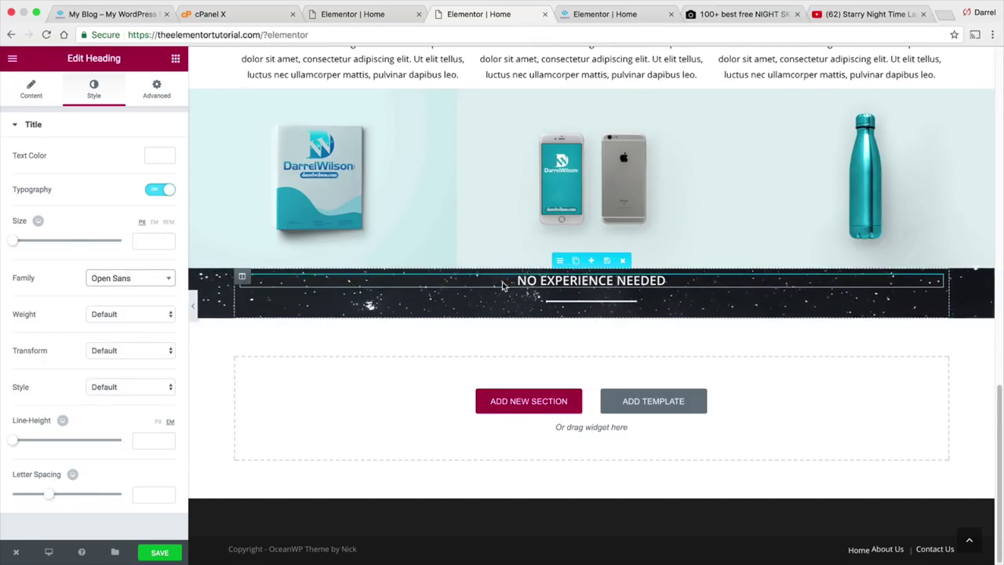
Unlink the heading's padding and give it a top padding of 50.
left_click(156, 89)
left_click(39, 234)
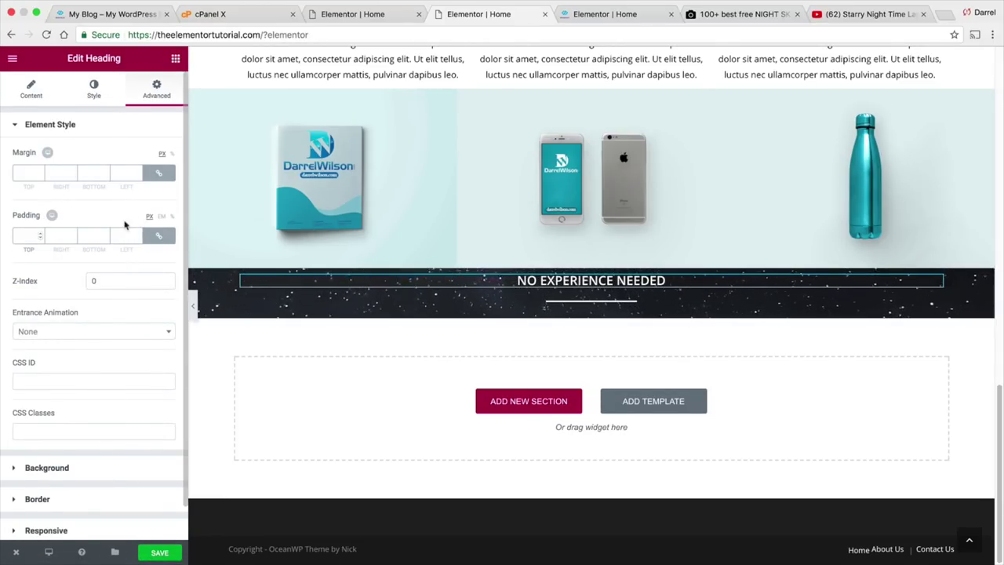
type("50")
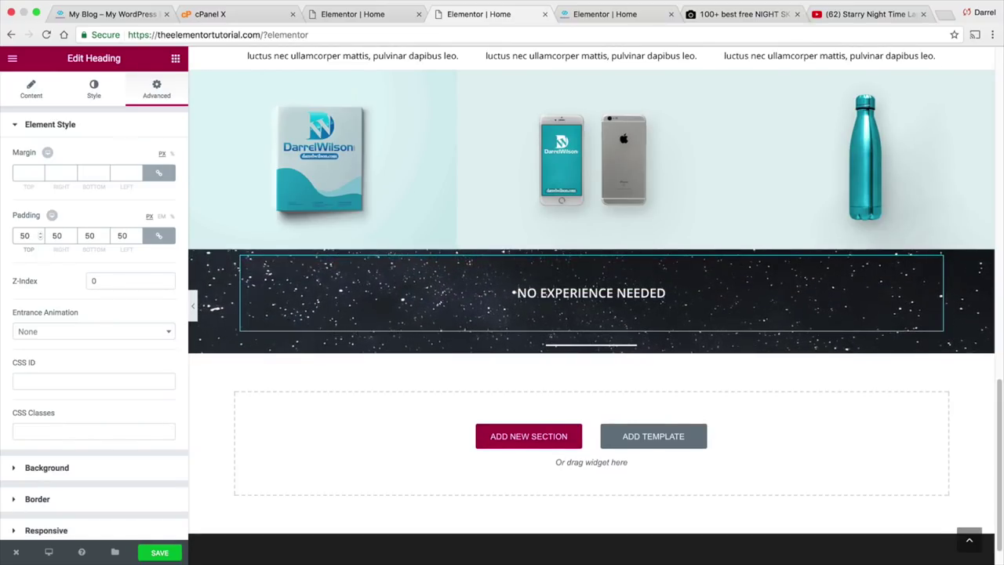
key("BackSpace")
key("BackSpace")
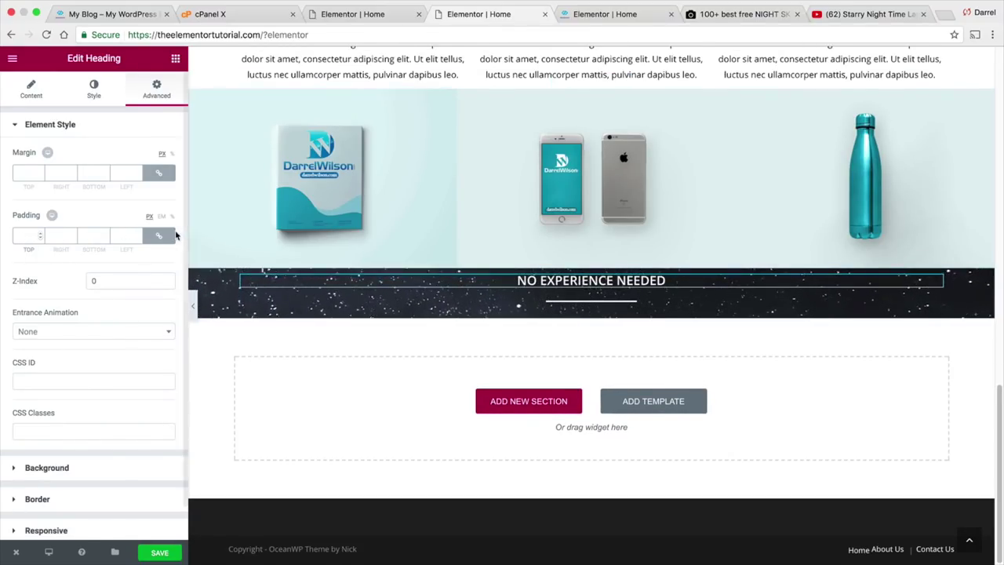
left_click(158, 236)
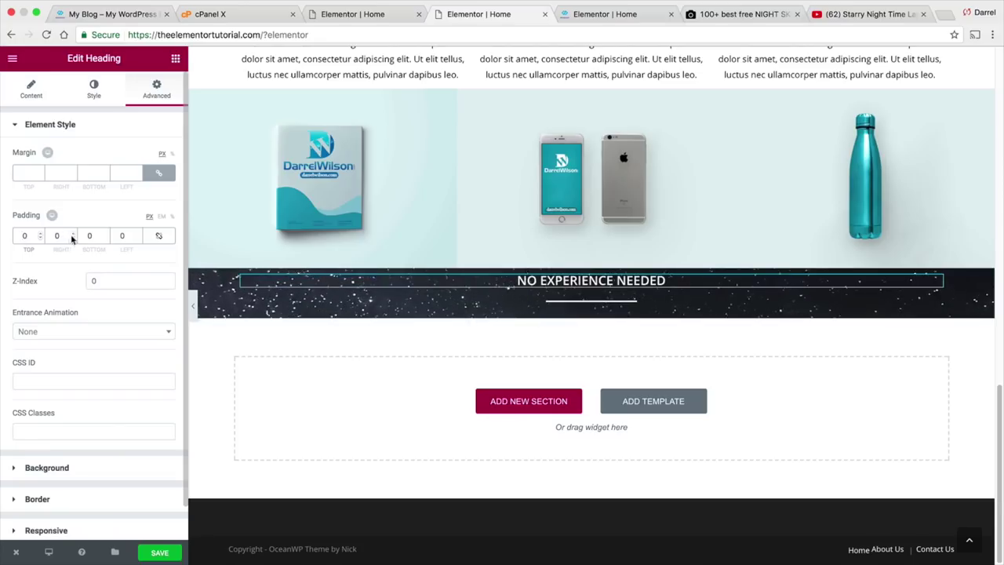
left_click(22, 236)
type("5")
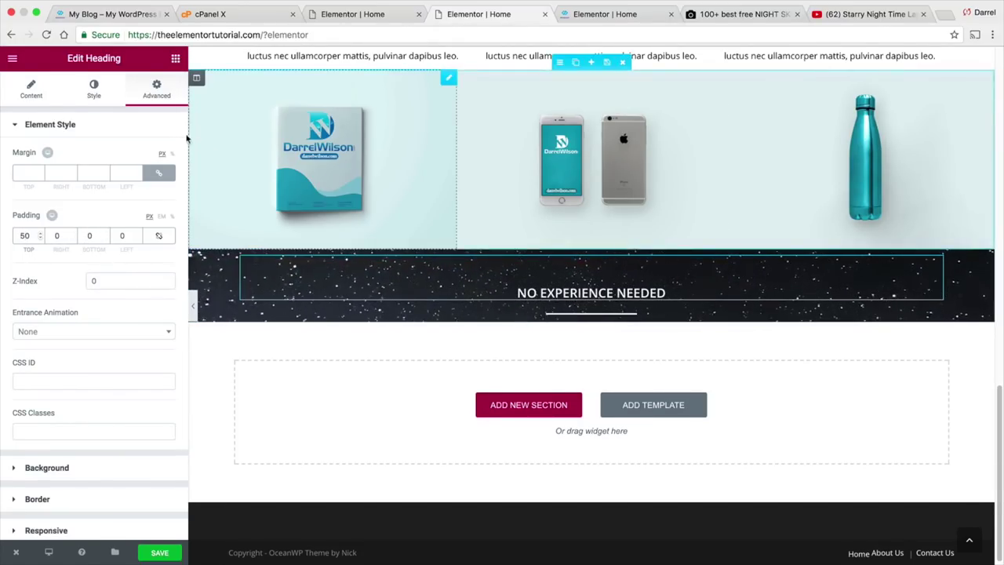
Enlarge the heading text to size 34.
left_click(31, 88)
left_click(93, 96)
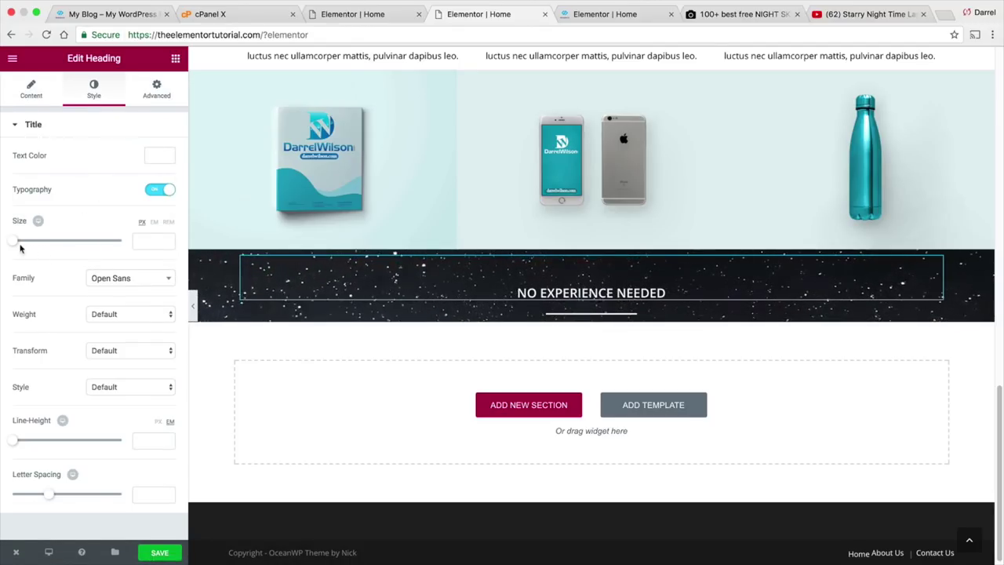
left_click_drag(21, 245, 30, 246)
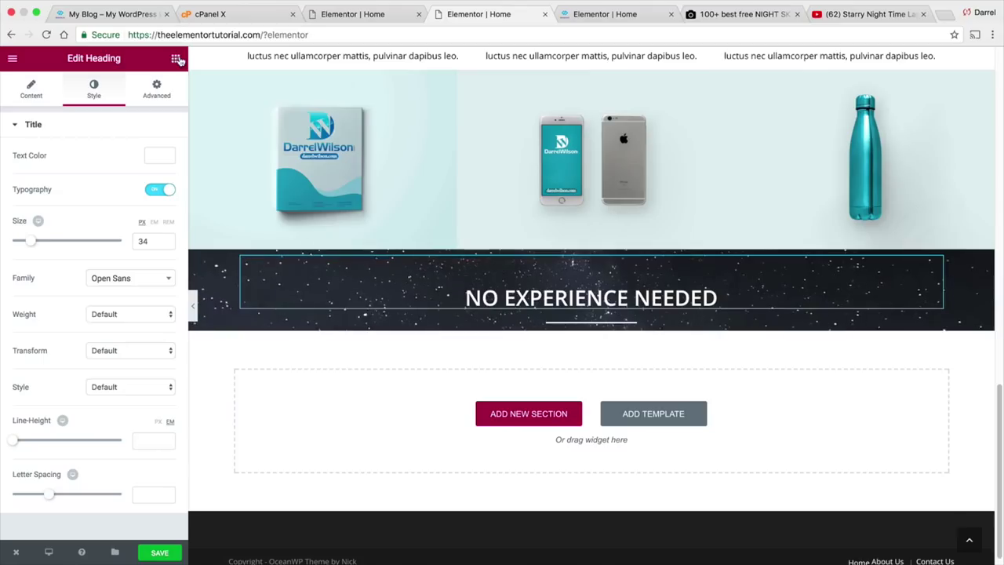
left_click(177, 59)
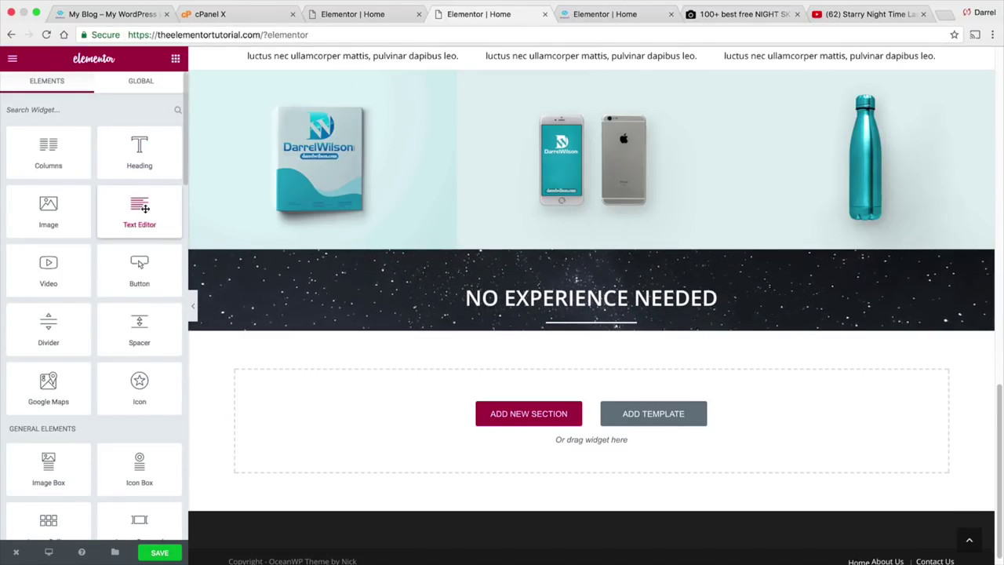
Add a centred, white Text Editor block beneath the heading.
left_click_drag(145, 208, 594, 335)
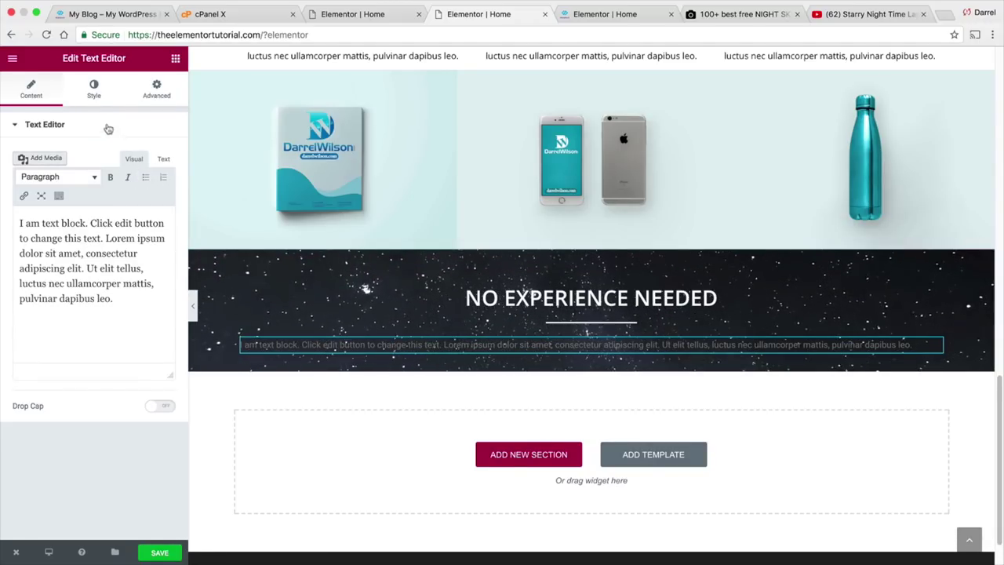
left_click(93, 89)
left_click(73, 172)
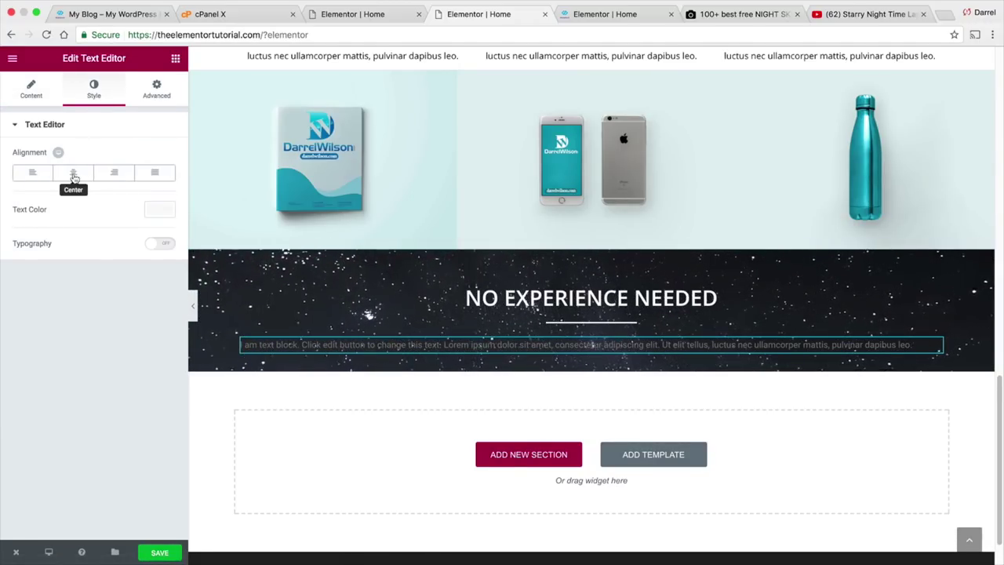
left_click(161, 211)
left_click(130, 357)
left_click(134, 412)
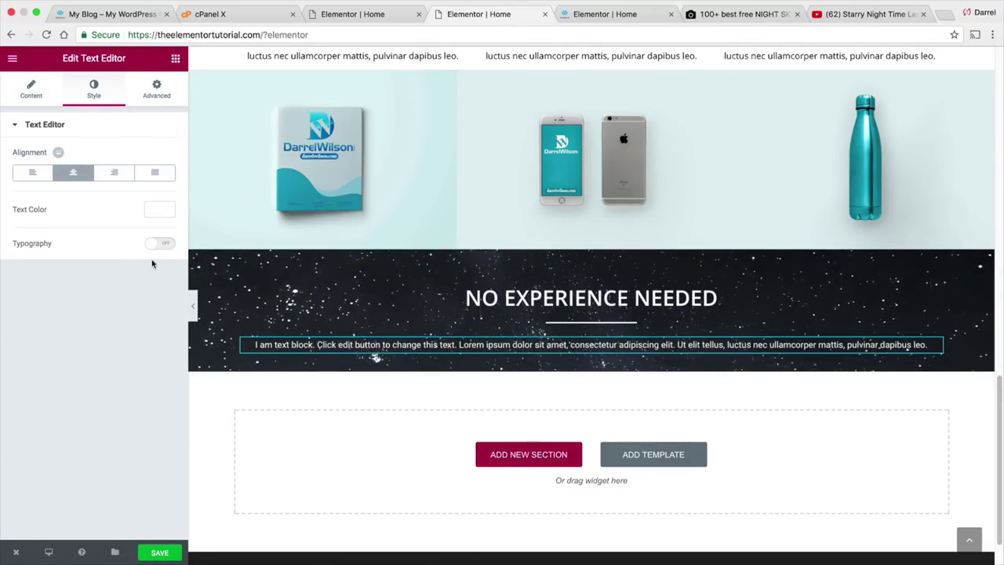
Set the text block's typography to Open Sans at size 19.
left_click(159, 245)
left_click_drag(14, 295, 25, 295)
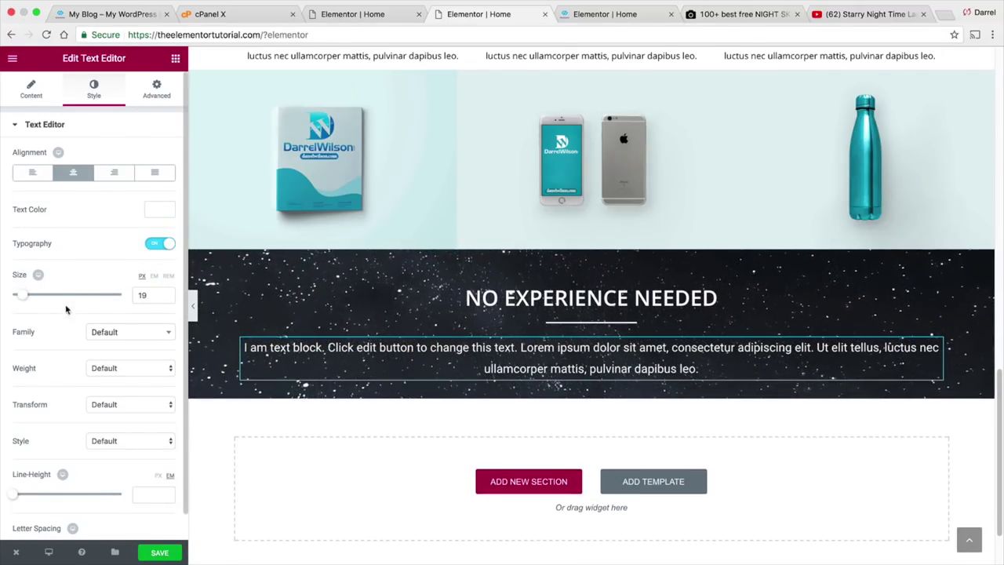
left_click(111, 335)
type("open")
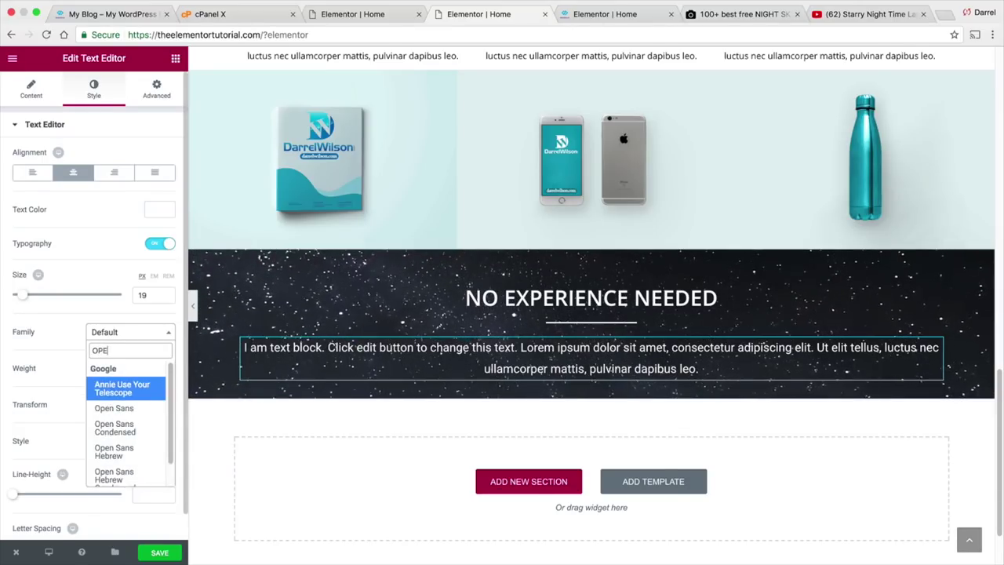
left_click(113, 384)
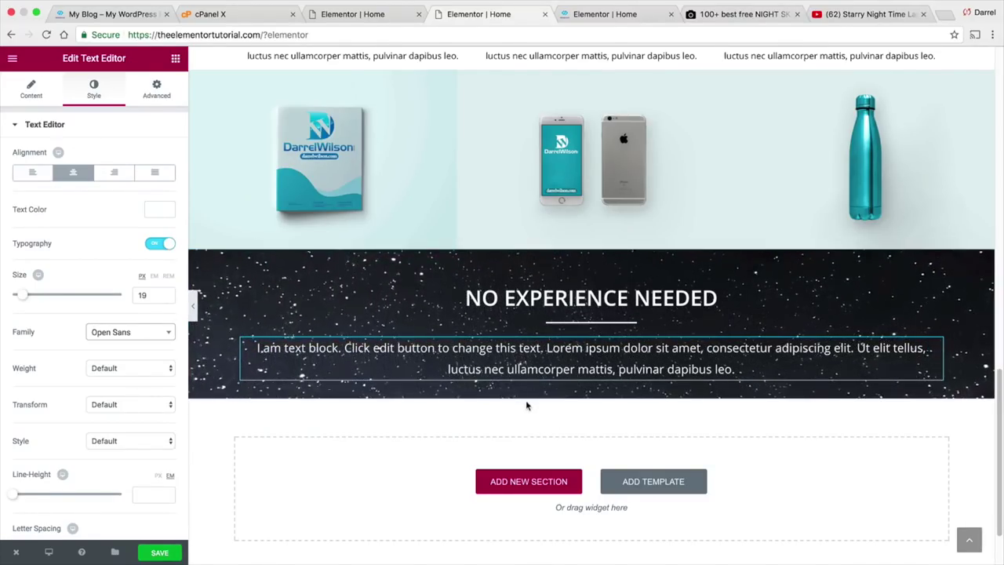
left_click(176, 58)
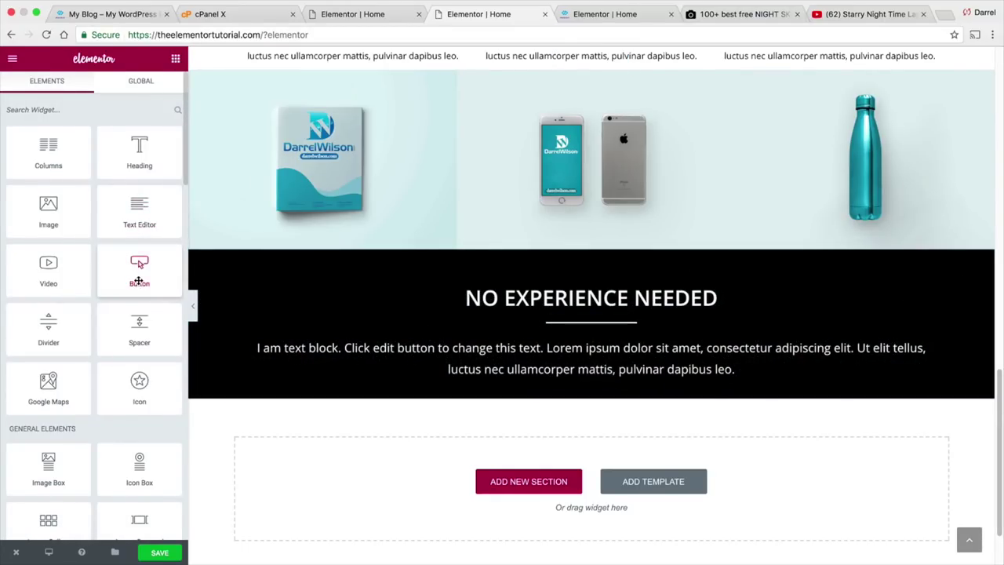
Add a centred 'Click me' button below the text with a light-blue #6ec1e4 background.
left_click_drag(141, 267, 544, 383)
left_click(72, 295)
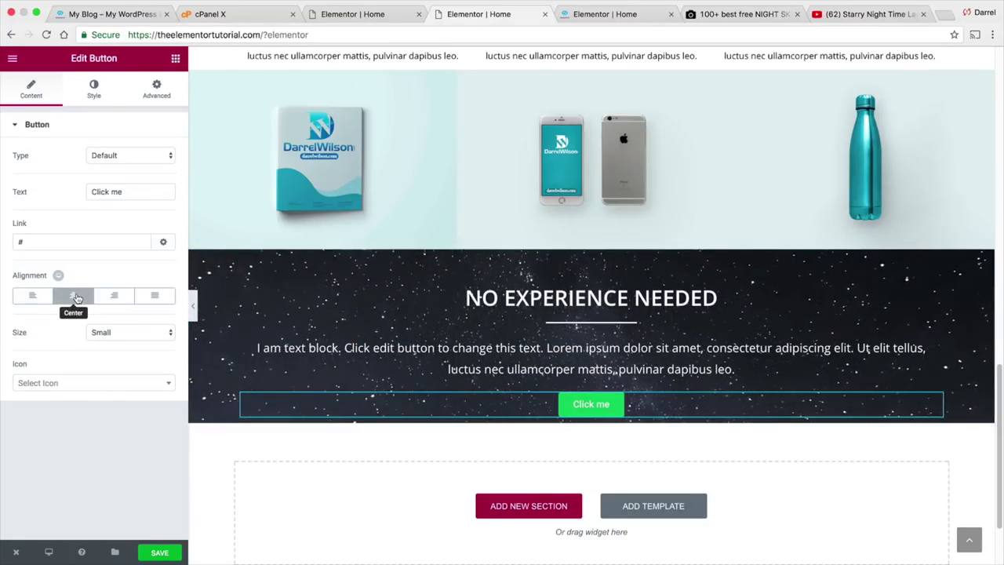
left_click(94, 88)
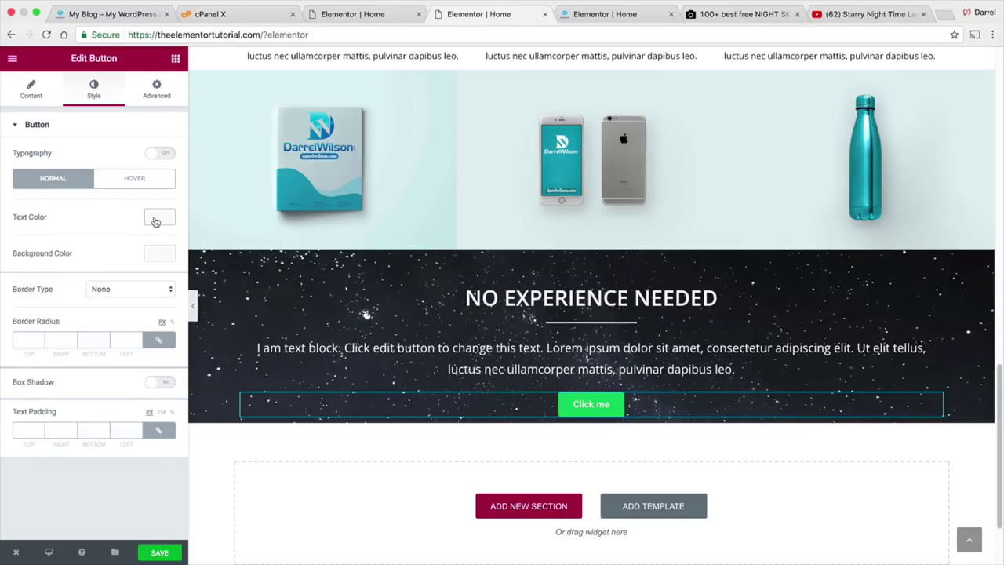
left_click(156, 253)
left_click(19, 399)
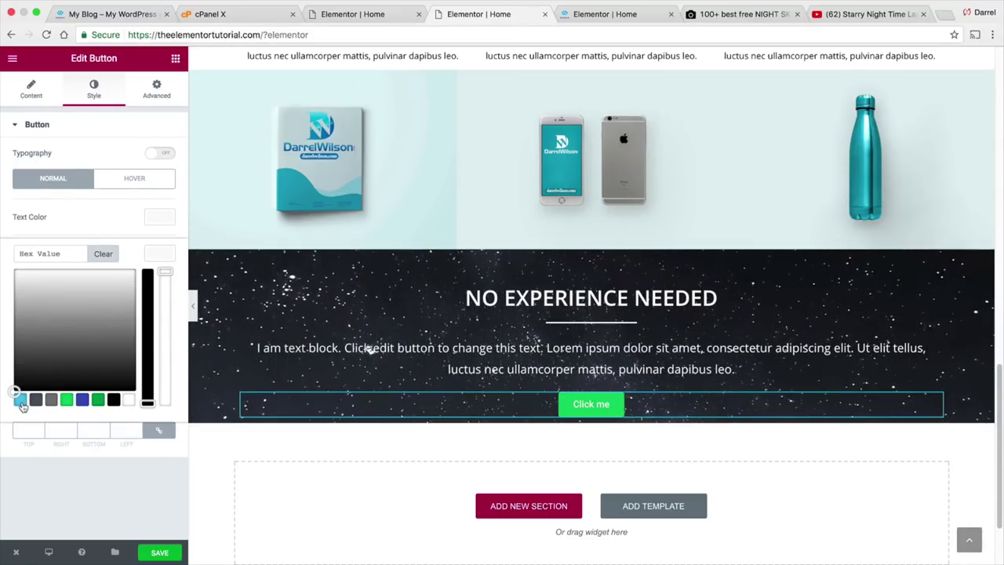
scroll(683, 323, "down", 2)
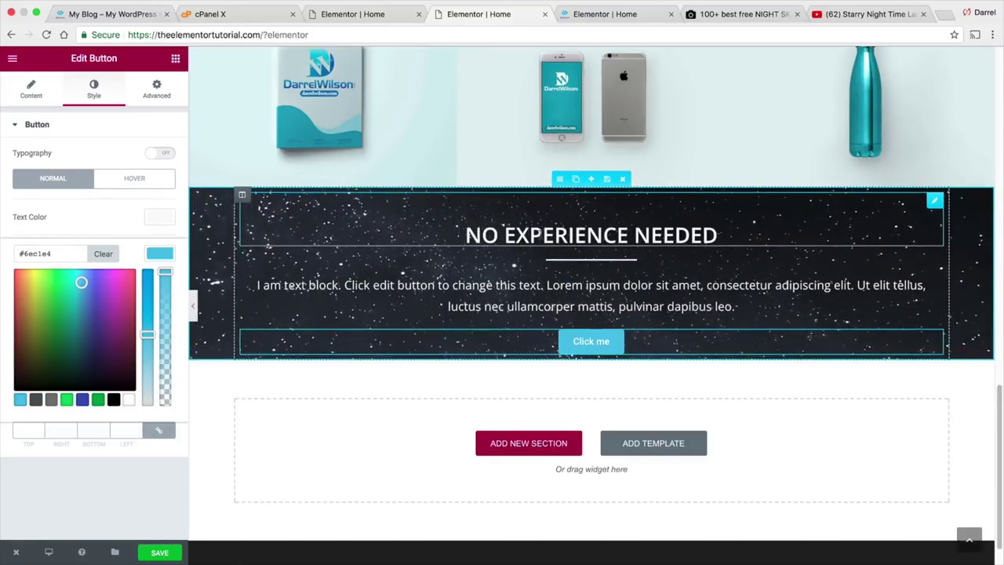
left_click(448, 240)
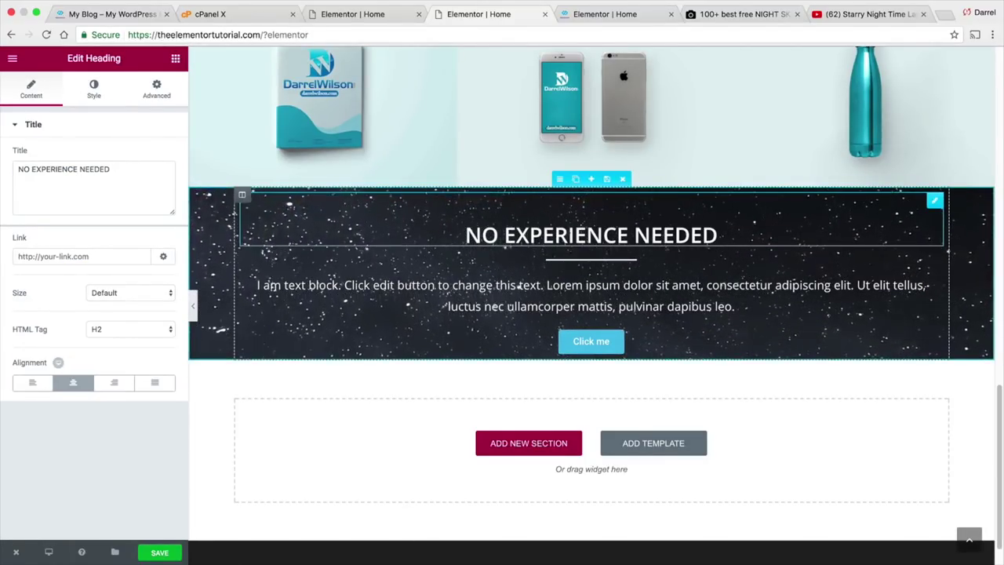
Set the heading's top padding back to 0.
left_click_drag(675, 235, 688, 233)
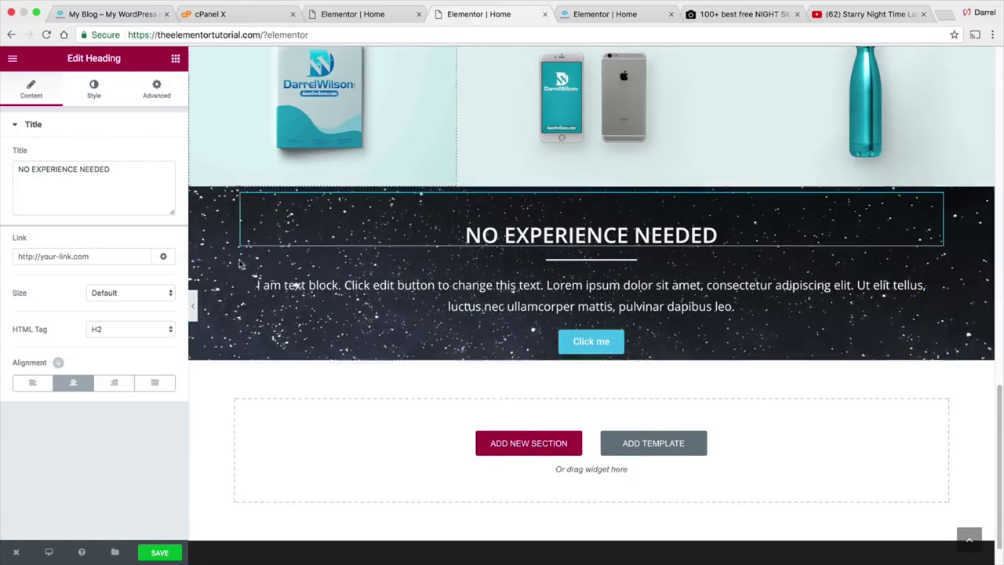
left_click(156, 89)
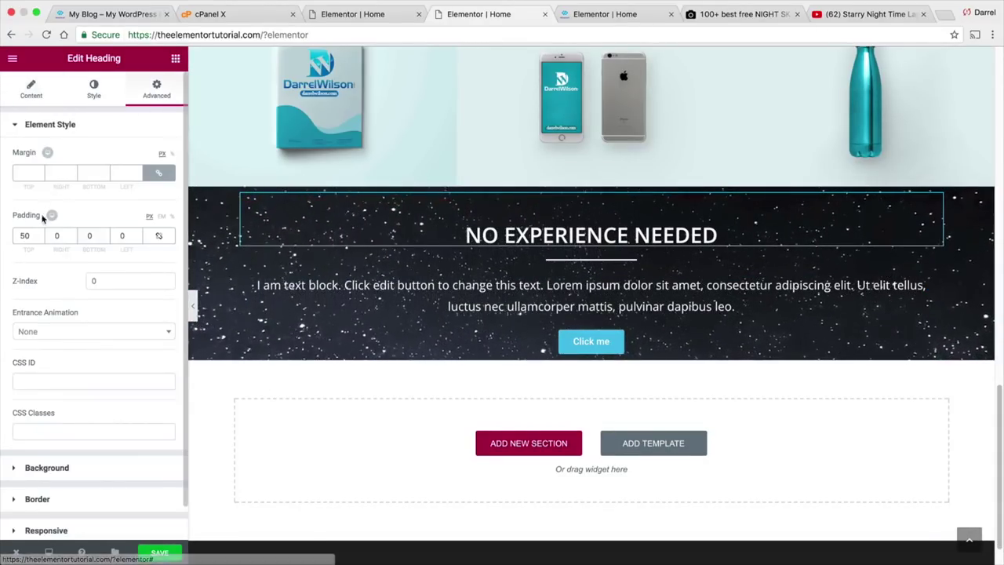
double_click(25, 235)
type("0")
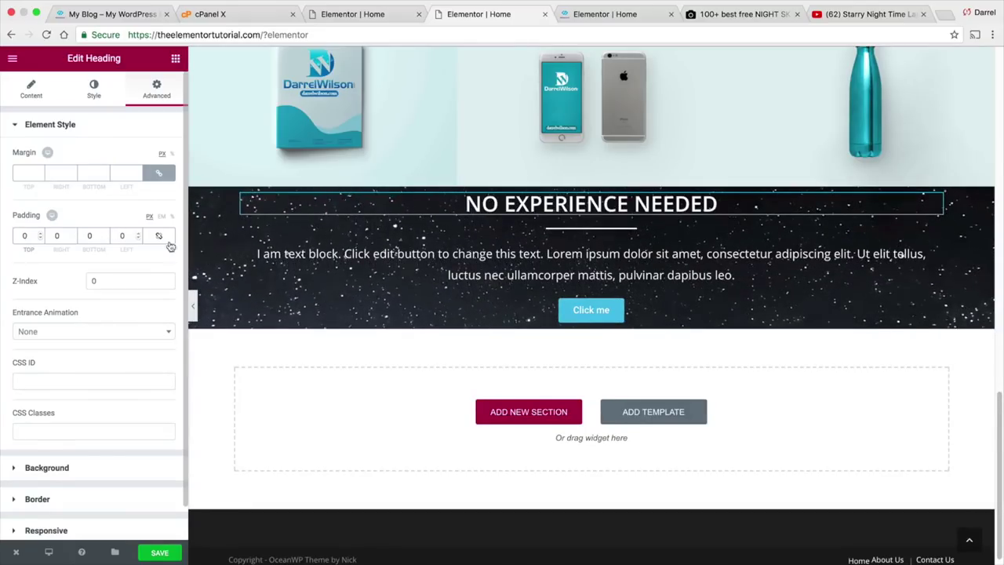
Give the starry section 100 padding on all sides.
mouse_move(564, 182)
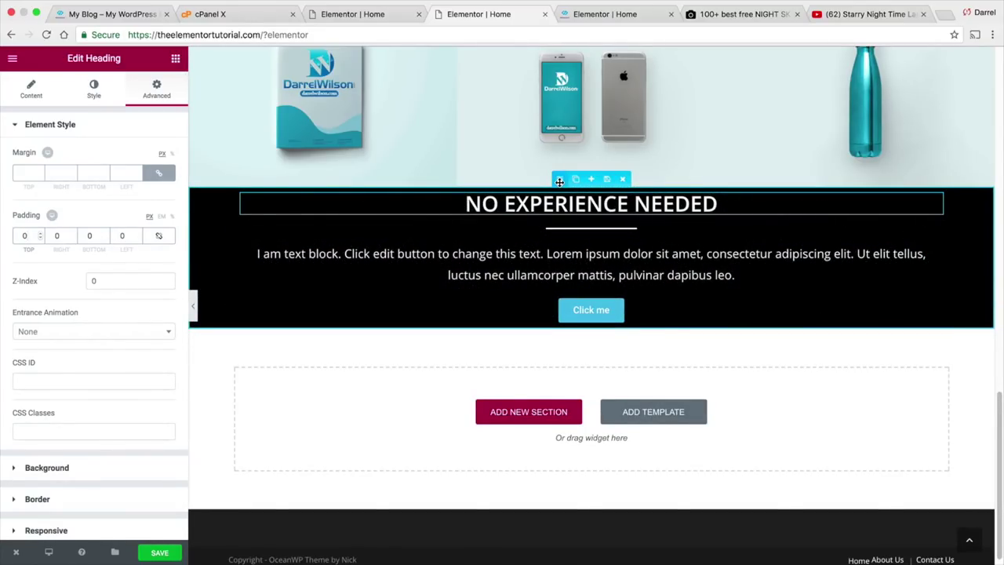
left_click(560, 180)
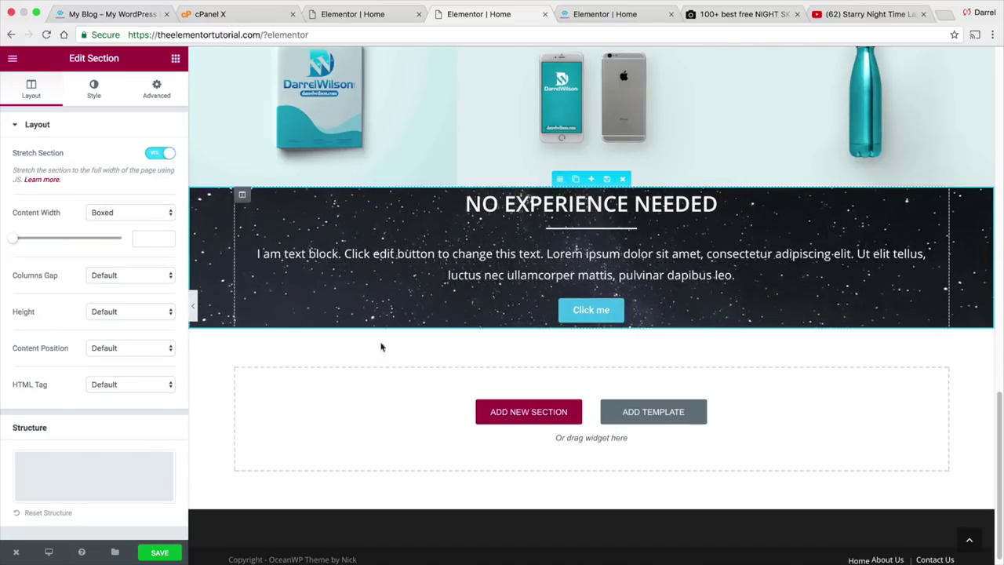
left_click(154, 92)
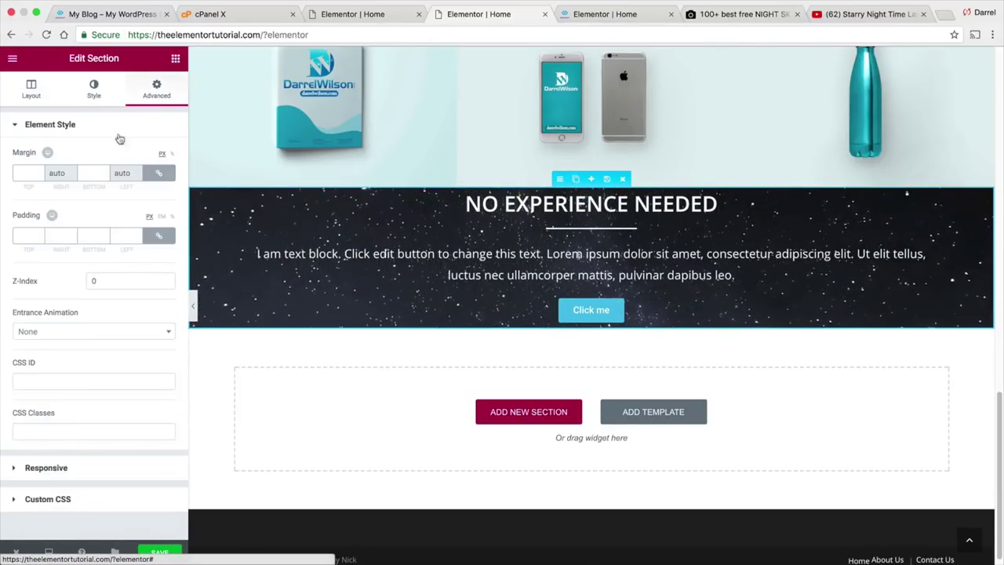
left_click(44, 229)
type("50")
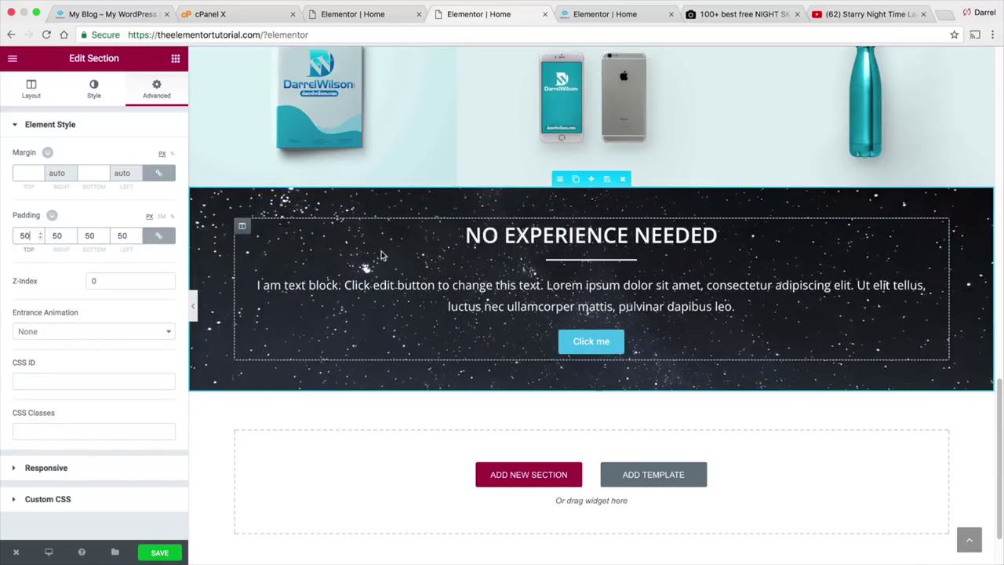
key("ctrl+z")
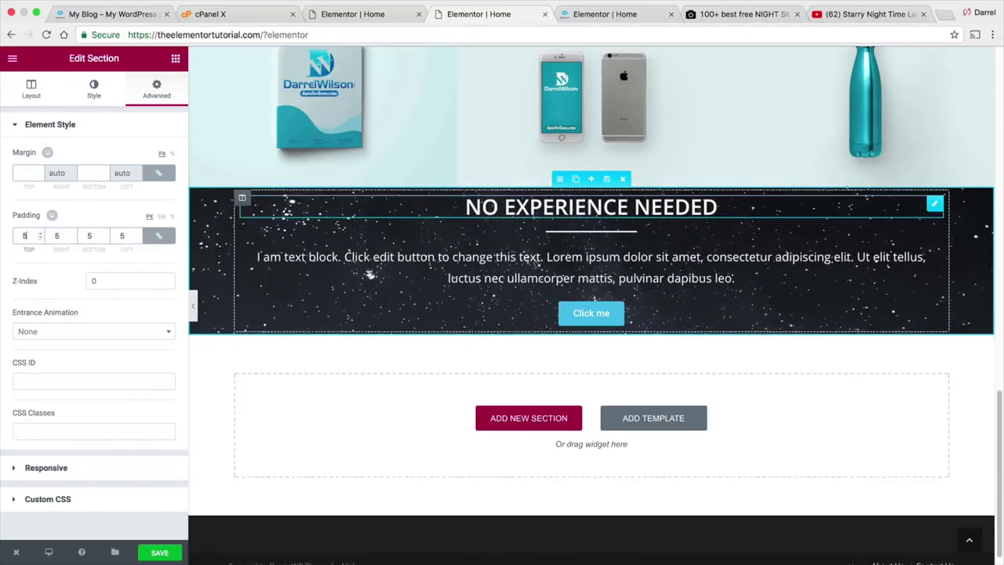
type("100")
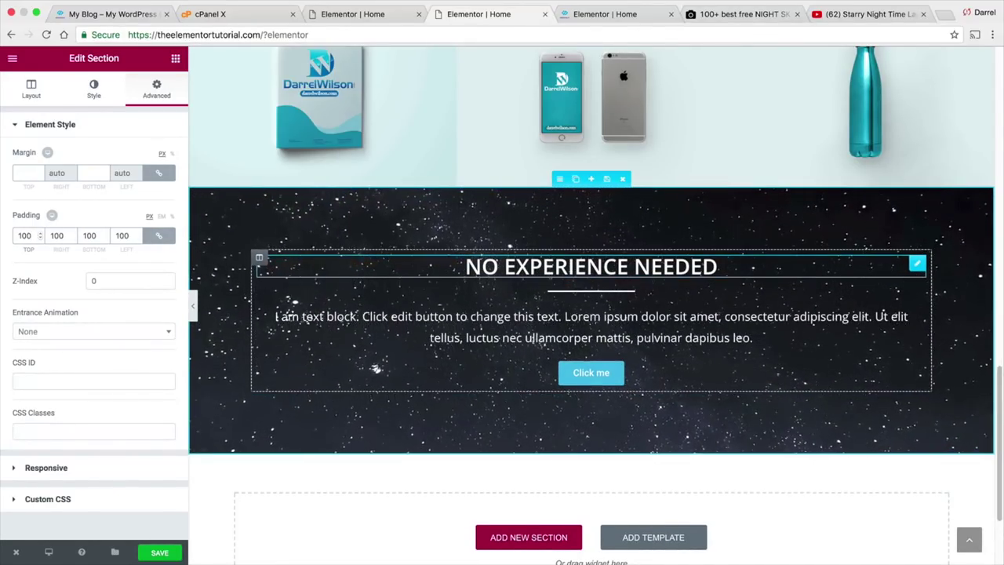
Preview the taller section with the panel hidden, then restore the editing panel.
left_click(192, 306)
scroll(157, 298, "down", 1)
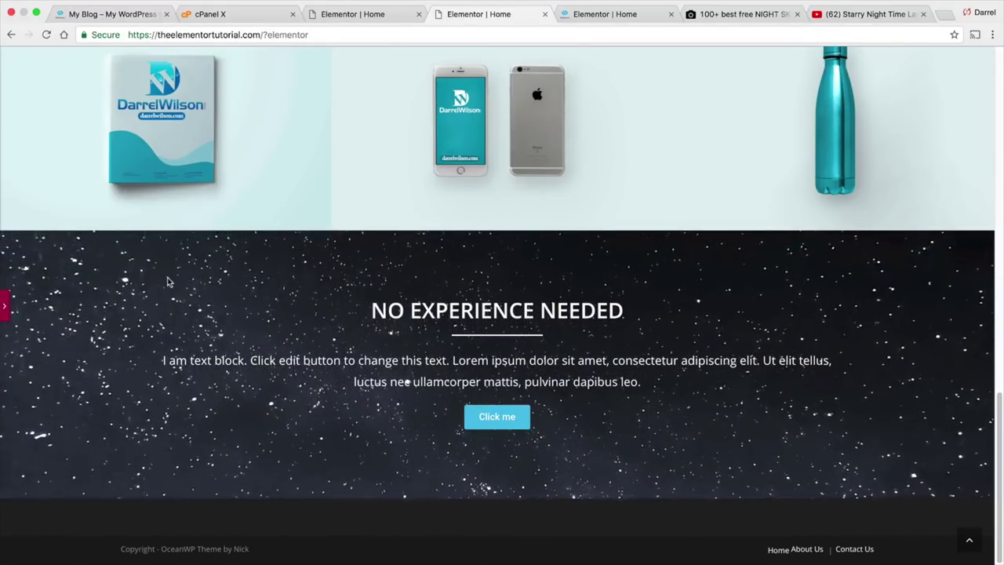
scroll(220, 302, "up", 3)
scroll(251, 306, "down", 3)
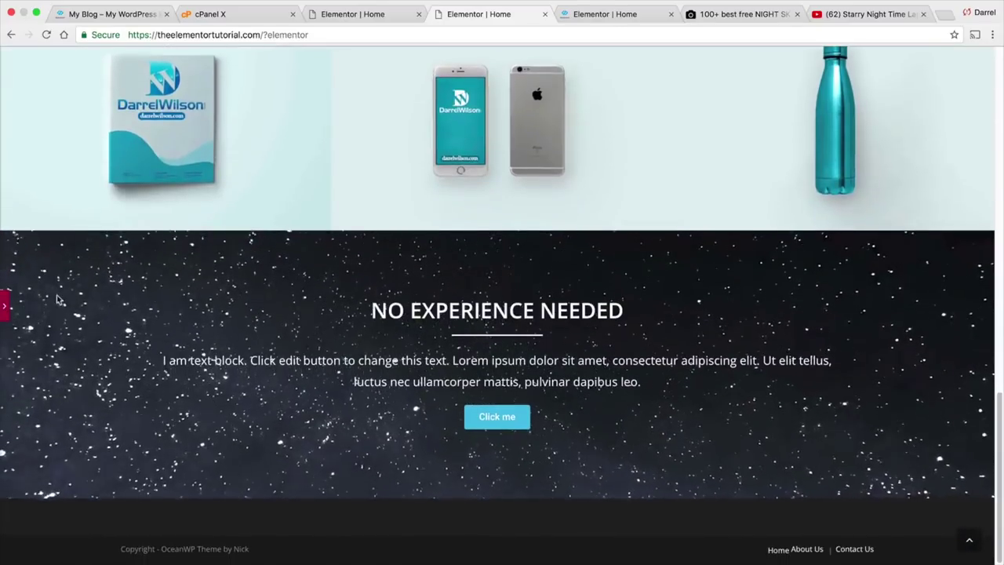
left_click(3, 309)
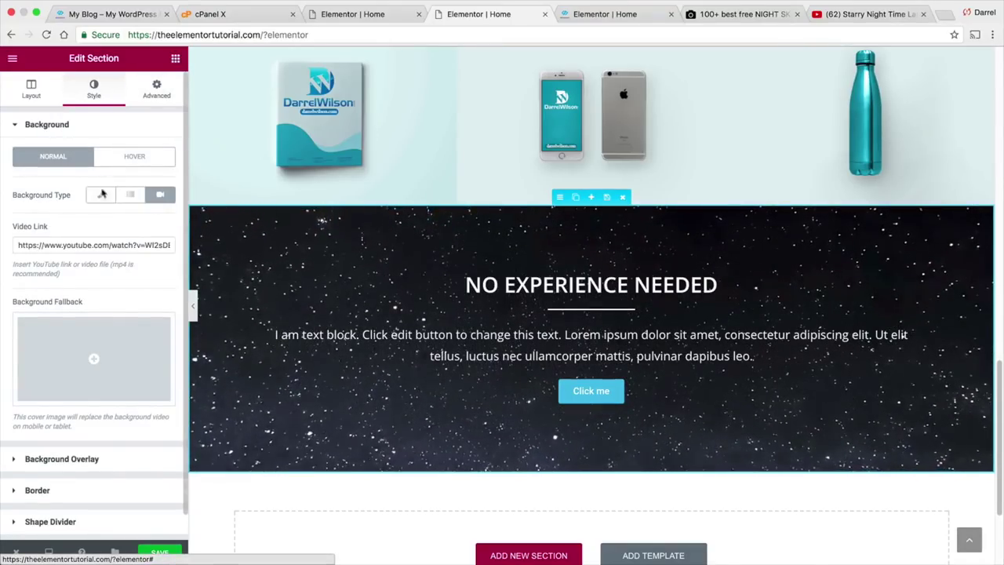
After trying Mountains and Drops, set a top Clouds shape divider at height 132 with Flip toggled.
scroll(132, 277, "down", 1)
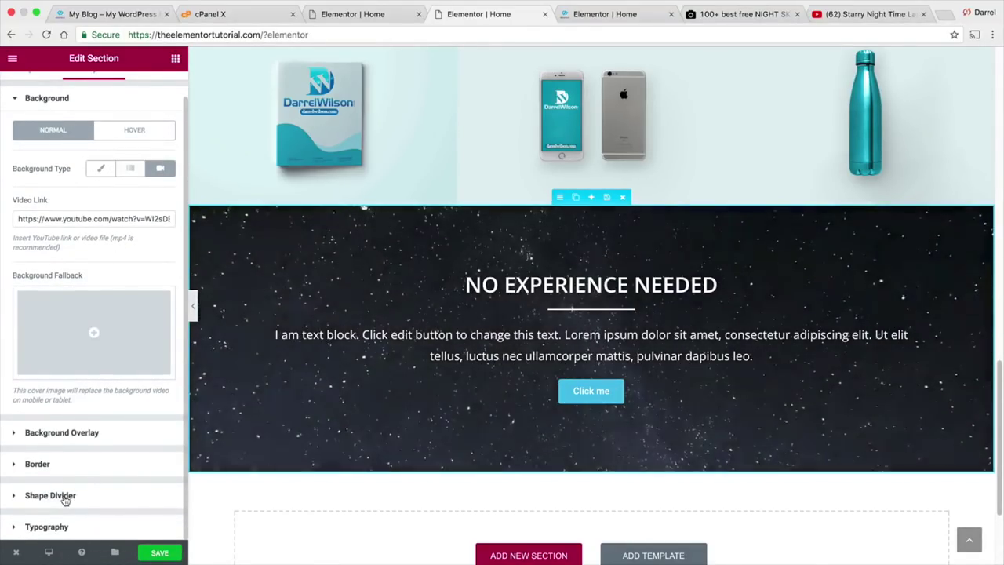
left_click(65, 496)
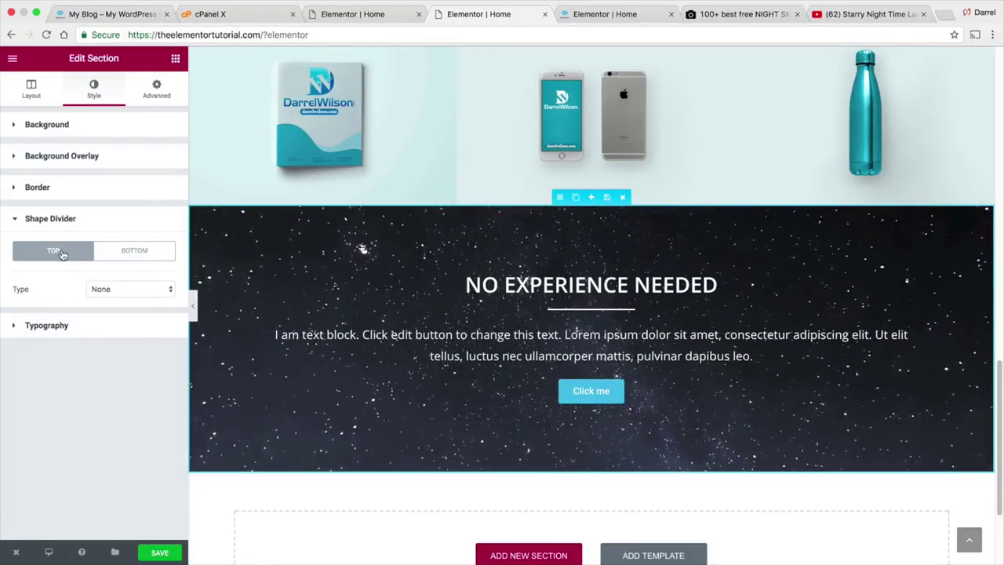
left_click(142, 290)
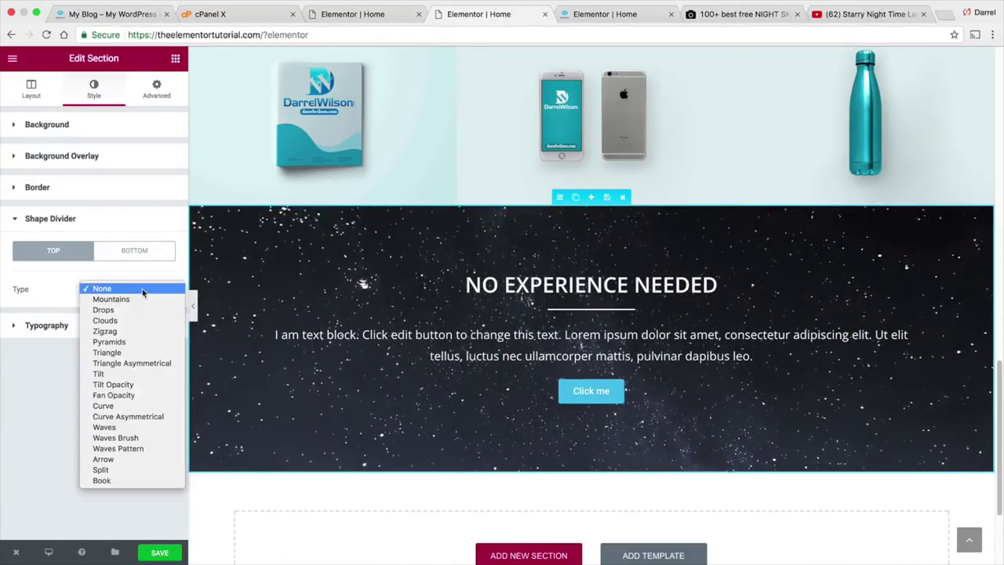
left_click(142, 299)
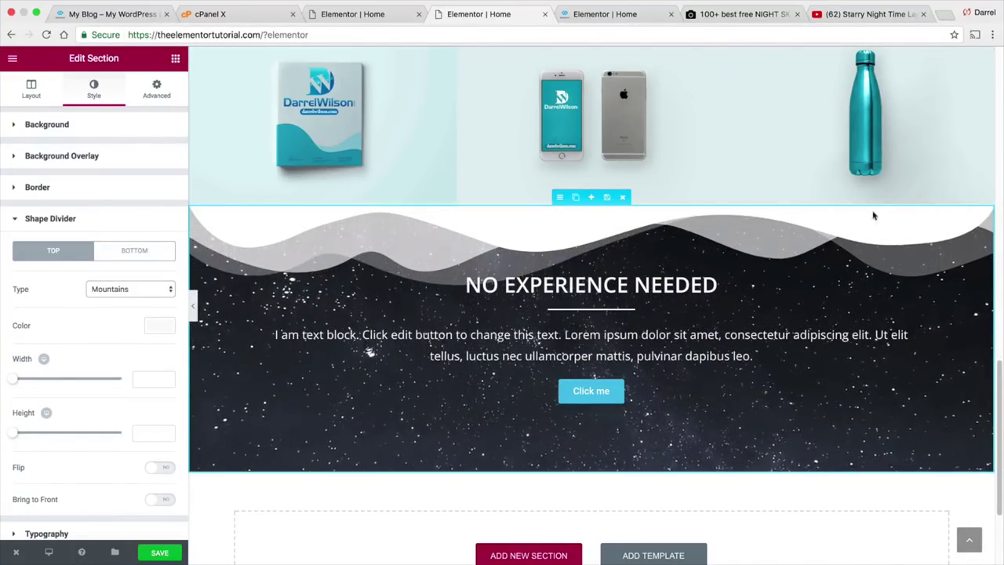
left_click(121, 292)
left_click(133, 301)
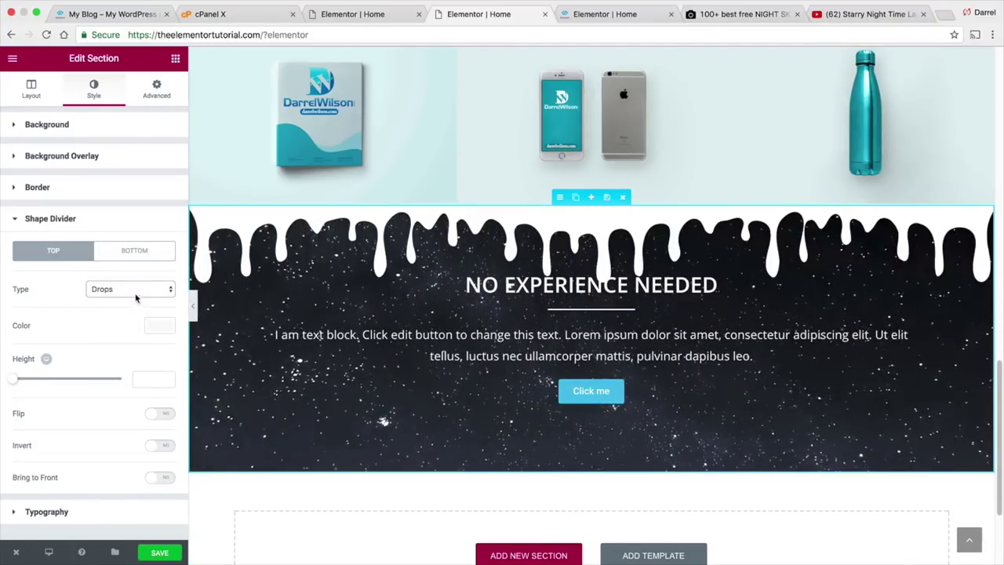
left_click(137, 288)
left_click(139, 302)
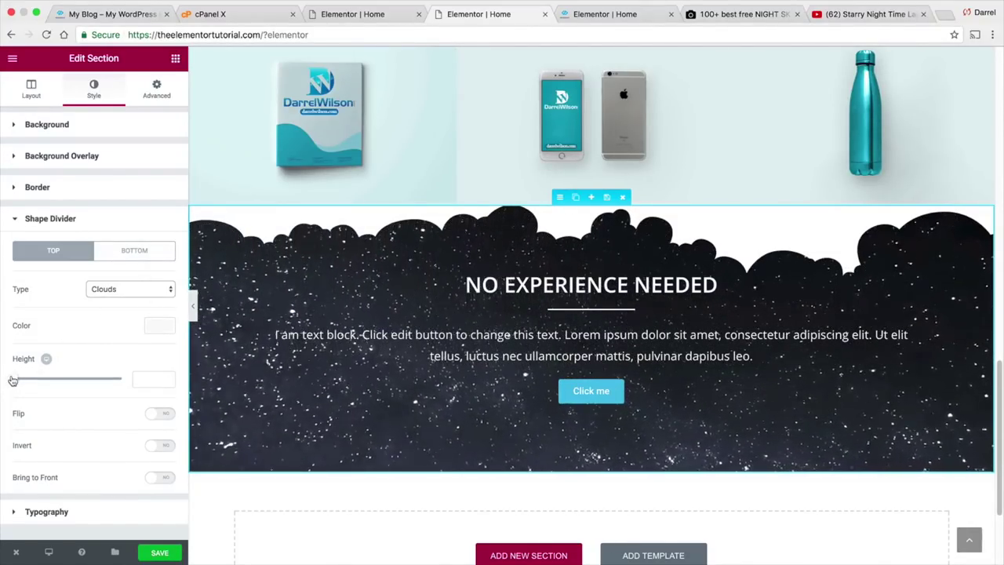
left_click_drag(12, 381, 56, 380)
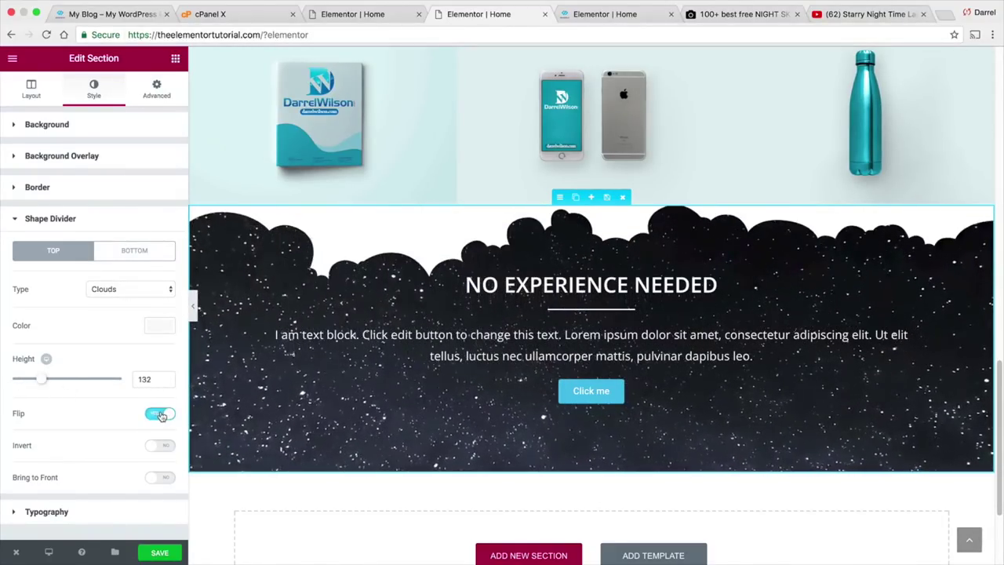
left_click(160, 447)
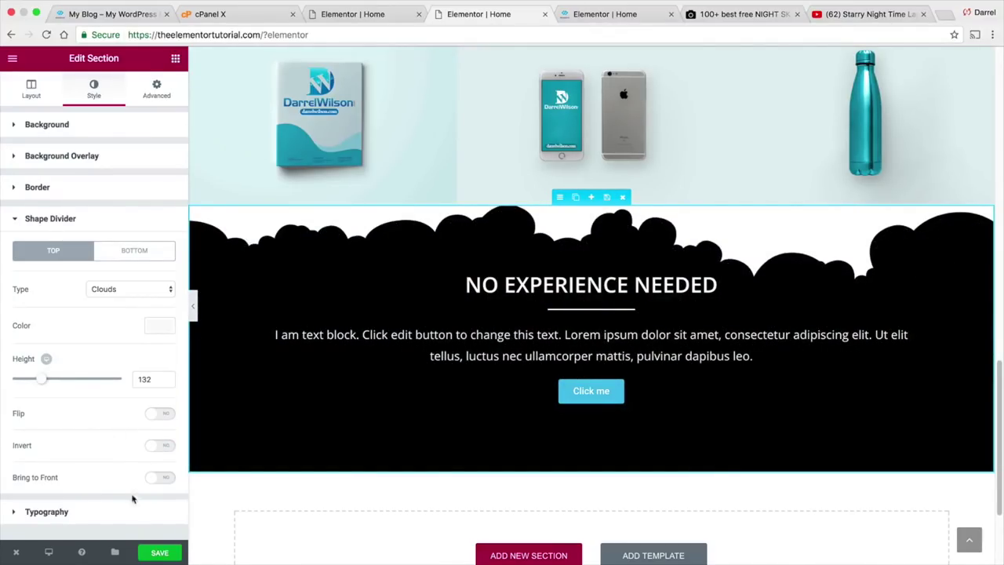
left_click(67, 512)
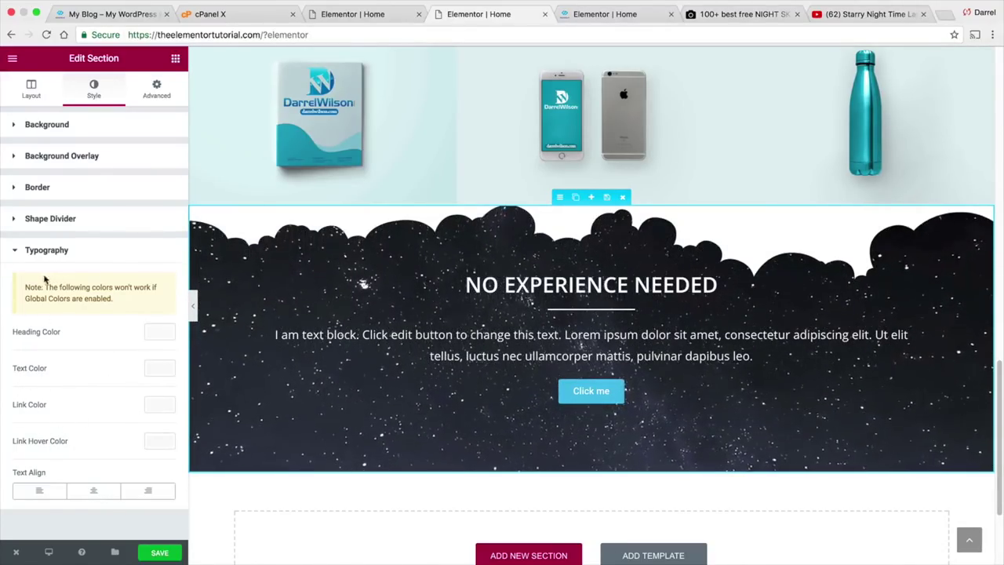
left_click(160, 405)
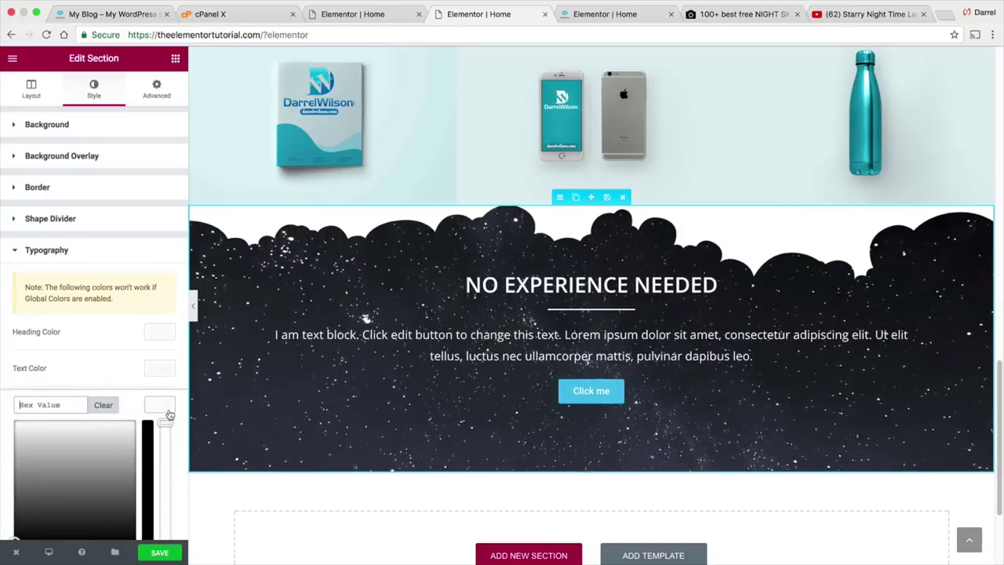
left_click(98, 220)
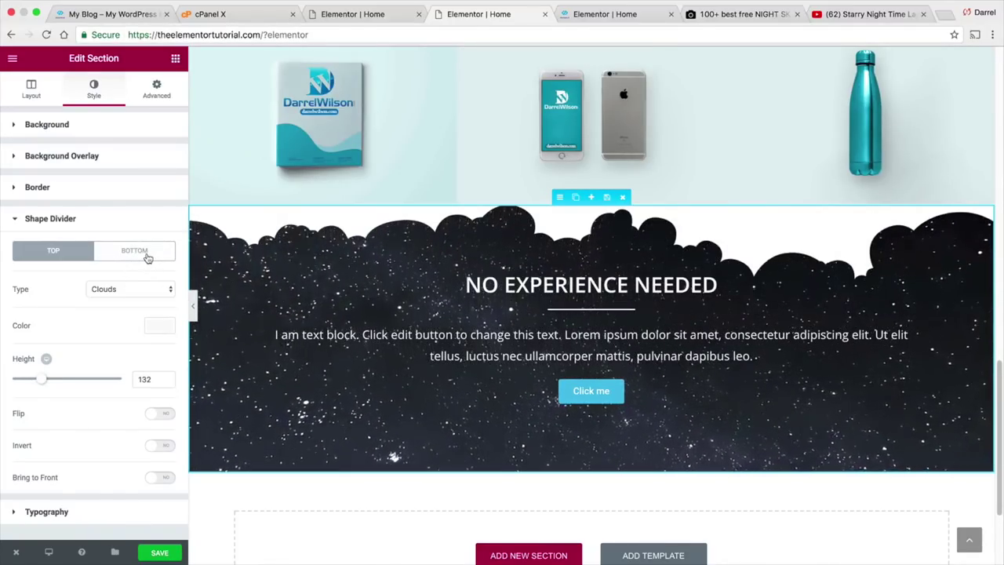
Add a flipped Clouds bottom divider at height 126, testing Invert and leaving it off.
left_click(135, 251)
left_click(135, 289)
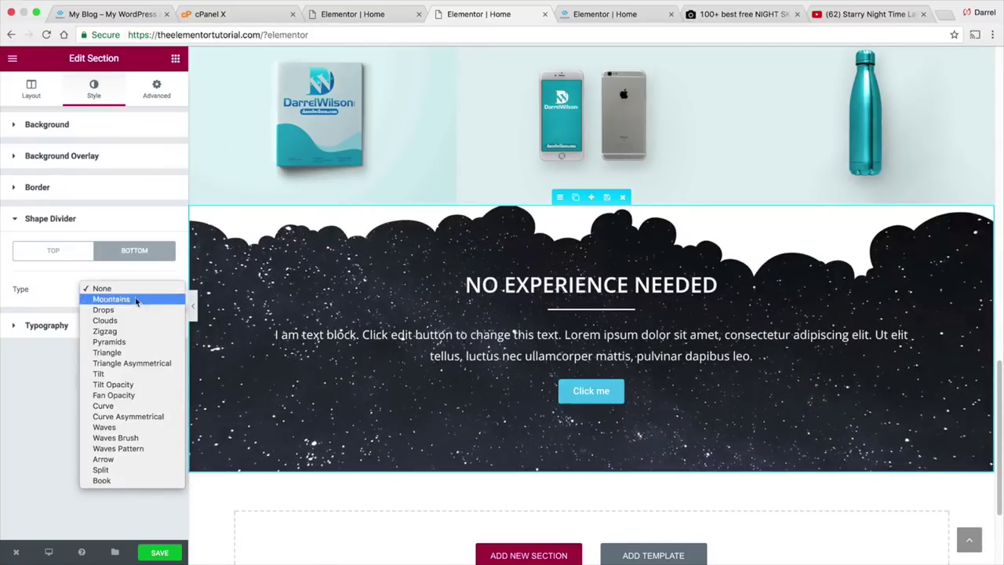
left_click(135, 321)
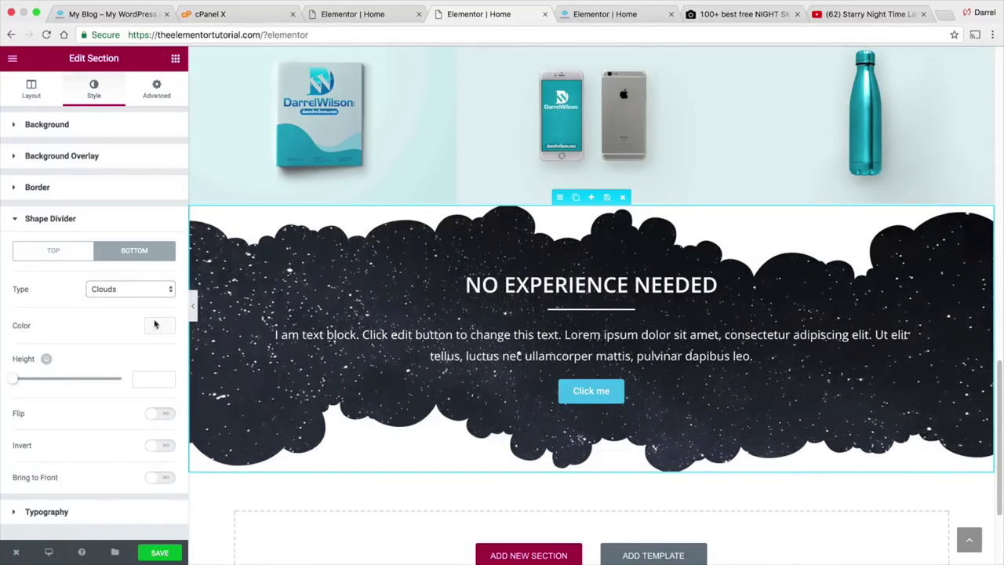
scroll(603, 354, "down", 3)
scroll(603, 354, "up", 2)
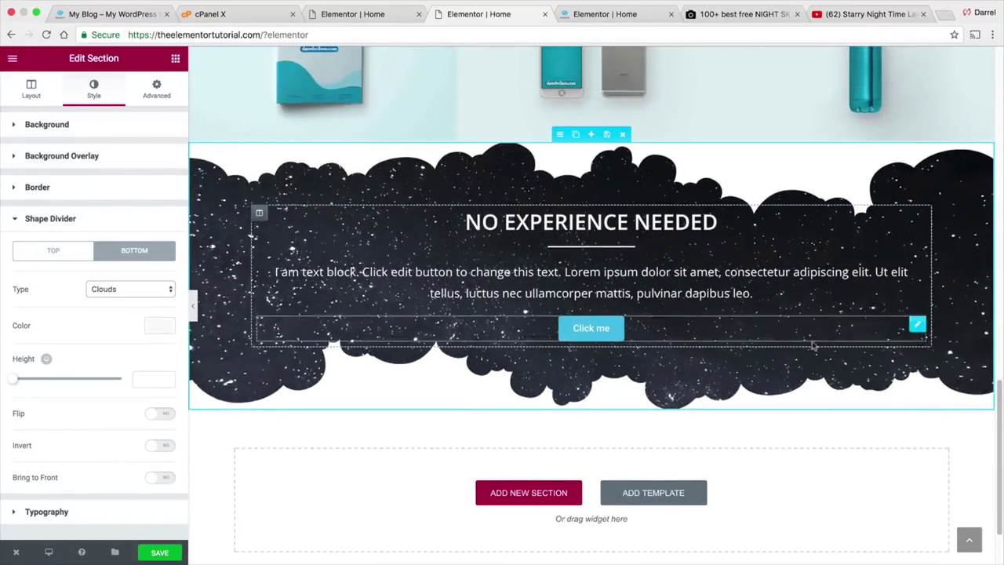
mouse_move(23, 381)
left_mouse_down()
mouse_move(65, 382)
mouse_move(40, 379)
left_mouse_up()
left_click(159, 413)
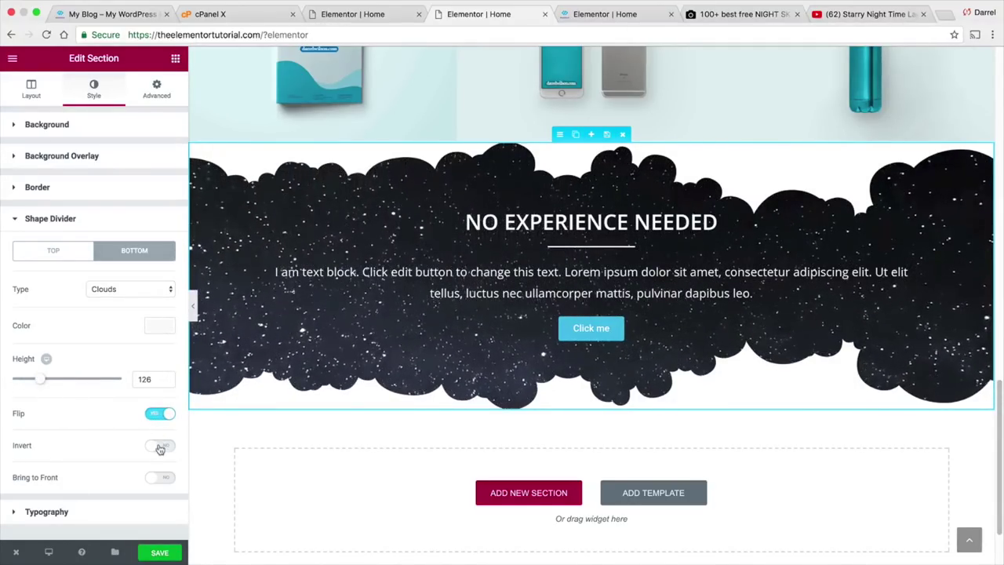
left_click(159, 447)
left_click(159, 446)
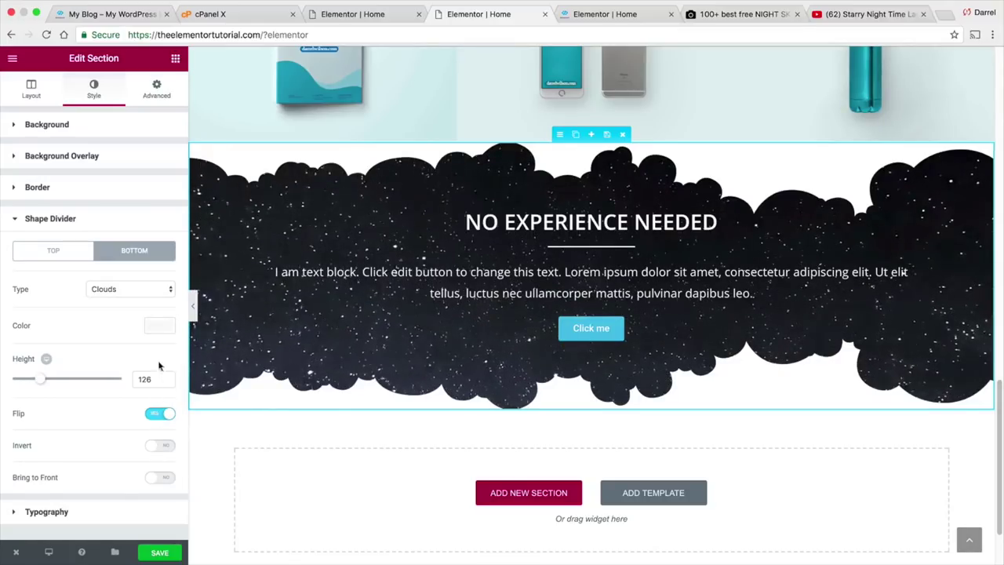
Select the product-images section and give it a Drops top shape divider.
scroll(603, 382, "up", 3)
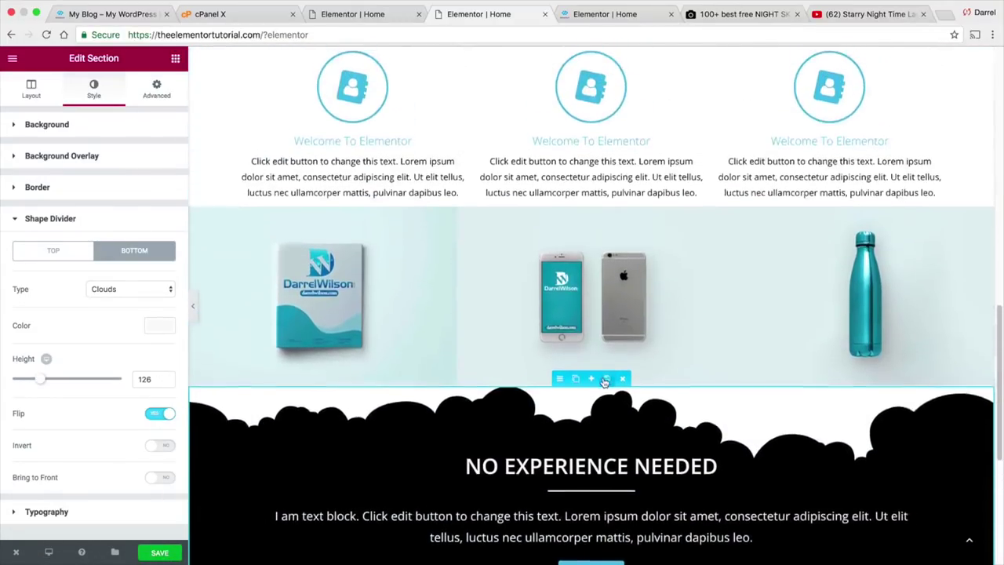
scroll(604, 381, "up", 5)
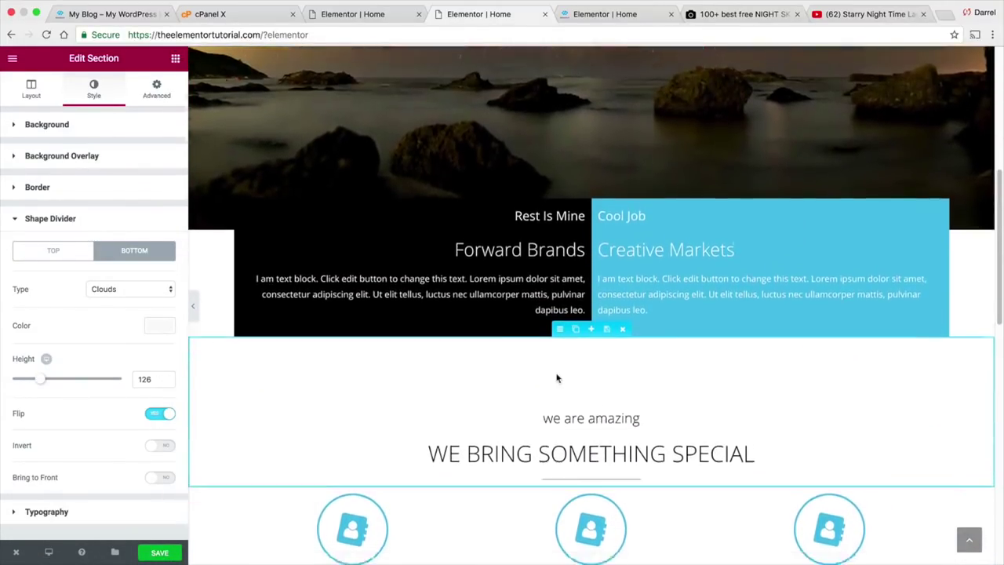
scroll(557, 379, "down", 1)
scroll(471, 329, "up", 2)
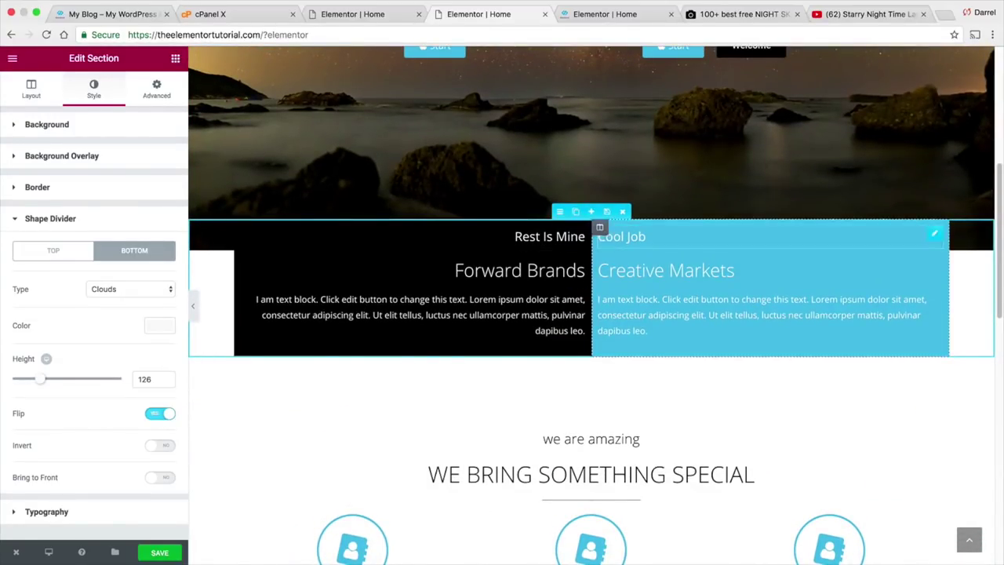
scroll(517, 309, "down", 4)
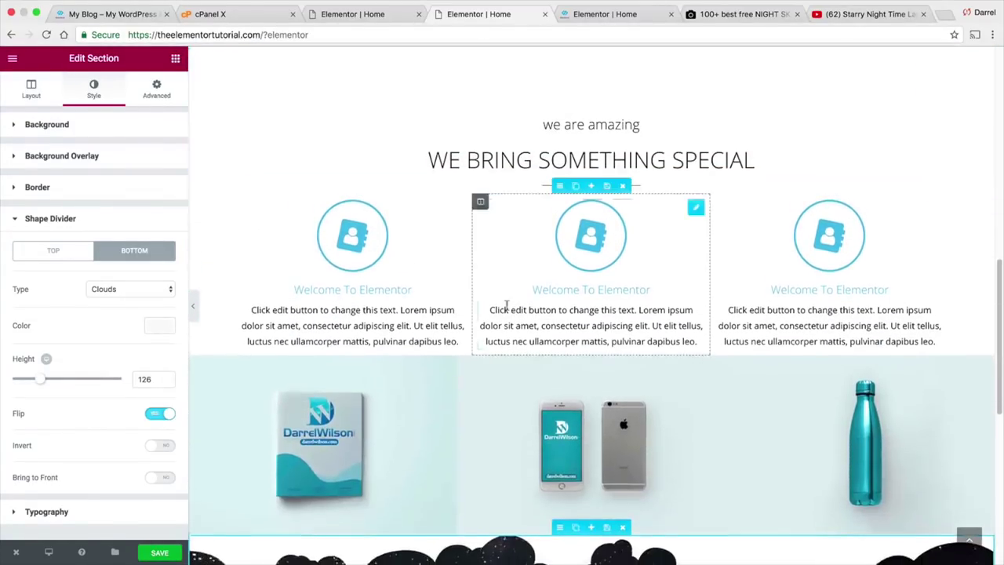
scroll(506, 306, "down", 2)
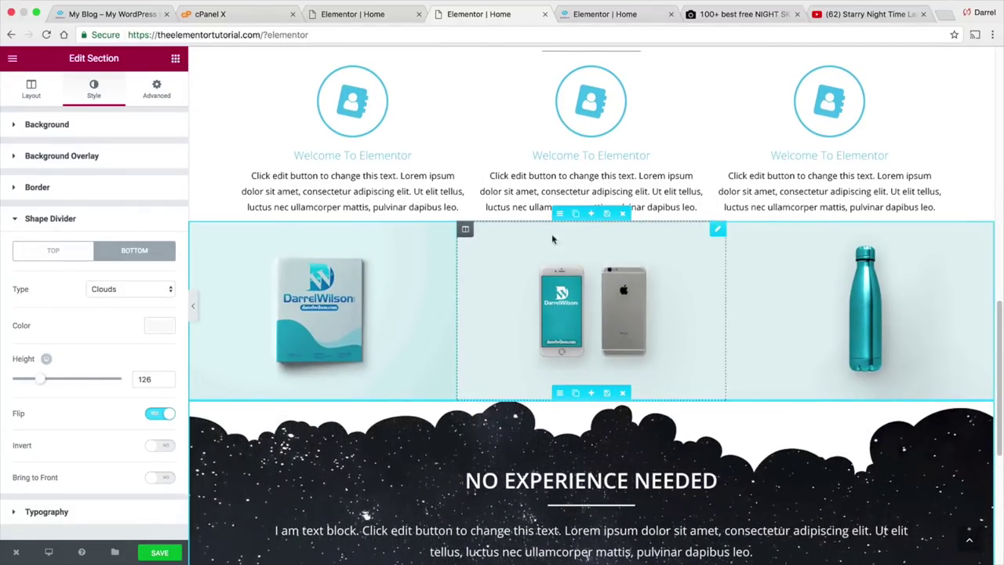
left_click(560, 214)
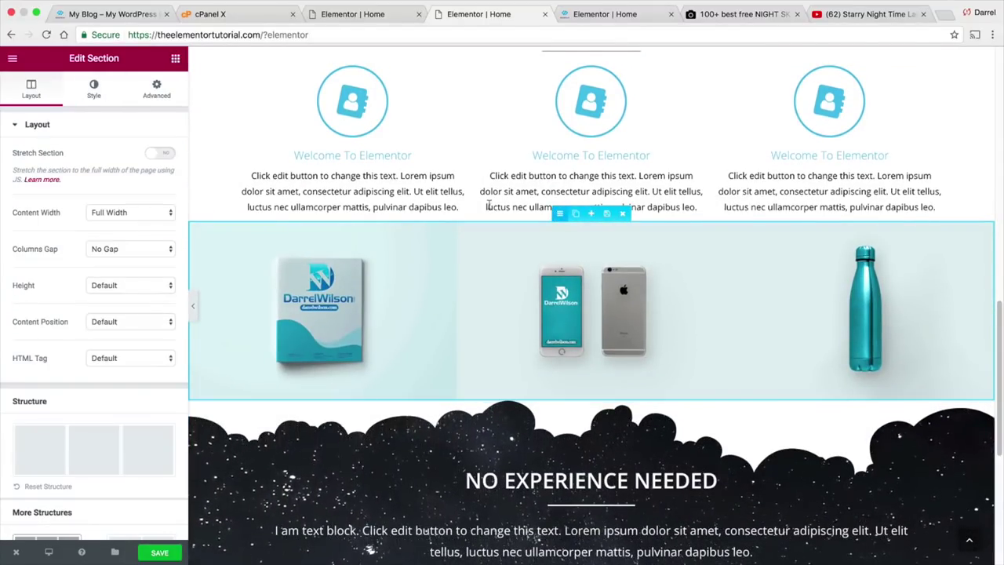
left_click(98, 90)
left_click(110, 265)
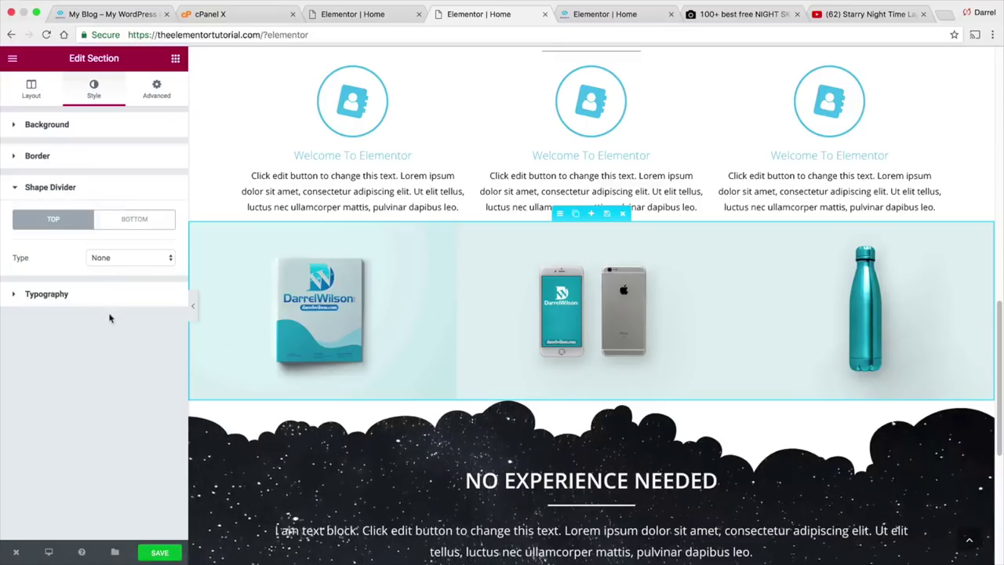
left_click(109, 257)
left_click(105, 279)
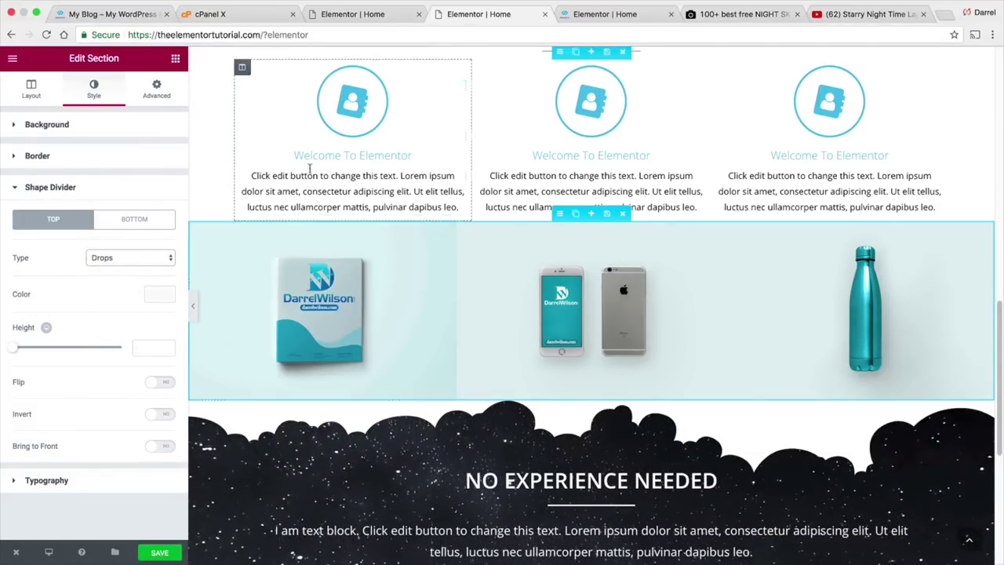
Colour the top divider #2d304c, change it to Triangle, and view the reference page.
scroll(328, 167, "up", 2)
scroll(328, 167, "up", 1)
left_click(158, 293)
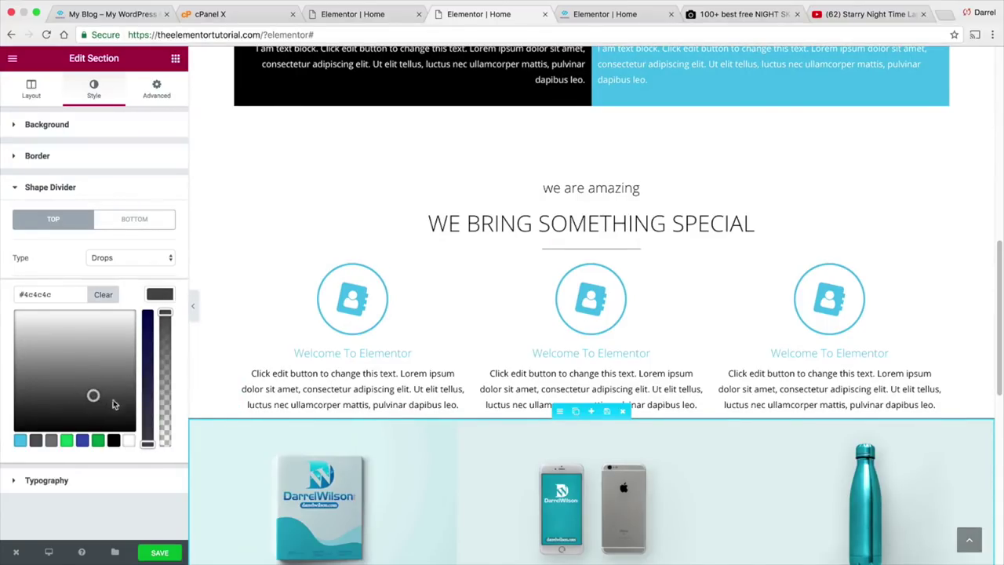
left_click_drag(148, 436, 149, 397)
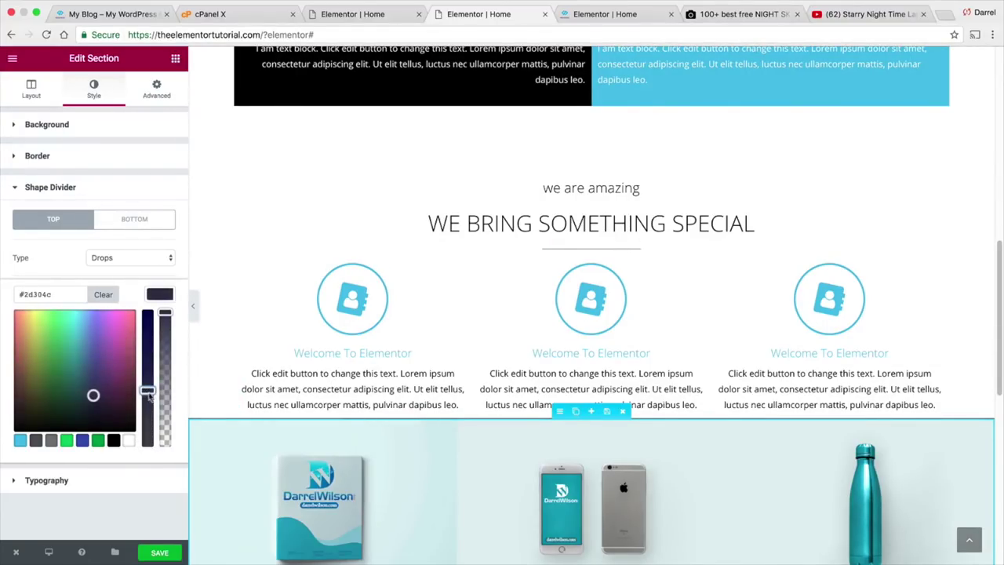
left_click(111, 258)
left_click(153, 301)
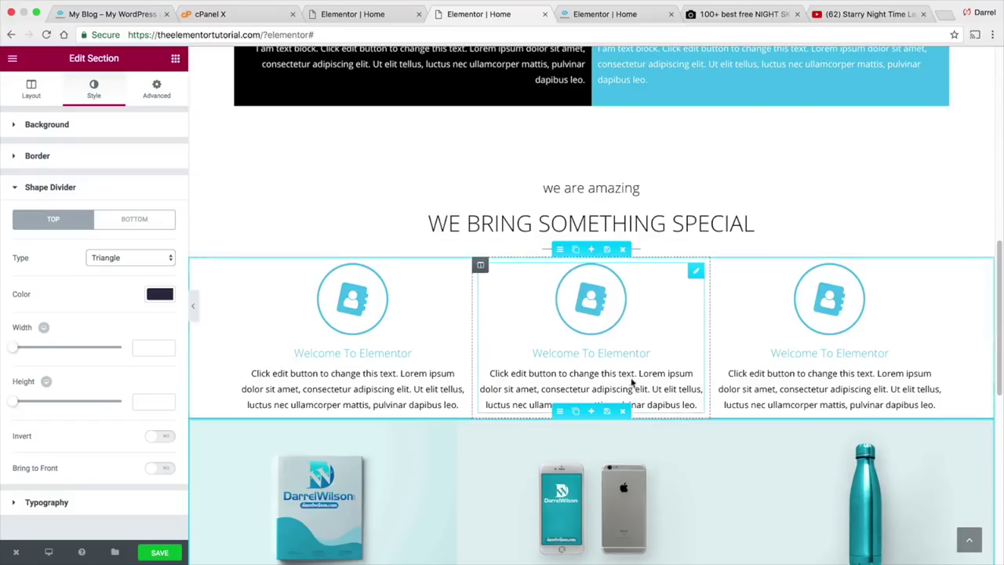
scroll(632, 382, "down", 2)
scroll(590, 369, "down", 5)
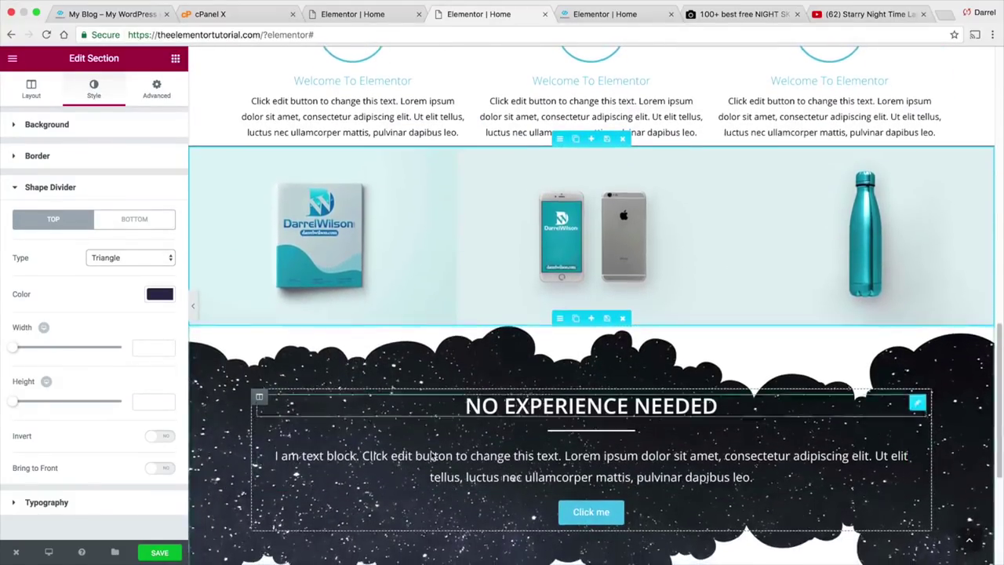
scroll(598, 399, "down", 3)
scroll(538, 311, "up", 2)
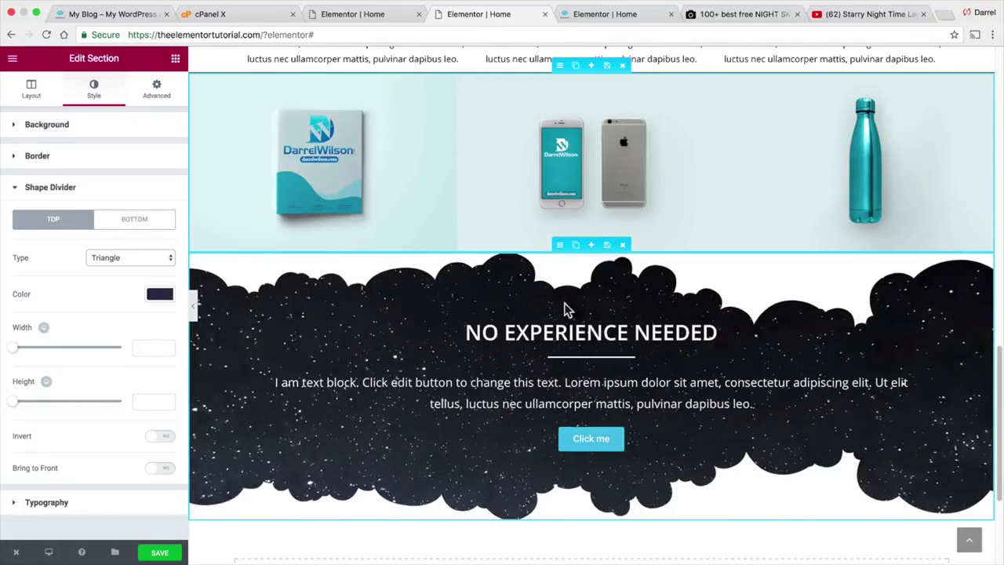
left_click(588, 14)
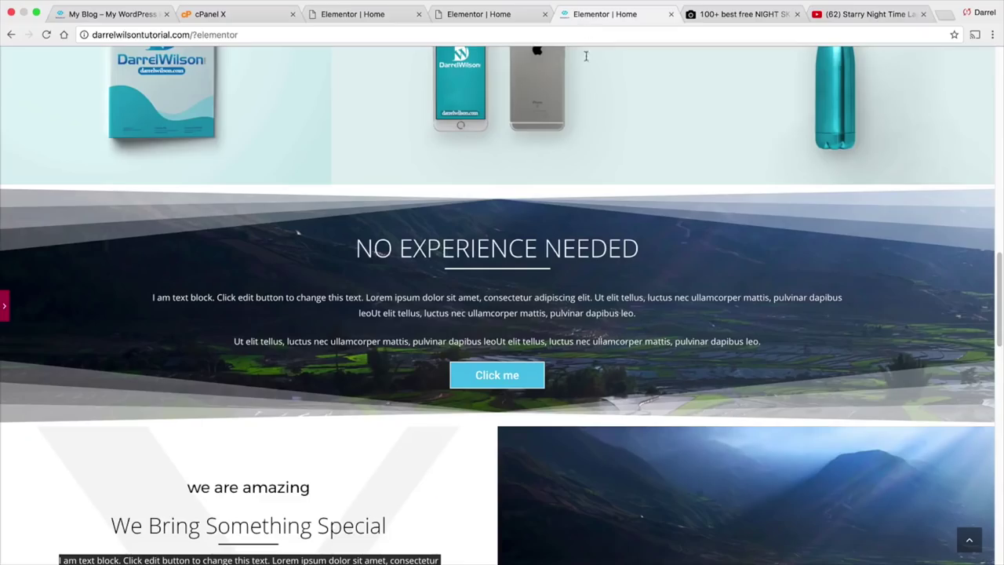
Go from the reference page back to the Elementor editor tab, showing the starry section.
scroll(587, 175, "up", 3)
scroll(749, 236, "down", 2)
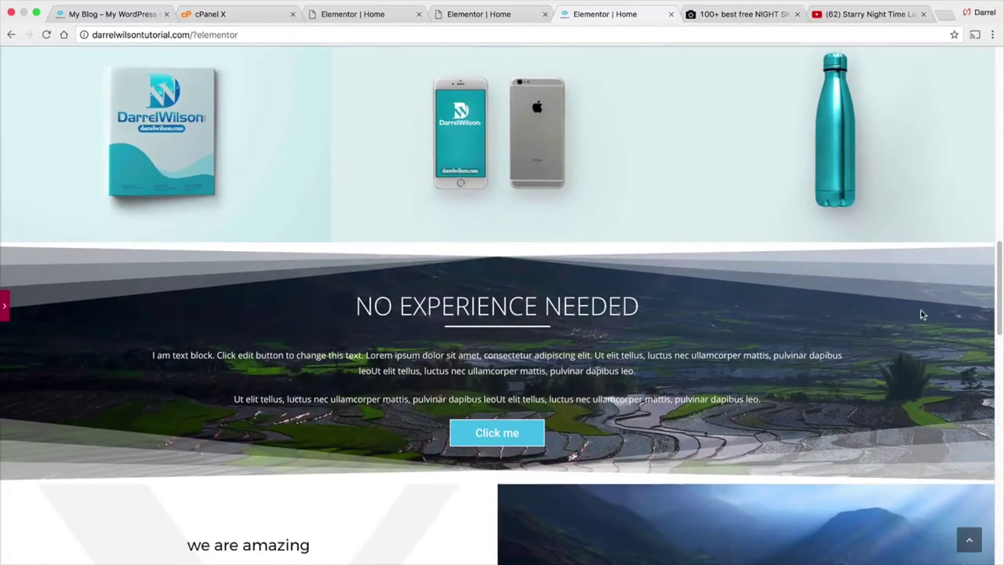
left_click(459, 18)
scroll(616, 292, "down", 3)
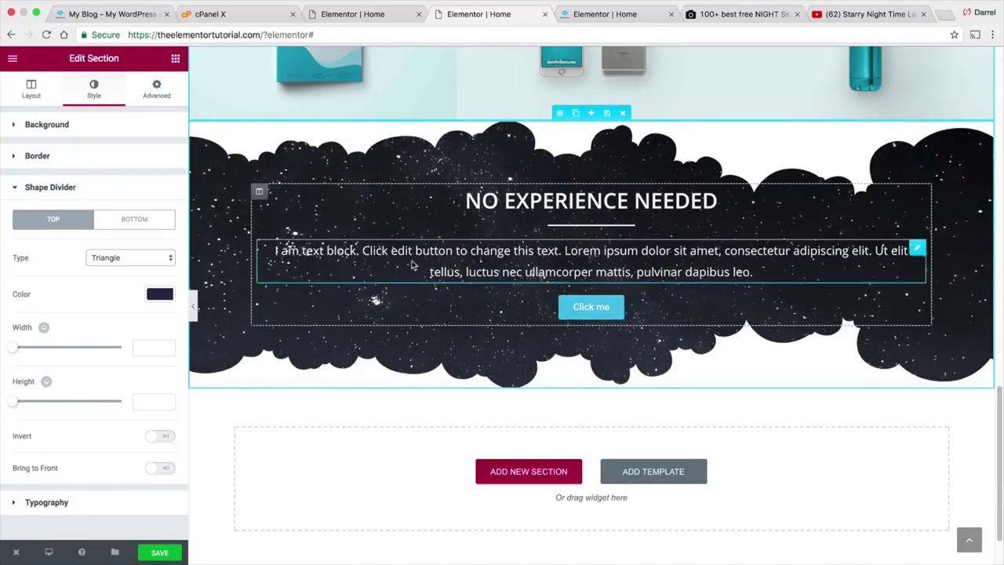
Replace the starry section's video background with the starry night photo from the media library.
scroll(645, 330, "up", 2)
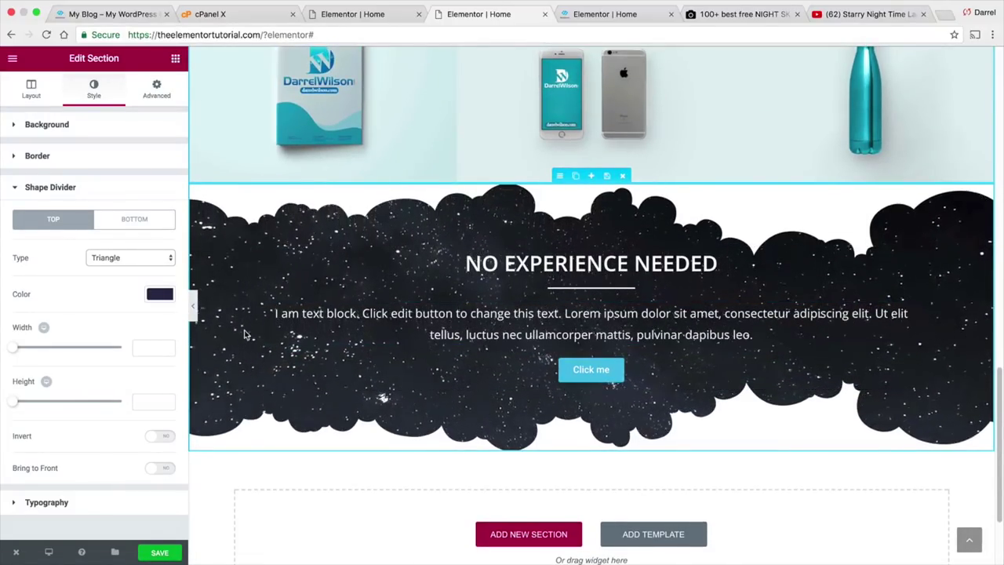
left_click(547, 188)
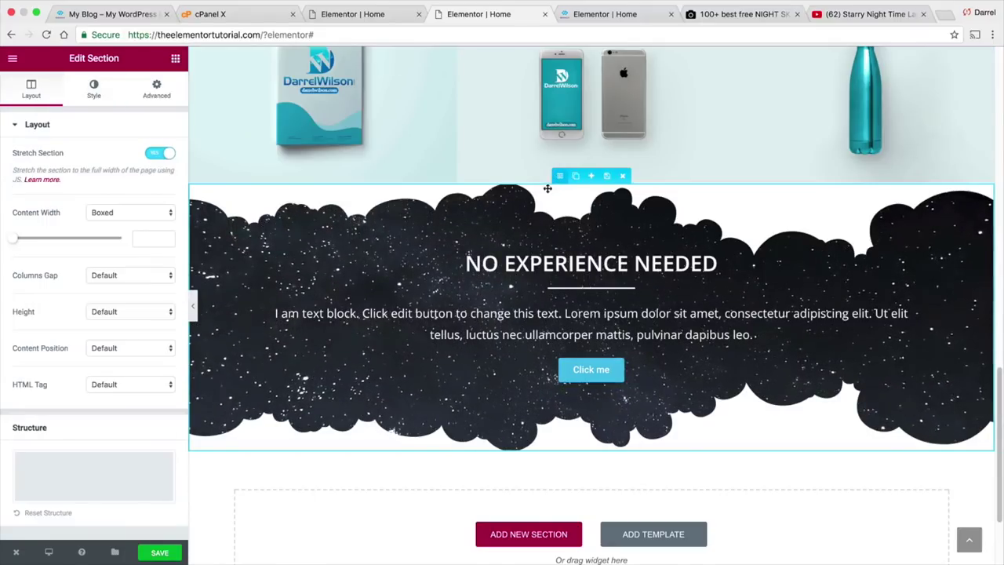
left_click(96, 90)
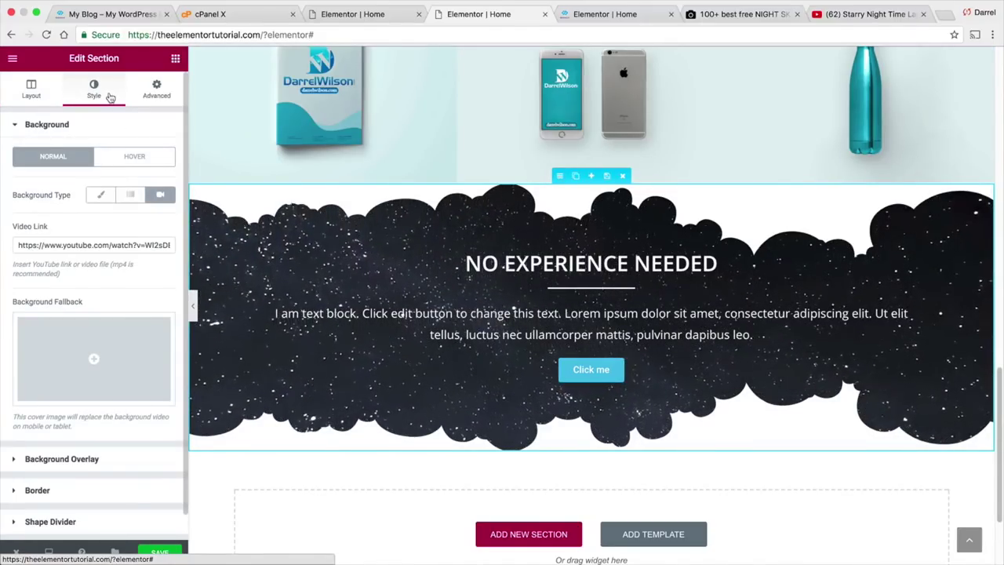
left_click(102, 196)
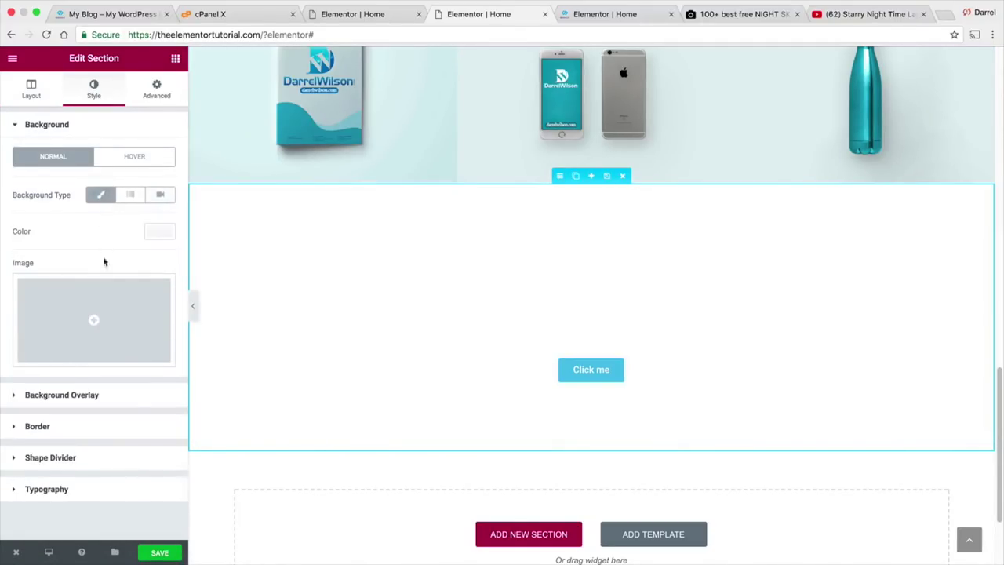
left_click(92, 321)
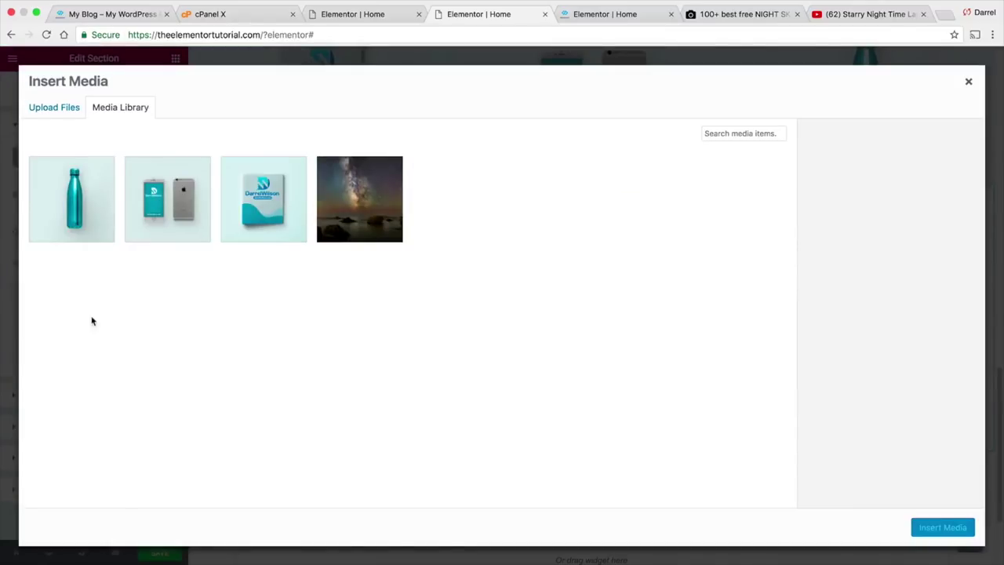
left_click(396, 218)
left_click(942, 528)
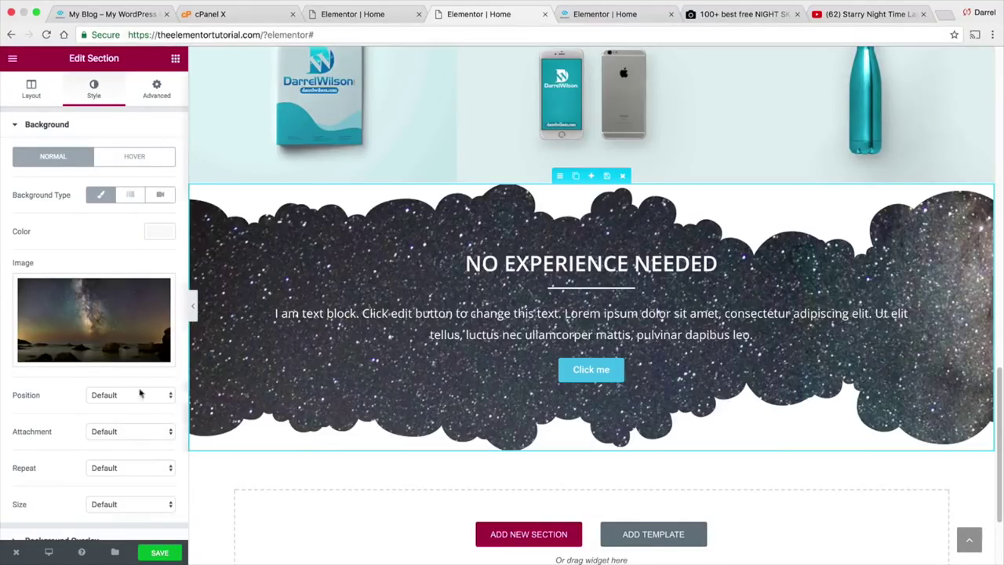
Set the background image Attachment to Fixed and Size to Cover.
scroll(125, 396, "down", 1)
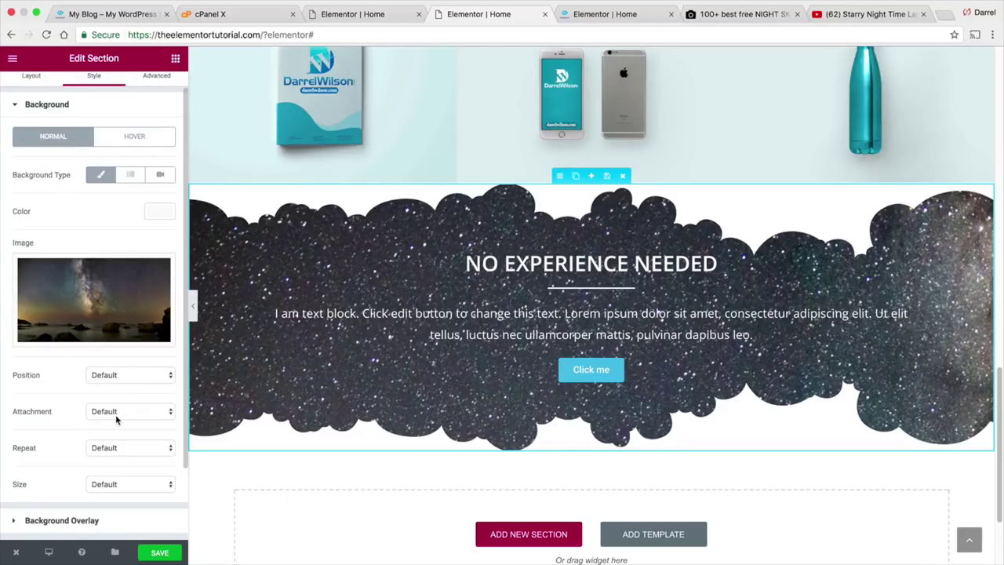
left_click(116, 416)
left_click(103, 431)
left_click(113, 484)
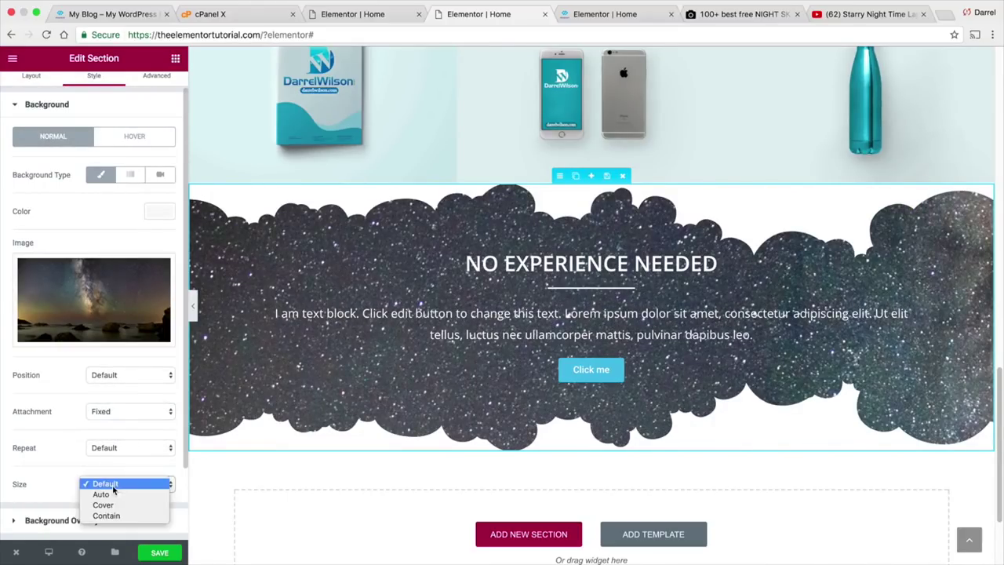
left_click(102, 505)
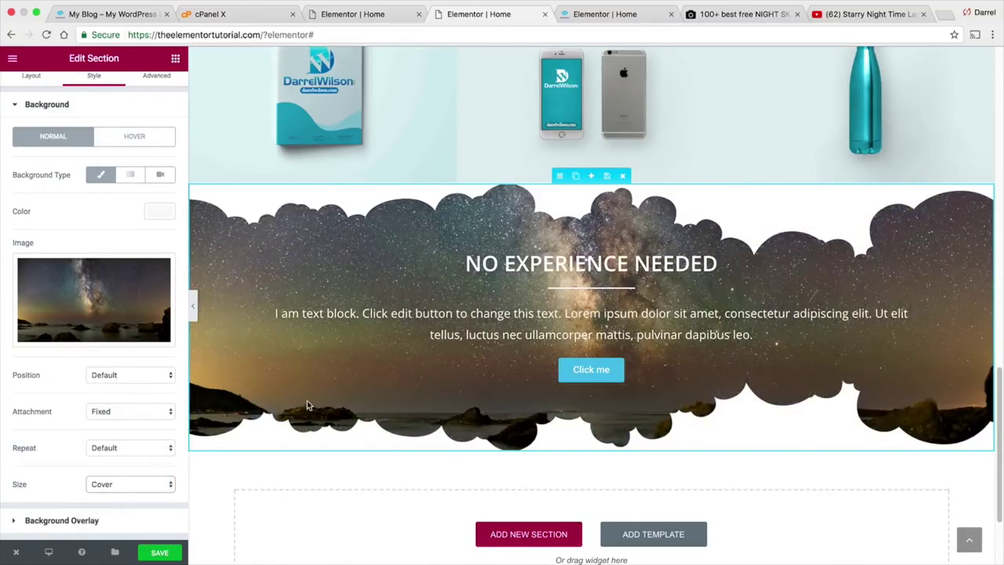
scroll(359, 340, "down", 2)
scroll(369, 345, "up", 4)
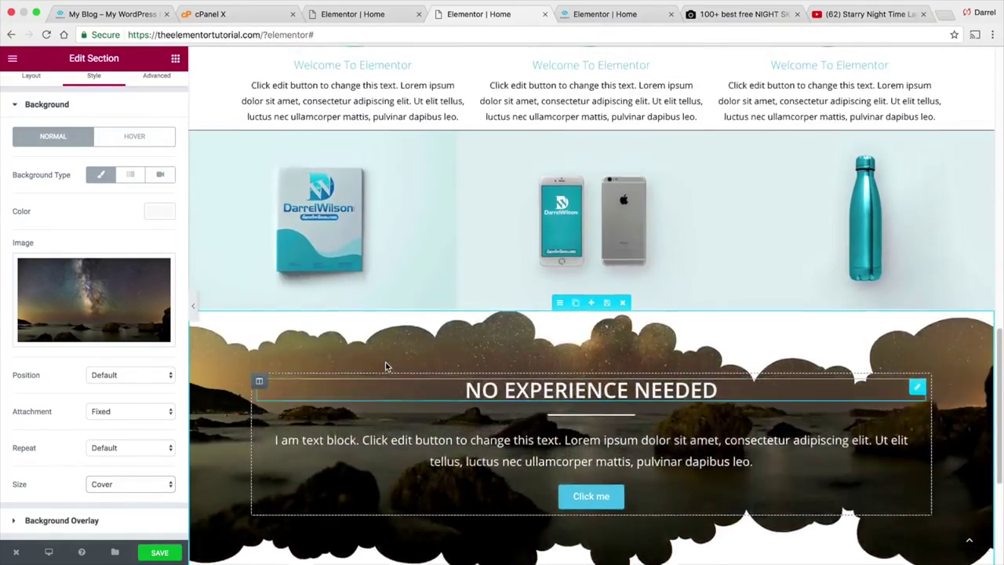
scroll(386, 362, "down", 1)
scroll(386, 366, "down", 2)
scroll(390, 364, "up", 5)
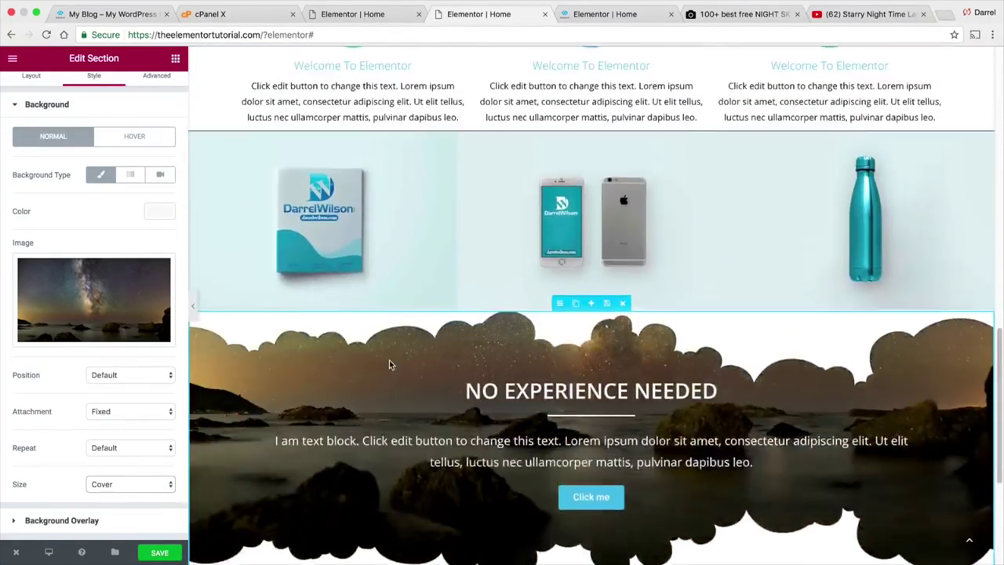
scroll(390, 365, "down", 5)
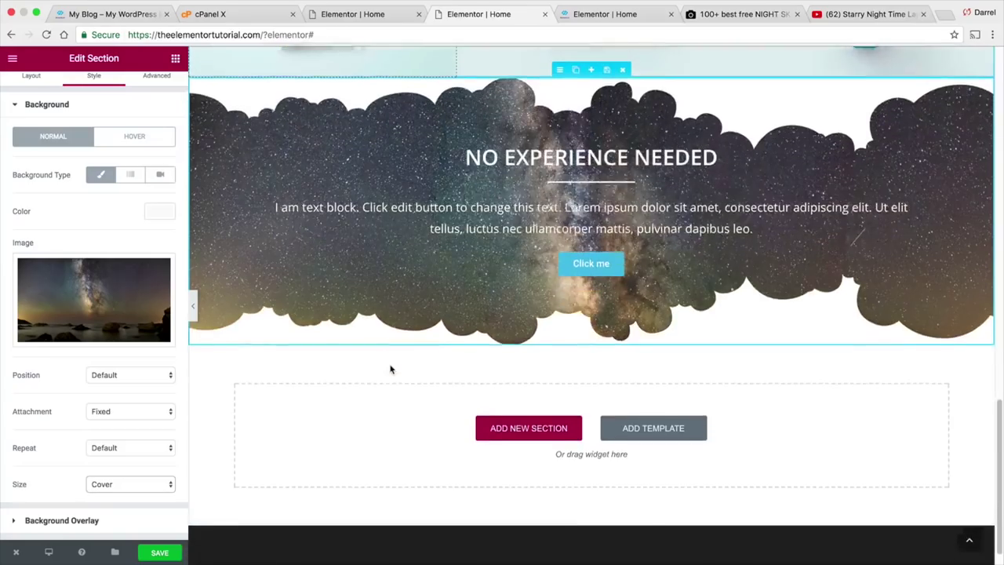
scroll(390, 366, "up", 2)
scroll(390, 367, "down", 4)
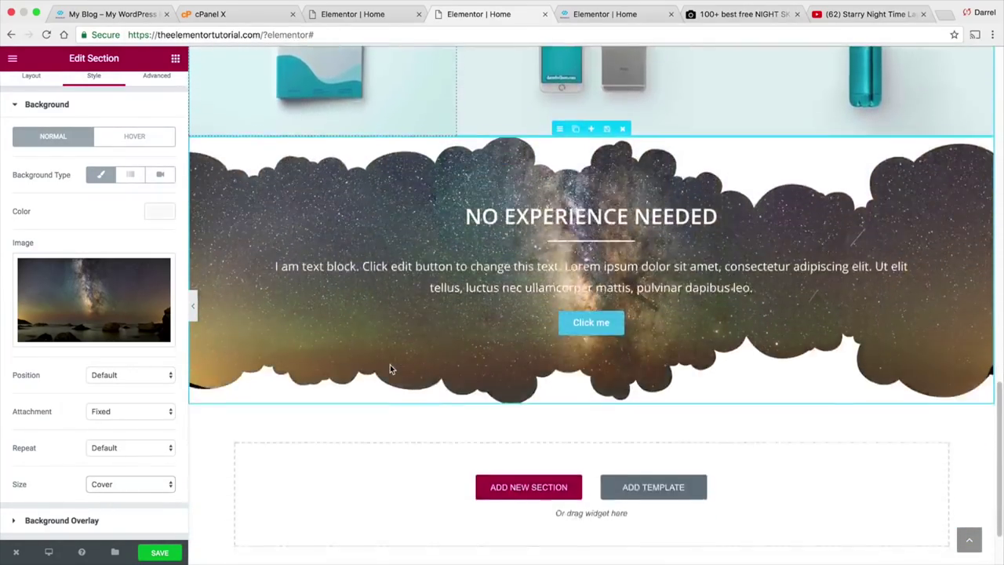
scroll(390, 366, "up", 4)
scroll(404, 391, "down", 3)
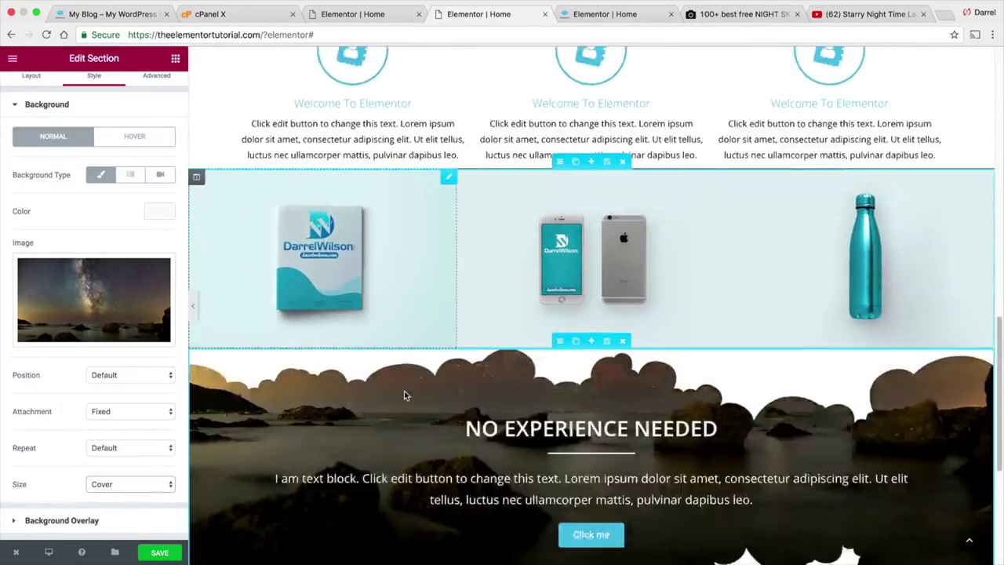
scroll(404, 391, "down", 2)
scroll(404, 387, "up", 6)
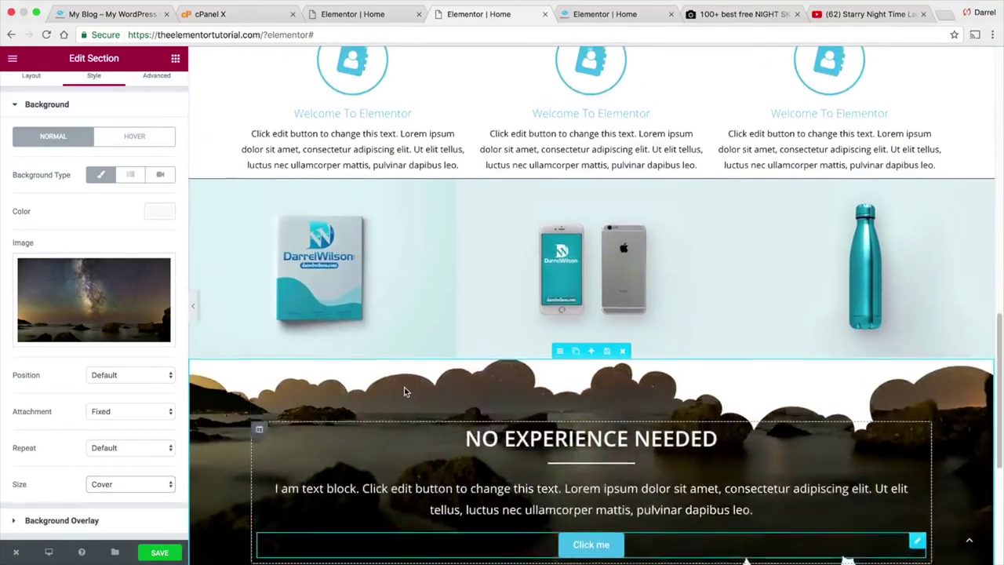
scroll(404, 390, "down", 5)
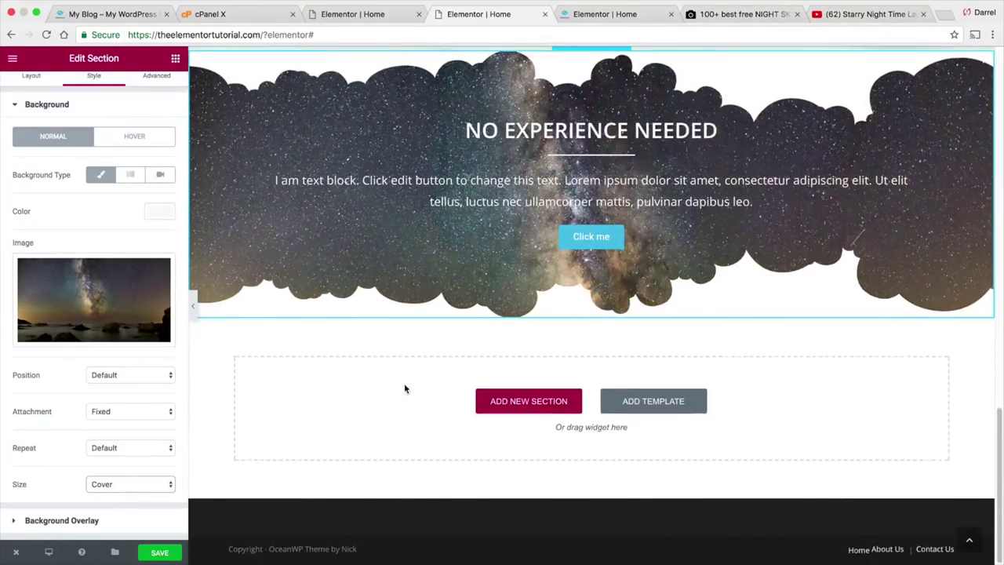
scroll(404, 383, "up", 3)
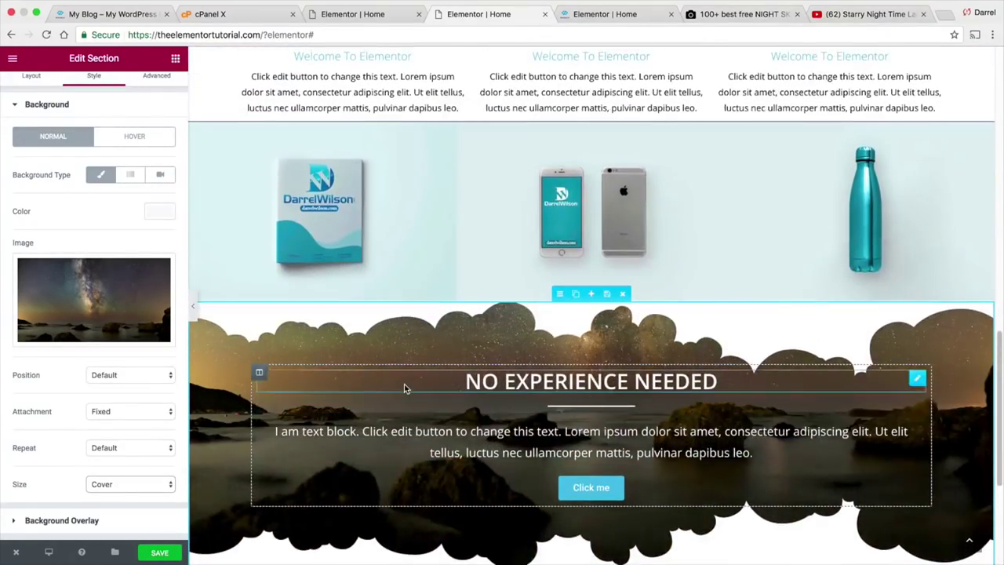
scroll(404, 379, "down", 2)
scroll(402, 369, "down", 1)
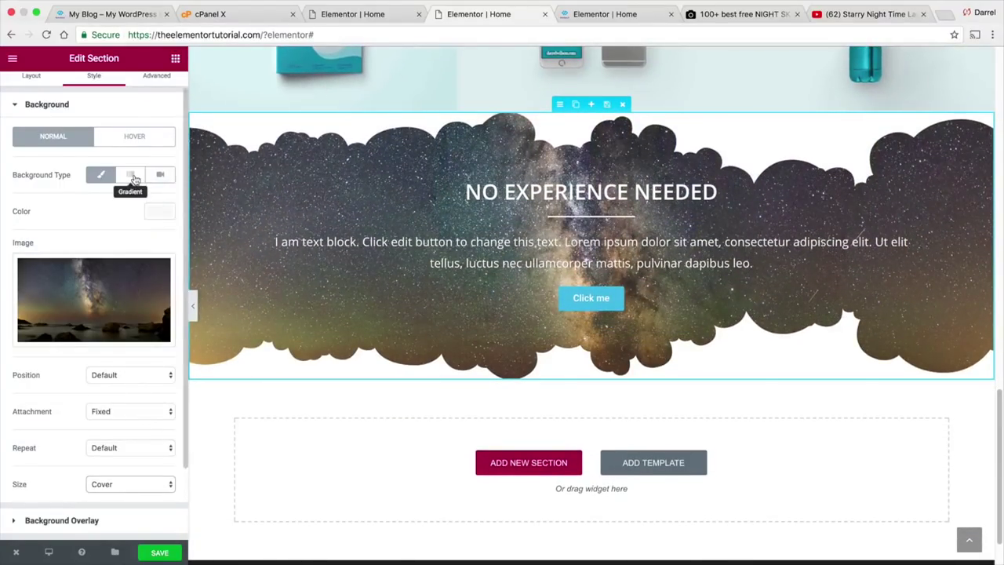
Try a grey #a8a8a8 gradient background, then revert to the Classic night-sky image.
left_click(133, 176)
left_click(160, 211)
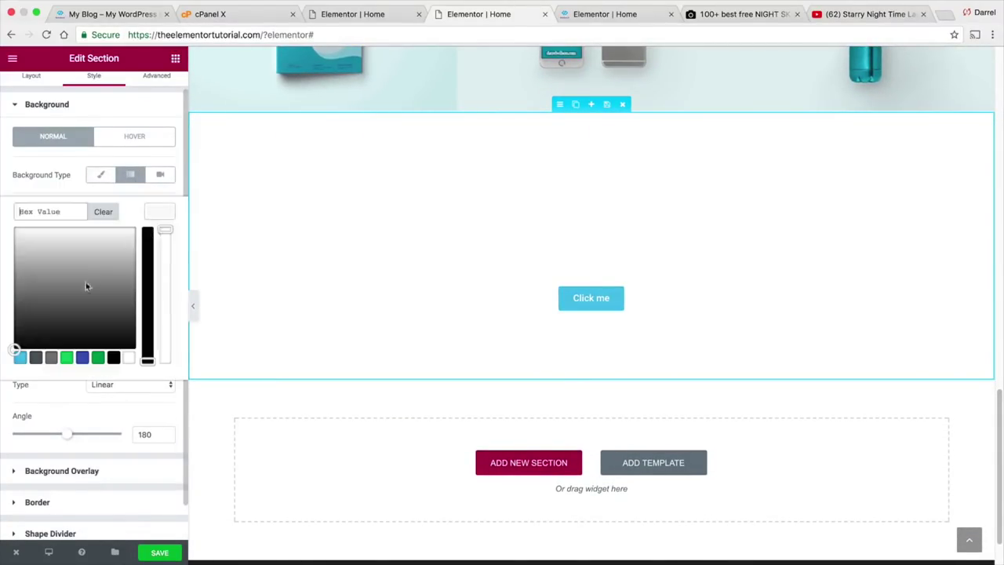
mouse_move(86, 282)
left_mouse_down()
mouse_move(94, 294)
mouse_move(93, 269)
left_mouse_up()
scroll(385, 271, "down", 1)
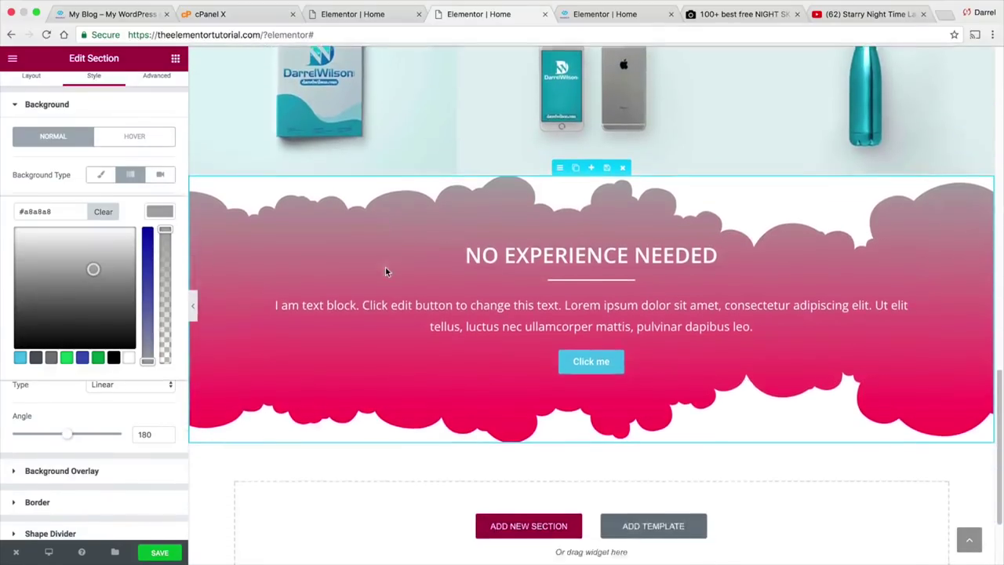
scroll(392, 269, "up", 1)
scroll(366, 262, "down", 1)
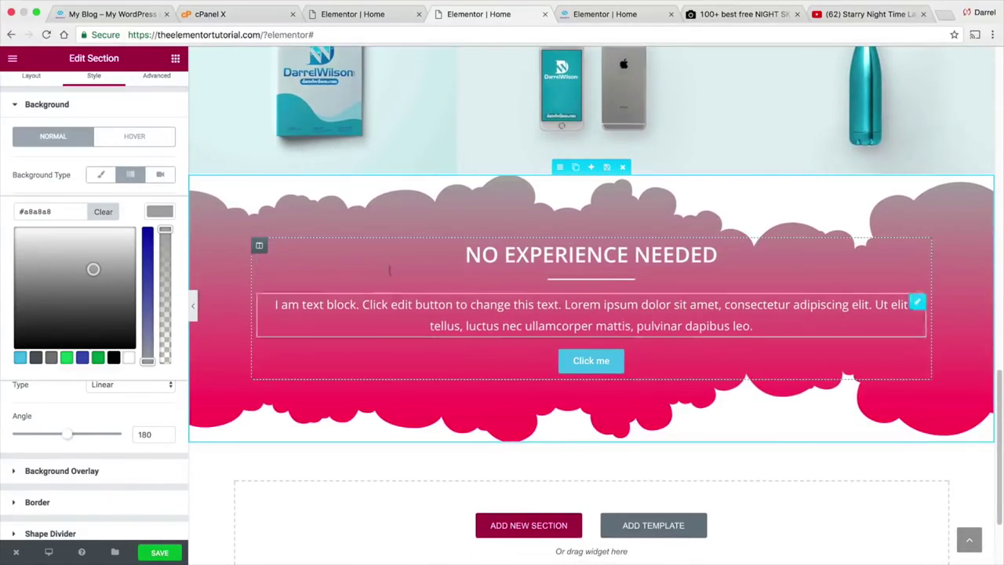
left_click(103, 175)
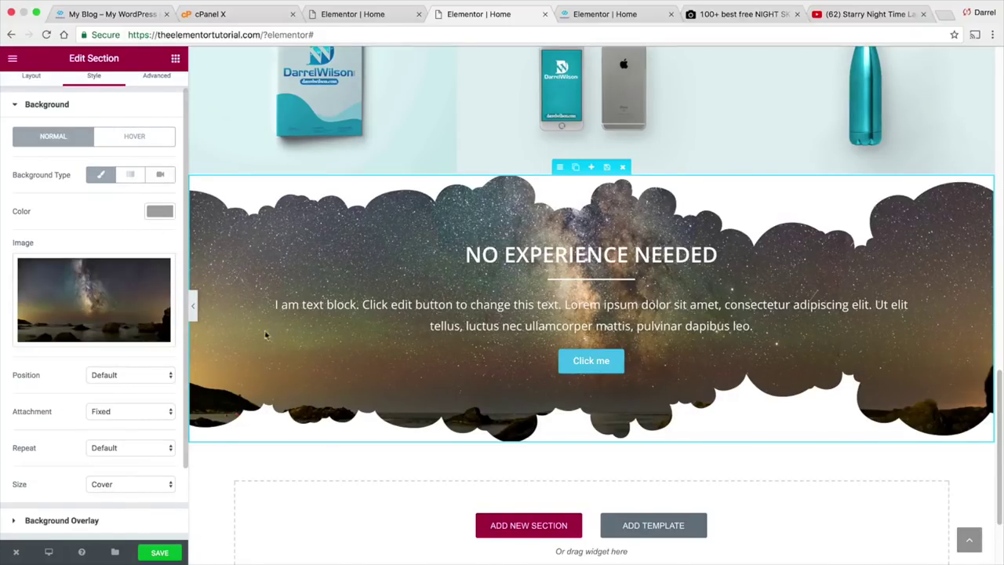
scroll(354, 329, "up", 2)
scroll(355, 328, "down", 2)
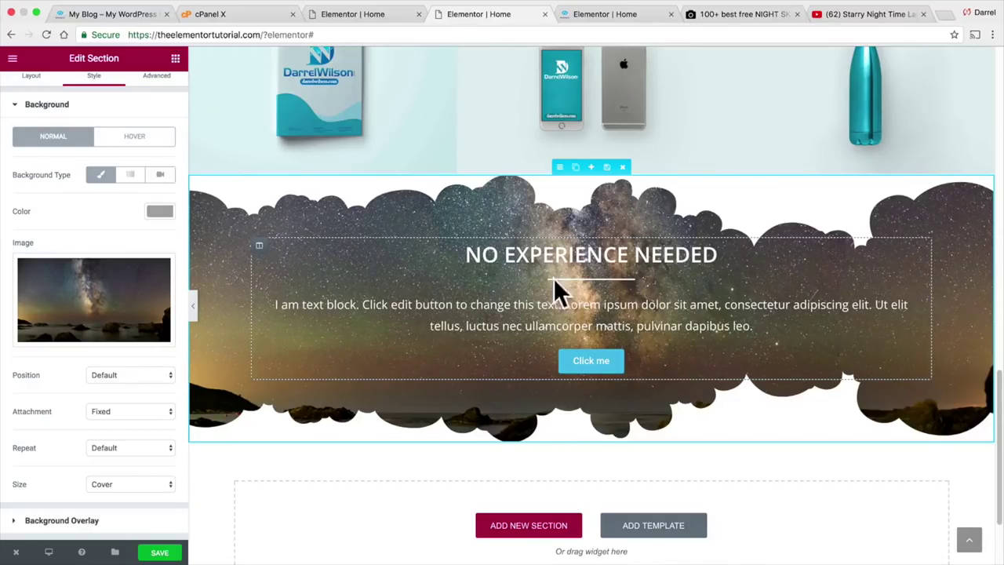
scroll(698, 406, "down", 1)
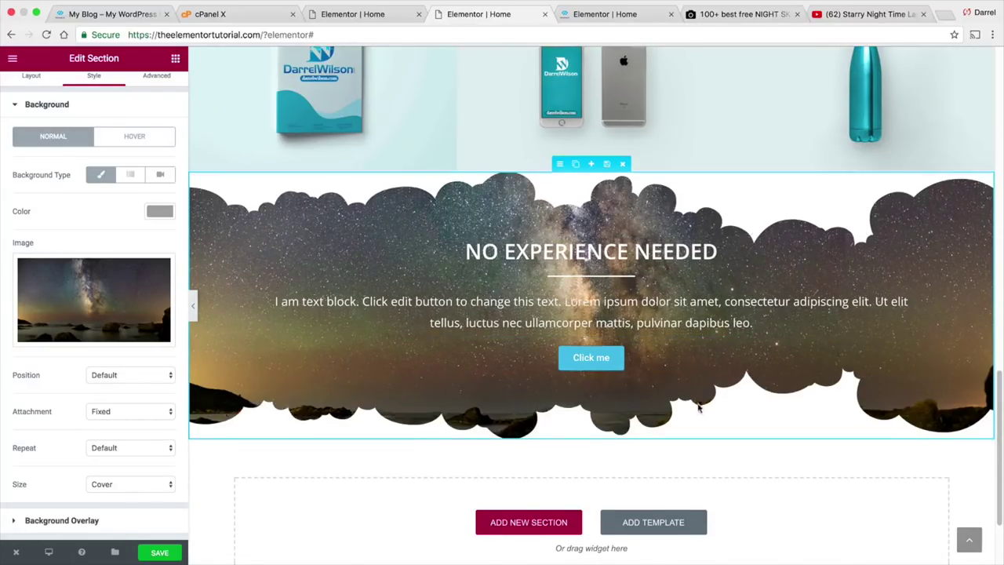
scroll(698, 406, "down", 2)
scroll(698, 406, "up", 5)
scroll(699, 406, "down", 2)
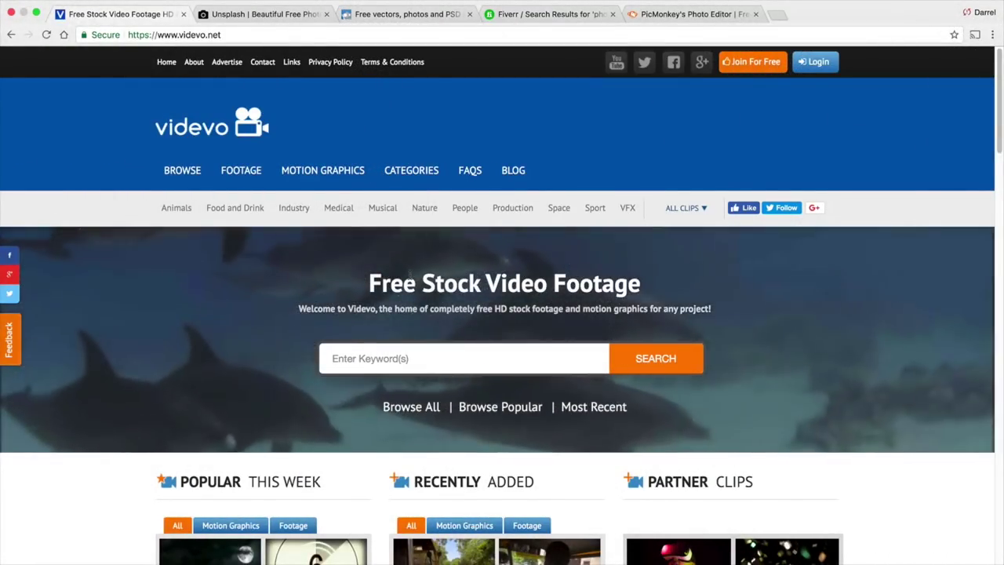
Search Videvo for 'sky' footage and preview the resulting clips.
left_click(417, 354)
type("s")
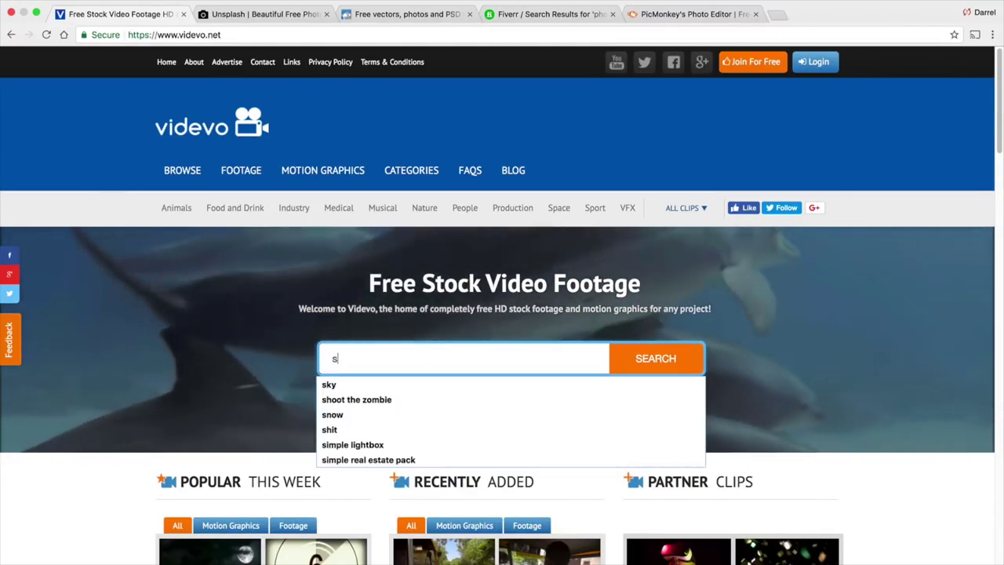
type("ky")
key("Return")
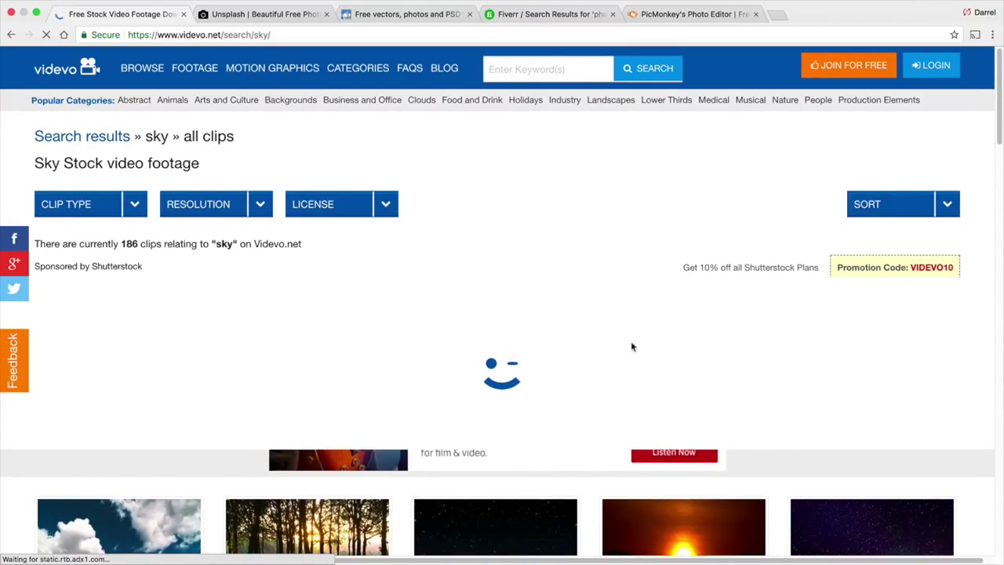
scroll(620, 350, "down", 5)
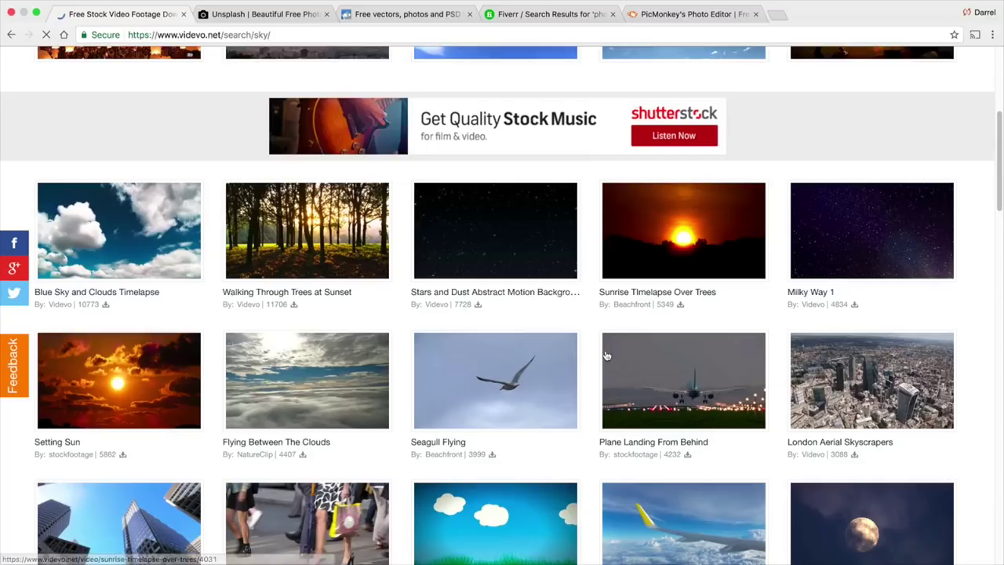
mouse_move(819, 250)
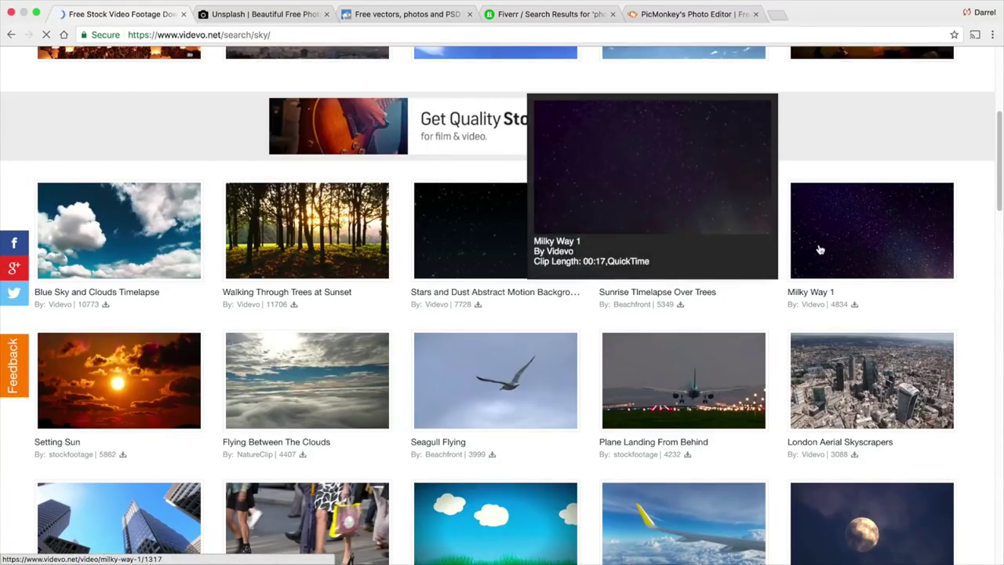
mouse_move(816, 359)
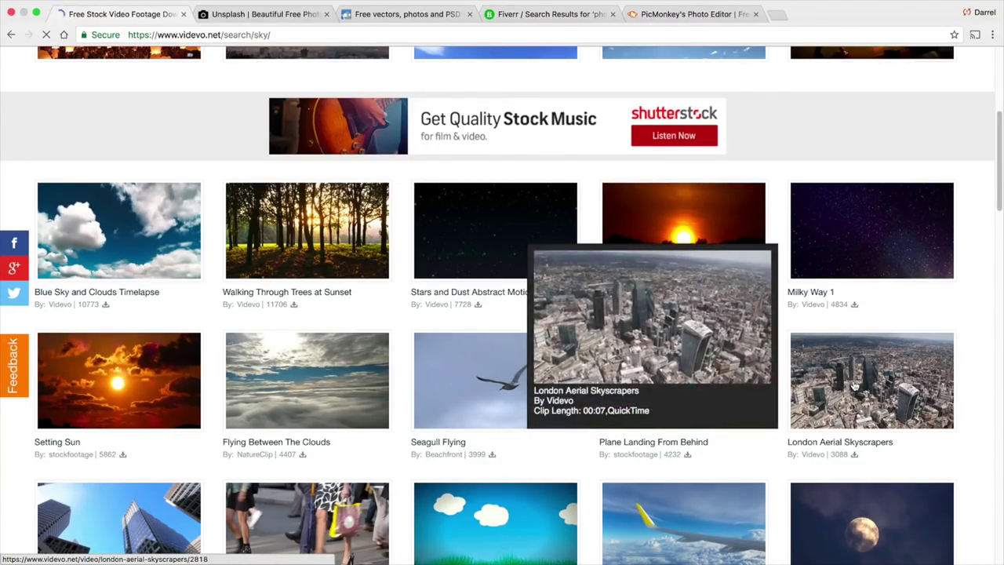
mouse_move(698, 354)
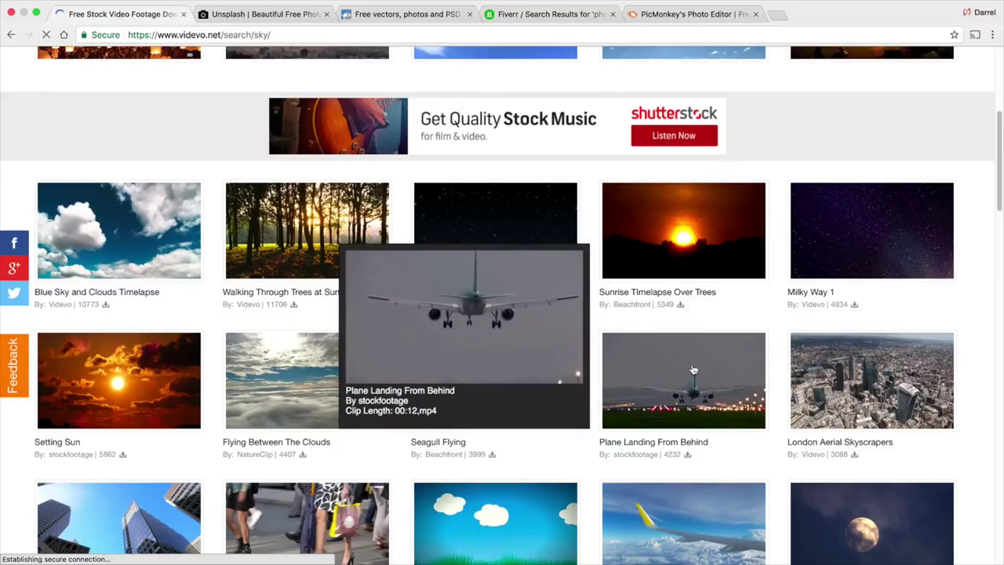
mouse_move(473, 358)
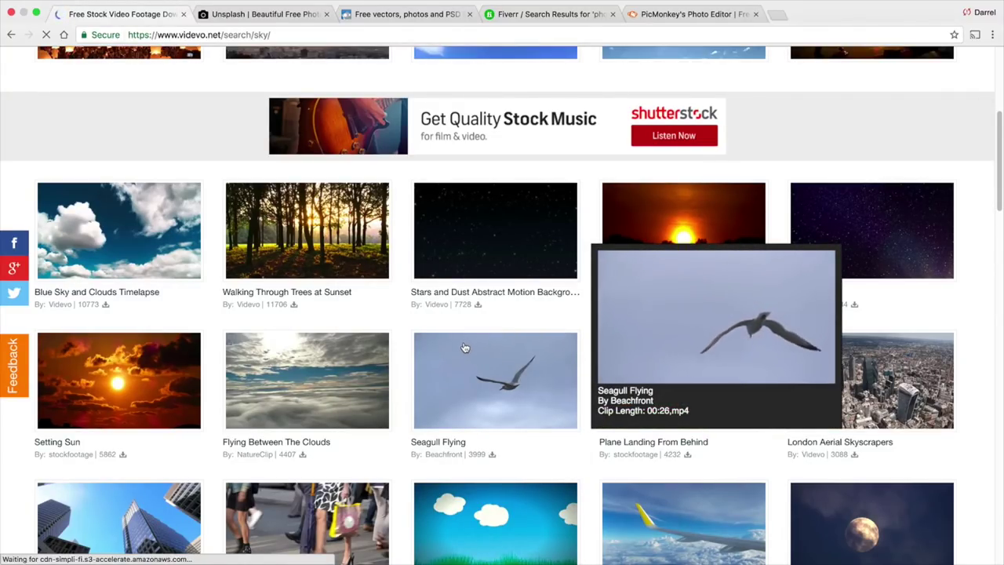
mouse_move(341, 355)
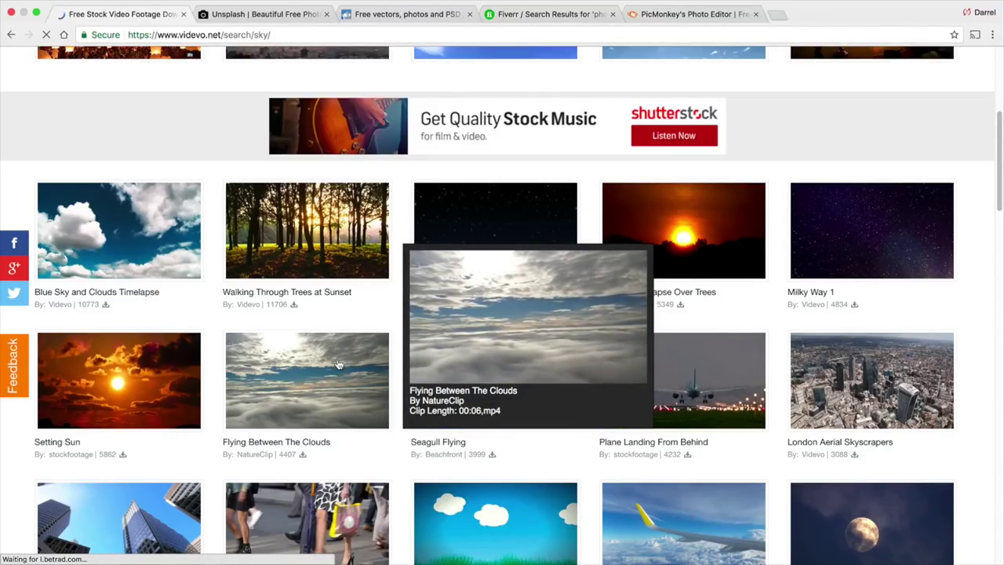
mouse_move(119, 371)
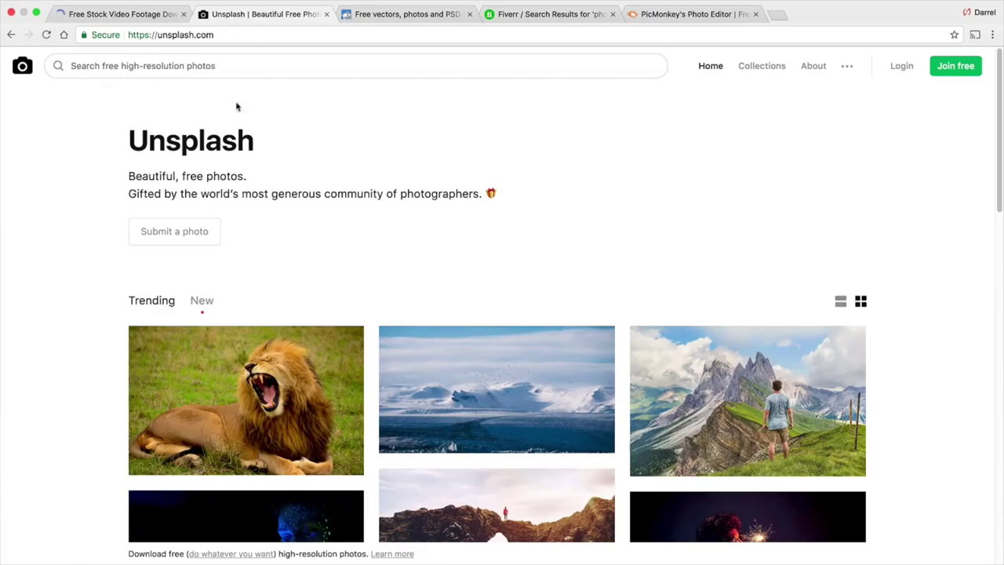
Scroll through the photos on the Unsplash homepage.
scroll(303, 243, "down", 5)
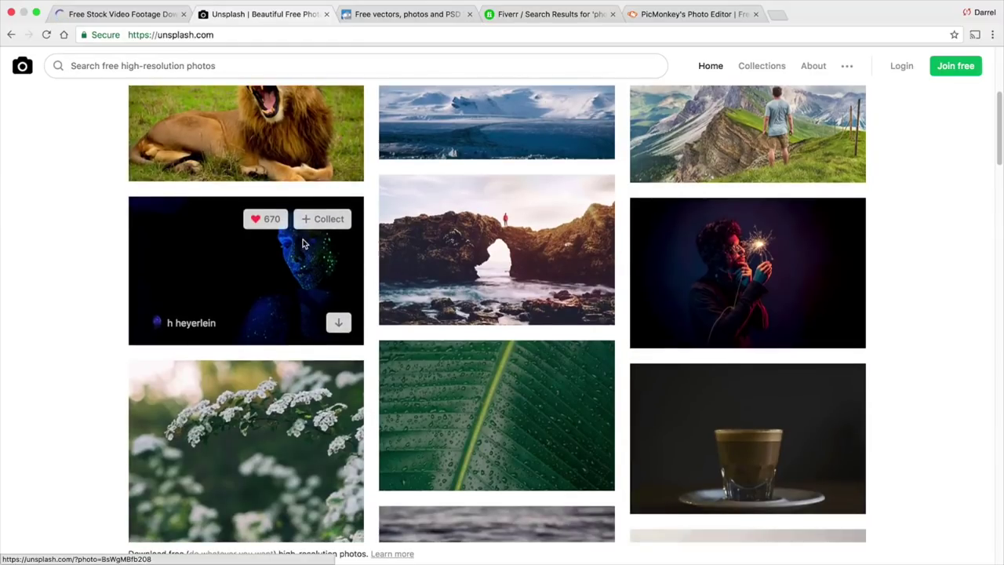
scroll(302, 243, "down", 3)
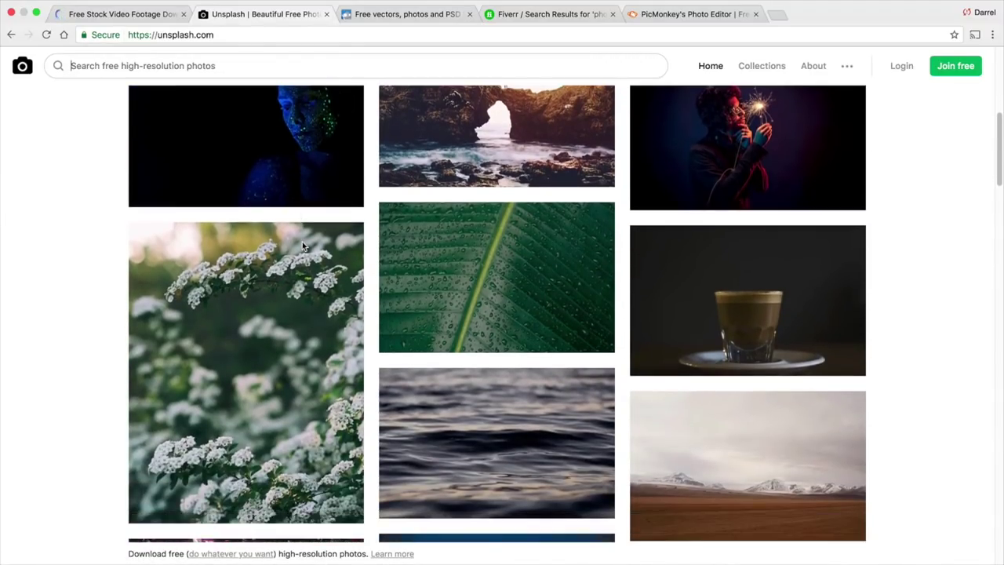
scroll(302, 243, "down", 5)
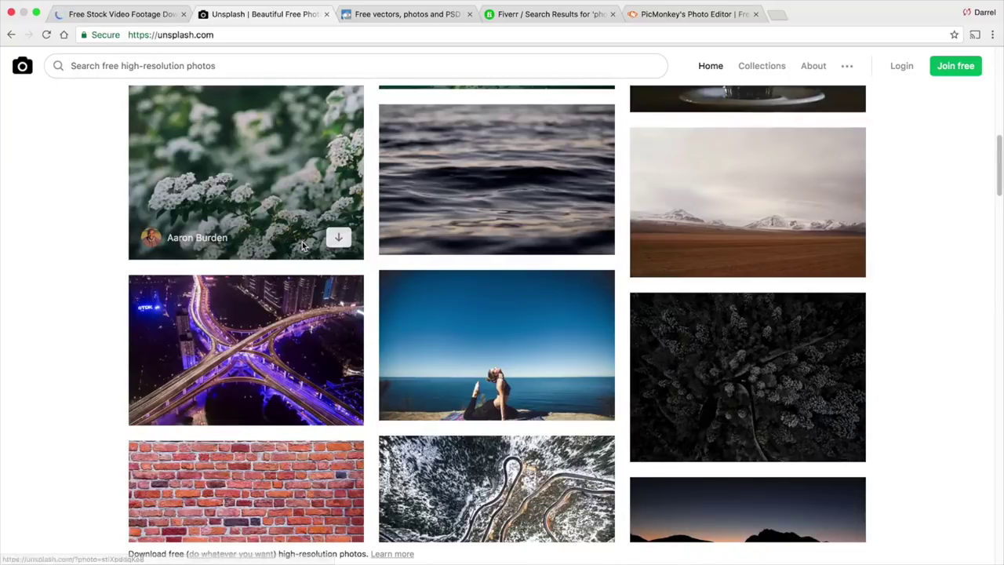
scroll(302, 246, "down", 1)
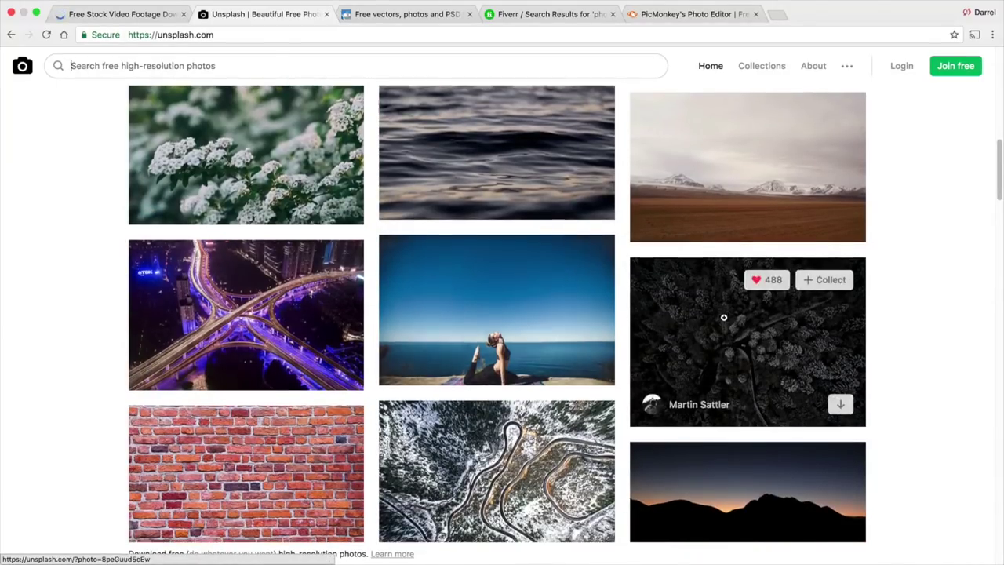
scroll(725, 318, "down", 6)
scroll(725, 322, "down", 1)
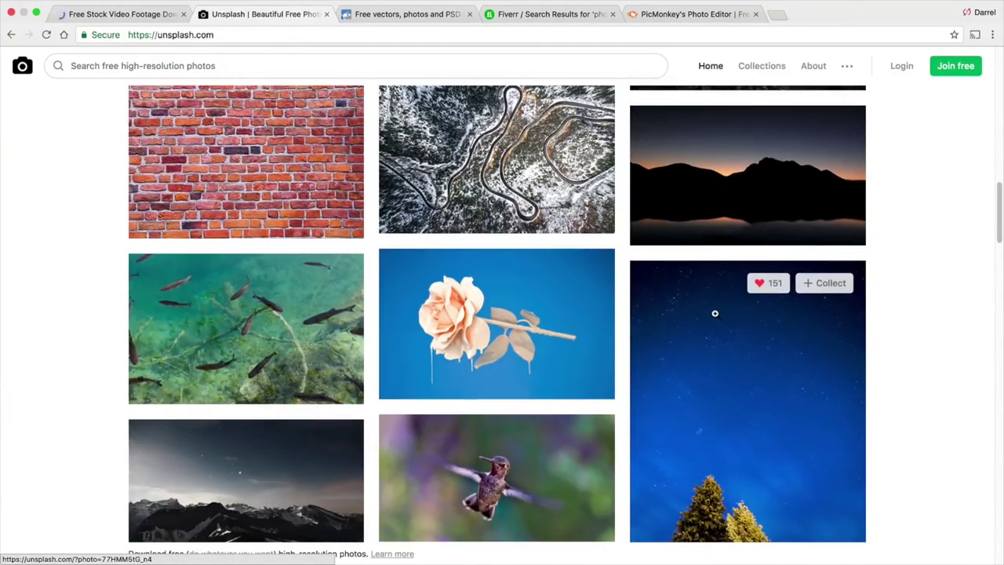
scroll(312, 308, "down", 5)
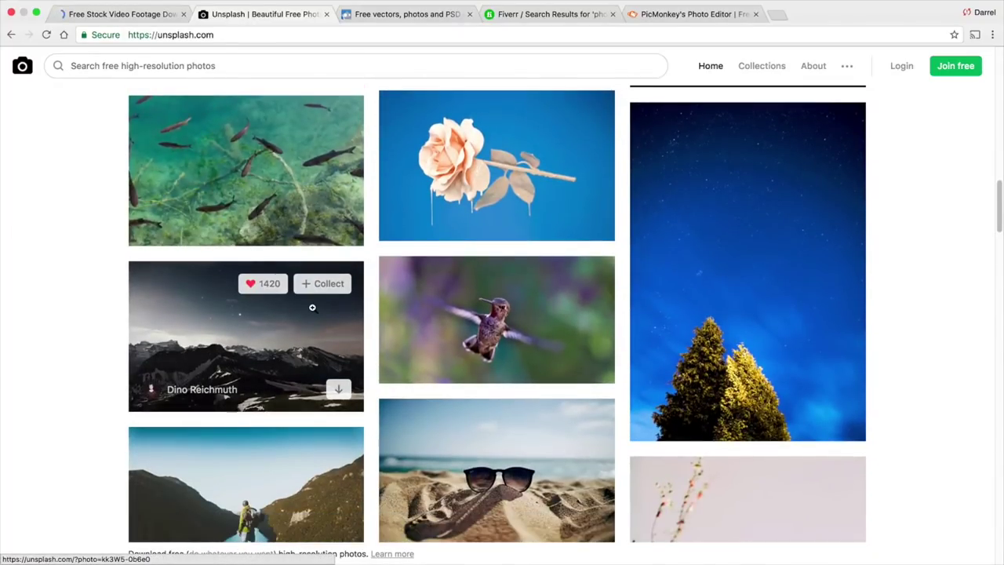
scroll(306, 291, "up", 10)
Search Unsplash for 'land' photos, browse the results, then move to Freepik.
left_click(179, 66)
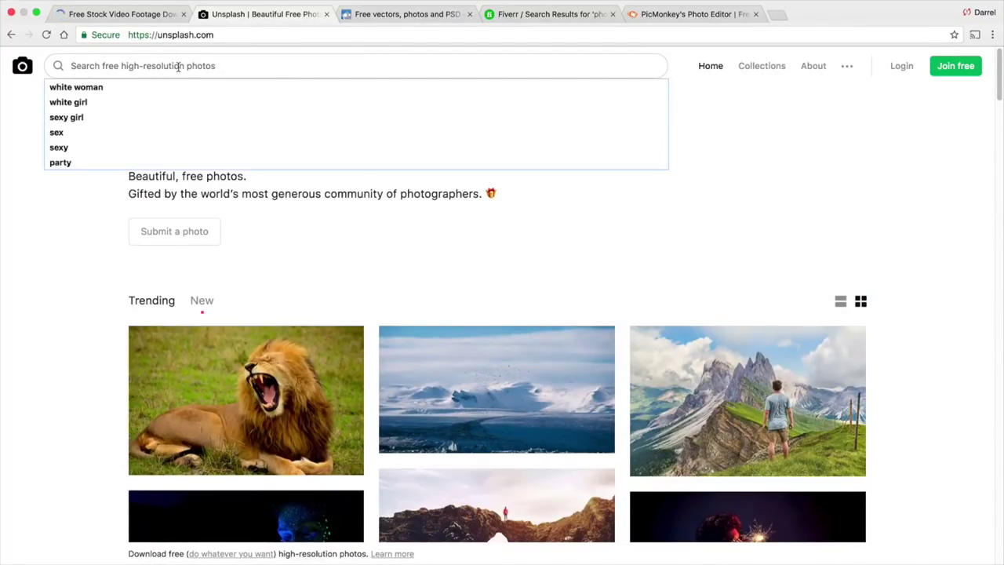
type("land")
key("Return")
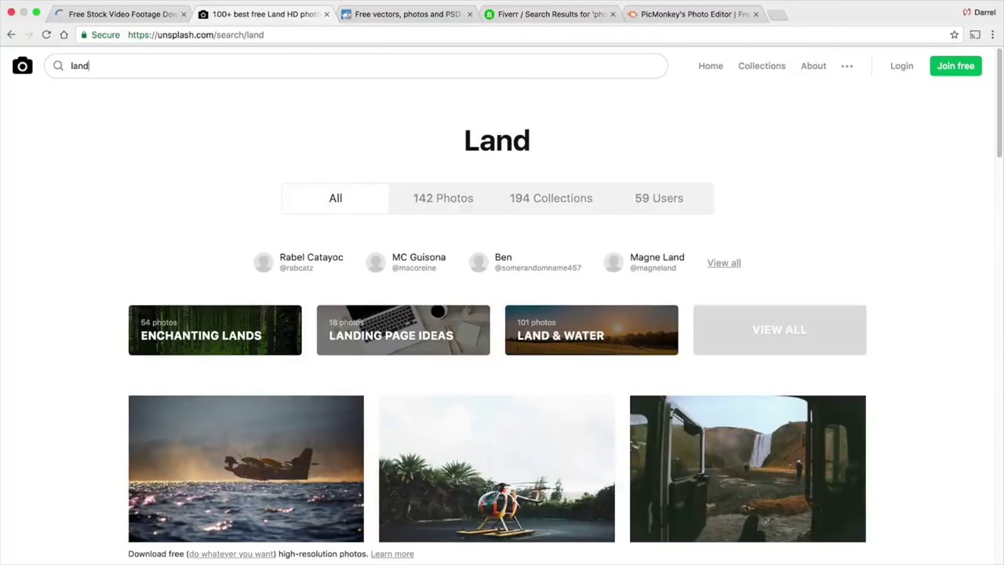
scroll(184, 146, "down", 8)
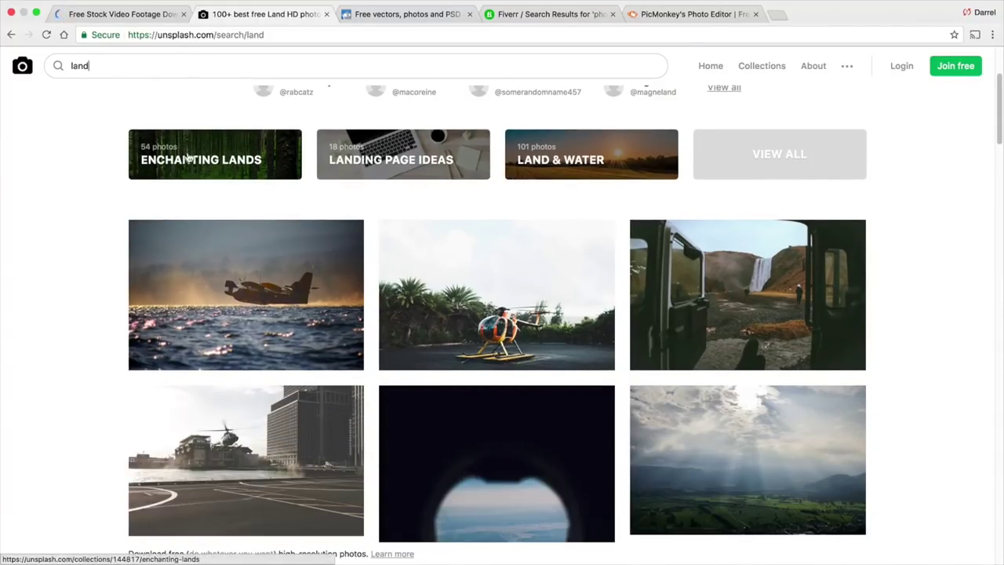
scroll(186, 152, "down", 1)
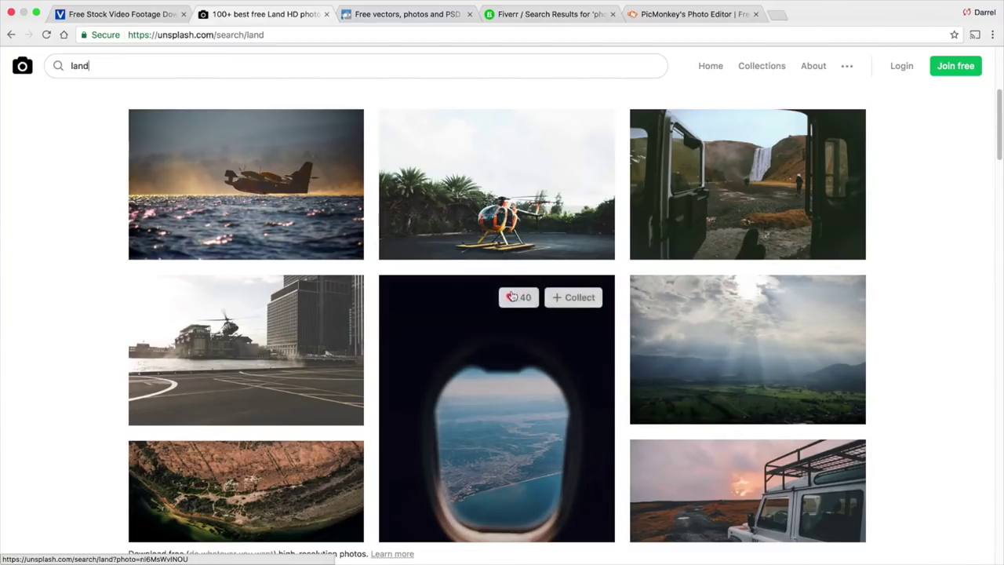
left_click(407, 14)
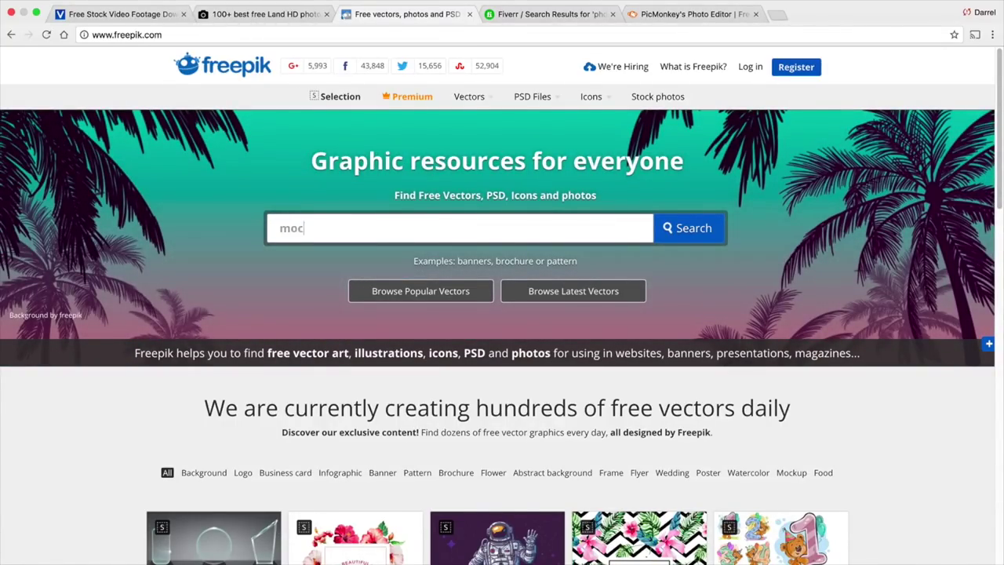
Search Freepik for 'mockup' and browse the mockup results.
key("Return")
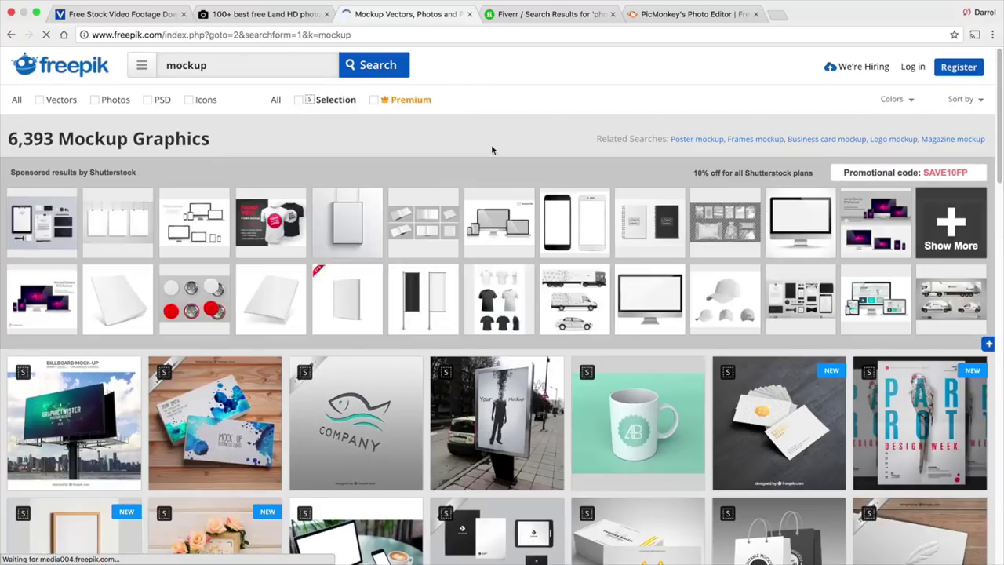
scroll(492, 150, "down", 3)
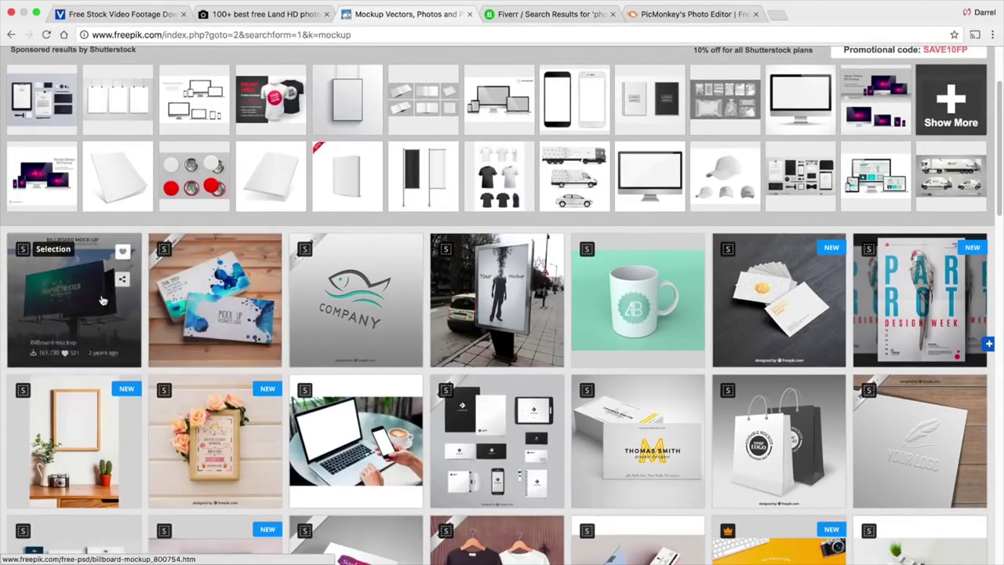
scroll(495, 314, "up", 1)
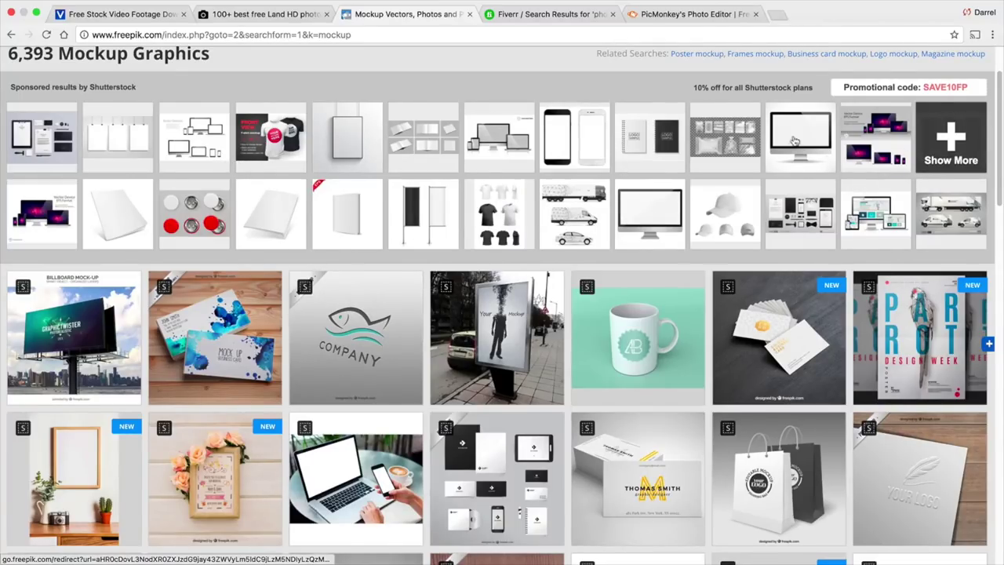
scroll(625, 161, "down", 2)
scroll(620, 125, "down", 5)
scroll(623, 125, "up", 1)
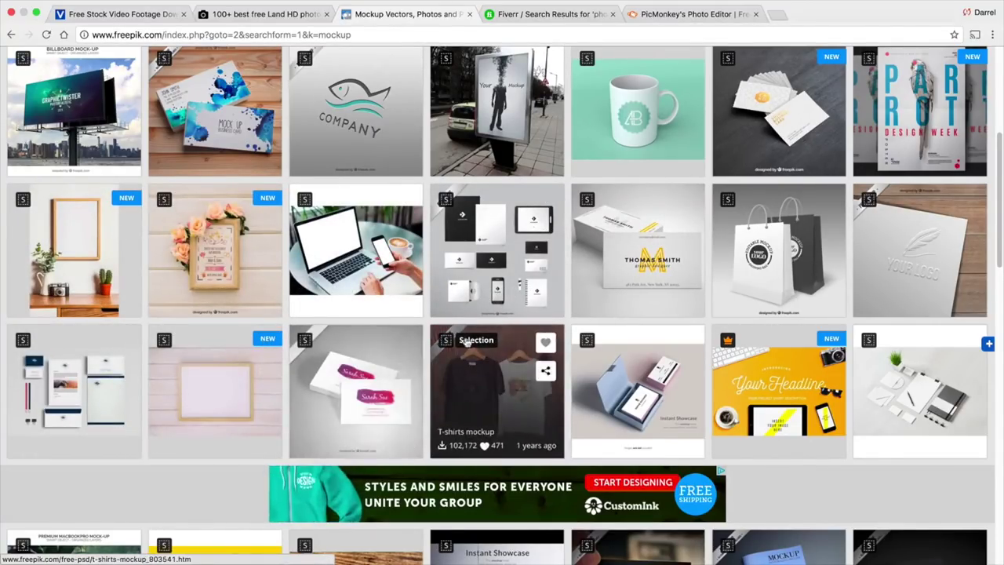
Look at the professional photoshop editing gig on Fiverr, then move on to PicMonkey.
left_click(508, 17)
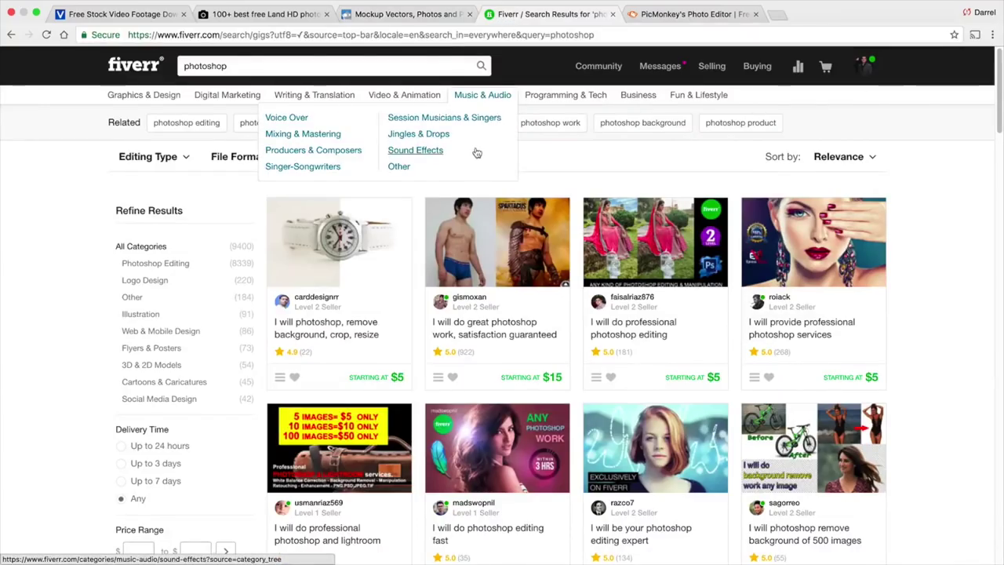
left_click(424, 15)
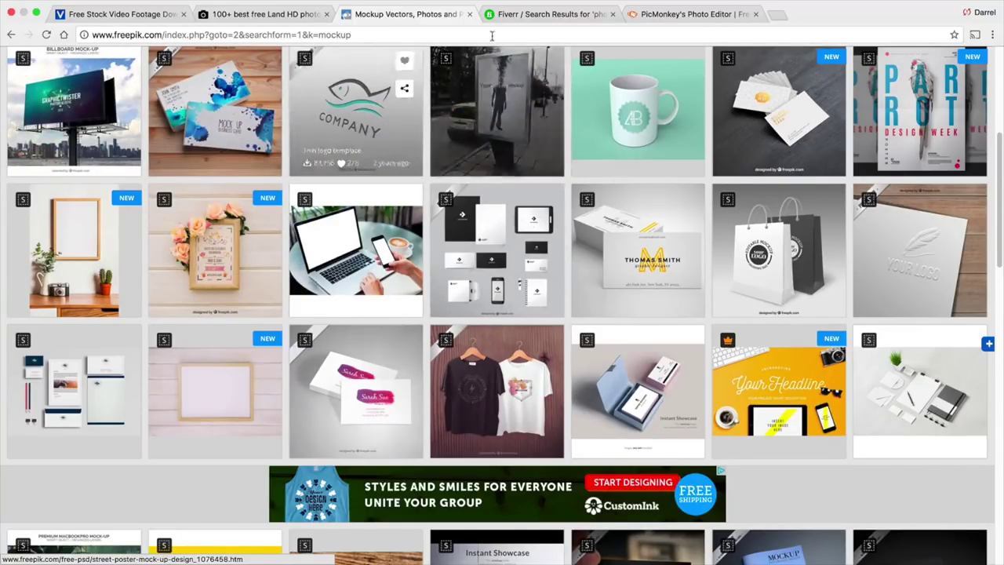
left_click(549, 14)
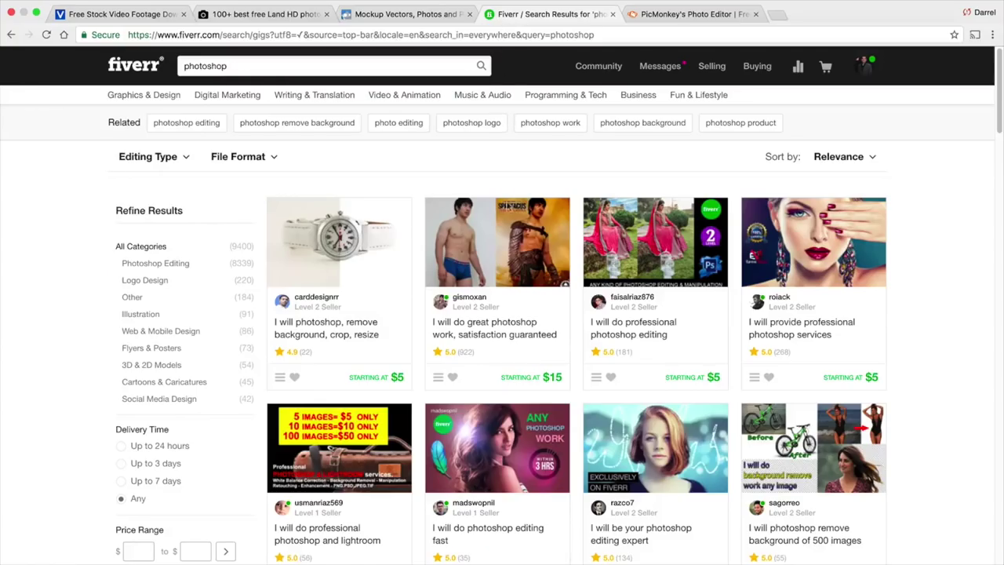
left_click(613, 334)
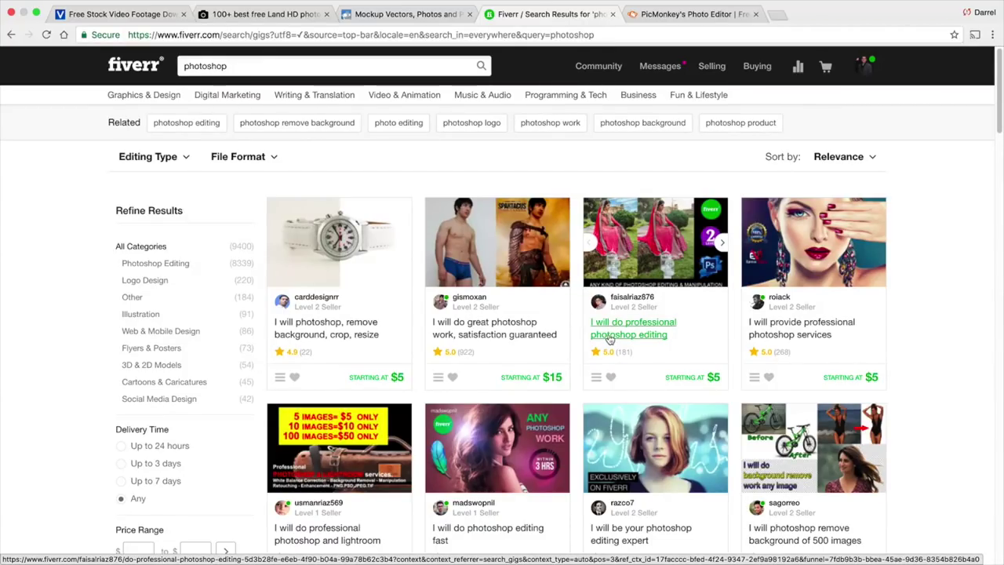
left_click(382, 24)
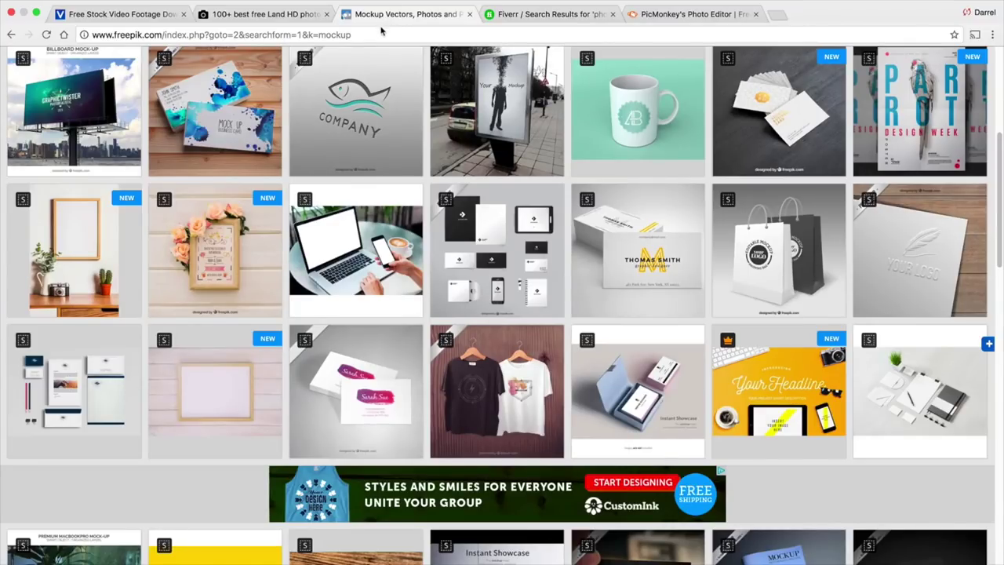
left_click(650, 16)
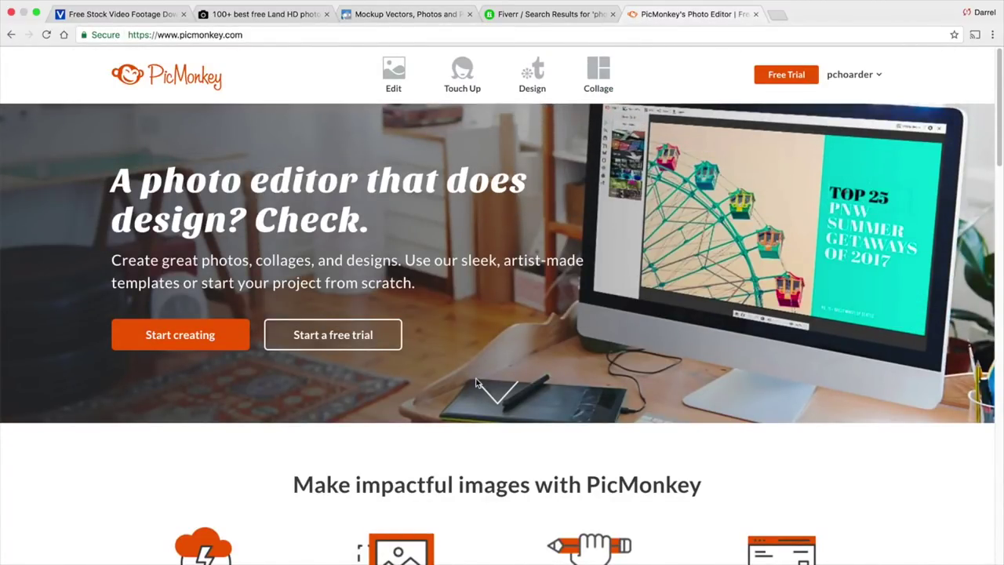
Open the book mockup image from the computer in PicMonkey's editor.
mouse_move(397, 88)
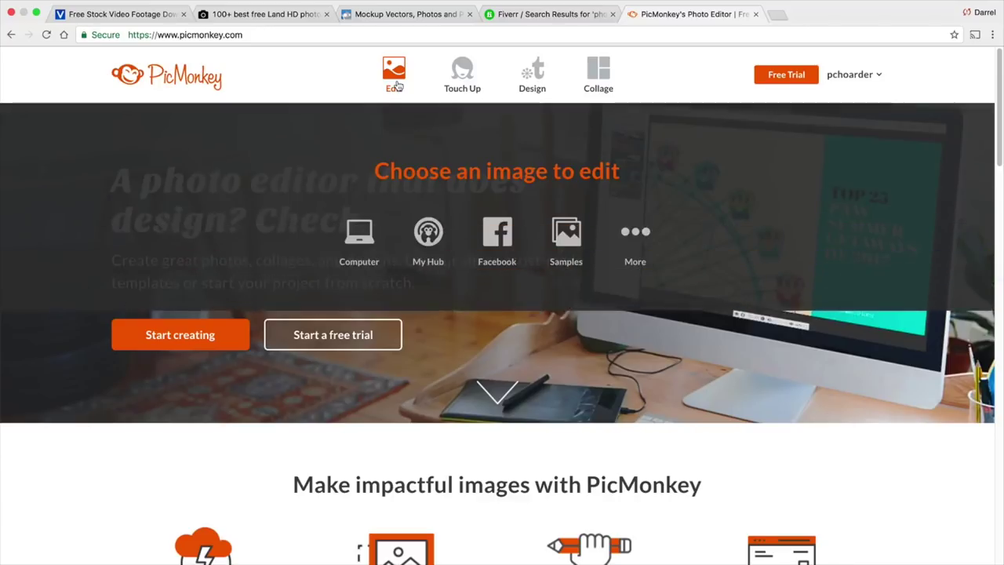
left_click(397, 88)
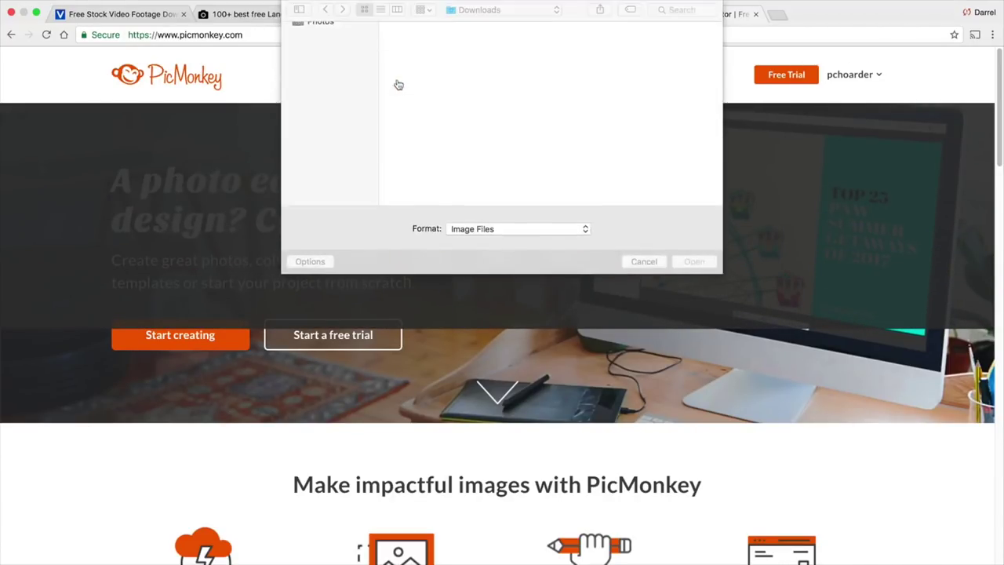
key("Escape")
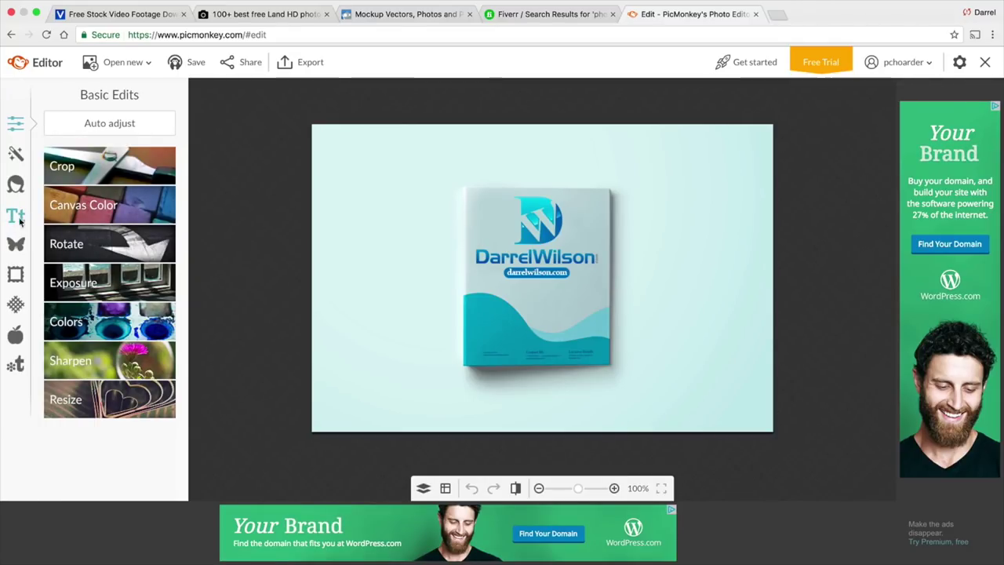
Add a website-address text caption below the book and bring up the export settings.
left_click(19, 219)
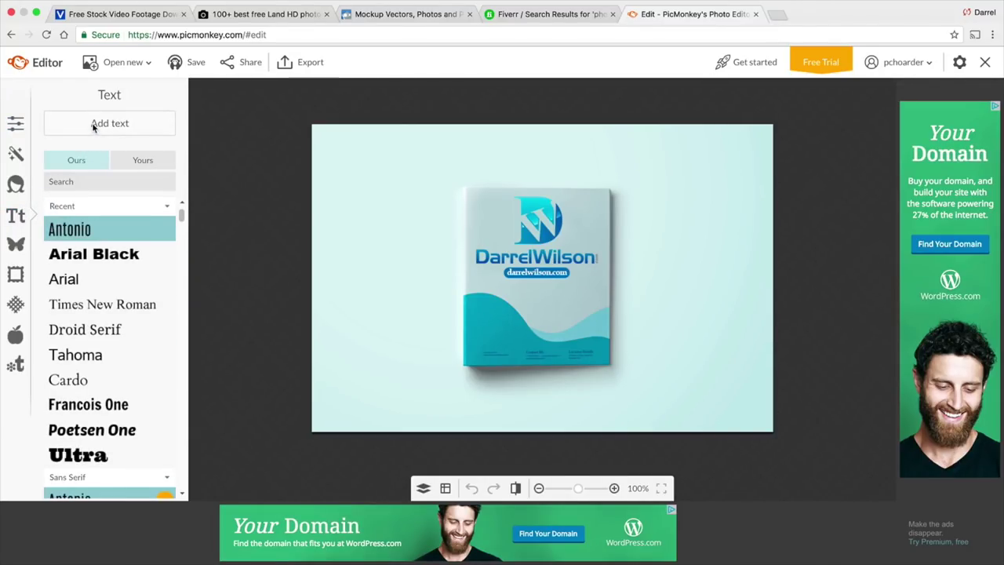
left_click(93, 126)
left_click_drag(552, 278, 512, 398)
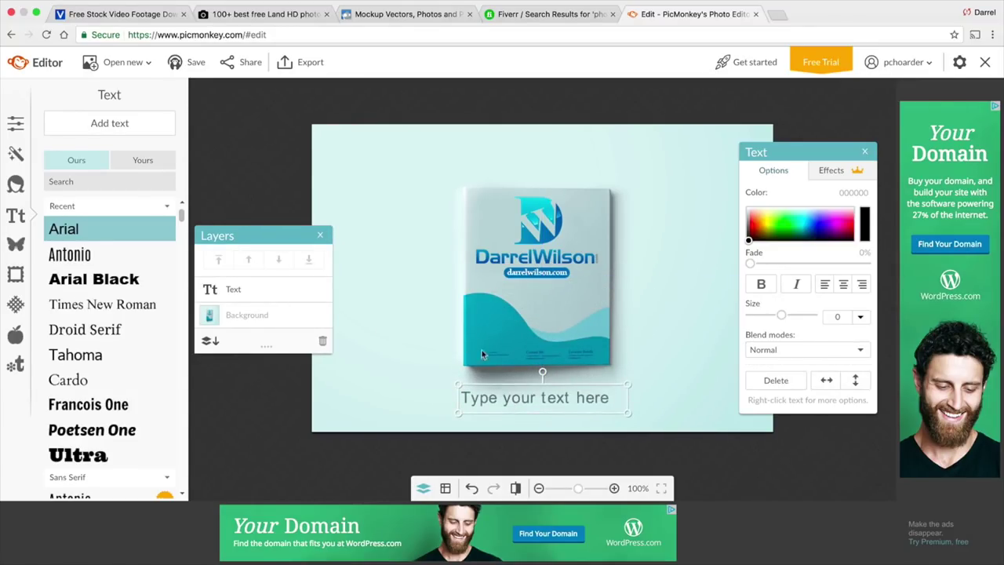
left_click(510, 398)
type("Darrelwilson.com")
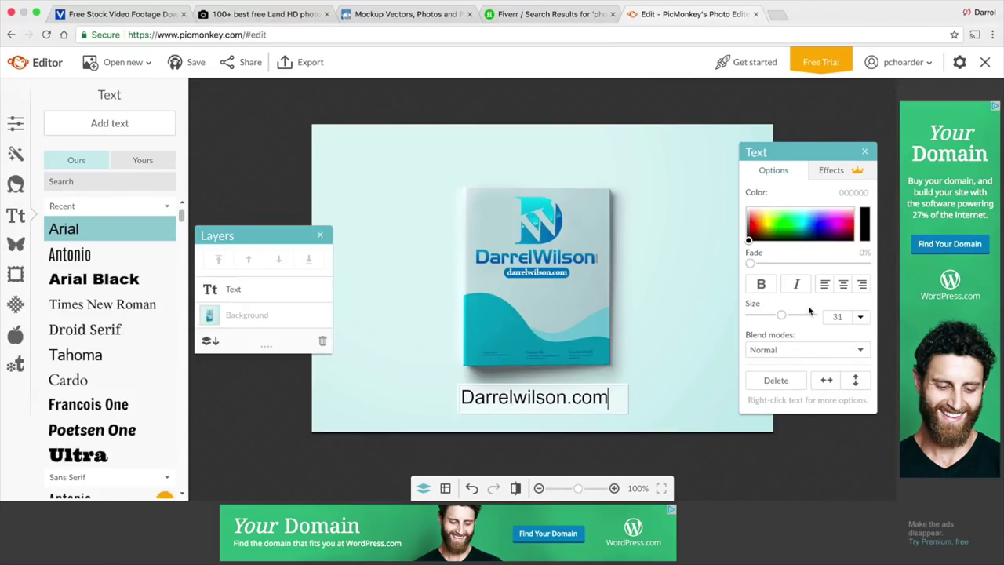
left_click(300, 64)
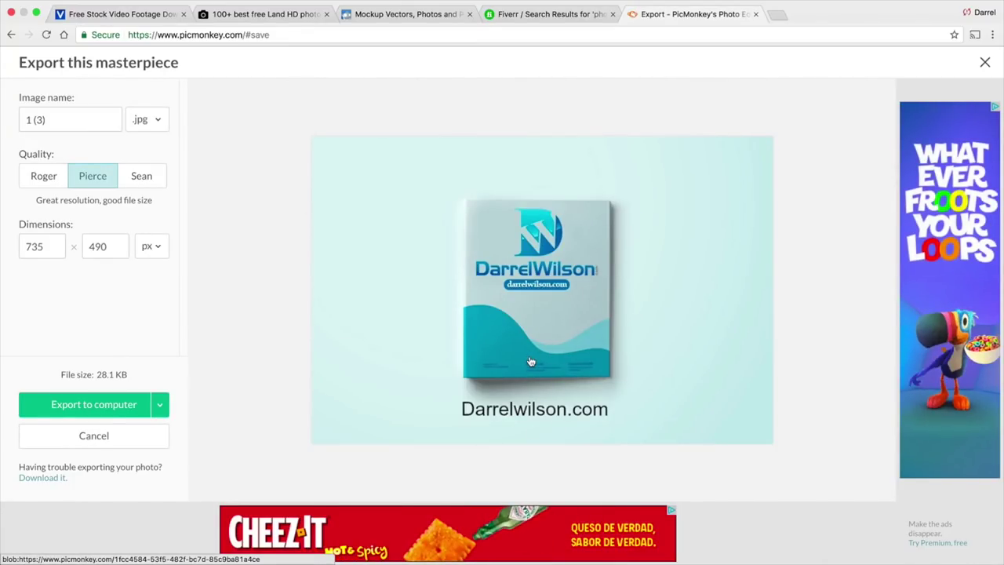
Cancel the export and preview the blue, yellow and sparkle Burst textures.
left_click(118, 436)
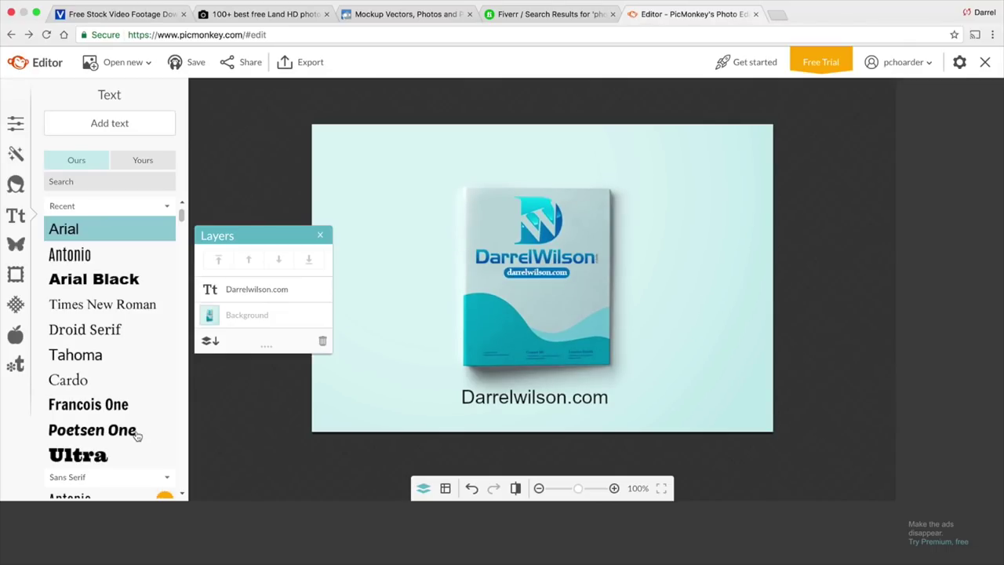
left_click(17, 303)
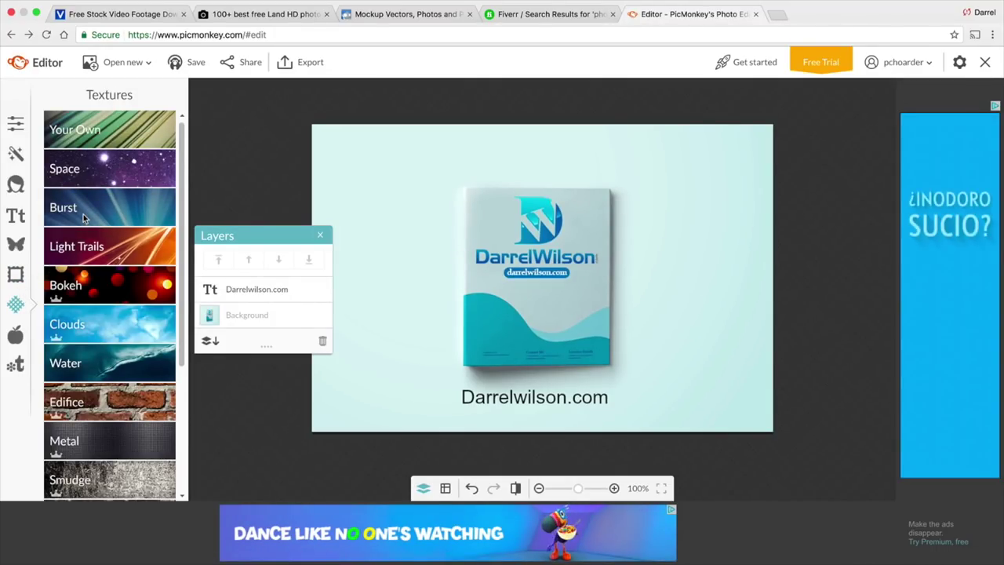
left_click(83, 212)
left_click(111, 248)
left_click(152, 248)
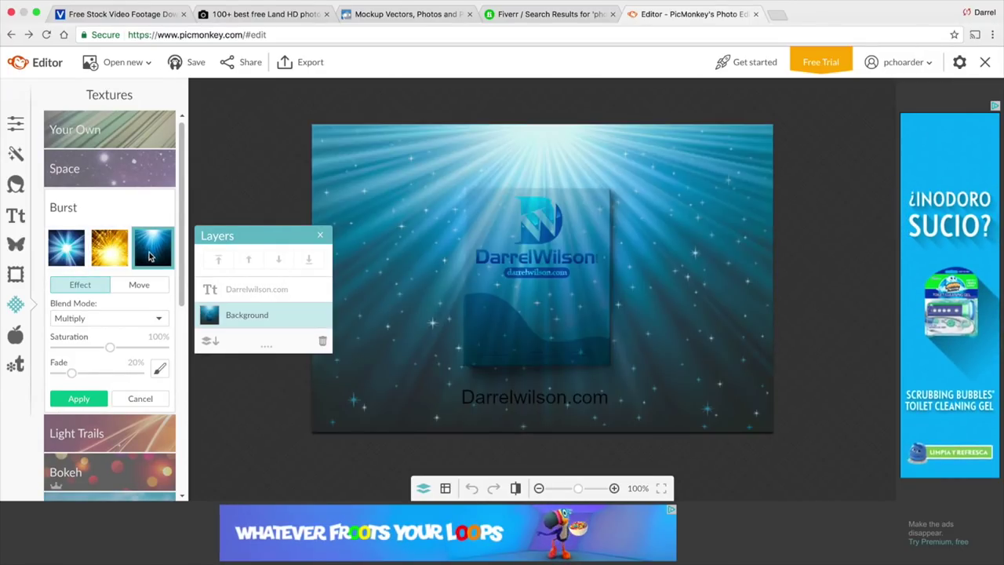
Preview the Light Trails textures, ending on the pink one.
left_click(124, 432)
left_click(153, 287)
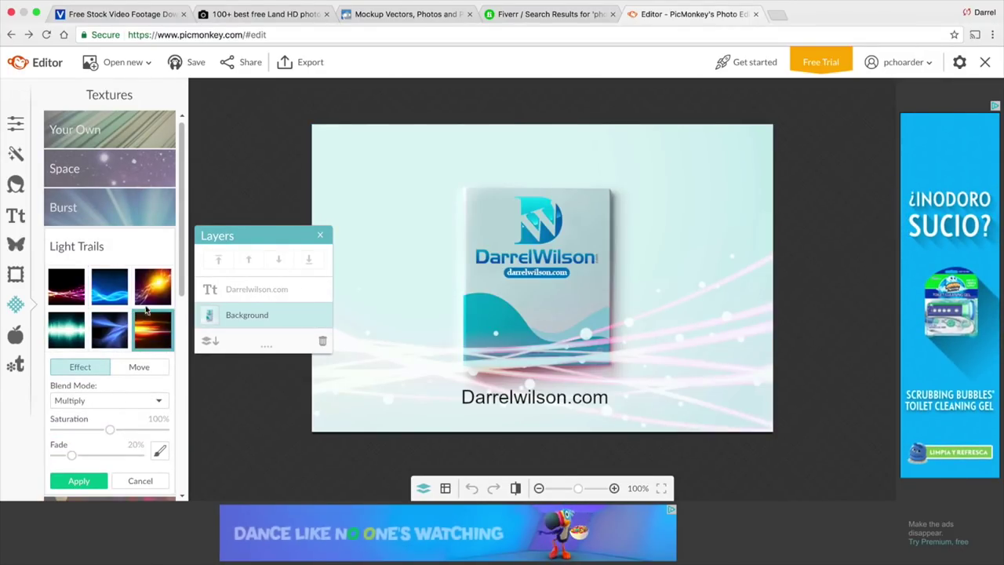
left_click(109, 286)
left_click(104, 317)
left_click(66, 329)
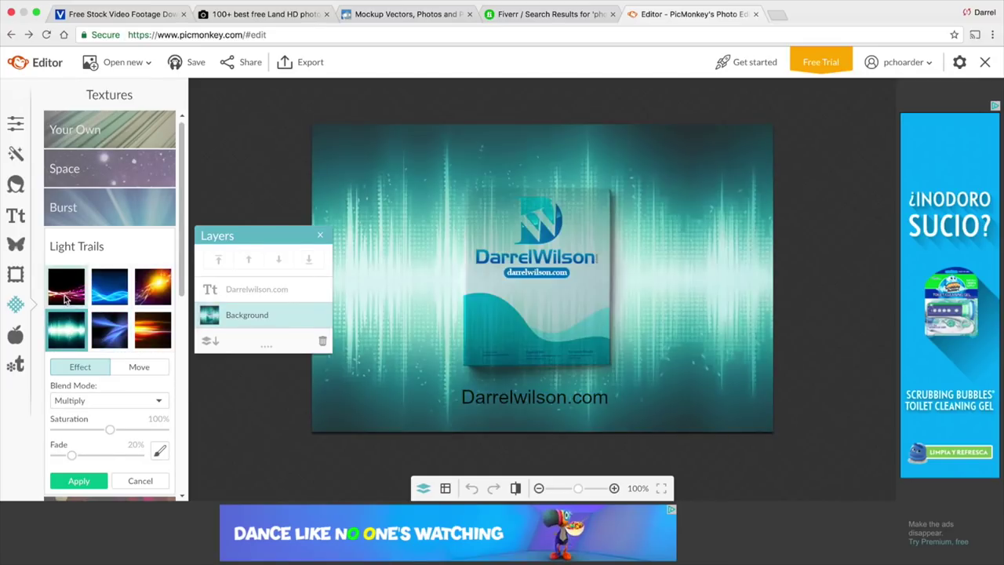
left_click(66, 286)
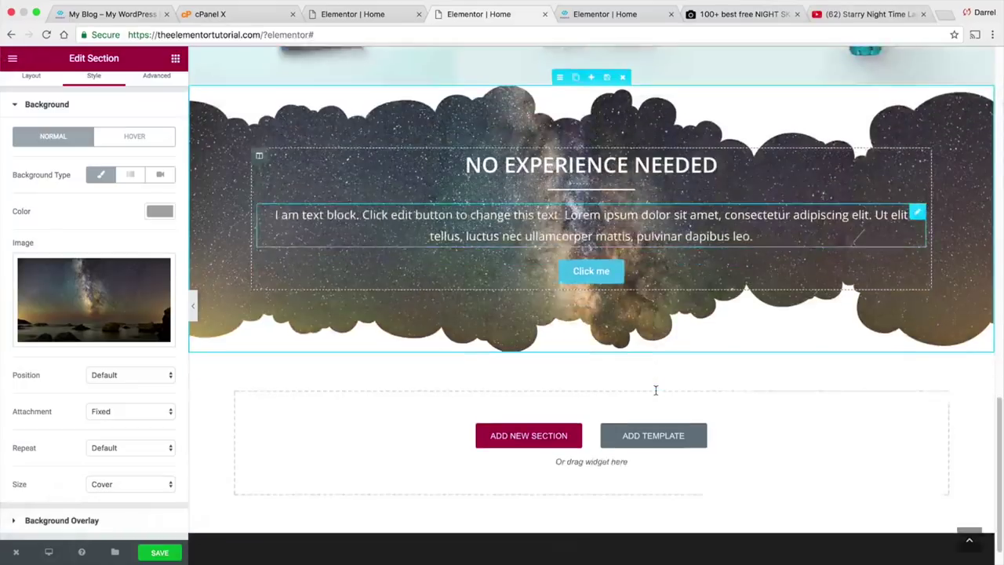
scroll(655, 390, "down", 1)
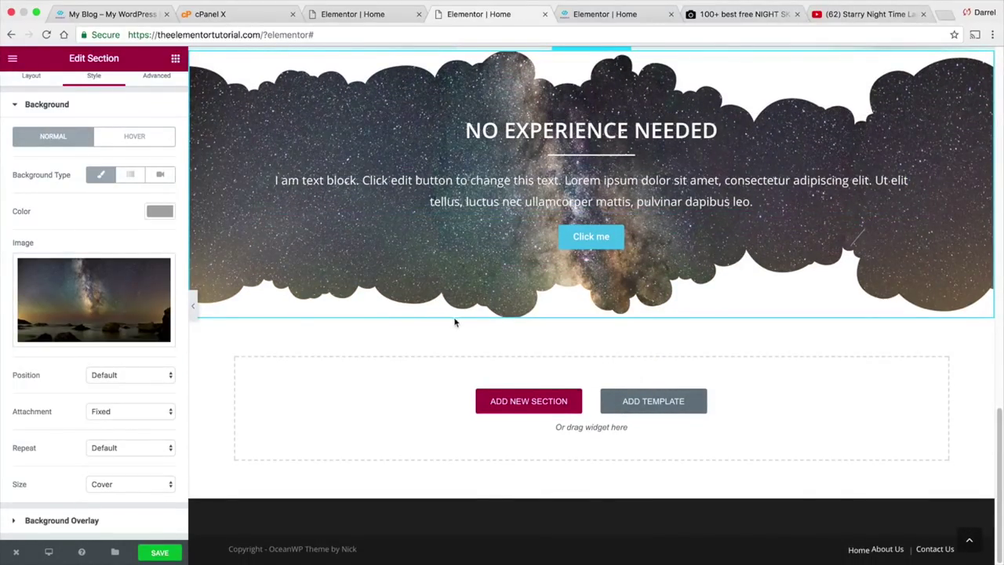
Add a new section below the starry cloud section using the two-column structure.
left_click(531, 402)
scroll(523, 379, "down", 2)
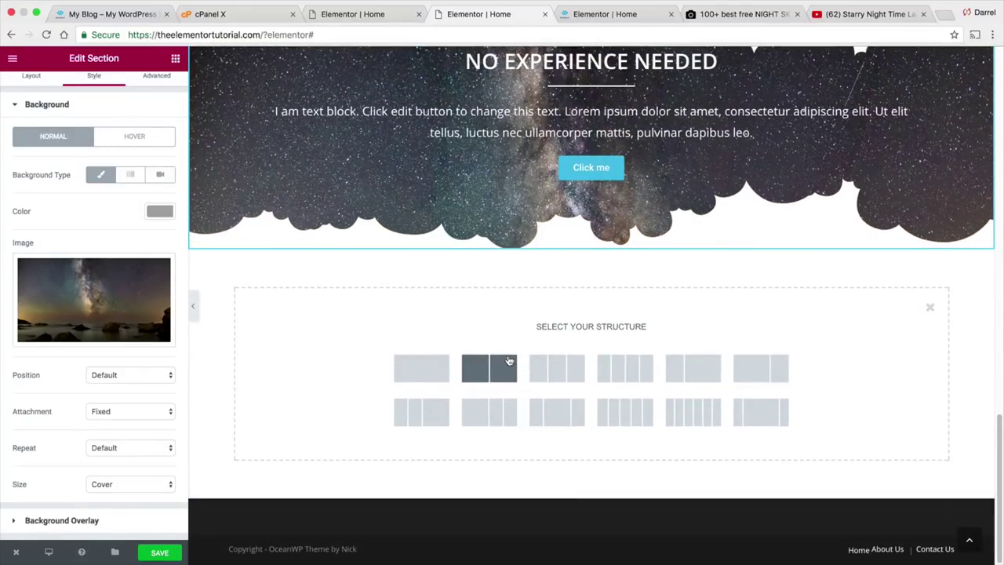
left_click(507, 370)
scroll(504, 337, "up", 5)
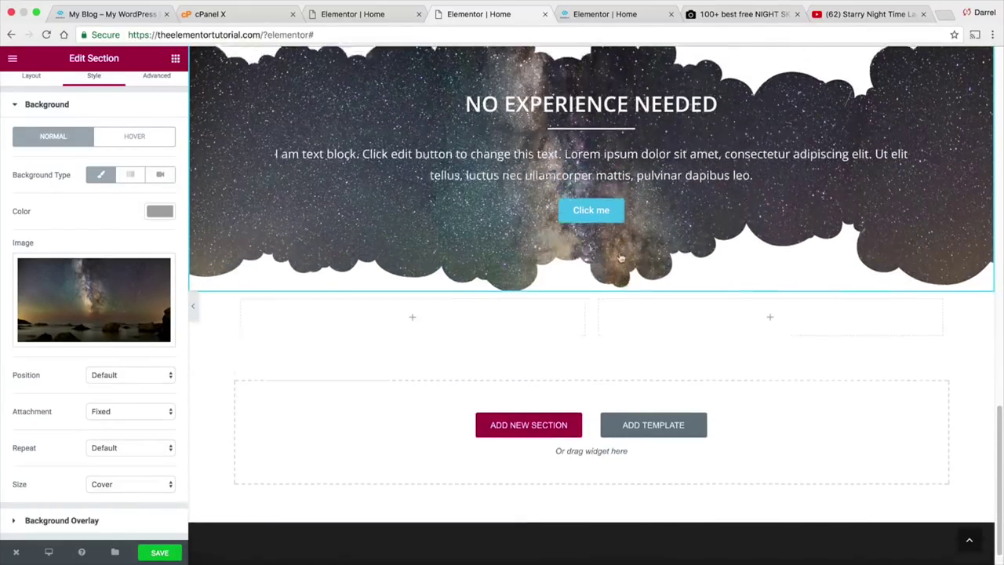
scroll(672, 283, "up", 1)
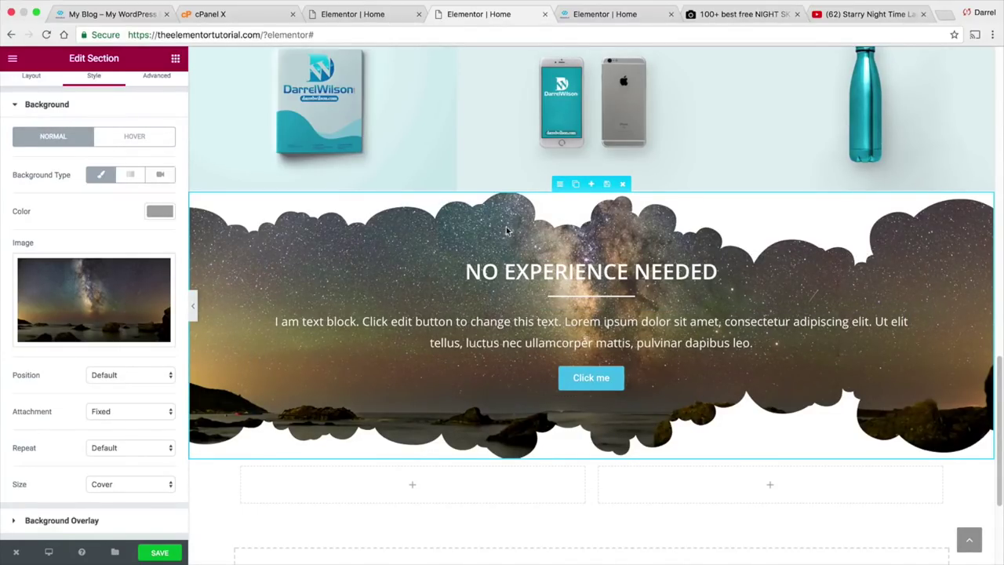
Switch the cloud-edged section's background type from the night-sky image to Video.
scroll(360, 270, "up", 2)
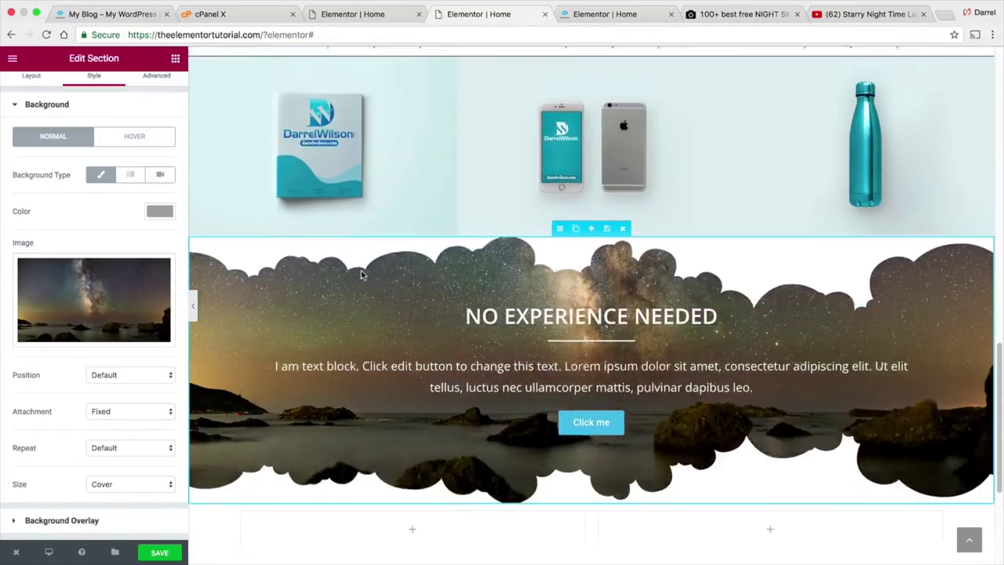
scroll(394, 312, "down", 2)
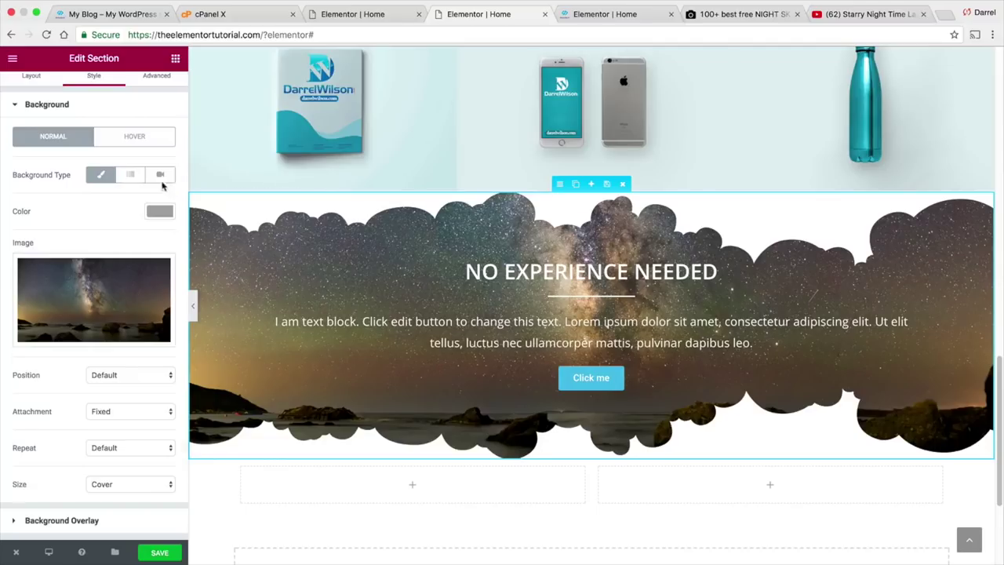
left_click(161, 177)
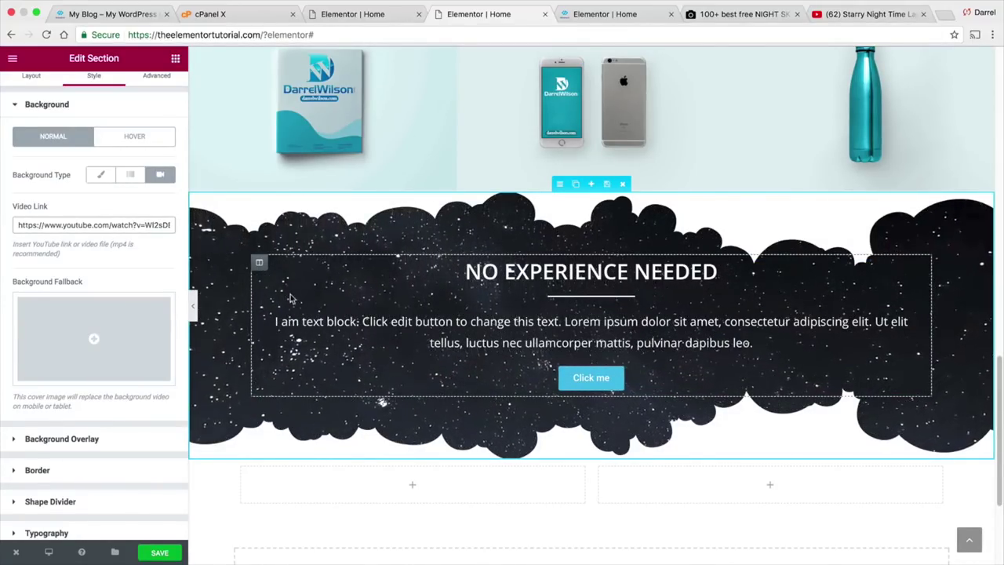
scroll(289, 299, "down", 1)
scroll(130, 291, "up", 1)
left_click(158, 93)
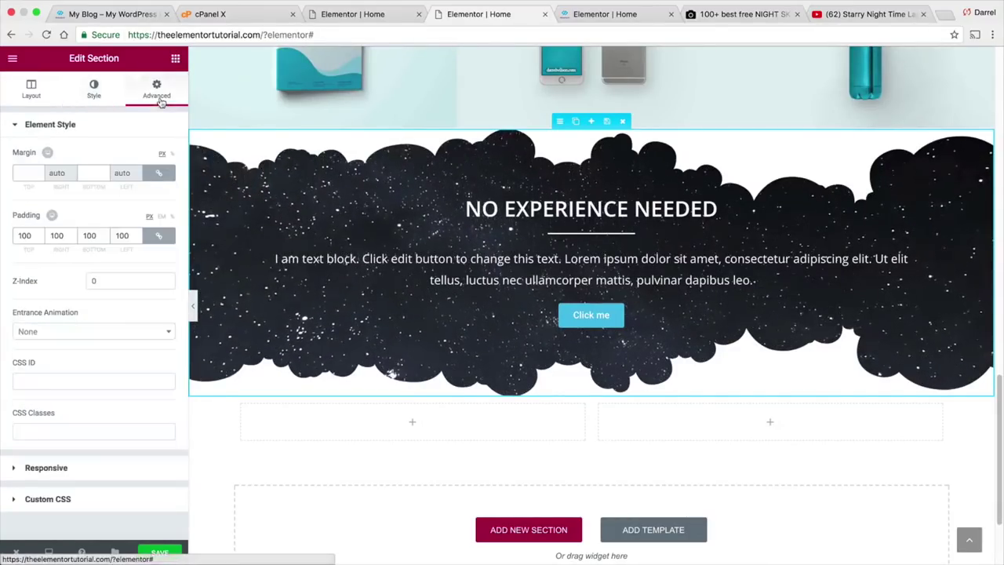
Under Responsive, turn off Hide On Tablet and Hide On Mobile for the cloud section.
left_click(131, 470)
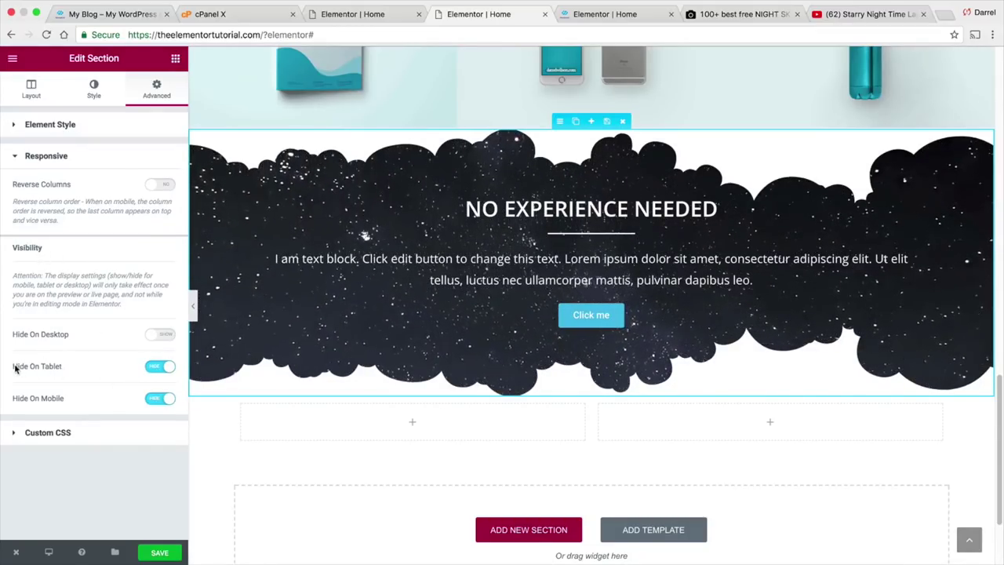
left_click(160, 397)
left_click(160, 365)
scroll(353, 346, "down", 3)
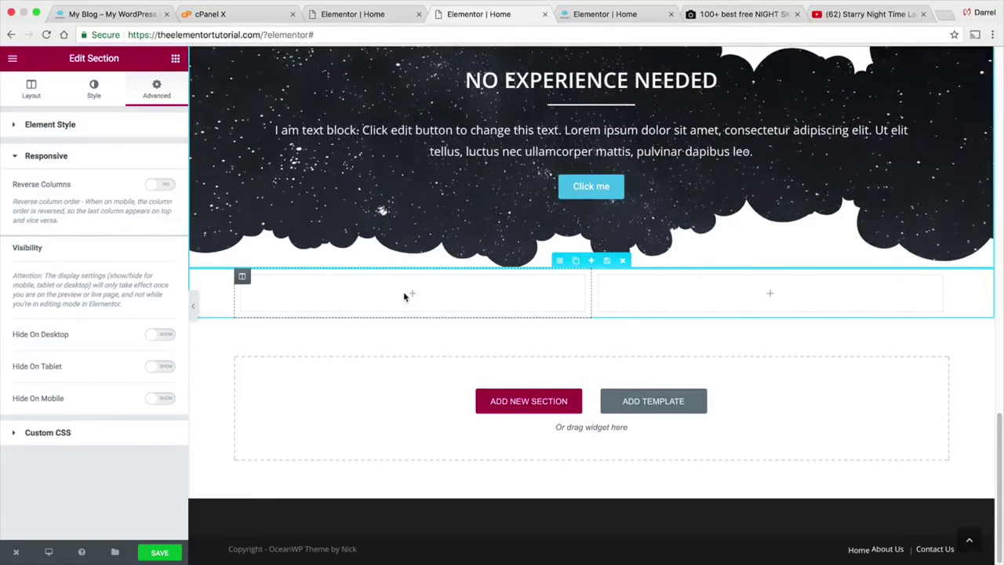
Bring up the widget list, then check the reference page in the other browser tab.
left_click(175, 58)
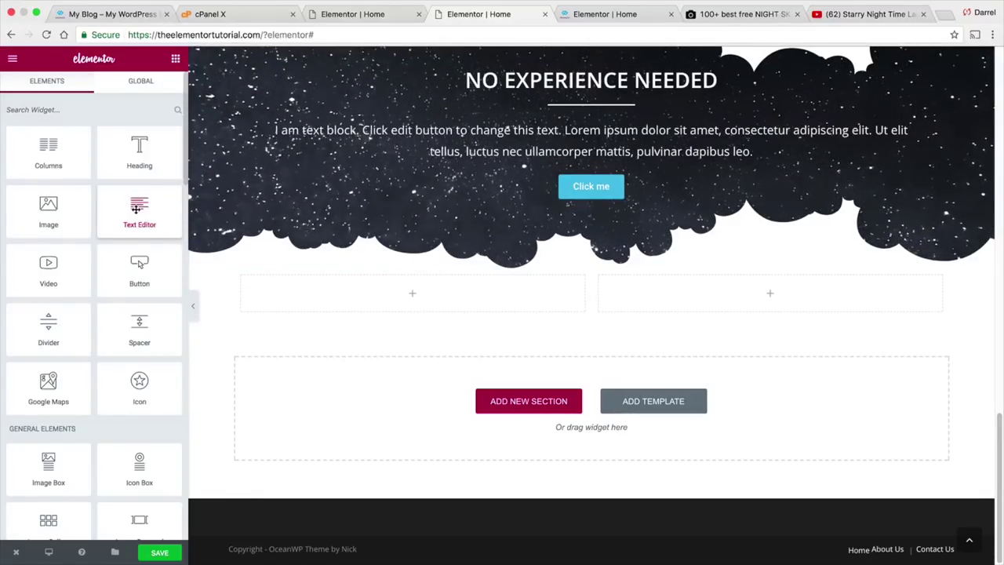
left_click(600, 14)
scroll(534, 274, "down", 5)
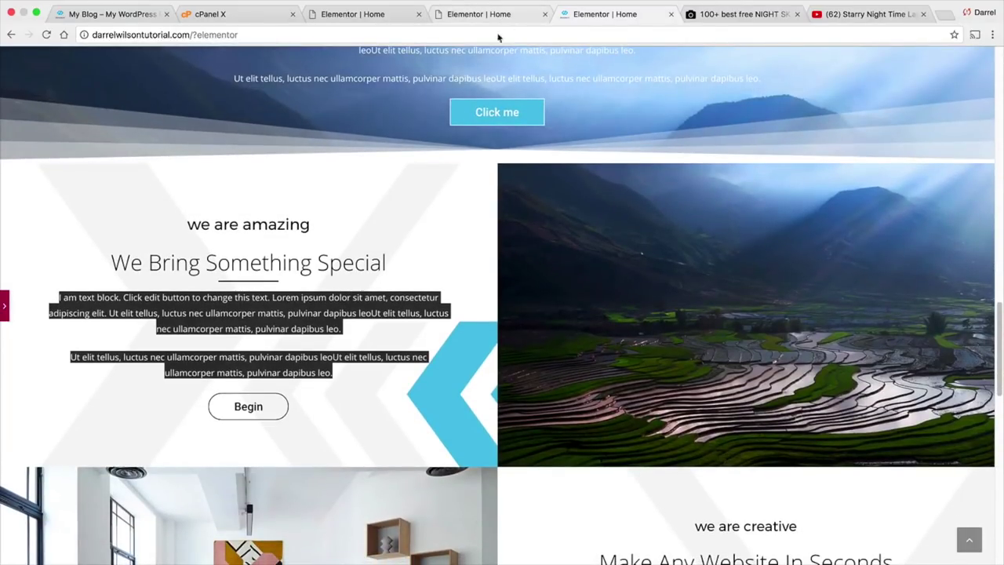
left_click(474, 14)
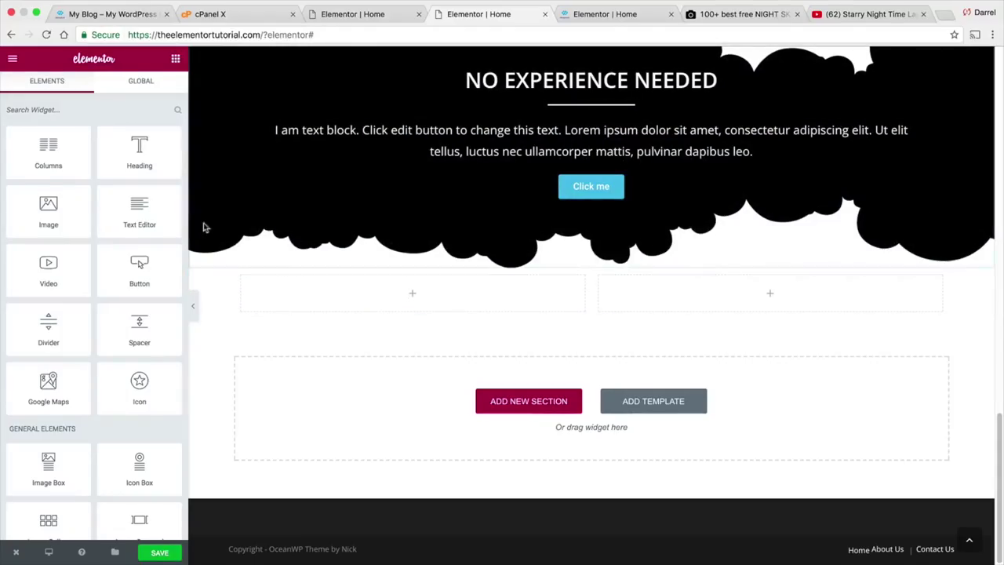
Drop a Text Editor into the left column and replace its text with 'We are amazing'.
left_click_drag(173, 217, 444, 296)
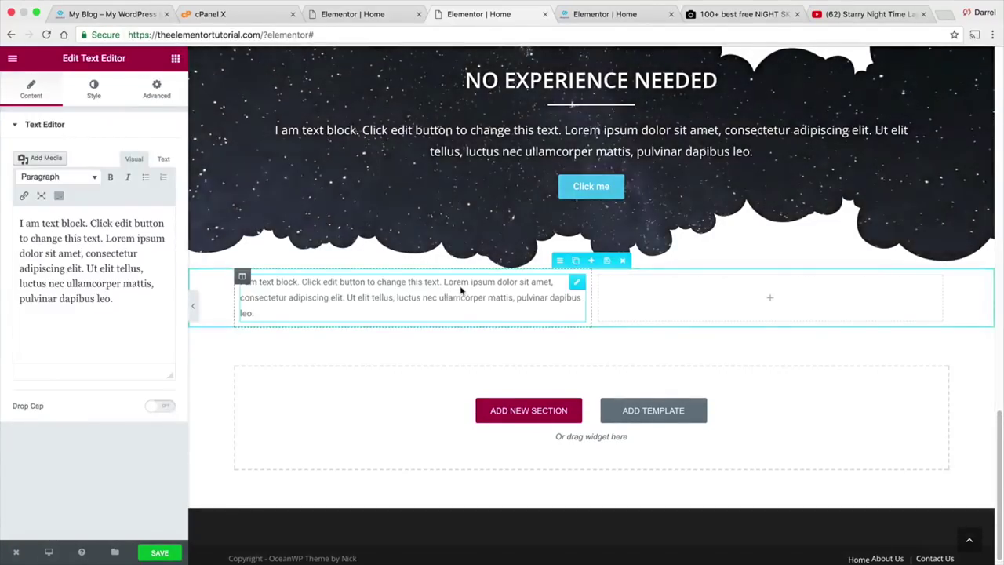
left_click_drag(375, 318, 291, 293)
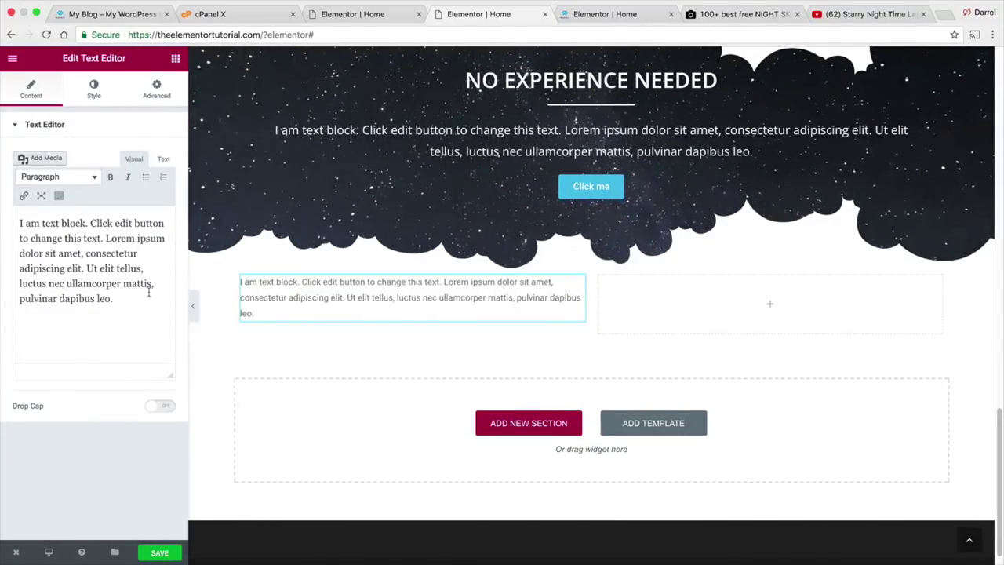
left_click_drag(149, 297, 1, 124)
type("W")
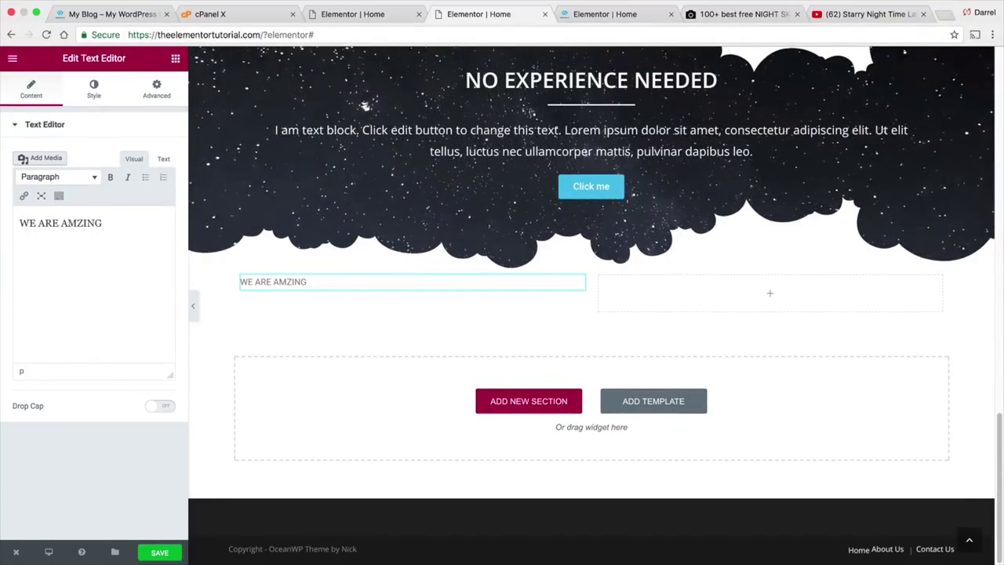
type("e ")
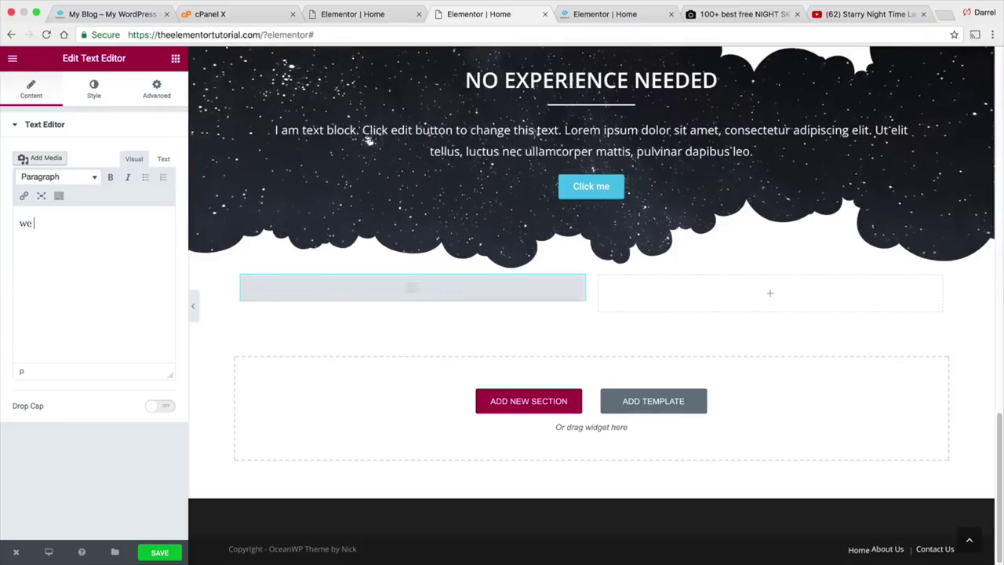
type("are amazing")
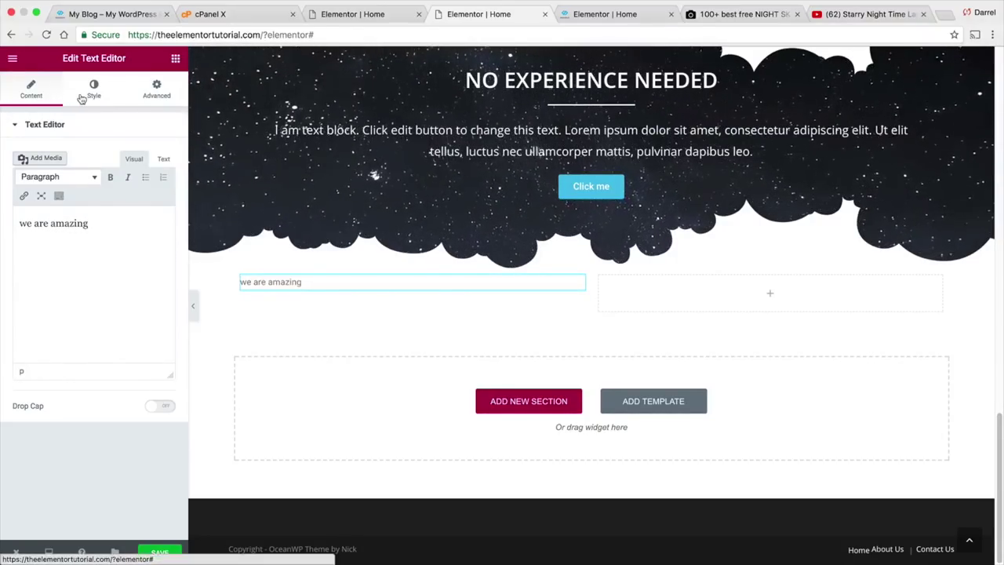
Centre the 'We are amazing' text and colour it black.
left_click(90, 94)
left_click(73, 172)
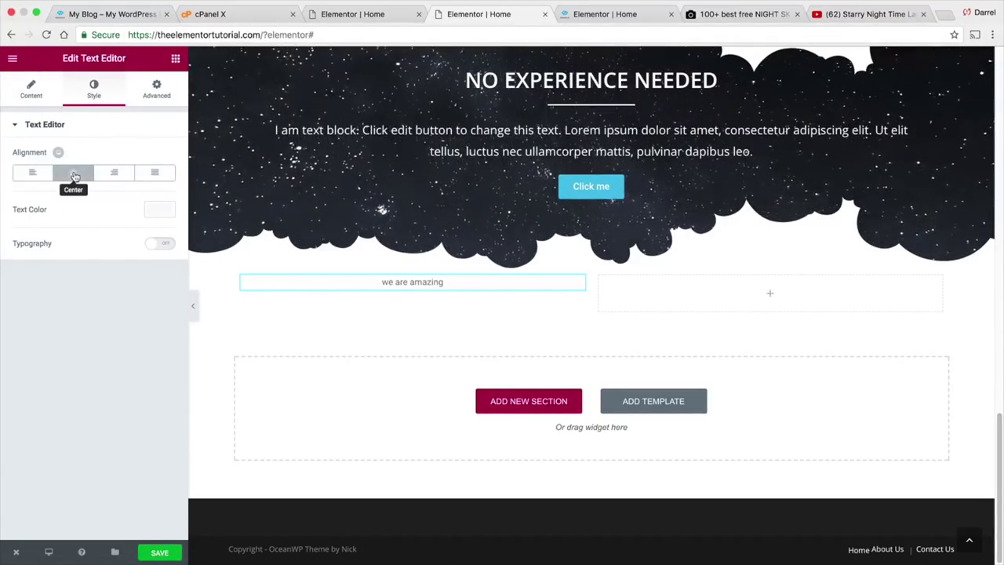
left_click(158, 211)
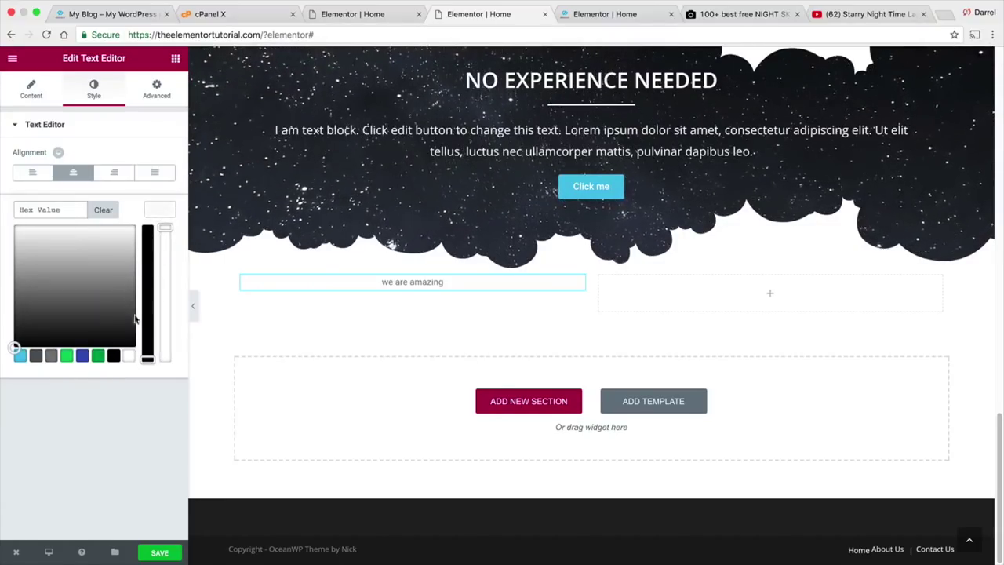
left_click(114, 357)
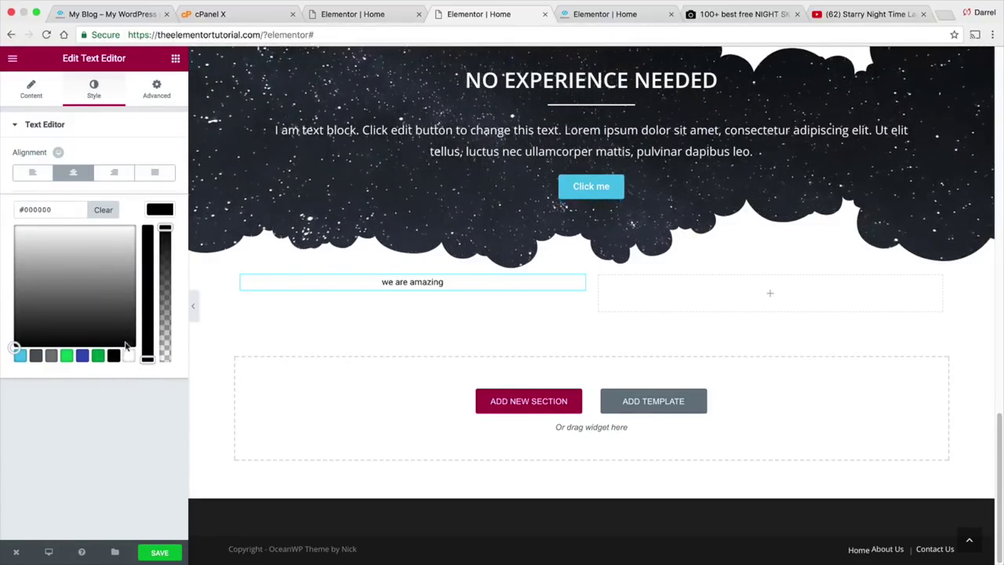
left_click(101, 133)
left_click(101, 133)
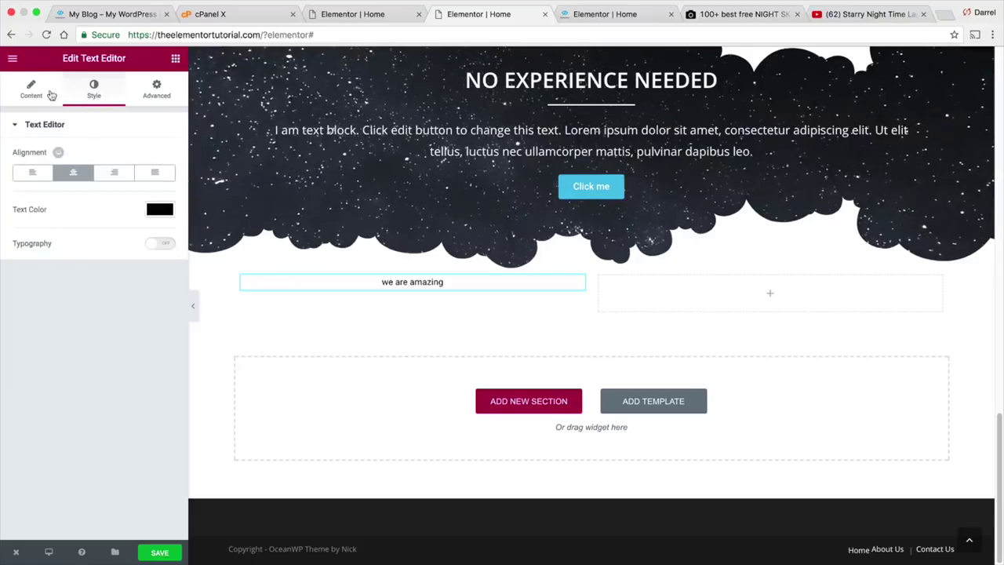
left_click(41, 95)
left_click(95, 93)
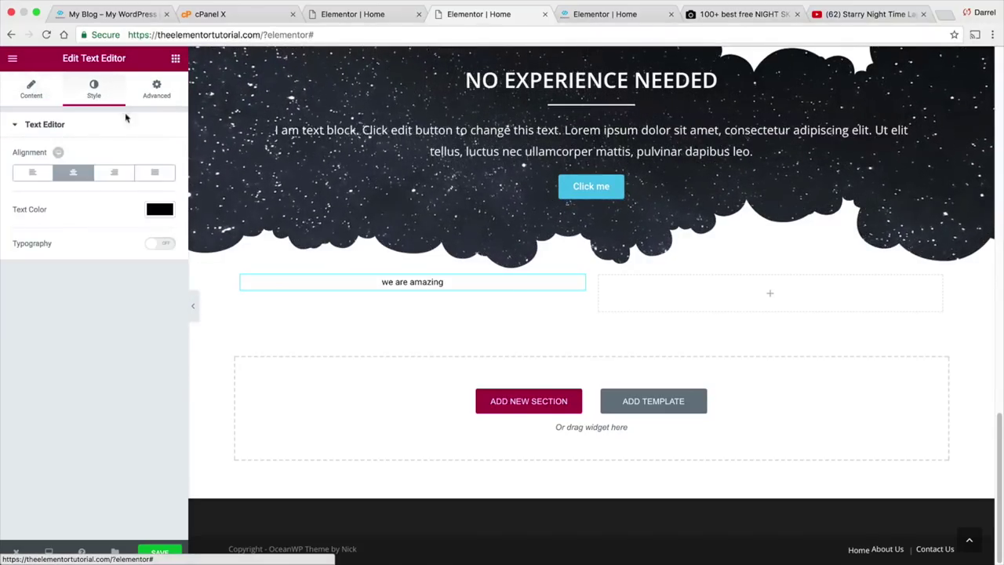
Set the text typography to Open Sans weight 300 and add a Heading widget below it.
left_click(160, 244)
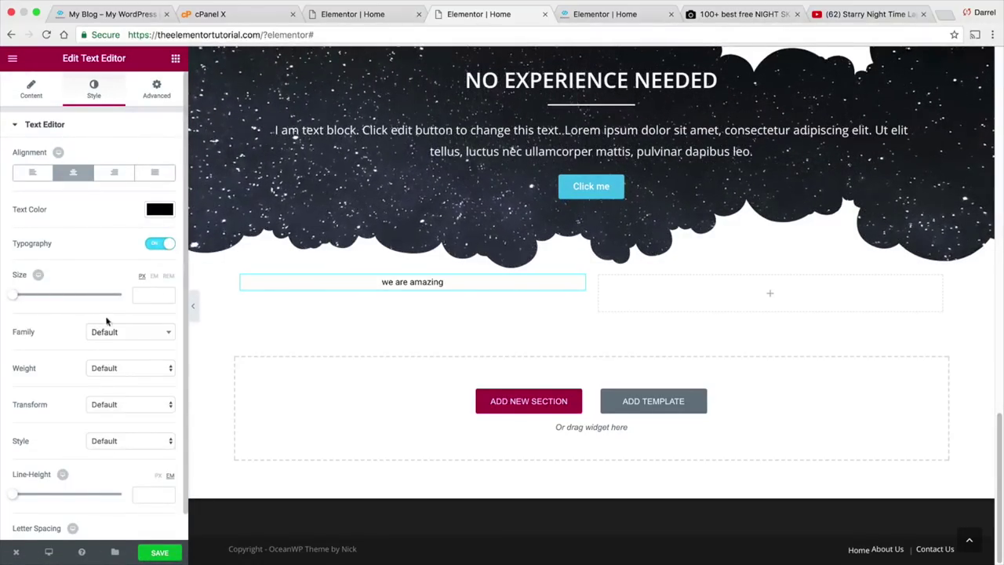
left_click(125, 333)
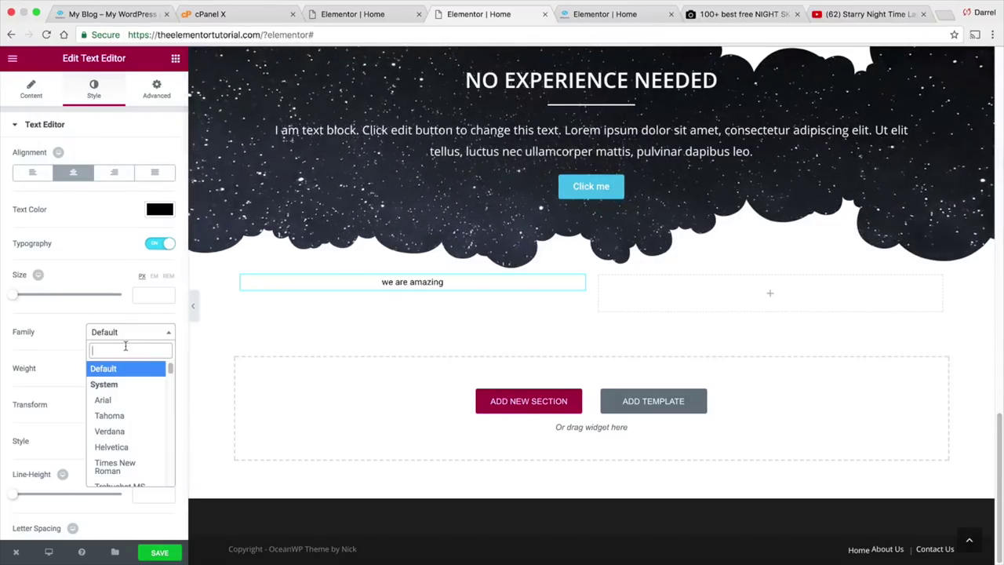
type("open")
left_click(131, 384)
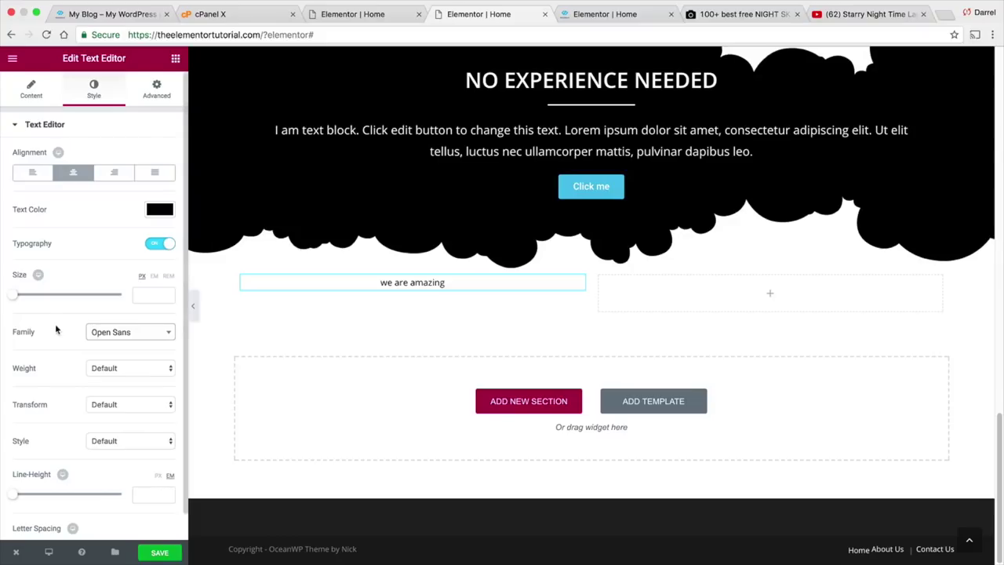
left_click(99, 368)
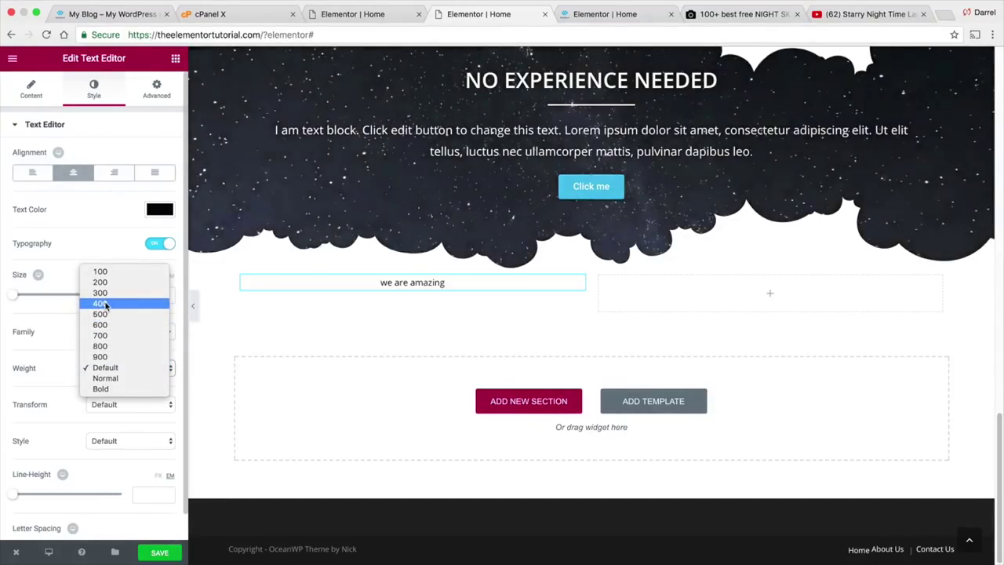
left_click(101, 293)
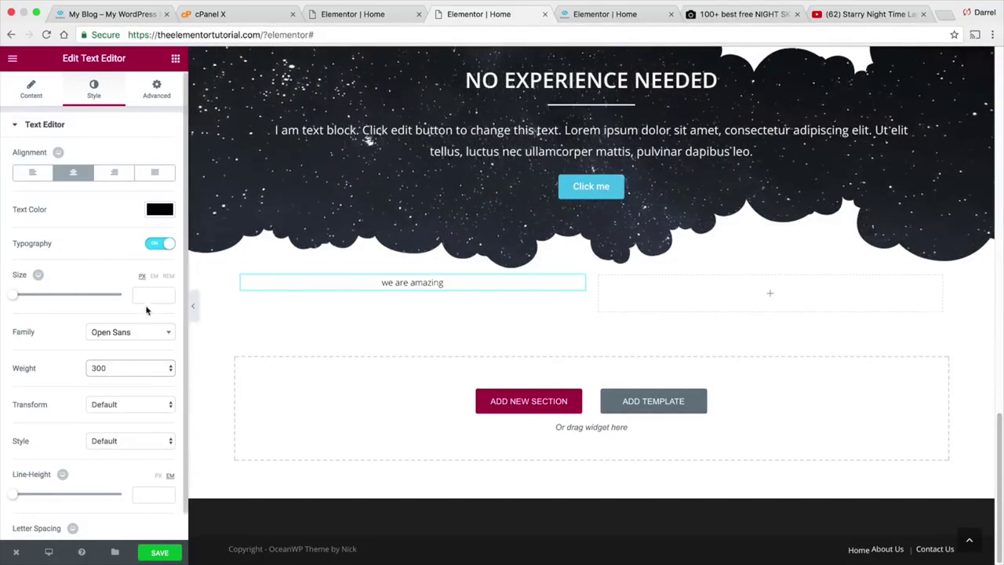
left_click(174, 58)
left_click_drag(160, 153, 407, 305)
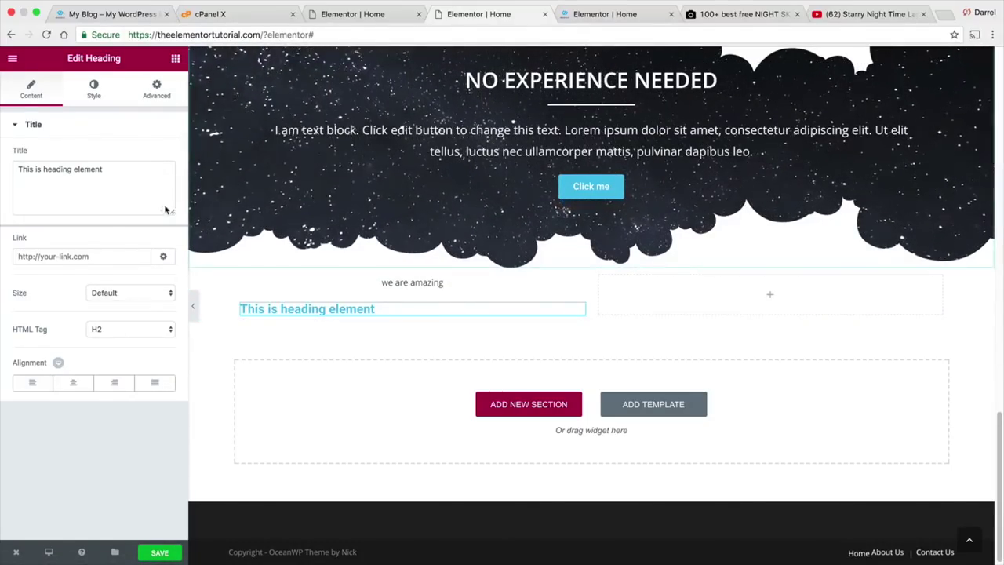
Centre the heading and retitle it 'We Bring Something Special'.
left_click(73, 382)
triple_click(93, 169)
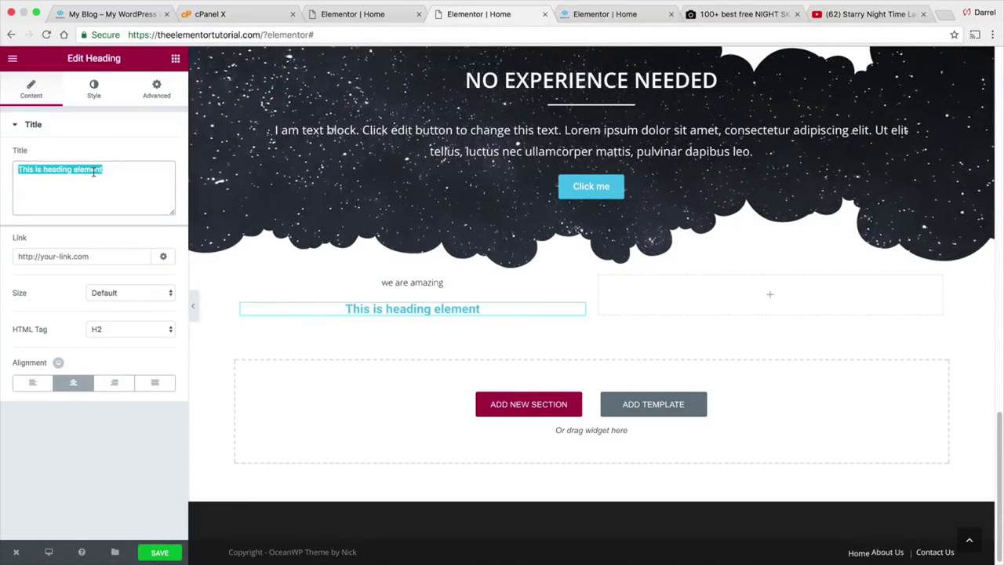
type("We Bring")
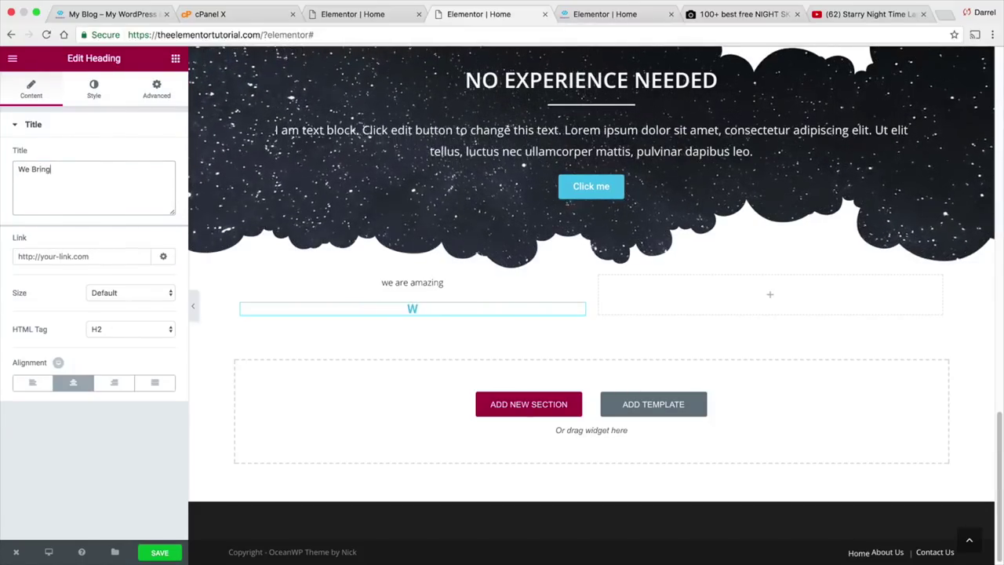
type(" Something S")
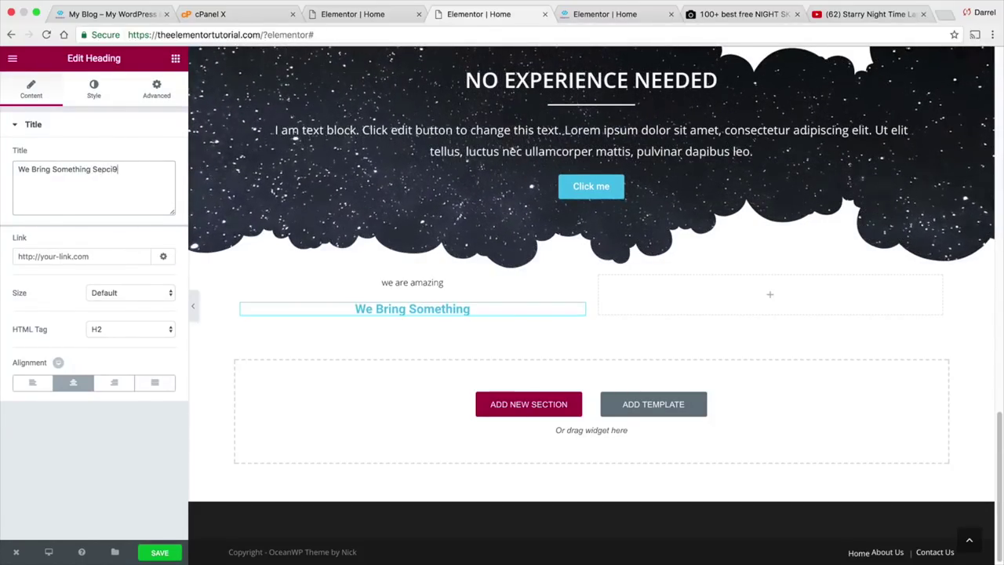
type("epci9")
key("BackSpace")
key("BackSpace")
key("BackSpace")
key("BackSpace")
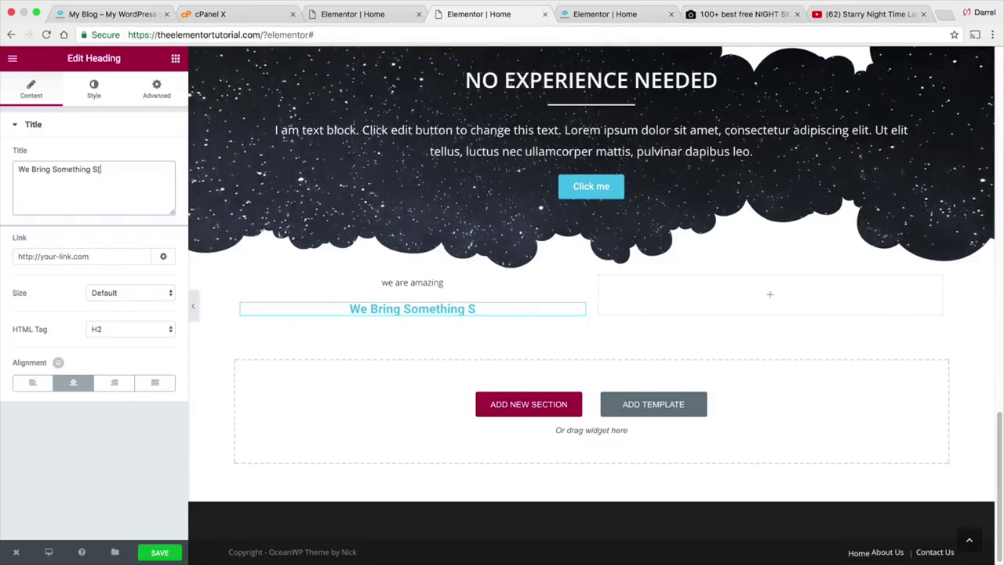
type("pecial")
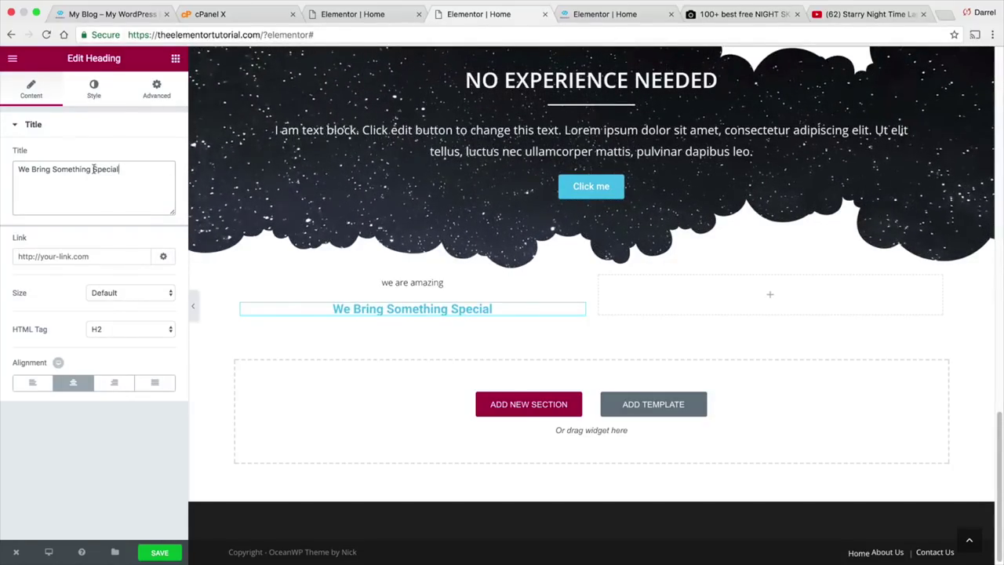
Style the heading black in Open Sans at font weight 300.
left_click(93, 90)
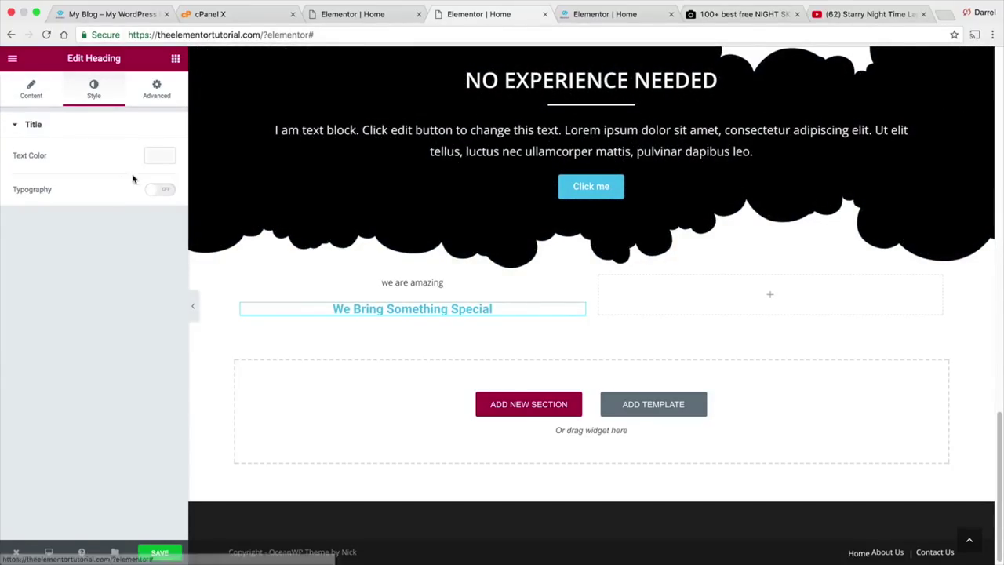
left_click(159, 156)
left_click(115, 303)
left_click(123, 360)
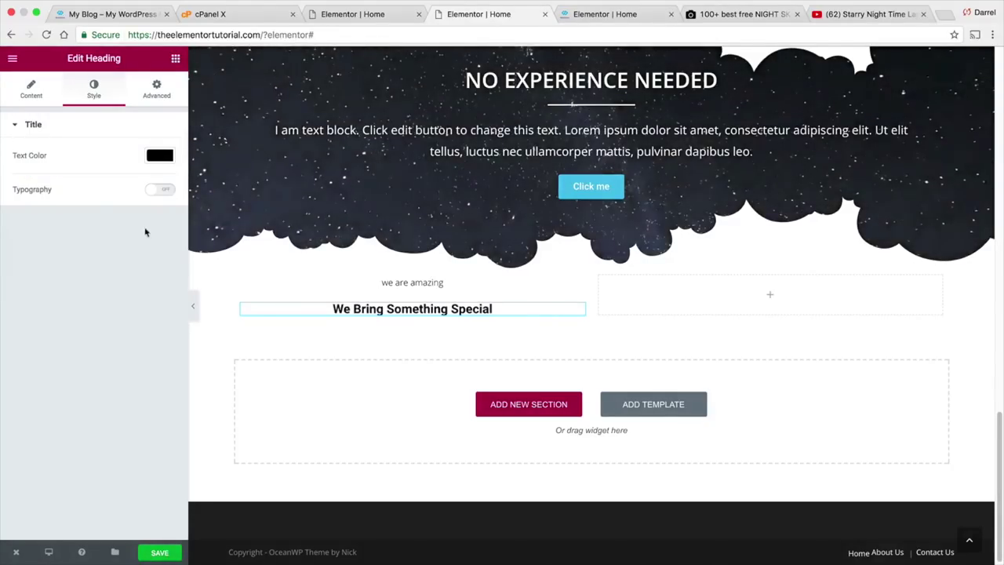
left_click(162, 193)
left_click(120, 284)
type("open")
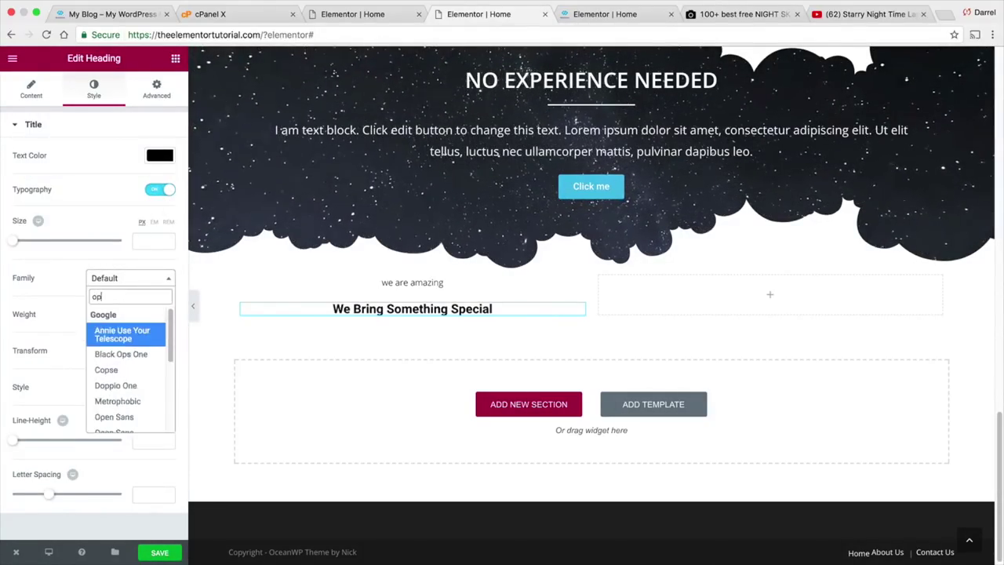
left_click(120, 330)
left_click(122, 315)
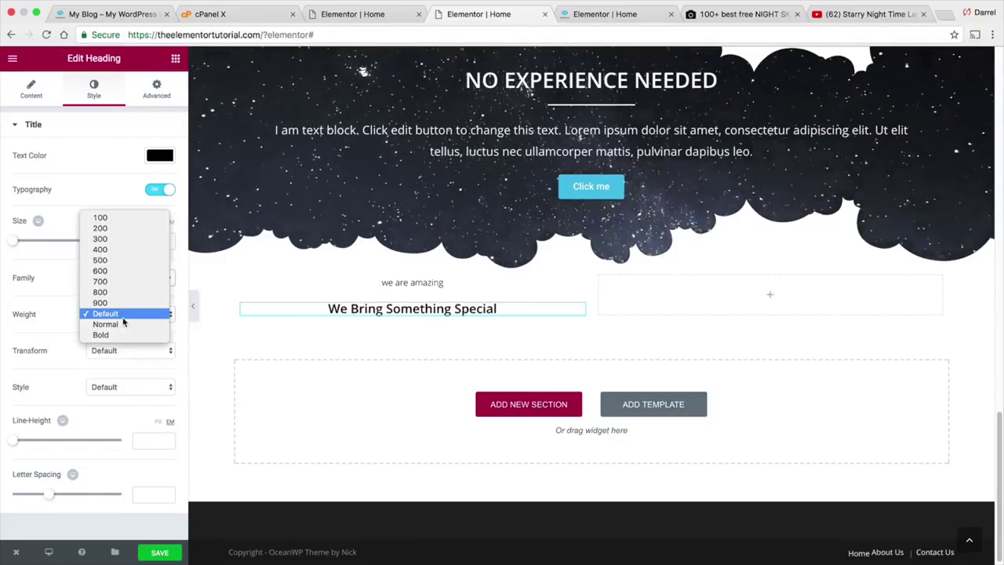
left_click(128, 239)
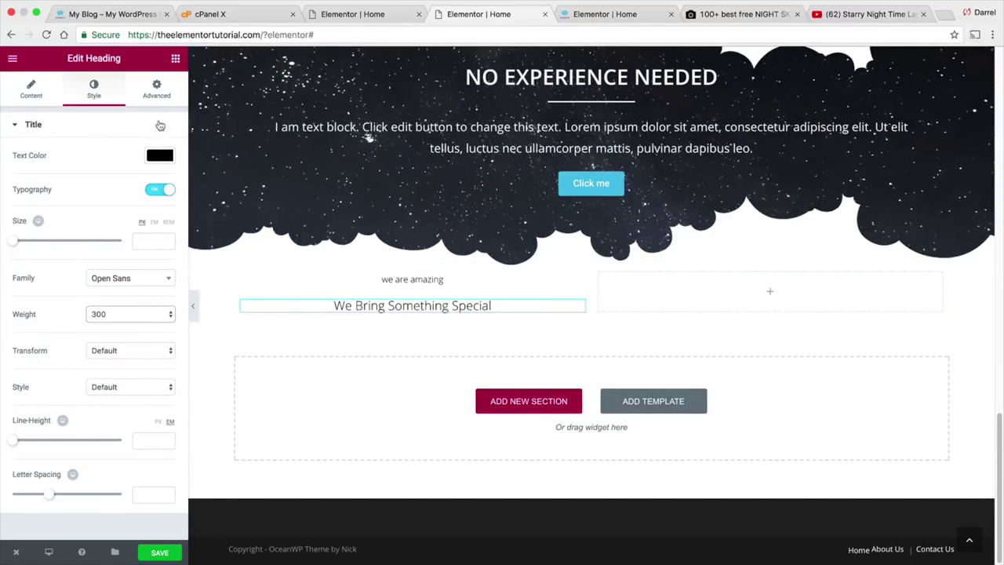
left_click(175, 58)
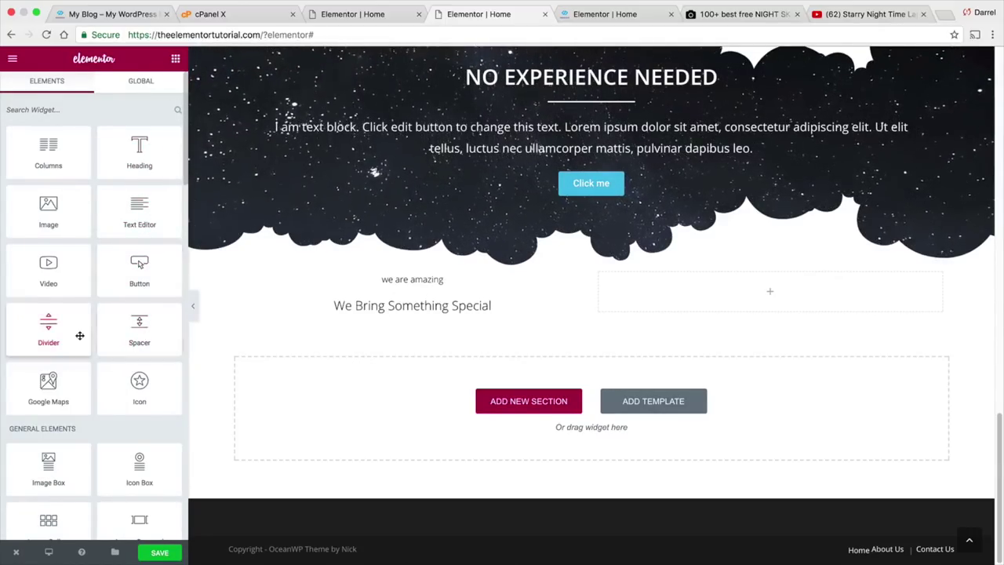
Add a centred divider under the heading with width 31, gap 4 and top margin -10.
left_click_drag(79, 335, 415, 315)
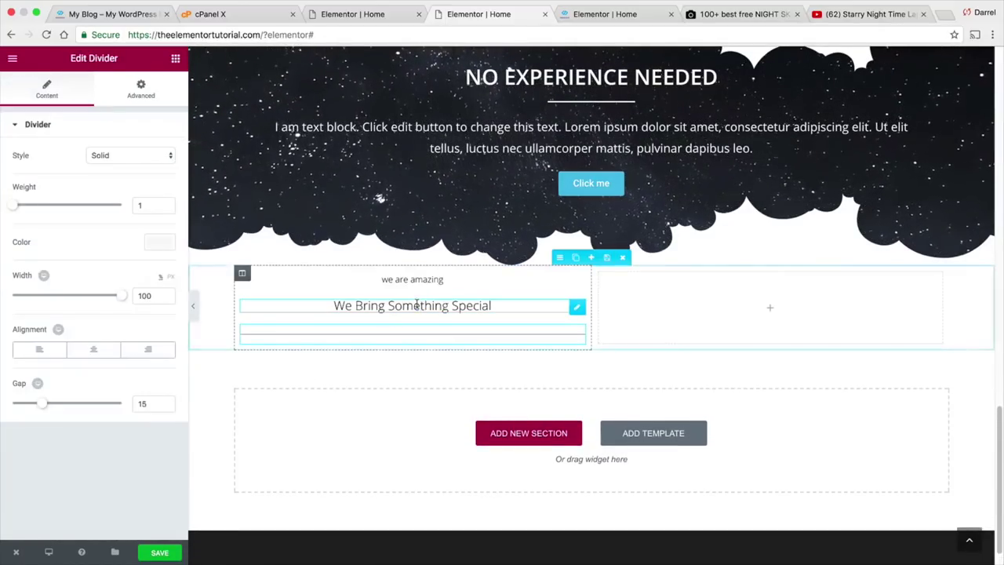
left_click(108, 353)
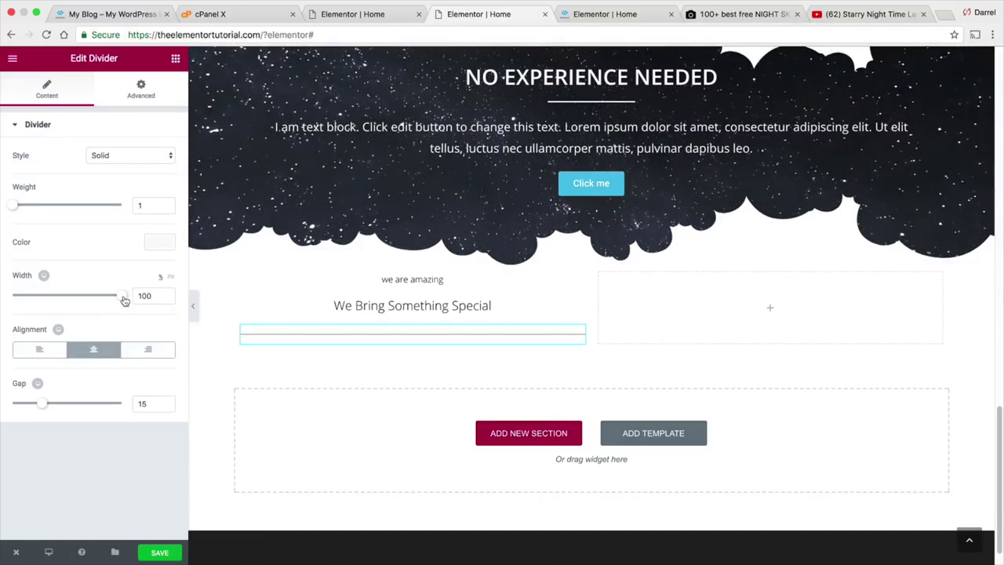
left_click_drag(94, 298, 61, 299)
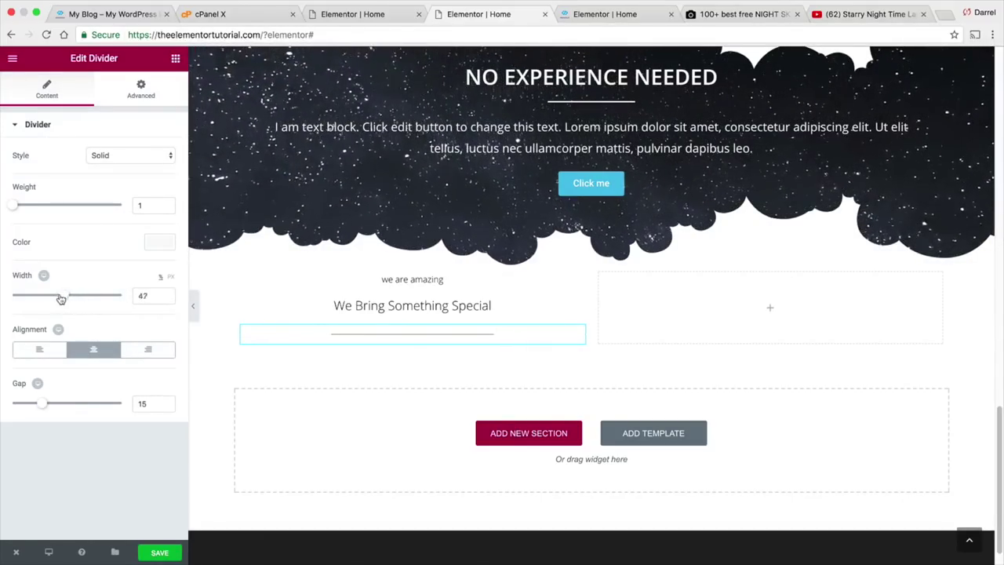
left_click_drag(44, 400, 17, 411)
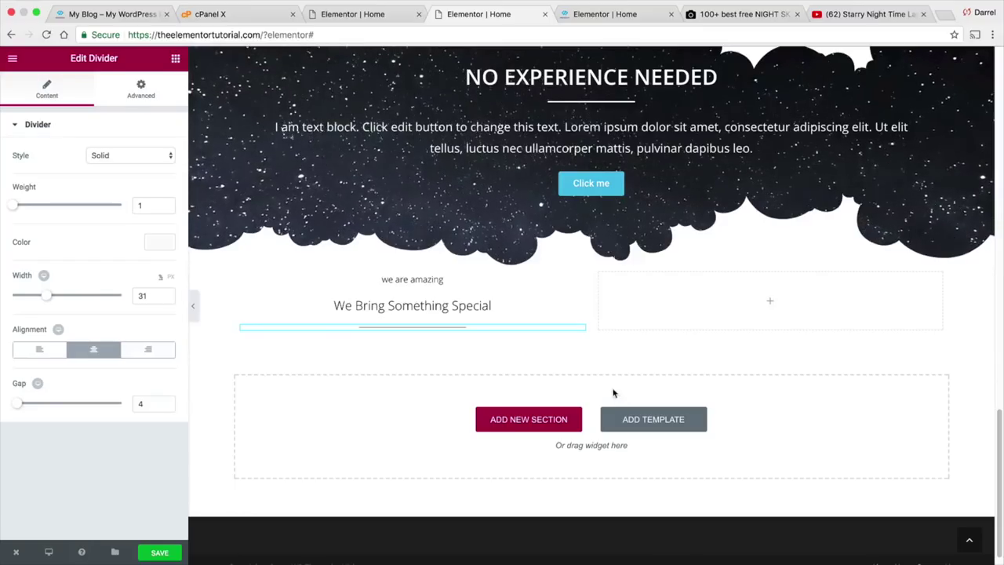
left_click(142, 87)
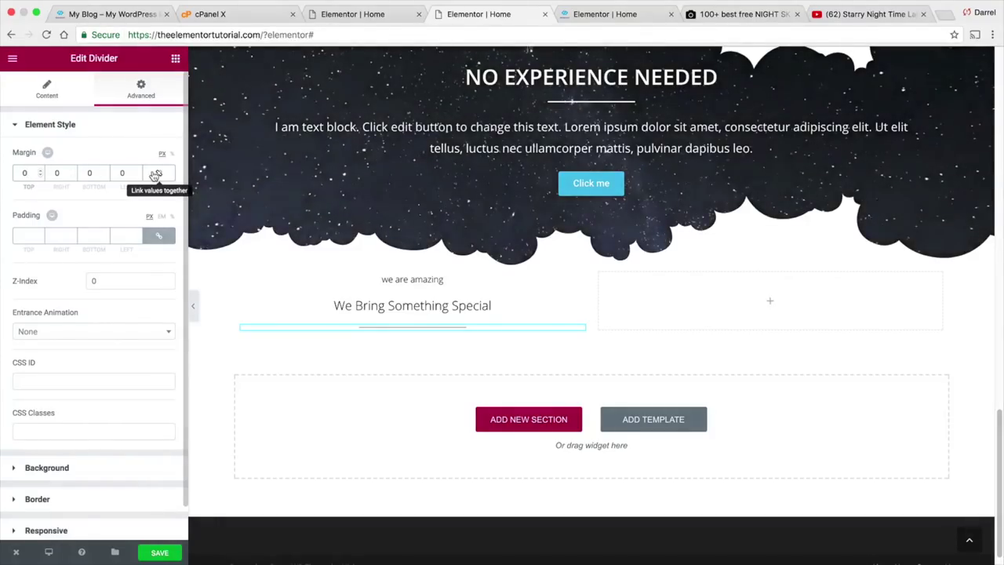
type("-10")
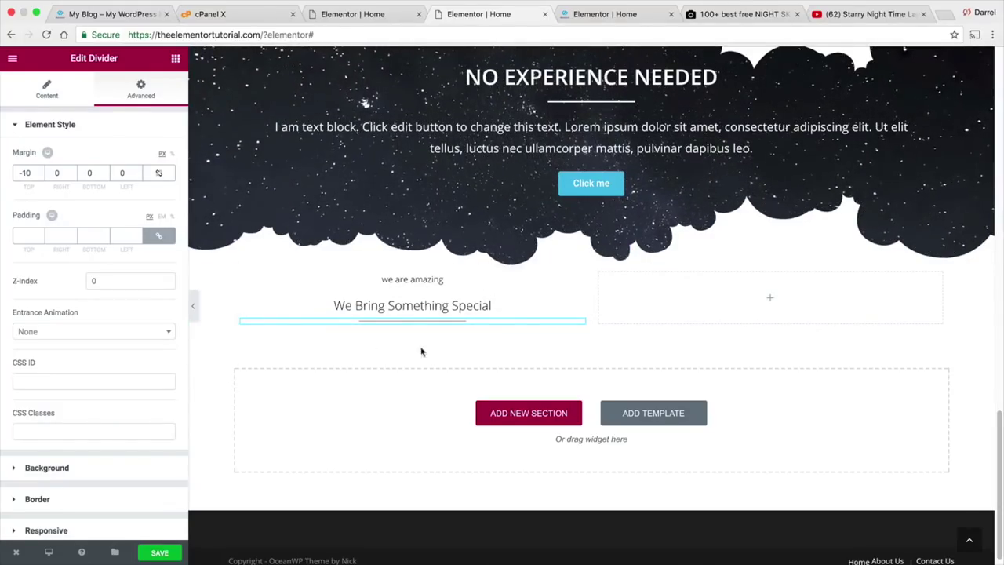
Add a Text Editor block below the divider and centre its paragraph text.
left_click(219, 135)
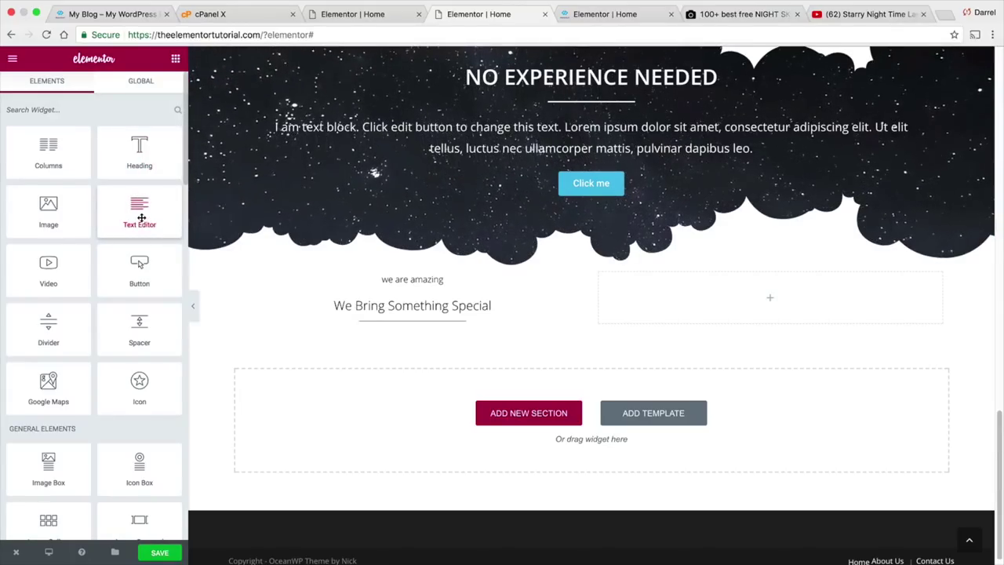
scroll(141, 217, "down", 1)
left_click_drag(142, 209, 432, 329)
left_click(93, 89)
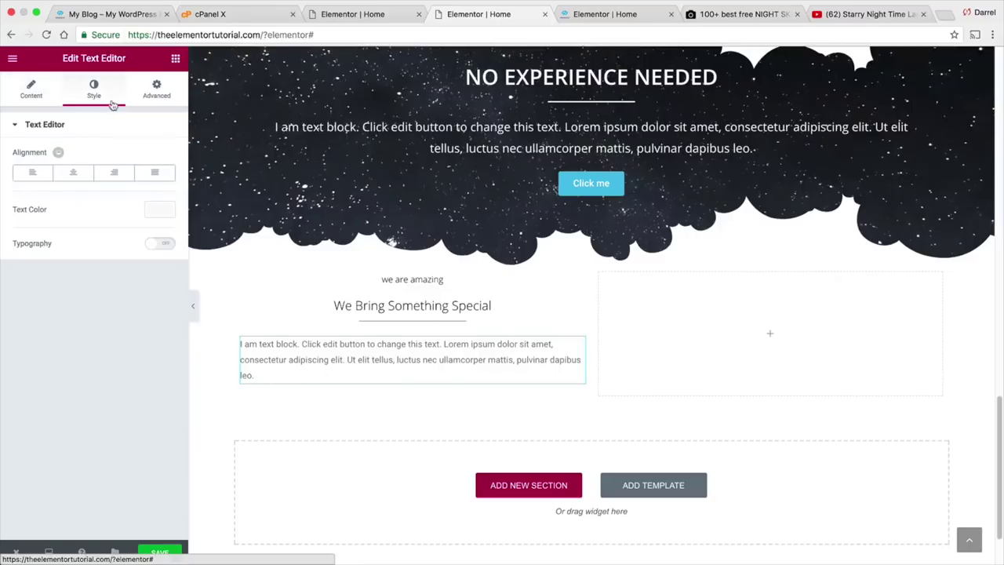
left_click(73, 173)
scroll(471, 353, "down", 2)
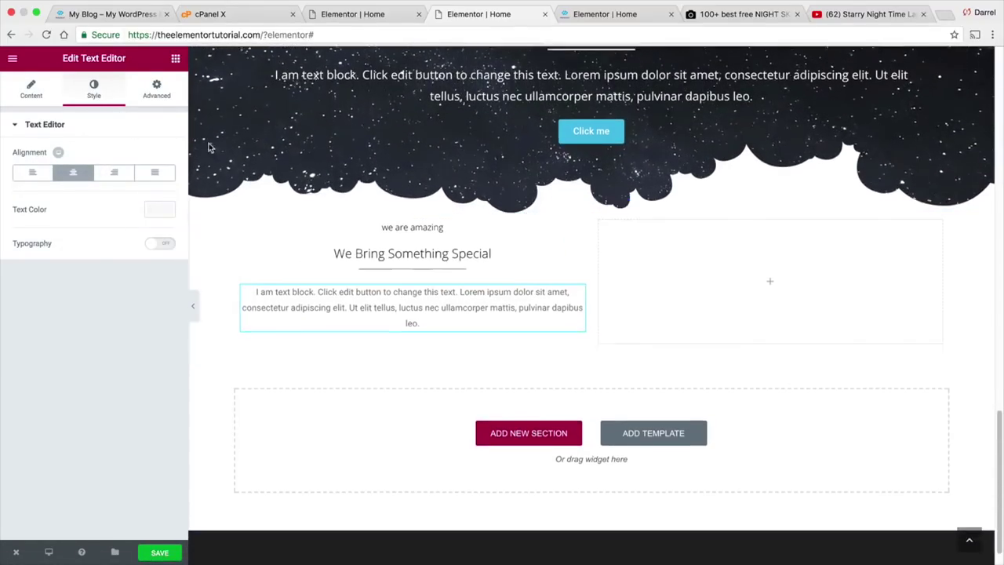
Add a Click me Button below the text block and centre it in the column.
left_click(176, 58)
left_click_drag(138, 267, 422, 315)
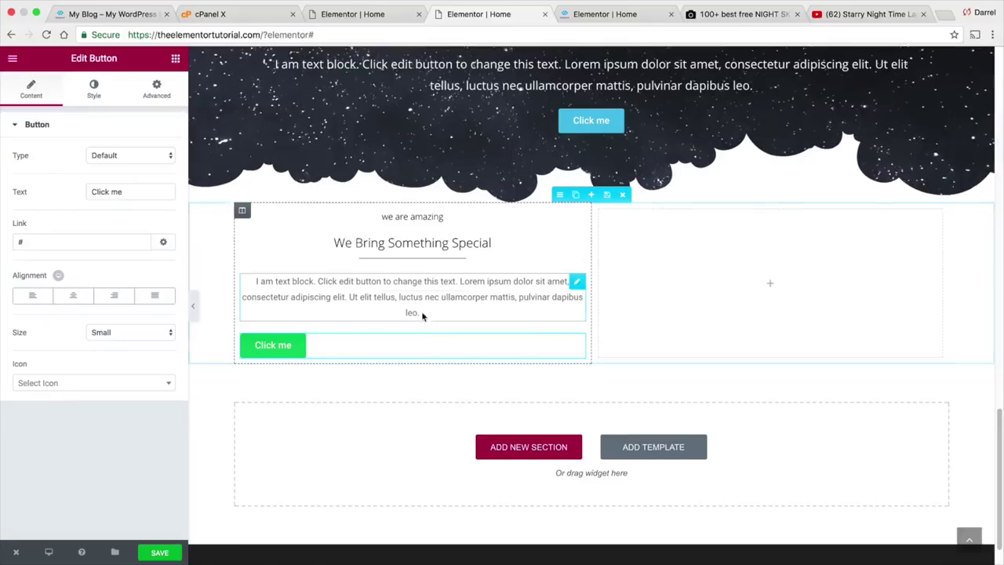
left_click(82, 294)
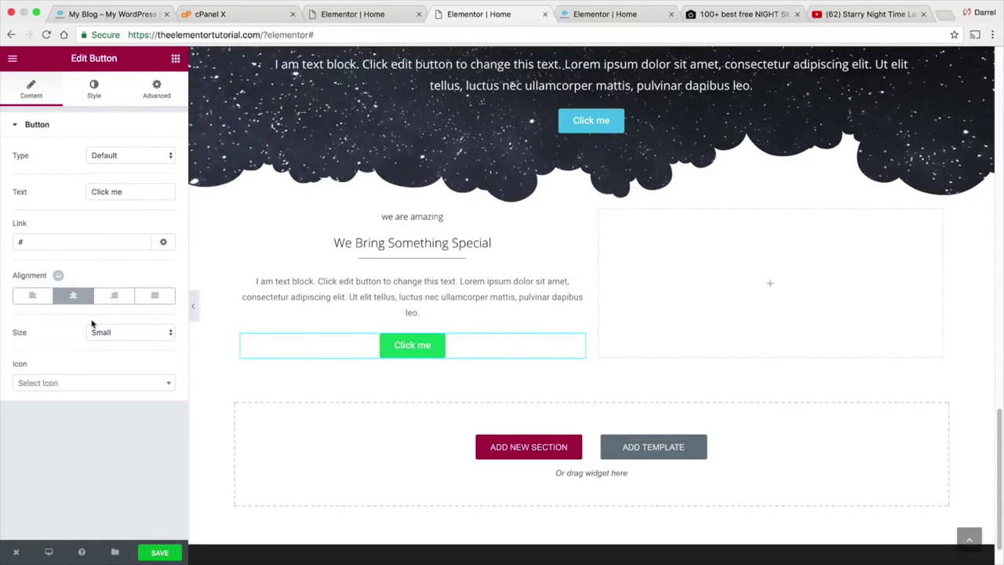
left_click(93, 88)
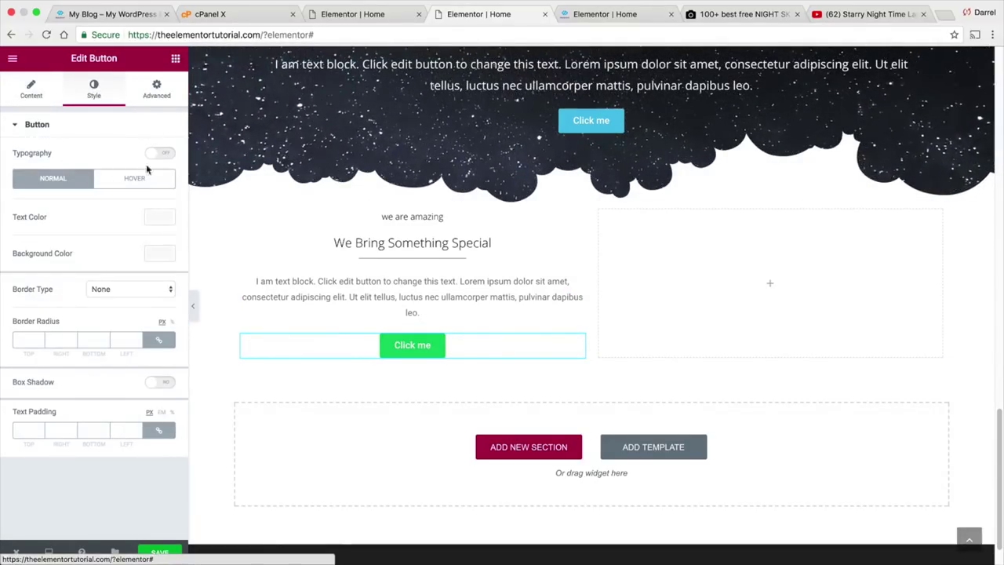
Give the Click me button a transparent background and black text.
left_click(167, 257)
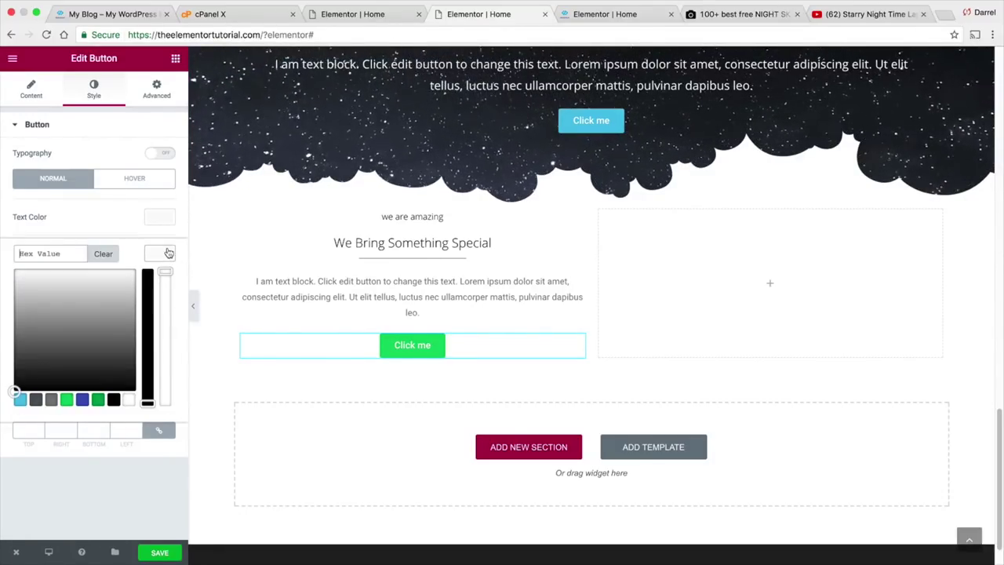
left_click(129, 401)
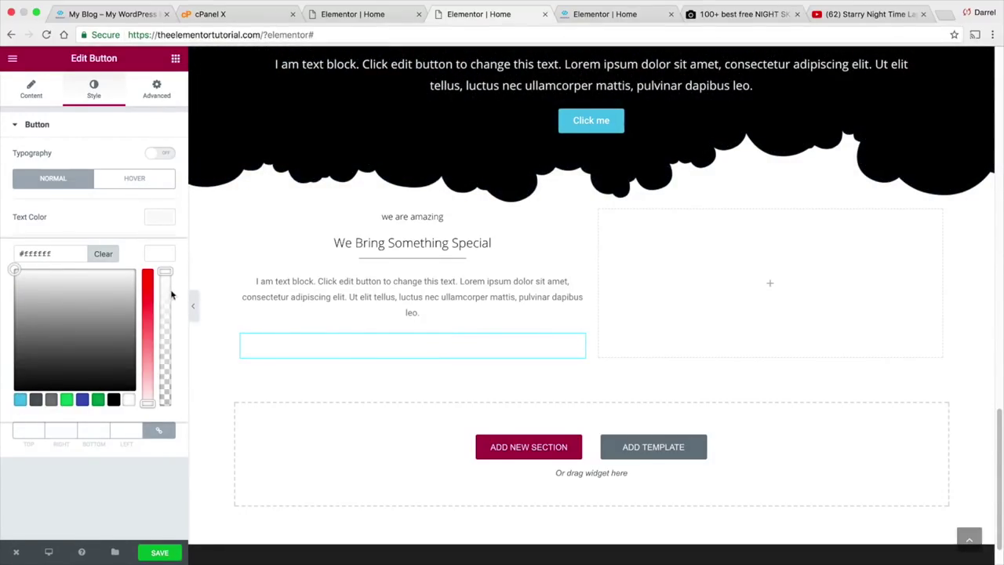
left_click_drag(165, 282, 164, 402)
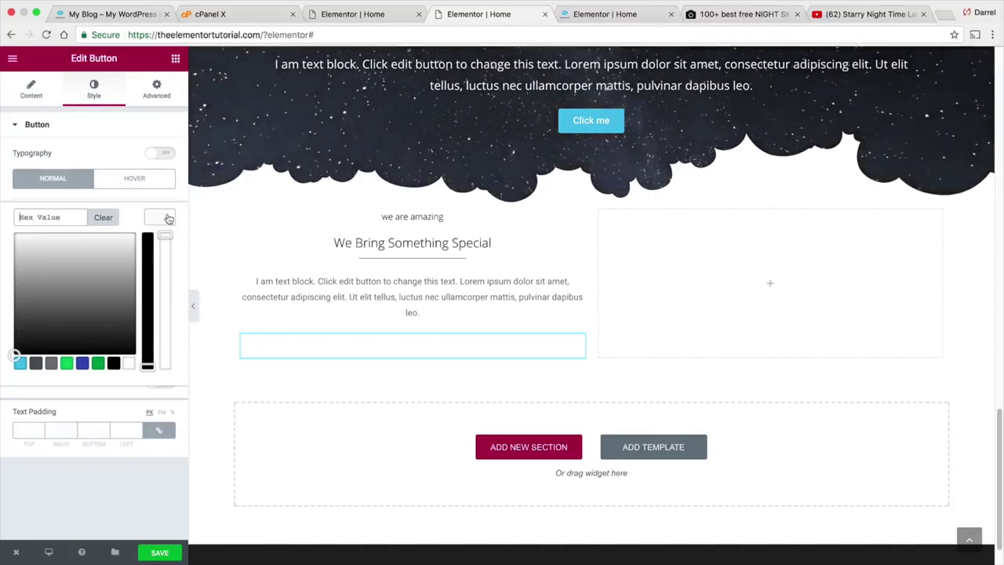
left_click(114, 364)
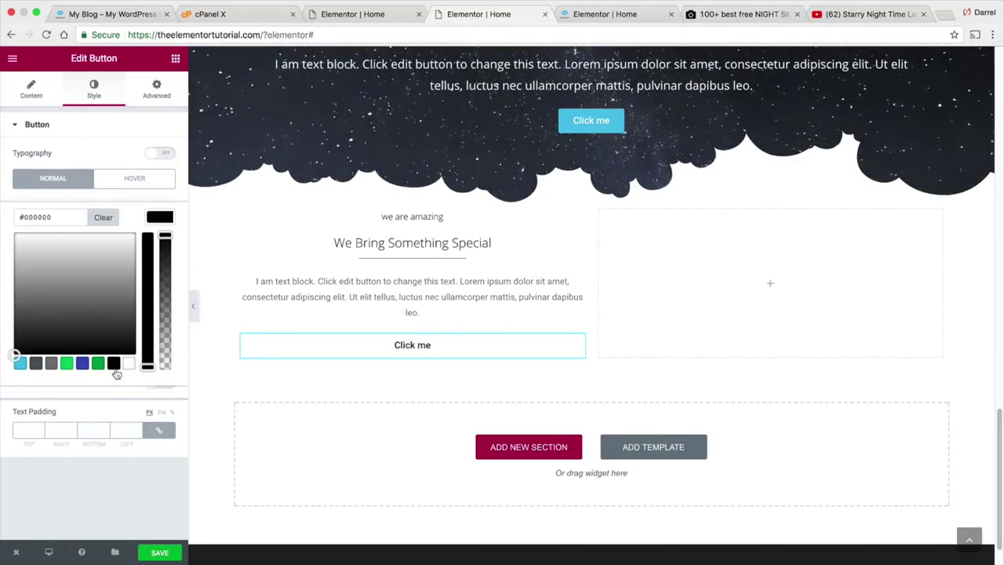
left_click(115, 492)
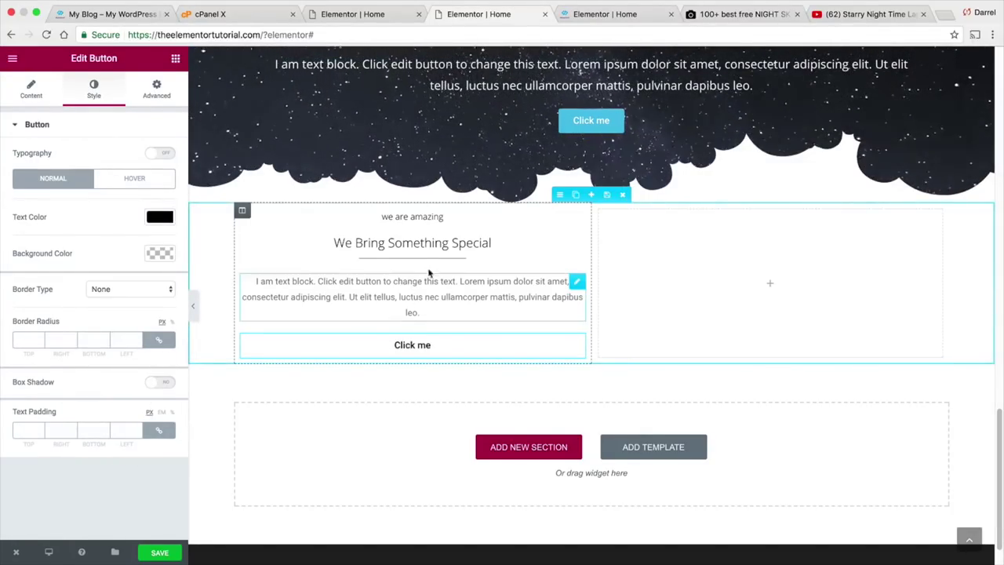
Give the button a solid black border, comparing against the reference site's button.
left_click(133, 289)
left_click(137, 299)
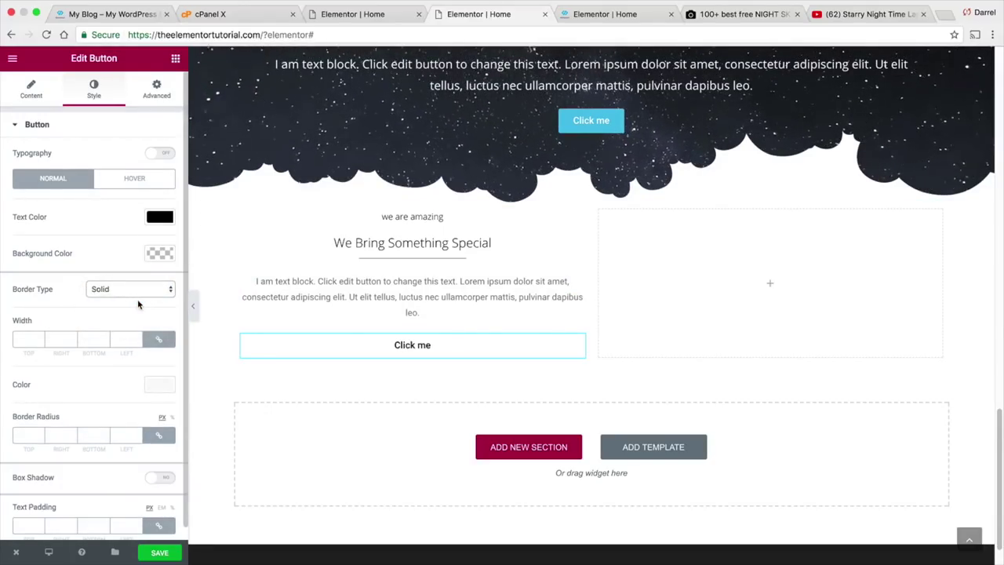
left_click(158, 385)
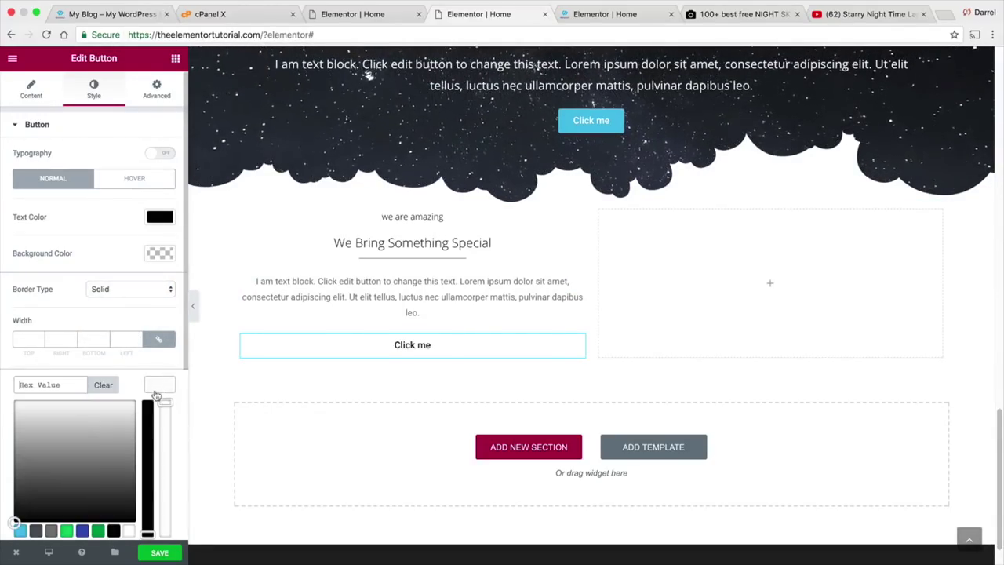
left_click(115, 528)
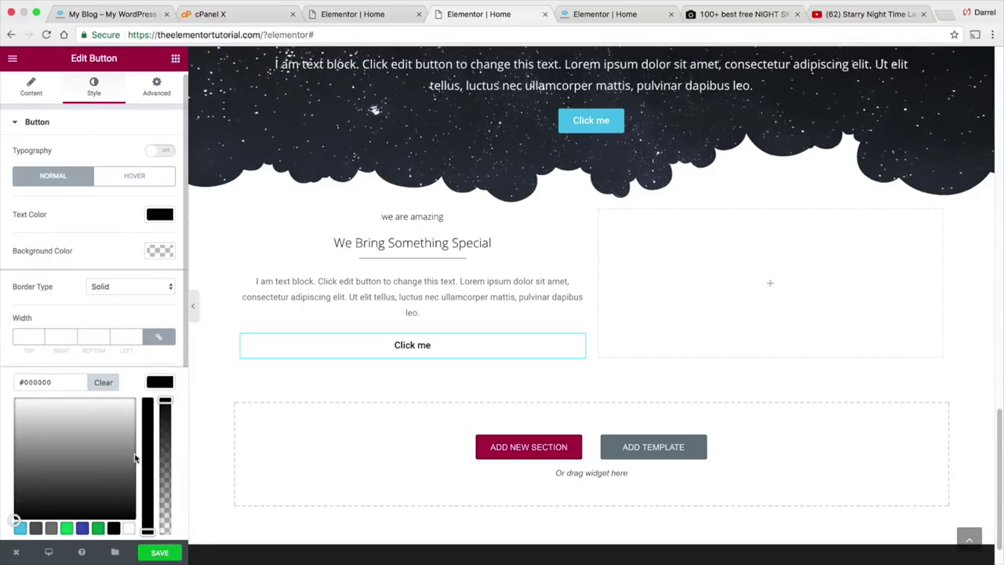
left_click_drag(147, 530, 147, 398)
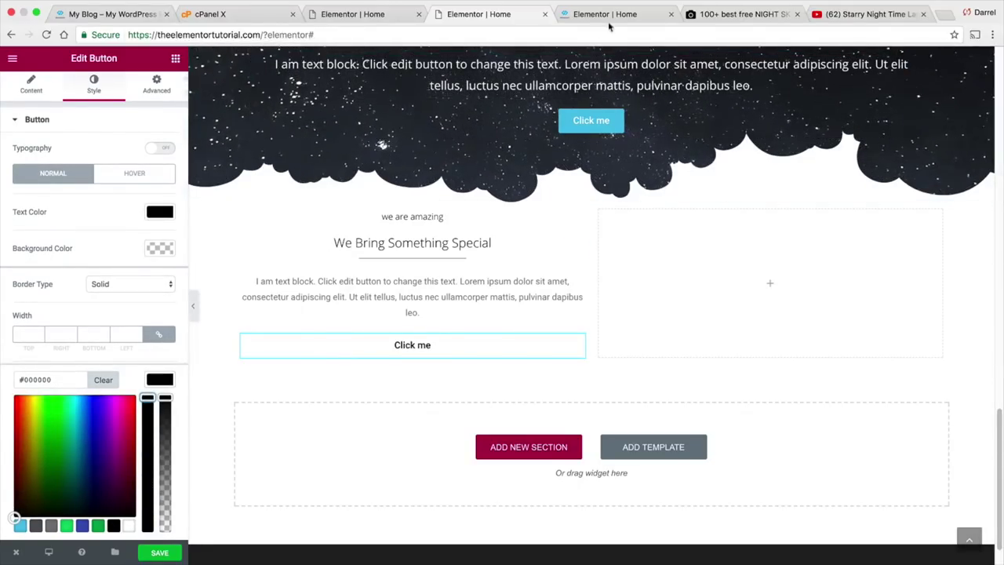
left_click(609, 16)
scroll(254, 353, "down", 2)
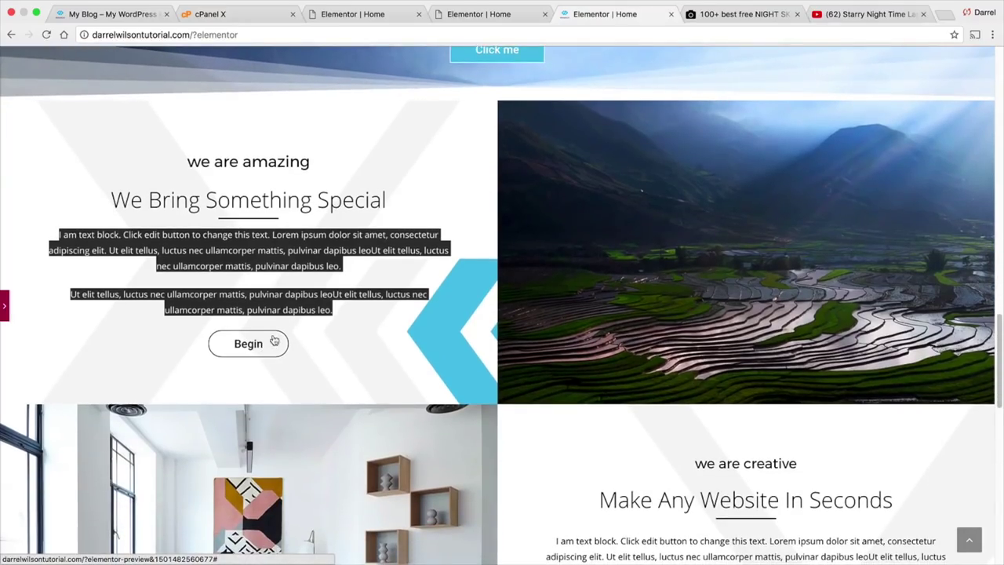
left_click(479, 14)
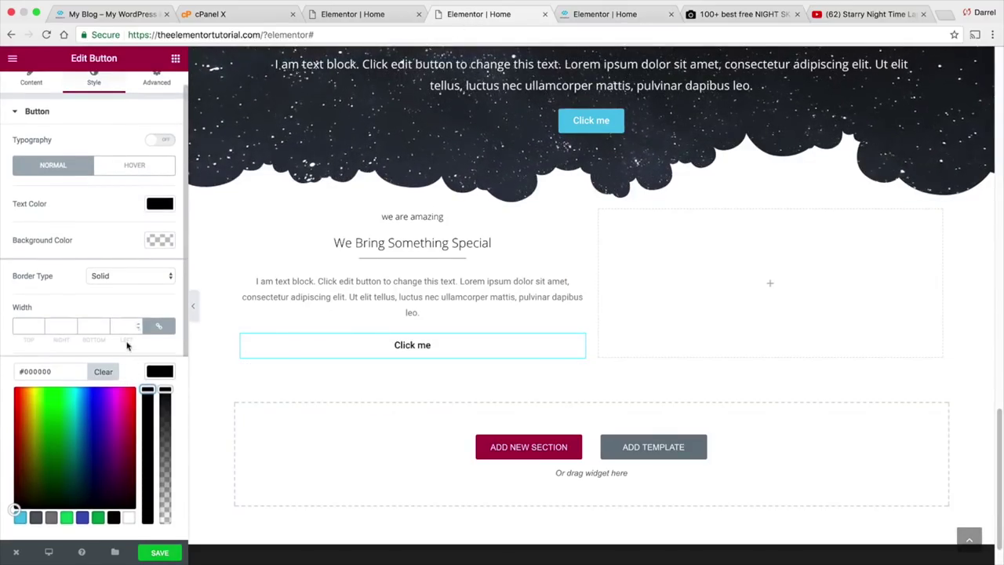
left_click(126, 297)
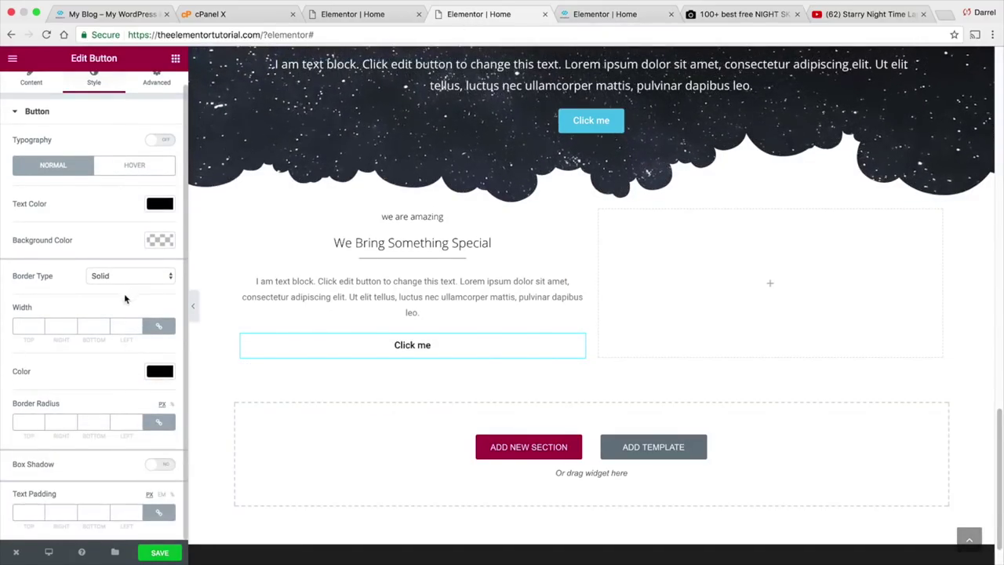
Set the button's border width to 1 and border radius to 50.
left_click(24, 325)
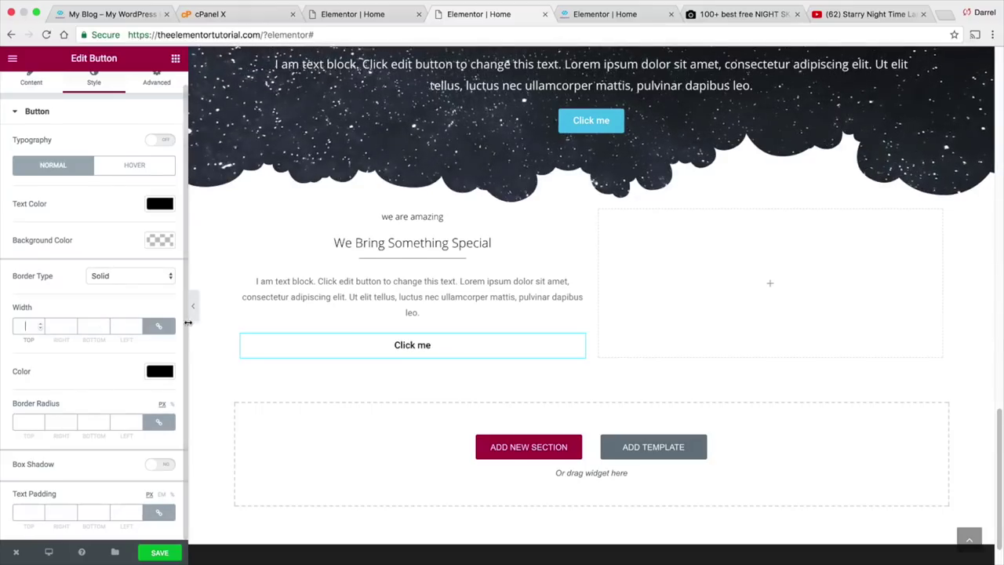
type("56")
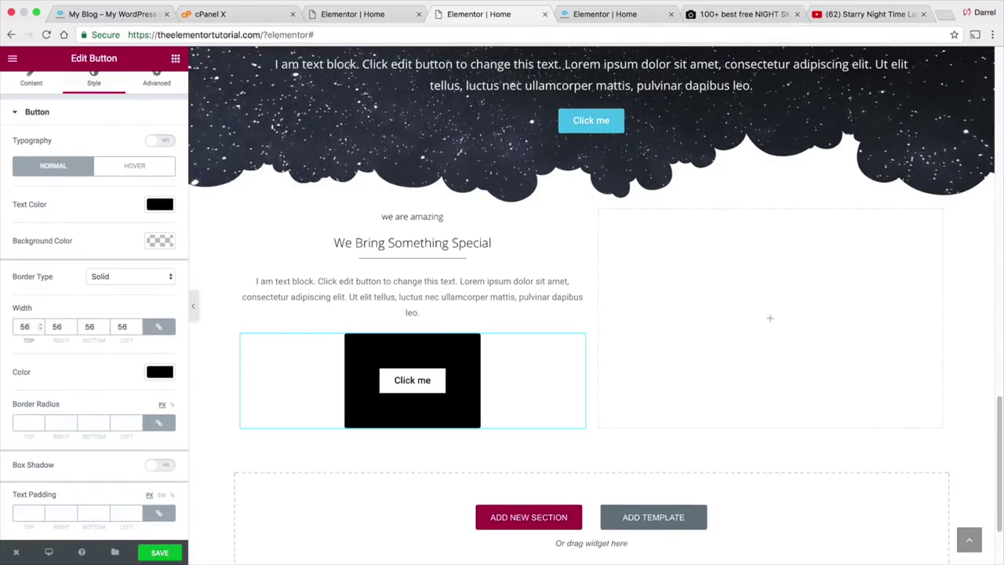
key("BackSpace")
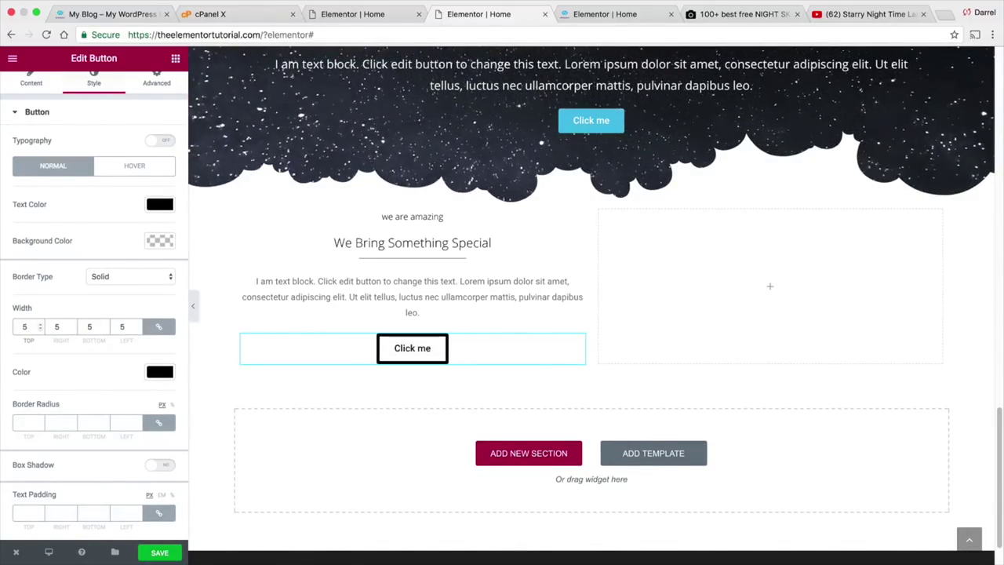
key("BackSpace")
type("1")
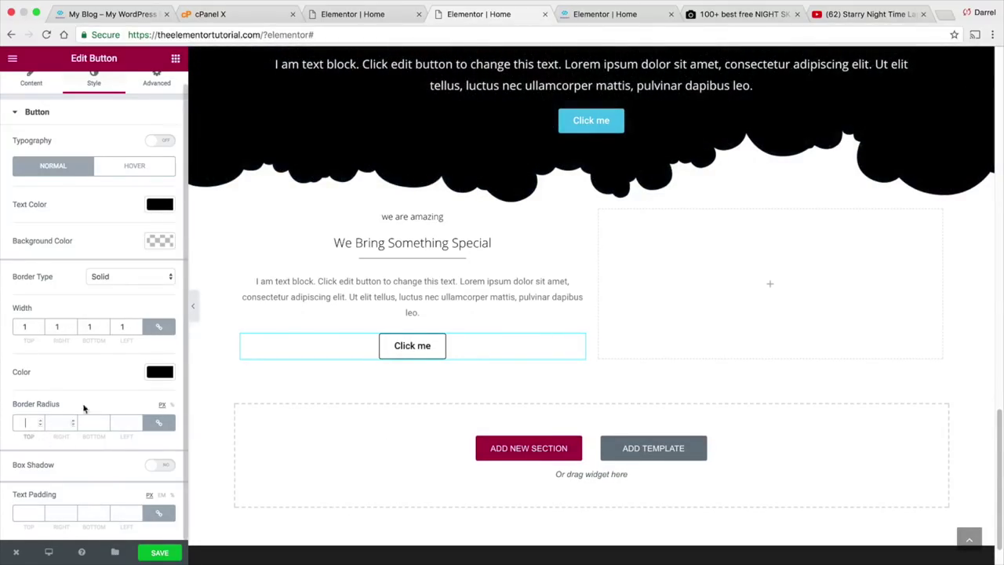
type("50")
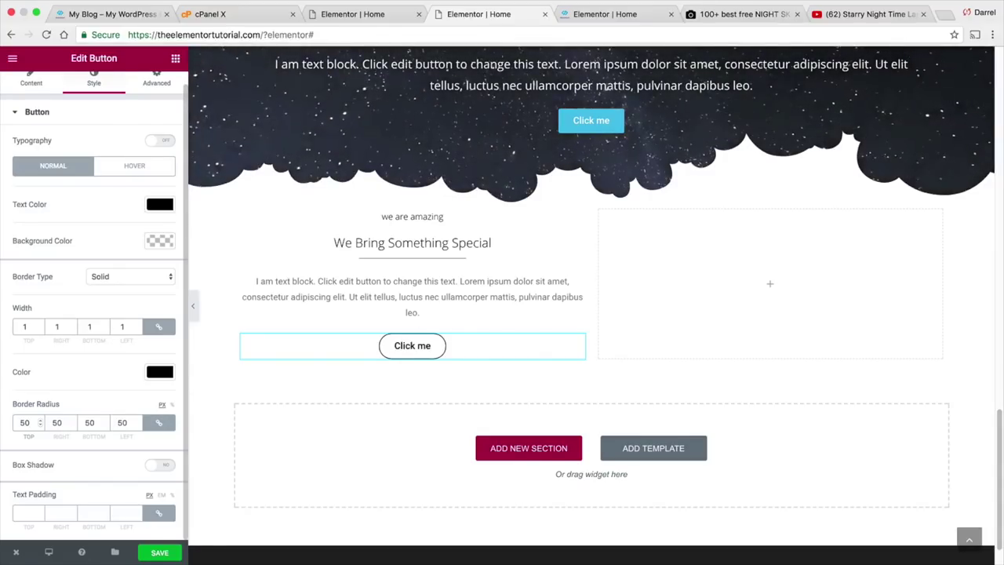
Enable a box shadow on the button with blur 52 and spread 8.
left_click(157, 465)
scroll(150, 447, "down", 1)
scroll(148, 438, "down", 1)
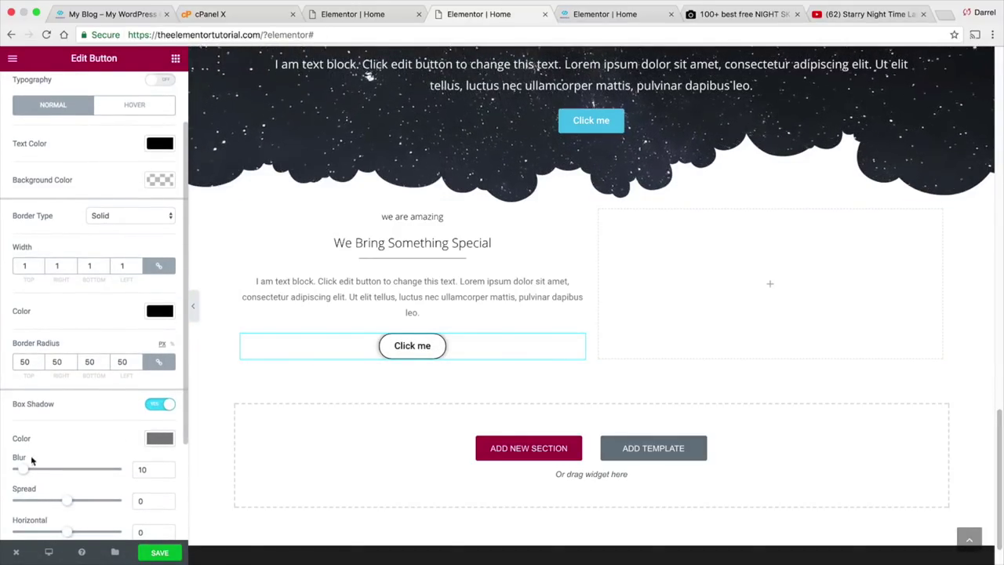
left_click_drag(24, 469, 105, 469)
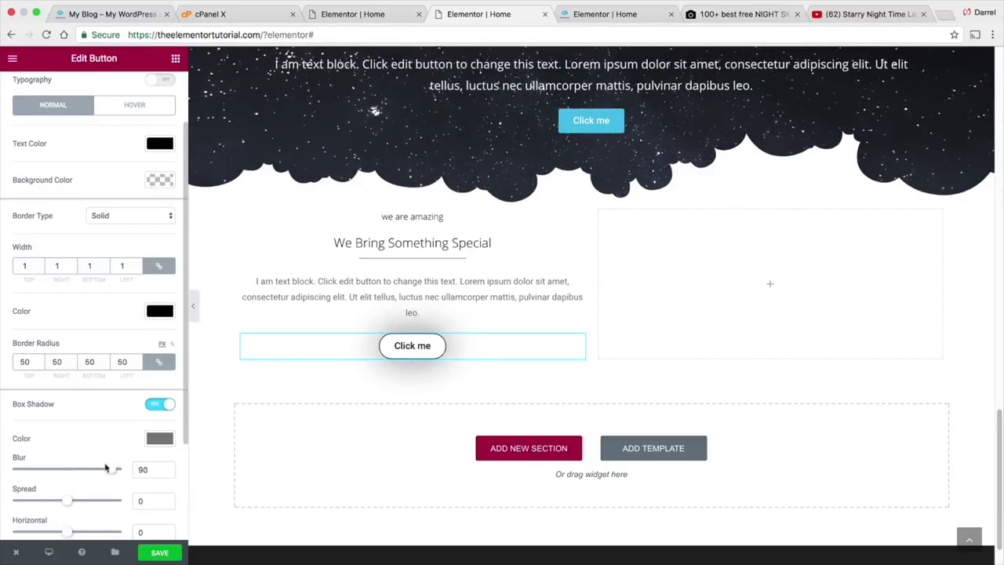
mouse_move(72, 502)
left_mouse_down()
mouse_move(100, 500)
mouse_move(47, 502)
mouse_move(74, 500)
left_mouse_up()
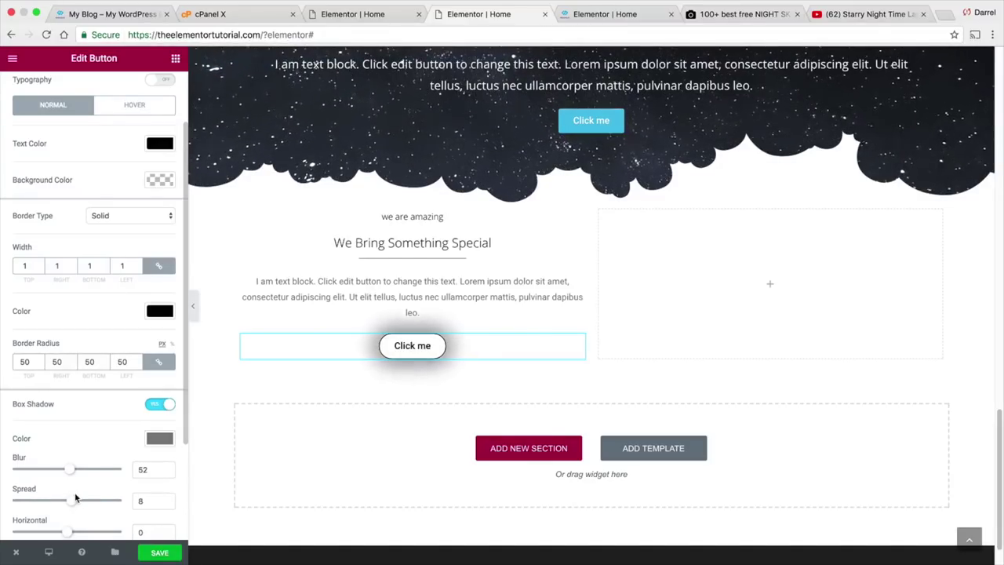
scroll(549, 284, "down", 1)
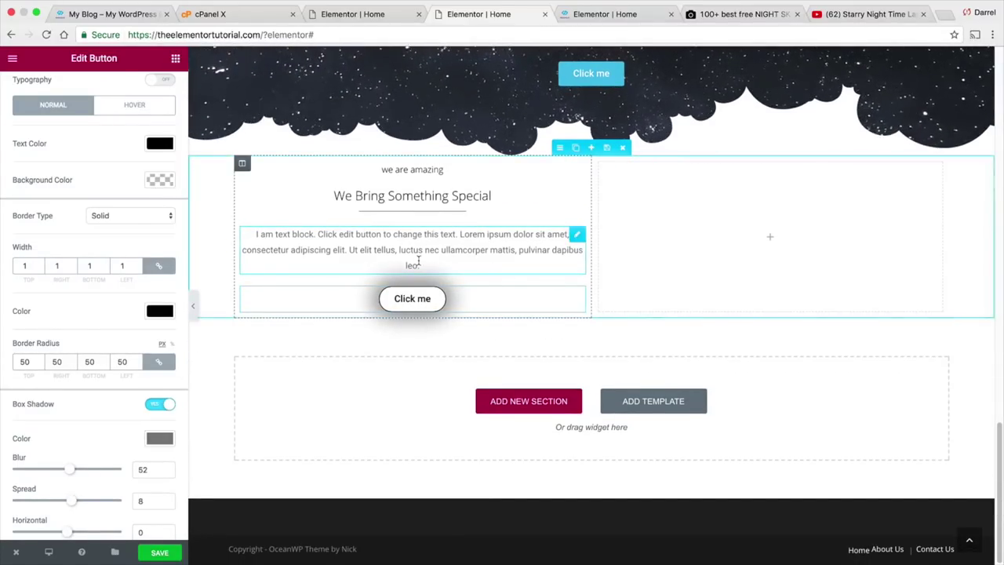
scroll(376, 262, "up", 1)
scroll(338, 264, "up", 1)
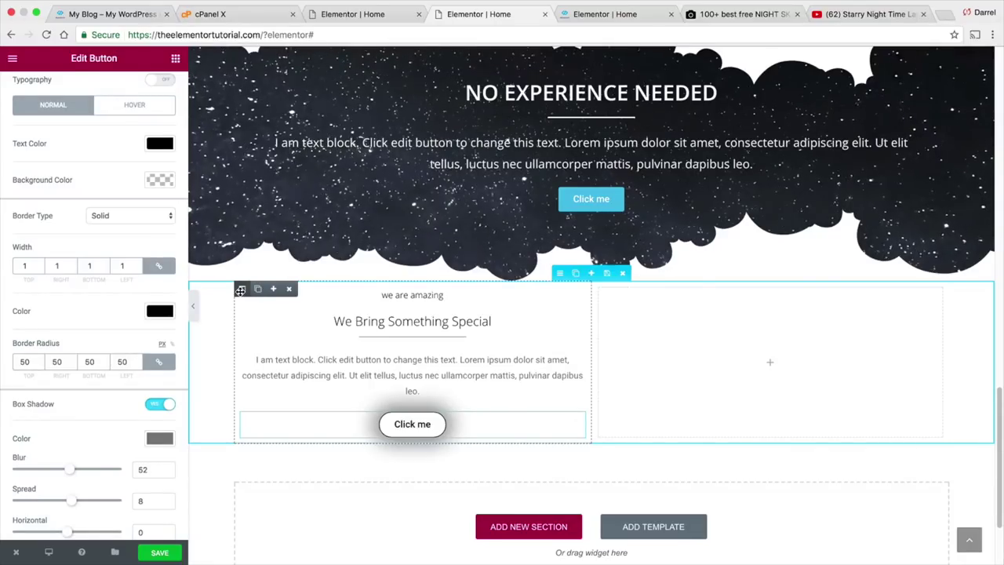
Select the left column and choose a Classic image background in its Style settings.
left_click(241, 290)
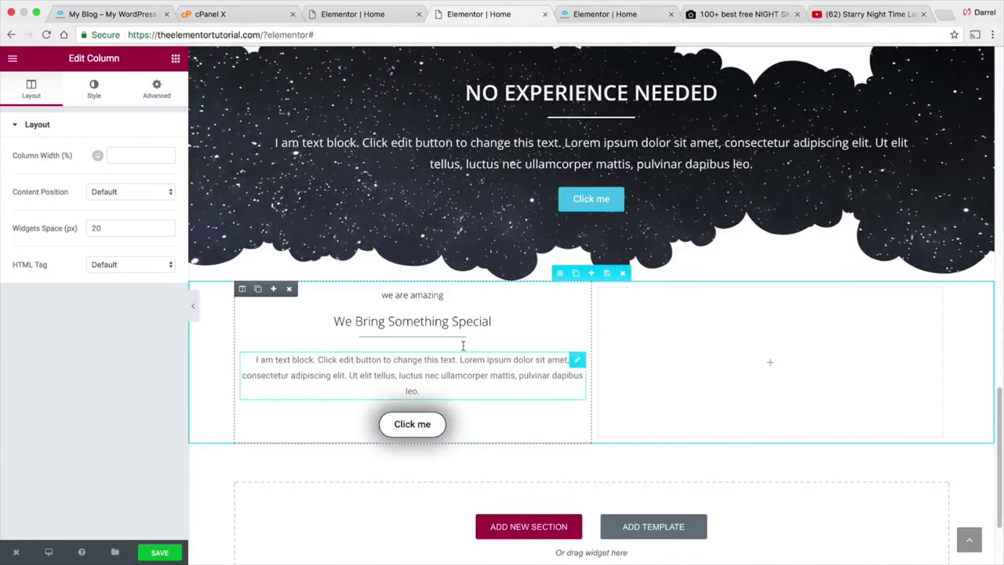
scroll(366, 337, "down", 2)
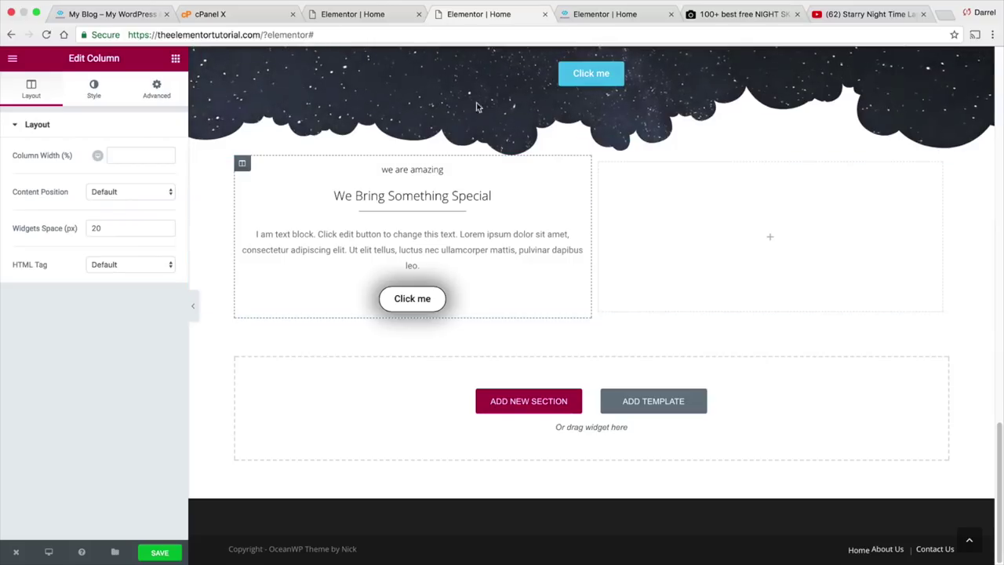
left_click(623, 16)
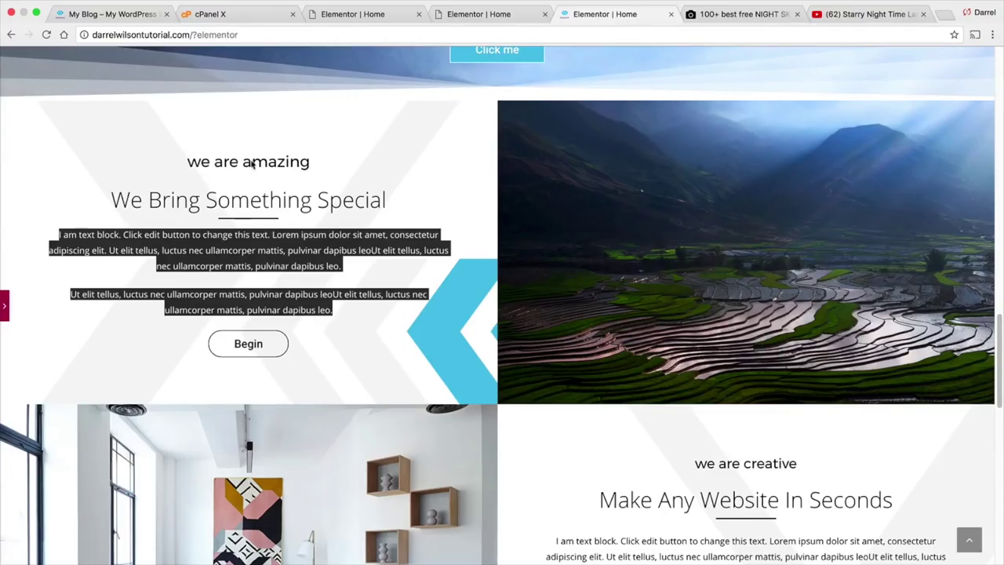
left_click(471, 15)
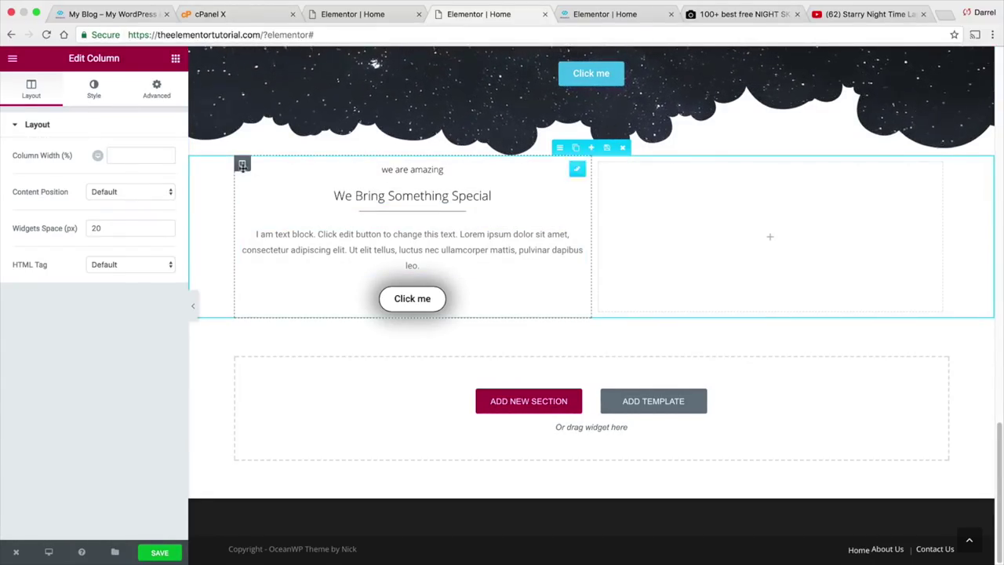
left_click(93, 88)
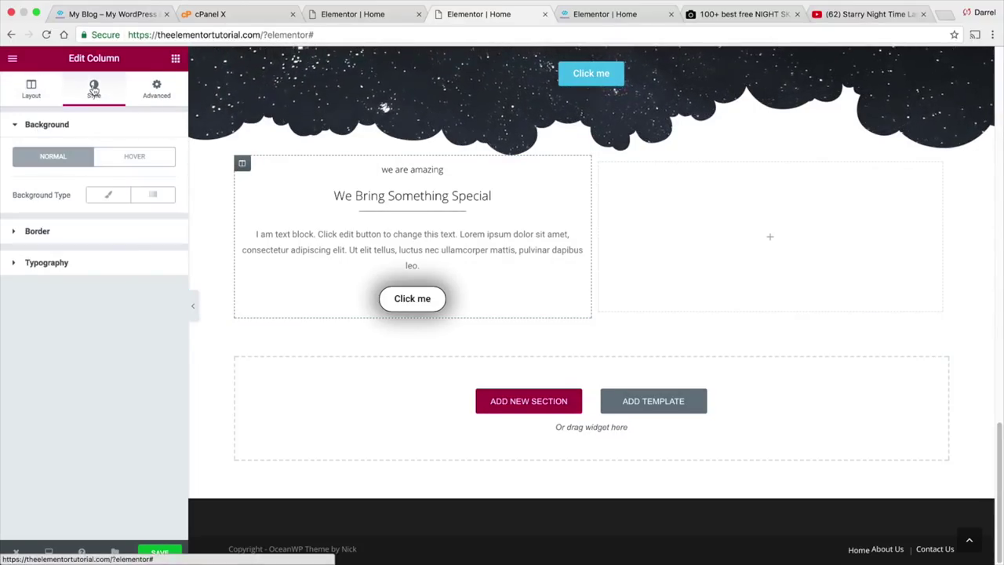
left_click(110, 197)
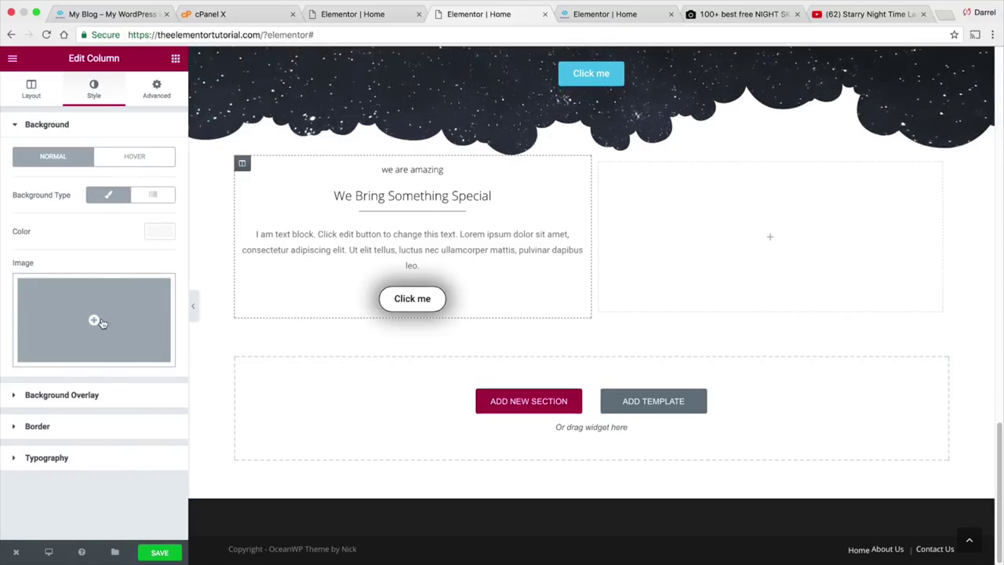
left_click(97, 321)
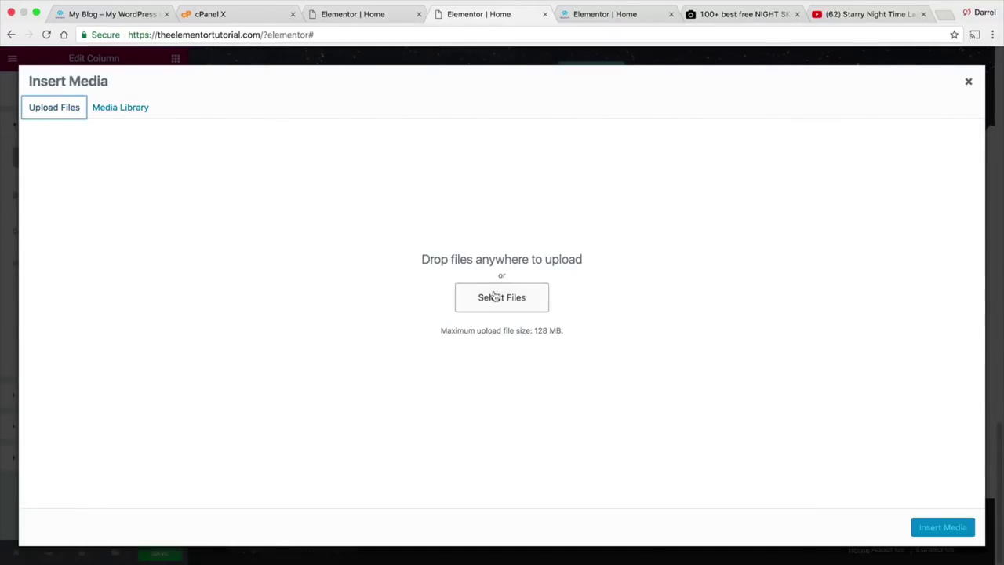
Upload Backround.png and darrel_img1.png to the media library.
left_click(494, 297)
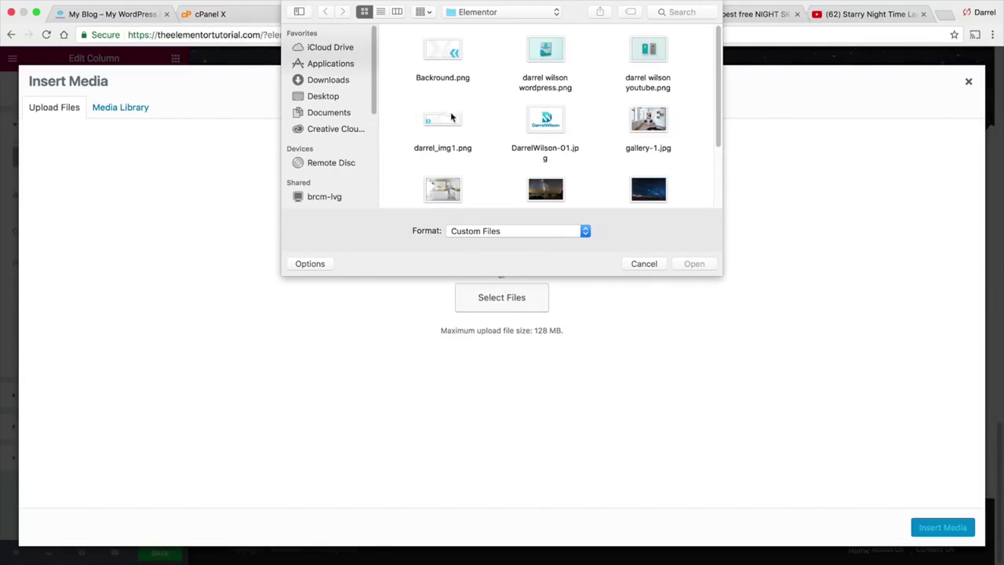
double_click(451, 117)
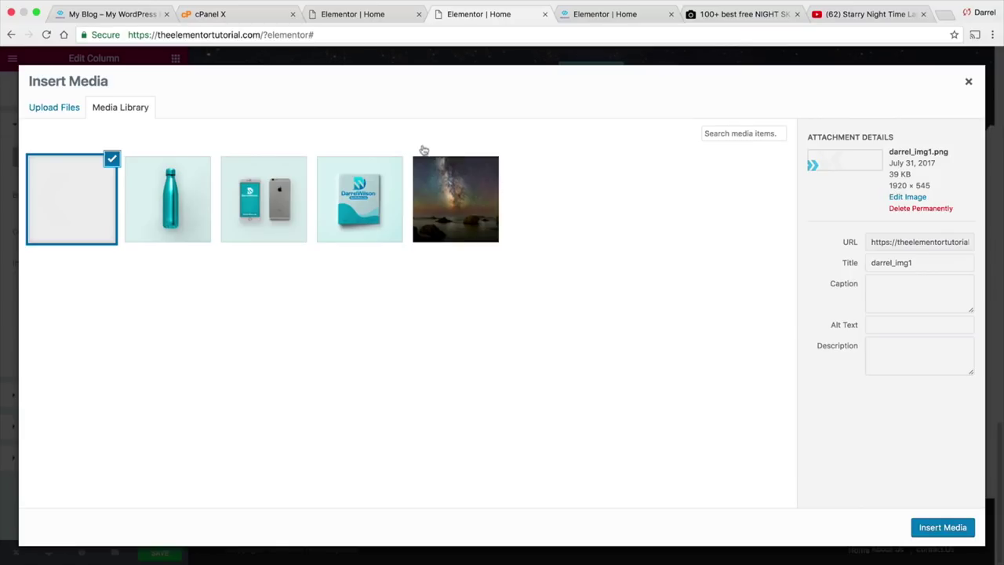
left_click(65, 112)
left_click(486, 293)
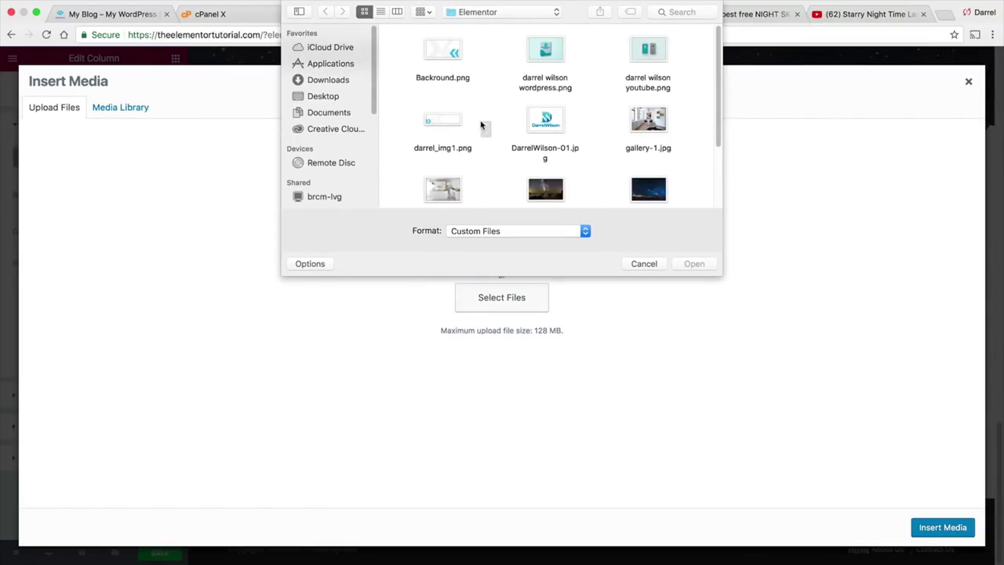
left_click_drag(494, 149, 415, 31)
left_click(693, 262)
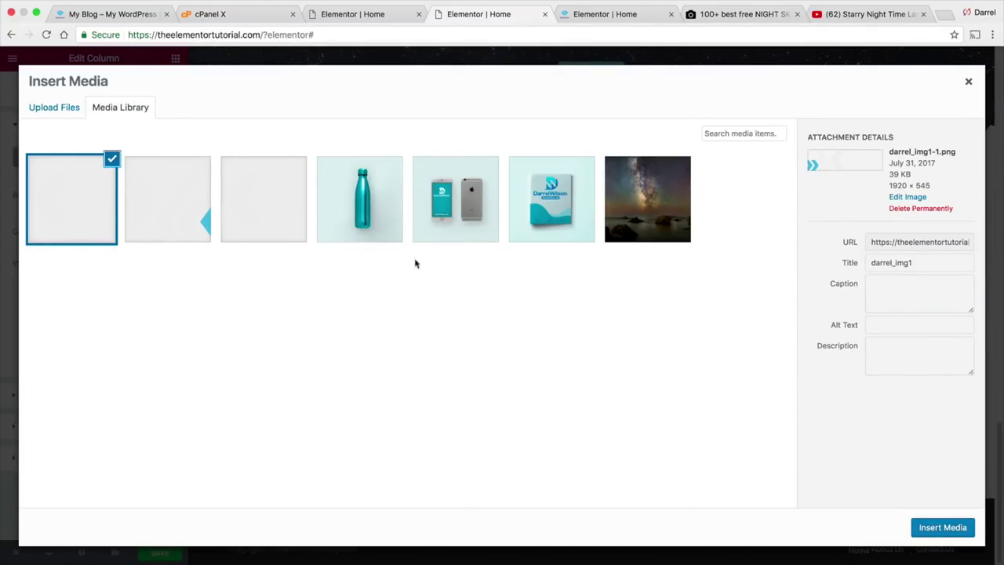
Pick the Backround.png chevron image and insert it as the column background.
left_click(186, 194)
left_click(258, 197)
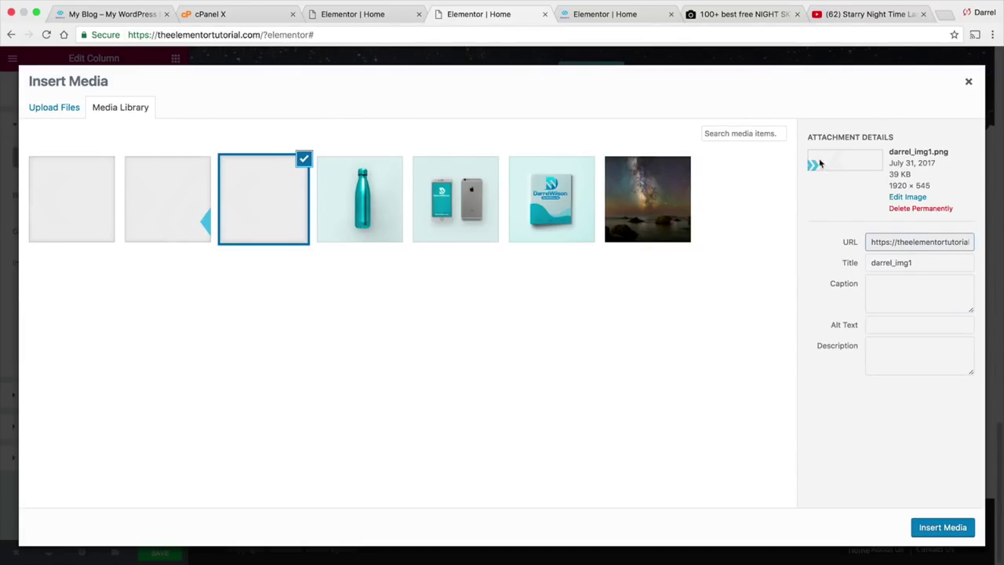
left_click(186, 217)
left_click(957, 534)
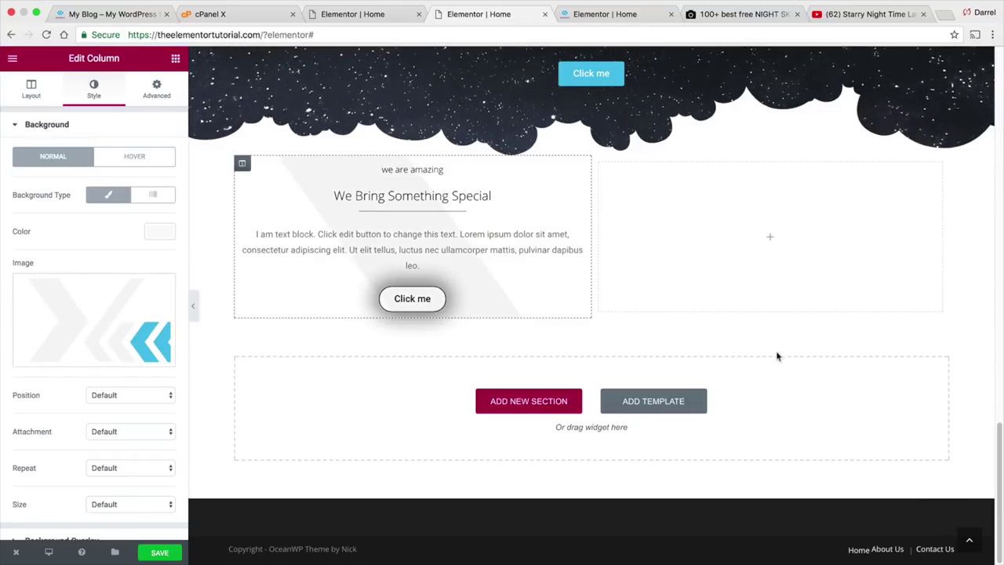
scroll(498, 296, "up", 2)
scroll(549, 235, "down", 2)
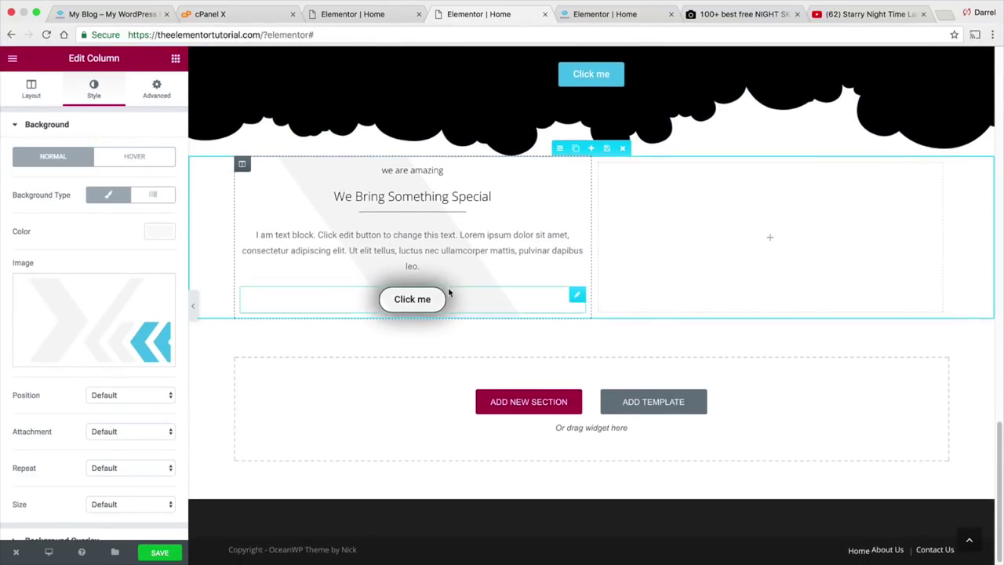
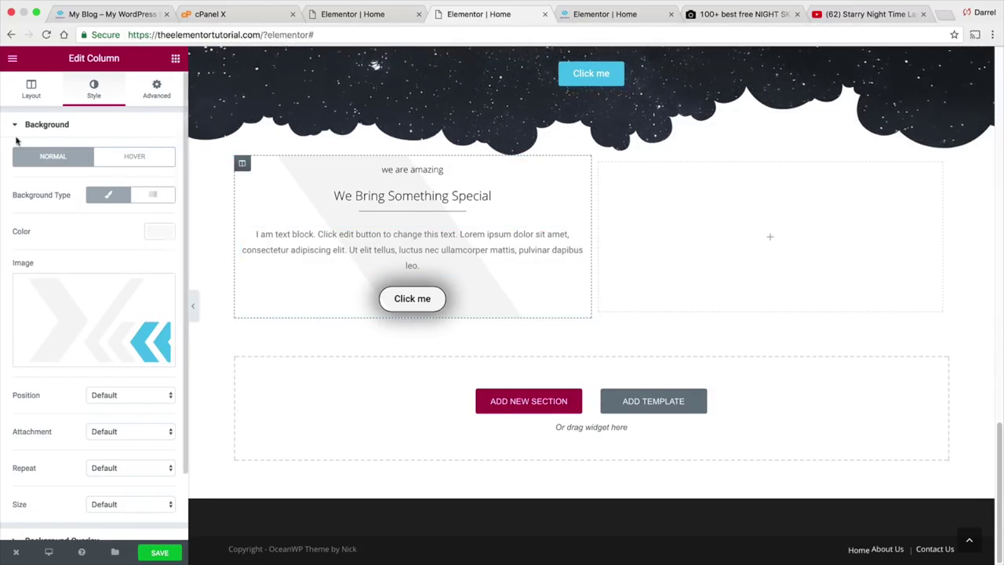
Add an Image widget to the empty right column, then delete it.
left_click(175, 60)
left_click_drag(48, 210, 769, 221)
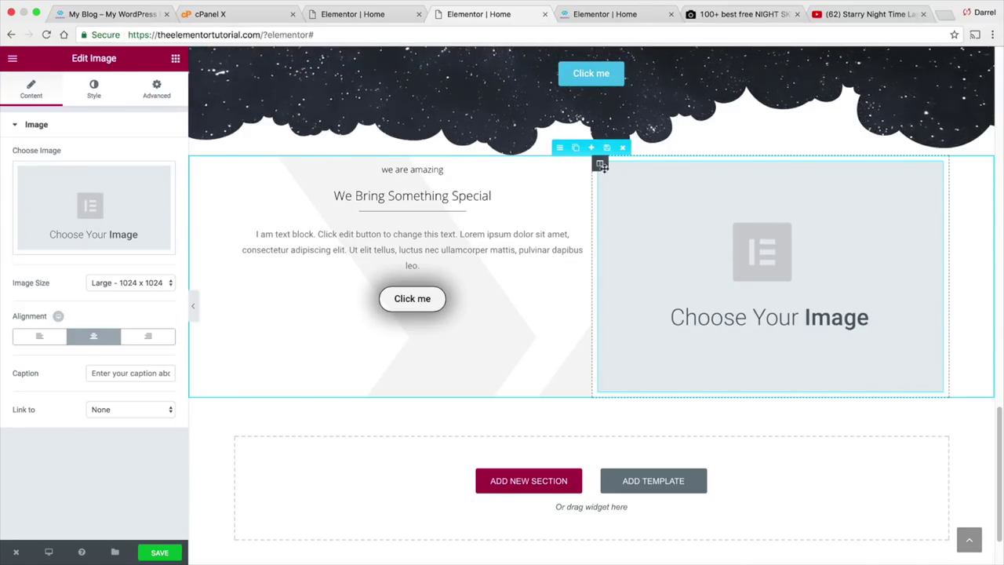
left_click(903, 169)
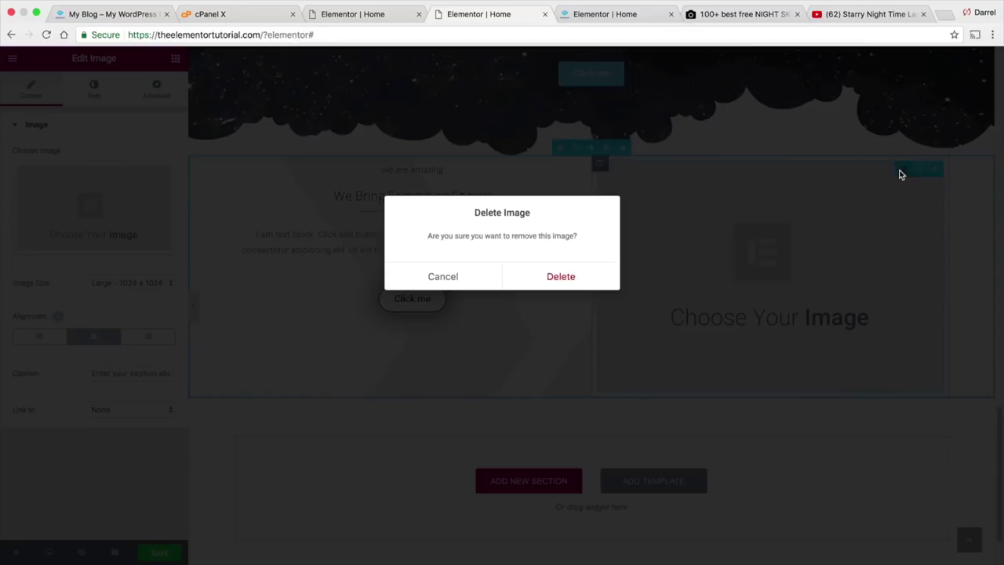
left_click(601, 269)
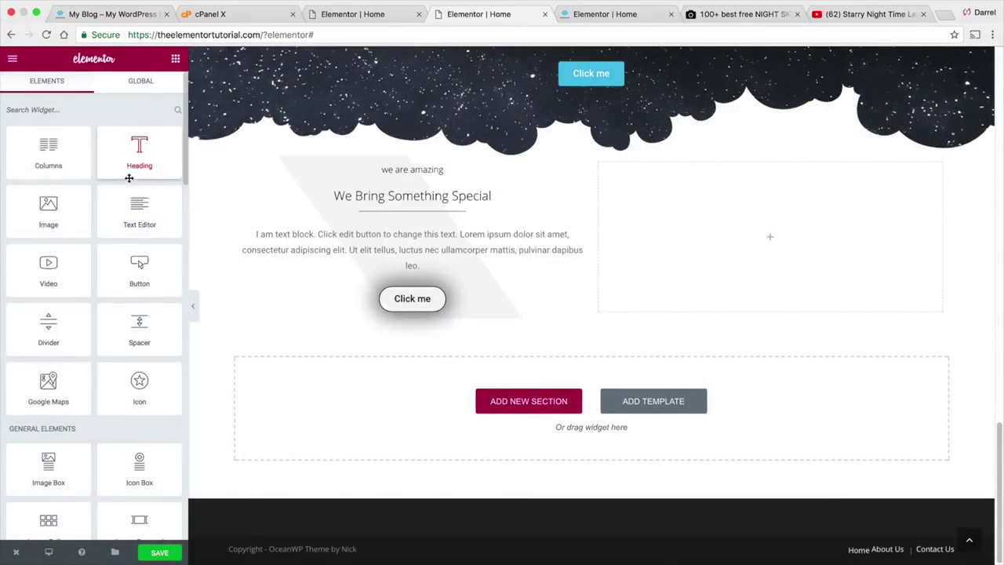
Place a Heading widget in the right column with its title cleared, and show the column's background style.
left_click_drag(164, 156, 735, 193)
left_click_drag(121, 169, 2, 174)
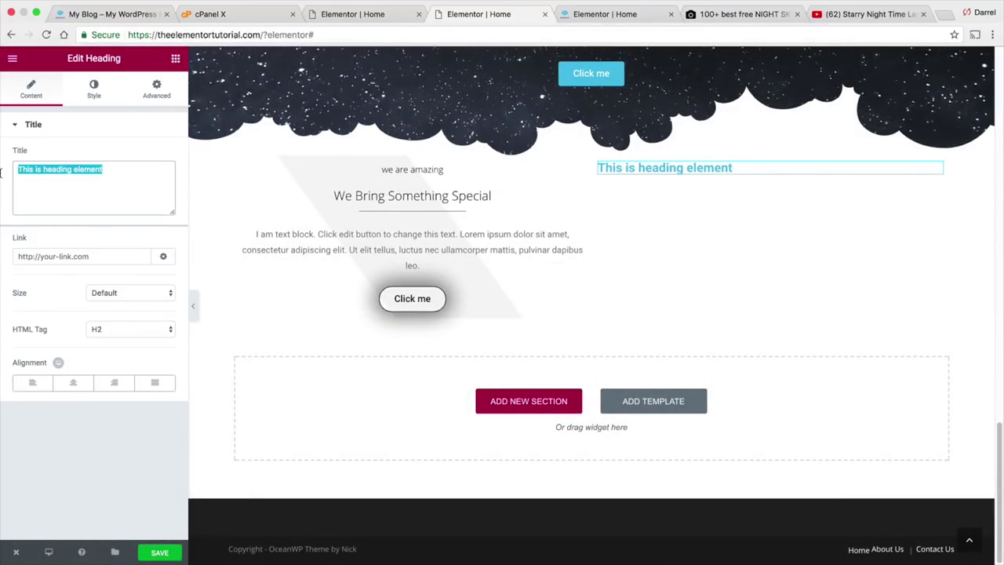
key("BackSpace")
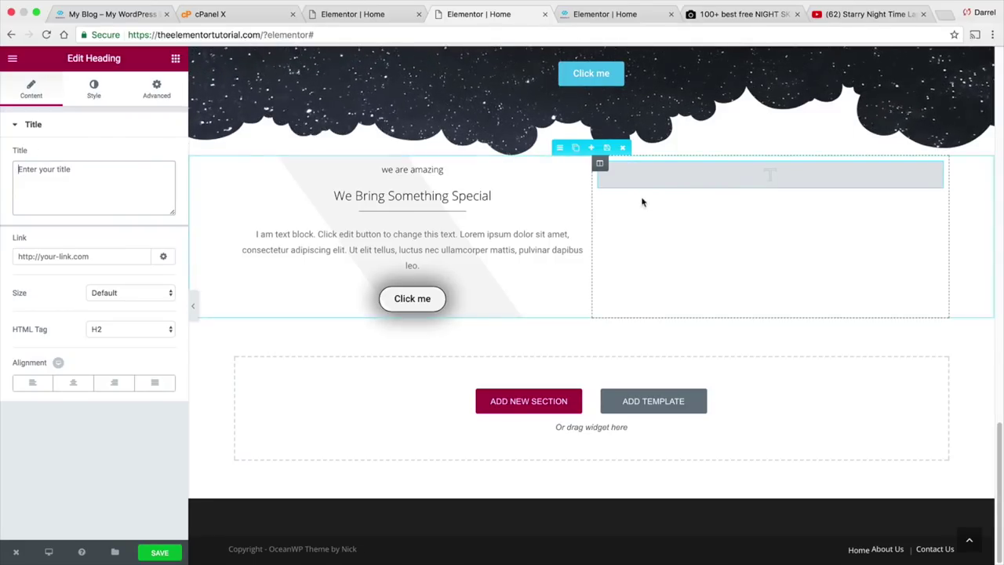
left_click(607, 166)
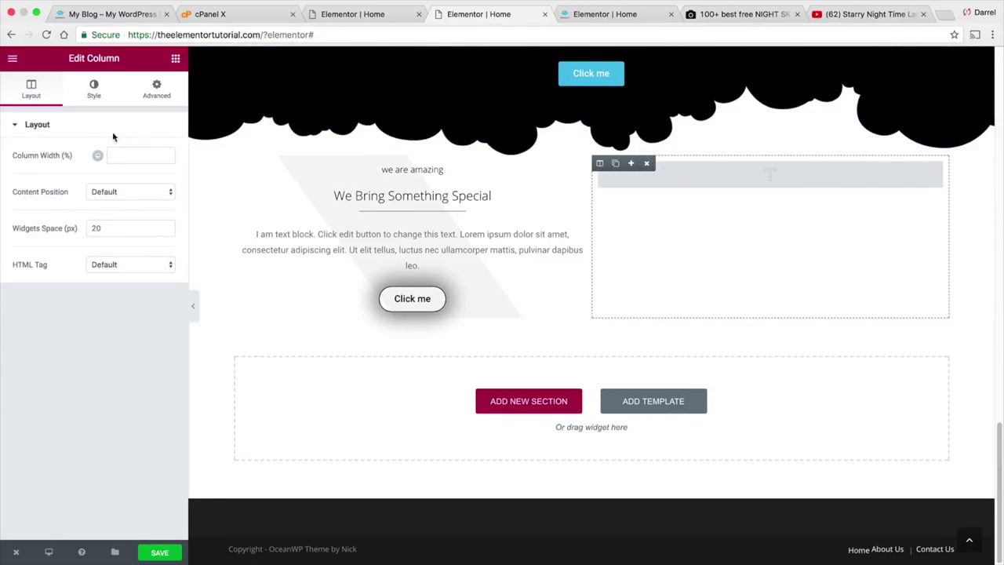
left_click(77, 96)
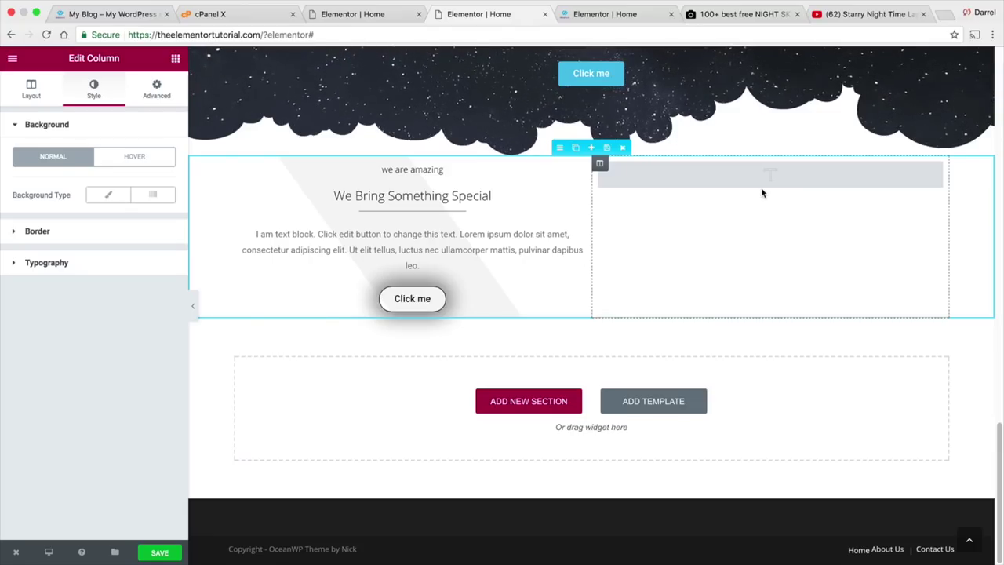
Give the right column a classic starry night-sky background (luca-baggio-211858-1.jpg) sized to Cover.
left_click(99, 196)
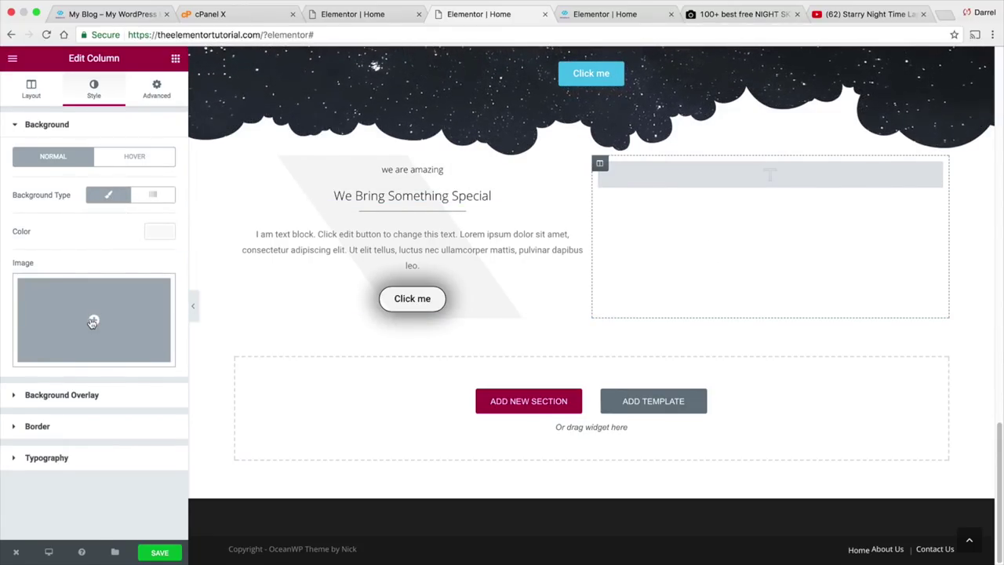
left_click(93, 321)
left_click(648, 199)
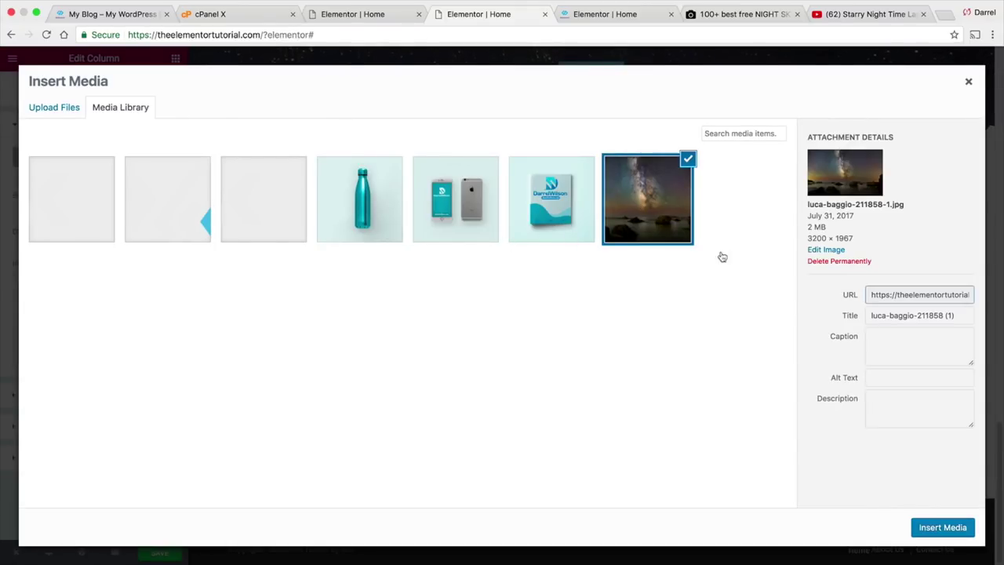
left_click(941, 528)
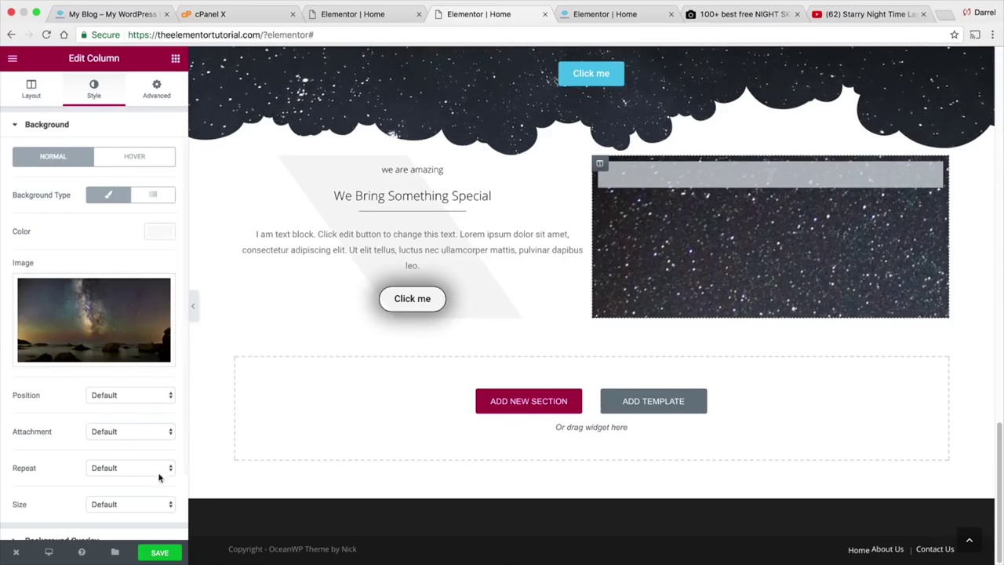
left_click(127, 504)
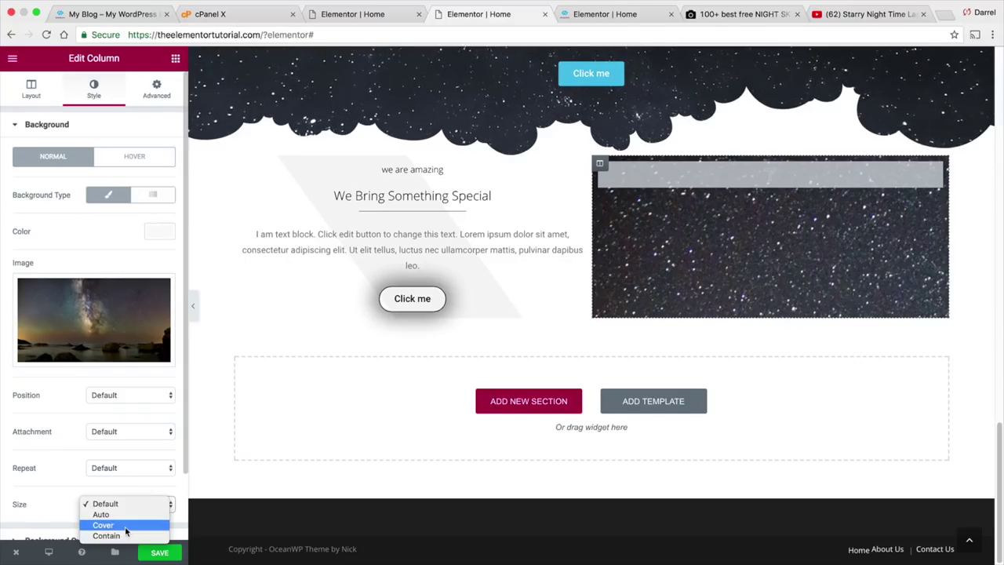
left_click(124, 525)
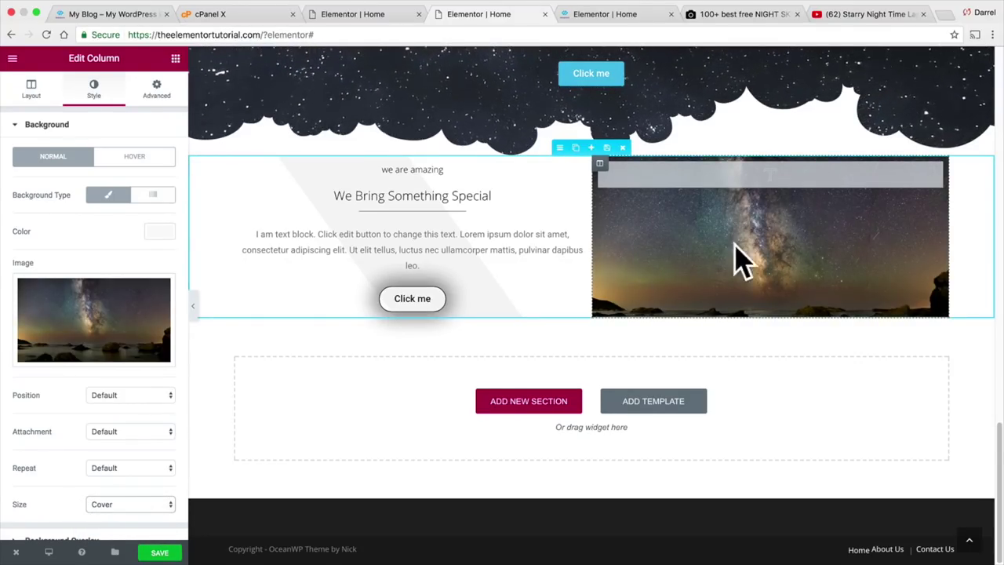
Remove the column's background image and upload the night-sky photo to the media library.
left_click(89, 352)
left_click(88, 324)
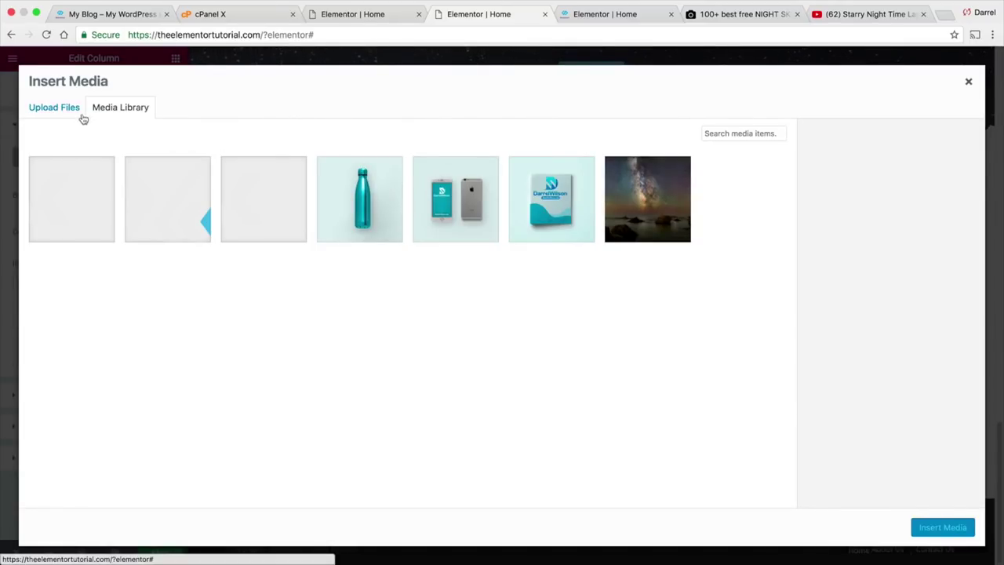
left_click(47, 109)
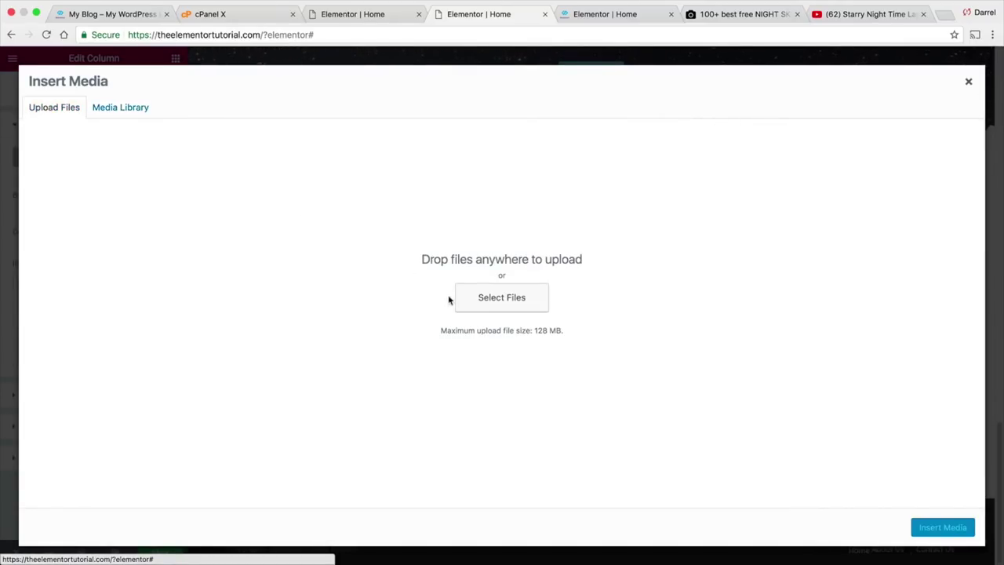
left_click(485, 303)
scroll(619, 172, "down", 5)
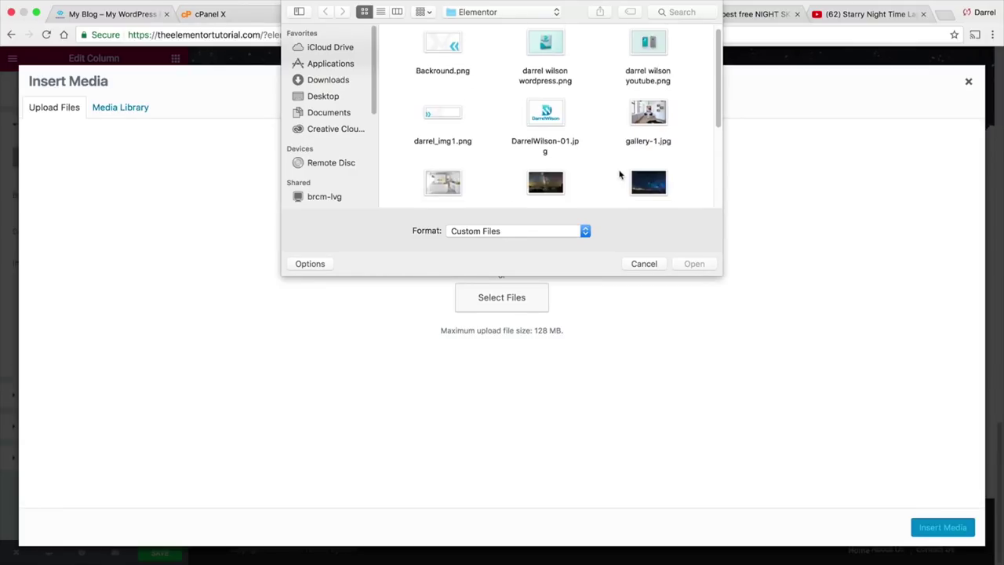
scroll(619, 173, "down", 2)
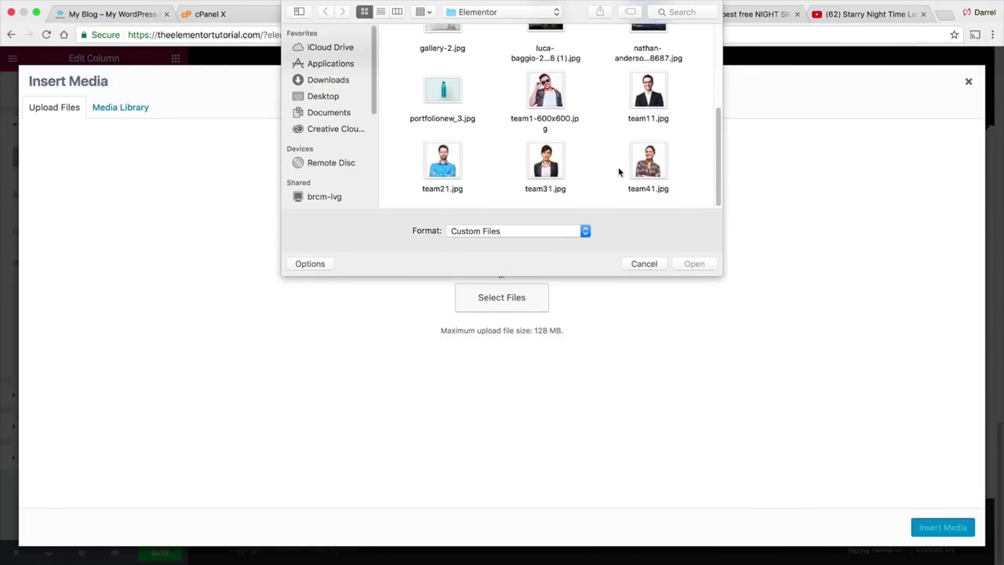
scroll(619, 173, "up", 5)
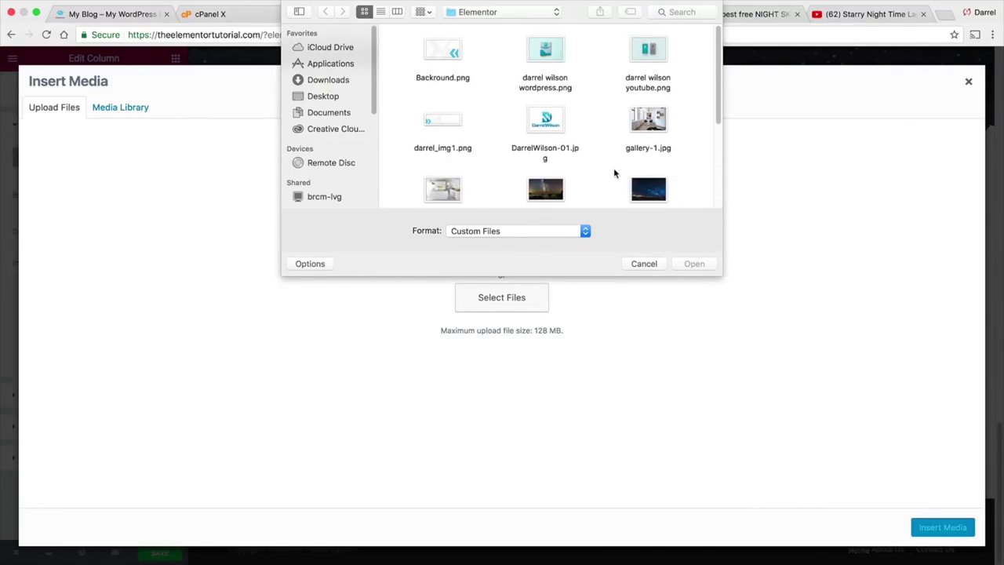
double_click(655, 196)
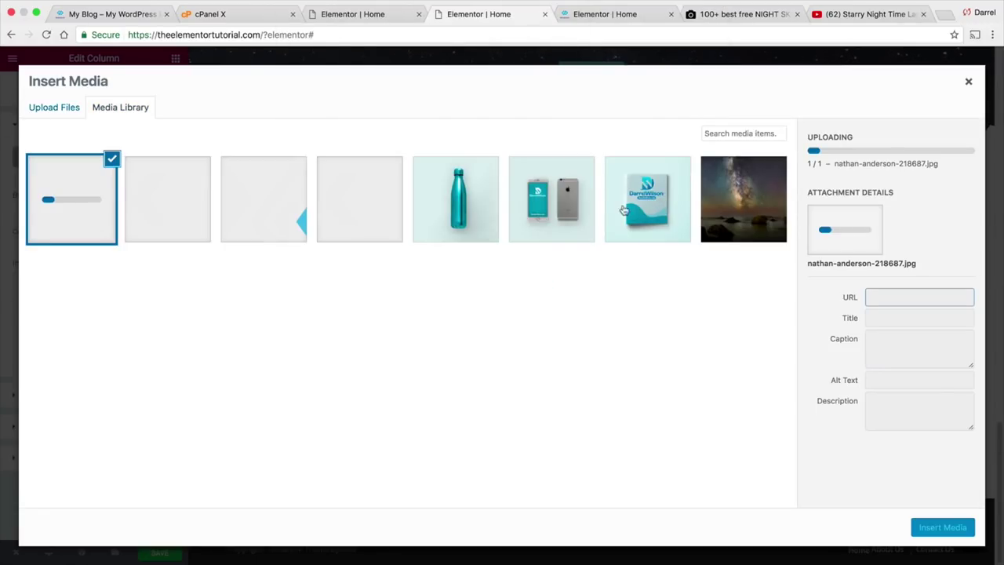
Check the live page in the other browser tab, then return to the editor.
left_click(600, 14)
scroll(568, 127, "down", 3)
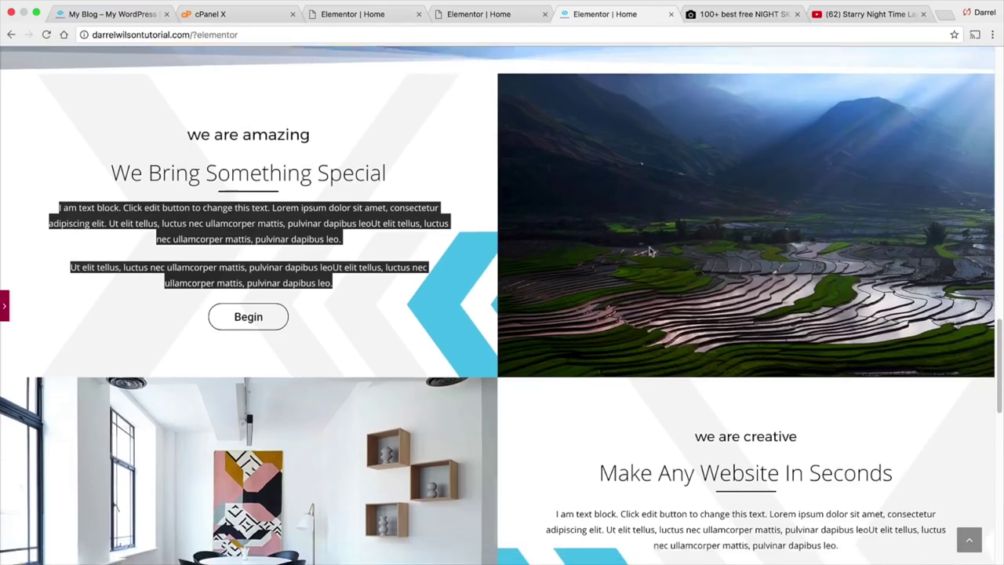
scroll(407, 428, "up", 3)
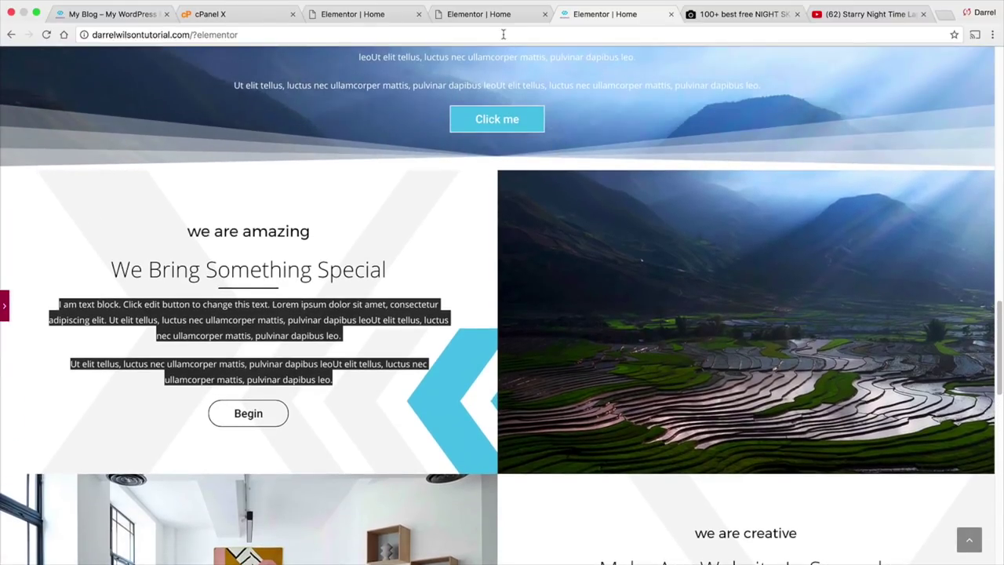
left_click(497, 18)
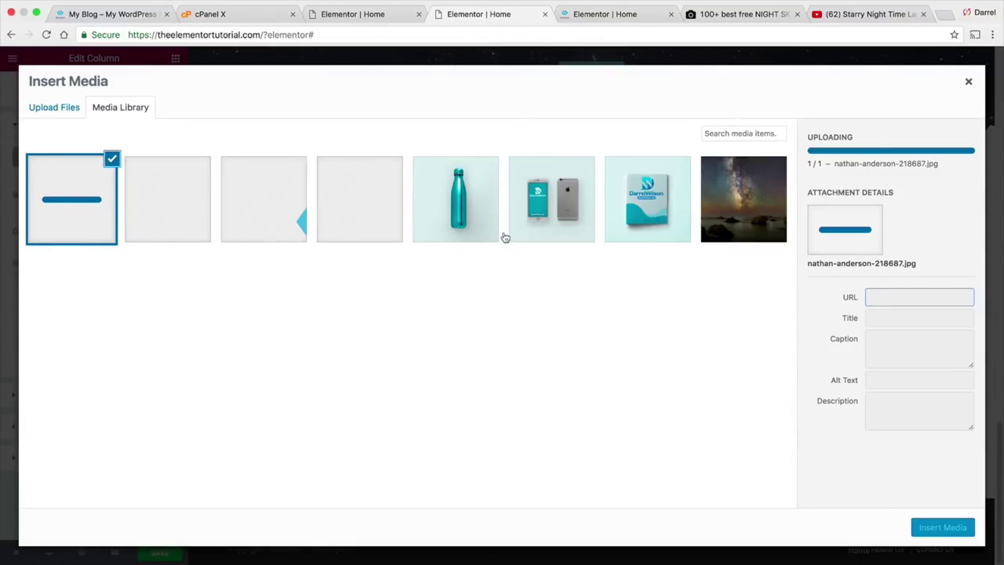
Upload gallery-1.jpg and gallery-2.jpg, and set the kitchen photo gallery-2.jpg as the column background.
left_click(55, 107)
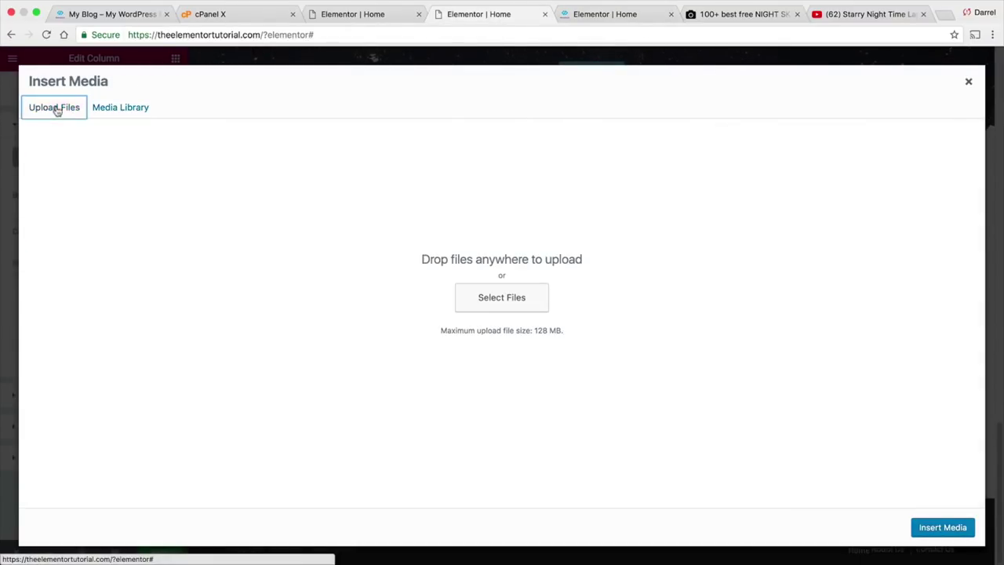
left_click(499, 308)
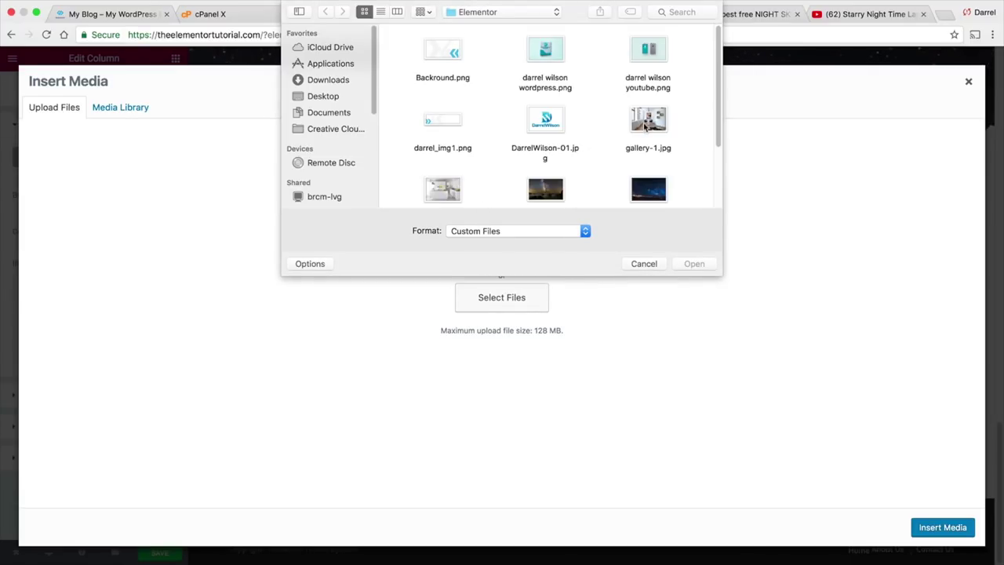
left_click(645, 129)
left_click(443, 193, "super")
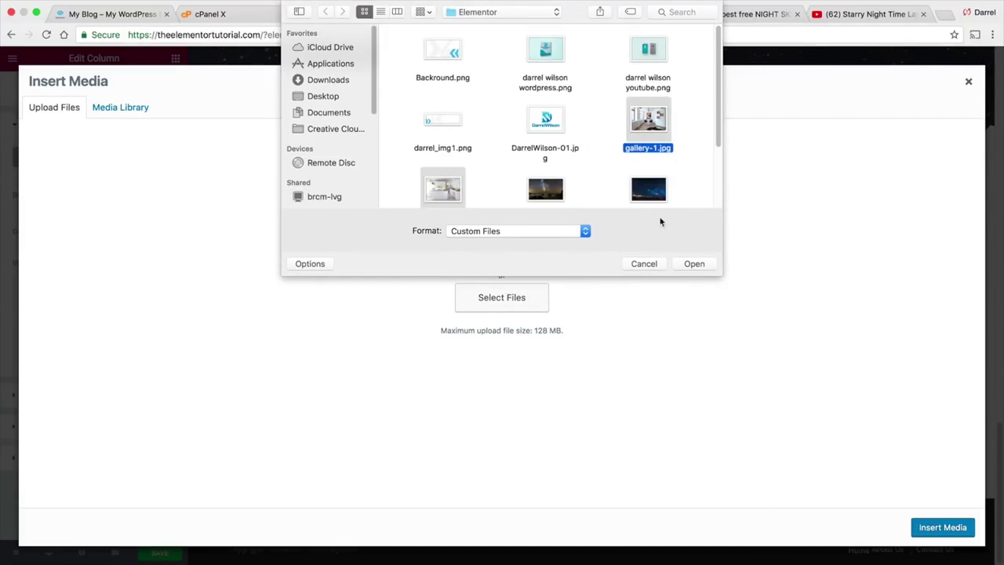
left_click(694, 264)
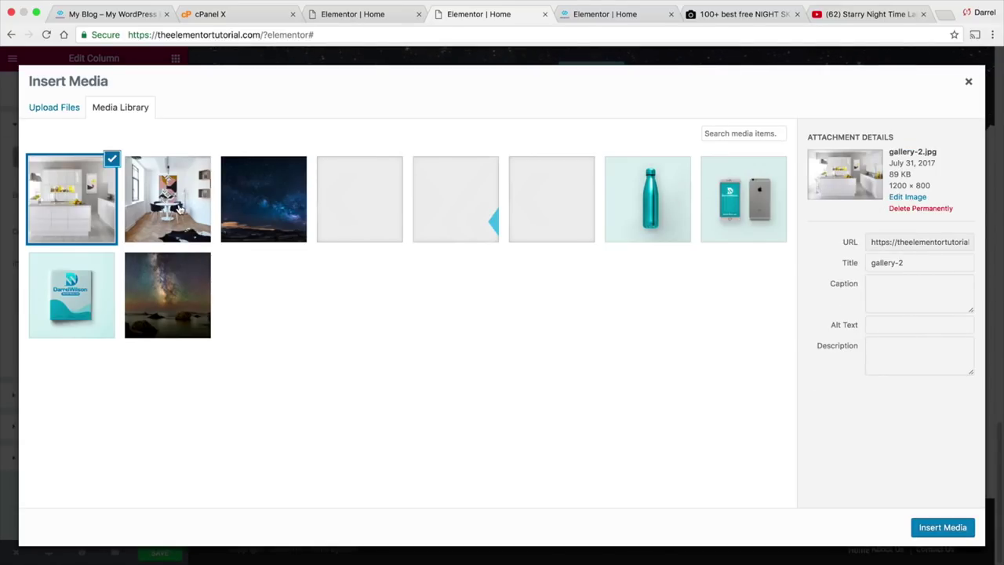
left_click(179, 209)
left_click(78, 217)
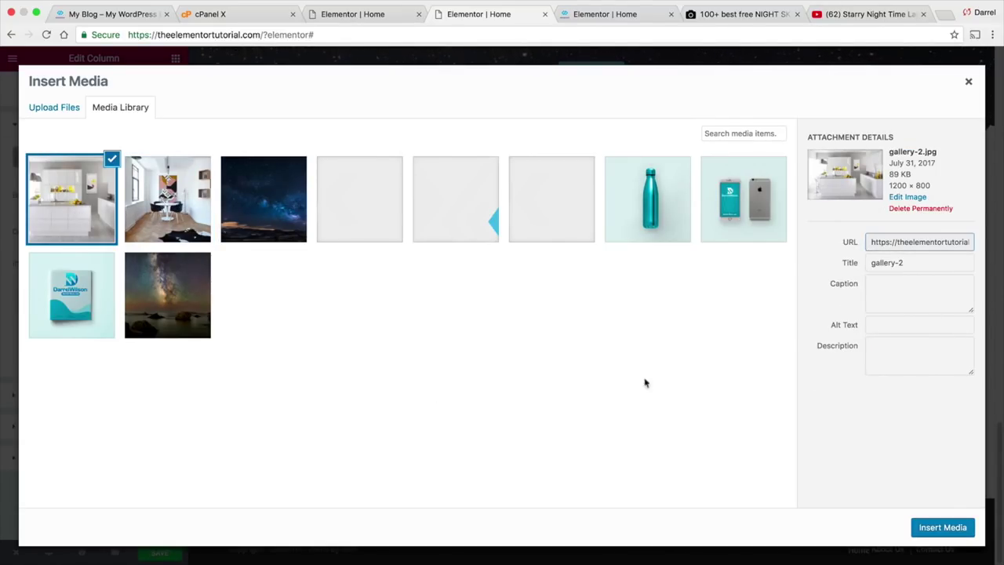
left_click(942, 524)
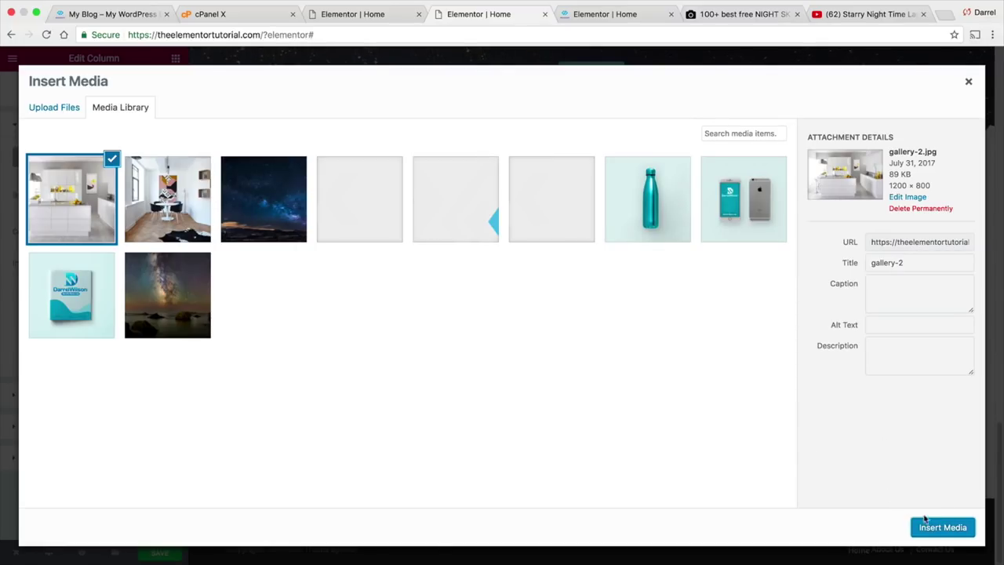
left_click(927, 522)
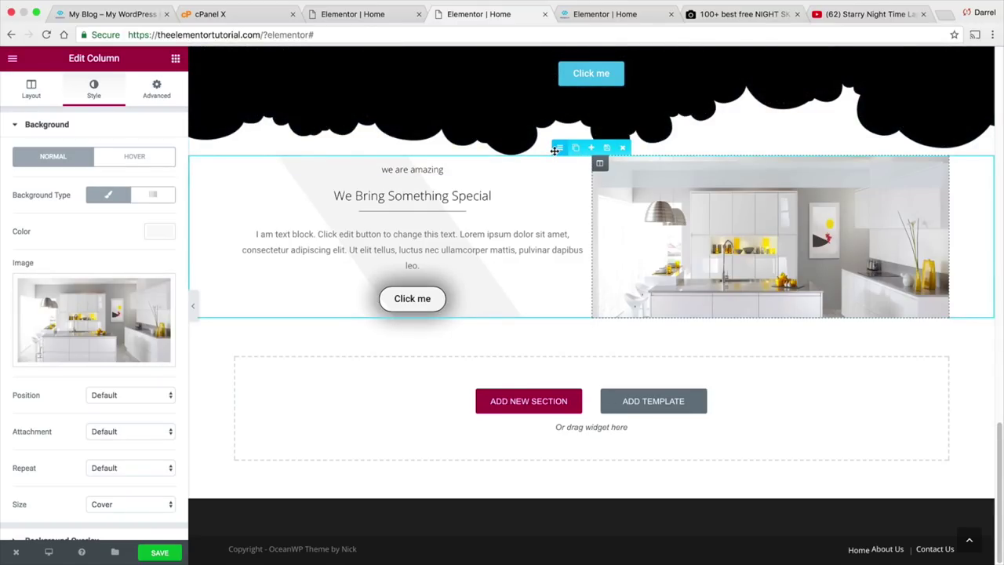
Stretch the kitchen section to full width, with Full Width content and No Gap between columns.
left_click(557, 149)
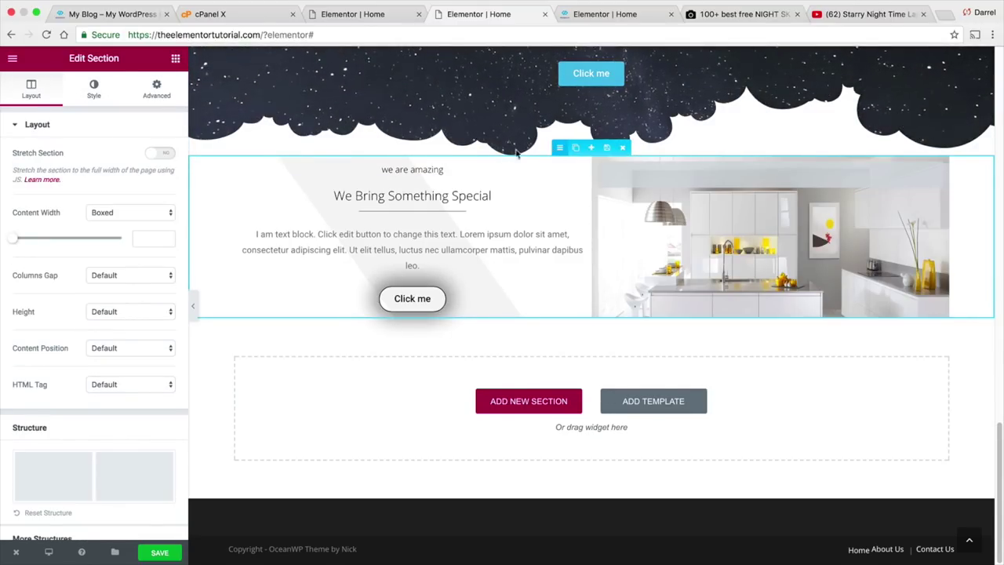
left_click(160, 153)
left_click(129, 213)
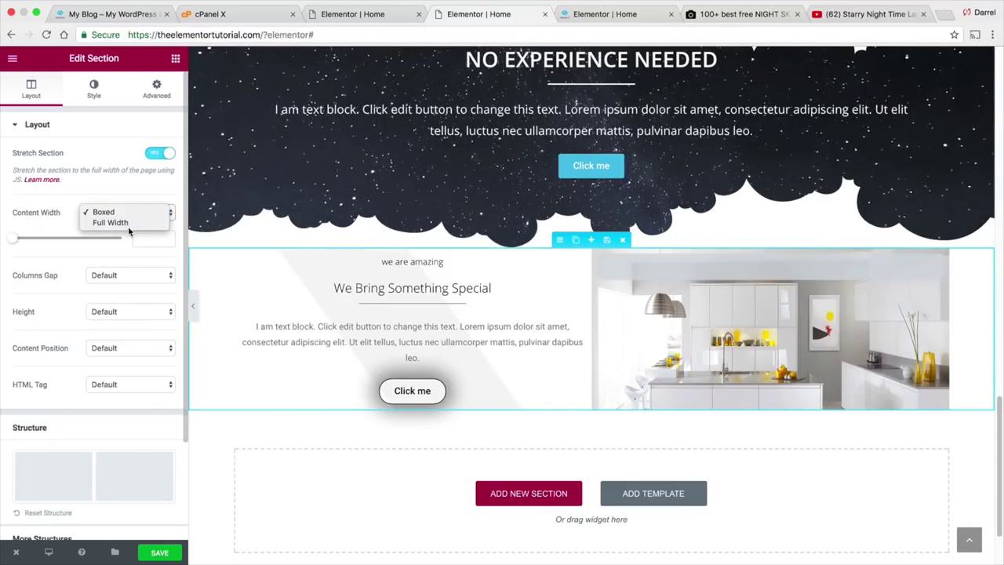
left_click(132, 223)
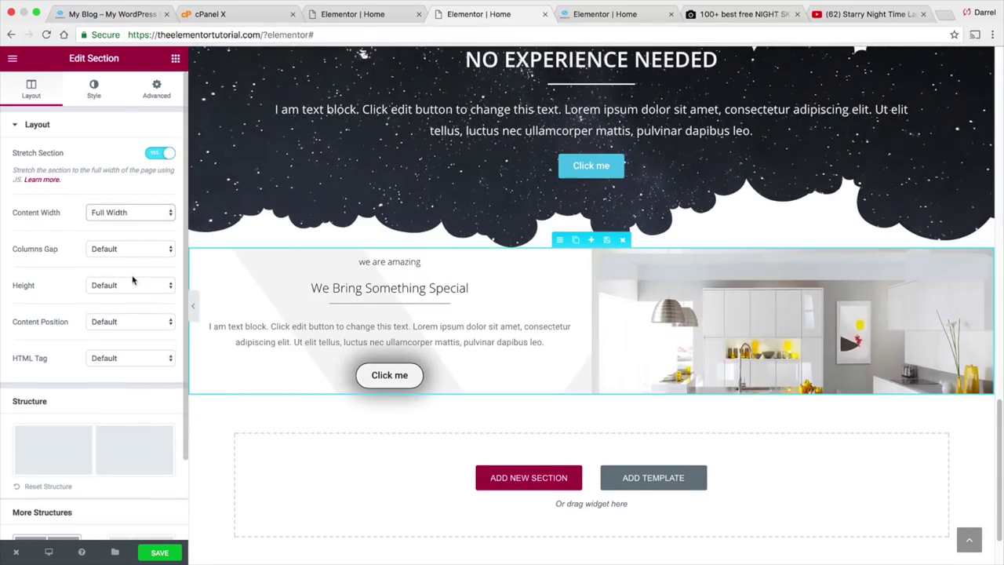
left_click(130, 249)
left_click(145, 260)
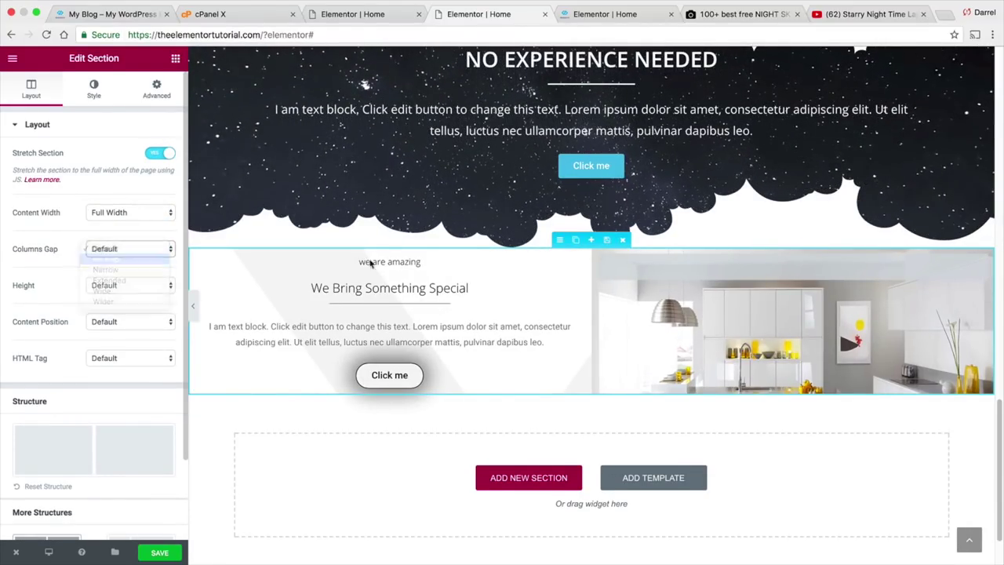
scroll(636, 226, "down", 2)
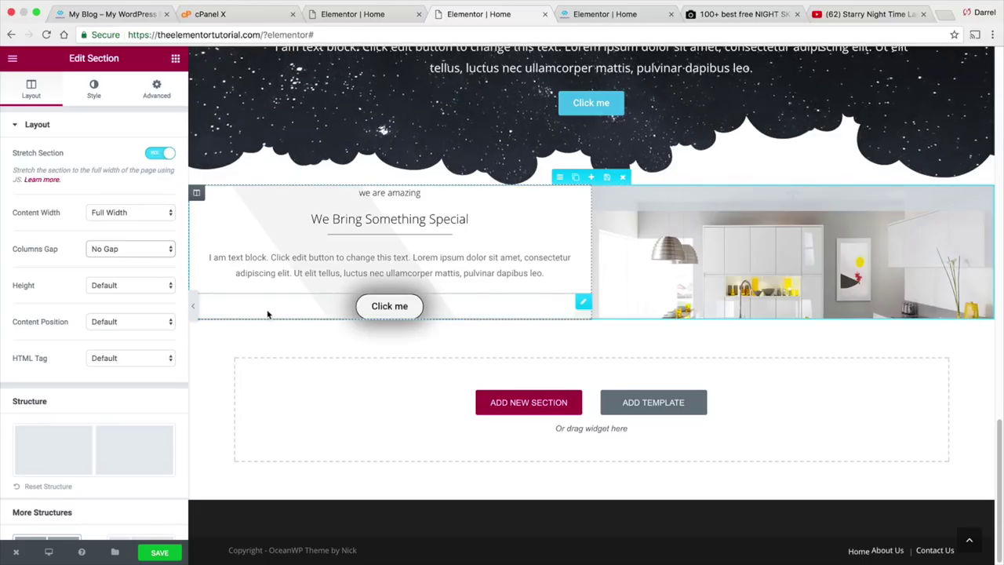
scroll(447, 259, "up", 2)
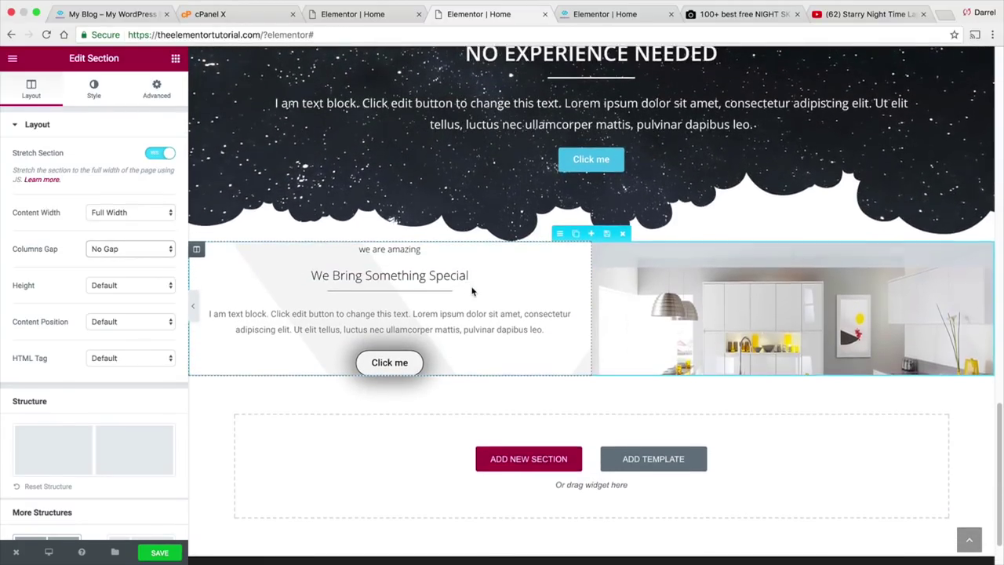
scroll(510, 235, "down", 2)
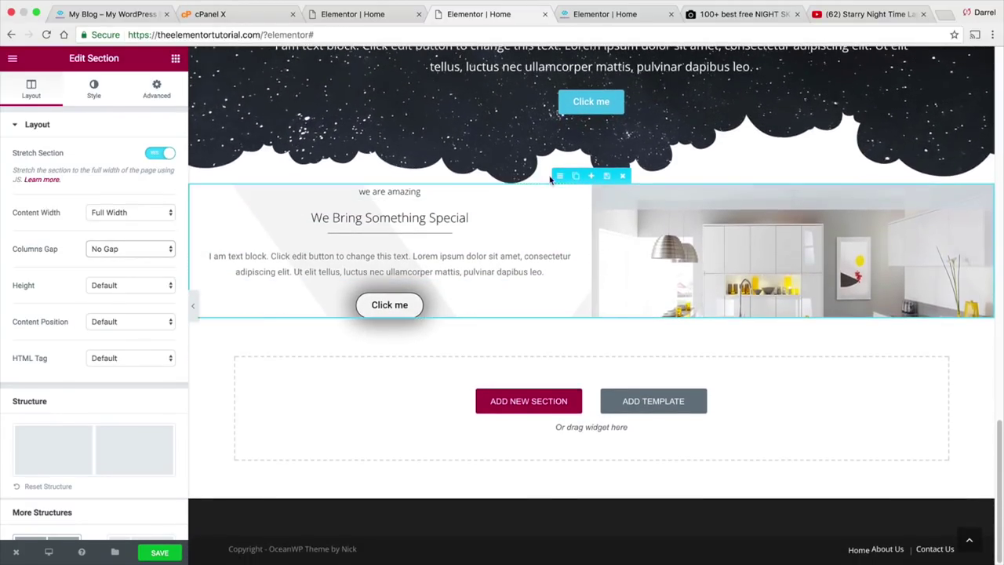
Enter 50 section padding then clear it, and show the left column's margin and padding settings.
left_click(106, 93)
left_click(152, 92)
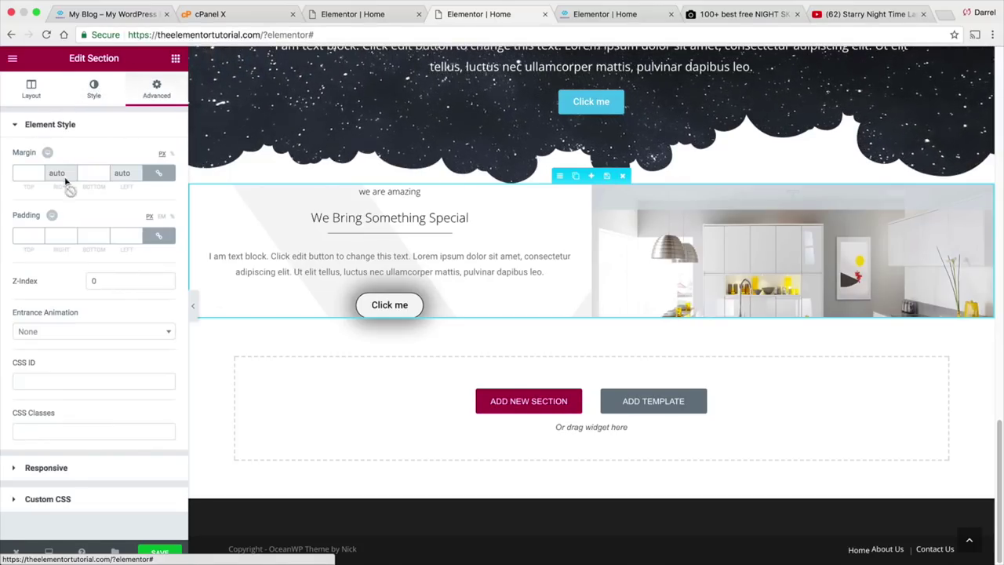
left_click(39, 235)
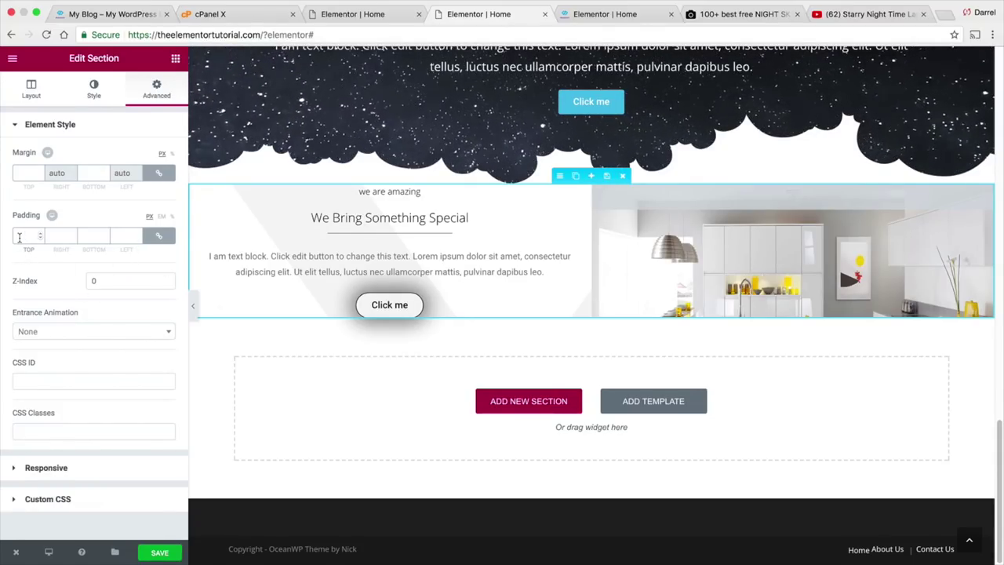
type("50")
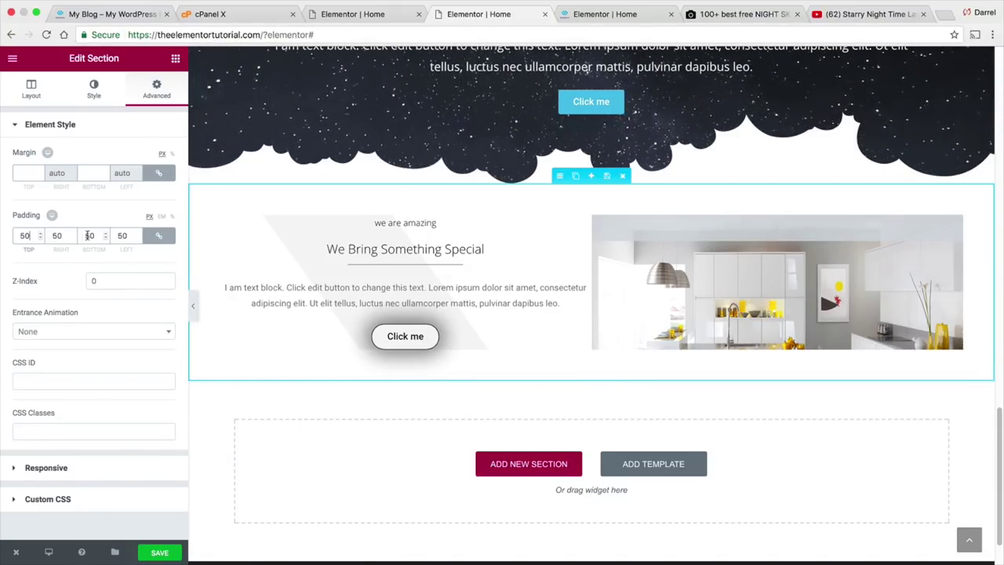
key("BackSpace")
key("BackSpace")
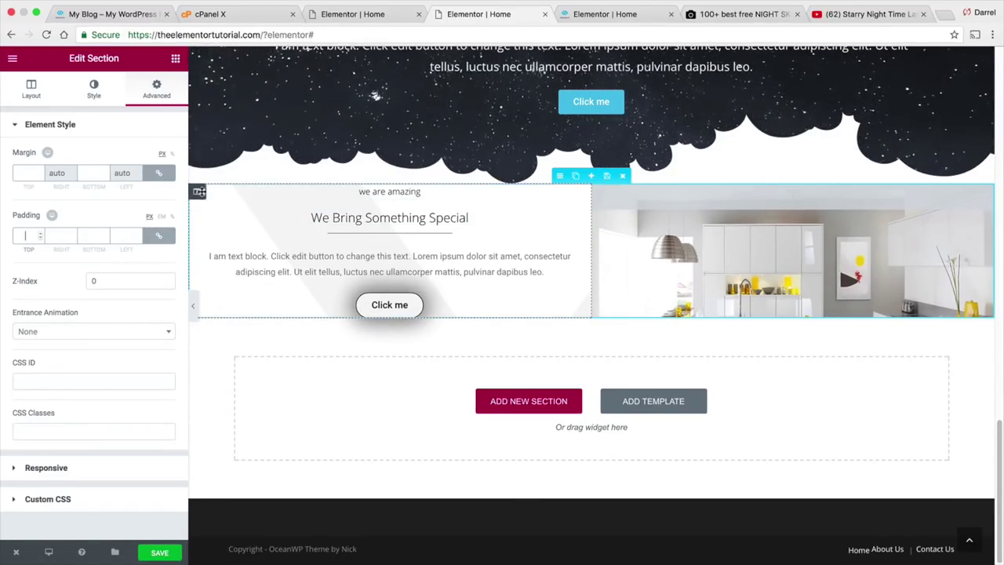
left_click(196, 191)
left_click(153, 90)
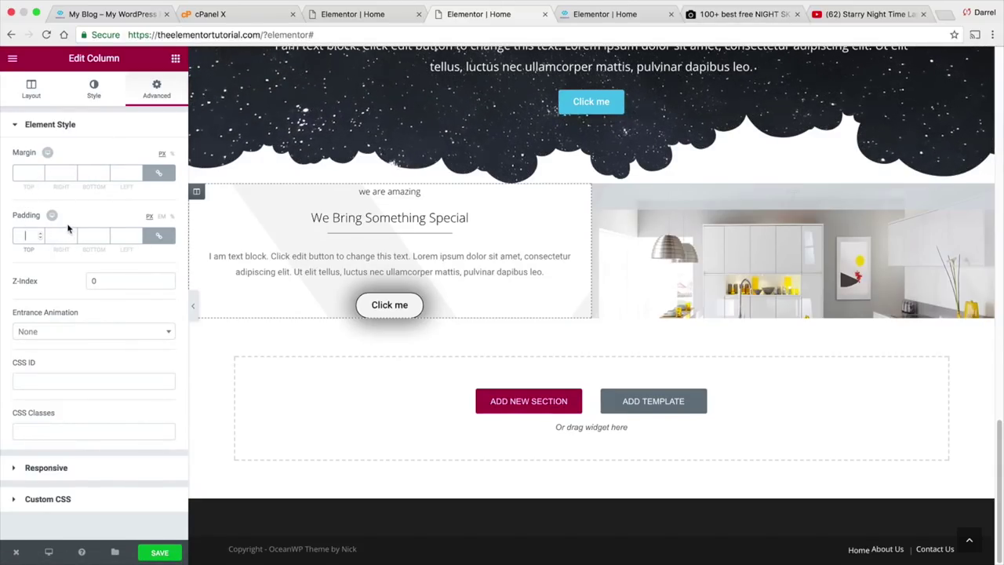
Give the left text column 75 linked padding on all sides and preview the page full-width.
type("50")
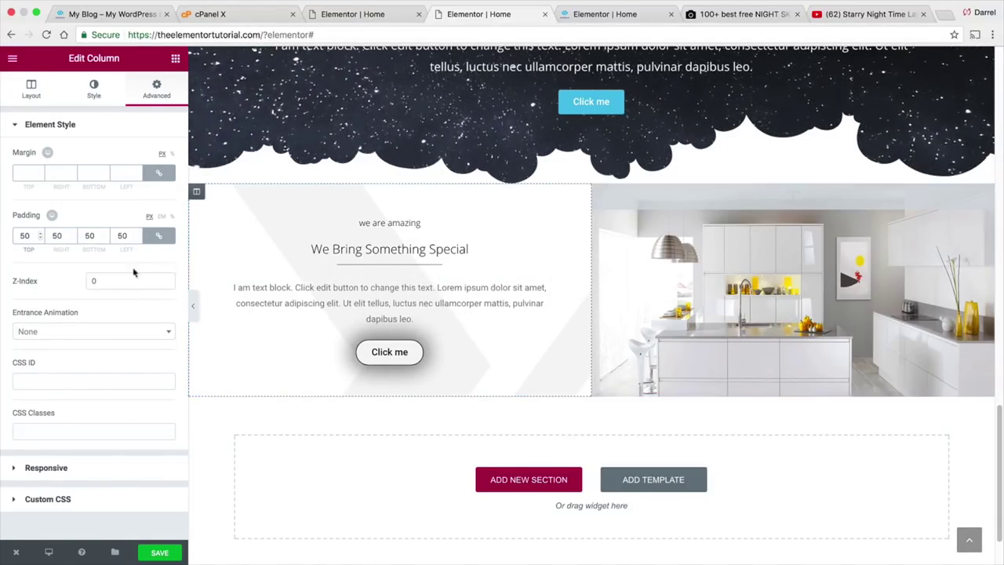
key("BackSpace")
key("BackSpace")
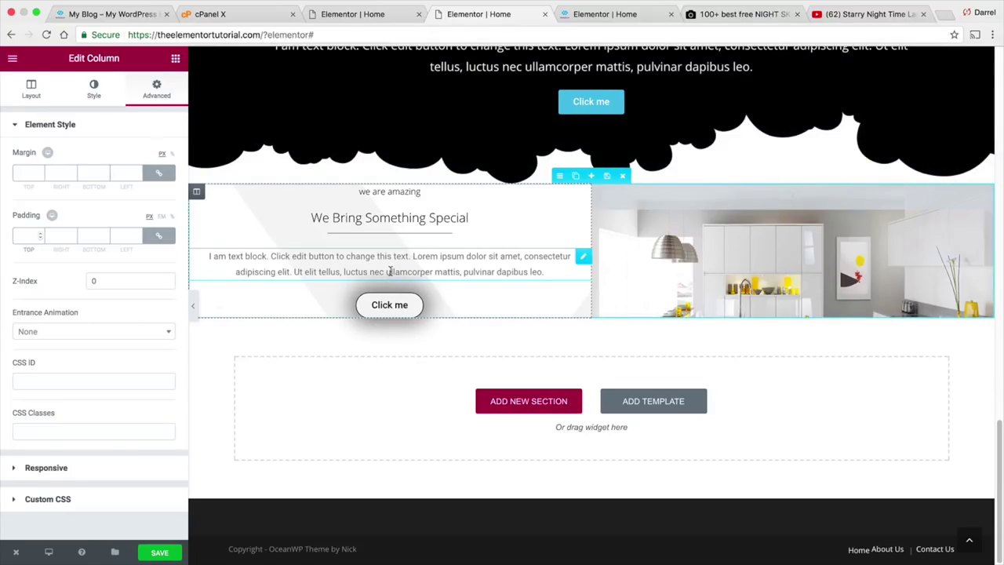
type("75")
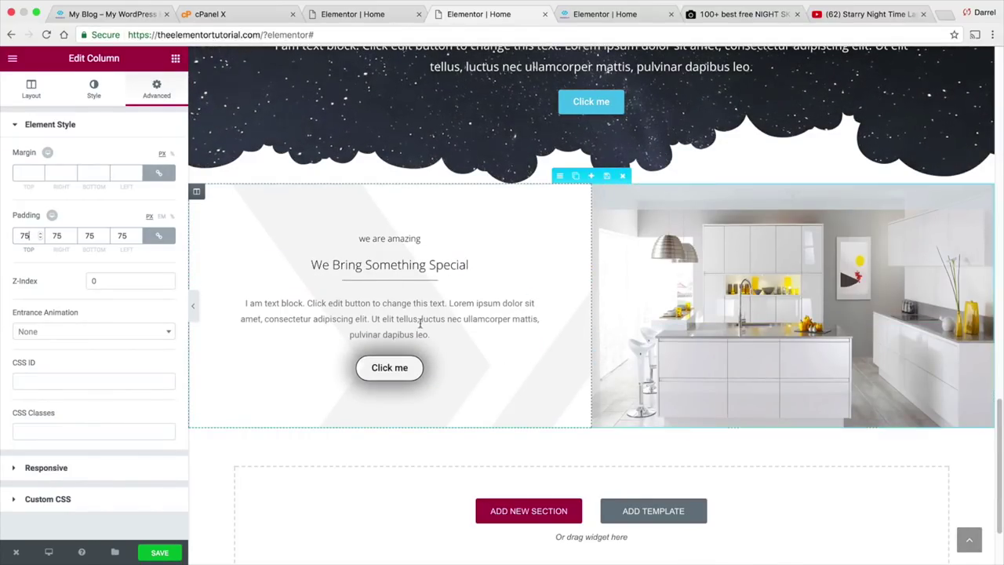
left_click(193, 306)
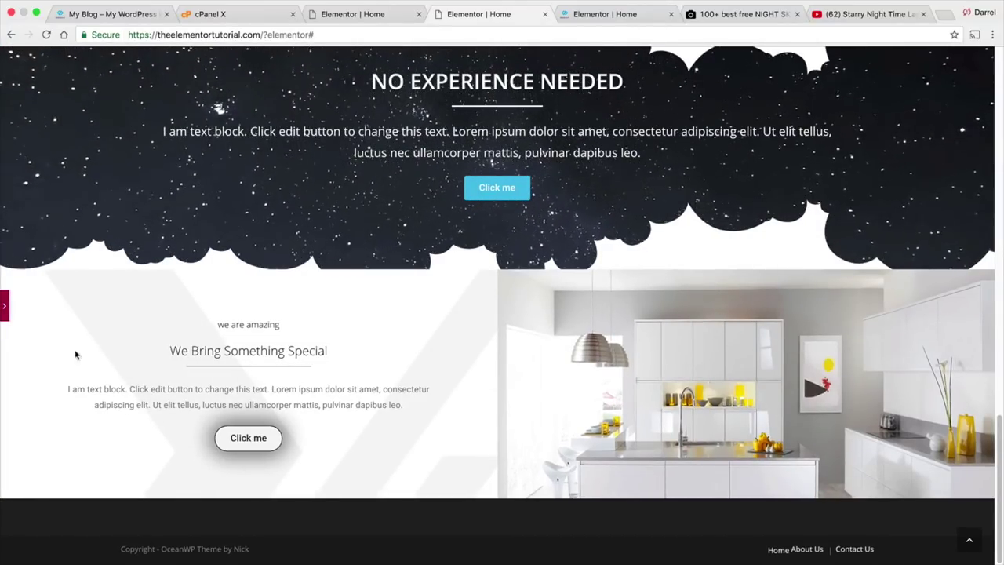
scroll(558, 243, "down", 2)
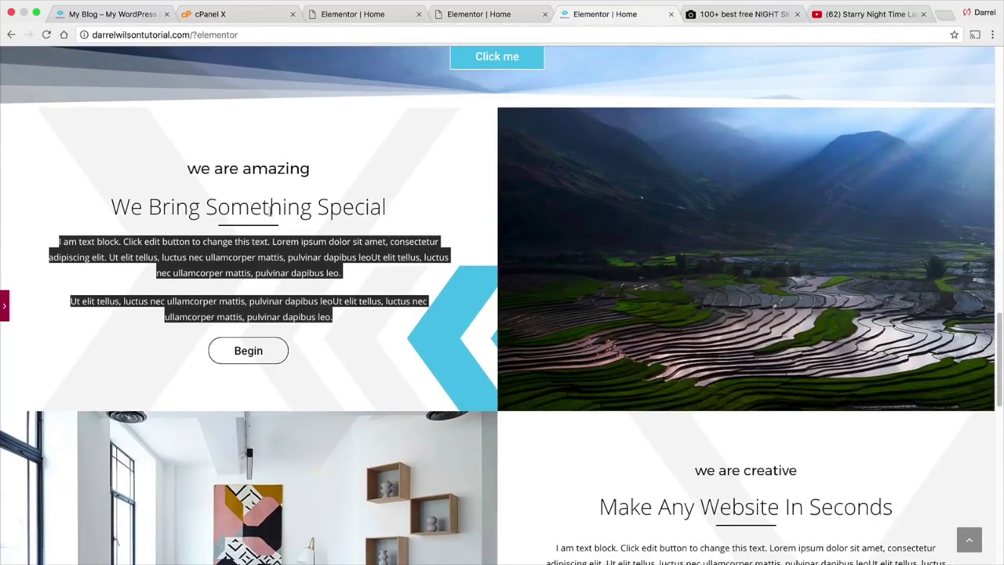
left_click(481, 14)
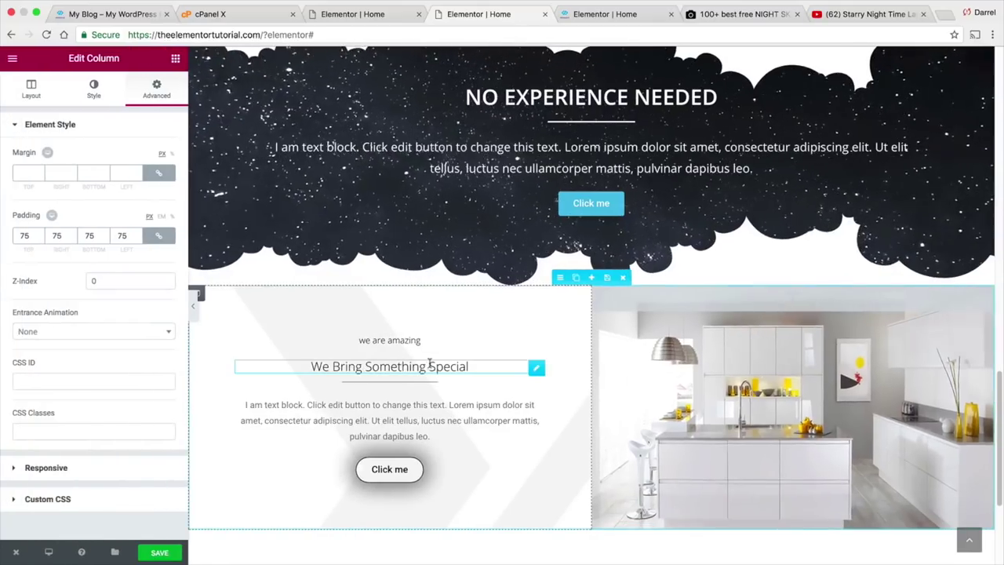
Enlarge the 'We Bring Something Special' heading to size 38.
left_click(431, 365)
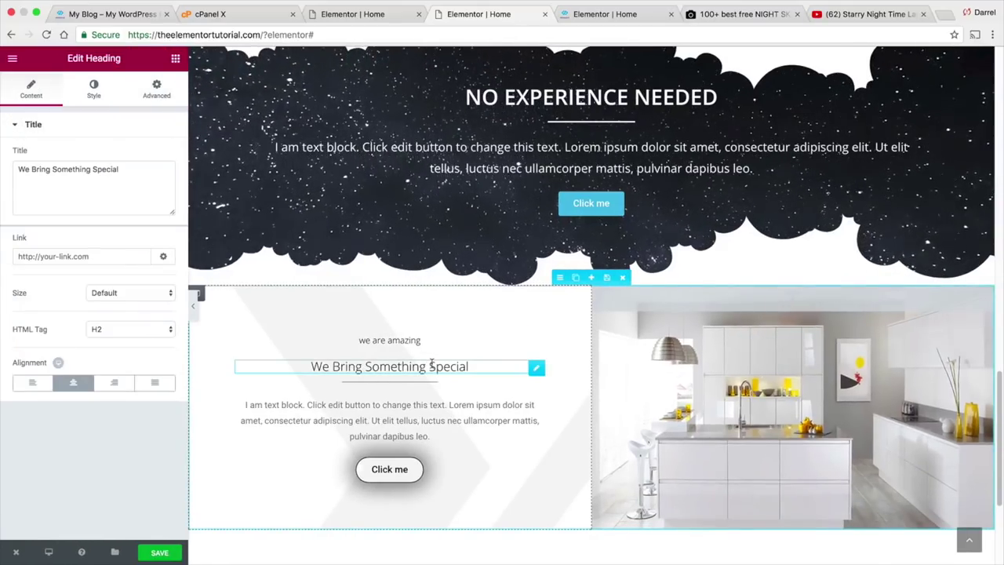
left_click(93, 89)
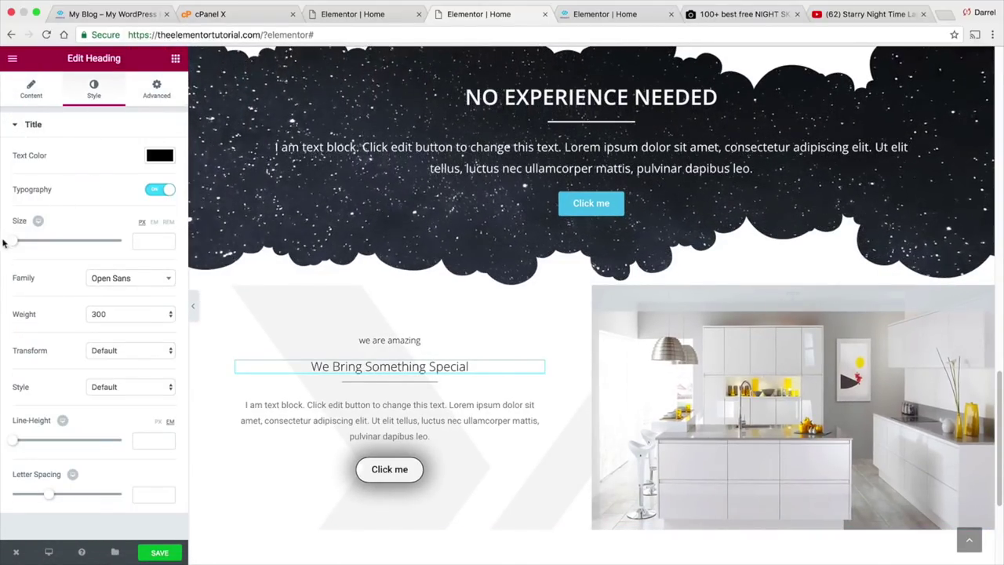
left_click_drag(13, 240, 32, 240)
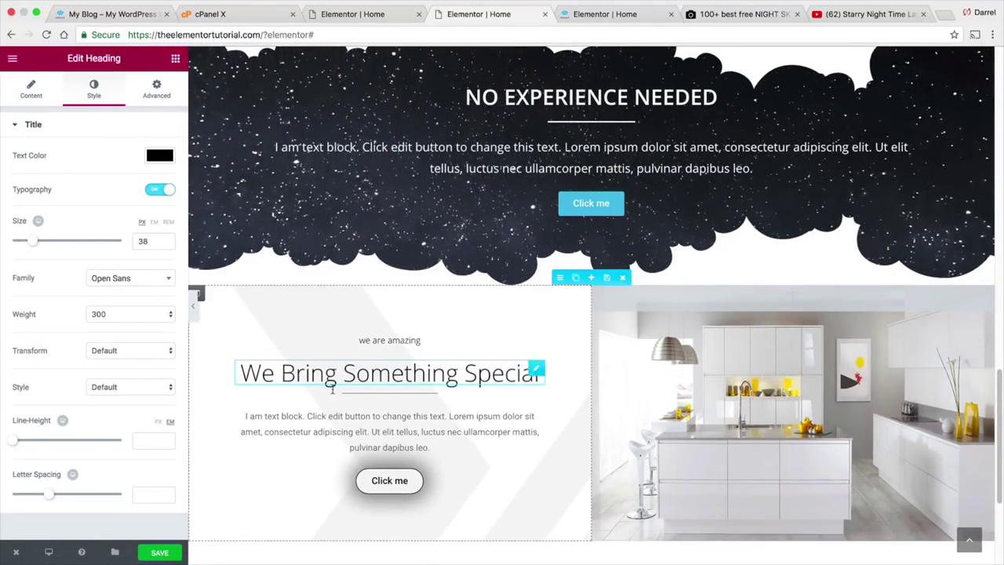
scroll(345, 396, "down", 4)
Turn on custom typography for the paragraph below, set its size to 18, and preview.
left_click(377, 291)
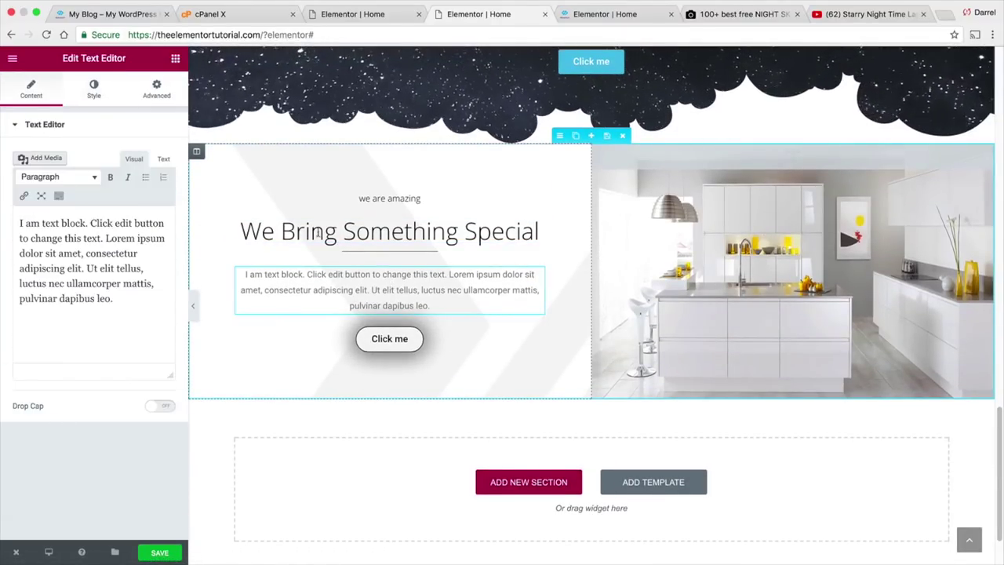
left_click(105, 97)
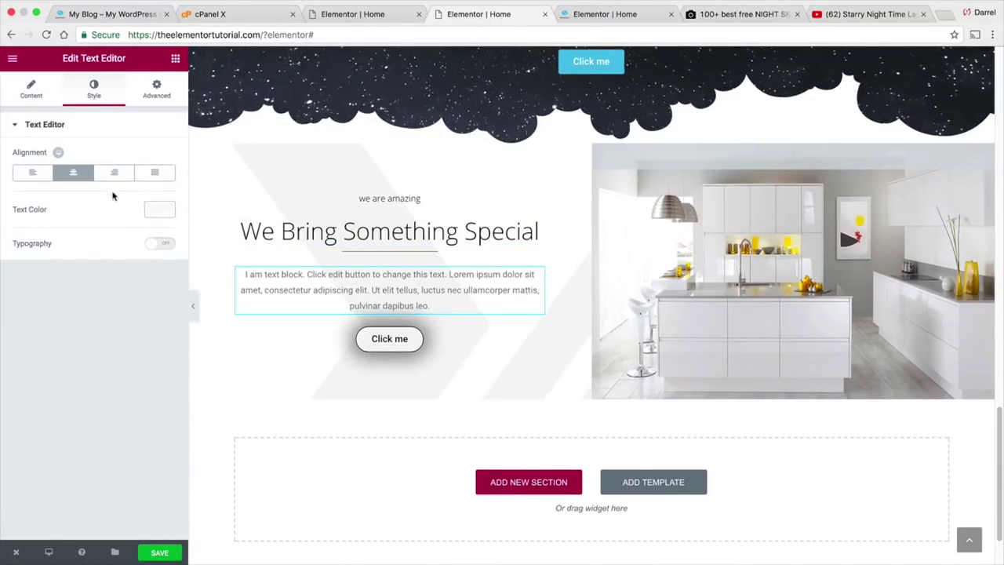
left_click(157, 243)
mouse_move(20, 297)
left_mouse_down()
mouse_move(34, 299)
mouse_move(23, 295)
left_mouse_up()
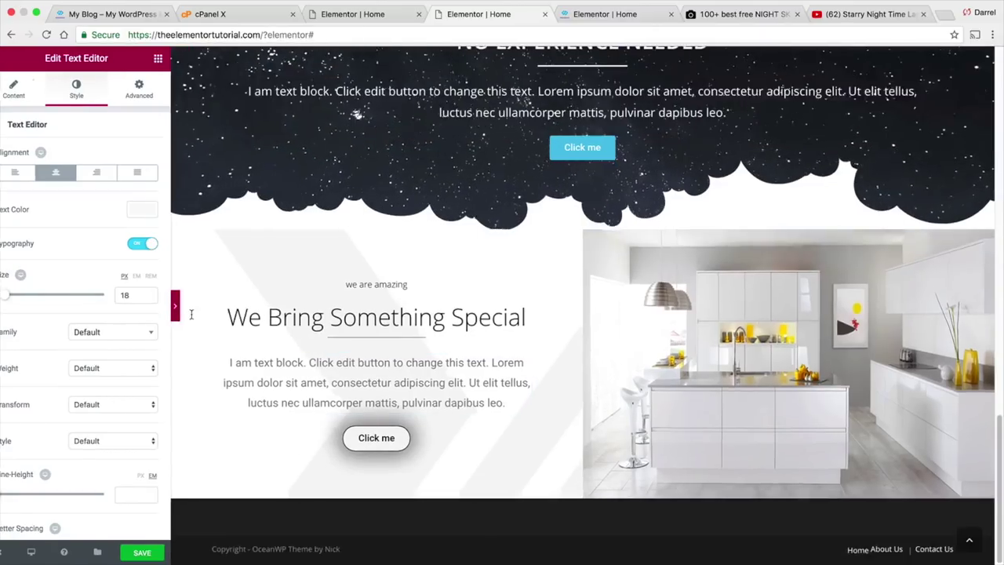
left_click(192, 306)
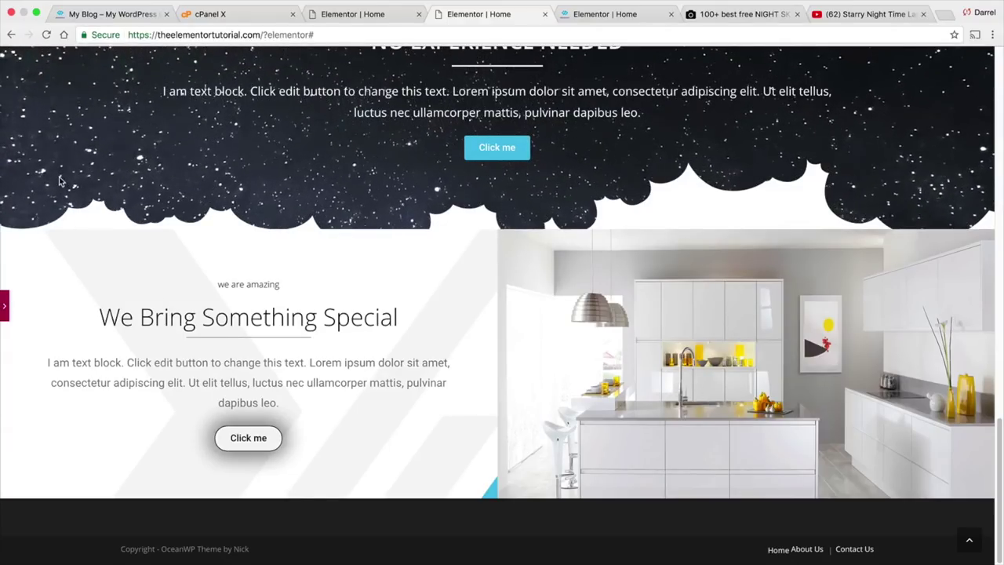
Restore the panel, duplicate and then delete the left text column, and start a new section below.
left_click(4, 308)
scroll(367, 314, "down", 3)
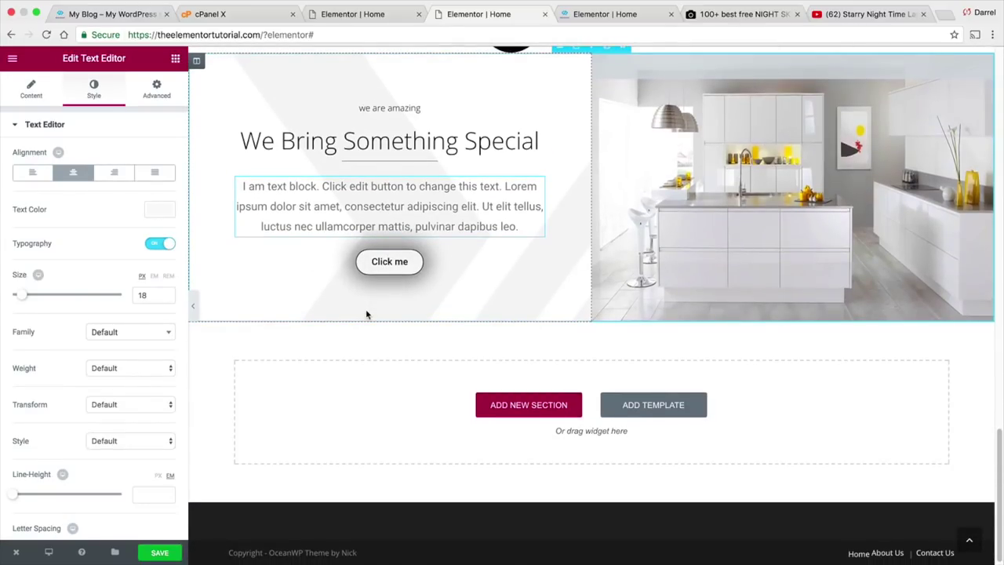
scroll(367, 315, "up", 3)
scroll(367, 312, "down", 3)
scroll(616, 238, "up", 3)
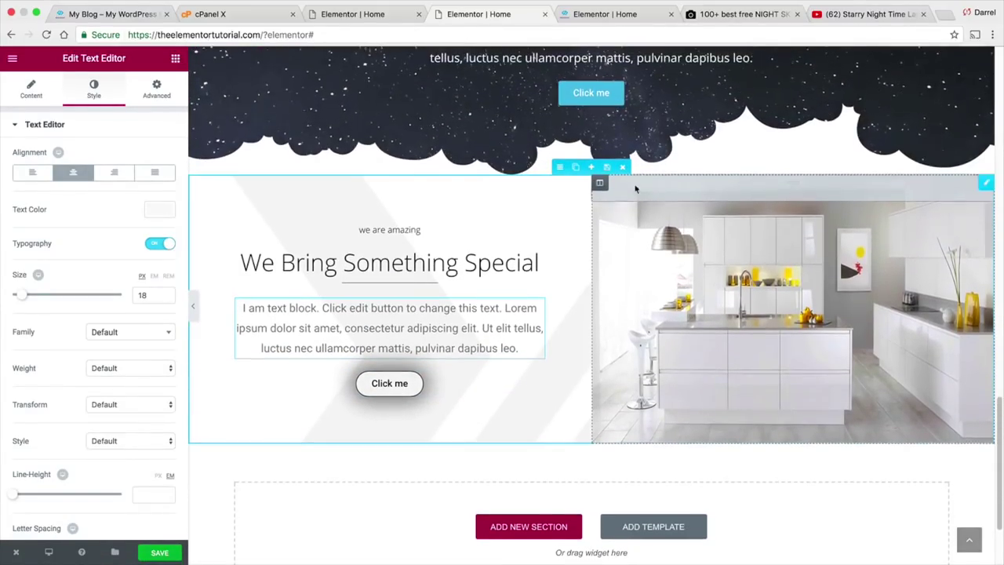
scroll(605, 471, "down", 3)
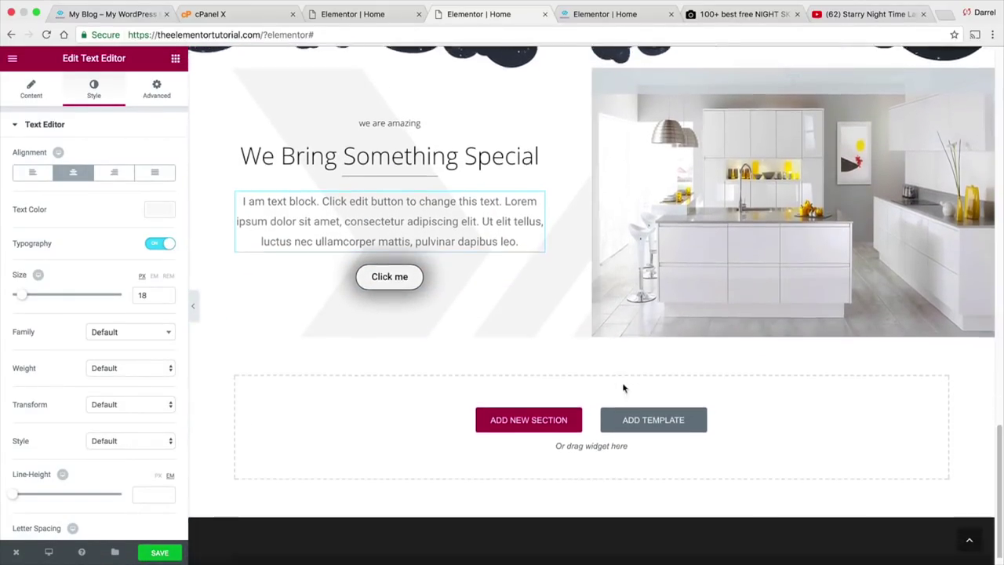
scroll(577, 345, "up", 2)
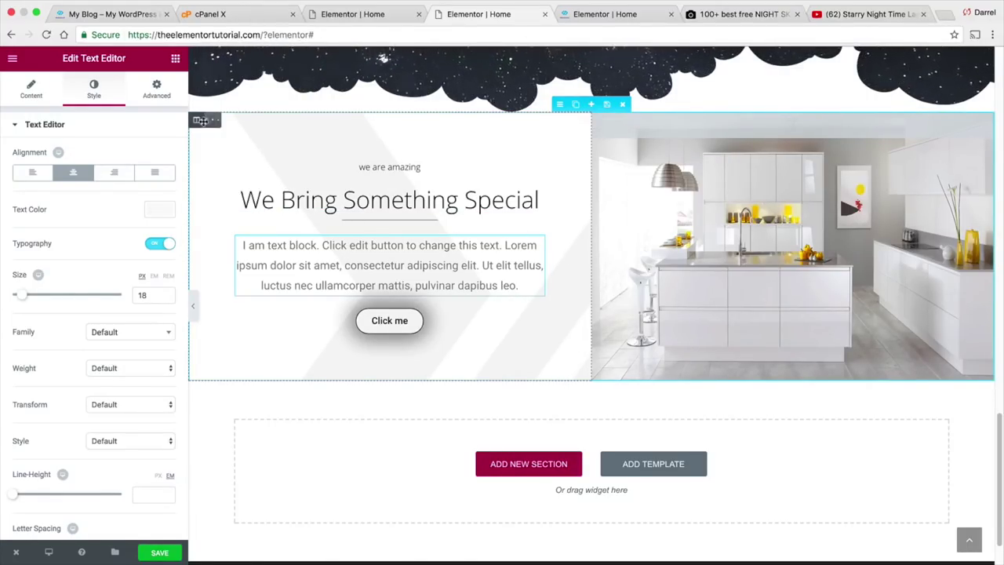
left_click(212, 120)
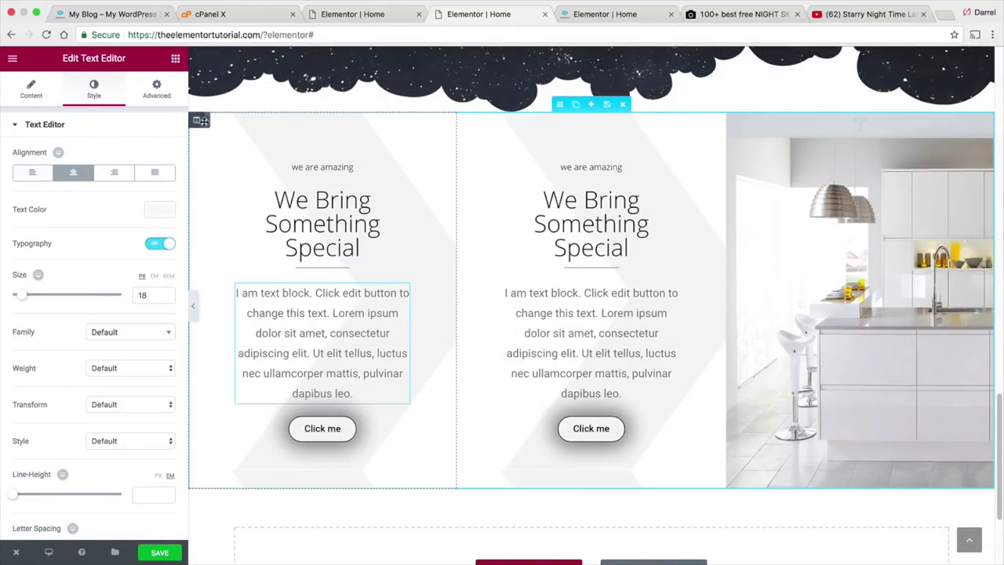
left_click(244, 123)
left_click(547, 279)
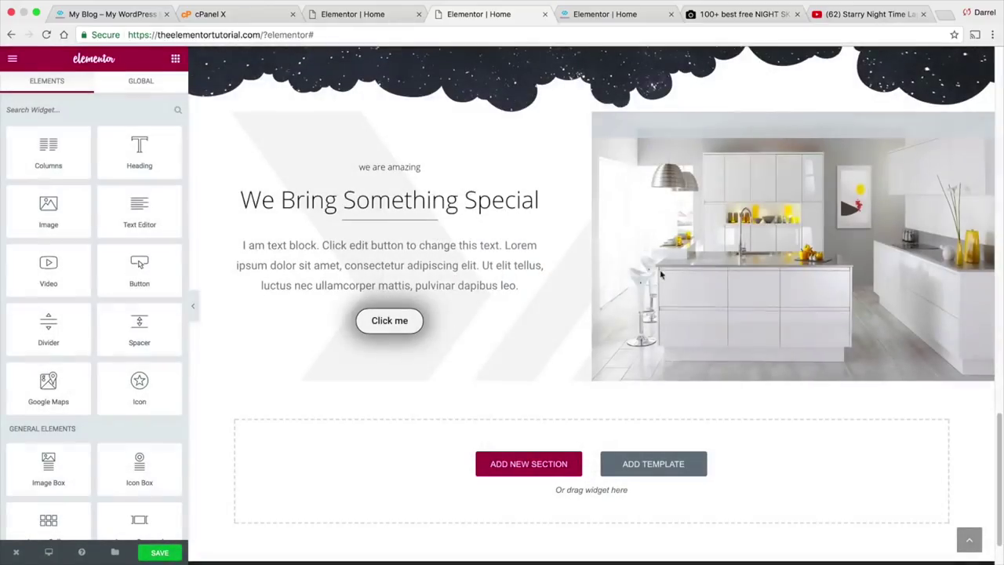
scroll(662, 274, "down", 2)
left_click(561, 399)
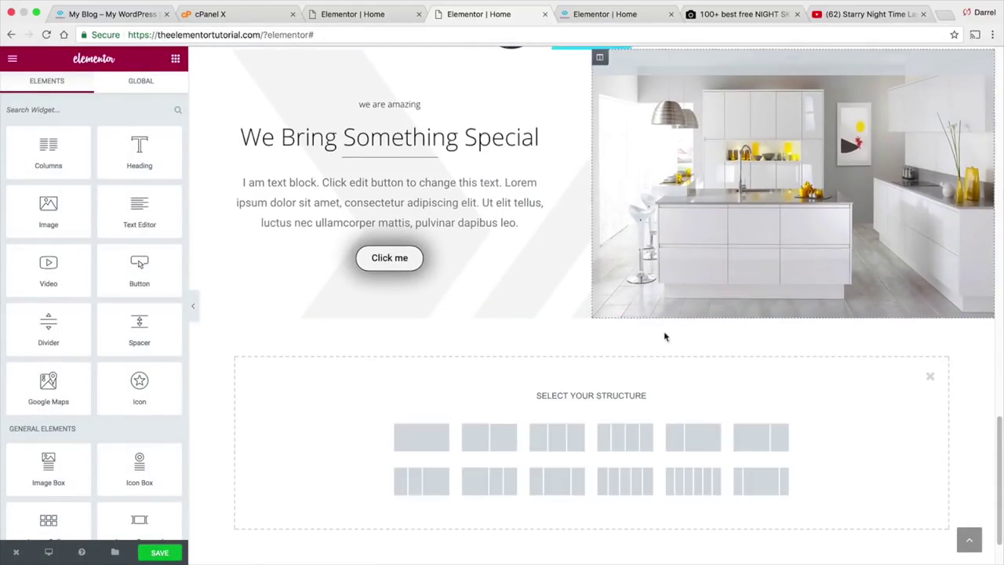
Make the new section two columns with a centred 'we are amazing' text block on the right.
left_click(517, 438)
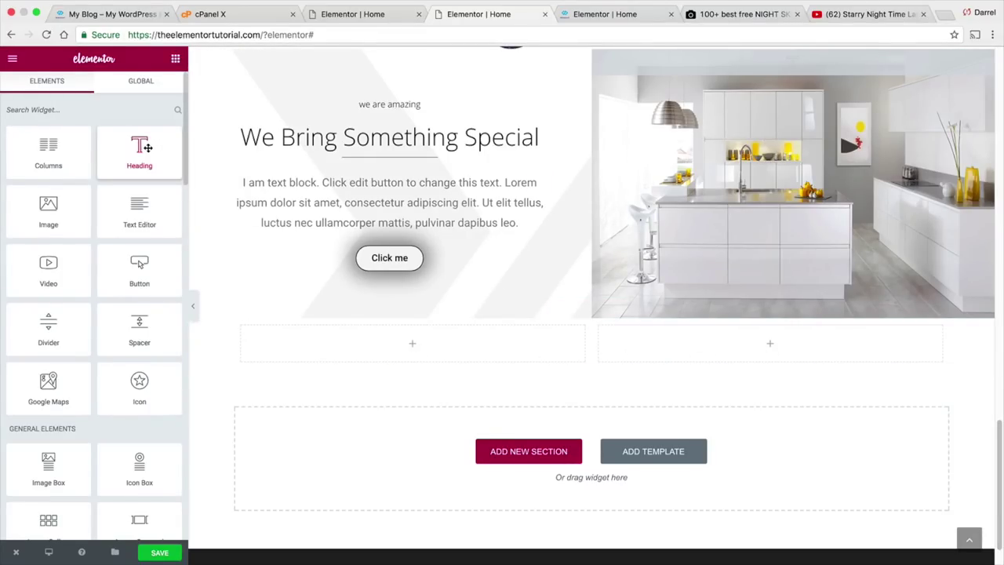
left_click_drag(139, 211, 728, 323)
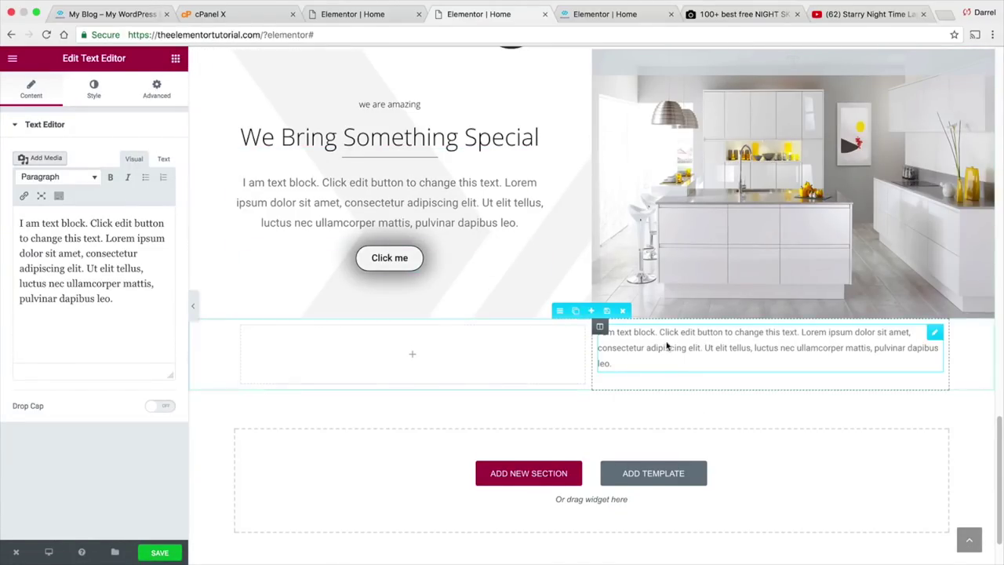
left_click_drag(148, 337, 2, 182)
type("we are amazing")
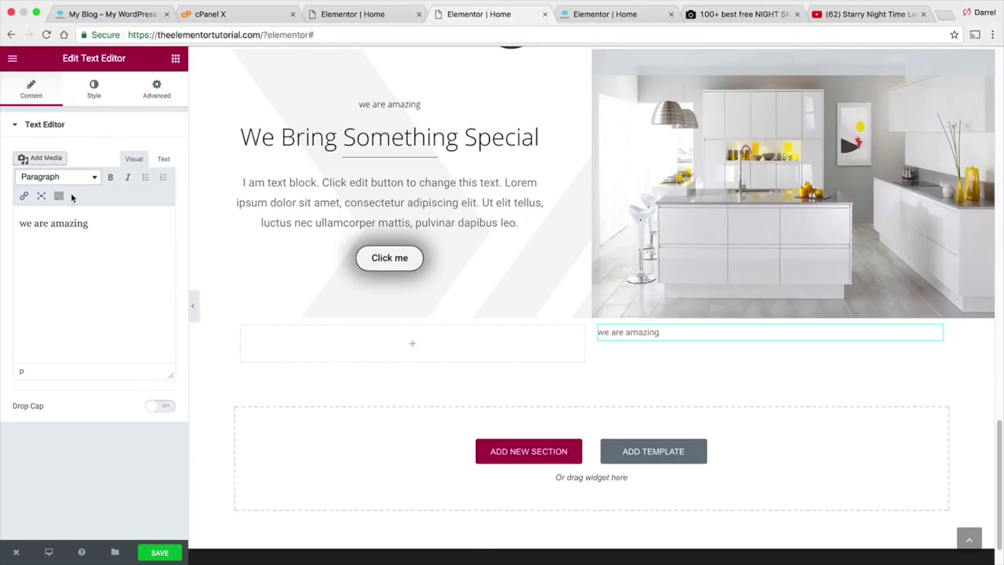
left_click(94, 89)
left_click(72, 172)
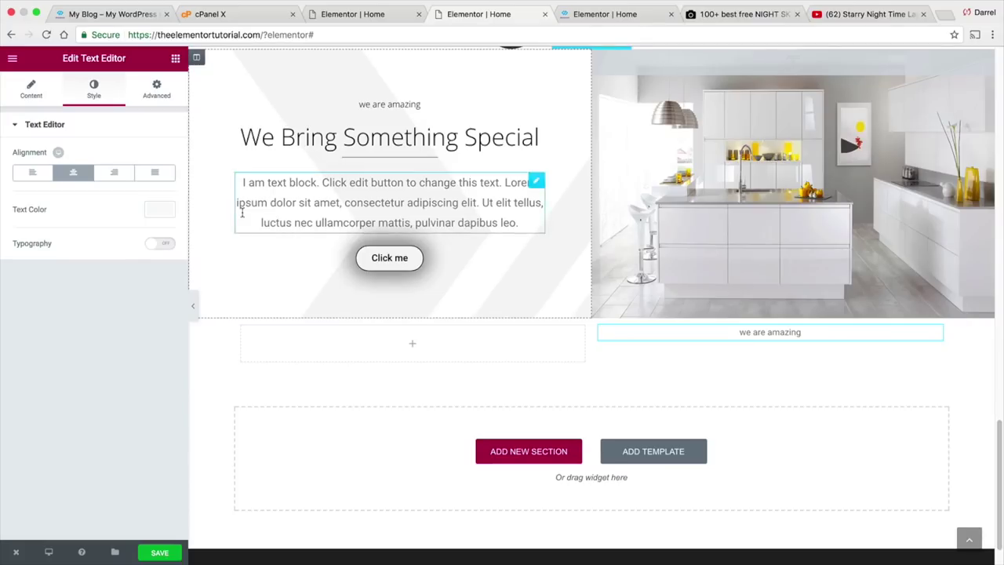
Add a centred heading titled 'We Bring Creativity' under 'we are amazing'.
left_click(176, 58)
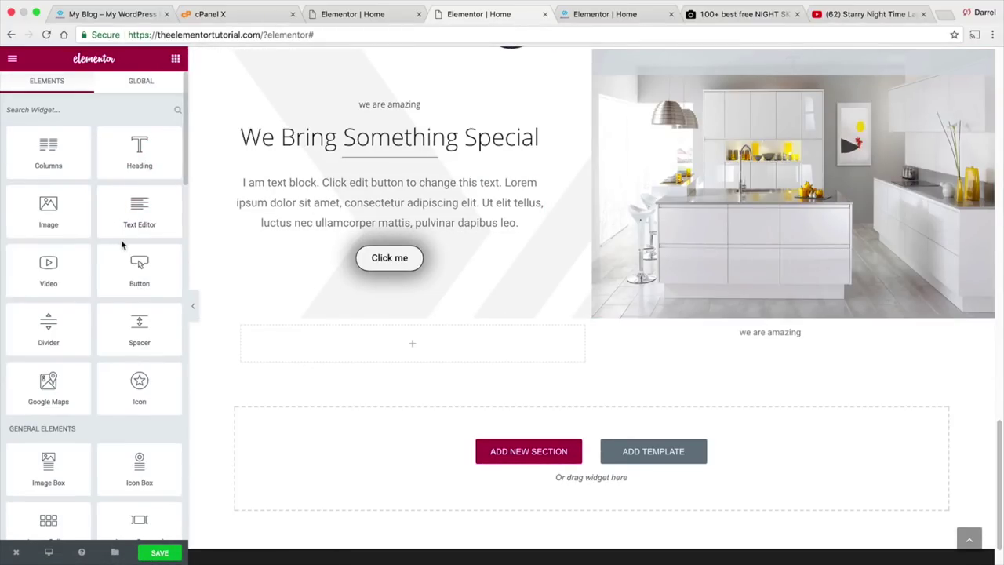
left_click_drag(139, 151, 766, 337)
left_click(73, 382)
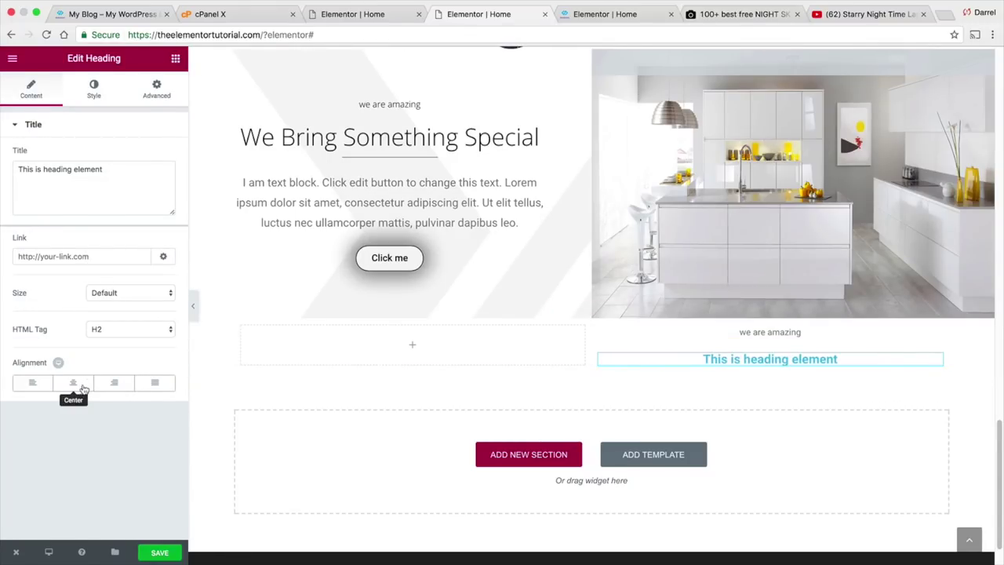
triple_click(100, 170)
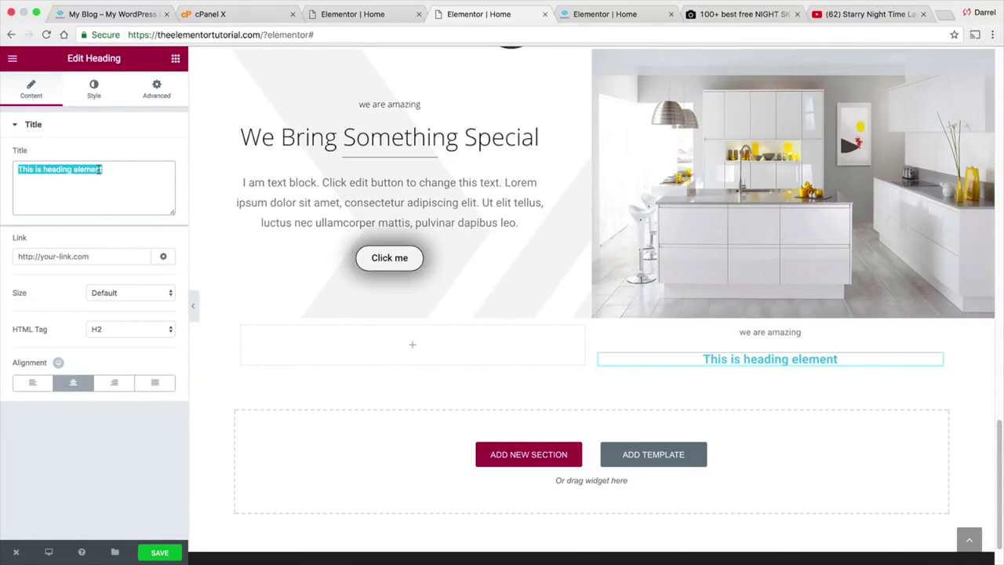
type("We Bring Crea")
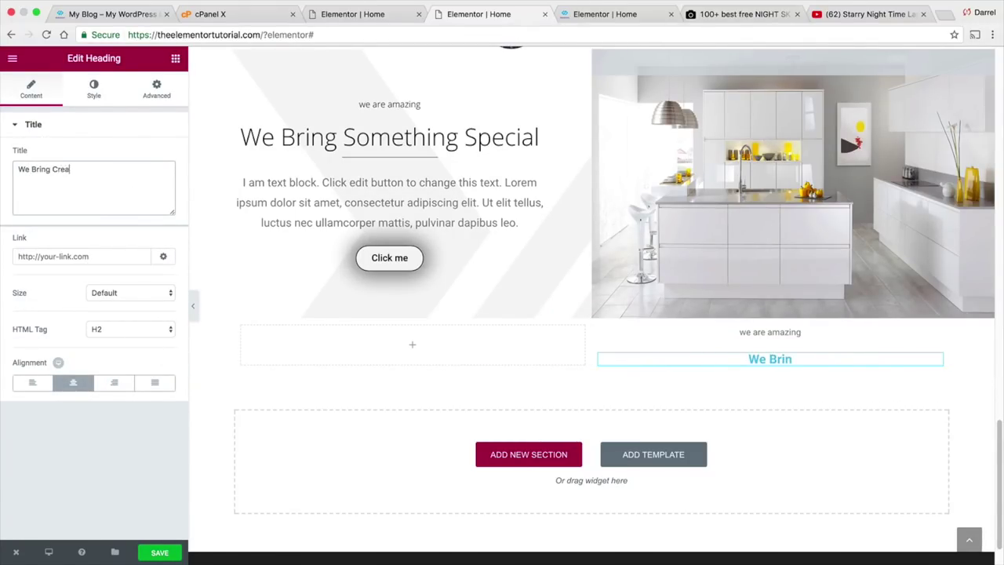
type("tivity")
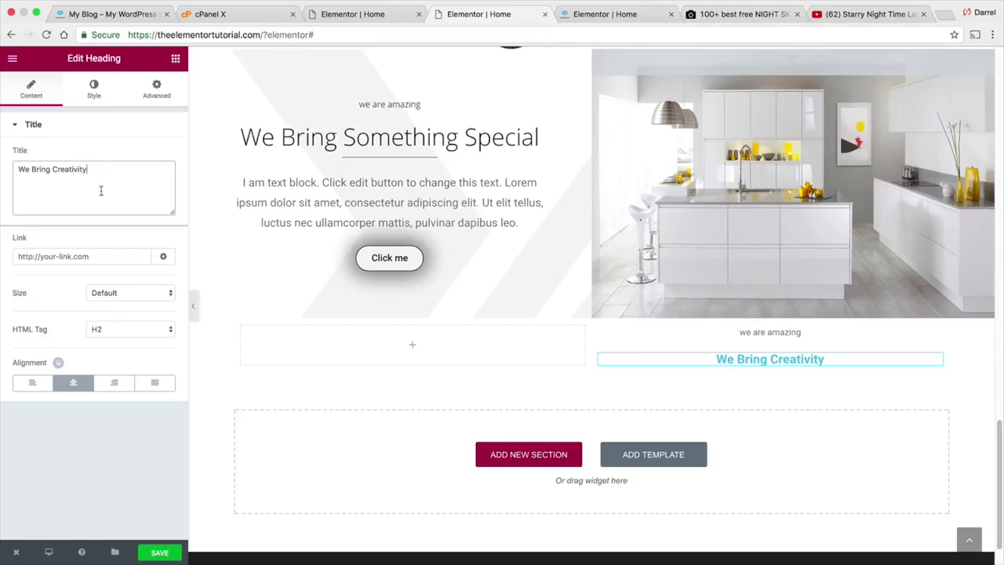
Set the 'We Bring Creativity' heading text colour to black.
left_click(175, 60)
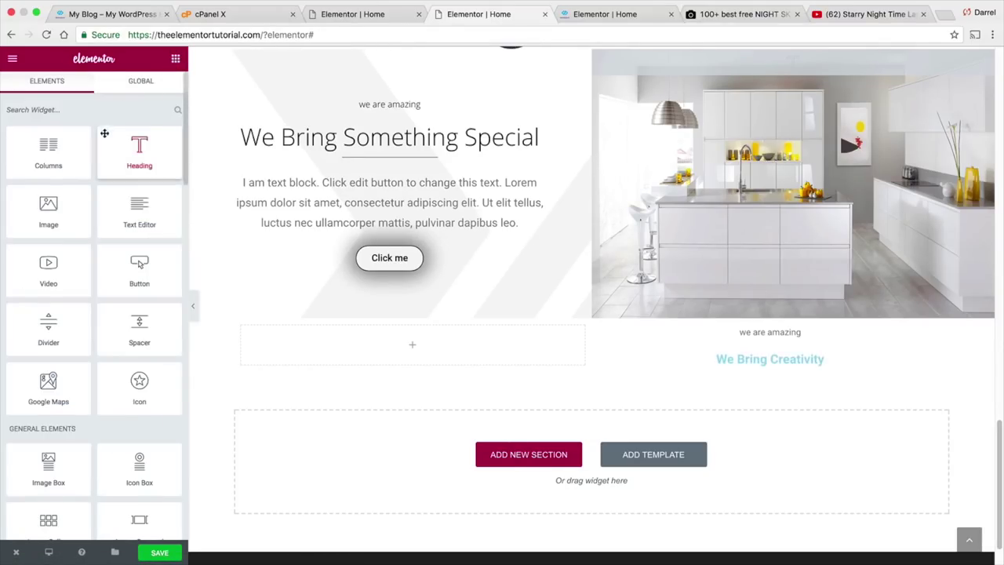
left_click(780, 359)
left_click(109, 90)
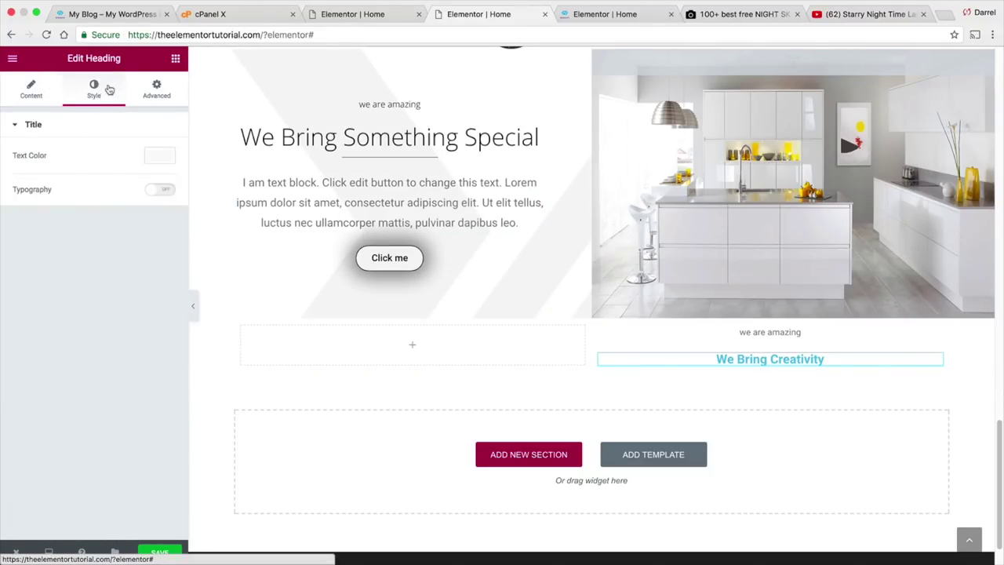
left_click(158, 157)
left_click(114, 306)
left_click(128, 330)
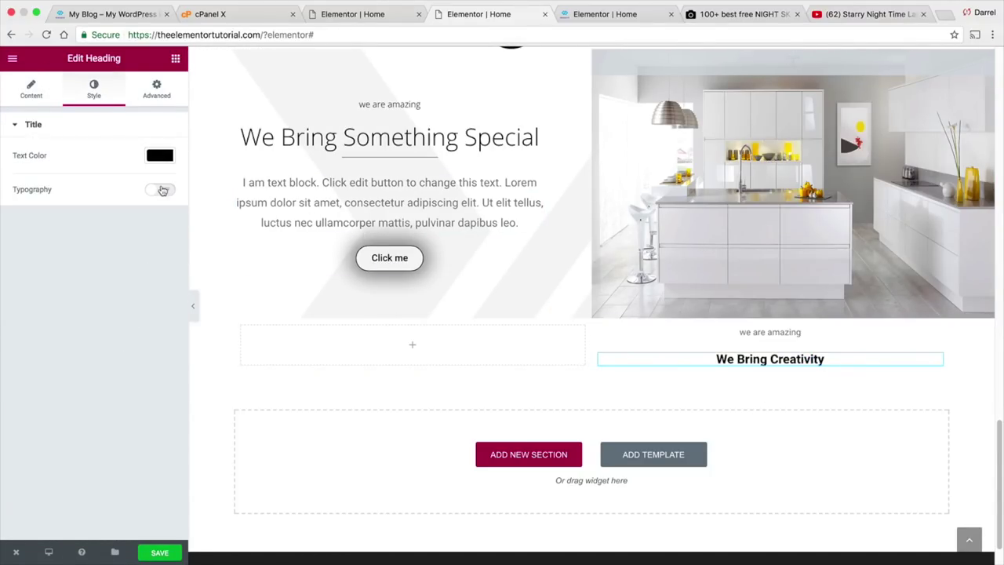
Give the heading custom typography: Open Sans, size 27, weight 300.
left_click(161, 190)
left_click(124, 284)
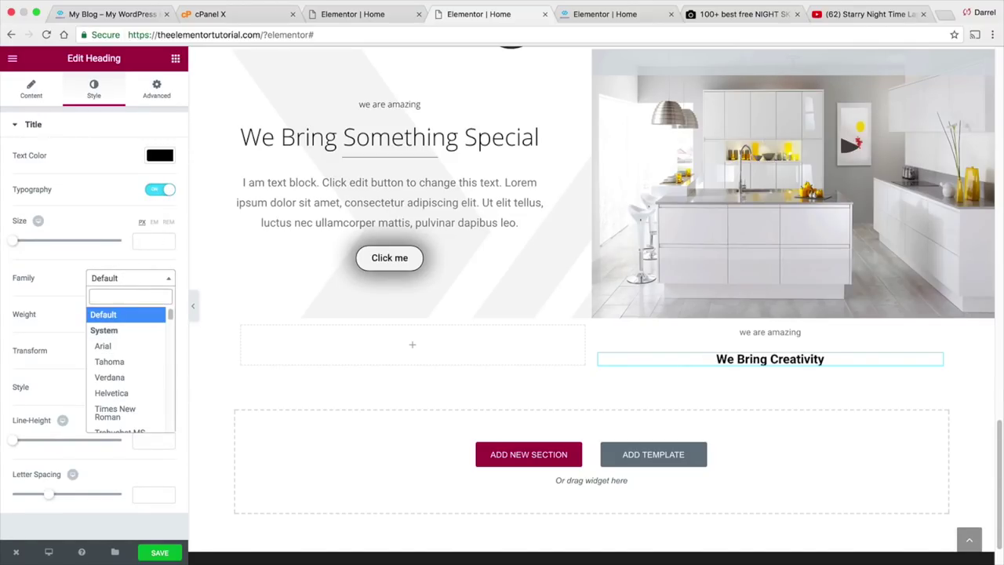
type("open")
left_click(128, 332)
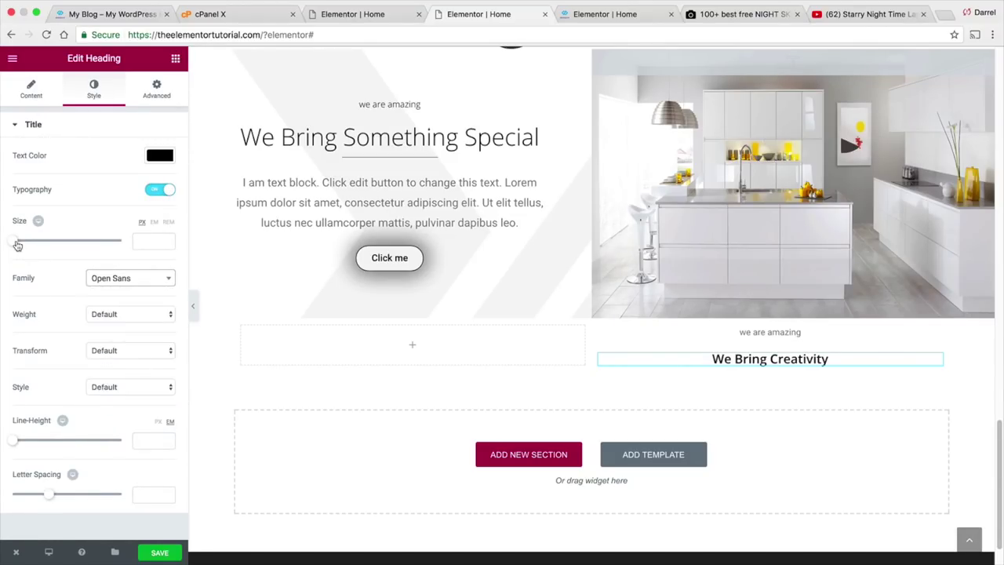
left_click_drag(15, 241, 31, 240)
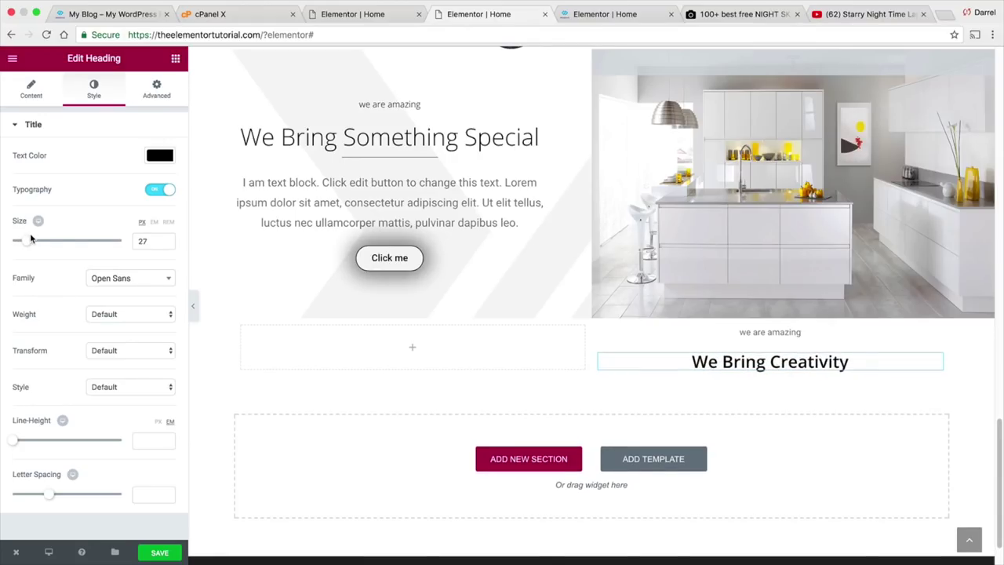
left_click(108, 318)
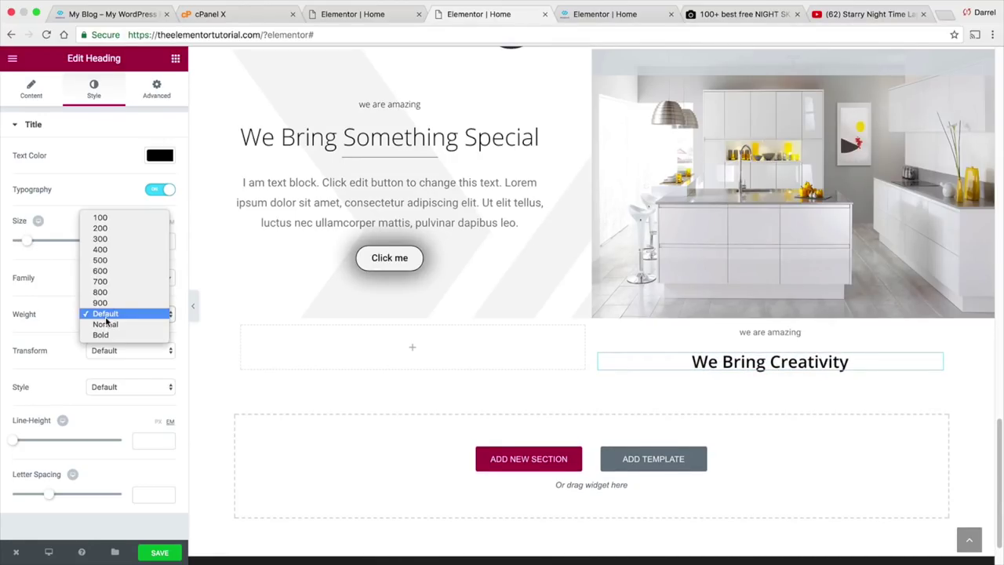
left_click(109, 242)
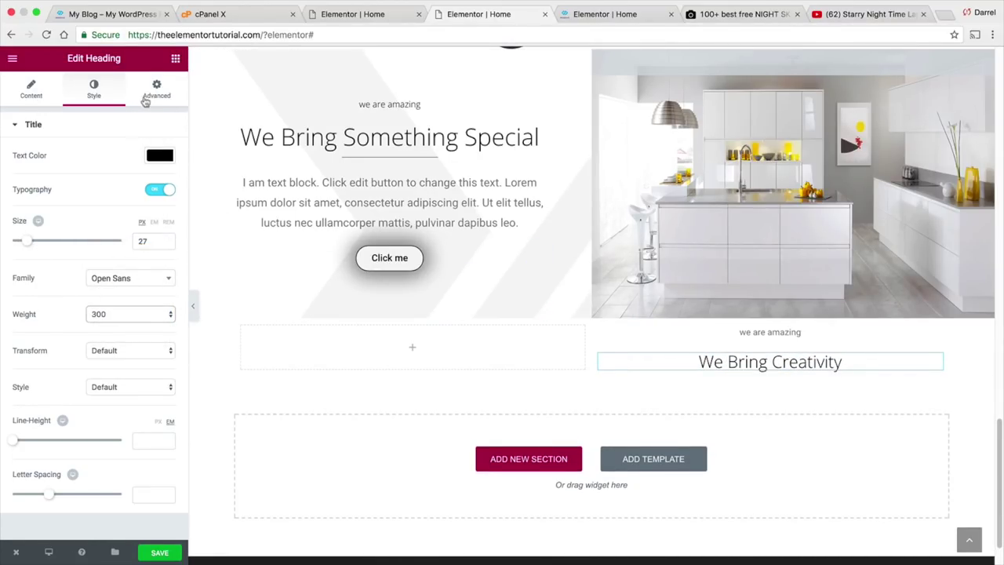
left_click(174, 59)
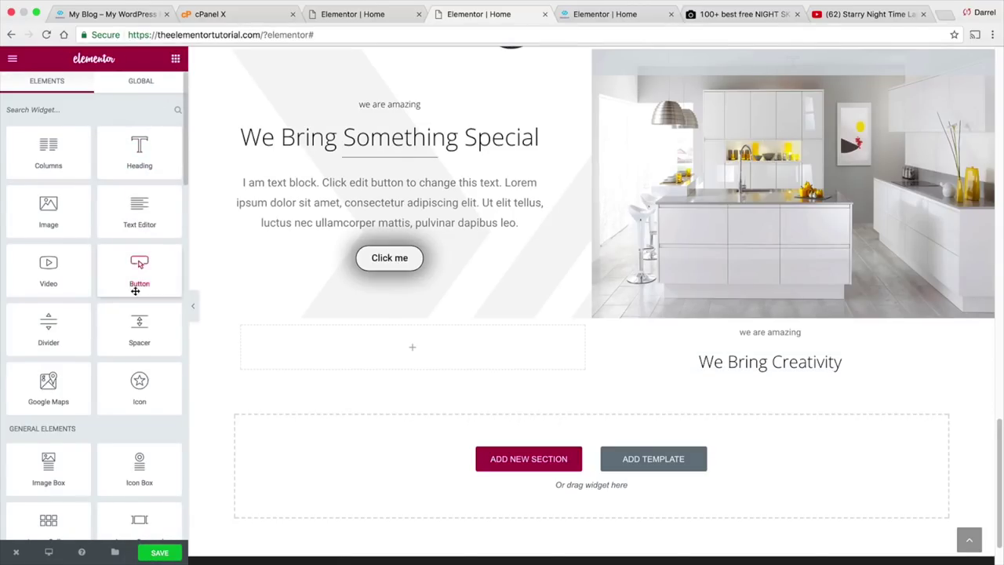
Add a short centred divider below 'We Bring Creativity'.
left_click_drag(69, 332, 781, 373)
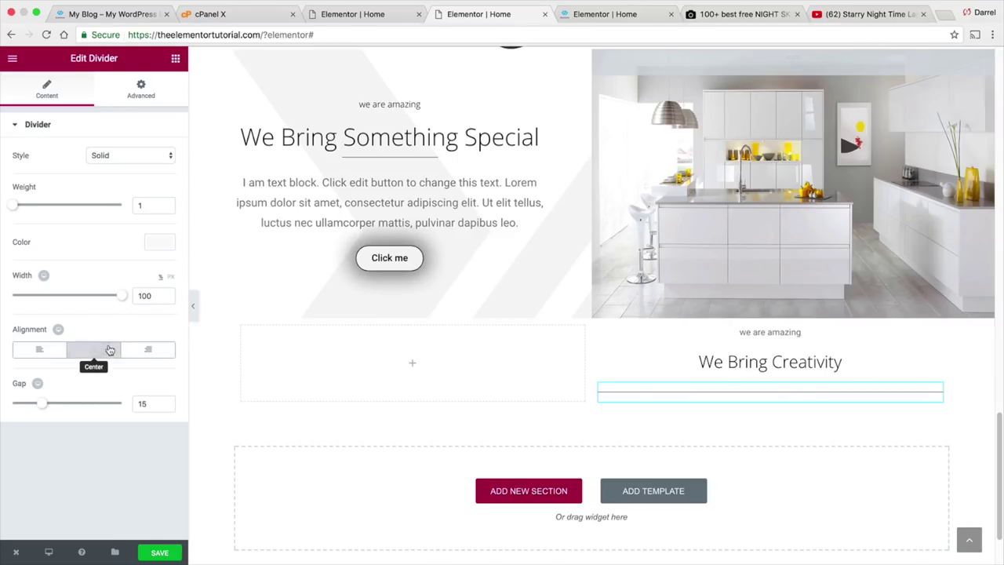
left_click(110, 350)
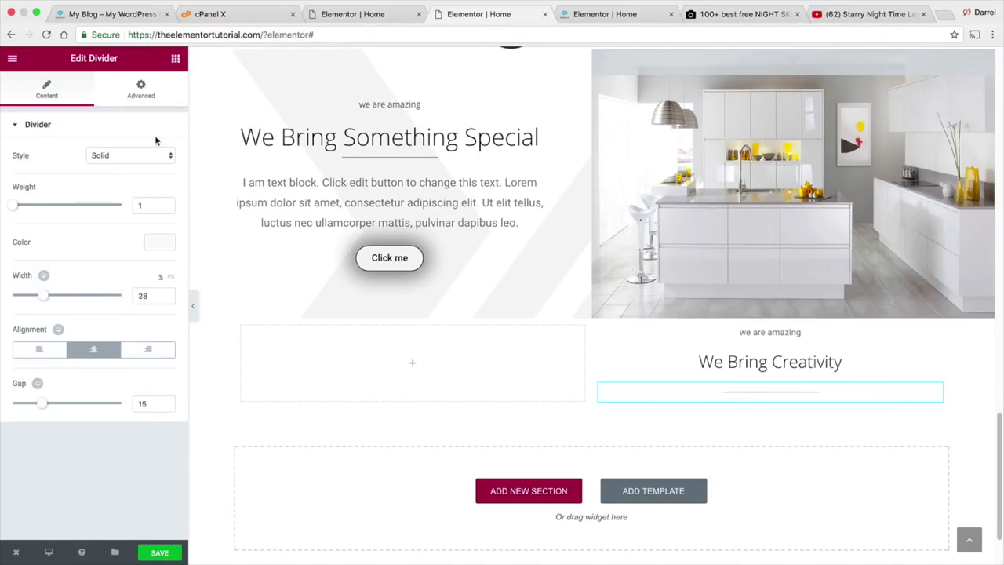
left_click(175, 59)
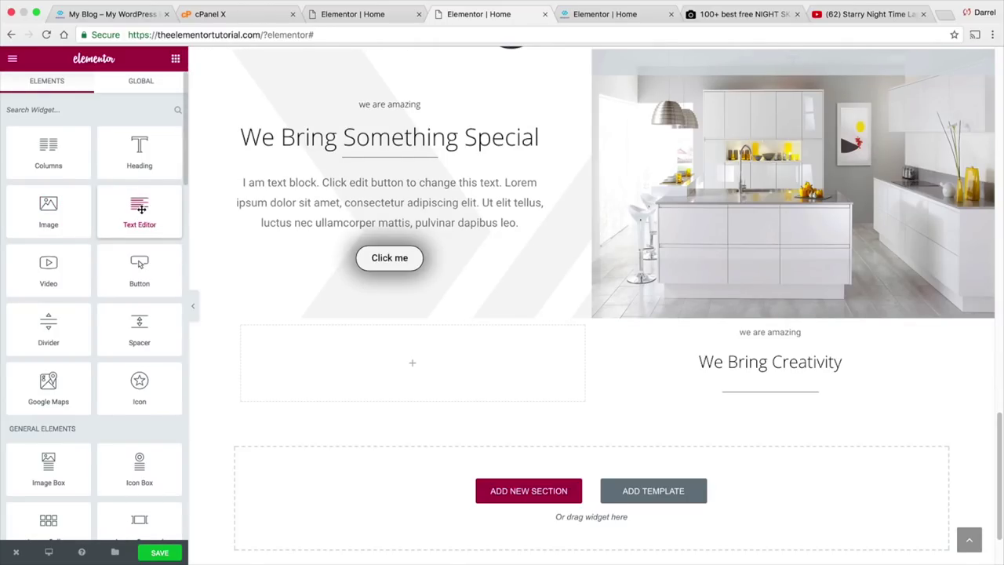
Add a placeholder text block below the divider with centred text.
left_click_drag(140, 207, 756, 396)
left_click(94, 89)
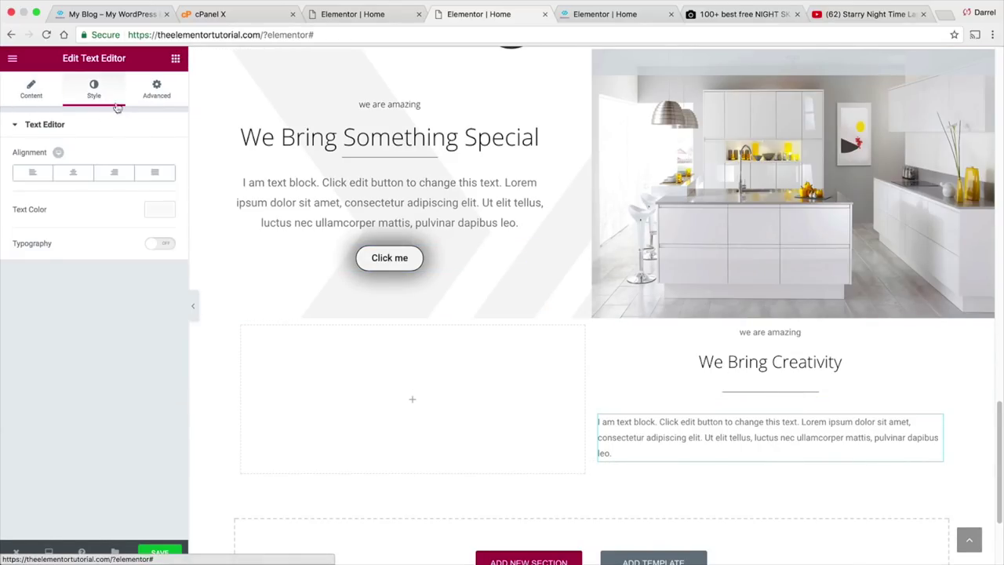
left_click(75, 176)
left_click(176, 58)
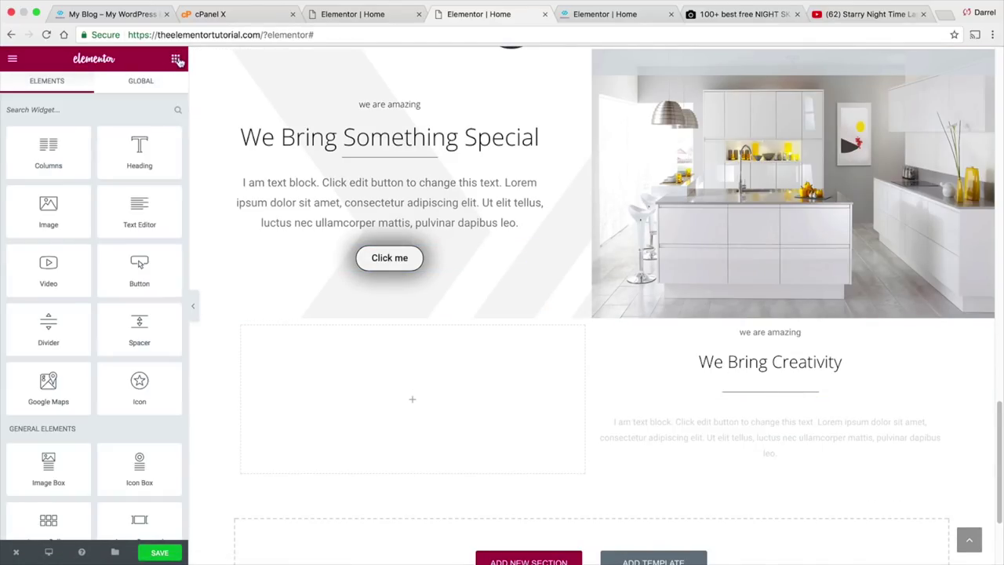
Add a centred 'Click me' button below the paragraph with a light-blue preset background.
left_click_drag(139, 271, 742, 465)
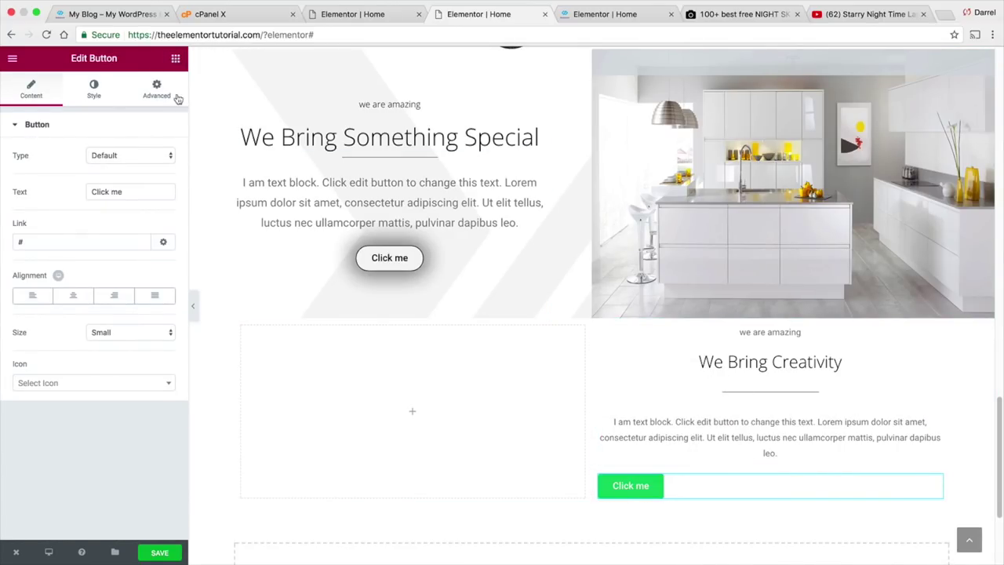
left_click(76, 301)
left_click(175, 58)
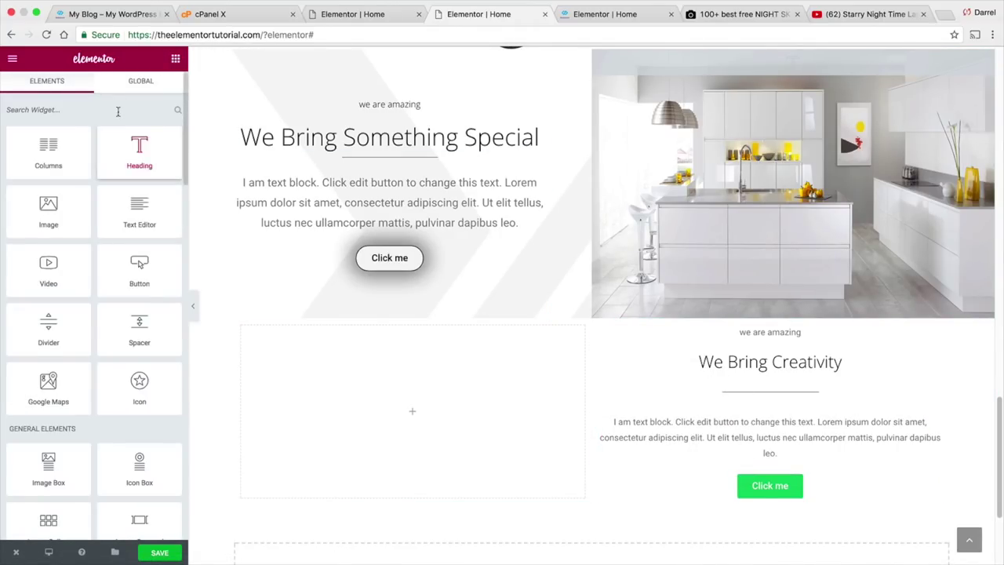
left_click(746, 486)
left_click(94, 89)
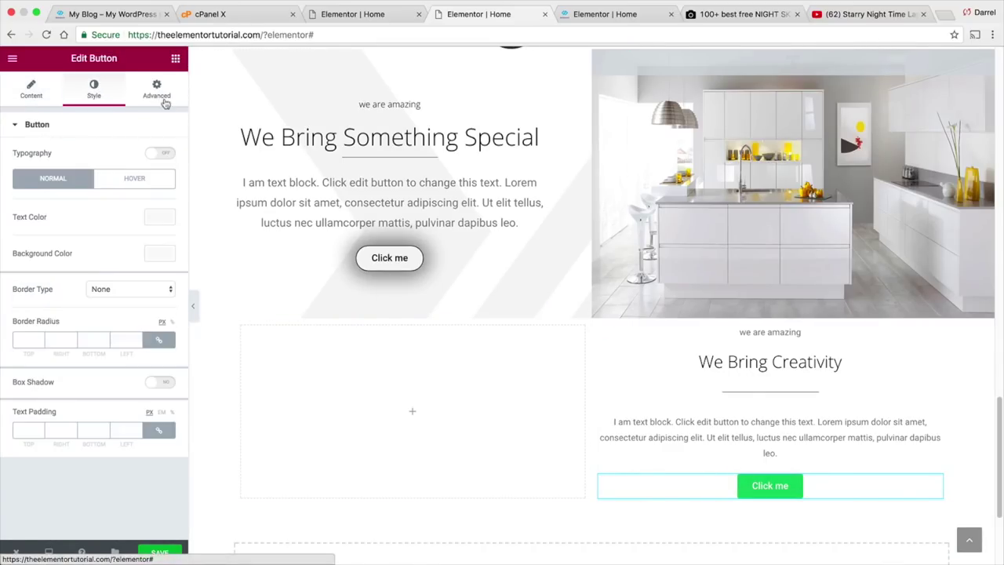
left_click(161, 257)
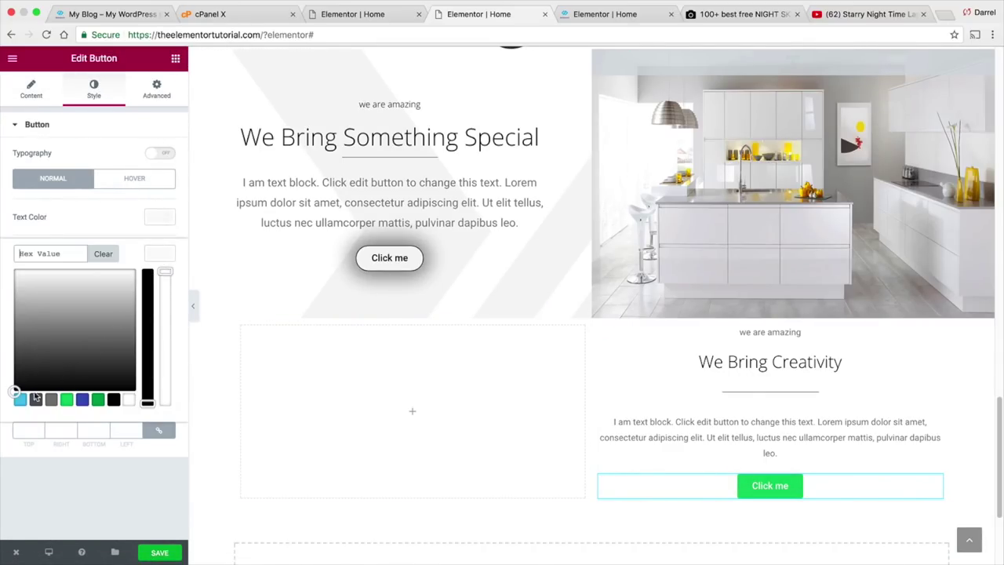
left_click(19, 400)
scroll(636, 383, "down", 3)
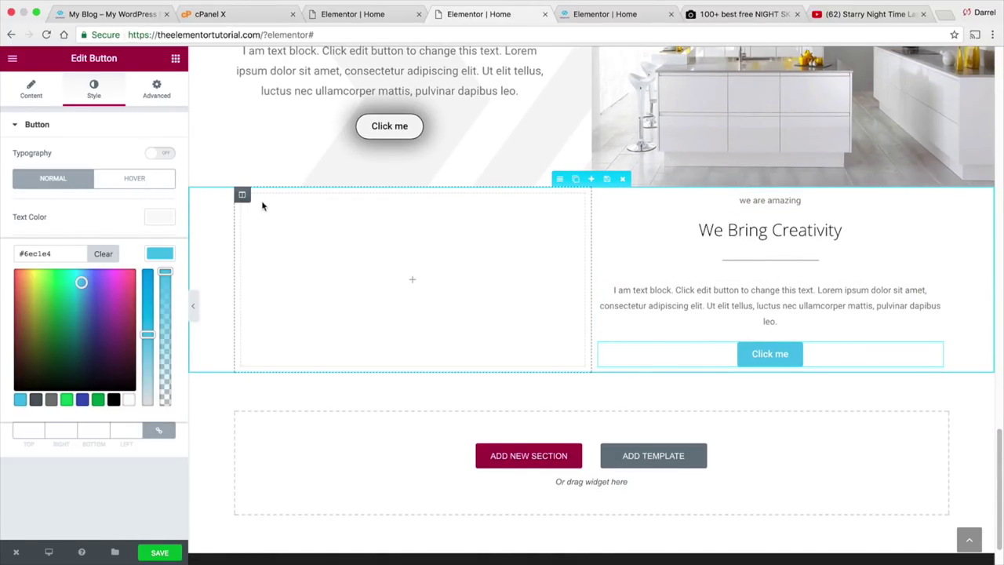
left_click(175, 58)
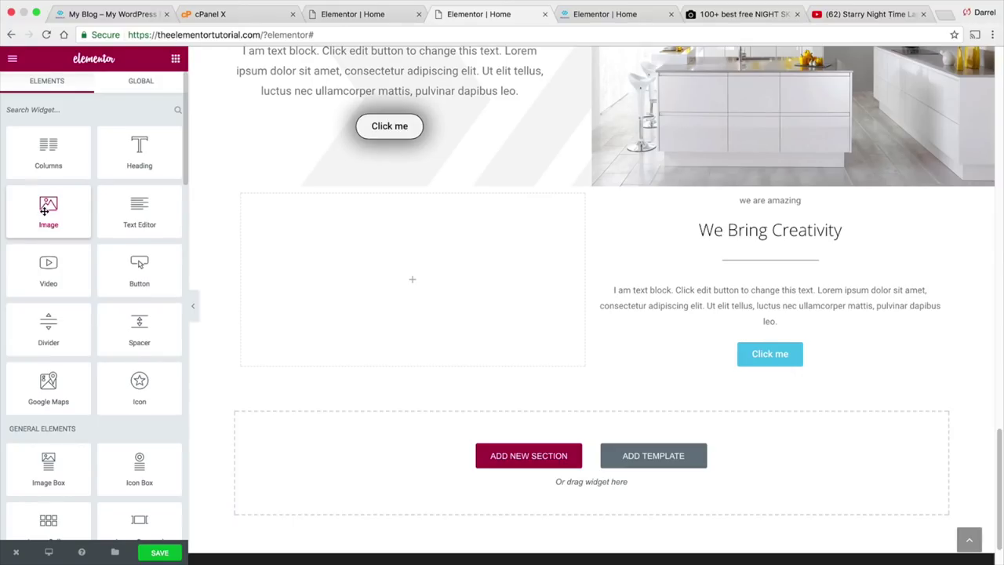
Add an Image widget showing the white dining-room photo to the empty left column.
left_click_drag(45, 210, 337, 243)
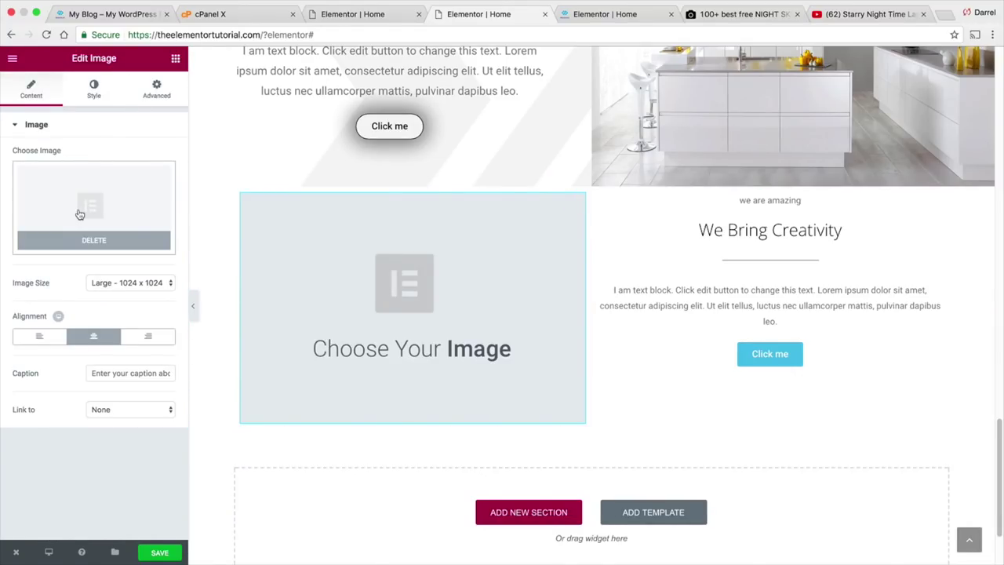
left_click(80, 214)
left_click(134, 222)
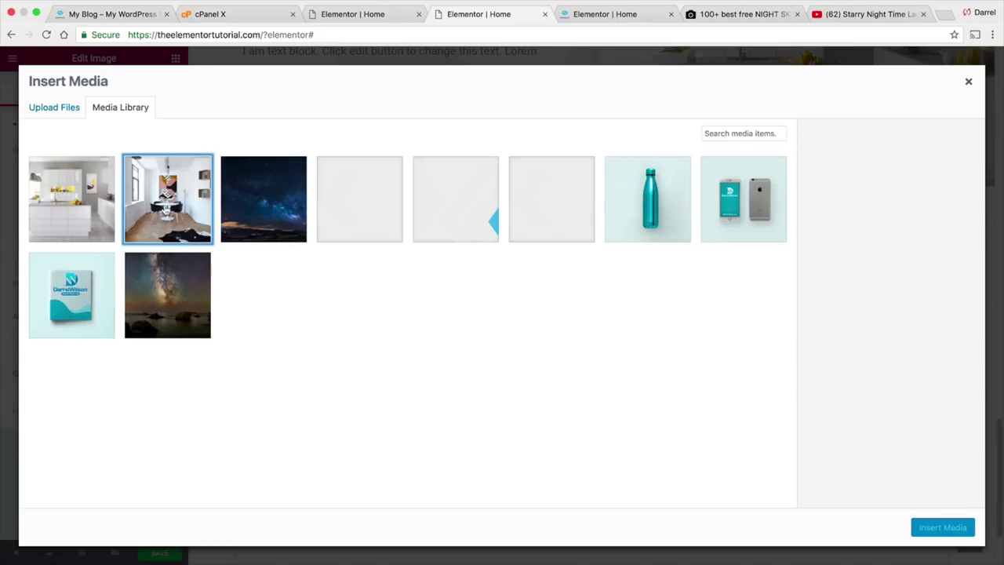
left_click(937, 527)
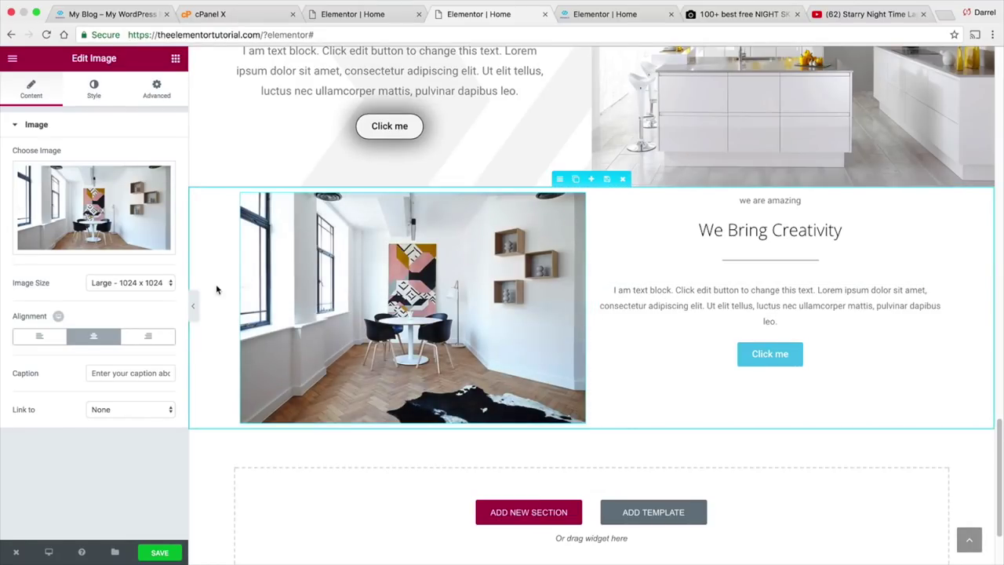
left_click(559, 179)
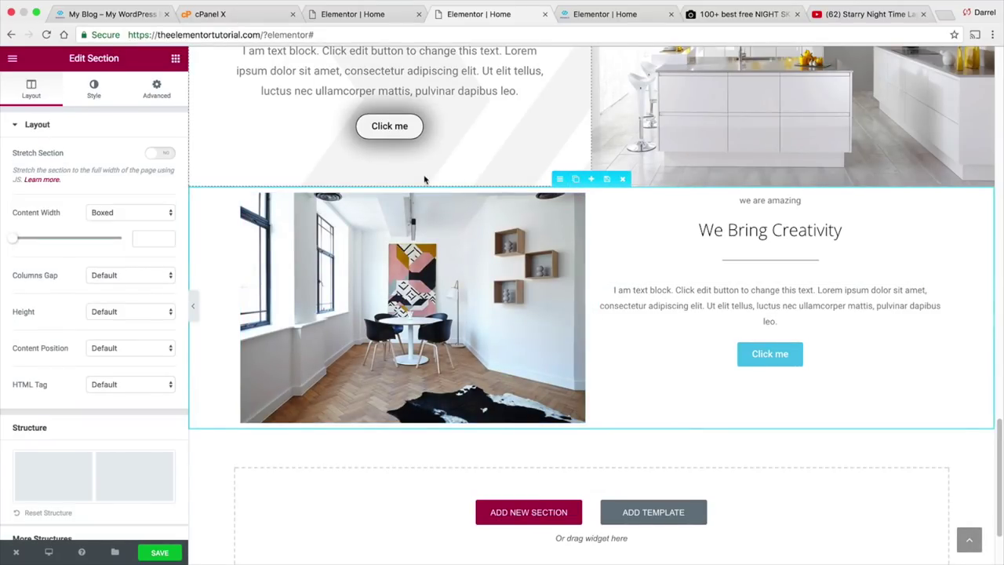
left_click(118, 212)
Set the section to Full Width content with No Gap between columns.
left_click(120, 222)
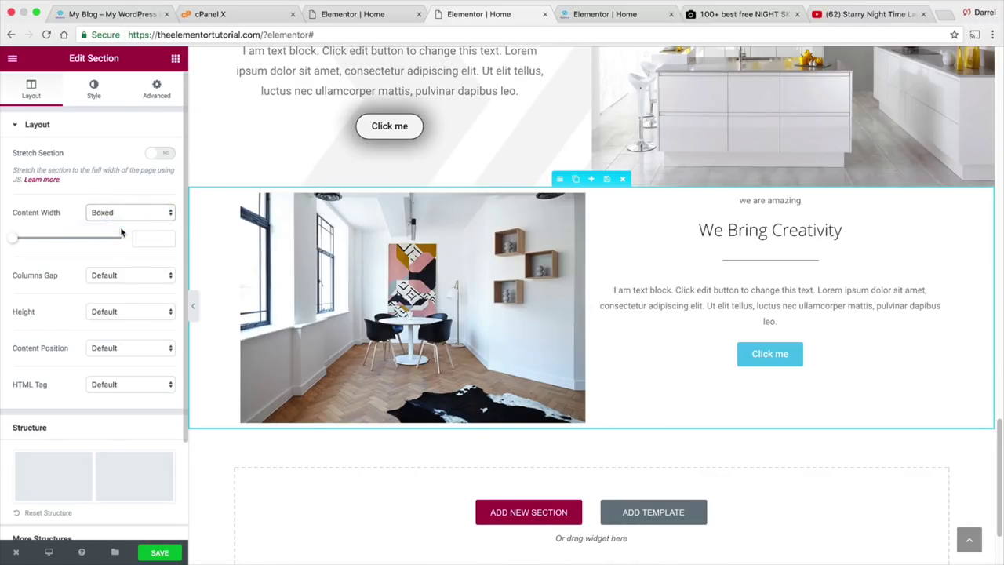
left_click(123, 248)
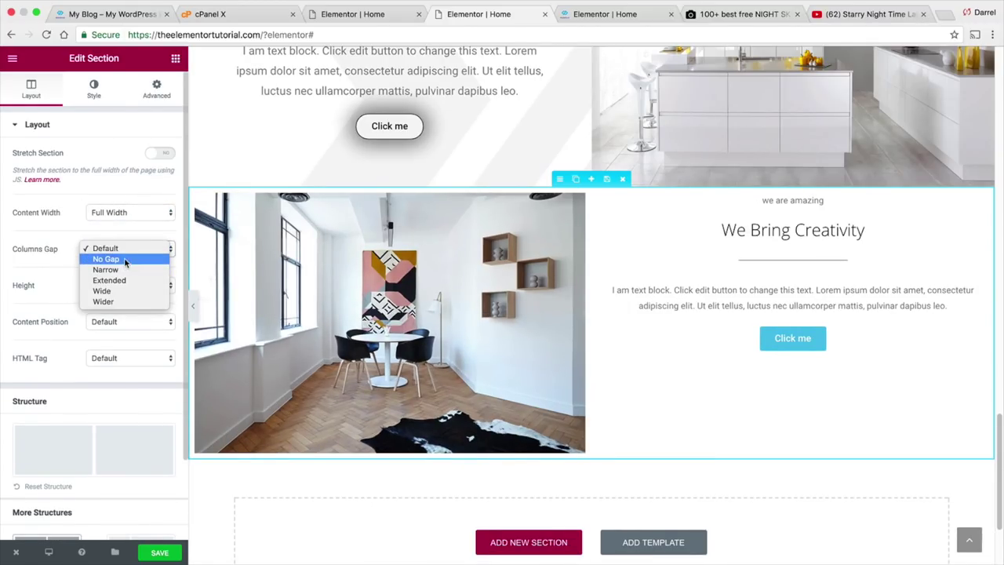
left_click(124, 259)
scroll(368, 274, "up", 2)
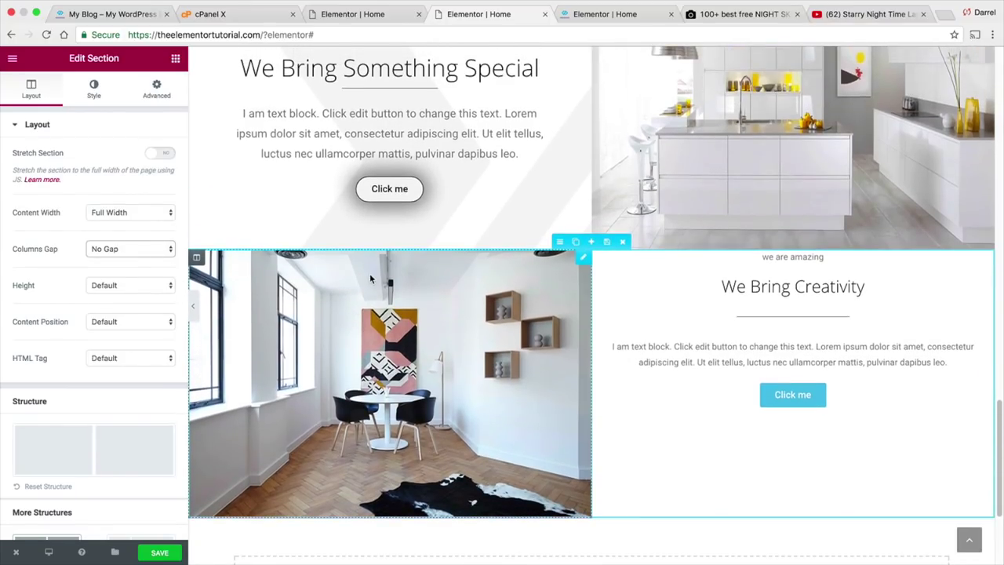
Give the right-hand We Bring Creativity column 50 padding on every side.
left_click(600, 258)
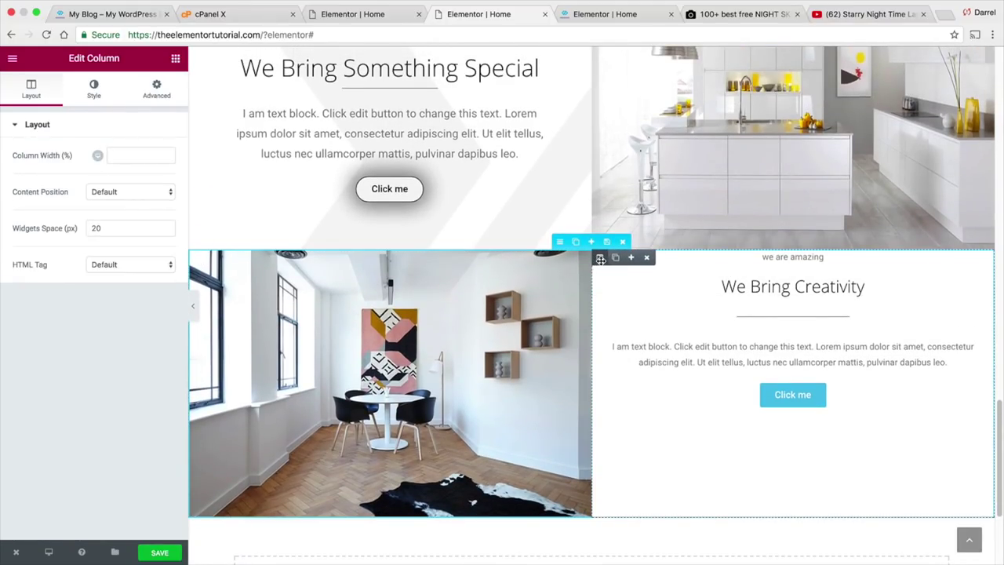
left_click(156, 88)
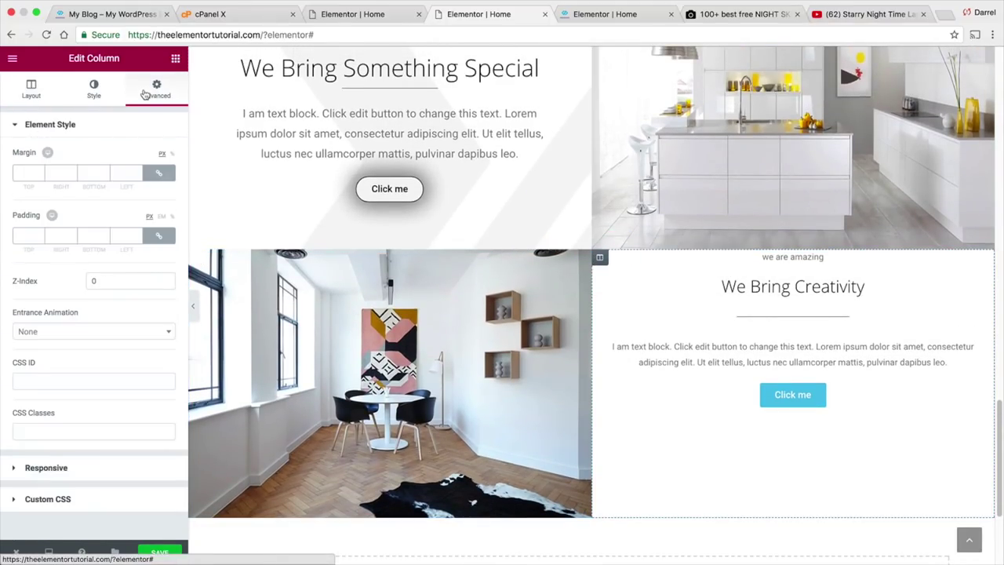
left_click(26, 233)
type("50")
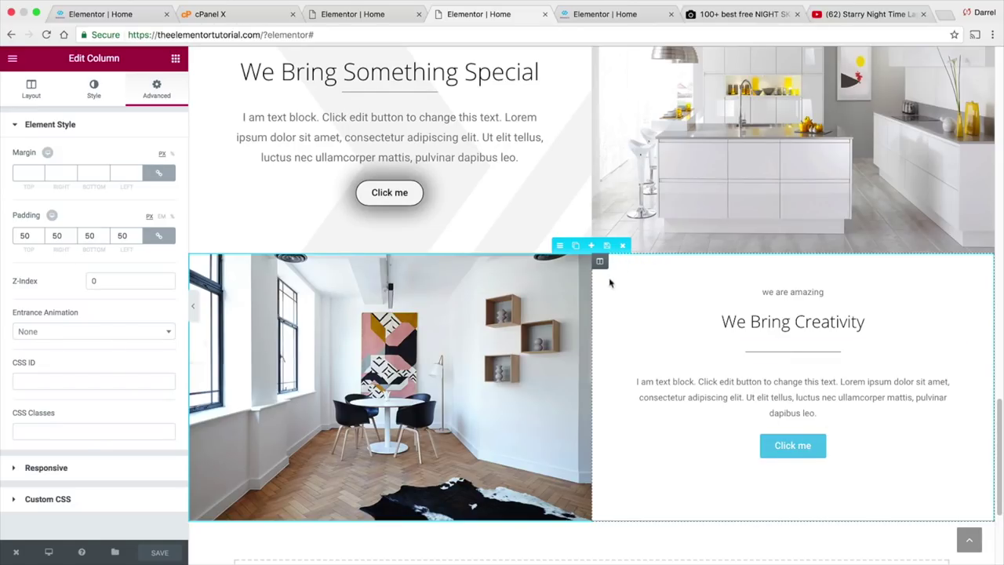
mouse_move(601, 261)
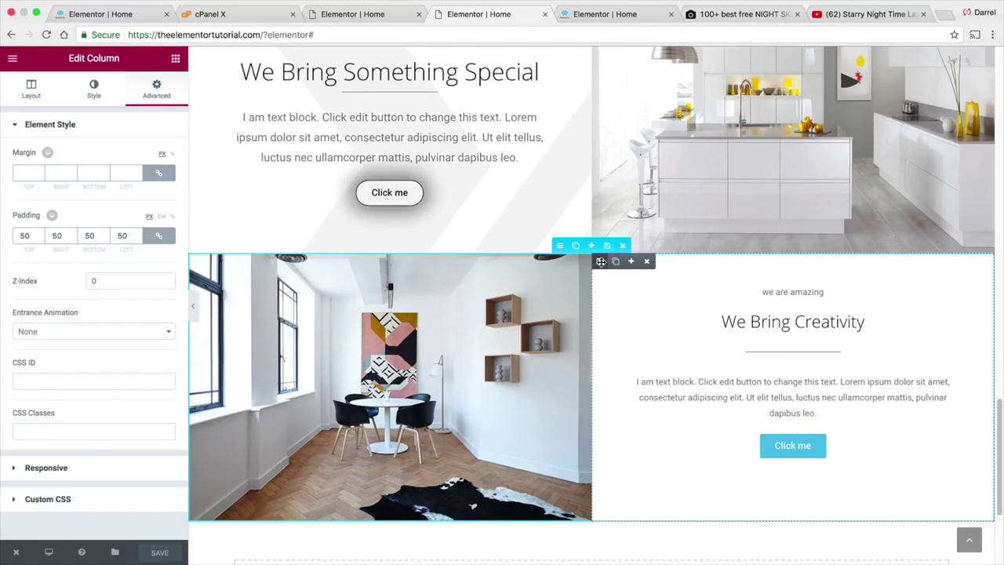
Give the column a Classic background using the blue chevron image from the Media Library.
left_click(94, 88)
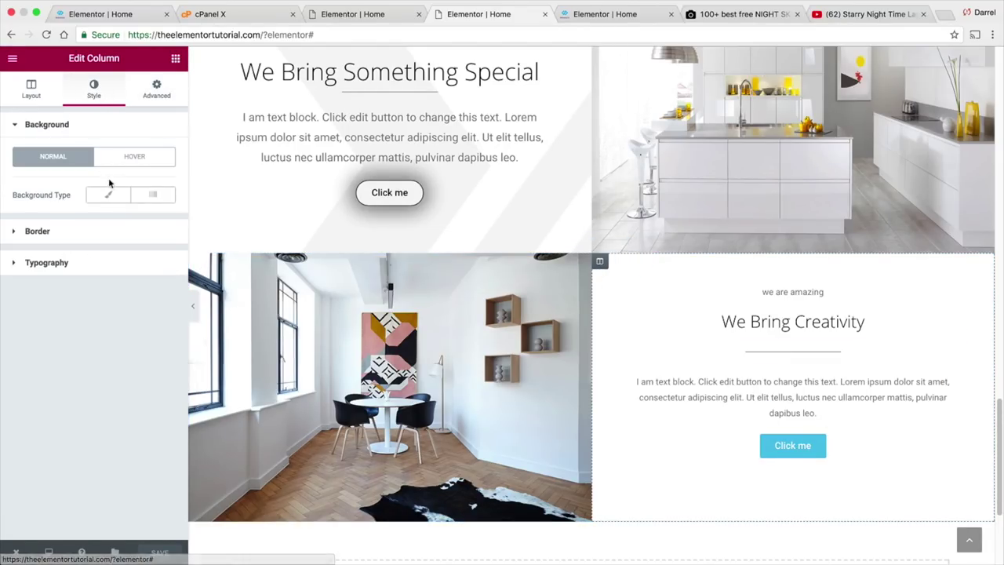
left_click(115, 196)
left_click(156, 192)
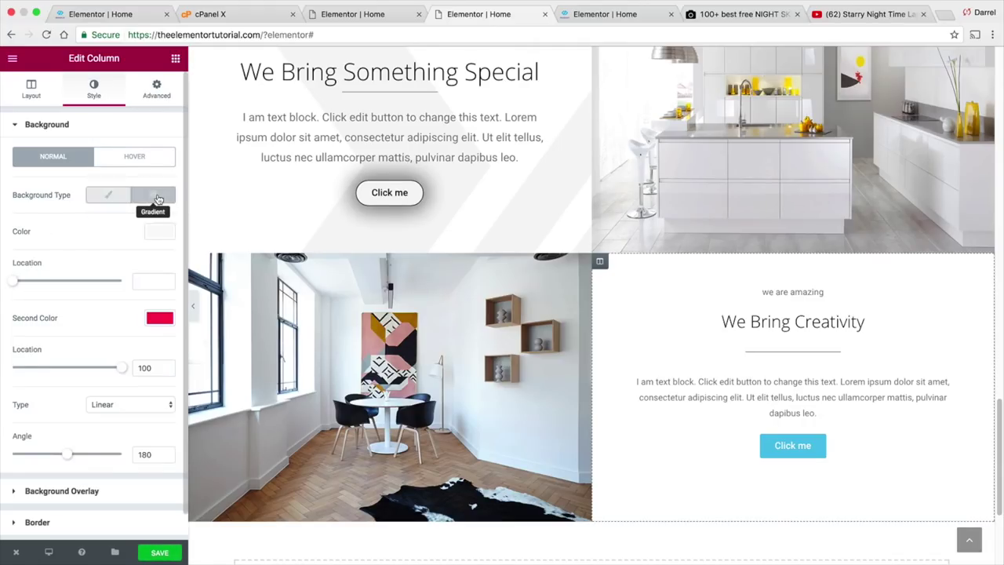
left_click(108, 195)
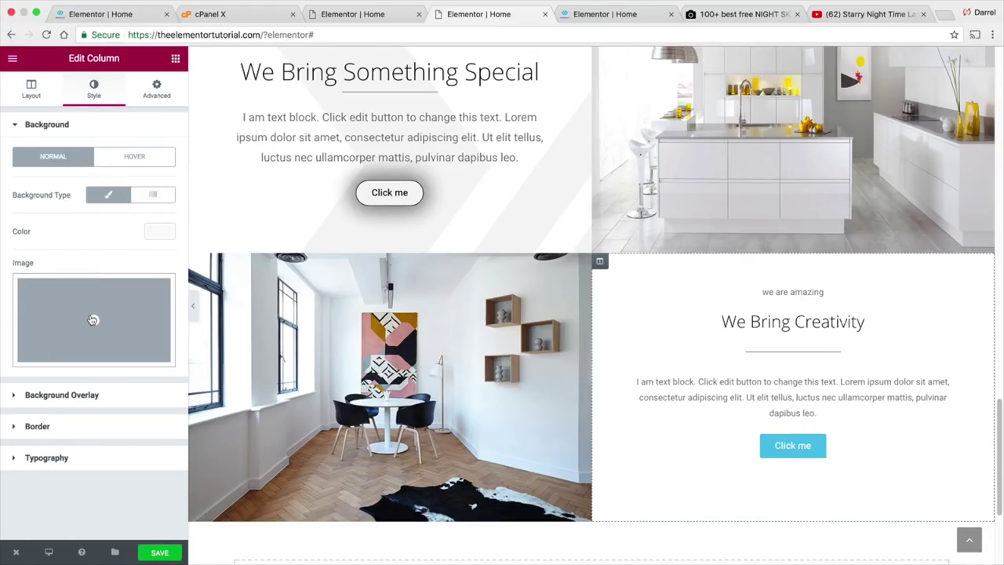
left_click(91, 314)
left_click(89, 219)
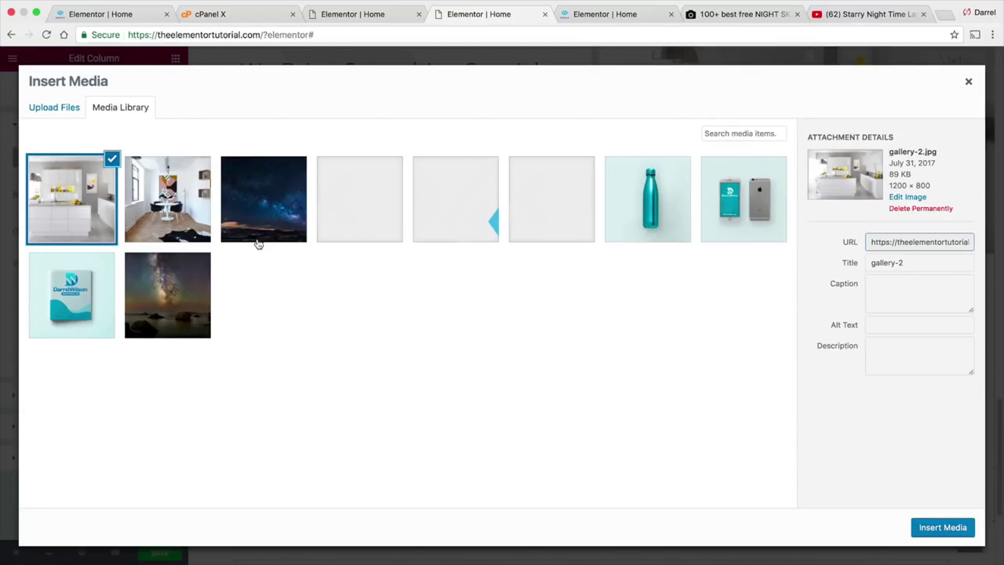
left_click(416, 226)
left_click(397, 213)
left_click(942, 527)
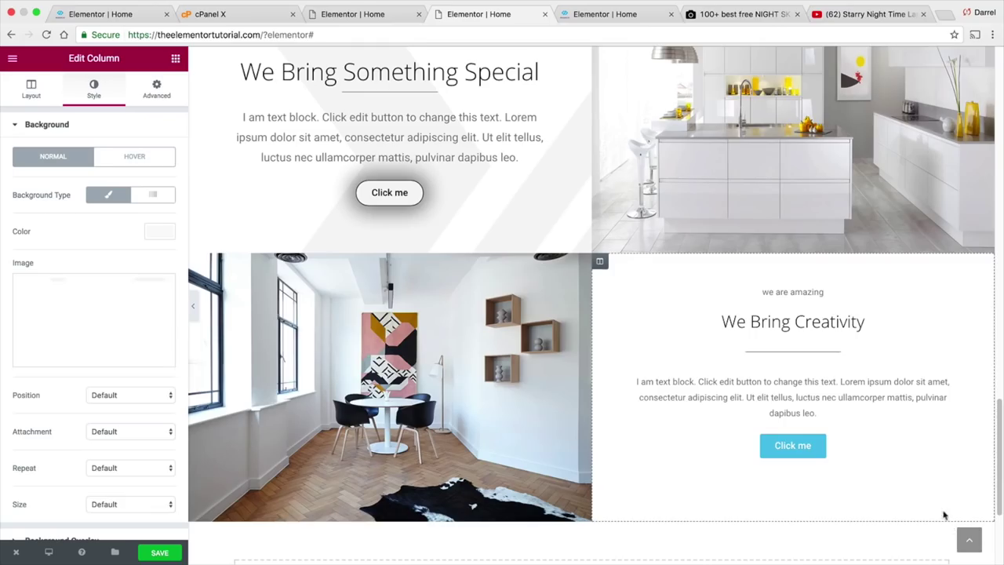
Keep the default background size, position the chevron Center Left, and save the page.
left_click(115, 501)
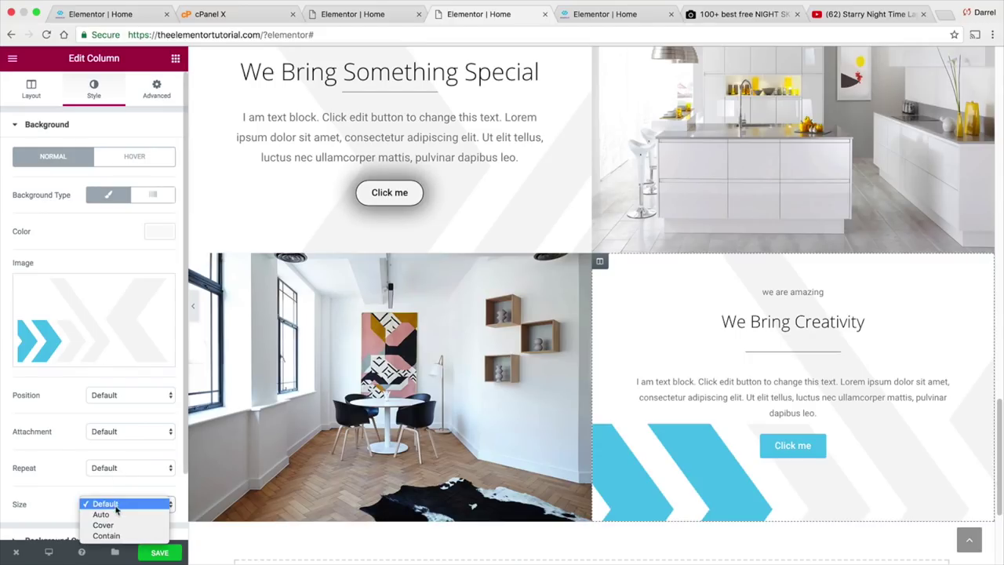
left_click(121, 522)
scroll(600, 459, "up", 2)
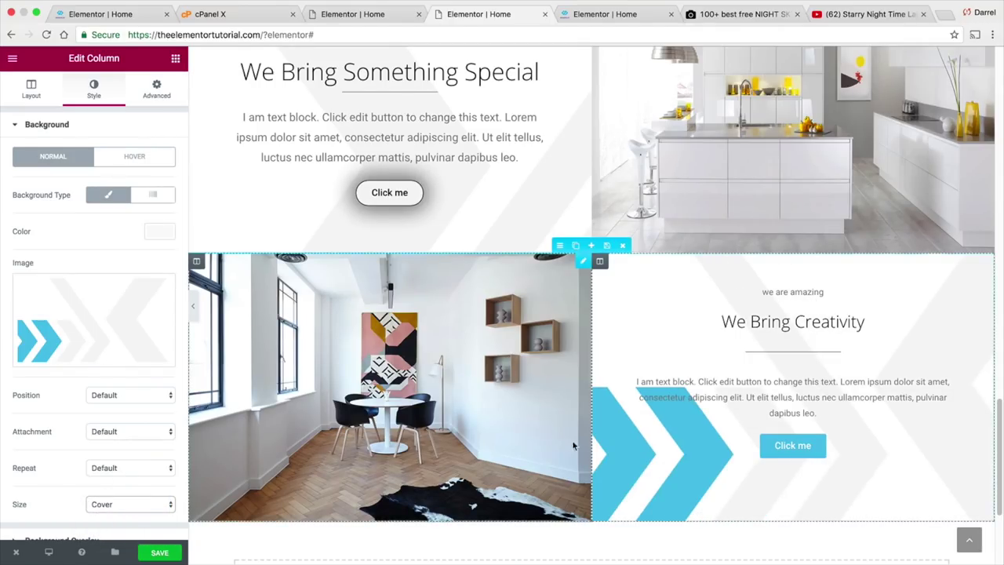
scroll(362, 443, "down", 2)
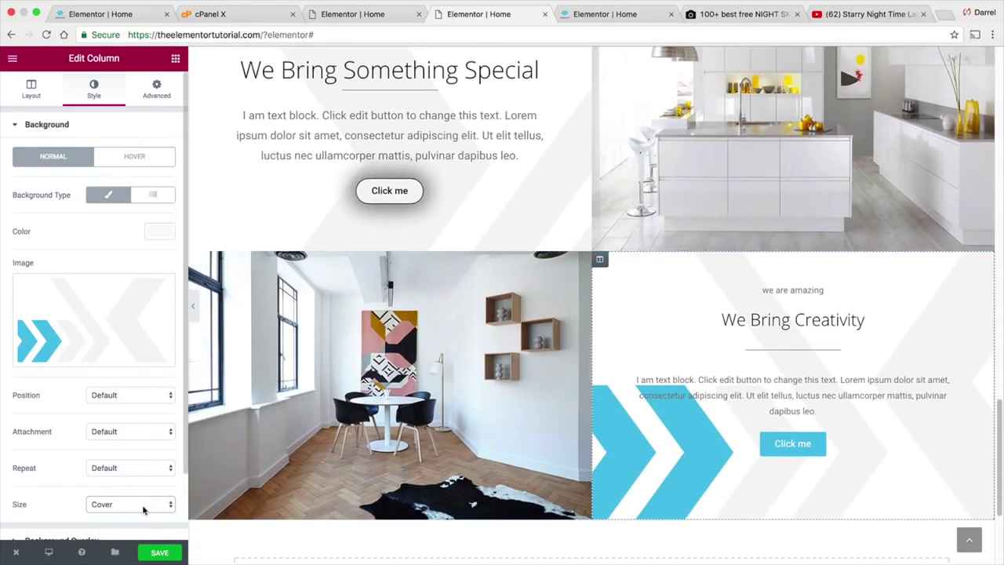
left_click(133, 504)
left_click(142, 479)
left_click(135, 396)
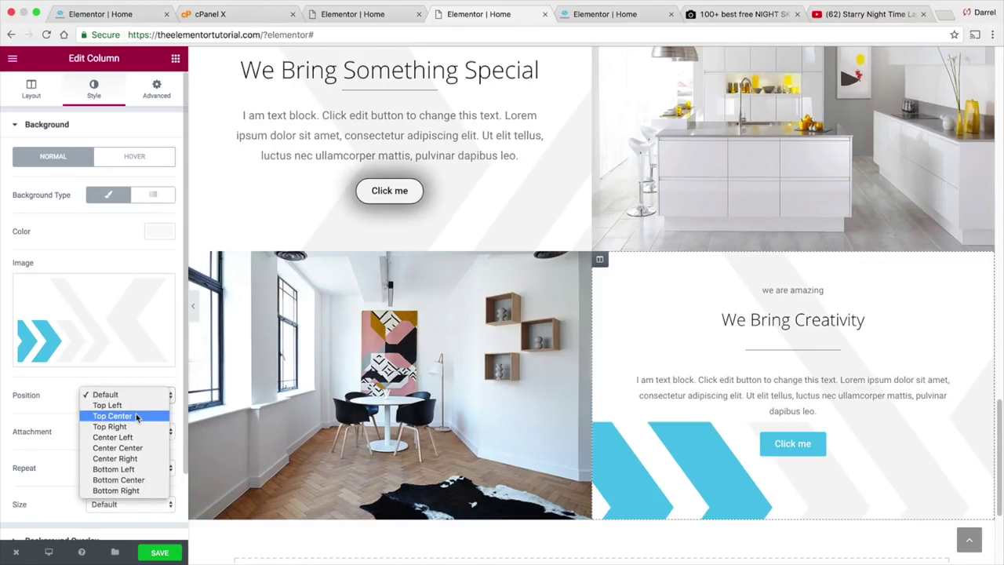
left_click(136, 413)
left_click(137, 400)
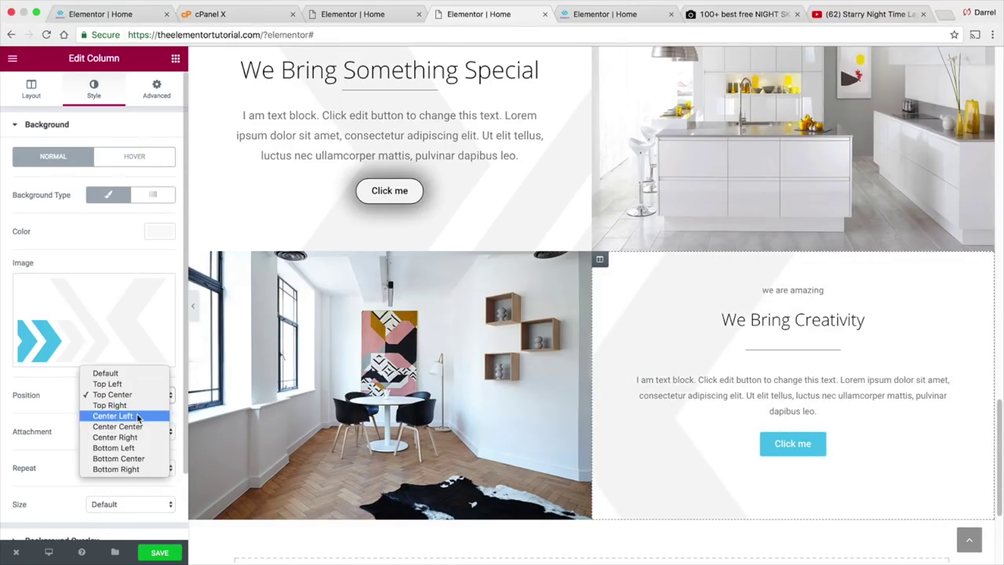
left_click(133, 415)
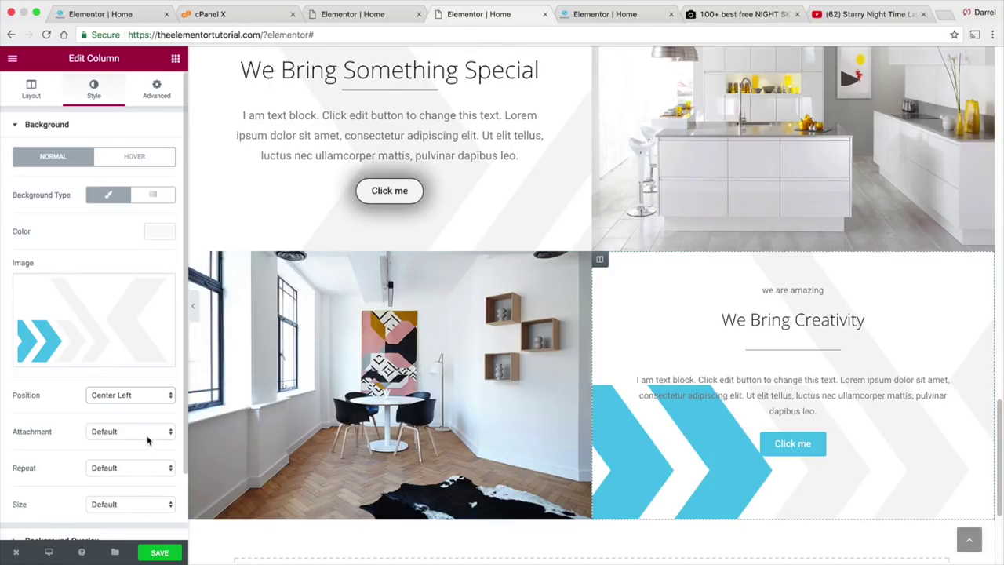
scroll(695, 421, "down", 2)
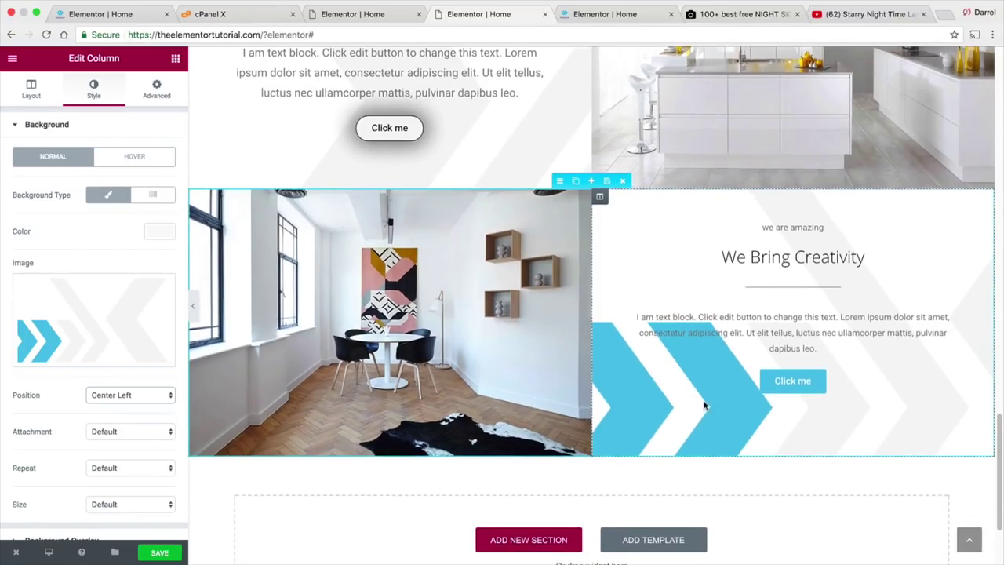
left_click(157, 553)
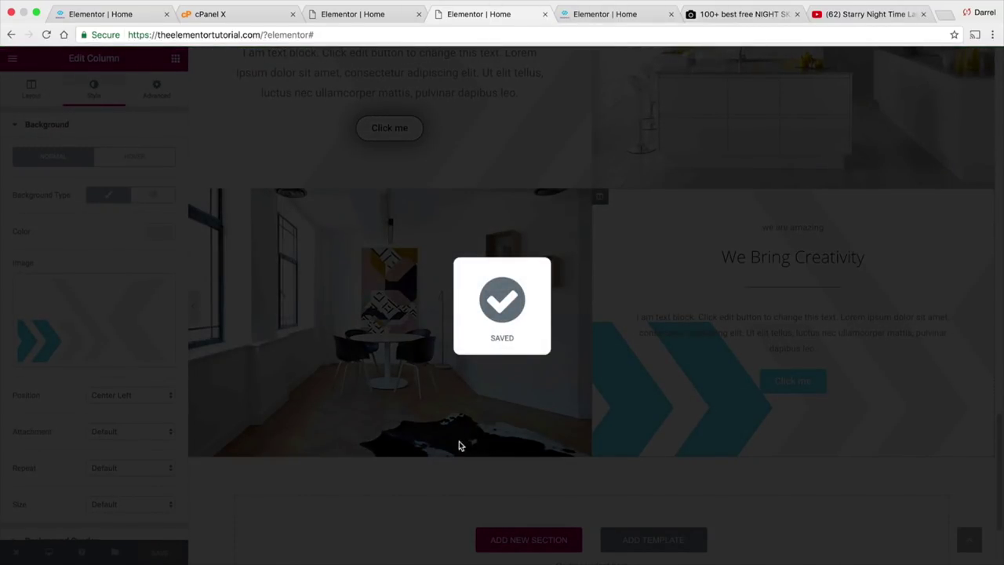
scroll(460, 445, "up", 2)
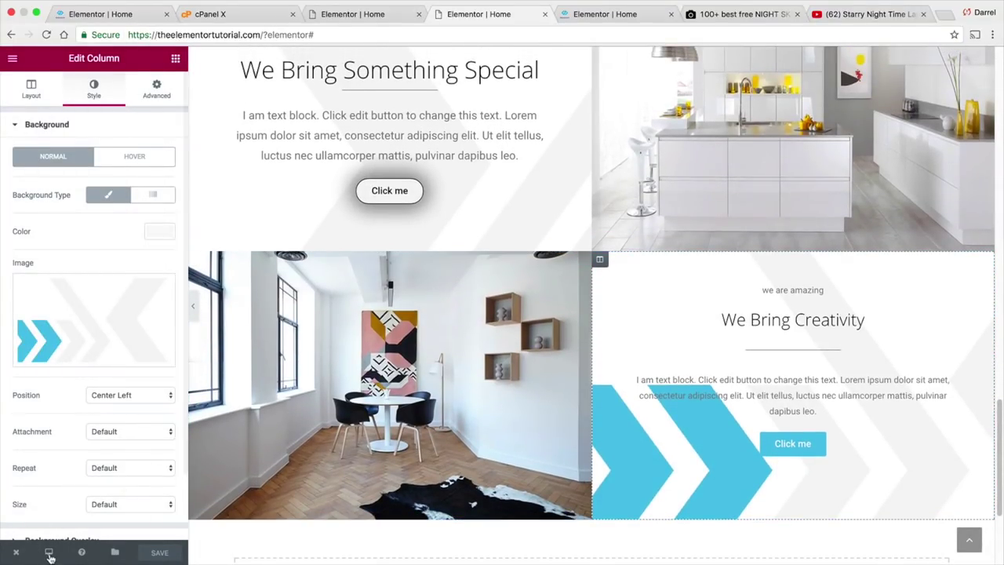
left_click(50, 553)
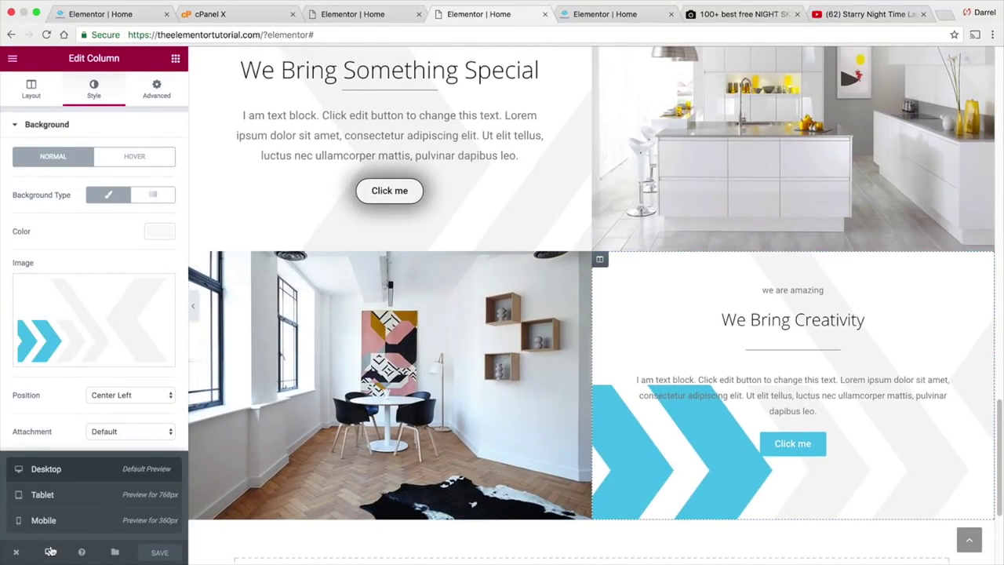
left_click(43, 495)
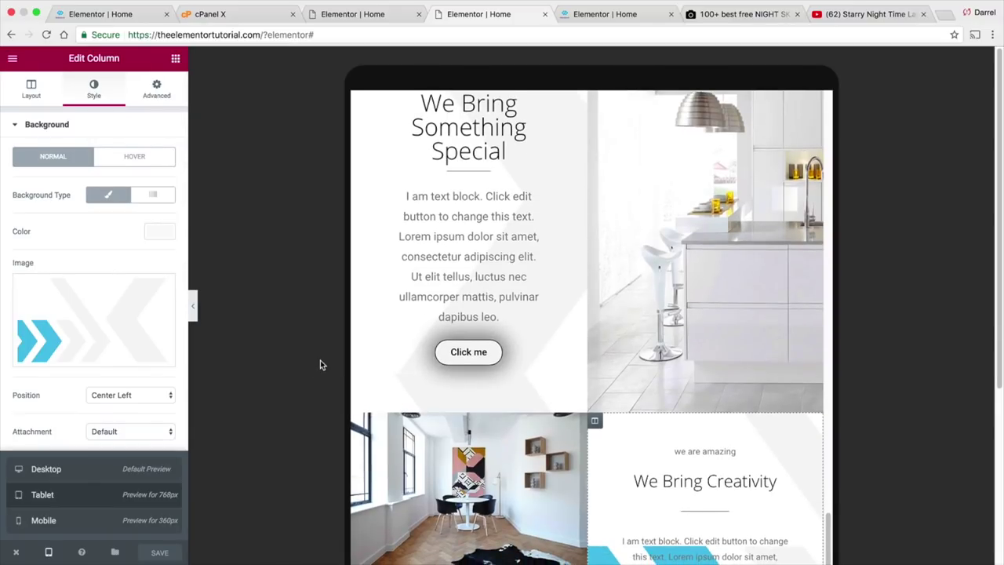
scroll(486, 376, "up", 3)
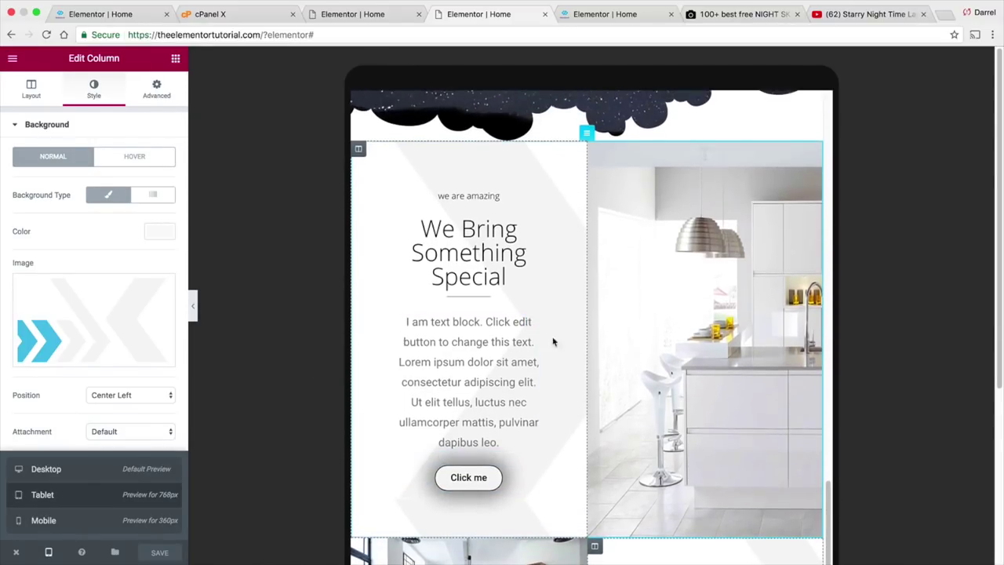
scroll(561, 367, "up", 6)
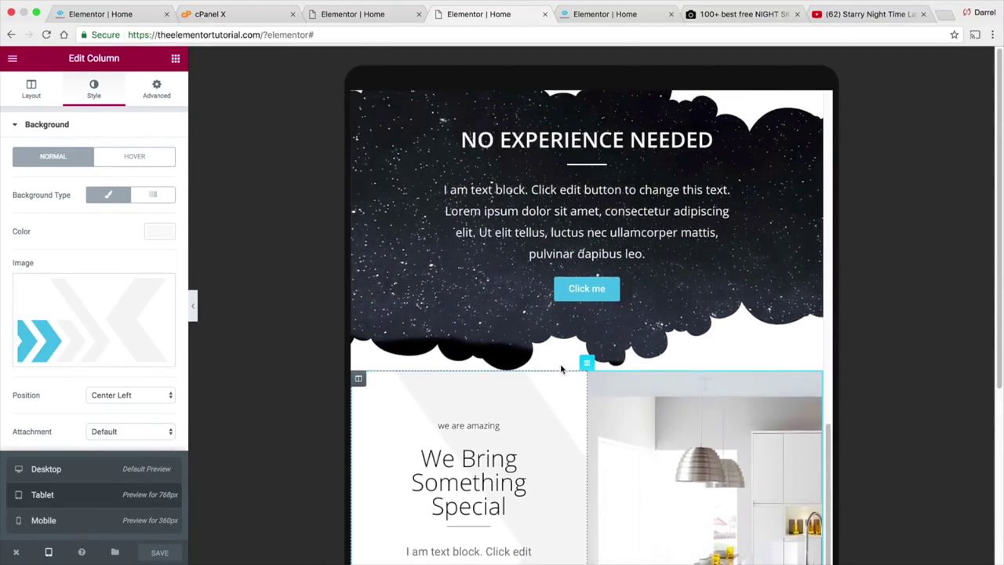
scroll(561, 368, "down", 14)
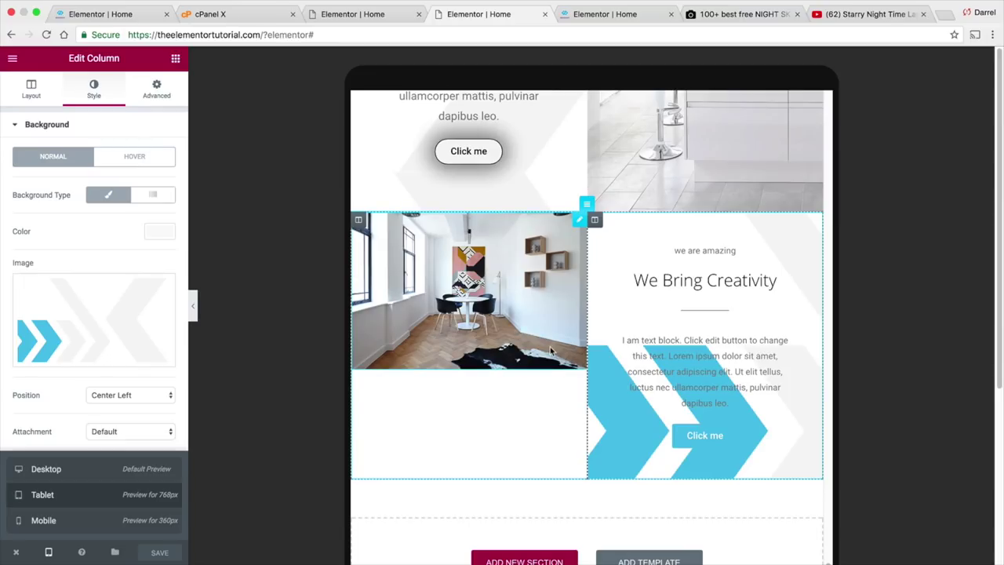
scroll(557, 369, "up", 5)
scroll(570, 376, "up", 4)
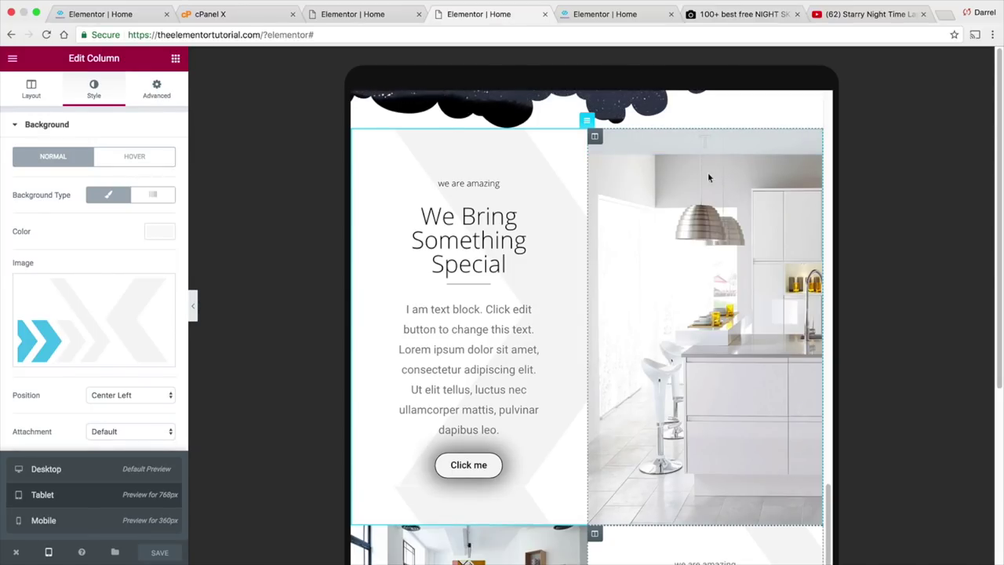
scroll(708, 178, "down", 3)
scroll(711, 249, "up", 2)
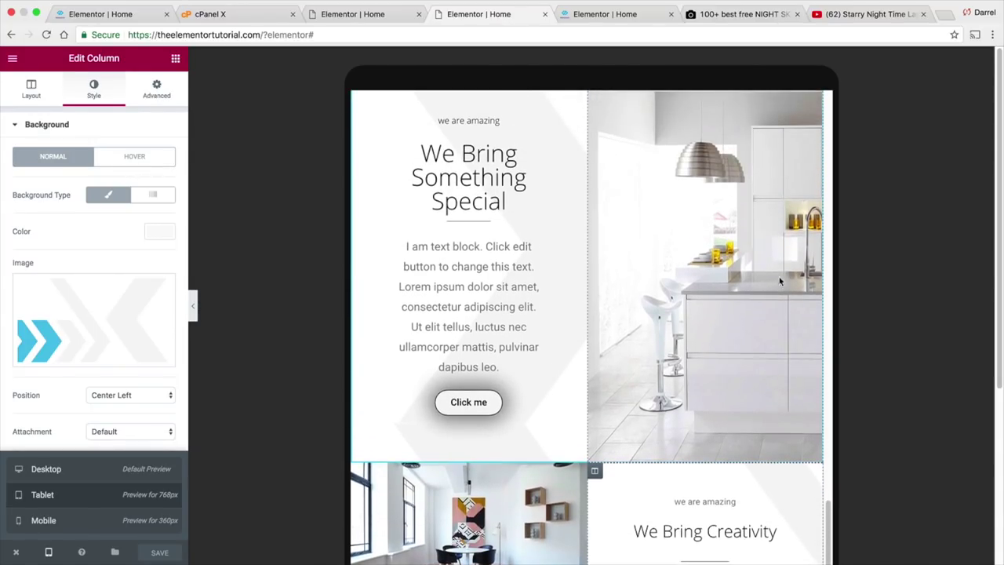
scroll(744, 280, "up", 2)
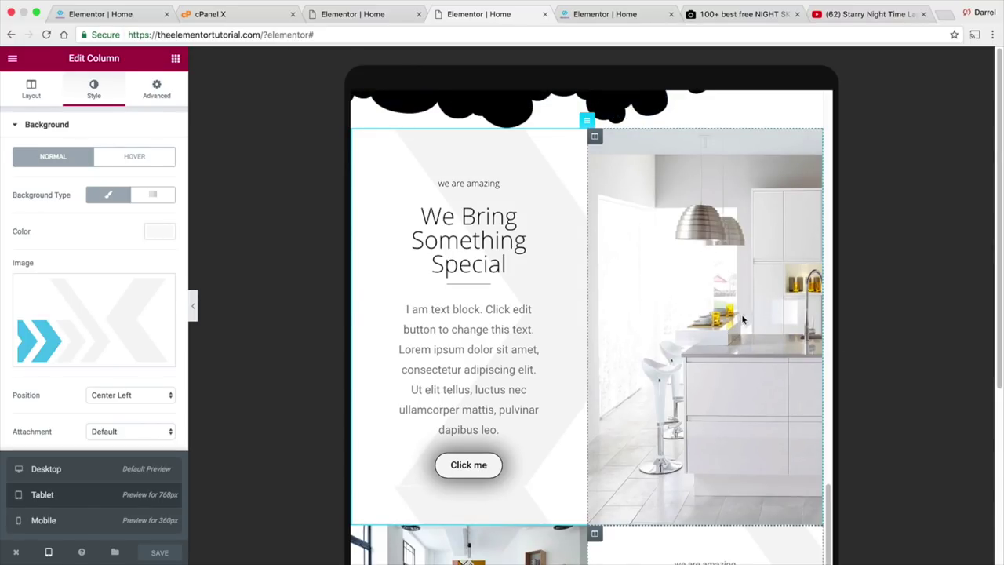
scroll(742, 314, "down", 5)
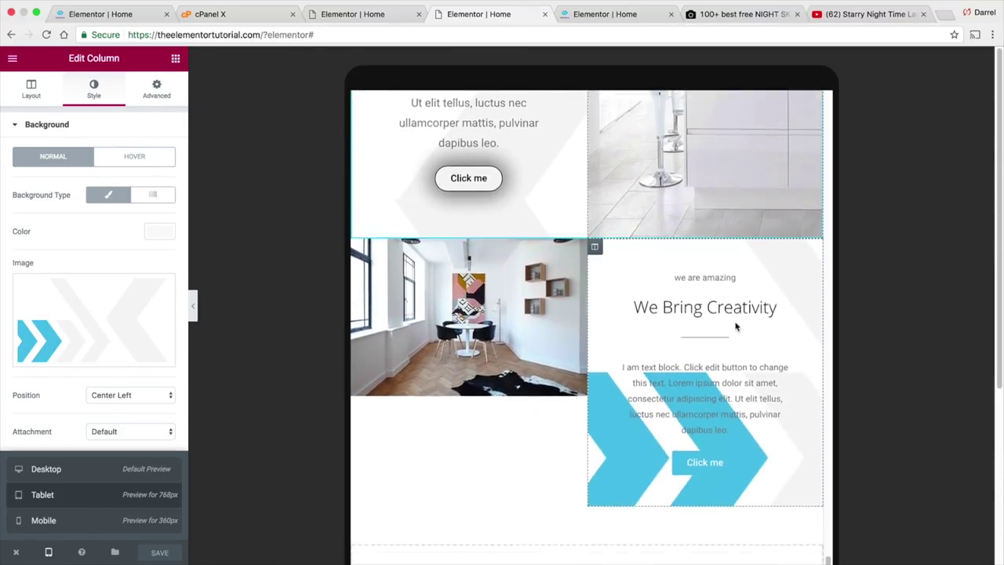
scroll(736, 326, "down", 1)
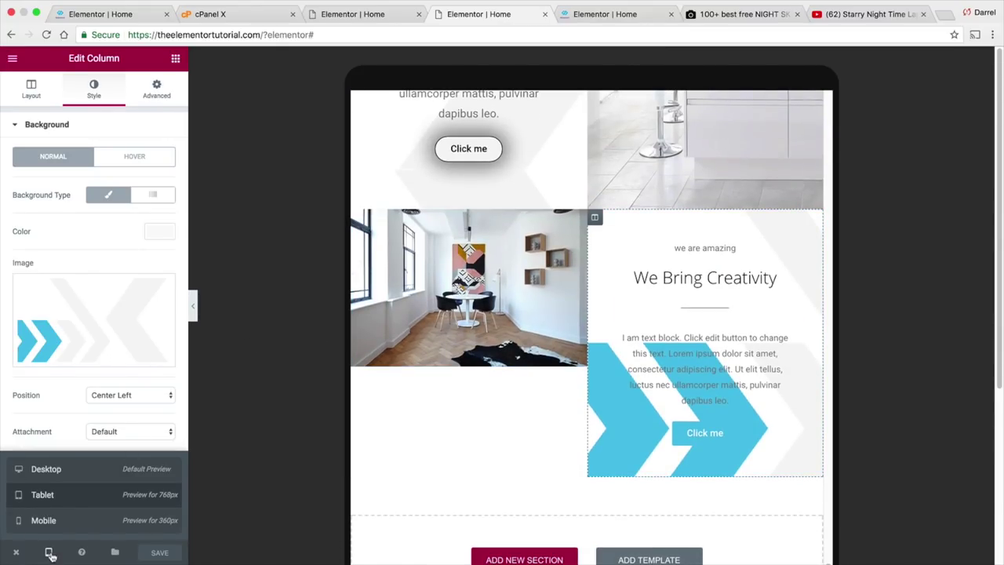
left_click(46, 469)
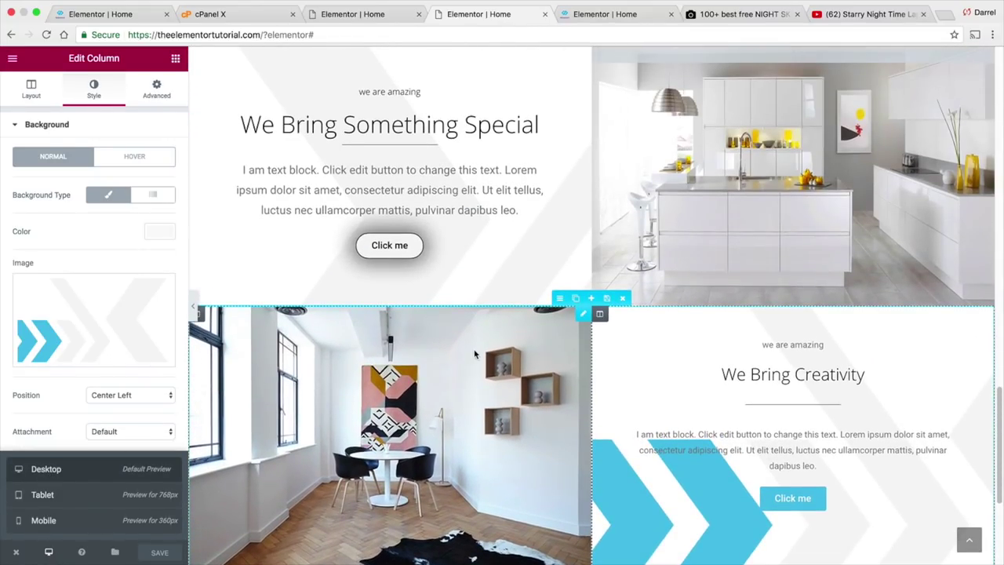
scroll(560, 259, "down", 1)
Delete the left column's image widget and add a Heading with its text cleared.
left_click(327, 325)
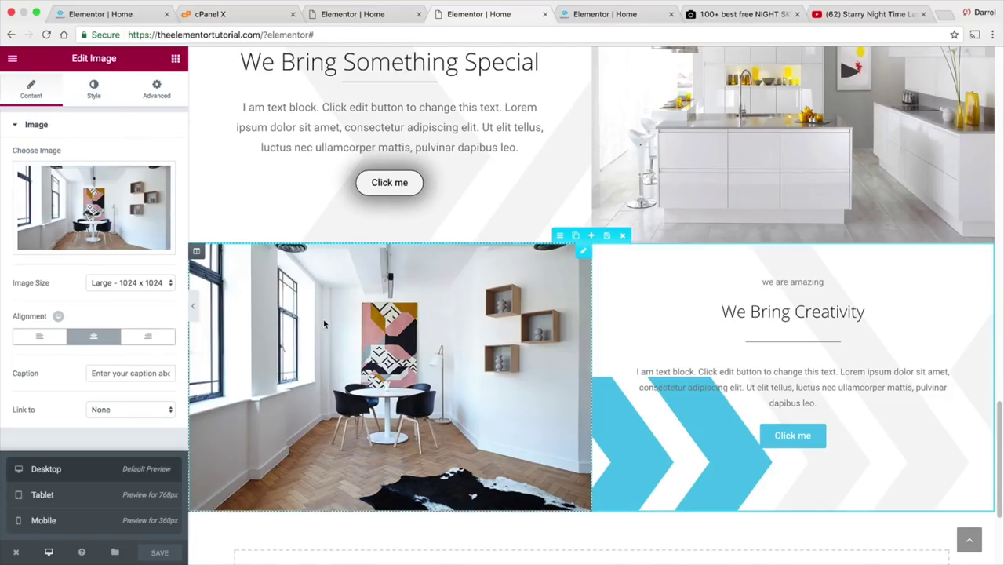
left_click(92, 240)
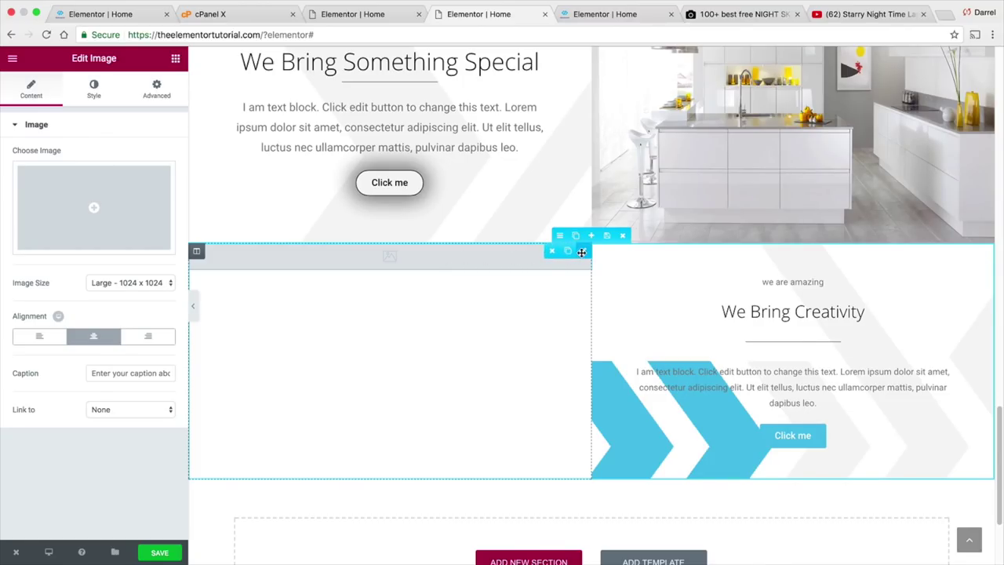
left_click(551, 253)
left_click(559, 275)
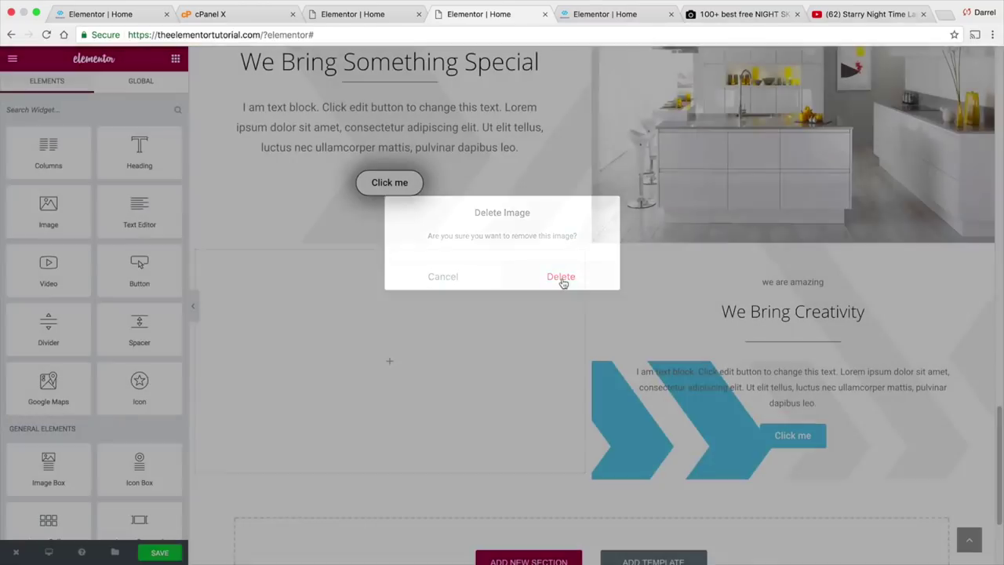
left_click_drag(173, 170, 372, 321)
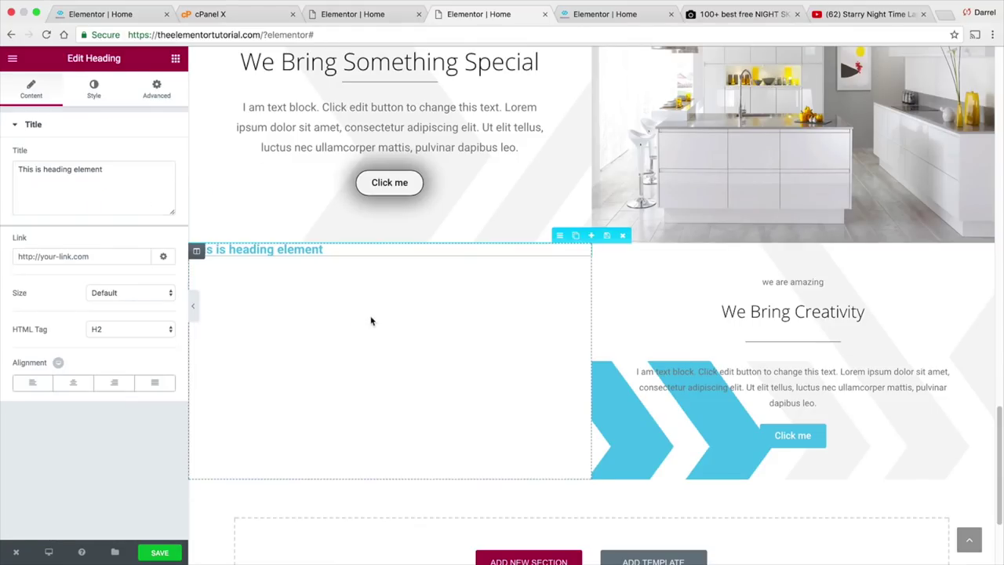
left_click_drag(166, 168, 2, 168)
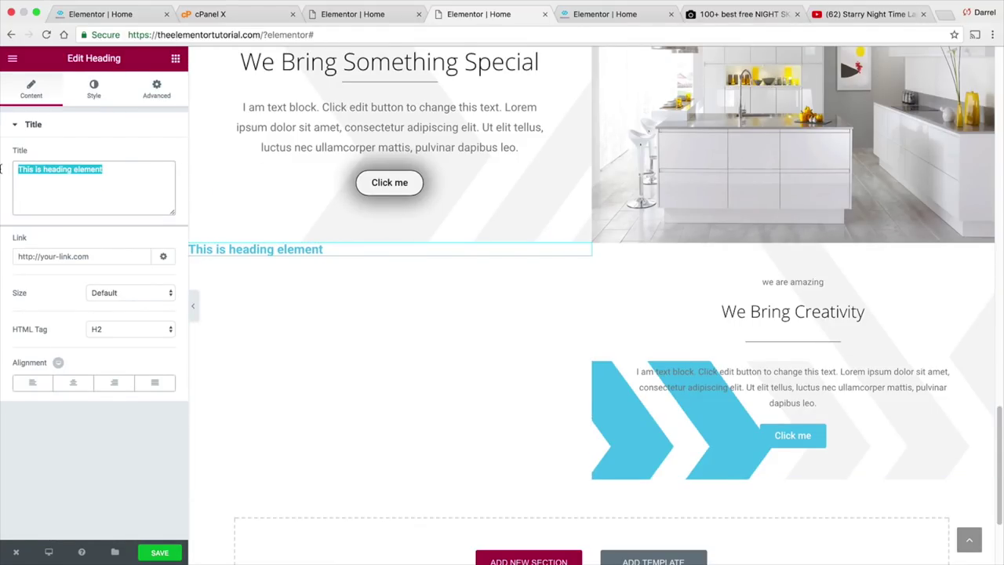
key("BackSpace")
left_click(99, 88)
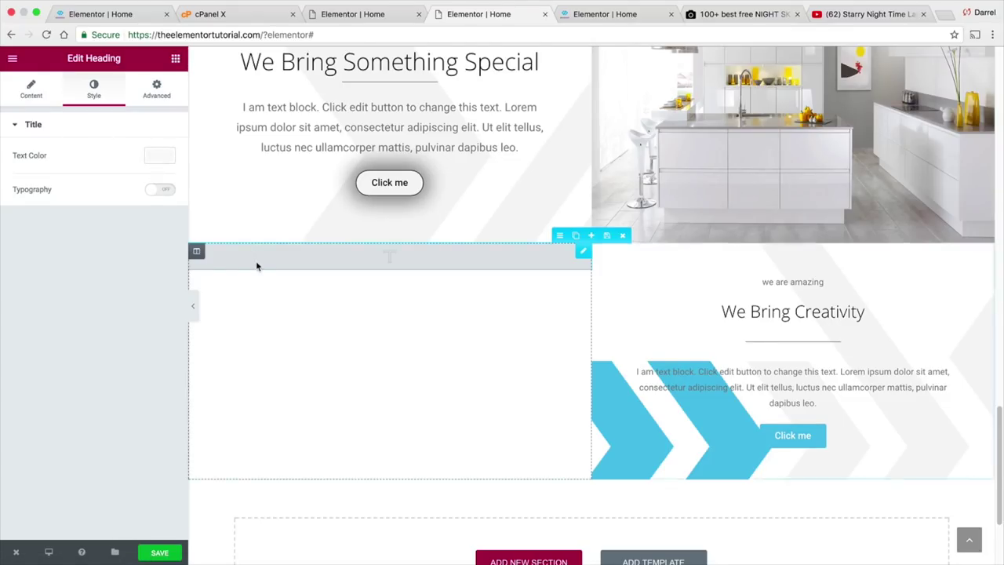
Set the dining-room photo as the column's Classic background at Cover size and save.
left_click(198, 251)
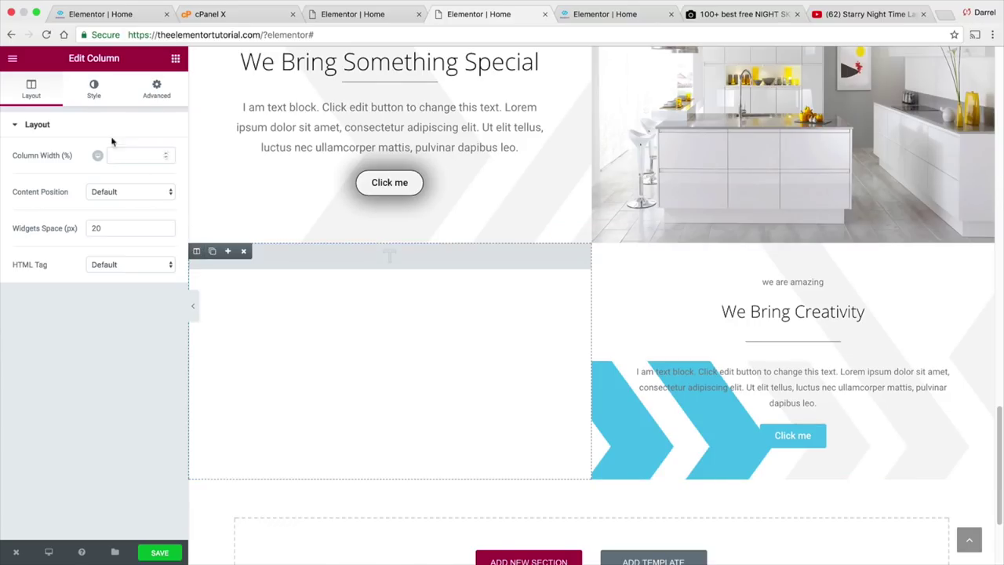
left_click(94, 88)
left_click(109, 194)
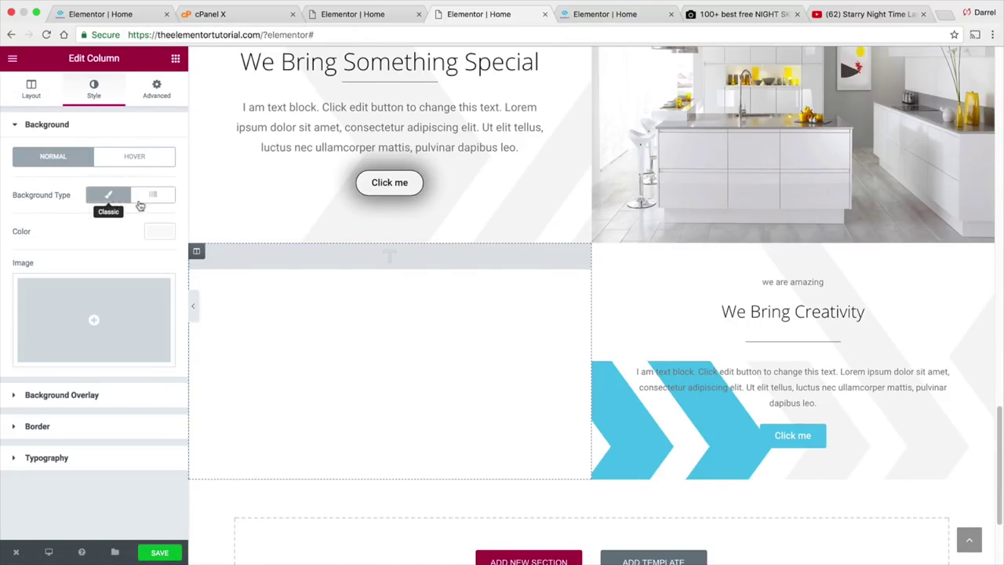
left_click(98, 322)
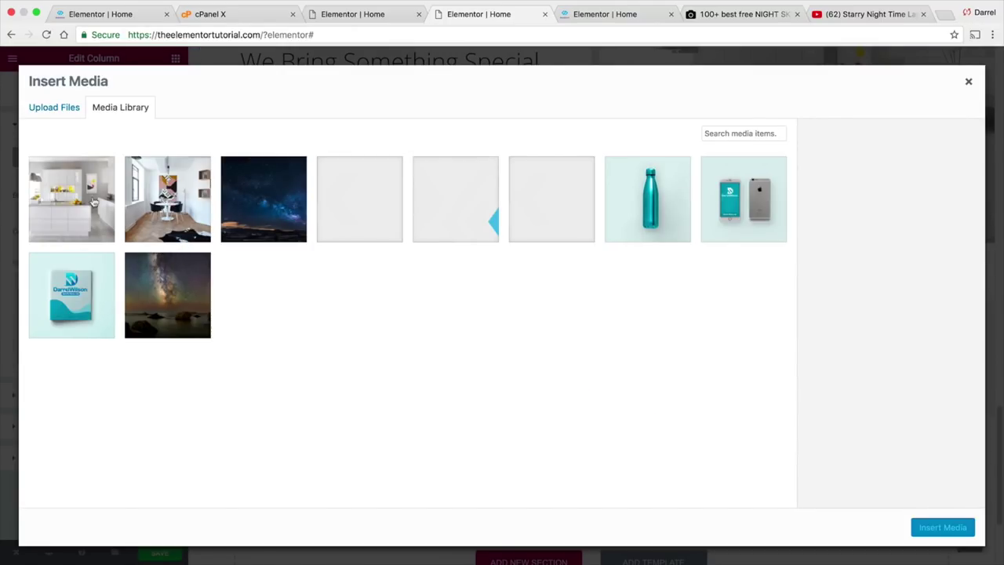
left_click(152, 201)
left_click(930, 535)
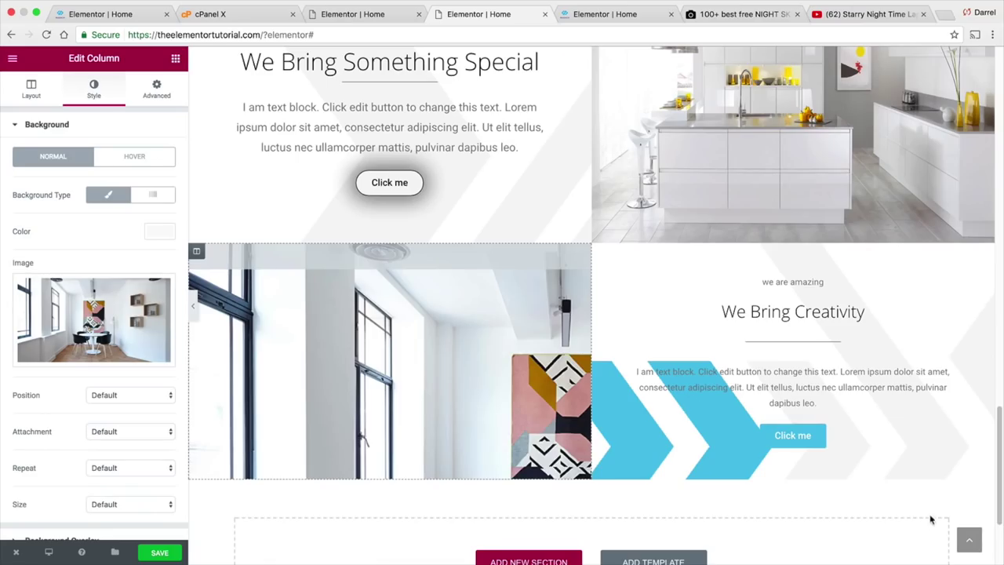
left_click(127, 504)
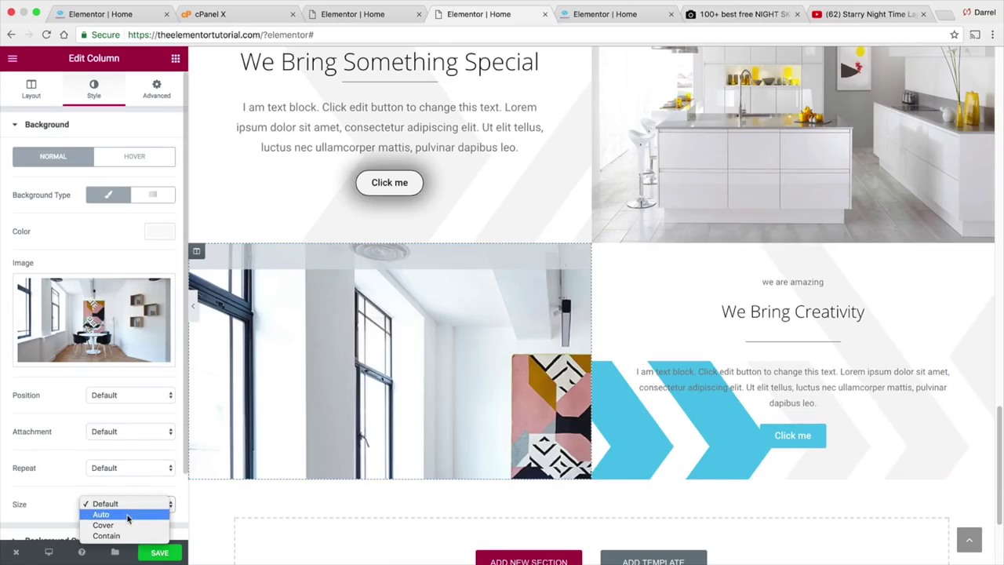
left_click(129, 524)
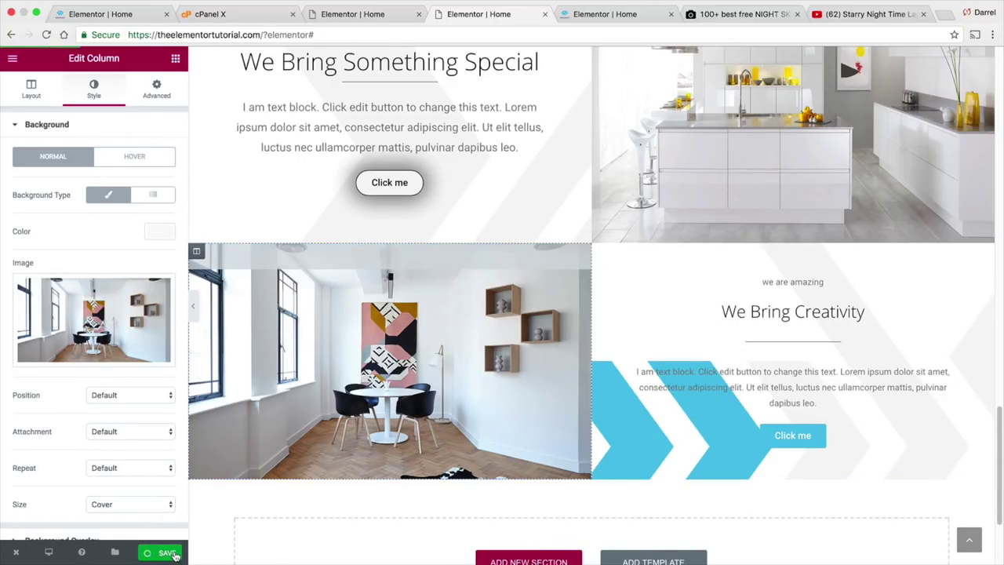
left_click(167, 553)
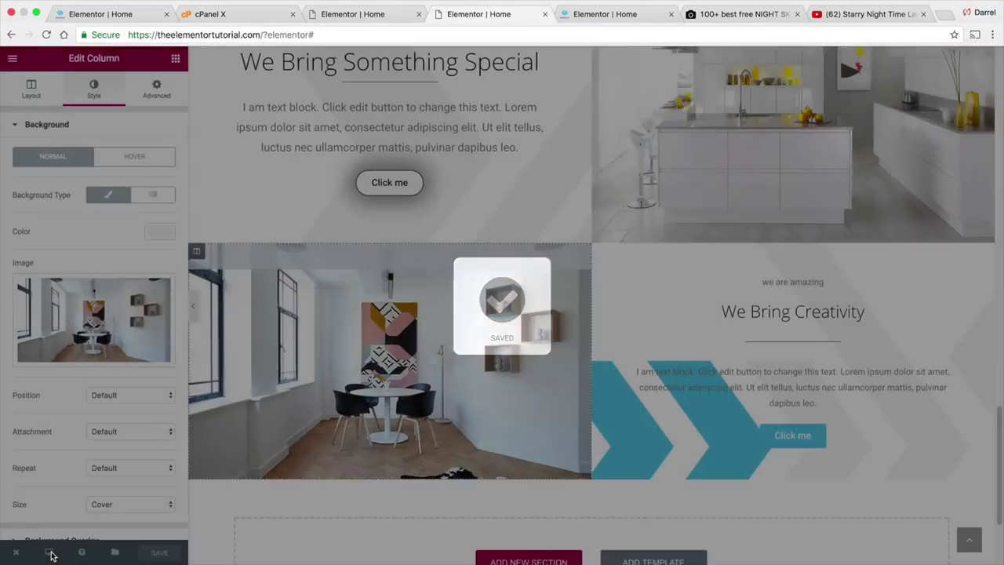
left_click(50, 553)
Preview the page at Tablet width and scroll through the layout.
left_click(51, 504)
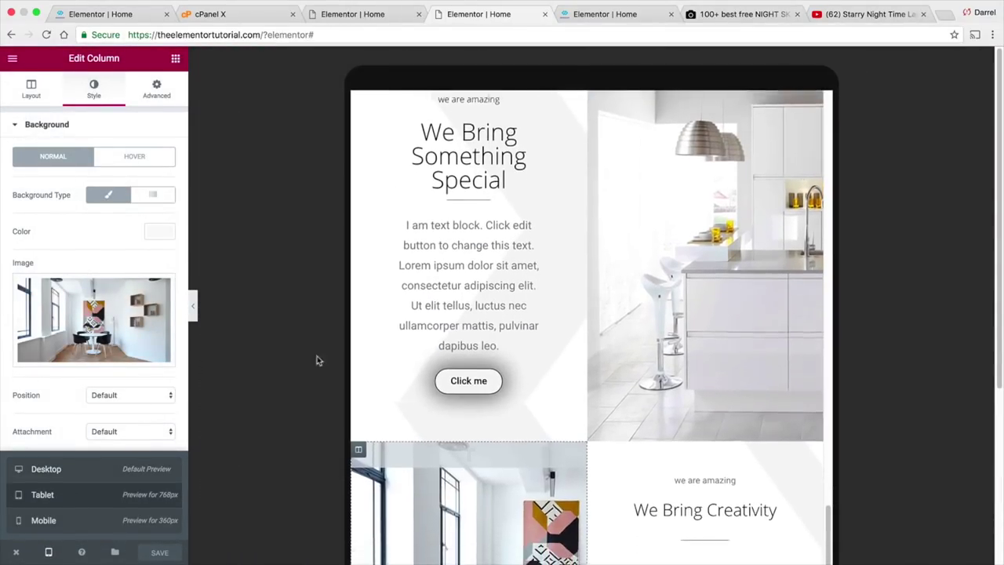
scroll(523, 360, "up", 5)
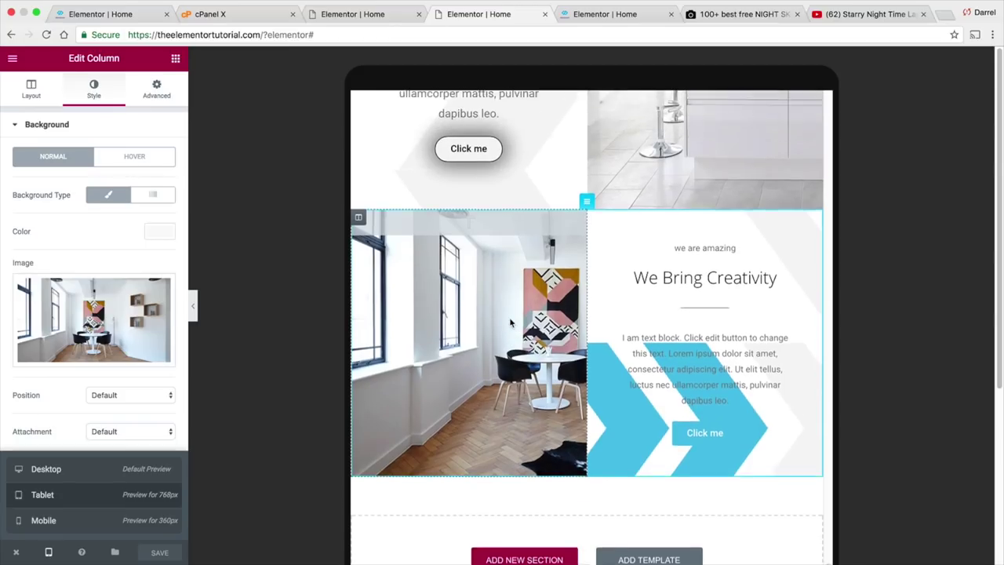
scroll(523, 366, "up", 2)
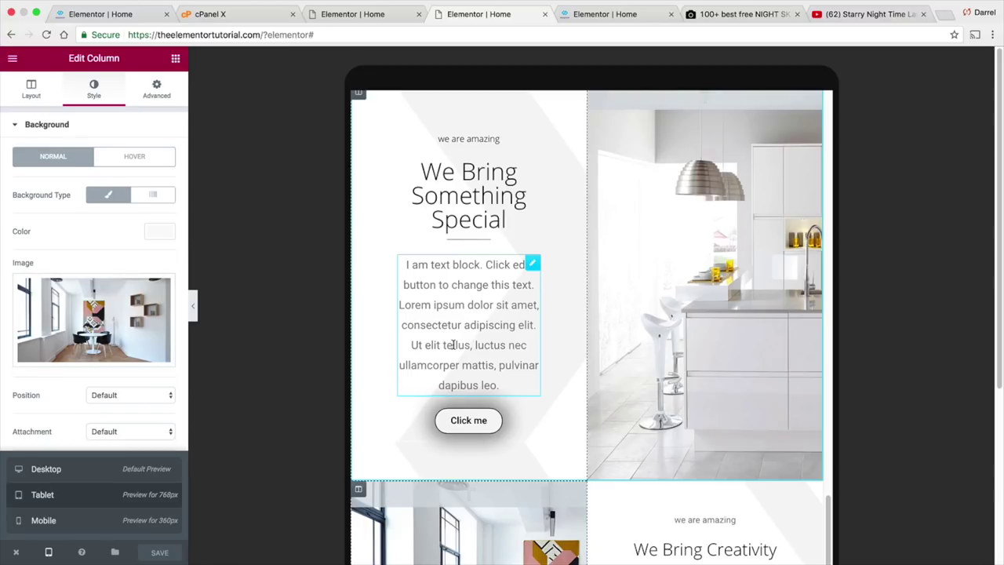
Switch the preview to Mobile width (360px) and scroll through the stacked sections.
left_click(105, 525)
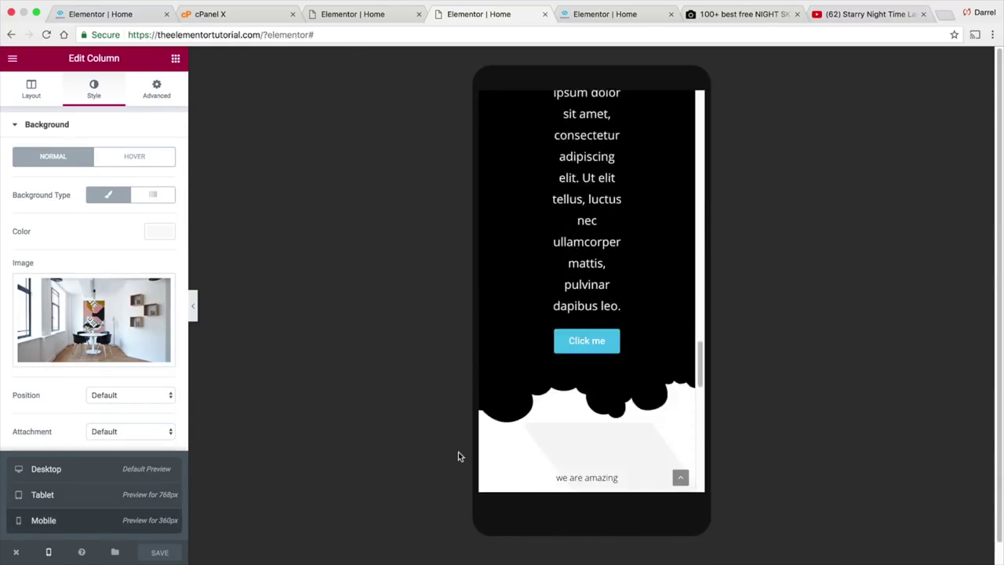
scroll(613, 412, "up", 5)
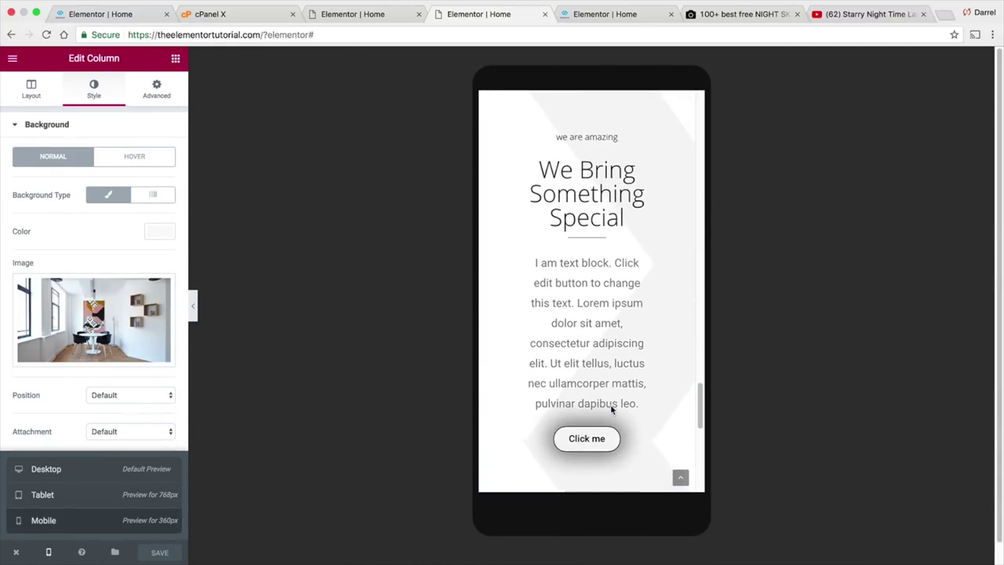
scroll(610, 320, "down", 5)
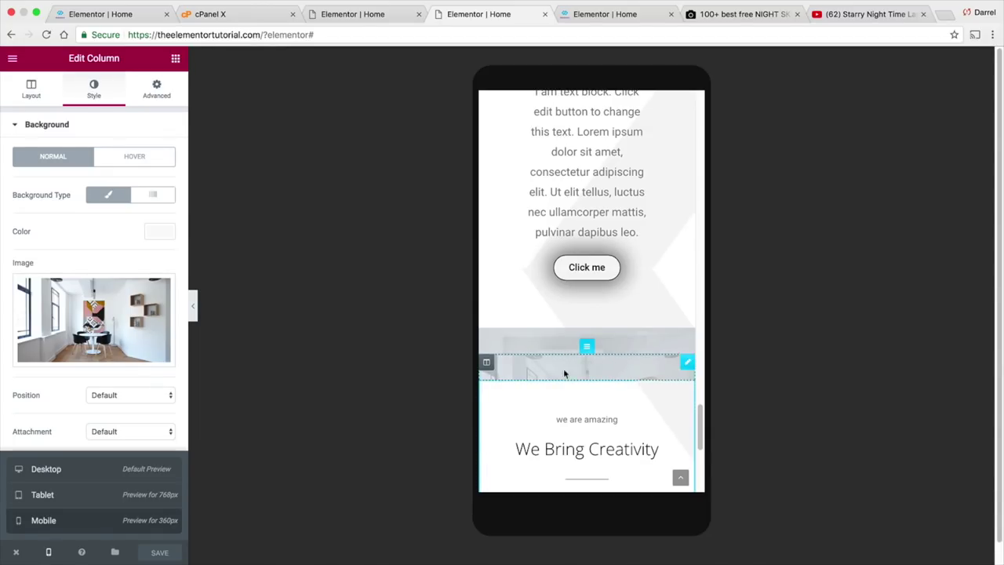
scroll(607, 343, "up", 15)
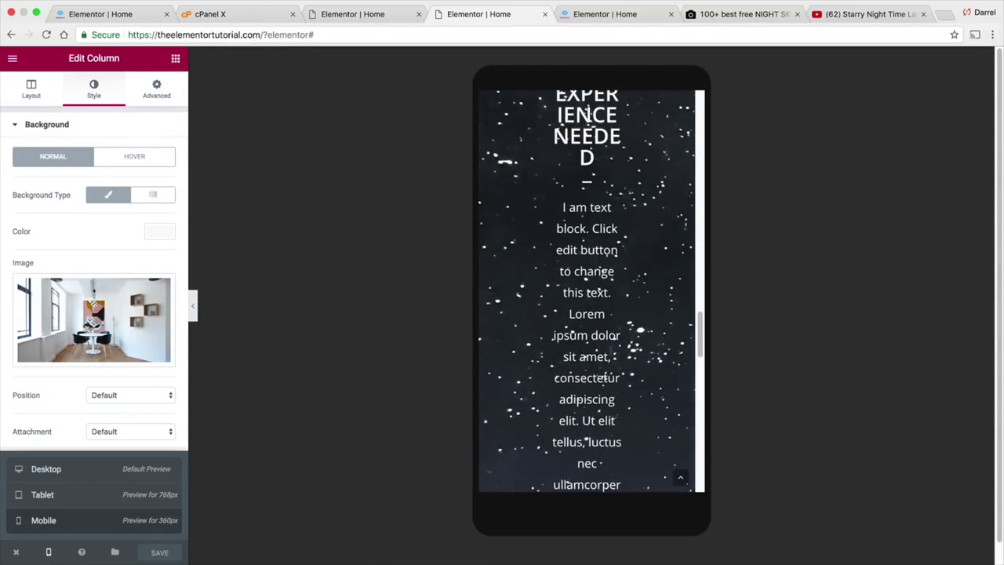
scroll(587, 337, "up", 12)
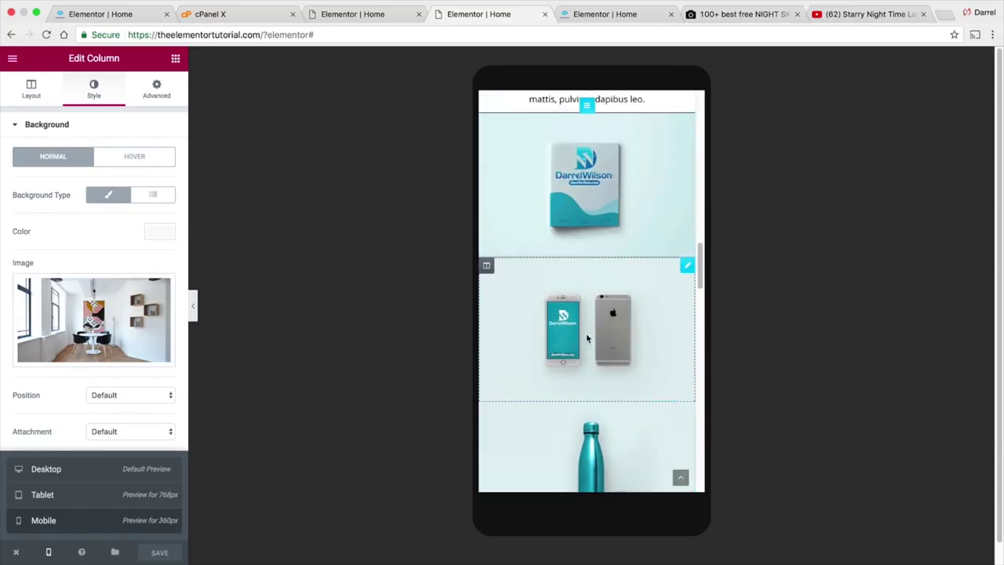
scroll(587, 337, "up", 15)
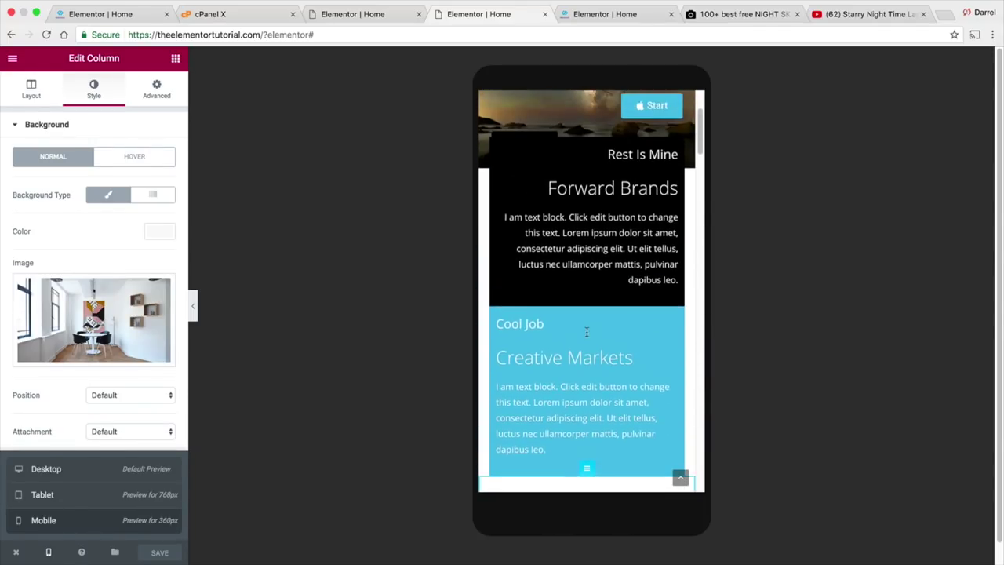
scroll(587, 331, "up", 3)
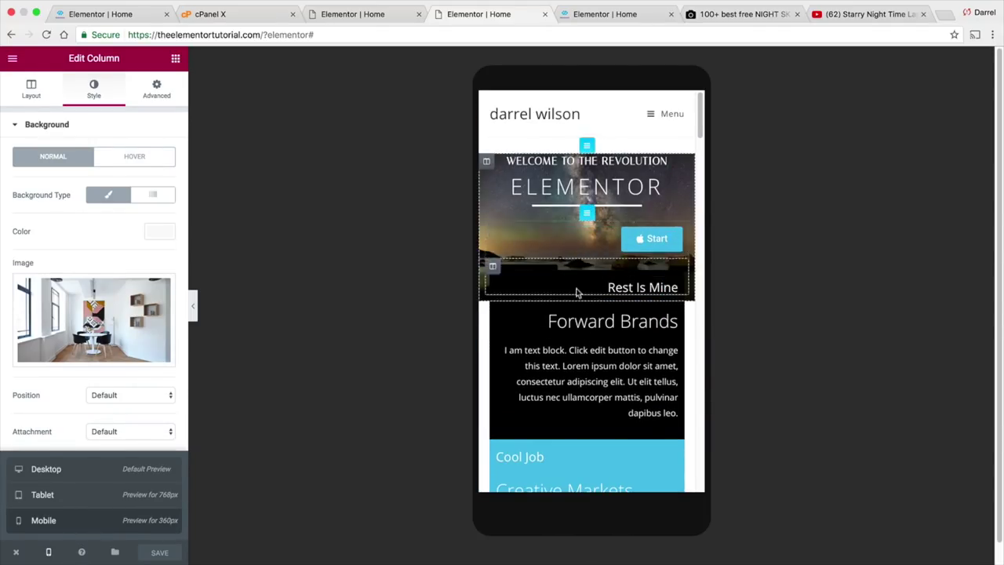
scroll(598, 338, "down", 3)
scroll(595, 336, "down", 15)
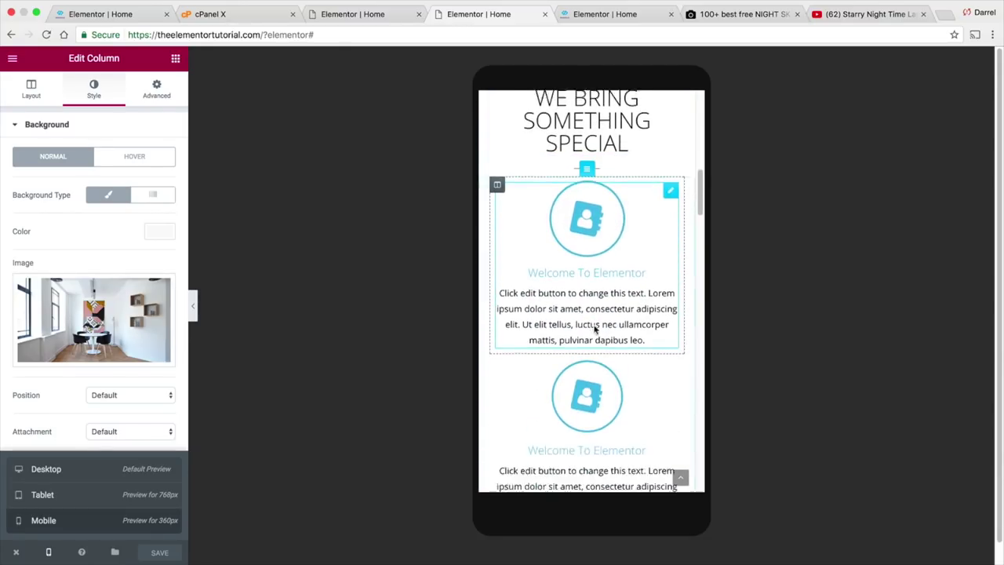
scroll(593, 326, "down", 15)
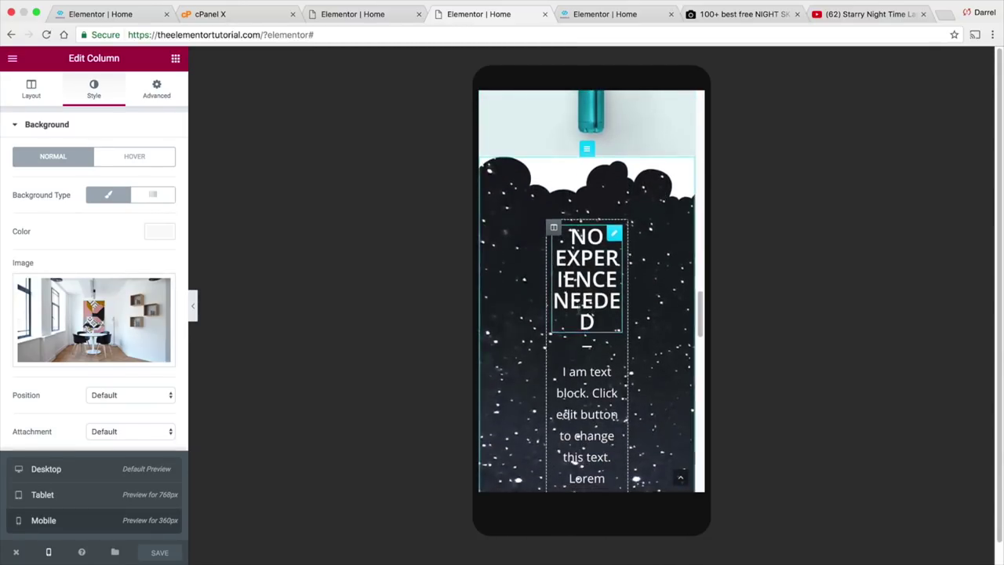
scroll(540, 287, "down", 12)
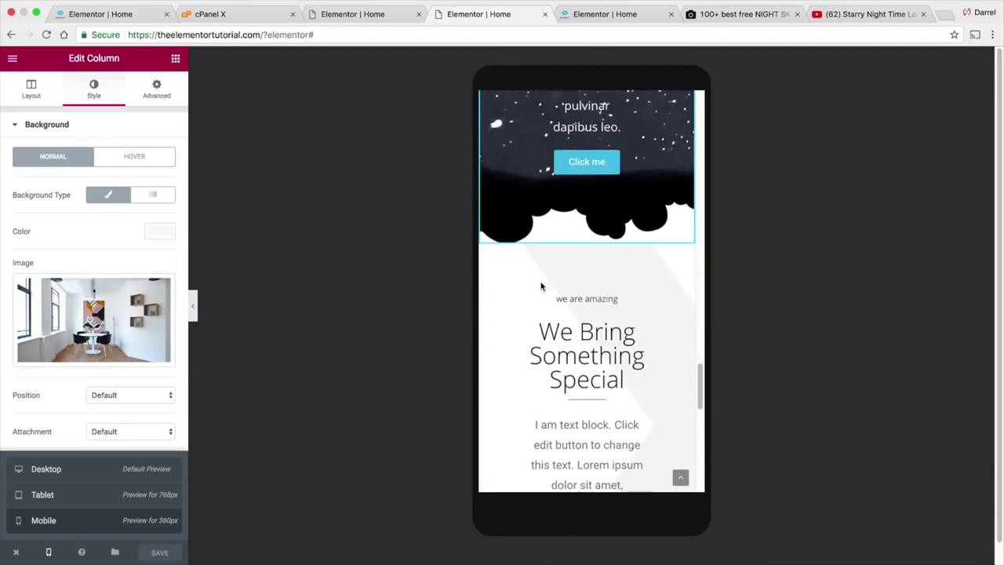
Return the editor preview to Desktop width and scroll over the page.
left_click(62, 475)
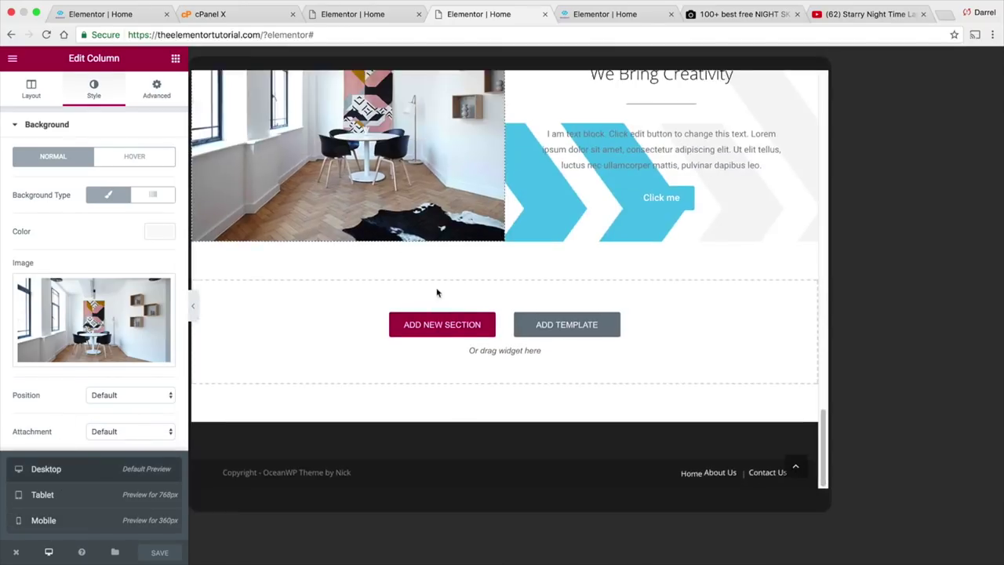
scroll(511, 285, "down", 5)
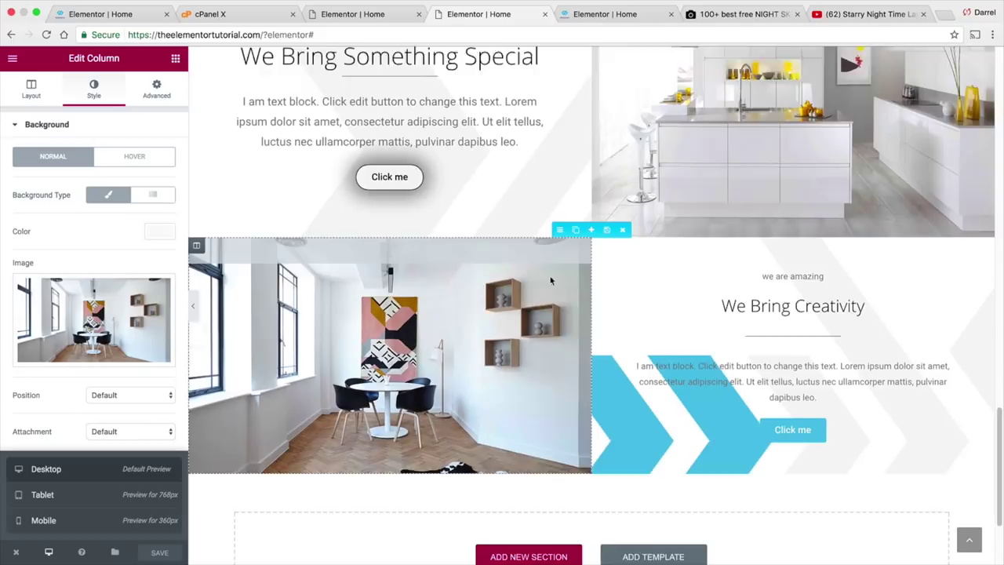
scroll(574, 399, "up", 5)
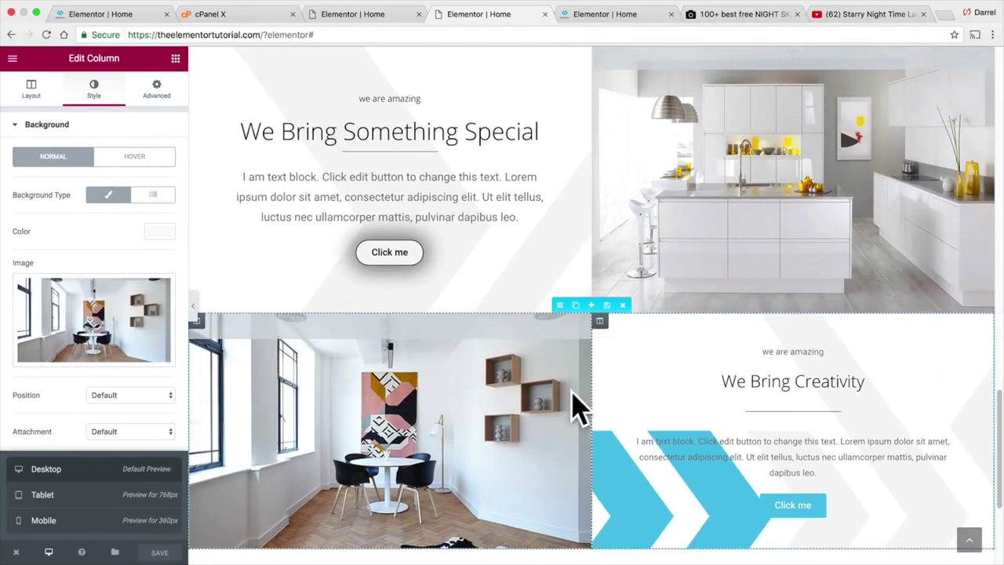
scroll(572, 439, "down", 2)
scroll(526, 338, "up", 4)
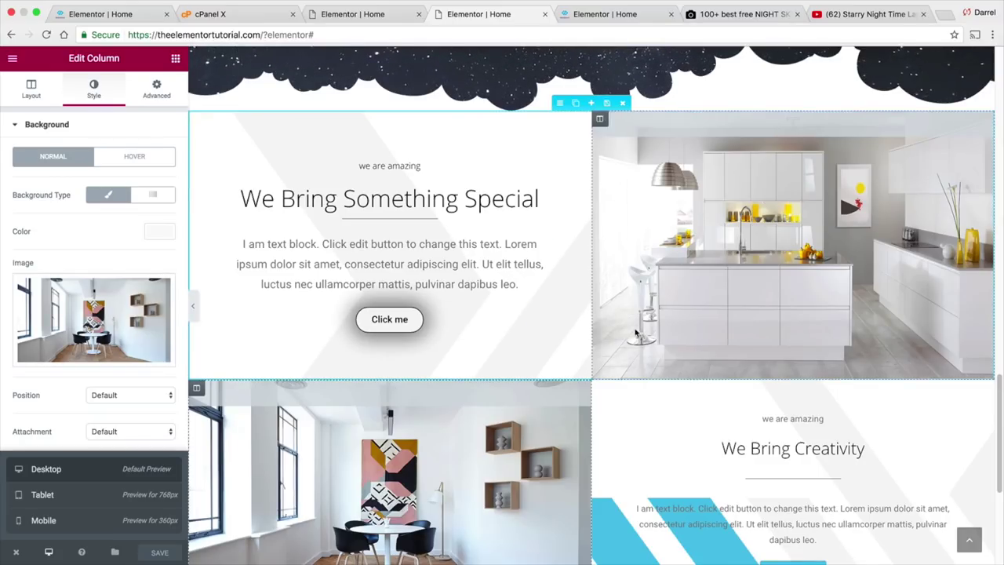
scroll(549, 314, "down", 7)
scroll(533, 336, "down", 1)
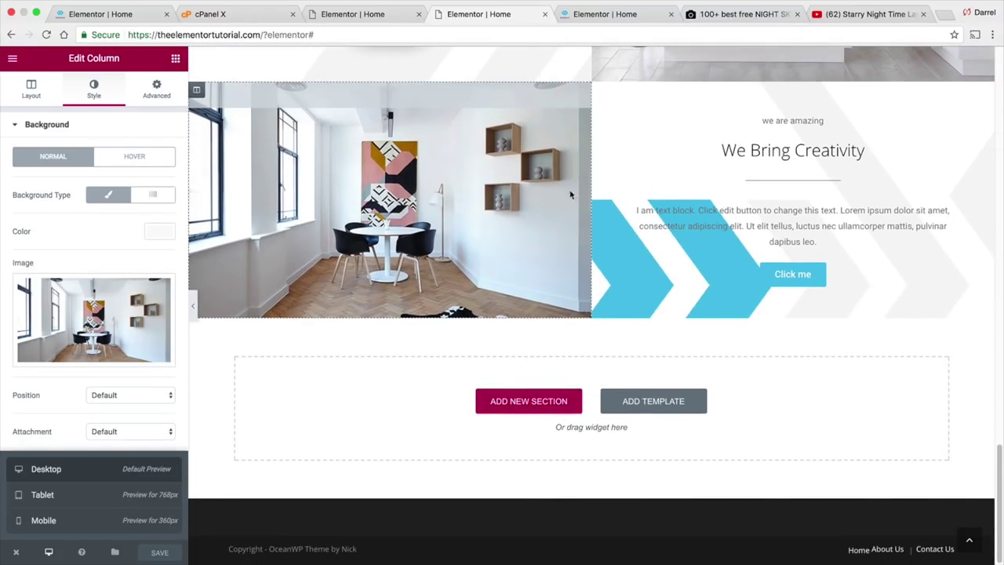
On the live site, page through the 1,000 Happy Customers logo carousel, then return to the editor.
left_click(663, 15)
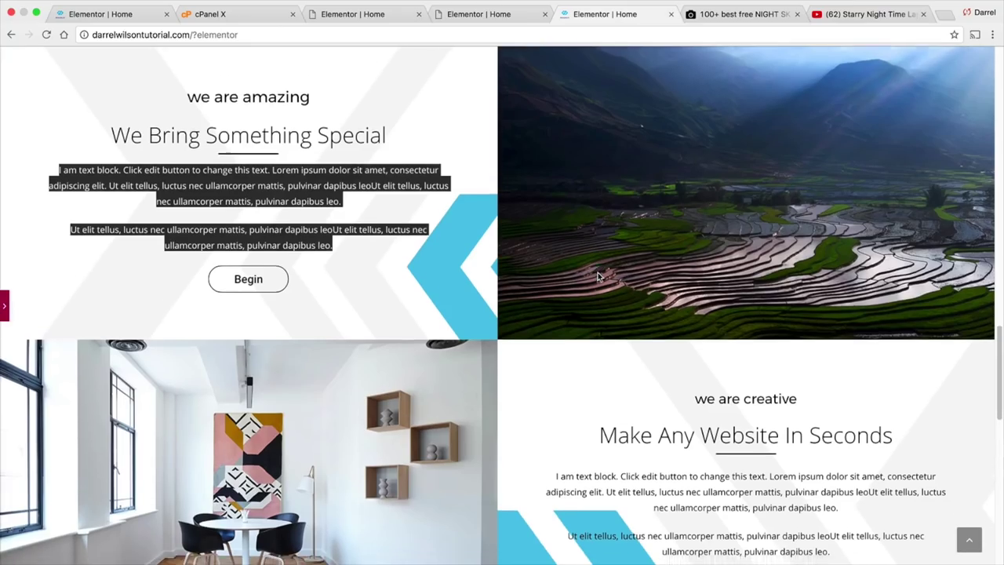
scroll(597, 276, "down", 10)
left_click_drag(649, 272, 318, 265)
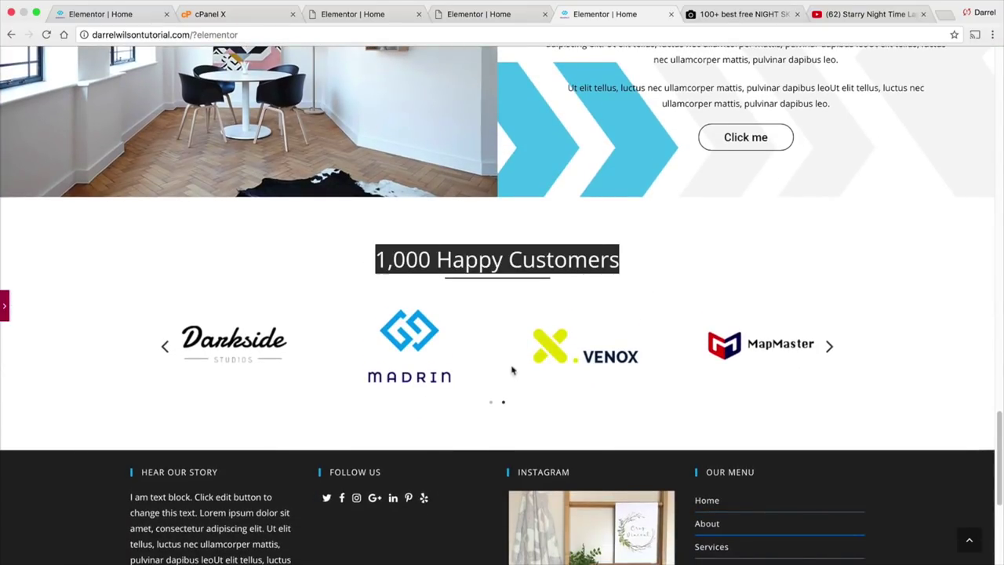
left_click(829, 347)
left_click(830, 347)
left_click(830, 347)
left_click(490, 15)
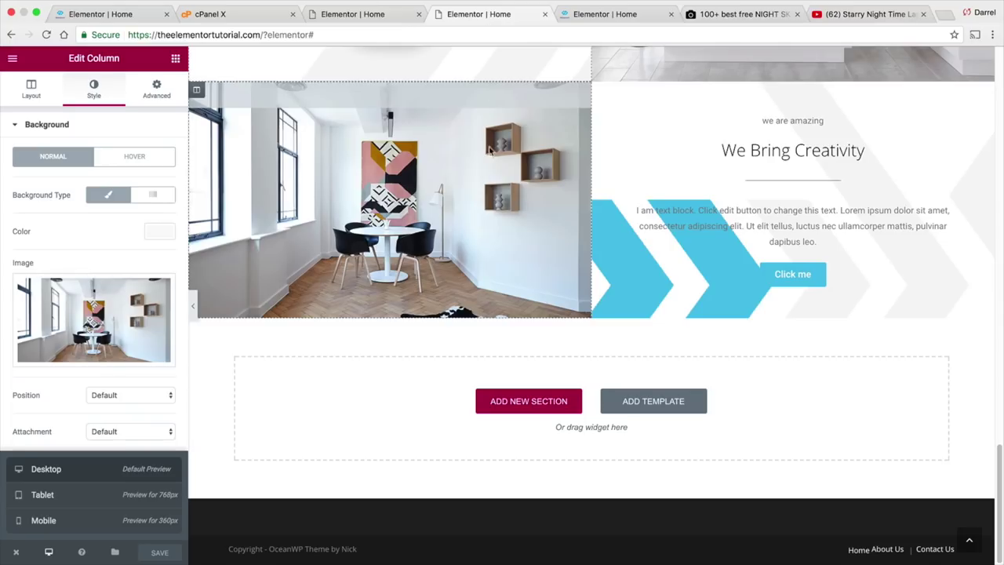
Add a one-column section with a centred Heading reading '1,000 Happy Customers'.
left_click(541, 408)
scroll(412, 384, "down", 2)
left_click(442, 376)
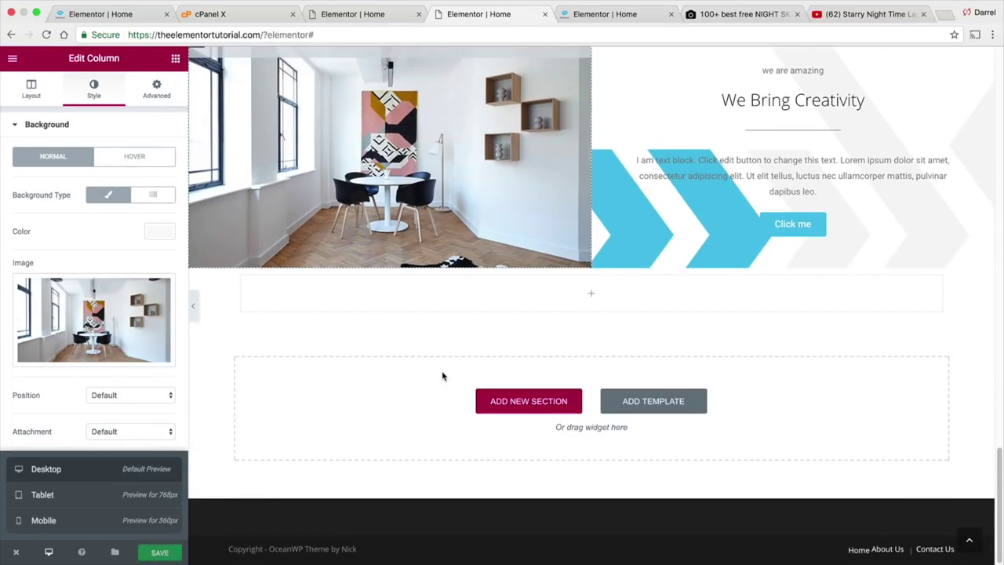
left_click(175, 58)
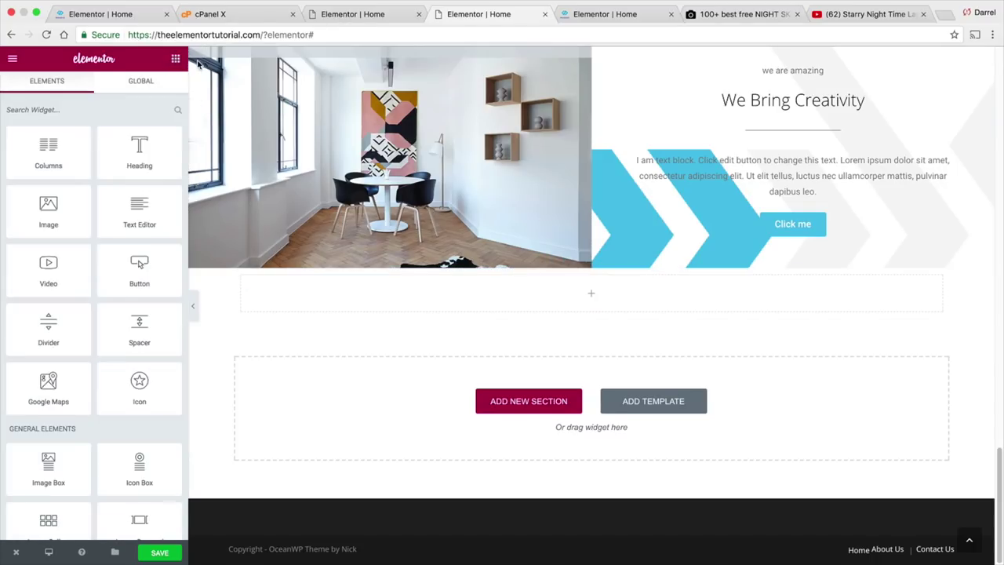
left_click_drag(139, 149, 617, 296)
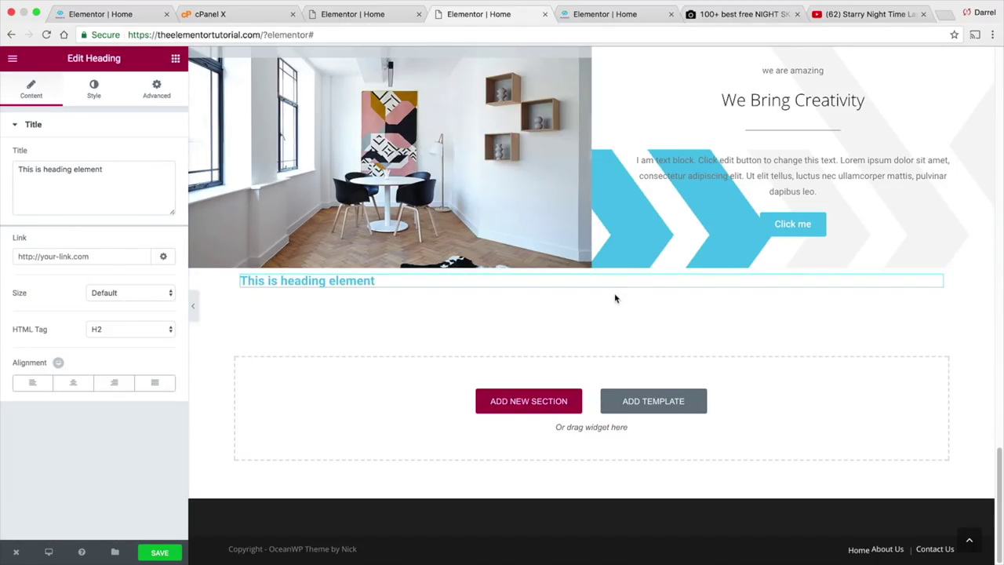
left_click(73, 384)
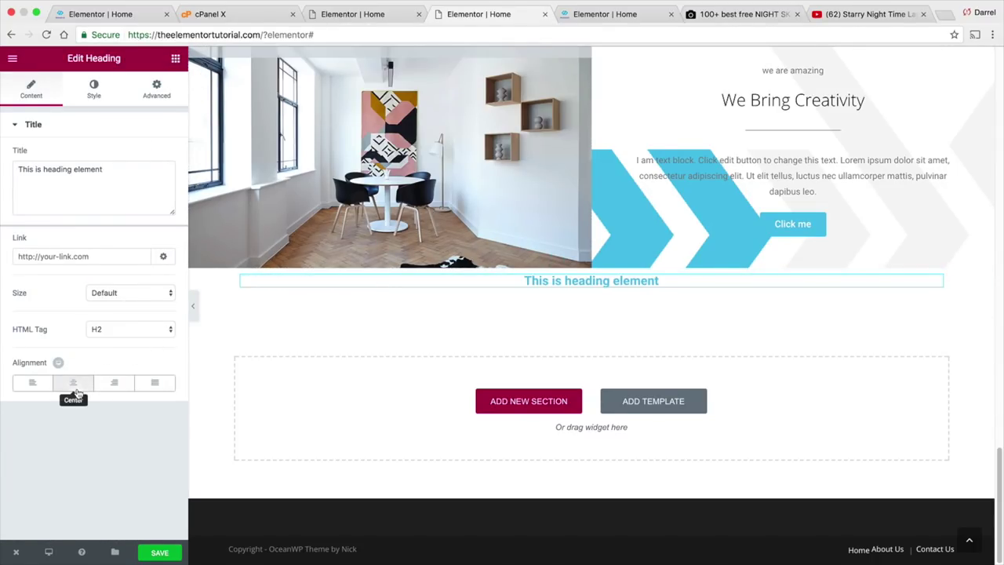
triple_click(90, 174)
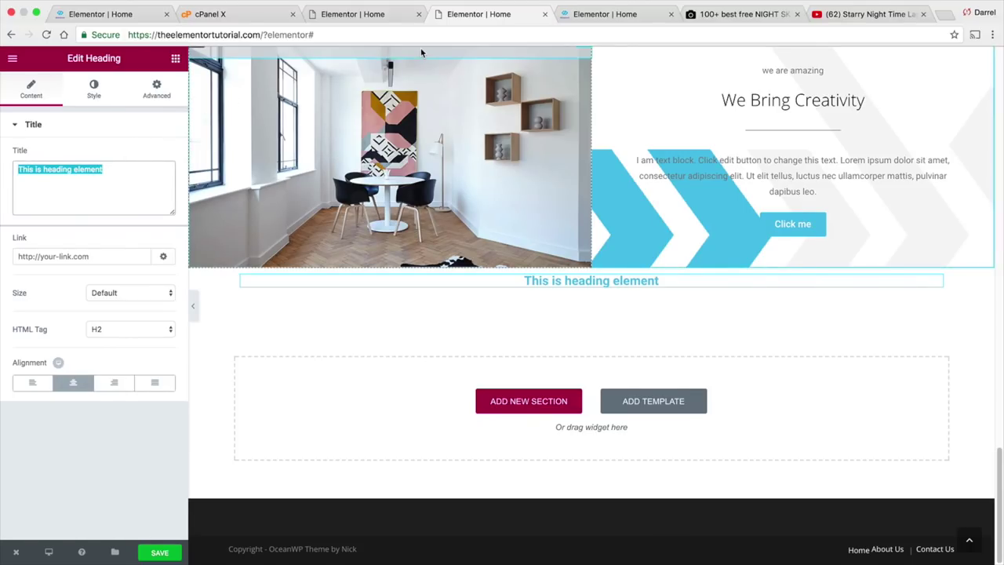
type("1,000 Happy Cu")
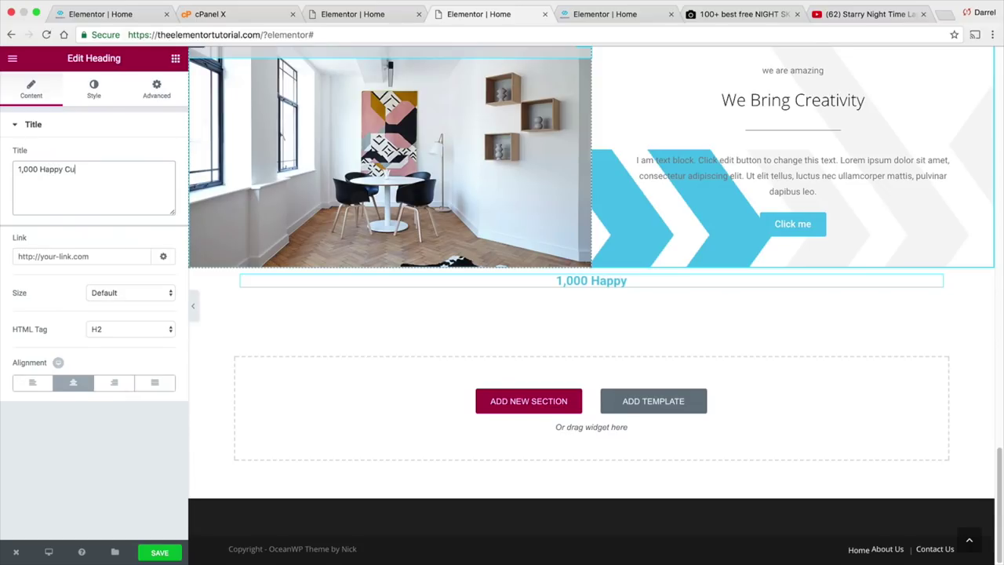
type("stomers")
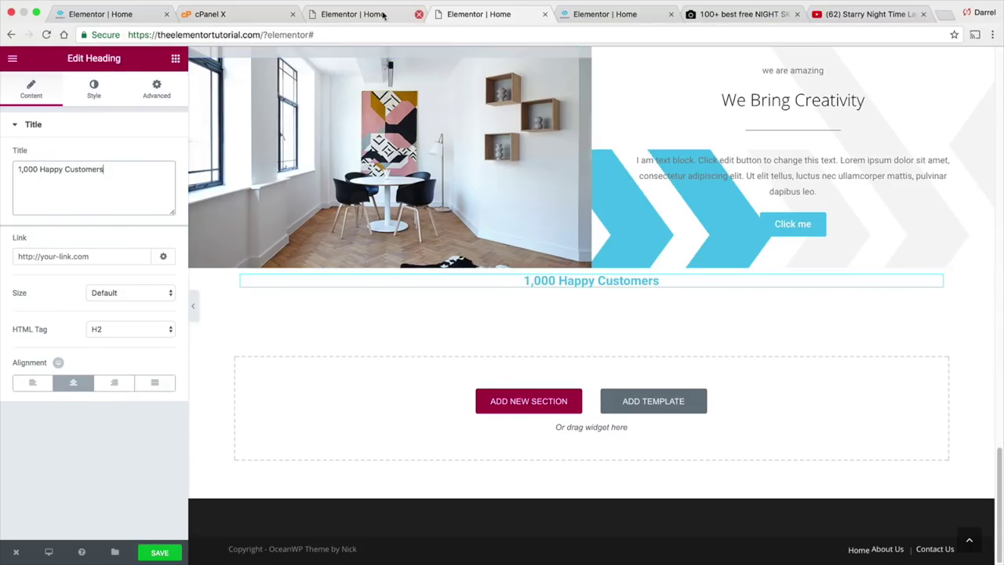
Make the heading text black and give it 50 padding.
left_click(107, 99)
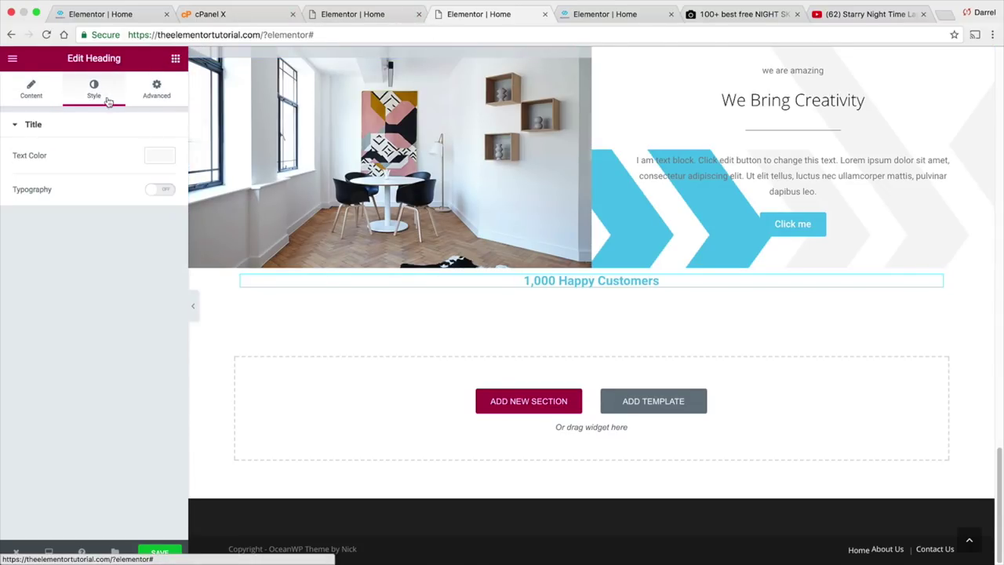
left_click(161, 156)
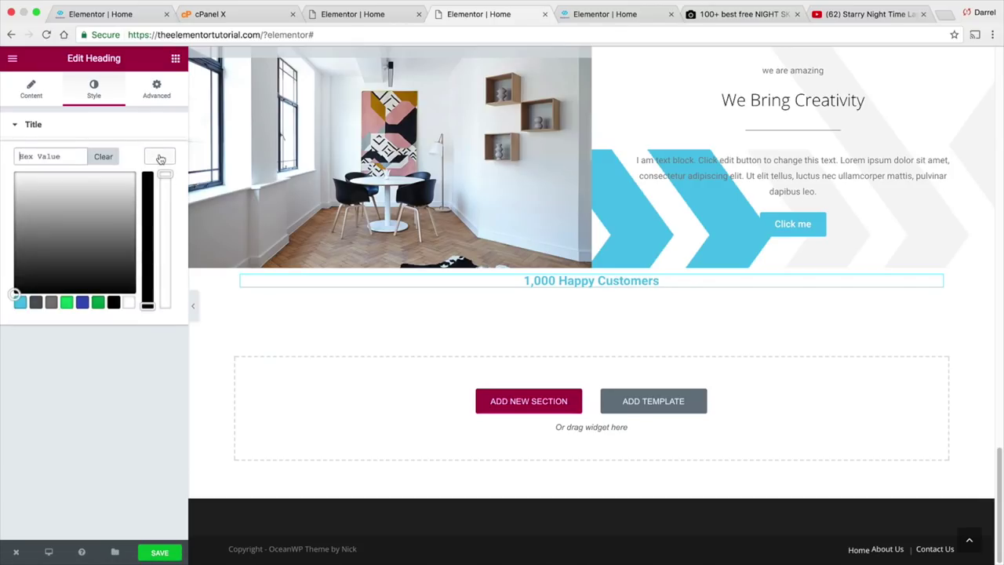
left_click(114, 303)
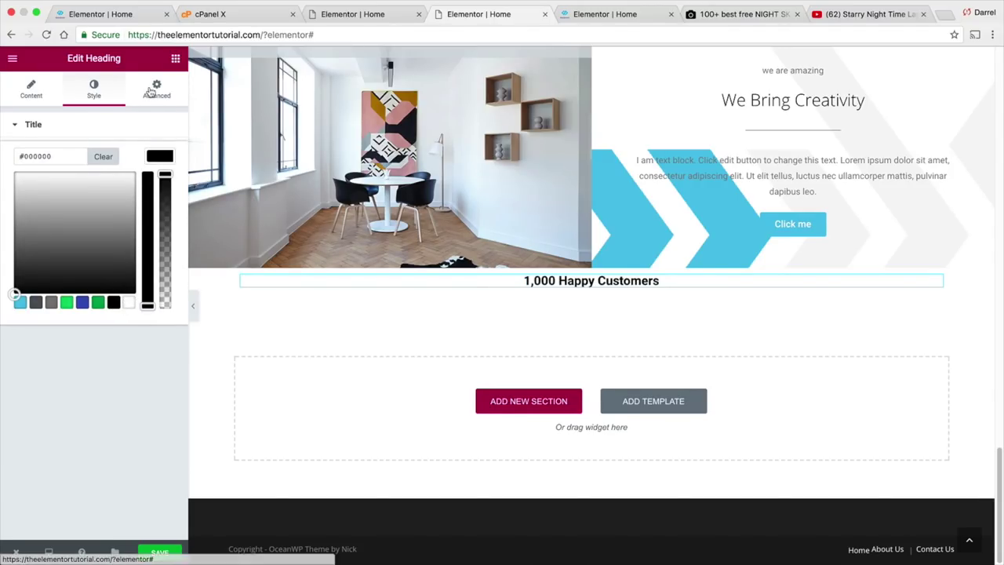
left_click(156, 88)
left_click(34, 235)
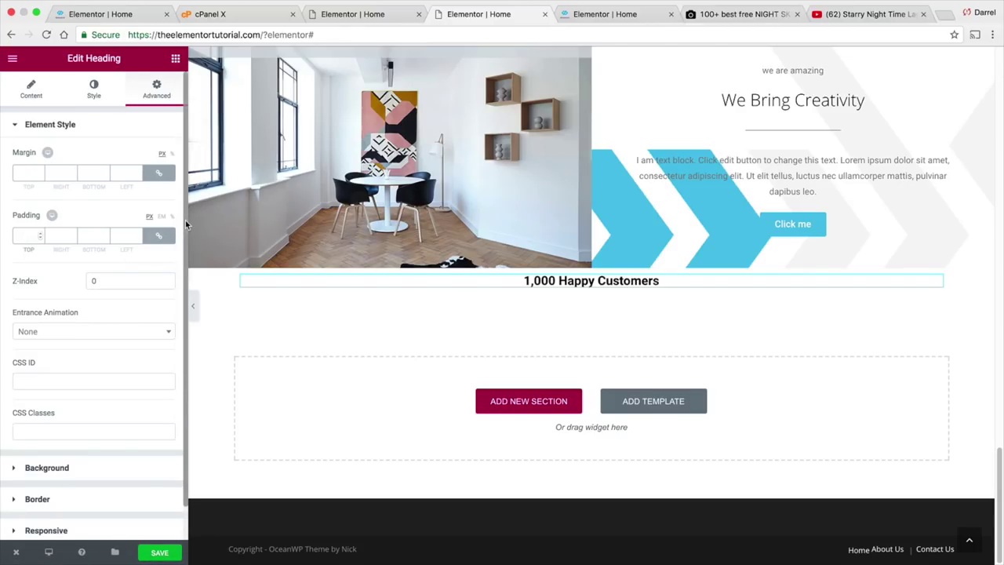
type("50")
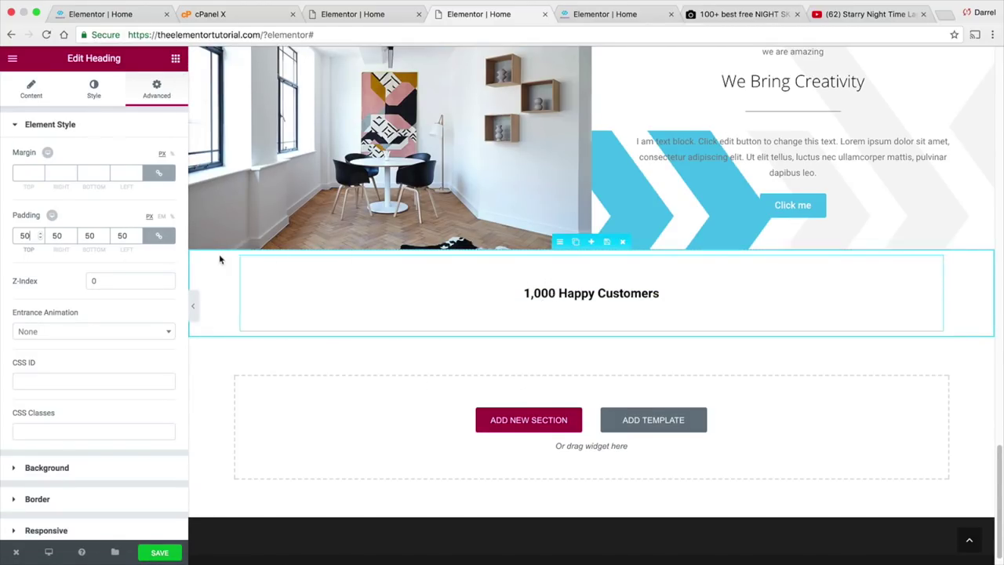
Set the heading's typography to Open Sans at size 23.
left_click(93, 90)
left_click(161, 190)
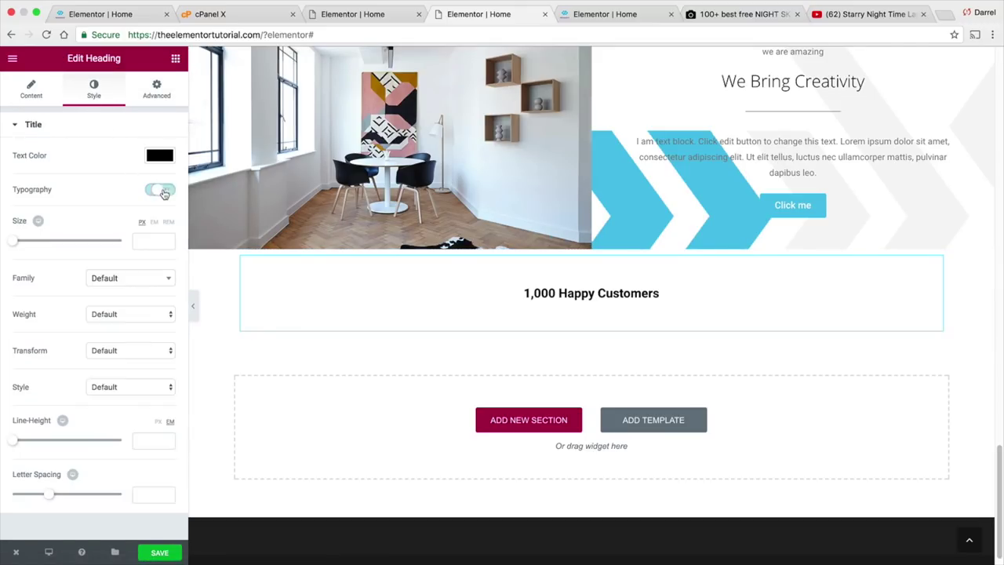
left_click(117, 278)
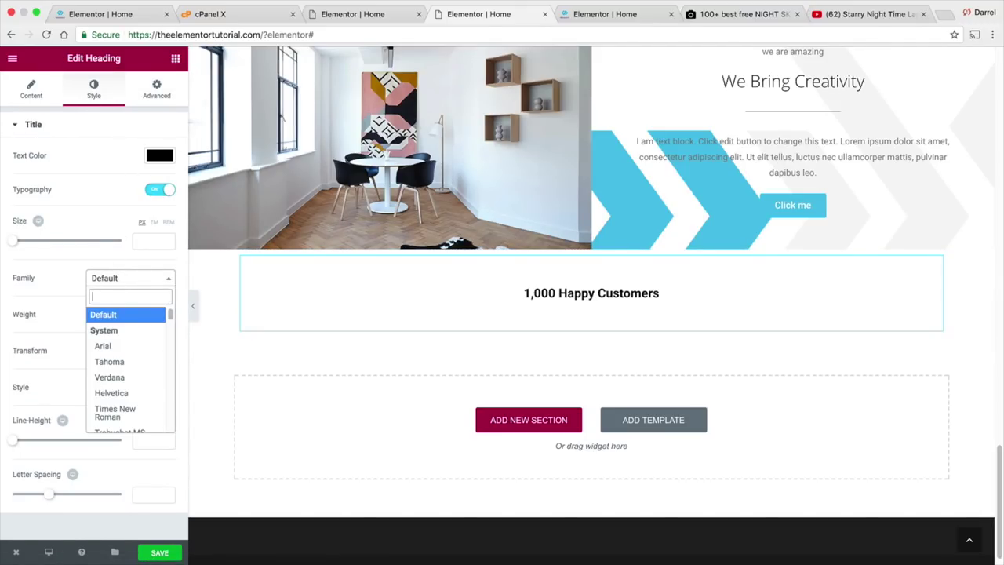
type("open")
left_click(120, 332)
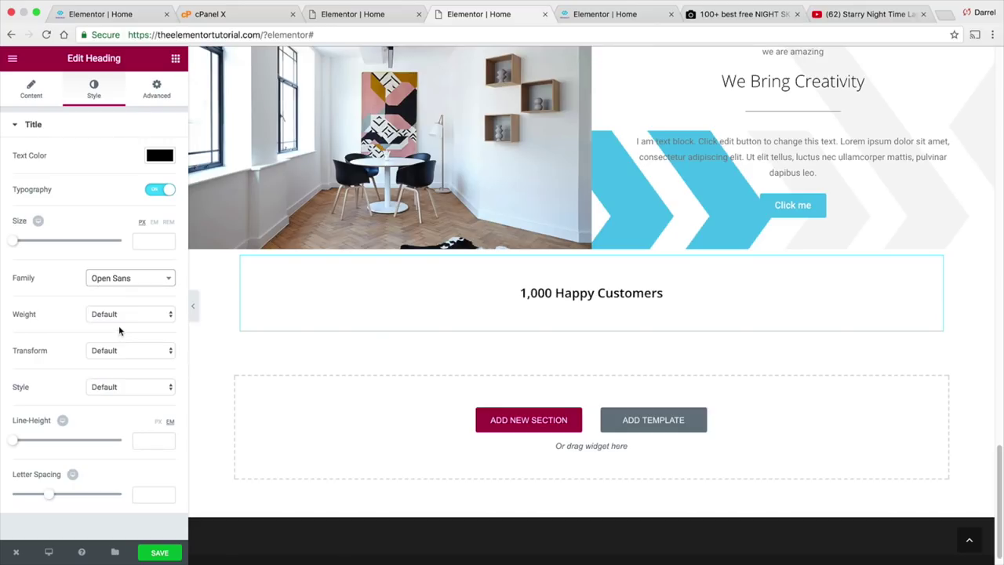
left_click_drag(19, 245, 26, 244)
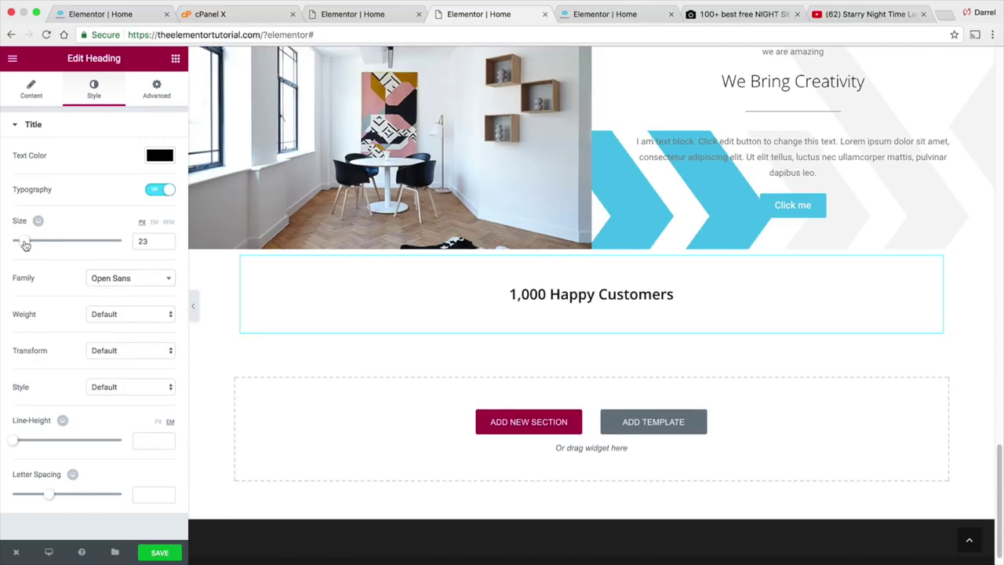
left_click(176, 58)
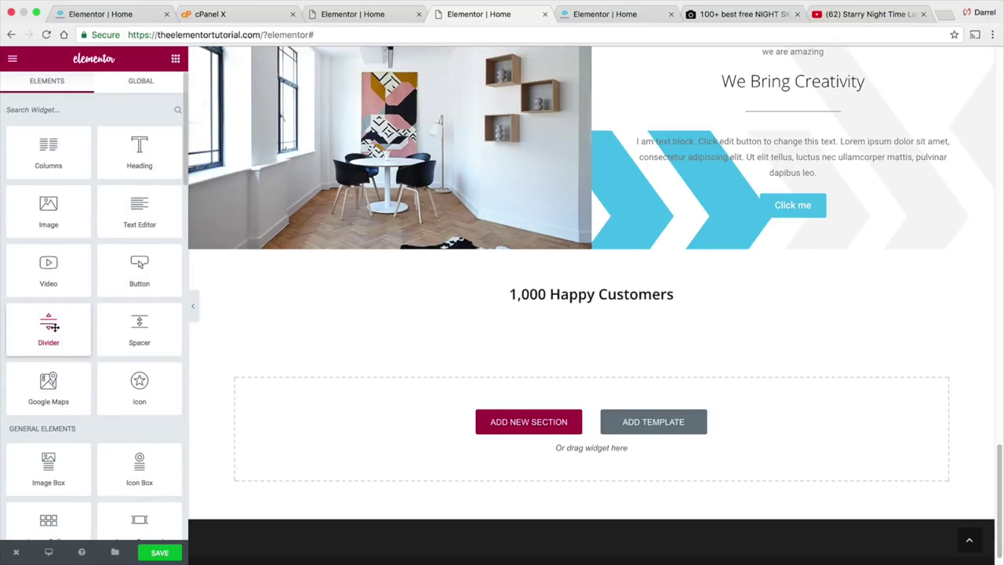
Add a Divider under the heading, shorten its width and centre it.
left_click_drag(54, 328, 587, 314)
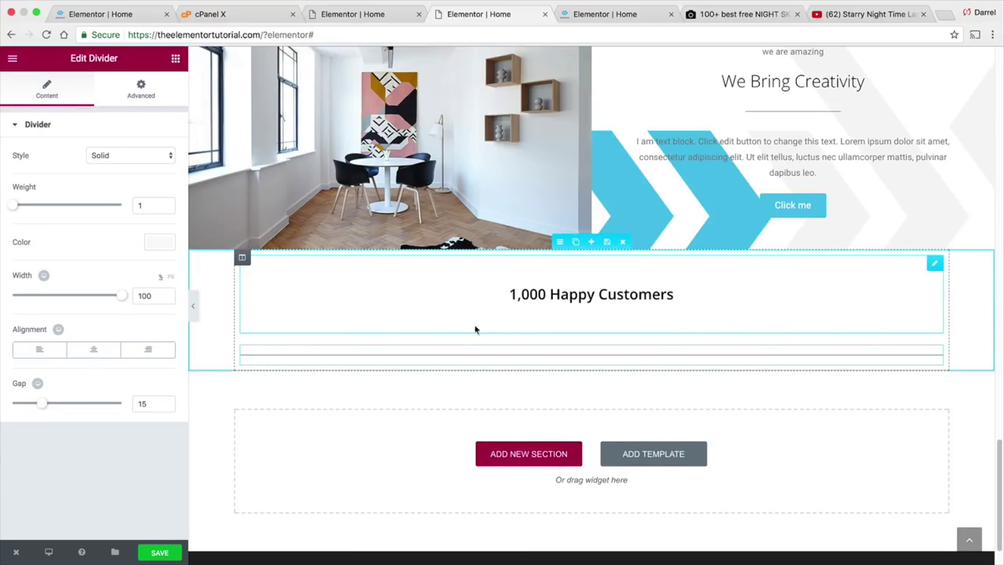
left_click(100, 351)
left_click_drag(124, 303, 26, 296)
left_click(100, 351)
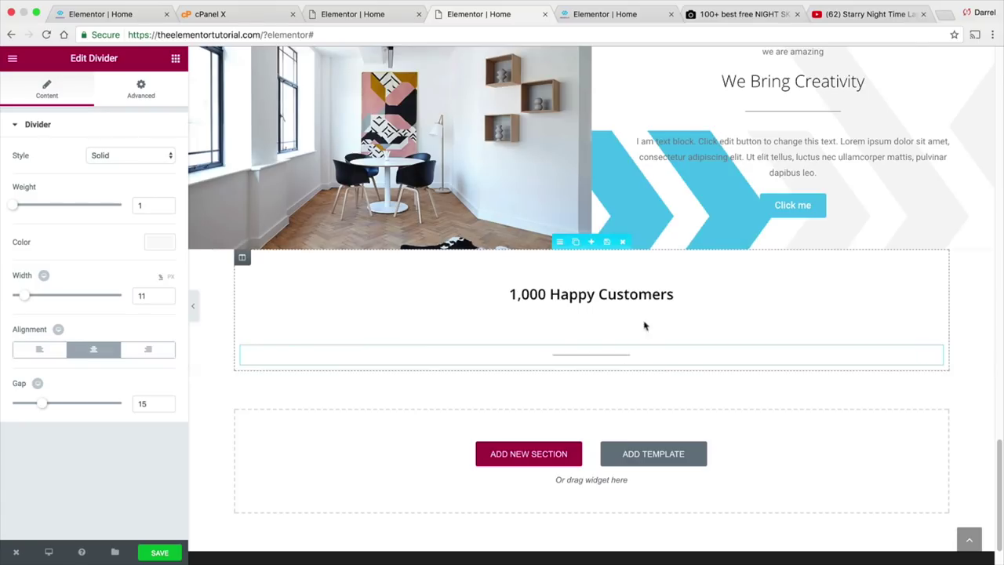
Unlink the heading's padding and set its bottom padding to 0.
left_click(627, 297)
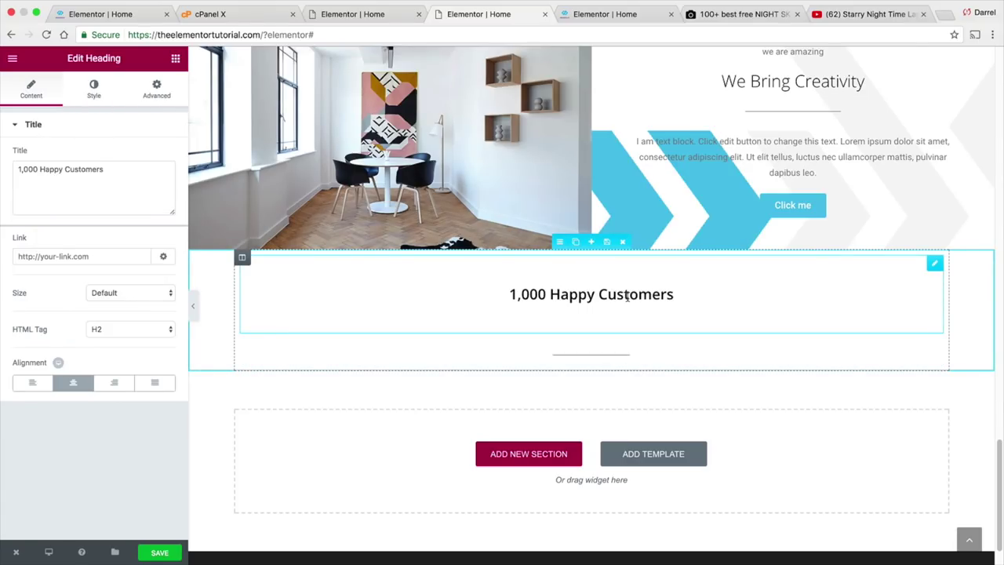
left_click(156, 88)
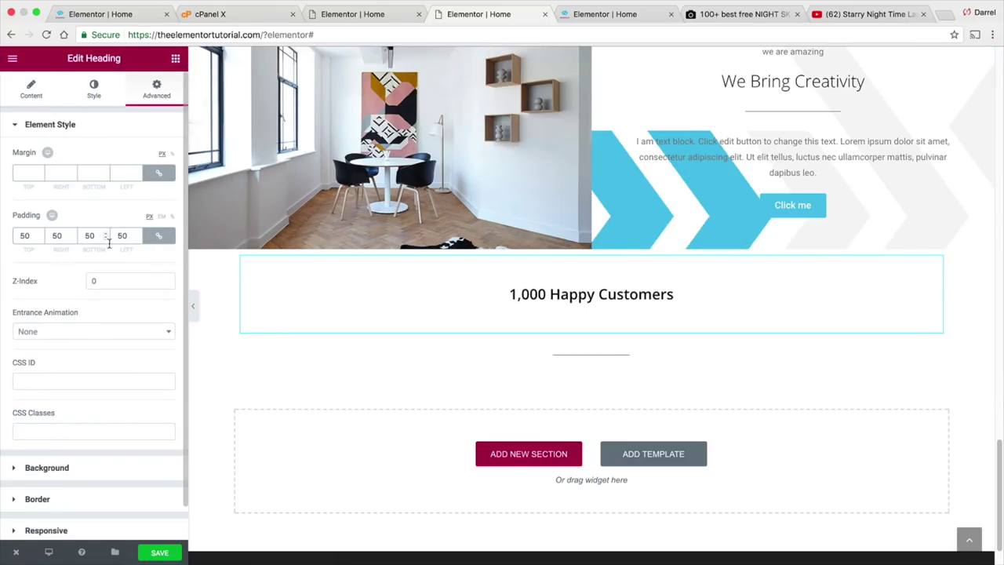
left_click(158, 237)
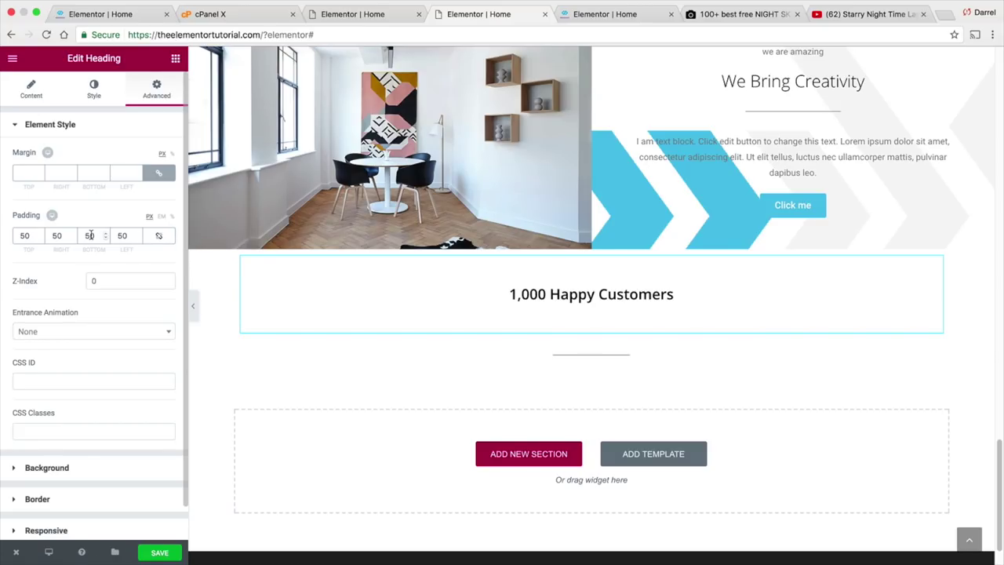
double_click(90, 236)
type("0")
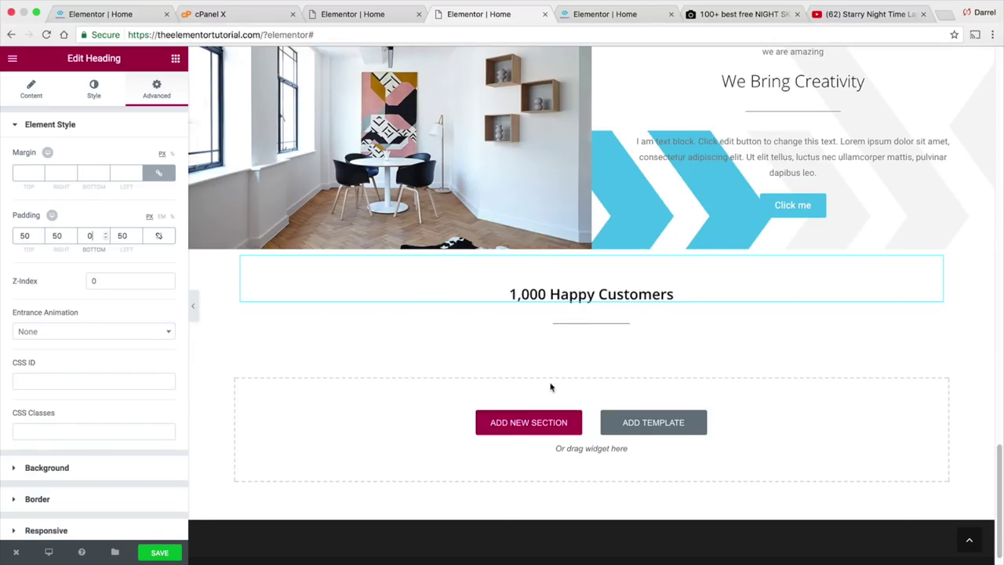
Insert a single-column section beneath the divider and scroll the widgets panel to General Elements.
left_click(545, 421)
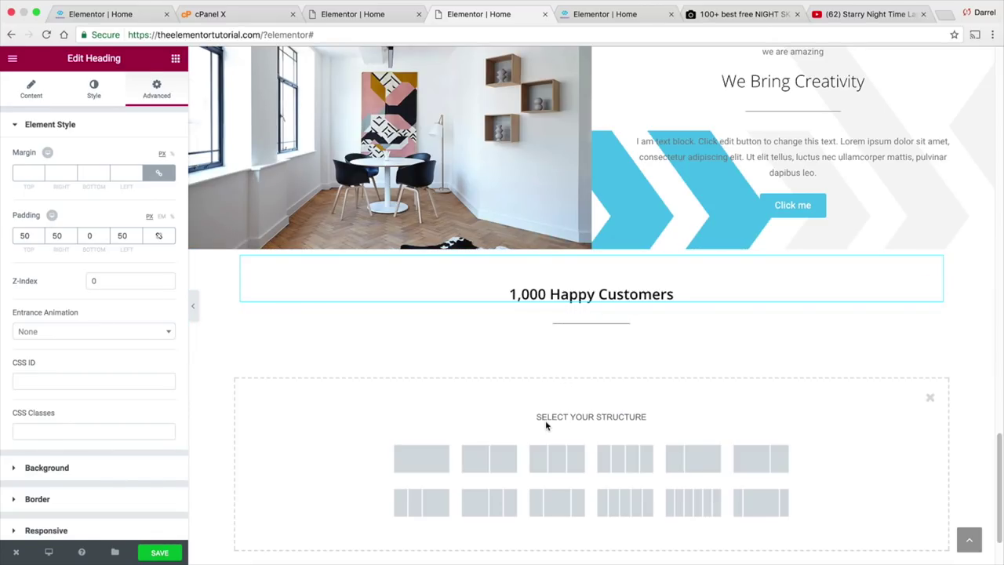
left_click(433, 463)
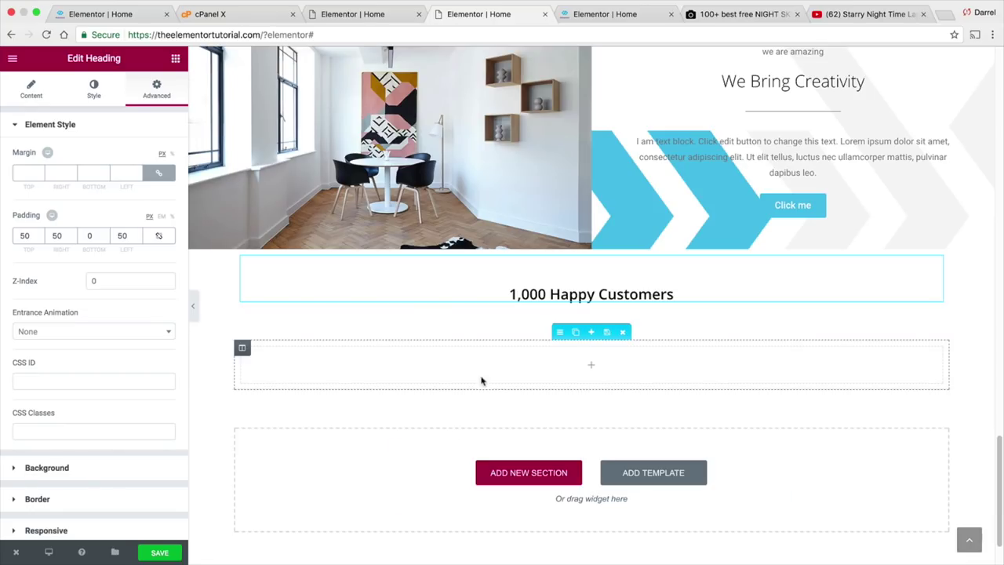
left_click(175, 58)
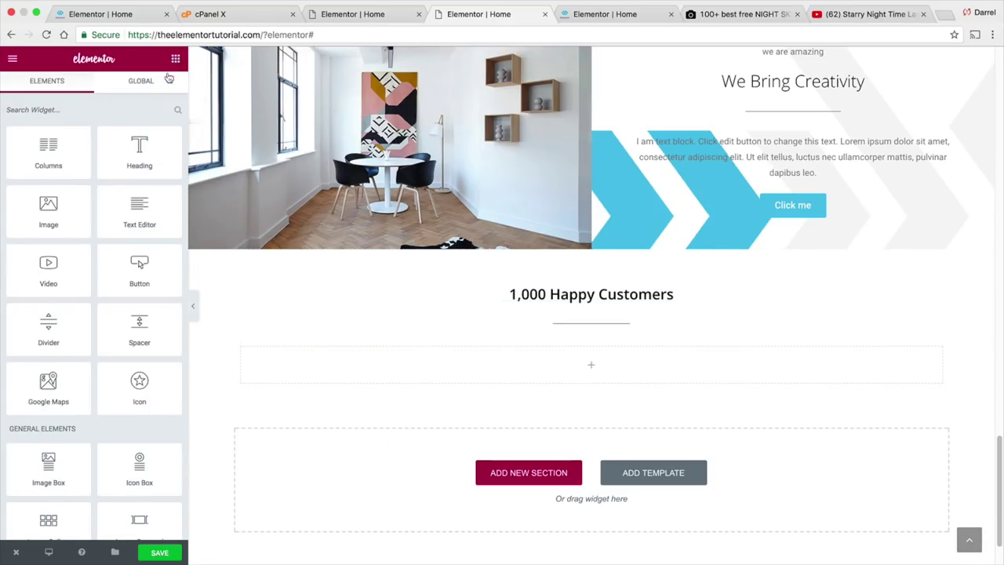
scroll(106, 202, "down", 4)
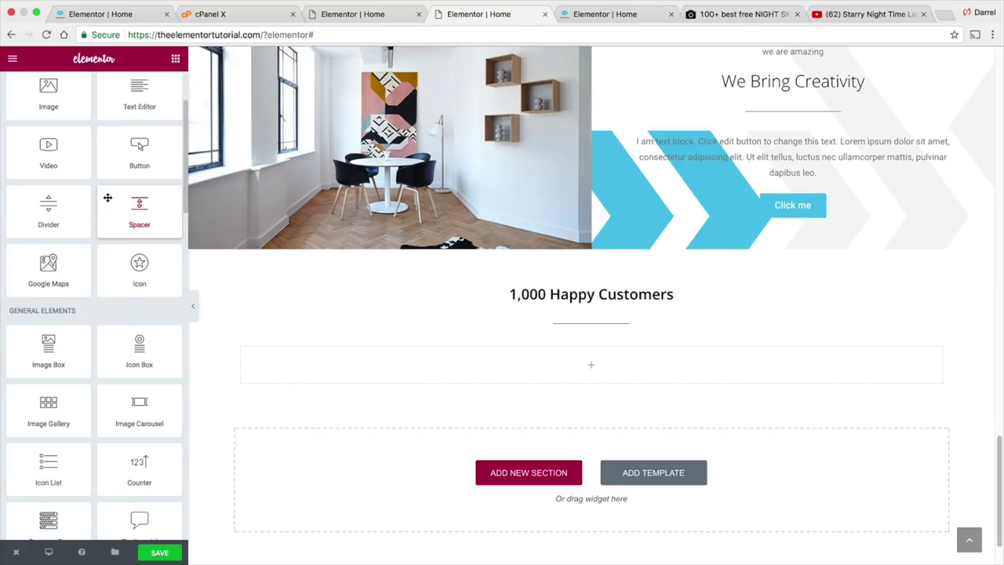
scroll(103, 204, "down", 1)
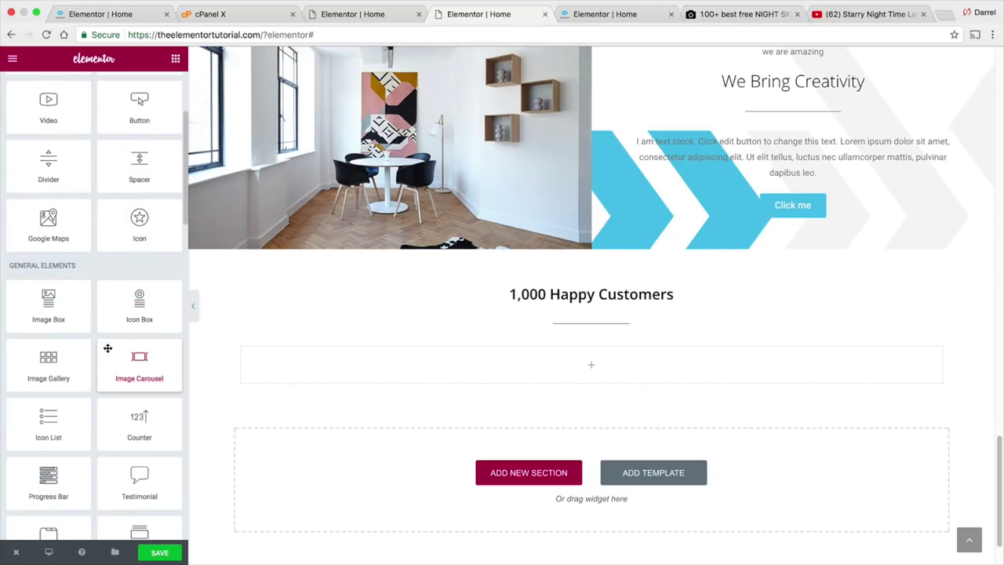
scroll(102, 346, "down", 1)
scroll(83, 332, "down", 1)
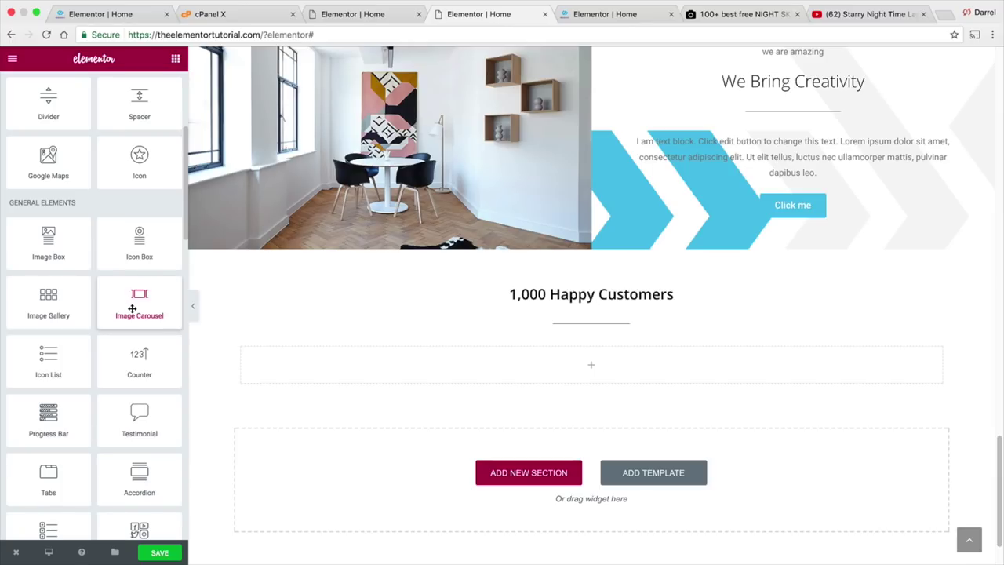
Place an Image Carousel in the new section and upload the two darrel wilson mockup PNGs.
left_click_drag(132, 308, 567, 363)
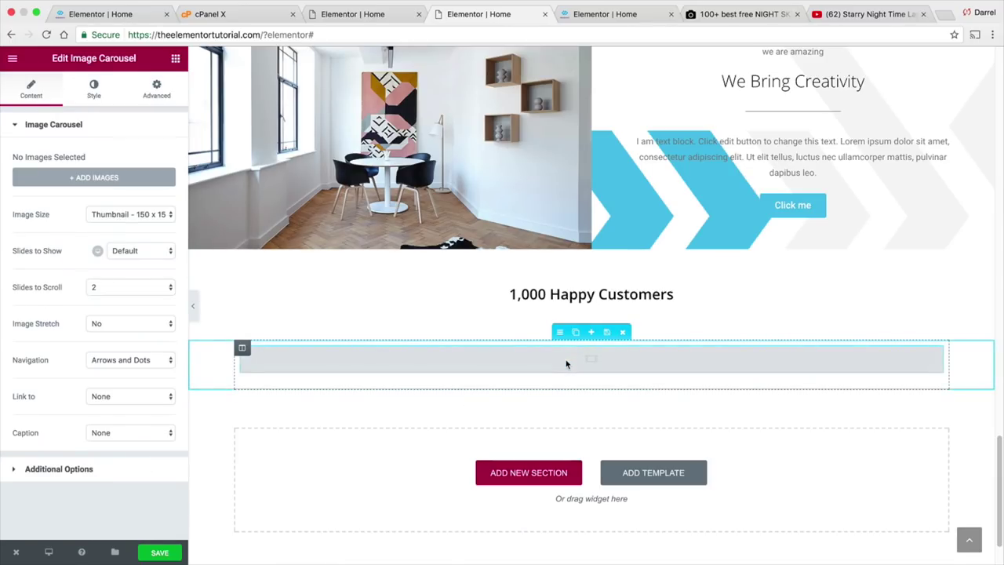
left_click(128, 177)
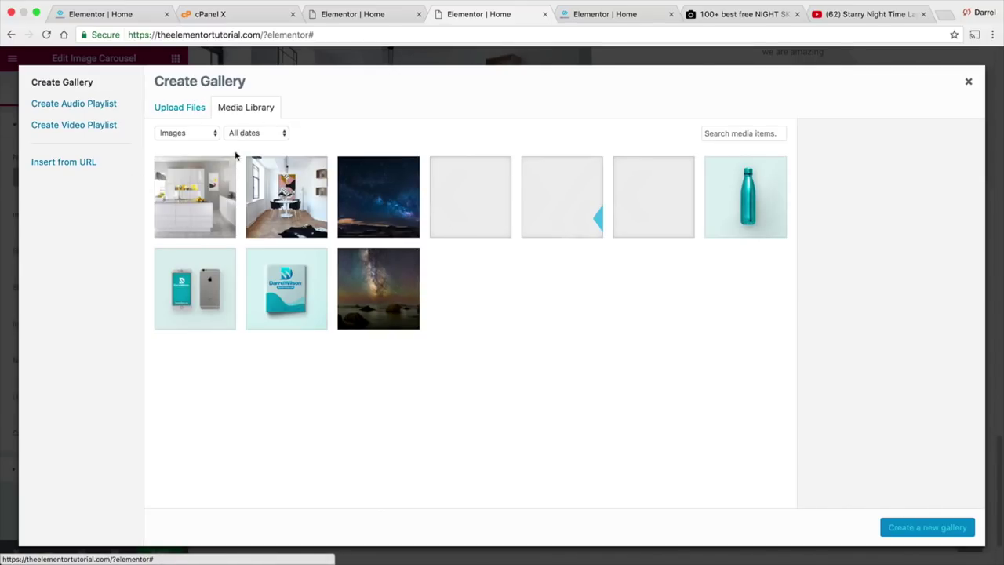
left_click(177, 114)
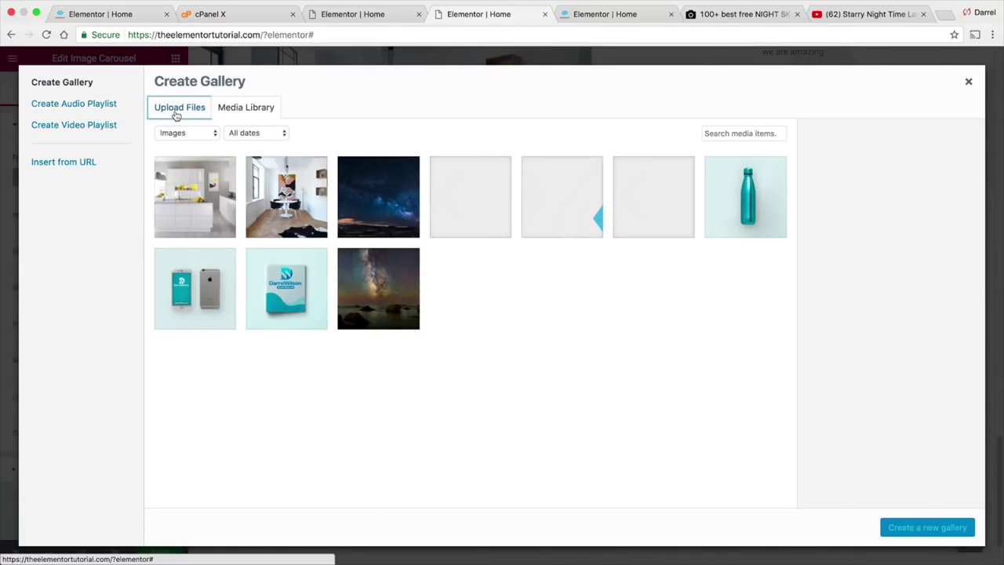
left_click(571, 303)
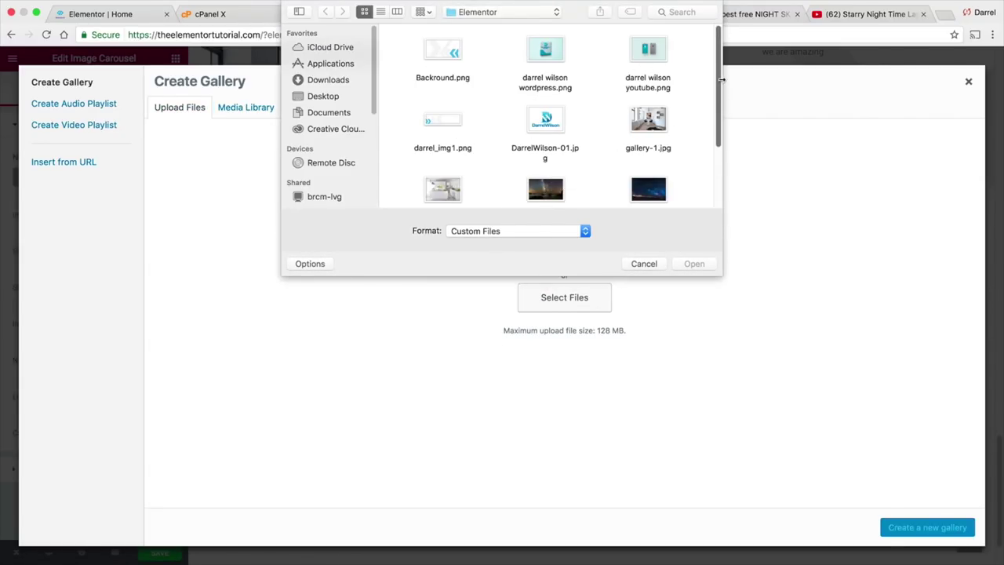
left_click_drag(720, 83, 517, 31)
left_click(694, 264)
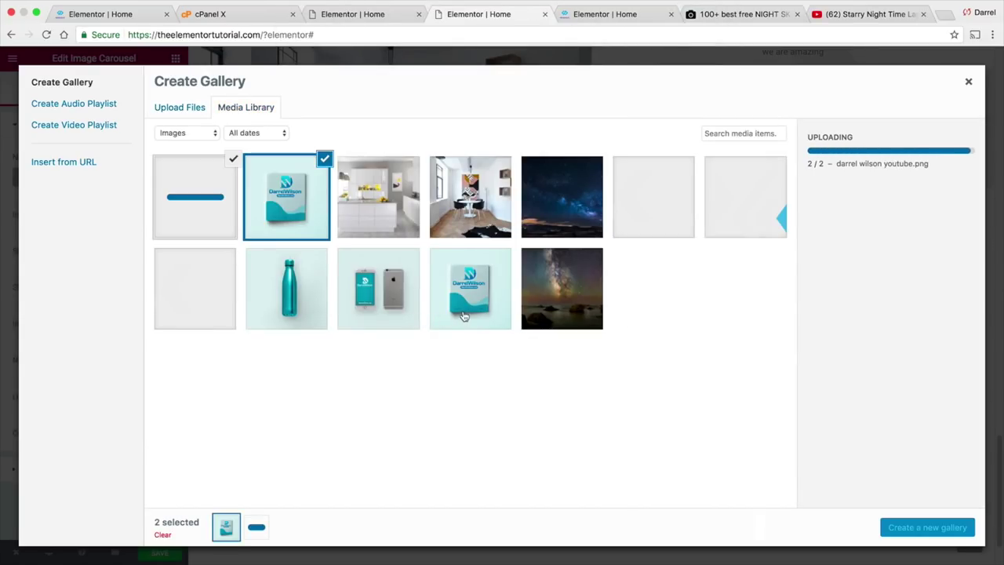
Create a gallery from five selected mockups and caption the first 'Our Home Base'.
left_click(464, 280)
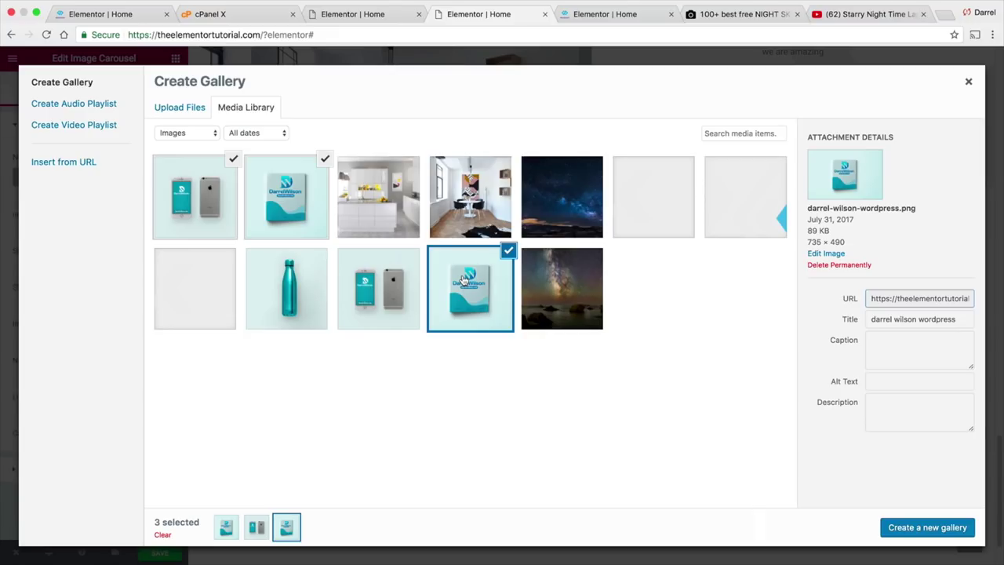
left_click(417, 281)
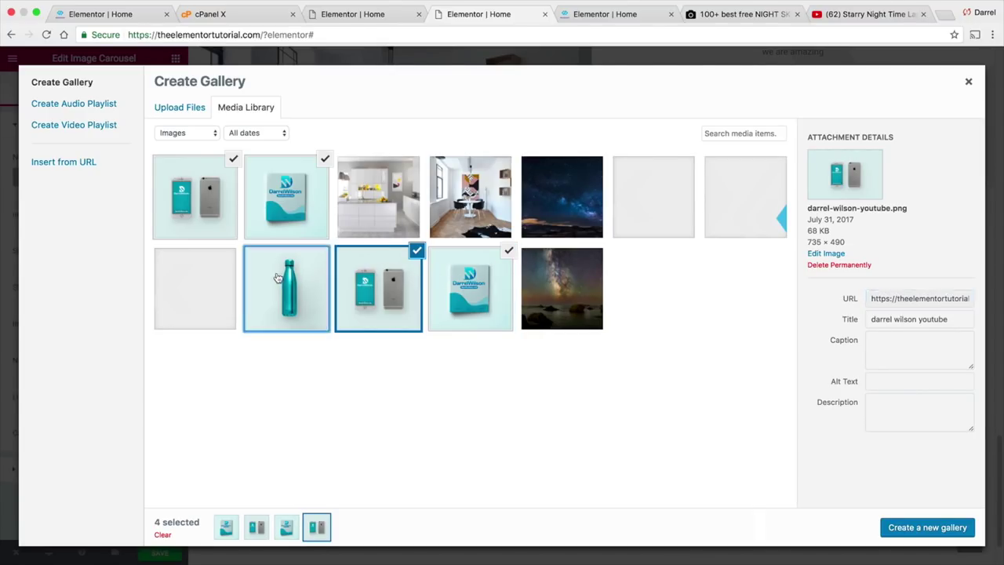
left_click(306, 282)
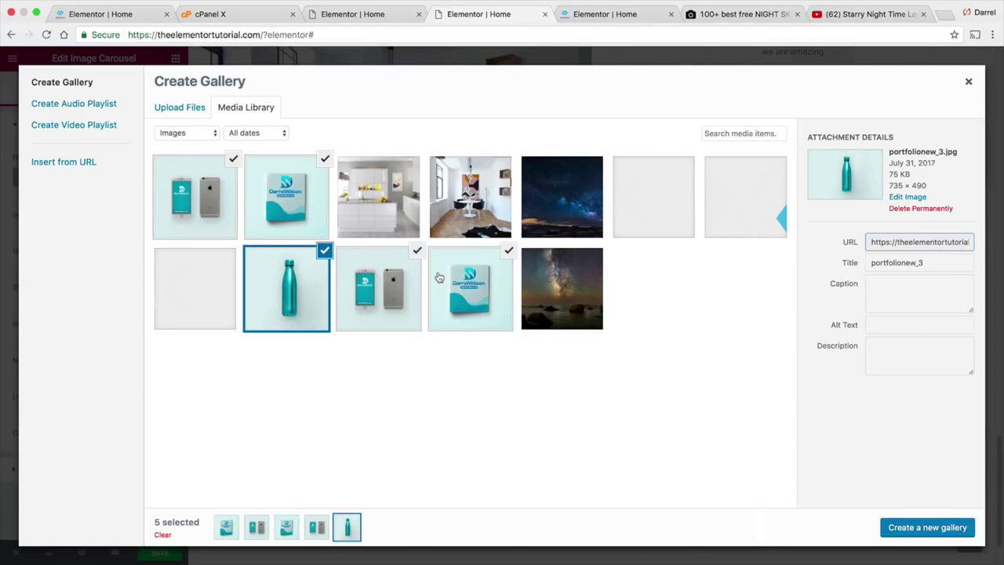
left_click(918, 531)
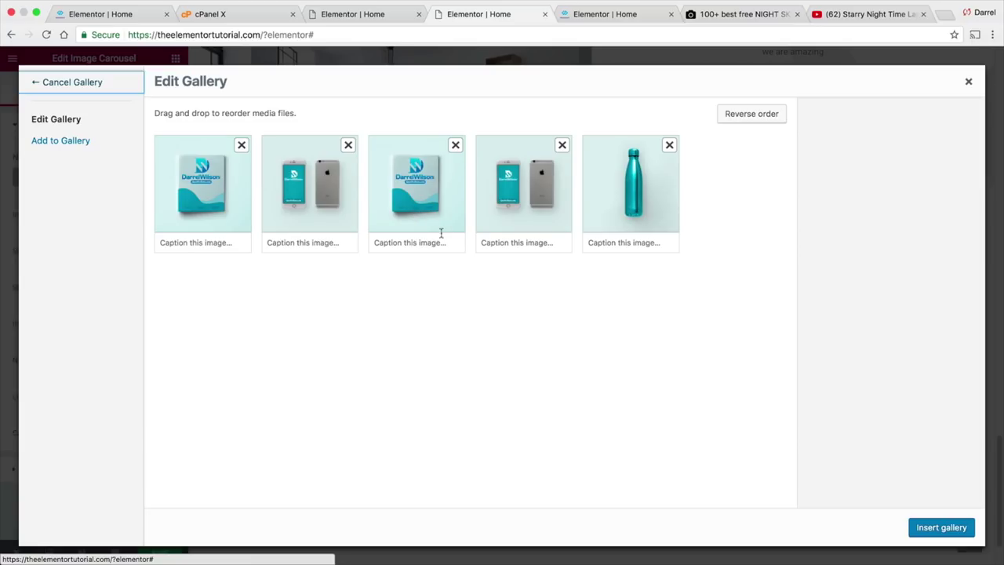
left_click(212, 241)
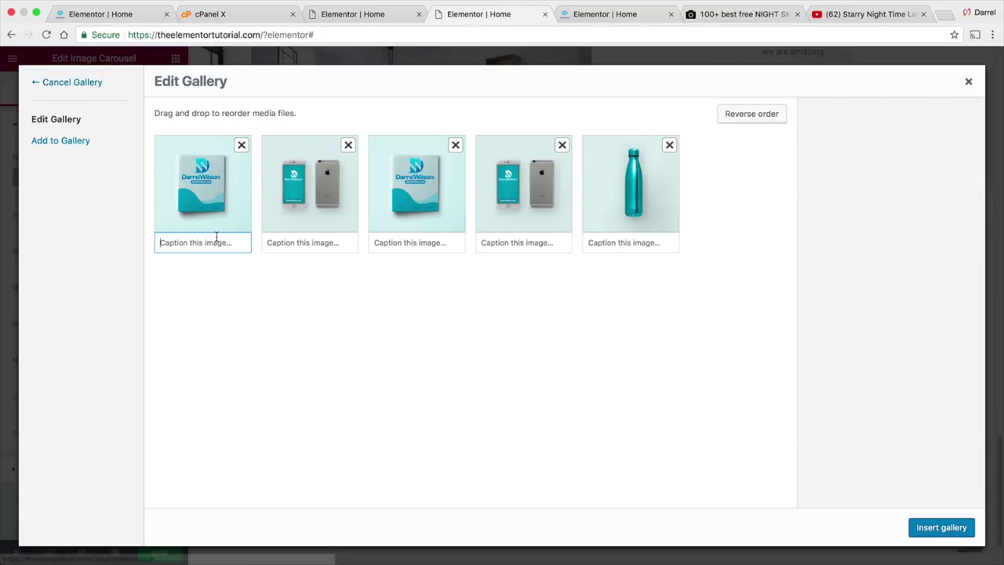
type("Our Home Bas")
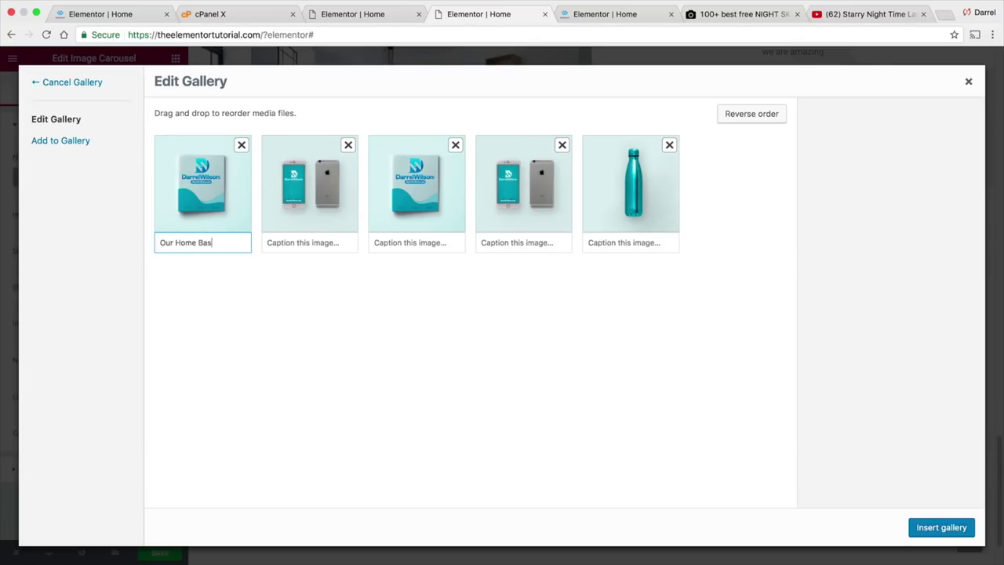
type("e")
left_click(954, 527)
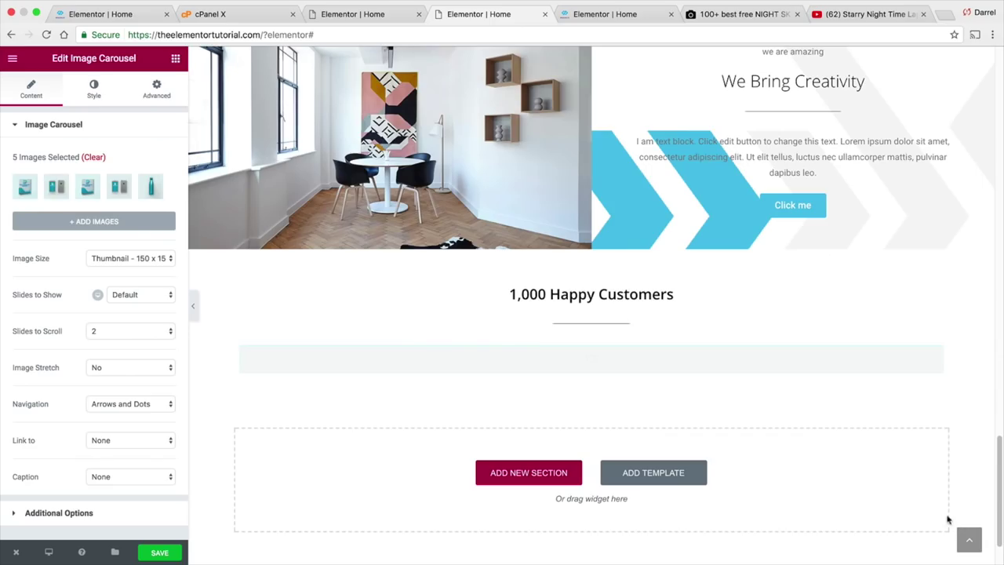
scroll(541, 400, "down", 3)
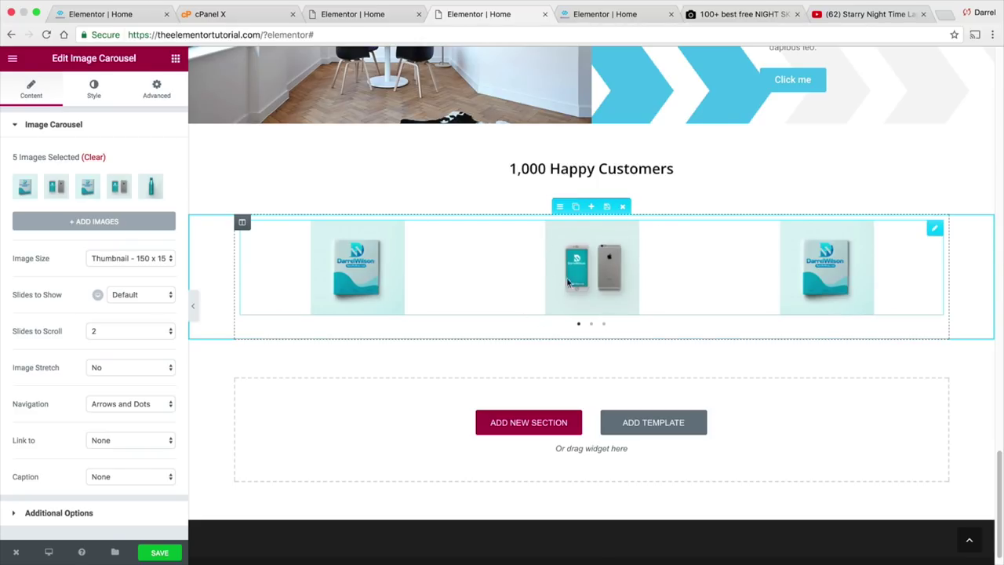
left_click(604, 17)
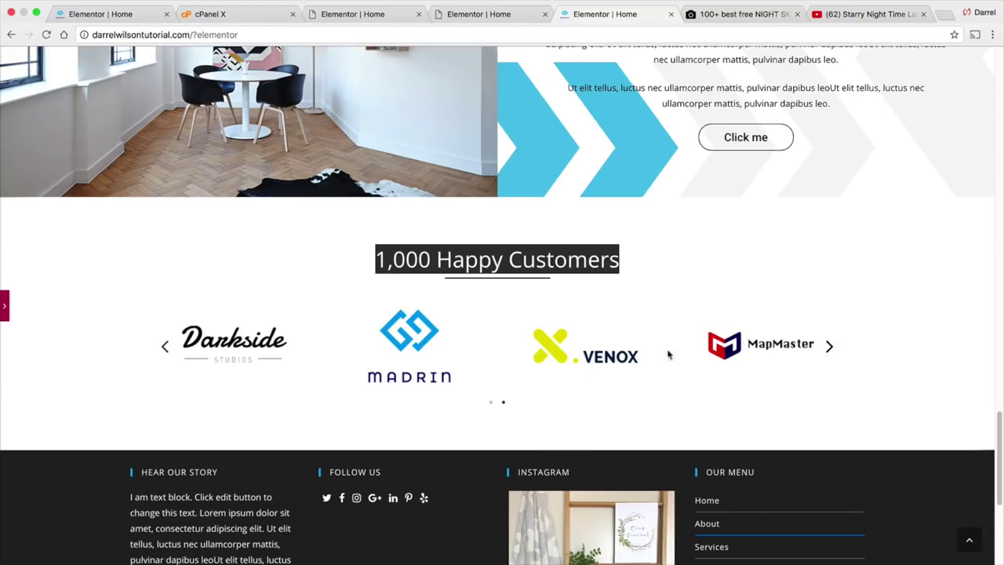
left_click(484, 15)
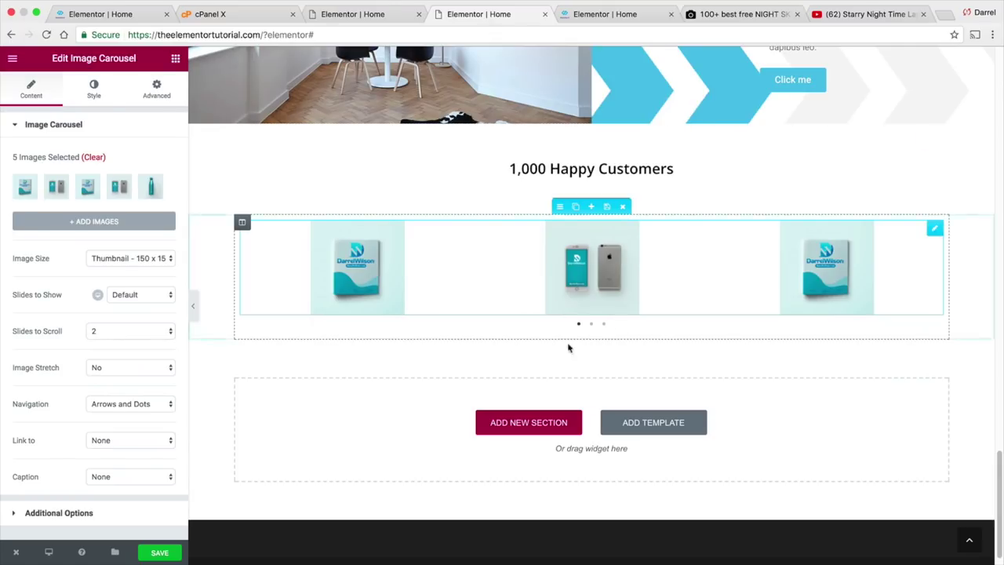
left_click(150, 294)
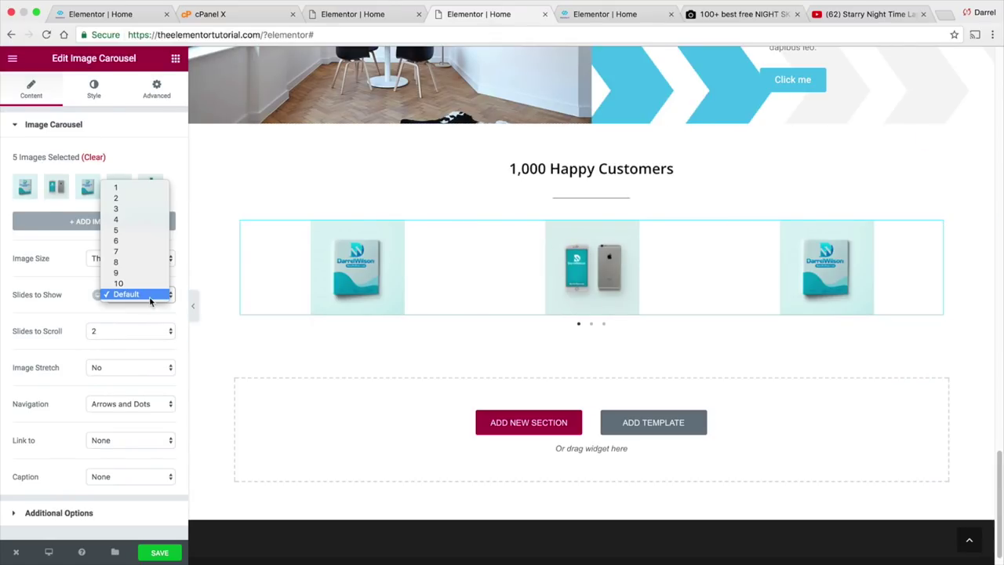
Set Slides to Scroll to 4 and Image Stretch to Yes, then page through the carousel preview.
left_click(150, 296)
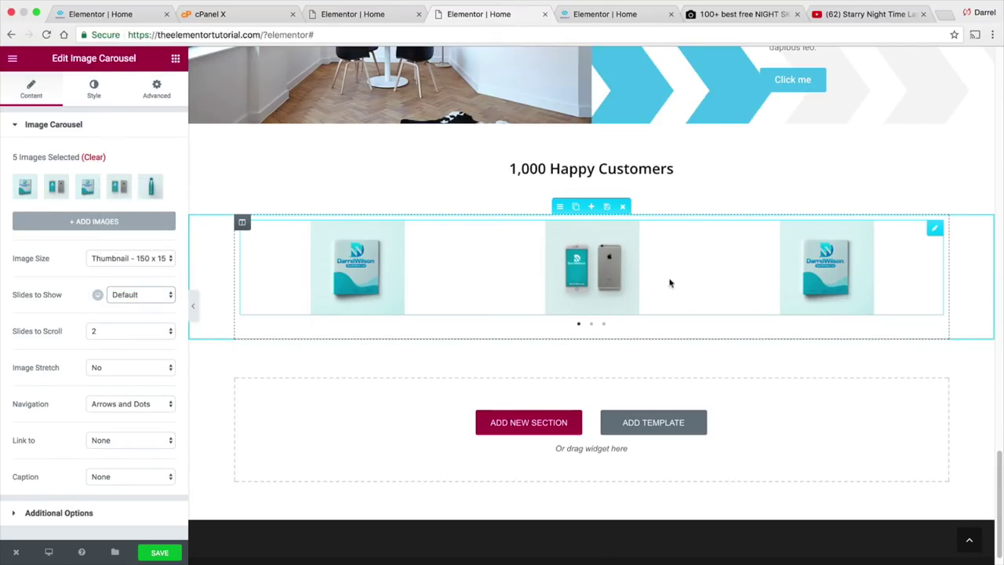
left_click(115, 260)
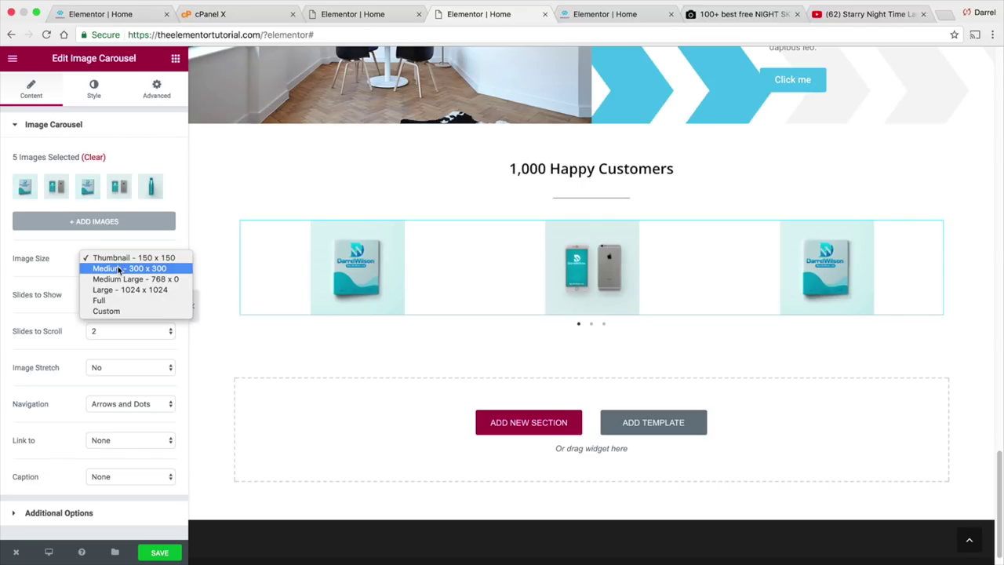
left_click(119, 260)
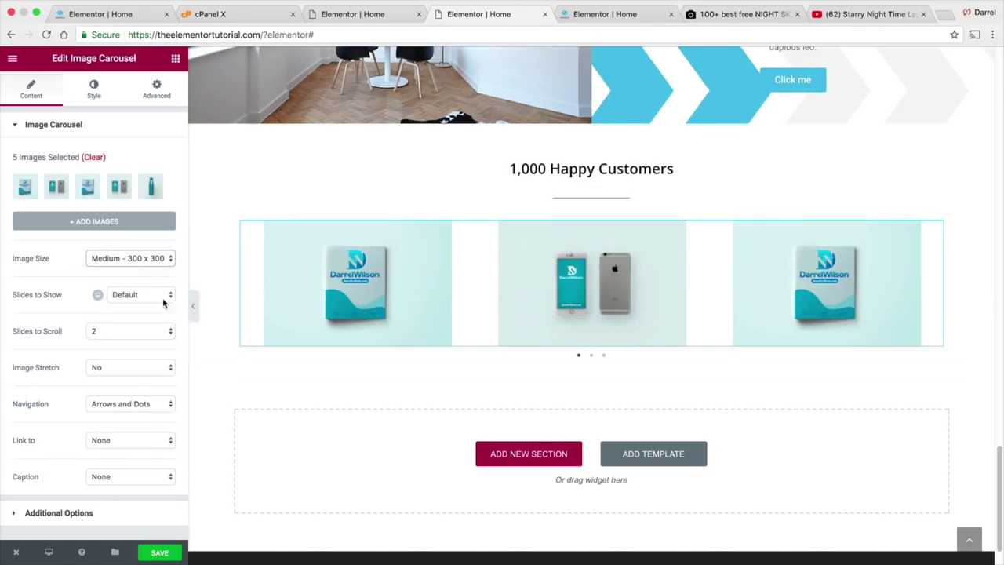
left_click(137, 334)
left_click(136, 341)
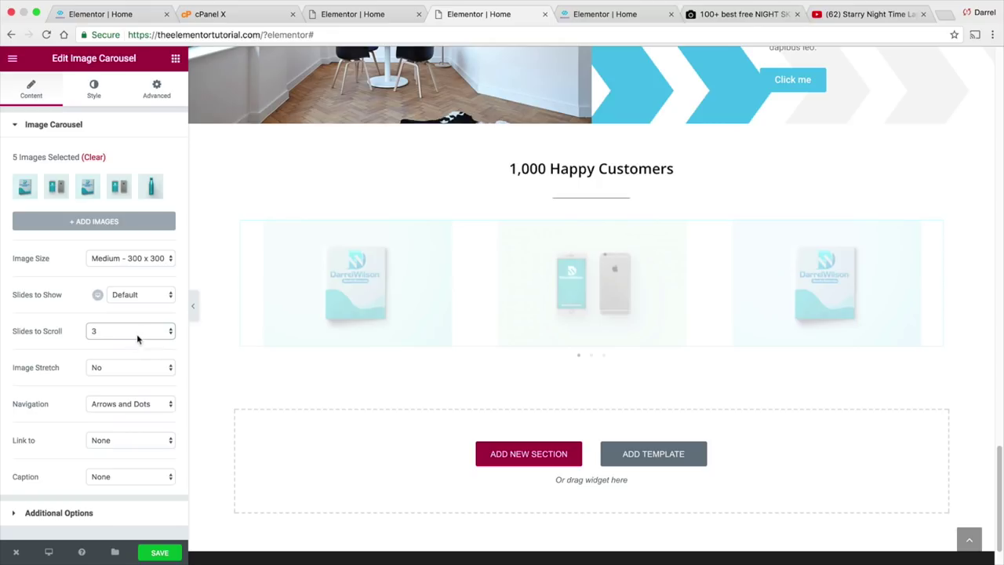
left_click(143, 334)
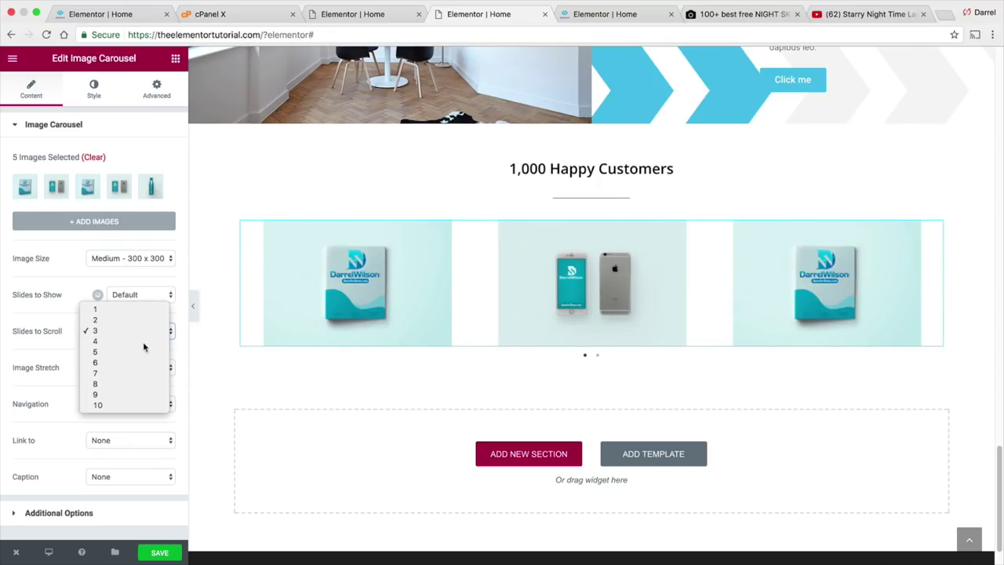
left_click(143, 341)
left_click(161, 374)
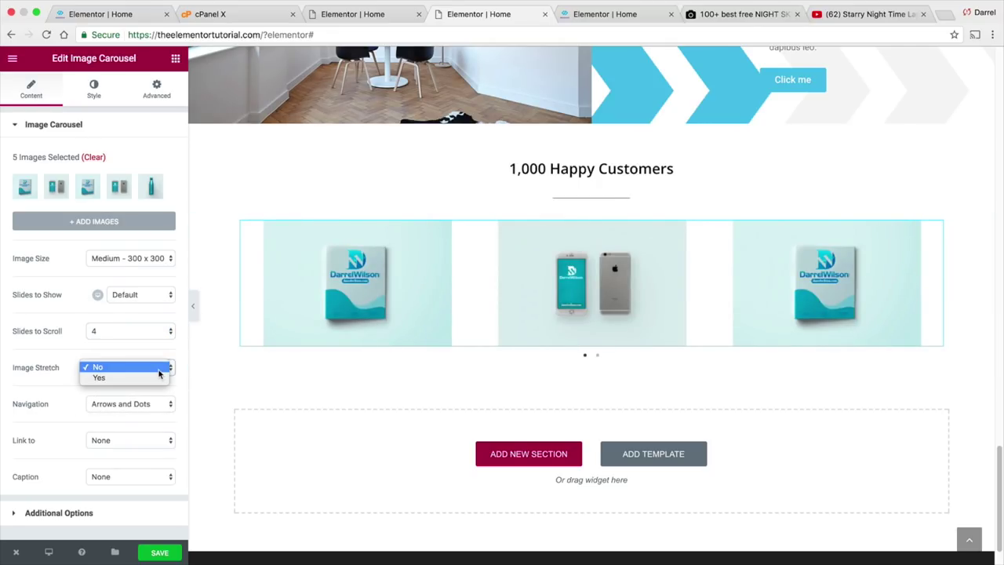
left_click(161, 374)
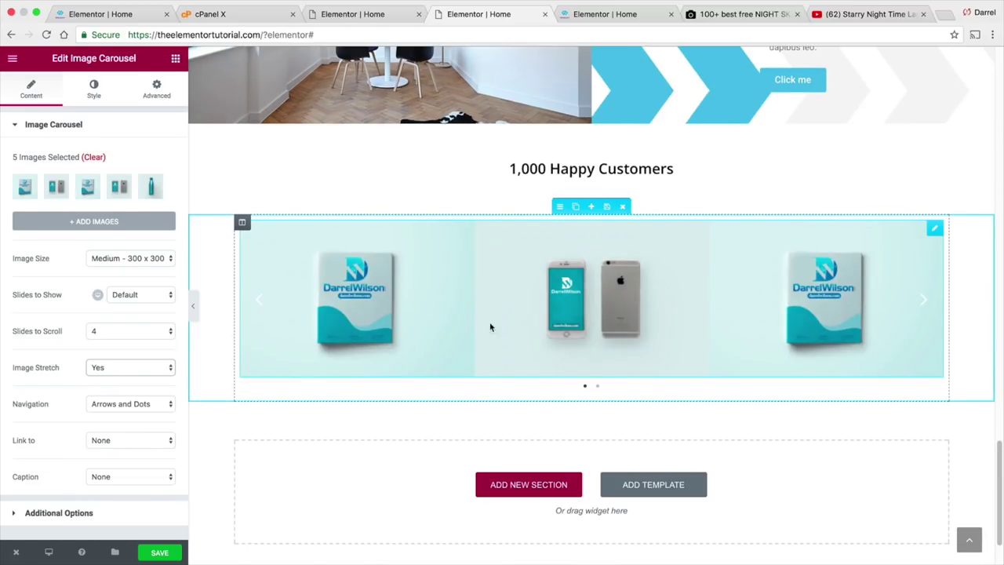
left_click(259, 306)
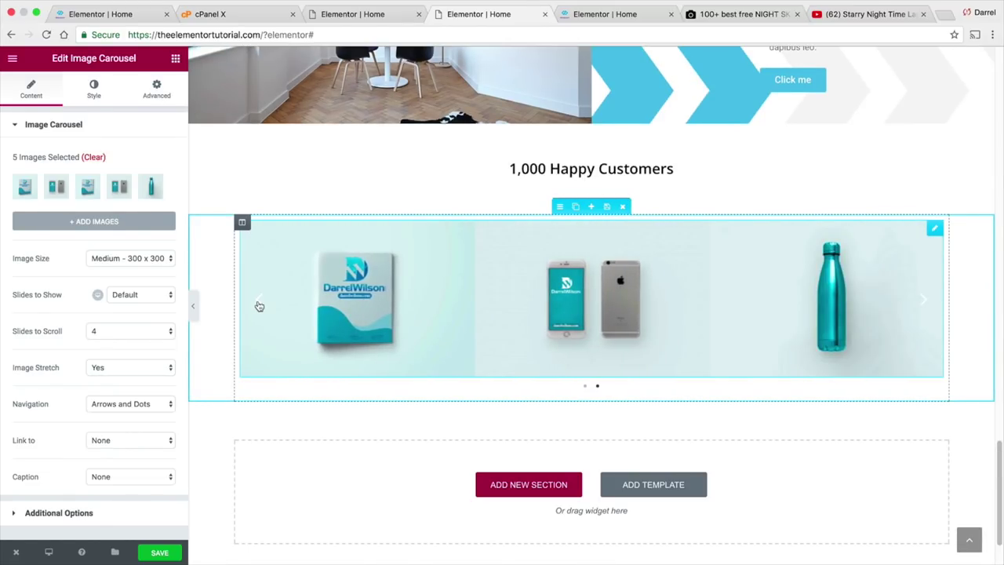
left_click(259, 306)
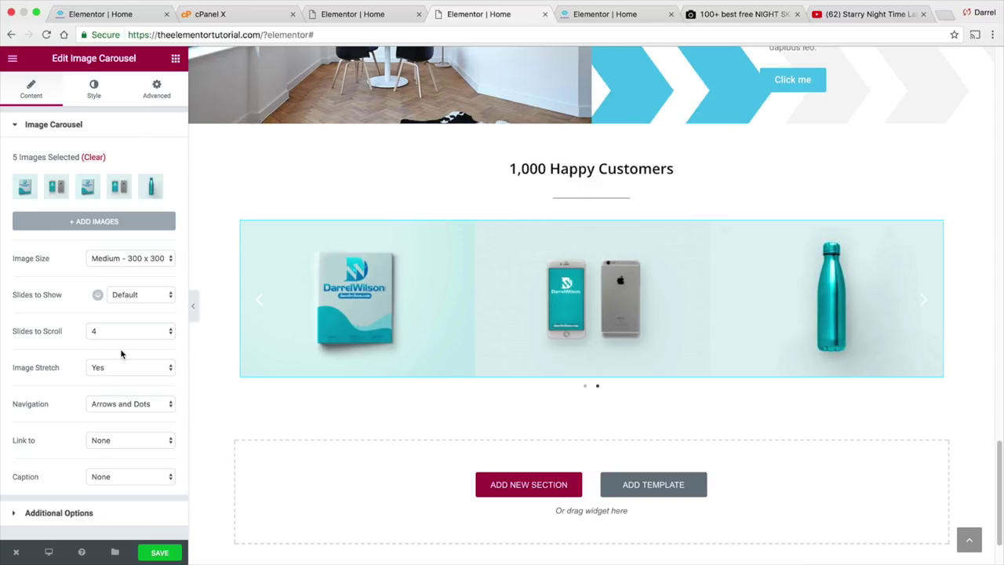
Change the carousel image size to Medium Large (768 wide), keeping the default slides to show.
left_click(122, 271)
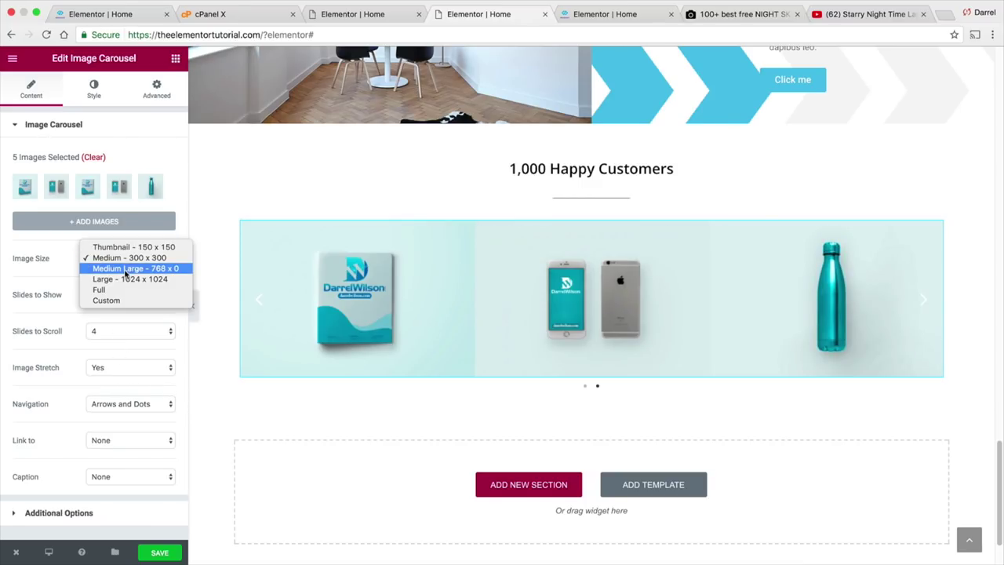
left_click(124, 269)
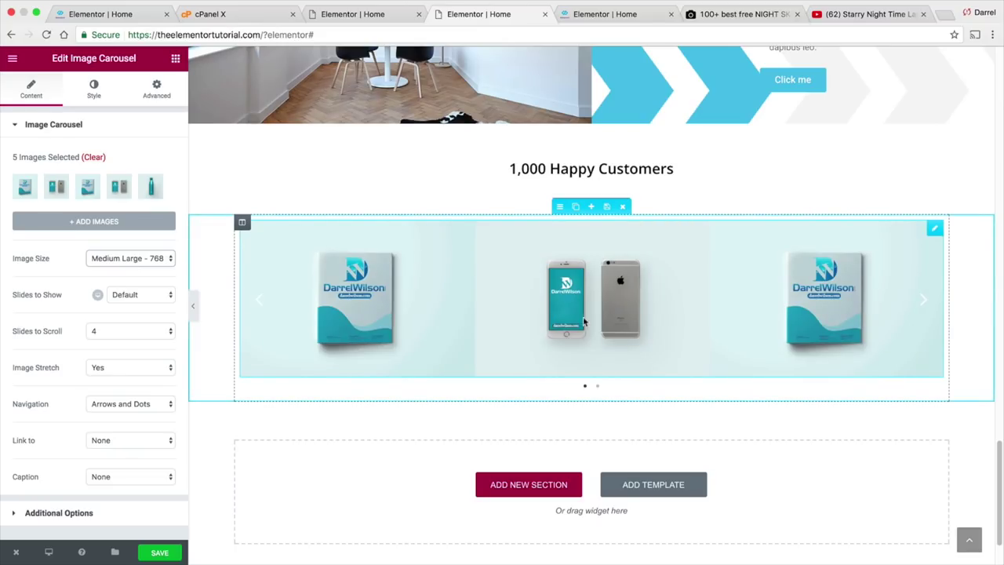
left_click(154, 294)
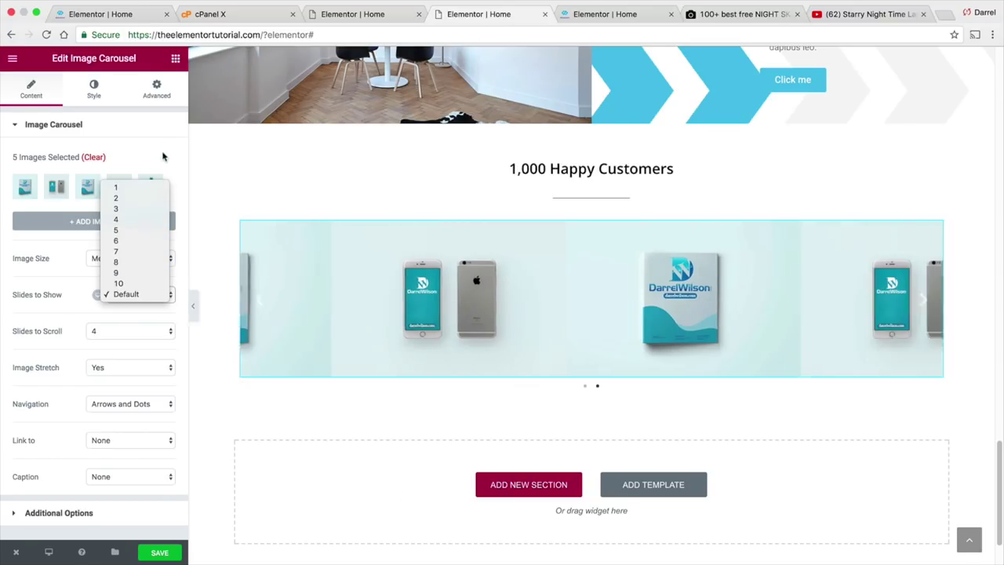
left_click(162, 155)
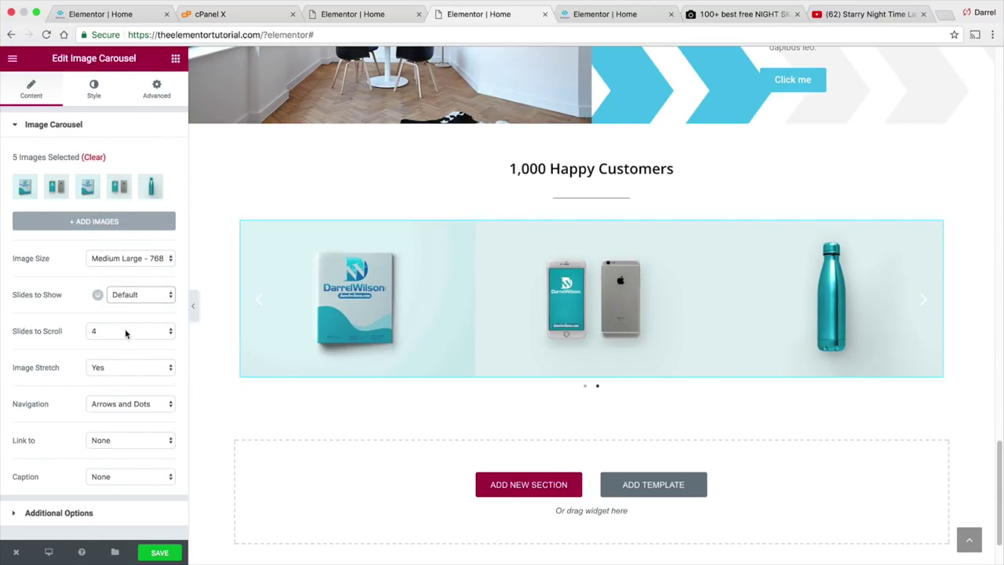
Set the carousel navigation to Arrows only, after briefly trying Dots.
left_click(146, 413)
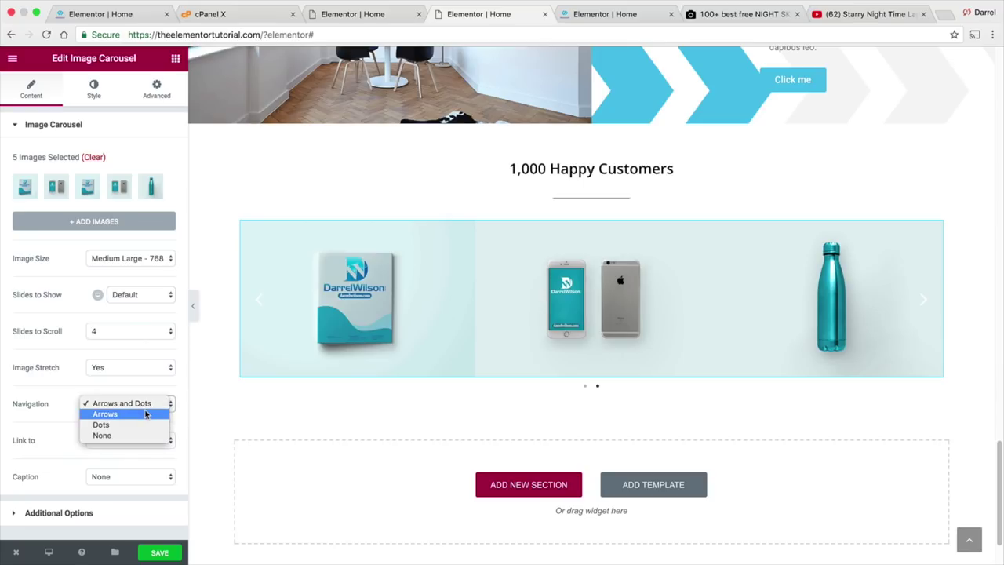
left_click(145, 415)
left_click(147, 403)
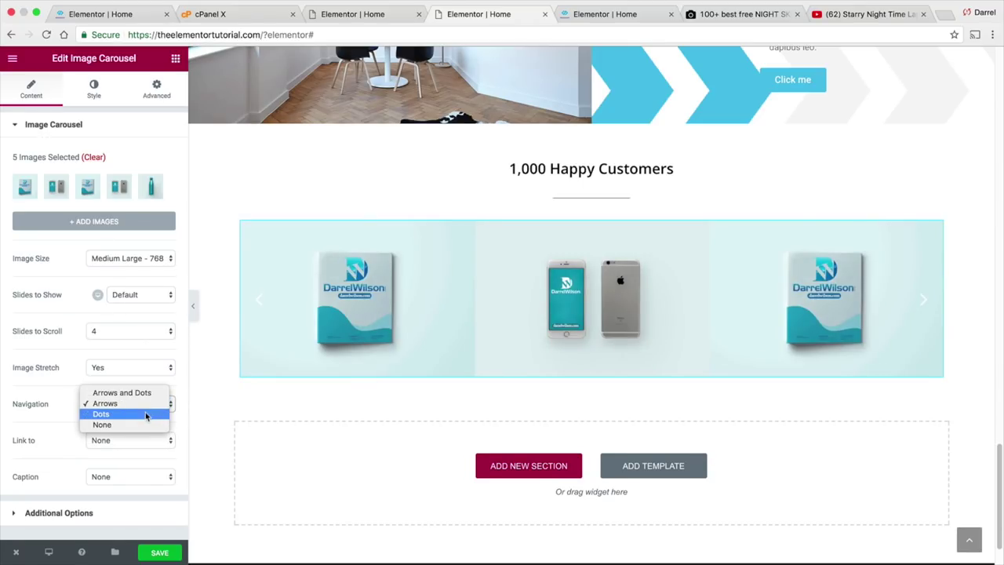
left_click(151, 417)
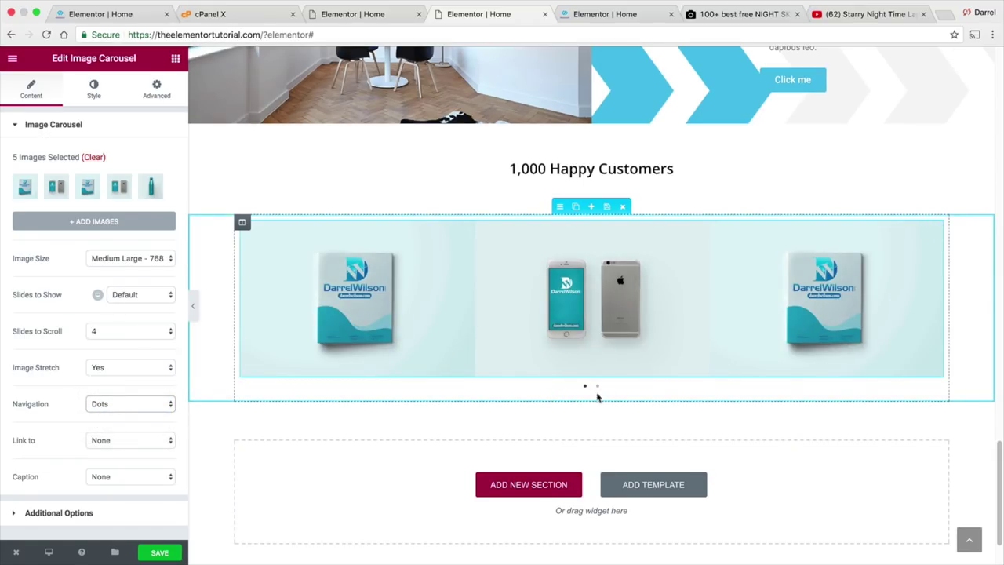
left_click(119, 403)
left_click(130, 390)
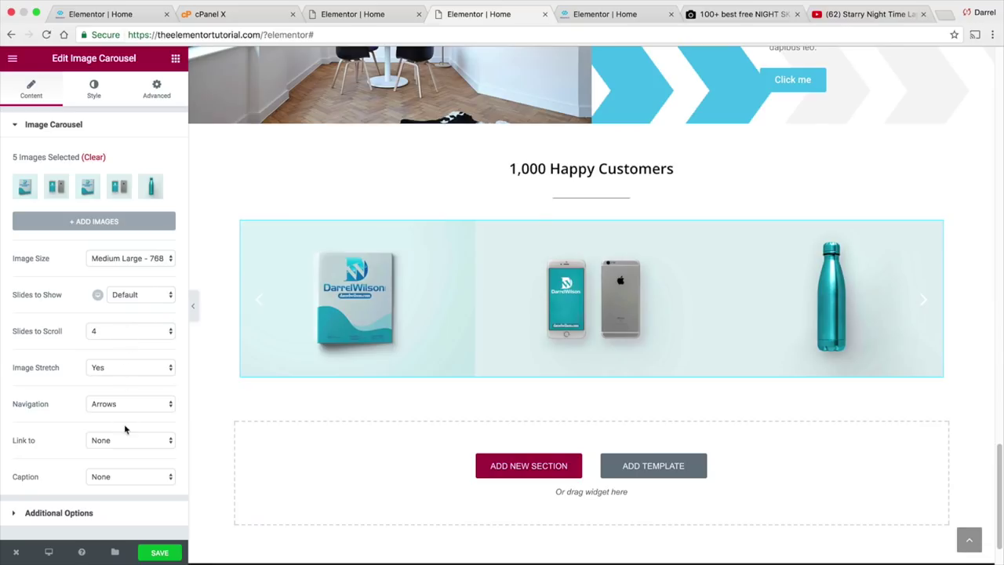
Show the image captions, such as 'Our Home Base', under the slides instead of titles.
left_click(125, 481)
left_click(125, 487)
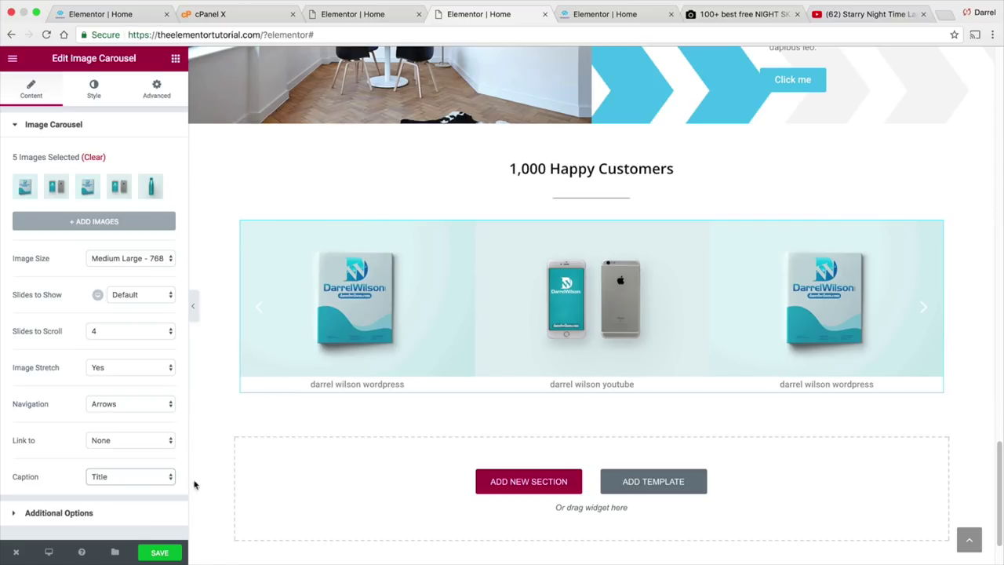
left_click(141, 477)
left_click(140, 488)
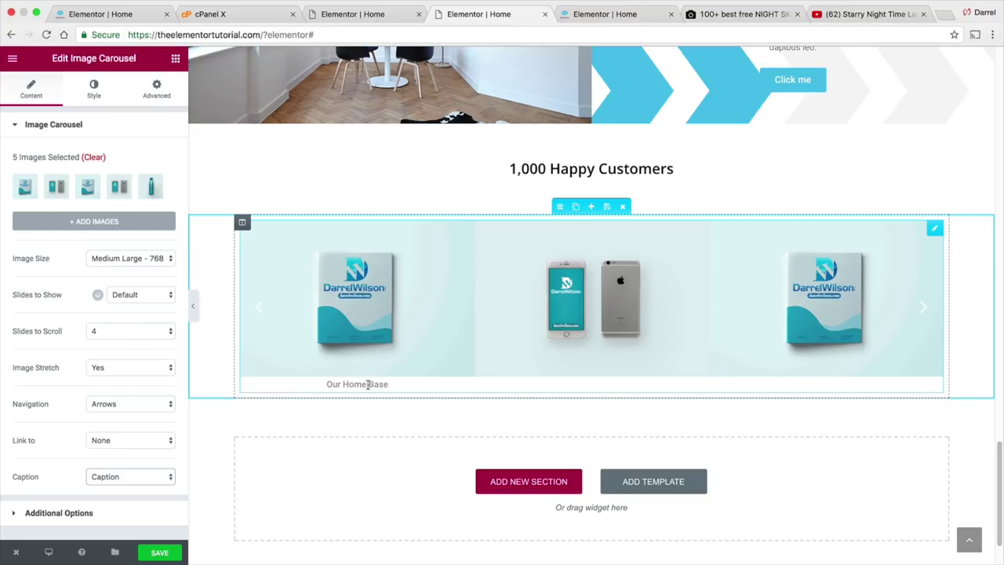
left_click(74, 513)
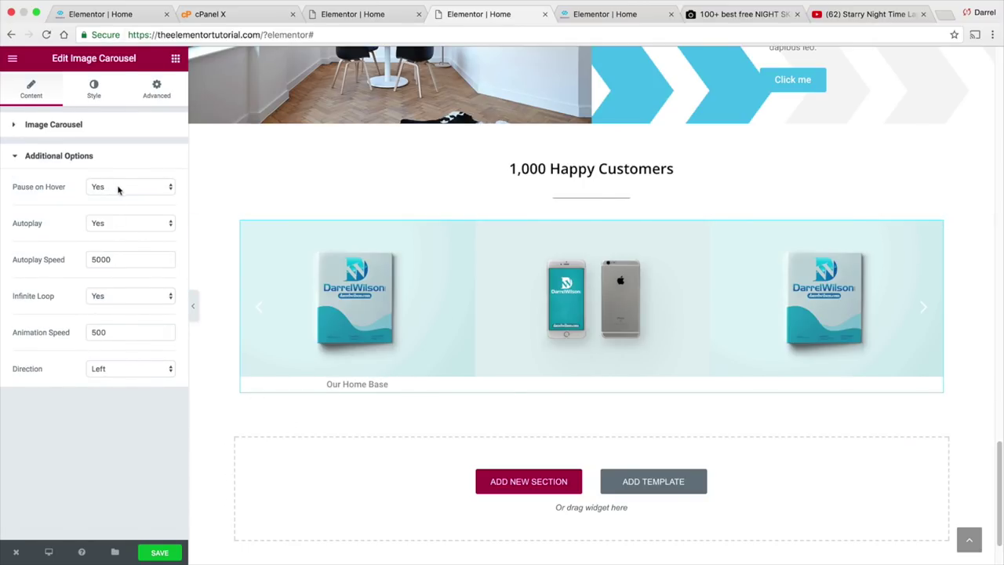
Set the carousel autoplay speed to 3000 ms, after trying 2000, and keep the direction Left.
double_click(127, 261)
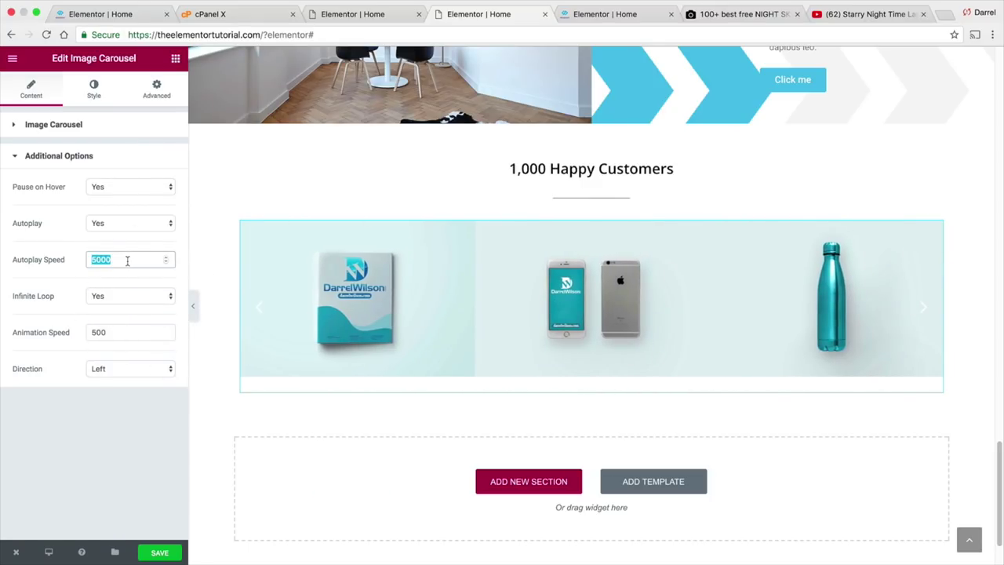
type("2000")
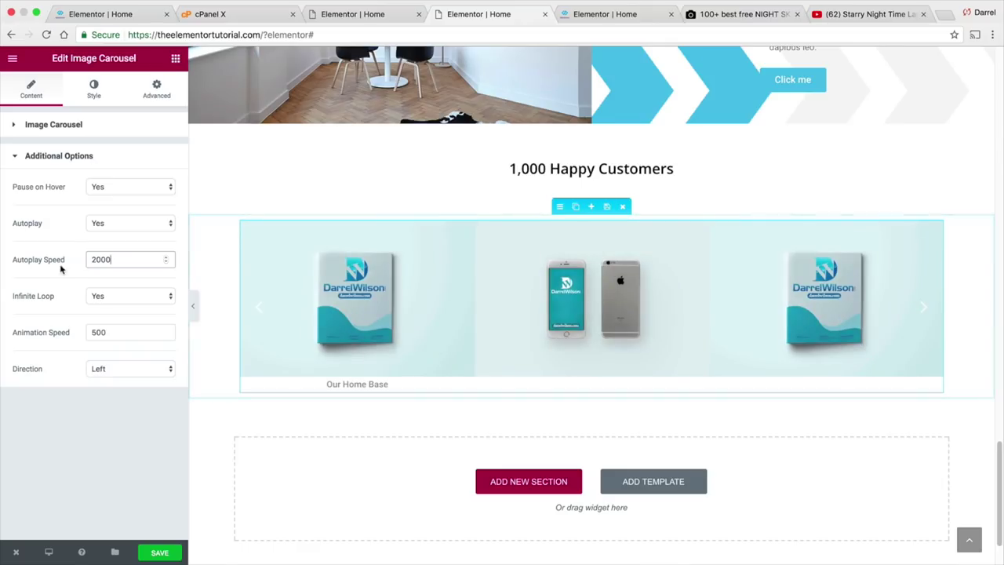
left_click(106, 434)
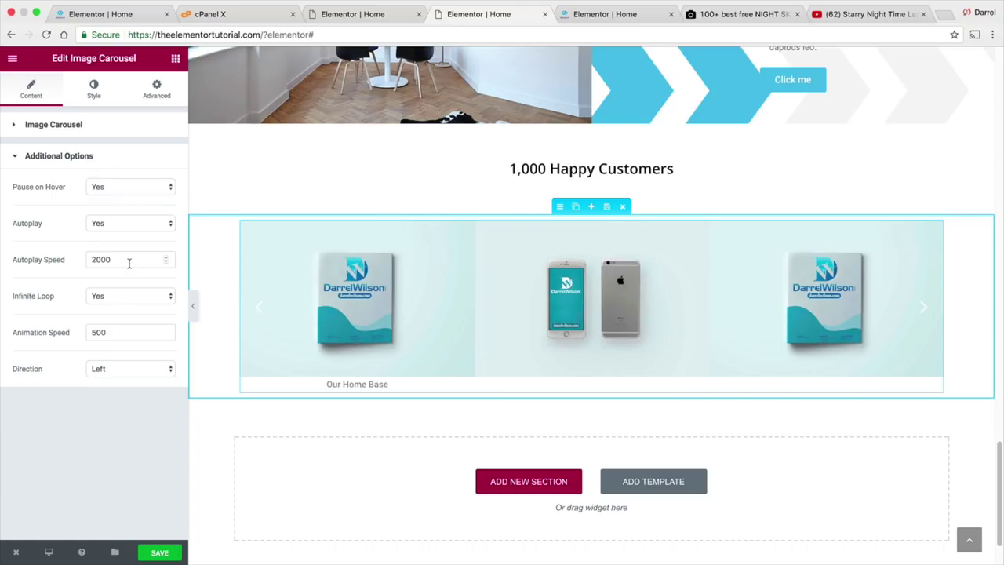
double_click(130, 262)
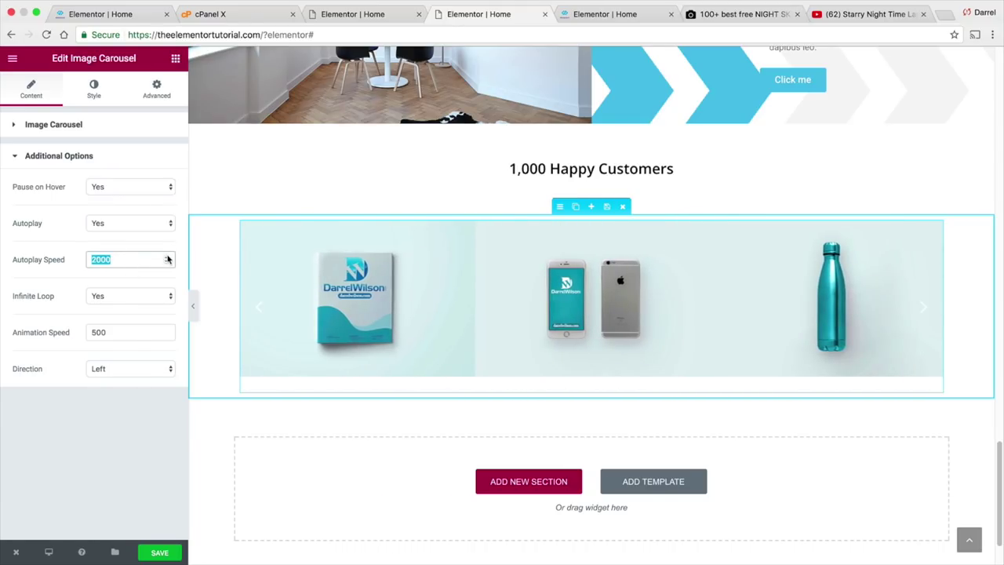
type("3000")
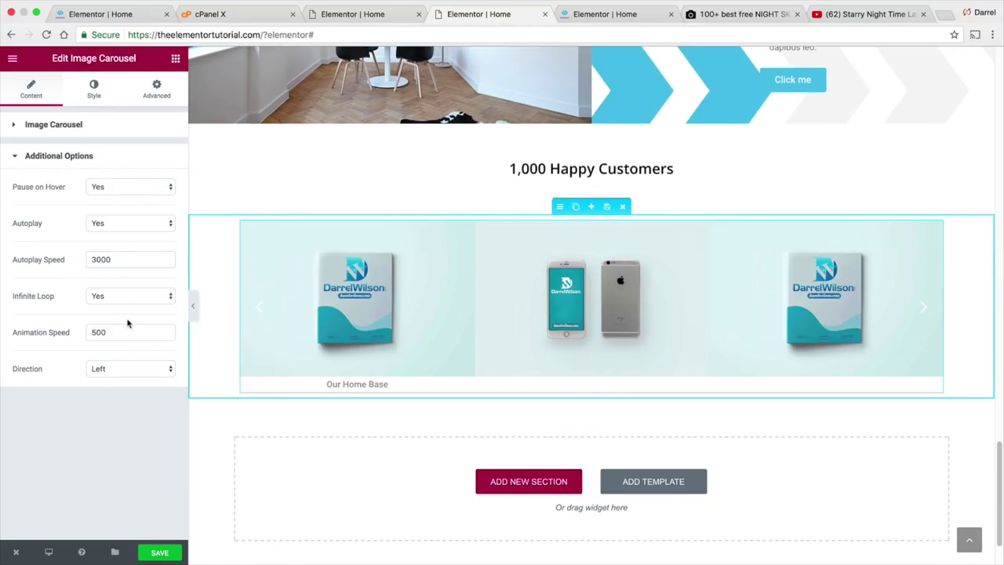
left_click(132, 369)
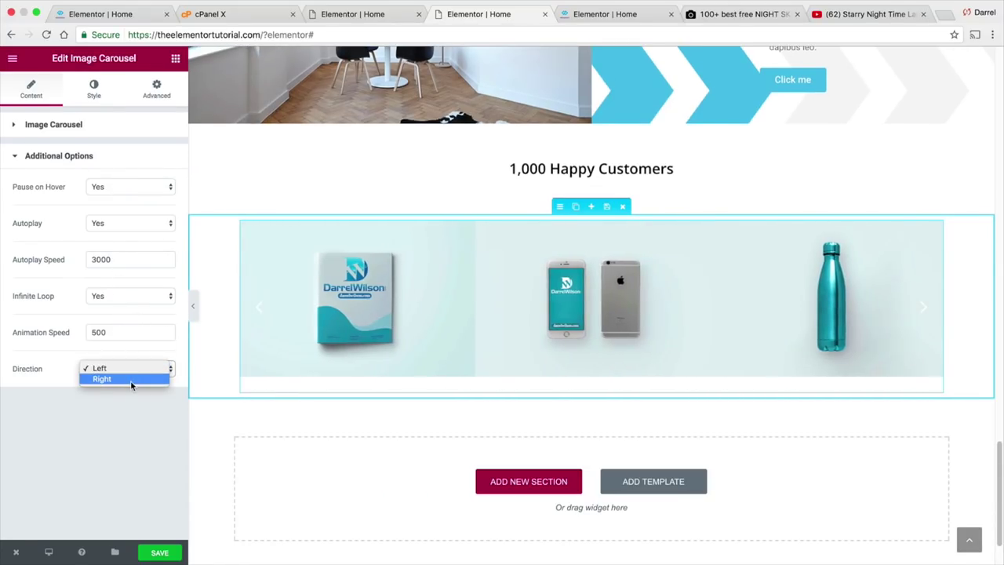
left_click(84, 127)
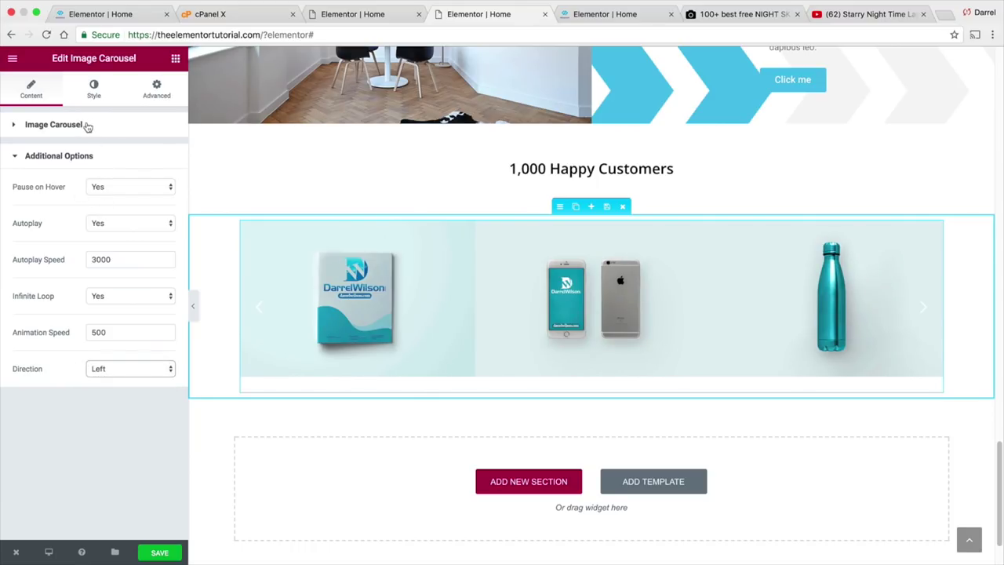
left_click(69, 130)
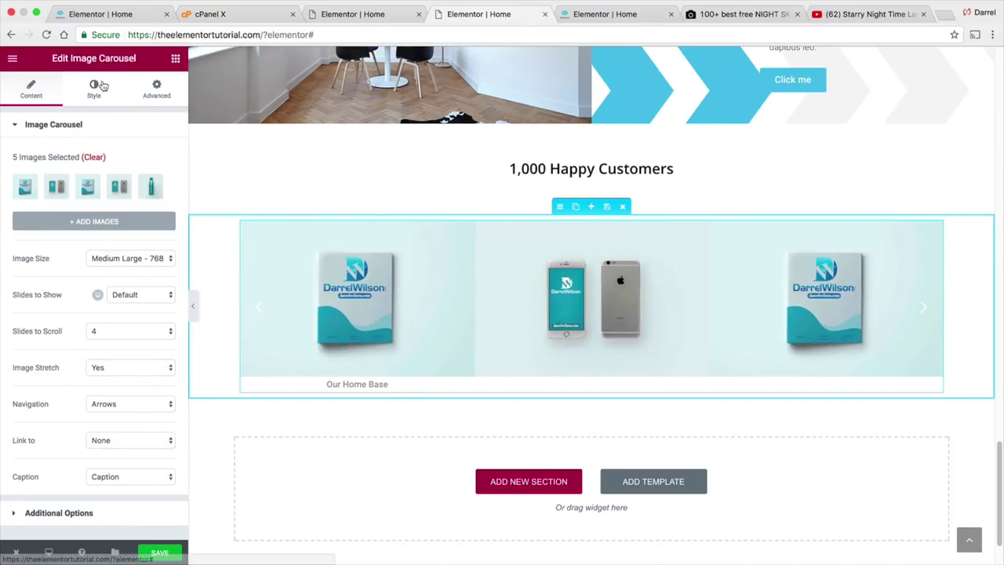
Make the carousel arrows black and enlarge them to size 60.
left_click(99, 87)
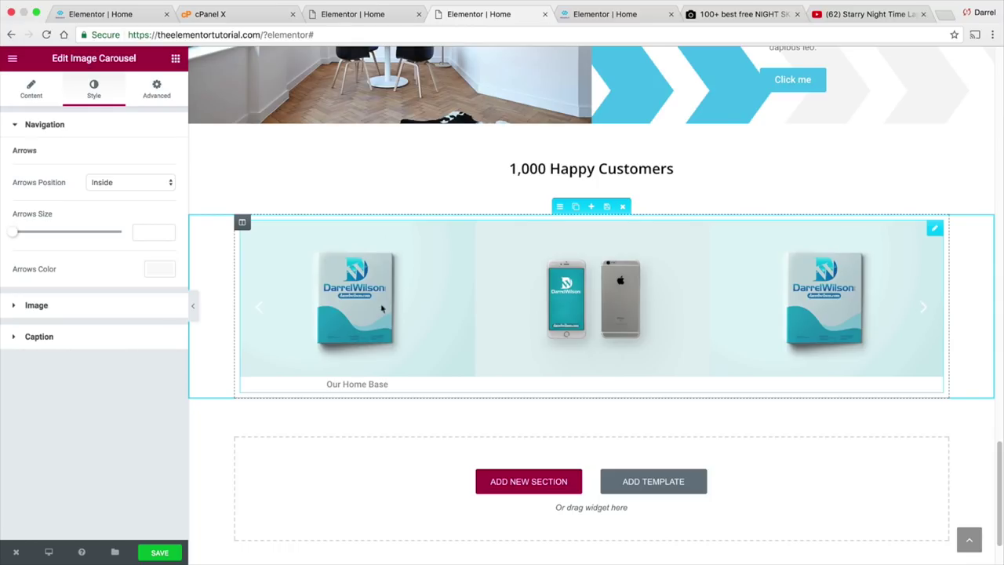
left_click(157, 269)
left_click(114, 415)
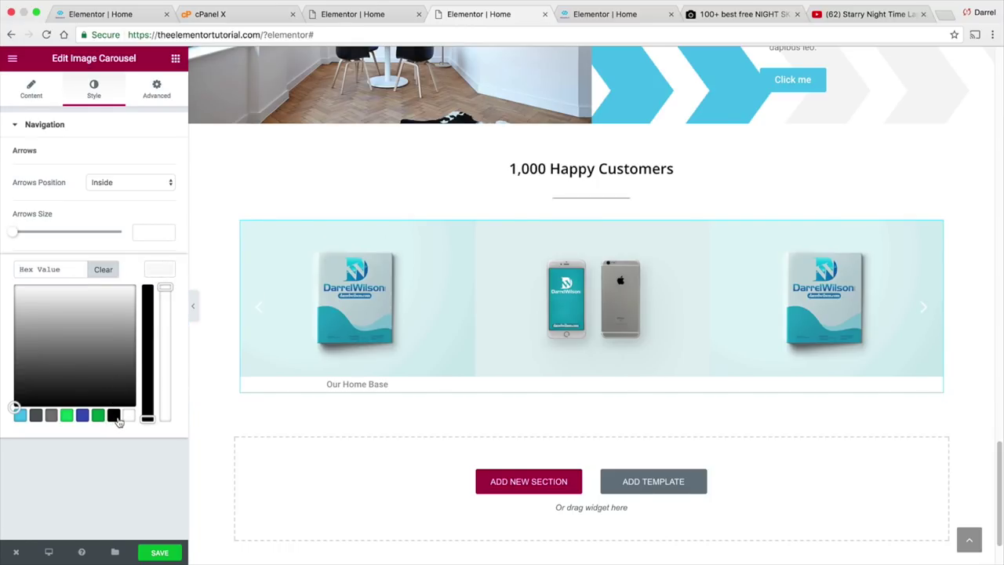
left_click_drag(11, 239, 123, 230)
left_click(80, 480)
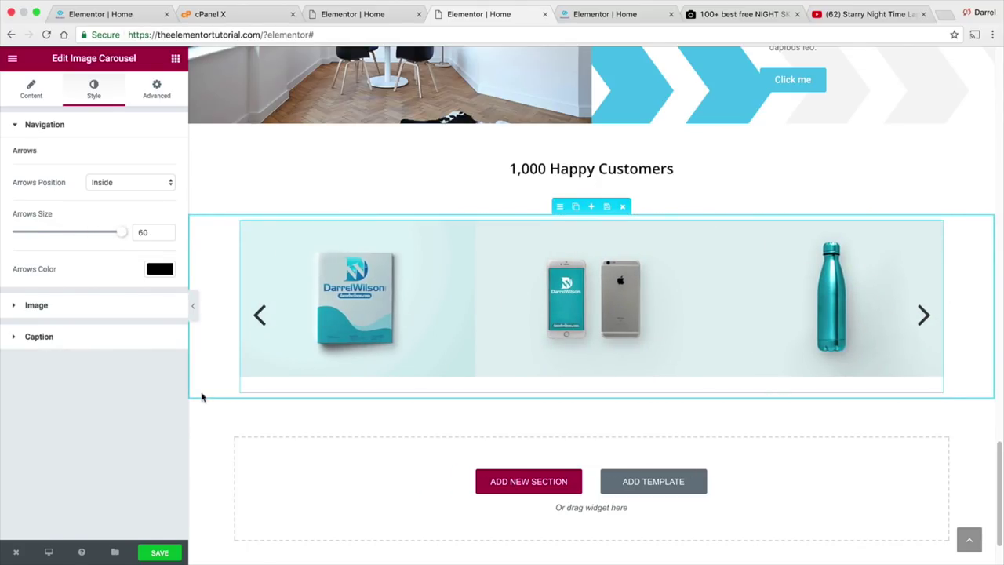
mouse_move(244, 224)
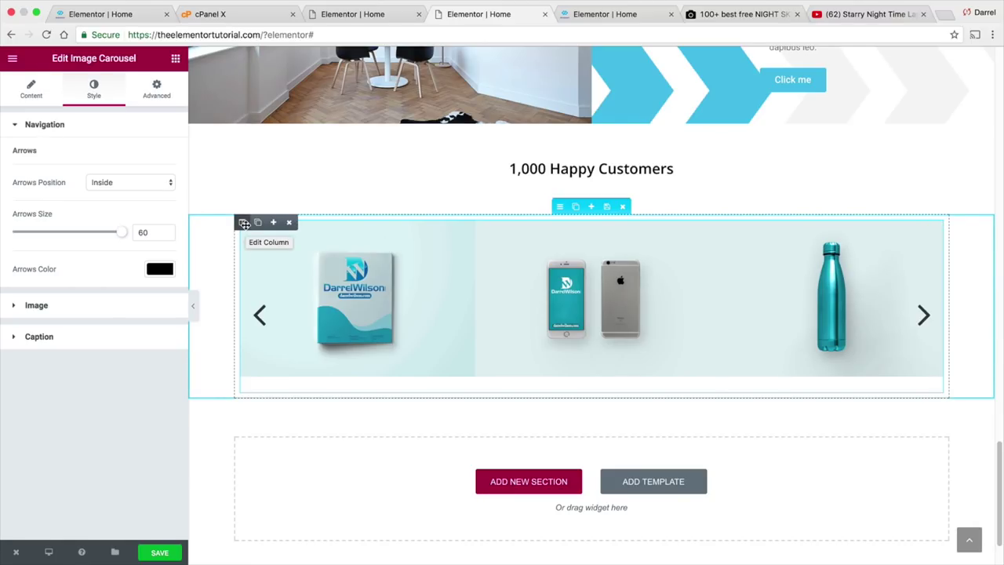
left_click(243, 223)
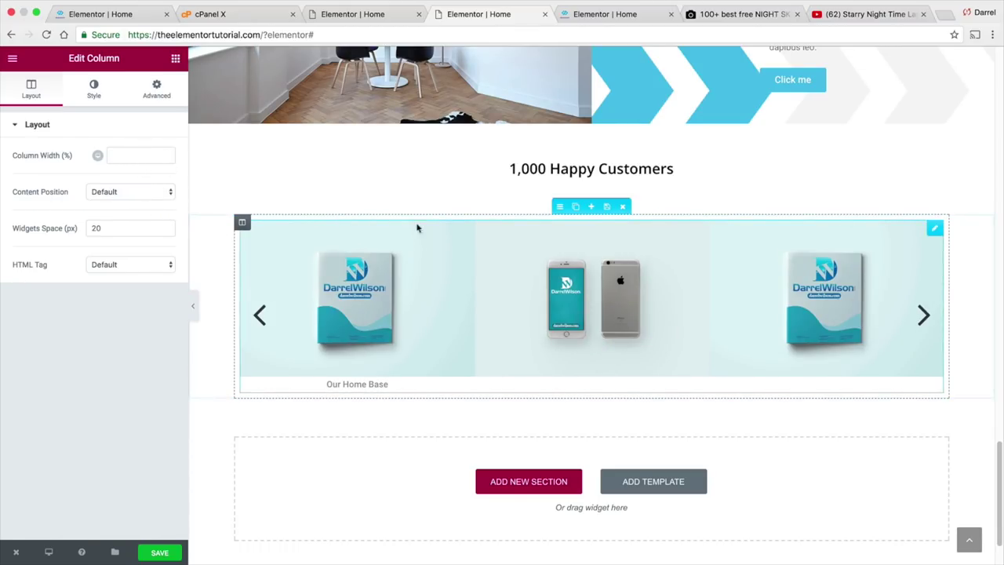
Stretch the carousel section, set No Gap between columns and Full Width content.
left_click(559, 206)
left_click(160, 153)
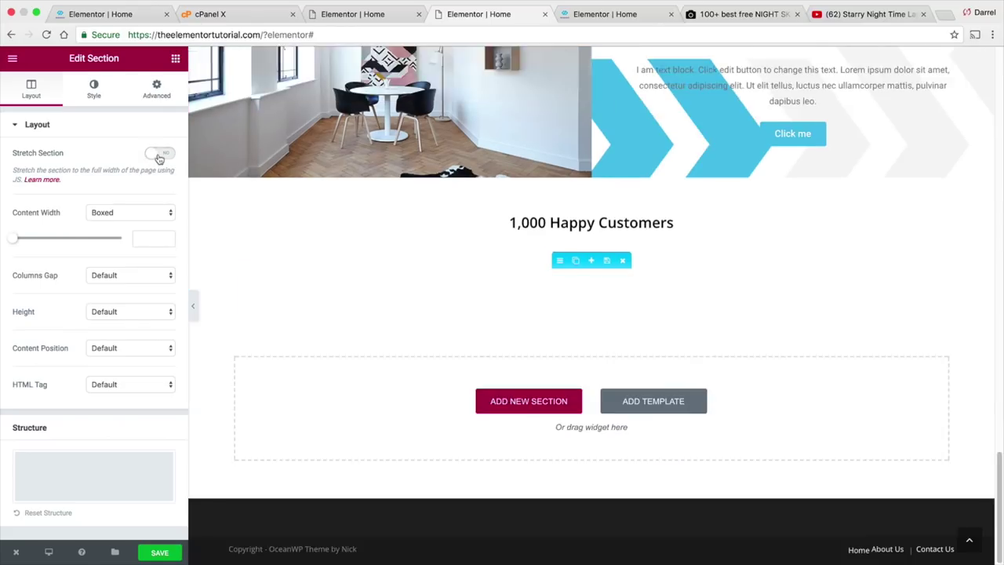
left_click(141, 277)
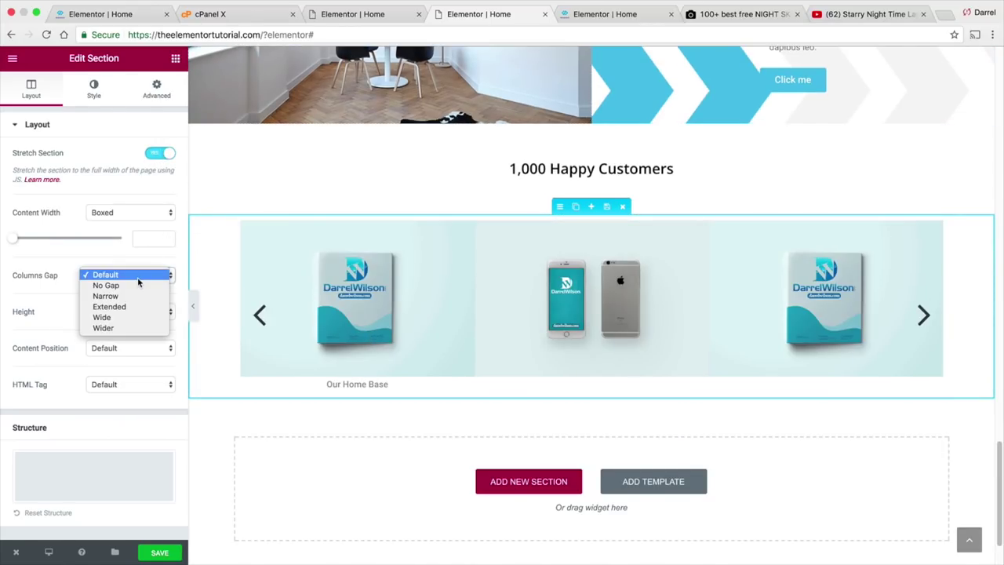
left_click(140, 285)
left_click(139, 215)
left_click(140, 223)
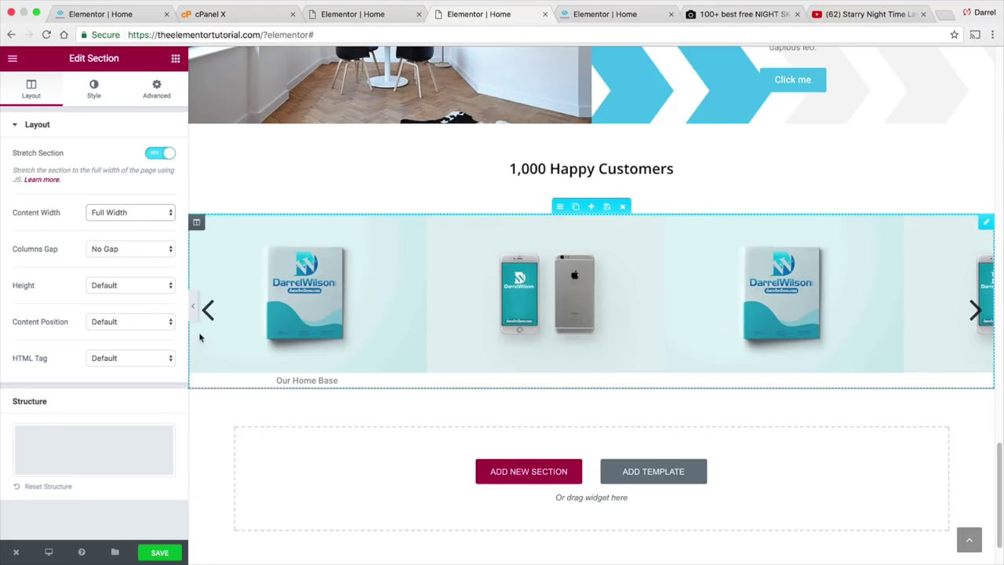
Preview the page without the panel and page through the carousel slides.
left_click(193, 306)
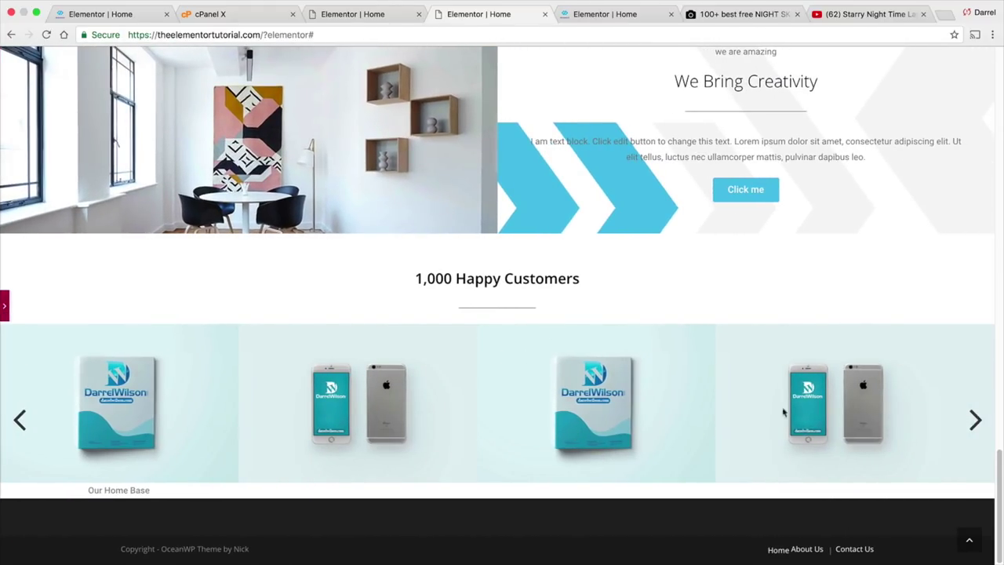
left_click(974, 420)
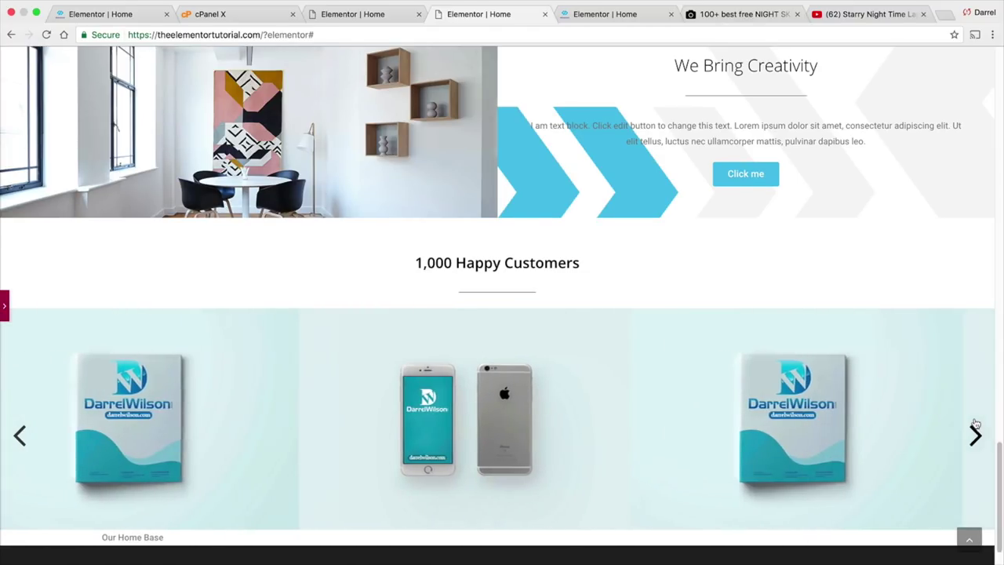
left_click(975, 423)
left_click(975, 424)
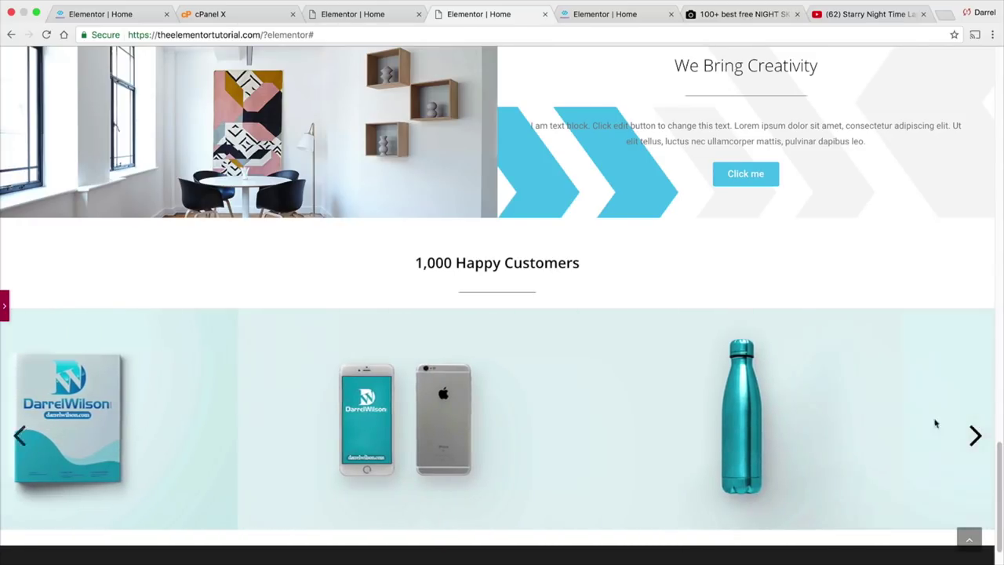
left_click(22, 437)
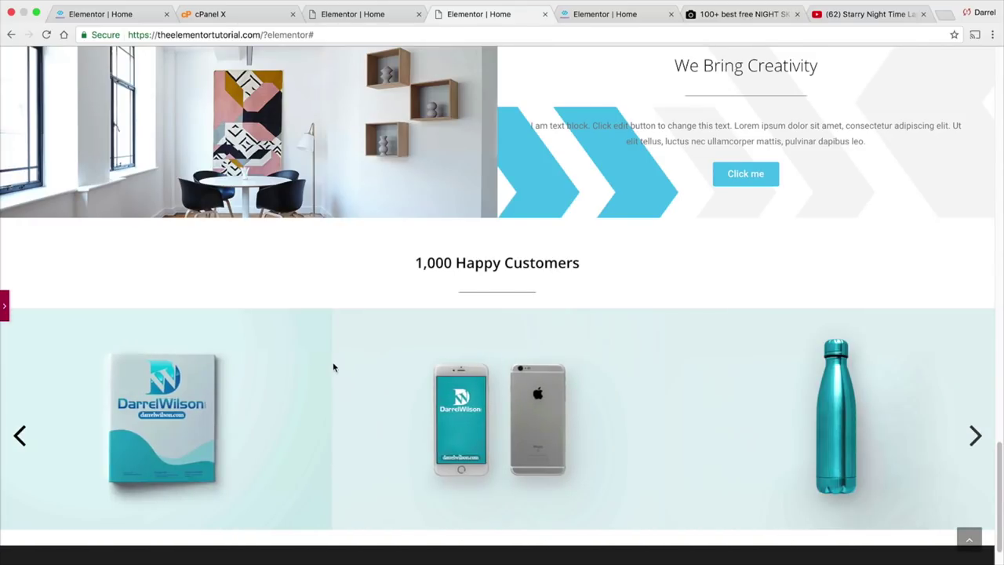
Turn off section stretching and set the content width back to Boxed.
left_click(4, 314)
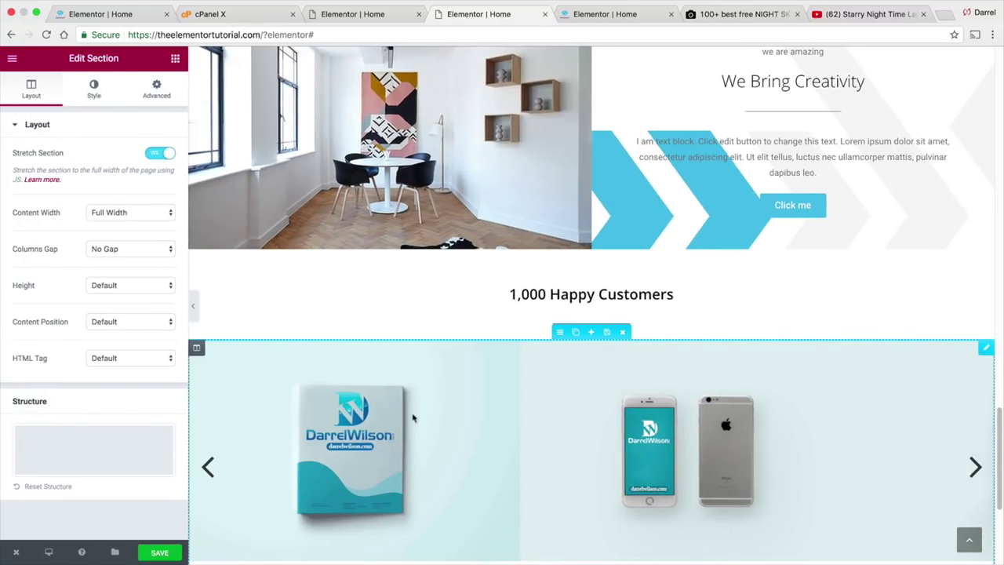
scroll(399, 359, "down", 4)
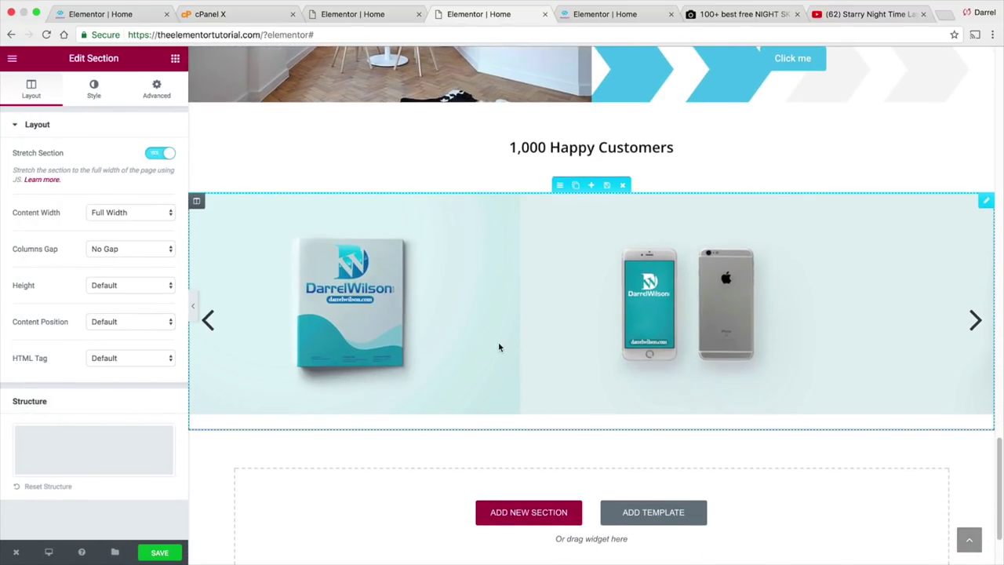
scroll(549, 298, "down", 2)
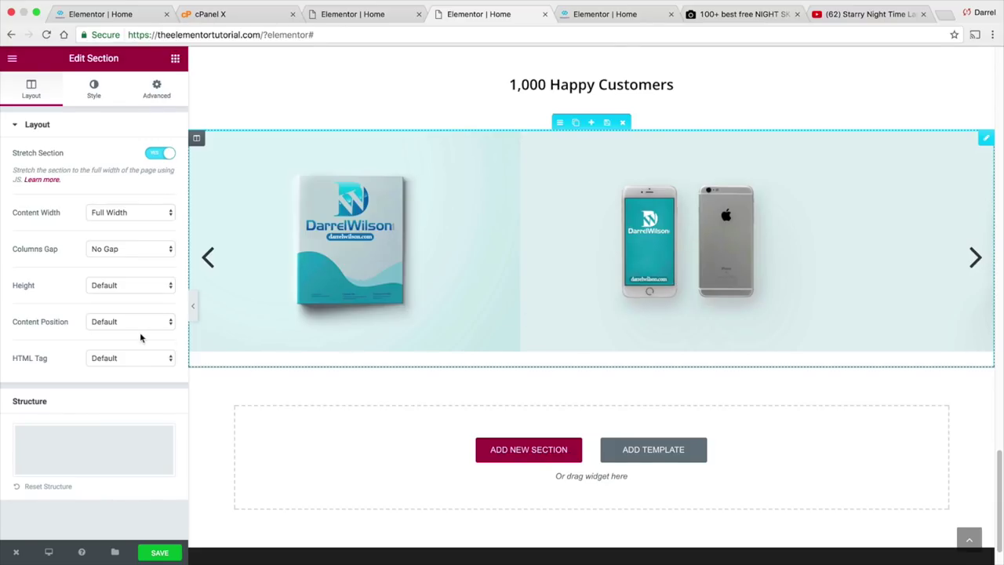
left_click(161, 154)
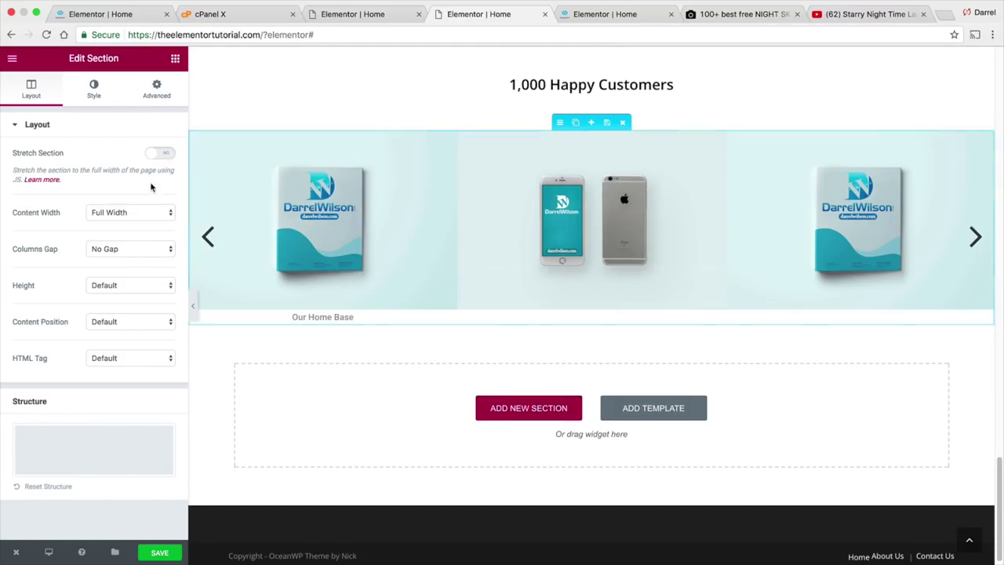
left_click(149, 214)
left_click(150, 201)
scroll(376, 333, "up", 2)
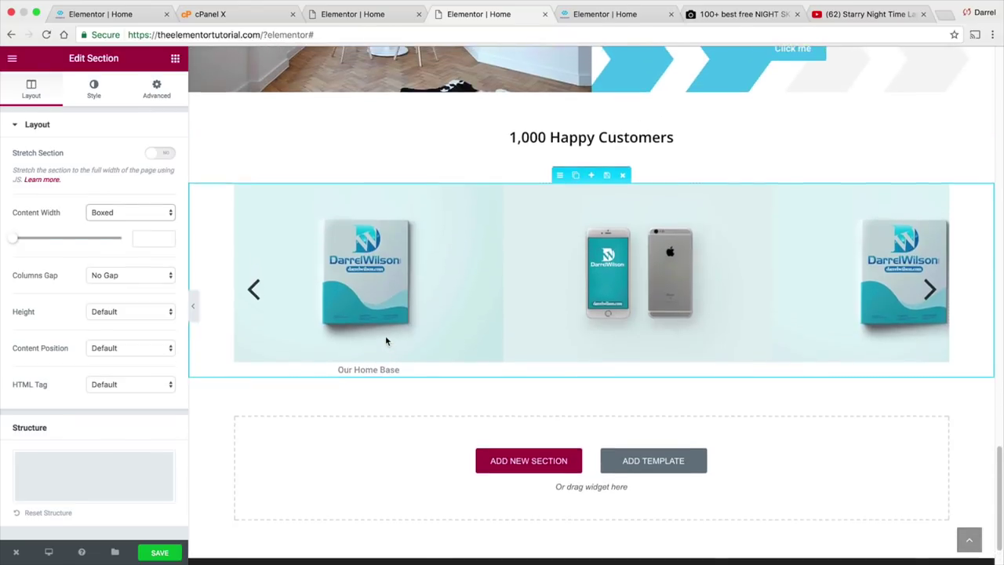
Set the carousel Caption to None and save the page.
left_click(317, 291)
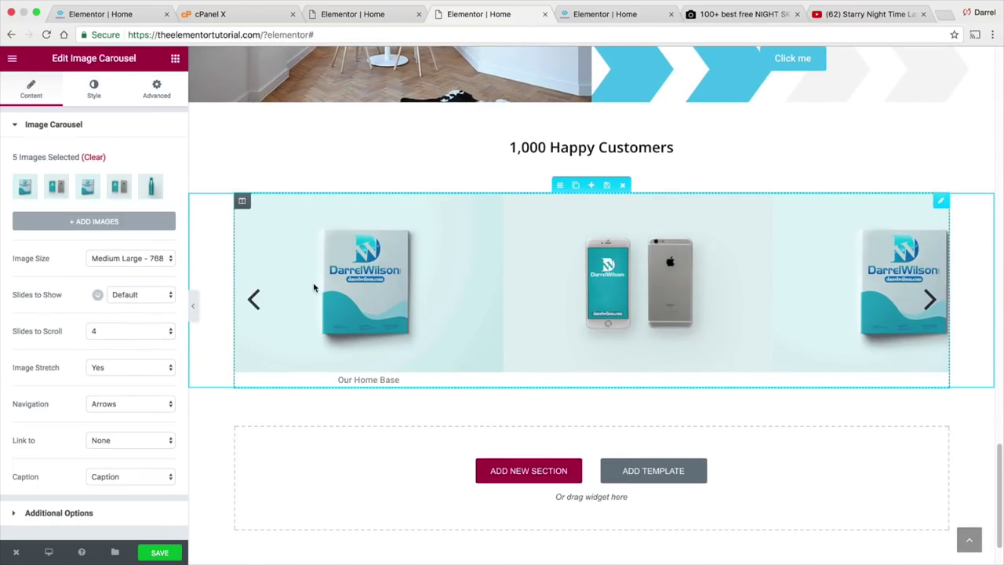
left_click(129, 479)
key("Return")
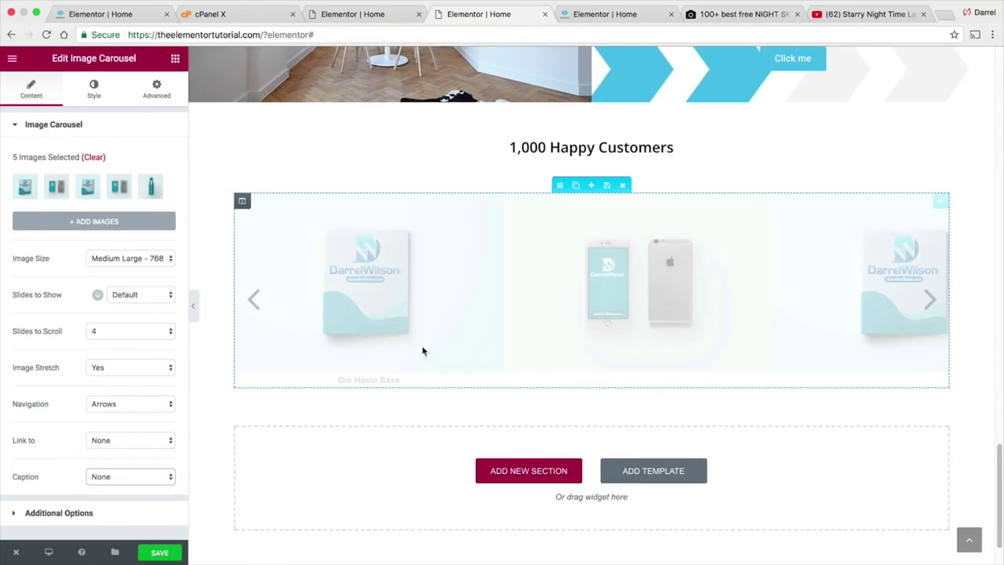
left_click(159, 553)
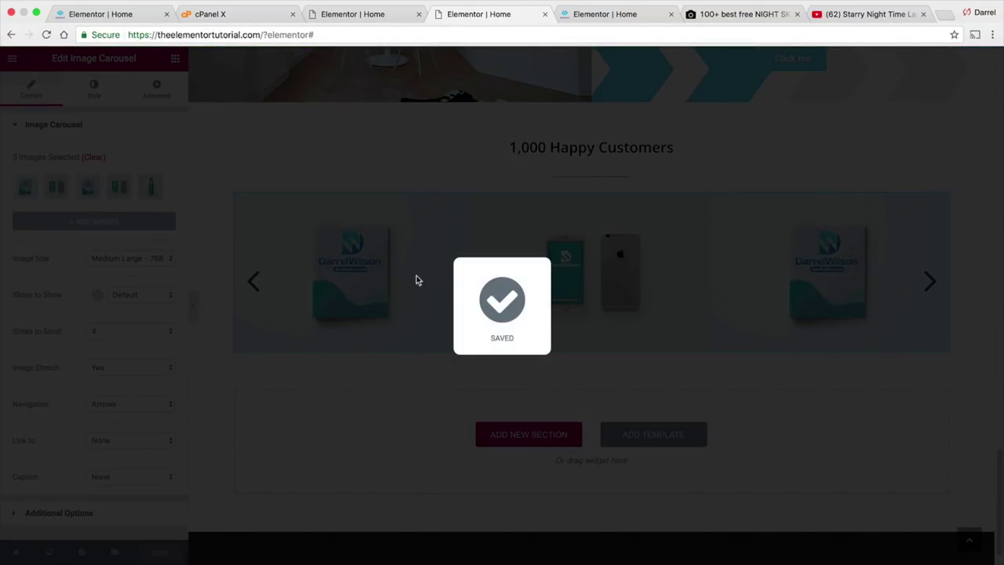
Check the carousel on the live-site tab, then return to the editor.
scroll(417, 318, "up", 3)
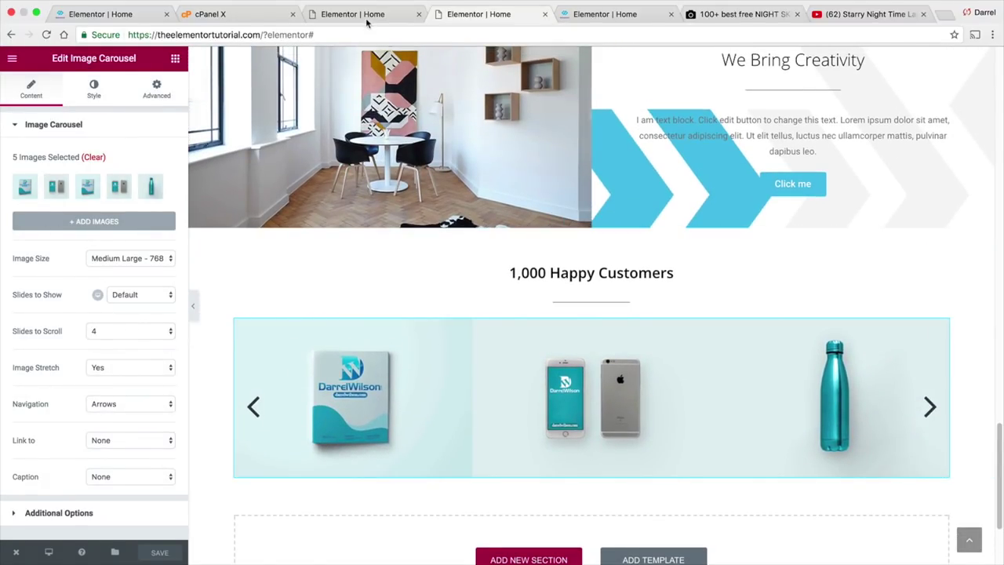
left_click(606, 14)
scroll(479, 347, "down", 8)
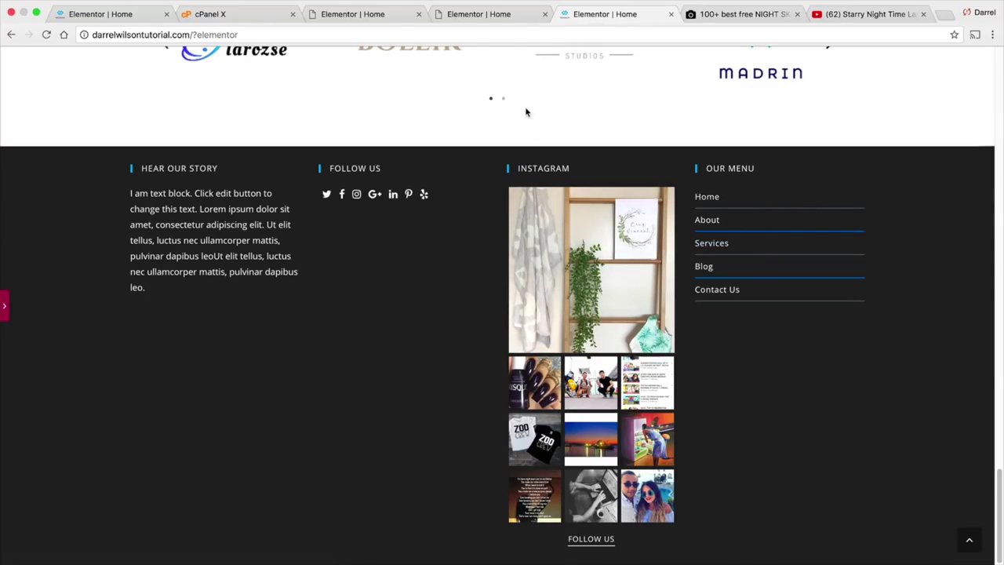
scroll(510, 125, "up", 3)
left_click(495, 14)
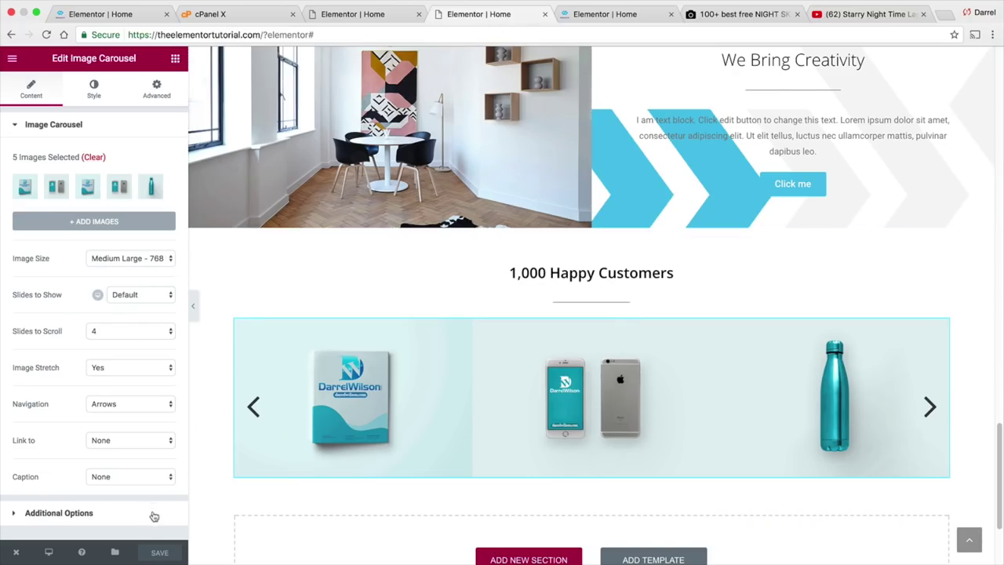
View the page live in a new tab and scroll to the '1,000 Happy Customers' carousel.
mouse_move(18, 554)
left_click(32, 500)
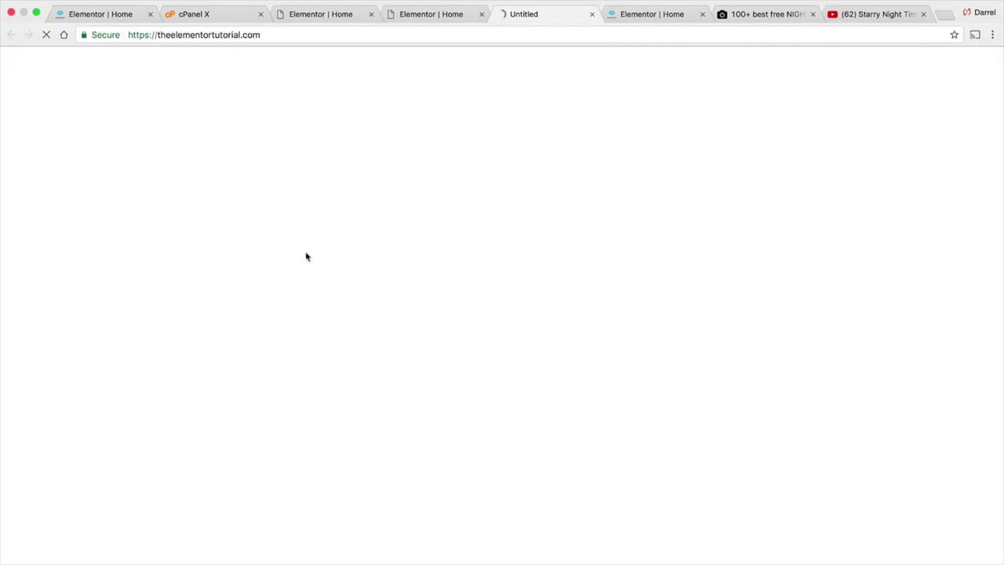
scroll(475, 288, "down", 10)
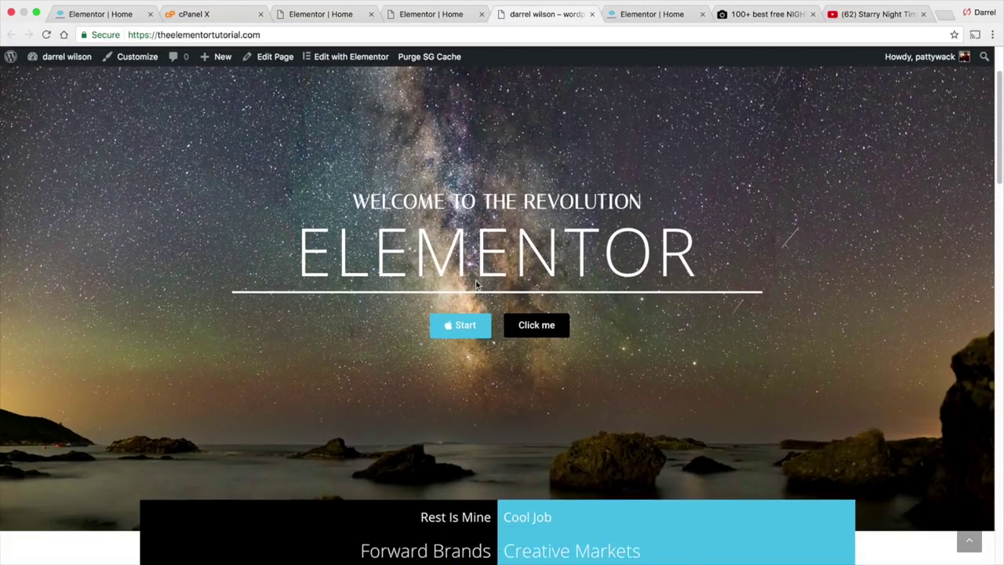
scroll(475, 270, "down", 5)
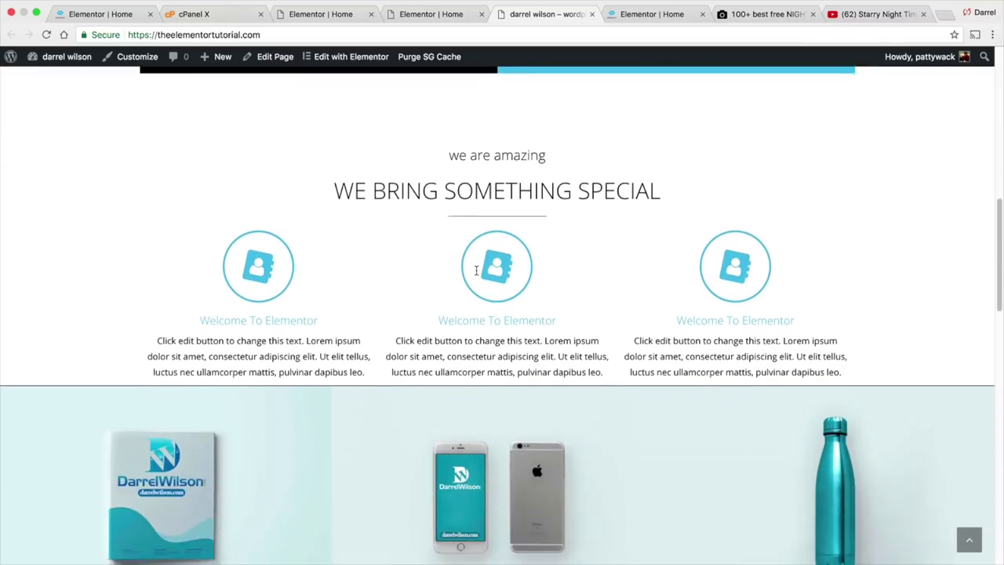
scroll(476, 268, "up", 2)
scroll(476, 273, "up", 1)
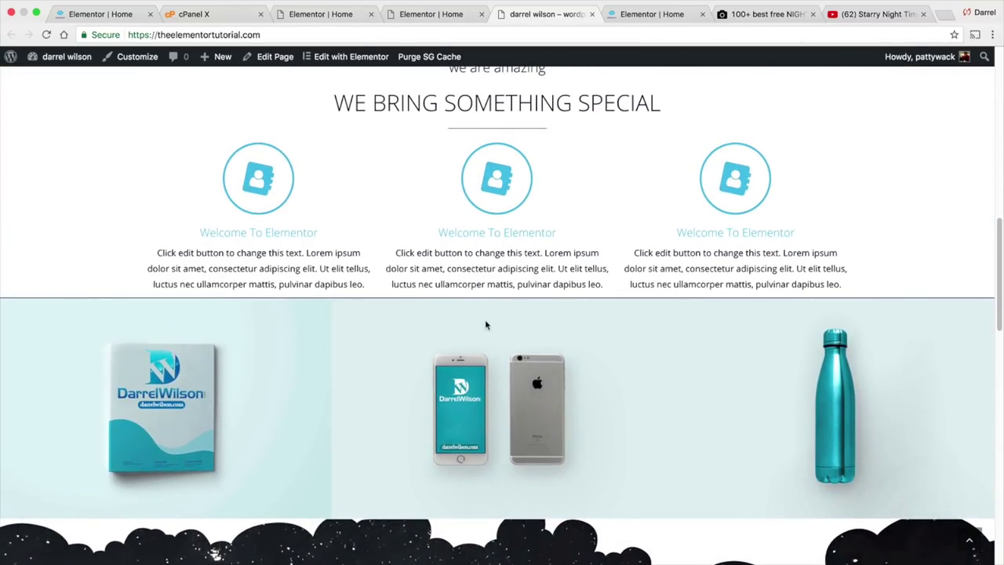
scroll(484, 320, "up", 6)
scroll(509, 360, "up", 1)
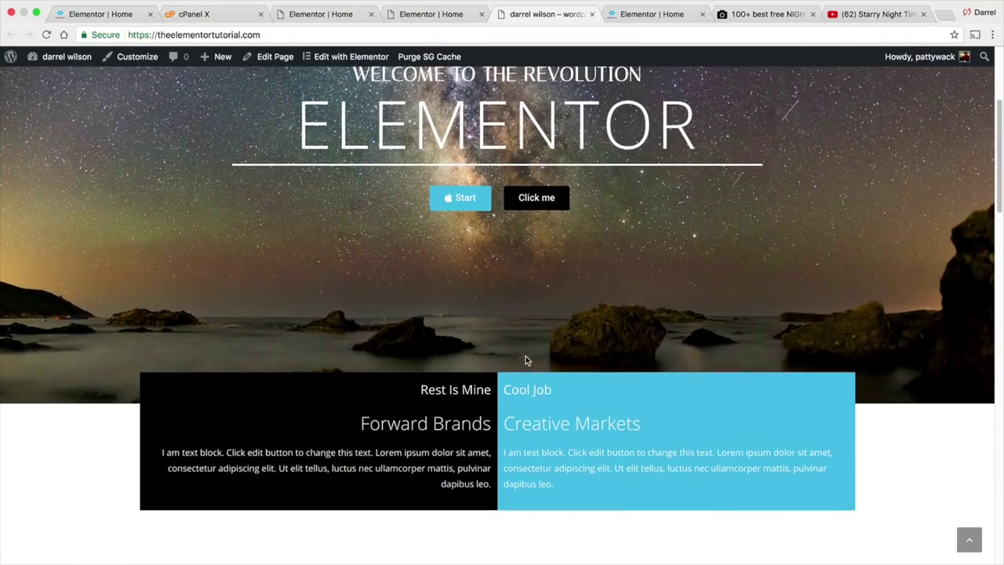
scroll(527, 358, "down", 3)
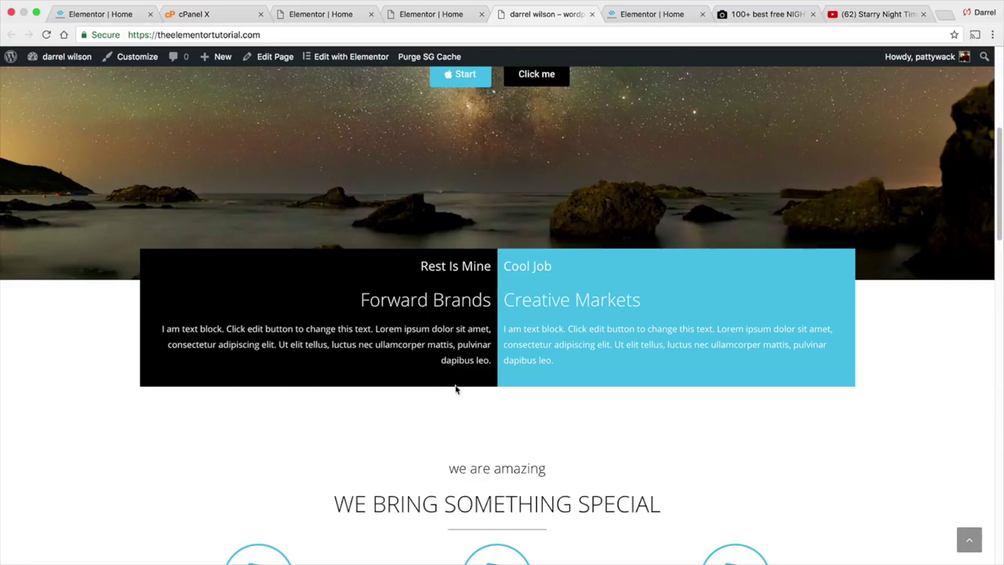
scroll(456, 385, "down", 5)
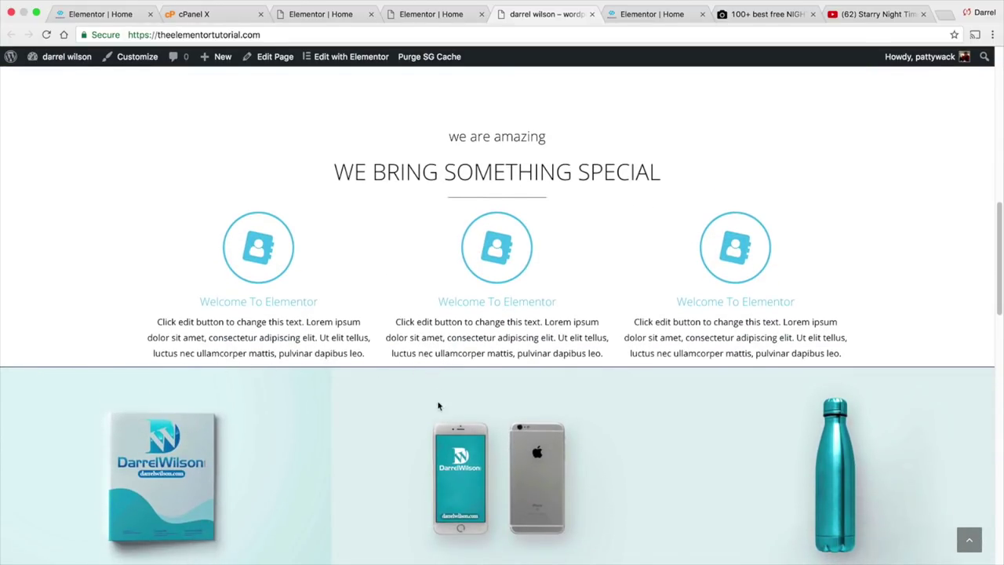
scroll(445, 390, "down", 4)
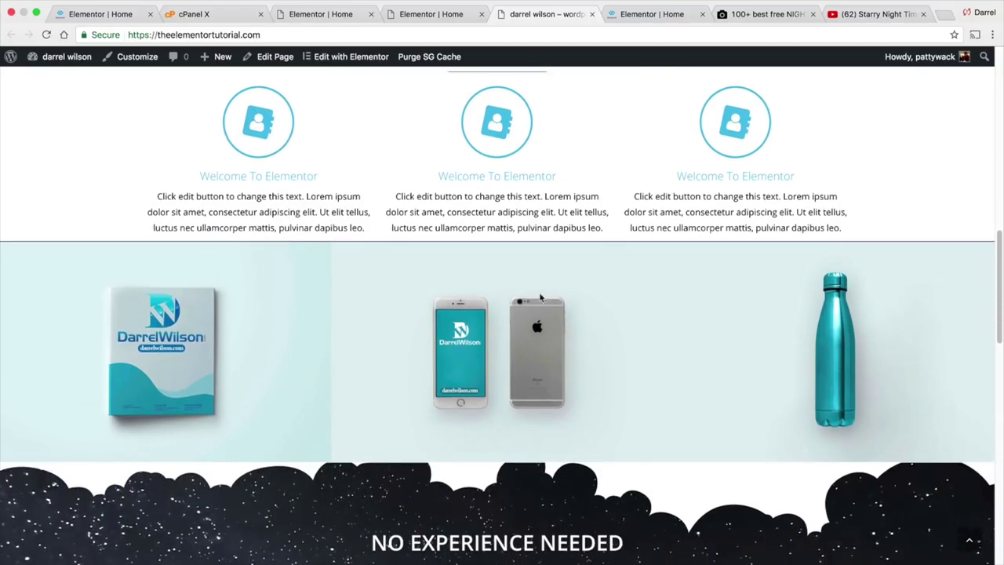
scroll(509, 271, "down", 10)
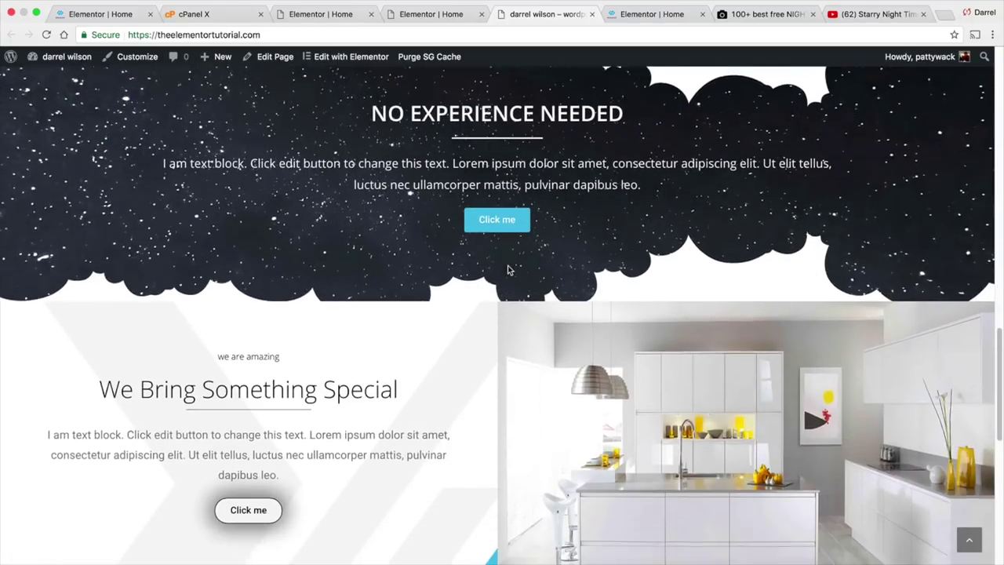
scroll(507, 267, "down", 7)
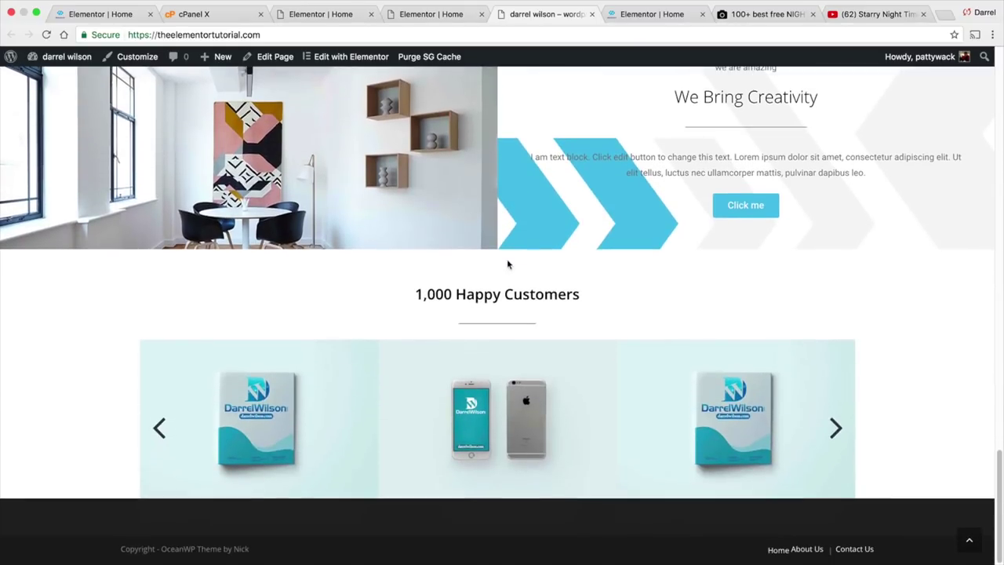
scroll(416, 353, "up", 6)
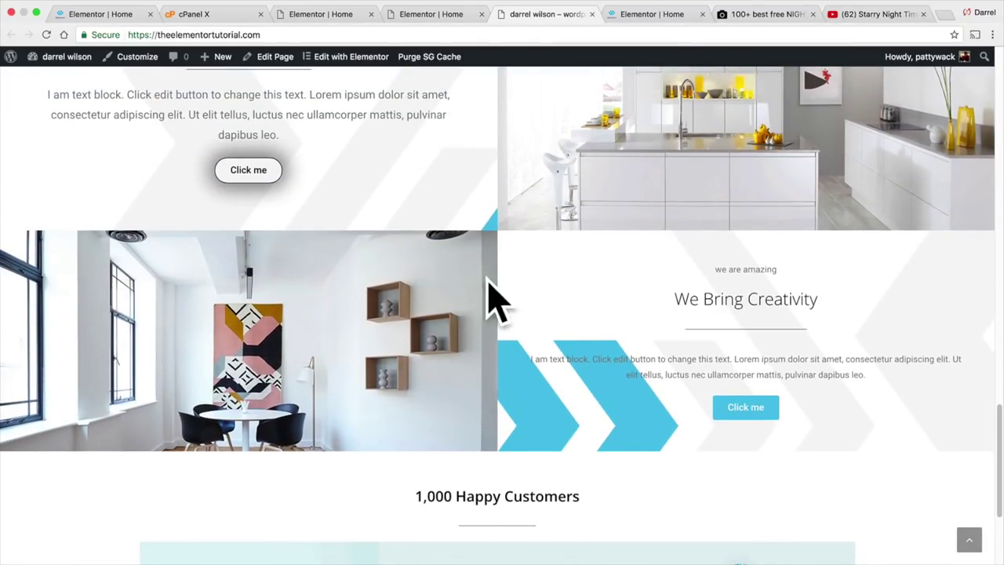
scroll(507, 392, "down", 4)
scroll(506, 396, "down", 2)
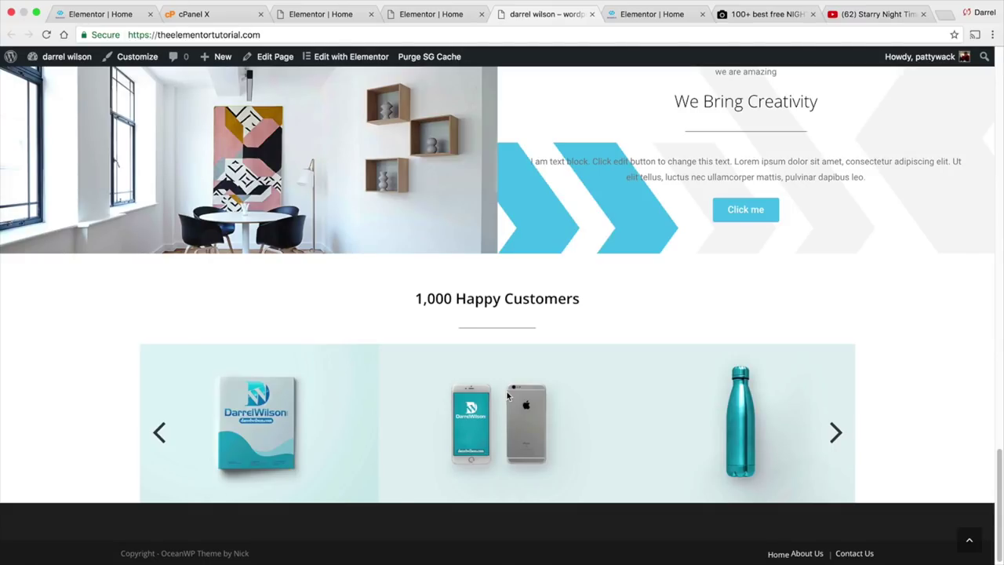
scroll(511, 333, "up", 5)
scroll(510, 335, "up", 6)
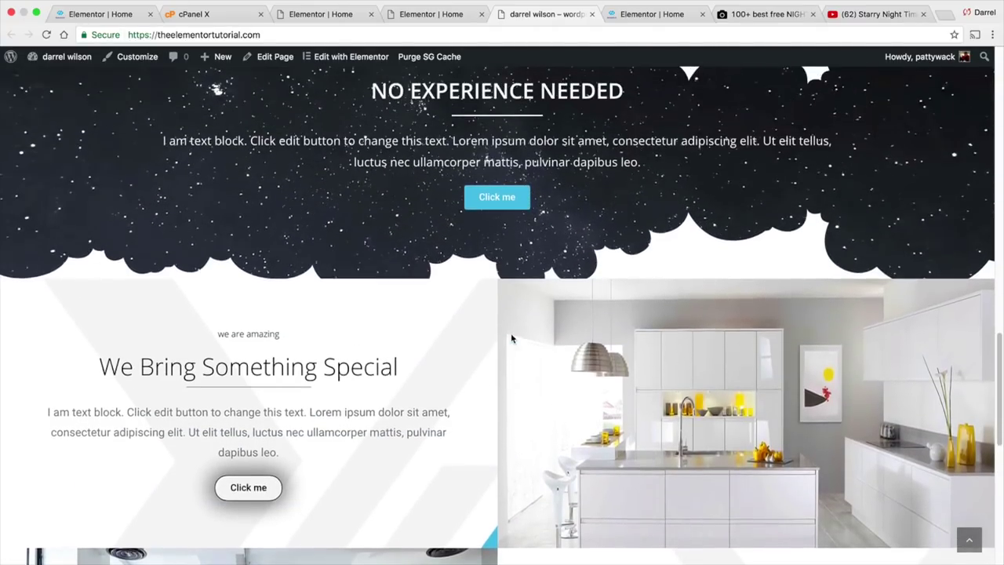
scroll(510, 339, "up", 8)
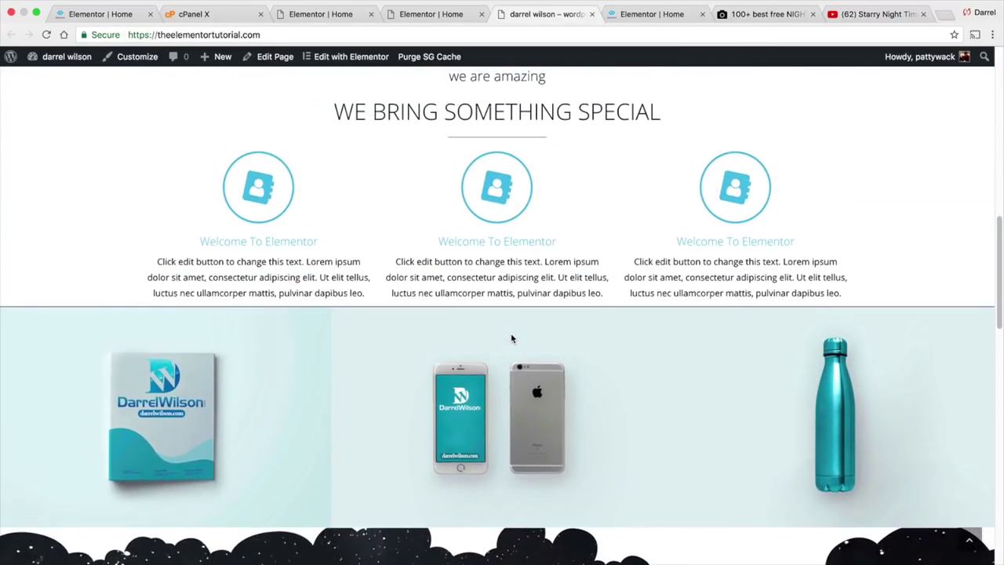
scroll(511, 338, "up", 3)
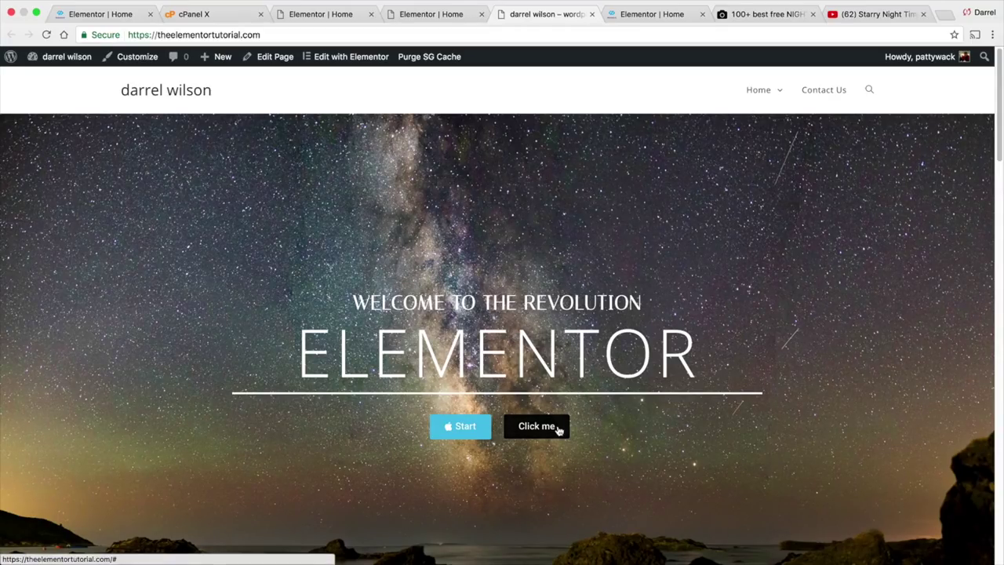
scroll(559, 468, "down", 4)
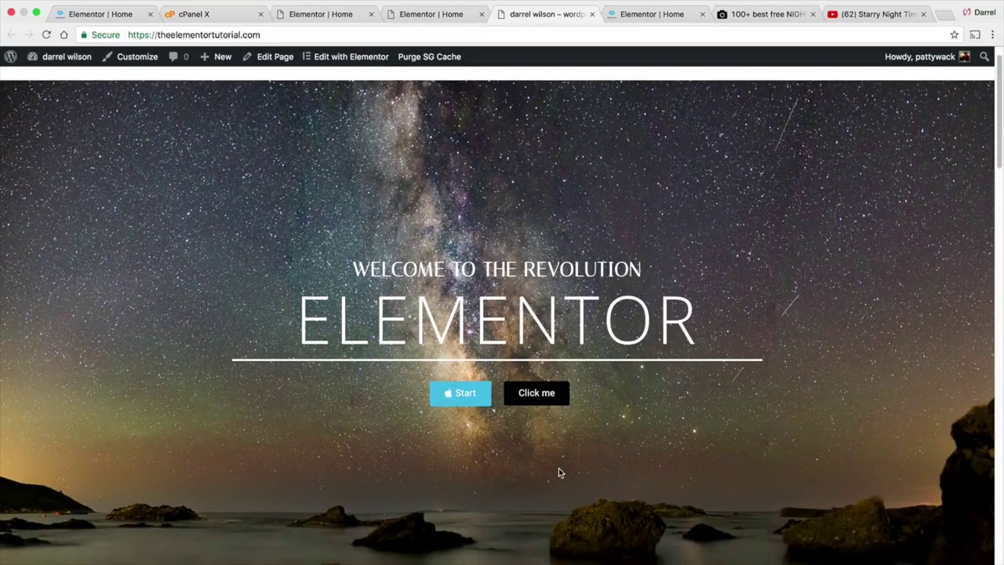
scroll(556, 462, "down", 20)
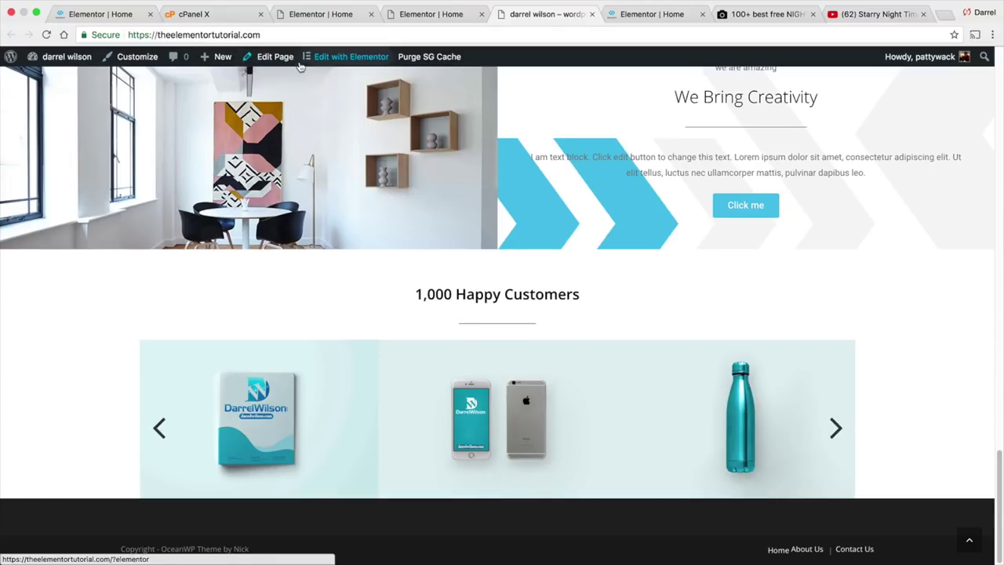
Enable the Home page's OceanWP footer widgets and copyright areas, update it, and check the footer.
left_click(274, 63)
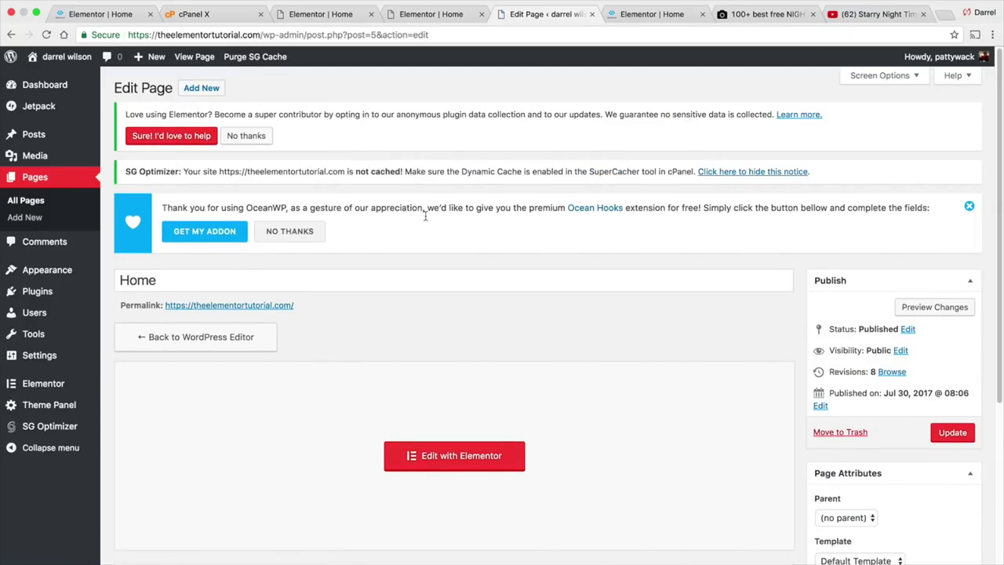
scroll(426, 216, "down", 6)
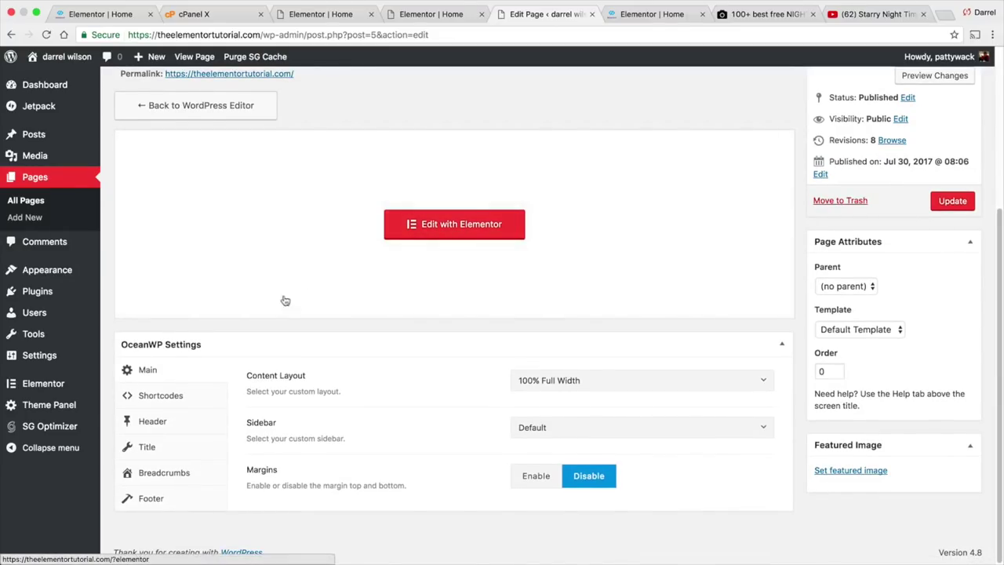
left_click(151, 498)
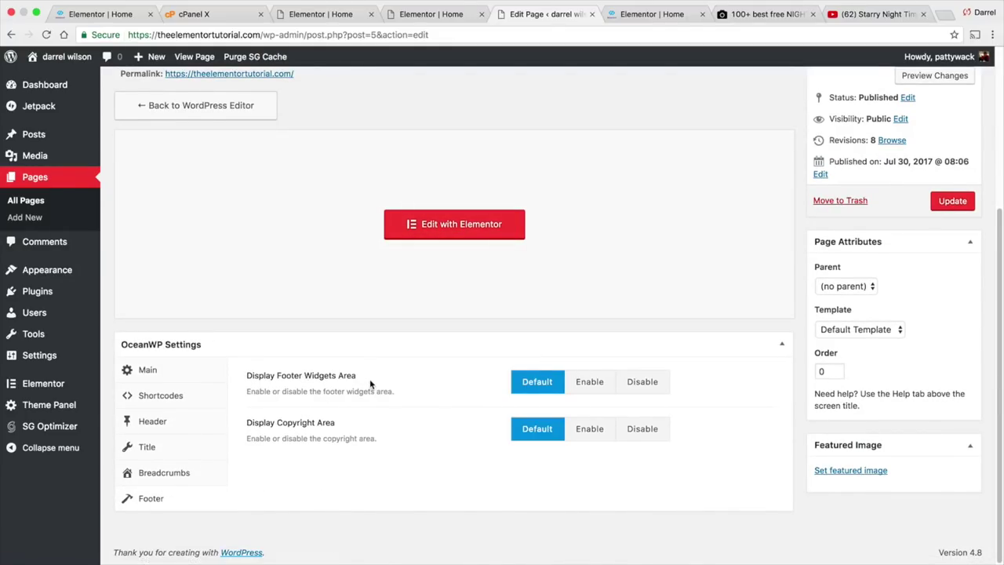
left_click(581, 382)
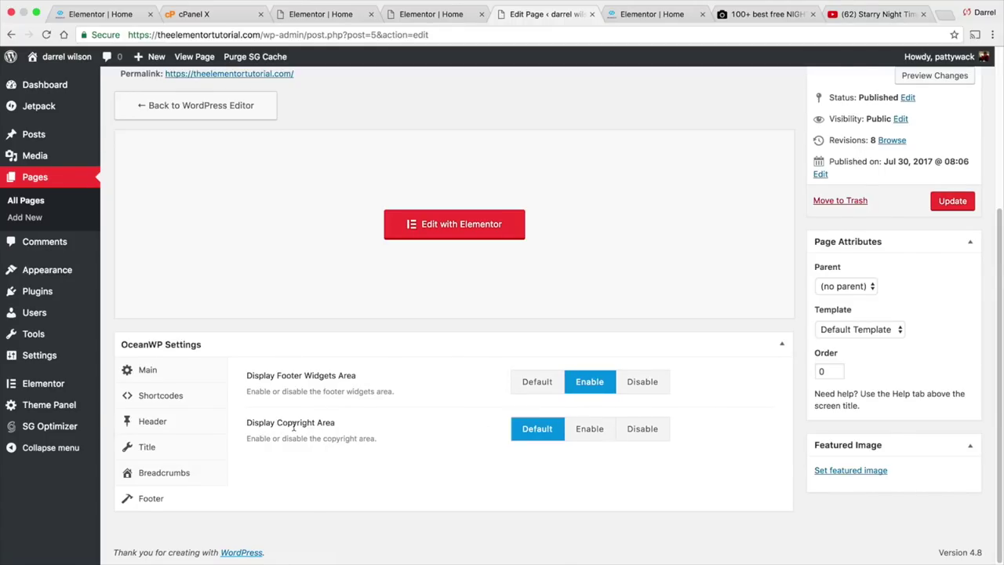
left_click(601, 434)
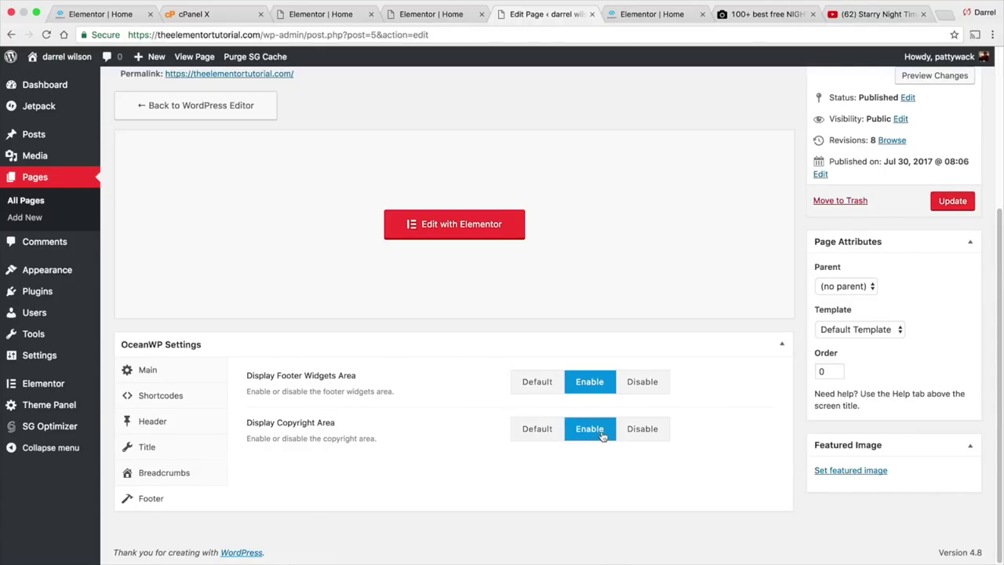
left_click(959, 204)
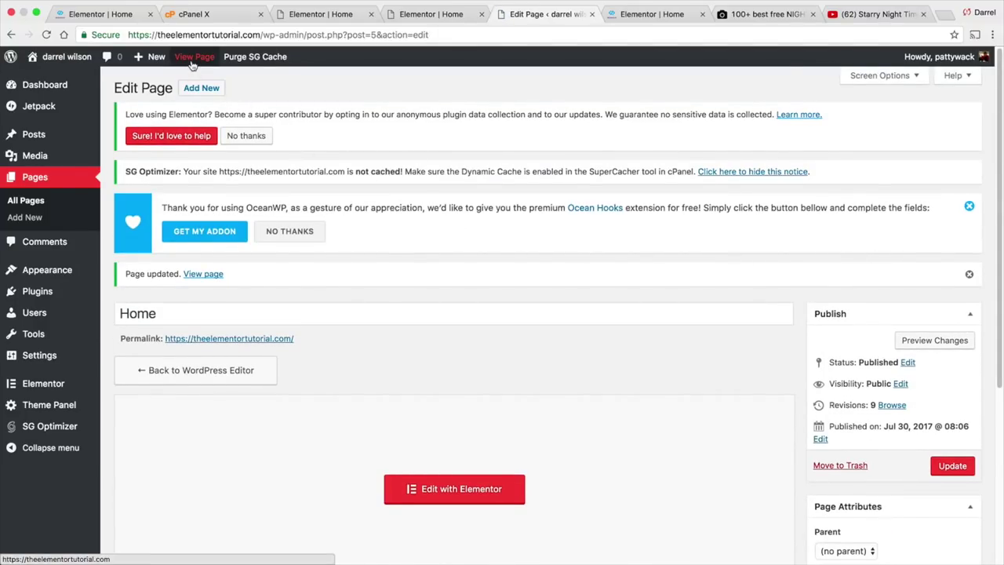
scroll(379, 245, "down", 5)
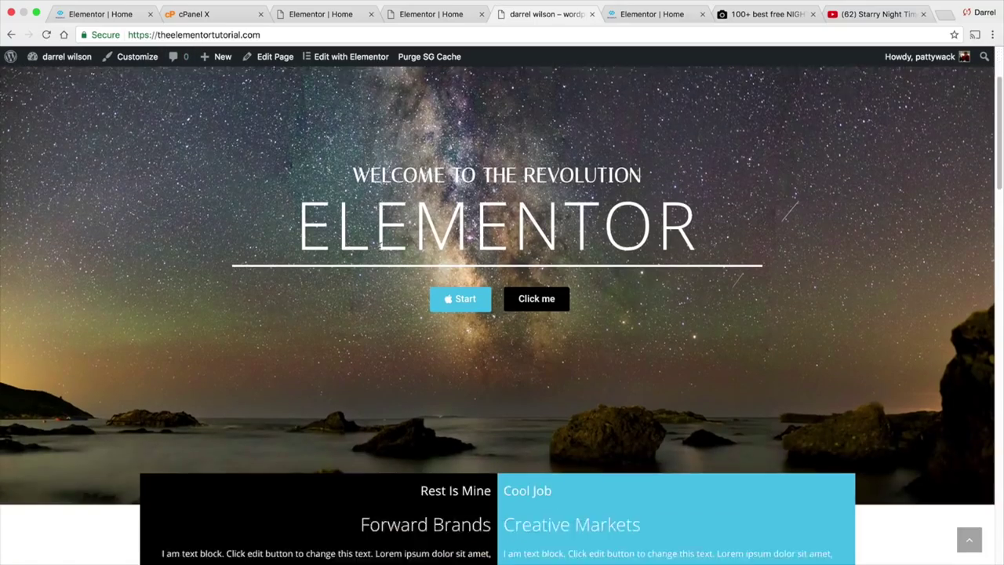
scroll(378, 248, "down", 15)
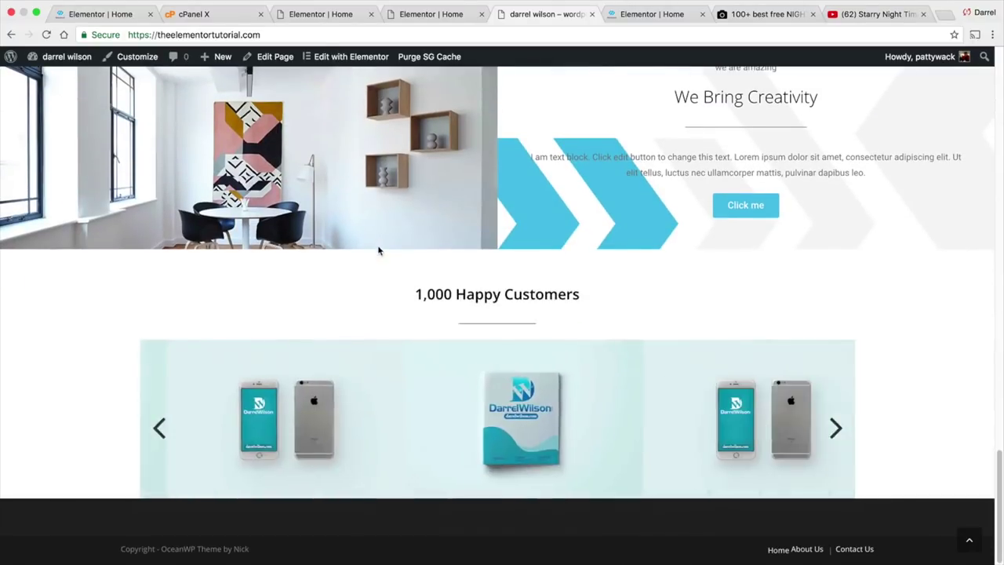
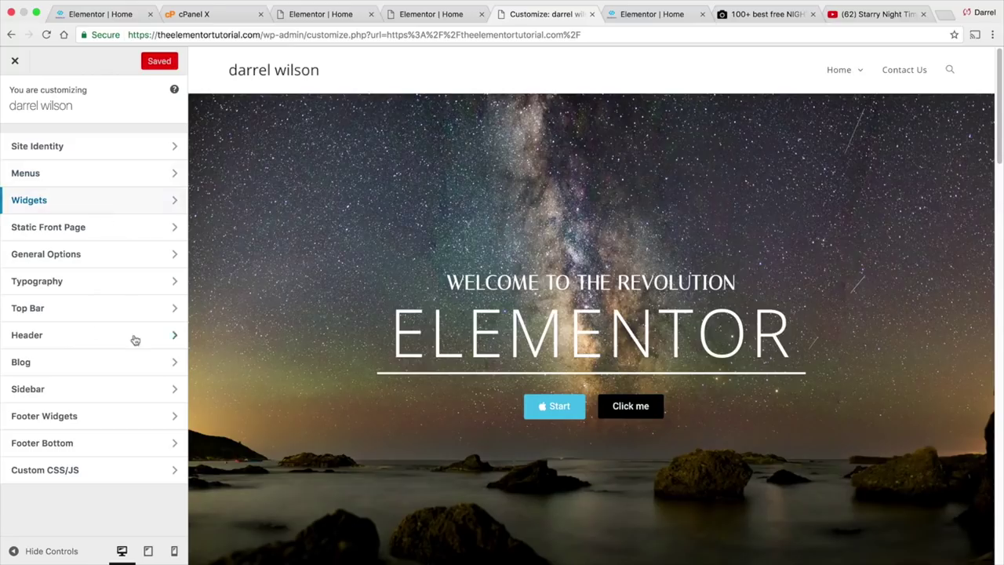
Scroll the preview down to the footer and open the Widgets section.
scroll(315, 323, "down", 2)
scroll(315, 320, "down", 15)
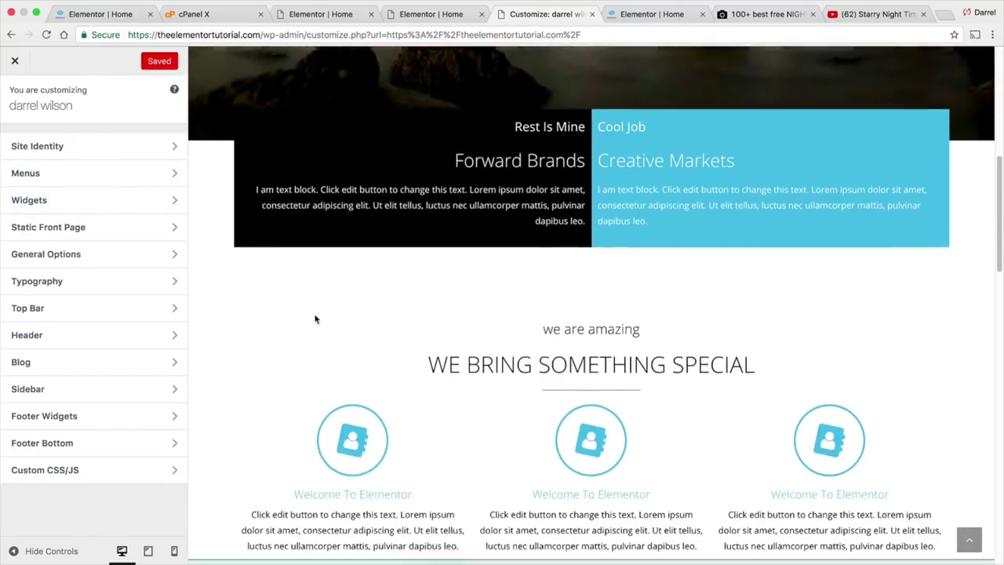
scroll(312, 319, "down", 10)
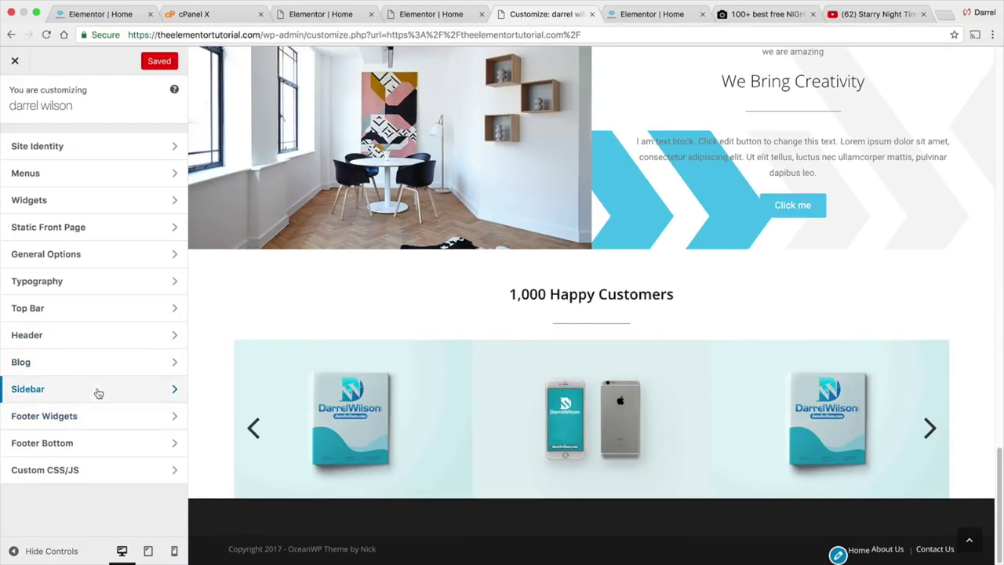
left_click(89, 206)
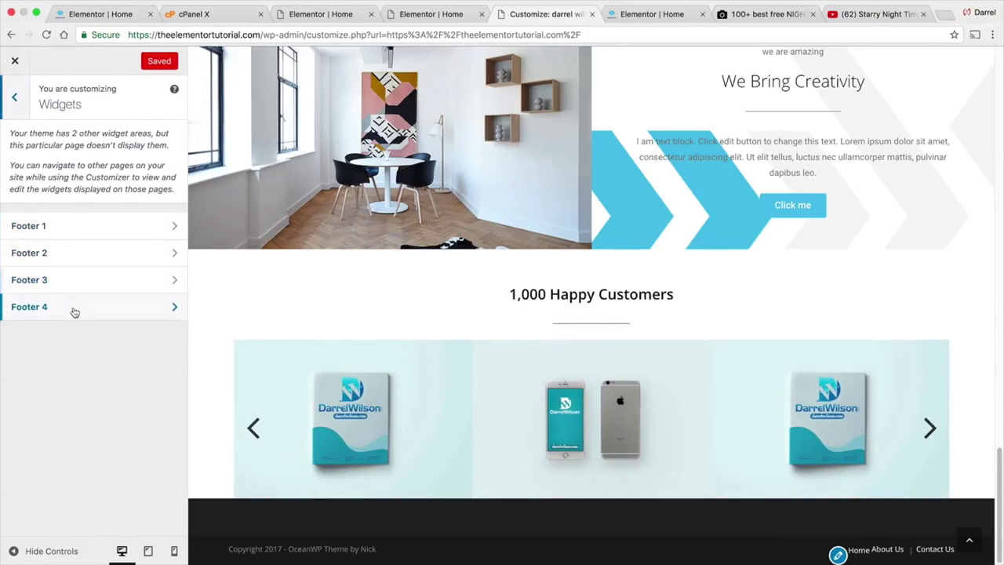
Check the other site's footer 'Hear Our Story' text, then return to the Customizer.
left_click(652, 14)
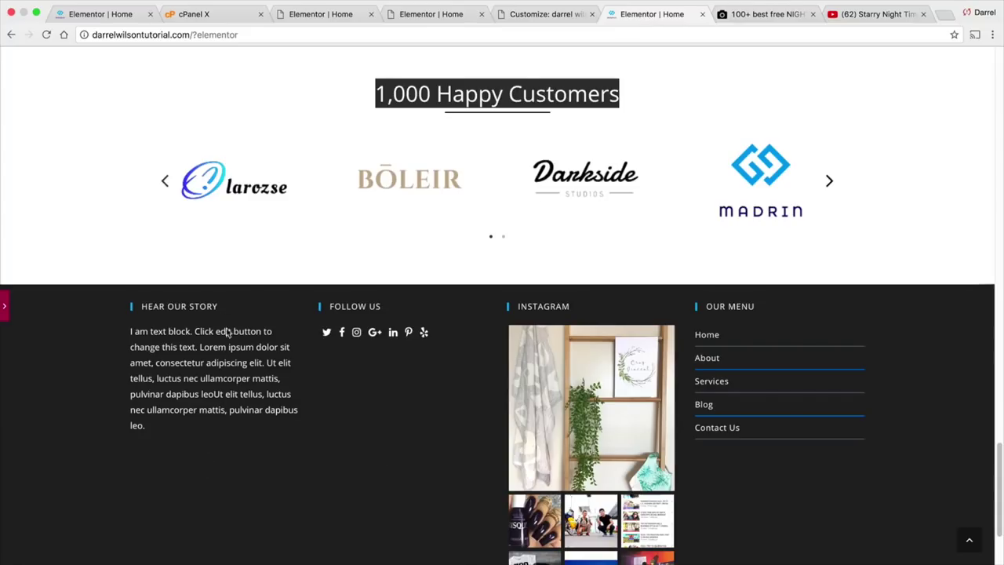
left_click_drag(212, 274, 153, 371)
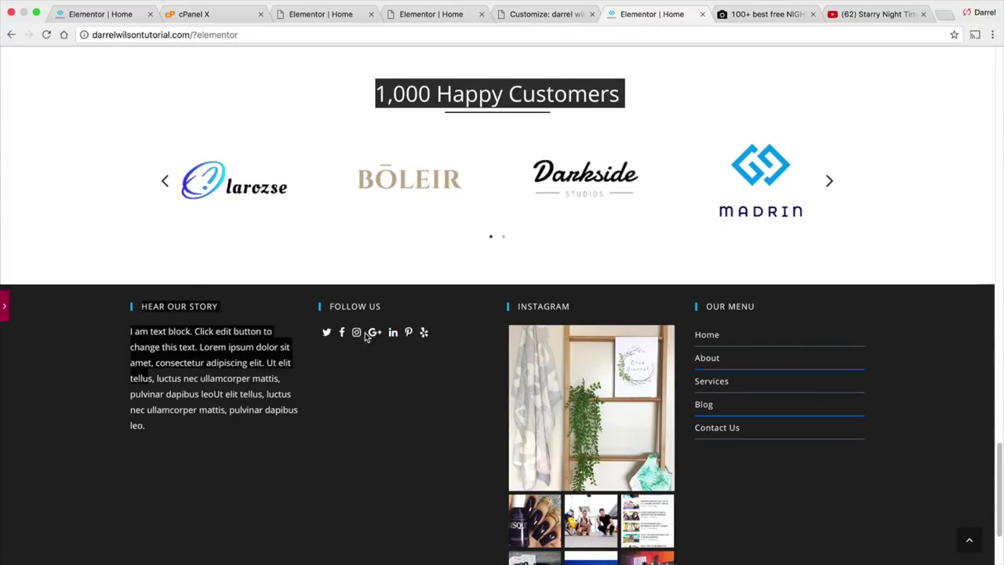
left_click(543, 15)
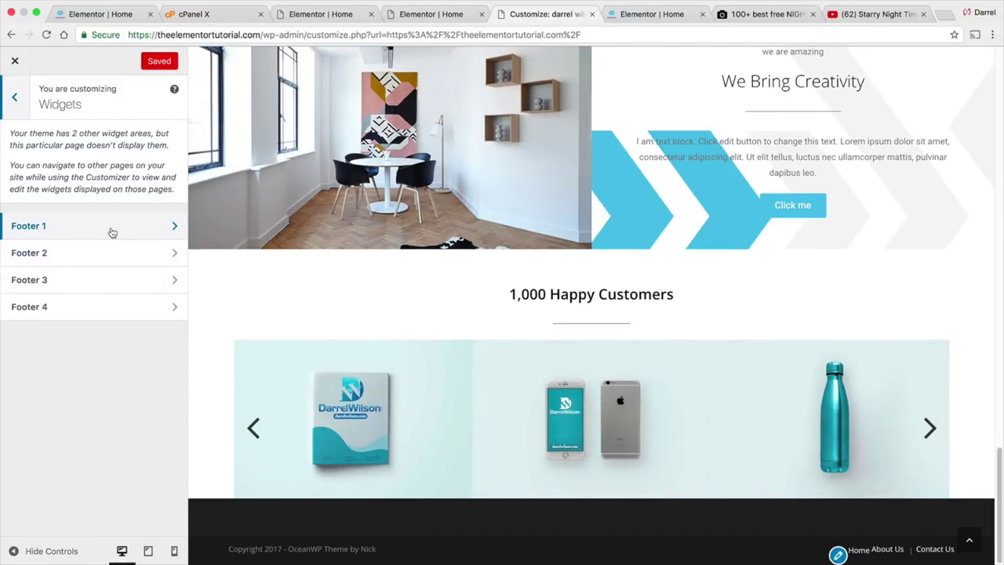
Add an About Me widget to Footer 1 and review its title, name and description.
left_click(112, 229)
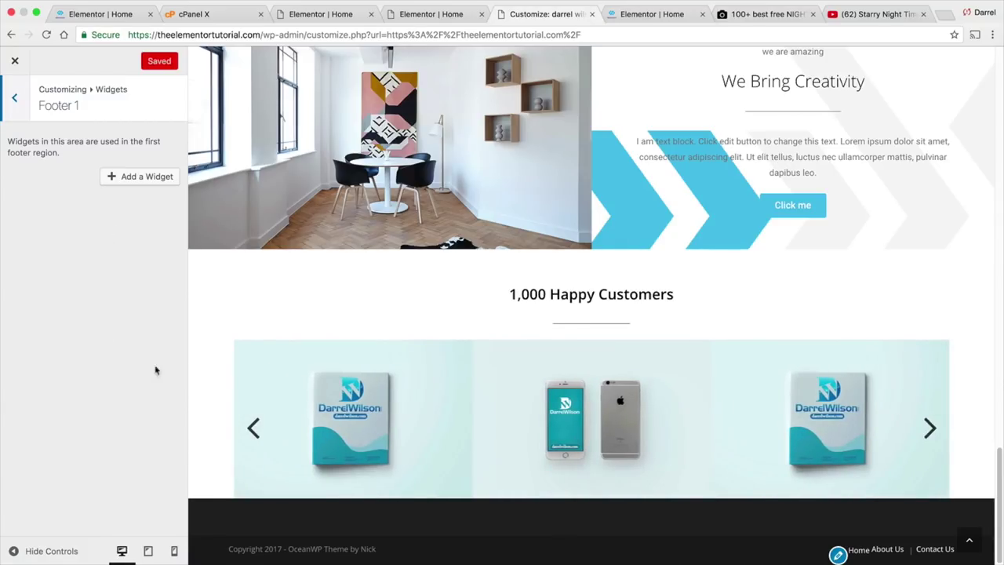
left_click(138, 177)
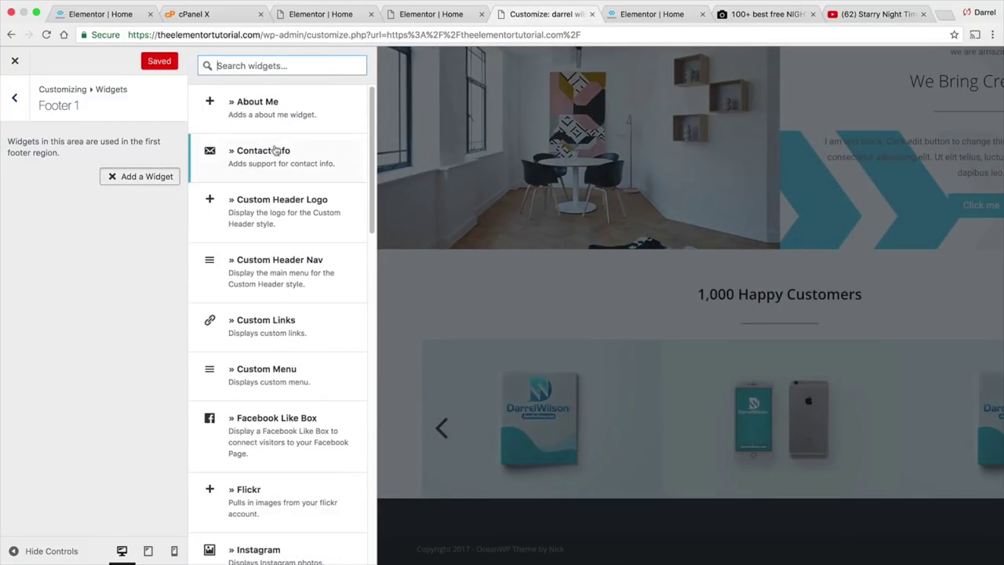
left_click(303, 108)
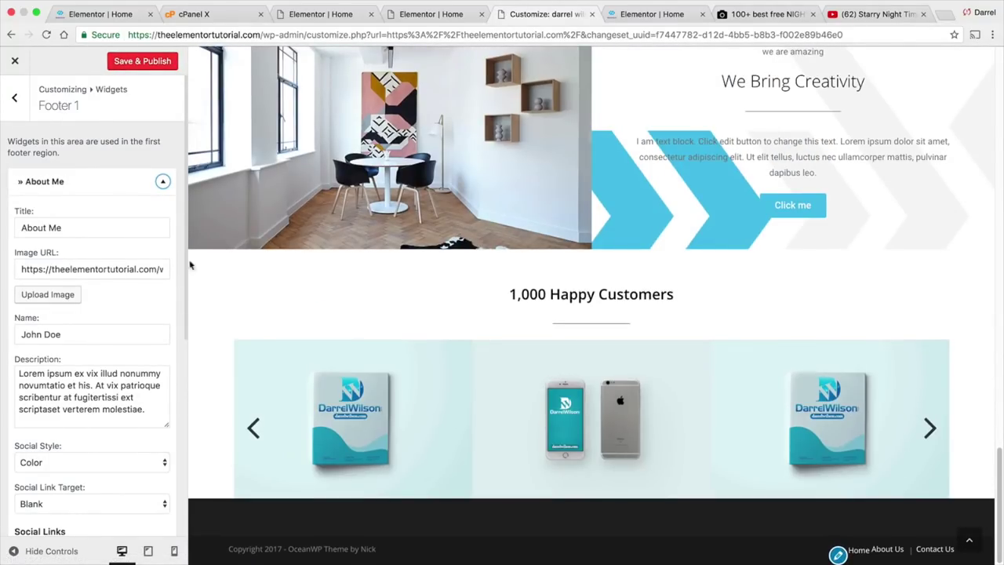
triple_click(104, 228)
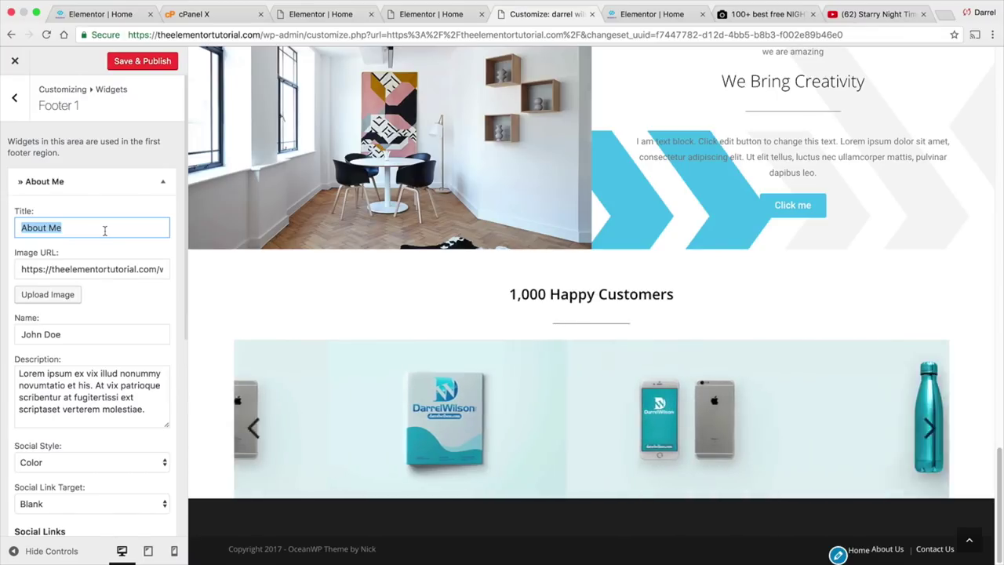
key("Tab")
key("Tab")
scroll(79, 349, "down", 5)
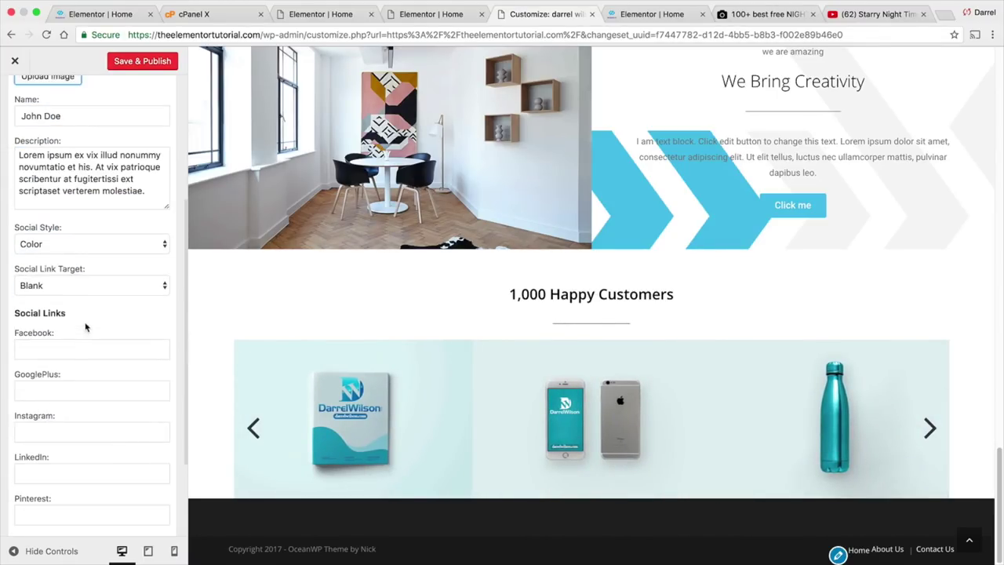
scroll(90, 256, "up", 1)
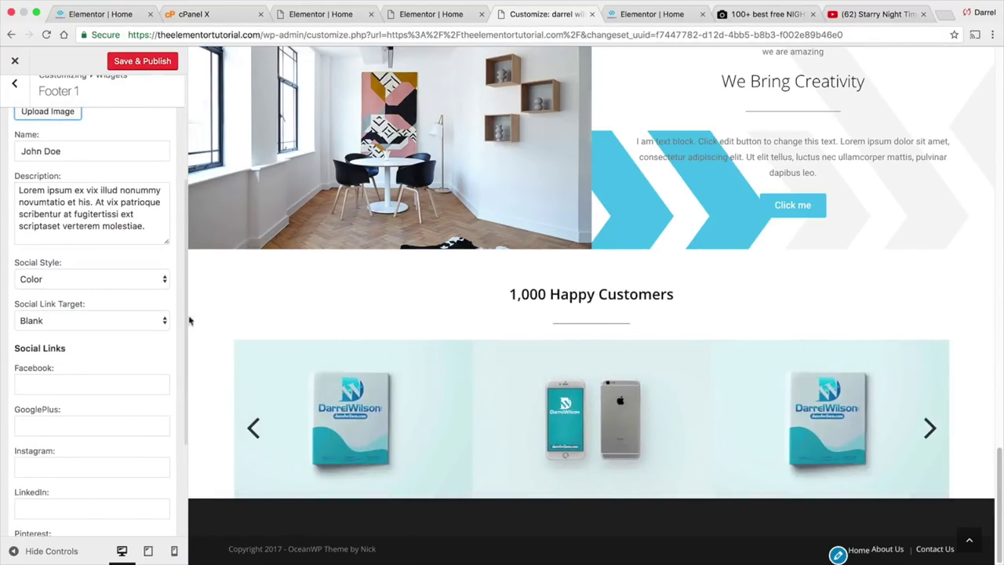
scroll(110, 257, "up", 1)
double_click(85, 191)
left_click(90, 237)
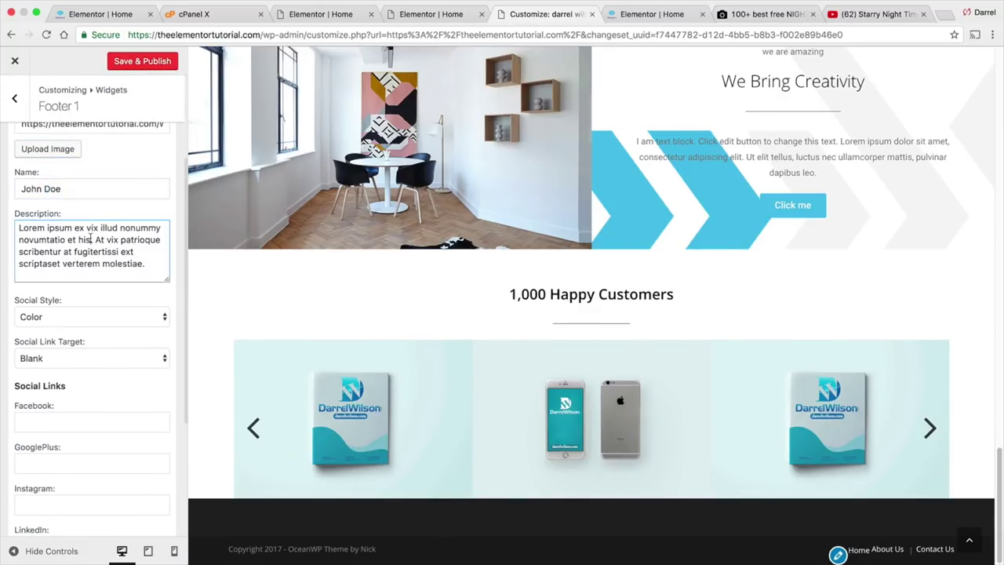
Set the About Me Facebook, GooglePlus and Instagram links to #.
left_click(90, 427)
type("#")
key("Tab")
type("#")
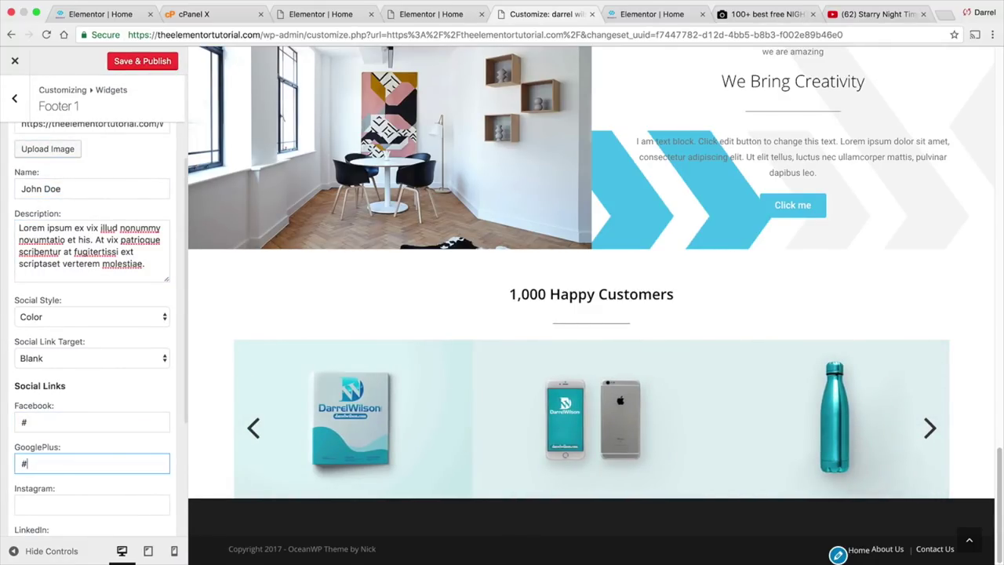
key("Tab")
type("#")
scroll(90, 422, "down", 3)
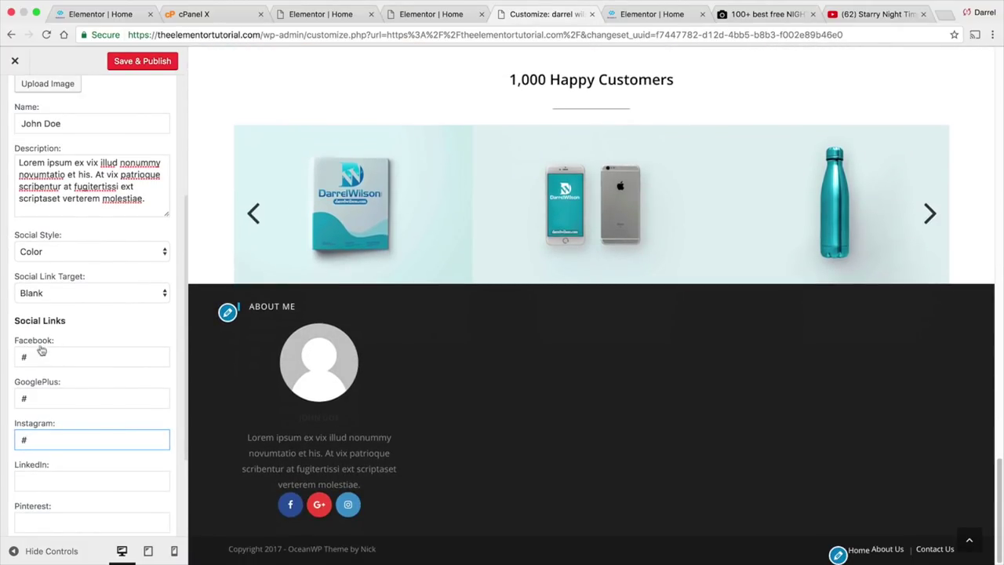
scroll(41, 345, "up", 1)
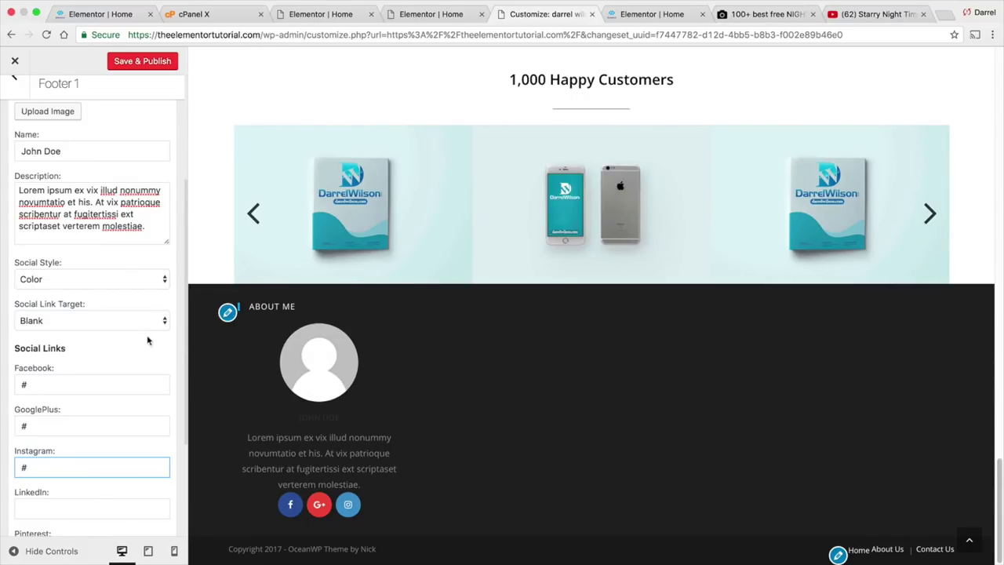
scroll(118, 345, "up", 3)
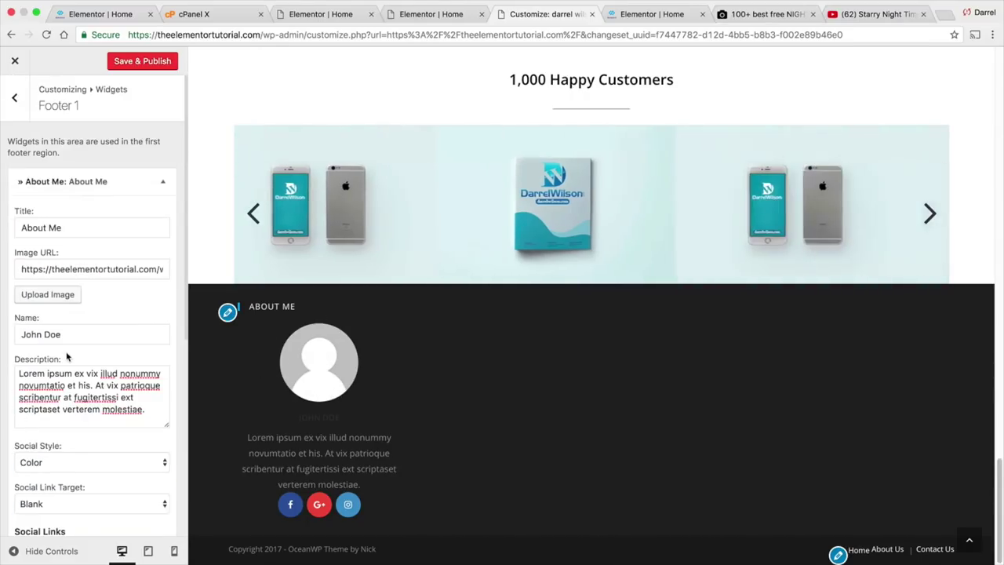
Upload team11.jpg from the computer and insert it as the About Me image.
left_click(78, 294)
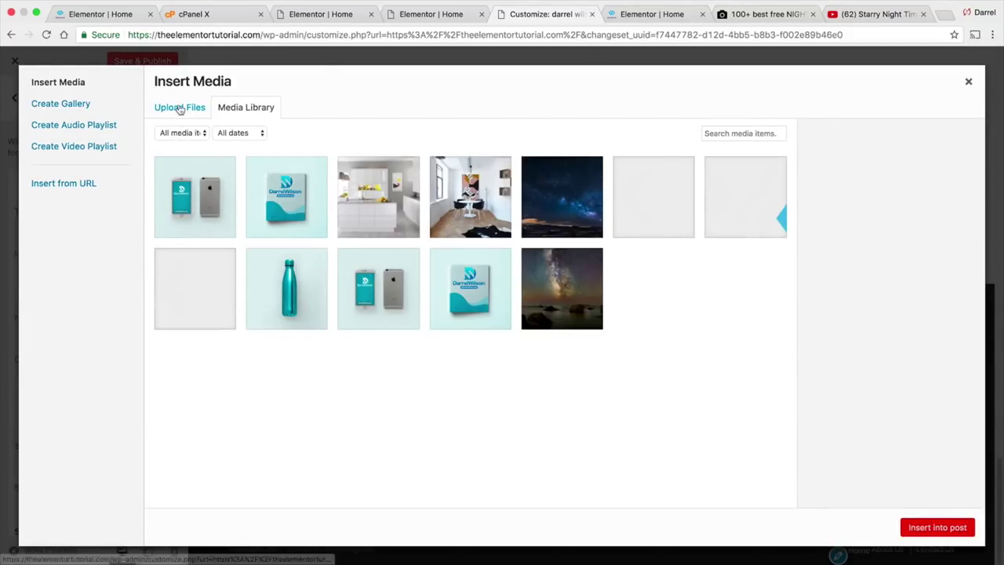
left_click(180, 106)
left_click(565, 307)
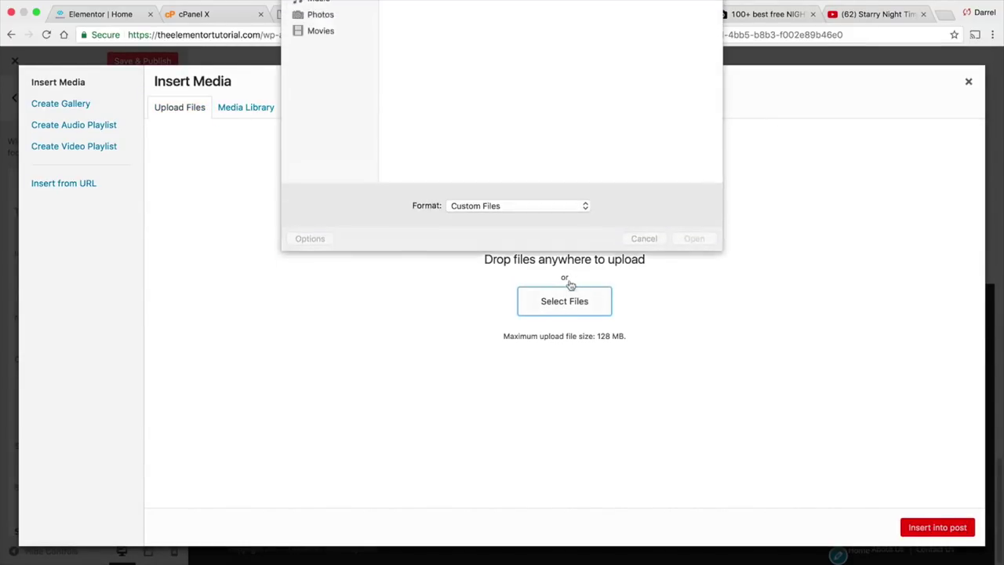
scroll(597, 154, "down", 5)
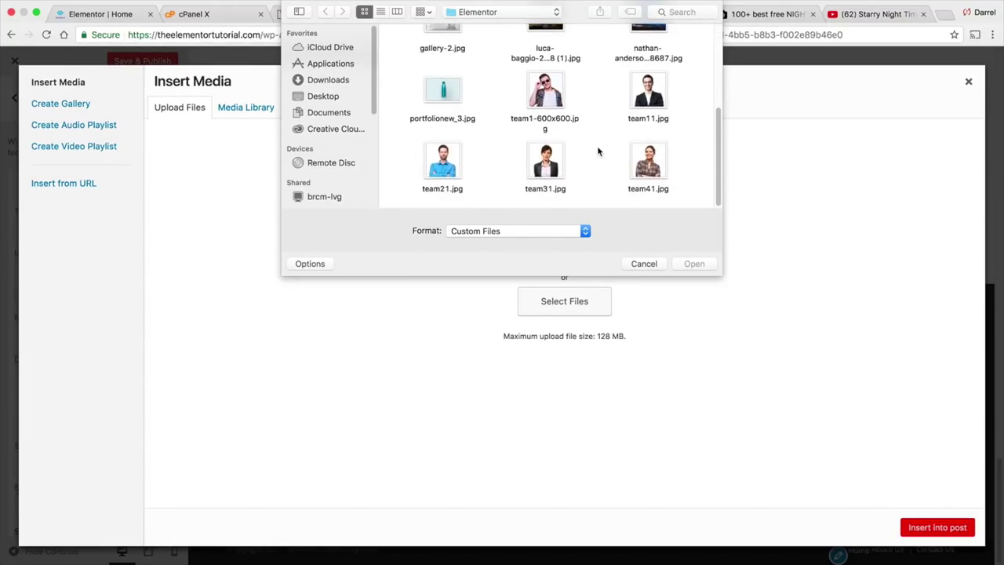
double_click(644, 114)
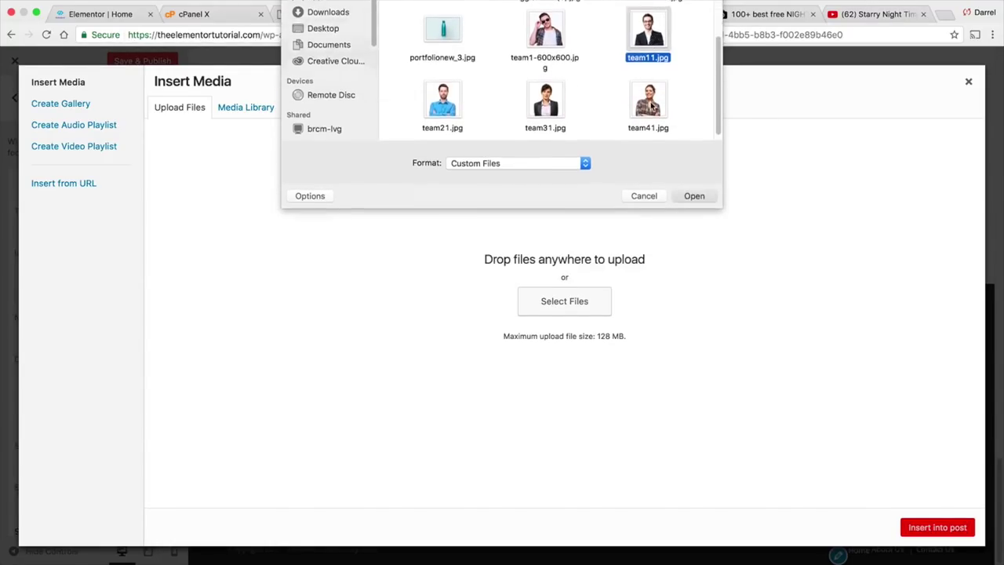
left_click(937, 531)
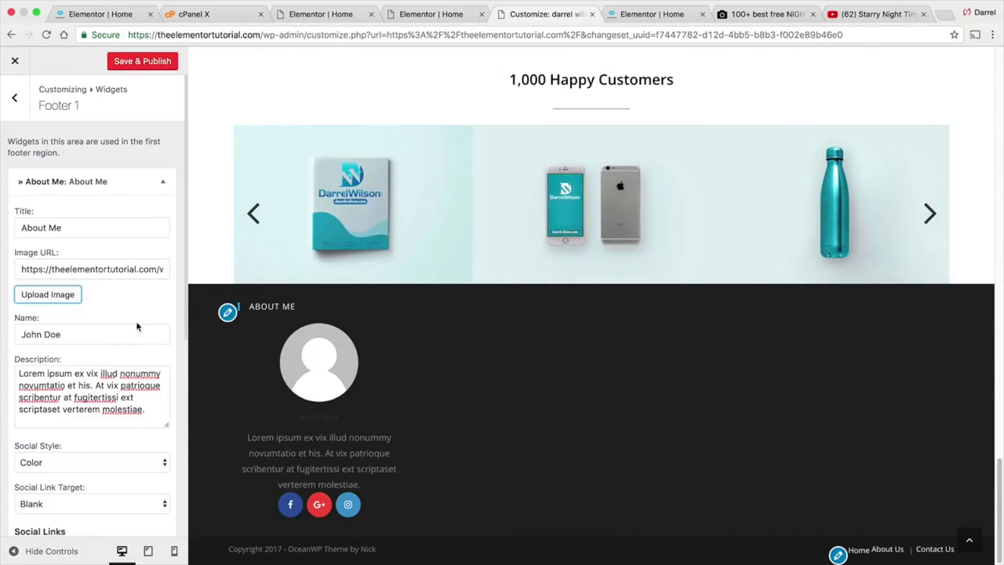
Replace the About Me Name field entry and keep Blank as the social link target.
scroll(148, 328, "down", 1)
left_click(106, 318)
key("super+a")
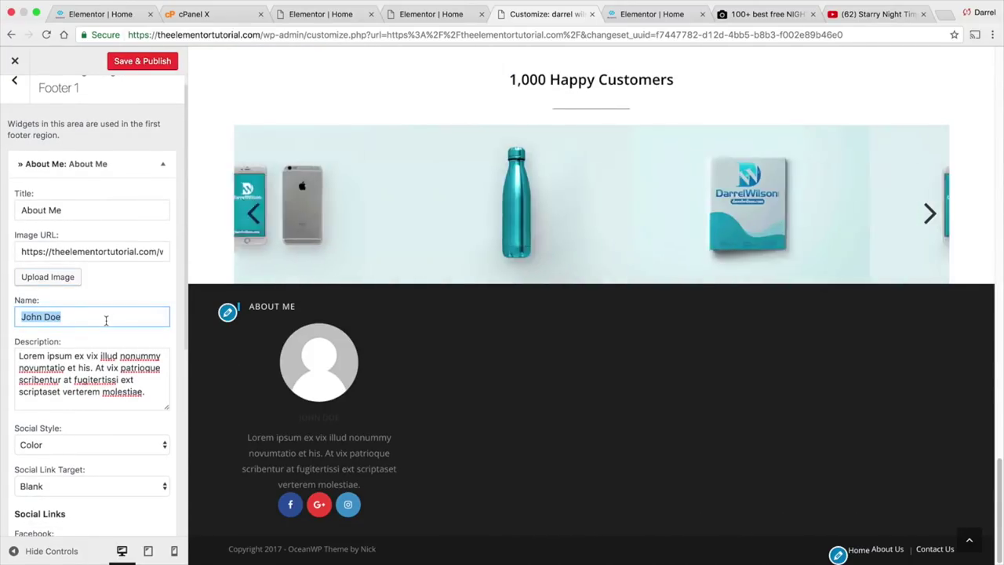
type("Darrel Wilson")
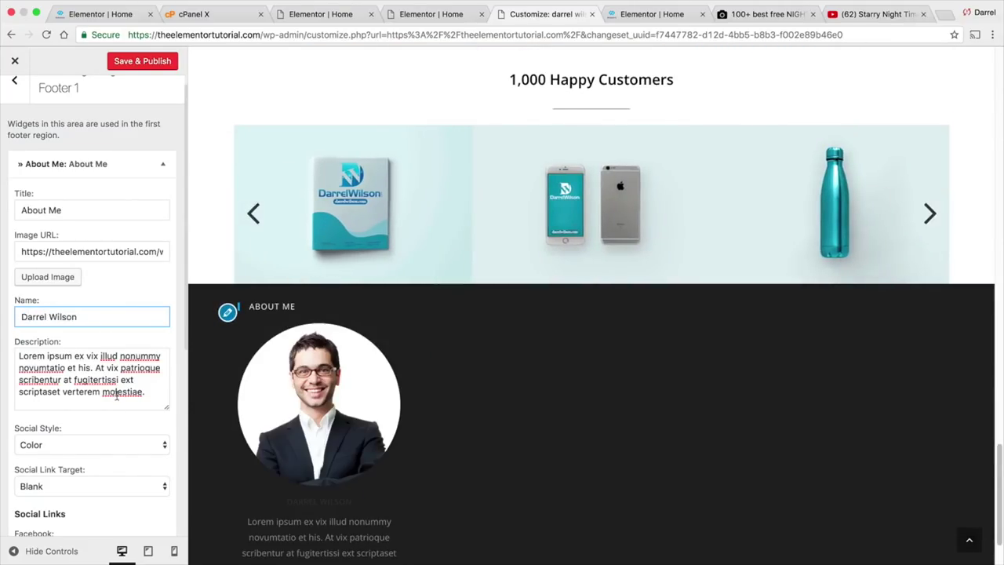
scroll(162, 386, "down", 1)
scroll(108, 411, "down", 1)
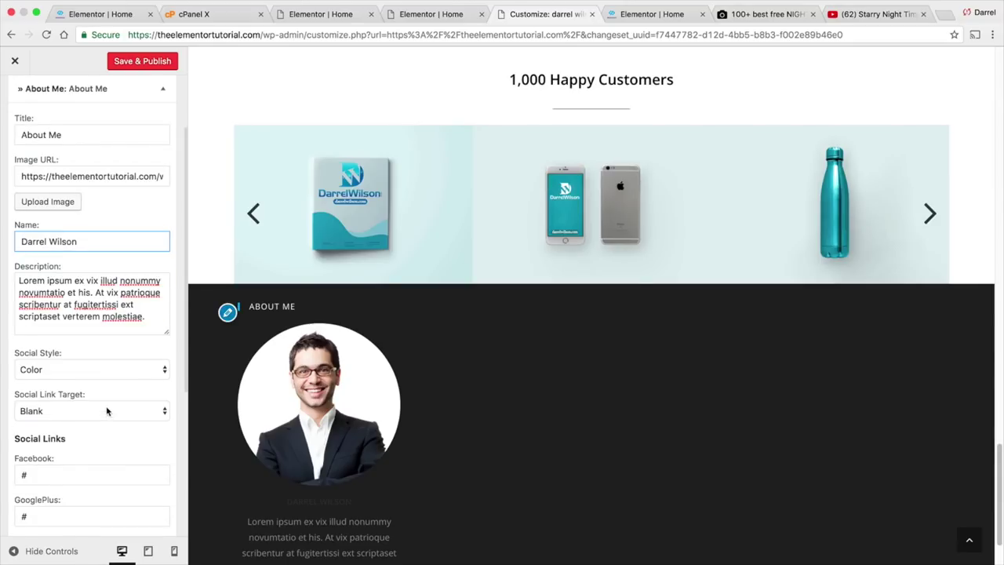
scroll(106, 377, "down", 1)
left_click(106, 377)
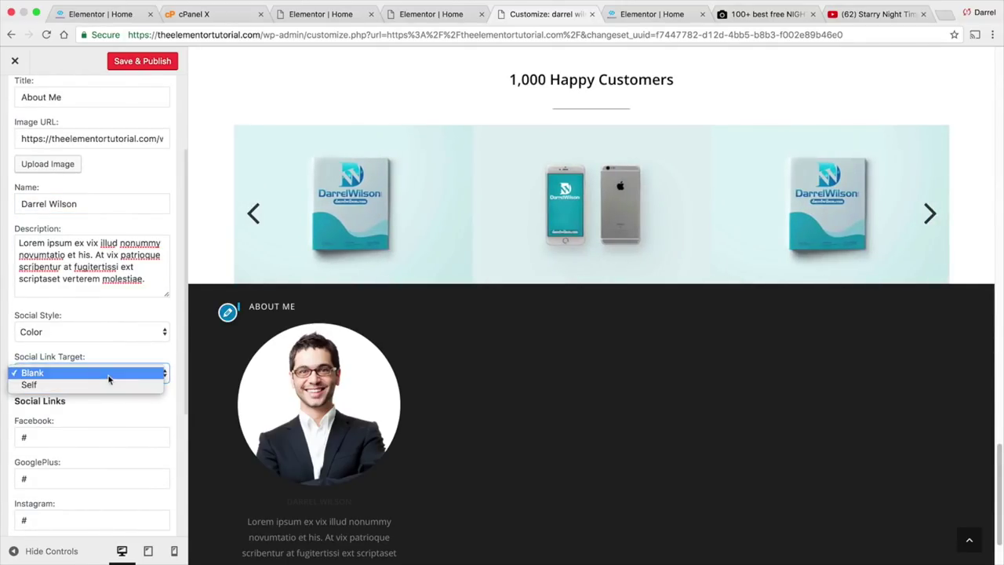
left_click(107, 391)
Enter # as the LinkedIn link and go back to the footer widget areas list.
scroll(106, 377, "down", 6)
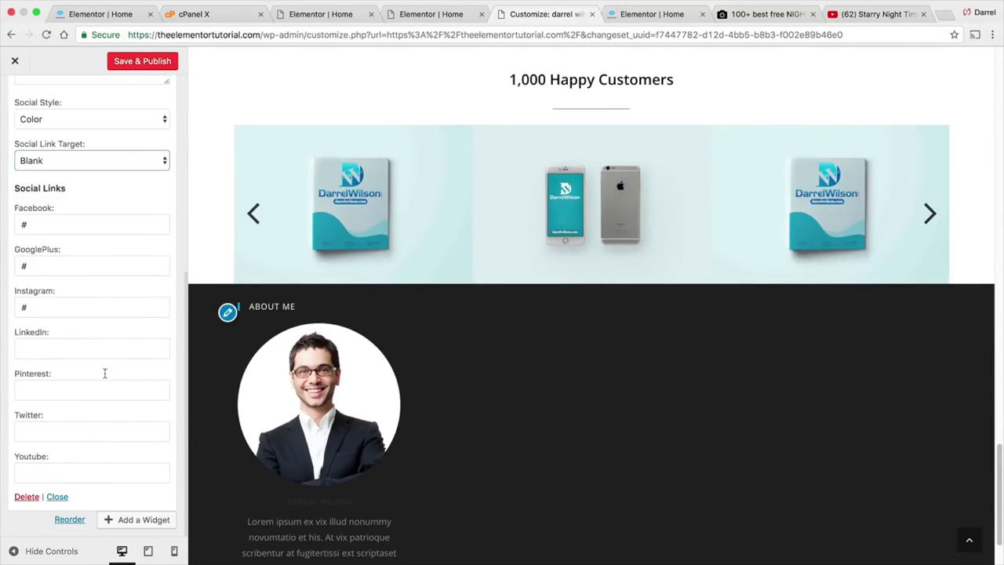
left_click(105, 350)
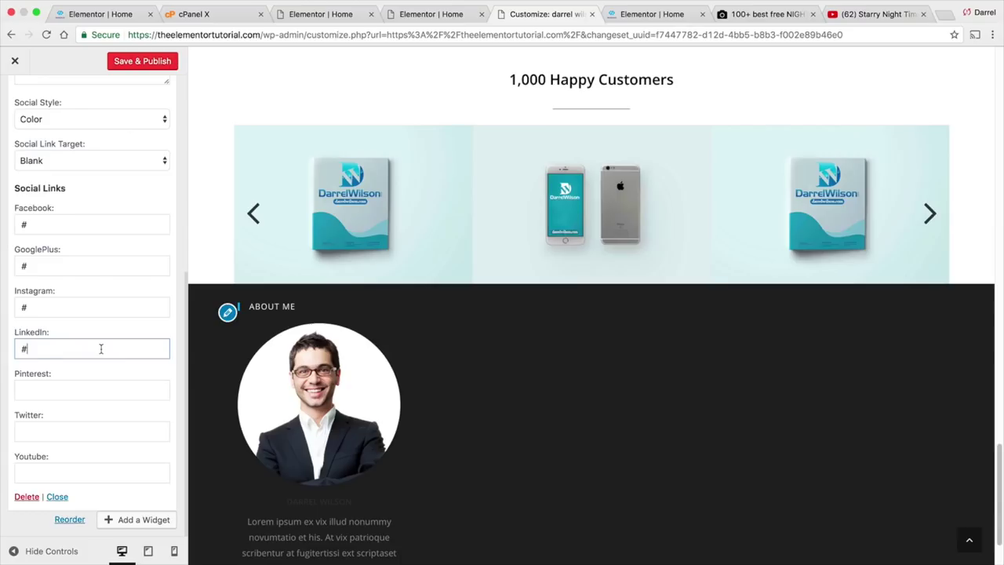
scroll(134, 354, "up", 4)
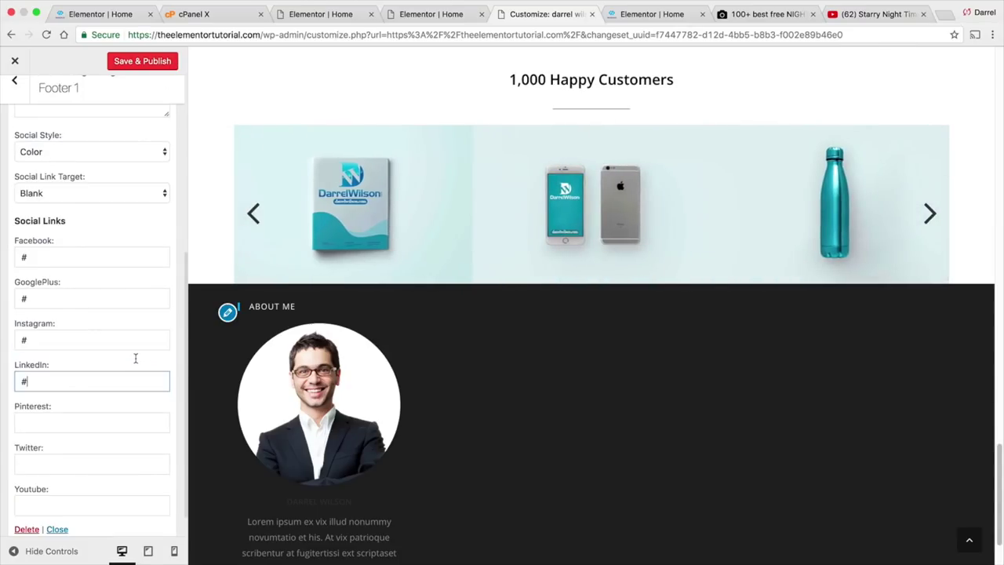
scroll(134, 379, "up", 2)
scroll(134, 385, "down", 3)
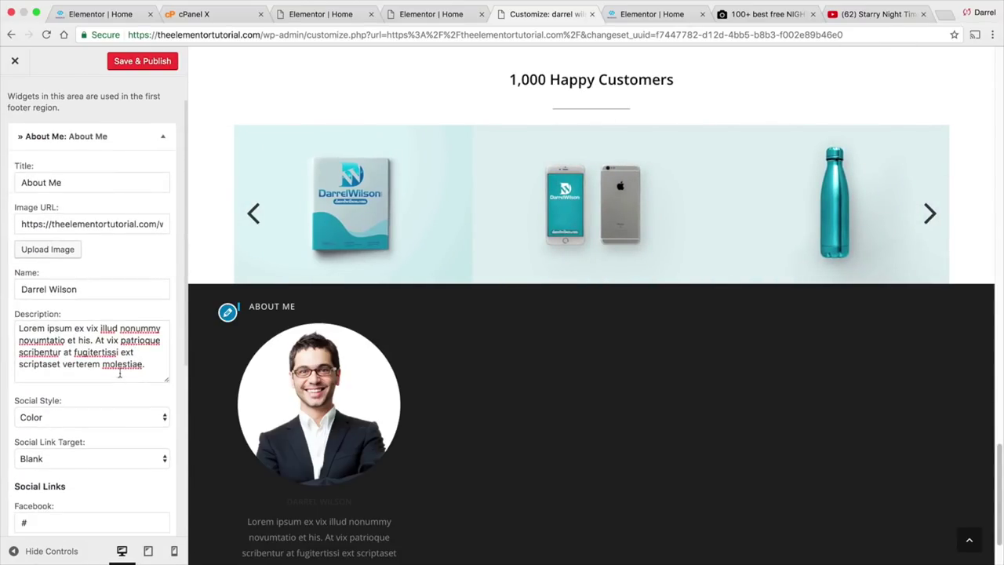
scroll(216, 383, "down", 2)
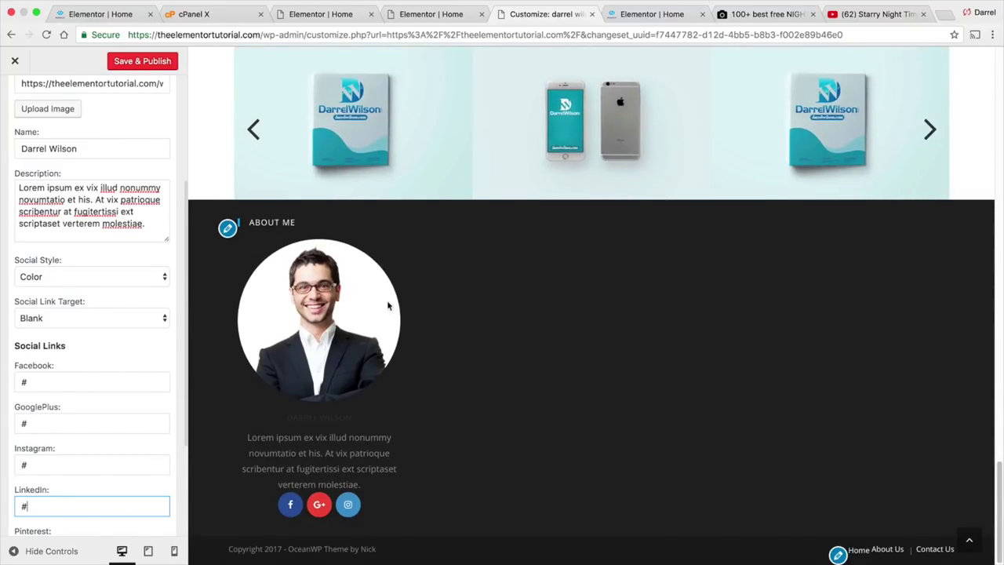
scroll(70, 377, "down", 4)
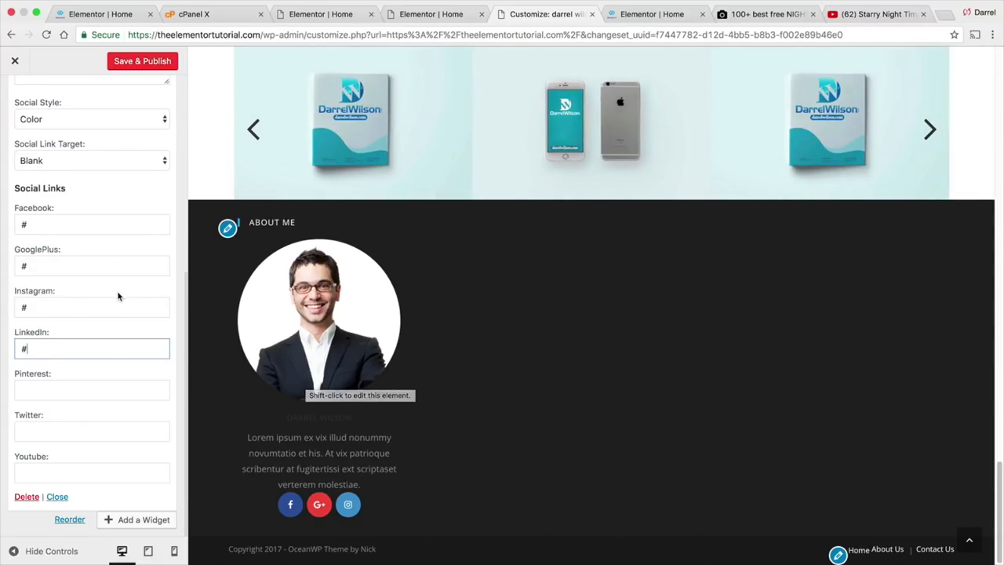
scroll(118, 282, "up", 3)
left_click(14, 101)
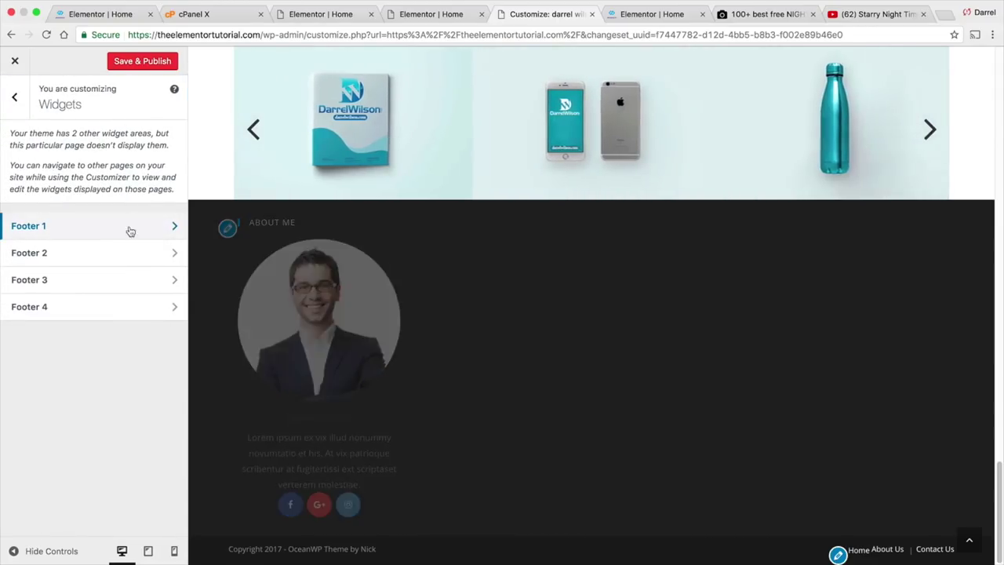
Open Footer 2's available-widgets list, briefly checking the live site's footer.
left_click(123, 254)
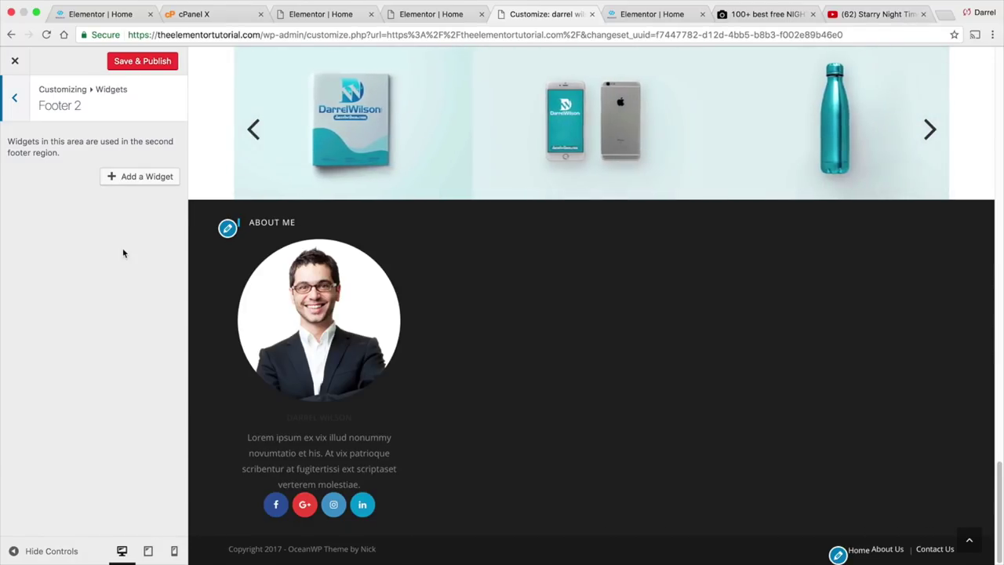
left_click(144, 177)
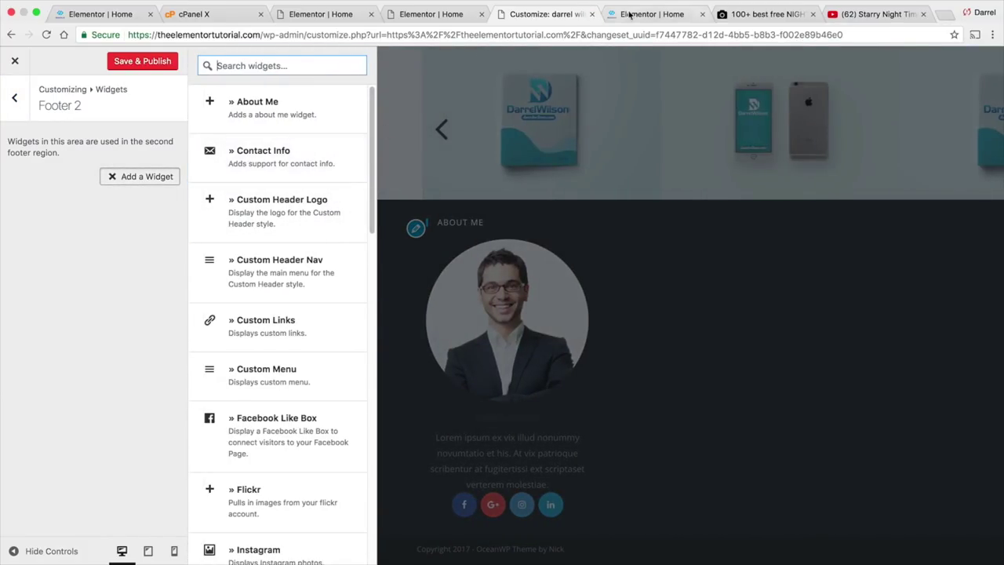
left_click(647, 14)
left_click(521, 18)
scroll(302, 265, "down", 2)
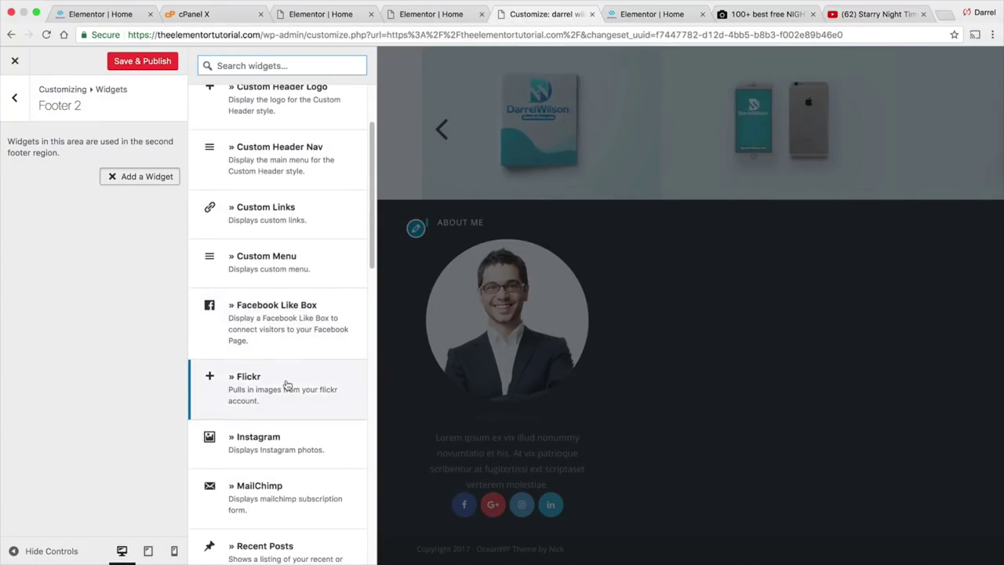
scroll(298, 353, "down", 3)
Add an Instagram widget to Footer 2 with Style 2 images and Margin spacing.
left_click(288, 385)
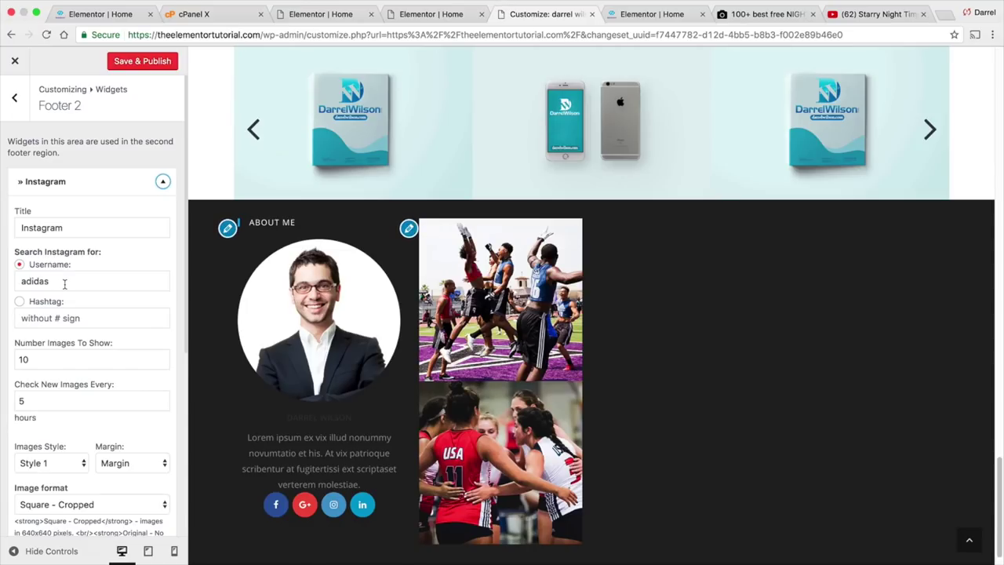
scroll(95, 287, "down", 1)
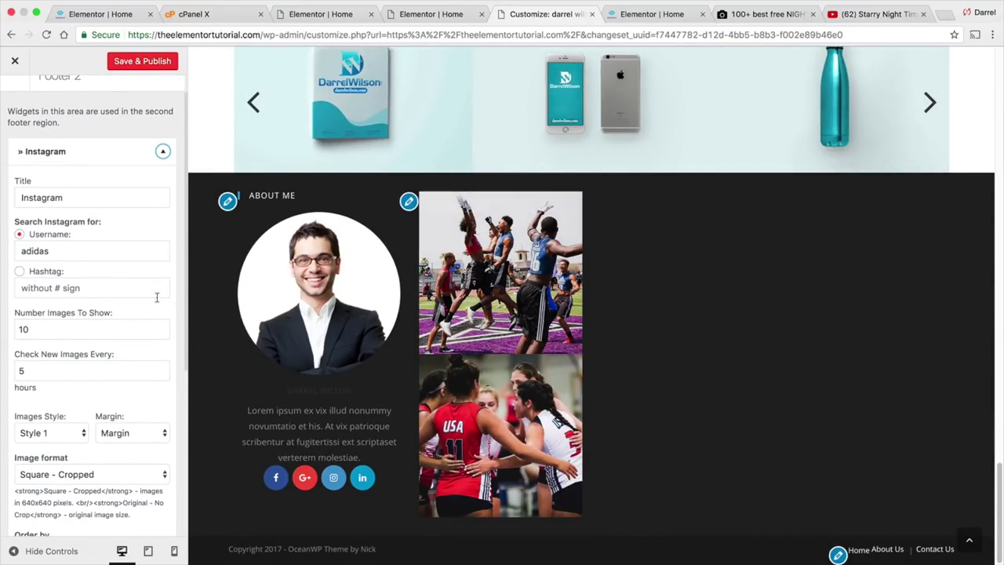
left_click(73, 428)
left_click(36, 445)
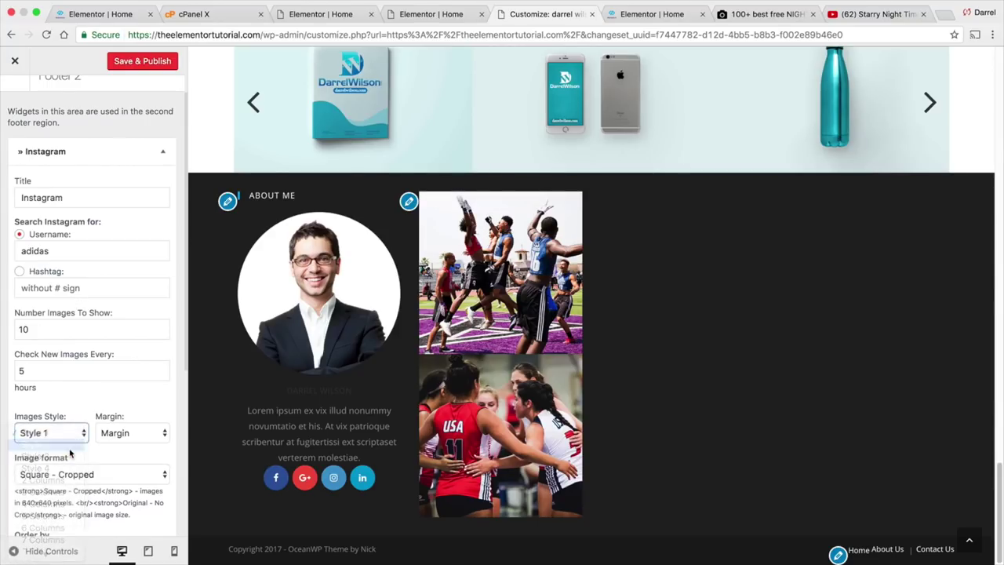
left_click(131, 435)
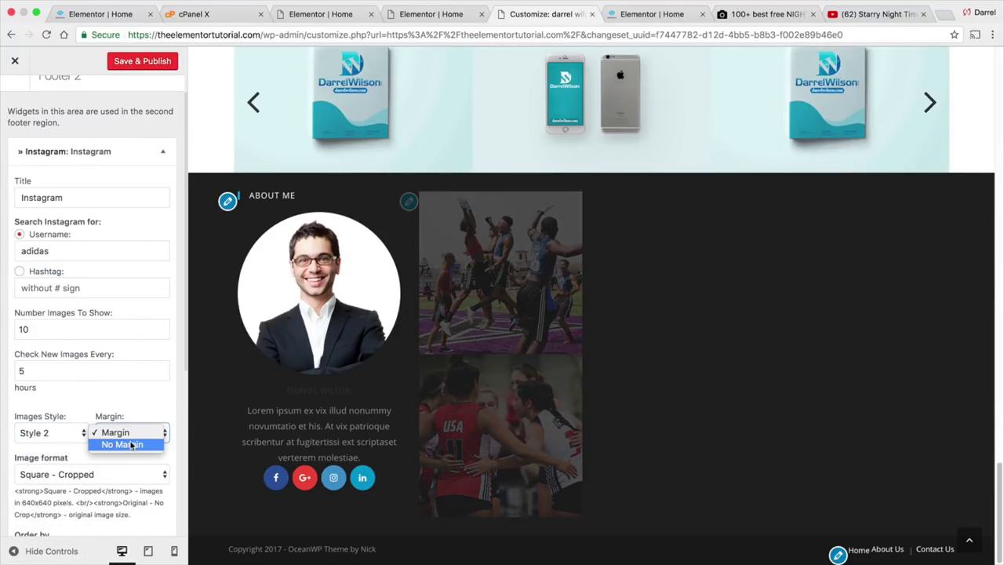
left_click(51, 440)
left_click_drag(55, 250, 10, 250)
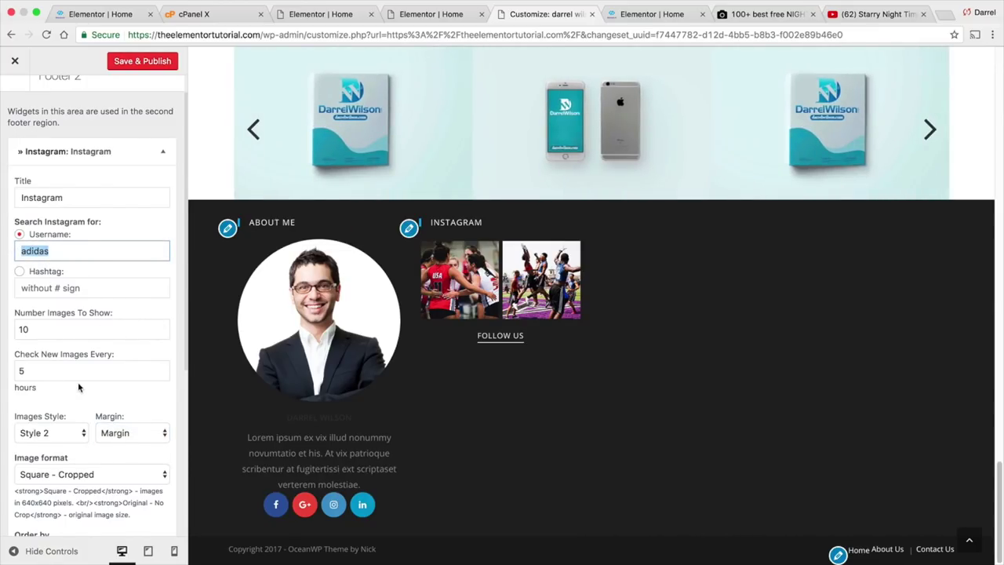
scroll(79, 386, "down", 1)
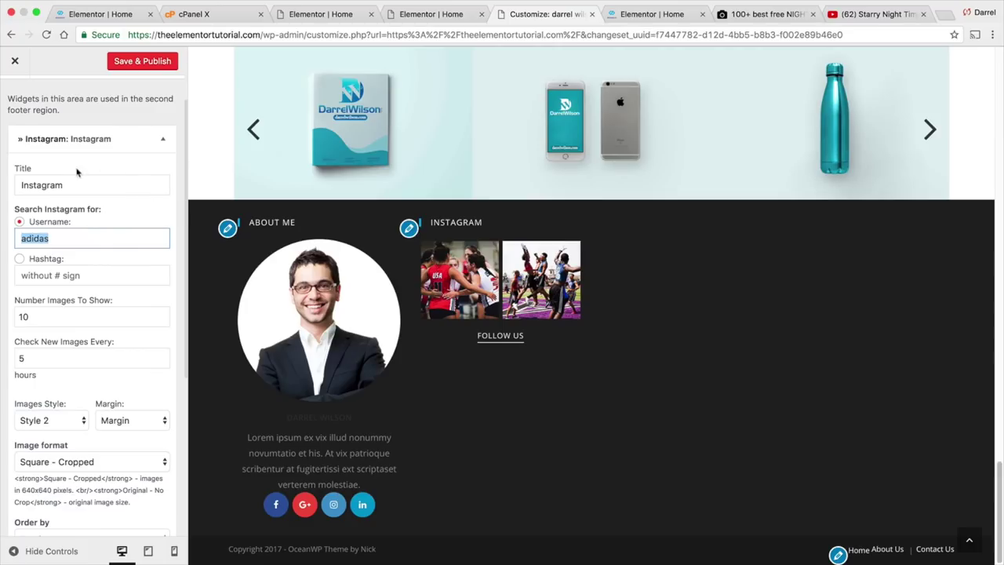
Title it 'Follow Us On Instagram', order images by Popularity - Ascending, and collapse it.
left_click(25, 180)
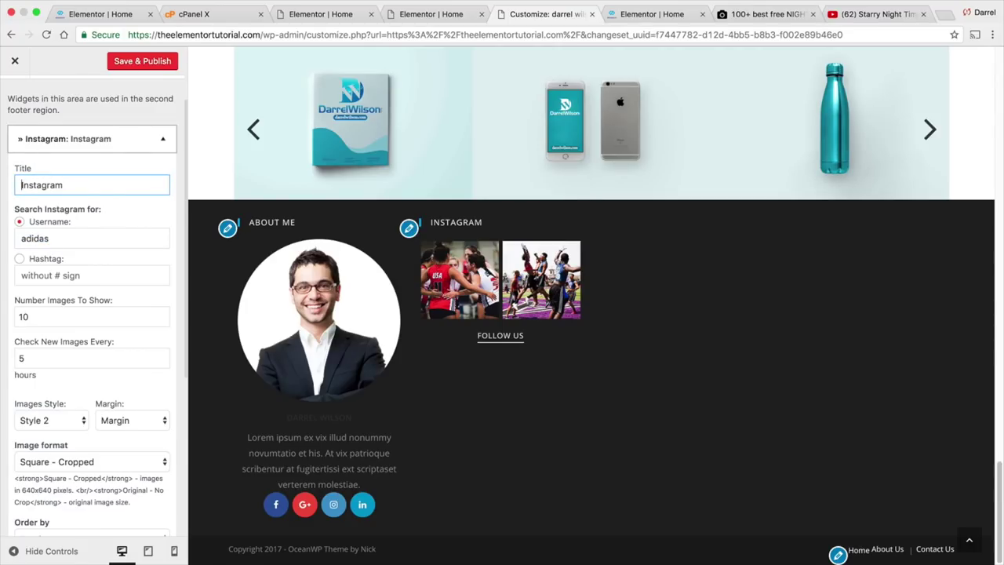
type("Follow")
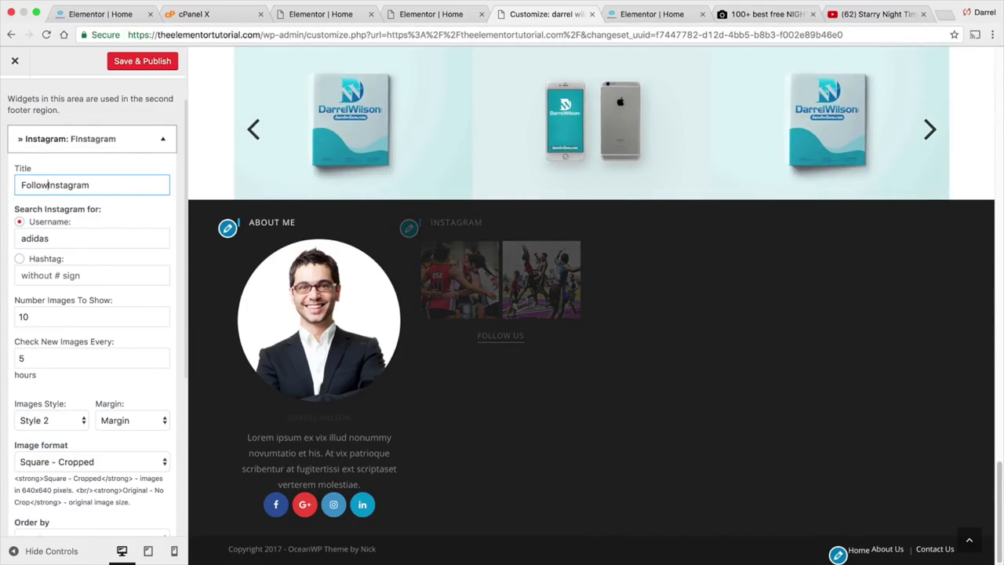
type(" Us On")
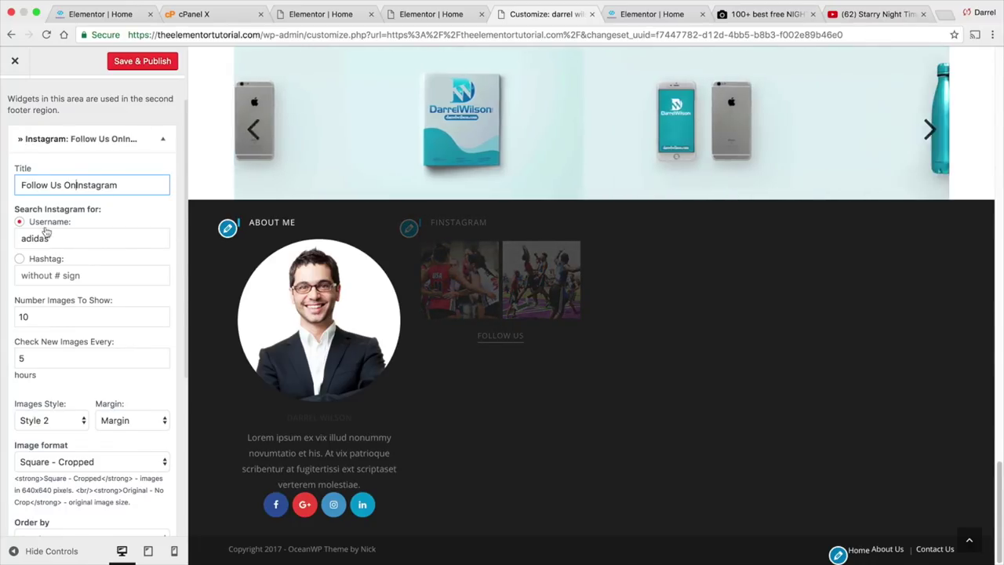
scroll(63, 306, "down", 1)
scroll(62, 306, "down", 3)
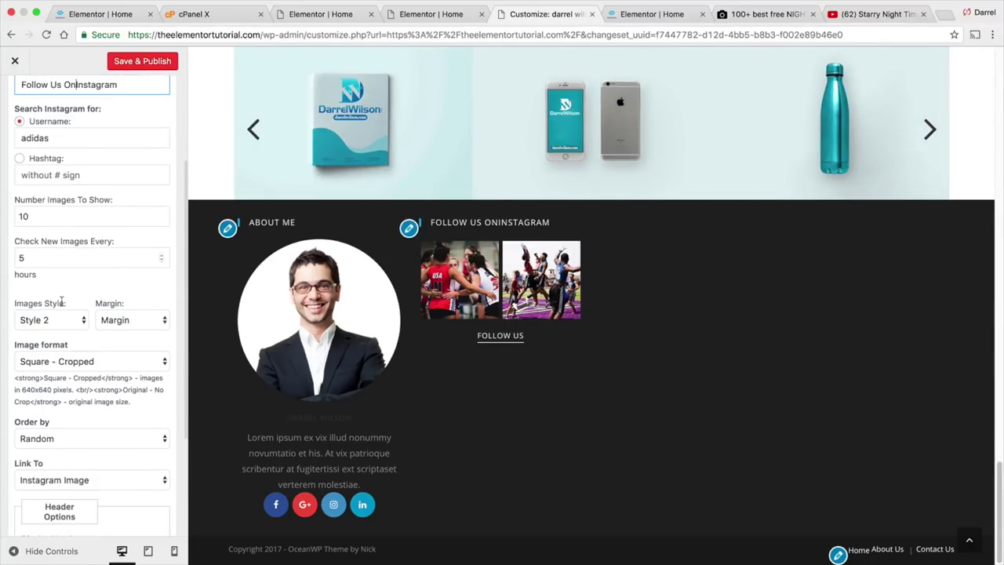
scroll(88, 352, "down", 2)
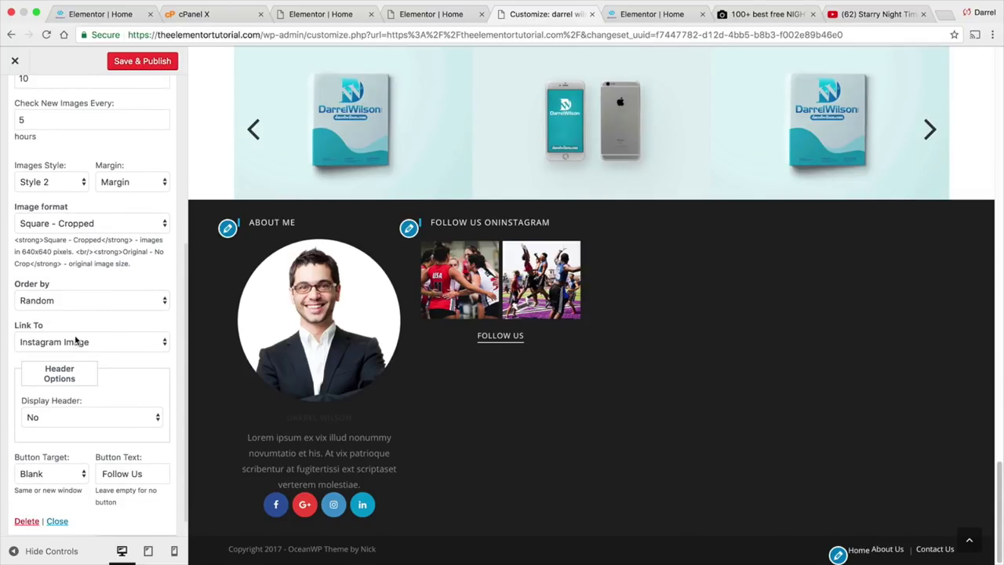
left_click(74, 299)
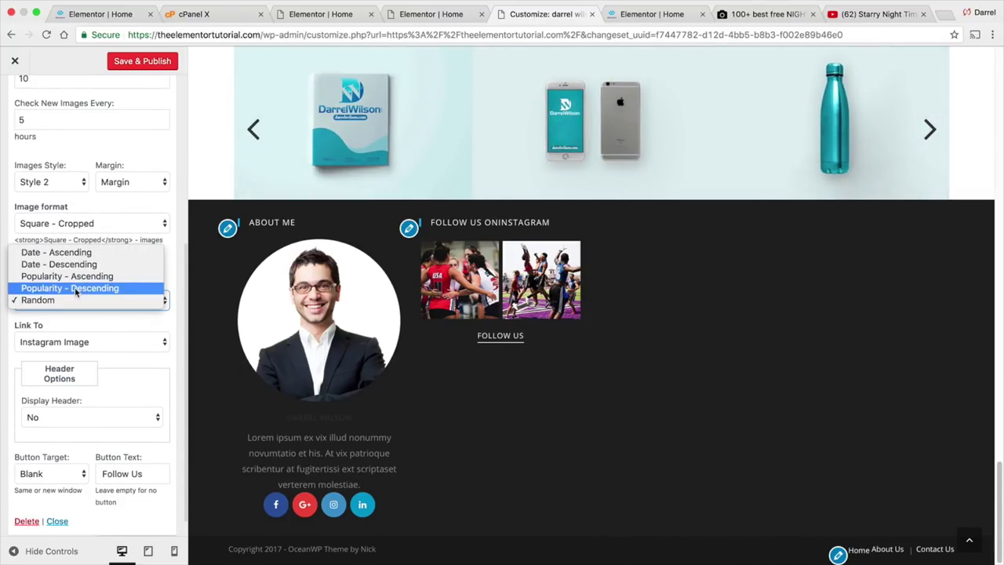
left_click(76, 278)
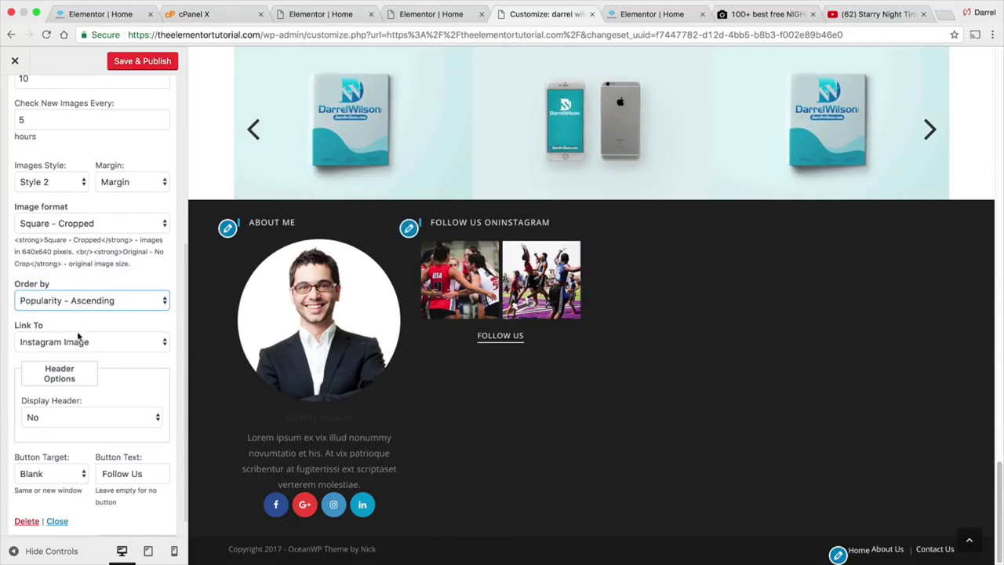
scroll(57, 307, "up", 5)
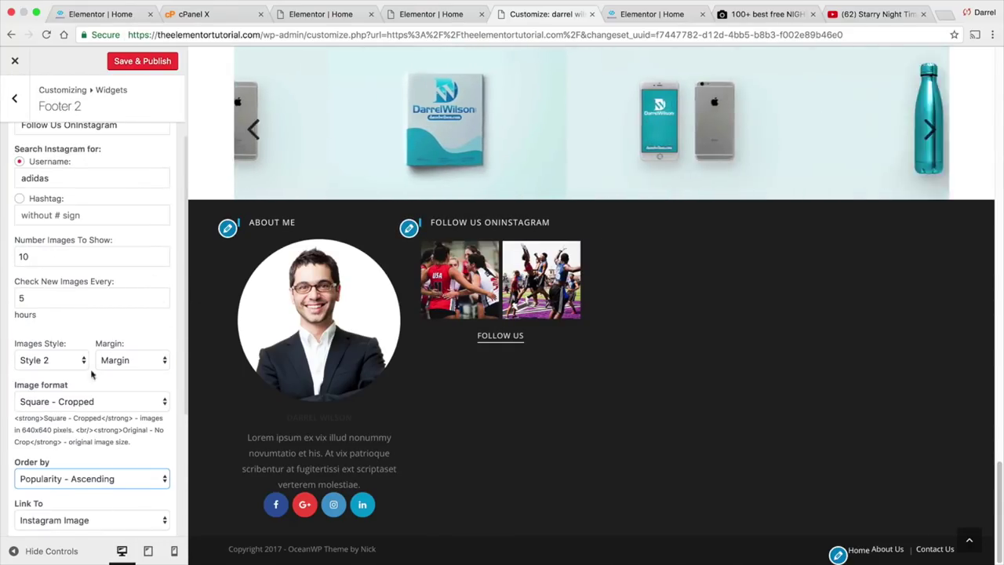
scroll(93, 313, "up", 1)
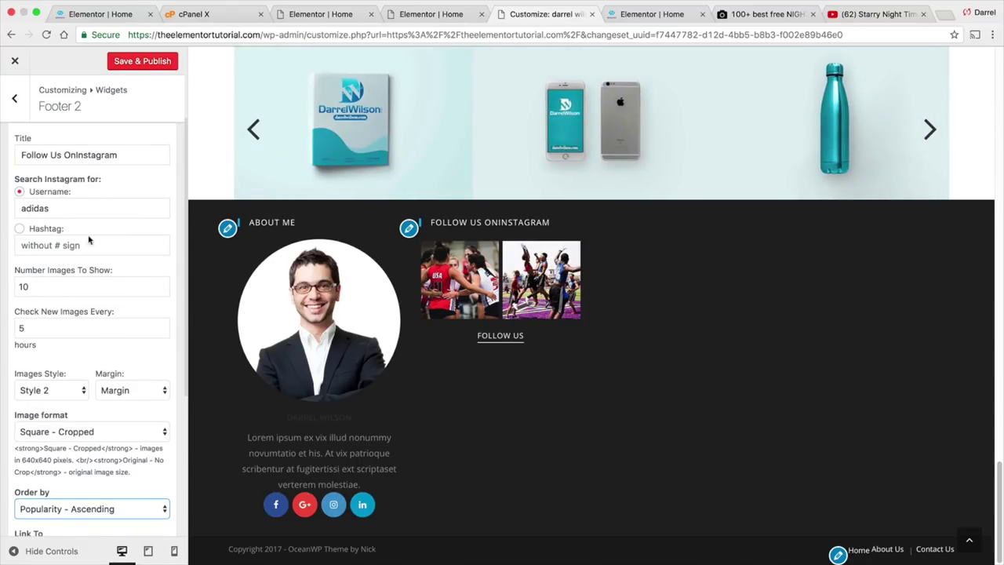
left_click(74, 155)
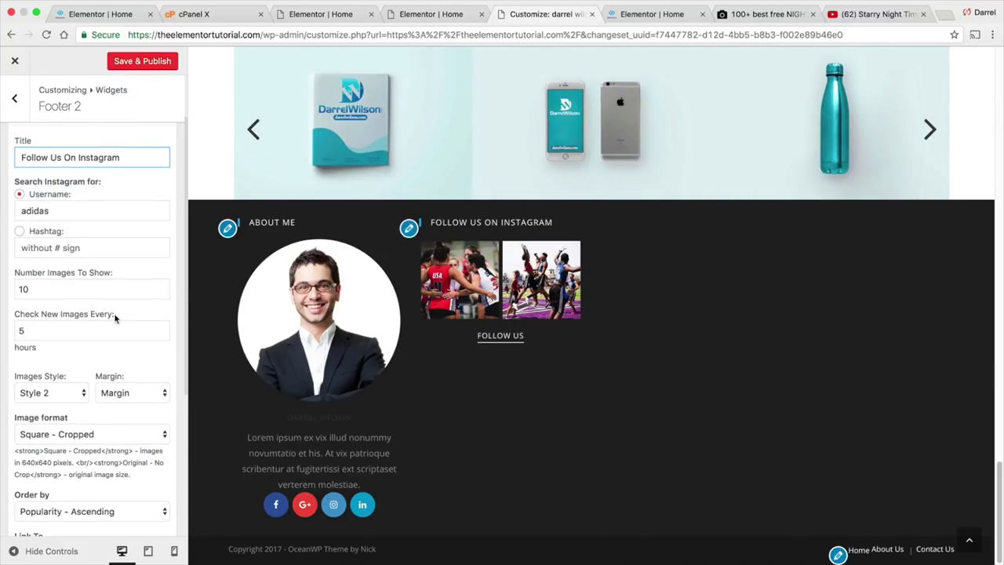
scroll(115, 314, "up", 2)
left_click(165, 187)
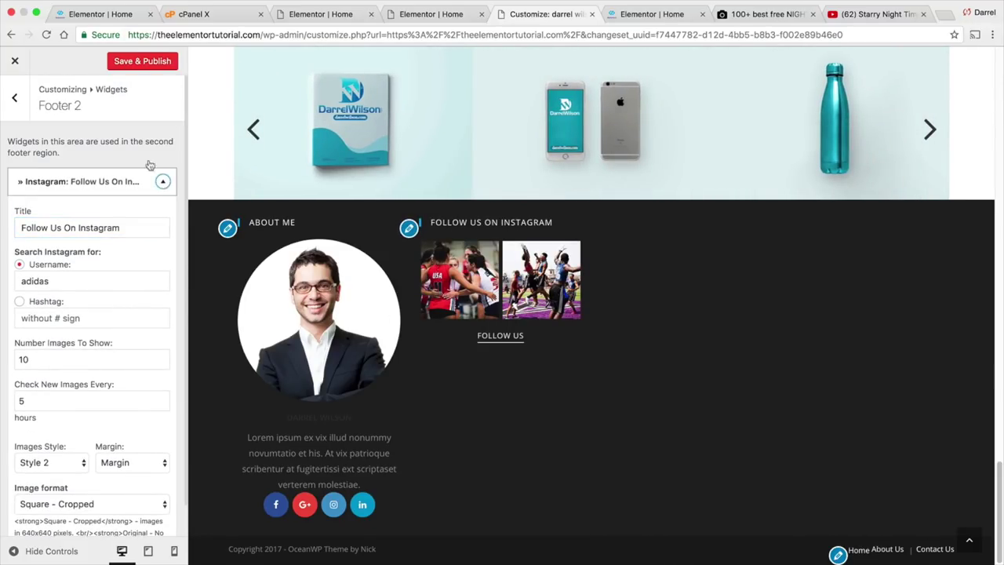
Return to the footer areas list after comparing with the live site's footer.
left_click(15, 100)
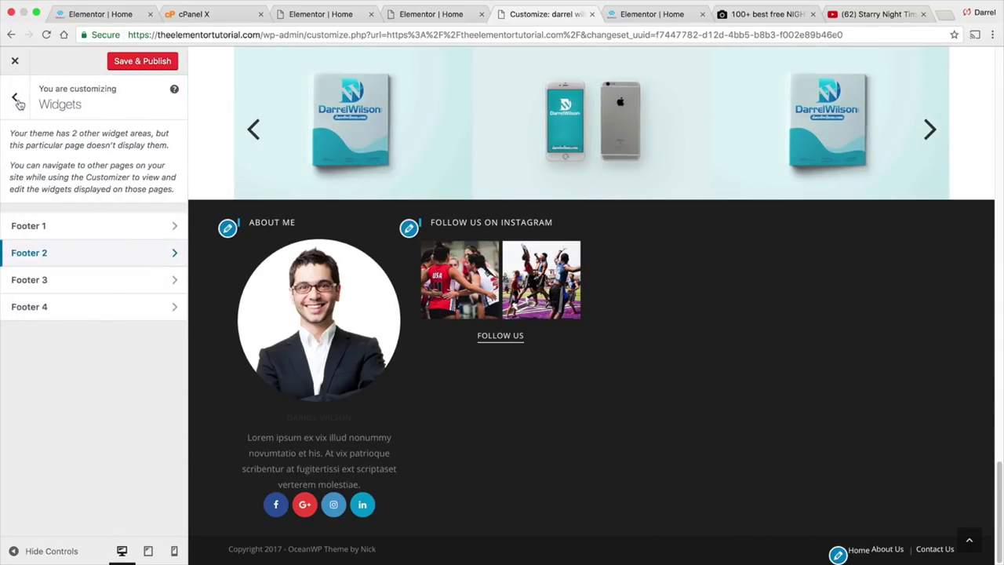
left_click(612, 16)
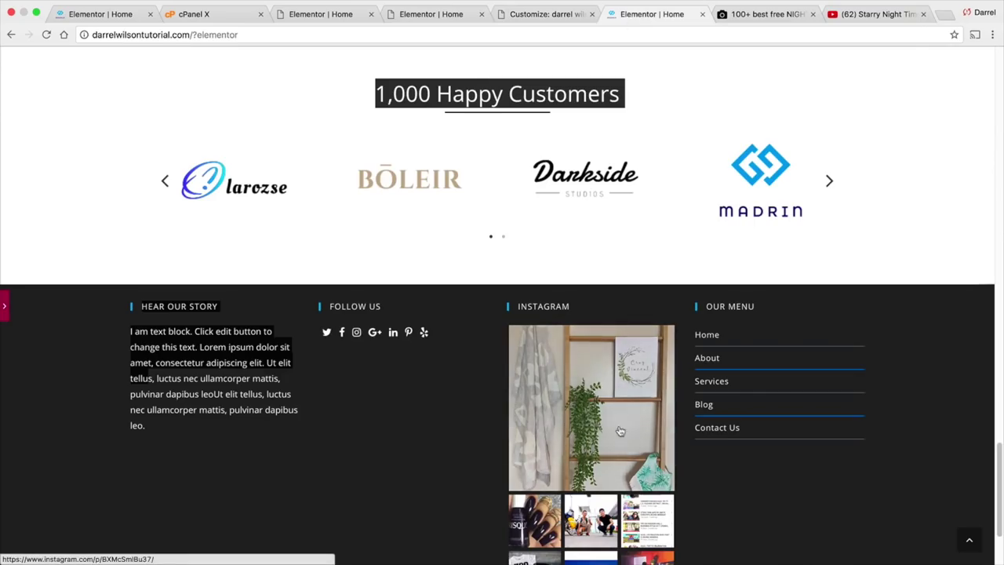
scroll(357, 192, "down", 3)
key("ctrl+shift+Tab")
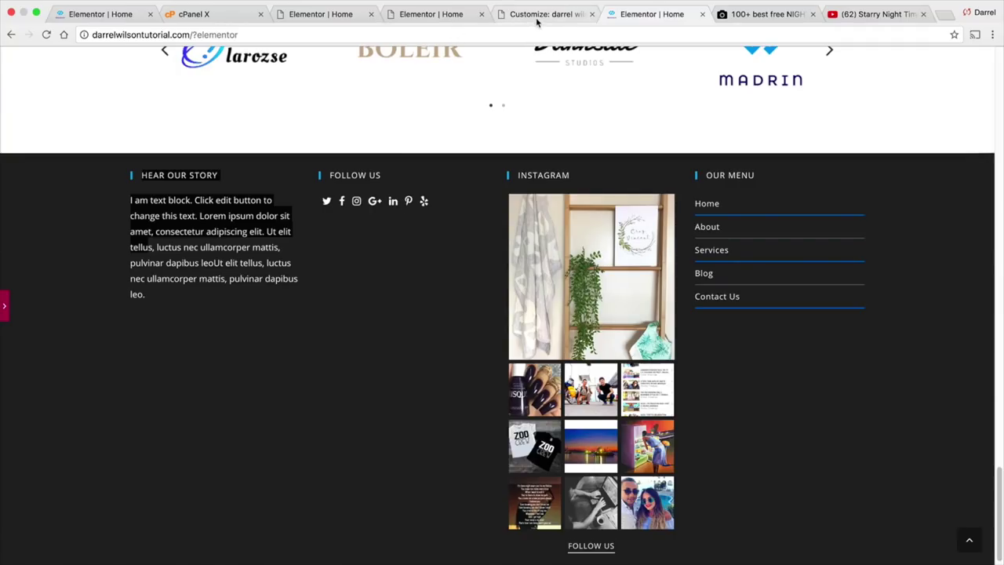
Open Footer 3 and browse its list of available widgets.
left_click(71, 282)
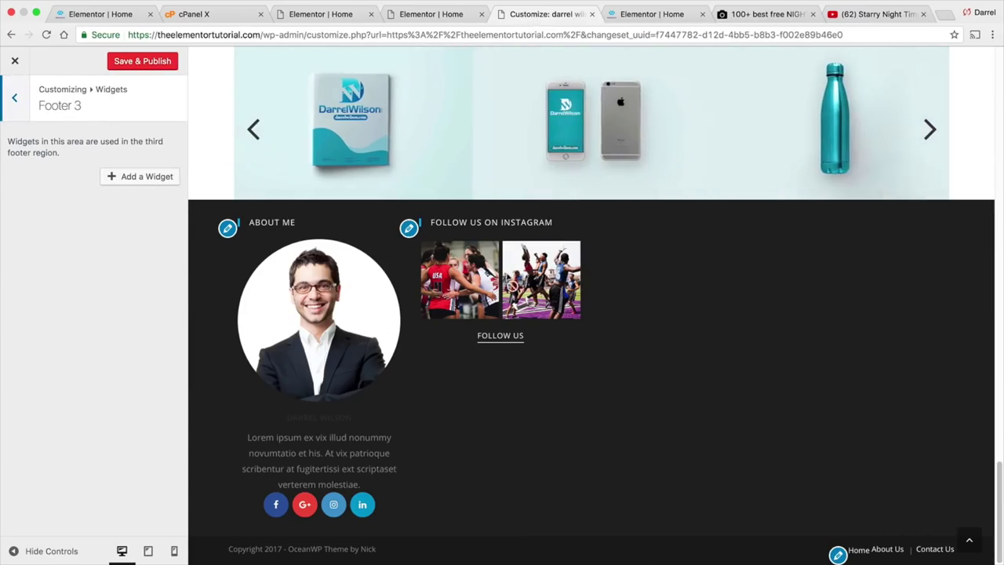
left_click(154, 177)
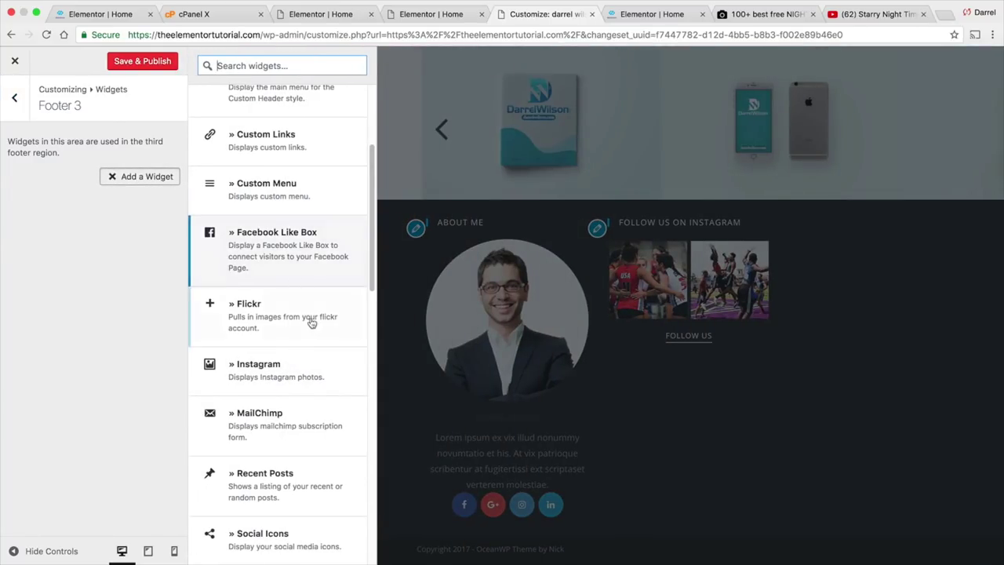
scroll(316, 322, "down", 5)
scroll(317, 317, "down", 13)
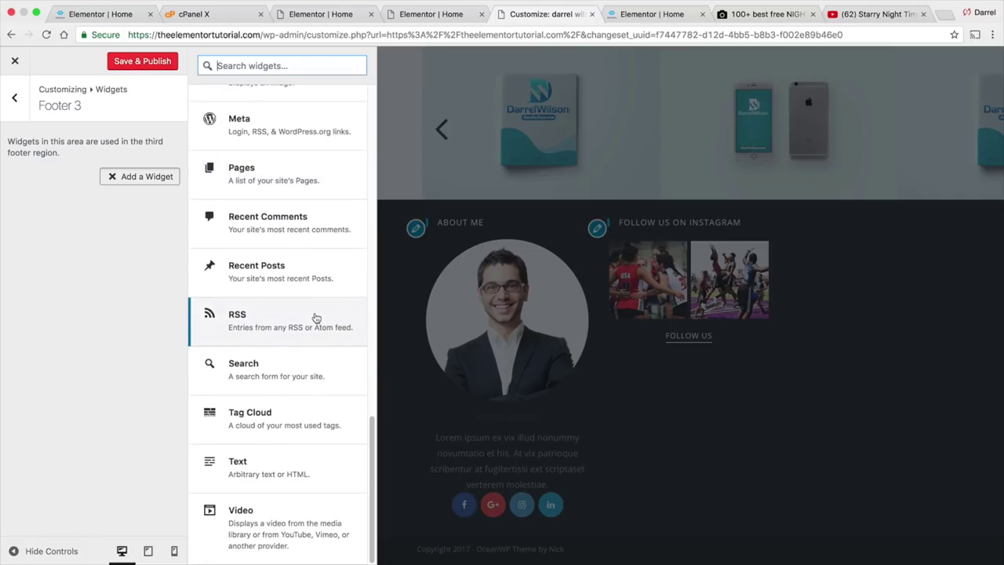
scroll(291, 325, "up", 5)
scroll(290, 317, "up", 5)
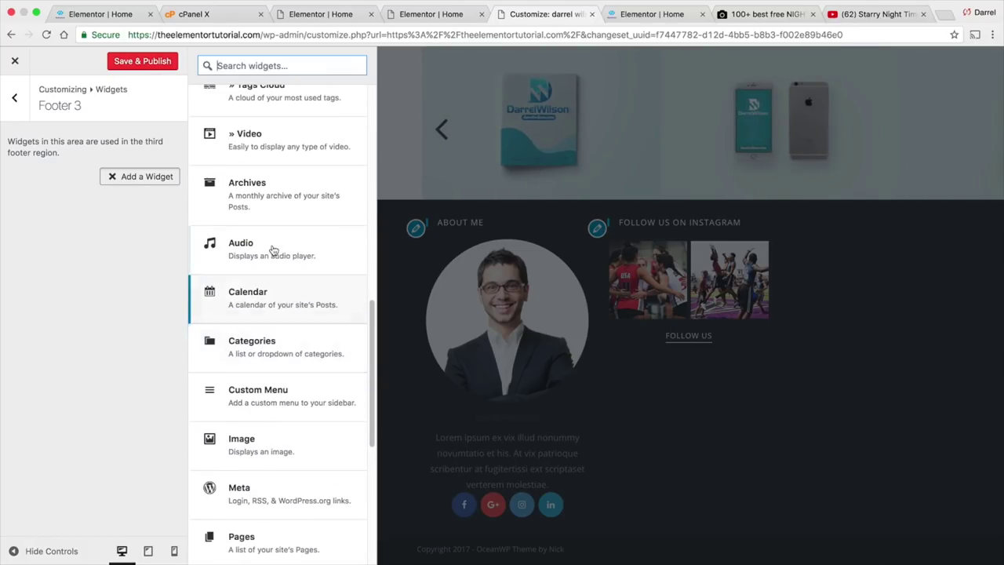
Add a Social Icons widget to Footer 3 with icon size 20, font size 18, border radius 4.
left_click(274, 161)
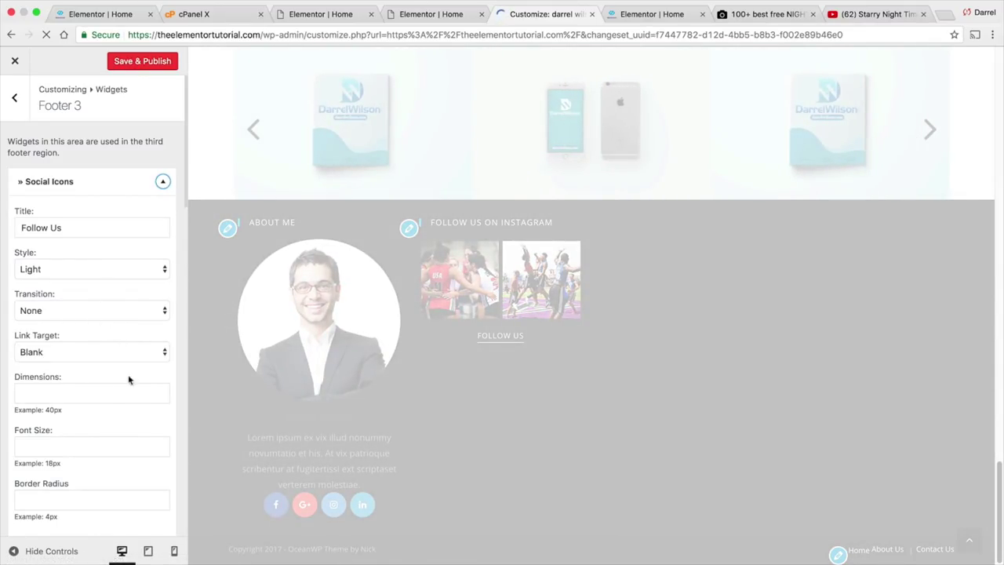
scroll(88, 365, "down", 1)
scroll(88, 365, "down", 3)
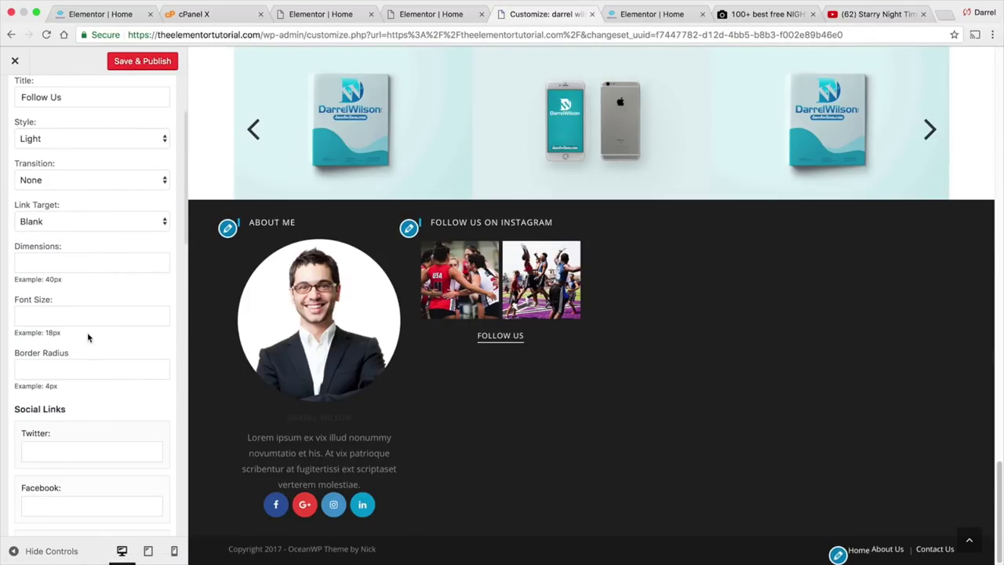
left_click(93, 260)
type("20")
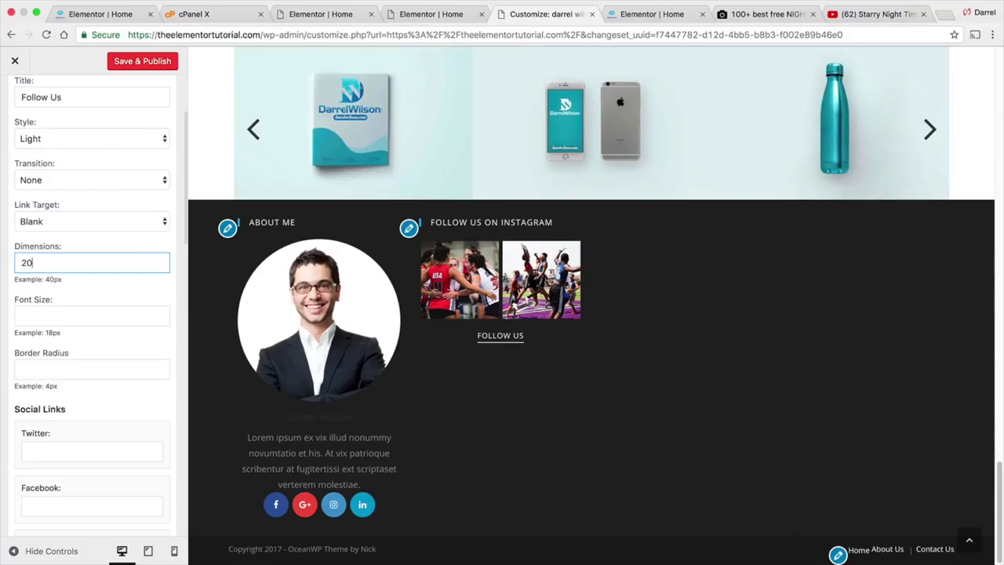
key("Tab")
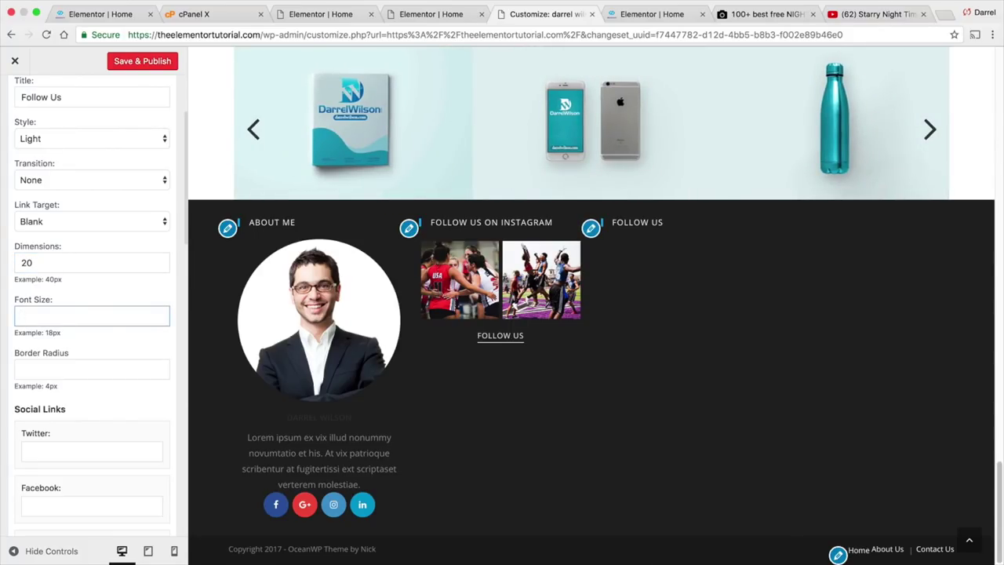
left_click(91, 367)
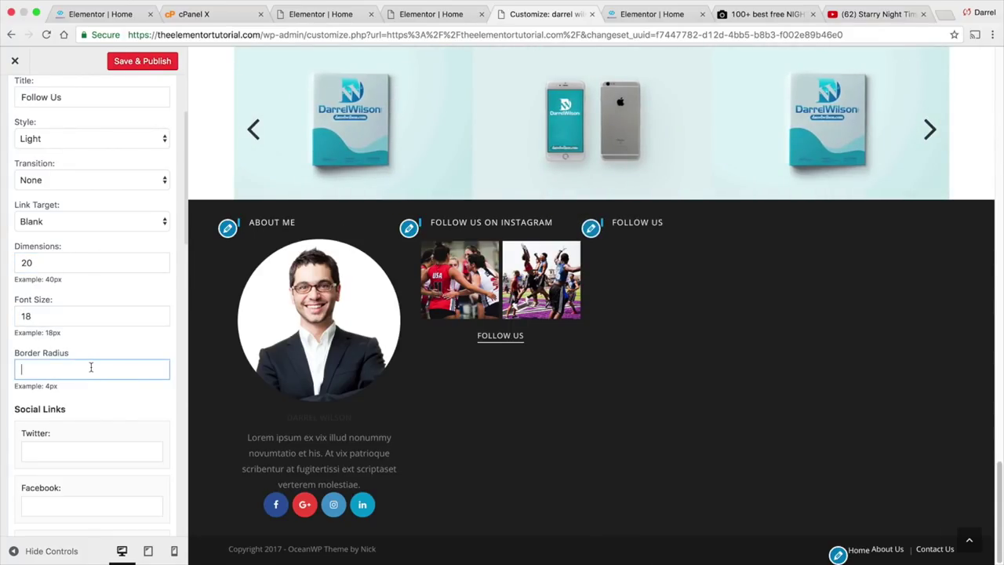
type("4")
scroll(134, 412, "down", 1)
Set the Twitter, Facebook, Instagram, GooglePlus, LinkedIn, Pinterest, Yelp and Dribbble links to #.
left_click(118, 408)
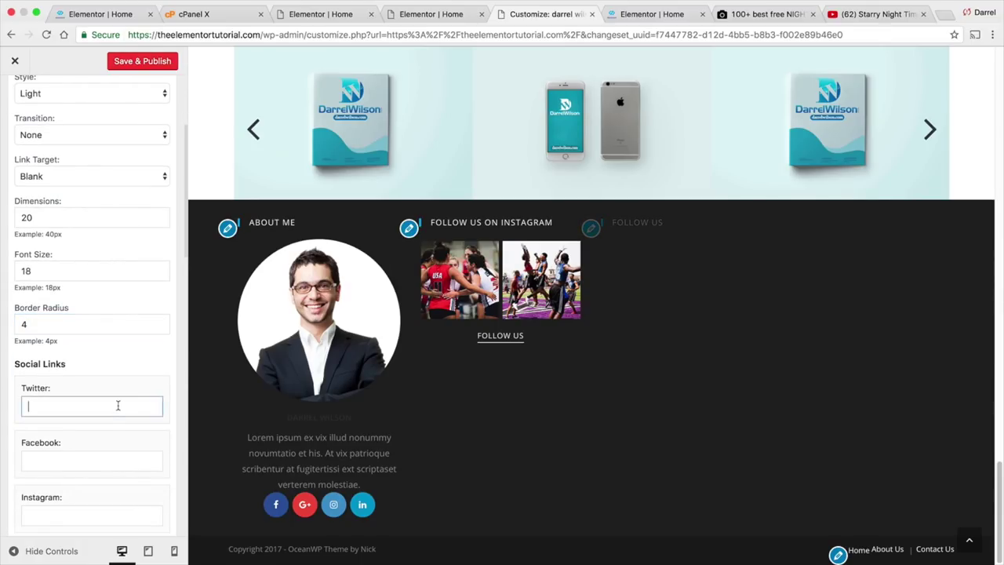
type("#")
key("Tab")
type("#")
key("Tab")
type("#")
key("Tab")
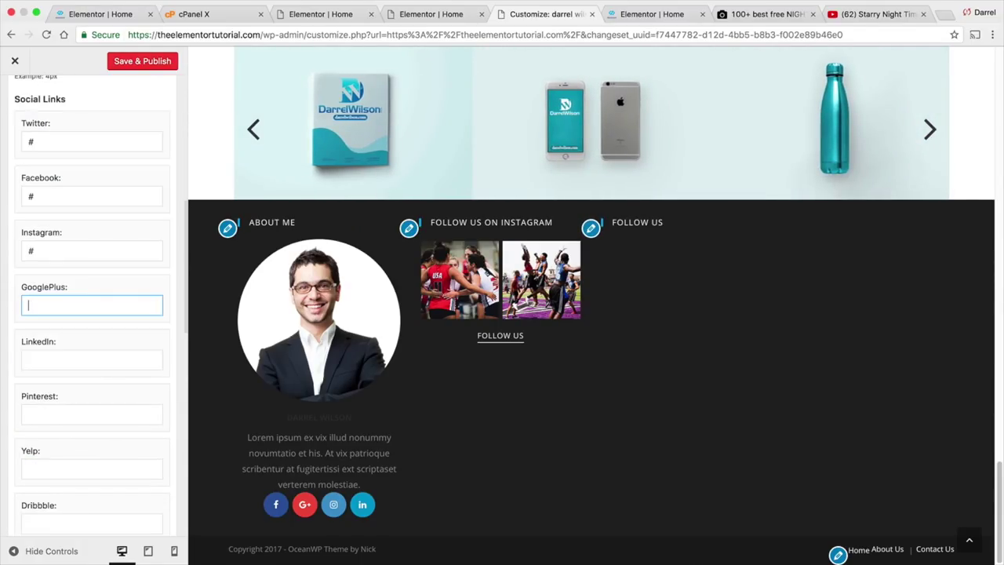
type("#")
key("Tab")
type("#")
key("Tab")
type("#")
key("Tab")
type("#")
key("Tab")
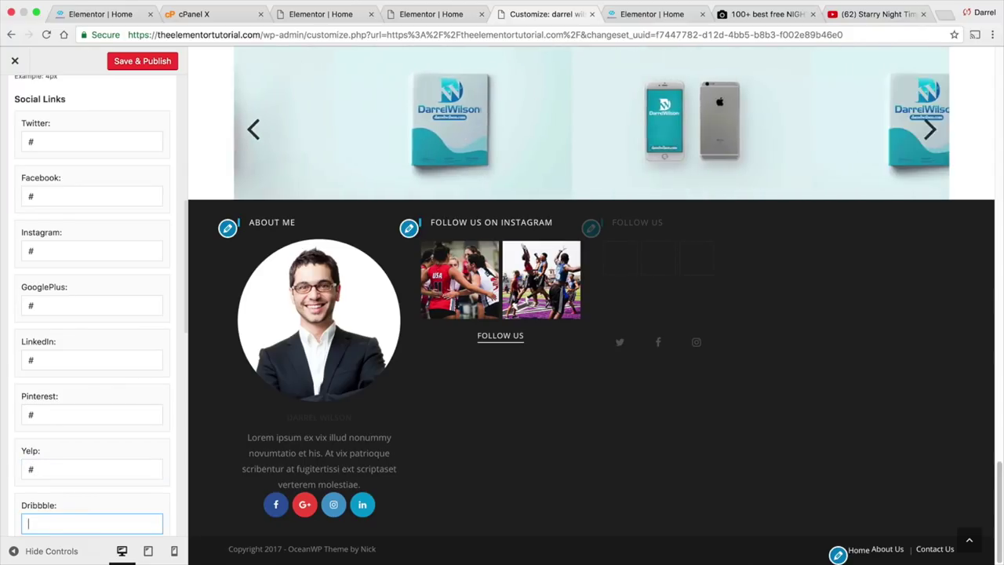
type("#")
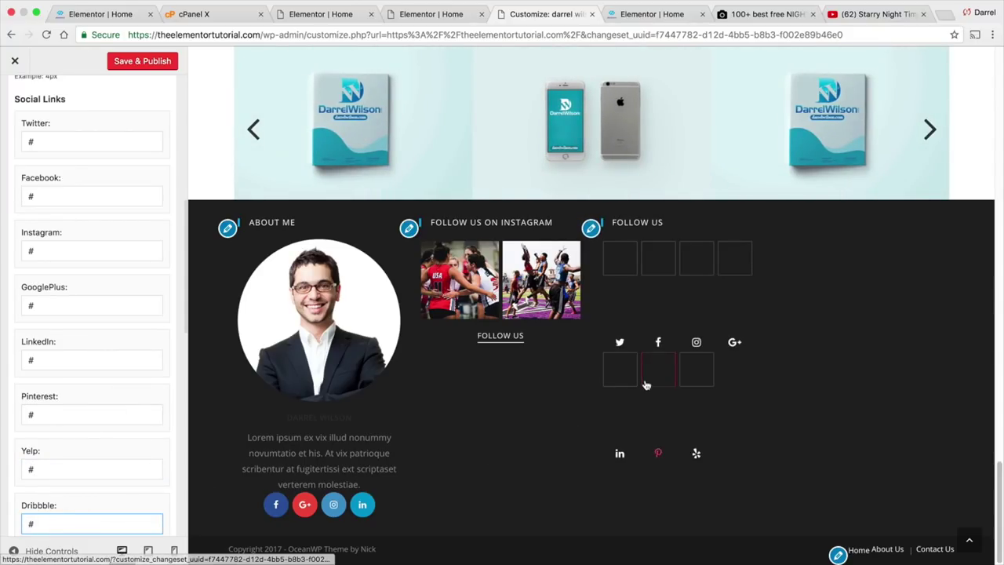
scroll(103, 441, "down", 2)
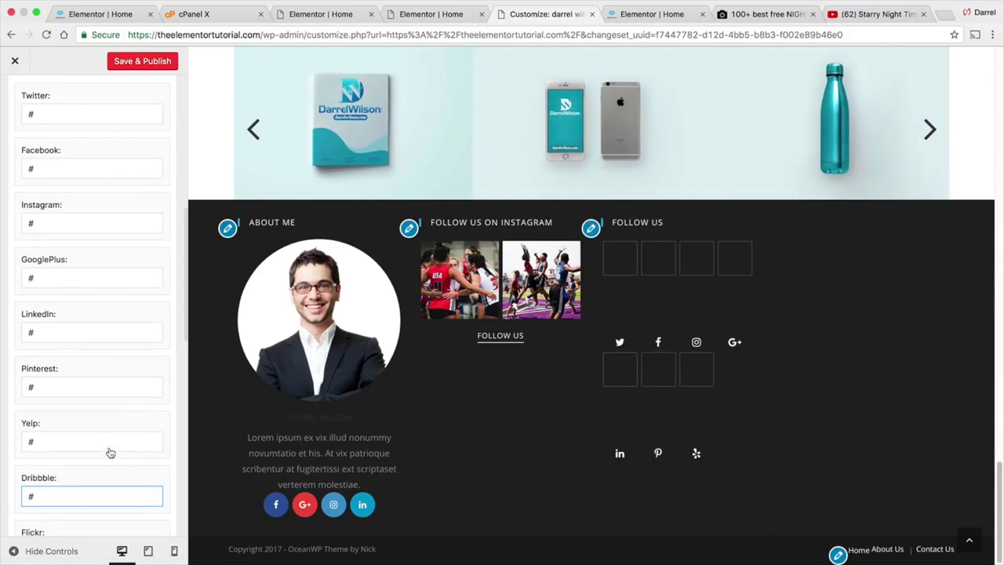
scroll(98, 439, "down", 1)
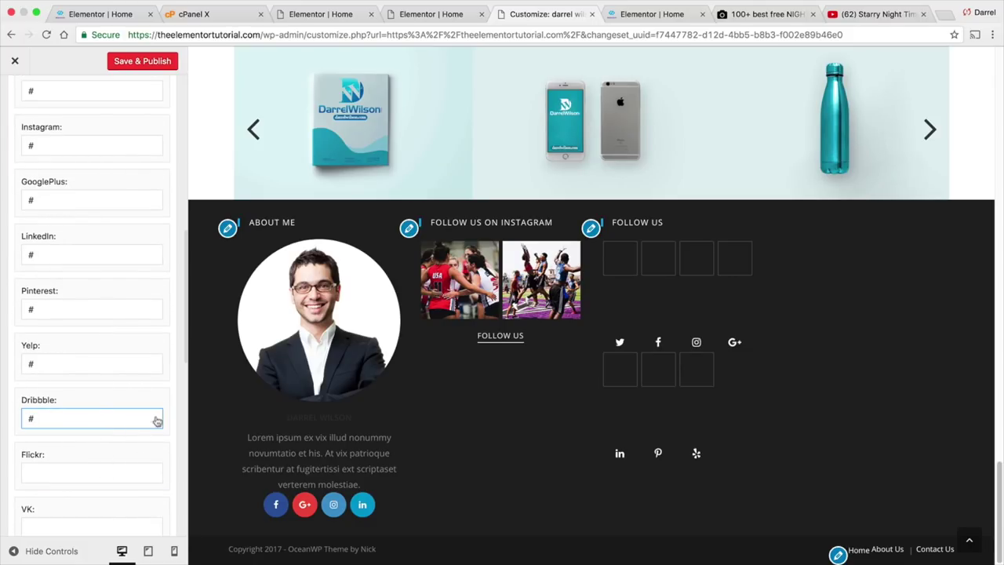
scroll(76, 429, "up", 12)
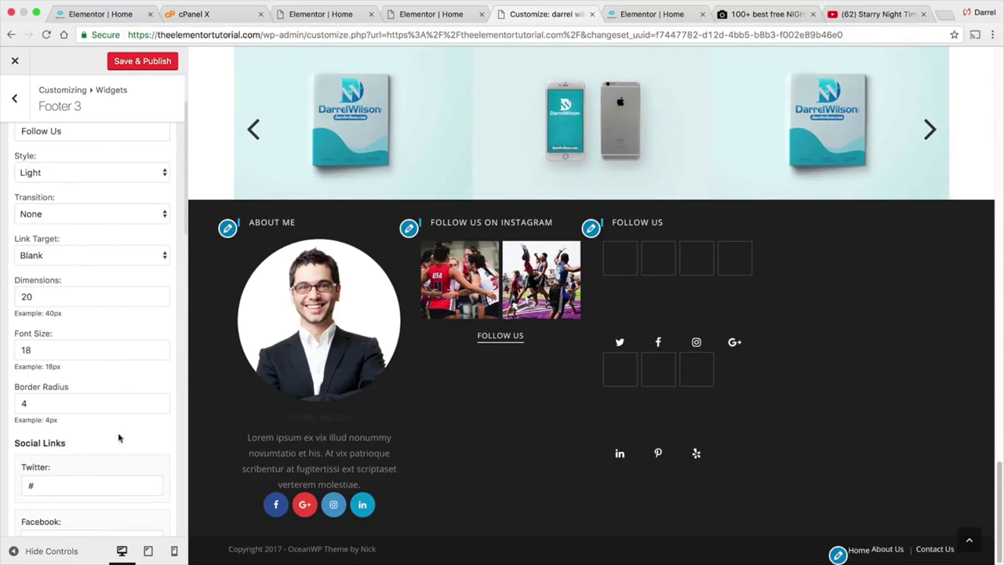
scroll(103, 455, "down", 2)
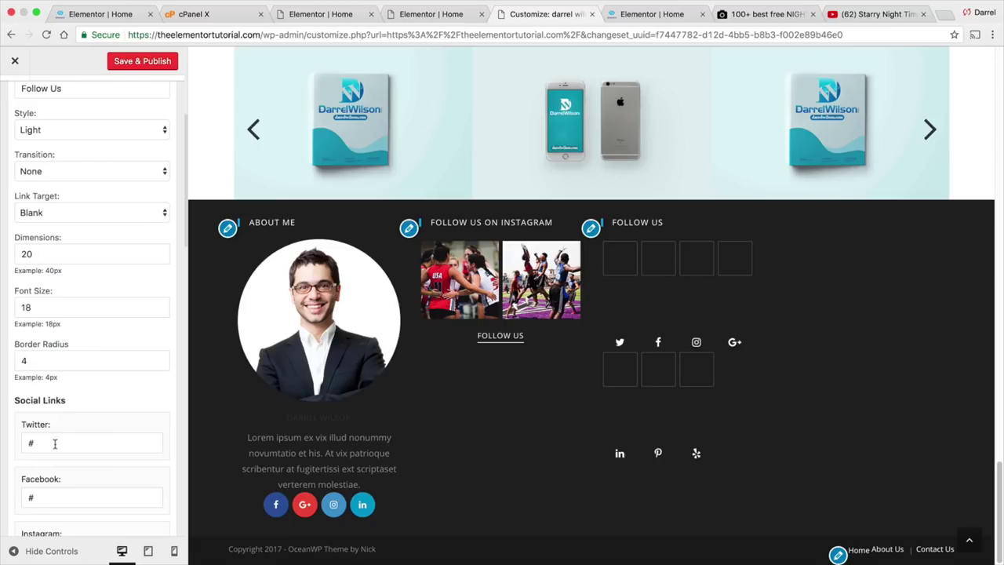
left_click_drag(54, 443, 56, 416)
Clear the icon size, font size and border radius; set Float transition and Self link target.
left_click(57, 252)
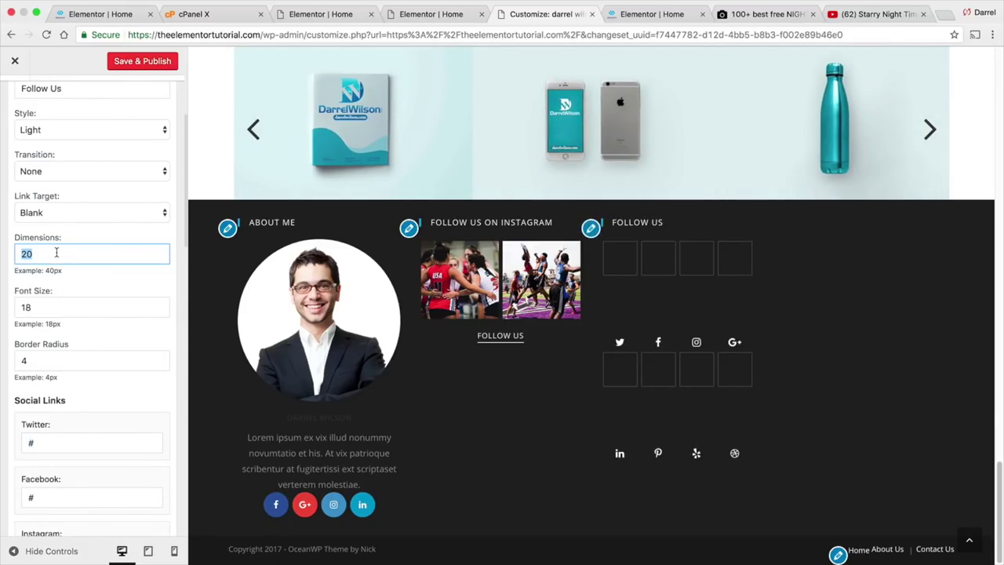
double_click(57, 315)
key("BackSpace")
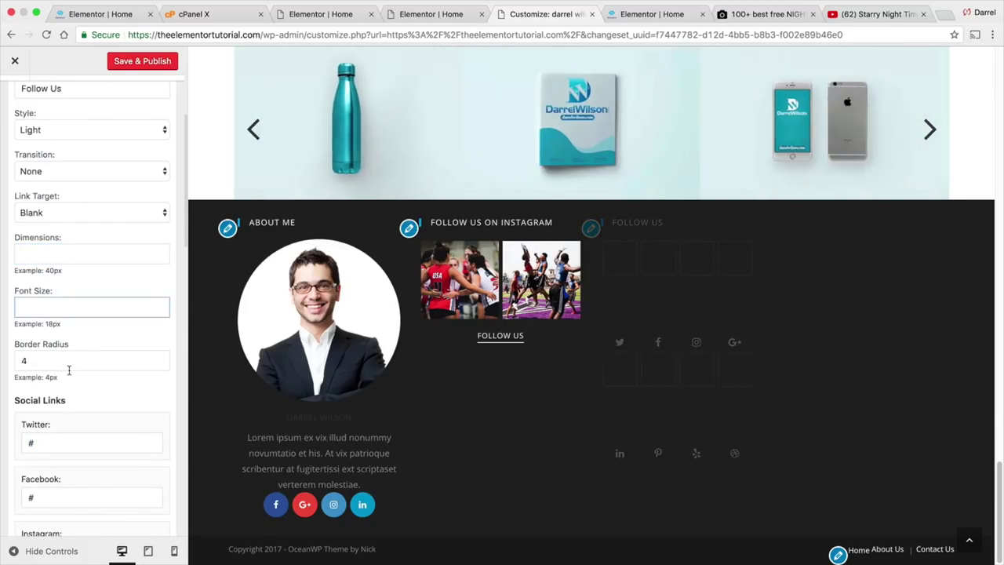
double_click(68, 361)
key("BackSpace")
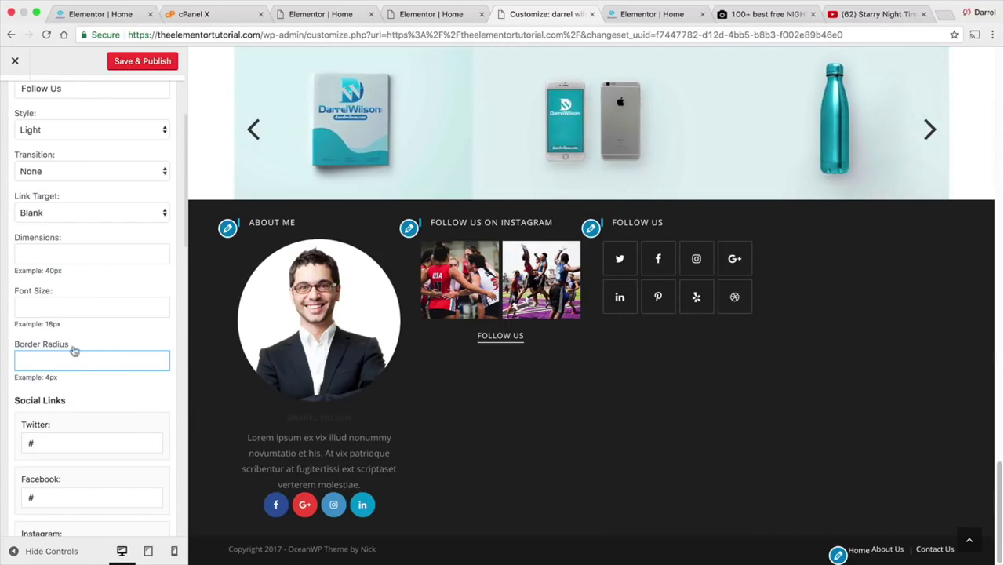
left_click(93, 171)
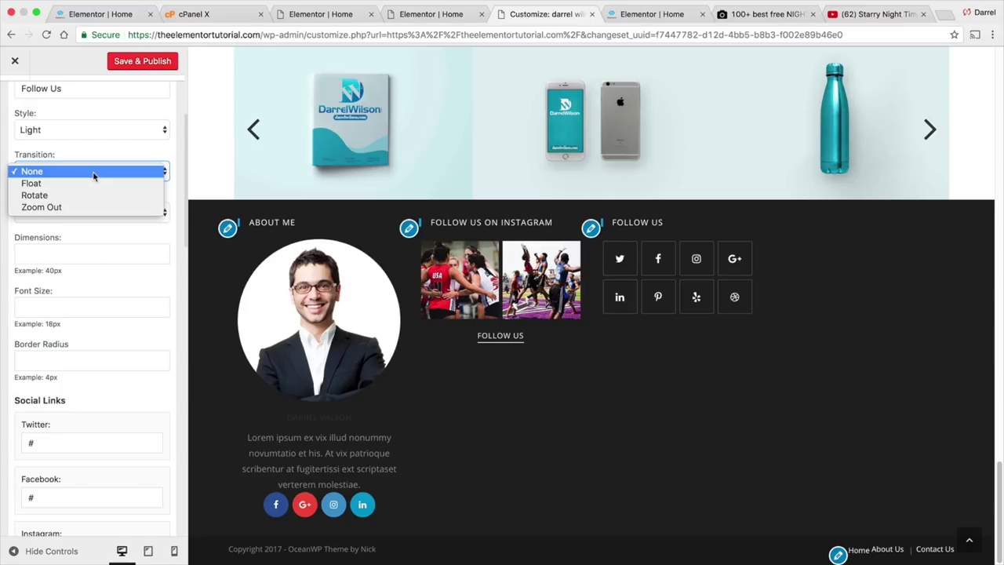
left_click(92, 180)
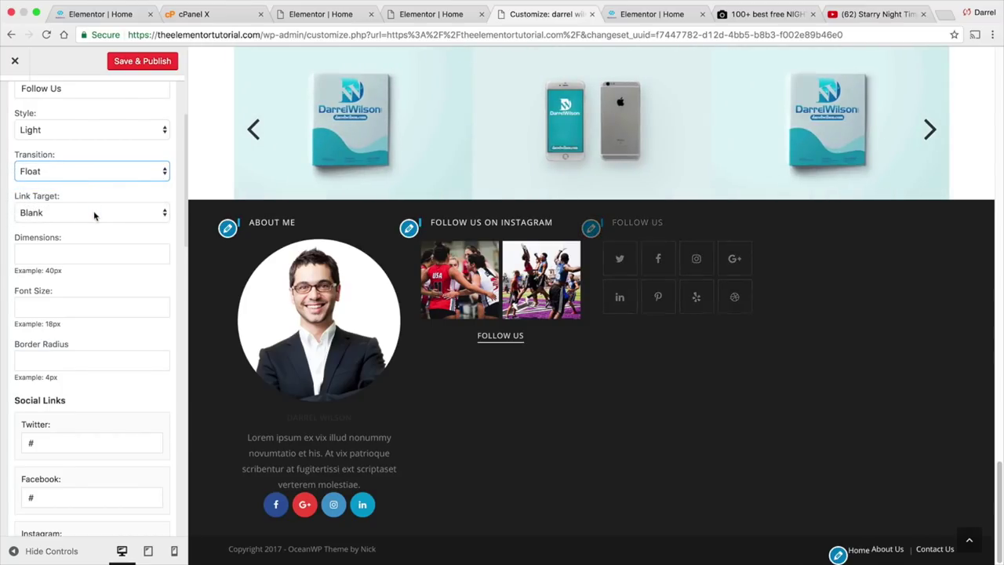
left_click(94, 213)
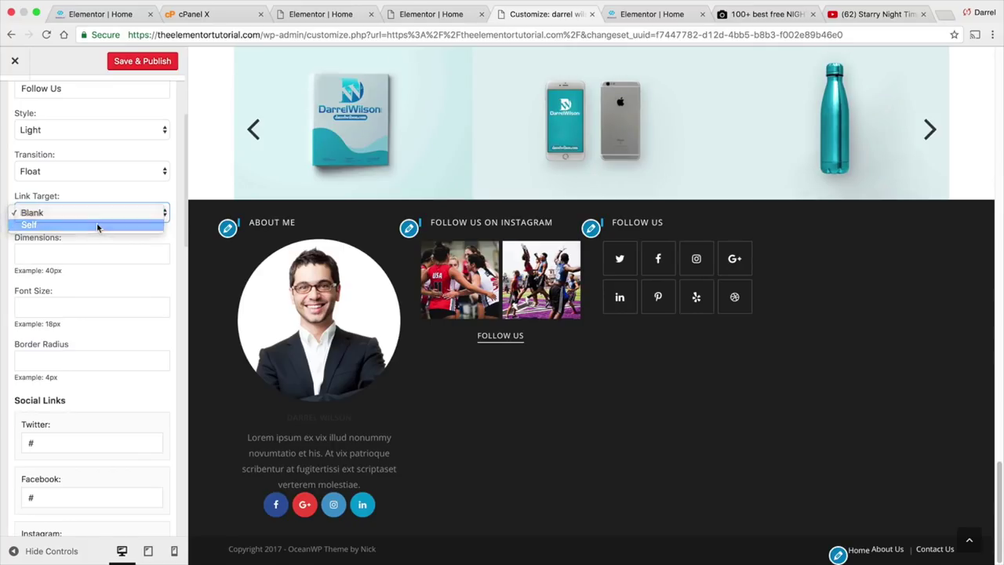
left_click(96, 225)
Try the Dark and Colored icon styles, then settle on Light.
left_click(93, 260)
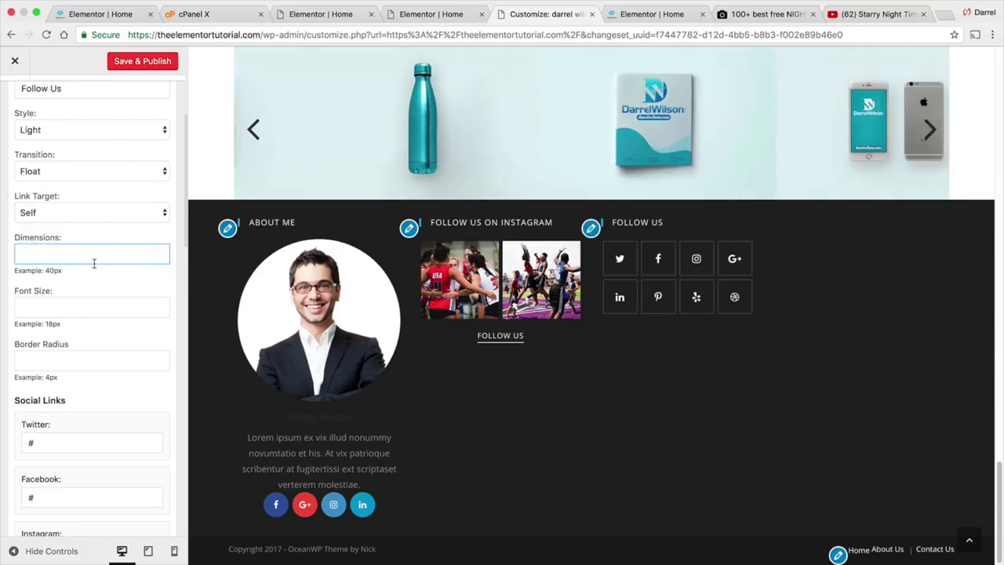
scroll(94, 263, "down", 10)
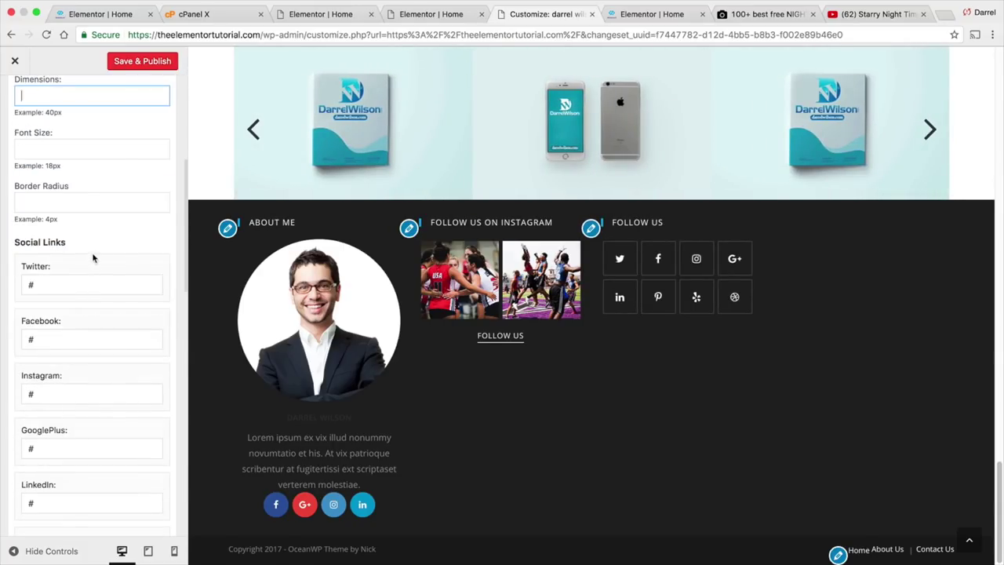
scroll(71, 274, "down", 5)
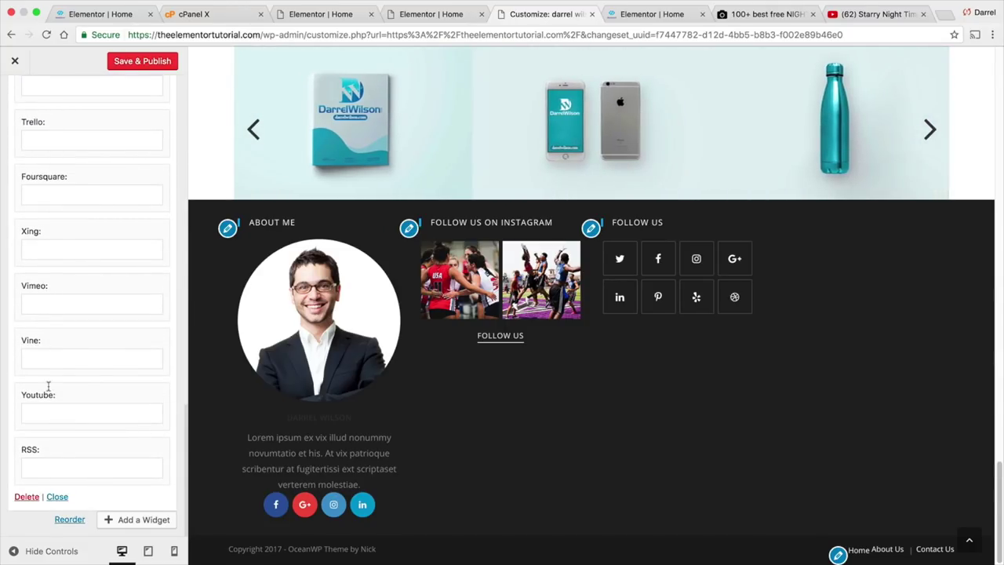
scroll(50, 384, "up", 15)
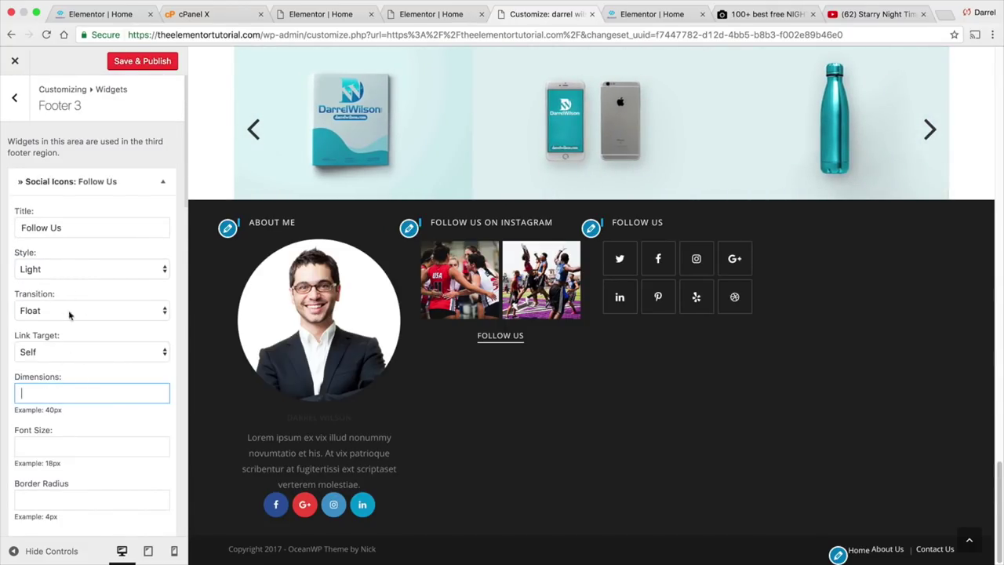
left_click(98, 269)
left_click(98, 279)
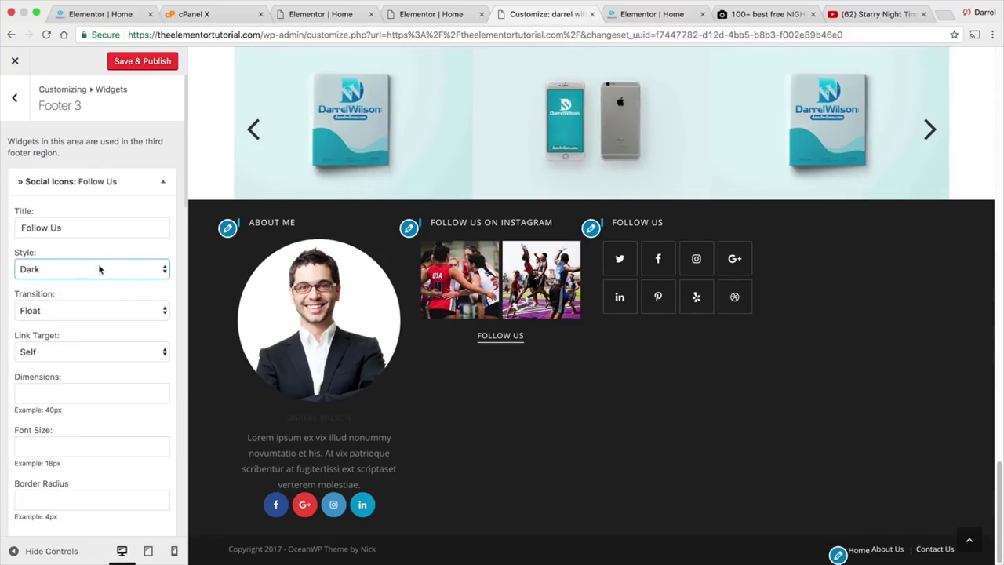
left_click(99, 266)
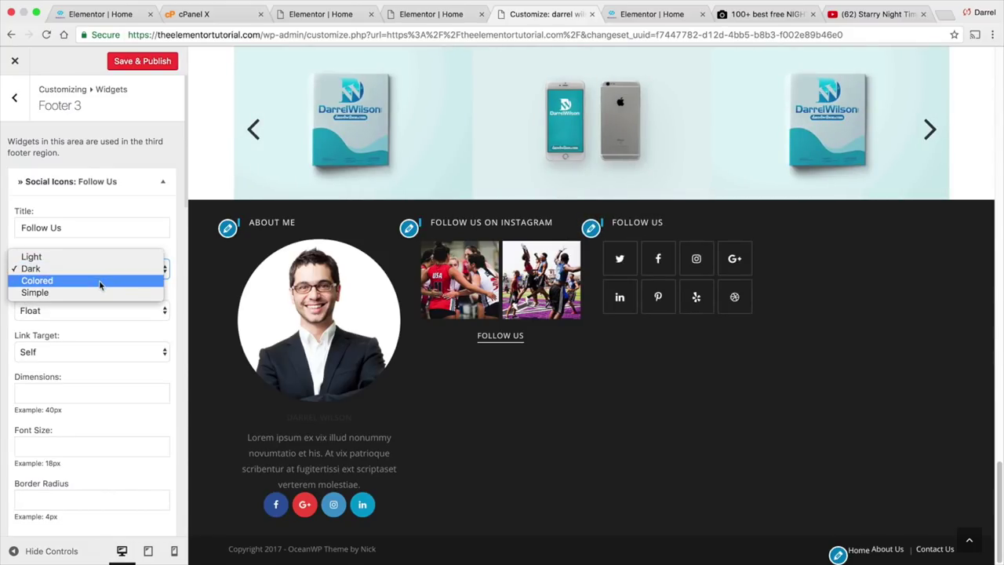
left_click(99, 280)
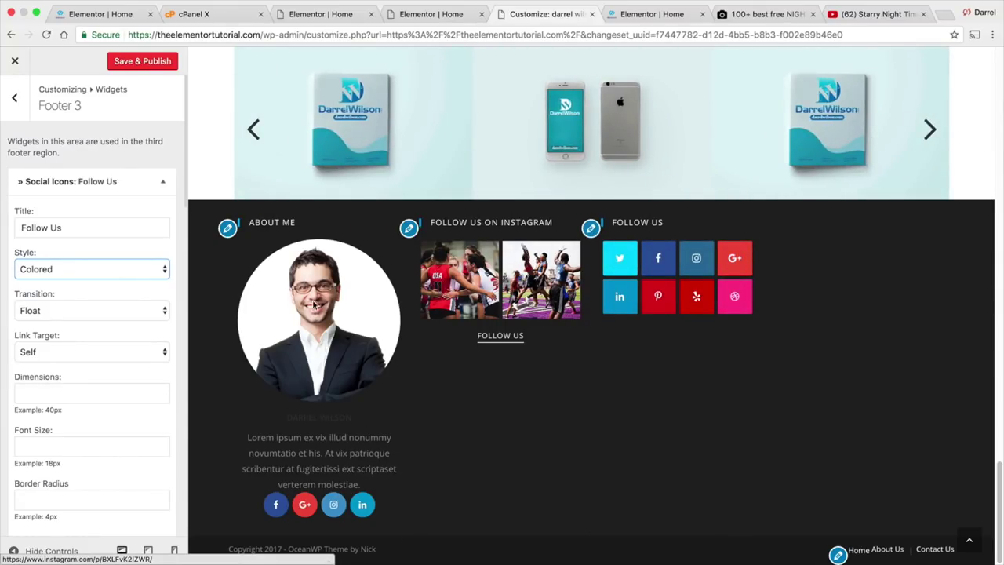
left_click(118, 268)
left_click(117, 248)
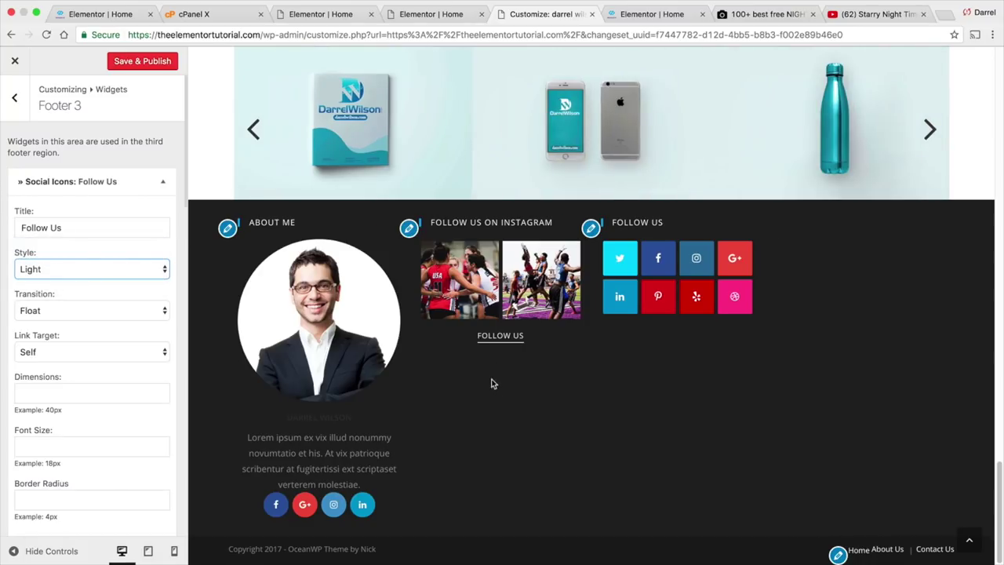
Collapse the Follow Us widget and open the empty Footer 4 area.
left_click(144, 174)
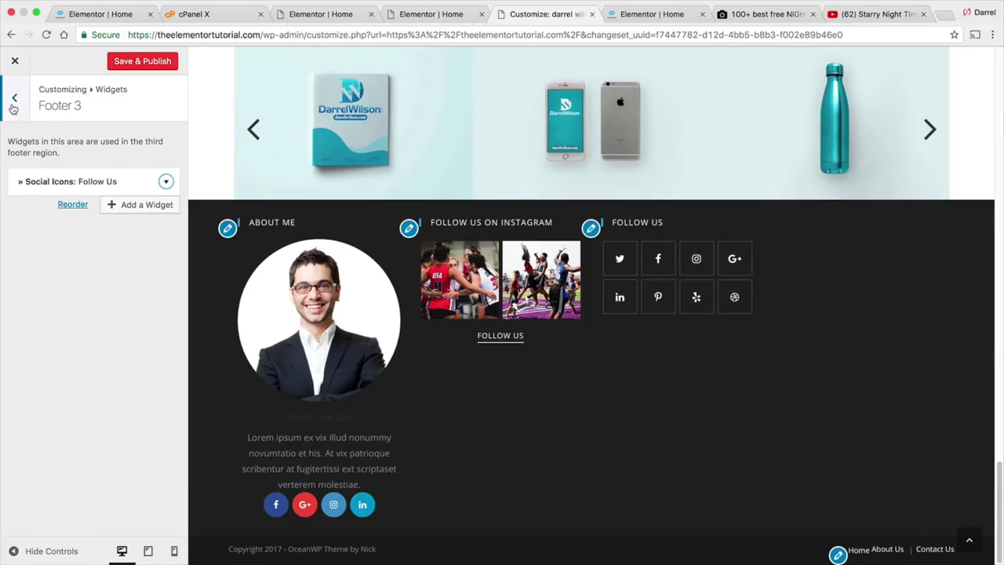
left_click(14, 97)
left_click(66, 306)
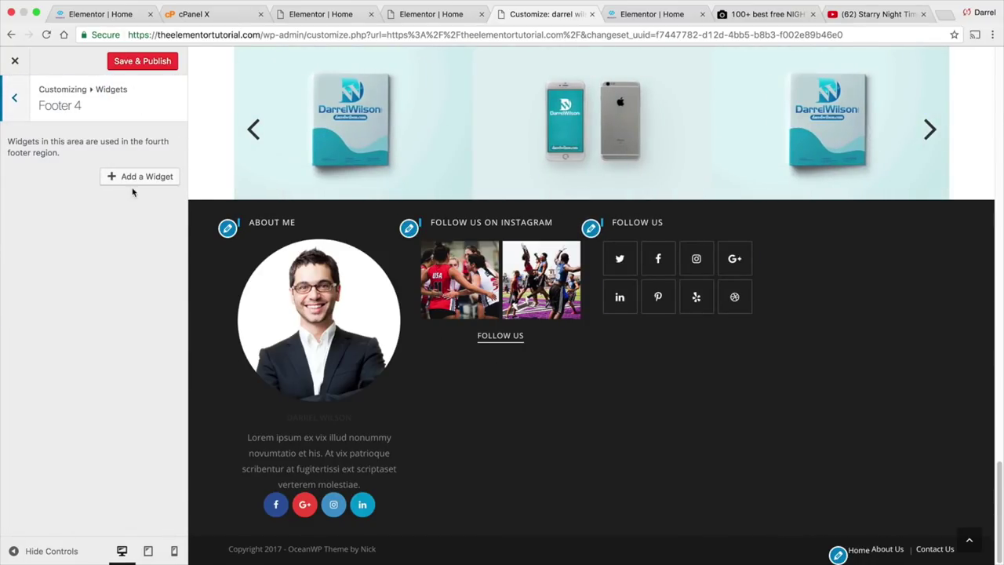
Add a Custom Menu widget to Footer 4 that shows Menu 1.
left_click(137, 179)
scroll(306, 205, "up", 10)
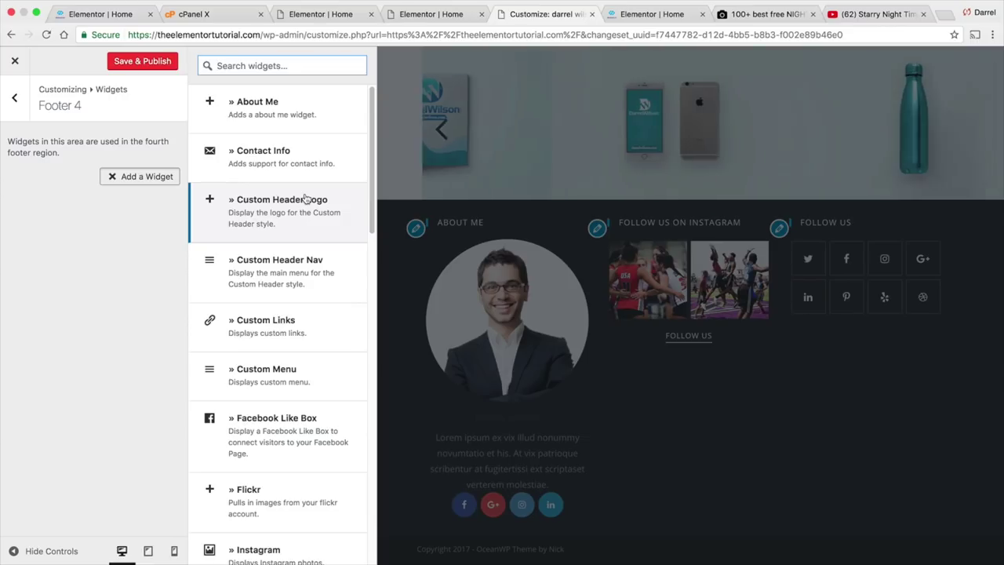
left_click(289, 383)
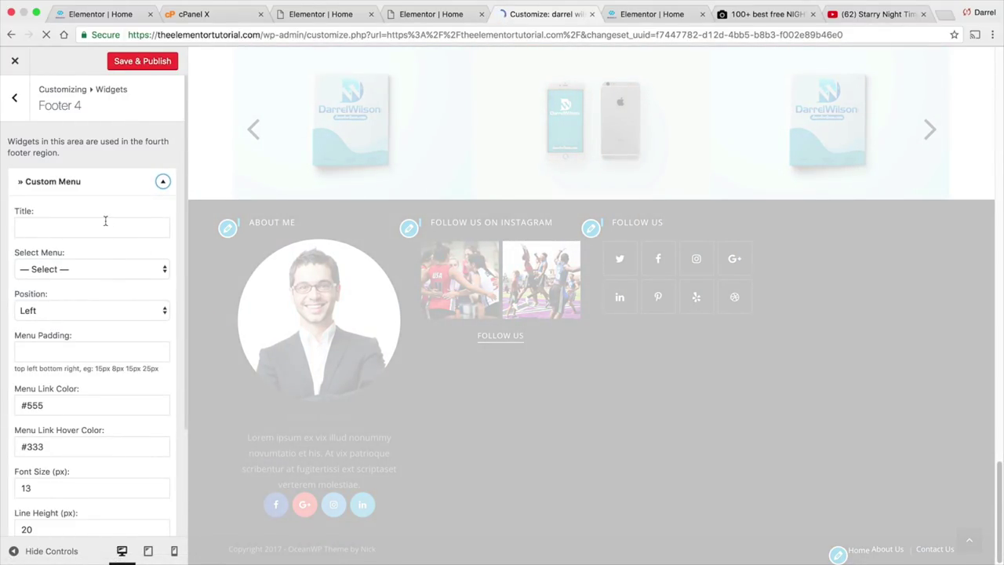
left_click(105, 221)
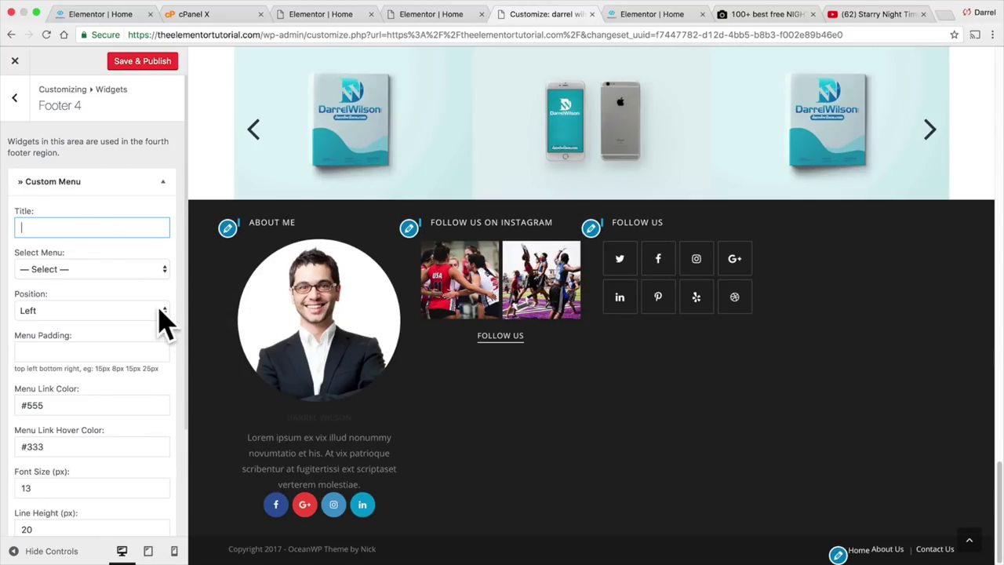
left_click(143, 270)
left_click(136, 280)
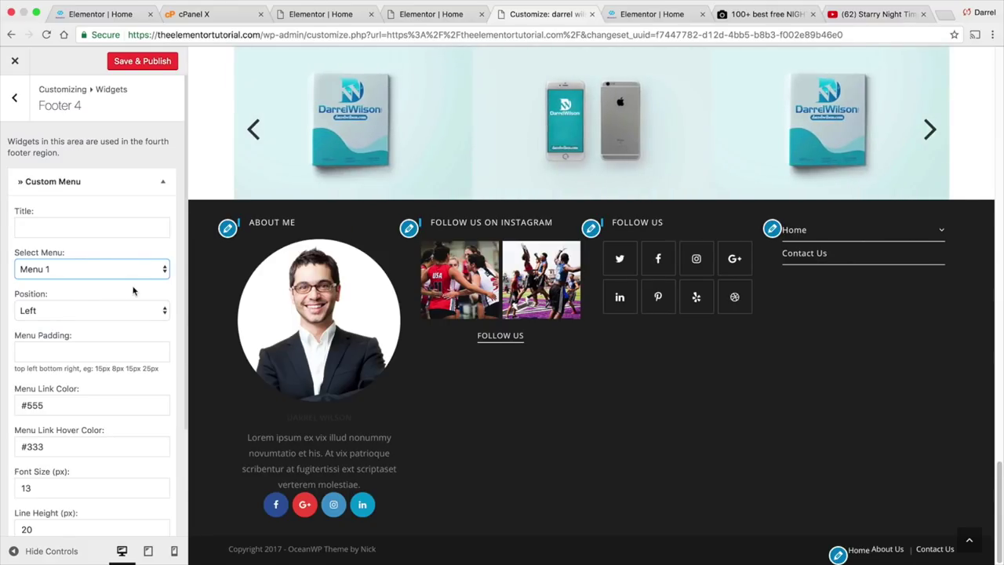
Title the Footer 4 custom menu 'Our Pages'.
left_click(116, 229)
type("Our Pages")
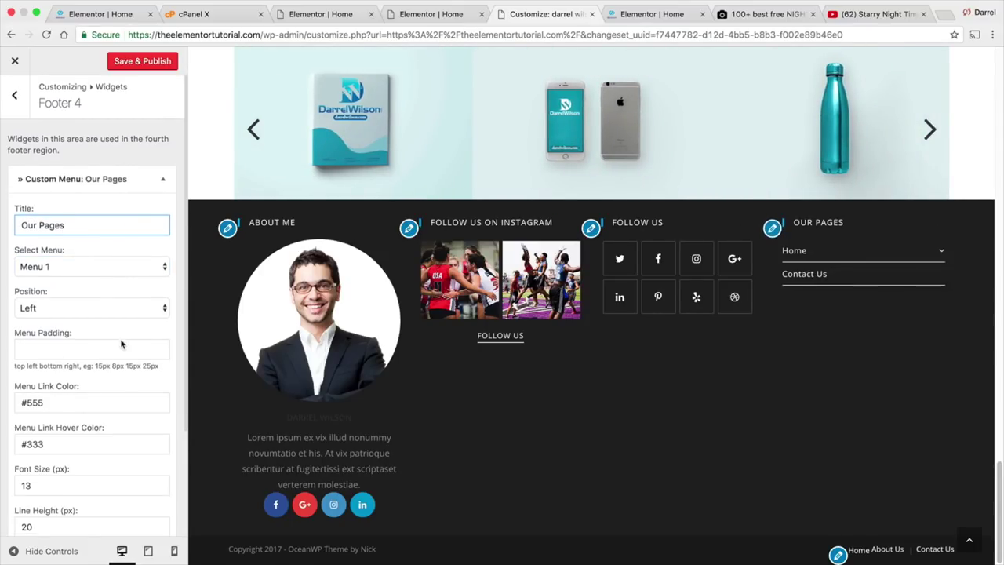
scroll(118, 286, "down", 4)
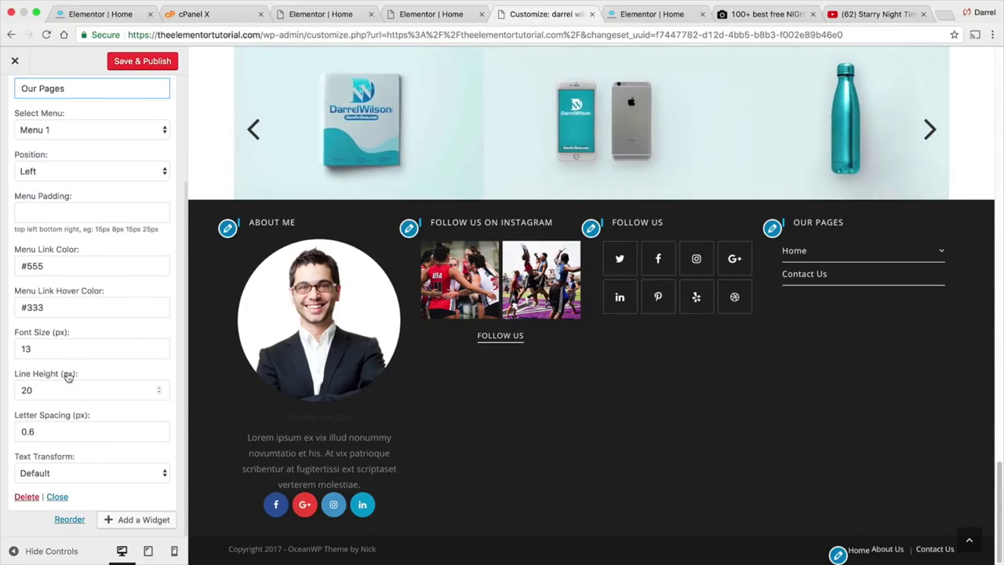
scroll(71, 352, "up", 3)
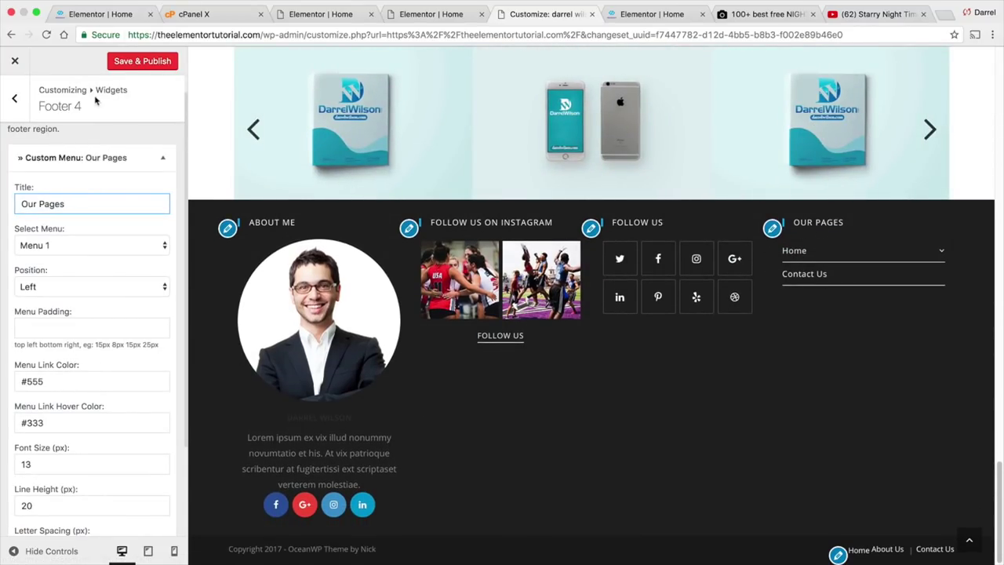
Save & Publish the footer widgets, return to the main section list, and review the preview footer.
left_click(118, 63)
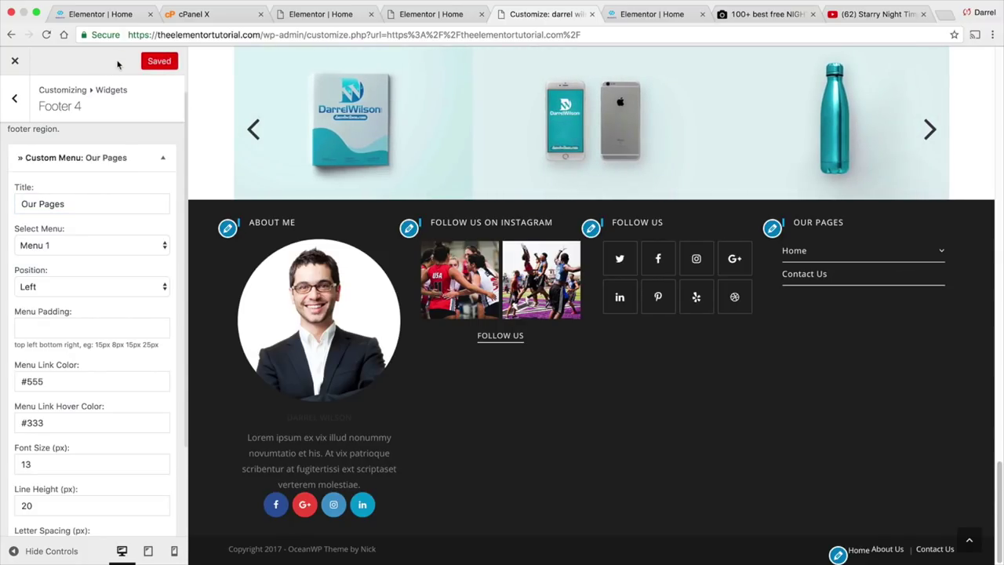
left_click(16, 100)
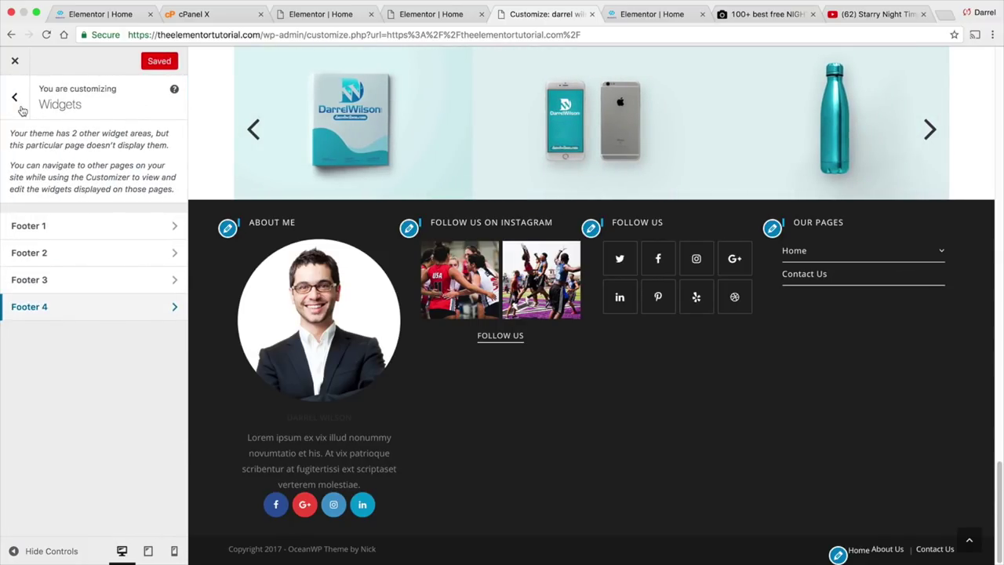
left_click(16, 106)
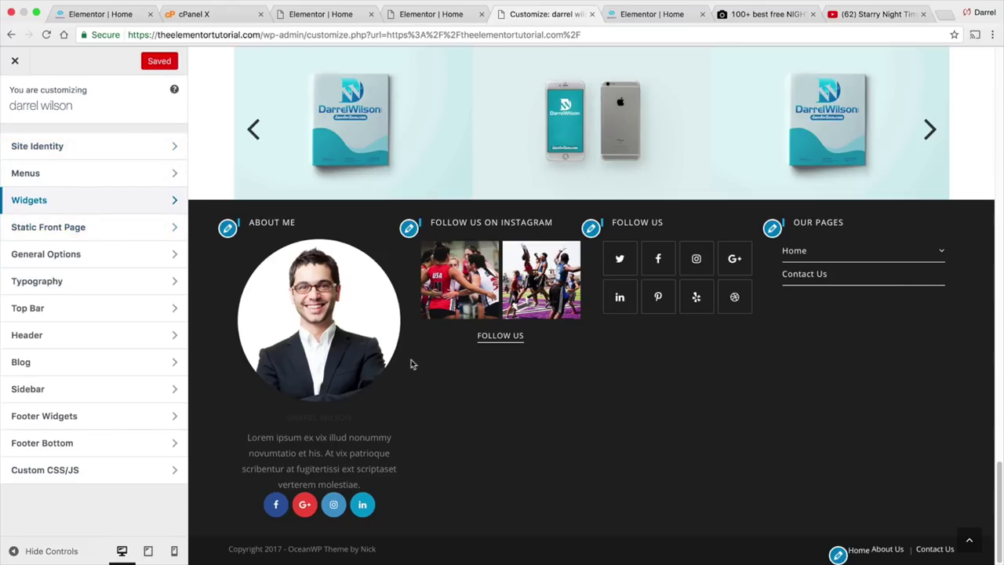
scroll(410, 361, "up", 5)
scroll(420, 364, "up", 15)
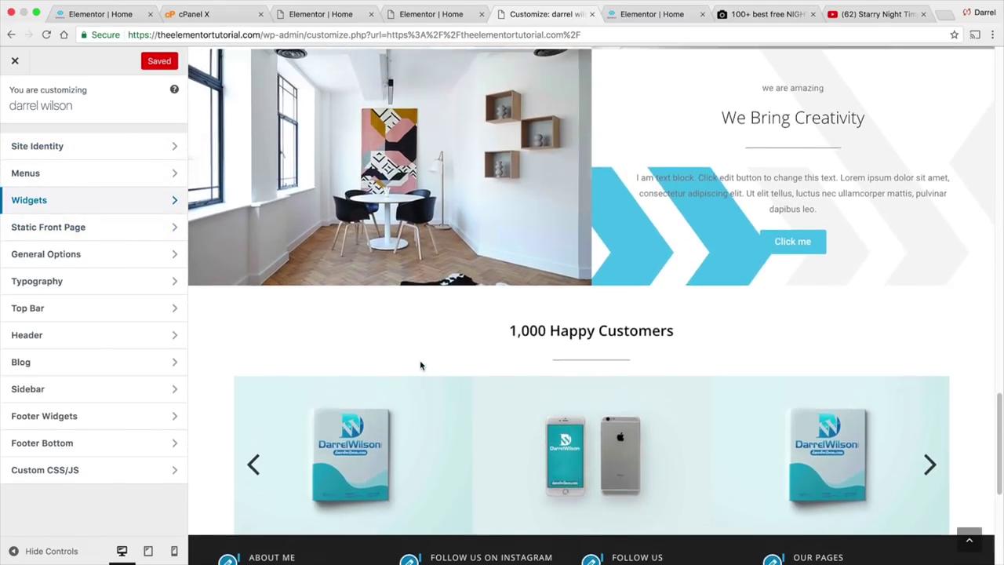
scroll(420, 364, "up", 20)
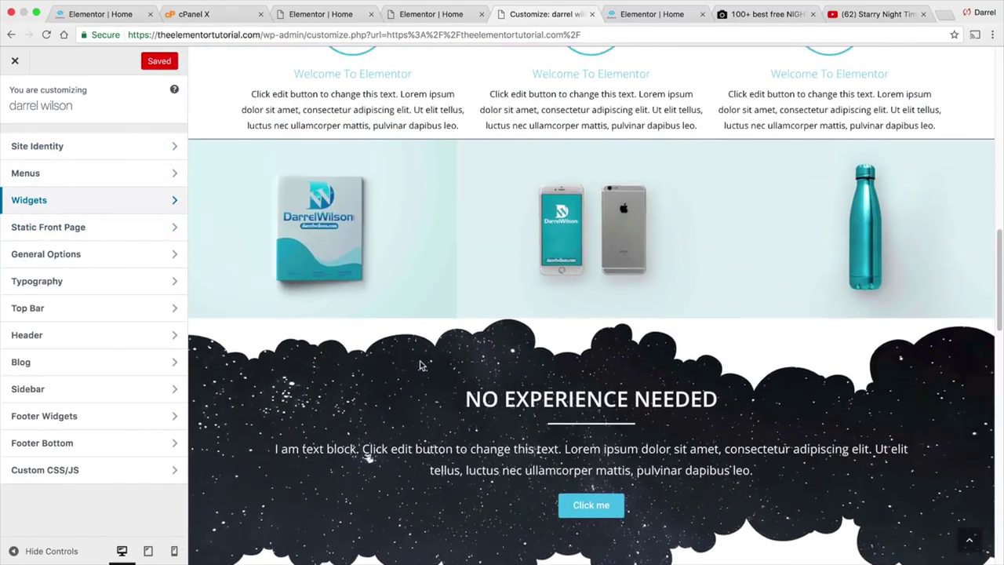
scroll(419, 365, "up", 5)
scroll(420, 362, "down", 10)
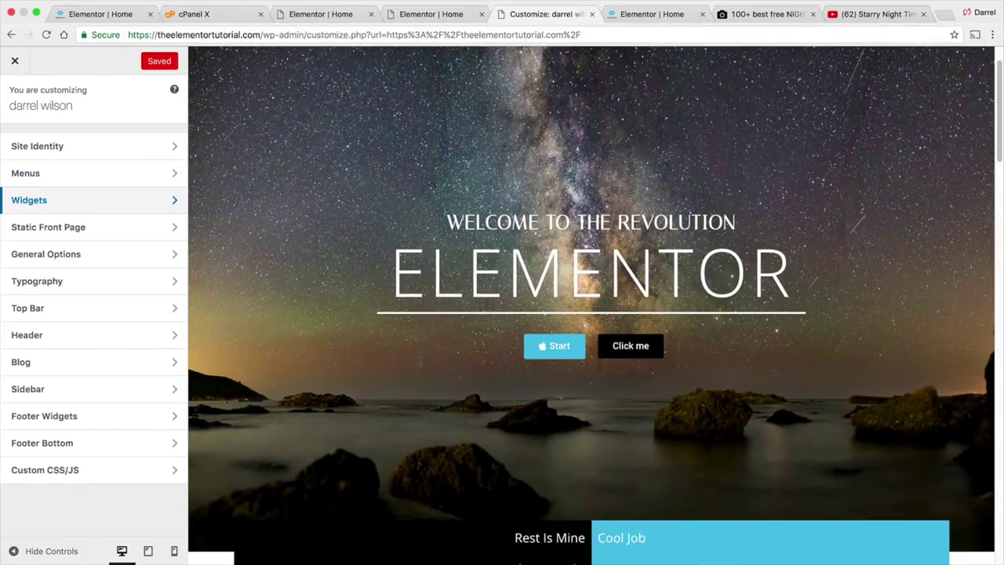
scroll(420, 363, "down", 8)
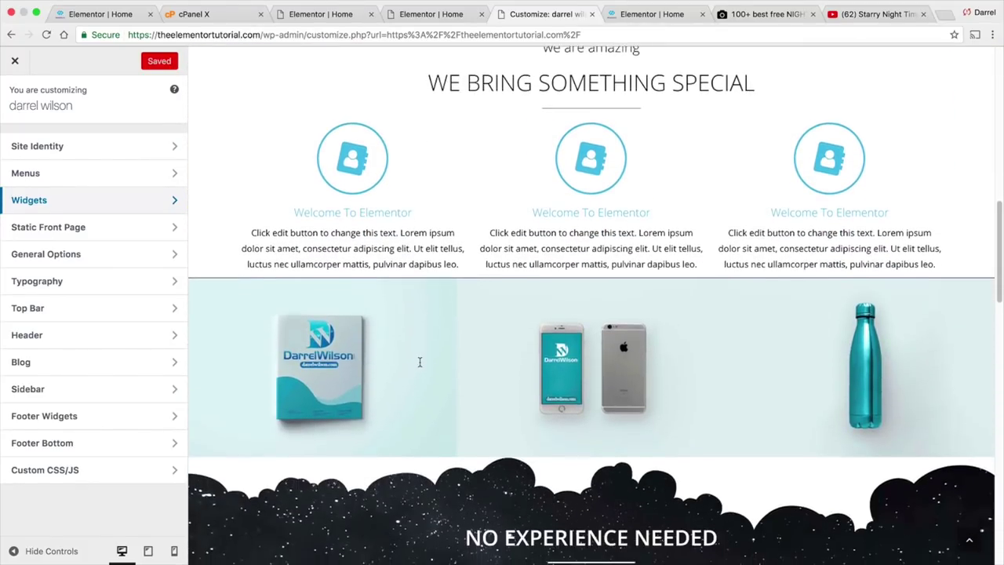
scroll(420, 365, "down", 6)
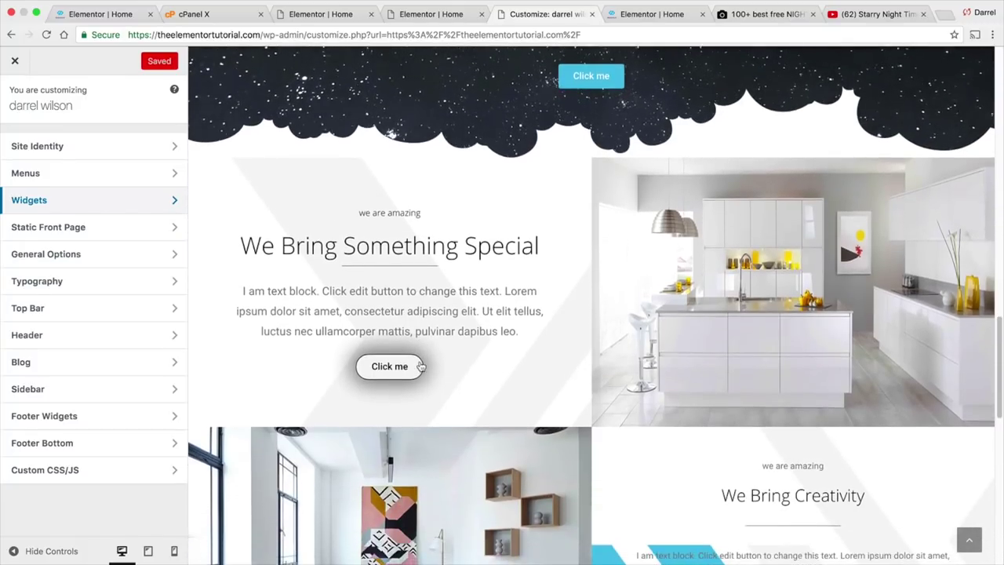
scroll(420, 365, "down", 6)
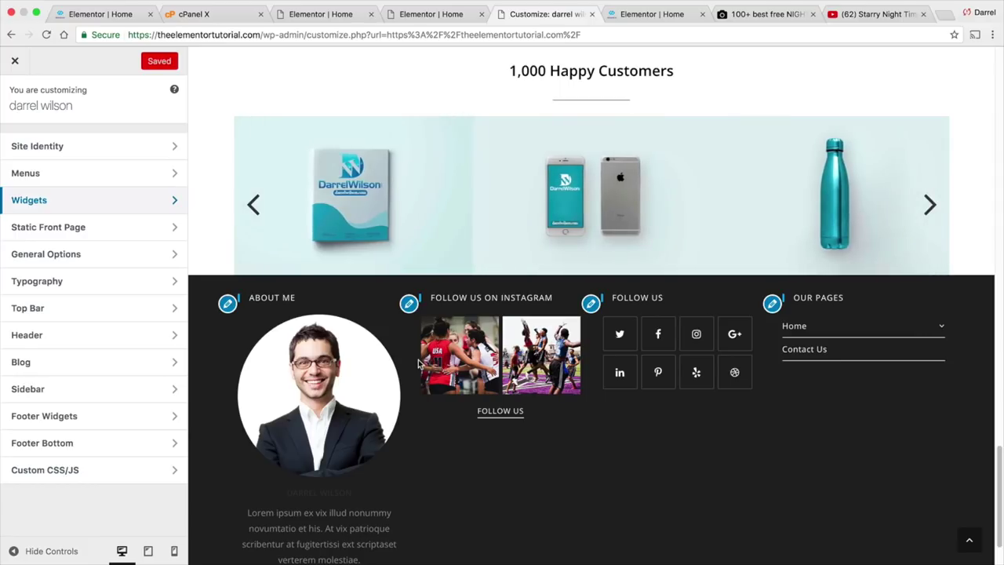
scroll(375, 419, "down", 2)
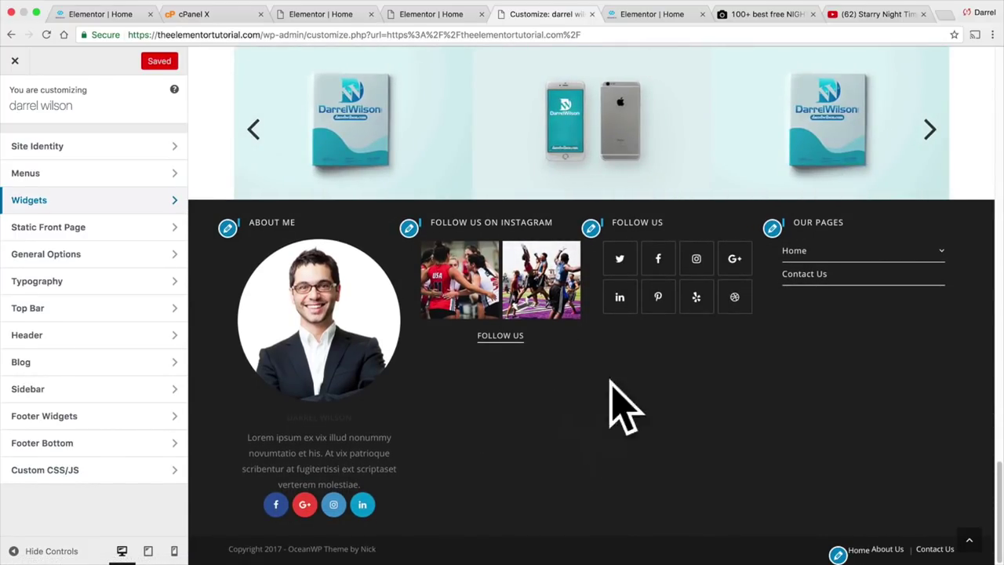
Append a '- Designed By' credit with the designer's name to the Footer Bottom copyright text.
left_click(126, 443)
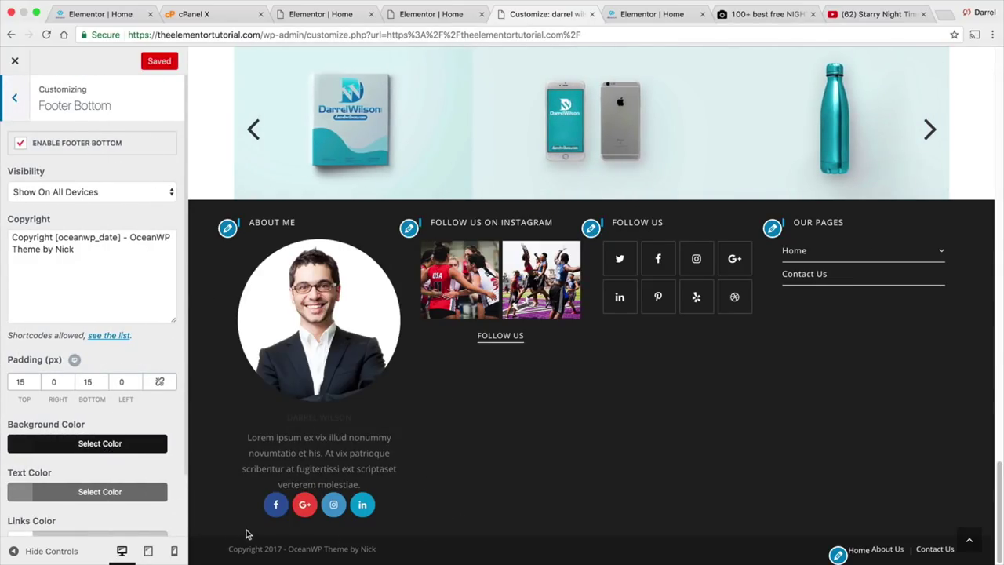
left_click_drag(90, 255, 133, 237)
left_click(109, 249)
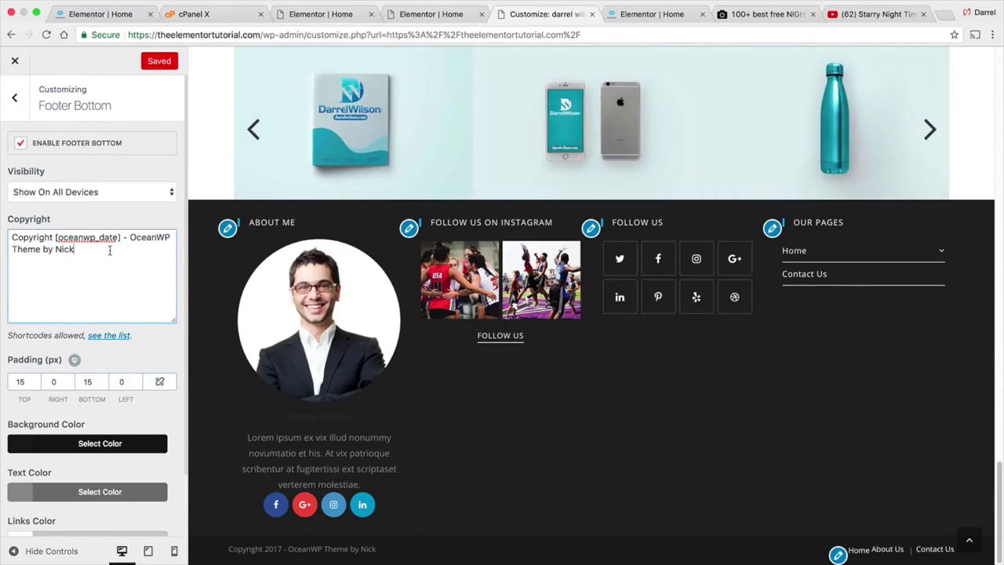
type("-")
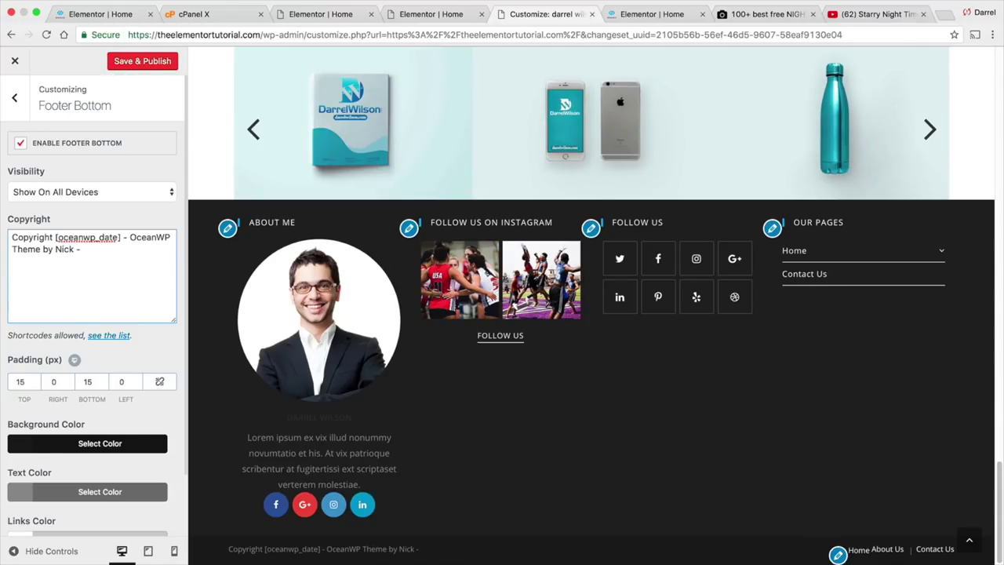
type(" Designed ")
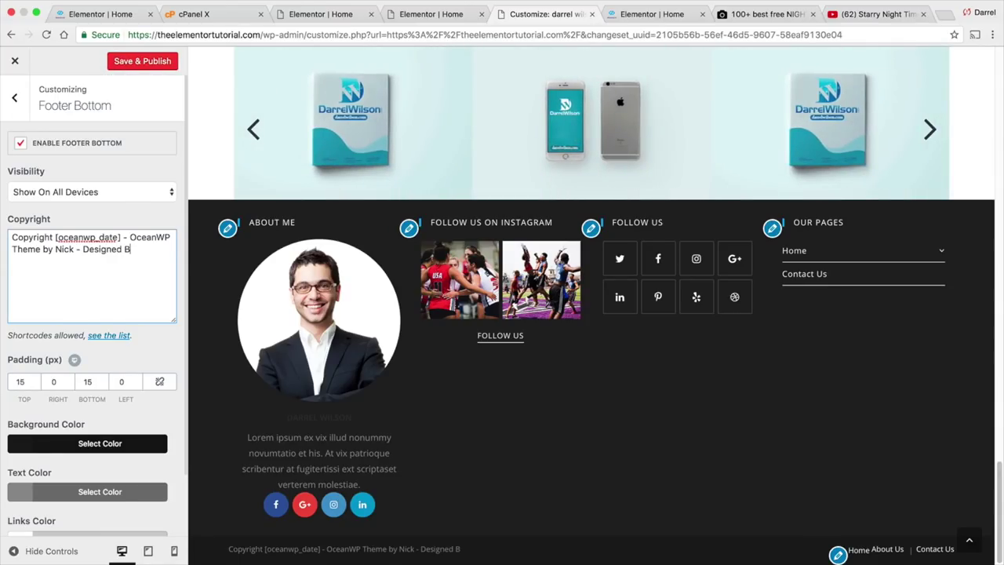
type("By Darrel Wilson")
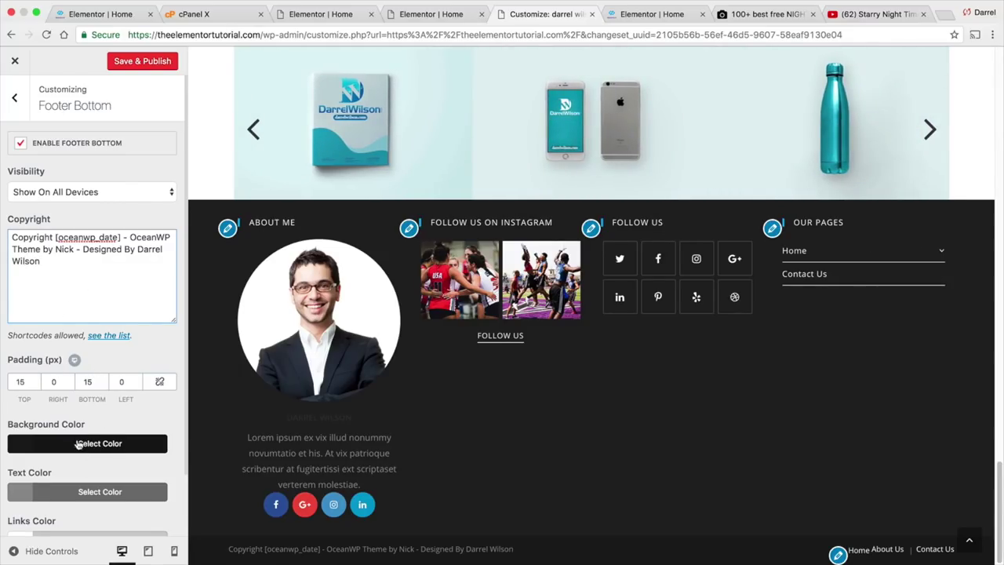
Set the footer bottom bar background colour to near black.
left_click(78, 444)
left_click(93, 524)
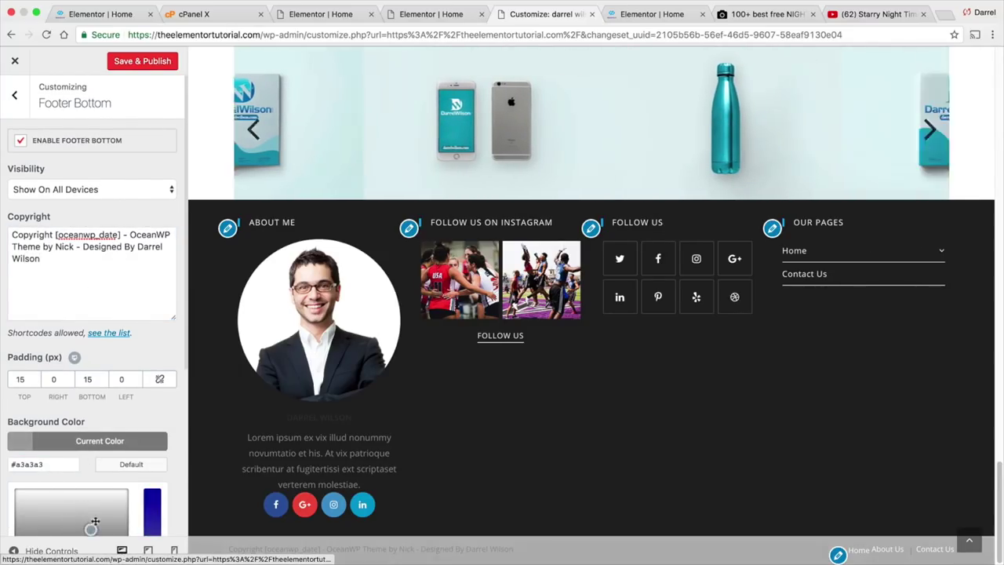
left_click(94, 521)
mouse_move(90, 527)
left_mouse_down()
mouse_move(51, 515)
mouse_move(101, 539)
left_mouse_up()
scroll(101, 533, "down", 5)
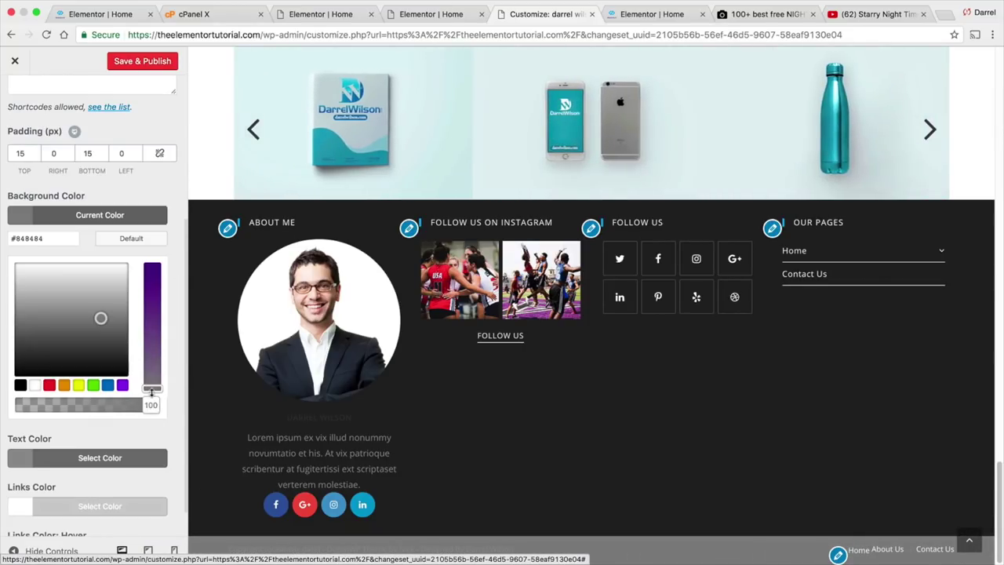
left_click(88, 333)
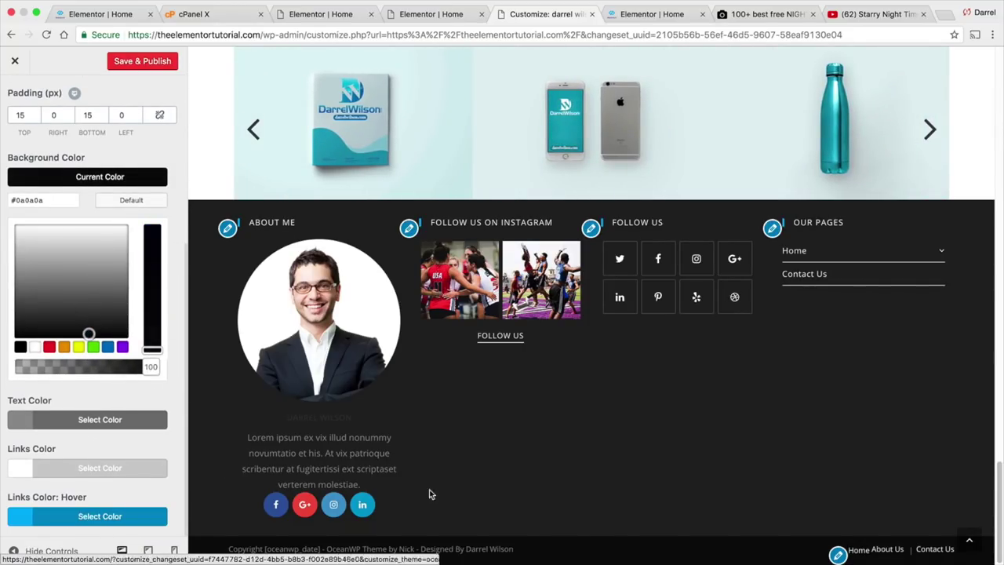
scroll(98, 392, "up", 3)
scroll(98, 393, "up", 1)
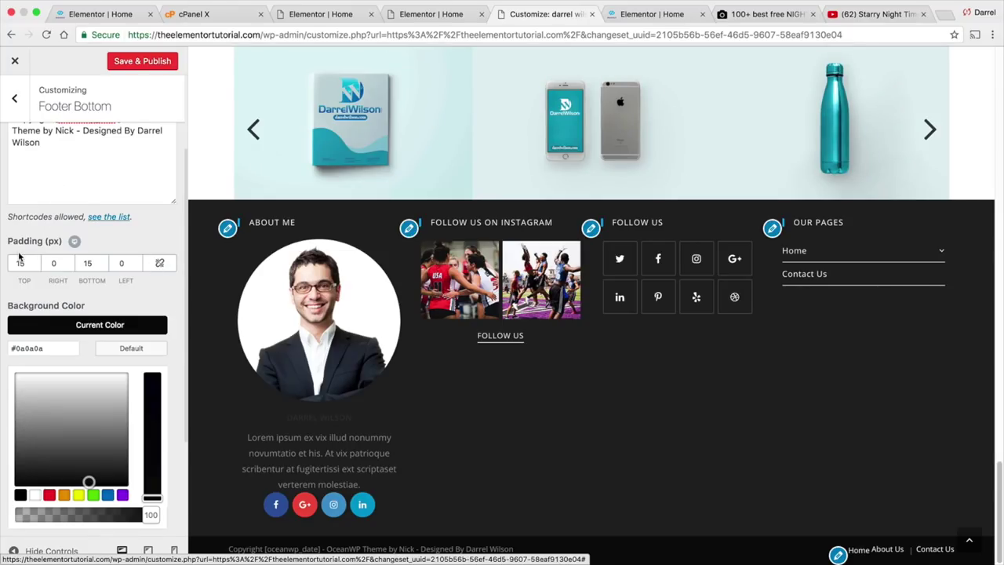
Set the footer bottom Top padding to 15, after first trying 30.
left_click(29, 263)
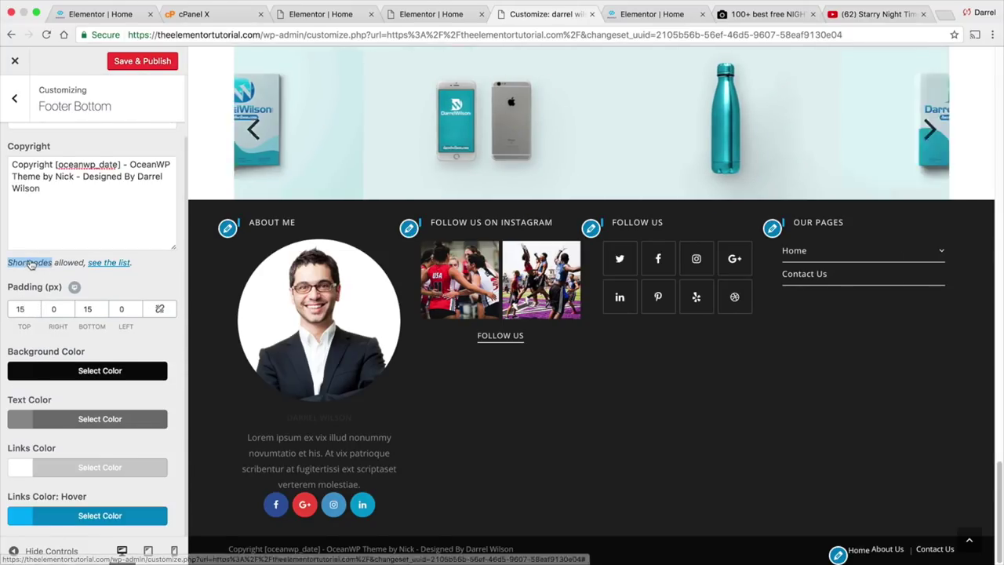
double_click(30, 309)
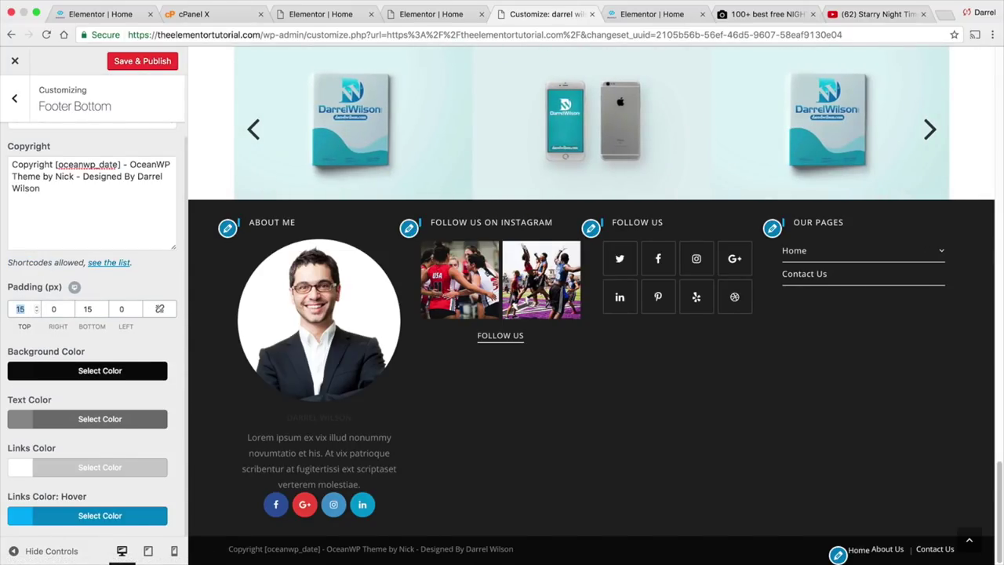
type("30")
scroll(455, 546, "down", 1)
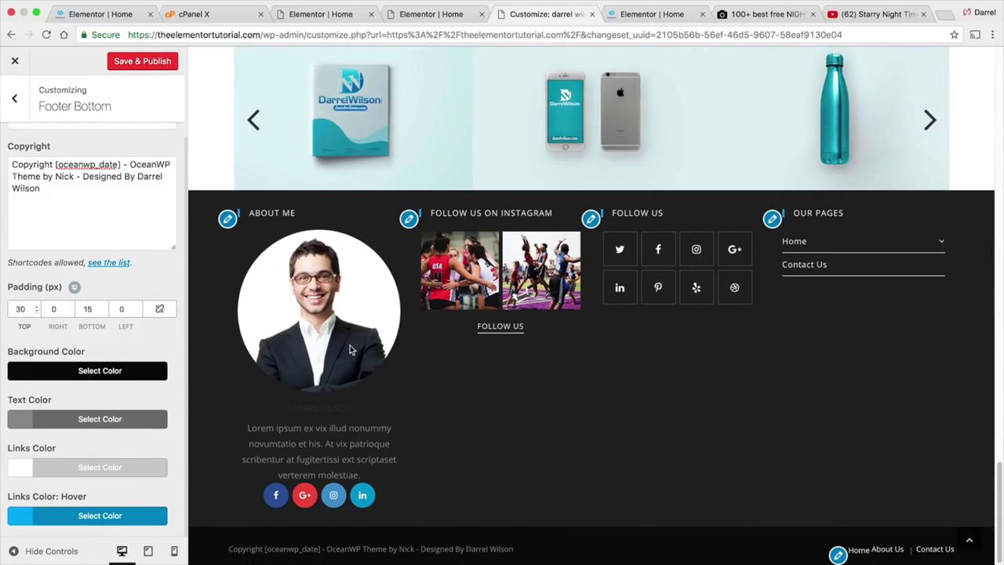
key("BackSpace")
key("BackSpace")
type("15")
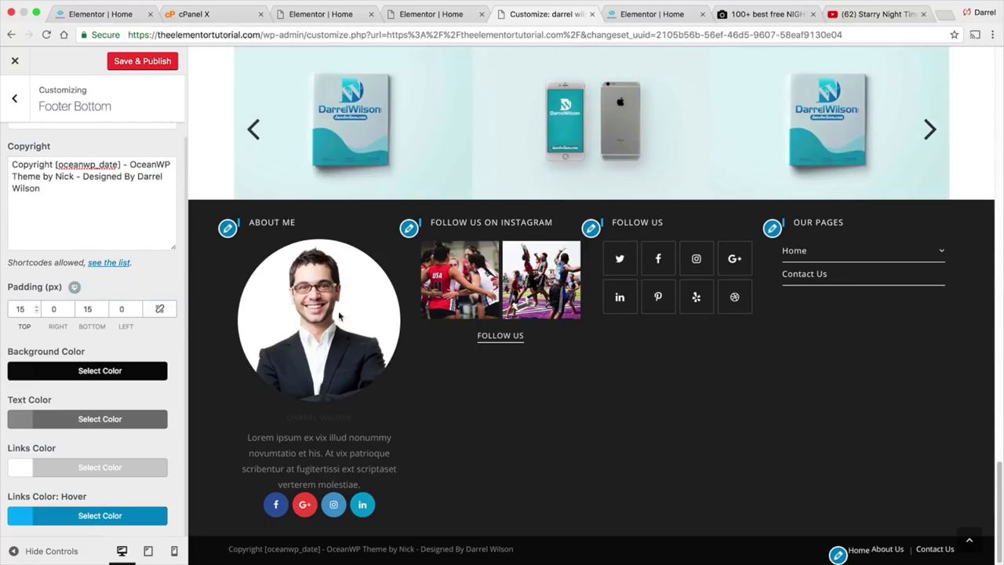
left_click(14, 99)
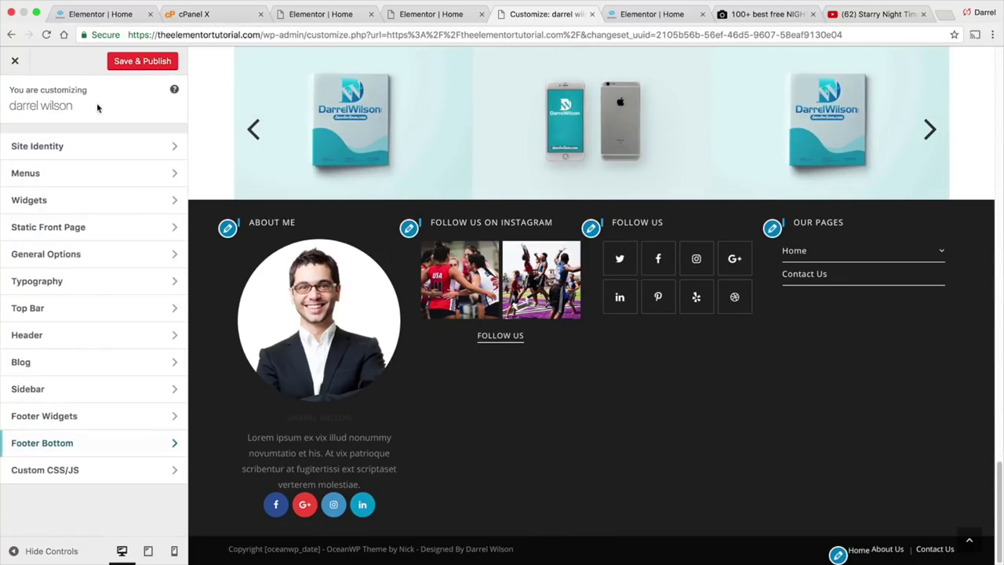
Open Footer Widgets settings and browse the replacement page list without choosing a page.
left_click(65, 418)
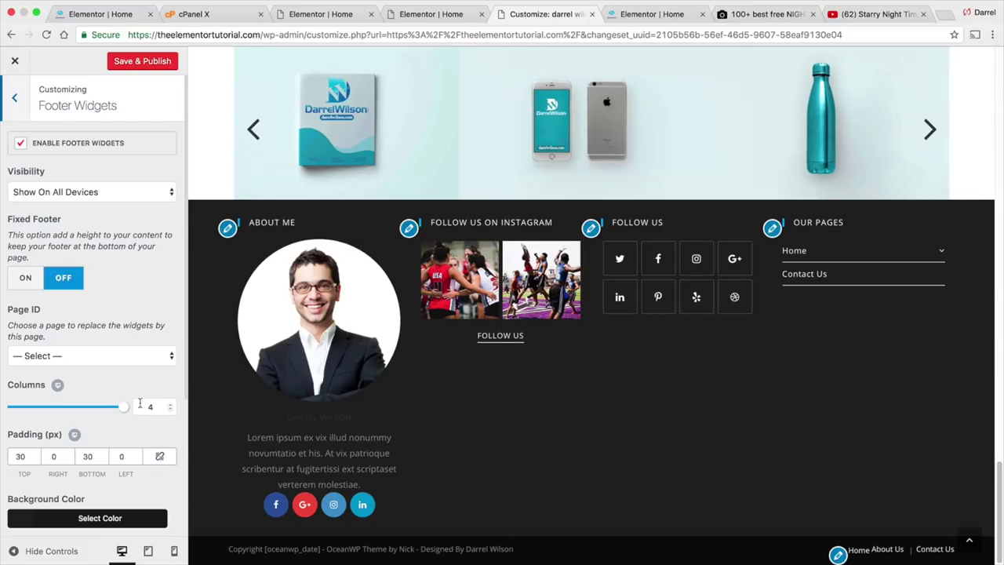
left_click(55, 355)
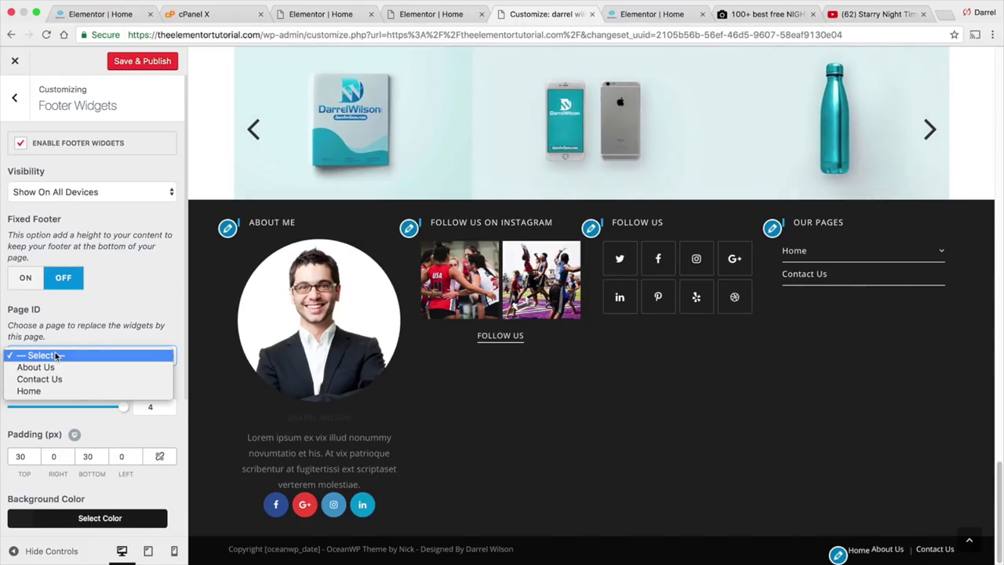
left_click(579, 462)
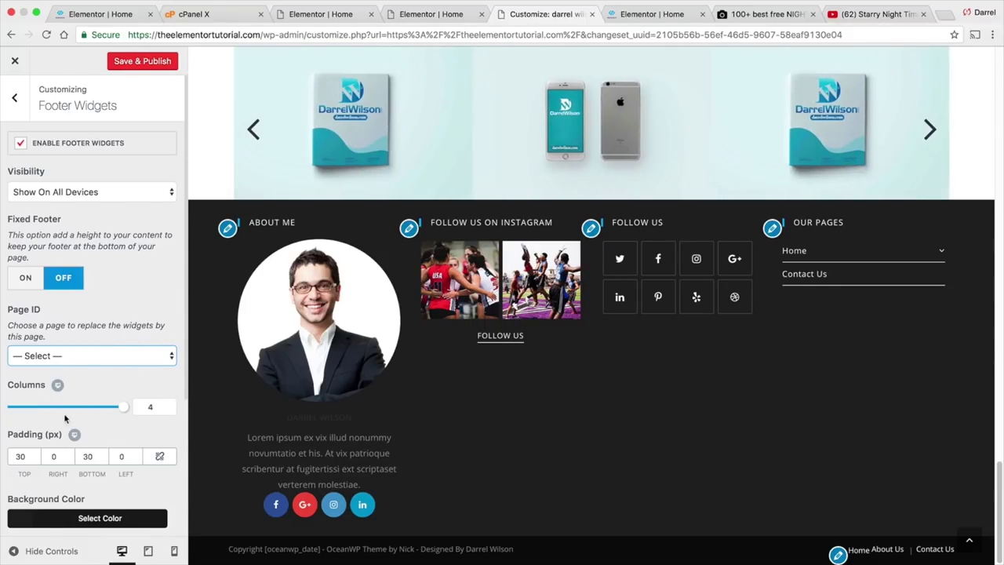
Set the footer widgets Background Color to the blue swatch.
scroll(142, 414, "down", 5)
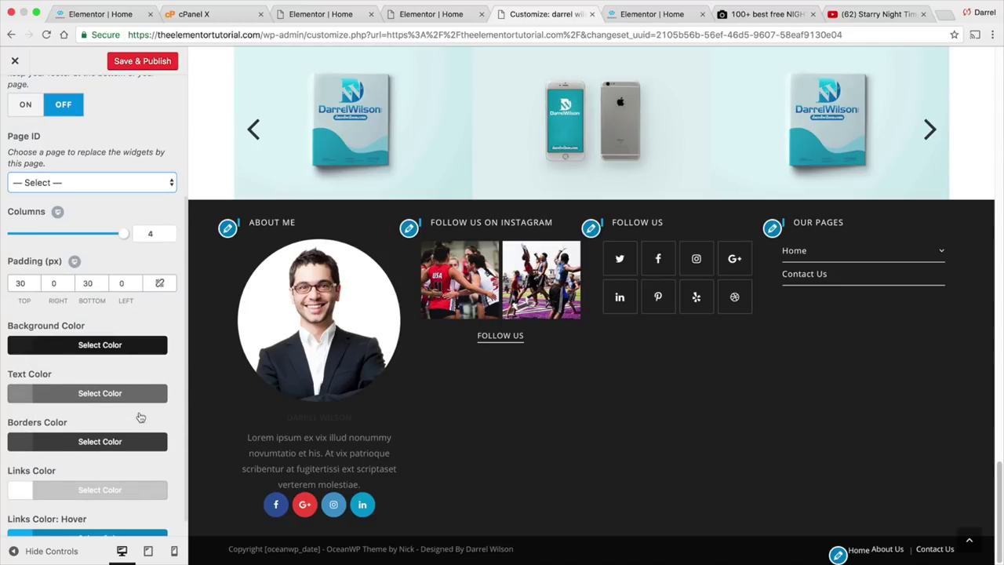
left_click(106, 347)
mouse_move(92, 417)
left_mouse_down()
mouse_move(99, 459)
mouse_move(55, 464)
mouse_move(100, 502)
left_mouse_up()
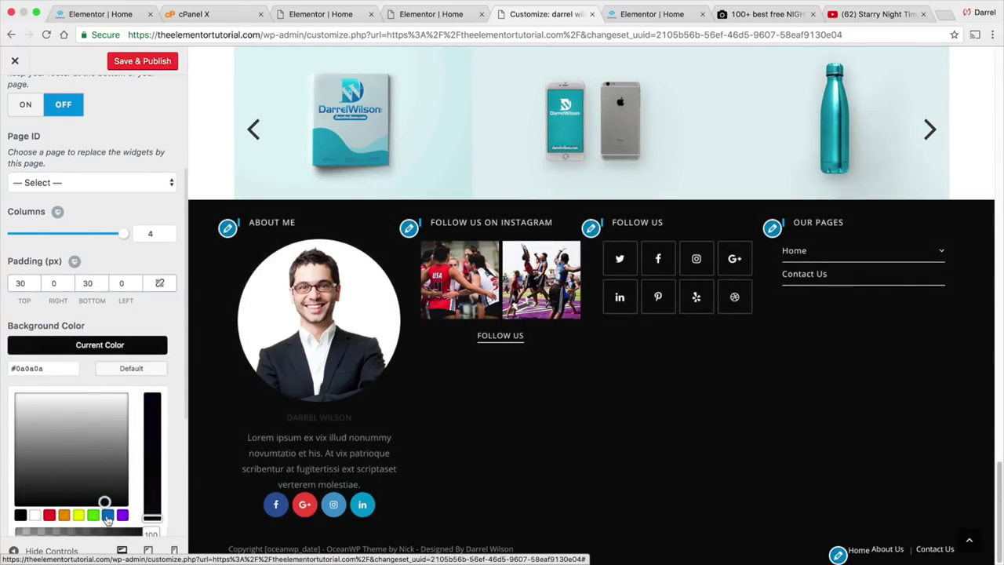
left_click(107, 514)
scroll(154, 314, "down", 5)
Set the footer widgets Text Color to white.
left_click(102, 430)
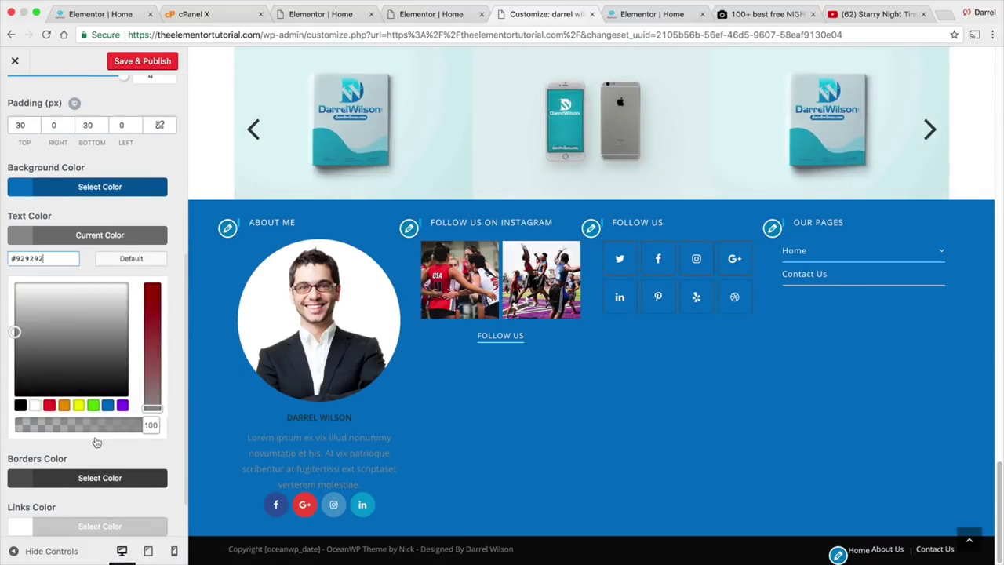
left_click(33, 406)
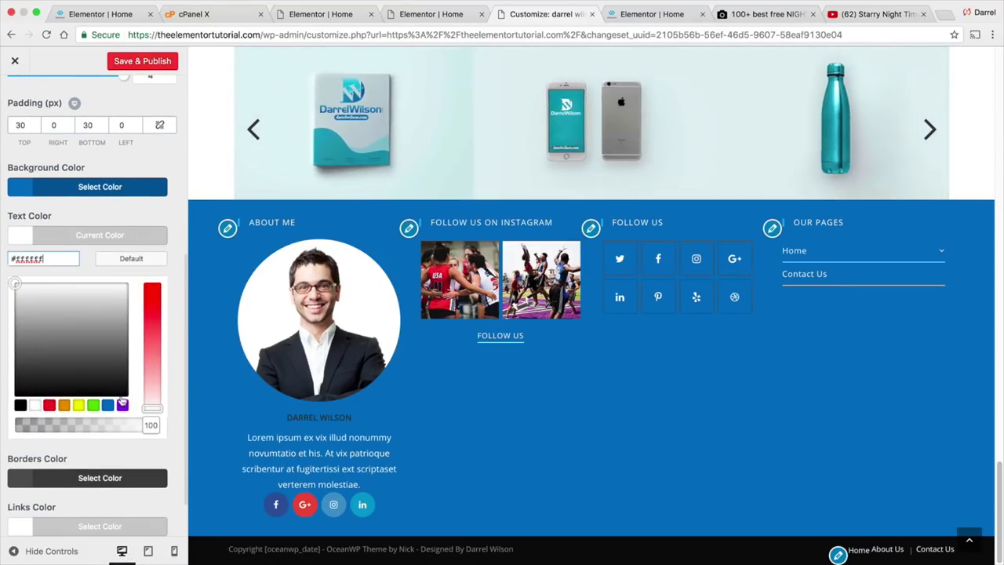
scroll(176, 424, "down", 2)
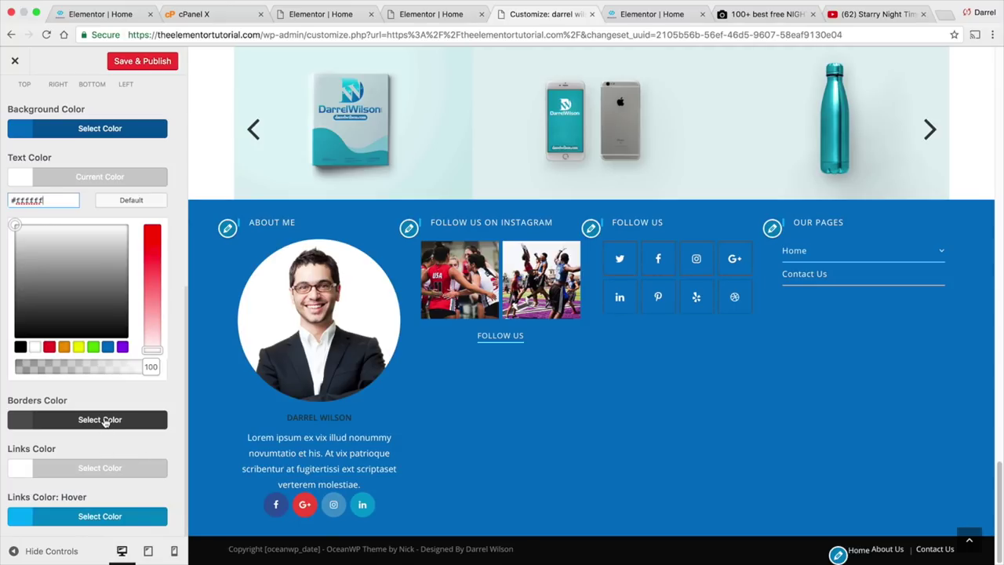
left_click(179, 367)
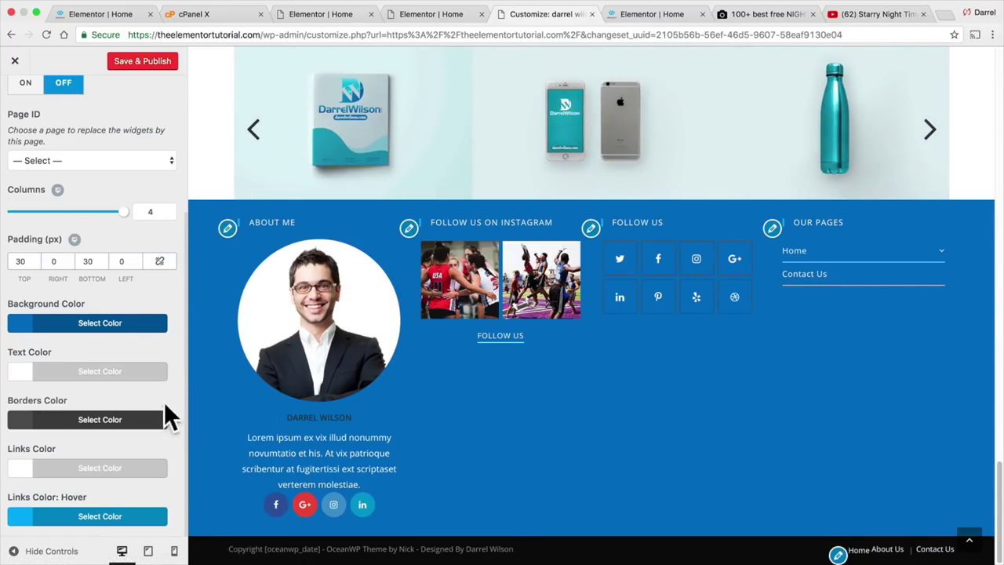
Set the footer widgets Borders Color to white (#ffffff).
left_click(101, 429)
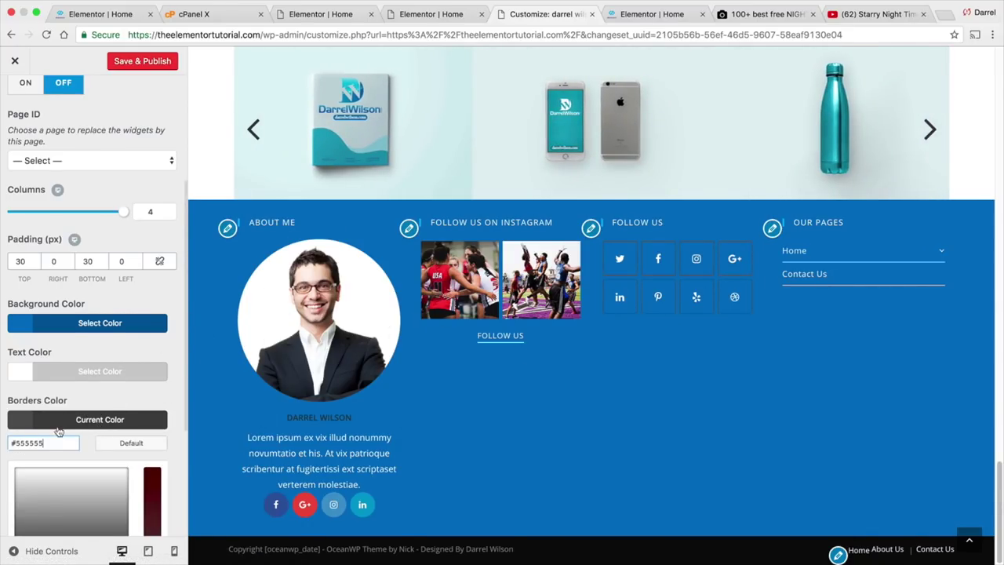
scroll(31, 393, "down", 3)
left_click(34, 459)
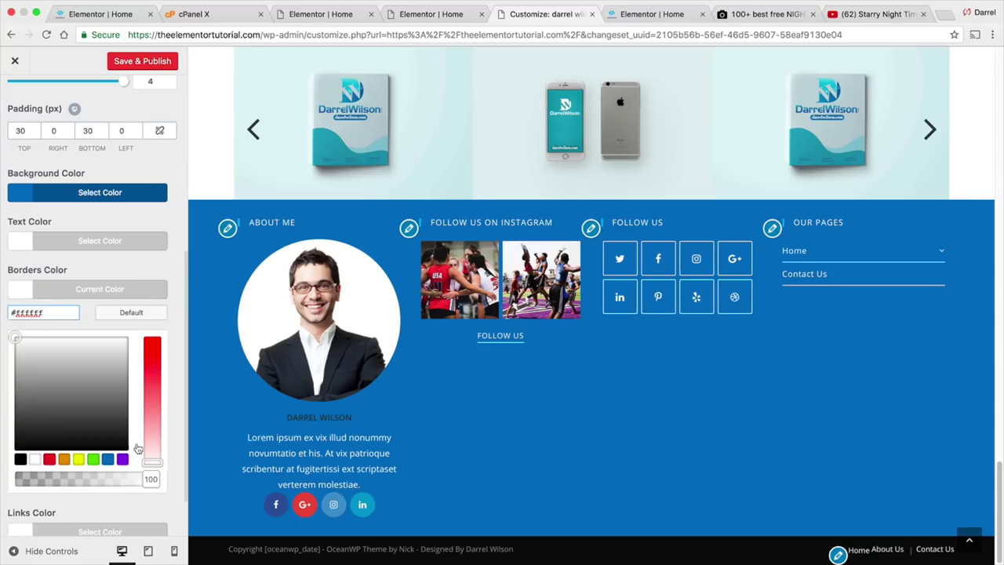
left_click(195, 417)
left_click(173, 436)
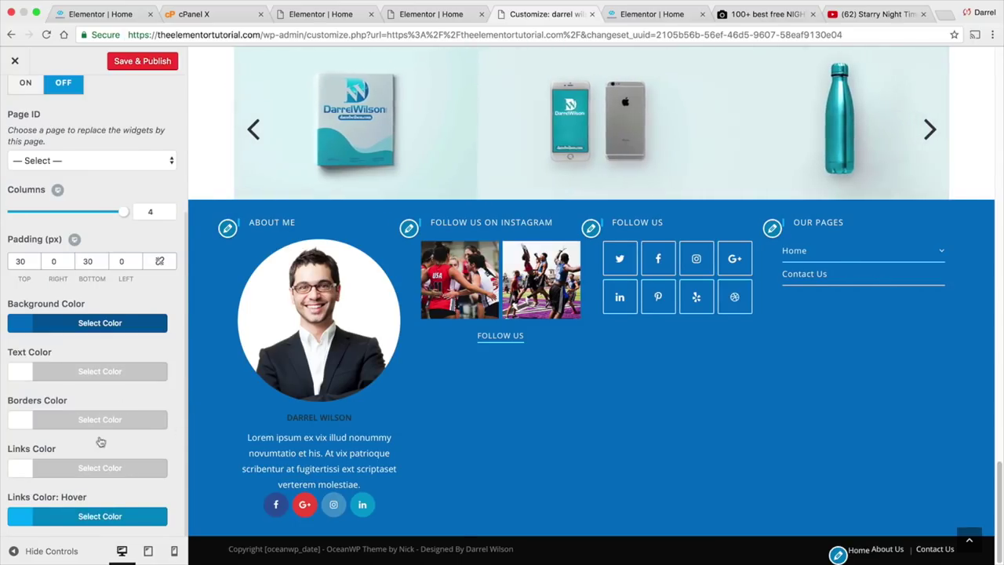
scroll(99, 399, "up", 3)
scroll(331, 408, "up", 5)
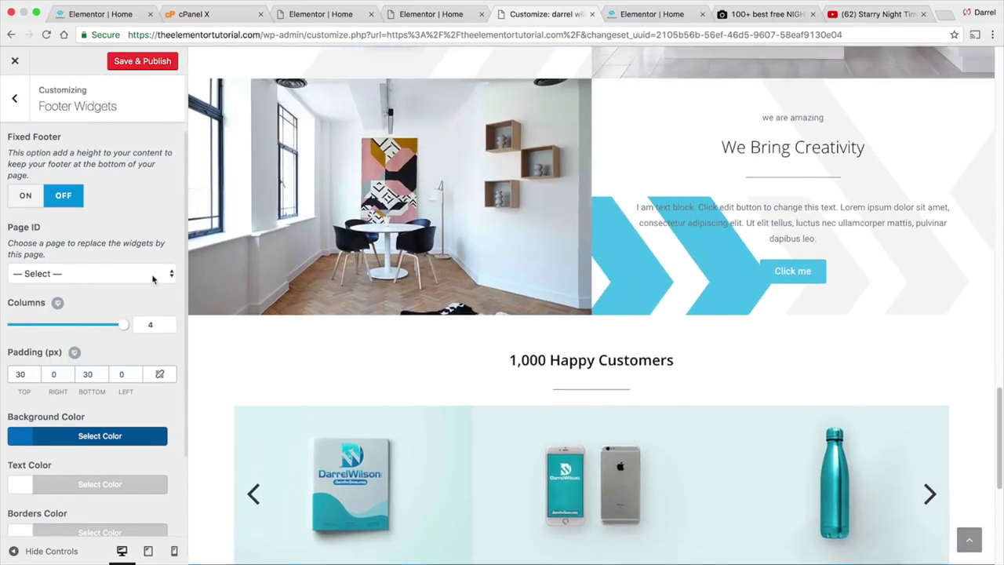
scroll(399, 395, "down", 5)
Look at the Footer Menu settings under Typography.
left_click(22, 112)
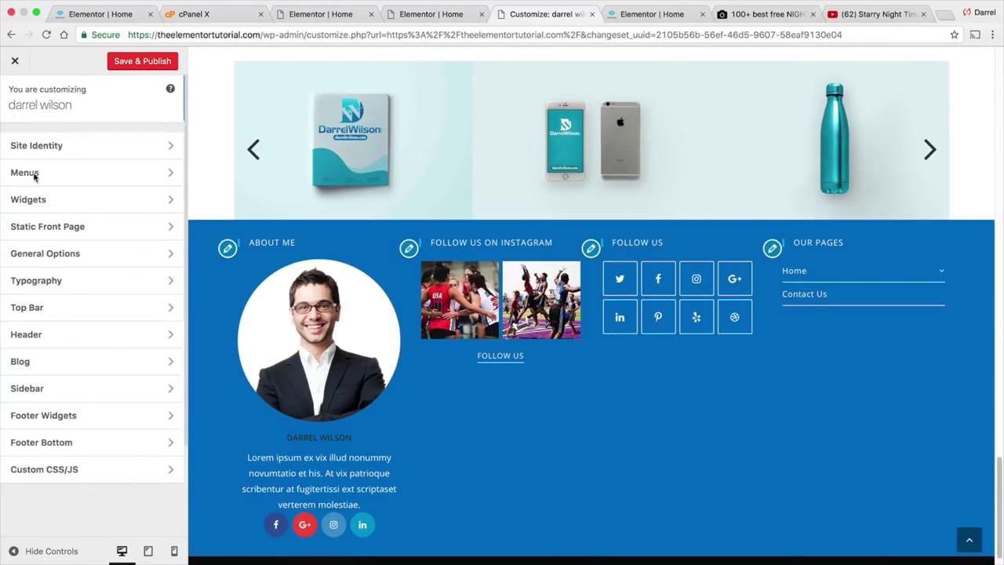
left_click(65, 285)
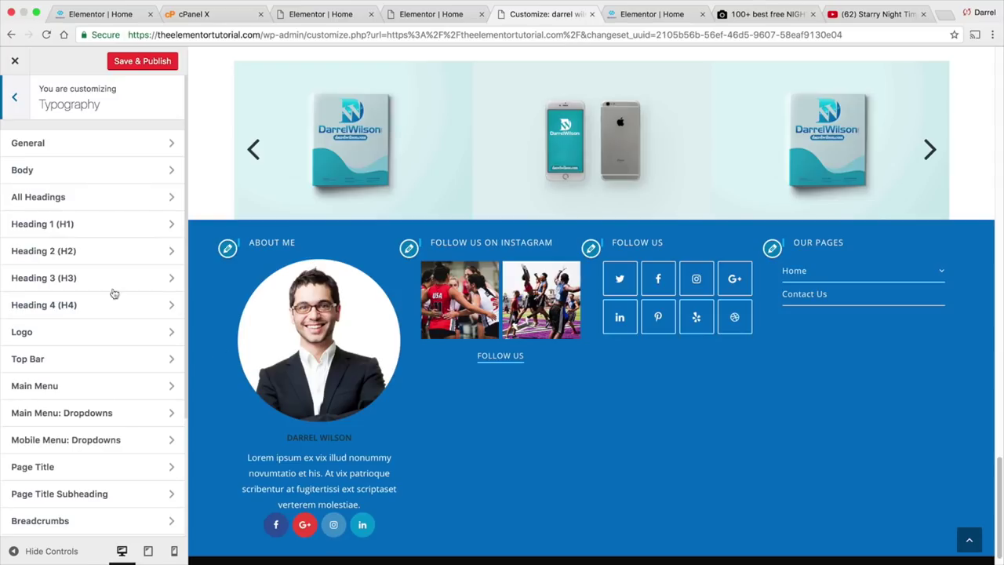
scroll(83, 361, "down", 5)
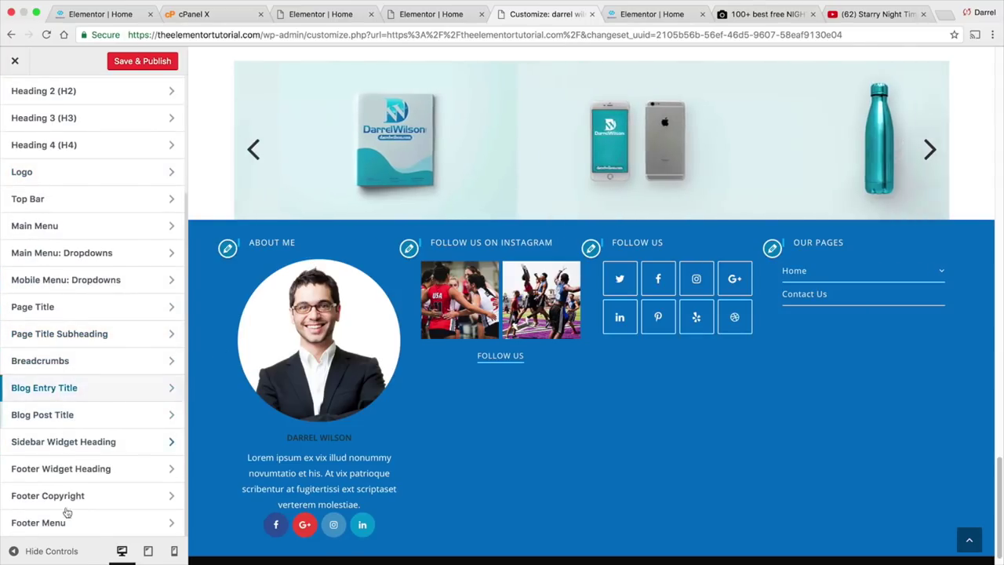
left_click(70, 523)
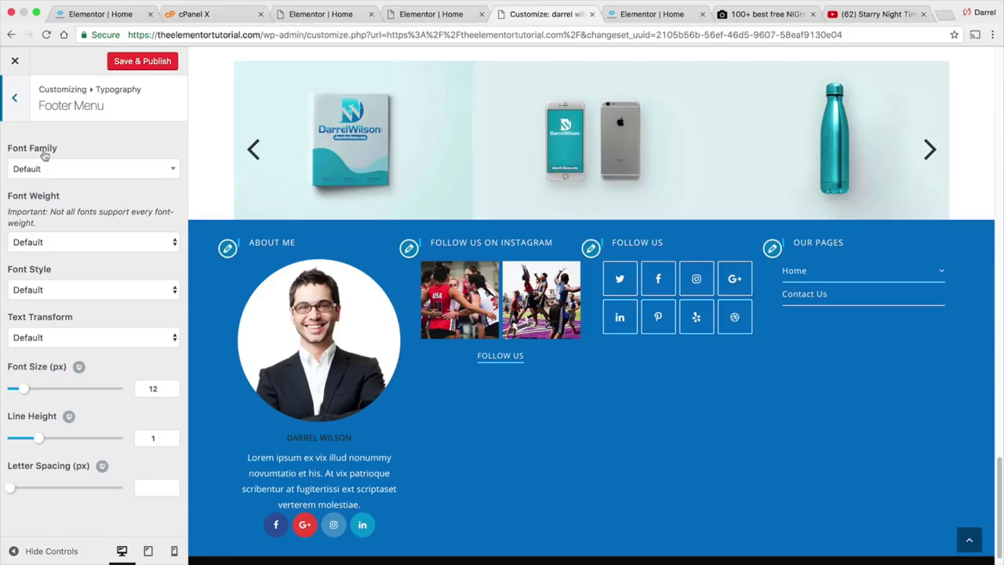
Publish the customizer changes and close the Customizer.
left_click(21, 116)
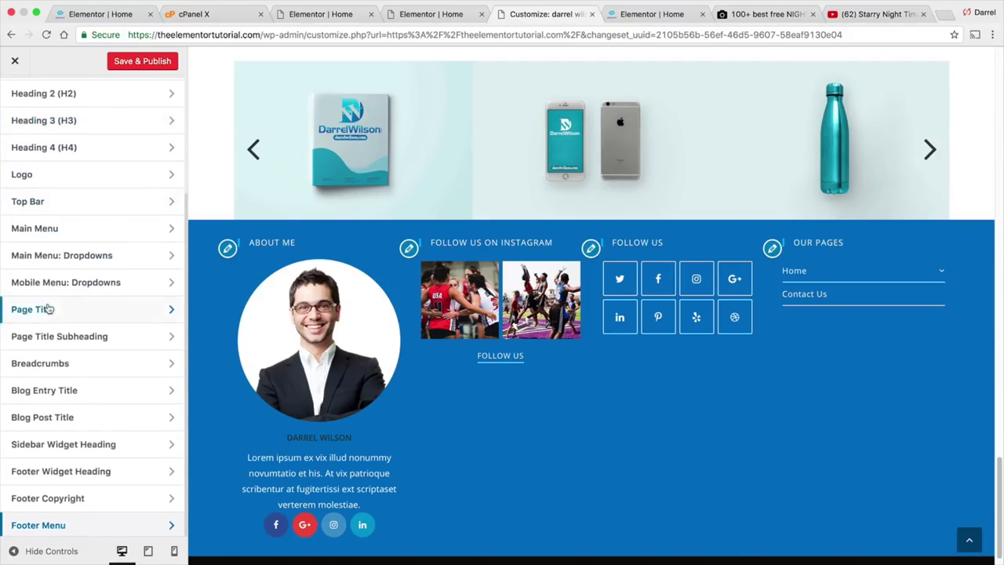
scroll(49, 312, "up", 3)
scroll(49, 312, "up", 2)
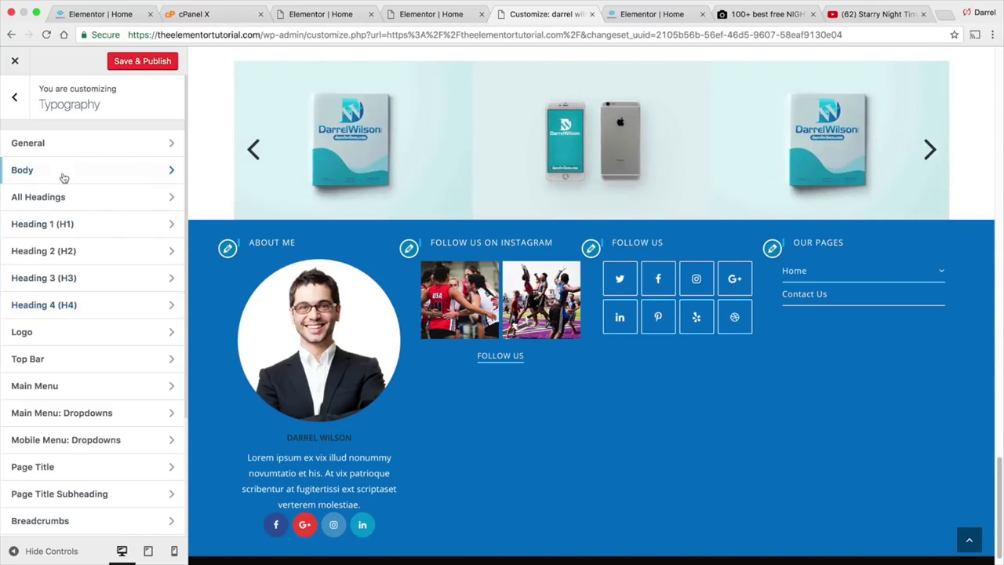
scroll(99, 271, "down", 4)
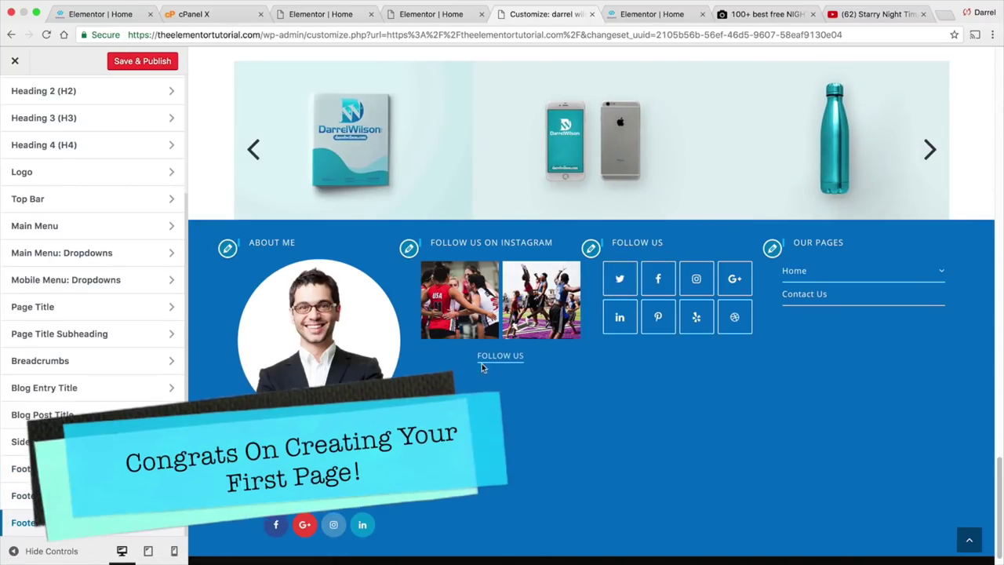
left_click(140, 62)
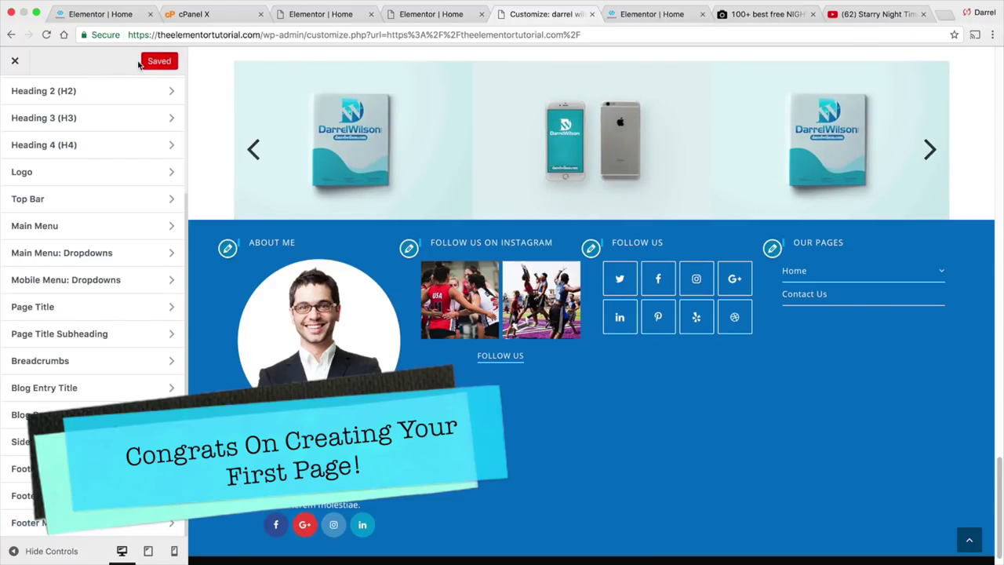
left_click(16, 62)
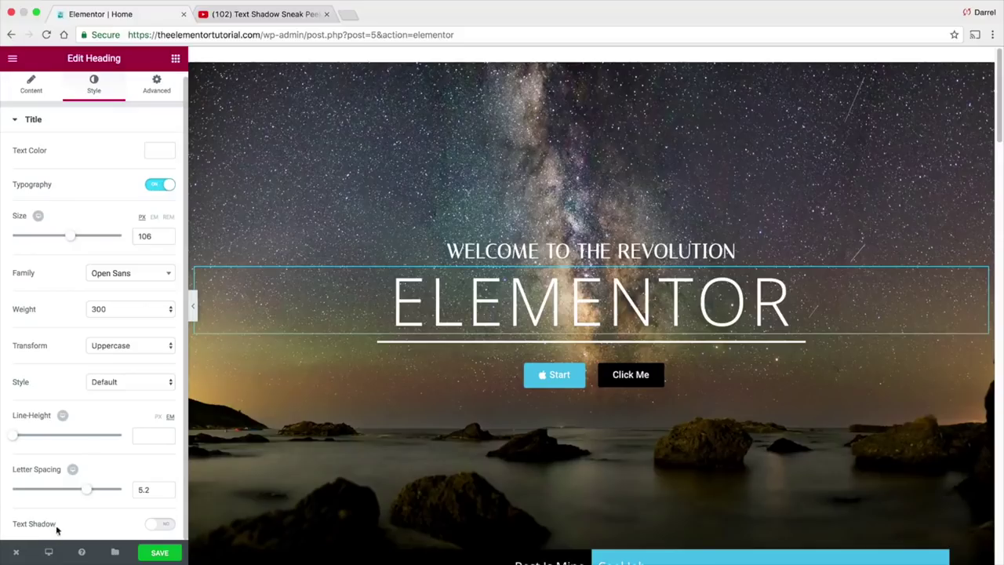
Give the ELEMENTOR heading a blue text shadow with blur 11 and horizontal offset -4.
left_click(160, 523)
scroll(156, 471, "down", 3)
scroll(372, 365, "down", 3)
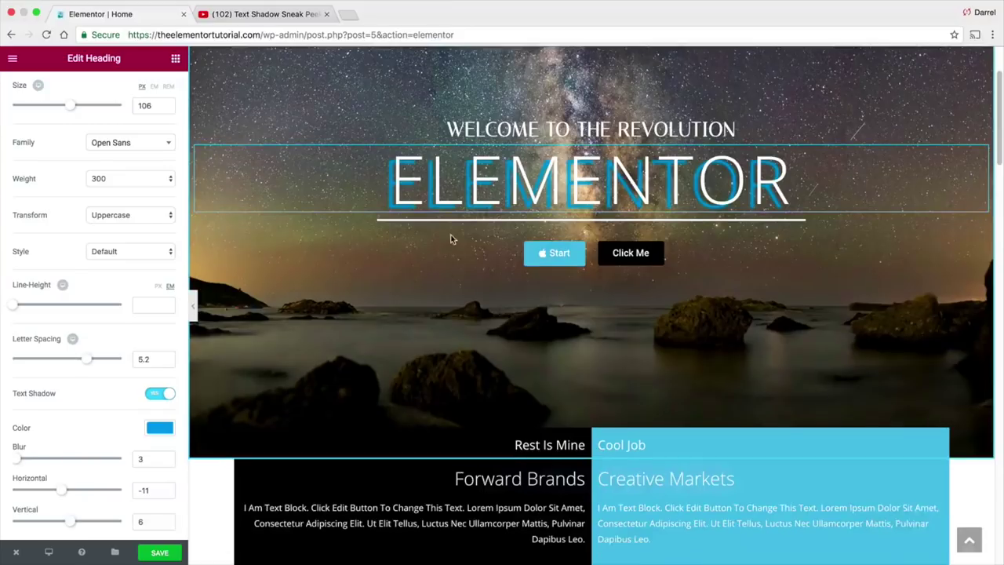
scroll(448, 235, "up", 1)
scroll(508, 267, "up", 1)
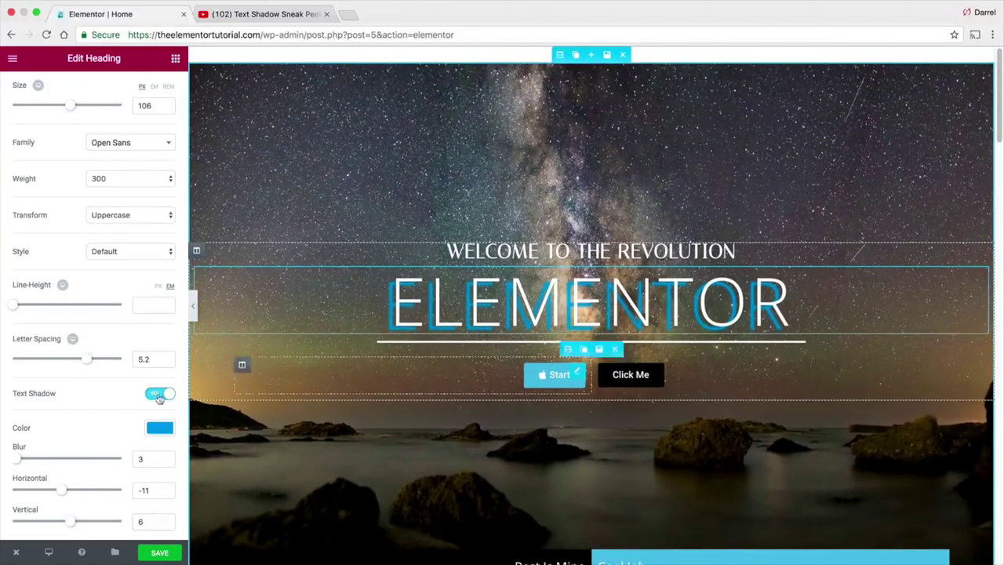
mouse_move(22, 463)
left_mouse_down()
mouse_move(47, 464)
mouse_move(25, 464)
left_mouse_up()
left_click_drag(61, 492, 64, 494)
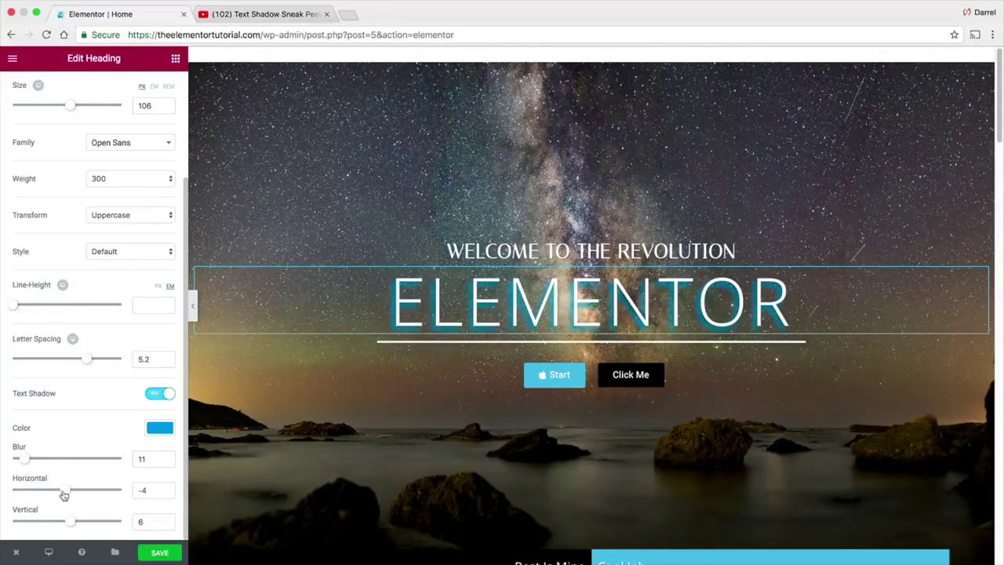
left_click(193, 305)
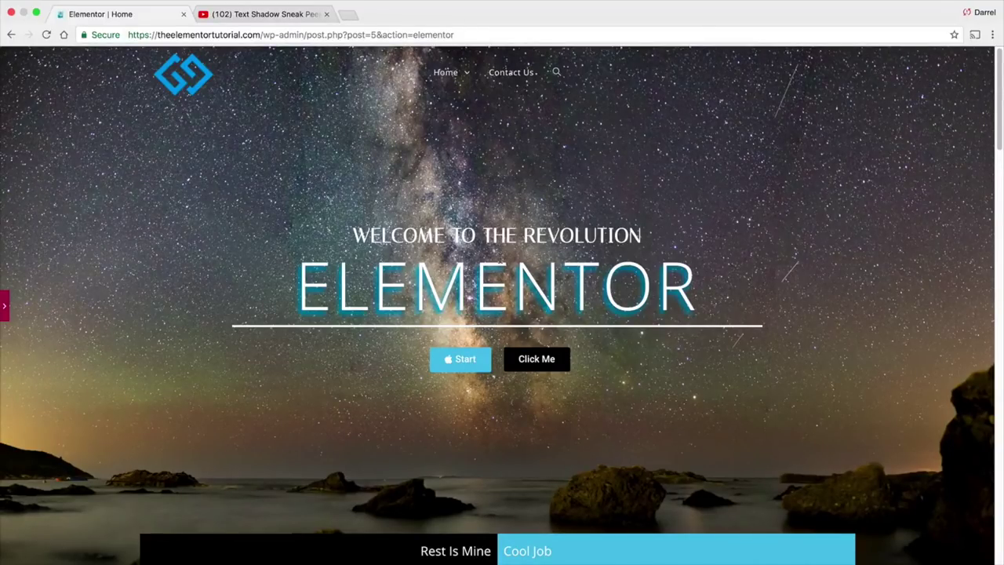
Play the Text Shadow Sneak Peek video full screen.
left_click(249, 16)
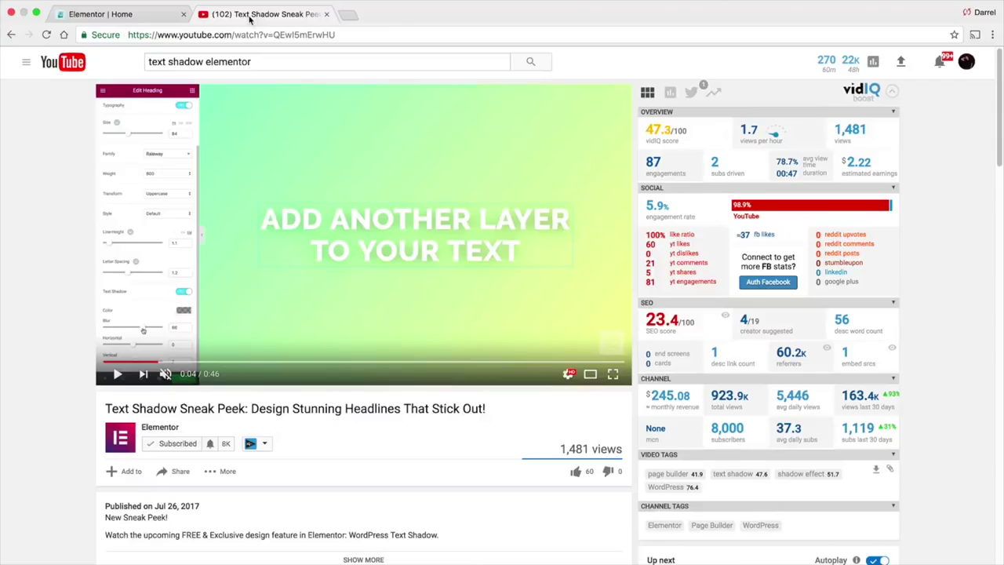
left_click(613, 373)
left_click(36, 547)
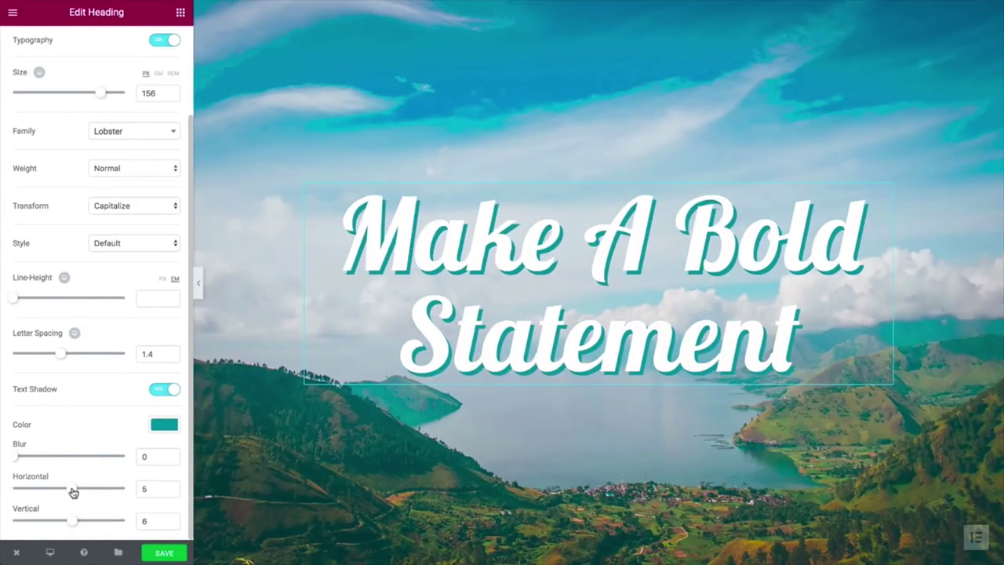
Give the quote heading a dark text shadow with blur 32, horizontal 8, vertical -6.
left_click(163, 424)
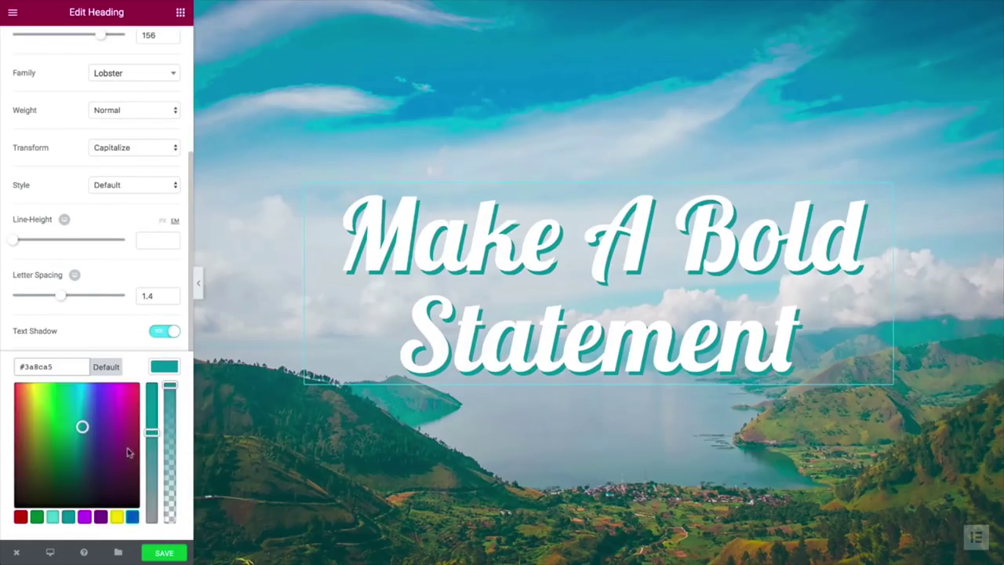
left_click(35, 517)
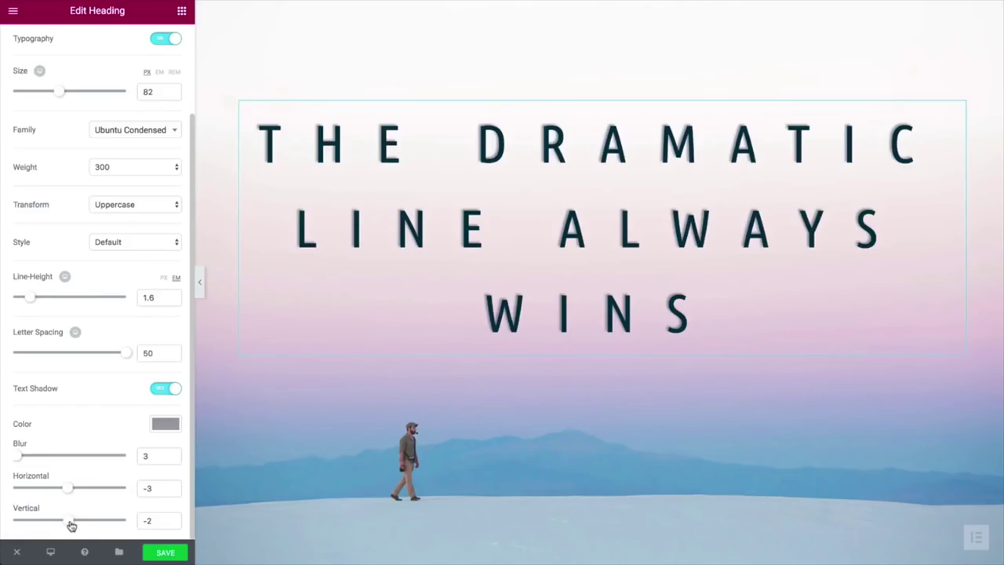
left_click_drag(71, 525, 26, 525)
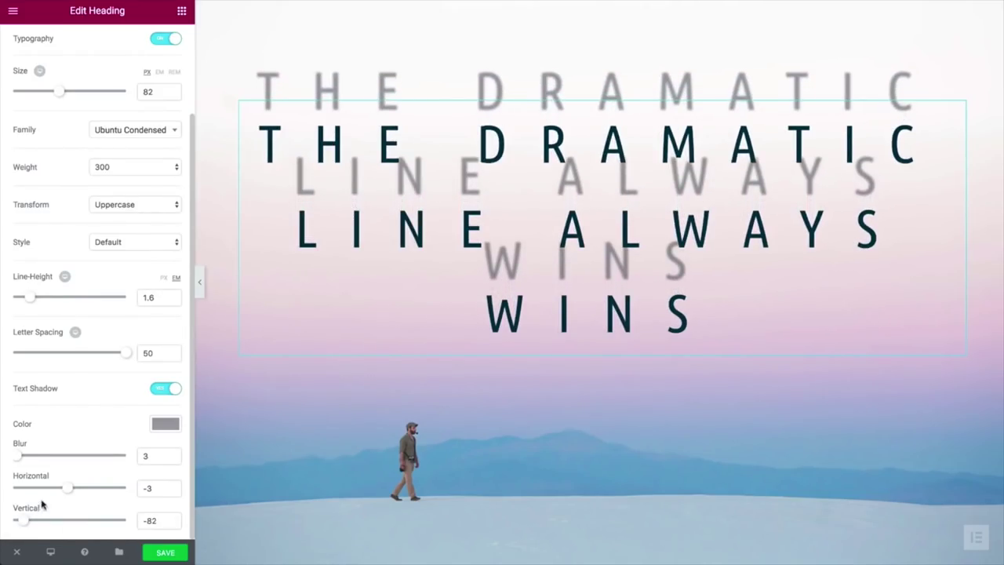
left_click_drag(61, 491, 34, 491)
left_click_drag(20, 455, 46, 460)
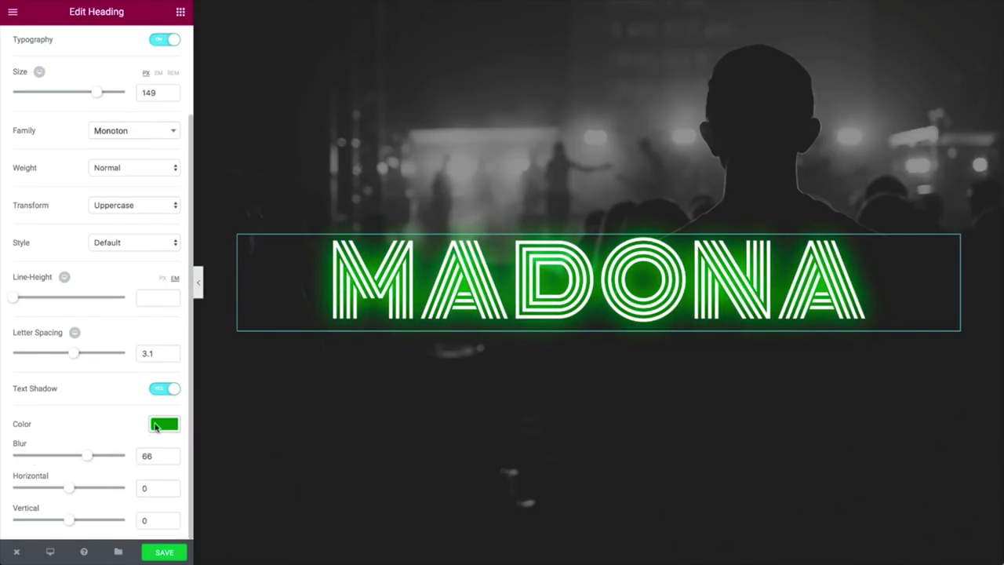
left_click(157, 423)
left_click(101, 516)
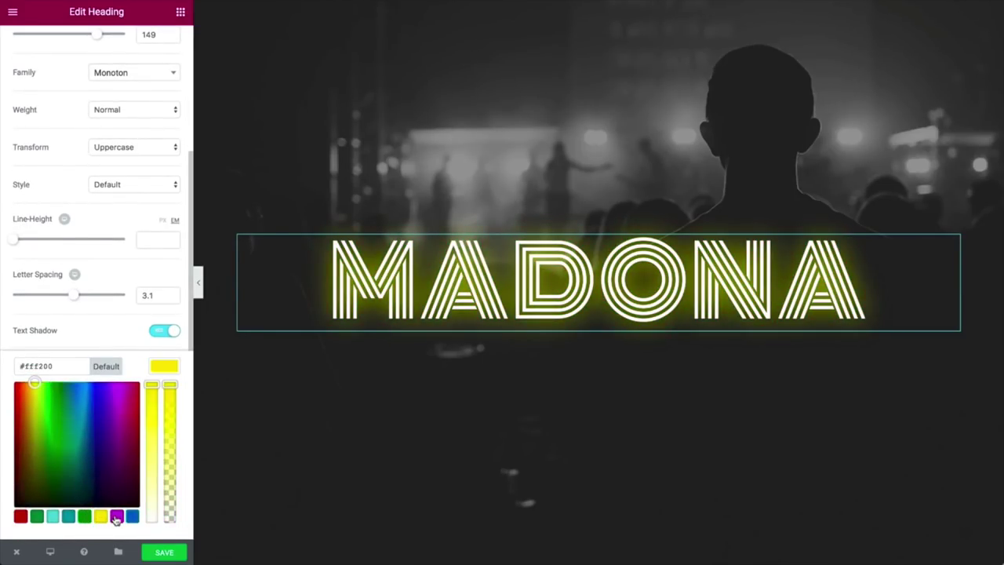
left_click(116, 516)
left_click(132, 517)
left_click(163, 366)
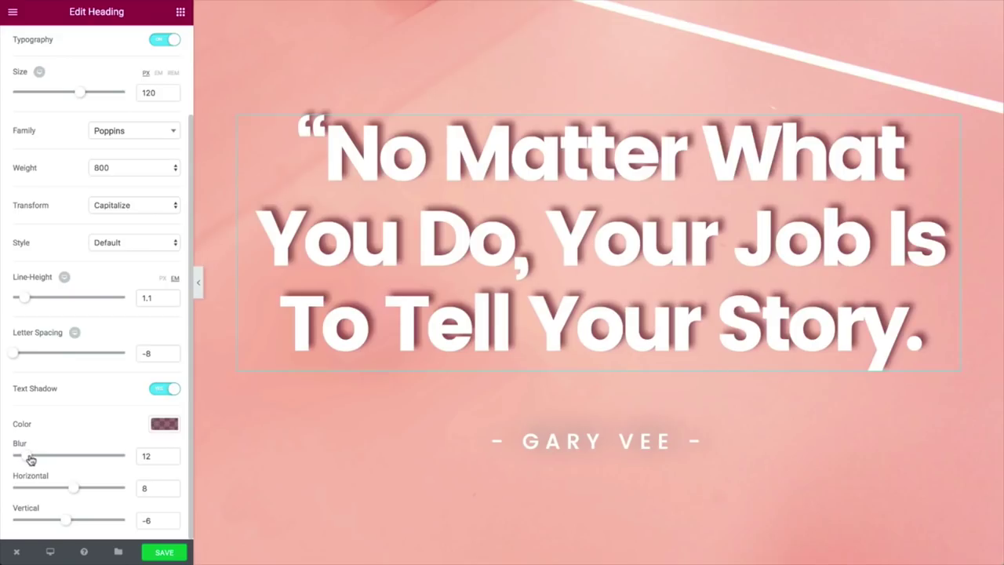
left_click_drag(30, 459, 48, 459)
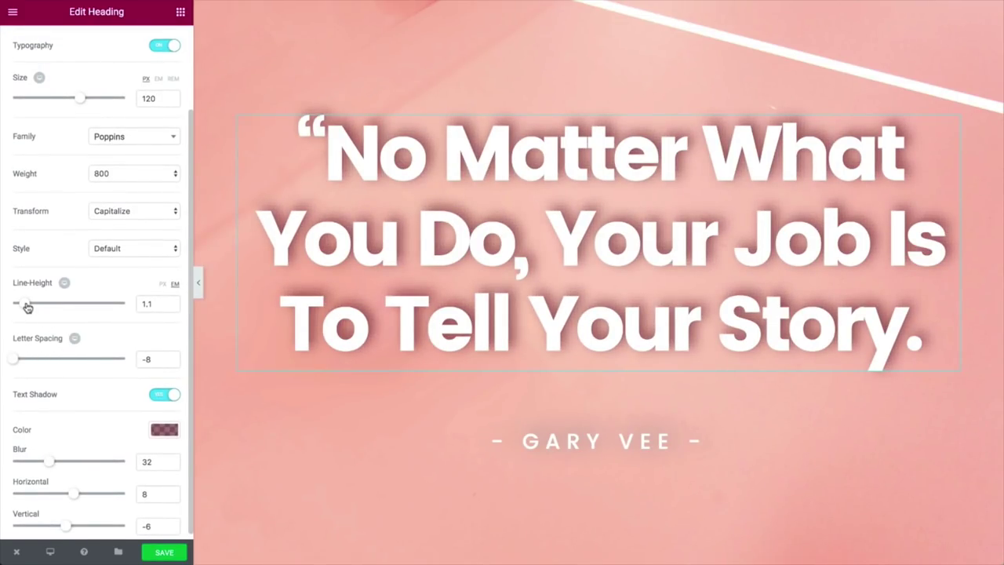
left_click_drag(26, 304, 23, 310)
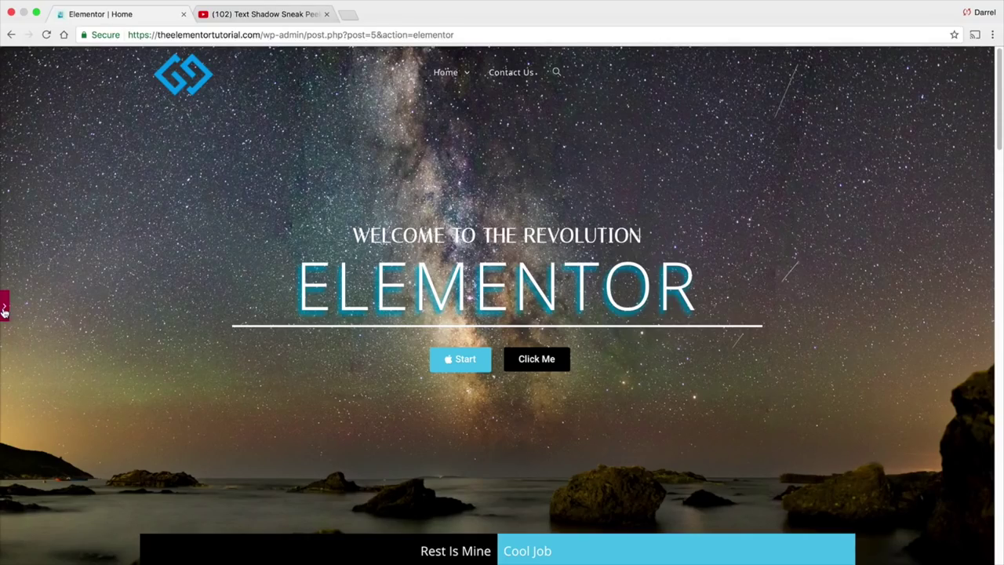
Show and hide the heading's editing panel, then select and deselect the ELEMENTOR heading text.
left_click(4, 305)
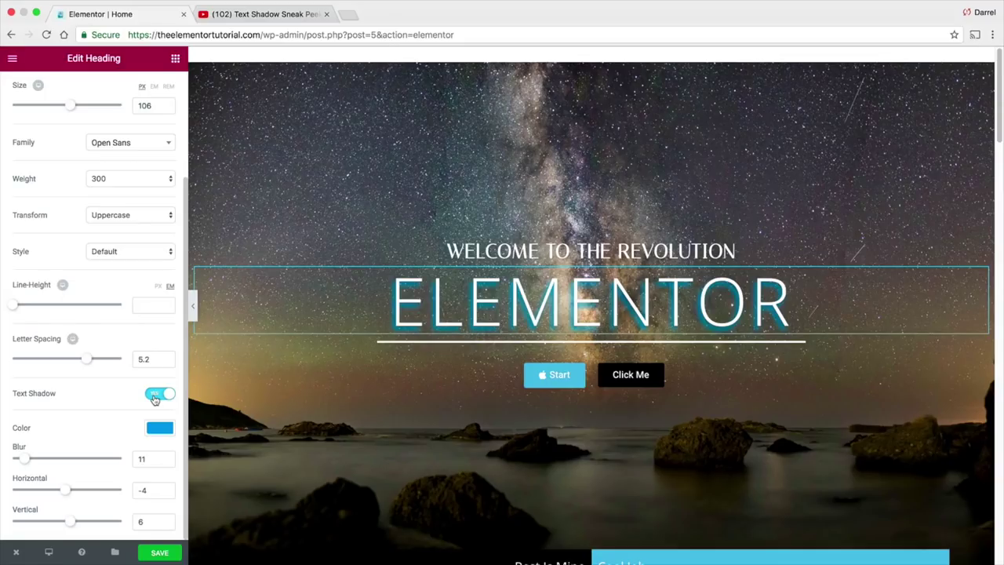
left_click(192, 306)
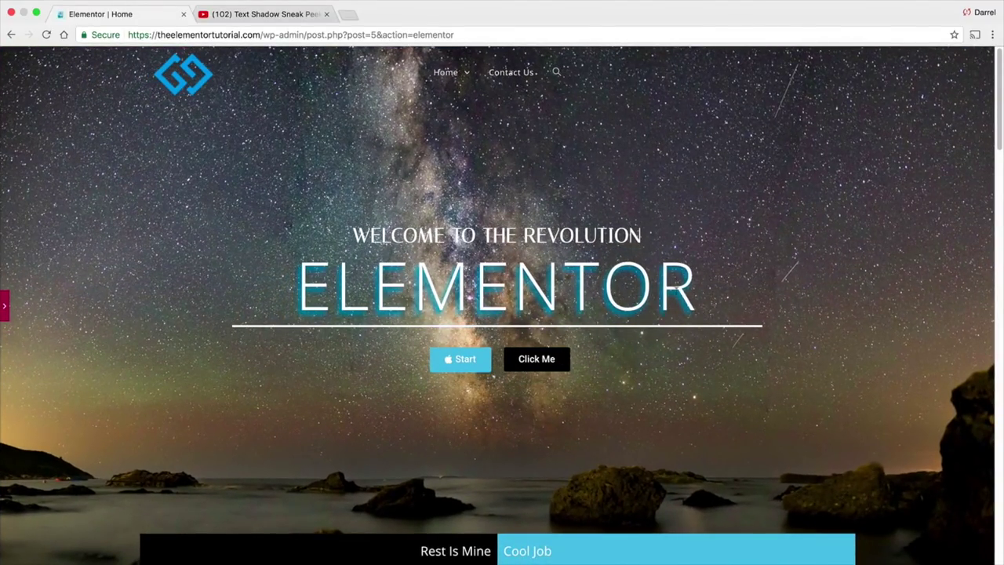
left_click_drag(698, 294, 298, 235)
left_click(322, 226)
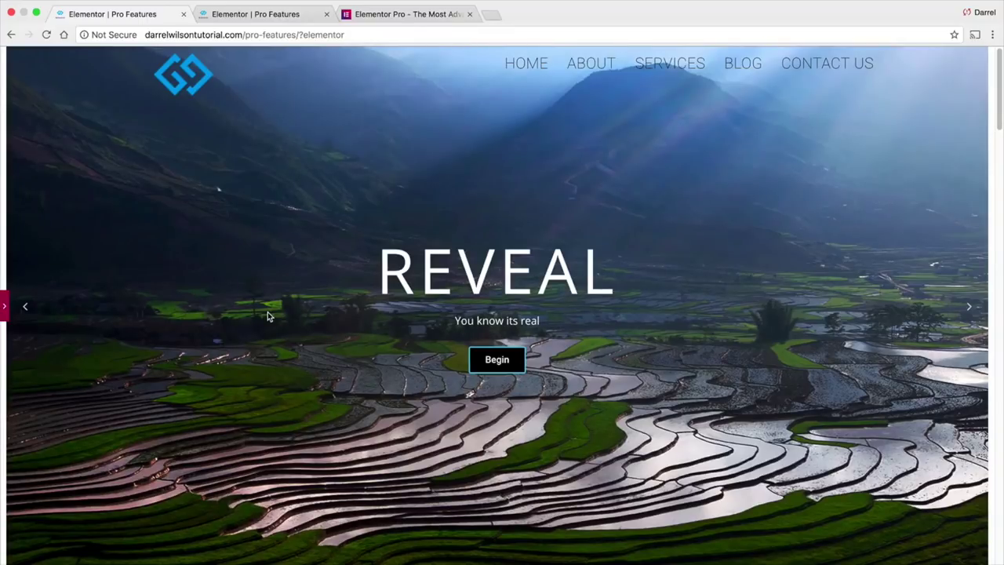
Step backwards through the slider's slides until the BELIEVE slide shows.
left_click(24, 308)
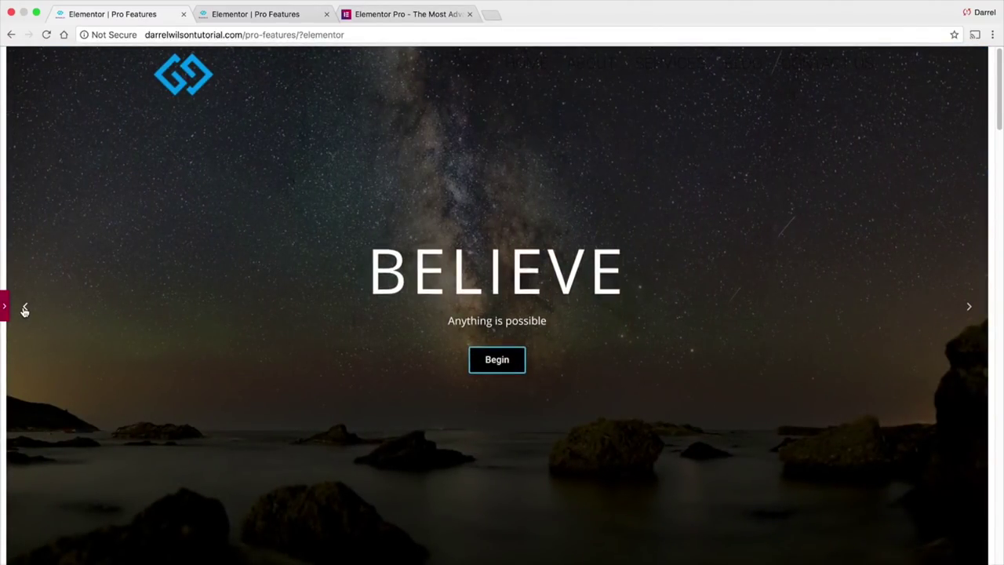
left_click(25, 309)
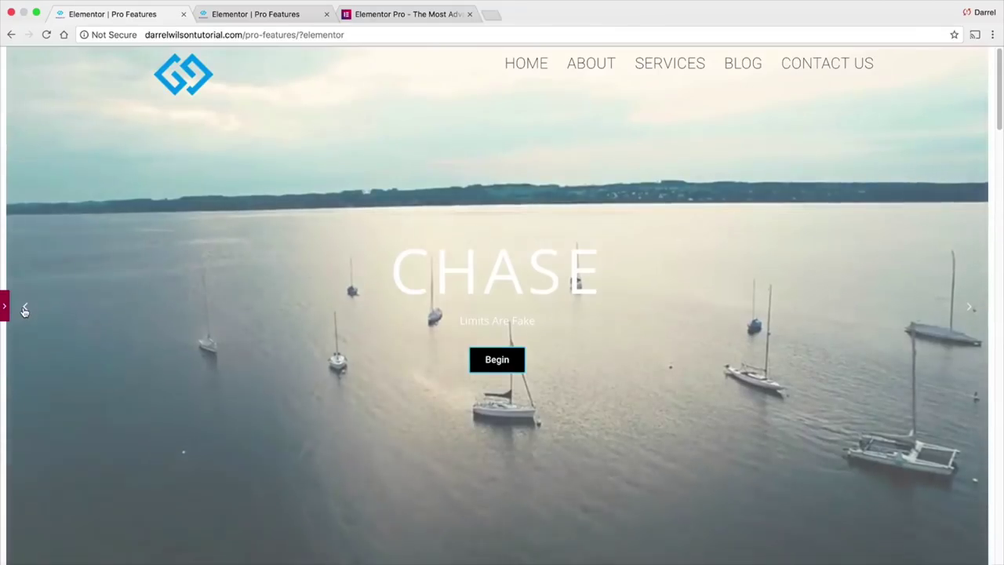
left_click(24, 309)
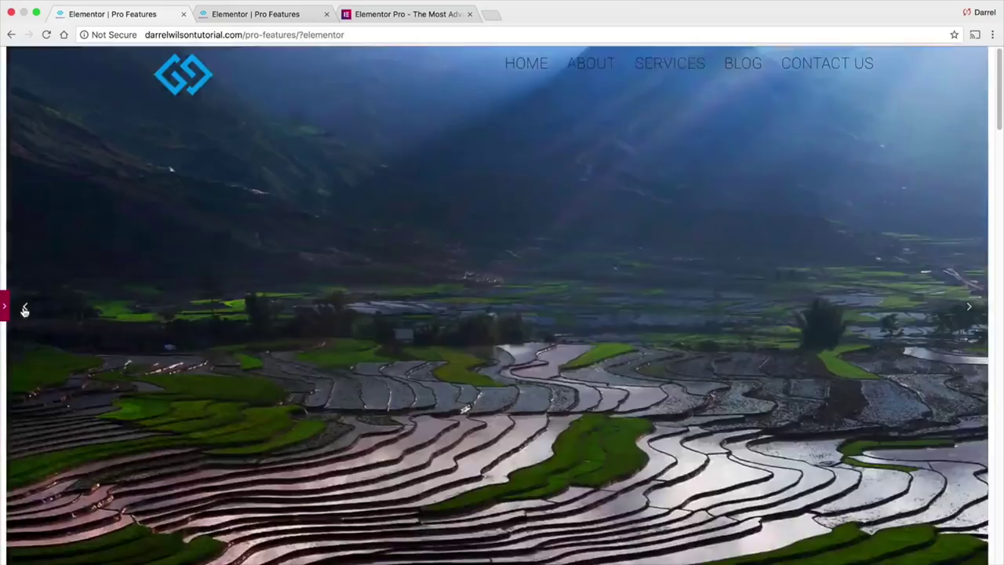
left_click(25, 309)
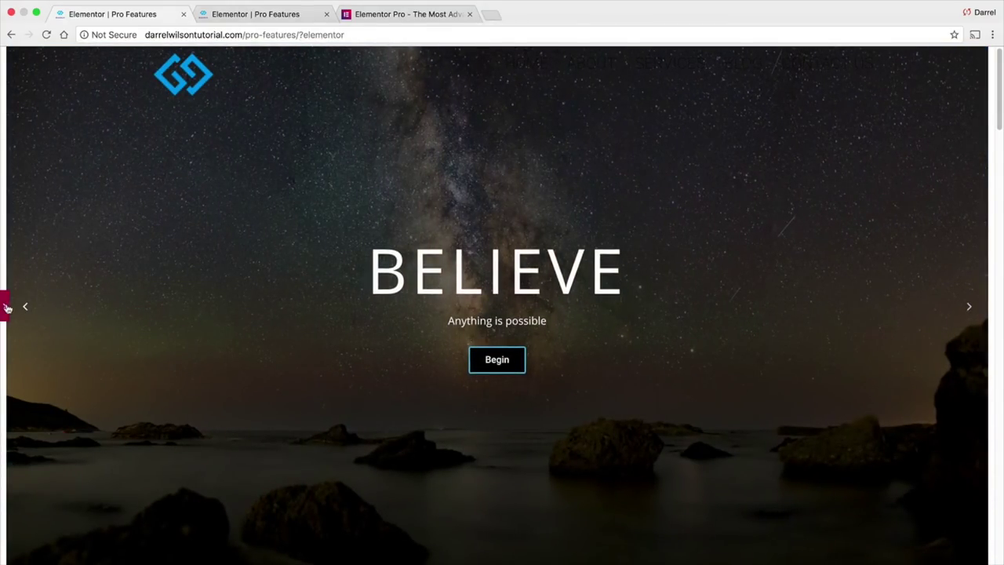
Enable a light blue background overlay on the Believe slide.
left_click(6, 307)
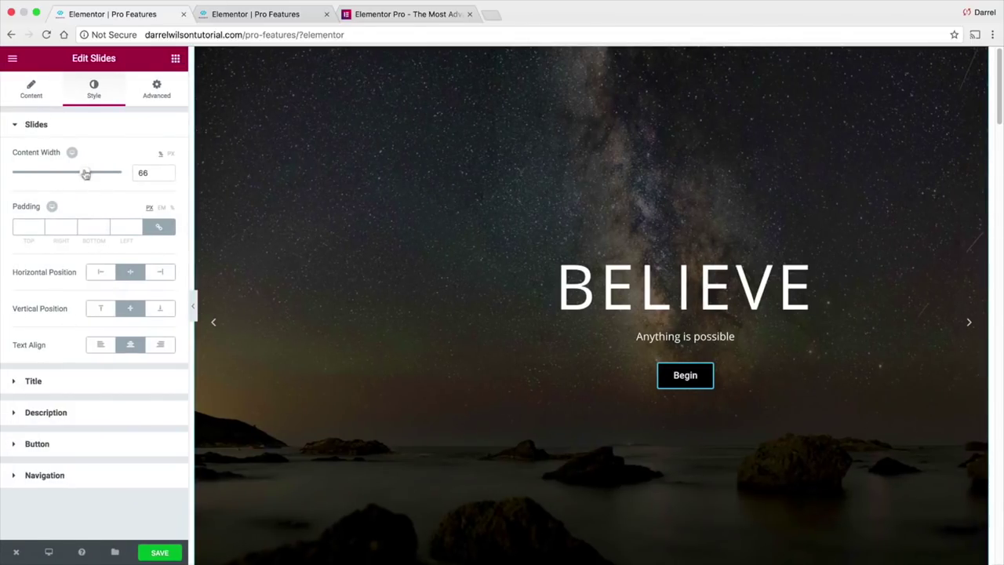
left_click(36, 97)
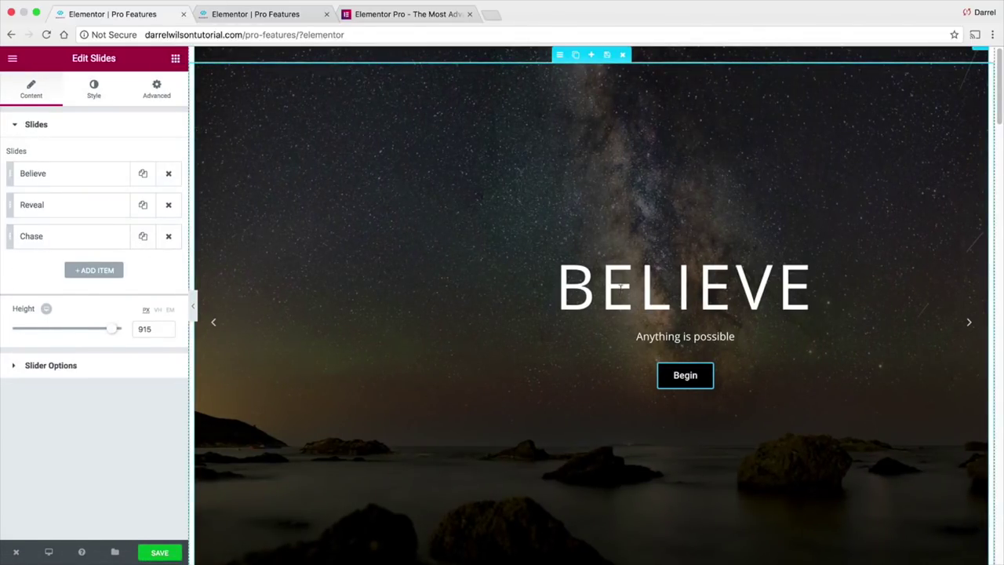
left_click(99, 175)
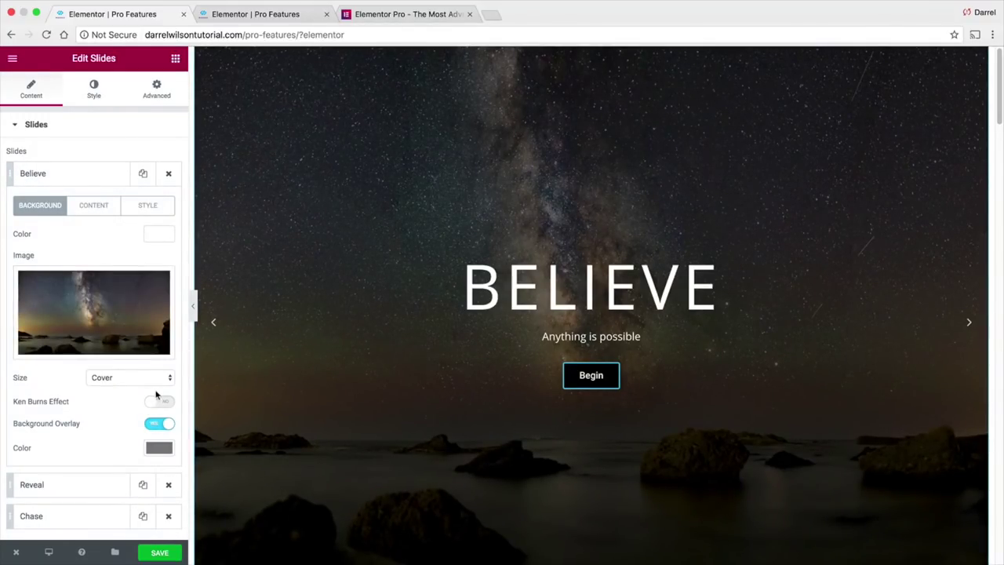
left_click(158, 423)
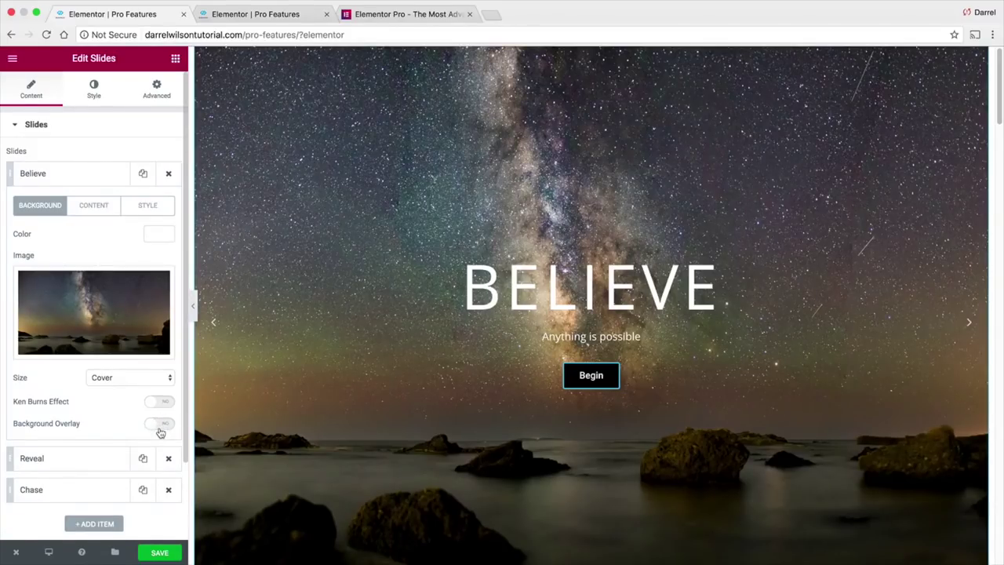
left_click(159, 428)
scroll(142, 414, "down", 1)
left_click(155, 418)
scroll(54, 455, "down", 2)
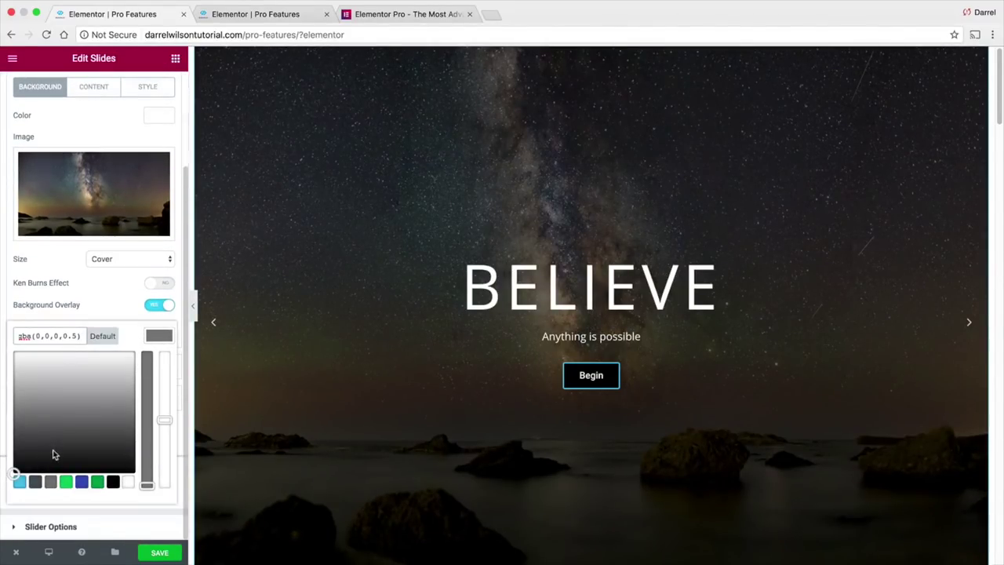
left_click(20, 482)
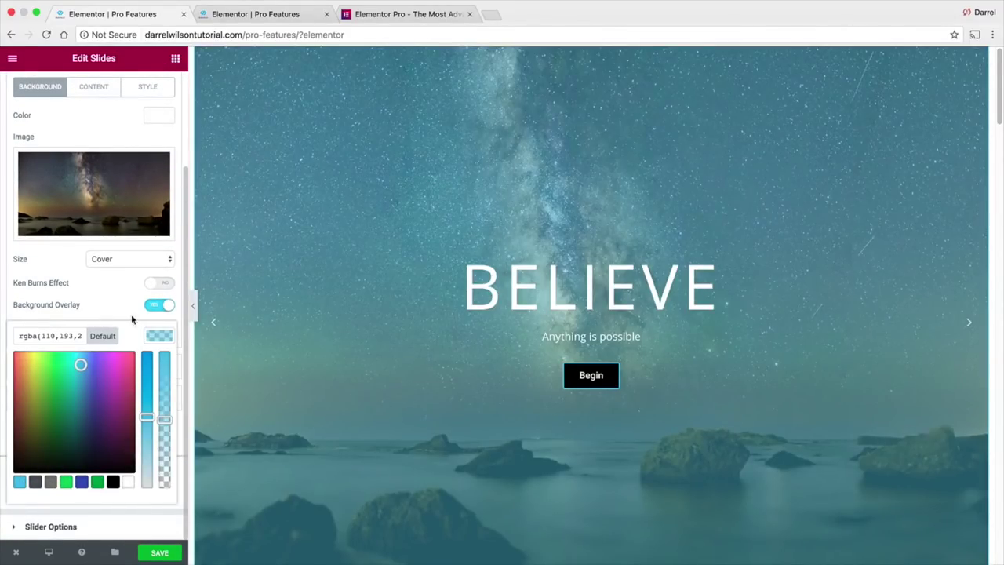
left_click(52, 527)
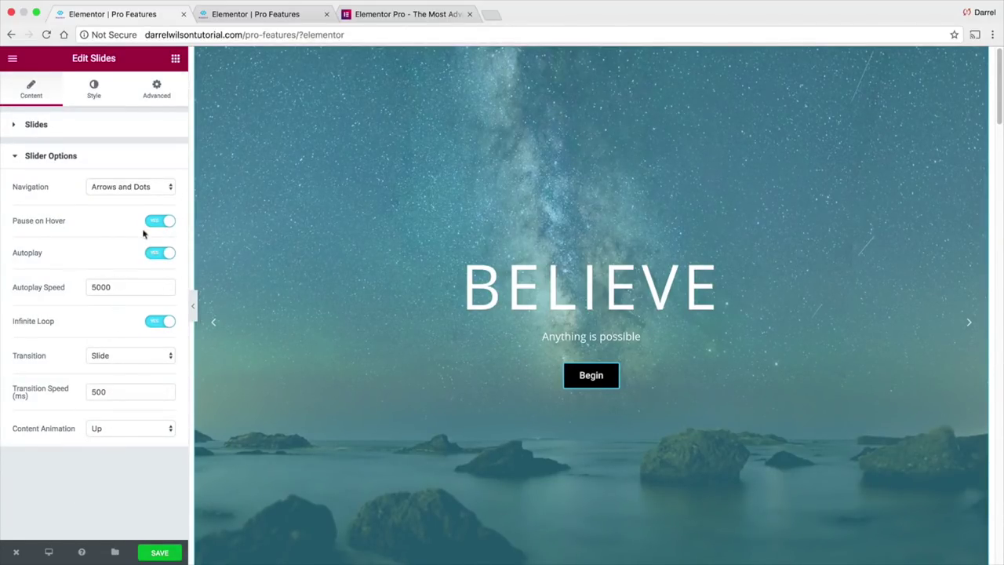
Set the slider Transition to Fade and Content Animation to Zoom.
left_click(109, 356)
left_click(111, 362)
left_click(130, 430)
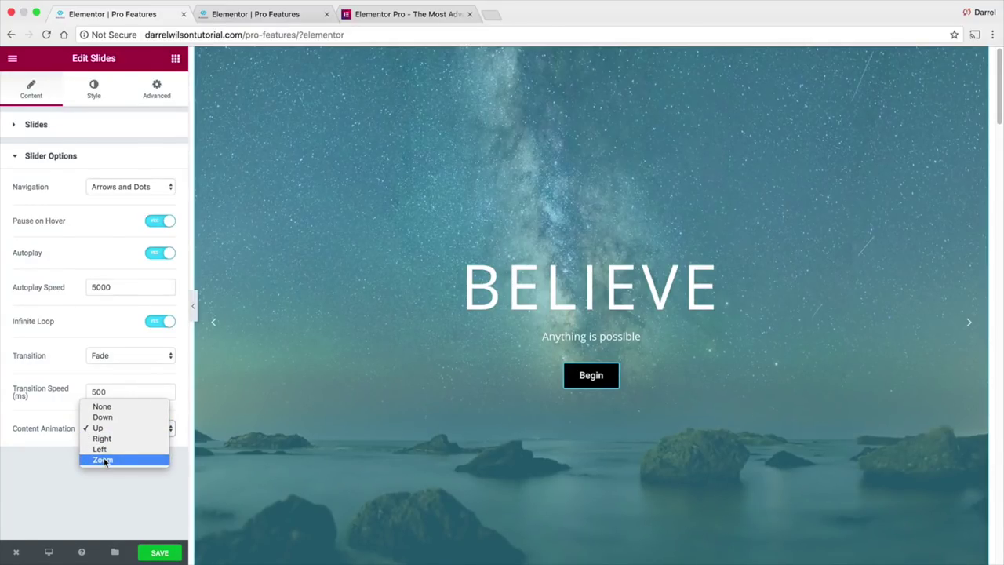
left_click(103, 460)
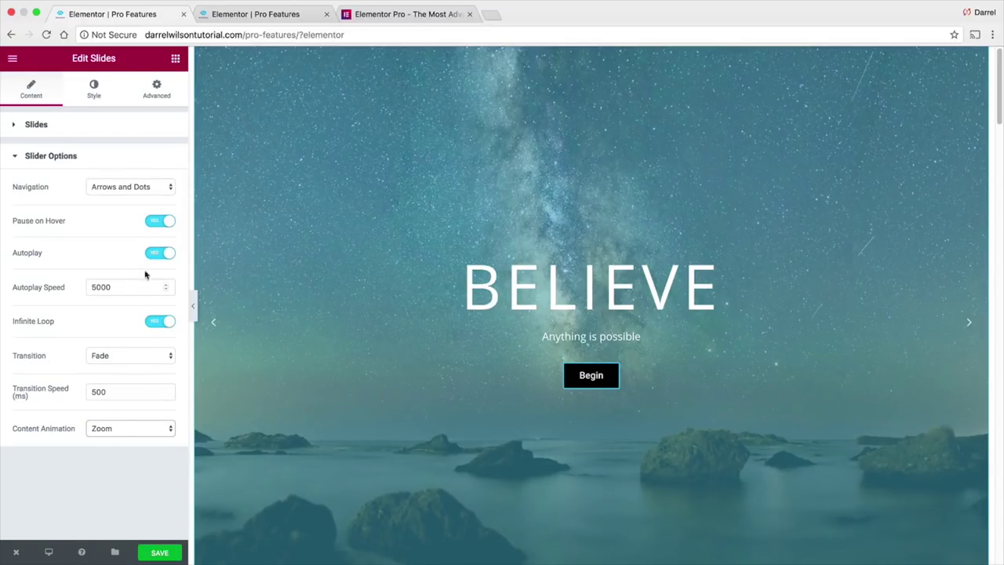
Try Left horizontal position for the slide content, then return it to Center.
left_click(110, 92)
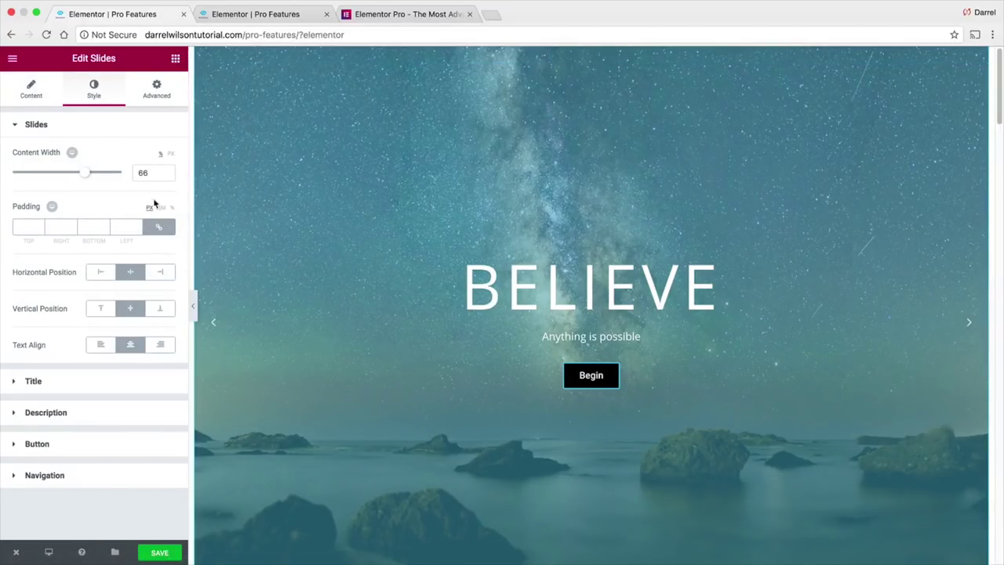
left_click(100, 272)
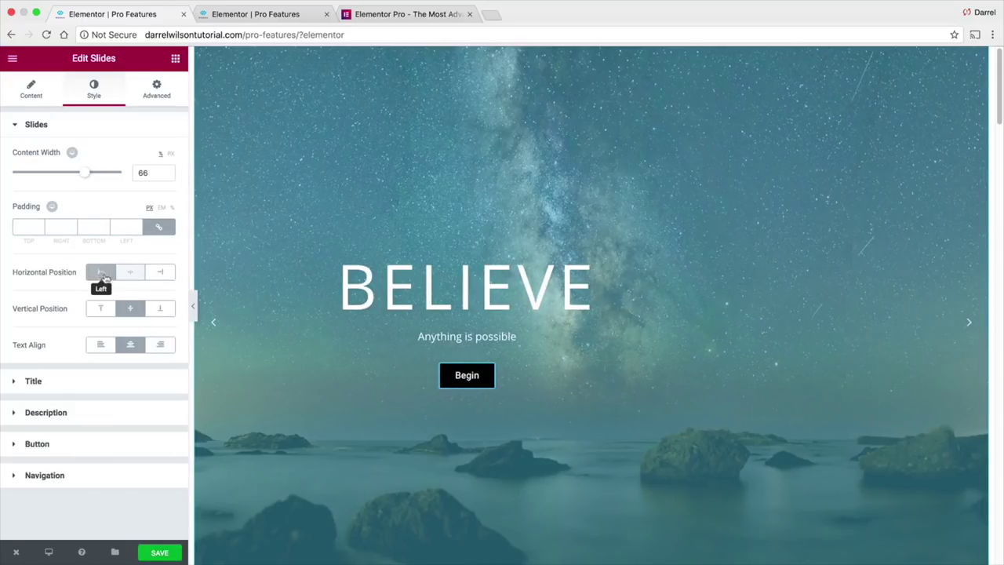
left_click(142, 271)
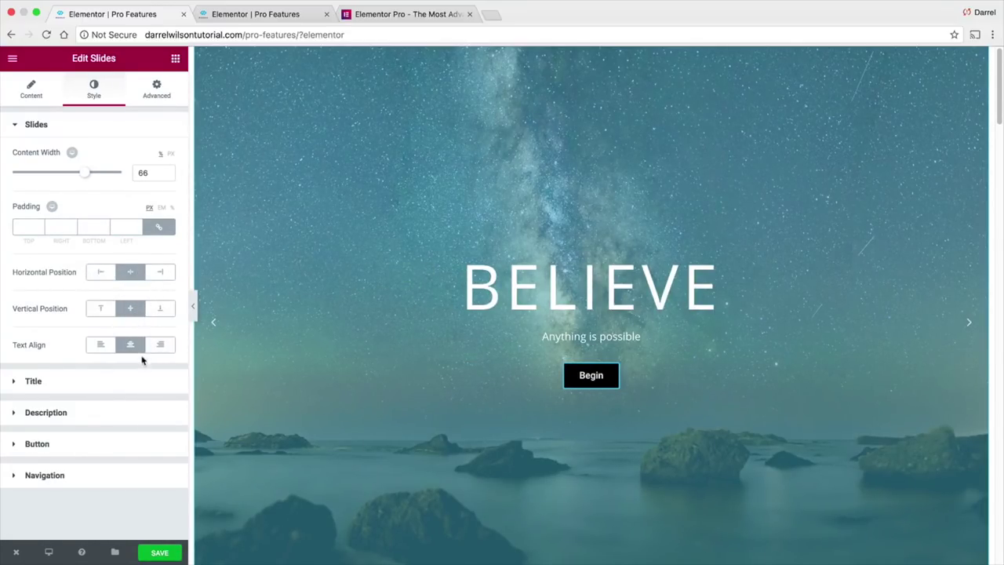
left_click(192, 306)
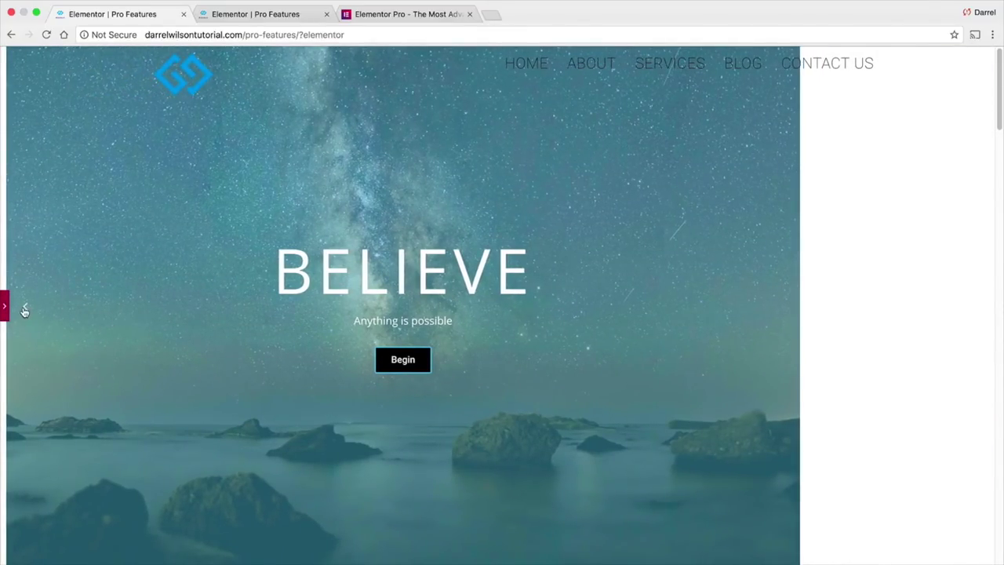
left_click(24, 309)
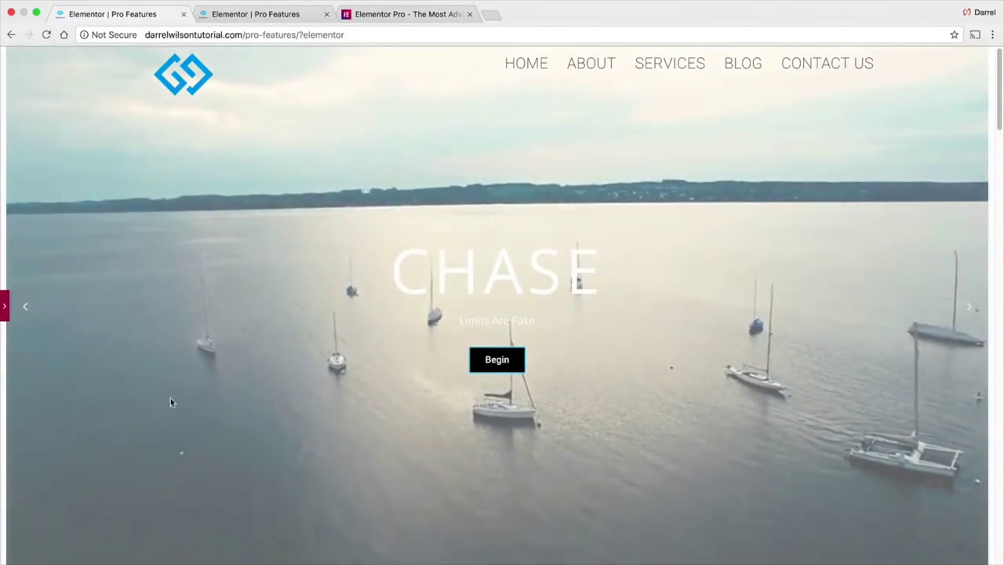
left_click(30, 311)
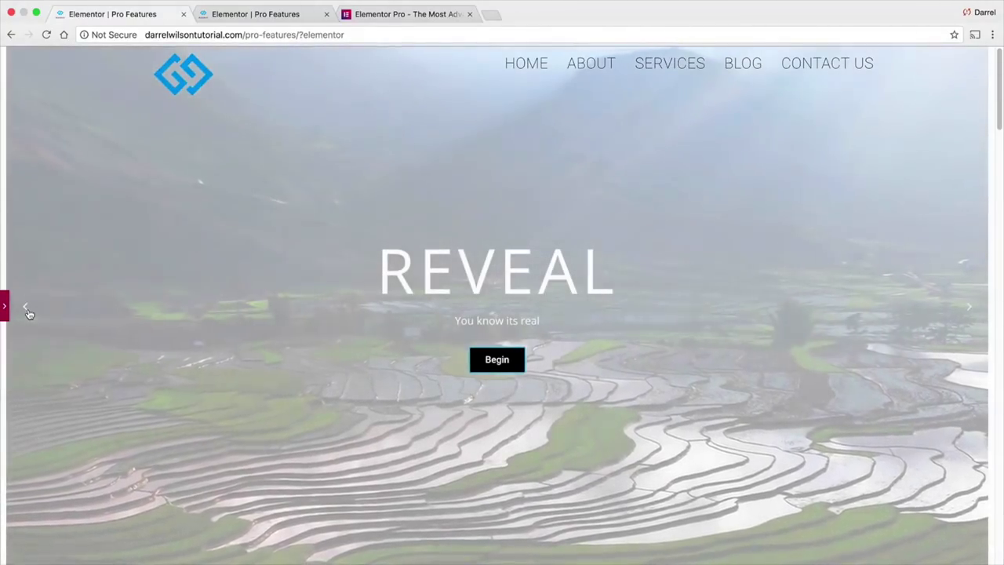
left_click(29, 312)
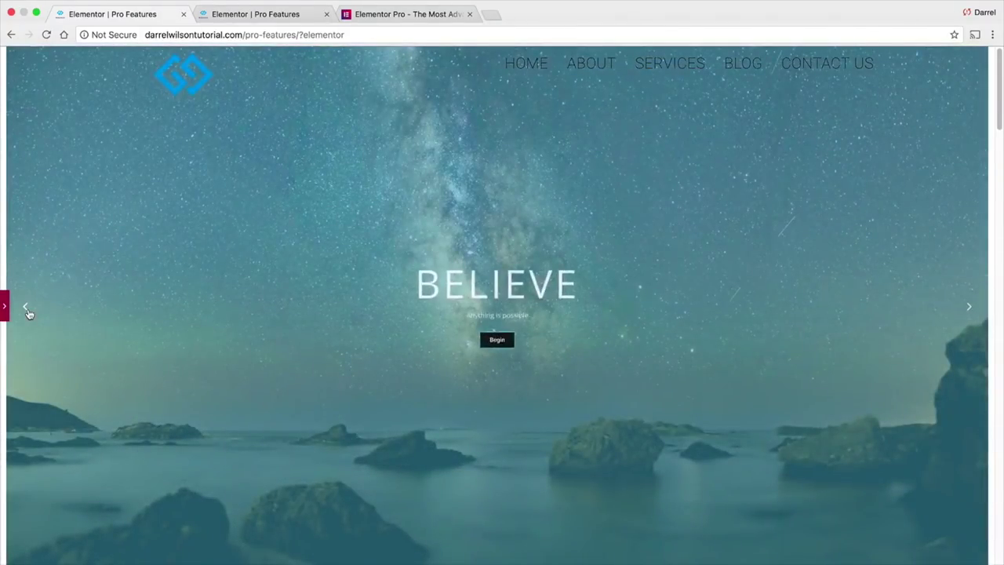
scroll(349, 278, "down", 5)
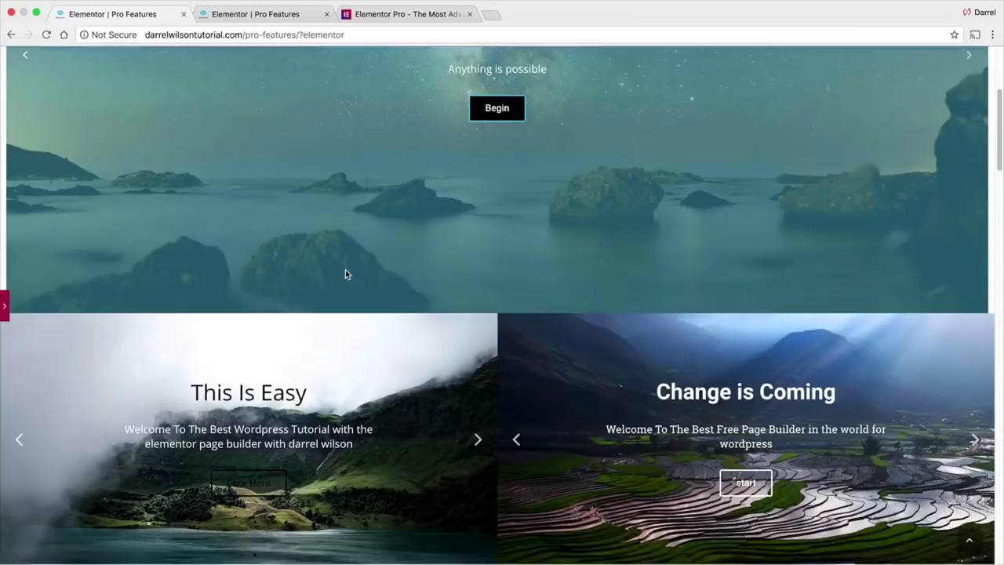
scroll(345, 273, "down", 2)
left_click(516, 379)
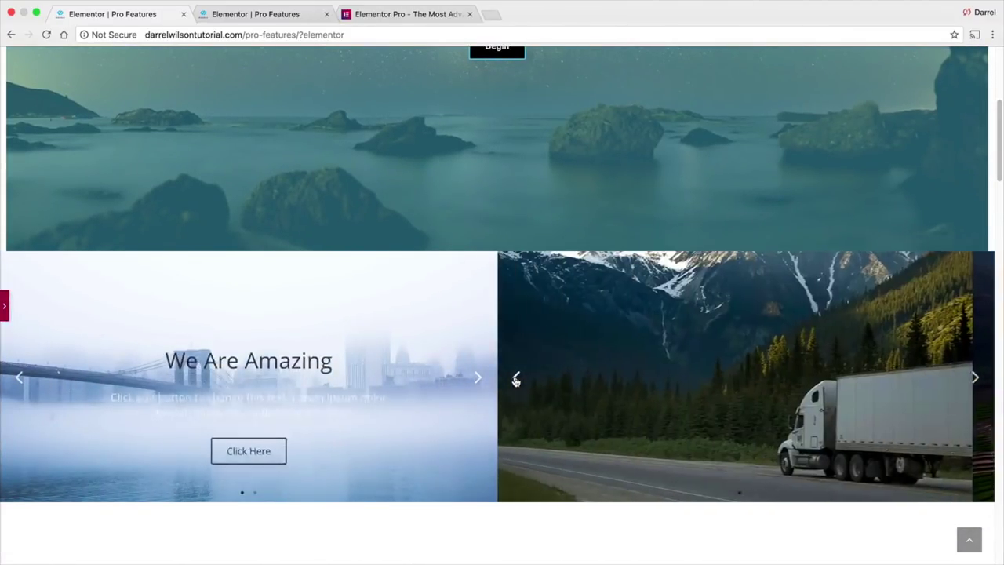
scroll(513, 377, "up", 4)
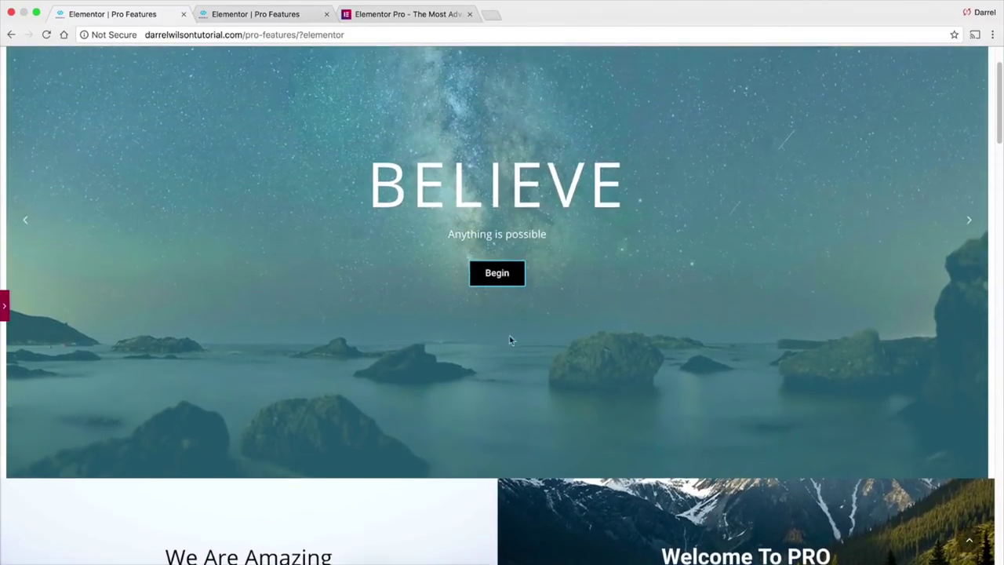
scroll(502, 321, "down", 5)
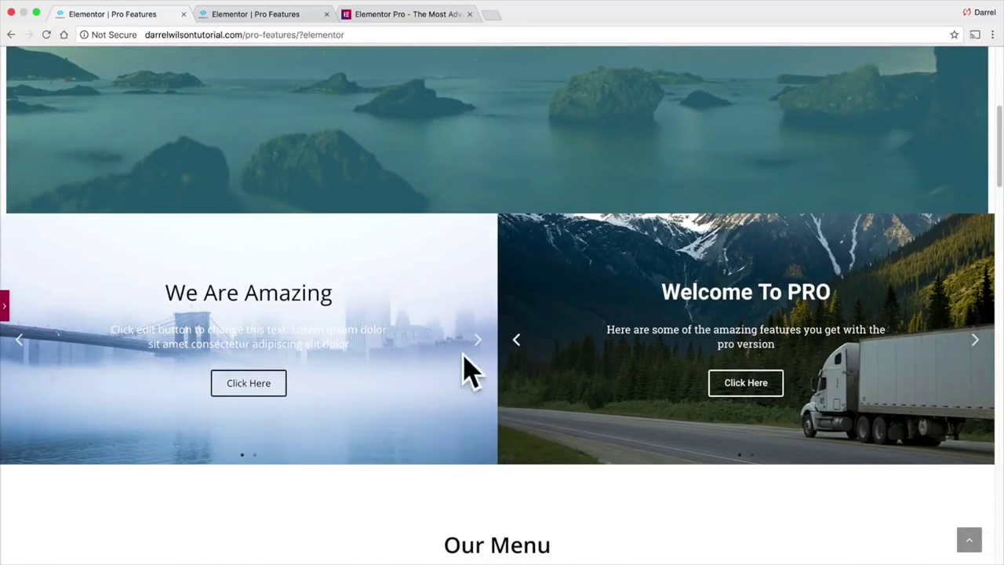
left_click(477, 341)
left_click(480, 346)
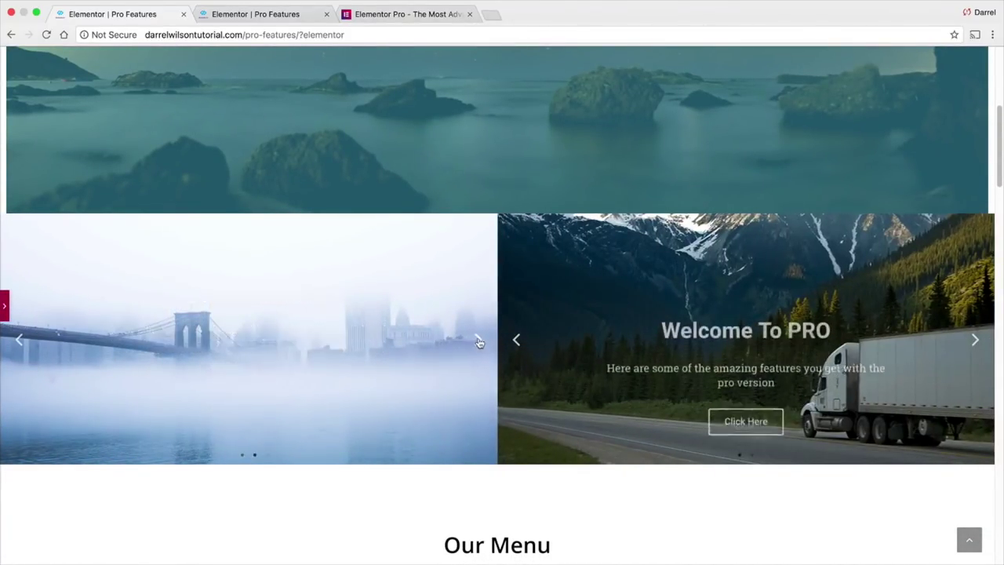
left_click(479, 342)
scroll(471, 338, "down", 3)
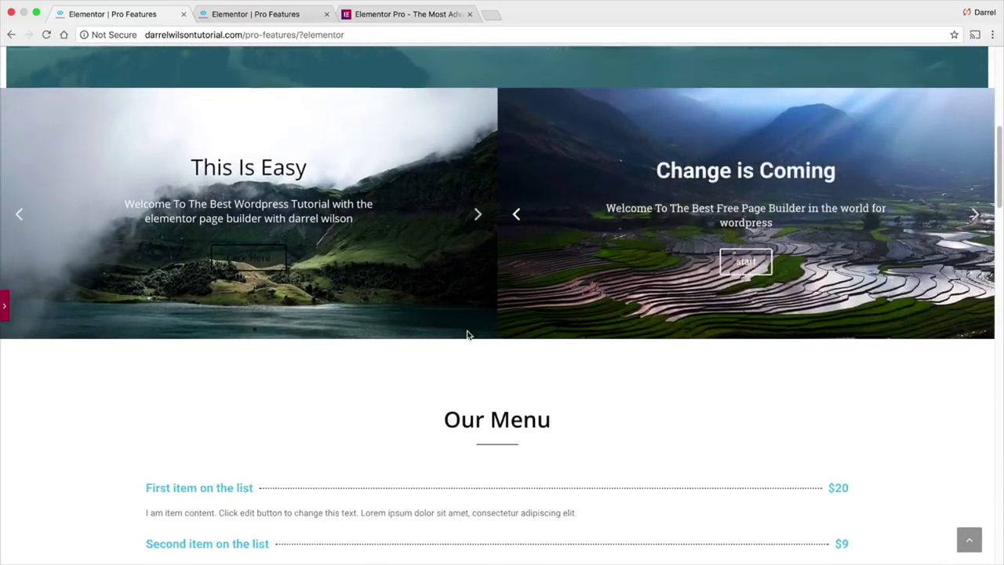
scroll(467, 335, "down", 5)
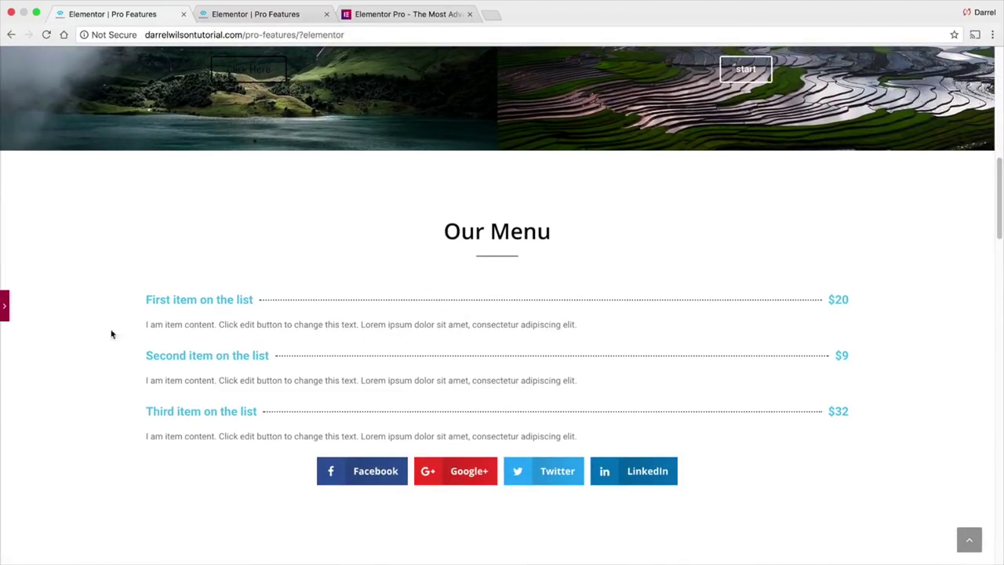
left_click(4, 308)
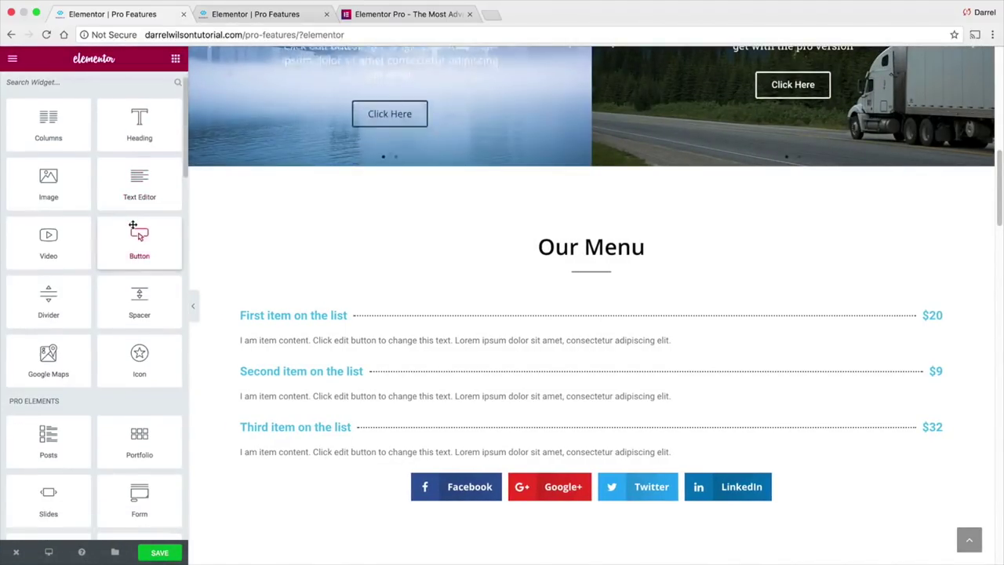
scroll(118, 235, "down", 5)
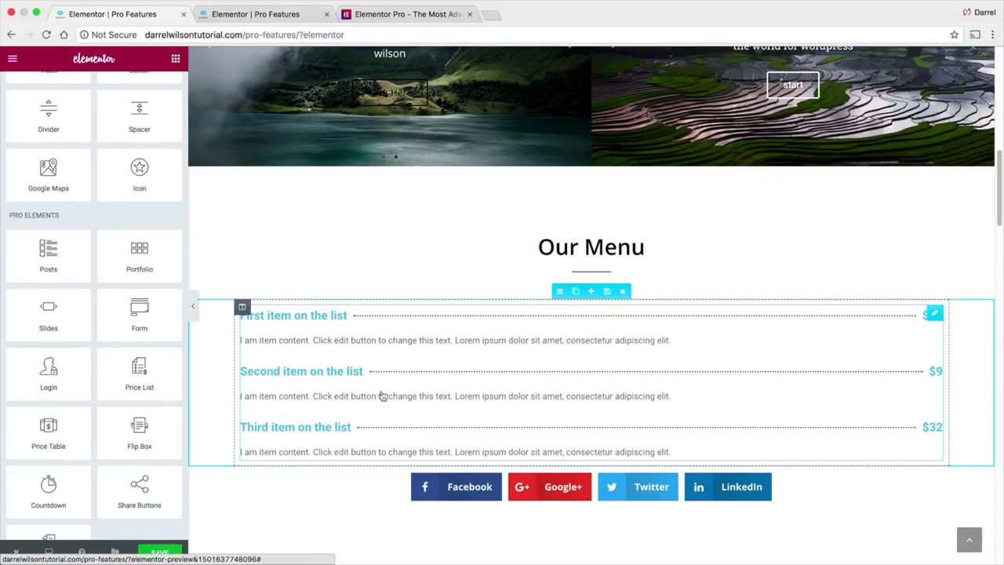
scroll(414, 369, "down", 3)
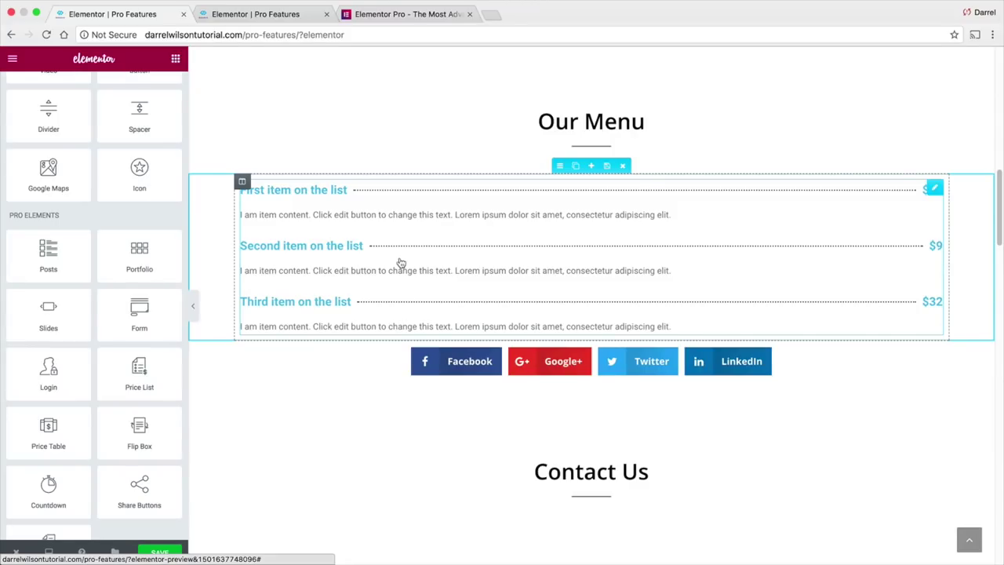
scroll(398, 263, "down", 5)
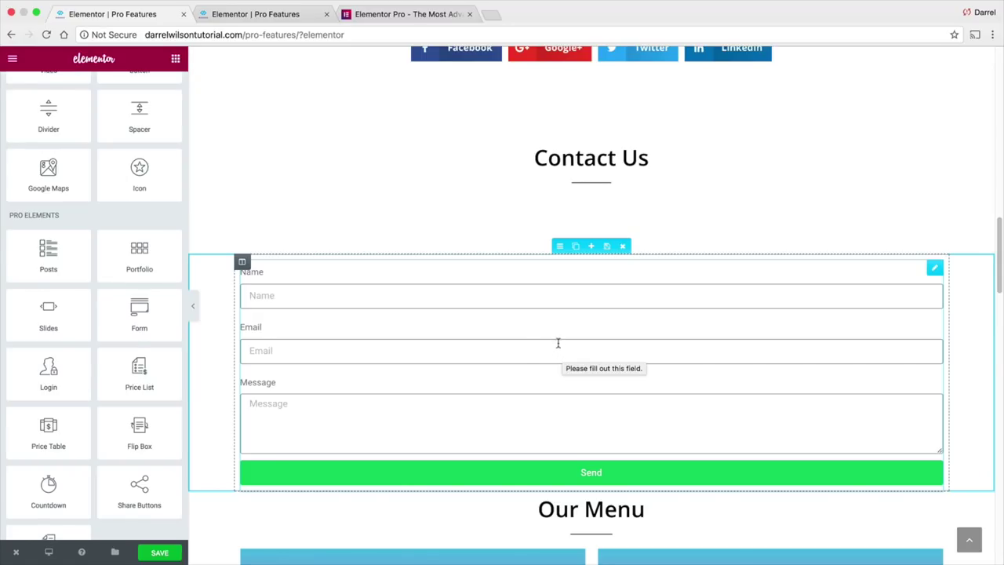
left_click(383, 286)
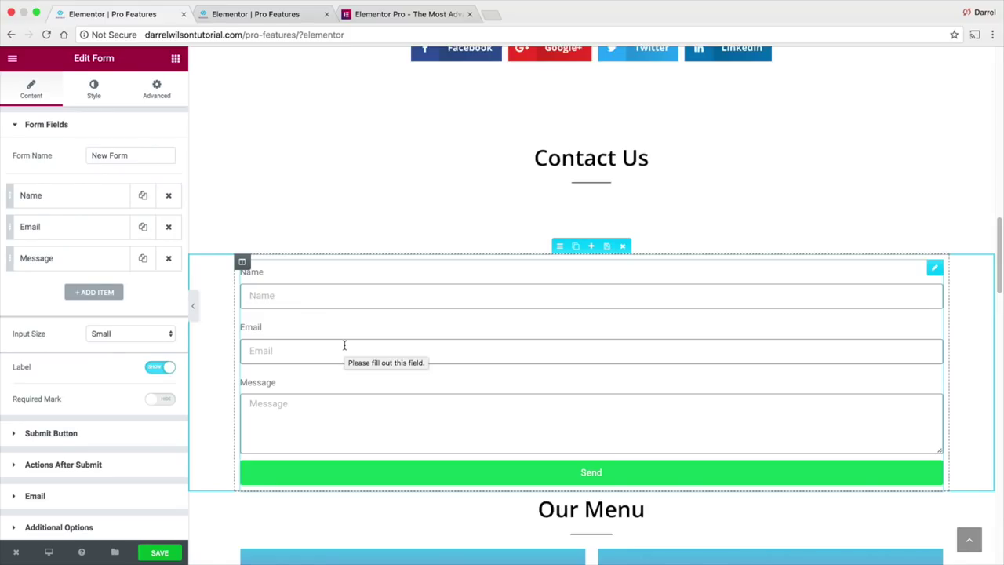
scroll(473, 275, "down", 3)
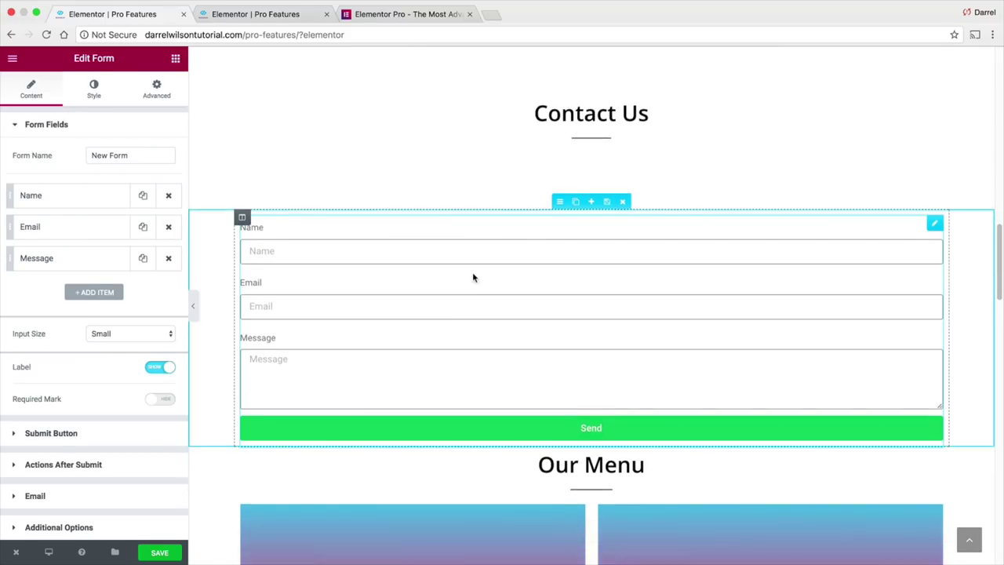
scroll(291, 271, "down", 2)
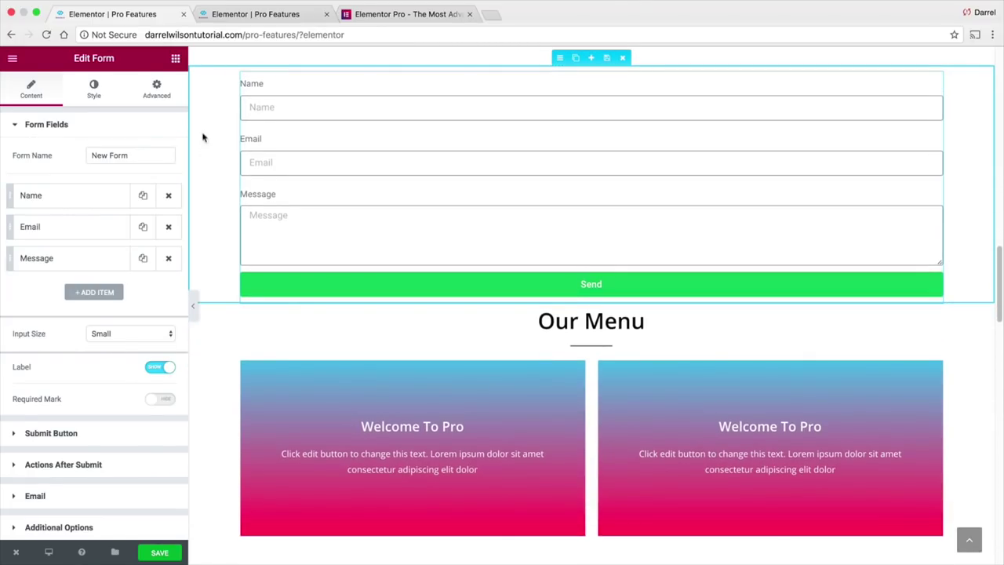
key("Delete")
scroll(233, 164, "down", 3)
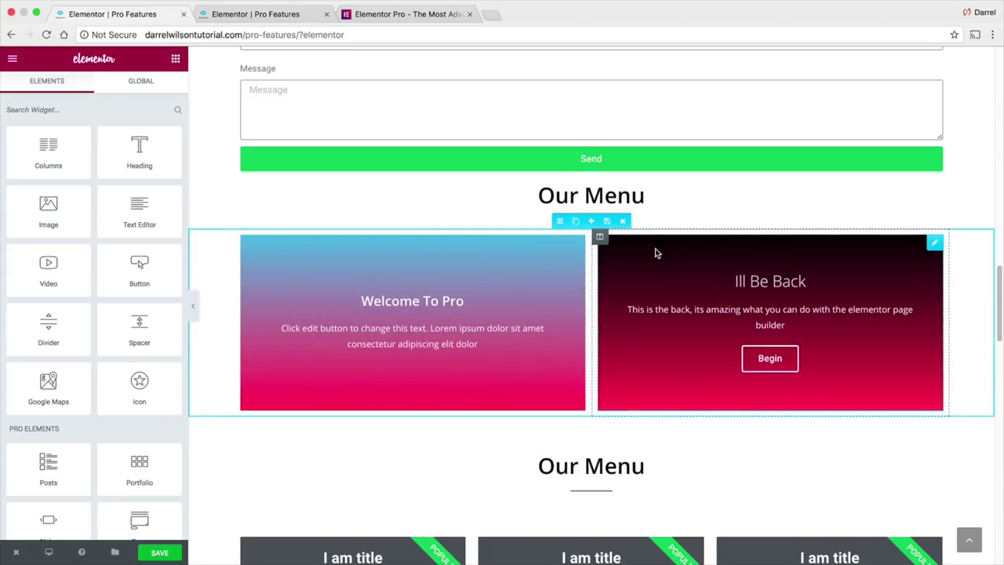
scroll(72, 291, "down", 5)
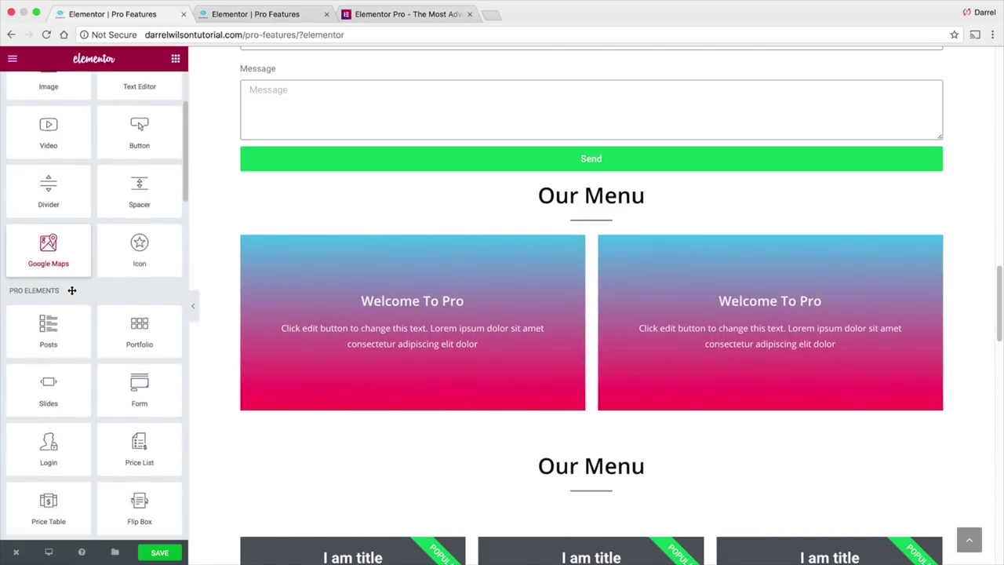
scroll(71, 290, "down", 1)
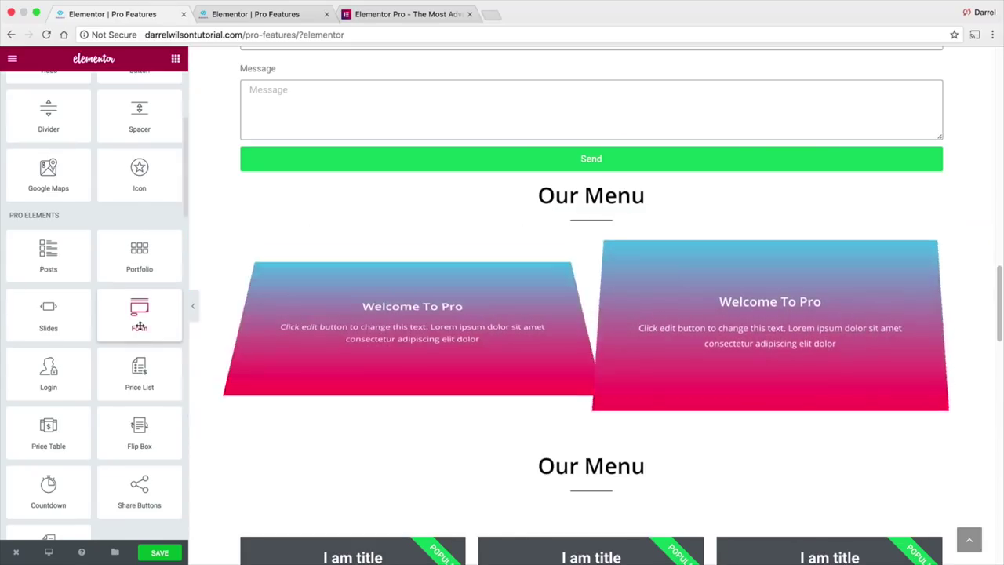
scroll(134, 322, "down", 1)
scroll(134, 322, "down", 2)
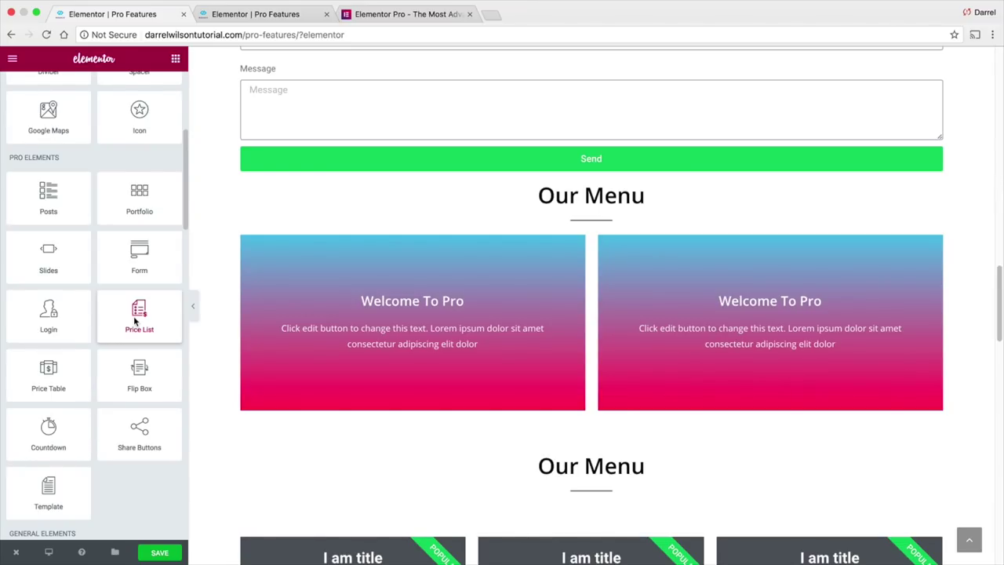
scroll(169, 201, "up", 2)
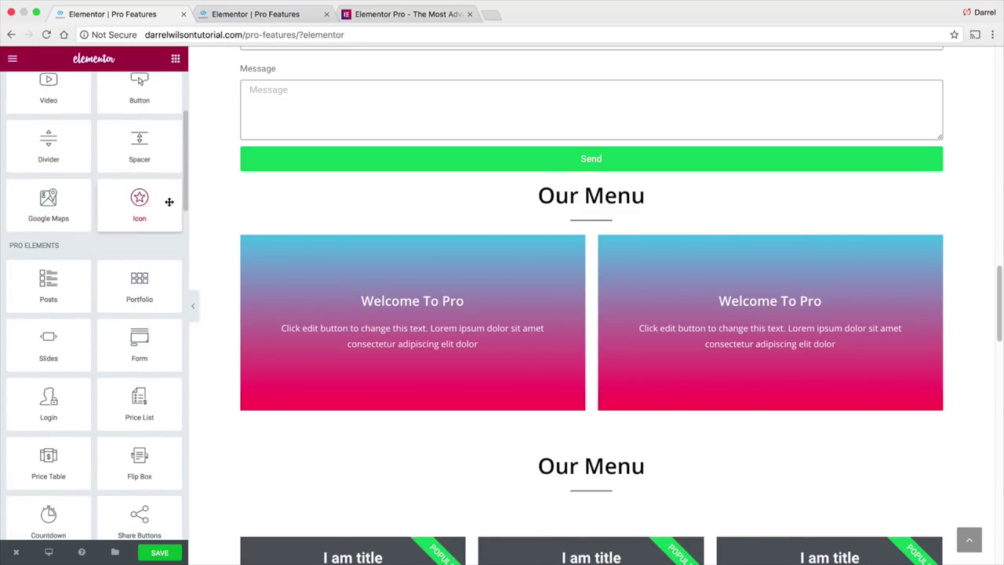
scroll(145, 235, "down", 4)
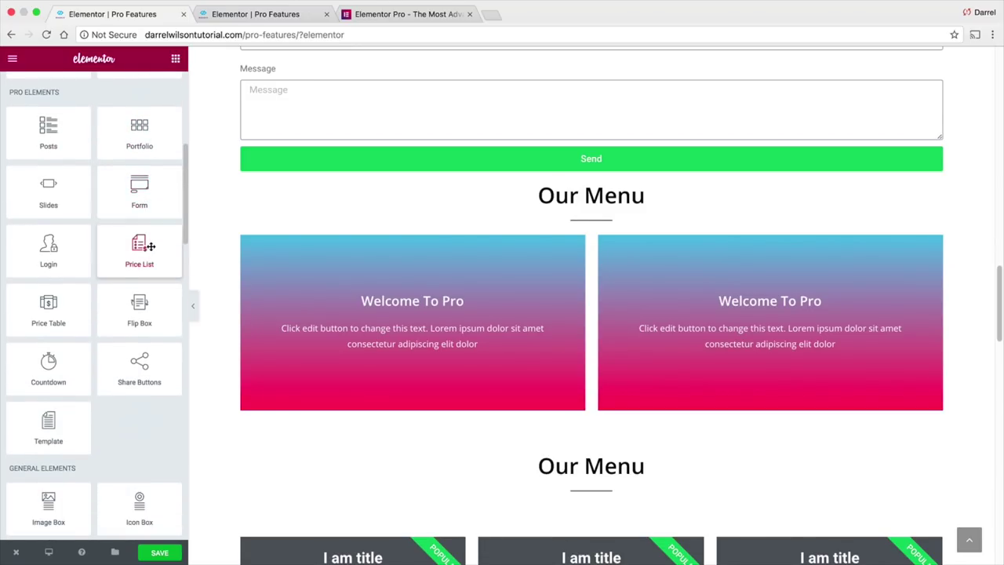
scroll(150, 246, "up", 1)
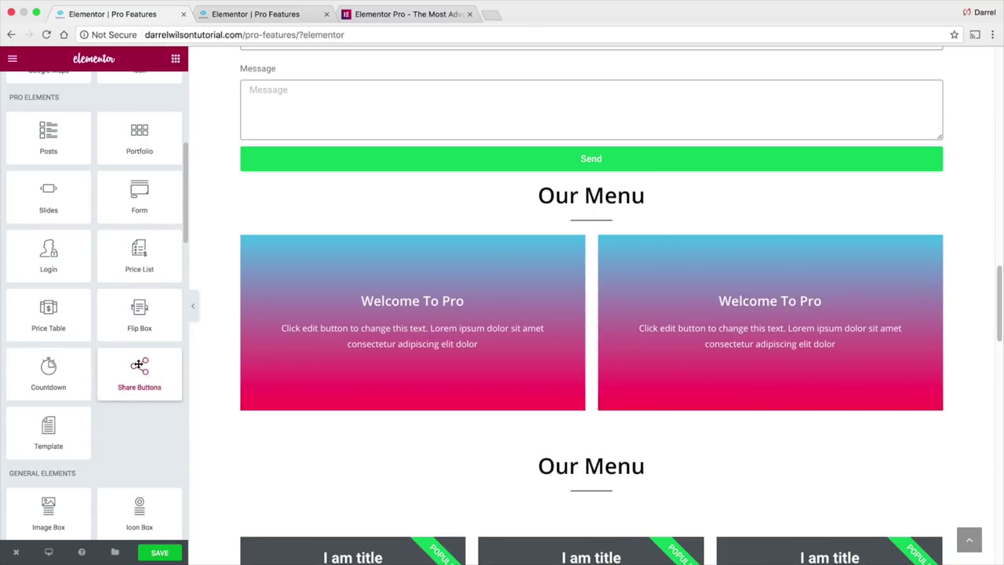
scroll(201, 354, "down", 5)
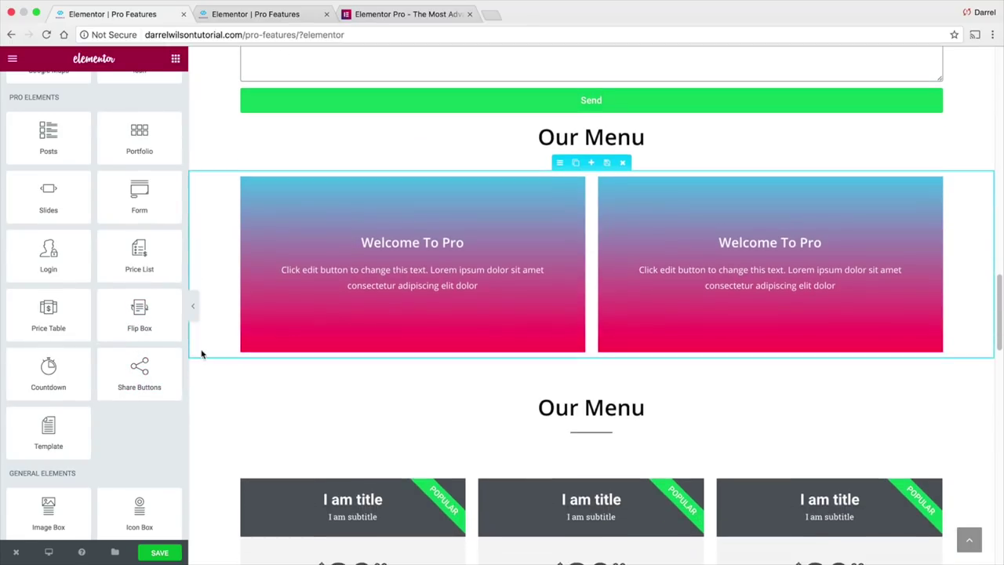
scroll(202, 351, "down", 3)
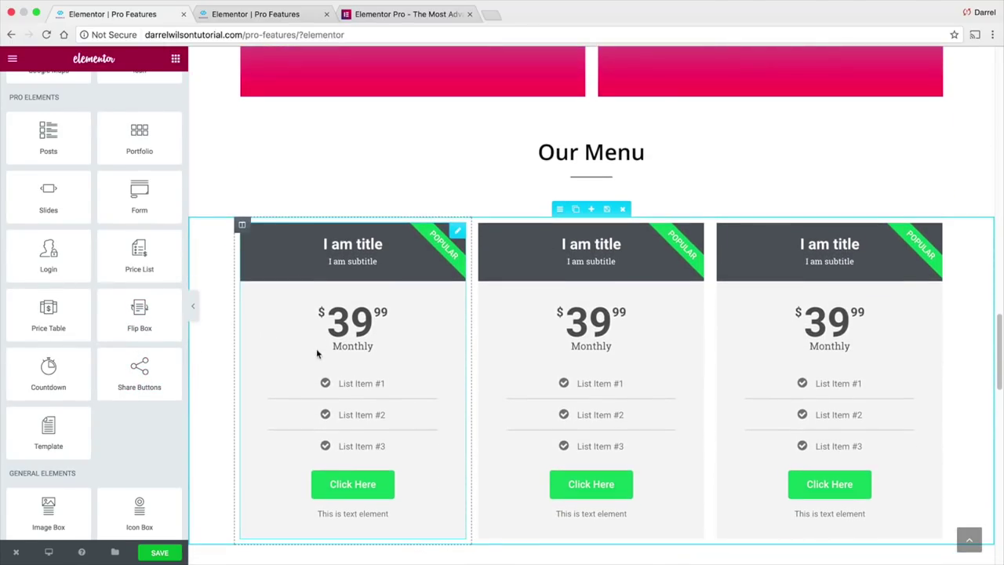
scroll(416, 310, "down", 2)
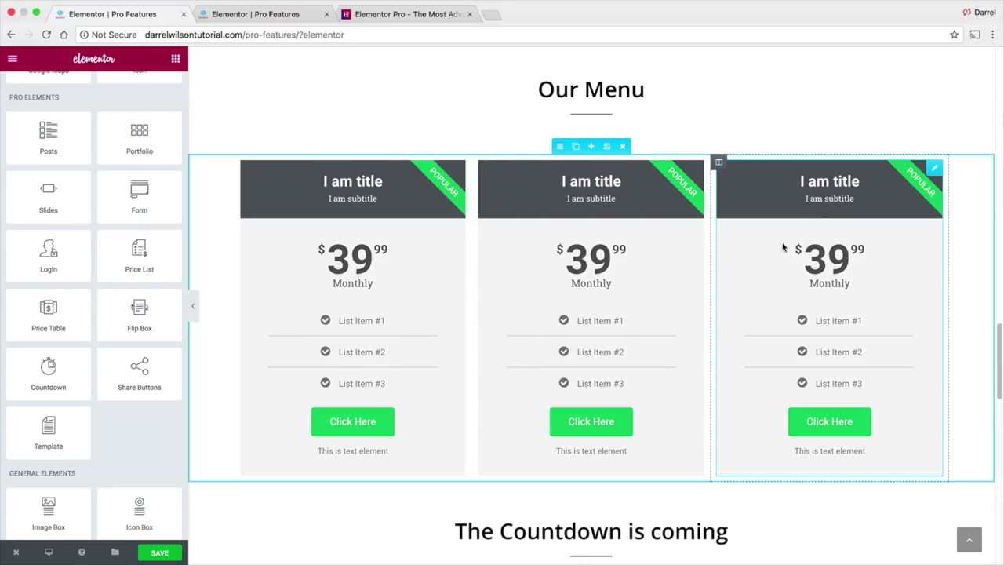
scroll(416, 292, "down", 2)
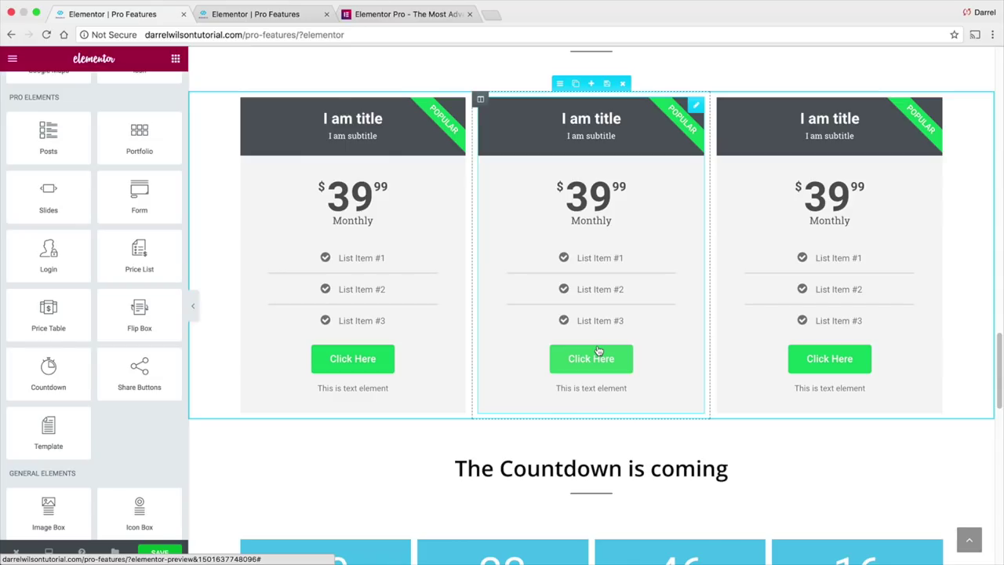
scroll(620, 344, "down", 2)
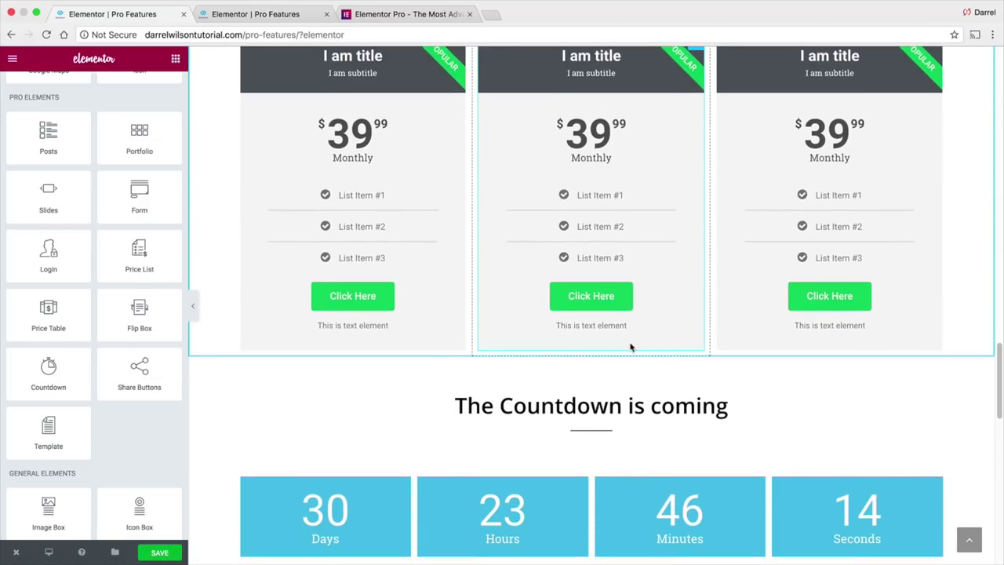
scroll(630, 345, "down", 4)
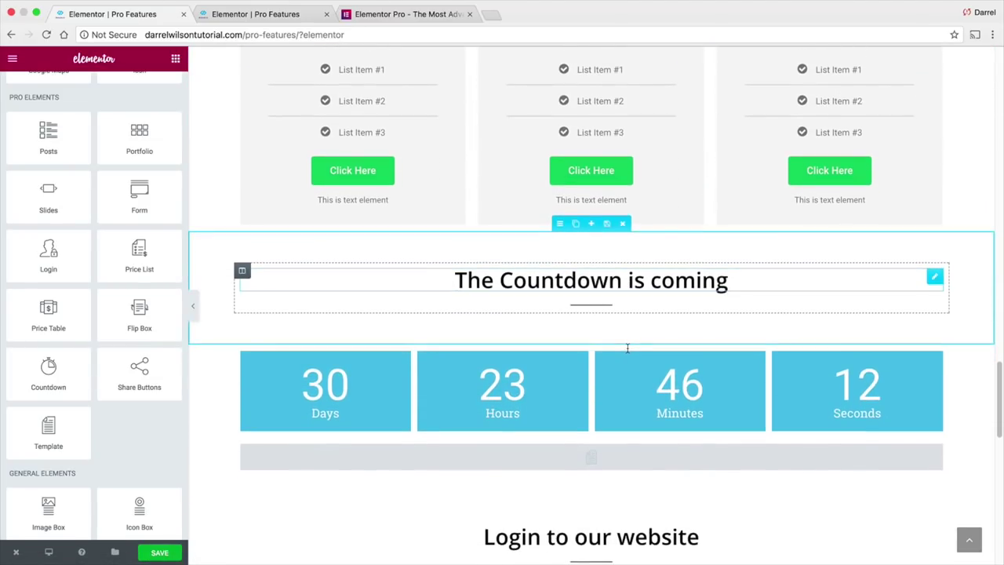
scroll(354, 382, "down", 2)
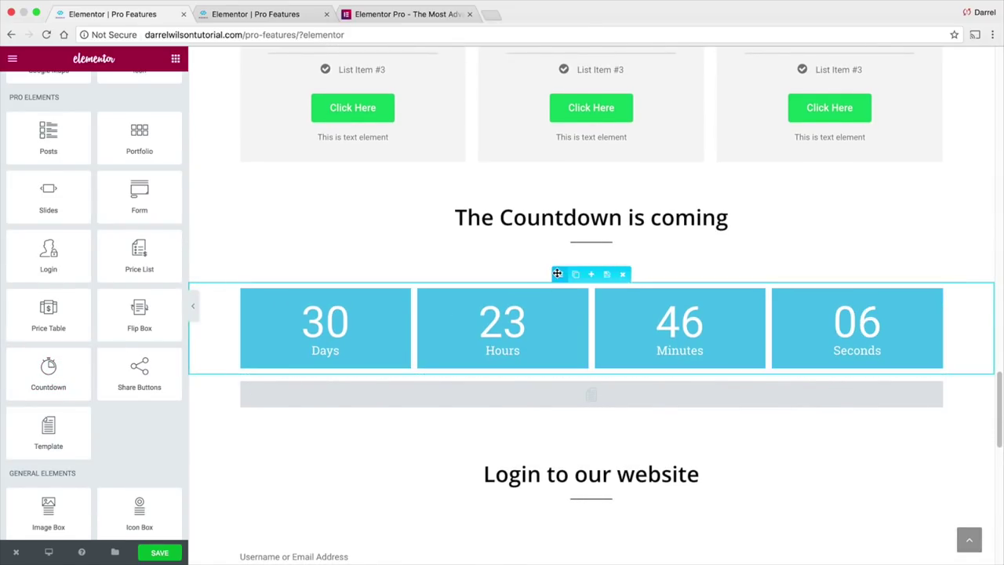
Try the countdown's Inline and Block views, toggle the Days and Hours boxes, and enable custom labels.
left_click(557, 273)
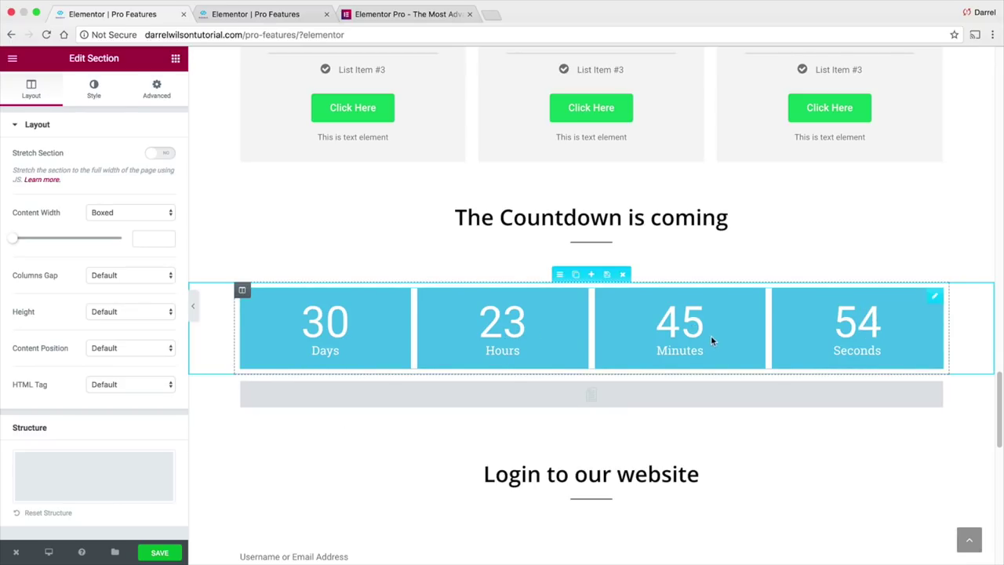
left_click(554, 315)
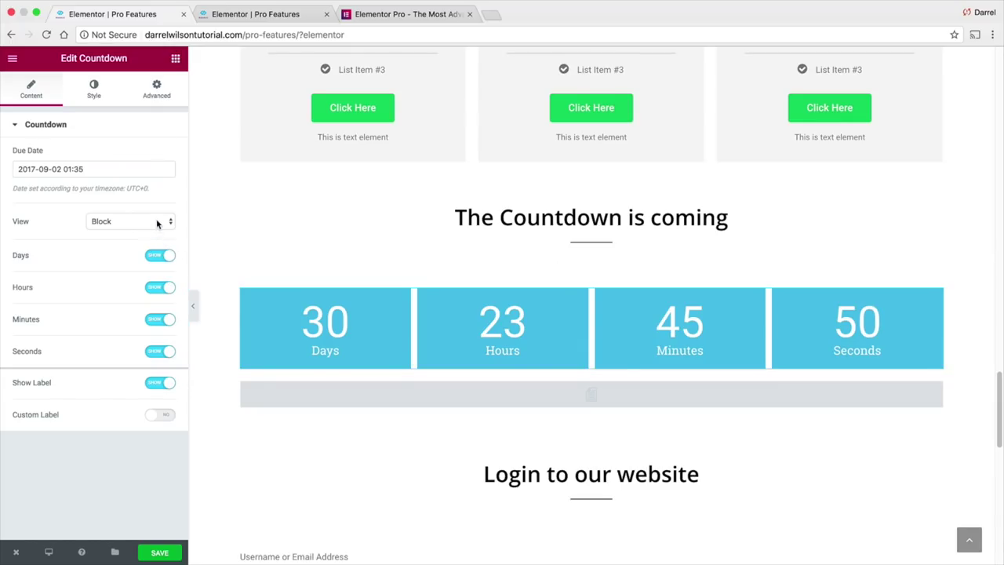
left_click(157, 222)
left_click(157, 229)
left_click(160, 226)
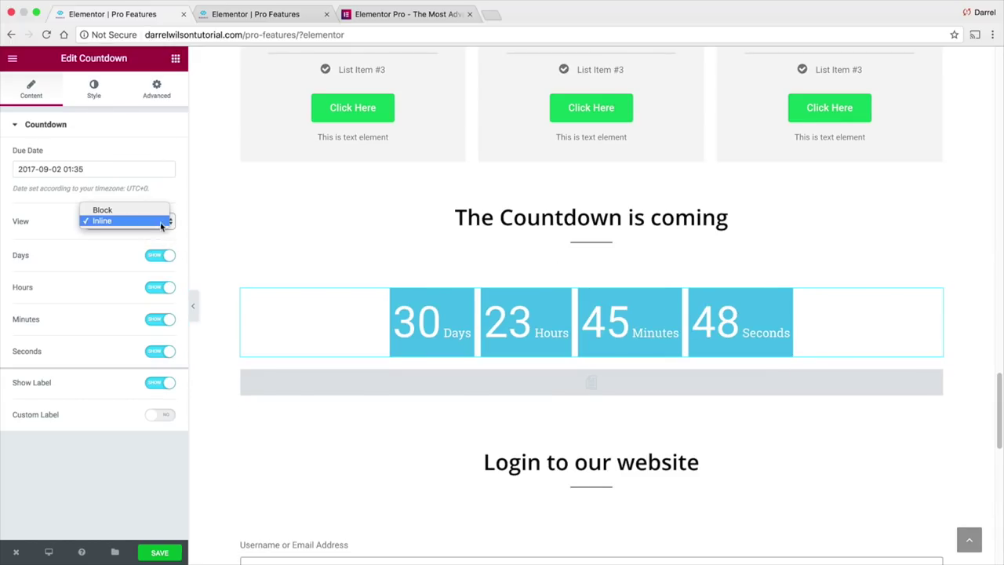
left_click(161, 210)
left_click(167, 259)
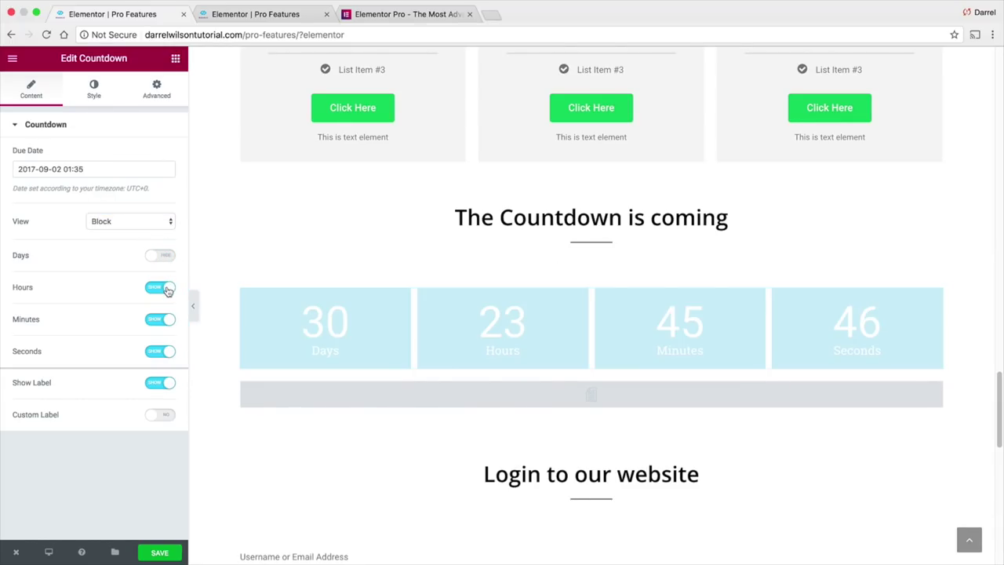
left_click(167, 287)
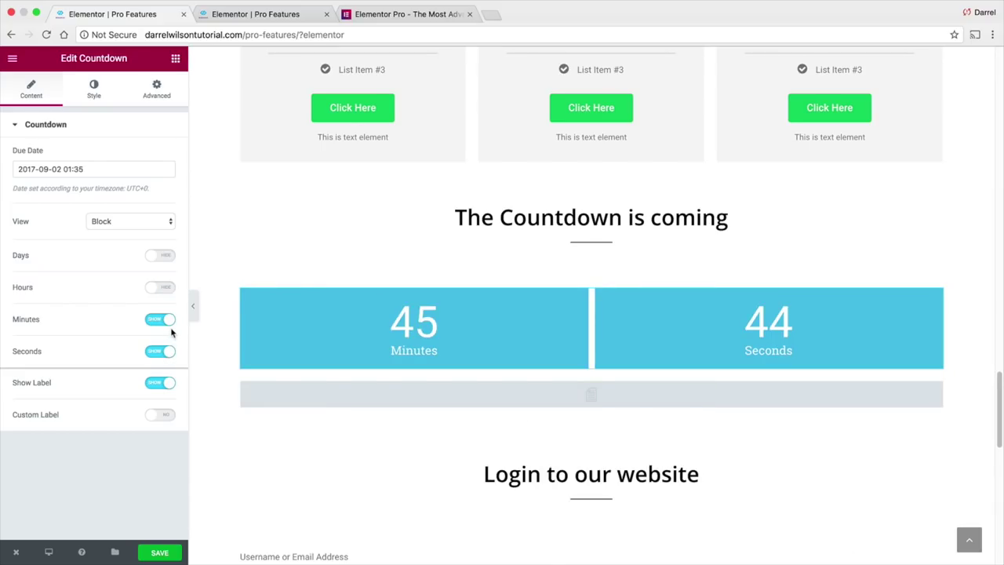
left_click(160, 417)
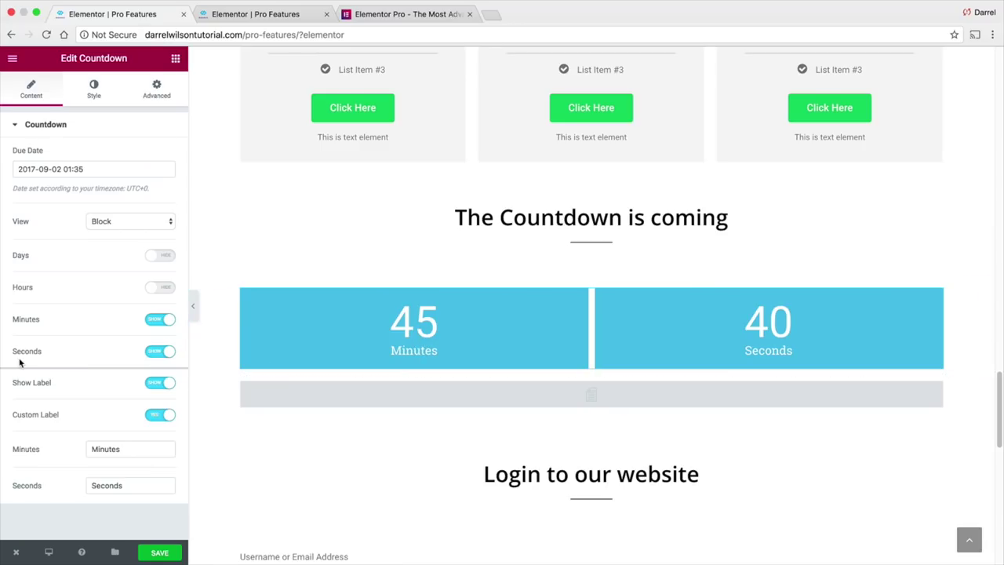
left_click(159, 287)
left_click(159, 255)
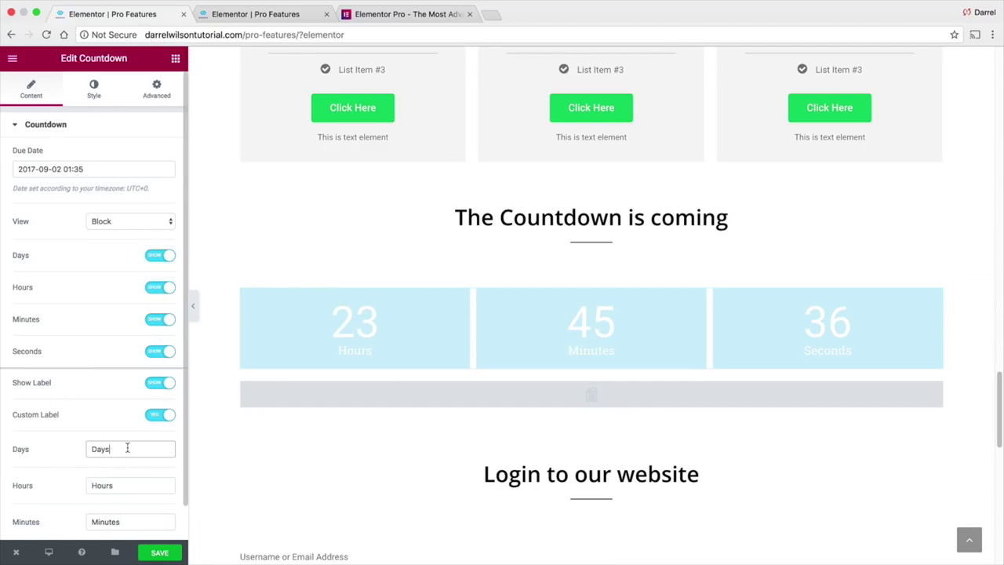
Replace the Days label with 'light years' and return to the widget list.
double_click(127, 446)
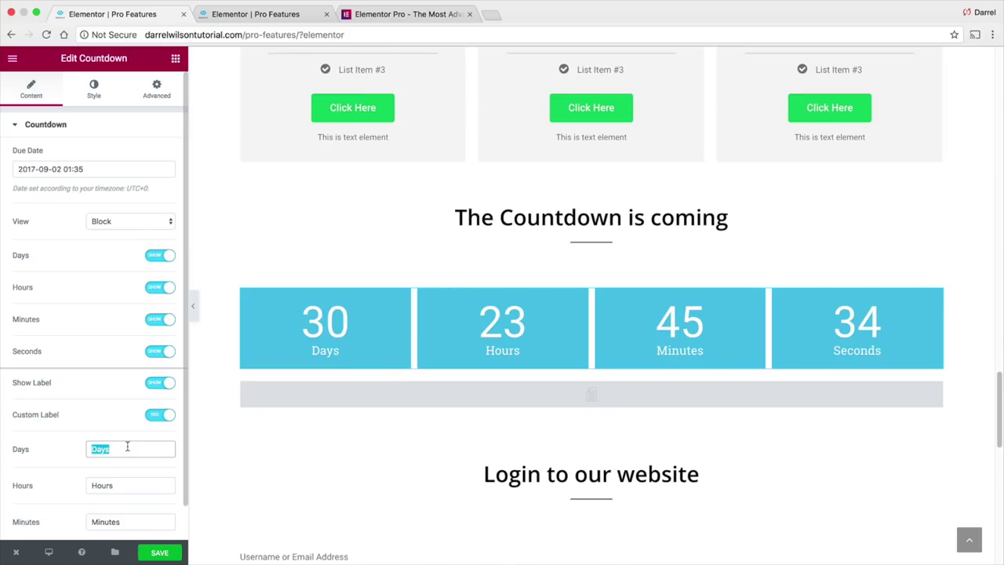
key("BackSpace")
type("light ")
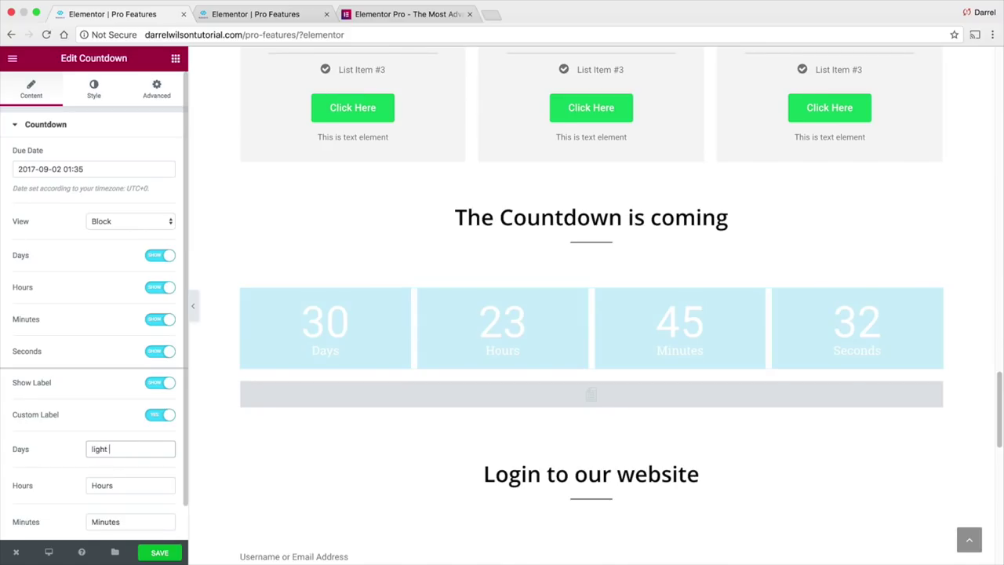
type("years")
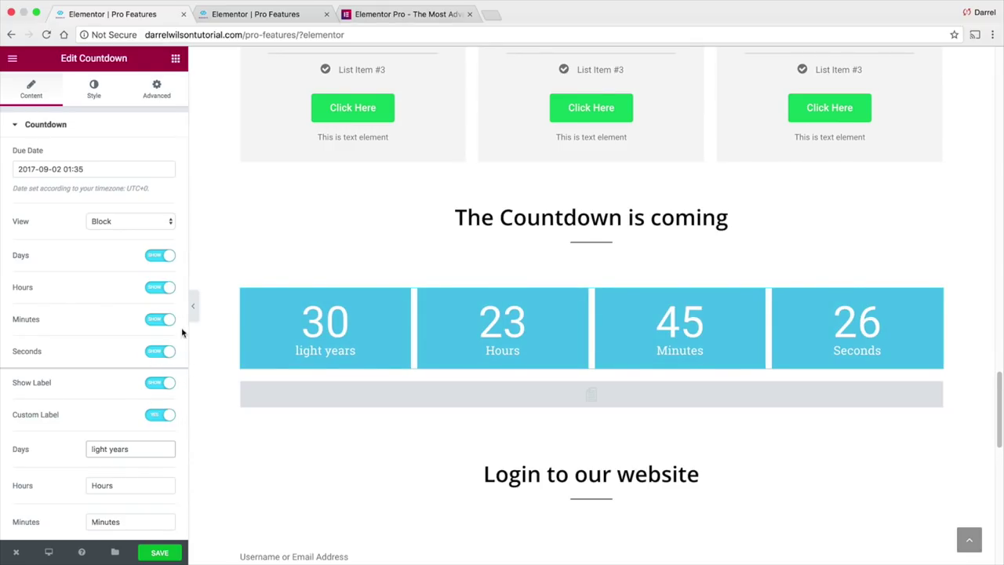
scroll(179, 327, "down", 2)
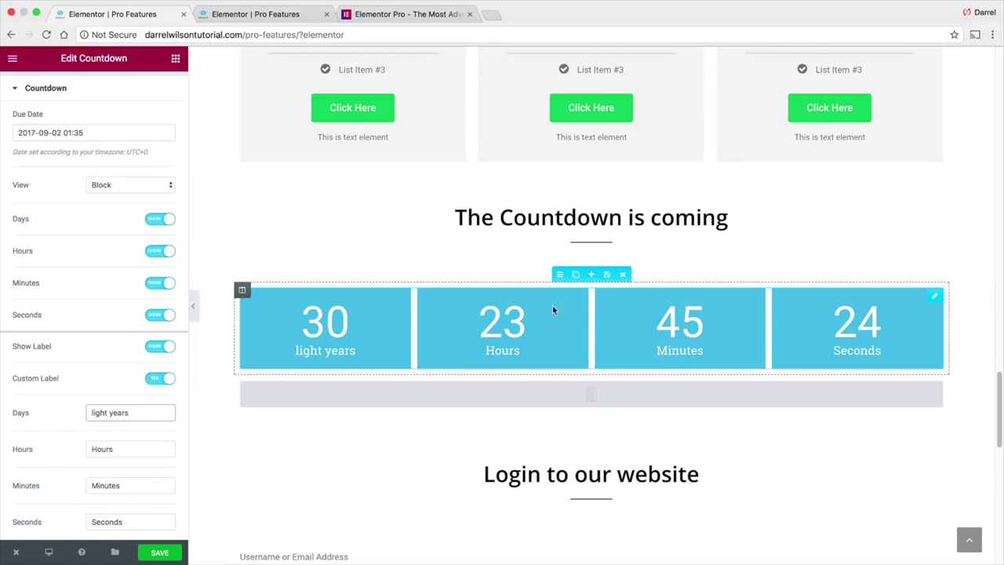
scroll(384, 313, "down", 2)
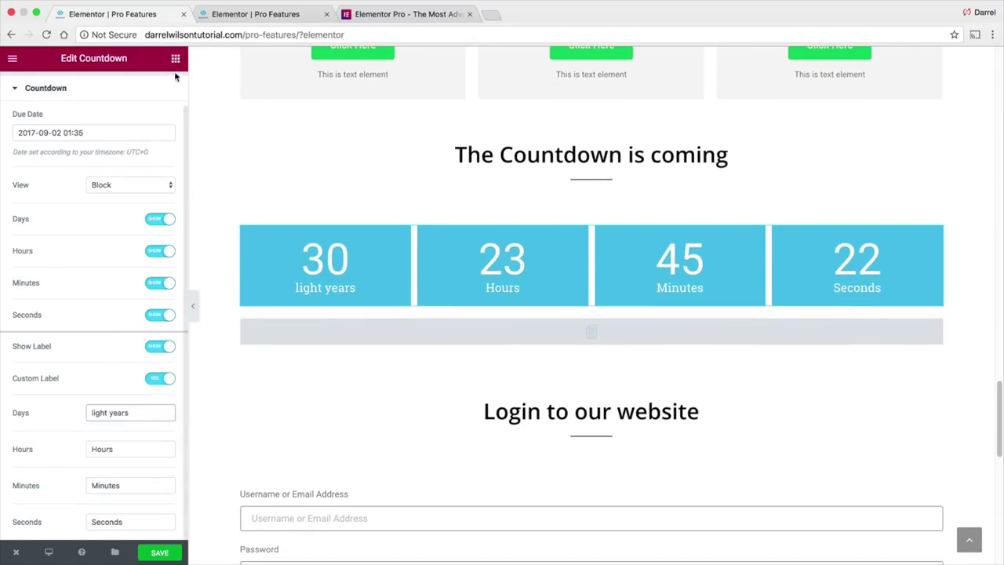
left_click(176, 61)
scroll(305, 242, "down", 5)
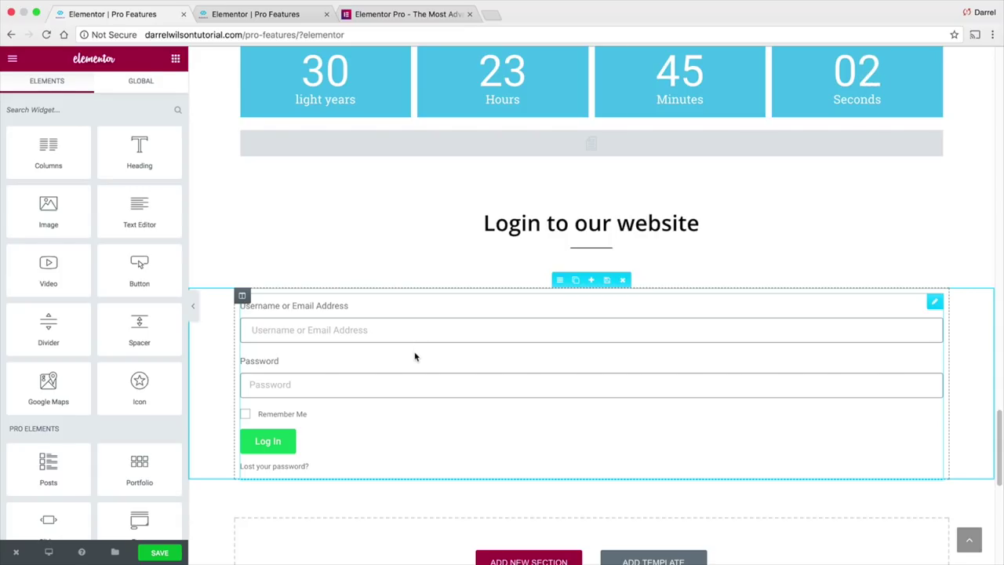
left_click(412, 317)
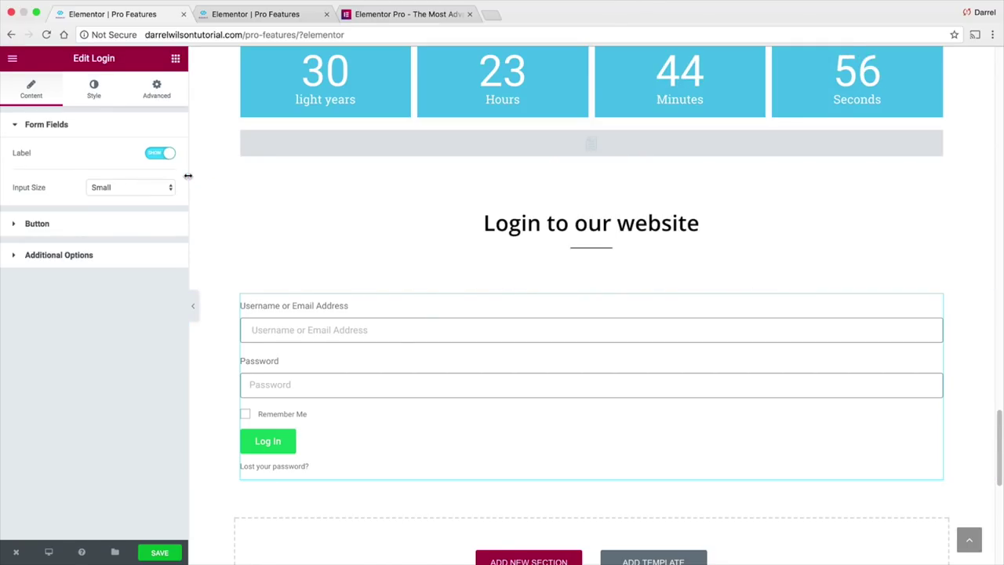
left_click(144, 255)
left_click(156, 92)
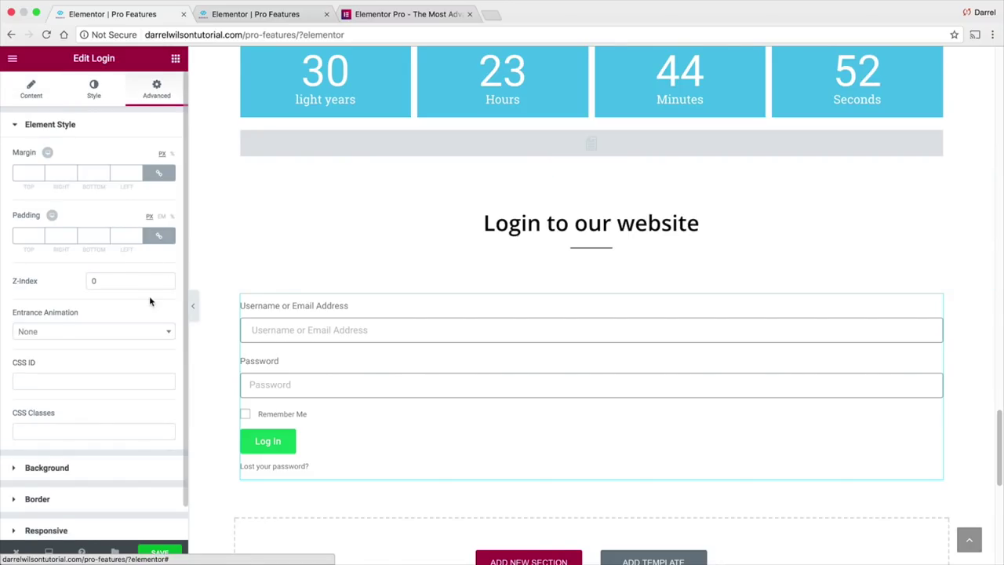
scroll(149, 303, "down", 1)
scroll(150, 303, "down", 1)
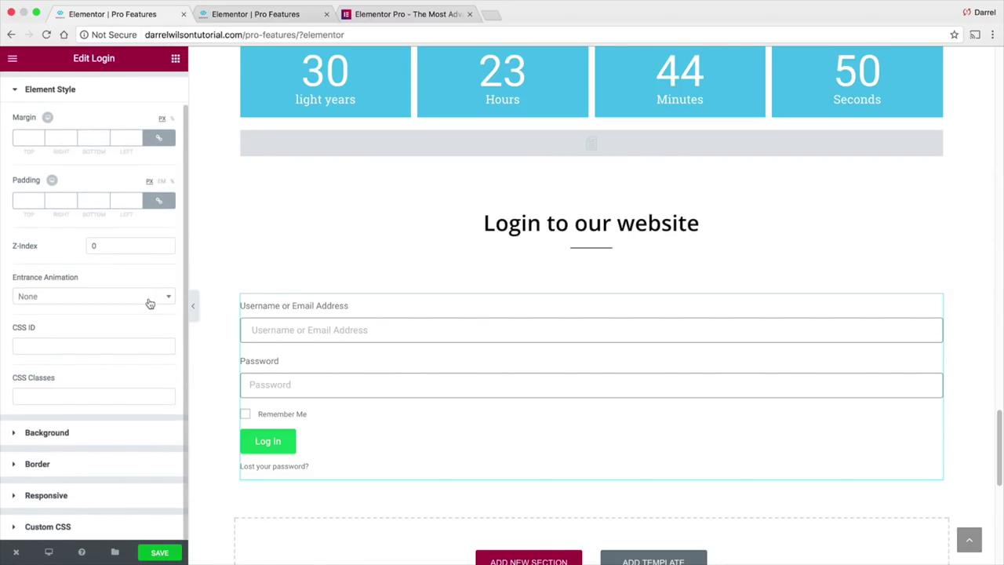
left_click(59, 525)
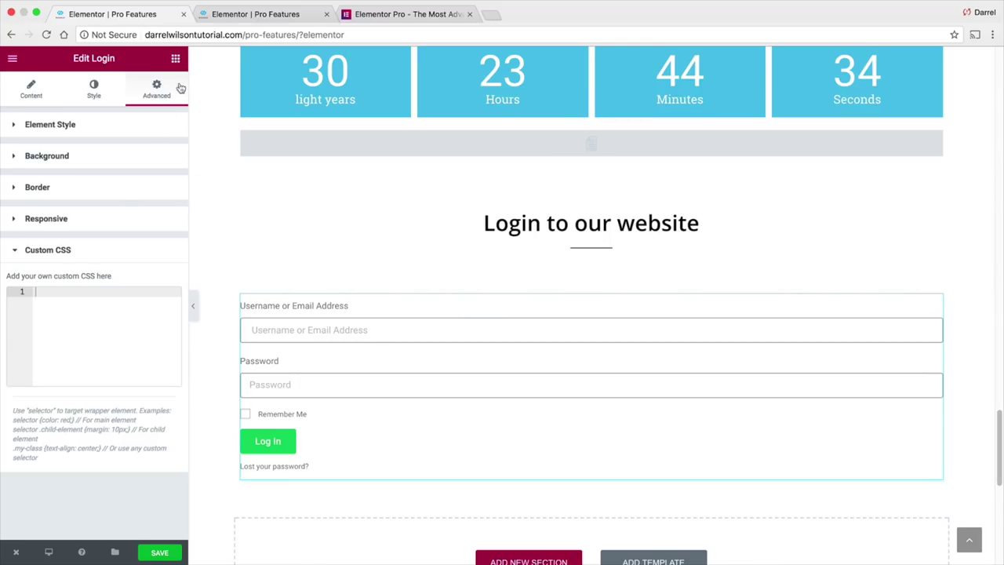
left_click(175, 59)
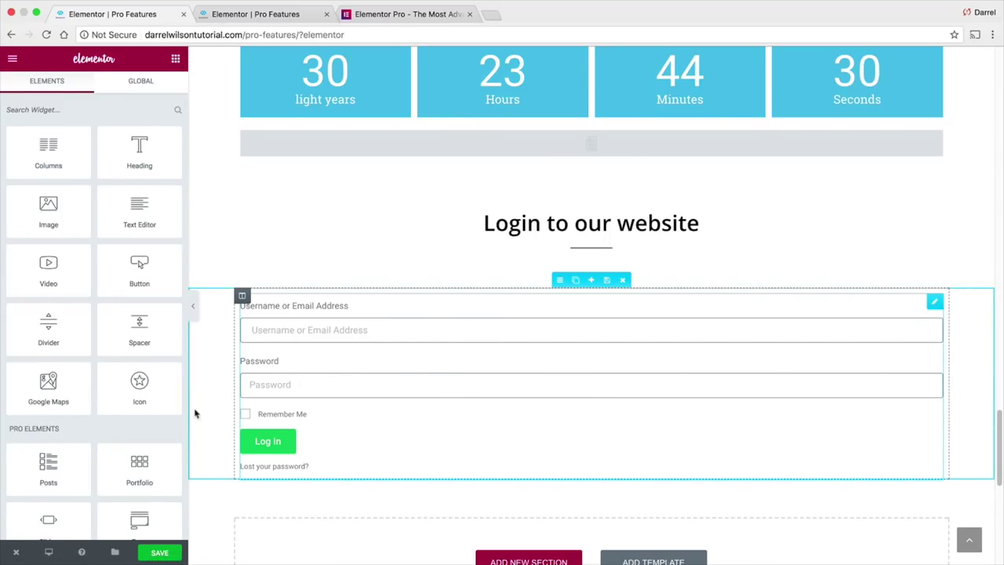
scroll(193, 403, "down", 3)
scroll(113, 410, "down", 1)
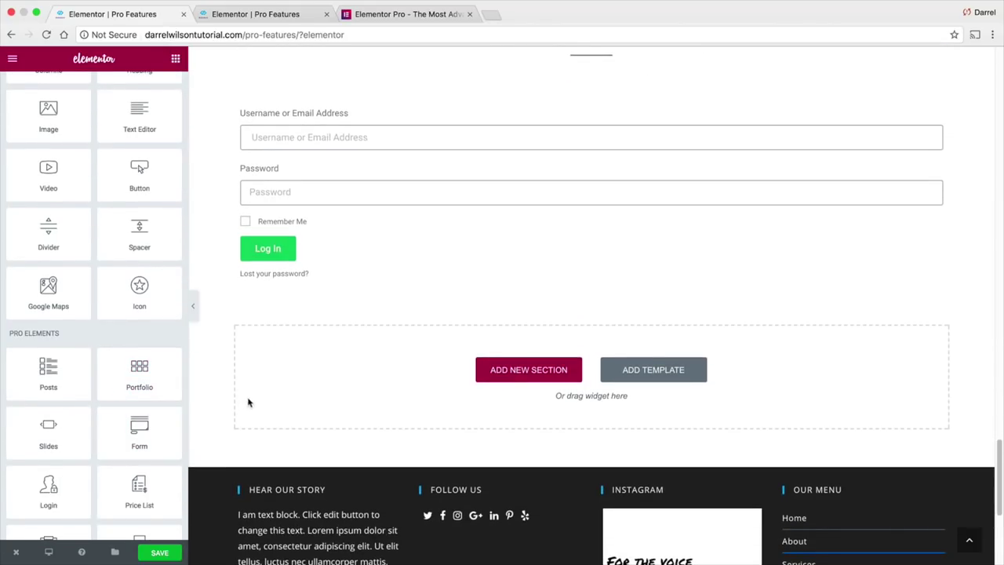
scroll(247, 403, "down", 1)
scroll(251, 361, "up", 3)
scroll(139, 376, "down", 3)
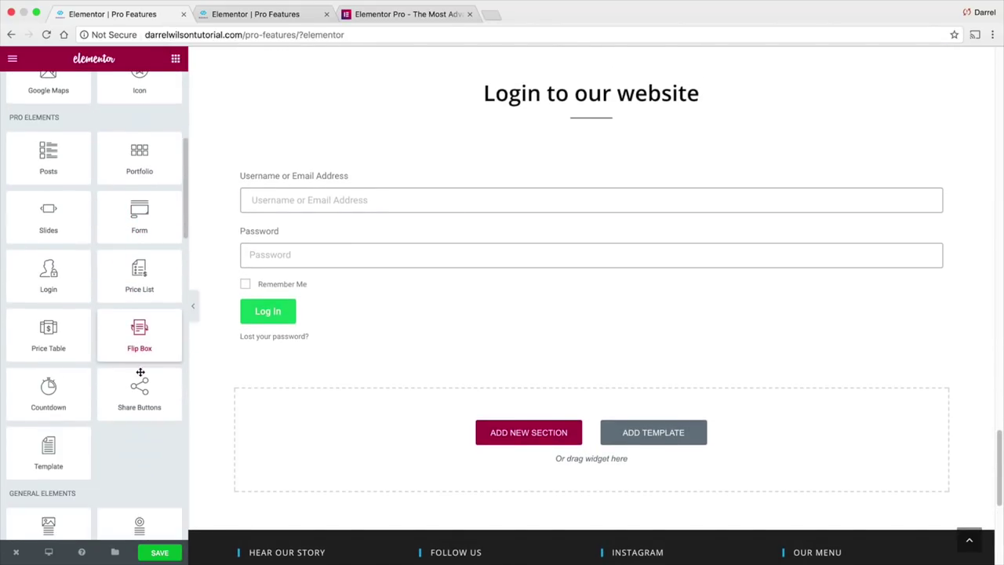
scroll(220, 406, "up", 3)
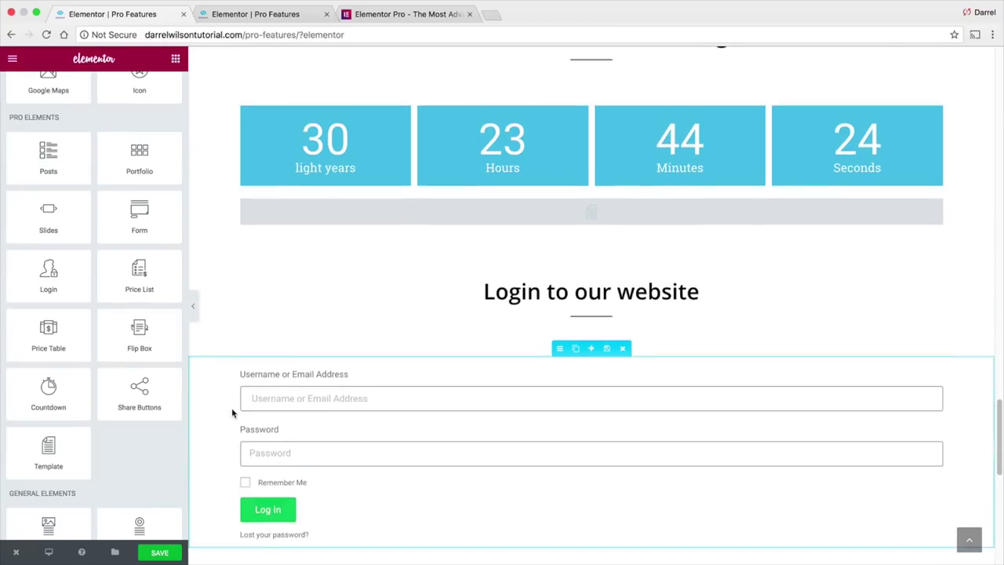
scroll(232, 413, "up", 10)
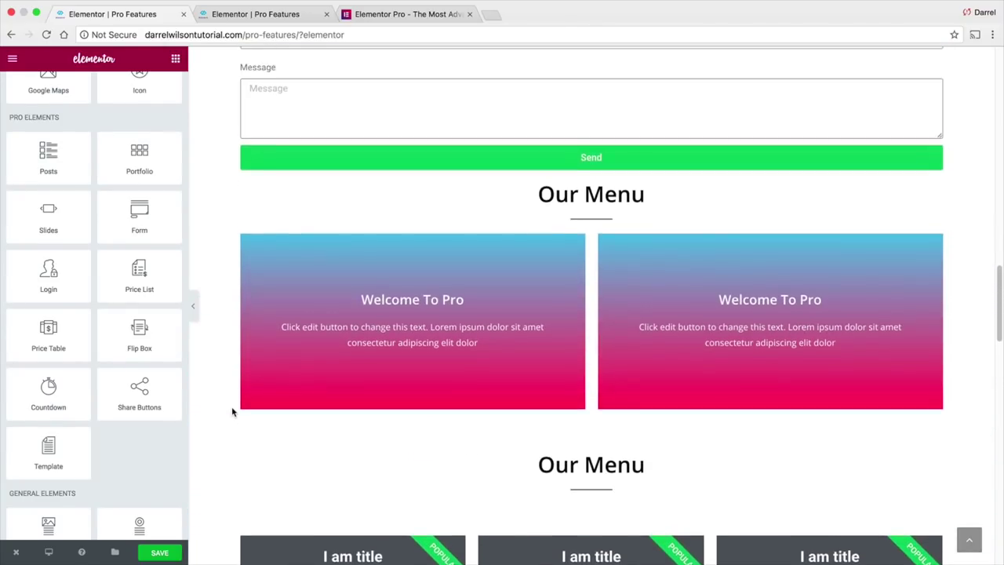
scroll(232, 410, "down", 10)
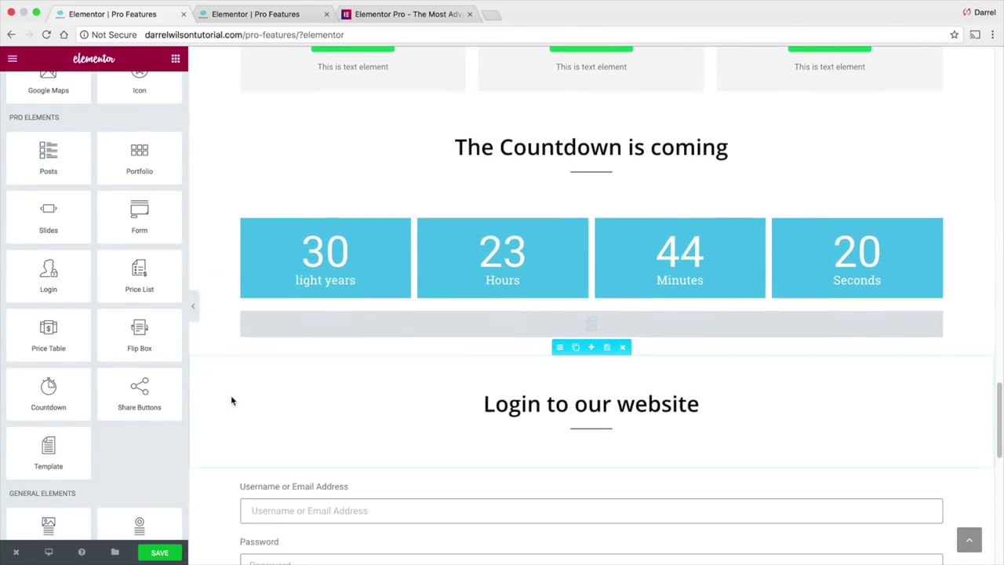
scroll(232, 399, "down", 3)
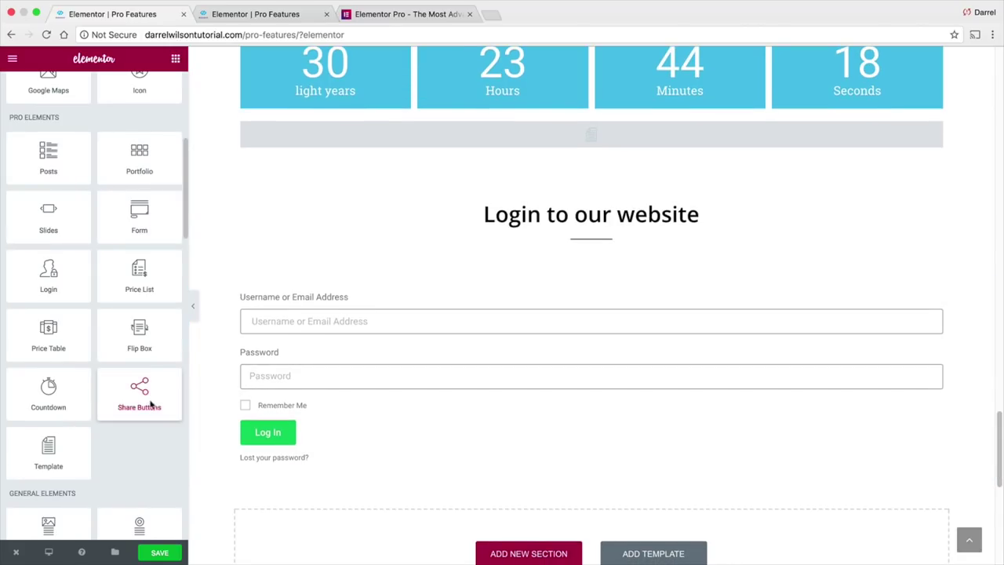
Drop the Share Buttons widget under the login form, adding Facebook, Google+, Twitter and LinkedIn buttons.
left_click_drag(150, 404, 430, 458)
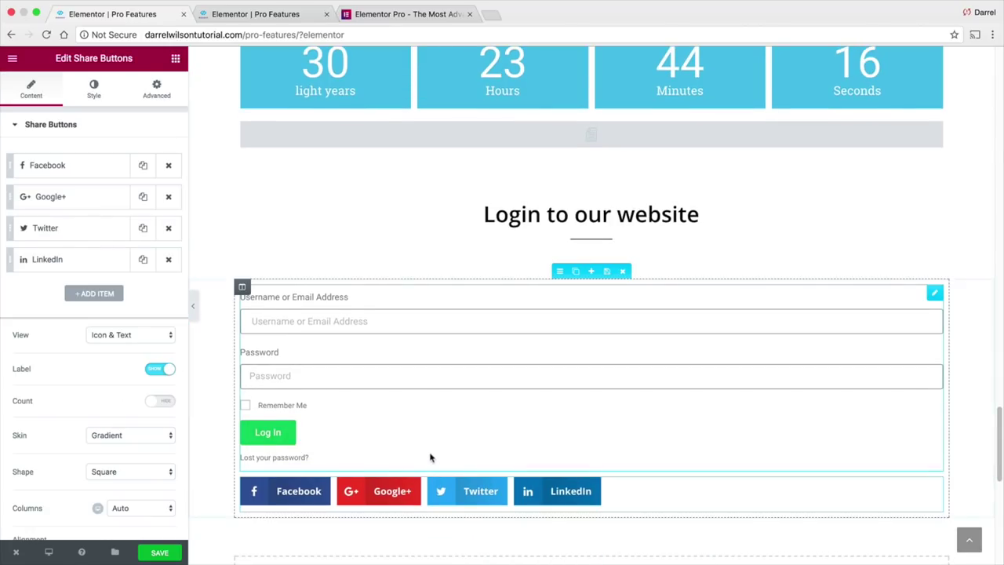
scroll(429, 457, "down", 2)
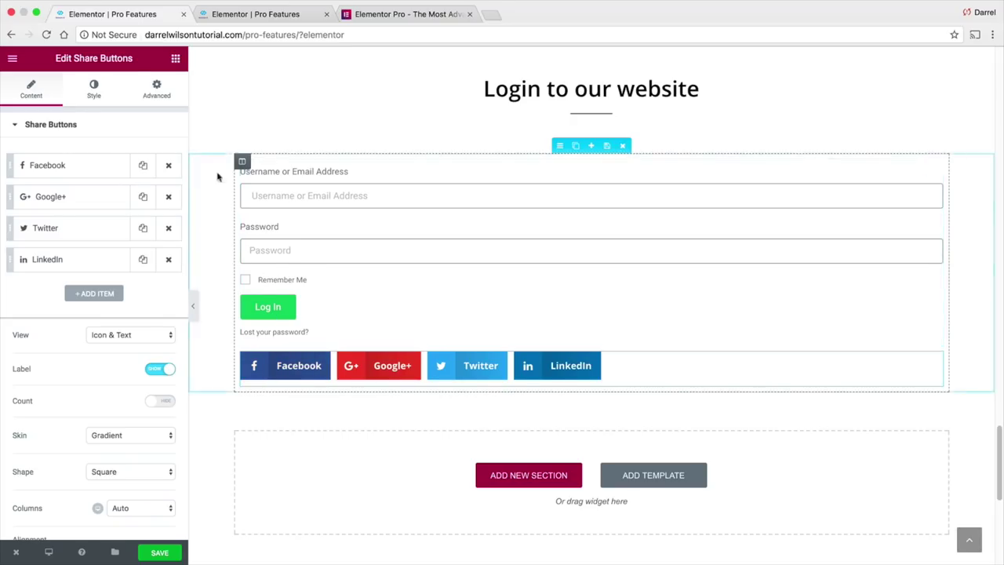
left_click(176, 60)
scroll(115, 321, "down", 5)
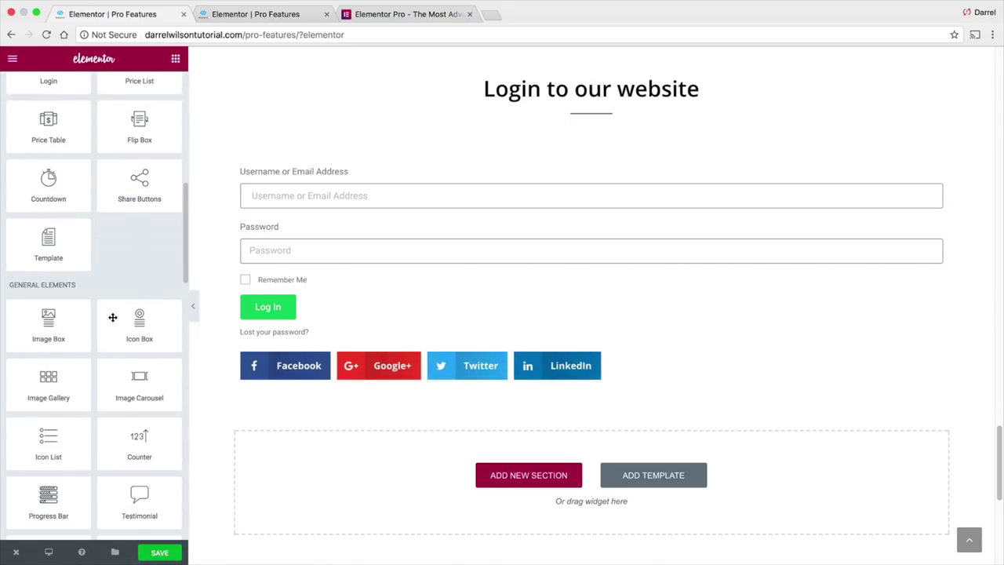
scroll(113, 315, "up", 2)
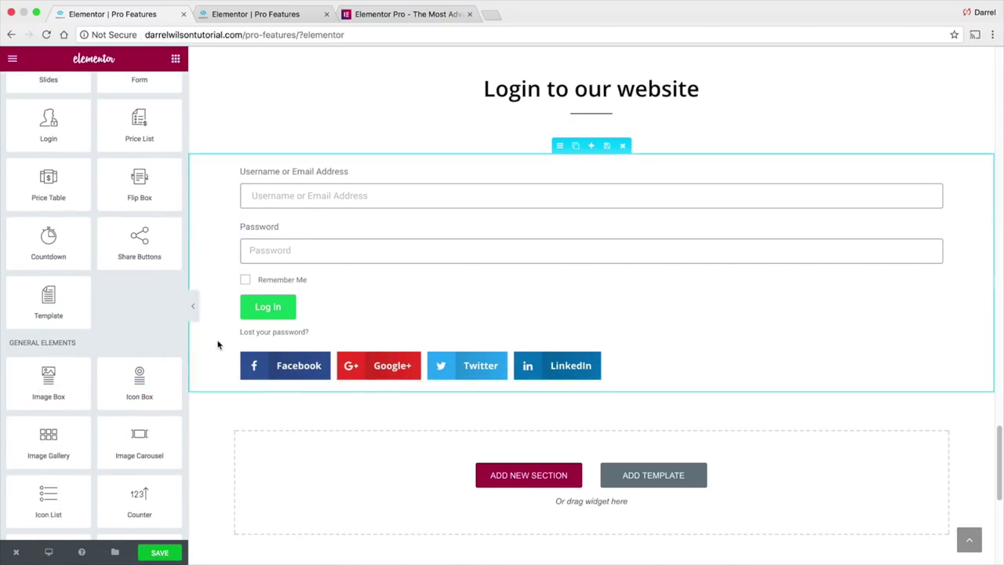
scroll(226, 346, "down", 3)
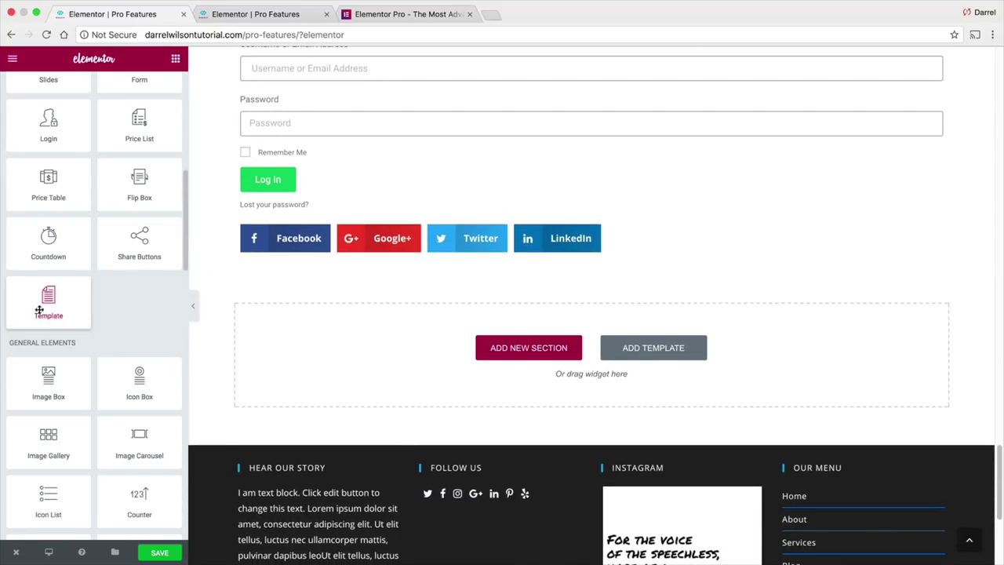
Place a Template widget under the share buttons and set it to the 'home (page)' template.
left_click_drag(54, 310, 438, 339)
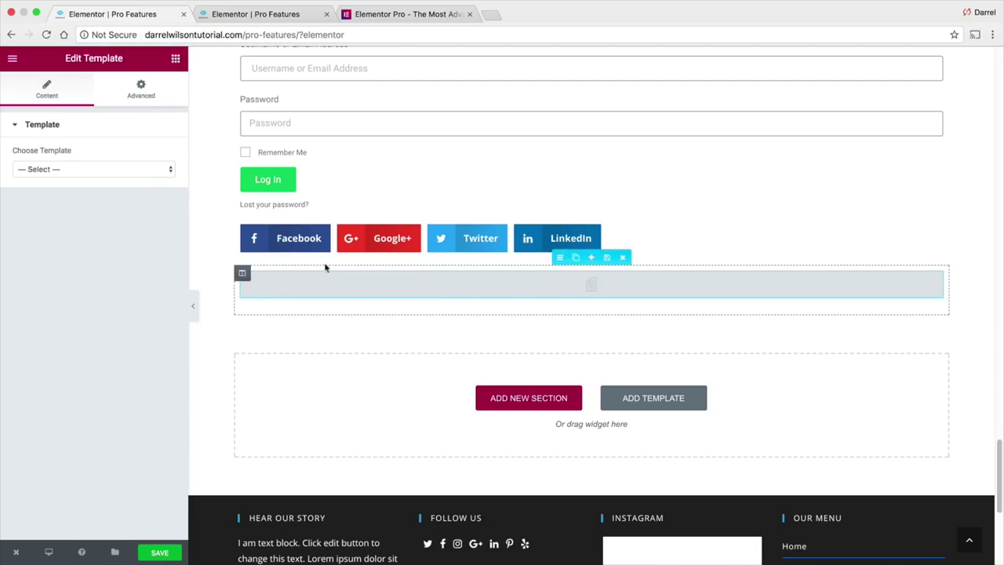
left_click(149, 172)
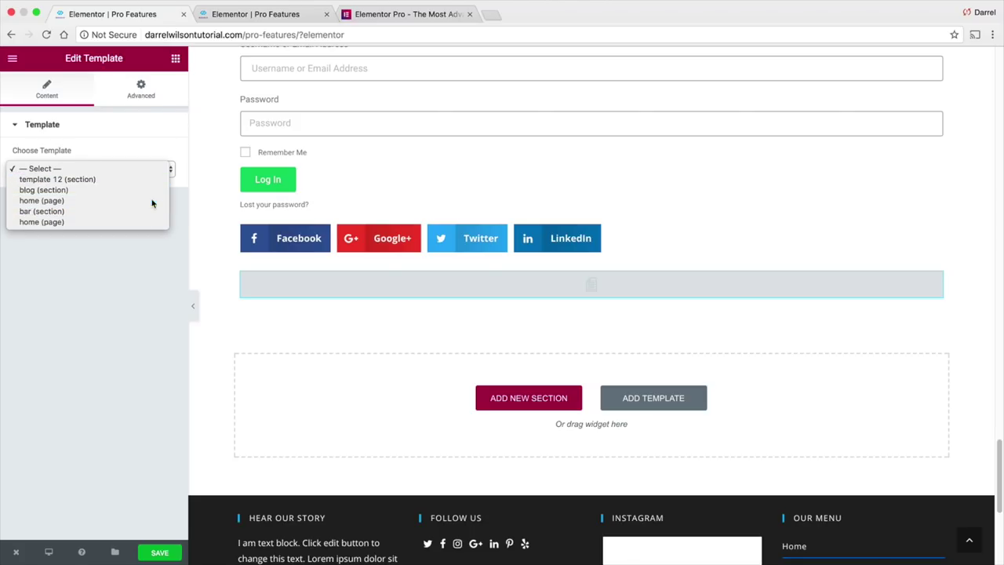
left_click(151, 201)
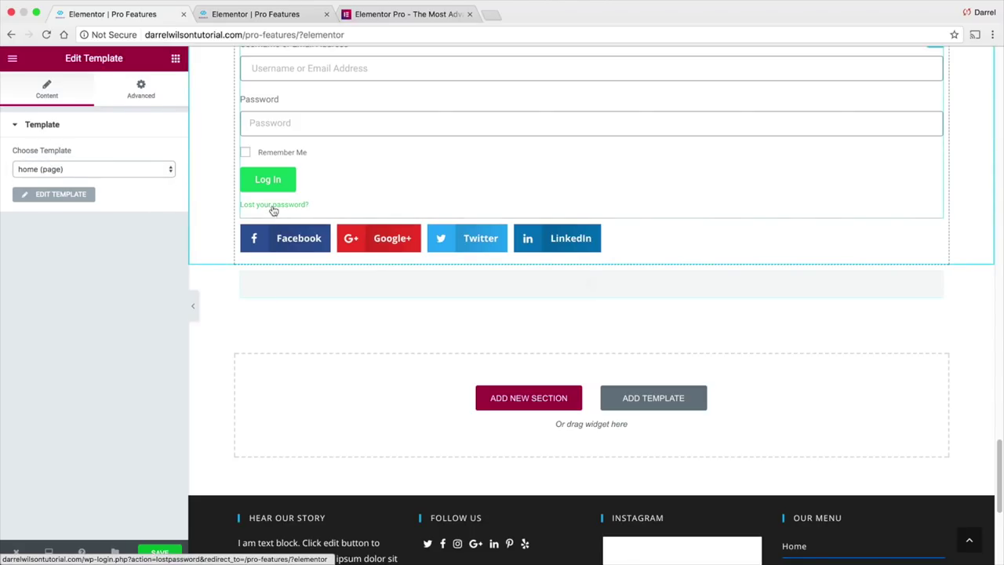
scroll(375, 346, "down", 3)
scroll(377, 334, "down", 15)
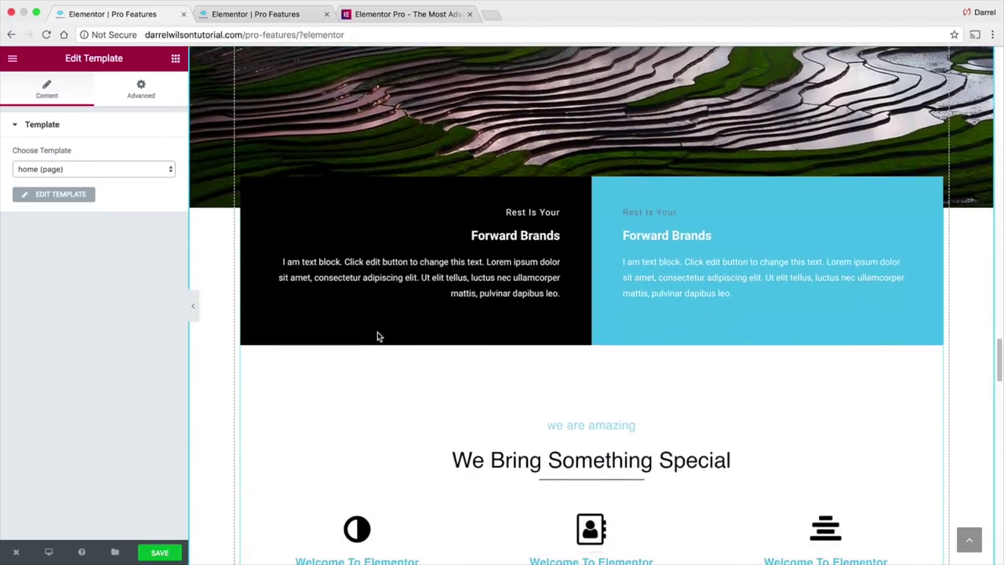
scroll(377, 336, "down", 15)
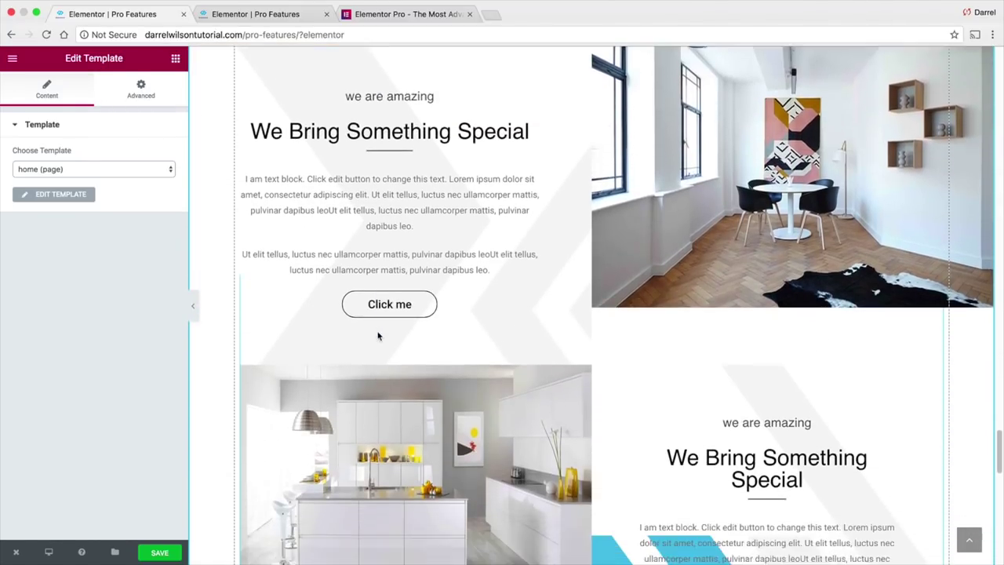
scroll(377, 336, "down", 6)
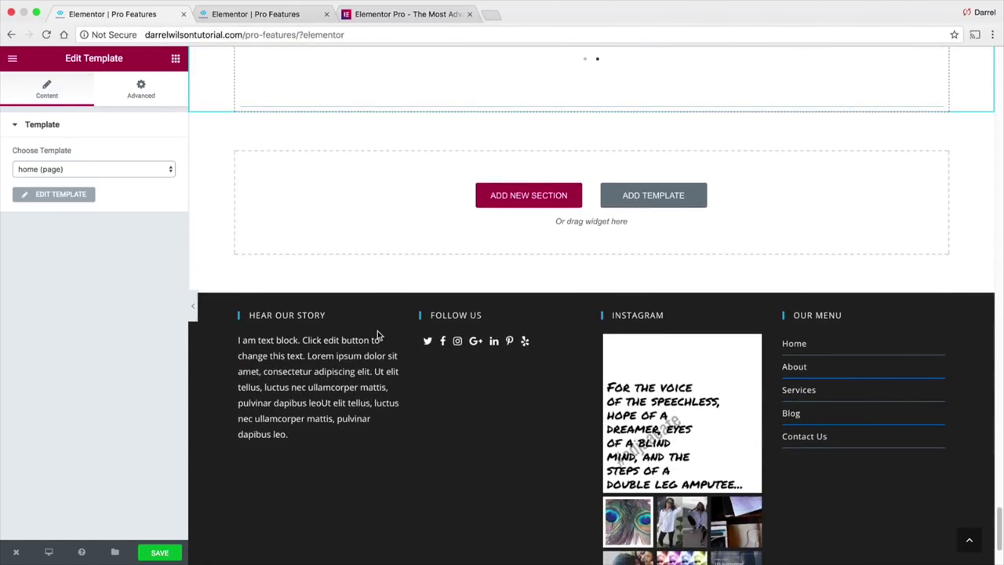
scroll(377, 335, "up", 10)
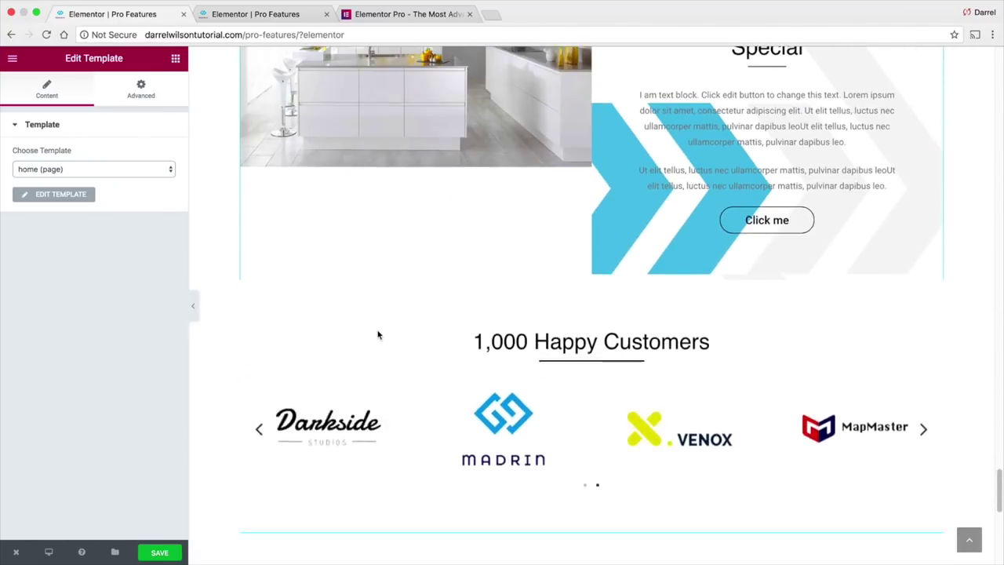
scroll(378, 340, "up", 5)
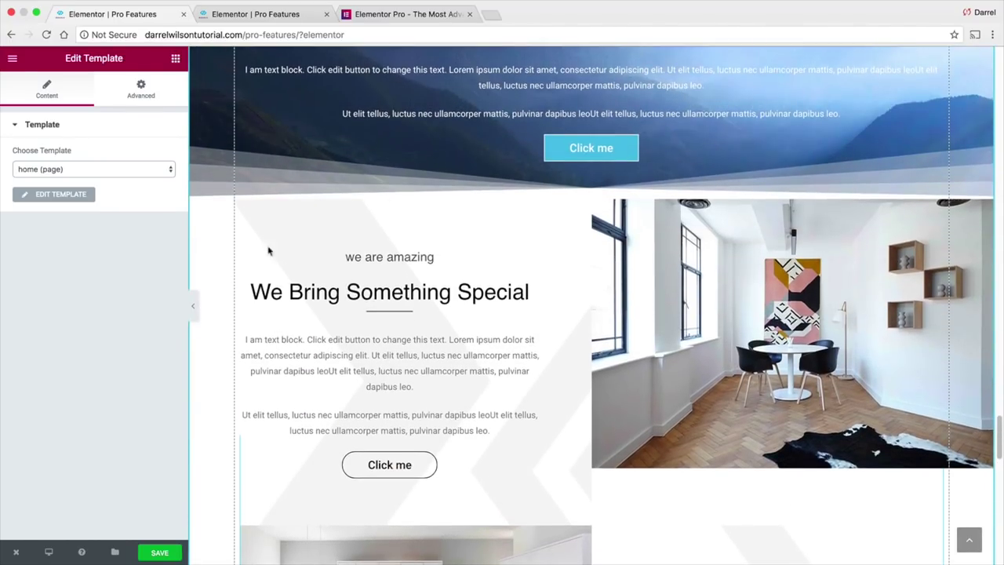
Hide the editing panel and scroll through the page preview.
left_click(191, 305)
scroll(247, 320, "up", 8)
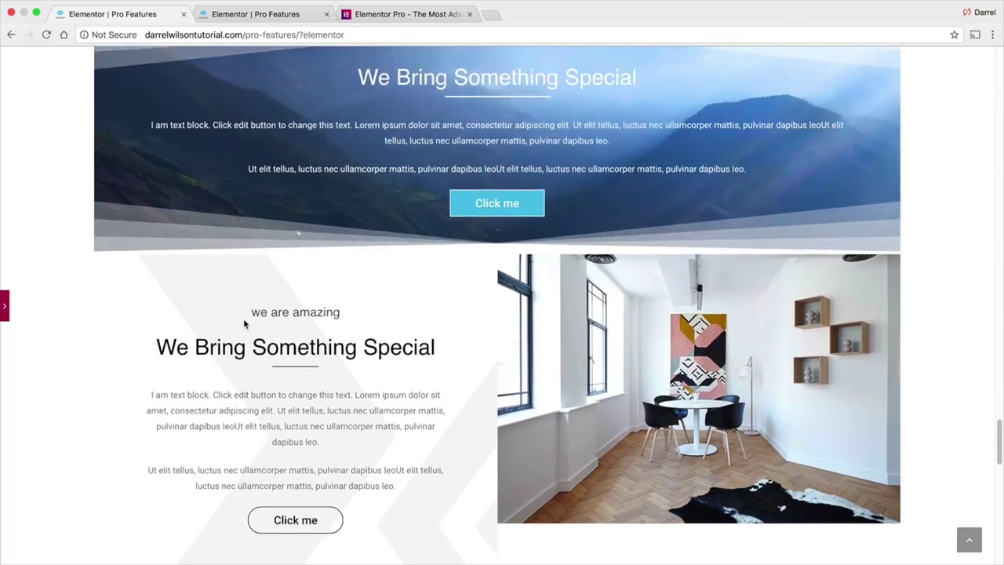
scroll(253, 322, "up", 10)
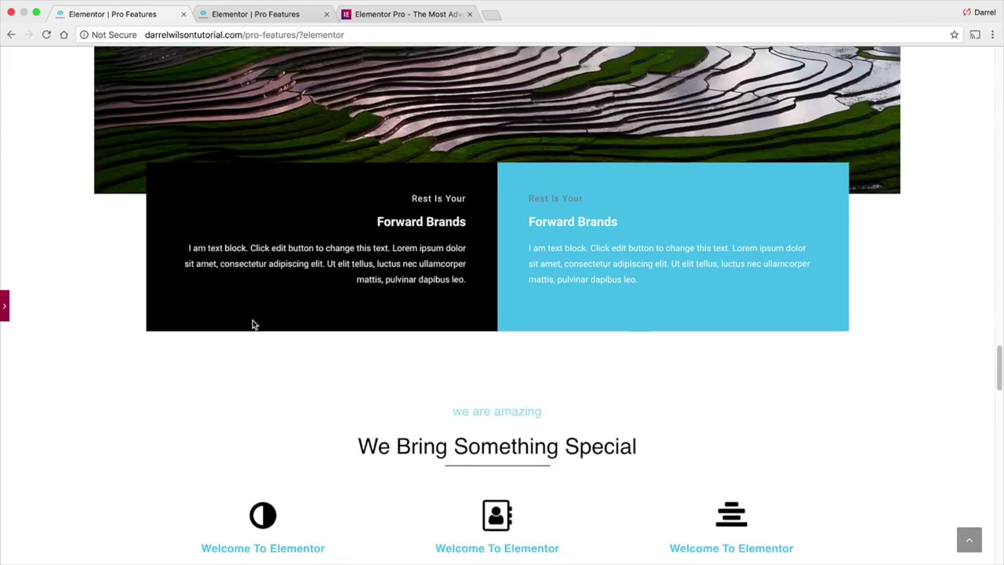
scroll(258, 316, "up", 4)
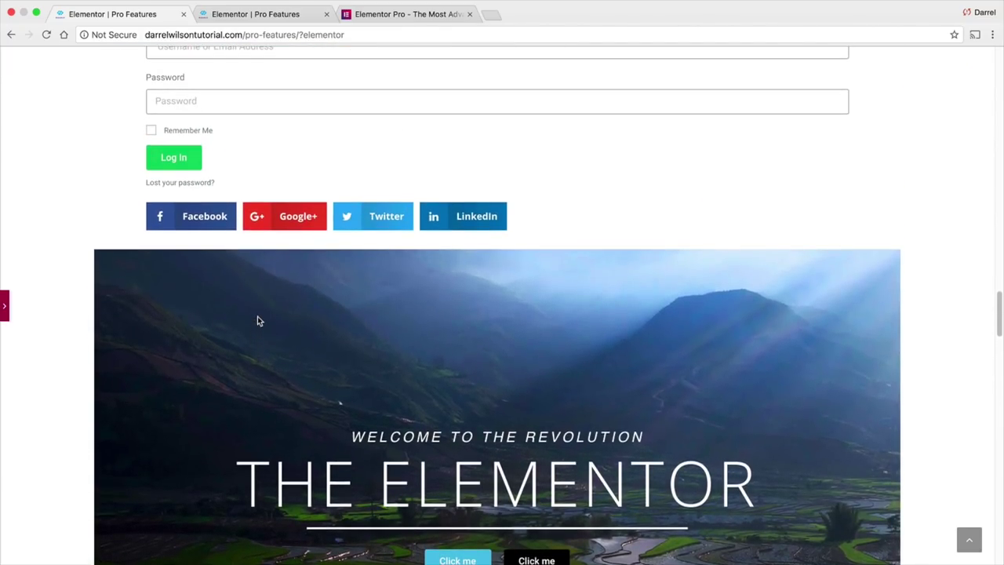
scroll(257, 315, "down", 3)
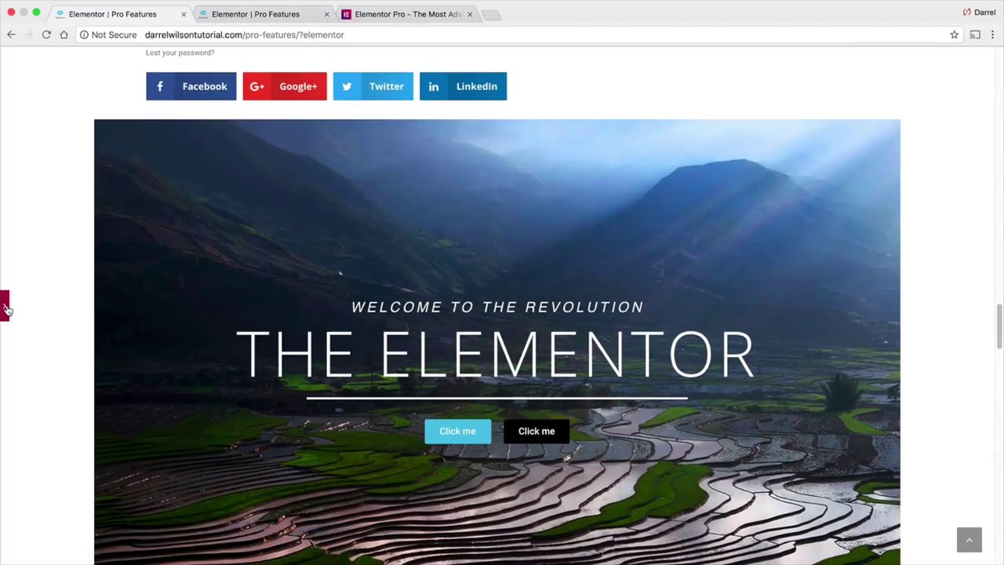
Set the template widget's Choose Template back to '-- Select --'.
left_click(5, 306)
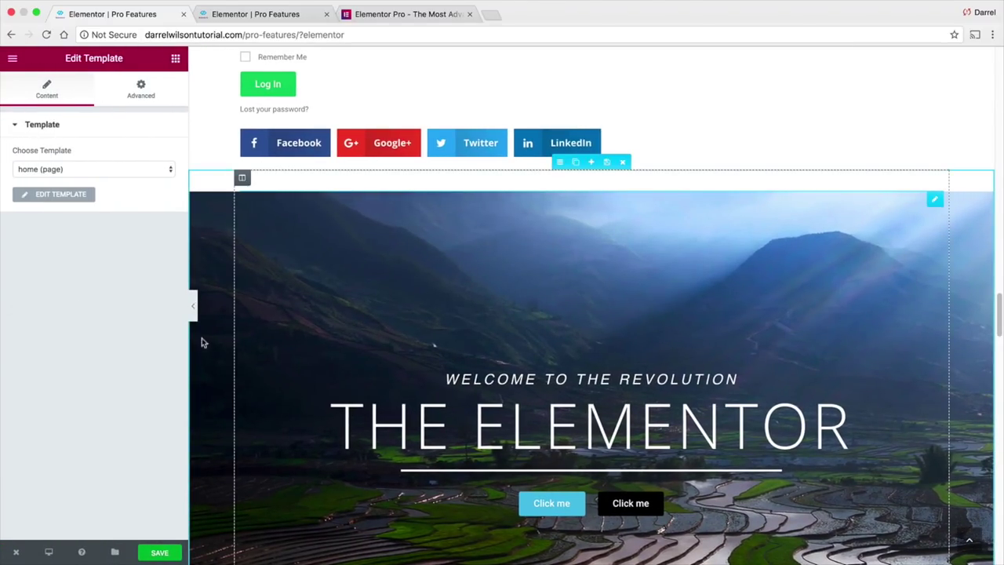
left_click(132, 169)
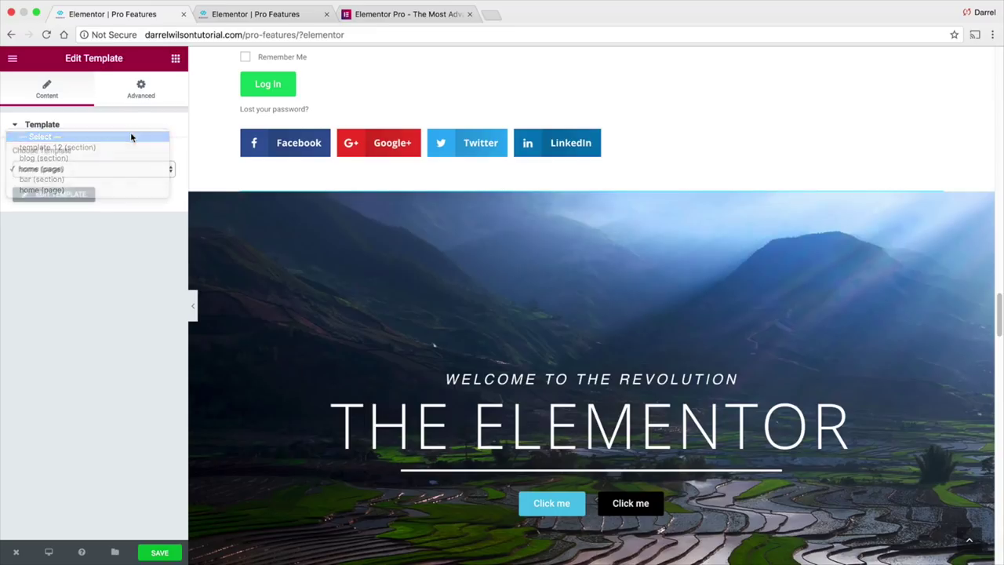
left_click(131, 137)
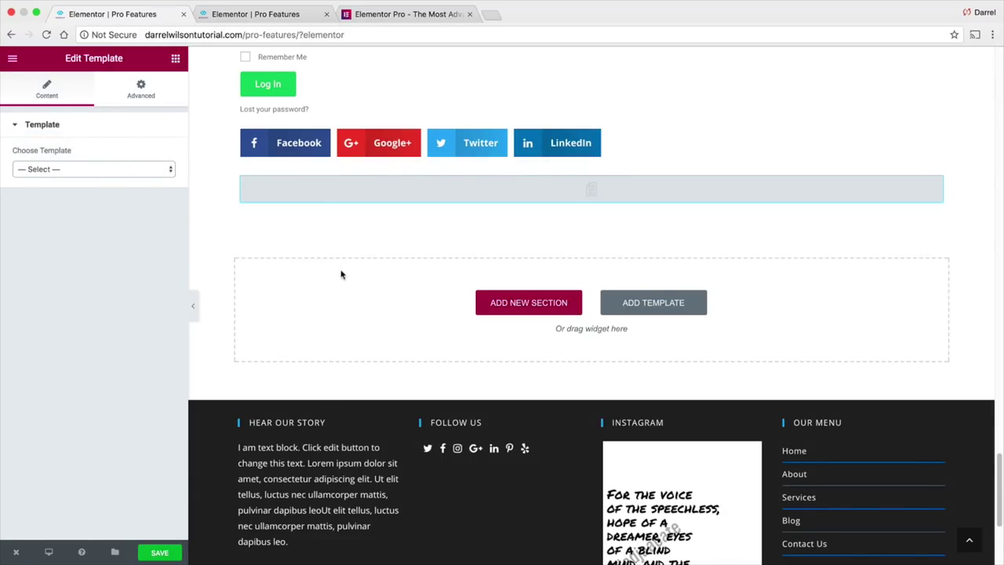
scroll(341, 279, "up", 3)
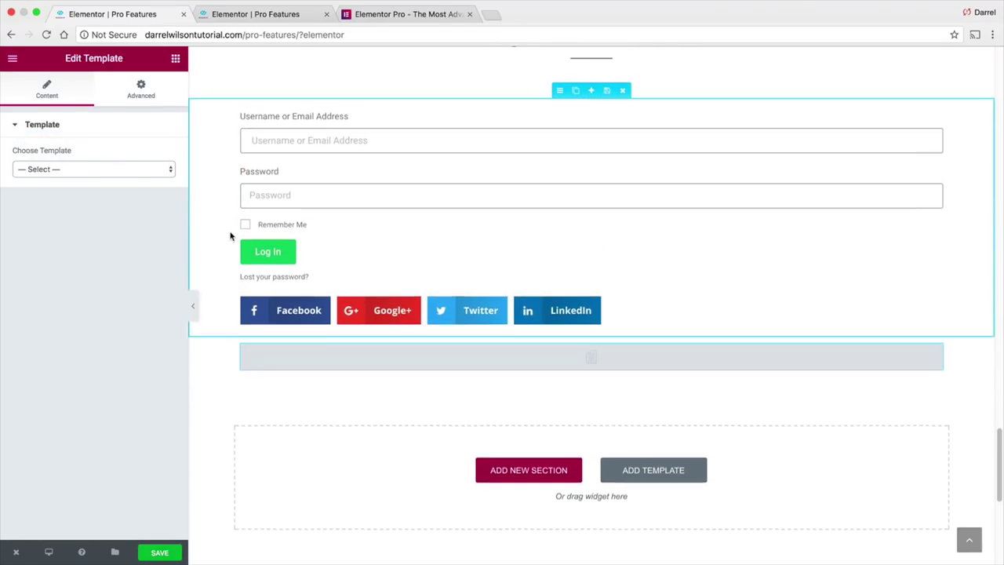
scroll(230, 236, "up", 2)
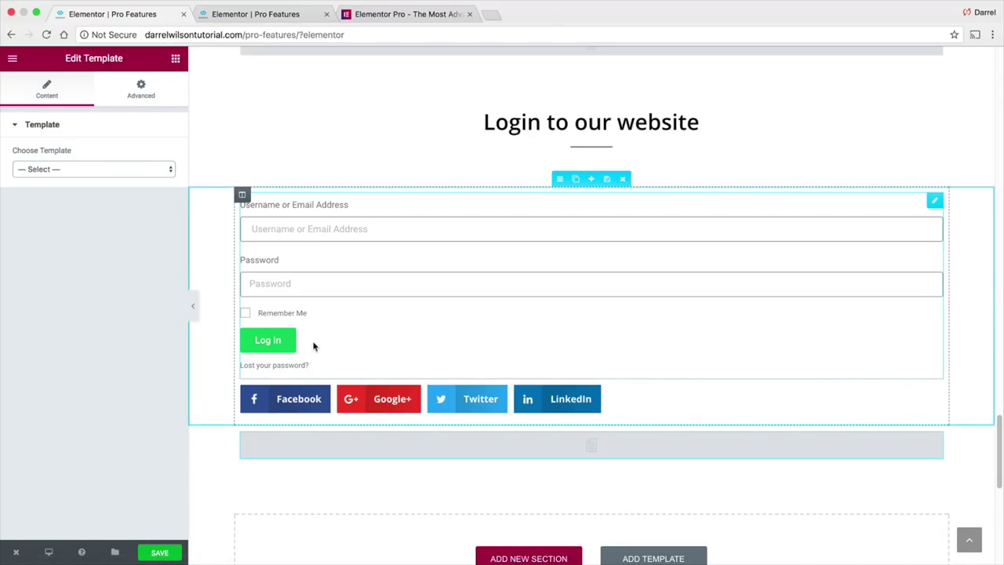
On the Elementor Pro site, scroll down to the Personal $49, Business $99 and Unlimited $199 pricing cards.
left_click(415, 17)
scroll(417, 151, "up", 3)
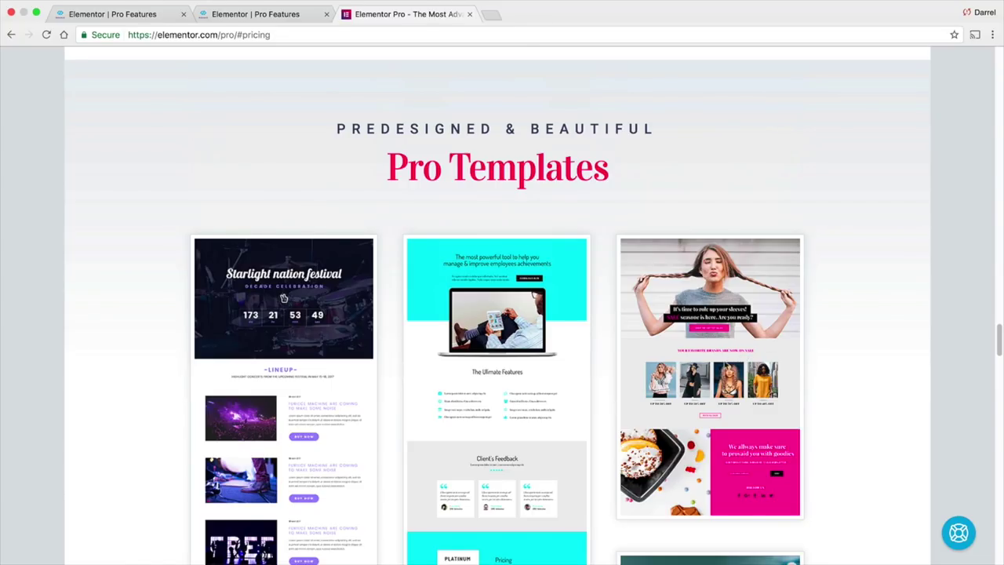
scroll(690, 337, "down", 3)
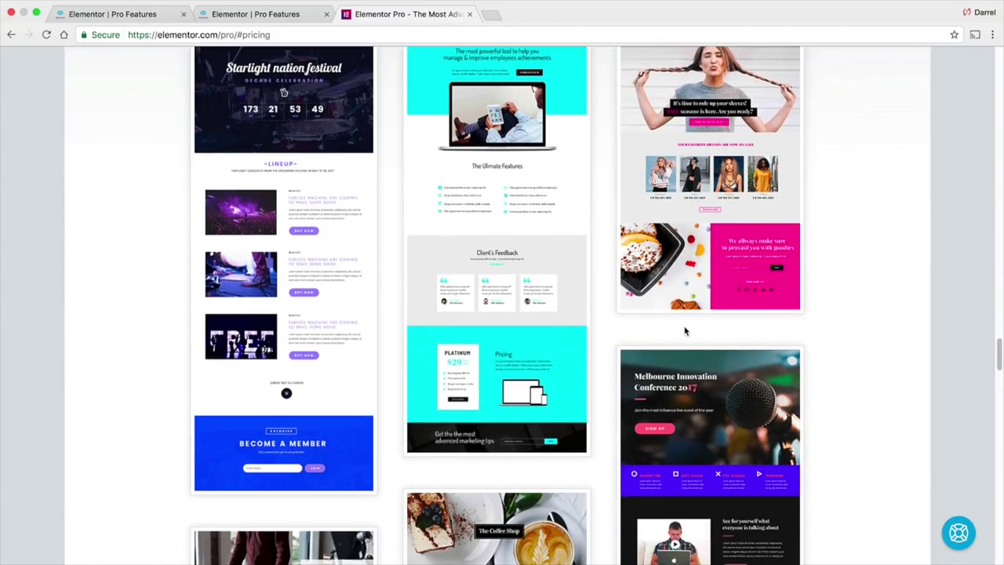
scroll(684, 331, "down", 4)
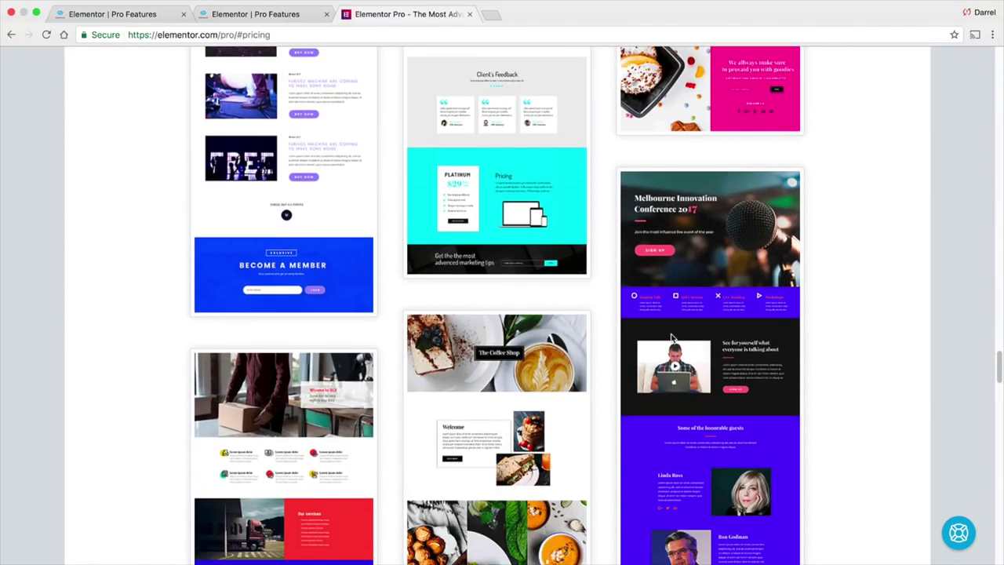
scroll(672, 338, "down", 5)
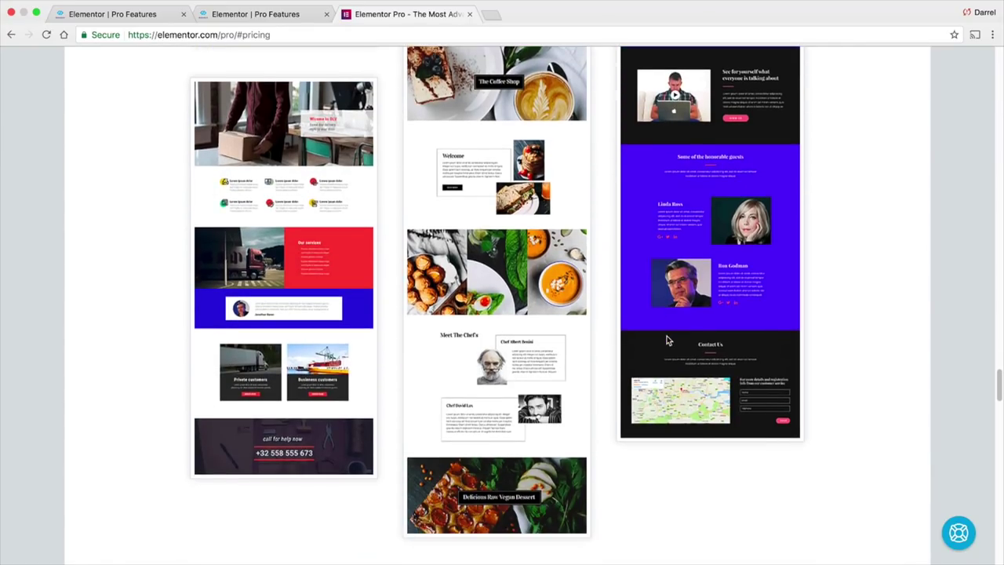
scroll(659, 341, "down", 3)
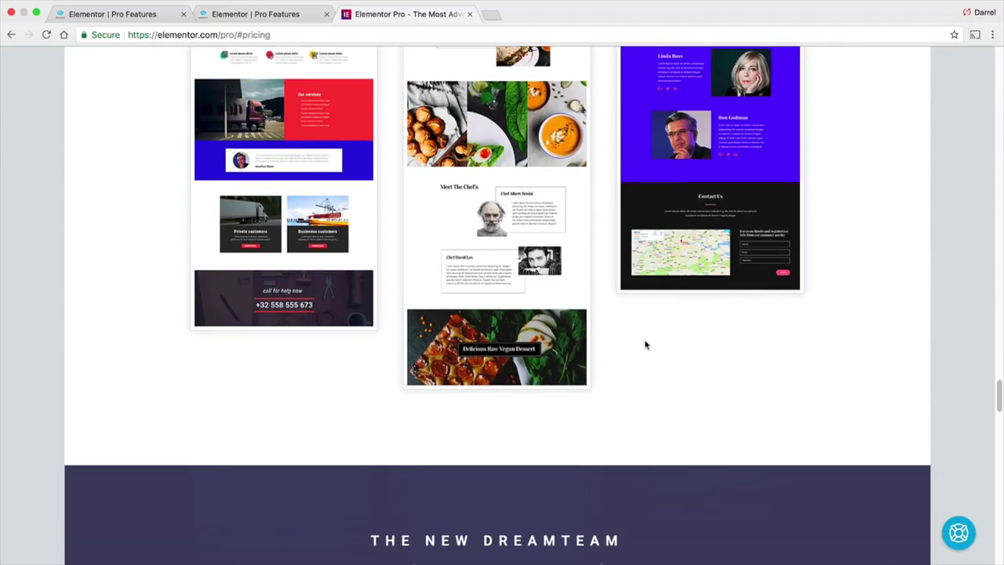
scroll(645, 341, "down", 5)
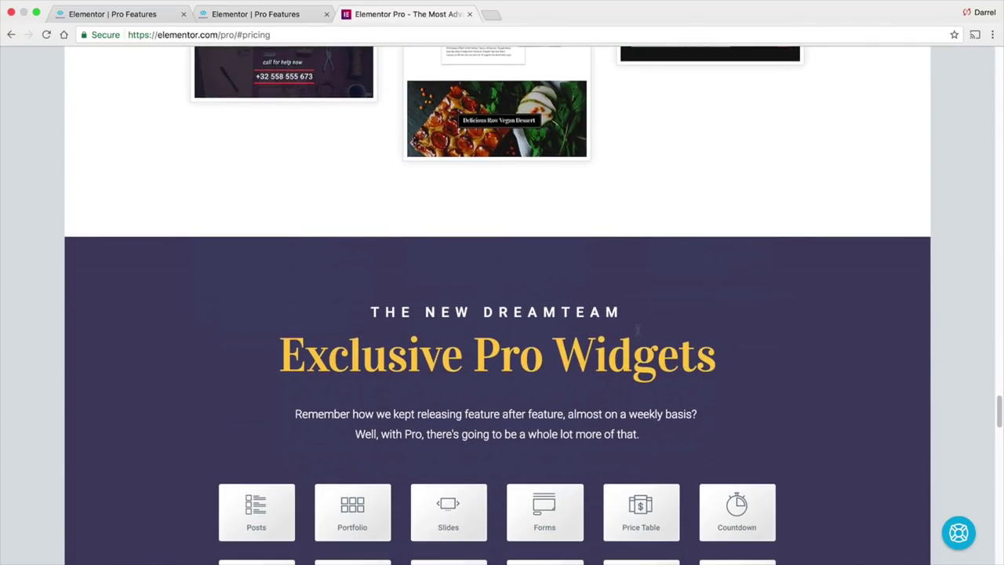
scroll(636, 332, "down", 3)
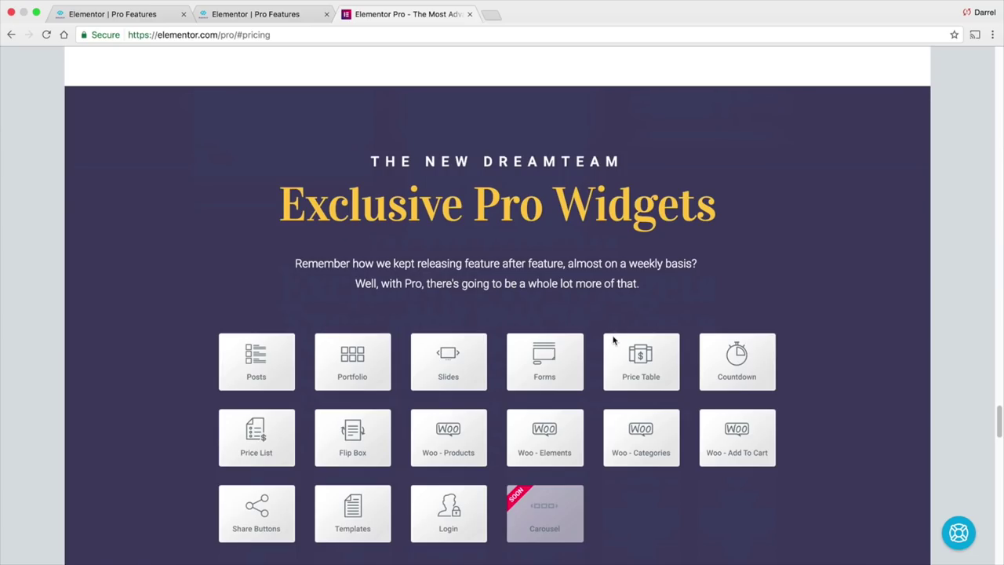
scroll(605, 333, "down", 1)
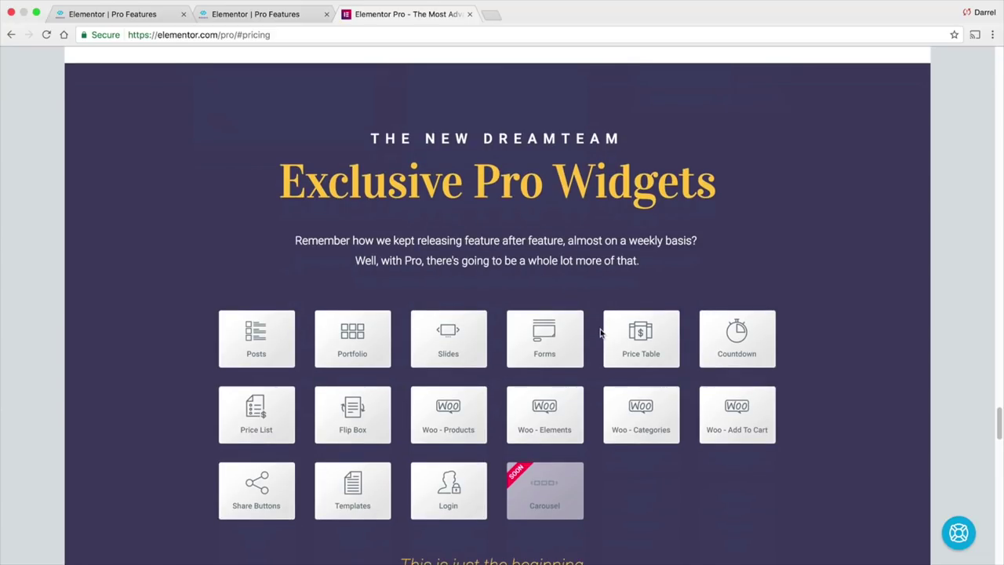
scroll(601, 332, "down", 1)
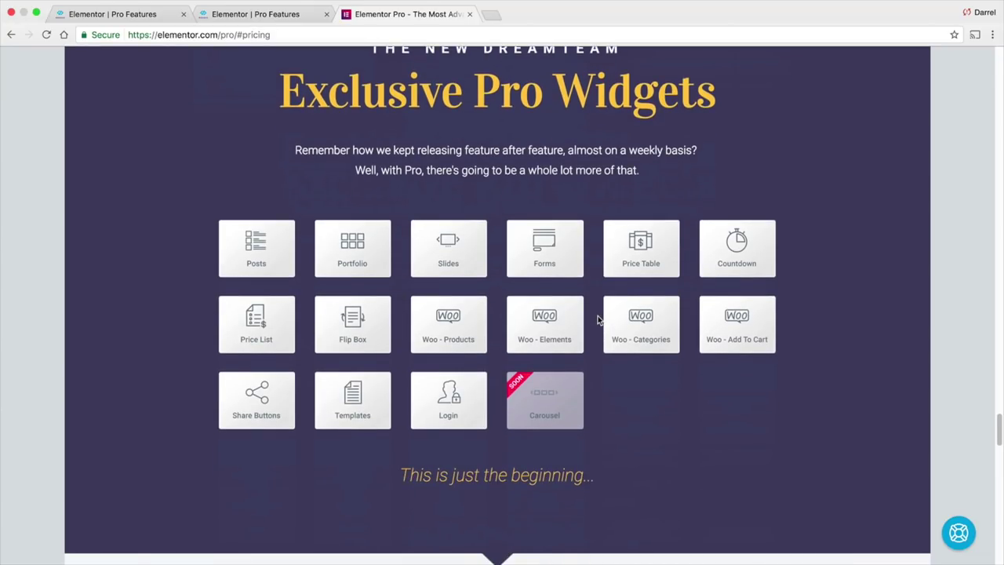
scroll(598, 316, "down", 1)
scroll(597, 314, "down", 2)
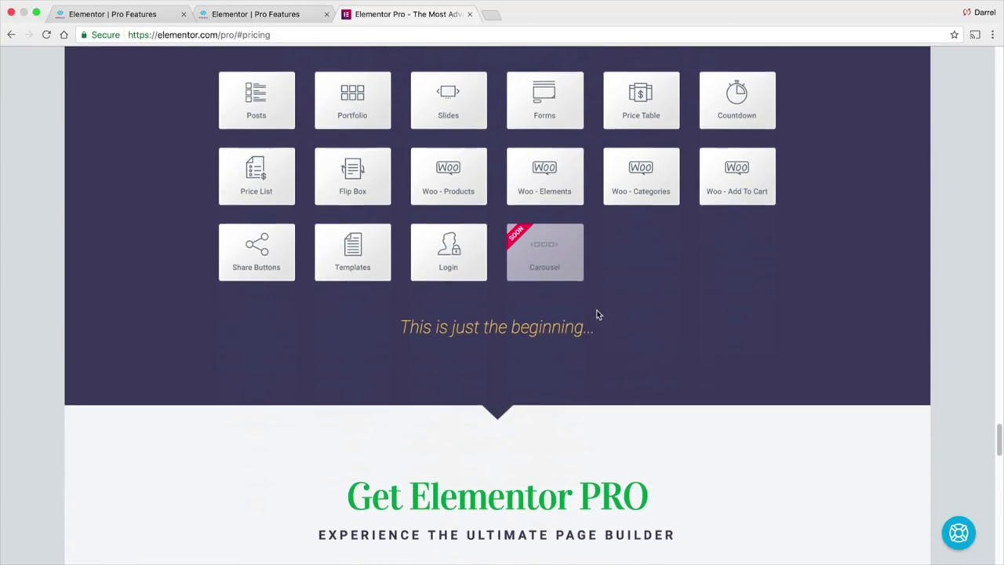
scroll(597, 313, "down", 5)
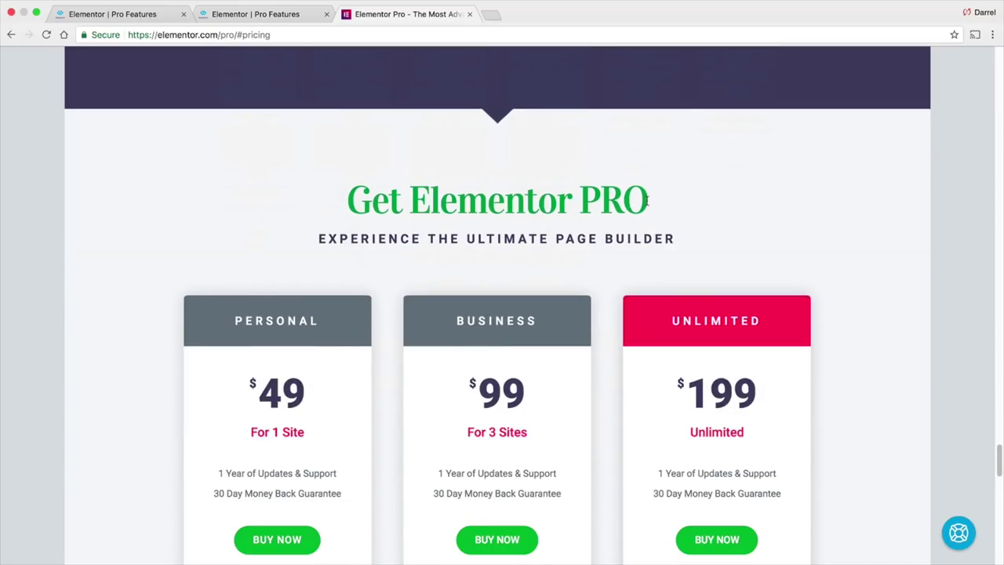
left_click_drag(648, 201, 347, 203)
scroll(354, 205, "down", 1)
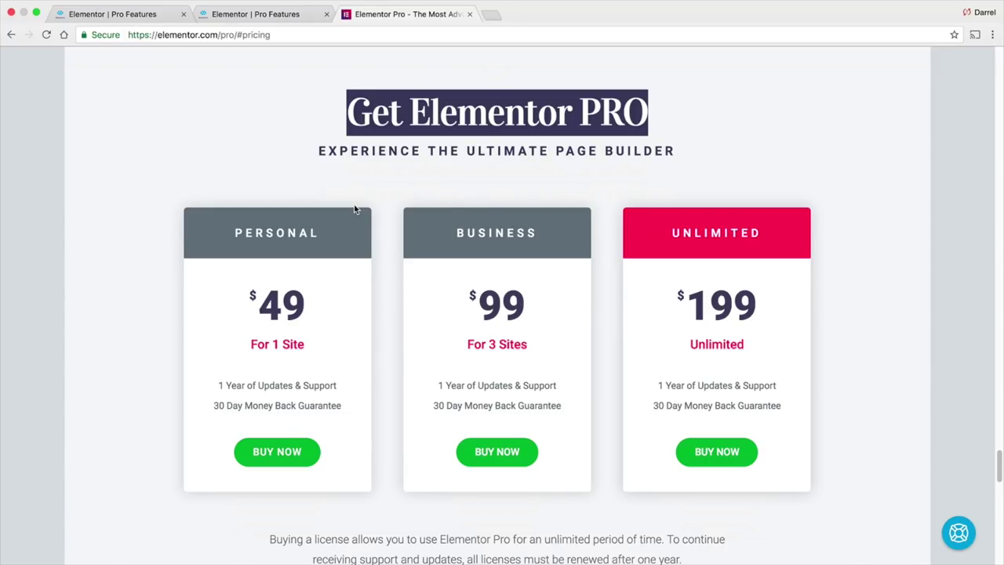
Check the edited page's tab briefly, then return to the Elementor Pro pricing page.
left_click(264, 15)
scroll(358, 248, "up", 10)
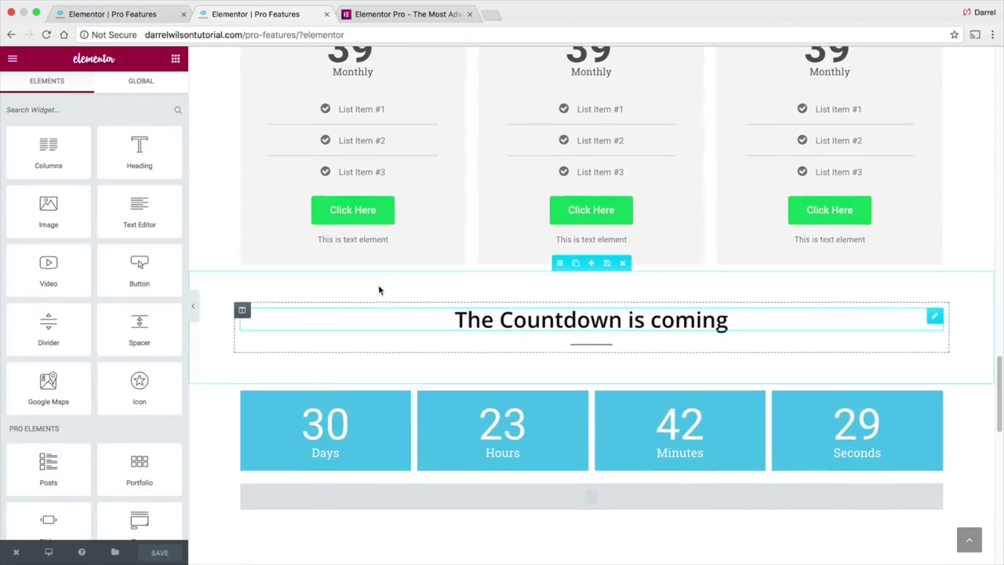
scroll(385, 296, "up", 15)
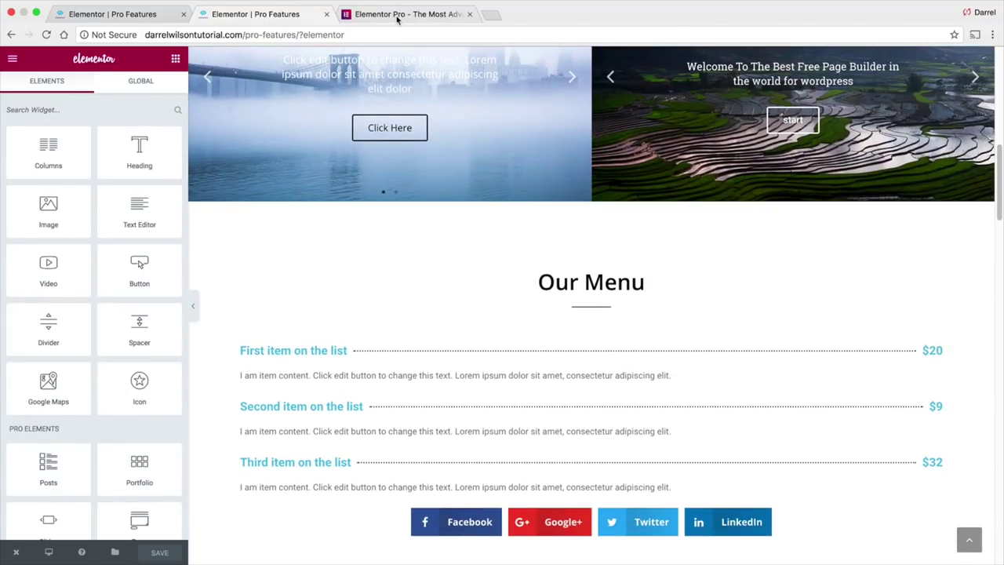
left_click(397, 14)
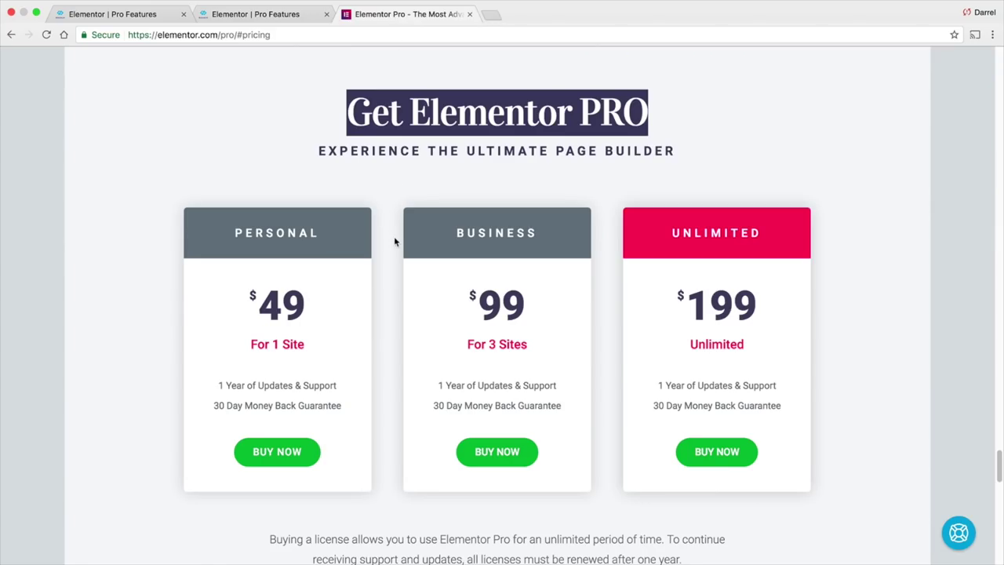
left_click_drag(345, 385, 218, 385)
left_click(228, 386)
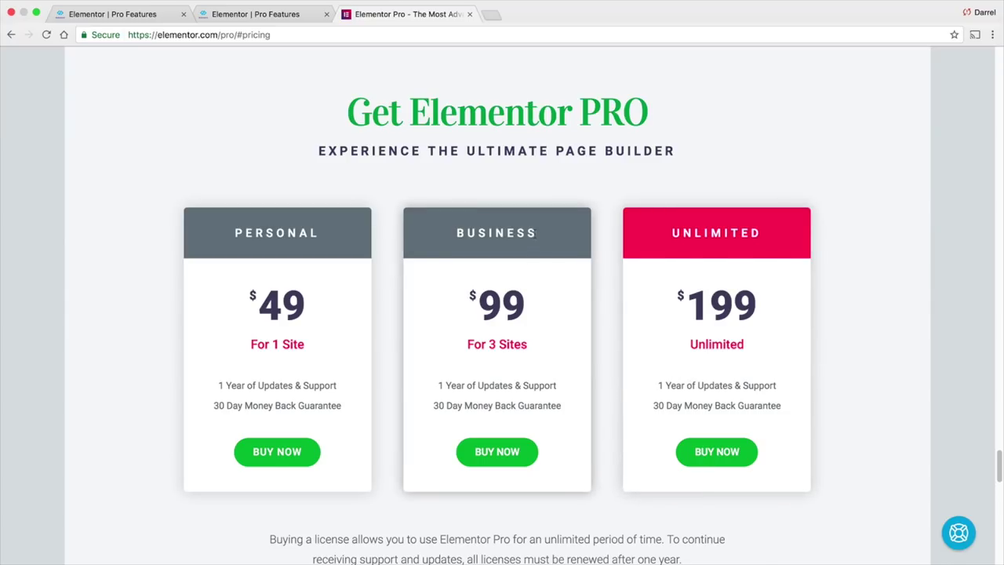
left_click_drag(541, 232, 442, 231)
left_click(452, 255)
left_click_drag(763, 232, 672, 233)
left_click(722, 306)
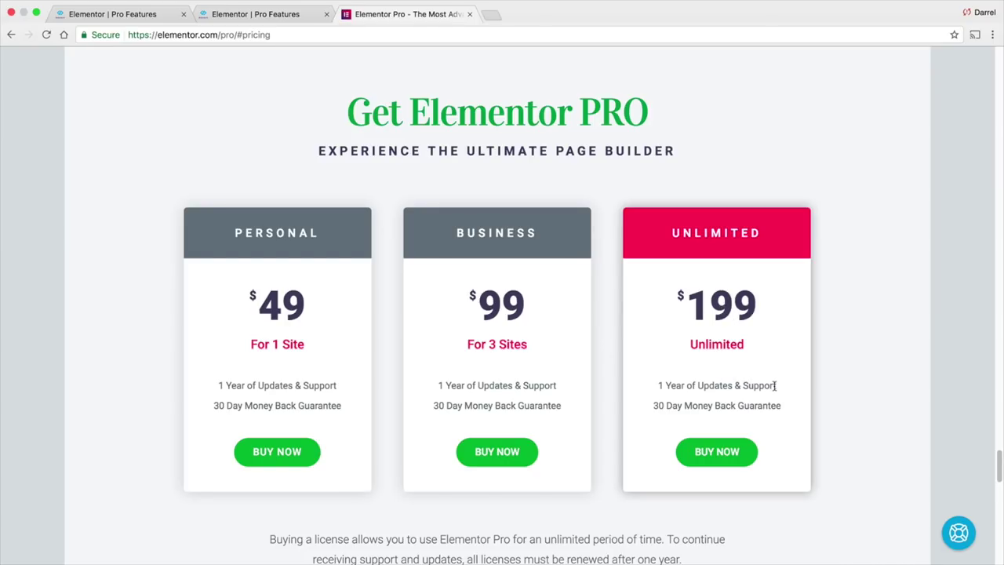
left_click_drag(776, 386, 648, 384)
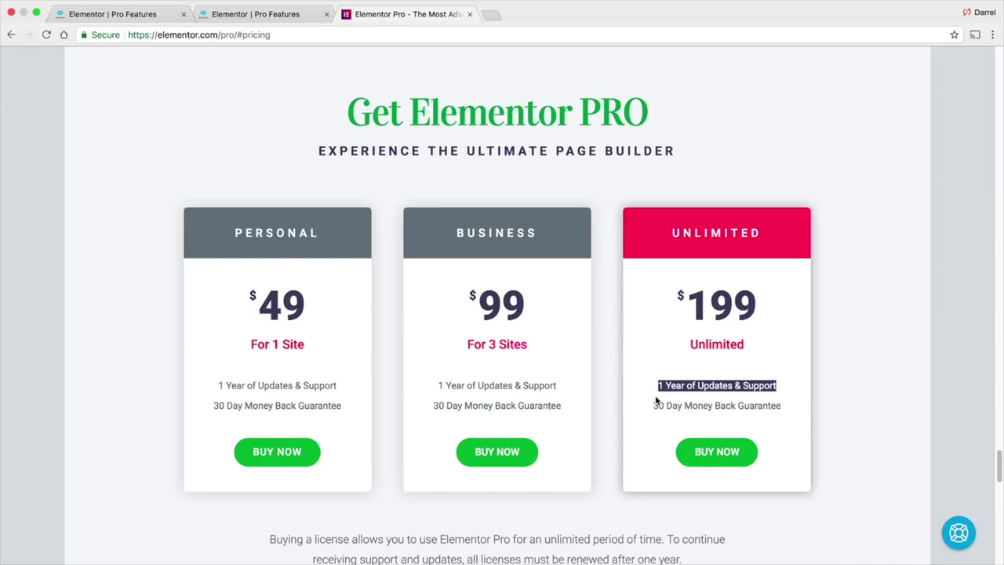
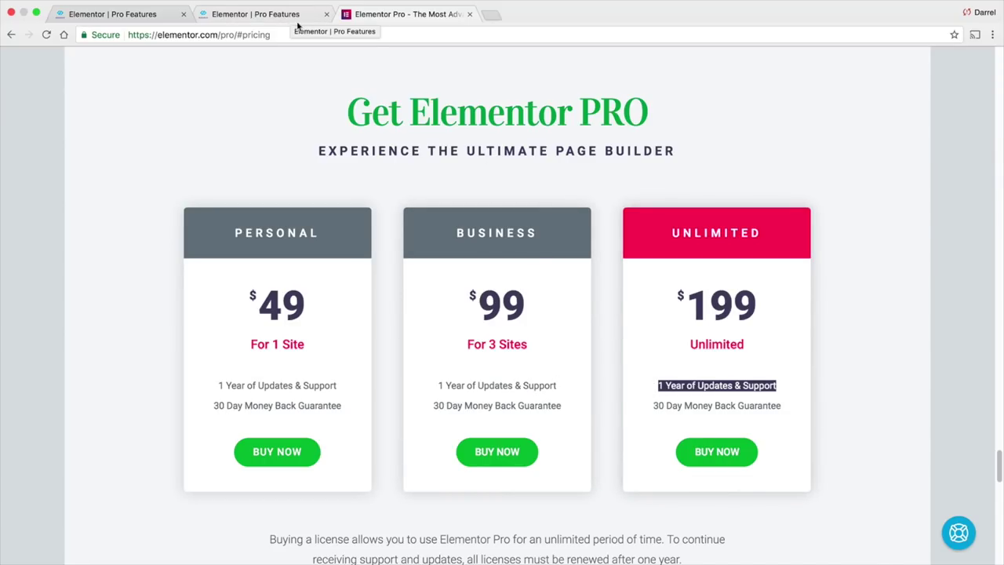
Scroll back up through the current page.
scroll(396, 180, "up", 10)
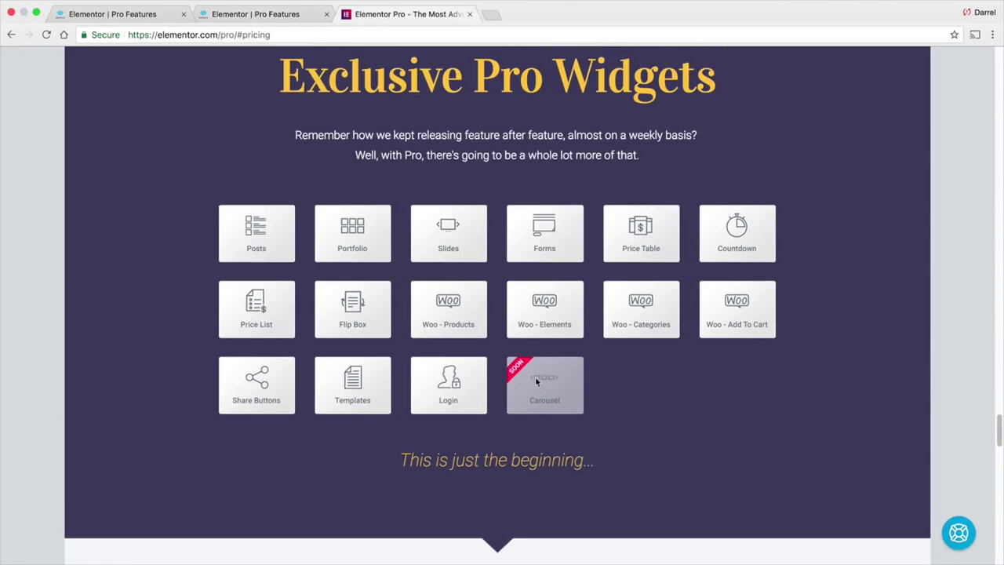
scroll(537, 386, "up", 3)
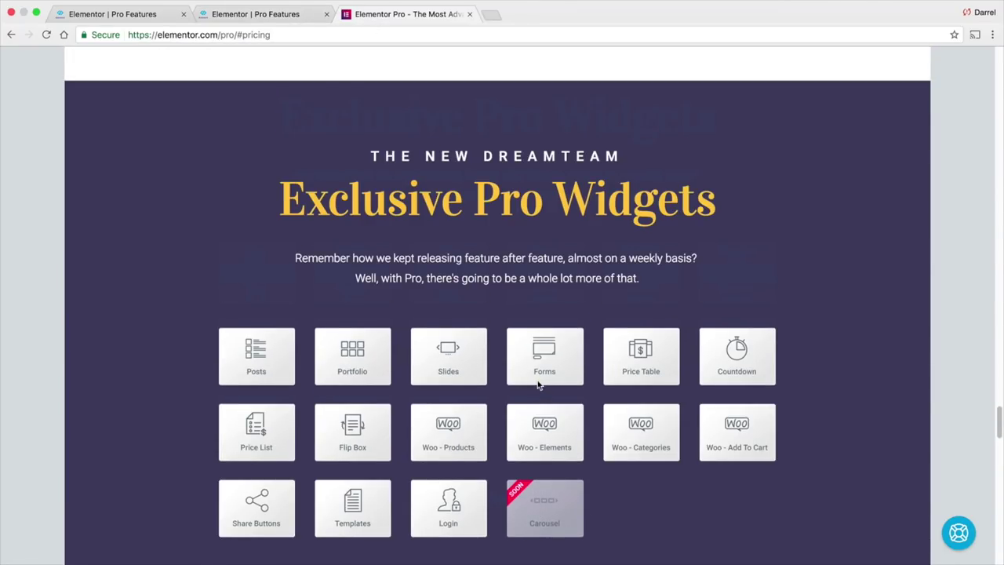
scroll(538, 385, "up", 5)
scroll(539, 385, "up", 10)
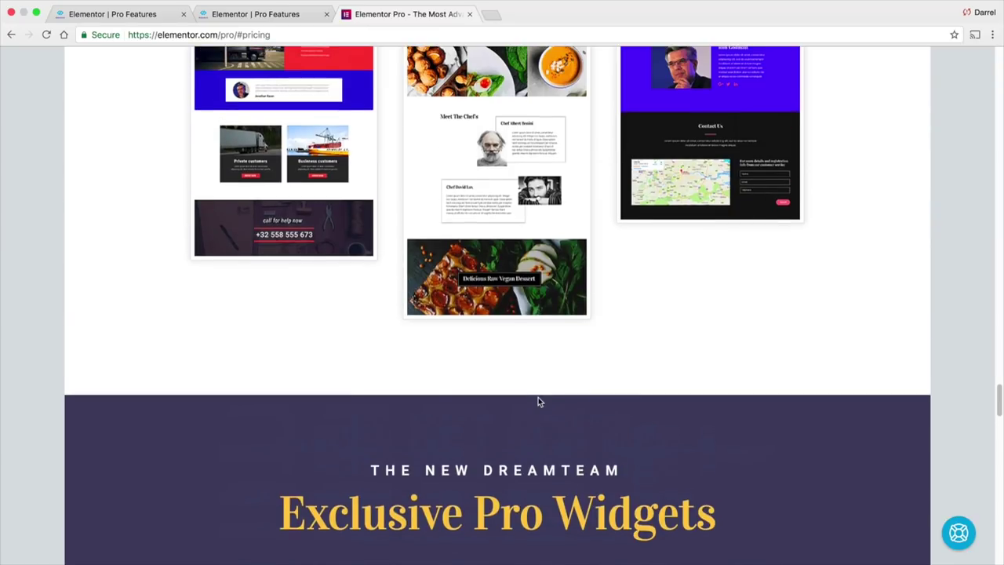
scroll(538, 399, "up", 6)
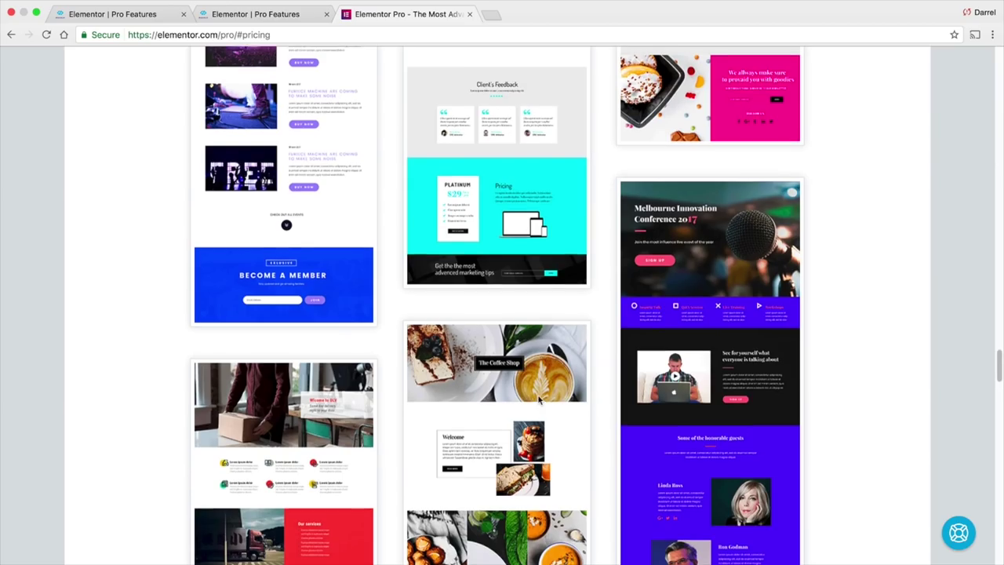
scroll(539, 396, "up", 8)
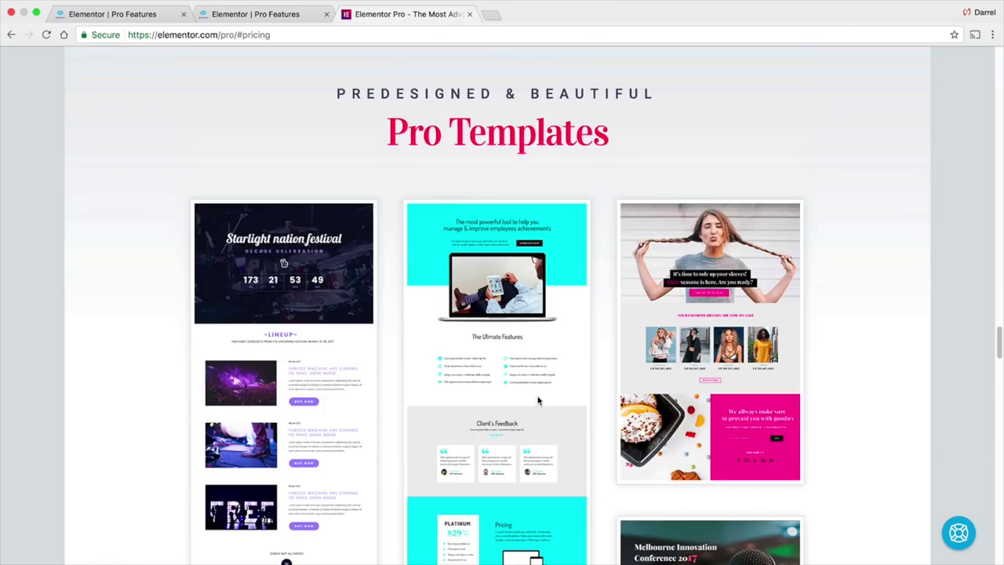
scroll(538, 402, "up", 7)
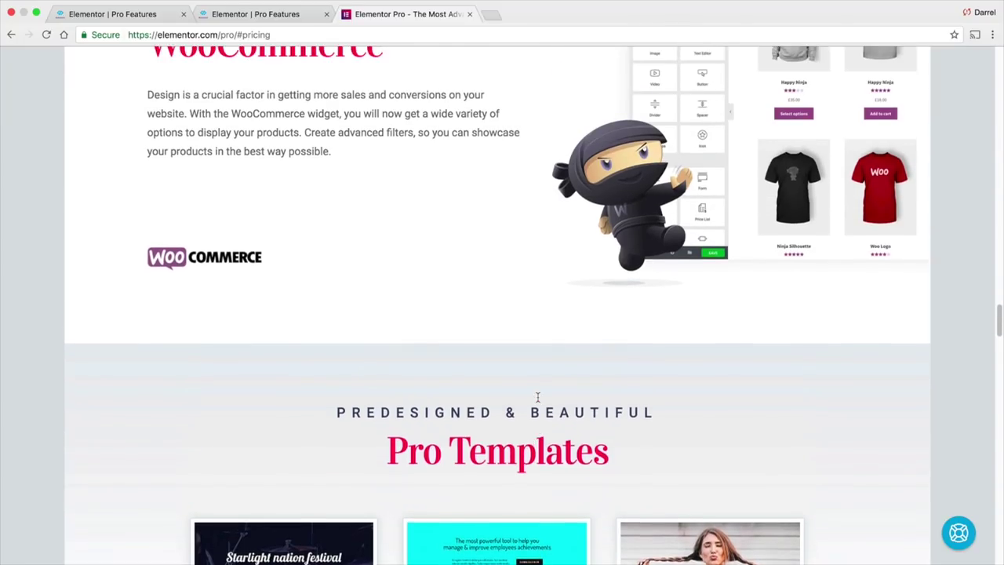
scroll(538, 402, "up", 9)
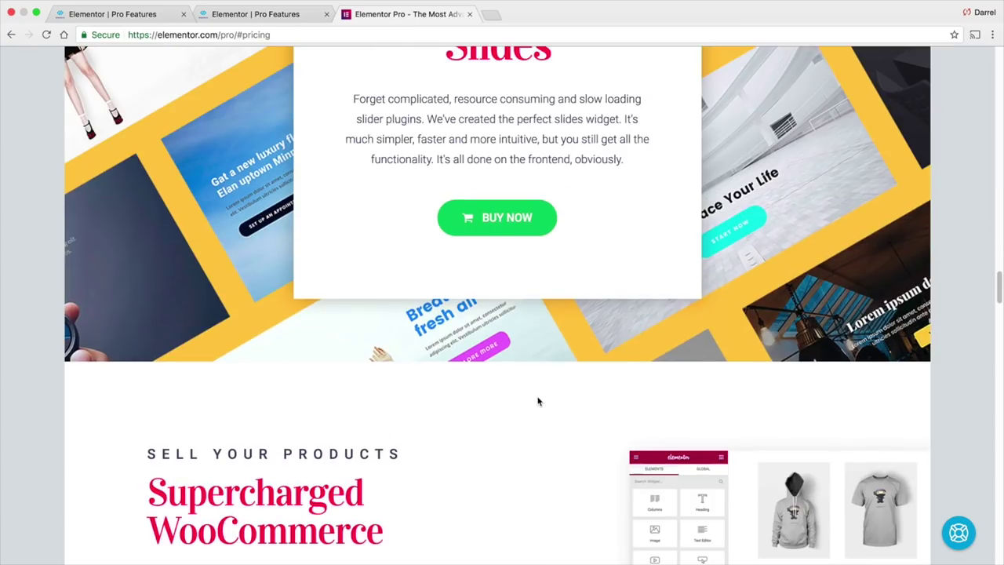
scroll(539, 401, "up", 5)
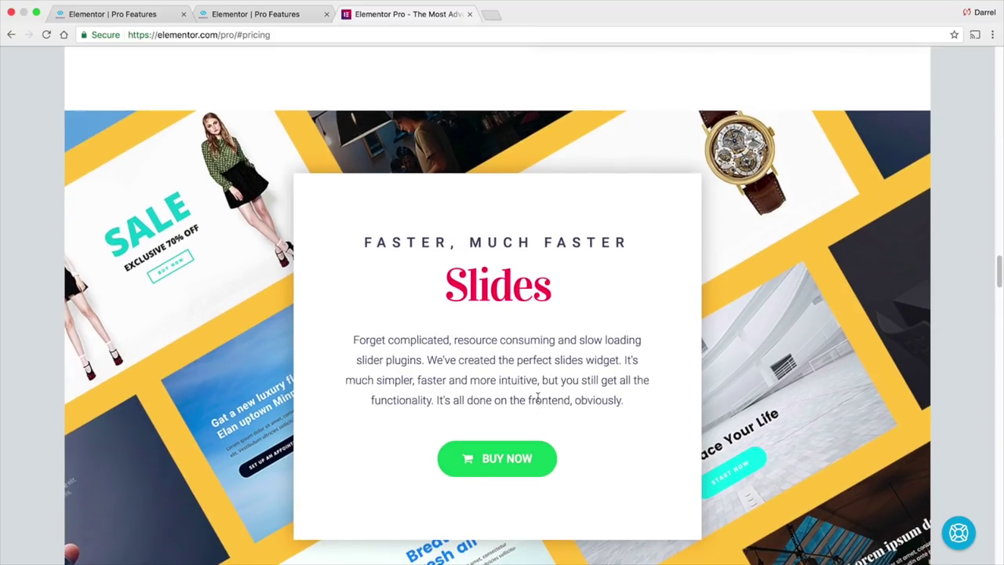
scroll(538, 398, "up", 9)
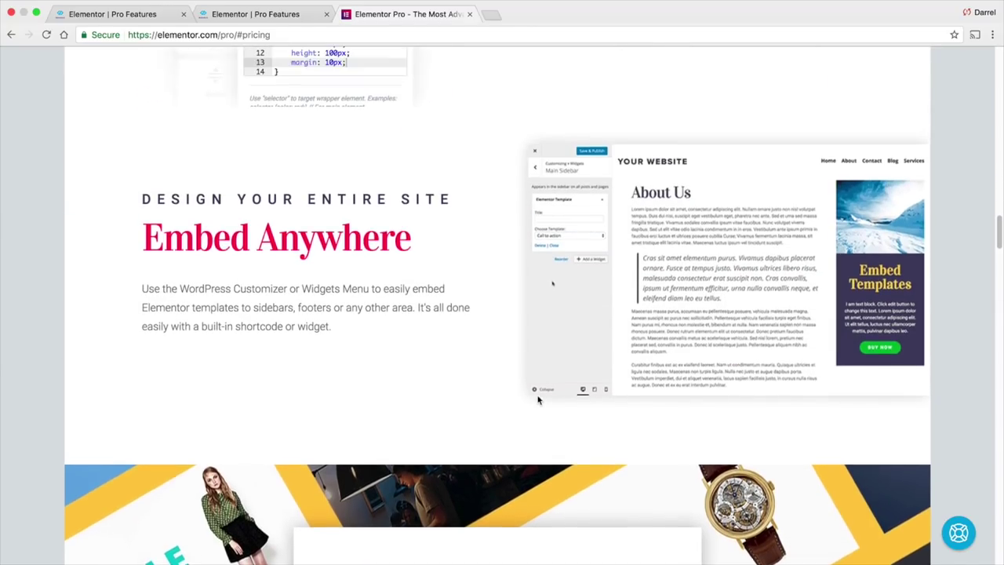
scroll(539, 400, "up", 2)
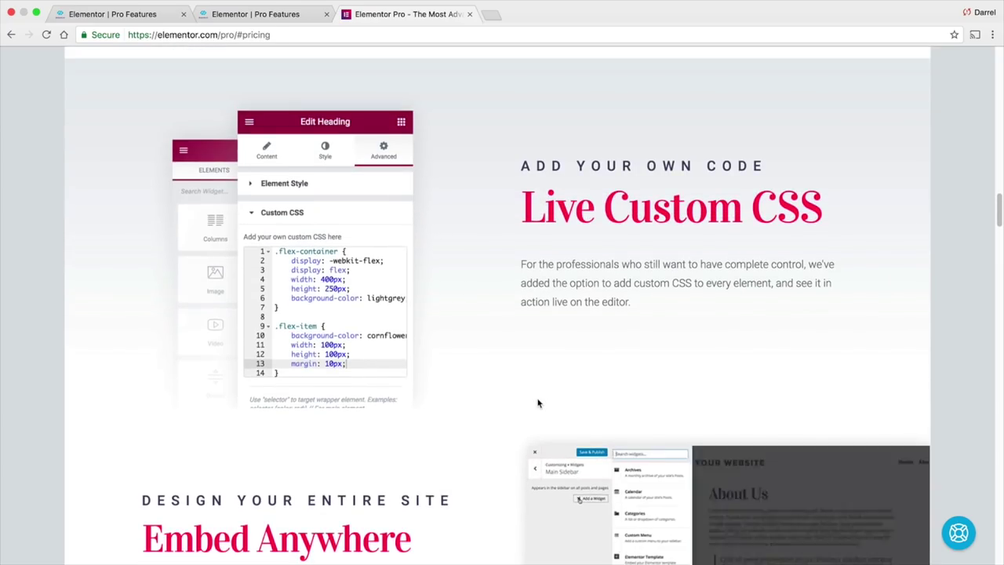
scroll(538, 408, "up", 17)
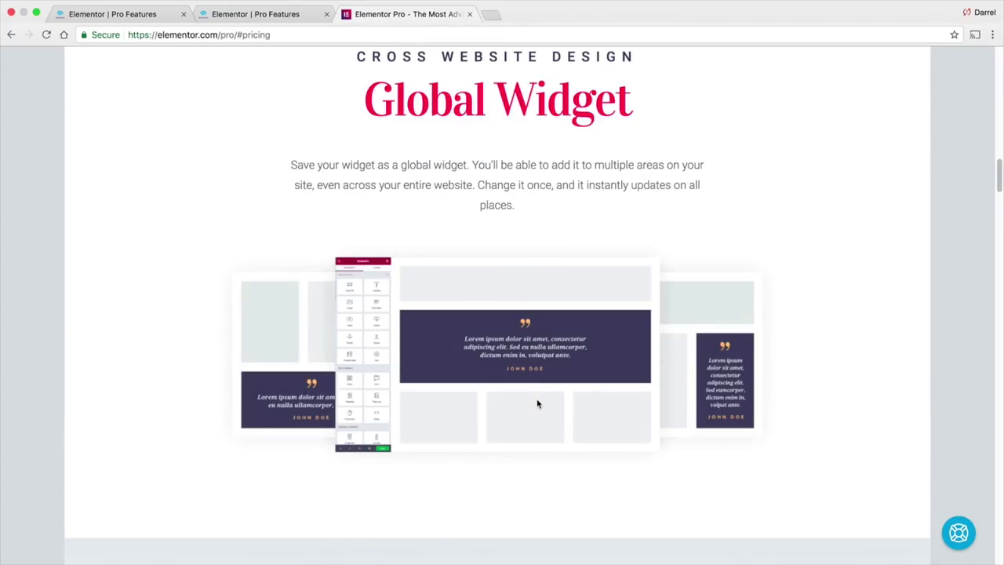
scroll(538, 399, "up", 16)
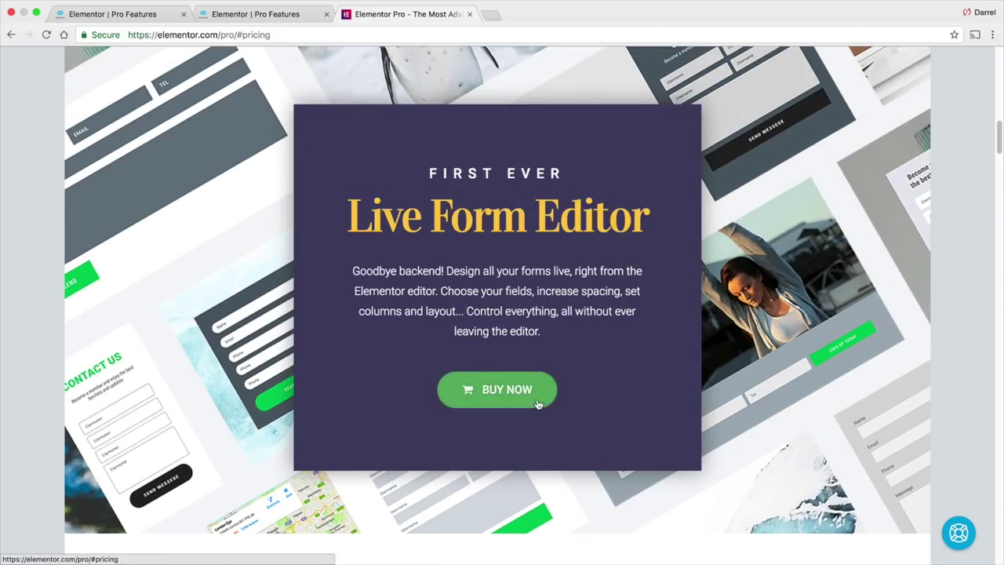
scroll(538, 402, "up", 10)
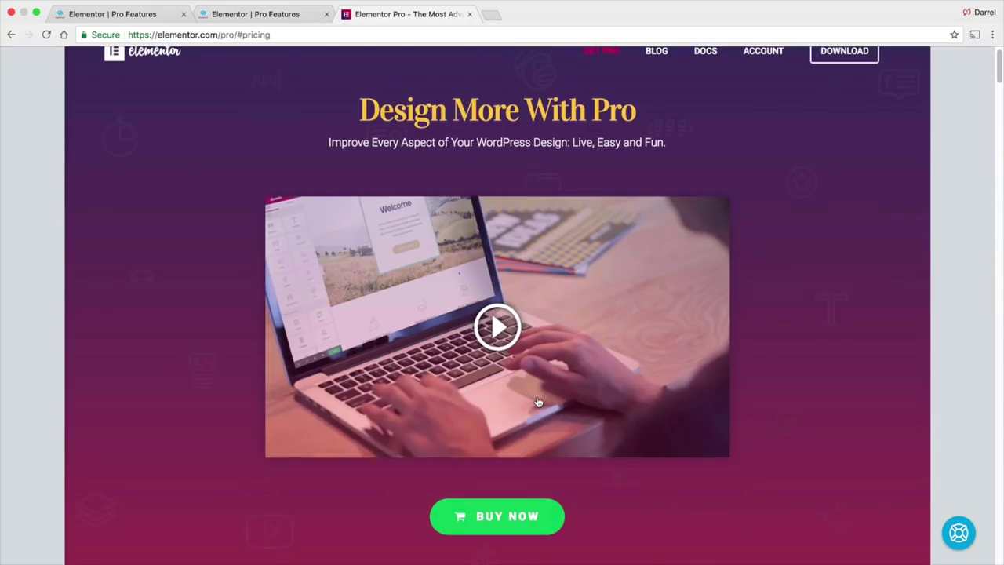
Switch to the Pro Features editor tab and scroll down to its login form section.
left_click(280, 17)
scroll(406, 287, "down", 10)
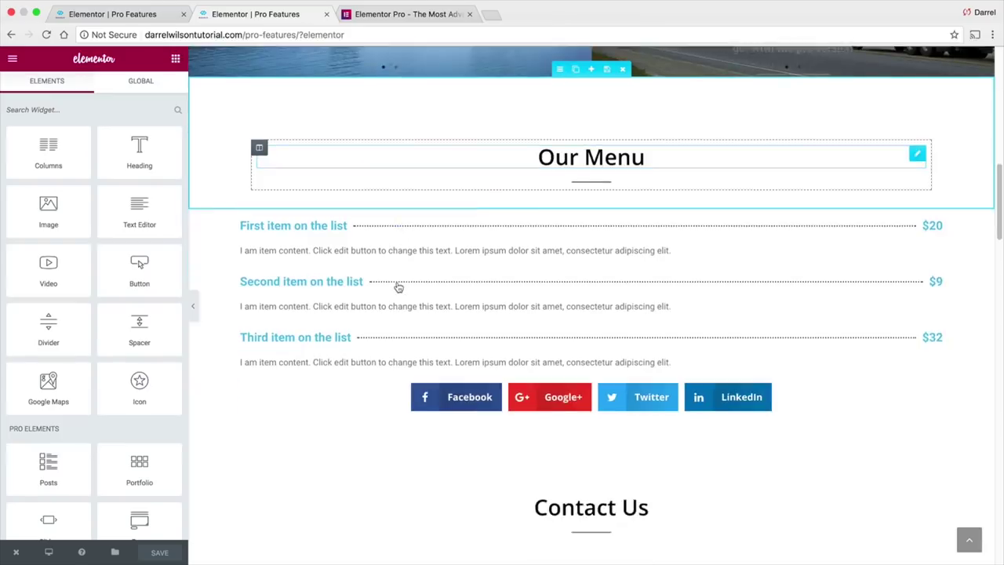
scroll(408, 275, "down", 13)
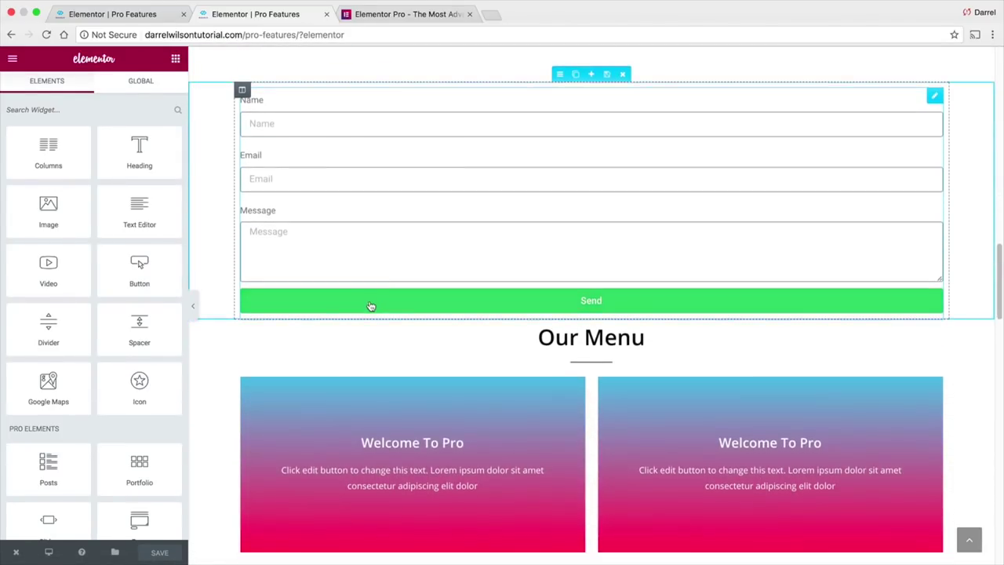
scroll(344, 279, "down", 12)
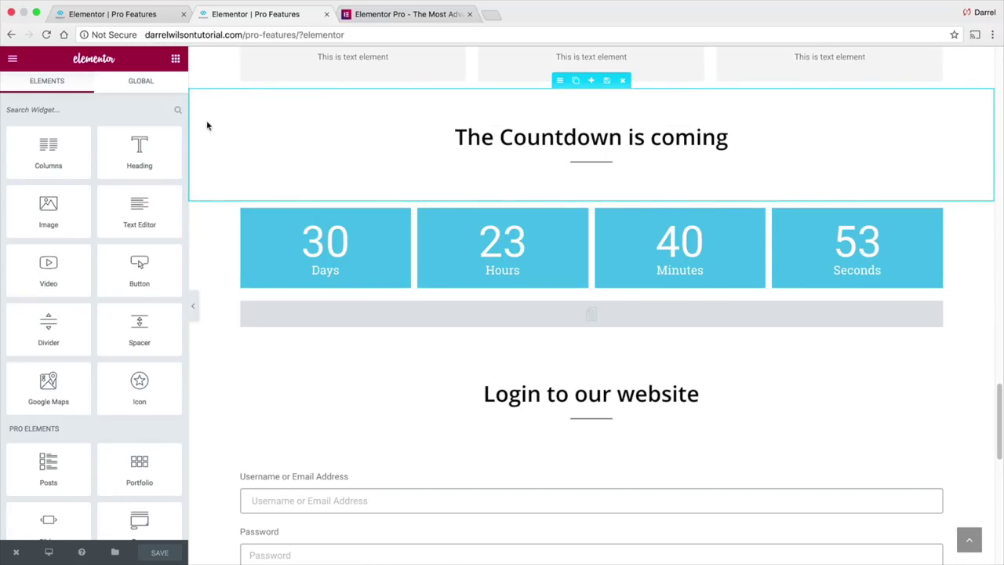
scroll(246, 377, "down", 9)
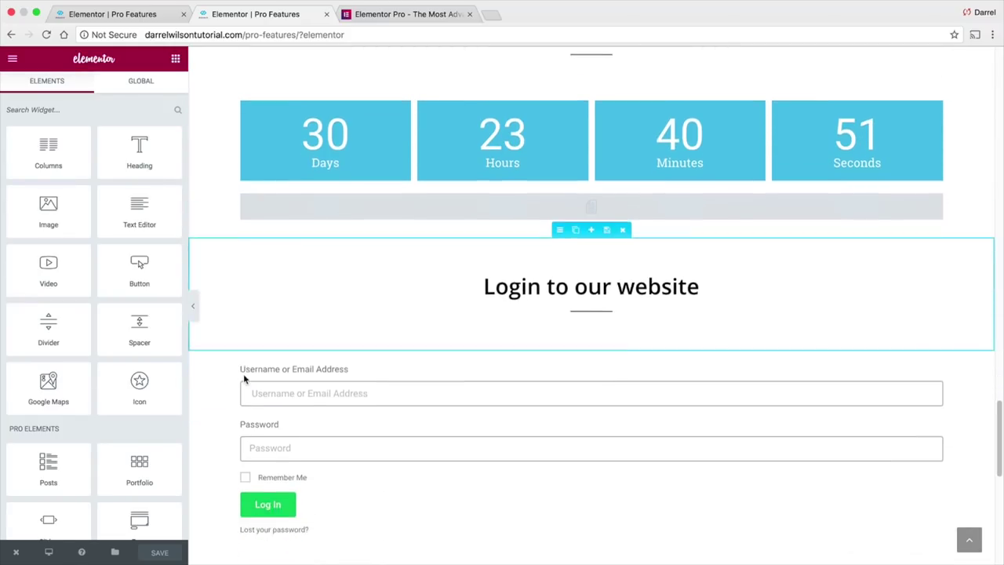
scroll(245, 376, "down", 5)
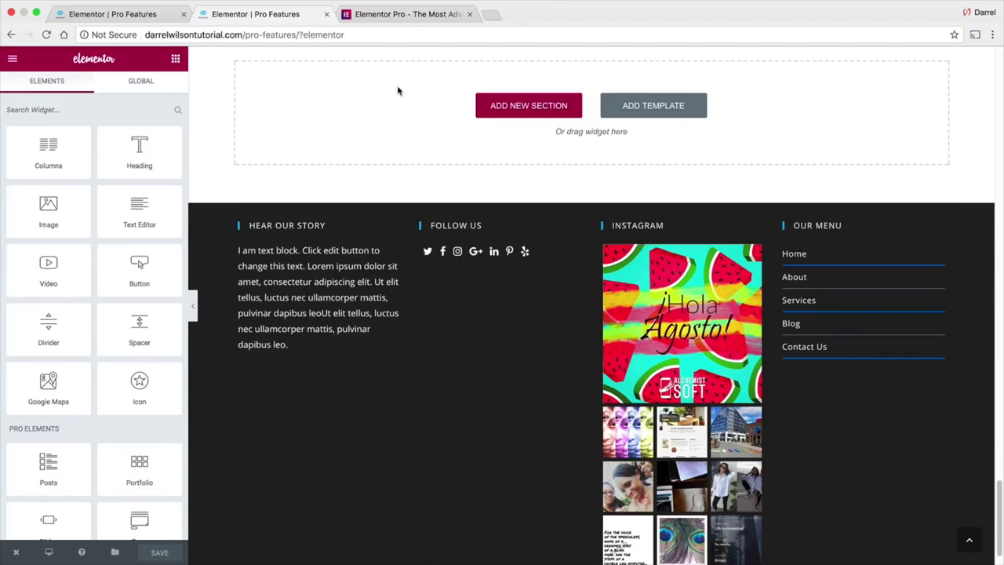
scroll(389, 227, "up", 1)
scroll(389, 227, "up", 5)
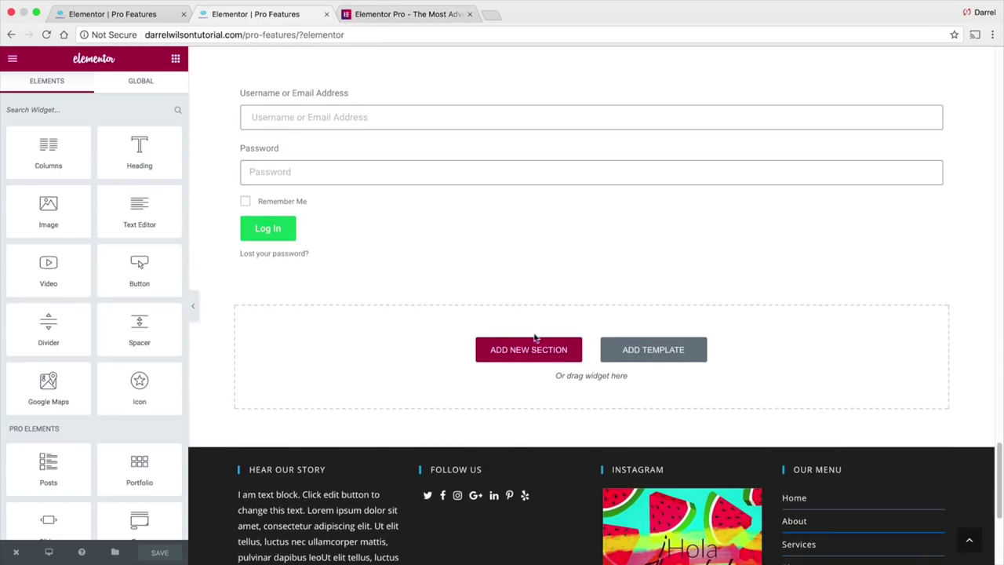
Open the predesigned template library and browse through its templates.
left_click(663, 357)
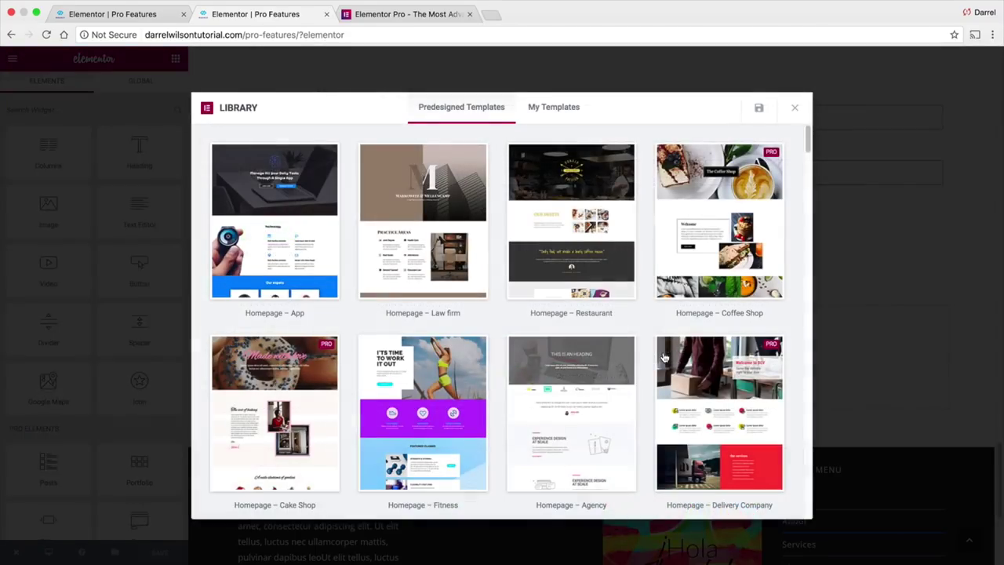
scroll(590, 311, "down", 3)
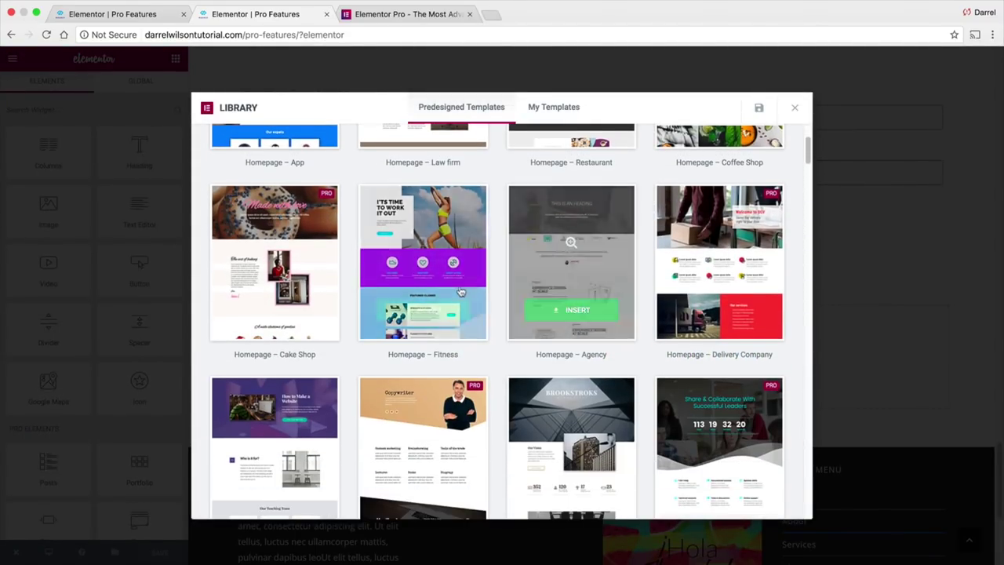
scroll(442, 320, "down", 2)
scroll(350, 337, "down", 5)
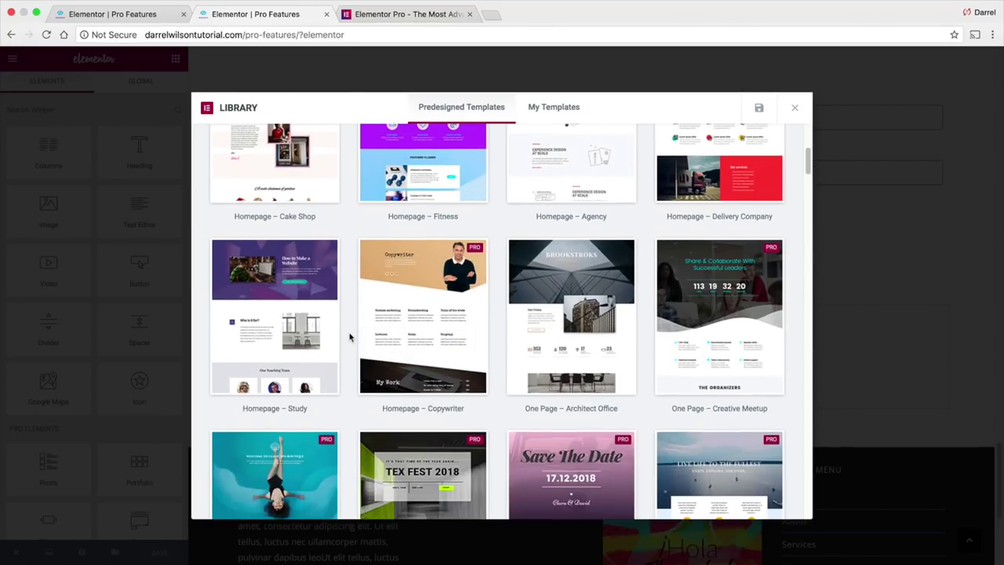
scroll(719, 324, "down", 4)
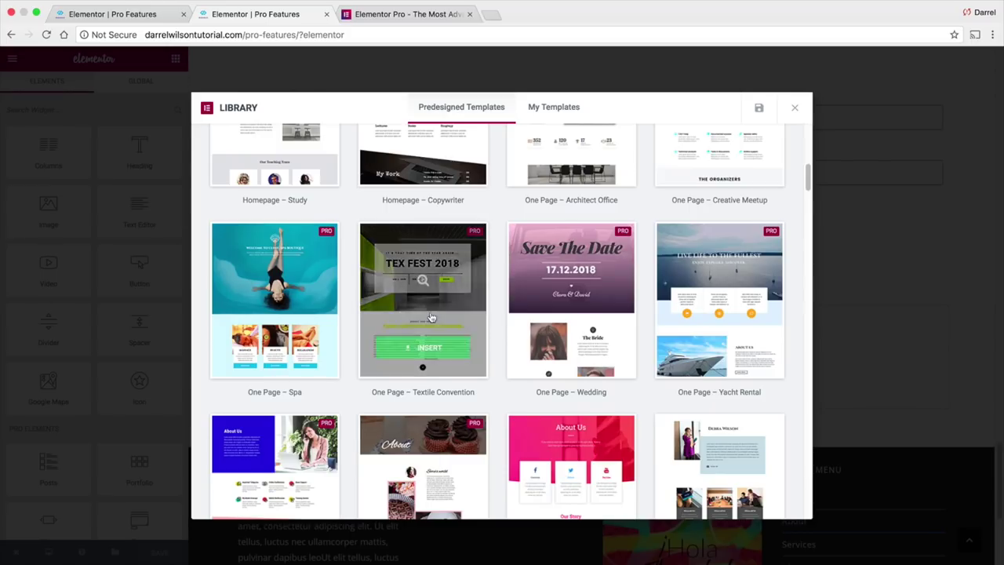
scroll(488, 322, "down", 4)
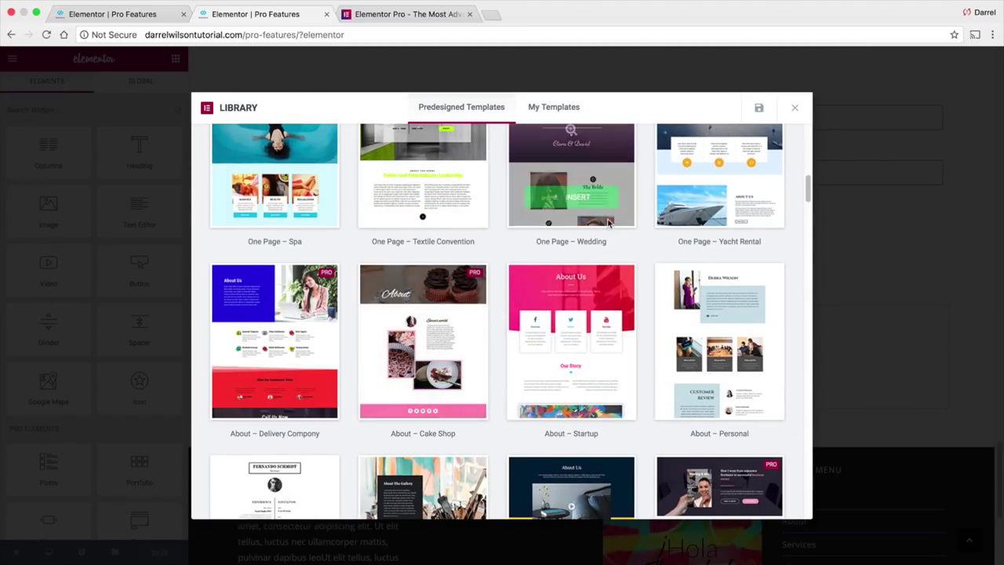
Close the template library after glancing at the other editor tab.
left_click(135, 22)
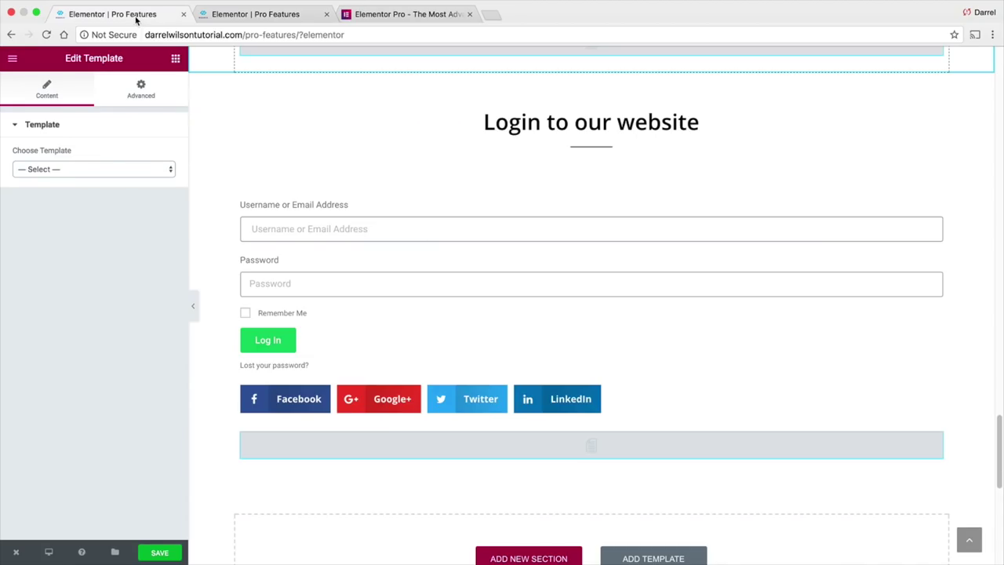
left_click(236, 14)
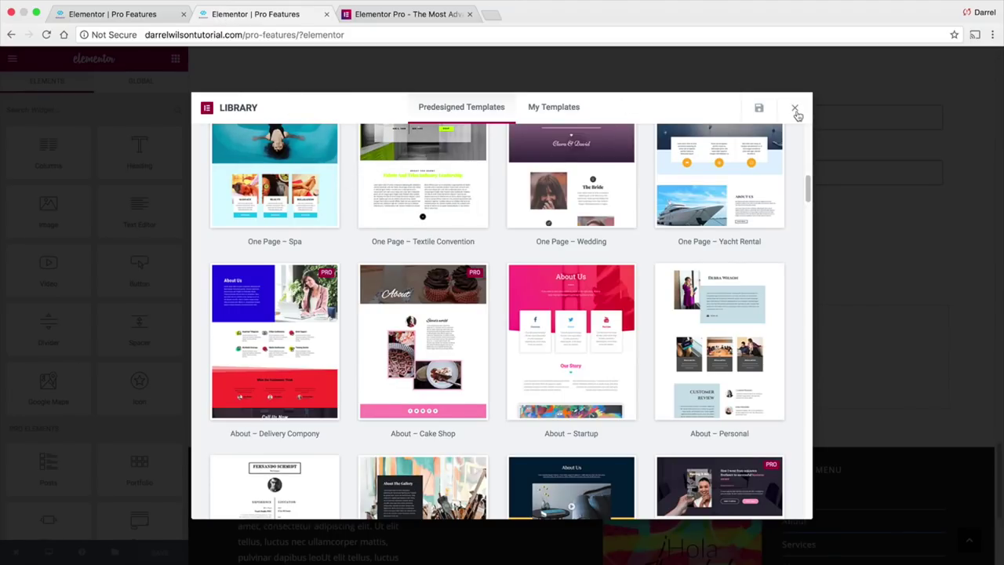
left_click(796, 109)
scroll(652, 303, "up", 4)
scroll(583, 325, "down", 2)
scroll(582, 330, "up", 8)
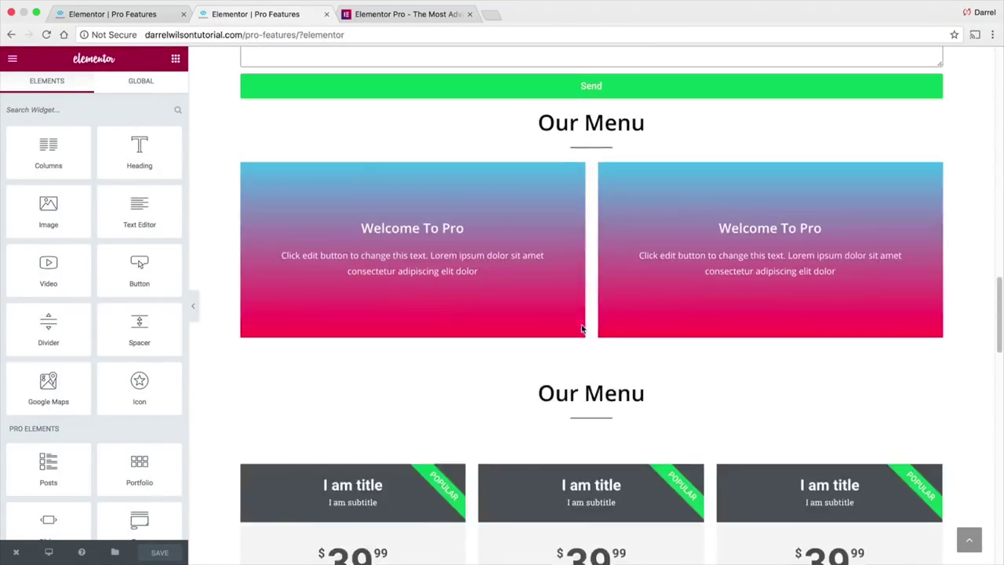
scroll(583, 327, "up", 7)
scroll(582, 326, "down", 10)
On the login-form editor tab, hide the editing panel for a full-width preview, then restore it.
left_click(169, 16)
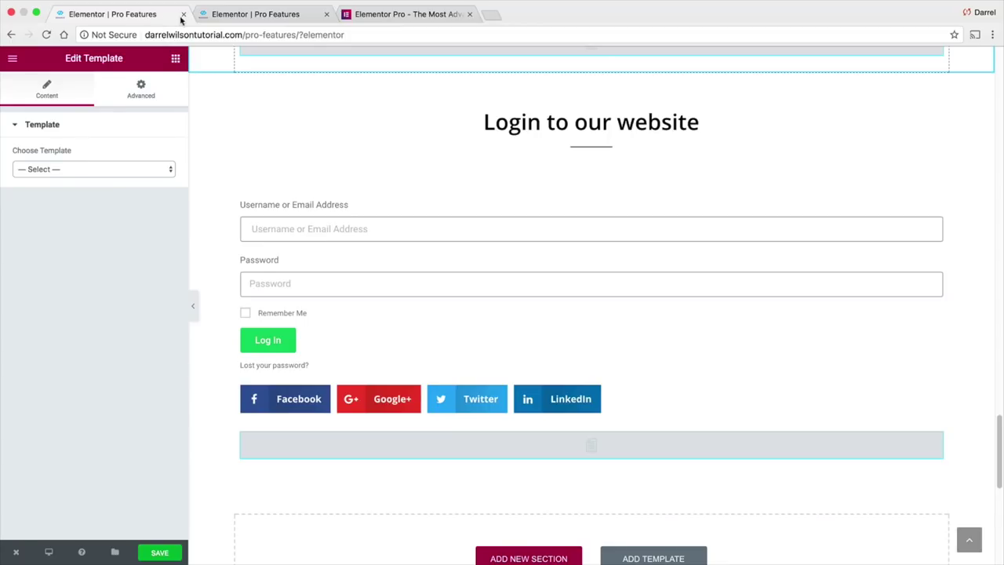
scroll(254, 251, "up", 4)
left_click(193, 307)
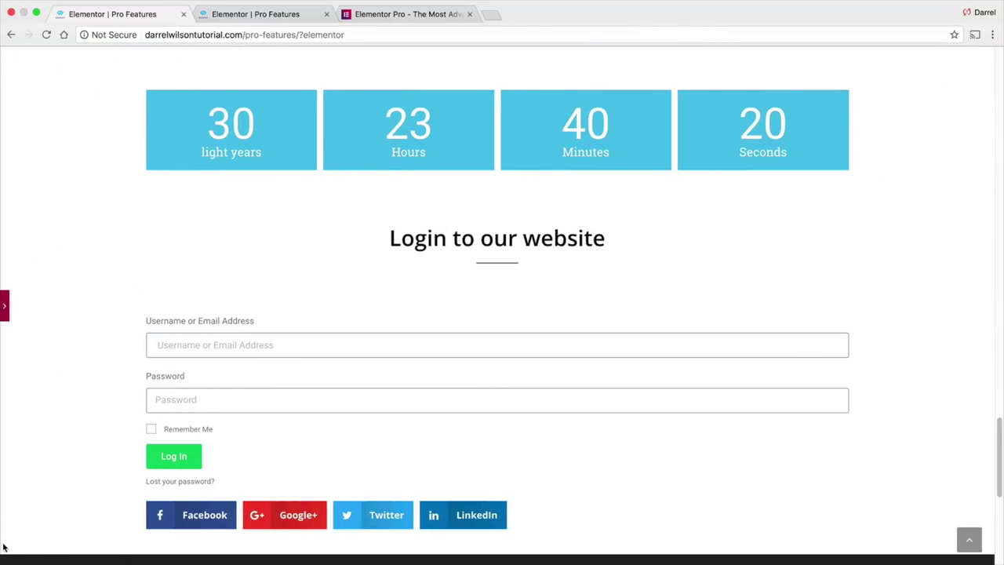
left_click(5, 312)
Open the live Pro Features page with View Page from the panel's exit menu.
mouse_move(21, 542)
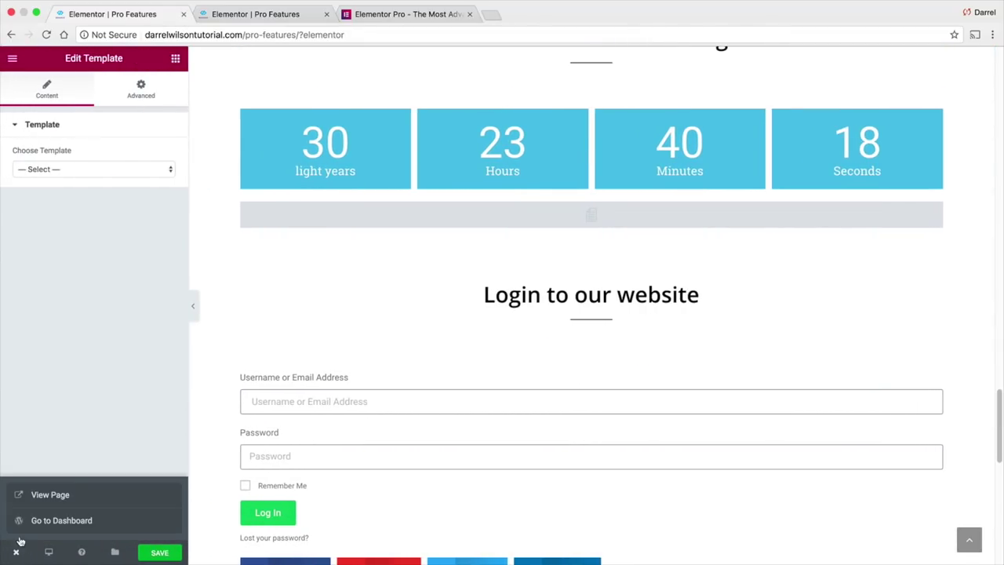
left_click(48, 495)
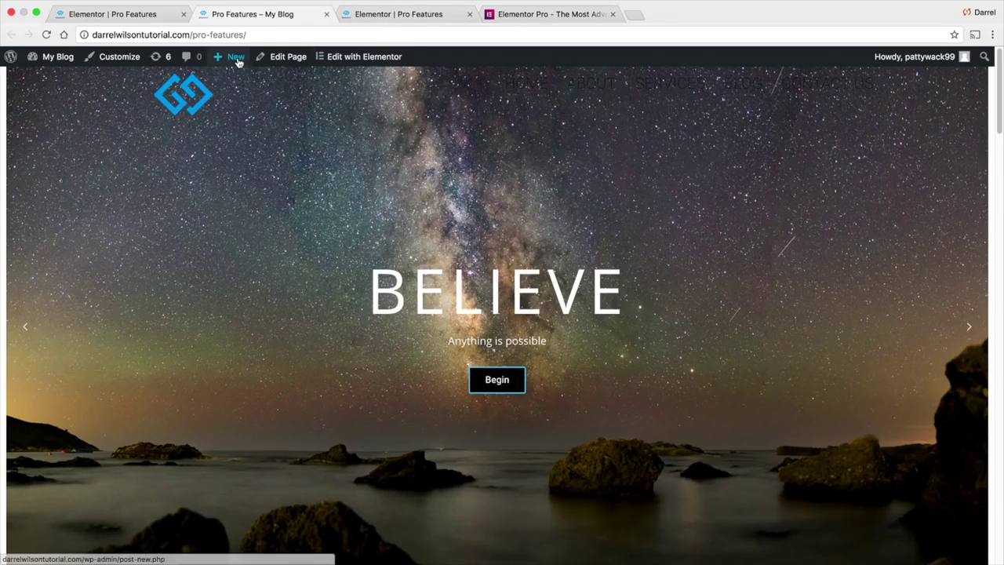
Create a new page titled 'Demo Pro' and open it in Elementor.
mouse_move(239, 64)
left_click(235, 113)
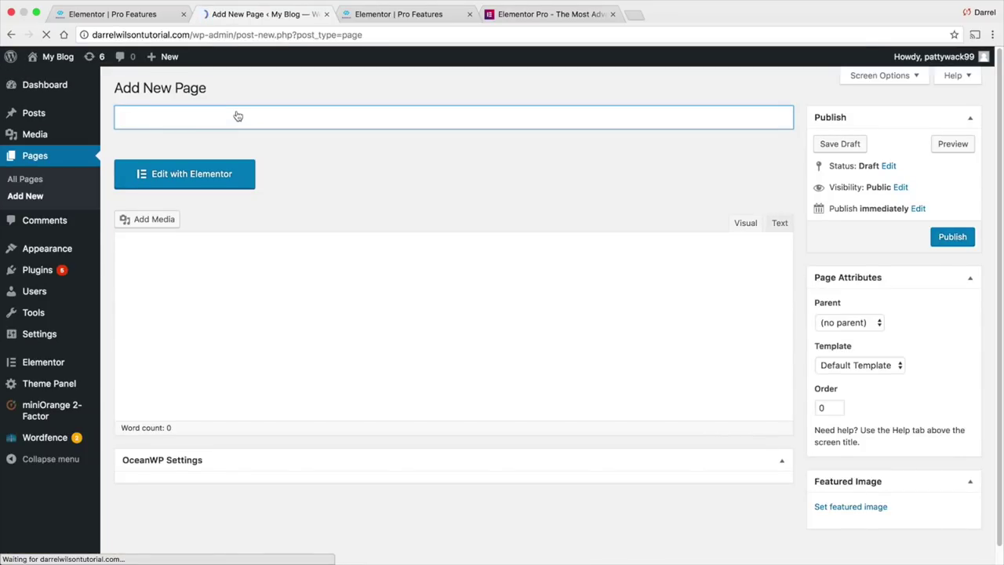
type("Demo Pro")
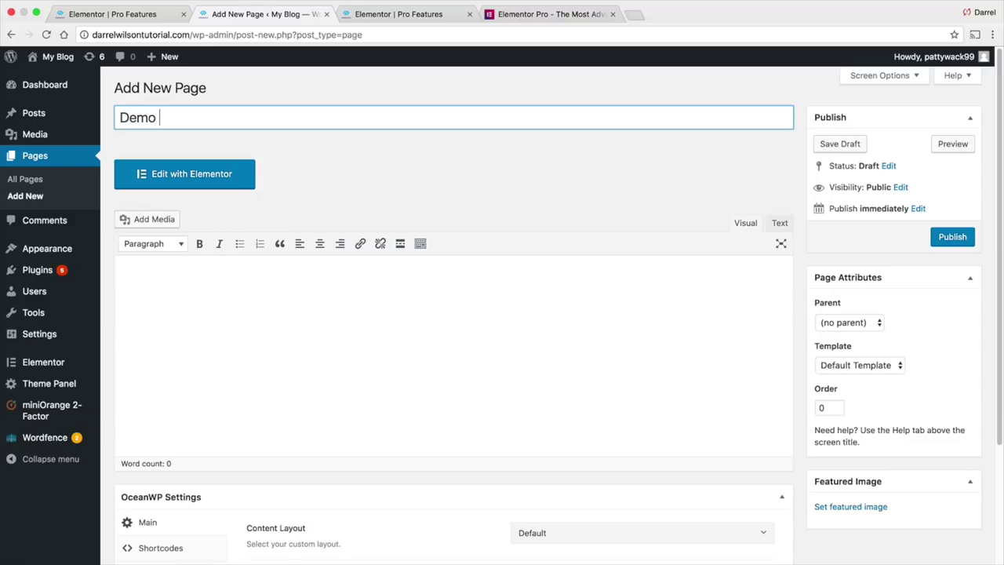
left_click(225, 173)
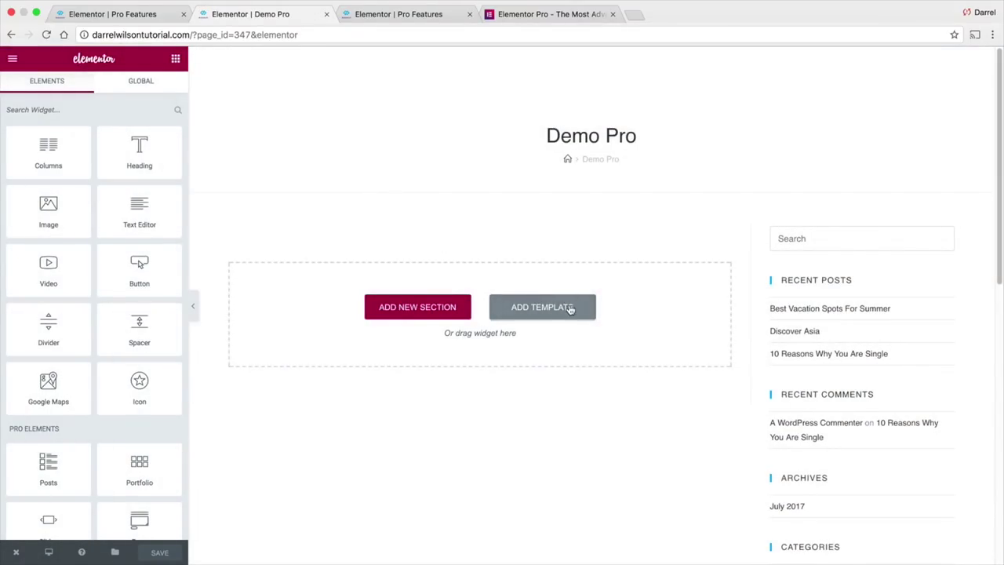
From Add Template, preview the Product – App predesigned template and scroll through it.
left_click(570, 307)
scroll(566, 289, "down", 20)
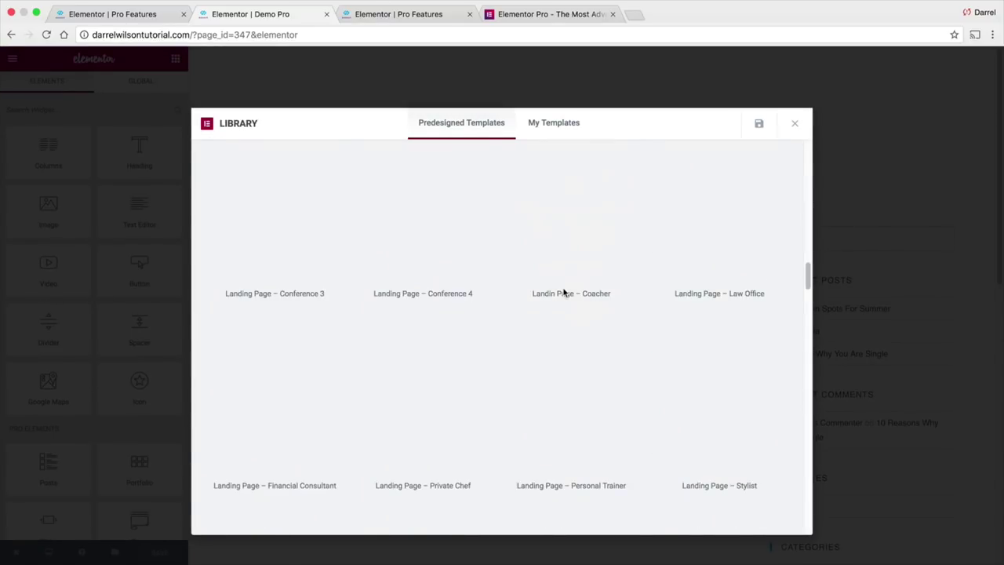
scroll(562, 289, "down", 5)
scroll(563, 290, "up", 5)
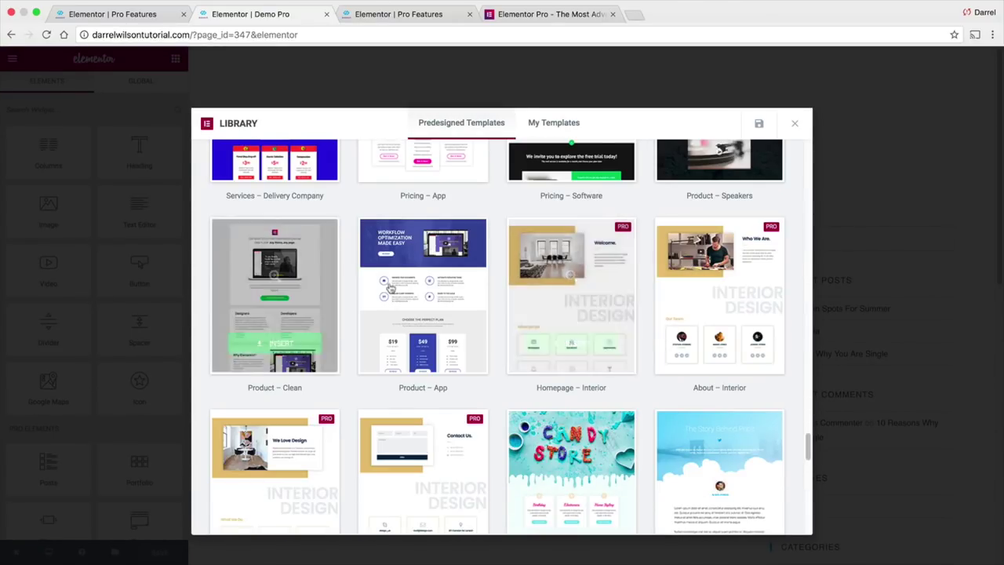
left_click(430, 275)
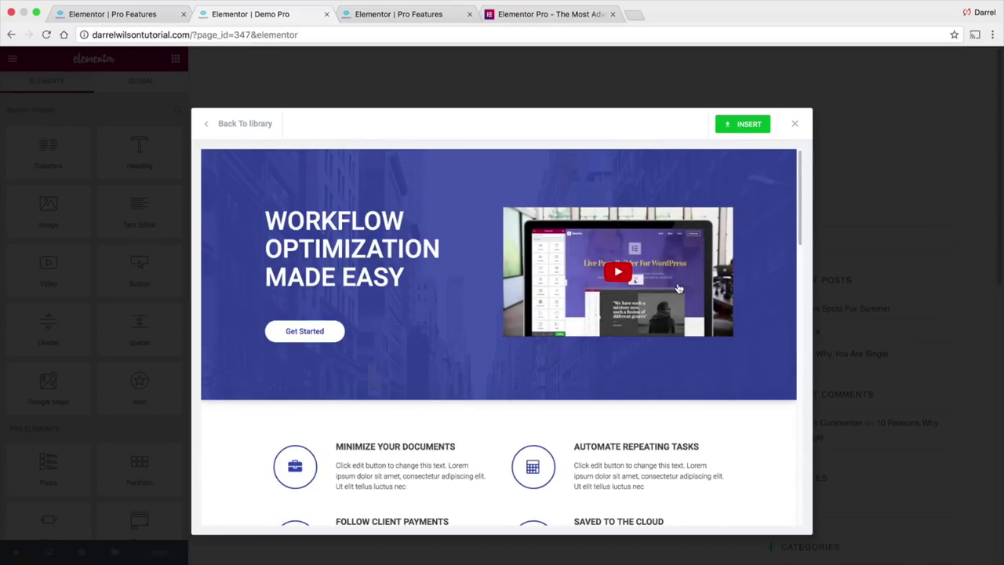
scroll(679, 287, "down", 3)
scroll(678, 282, "down", 10)
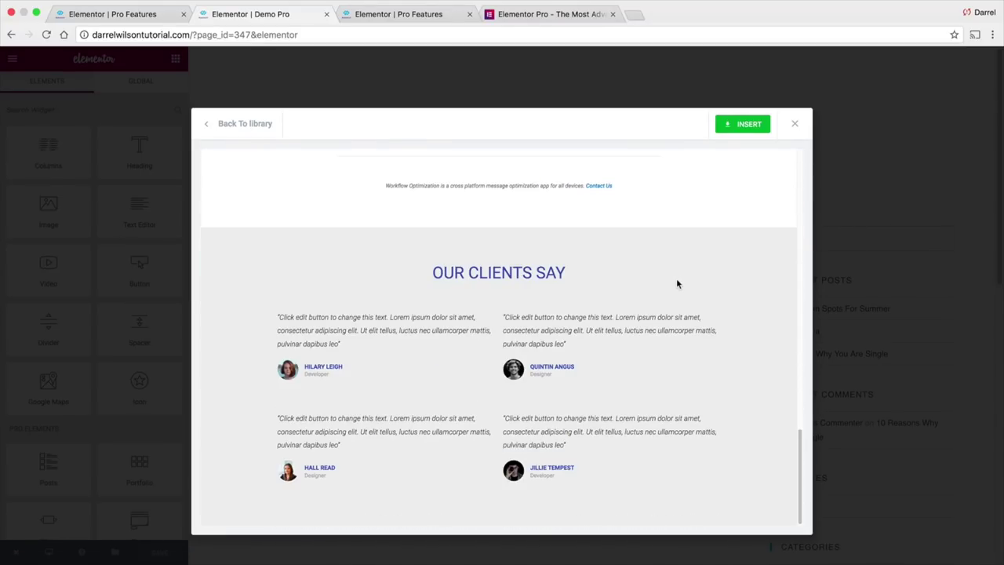
scroll(678, 282, "up", 5)
scroll(678, 281, "up", 15)
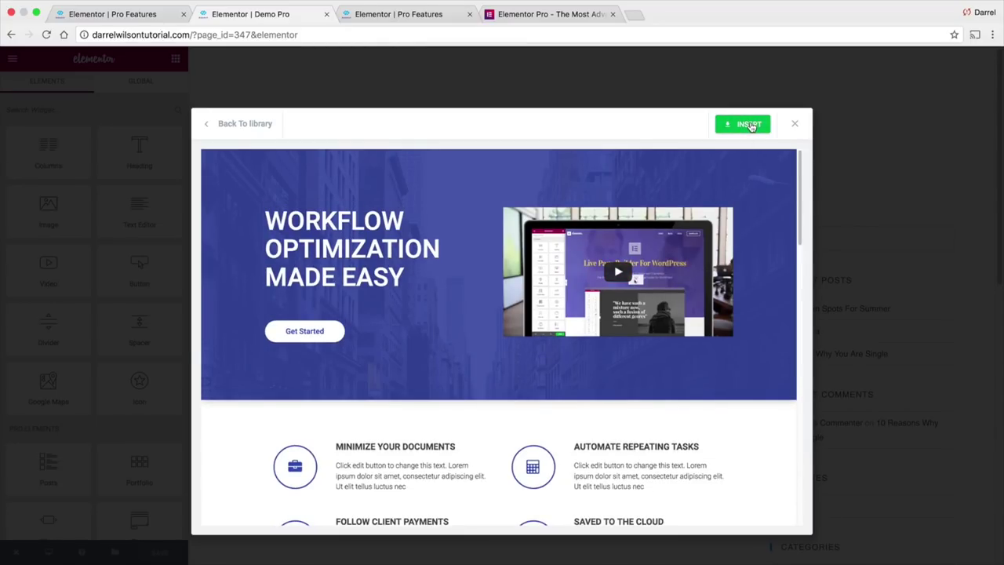
Insert the Product – App template and review the page with the panel hidden.
left_click(749, 126)
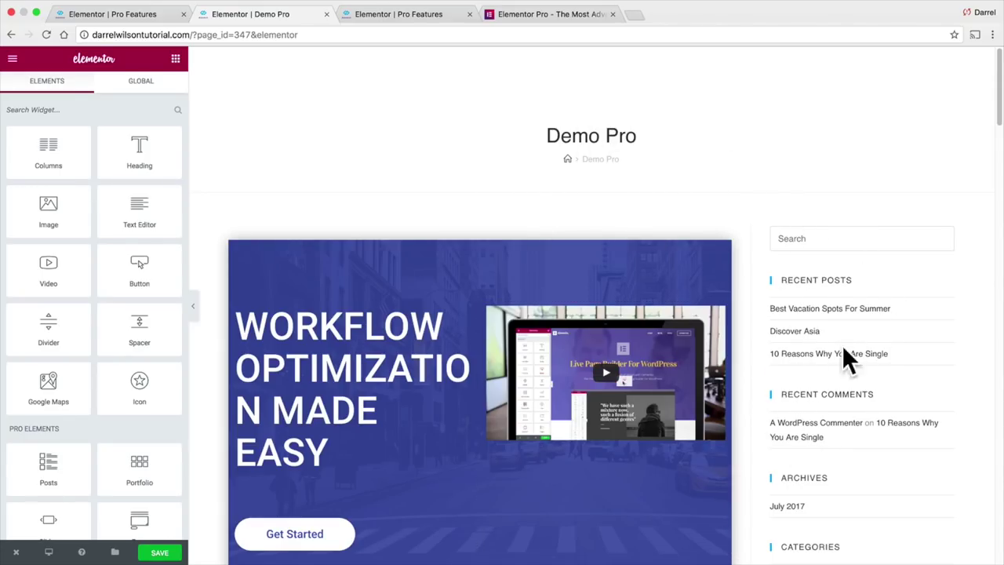
left_click(192, 305)
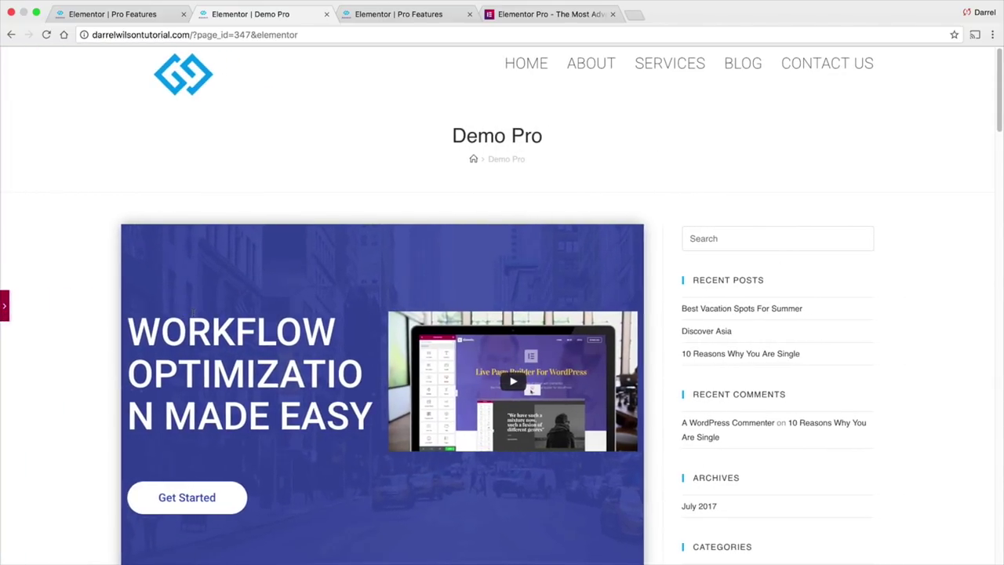
scroll(196, 286, "down", 5)
scroll(431, 293, "down", 15)
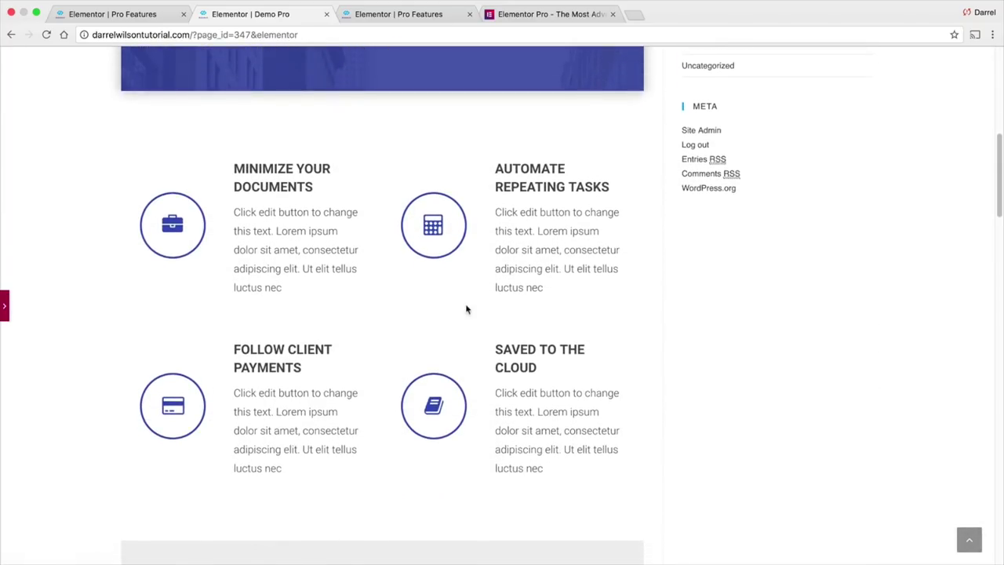
scroll(430, 293, "down", 10)
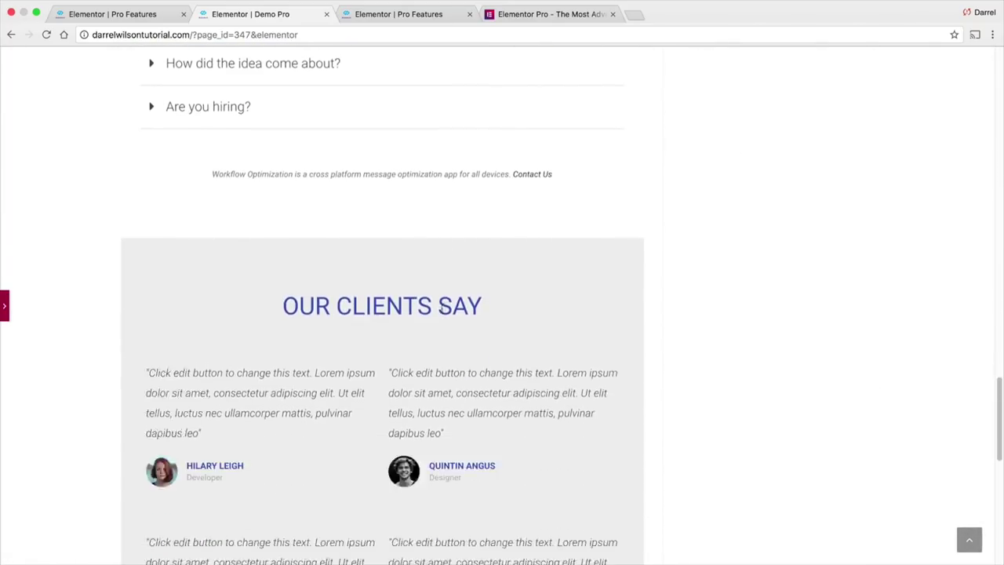
scroll(511, 358, "up", 20)
scroll(513, 362, "up", 15)
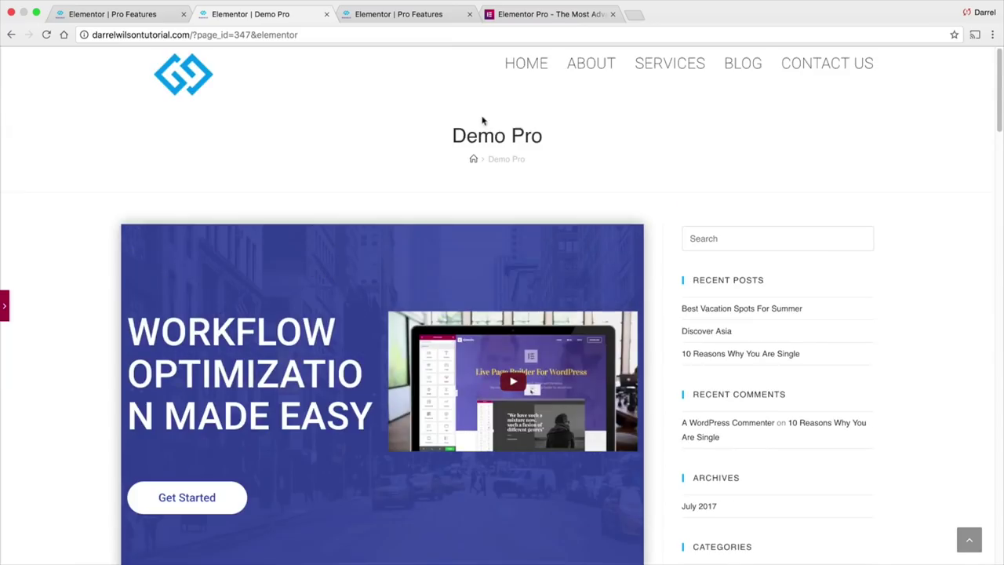
Restore the editing panel, then view the live Demo Pro page and close it.
left_click(417, 13)
left_click(274, 15)
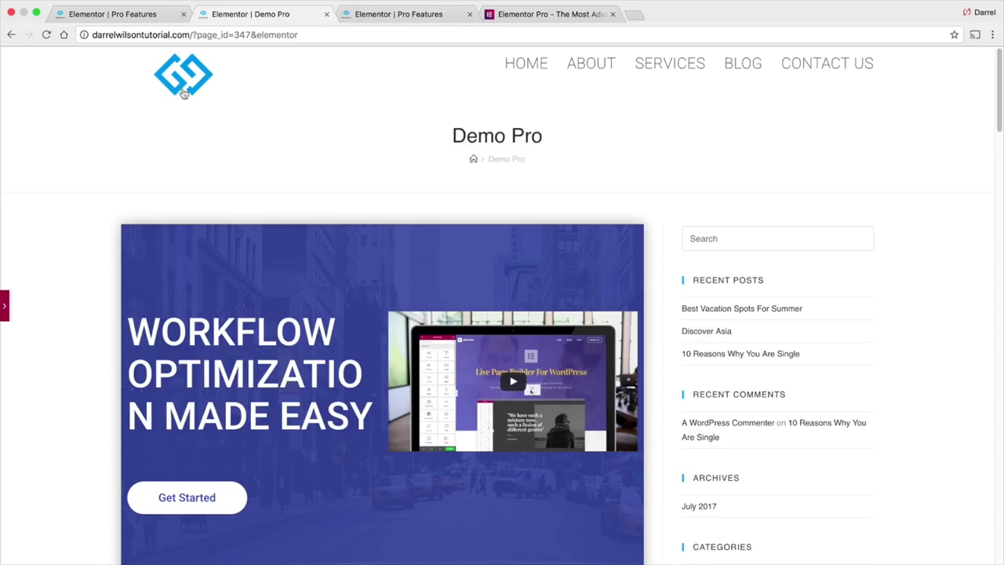
left_click(7, 310)
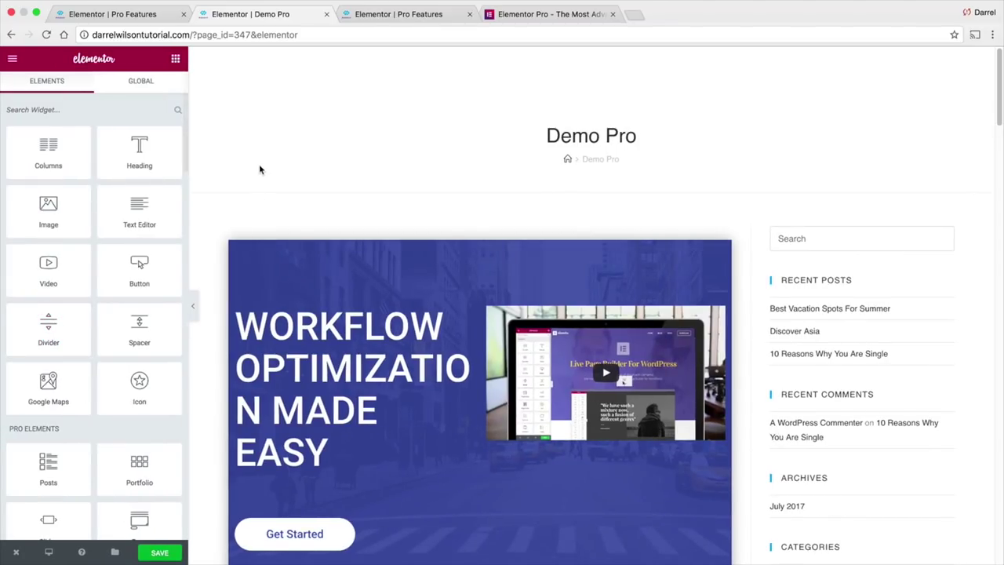
mouse_move(15, 552)
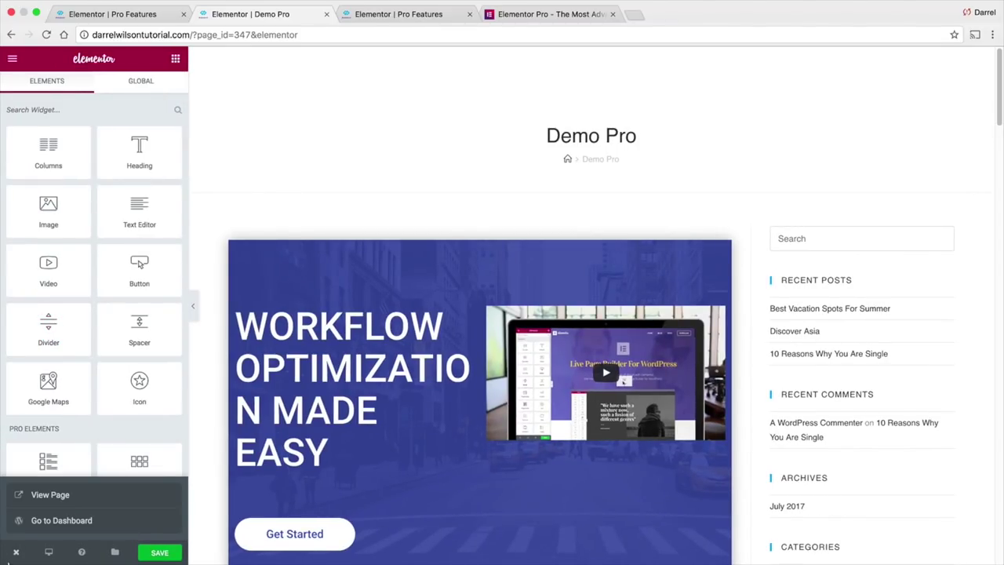
left_click(48, 495)
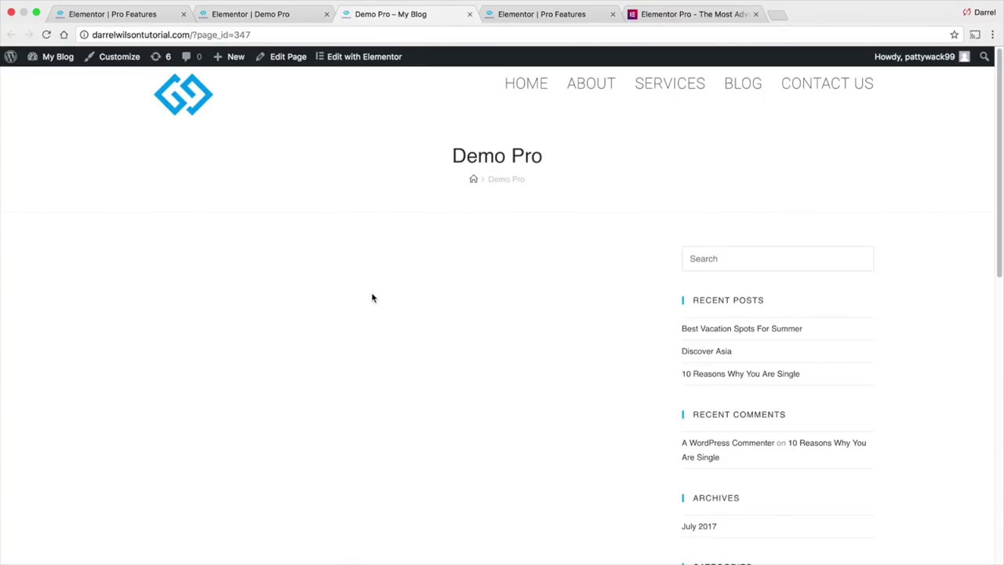
left_click(469, 15)
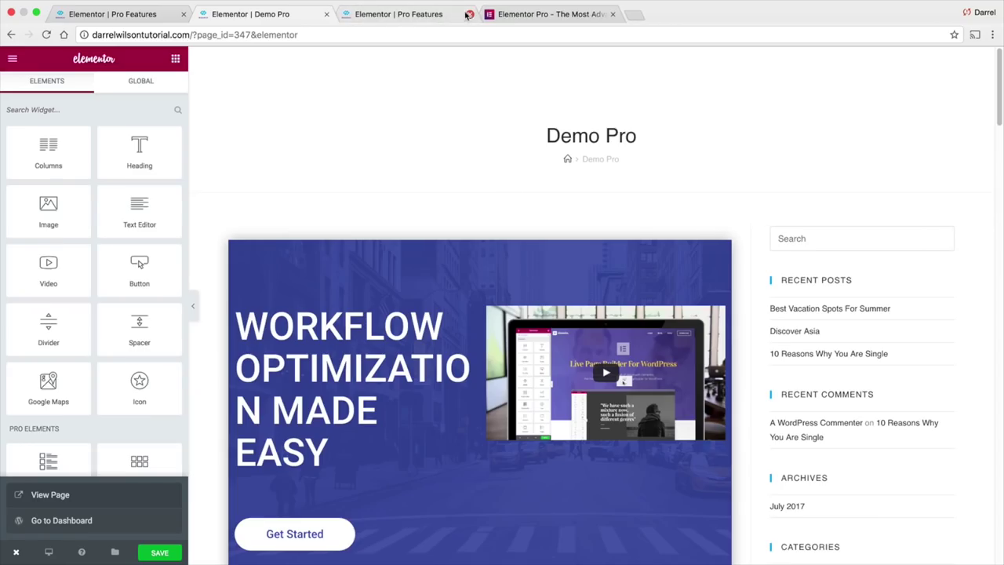
Return to the Pro Features editor and scroll to the area below the login form.
left_click(358, 14)
scroll(397, 219, "up", 8)
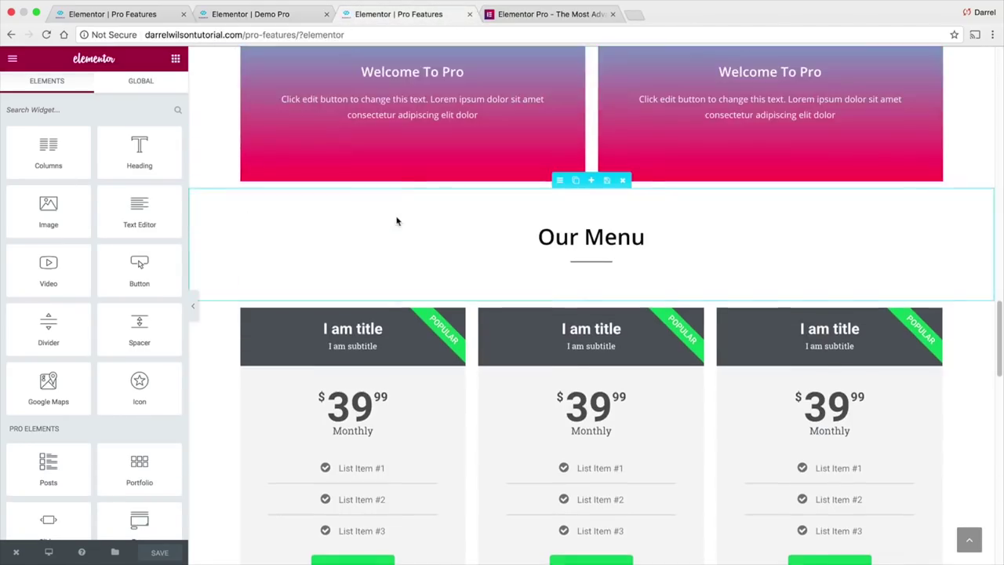
scroll(421, 253, "down", 3)
scroll(424, 261, "down", 20)
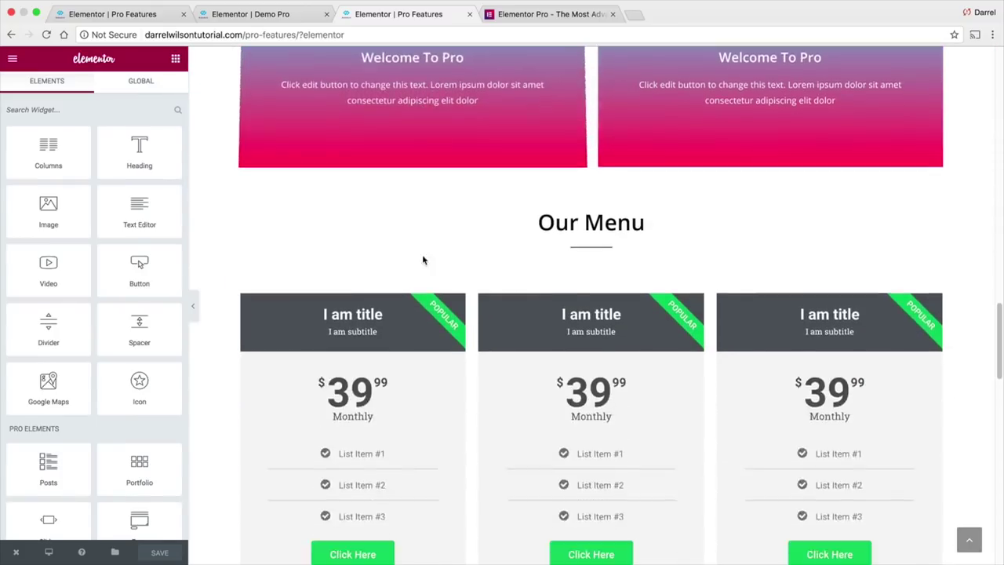
scroll(583, 181, "up", 3)
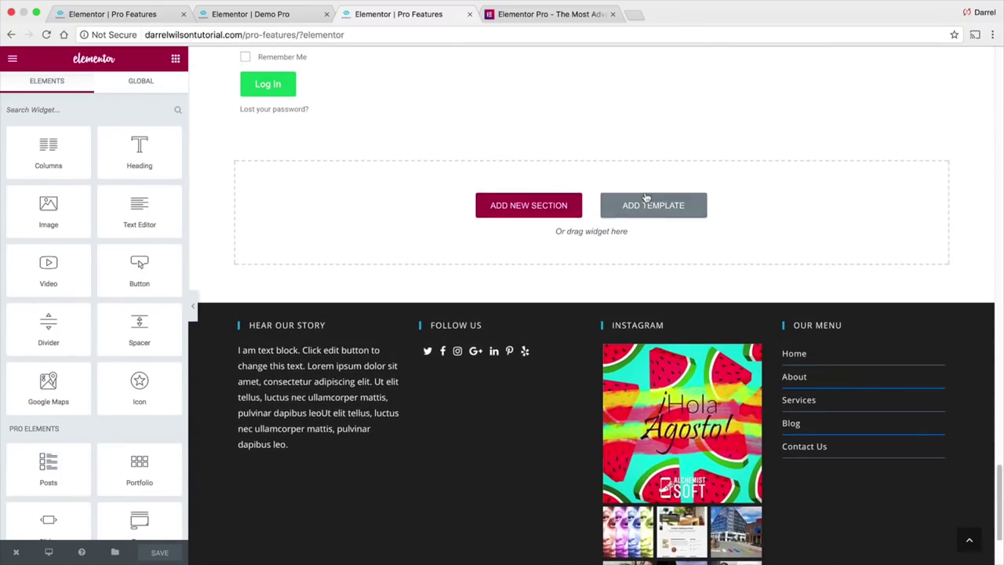
Add the Landing Page – Photography template from the template library below the login form.
left_click(652, 204)
scroll(684, 228, "down", 5)
scroll(684, 228, "down", 15)
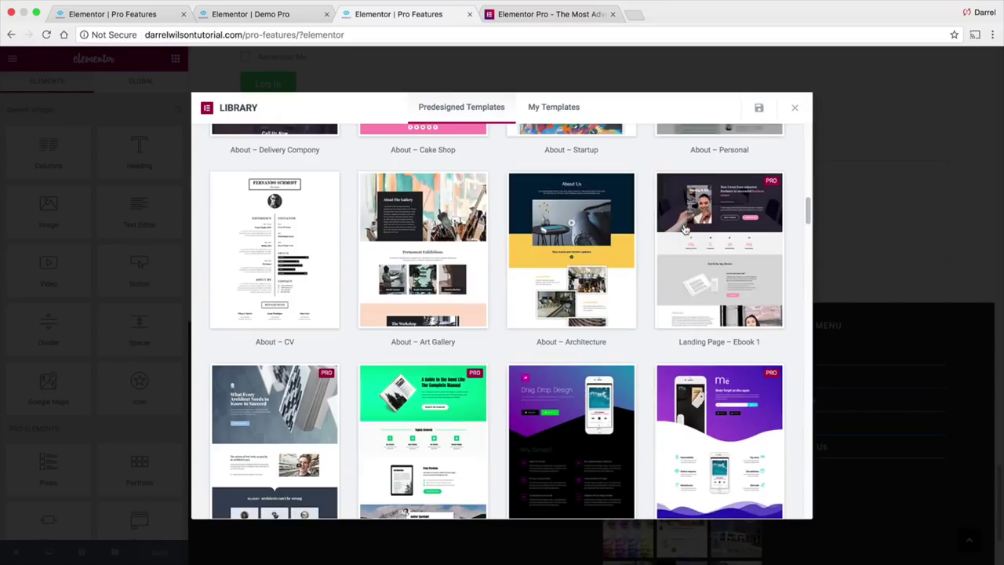
scroll(684, 228, "down", 10)
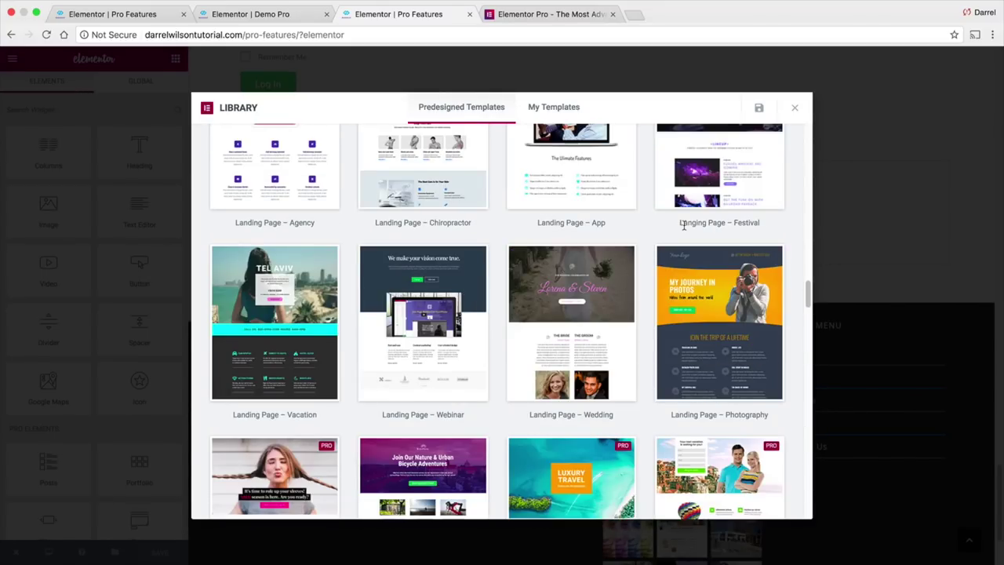
scroll(385, 280, "down", 5)
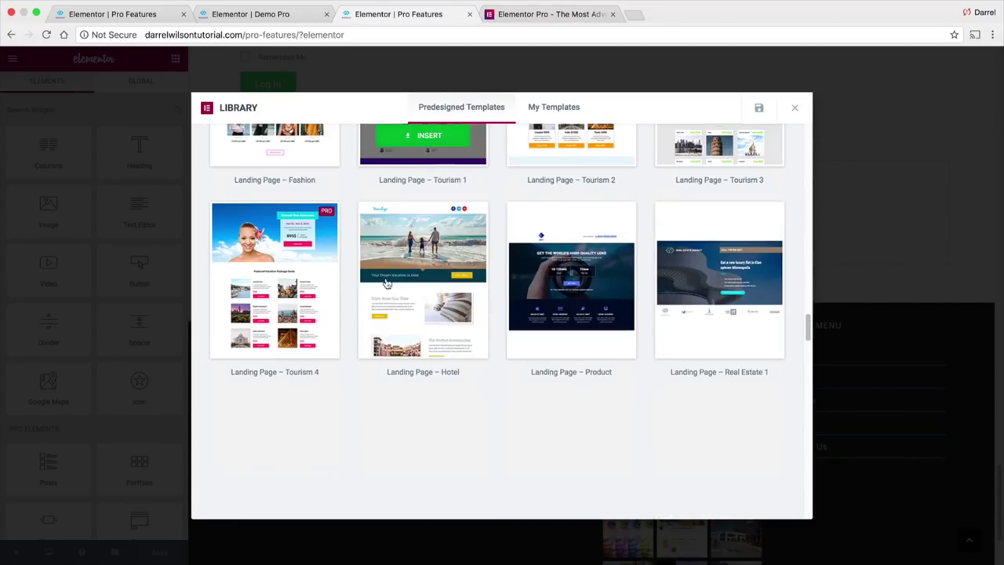
scroll(663, 281, "down", 3)
scroll(663, 281, "down", 3)
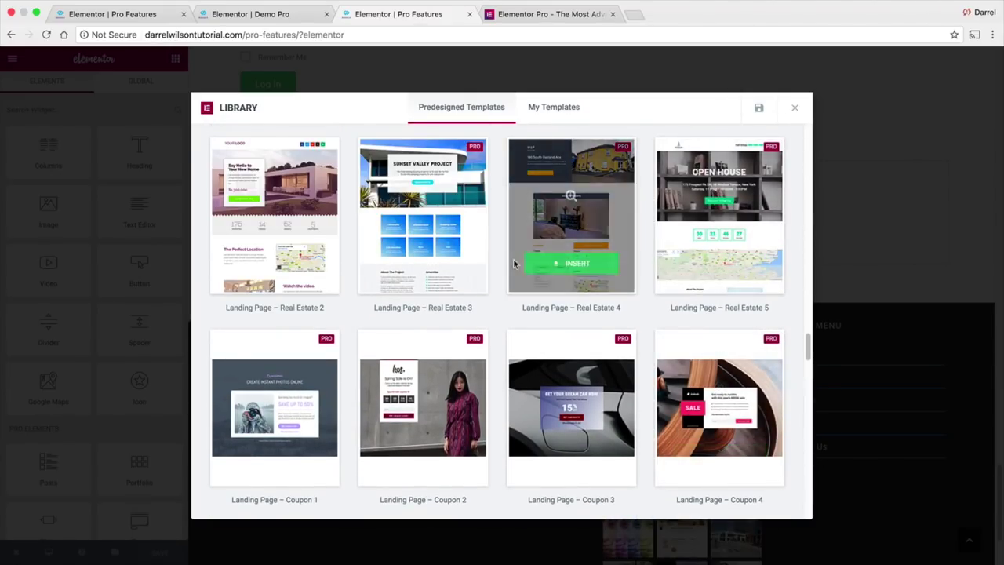
scroll(416, 385, "up", 1)
scroll(439, 329, "up", 7)
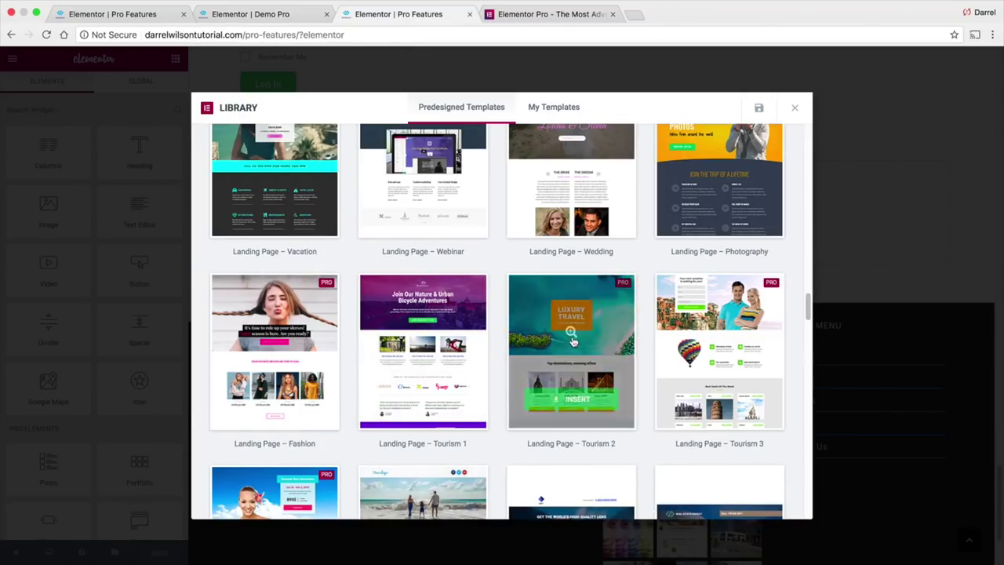
scroll(471, 318, "up", 4)
scroll(503, 313, "up", 2)
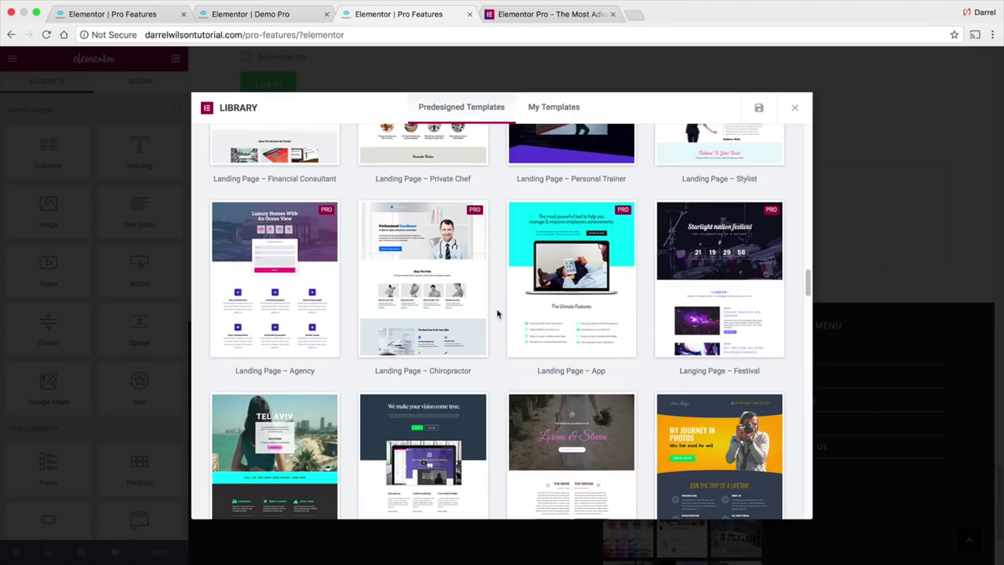
scroll(628, 328, "down", 5)
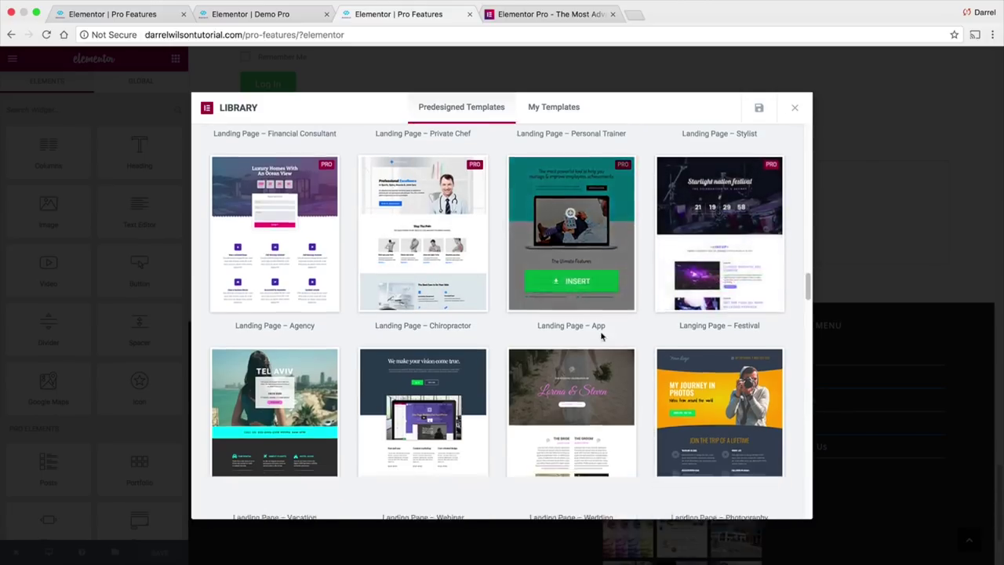
left_click(720, 308)
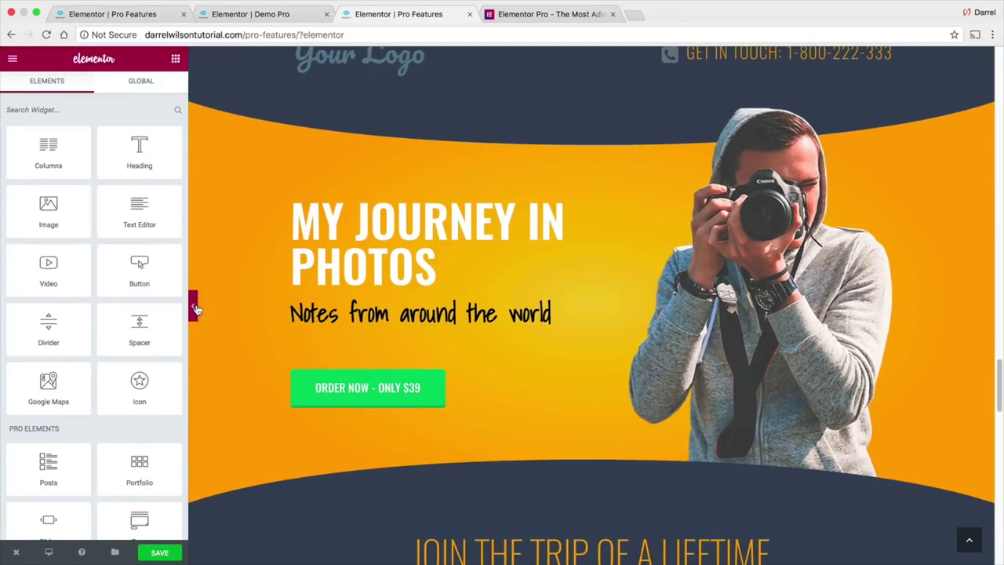
Hide the editing panel and scroll through the full-width preview of the page.
left_click(195, 307)
scroll(197, 308, "down", 6)
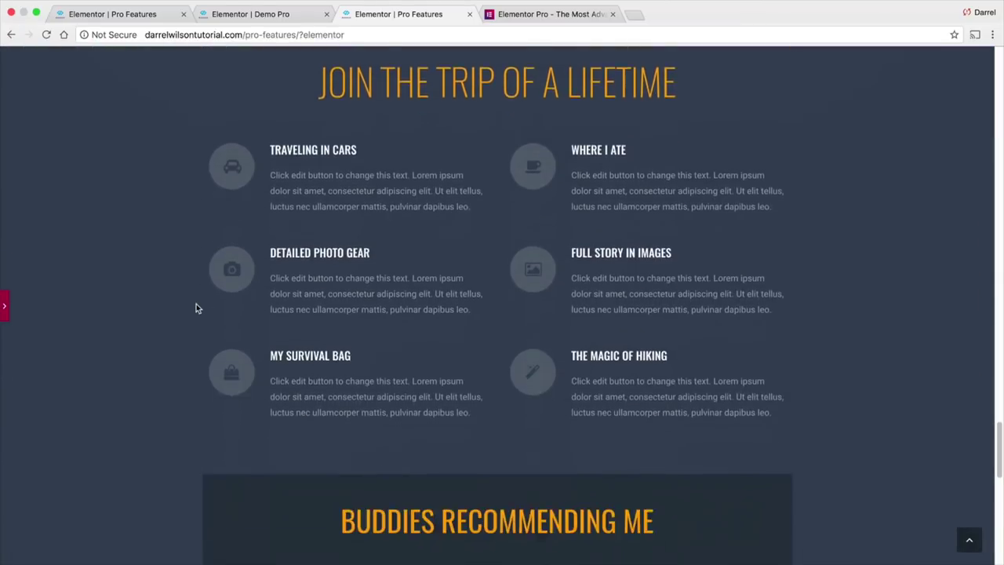
scroll(197, 303, "down", 10)
scroll(196, 304, "up", 12)
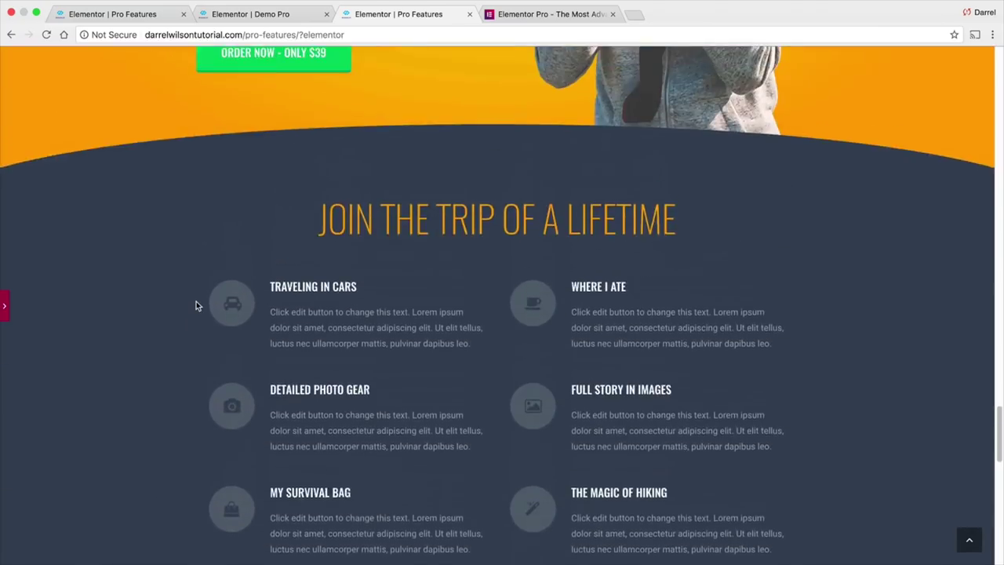
scroll(196, 302, "up", 10)
scroll(196, 300, "down", 2)
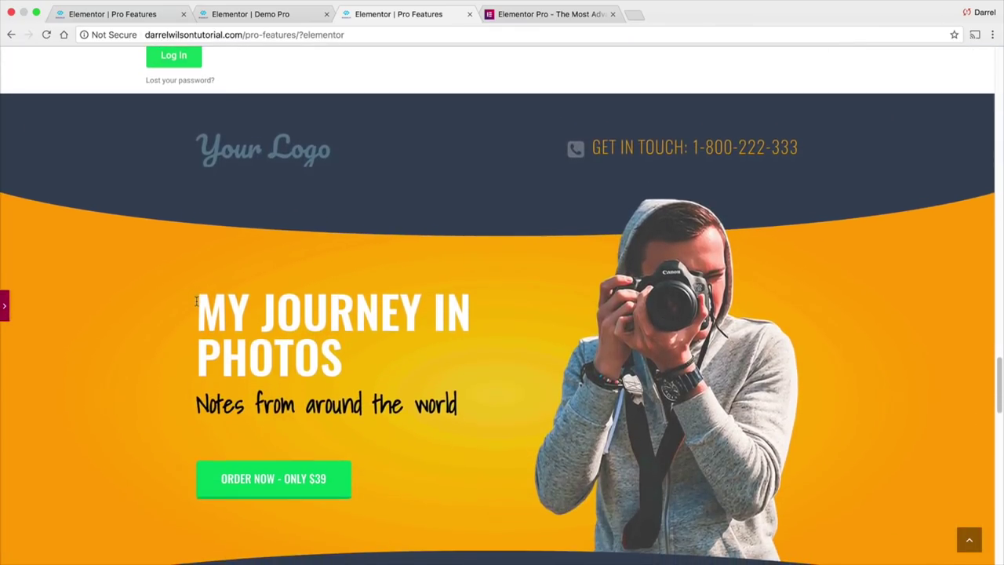
scroll(197, 300, "down", 2)
Restore the editing panel, then switch to the tab with the live About Us page.
left_click(3, 305)
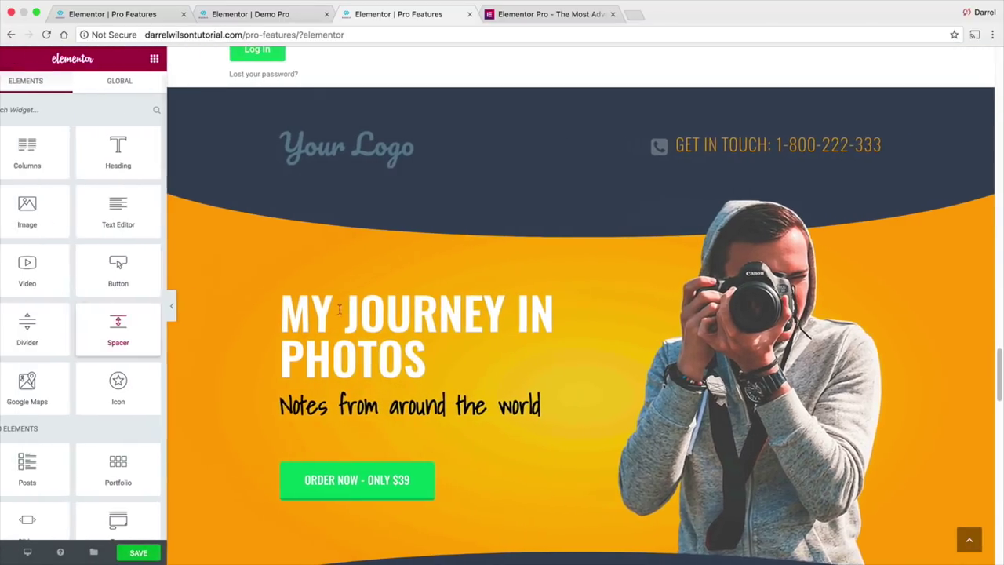
scroll(402, 324, "up", 4)
scroll(403, 327, "down", 12)
scroll(403, 328, "up", 20)
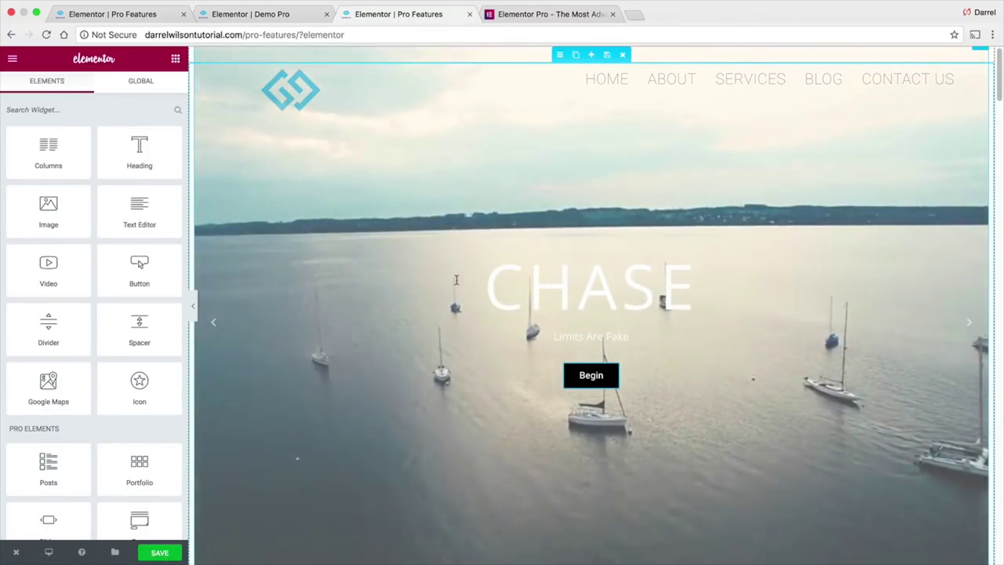
scroll(559, 365, "down", 3)
scroll(560, 366, "down", 5)
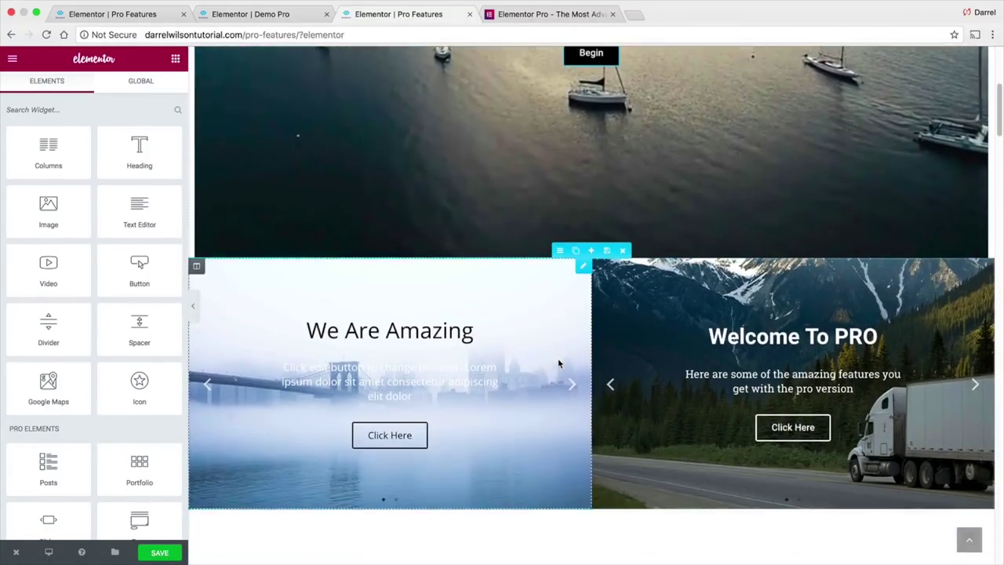
scroll(557, 362, "down", 3)
scroll(556, 362, "down", 18)
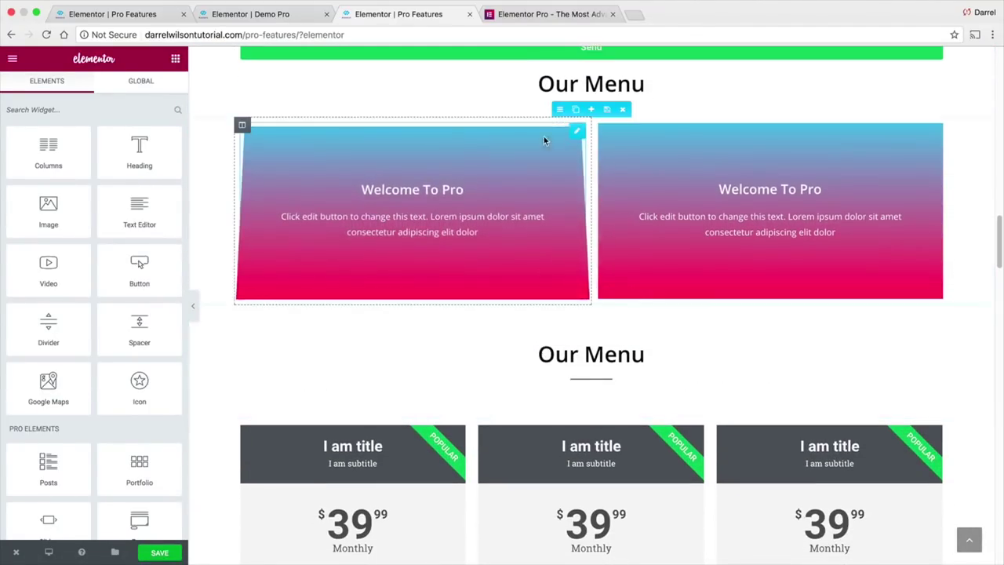
left_click(528, 16)
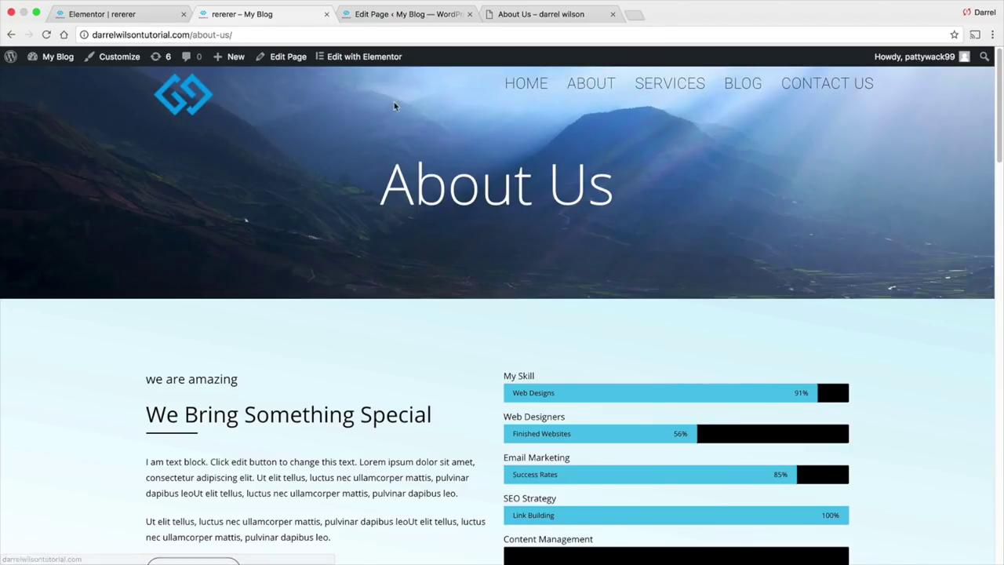
Scroll through the finished About Us page, briefly selecting and clearing some text.
scroll(497, 106, "down", 5)
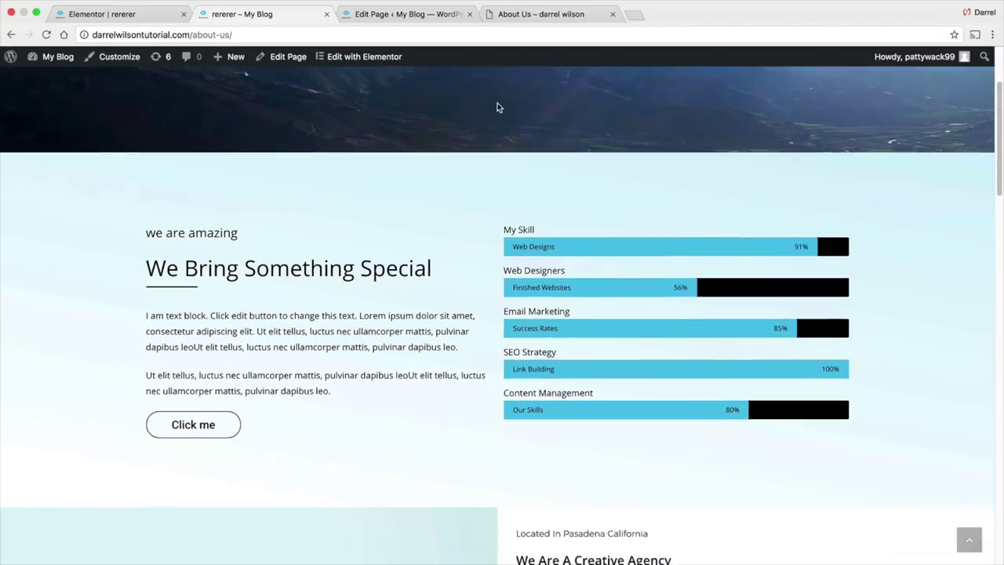
scroll(475, 285, "down", 5)
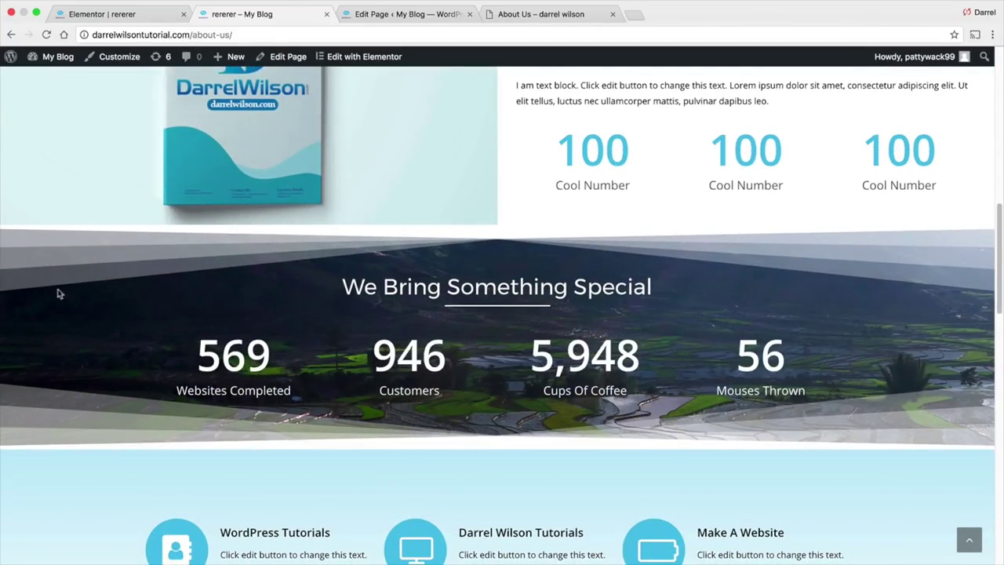
scroll(507, 259, "up", 2)
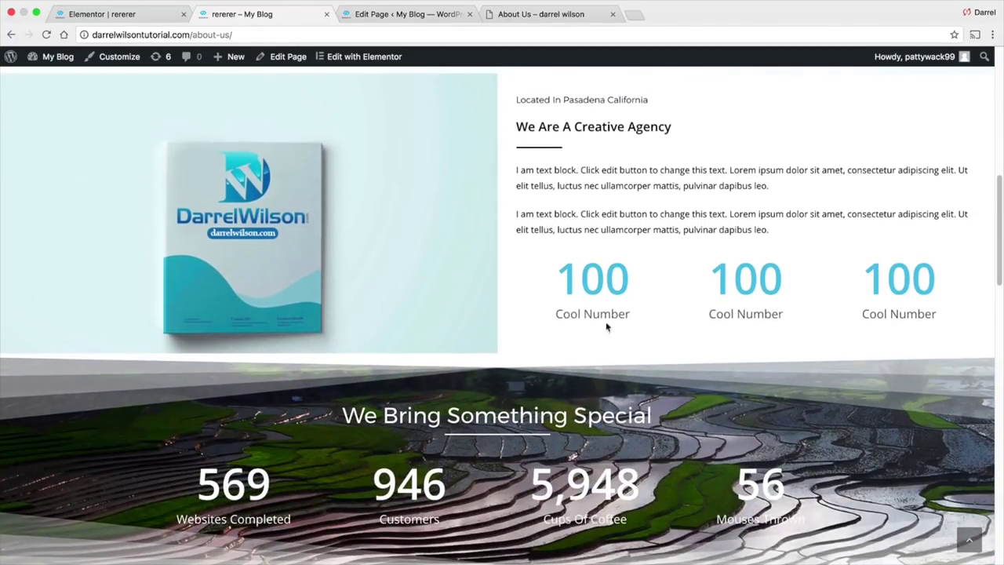
scroll(561, 267, "down", 8)
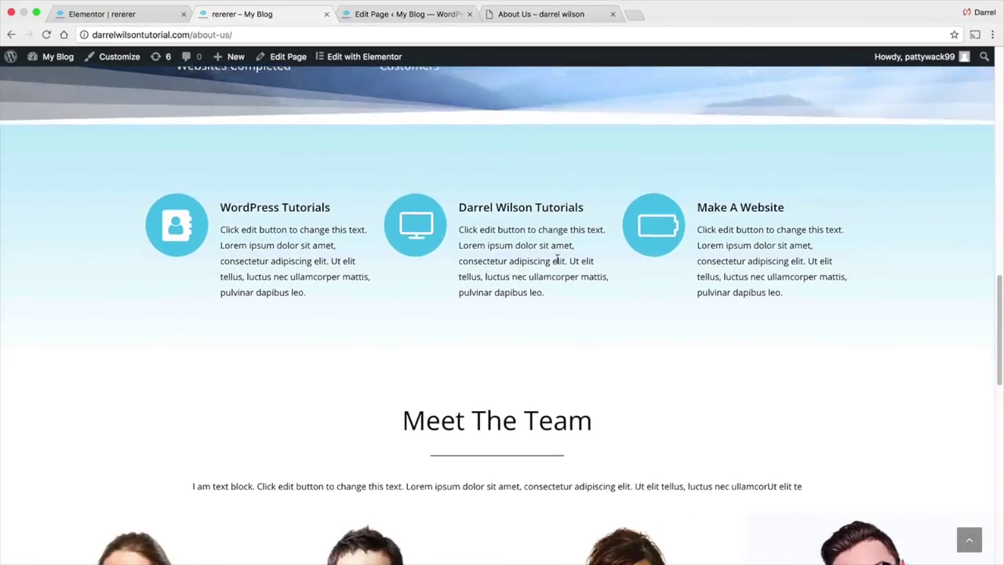
scroll(558, 259, "down", 2)
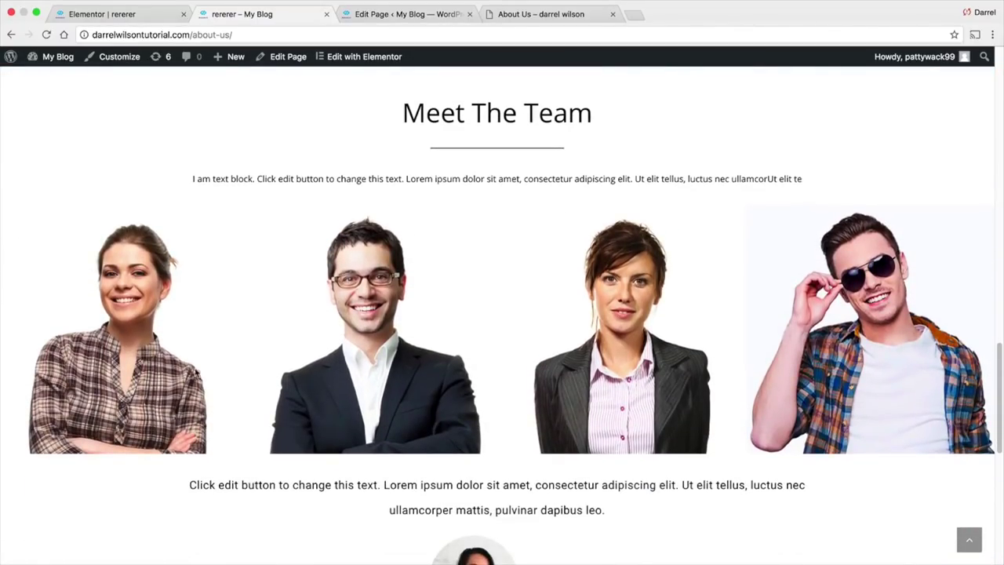
scroll(499, 213, "down", 4)
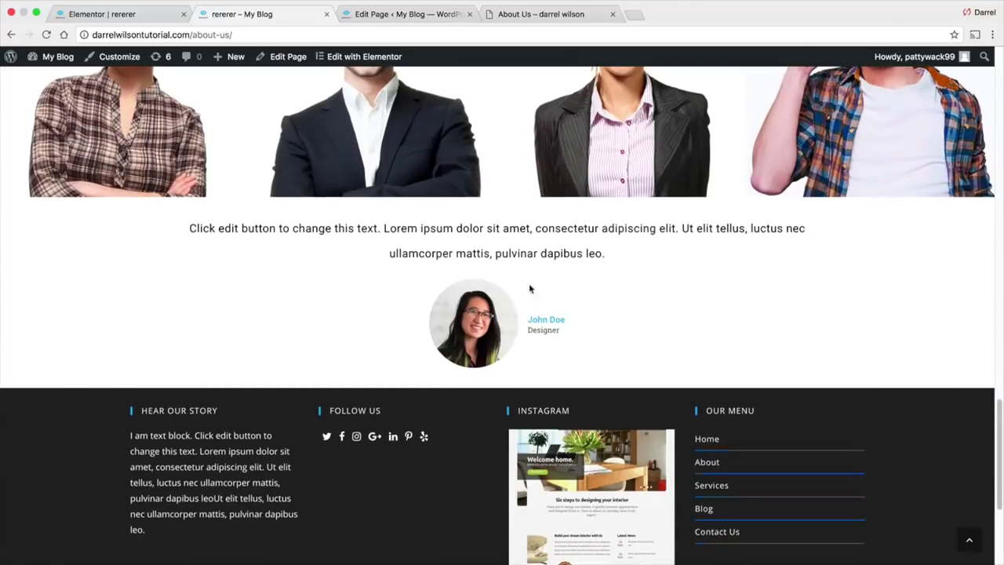
scroll(510, 312, "up", 15)
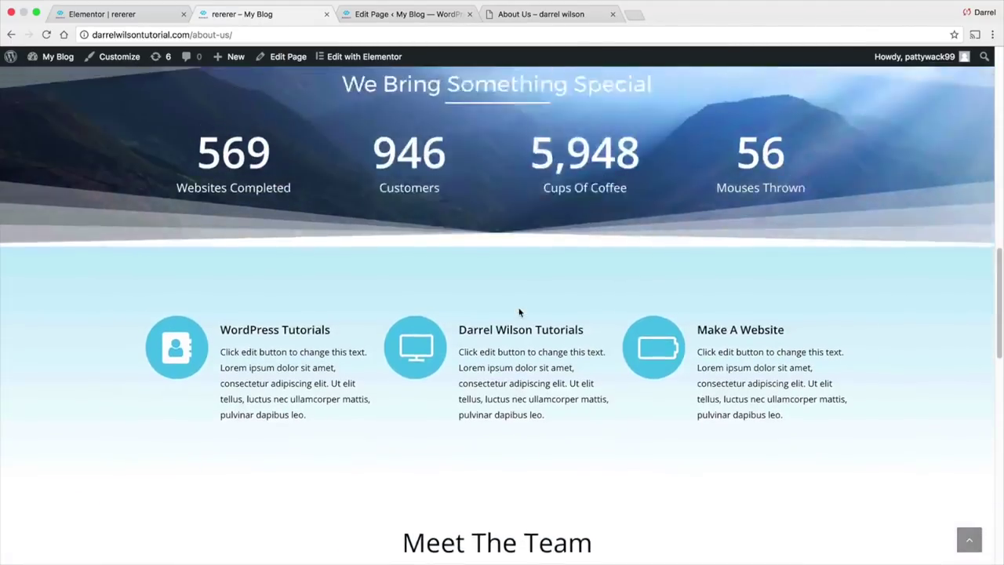
scroll(518, 309, "up", 5)
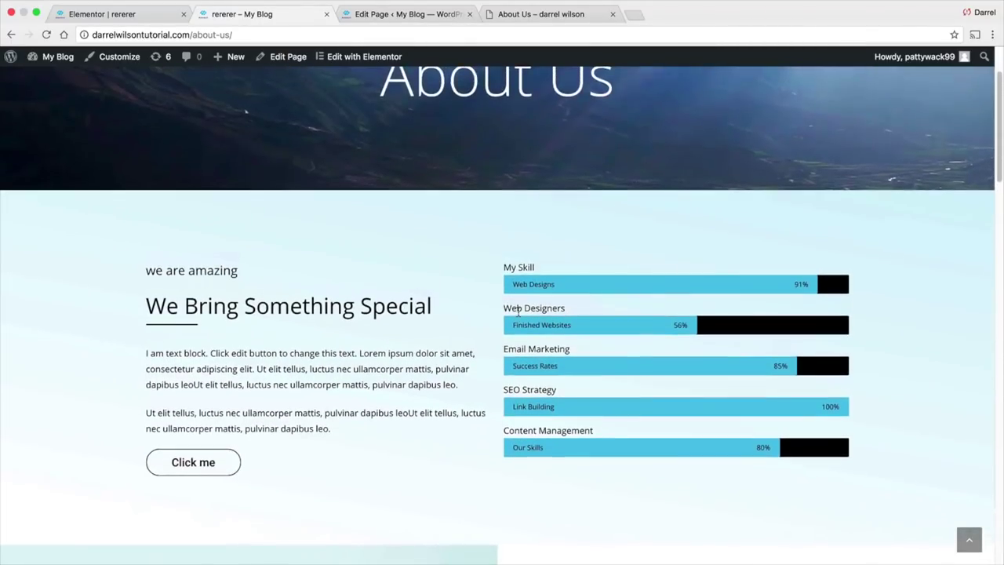
scroll(518, 312, "up", 2)
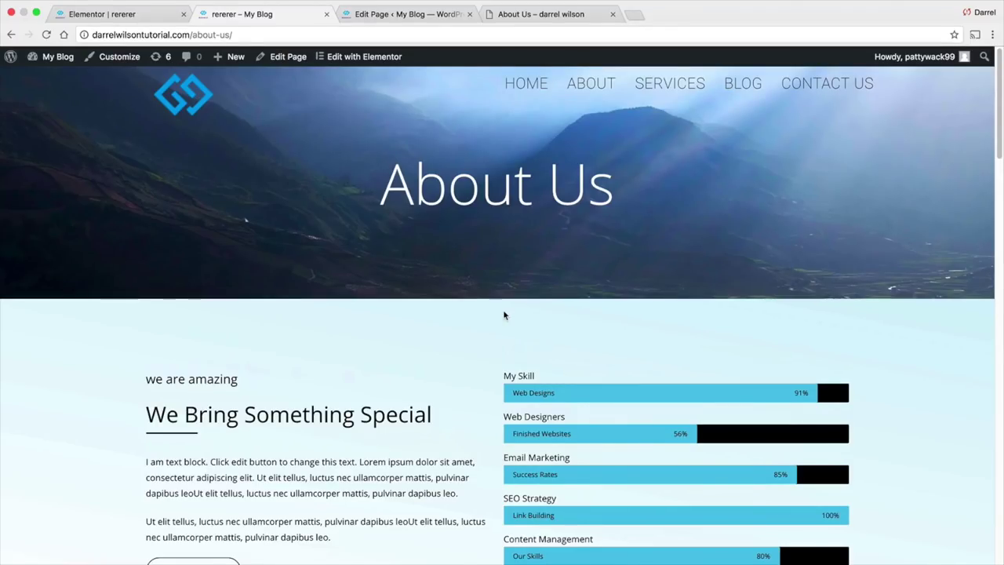
scroll(504, 311, "down", 2)
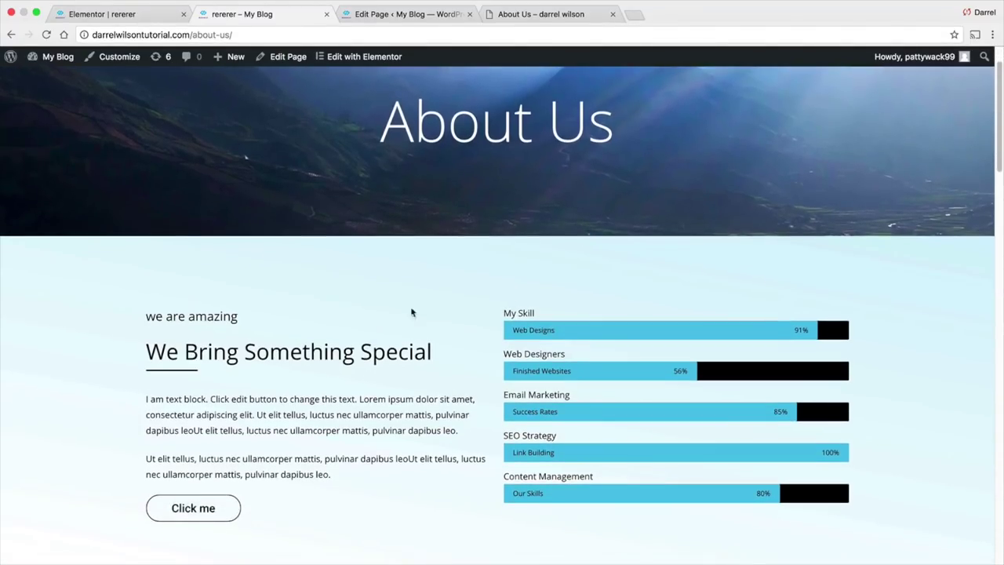
scroll(304, 325, "down", 2)
double_click(211, 253)
left_click_drag(449, 295, 146, 253)
left_click(164, 309)
scroll(161, 311, "down", 4)
left_click_drag(225, 227, 175, 227)
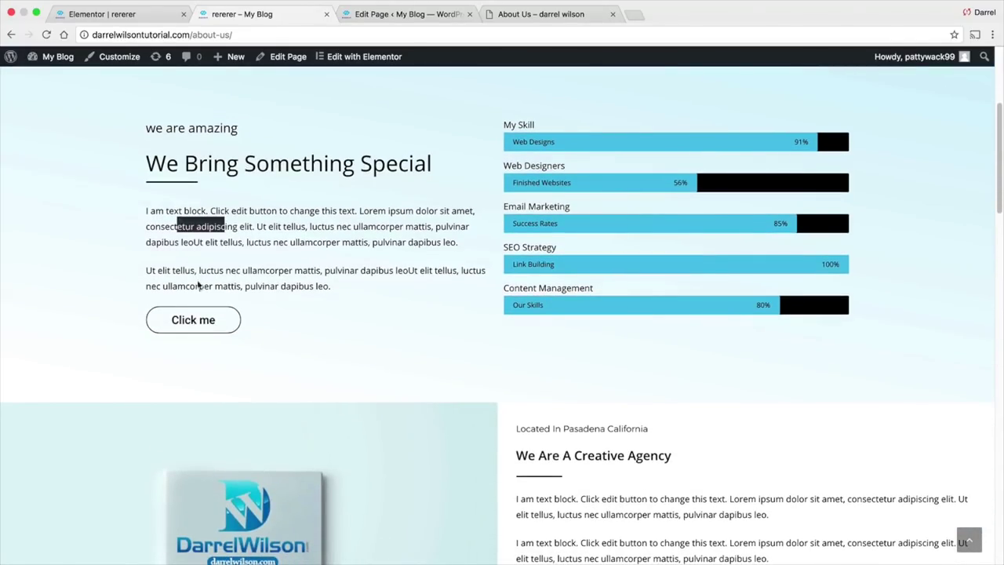
scroll(253, 329, "up", 2)
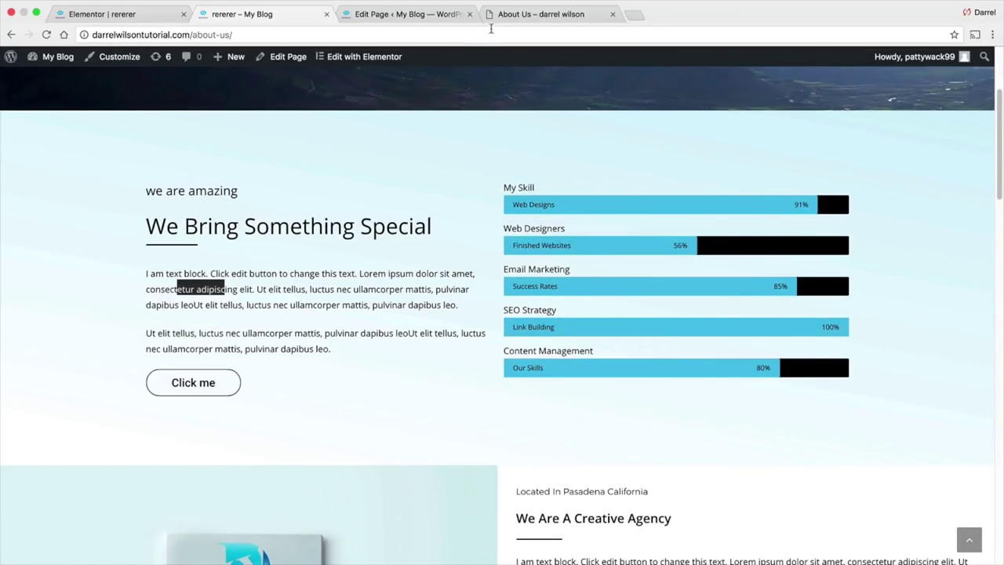
Switch to the other site's blank About Us page, after glancing at the Contact Us edit screen.
left_click(517, 16)
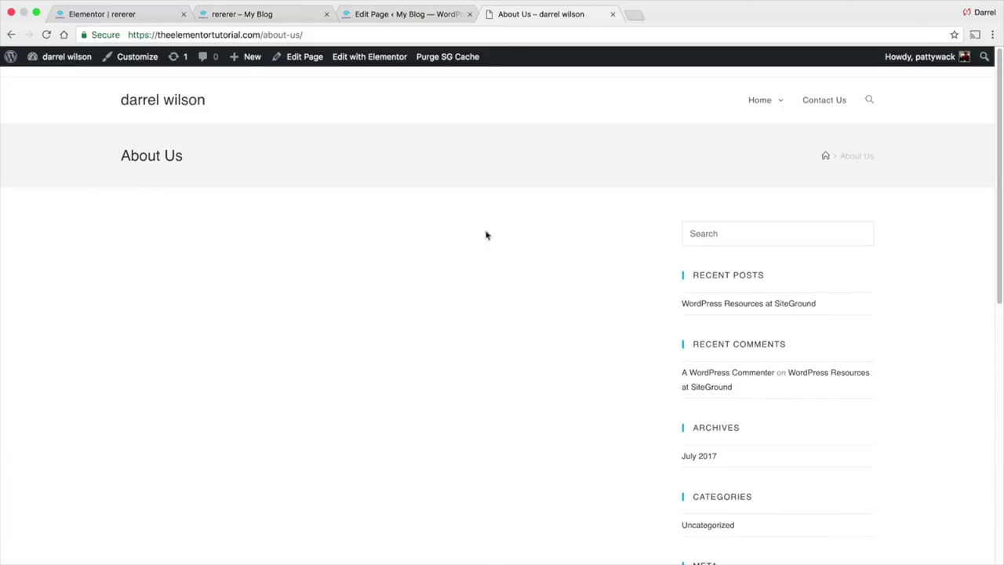
left_click(430, 18)
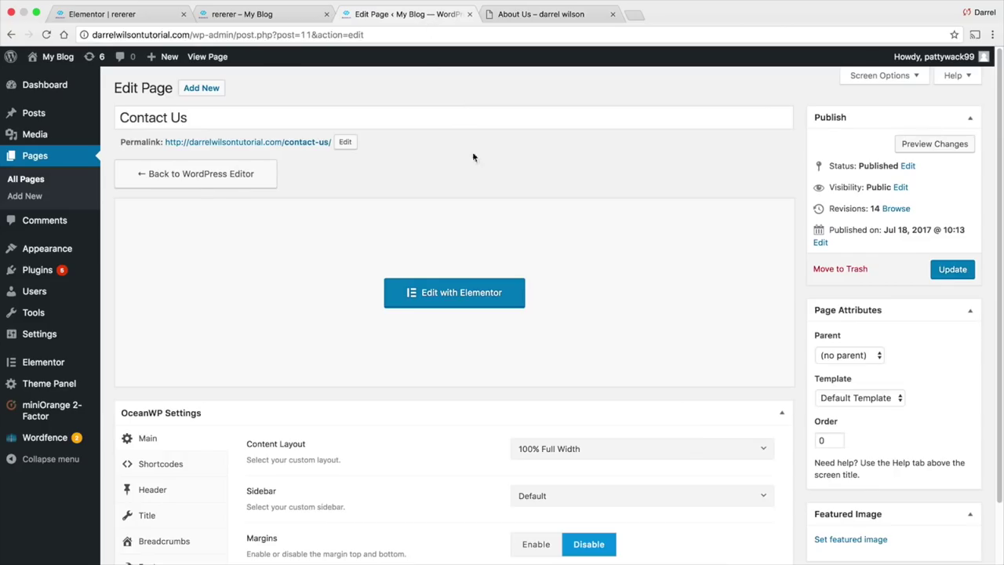
scroll(487, 192, "down", 3)
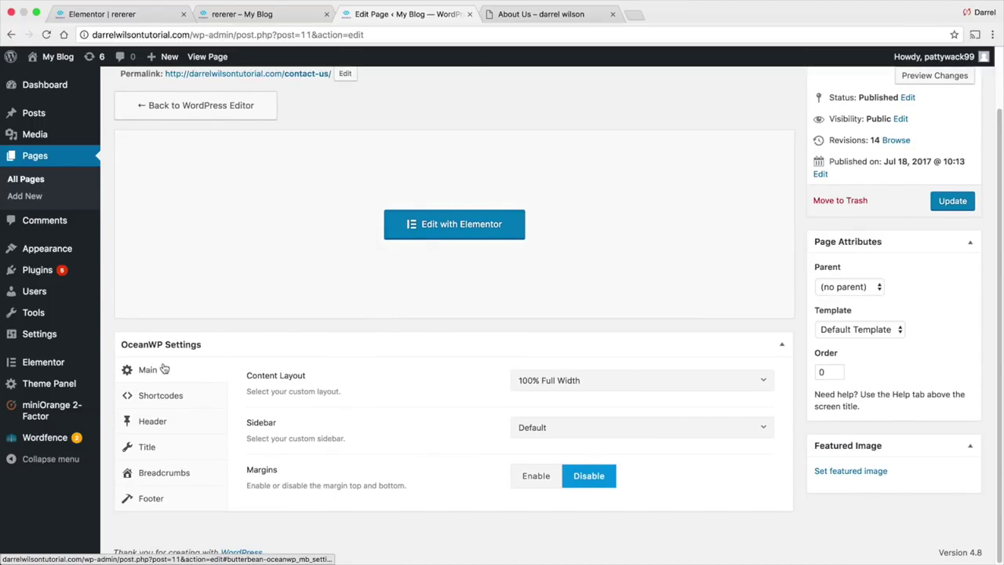
left_click(533, 21)
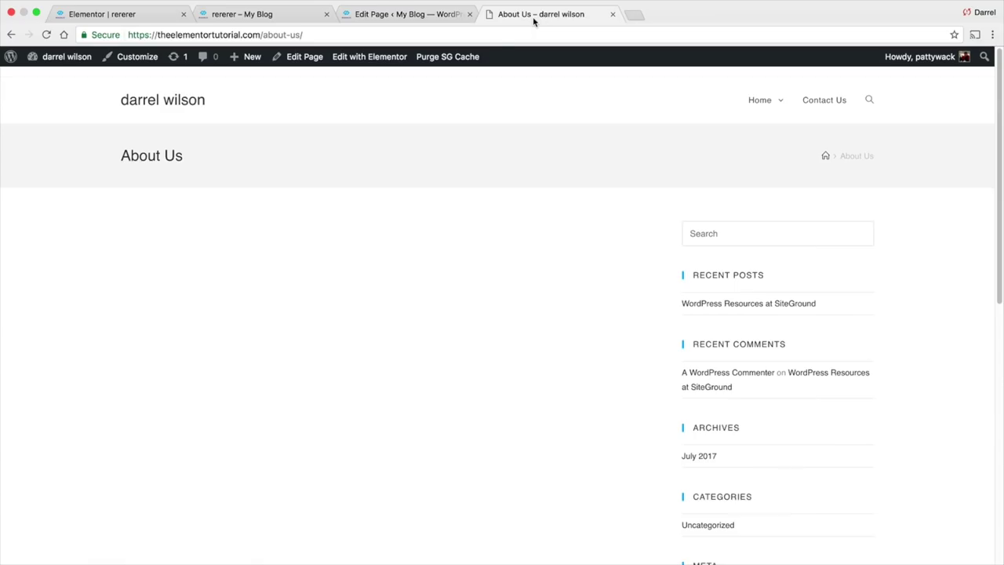
Set the About Us page's content layout to 100% Full Width and turn off its margins.
left_click(305, 63)
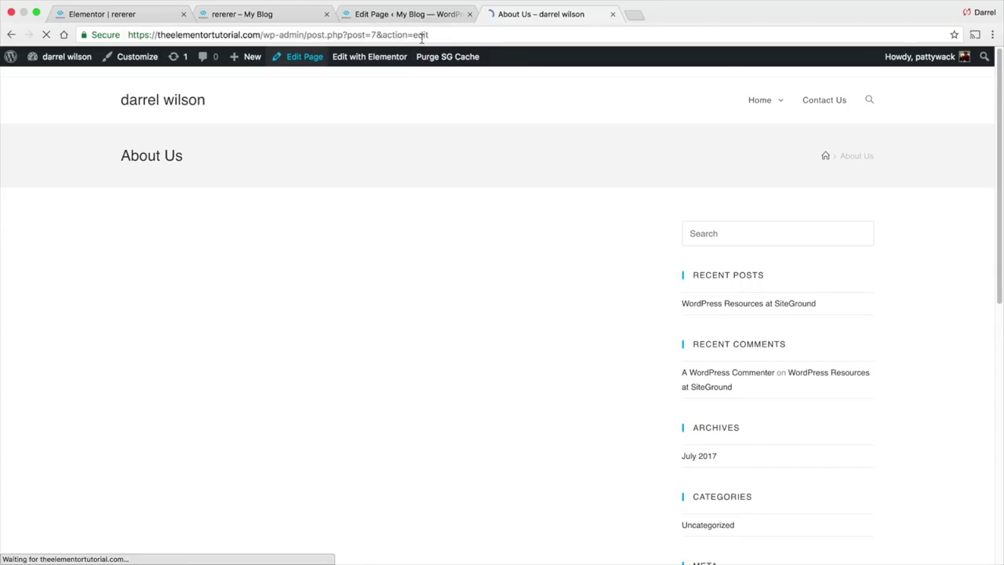
scroll(675, 190, "down", 2)
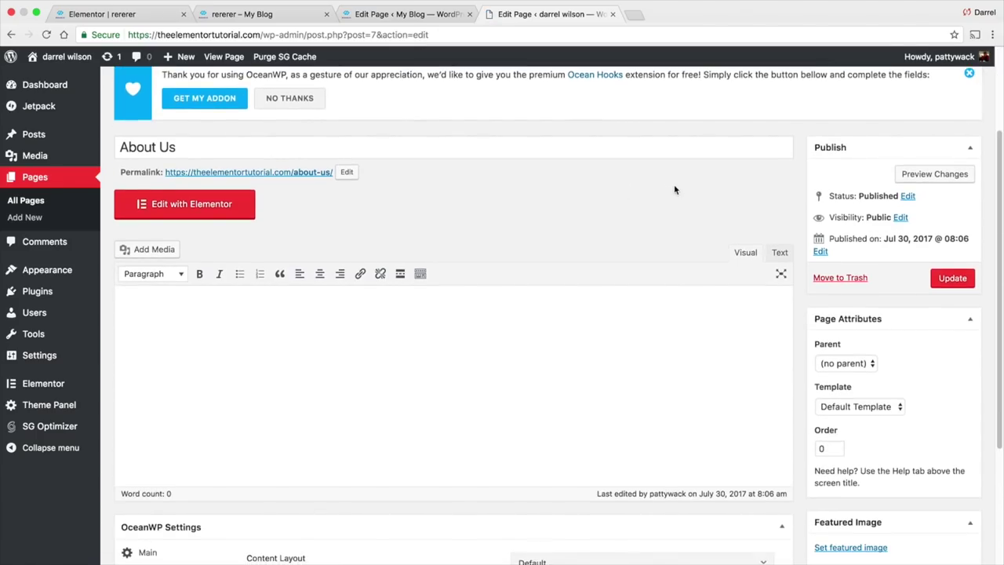
scroll(775, 177, "down", 5)
left_click(541, 378)
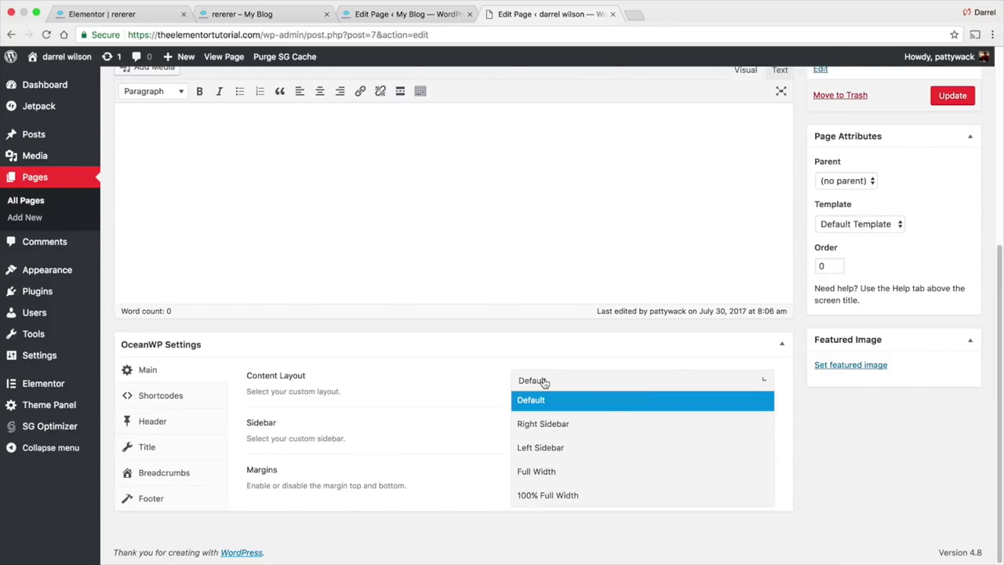
left_click(552, 496)
left_click(446, 18)
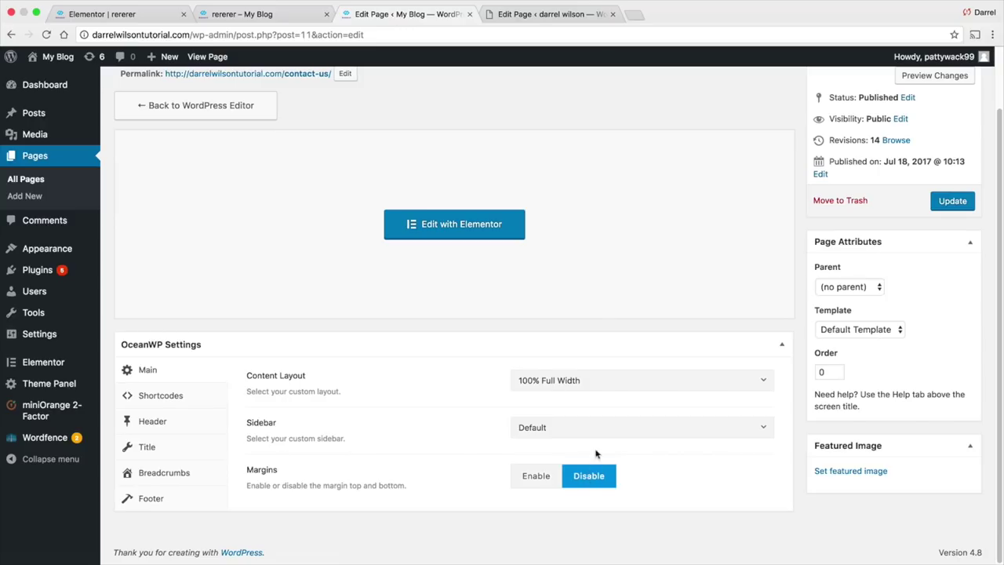
left_click(578, 17)
left_click(600, 475)
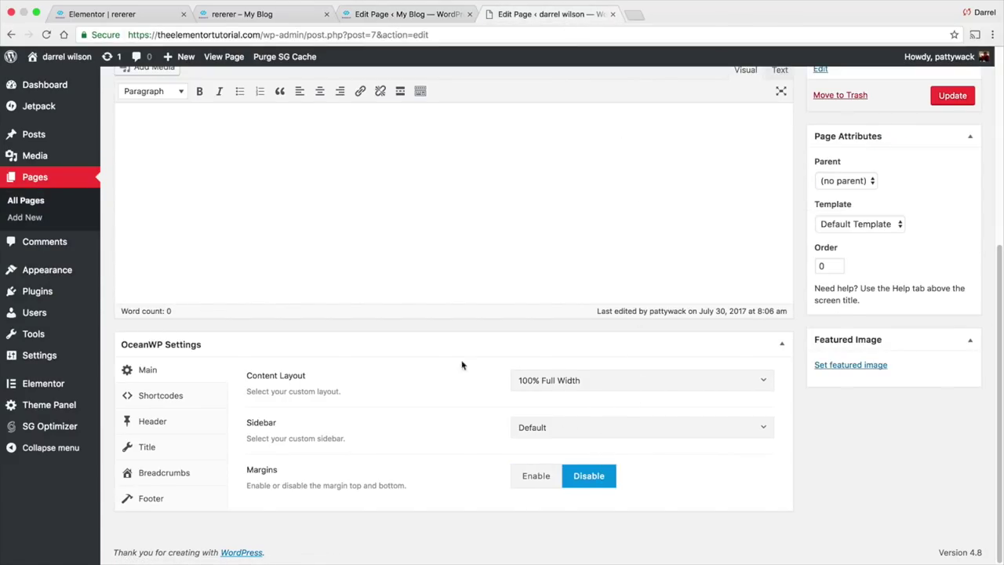
In the Header options, disable the top bar and choose the main navigation menu.
left_click(162, 422)
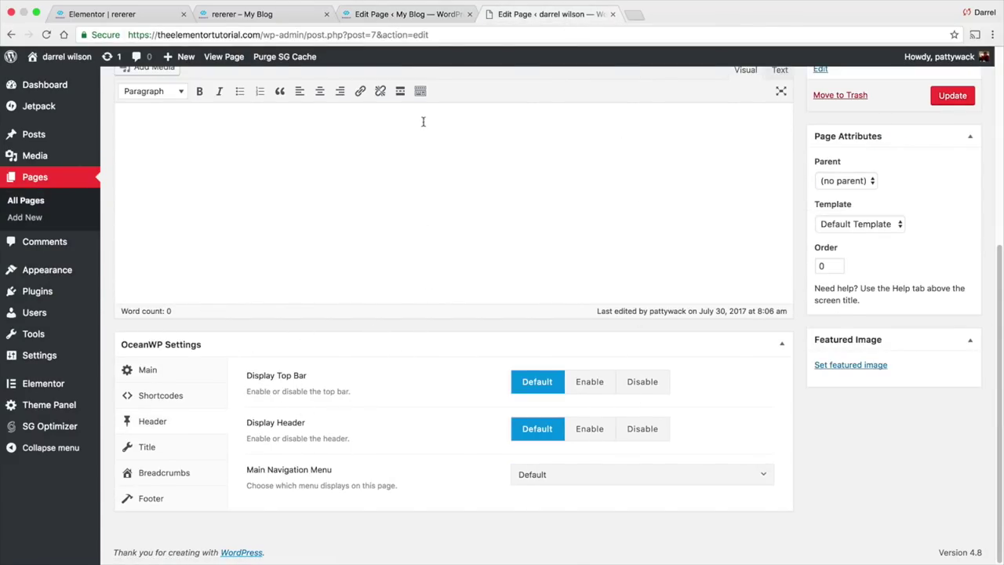
left_click(407, 15)
left_click(161, 424)
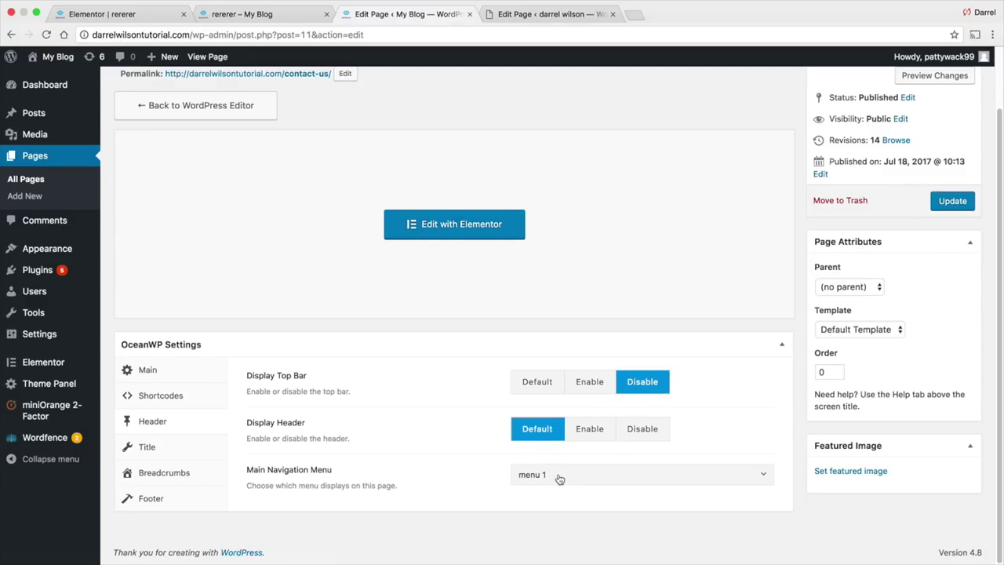
left_click(549, 15)
left_click(642, 383)
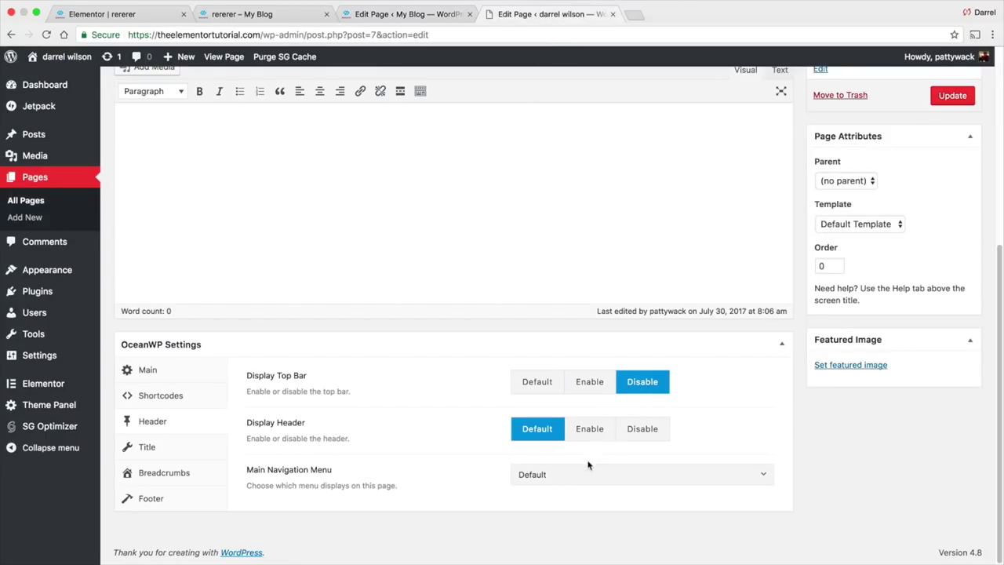
left_click(588, 473)
left_click(588, 518)
Disable the About Us page title, comparing against the reference page's title settings.
scroll(623, 324, "down", 1)
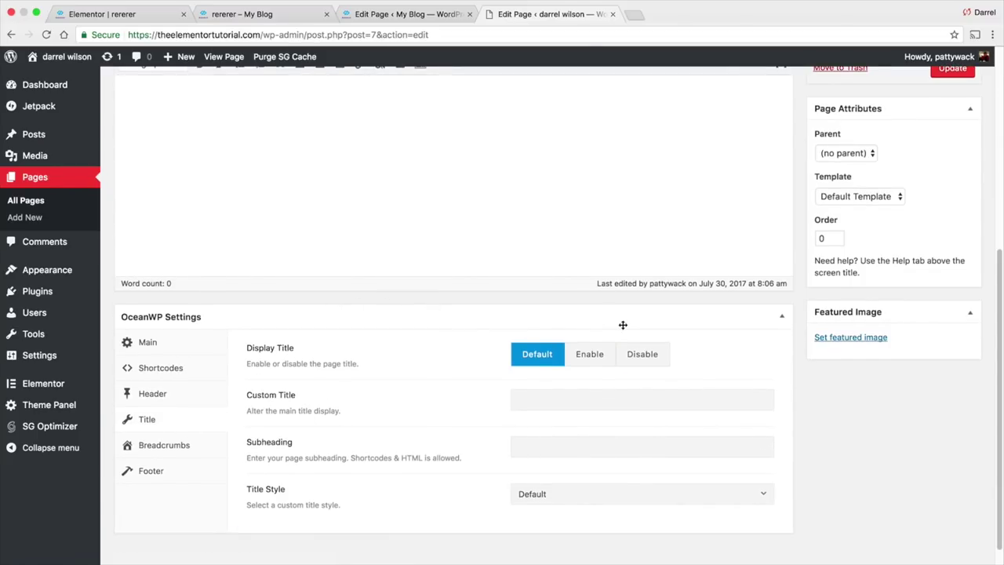
left_click(642, 358)
left_click(455, 14)
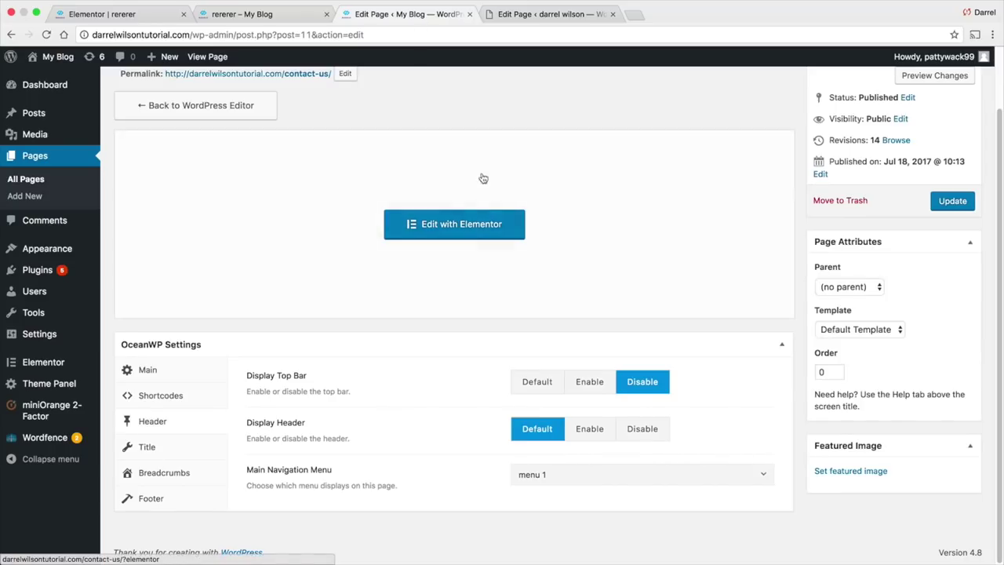
left_click(152, 456)
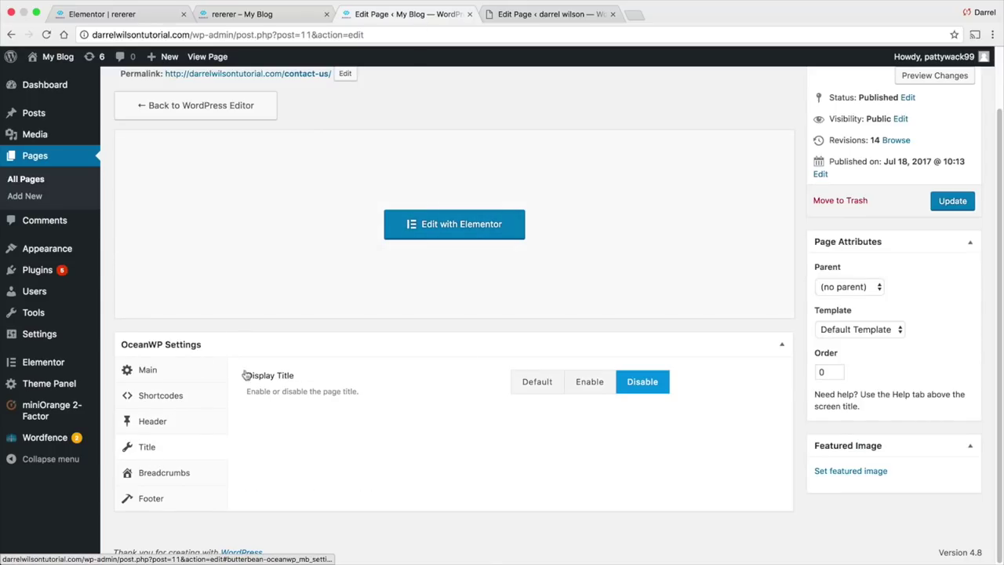
scroll(450, 76, "up", 1)
left_click(517, 16)
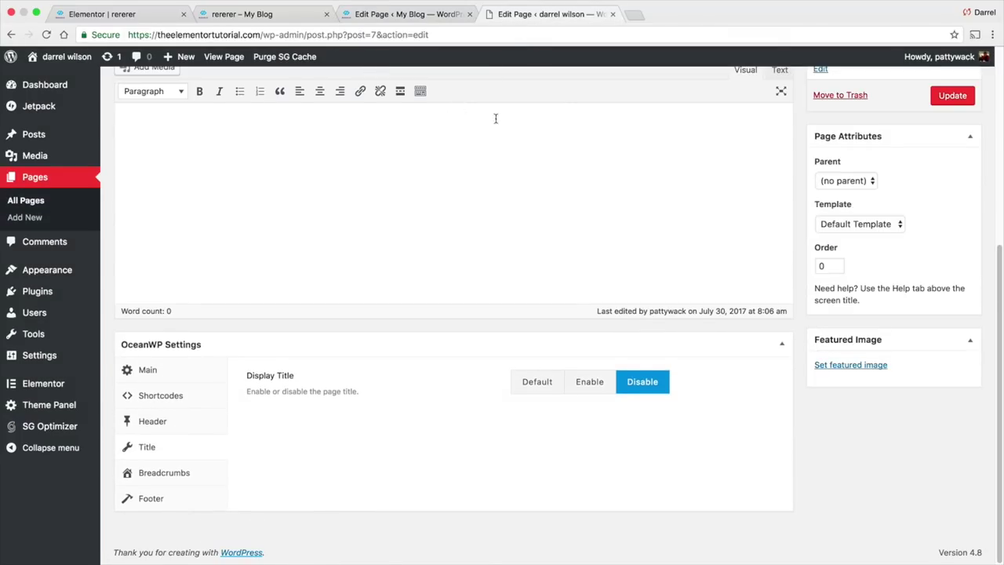
scroll(495, 125, "up", 5)
scroll(489, 181, "down", 5)
scroll(785, 410, "up", 5)
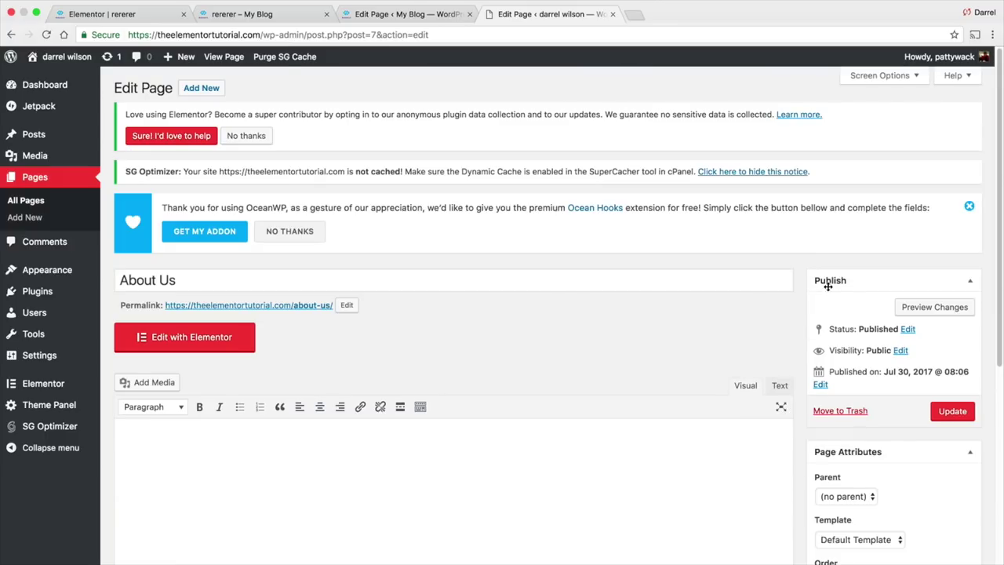
Update the About Us page and open it in Elementor, glancing at the reference design.
left_click(943, 414)
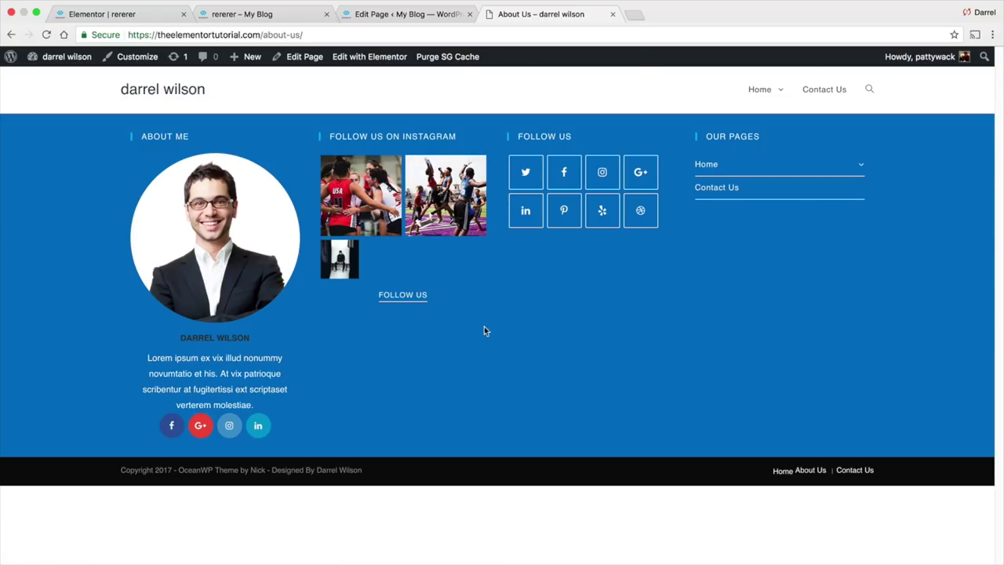
left_click(376, 59)
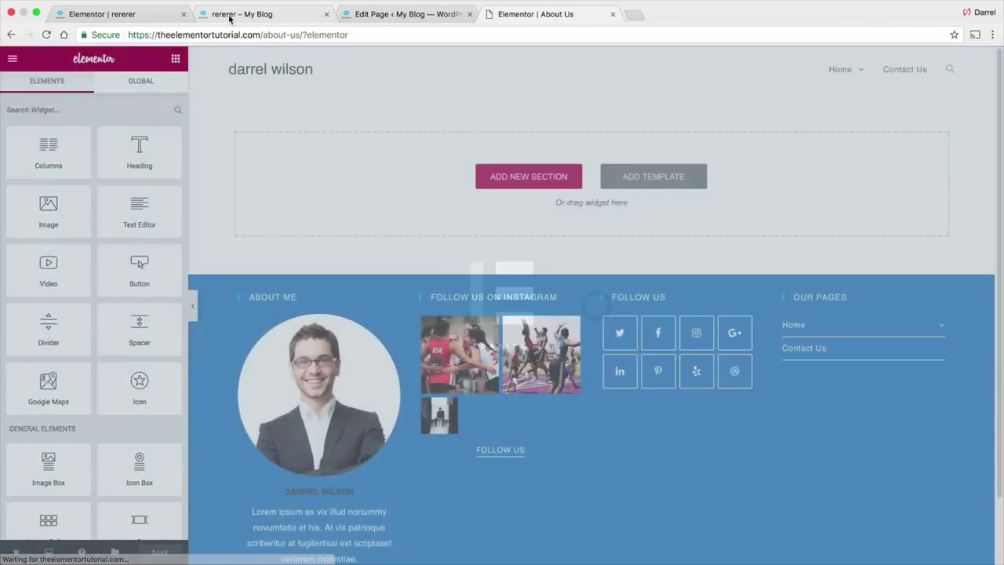
left_click(220, 17)
scroll(352, 197, "up", 1)
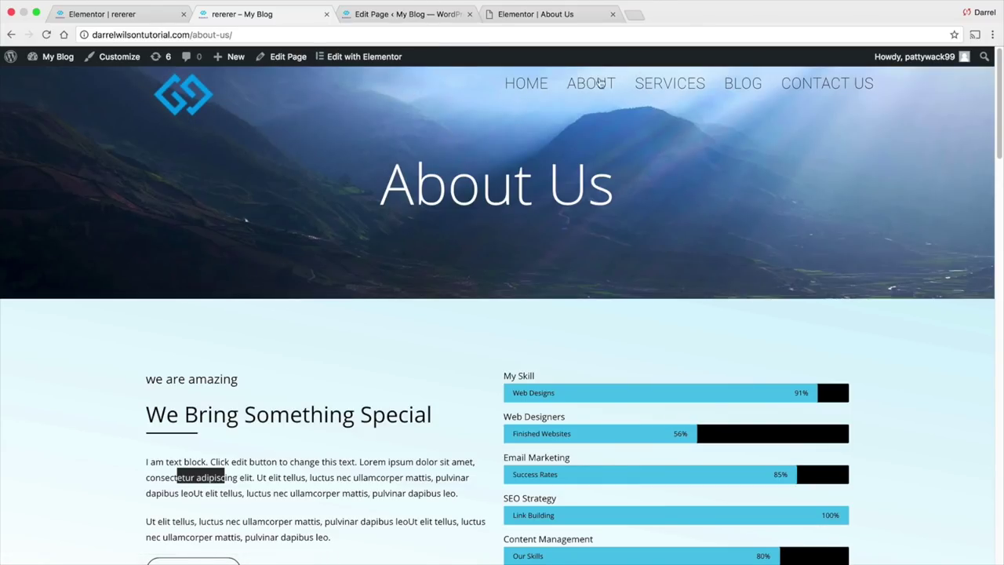
left_click(517, 21)
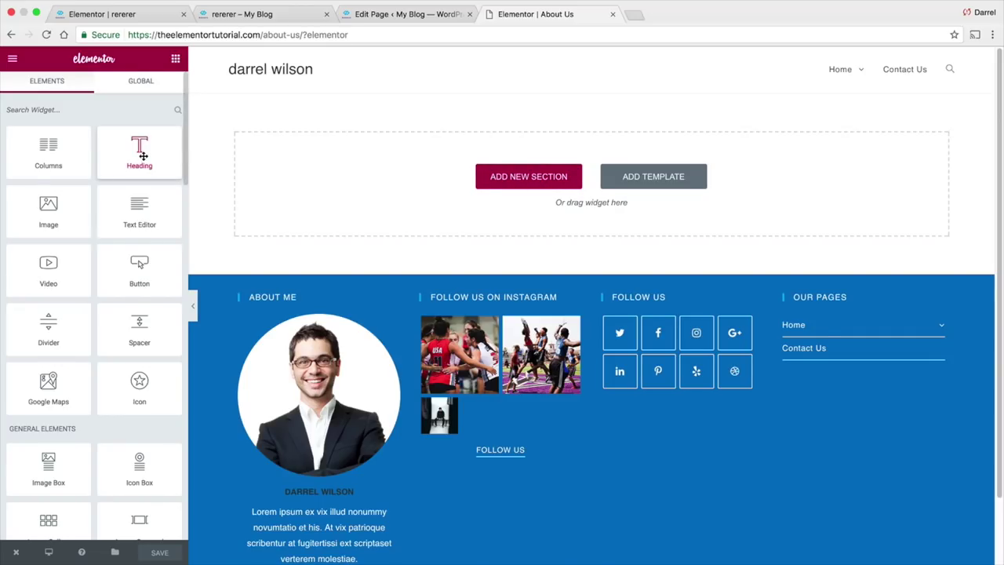
Add a Heading widget to the empty section, centre it, and change its text to About.
left_click_drag(139, 151, 507, 181)
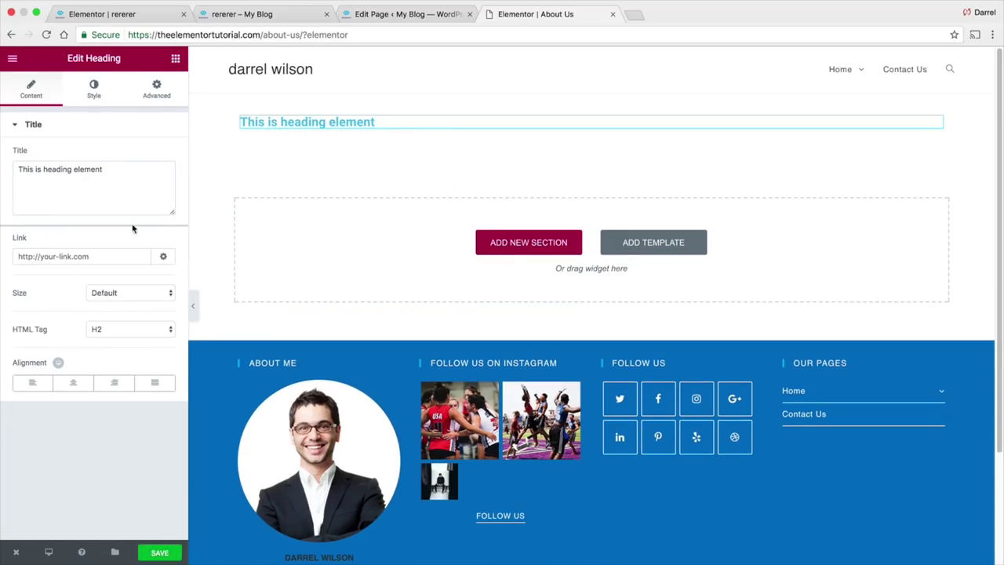
left_click(73, 383)
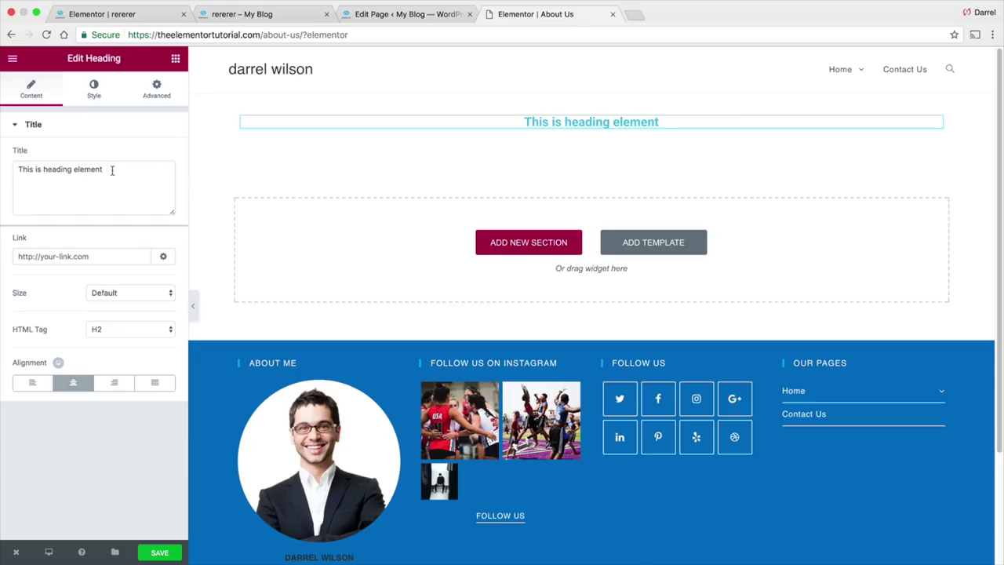
left_click_drag(110, 168, 1, 166)
type("About")
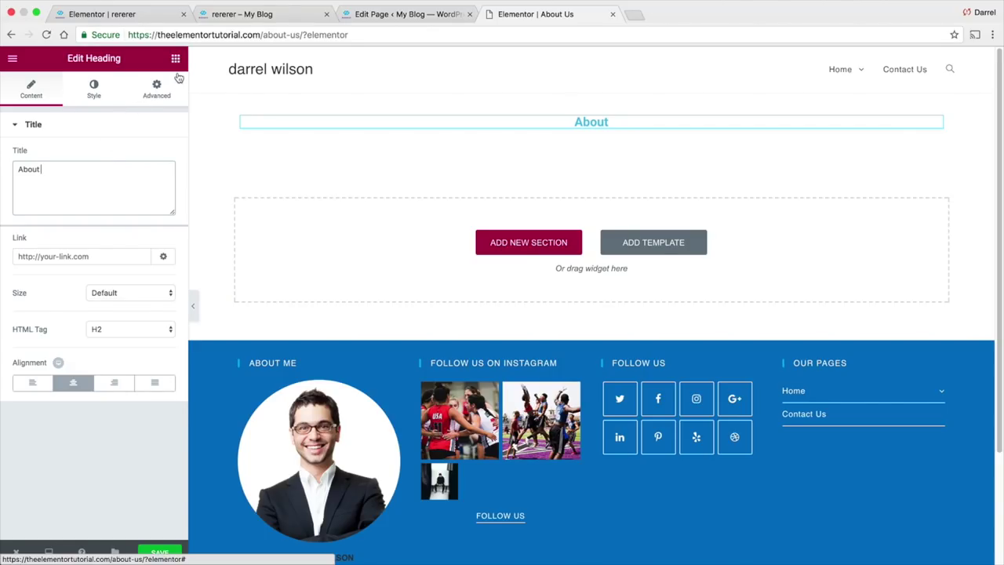
Stretch the heading's section and set its content width to Full Width.
left_click(560, 103)
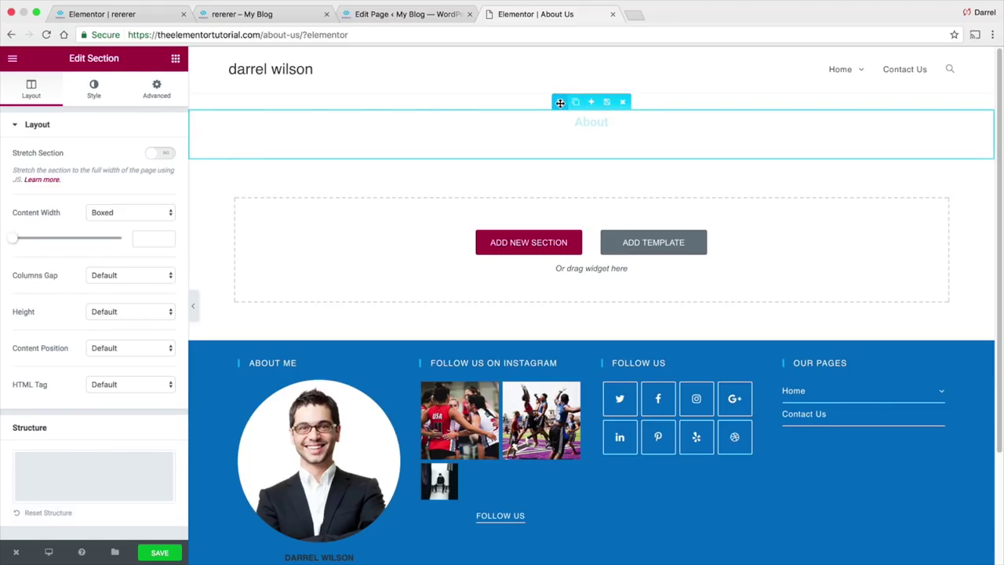
left_click(158, 154)
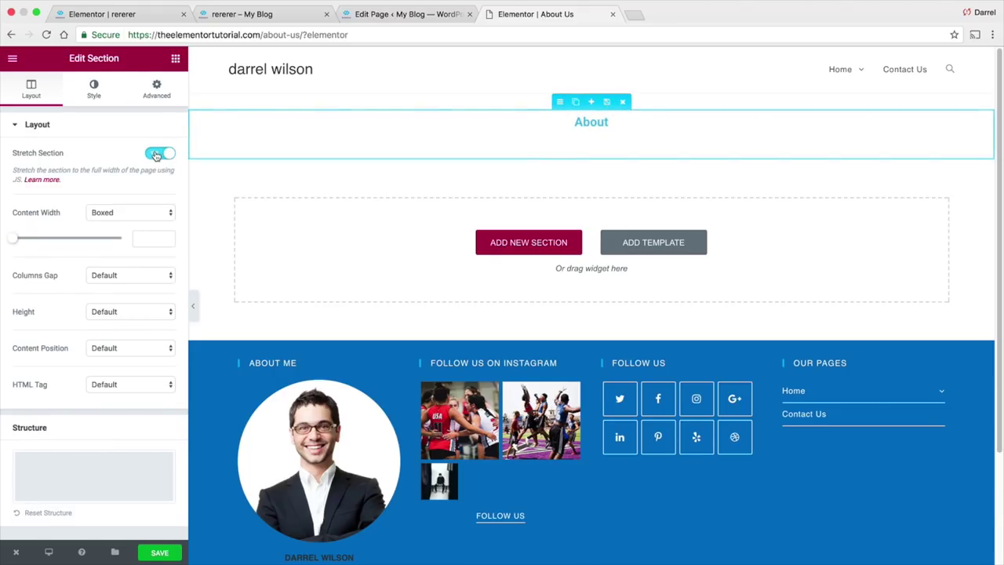
left_click(155, 209)
left_click(156, 223)
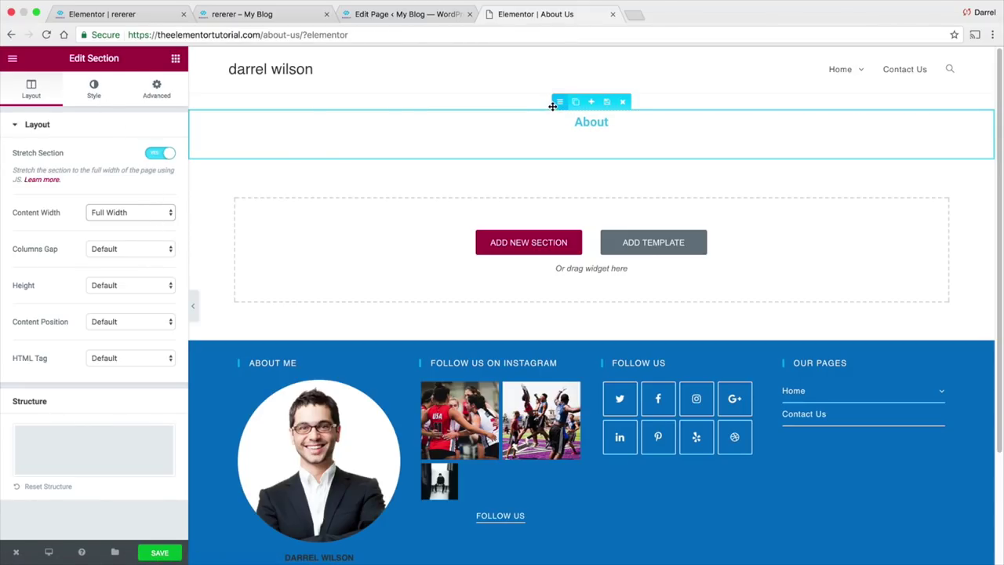
Give the section a classic milky-way night-sky background image sized to Cover.
left_click(92, 92)
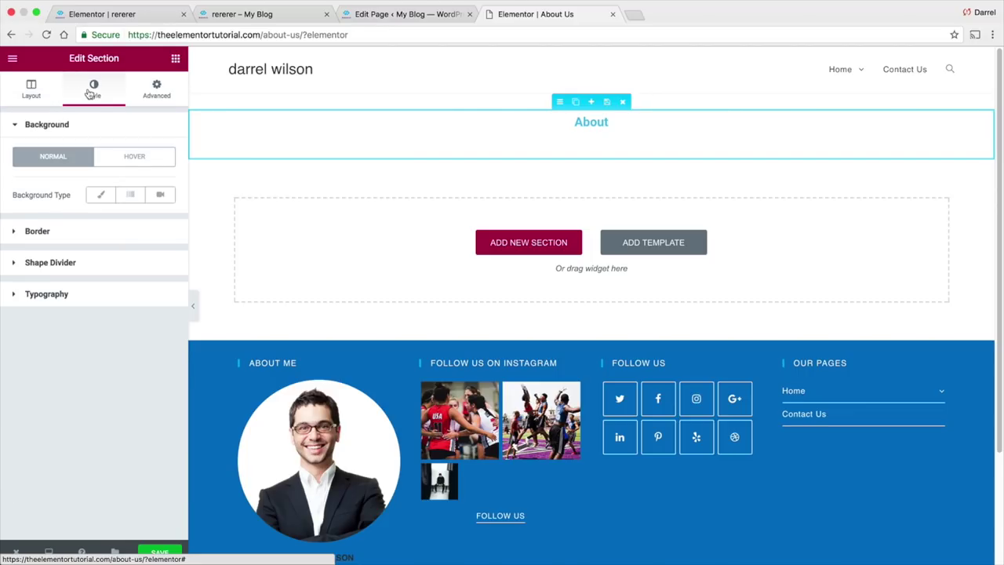
left_click(96, 197)
left_click(96, 298)
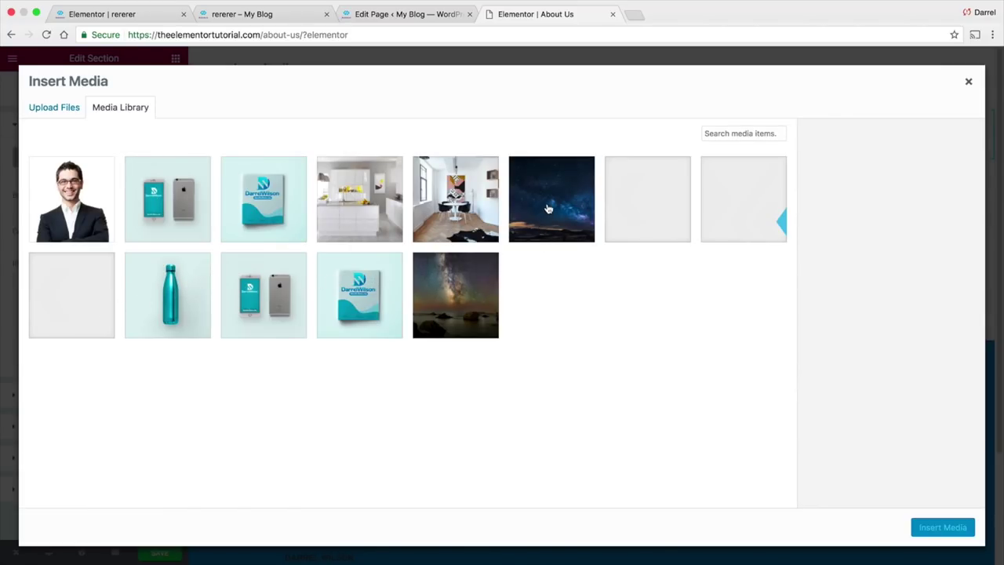
left_click(448, 292)
left_click(941, 527)
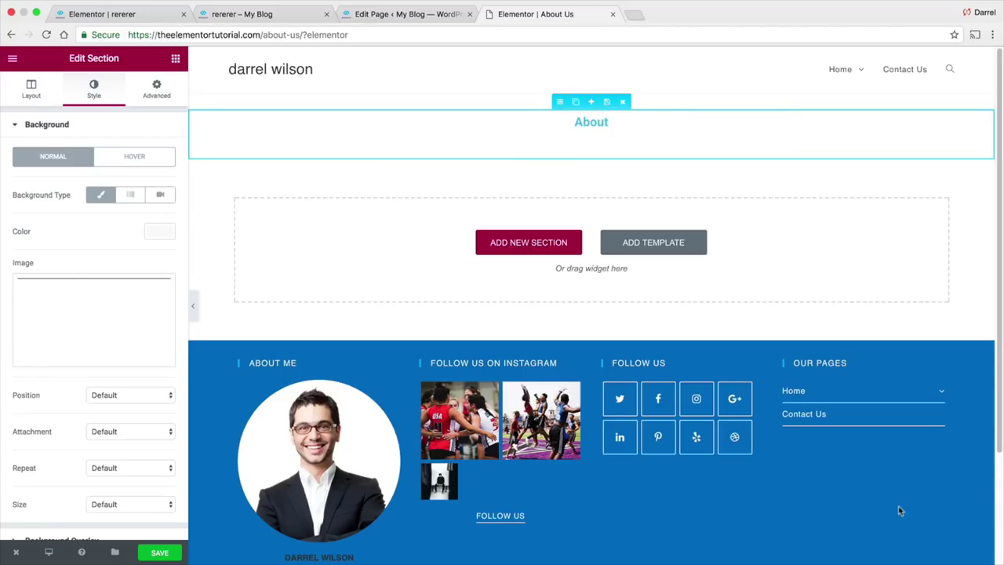
scroll(80, 372, "down", 2)
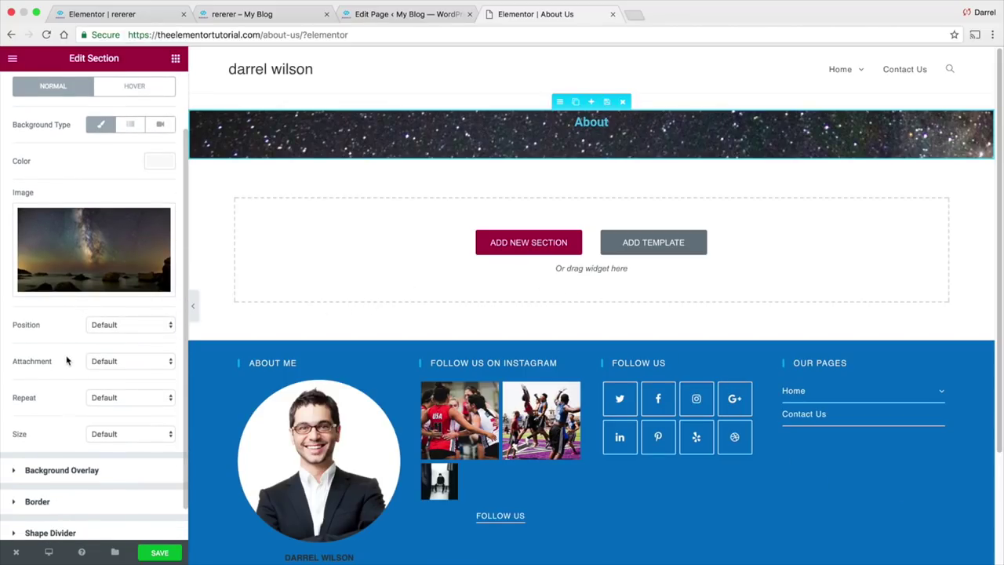
left_click(116, 434)
left_click(114, 450)
left_click(135, 365)
left_click(135, 381)
scroll(322, 149, "down", 3)
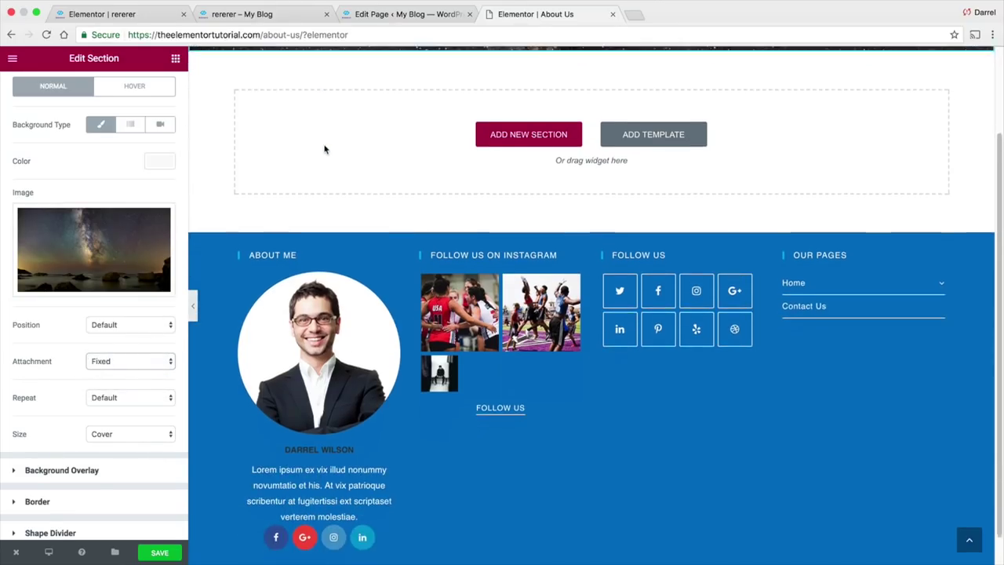
scroll(329, 168, "up", 3)
left_click(148, 361)
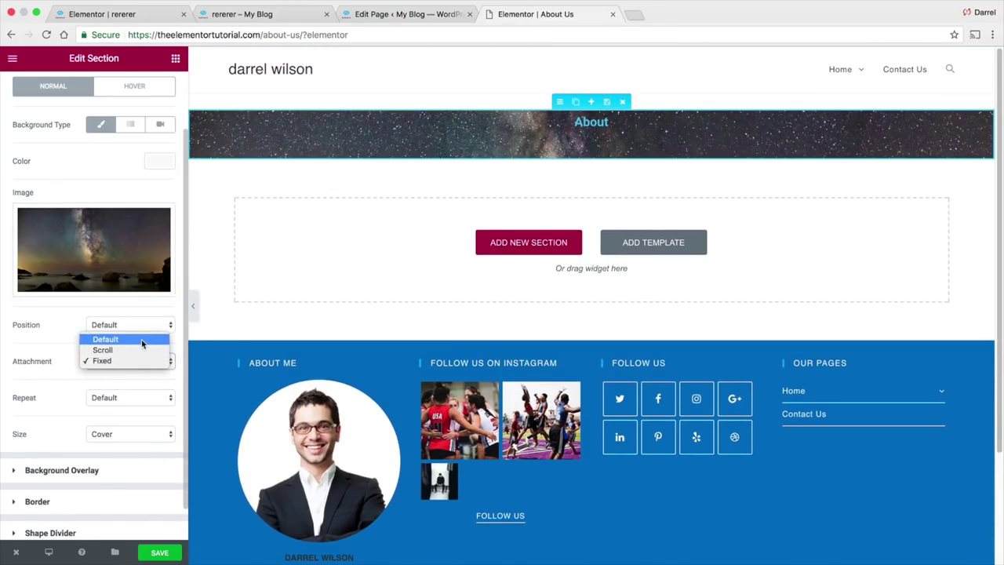
left_click(442, 153)
key("super+z")
key("super+z")
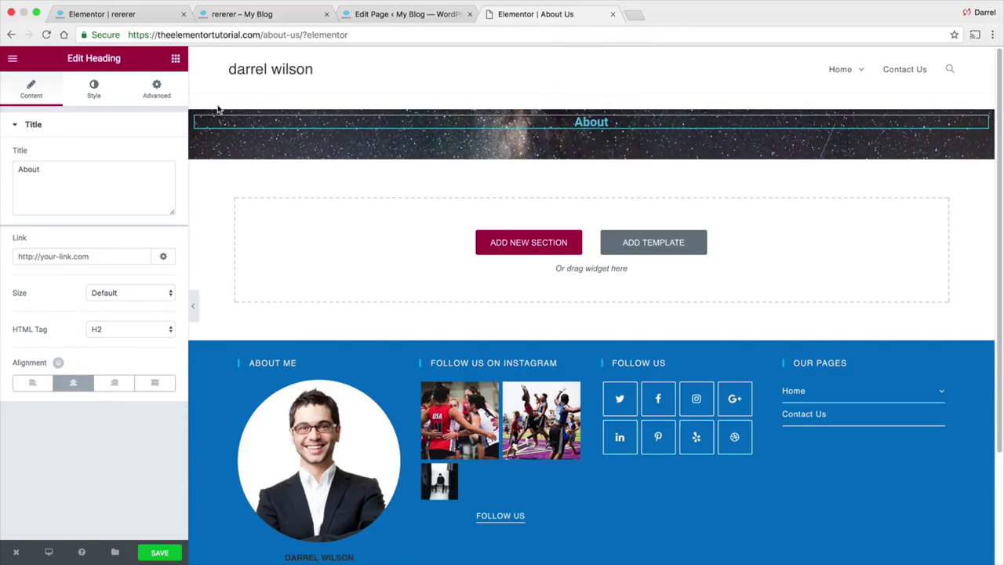
Give the About heading a top padding of 100.
left_click(175, 58)
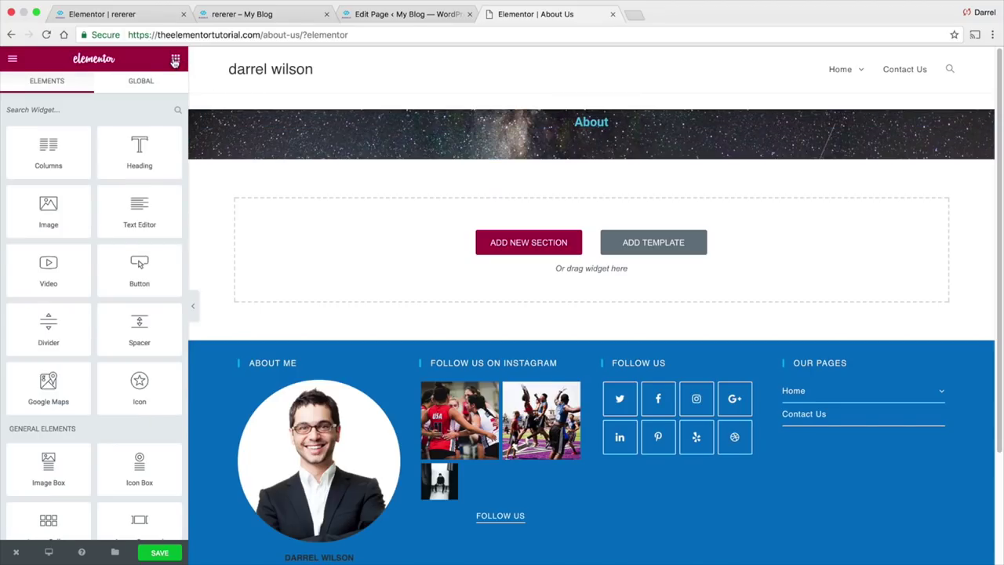
left_click(460, 124)
left_click(154, 92)
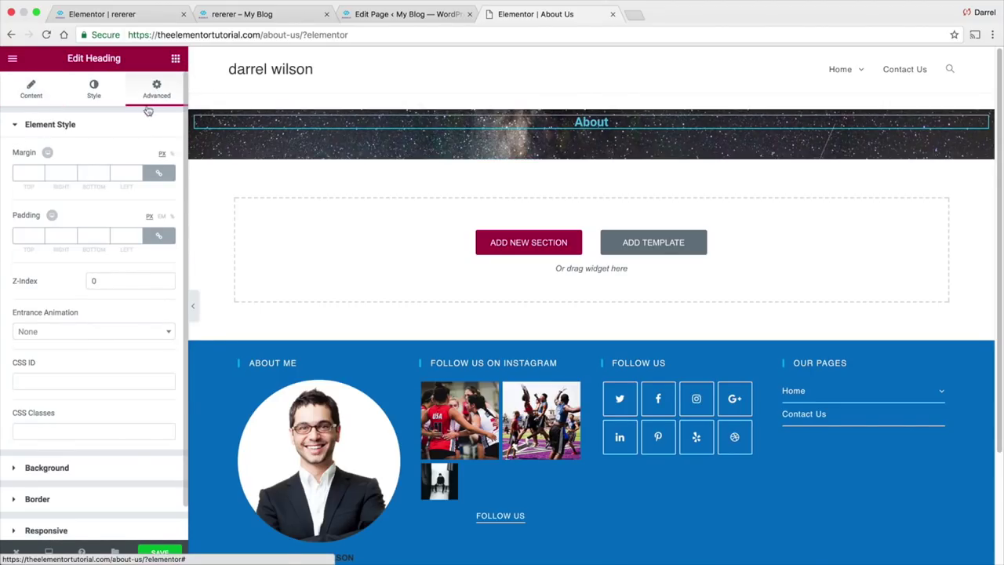
left_click(34, 233)
type("50")
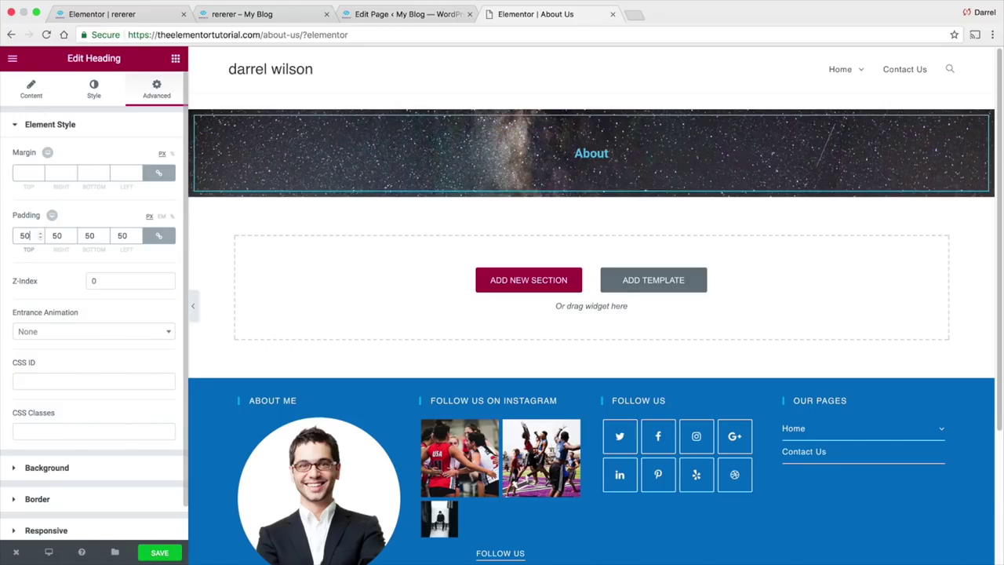
key("BackSpace")
key("BackSpace")
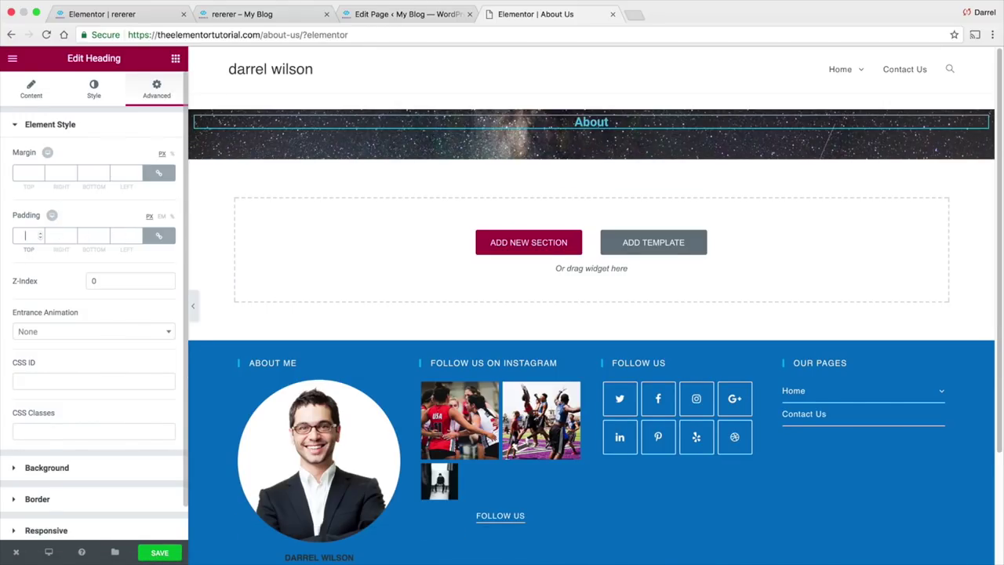
type("100")
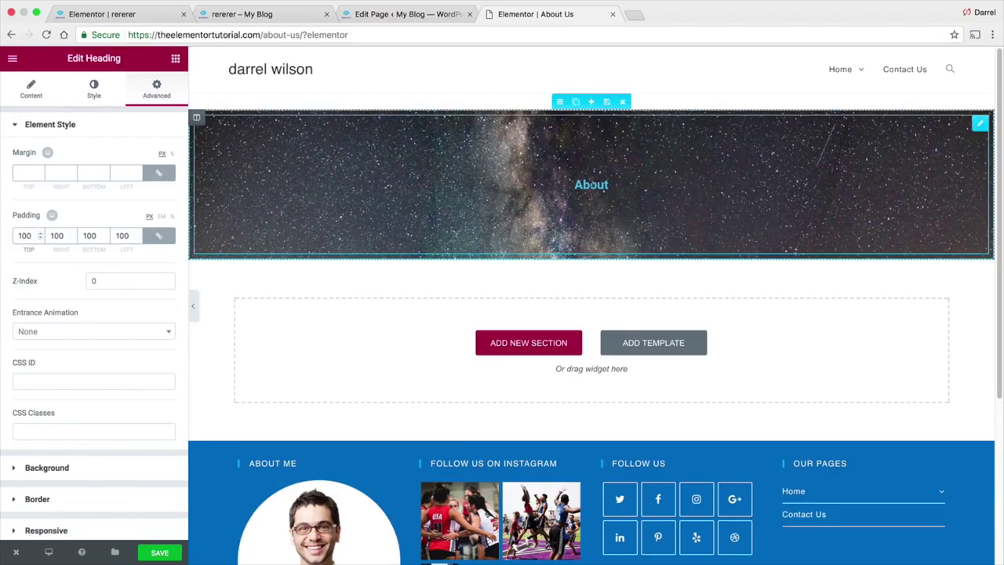
Make the heading text white and set its typography font to Open Sans.
left_click(35, 92)
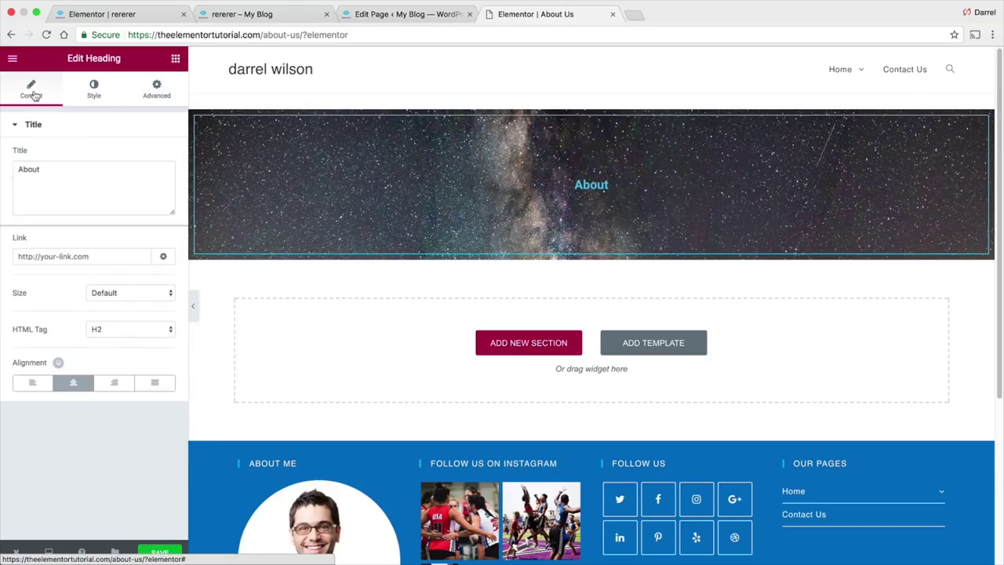
left_click(92, 90)
left_click(159, 155)
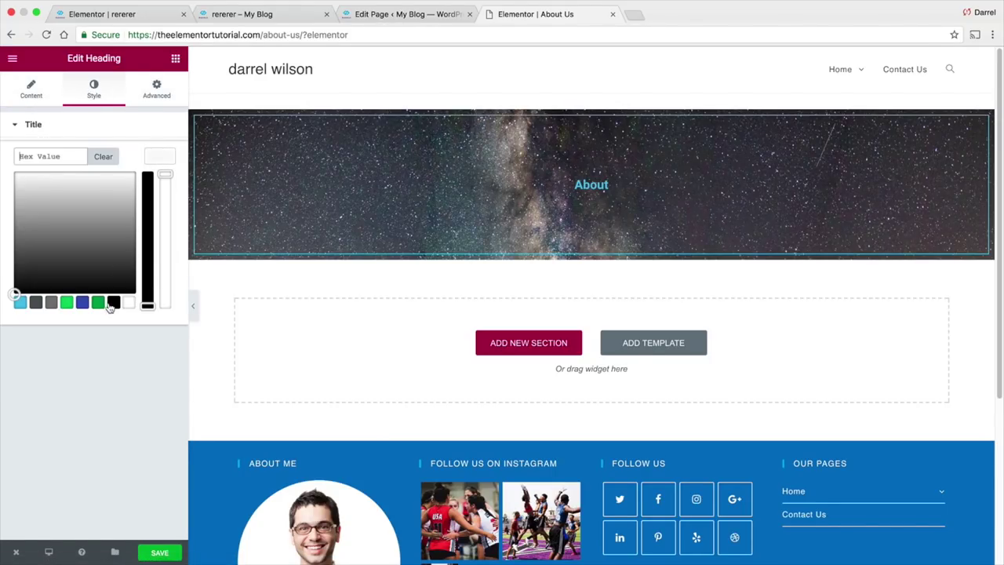
left_click(110, 309)
left_click(135, 345)
left_click(163, 191)
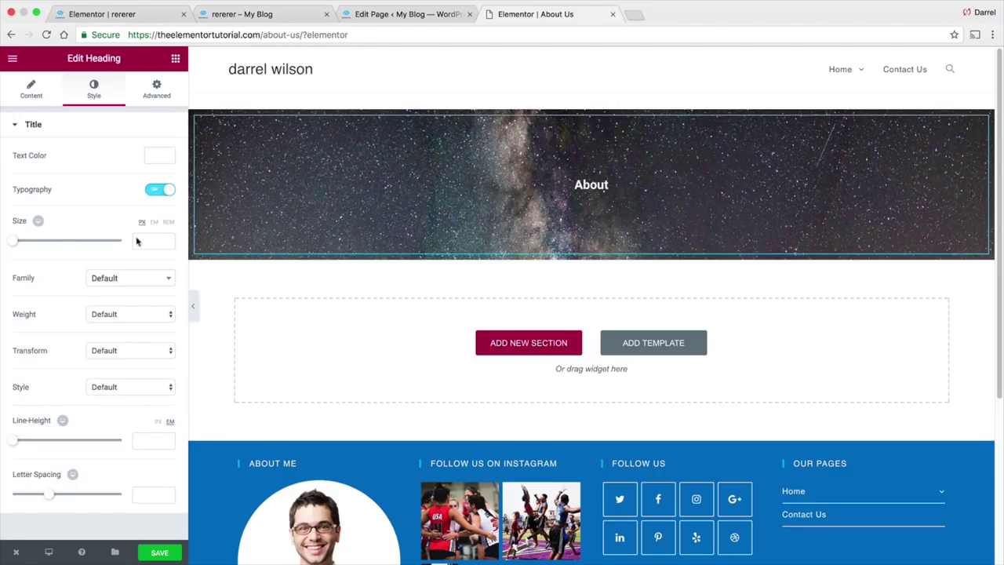
left_click(105, 276)
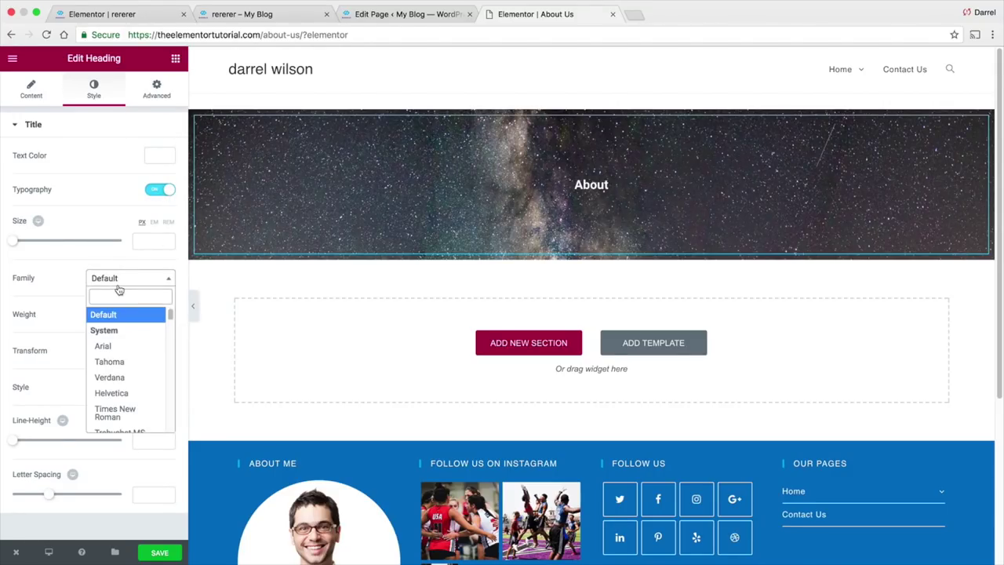
type("open")
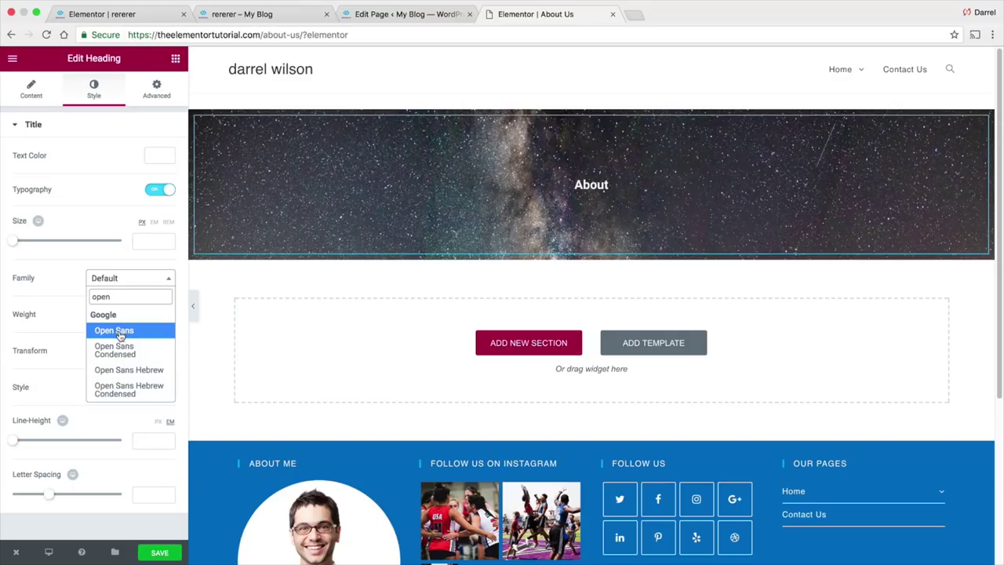
left_click(120, 332)
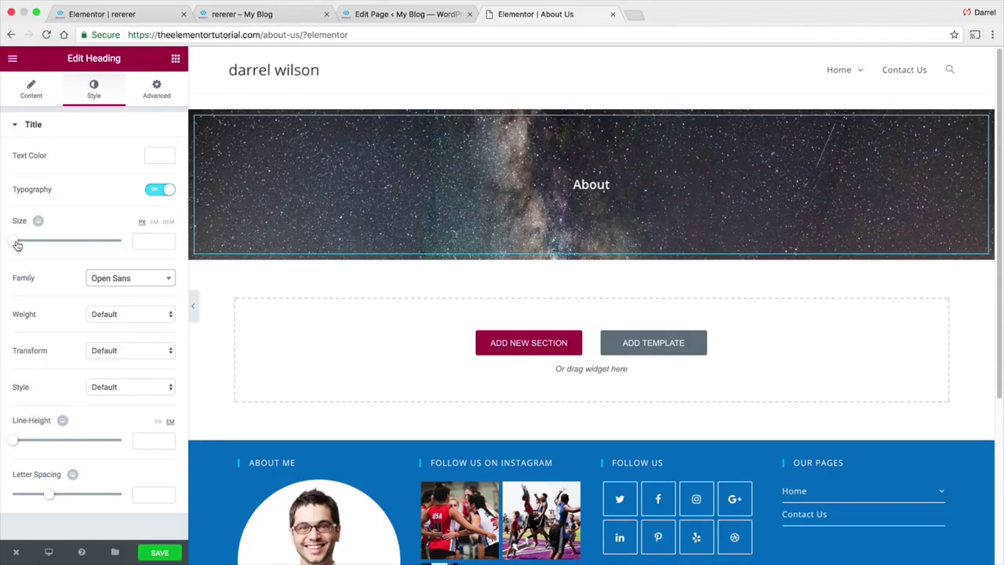
Set the heading to 66 px, 7.7 letter spacing, weight 300 and uppercase.
left_click_drag(17, 245, 52, 242)
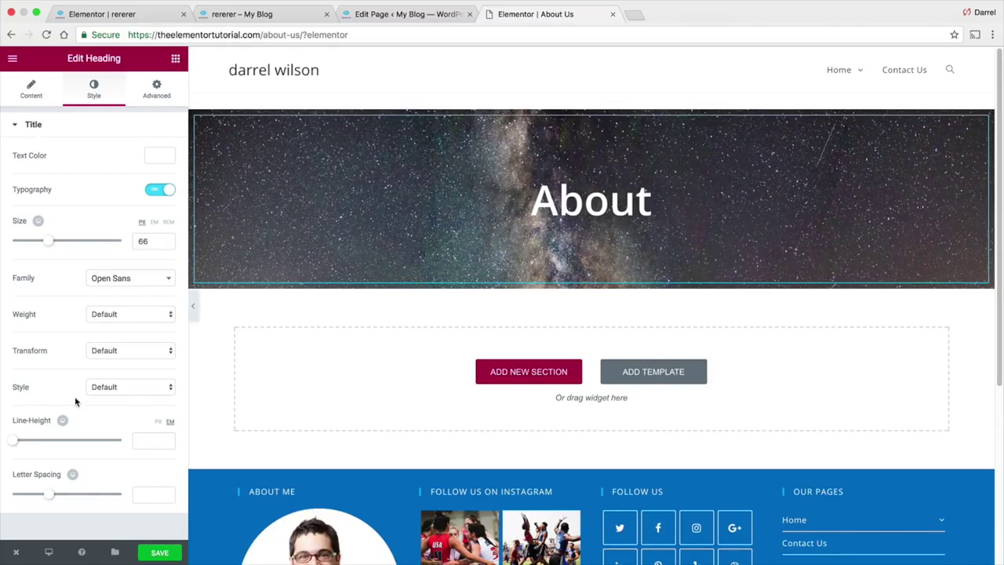
left_click(54, 496)
left_click_drag(54, 496, 103, 494)
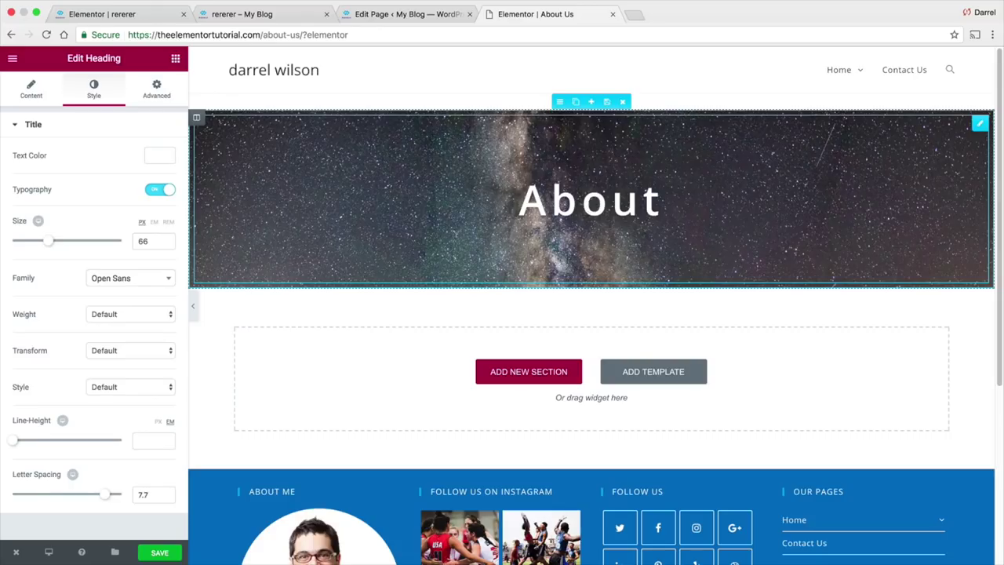
left_click(124, 313)
left_click(127, 239)
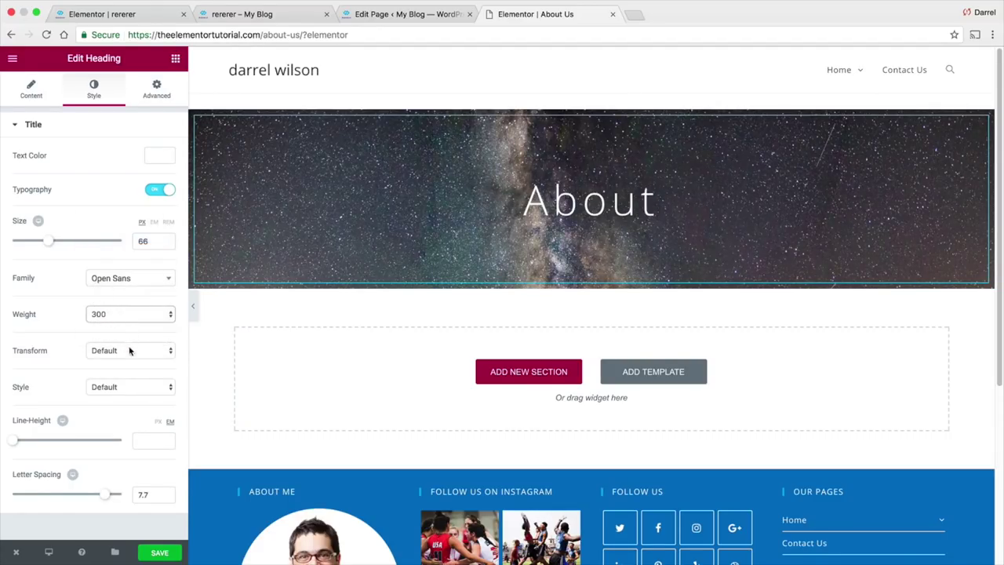
left_click(131, 350)
left_click(130, 362)
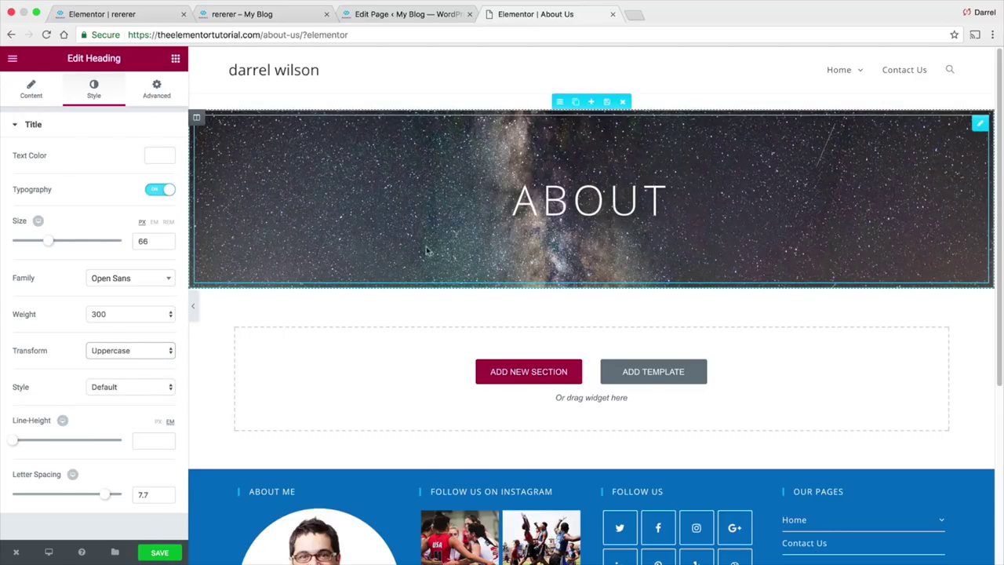
left_click(192, 306)
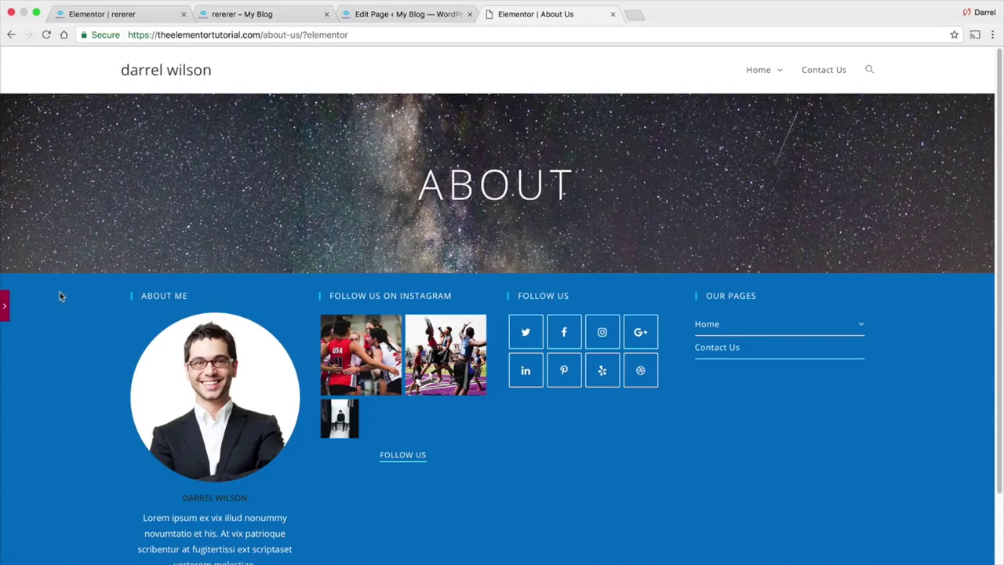
Add a two-column section below the ABOUT banner and drop a text block in its left column.
left_click(4, 308)
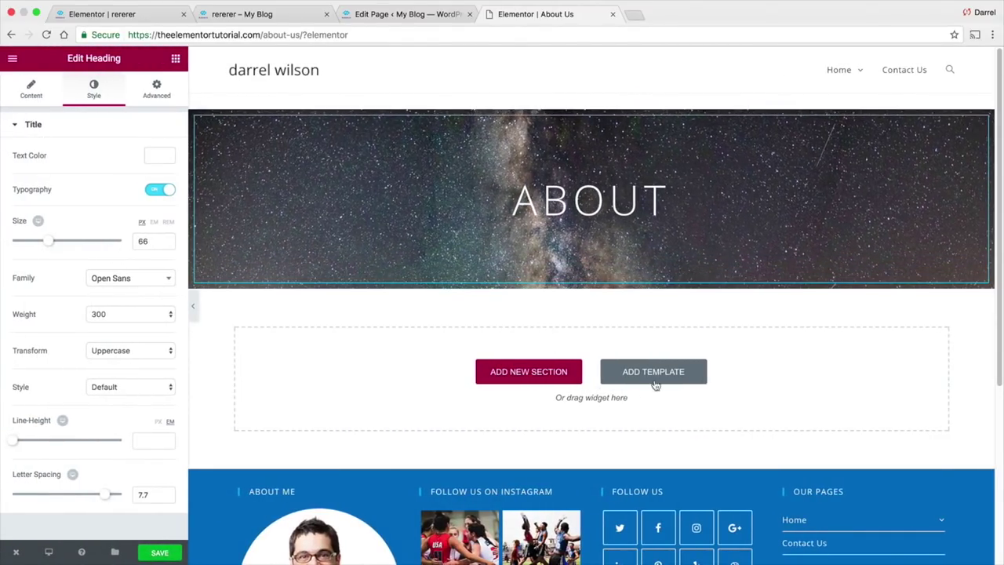
left_click(549, 375)
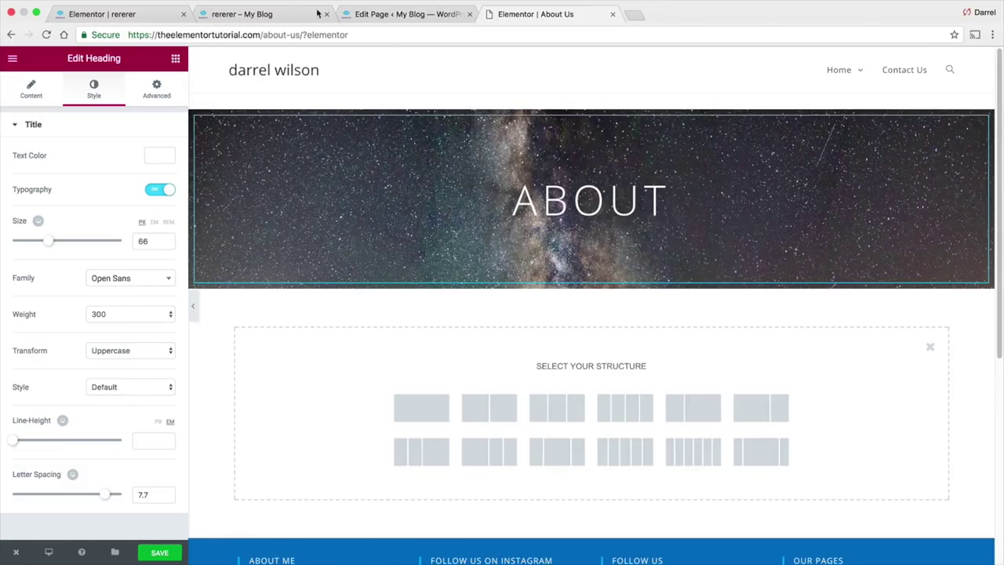
left_click(259, 14)
scroll(355, 172, "down", 5)
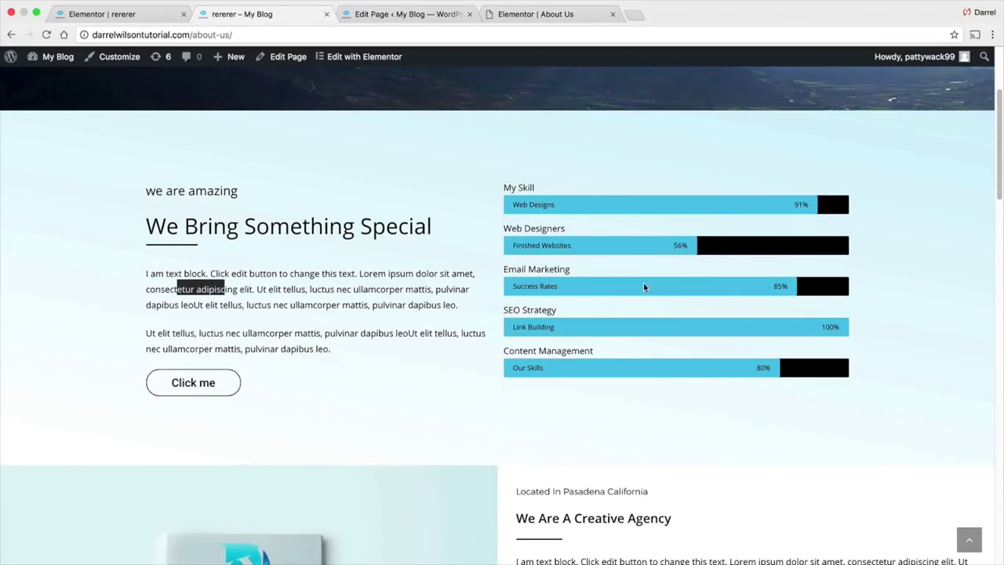
left_click(242, 256)
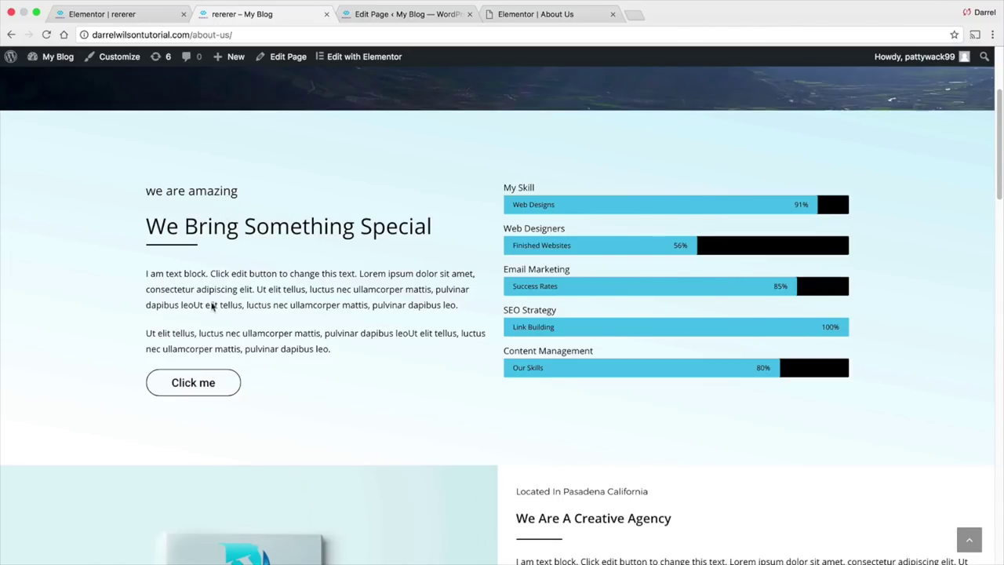
left_click(409, 14)
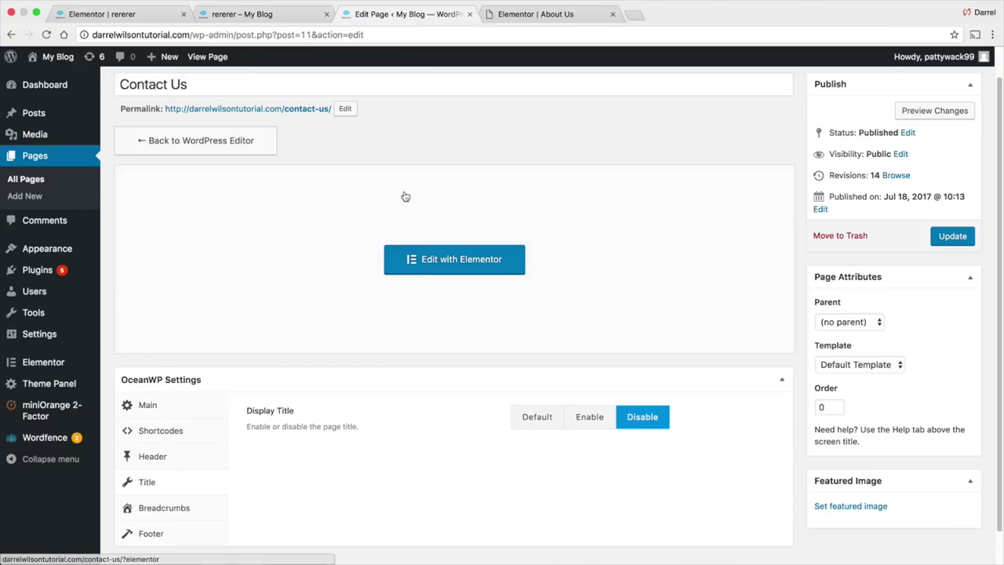
left_click(522, 14)
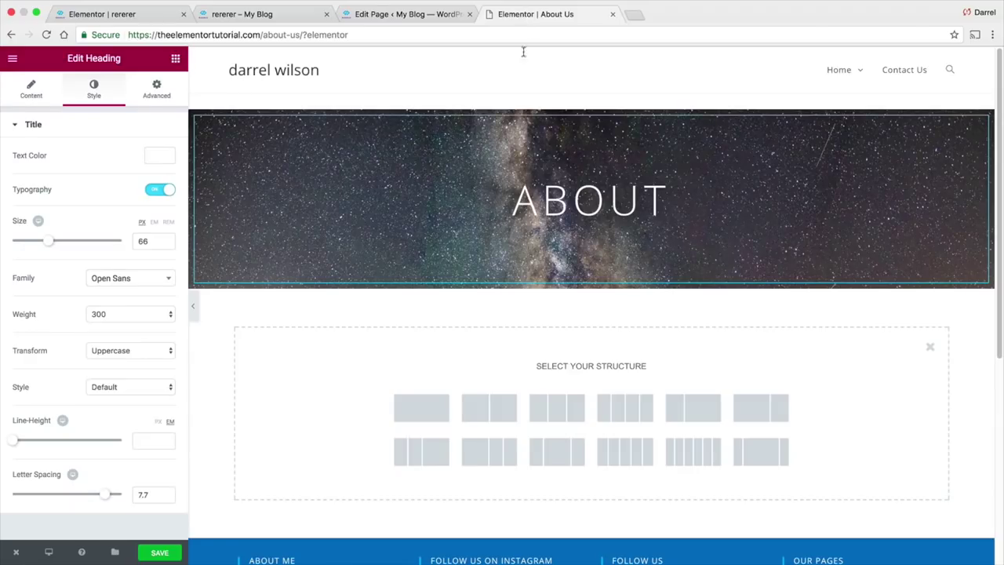
left_click(497, 413)
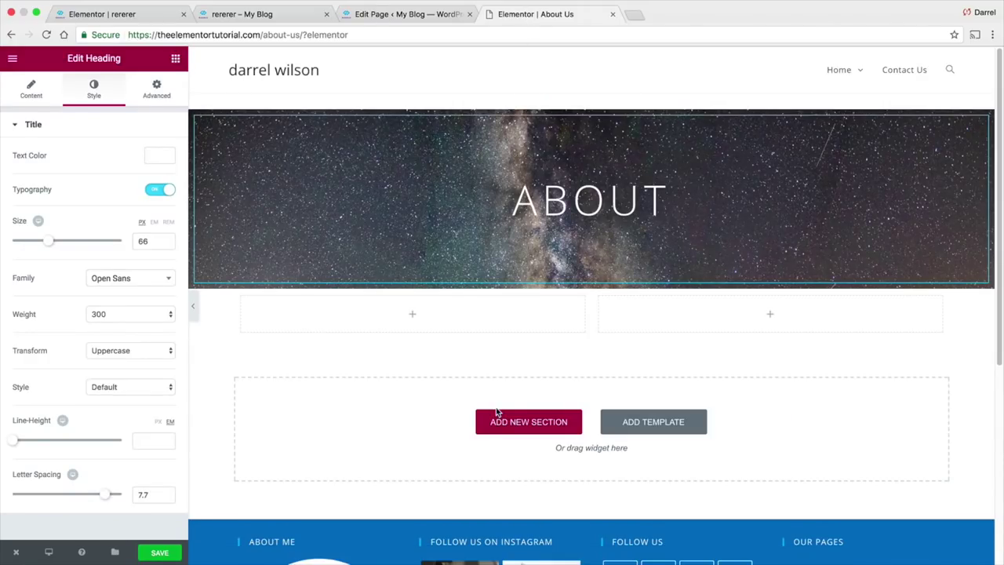
left_click(176, 60)
left_click_drag(139, 208, 349, 317)
Add a heading and a second text block to the left column.
left_click(243, 14)
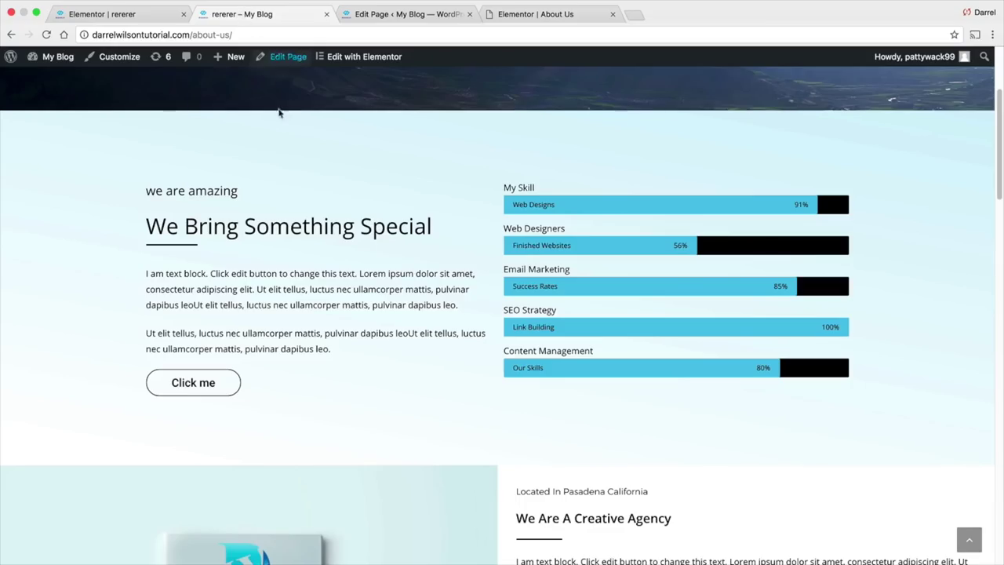
left_click(517, 15)
left_click(175, 60)
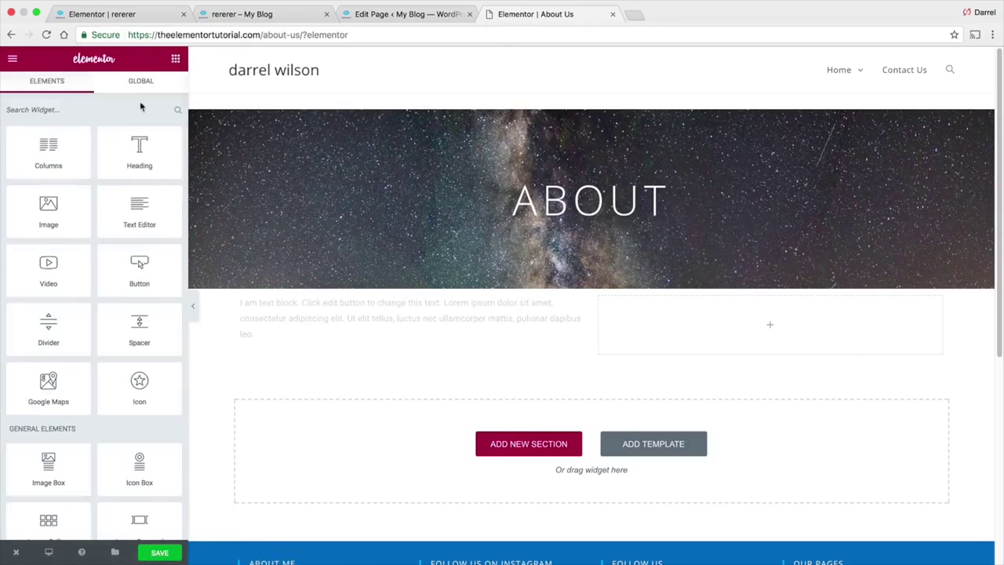
left_click_drag(138, 164, 288, 334)
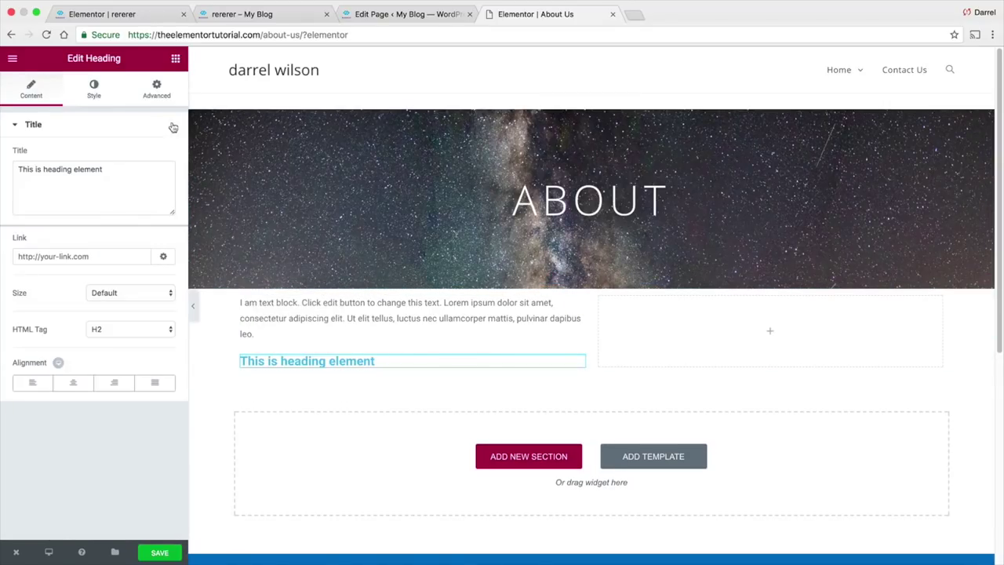
left_click(176, 58)
left_click_drag(130, 211, 277, 380)
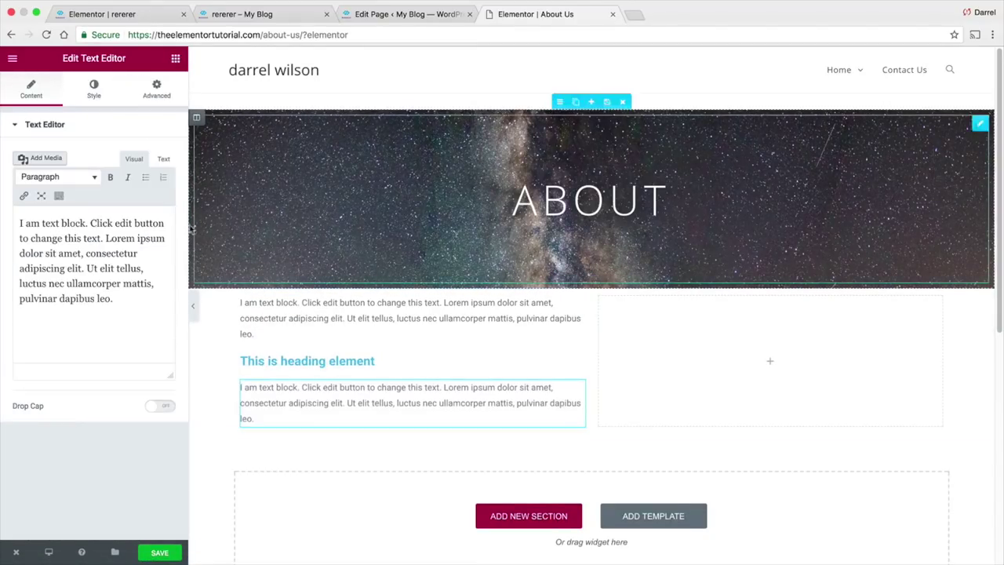
Add a divider under the heading and a Click me button below the second text block.
left_click(176, 58)
left_click(262, 14)
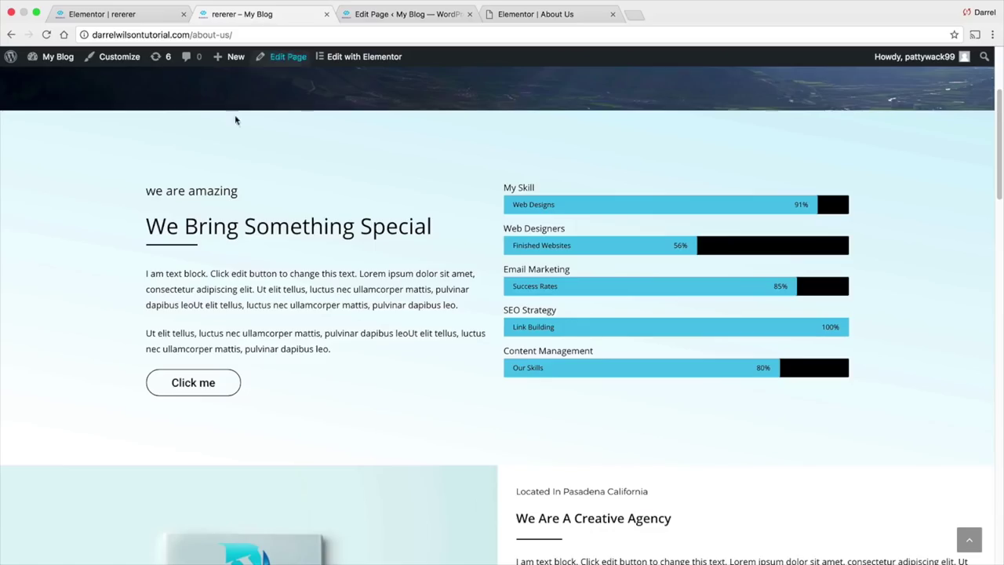
left_click(518, 15)
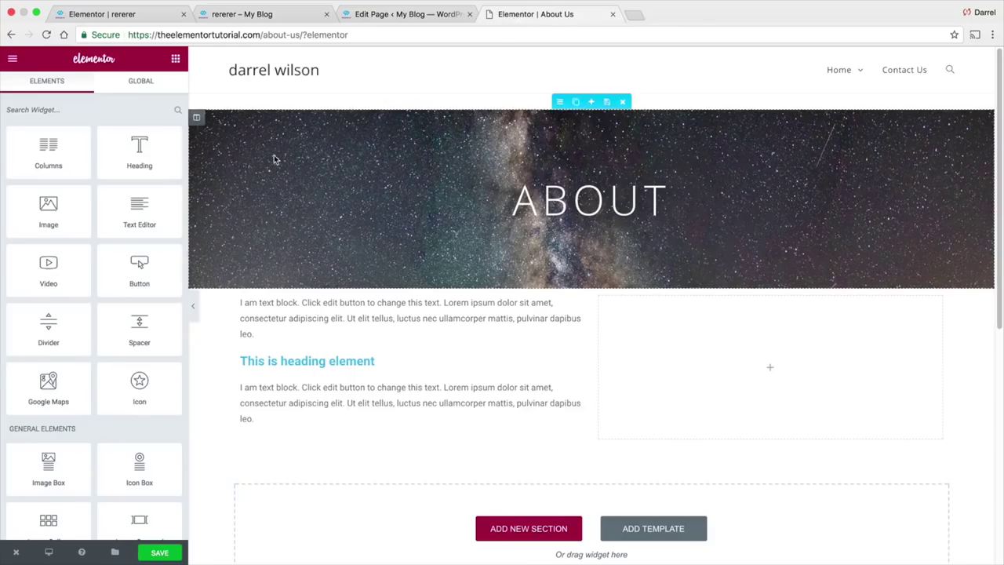
left_click_drag(52, 326, 294, 388)
left_click(176, 58)
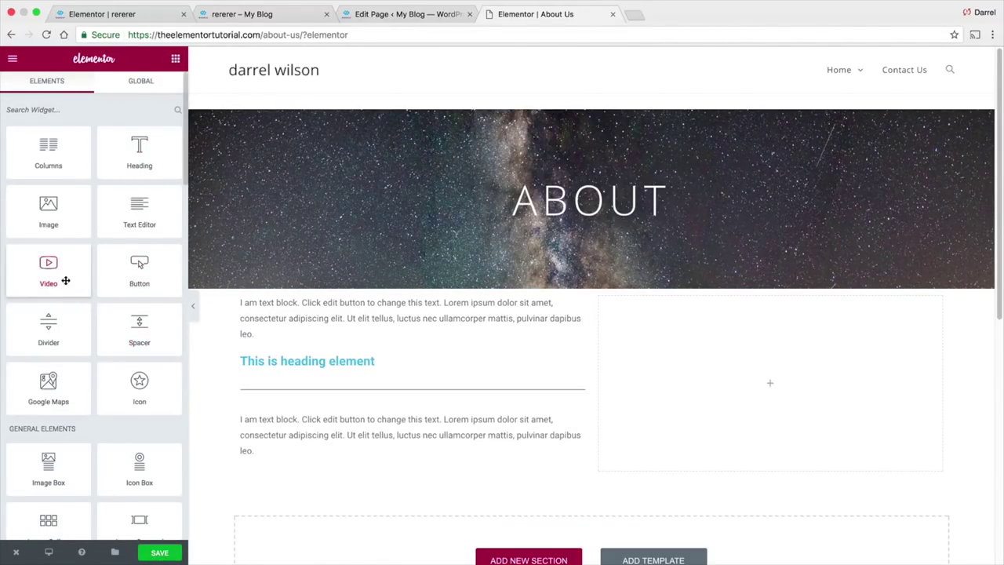
left_click_drag(139, 275, 284, 468)
scroll(285, 467, "down", 4)
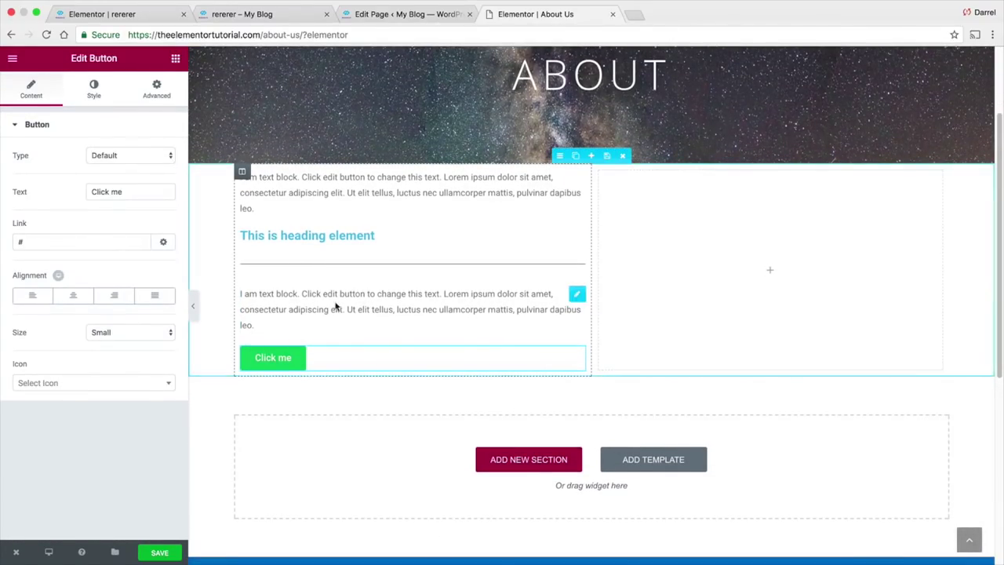
scroll(337, 314, "up", 2)
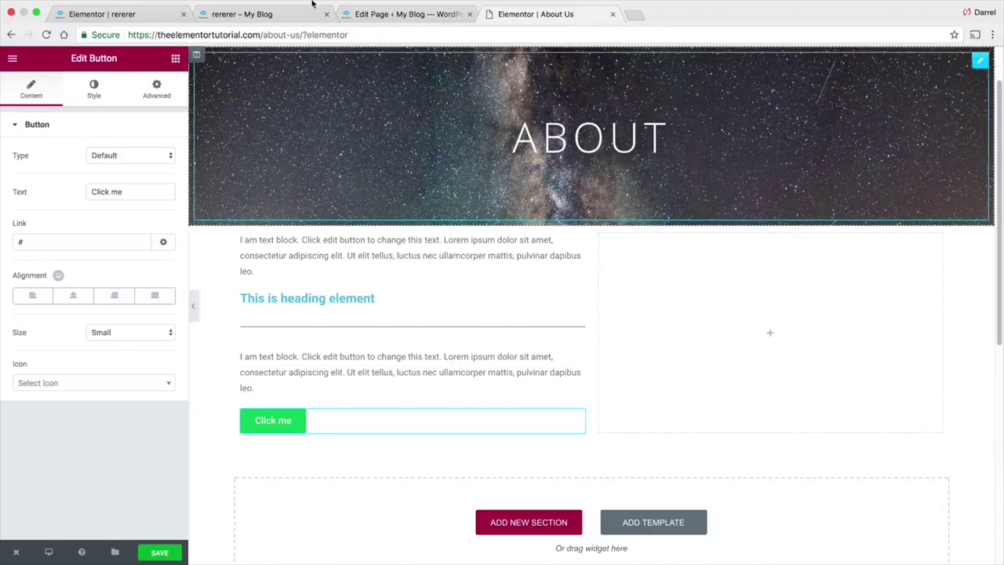
left_click(284, 14)
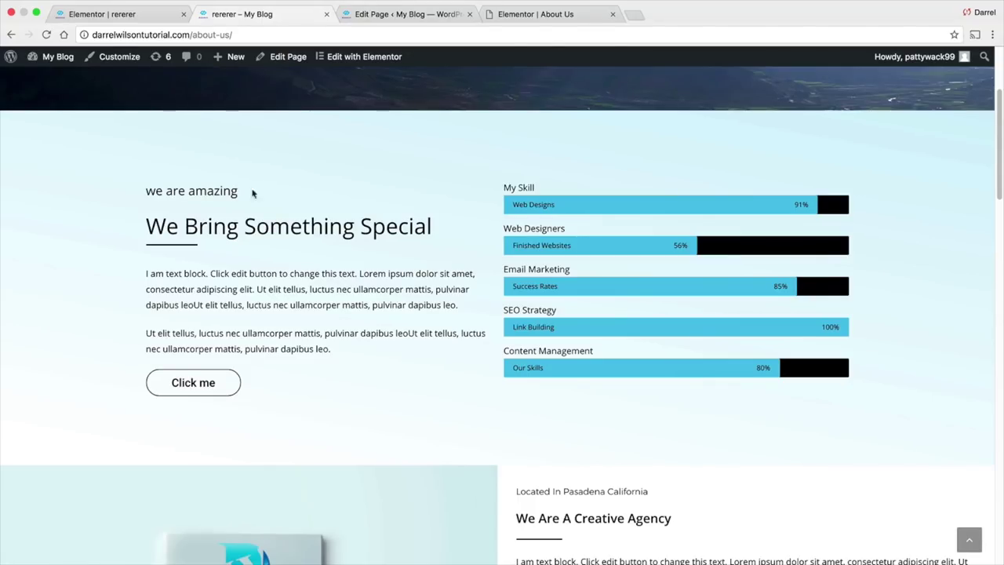
Give the first left-column text block an unlinked top margin of 30 px.
left_click(558, 16)
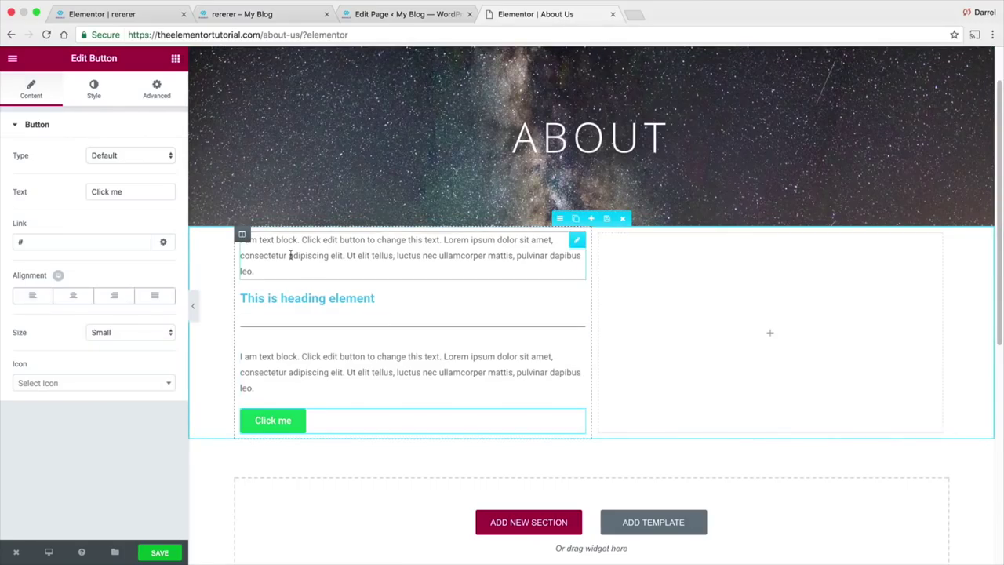
left_click(244, 238)
left_click_drag(339, 256, 381, 257)
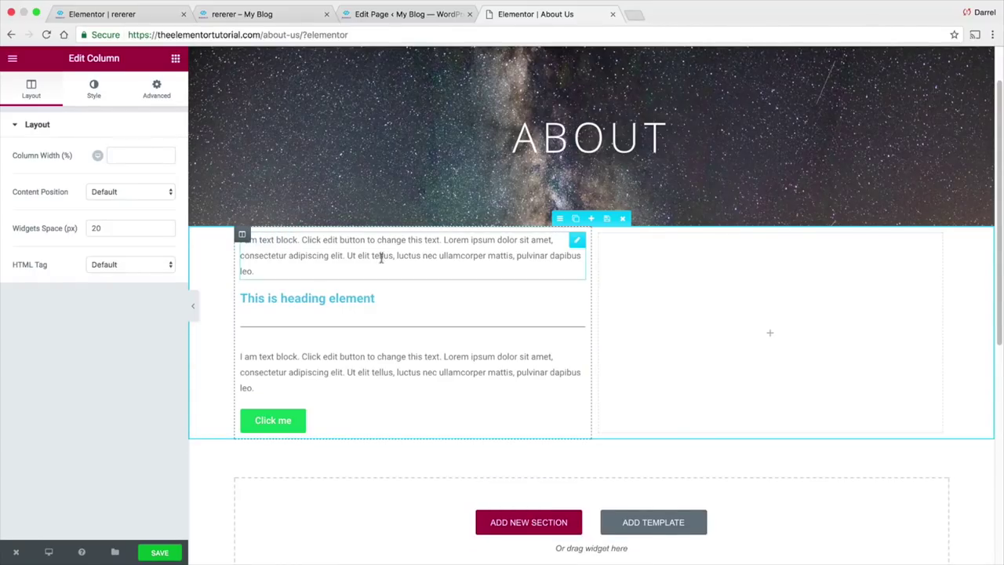
left_click(318, 276)
left_click(244, 238)
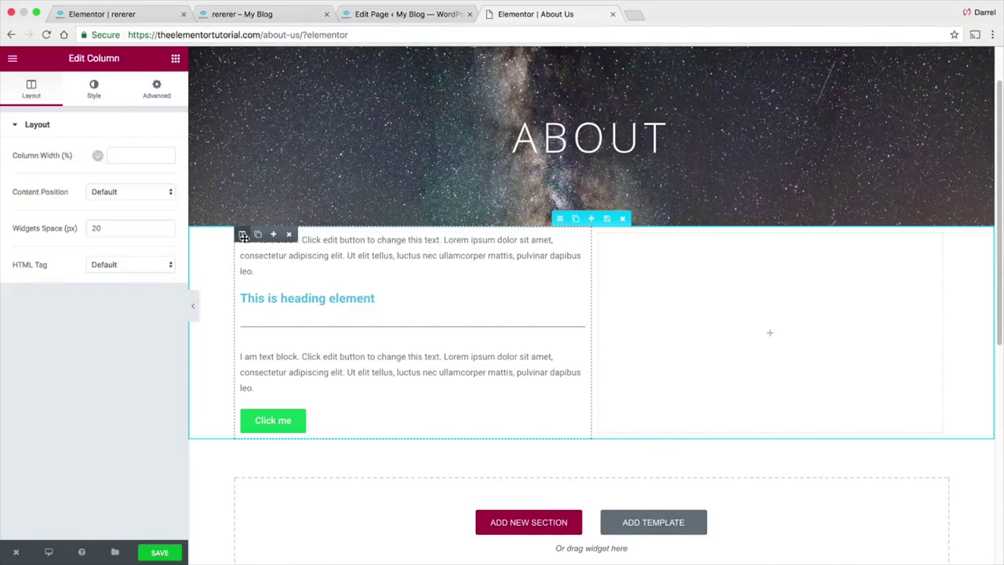
left_click(345, 254)
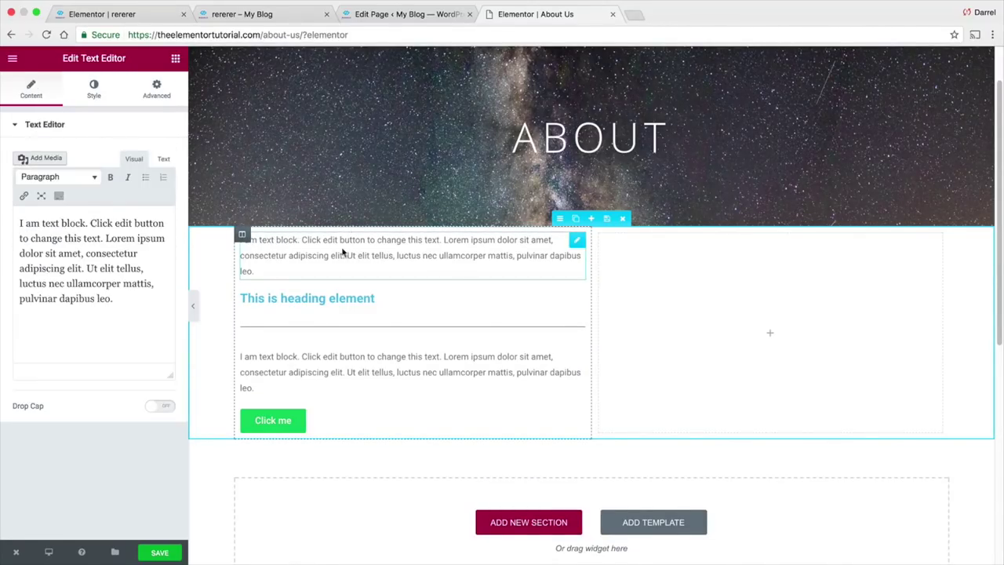
left_click(159, 91)
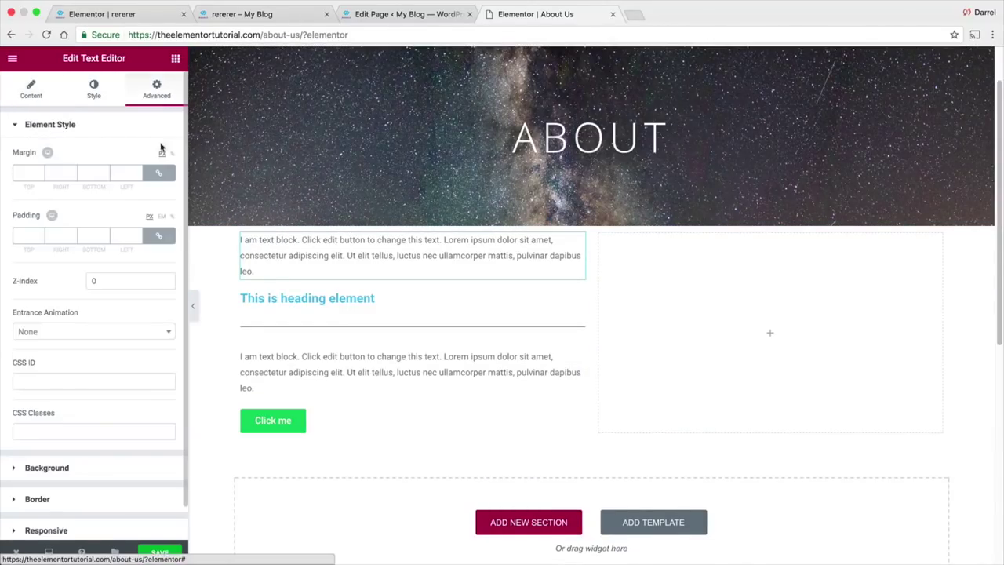
left_click(45, 172)
type("10")
key("BackSpace")
key("BackSpace")
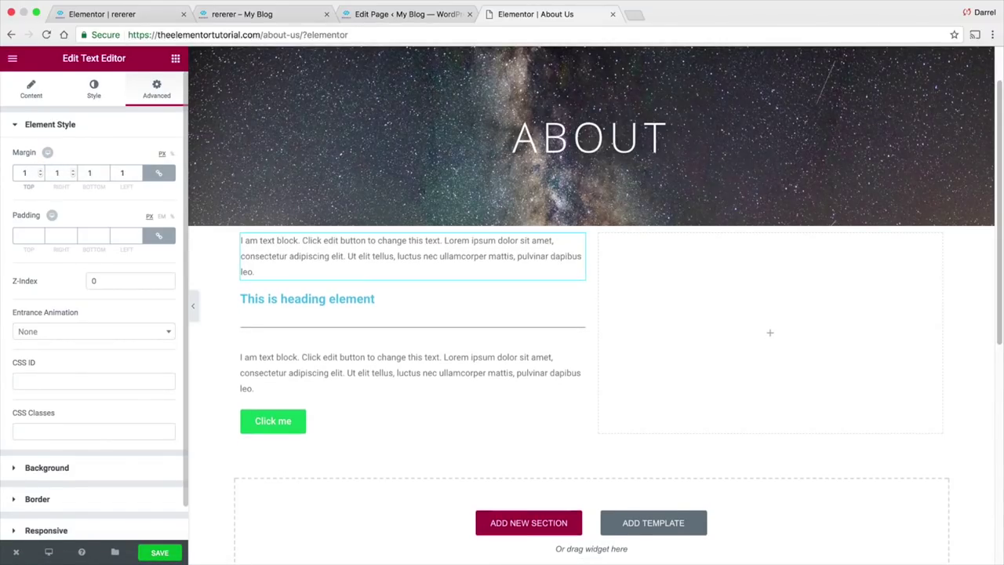
left_click(158, 172)
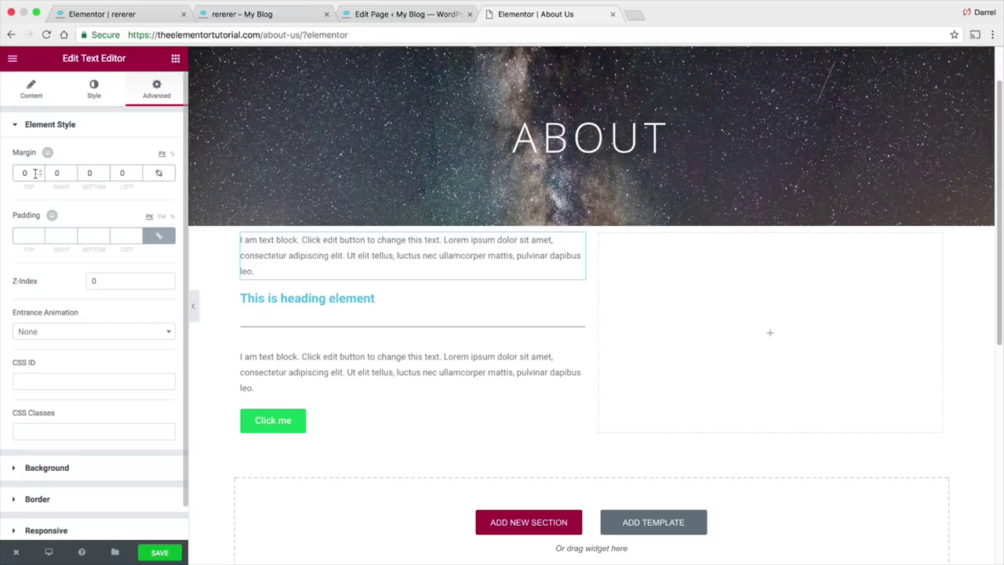
type("30")
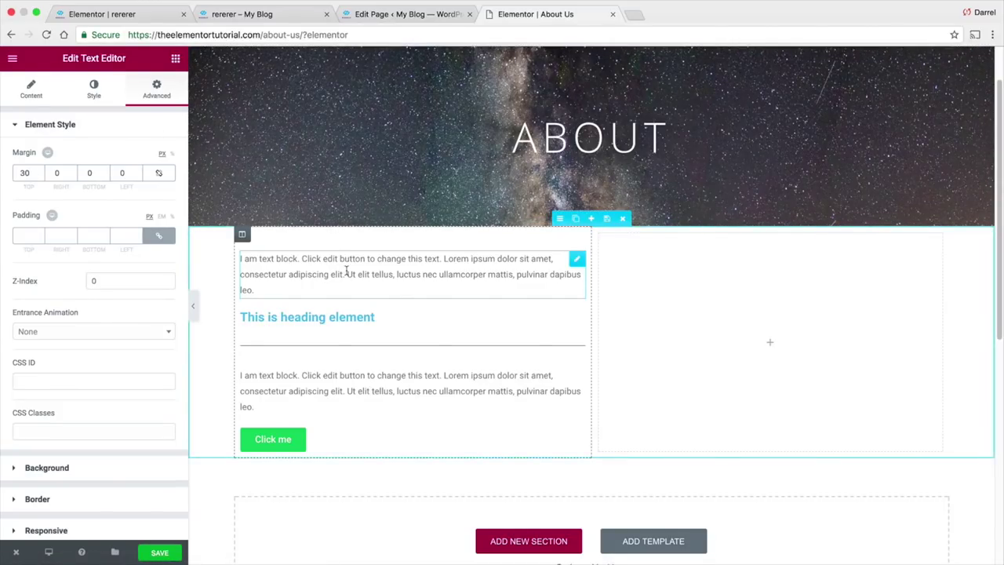
Replace the paragraph text with 'we are amazing' and retitle the heading 'Our Services'.
left_click(31, 89)
left_click(129, 304)
key("ctrl+a")
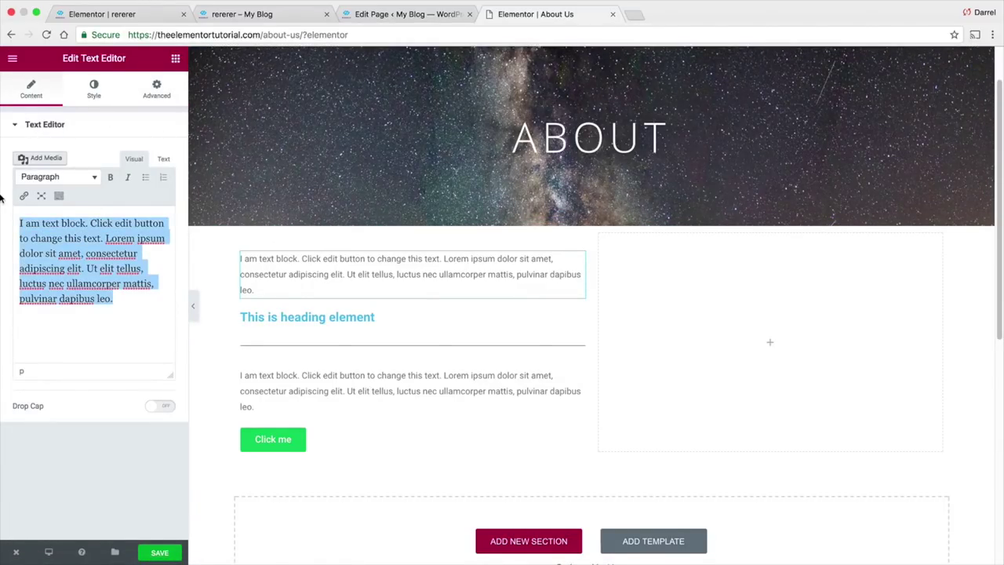
type("W")
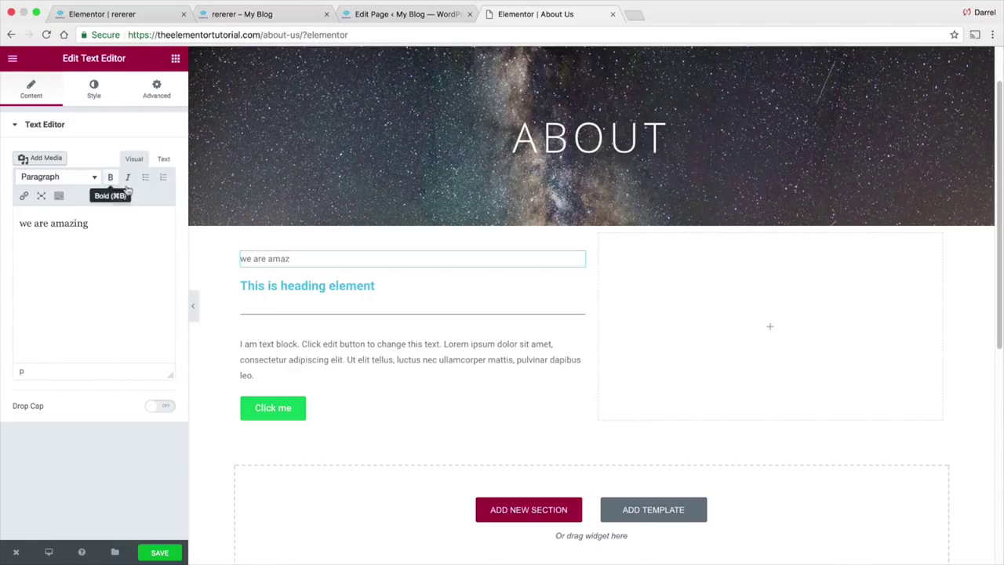
left_click(290, 286)
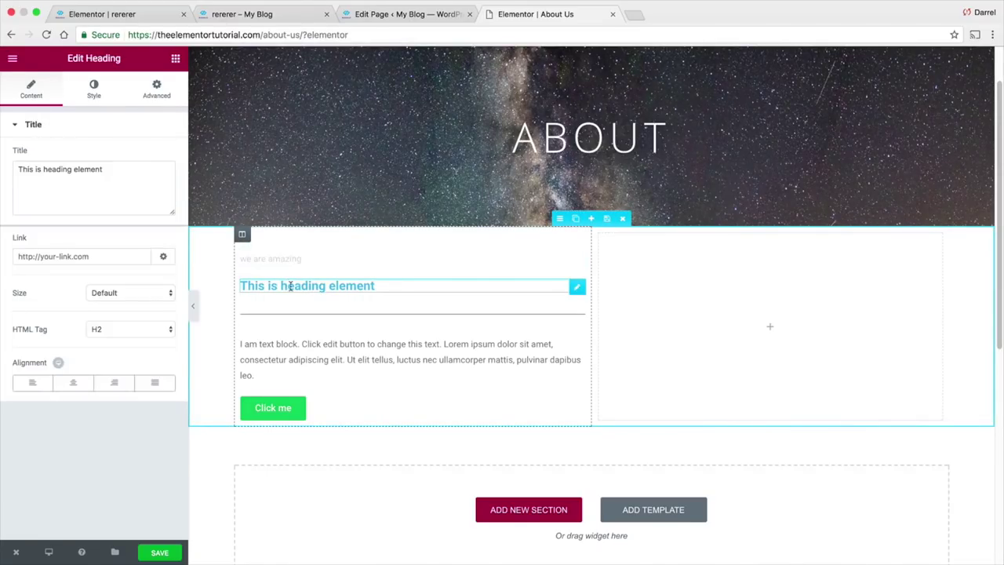
left_click(128, 176)
key("ctrl+a")
type("Our")
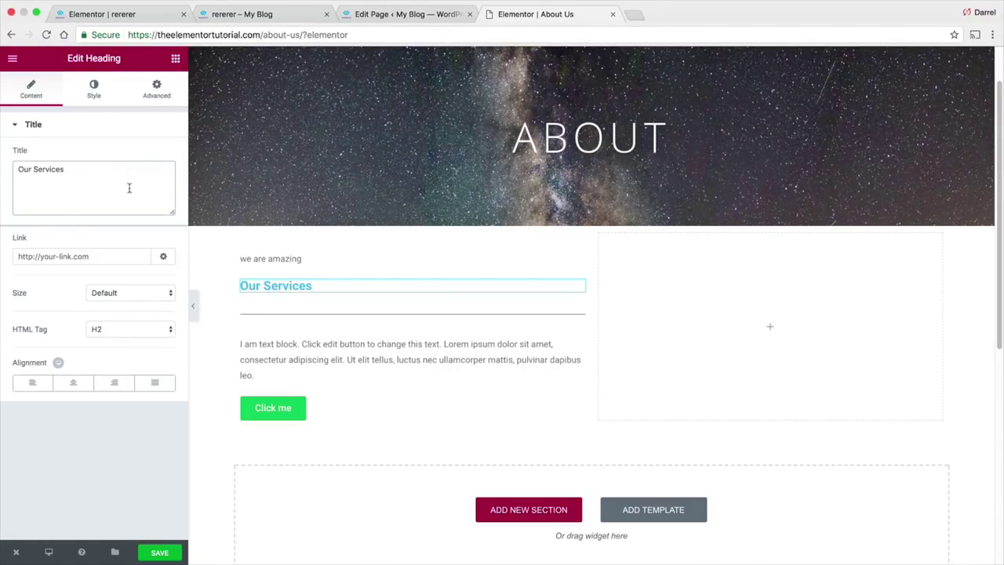
Style the Our Services heading black in Open Sans, weight 300.
left_click(97, 90)
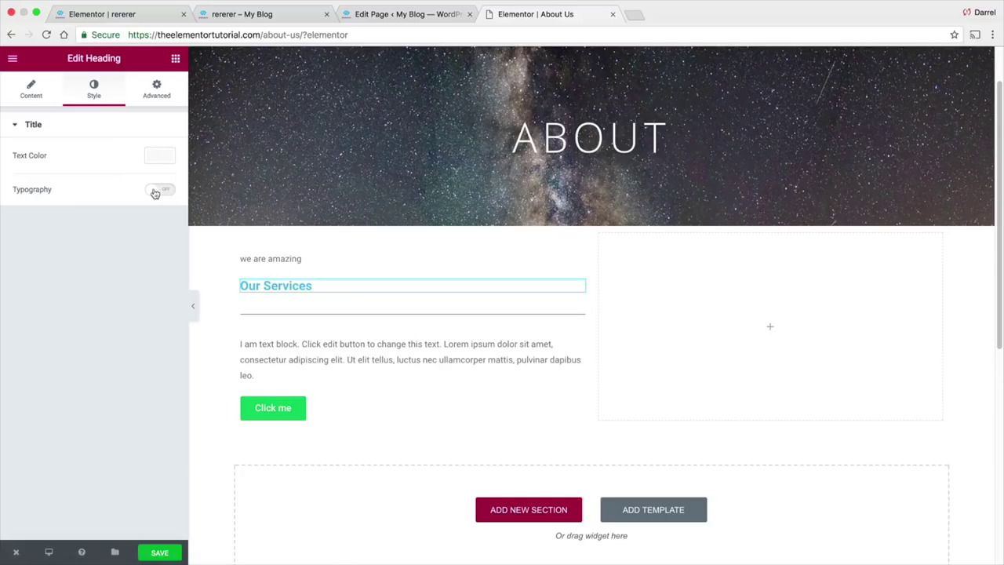
left_click(157, 191)
left_click(159, 157)
left_click(113, 304)
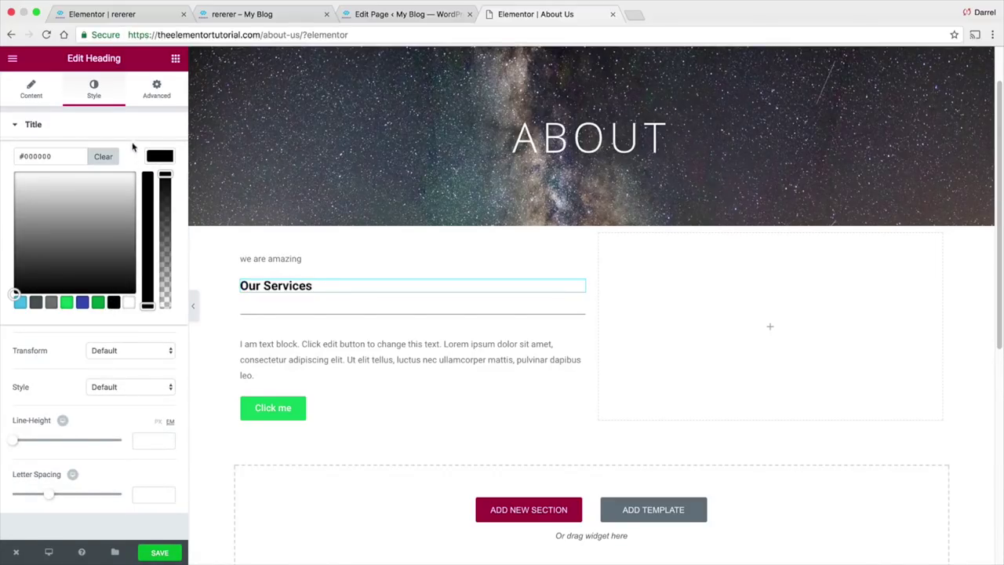
left_click(133, 127)
left_click(108, 126)
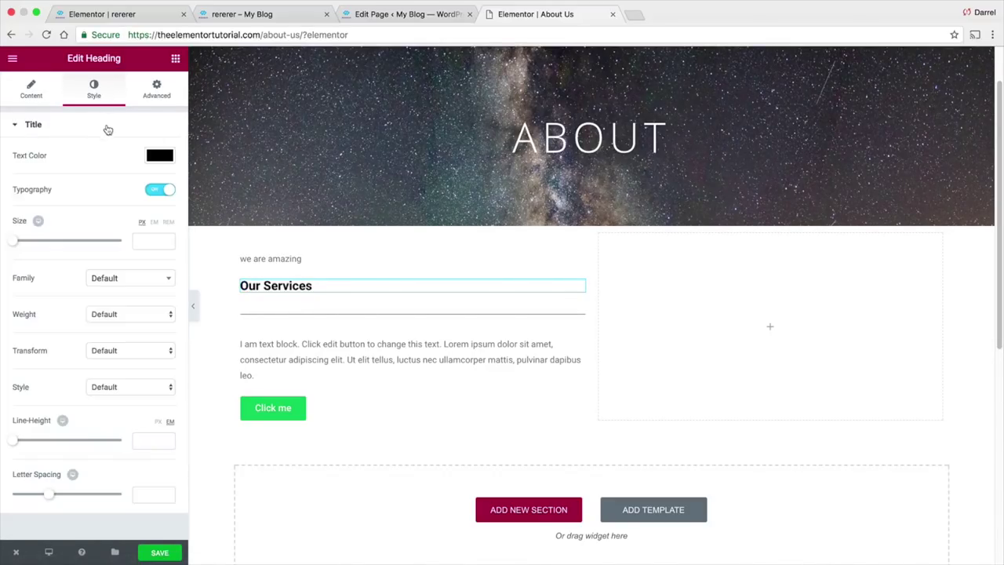
left_click(123, 280)
type("open")
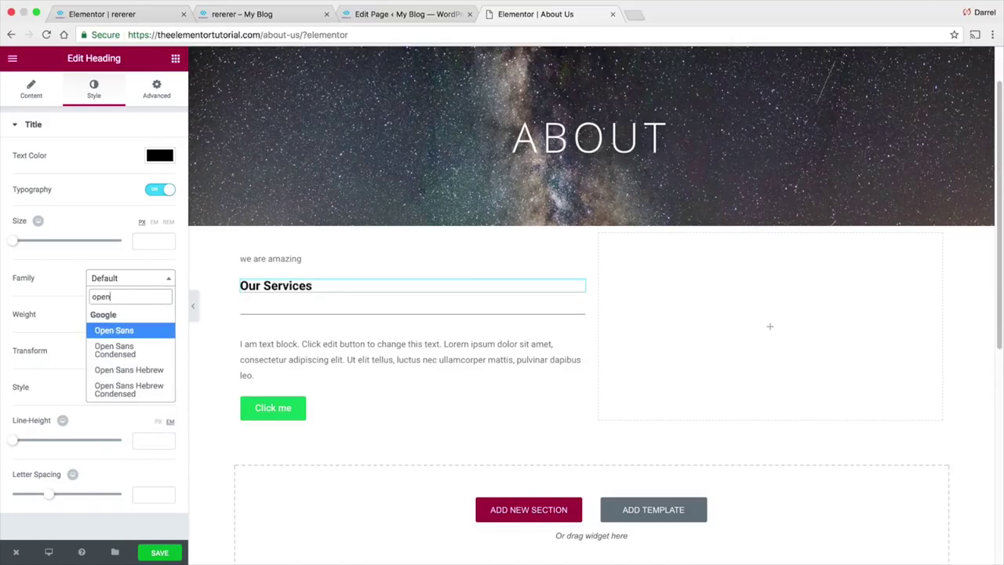
left_click(119, 332)
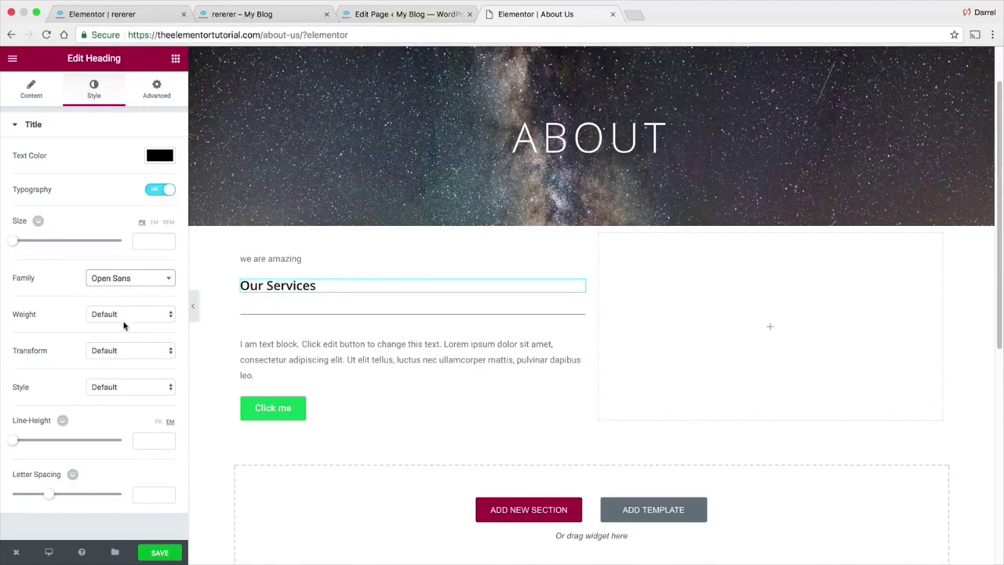
left_click(123, 314)
left_click(126, 237)
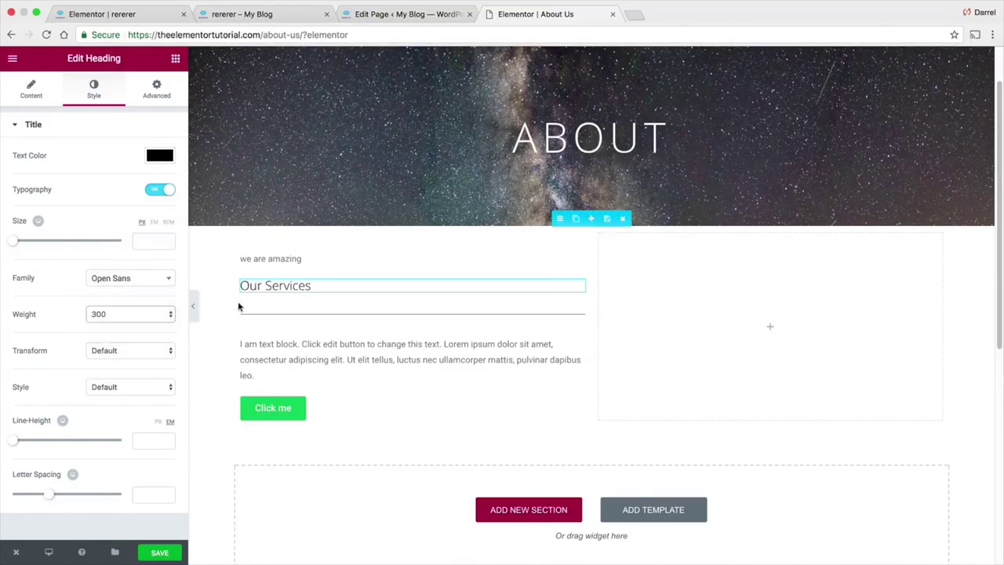
Left-align the divider at 10% width and enlarge the heading to size 41.
left_click(274, 316)
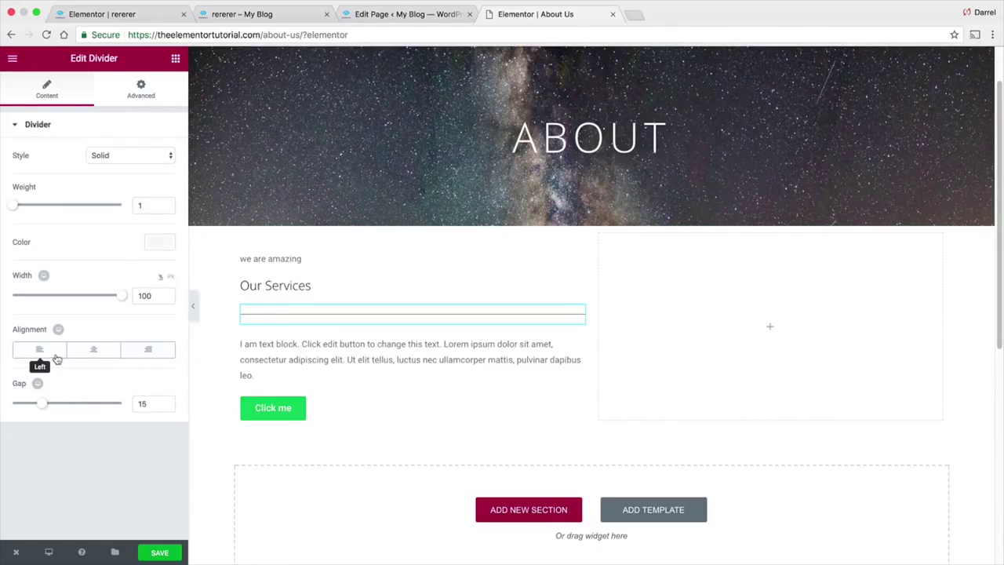
left_click(56, 354)
left_click_drag(117, 297, 22, 302)
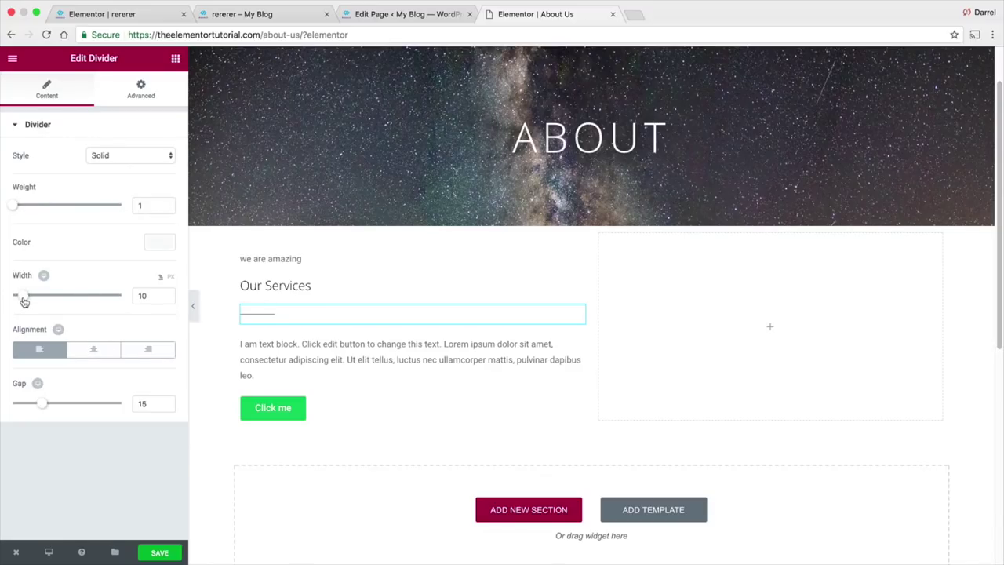
left_click(259, 286)
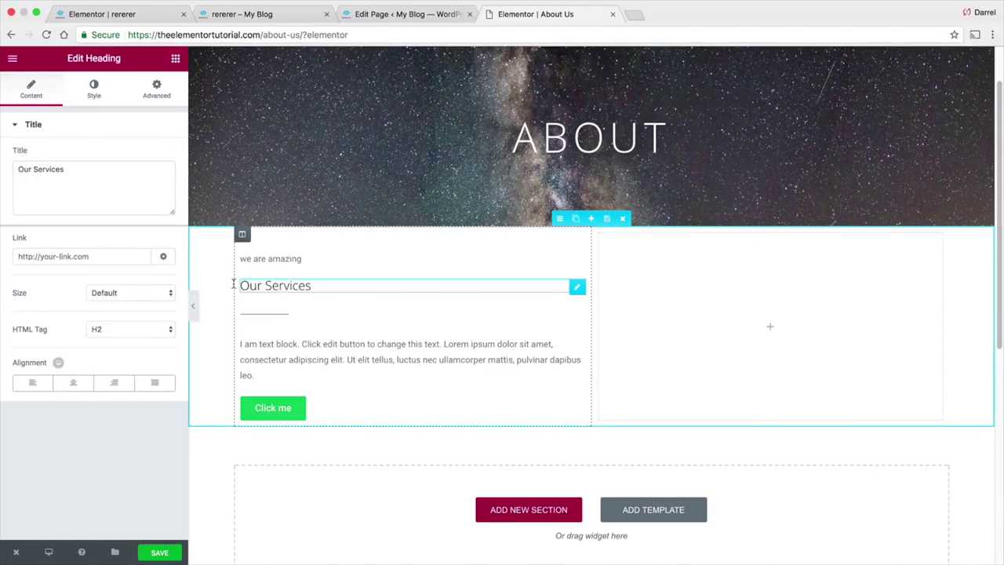
left_click(94, 91)
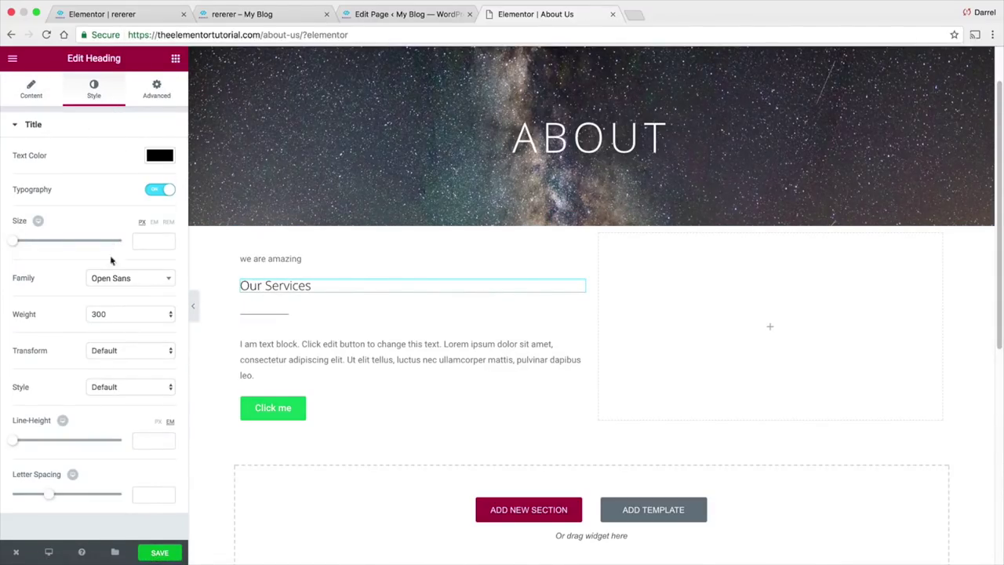
left_click_drag(15, 247, 37, 243)
Give the Click me button a black background, then preview the page.
left_click(267, 362)
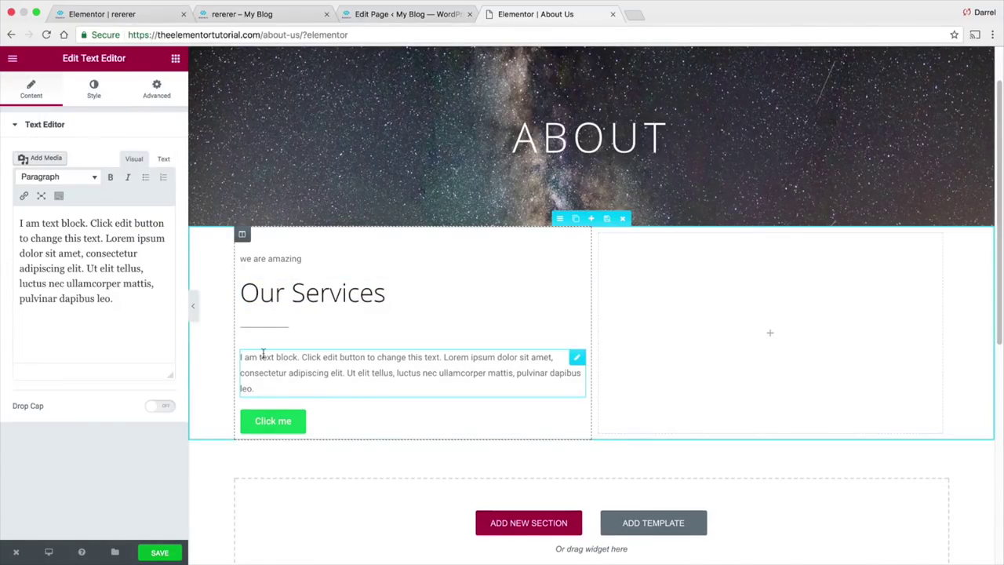
left_click(95, 90)
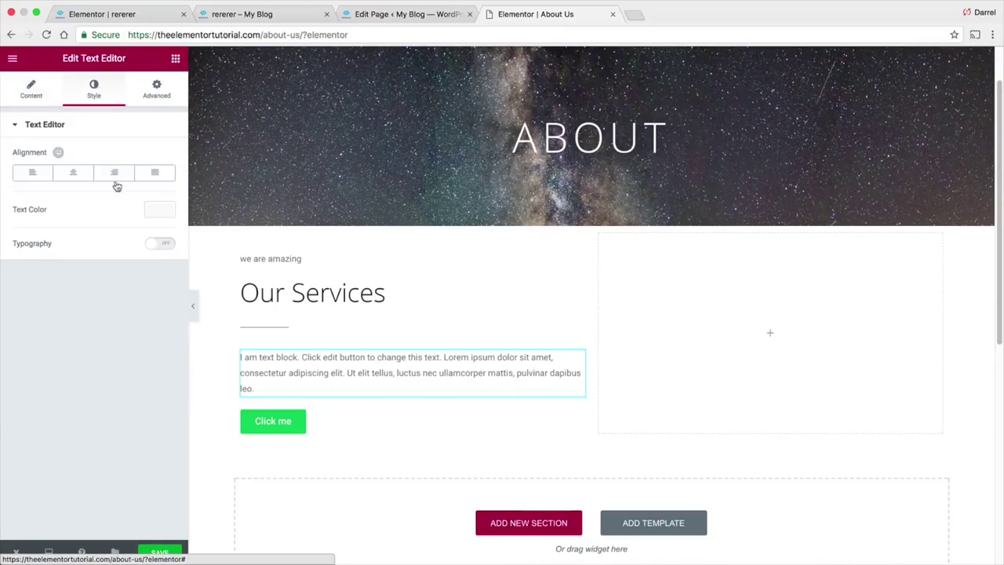
left_click(319, 419)
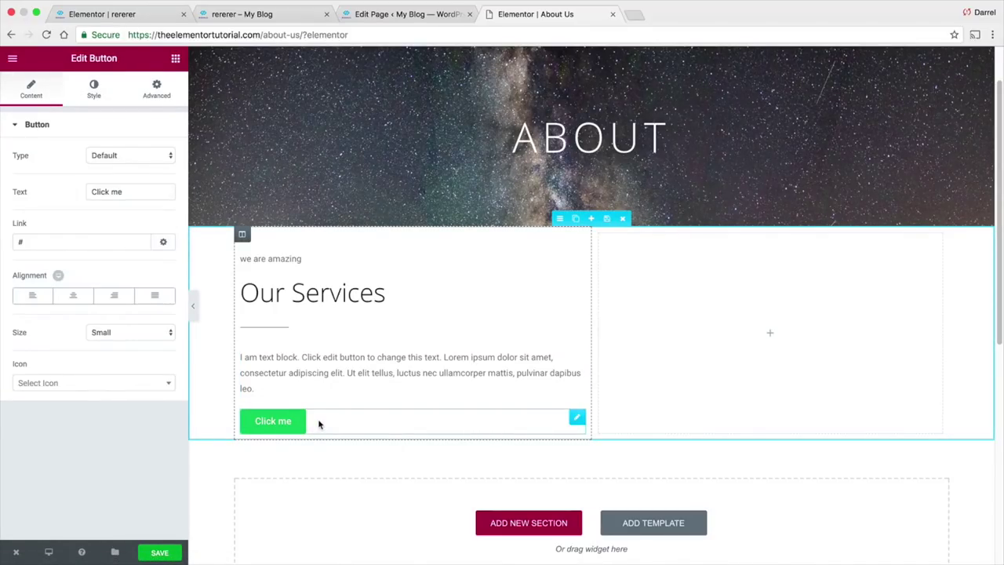
left_click(88, 89)
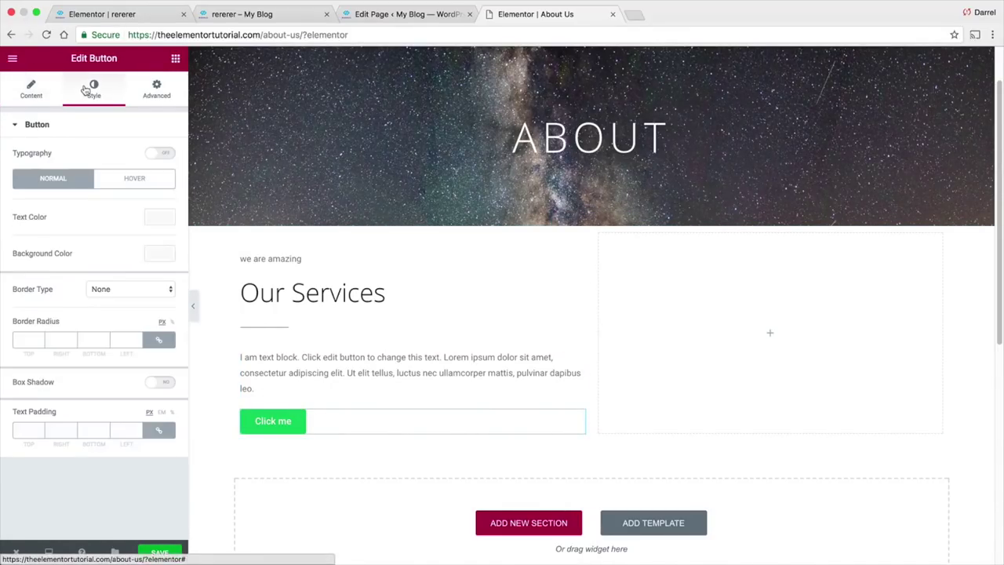
left_click(164, 254)
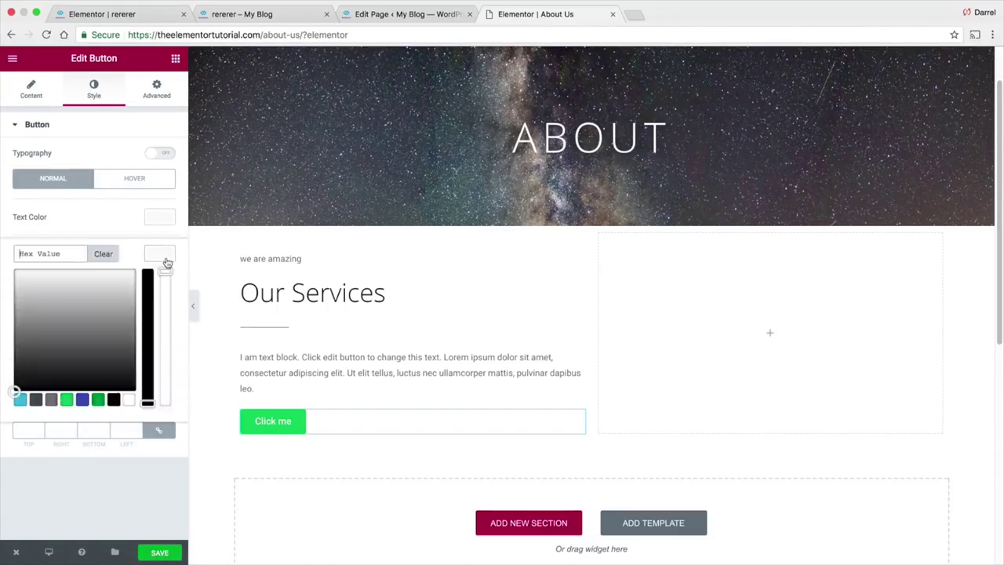
left_click(114, 399)
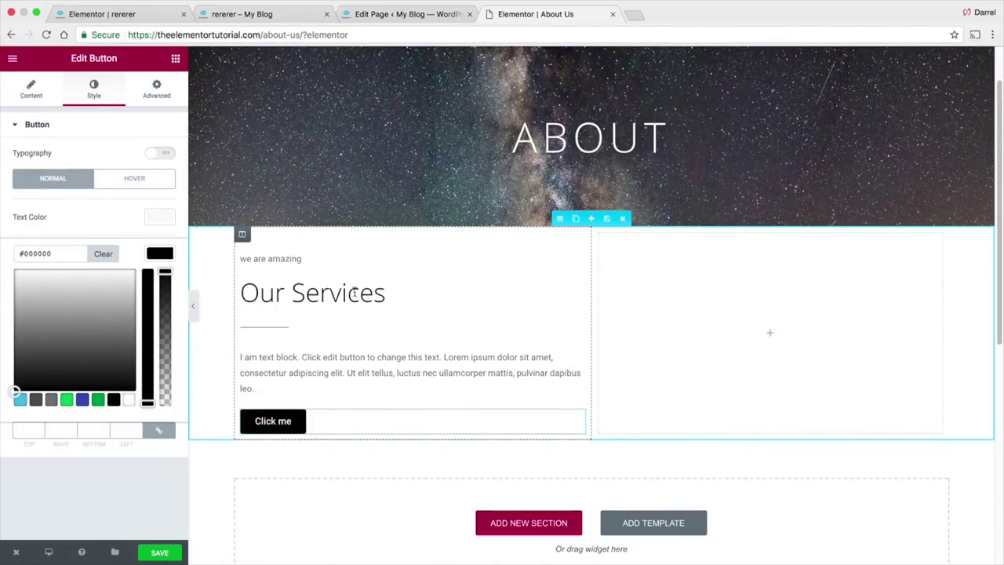
left_click(193, 306)
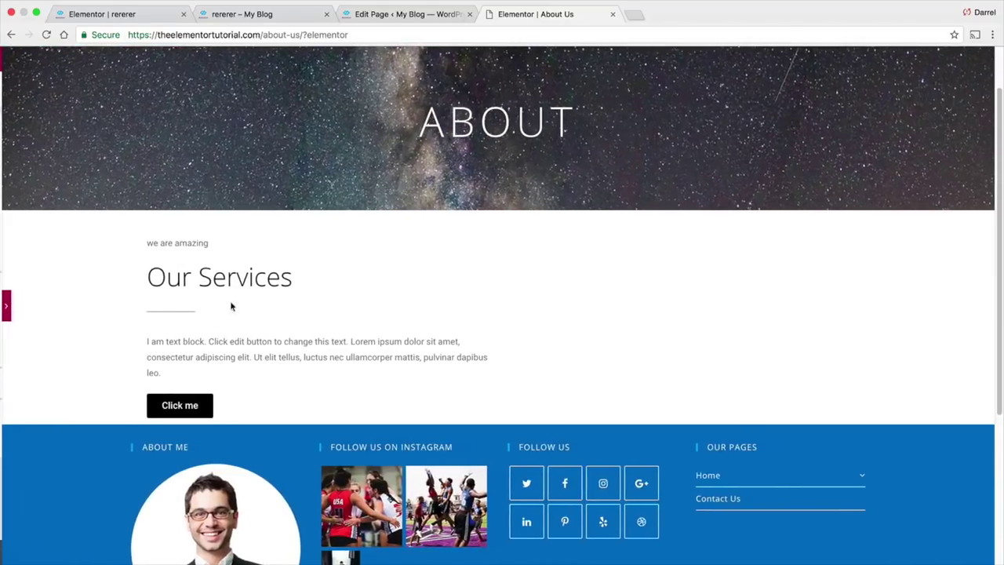
left_click(4, 306)
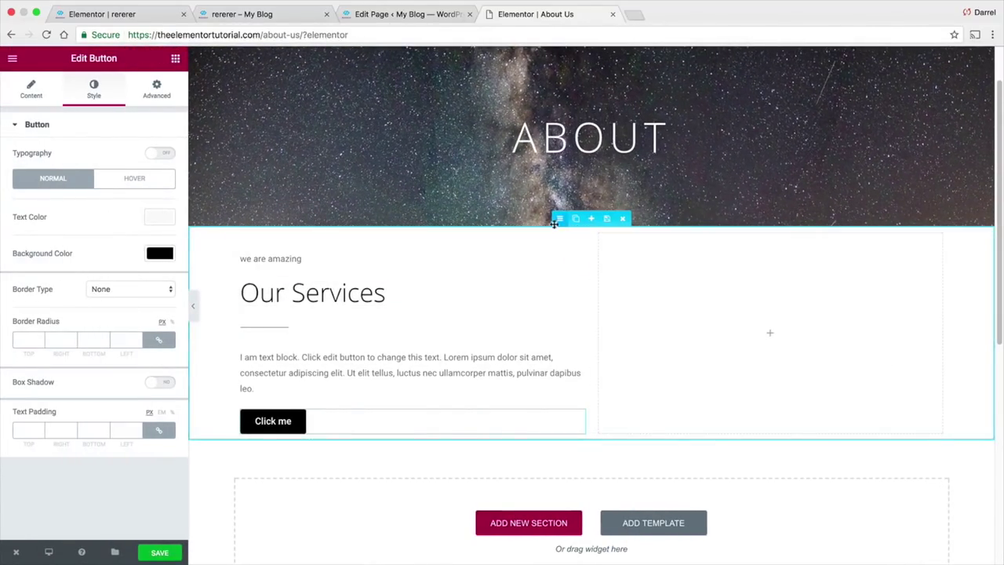
Set the two-column section to Full Width content with No Gap between columns.
left_click(557, 220)
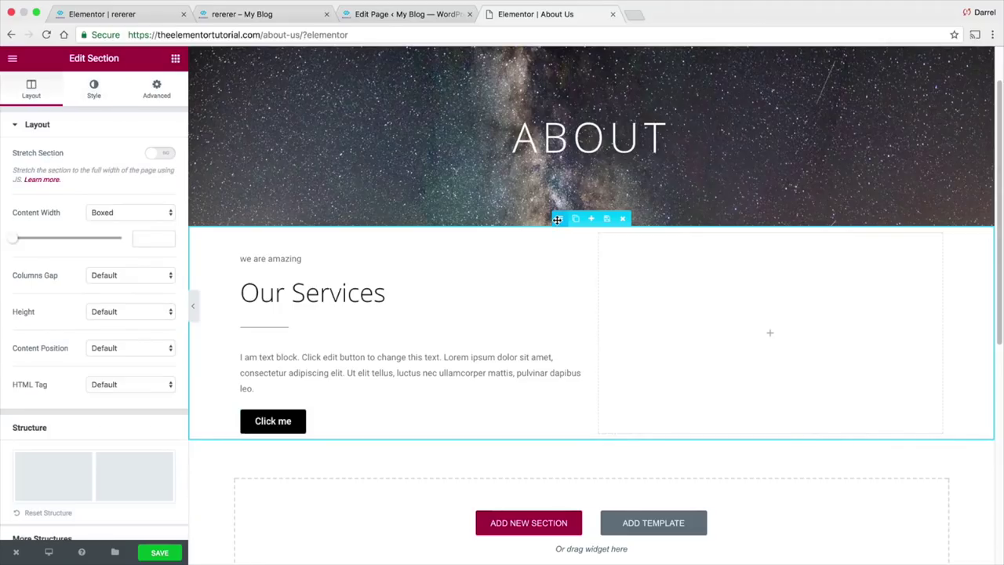
left_click(153, 155)
left_click(130, 213)
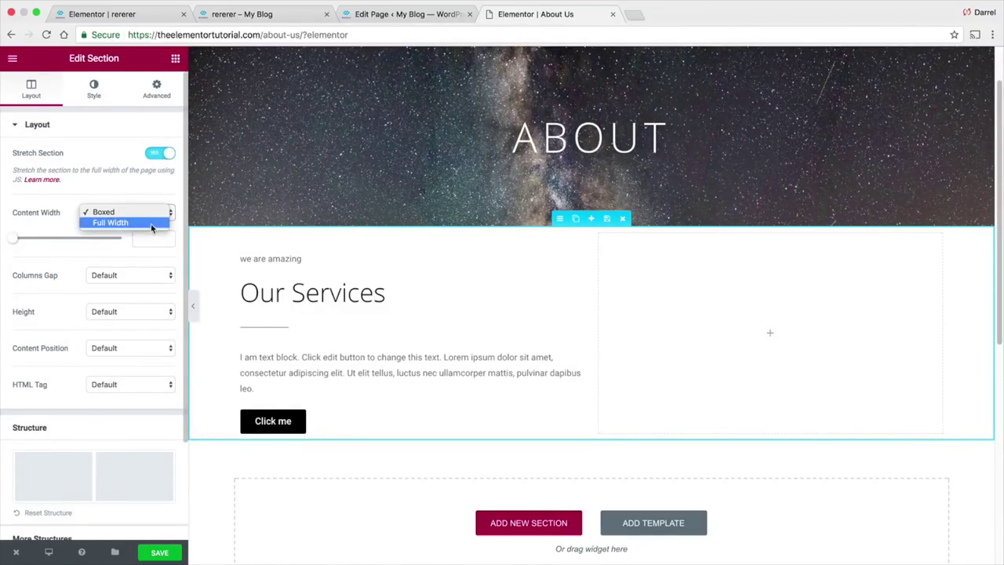
left_click(118, 223)
left_click(136, 248)
left_click(137, 260)
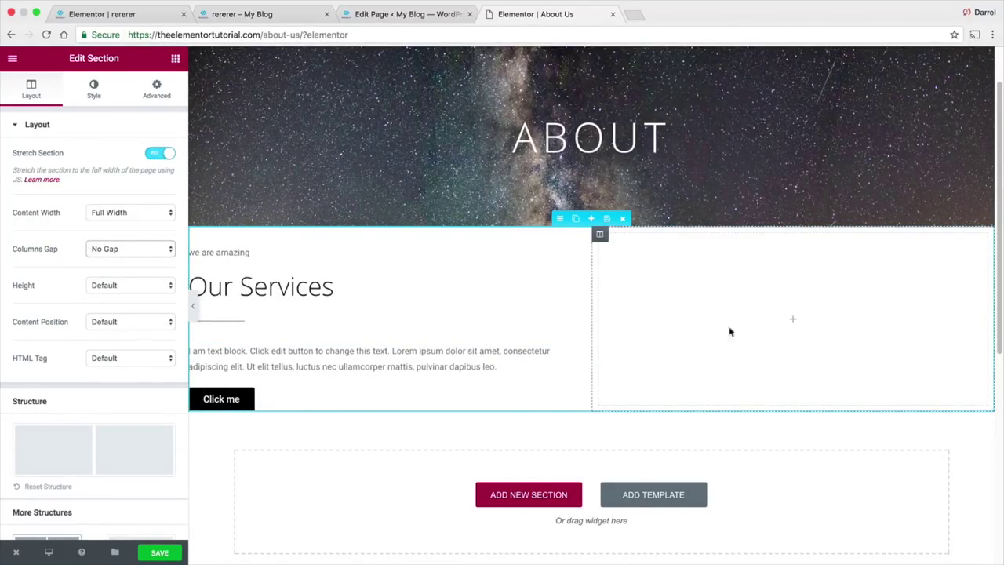
Drop a Heading widget into the empty right column and clear its title.
left_click(176, 59)
left_click_drag(137, 159, 678, 337)
left_click(158, 184)
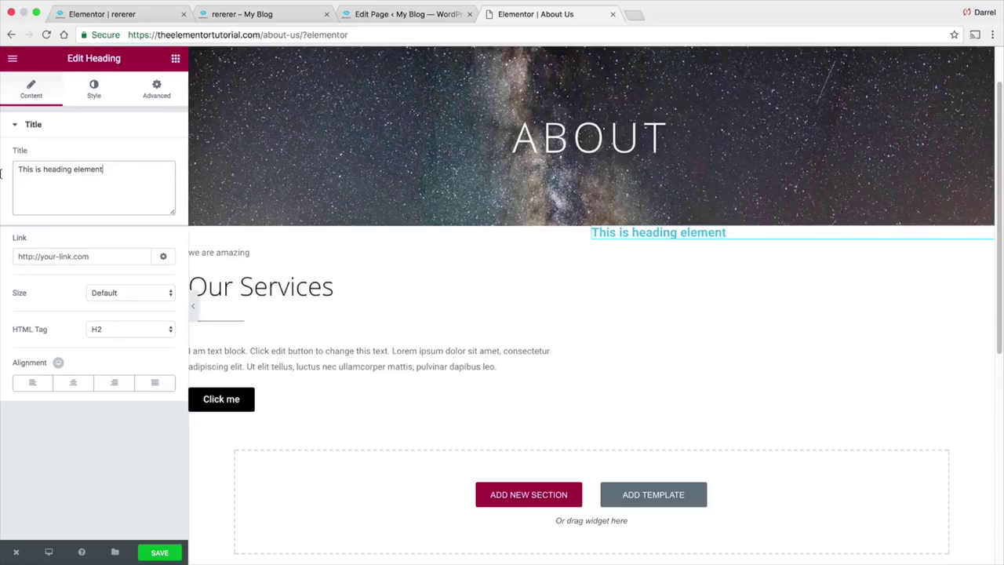
double_click(56, 170)
key("ctrl+a")
key("BackSpace")
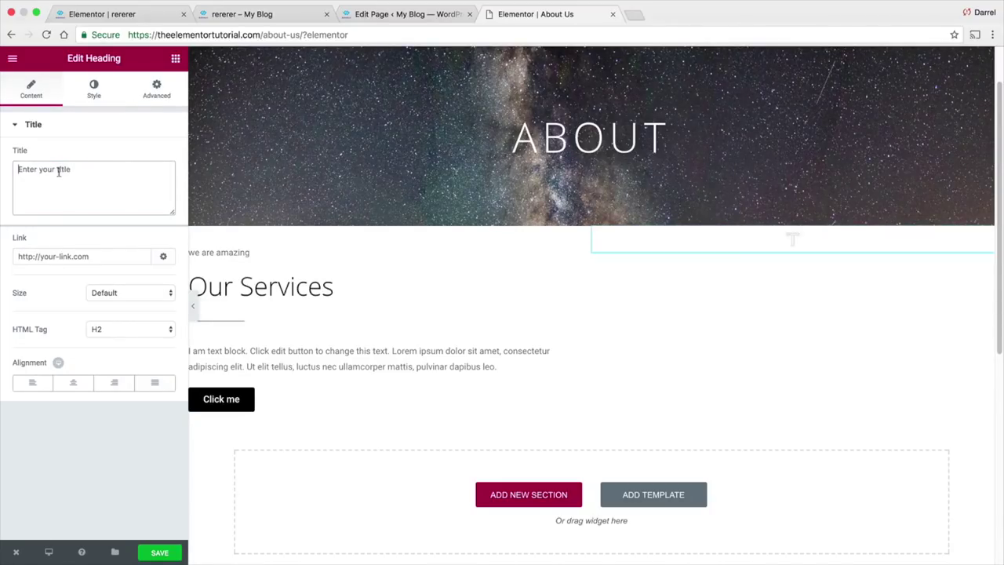
Add gallery-1 as the right column's classic background image.
left_click(600, 234)
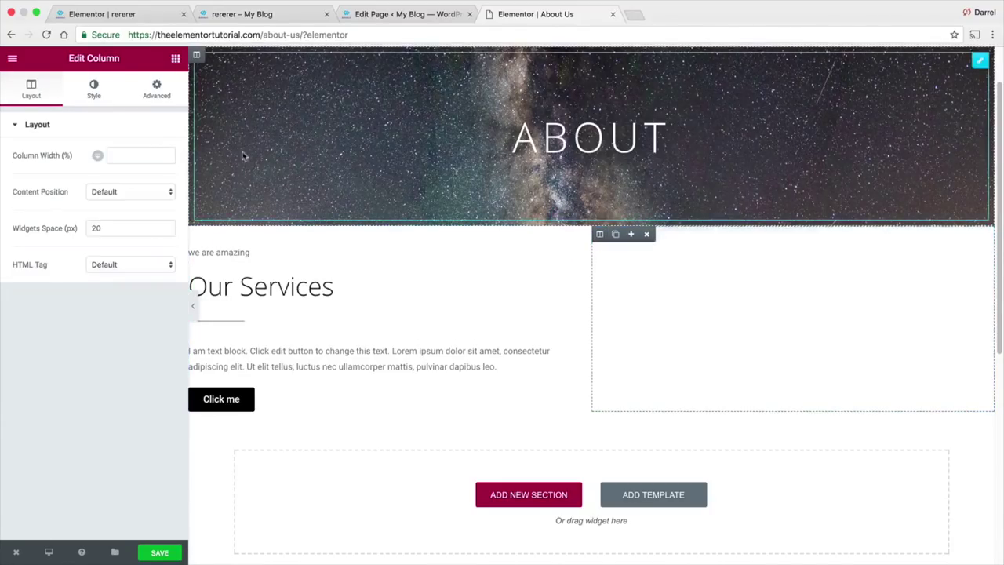
left_click(92, 87)
left_click(105, 195)
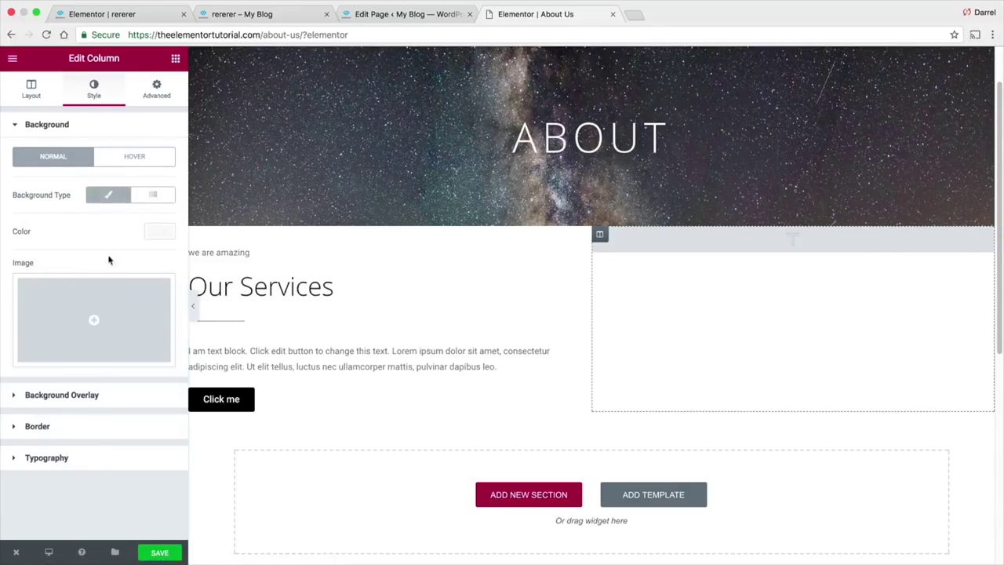
left_click(109, 307)
left_click(538, 232)
left_click(480, 226)
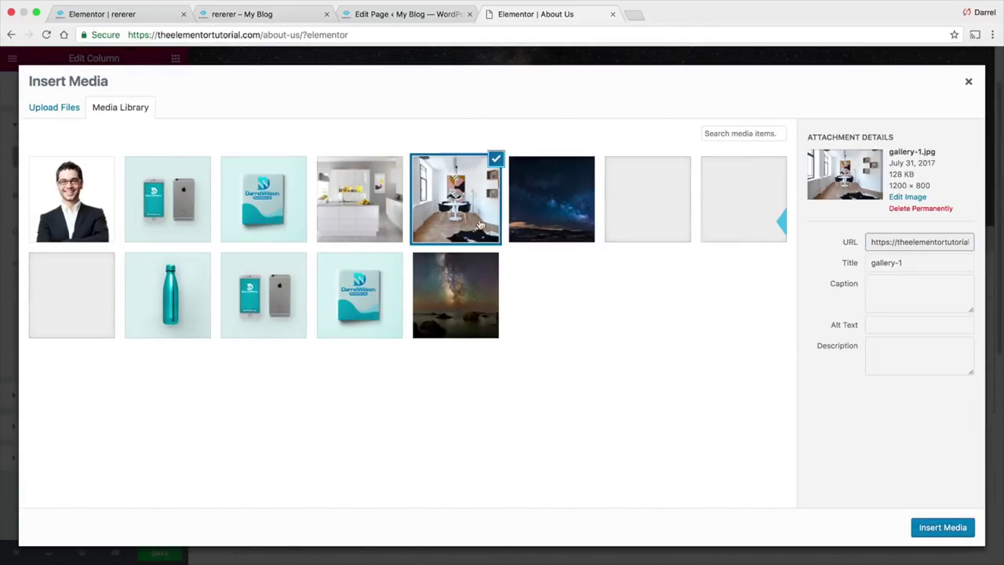
left_click(933, 526)
Set the background image size to Cover and preview the page.
scroll(70, 447, "down", 1)
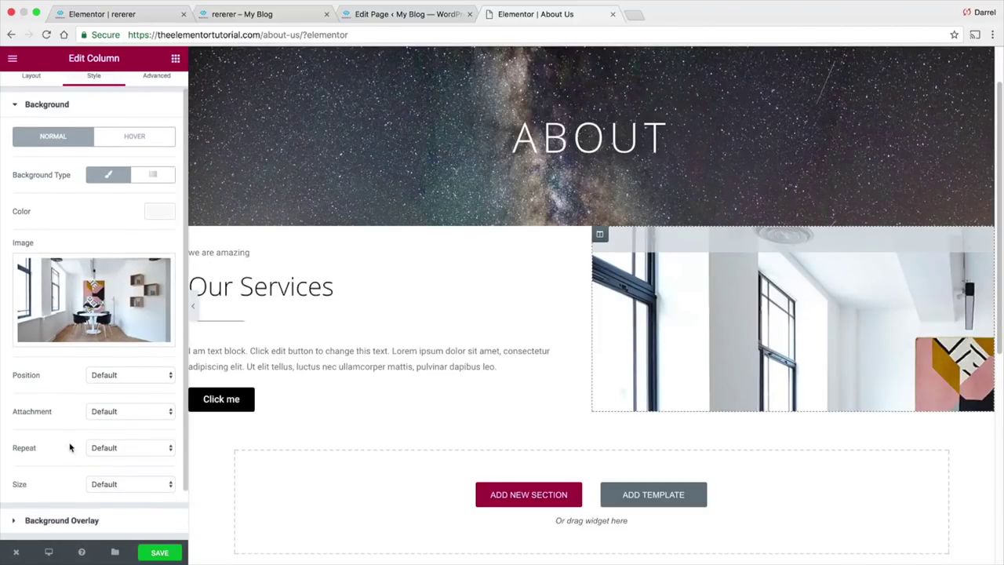
scroll(47, 453, "down", 2)
left_click(130, 449)
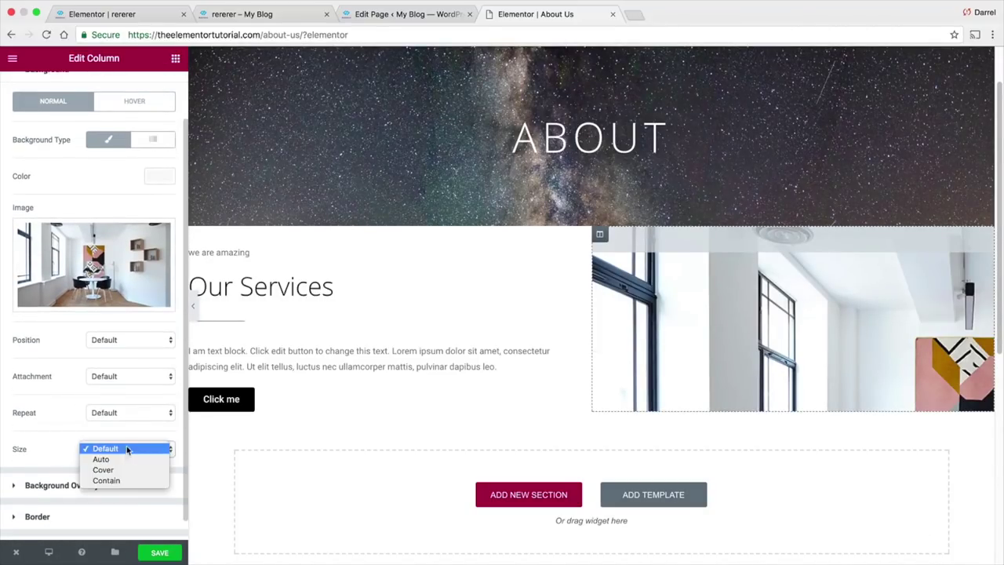
left_click(122, 470)
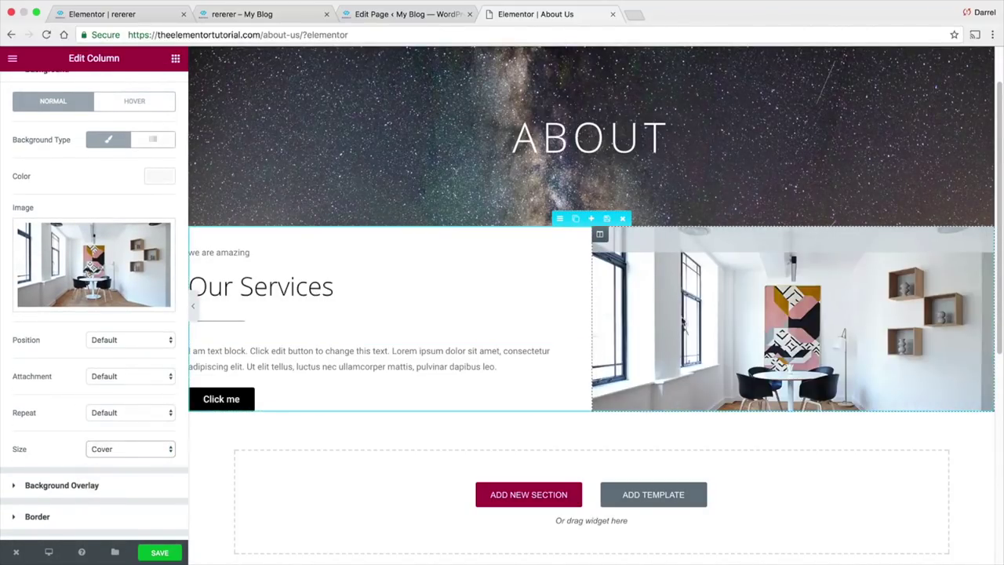
left_click(193, 306)
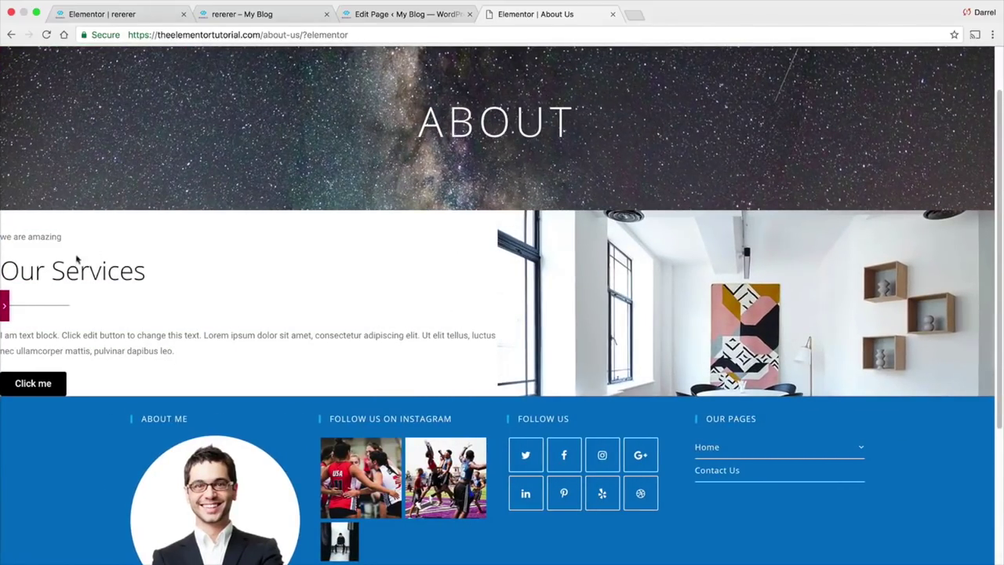
left_click(4, 306)
left_click(559, 219)
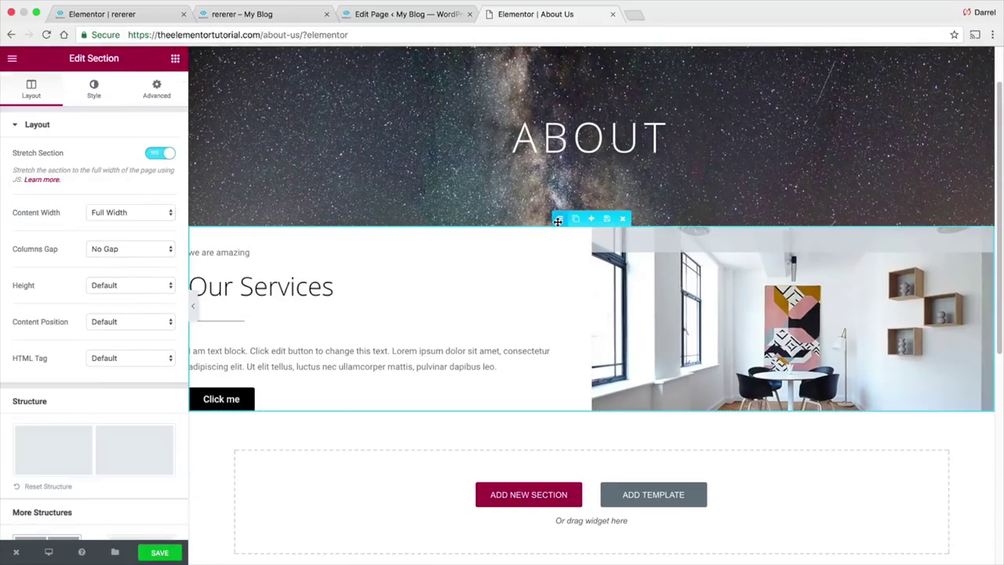
Try 50 padding on the section, then remove it.
left_click(161, 91)
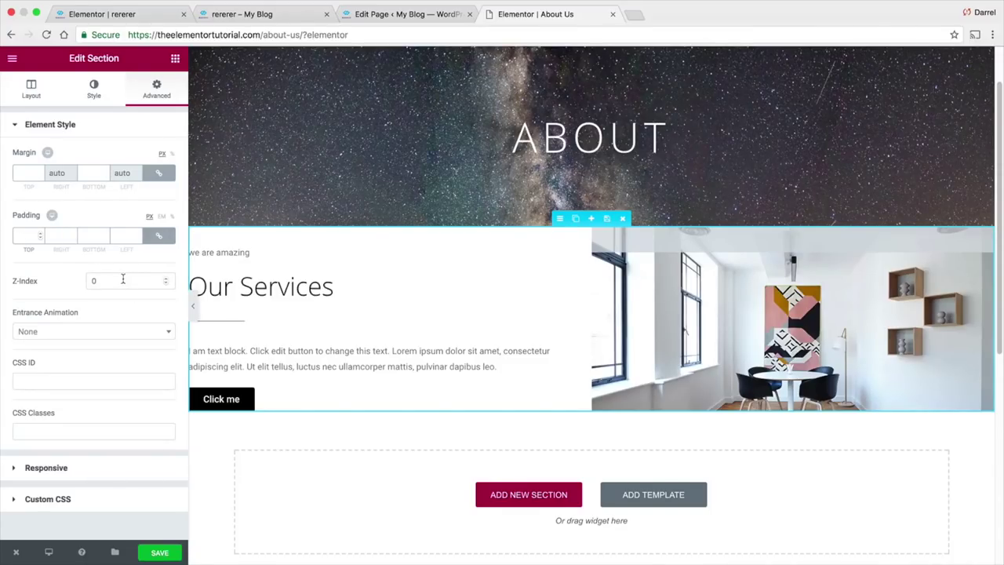
type("50")
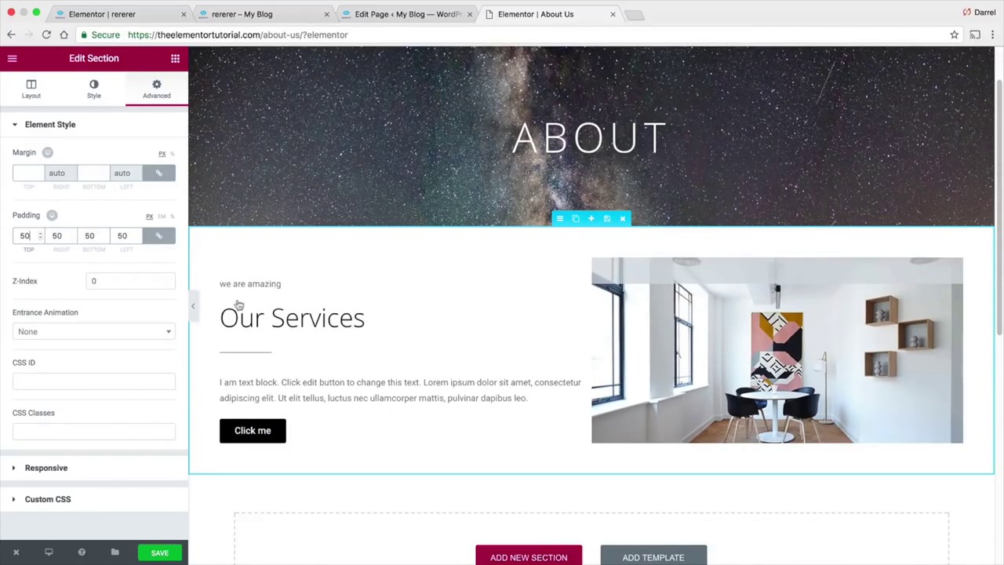
key("BackSpace")
key("BackSpace")
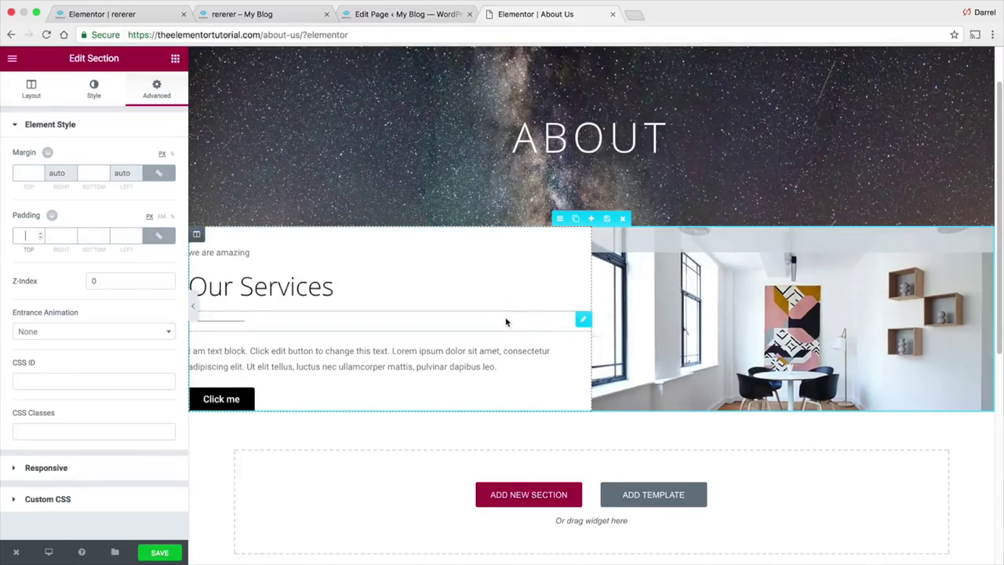
Give the left text column a linked 100 margin on all sides and preview.
left_click(199, 234)
left_click(157, 88)
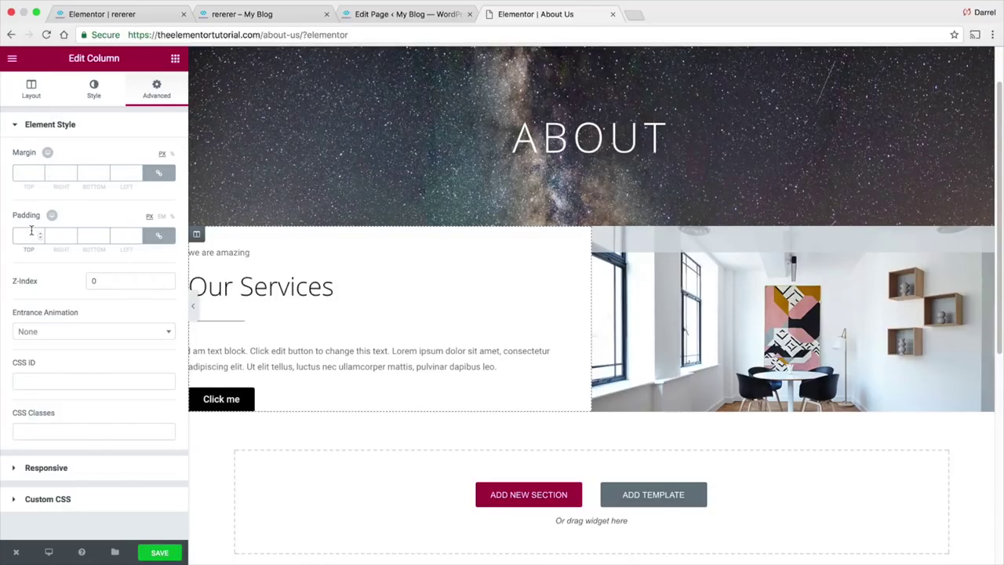
left_click(43, 173)
type("100")
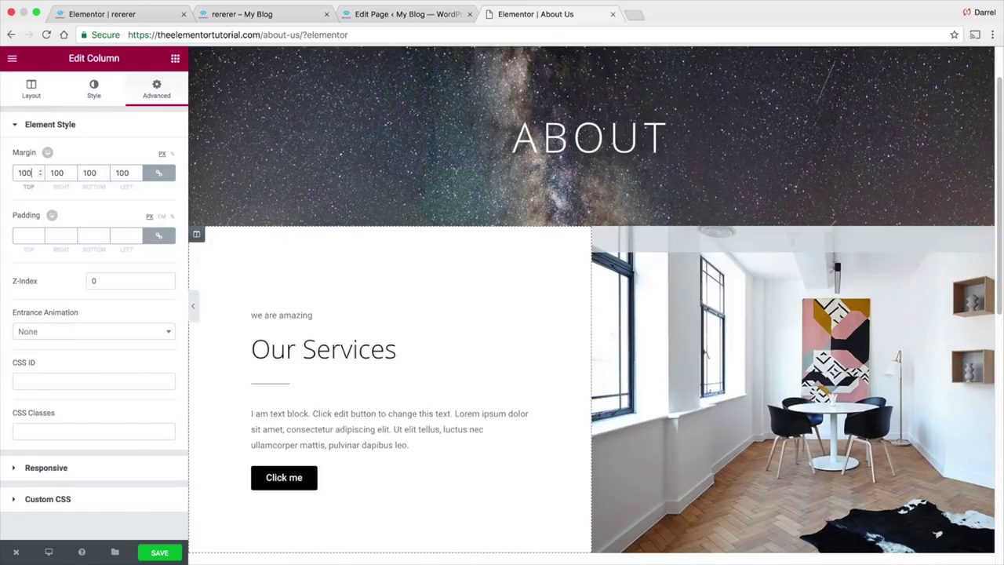
scroll(314, 302, "down", 2)
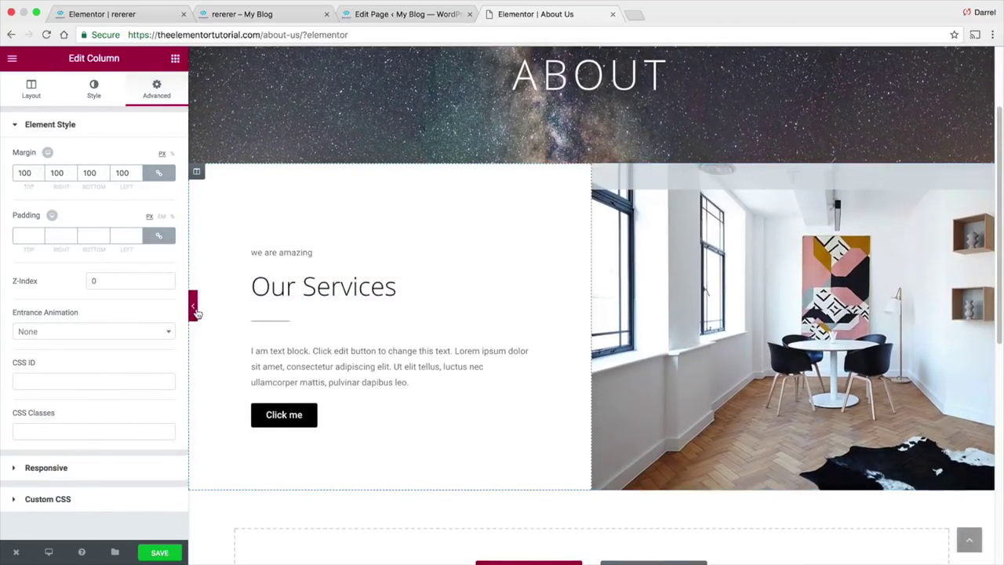
left_click(194, 307)
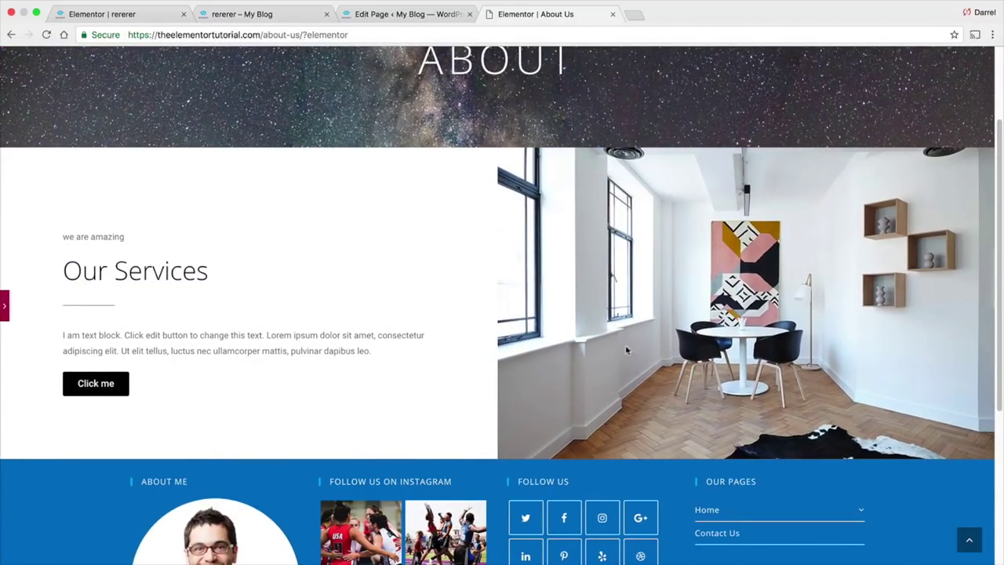
left_click(4, 305)
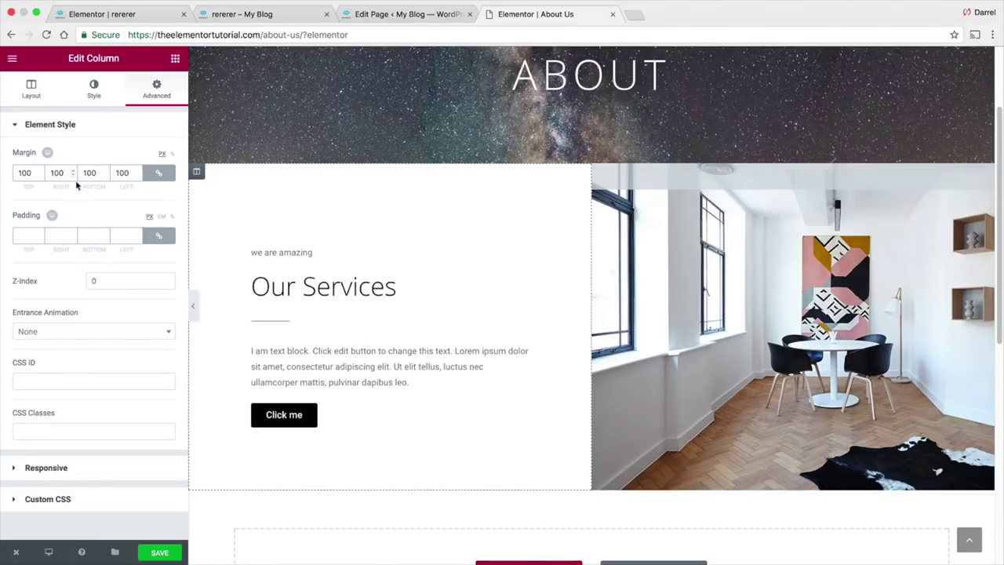
Unlink the column margins and test different top values, settling on 100.
left_click(158, 172)
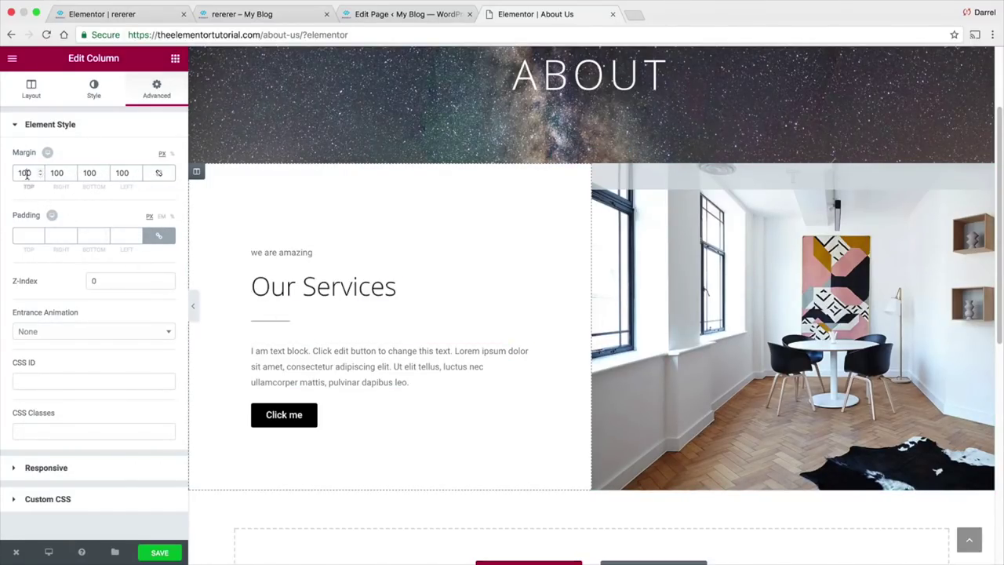
type("200")
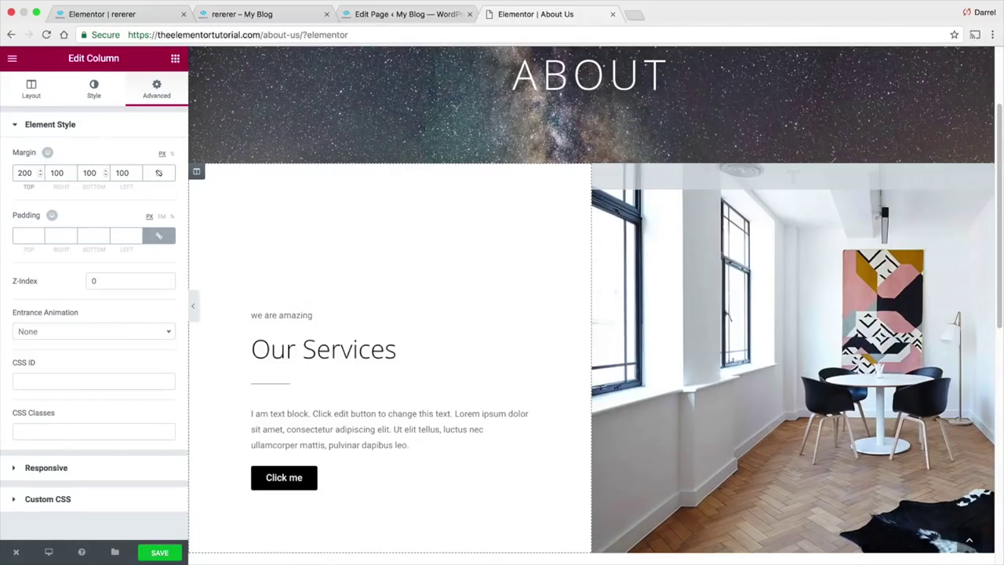
scroll(515, 188, "down", 3)
scroll(516, 188, "up", 2)
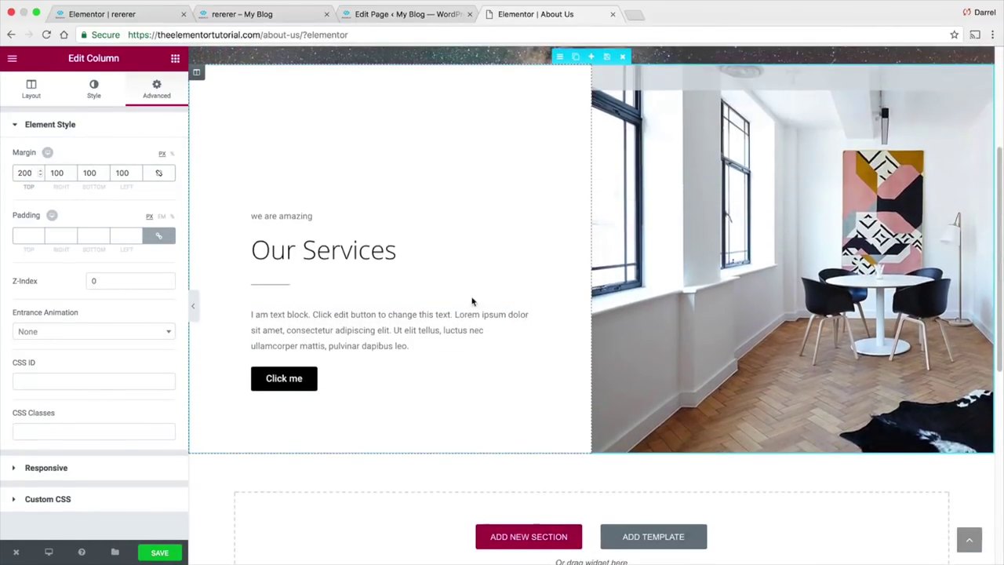
key("ctrl+a")
type("0")
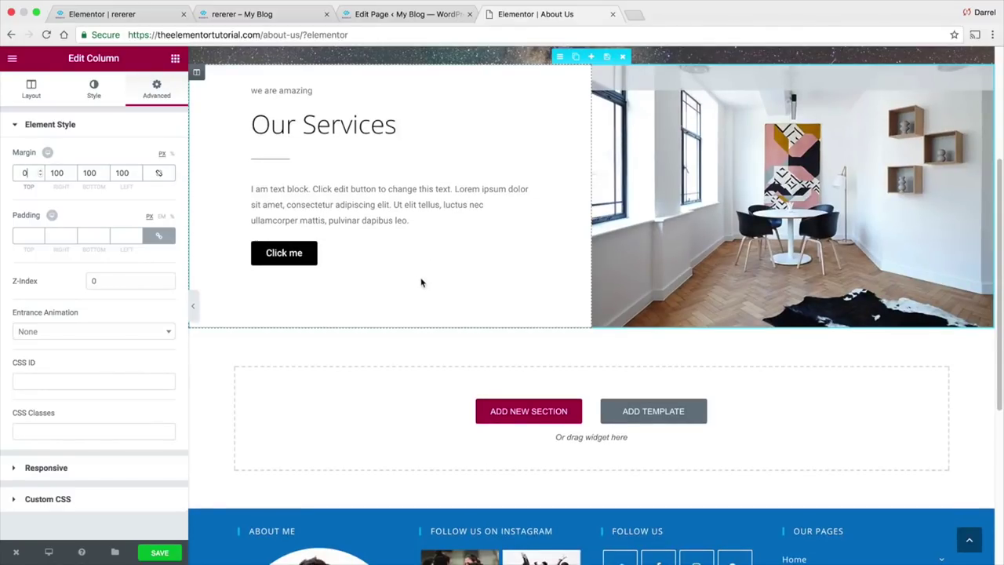
scroll(316, 293, "up", 2)
scroll(325, 286, "down", 2)
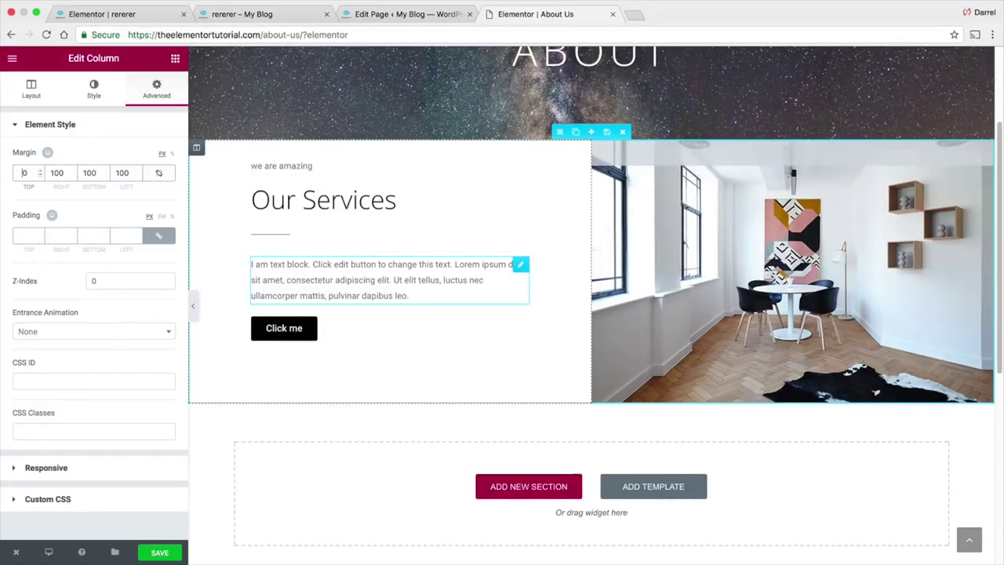
type("100")
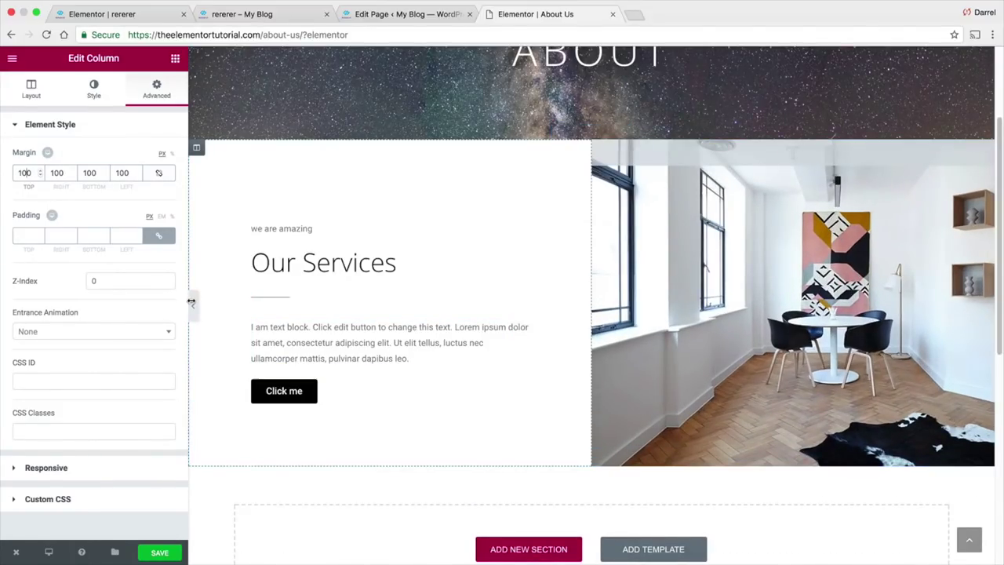
Preview the page and compare it with the About and Contact Us pages.
left_click(193, 306)
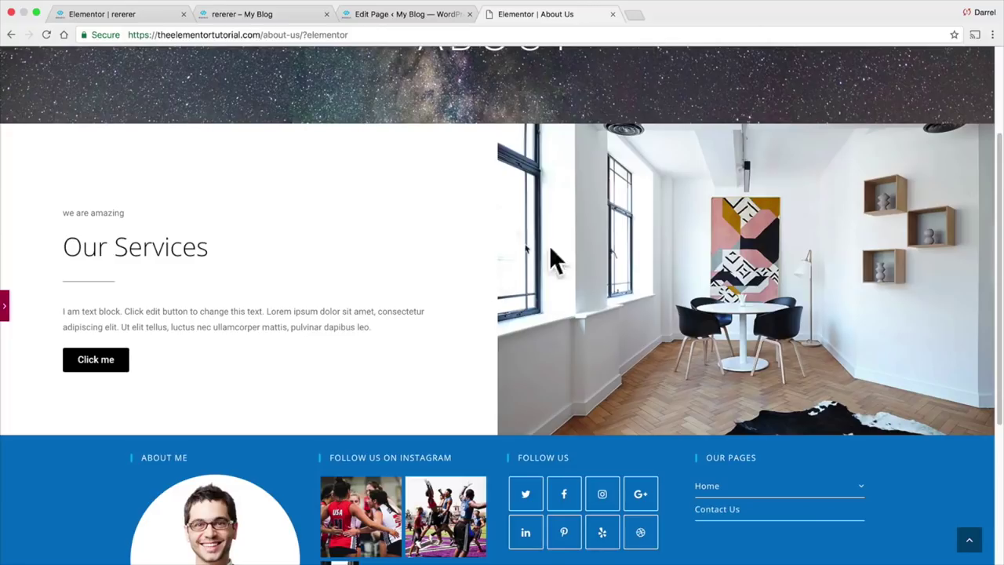
left_click(251, 14)
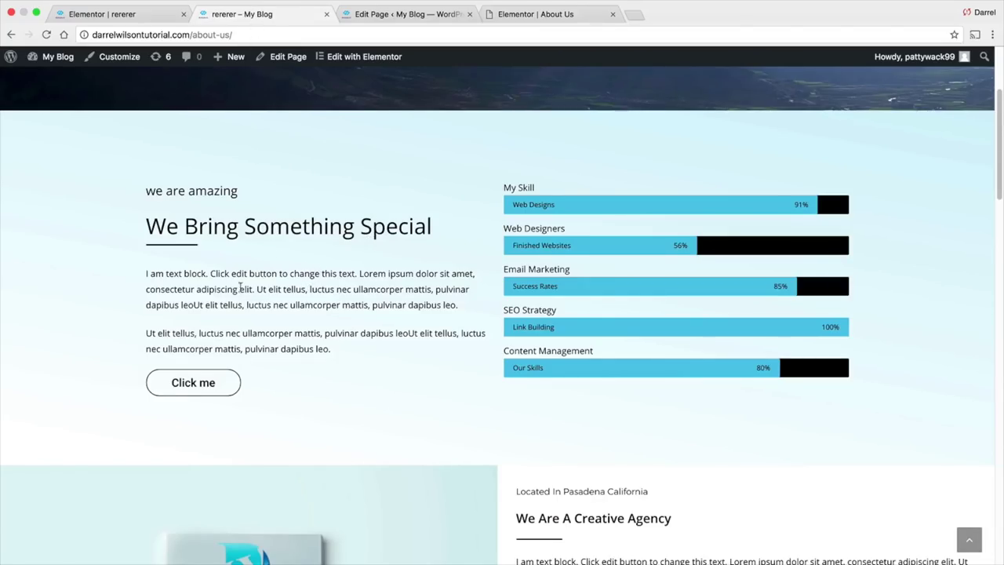
left_click(376, 14)
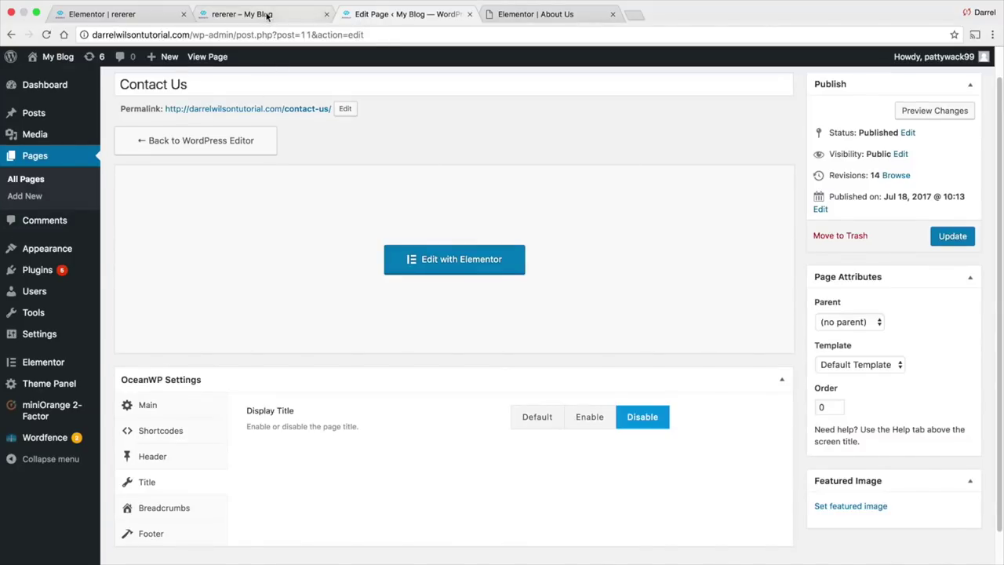
left_click(526, 16)
left_click(13, 309)
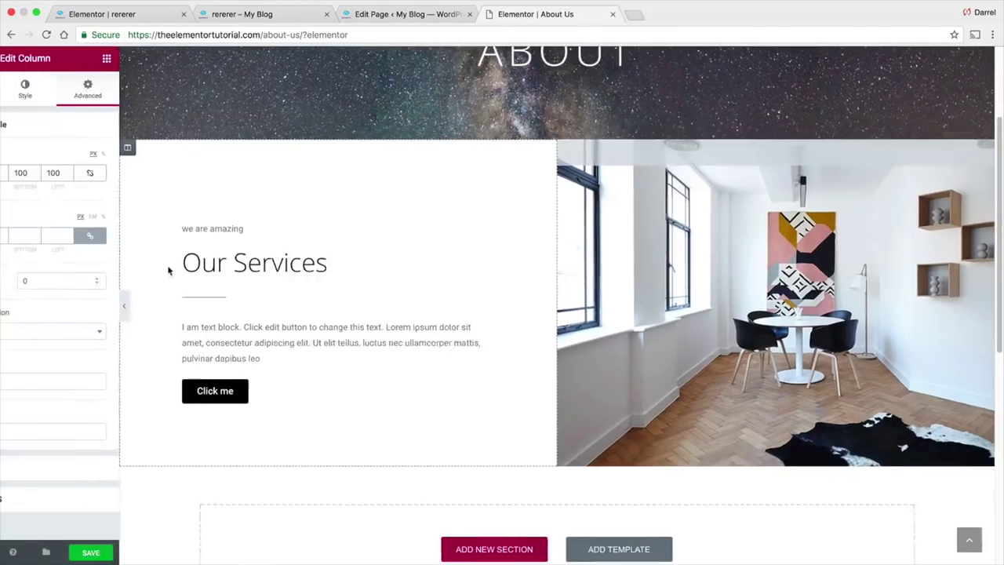
left_click(323, 262)
Centre the Our Services heading, the 'we are amazing' subtitle and the divider.
left_click(73, 382)
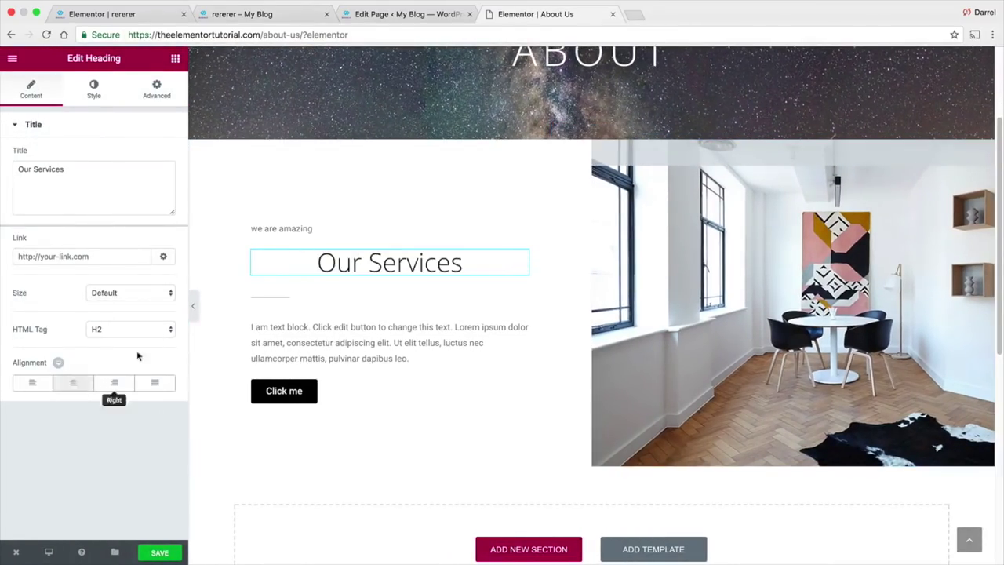
left_click(269, 228)
left_click(89, 100)
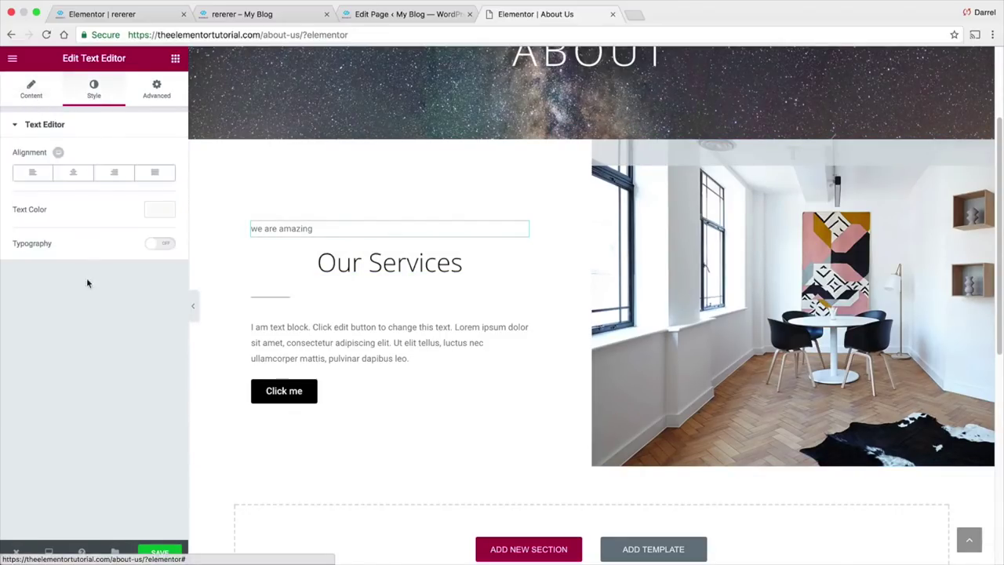
left_click(73, 172)
left_click(278, 301)
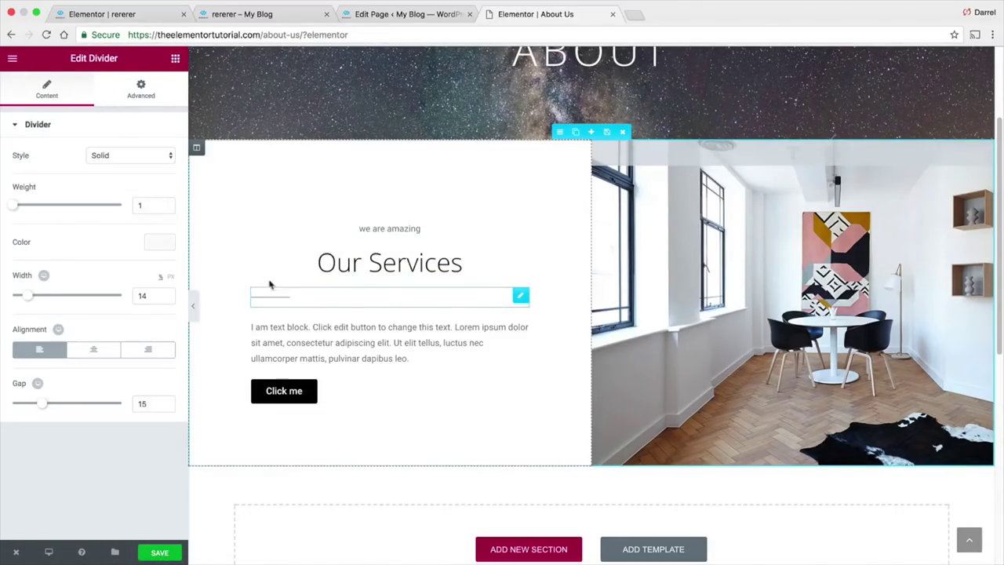
left_click(101, 347)
Centre the paragraph text and the Click me button.
left_click(350, 334)
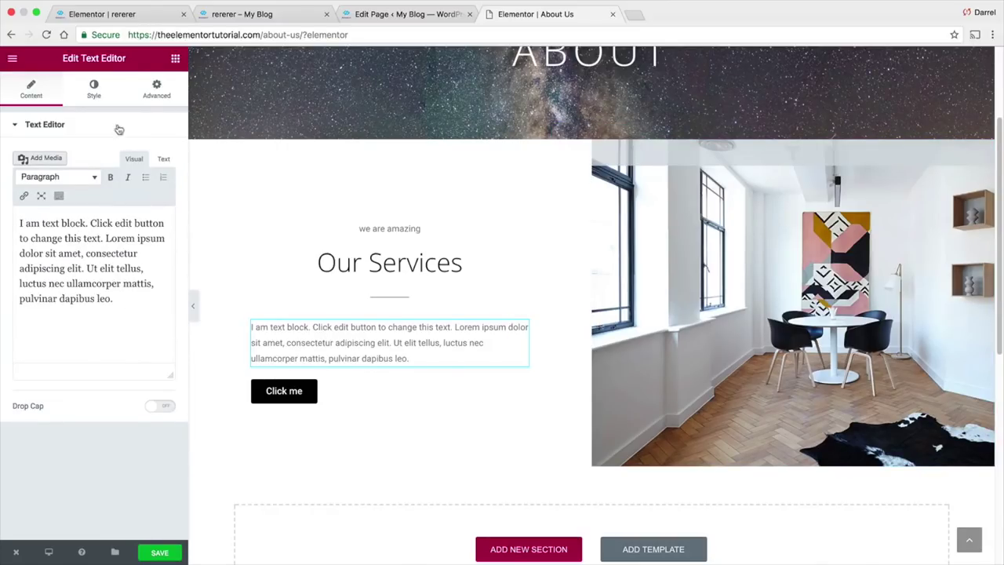
left_click(93, 89)
left_click(84, 178)
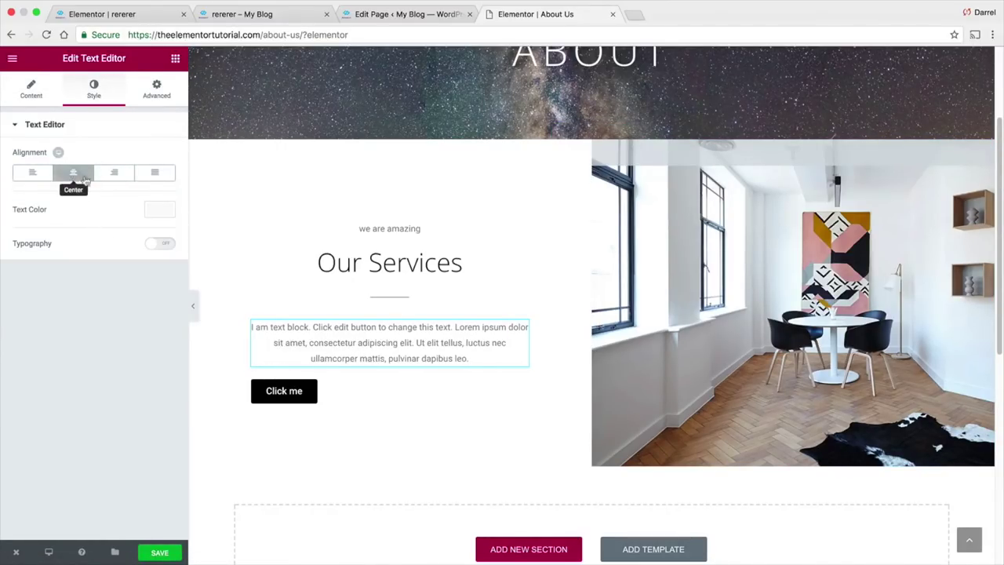
left_click(514, 396)
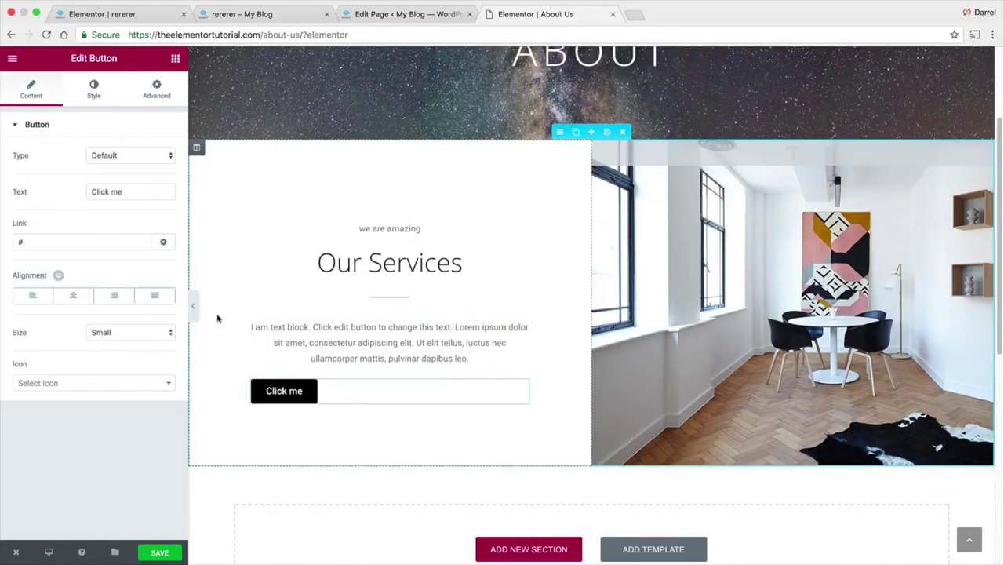
left_click(73, 298)
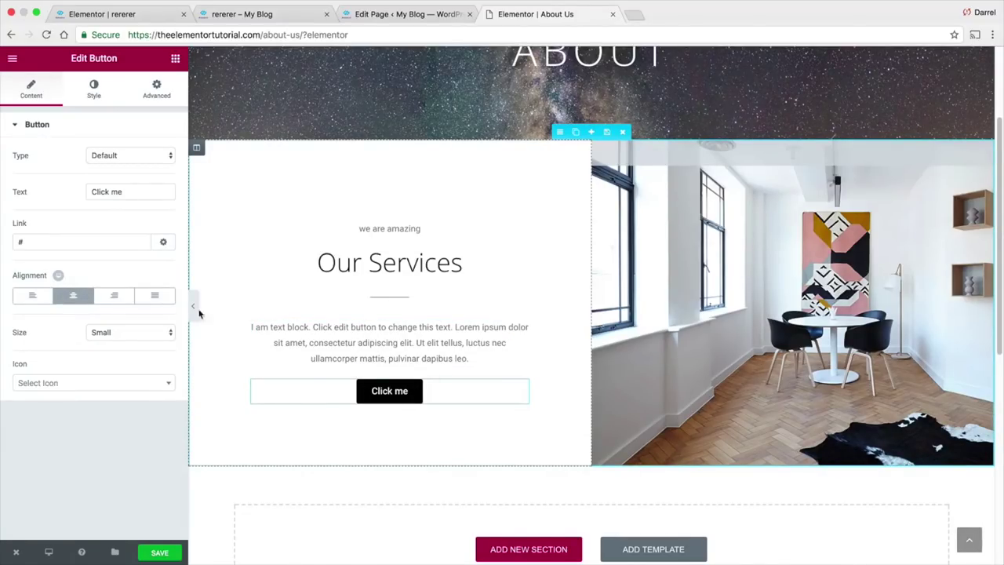
left_click(114, 295)
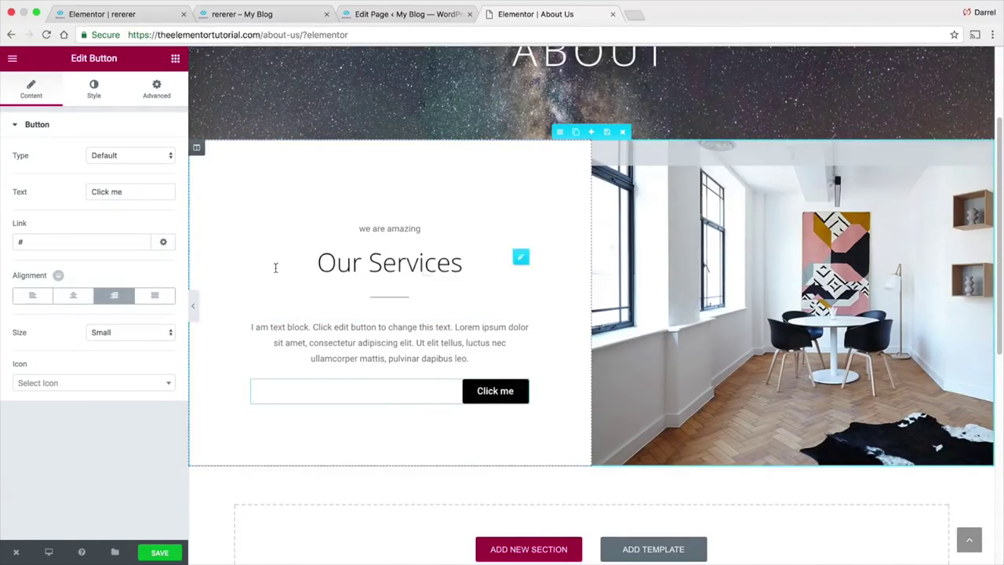
left_click(73, 295)
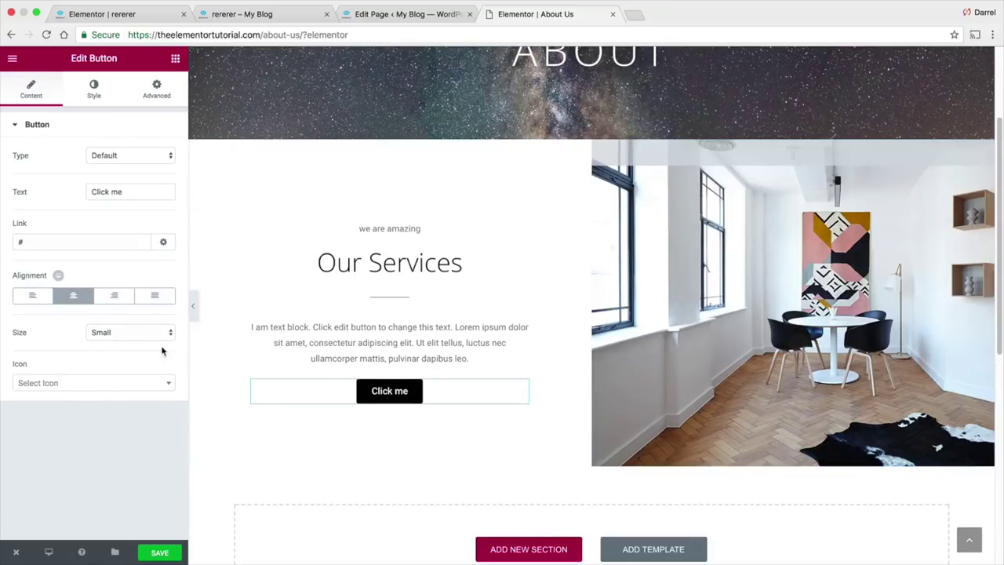
scroll(259, 397, "down", 2)
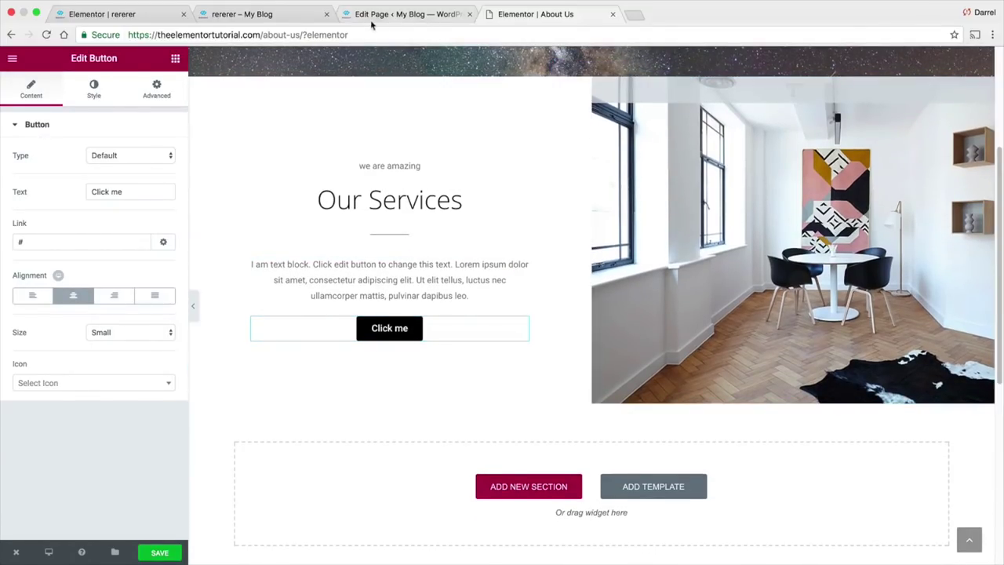
left_click(274, 15)
scroll(353, 292, "down", 5)
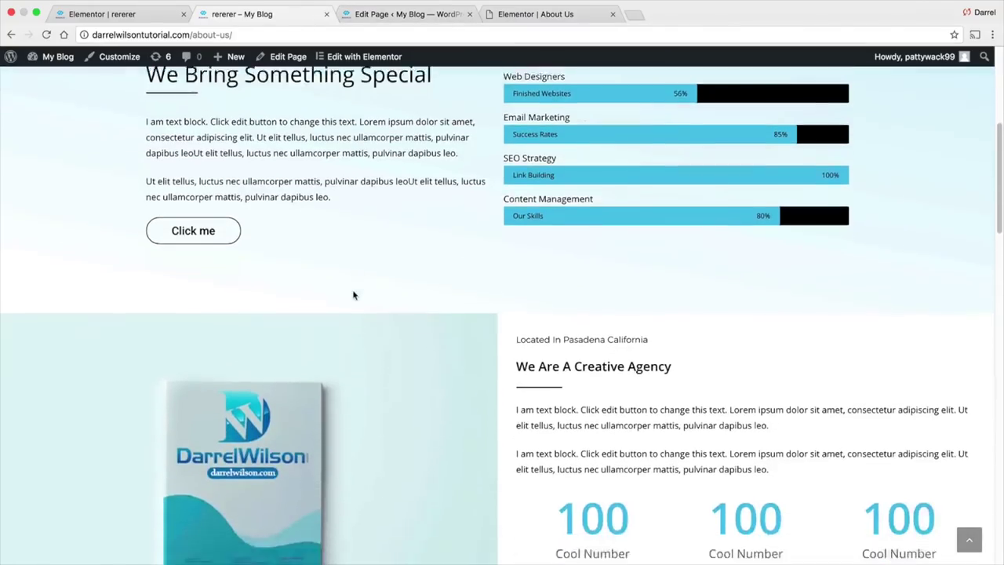
scroll(406, 345, "up", 2)
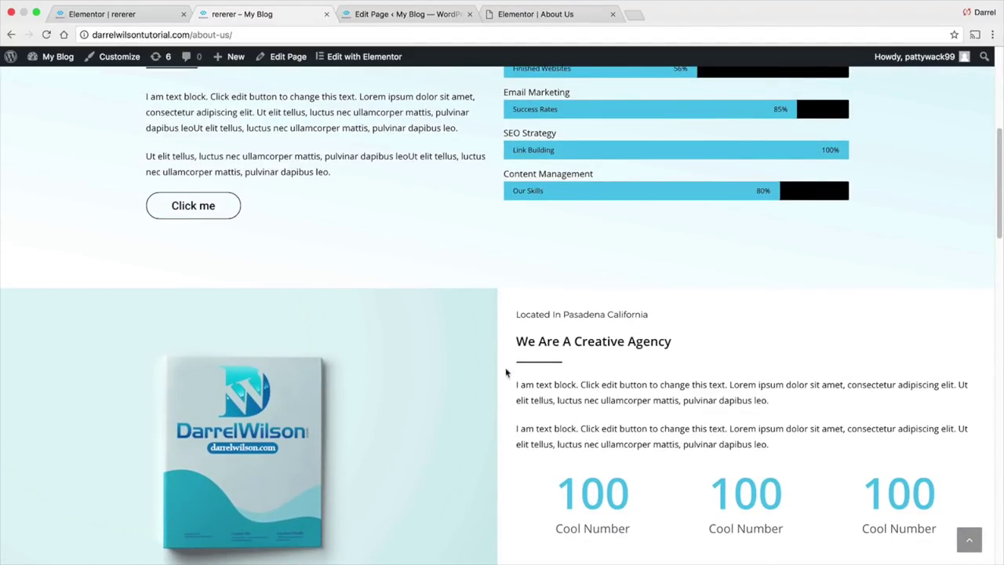
scroll(502, 371, "up", 2)
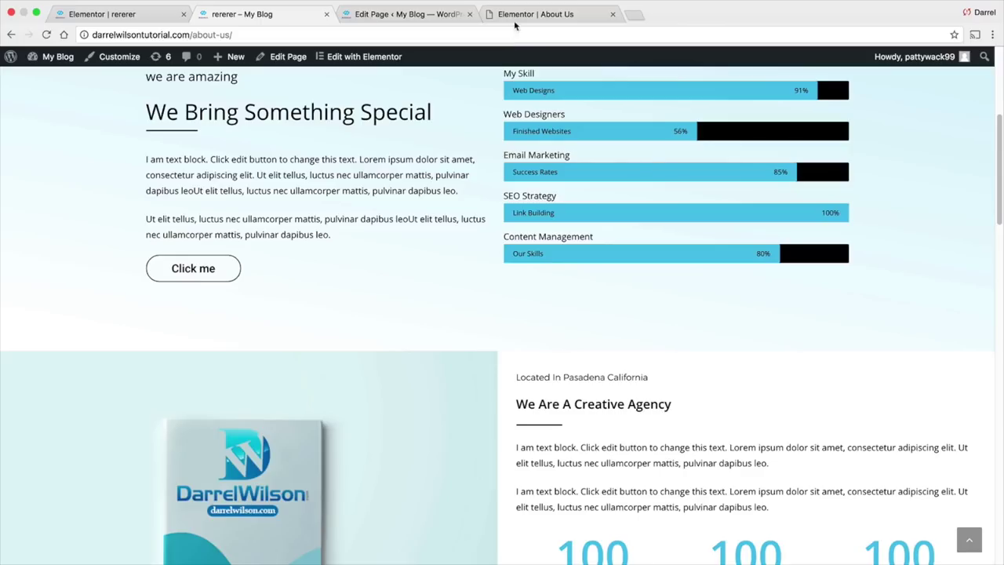
left_click(525, 16)
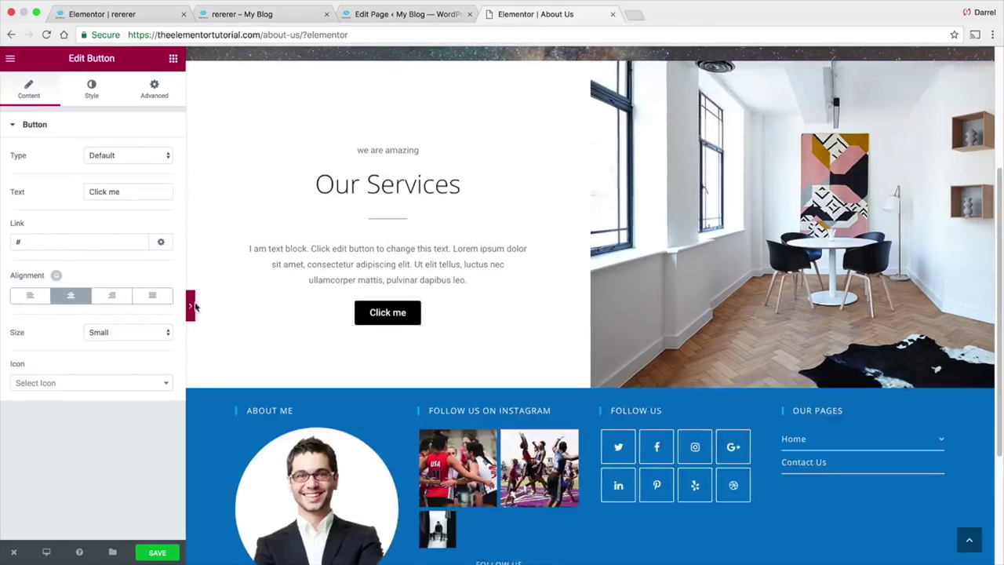
left_click(193, 306)
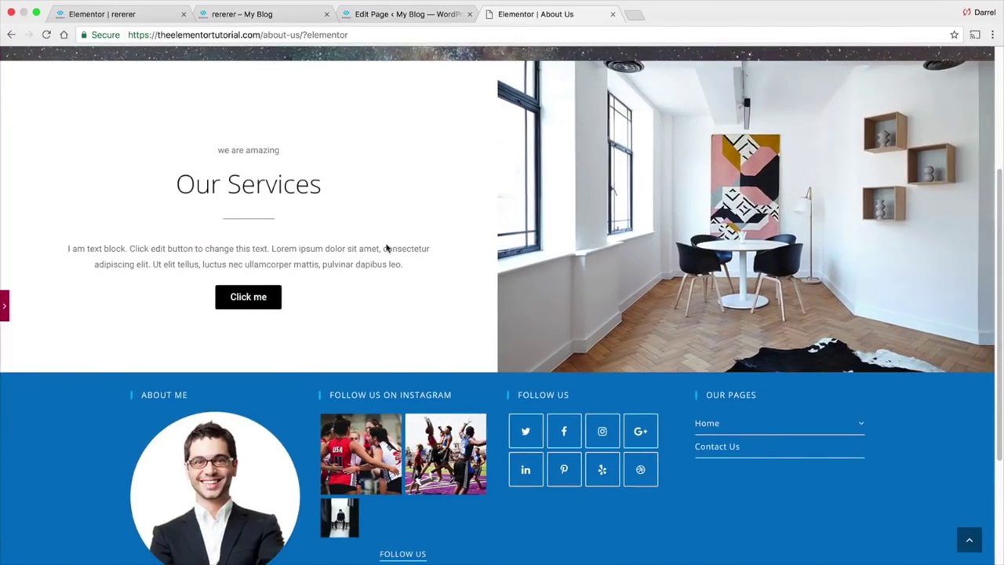
scroll(358, 306, "up", 3)
scroll(269, 359, "down", 2)
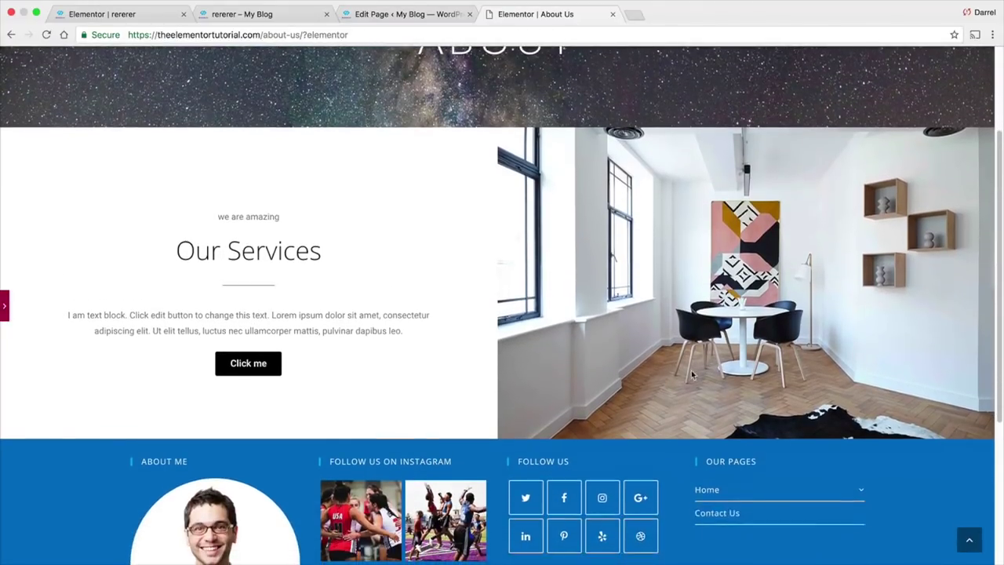
left_click(5, 306)
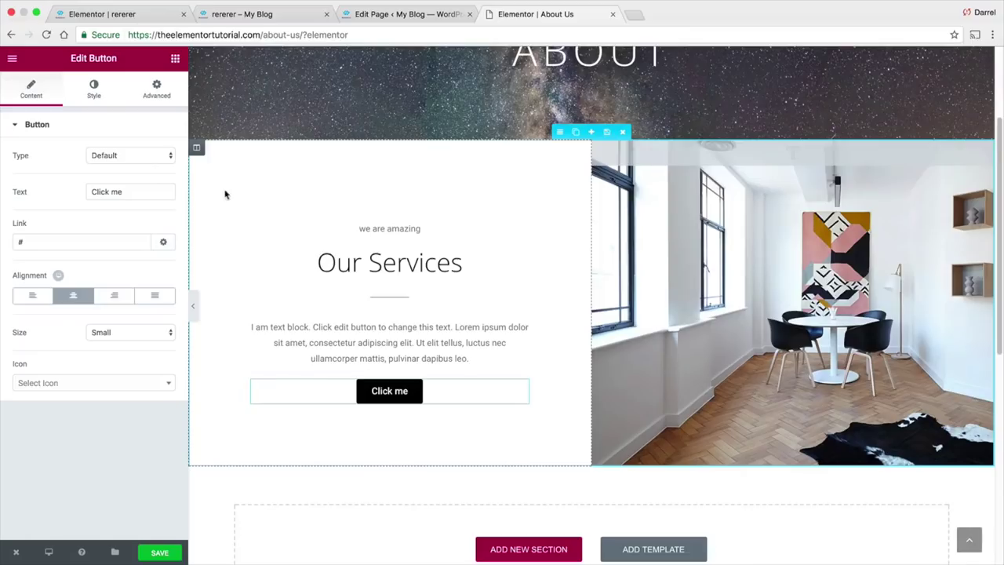
left_click(196, 148)
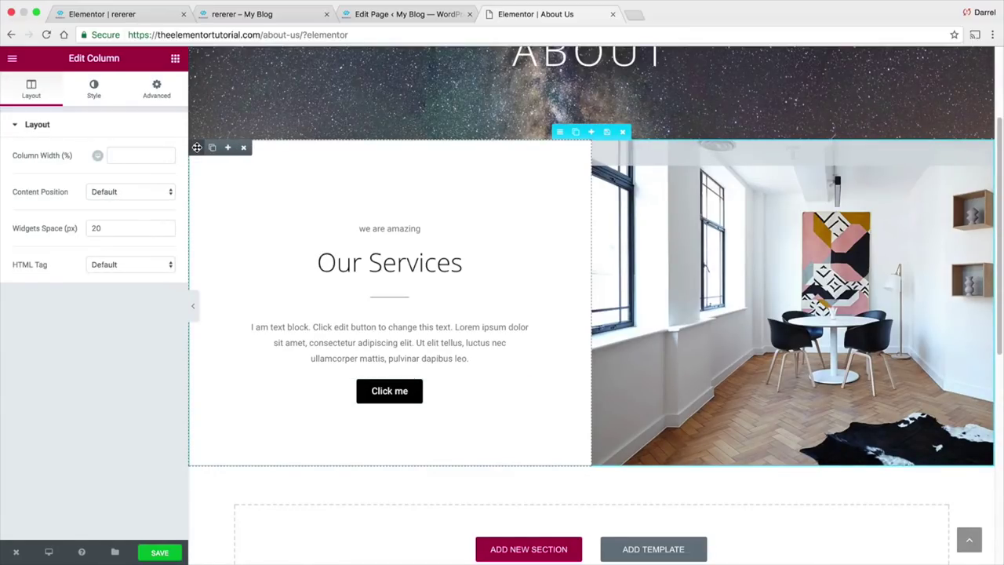
Duplicate the Our Services section below the original.
left_click(559, 131)
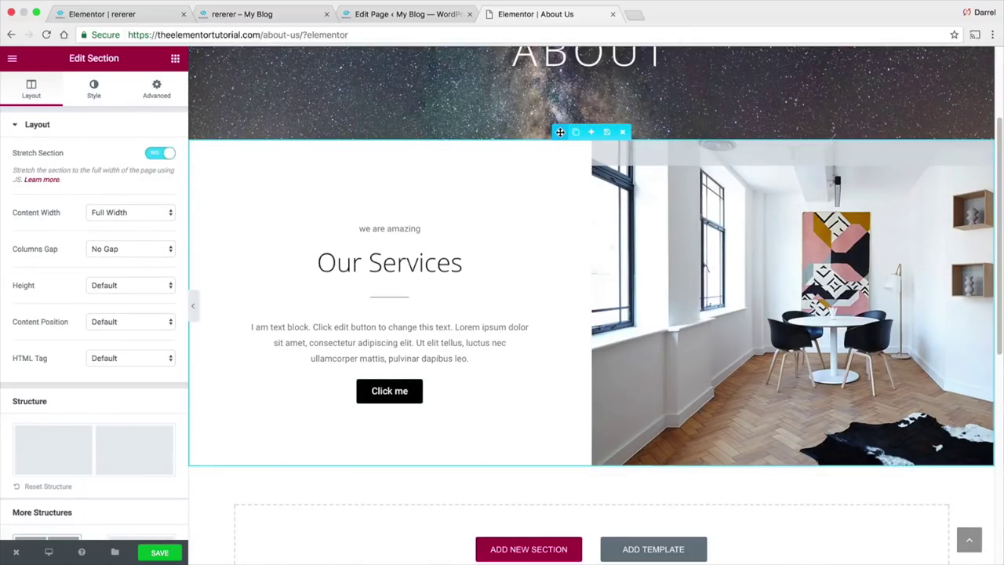
scroll(579, 269, "down", 5)
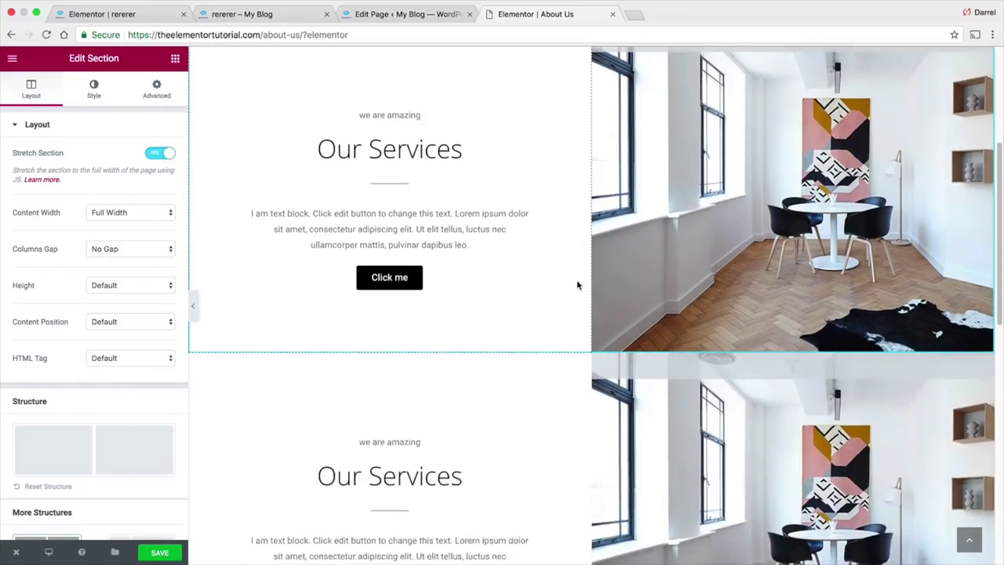
left_click(193, 304)
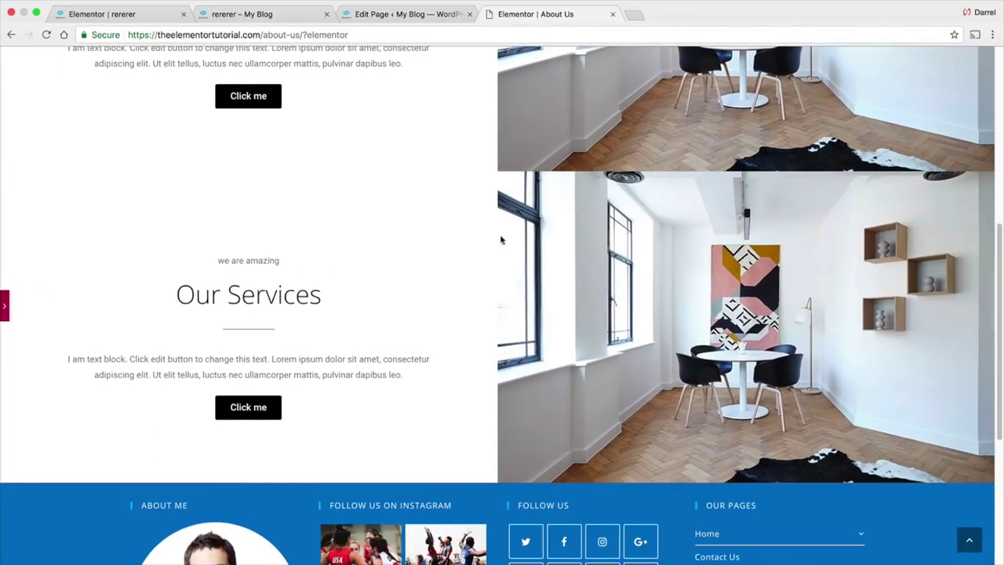
left_click_drag(540, 220, 439, 377)
left_click(343, 288)
left_click(6, 304)
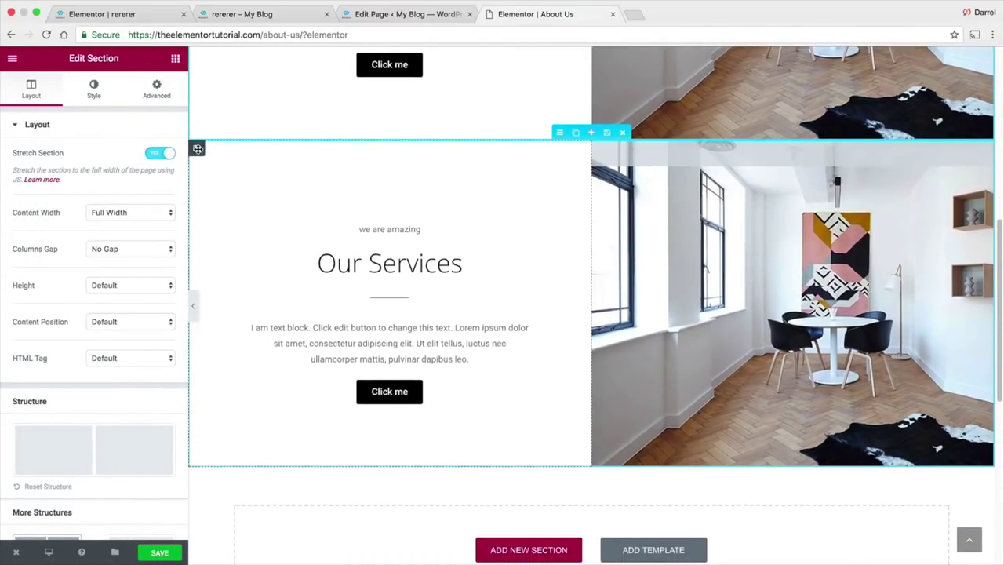
In the copy, move the text column right, delete the photo column, and duplicate the text column.
left_click_drag(198, 149, 648, 152)
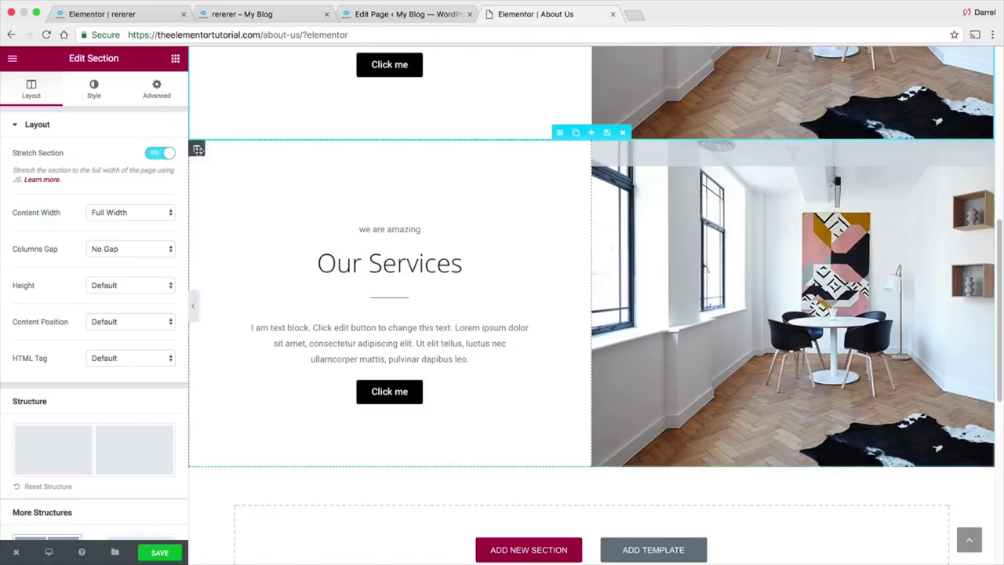
left_click_drag(197, 149, 746, 241)
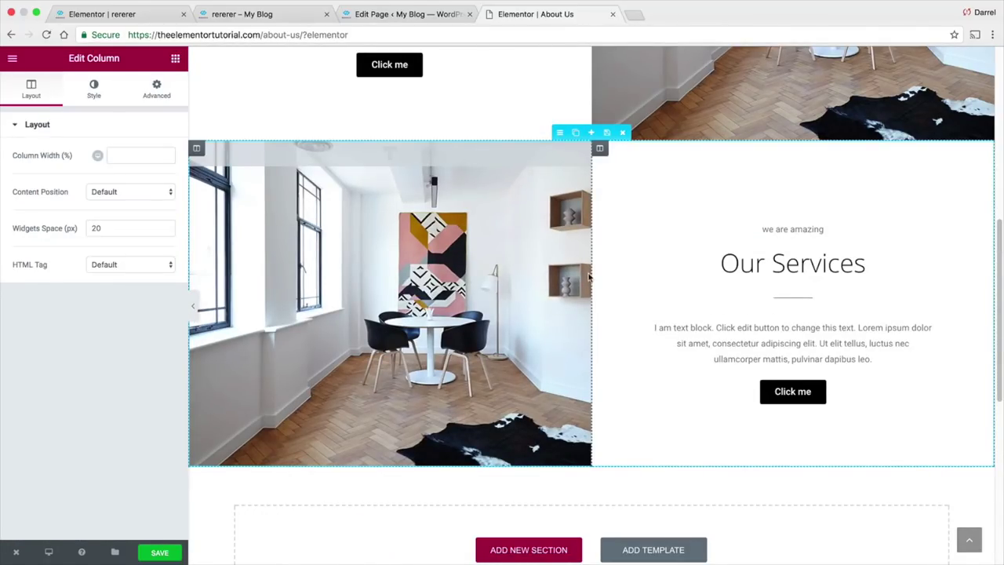
scroll(213, 255, "up", 2)
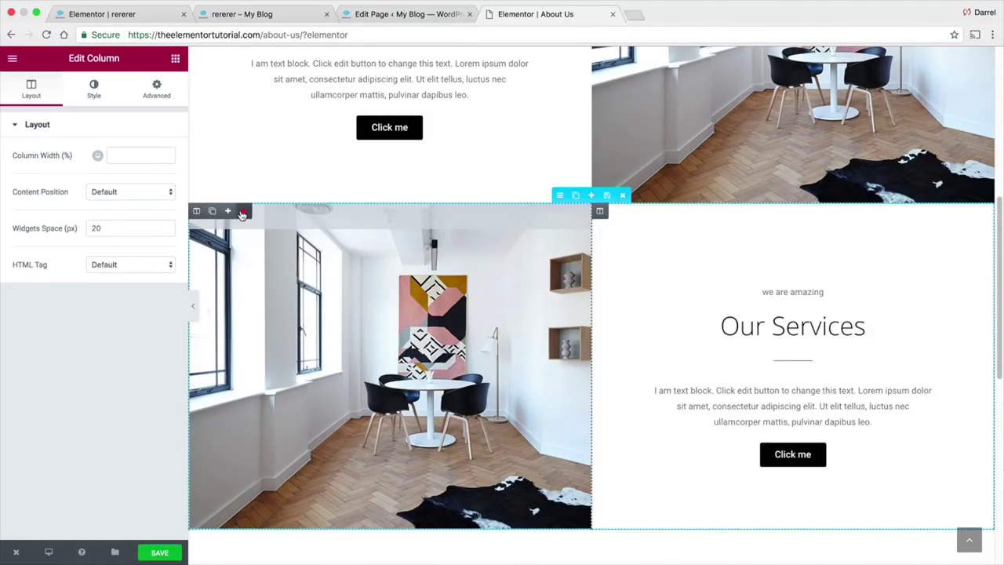
left_click(245, 211)
left_click(539, 285)
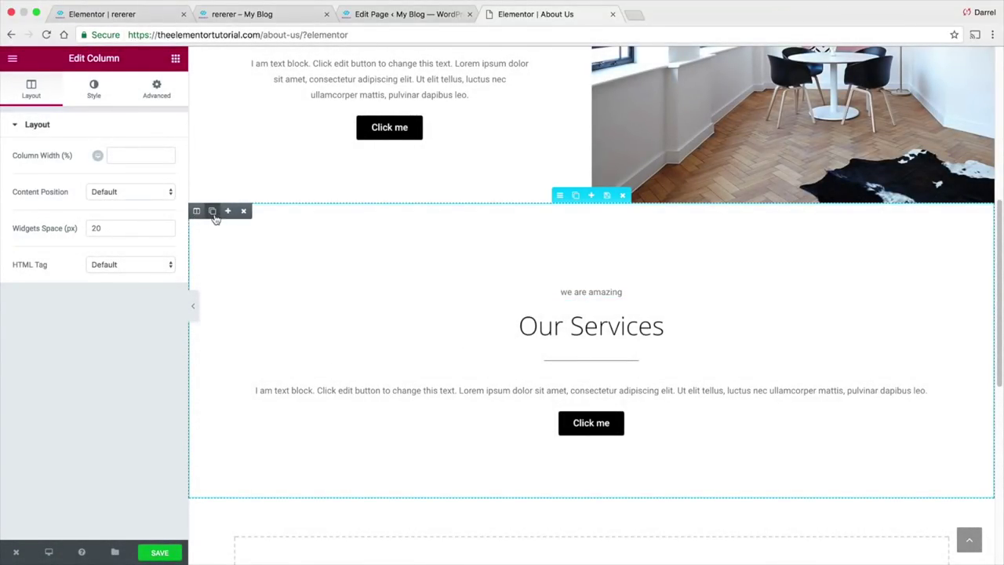
left_click(212, 212)
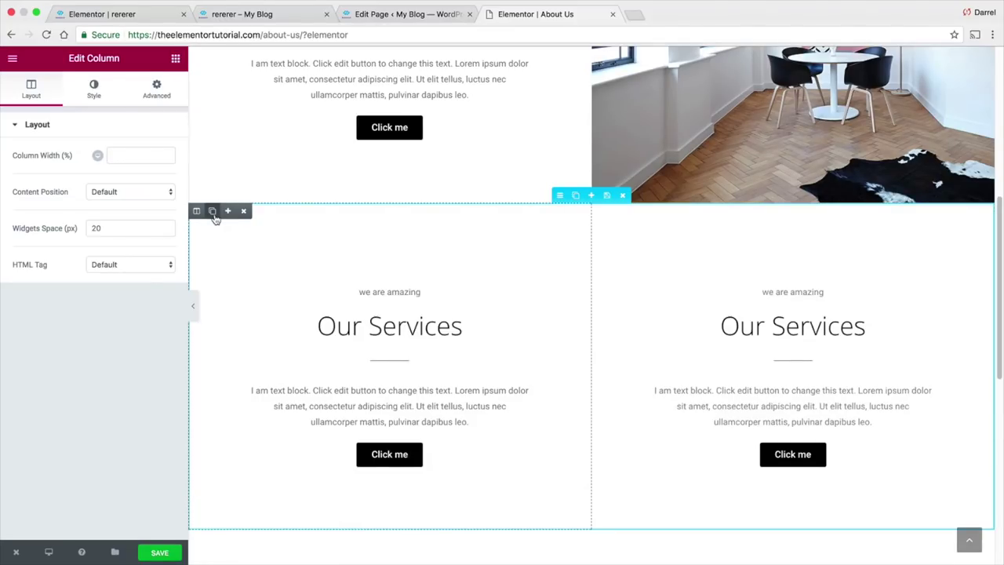
left_click(465, 408)
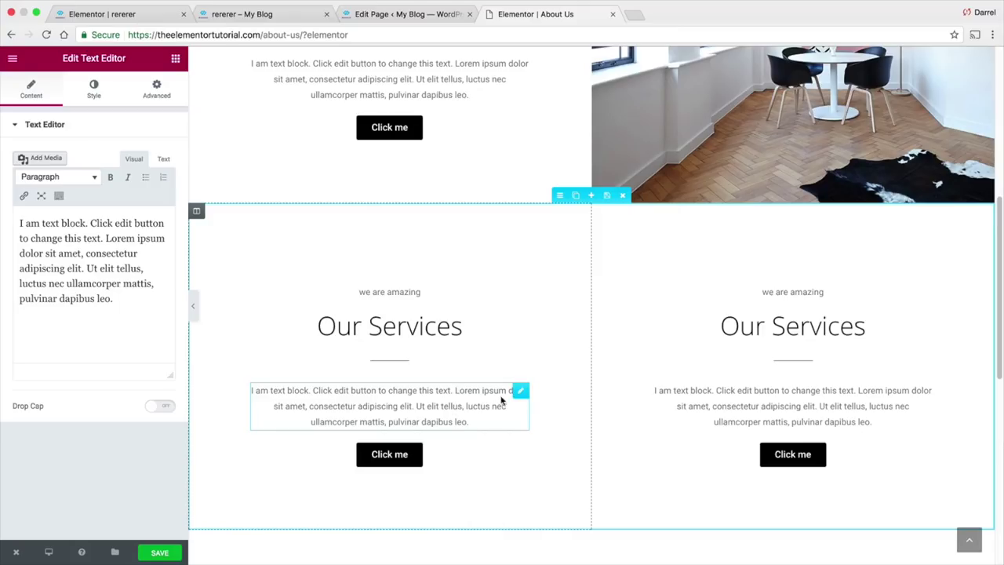
Delete the left column's paragraph, divider, heading, 'we are amazing' text and Click me button.
left_click(488, 390)
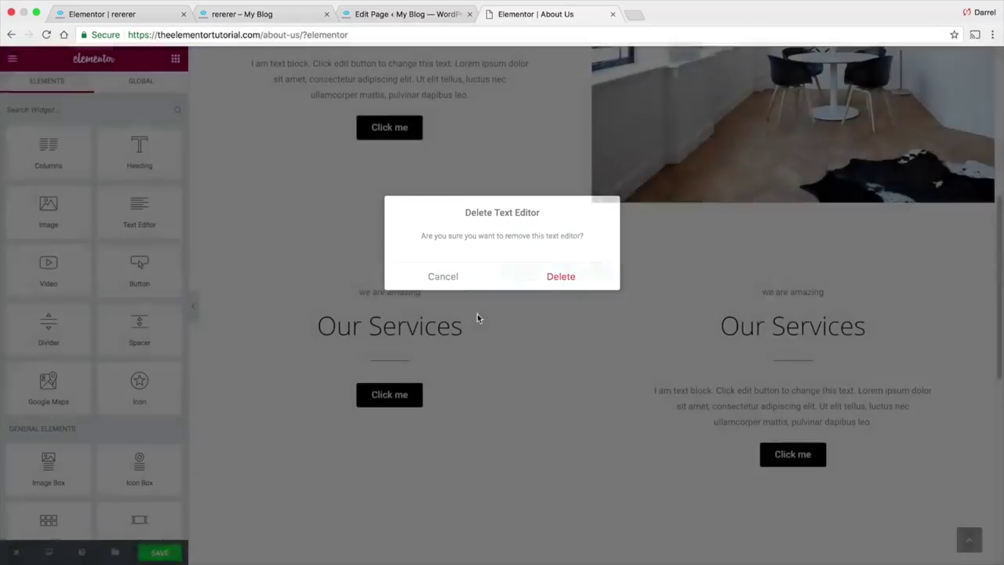
key("Return")
left_click(403, 365)
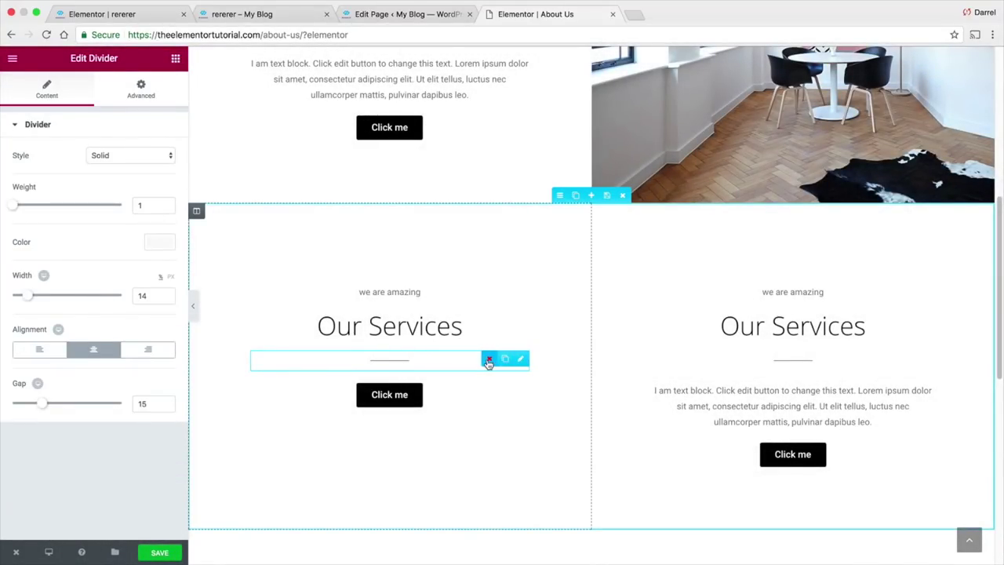
left_click(488, 360)
left_click(546, 277)
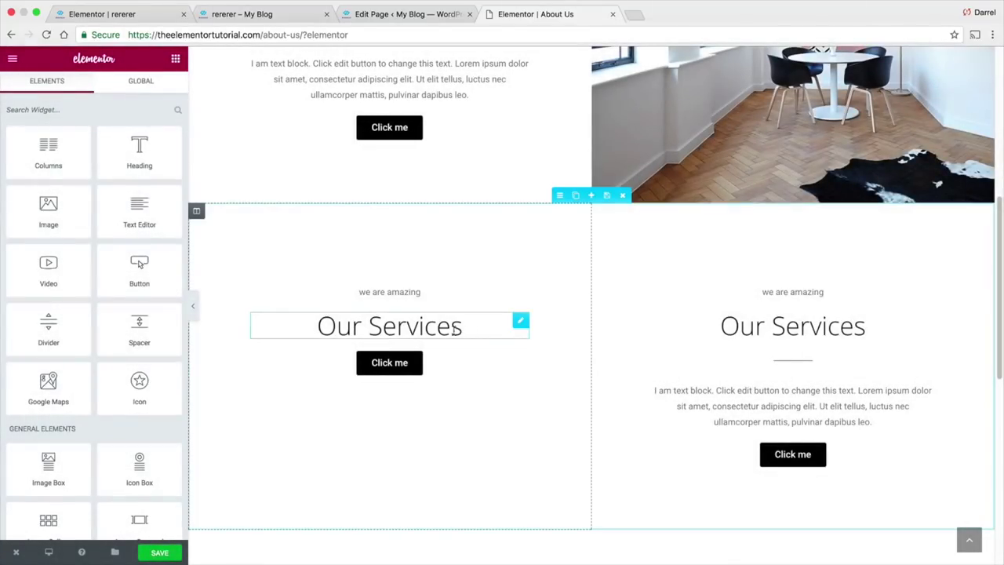
left_click(454, 329)
left_click(486, 321)
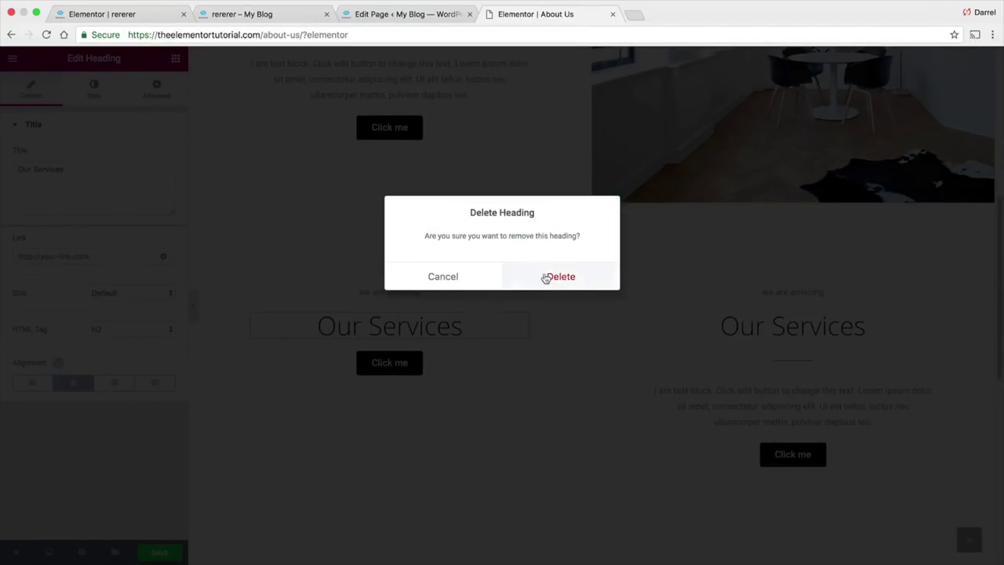
left_click(546, 277)
left_click(472, 294)
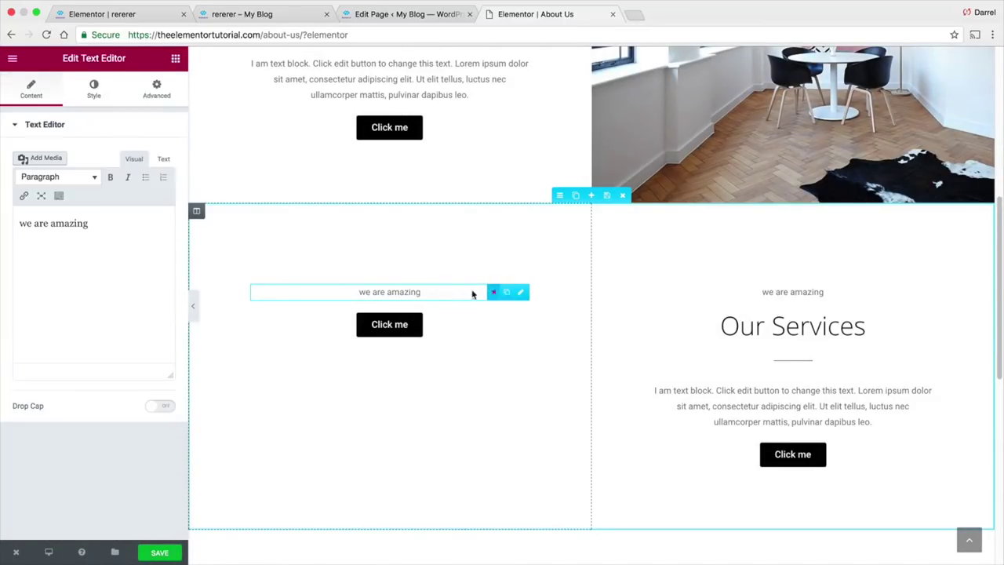
left_click(484, 292)
left_click(573, 283)
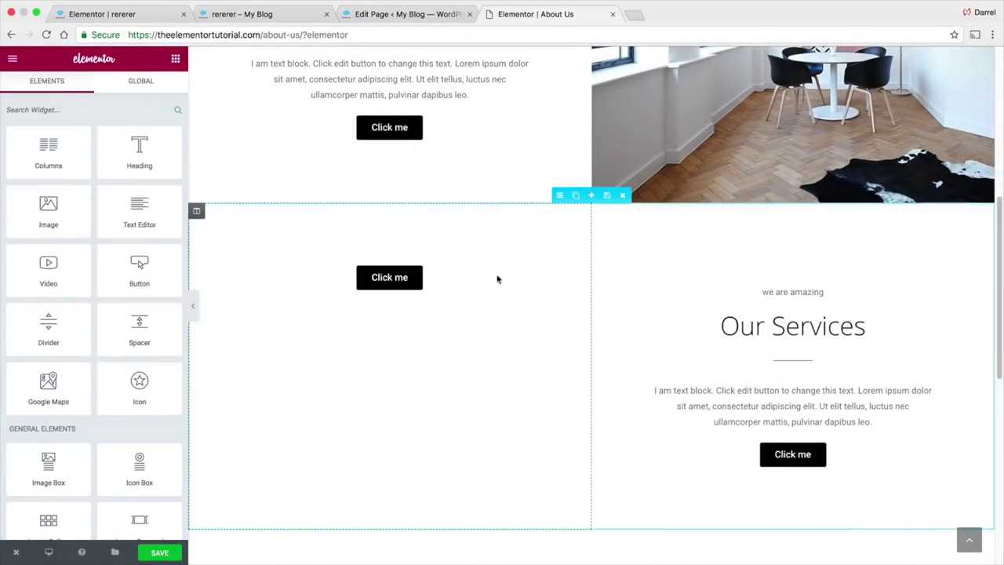
left_click(519, 275)
left_click(487, 276)
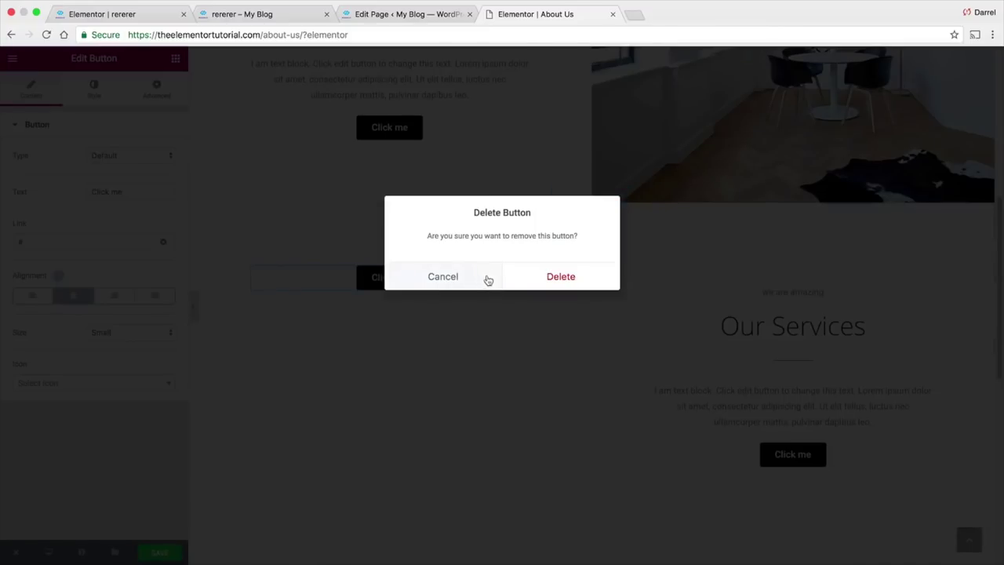
left_click(560, 277)
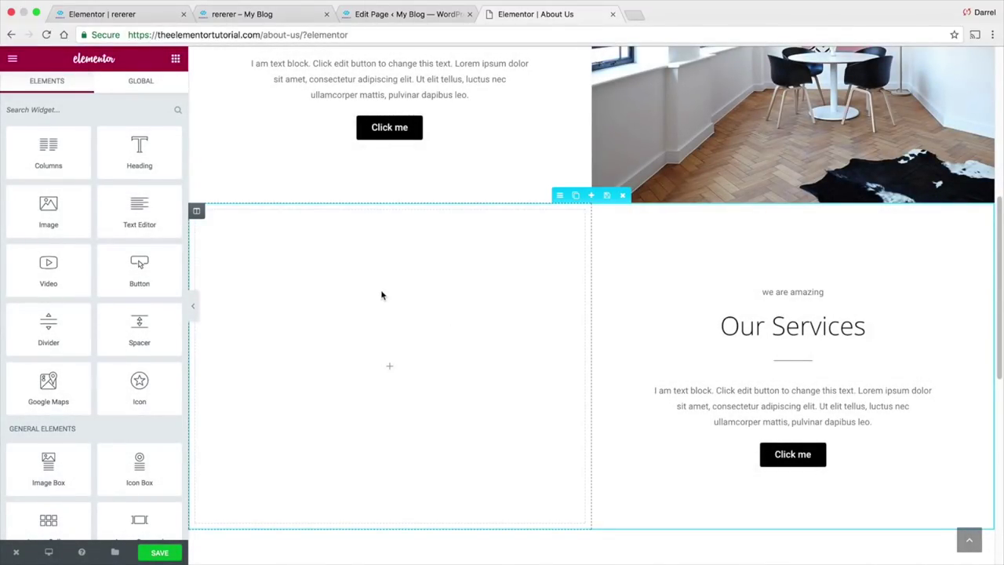
Add a Progress Bar to the left column and duplicate it into four bars.
scroll(133, 262, "down", 1)
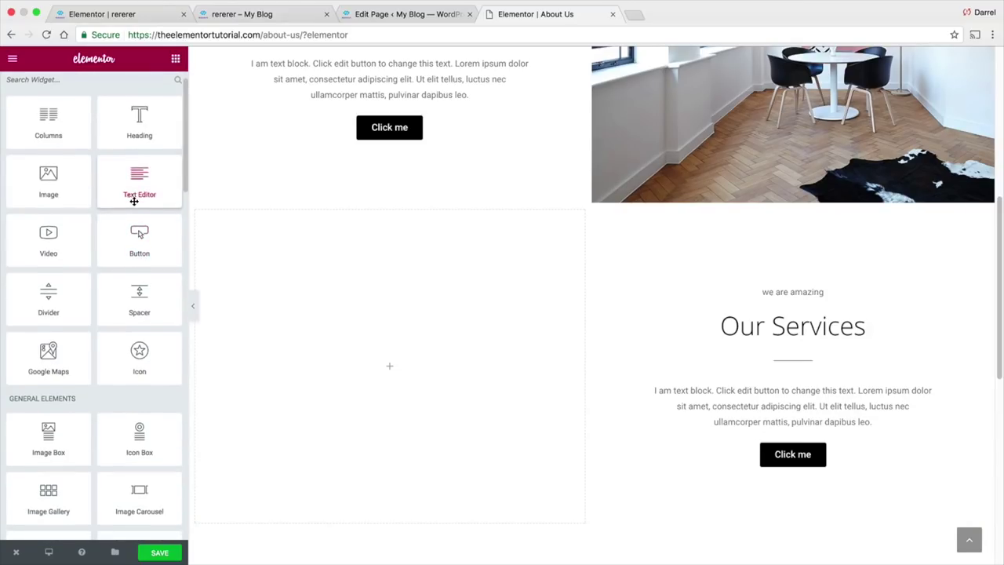
scroll(137, 197, "down", 8)
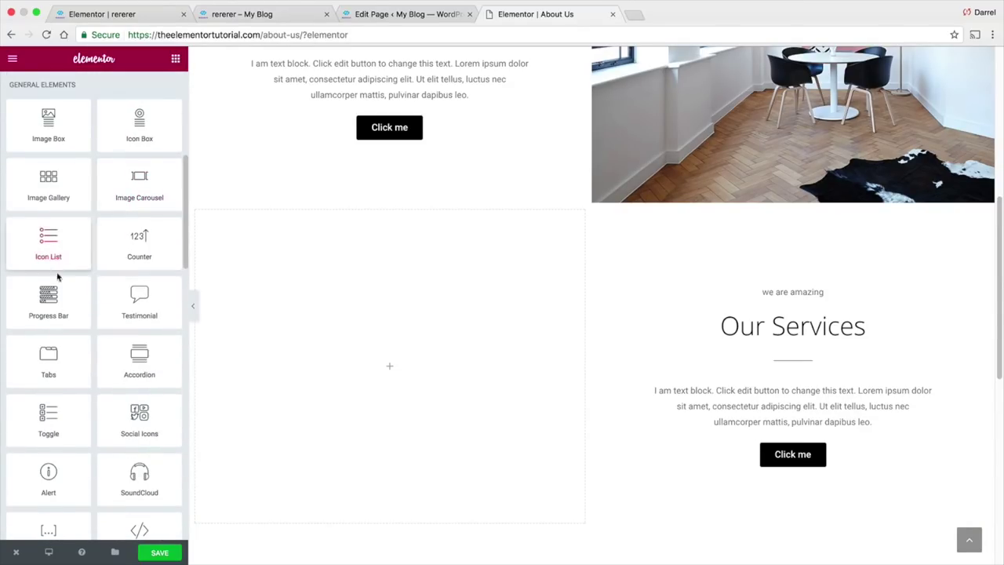
left_click_drag(46, 302, 385, 341)
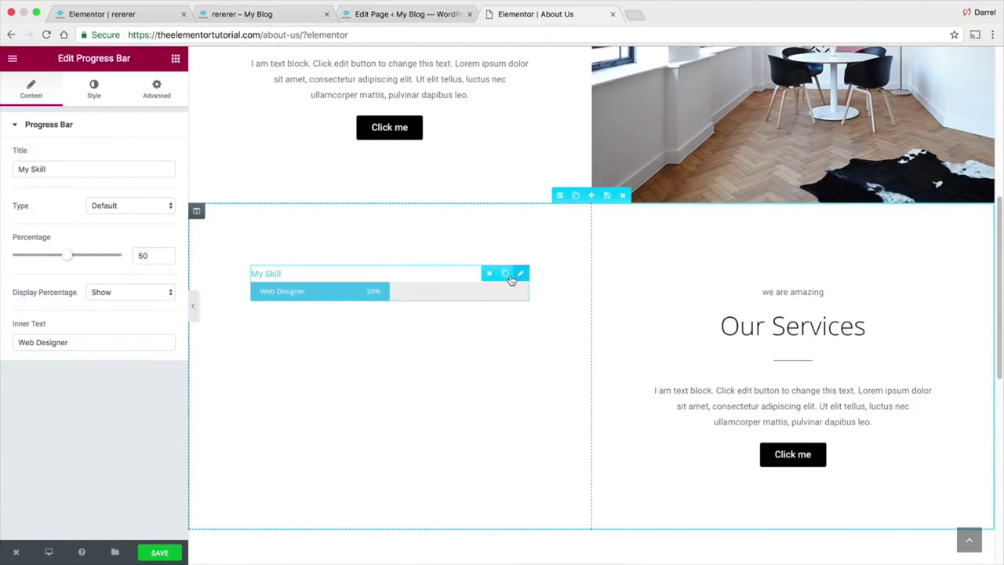
left_click(507, 275)
left_click(506, 275)
left_click(507, 275)
left_click(507, 274)
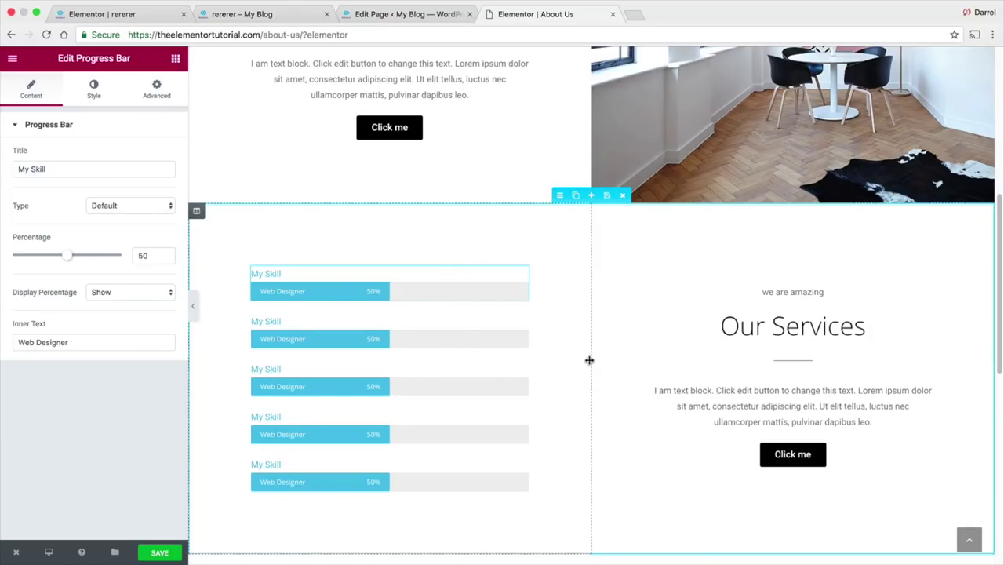
left_click(494, 464)
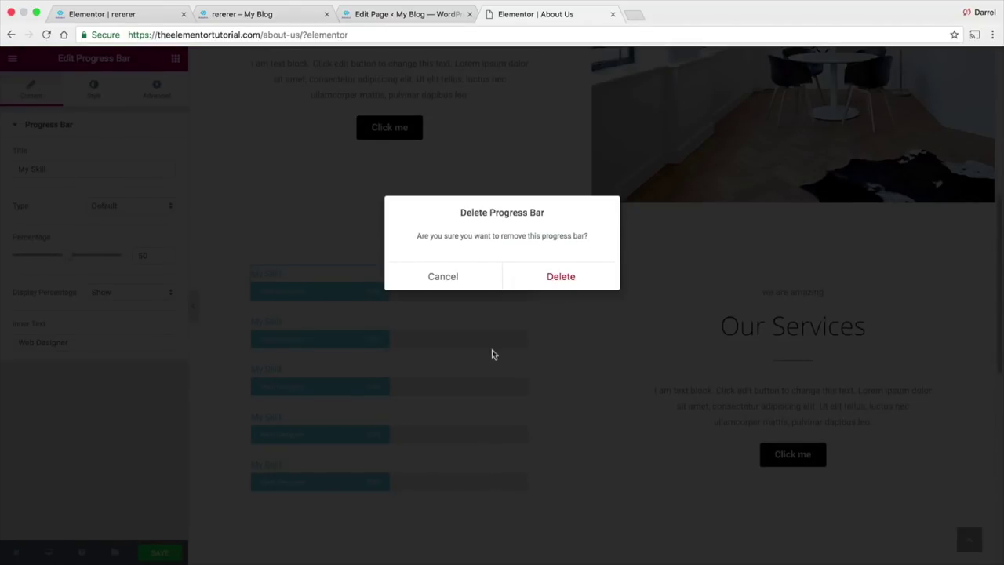
left_click(543, 284)
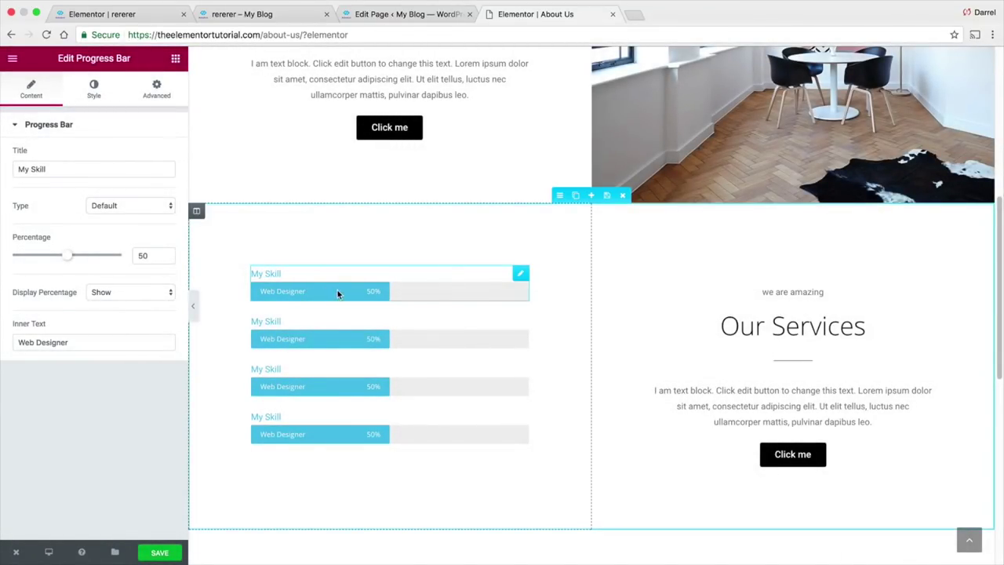
Title the first bar SEO, raise it to 76%, and set its inner text to Our Success Rate.
double_click(107, 171)
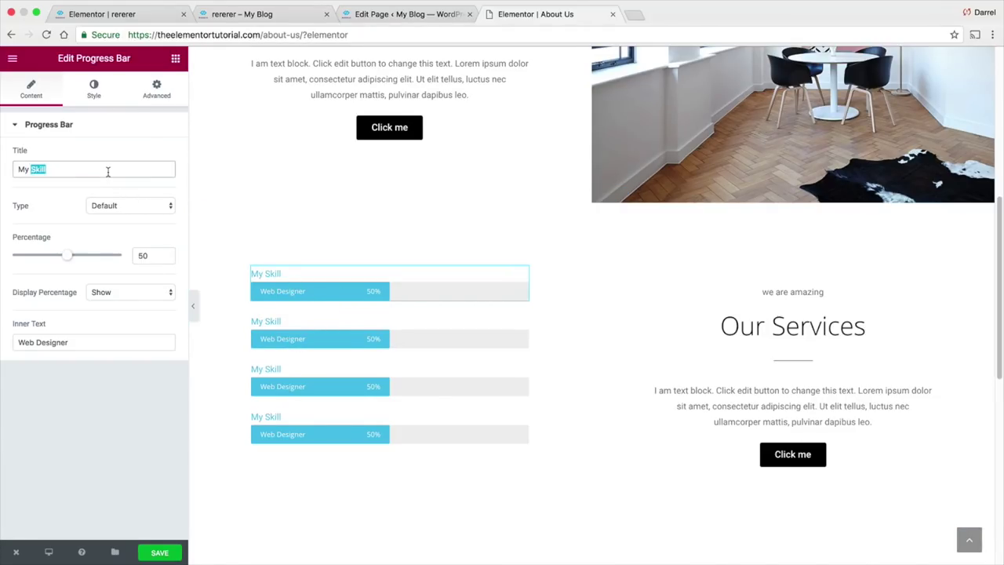
type("Our")
type("SEO")
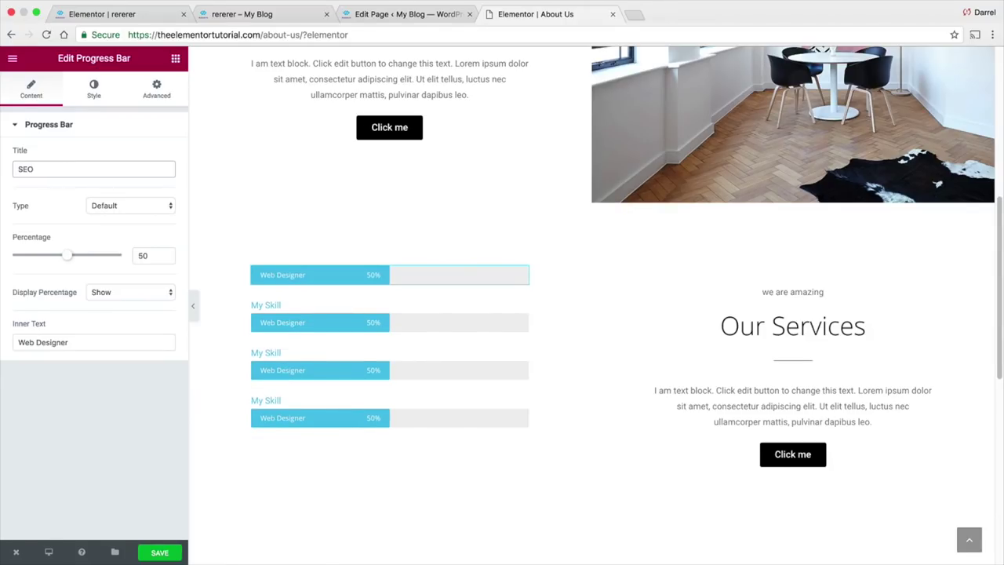
left_click_drag(72, 261, 96, 259)
double_click(98, 346)
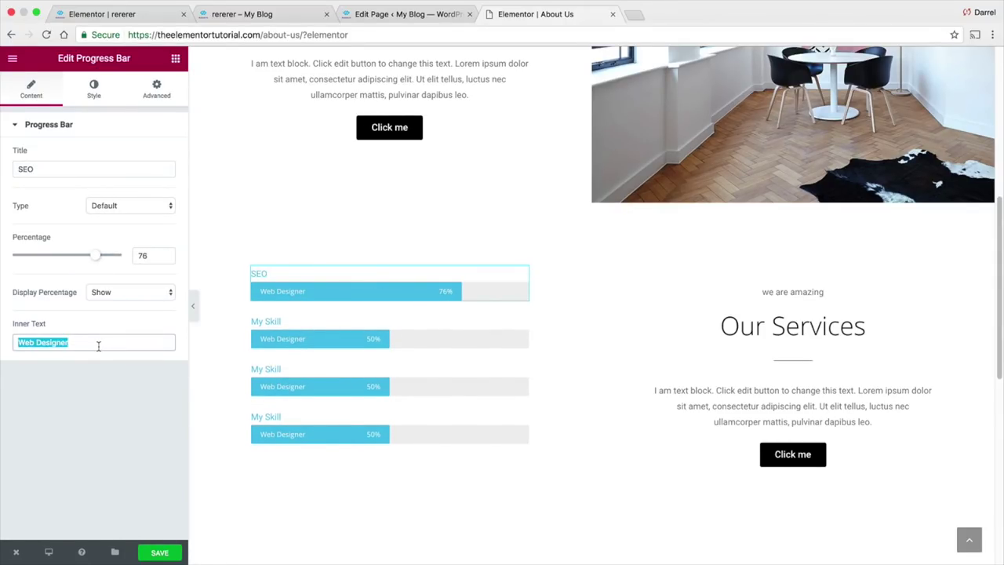
type("Our Success Rate")
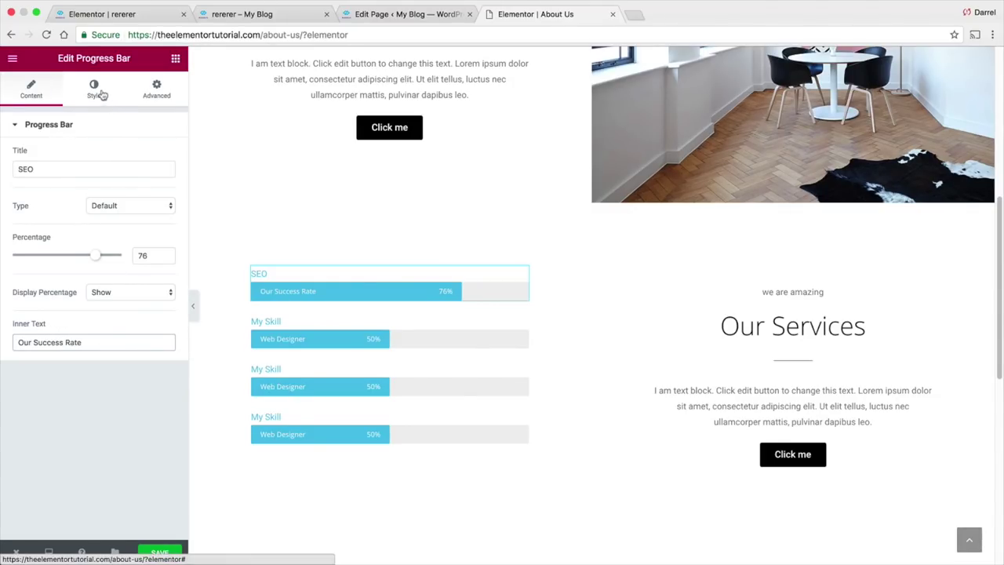
Try the Success and Danger bar types, then keep the SEO bar on Default.
left_click(121, 207)
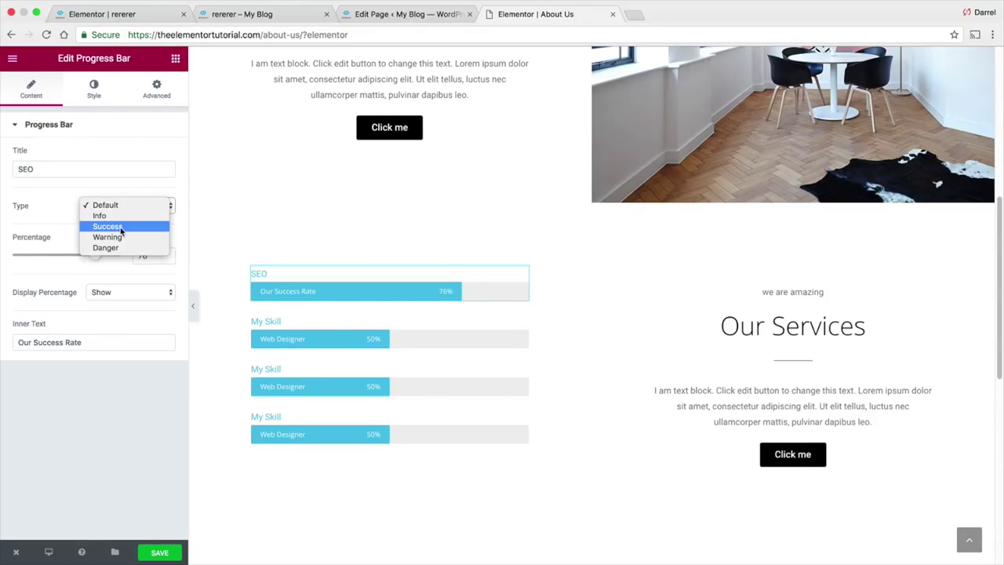
left_click(119, 227)
left_click(122, 206)
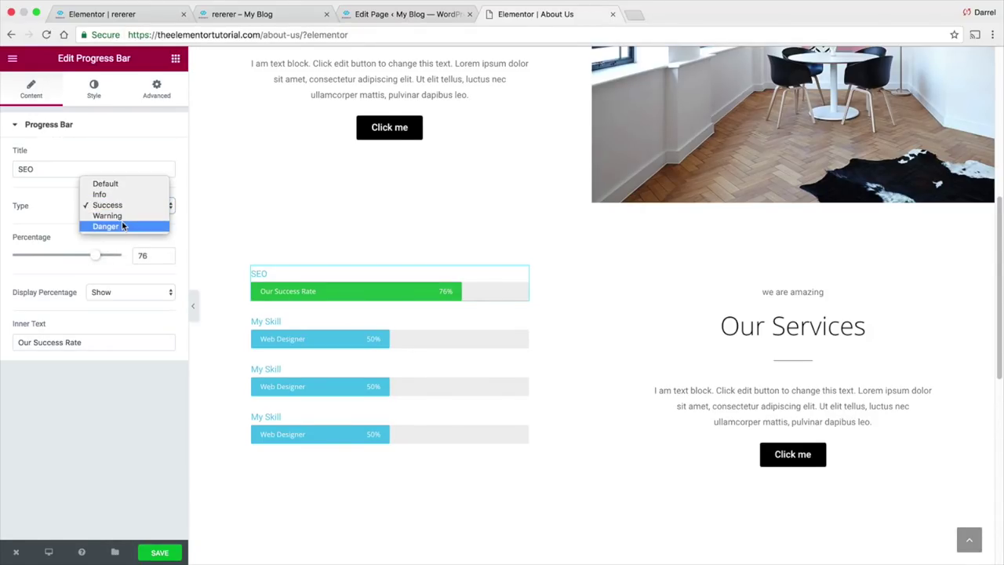
left_click(123, 213)
left_click(122, 207)
left_click(122, 228)
left_click(123, 206)
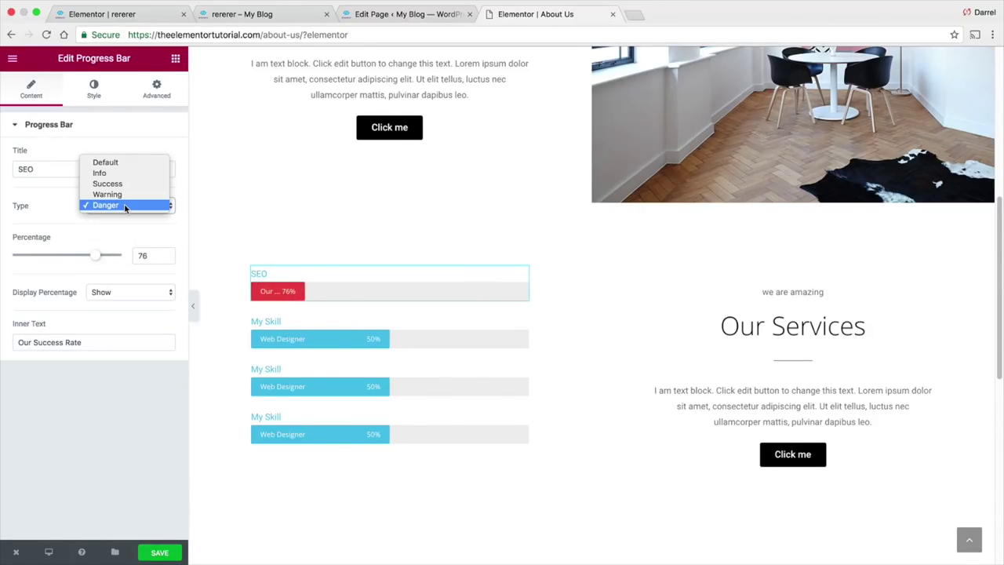
left_click(114, 163)
left_click(95, 95)
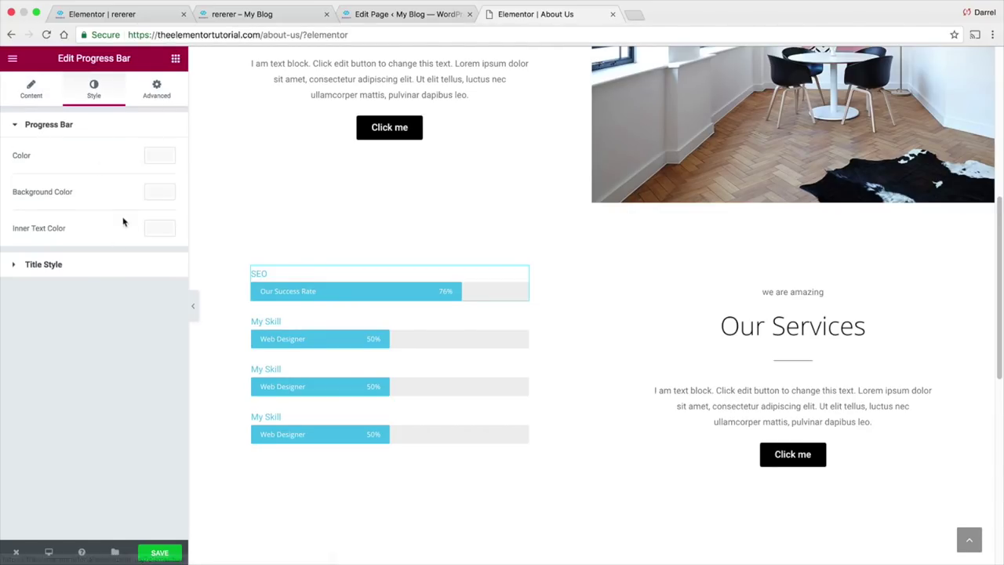
Make the SEO bar fill black over a light-blue background colour.
left_click(163, 157)
left_click(107, 306)
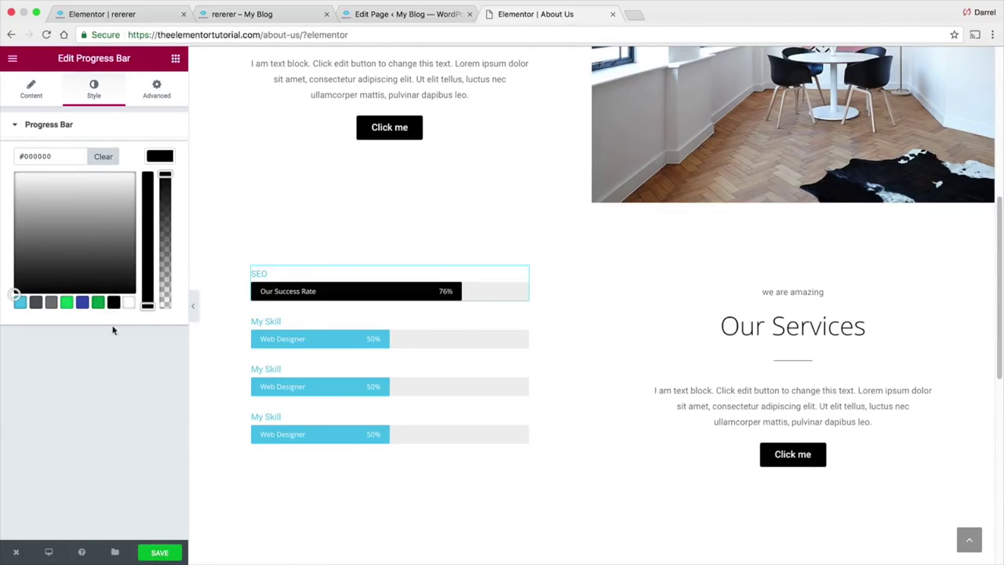
left_click(123, 322)
left_click(155, 193)
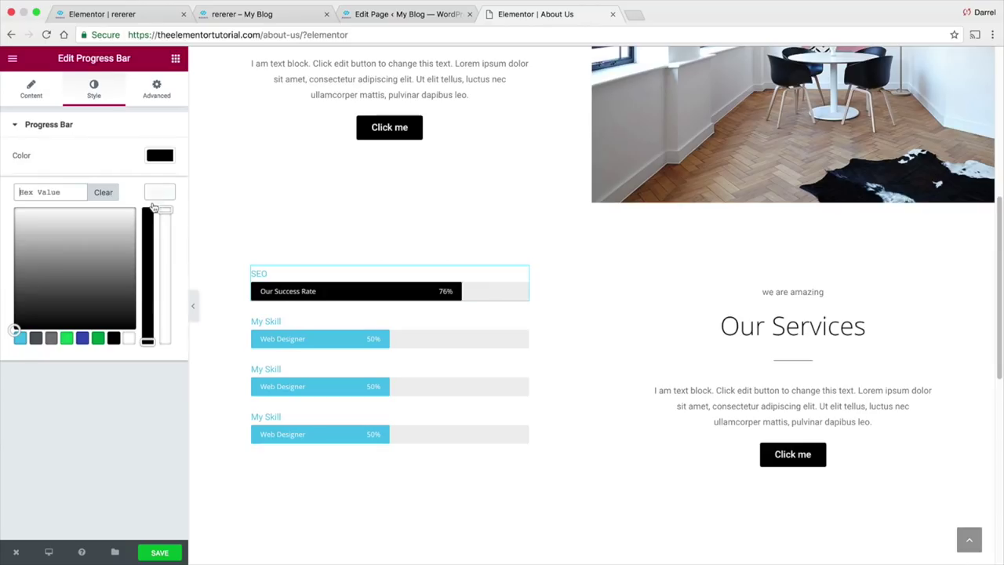
left_click(20, 338)
left_click(68, 401)
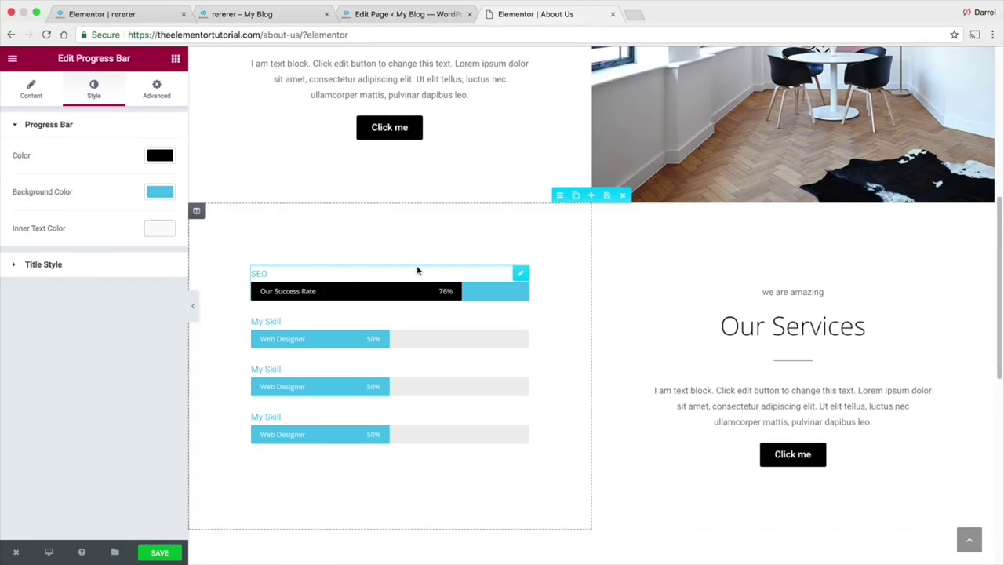
left_click(163, 231)
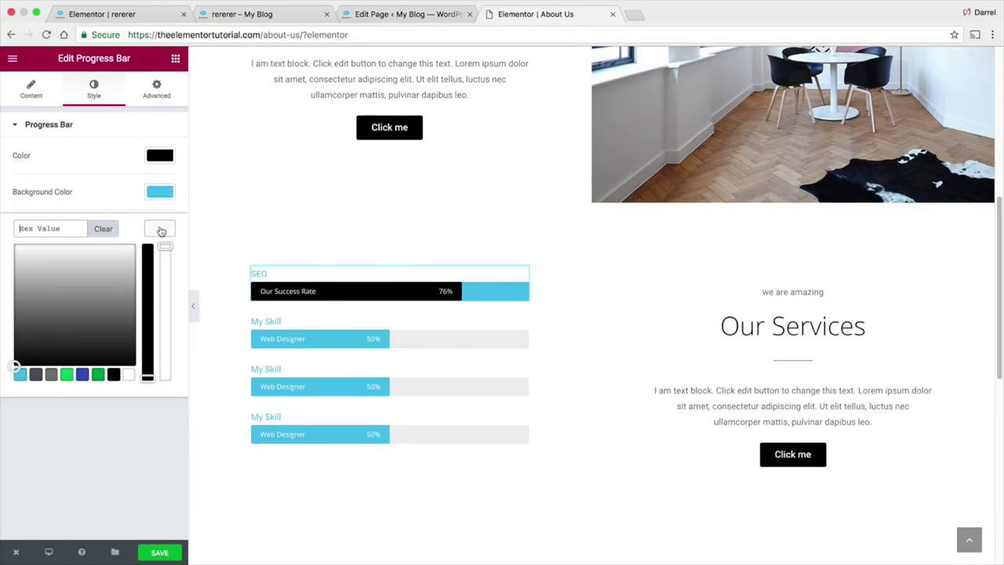
left_click(143, 373)
Style the SEO title in black Open Sans with 4.7 letter spacing.
left_click(120, 268)
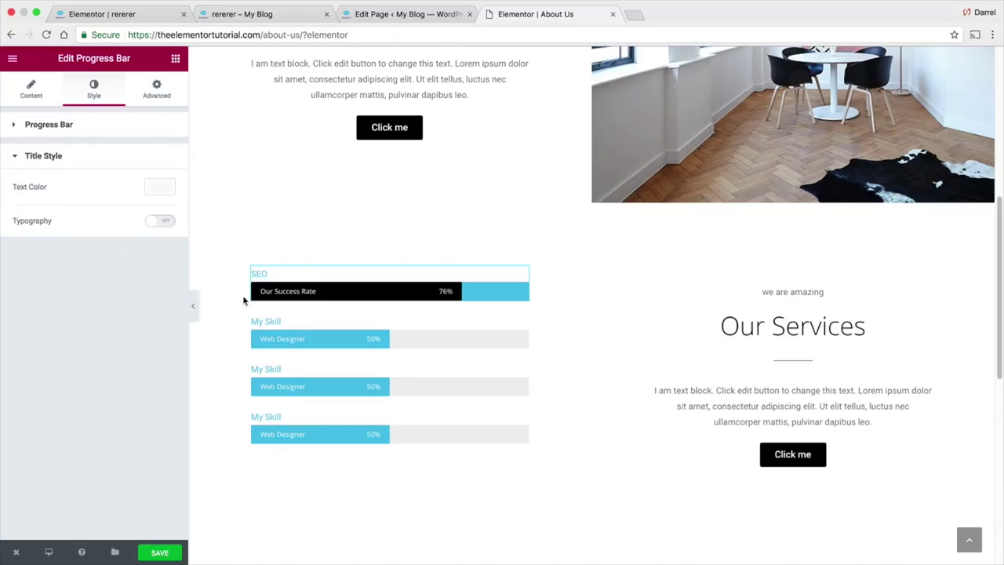
left_click(161, 189)
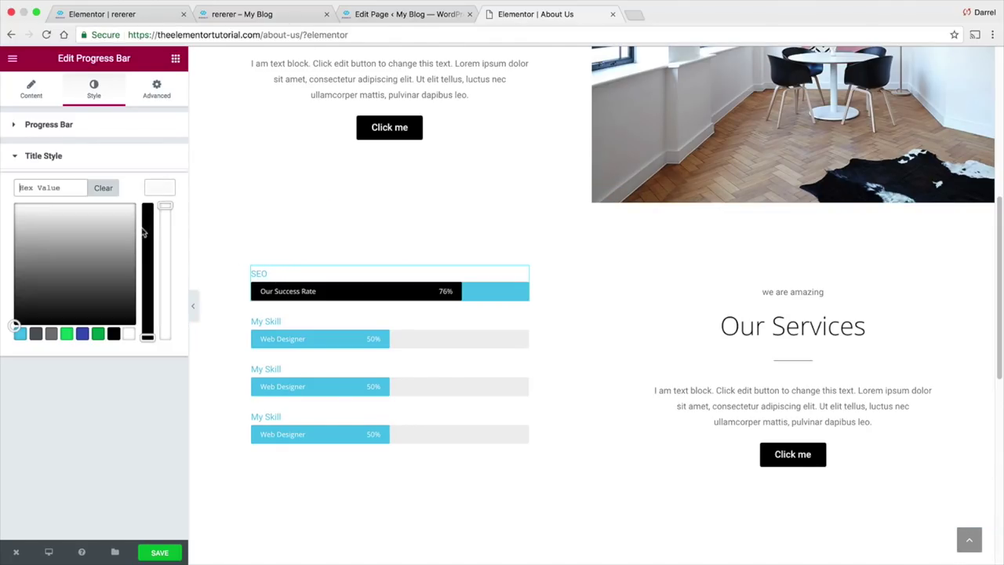
left_click(114, 337)
left_click(123, 411)
left_click(160, 222)
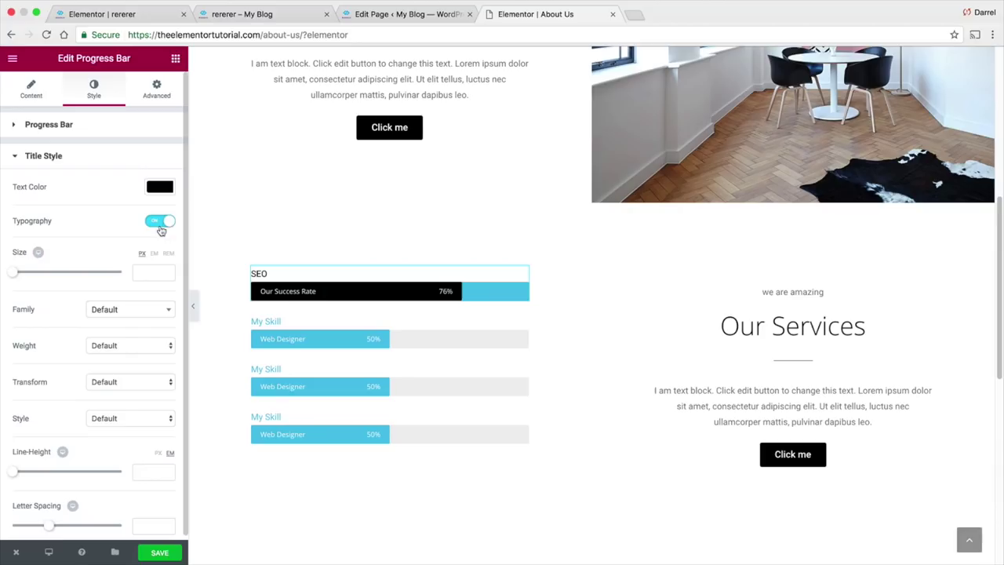
left_click(113, 314)
type("open")
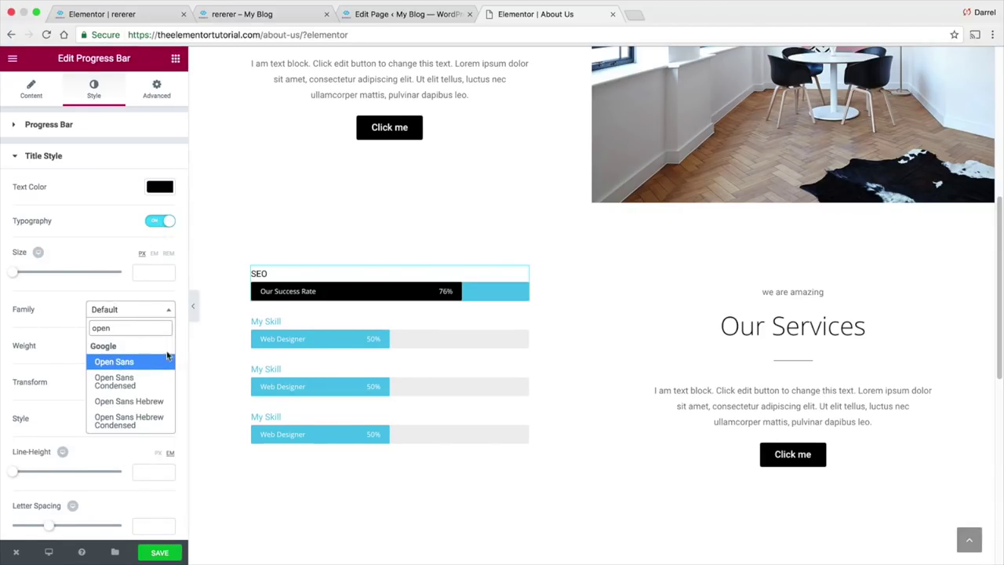
left_click(152, 366)
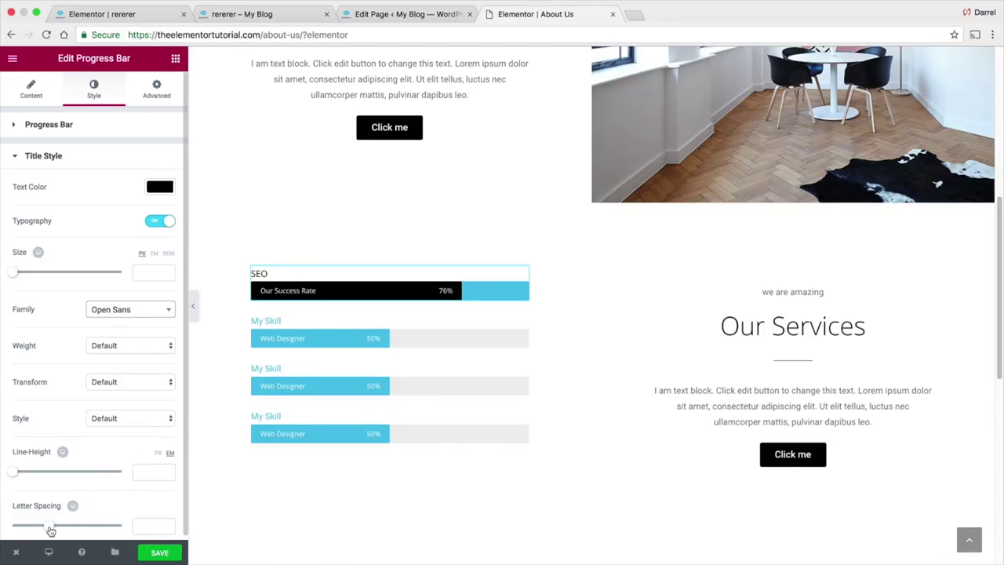
left_click_drag(50, 531, 83, 528)
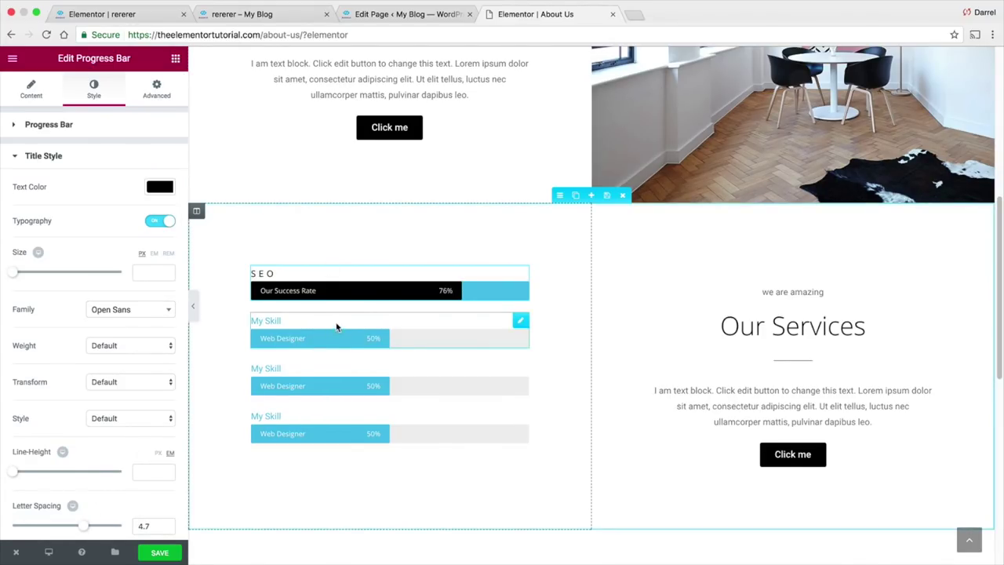
Delete the old My Skill progress bars, confirming each removal.
left_click(521, 320)
left_click(520, 320)
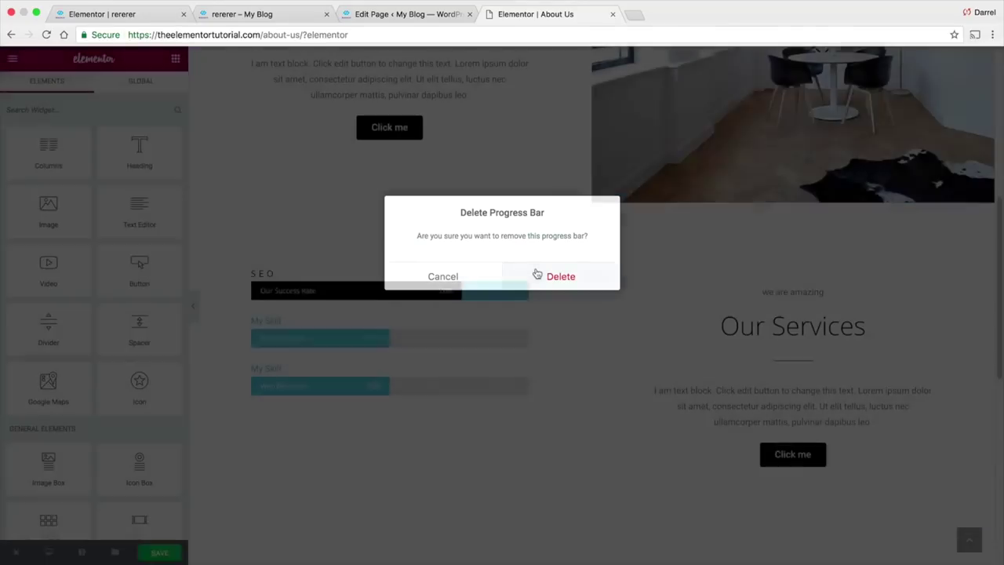
left_click(534, 273)
left_click(520, 320)
left_click(489, 321)
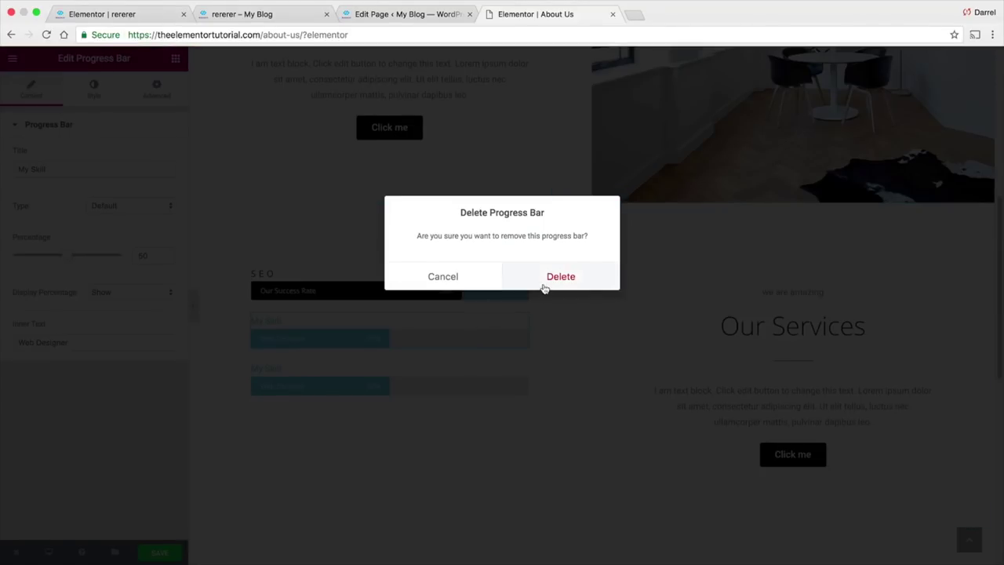
left_click(543, 285)
left_click(519, 342)
left_click(489, 321)
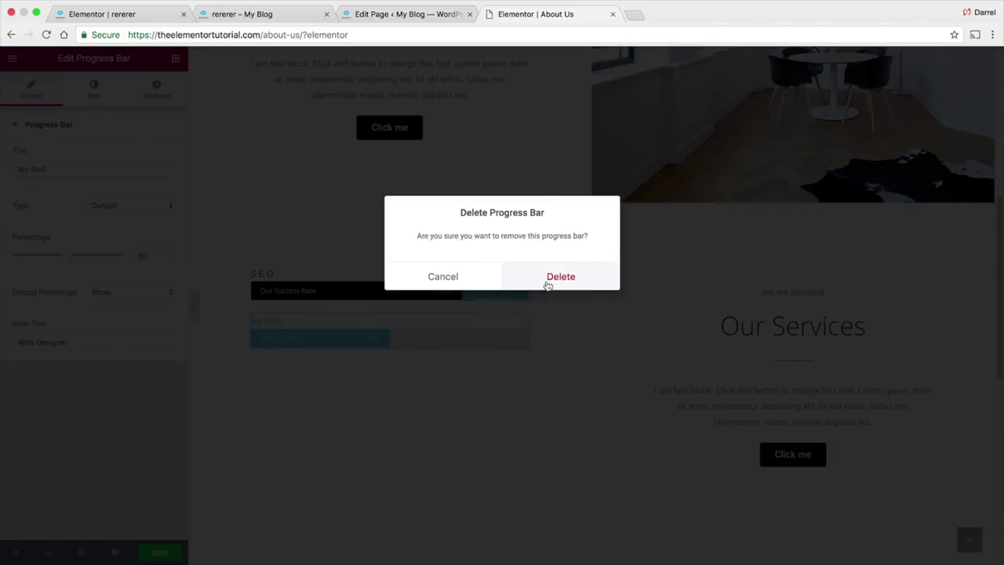
left_click(546, 285)
Duplicate the SEO progress bar three times to make four identical bars.
left_click(519, 273)
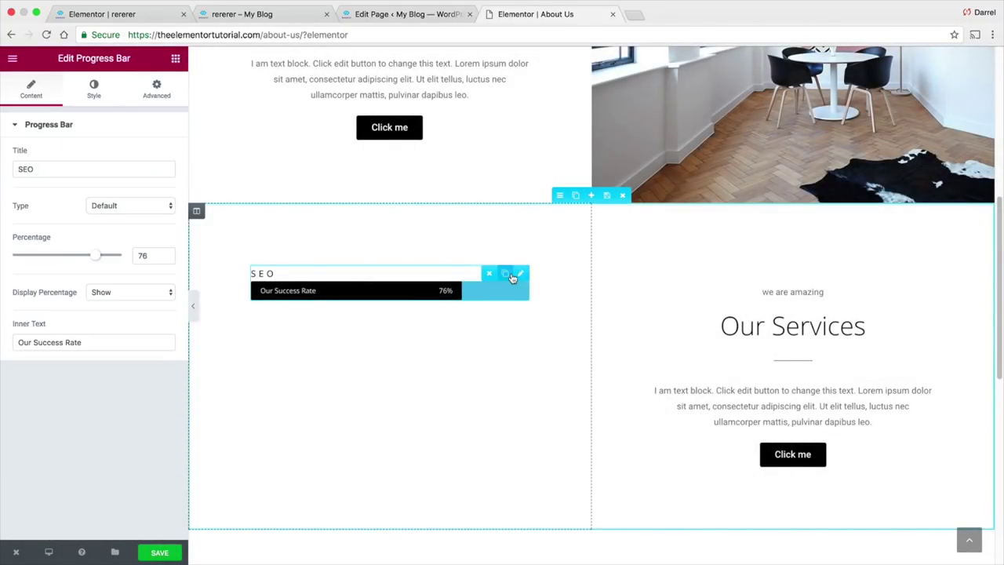
left_click(506, 274)
left_click(506, 274)
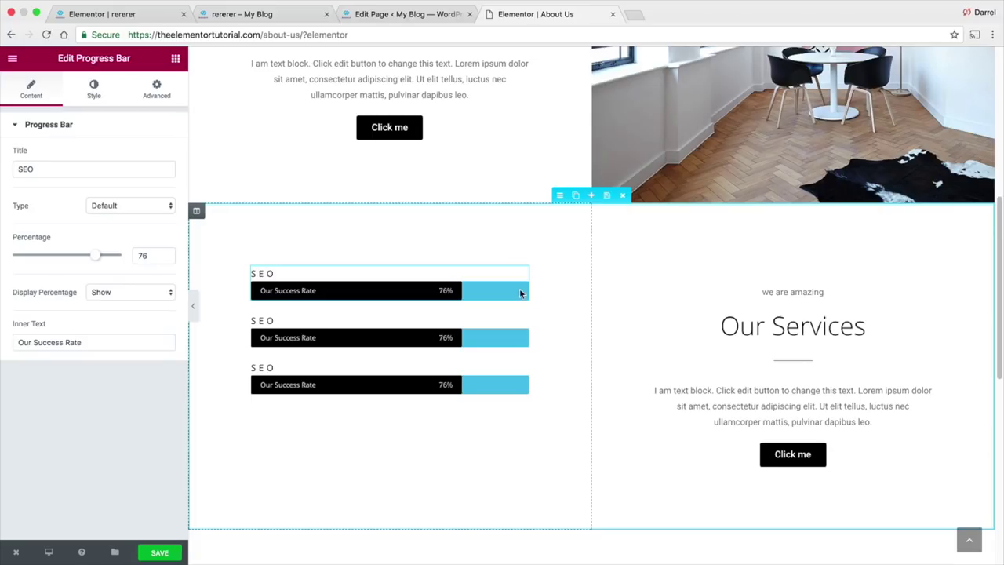
left_click(506, 274)
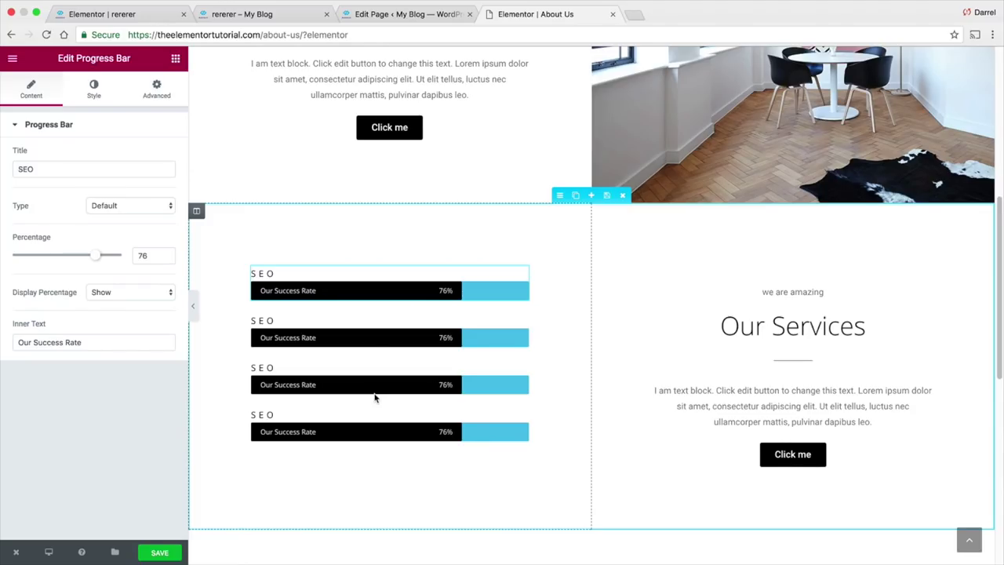
scroll(515, 415, "down", 2)
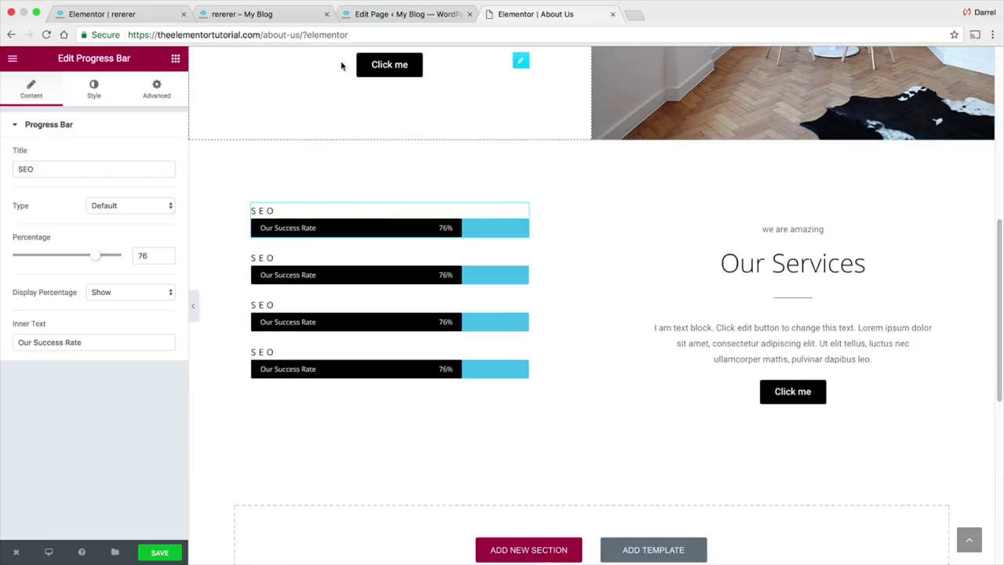
left_click(294, 16)
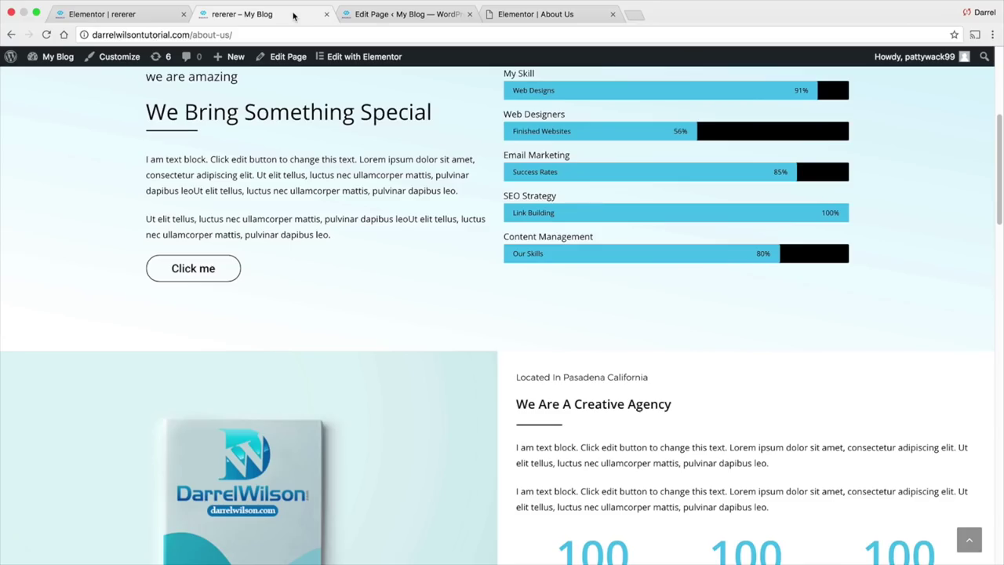
scroll(385, 209, "down", 10)
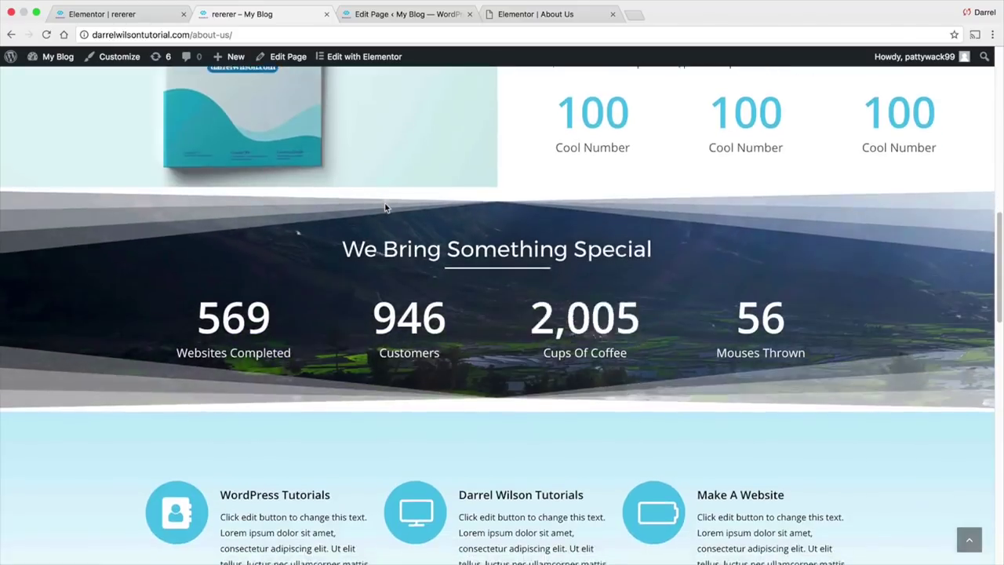
scroll(664, 341, "up", 6)
scroll(647, 381, "up", 5)
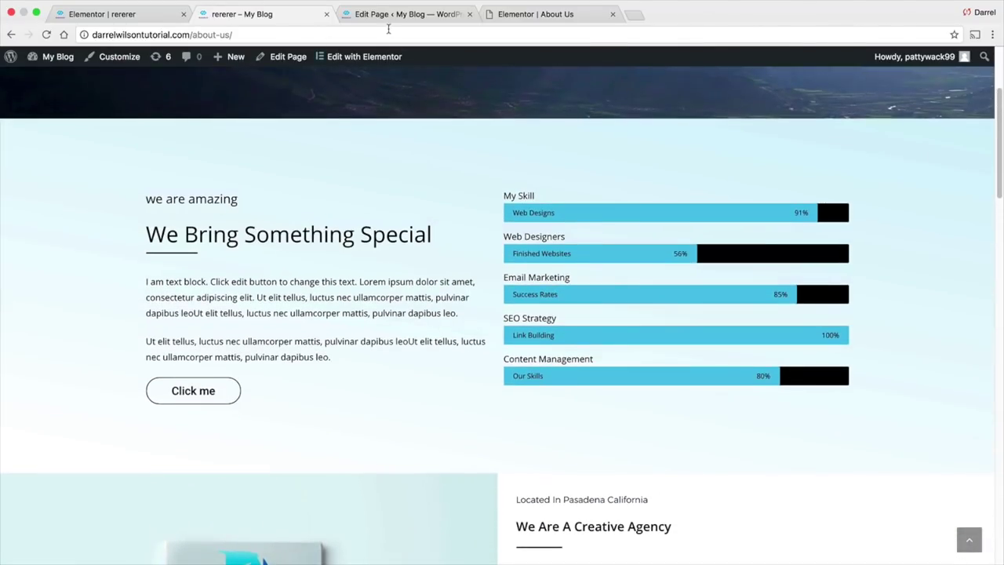
left_click(395, 16)
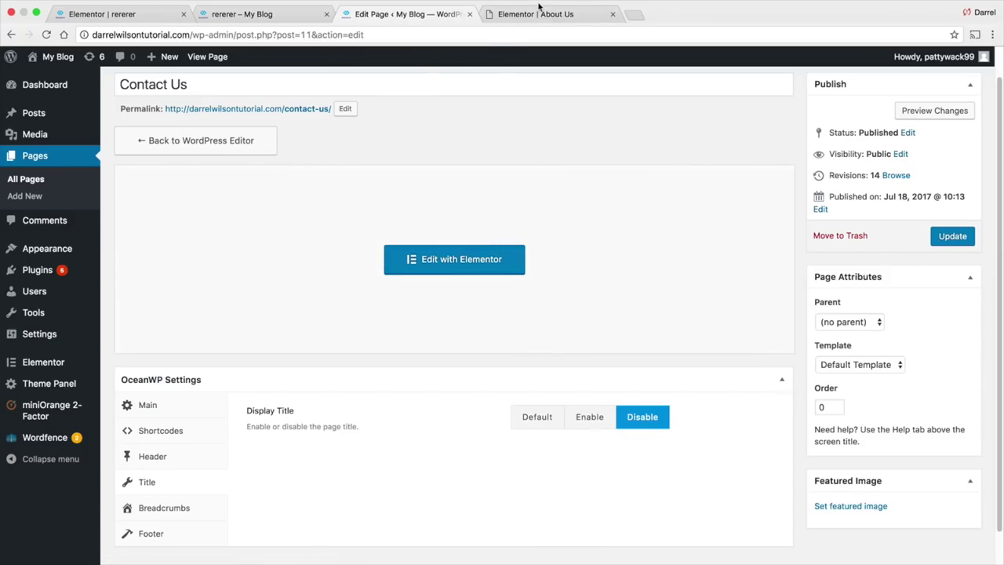
left_click(540, 14)
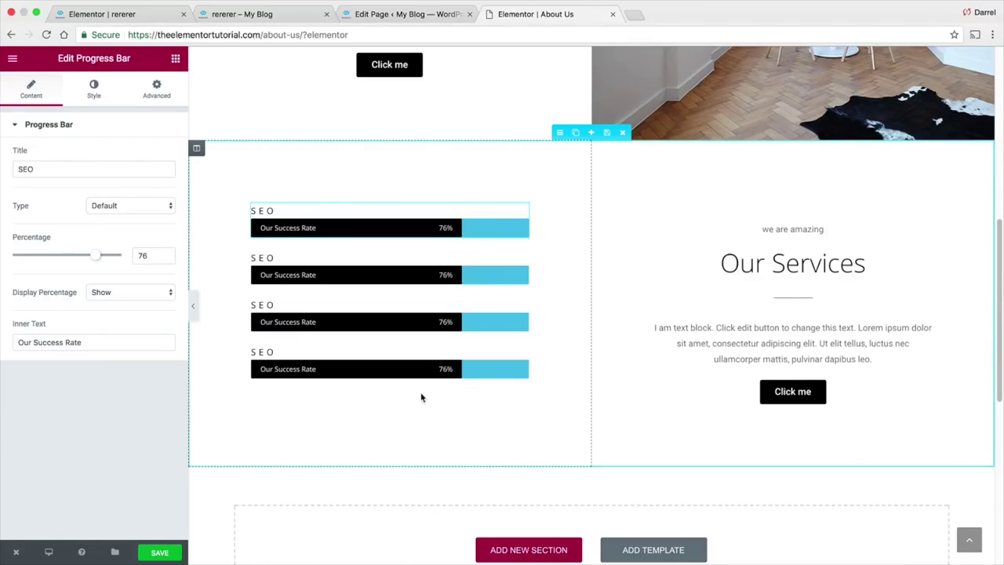
Add a two-column inner section below the SEO bars and drop a Counter into its left column.
left_click(177, 59)
left_click_drag(47, 151, 374, 378)
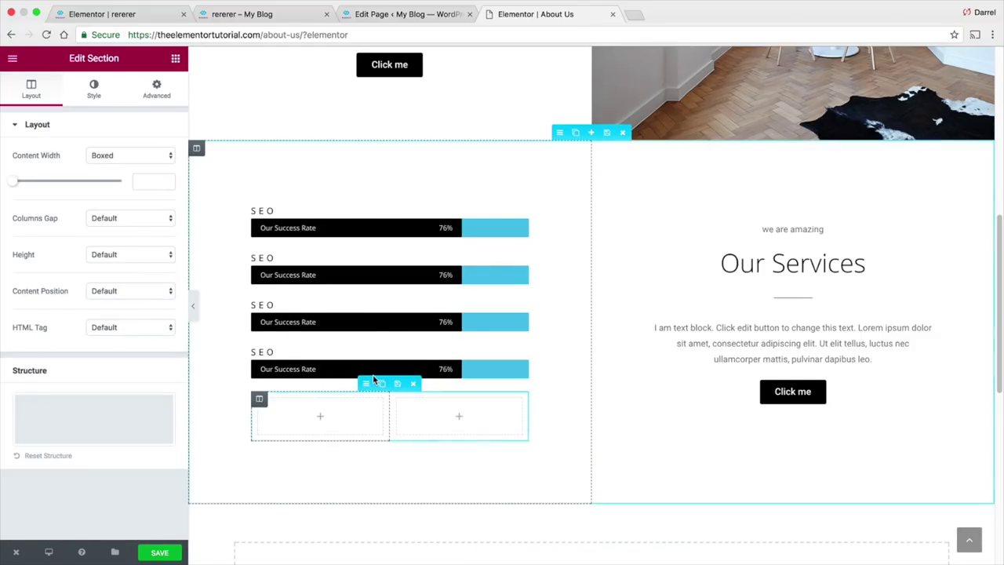
left_click(175, 58)
scroll(105, 217, "down", 3)
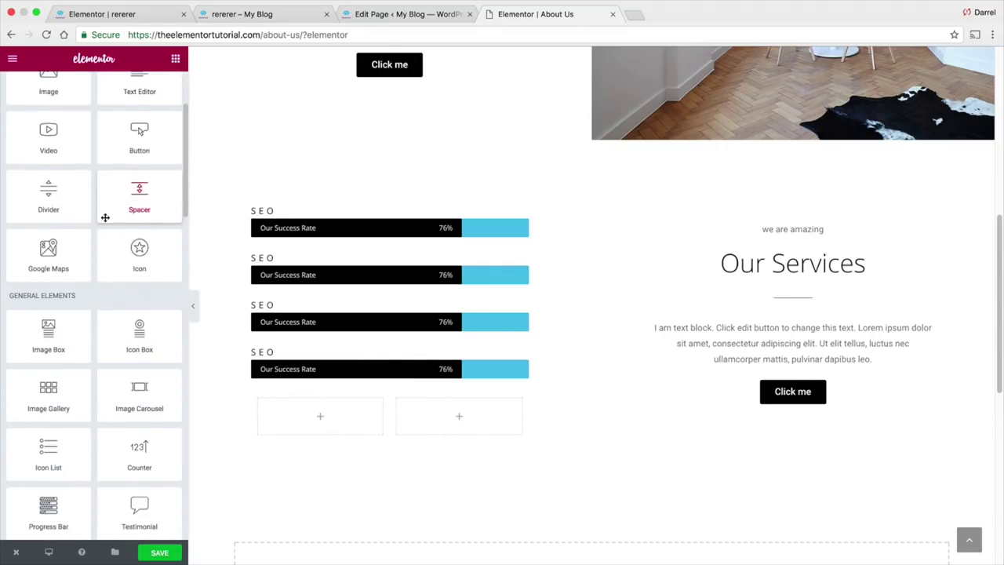
scroll(105, 217, "down", 2)
scroll(104, 222, "down", 3)
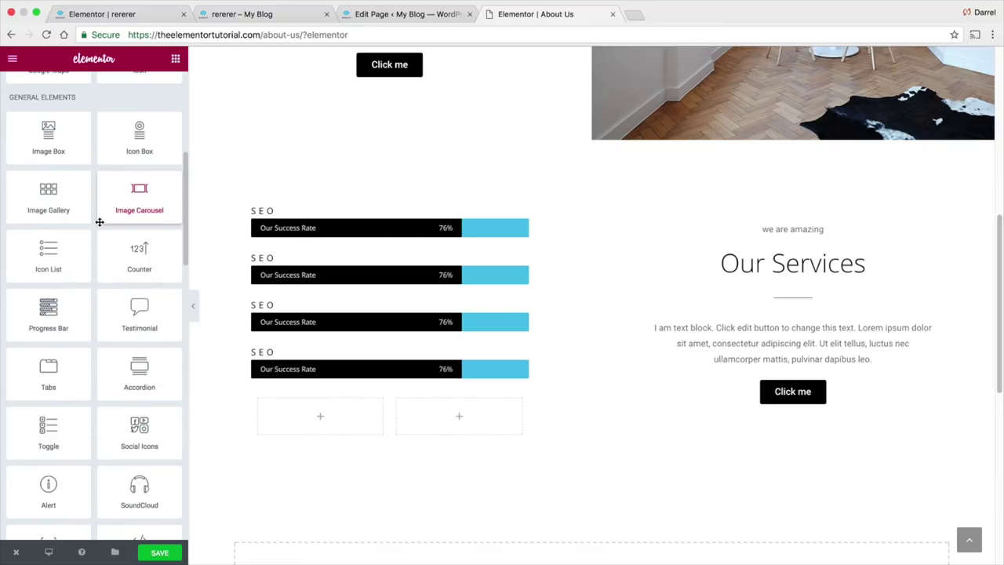
scroll(99, 222, "down", 2)
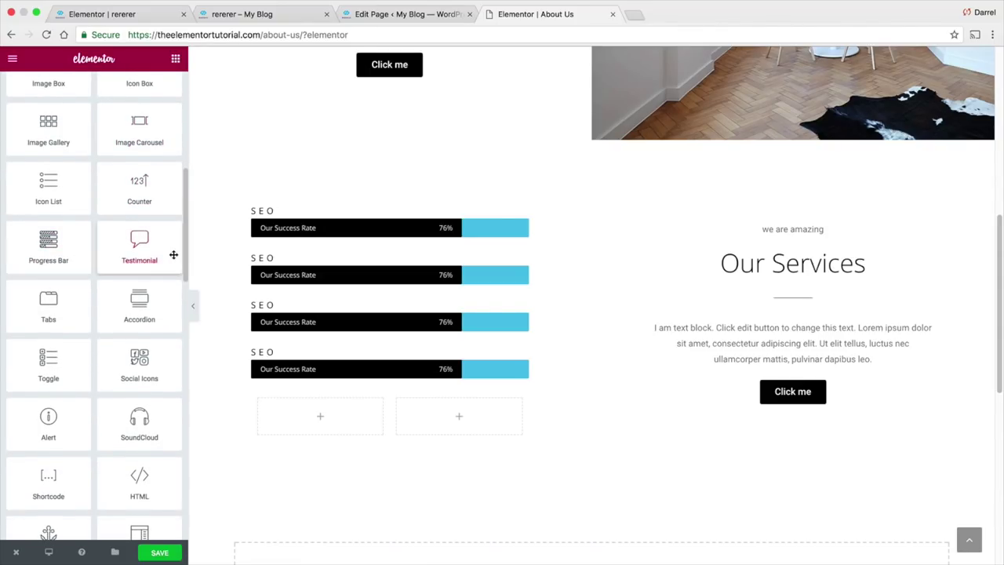
scroll(53, 318, "down", 1)
scroll(53, 314, "down", 3)
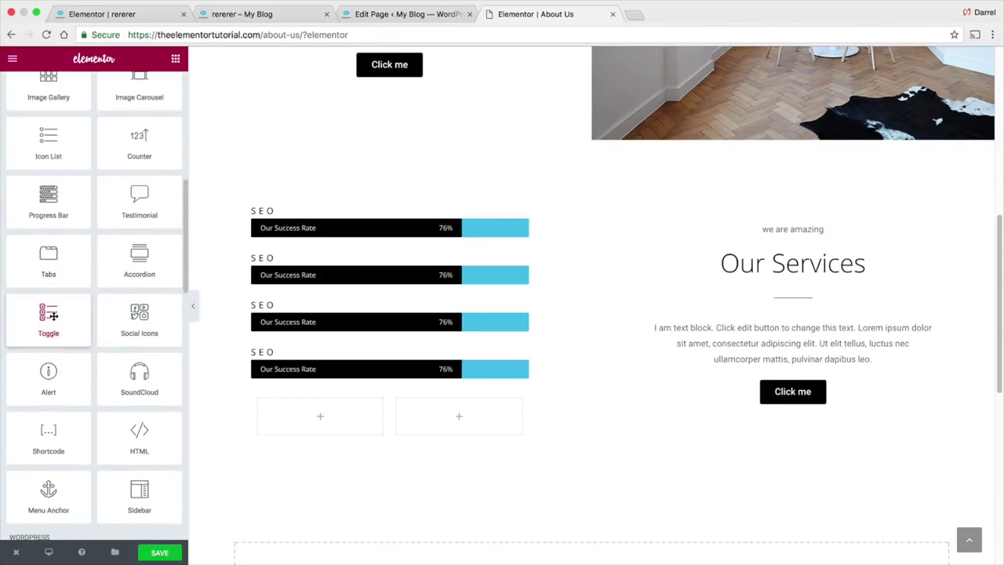
scroll(55, 311, "up", 5)
scroll(55, 311, "up", 5)
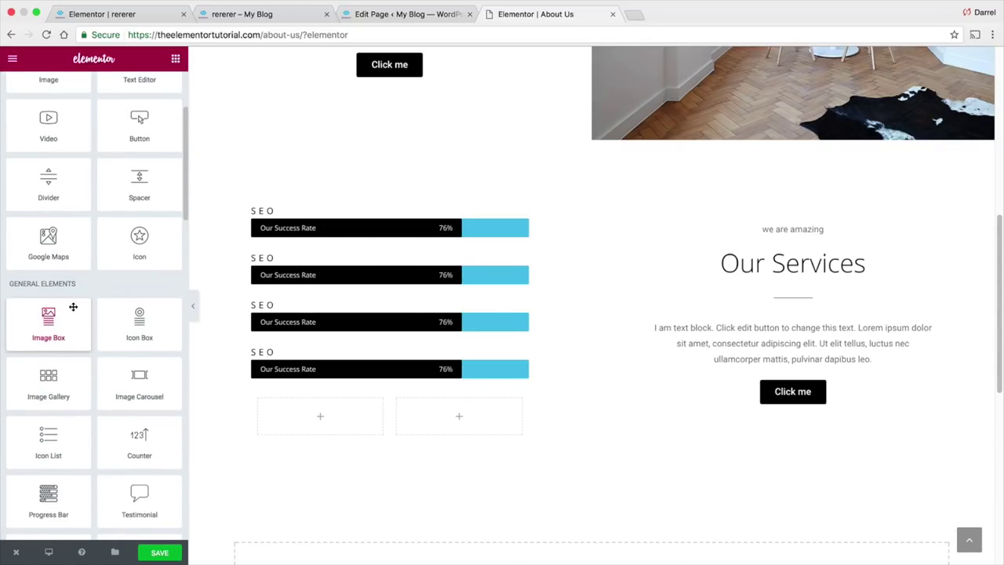
scroll(73, 307, "up", 3)
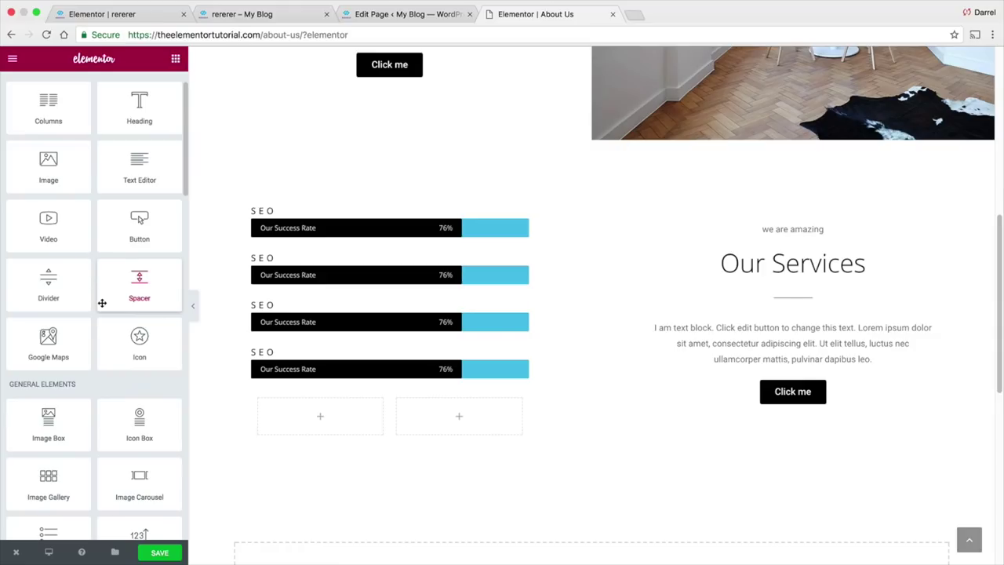
scroll(102, 306, "down", 2)
left_click_drag(144, 453, 325, 402)
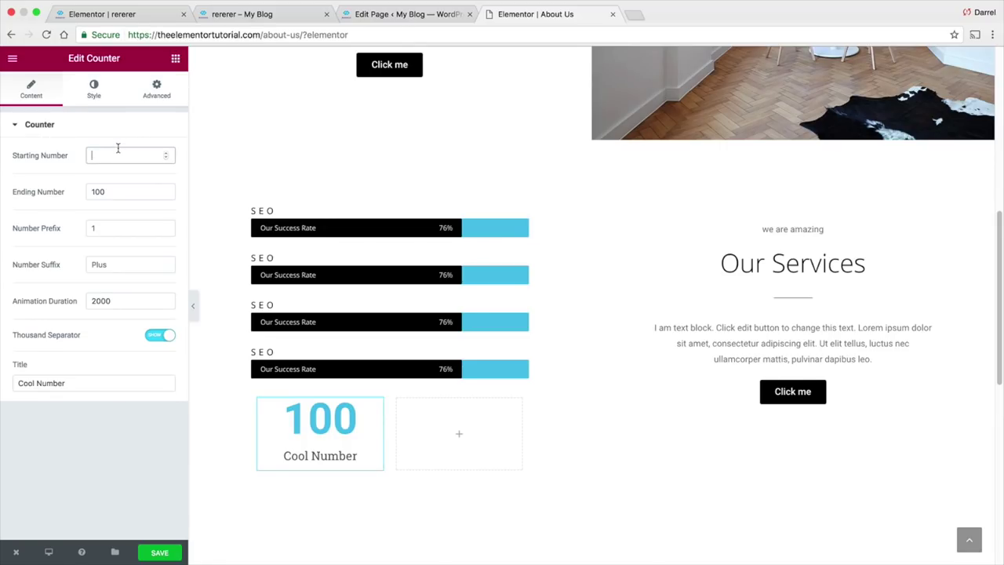
Set the counter's starting number to 50 and animation duration to 4000.
type("1")
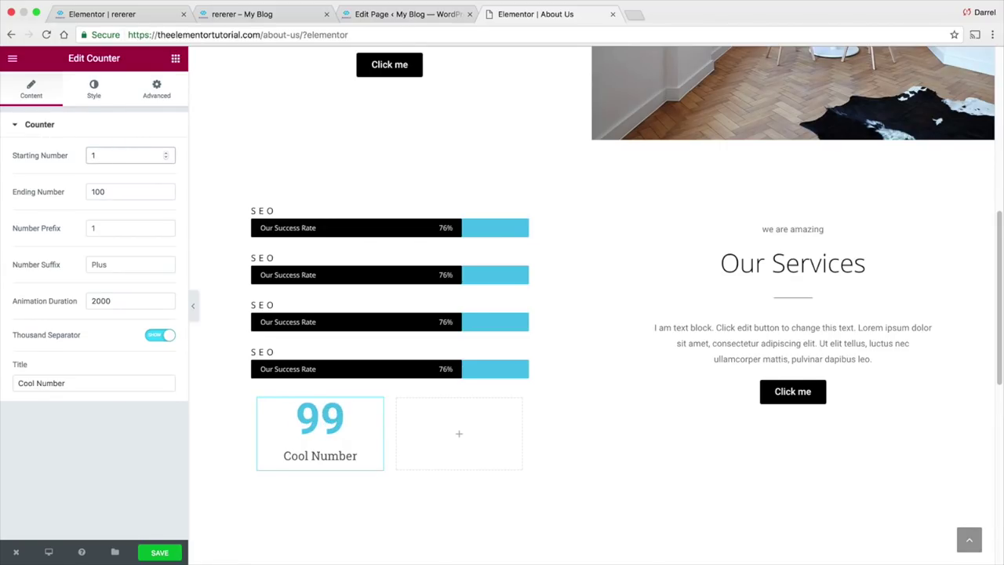
key("BackSpace")
type("50")
left_click(123, 264)
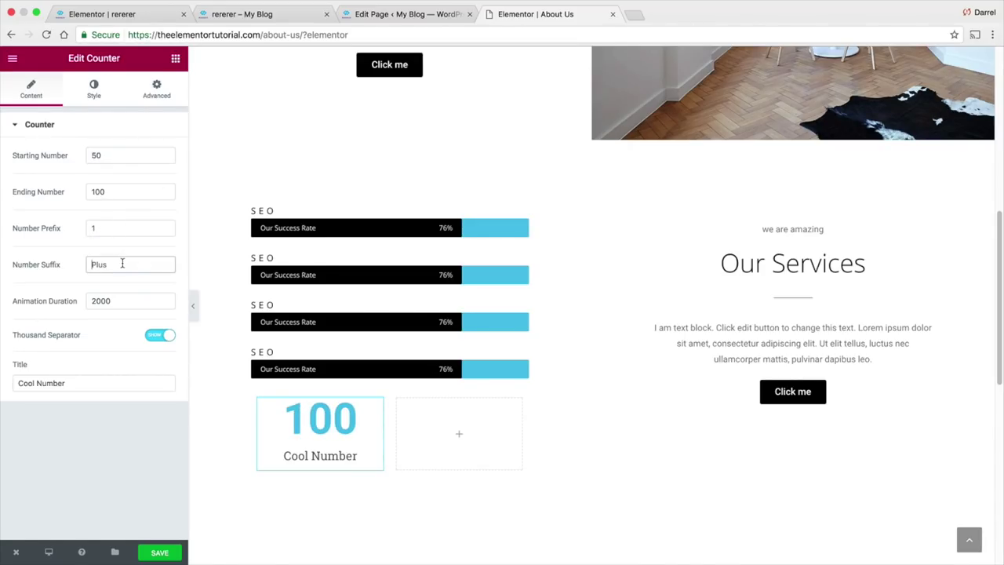
double_click(134, 301)
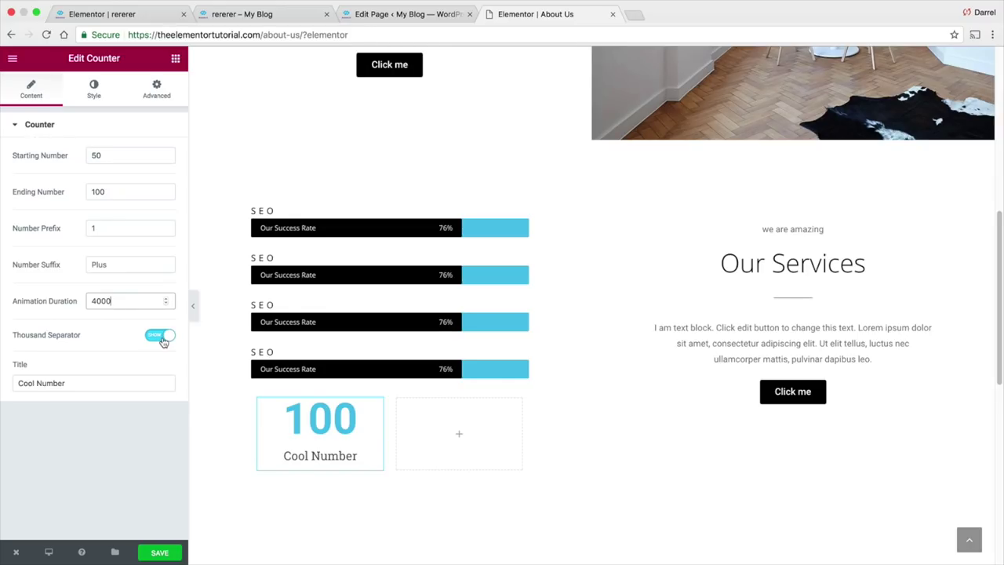
Retitle the counter 'Cups Of Coffee' and make its number colour black.
triple_click(130, 382)
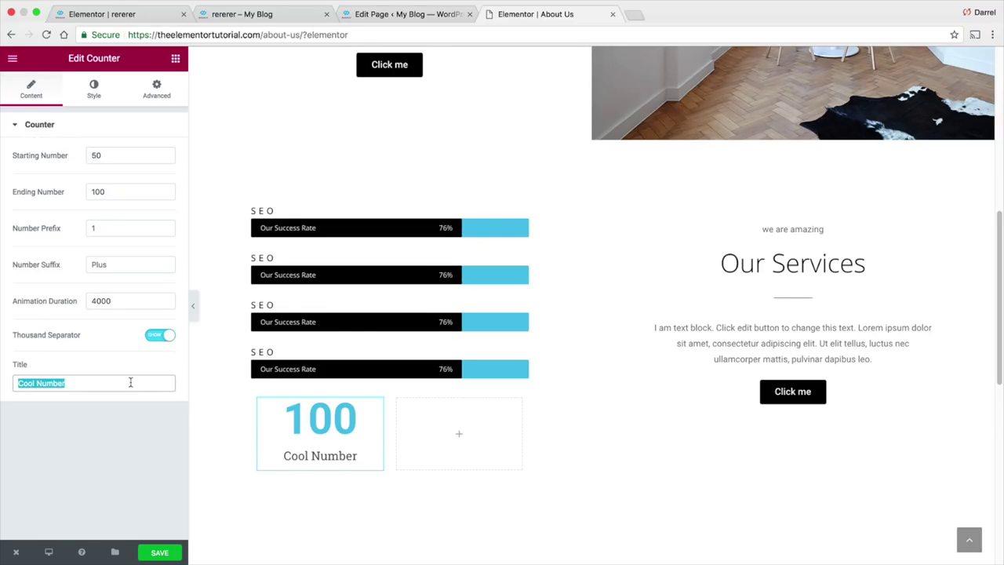
type("Cups OF")
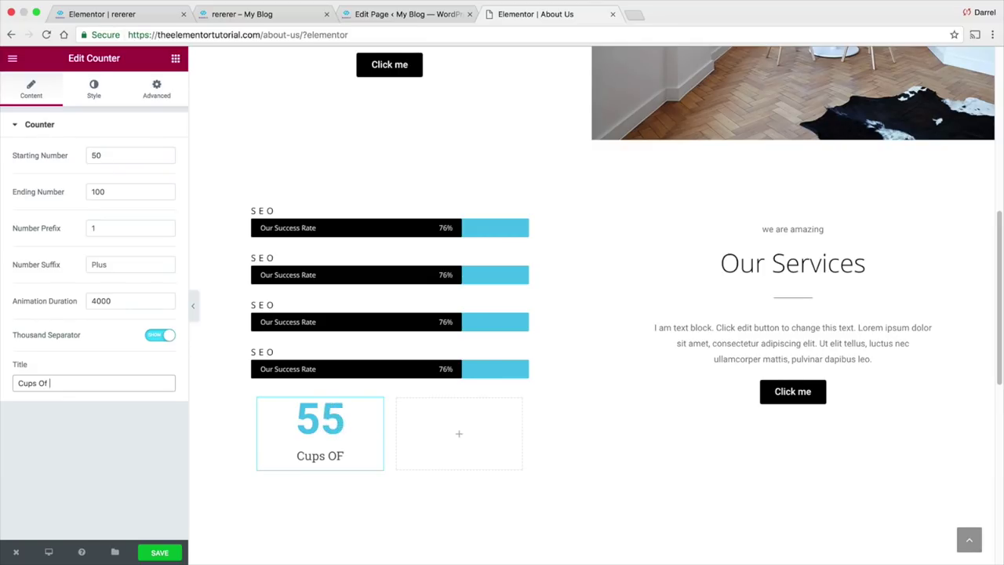
left_click(95, 90)
left_click(160, 156)
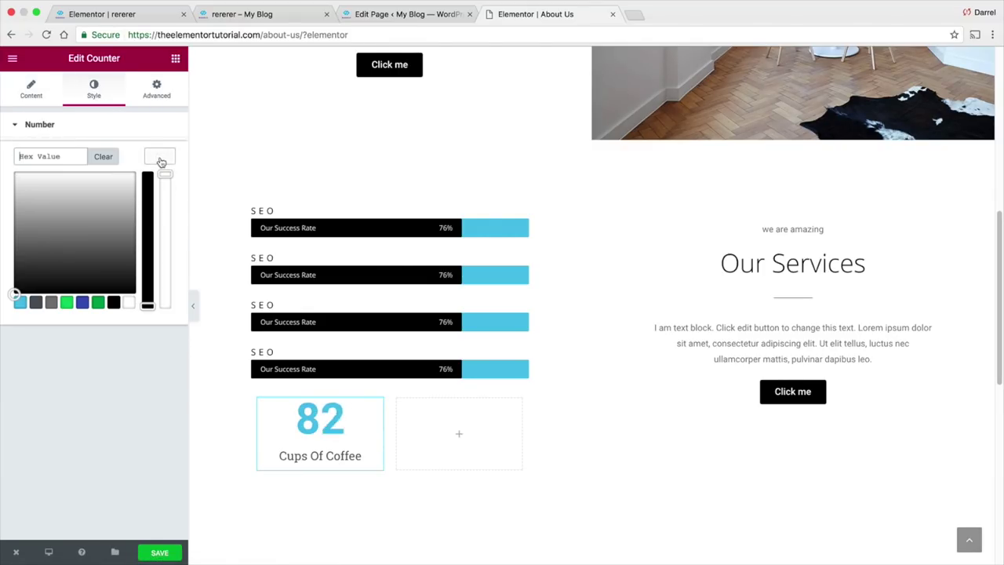
left_click(114, 302)
left_click(118, 318)
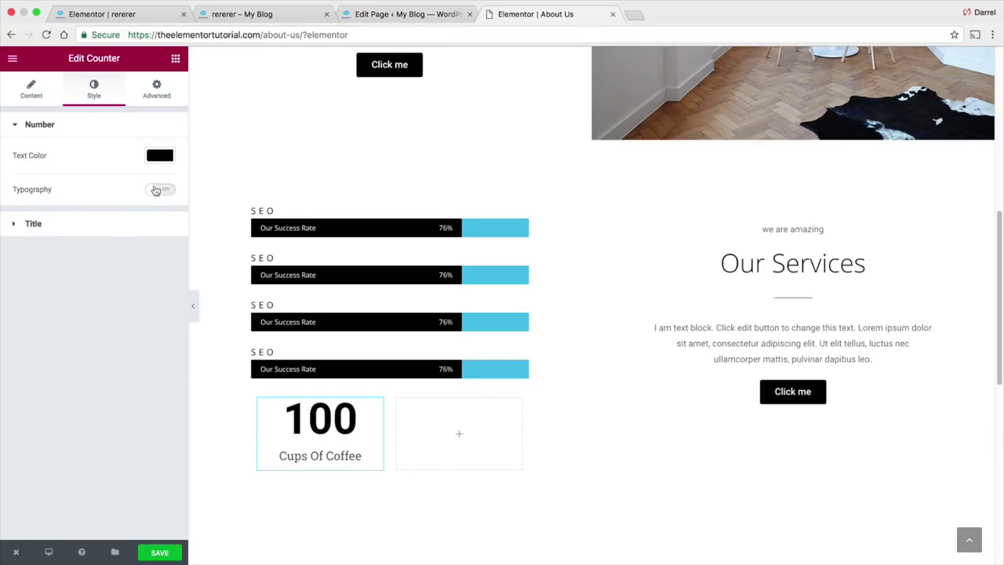
Set the counter number's font to Open Sans and duplicate the counter column.
left_click(156, 191)
left_click(132, 279)
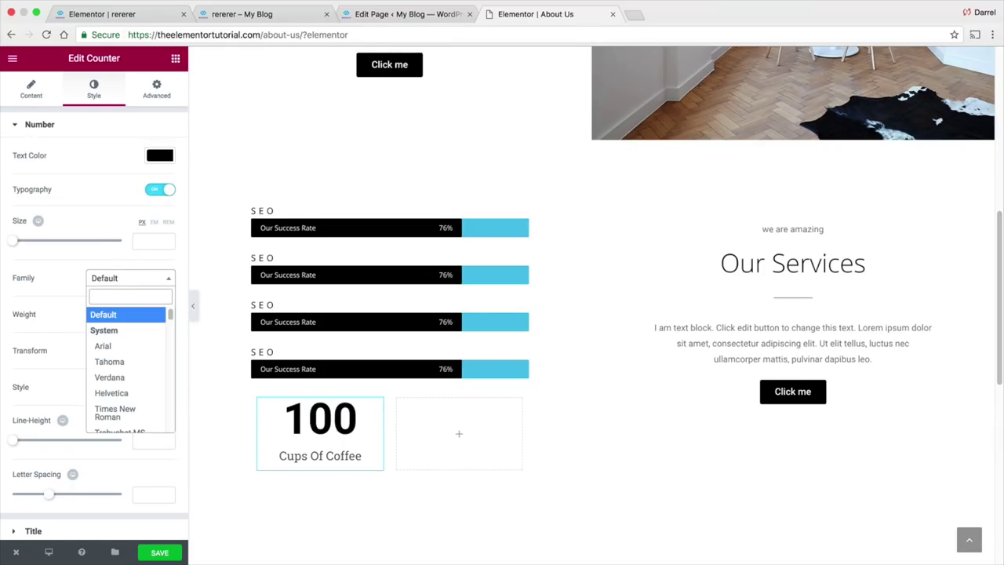
type("open")
left_click(117, 330)
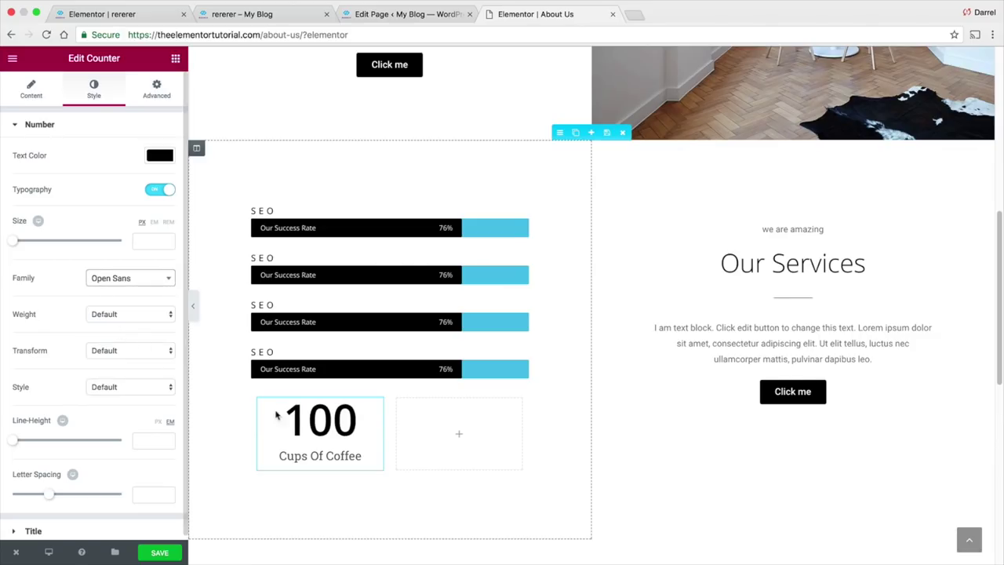
left_click(262, 400)
left_click(274, 399)
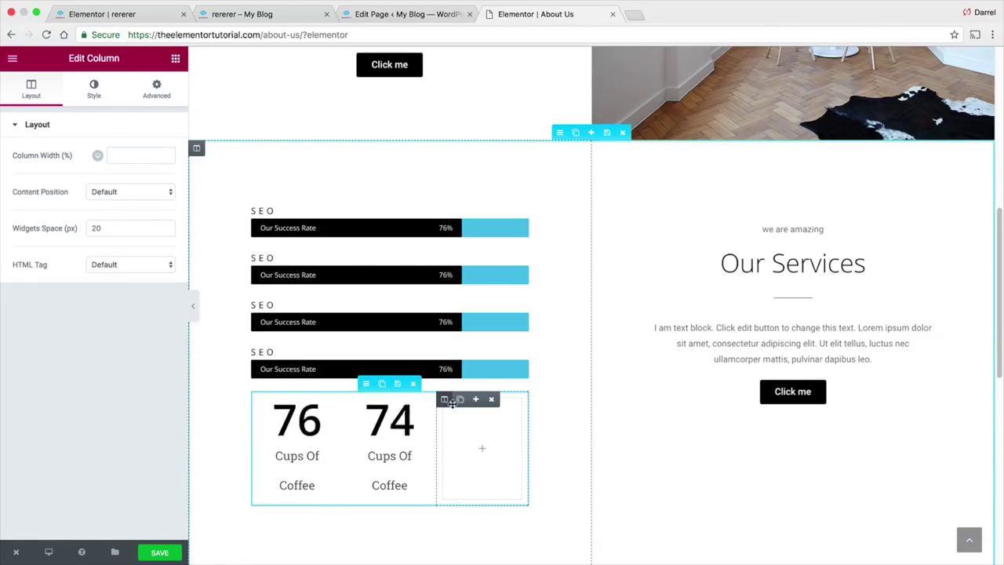
Delete the empty column and duplicate the counter column to make a third counter.
left_click(480, 400)
left_click(551, 281)
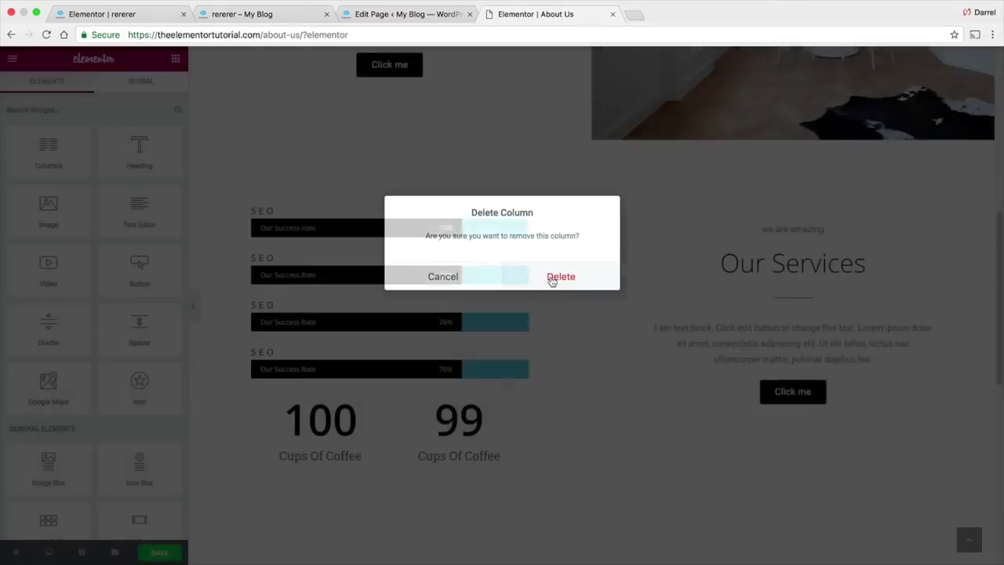
left_click(398, 400)
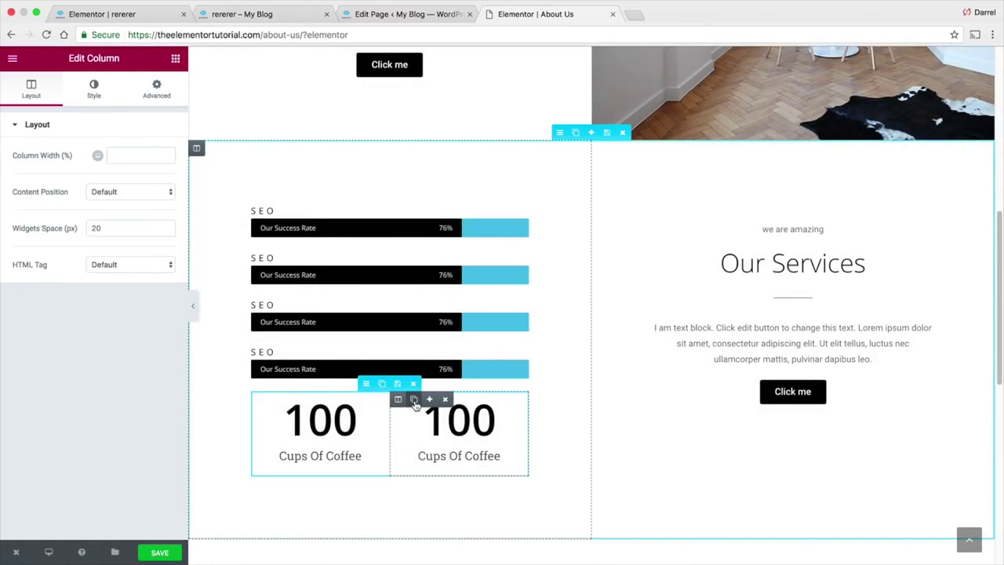
left_click(414, 398)
scroll(581, 416, "down", 3)
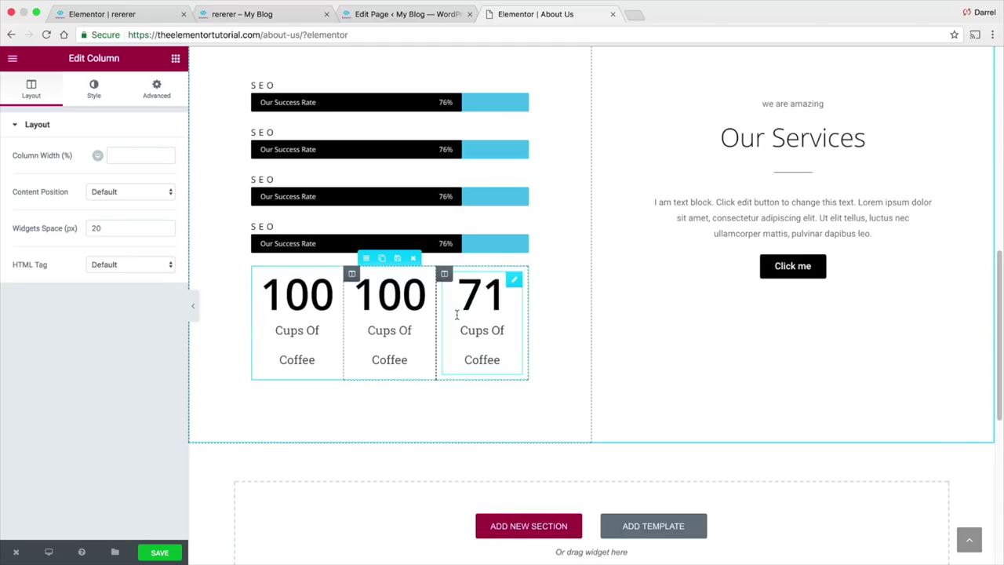
Hide the editor panel to preview the three Cups Of Coffee counters.
left_click(192, 306)
scroll(502, 355, "up", 3)
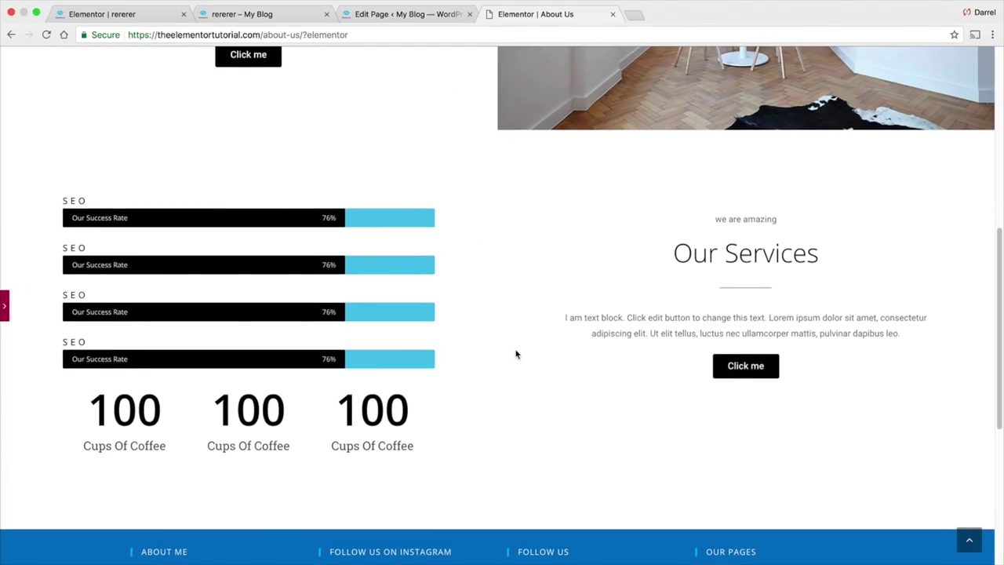
scroll(521, 348, "up", 2)
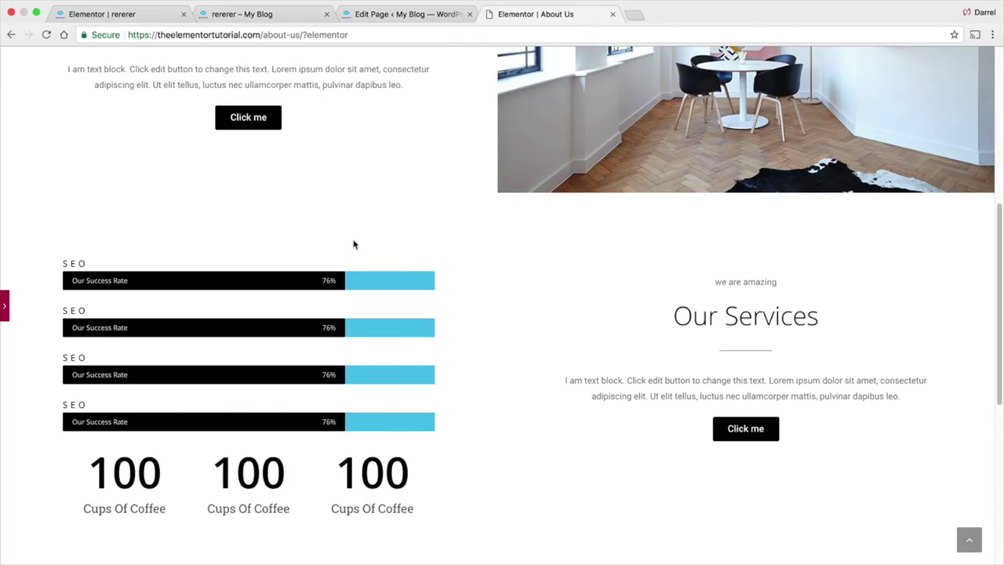
Switch the counters section's background to a gradient with a white first colour.
left_click(4, 305)
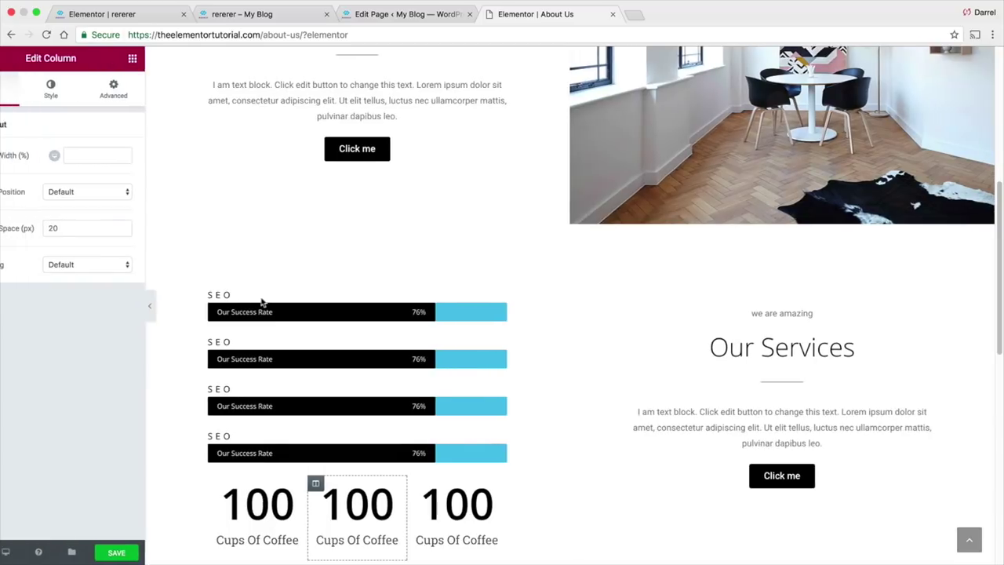
left_click(561, 215)
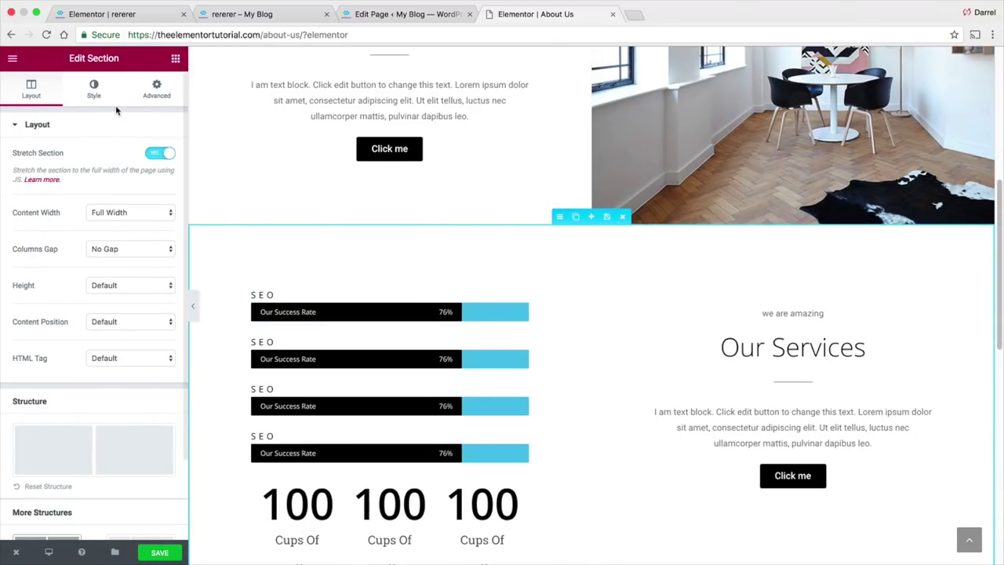
left_click(100, 87)
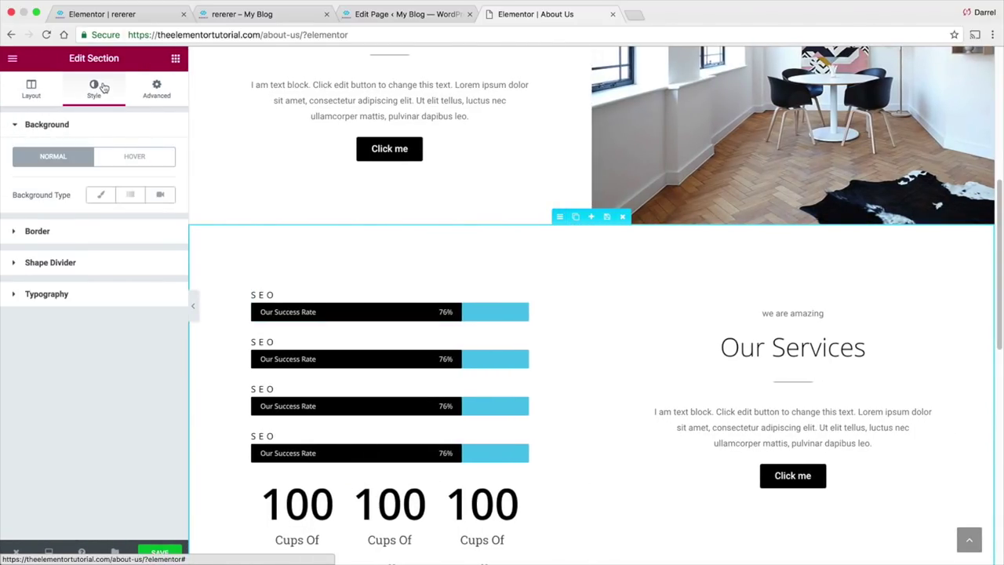
left_click(129, 195)
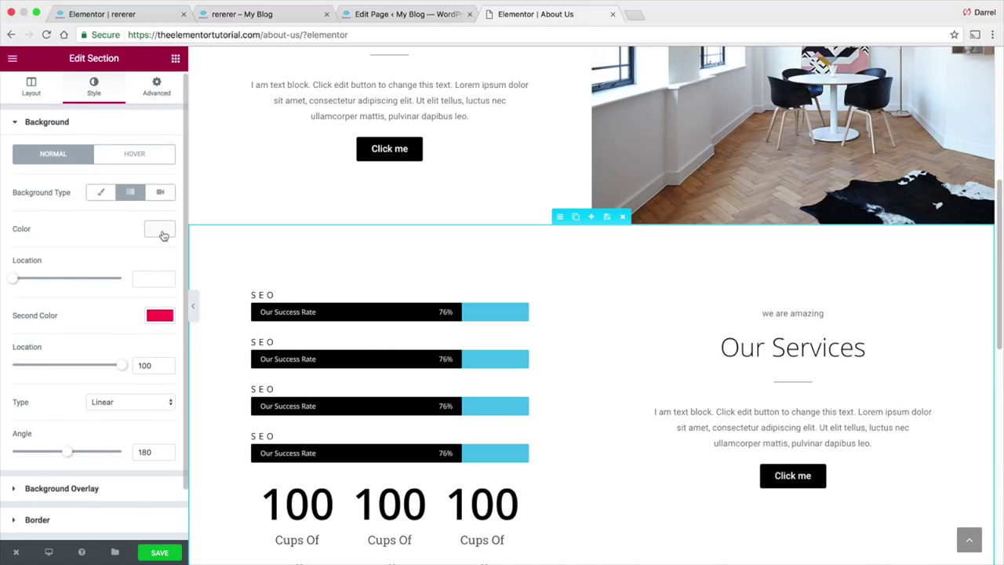
left_click(160, 229)
left_click_drag(108, 307, 117, 343)
left_click(130, 375)
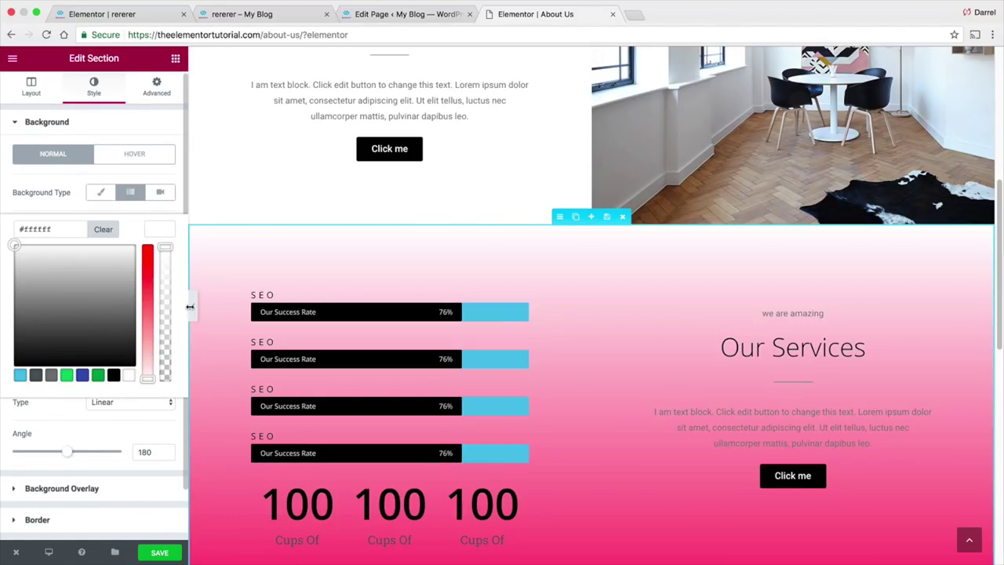
scroll(249, 240, "down", 2)
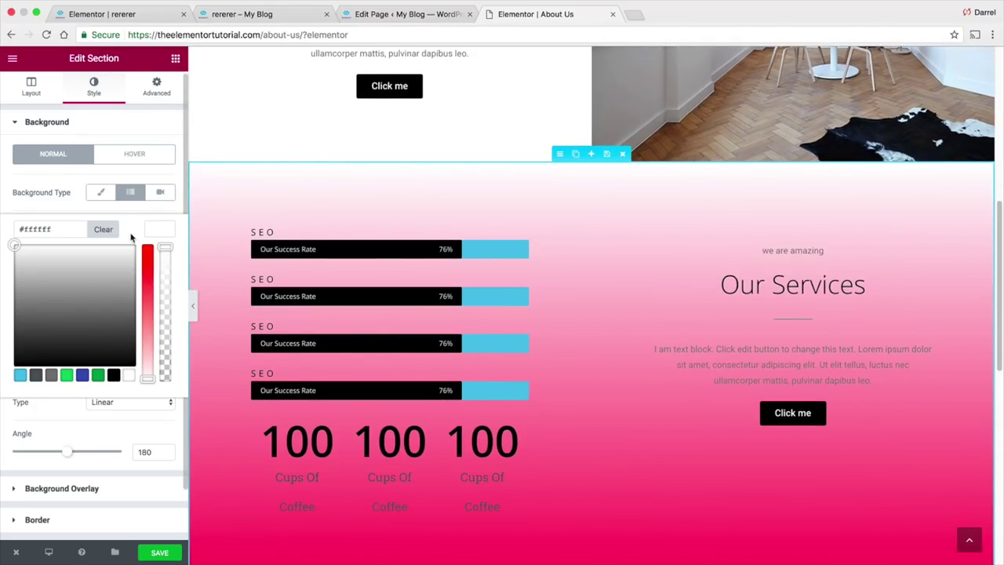
left_click(66, 416)
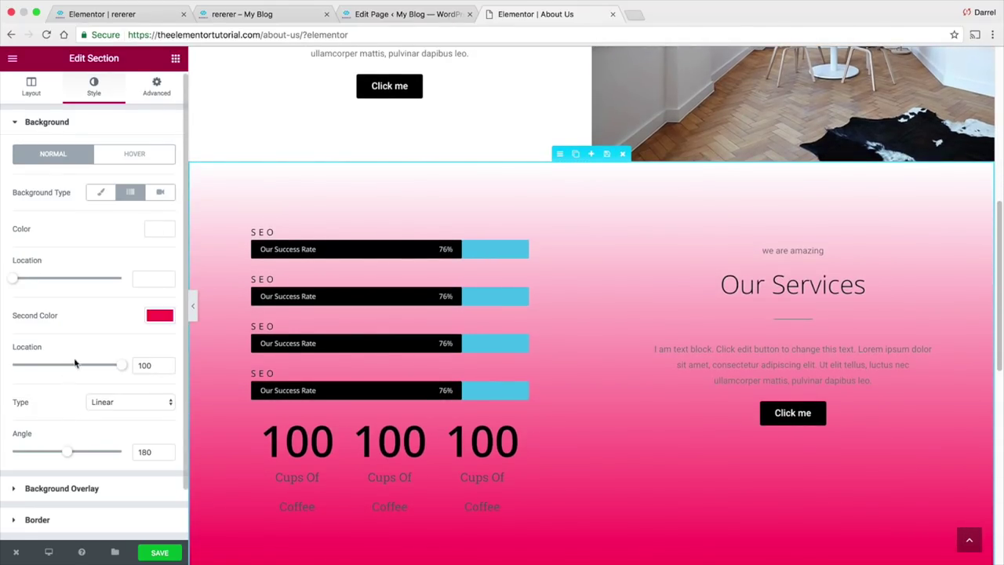
Make the second gradient colour light blue, trying stops 74 and 54 with a 160° angle.
left_click(160, 316)
left_click(22, 431)
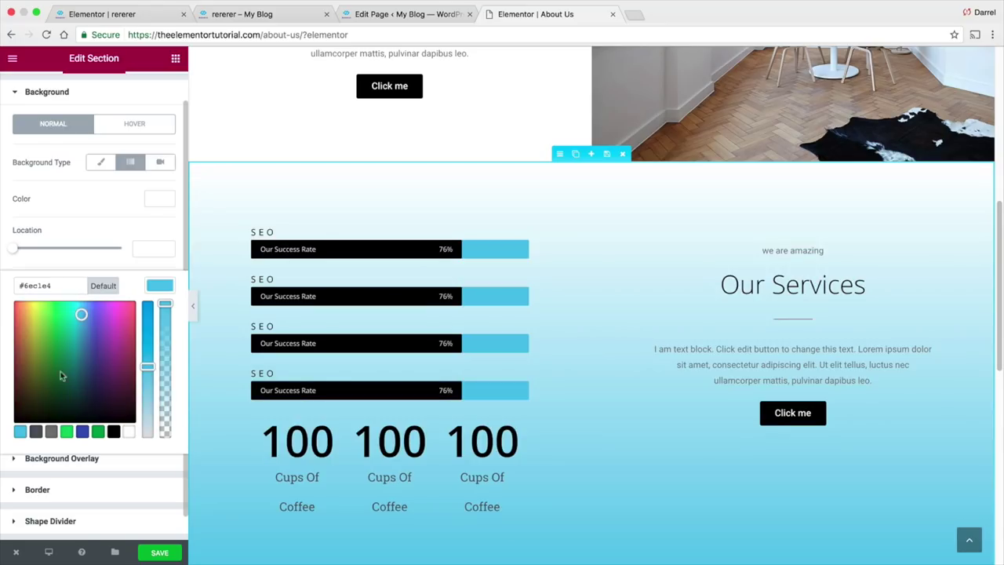
left_click(137, 269)
scroll(343, 244, "up", 5)
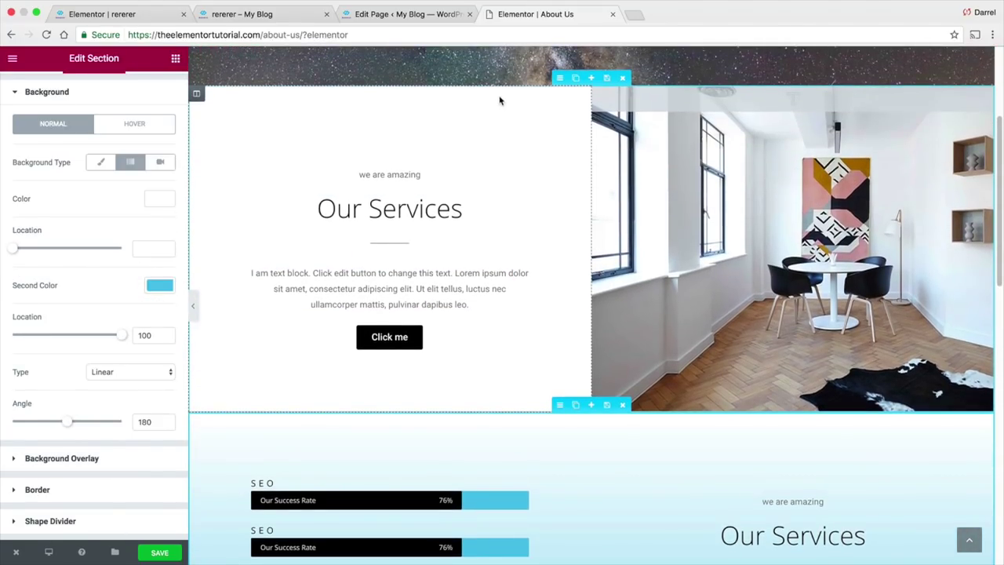
scroll(488, 290, "down", 5)
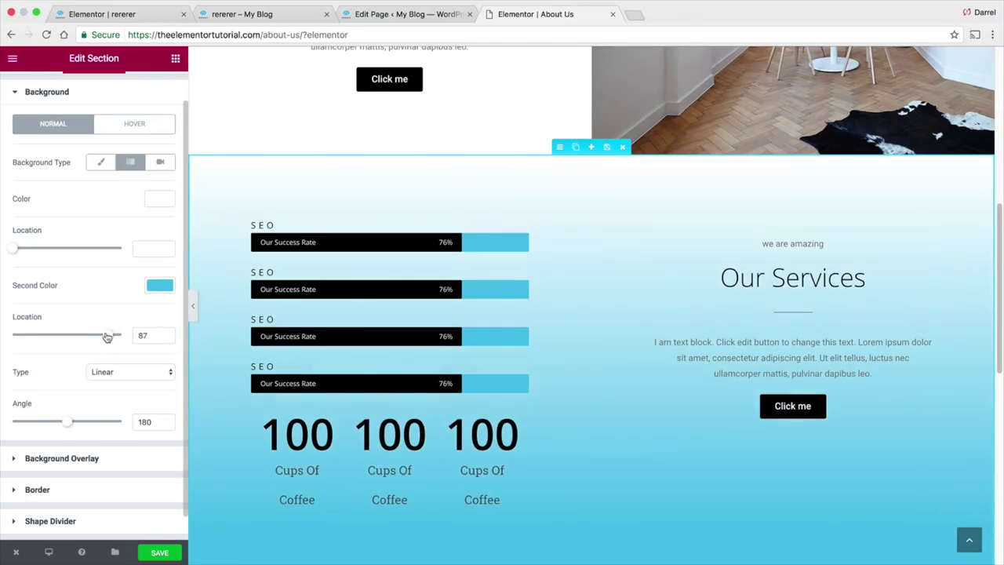
left_click_drag(107, 335, 140, 335)
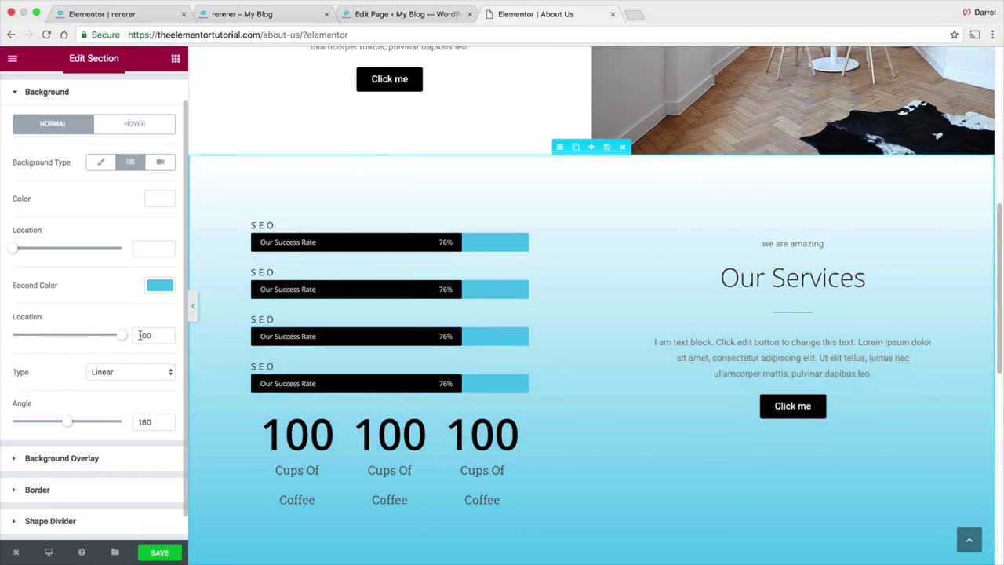
mouse_move(70, 418)
left_mouse_down()
mouse_move(23, 426)
mouse_move(64, 425)
left_mouse_up()
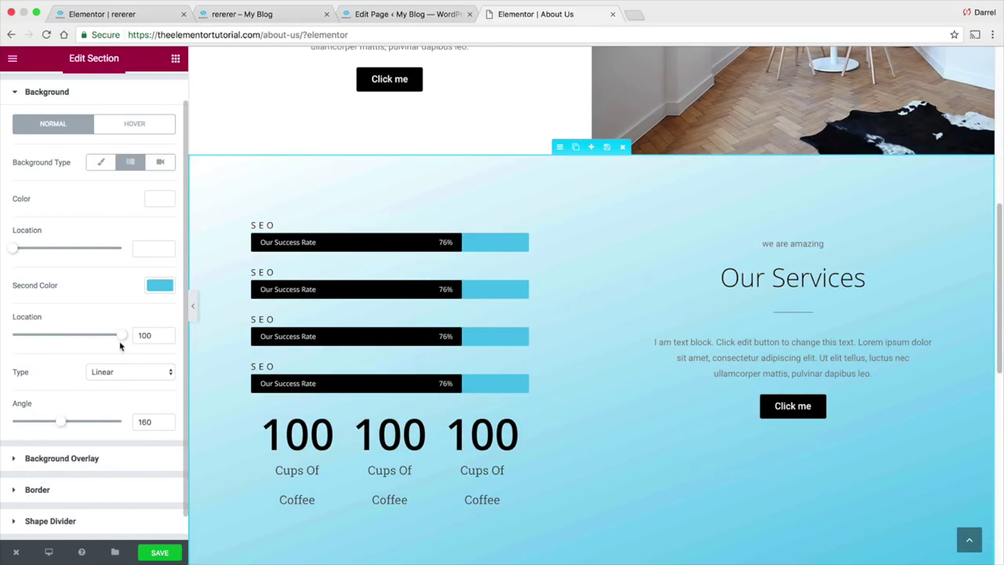
left_click_drag(120, 335, 70, 336)
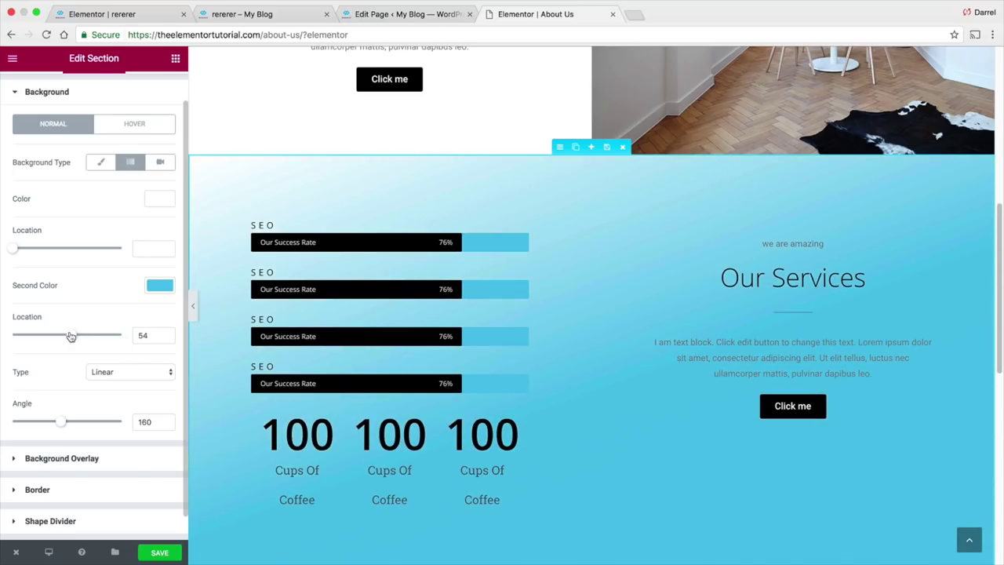
Swap the gradient to light blue then white, with stops 2 and 44 and angle 360.
left_click(160, 198)
left_click(22, 343)
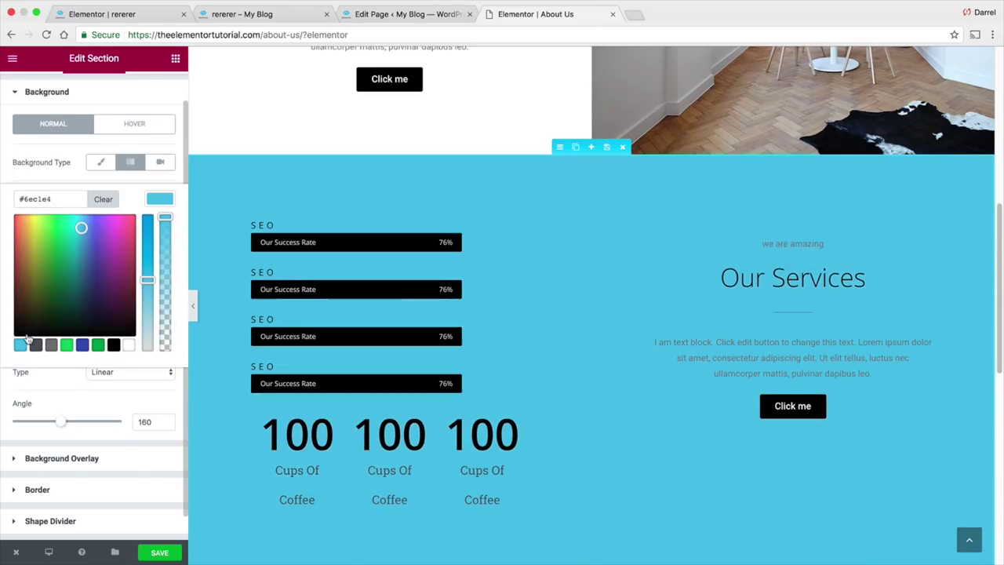
left_click(74, 185)
left_click(159, 286)
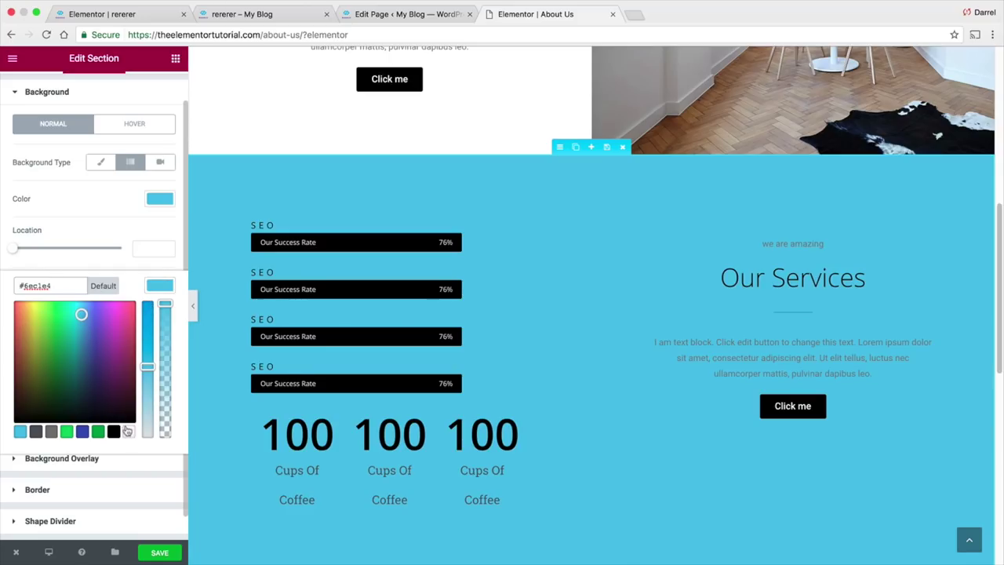
left_click(128, 431)
left_click(129, 264)
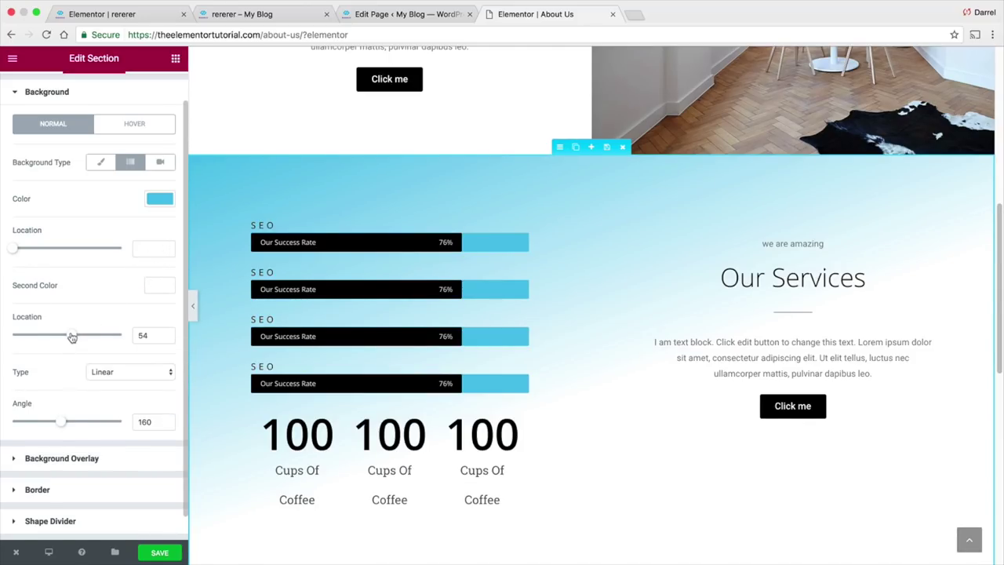
left_click_drag(72, 337, 15, 337)
left_click_drag(60, 423, 76, 426)
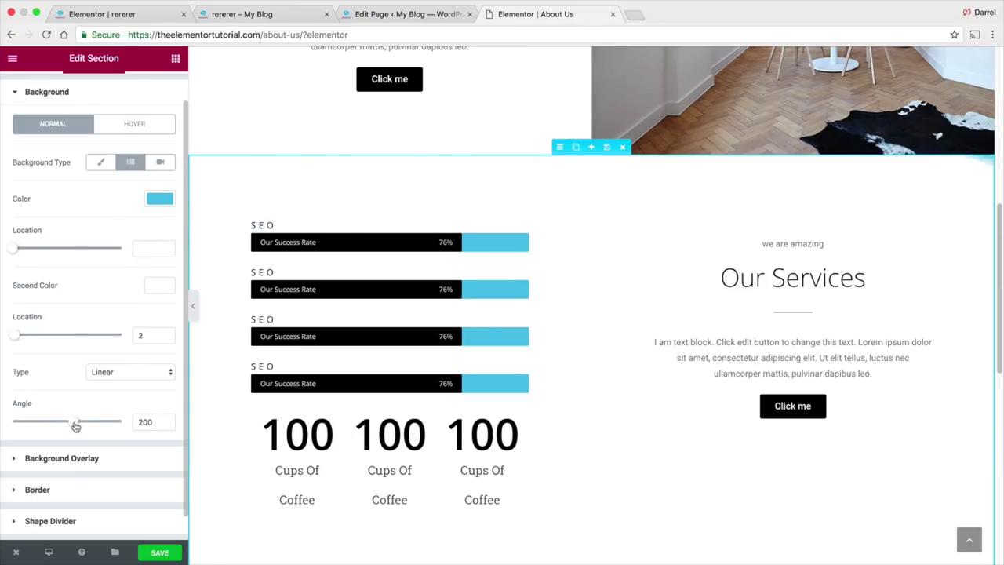
left_click_drag(14, 338, 60, 339)
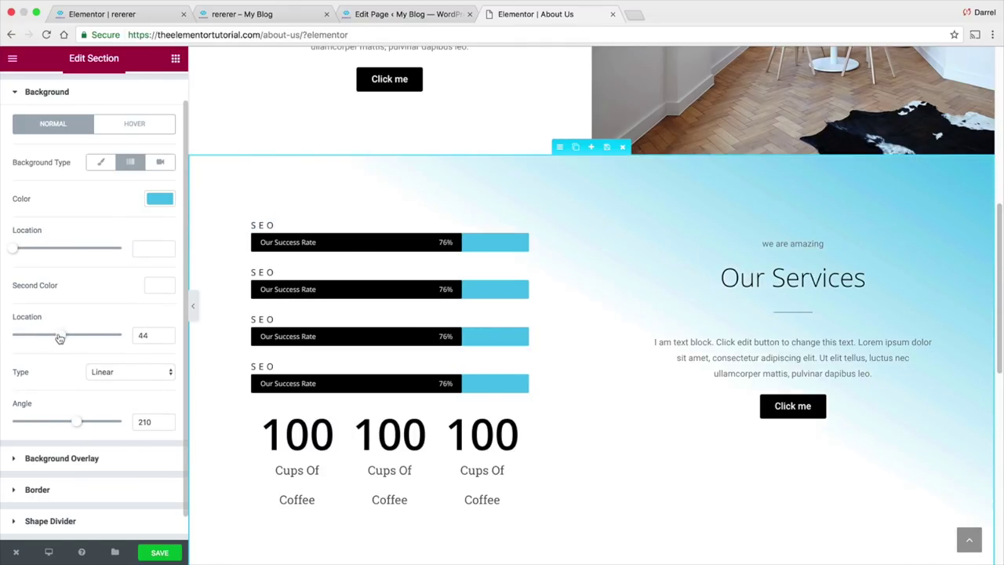
left_click_drag(77, 428, 123, 423)
Push the gradient's second colour stop further down.
scroll(344, 298, "down", 3)
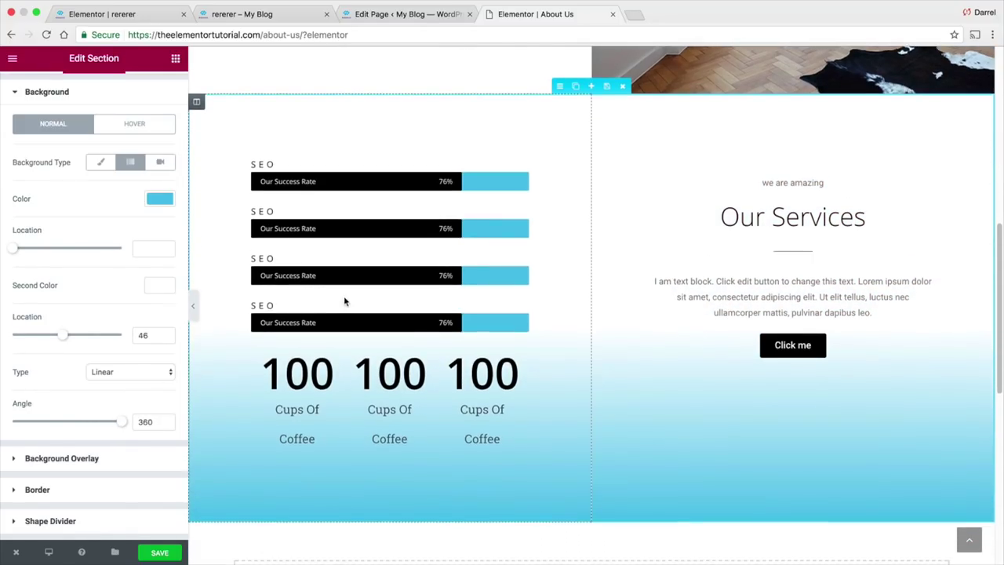
scroll(369, 310, "up", 4)
scroll(384, 298, "up", 3)
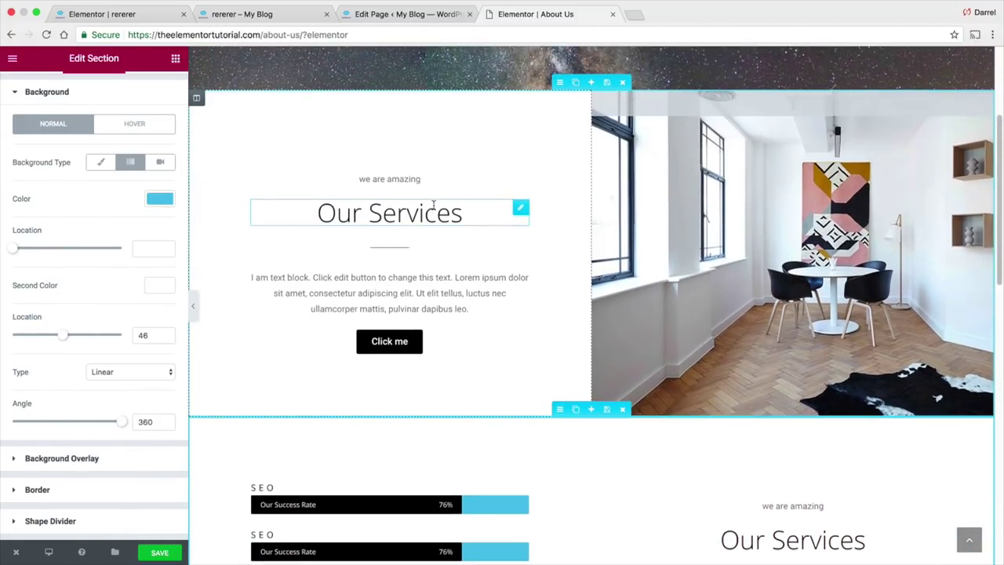
scroll(466, 141, "down", 1)
scroll(469, 148, "down", 5)
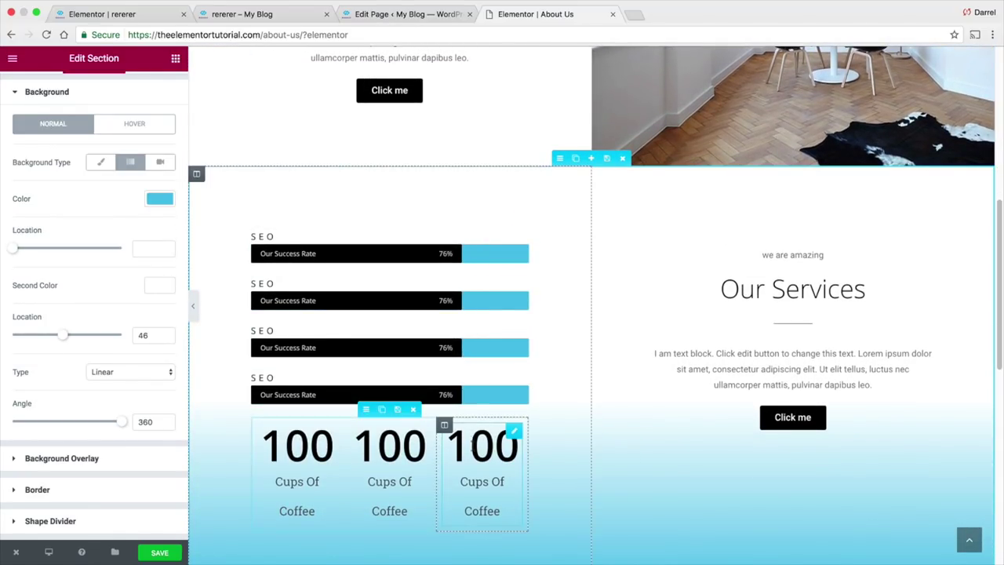
left_click_drag(66, 338, 94, 335)
scroll(478, 238, "up", 5)
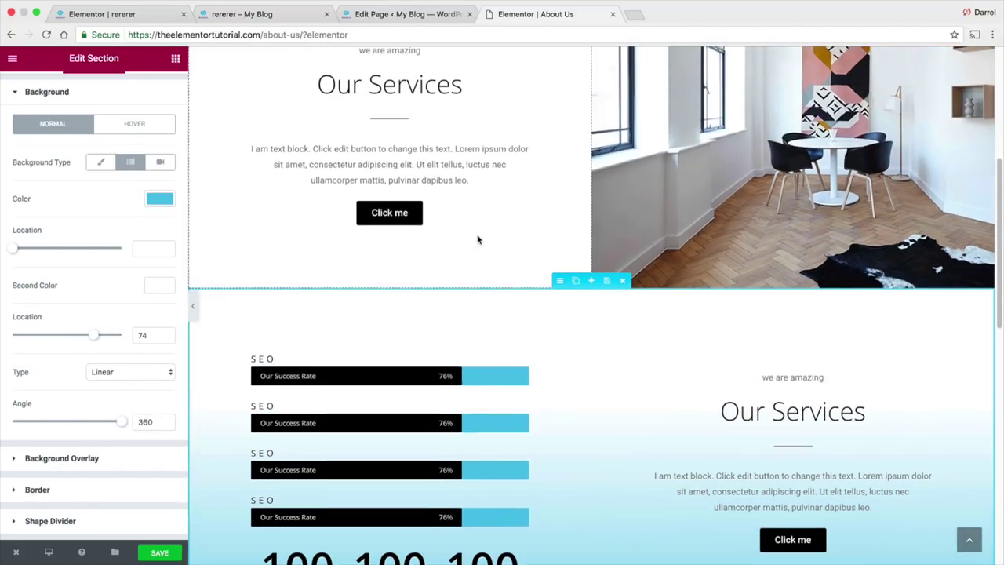
scroll(487, 196, "up", 5)
left_click(272, 18)
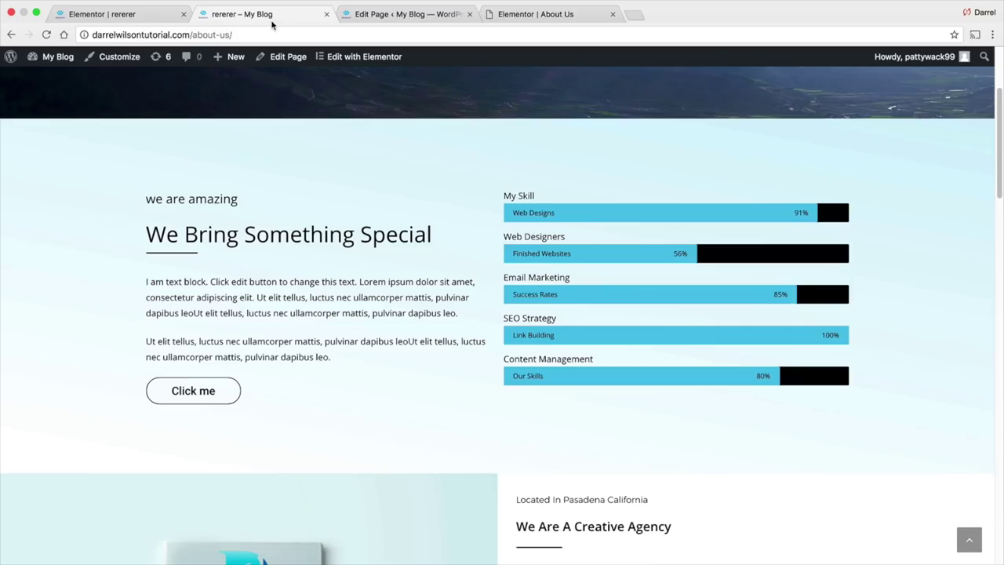
scroll(351, 239, "down", 15)
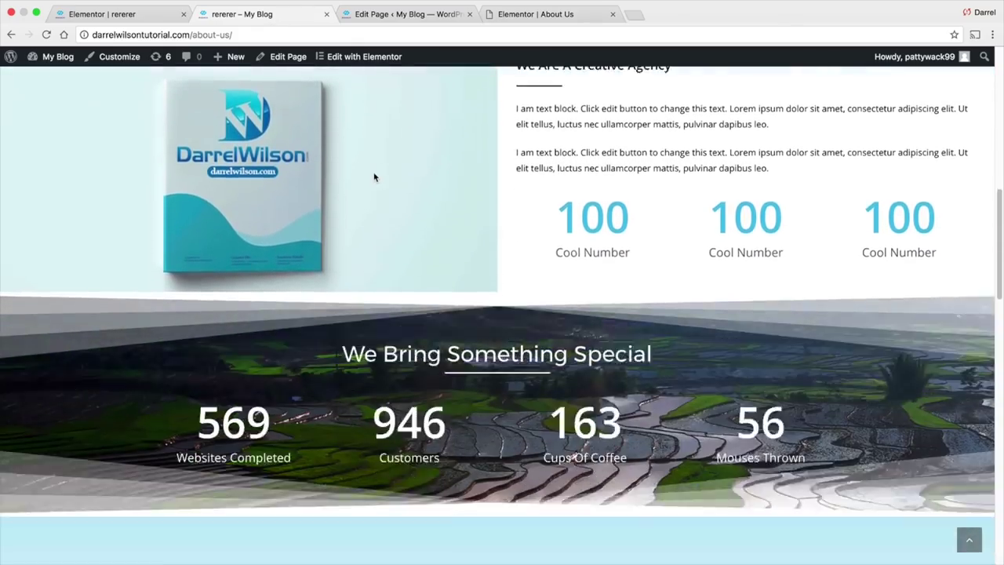
scroll(416, 278, "down", 1)
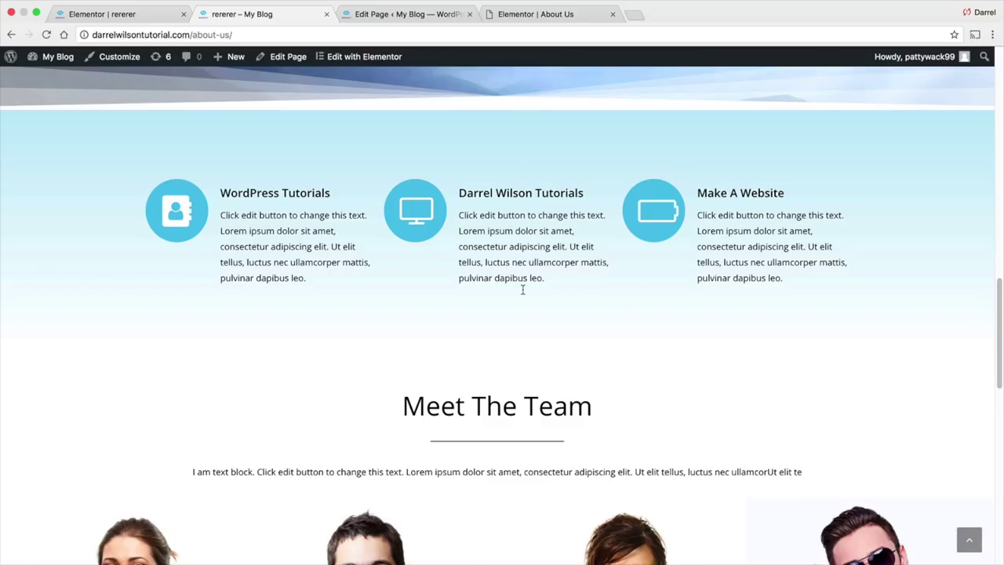
left_click(401, 13)
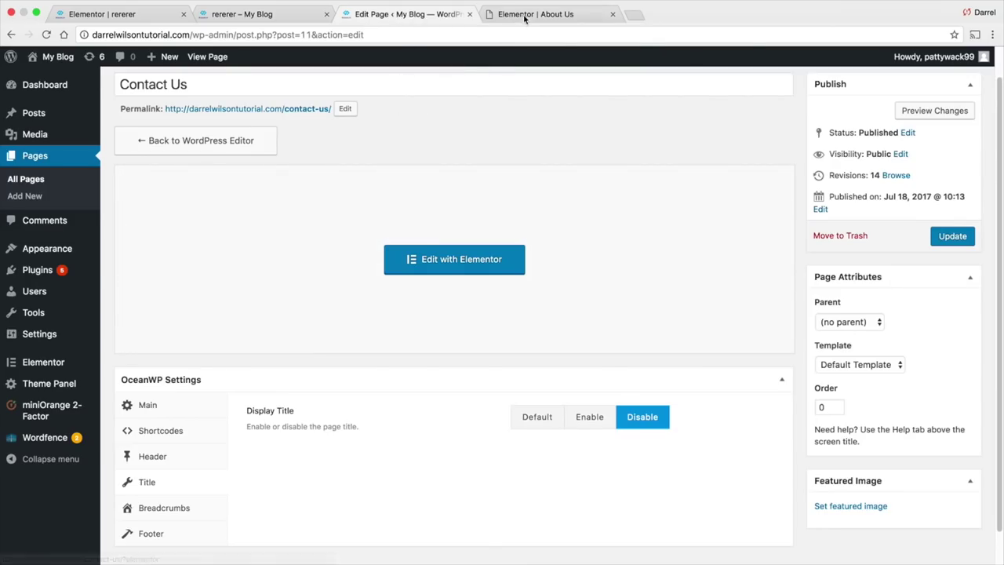
left_click(529, 13)
scroll(529, 335, "down", 4)
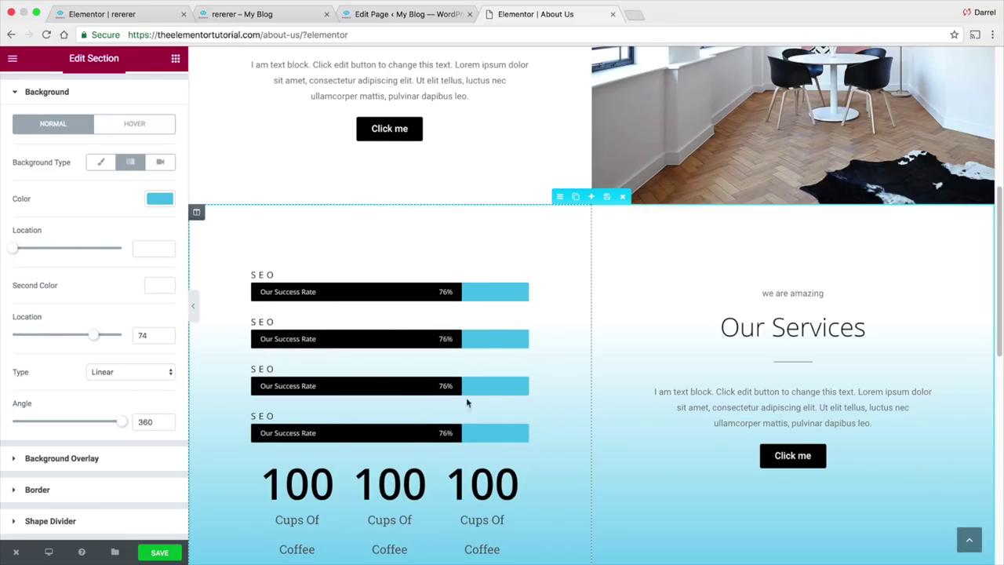
Add a one-column section at the bottom and place a Heading widget in it.
scroll(618, 345, "down", 4)
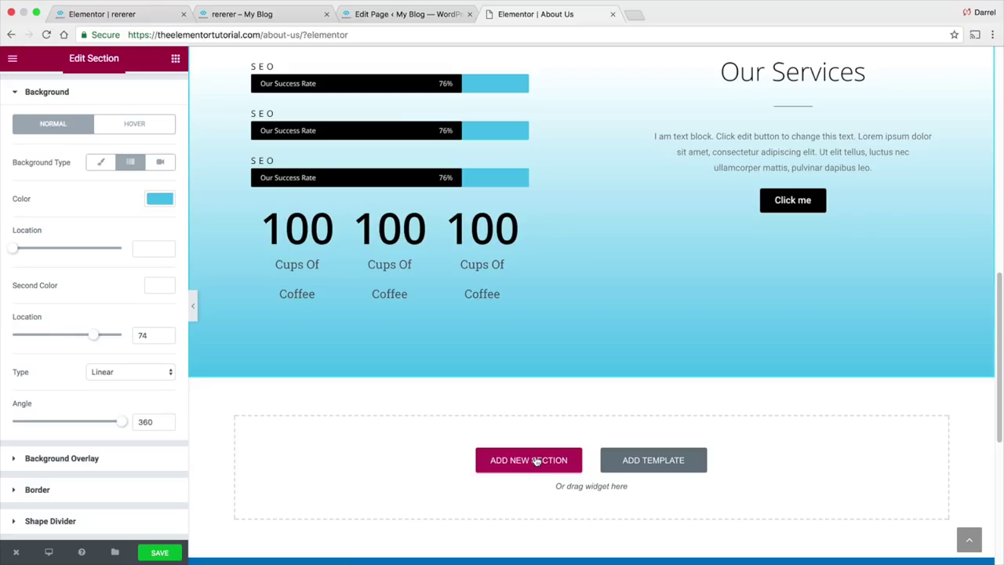
left_click(536, 463)
scroll(466, 426, "down", 3)
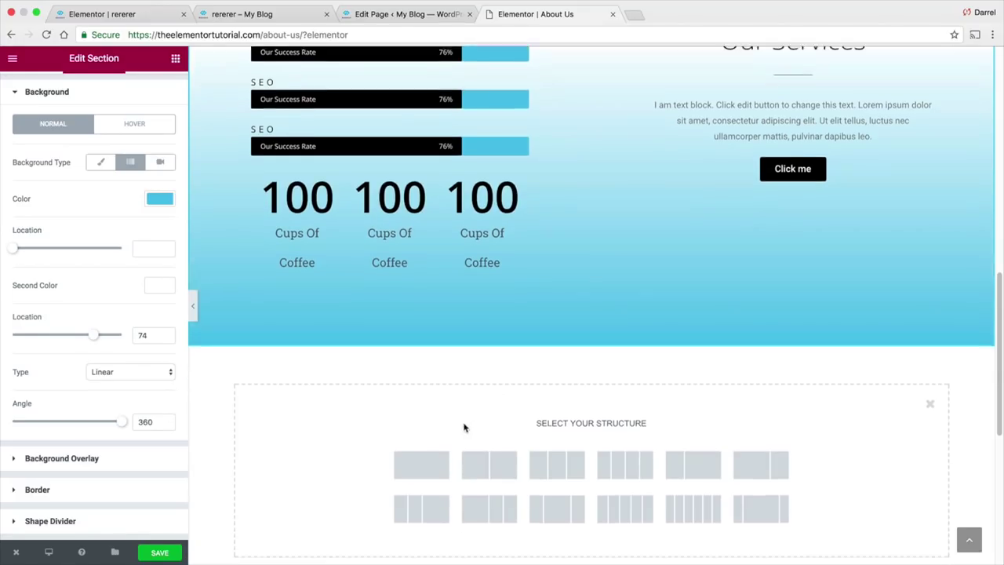
left_click(428, 290)
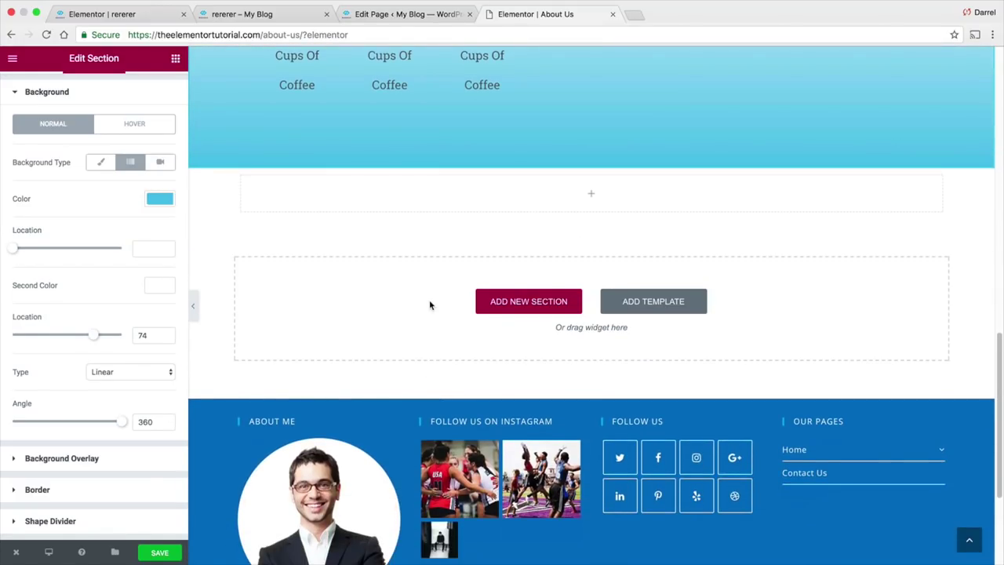
left_click(176, 58)
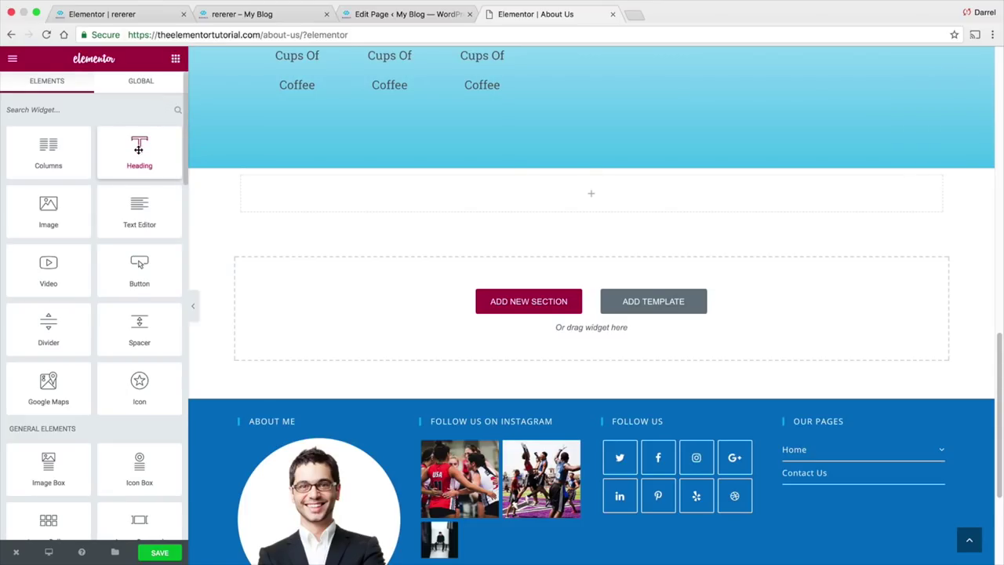
left_click_drag(139, 147, 549, 197)
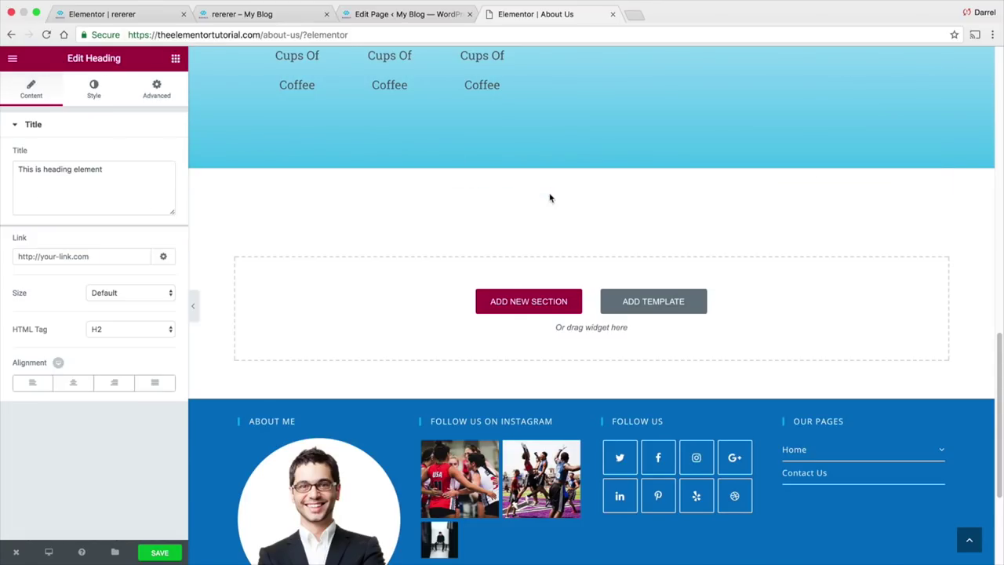
Retitle the heading 'No Experience Need' and centre it.
triple_click(137, 176)
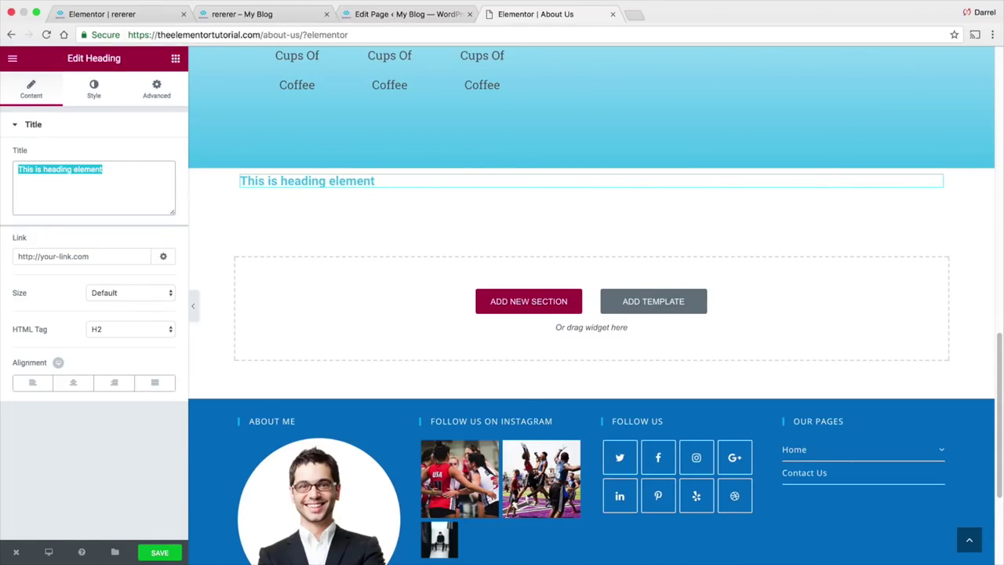
type("W")
key("BackSpace")
type("No Experienc")
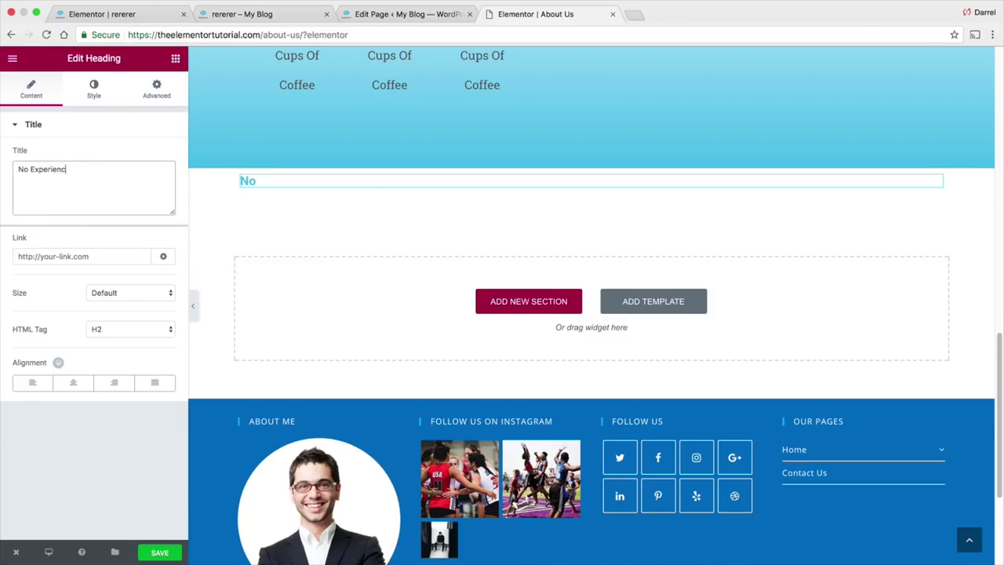
type("e Need")
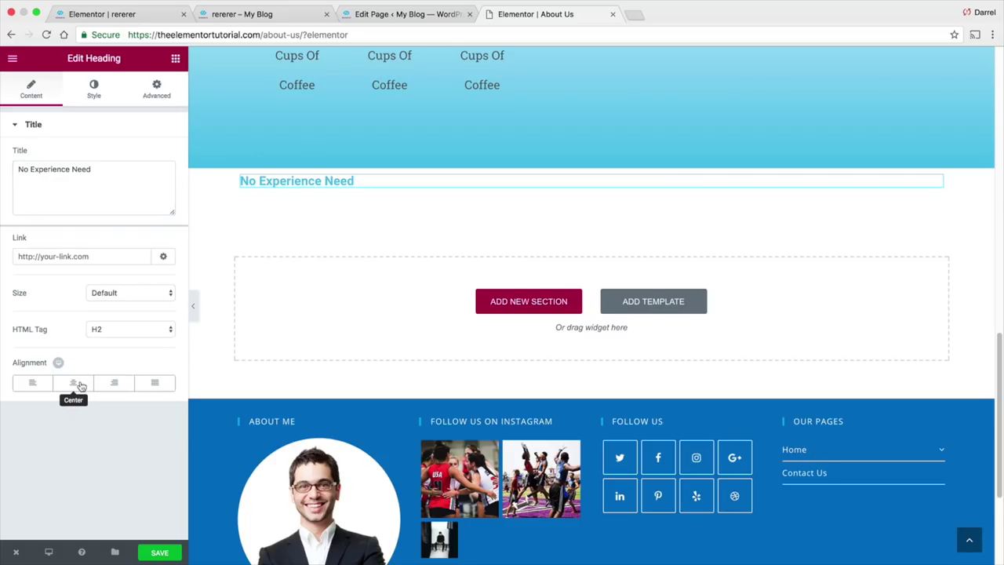
left_click(73, 382)
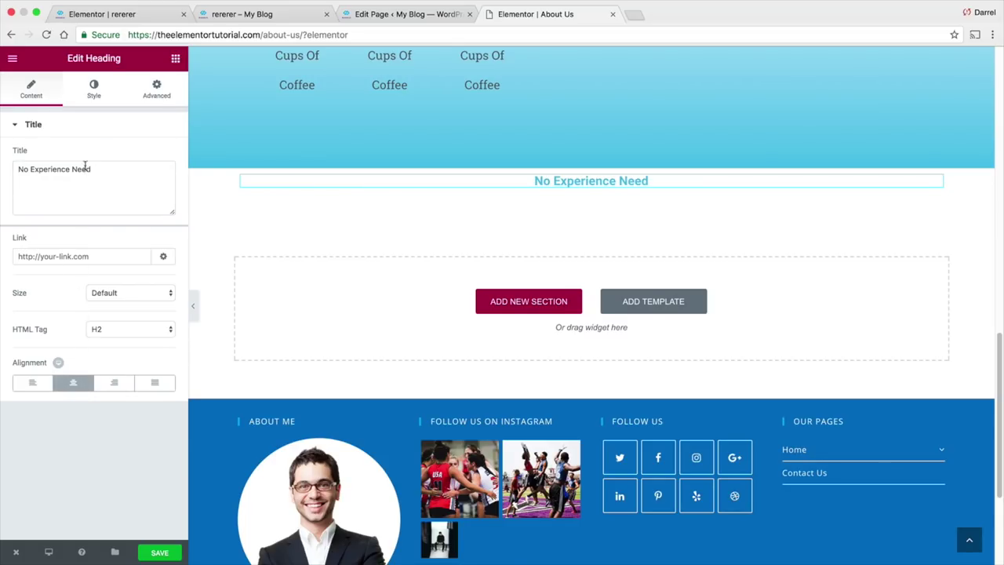
Give the heading a margin of 100 on every side.
left_click(176, 58)
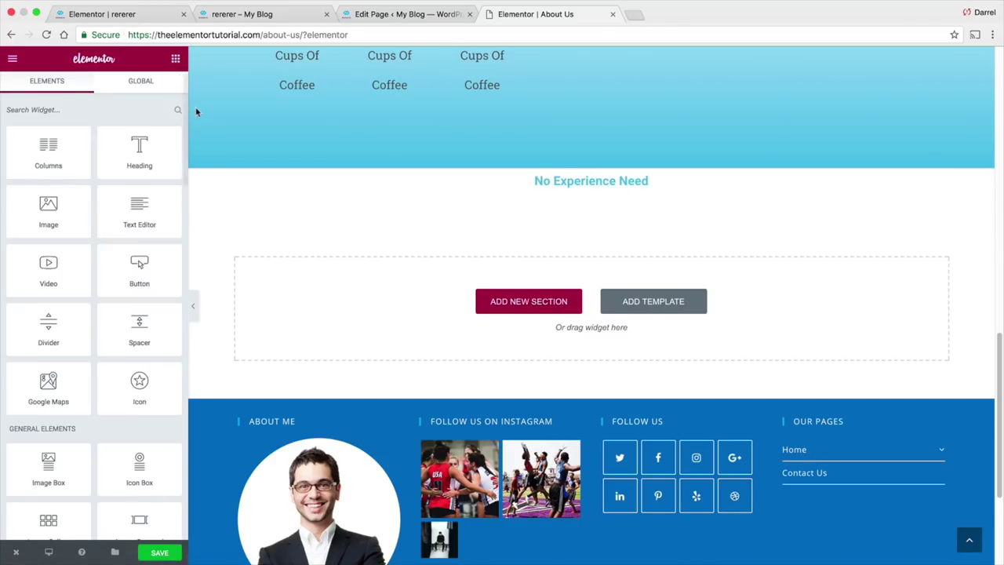
left_click(431, 188)
left_click(161, 95)
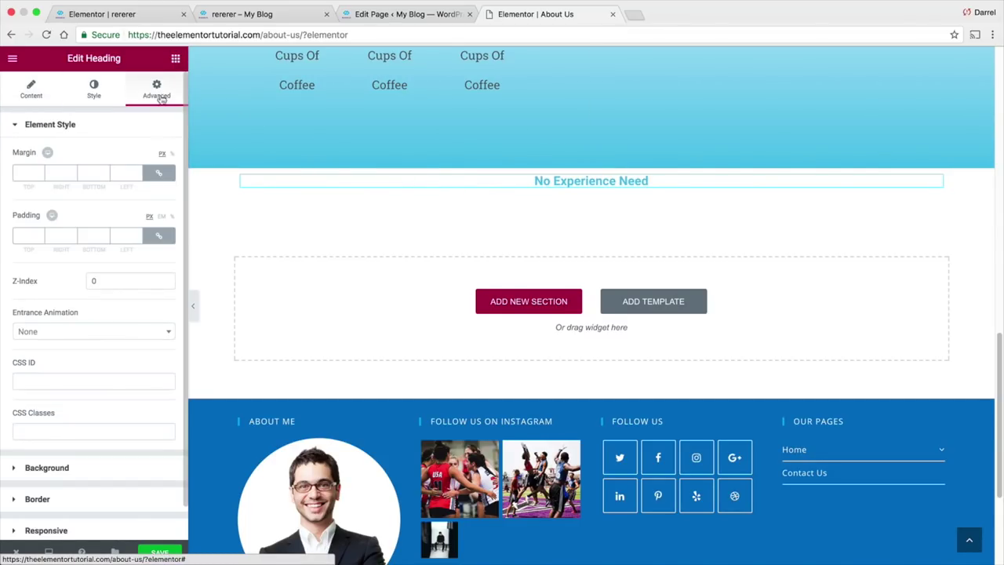
left_click(27, 235)
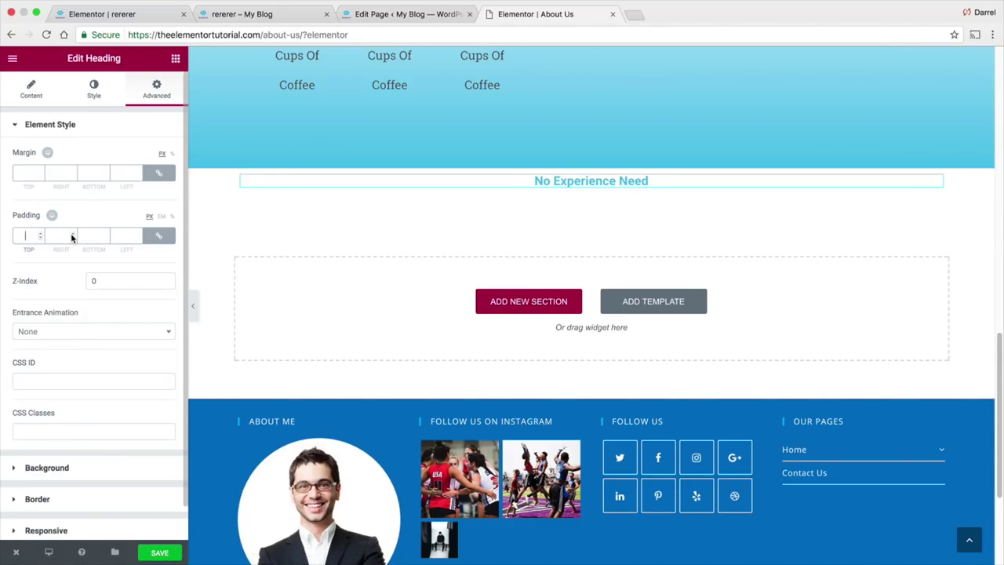
left_click(31, 172)
type("100")
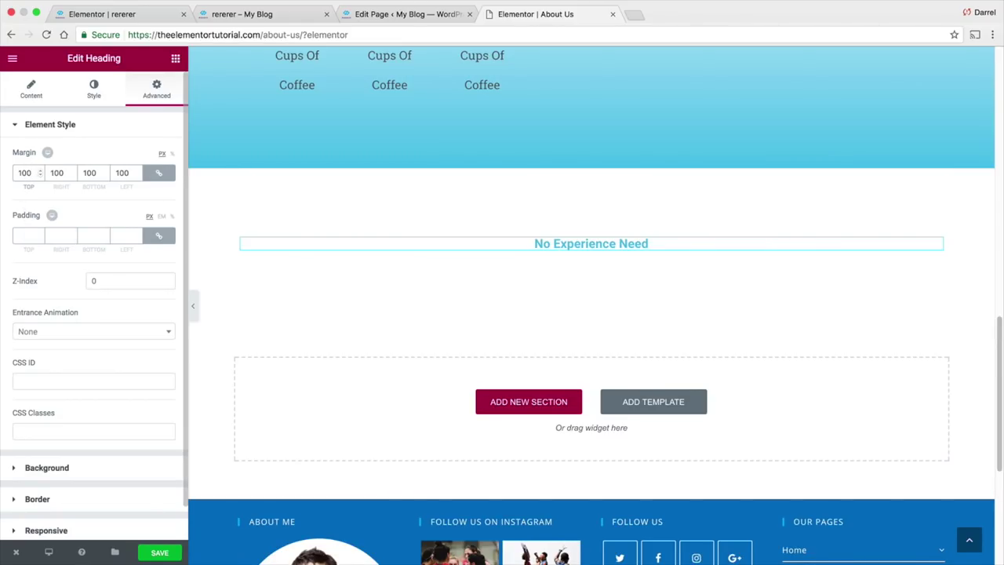
left_click(101, 97)
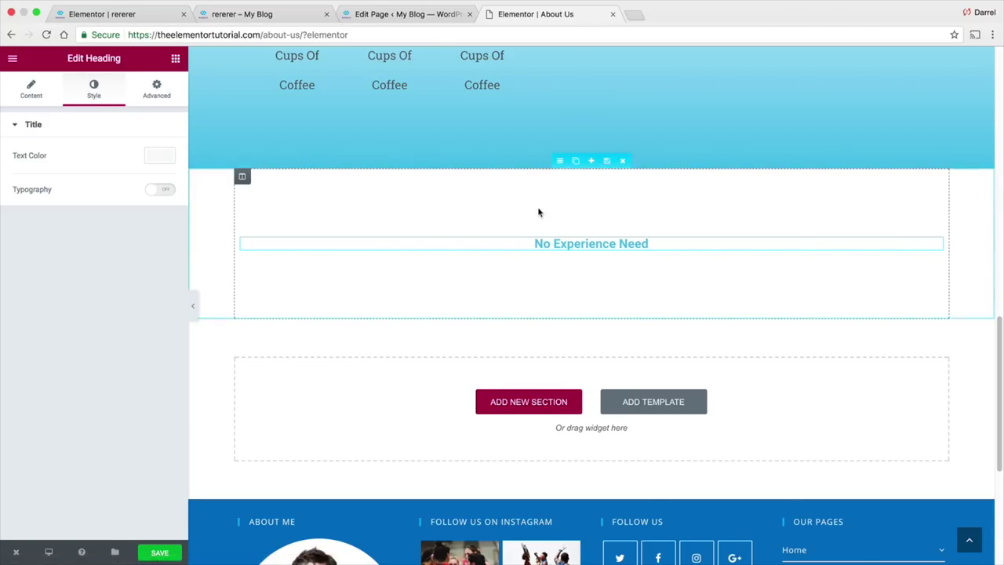
left_click(559, 162)
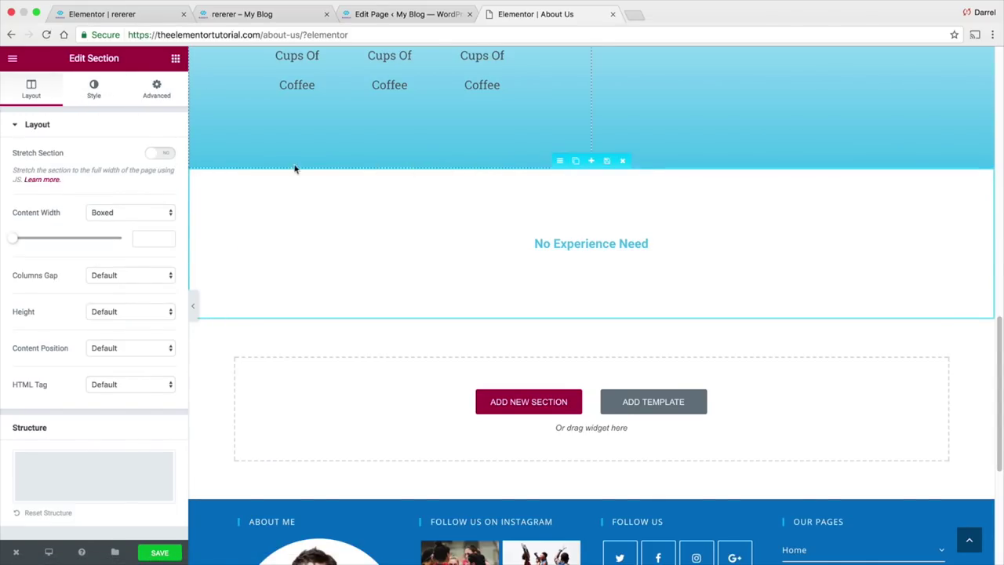
Stretch the section to full width and use the Milky Way photo as its background.
left_click(160, 153)
left_click(130, 214)
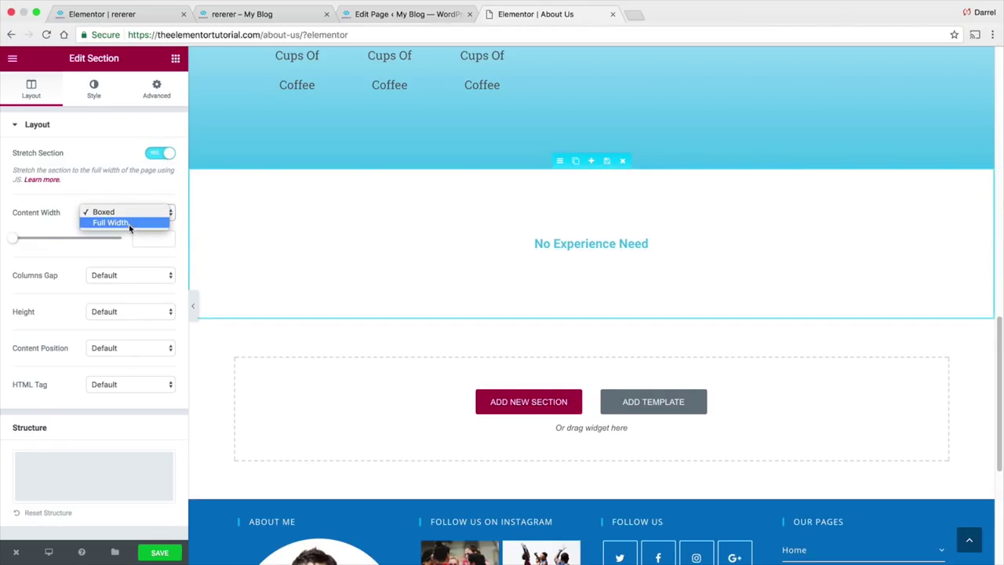
left_click(130, 225)
left_click(95, 94)
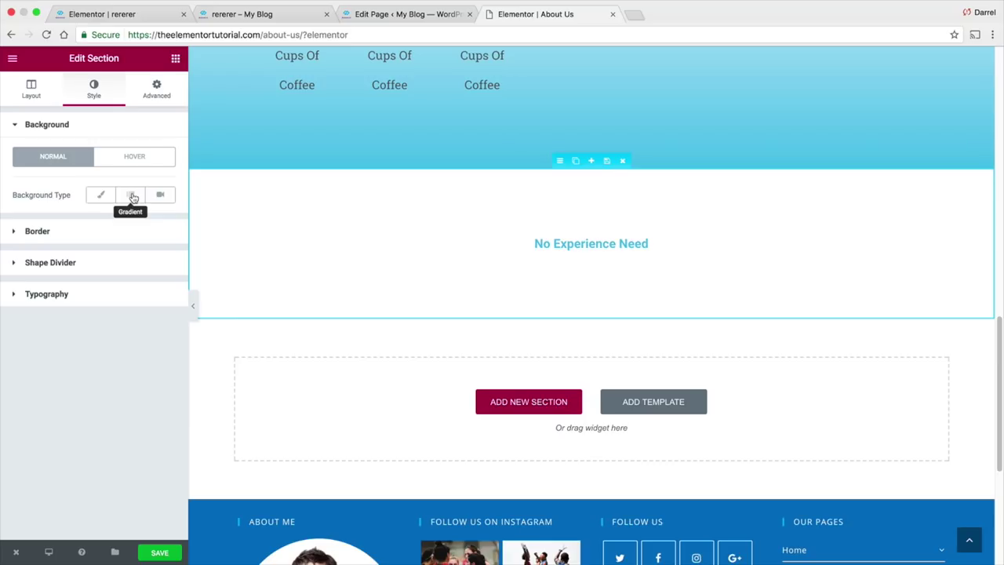
left_click(99, 197)
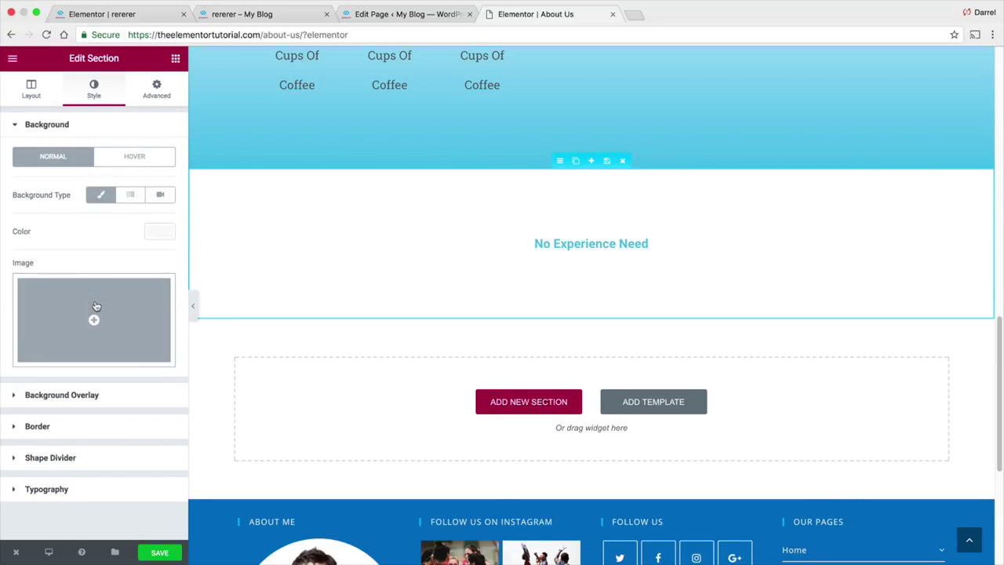
left_click(98, 306)
left_click(432, 302)
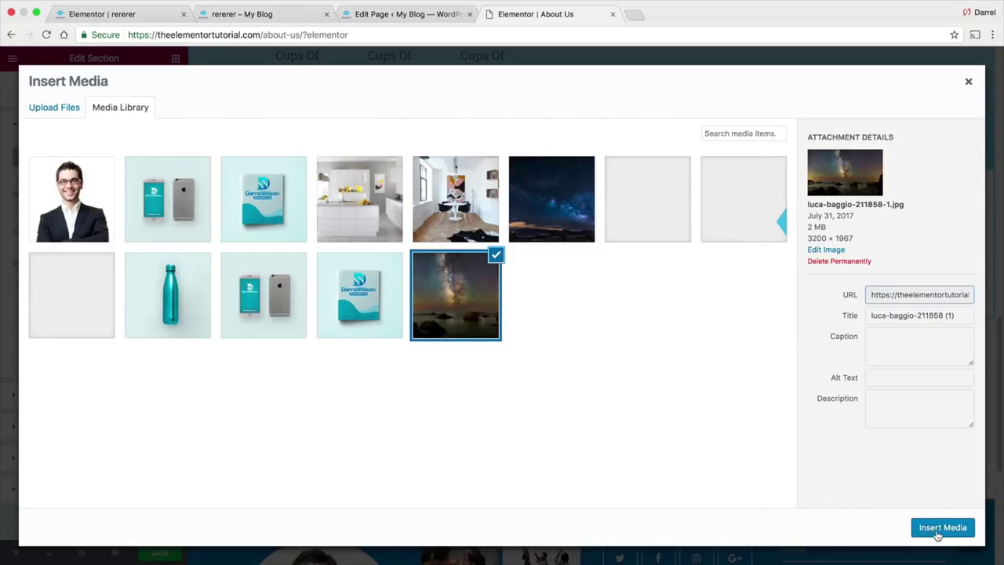
left_click(942, 527)
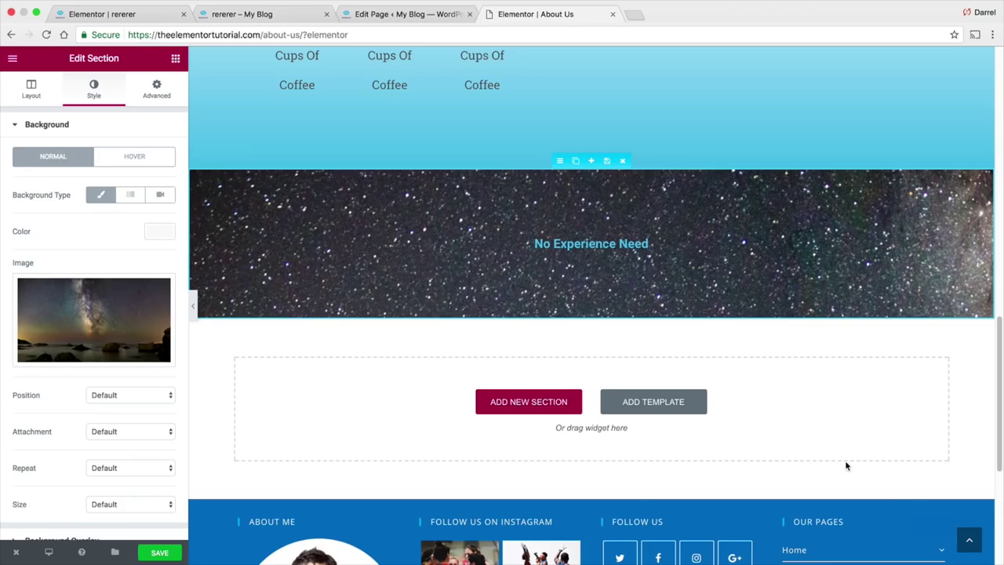
Set the background image to Cover size with Fixed attachment.
left_click(110, 396)
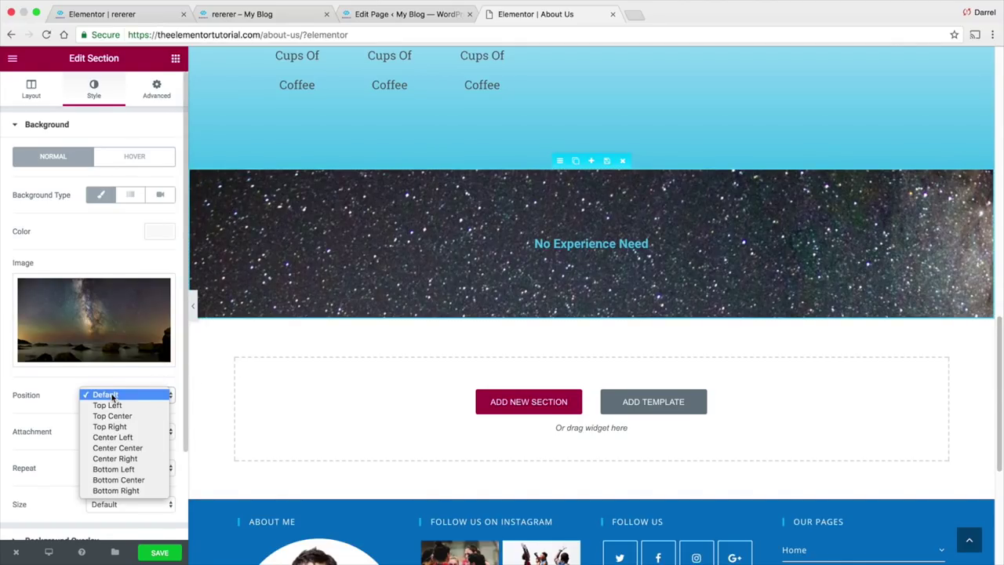
left_click(105, 394)
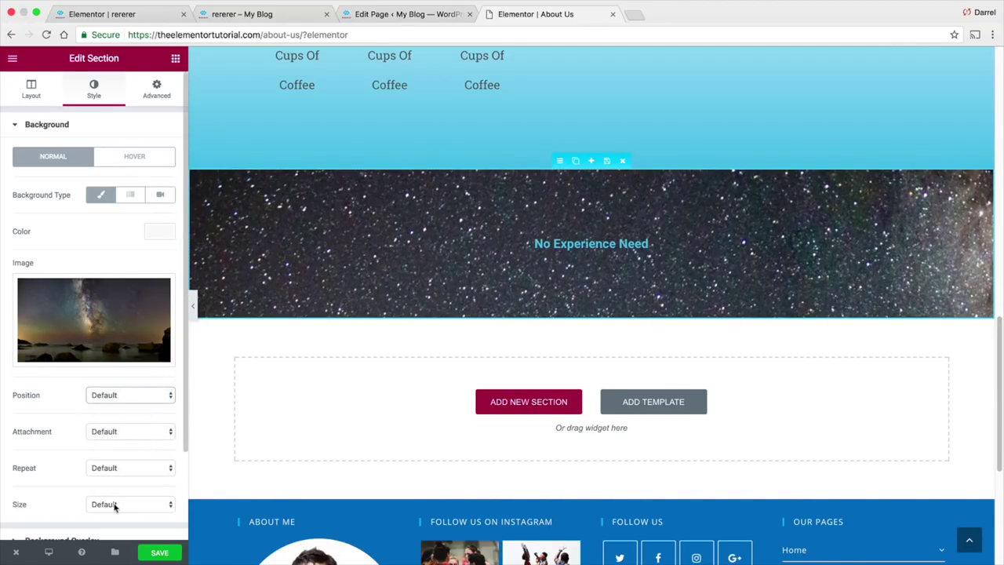
left_click(113, 506)
left_click(112, 525)
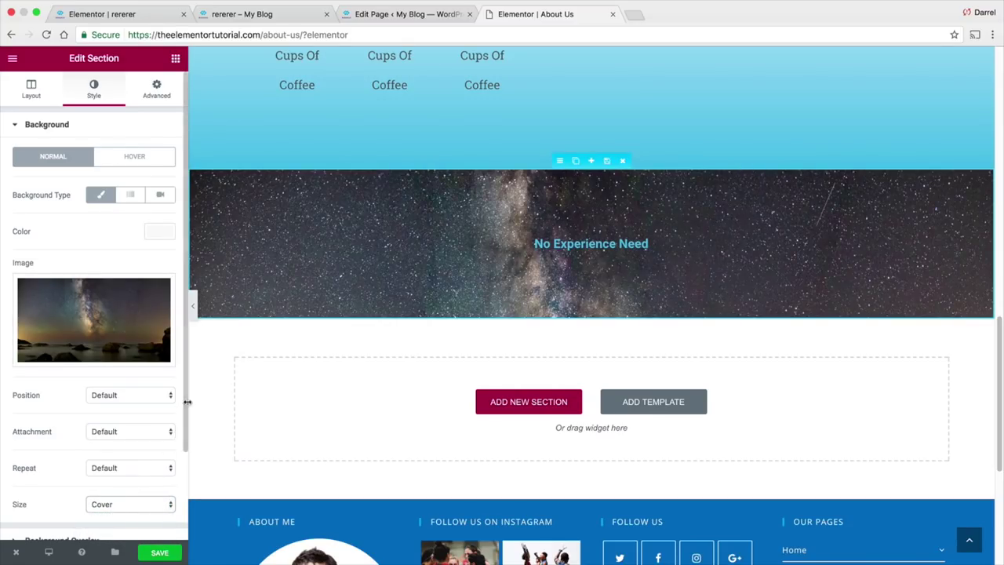
left_click(128, 430)
left_click(130, 450)
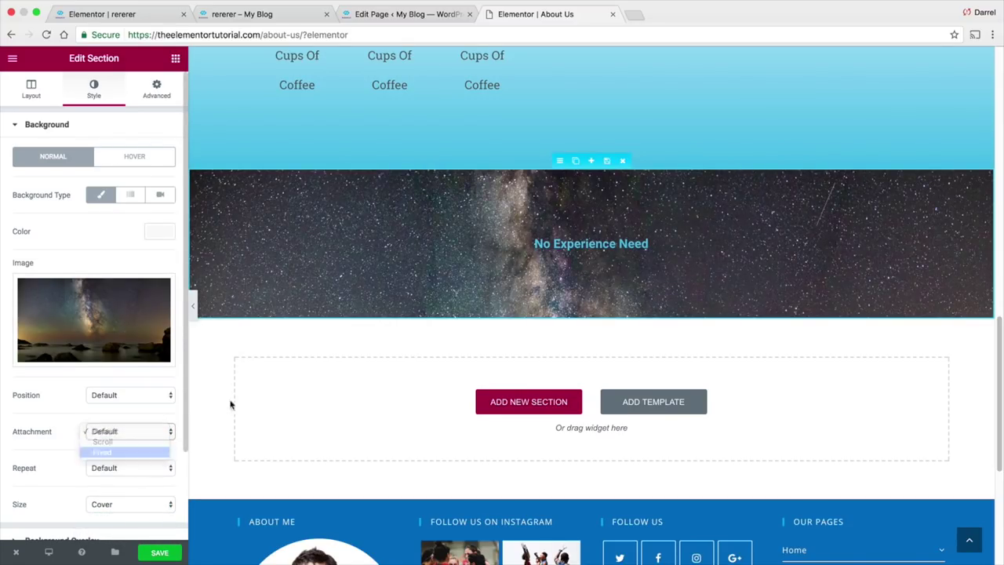
scroll(349, 318, "up", 2)
scroll(369, 344, "up", 2)
scroll(369, 345, "down", 8)
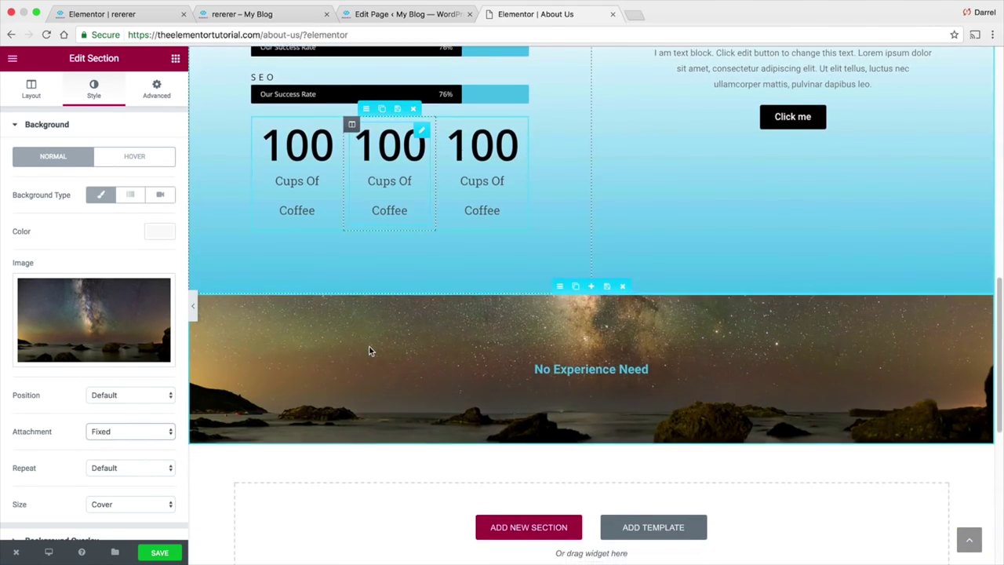
scroll(373, 350, "up", 10)
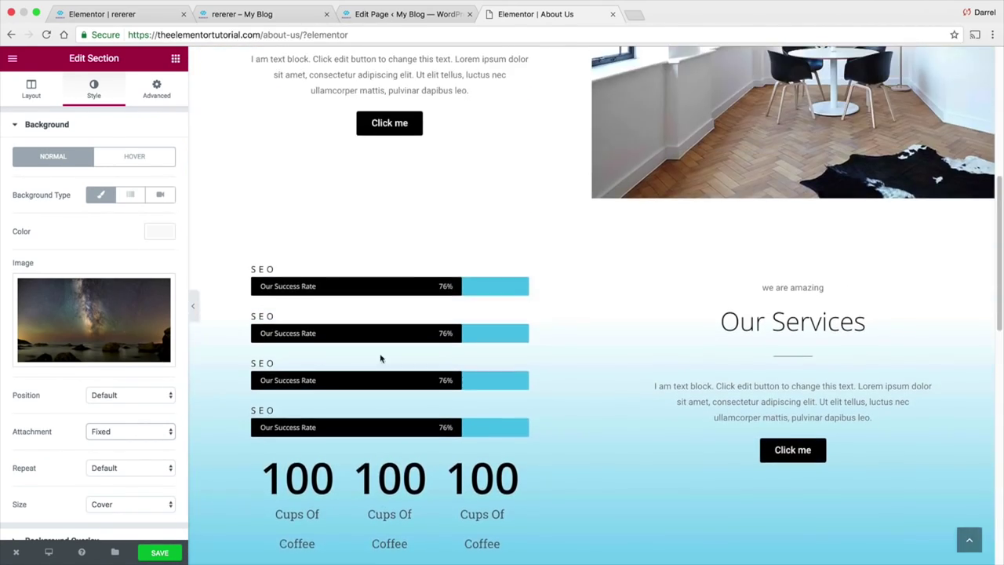
scroll(380, 354, "down", 3)
scroll(379, 358, "down", 4)
Make the 'No Experience Need' heading text white.
left_click(580, 314)
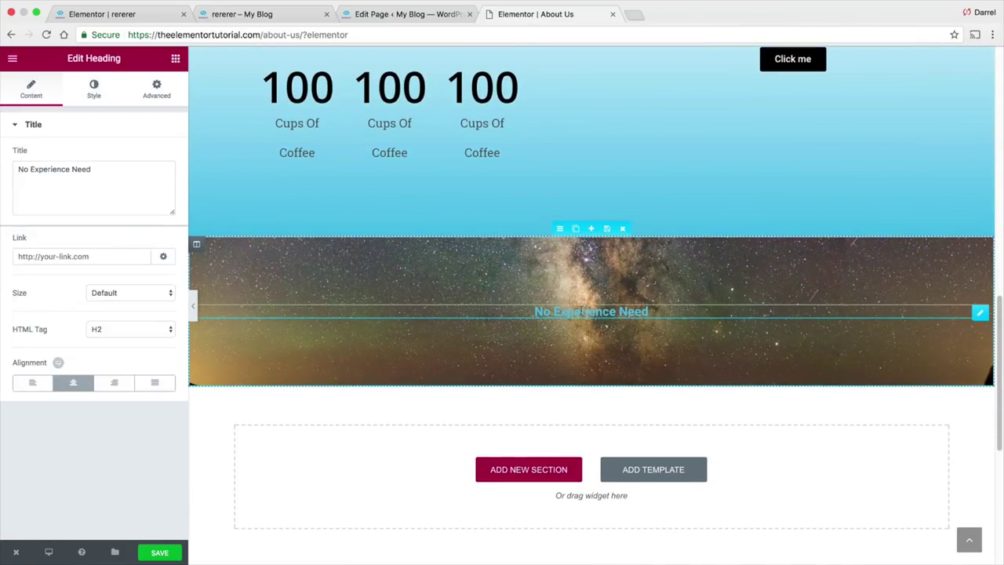
left_click(94, 88)
left_click(157, 159)
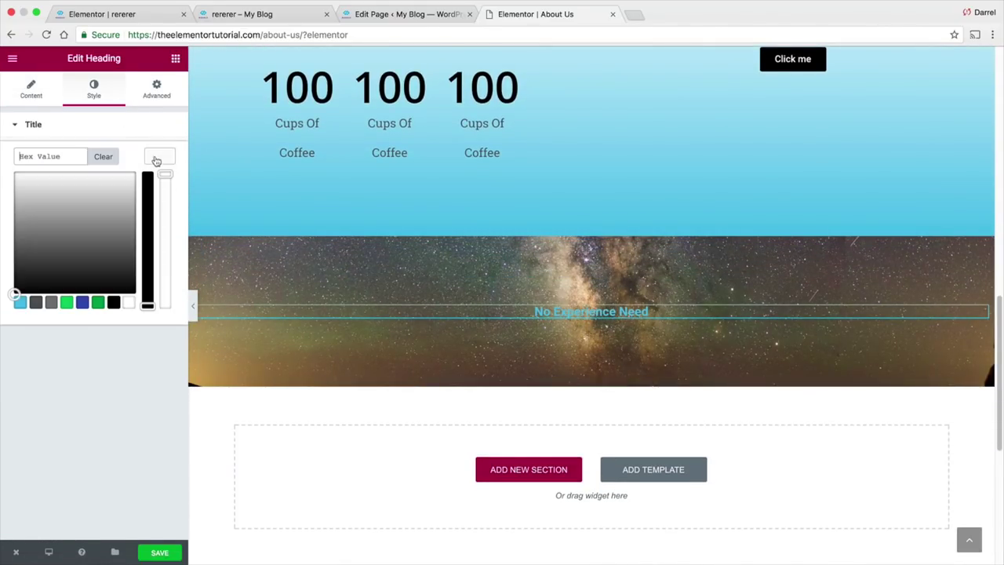
left_click(129, 303)
left_click(134, 346)
Give the heading custom typography: size 48, Open Sans, weight 200.
left_click(158, 189)
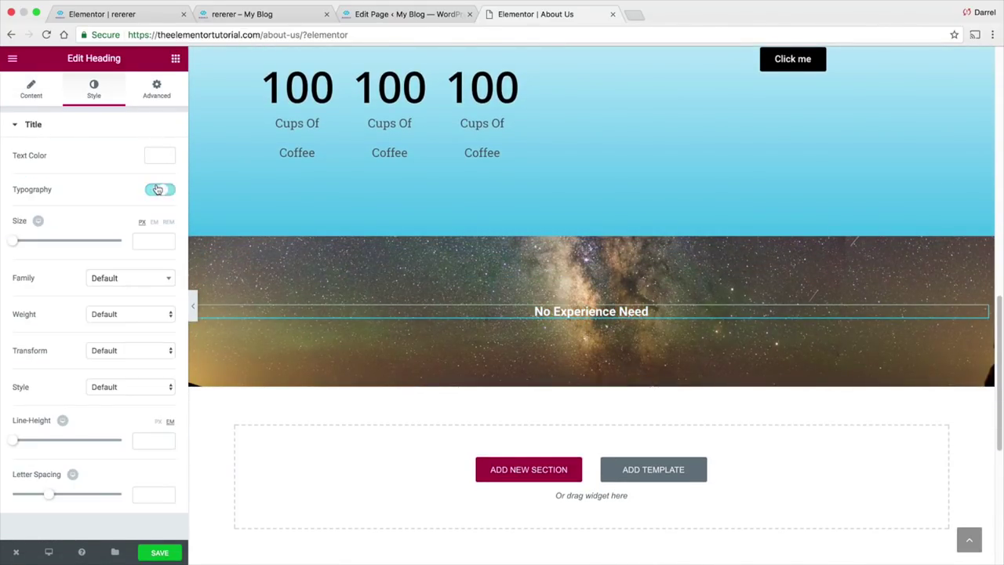
left_click_drag(15, 243, 38, 240)
left_click(110, 279)
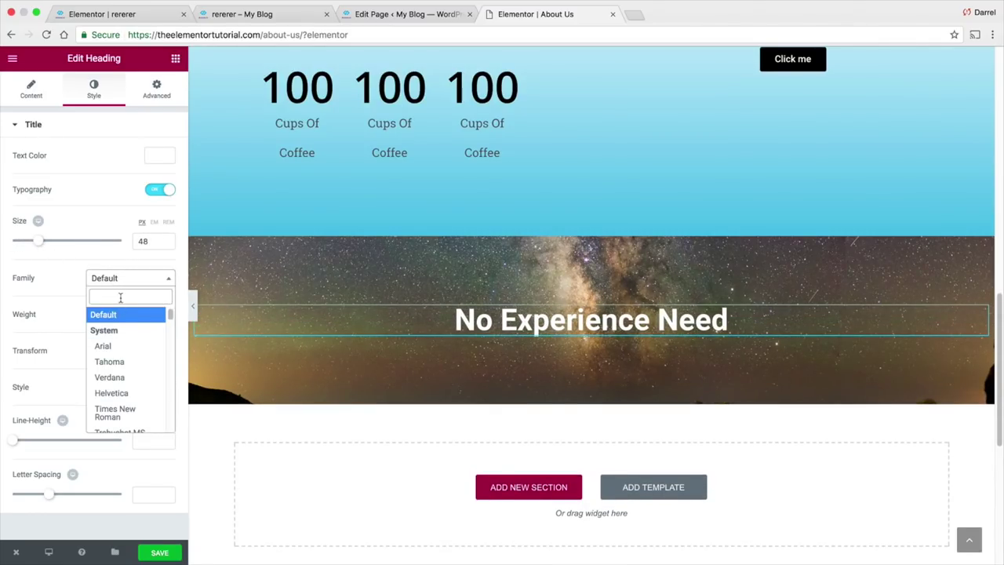
type("open")
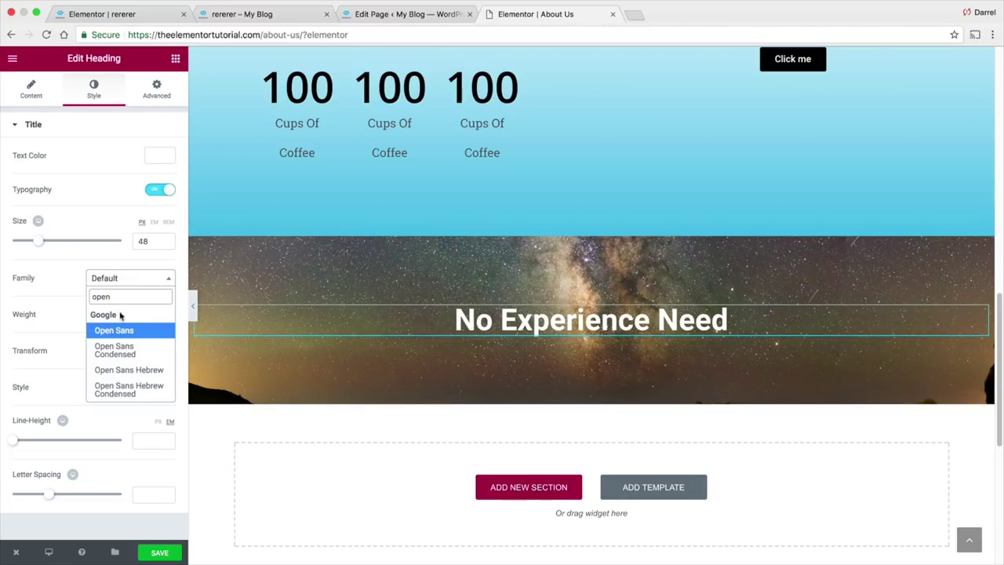
left_click(114, 330)
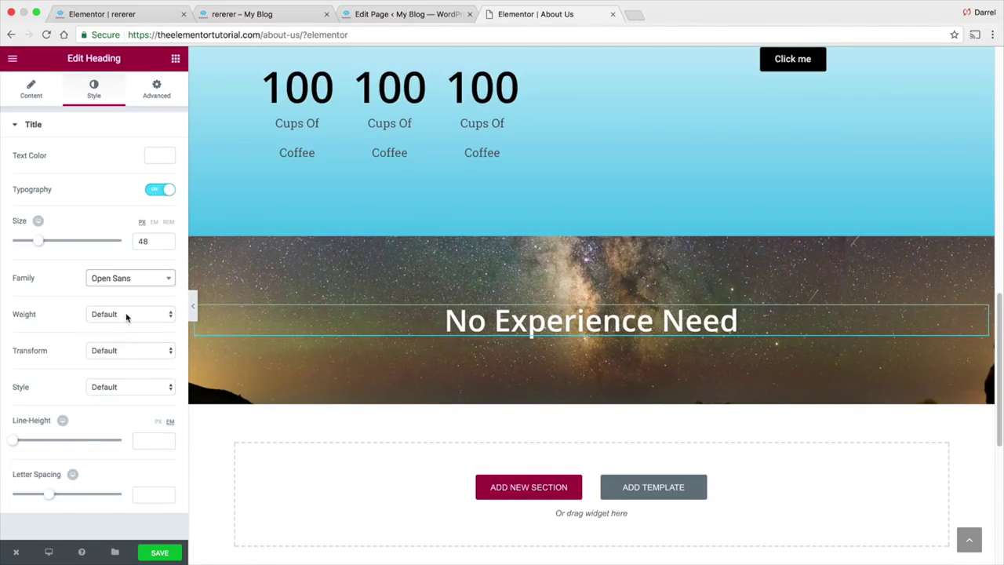
left_click(126, 314)
left_click(127, 235)
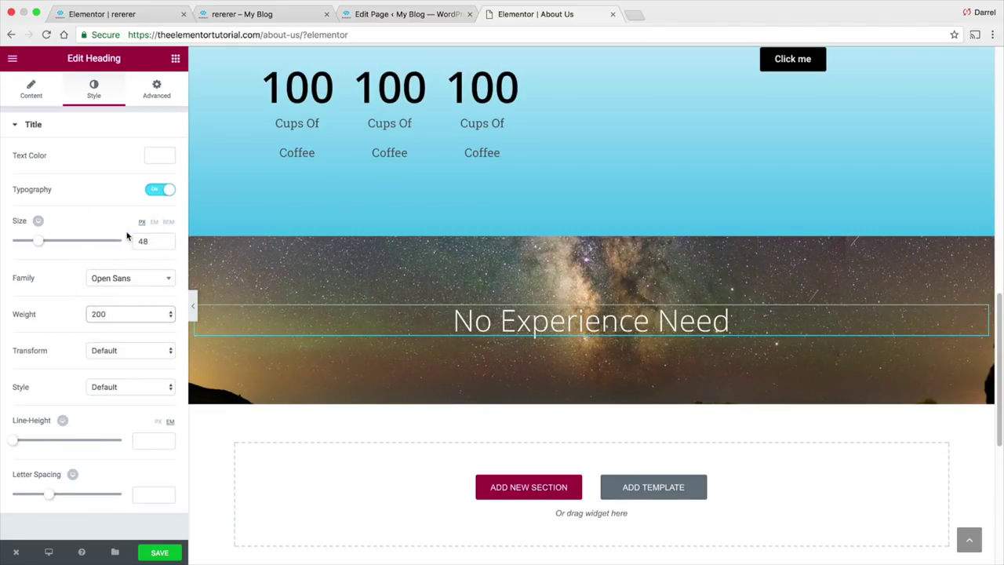
left_click(176, 60)
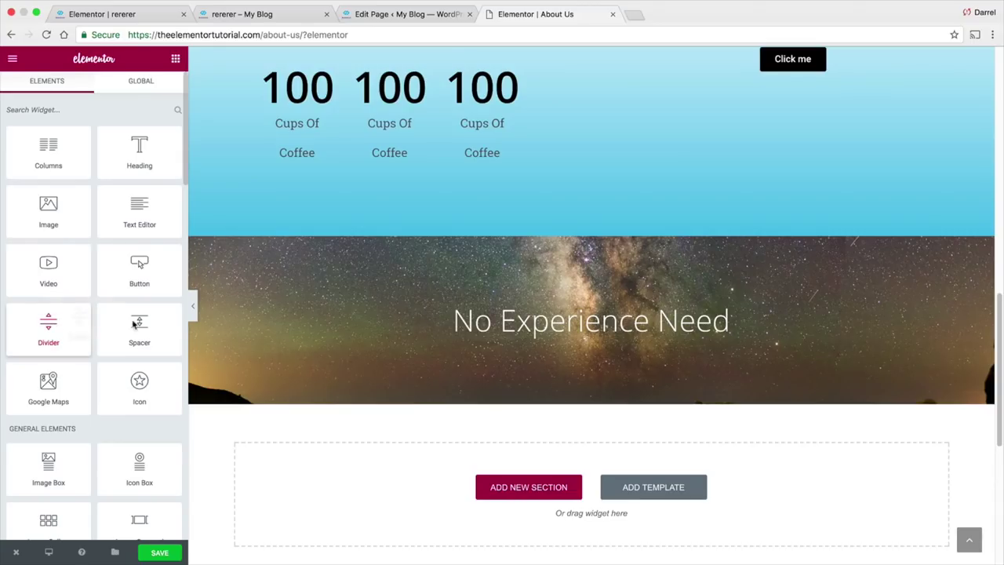
Place a Divider under the heading and set the heading's bottom margin to 0.
left_click_drag(57, 317, 591, 338)
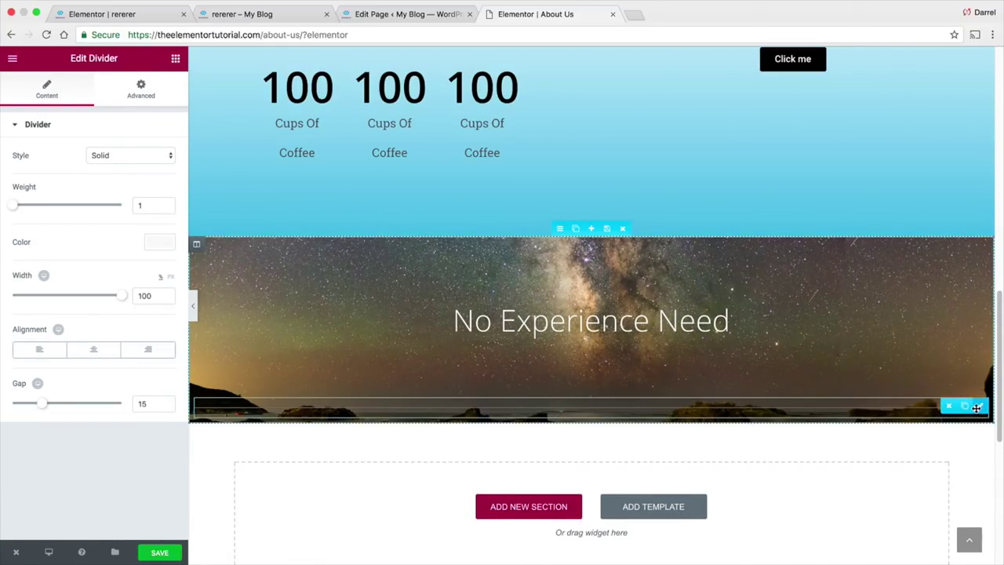
left_click(980, 313)
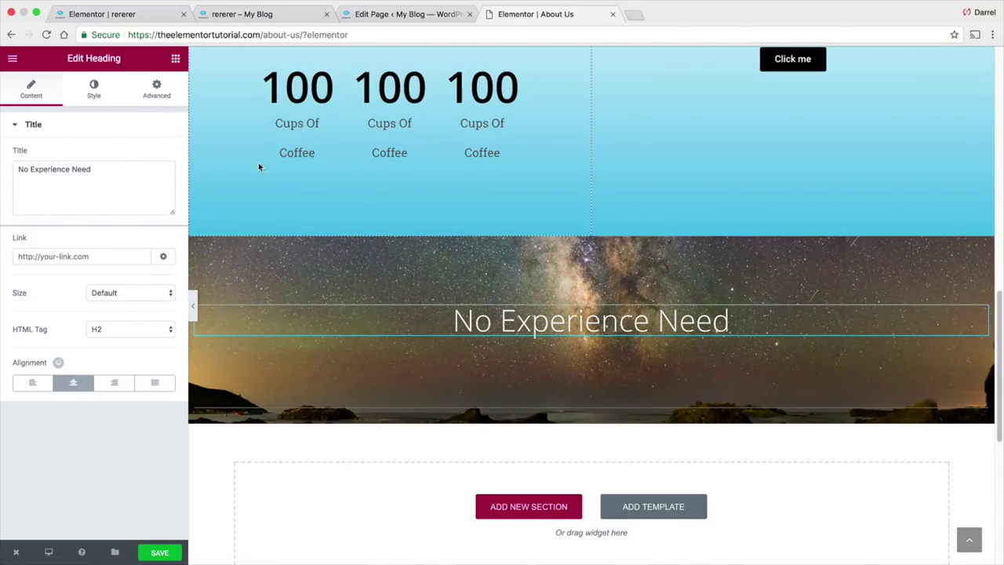
left_click(158, 92)
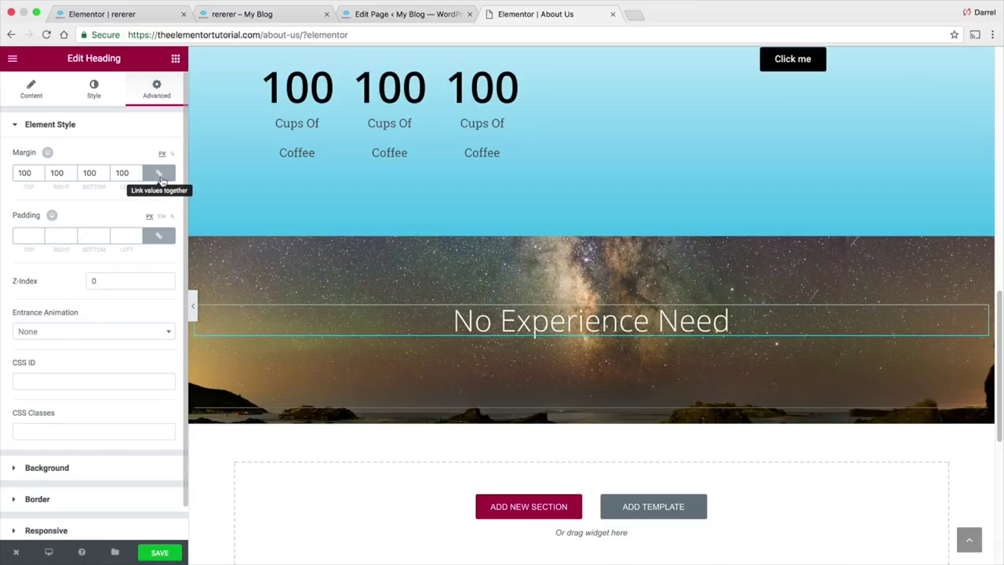
left_click(159, 172)
type("0")
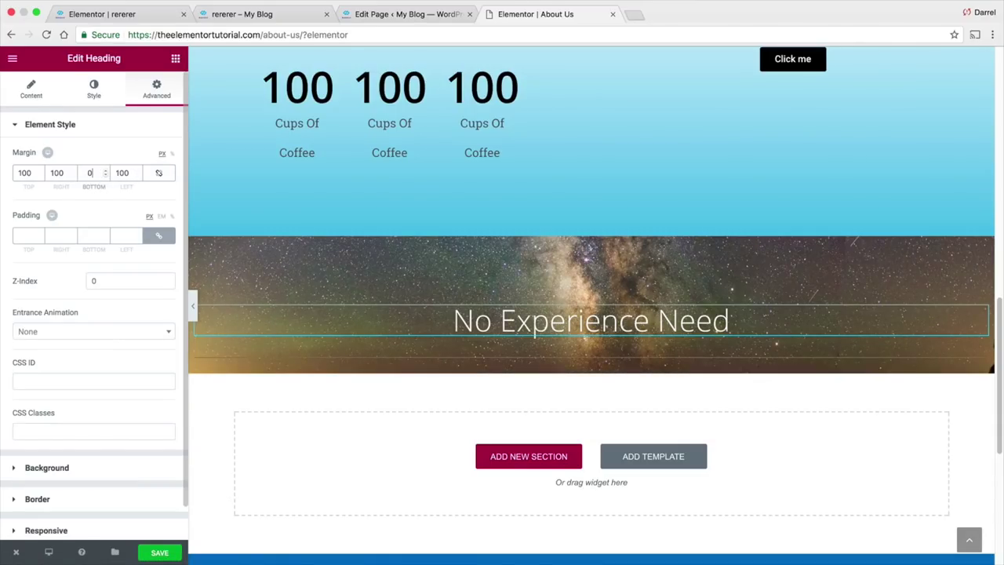
Centre the divider, narrow it to width 55 and make it white.
left_click(334, 361)
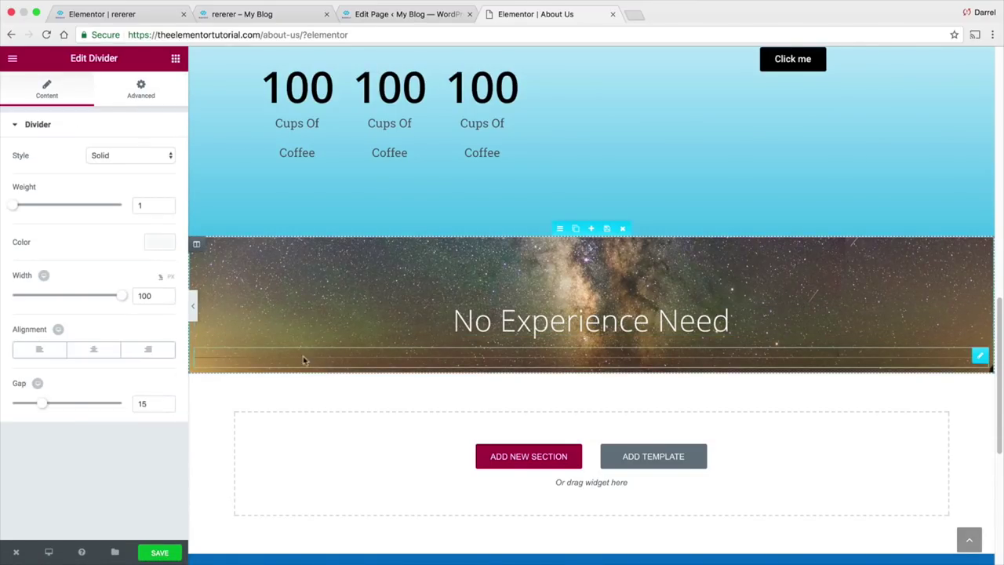
left_click(94, 349)
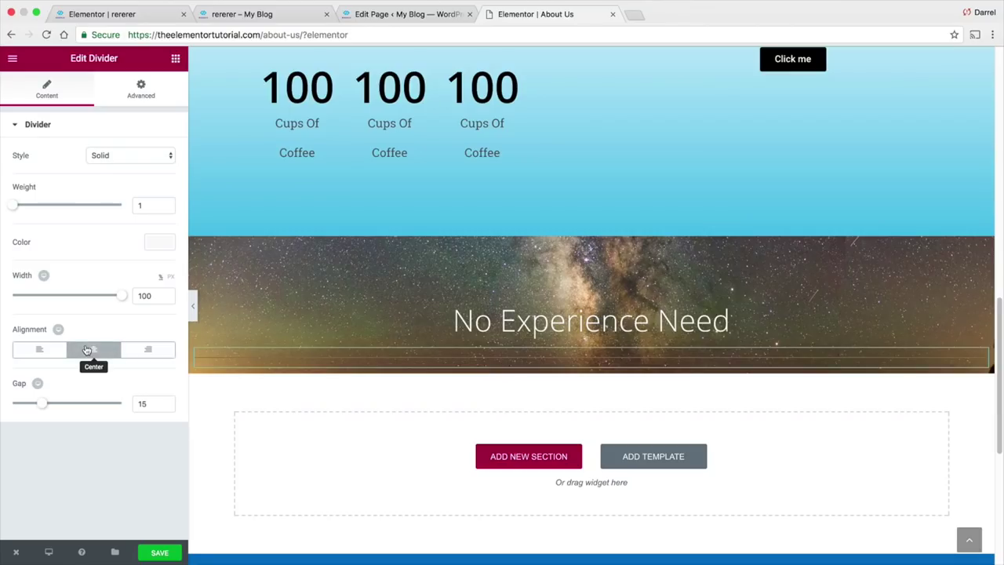
left_click(140, 91)
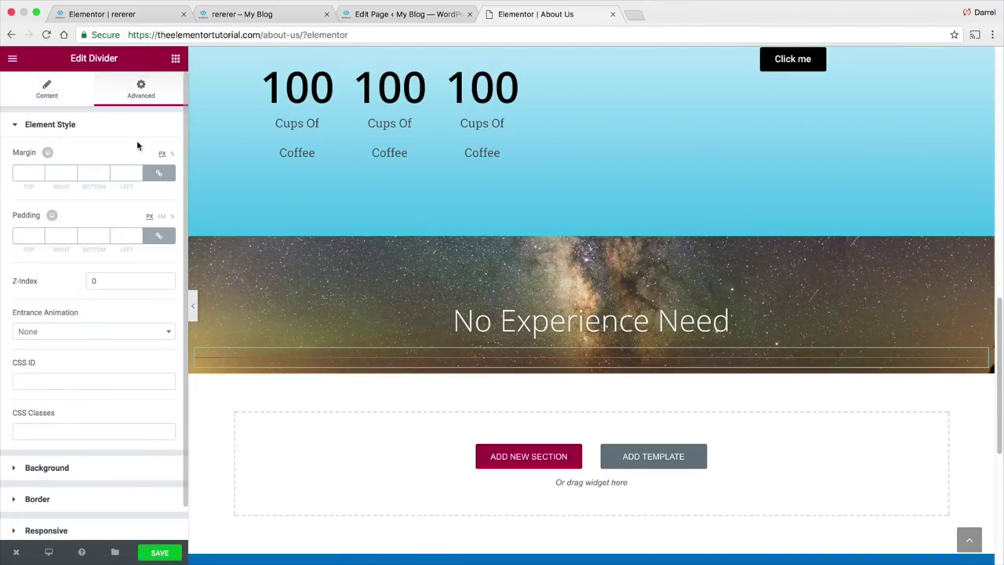
left_click(59, 98)
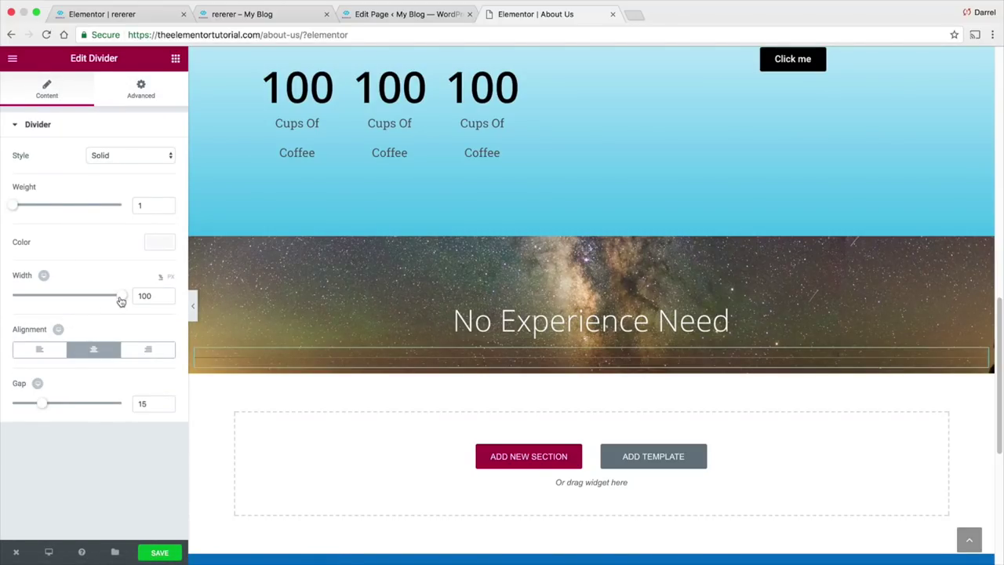
left_click_drag(121, 300, 71, 300)
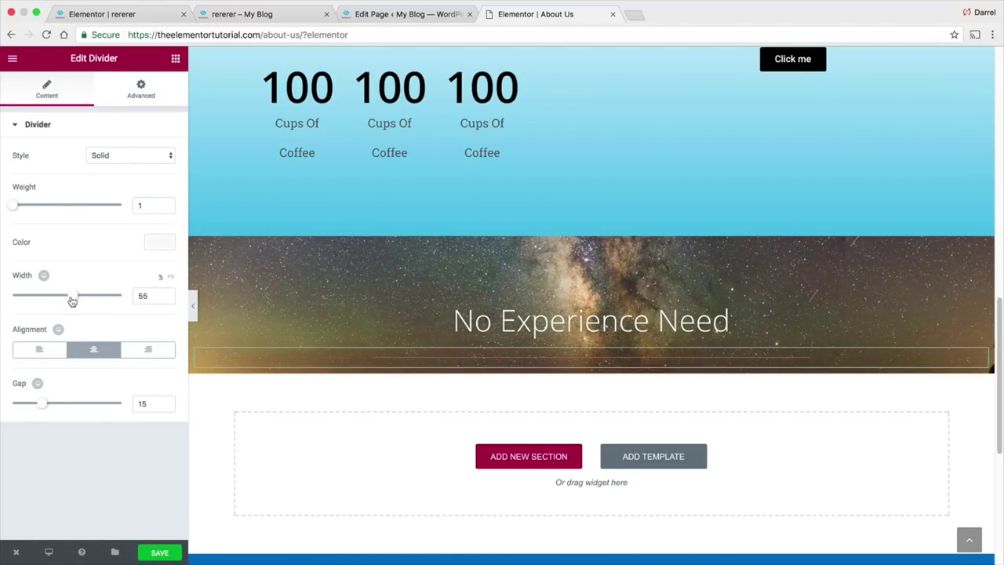
left_click(155, 243)
left_click(130, 389)
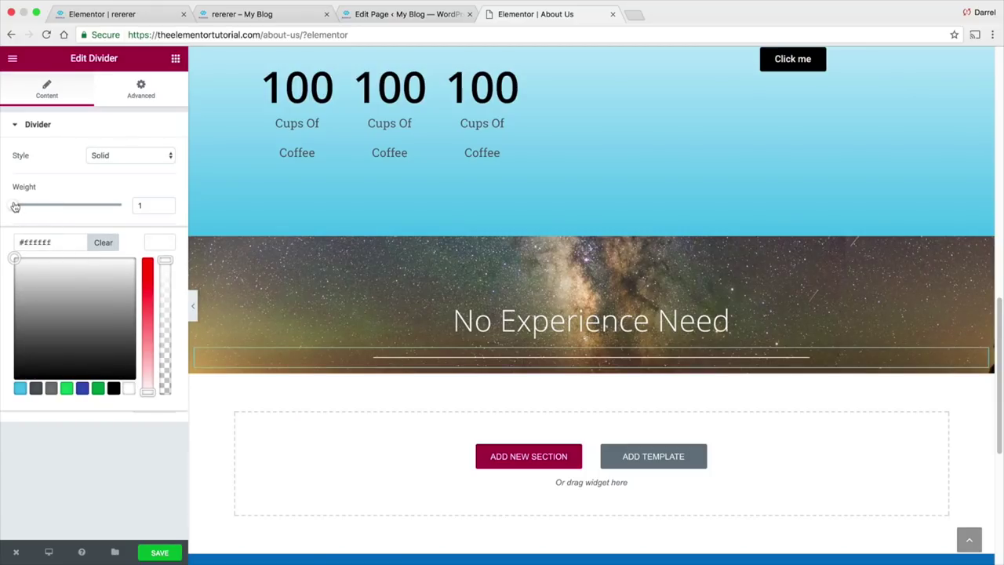
Set the divider to weight 2, gap 3 and width 25.
left_click_drag(19, 207, 25, 206)
left_click(89, 448)
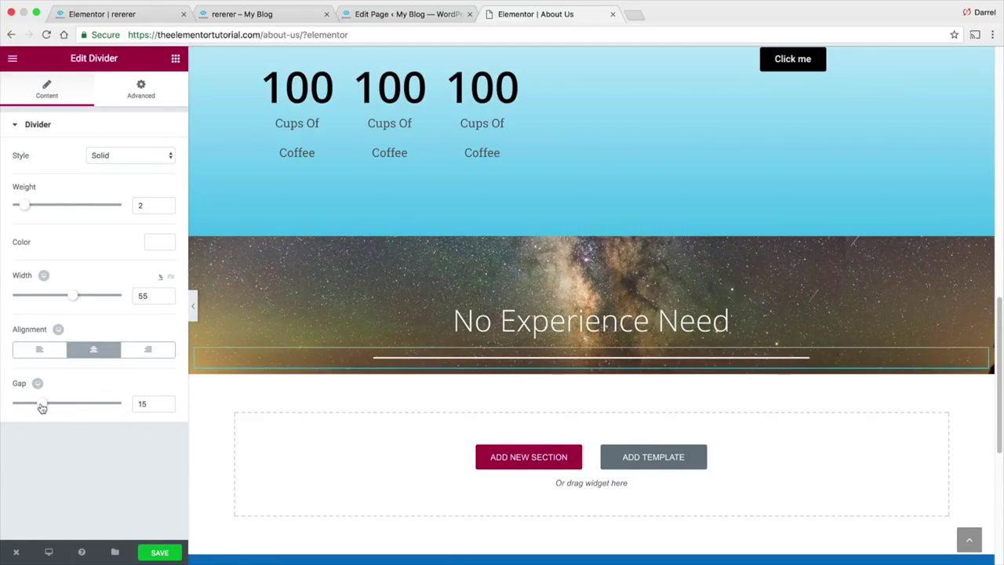
left_click_drag(41, 407, 14, 408)
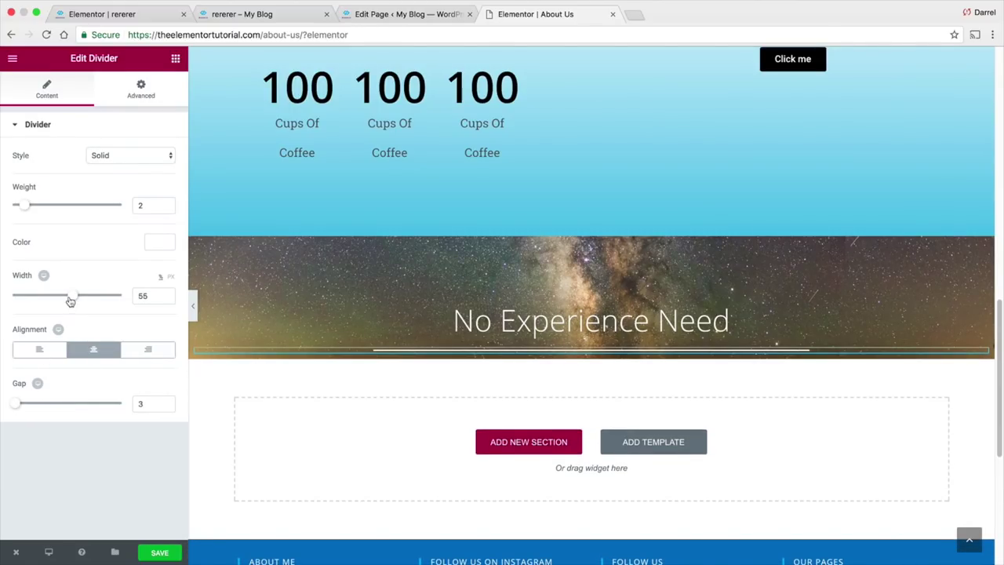
left_click_drag(70, 300, 35, 303)
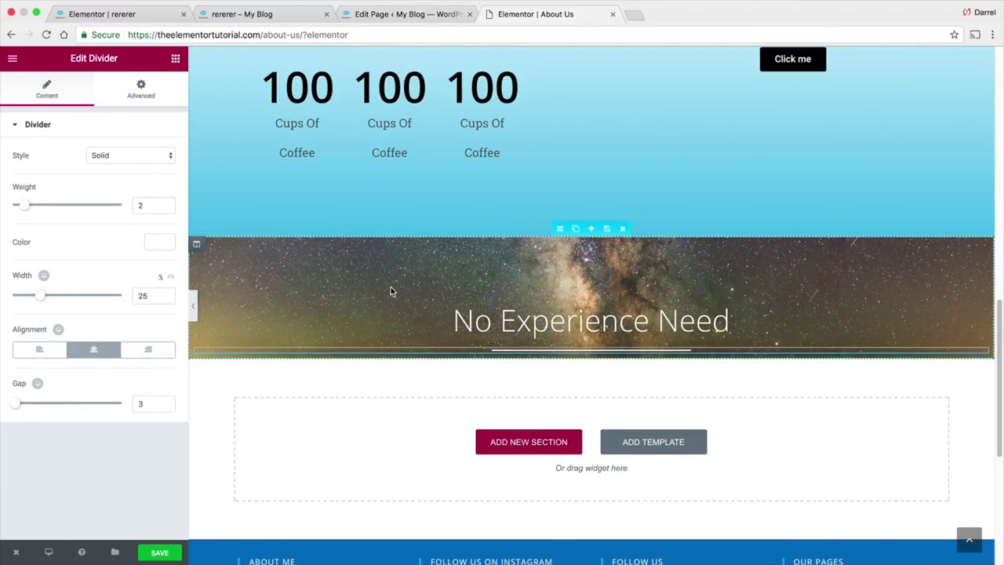
scroll(637, 356, "down", 3)
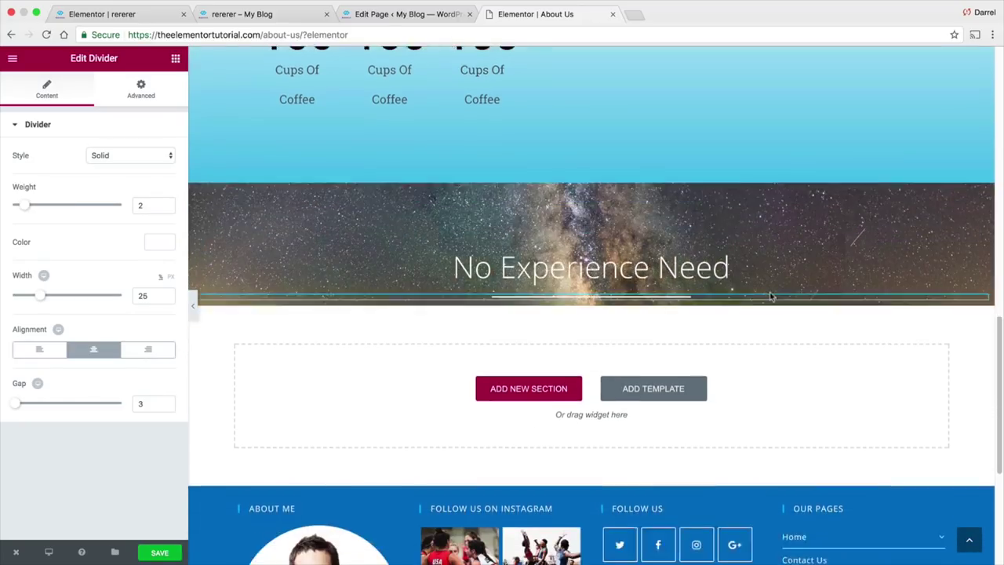
scroll(322, 149, "up", 4)
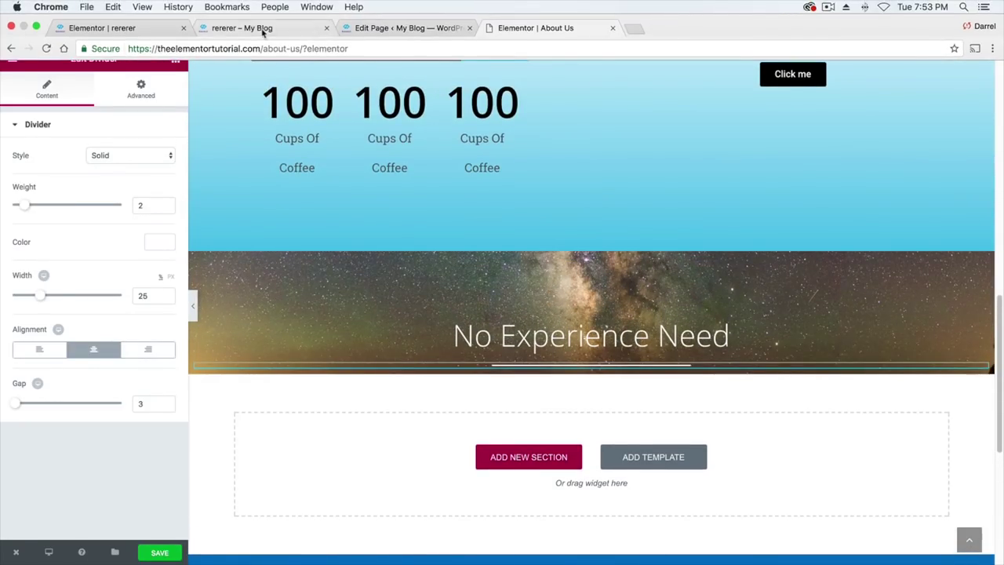
left_click(175, 61)
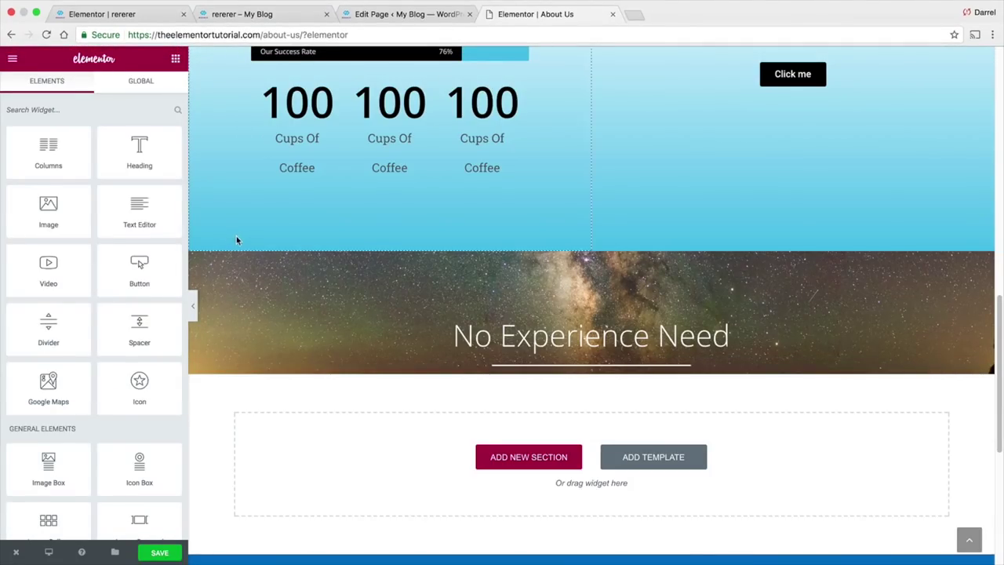
Add a columns row below the divider and duplicate its column to make four columns.
scroll(259, 235, "down", 3)
scroll(134, 233, "down", 1)
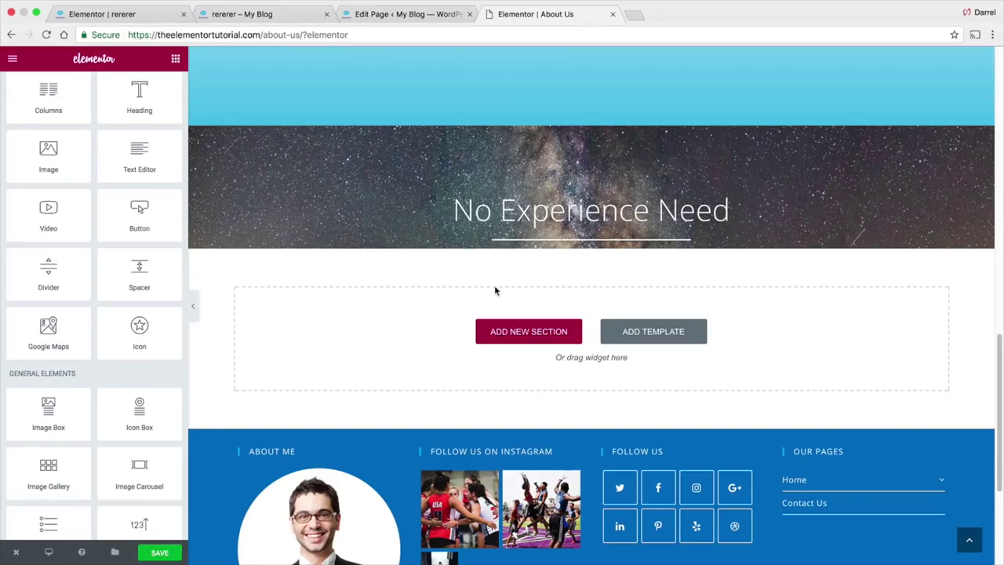
left_click_drag(47, 96, 532, 247)
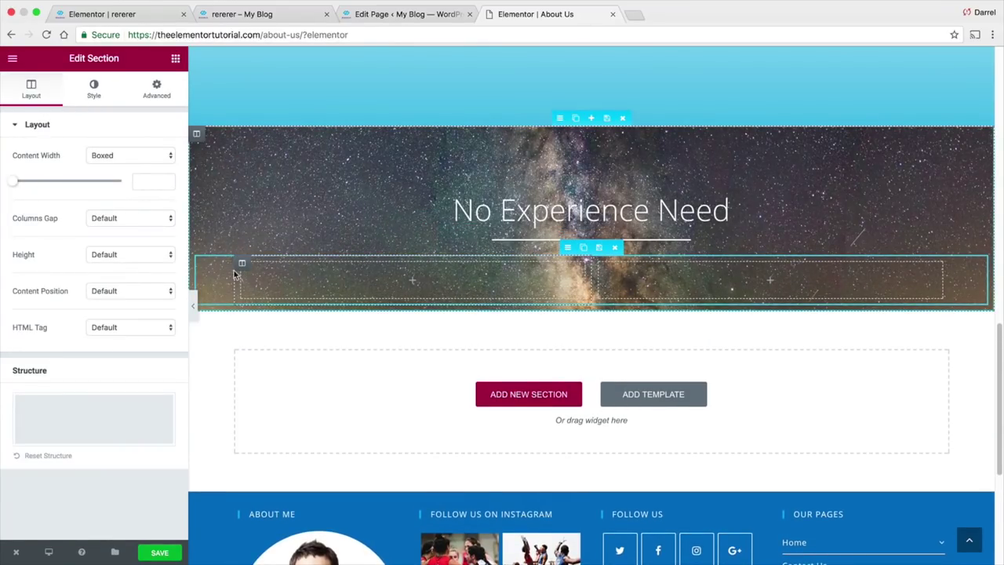
left_click(256, 267)
left_click(257, 266)
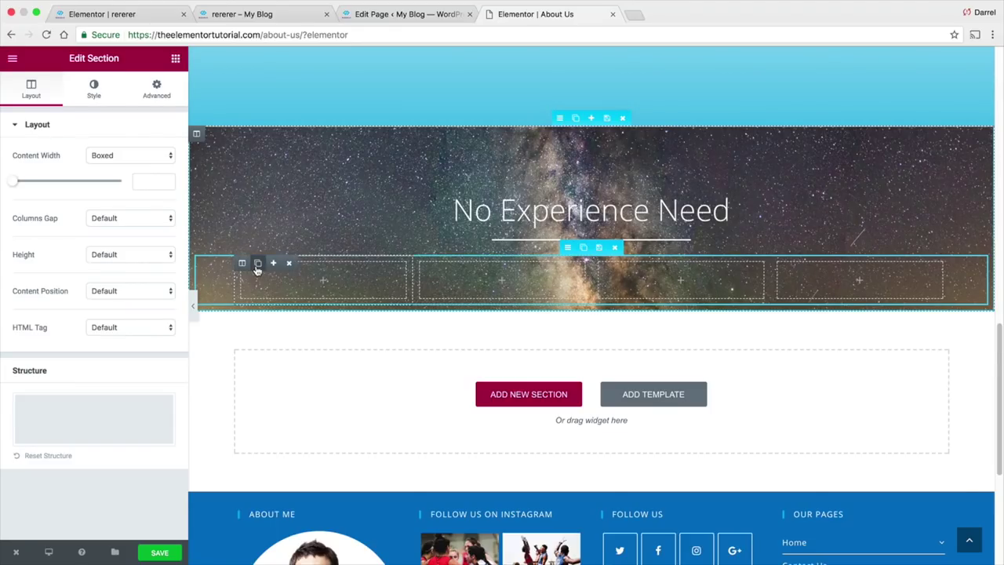
scroll(369, 285, "up", 2)
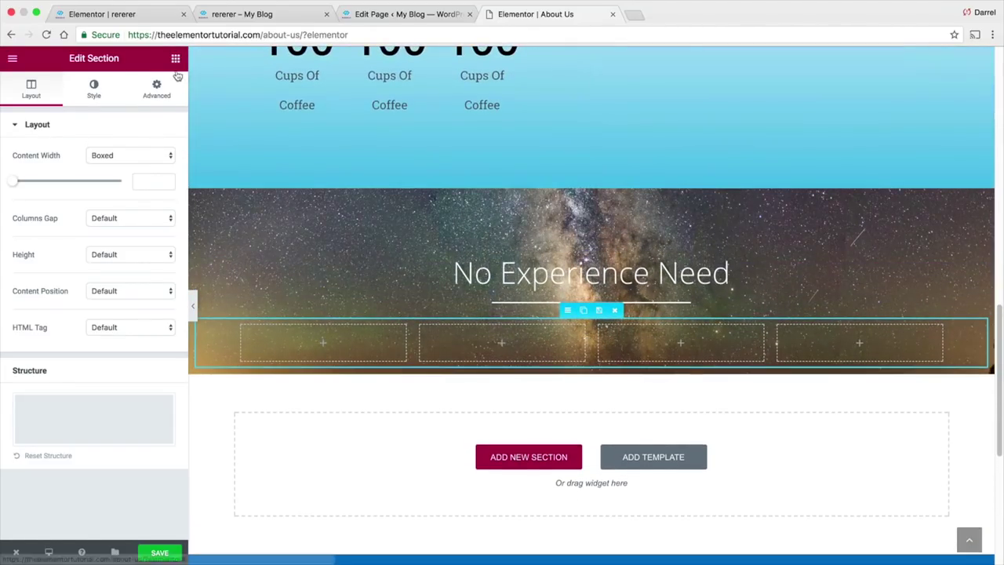
Place Counter widgets in the first two new columns.
left_click(176, 58)
scroll(107, 214, "down", 5)
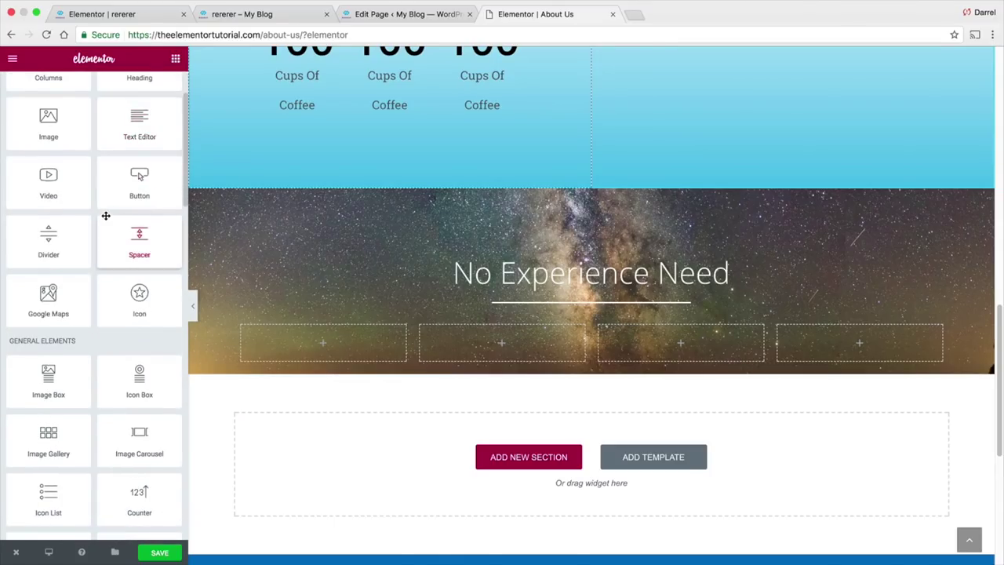
left_click_drag(133, 388, 306, 345)
left_click(174, 59)
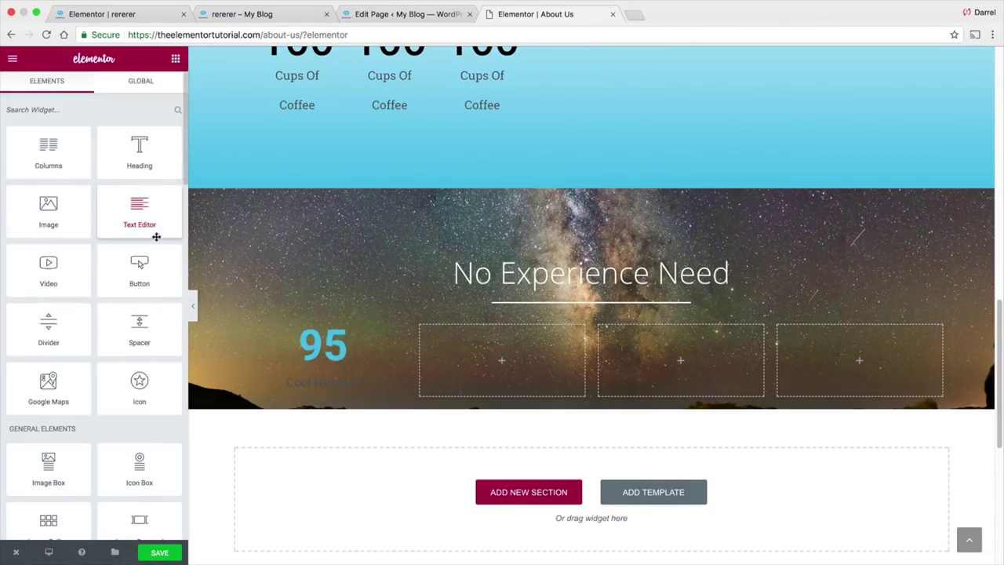
scroll(157, 267, "down", 1)
scroll(83, 342, "down", 6)
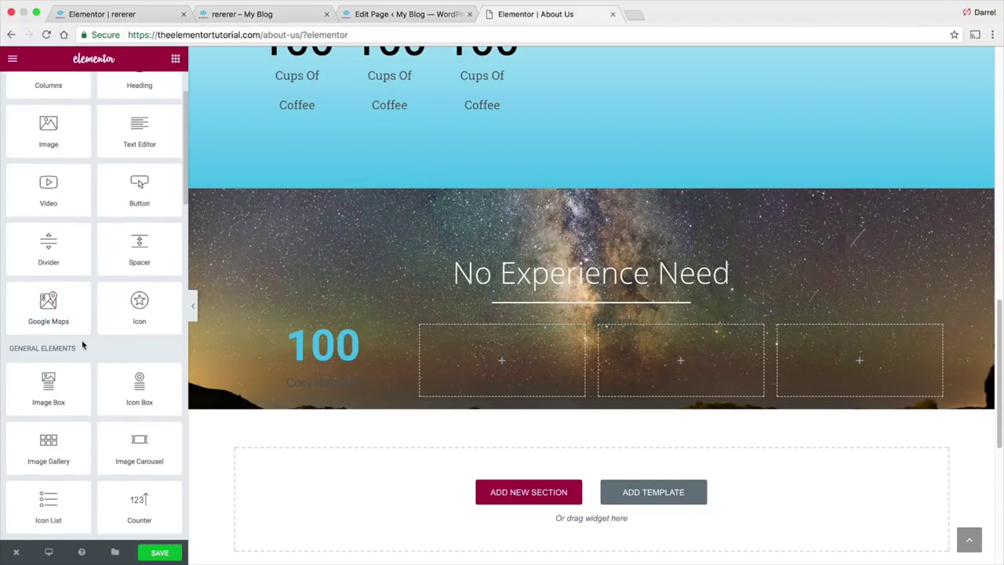
scroll(141, 349, "down", 1)
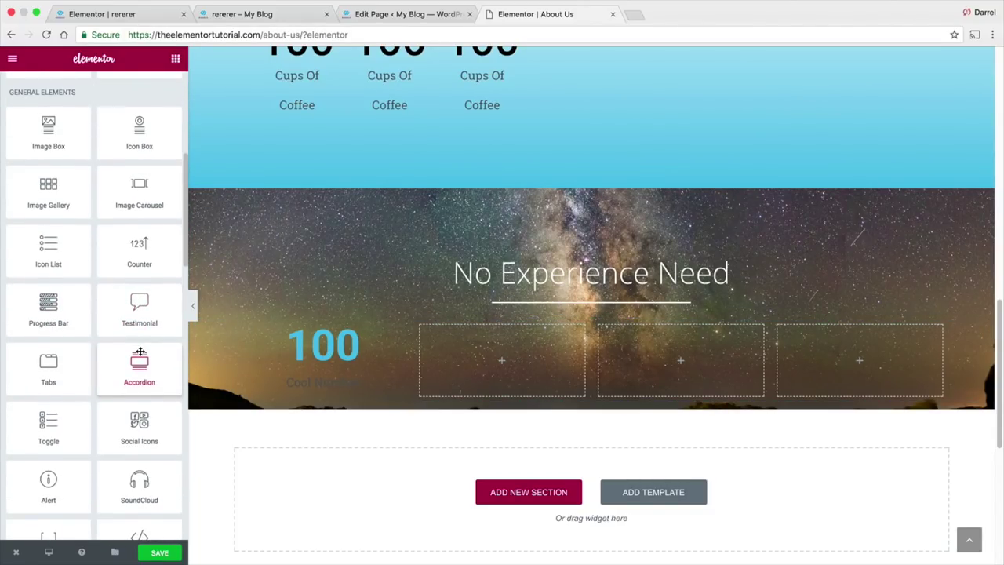
left_click_drag(139, 249, 463, 357)
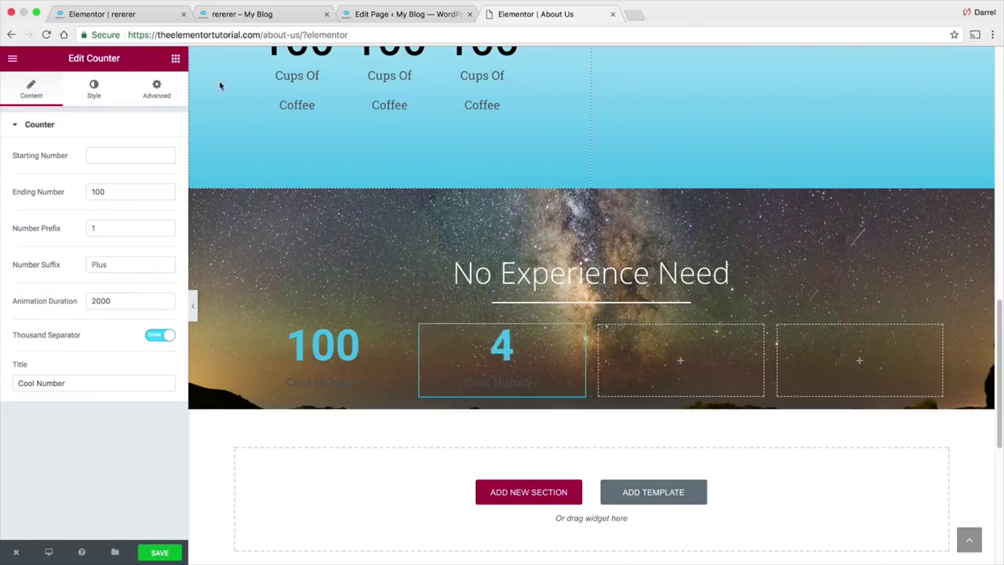
Fill the third and fourth columns with Counter widgets.
left_click(176, 58)
scroll(154, 301, "down", 5)
left_click_drag(139, 367, 671, 361)
left_click(175, 59)
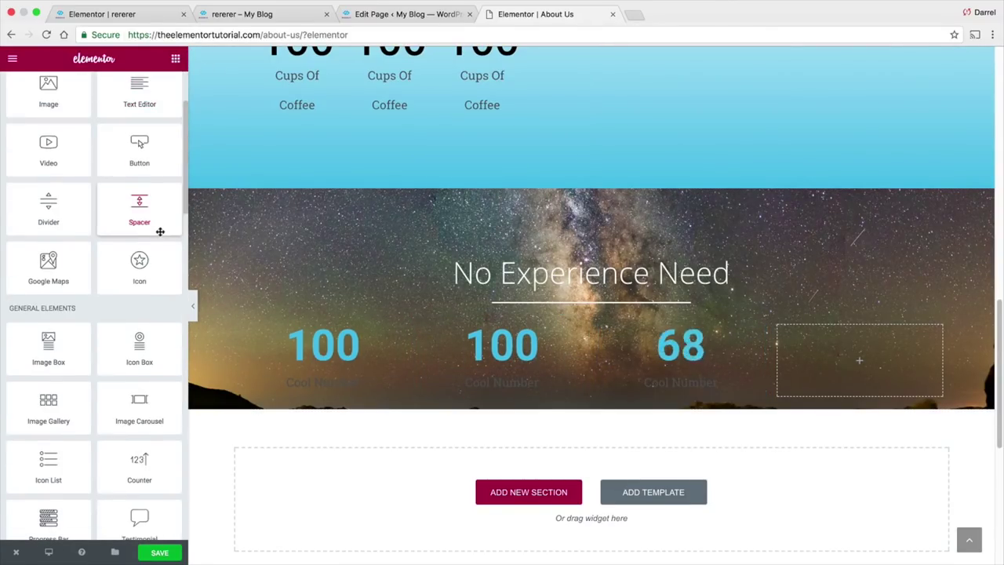
scroll(152, 231, "down", 3)
left_click_drag(151, 302, 823, 362)
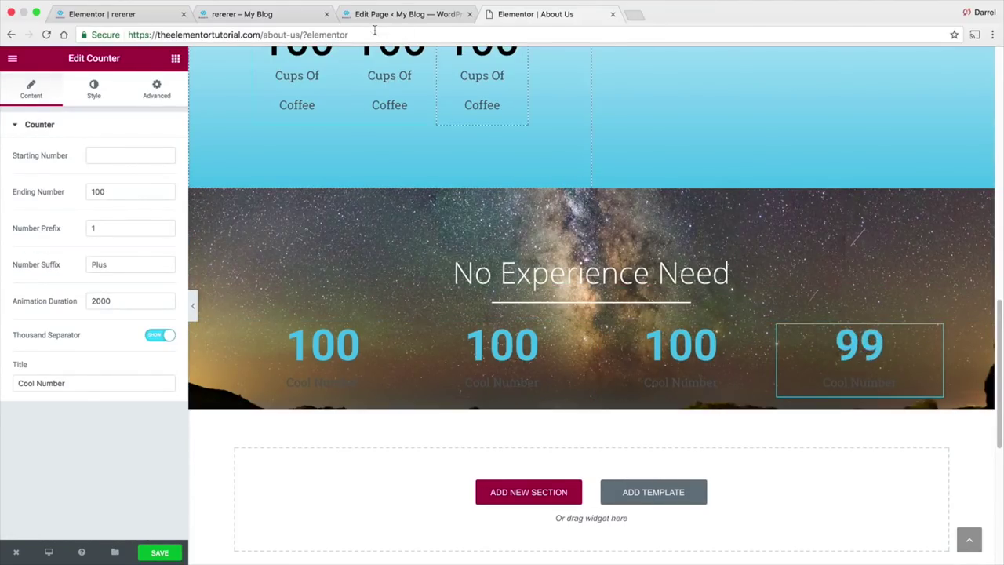
Preview the live About Us page, then return to the Elementor editor.
left_click(283, 16)
scroll(361, 177, "up", 3)
scroll(514, 243, "up", 3)
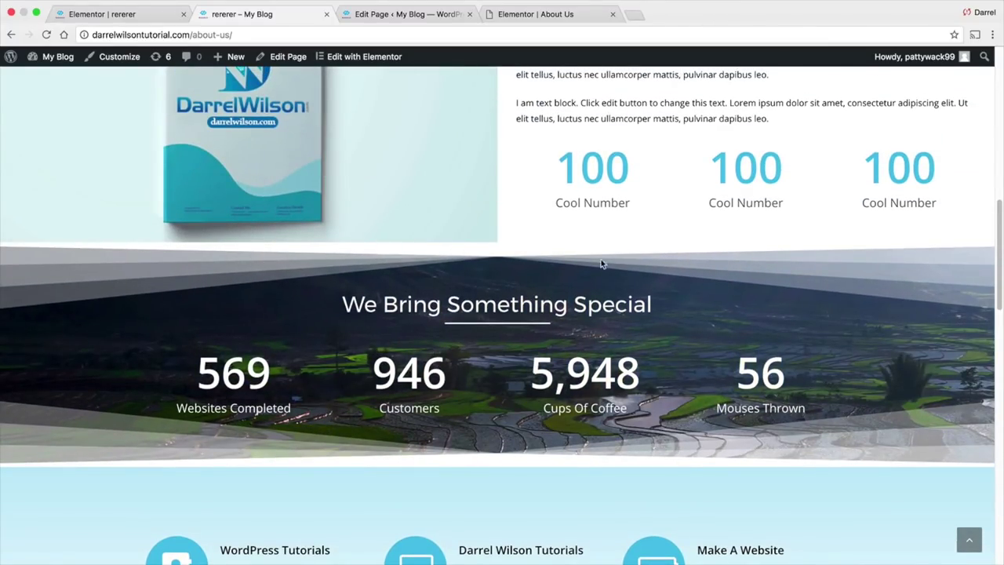
scroll(426, 195, "down", 2)
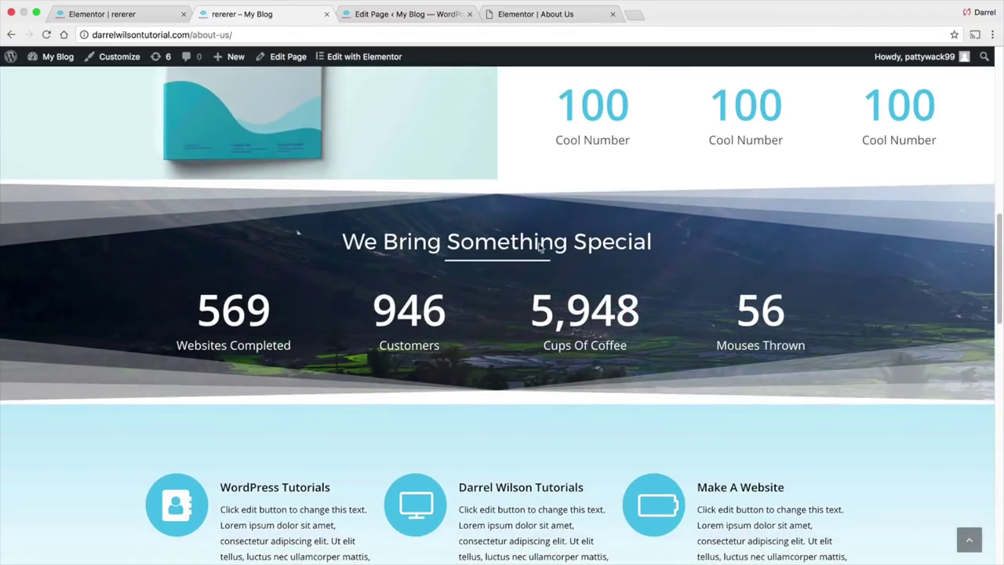
left_click(368, 14)
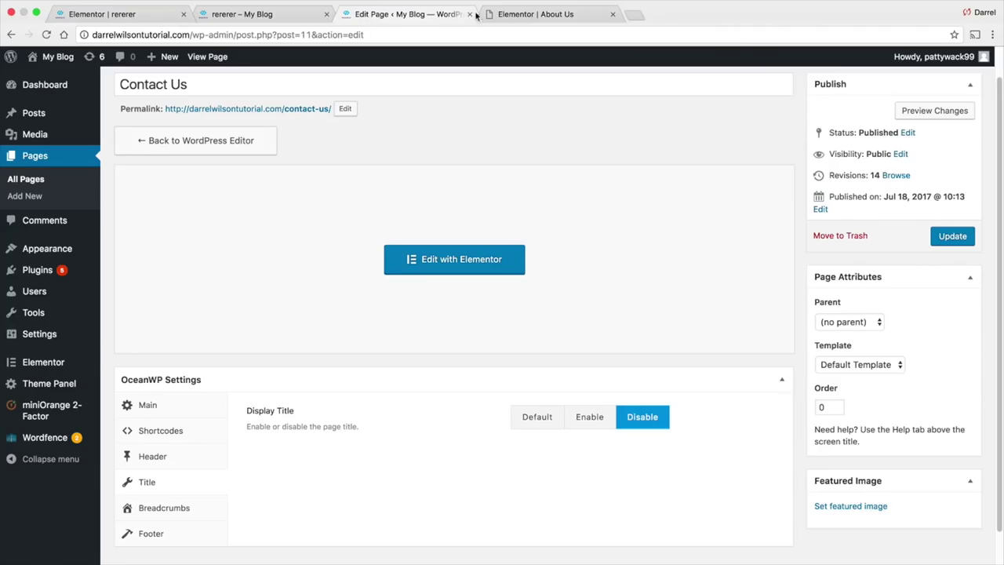
left_click(477, 15)
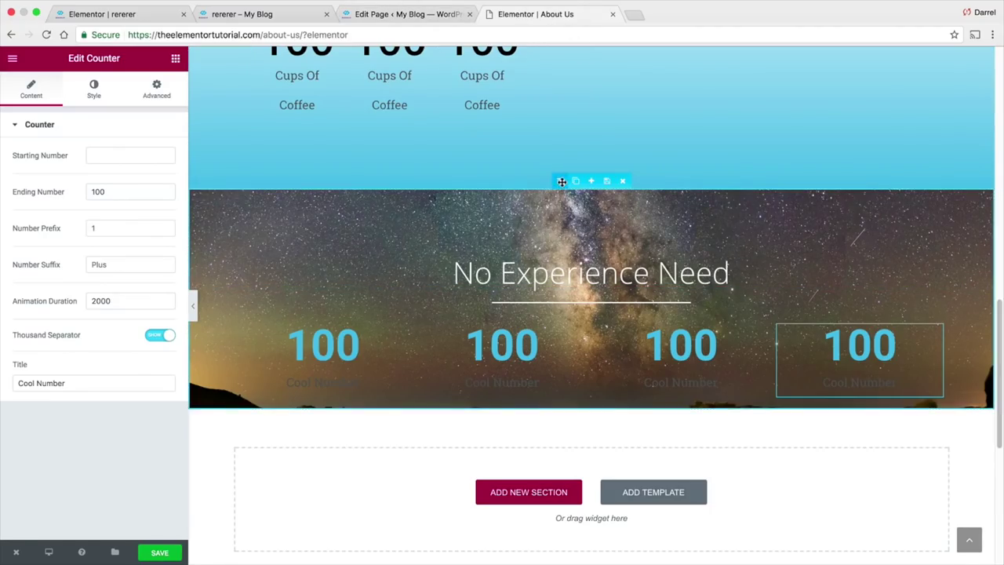
Give the starry section a Clouds top shape divider, replacing an initial Mountains choice.
left_click(562, 181)
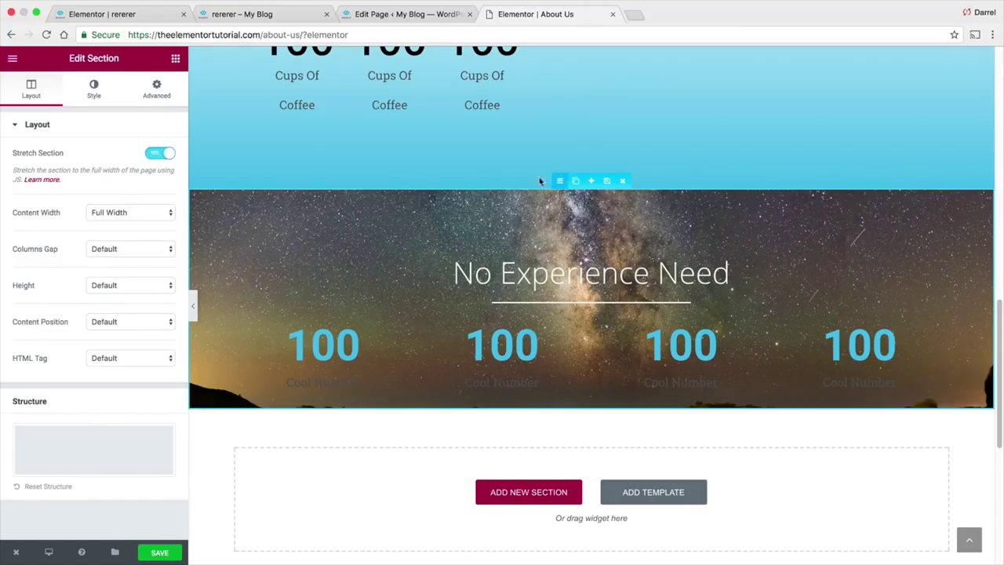
left_click(95, 91)
scroll(97, 211, "down", 4)
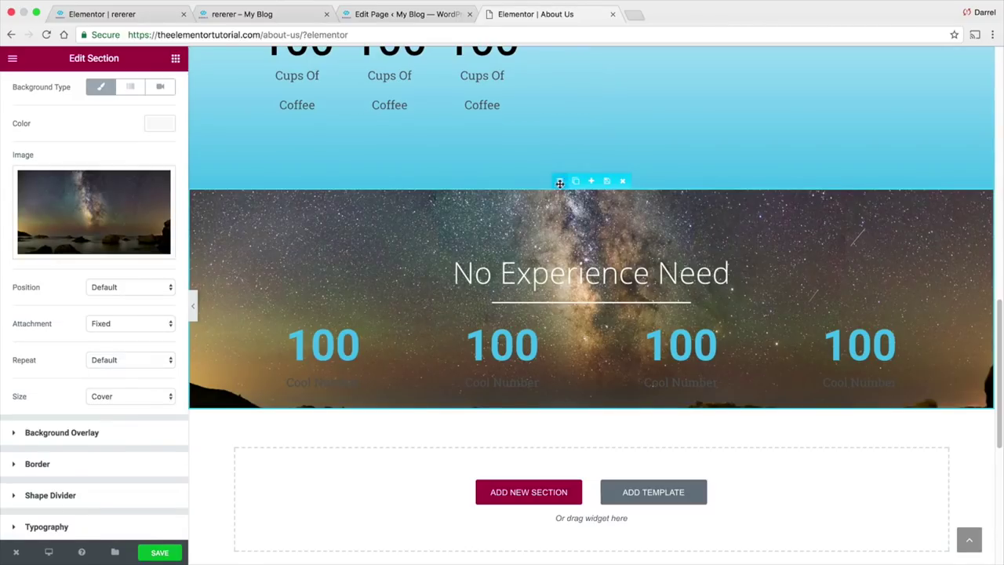
left_click(79, 495)
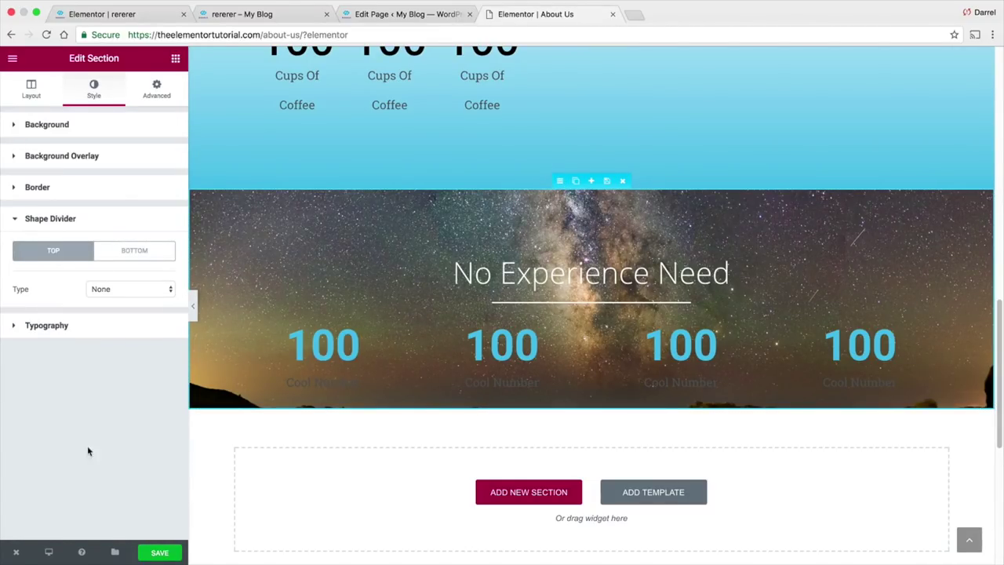
left_click(132, 292)
left_click(131, 299)
left_click(132, 286)
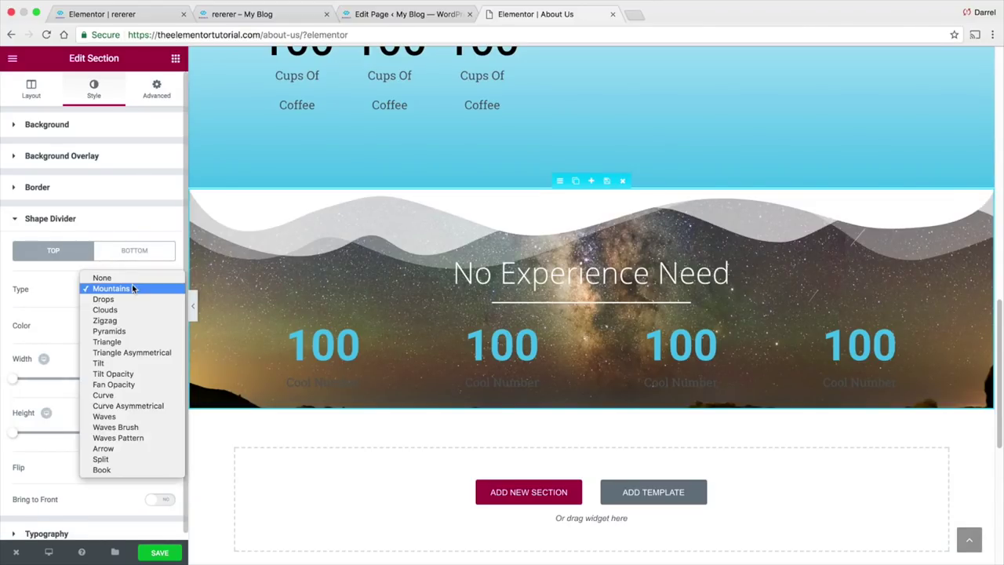
left_click(132, 288)
left_click(131, 288)
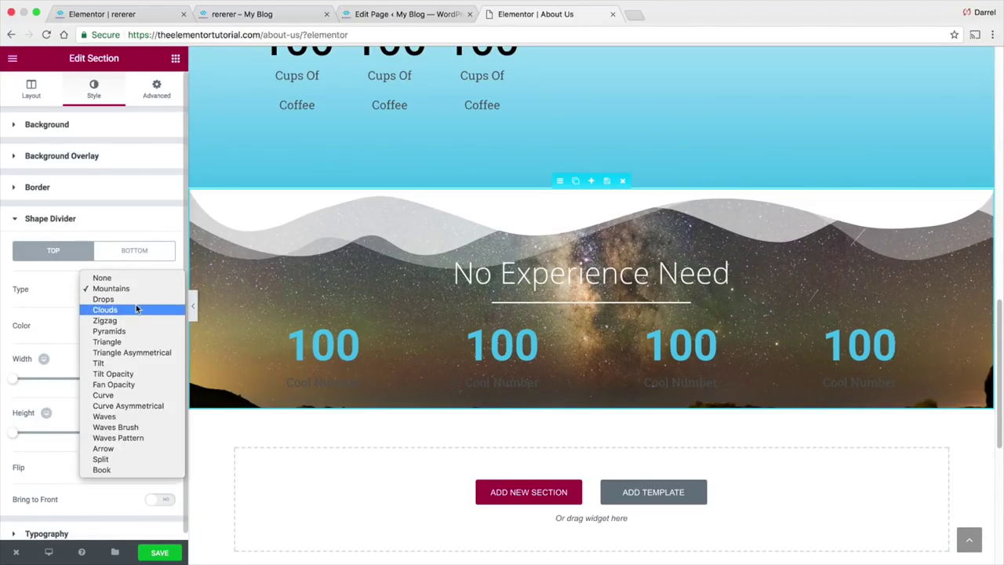
left_click(136, 309)
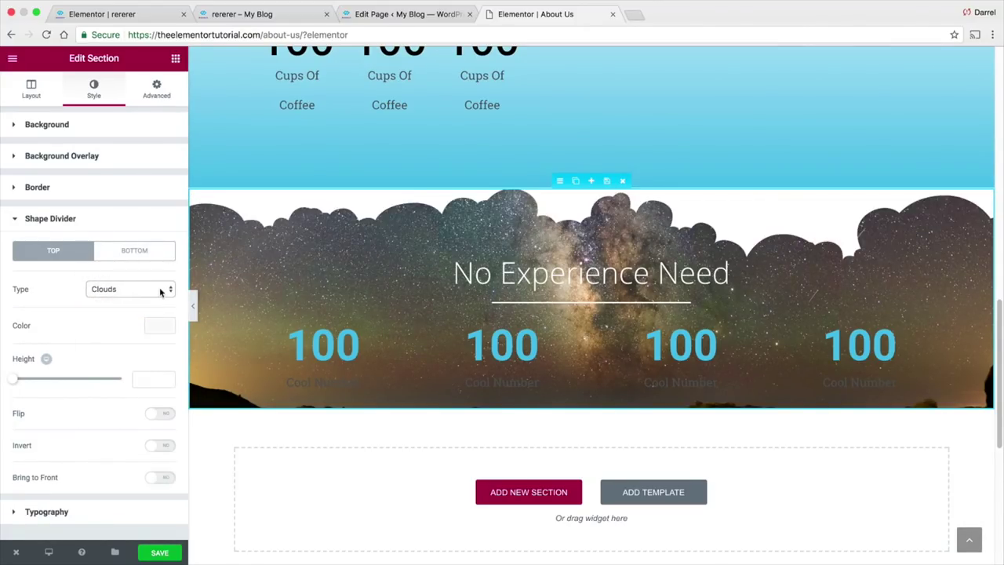
Adjust the cloud divider's colour and toggle Flip on then off.
left_click(159, 328)
left_click_drag(79, 393, 15, 327)
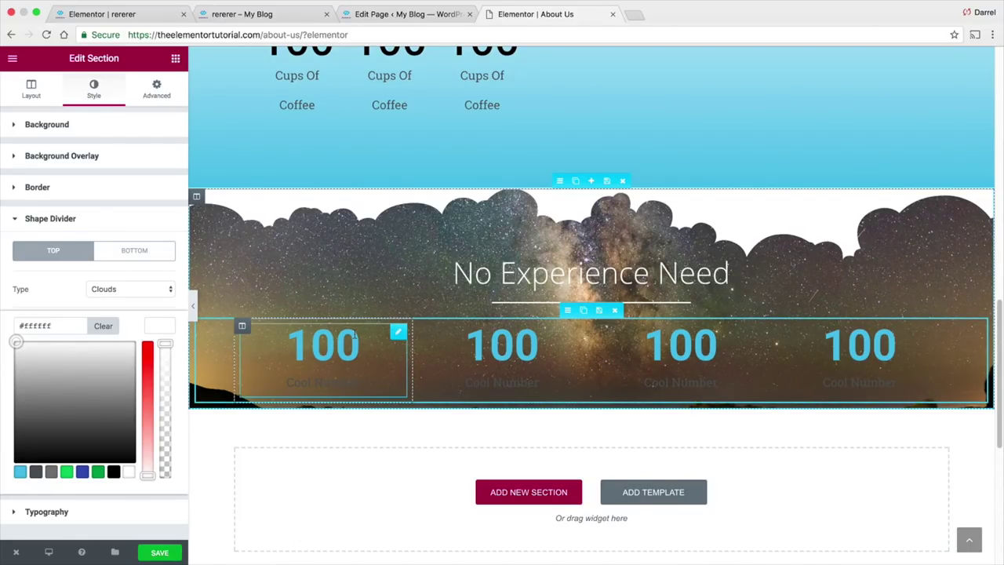
left_click(144, 277)
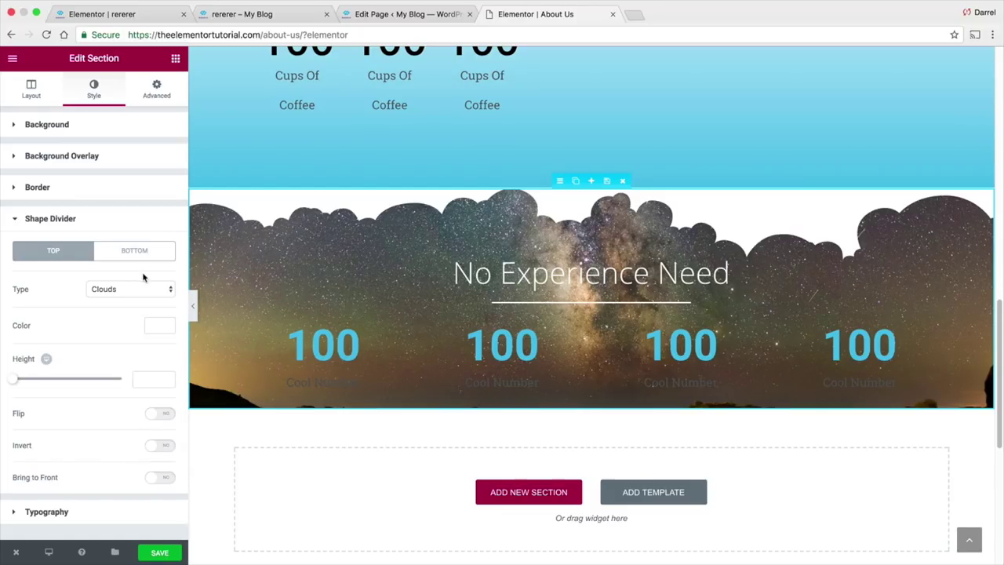
left_click(160, 416)
left_click(160, 416)
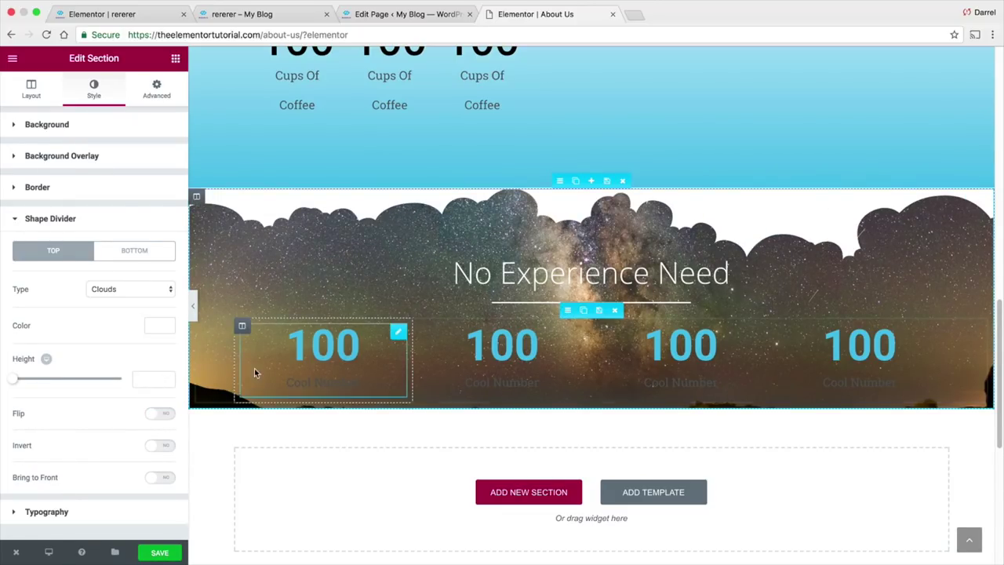
Set the section's bottom shape divider to Clouds.
left_click(136, 256)
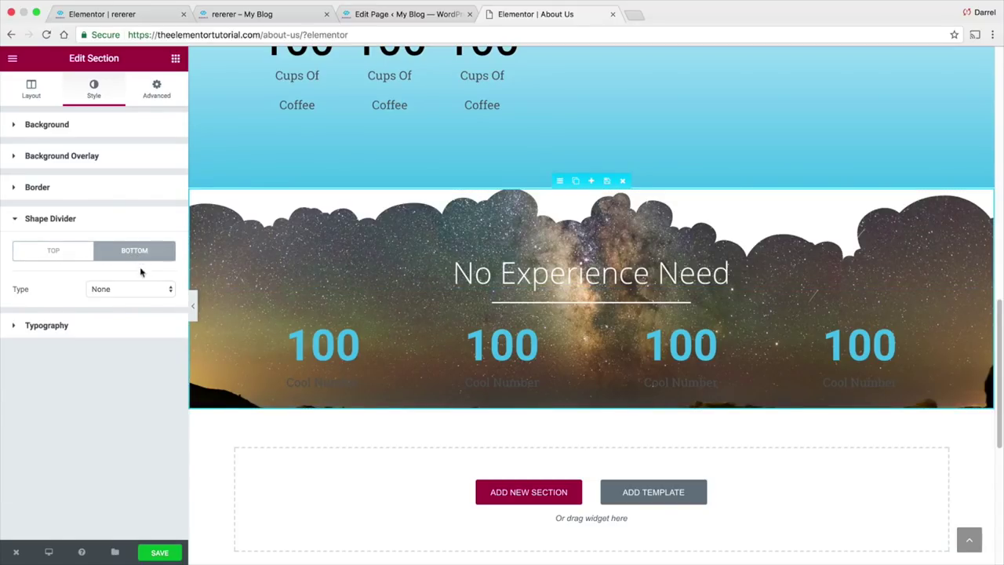
left_click(141, 295)
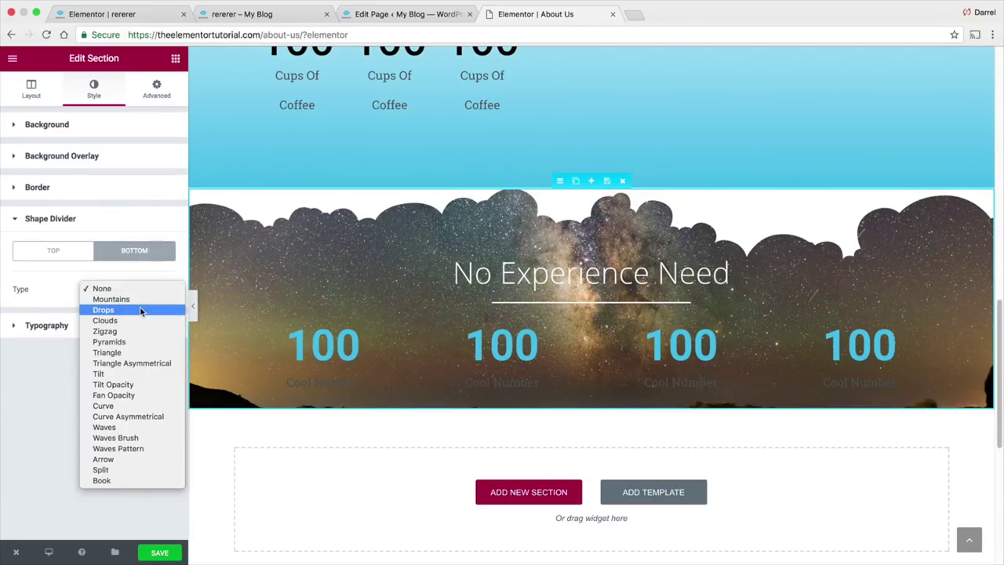
left_click(145, 320)
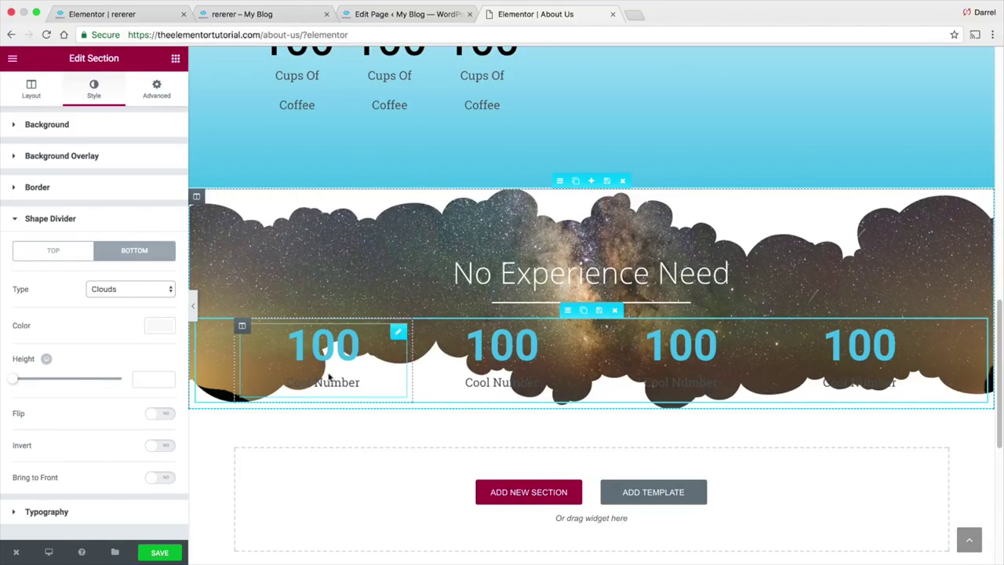
scroll(531, 343, "down", 3)
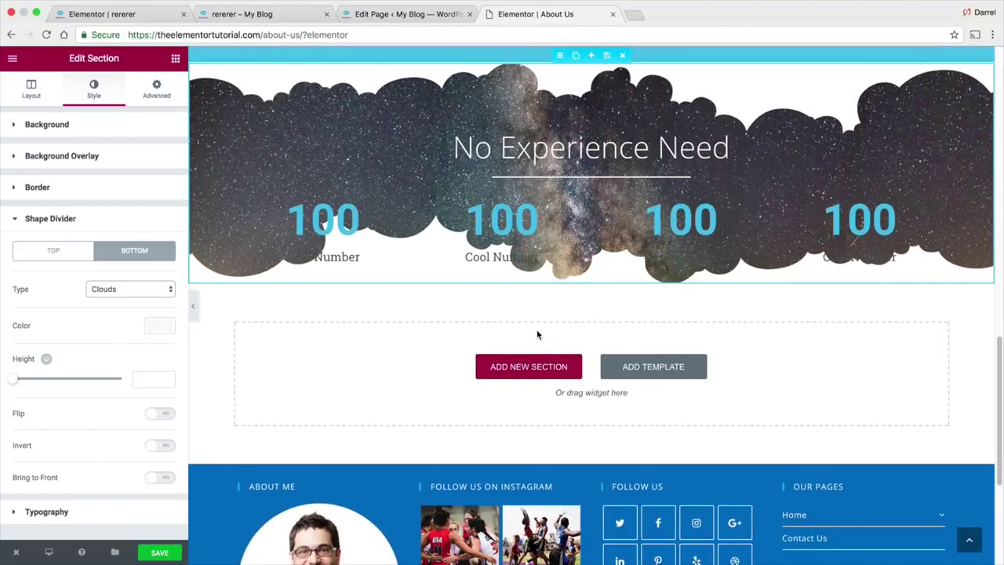
scroll(531, 343, "up", 2)
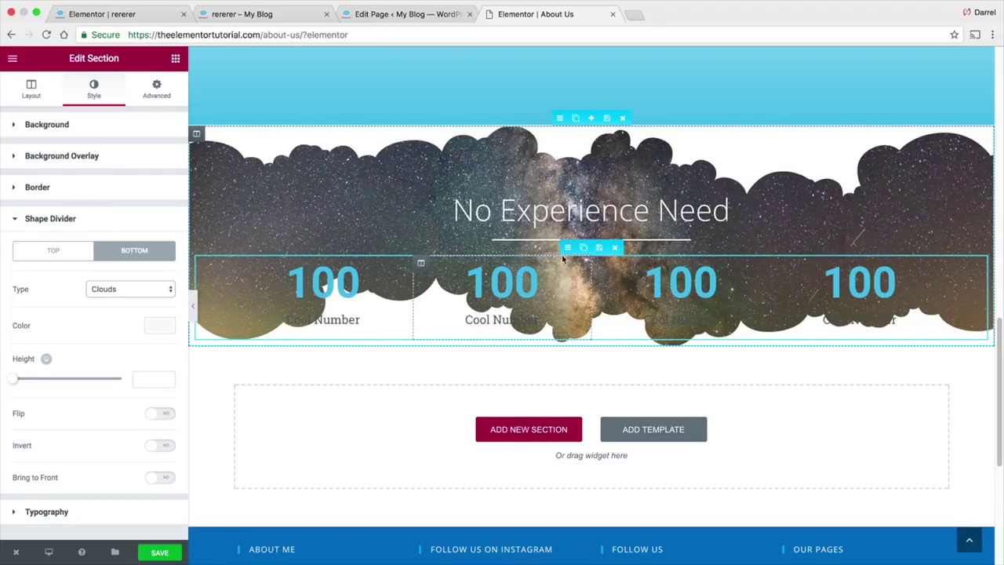
Open the section's Advanced settings, then select the heading and the first counter.
left_click(156, 89)
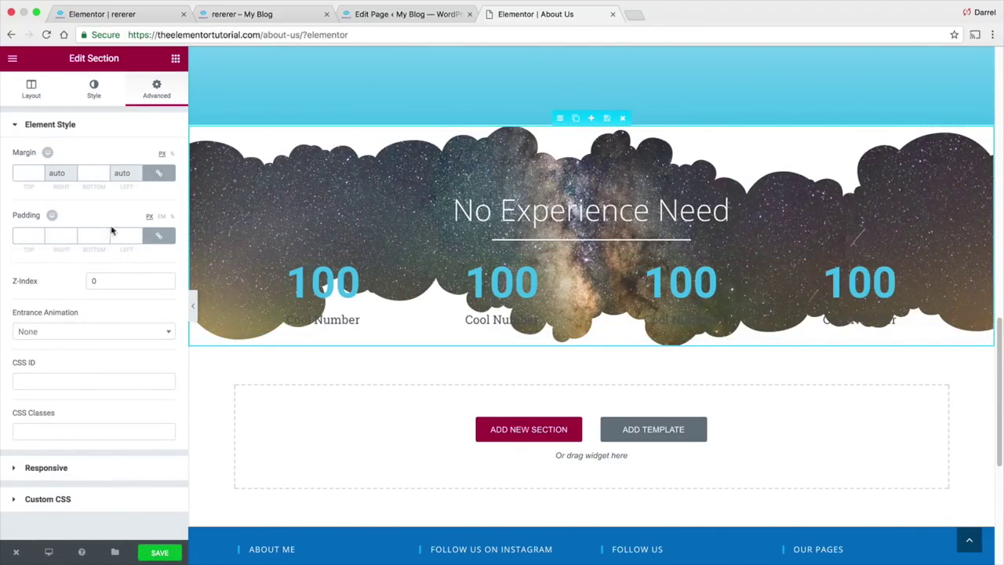
mouse_move(579, 253)
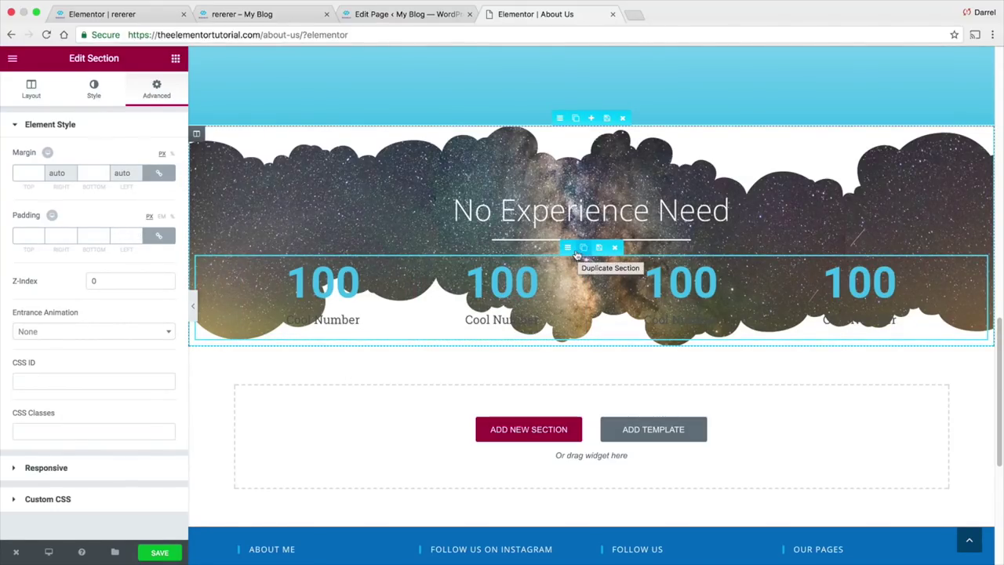
left_click(554, 211)
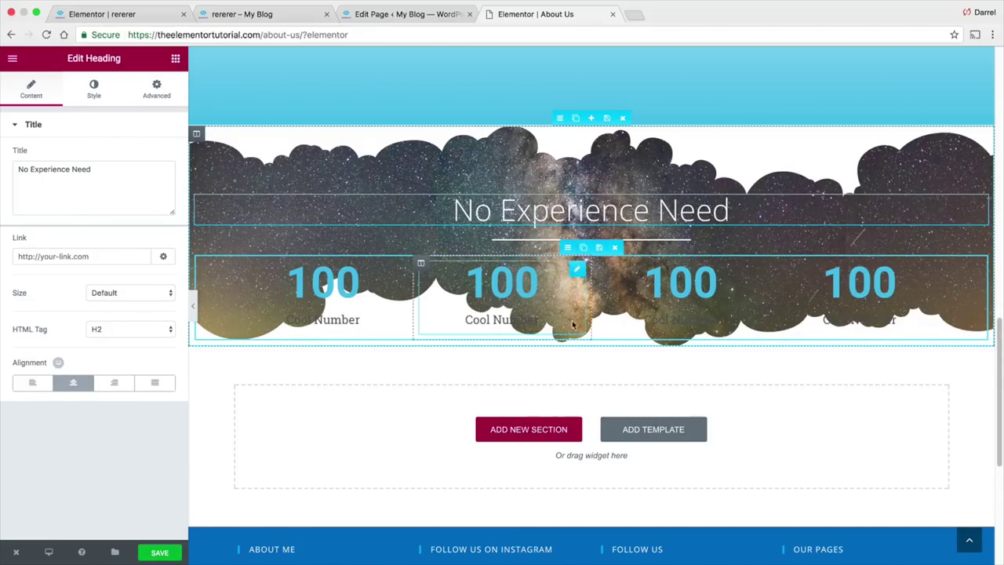
left_click(318, 294)
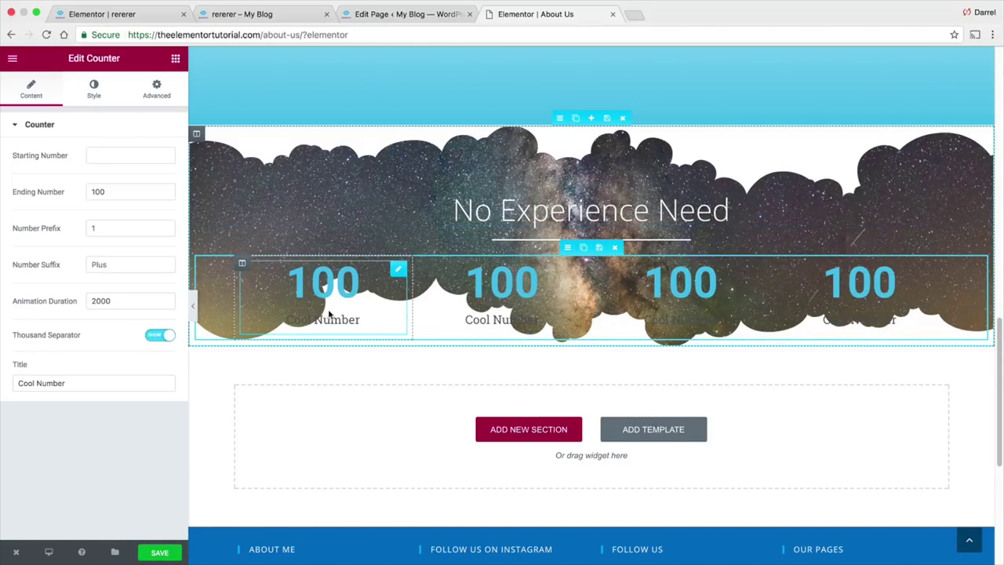
Make the first counter's 100 number white.
left_click(94, 89)
left_click(159, 156)
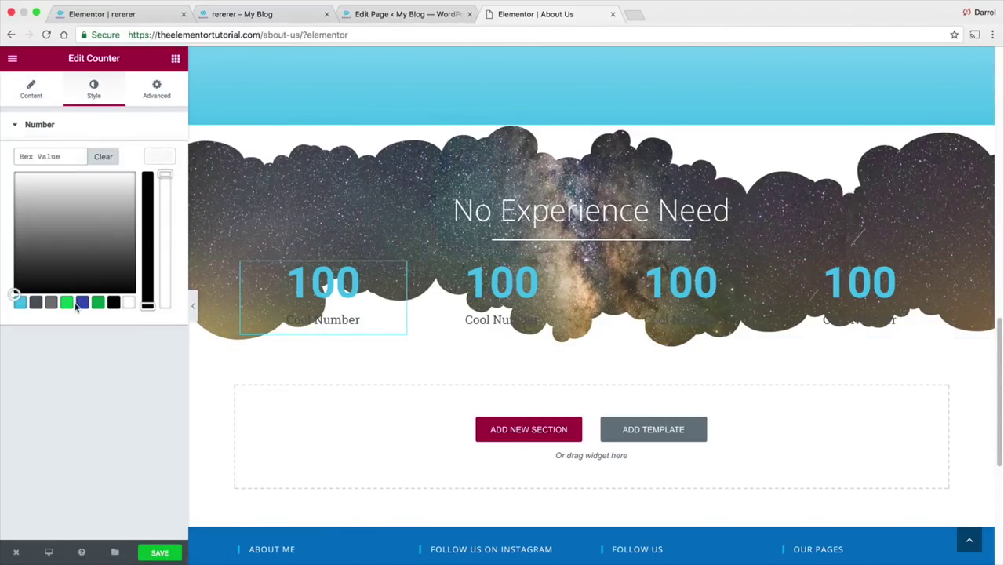
left_click(130, 303)
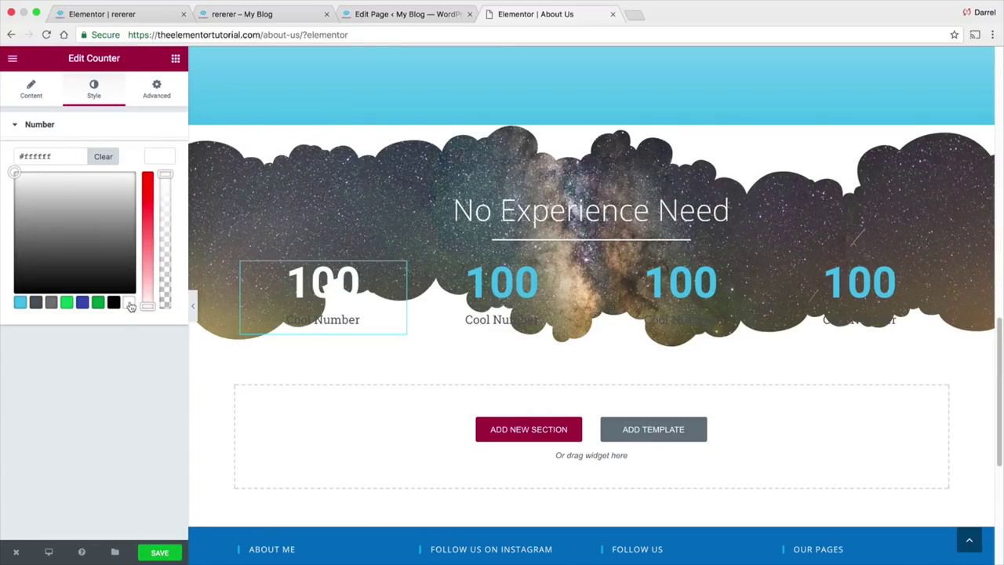
left_click(146, 395)
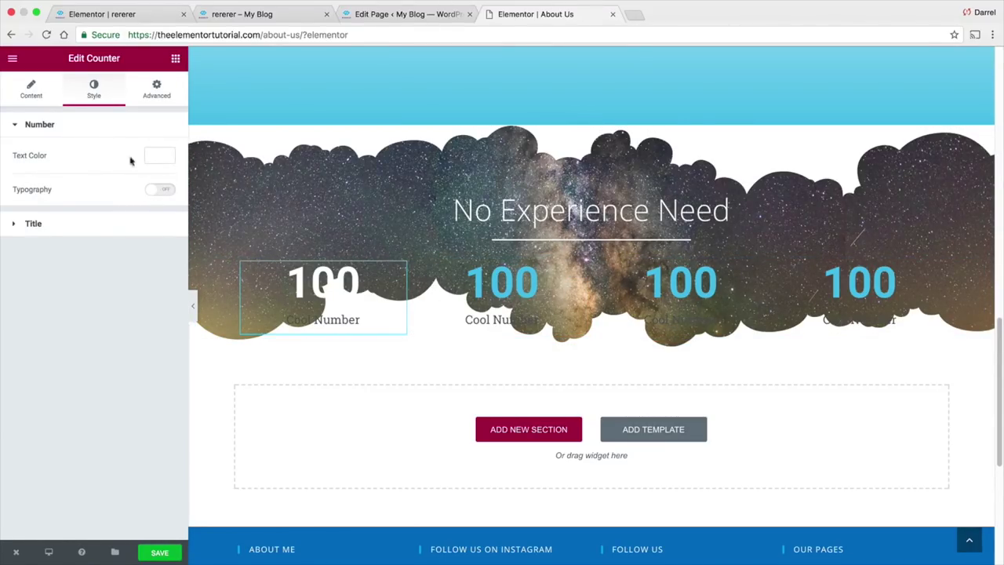
Set the Cool Number title to black and open the counters row's Advanced settings.
left_click(65, 224)
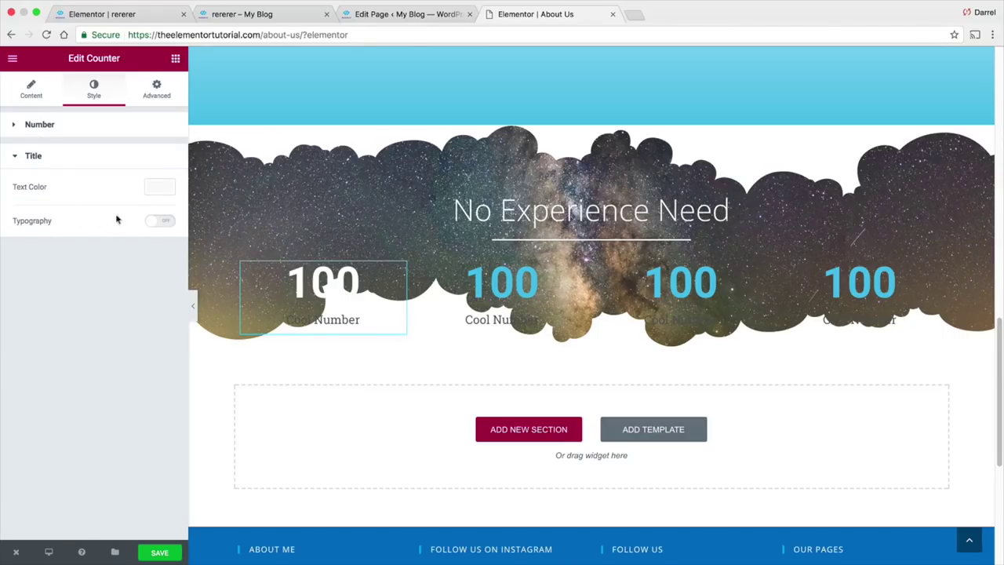
left_click(160, 186)
left_click(115, 336)
left_click(130, 335)
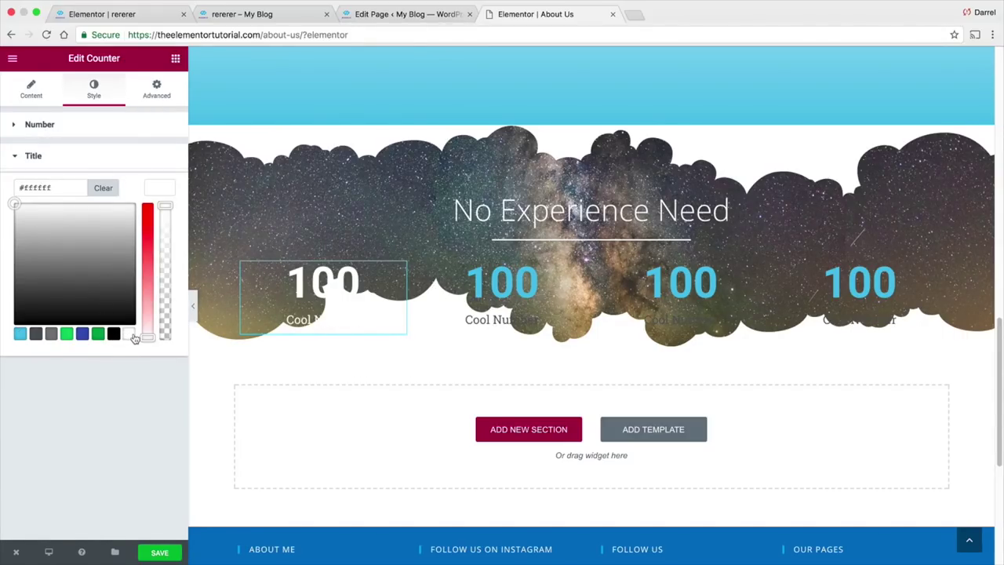
left_click(114, 334)
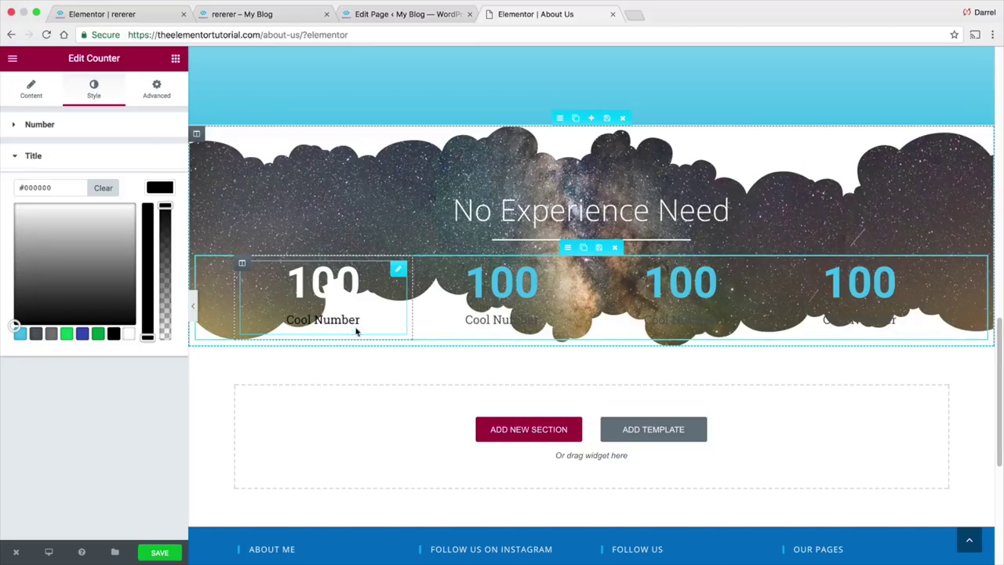
left_click(568, 247)
left_click(156, 90)
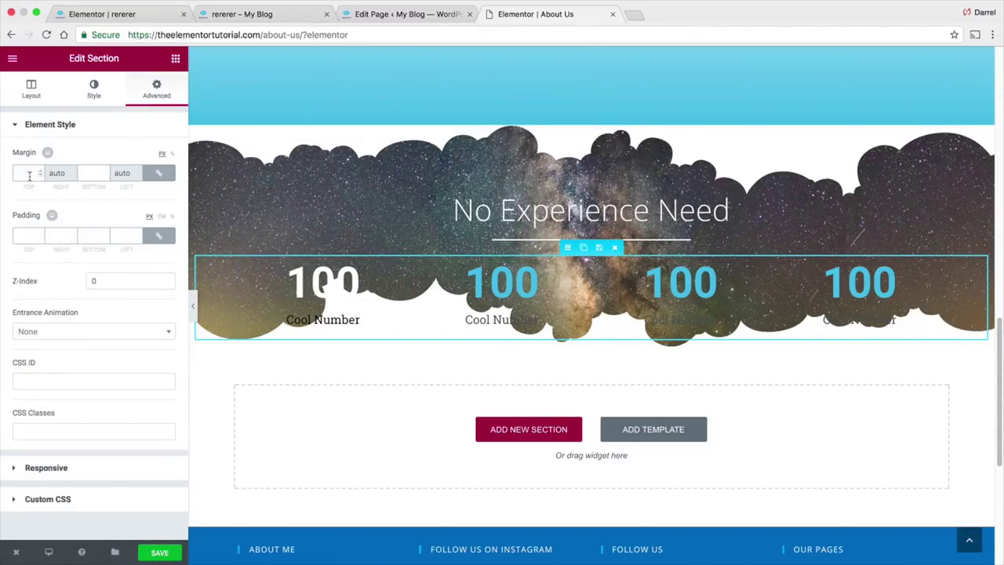
Unlink the counters row's margins and set Top 0 and Bottom 100 px.
left_click(93, 173)
type("100")
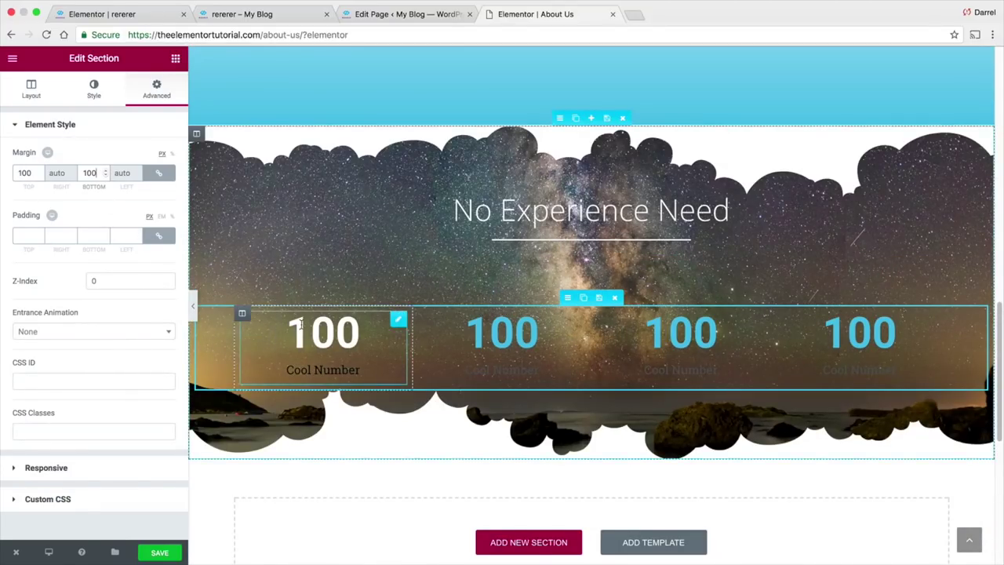
key("BackSpace")
key("BackSpace")
key("BackSpace")
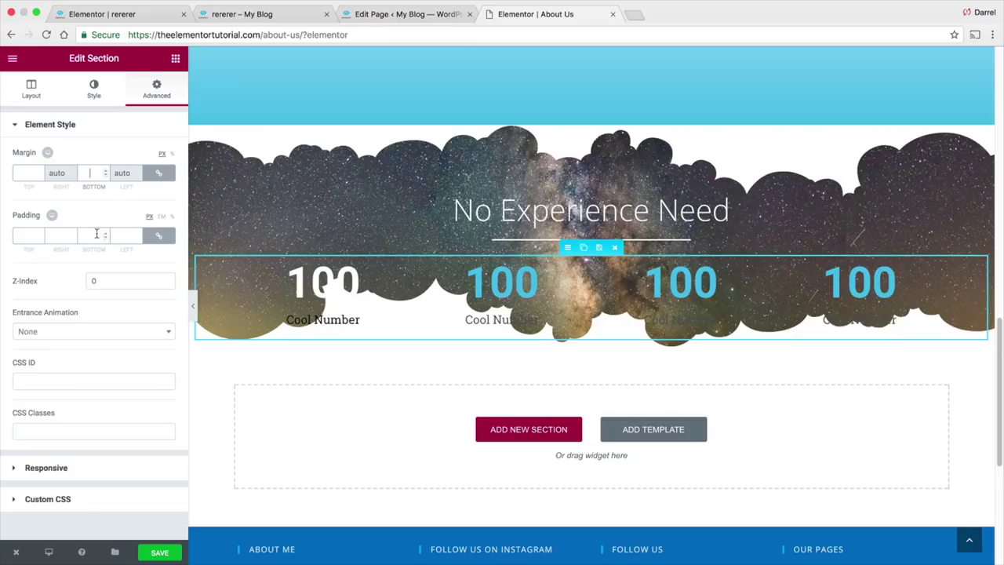
left_click(137, 176)
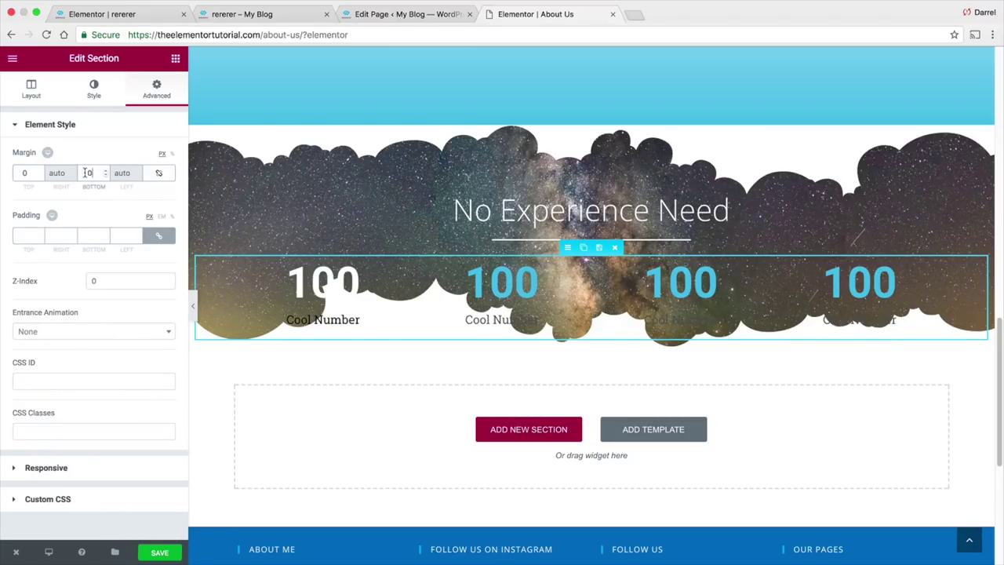
type("100")
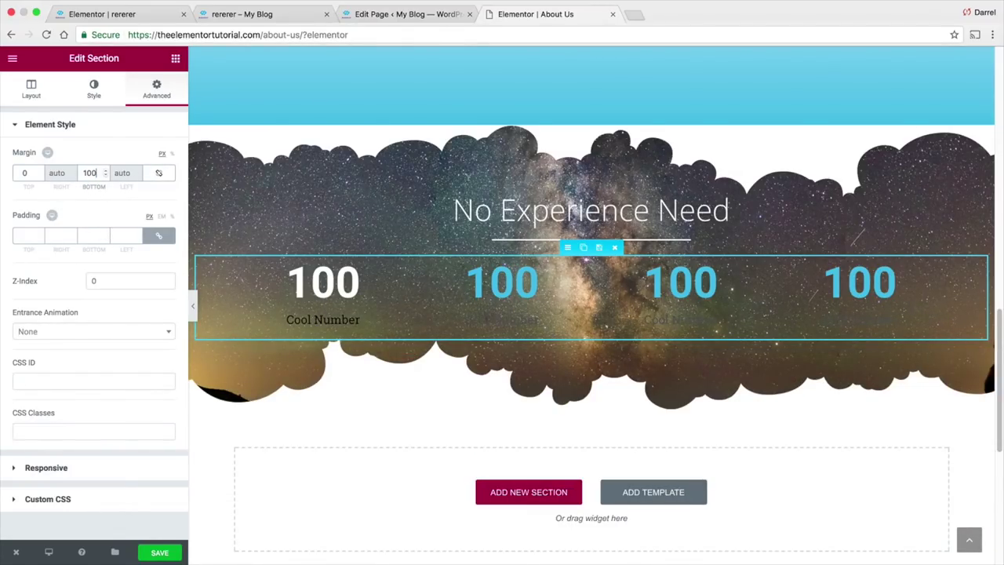
left_click(98, 233)
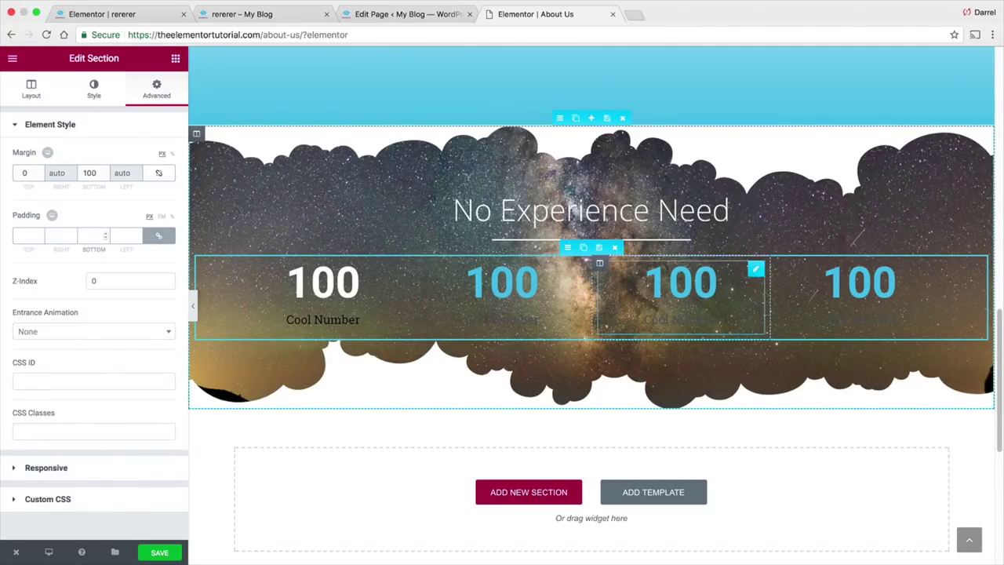
Check the live About Us page, then return to the editor.
left_click(263, 16)
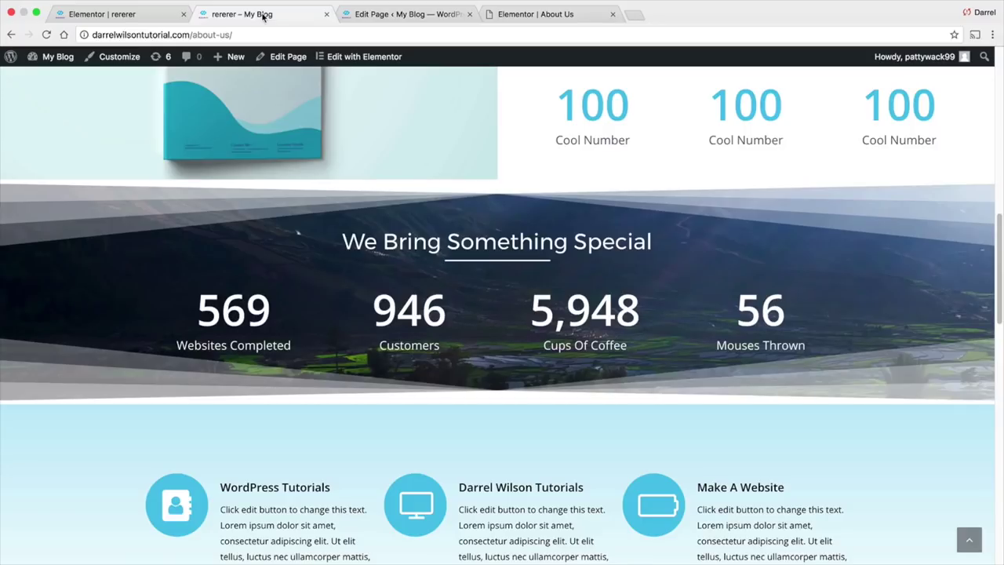
scroll(299, 233, "down", 5)
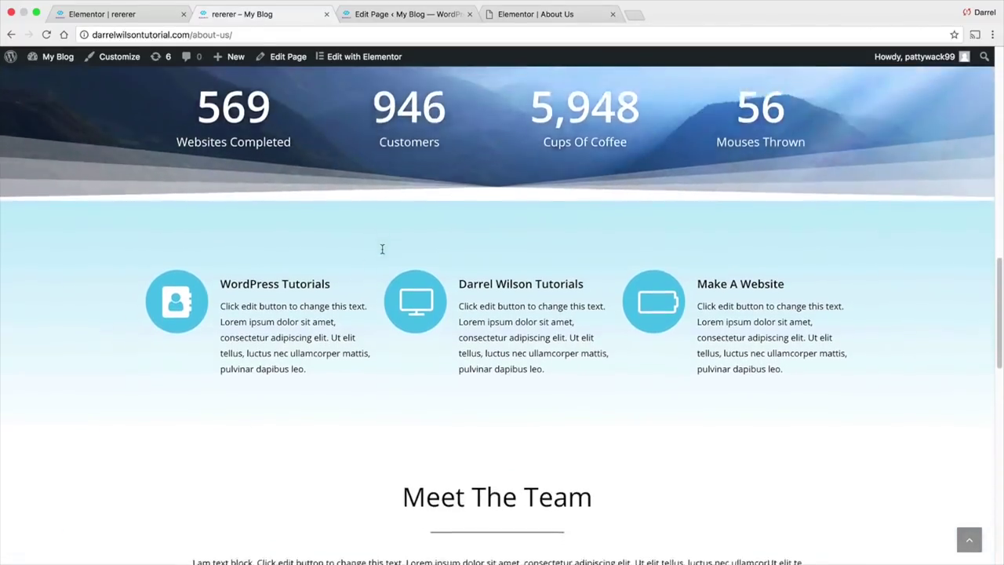
left_click(524, 17)
scroll(527, 377, "down", 3)
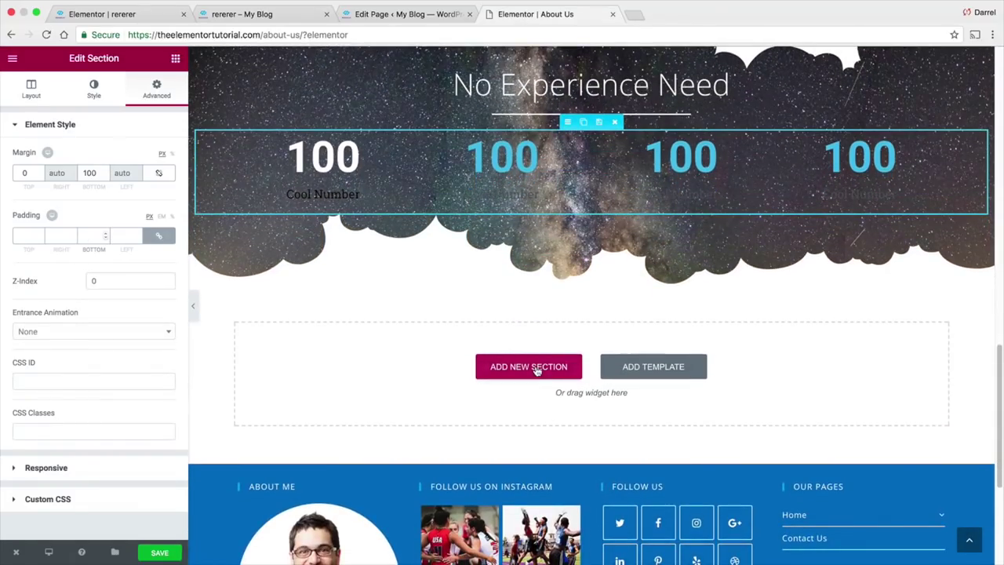
Add a three-column section below the counters with an Icon Box in the first column.
left_click(537, 371)
left_click(553, 412)
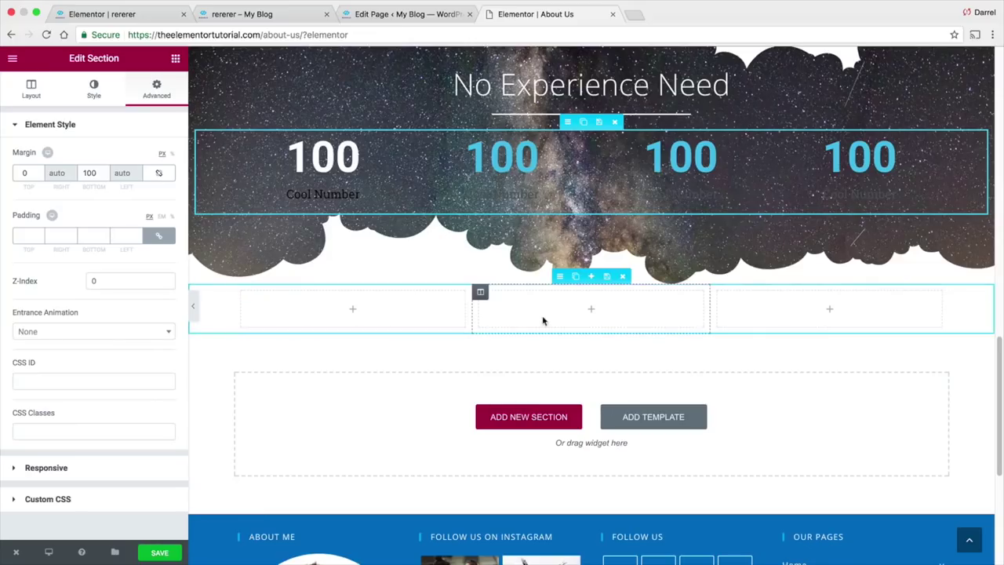
left_click(176, 58)
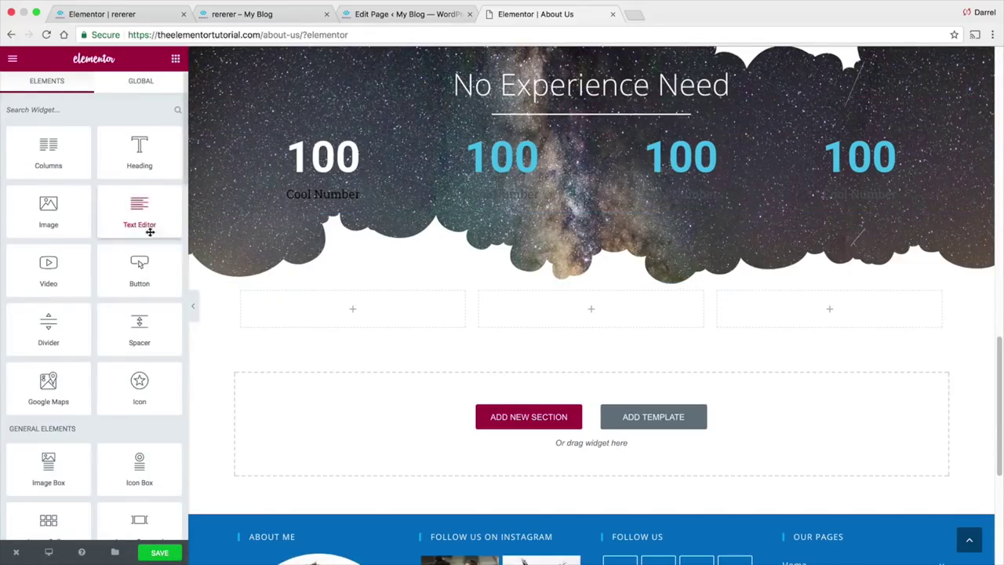
scroll(146, 267, "down", 5)
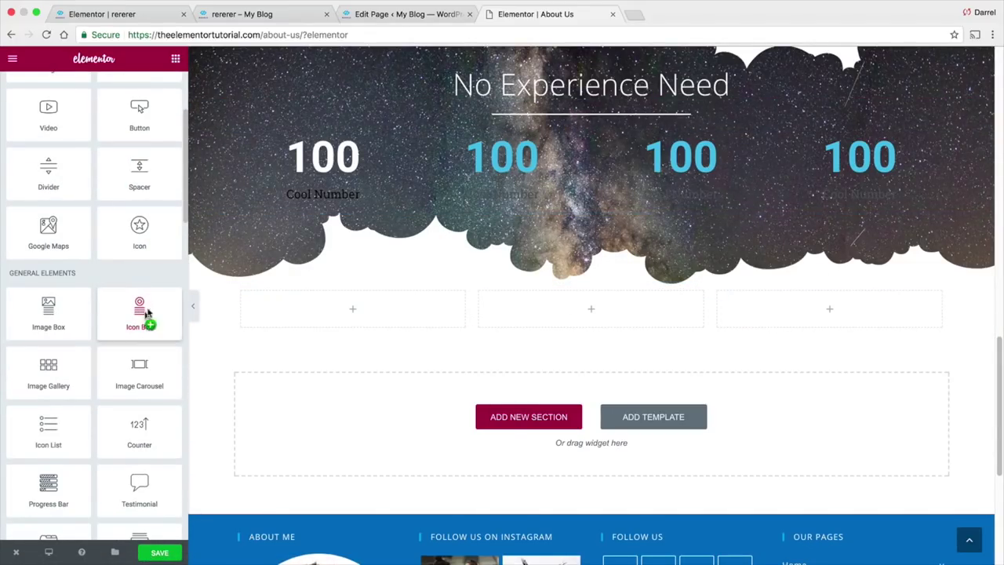
left_click_drag(145, 313, 318, 305)
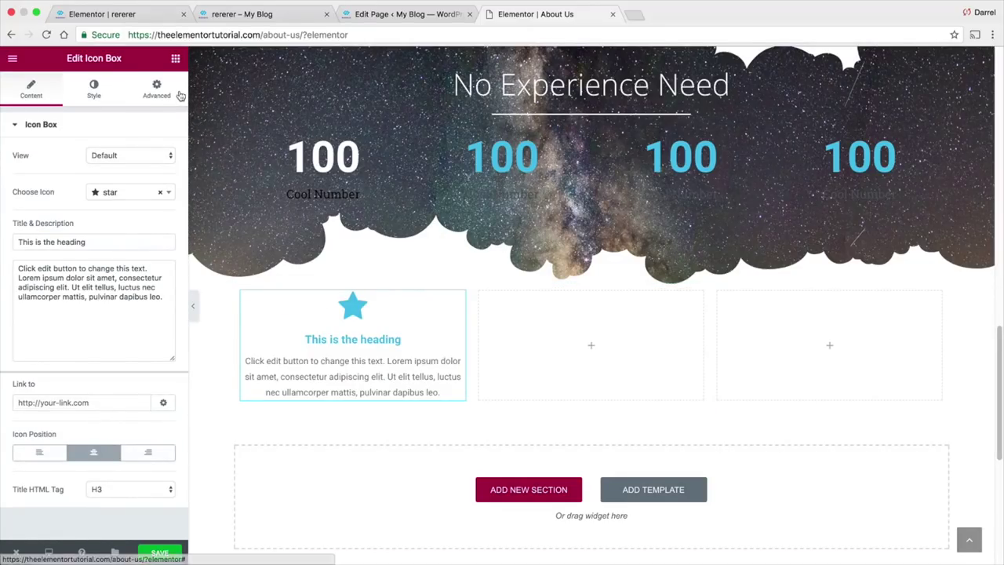
Place a second Icon Box in the middle column.
left_click(176, 58)
scroll(125, 308, "down", 5)
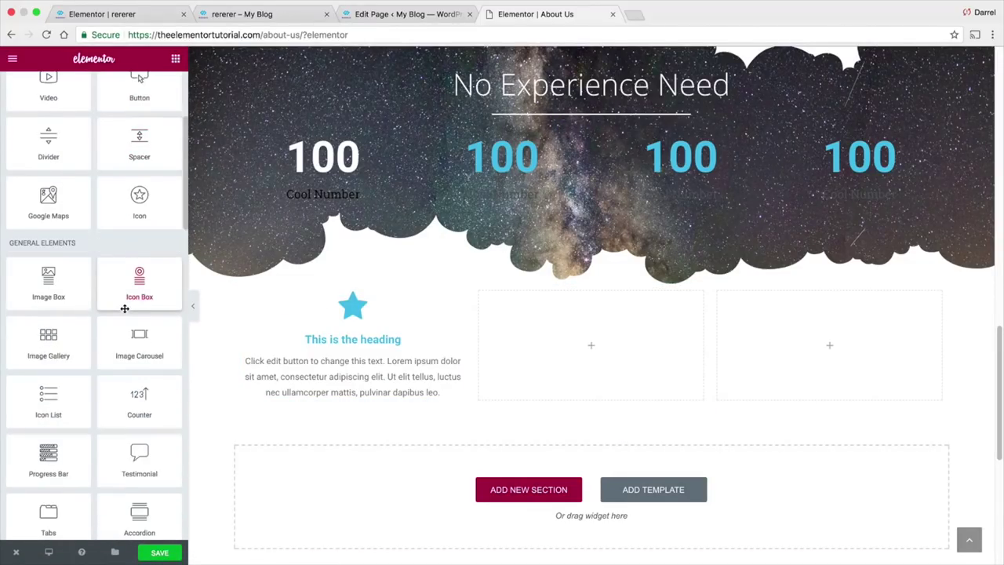
left_click_drag(131, 296, 573, 347)
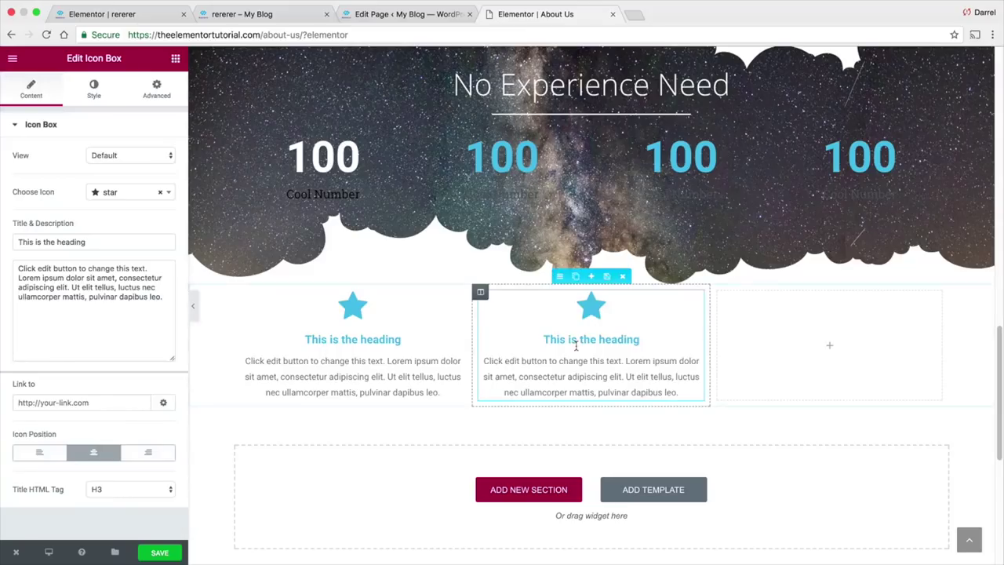
left_click(177, 60)
scroll(161, 284, "down", 5)
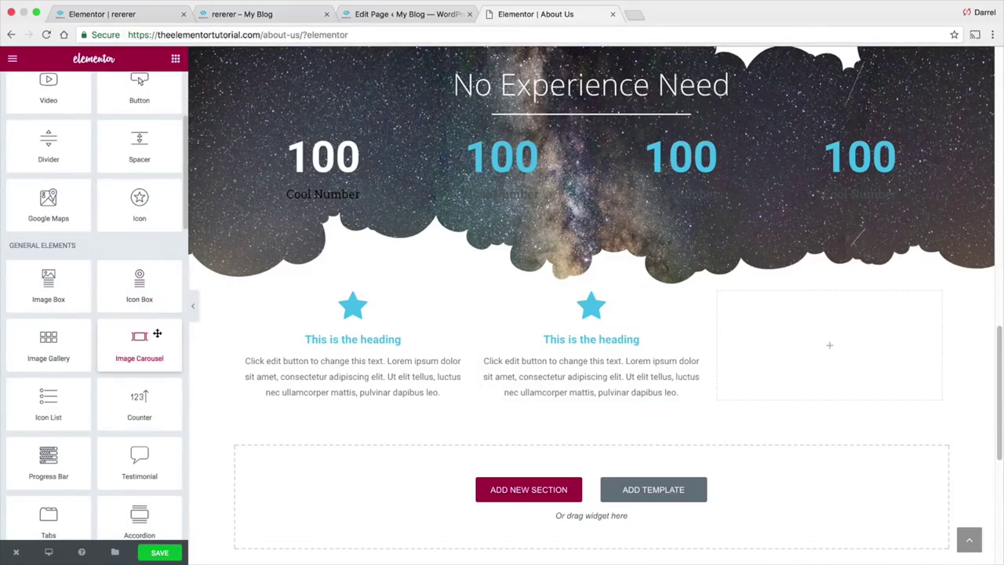
Add the third Icon Box, then give the first box's icon a Framed view and Square shape.
left_click_drag(139, 287, 765, 339)
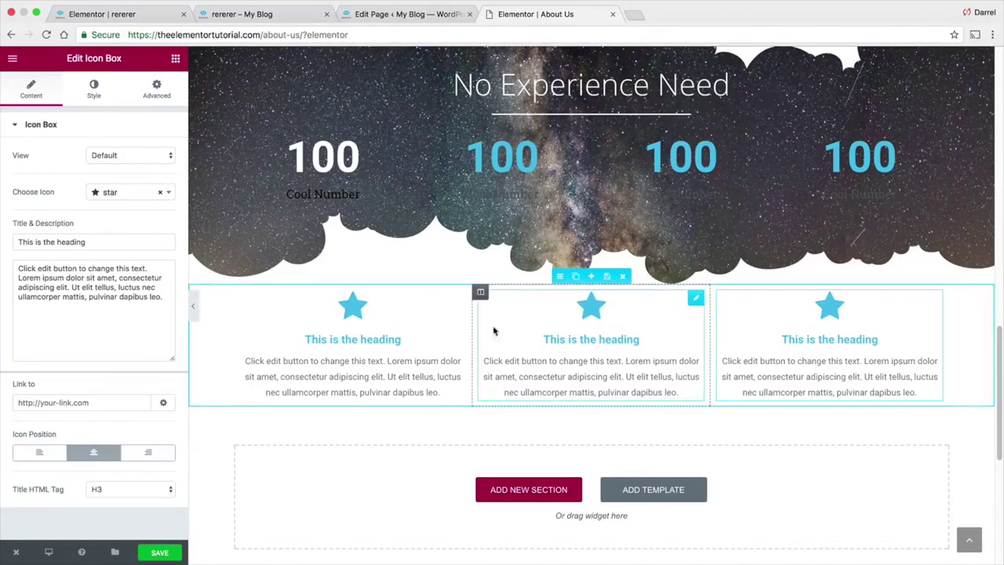
left_click(137, 157)
left_click(137, 165)
left_click(136, 157)
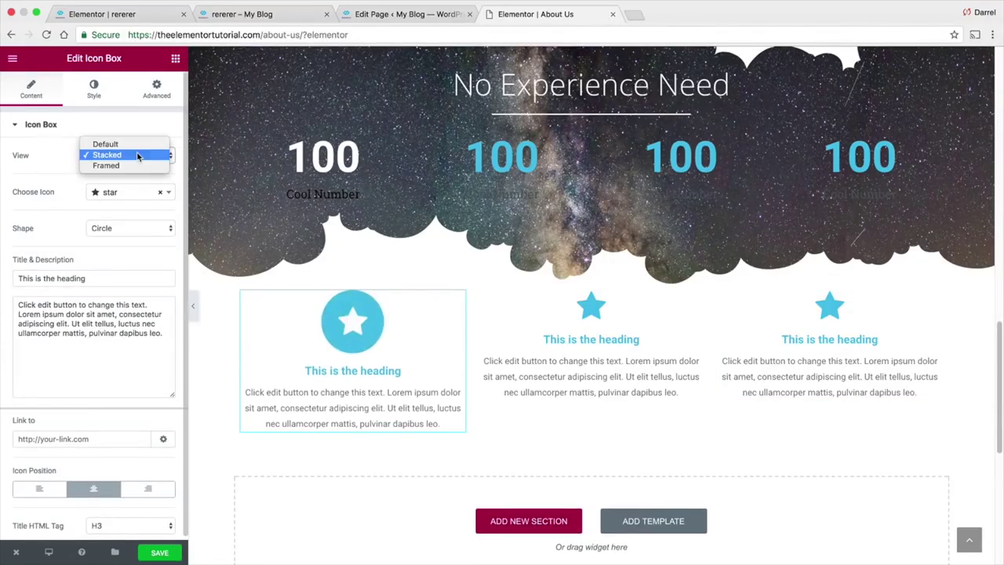
left_click(138, 165)
left_click(135, 228)
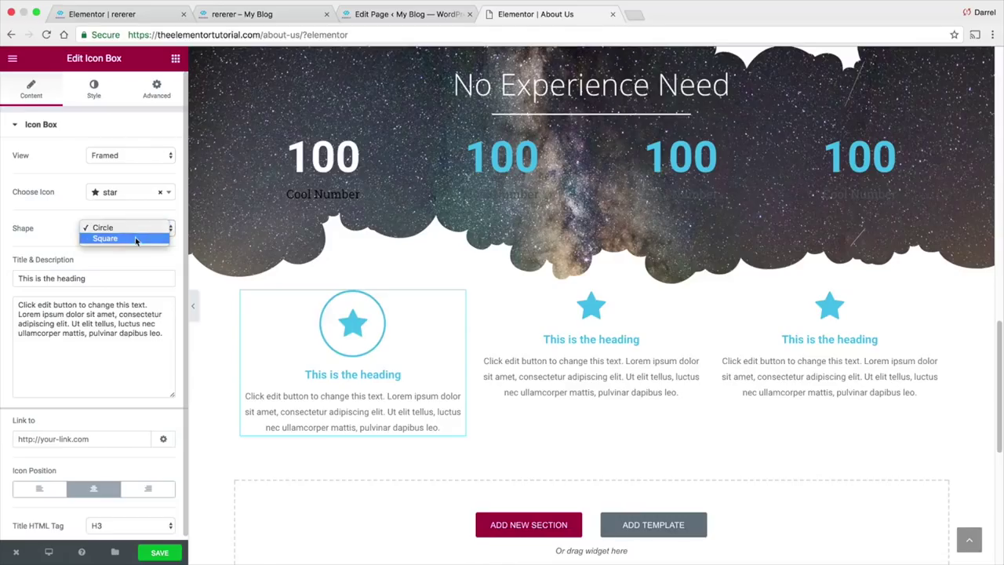
left_click(134, 240)
Change the first box's icon to align-right and set Icon Position to Left.
left_click(137, 196)
left_click(129, 275)
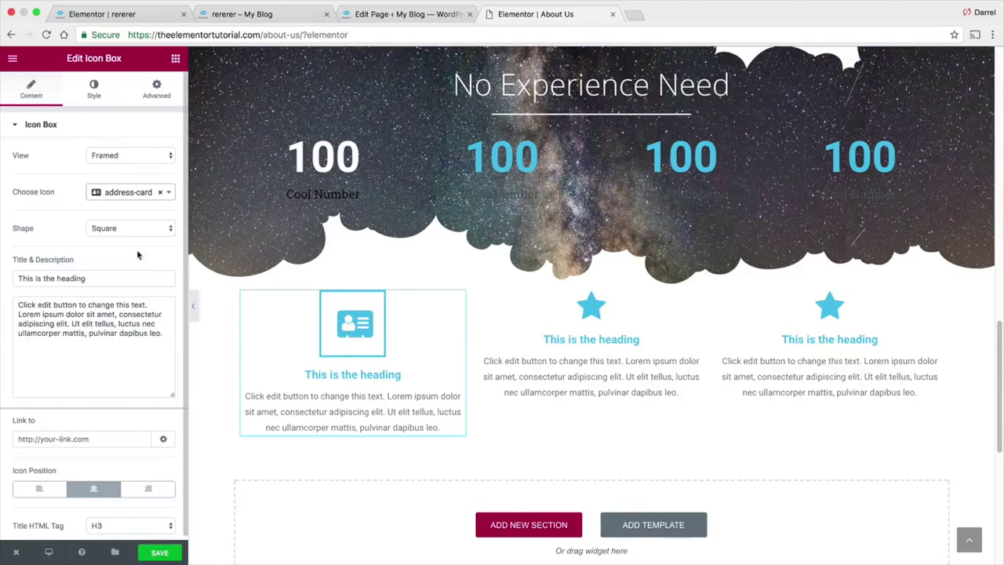
left_click(137, 196)
left_click(135, 304)
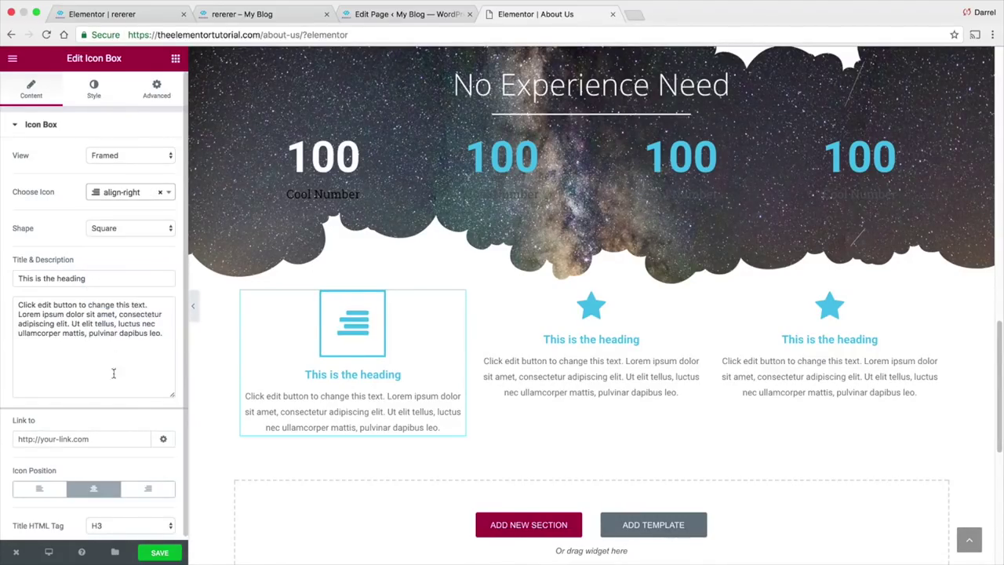
left_click(49, 489)
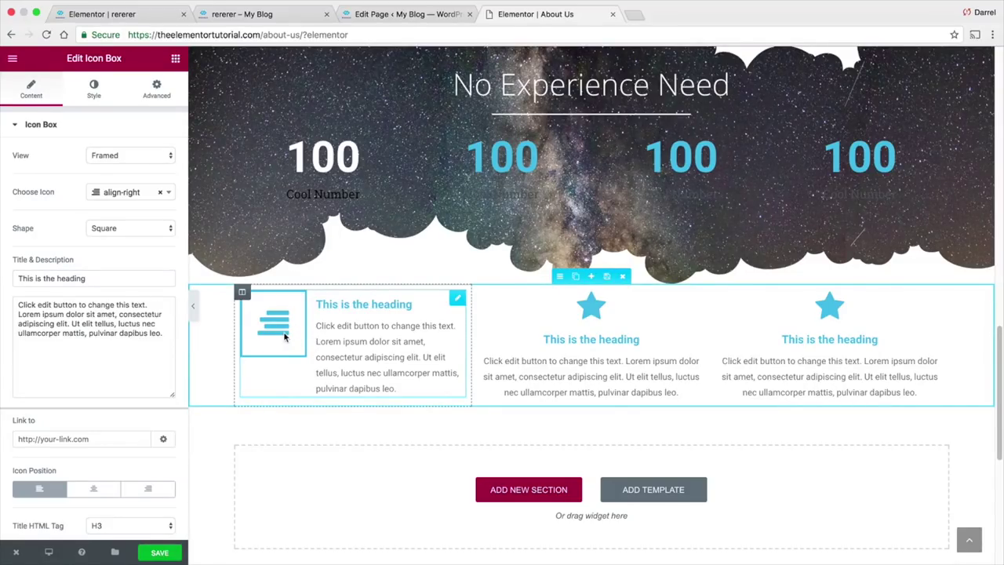
Delete the middle column with its star icon box.
scroll(290, 330, "down", 3)
scroll(298, 320, "up", 3)
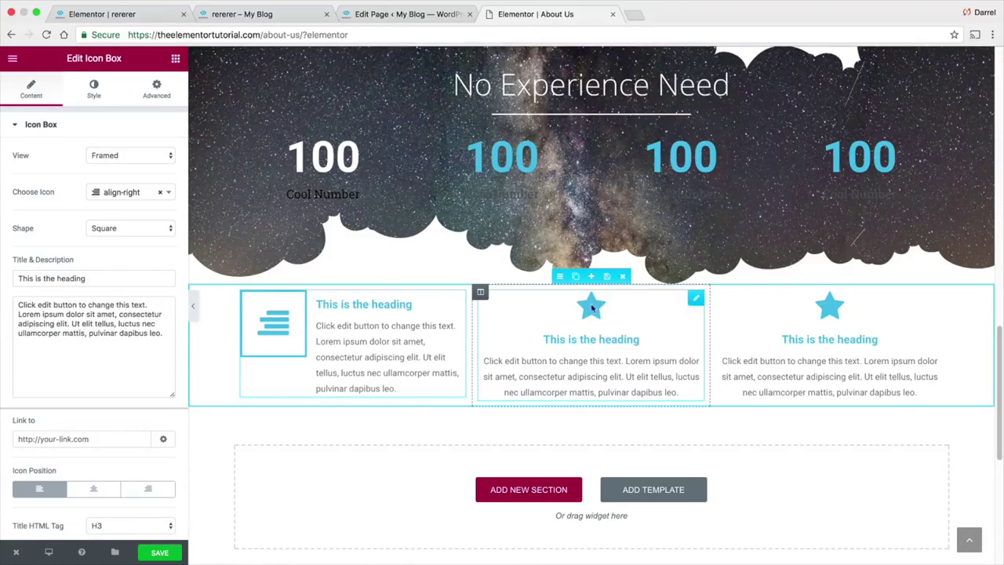
left_click(533, 293)
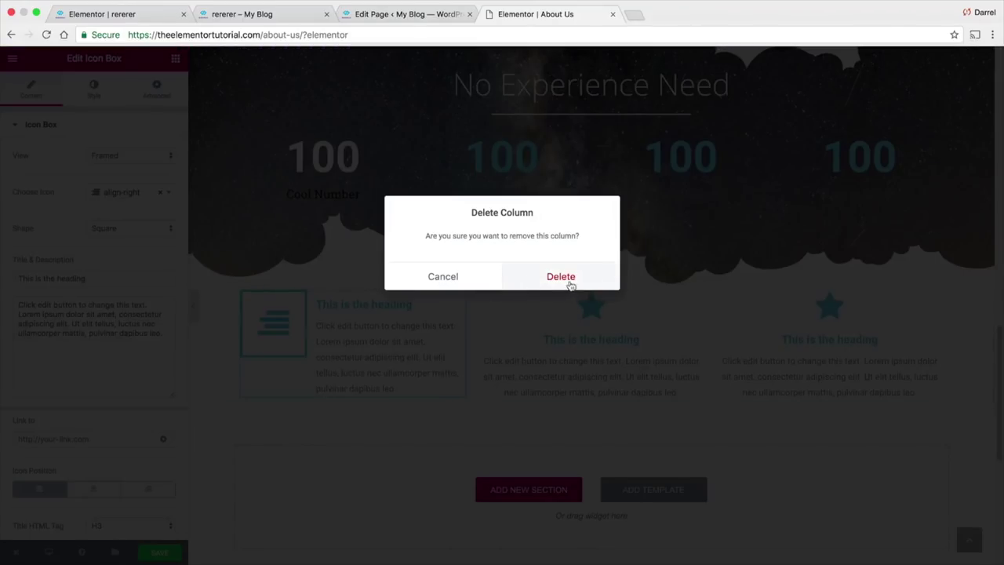
left_click(562, 276)
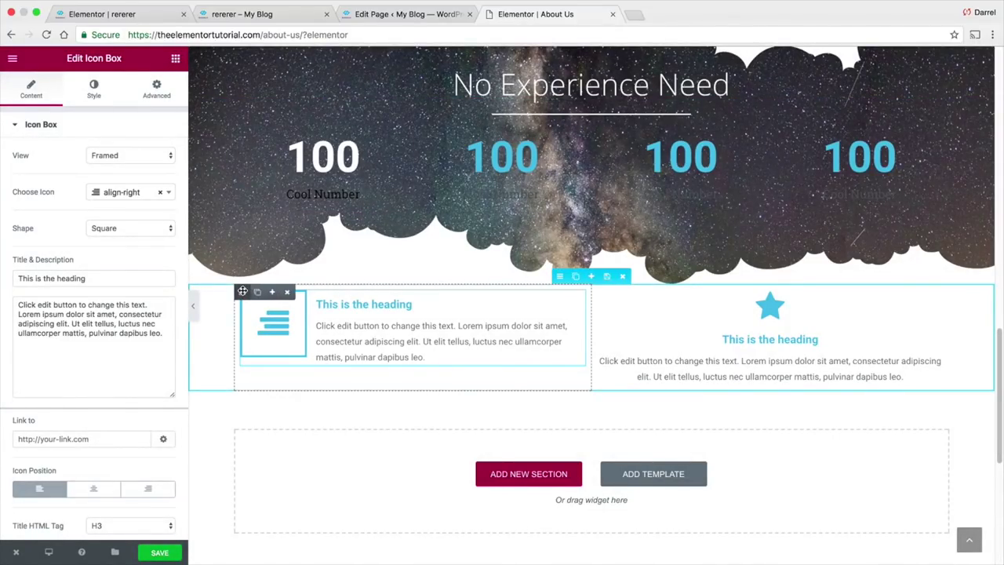
Duplicate the first column with its framed align-right icon box.
left_click(243, 292)
left_click(257, 293)
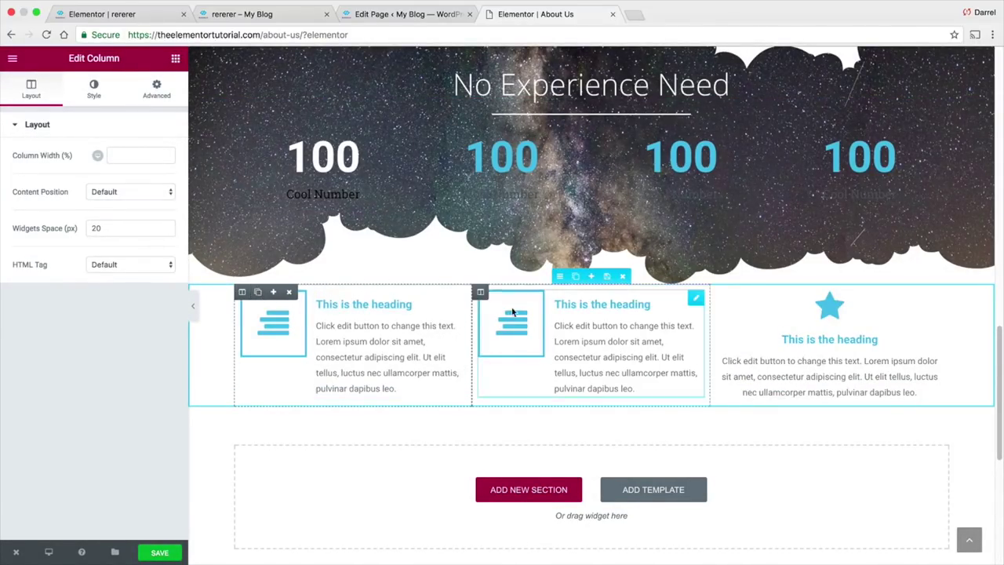
left_click(517, 311)
left_click(94, 88)
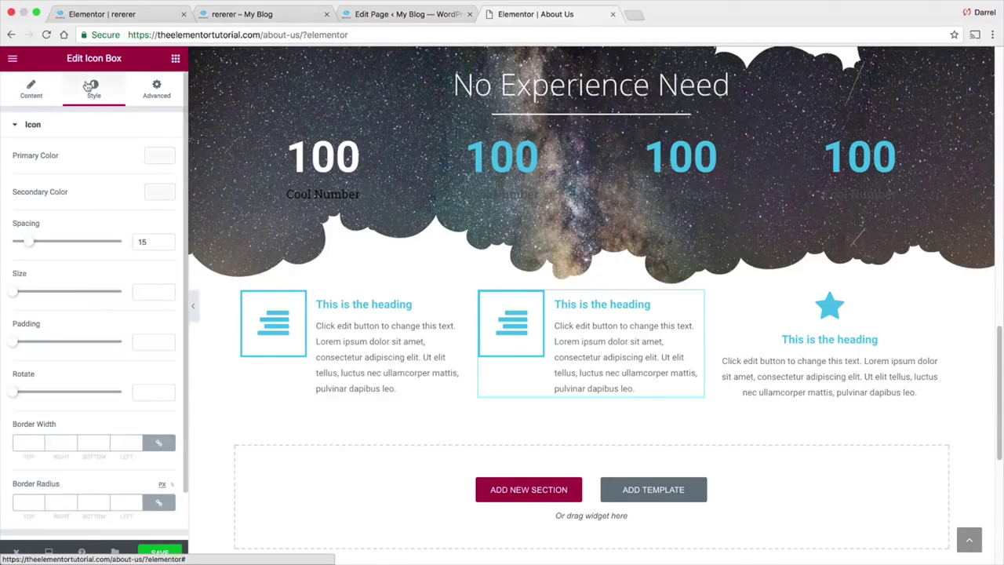
left_click(32, 88)
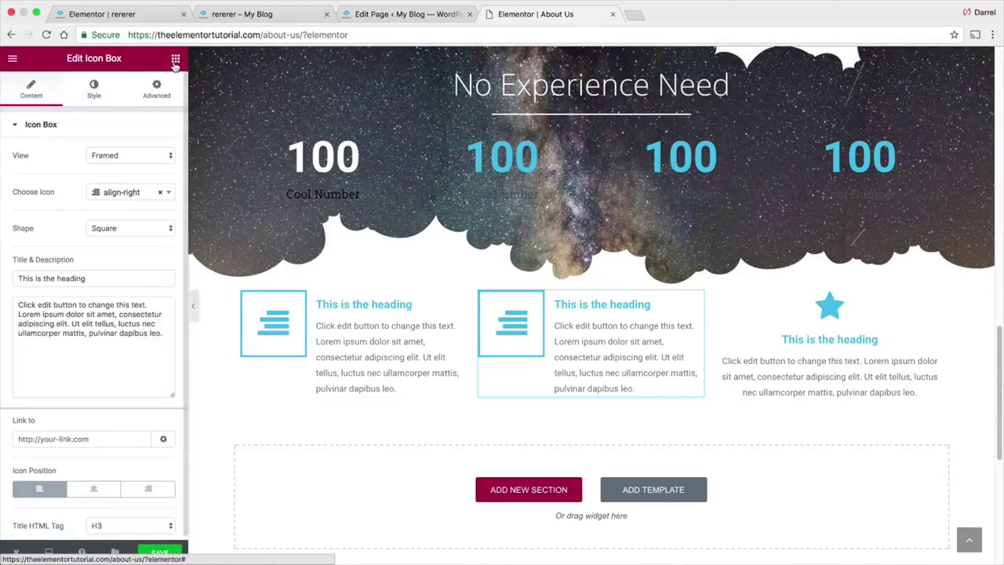
left_click(175, 58)
Add an Image Box to the middle column and delete the duplicated icon box.
scroll(146, 283, "down", 3)
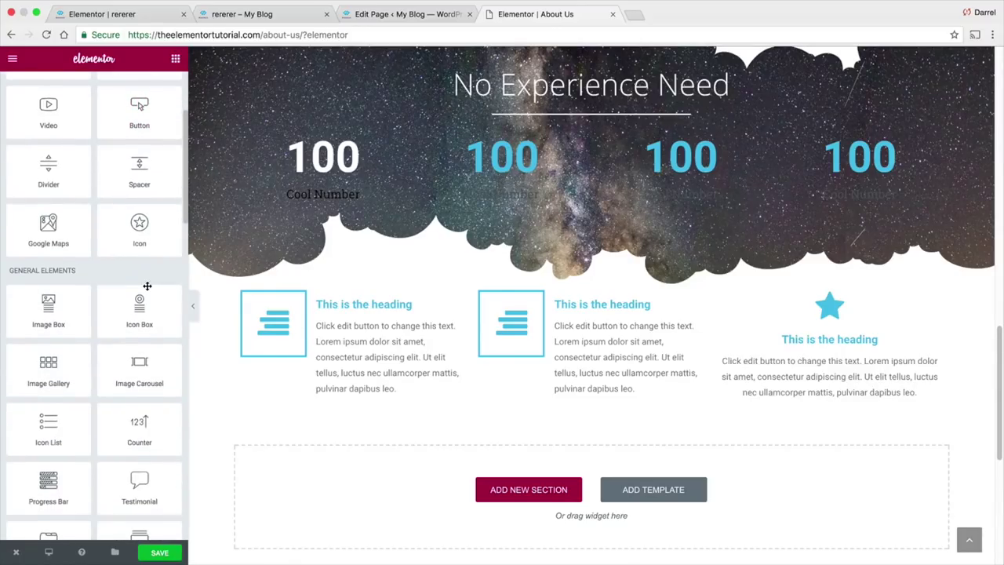
left_click_drag(29, 317, 518, 341)
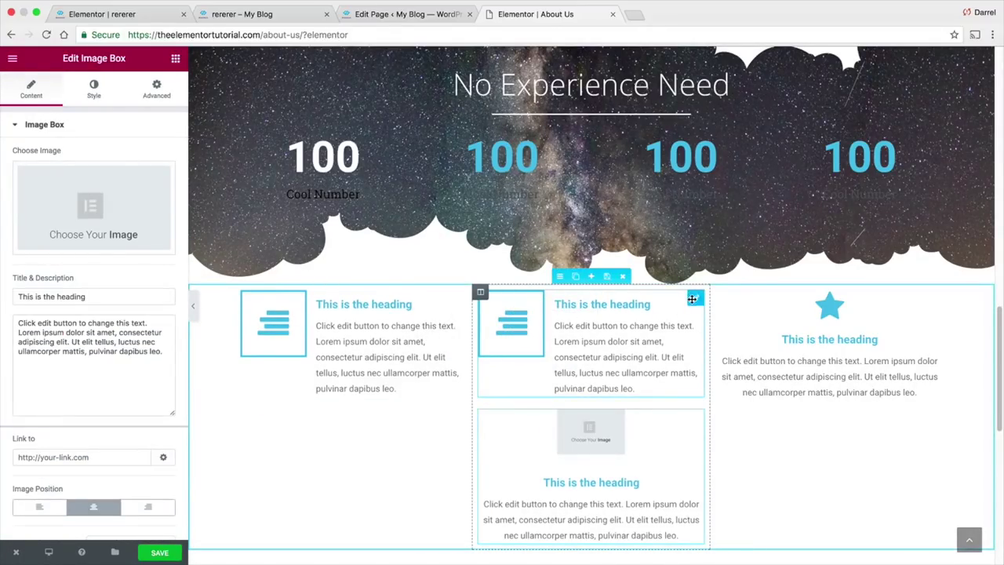
left_click(665, 298)
left_click(558, 276)
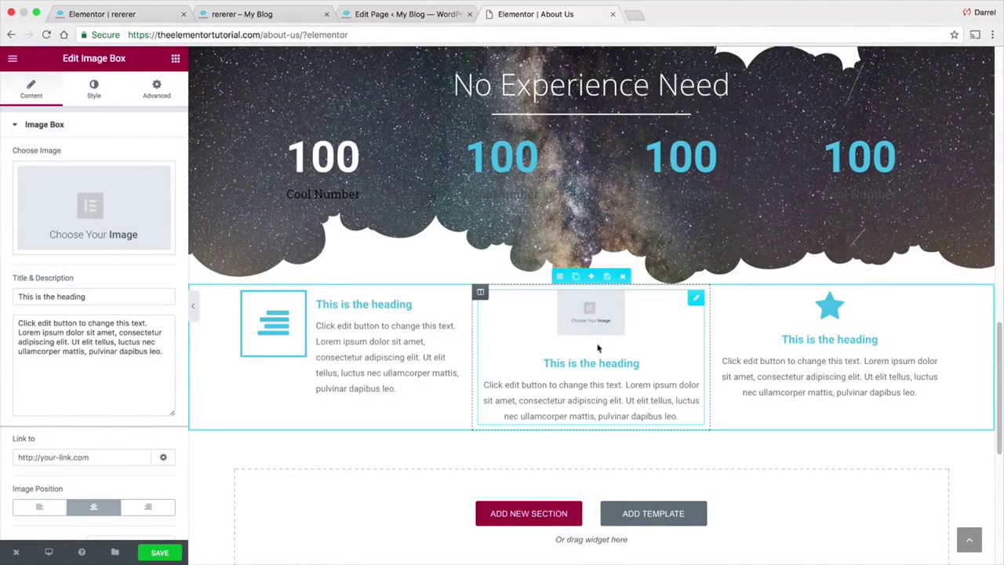
Insert the portrait of the man in a suit into the middle Image Box.
left_click(563, 276)
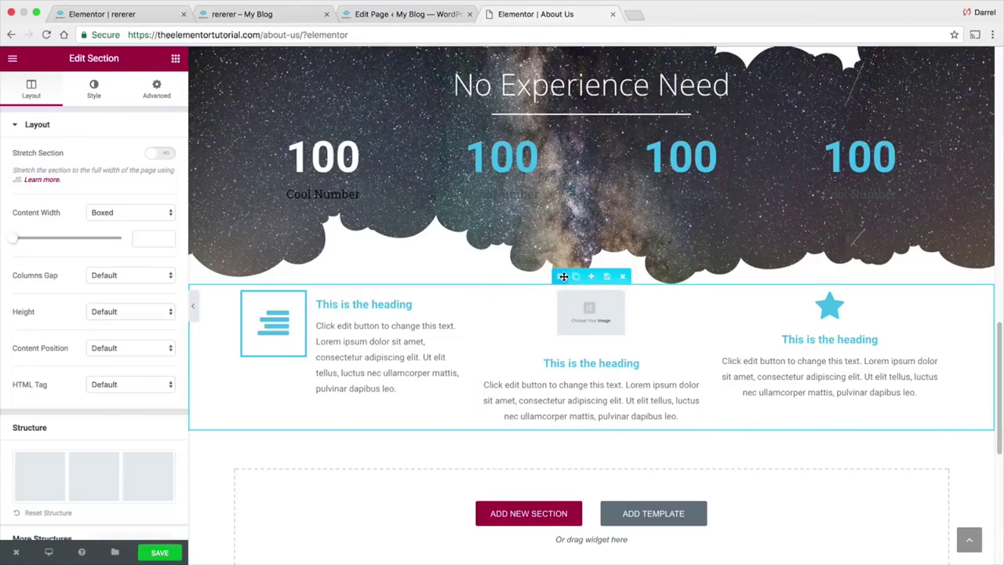
left_click(585, 315)
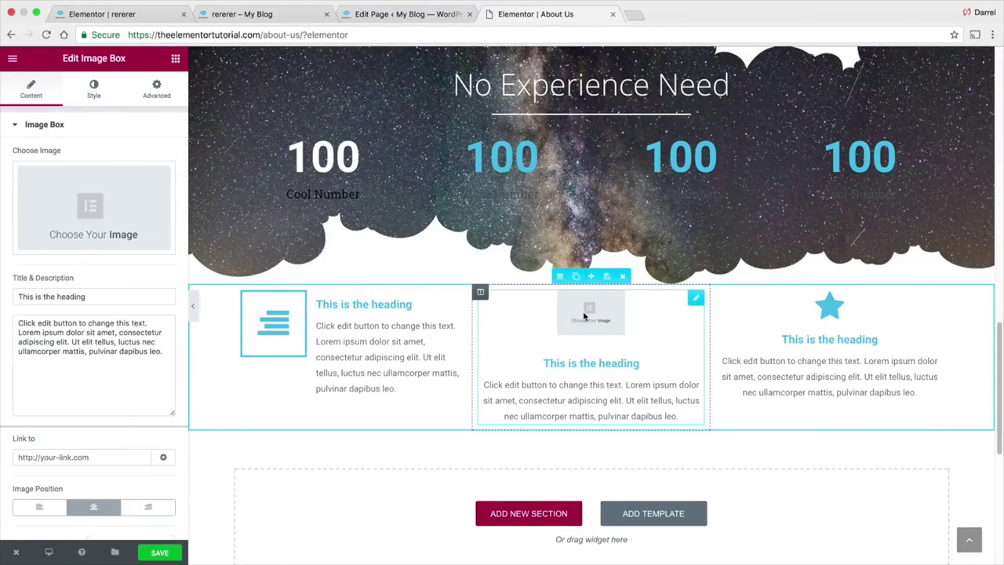
left_click(109, 209)
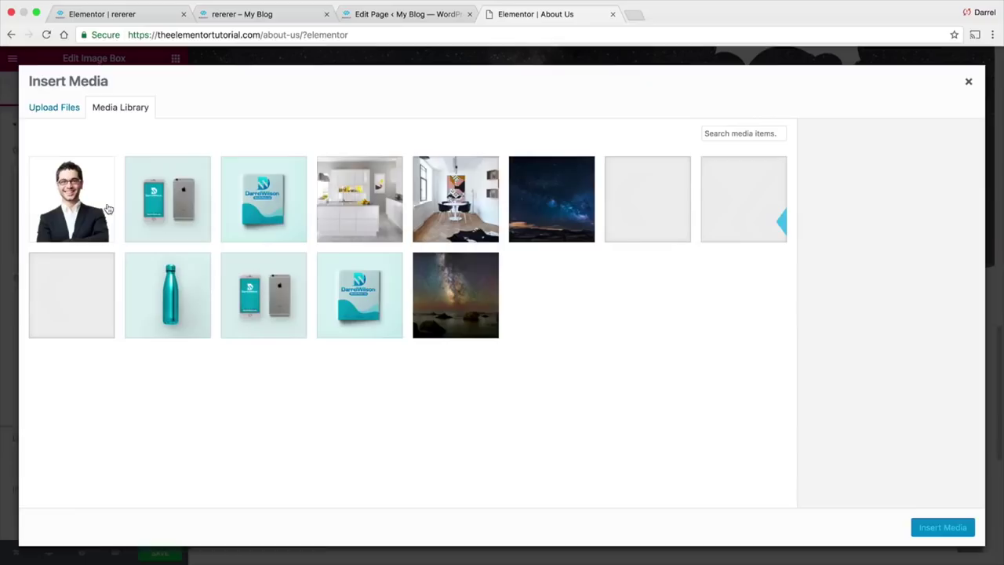
left_click(109, 209)
left_click(935, 531)
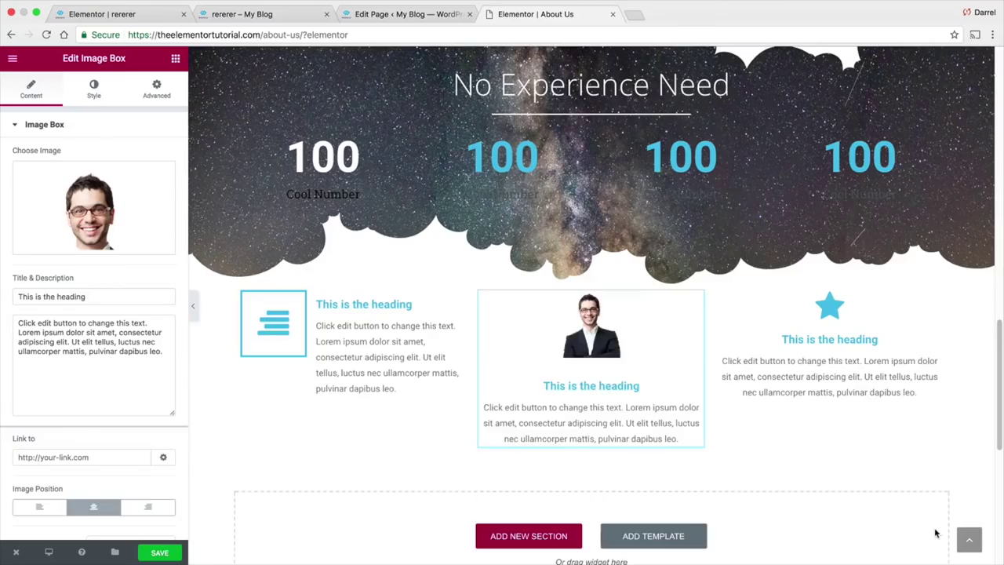
scroll(231, 387, "down", 2)
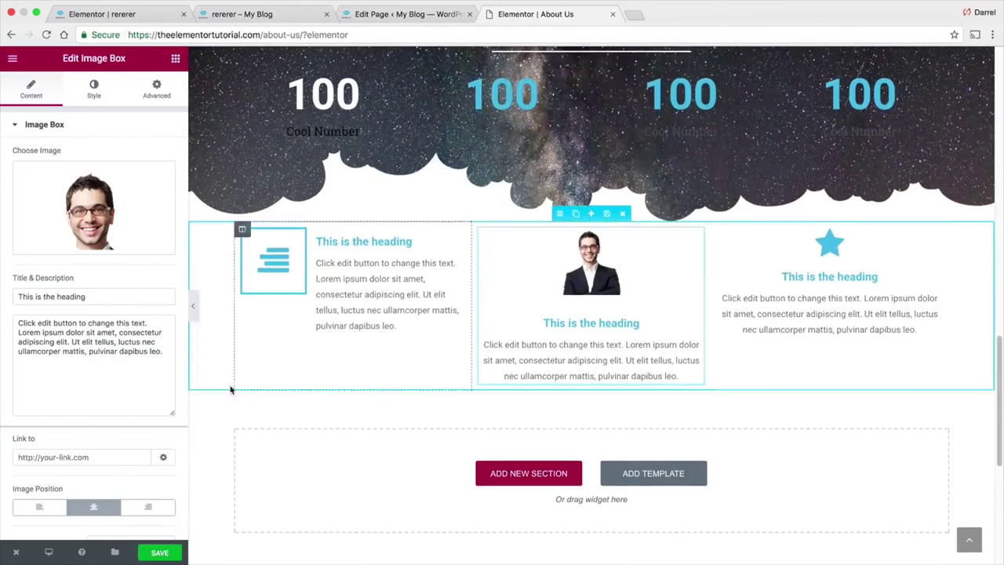
Set Image Position to Left and enlarge the portrait to image size 98.
left_click(39, 507)
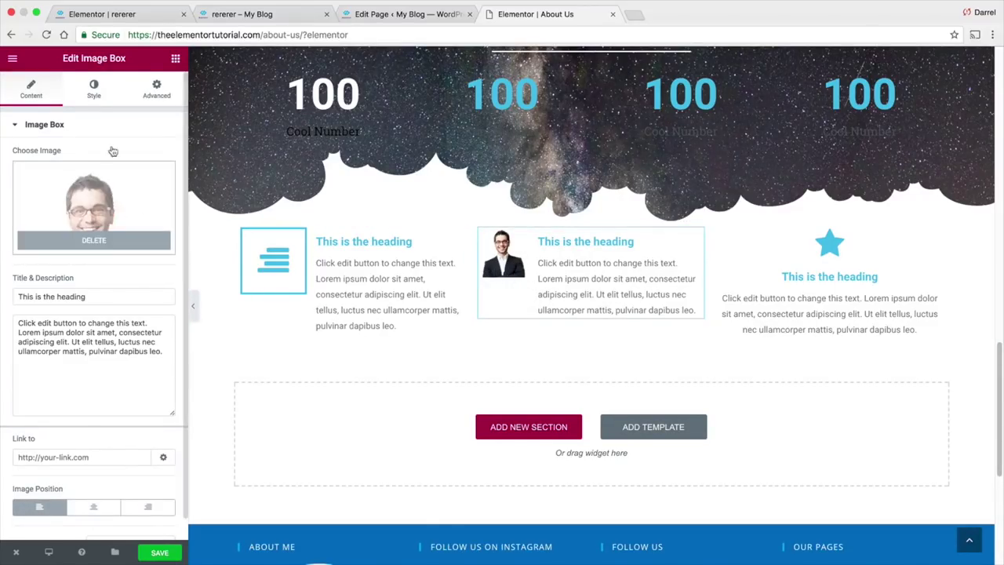
left_click(108, 94)
left_click_drag(42, 225, 122, 233)
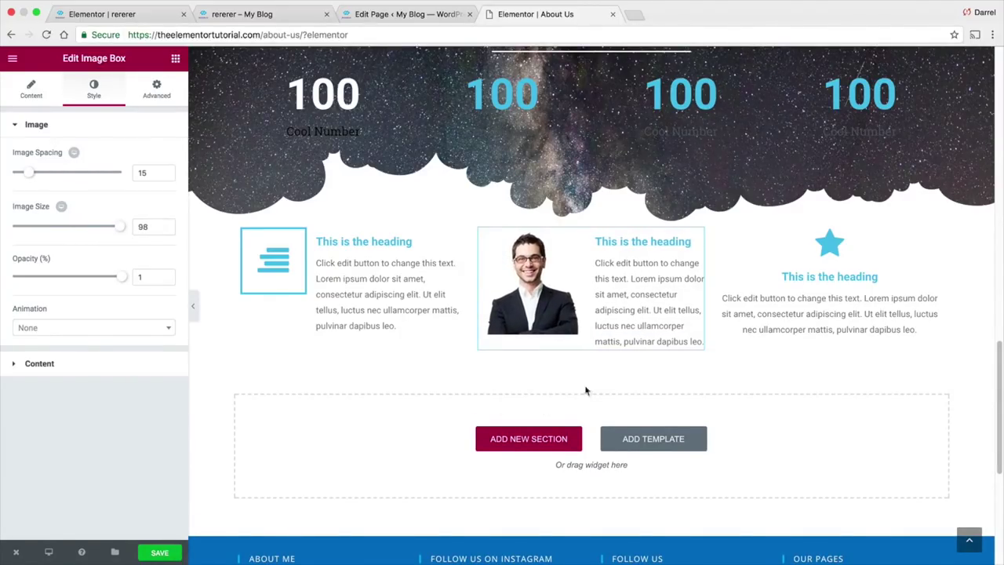
scroll(582, 328, "up", 1)
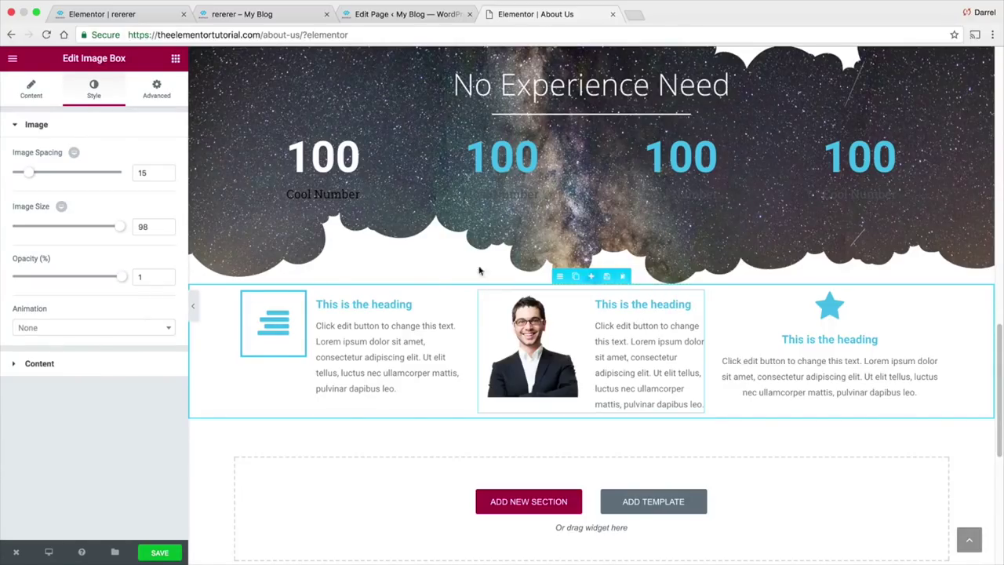
Replace the image box title with the person's name followed by CEO.
left_click(44, 96)
left_click(87, 296)
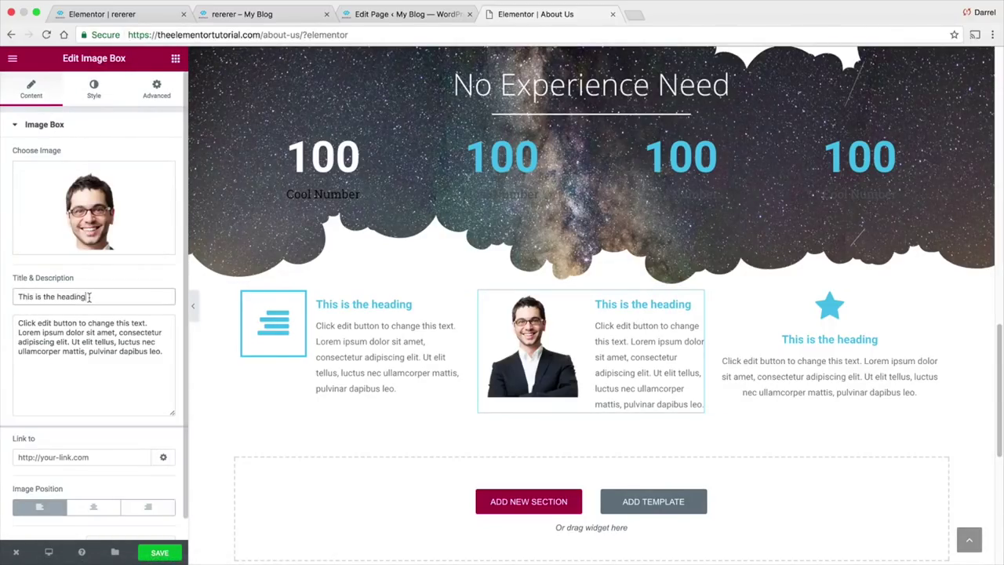
key("super+a")
type("Darrel Wilson, C")
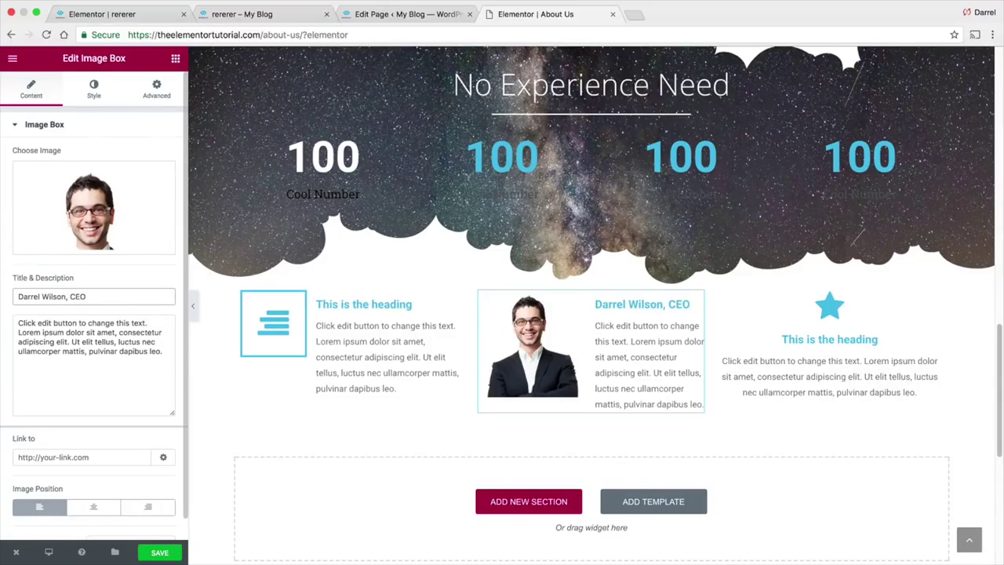
Set the description to 'This guy helps people with wordpress tutorials, our company…succeed because we are amazing!'.
triple_click(114, 347)
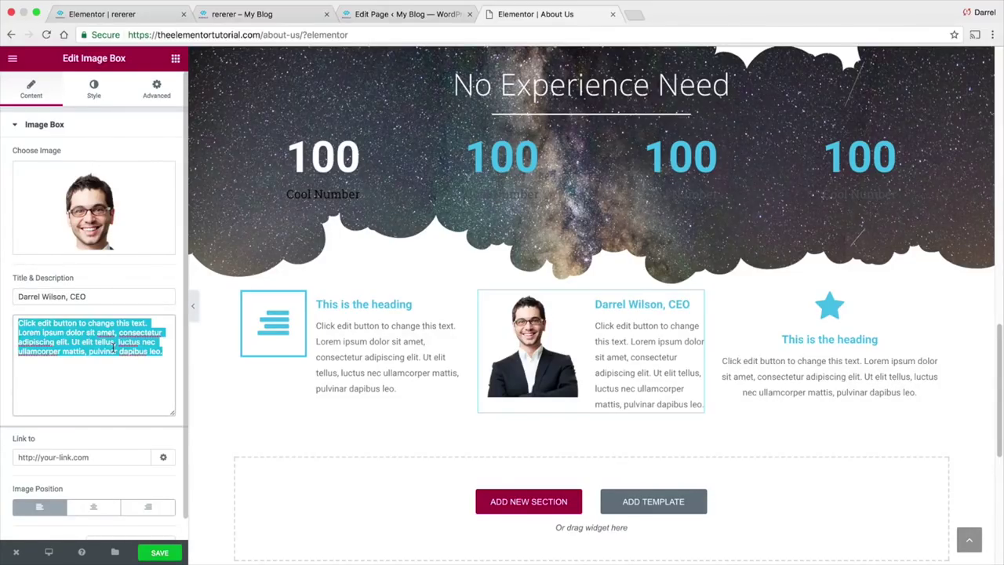
type("This guy helps")
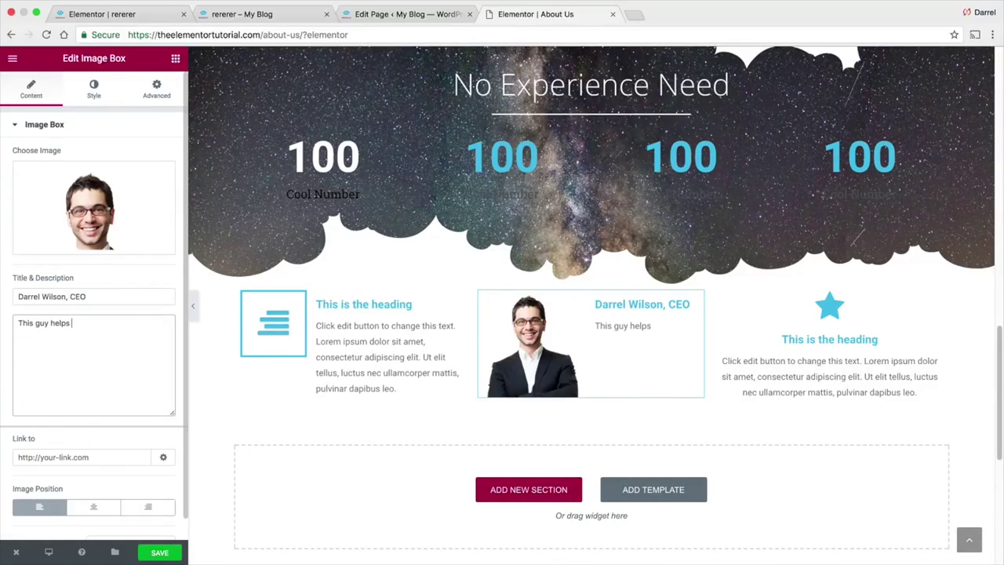
type(" people with wordpress tutorials")
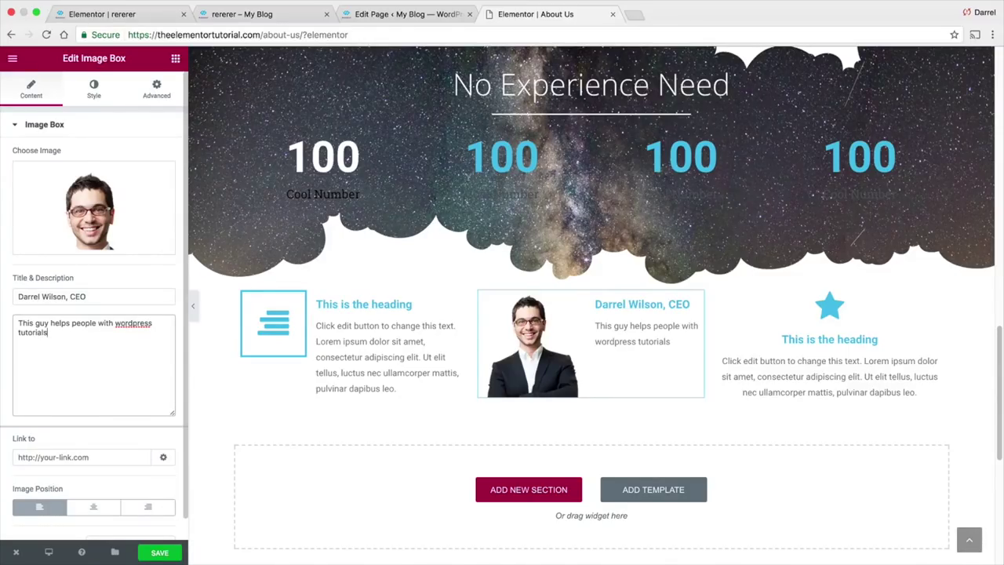
type(", our company 9")
key("BackSpace")
type("(")
key("BackSpace")
key("BackSpace")
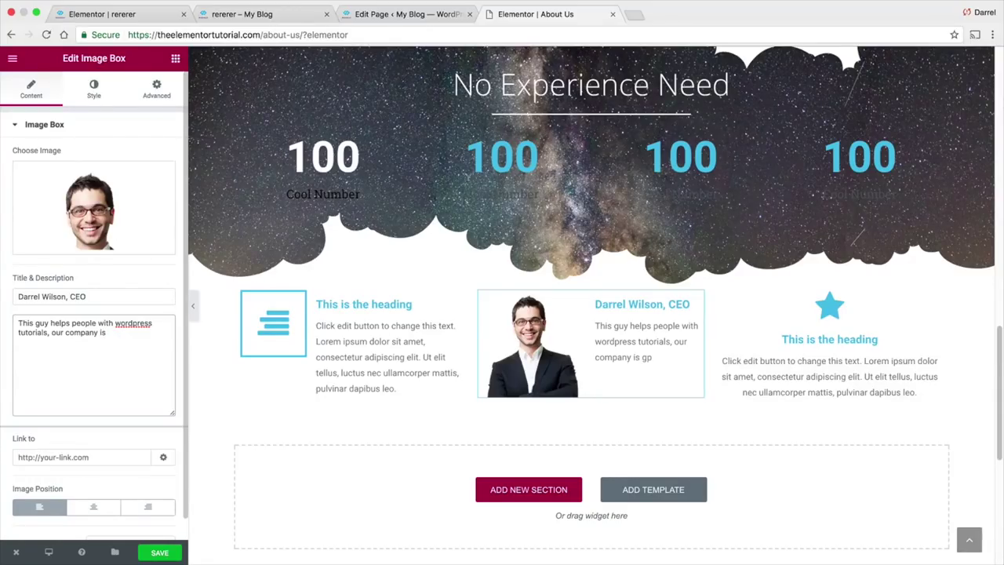
type("succeed because we a")
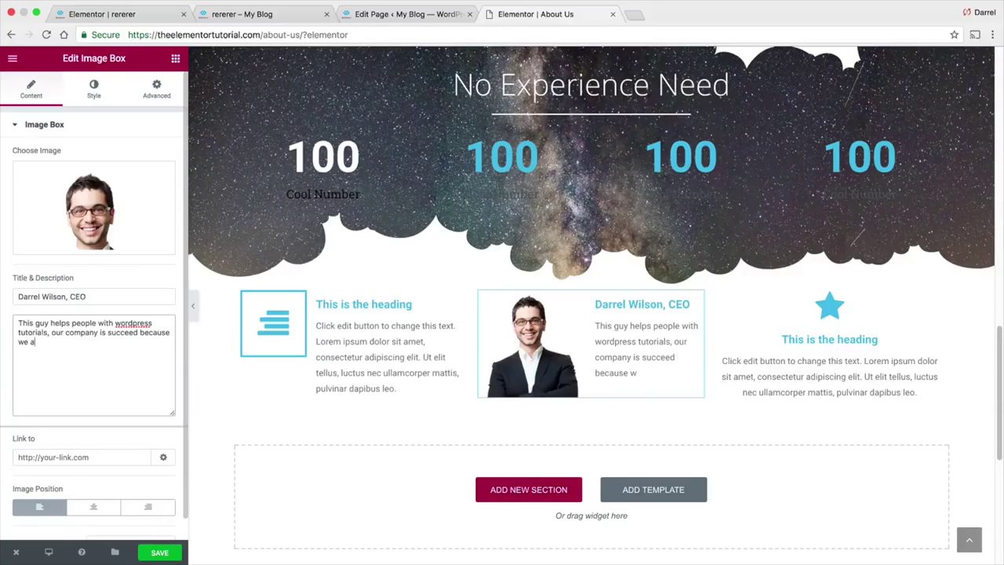
type("re amazing!")
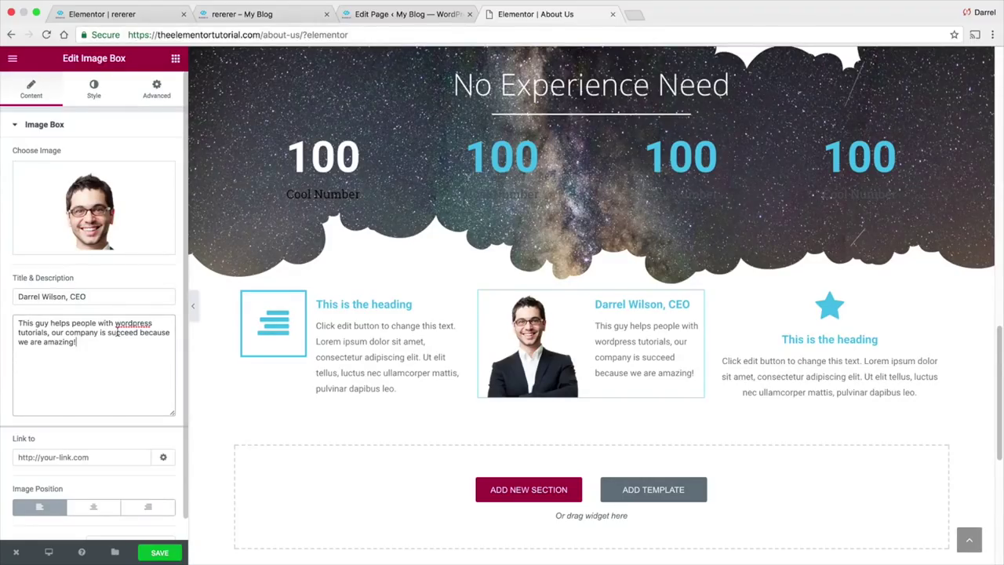
left_click(176, 58)
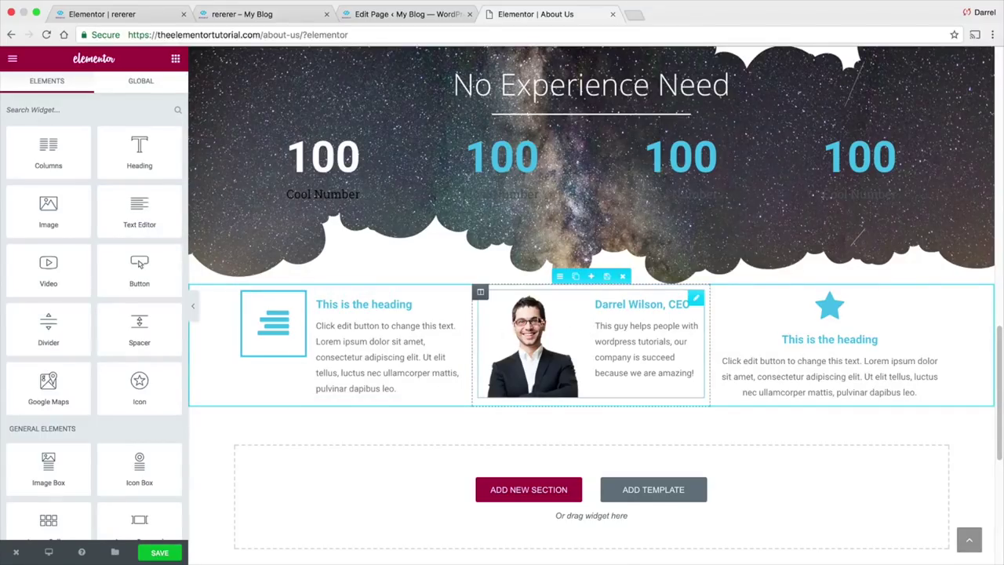
Set the CEO image box's link to # and check the live About Us page.
scroll(544, 355, "up", 3)
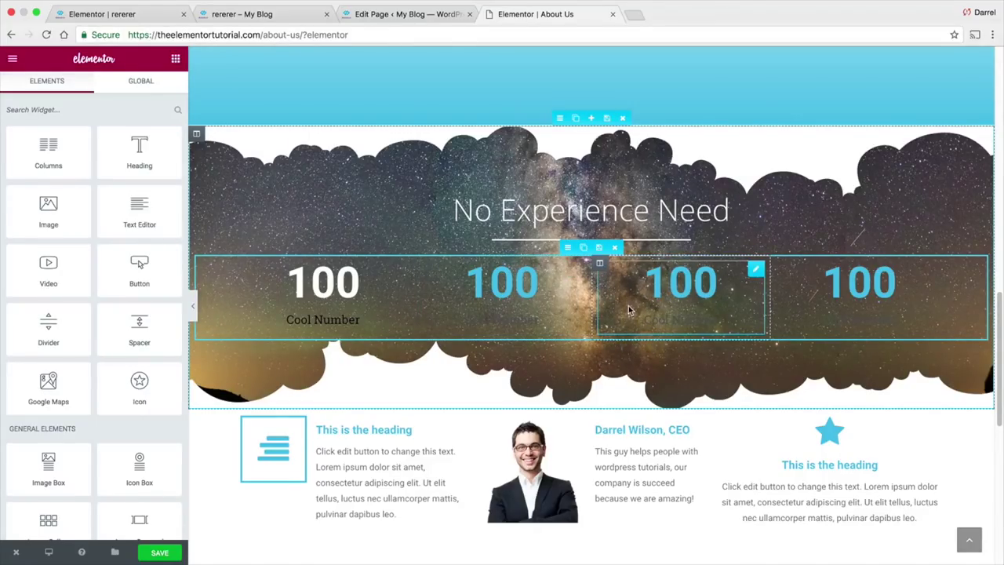
scroll(605, 360, "down", 3)
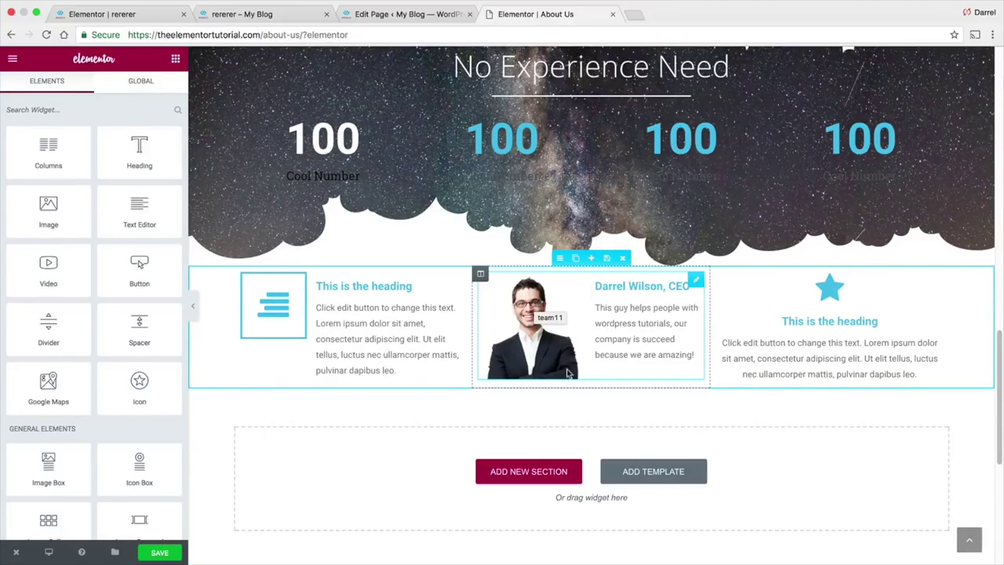
left_click(631, 290)
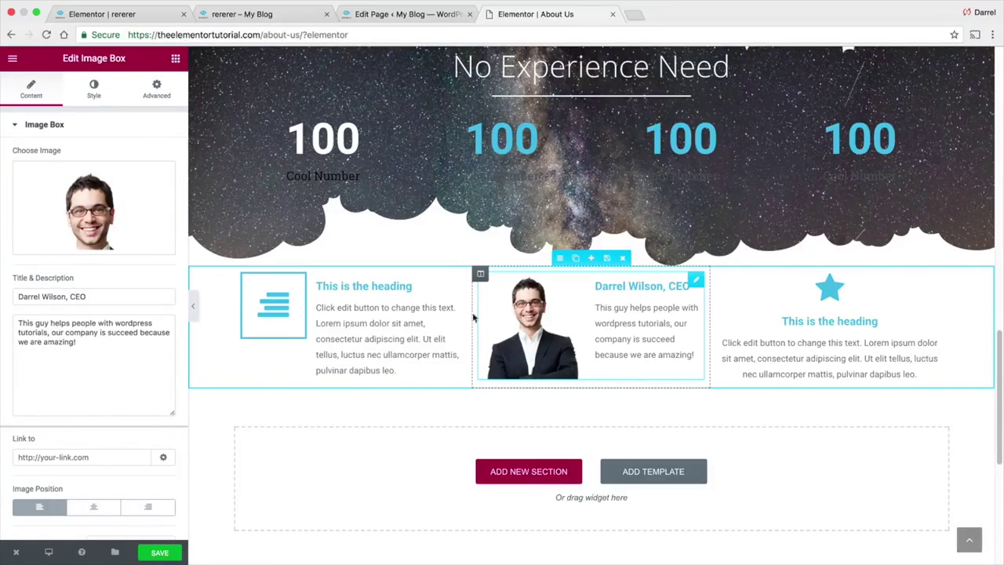
left_click(72, 455)
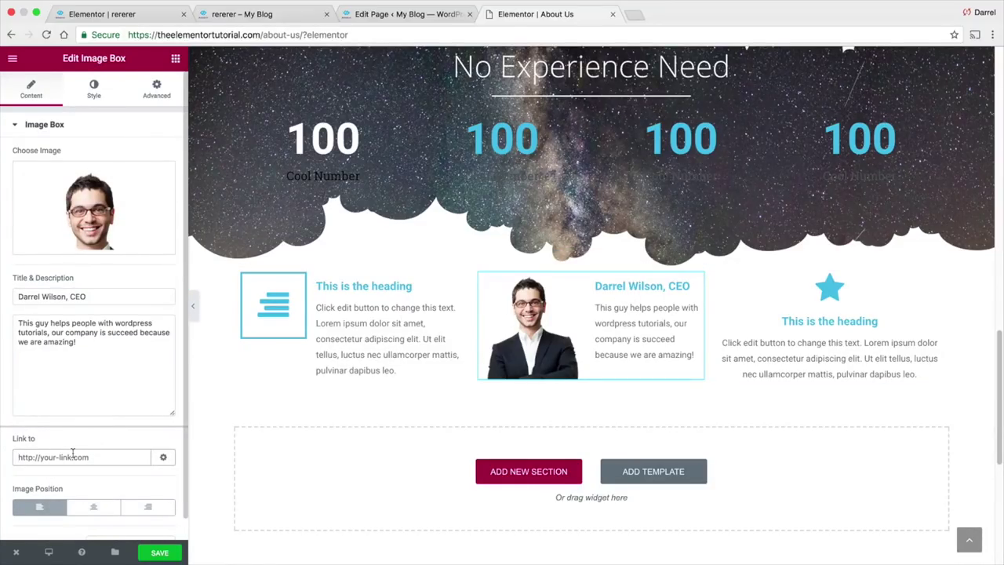
type("#")
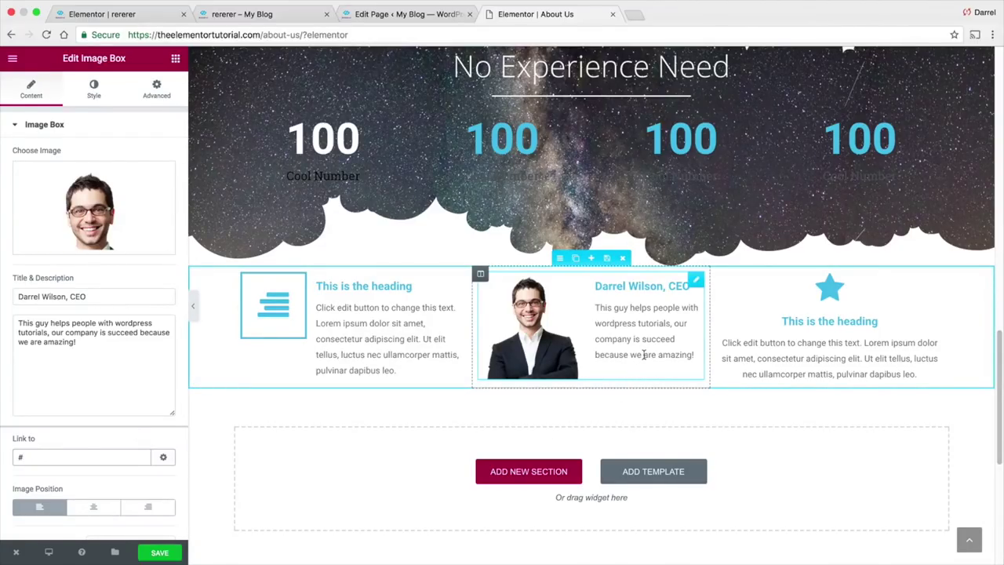
left_click(284, 16)
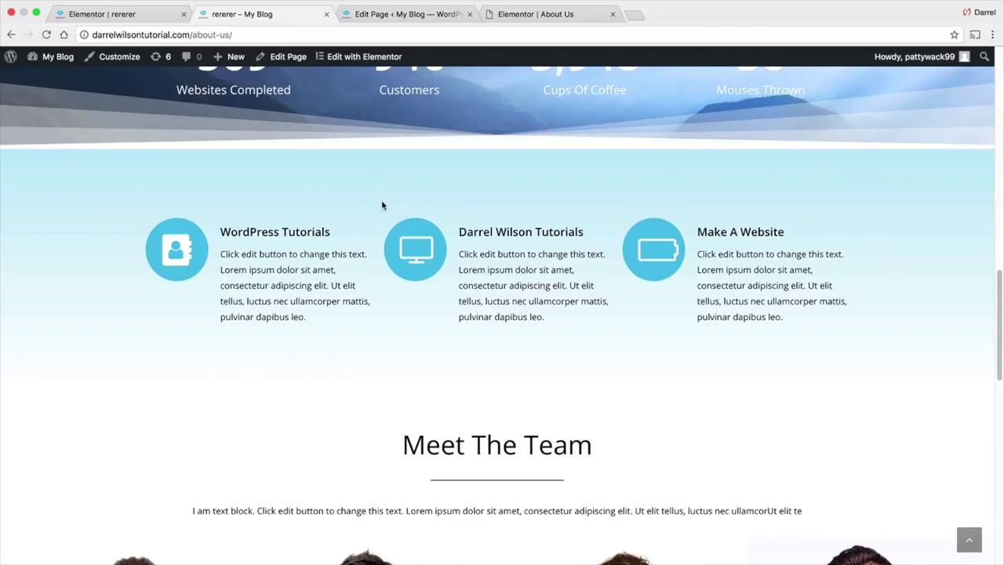
scroll(382, 205, "down", 5)
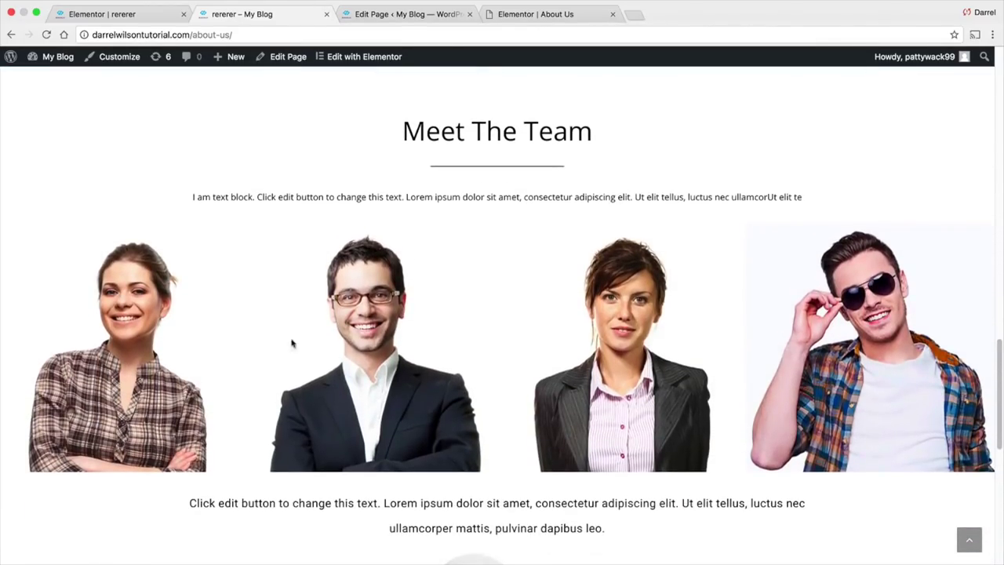
Add a single-column section below the portraits containing a heading widget.
left_click(496, 16)
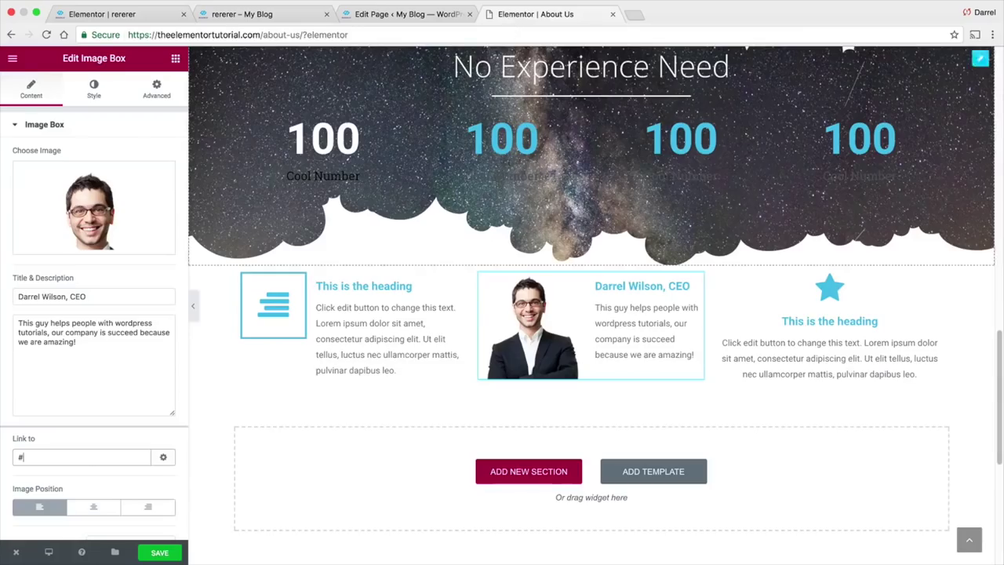
scroll(575, 345, "down", 3)
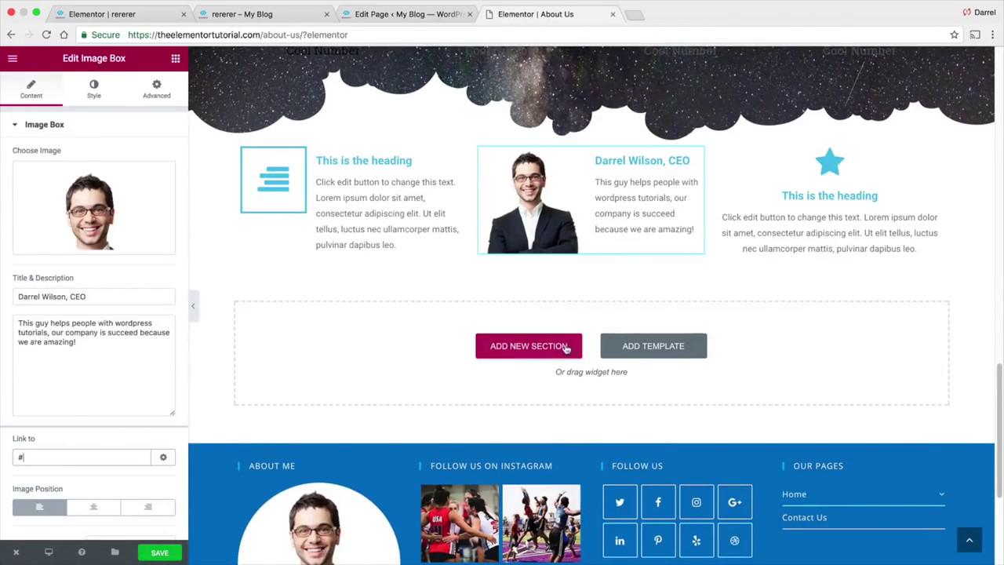
left_click(554, 345)
left_click(440, 388)
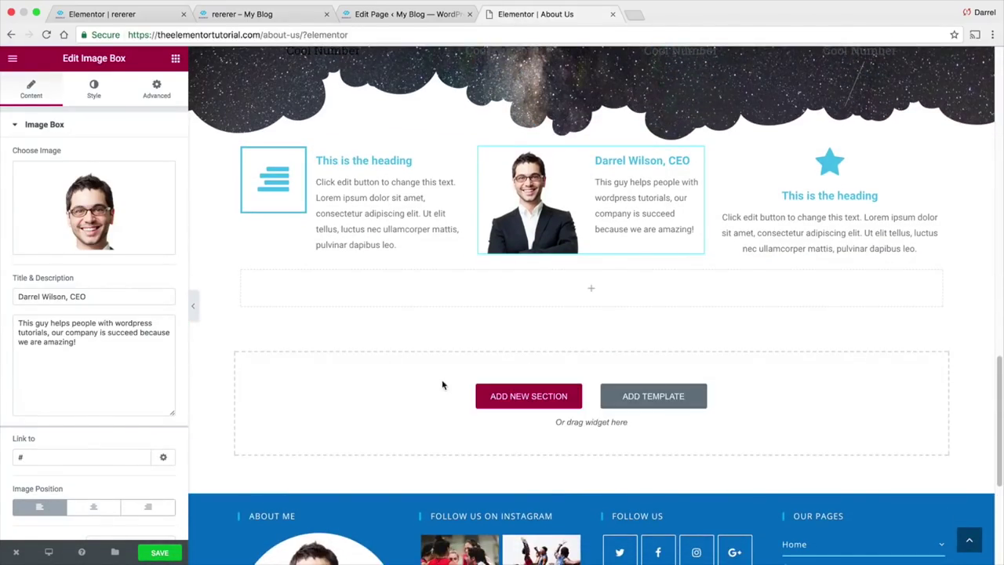
left_click(176, 60)
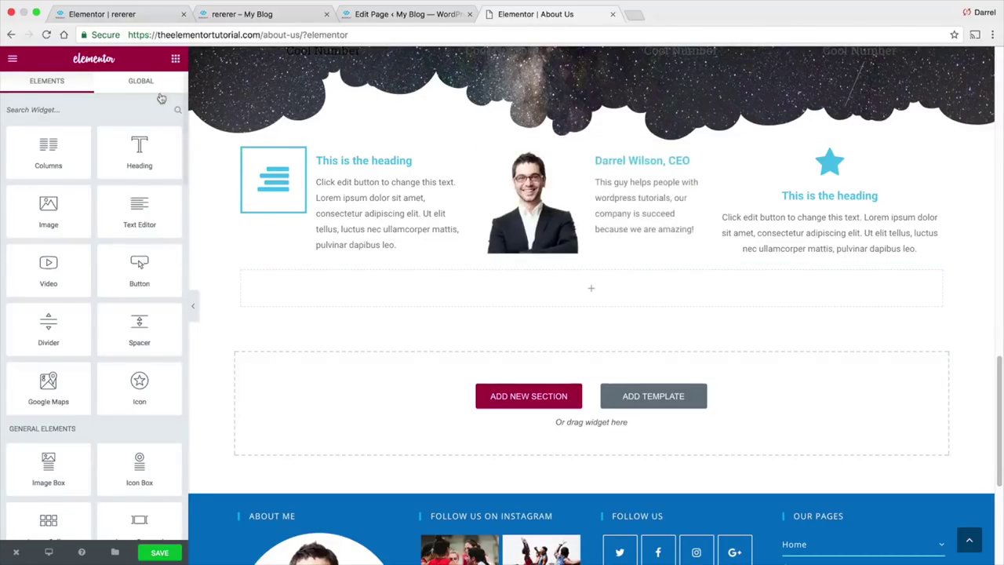
left_click_drag(135, 171, 588, 307)
Title the heading 'Meet The Team', centre it and set its font to Open Sans.
triple_click(144, 164)
type("Me")
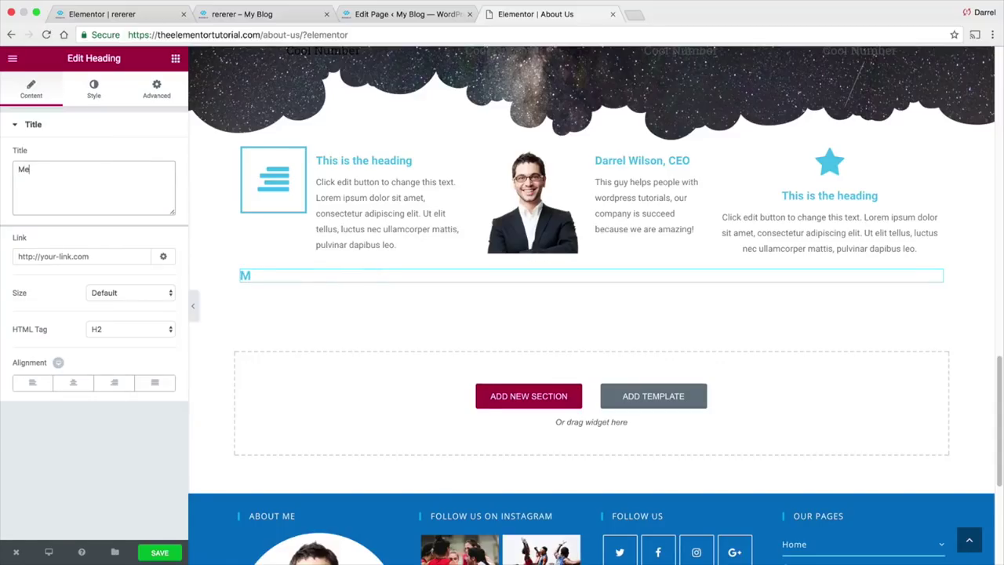
type("et The Team")
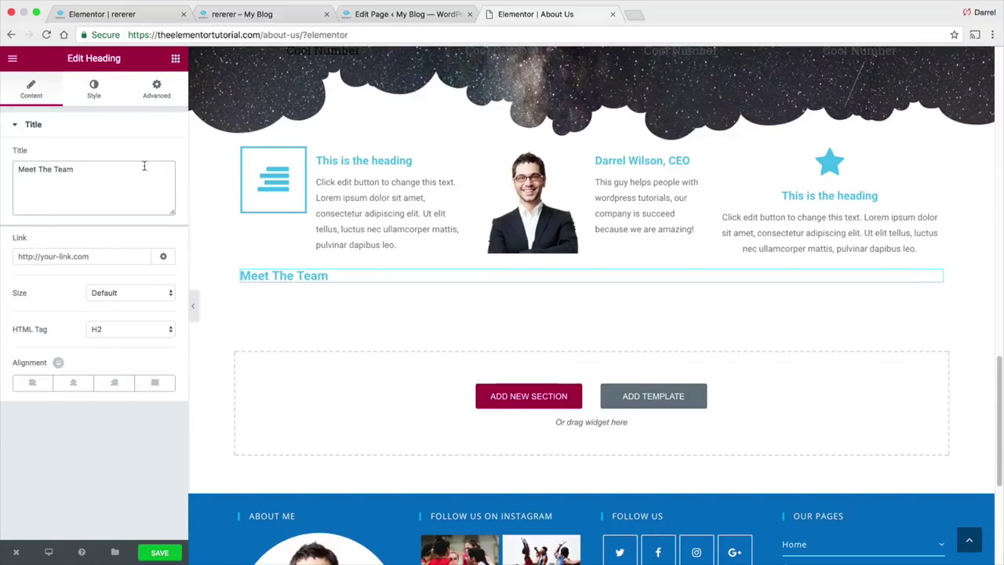
left_click(73, 382)
left_click(90, 97)
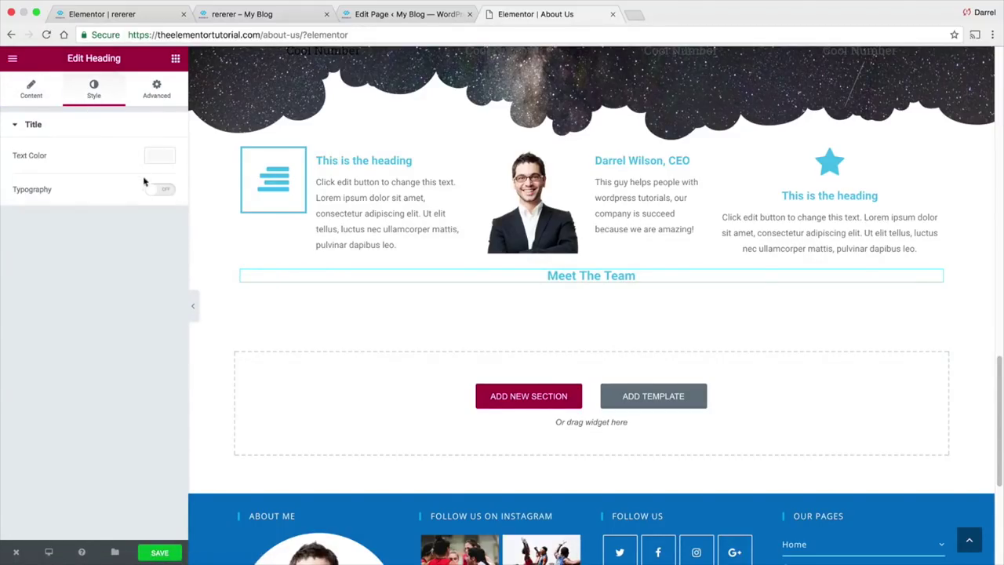
left_click(160, 189)
left_click(152, 278)
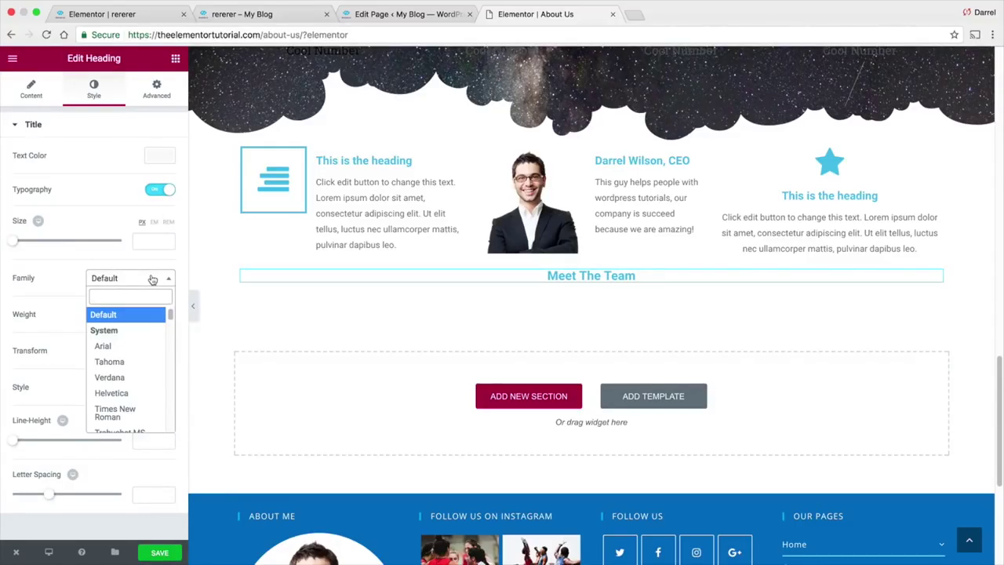
type("open")
left_click(148, 330)
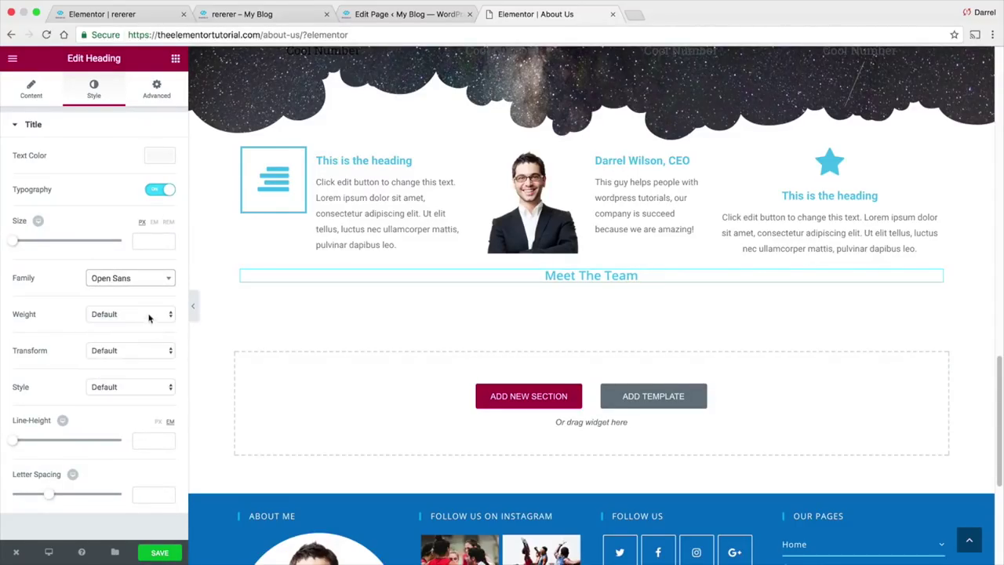
Make the heading black, weight 300, at a larger 48 px size.
left_click(161, 158)
left_click(114, 302)
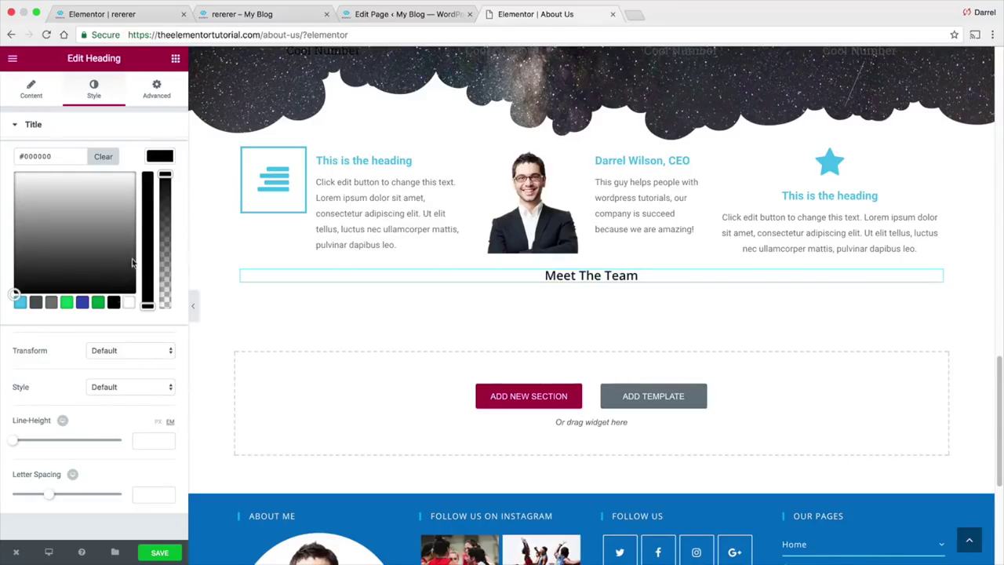
left_click(142, 130)
left_click(139, 134)
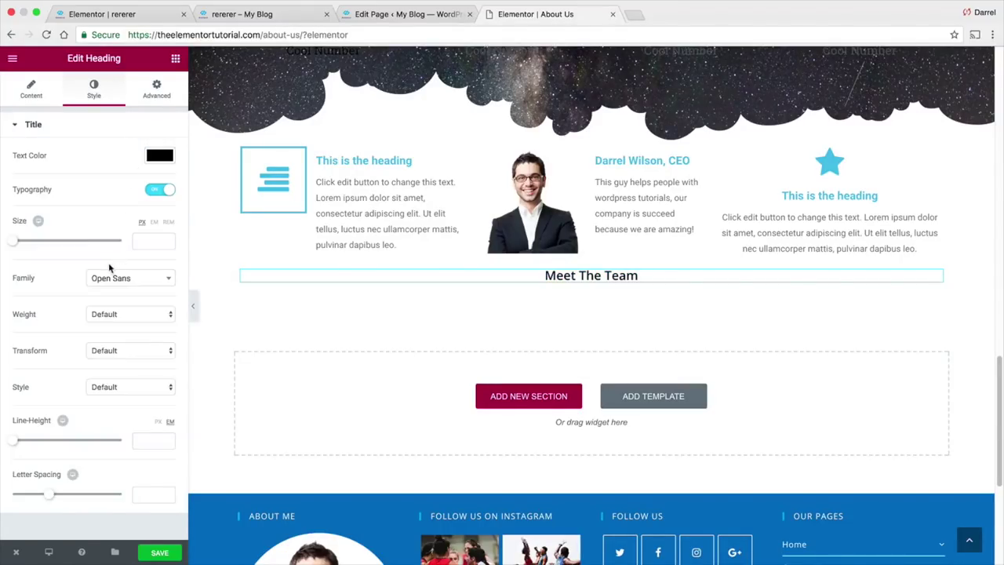
left_click(116, 314)
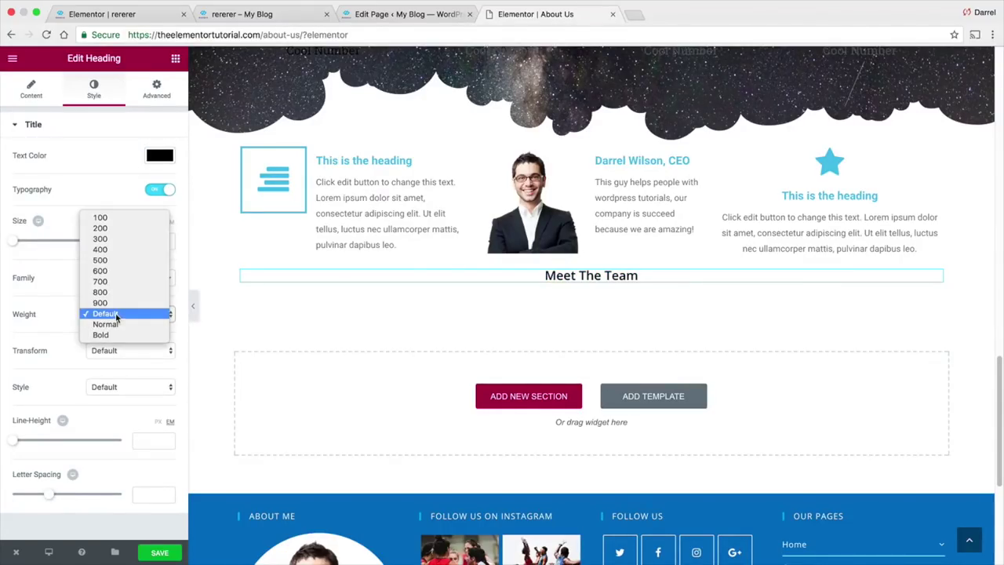
left_click(110, 241)
left_click_drag(14, 241, 41, 242)
Give the heading 40 padding on top and sides with 0 bottom padding.
left_click(154, 102)
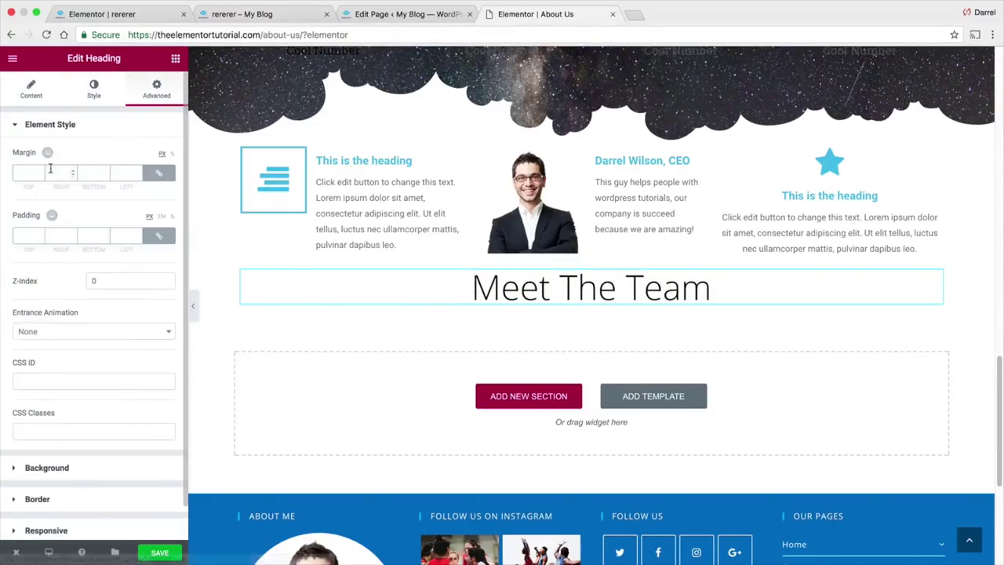
left_click(28, 236)
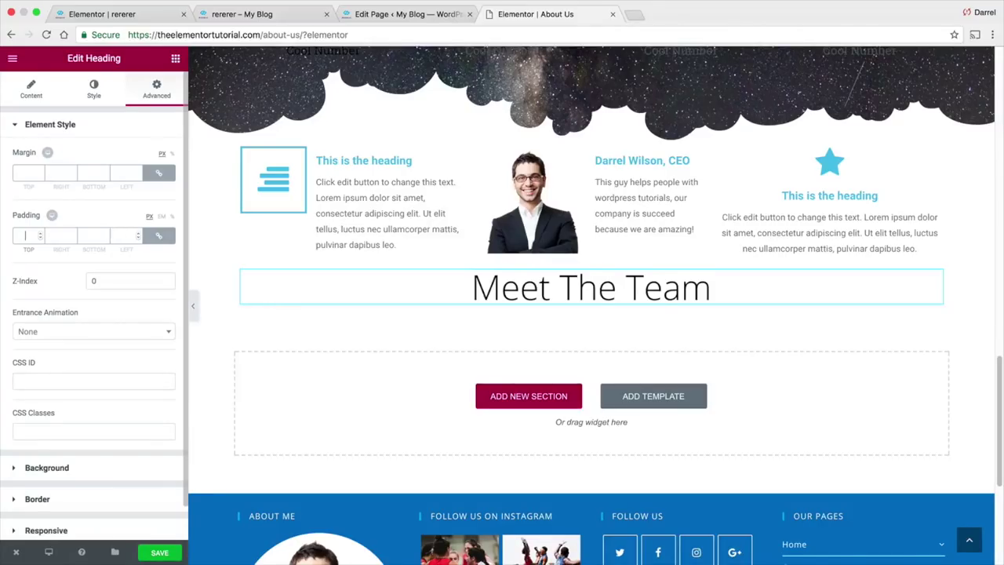
type("40")
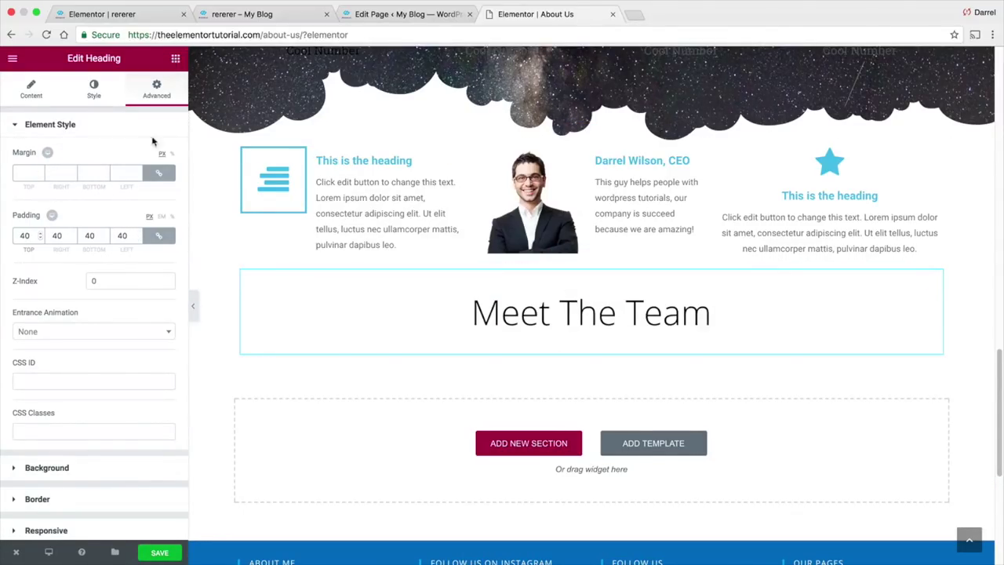
left_click(159, 235)
double_click(81, 236)
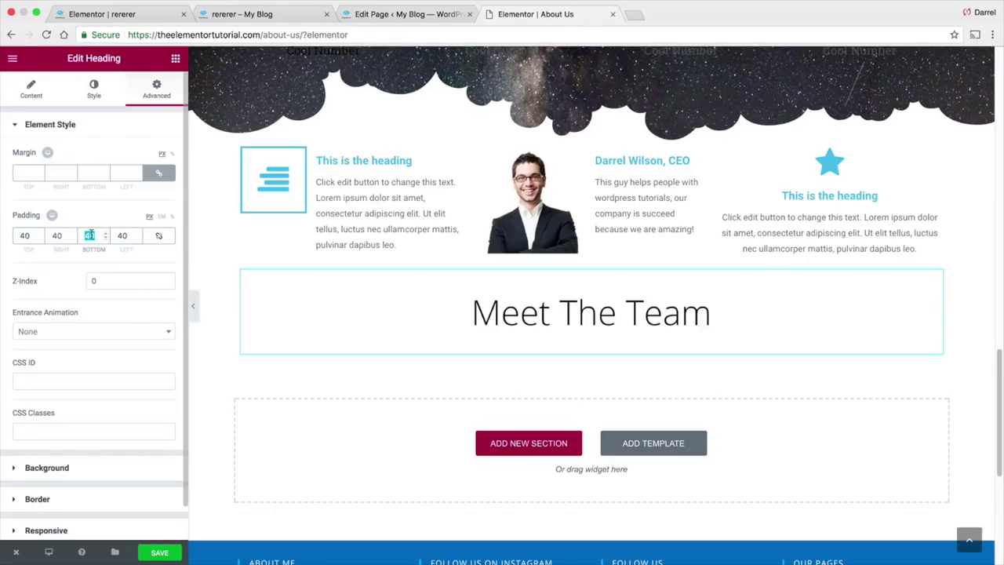
type("0")
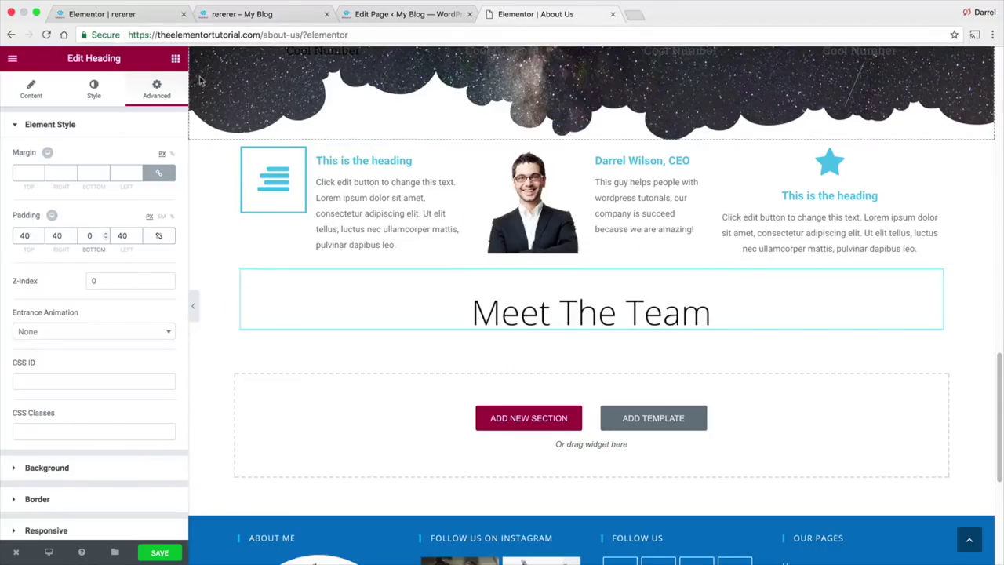
Add a centred divider under the heading with width 14%, weight 2 and gap 2.
left_click(176, 59)
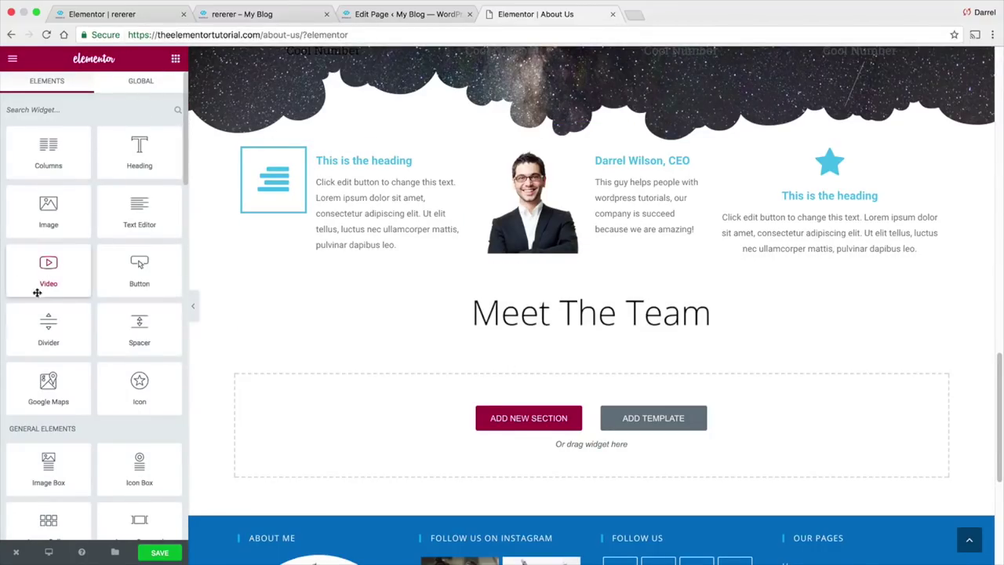
left_click_drag(48, 326, 620, 323)
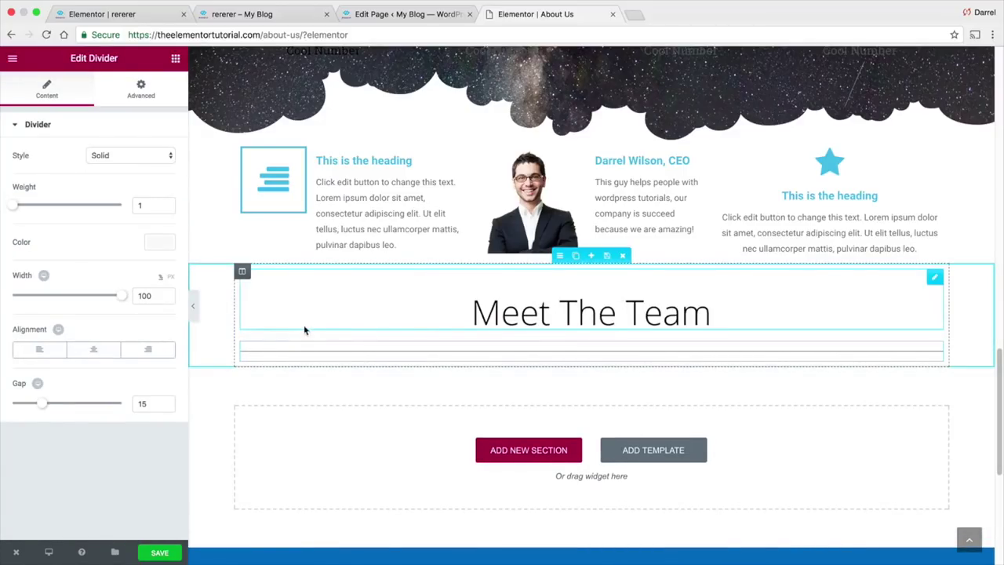
left_click(94, 350)
left_click_drag(117, 299, 26, 298)
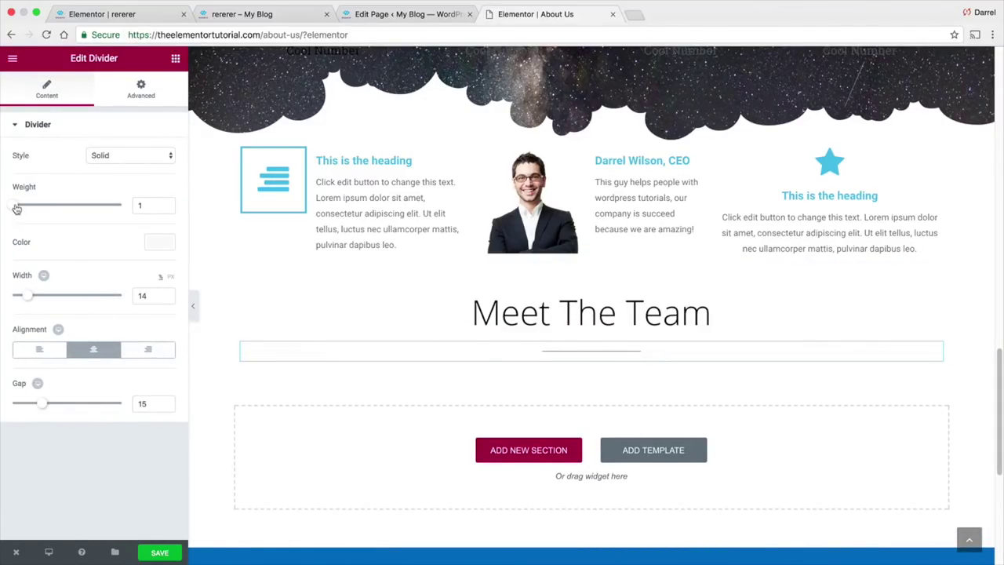
left_click_drag(21, 205, 24, 208)
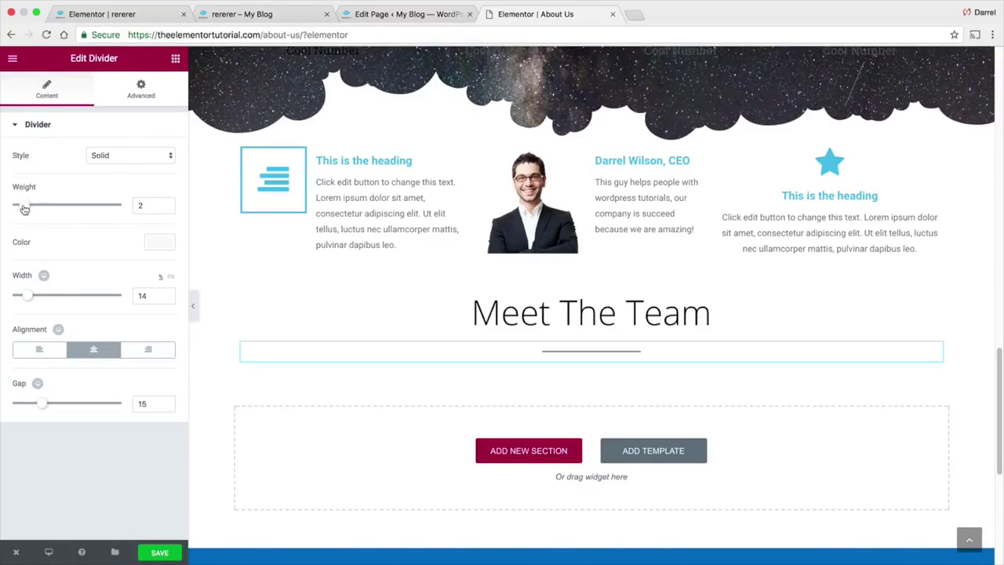
left_click_drag(34, 403, 1, 406)
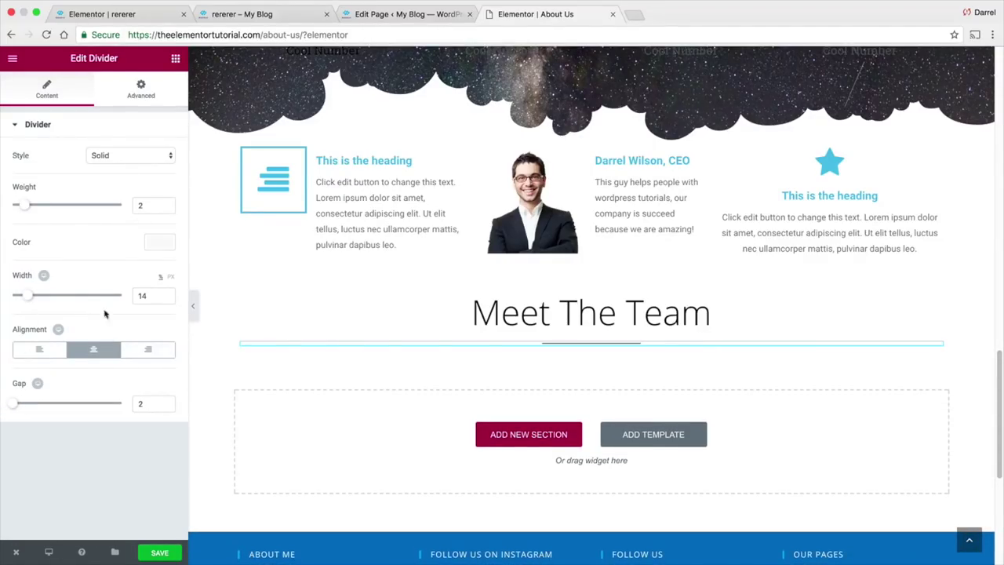
left_click(160, 243)
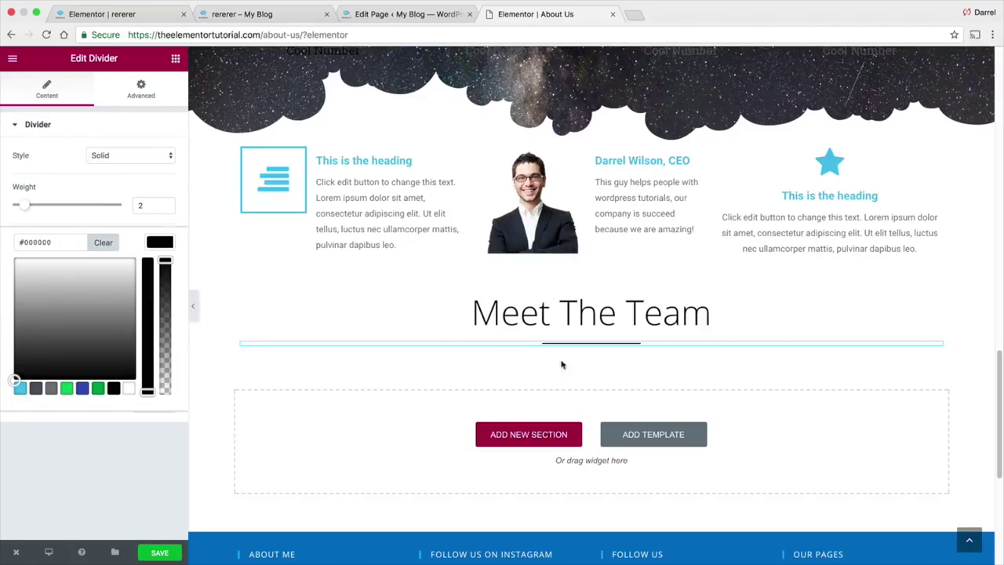
scroll(619, 380, "down", 2)
scroll(596, 365, "up", 3)
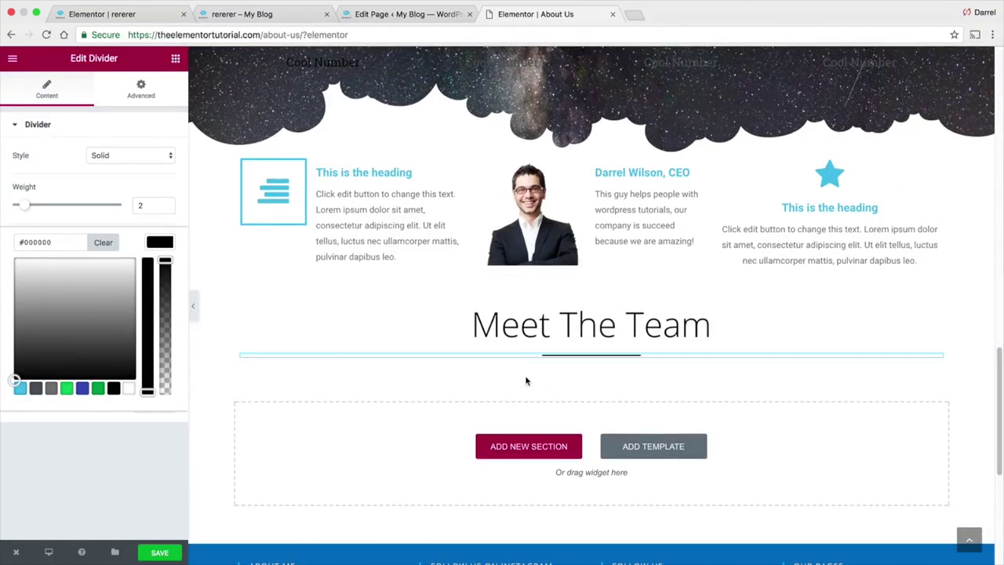
scroll(521, 386, "down", 1)
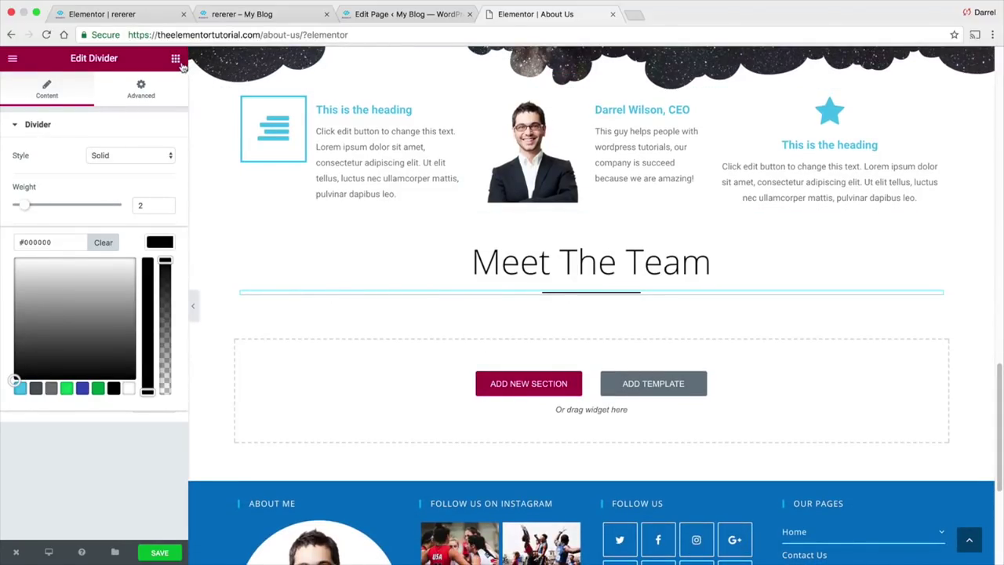
Add a four-column section and place team11.jpg in the first column.
left_click(176, 60)
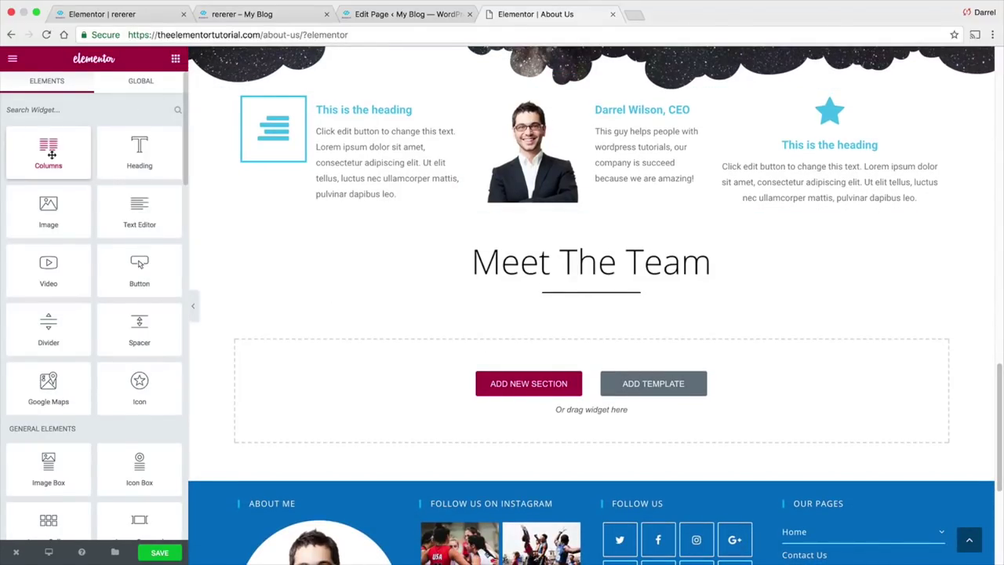
left_click(533, 387)
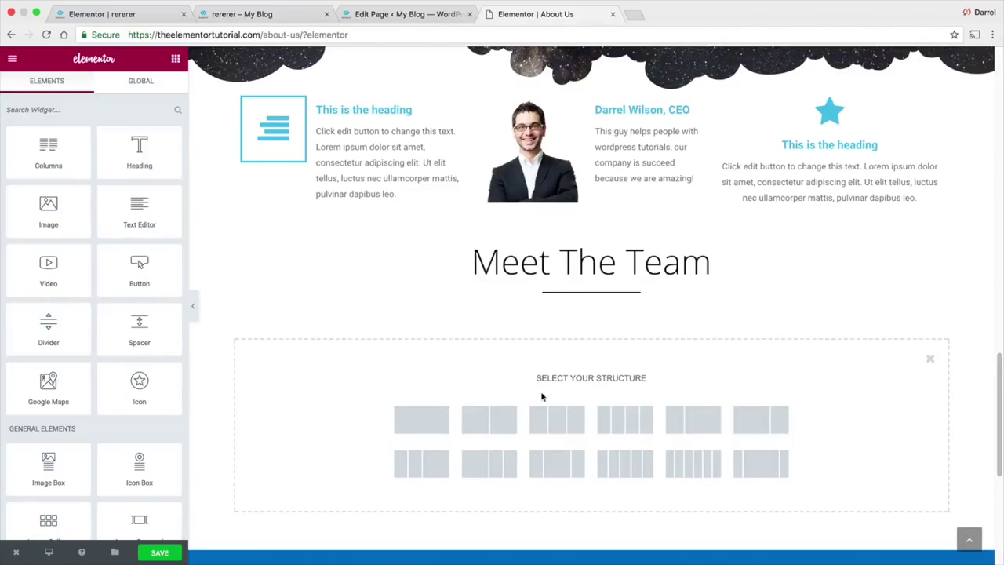
left_click(625, 421)
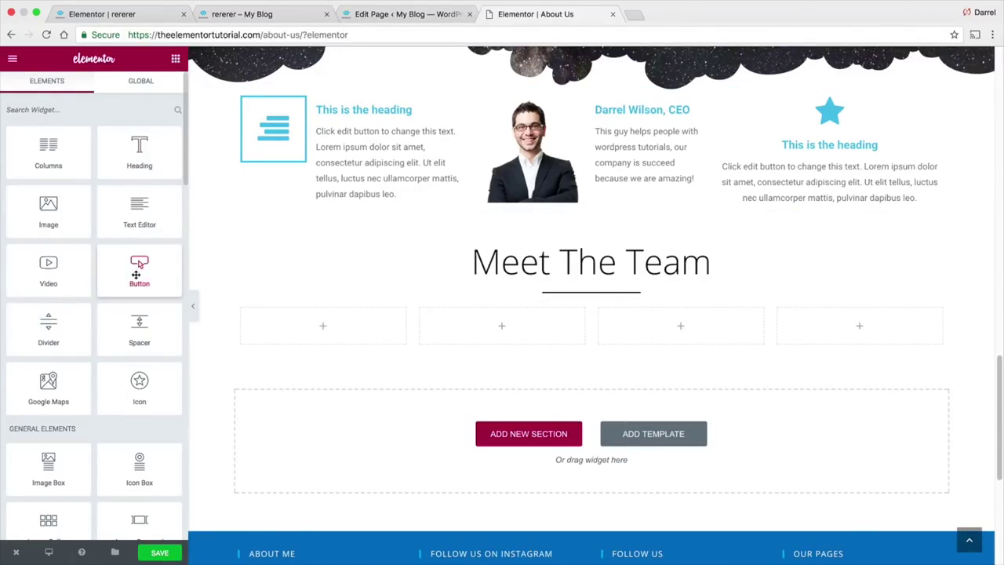
left_click_drag(49, 212, 309, 339)
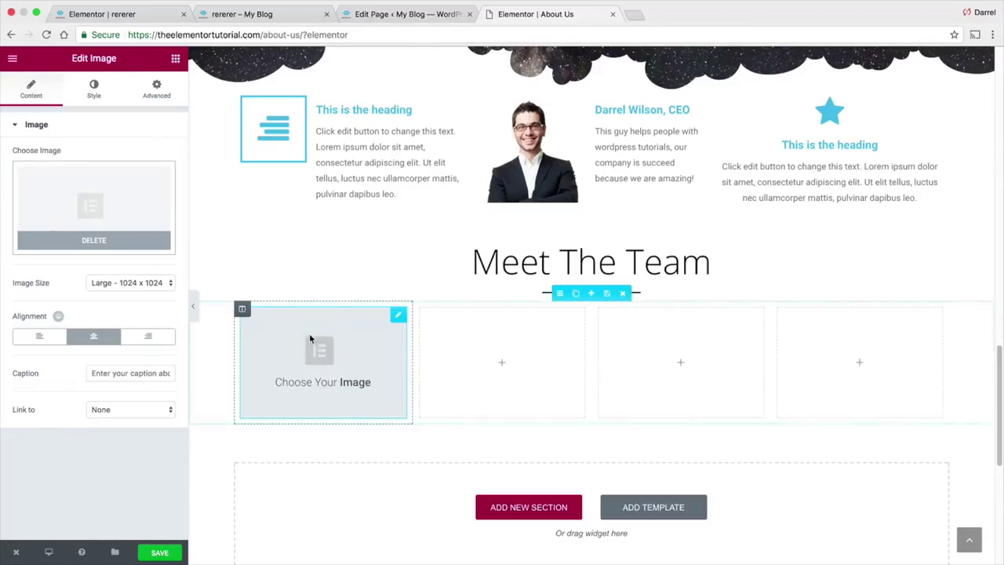
left_click(114, 224)
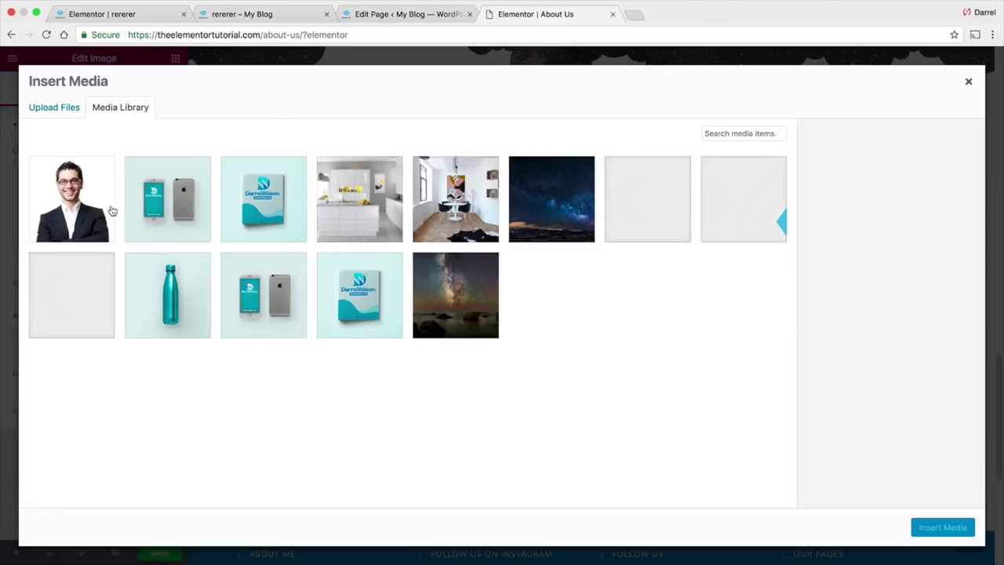
left_click(94, 210)
left_click(942, 527)
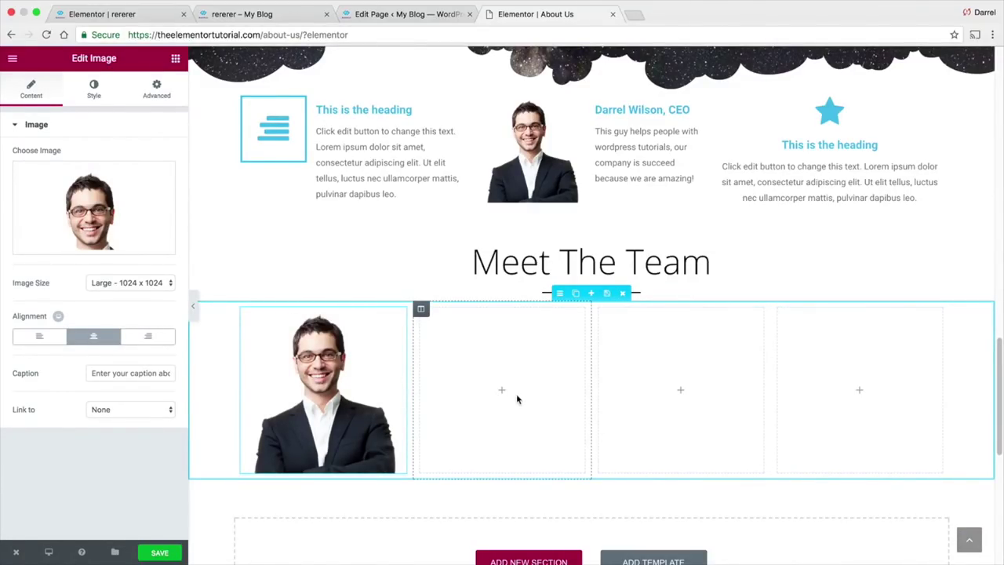
Place the team11.jpg portrait in the second column as well.
left_click(176, 61)
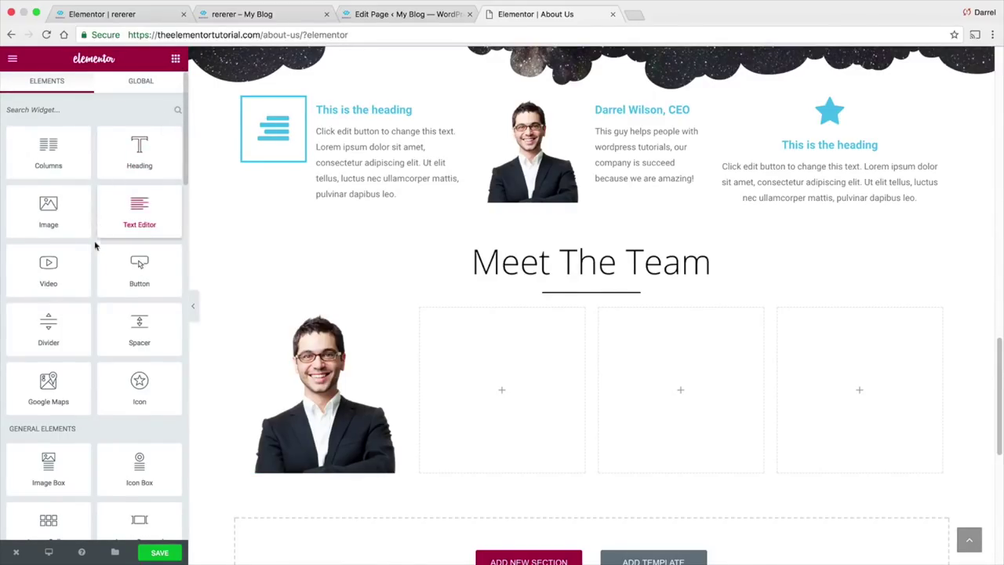
left_click_drag(99, 218, 502, 396)
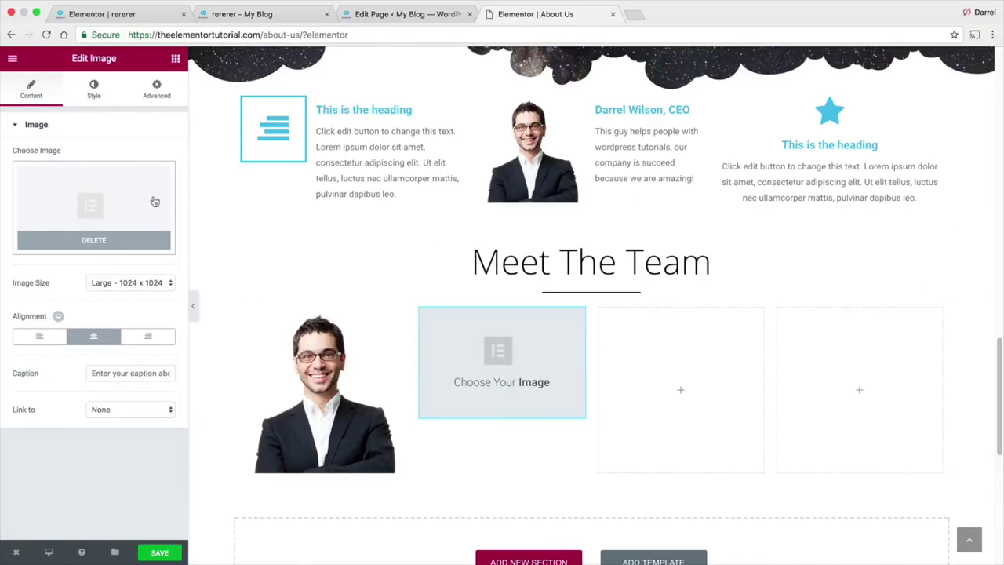
left_click(104, 220)
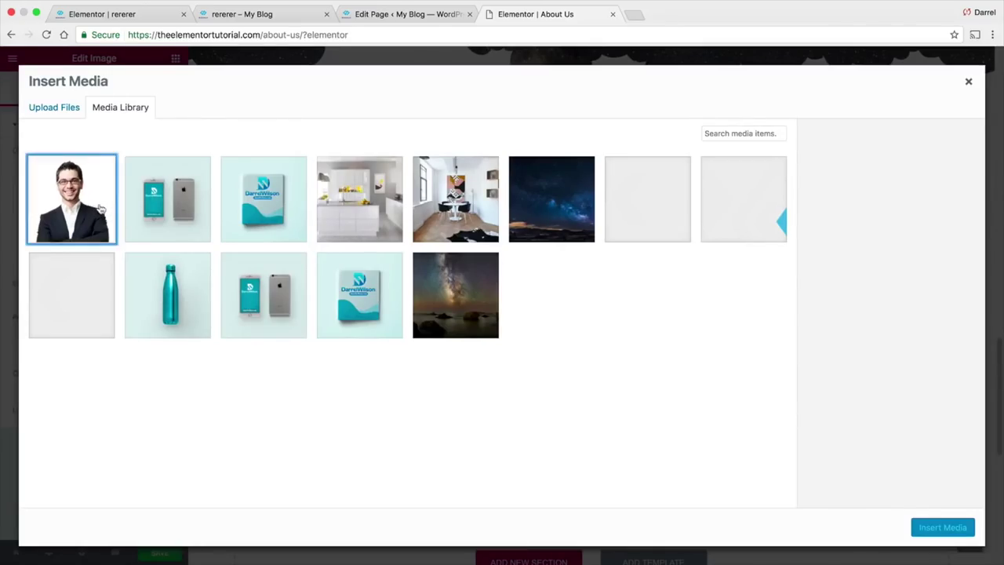
left_click(98, 209)
left_click(924, 525)
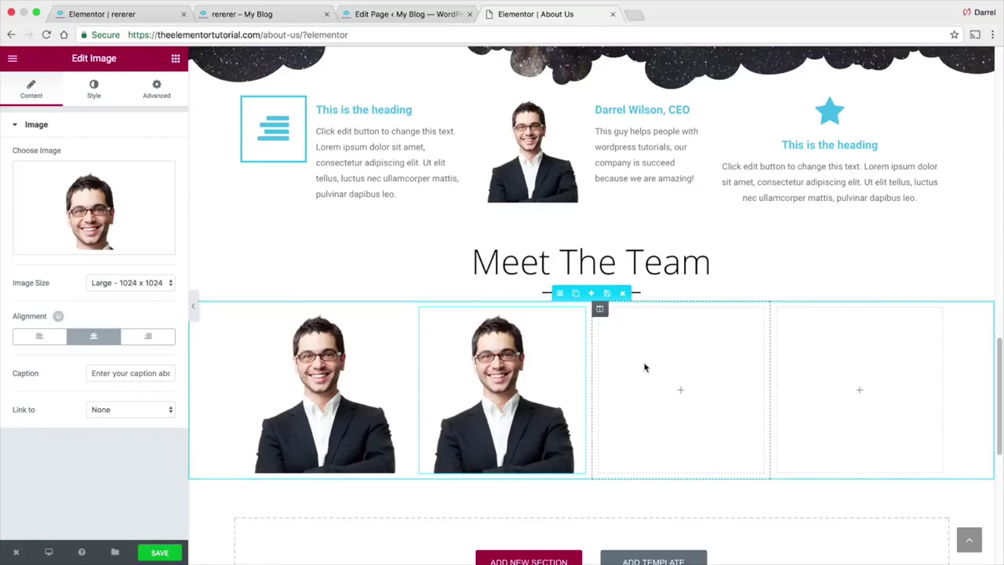
Duplicate the portrait column twice and delete the empty columns.
left_click(437, 309)
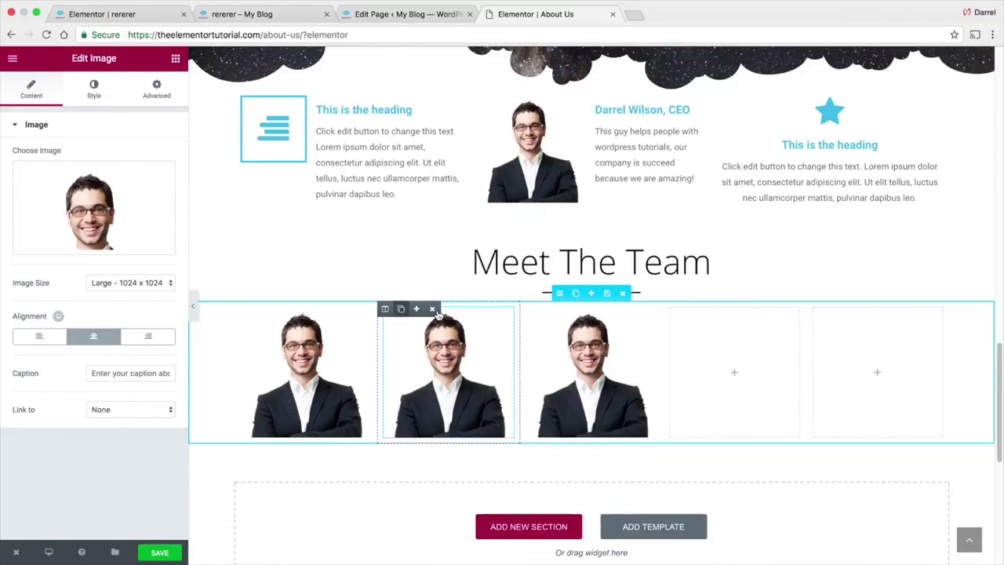
left_click(401, 310)
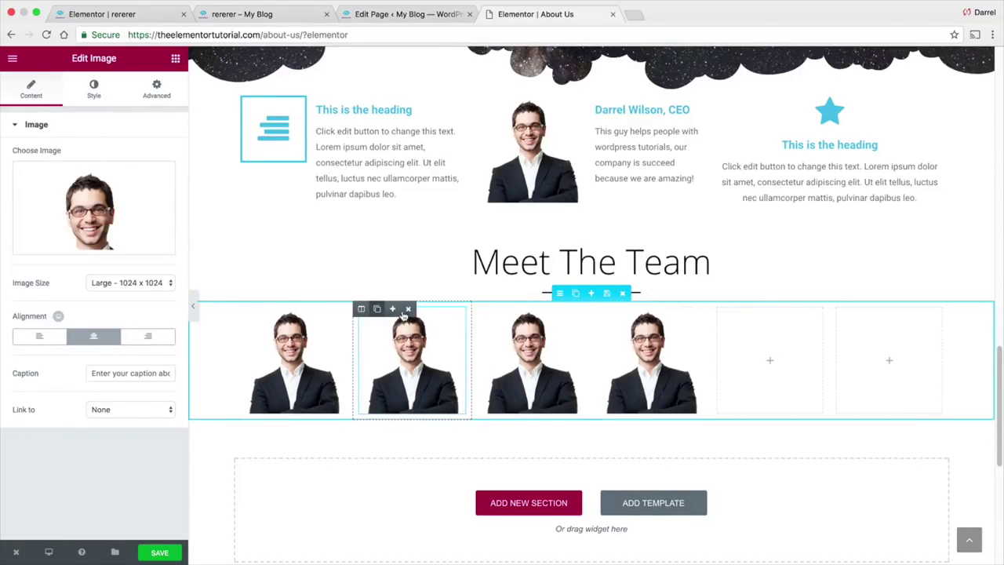
left_click(757, 309)
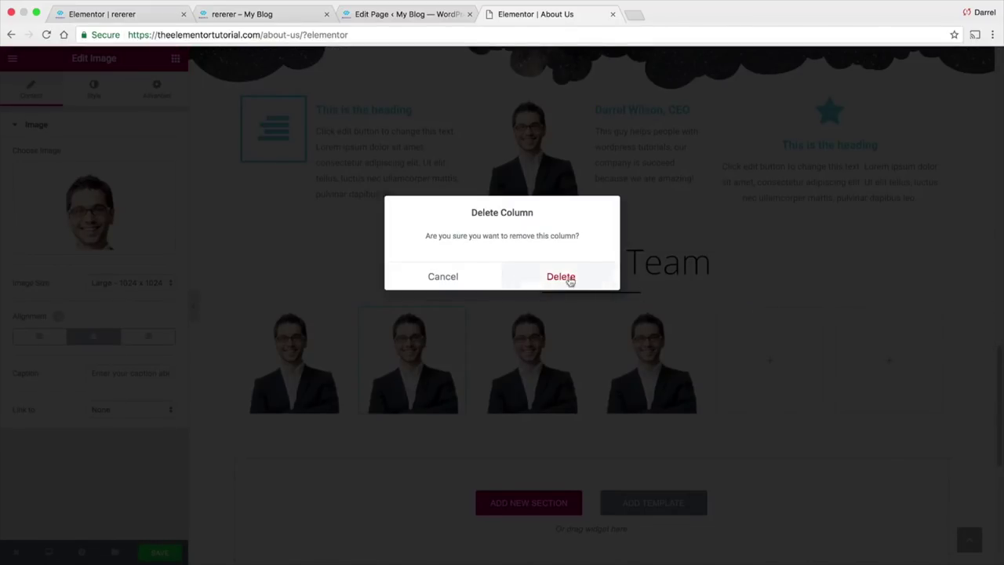
left_click(565, 276)
left_click(814, 310)
left_click(864, 311)
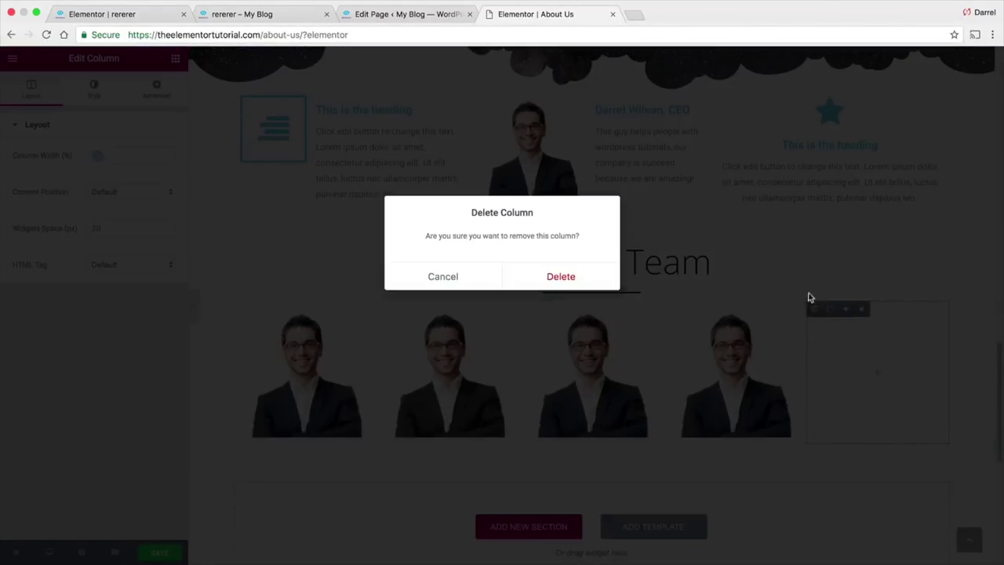
left_click(560, 284)
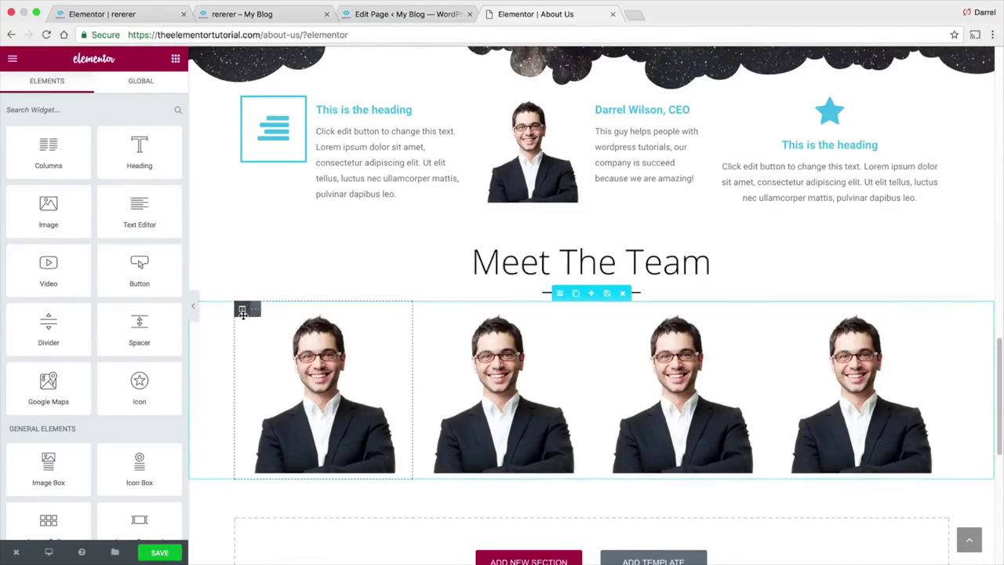
Stretch the portrait section, with Full Width content and No Gap between columns.
left_click(559, 294)
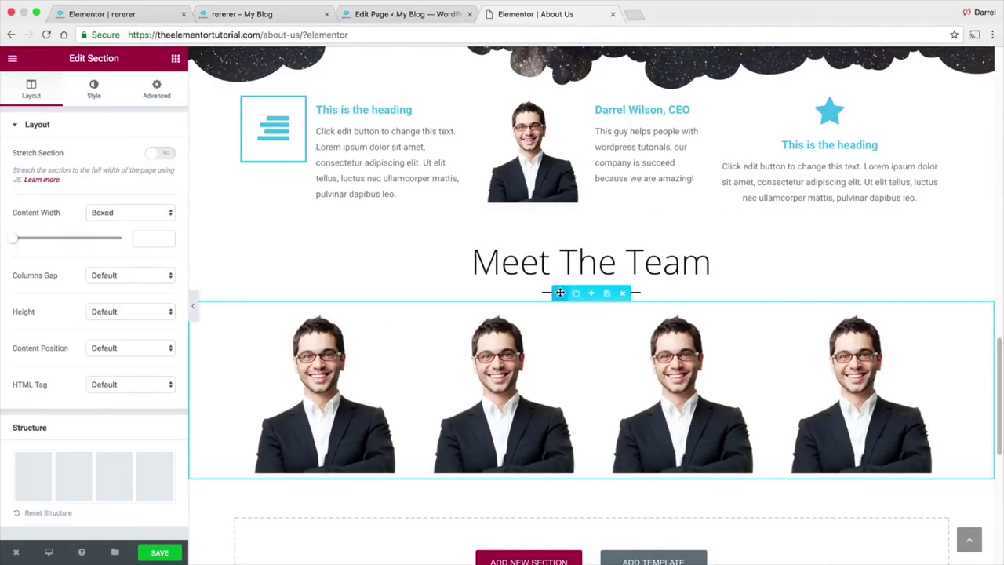
left_click(145, 215)
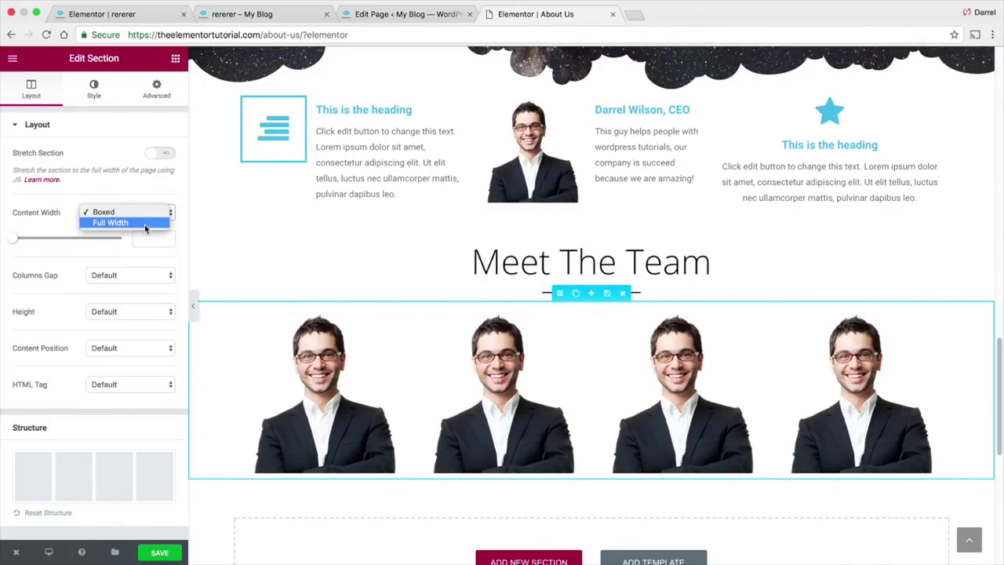
left_click(195, 305)
left_click(194, 305)
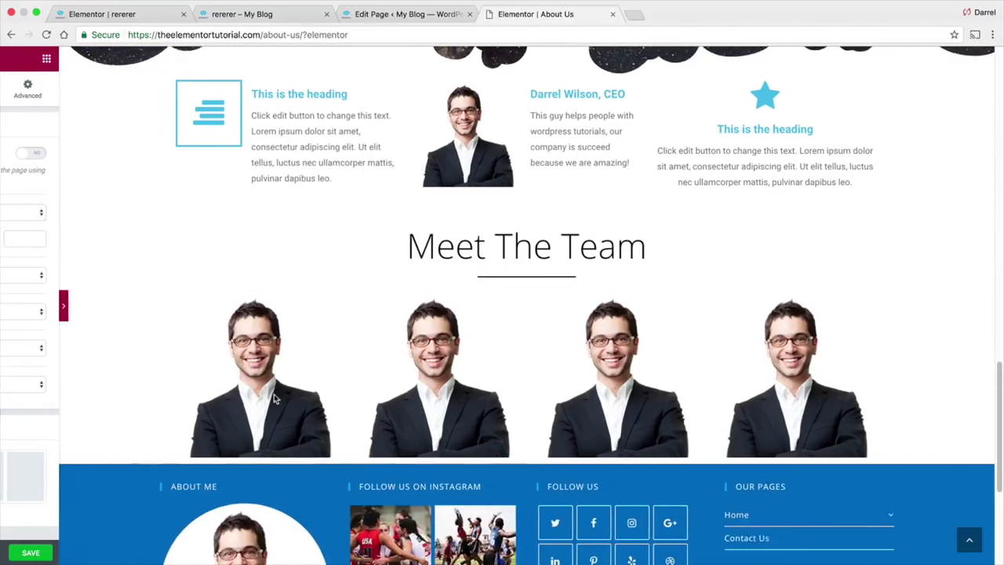
left_click(4, 305)
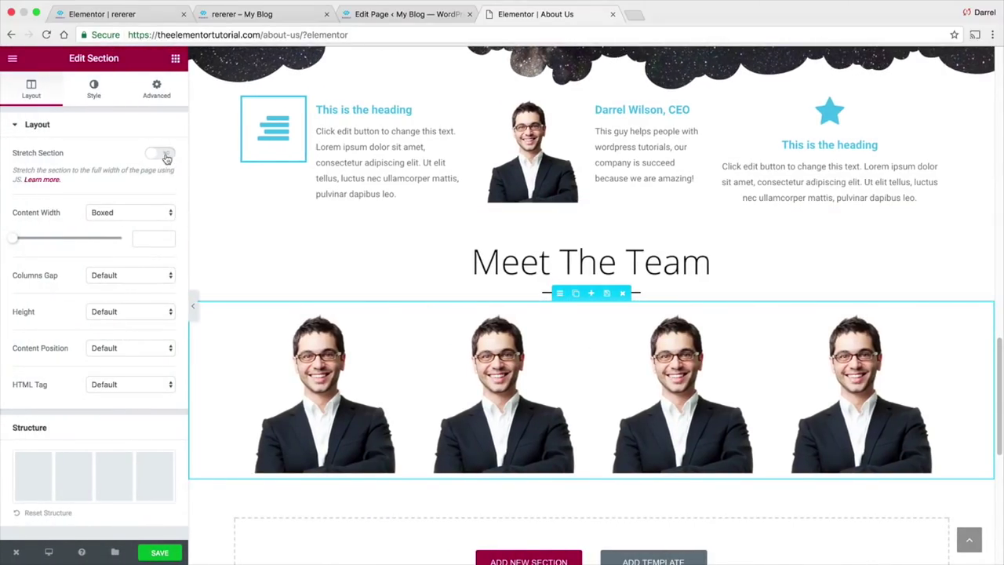
left_click(166, 154)
left_click(145, 215)
left_click(145, 226)
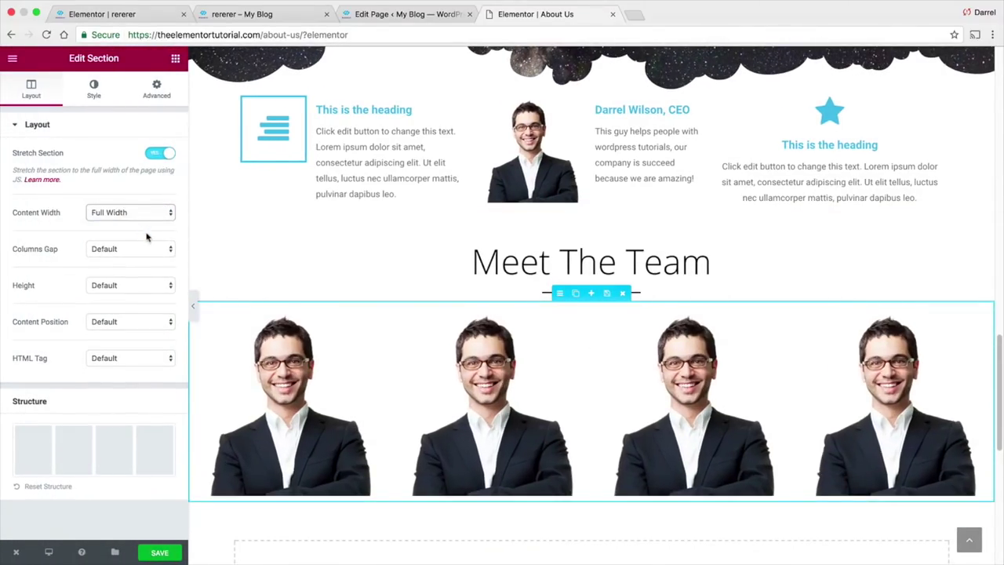
left_click(141, 250)
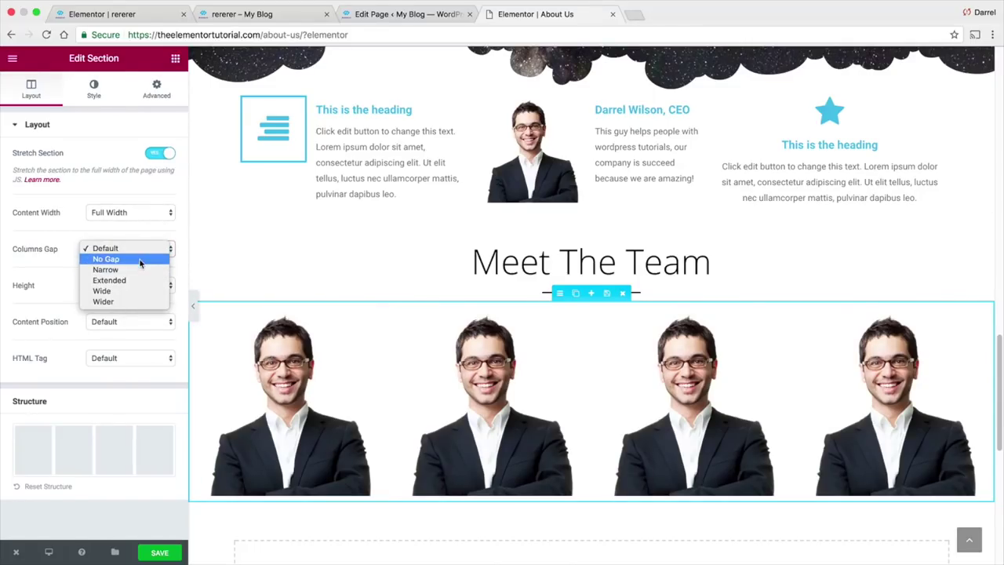
left_click(140, 259)
left_click(192, 305)
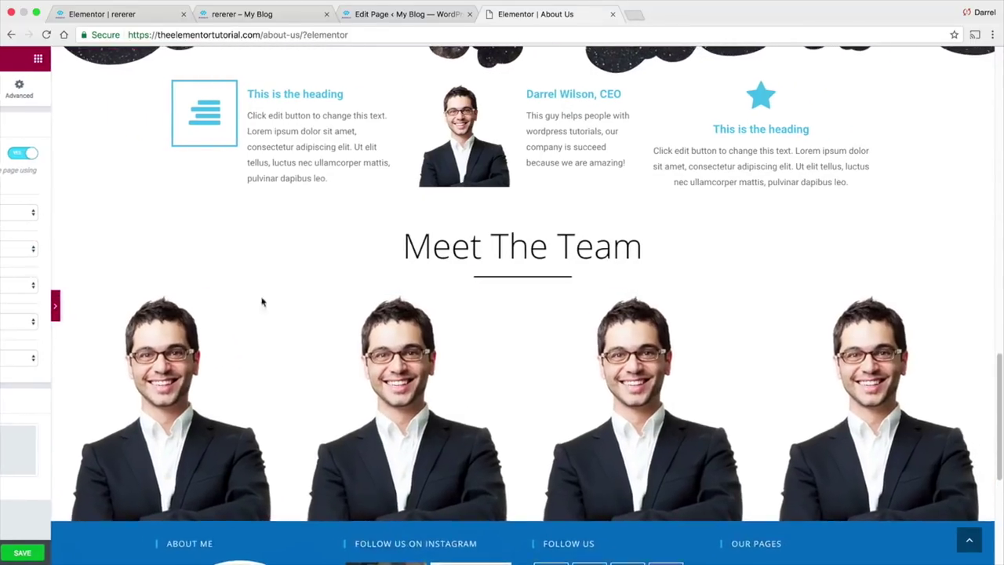
scroll(264, 325, "down", 1)
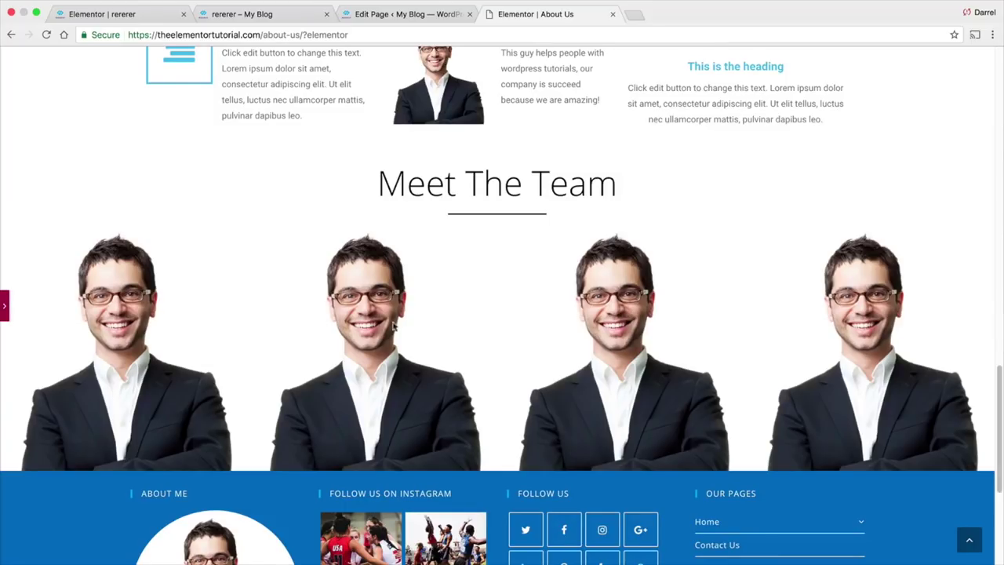
Set the section height back to Default, keeping content position at Default.
left_click(5, 305)
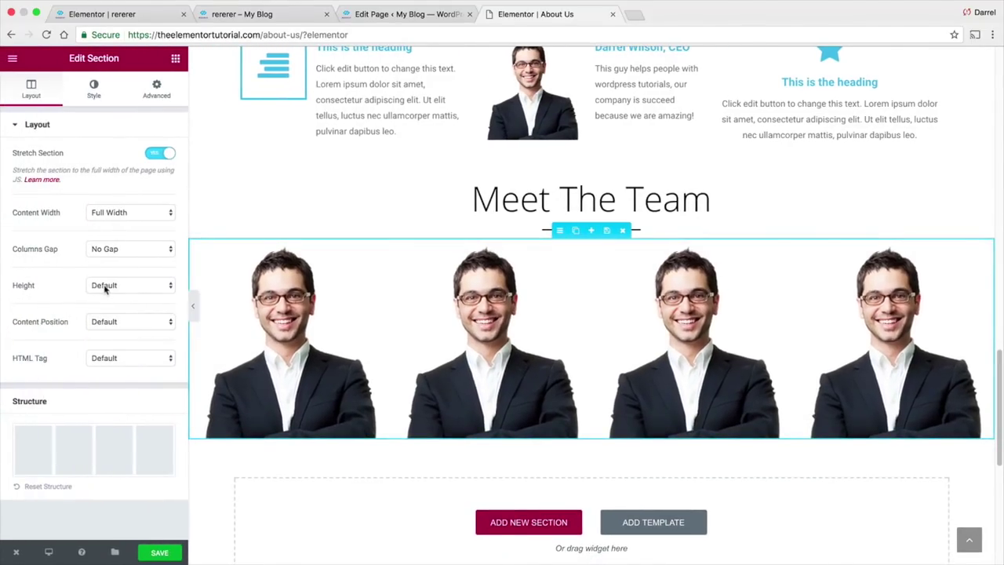
left_click(106, 287)
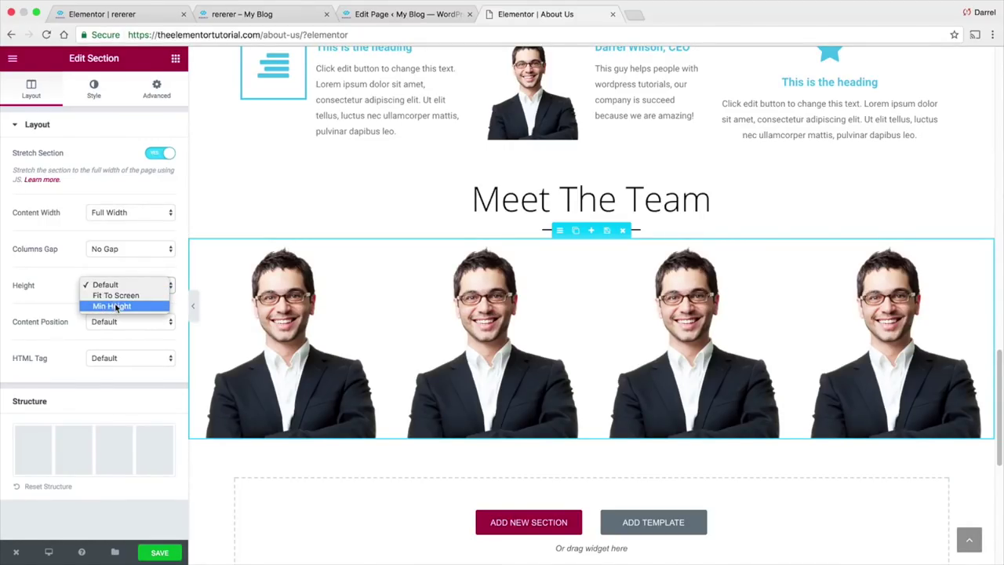
left_click(116, 306)
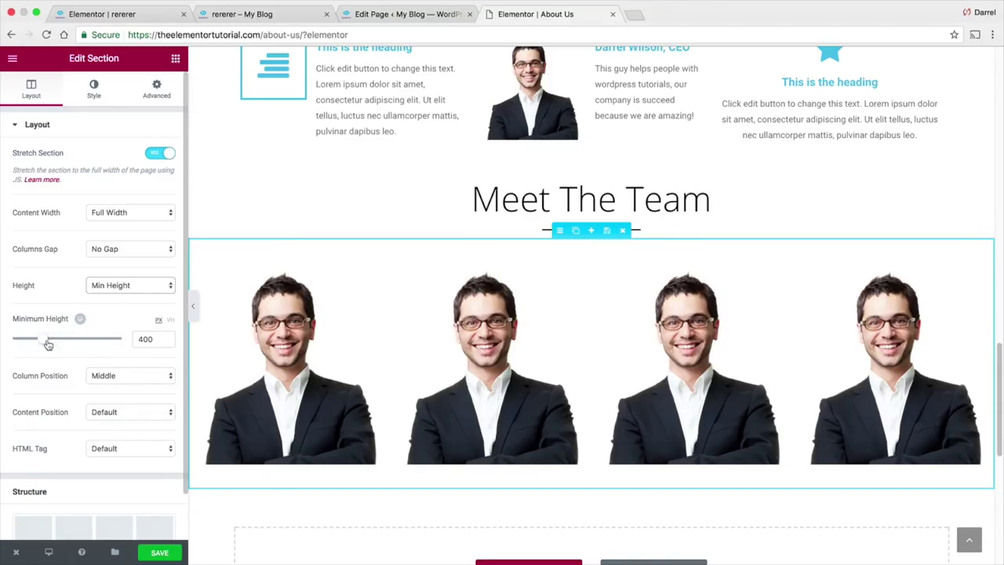
left_click_drag(48, 345, 70, 342)
left_click(102, 287)
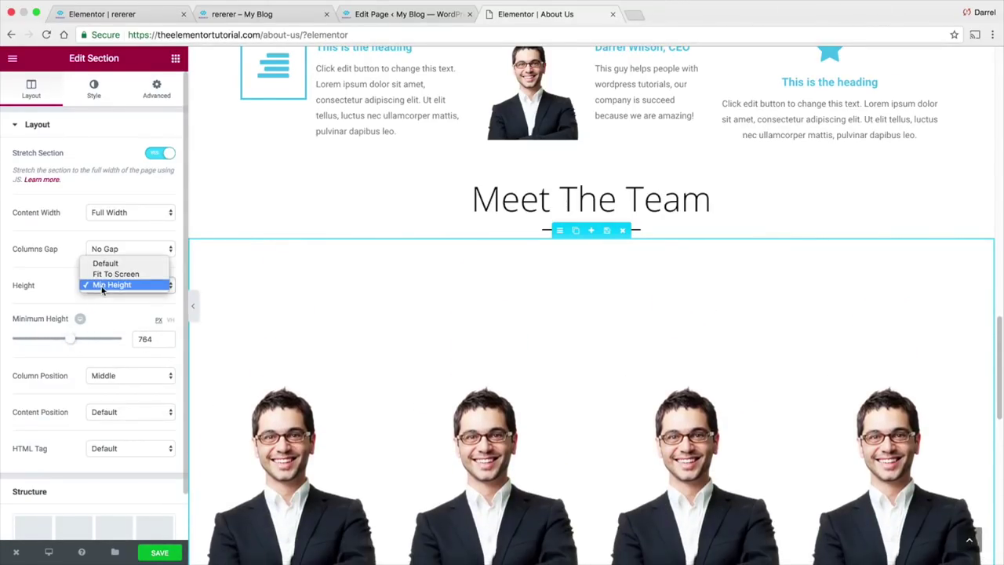
left_click(115, 274)
scroll(342, 317, "down", 3)
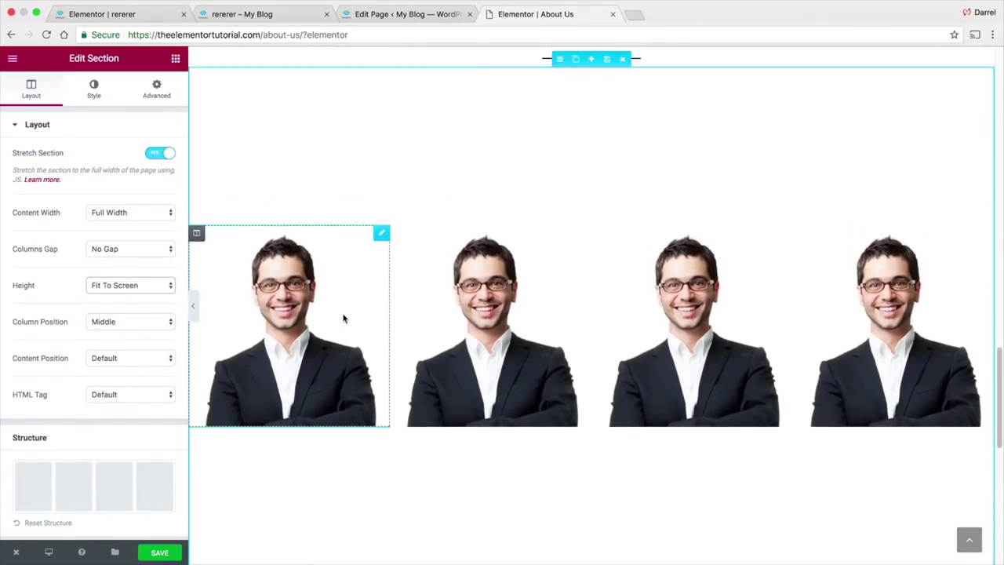
scroll(343, 318, "up", 2)
left_click(148, 287)
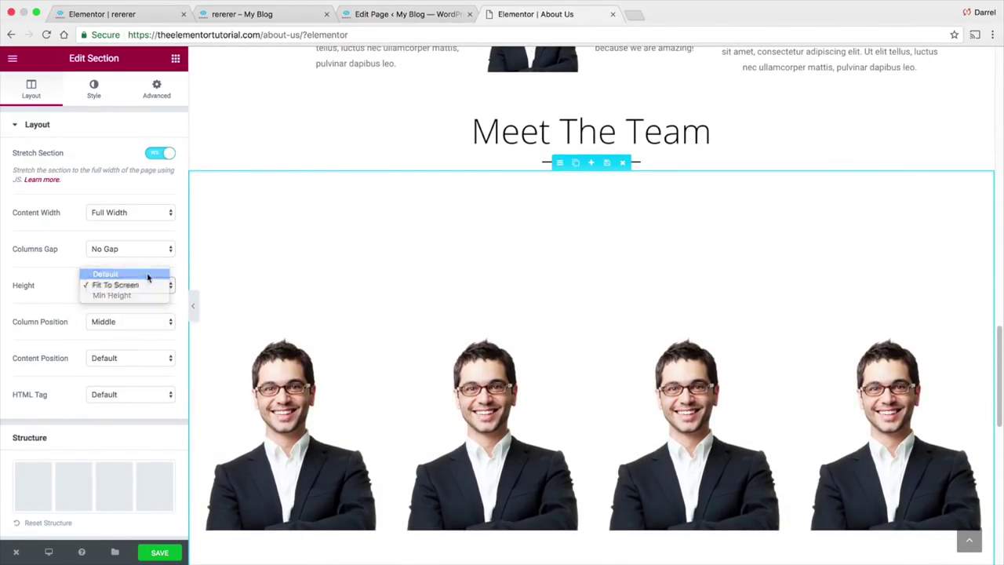
left_click(148, 277)
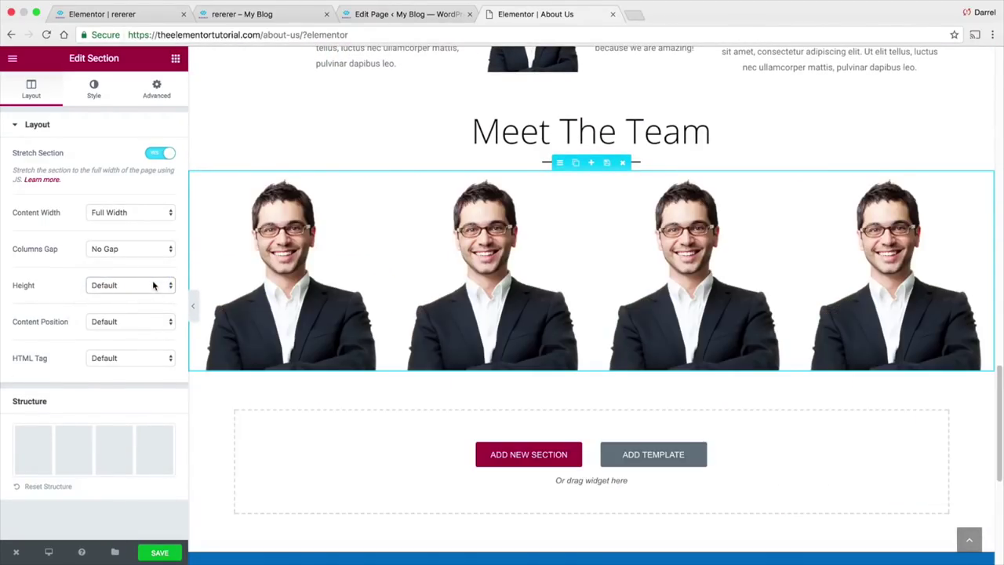
left_click(152, 322)
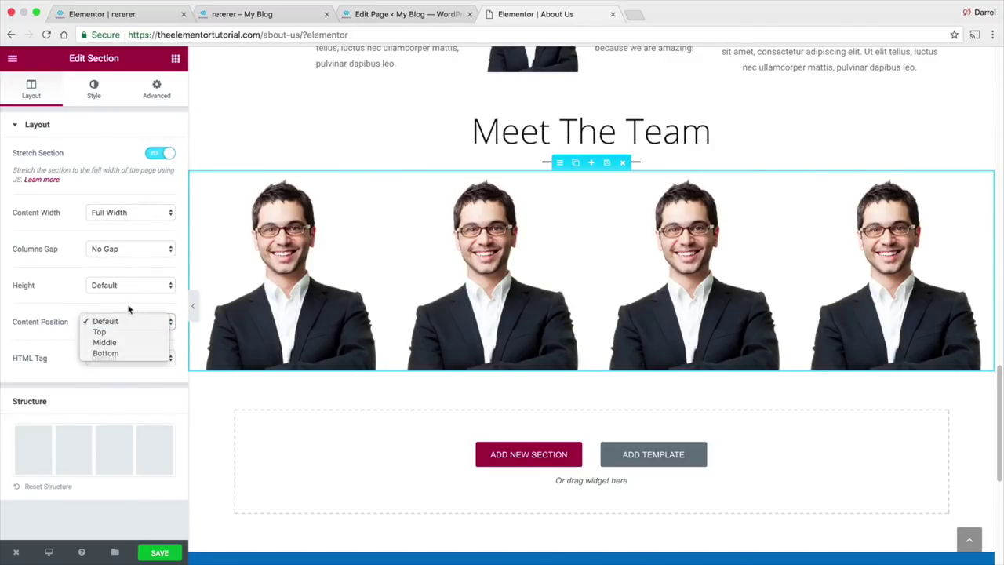
left_click(128, 322)
Add the team member's name as the caption of the first portrait.
left_click(297, 267)
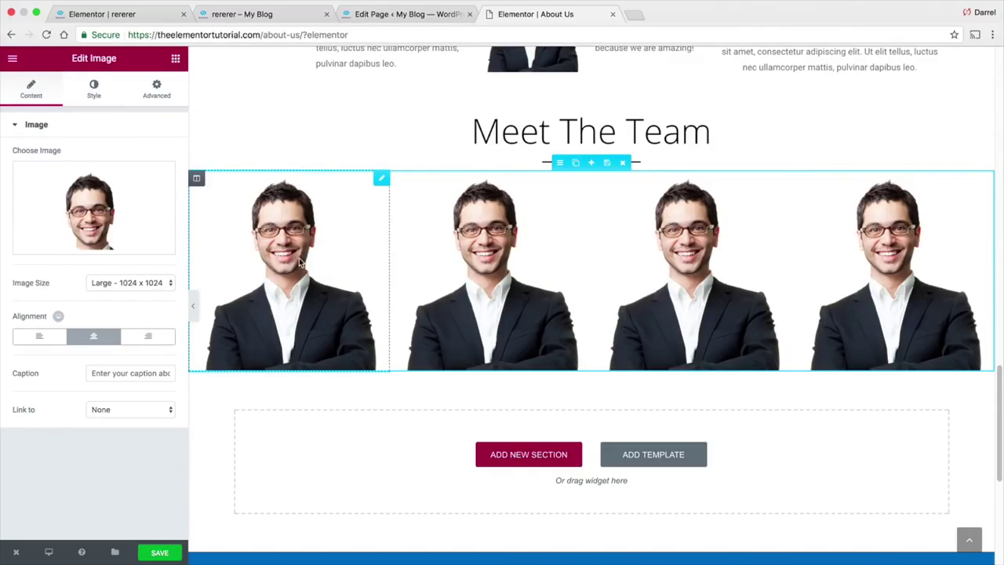
left_click(130, 372)
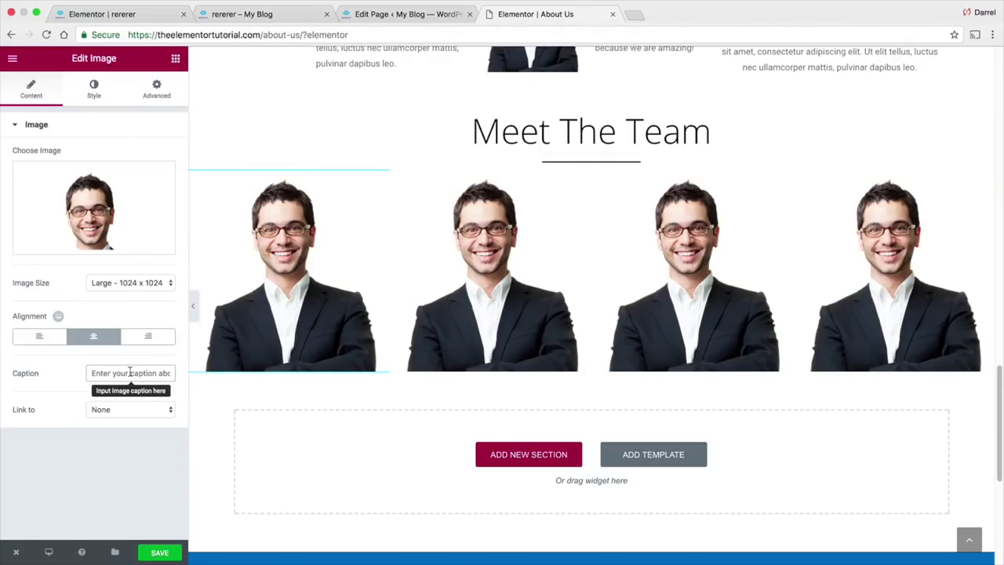
type("DArrel Wilson")
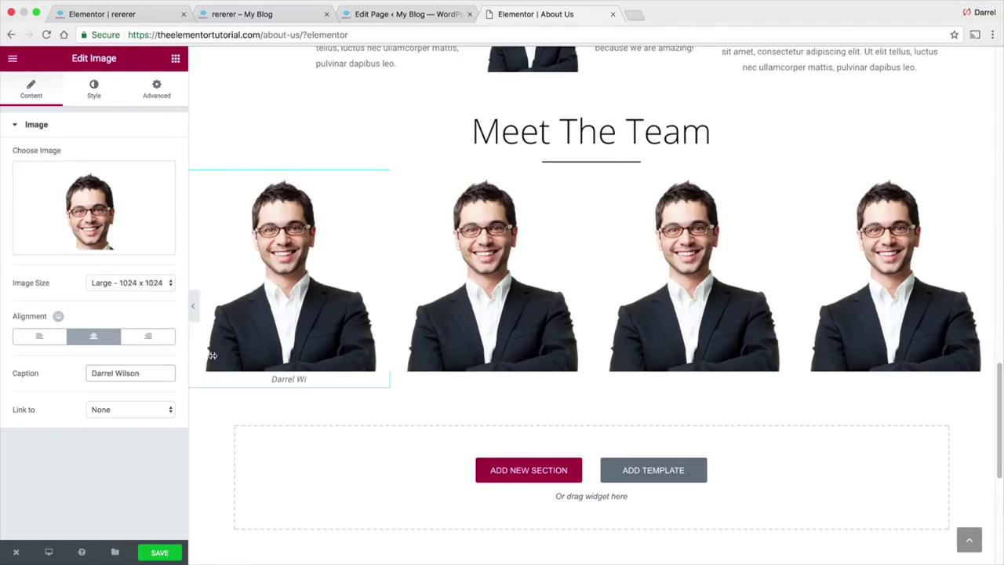
left_click(518, 298)
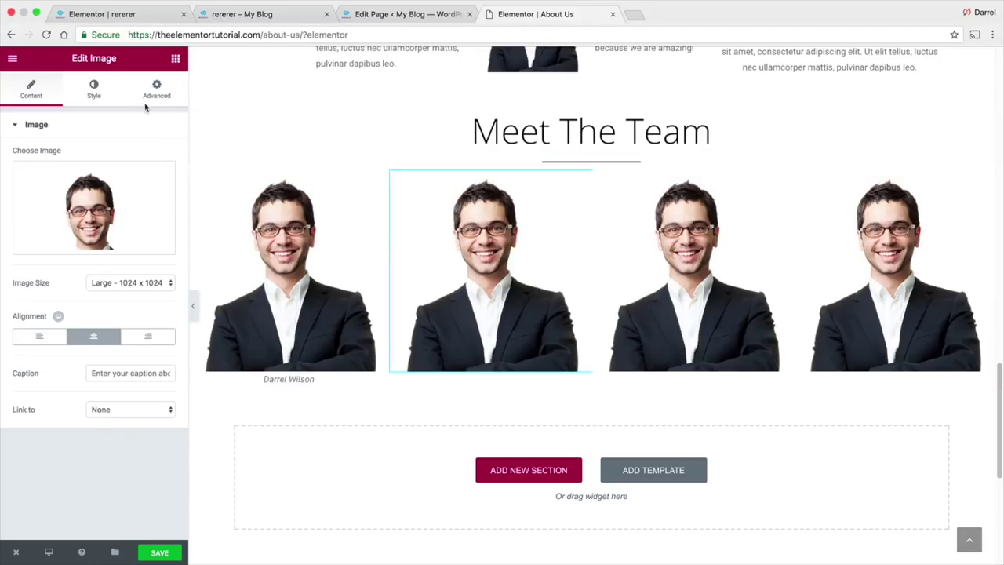
left_click(175, 59)
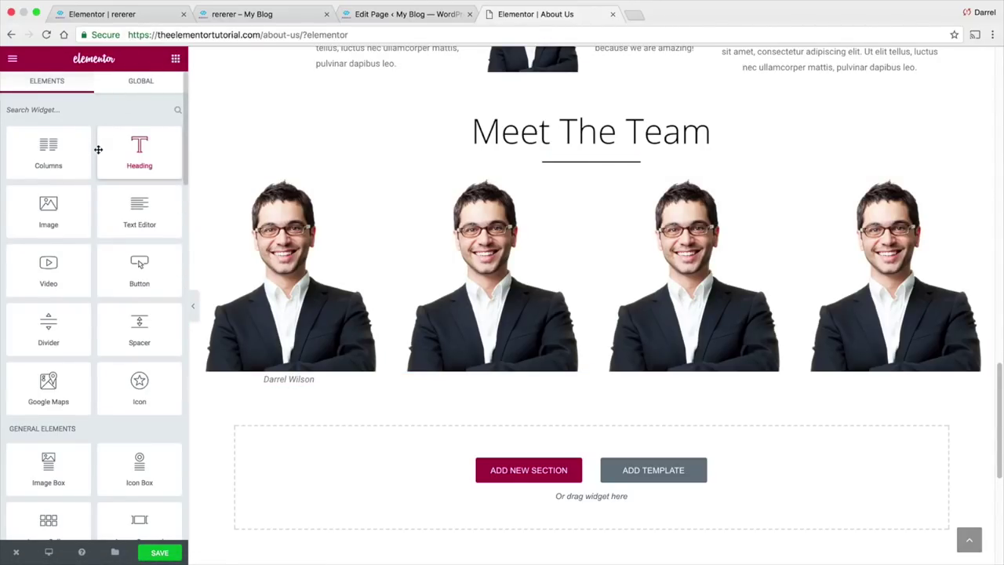
Place a Text Editor block beneath the first portrait's caption.
left_click_drag(141, 231, 331, 380)
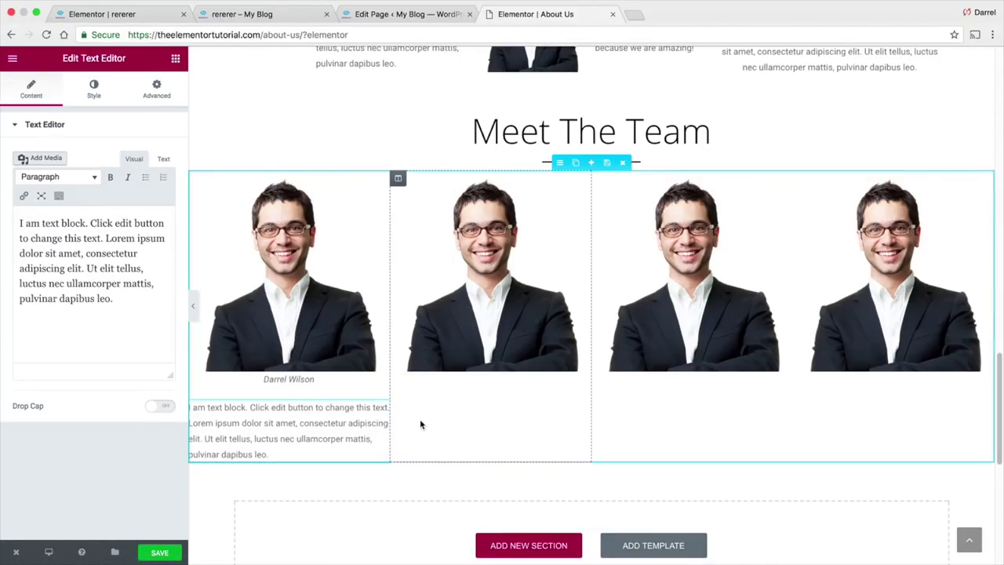
left_click(176, 60)
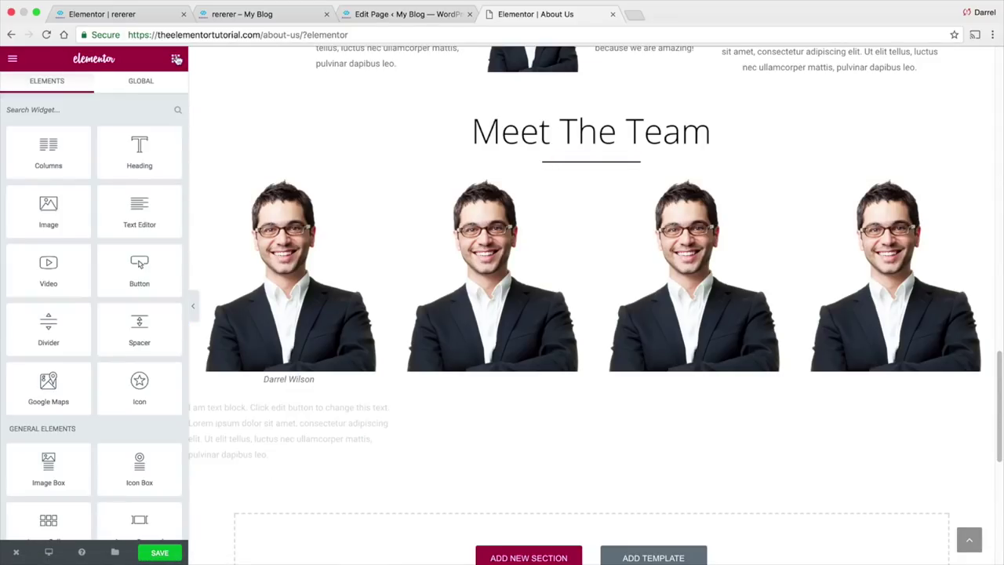
scroll(139, 251, "down", 2)
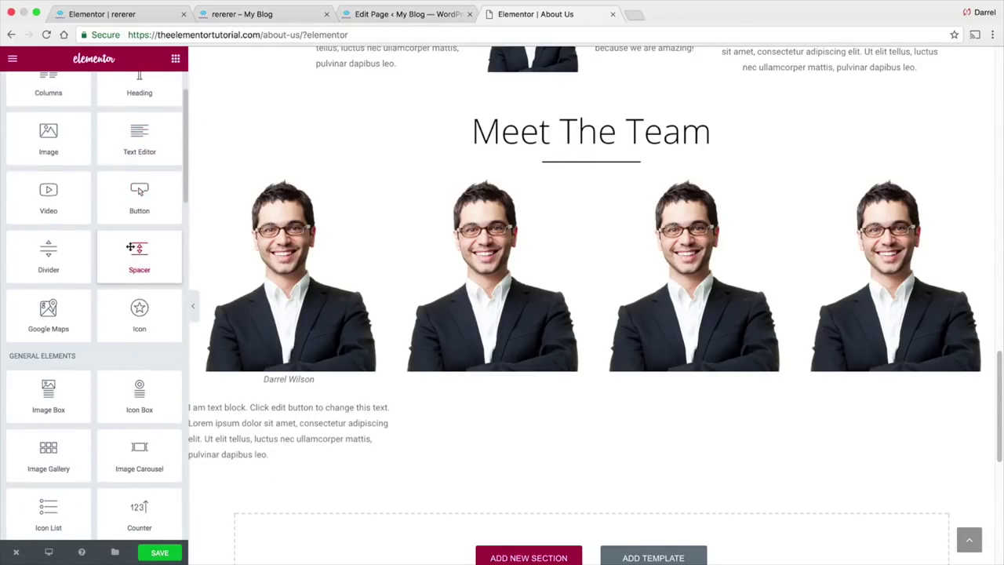
scroll(130, 247, "down", 5)
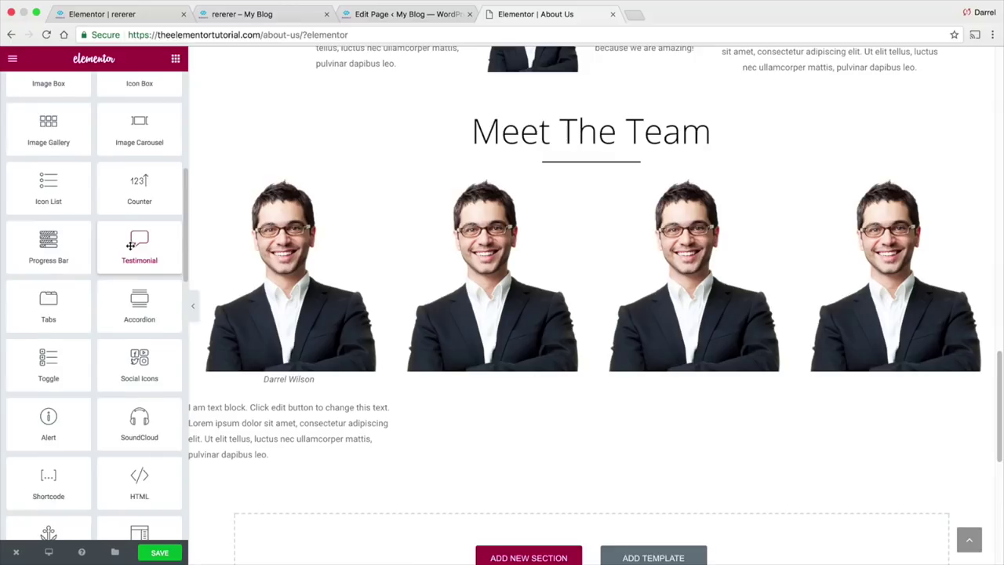
scroll(130, 245, "down", 6)
scroll(130, 245, "up", 4)
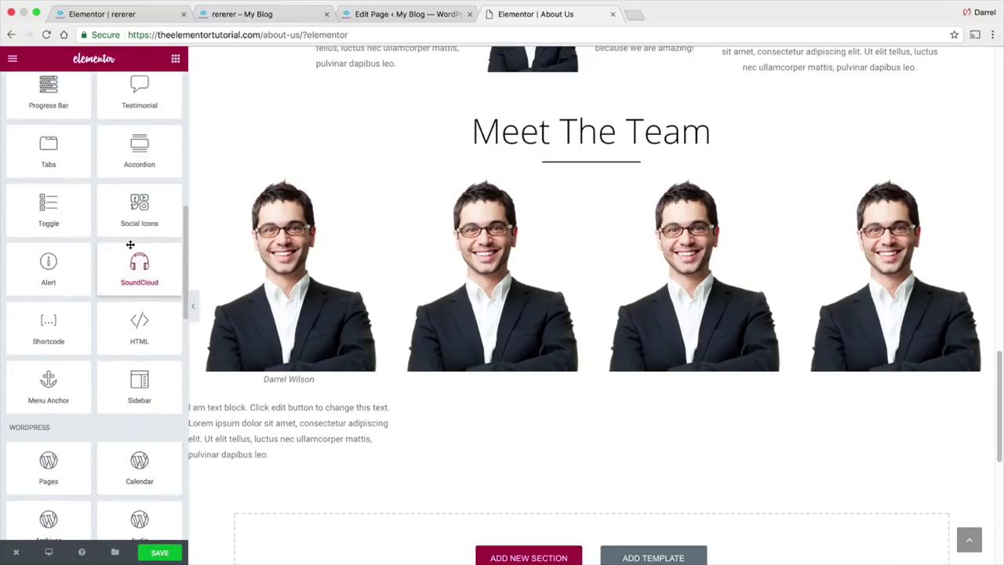
scroll(130, 244, "up", 8)
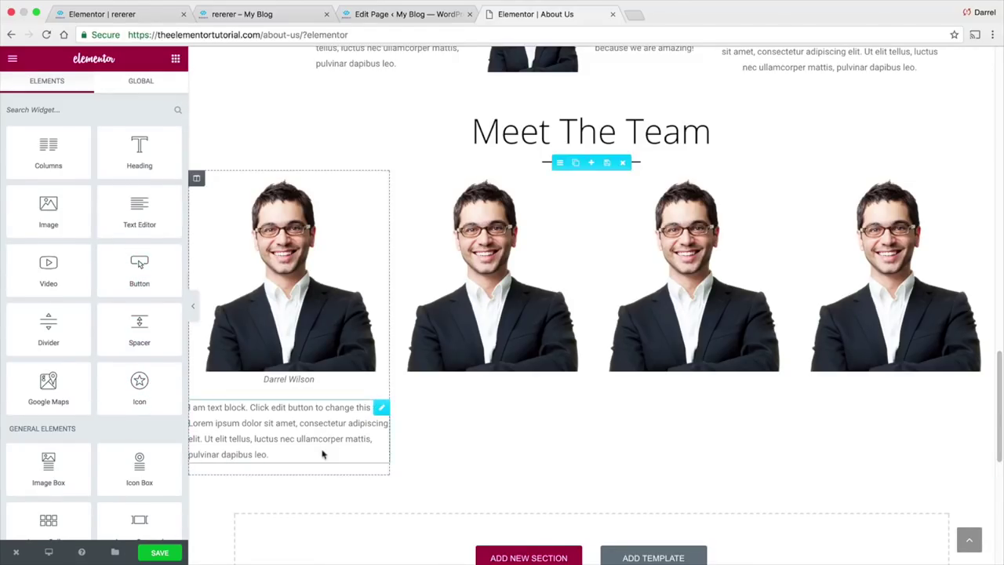
Preview the layout and compare it with the live About Us page.
left_click(193, 305)
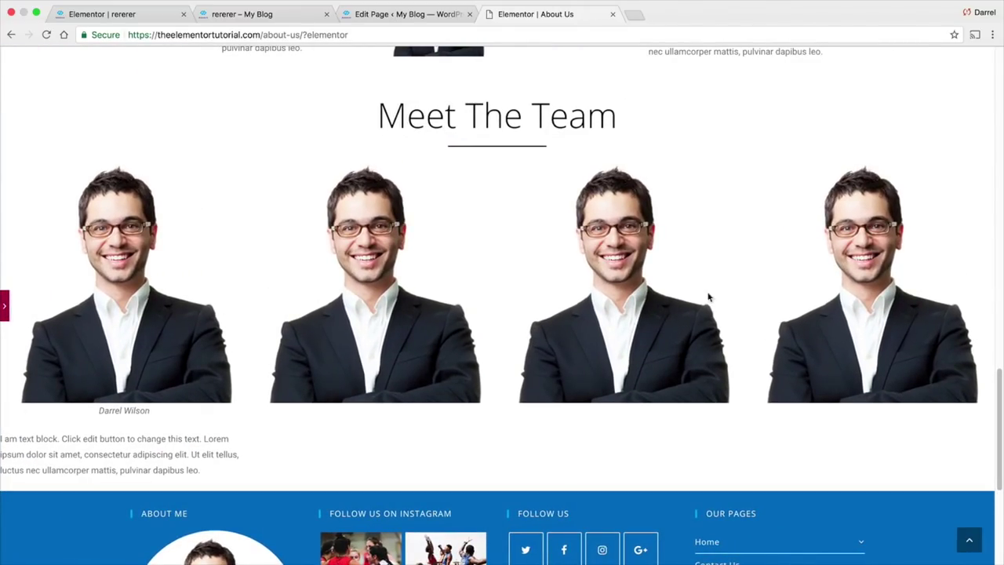
left_click(5, 306)
left_click(408, 15)
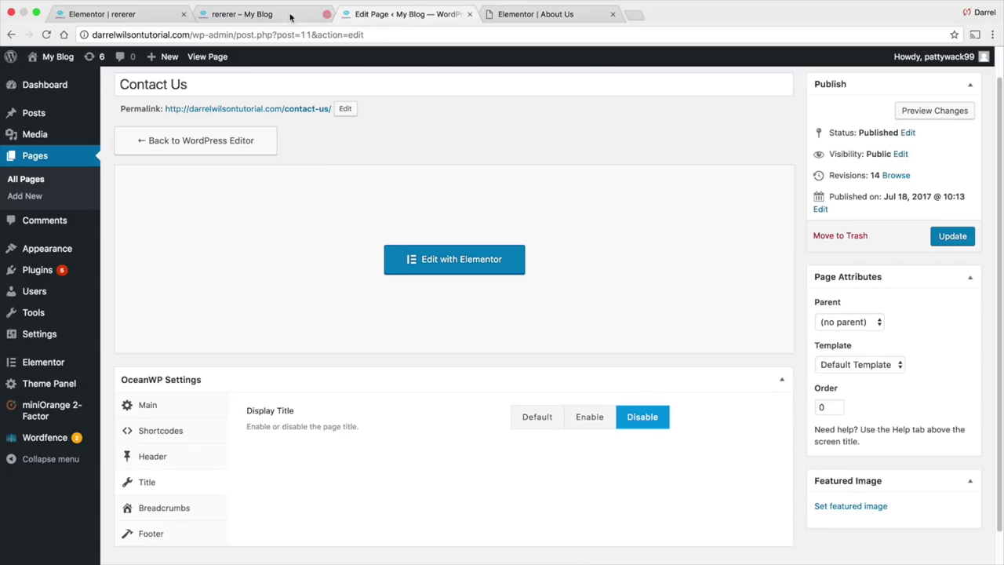
left_click(290, 16)
scroll(309, 281, "down", 5)
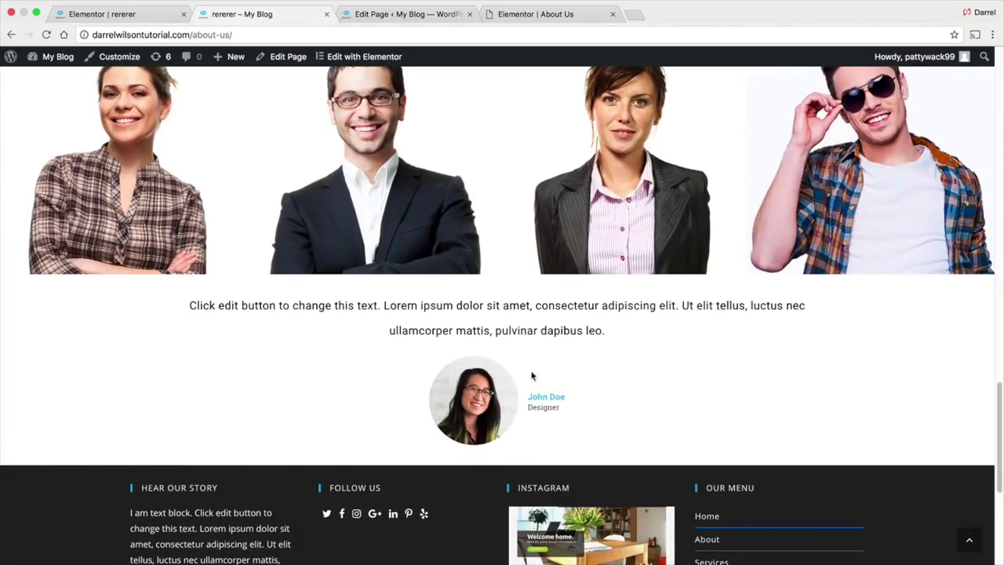
left_click(536, 14)
scroll(531, 369, "down", 3)
Add a single-column section below the team photos and place a Testimonial widget in it.
left_click(531, 417)
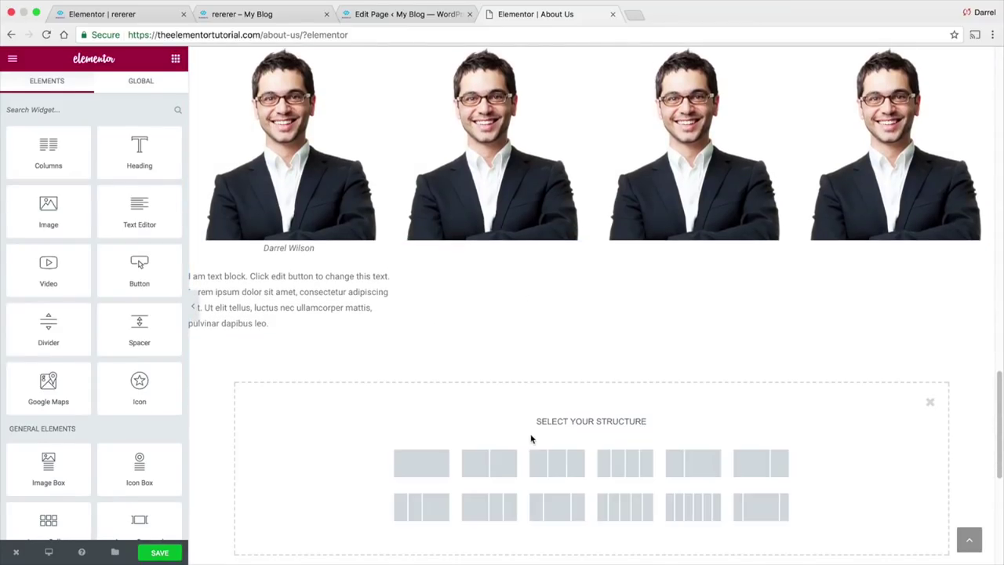
scroll(424, 407, "down", 1)
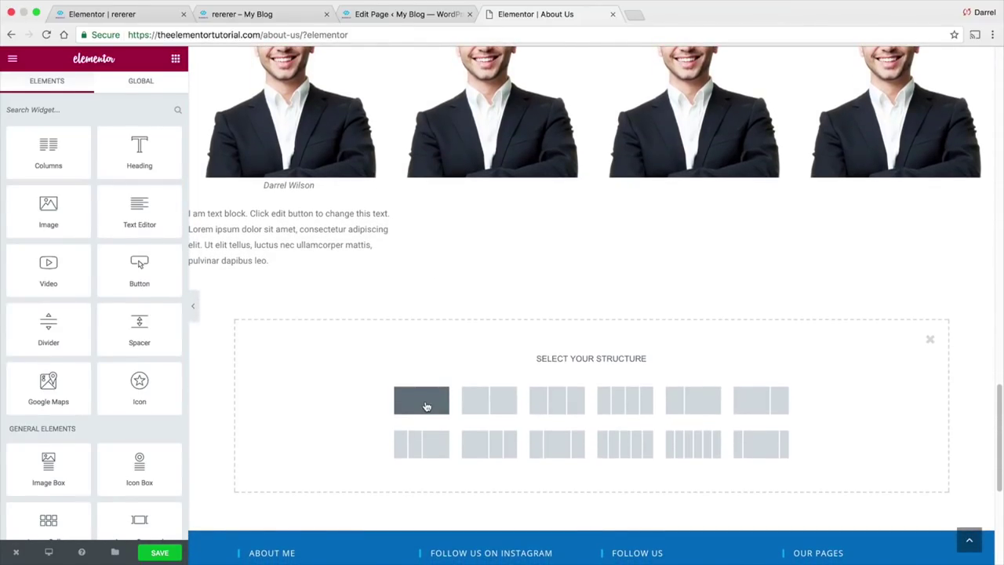
left_click(426, 407)
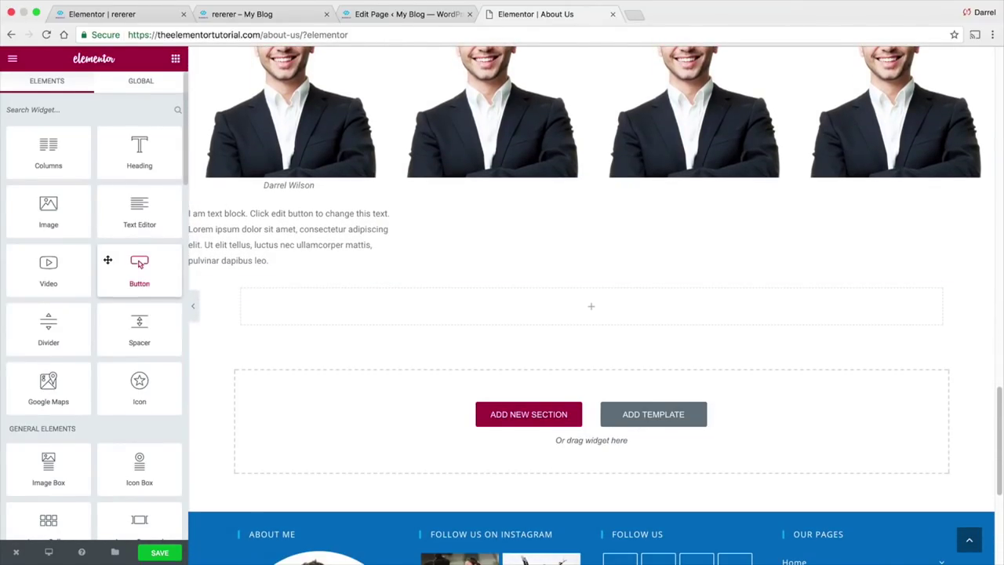
scroll(108, 263, "down", 5)
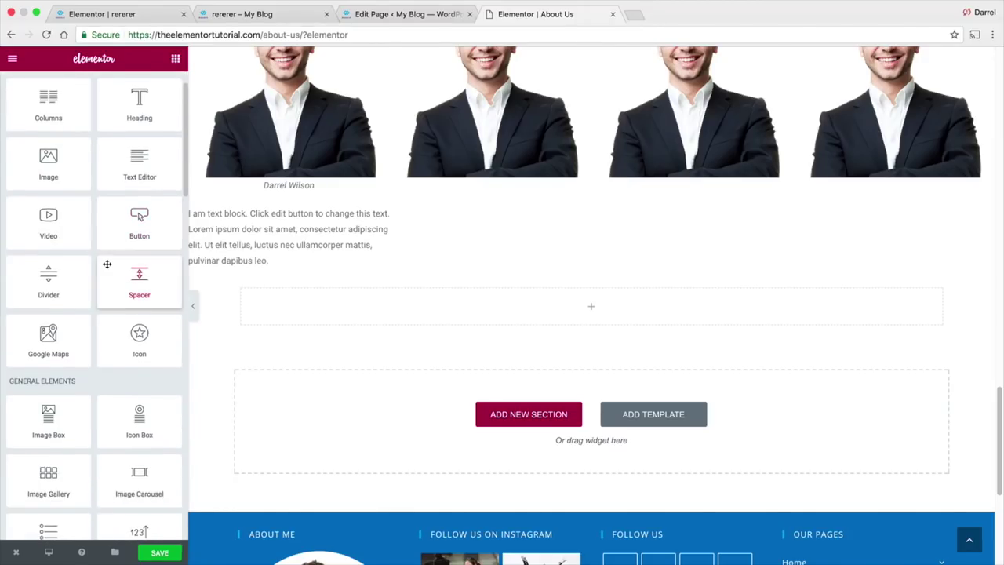
scroll(108, 262, "down", 3)
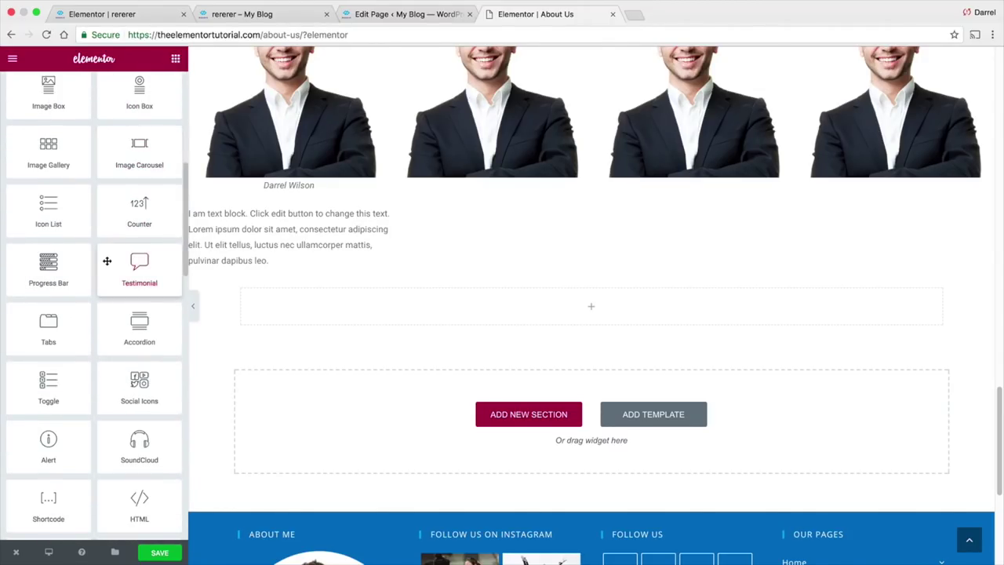
left_click_drag(103, 262, 518, 316)
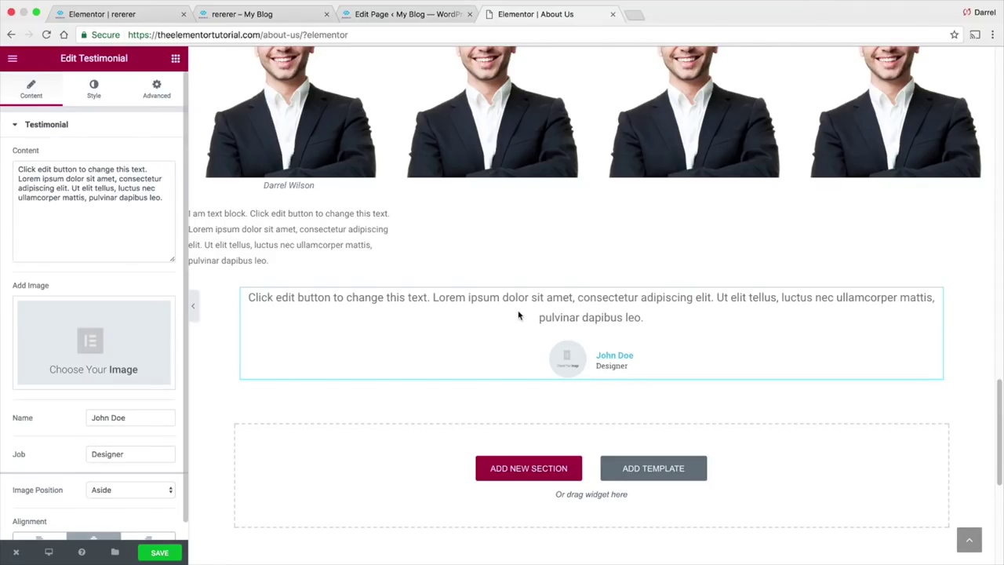
Set the testimonial image to the portrait photo from the Media Library.
left_click_drag(160, 200, 2, 153)
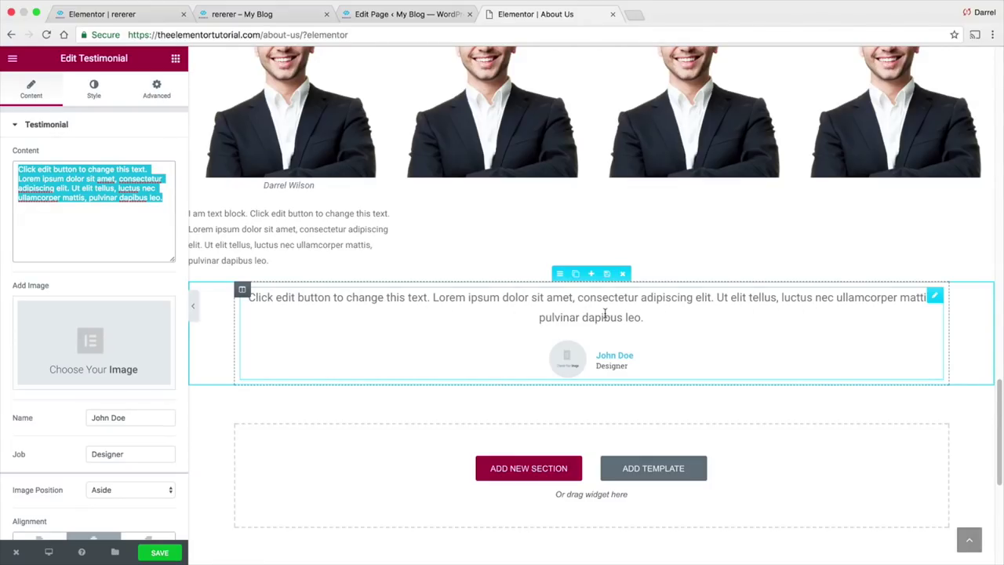
left_click(94, 374)
left_click(95, 350)
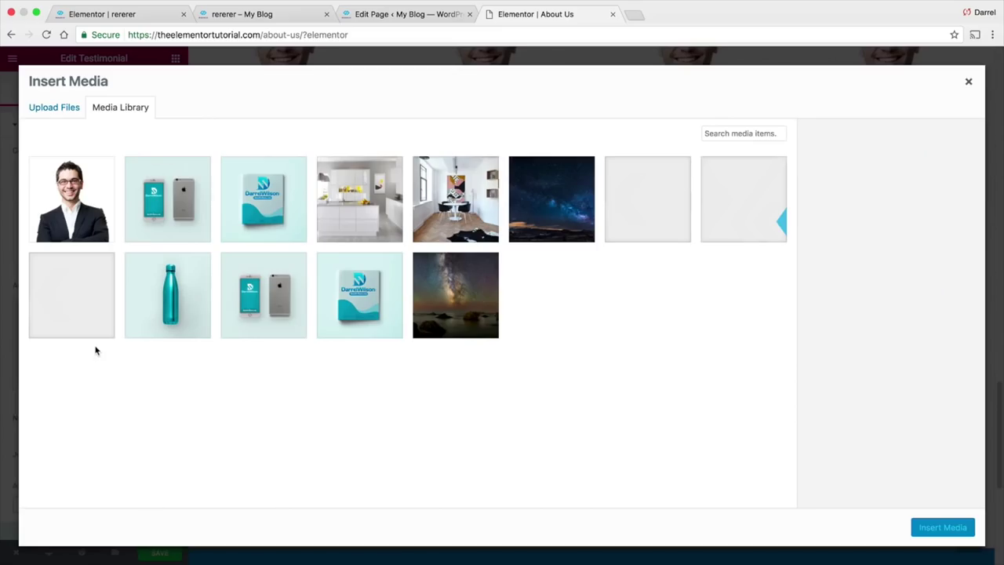
left_click(114, 210)
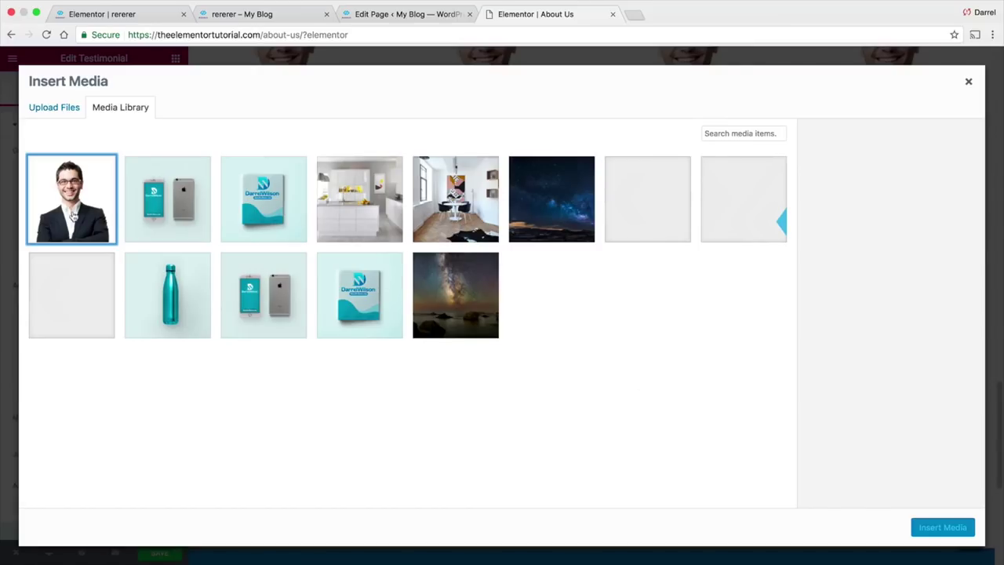
left_click(72, 215)
left_click(933, 523)
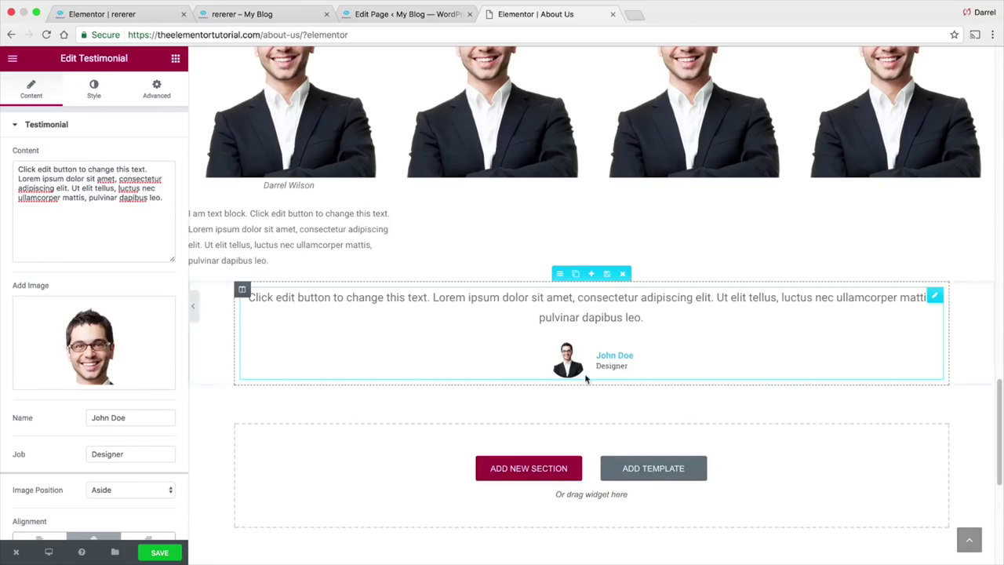
Replace the placeholder name with the team member's full name and the job with 'Wordpress Dude'.
scroll(107, 379, "down", 1)
triple_click(124, 400)
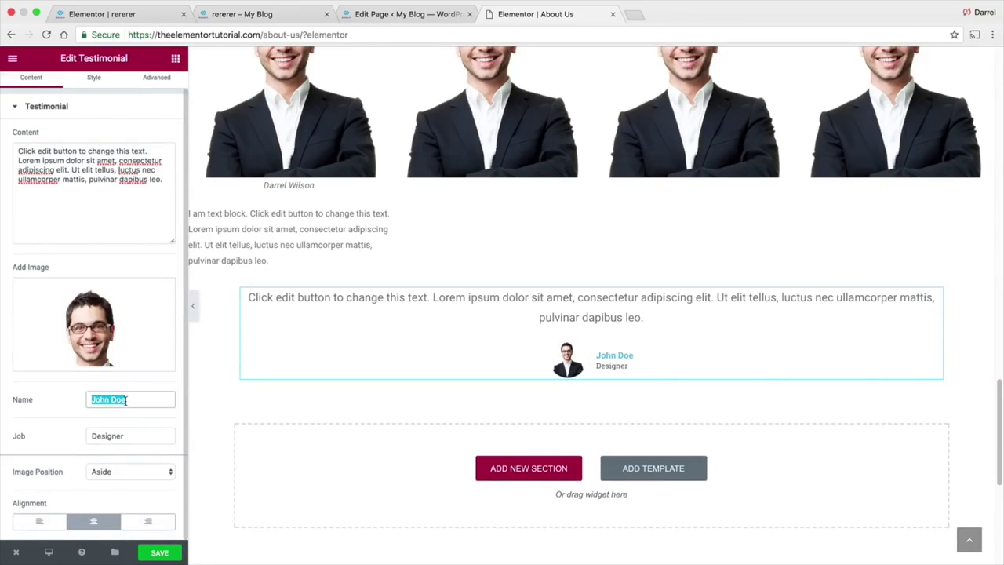
type("DArrel ")
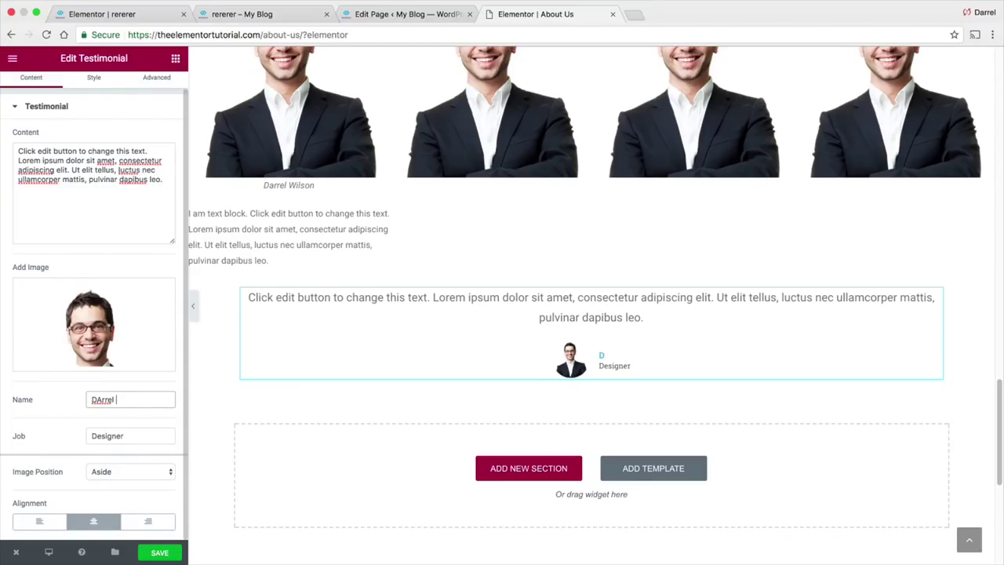
type("Wi")
key("BackSpace")
key("BackSpace")
type("lson")
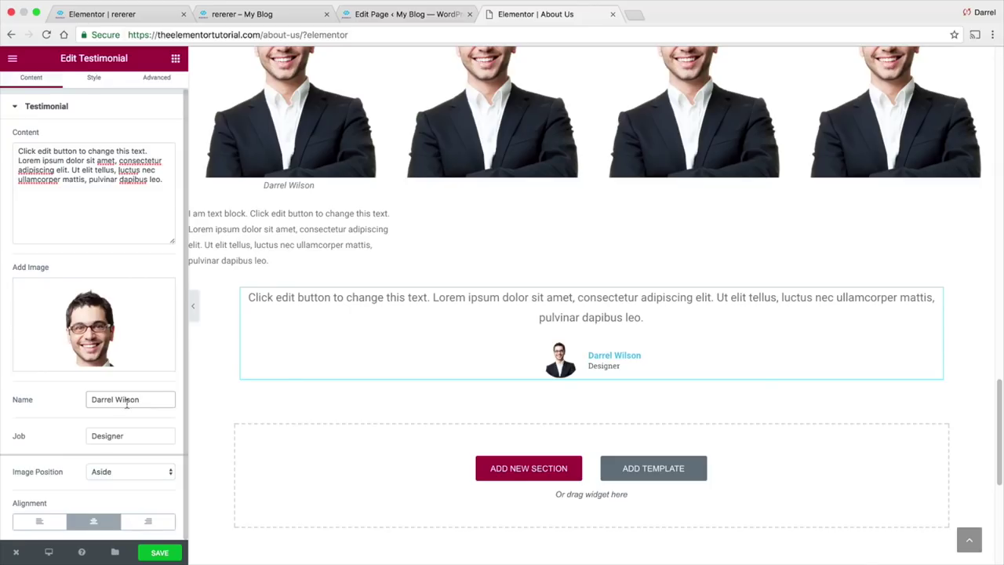
double_click(127, 438)
type("Wordpress Dude")
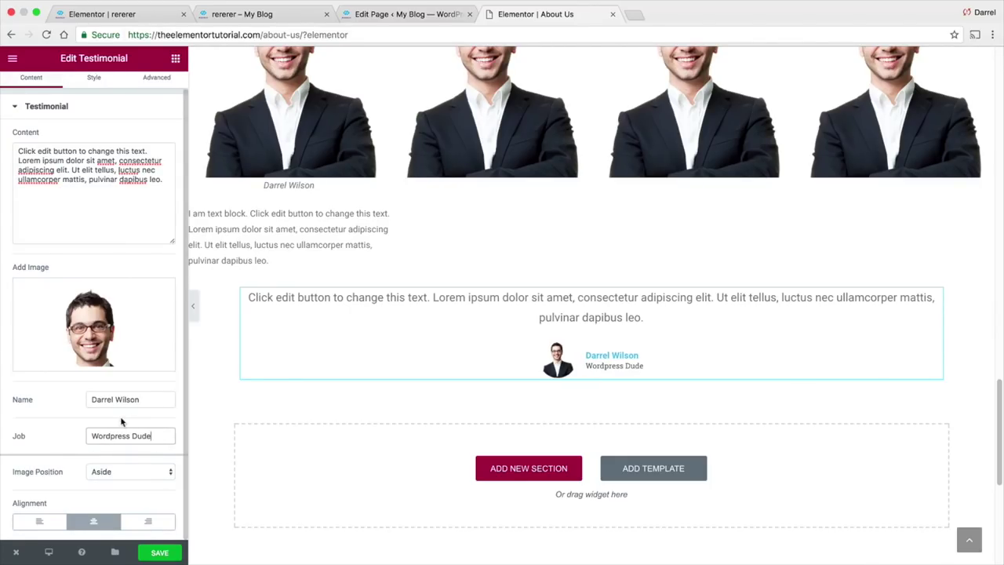
Try left and right alignment, then leave the testimonial centred.
left_click(41, 521)
left_click(95, 521)
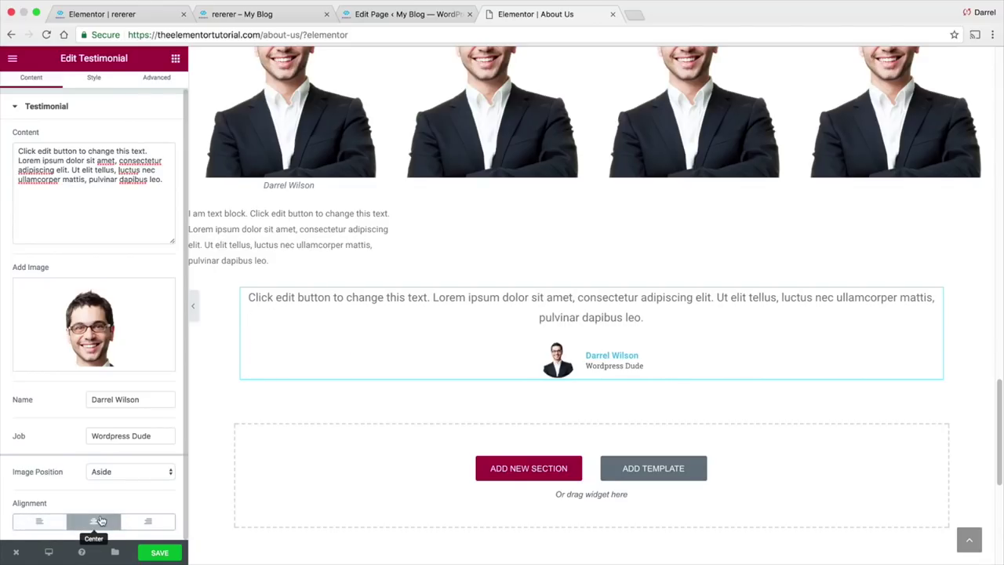
left_click(141, 521)
left_click(94, 521)
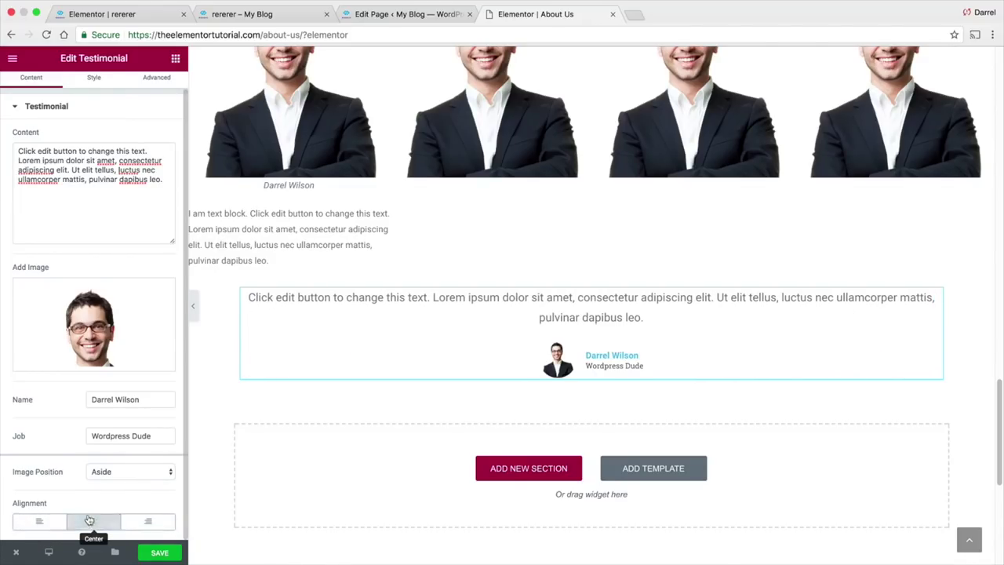
scroll(106, 259, "up", 1)
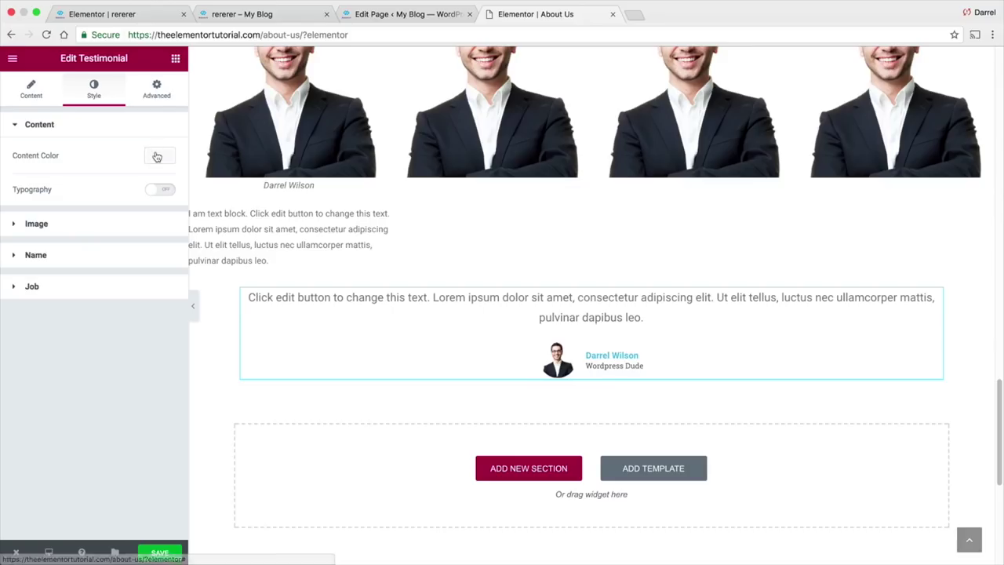
Make the testimonial quote black and set its font family to Open Sans.
left_click(159, 155)
left_click(114, 302)
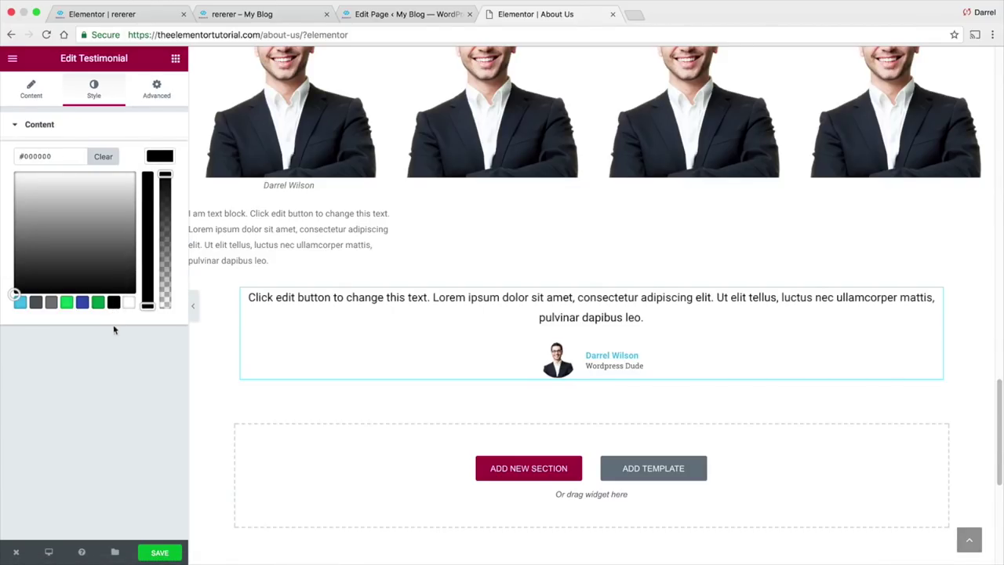
left_click(117, 361)
left_click(155, 195)
left_click(121, 278)
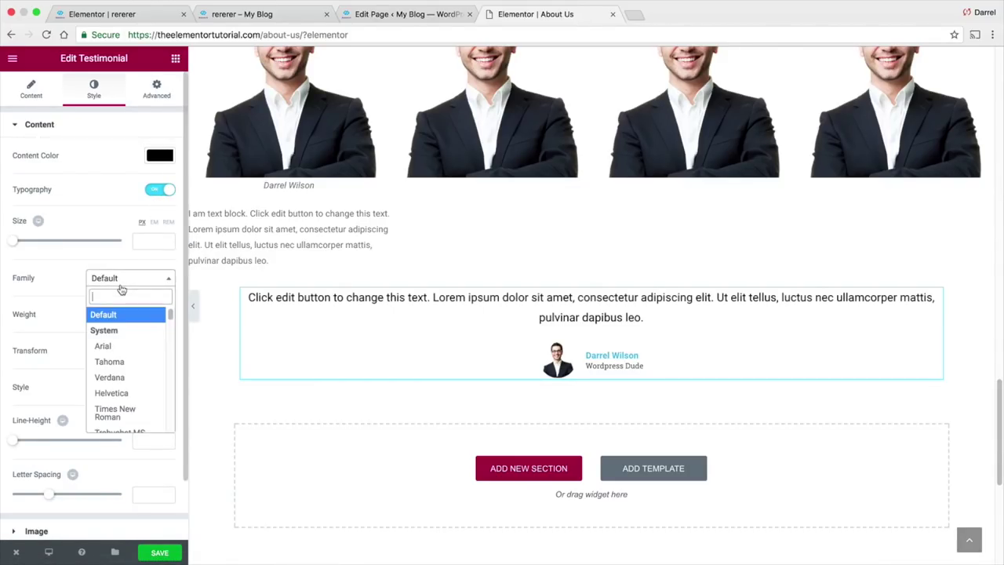
type("open")
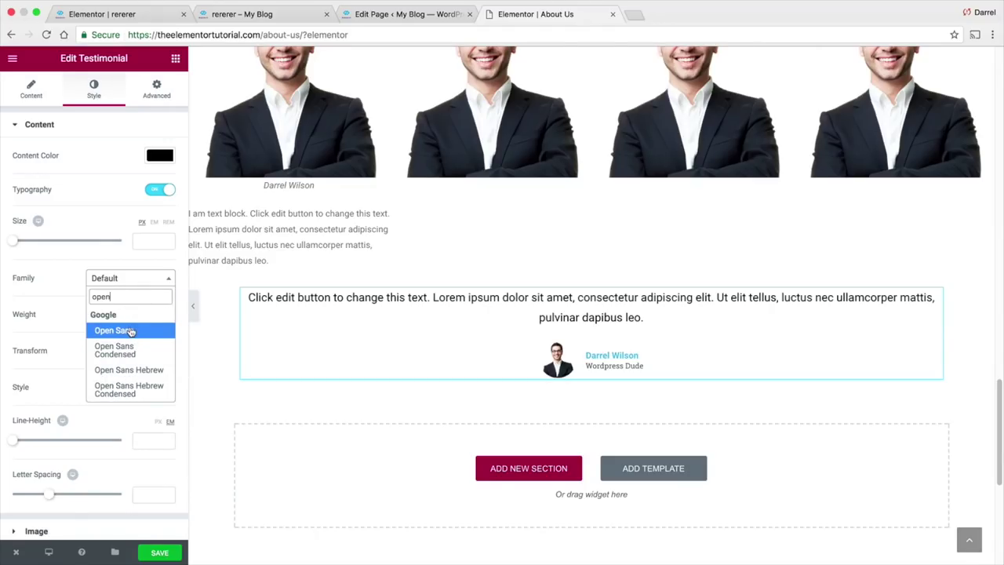
left_click(129, 331)
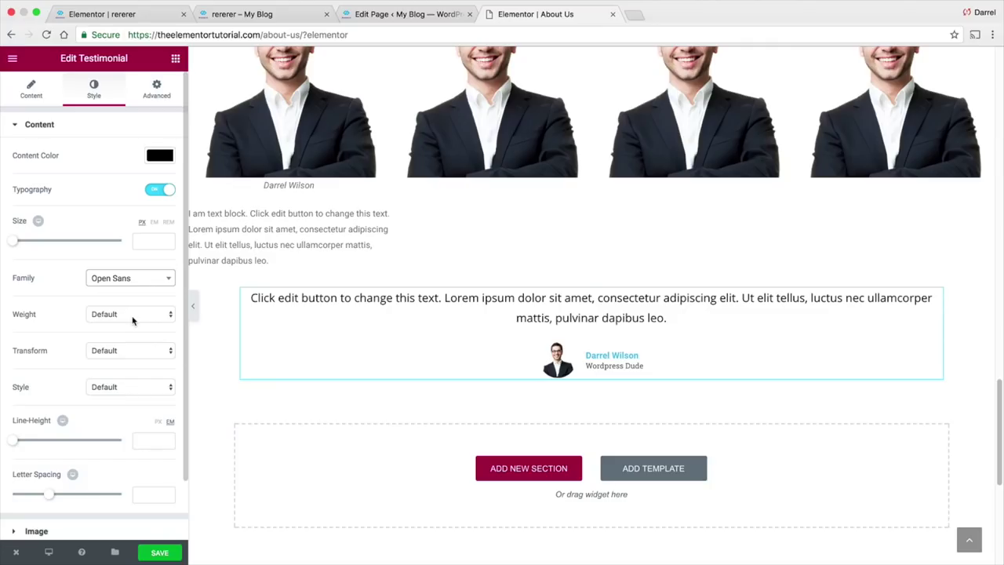
Make the quote italic, weight 300 and uppercase.
left_click(132, 386)
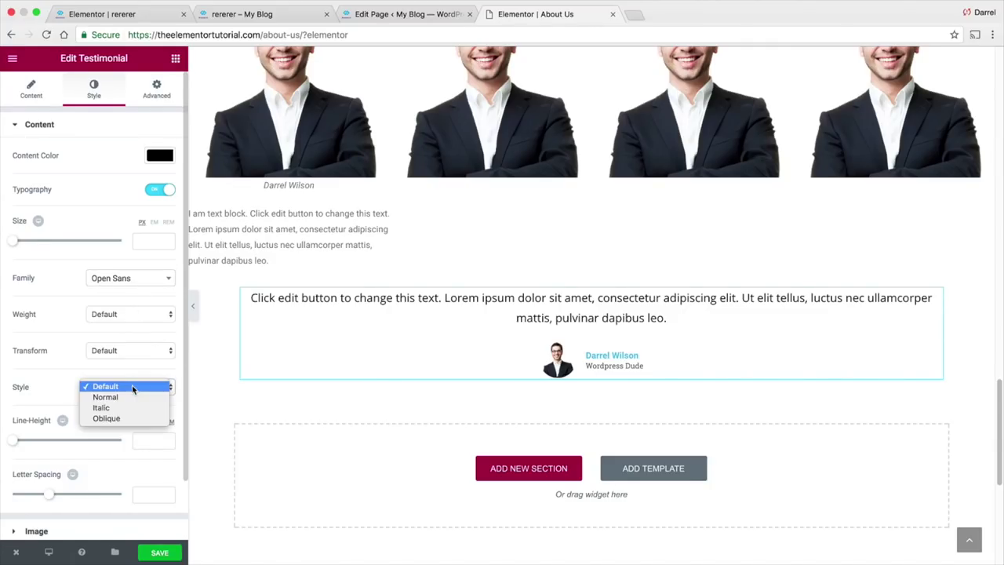
left_click(132, 405)
left_click(135, 314)
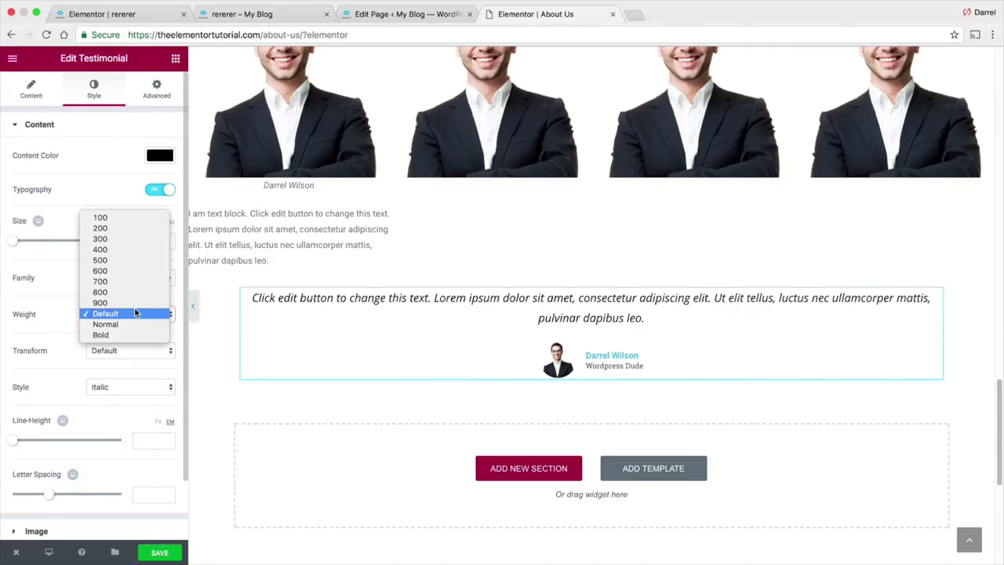
left_click(135, 239)
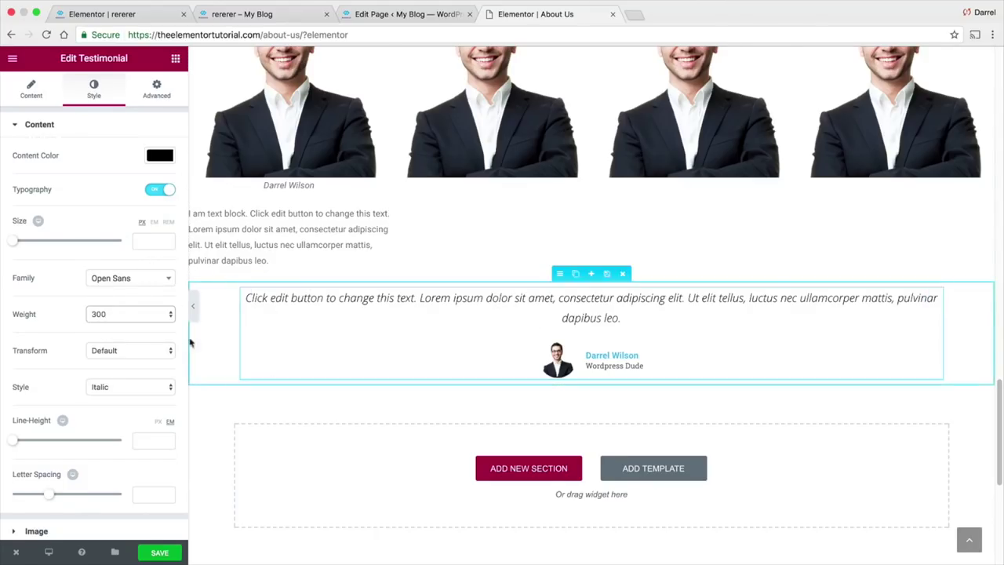
left_click(132, 351)
left_click(141, 361)
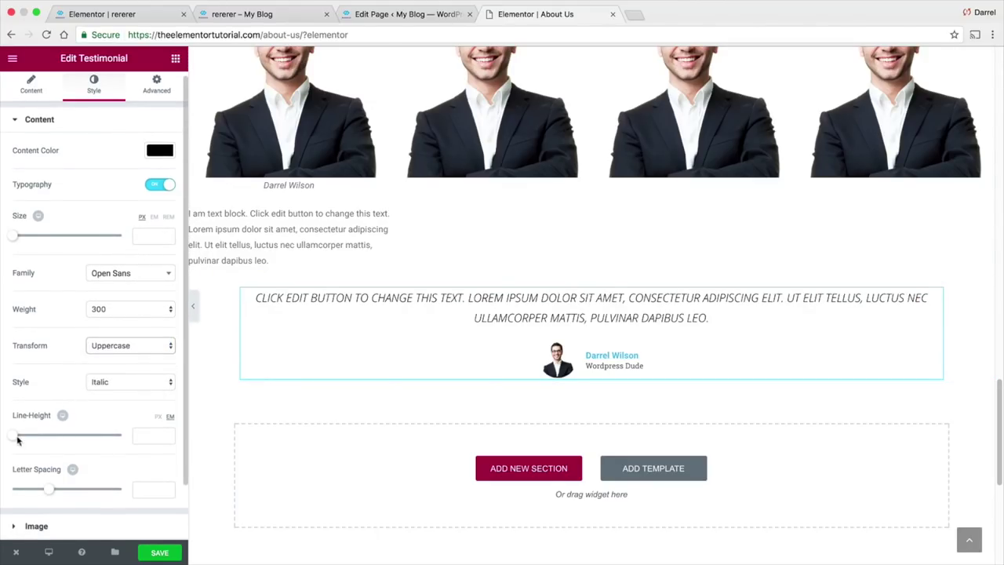
Set the quote's line height to 3.7 and letter spacing to 2.5.
left_click_drag(16, 438, 55, 437)
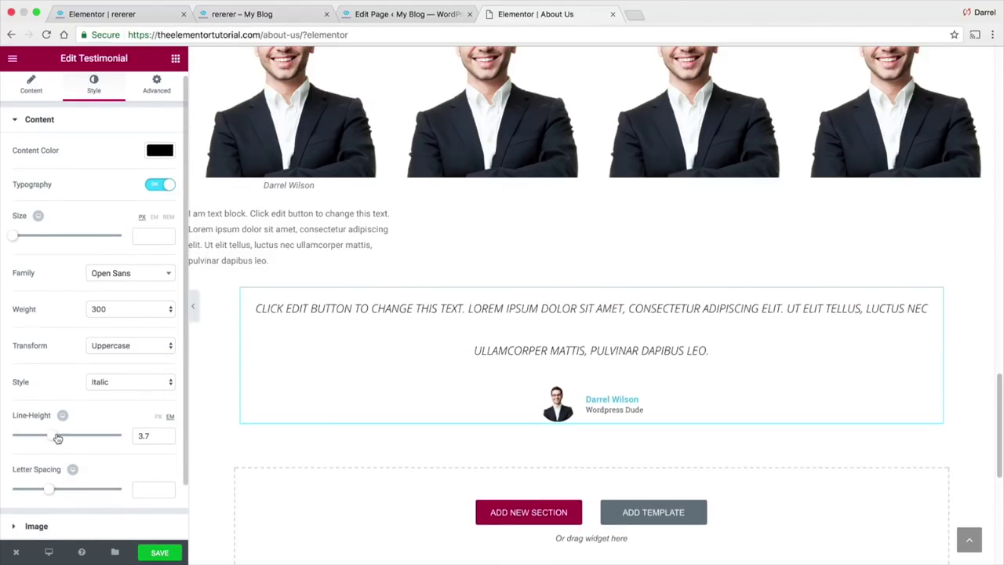
left_click_drag(54, 490, 130, 487)
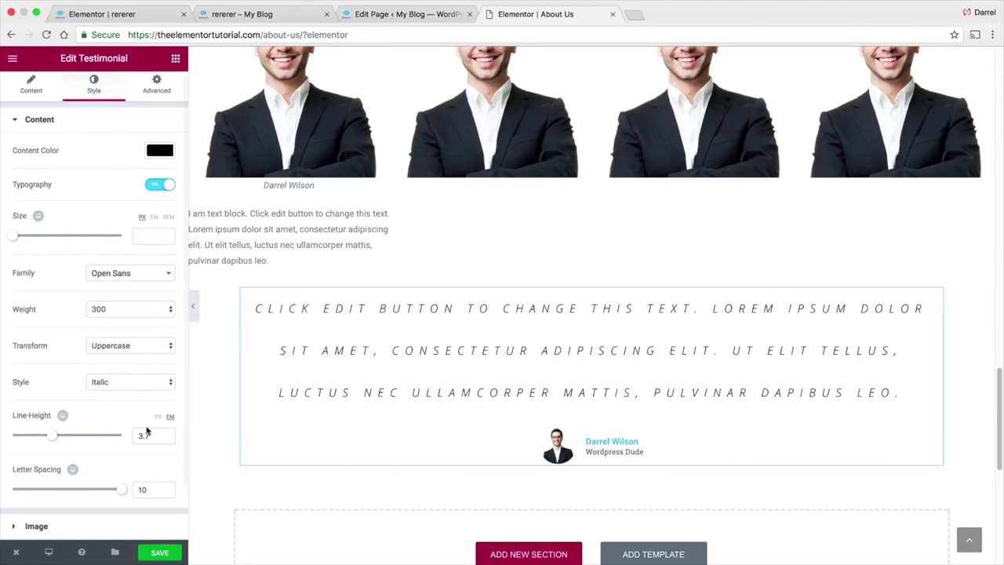
left_click_drag(118, 489, 67, 491)
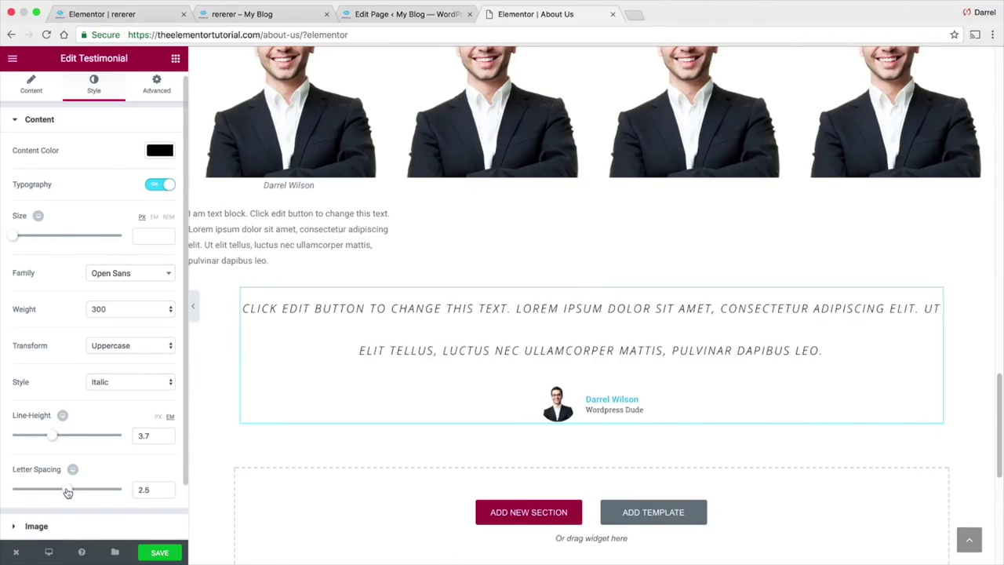
scroll(88, 394, "down", 1)
scroll(88, 393, "down", 1)
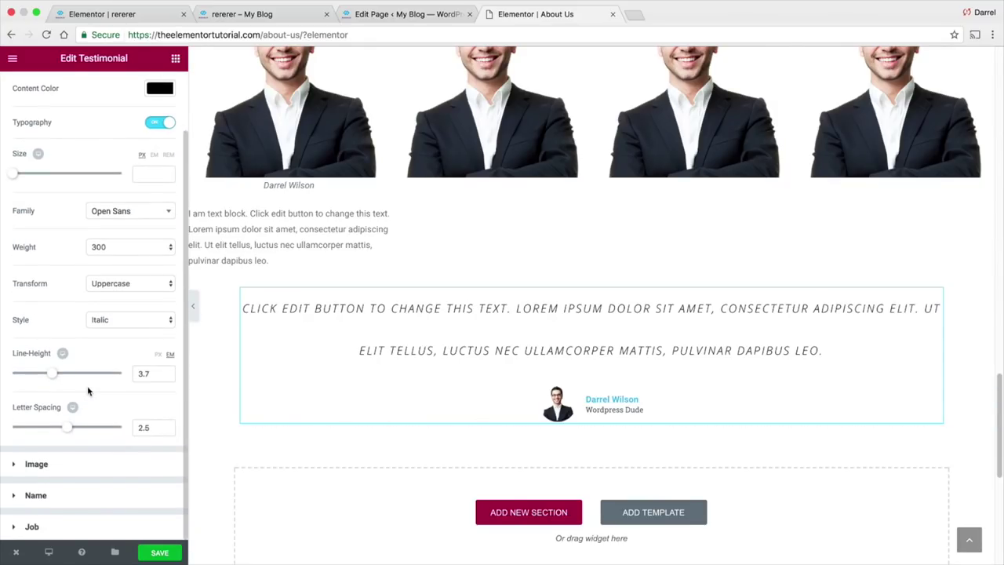
left_click(88, 496)
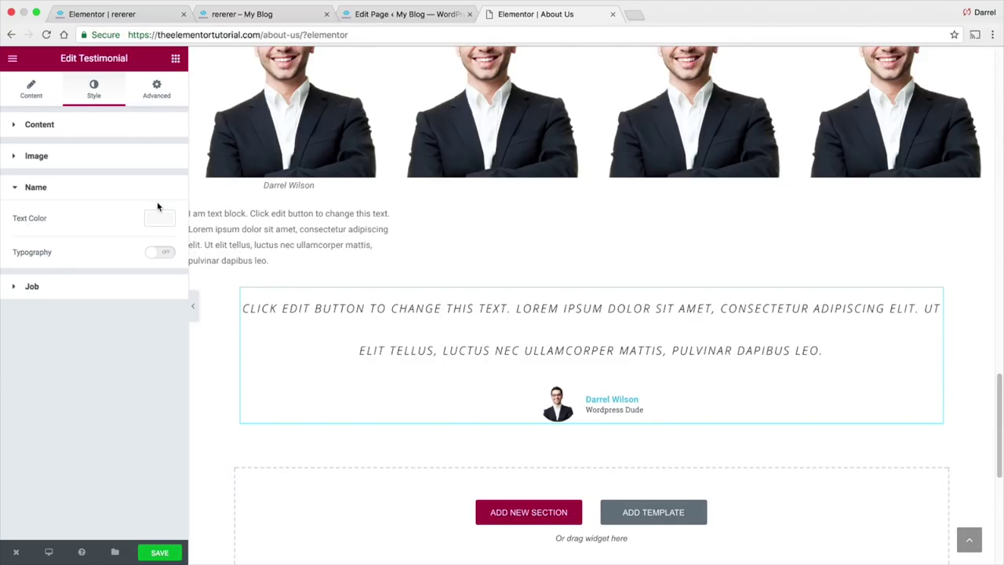
Collapse and restore the Elementor panel, then save the About Us page.
left_click(194, 306)
left_click(3, 306)
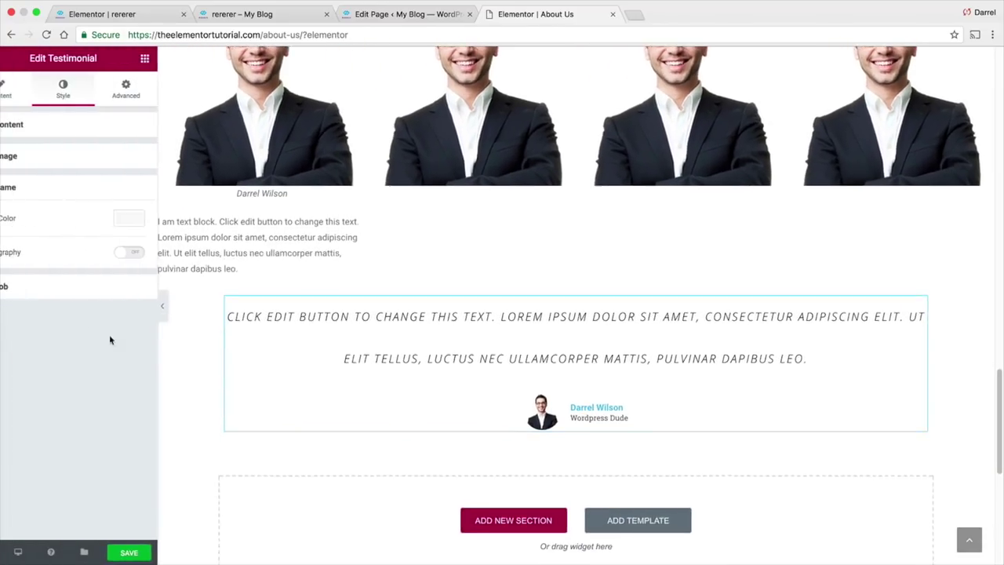
left_click(167, 550)
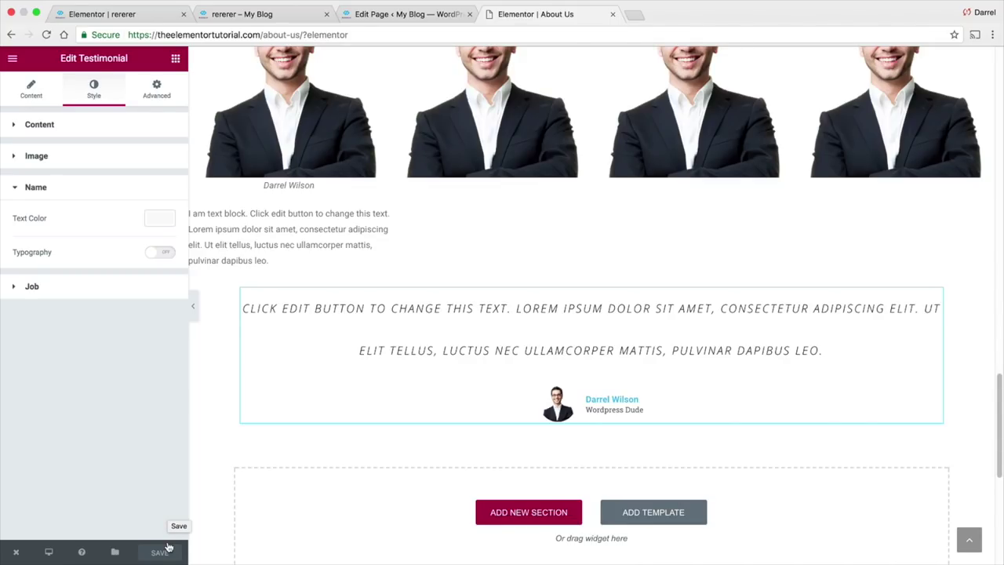
Scroll back to the top of the page and switch to the 'My Blog' browser tab.
scroll(347, 425, "up", 5)
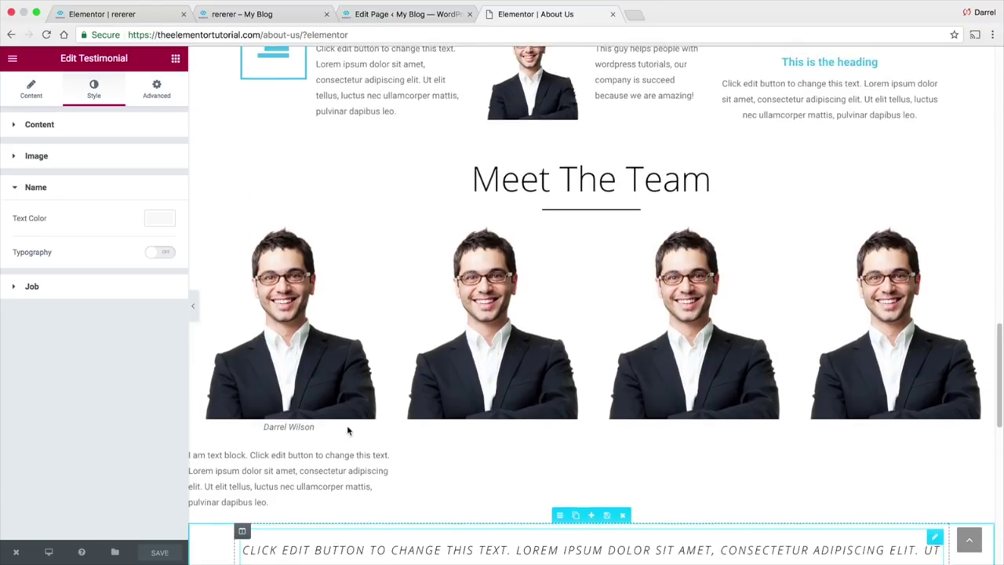
scroll(347, 426, "up", 4)
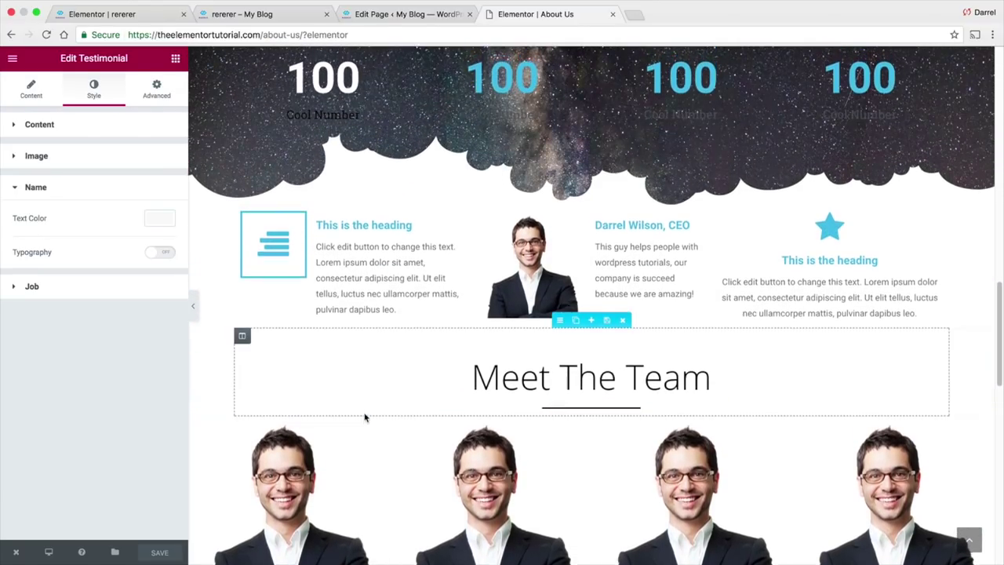
scroll(365, 418, "up", 6)
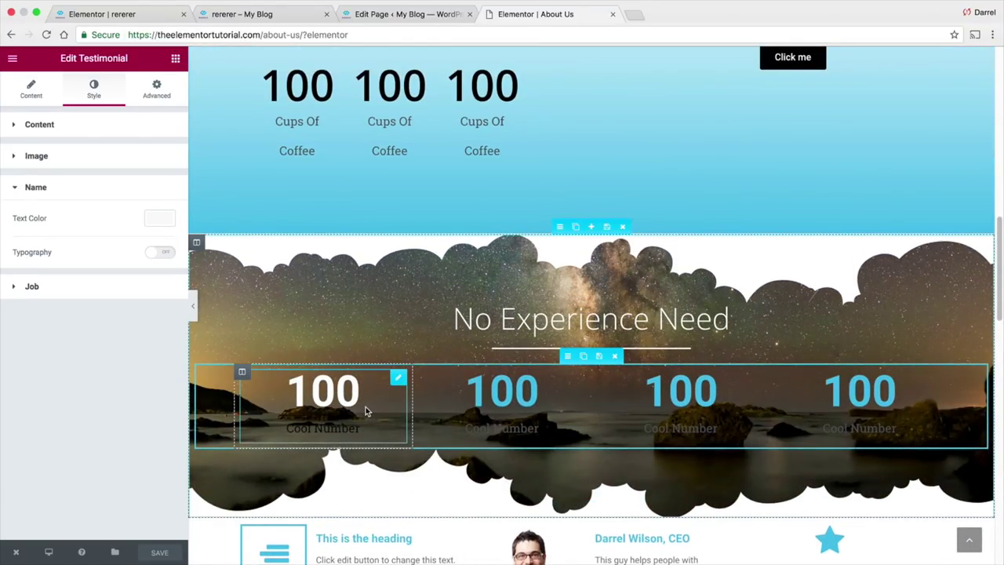
scroll(394, 291, "up", 4)
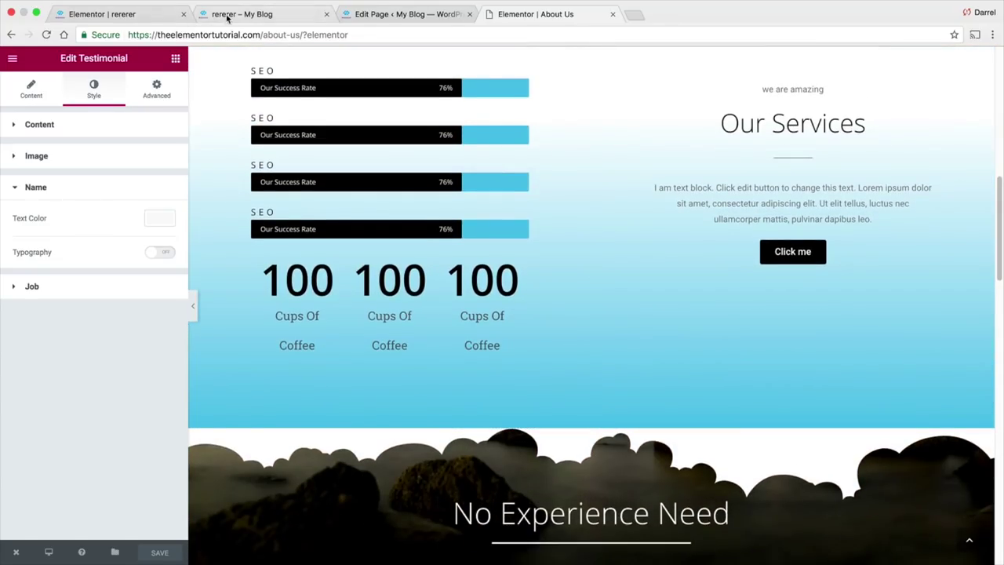
left_click(227, 16)
Look over the live About page, then return to the About Us editor tab.
scroll(259, 157, "down", 2)
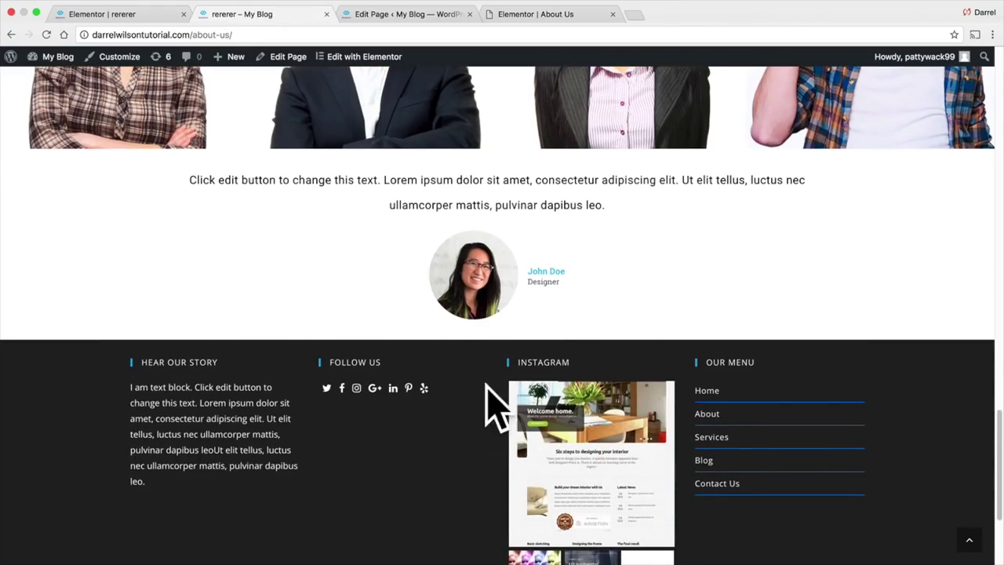
scroll(480, 431, "down", 3)
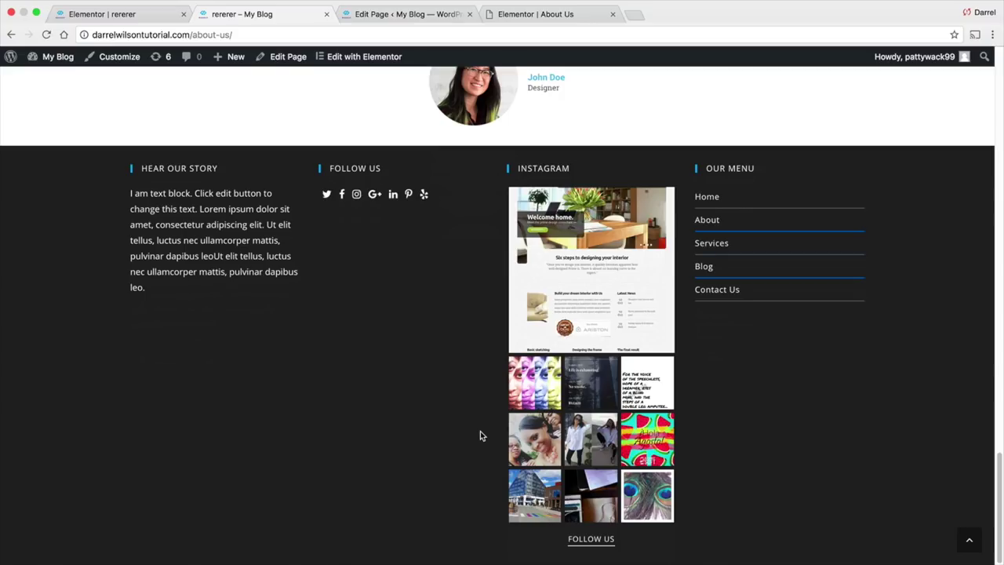
scroll(482, 436, "up", 15)
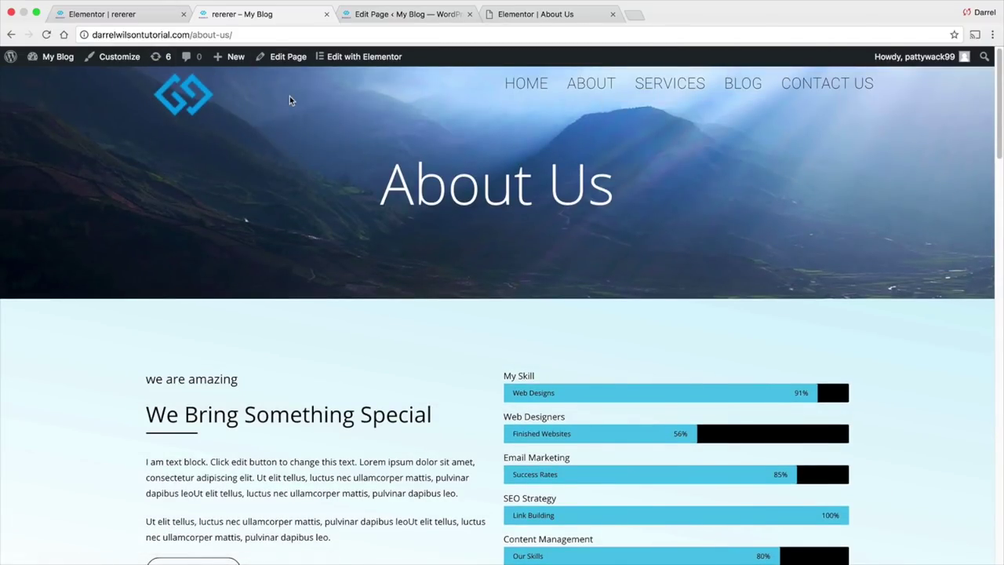
left_click(373, 14)
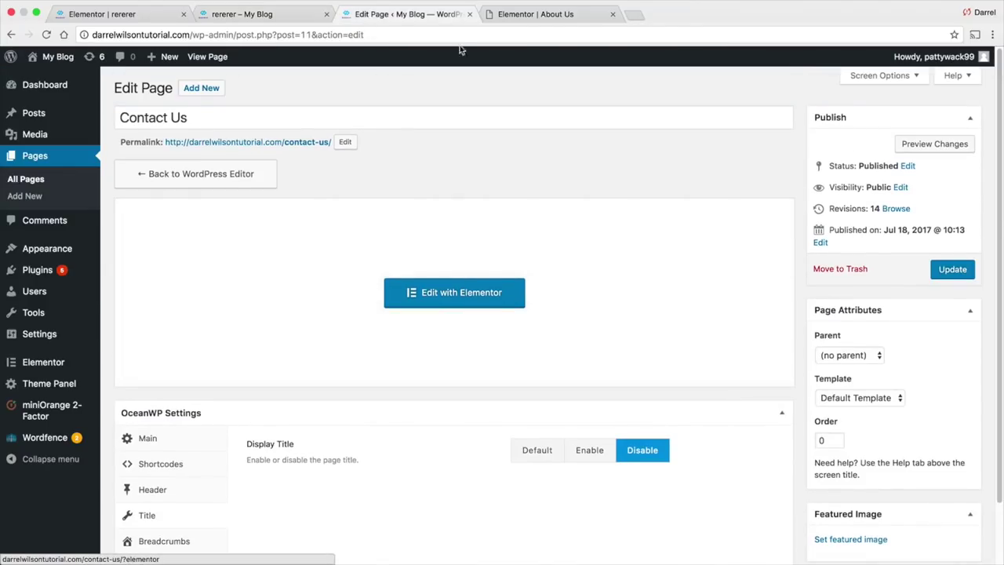
left_click(510, 14)
scroll(432, 202, "up", 10)
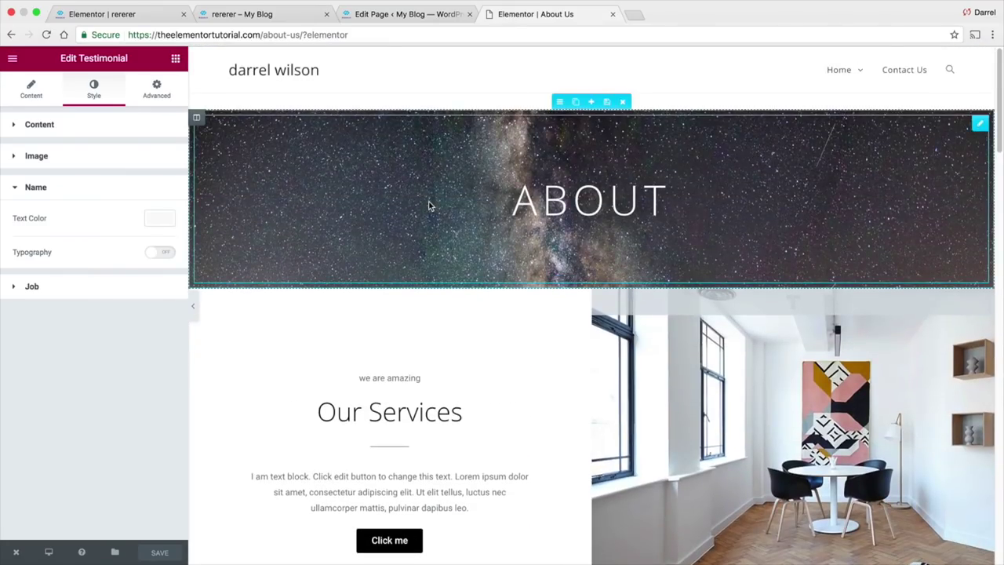
Toggle the editing panel and open the About Us page live via View Page.
left_click(192, 305)
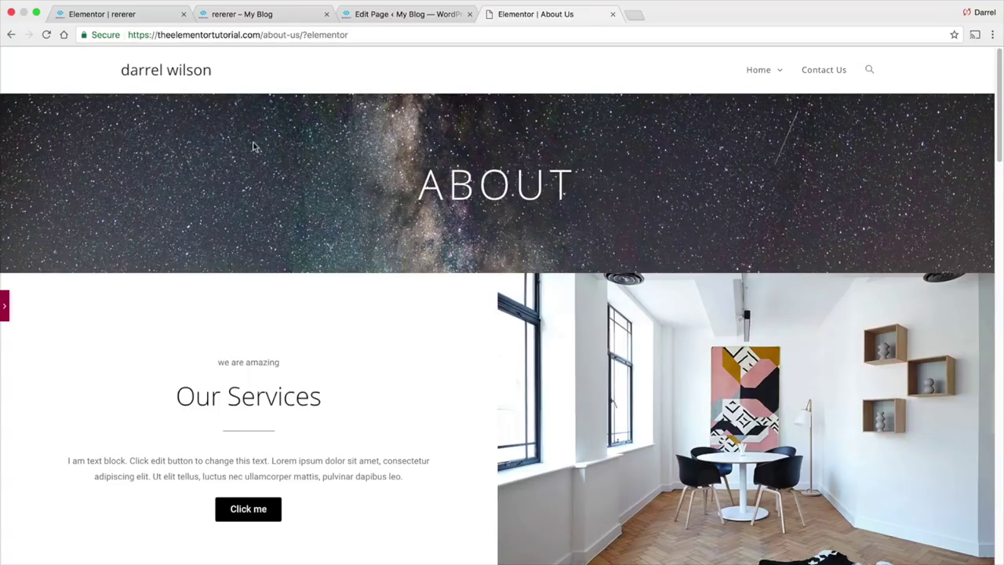
left_click(3, 308)
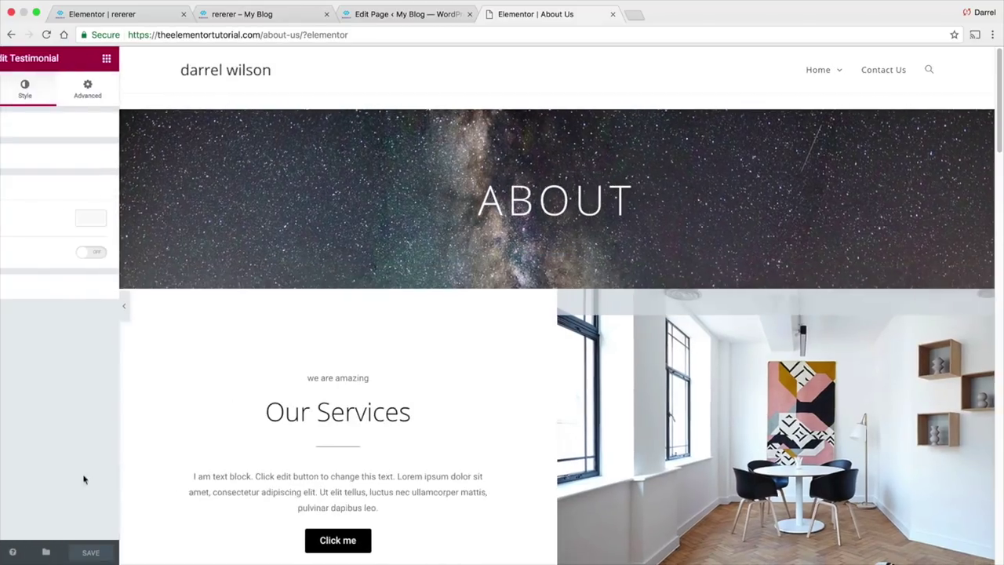
mouse_move(15, 553)
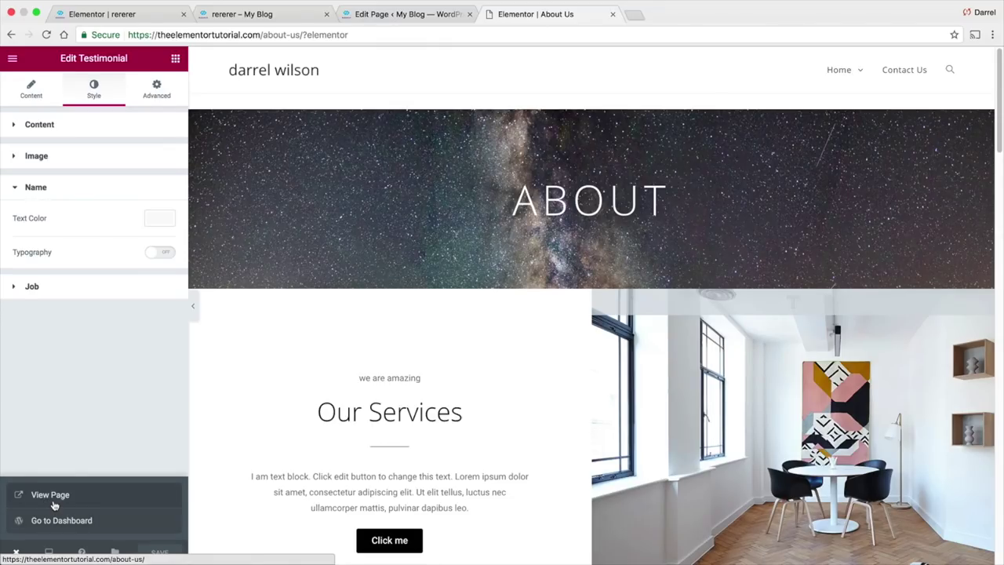
left_click(49, 498)
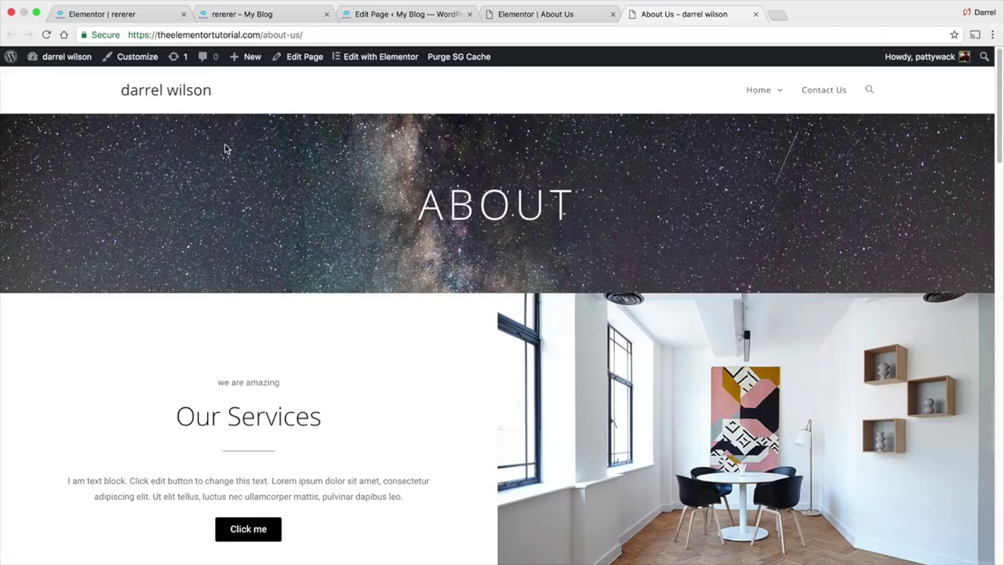
In the Customizer's Site Identity, change the site title to YOURWEBSITE.COM.
left_click(148, 62)
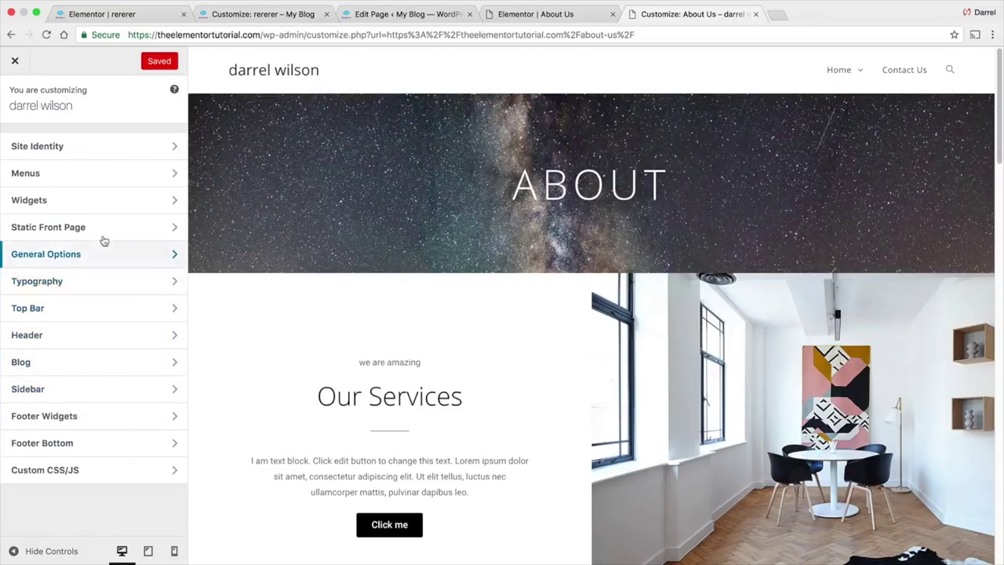
left_click(104, 157)
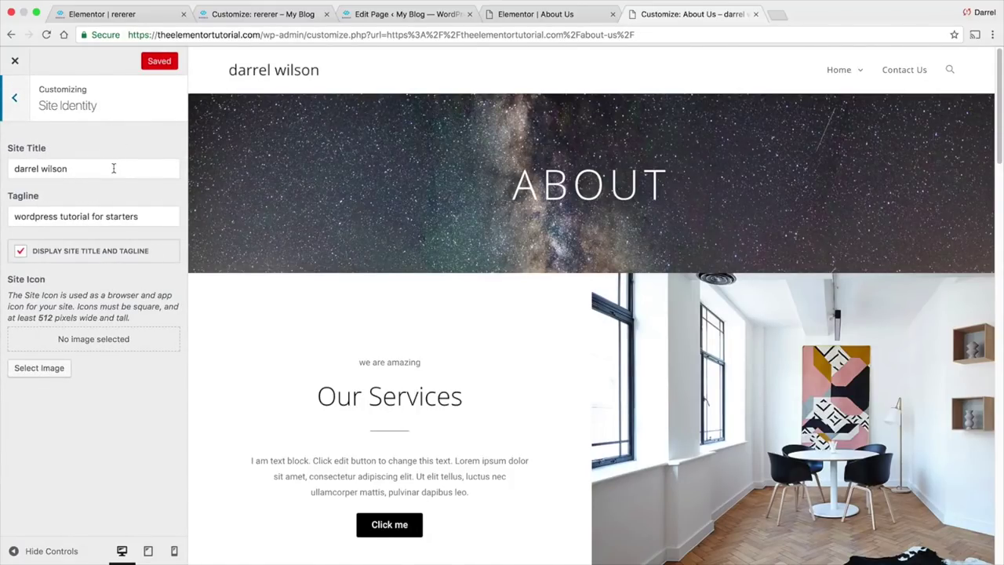
triple_click(113, 168)
type("YOUT")
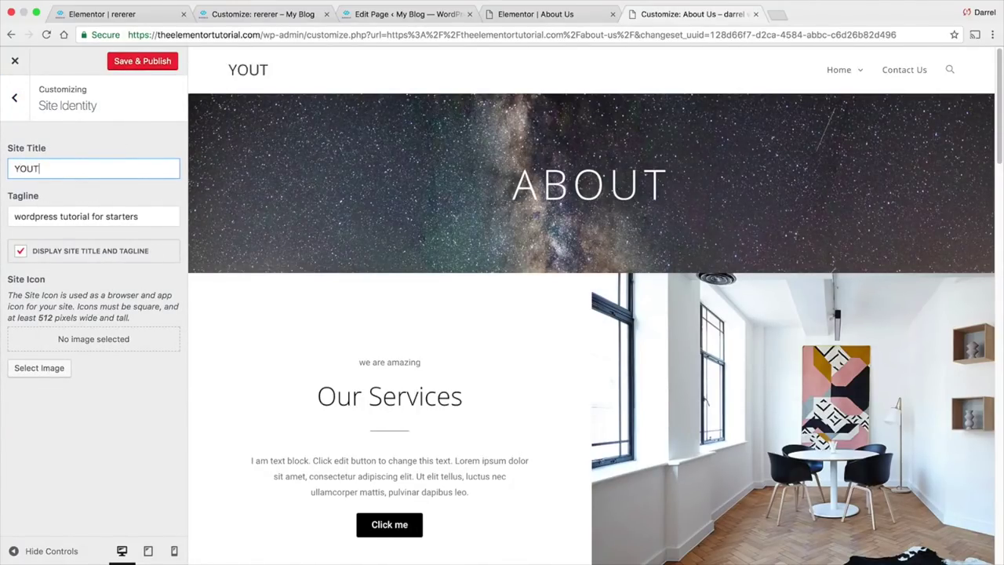
key("BackSpace")
type("RWEBSITE.COM")
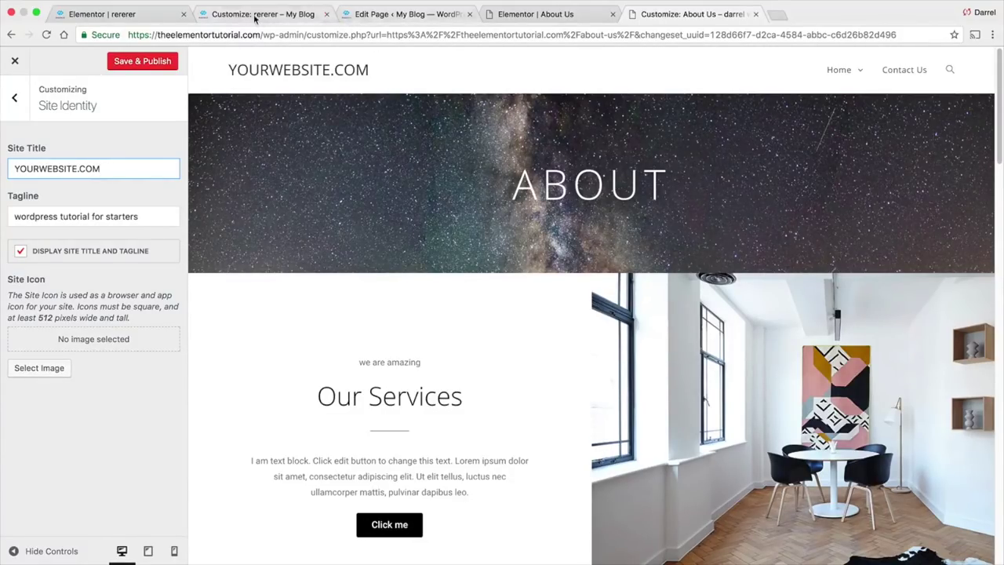
Set the site icon to the book-cover image, with the crop shifted slightly left.
left_click(51, 368)
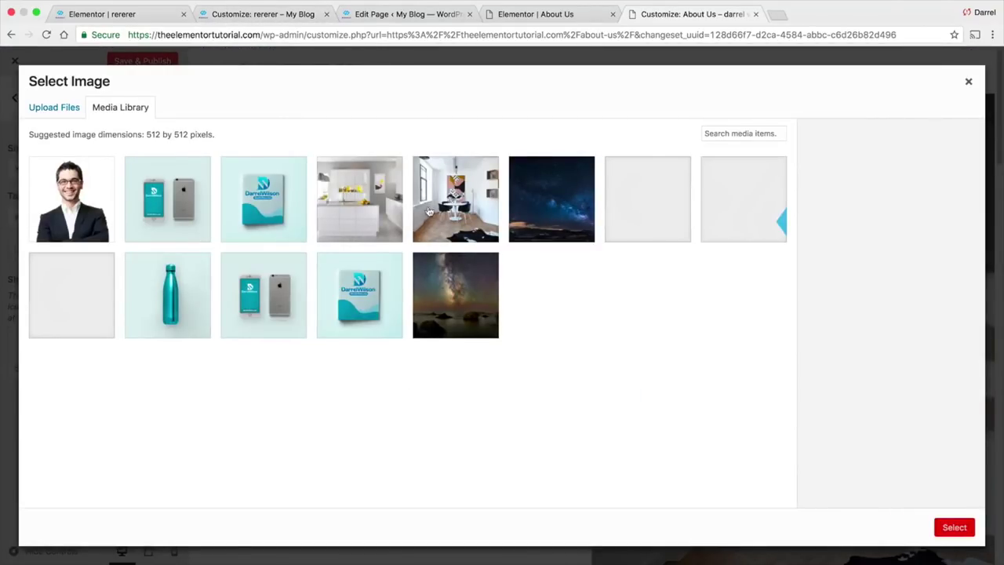
left_click(259, 202)
left_click(952, 527)
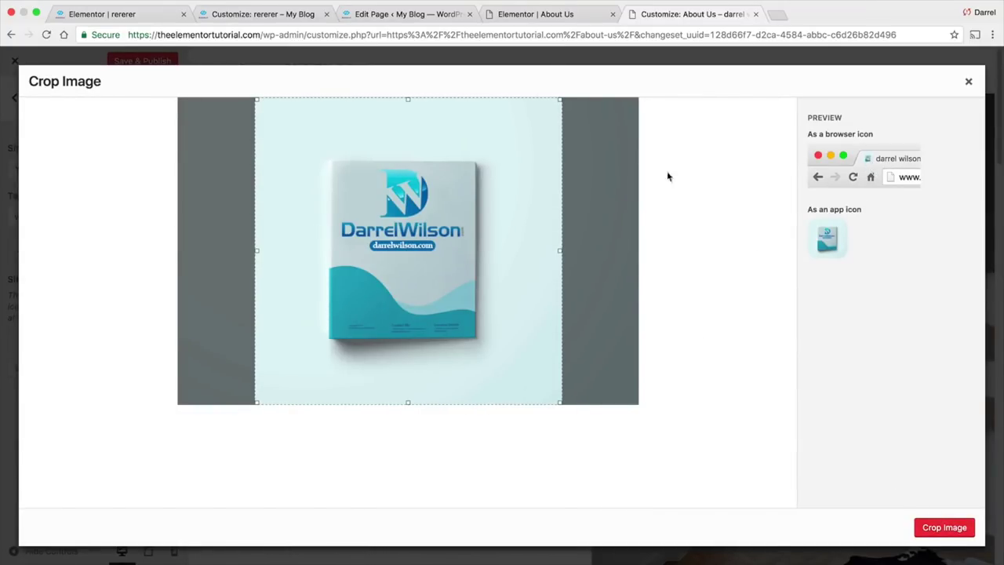
left_click_drag(496, 234, 488, 234)
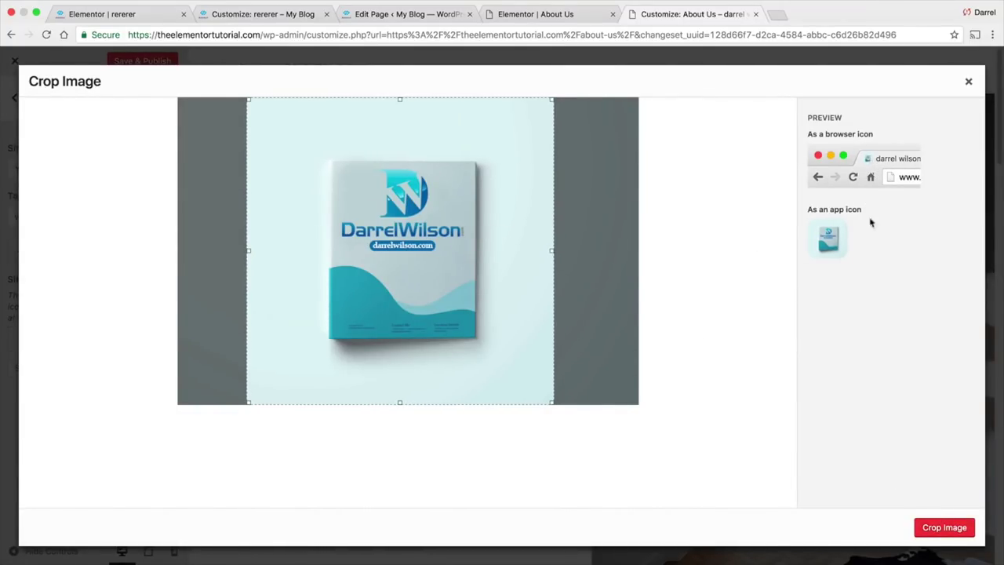
left_click(938, 529)
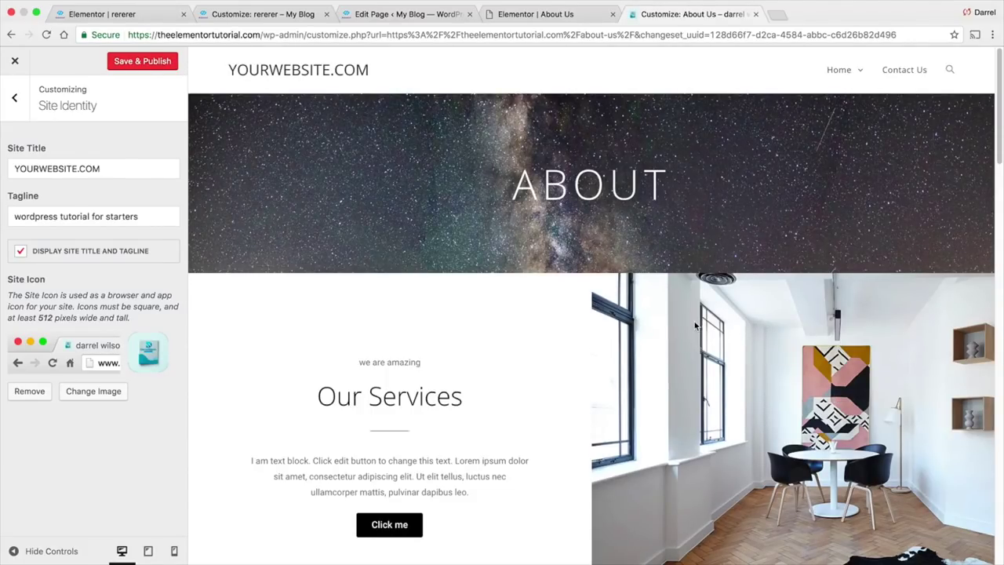
Try Menu 1 for the Mobile menu location, then leave it unassigned.
left_click(14, 98)
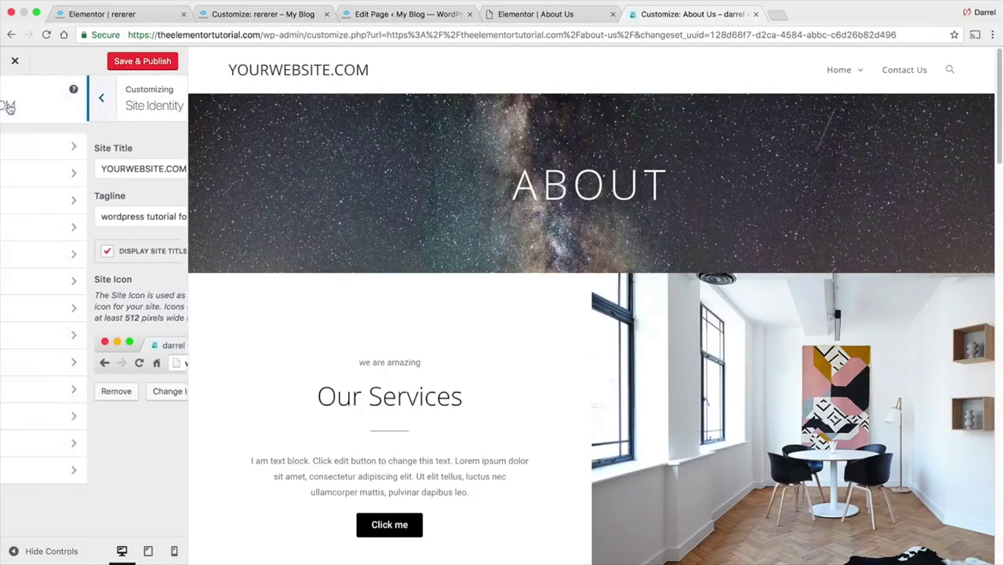
left_click(58, 173)
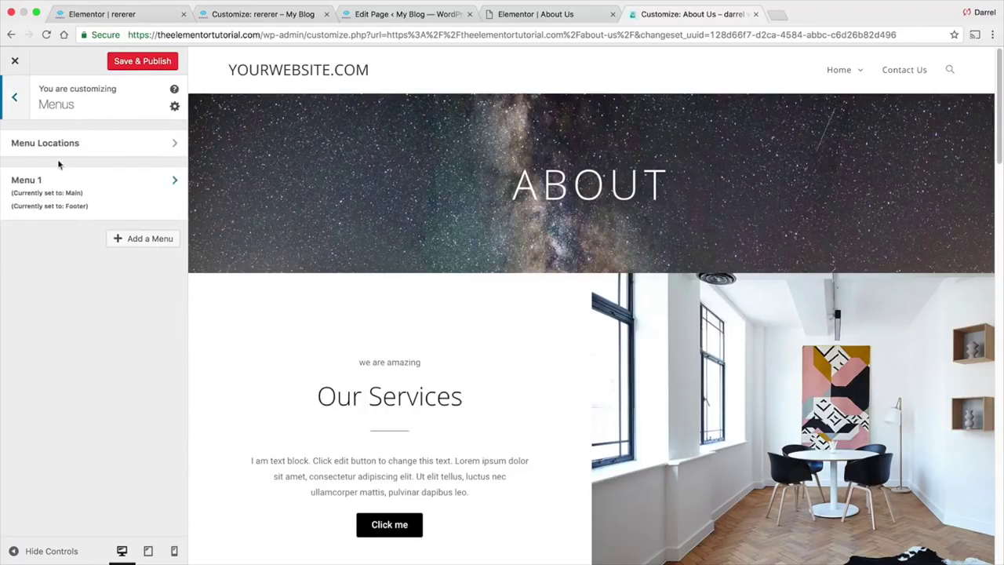
left_click(59, 149)
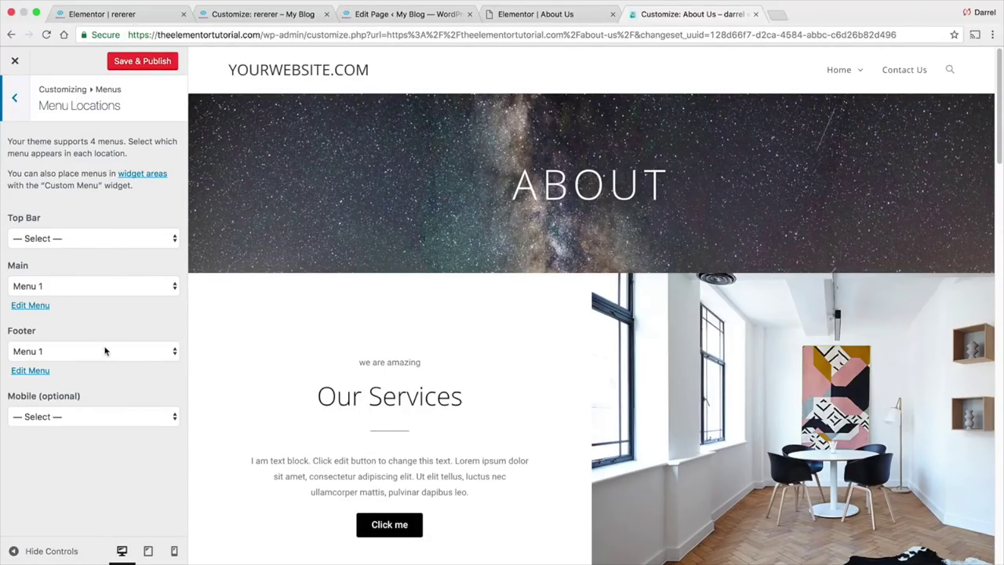
left_click(104, 414)
left_click(105, 424)
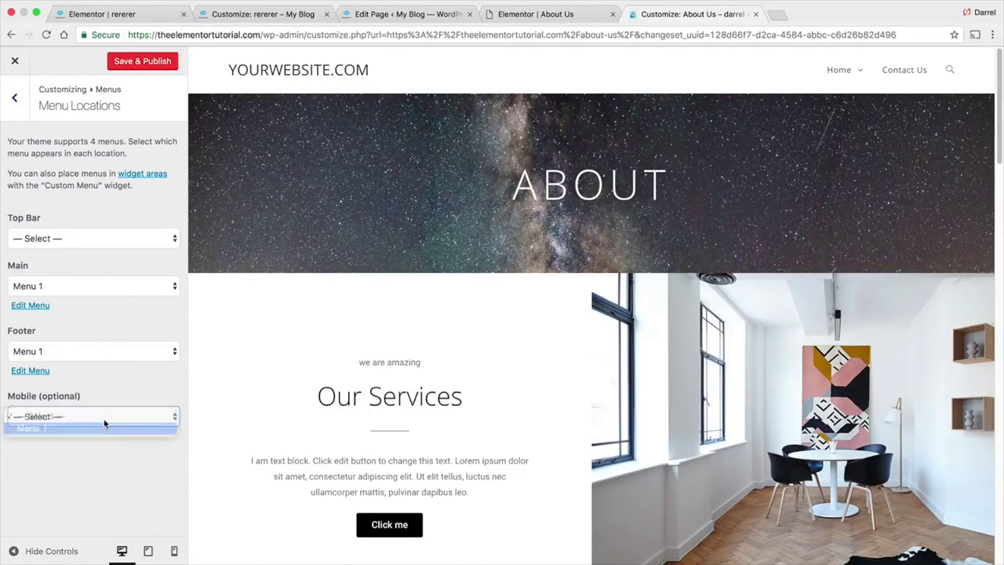
left_click(104, 417)
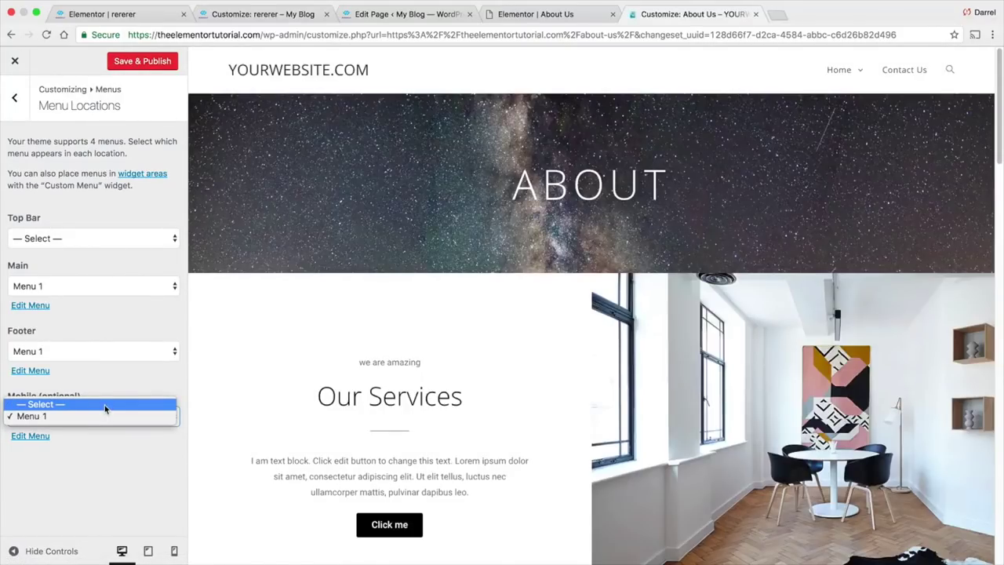
left_click(105, 405)
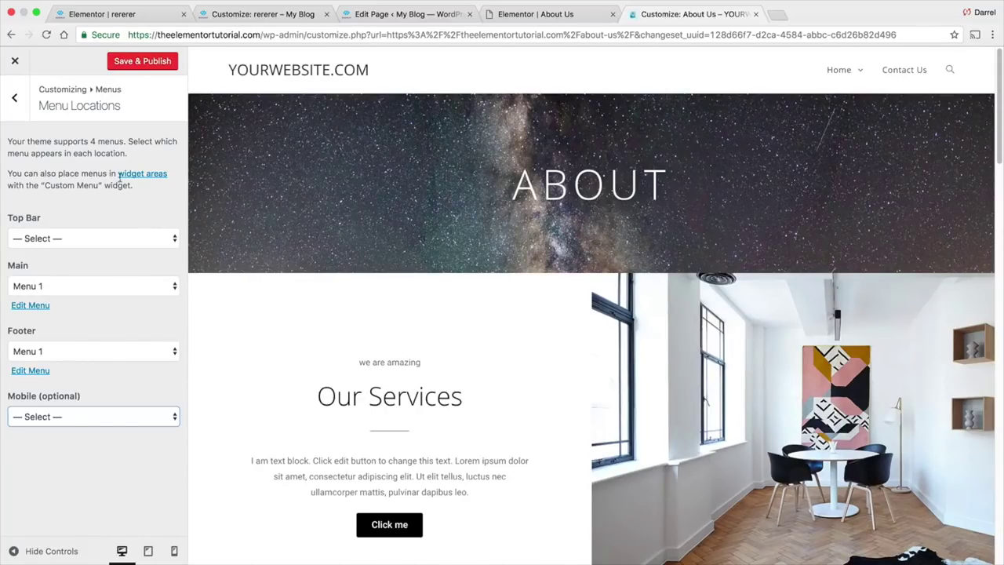
left_click(15, 97)
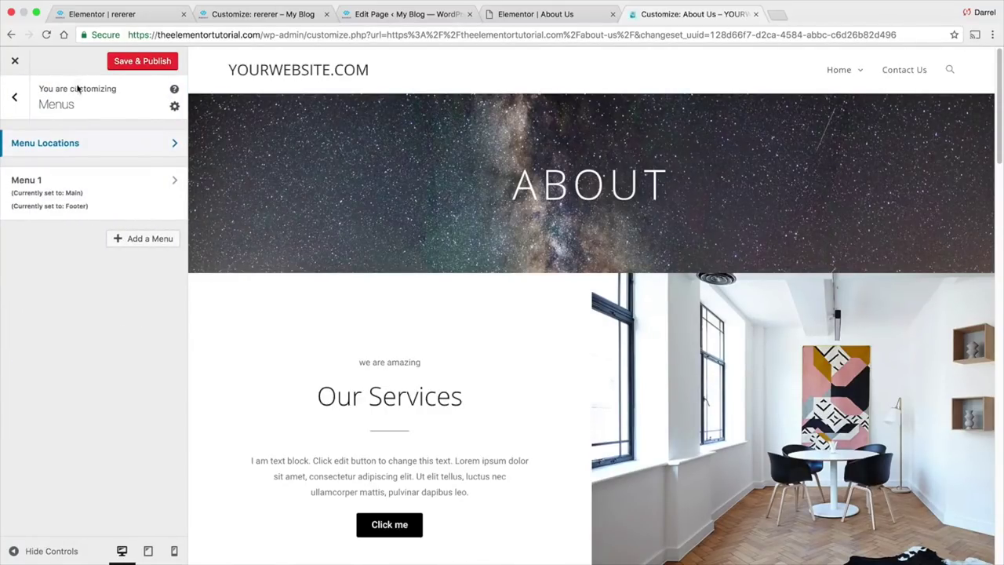
left_click(20, 95)
Browse the widget area settings and return to the main customizer sections.
left_click(49, 199)
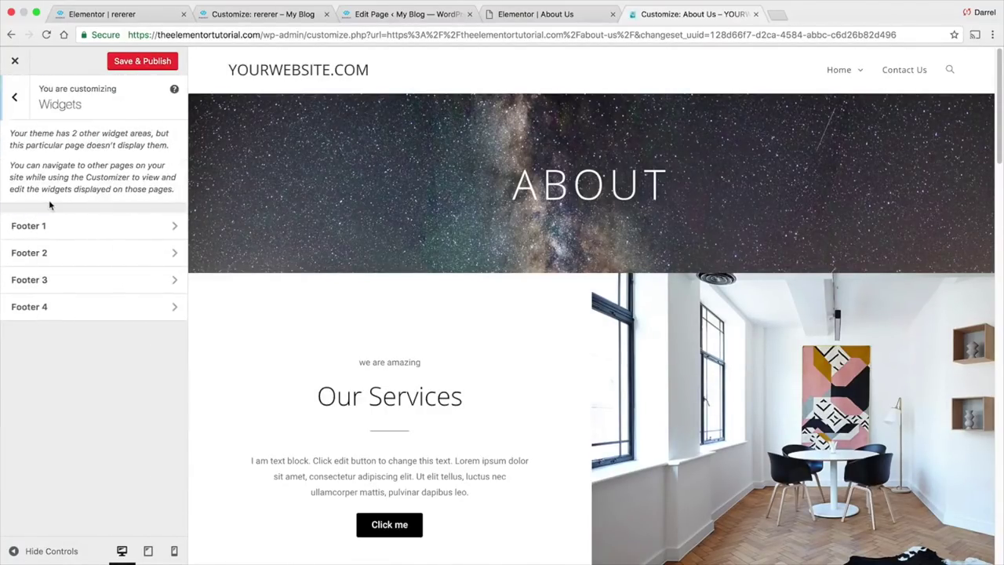
scroll(314, 333, "down", 10)
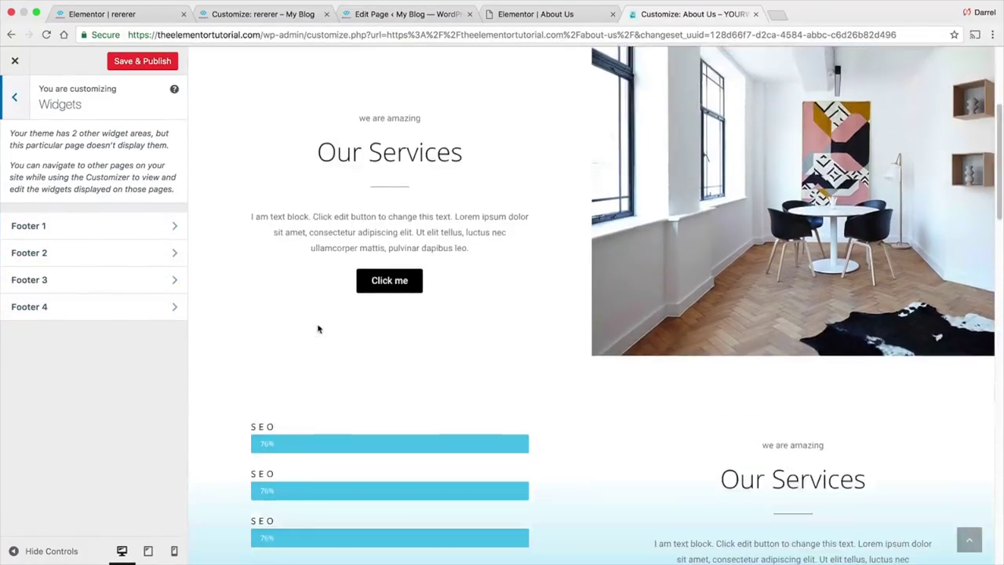
scroll(320, 322, "down", 10)
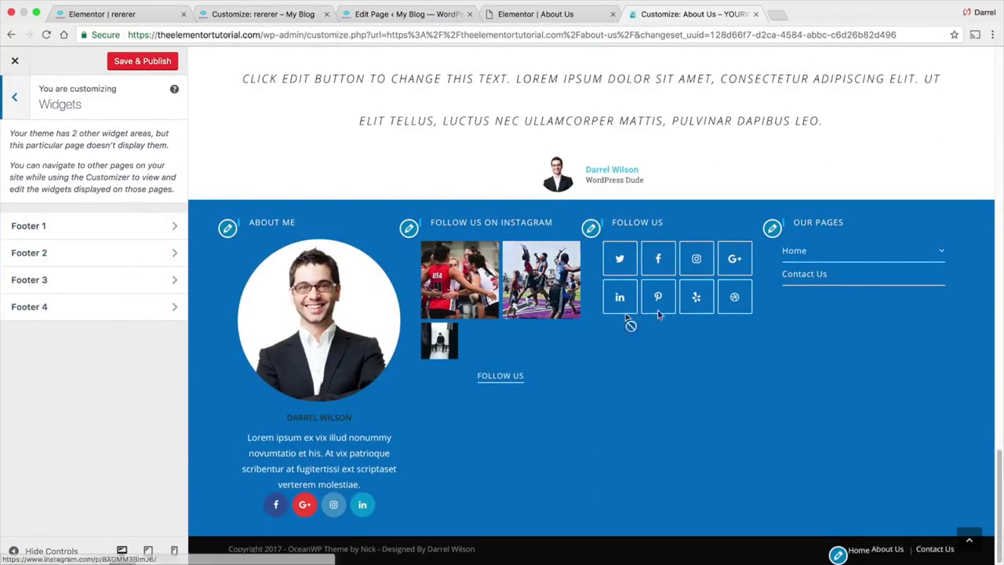
left_click(14, 96)
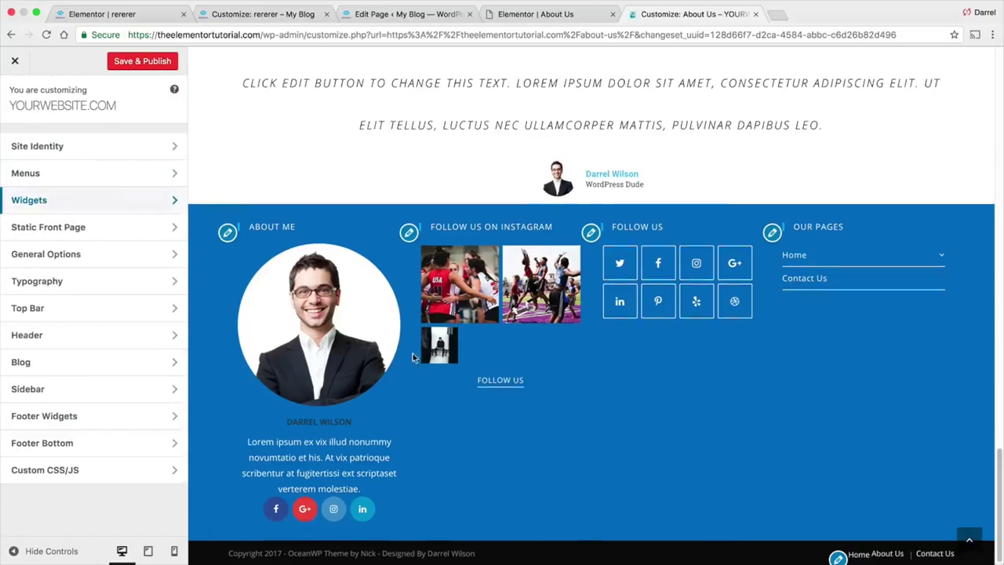
scroll(412, 353, "up", 10)
scroll(414, 357, "up", 10)
Keep Home as the static front page and leave the posts page unset.
left_click(145, 230)
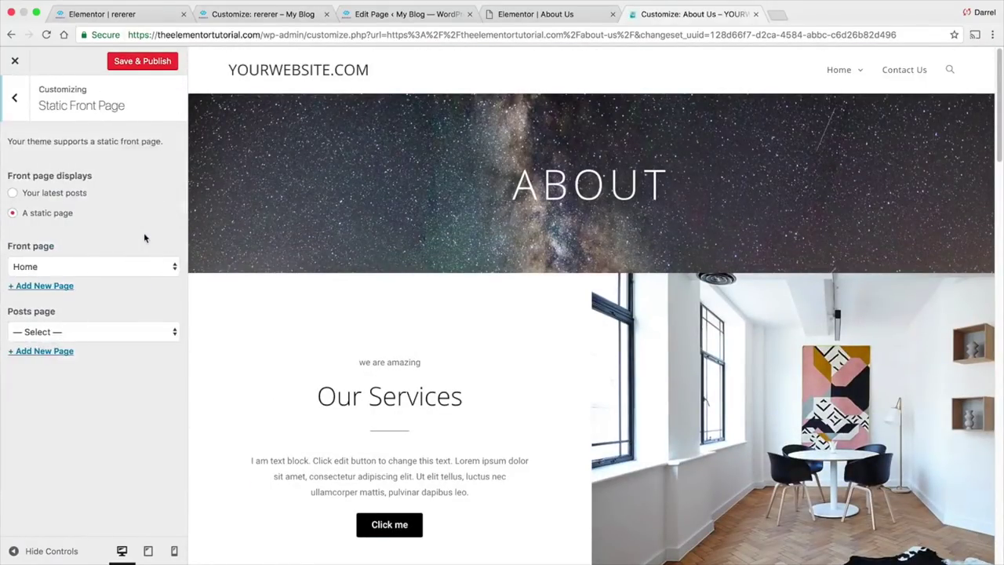
left_click(90, 267)
left_click(90, 266)
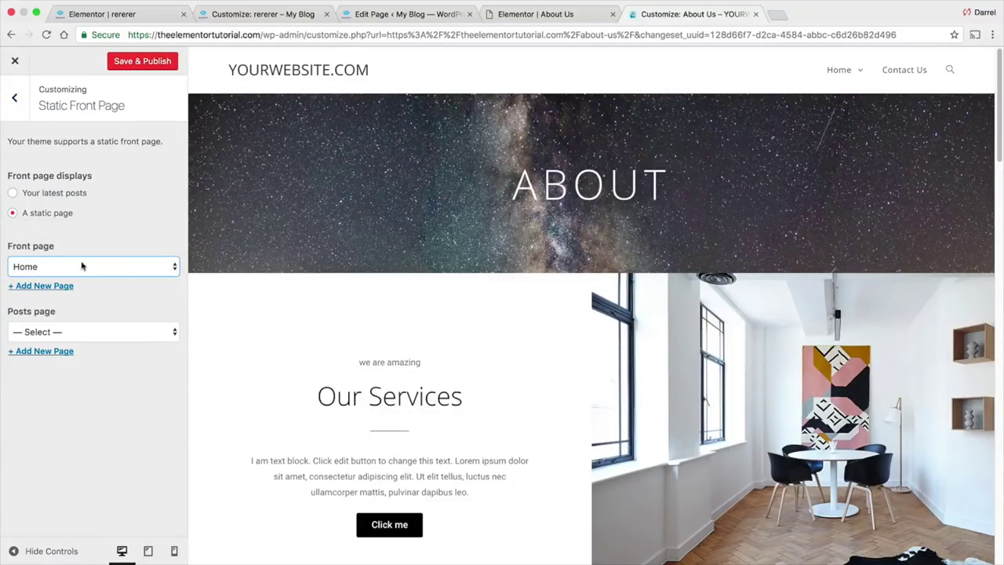
left_click(114, 332)
left_click(114, 335)
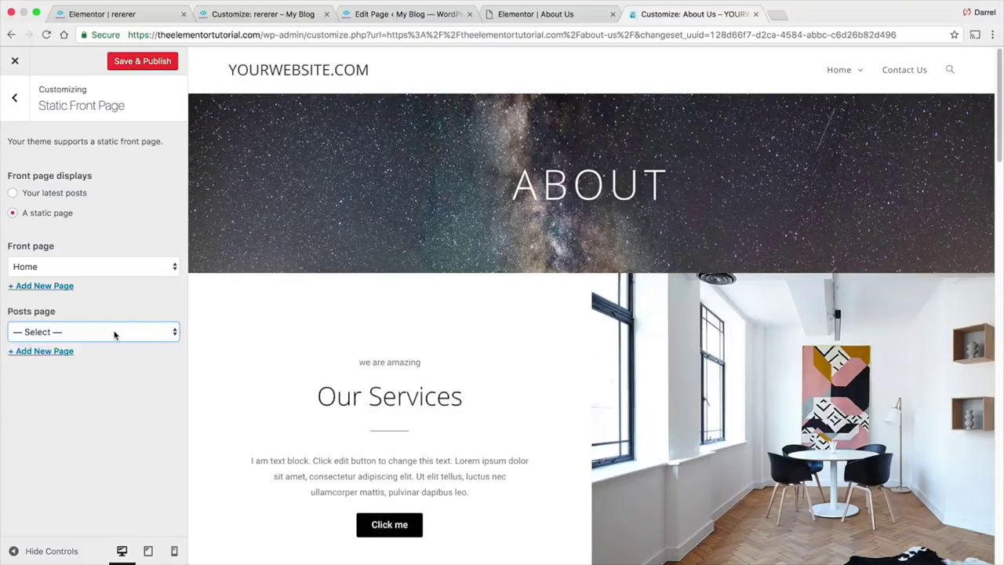
Open General Options and look through the General Styling colour settings.
left_click(15, 101)
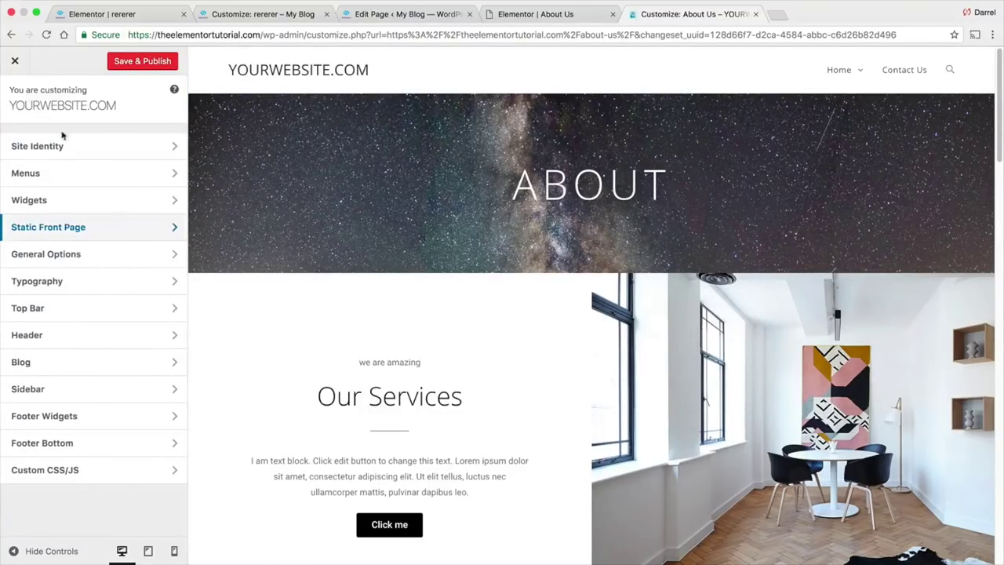
left_click(73, 254)
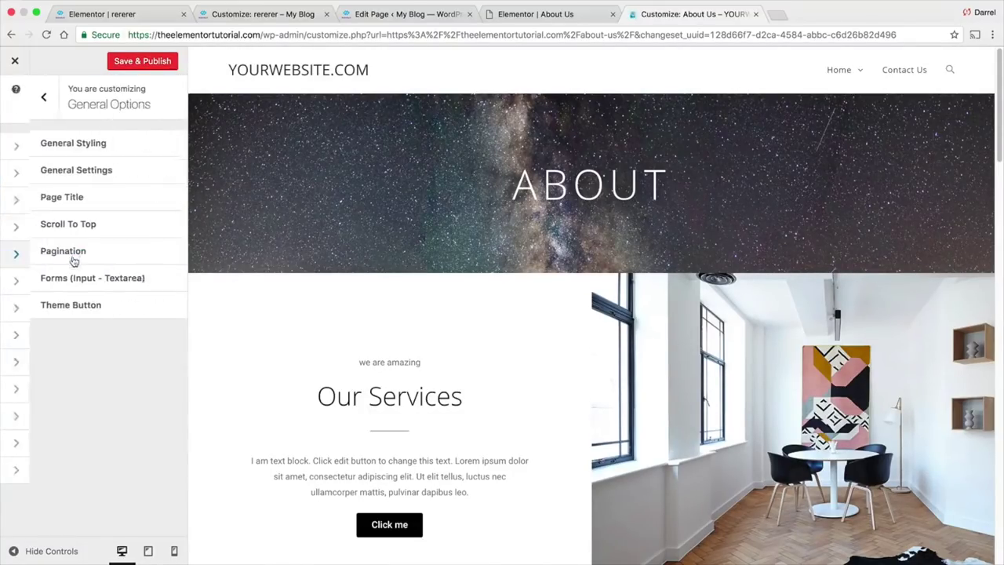
left_click(71, 144)
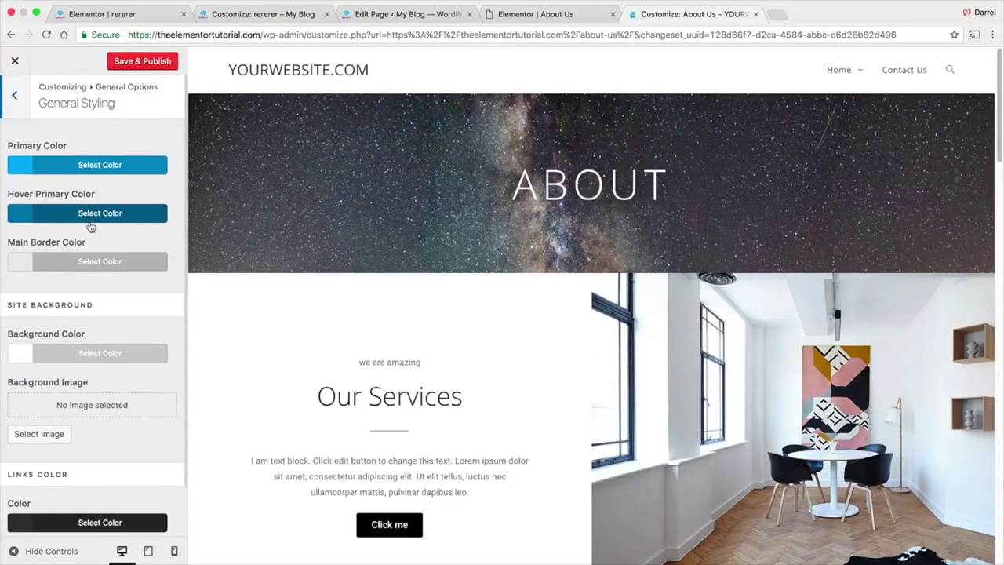
scroll(90, 225, "down", 2)
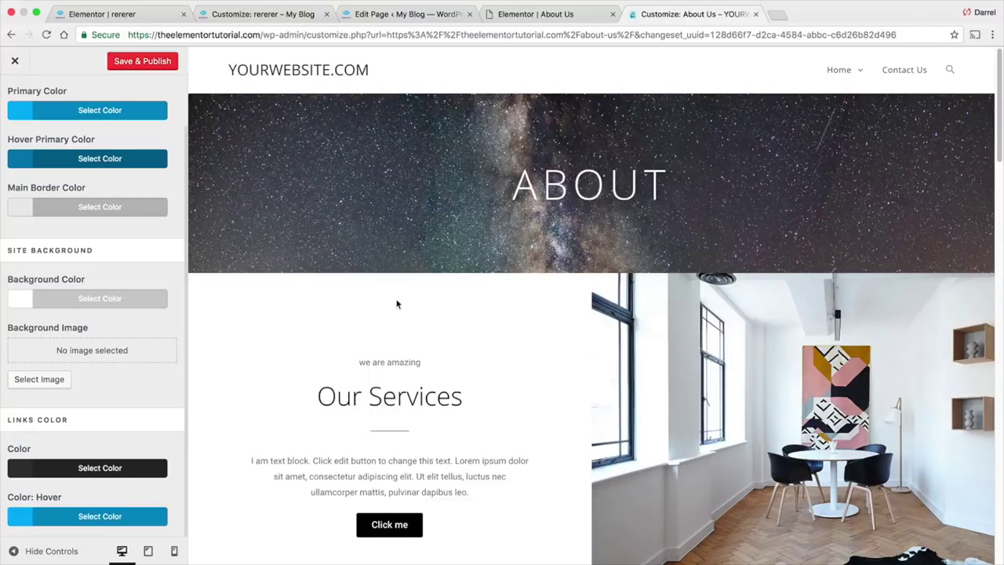
scroll(160, 293, "up", 2)
left_click(16, 100)
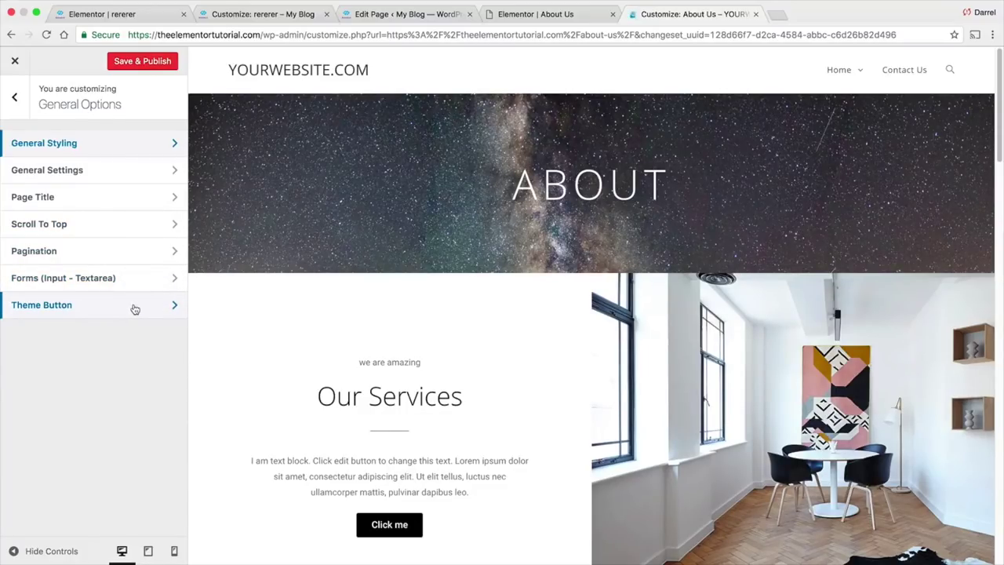
Try several scroll-to-top arrow icons, then set it back to the simple caret.
left_click(135, 222)
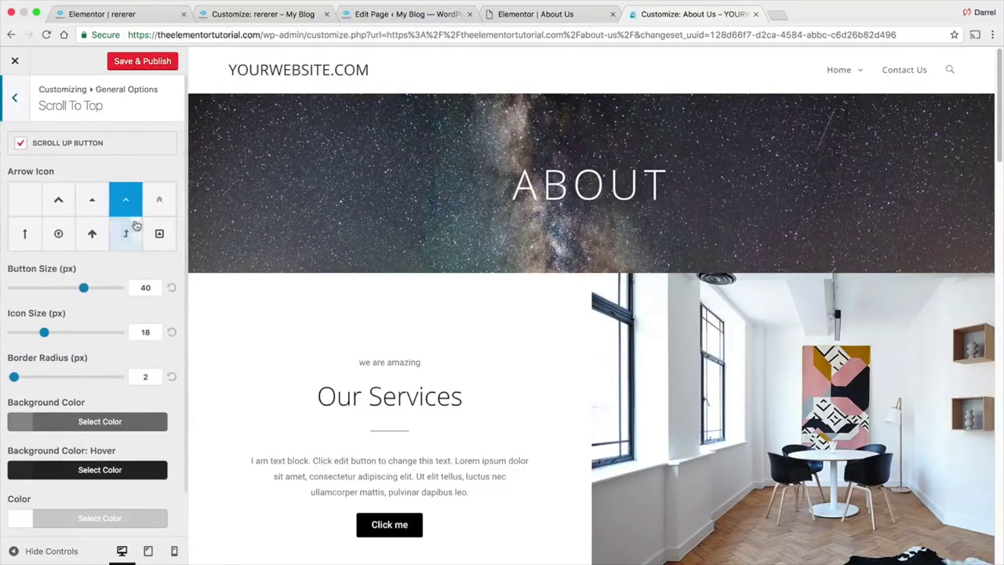
scroll(439, 392, "down", 20)
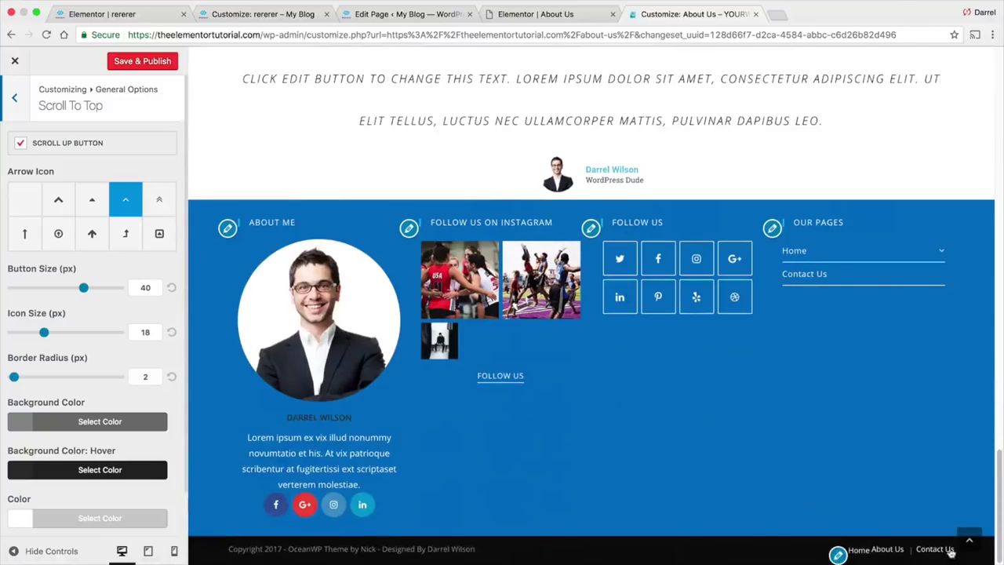
scroll(933, 498, "up", 3)
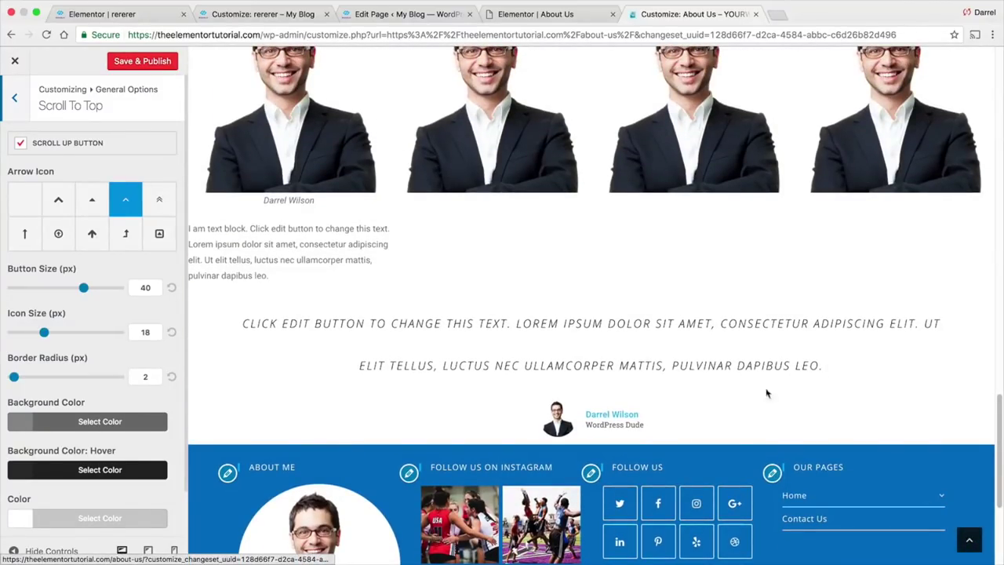
left_click(92, 233)
left_click(58, 233)
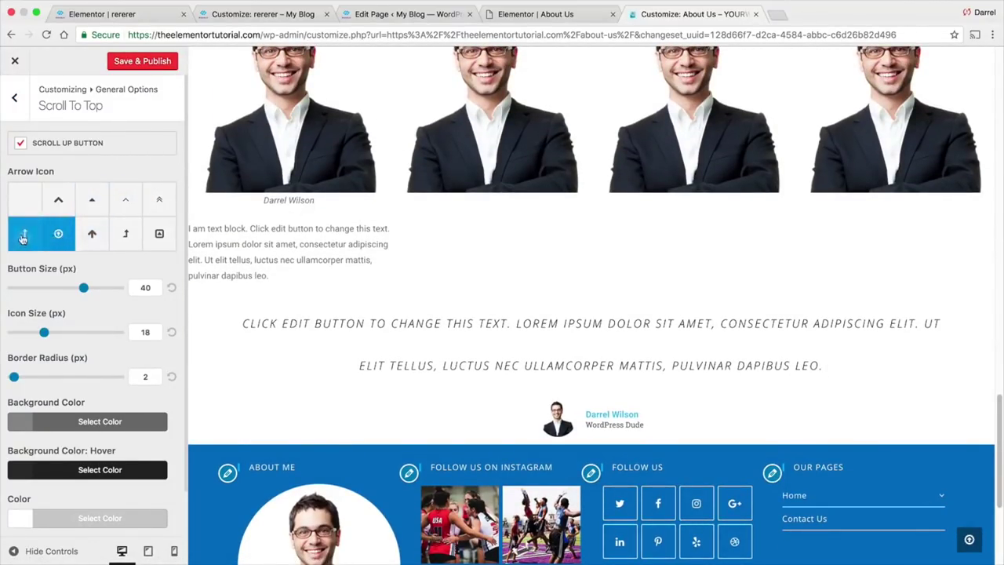
left_click(58, 199)
left_click(91, 200)
left_click(126, 233)
left_click(125, 200)
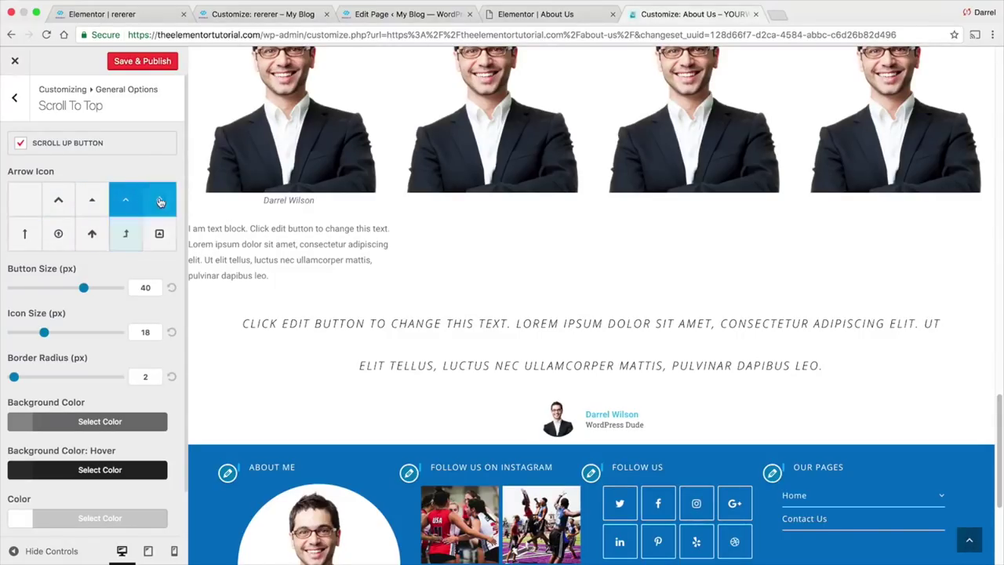
left_click(159, 199)
left_click(159, 233)
left_click(58, 233)
left_click(59, 200)
left_click(13, 108)
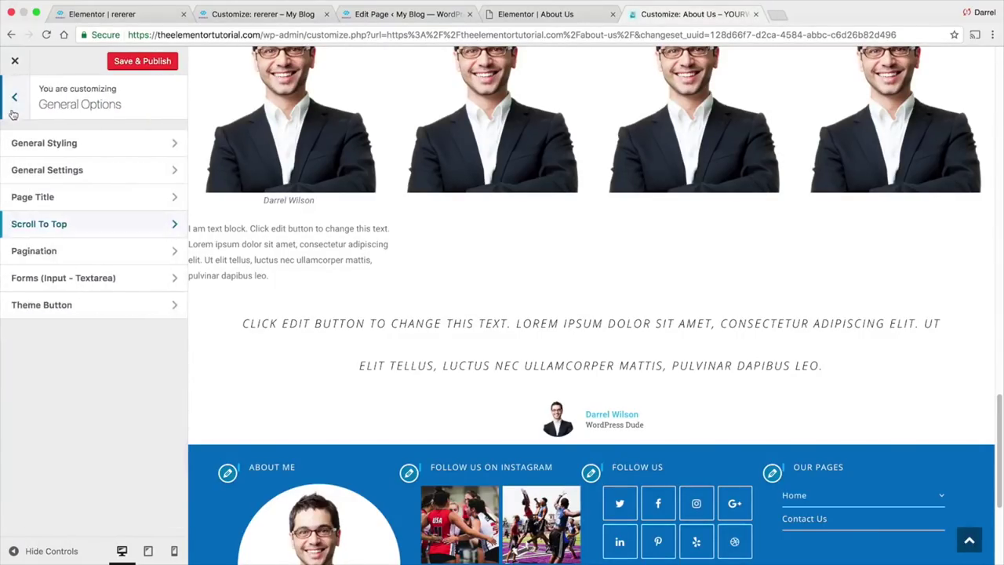
Browse the form input styling settings.
scroll(307, 313, "up", 15)
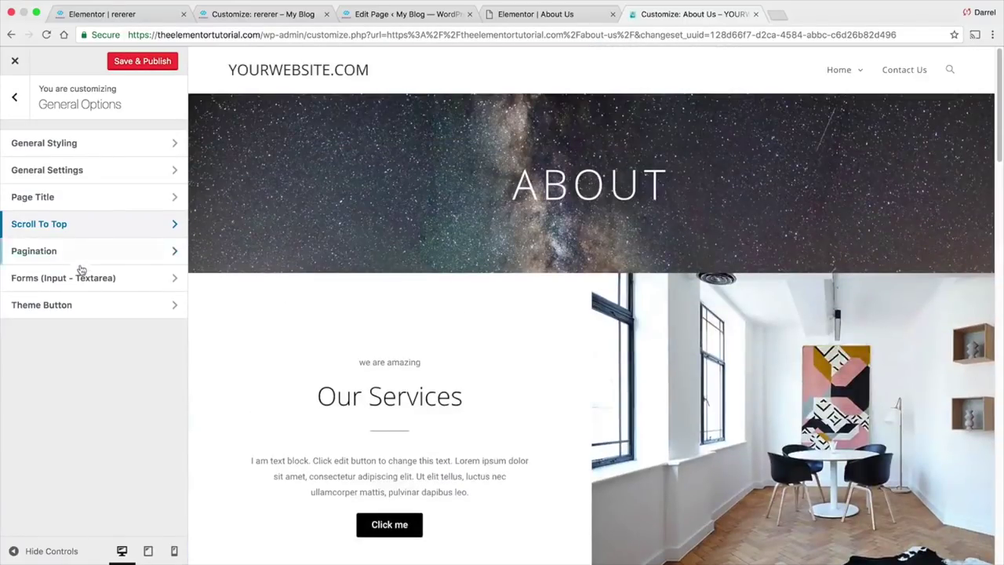
left_click(109, 288)
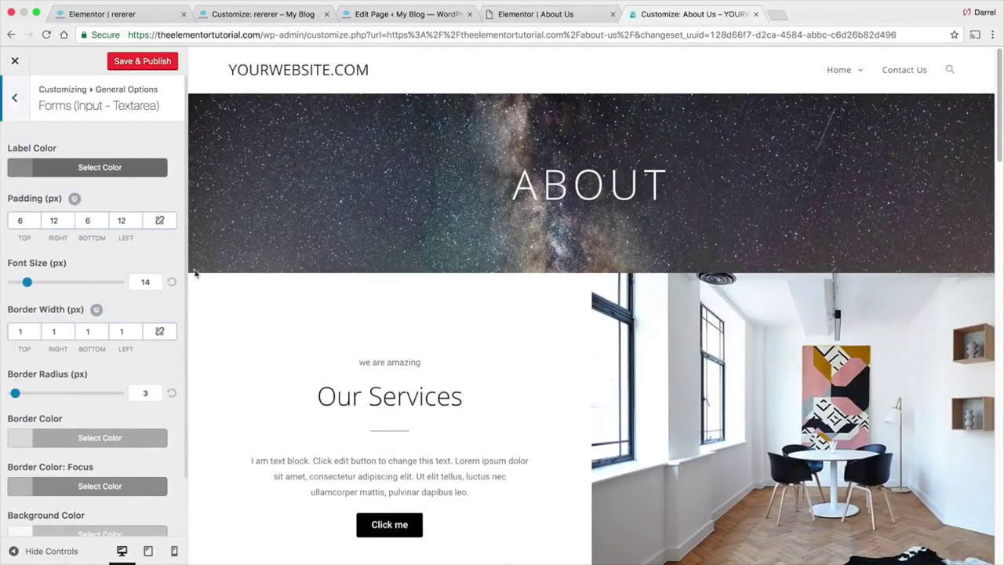
scroll(128, 249, "down", 2)
scroll(247, 307, "down", 10)
scroll(288, 307, "down", 10)
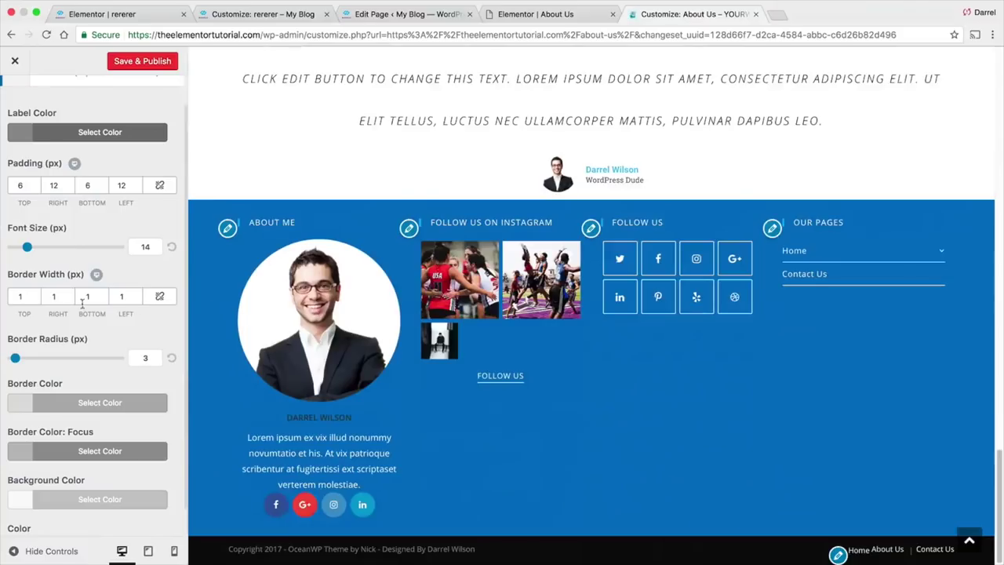
scroll(72, 303, "down", 1)
scroll(71, 307, "up", 2)
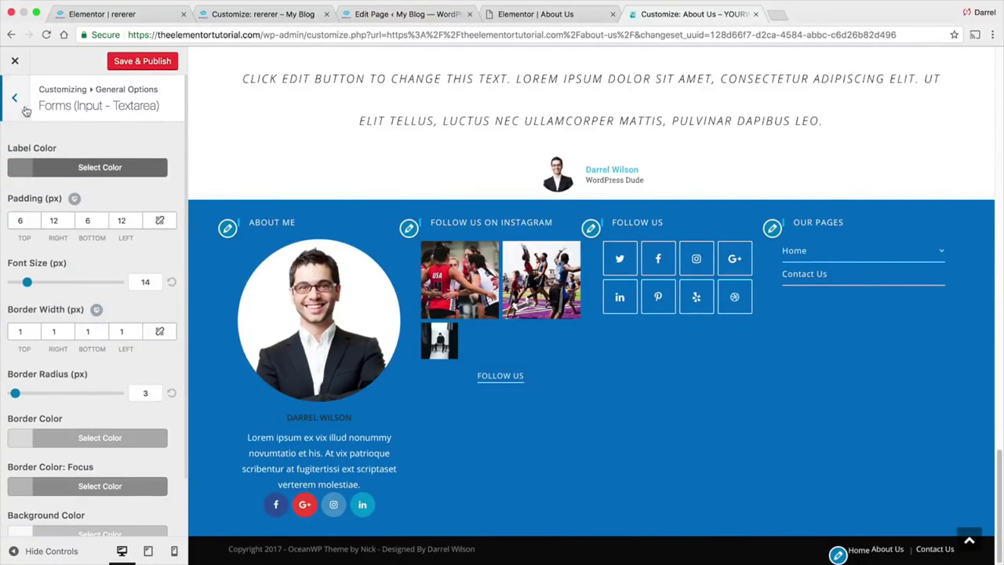
left_click(14, 97)
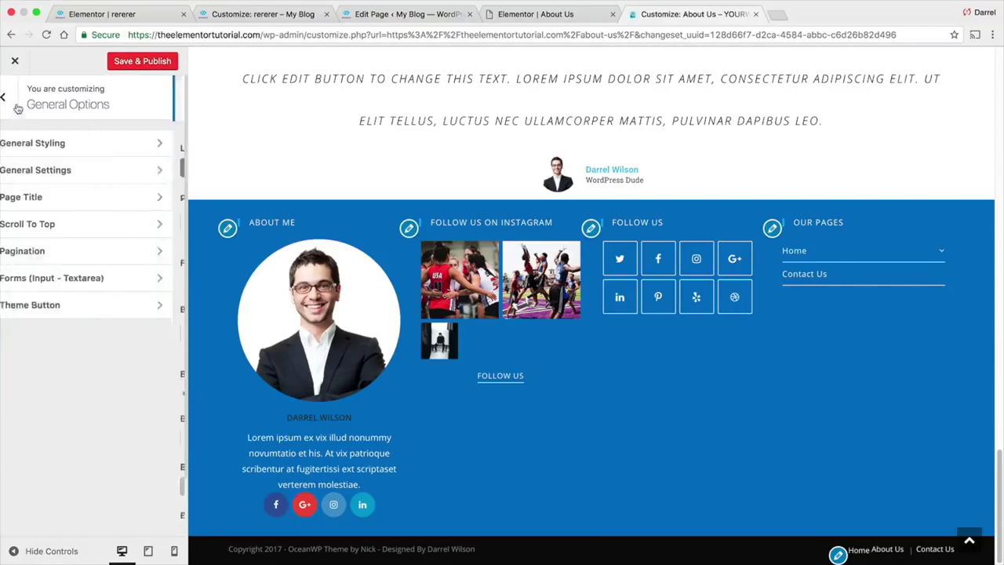
Review General Styling and the layout width settings, then go back to the General Options list.
left_click(94, 144)
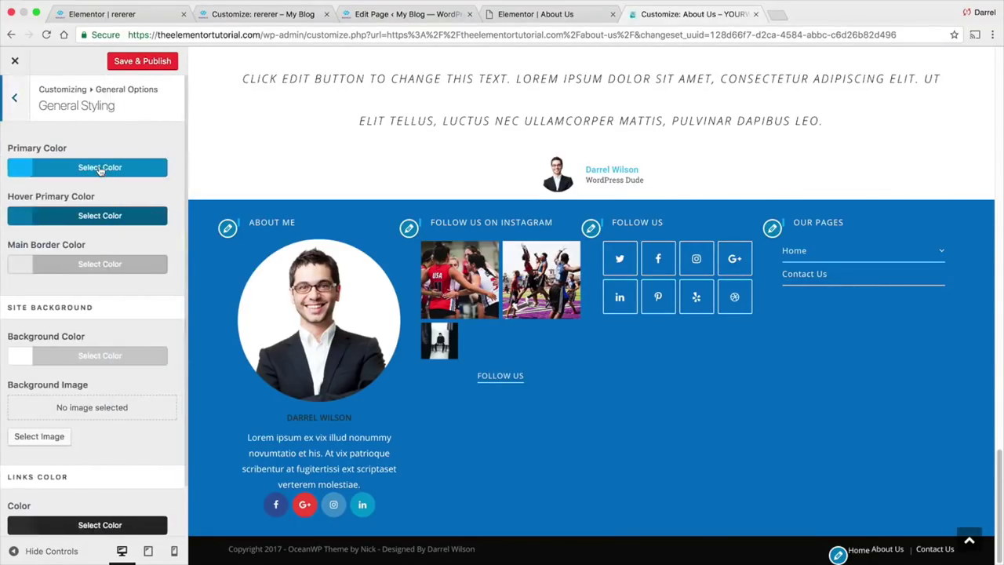
left_click(17, 99)
scroll(294, 306, "up", 5)
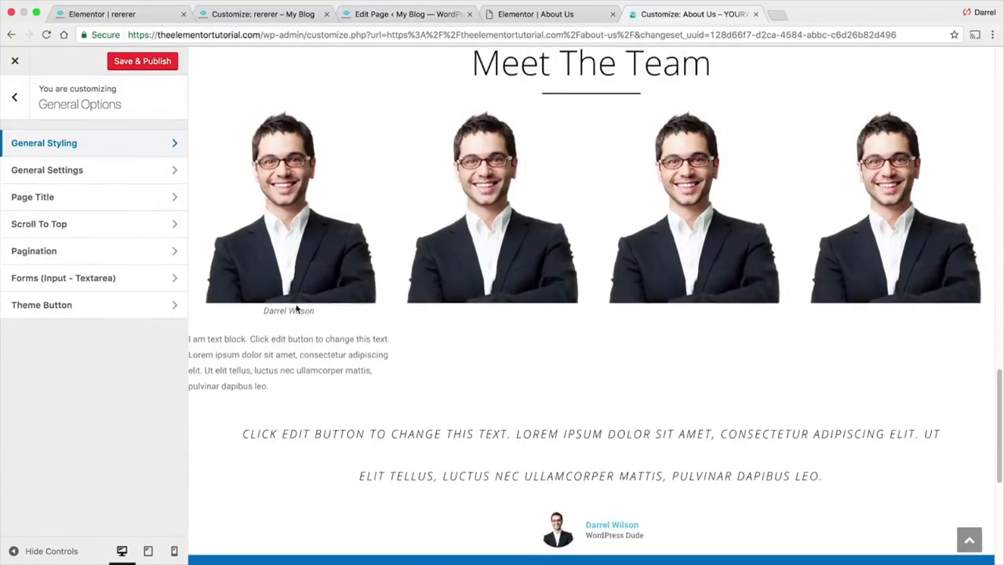
scroll(296, 310, "up", 4)
left_click(128, 165)
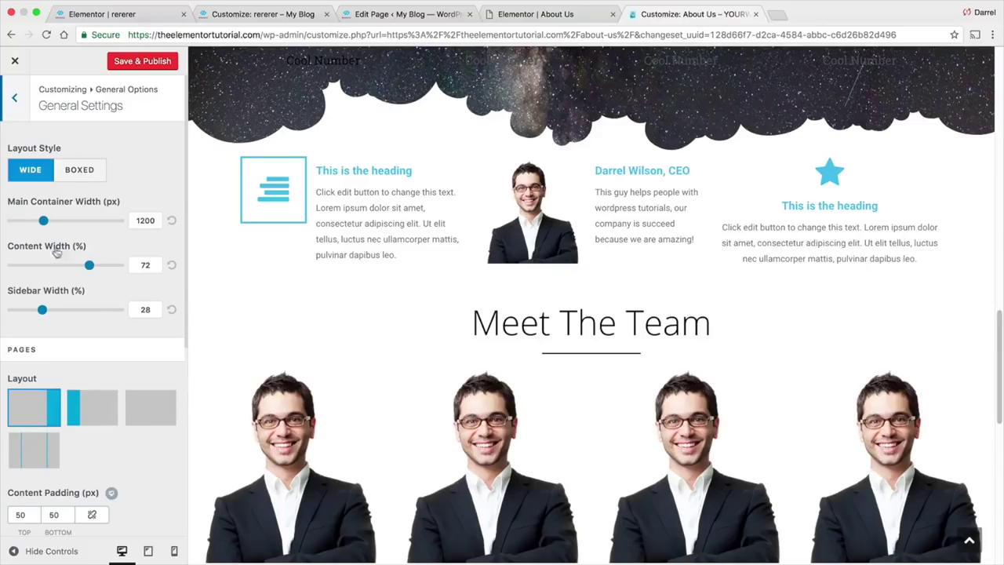
scroll(66, 407, "down", 5)
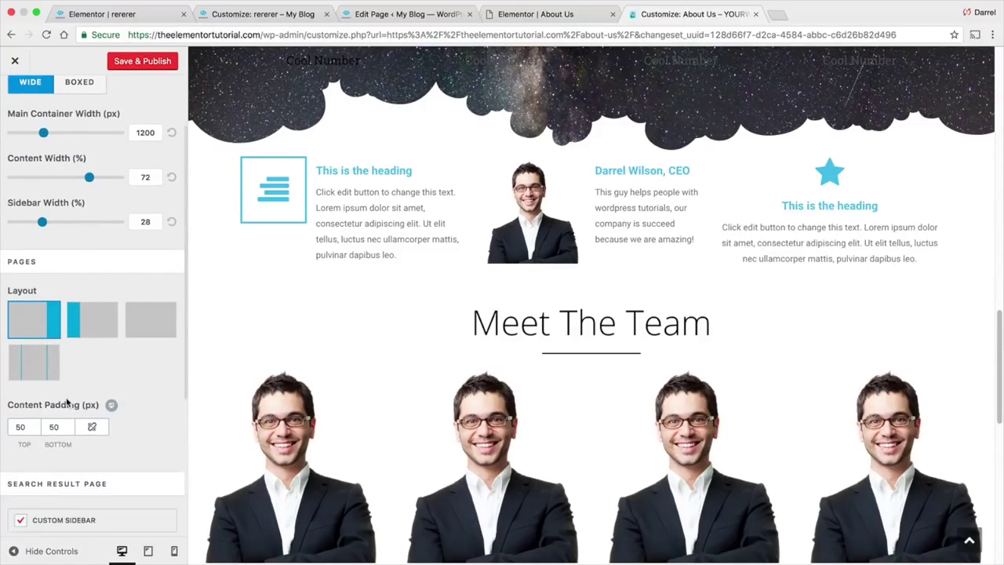
scroll(67, 399, "up", 2)
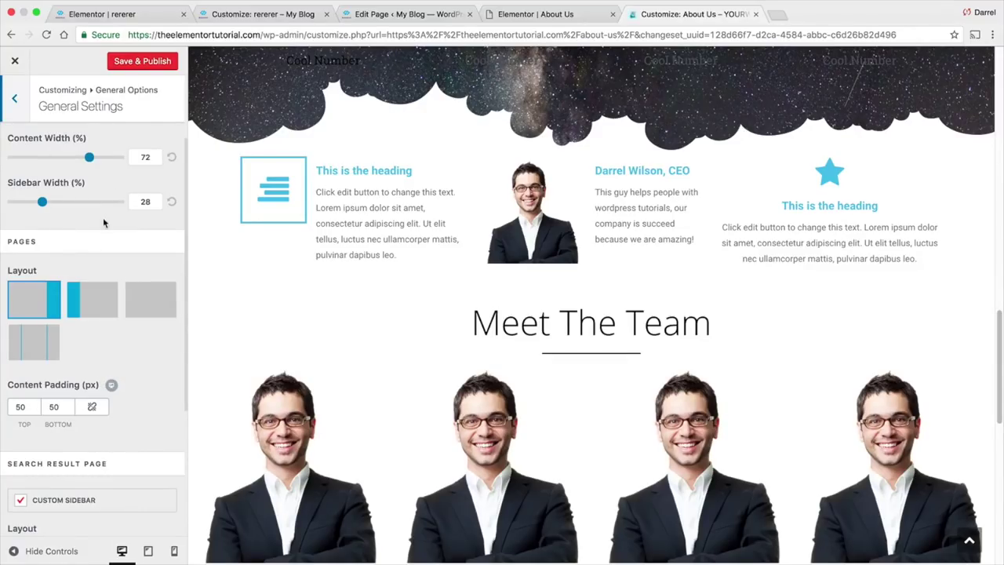
left_click(14, 101)
scroll(332, 326, "up", 10)
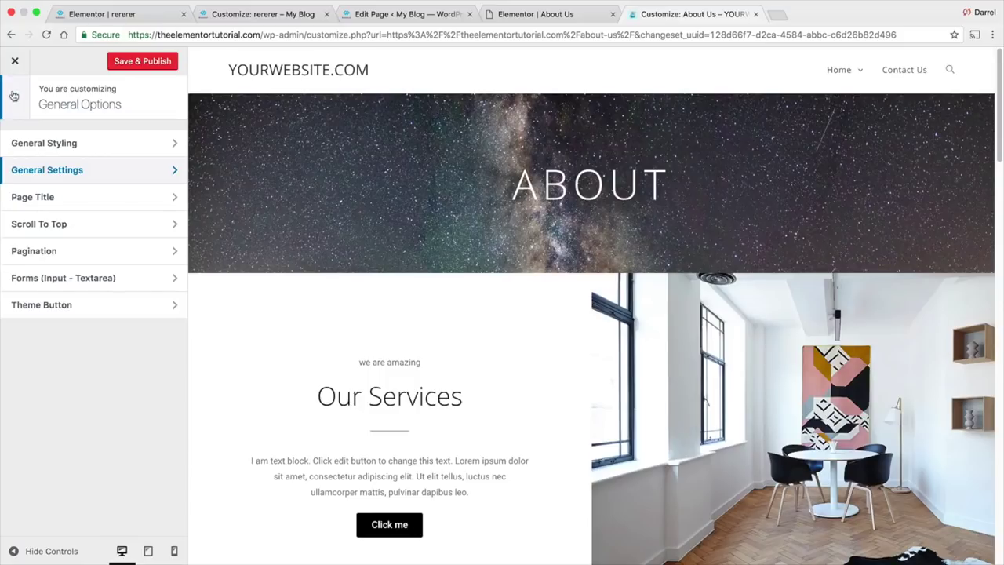
Open Body typography and try Arial as the body font before reverting it to Default.
left_click(13, 96)
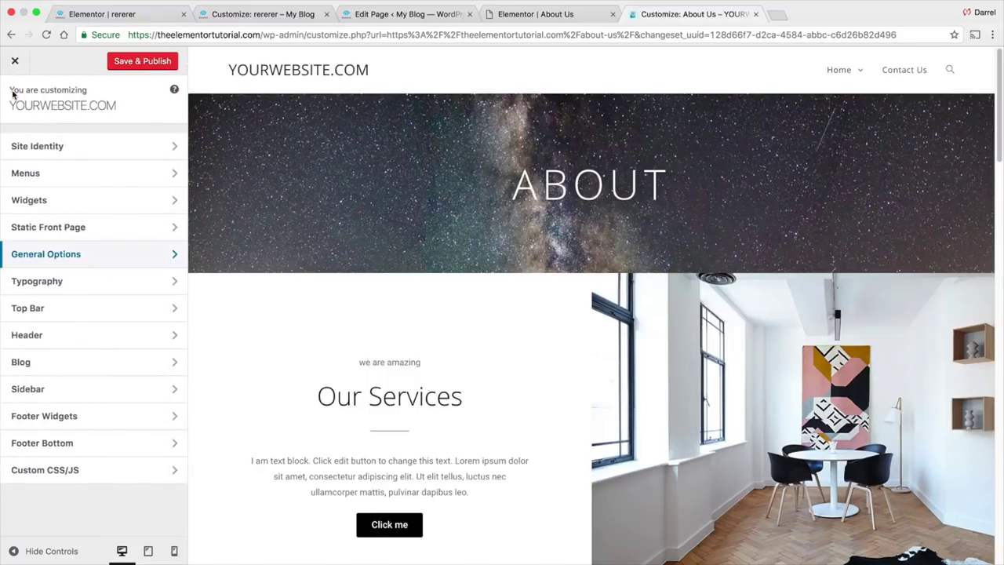
left_click(74, 284)
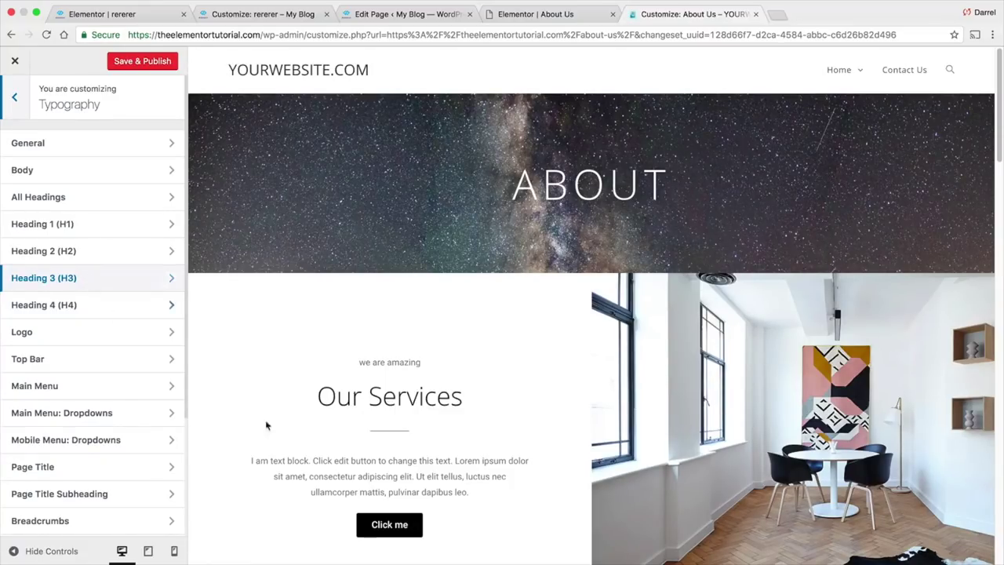
left_click(79, 180)
left_click(79, 175)
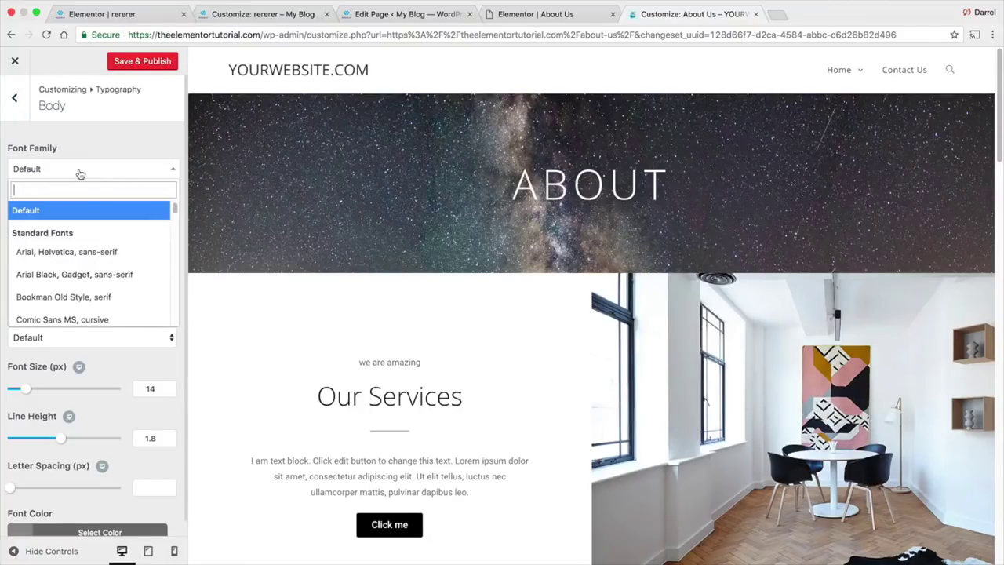
left_click(79, 252)
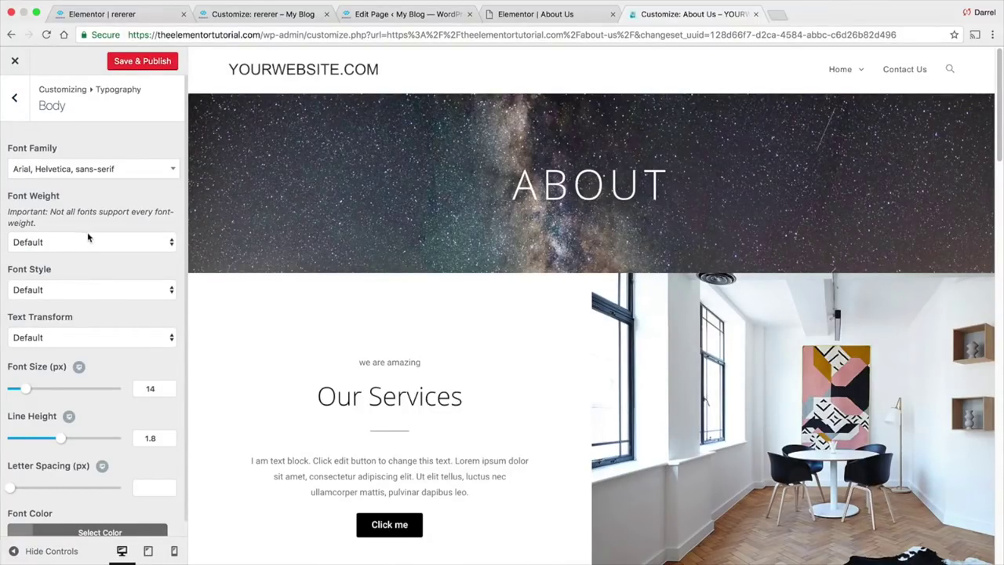
left_click(105, 174)
left_click(87, 211)
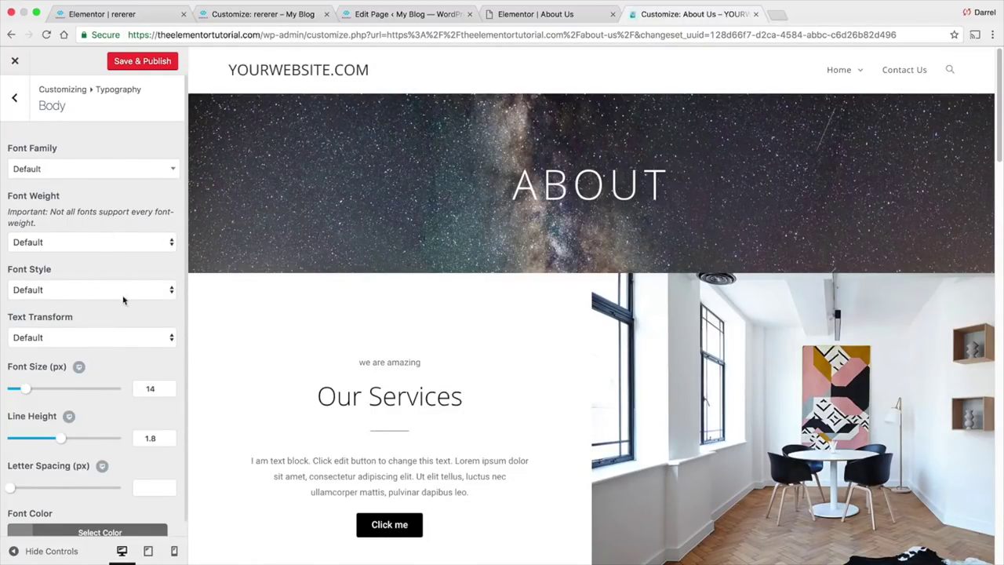
Try body font weights Book: 300 and then Extra Bold: 800.
left_click(84, 246)
left_click(87, 268)
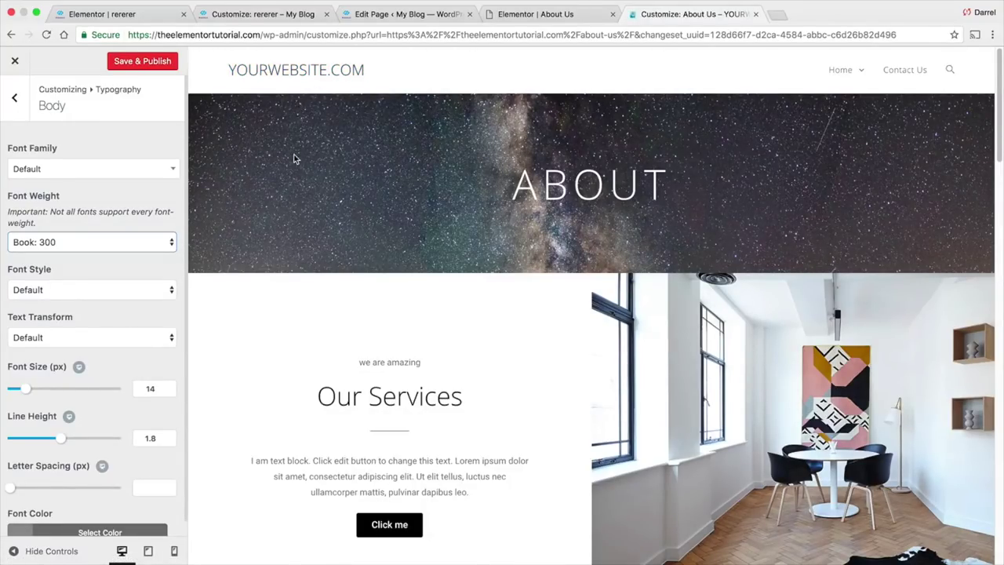
left_click(147, 243)
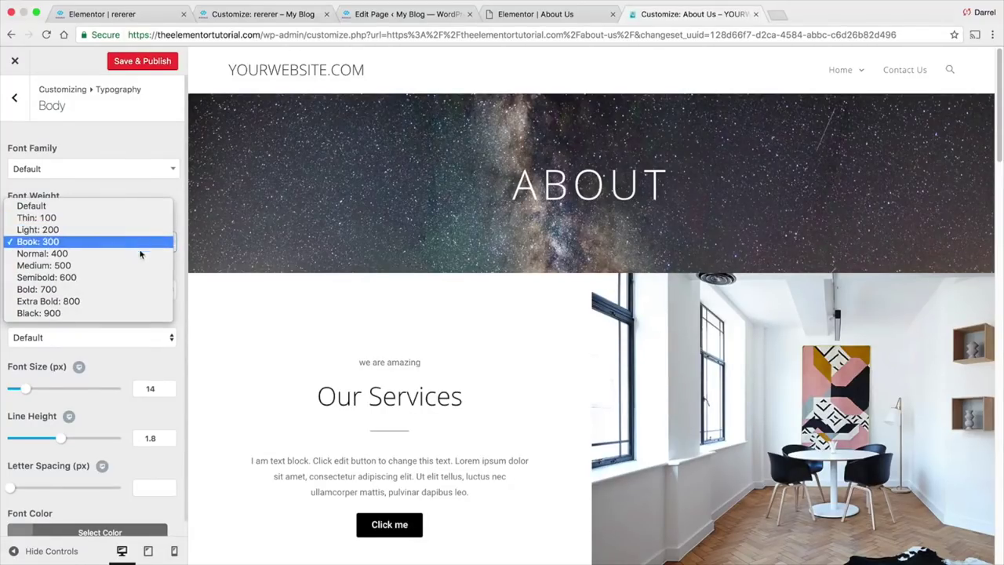
left_click(123, 304)
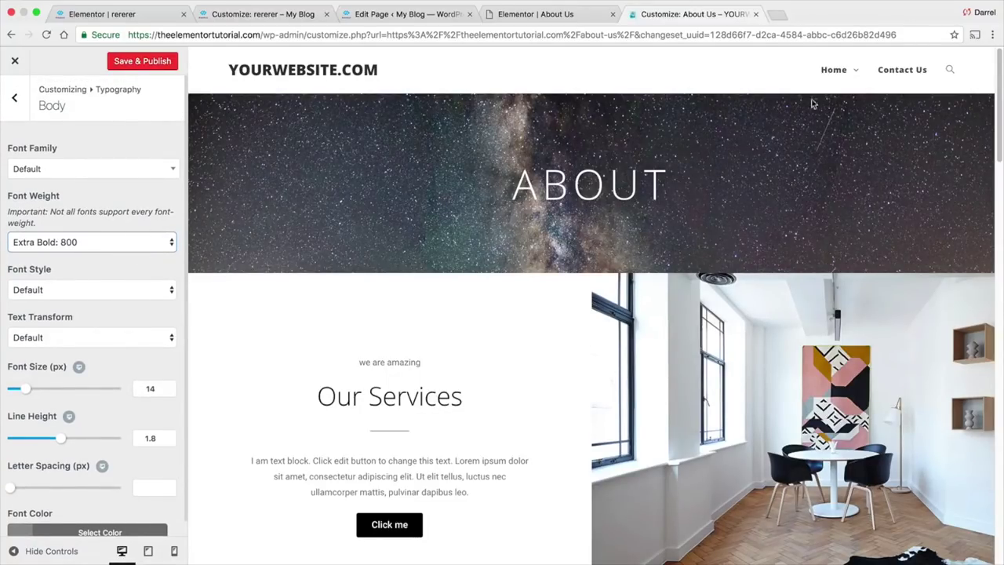
Set the body font style to Normal and text transform to Capitalize.
mouse_move(826, 76)
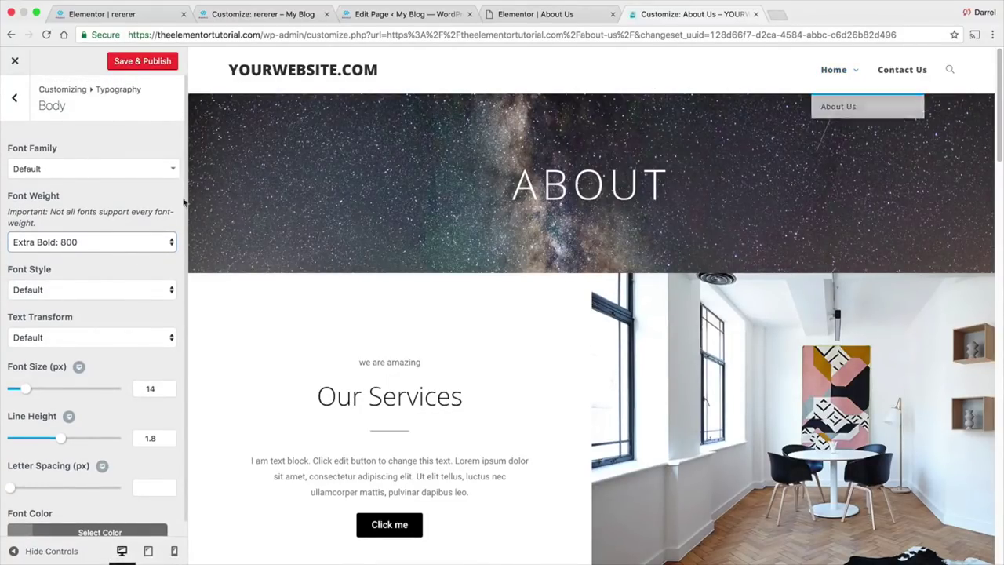
left_click(91, 289)
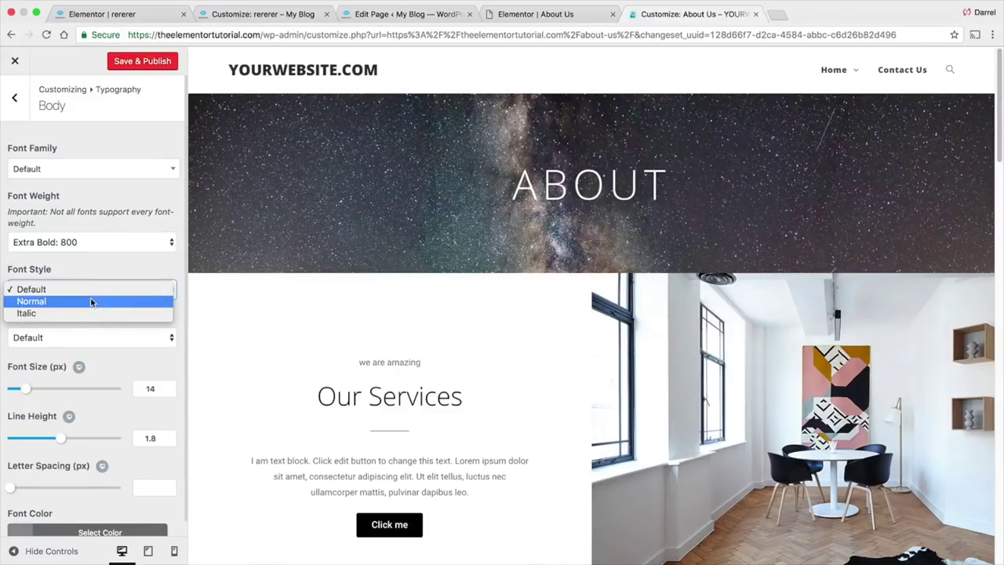
left_click(92, 301)
left_click(102, 337)
left_click(102, 349)
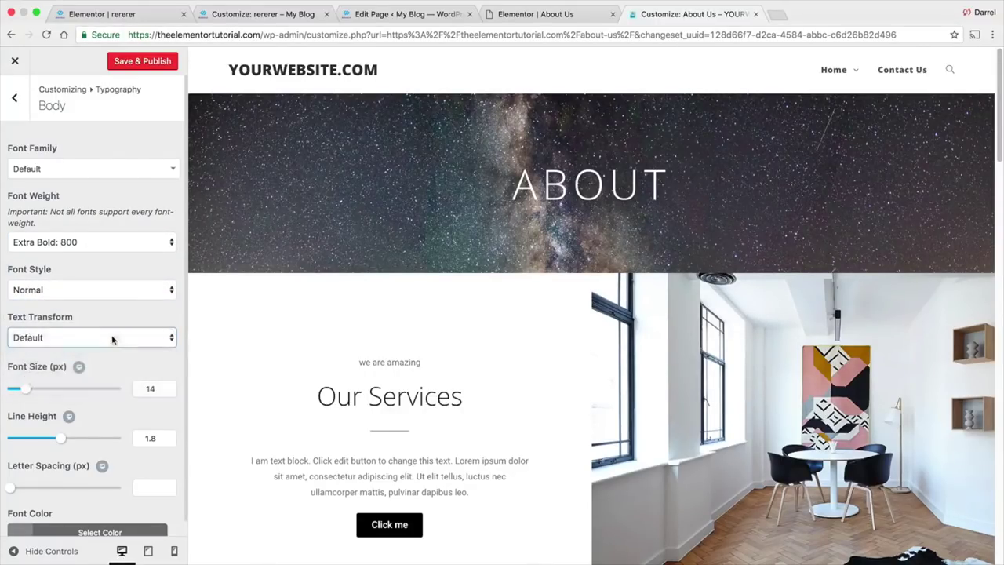
Make the body font Open Sans at Normal: 400 weight and publish the changes.
left_click(61, 171)
type("OPEN")
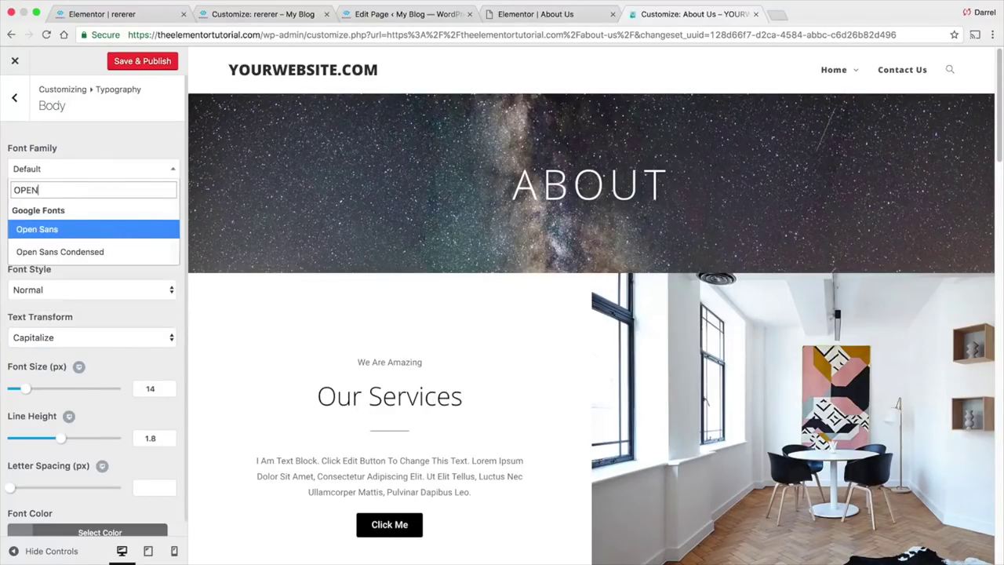
left_click(78, 236)
left_click(81, 241)
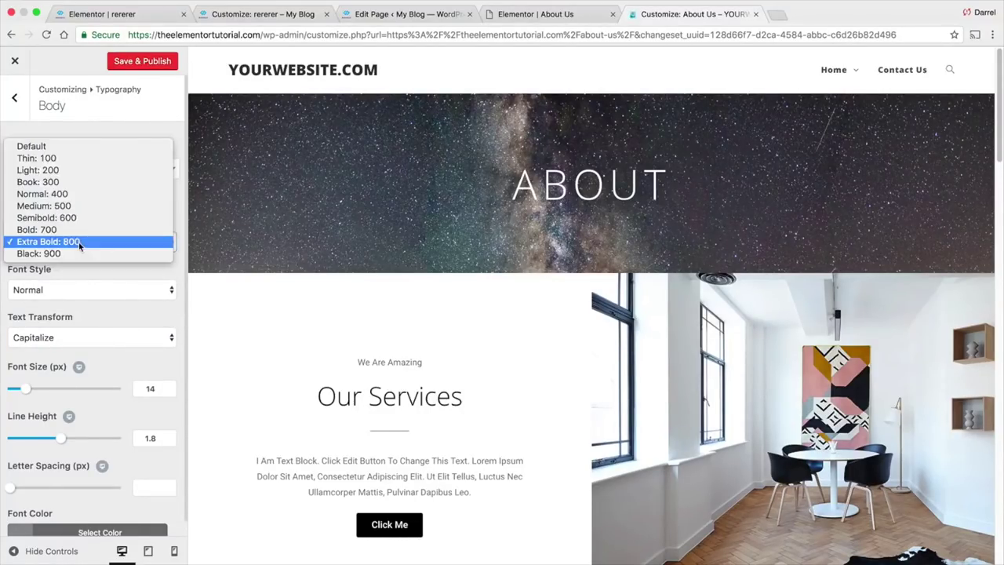
left_click(84, 194)
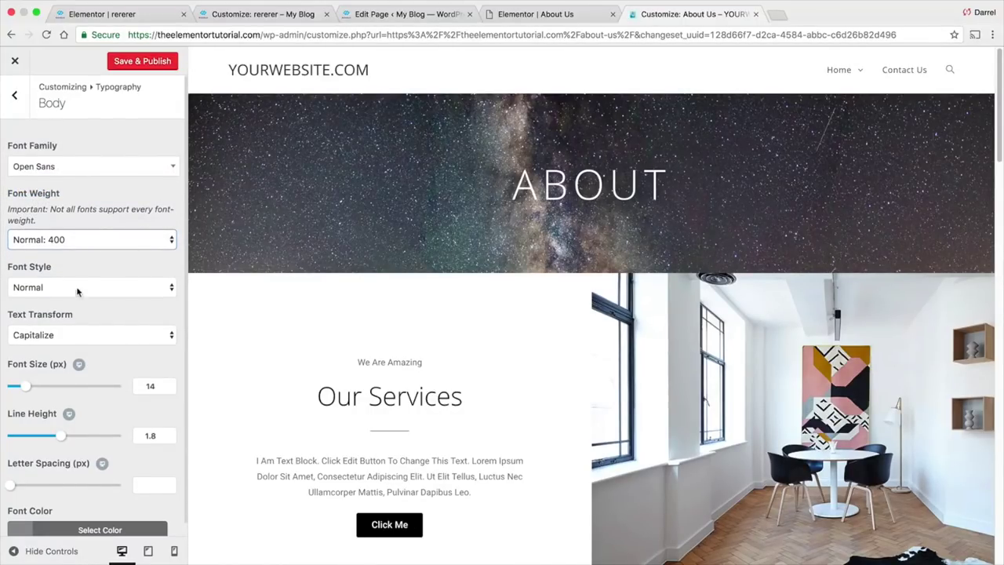
scroll(85, 302, "down", 1)
scroll(94, 282, "up", 1)
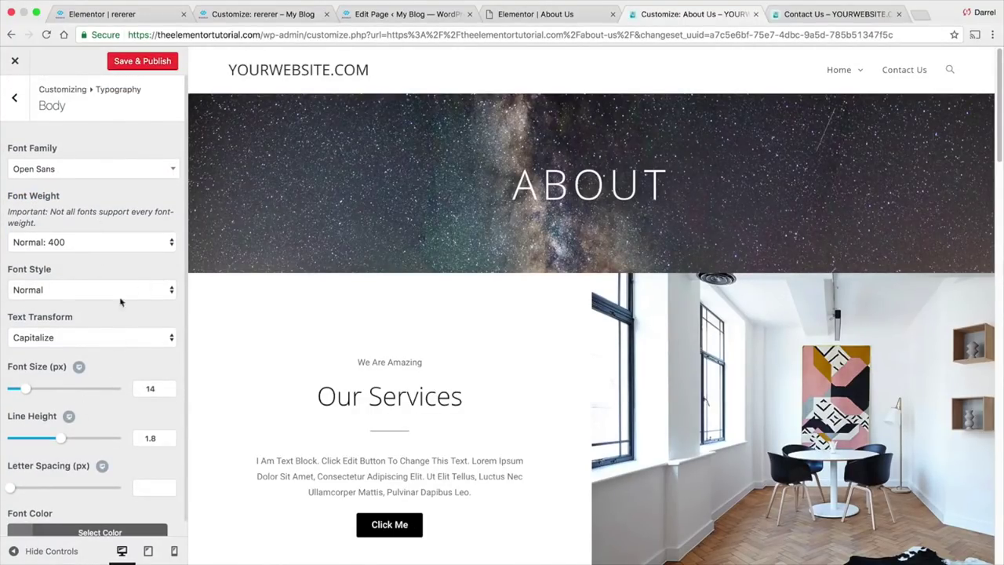
left_click(134, 61)
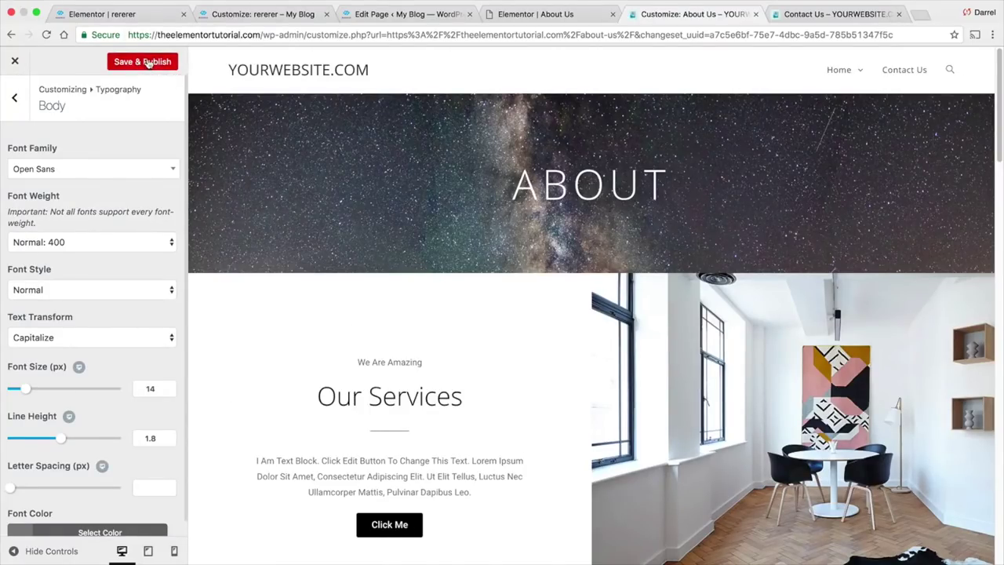
Set the Top Bar's general background colour to grey #a0a0a0.
left_click(15, 99)
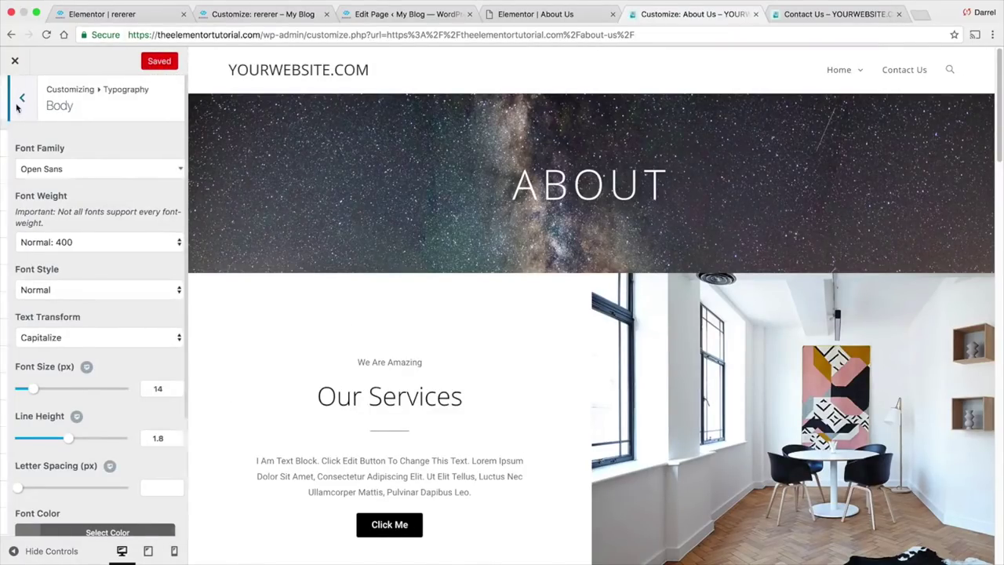
left_click(15, 102)
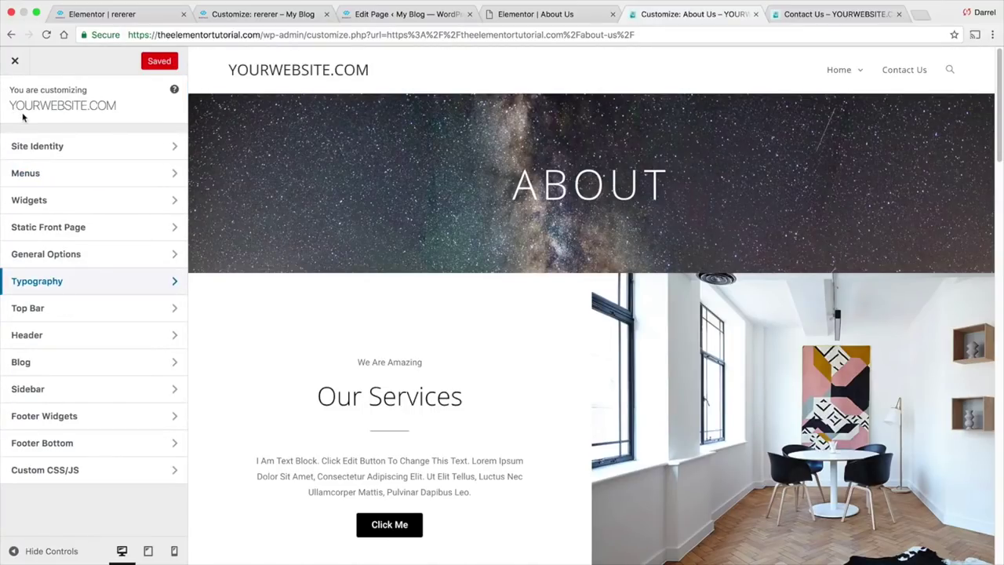
left_click(55, 308)
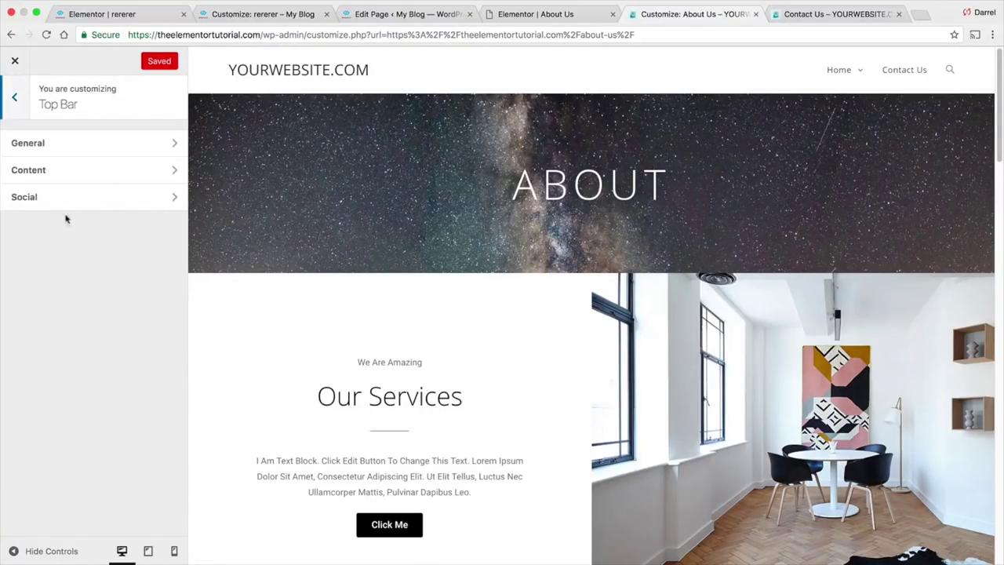
left_click(83, 147)
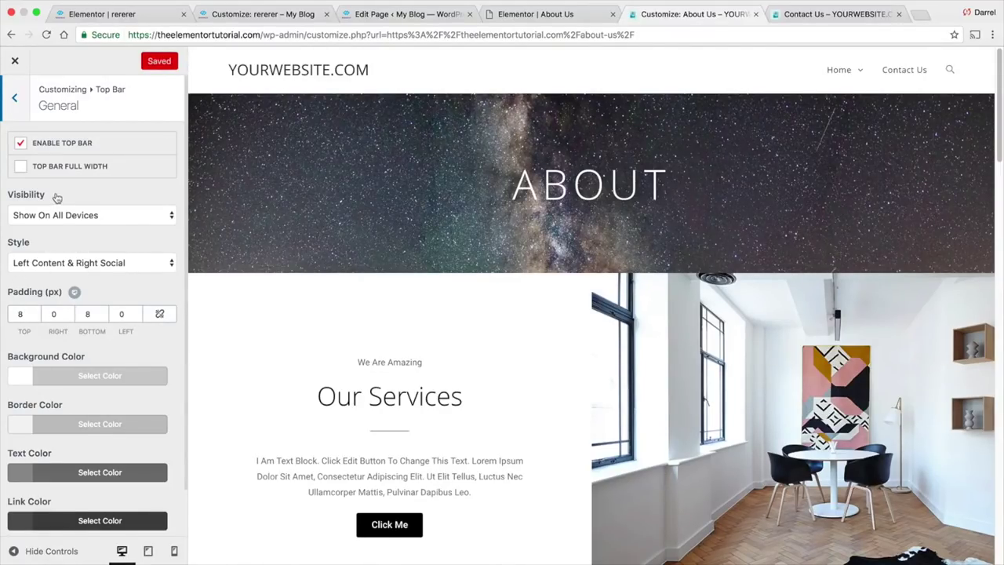
left_click(65, 379)
left_click_drag(65, 448, 94, 455)
Go back to the main sections and view the Header's Logo settings.
left_click(14, 97)
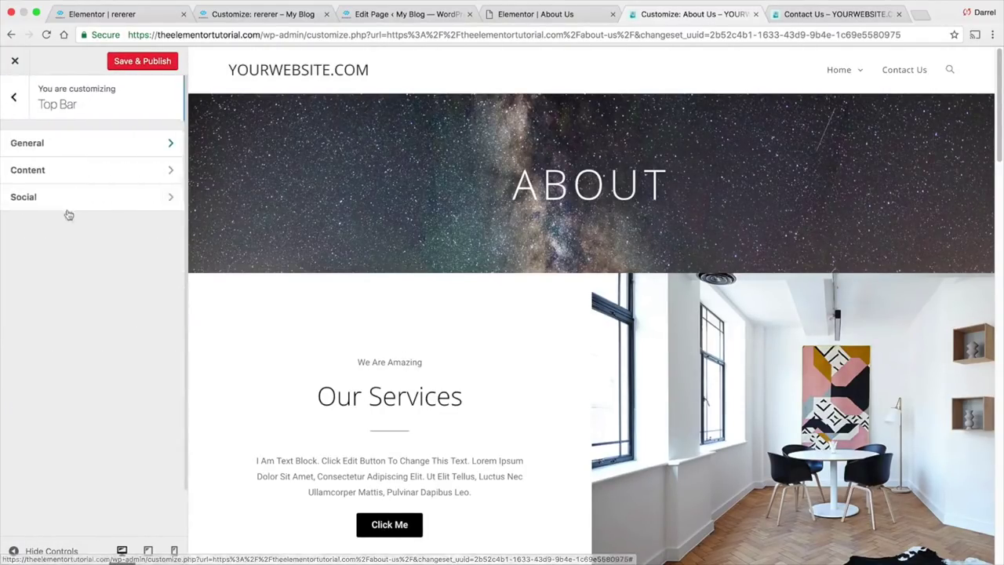
left_click(15, 99)
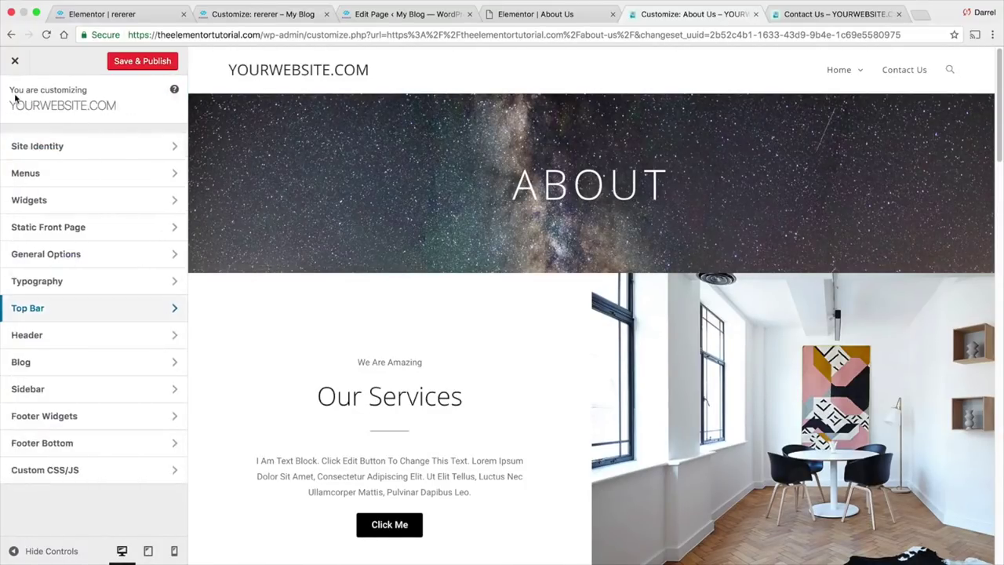
left_click(45, 333)
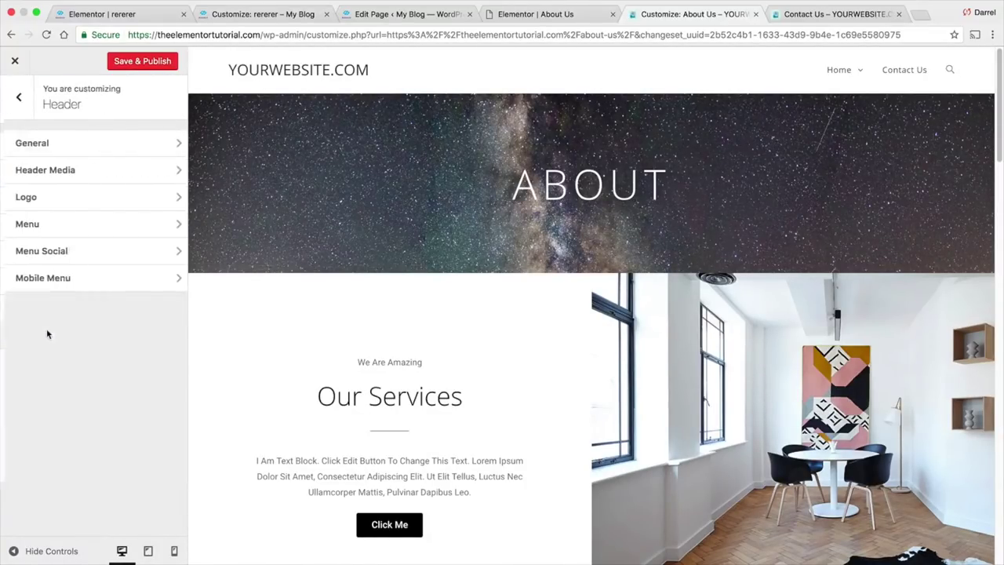
left_click(66, 202)
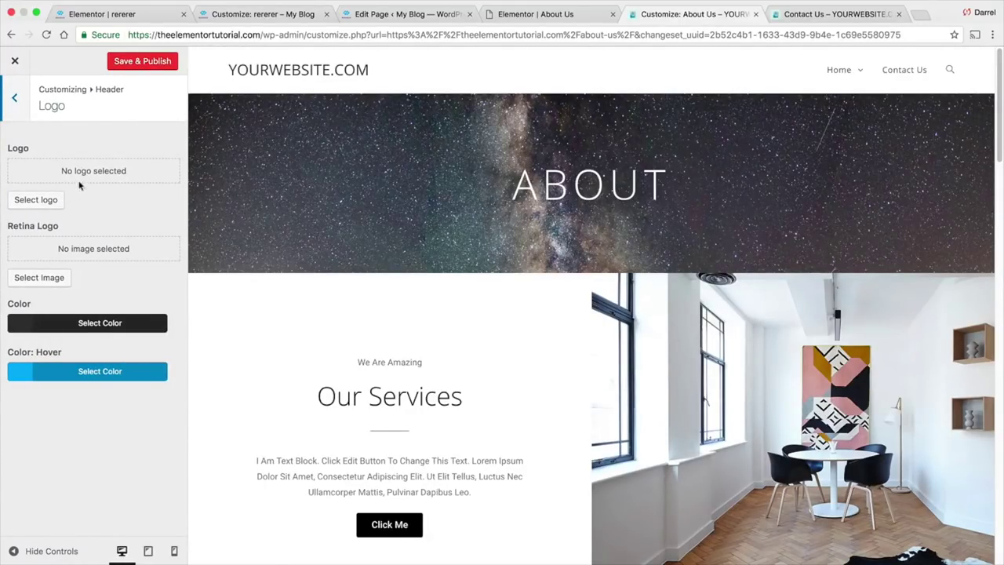
Load fiverr.com in the Contact Us tab and start a service search.
left_click(832, 14)
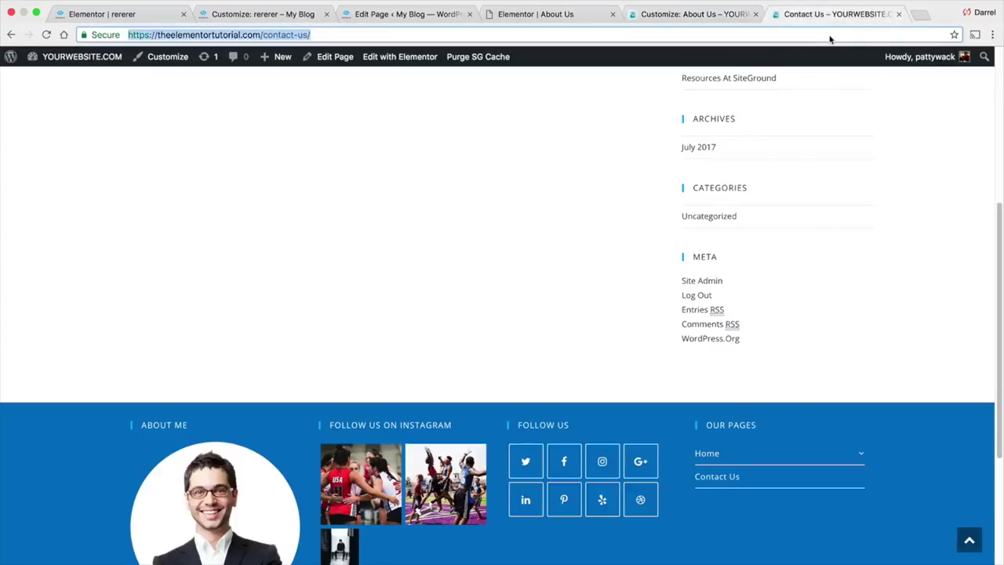
type("fiverr.com")
key("Return")
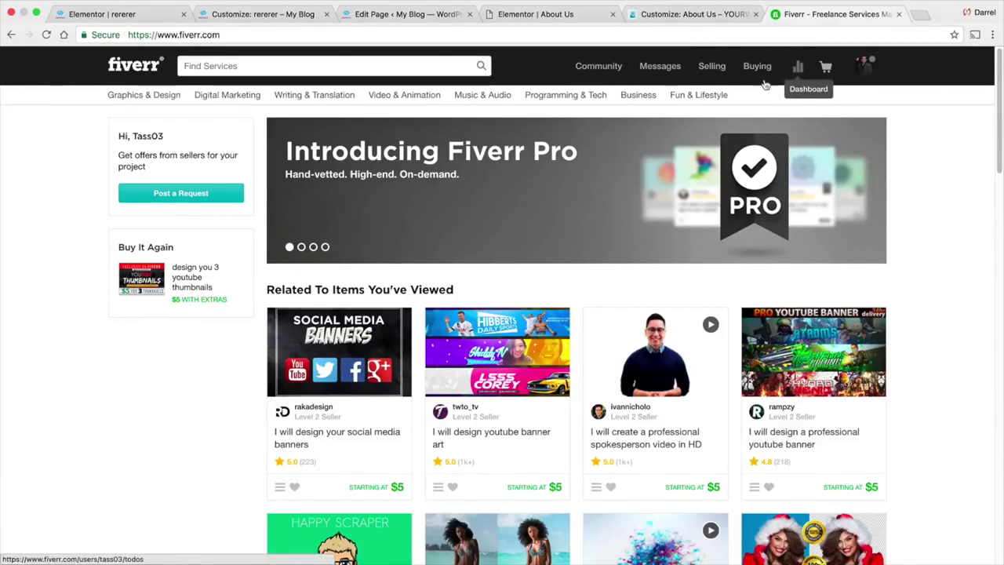
left_click(398, 72)
Search Fiverr for 'LOGO' services, correcting the misspelt 'LGOO' query.
type("LGOO")
key("Return")
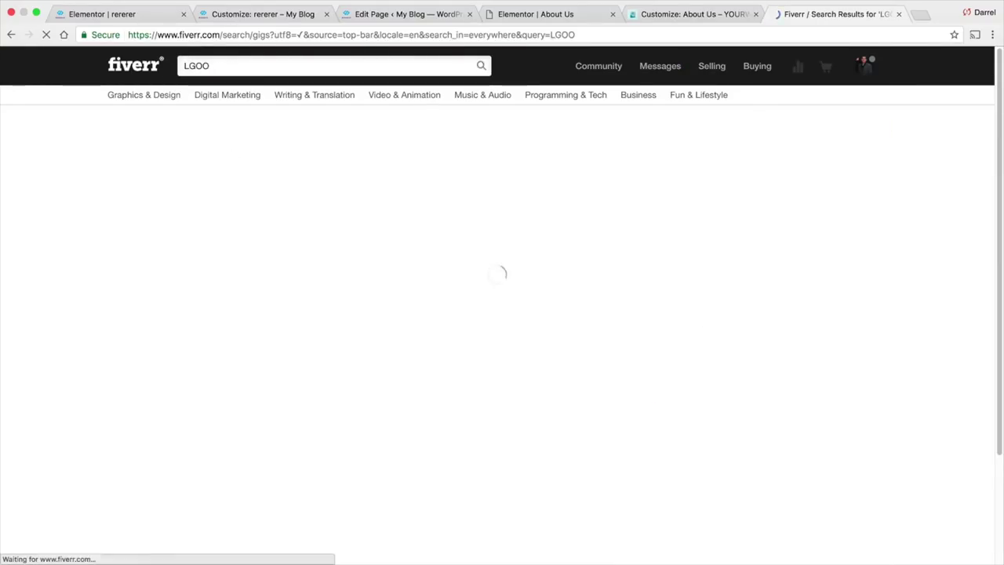
left_click(401, 68)
type("LOGO")
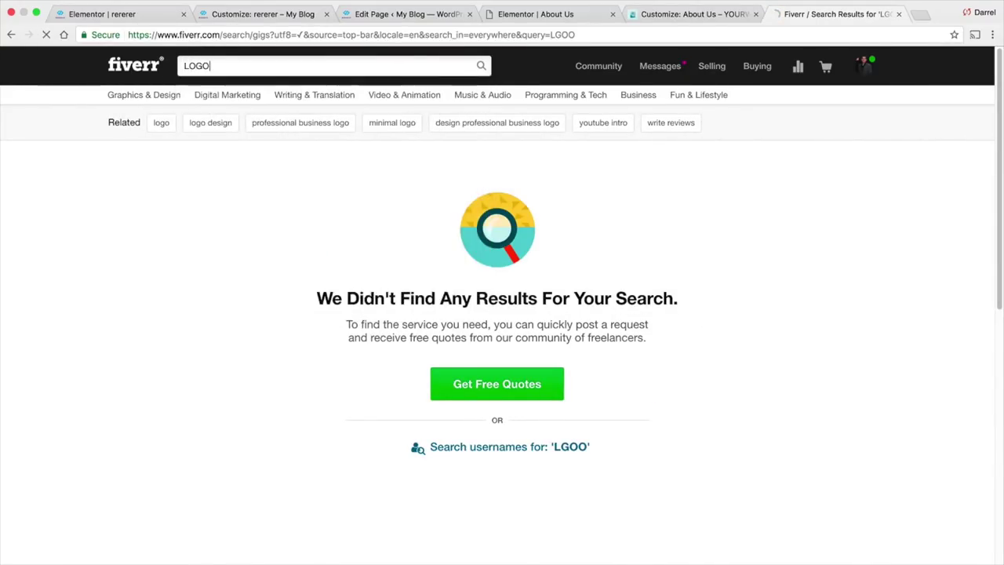
key("Return")
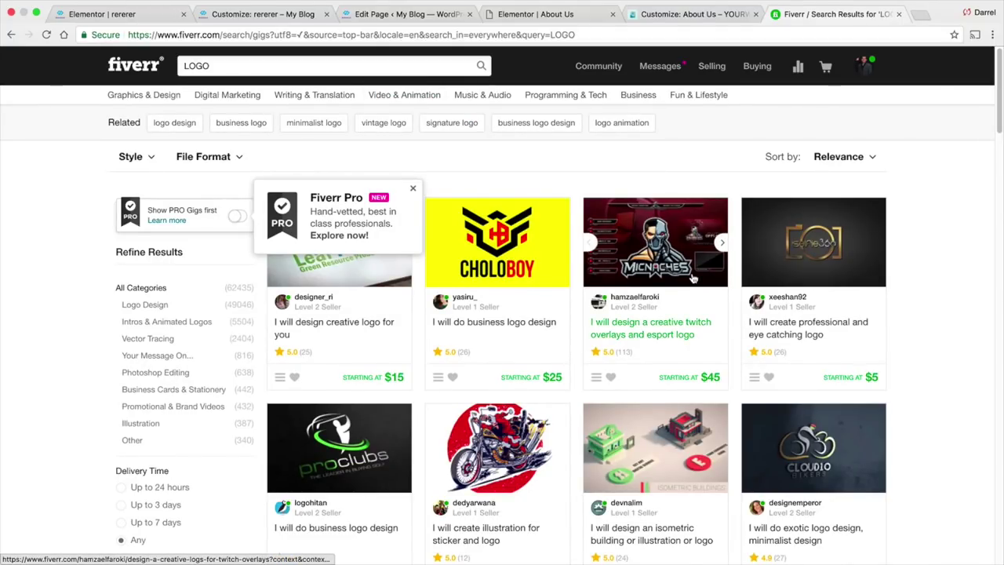
Browse down the LOGO gig results, then return to the About Us Customizer.
scroll(697, 273, "down", 1)
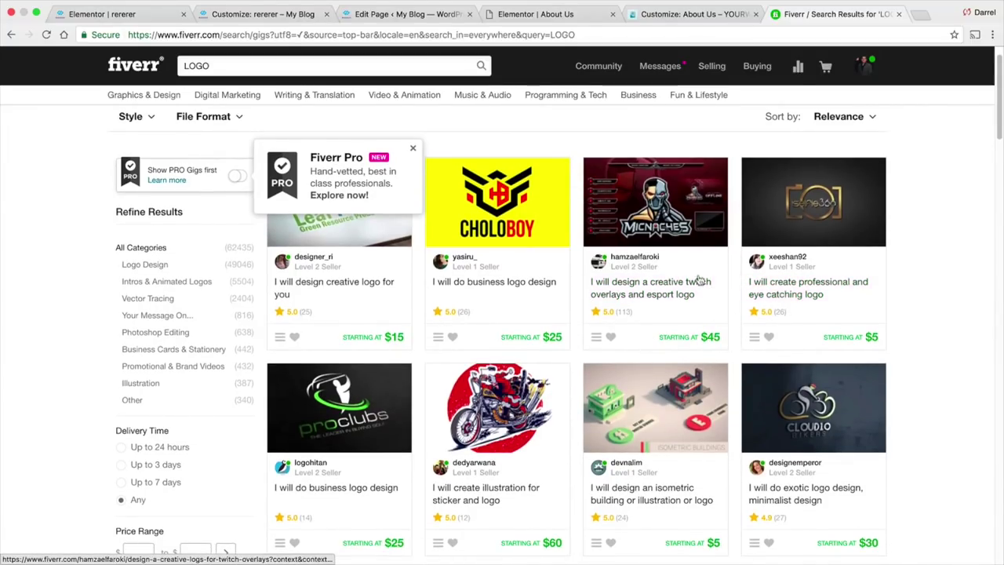
scroll(314, 262, "down", 1)
scroll(392, 266, "down", 1)
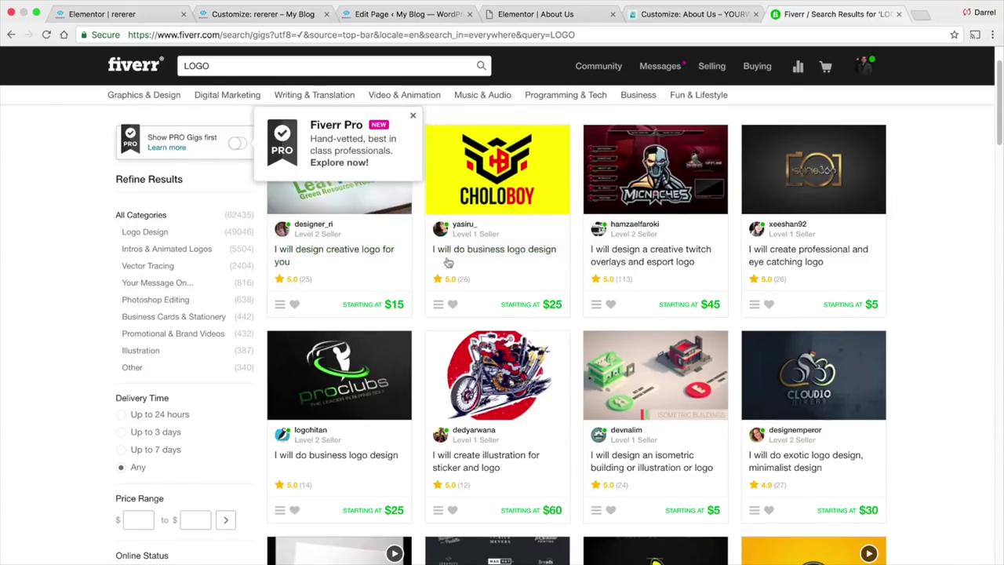
scroll(498, 340, "down", 1)
scroll(668, 410, "down", 5)
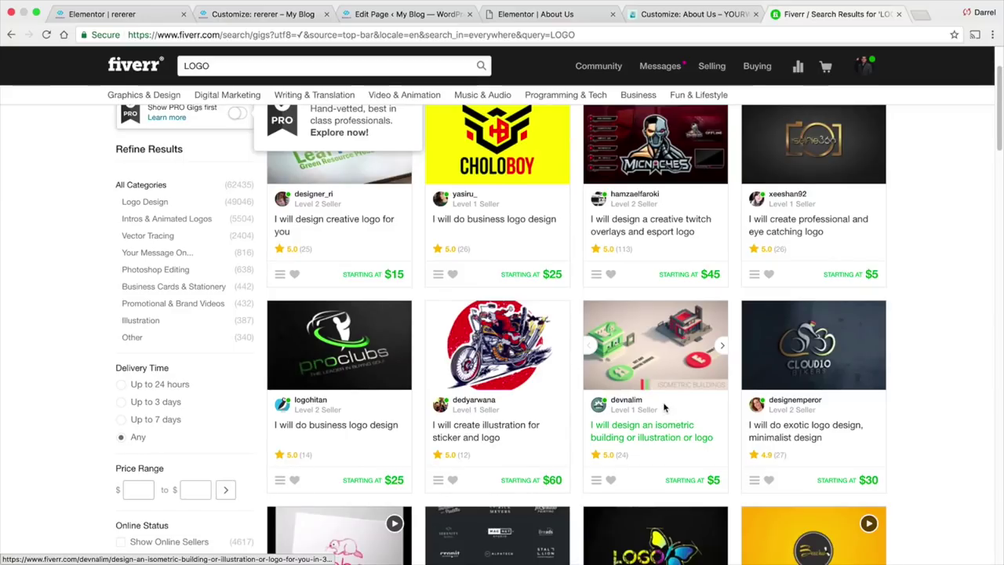
scroll(650, 382, "down", 1)
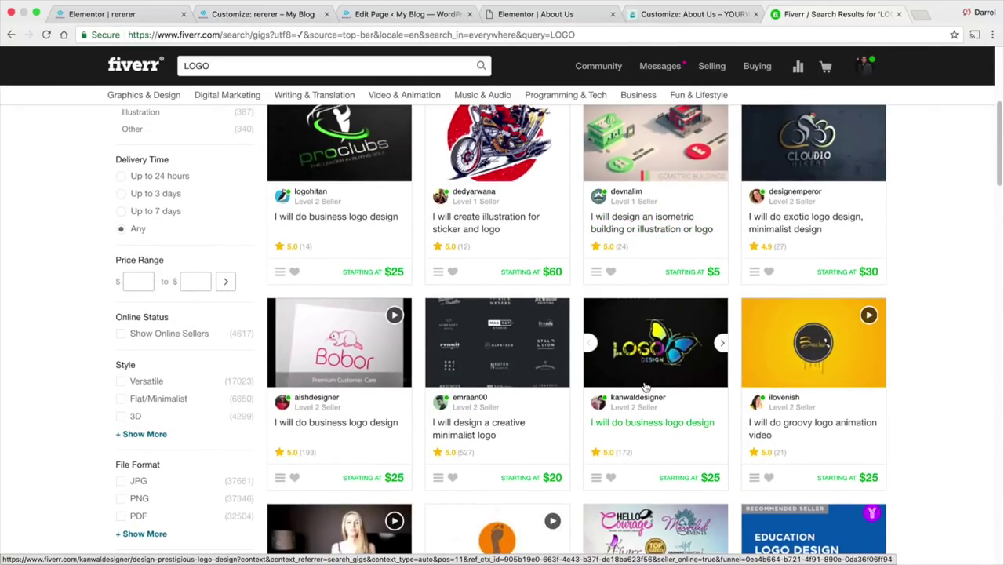
scroll(645, 386, "down", 3)
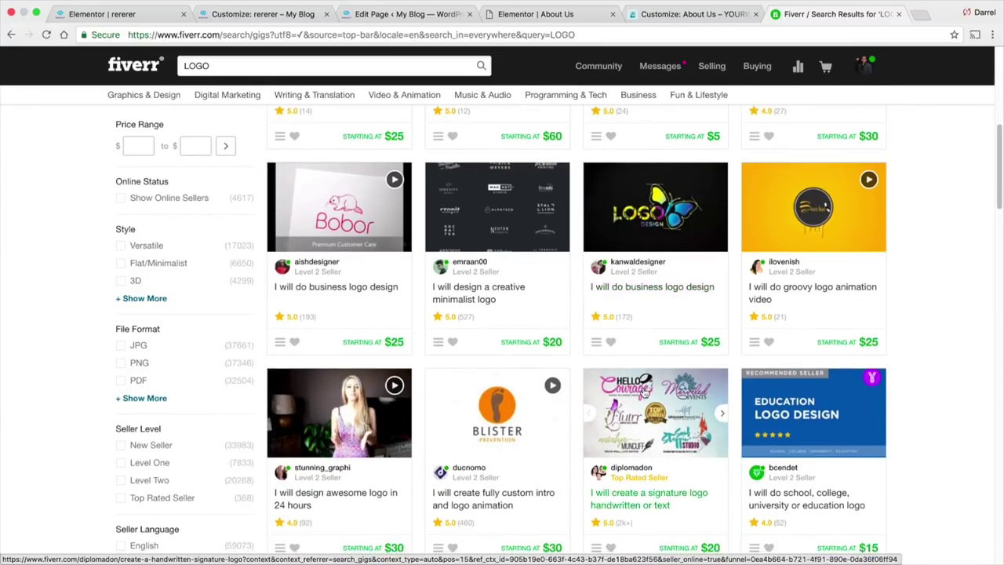
scroll(645, 390, "down", 5)
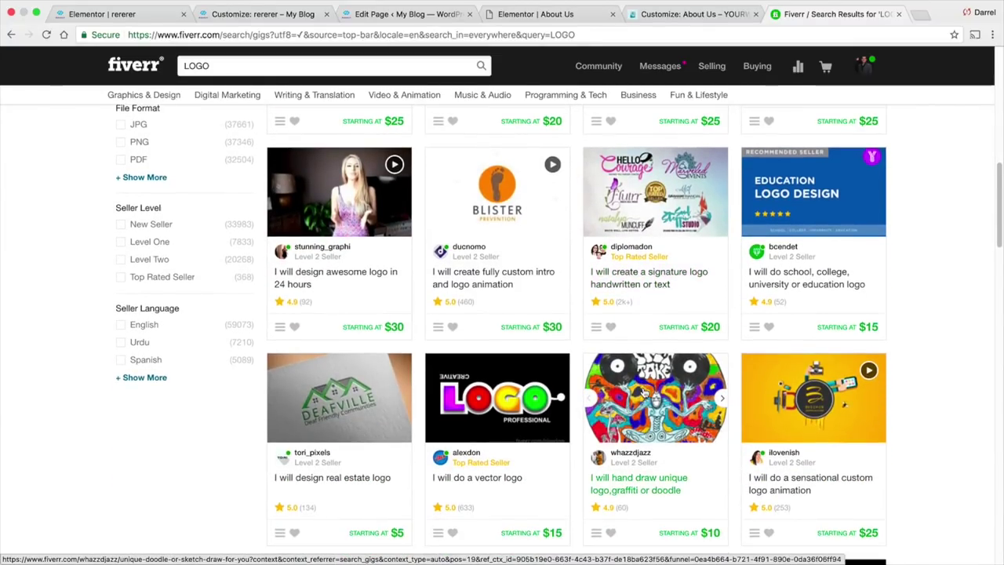
scroll(643, 390, "down", 3)
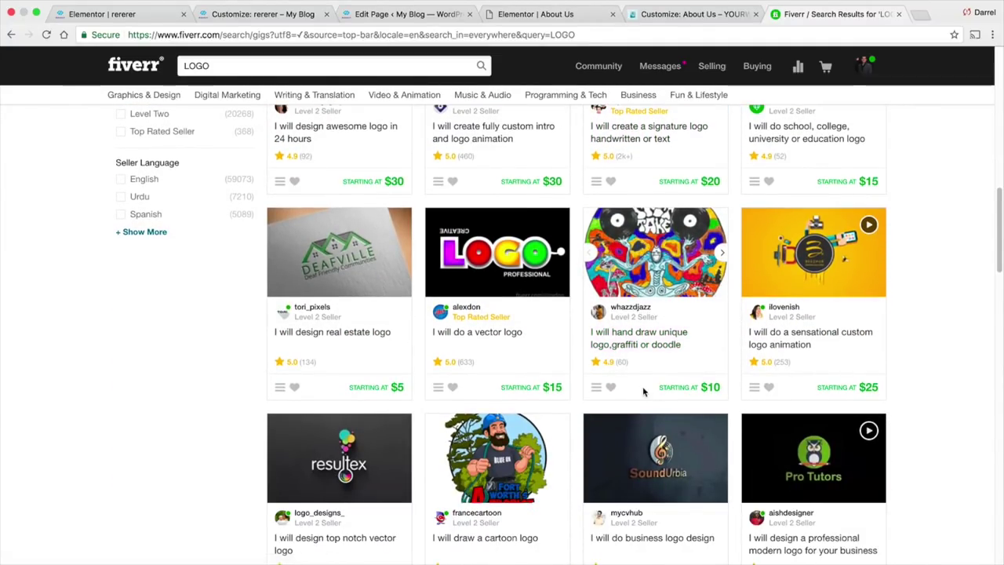
scroll(643, 384, "down", 1)
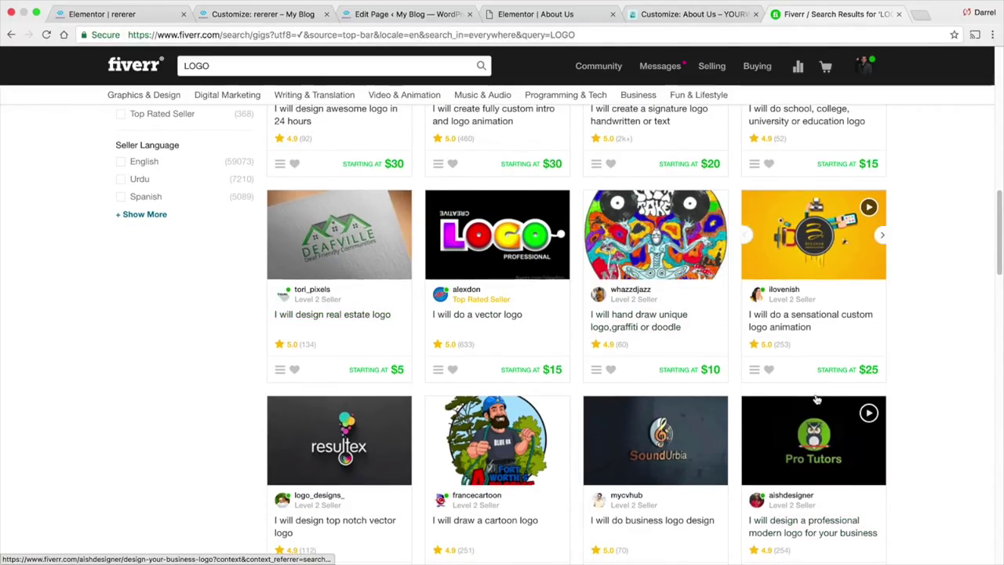
scroll(656, 380, "down", 3)
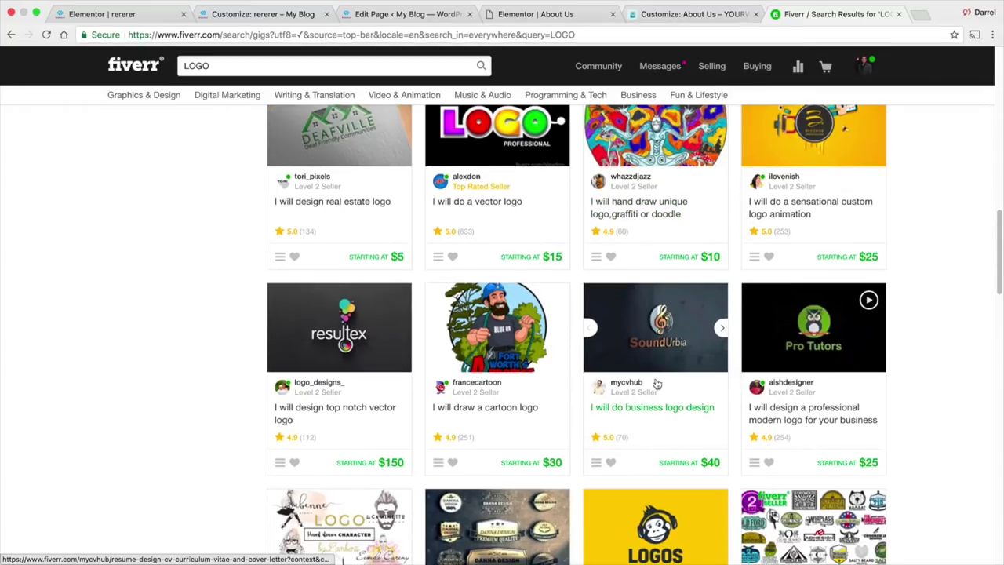
scroll(657, 382, "down", 3)
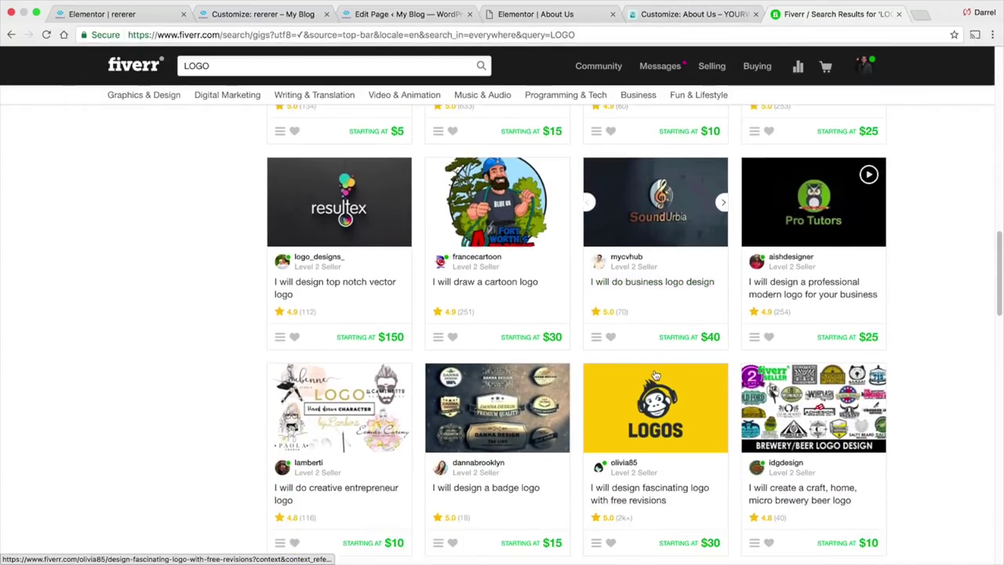
scroll(656, 376, "down", 5)
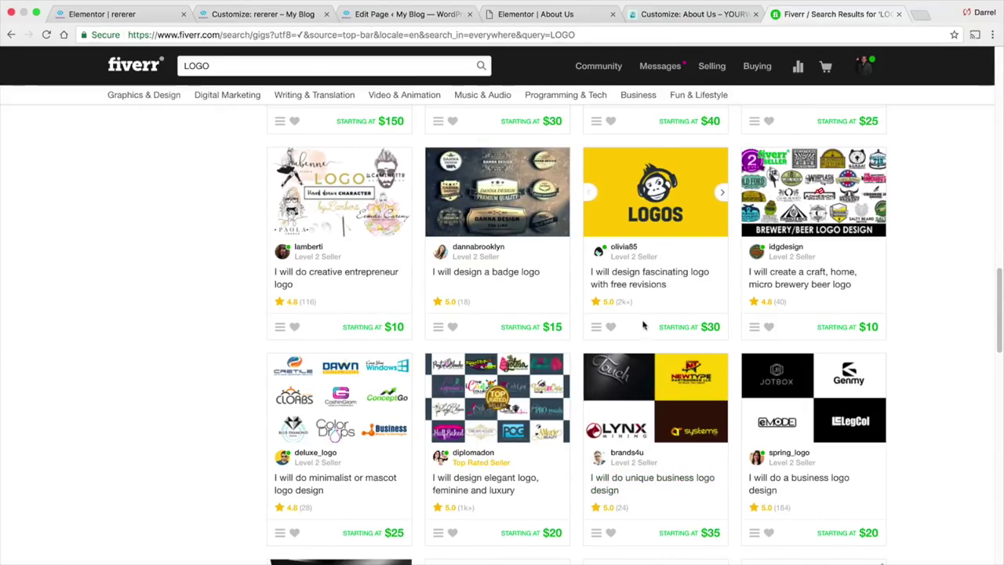
scroll(534, 298, "down", 5)
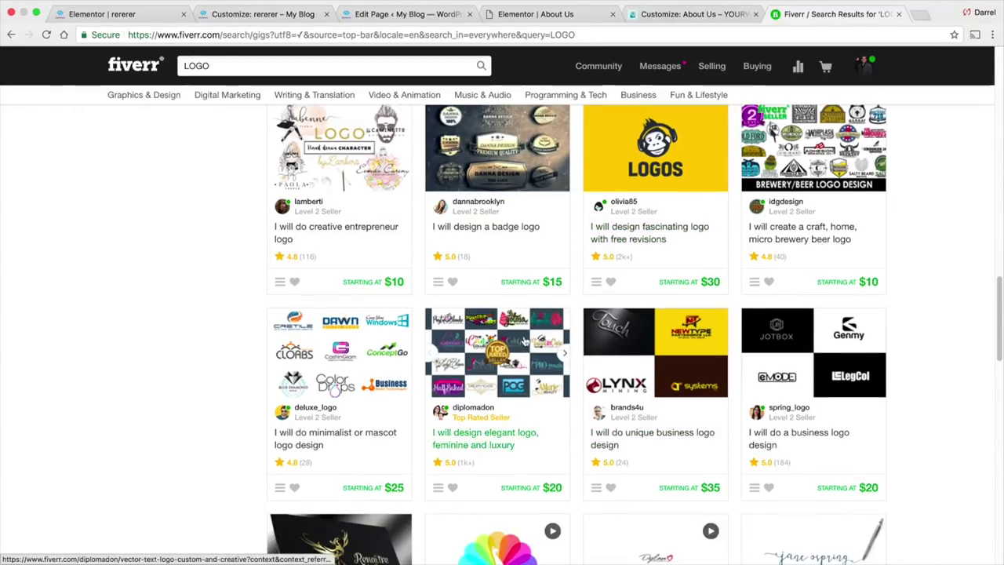
scroll(542, 325, "up", 3)
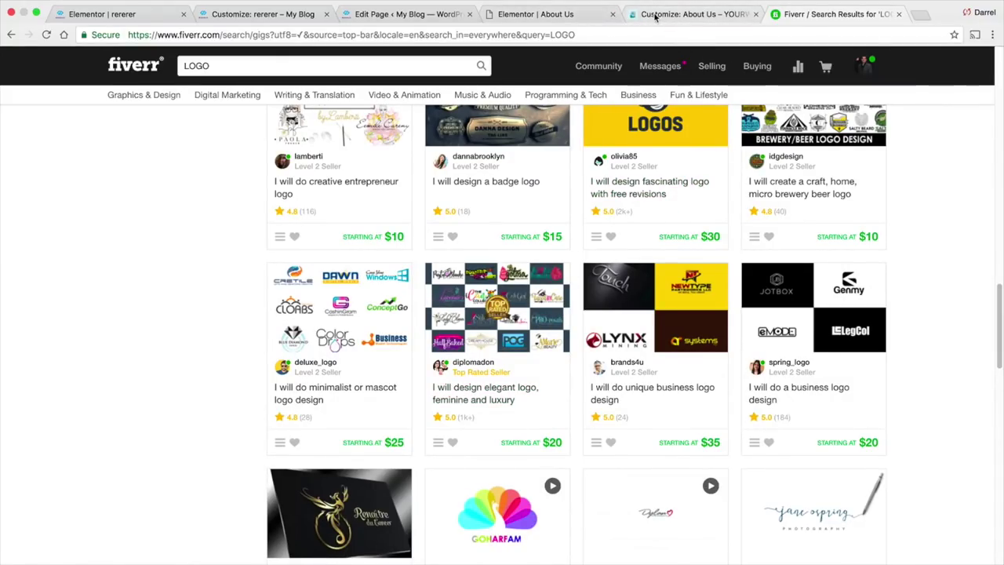
left_click(654, 15)
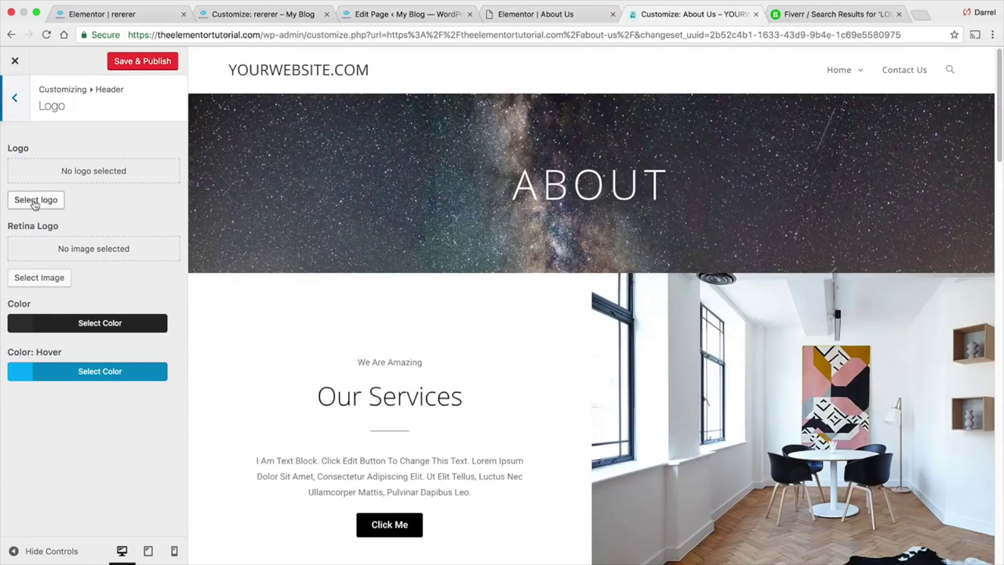
Set portfolionew_3.jpg as the header logo, cropped around the teal water bottle.
left_click(35, 201)
left_click(180, 274)
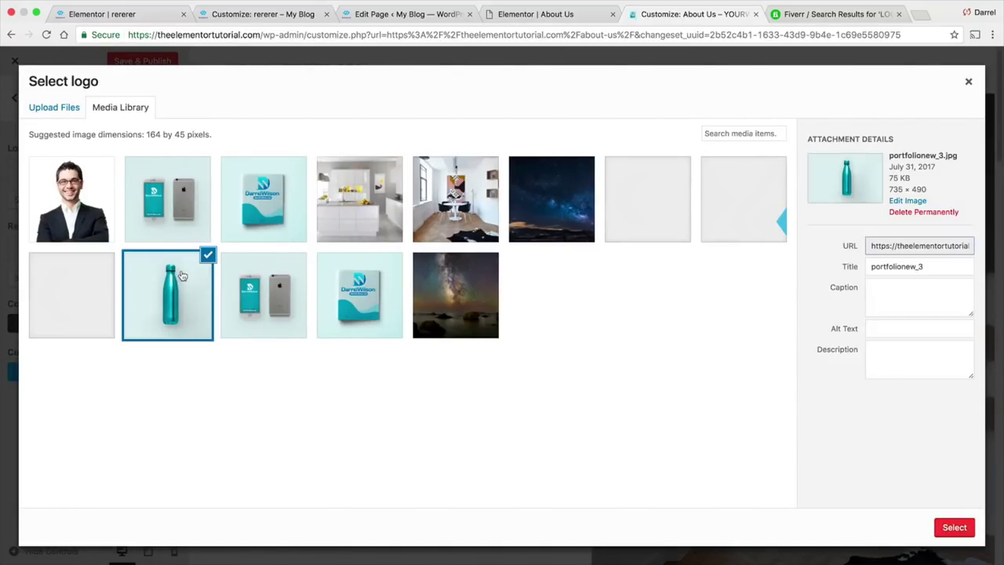
left_click(954, 530)
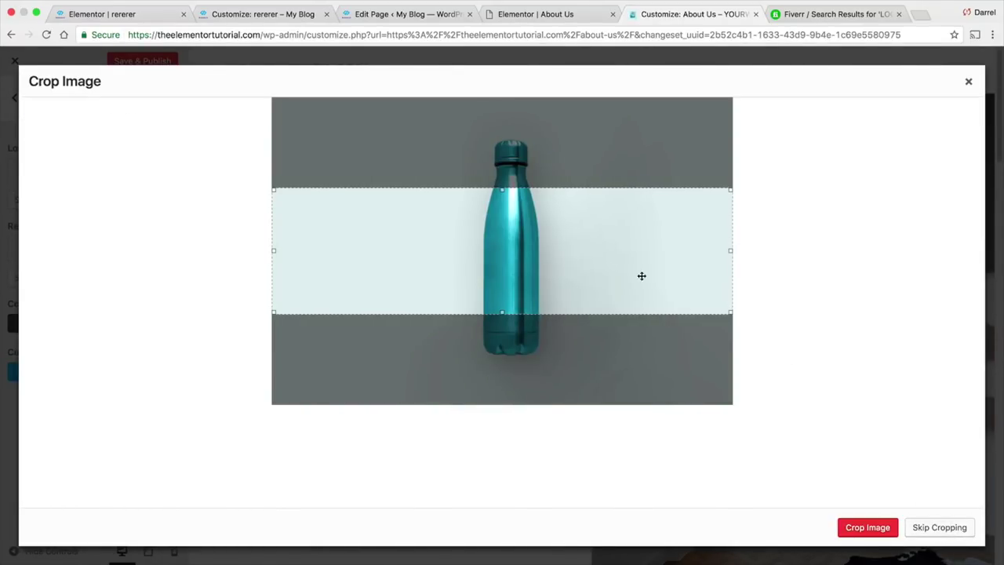
left_click_drag(641, 275, 500, 161)
double_click(273, 163)
left_click_drag(596, 160, 523, 170)
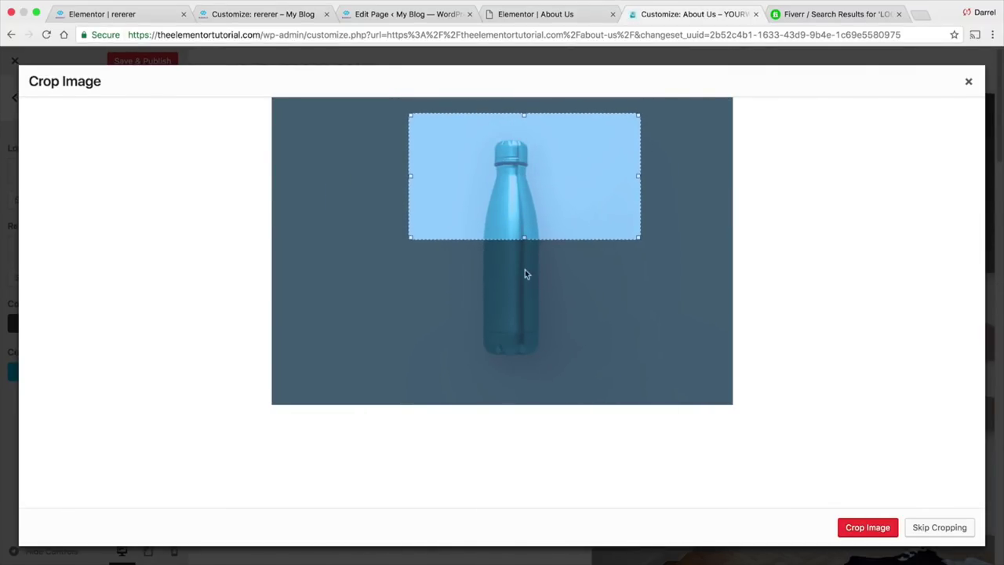
left_click_drag(534, 213, 526, 221)
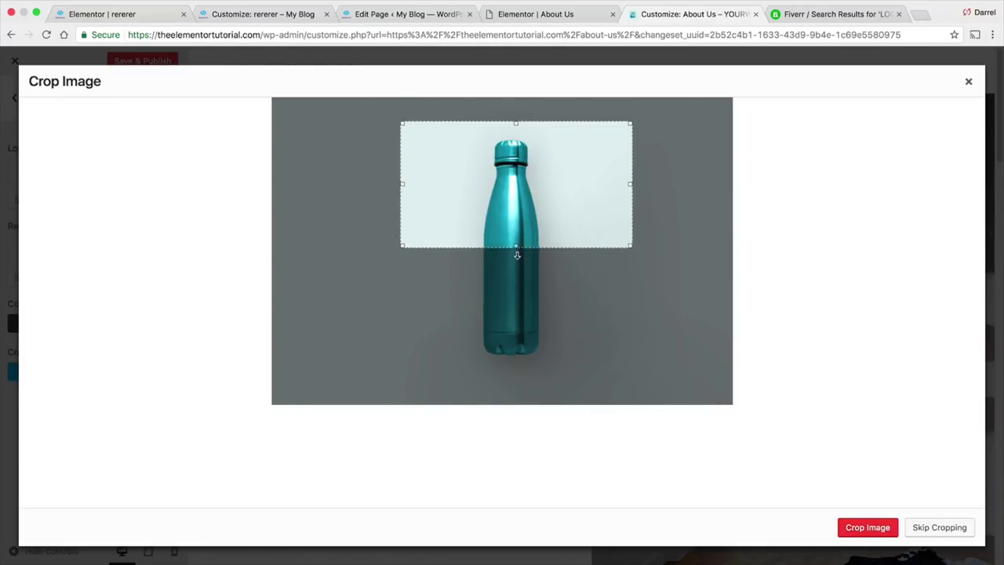
left_click_drag(517, 255, 516, 365)
left_click(866, 530)
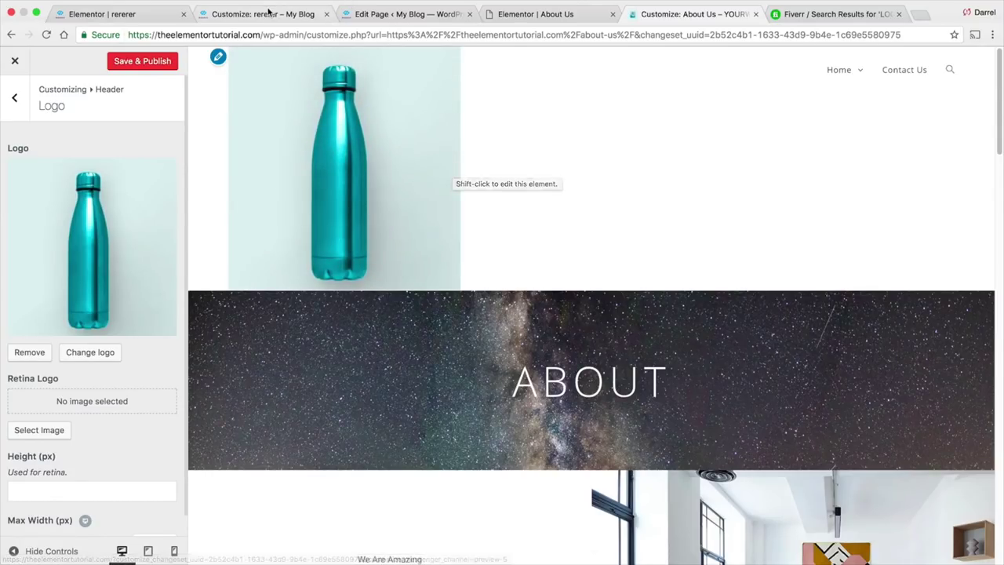
Remove the bottle logo from the header and set the logo max width to 10.
left_click(271, 14)
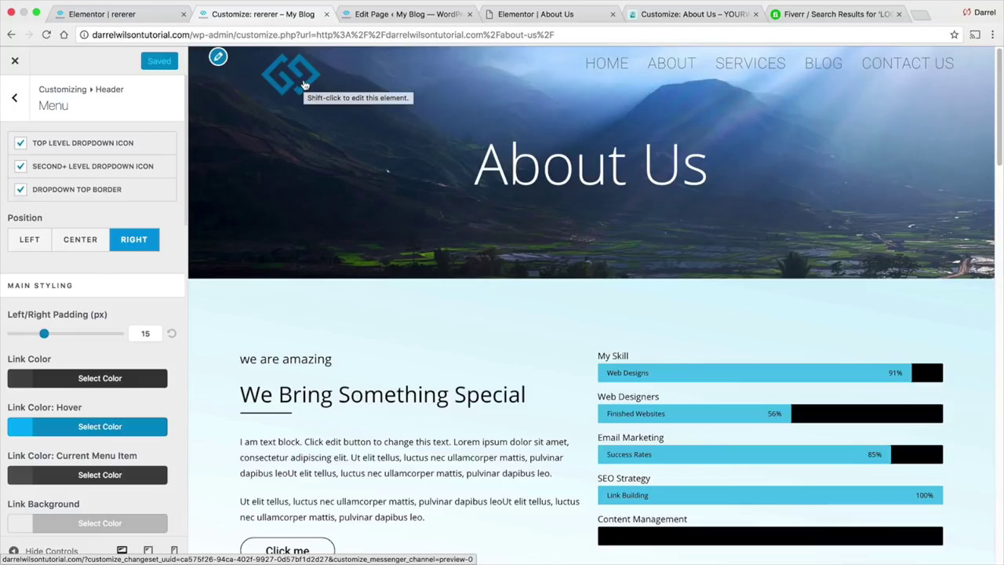
left_click(694, 14)
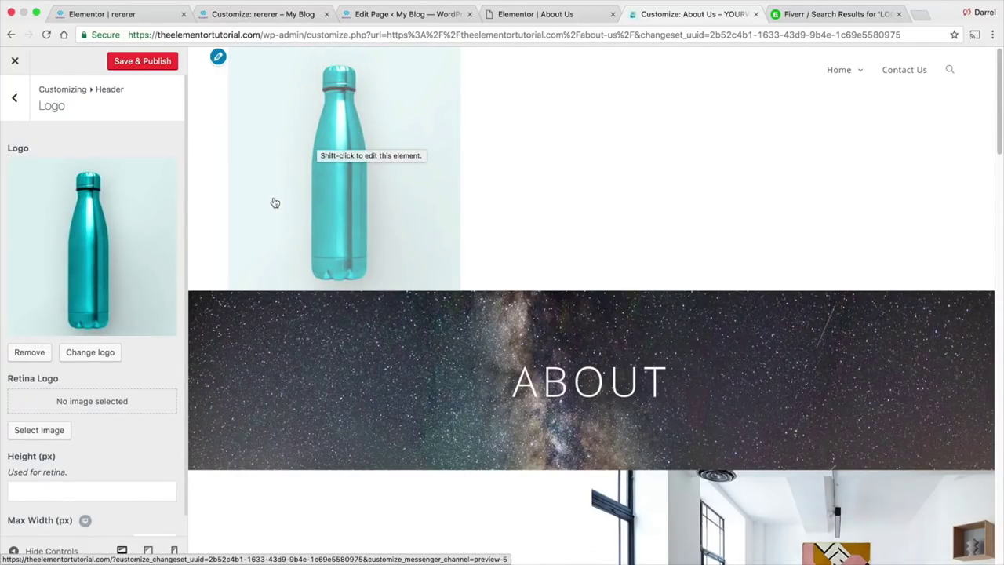
left_click(34, 353)
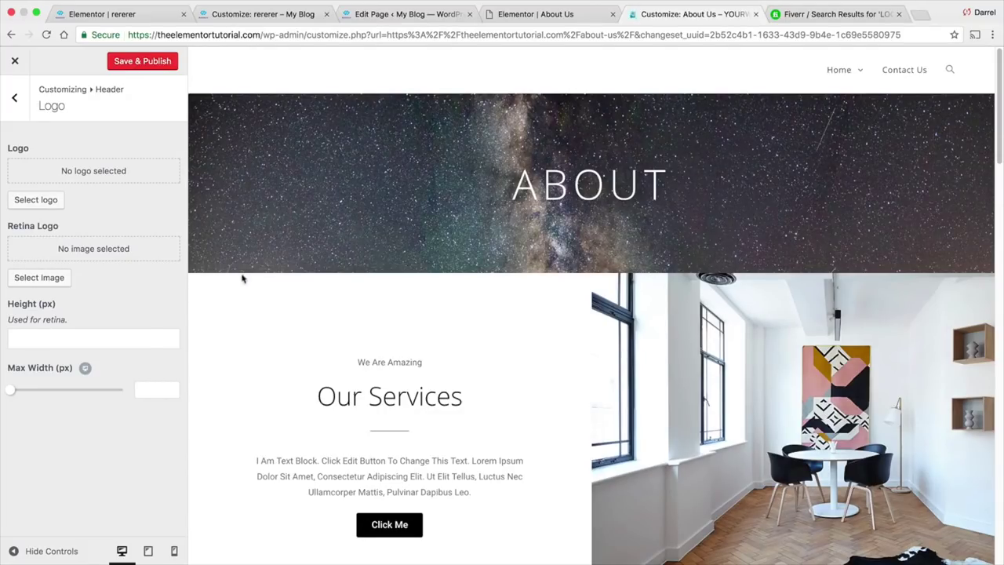
left_click(44, 336)
mouse_move(10, 390)
left_mouse_down()
mouse_move(43, 390)
mouse_move(10, 391)
left_mouse_up()
Try left, centre and right header menu alignment, leaving the menu centred.
left_click(14, 99)
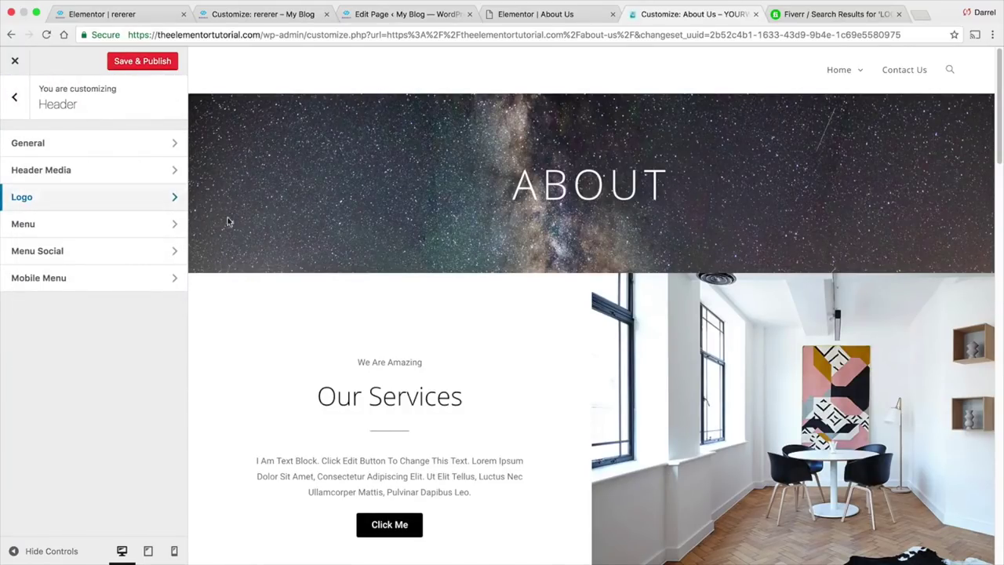
left_click(71, 226)
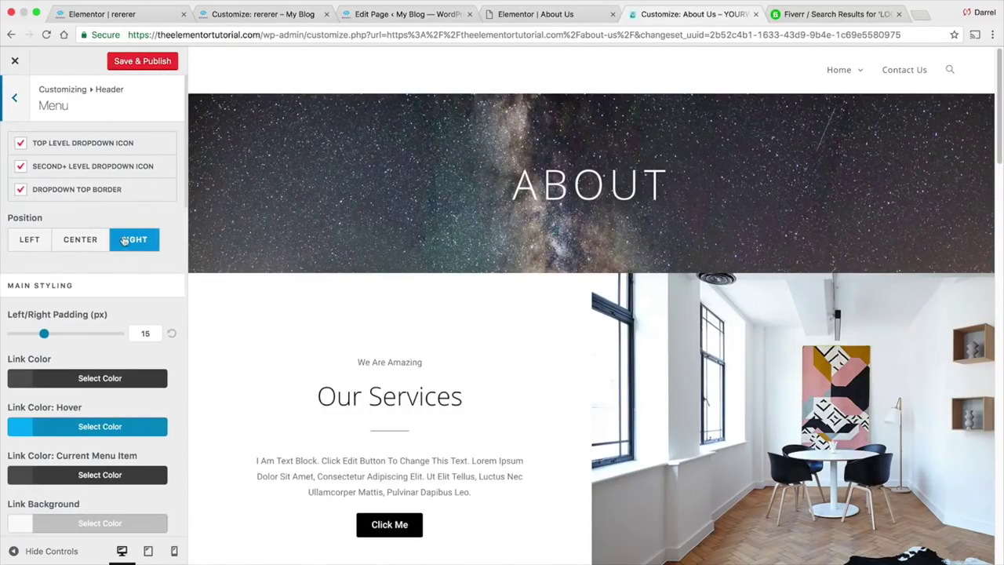
left_click(78, 243)
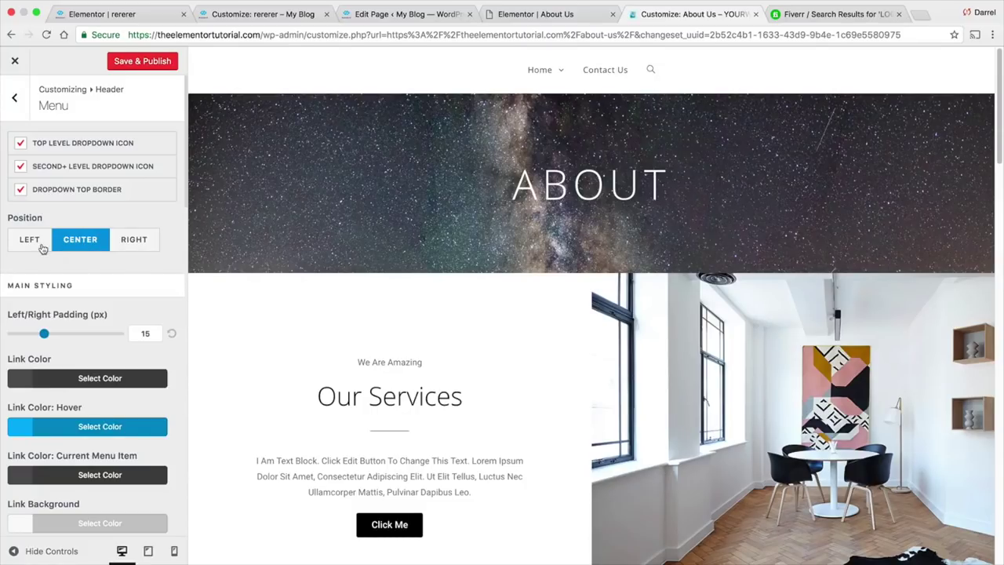
left_click(29, 243)
left_click(88, 245)
left_click(135, 243)
left_click(89, 243)
scroll(105, 277, "down", 6)
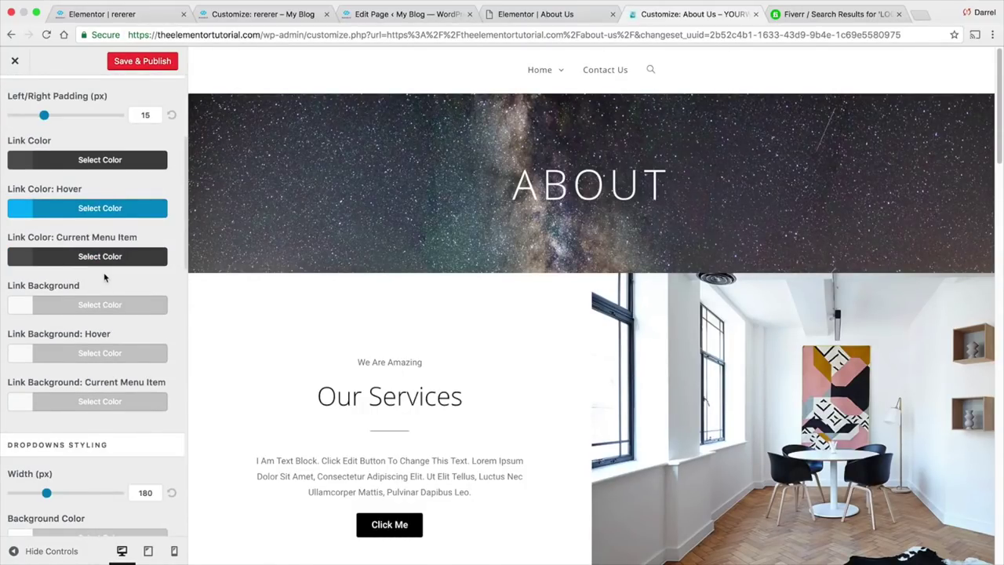
scroll(104, 277, "up", 1)
Set the menu link colour to white #ffffff and publish the changes.
left_click(100, 193)
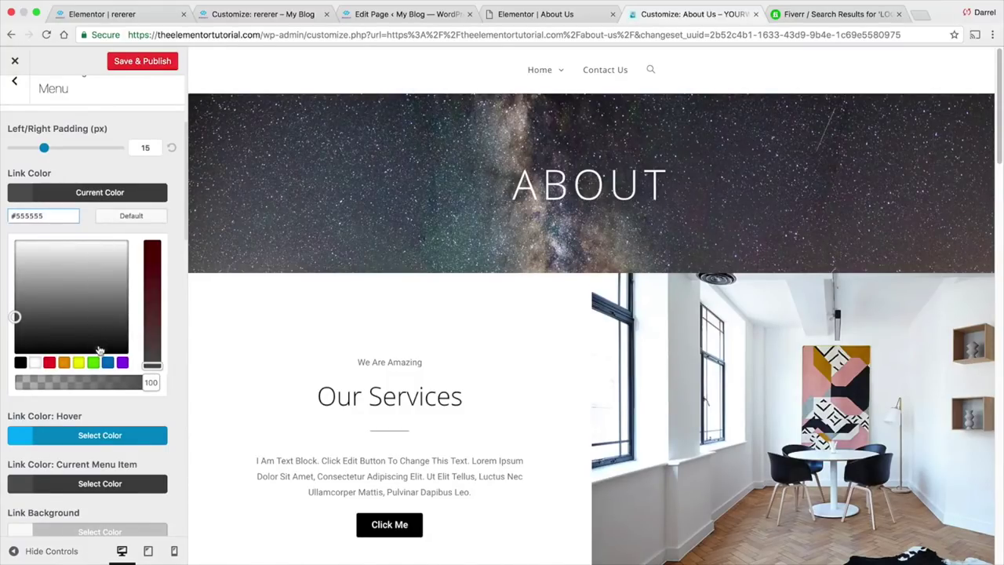
left_click(107, 363)
mouse_move(549, 75)
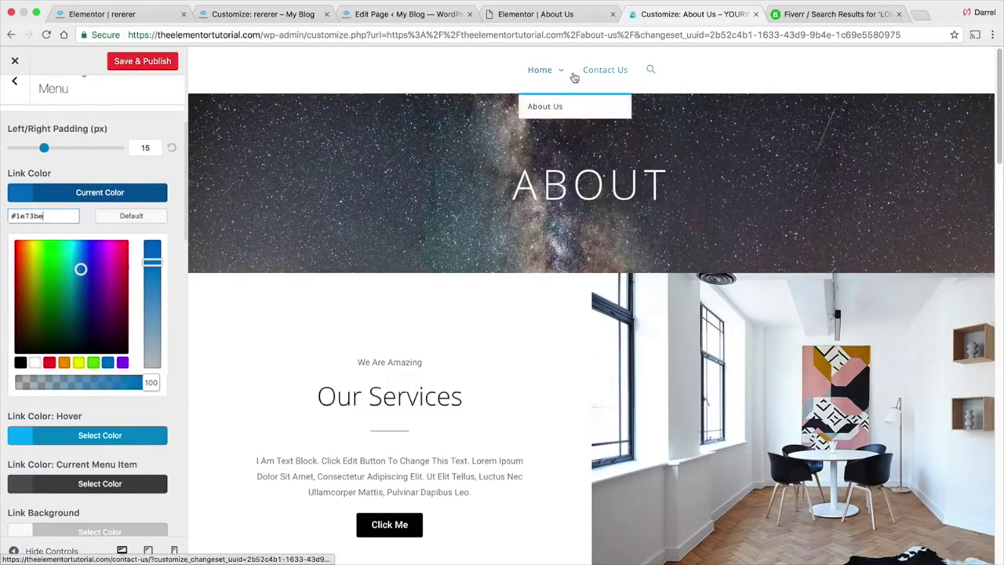
type("#0ea096")
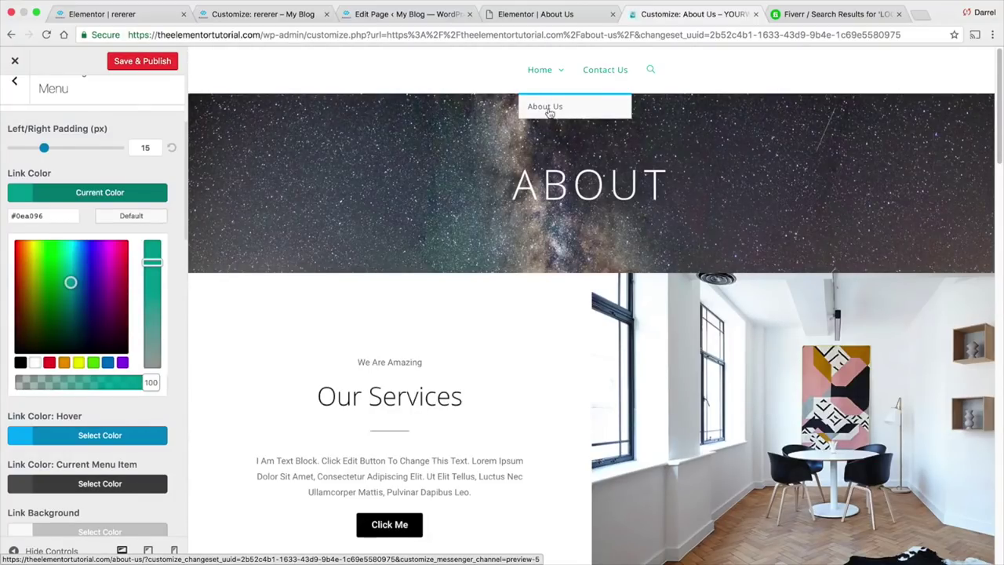
left_click(35, 362)
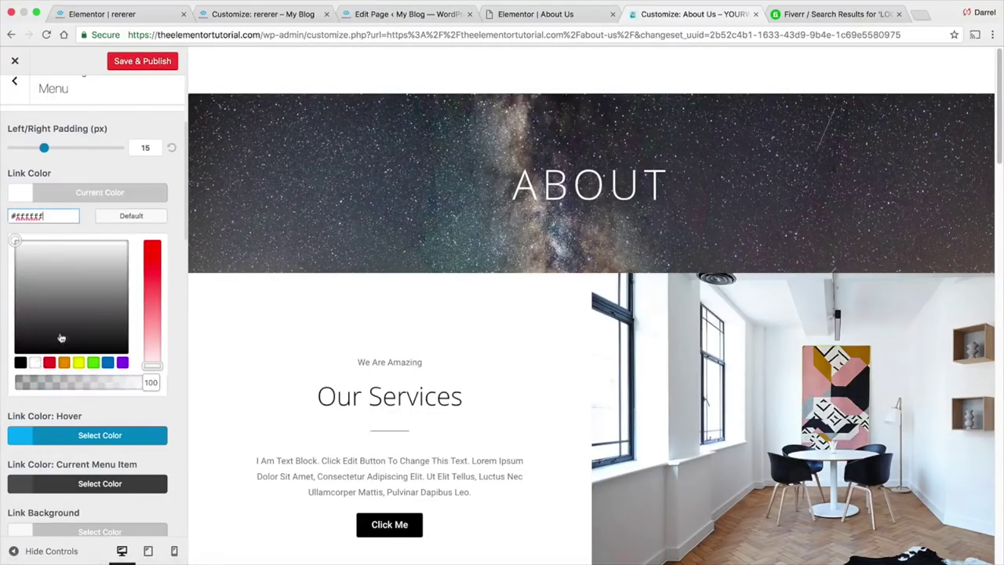
scroll(145, 345, "down", 2)
scroll(145, 337, "up", 5)
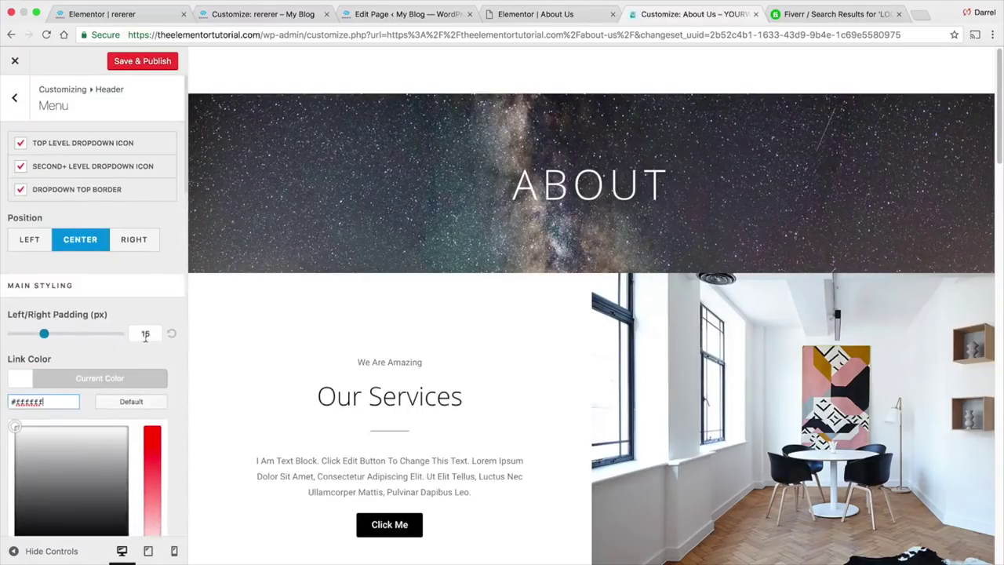
left_click(149, 68)
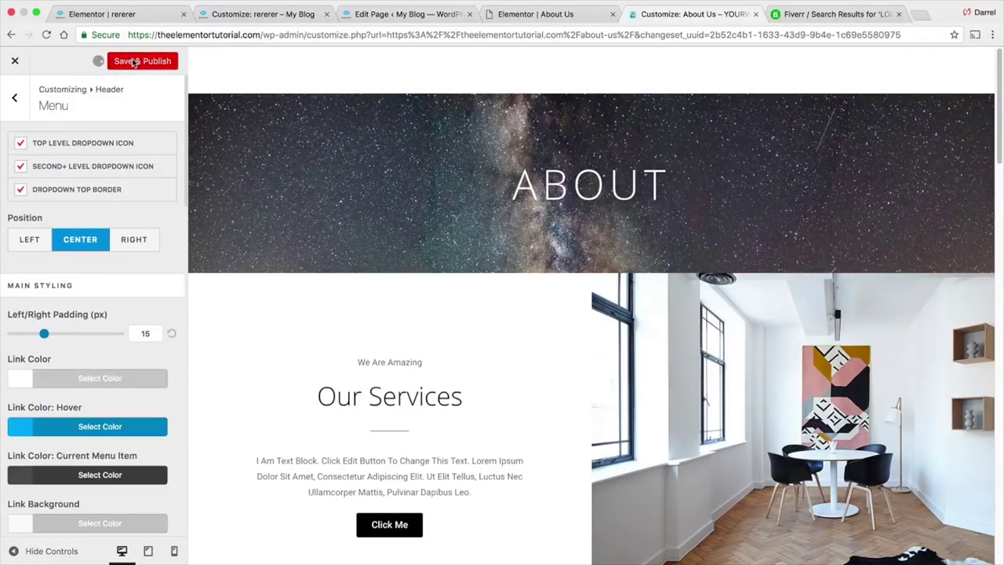
left_click(14, 97)
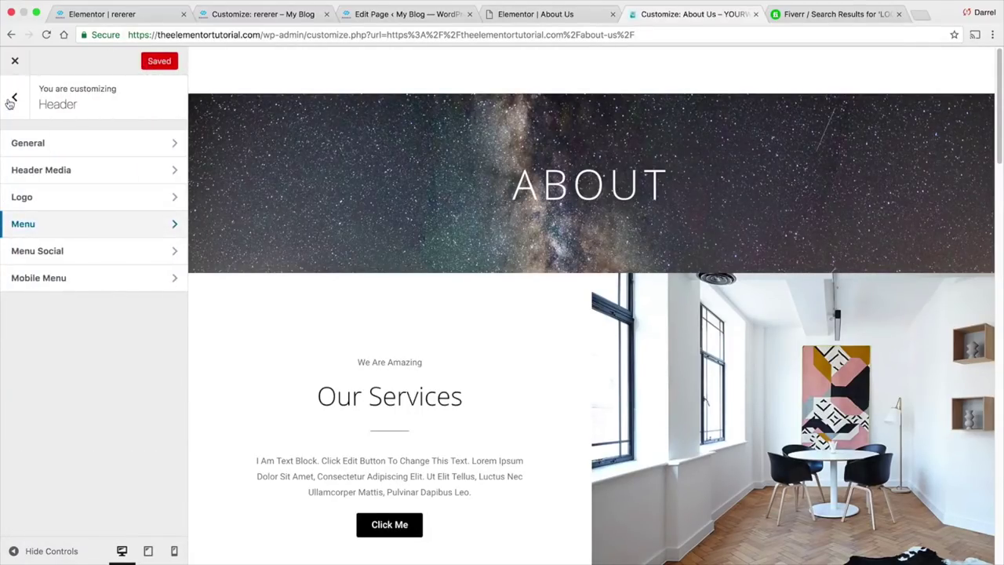
Briefly enable Menu Social in the header, then switch it back off.
left_click(47, 251)
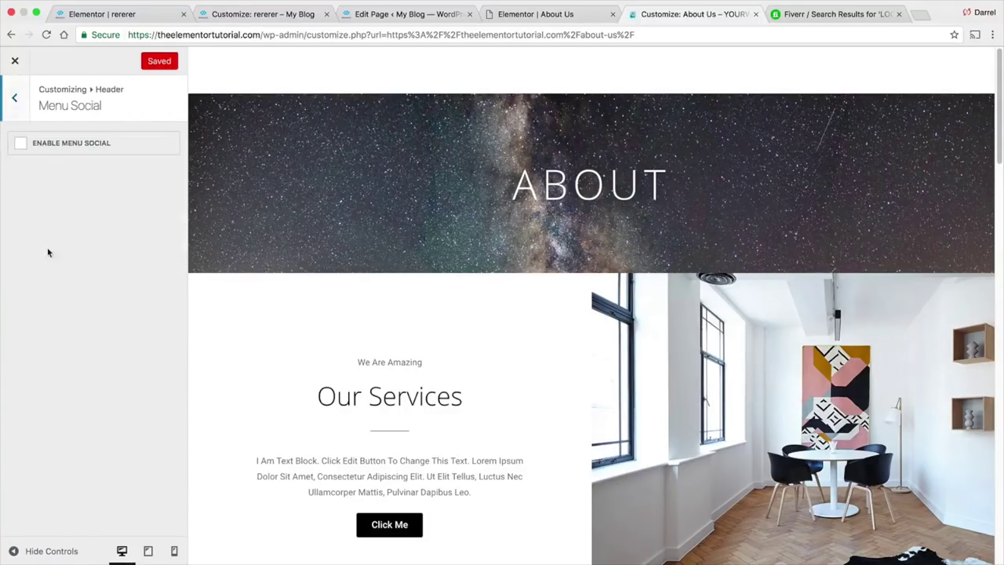
left_click(20, 143)
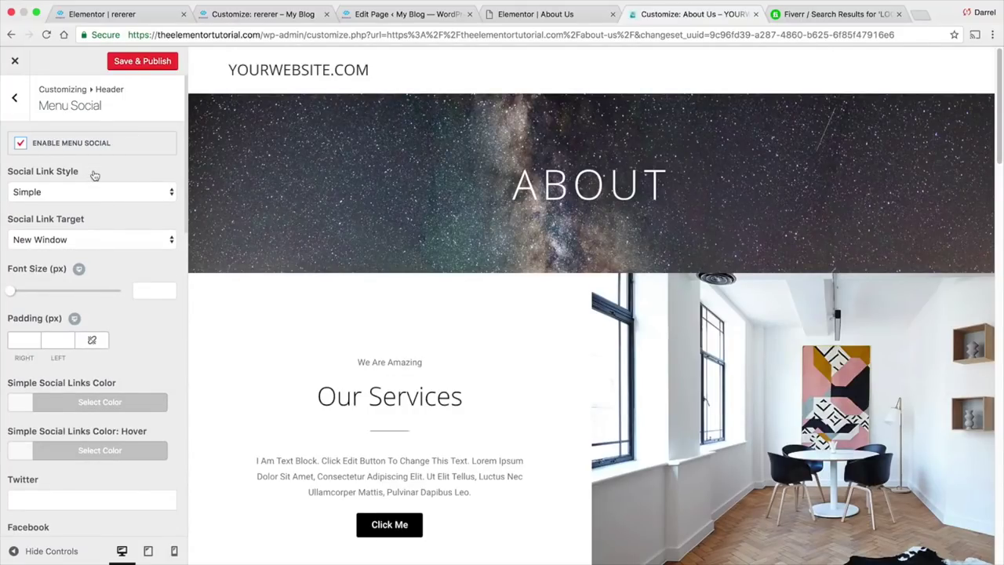
left_click(24, 145)
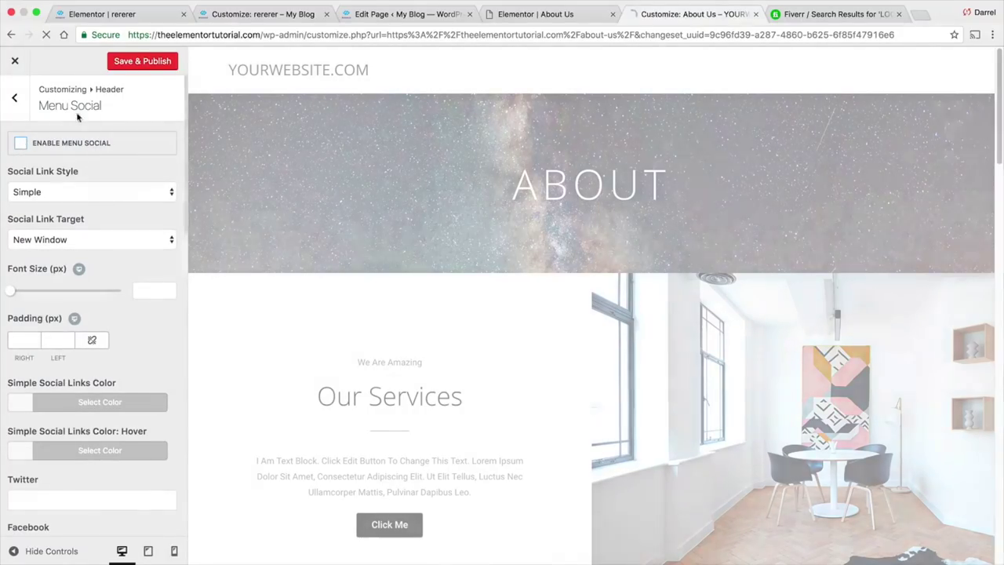
left_click(14, 99)
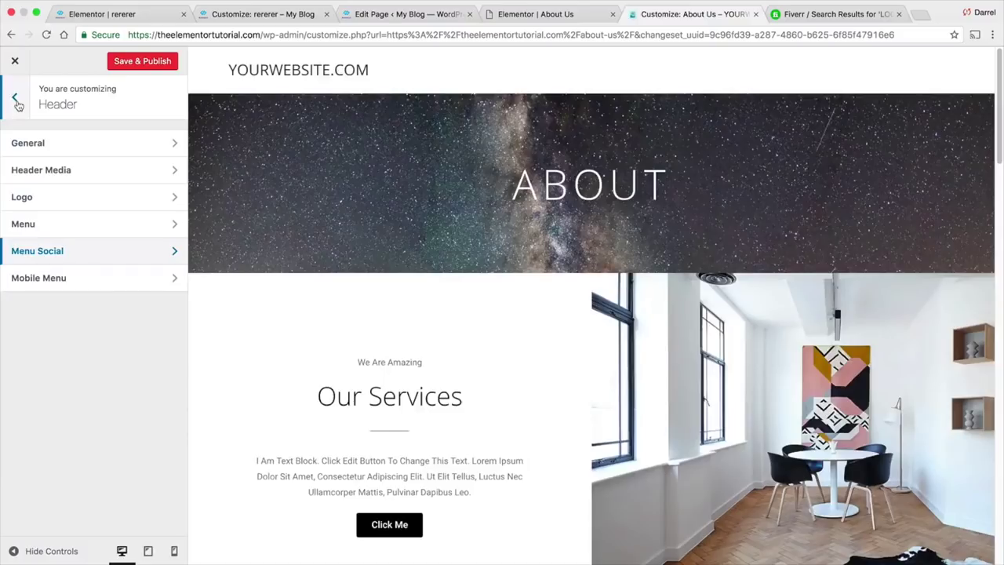
Look through the Mobile Menu settings and their sidebar colour options.
left_click(47, 278)
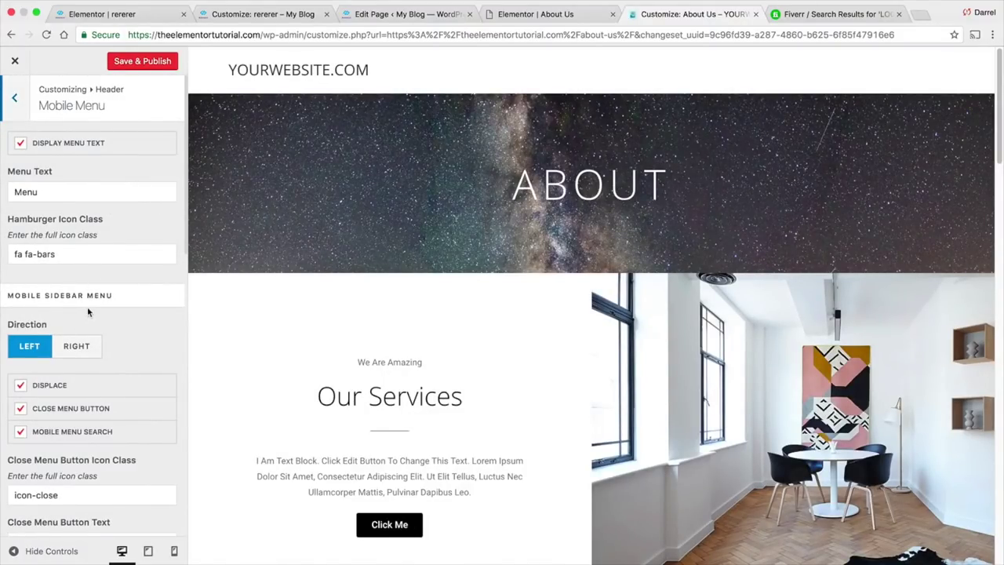
scroll(86, 303, "down", 5)
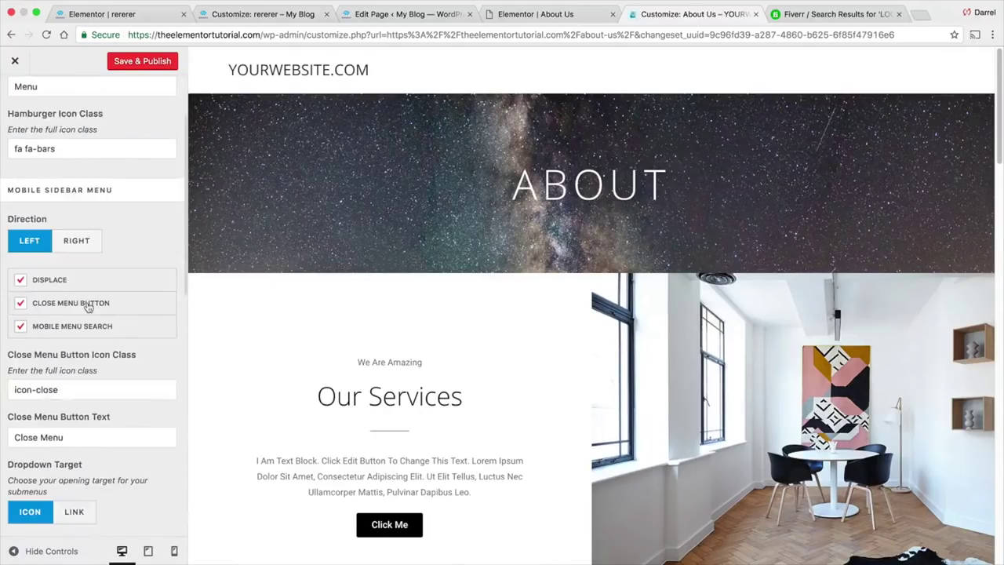
scroll(88, 307, "down", 5)
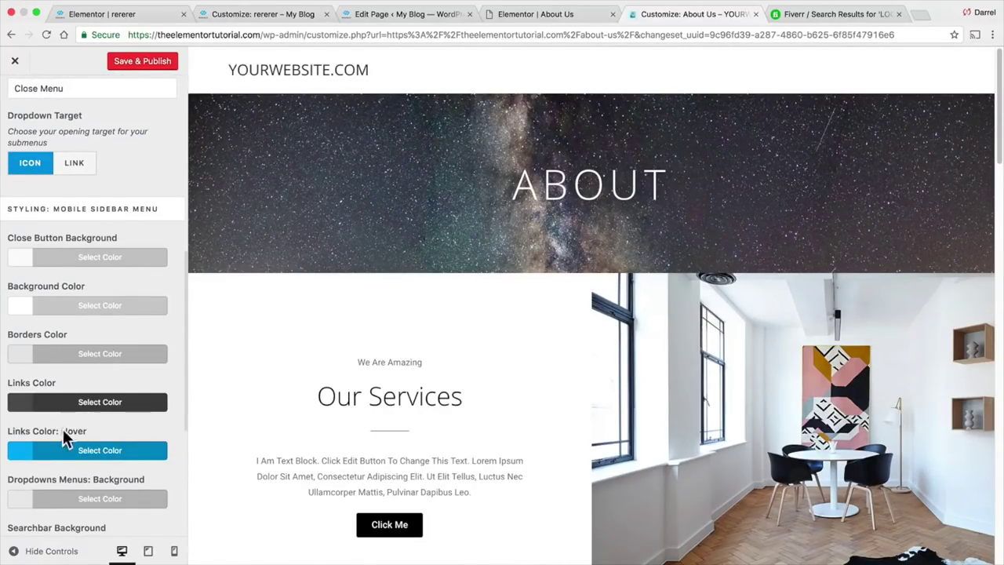
scroll(76, 404, "up", 5)
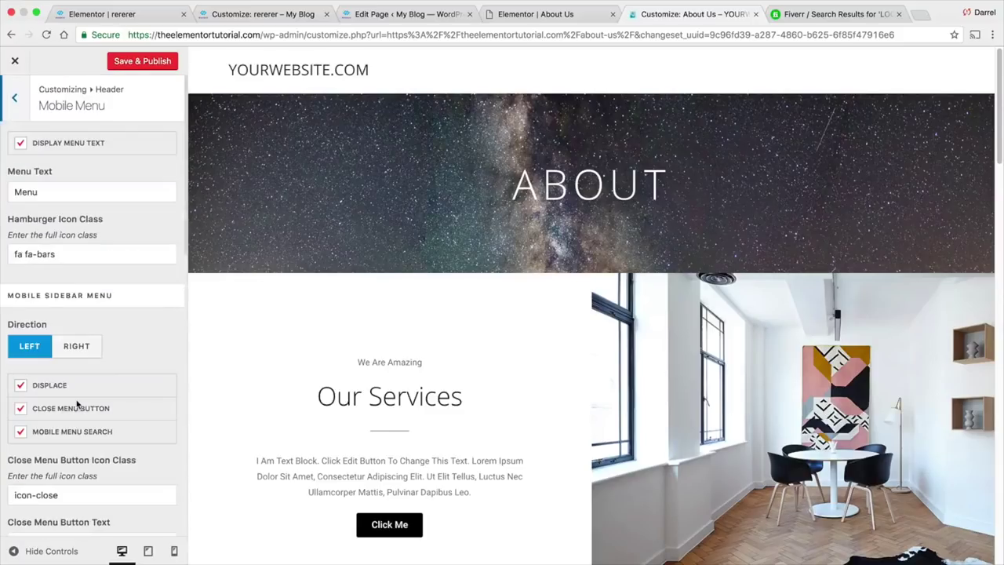
Cycle the header Style through Transparent, Top Menu, Full Screen, Center and Custom Header.
left_click(18, 100)
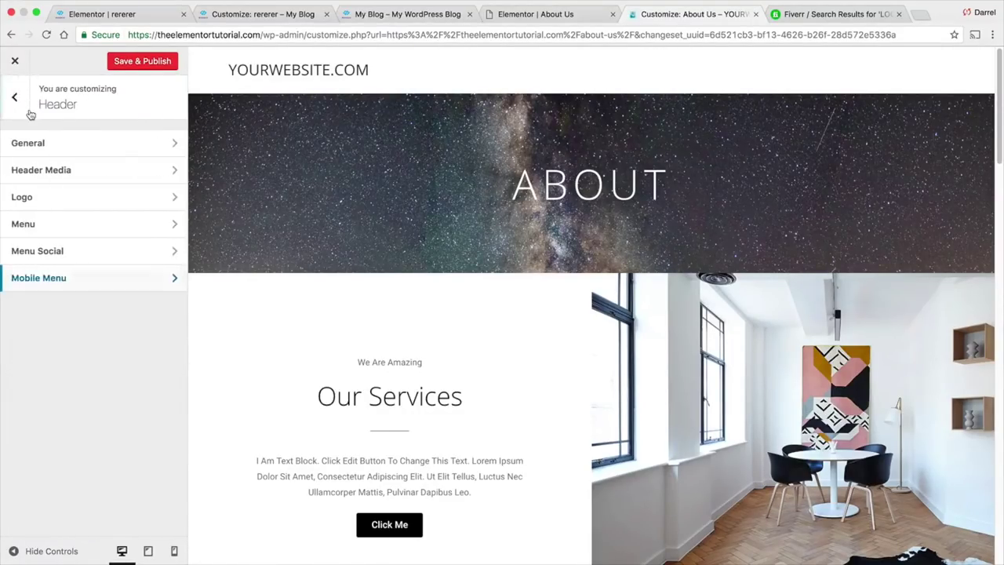
left_click(82, 145)
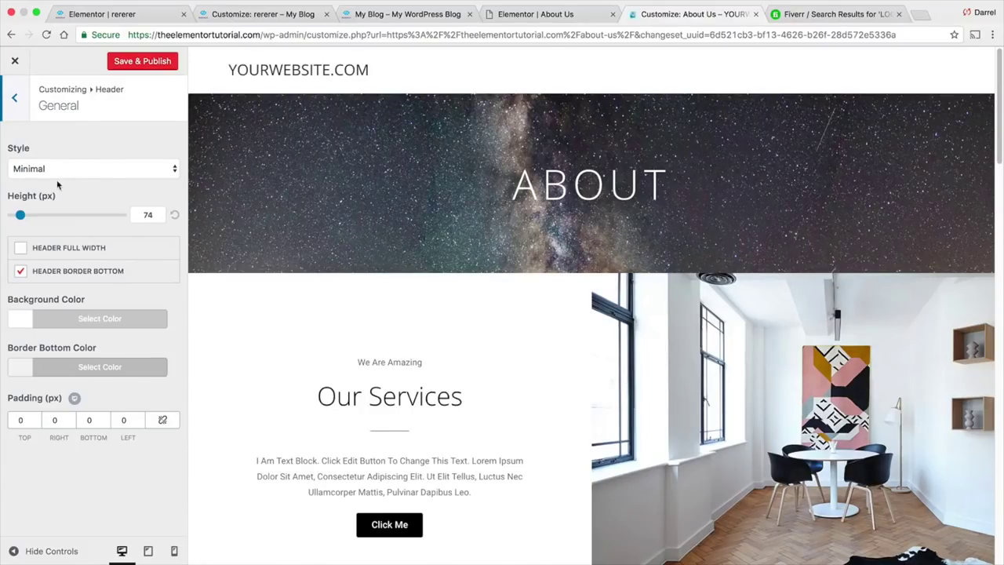
left_click(68, 168)
left_click(67, 182)
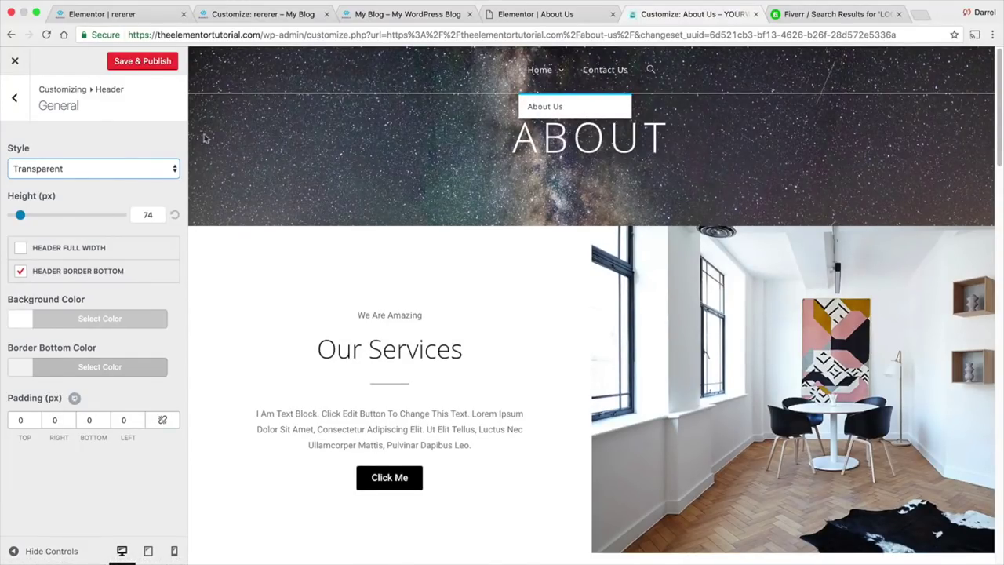
left_click(123, 168)
left_click(122, 177)
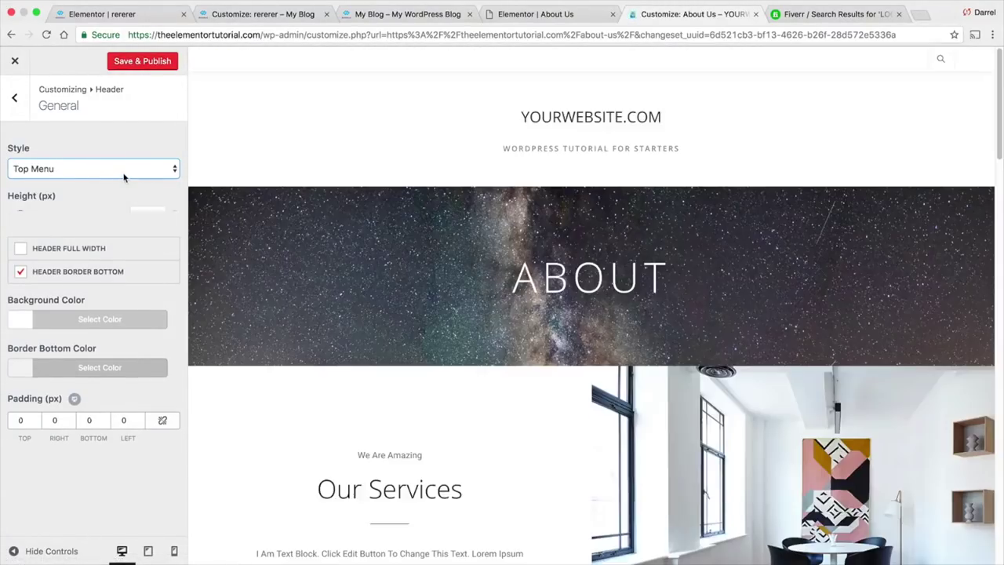
left_click(124, 175)
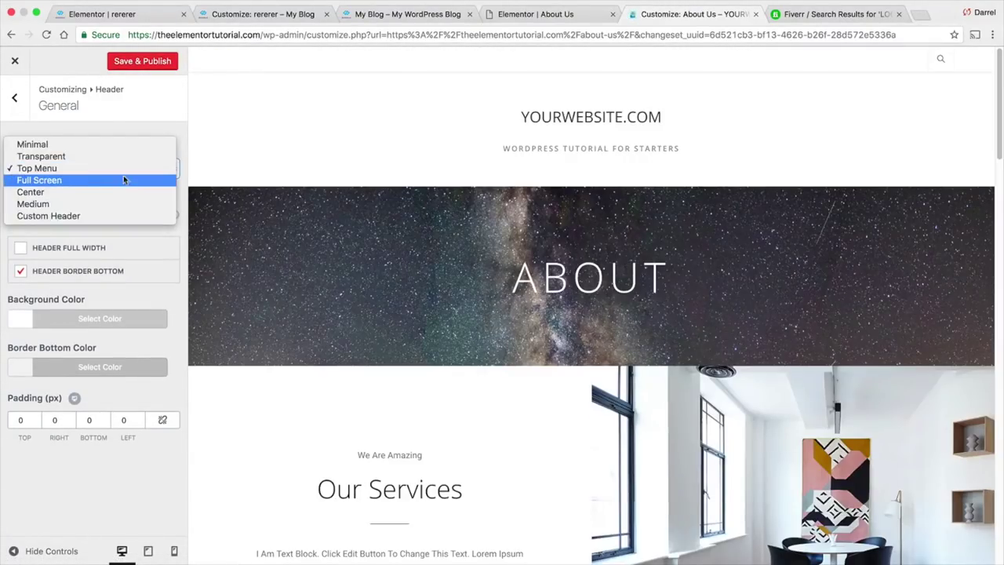
left_click(124, 182)
left_click(123, 173)
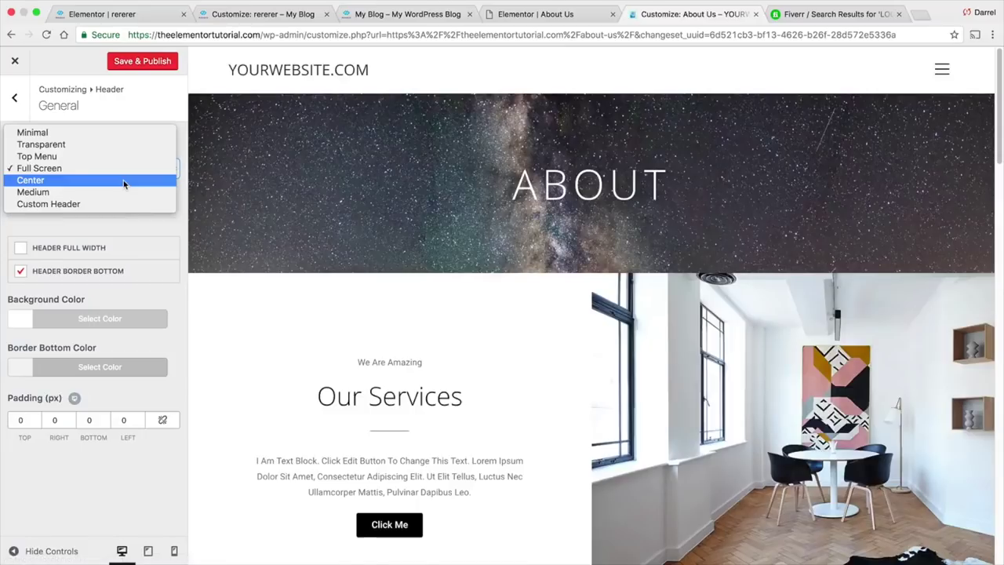
left_click(123, 181)
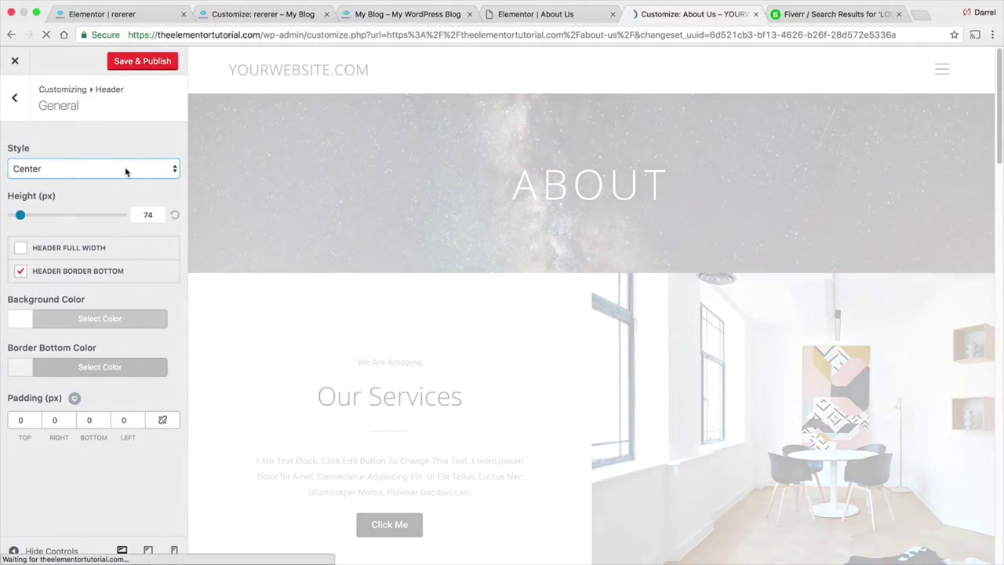
left_click(128, 169)
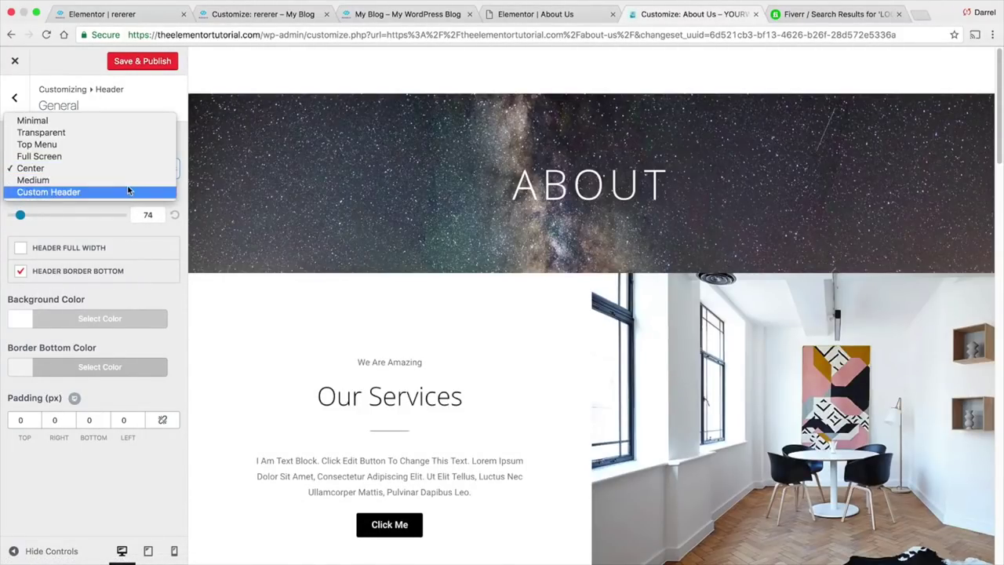
key("Escape")
left_click(127, 187)
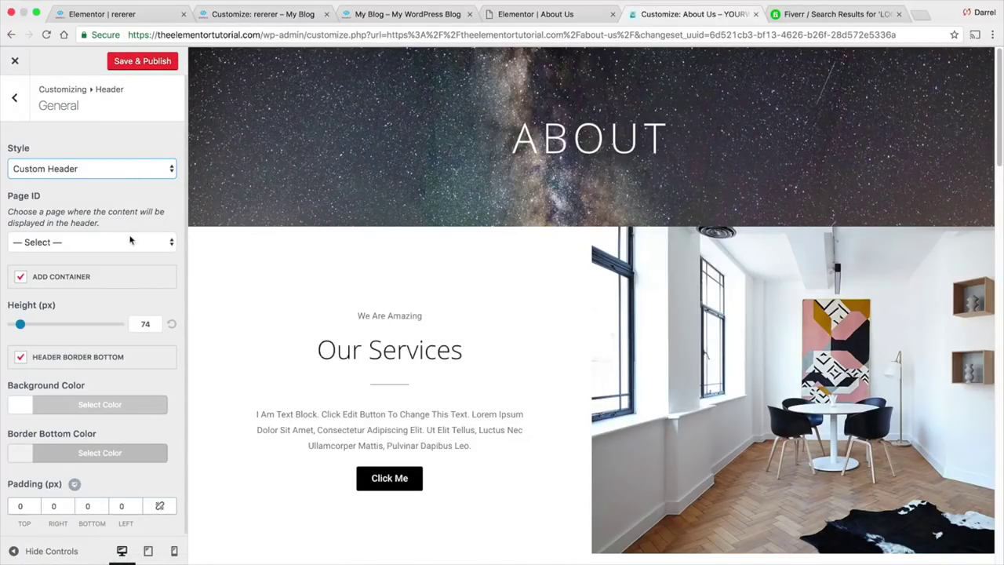
Check the Custom Header page list, then return to Transparent and untick Header Border Bottom.
left_click(118, 243)
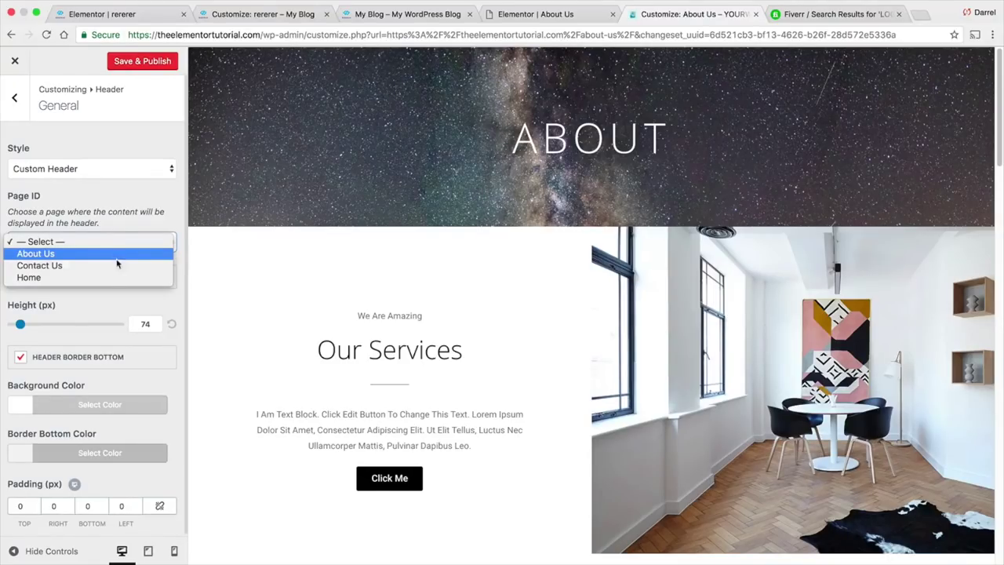
left_click(137, 169)
left_click(136, 170)
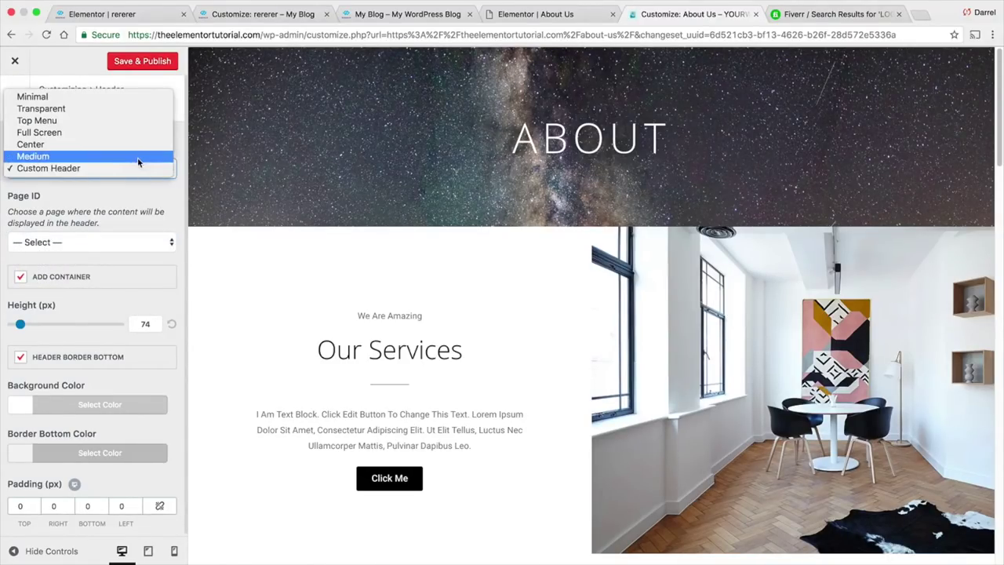
left_click(135, 109)
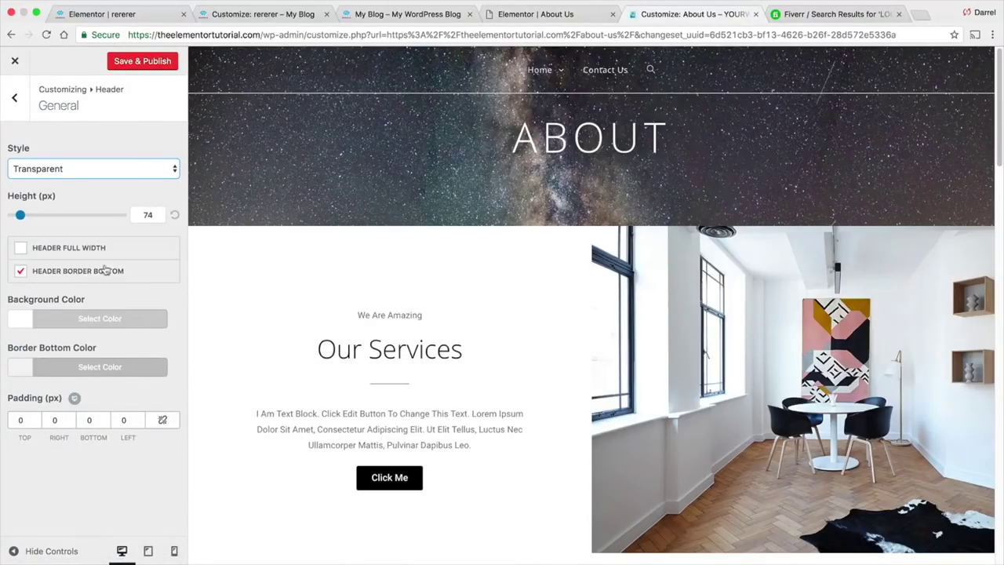
left_click(21, 272)
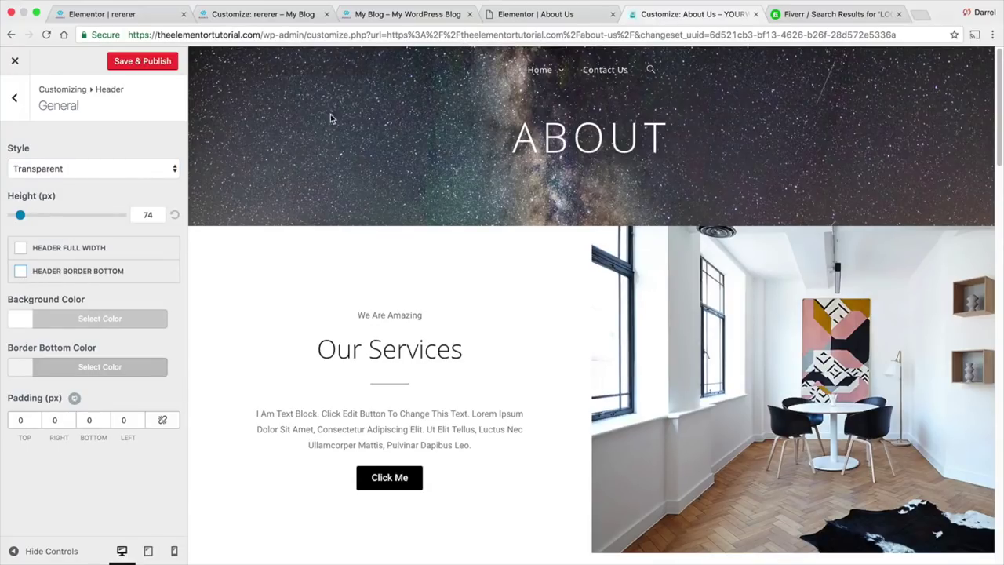
Give the header a grey #bababa background, keep the Transparent style, and publish.
left_click(130, 169)
left_click(118, 158)
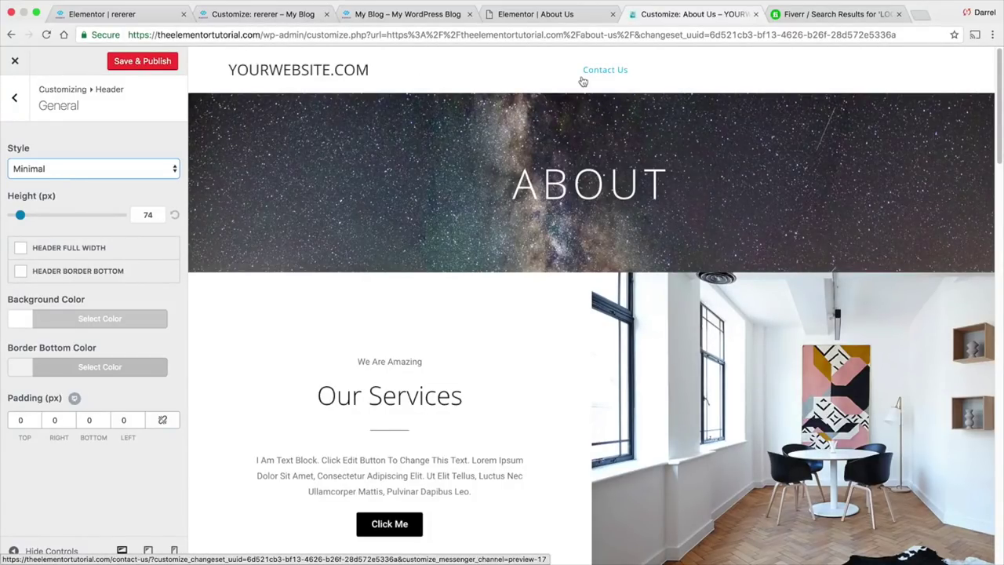
mouse_move(551, 75)
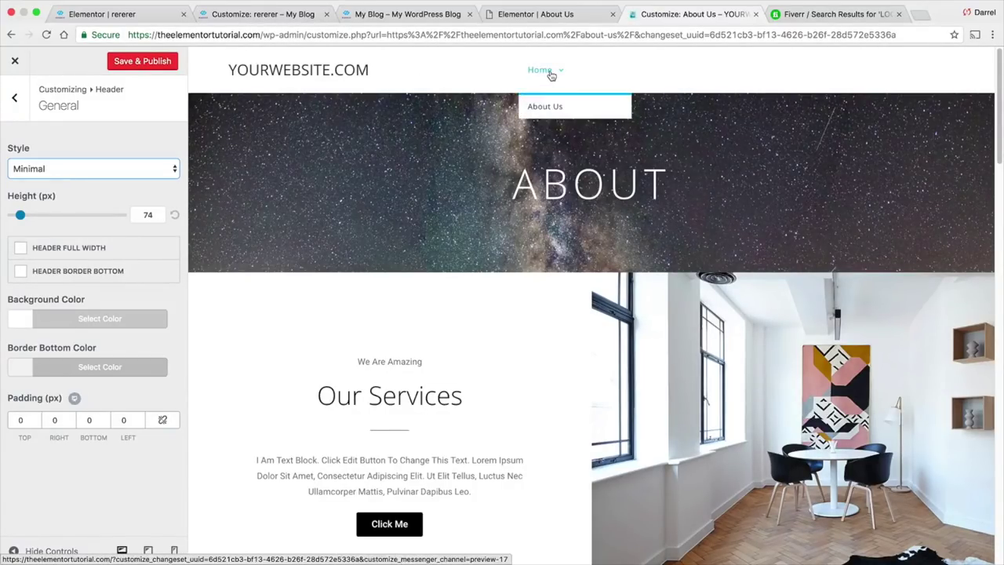
left_click(104, 319)
left_click(89, 394)
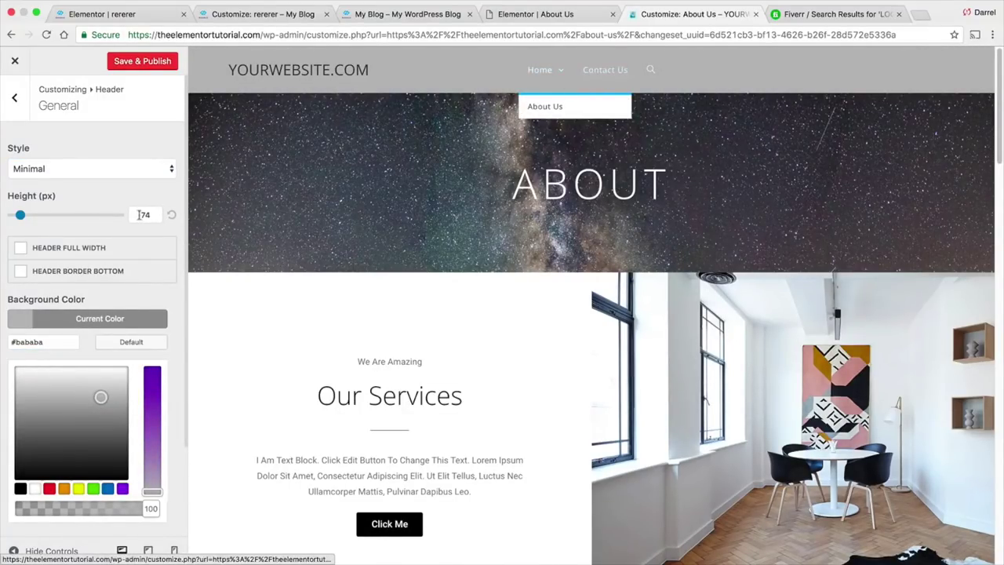
left_click(81, 323)
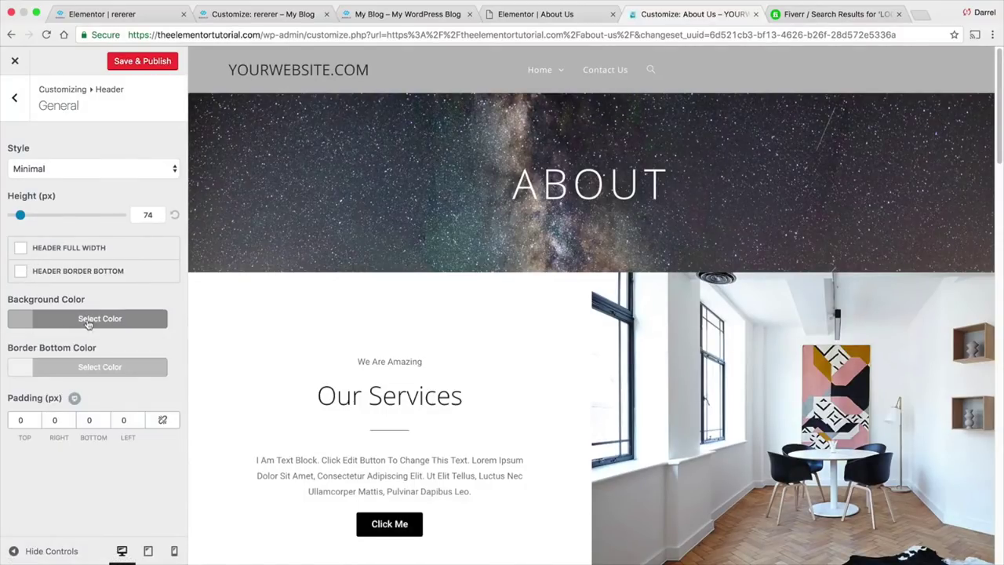
left_click(87, 320)
left_click(86, 168)
left_click(88, 180)
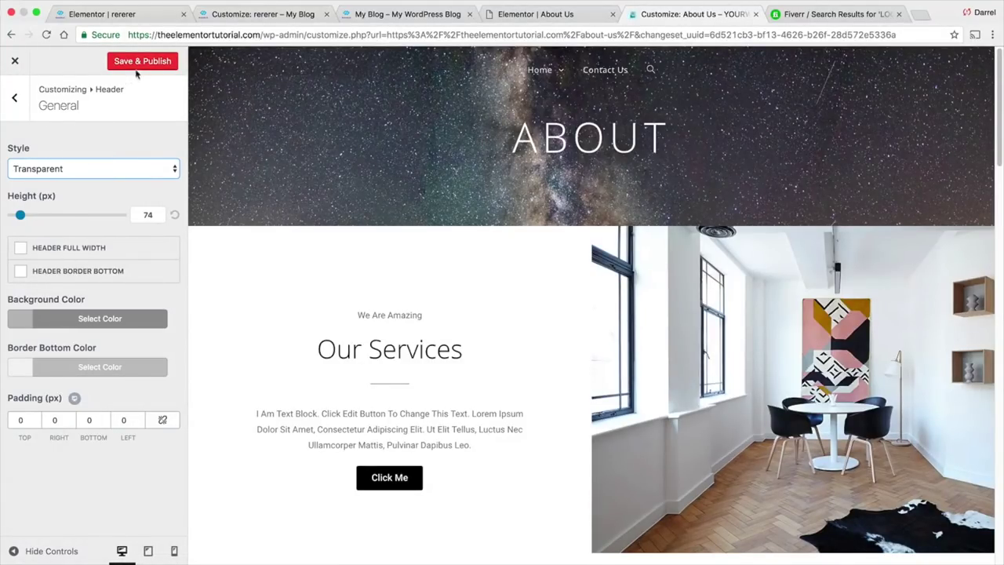
left_click(139, 61)
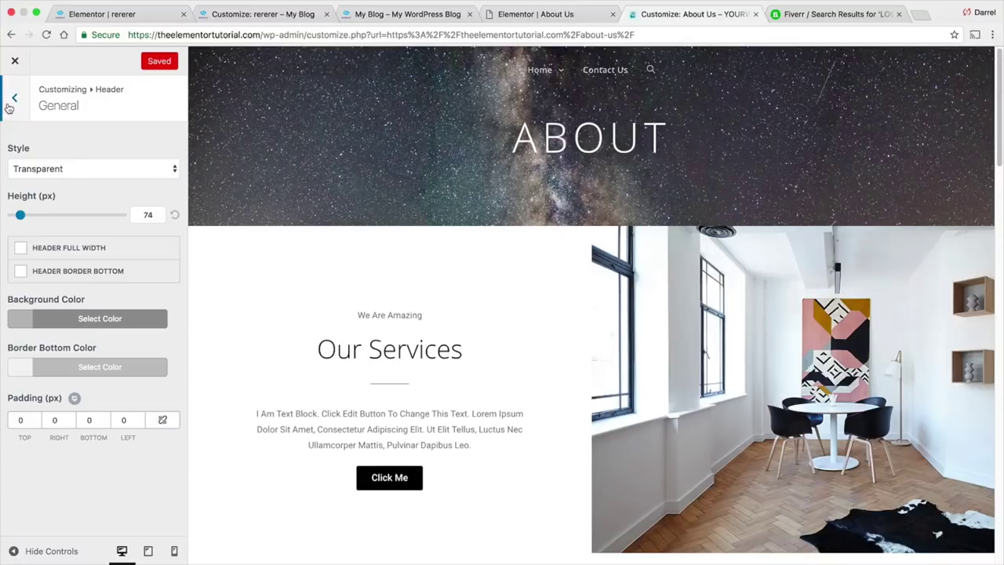
Set the blue logo as the header logo, cropped to its full height.
mouse_move(21, 214)
left_mouse_down()
mouse_move(36, 215)
mouse_move(22, 214)
left_mouse_up()
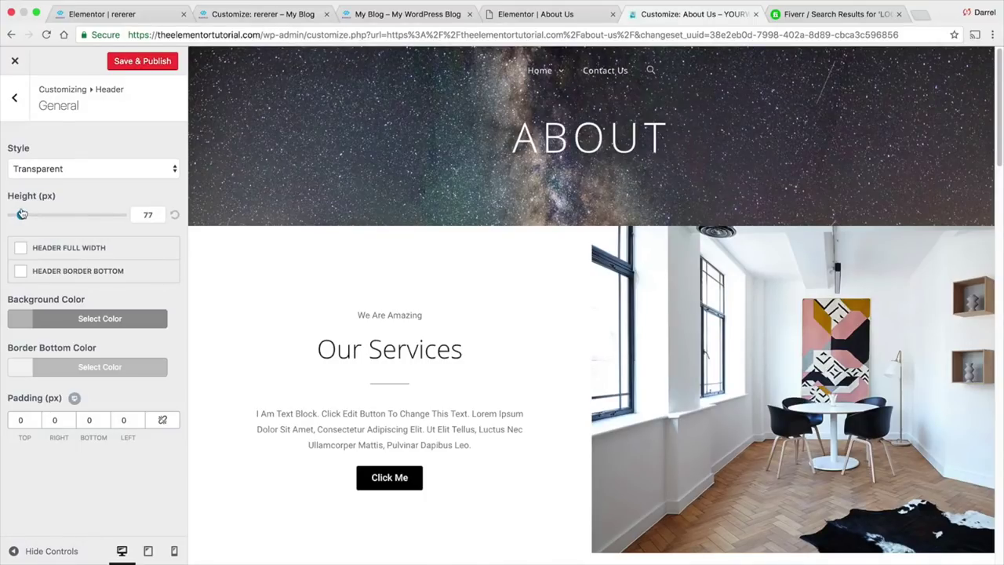
left_click(14, 97)
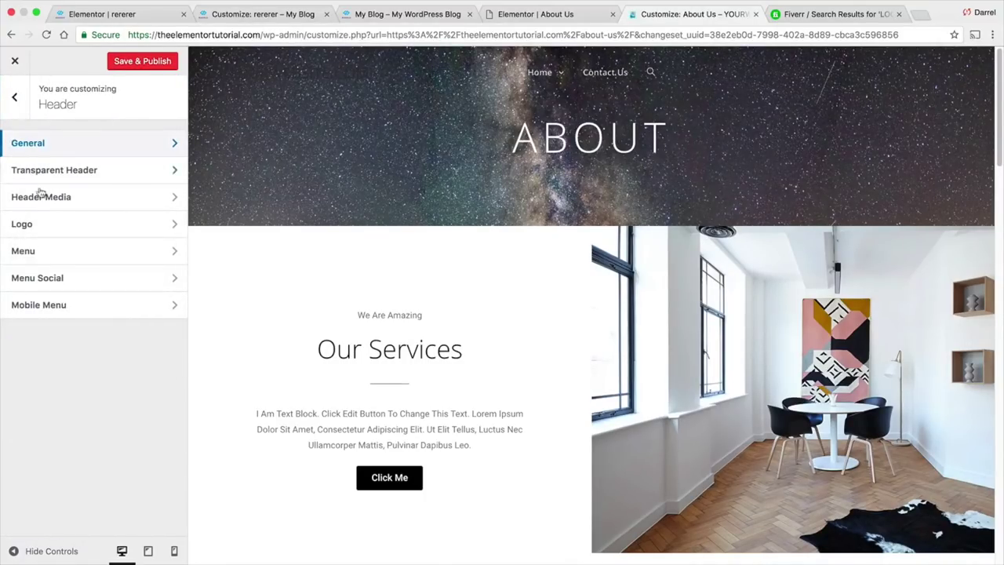
left_click(43, 224)
left_click(40, 199)
left_click(161, 182)
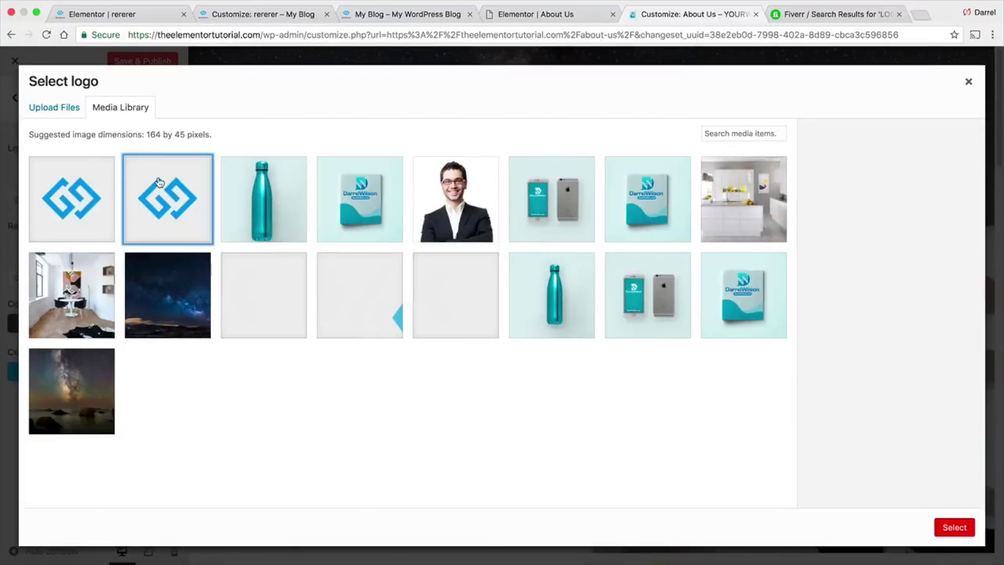
left_click(955, 527)
left_click_drag(496, 139, 500, 165)
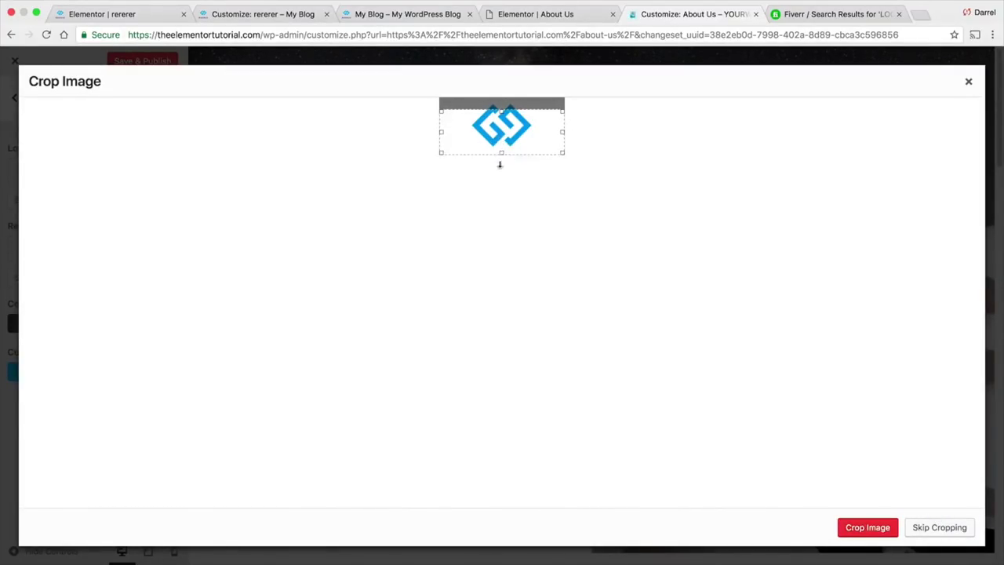
left_click_drag(500, 112, 501, 100)
left_click(867, 527)
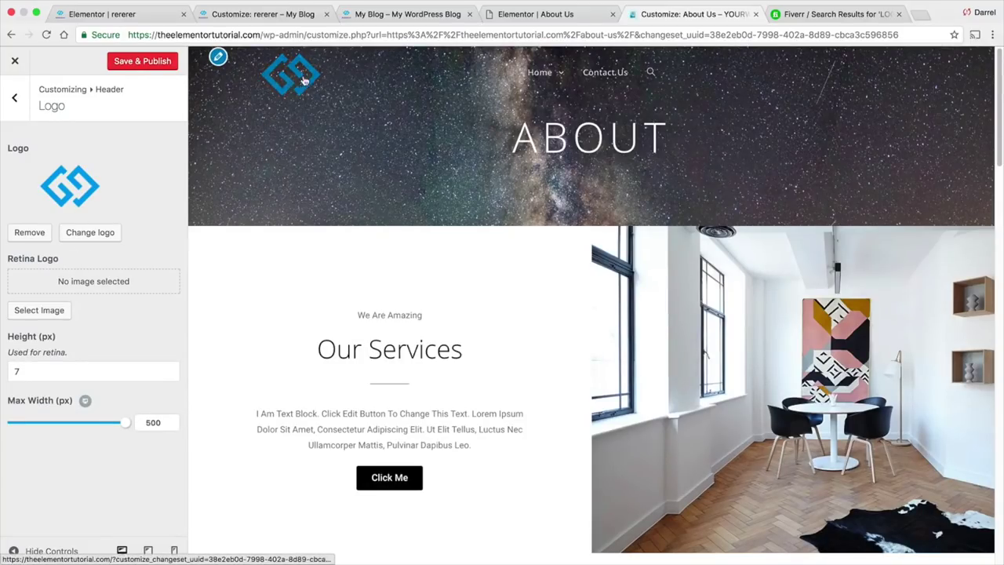
Add then remove a retina logo, adjust the logo max width, and publish.
left_click(45, 309)
left_click(93, 197)
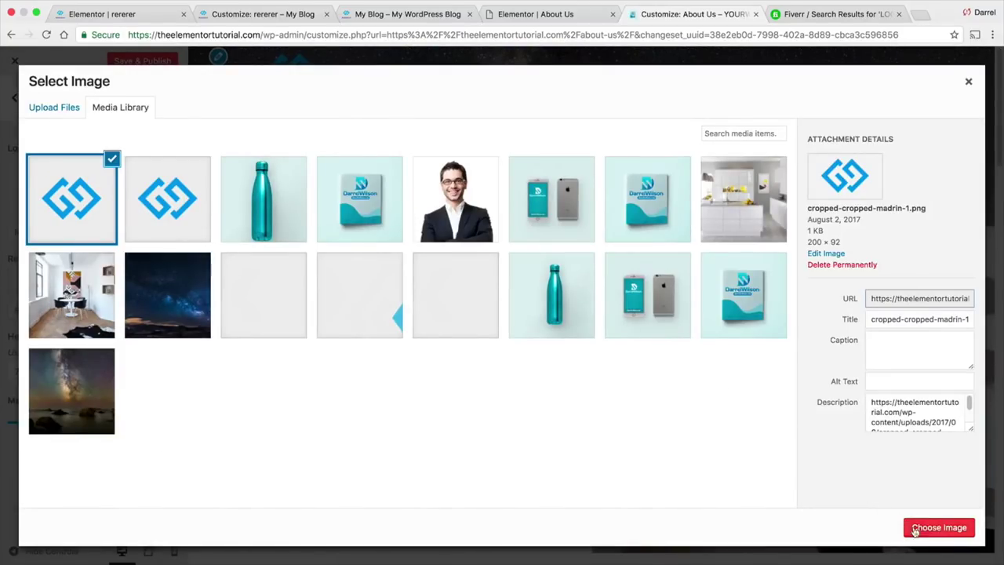
left_click(939, 527)
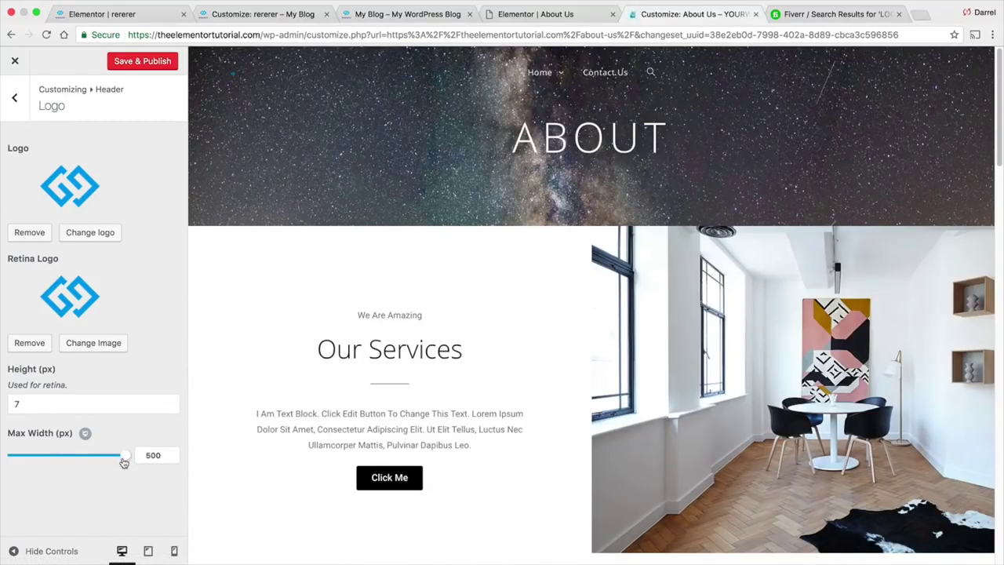
left_click_drag(123, 462, 79, 462)
left_click(94, 343)
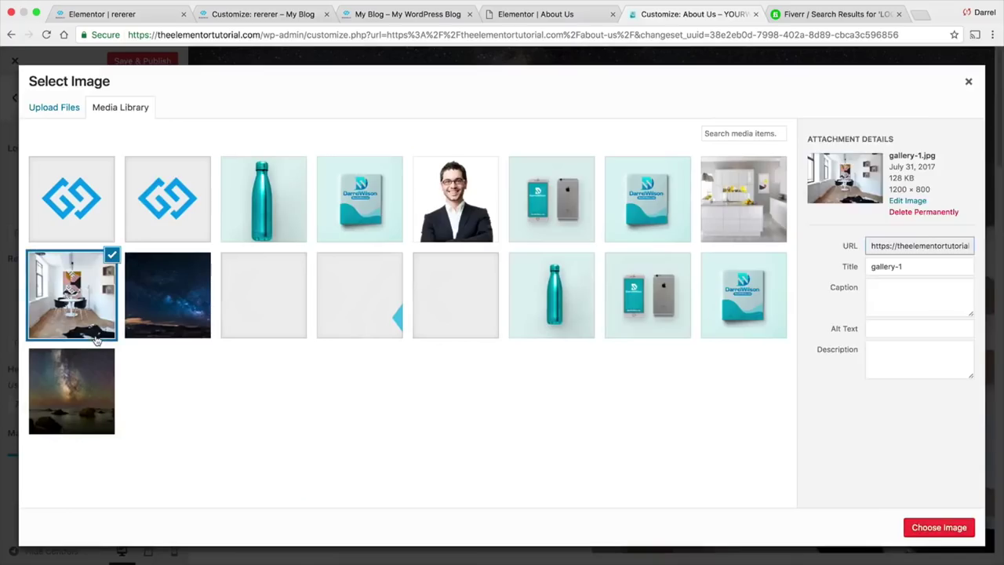
left_click(968, 84)
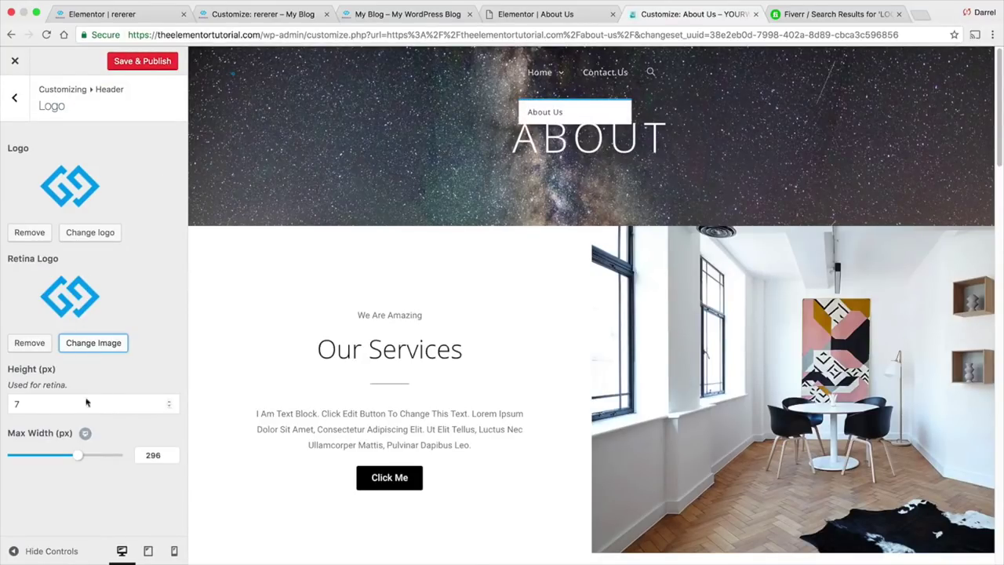
left_click(35, 343)
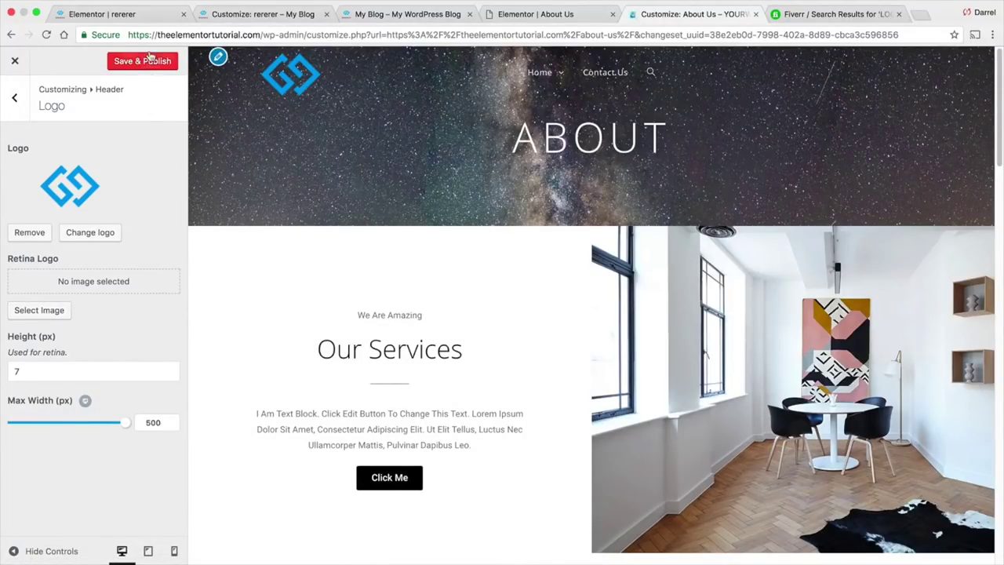
left_click(149, 58)
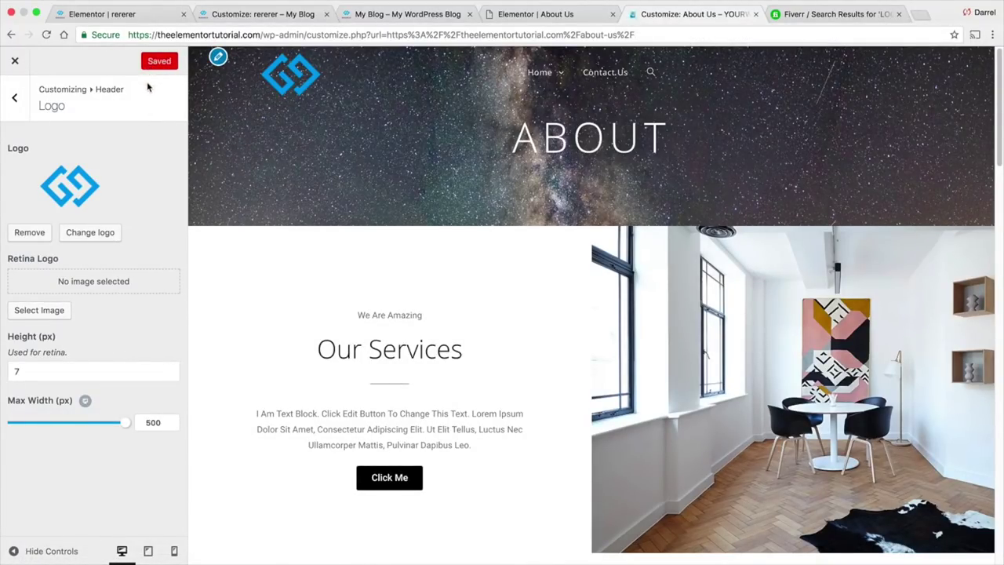
left_click(15, 97)
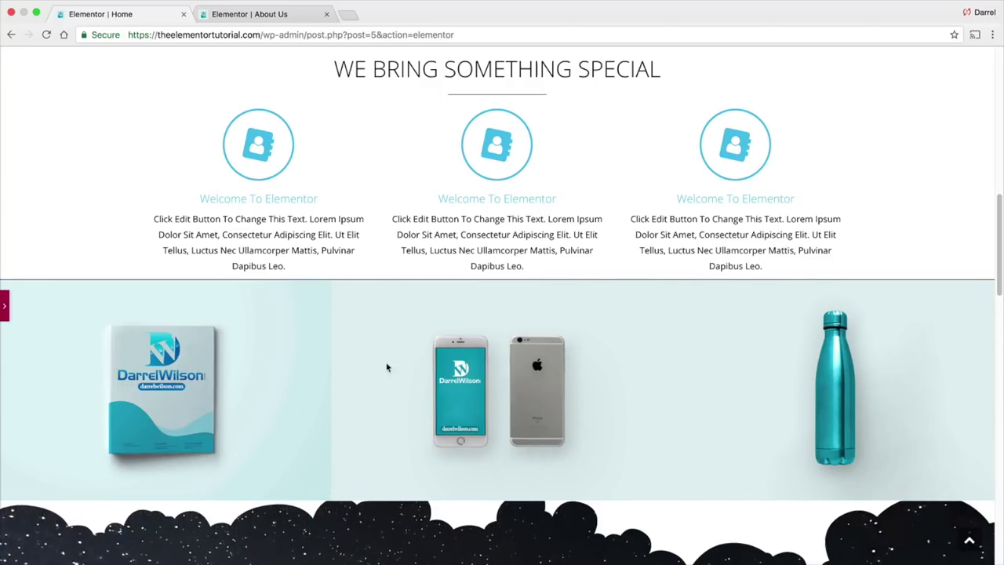
Set the Elementor Global Settings lightbox background colour to green.
left_click(197, 381)
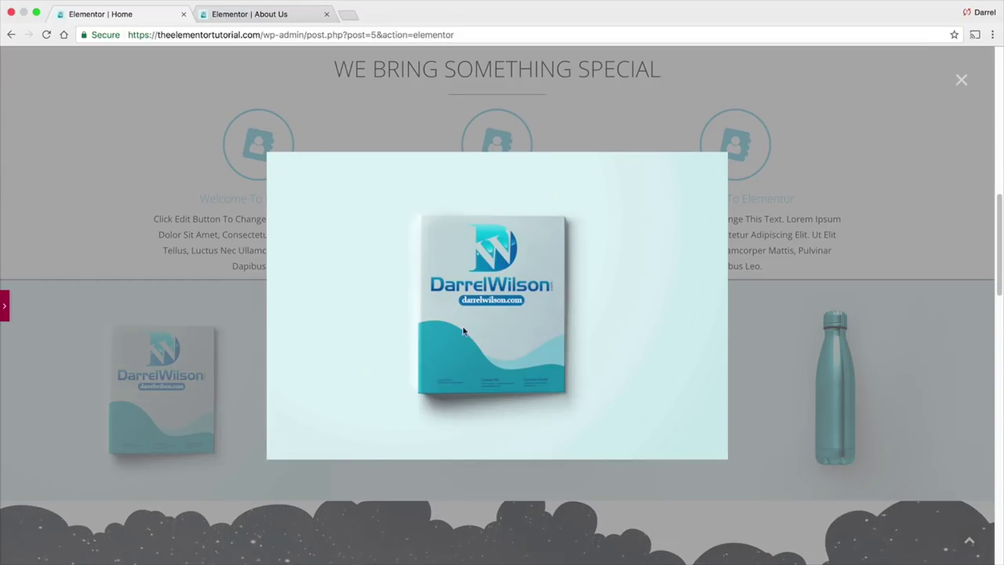
left_click(6, 307)
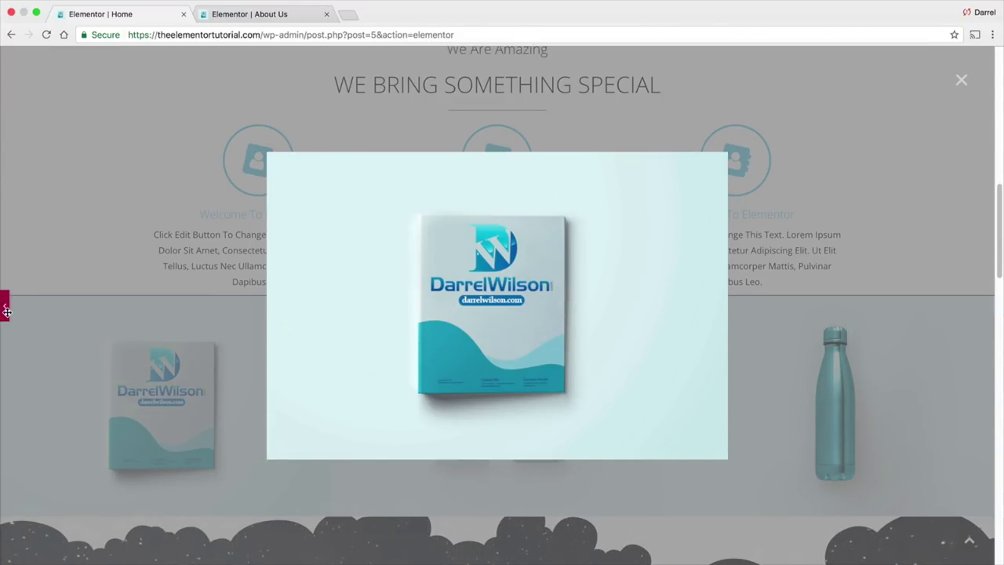
left_click(11, 60)
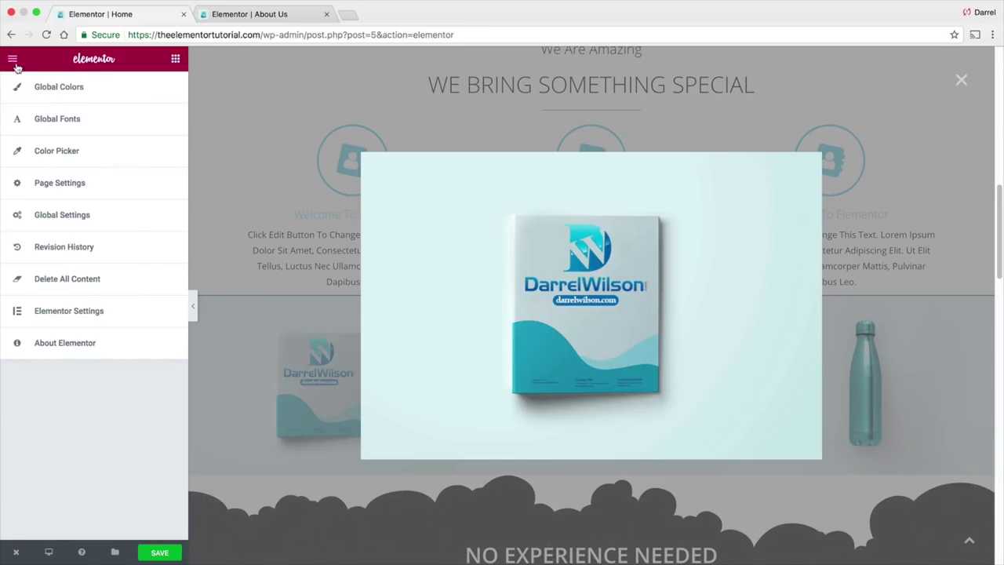
left_click(71, 216)
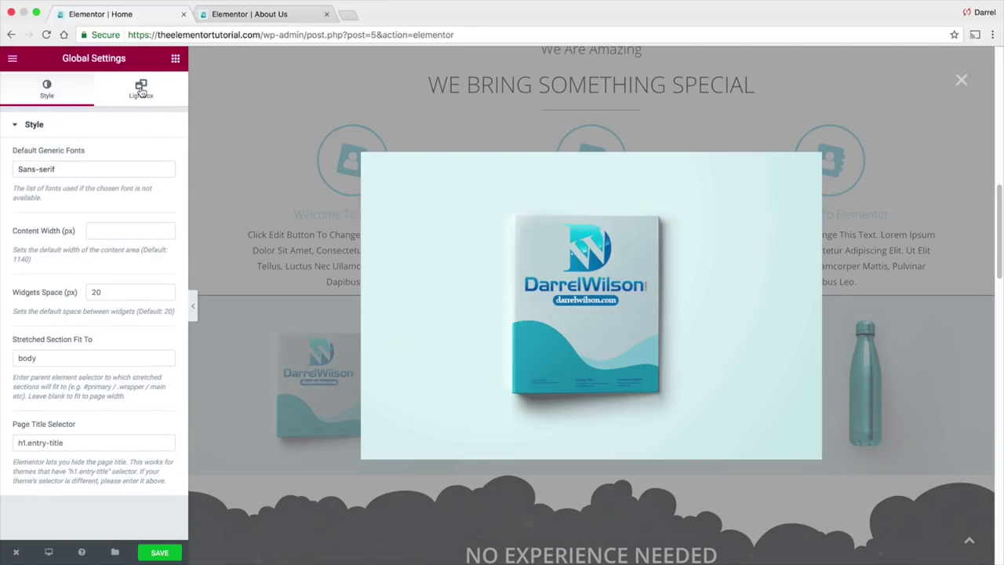
left_click(142, 91)
left_click(160, 254)
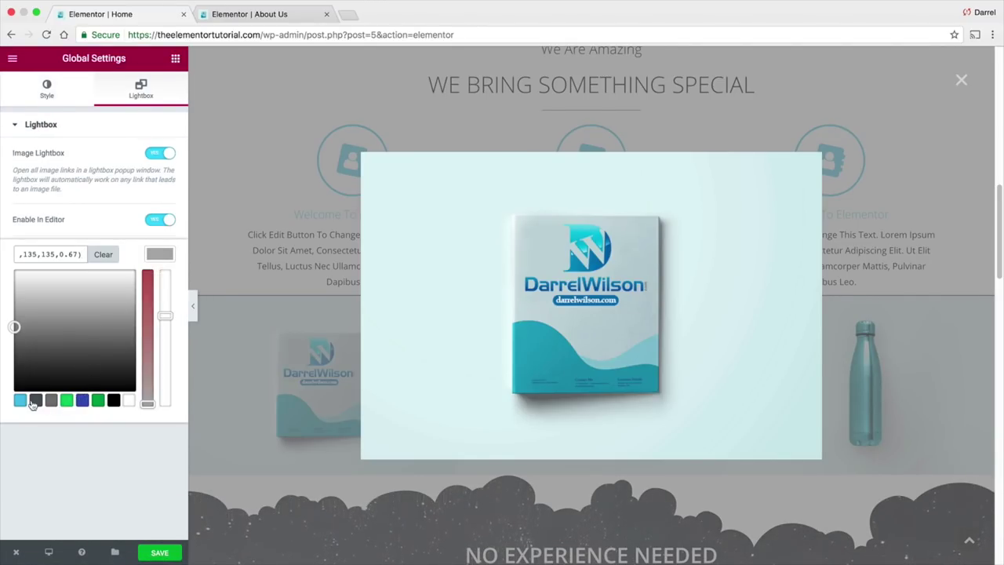
mouse_move(47, 369)
left_mouse_down()
mouse_move(51, 356)
mouse_move(99, 340)
mouse_move(74, 325)
mouse_move(49, 379)
mouse_move(68, 356)
mouse_move(43, 322)
left_mouse_up()
scroll(258, 306, "down", 2)
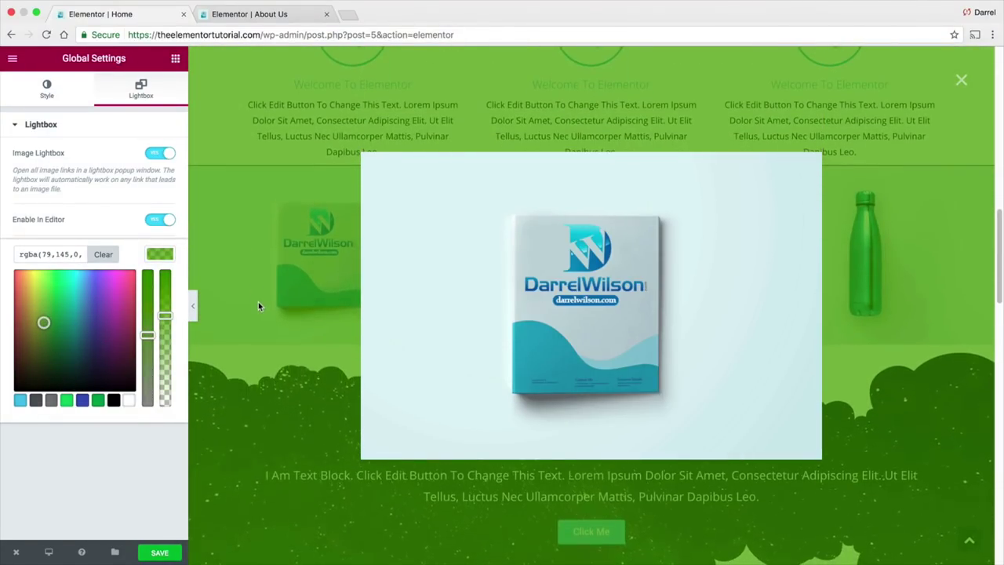
scroll(258, 306, "up", 2)
left_click(255, 240)
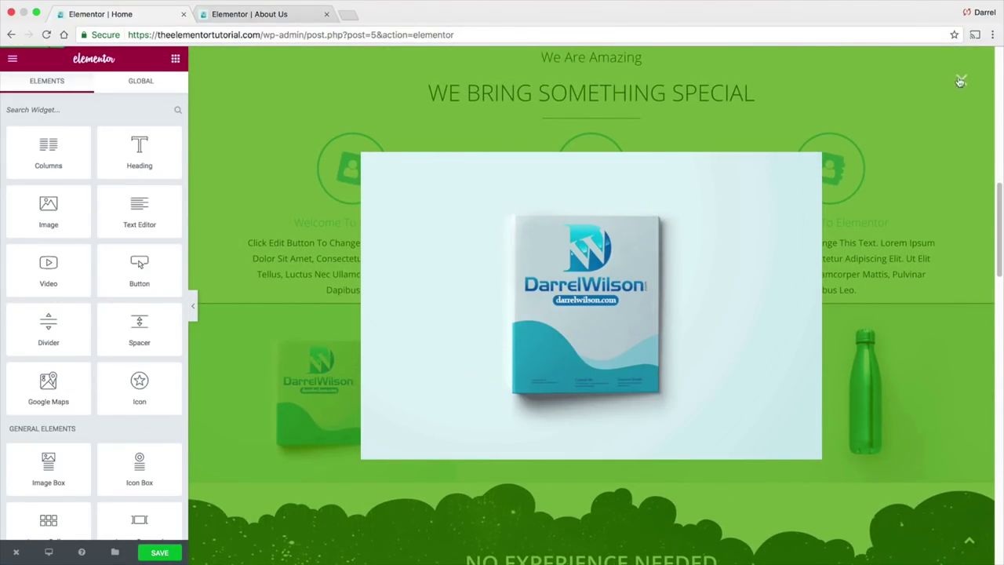
left_click(961, 80)
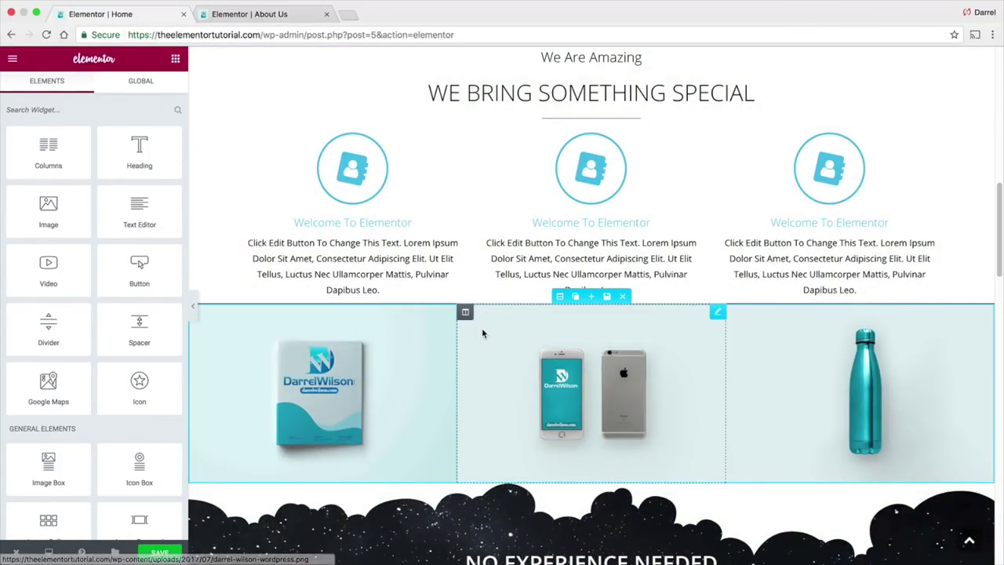
Link the phone image to its Media File with Lightbox set to Yes.
left_click(526, 321)
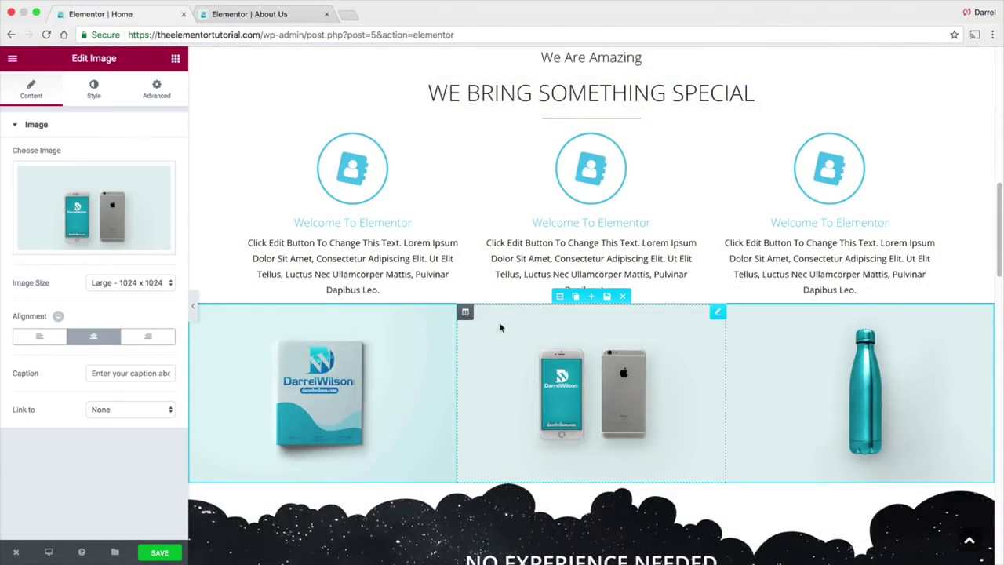
left_click(107, 409)
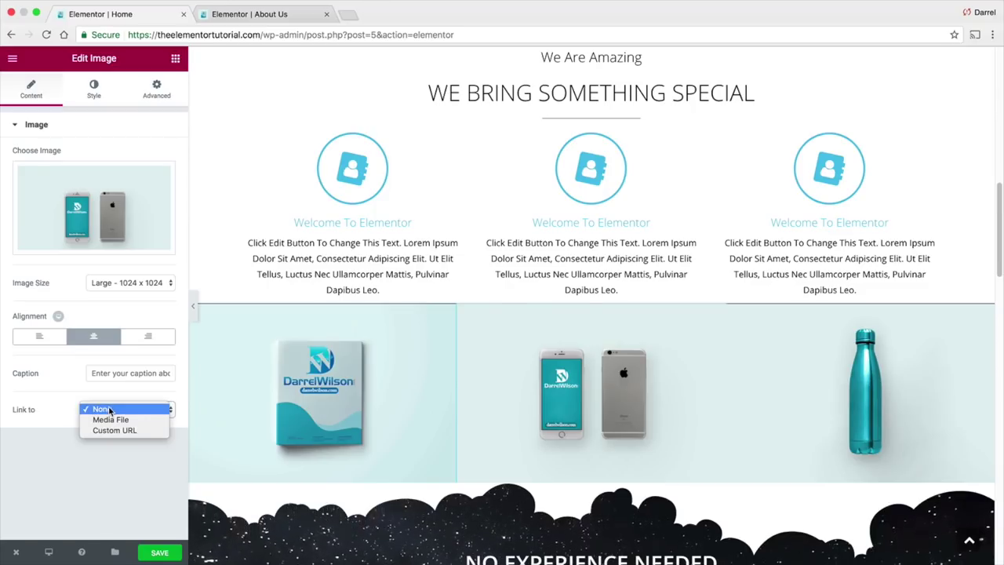
left_click(115, 421)
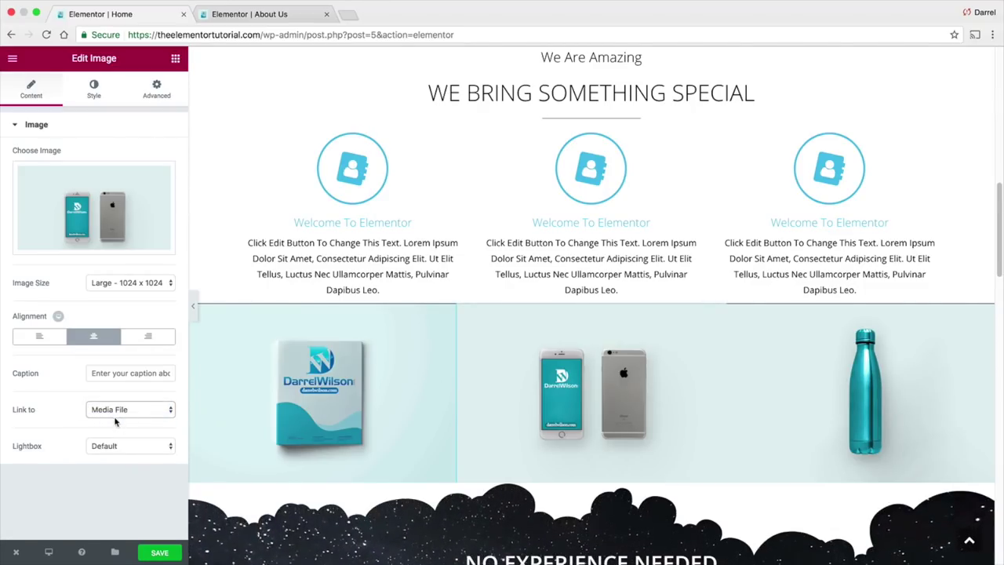
left_click(112, 448)
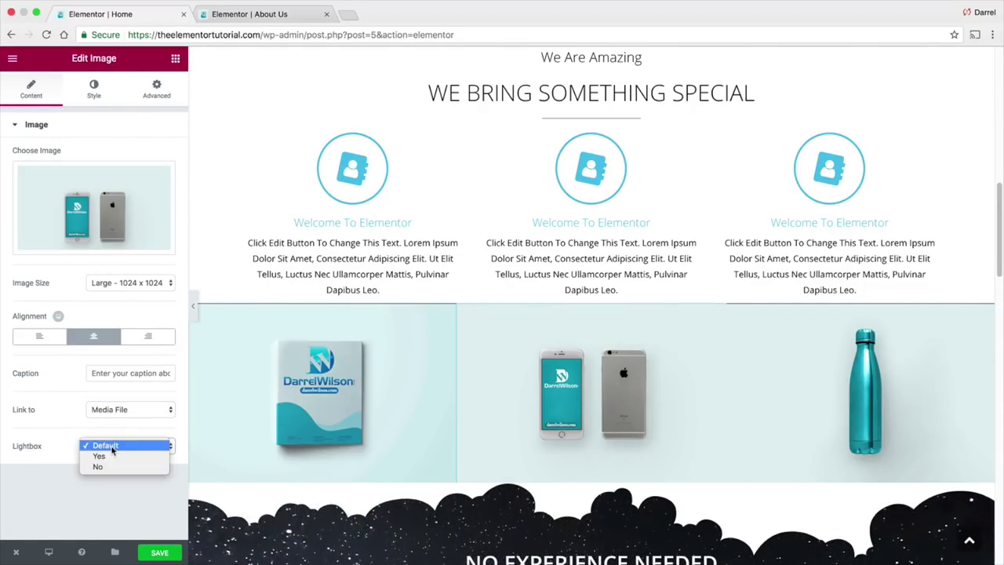
left_click(112, 447)
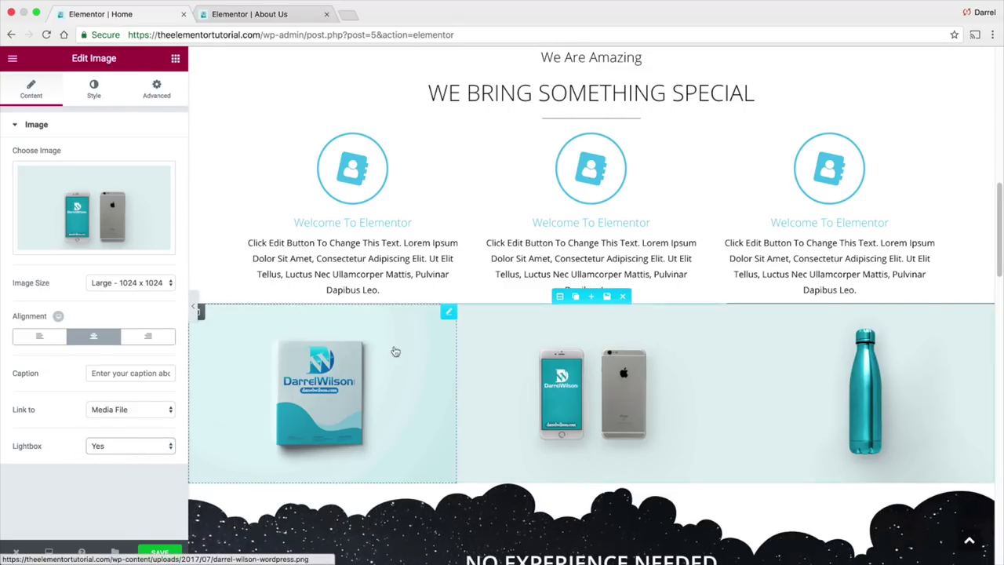
scroll(393, 345, "down", 2)
Recheck the lightbox settings, then link the bottle image to its Media File.
left_click(13, 62)
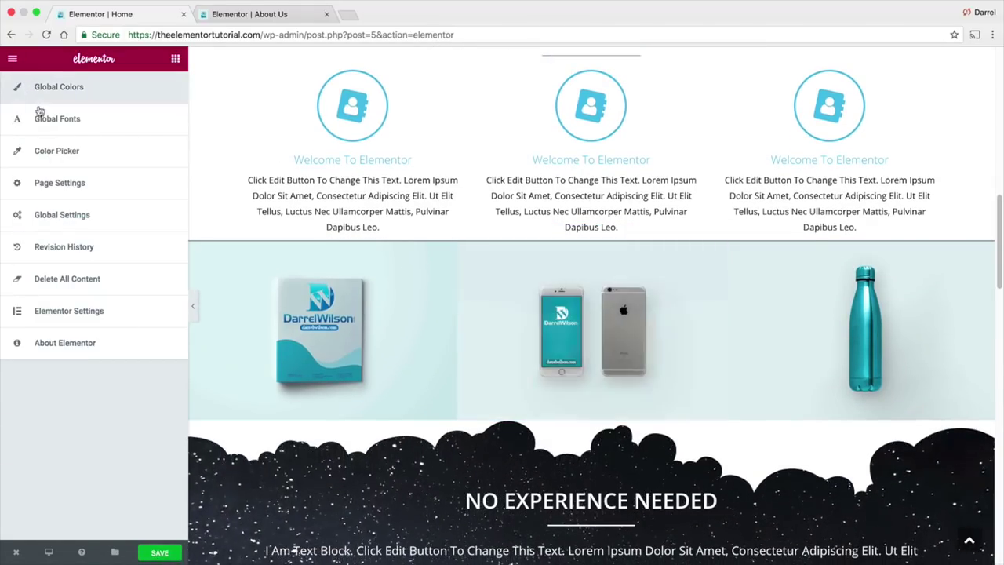
left_click(47, 213)
left_click(140, 93)
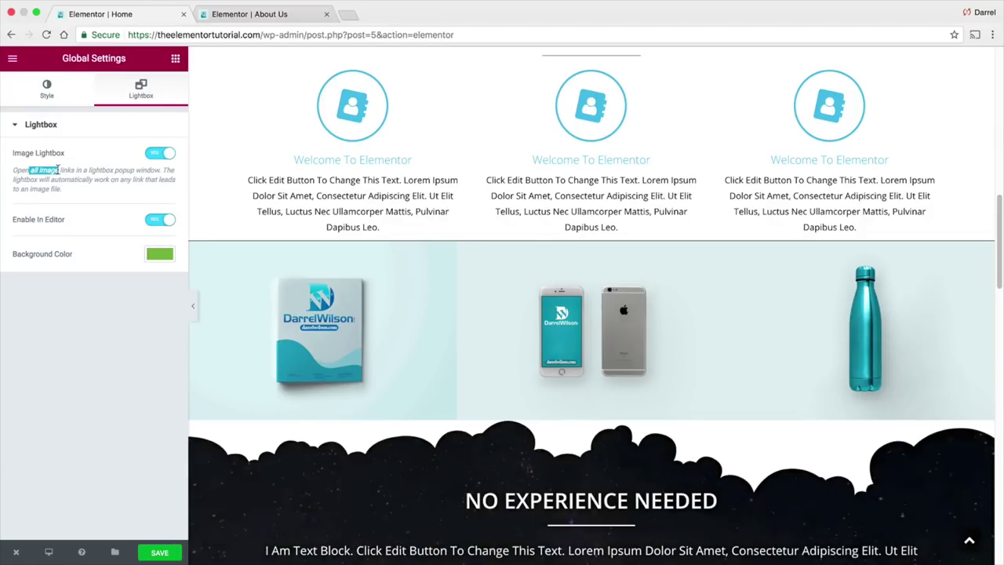
left_click(776, 326)
left_click(110, 409)
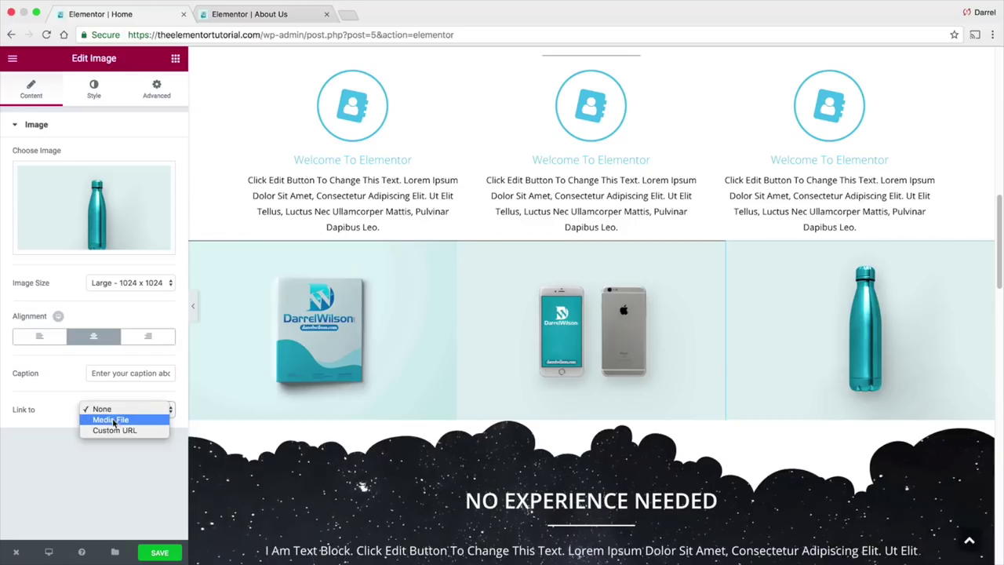
left_click(113, 422)
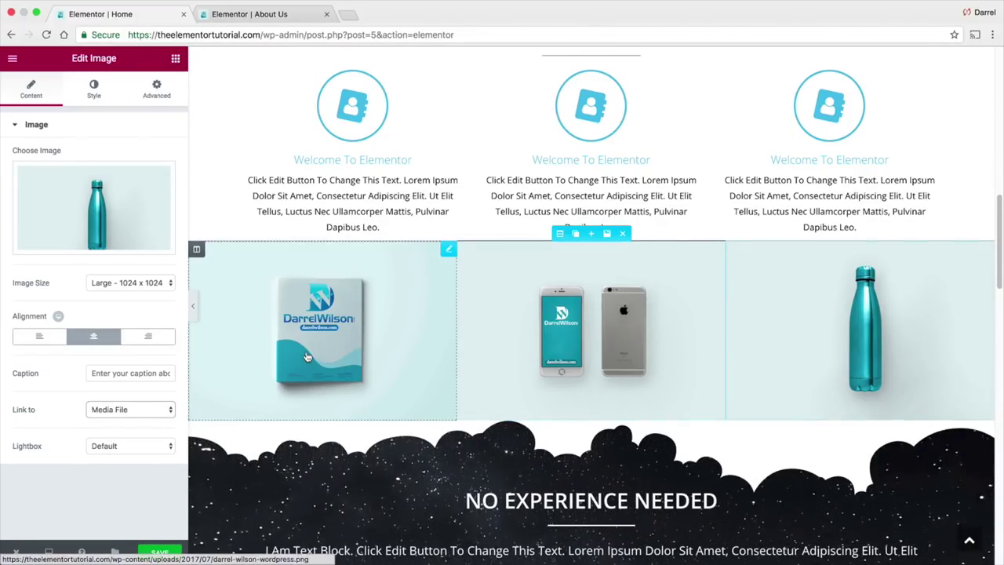
Set the lightbox background in Global Settings to the light-blue preset with lower opacity.
left_click(12, 58)
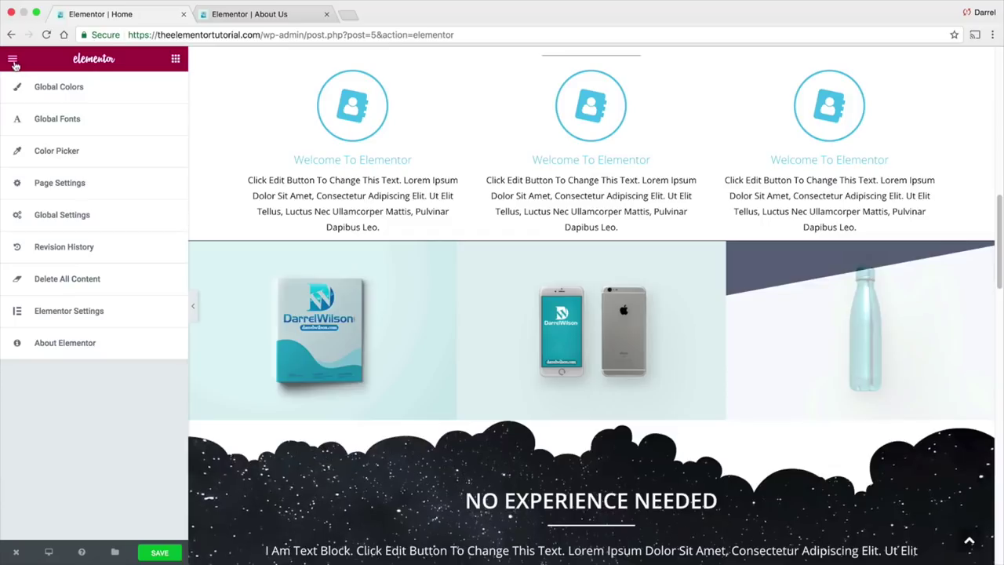
left_click(74, 224)
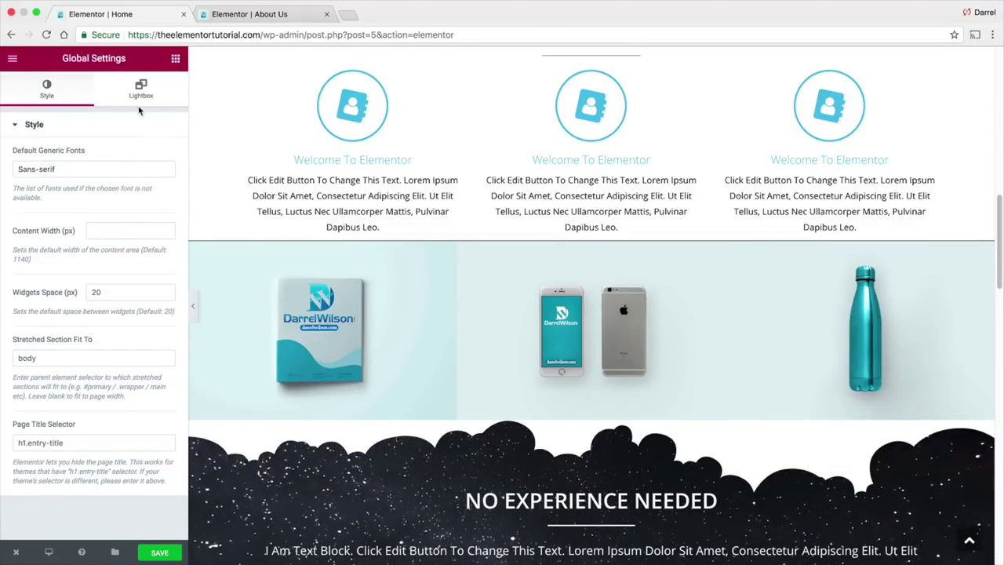
left_click(140, 90)
left_click(160, 254)
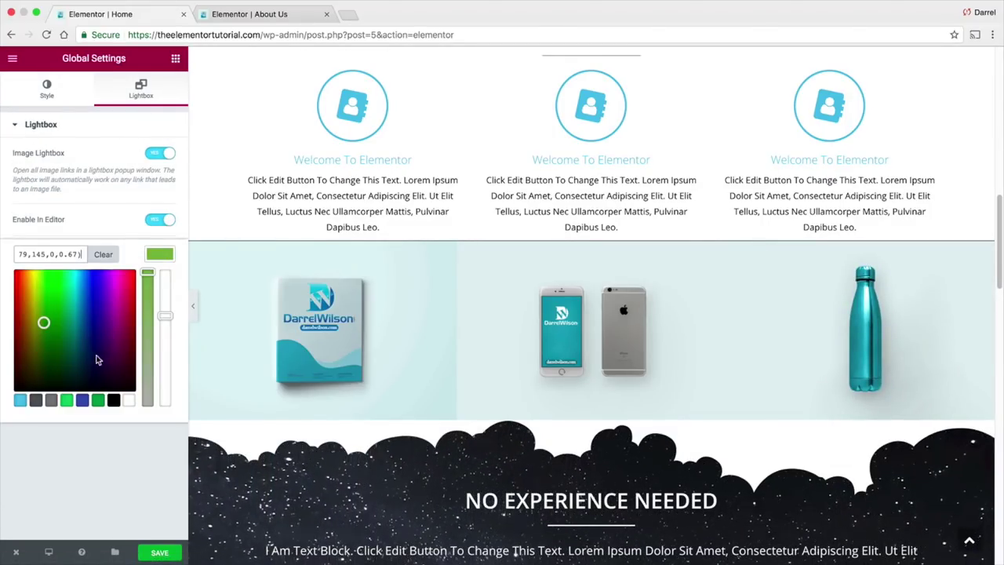
left_click(18, 402)
left_click_drag(166, 315, 165, 337)
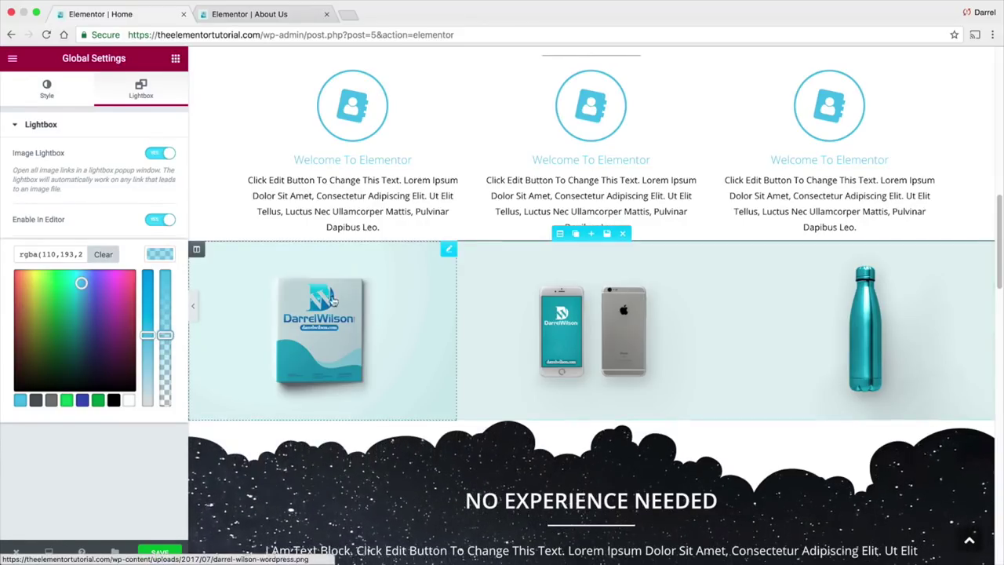
Preview the book and phone images in the recoloured lightbox.
left_click(392, 292)
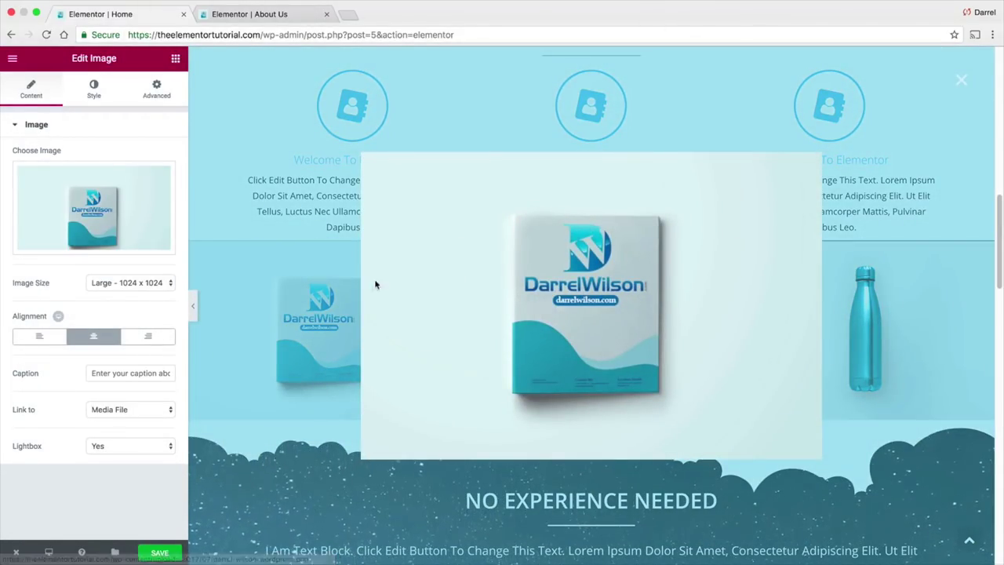
left_click(683, 118)
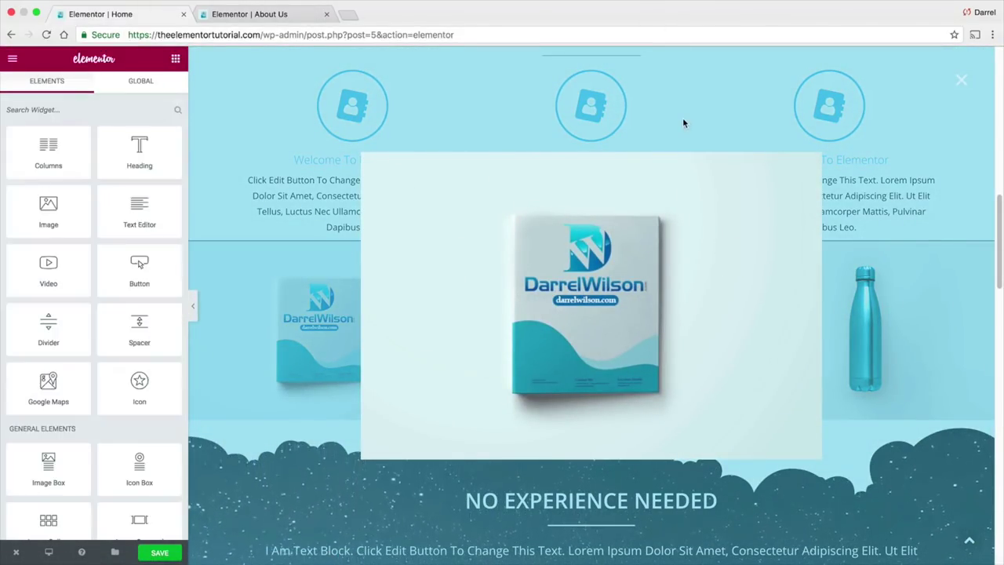
left_click(955, 79)
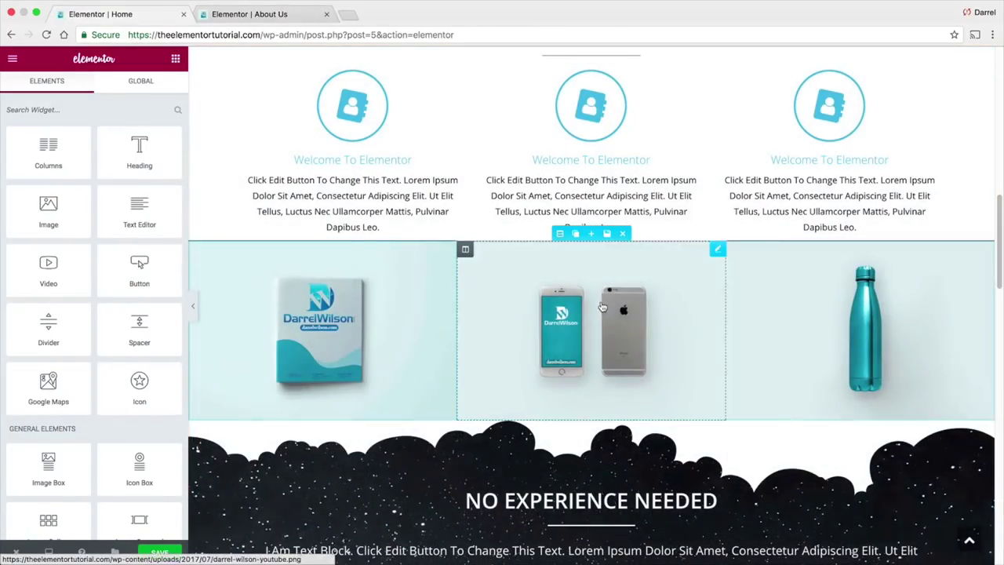
left_click(597, 299)
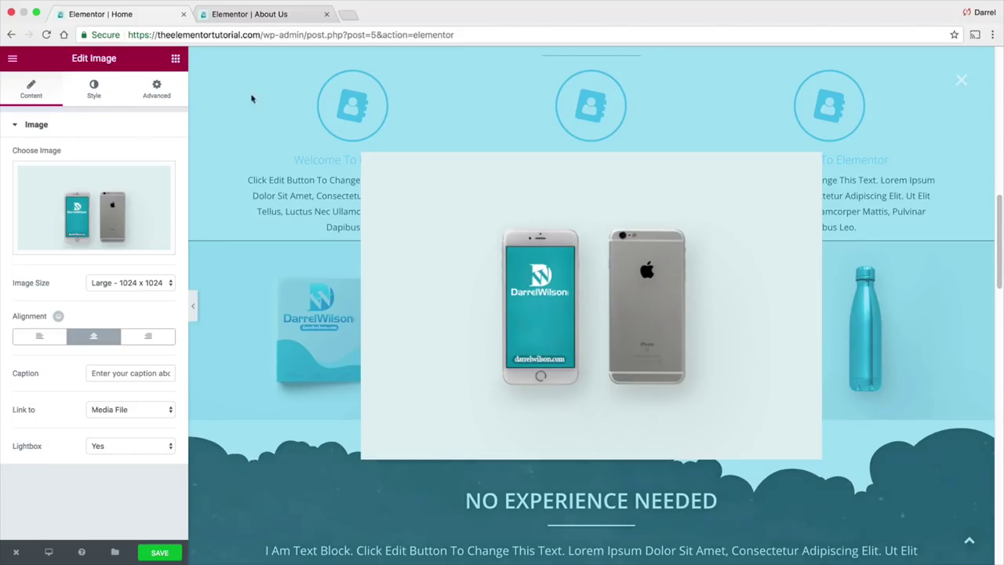
left_click(176, 59)
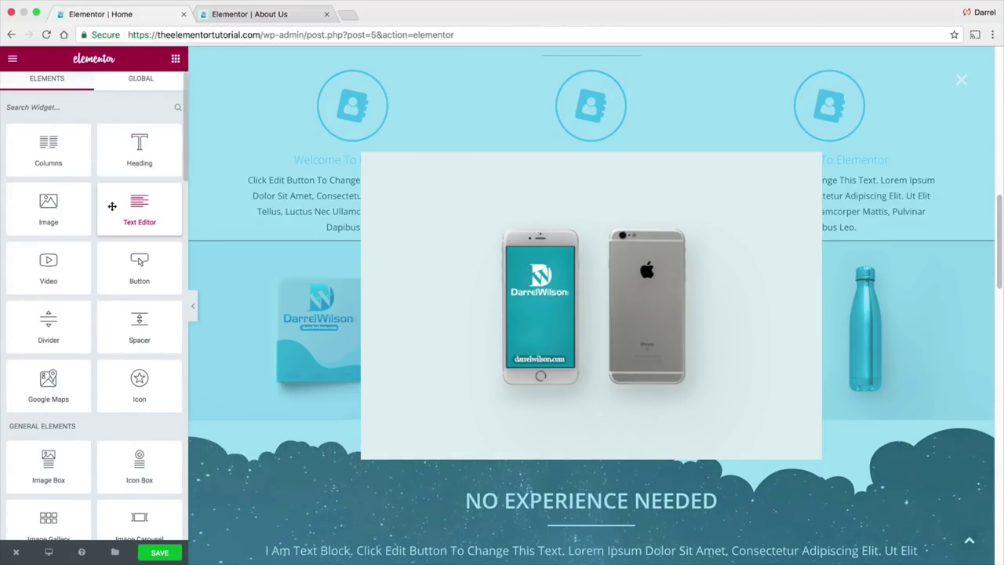
scroll(125, 235, "down", 1)
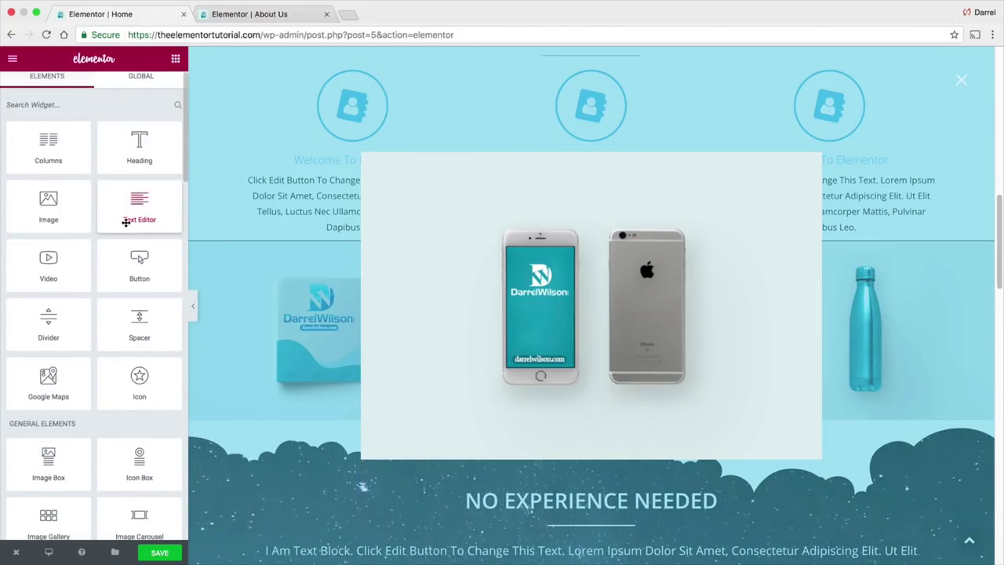
scroll(126, 222, "down", 3)
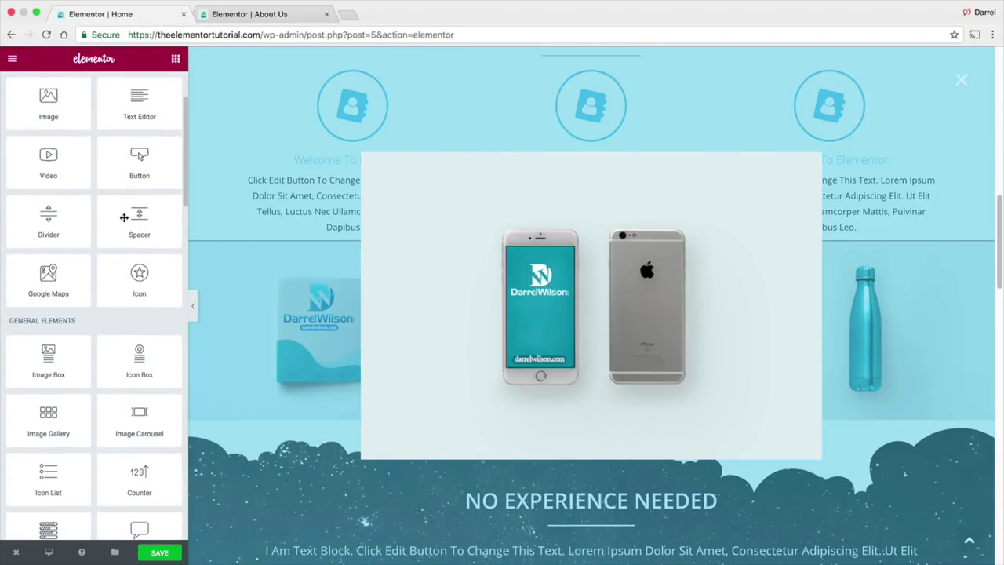
scroll(123, 219, "down", 1)
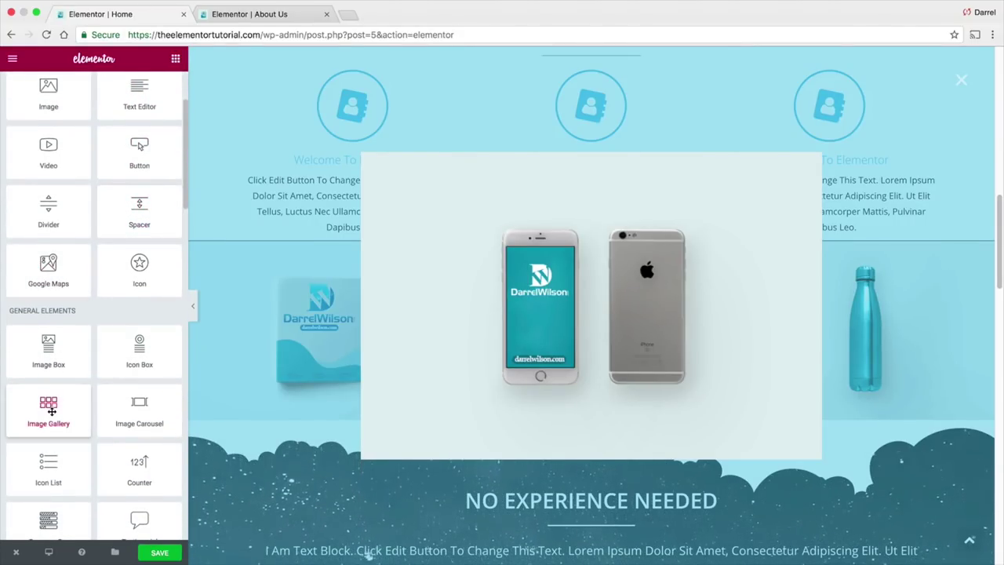
mouse_move(29, 418)
left_mouse_down()
mouse_move(178, 233)
mouse_move(259, 212)
mouse_move(156, 342)
mouse_move(40, 416)
left_mouse_up()
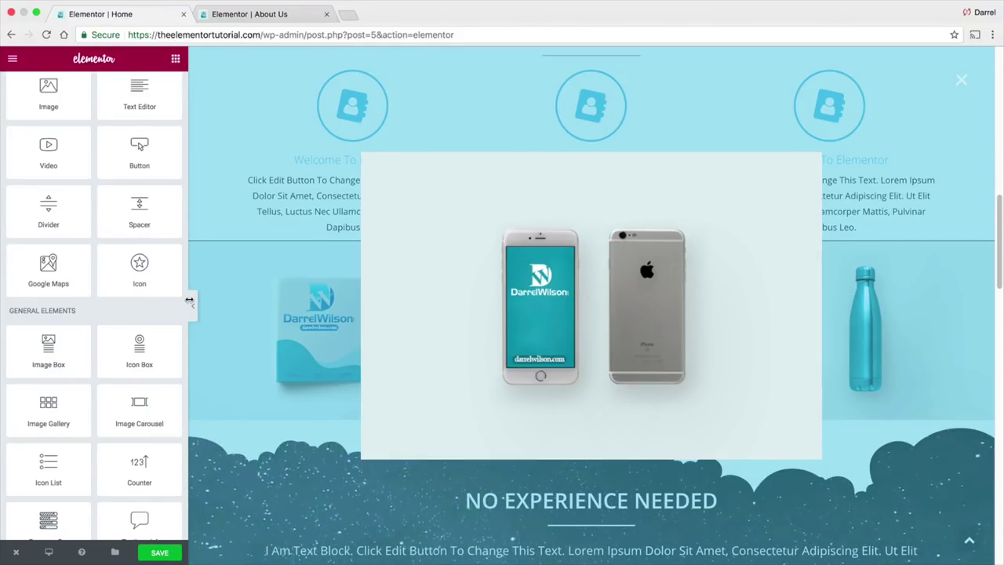
left_click(957, 88)
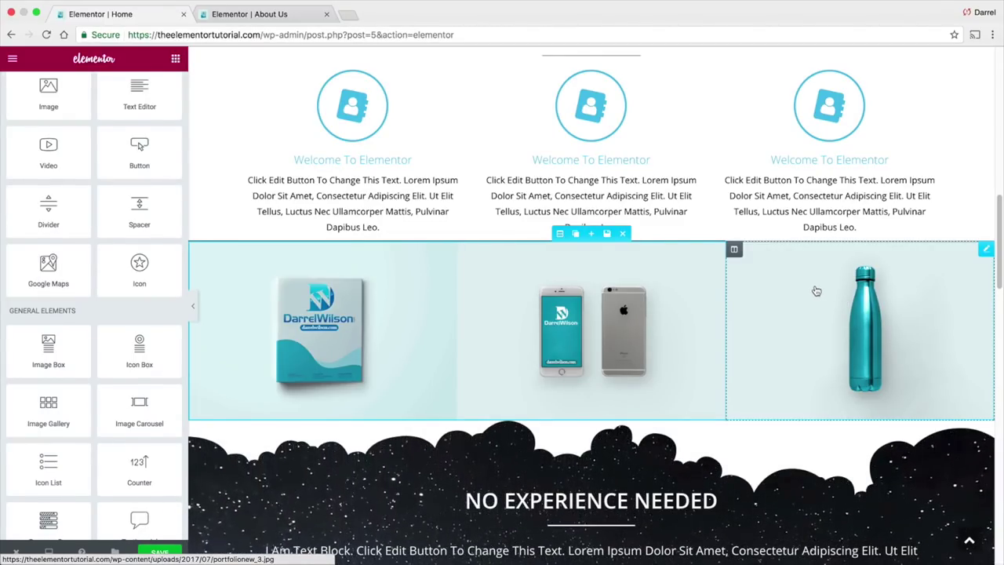
Preview the phone image again and check its Media File link and Lightbox Yes settings.
left_click(491, 343)
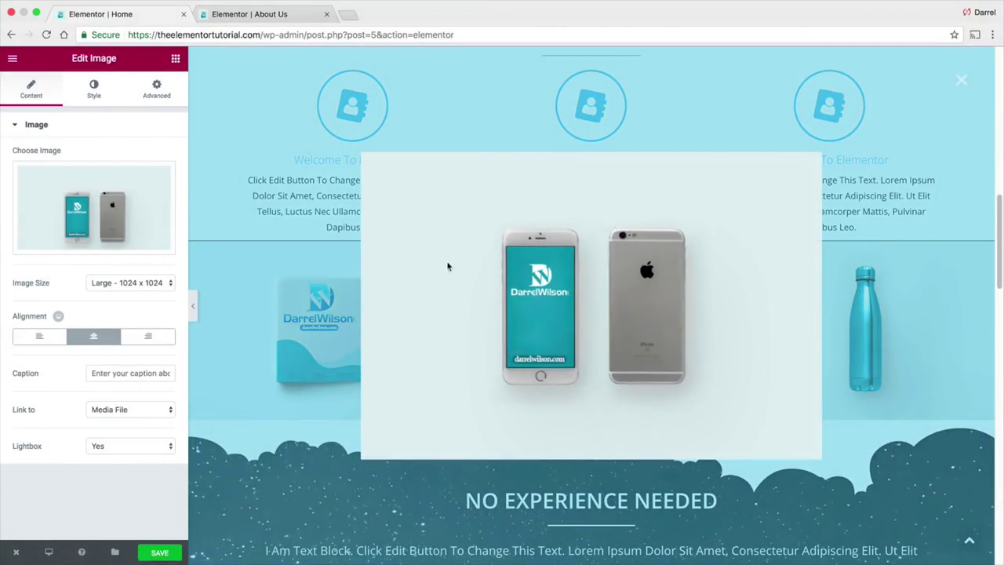
left_click(822, 206)
left_click(957, 82)
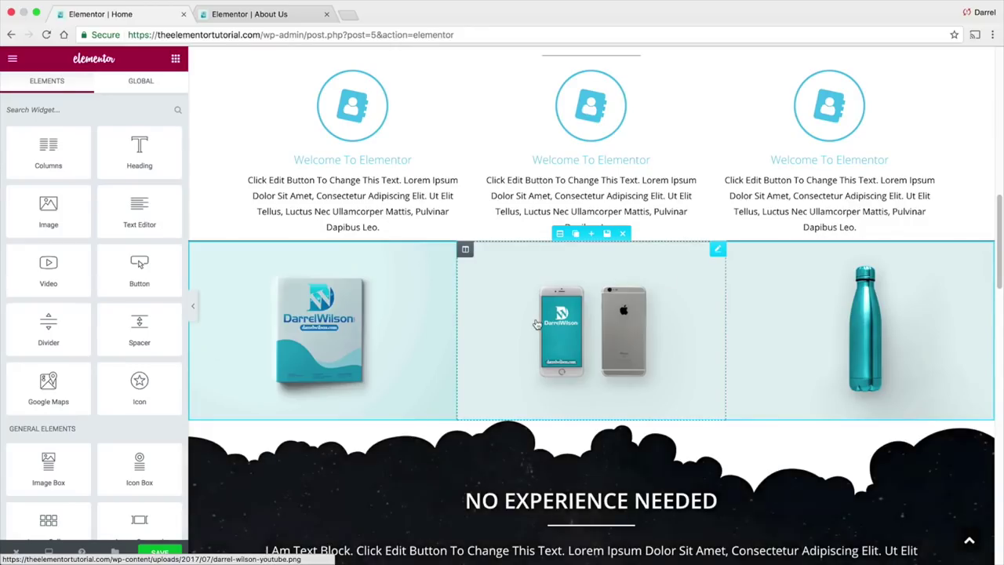
left_click(717, 248)
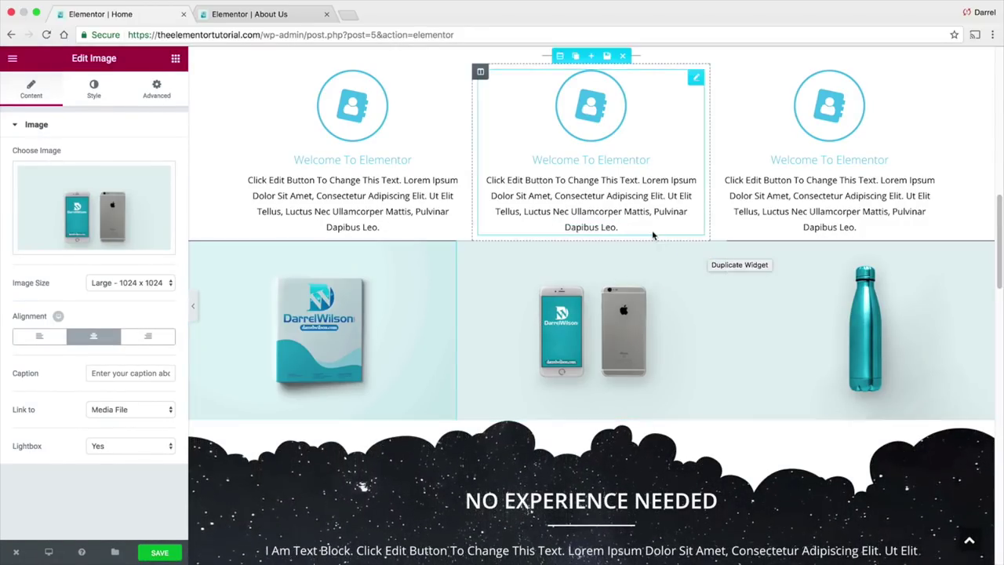
left_click(13, 60)
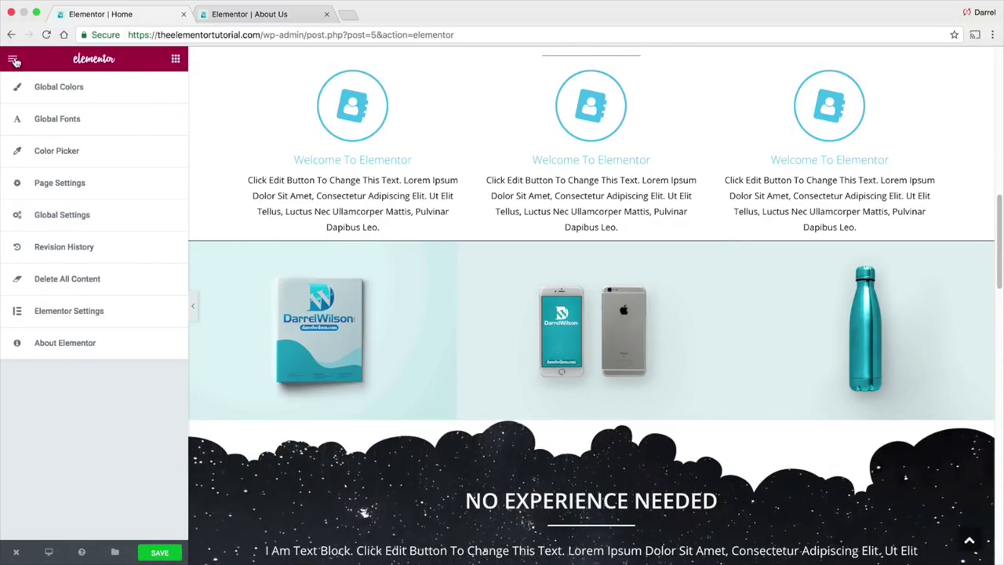
Switch the global Image Lightbox off and test the phone image without it.
left_click(78, 215)
left_click(142, 88)
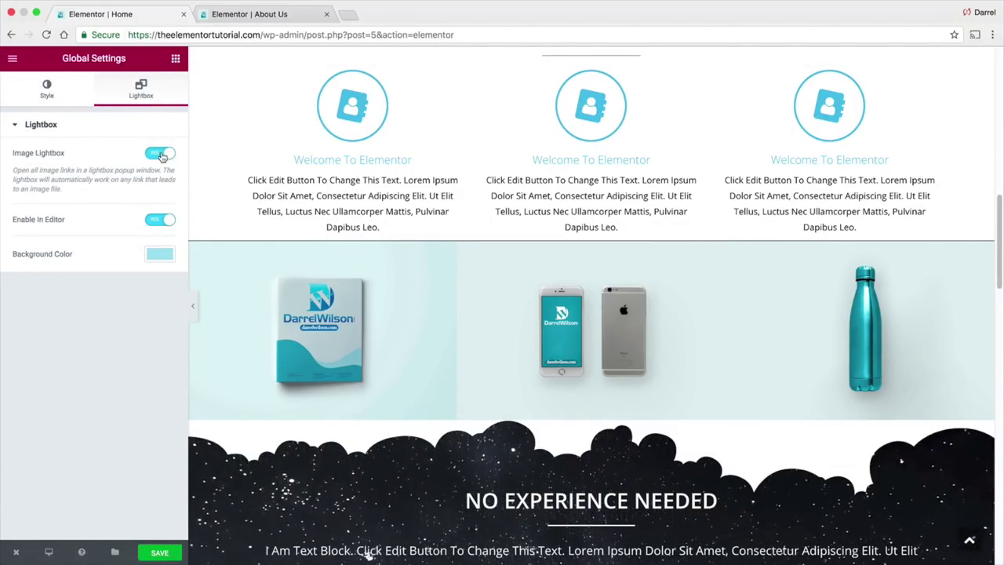
left_click(160, 153)
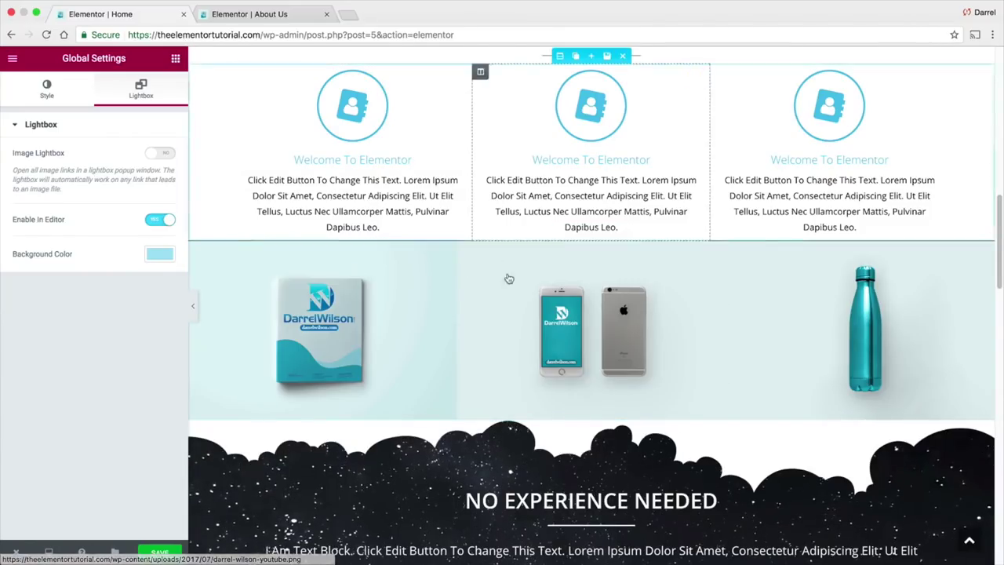
left_click(691, 250)
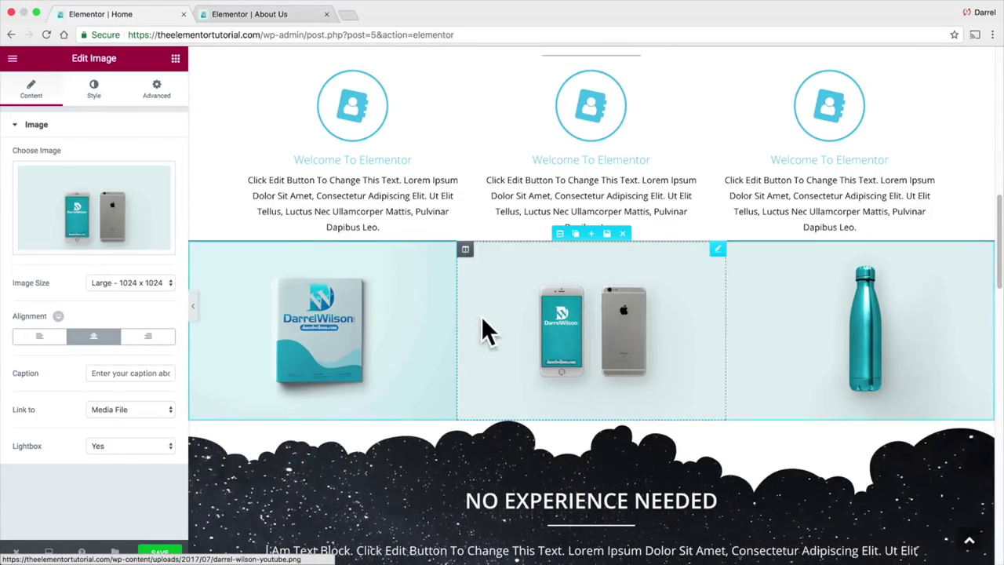
Turn Image Lightbox back on and hide the editing sidebar to preview the page.
left_click(13, 59)
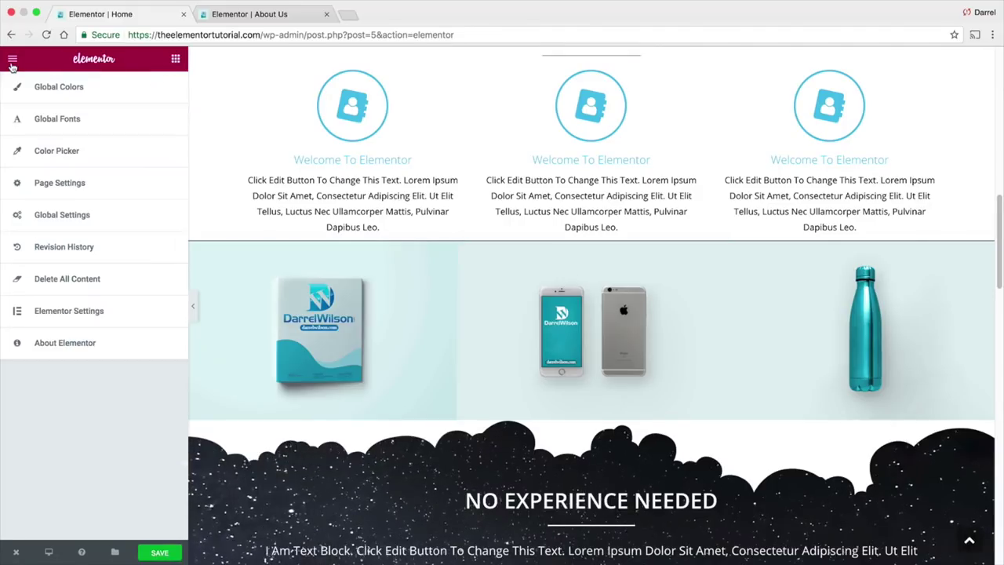
left_click(40, 210)
left_click(142, 89)
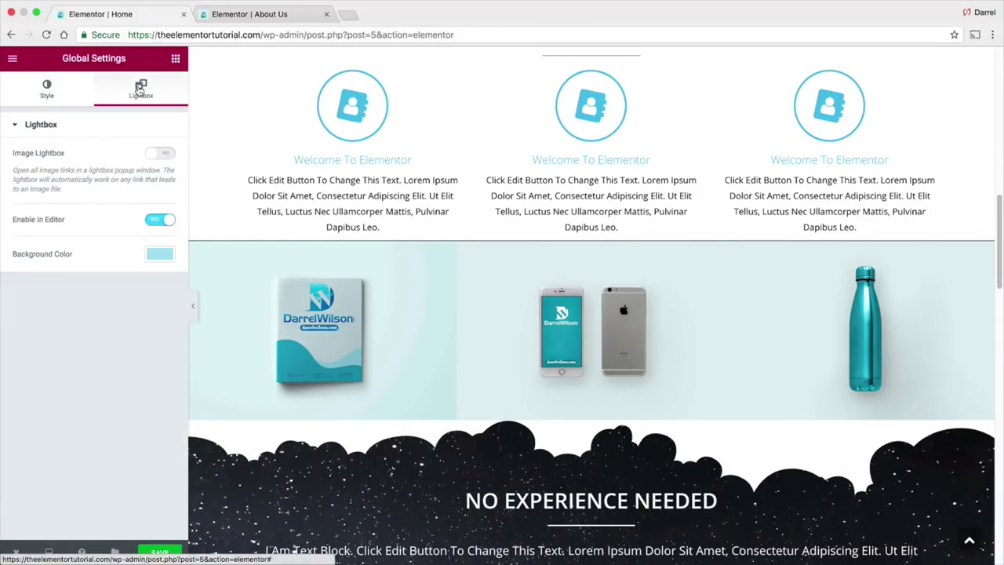
left_click(161, 153)
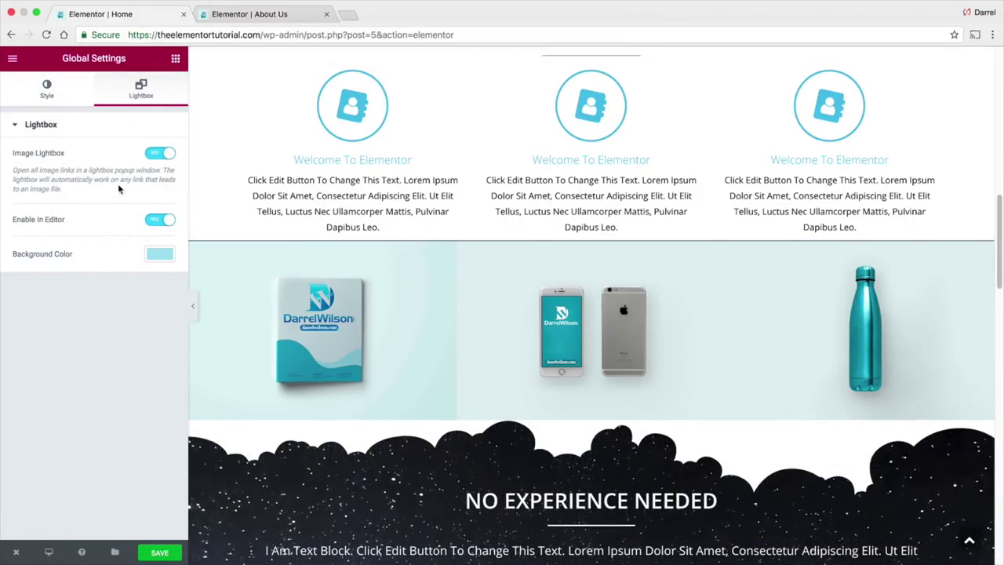
left_click_drag(63, 183, 92, 180)
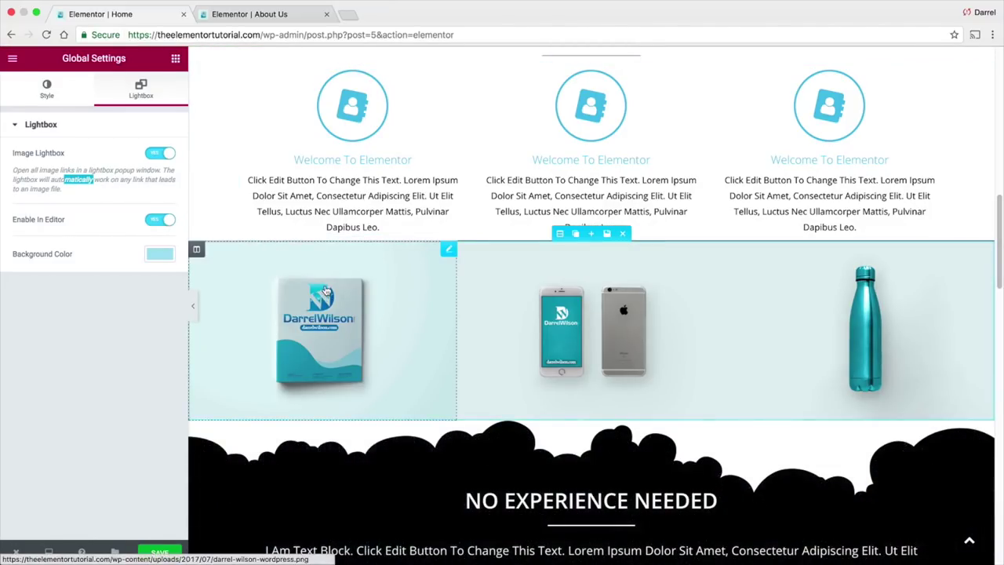
left_click(193, 306)
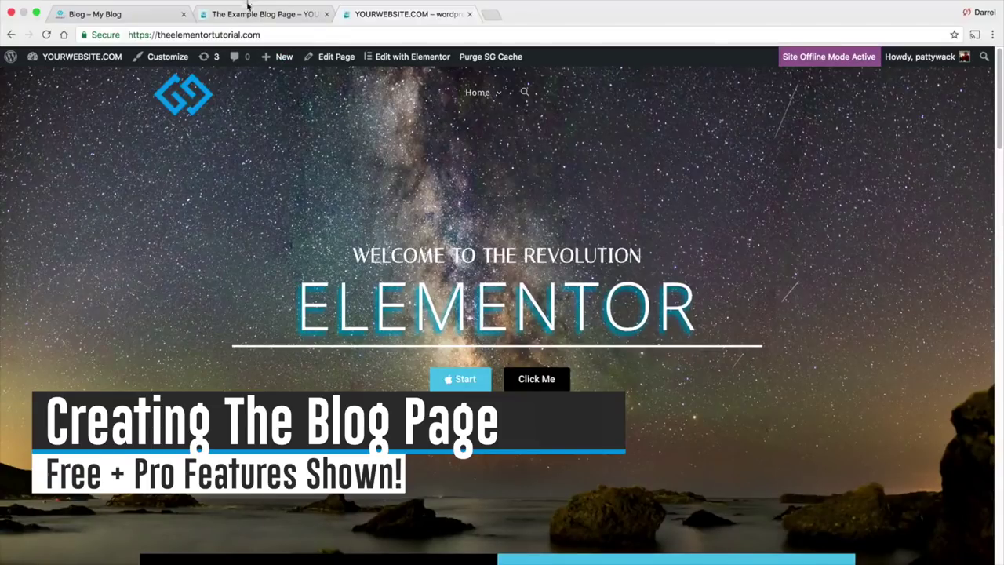
Browse The Example Blog Page and read the 'Our Amazing Blog Post' post.
left_click(246, 13)
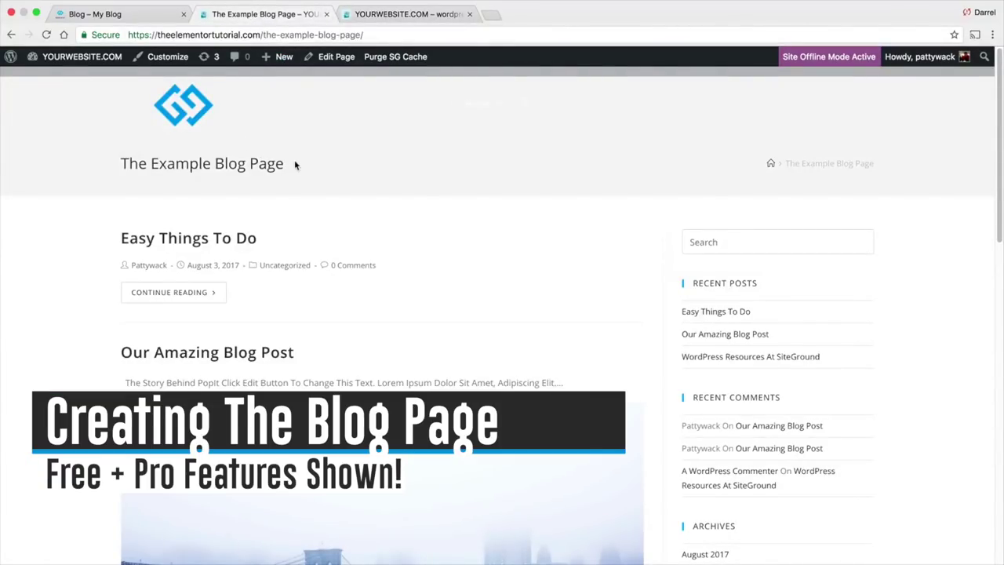
left_click_drag(295, 165, 119, 165)
scroll(196, 185, "down", 3)
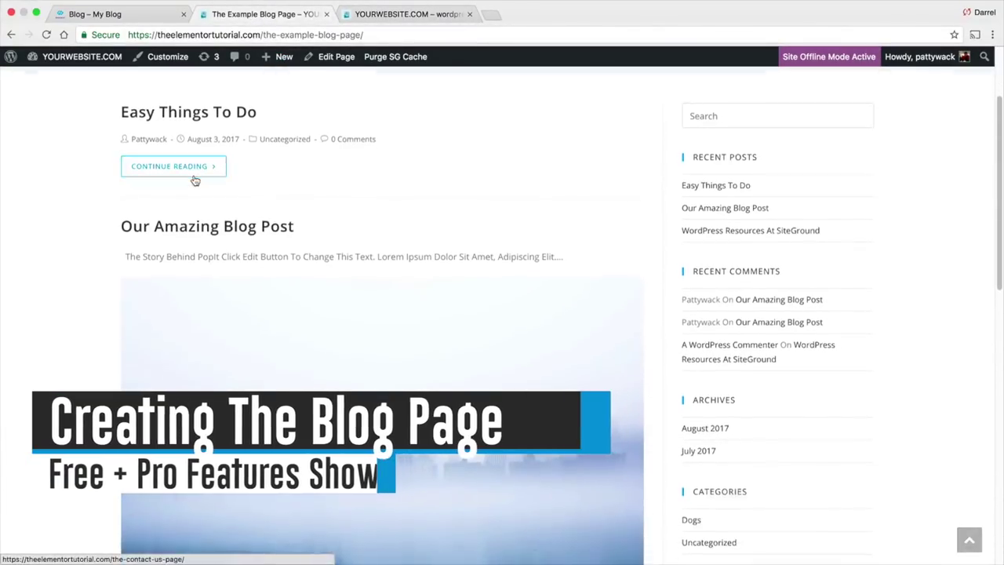
scroll(235, 235, "down", 2)
scroll(283, 249, "down", 2)
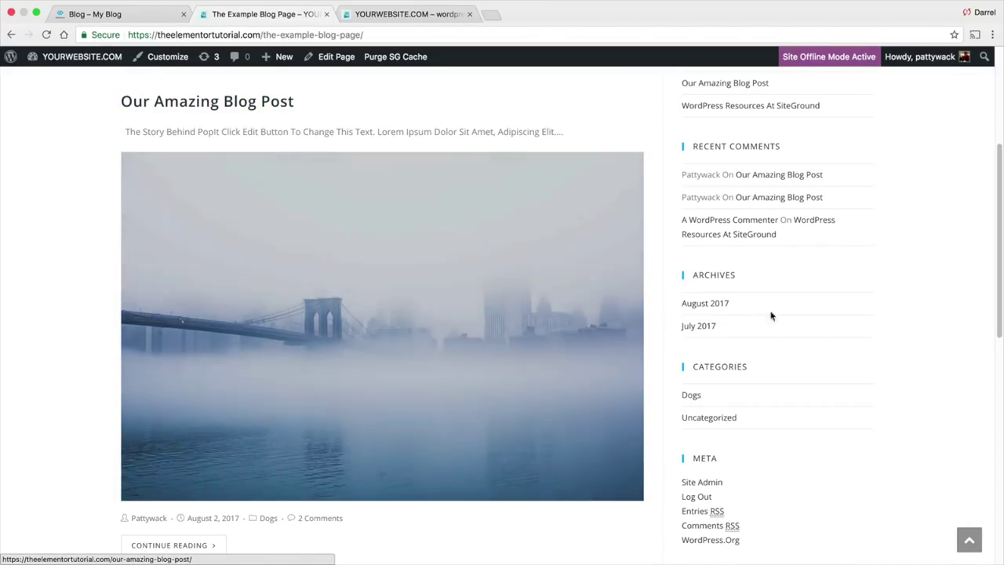
scroll(551, 354, "up", 6)
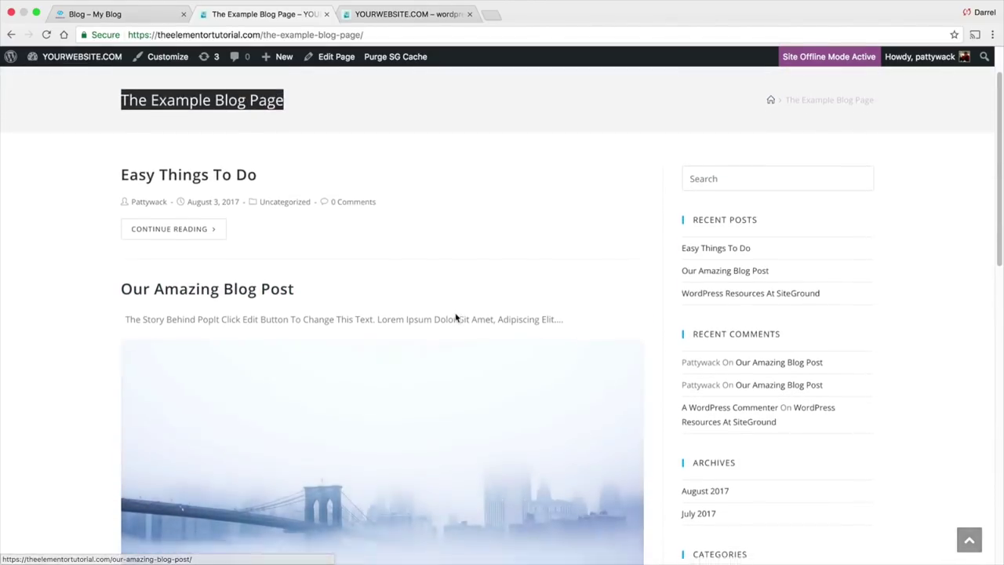
scroll(455, 317, "down", 8)
scroll(454, 314, "down", 10)
scroll(439, 298, "up", 12)
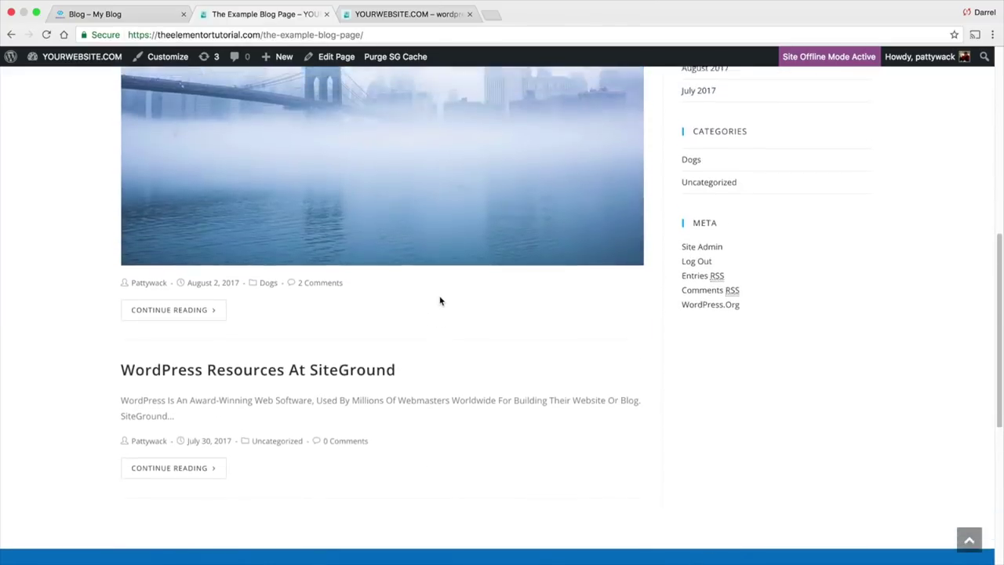
left_click(332, 274)
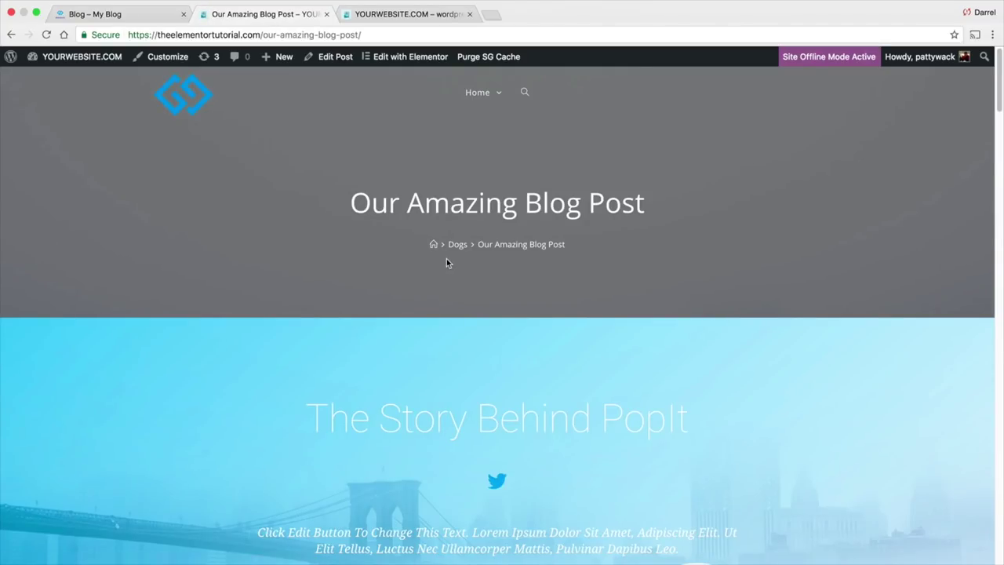
scroll(447, 262, "down", 3)
scroll(446, 264, "down", 5)
scroll(446, 266, "down", 15)
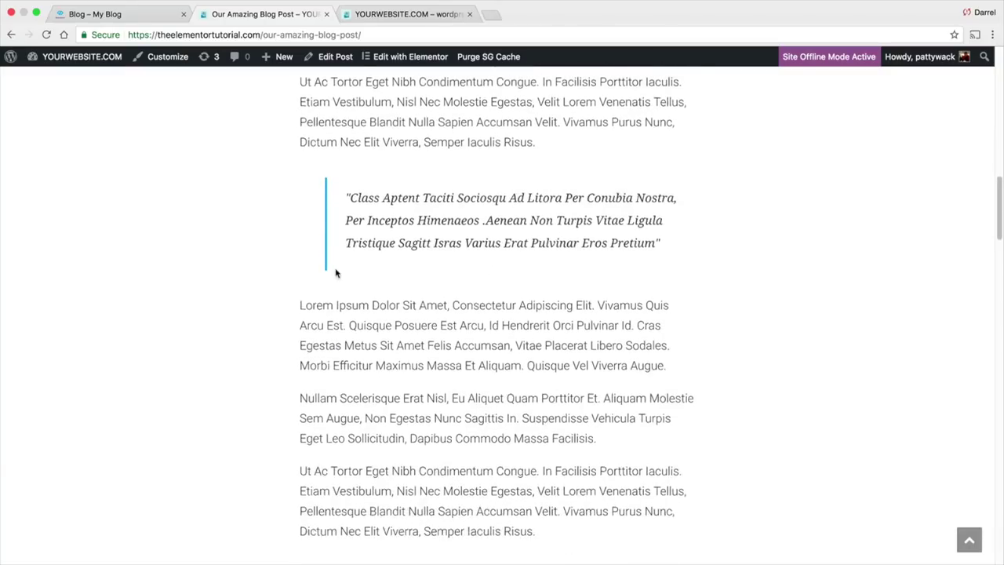
scroll(328, 273, "down", 5)
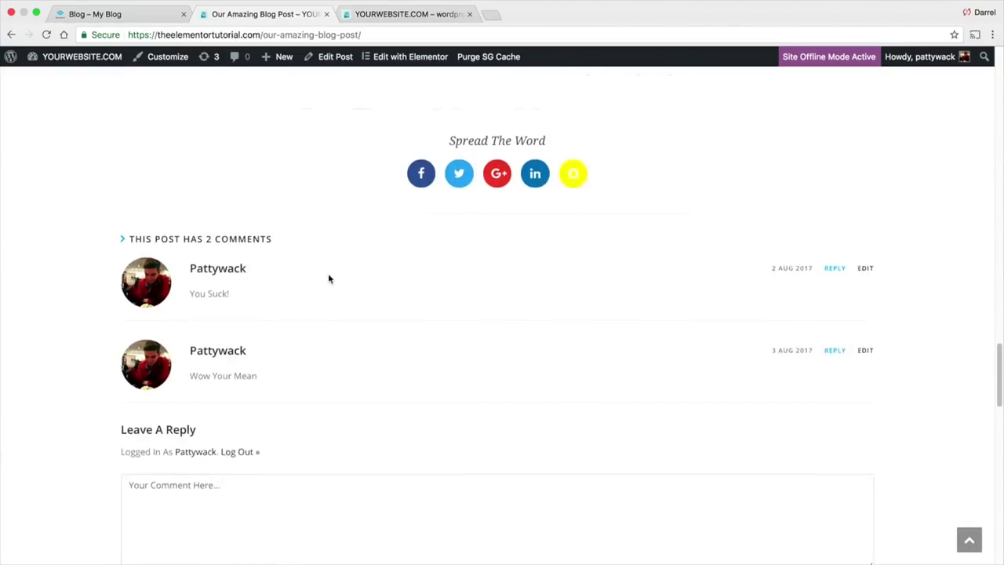
scroll(327, 278, "up", 15)
scroll(329, 277, "up", 20)
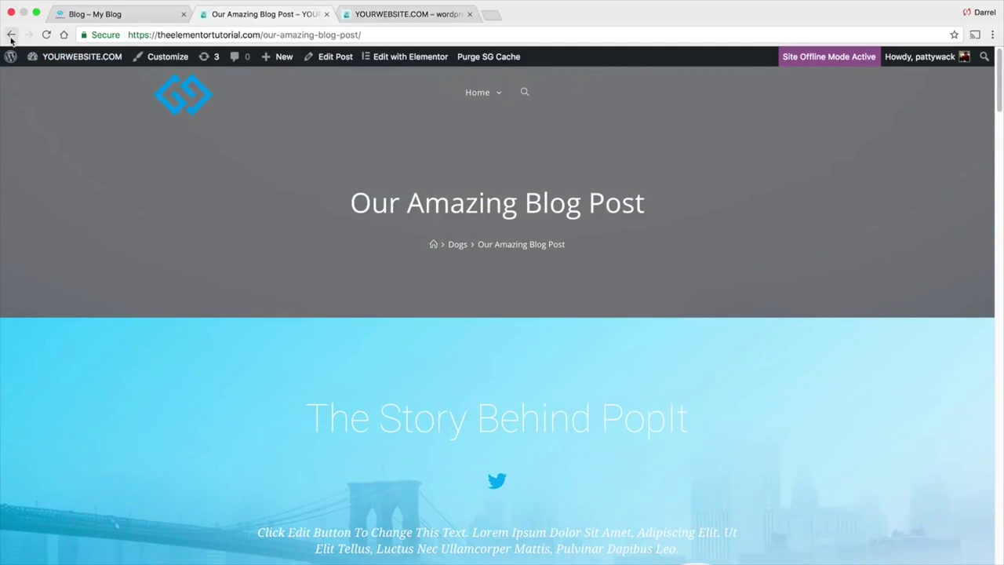
left_click(11, 34)
On the My Blog site, read the one-comment post and '10 Reasons Why You Are Single'.
left_click(91, 14)
scroll(610, 370, "down", 3)
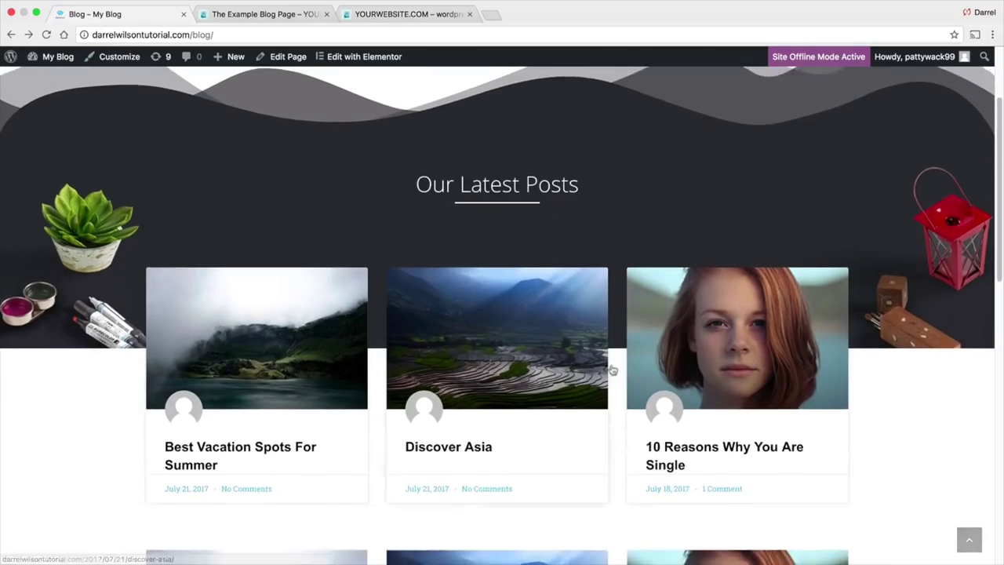
scroll(683, 348, "down", 5)
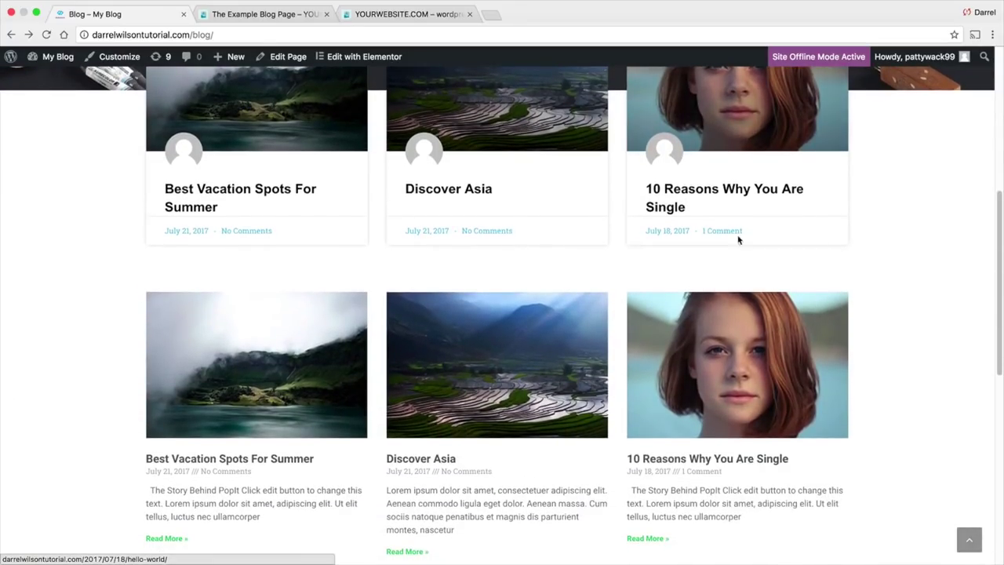
left_click(738, 238)
scroll(745, 228, "up", 3)
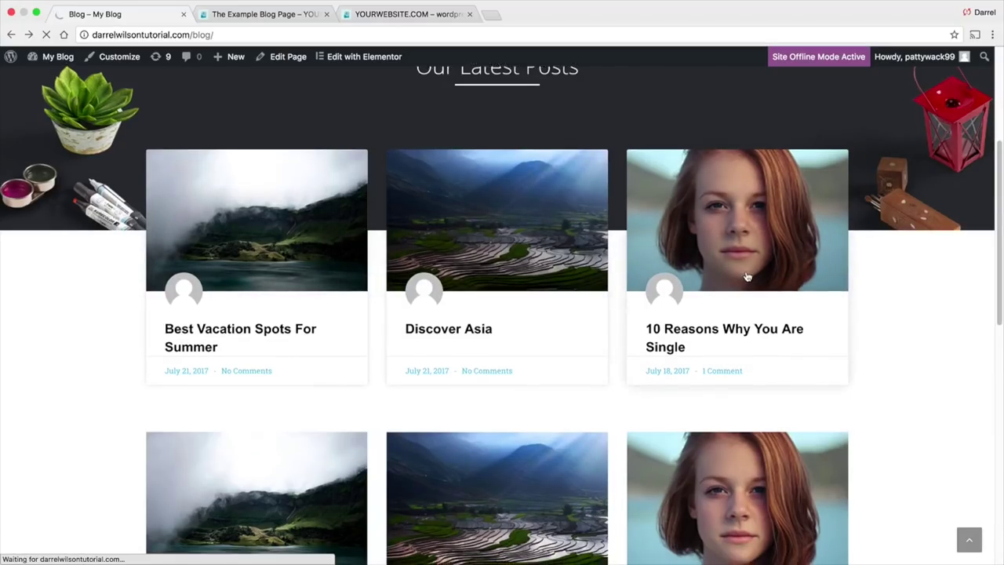
scroll(613, 138, "down", 2)
scroll(607, 206, "down", 3)
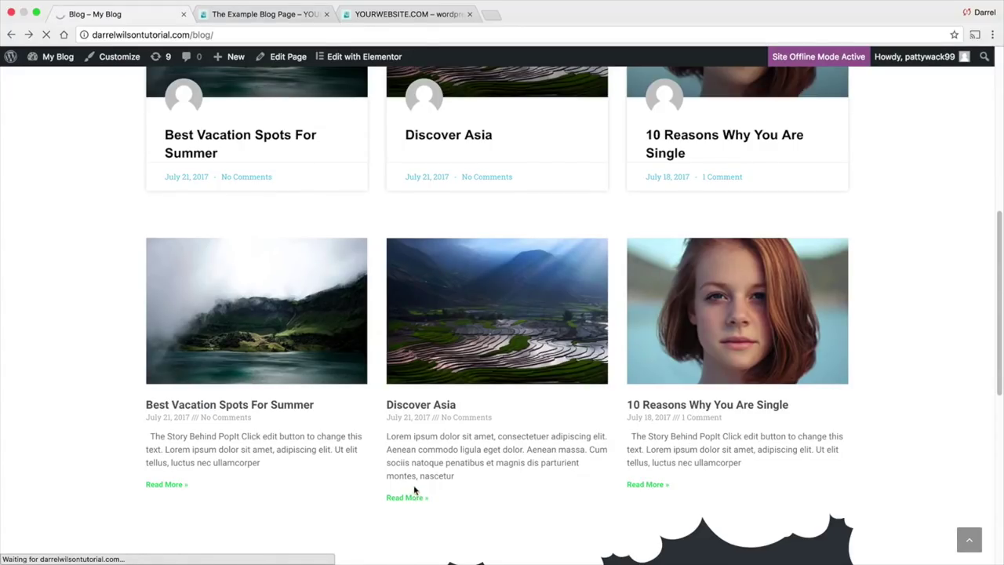
scroll(412, 487, "down", 3)
scroll(426, 453, "up", 7)
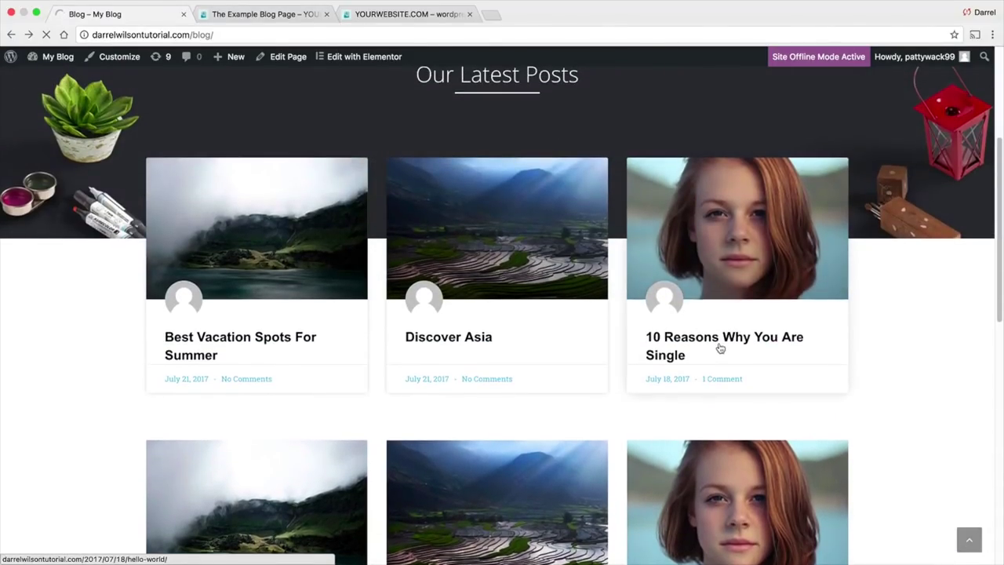
left_click(722, 345)
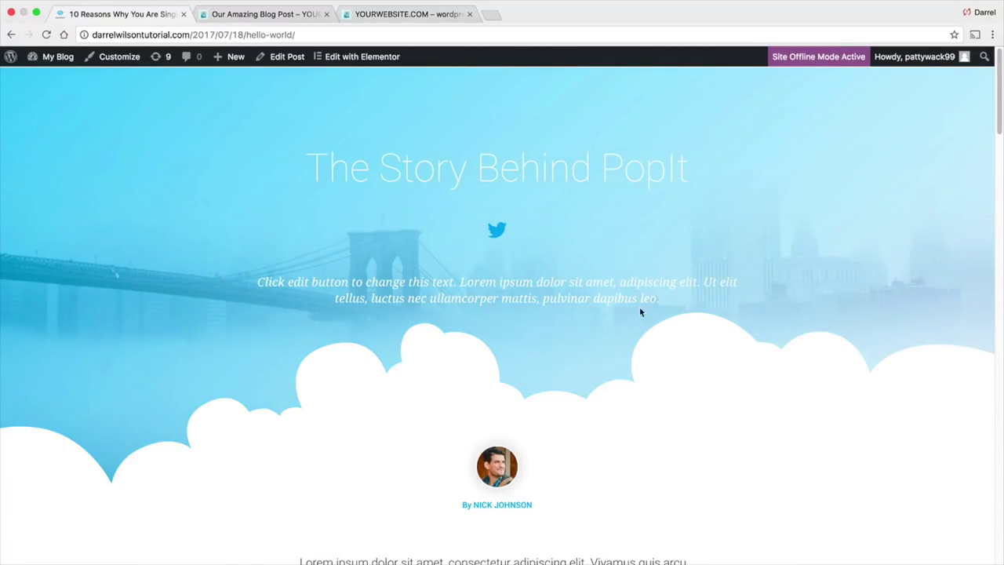
scroll(601, 329, "down", 4)
scroll(603, 327, "up", 4)
Compare the posts across tabs, then switch to the site's home page tab.
key("ctrl+Tab")
scroll(477, 276, "up", 10)
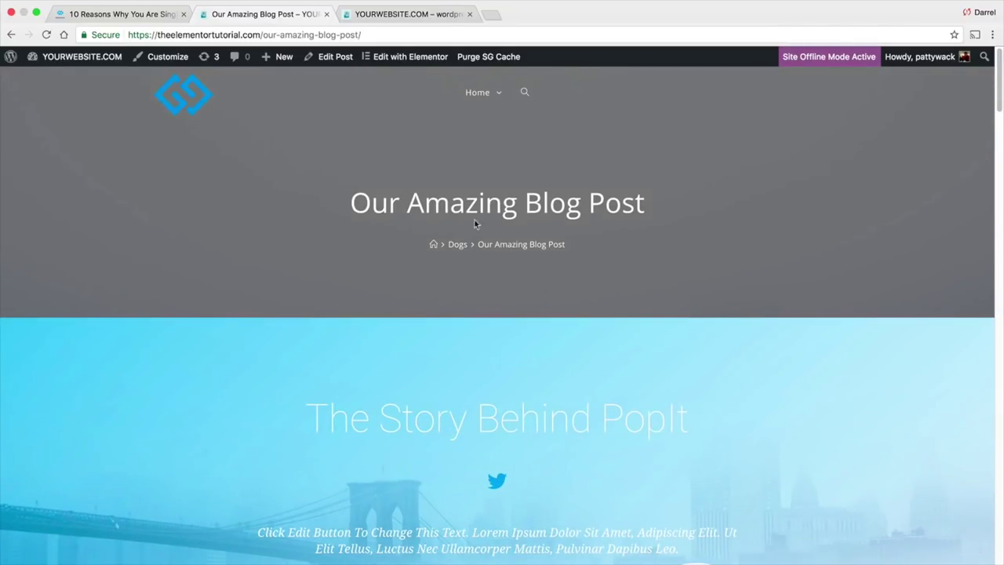
left_click(118, 16)
scroll(286, 264, "down", 10)
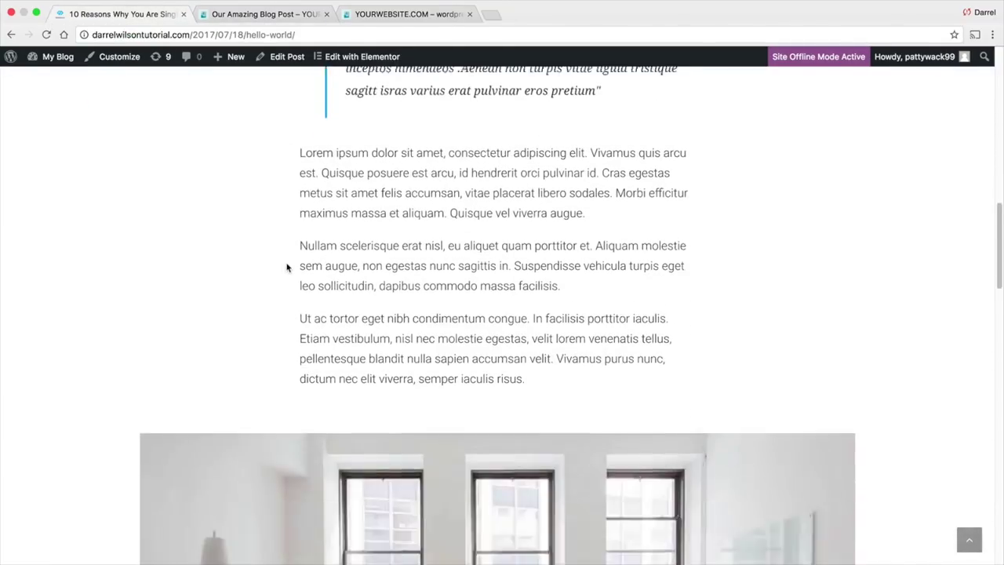
scroll(287, 267, "up", 10)
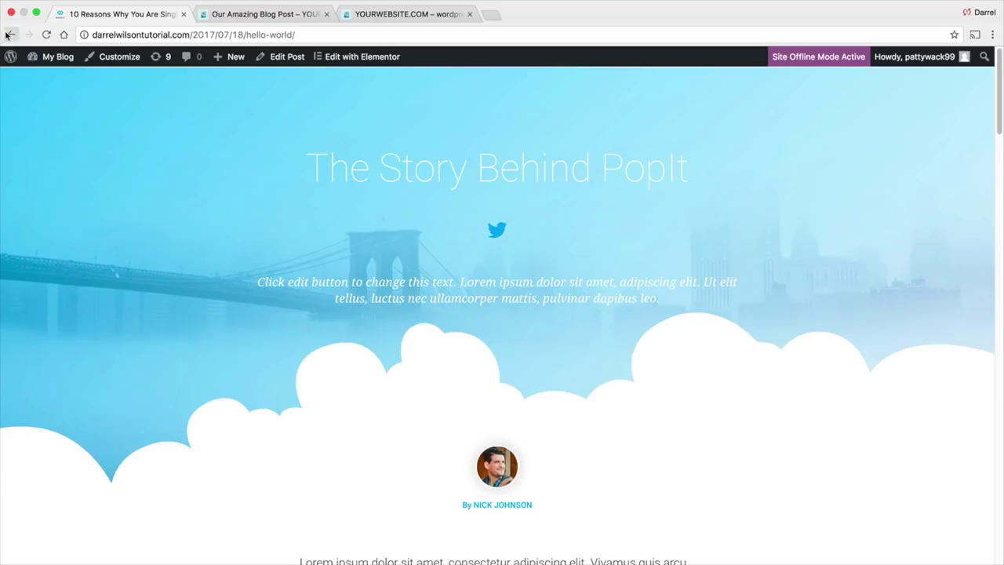
left_click(9, 35)
scroll(319, 269, "up", 3)
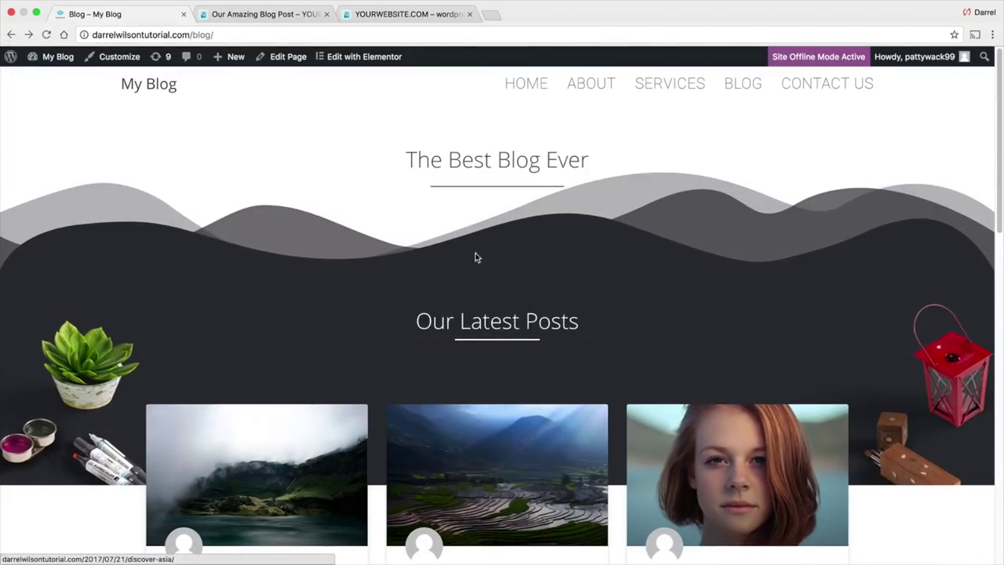
left_click(230, 17)
scroll(334, 308, "down", 4)
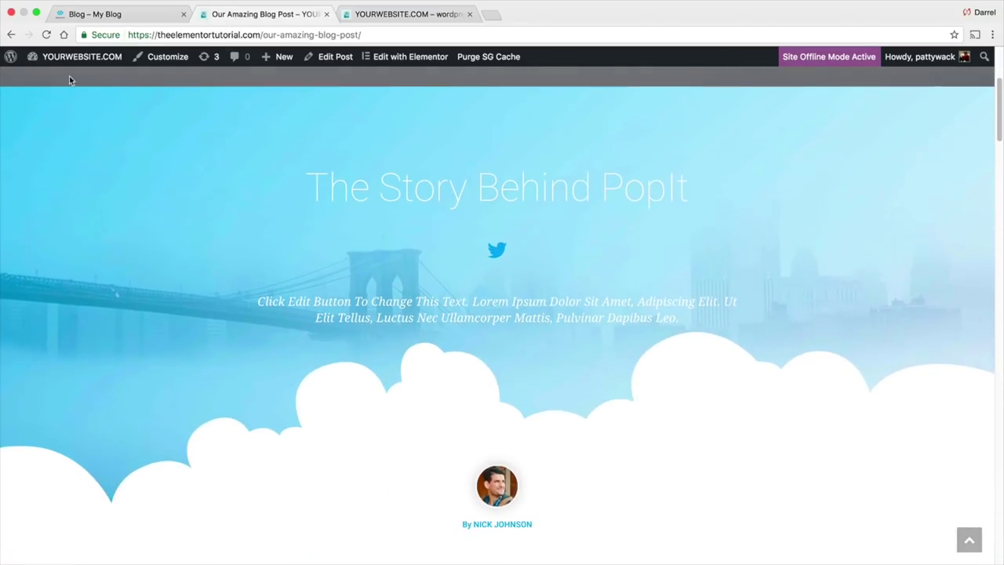
left_click(13, 35)
scroll(247, 231, "up", 5)
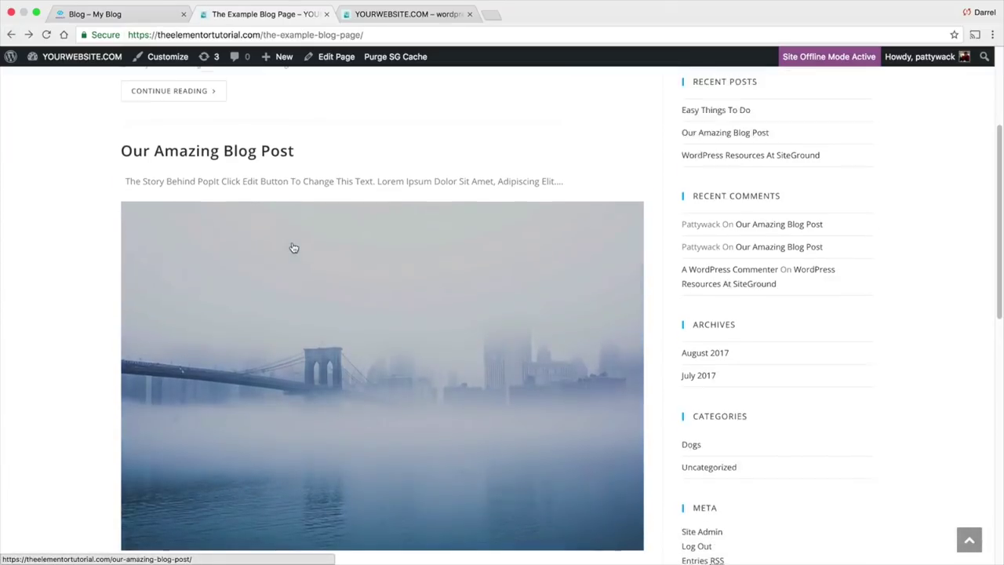
left_click(409, 15)
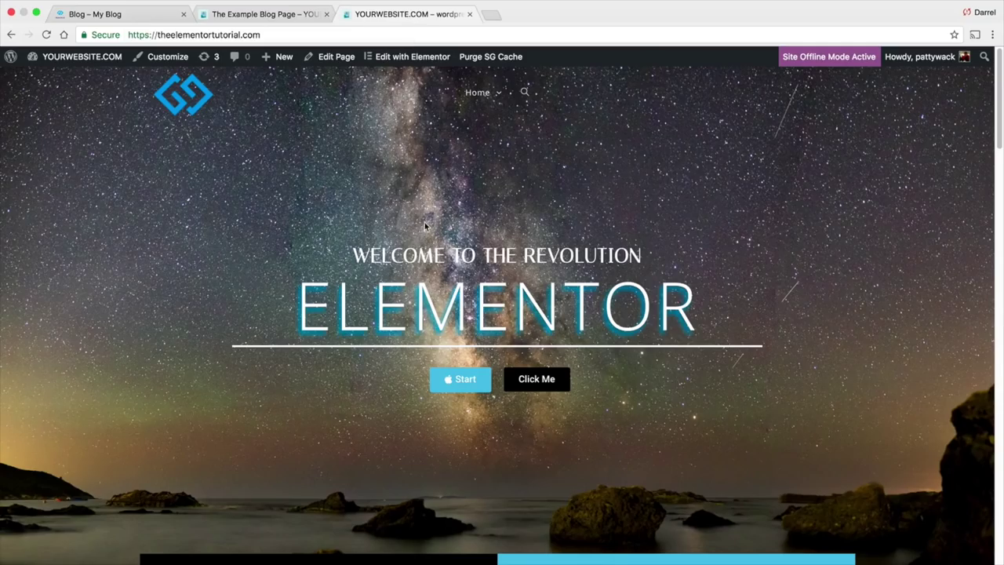
Create a new page titled 'The Free Blog Post Version' with a sidebar and no margins.
mouse_move(279, 59)
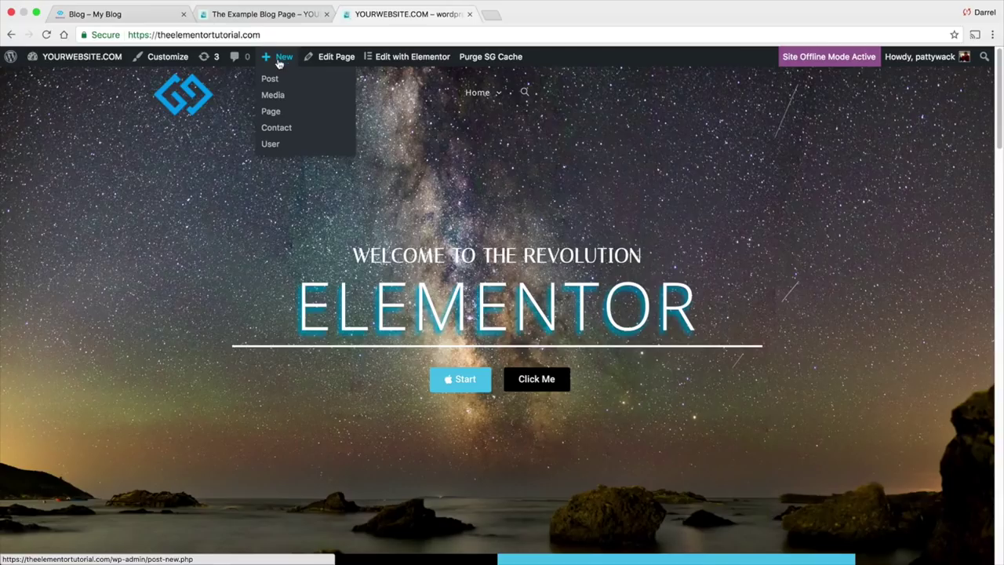
left_click(279, 114)
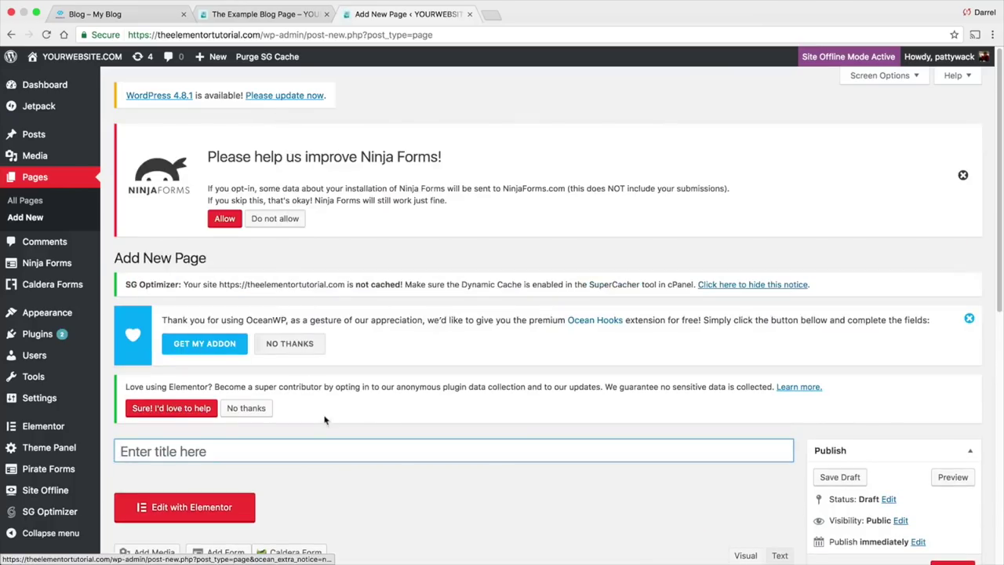
type("The Free Blog Post Version")
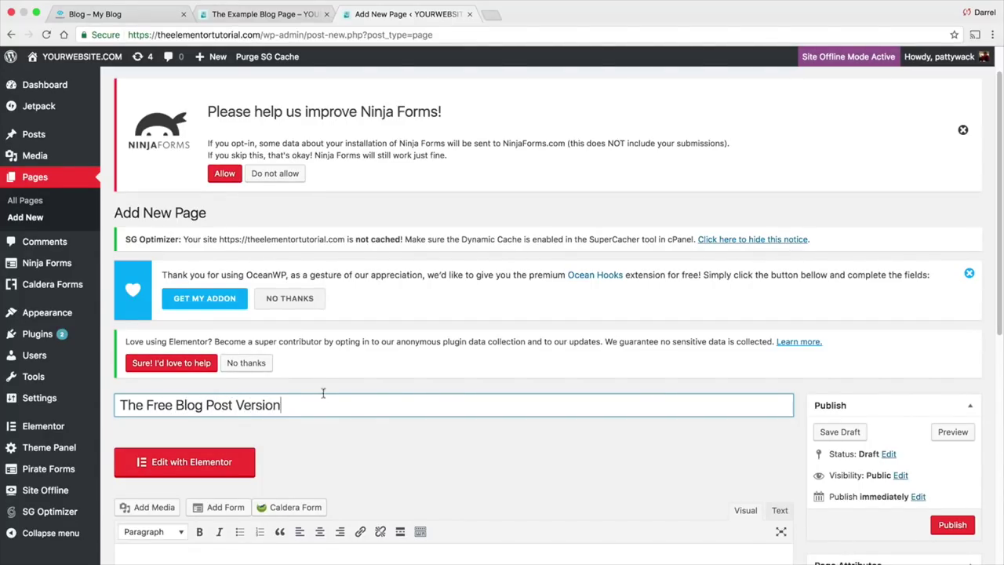
scroll(322, 392, "down", 10)
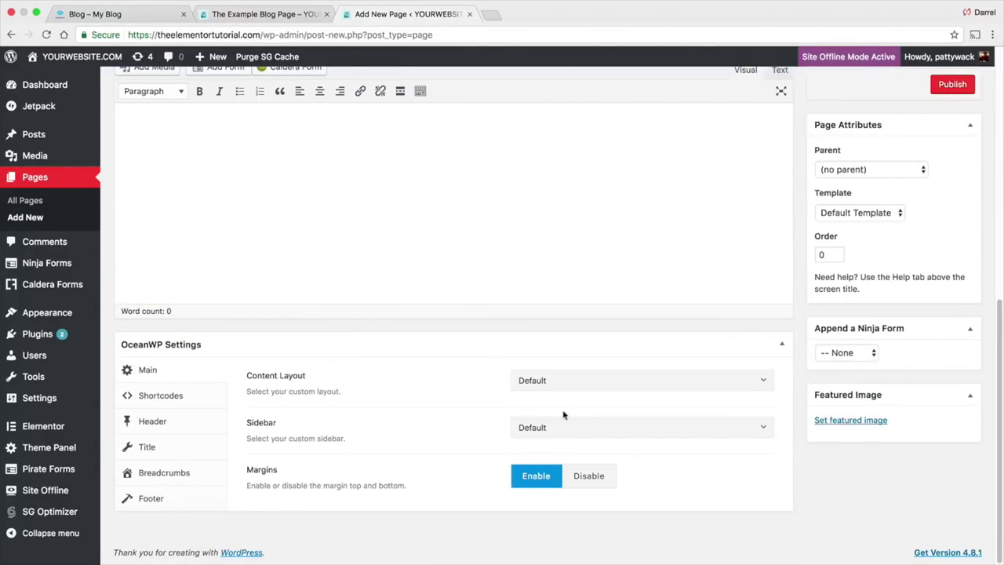
left_click(585, 431)
left_click(584, 471)
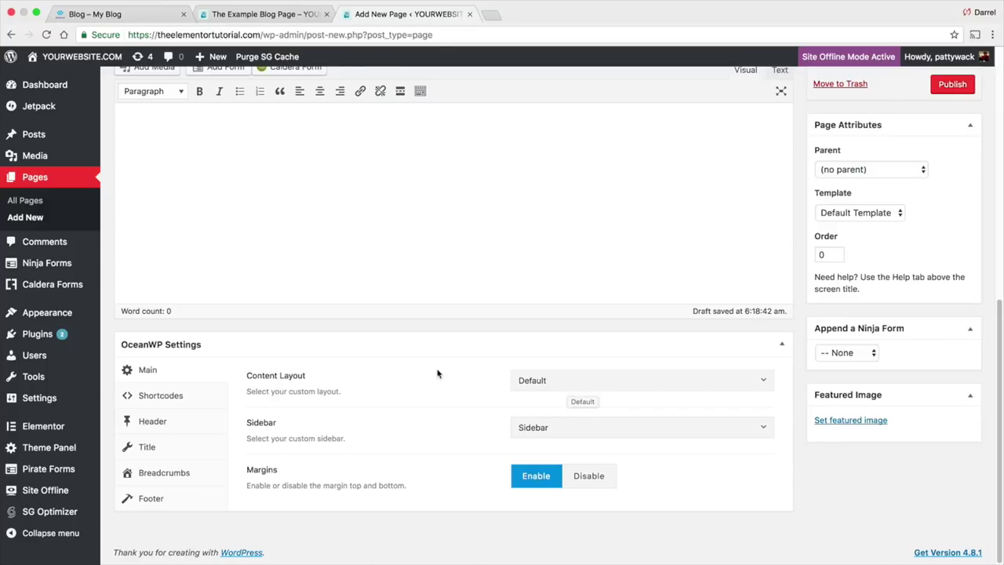
left_click(582, 475)
Hide the top bar, enable the header, and use Menu 1 for the page navigation.
left_click(177, 423)
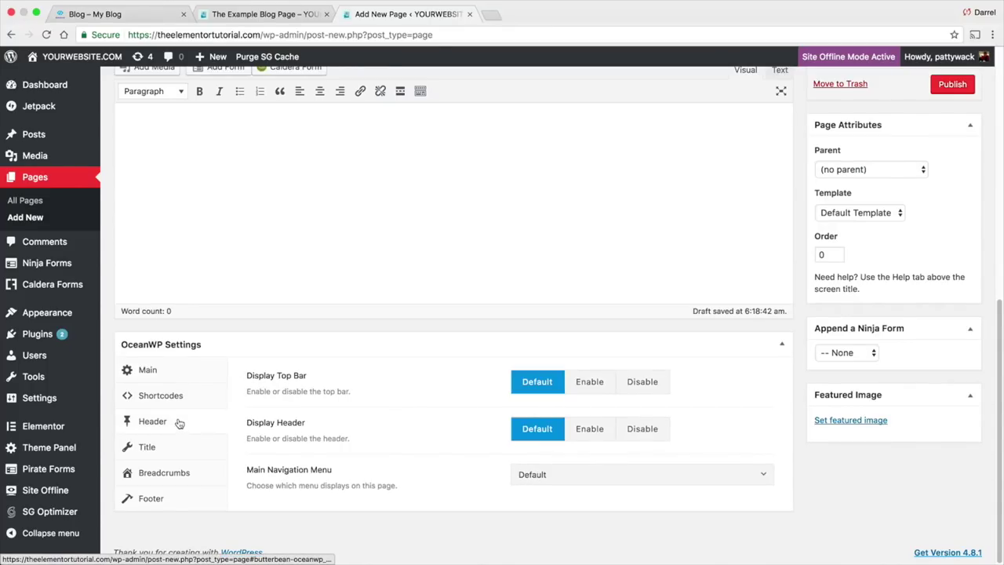
left_click(646, 384)
left_click(588, 432)
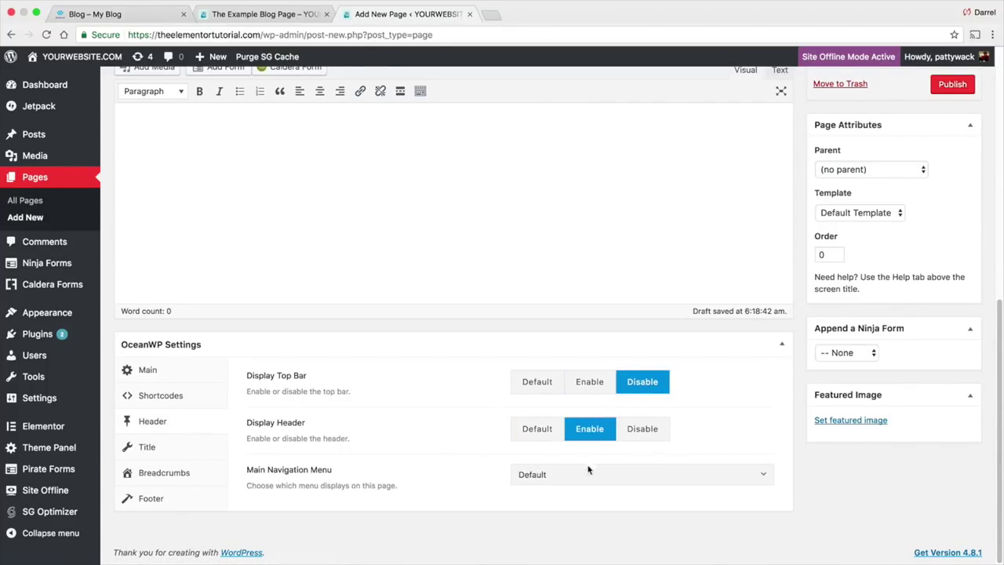
left_click(589, 471)
left_click(589, 516)
Enable the page title and set the custom title 'The Best Blog Ever'.
left_click(165, 442)
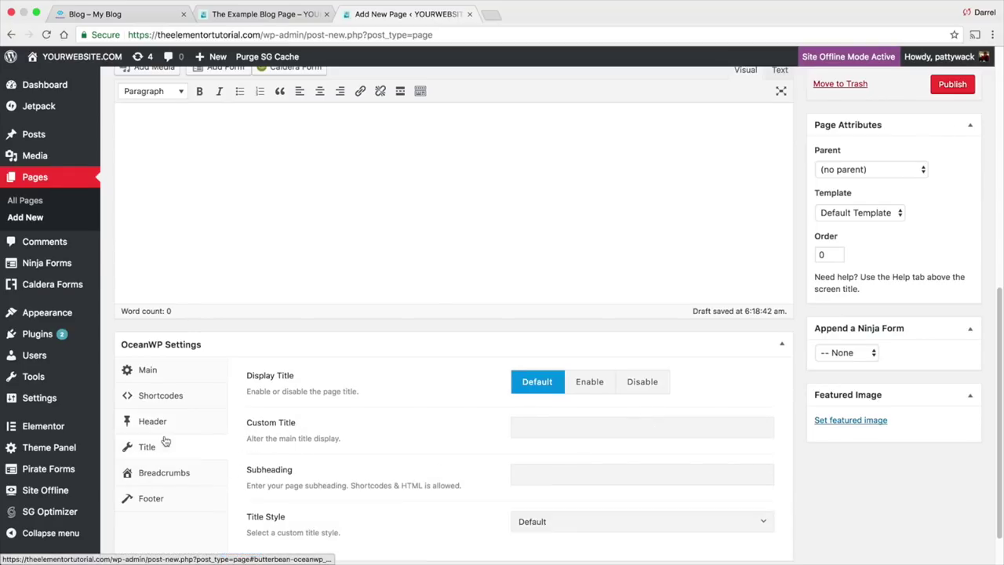
left_click(586, 388)
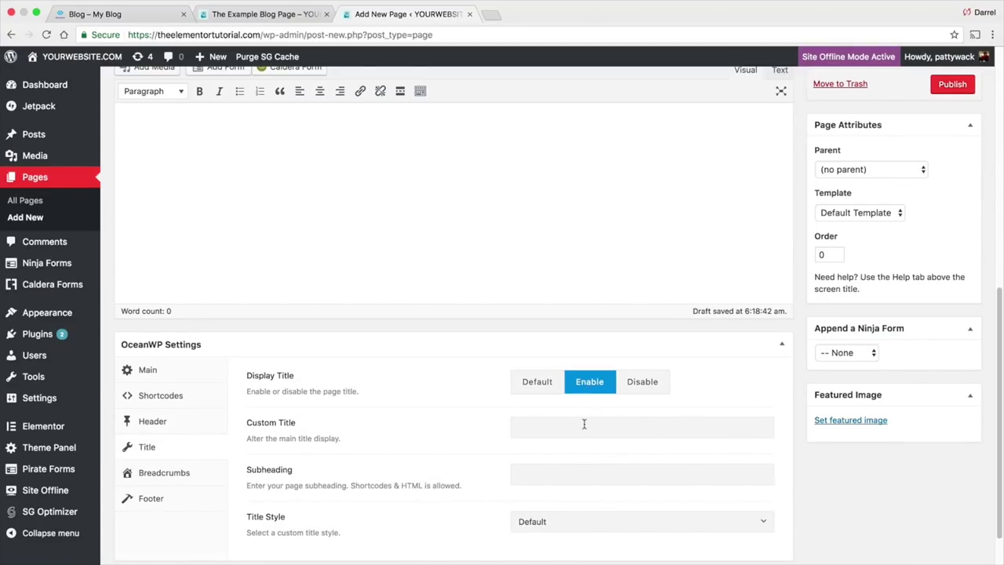
scroll(451, 432, "up", 3)
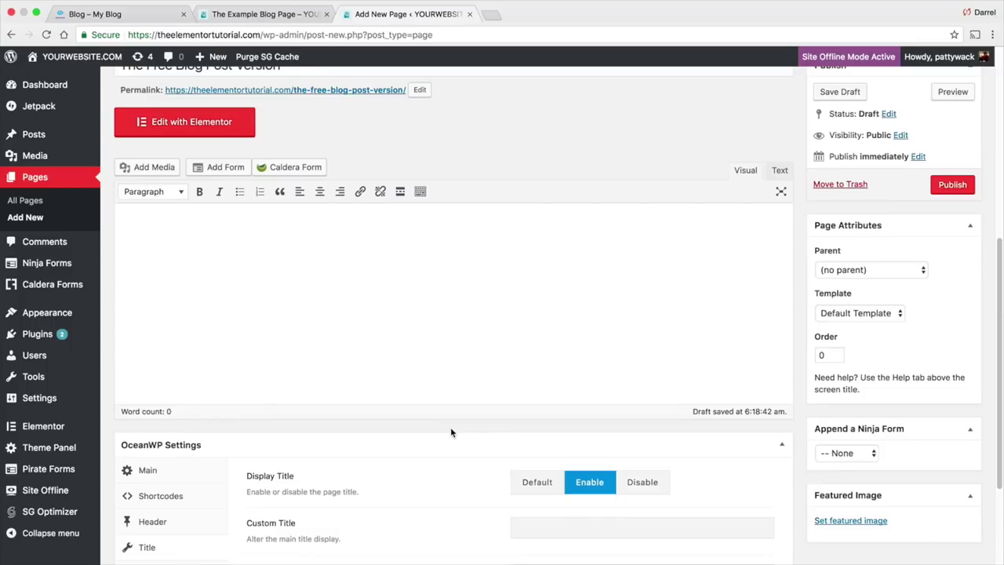
scroll(451, 431, "down", 4)
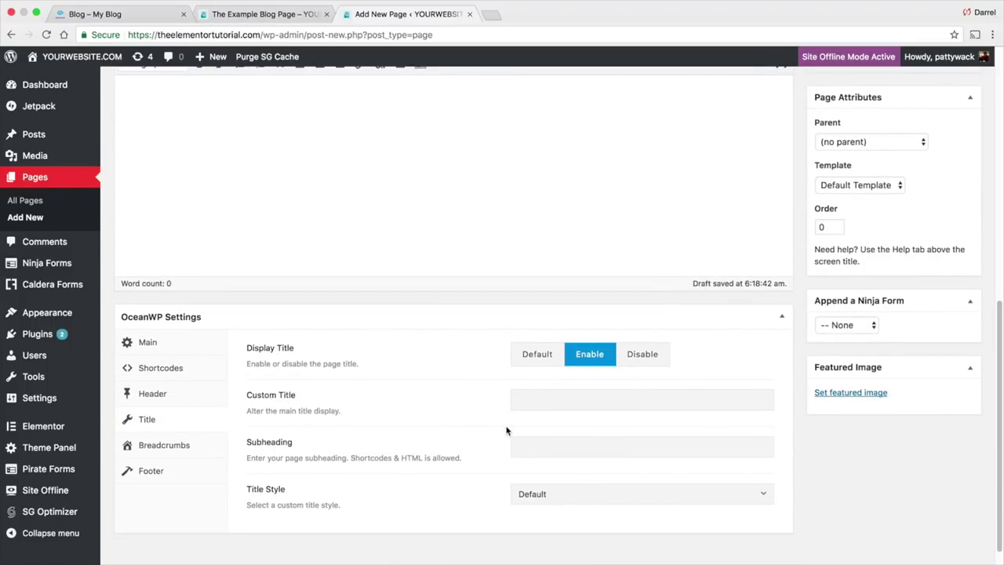
type("The Best Blog Ever")
scroll(820, 408, "up", 10)
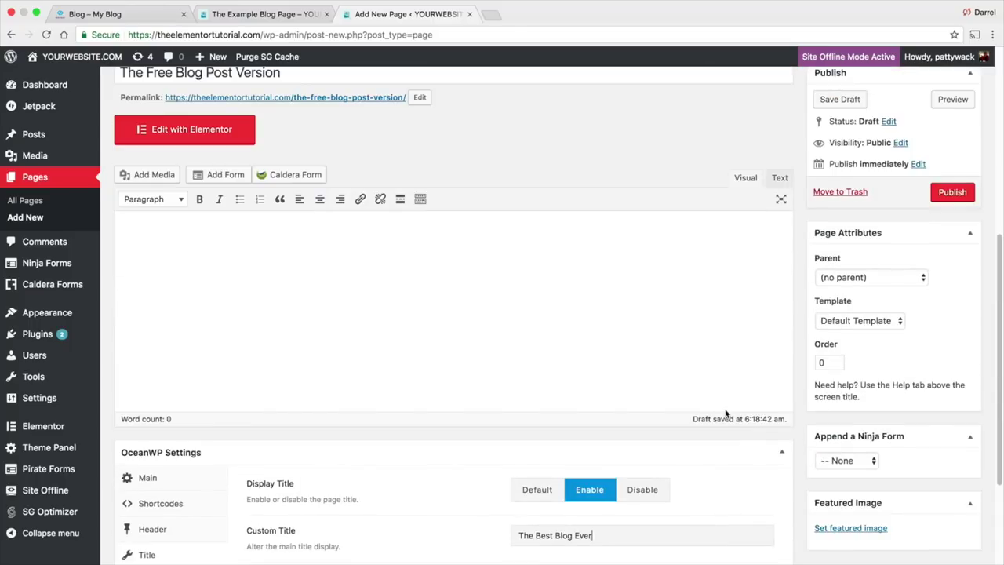
scroll(927, 445, "down", 3)
Publish the new page and choose it as the posts page under Static Front Page.
left_click(934, 443)
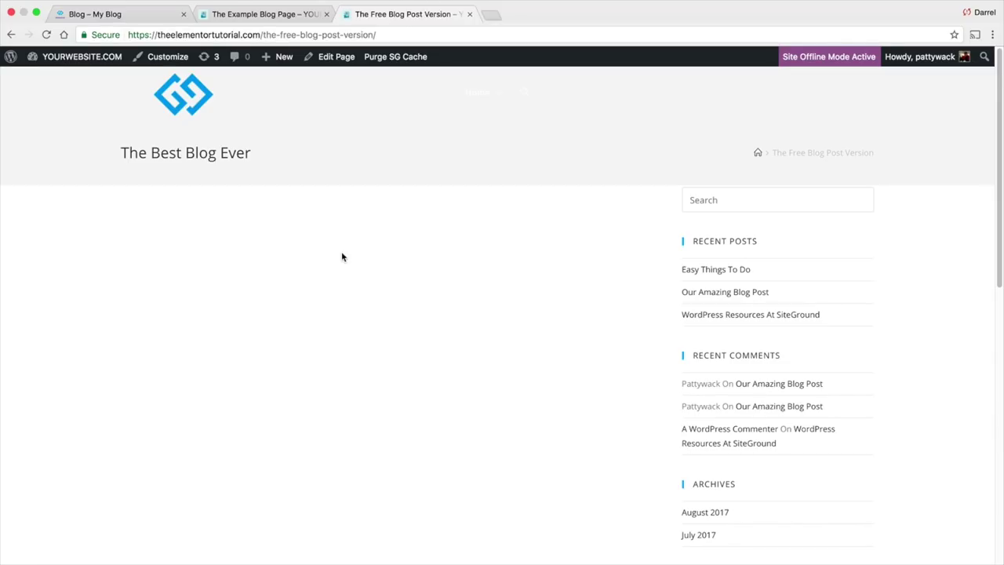
left_click(169, 59)
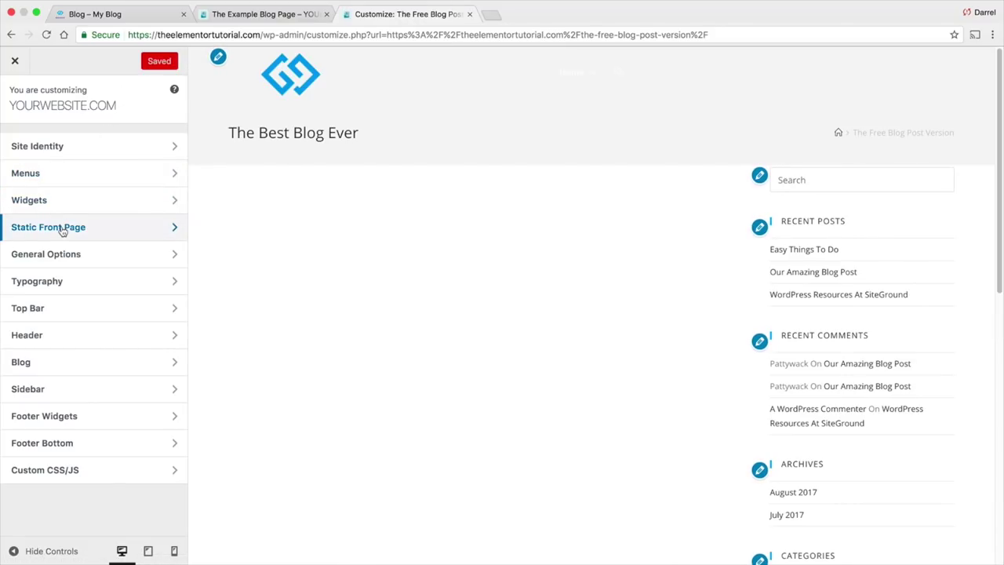
left_click(62, 227)
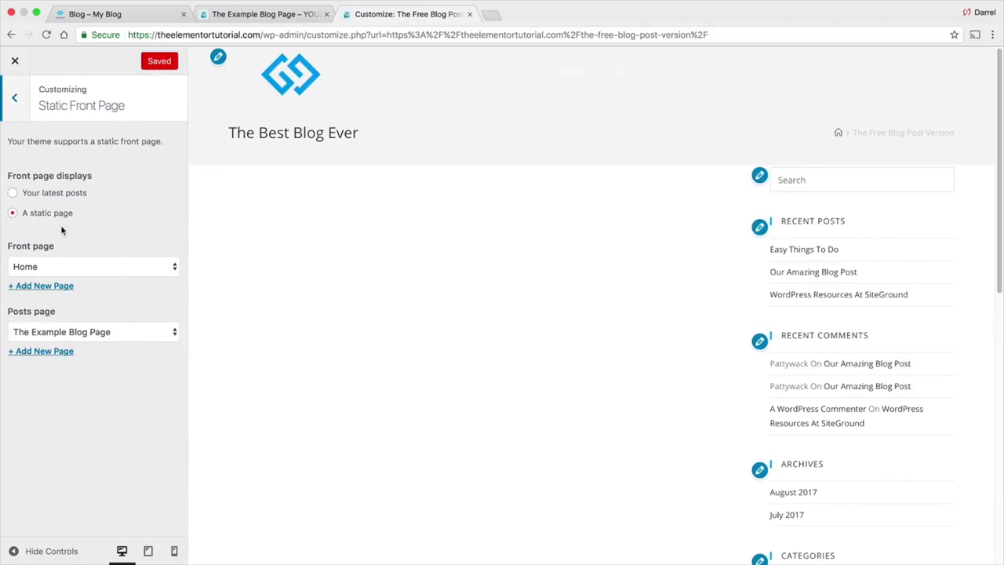
left_click(36, 335)
left_click(55, 345)
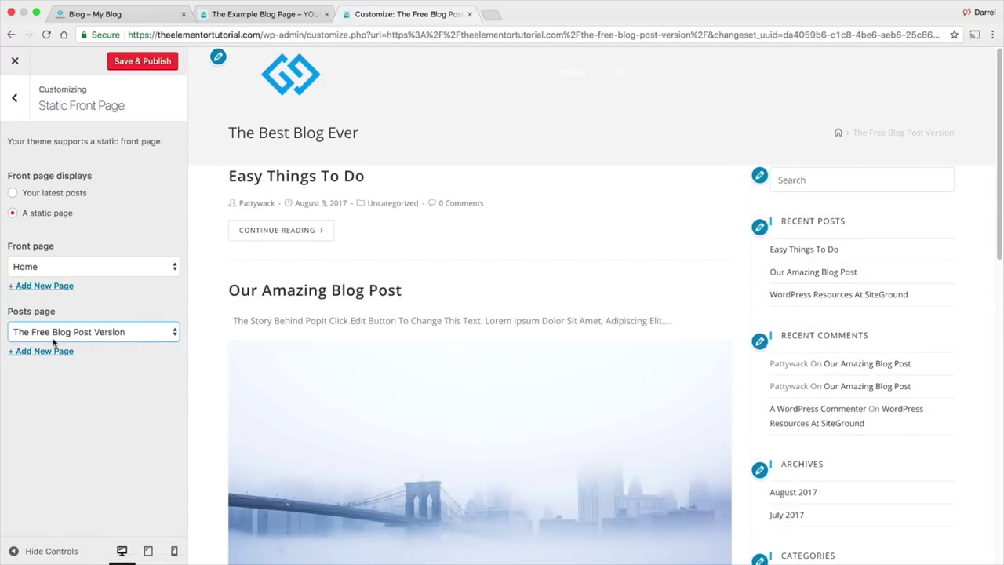
Save & Publish the posts page setting and review the listed blog posts.
left_click(142, 60)
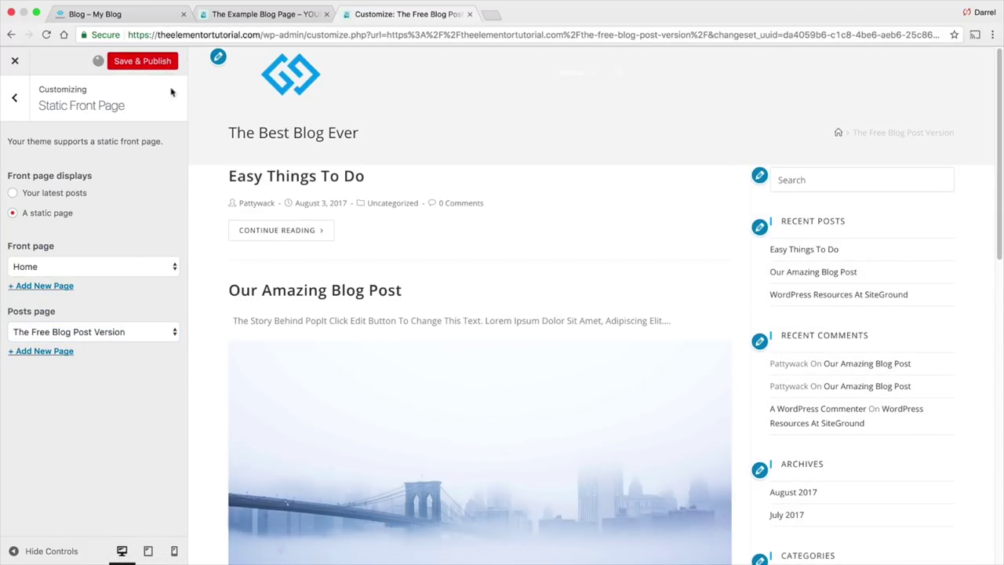
scroll(340, 326, "down", 2)
scroll(339, 326, "down", 6)
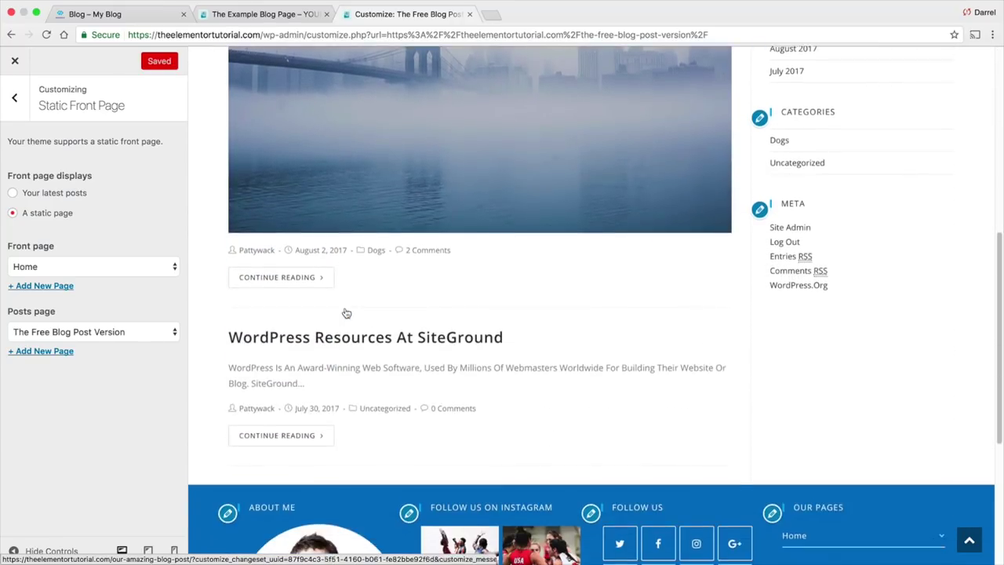
scroll(346, 314, "up", 3)
scroll(346, 313, "up", 4)
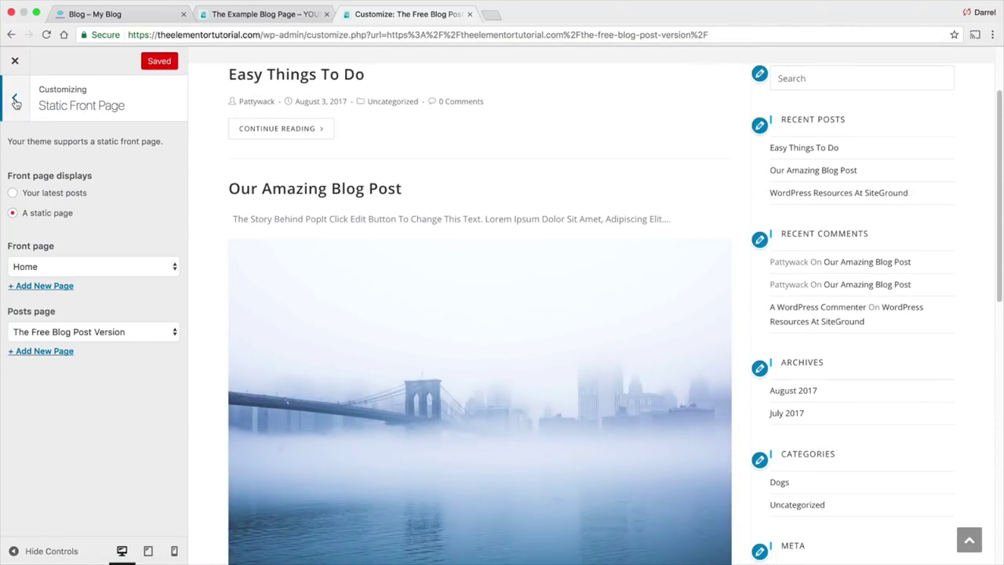
left_click(14, 99)
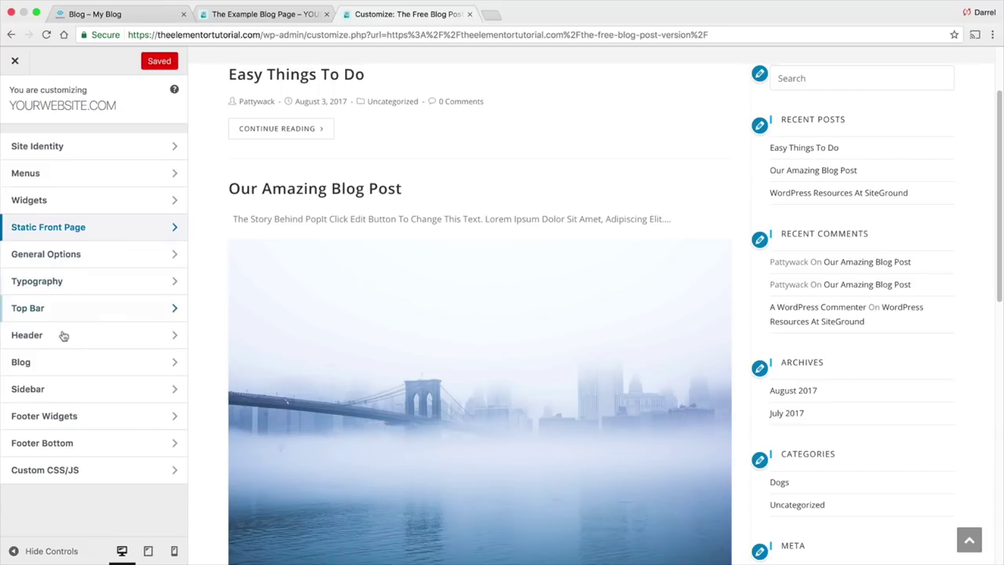
Set the blog entries layout to show the sidebar on the right.
left_click(57, 362)
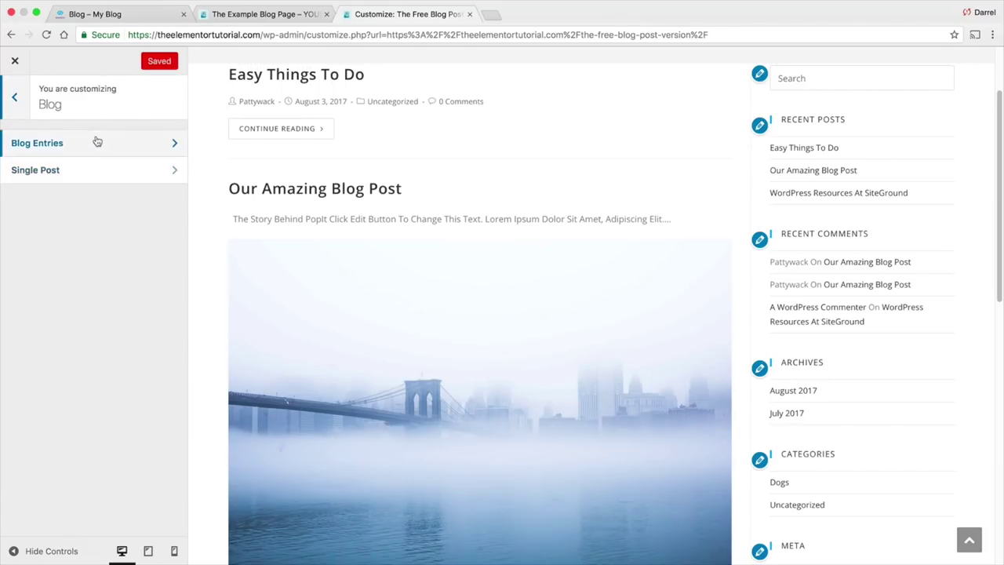
left_click(96, 141)
left_click(78, 172)
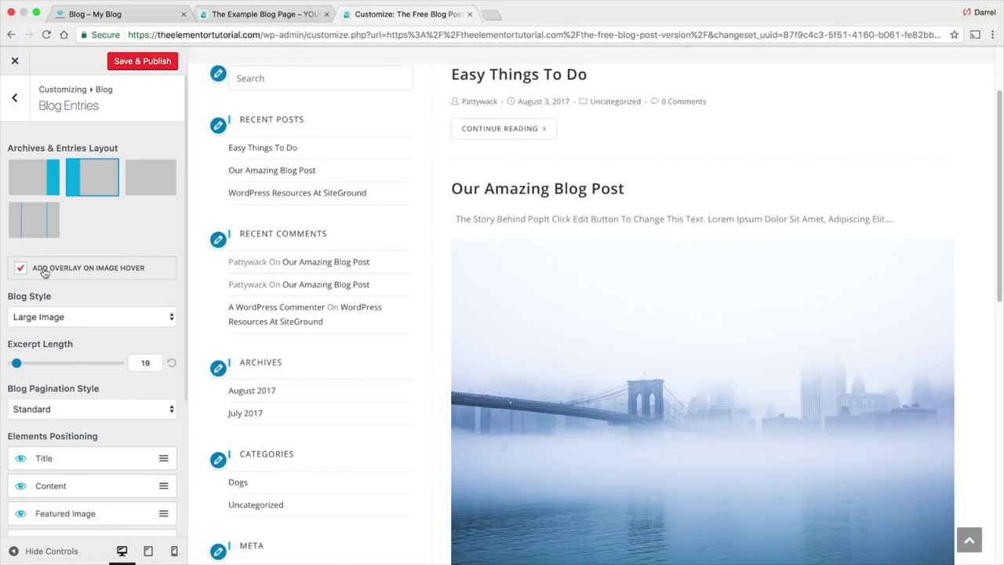
left_click(39, 180)
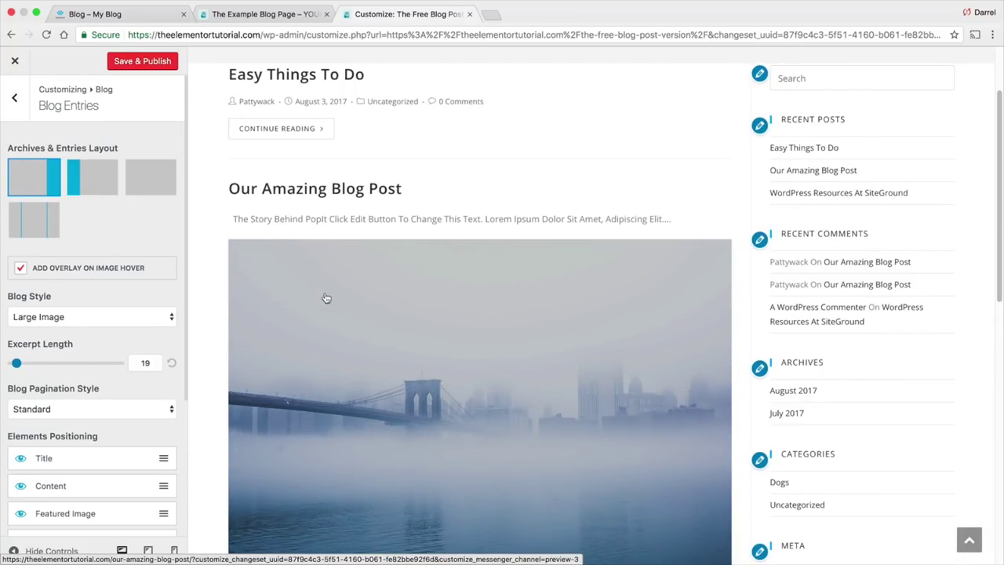
Try a grid style and moved title, then restore large images with title above excerpt.
scroll(149, 283, "down", 1)
left_click(145, 277)
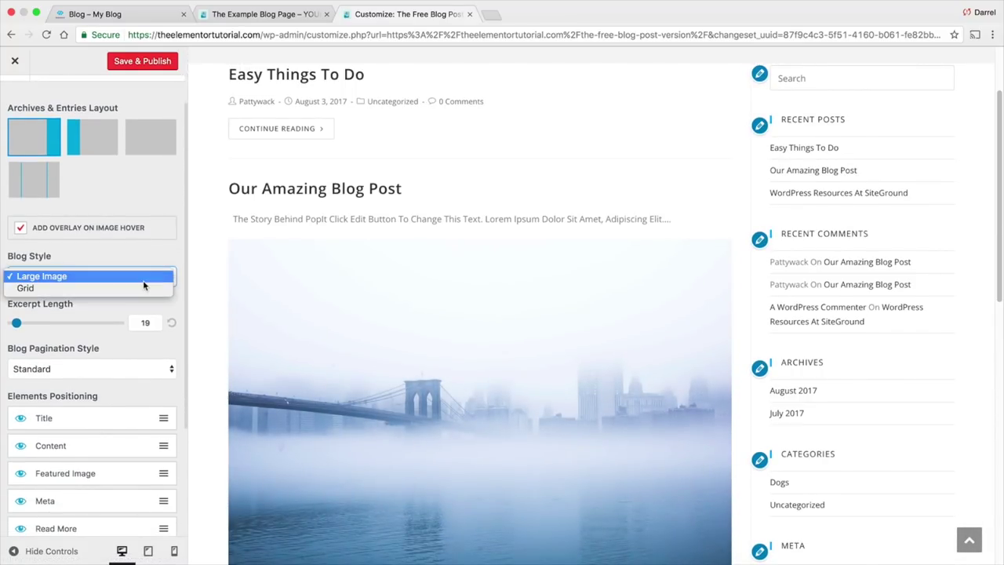
left_click(144, 287)
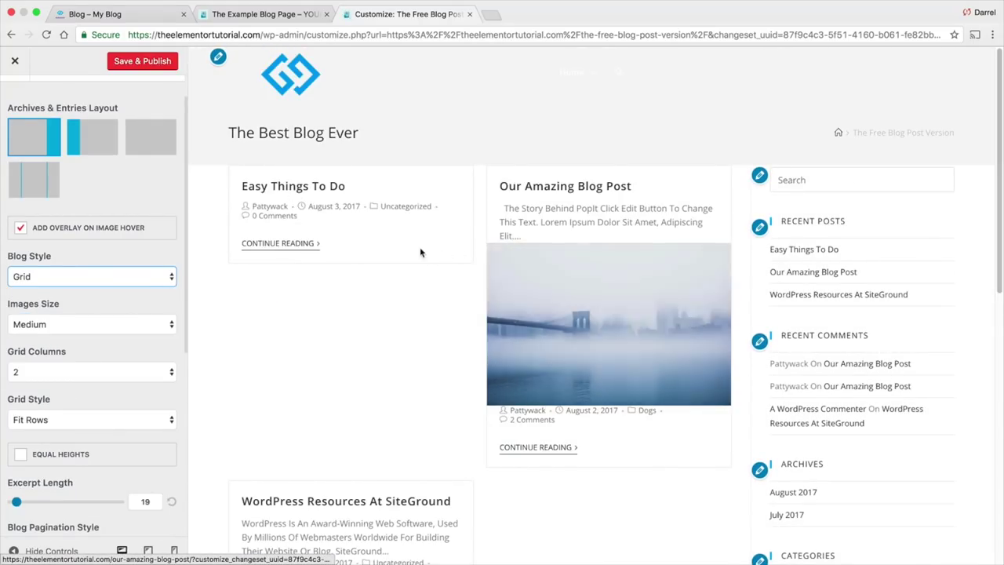
left_click(114, 279)
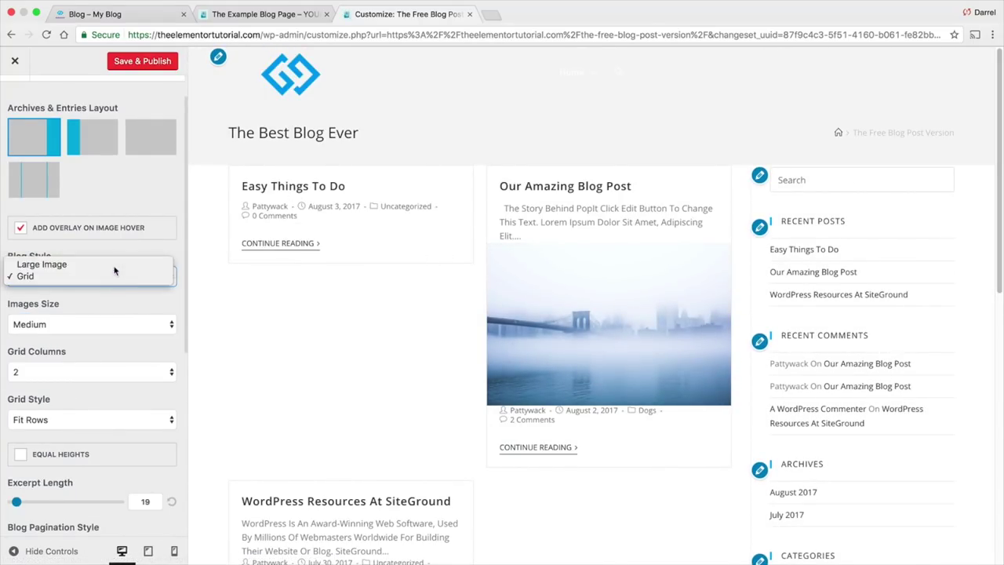
left_click(36, 265)
left_click(86, 373)
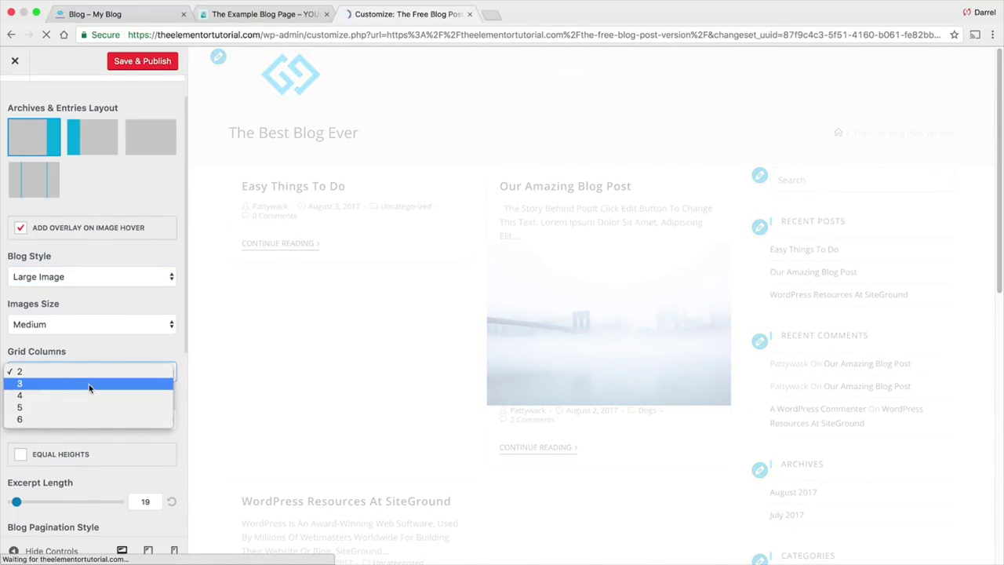
scroll(133, 310, "down", 1)
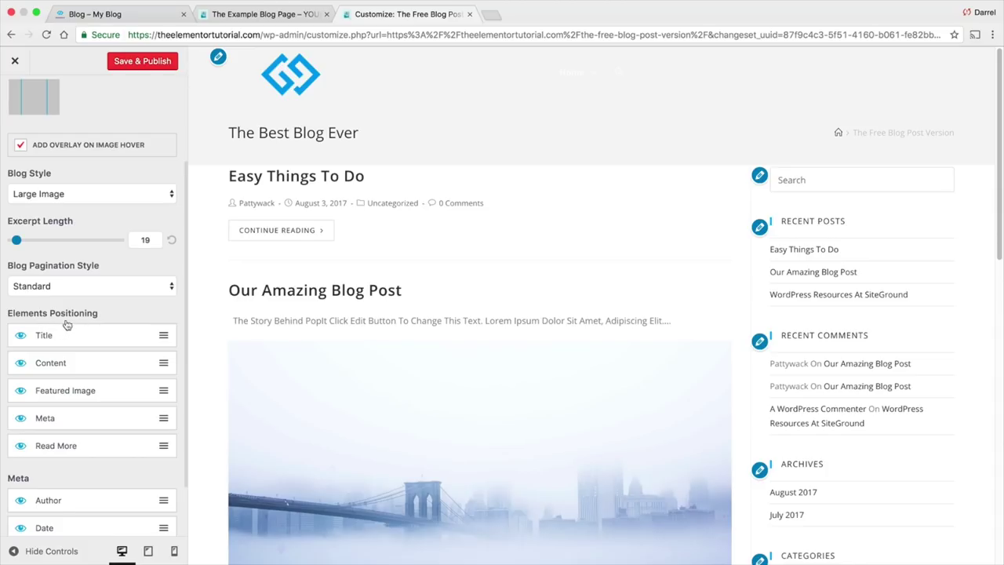
left_click_drag(69, 336, 71, 370)
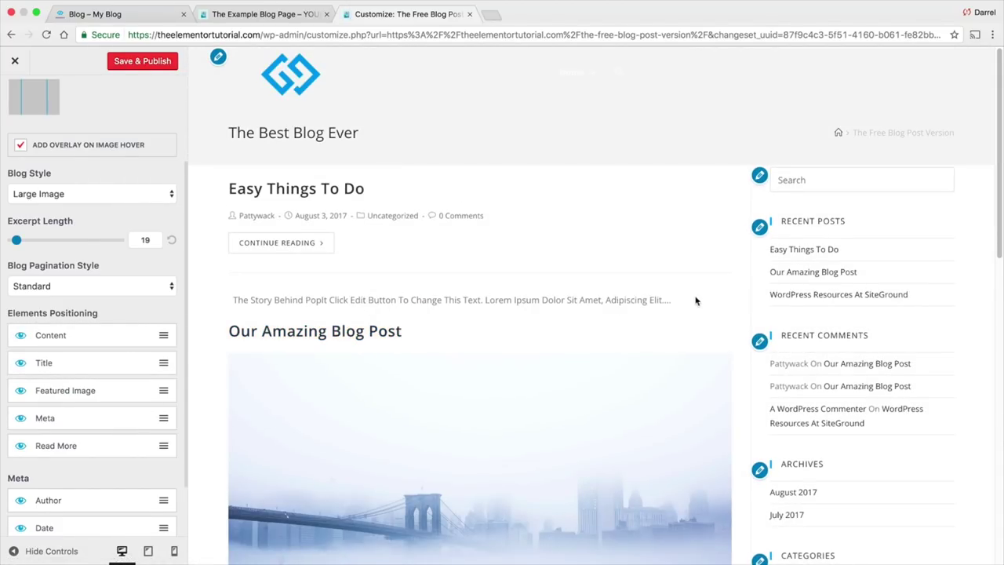
left_click_drag(612, 299, 228, 309)
left_click_drag(85, 370, 86, 335)
Hide the post date and categories and set the excerpt length to 31 words.
scroll(133, 342, "down", 2)
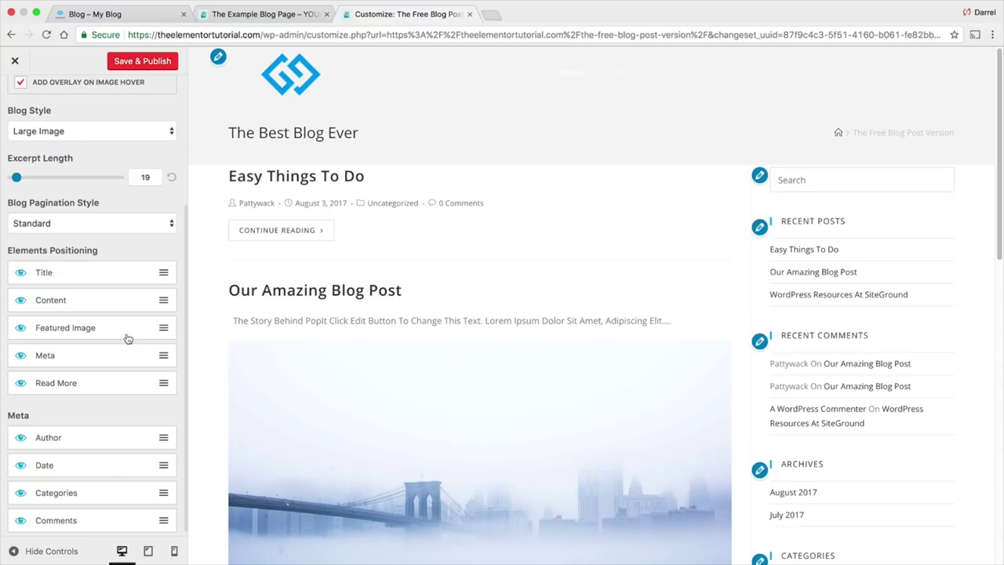
scroll(134, 388, "down", 1)
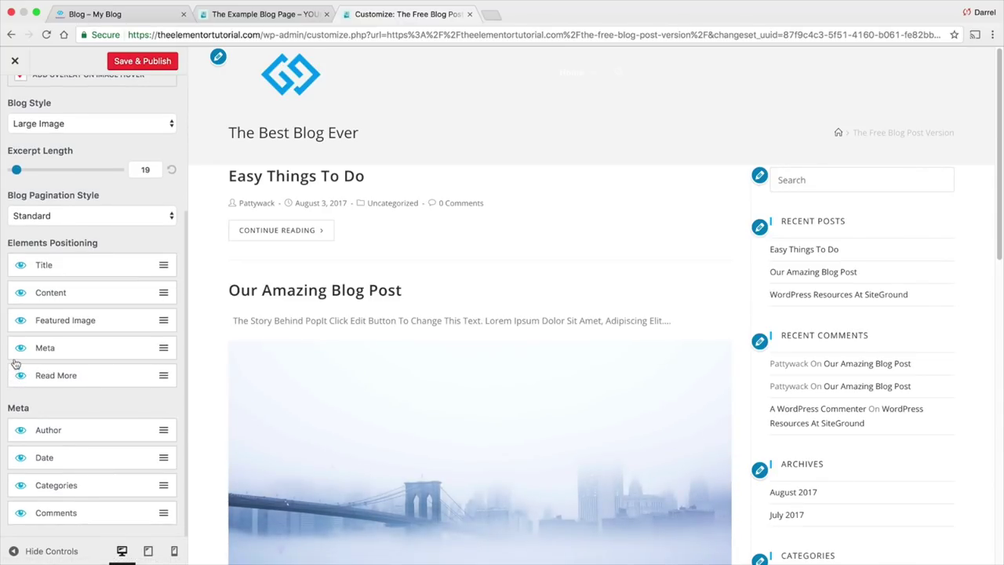
left_click(21, 460)
left_click(22, 487)
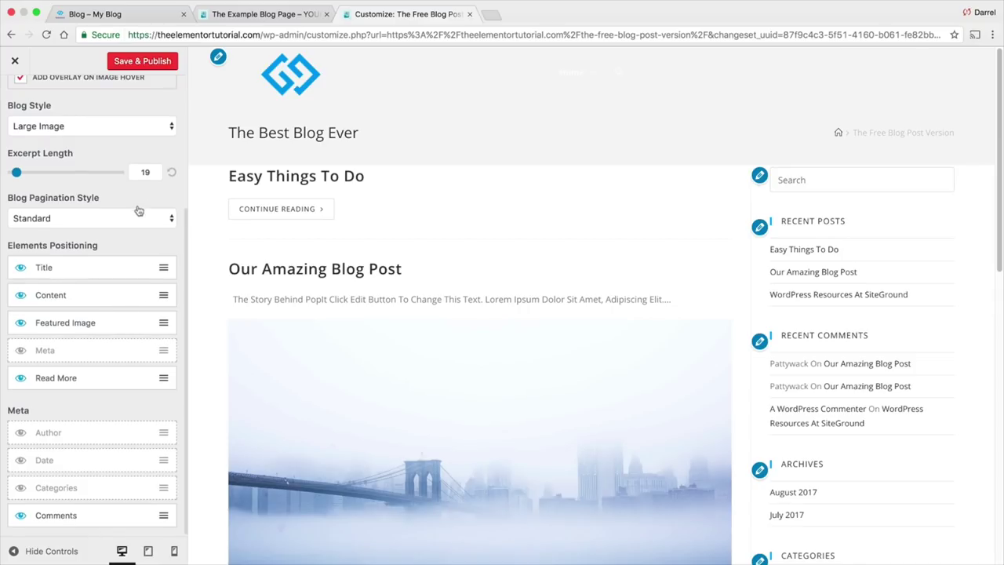
scroll(94, 210, "up", 1)
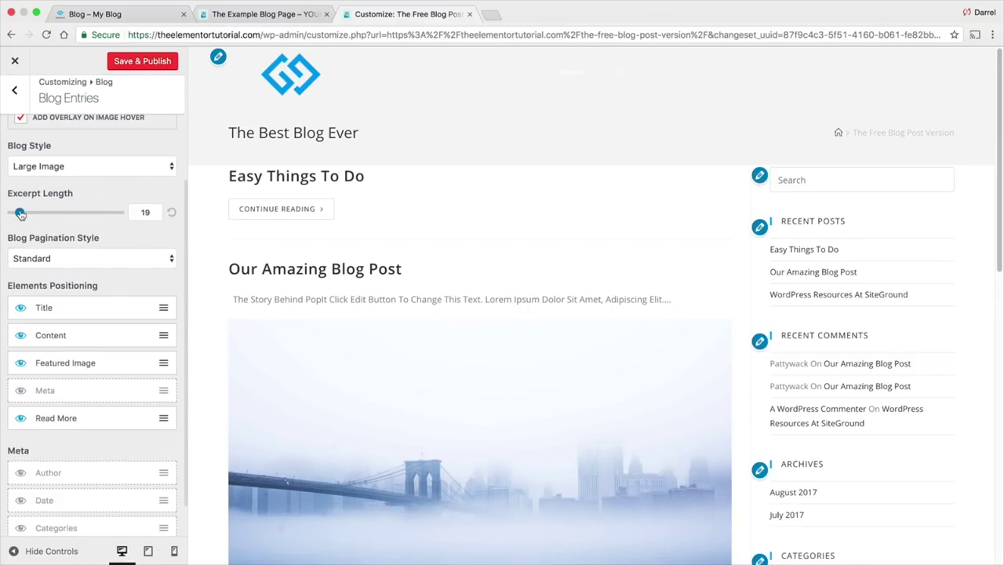
left_click_drag(21, 214, 23, 215)
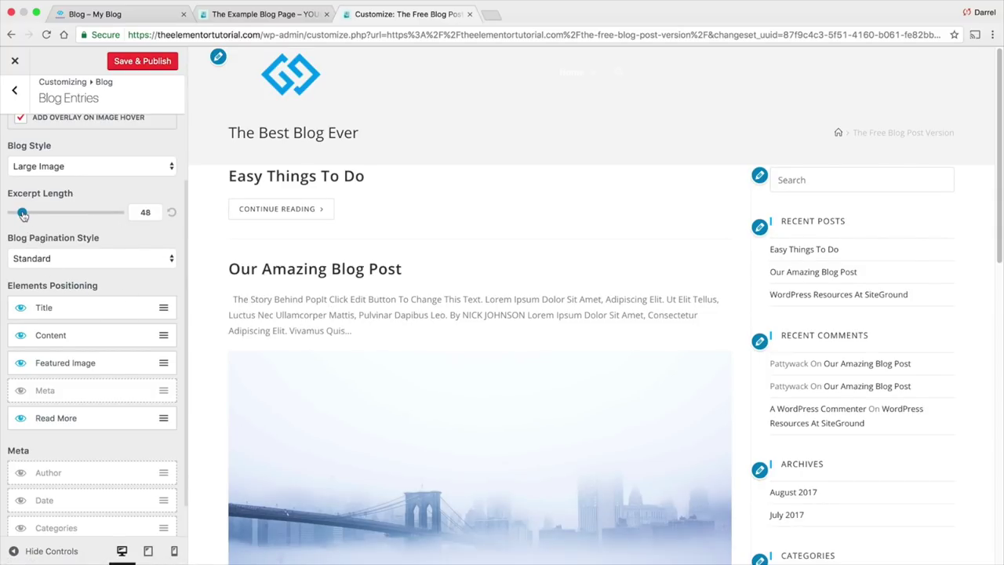
Save & Publish the blog entry changes and close the Customizer.
left_click(142, 60)
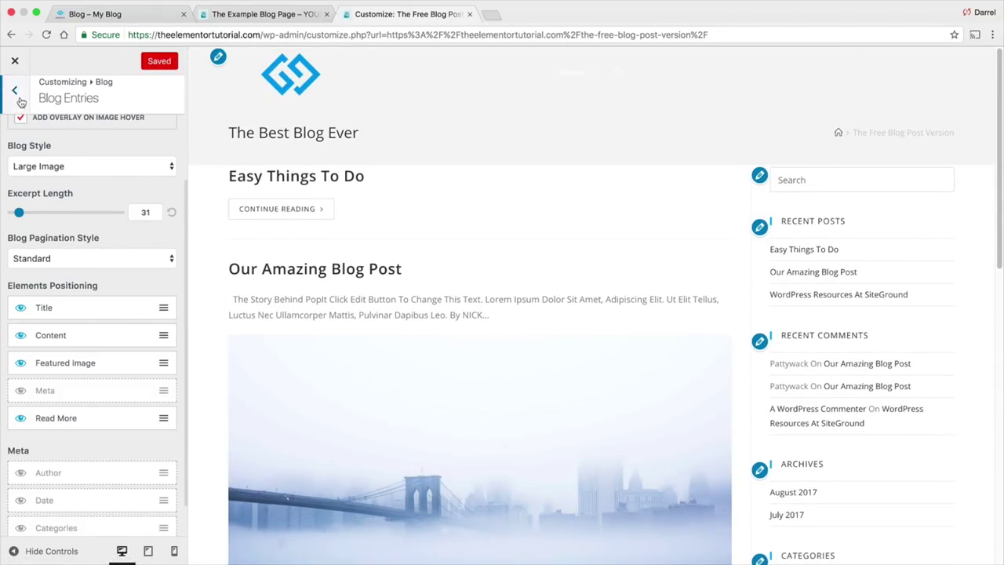
left_click(15, 92)
left_click(23, 61)
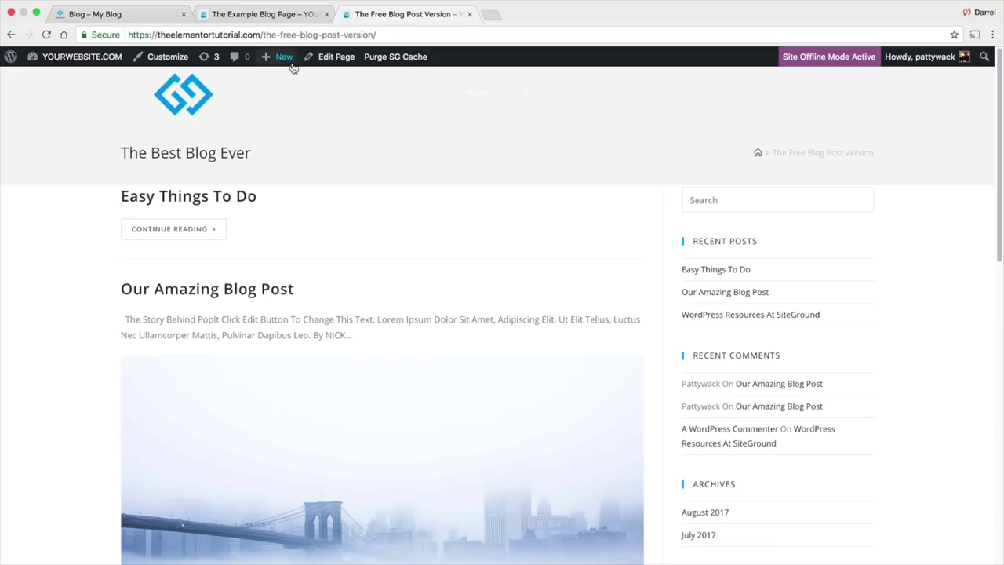
mouse_move(289, 62)
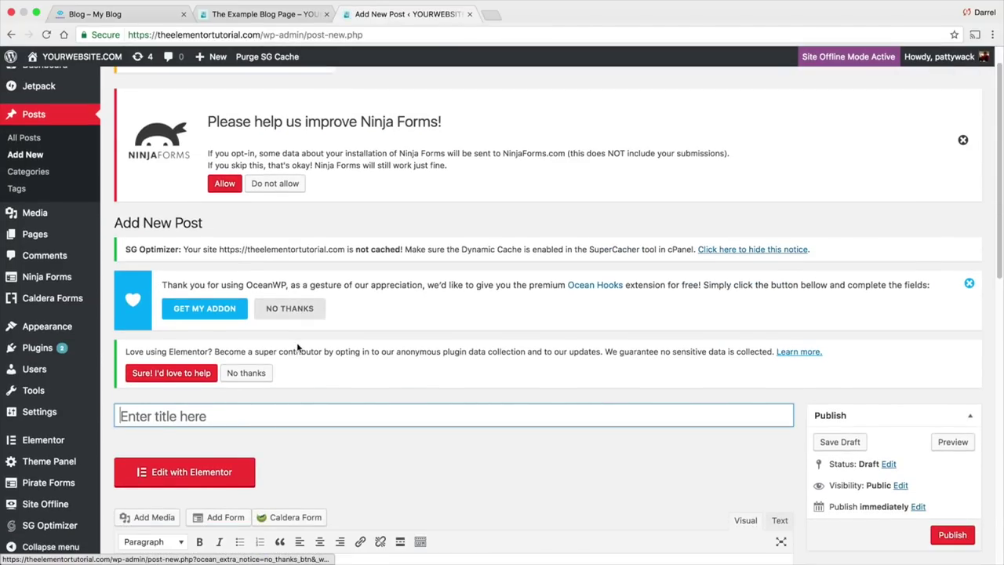
Title the post and give it 100% Full Width layout, Default sidebar, margins off.
type("This is the page we are")
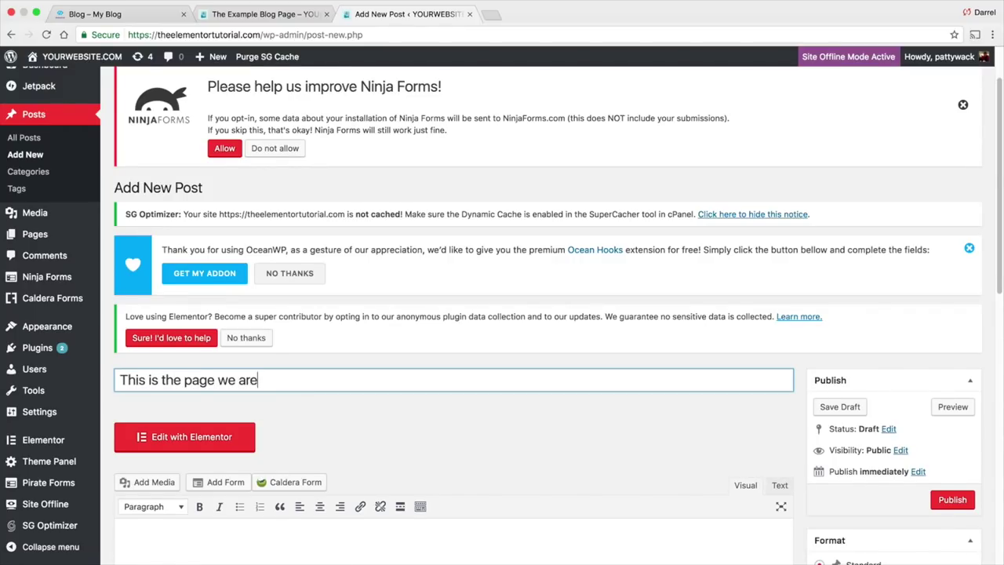
scroll(324, 368, "down", 10)
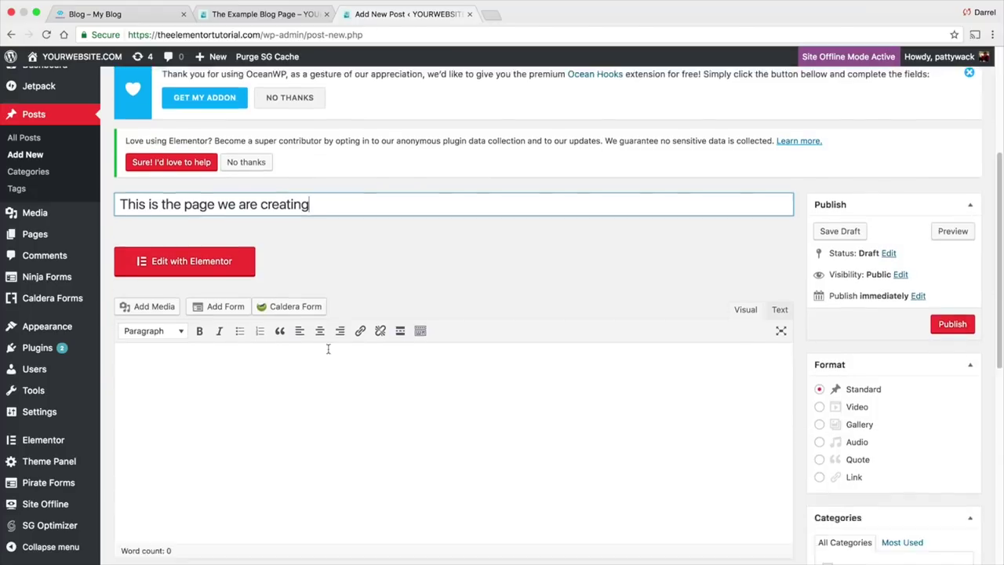
scroll(403, 343, "up", 1)
left_click(583, 204)
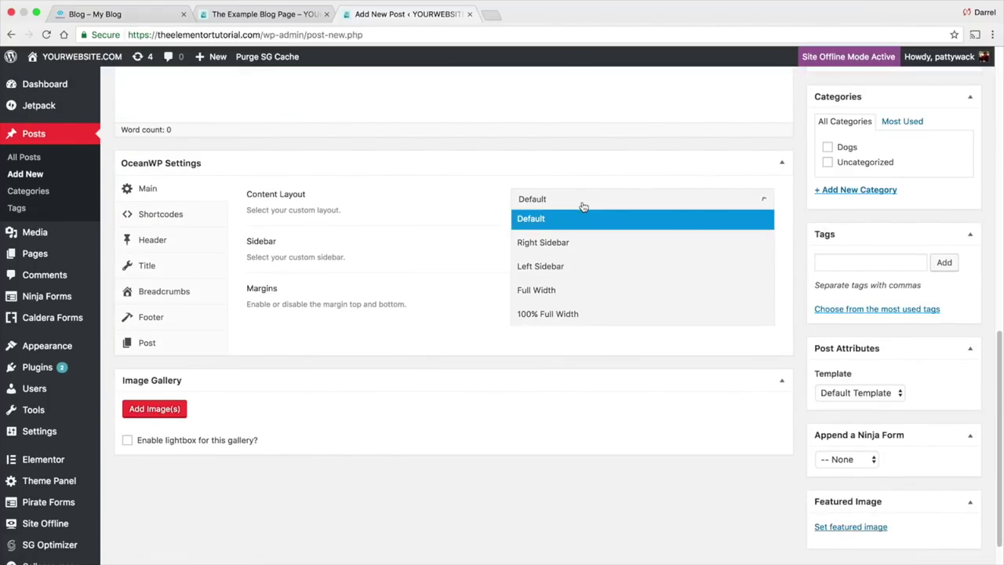
left_click(582, 313)
left_click(583, 250)
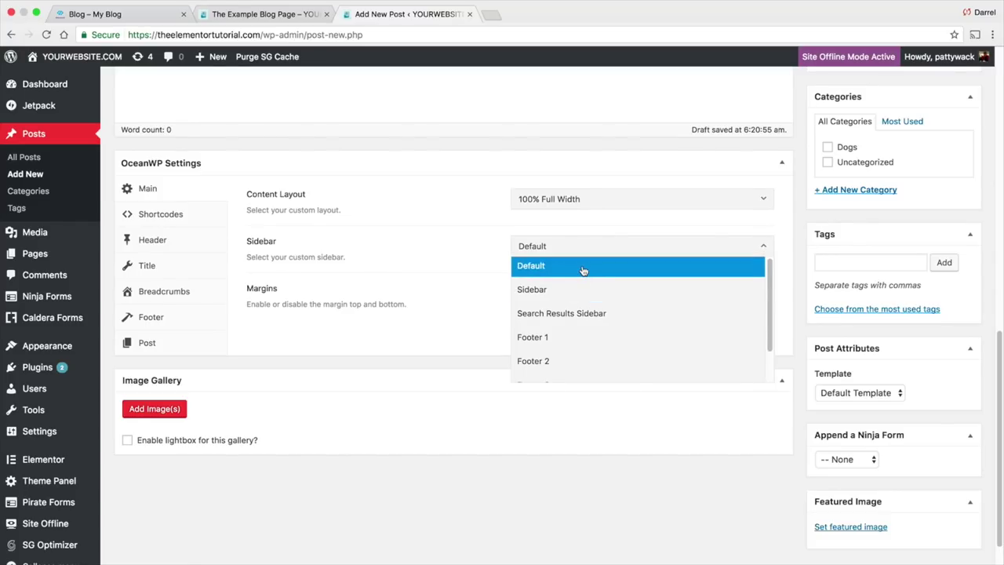
left_click(583, 267)
left_click(590, 296)
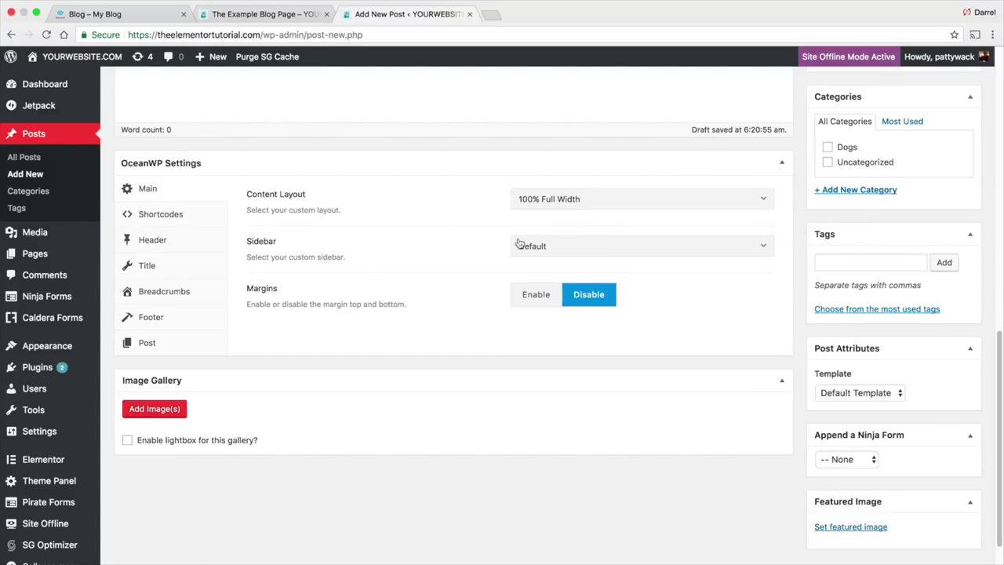
Hide the top bar and enable the header with its navigation menu on this post.
left_click(193, 237)
left_click(642, 205)
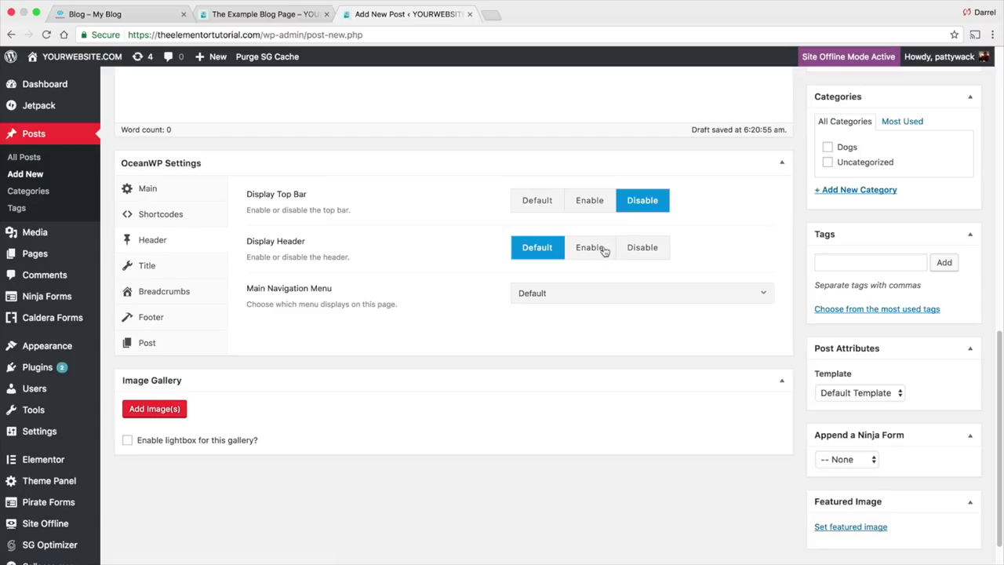
left_click(604, 251)
left_click(604, 295)
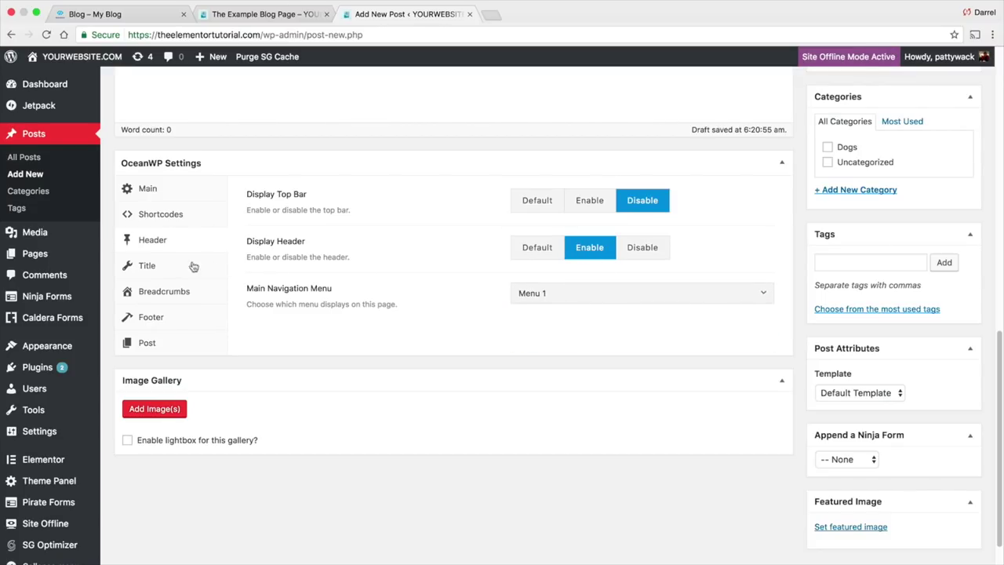
Disable the OceanWP page title display for this post.
left_click(157, 266)
left_click(642, 200)
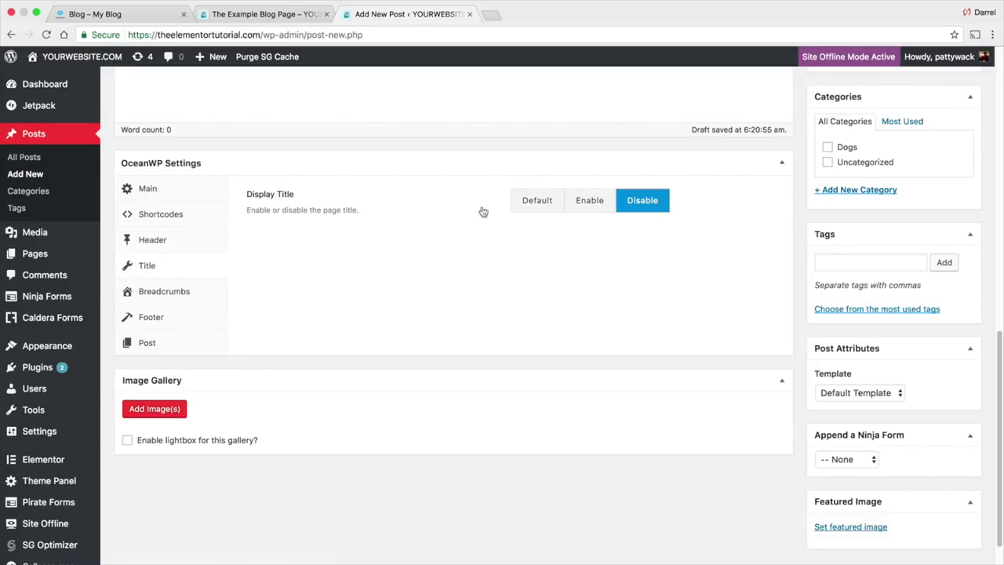
scroll(846, 346, "up", 3)
scroll(847, 351, "up", 5)
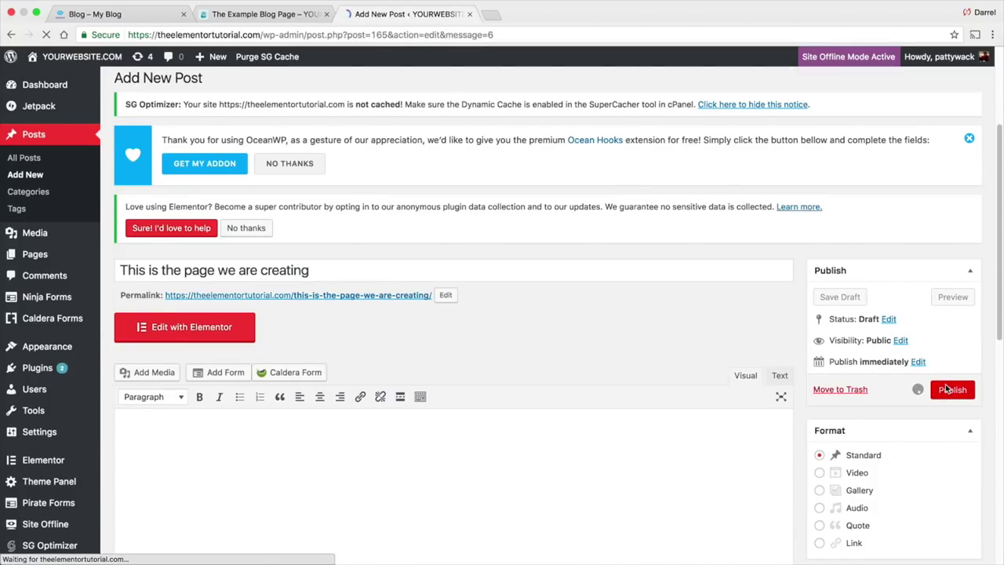
scroll(773, 314, "down", 3)
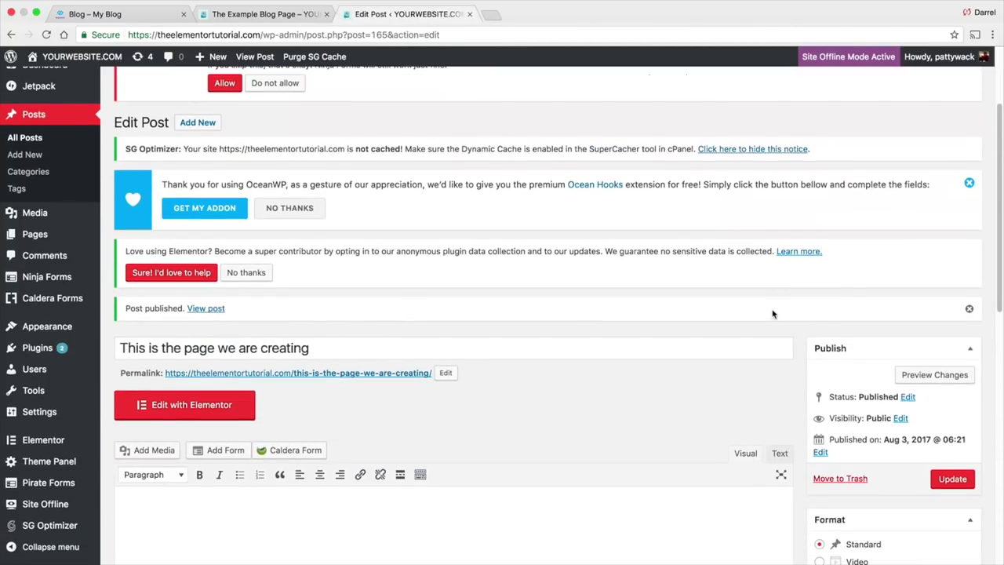
scroll(773, 313, "down", 1)
Open the post in Elementor and insert the Blog Post – Launch template from the library.
left_click(193, 362)
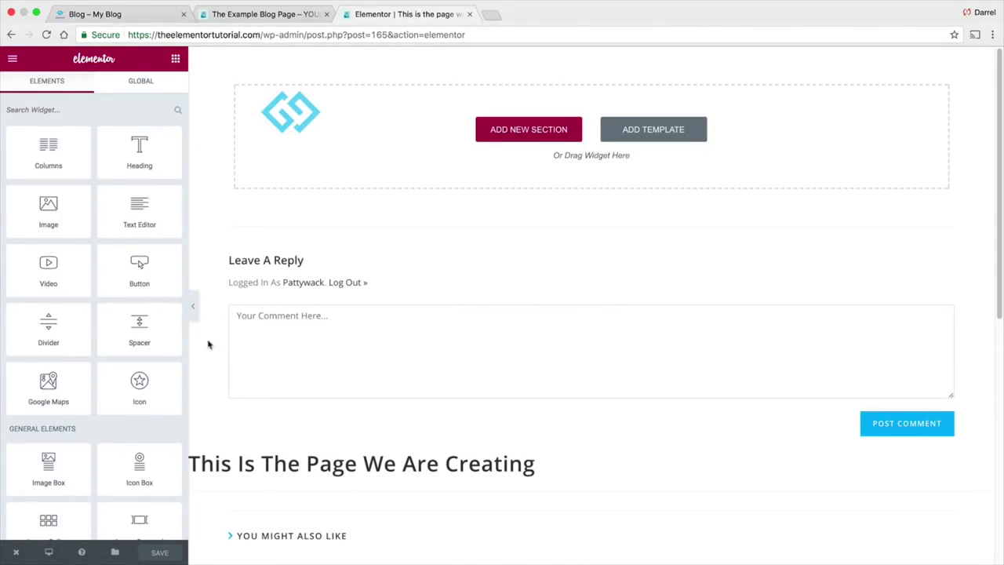
left_click(652, 131)
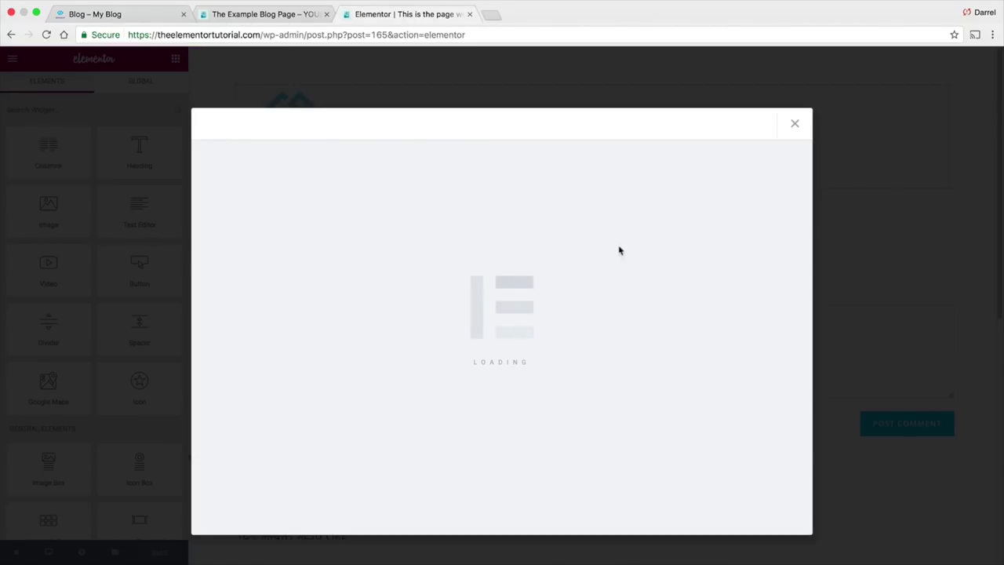
scroll(620, 283, "down", 3)
scroll(630, 293, "down", 20)
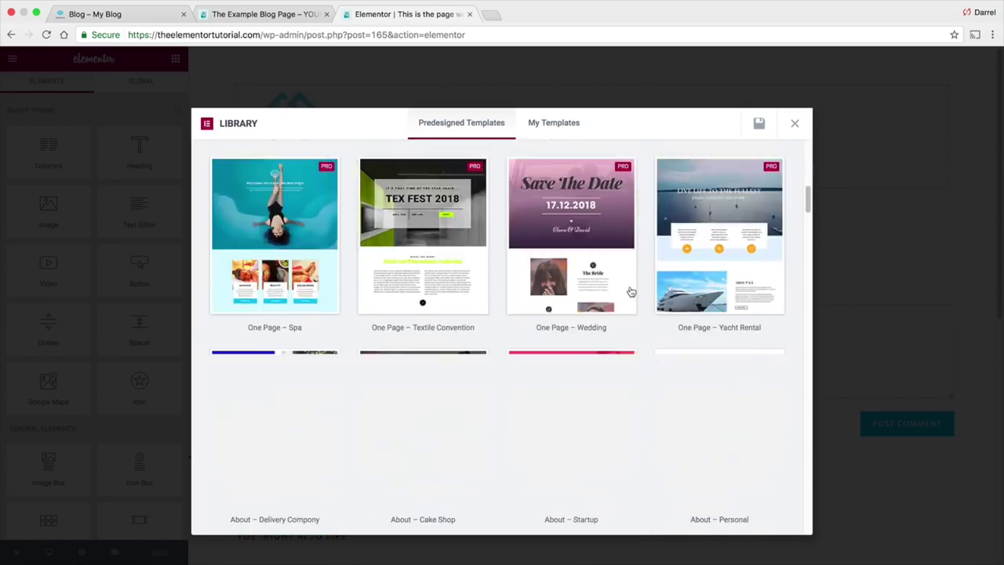
scroll(630, 293, "down", 10)
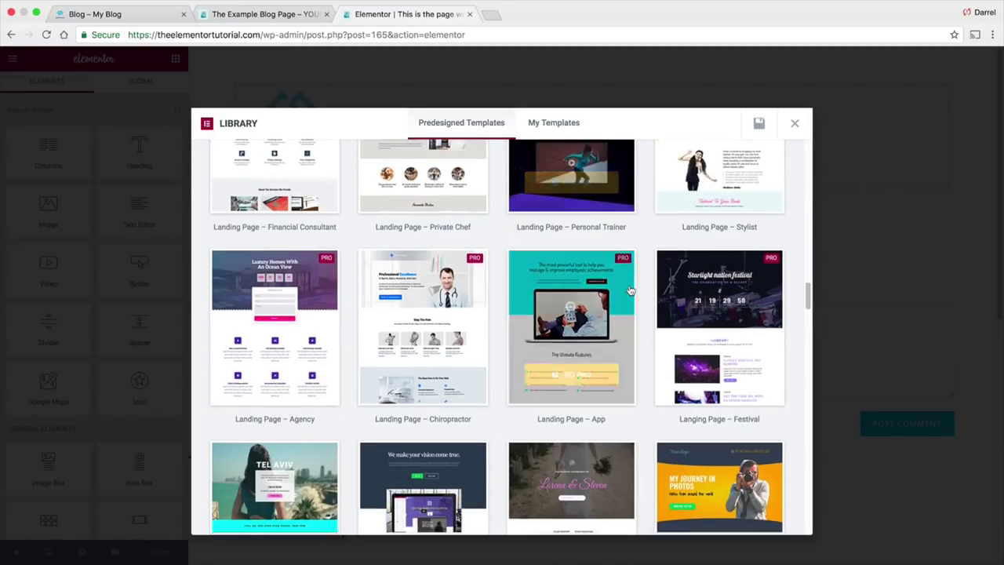
scroll(630, 288, "down", 10)
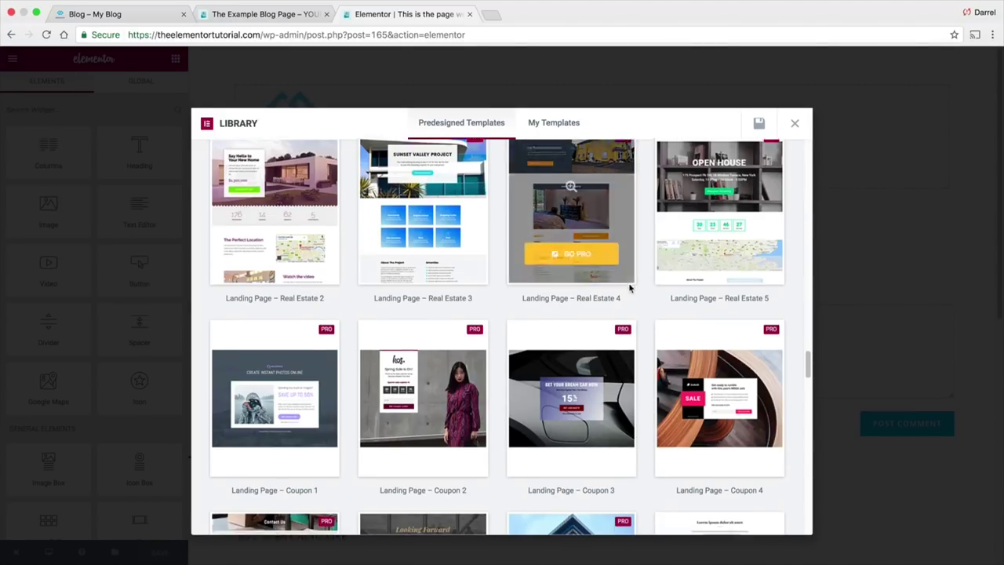
scroll(630, 290, "down", 10)
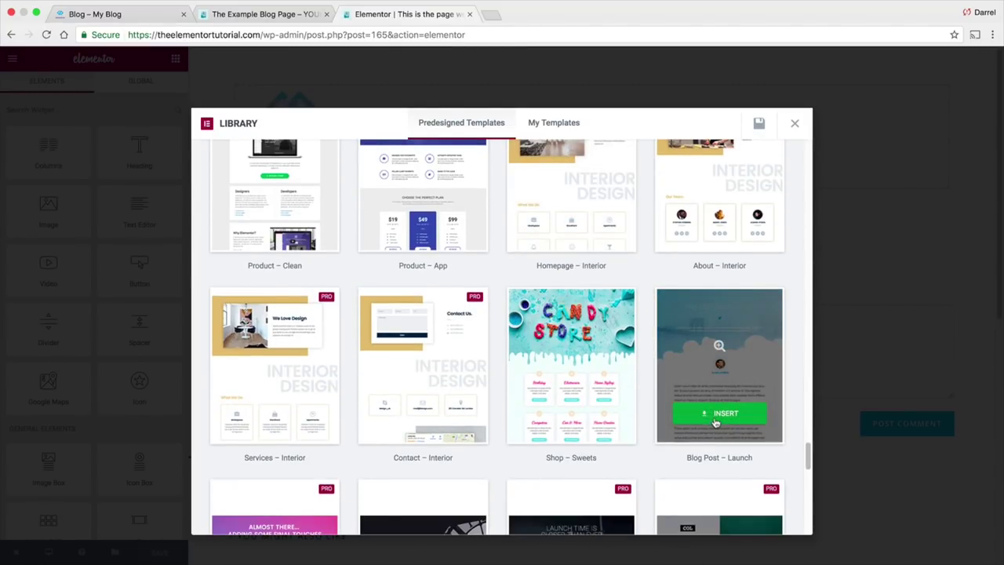
left_click(716, 418)
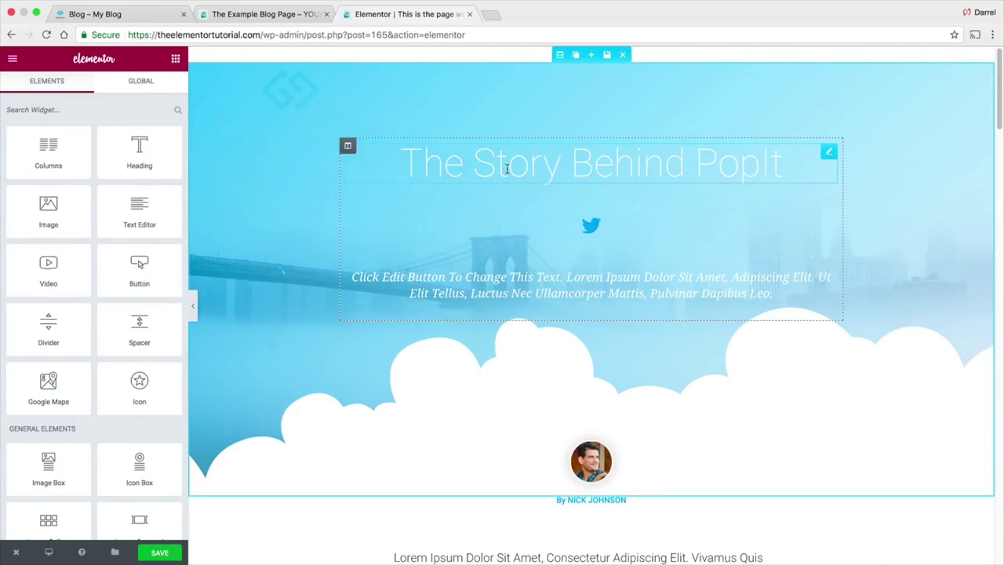
Change the main heading from 'The Story Behind PopIt' to 'Your Website Blog'.
left_click(507, 169)
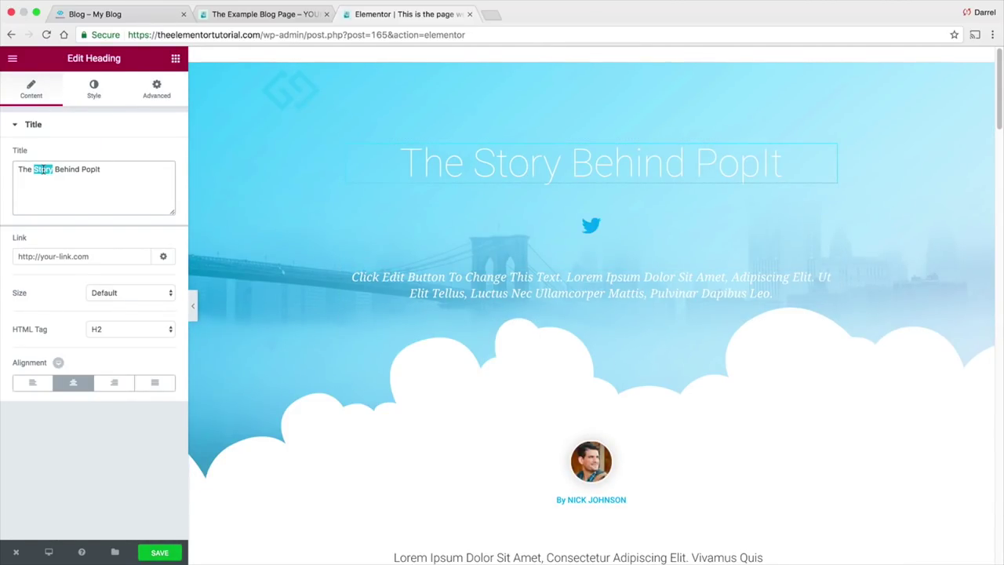
type("ebsite Blog")
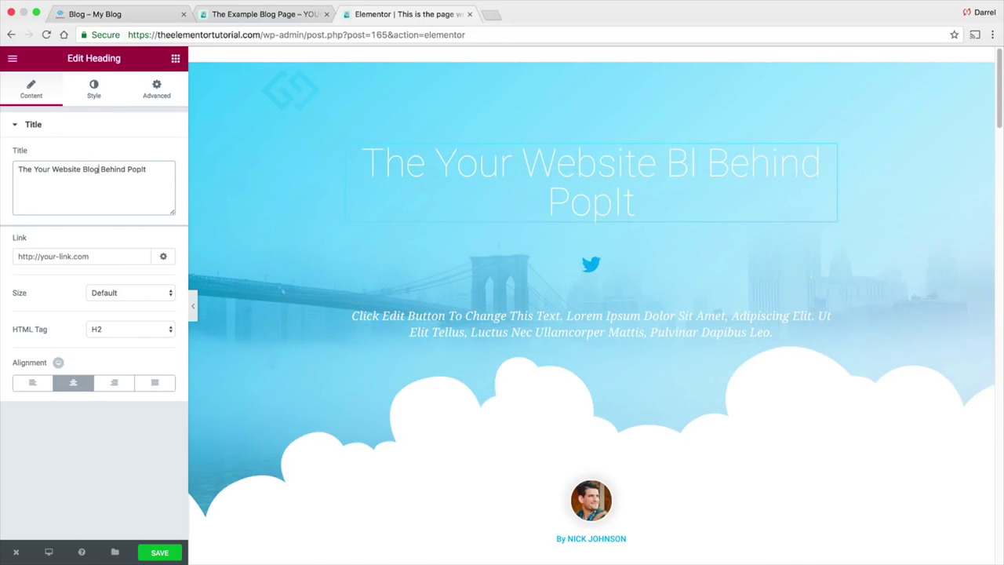
key("shift+End")
key("BackSpace")
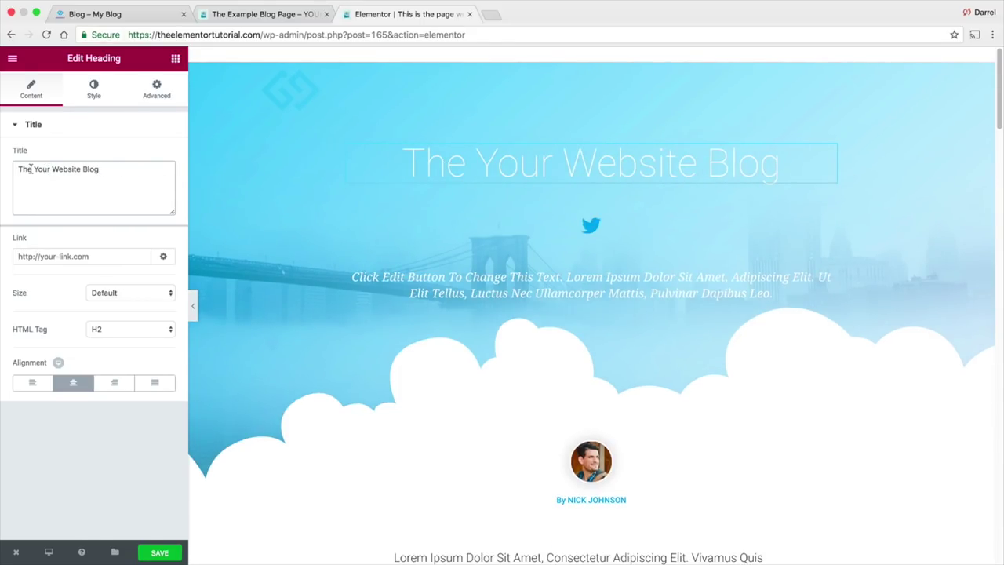
key("BackSpace")
Preview the page full-width without the editing panel, then restore the panel.
scroll(514, 185, "down", 5)
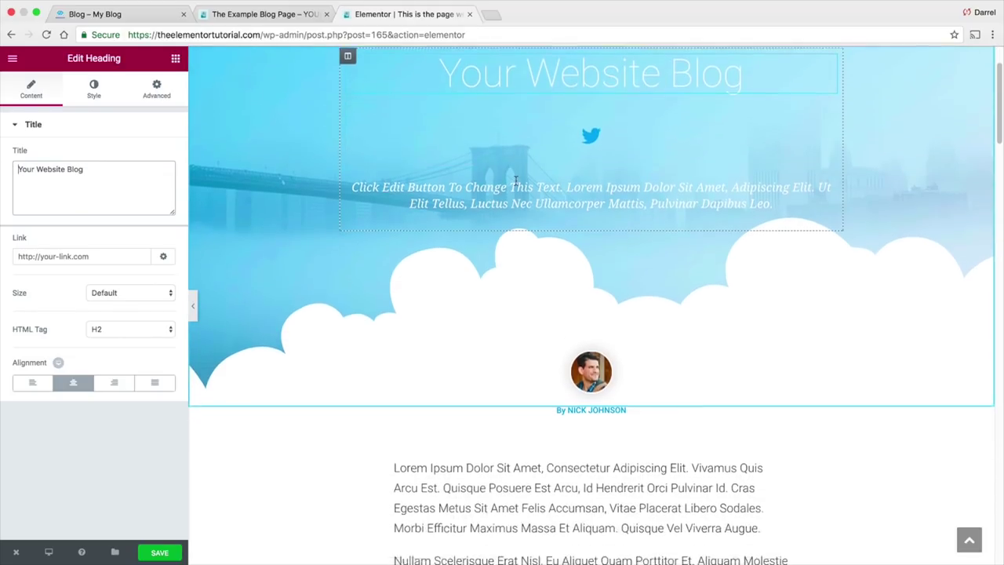
scroll(534, 219, "down", 11)
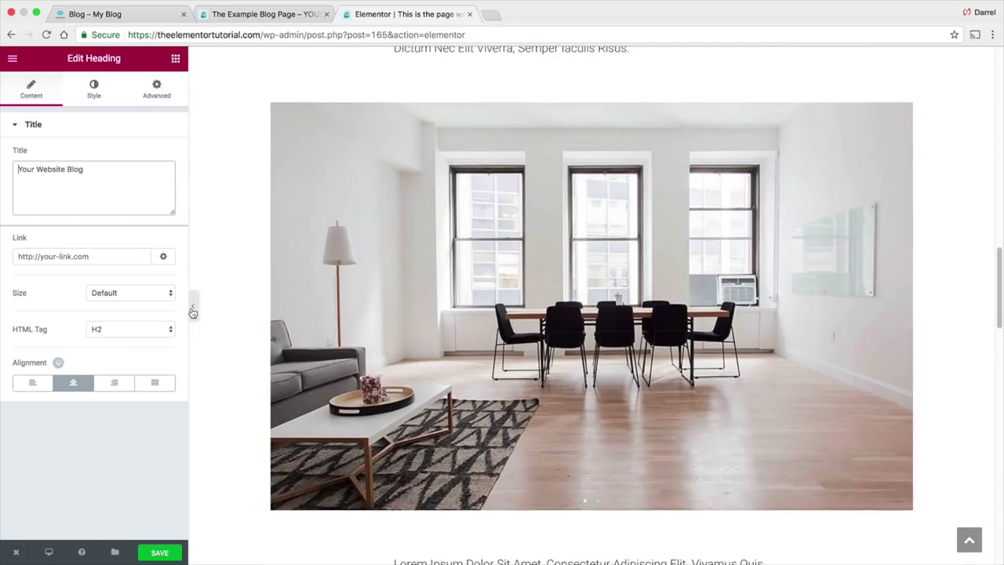
left_click(193, 306)
scroll(232, 295, "down", 15)
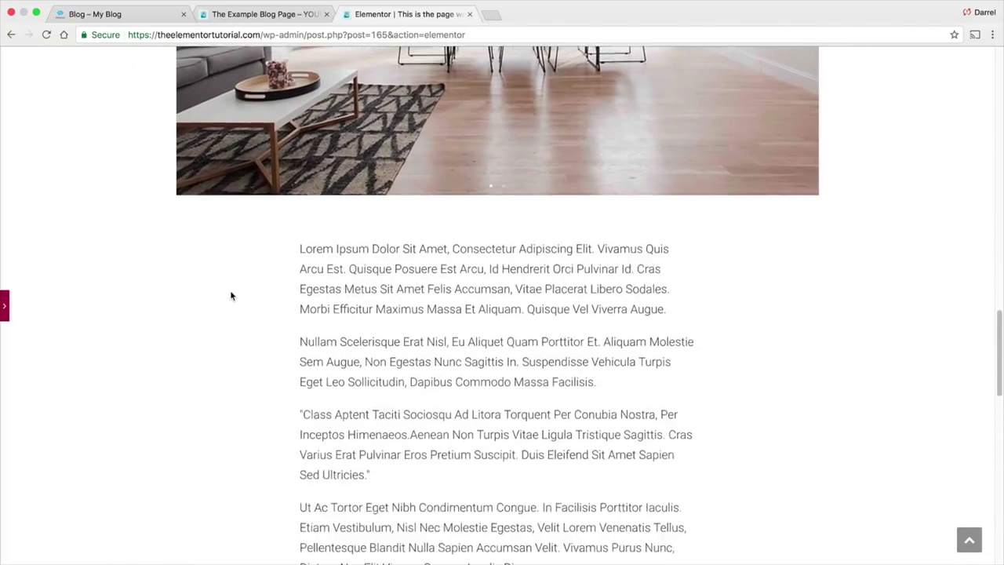
scroll(230, 290, "up", 9)
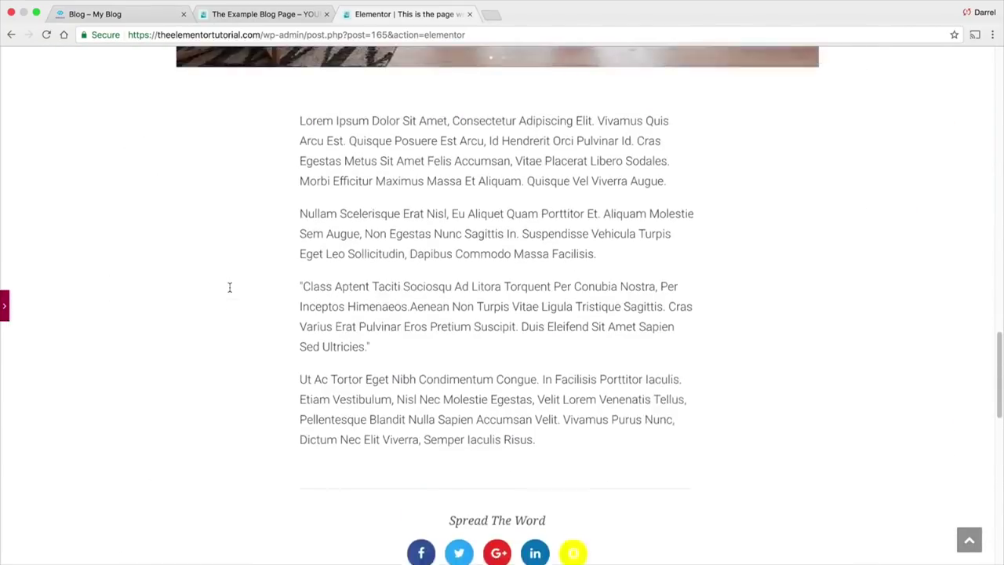
scroll(230, 287, "up", 7)
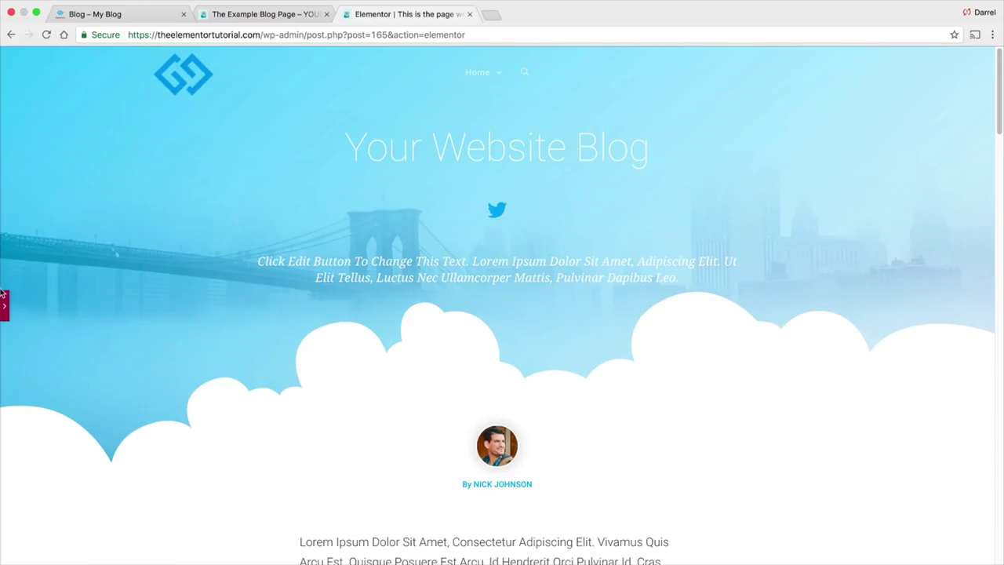
left_click(4, 306)
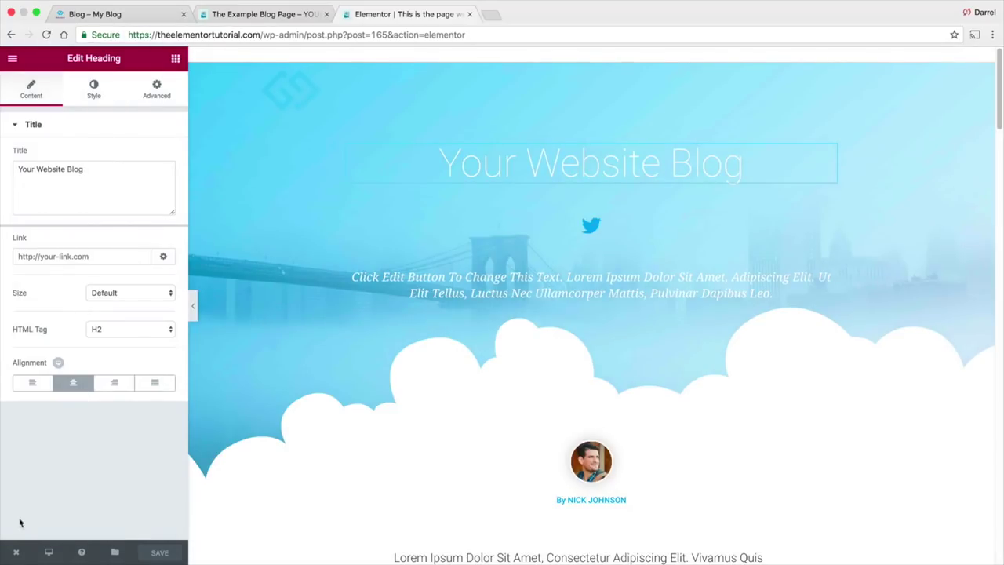
View the live post in a new tab and scroll down through its content.
mouse_move(18, 553)
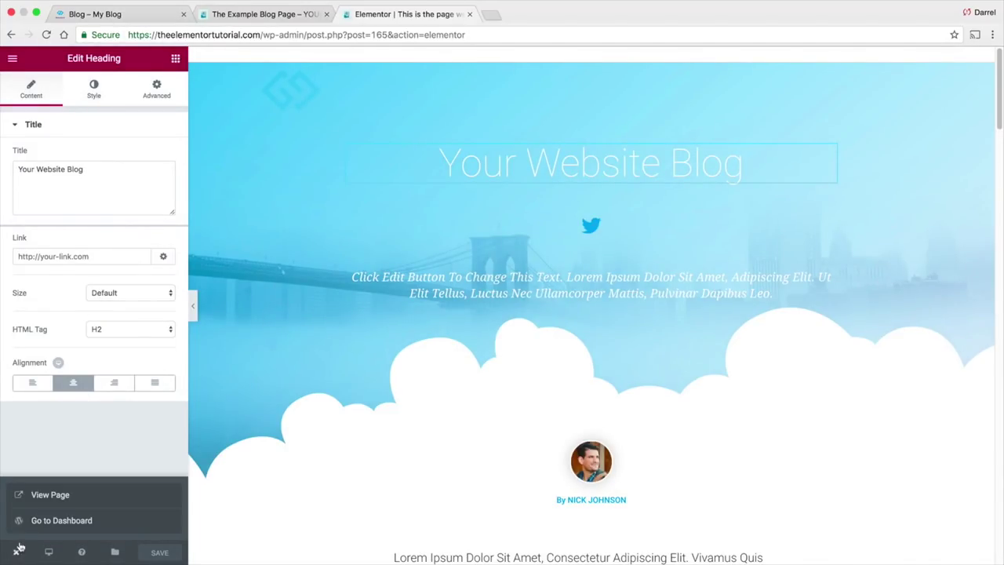
left_click(49, 495)
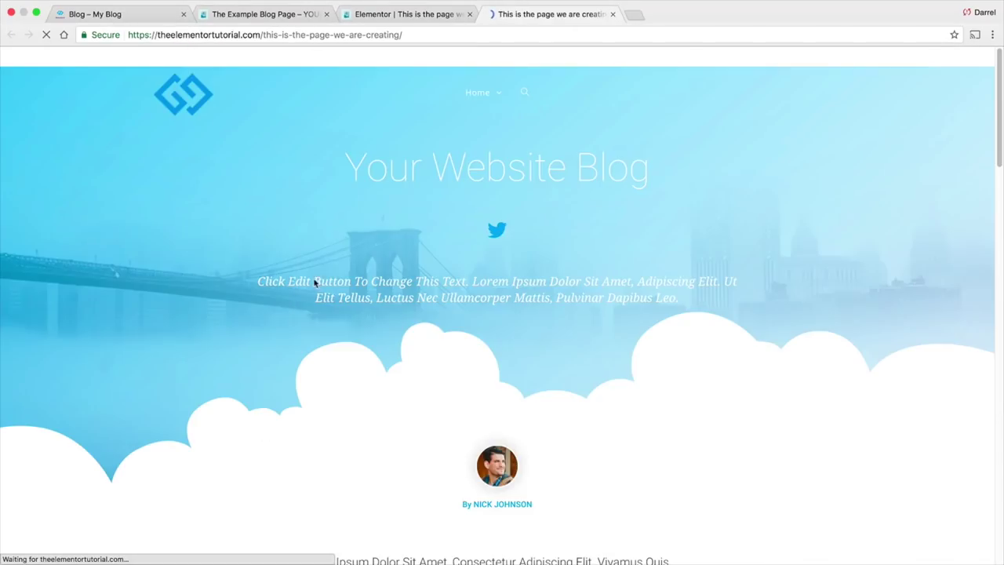
scroll(451, 253, "down", 5)
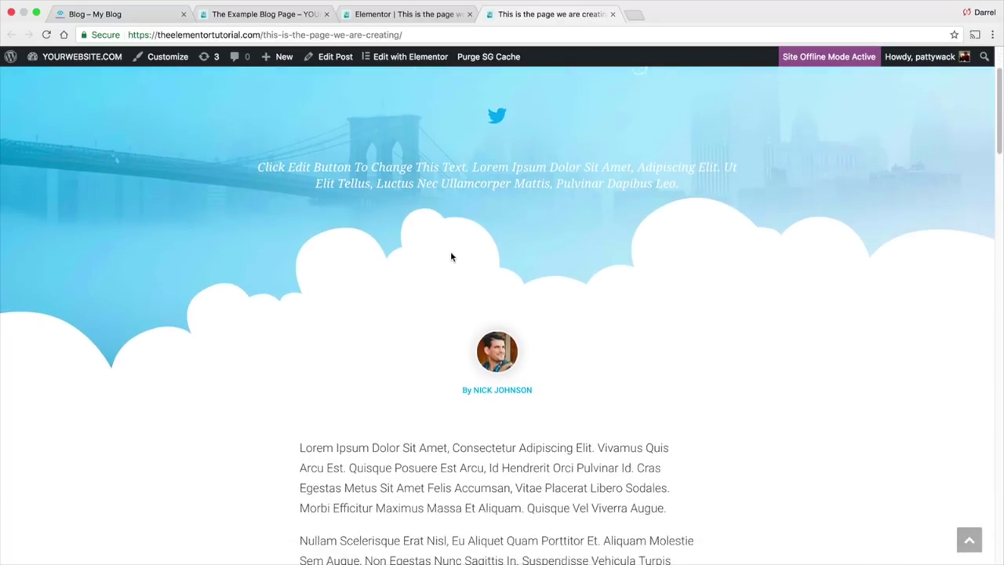
scroll(450, 253, "down", 15)
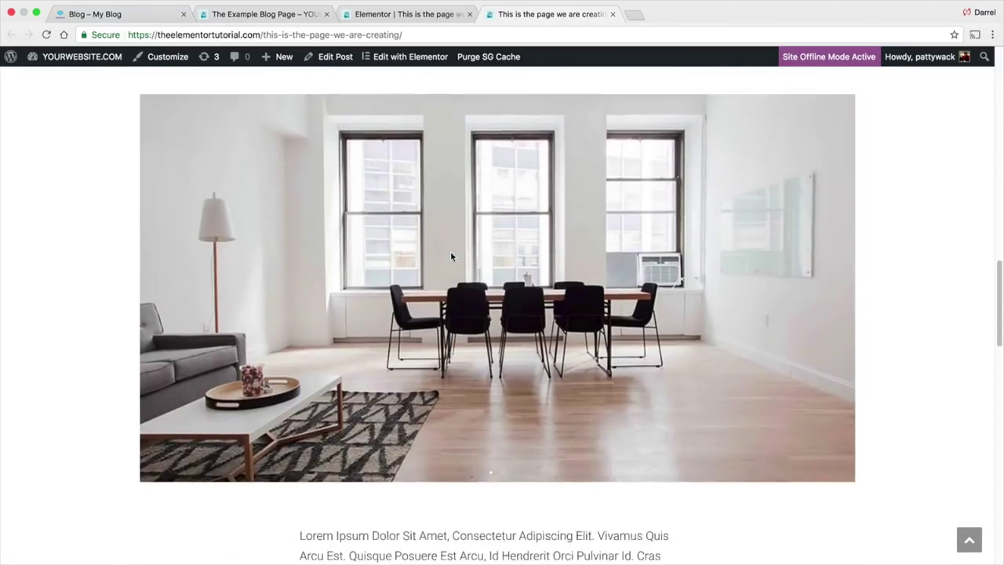
scroll(450, 253, "down", 13)
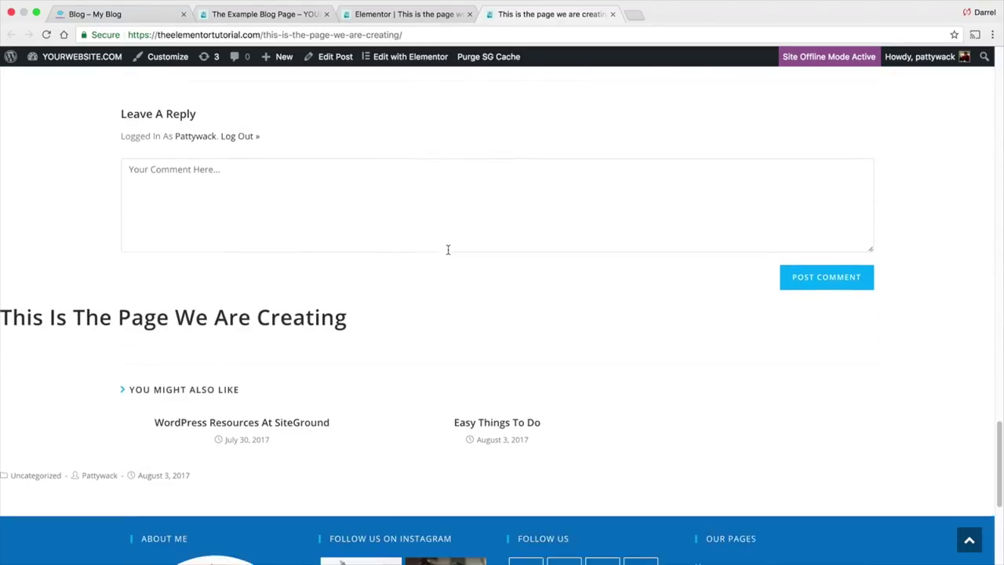
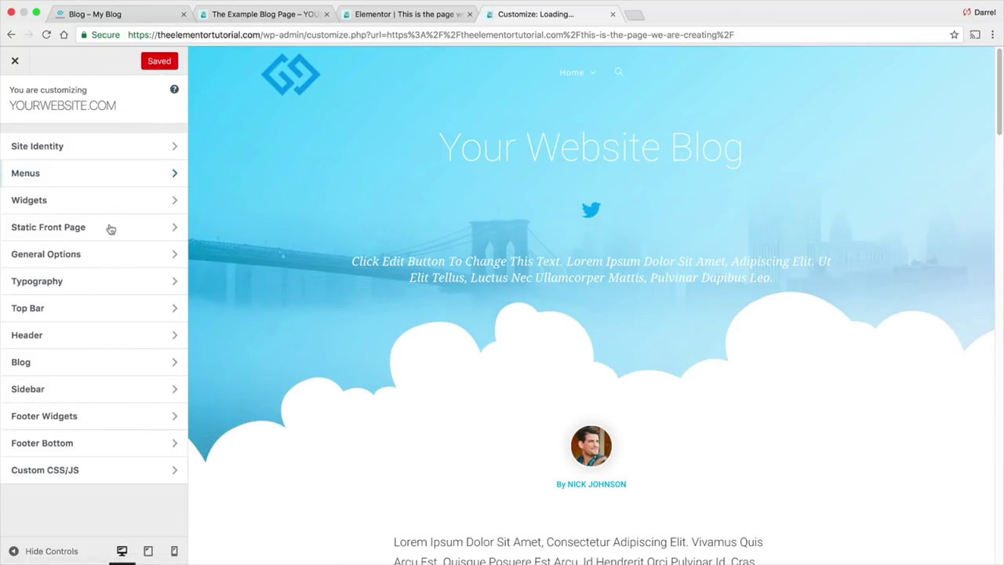
In Blog > Single Post, hide the Date and Author in the post meta.
left_click(124, 359)
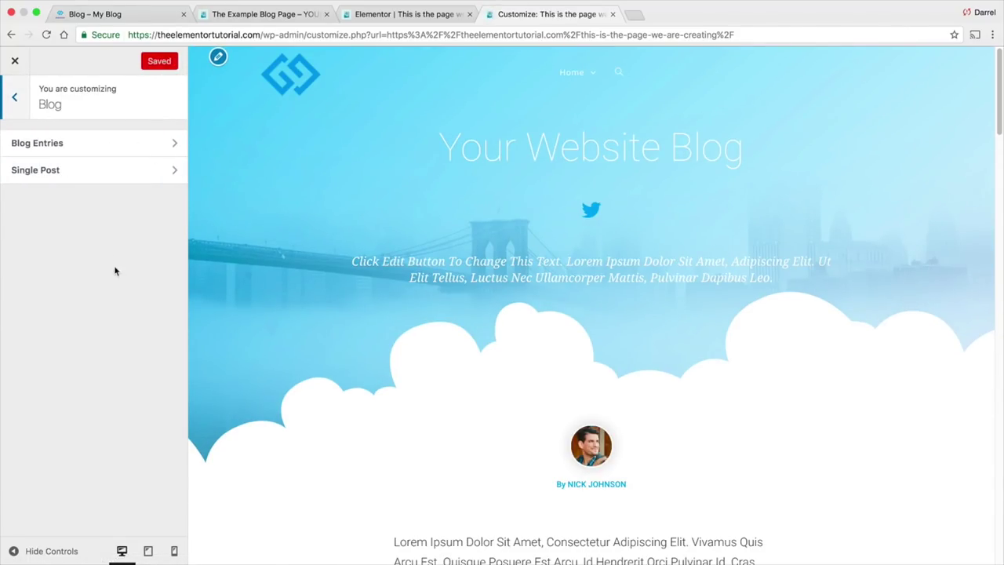
left_click(63, 170)
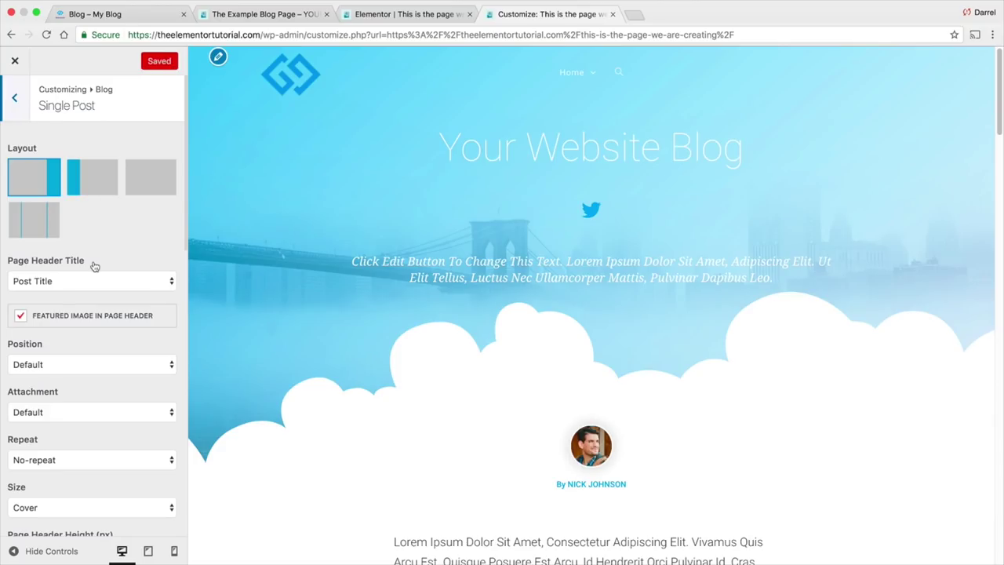
scroll(93, 267, "down", 5)
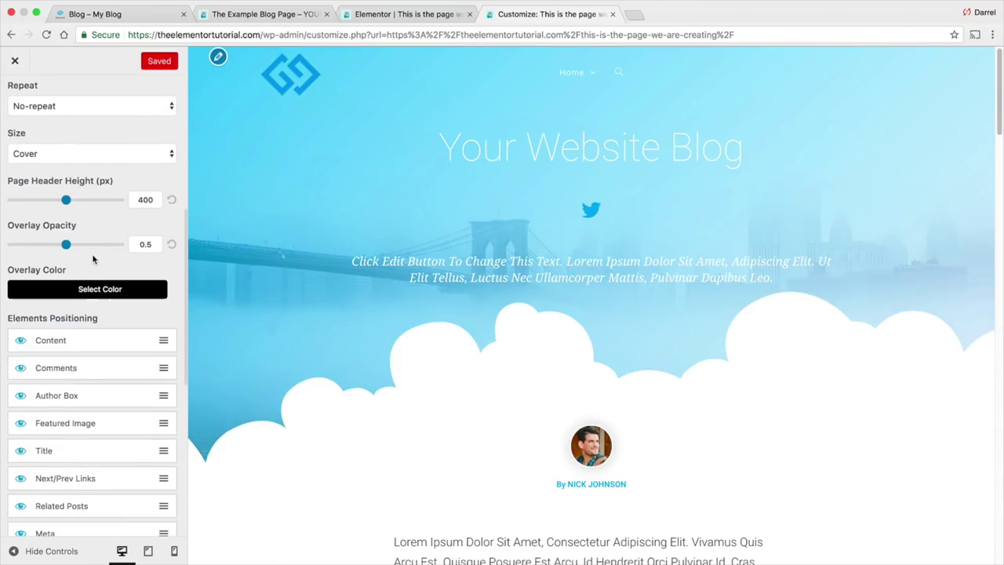
scroll(92, 259, "down", 1)
scroll(67, 280, "down", 6)
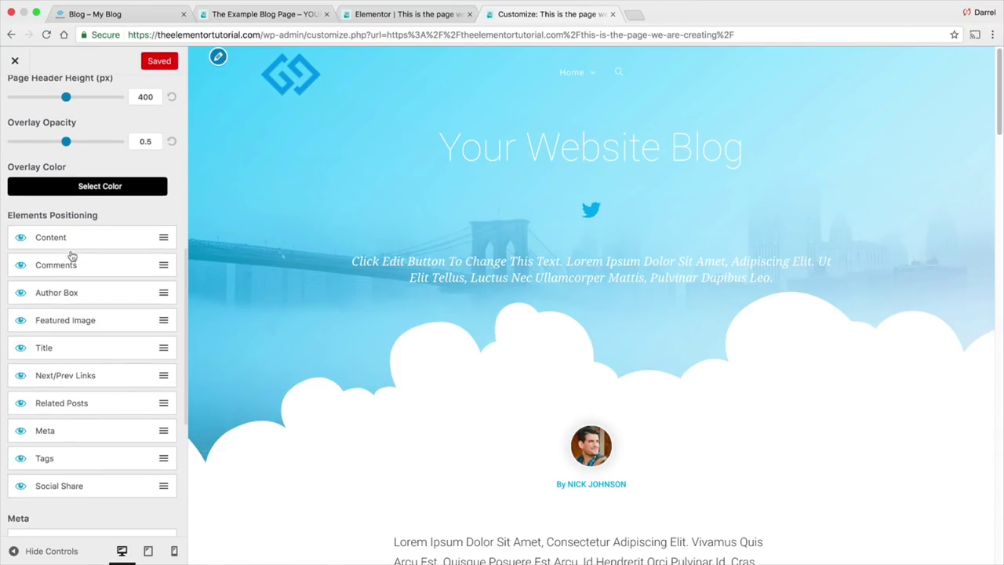
left_click(20, 407)
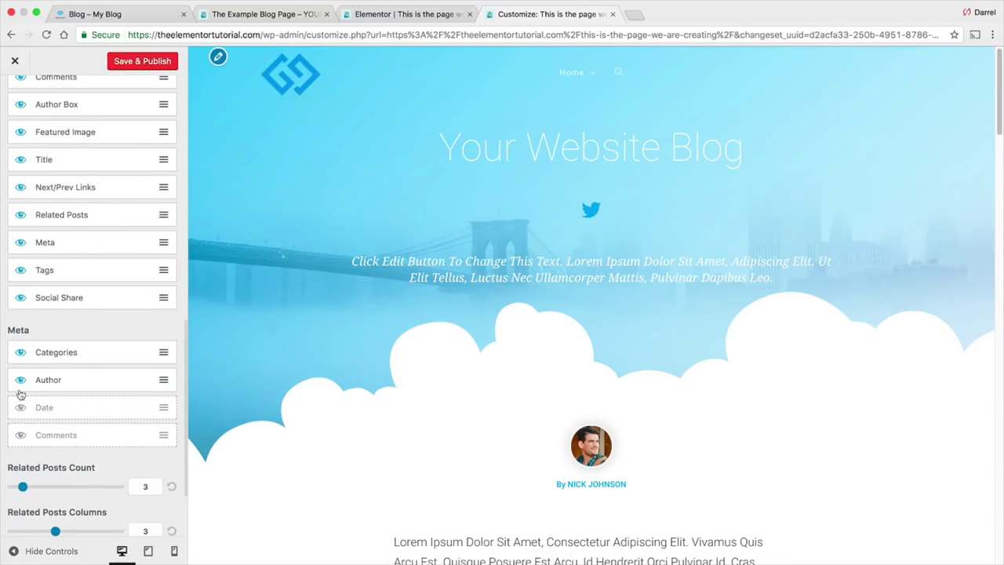
left_click(20, 380)
Hide the Meta line, Tags, Social Share buttons and Next/Prev Links on single posts.
scroll(48, 323, "up", 1)
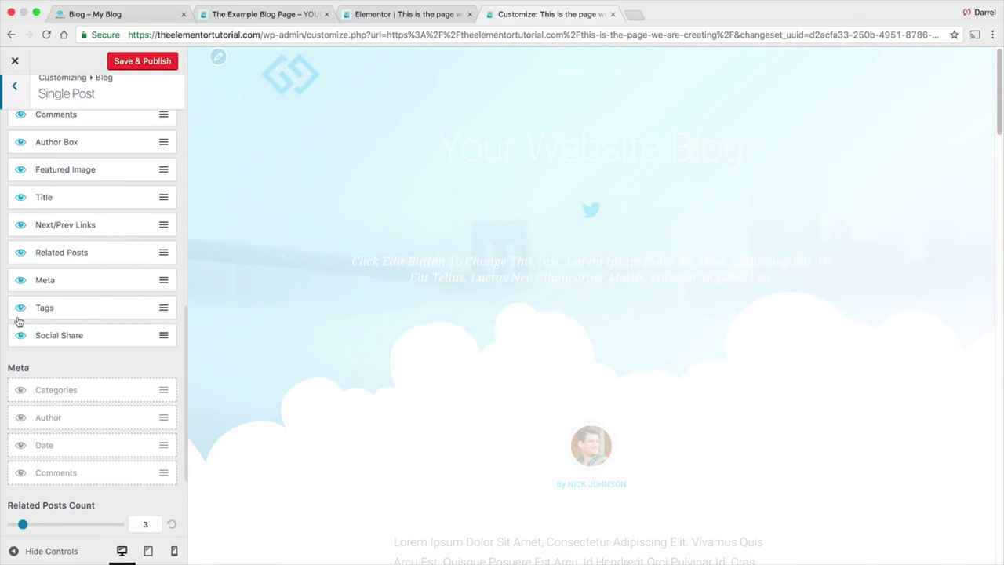
left_click(20, 281)
left_click(20, 309)
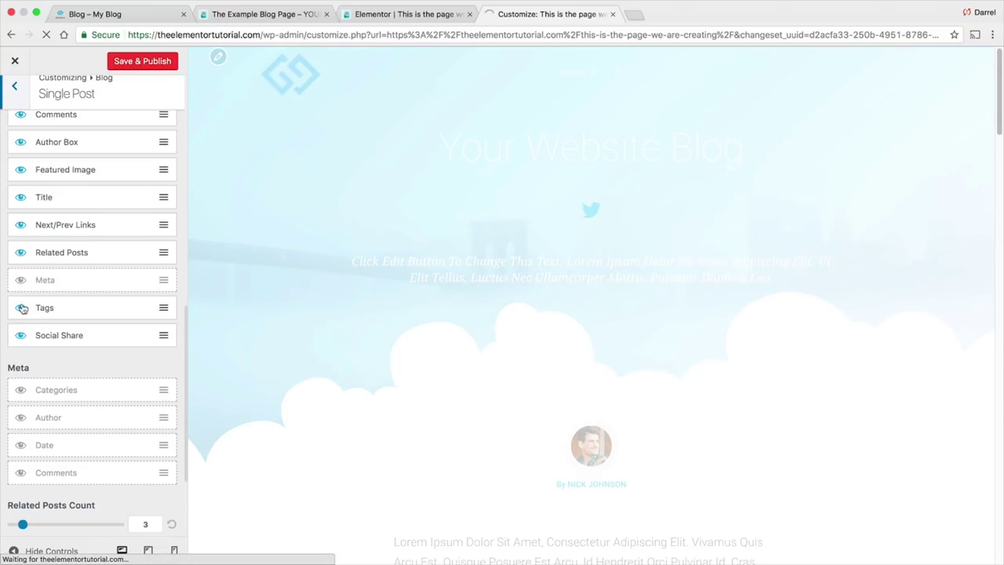
left_click(21, 337)
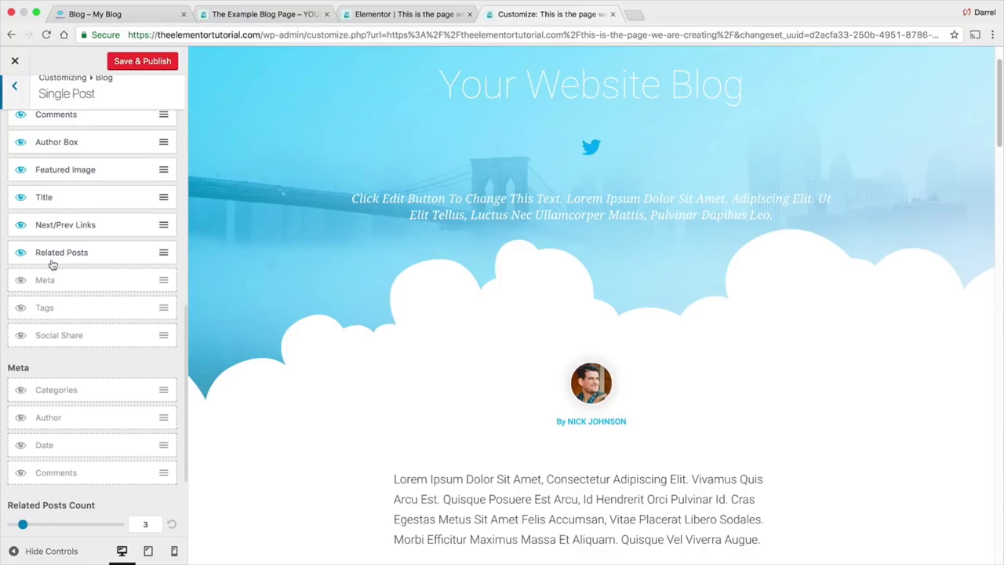
scroll(19, 267, "up", 1)
left_click(21, 248)
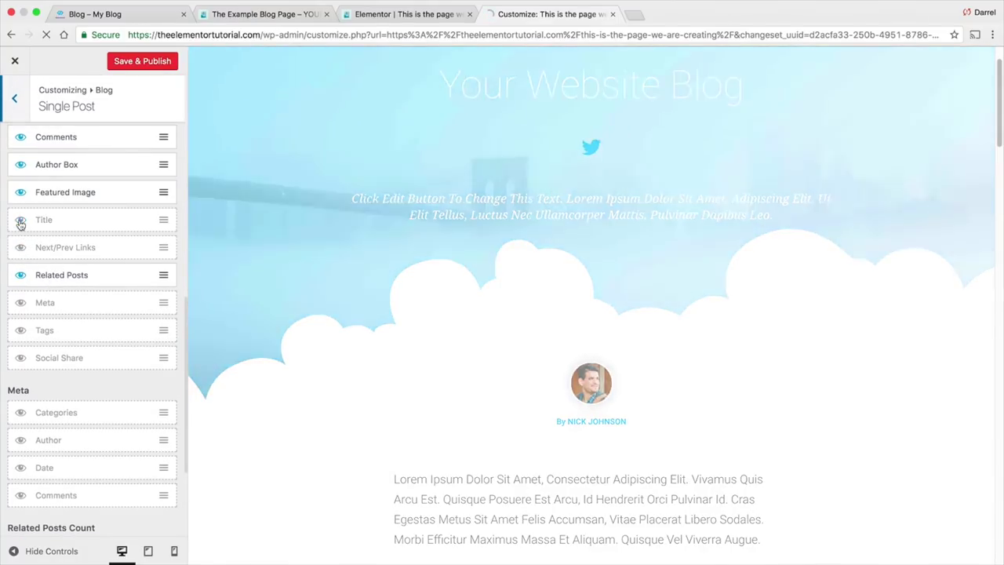
Hide the Title, Related Posts, Featured Image and Author Box on single posts.
left_click(21, 192)
left_click(20, 220)
left_click(20, 274)
scroll(29, 212, "up", 2)
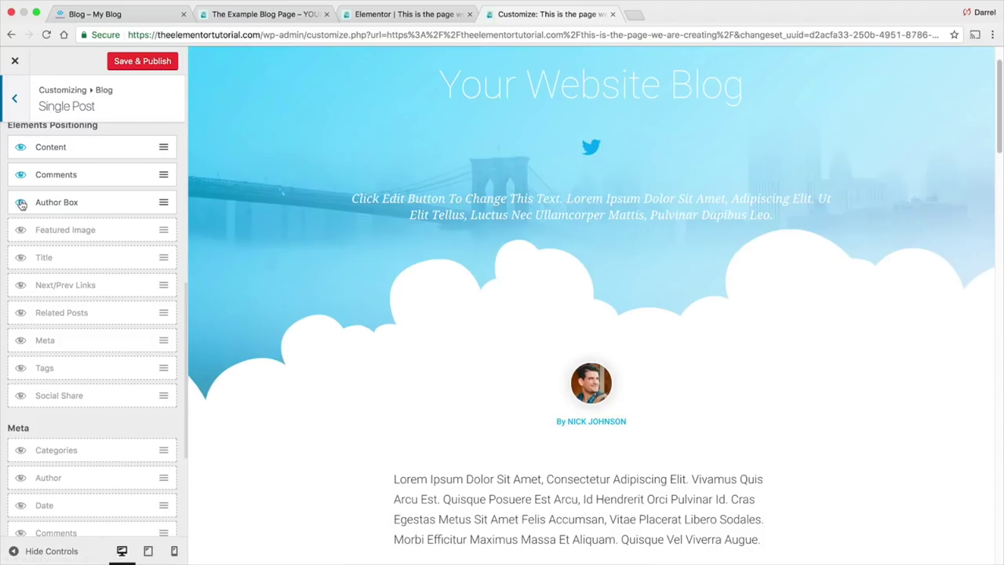
left_click(21, 202)
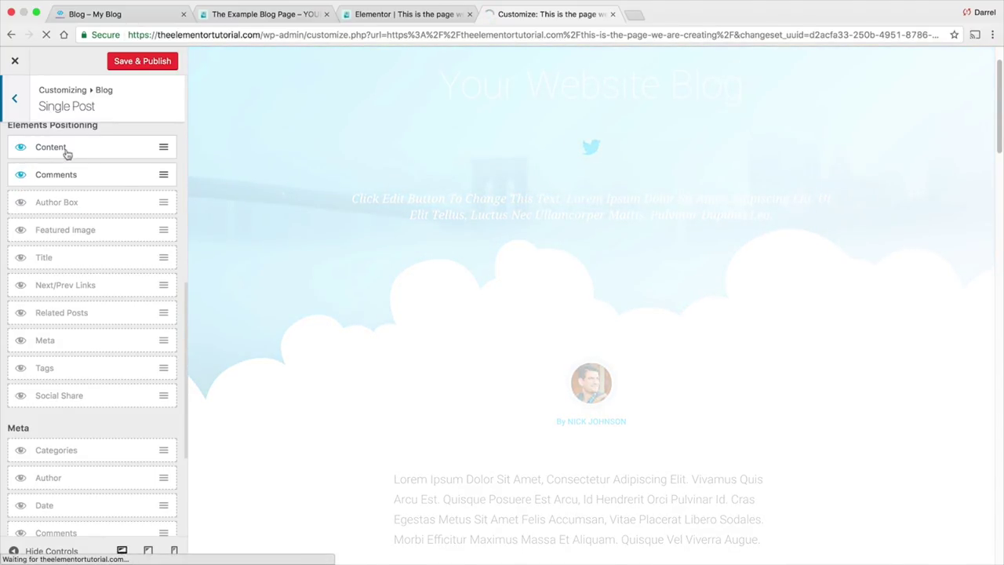
scroll(65, 152, "up", 3)
scroll(365, 319, "down", 8)
scroll(366, 313, "down", 10)
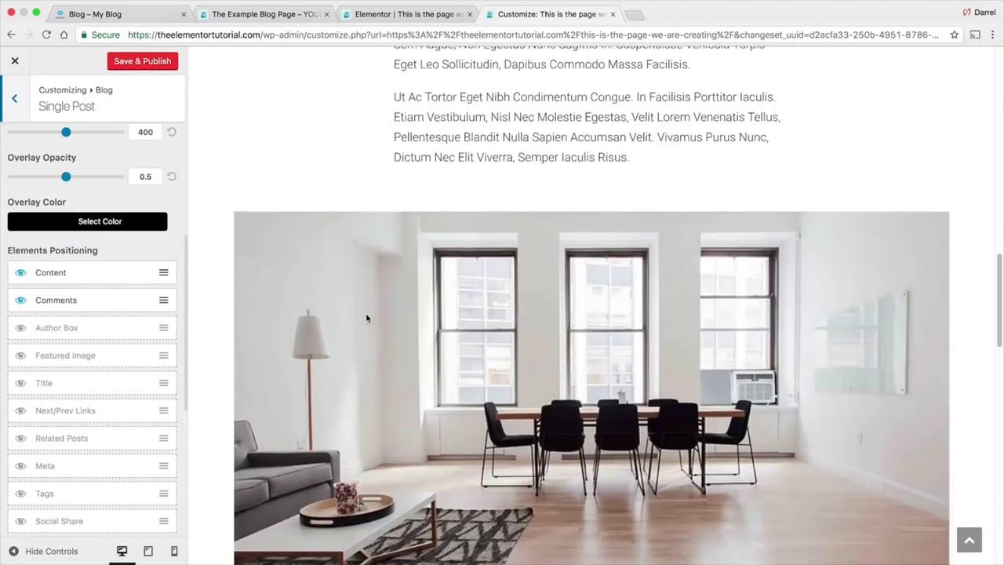
scroll(372, 348, "up", 3)
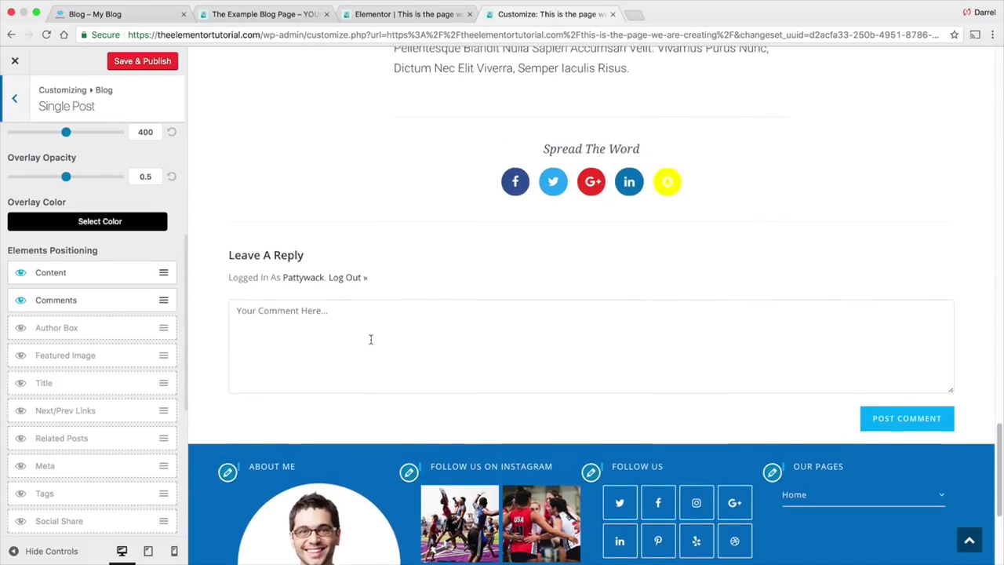
scroll(320, 403, "up", 2)
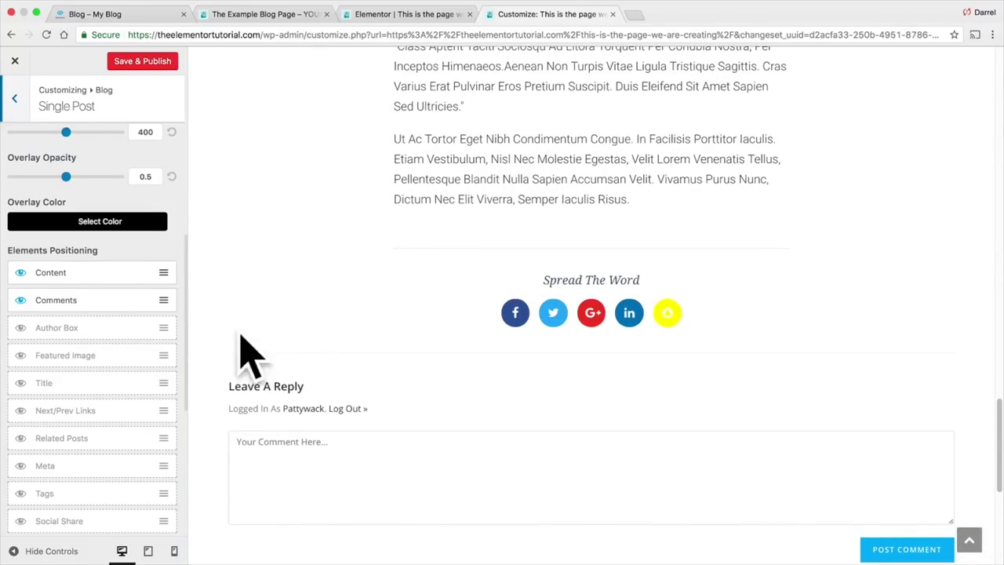
Re-enable the Author Box and check it appears in the single-post preview.
left_click(21, 273)
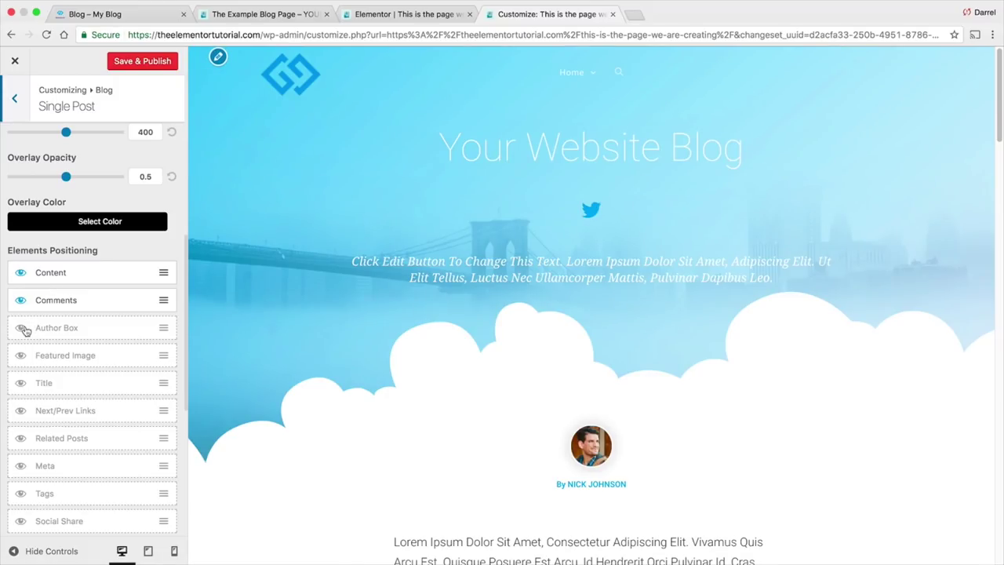
scroll(325, 330, "down", 5)
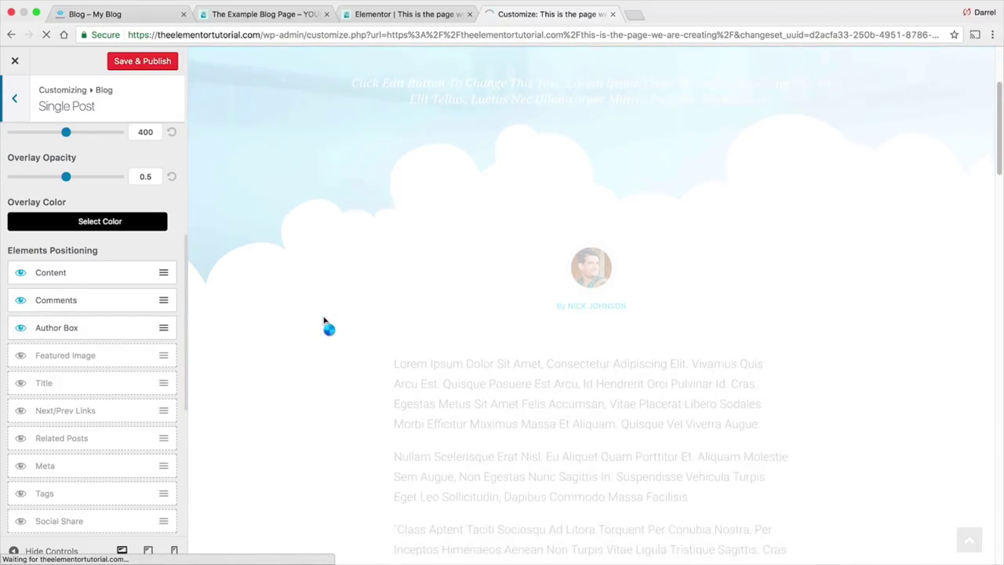
scroll(325, 316, "down", 15)
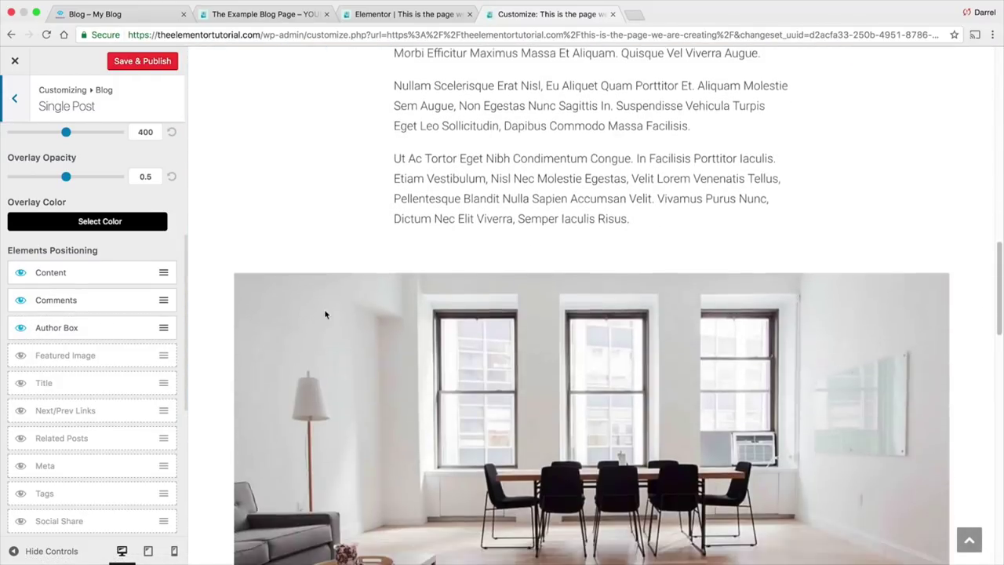
scroll(215, 348, "down", 4)
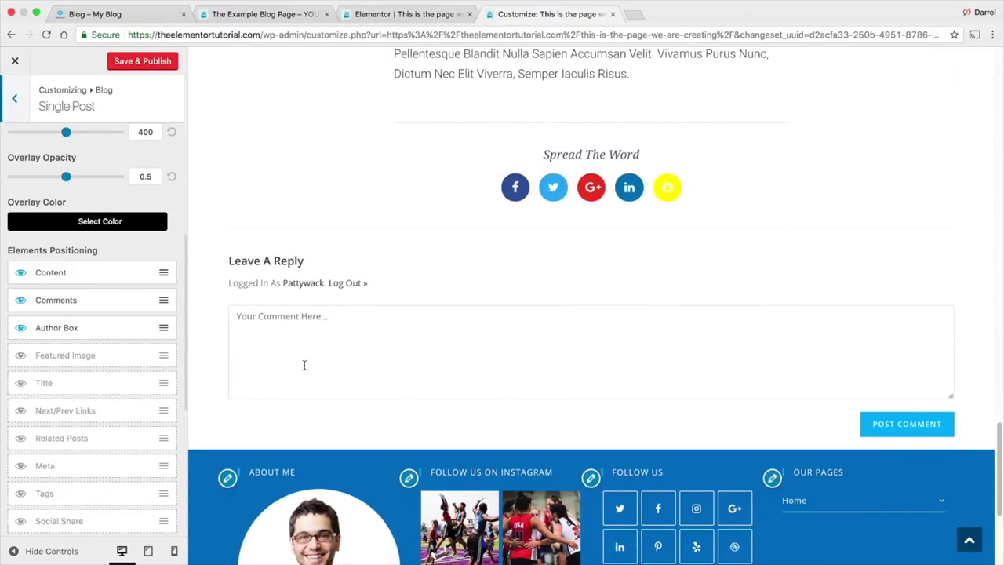
scroll(305, 363, "down", 2)
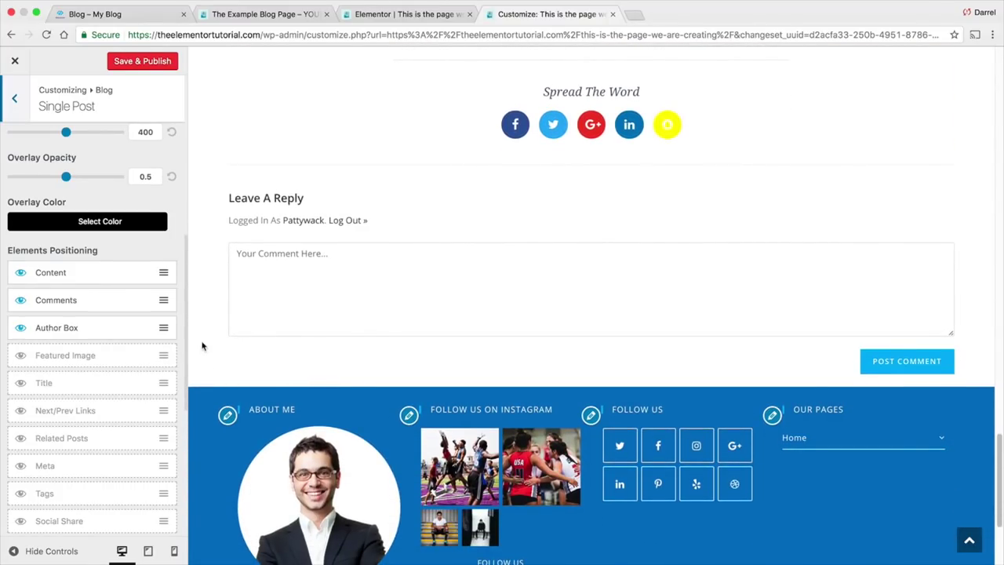
scroll(341, 275, "up", 15)
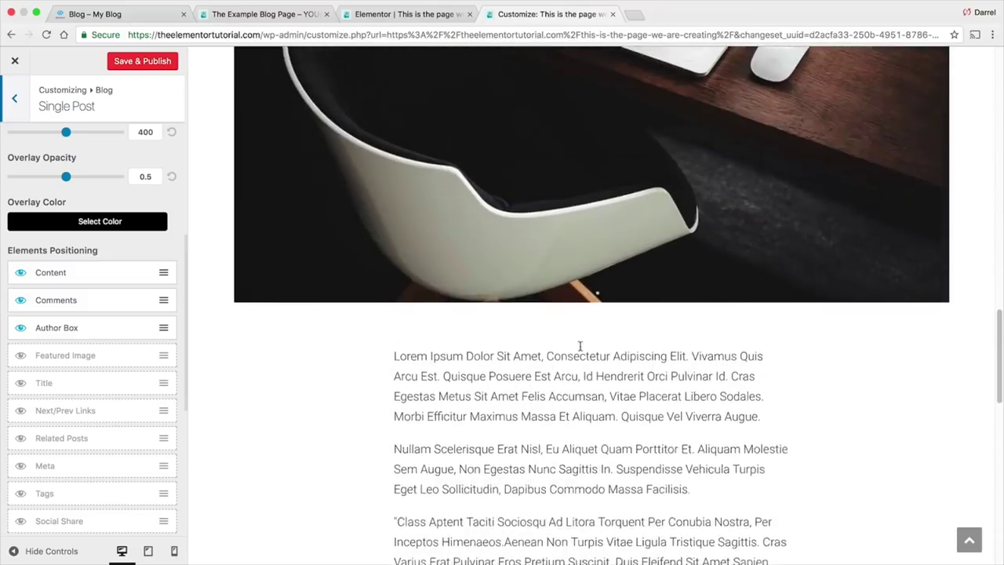
scroll(615, 341, "up", 10)
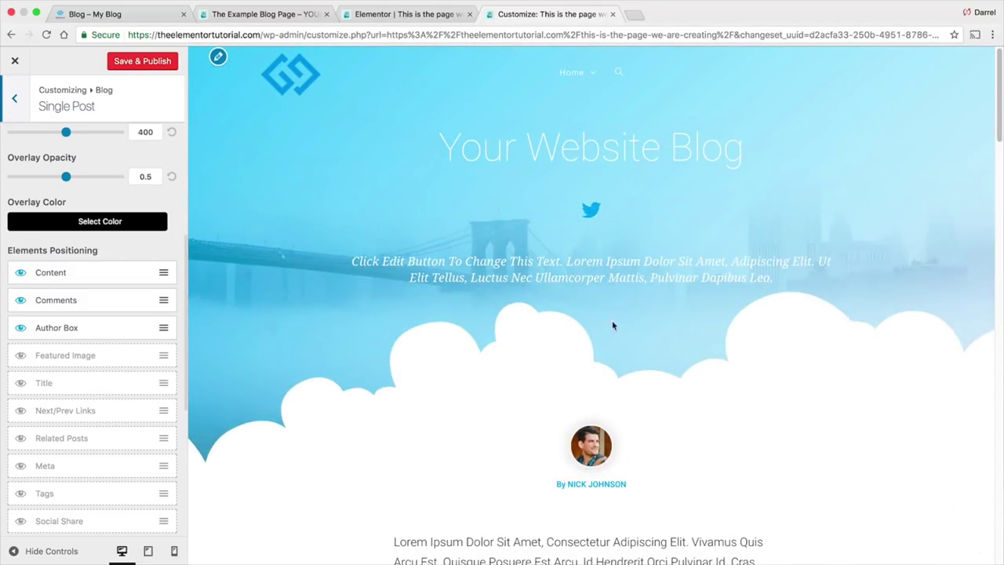
Publish the single-post layout changes and leave the Customizer for the admin Dashboard.
left_click(139, 61)
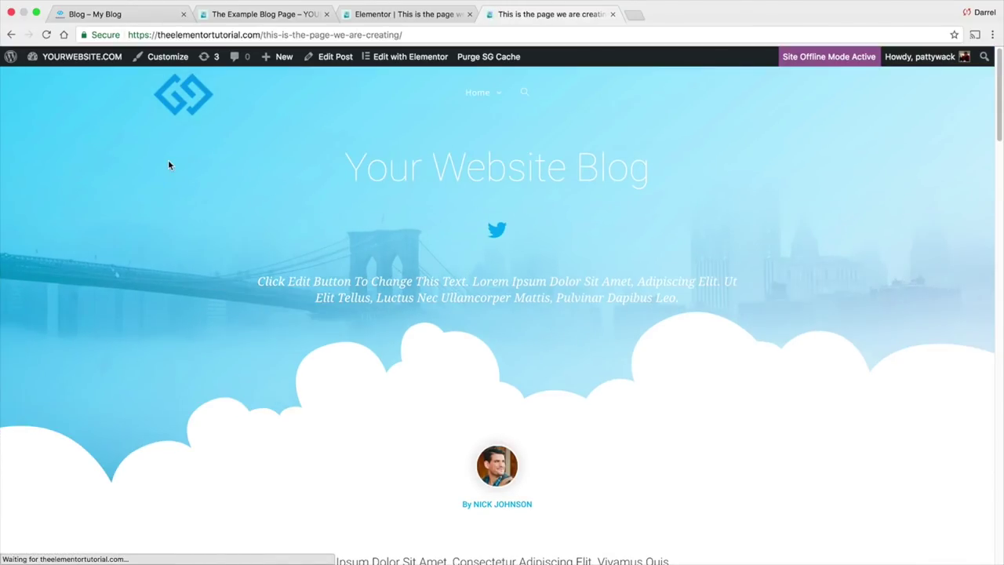
mouse_move(476, 116)
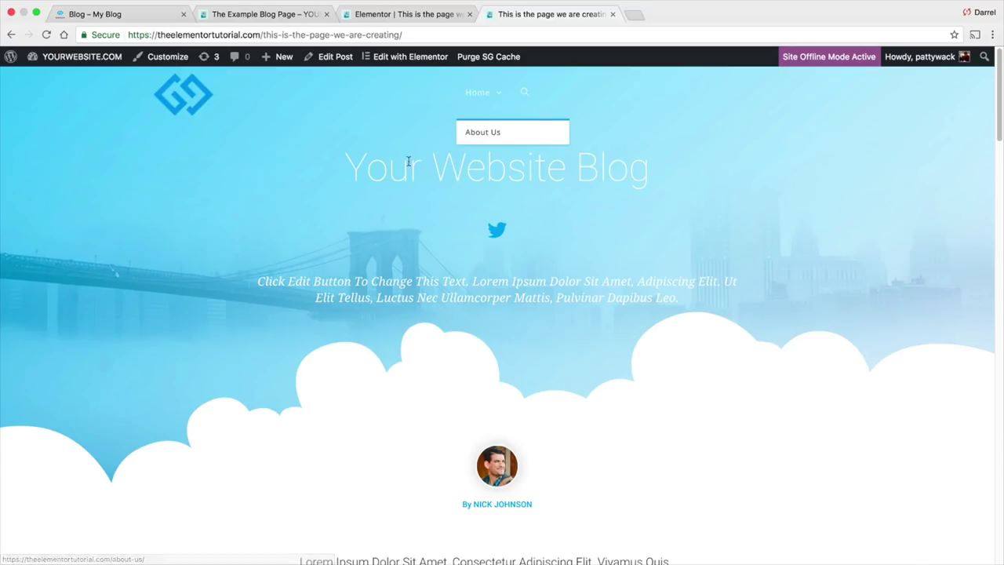
left_click(167, 57)
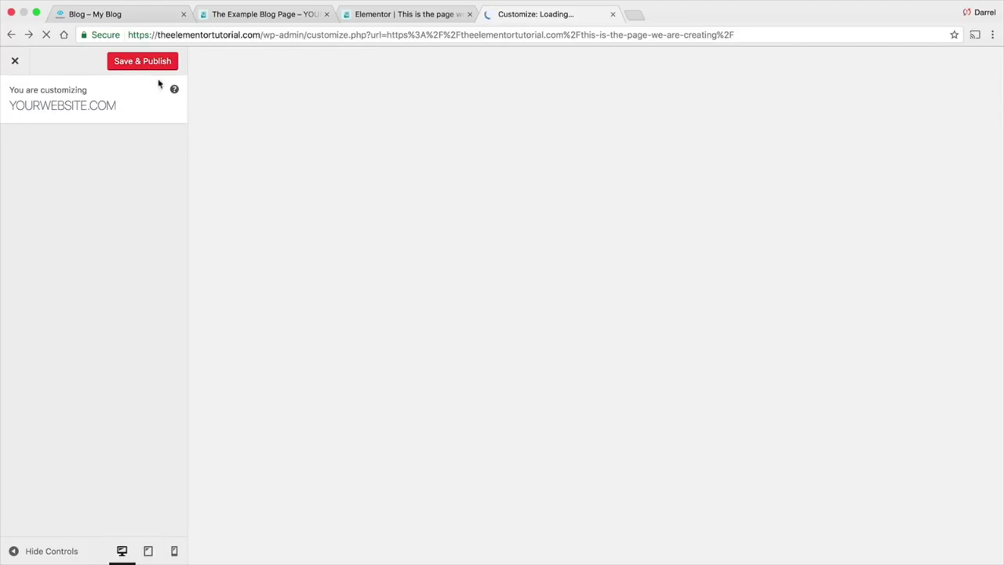
left_click(14, 60)
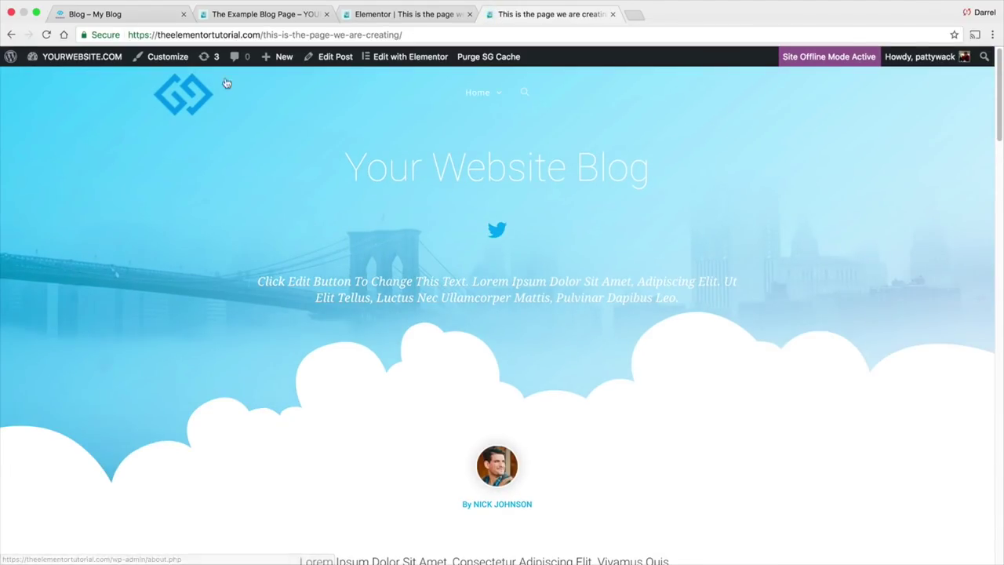
mouse_move(88, 61)
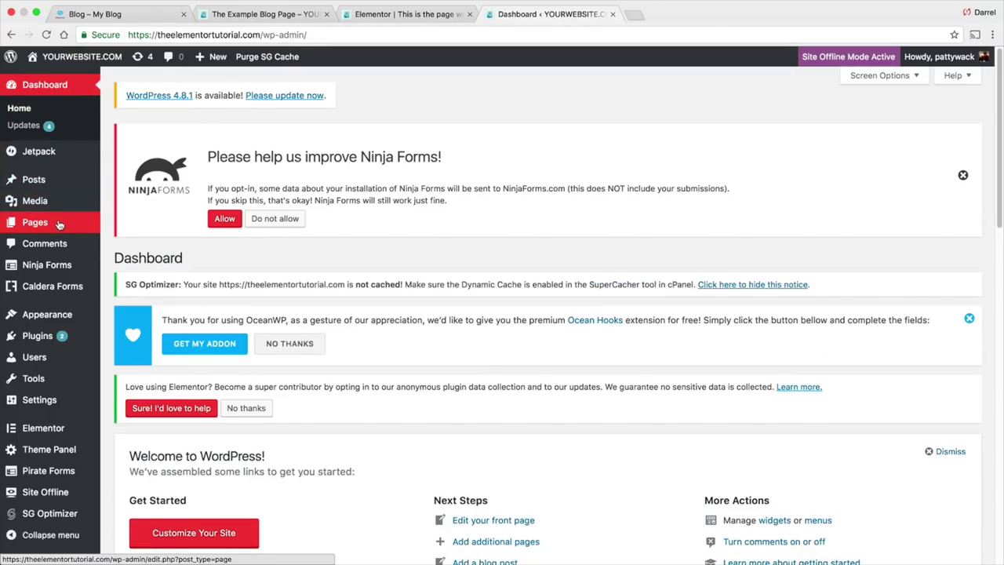
Review the posts on The Free Blog Post Version page and return to the blog listing.
mouse_move(39, 222)
left_click(124, 223)
scroll(364, 296, "down", 5)
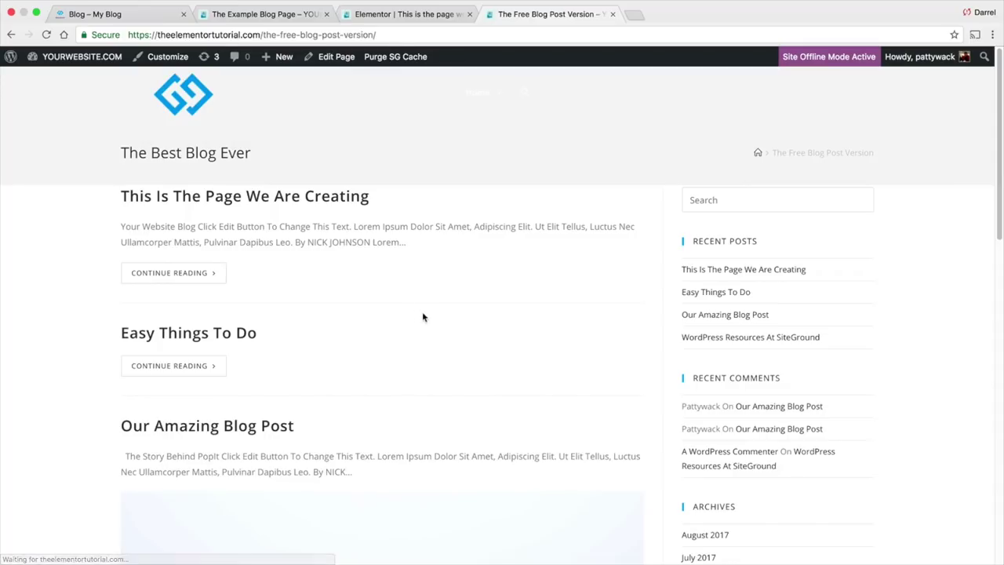
scroll(430, 303, "down", 2)
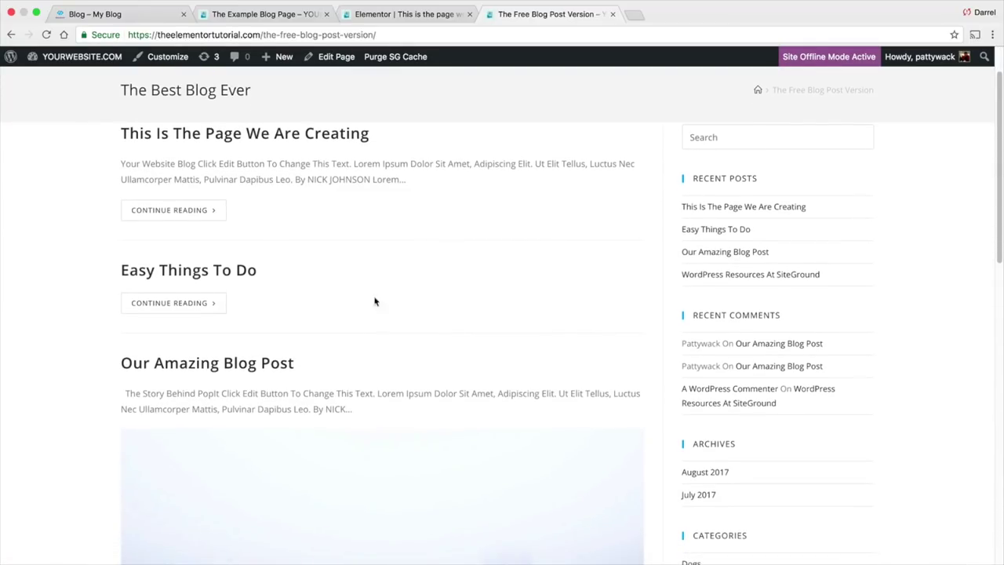
scroll(323, 145, "up", 2)
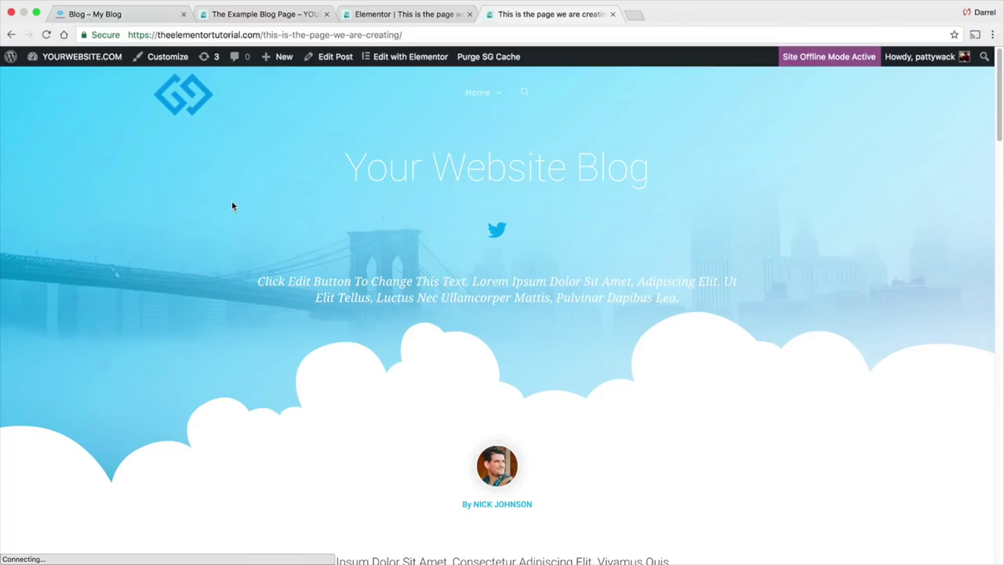
scroll(327, 235, "down", 5)
scroll(329, 240, "down", 10)
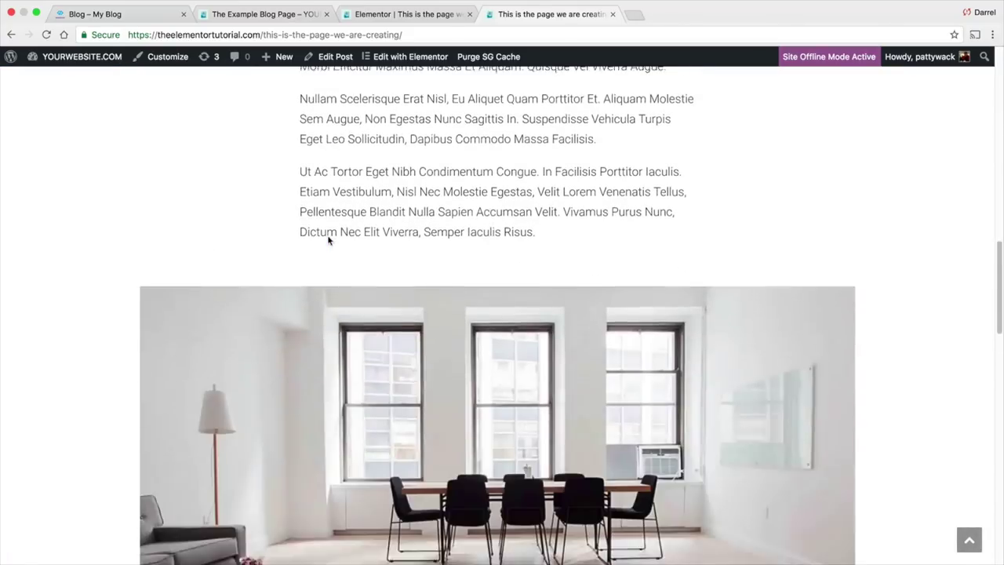
scroll(330, 237, "up", 20)
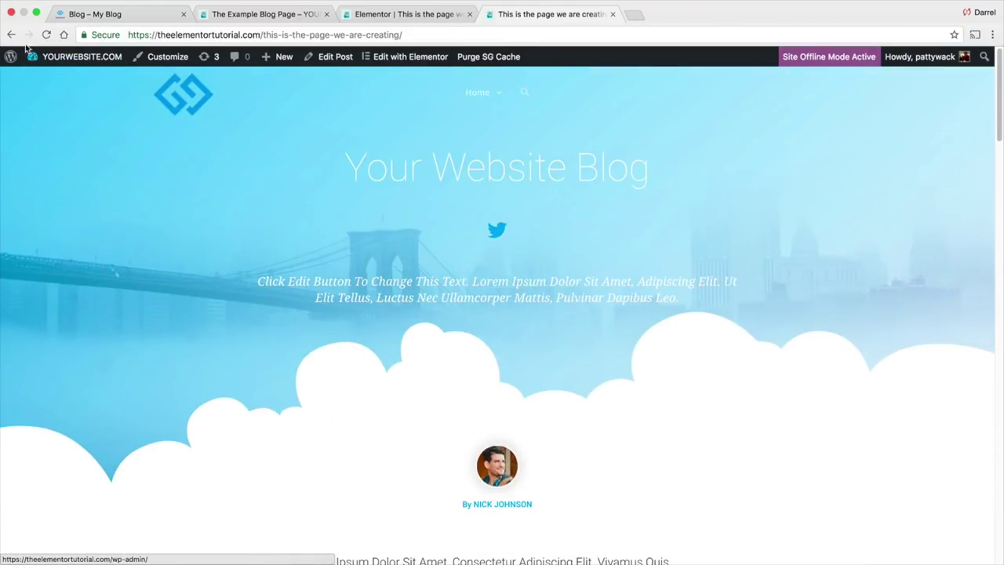
left_click(11, 34)
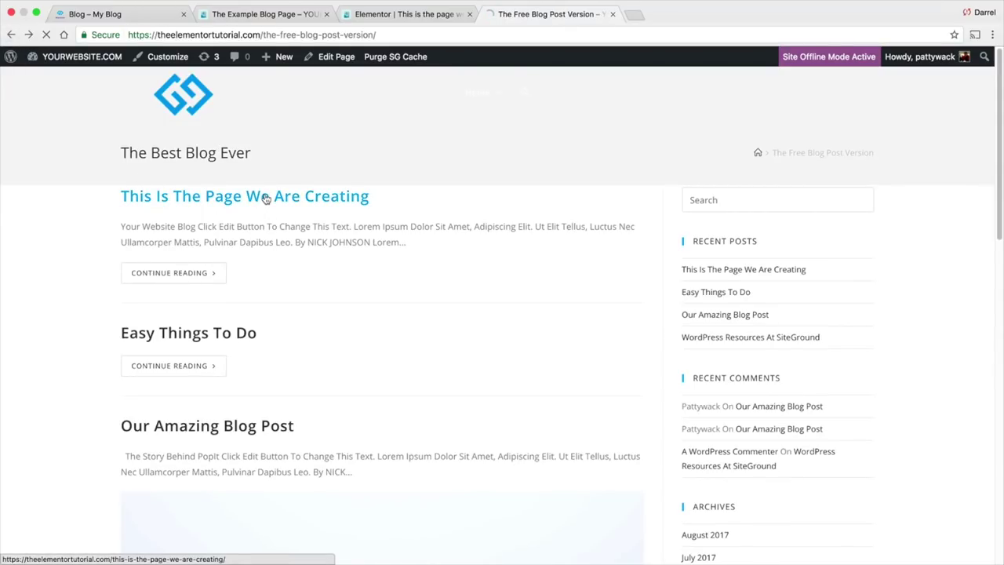
Set the teal book cover as the featured image of 'This Is The Page We Are Creating' and update it.
left_click(258, 200)
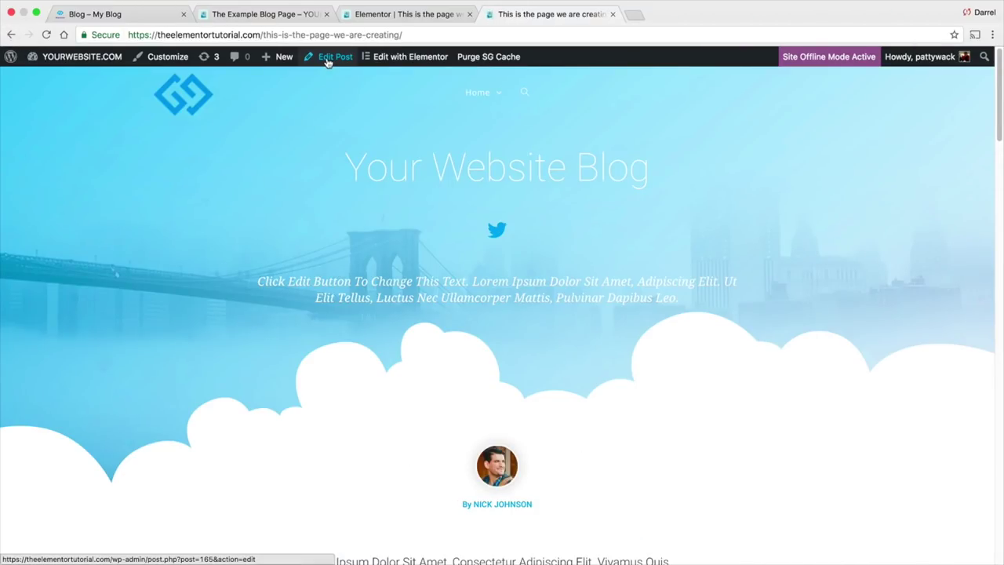
scroll(788, 273, "down", 5)
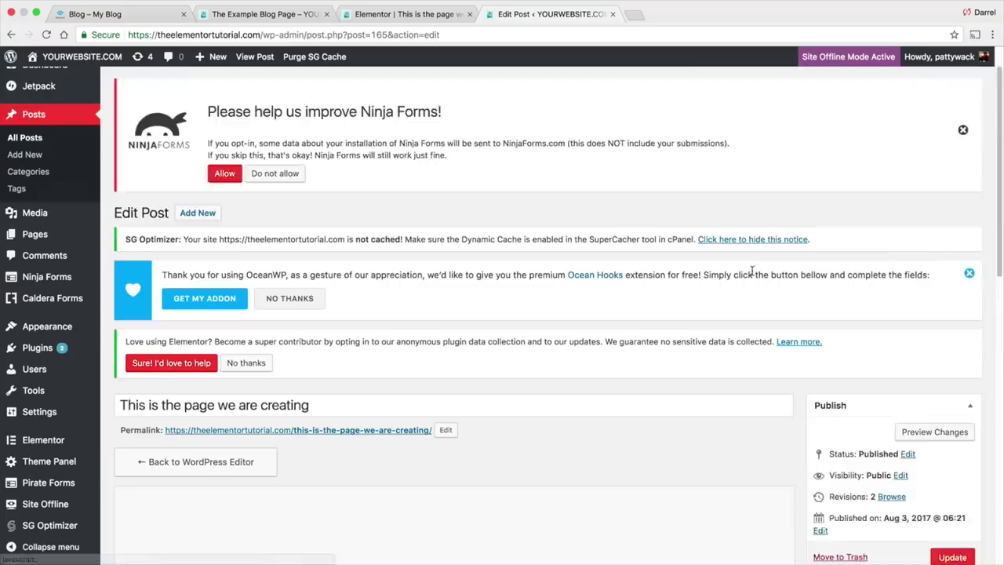
scroll(787, 273, "down", 5)
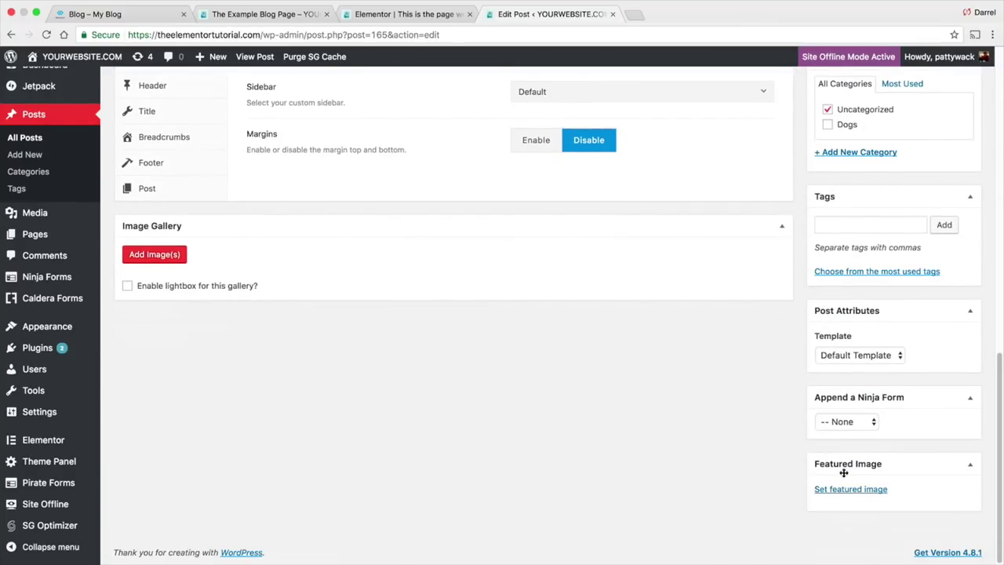
left_click(858, 489)
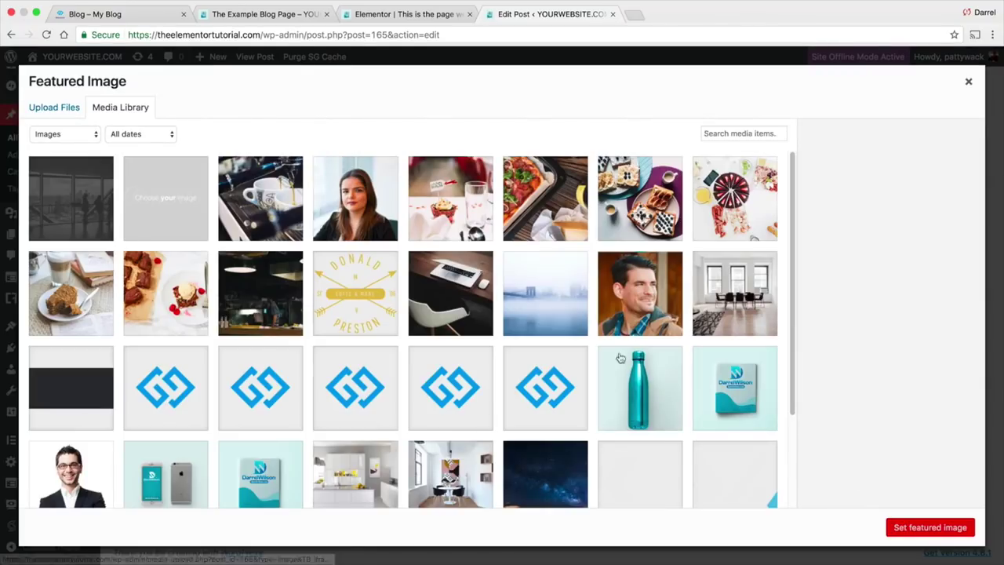
left_click(737, 404)
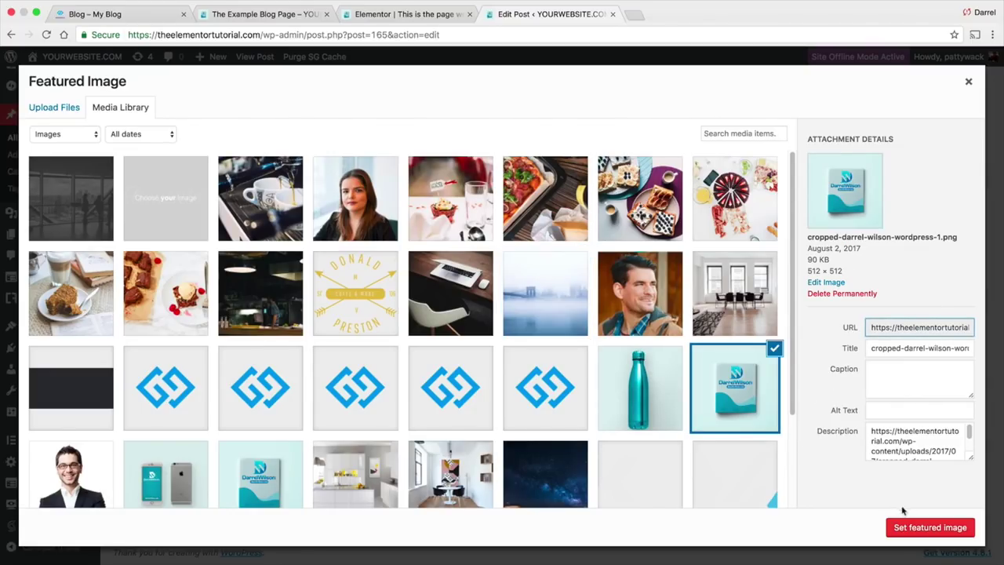
left_click(930, 527)
scroll(873, 366, "up", 5)
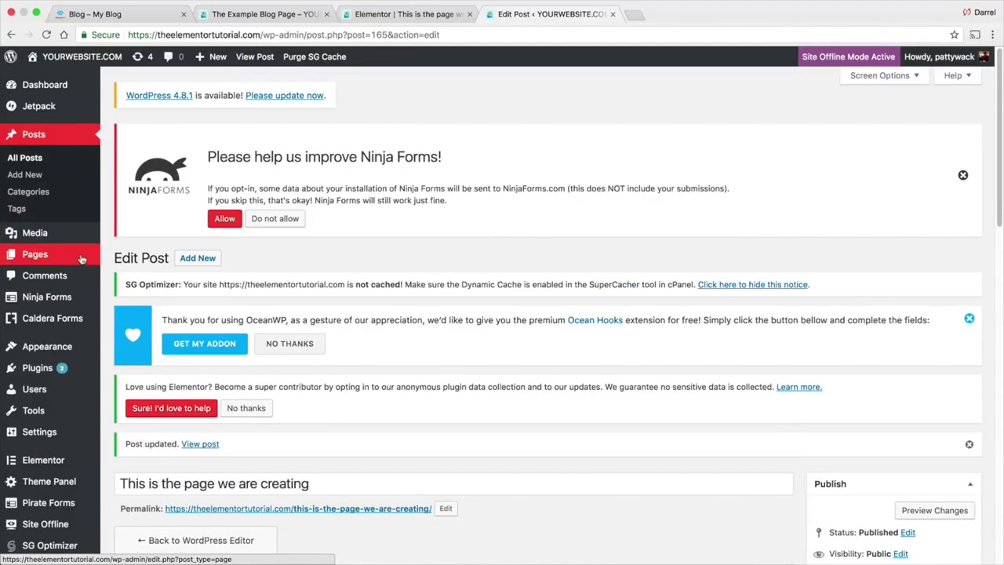
mouse_move(47, 254)
left_click(135, 258)
Confirm the blog listing shows the teal book cover under the post excerpt, then go to Widgets.
scroll(314, 282, "down", 5)
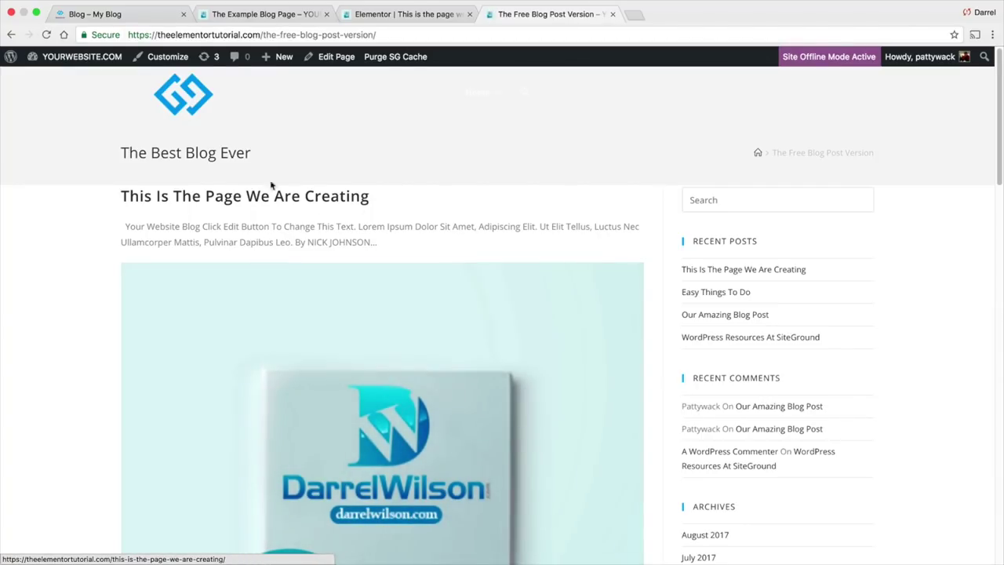
scroll(332, 275, "down", 3)
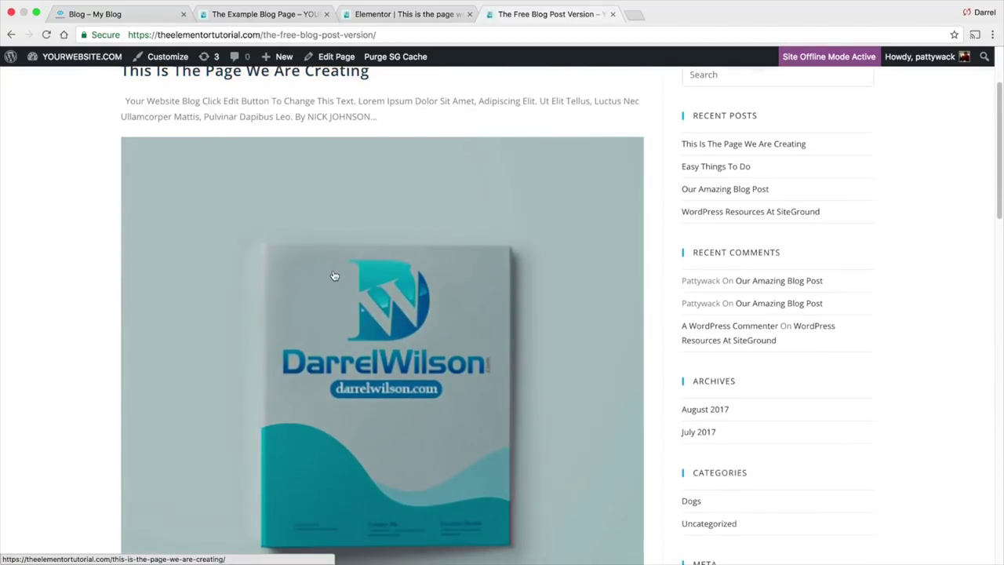
scroll(360, 298, "down", 5)
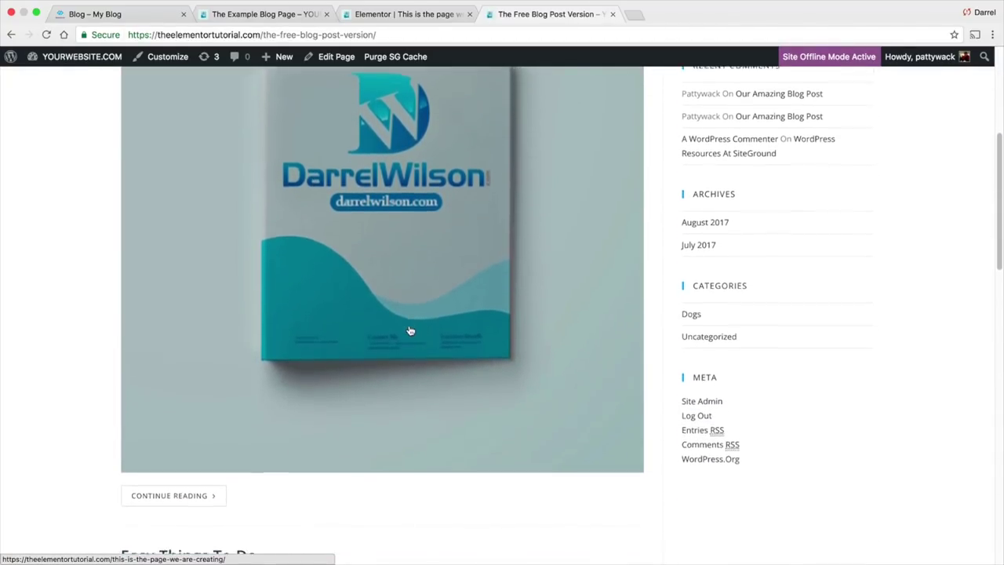
scroll(471, 353, "up", 2)
scroll(558, 379, "up", 5)
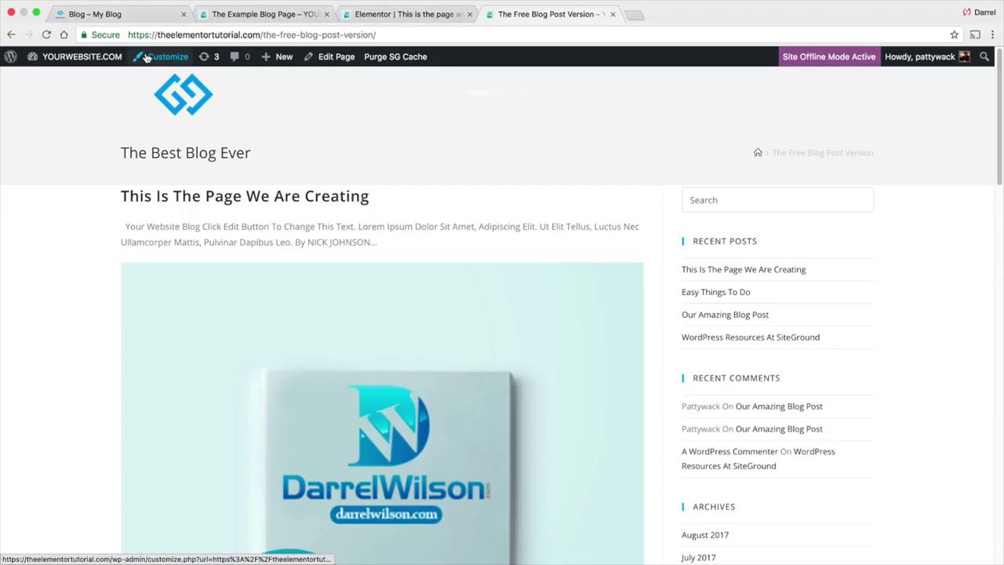
mouse_move(83, 59)
left_click(67, 111)
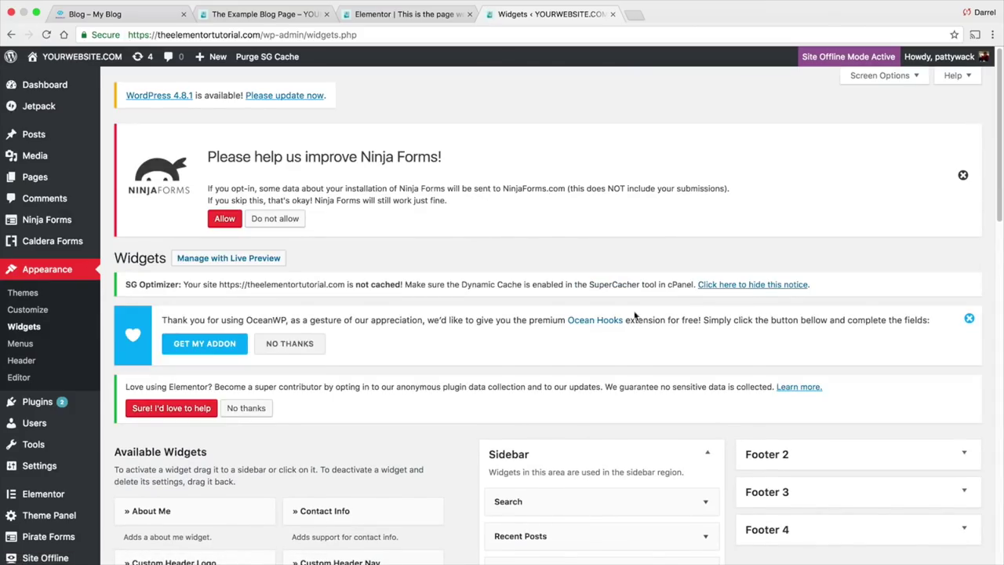
Drag the Facebook Like Box widget into the Sidebar just below Search.
scroll(385, 234, "down", 2)
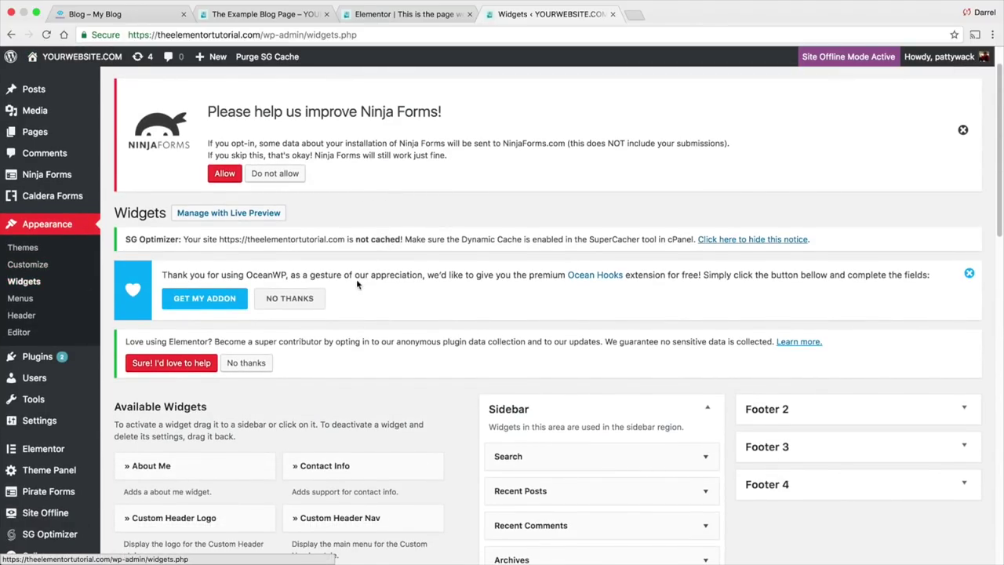
scroll(357, 284, "down", 5)
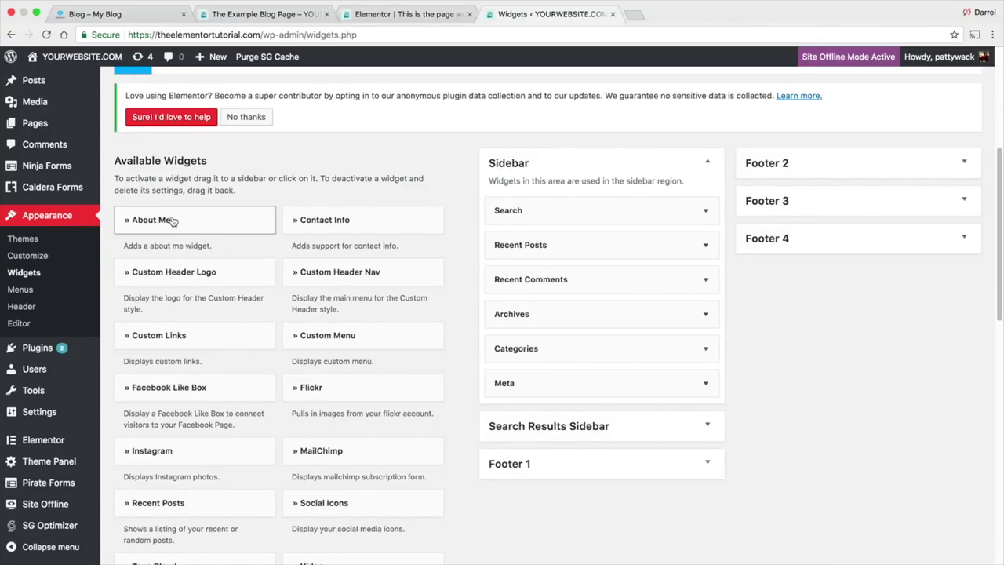
mouse_move(170, 220)
left_mouse_down()
mouse_move(463, 226)
mouse_move(169, 239)
left_mouse_up()
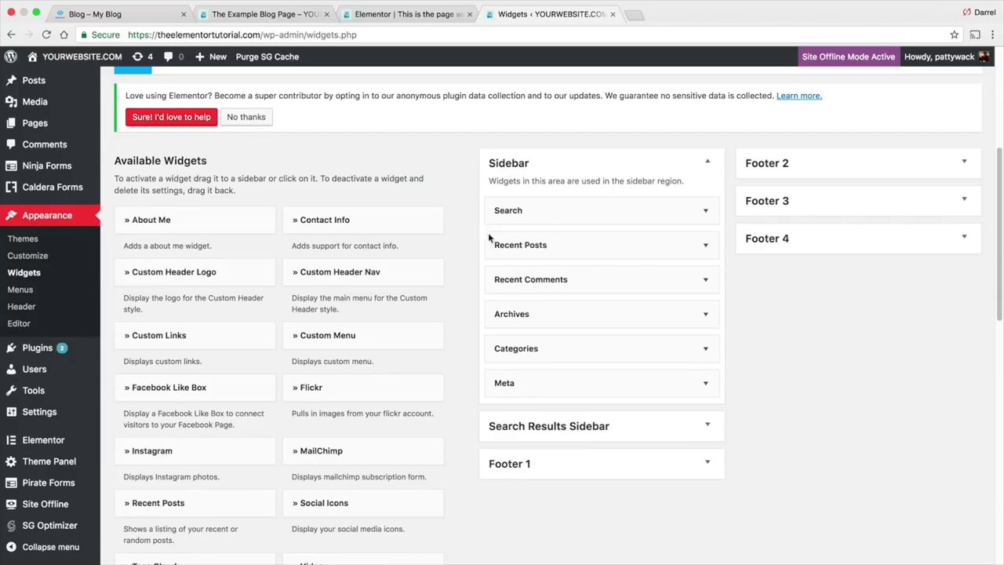
left_click_drag(201, 386, 568, 239)
Add a MailChimp widget to the Sidebar, then delete it again.
left_click_drag(352, 448, 579, 273)
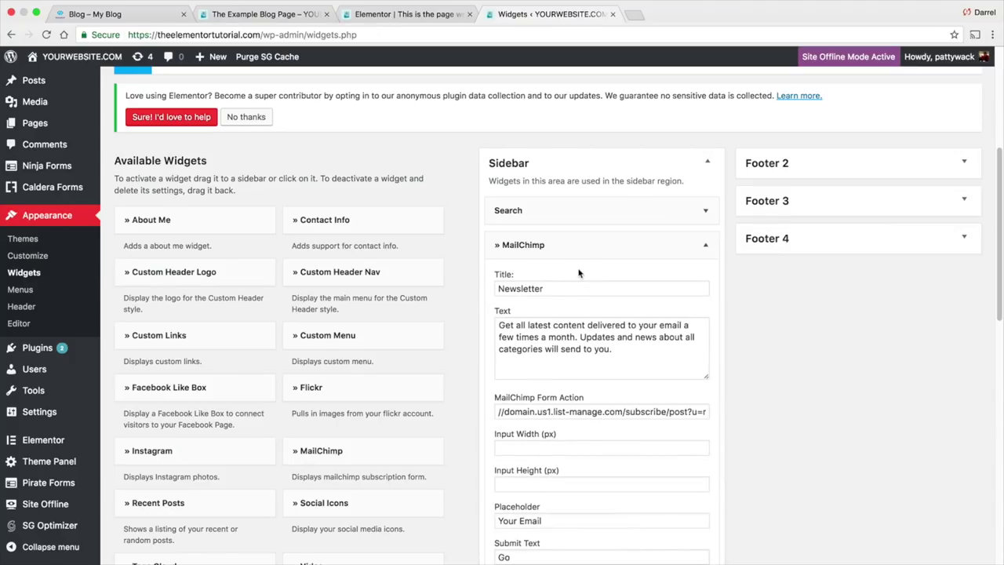
scroll(575, 290, "down", 1)
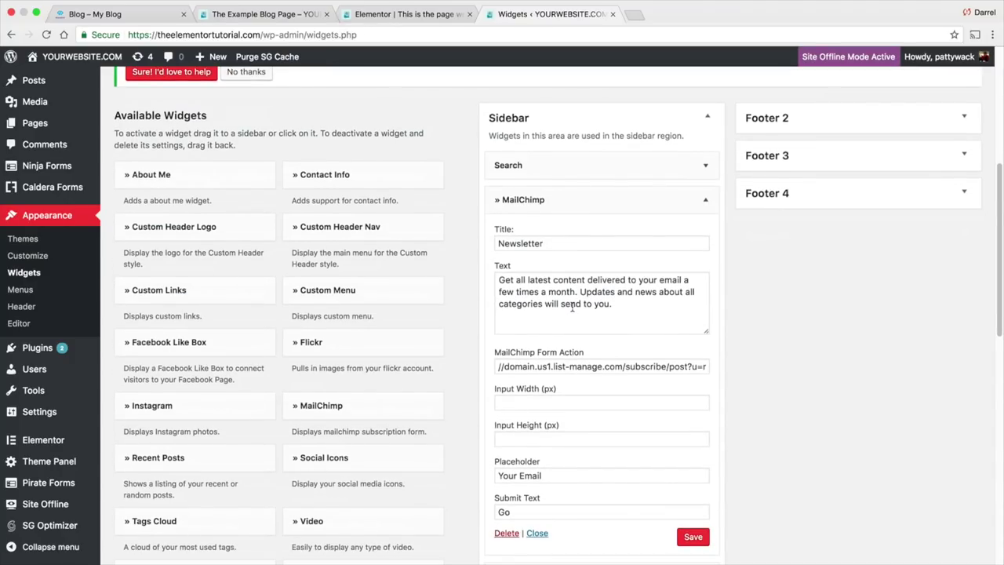
left_click(705, 201)
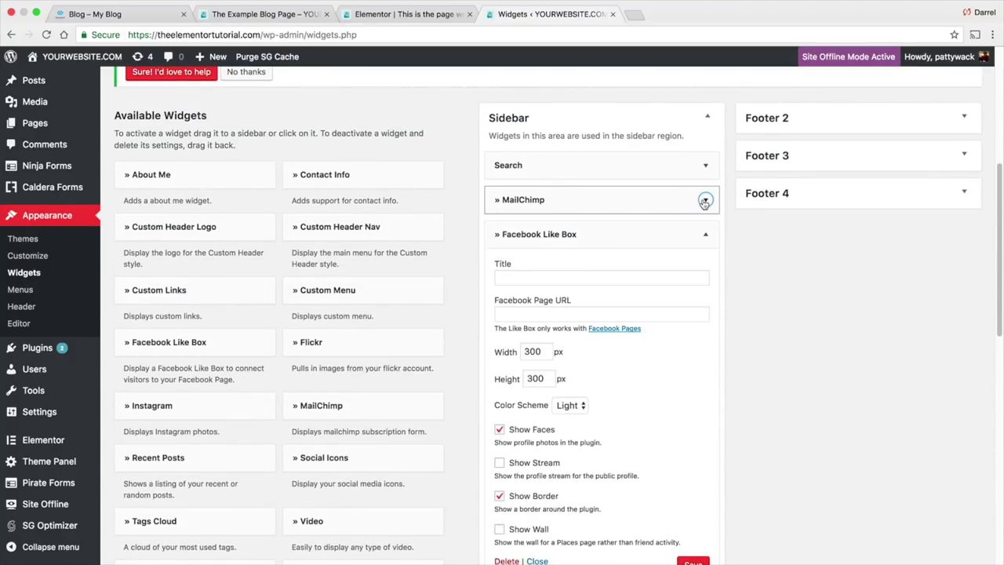
left_click(706, 201)
left_click(506, 533)
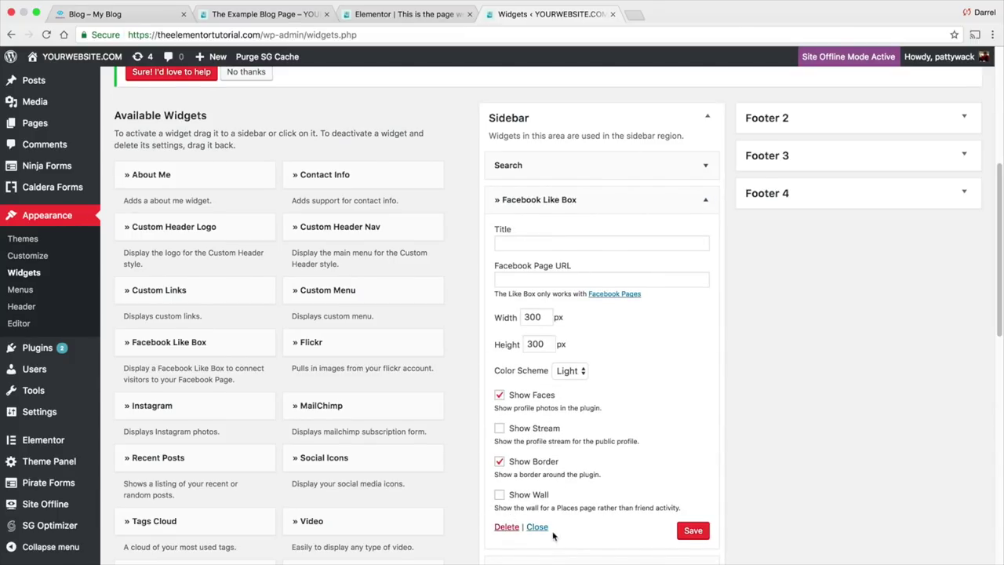
left_click(537, 527)
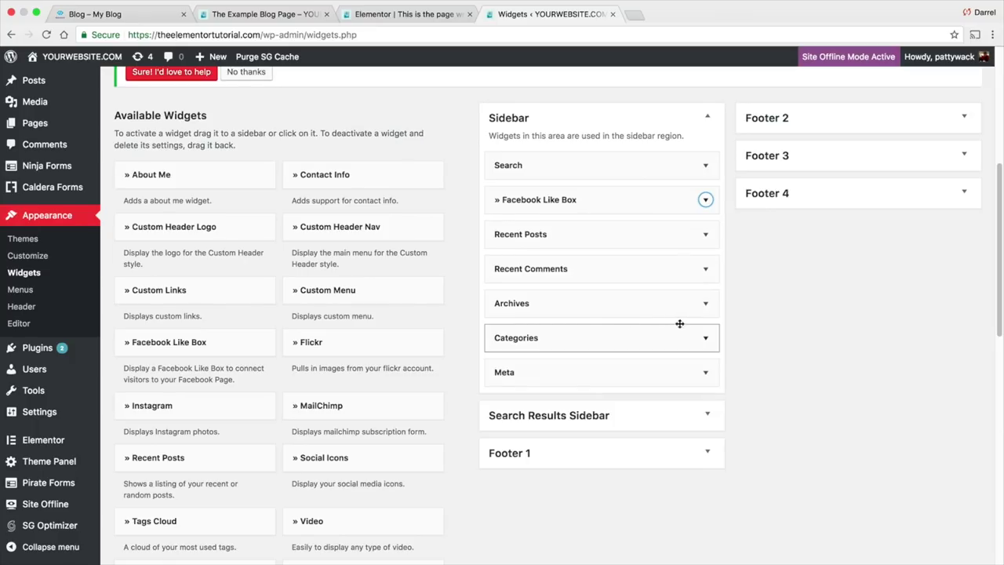
Delete the Recent Comments, Archives and Meta widgets from the Sidebar.
left_click(705, 268)
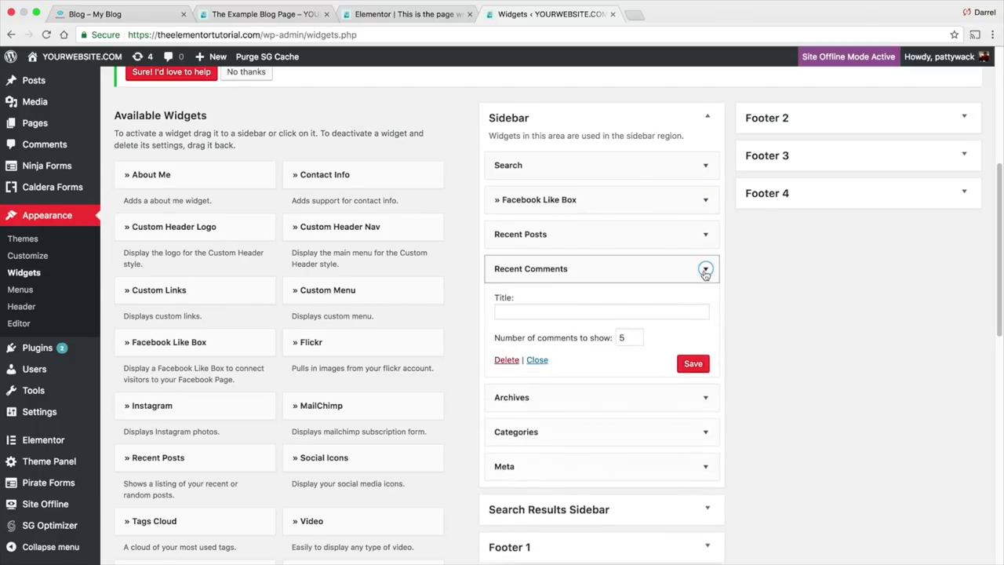
left_click(507, 360)
left_click(705, 269)
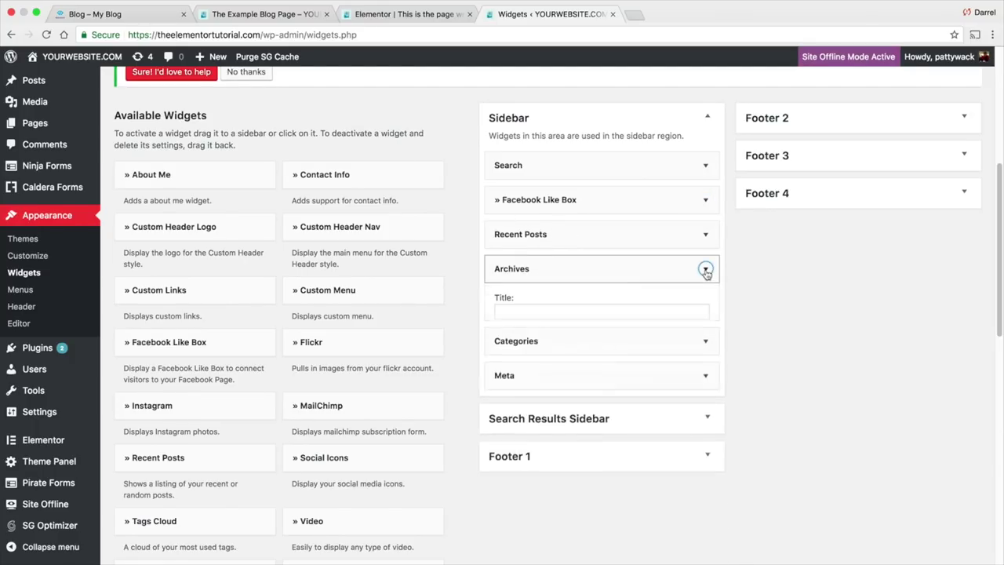
left_click(507, 363)
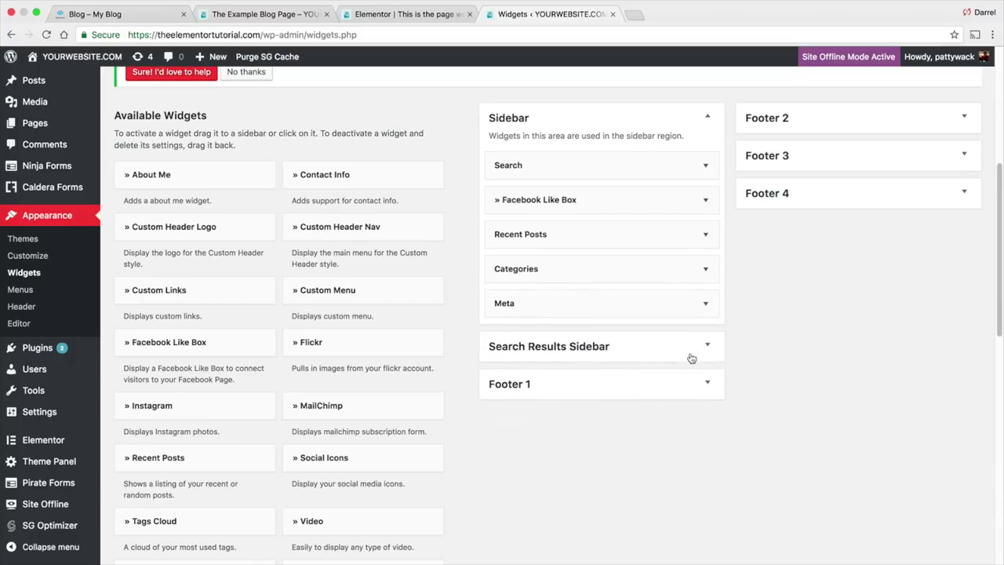
left_click(705, 303)
left_click(510, 369)
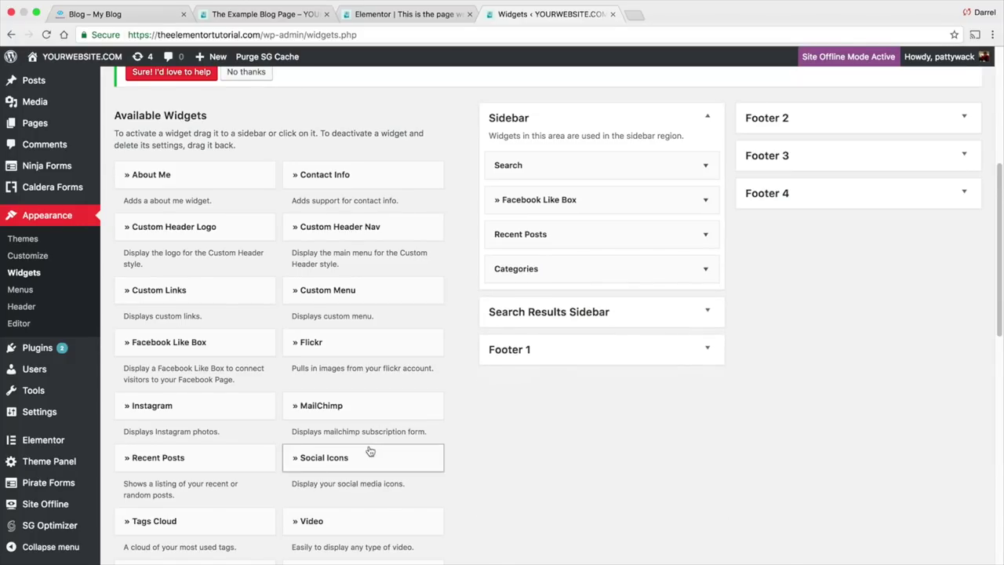
Add a Social Icons widget to the Sidebar with '#' as its Twitter and Facebook links.
left_click_drag(370, 452, 565, 270)
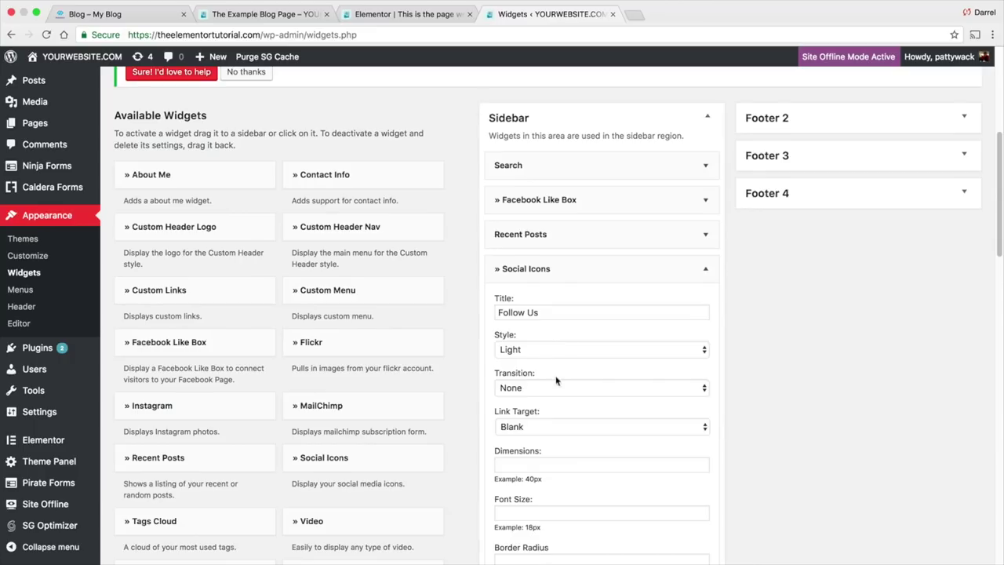
scroll(560, 366, "down", 5)
scroll(560, 367, "down", 2)
left_click(567, 306)
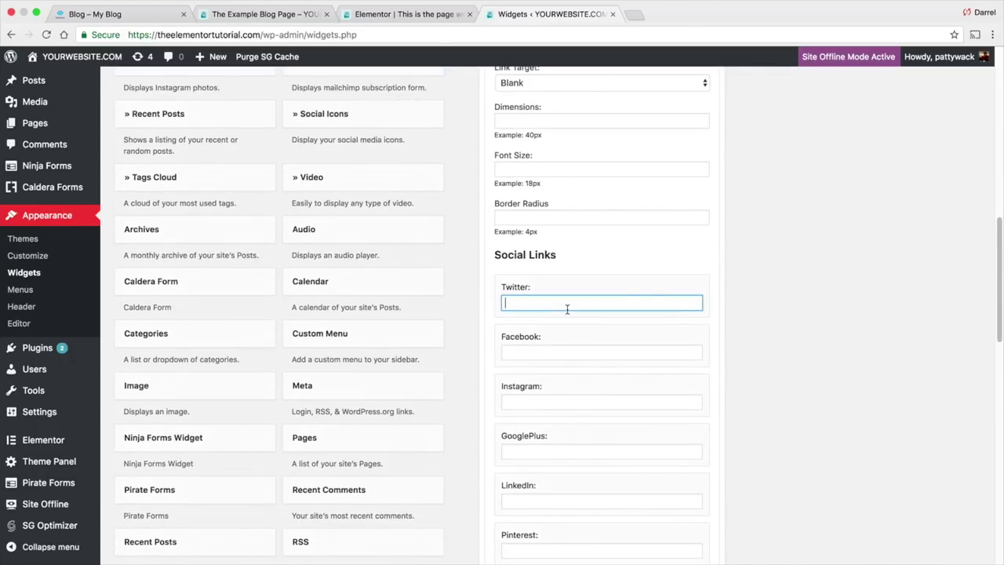
type("#")
key("Tab")
type("#")
key("Tab")
type("#")
key("Tab")
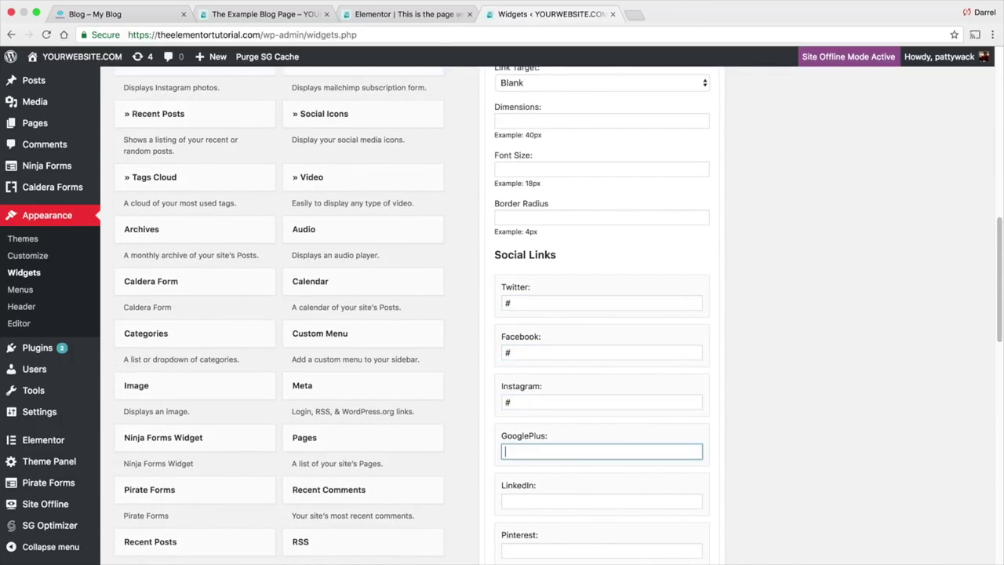
scroll(544, 314, "down", 10)
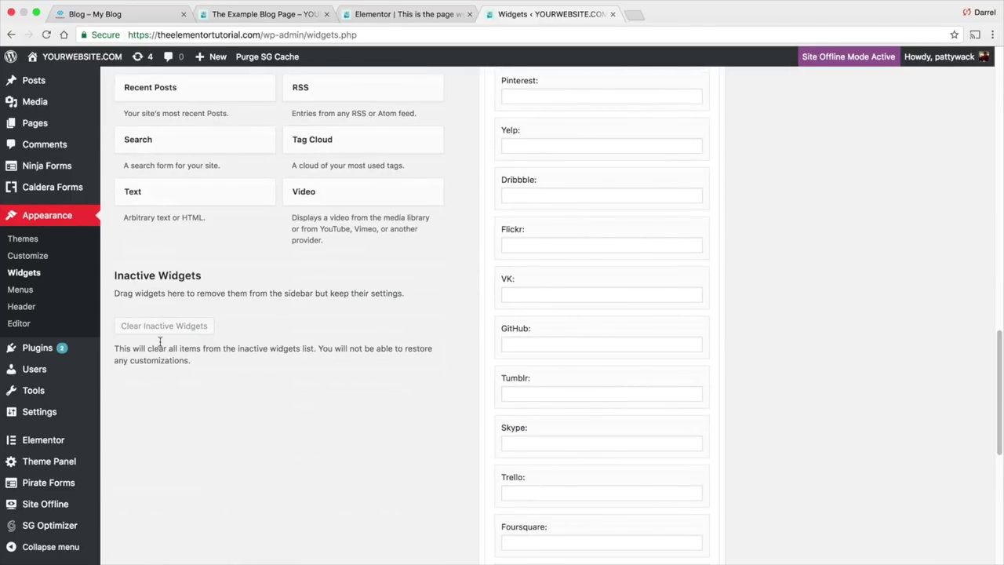
scroll(230, 225, "up", 1)
scroll(403, 236, "up", 13)
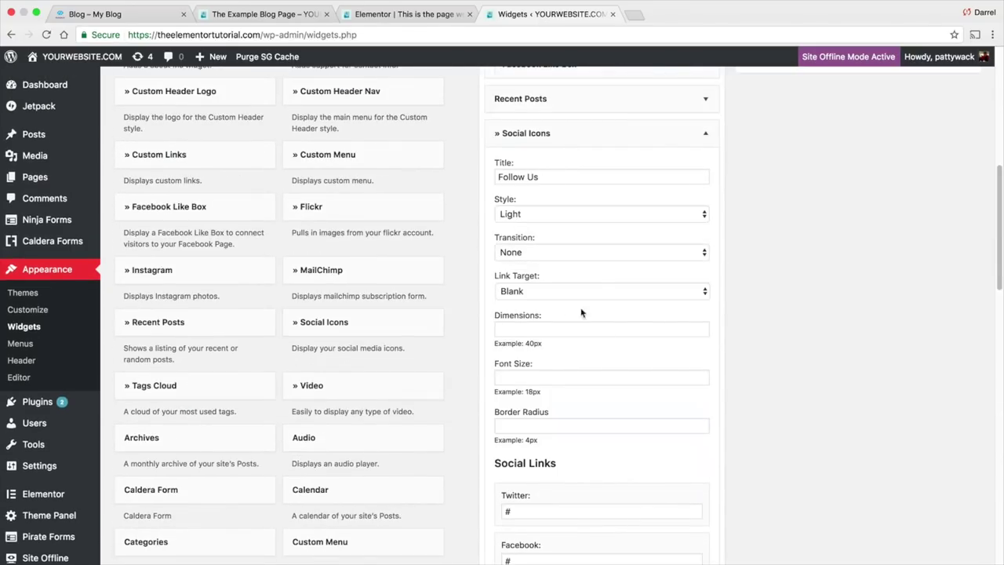
left_click(706, 134)
Delete the Facebook Like Box widget from the Sidebar.
scroll(686, 212, "up", 5)
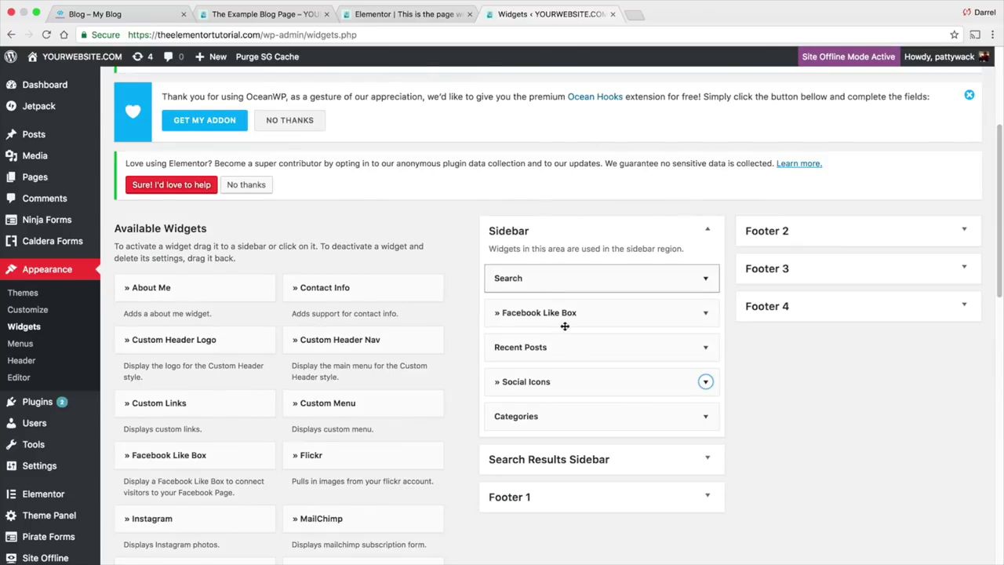
left_click(705, 313)
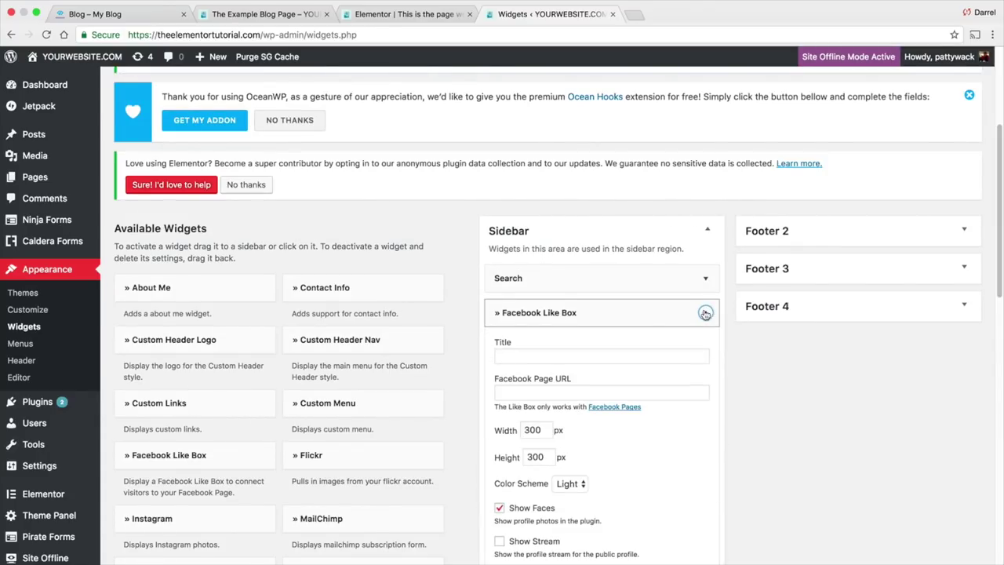
scroll(555, 413, "down", 1)
scroll(555, 412, "down", 6)
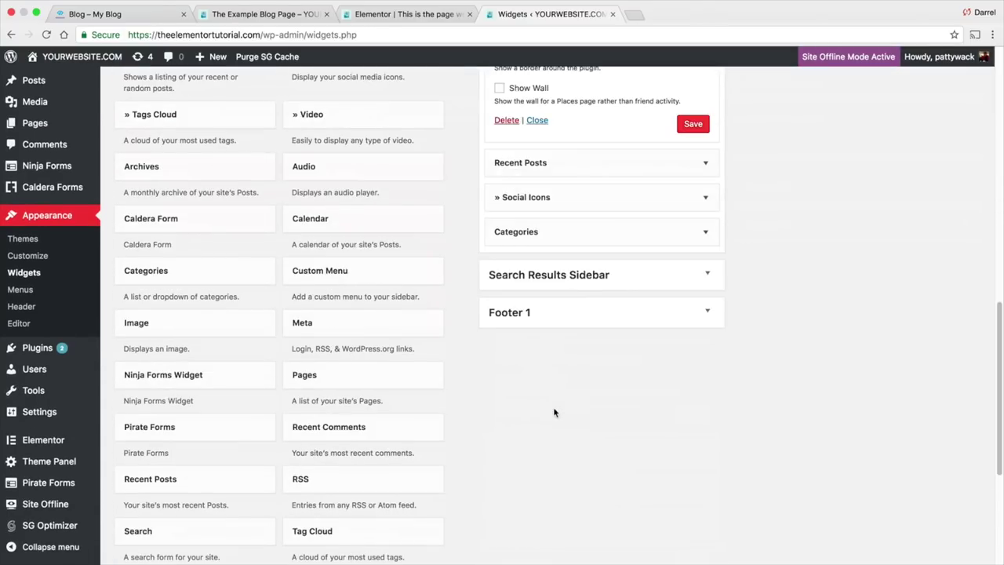
left_click(507, 120)
scroll(566, 286, "up", 6)
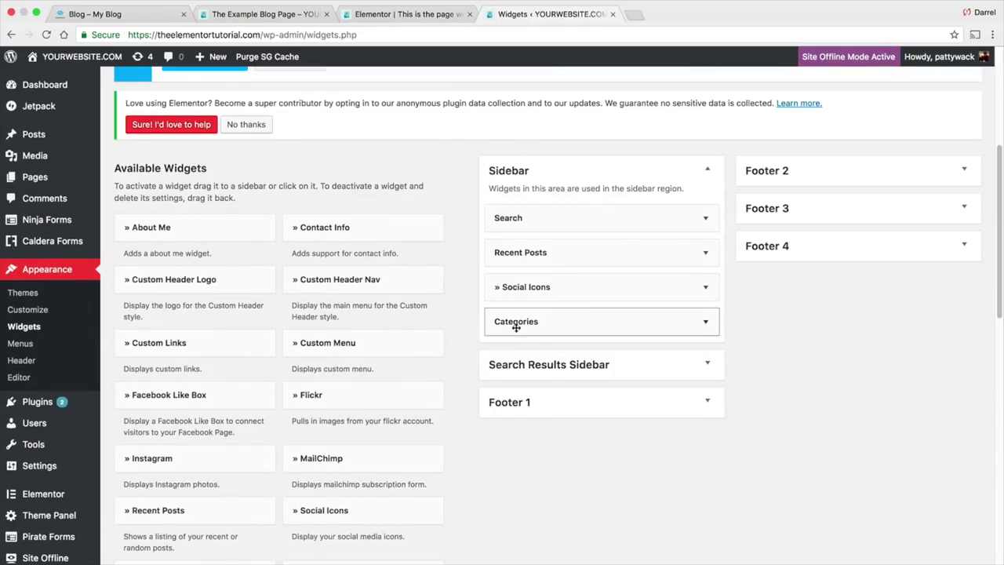
scroll(513, 289, "up", 2)
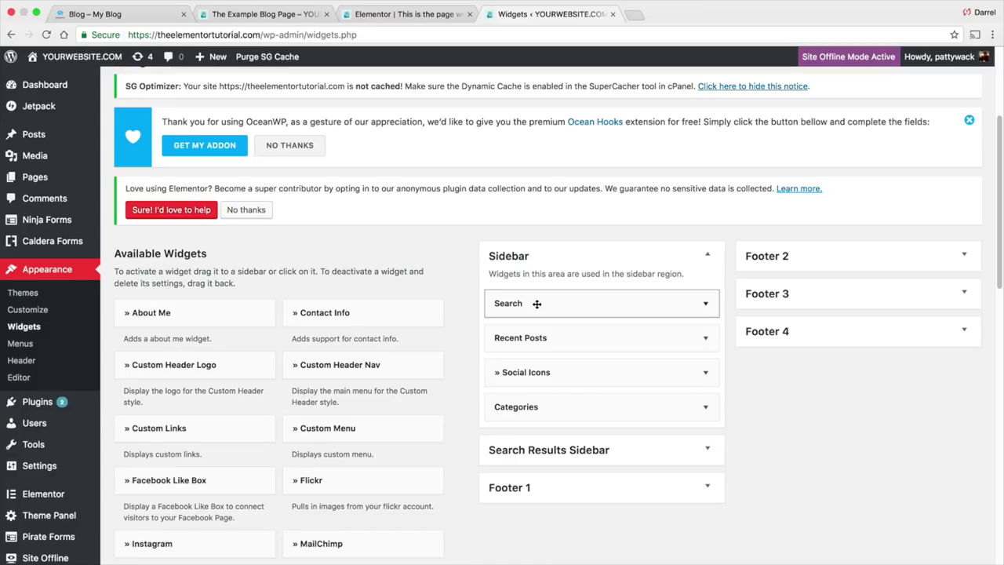
Review the Social Icons settings, keeping Link Target Blank and checking Dimensions, Font Size and Border Radius.
left_click(552, 379)
scroll(554, 378, "down", 4)
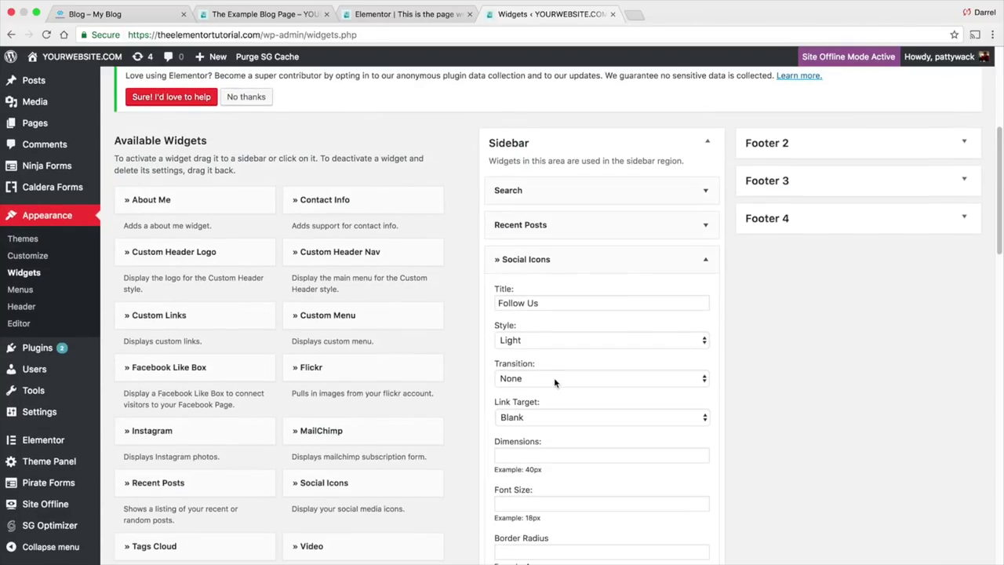
left_click(553, 379)
left_click(554, 379)
scroll(554, 376, "down", 7)
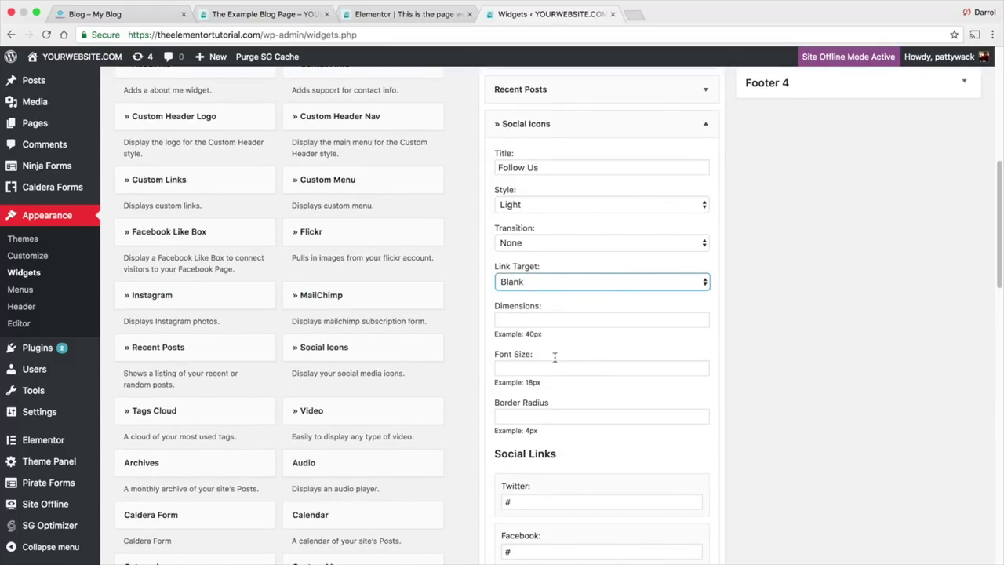
scroll(554, 354, "up", 2)
left_click(517, 206)
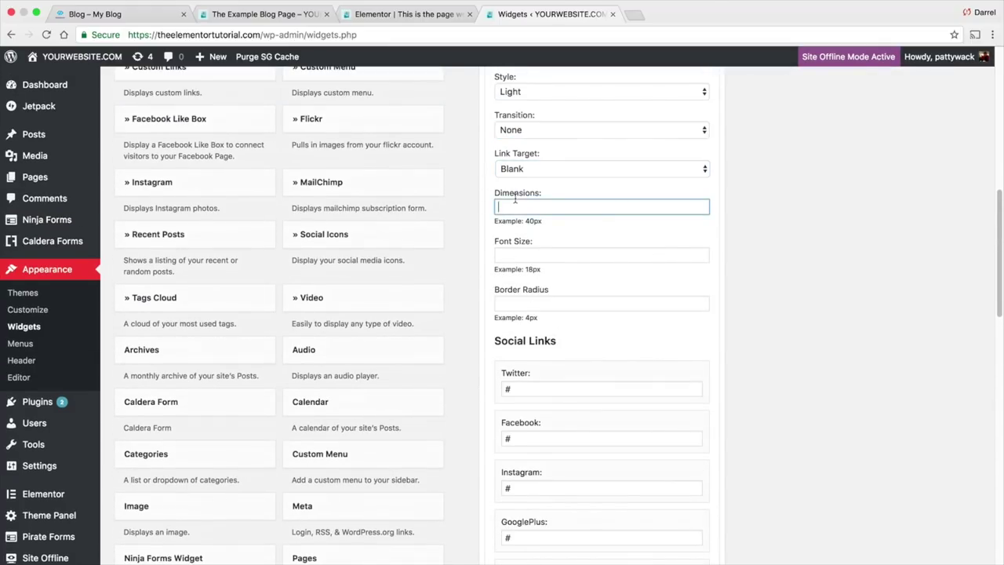
left_click(531, 256)
left_click(534, 303)
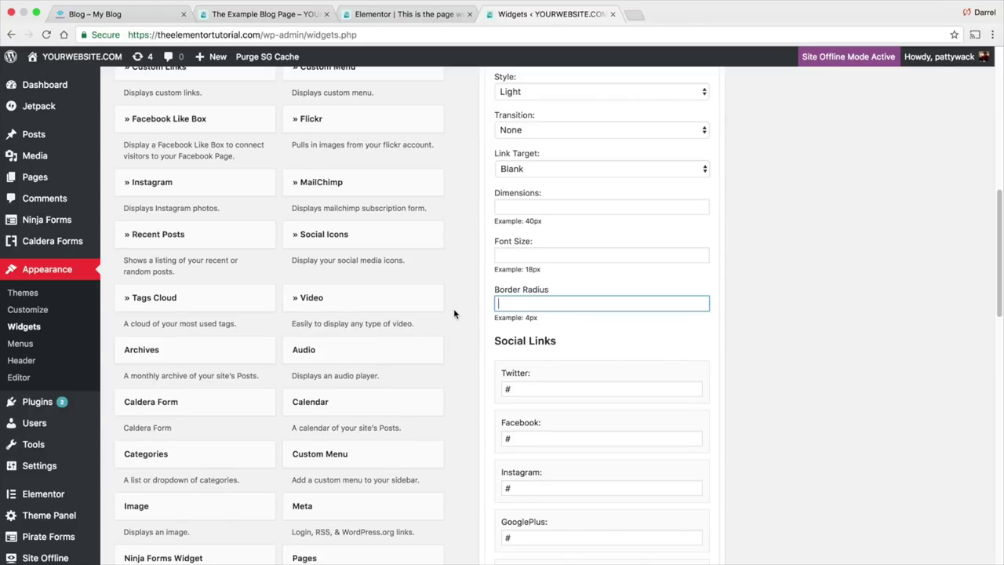
scroll(388, 294, "up", 4)
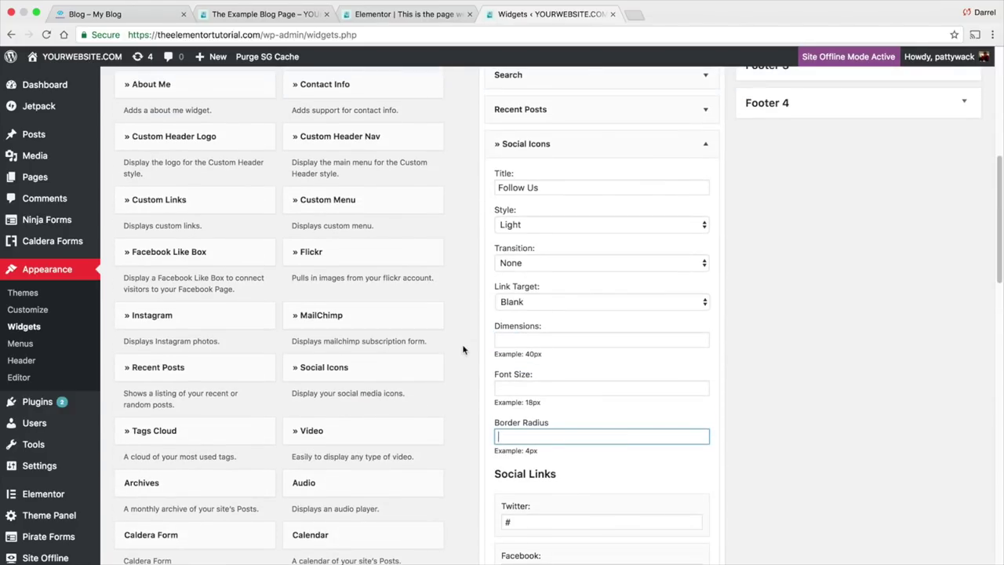
scroll(463, 350, "up", 10)
mouse_move(68, 71)
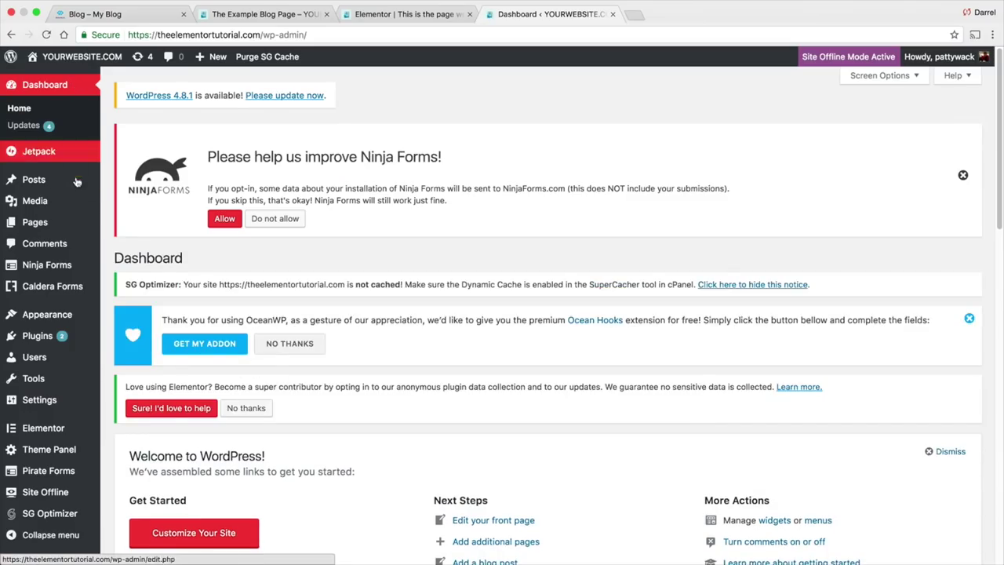
From All Pages, view The Free Blog Post Version and open one of its posts.
left_click(112, 228)
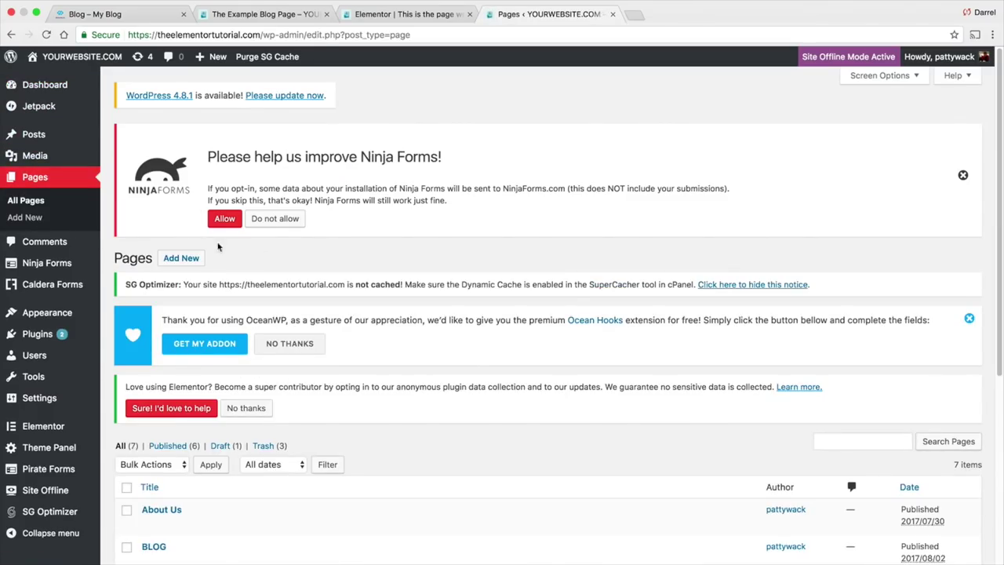
scroll(285, 246, "down", 3)
scroll(285, 241, "down", 4)
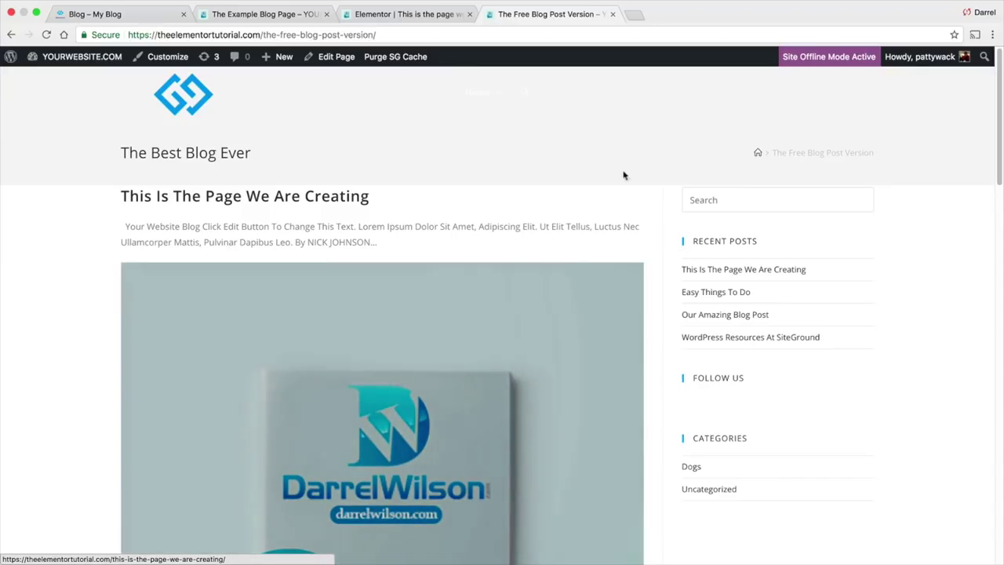
scroll(657, 186, "down", 2)
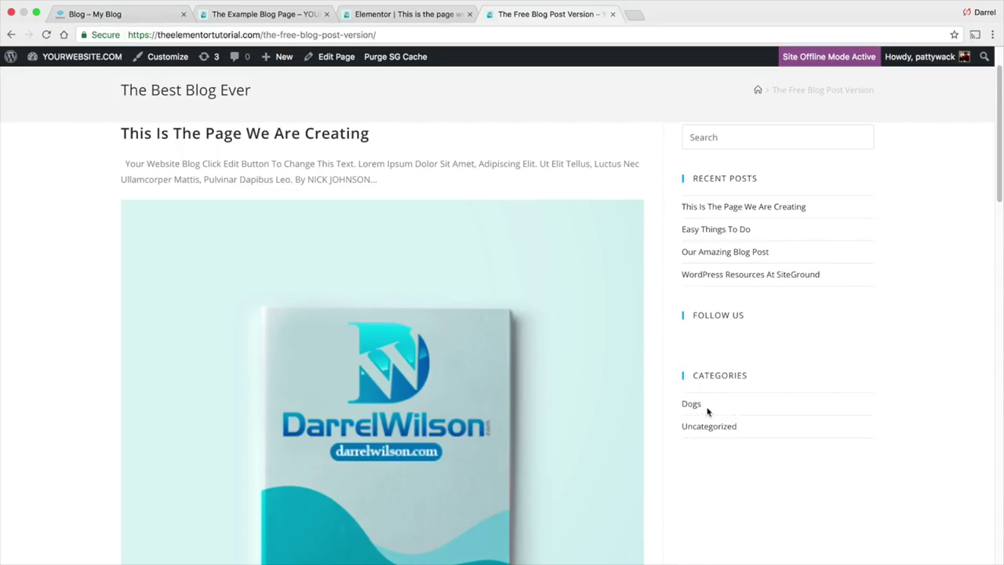
scroll(780, 178, "down", 2)
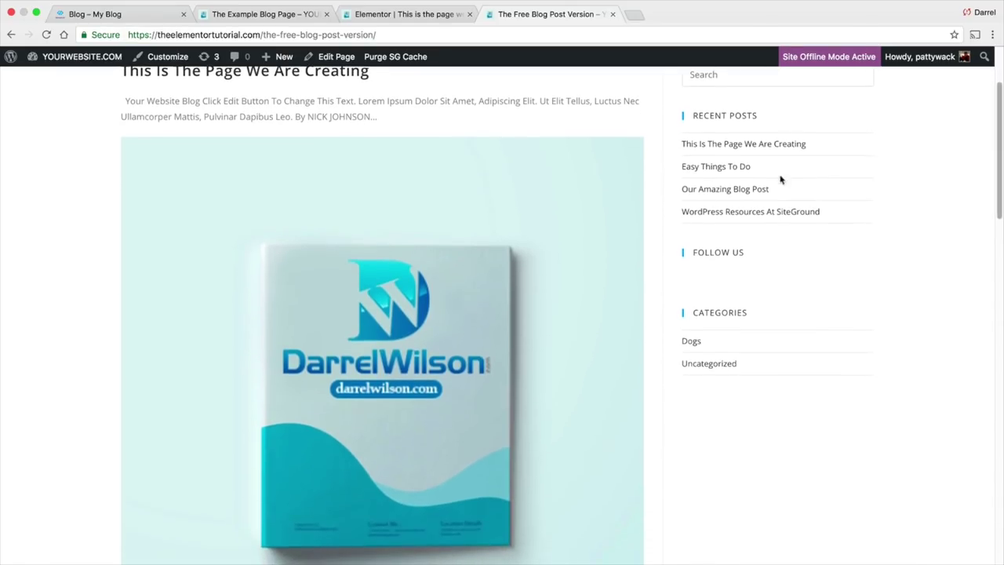
scroll(415, 347, "up", 4)
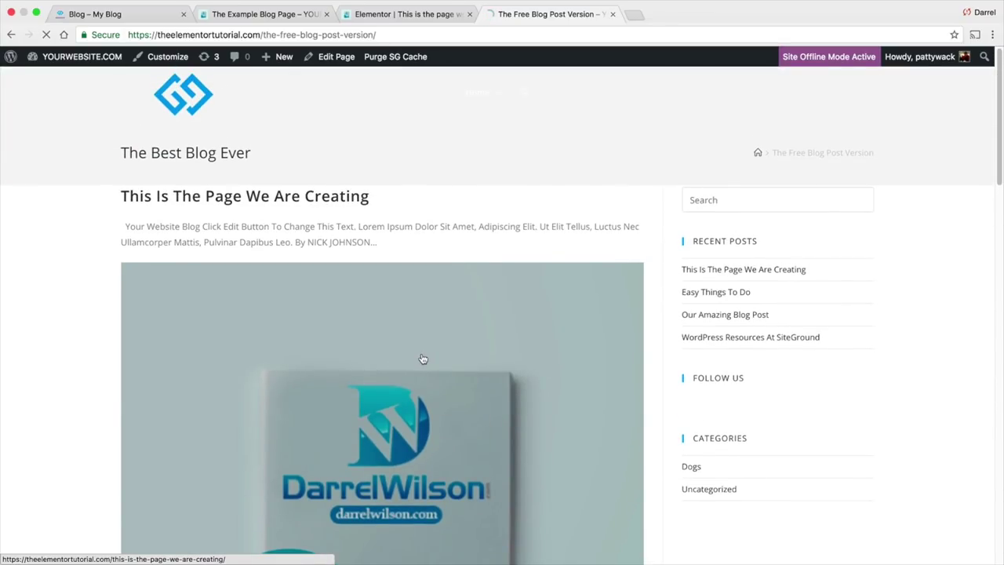
scroll(422, 347, "down", 3)
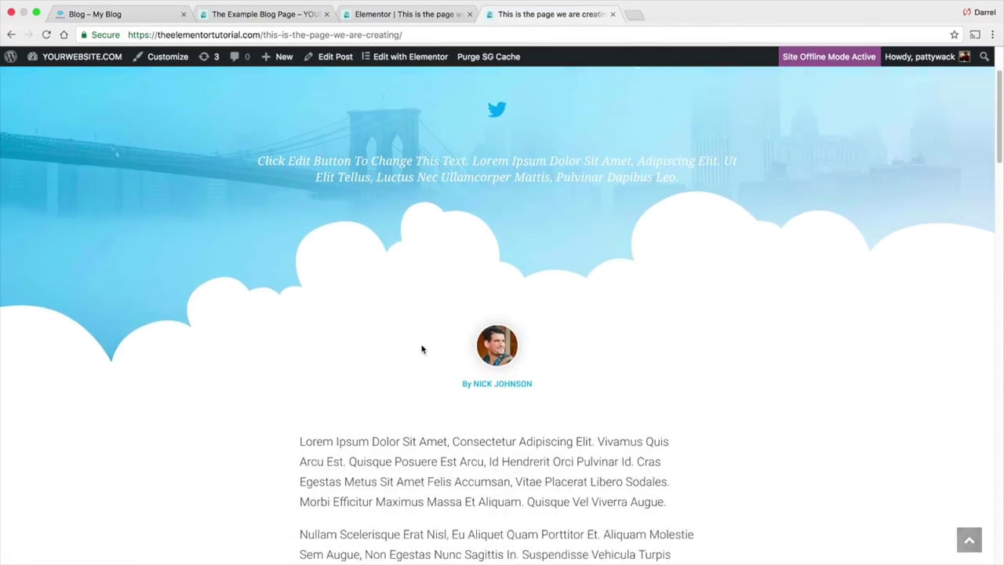
scroll(422, 347, "down", 5)
scroll(421, 348, "up", 6)
scroll(421, 348, "down", 1)
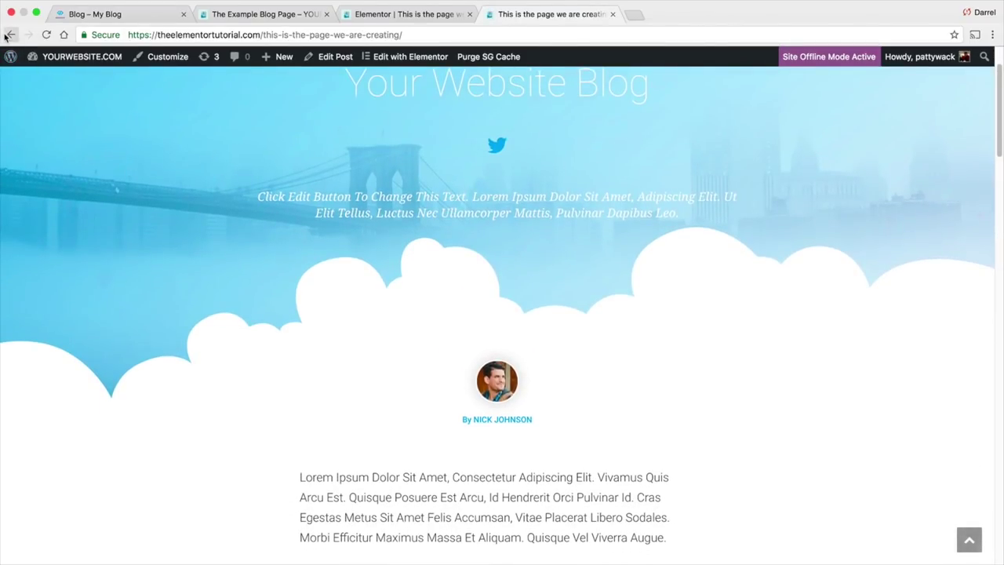
Return to The Free Blog Post Version and scroll through its post list and sidebar.
left_click(9, 36)
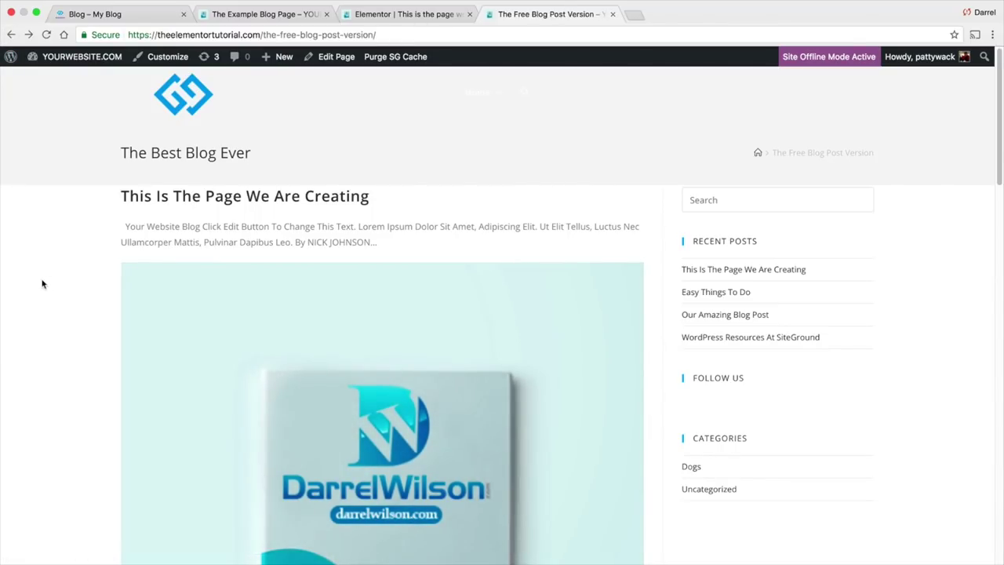
scroll(43, 284, "down", 12)
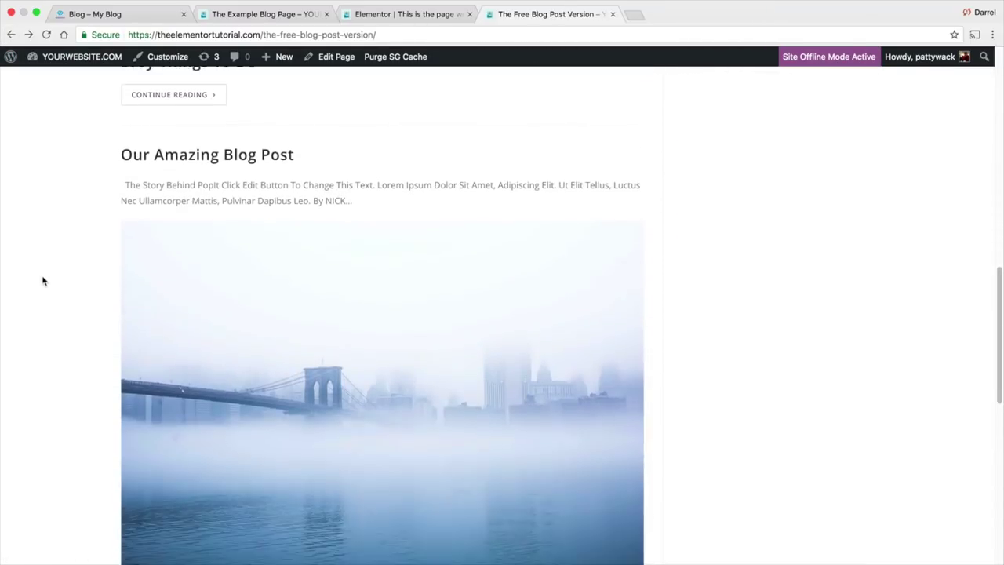
scroll(43, 280, "down", 6)
scroll(43, 276, "up", 4)
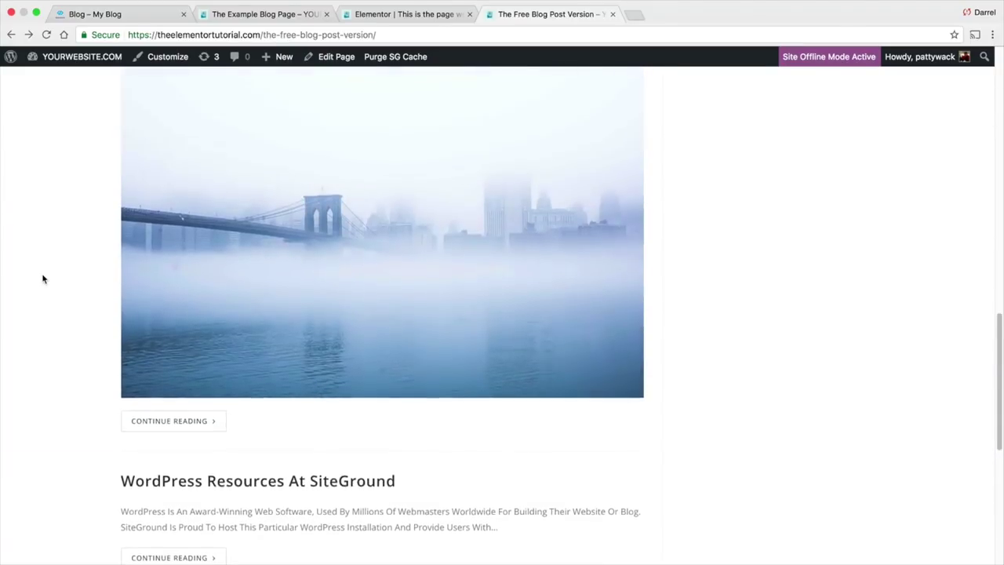
scroll(44, 278, "up", 10)
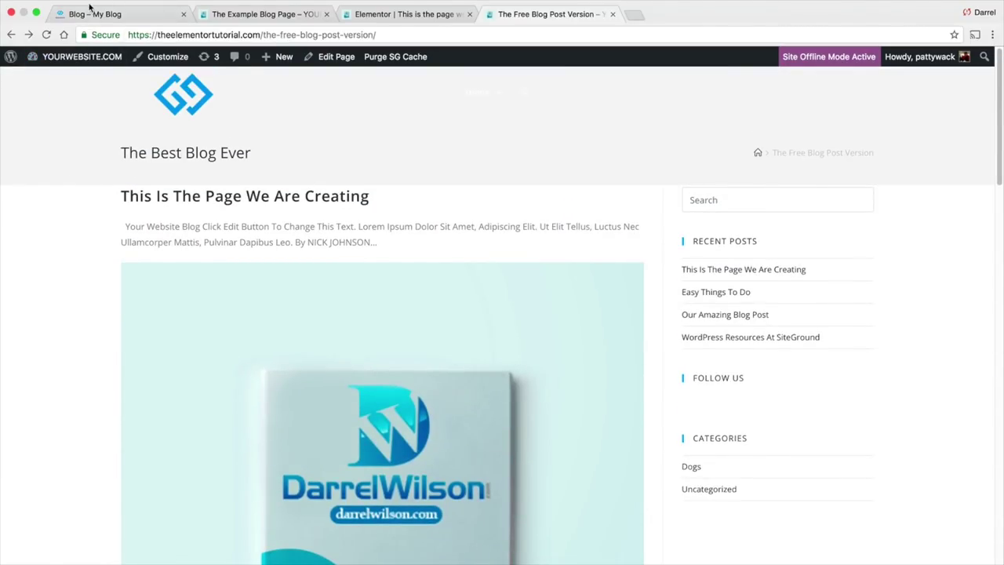
Look through the open browser tabs and preview the edited page live in a new tab.
left_click(89, 7)
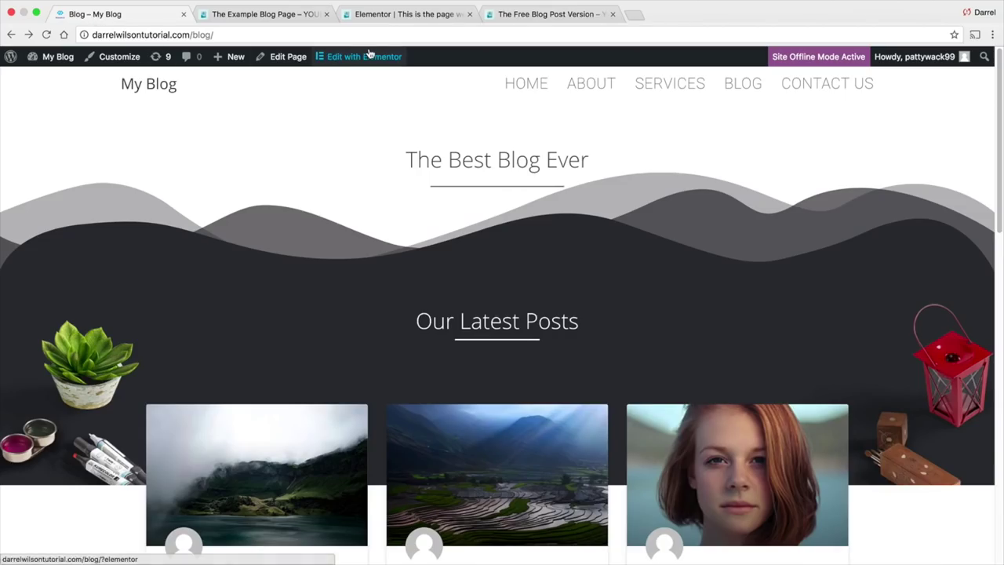
left_click(393, 16)
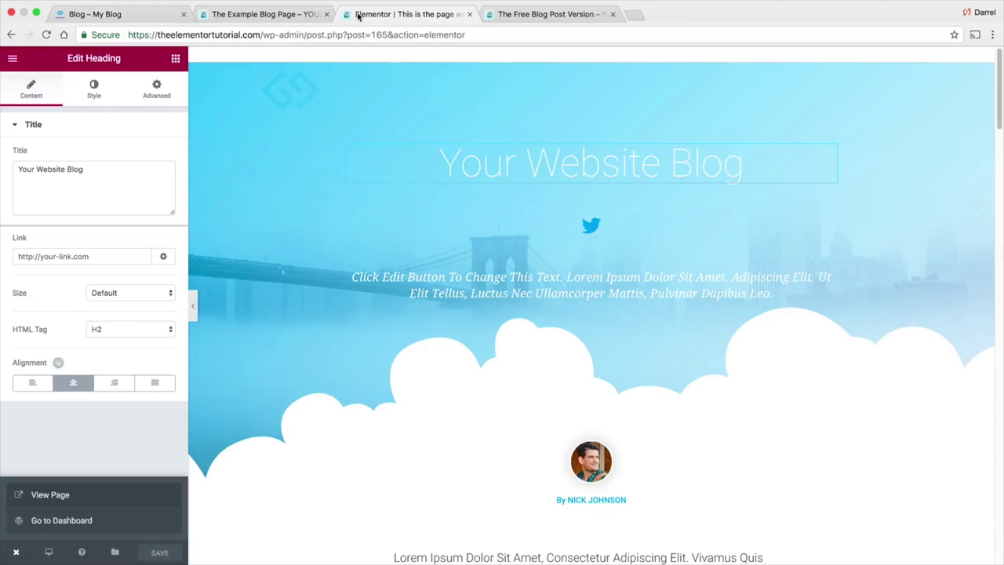
left_click(516, 14)
left_click(406, 24)
left_click(48, 498)
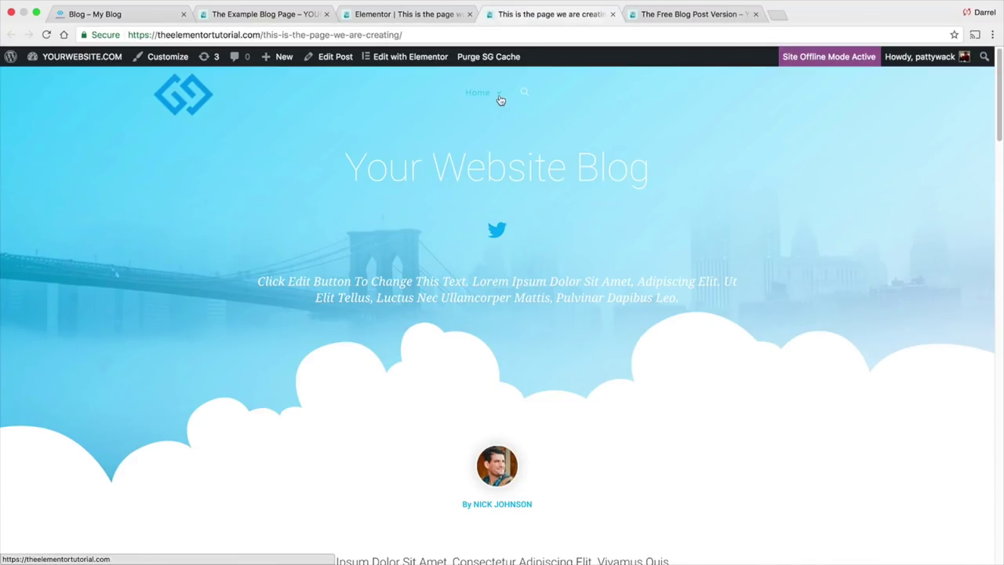
Go to Dashboard > Pages > All Pages and view the BLOG page on the live site.
mouse_move(497, 99)
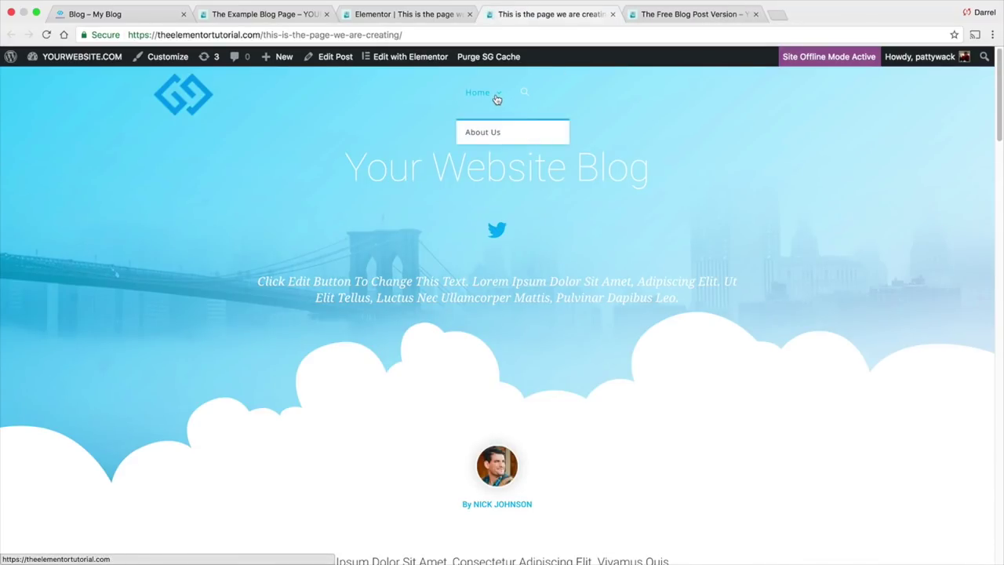
mouse_move(78, 57)
left_click(73, 77)
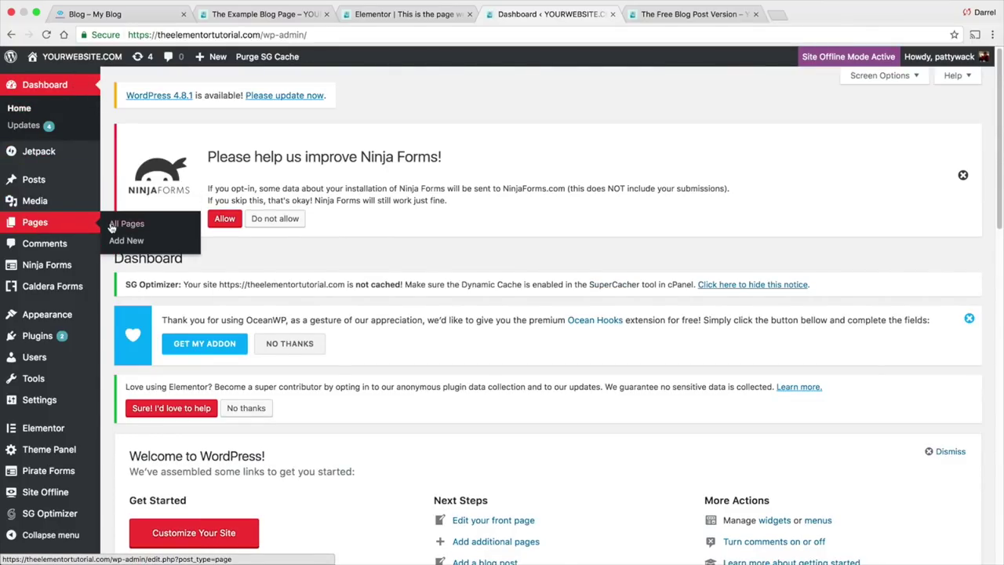
left_click(113, 227)
scroll(314, 289, "down", 5)
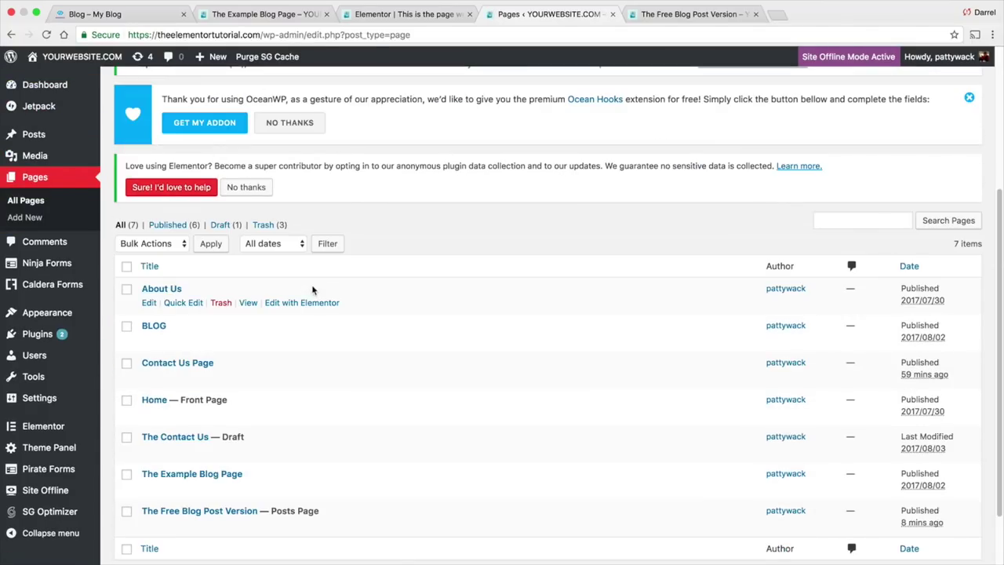
left_click(247, 337)
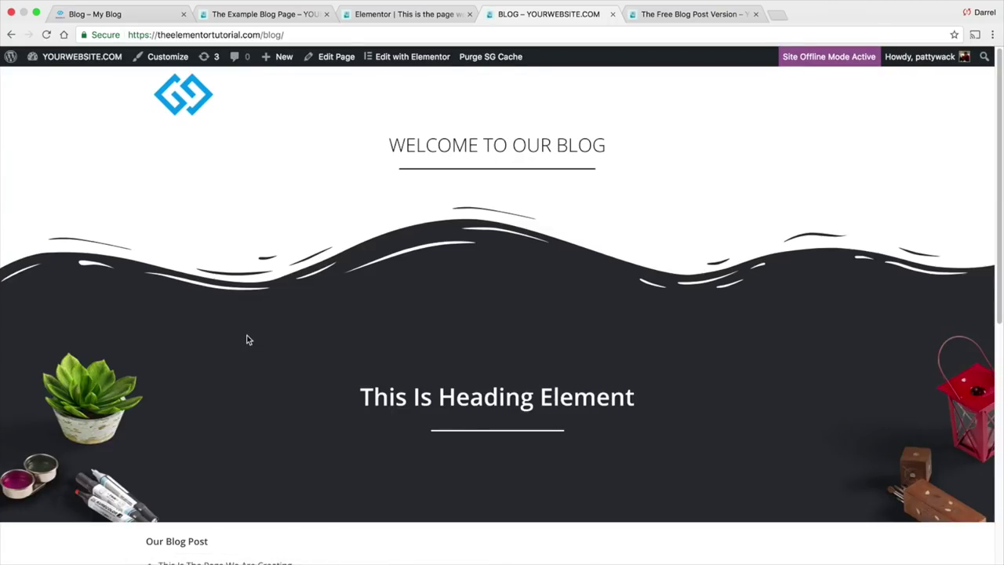
scroll(249, 331, "down", 3)
scroll(254, 329, "down", 1)
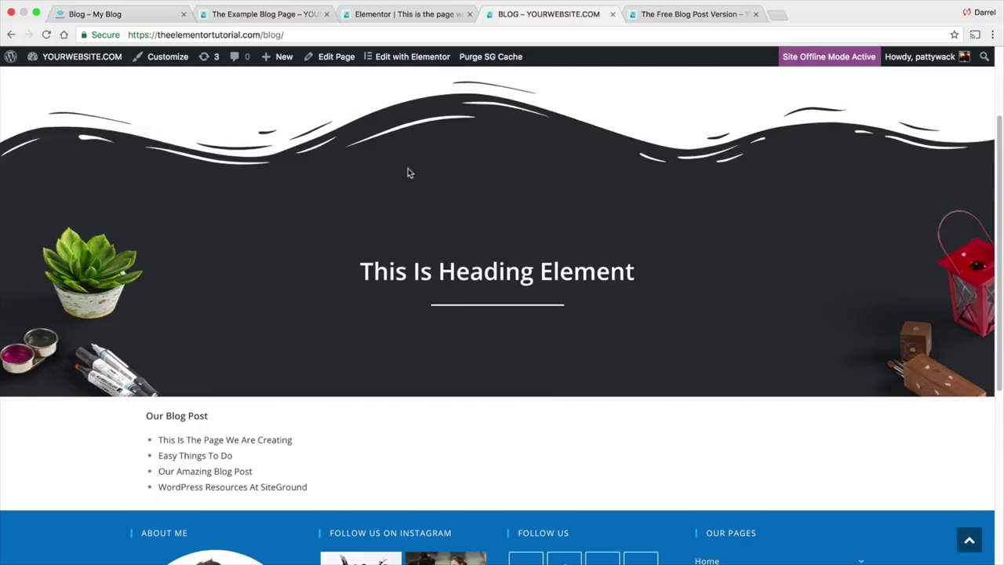
scroll(450, 123, "up", 3)
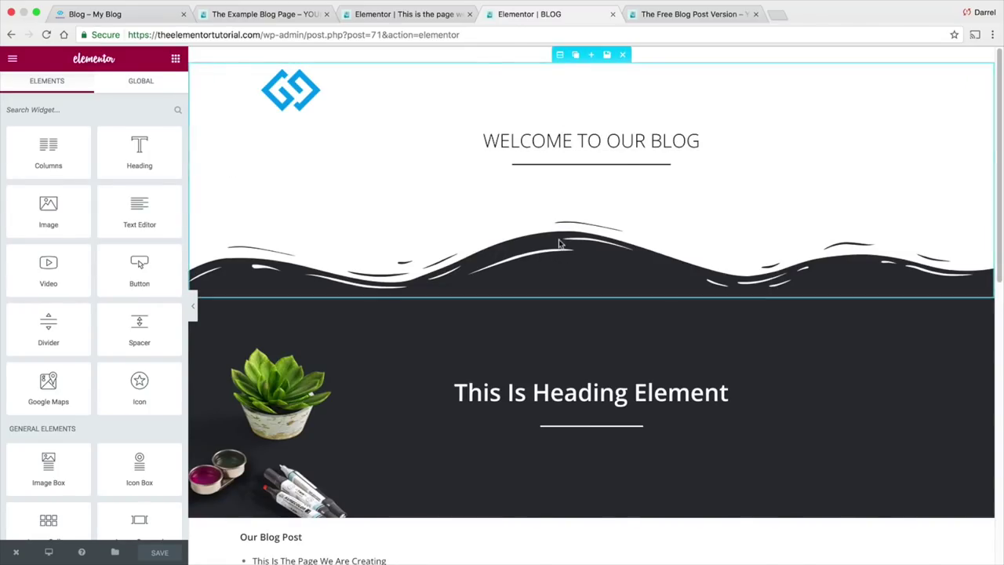
Open the header section's bottom Shape Divider settings under Style.
left_click(559, 56)
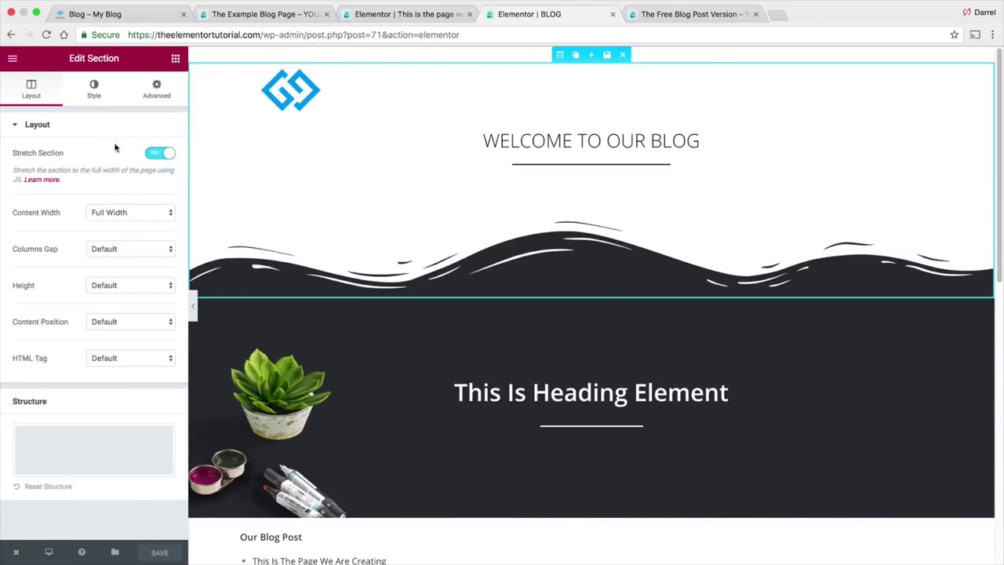
left_click(93, 90)
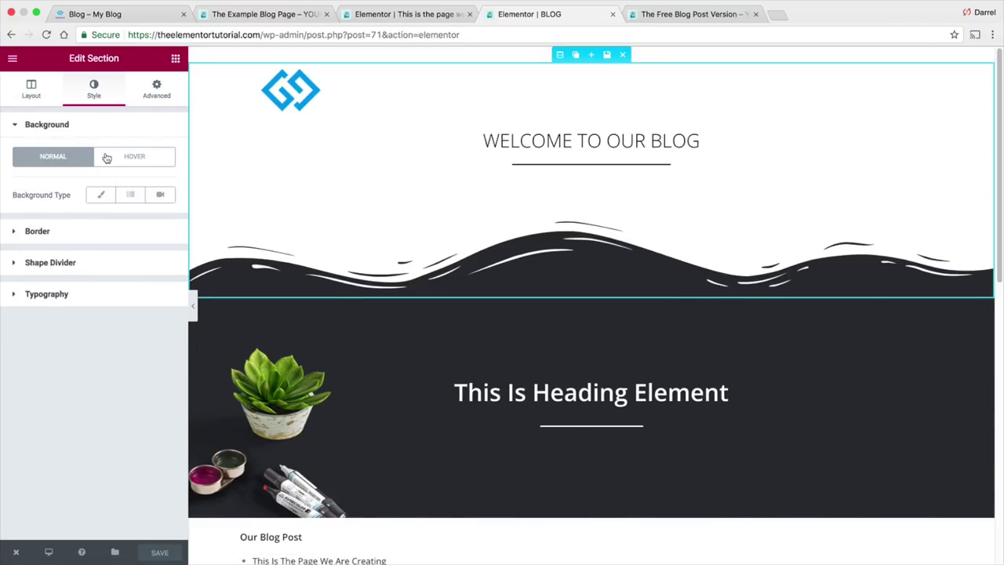
left_click(97, 262)
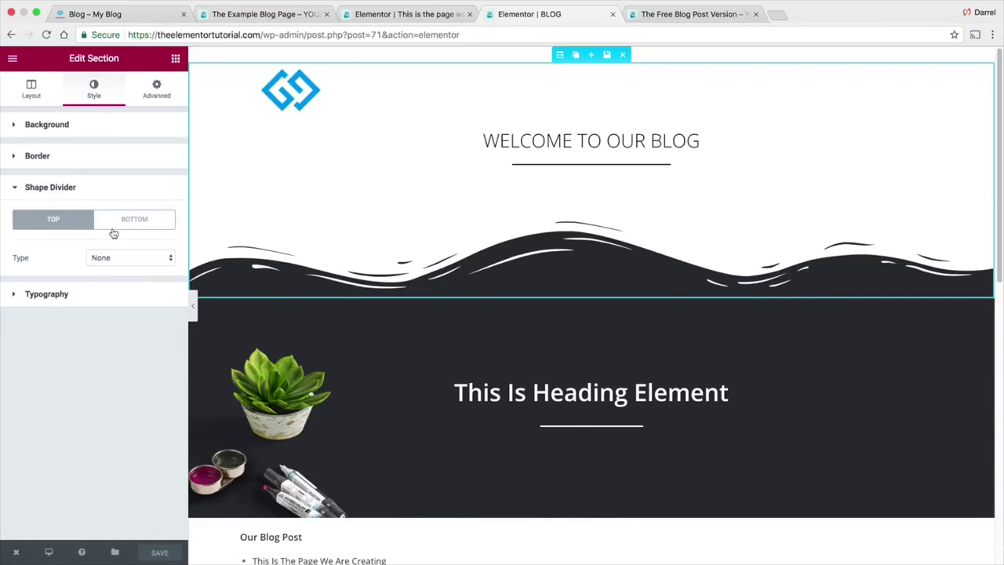
left_click(120, 223)
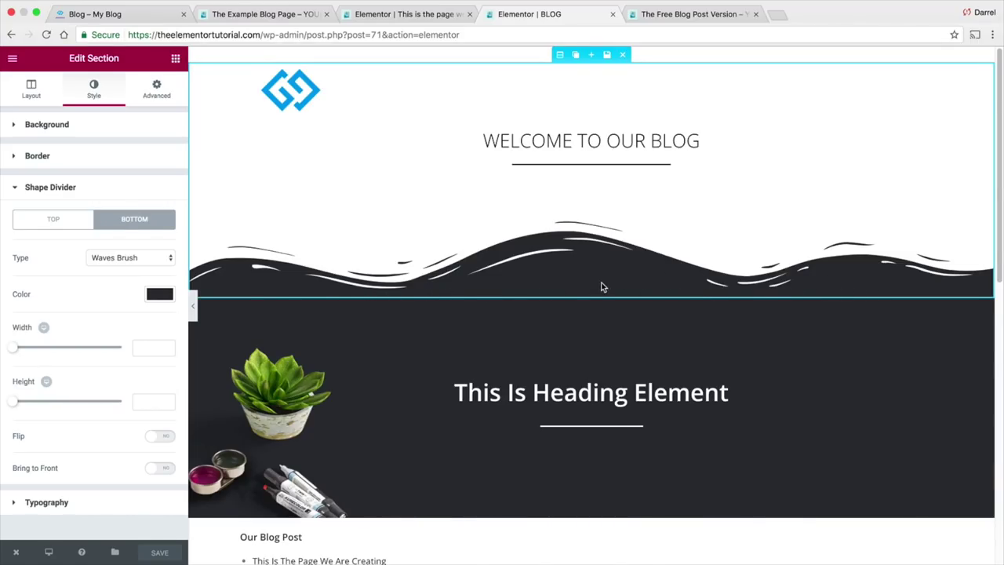
scroll(602, 287, "down", 2)
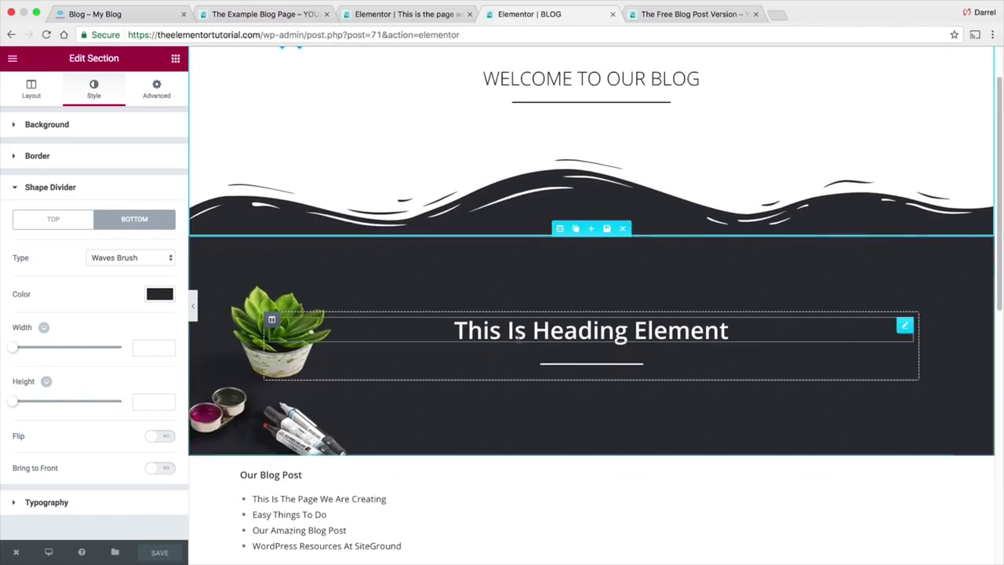
Set the divider to width 100 and height 147, try Waves and Waves Pattern, then keep Waves Brush.
mouse_move(16, 350)
left_mouse_down()
mouse_move(56, 347)
mouse_move(5, 353)
left_mouse_up()
left_click_drag(15, 403, 48, 404)
left_click(124, 259)
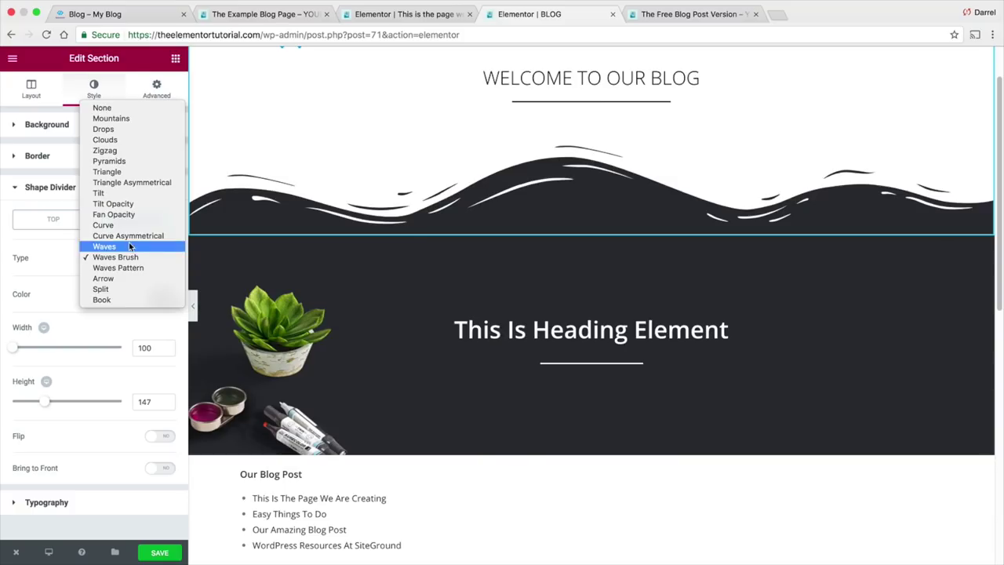
left_click(132, 247)
left_click(135, 258)
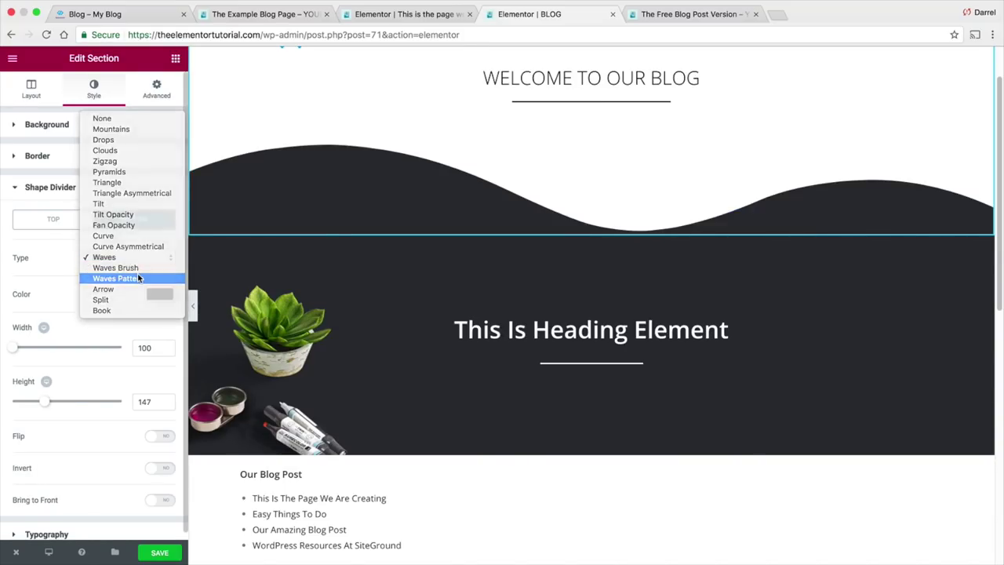
left_click(126, 278)
left_click(140, 259)
left_click(138, 248)
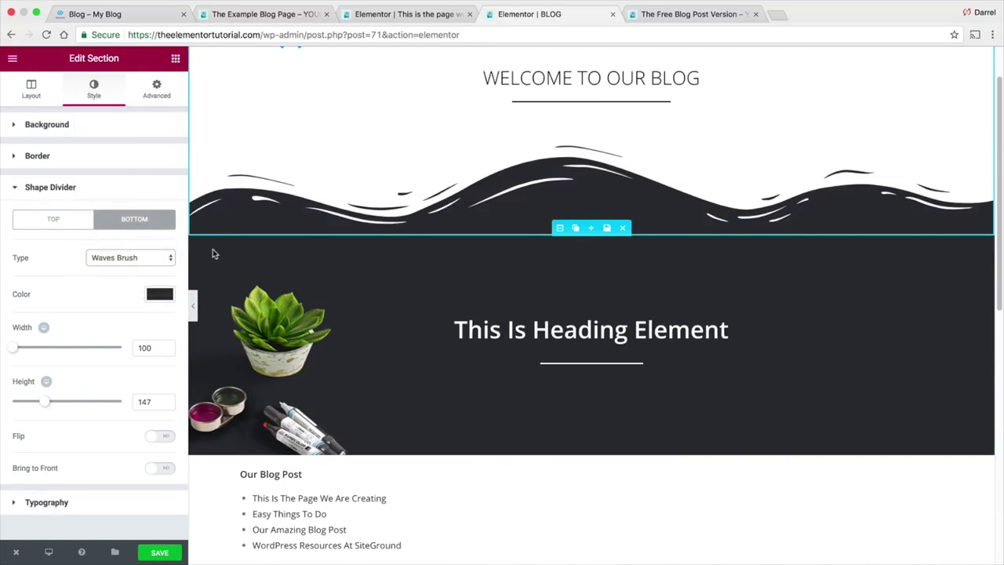
left_click(195, 310)
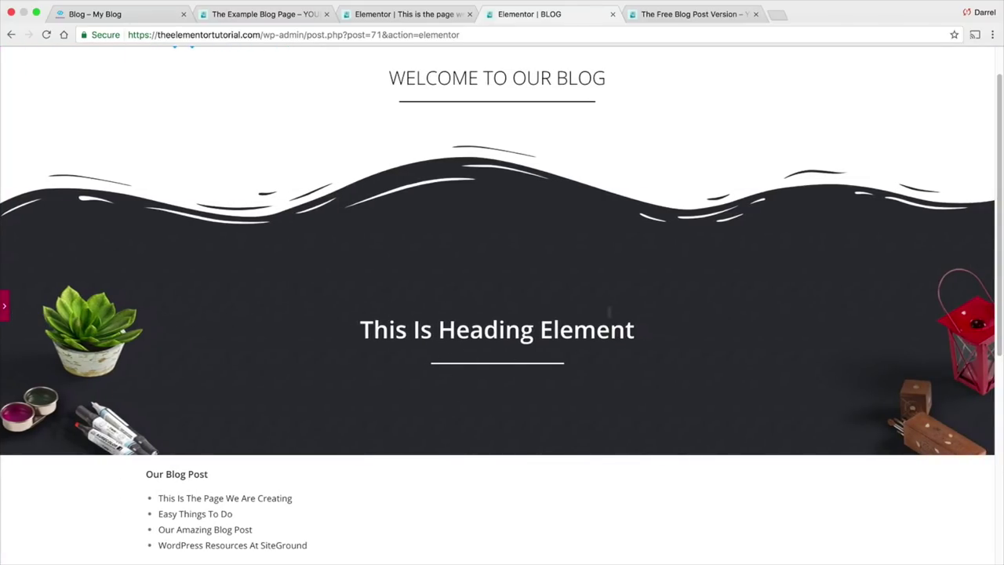
Review the header section's Layout and background Style settings.
left_click(6, 307)
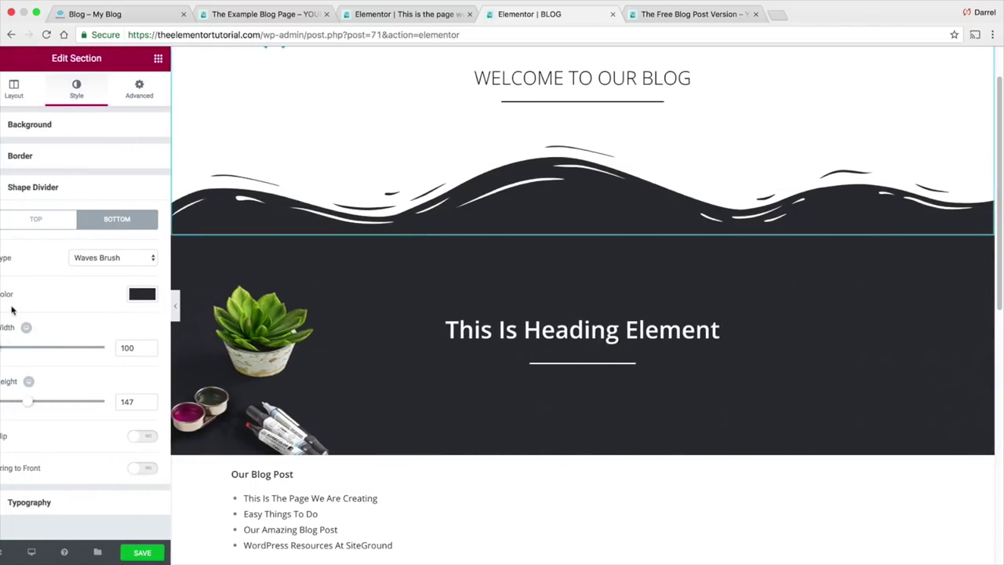
left_click(558, 228)
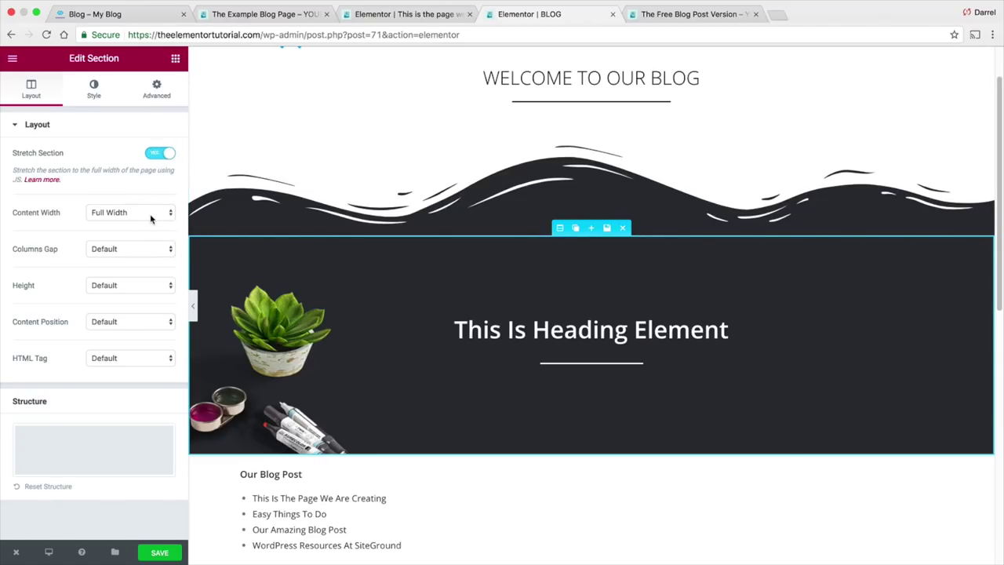
left_click(94, 90)
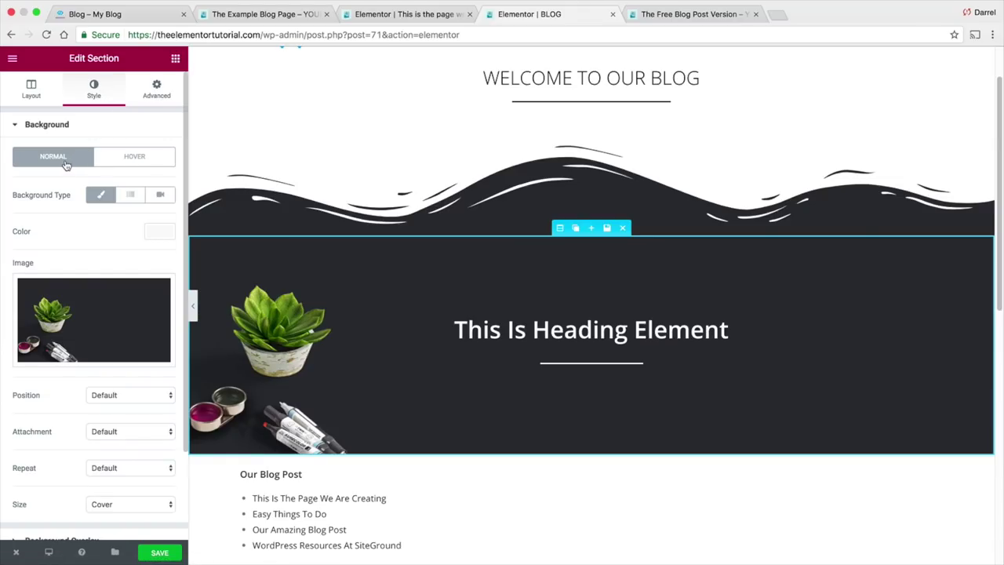
mouse_move(97, 324)
scroll(454, 386, "down", 1)
scroll(454, 386, "down", 1)
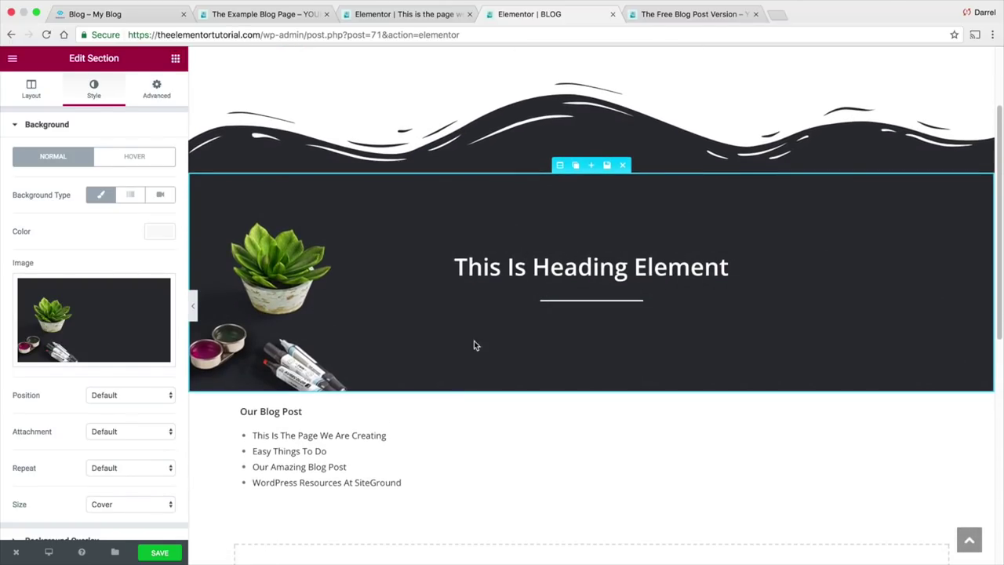
Collapse the side panel and preview the header and dark heading banner at full width.
left_click(196, 314)
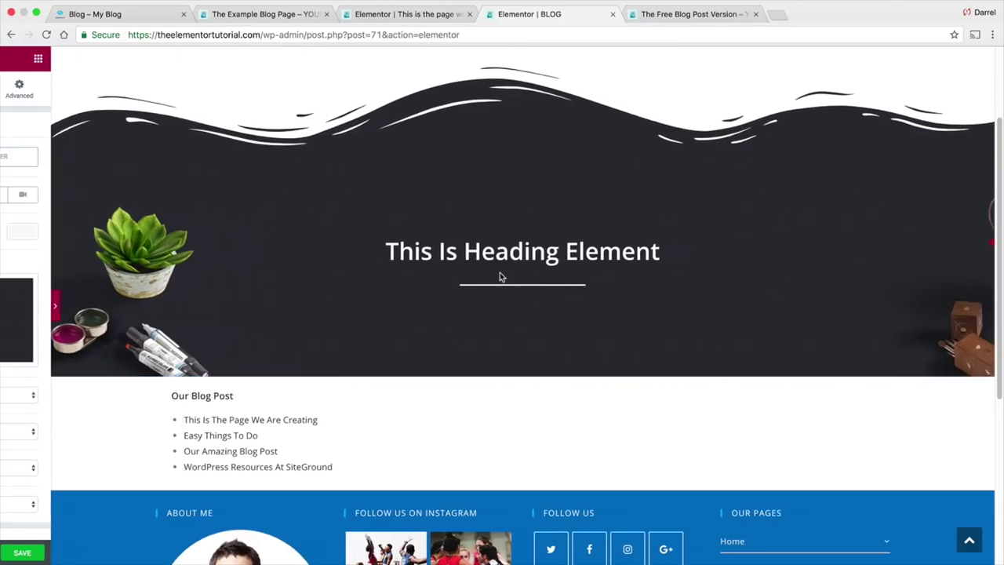
left_click_drag(637, 252, 460, 287)
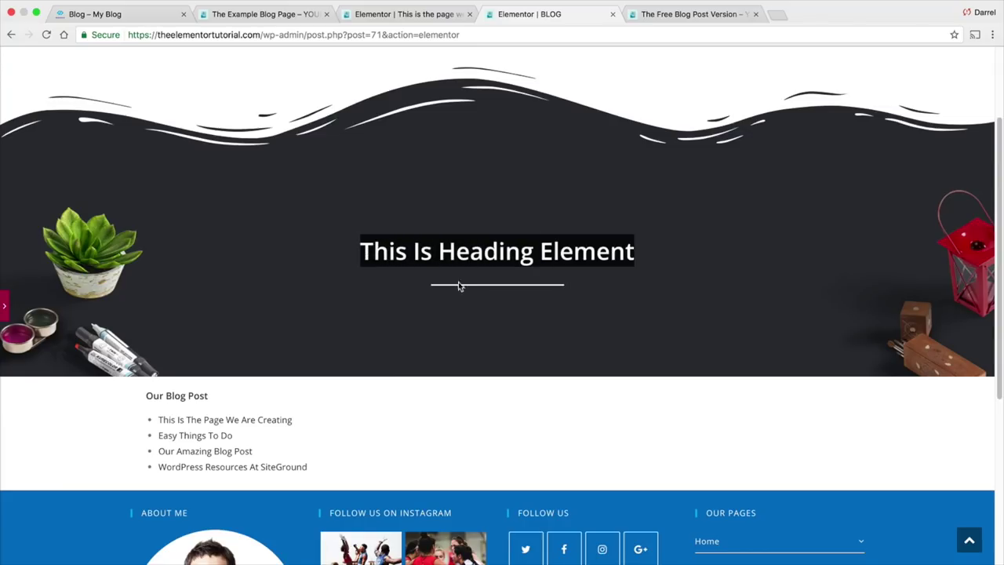
left_click(495, 292)
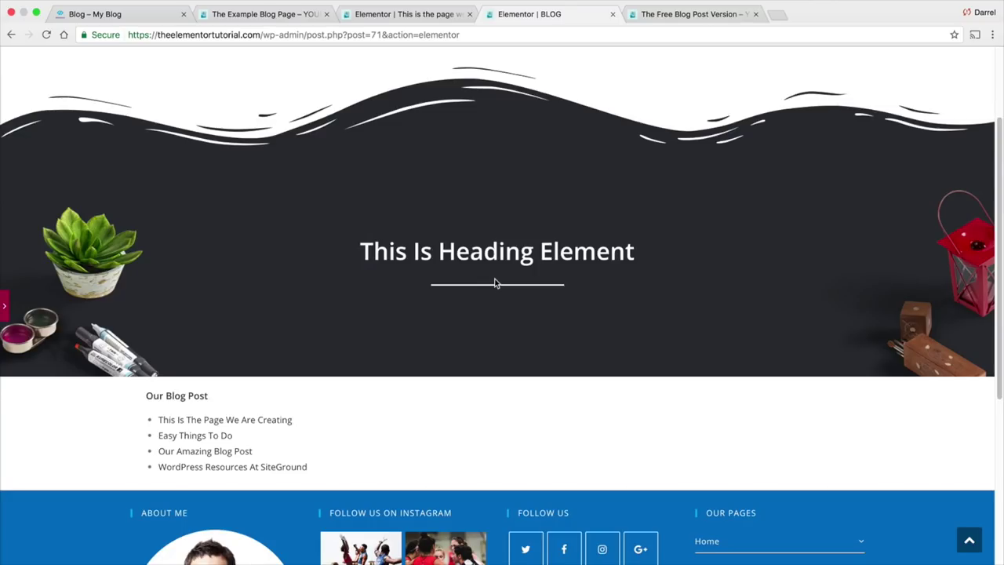
scroll(426, 205, "up", 3)
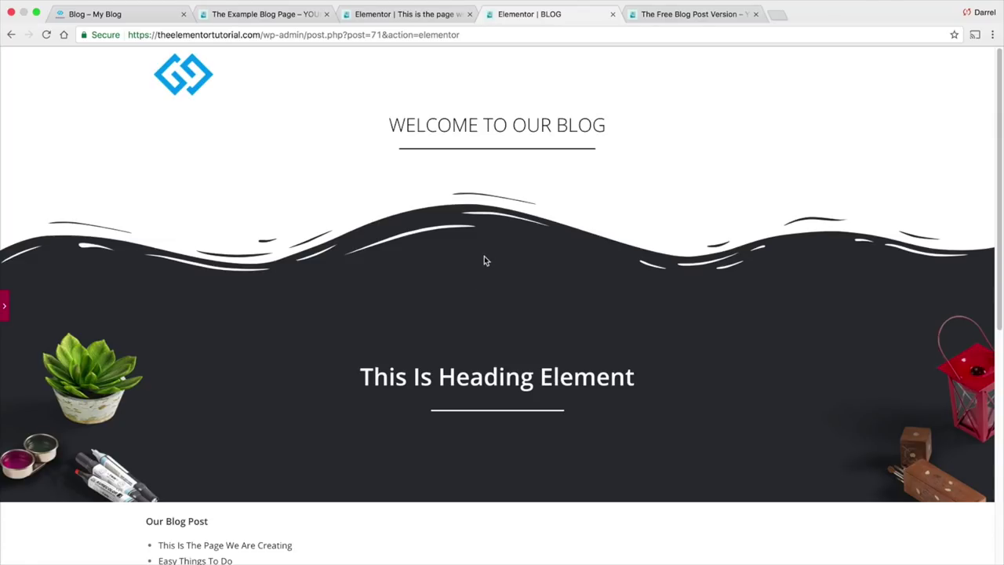
Load google.com in The Free Blog Post Version tab.
left_click(660, 15)
left_click(658, 34)
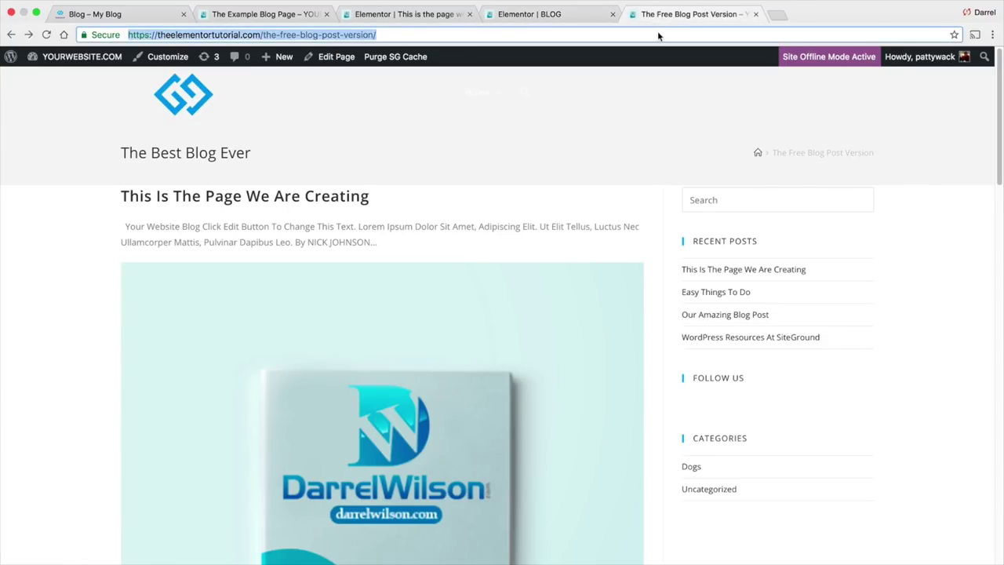
type("google.com")
key("Return")
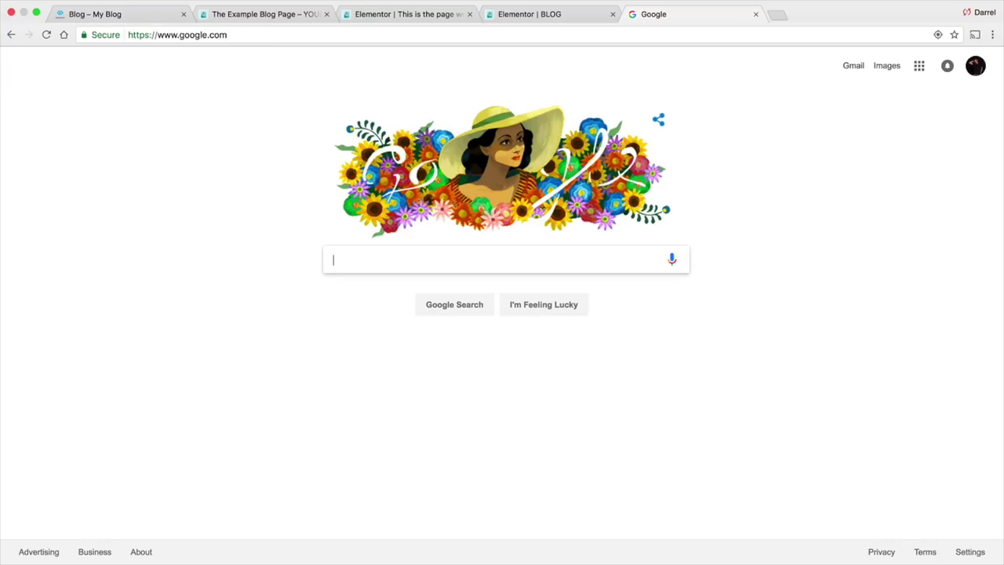
Search for html-color-codes and open the Get Colors from Image result.
type("mtm")
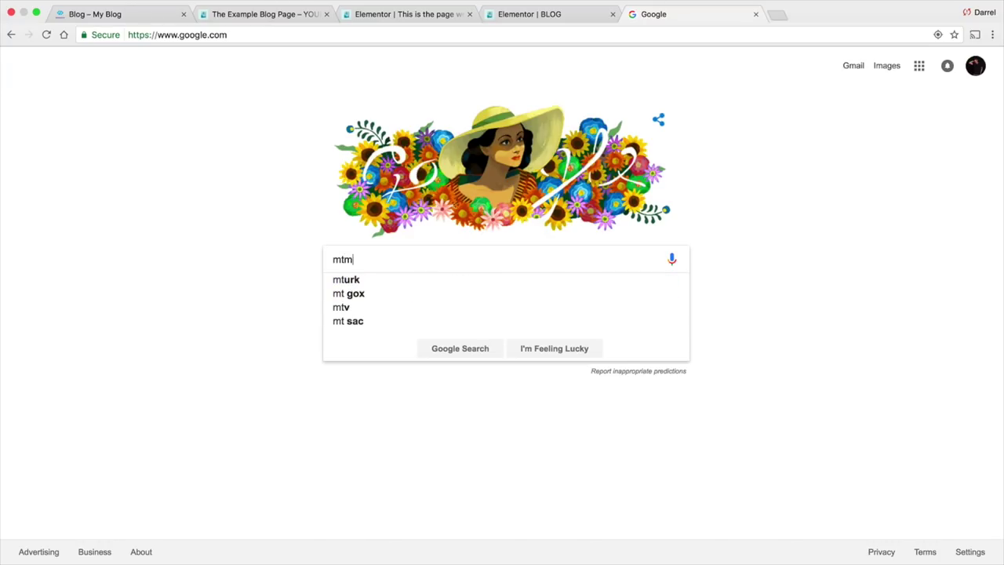
key("BackSpace")
key("BackSpace")
key("BackSpace")
type("html")
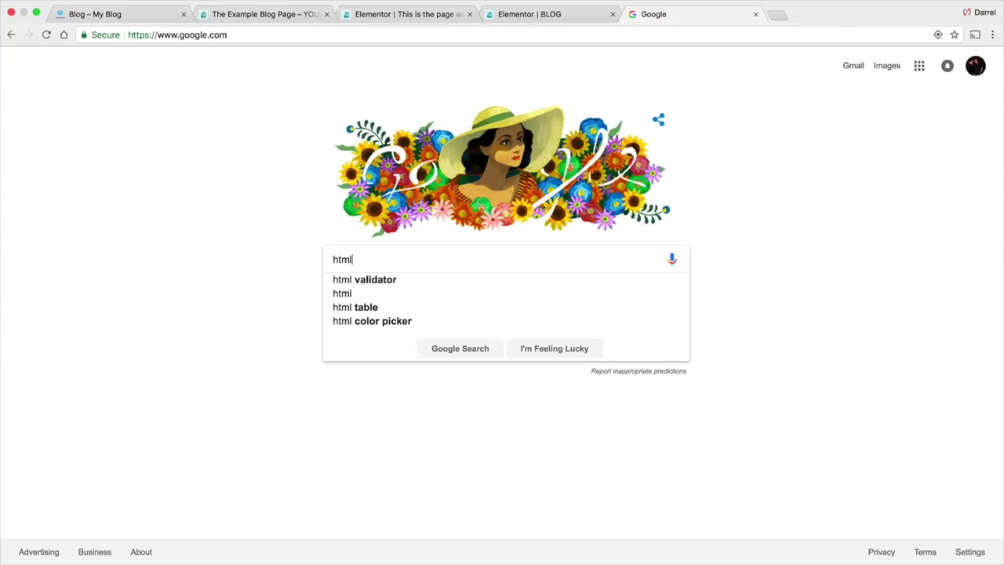
type("-")
key("Down")
key("Down")
key("Down")
key("Down")
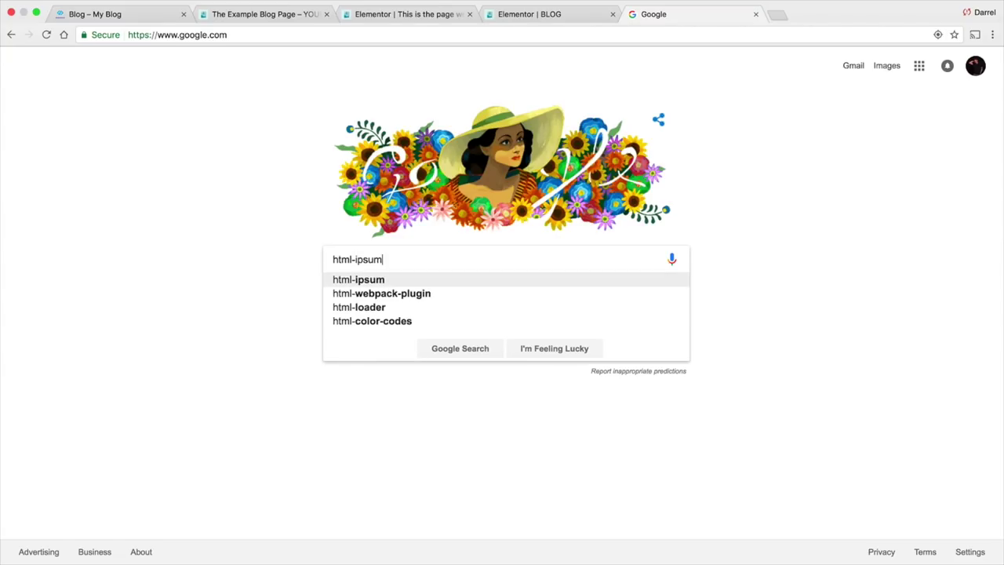
key("Return")
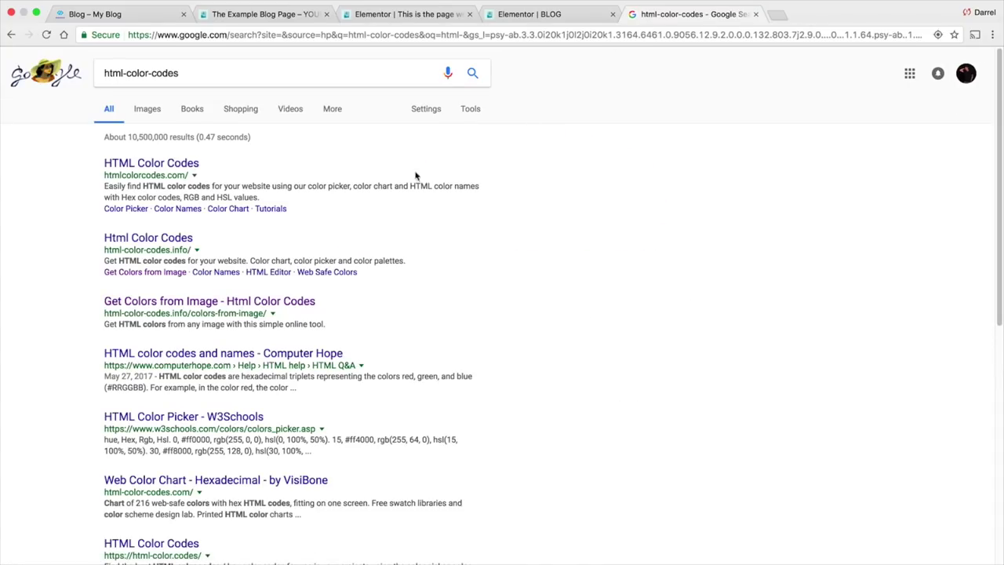
left_click(162, 305)
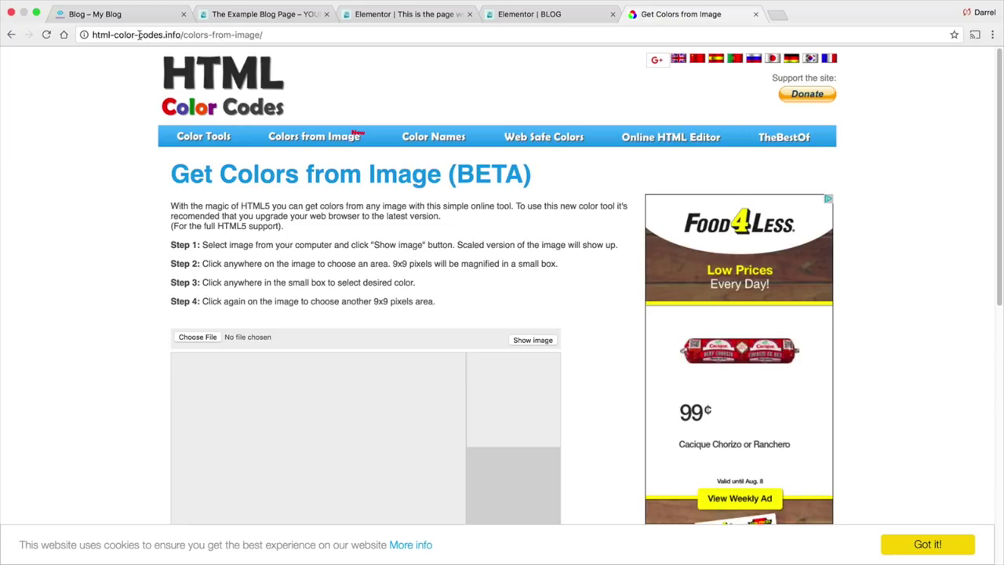
Load home3-portfolio.jpg from the Elementor images folder into the colour tool.
left_click(197, 338)
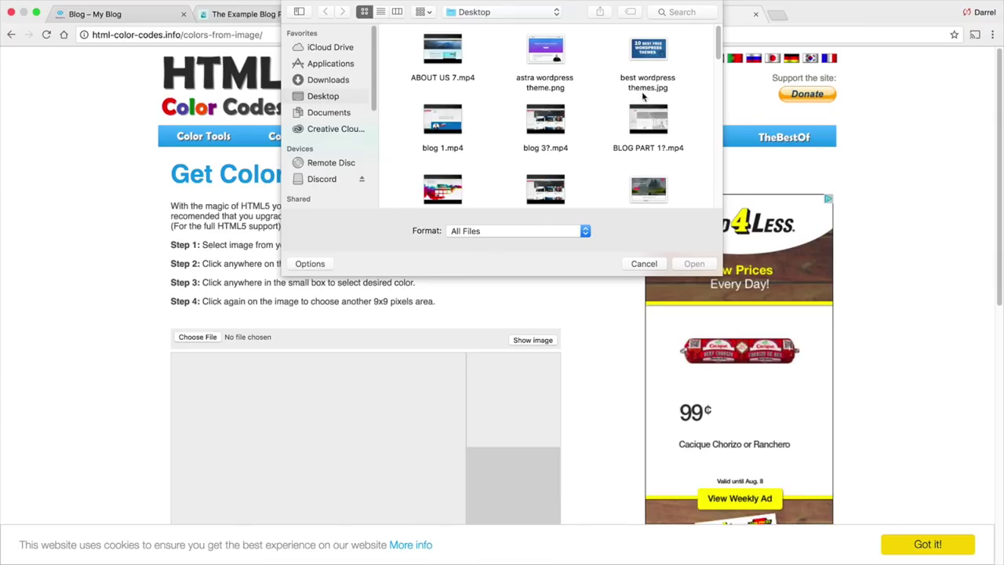
left_click_drag(718, 51, 719, 86)
double_click(545, 135)
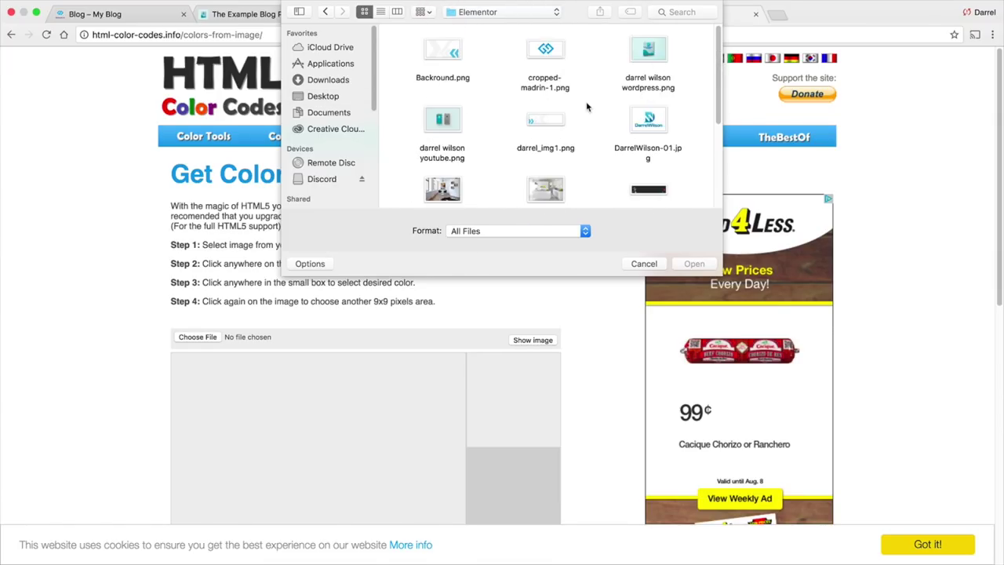
scroll(675, 86, "down", 5)
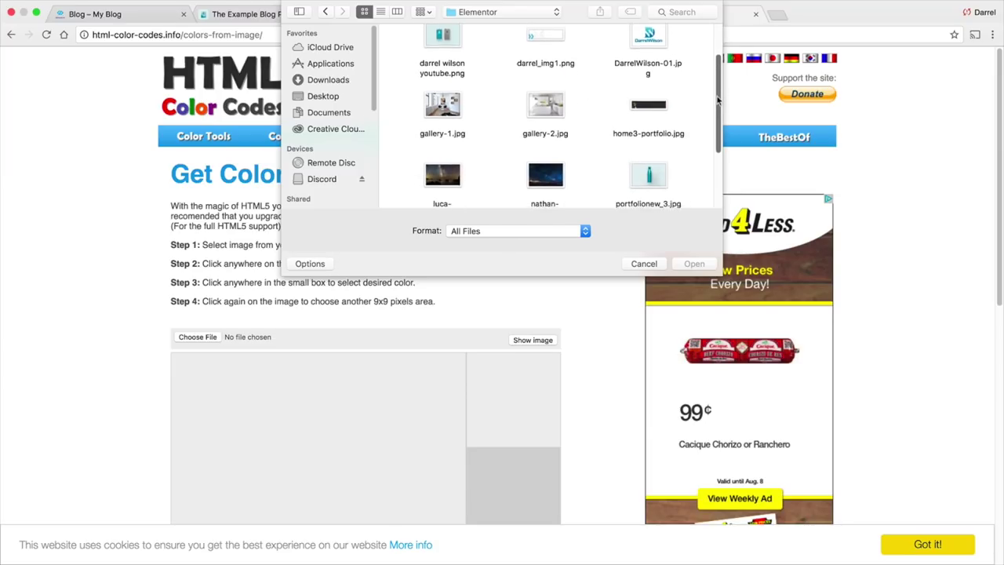
left_click(644, 104)
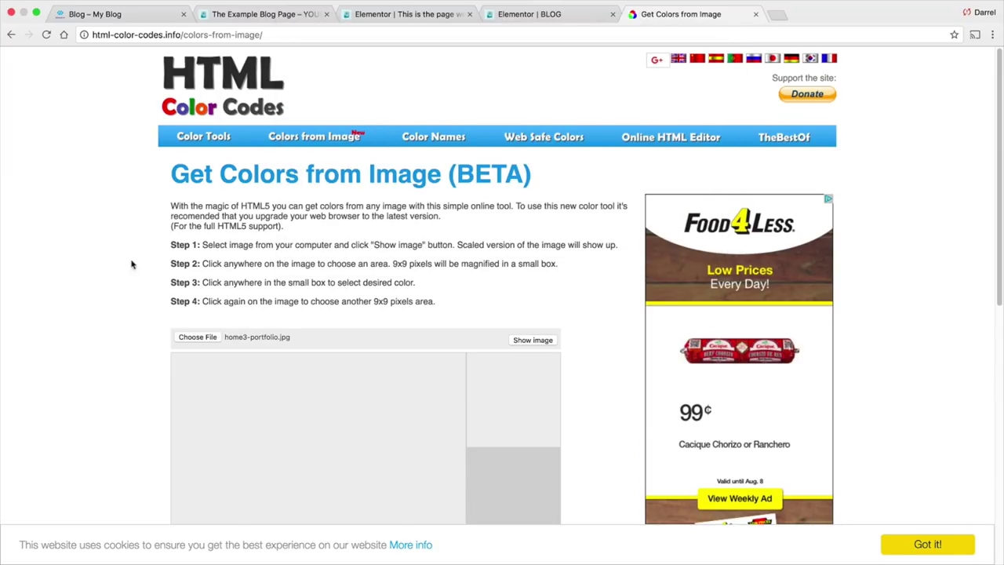
scroll(112, 259, "down", 5)
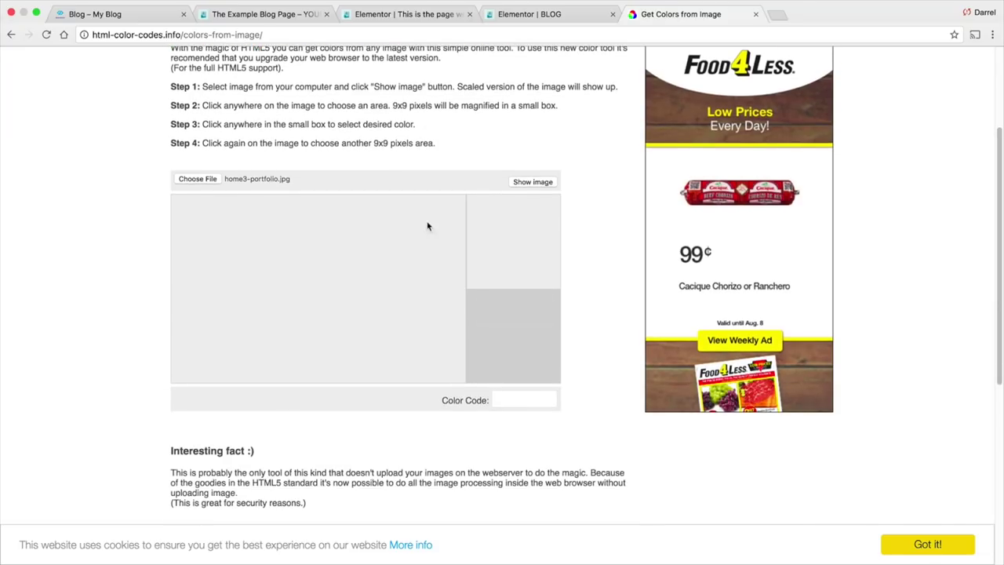
left_click(527, 183)
Sample the banner's dark background and copy its colour code #2F3035.
left_click(321, 230)
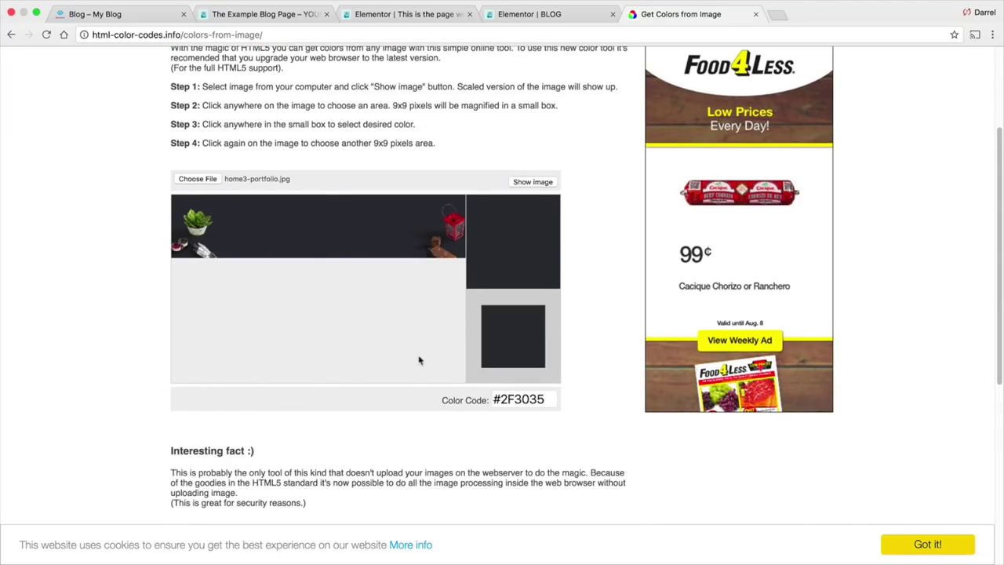
left_click_drag(551, 399, 495, 399)
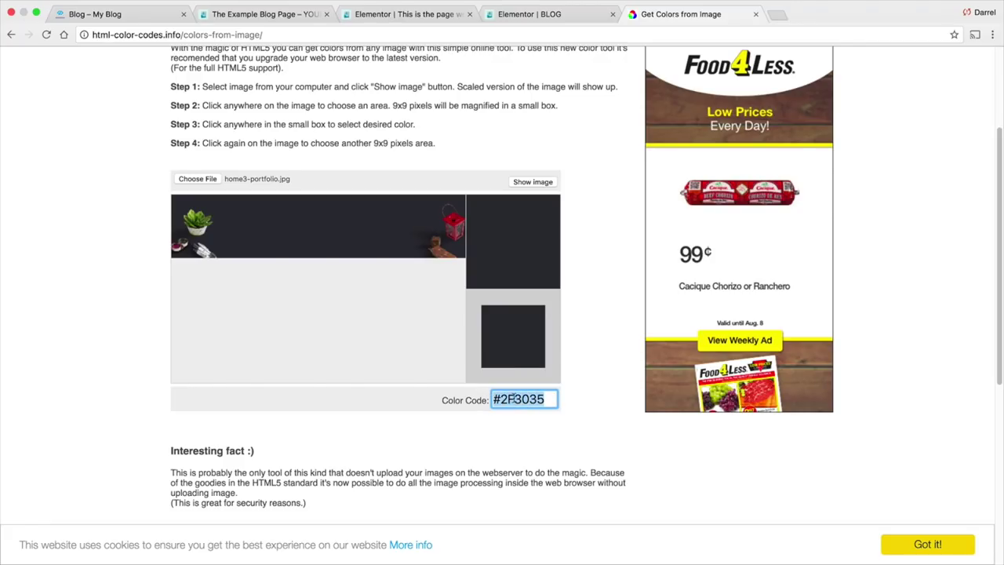
right_click(509, 399)
left_click(539, 384)
left_click(437, 14)
Open the colour picker for the header's bottom shape divider.
left_click(527, 14)
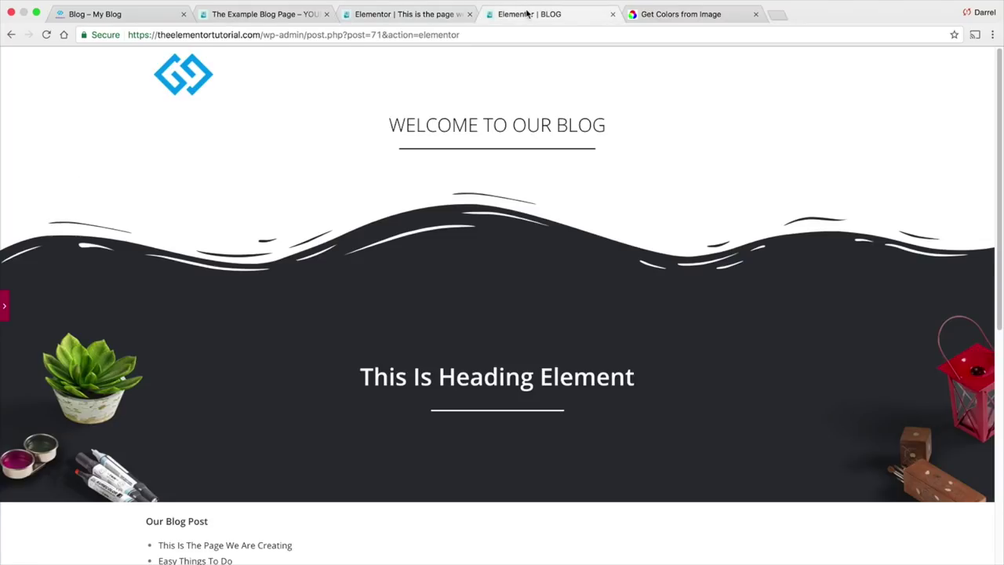
left_click(4, 314)
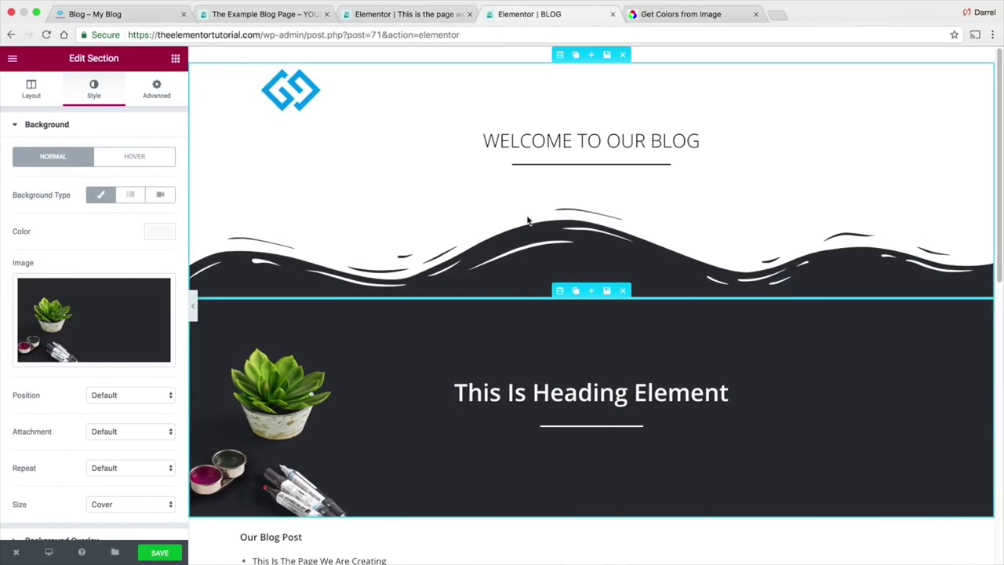
left_click(559, 55)
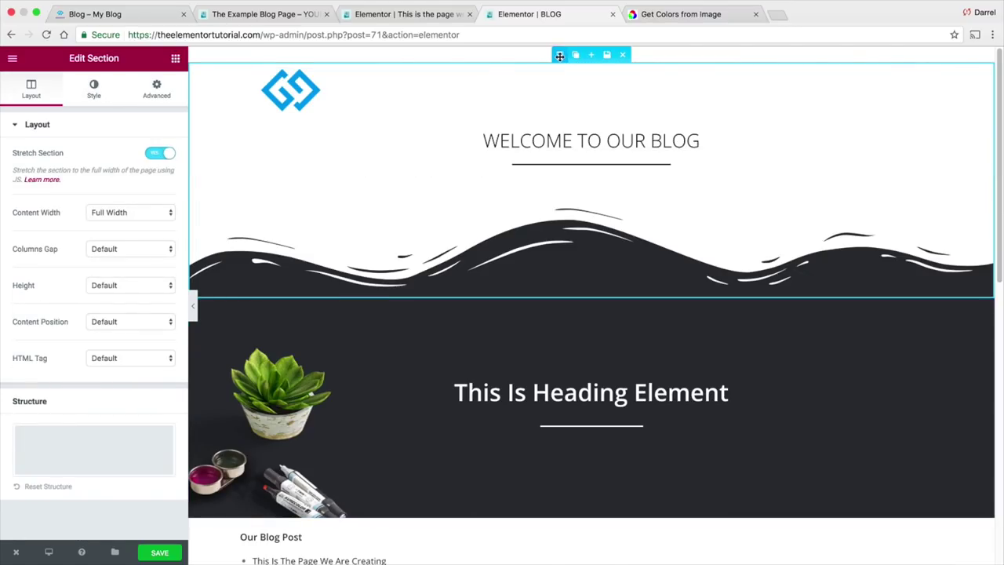
left_click(92, 90)
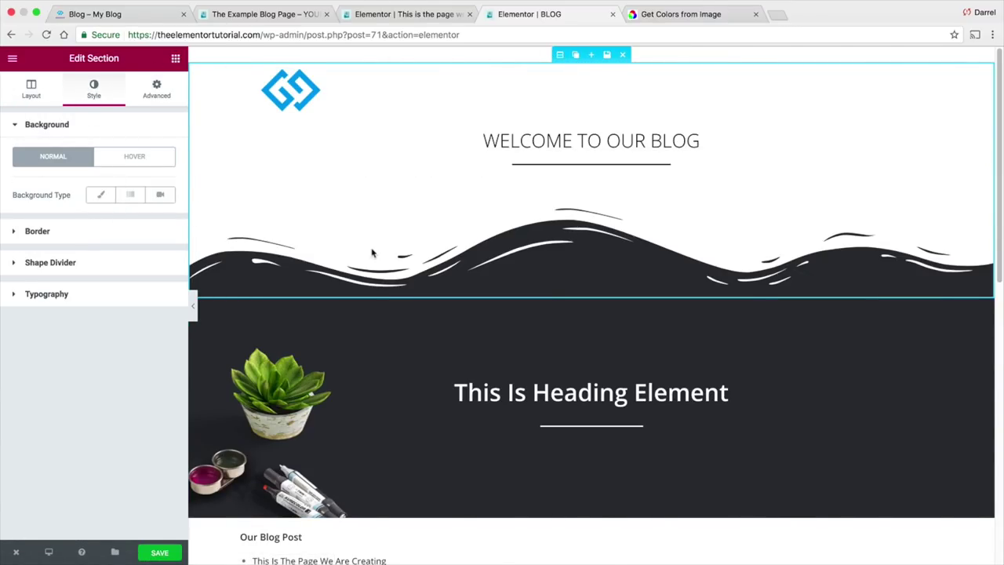
left_click(88, 265)
left_click(130, 218)
left_click(159, 294)
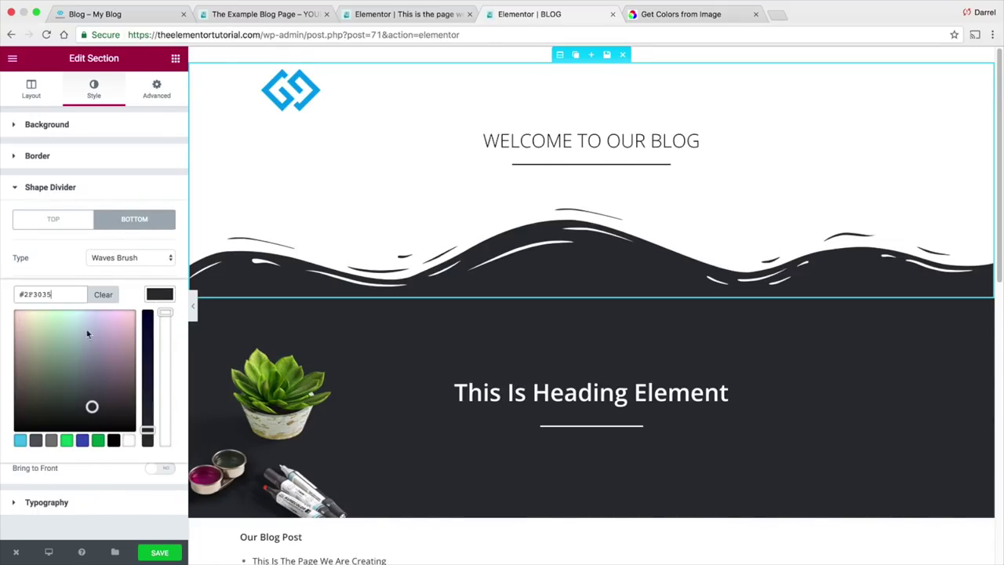
left_click_drag(87, 334, 14, 311)
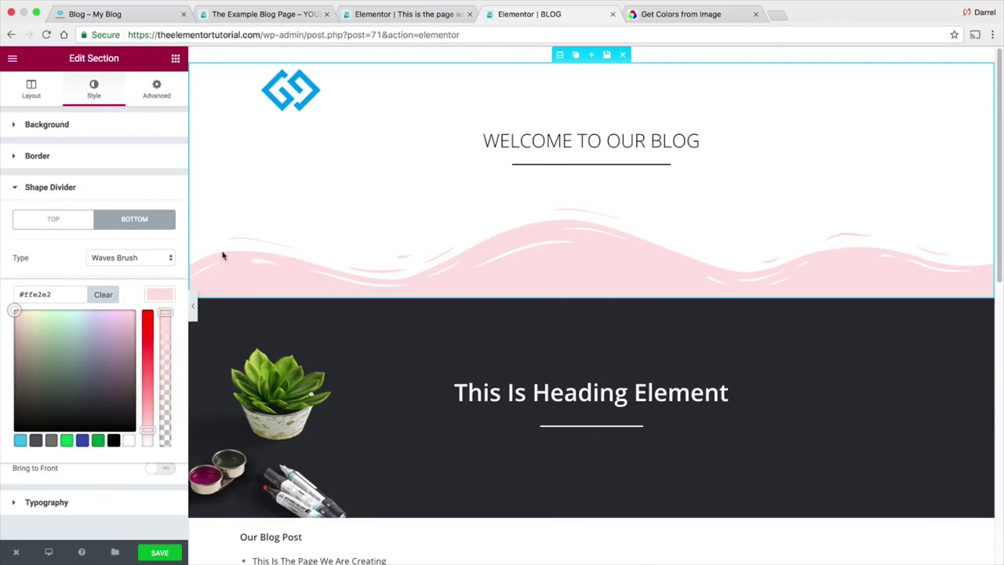
Replace the divider colour #ffe2e2 with the copied #2F3035.
left_click(679, 14)
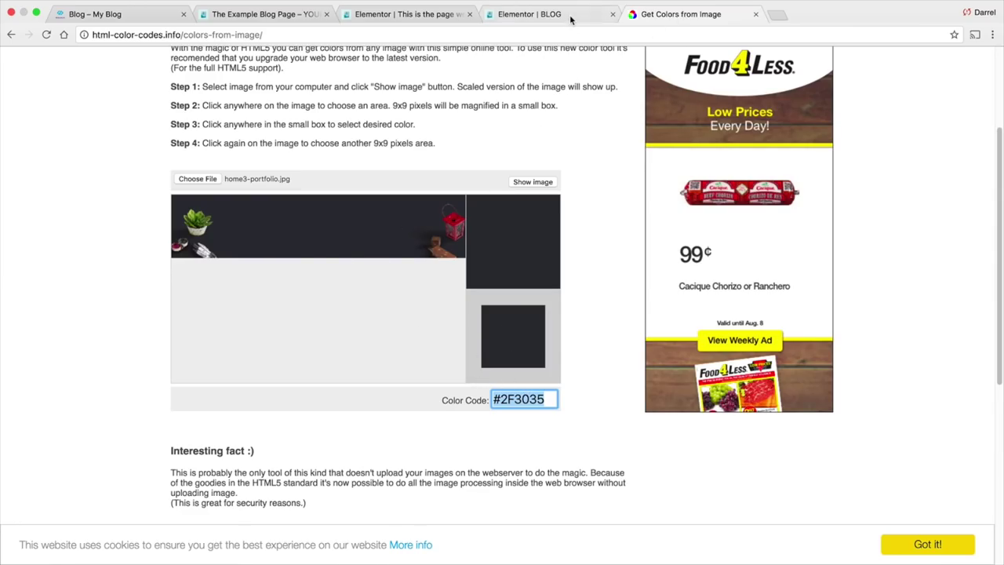
left_click(529, 14)
left_click_drag(61, 295, 20, 294)
right_click(21, 294)
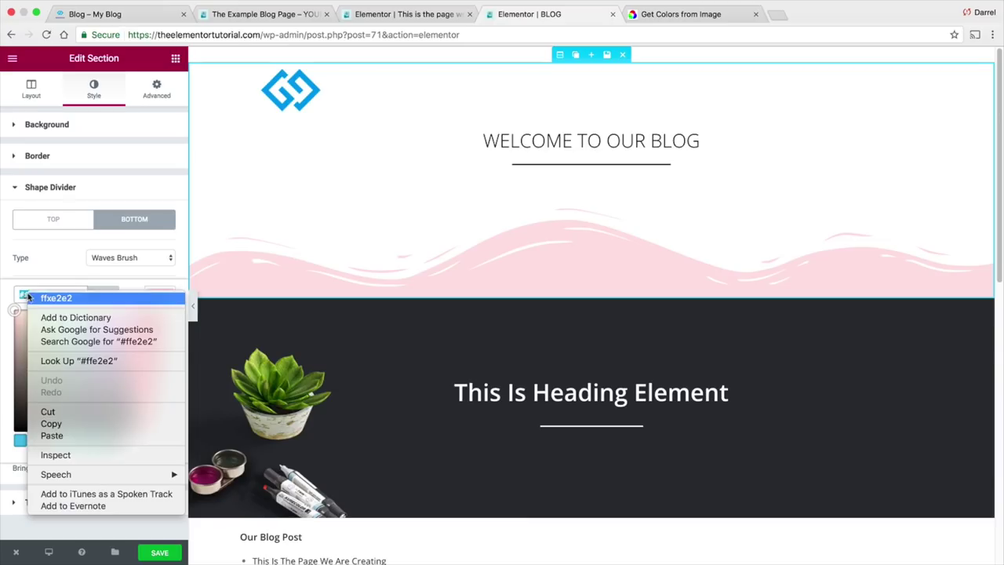
left_click(55, 428)
key("super+v")
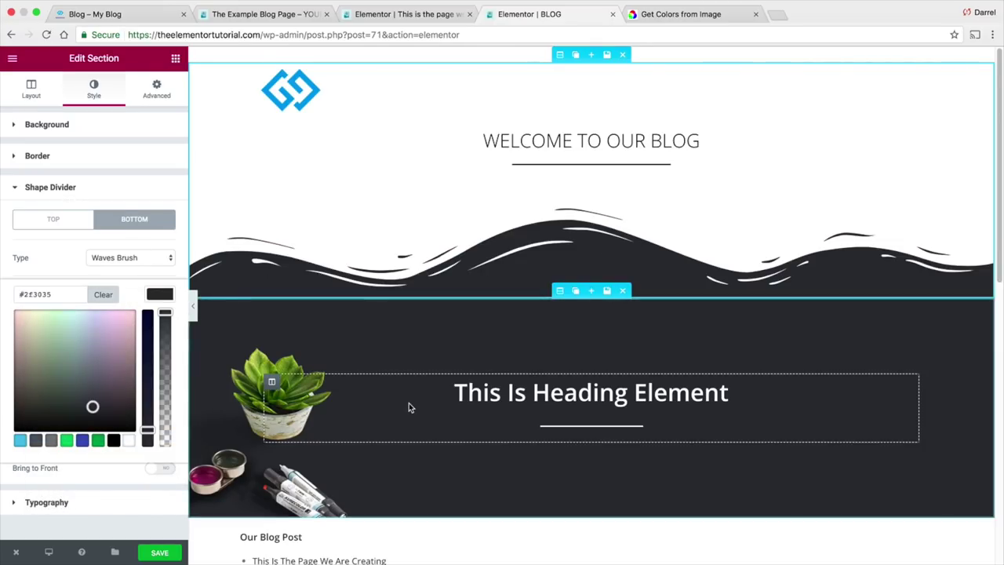
Delete the Our Blog Post section.
scroll(409, 402, "down", 5)
scroll(409, 405, "up", 2)
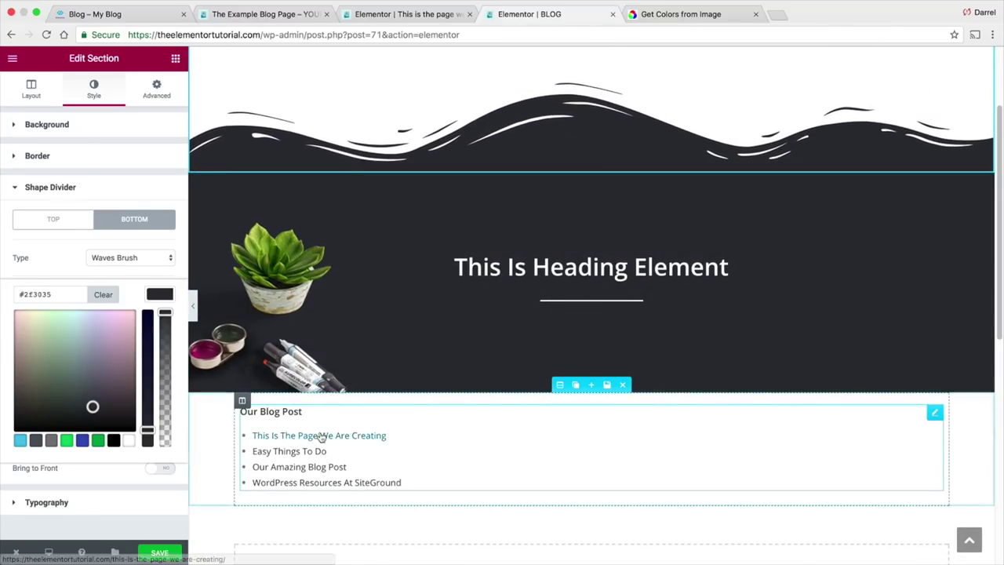
left_click(620, 385)
left_click(578, 276)
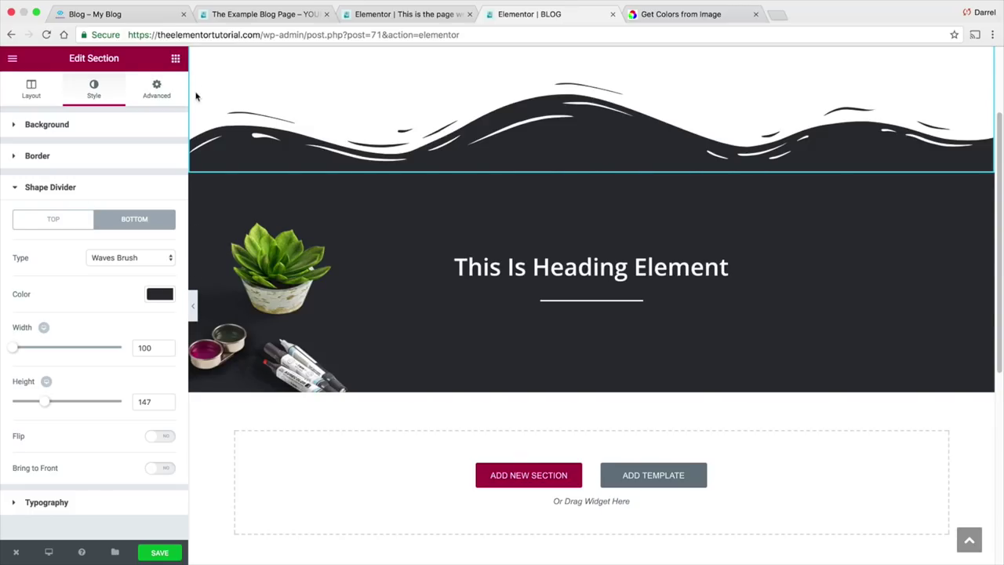
Browse the list of available widgets in the panel.
left_click(176, 59)
scroll(151, 251, "down", 3)
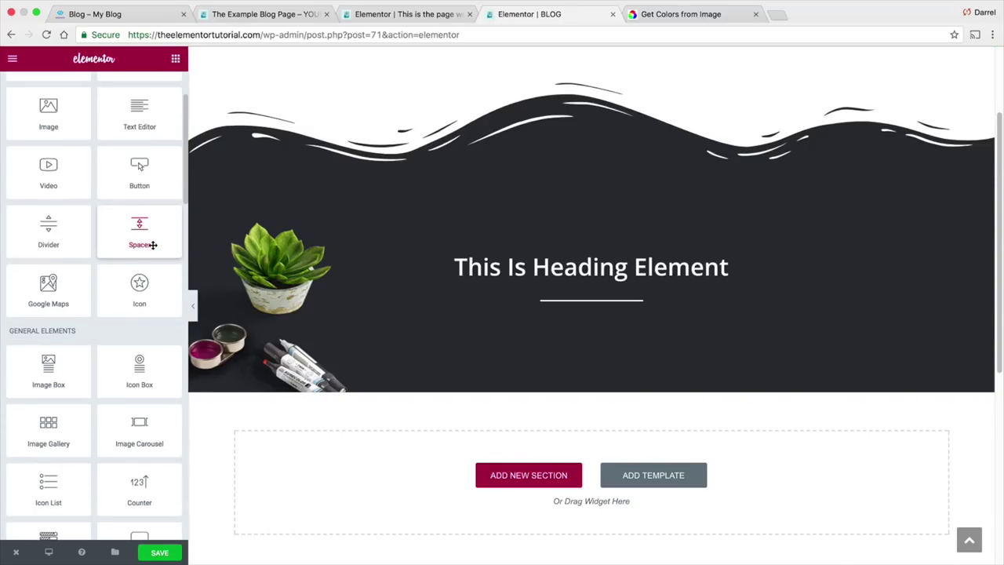
scroll(152, 245, "down", 1)
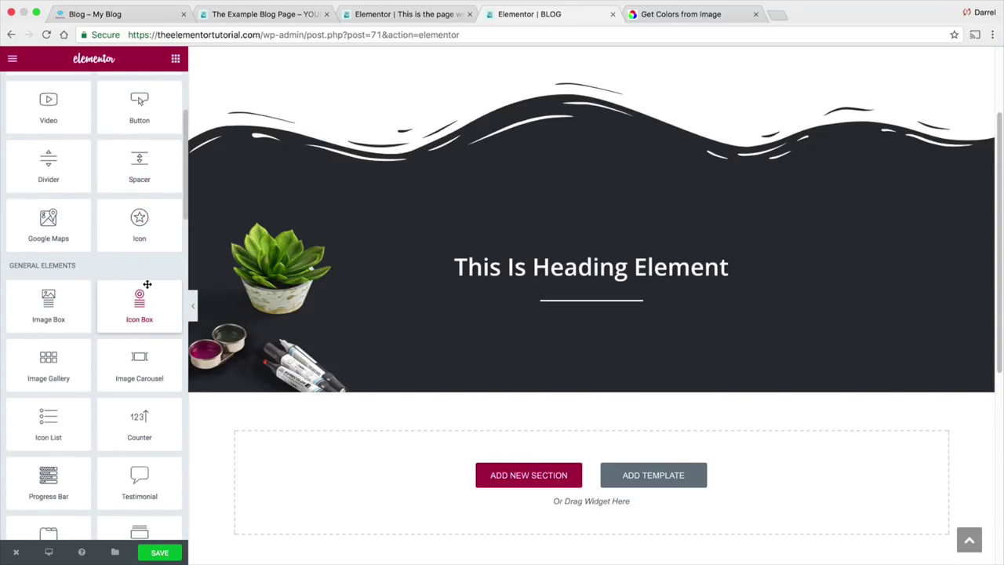
scroll(146, 284, "down", 2)
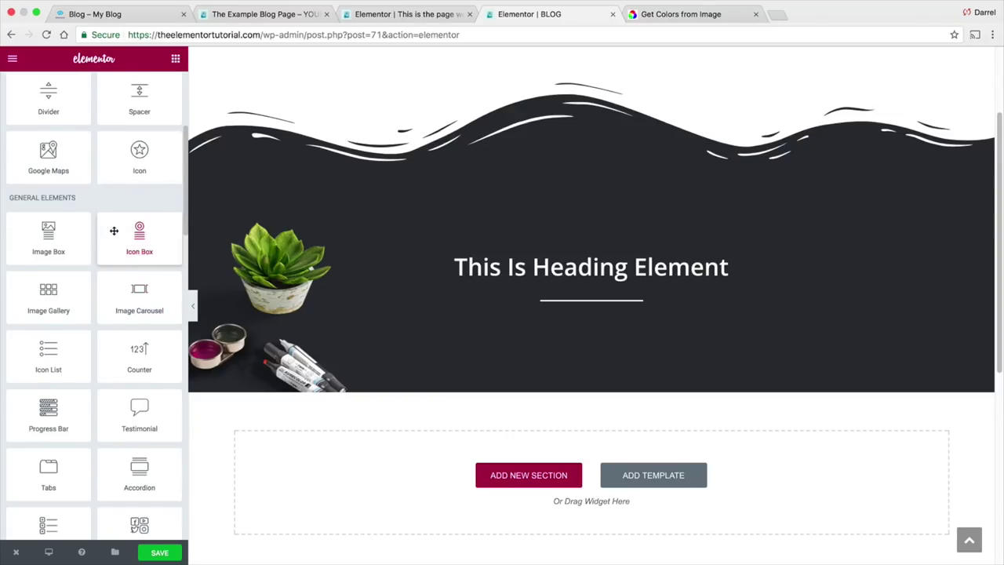
scroll(109, 233, "down", 15)
scroll(112, 238, "up", 15)
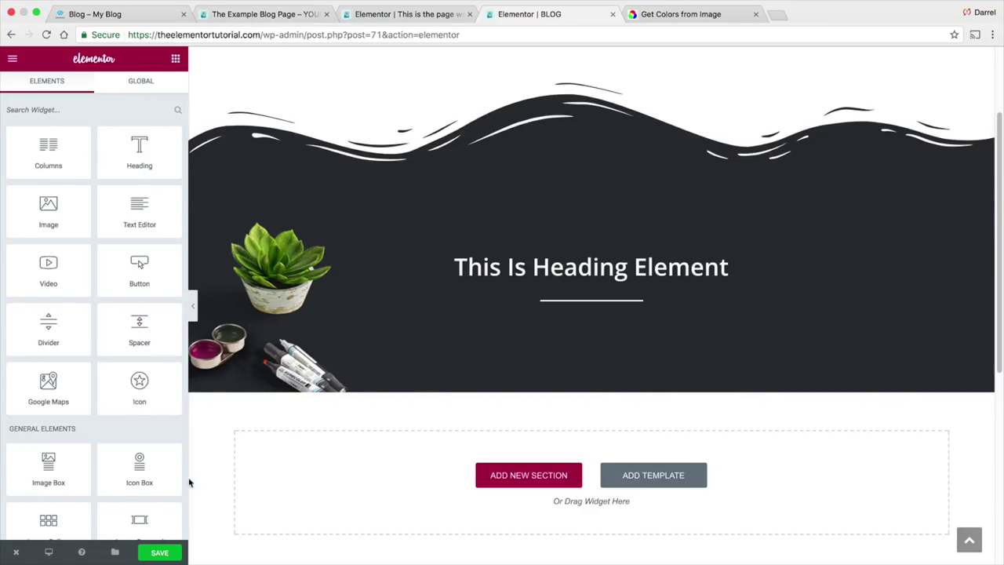
Save the page and drop a Posts widget into the empty section.
left_click(157, 556)
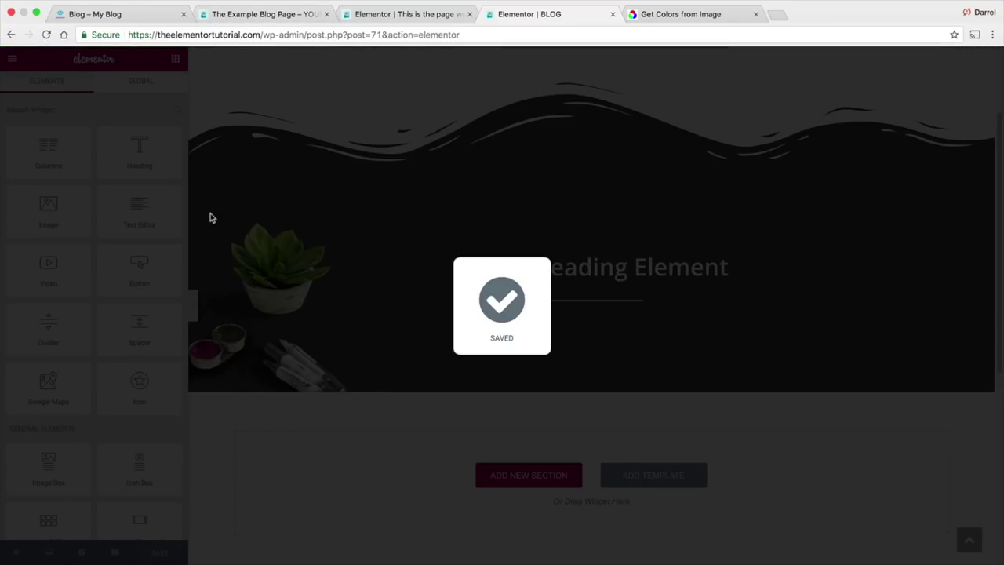
scroll(210, 218, "up", 3)
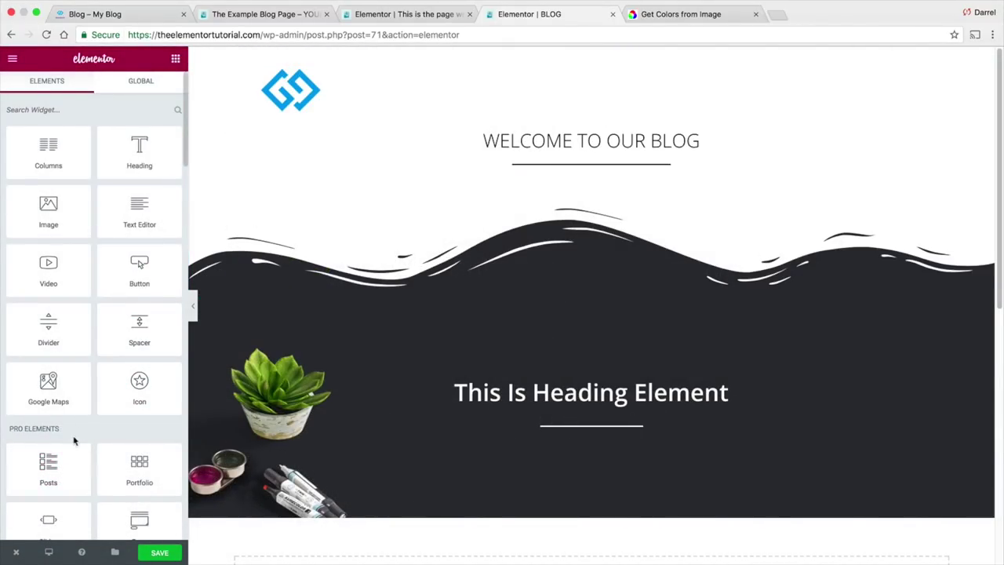
scroll(101, 363, "down", 1)
scroll(209, 362, "down", 2)
scroll(87, 325, "down", 4)
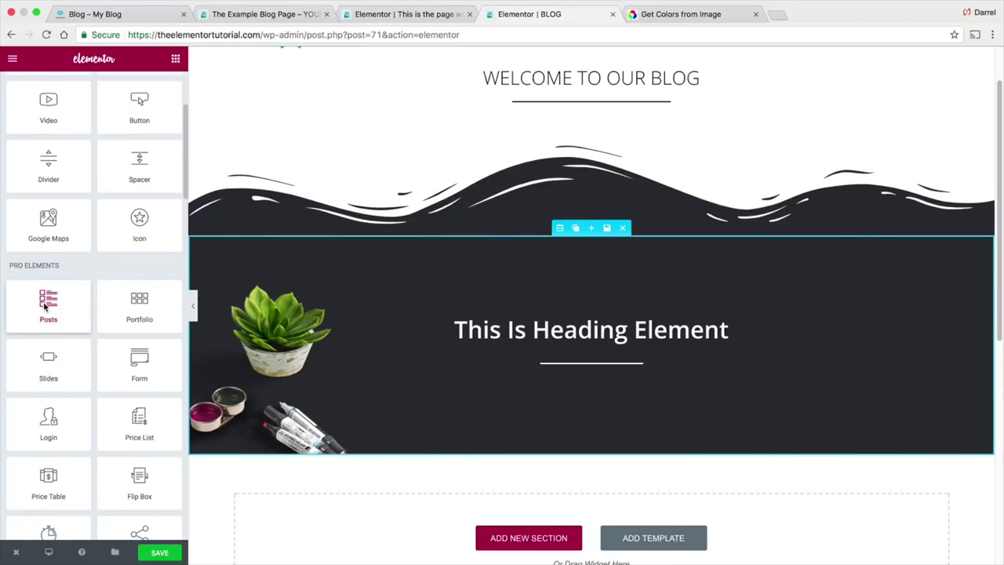
left_click_drag(44, 307, 548, 499)
Inspect the Advanced margin and padding of the dark heading section and its column.
scroll(551, 391, "down", 3)
scroll(615, 257, "up", 1)
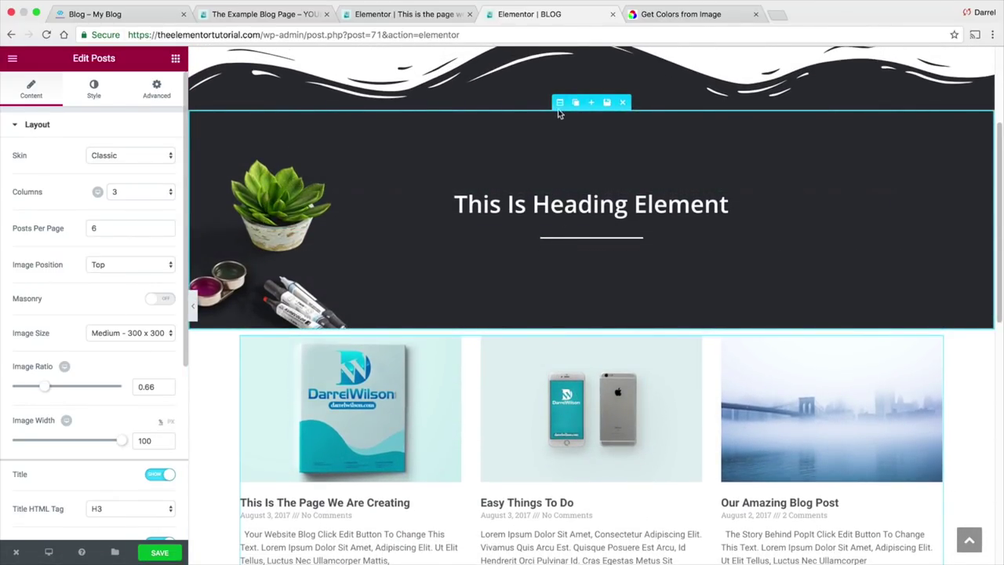
left_click(560, 103)
left_click(157, 89)
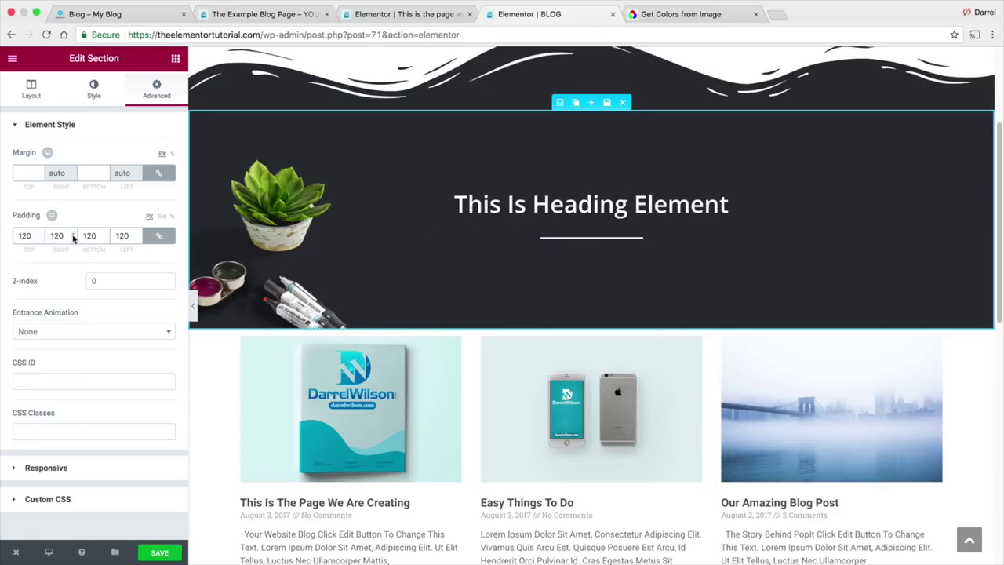
left_click(270, 194)
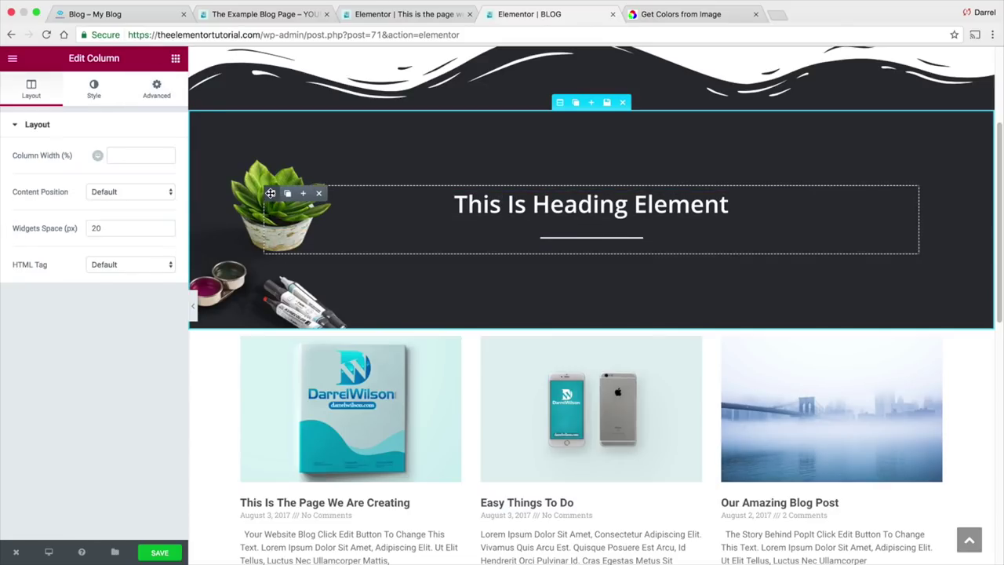
left_click(156, 89)
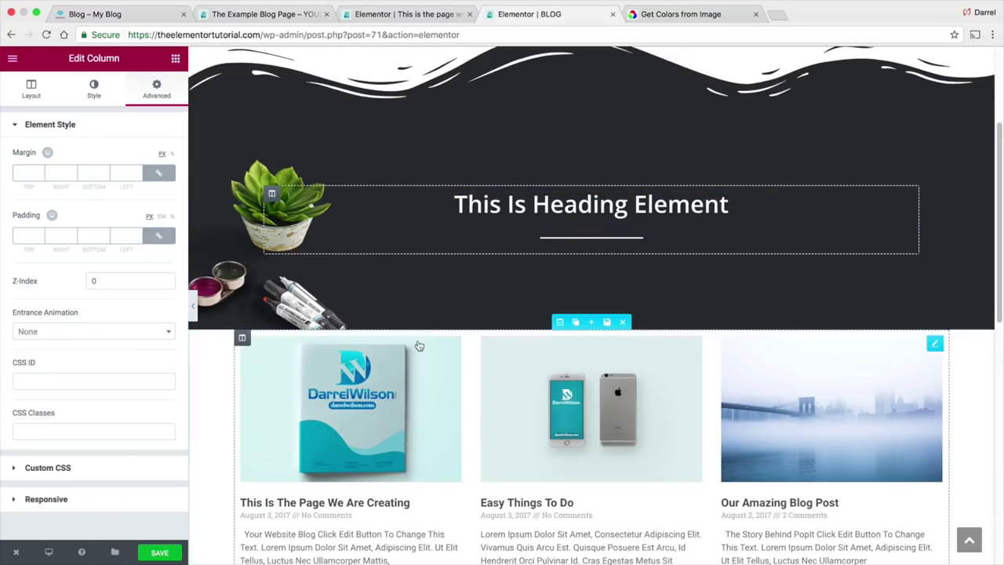
Unlink the posts section's margins, set its top margin to -100, and preview the overlap.
left_click(557, 323)
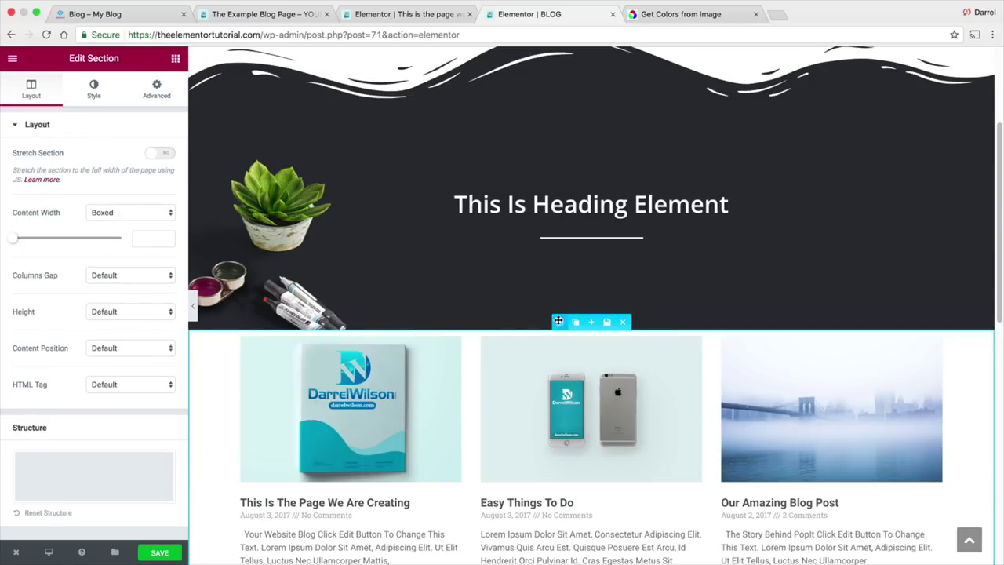
left_click(154, 93)
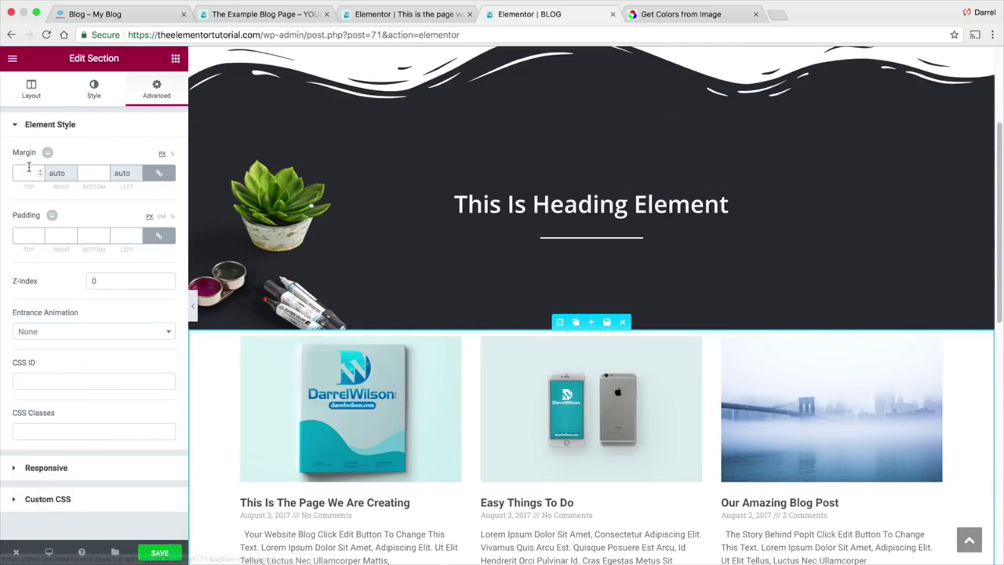
left_click(165, 174)
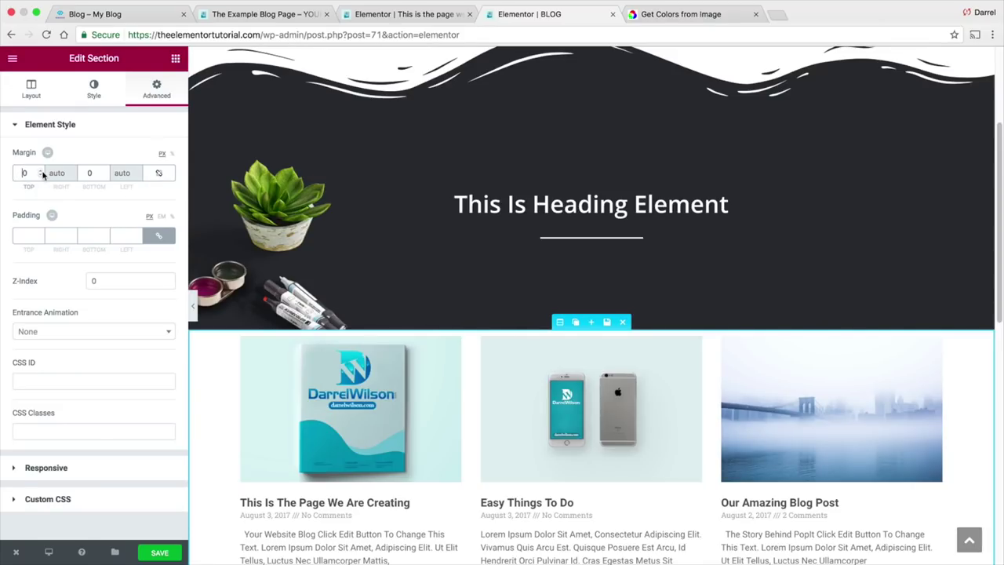
type("9")
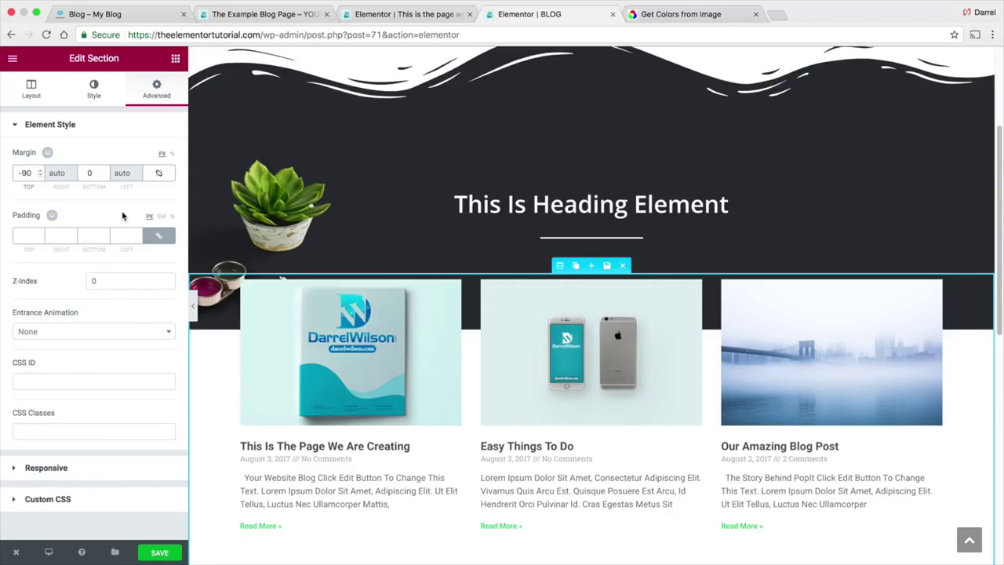
key("BackSpace")
key("BackSpace")
type("100")
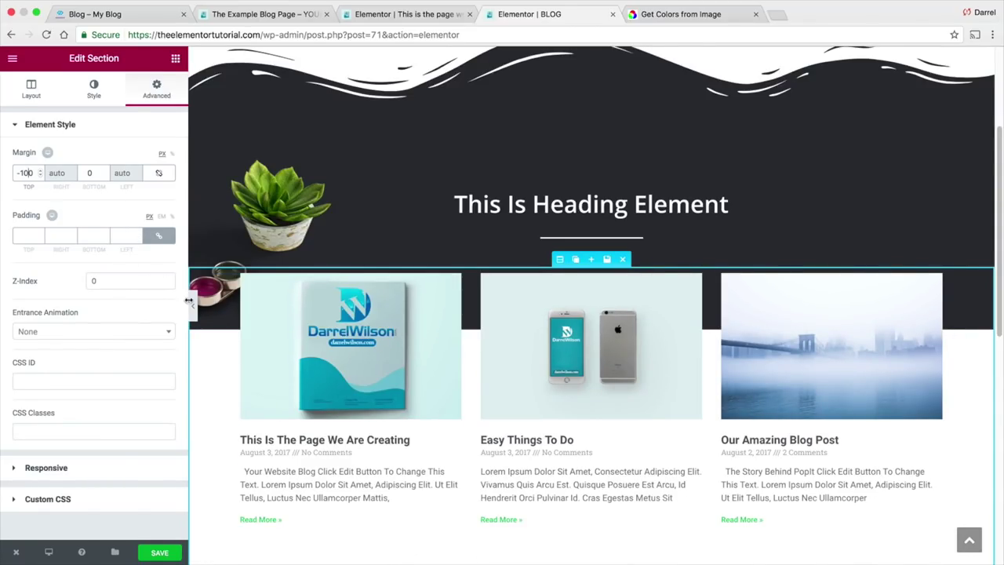
left_click(191, 308)
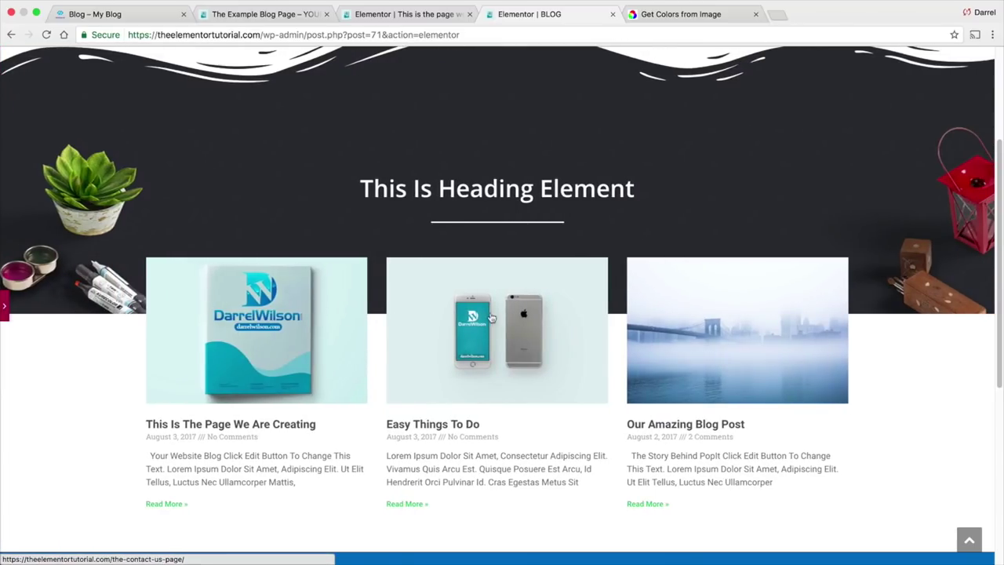
scroll(495, 308, "down", 1)
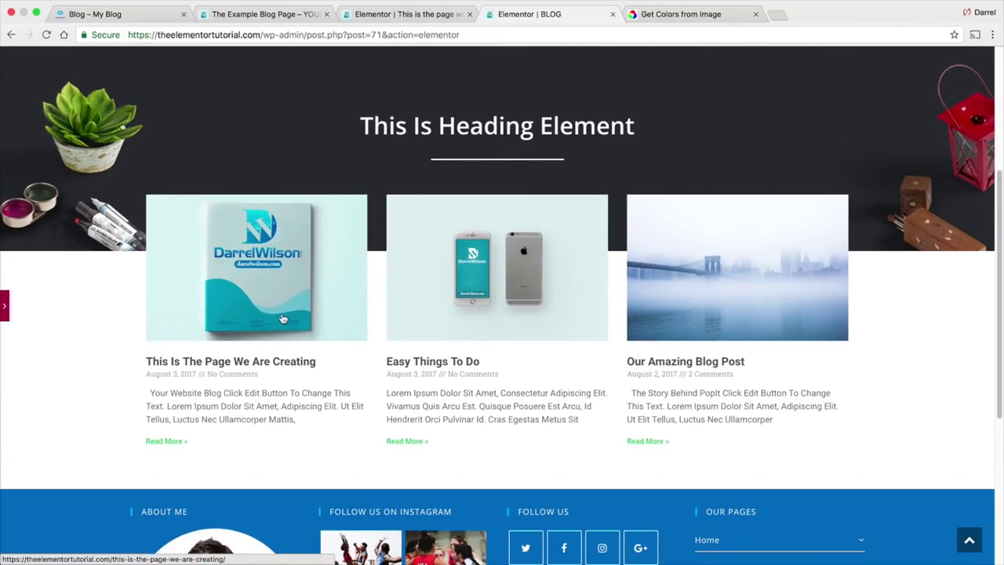
left_click(5, 306)
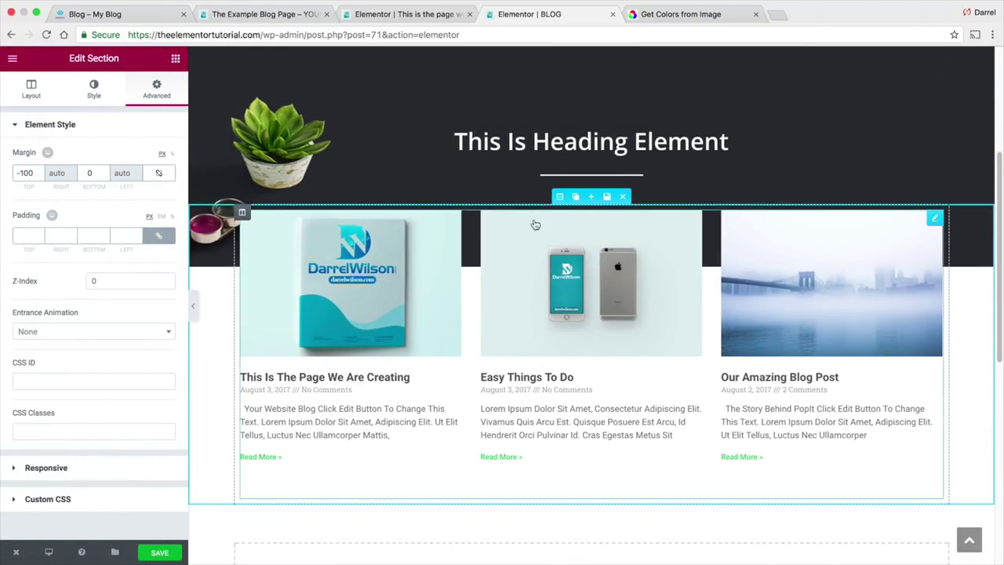
Switch the Posts widget's skin to Cards.
left_click(242, 212)
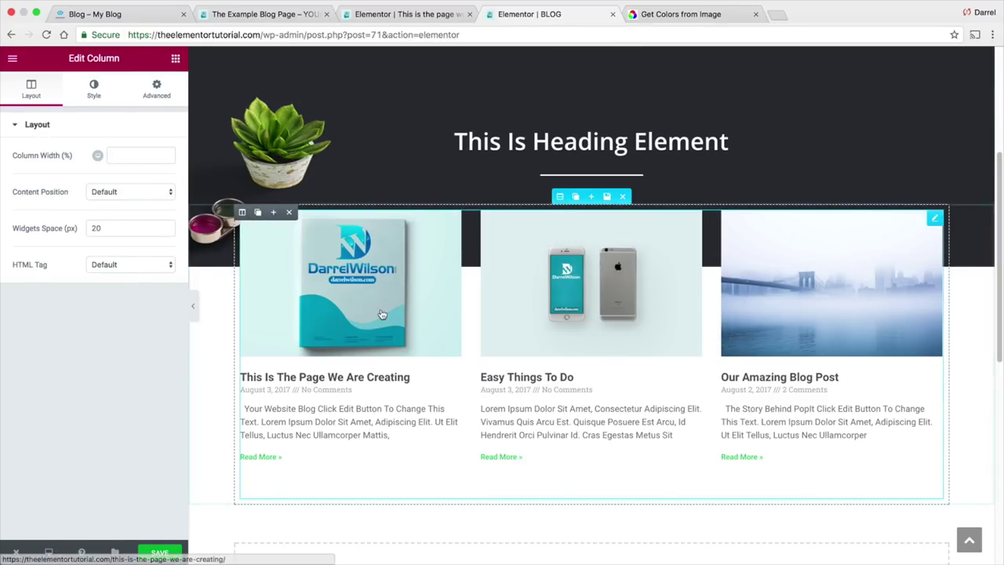
left_click(376, 320)
left_click(128, 154)
left_click(128, 164)
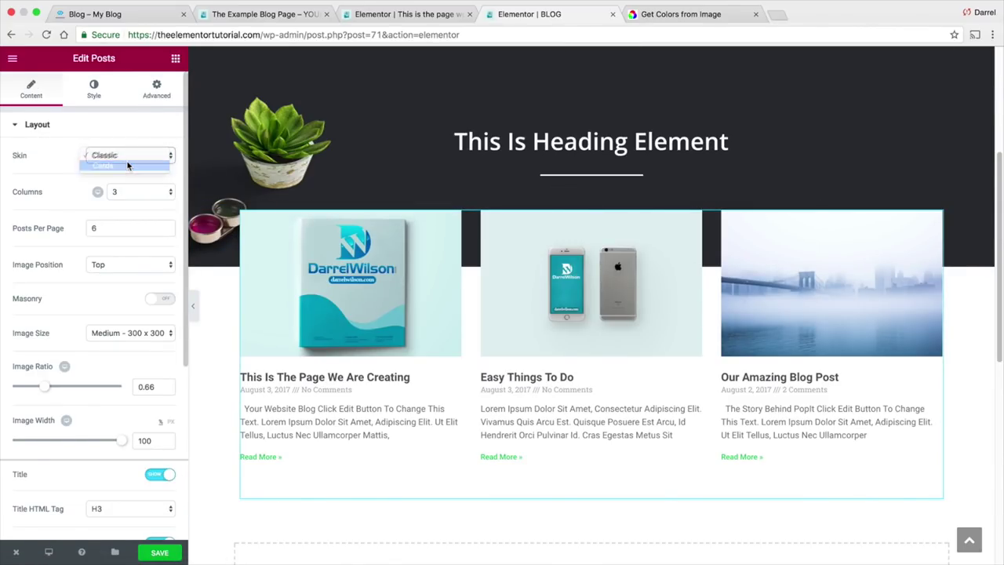
scroll(728, 335, "down", 2)
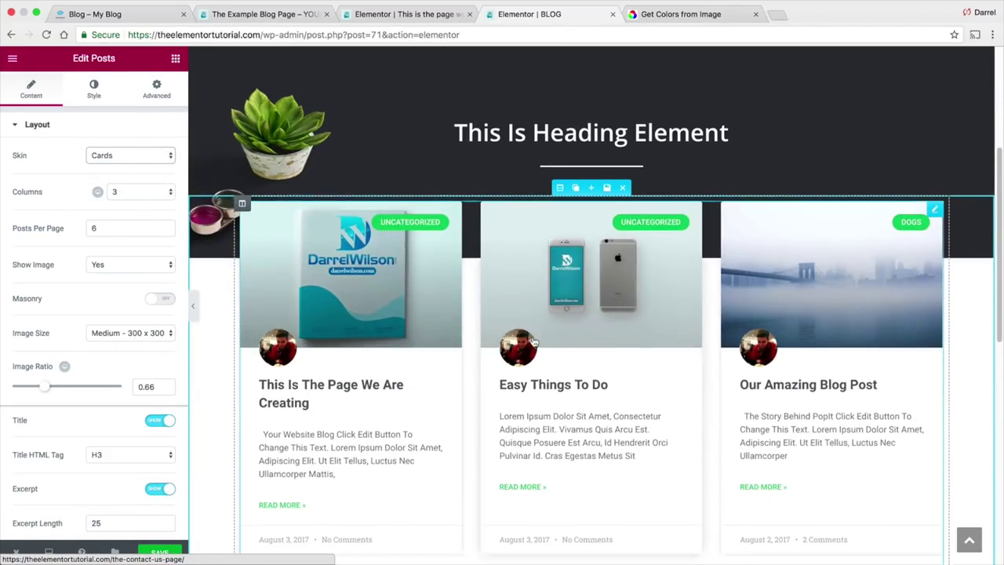
scroll(767, 368, "up", 2)
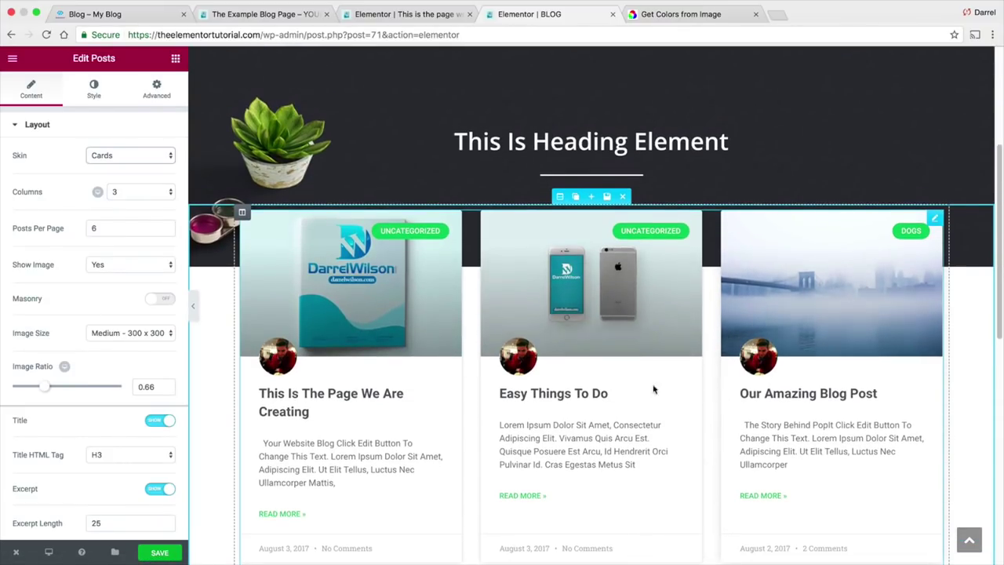
Set the post image size to Medium Large - 768.
left_click(134, 331)
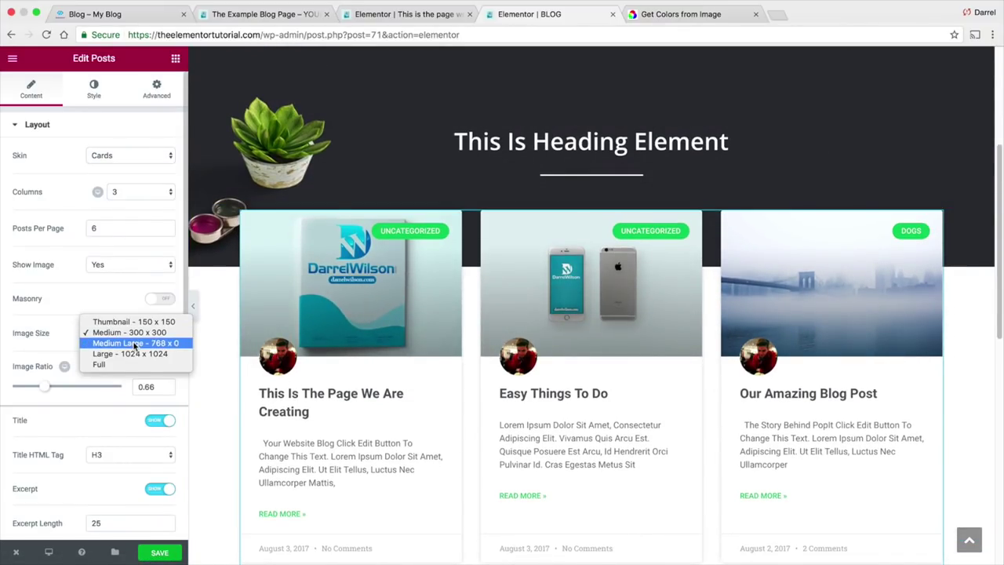
left_click(128, 298)
scroll(117, 388, "down", 3)
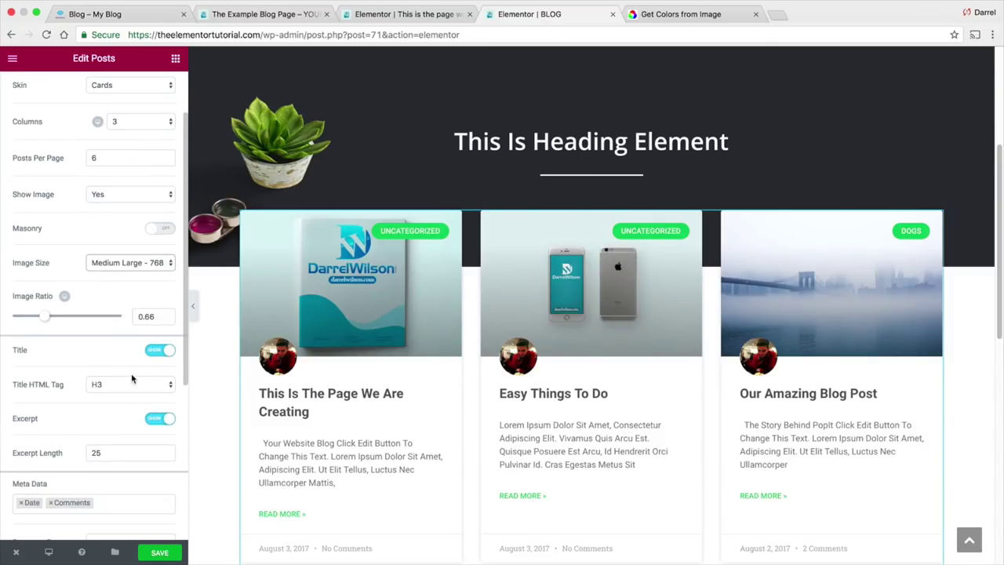
scroll(117, 354, "down", 5)
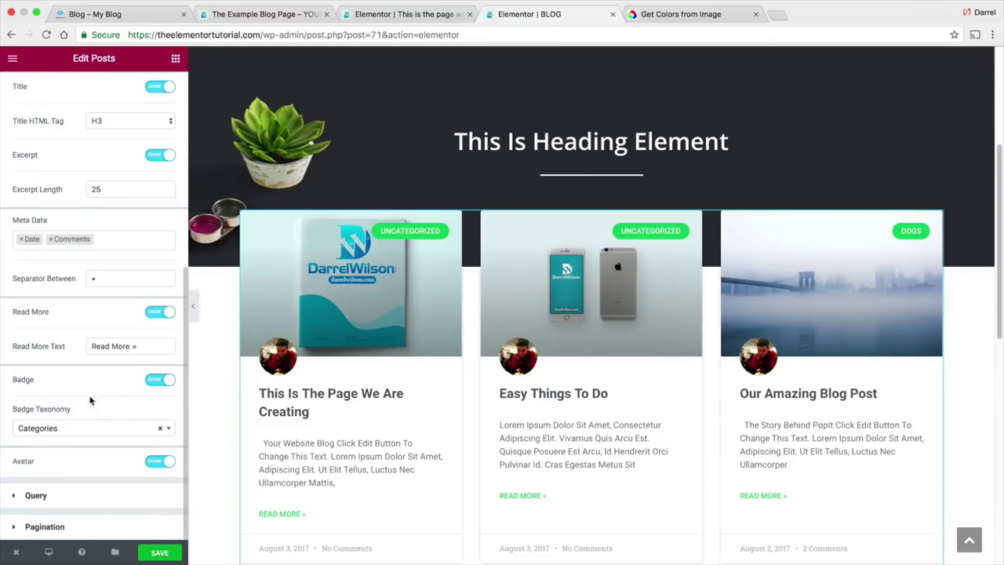
scroll(90, 400, "up", 12)
left_click(93, 89)
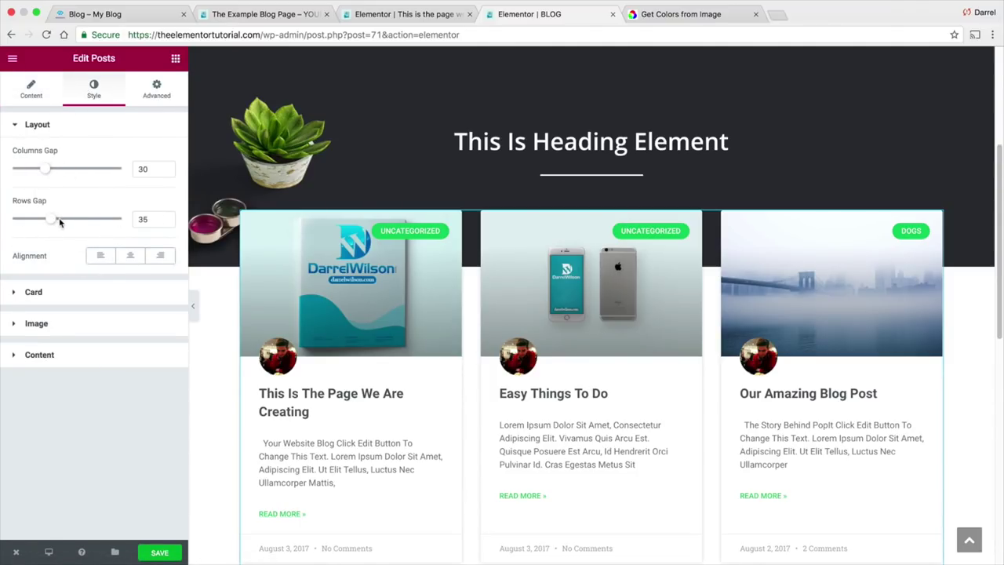
Set the post card content alignment to Center.
left_click(131, 257)
left_click(161, 256)
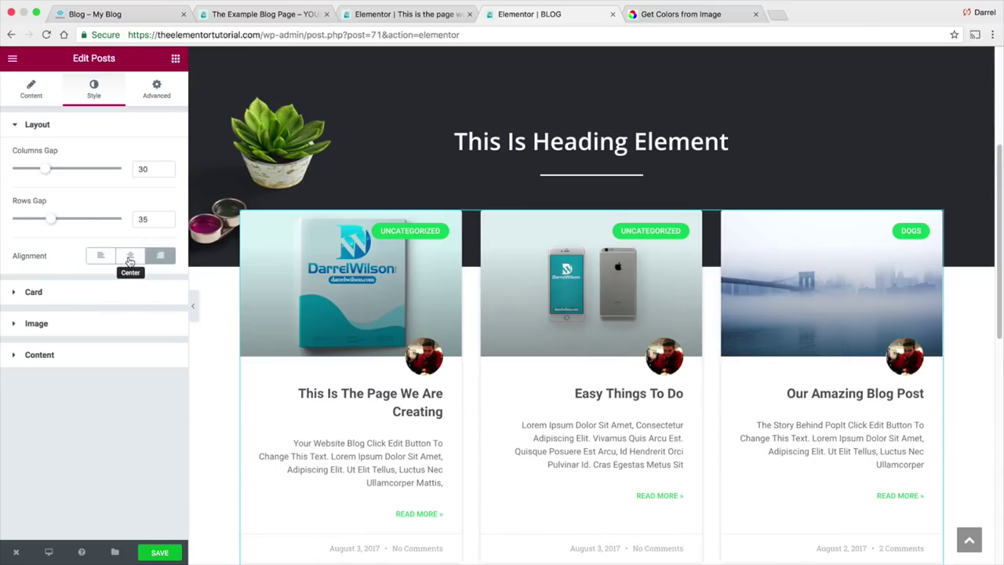
left_click(130, 256)
Give the post cards 0 border radius, a 12 px grey border and 18 px padding.
left_click(68, 292)
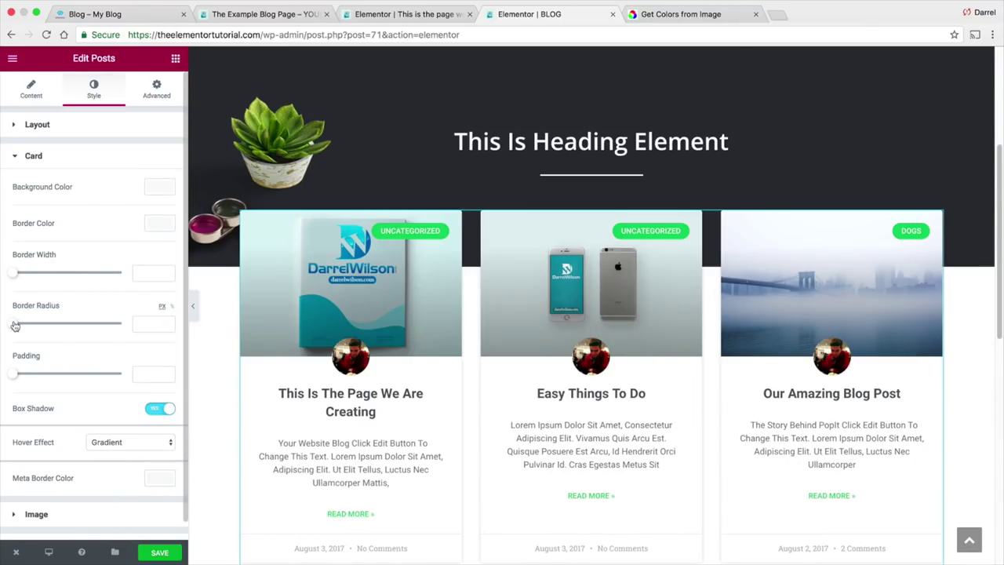
mouse_move(14, 326)
left_mouse_down()
mouse_move(142, 327)
mouse_move(13, 323)
left_mouse_up()
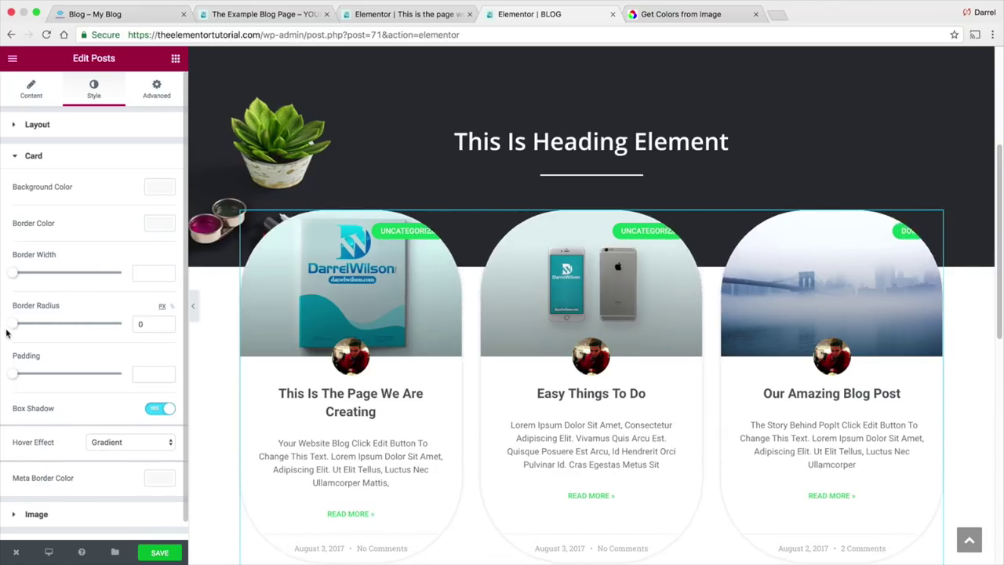
left_click_drag(12, 273, 99, 274)
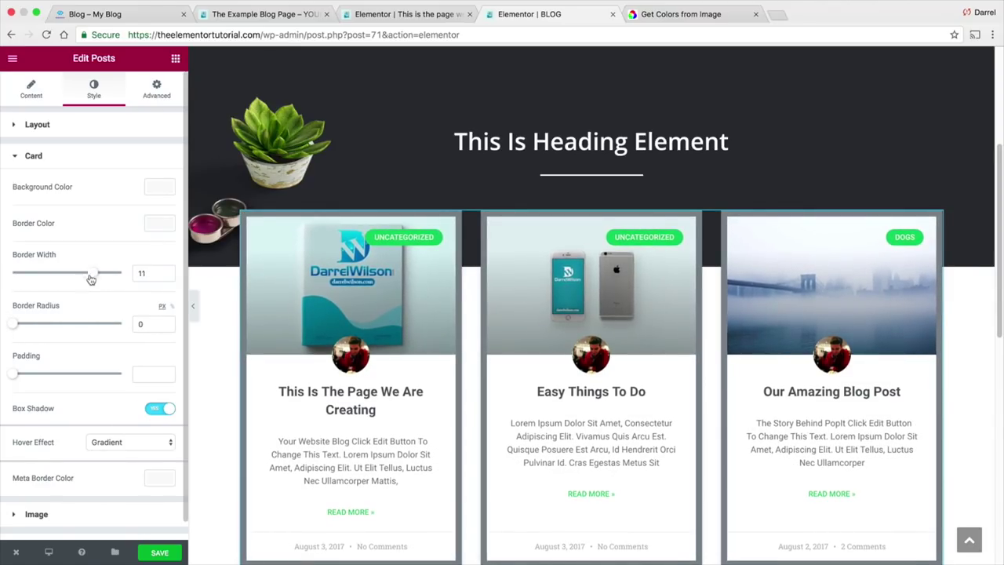
scroll(461, 343, "down", 3)
scroll(463, 342, "up", 2)
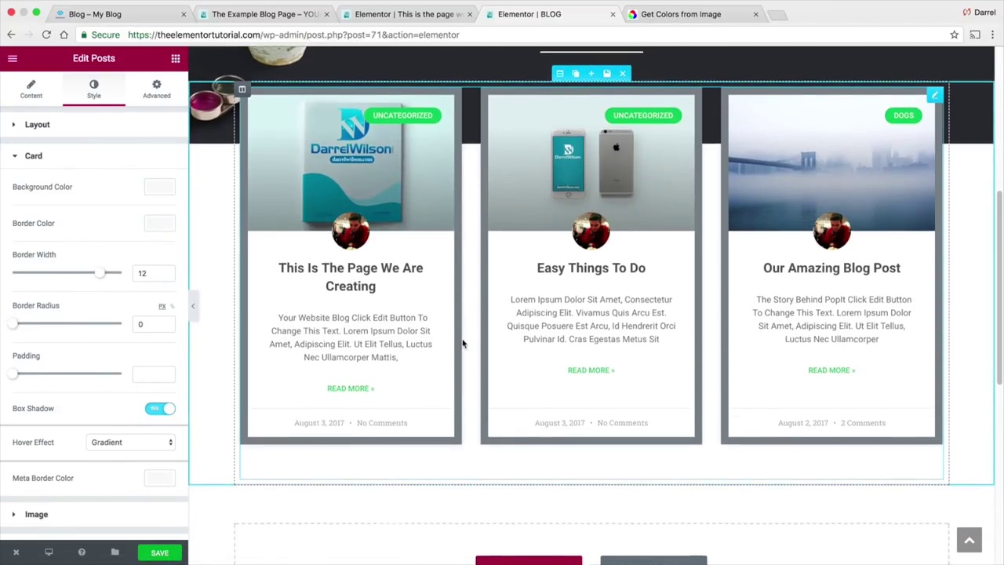
left_click_drag(17, 377, 52, 374)
scroll(312, 336, "up", 3)
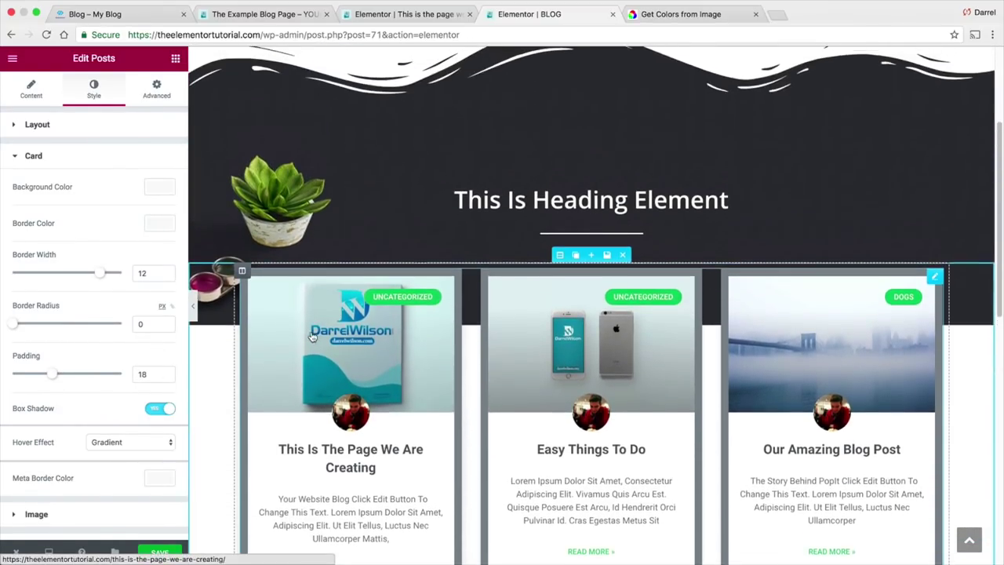
scroll(371, 357, "down", 1)
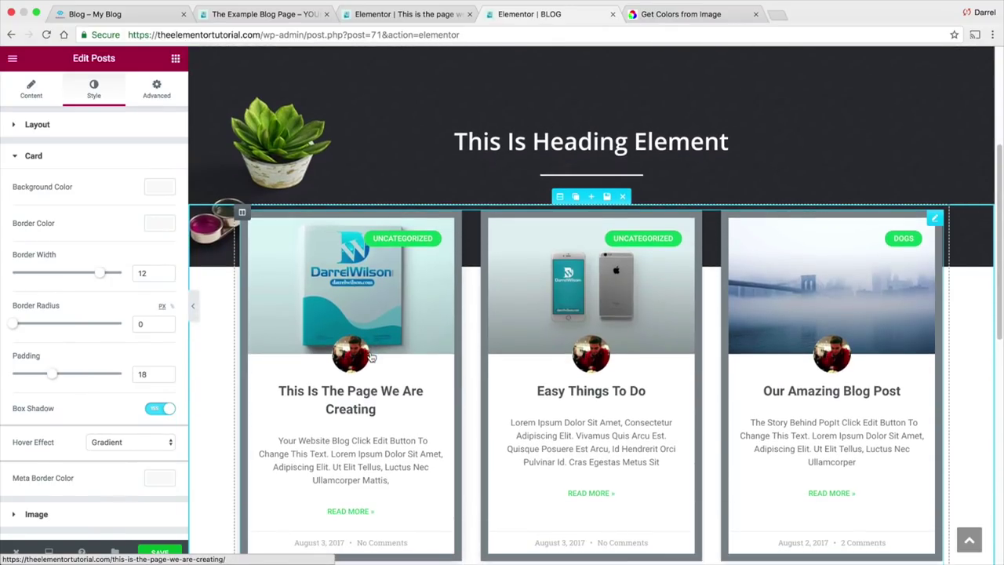
scroll(369, 353, "down", 2)
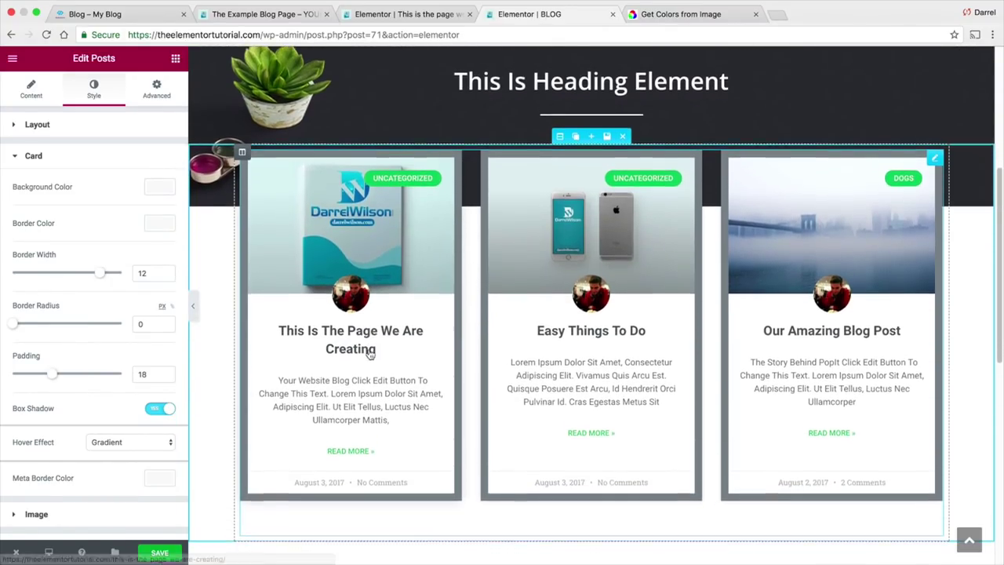
scroll(103, 379, "down", 1)
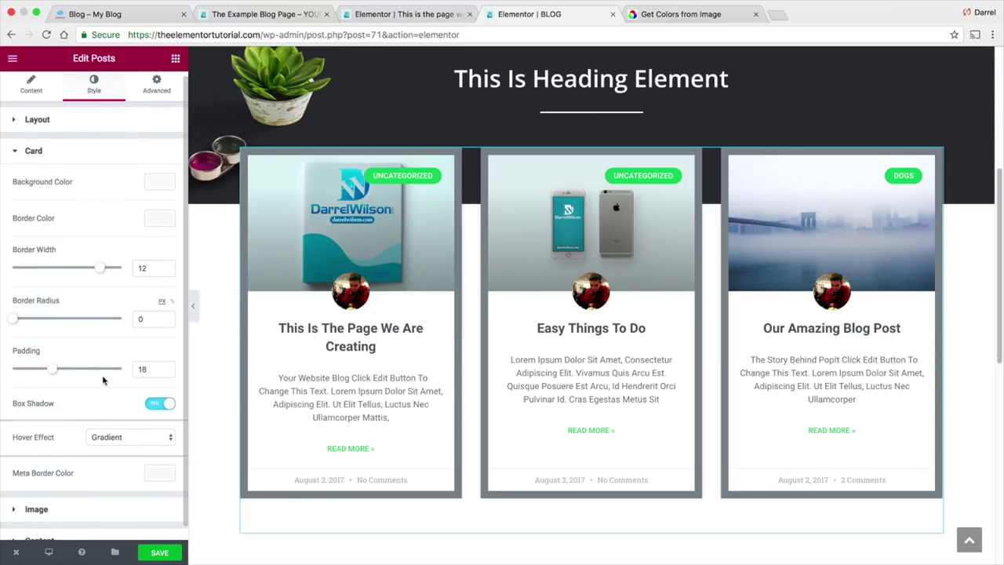
Keep the Gradient hover effect and leave the category badges on the right.
left_click(111, 434)
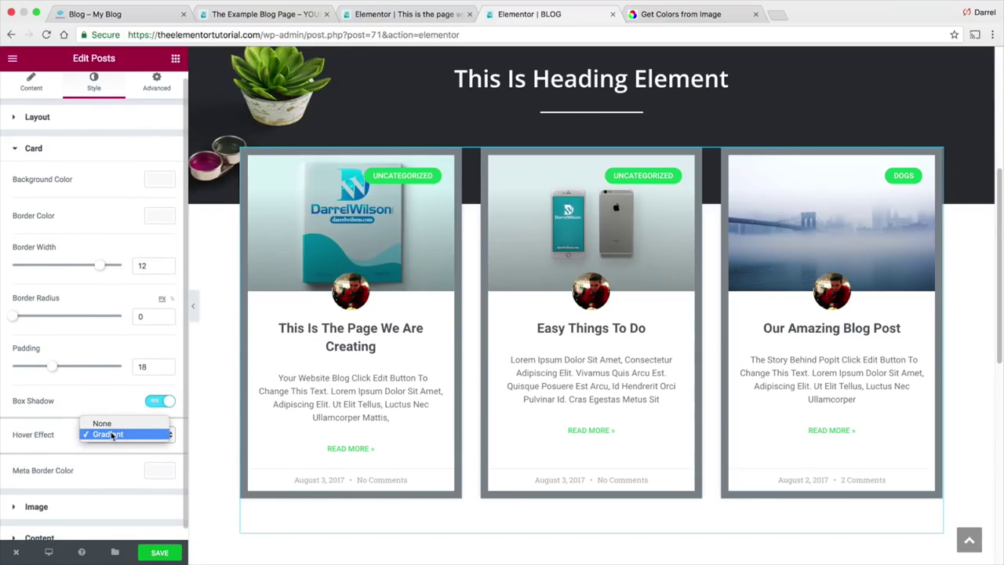
left_click(111, 434)
scroll(110, 434, "down", 1)
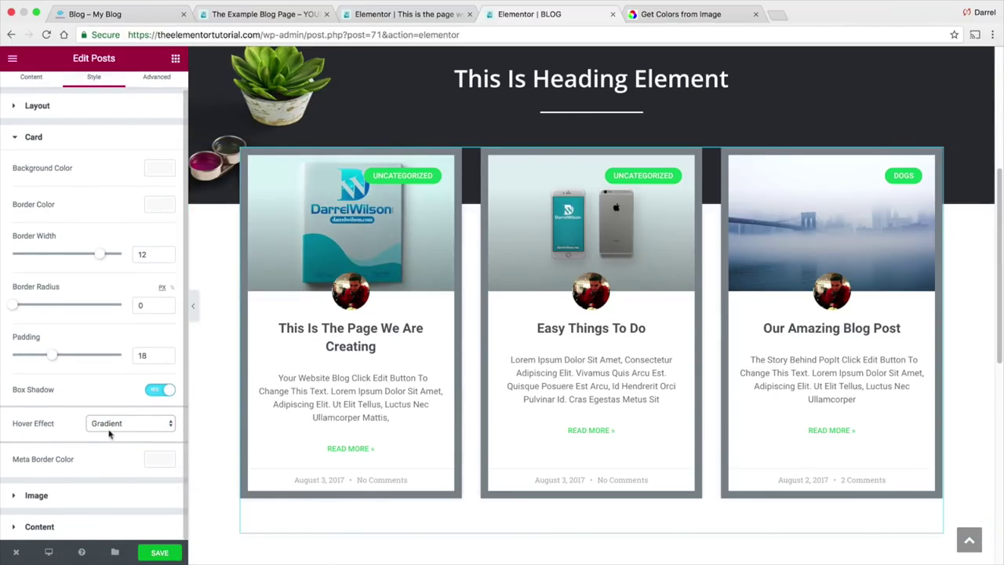
left_click(54, 496)
scroll(70, 323, "down", 1)
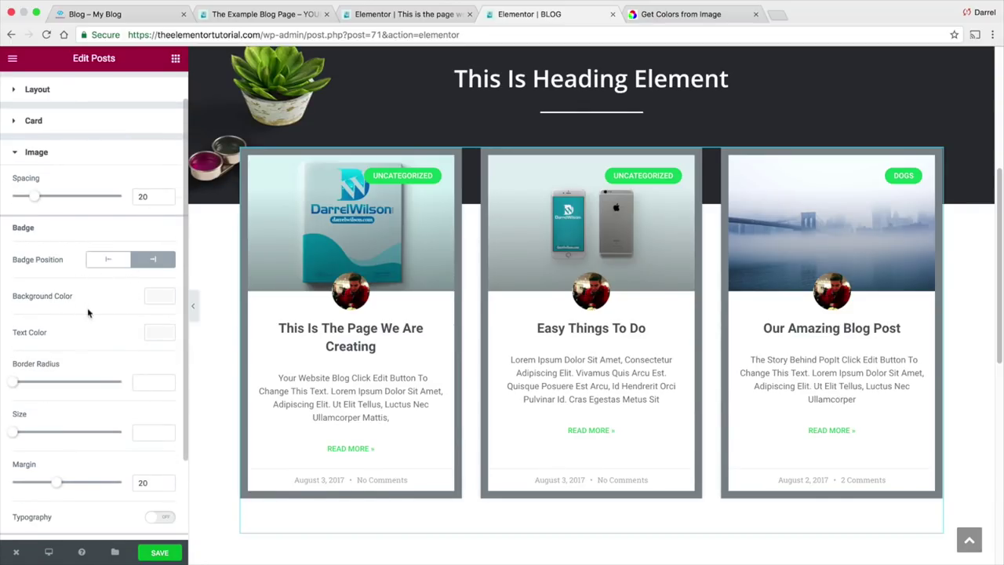
left_click(108, 259)
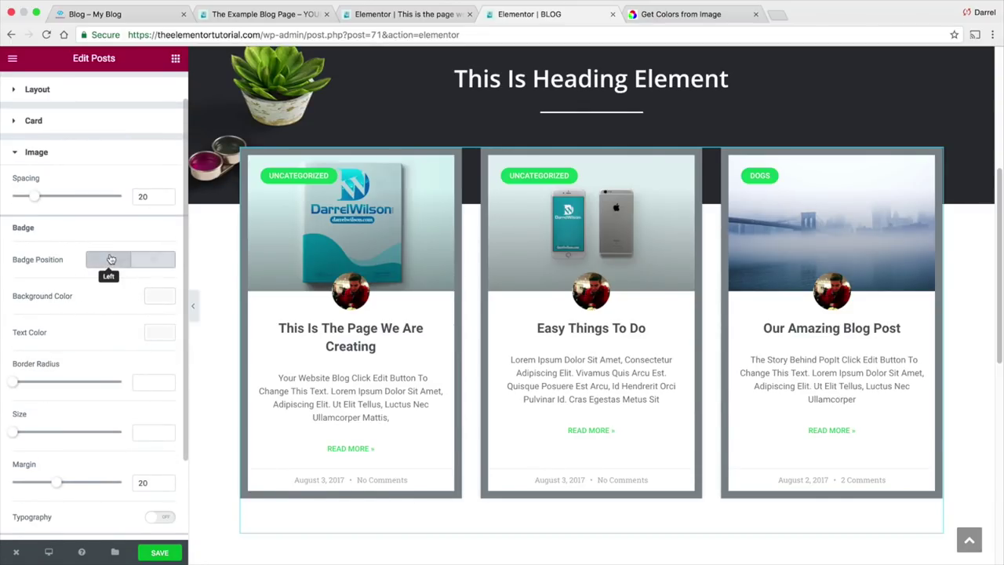
left_click(150, 260)
Shrink the author avatars on the cards to size 33.
scroll(19, 322, "down", 2)
scroll(33, 402, "down", 1)
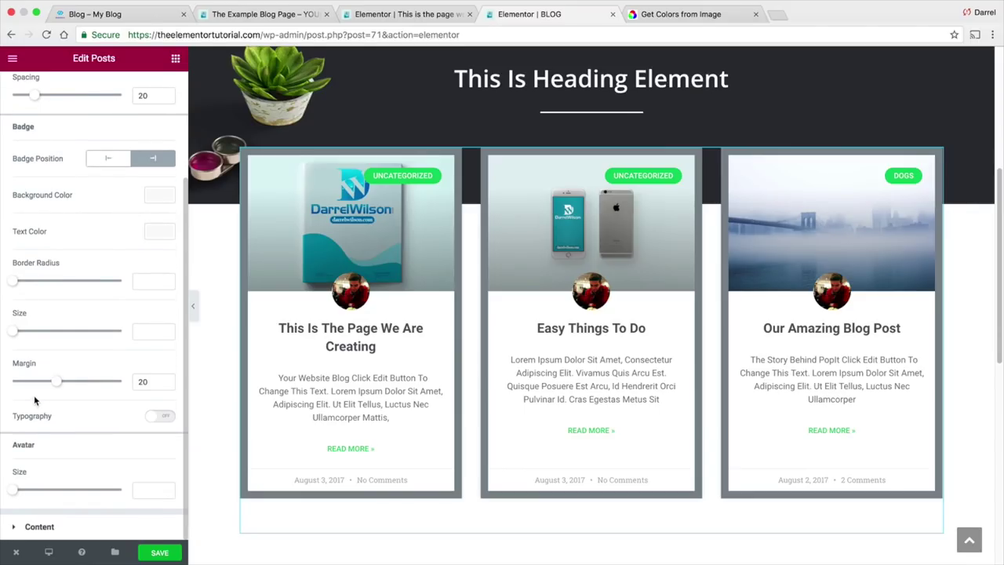
mouse_move(14, 489)
left_mouse_down()
mouse_move(130, 489)
mouse_move(32, 490)
left_mouse_up()
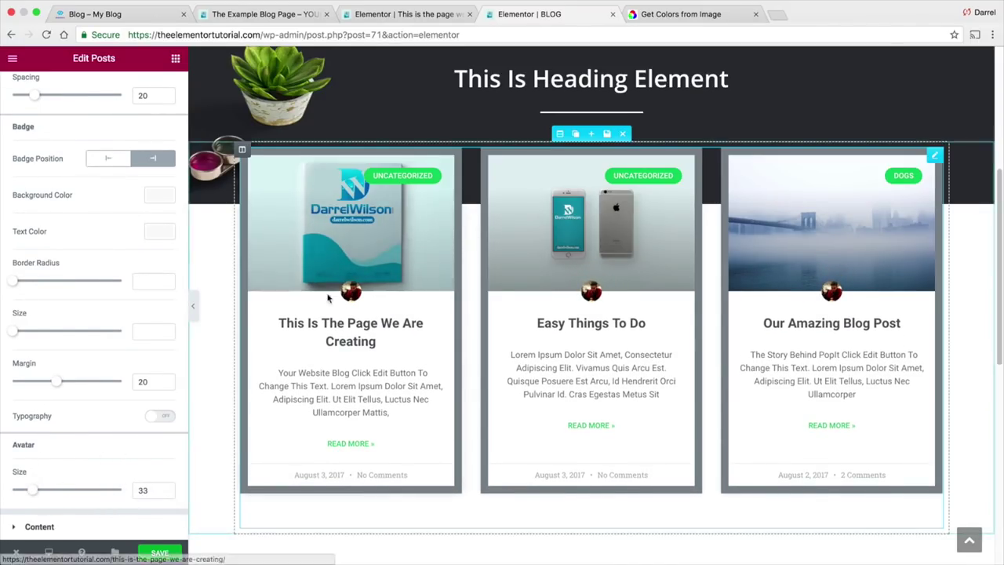
scroll(100, 234, "up", 4)
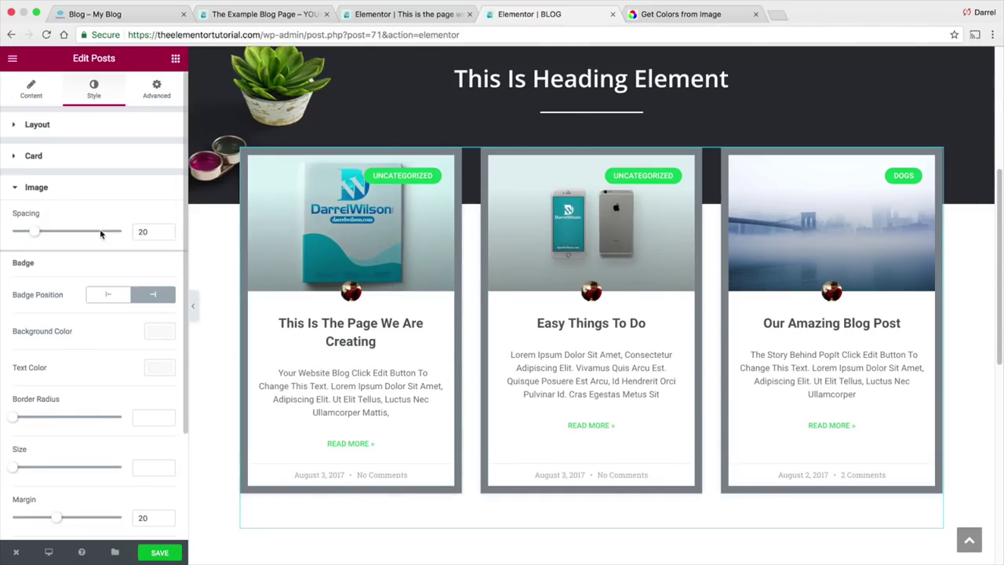
left_click(64, 189)
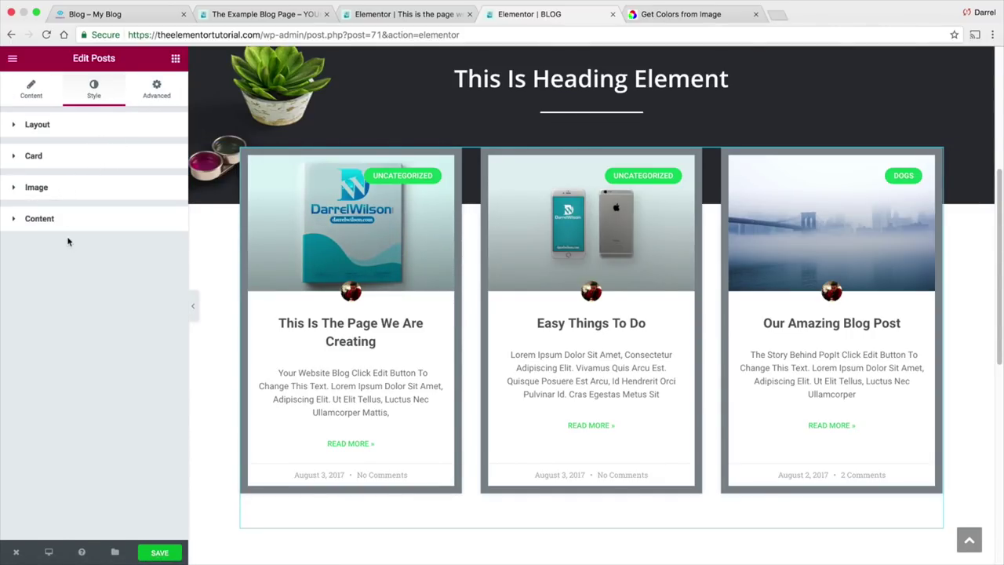
left_click(88, 222)
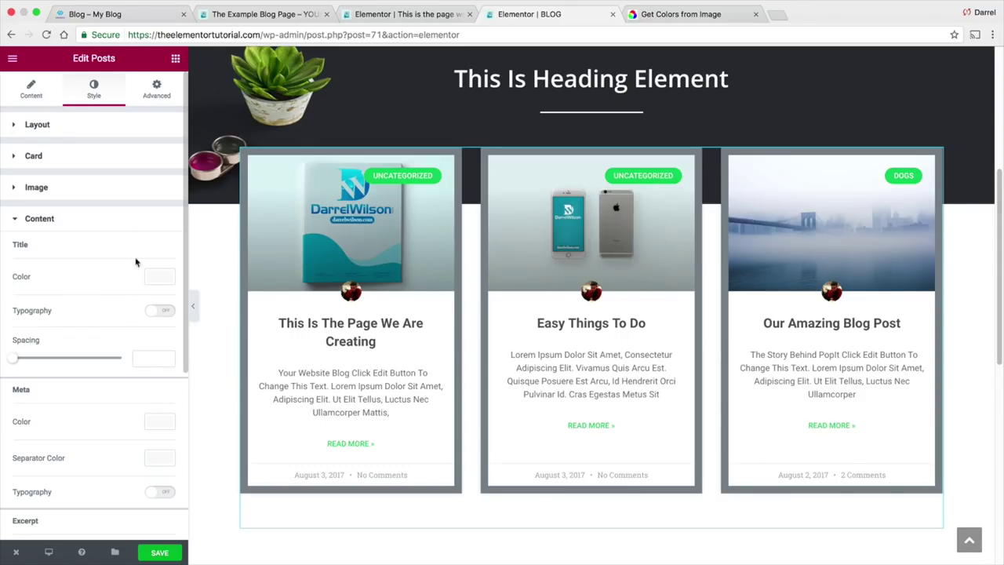
scroll(545, 324, "up", 4)
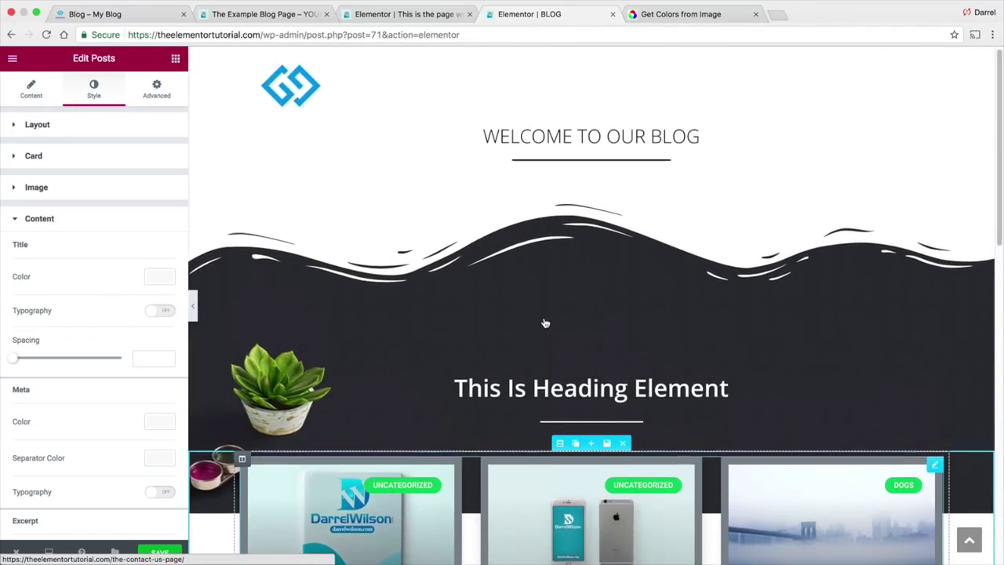
Preview the blog page without the editor panel, then restore the panel.
left_click(192, 314)
scroll(242, 319, "down", 3)
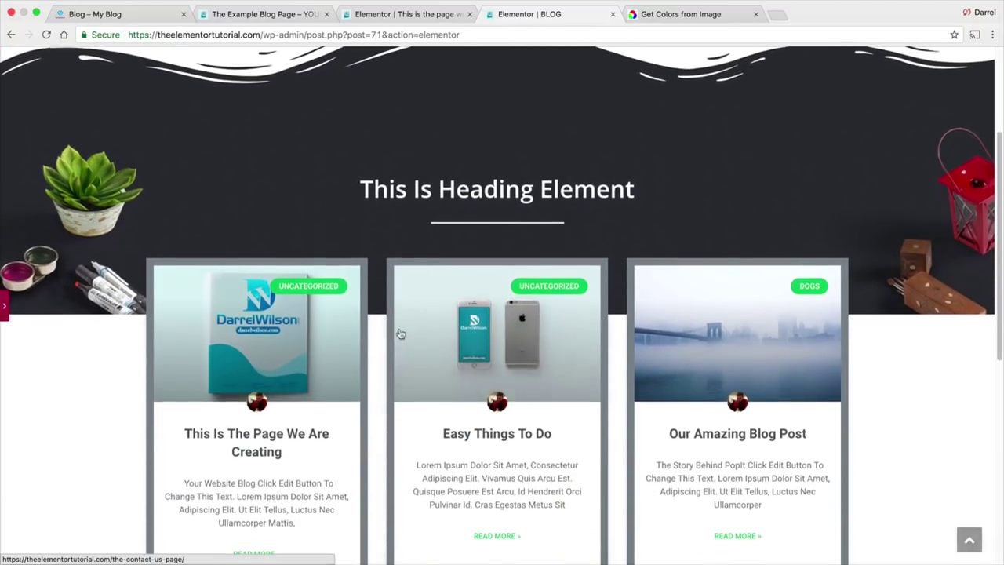
left_click(5, 305)
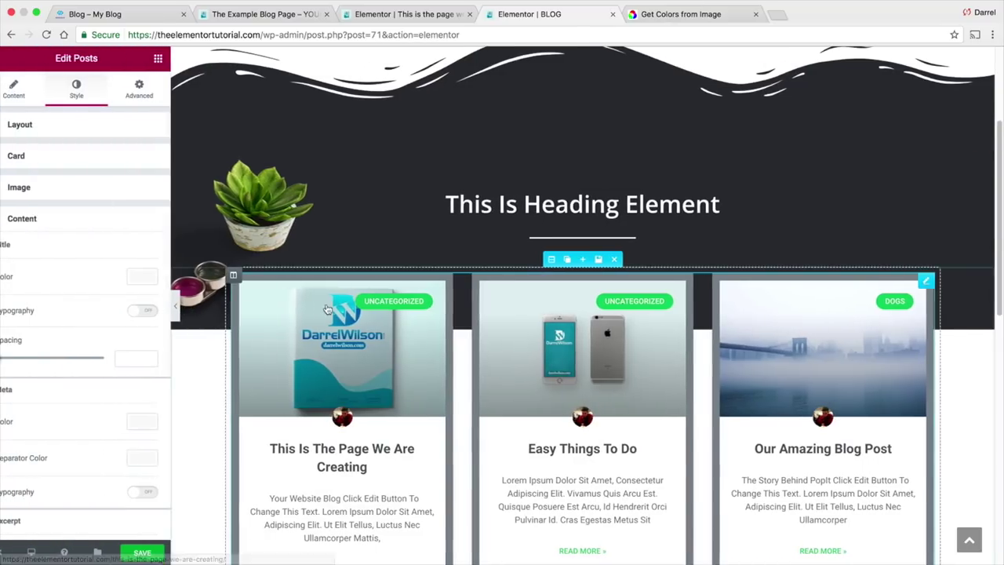
Change the blog cards section's top margin from -100 to -150.
left_click(559, 259)
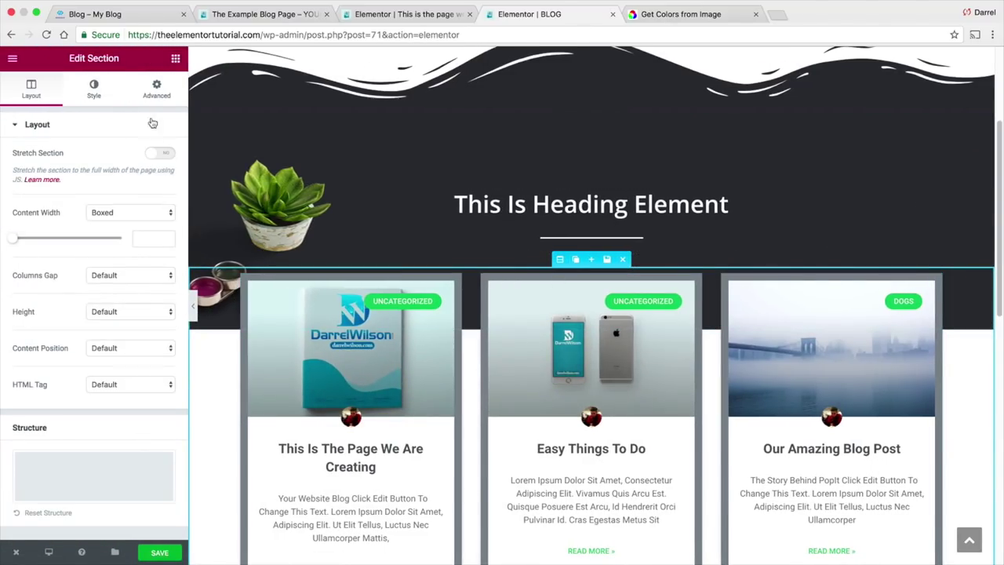
left_click(156, 92)
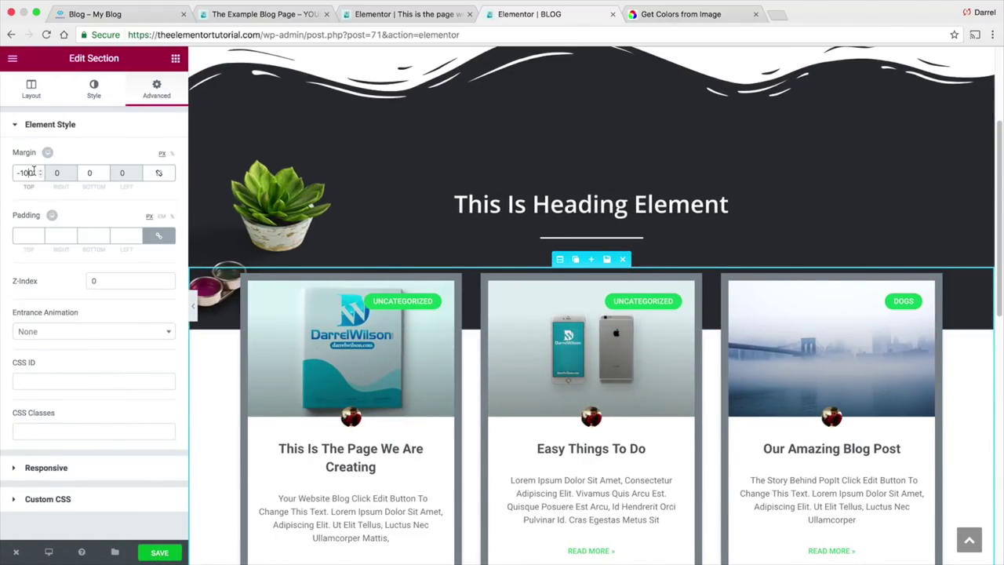
key("BackSpace")
type("3")
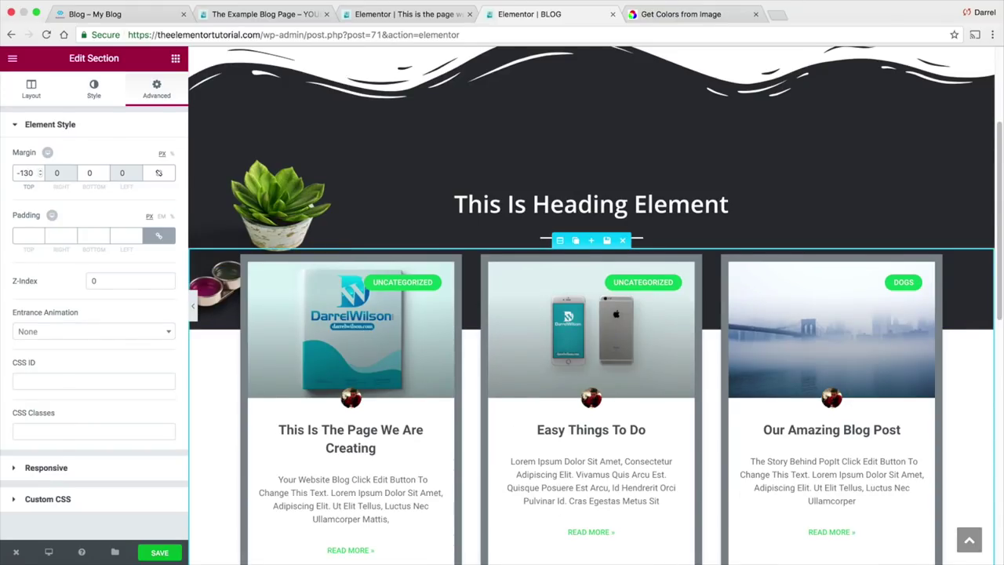
key("BackSpace")
type("5")
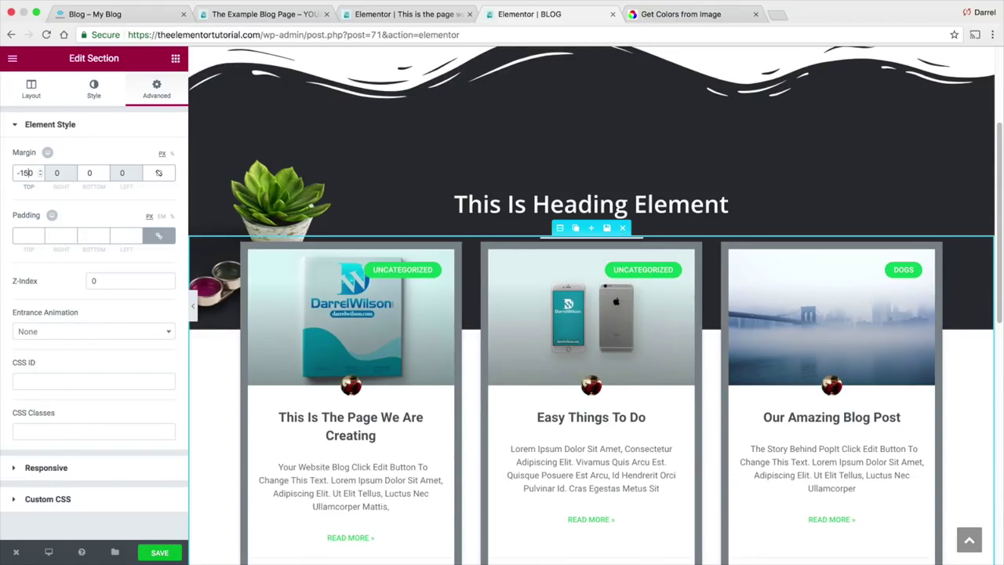
Preview the posts grid overlapping deeper into the dark banner.
left_click(191, 307)
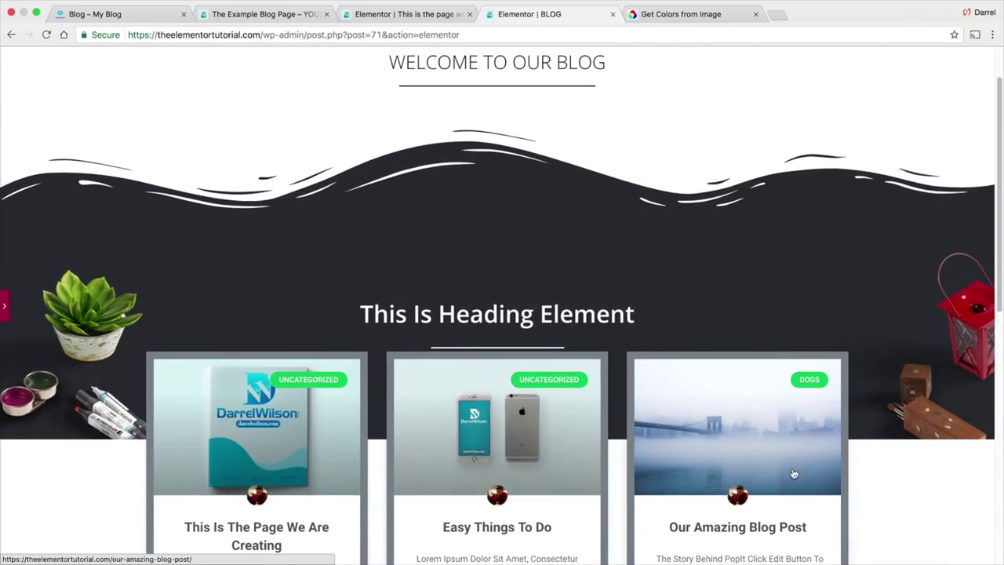
scroll(496, 321, "down", 3)
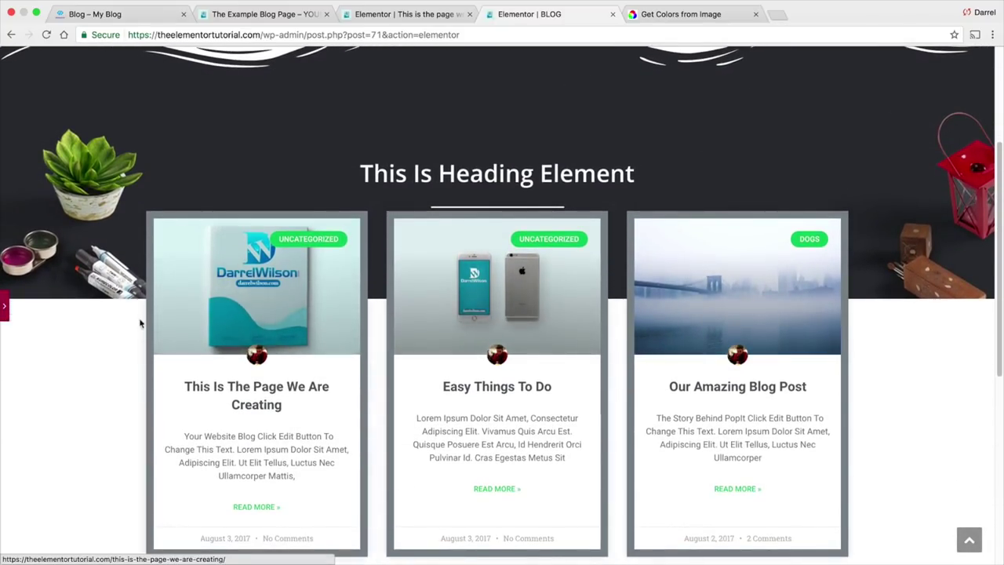
scroll(189, 343, "up", 5)
scroll(189, 343, "down", 8)
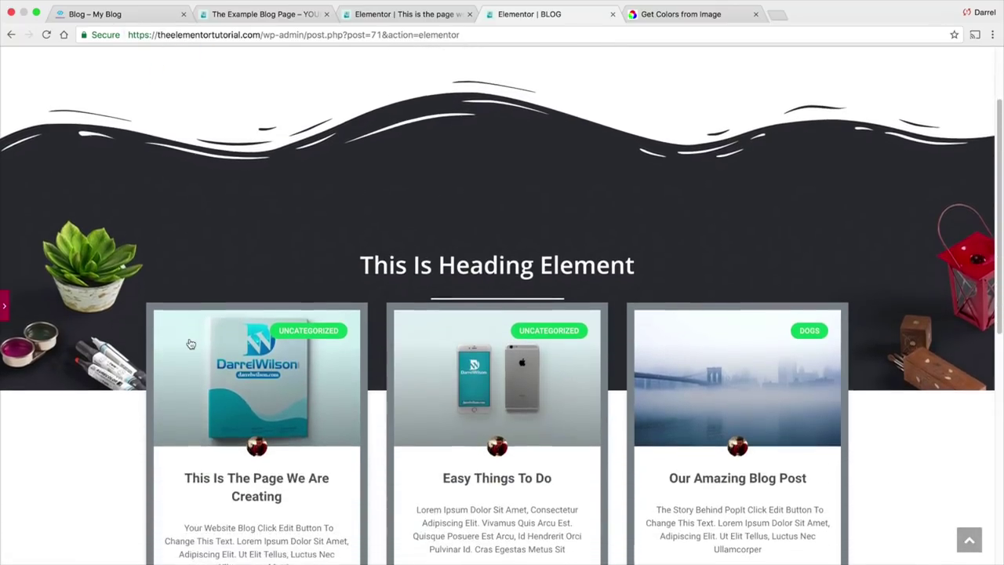
scroll(188, 342, "up", 8)
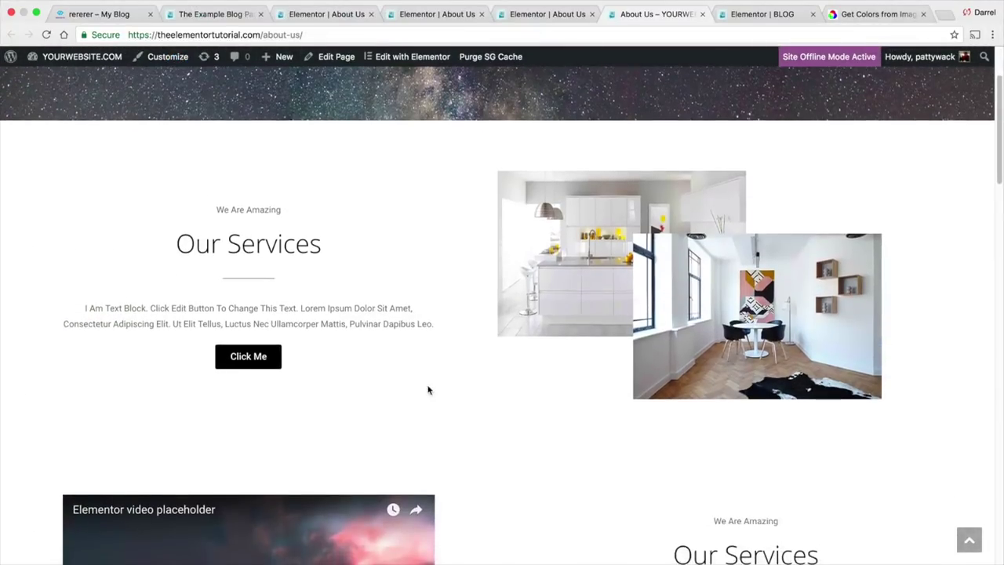
Launch Elementor on the live About Us page.
scroll(427, 386, "up", 2)
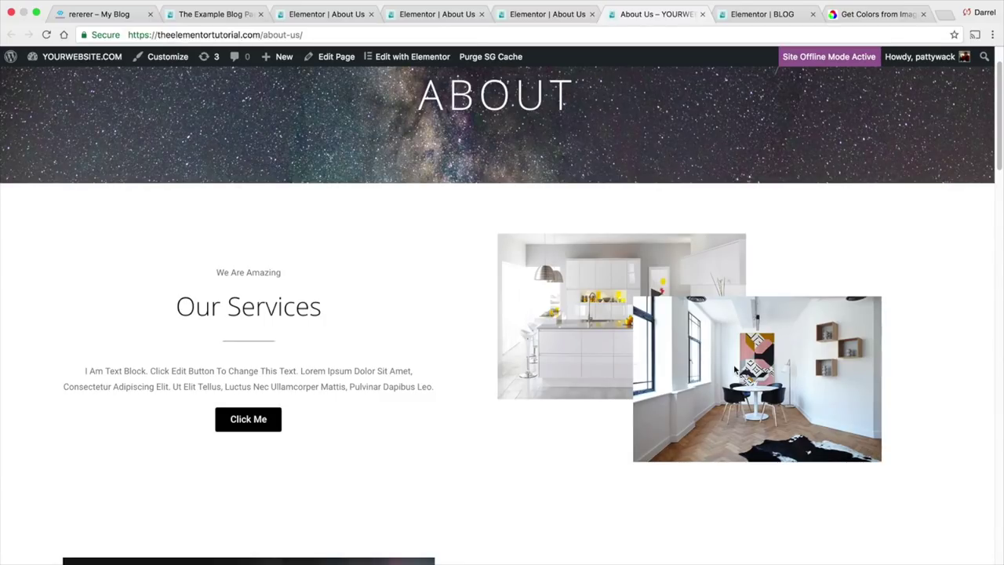
left_click(409, 57)
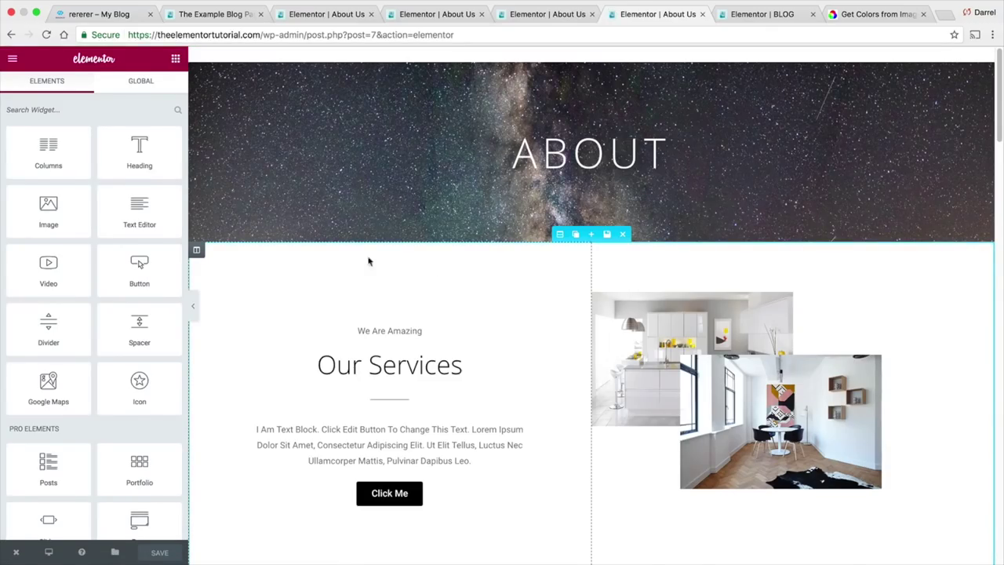
Preview the About page, select the services and images section, and browse the widgets.
left_click(192, 306)
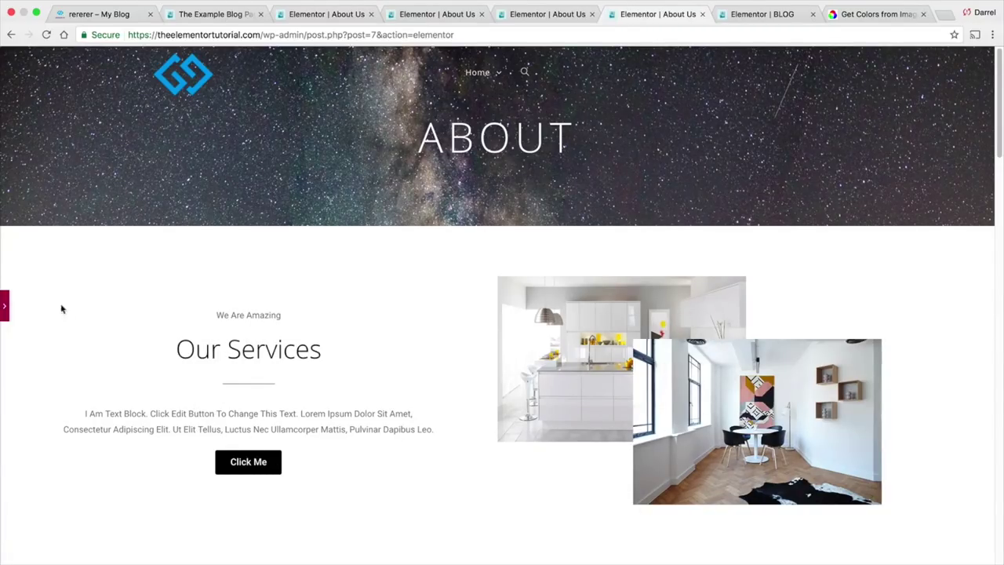
left_click(5, 306)
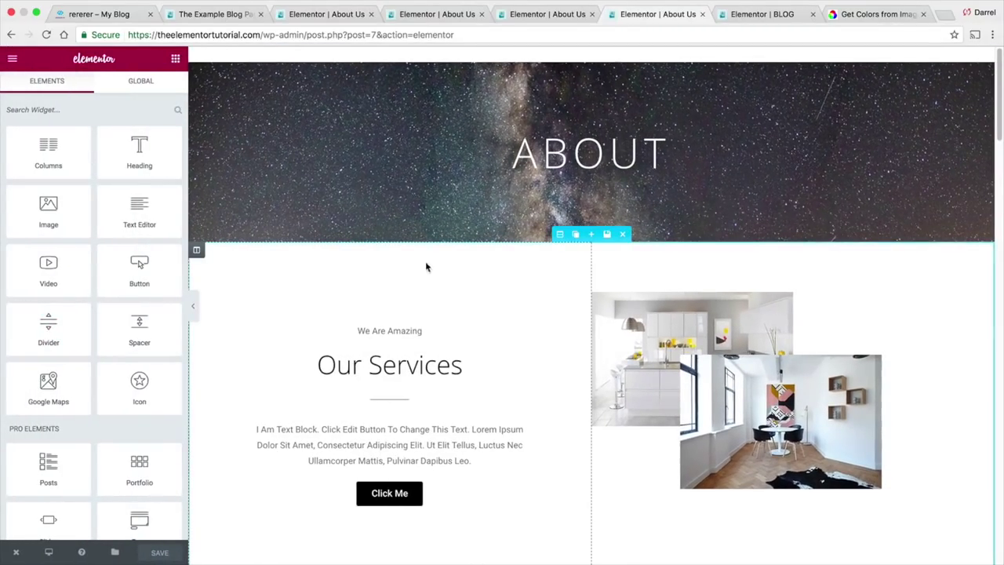
left_click(559, 234)
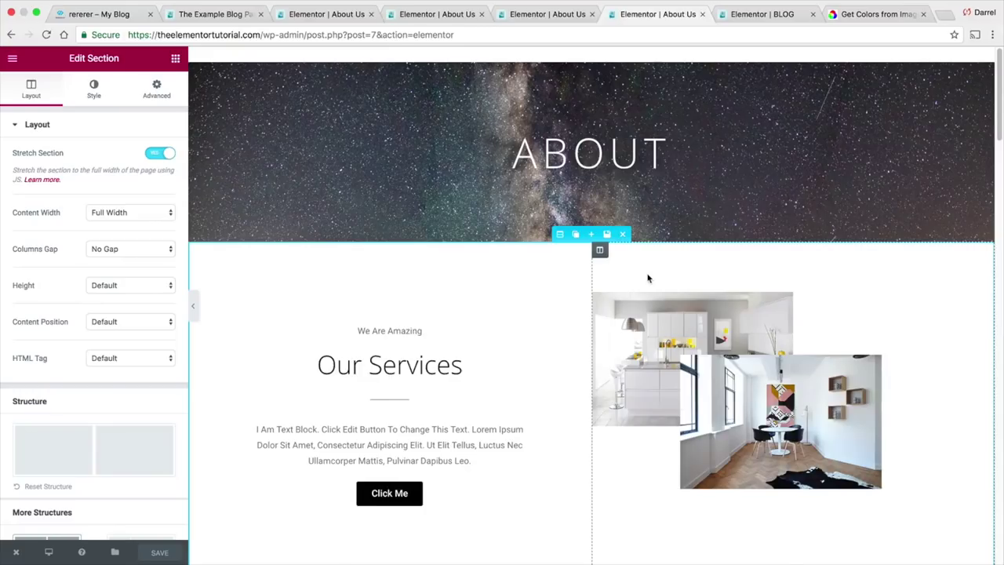
left_click(175, 58)
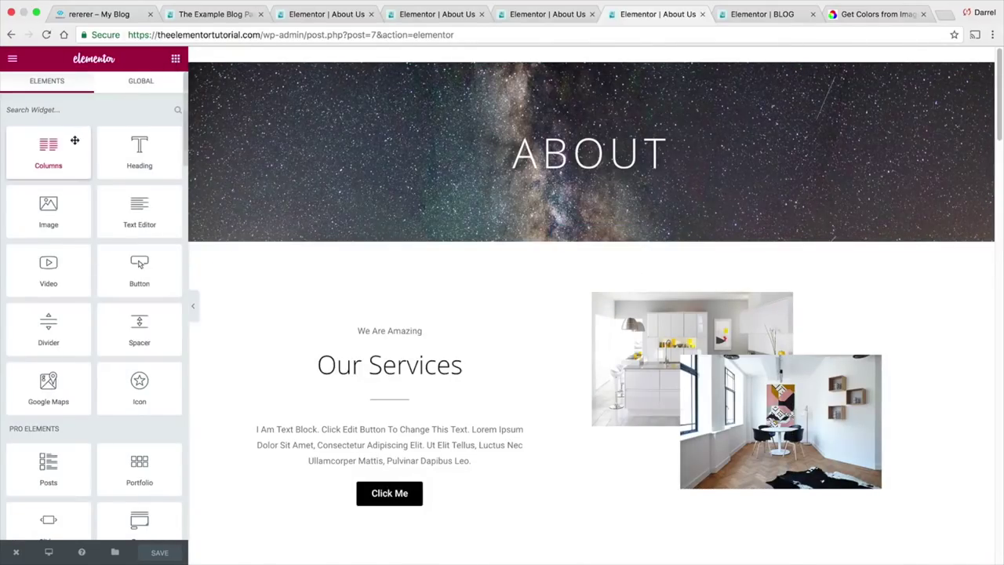
mouse_move(44, 155)
left_mouse_down()
mouse_move(584, 346)
mouse_move(760, 377)
mouse_move(262, 175)
mouse_move(50, 157)
left_mouse_up()
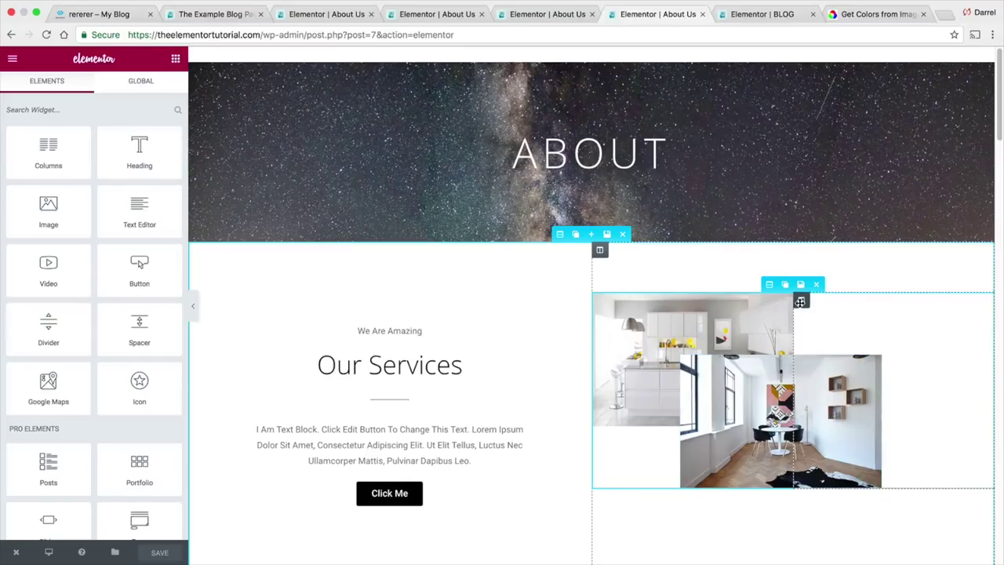
Set the right image column's top and left margins to 0.
left_click(801, 299)
left_click(140, 93)
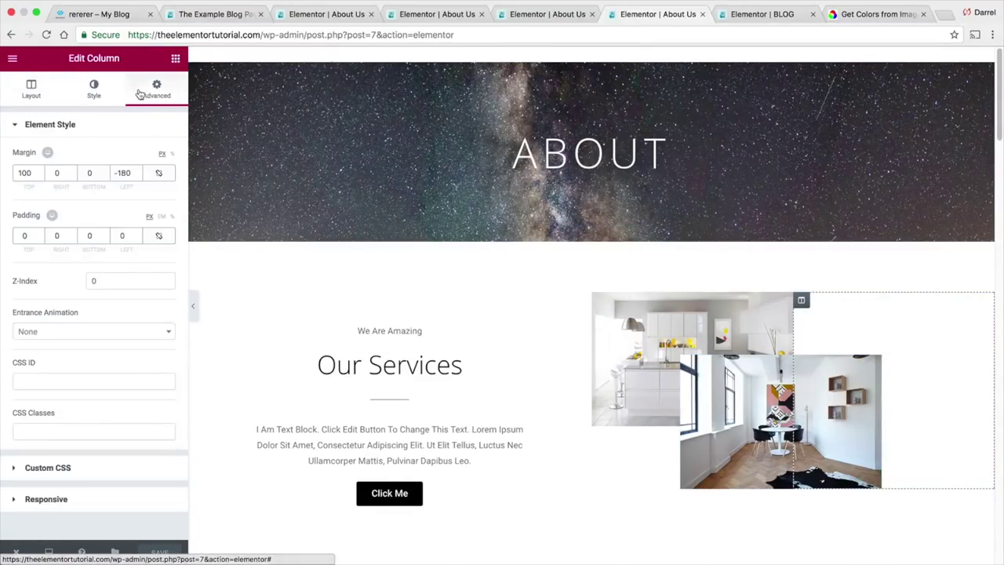
double_click(24, 173)
type("0")
double_click(123, 172)
type("0")
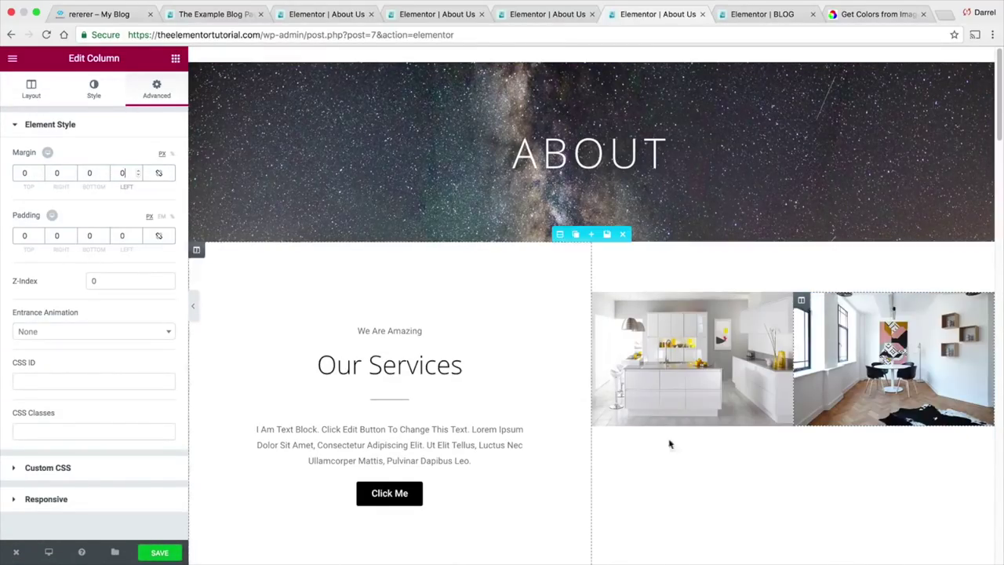
scroll(757, 406, "down", 1)
Try dragging a columns block over the images, then cancel it.
left_click(176, 59)
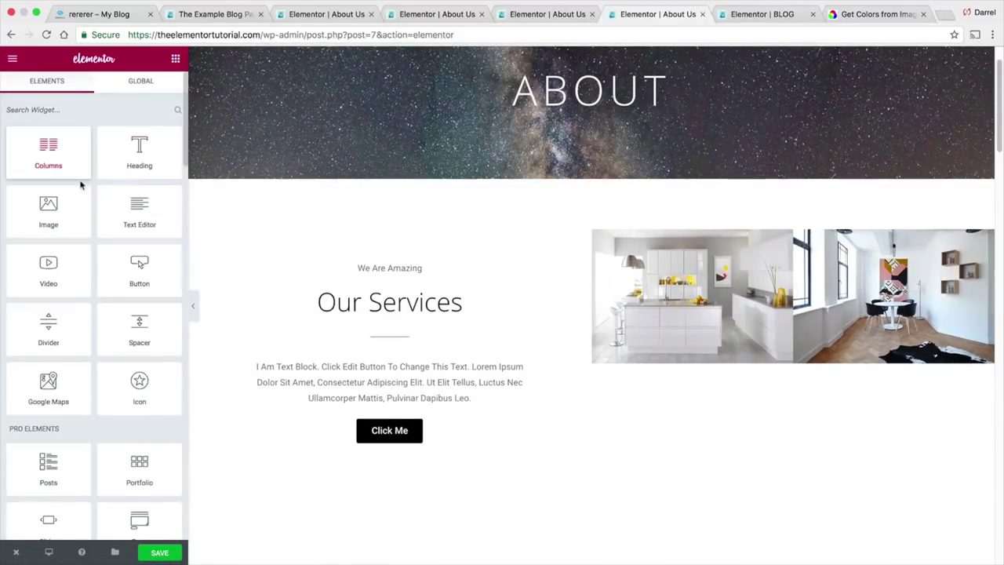
left_click_drag(56, 157, 118, 181)
mouse_move(48, 210)
left_mouse_down()
mouse_move(605, 329)
mouse_move(842, 314)
mouse_move(47, 210)
left_mouse_up()
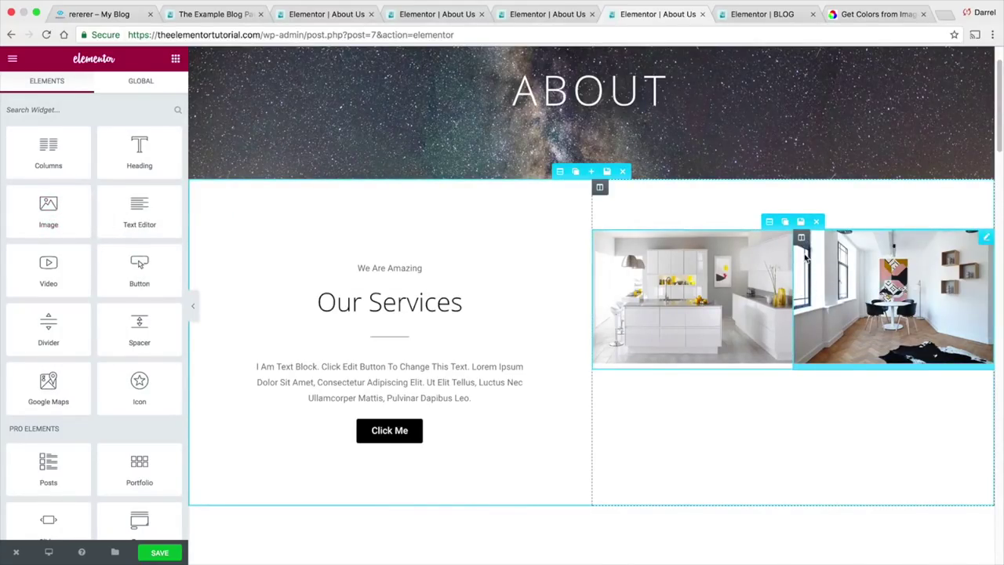
Set the image row section's top margin to 90.
left_click(767, 225)
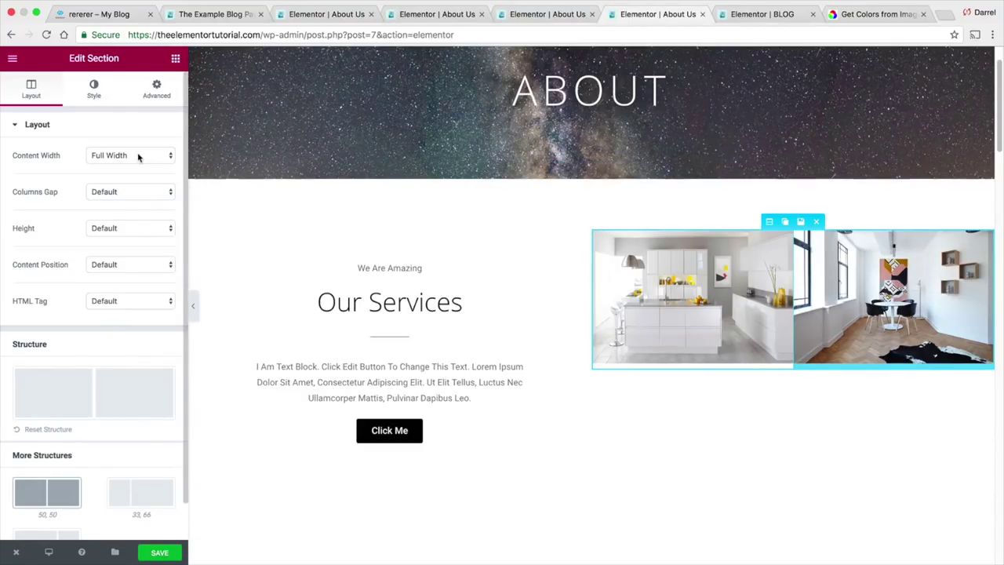
left_click(146, 92)
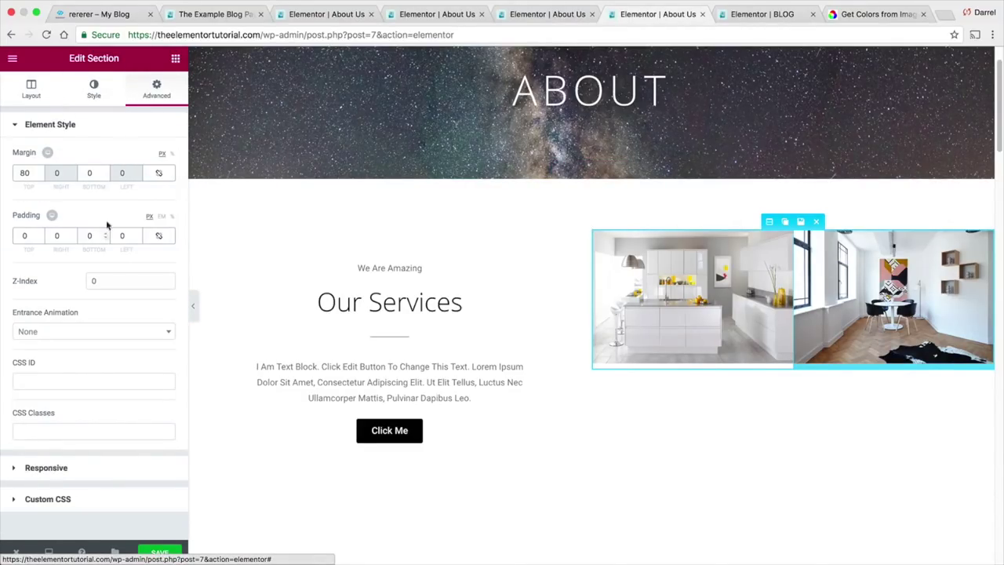
double_click(35, 172)
type("0")
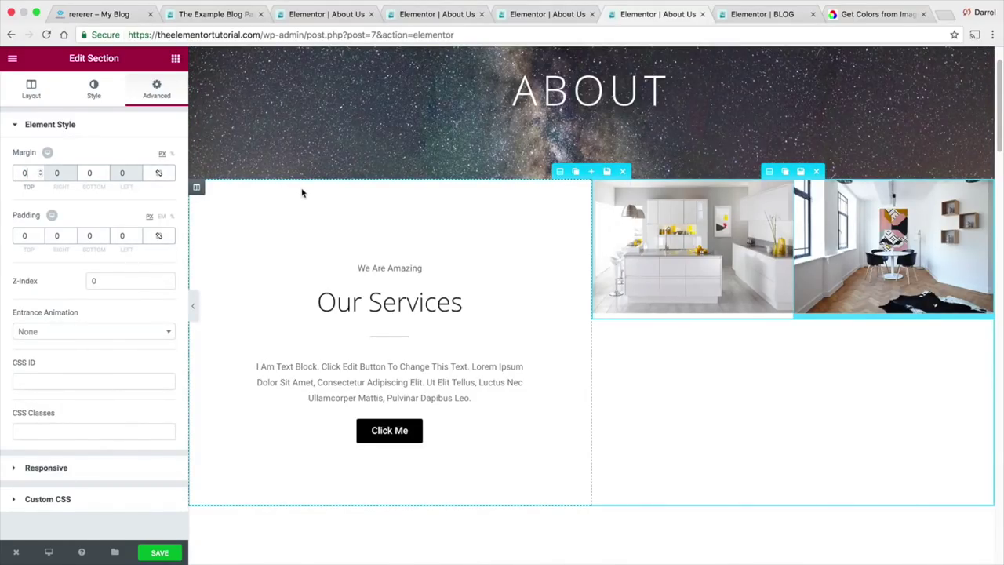
key("super+z")
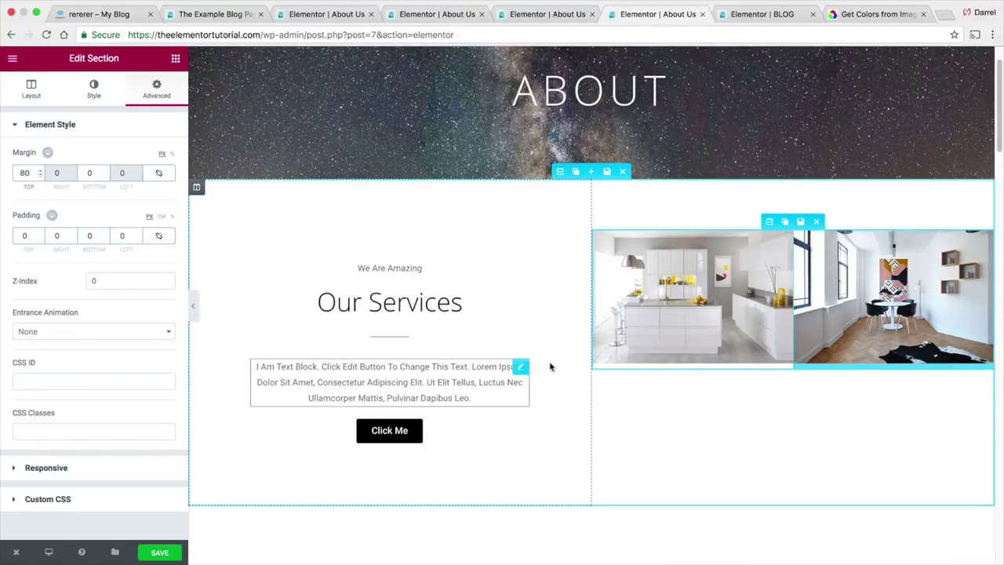
key("super+z")
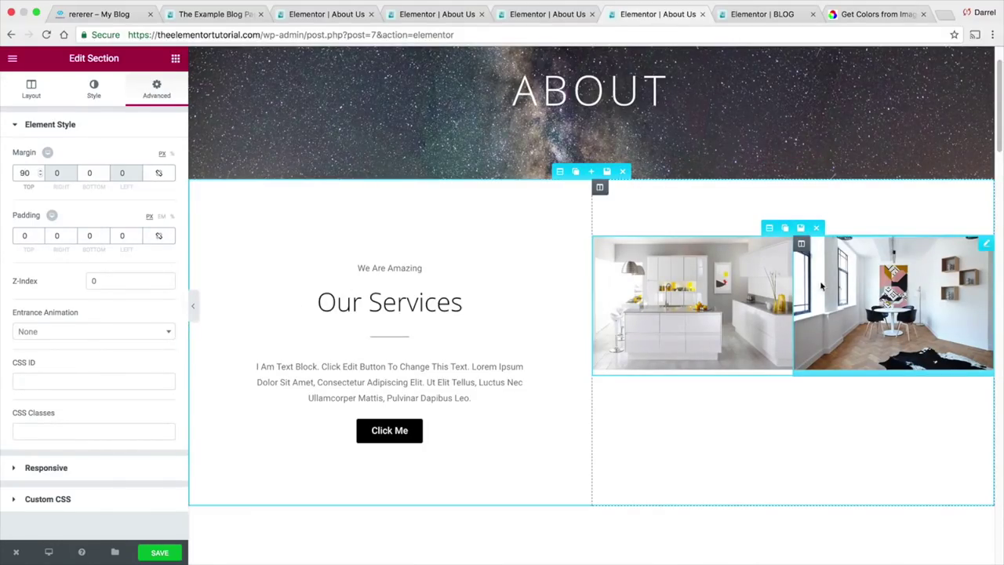
Give the dining-room photo column a 100 top and -180 left margin, and save.
left_click(800, 244)
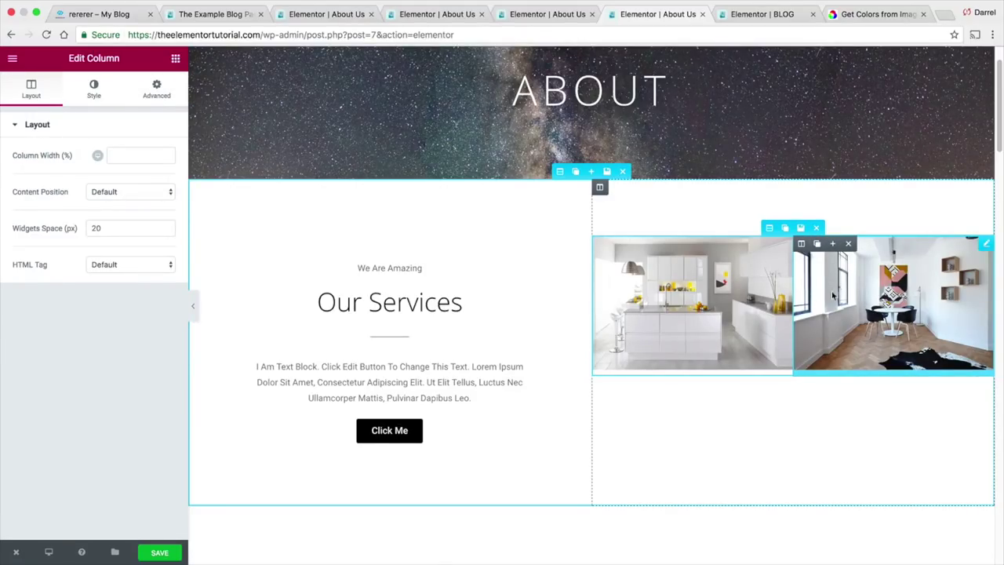
left_click(161, 94)
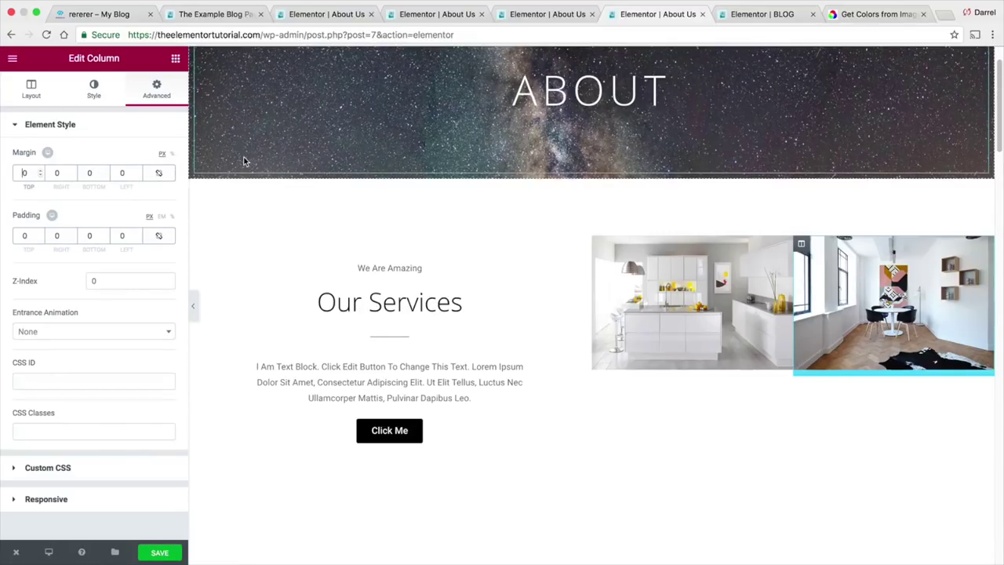
type("100")
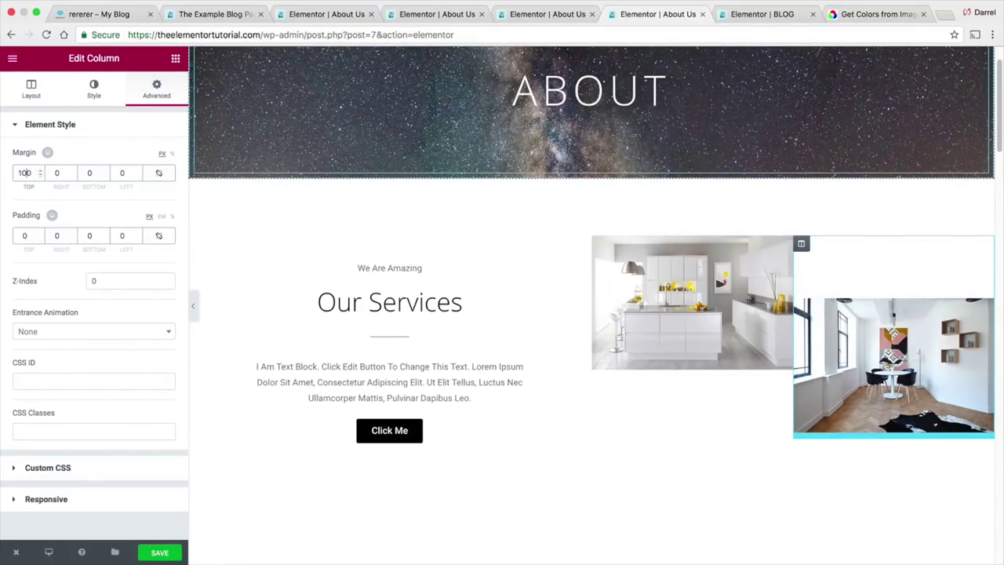
key("Tab")
key("Tab")
key("Tab")
type("-")
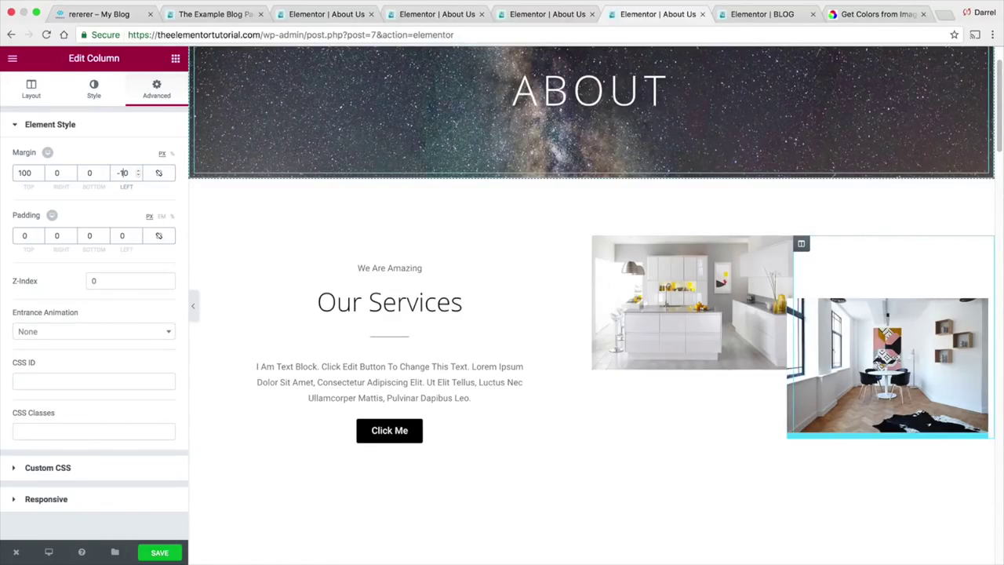
type("18")
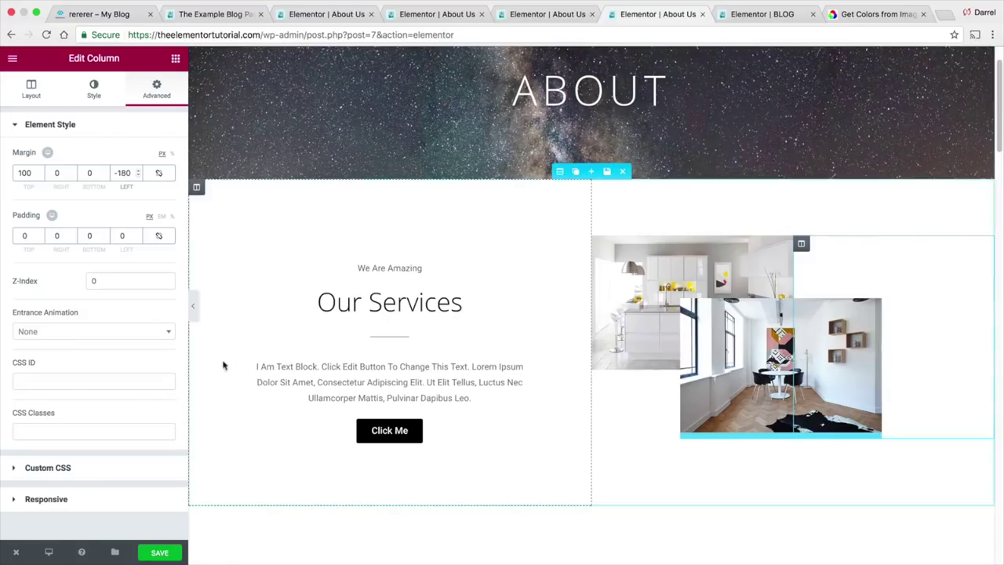
left_click(165, 553)
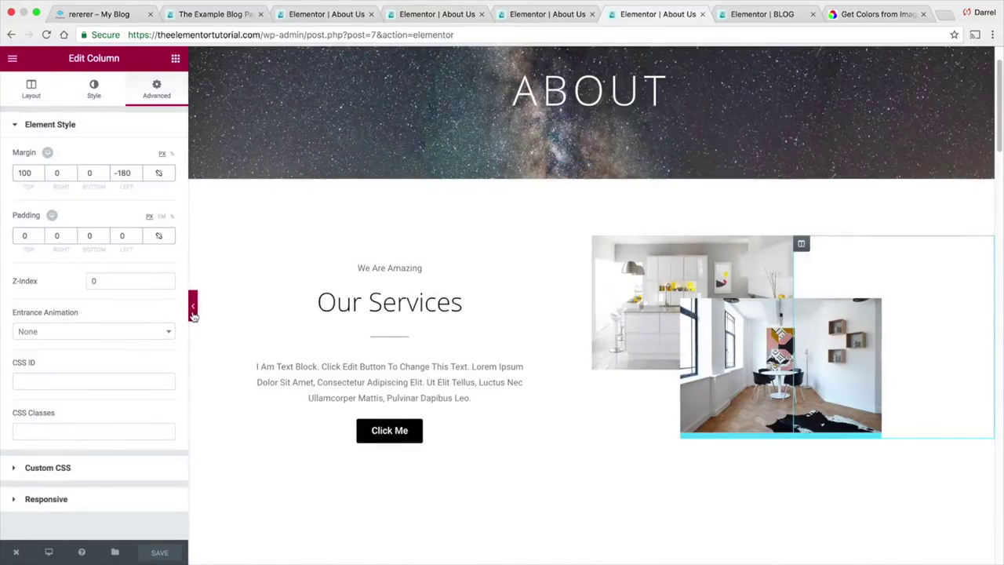
Preview the About page full-width, then at Tablet and Mobile widths, and return to Desktop.
left_click(191, 305)
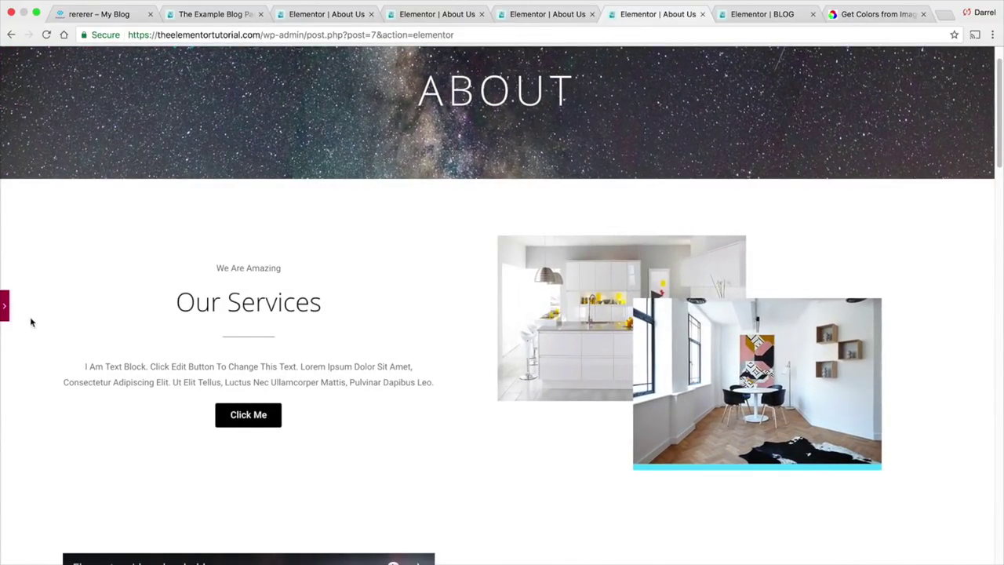
left_click(4, 308)
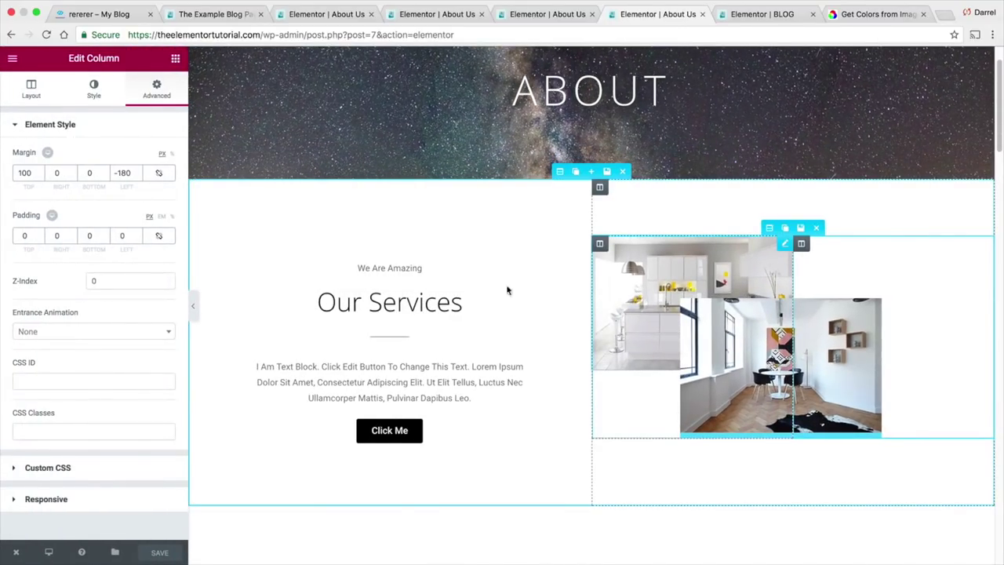
left_click(49, 552)
left_click(45, 496)
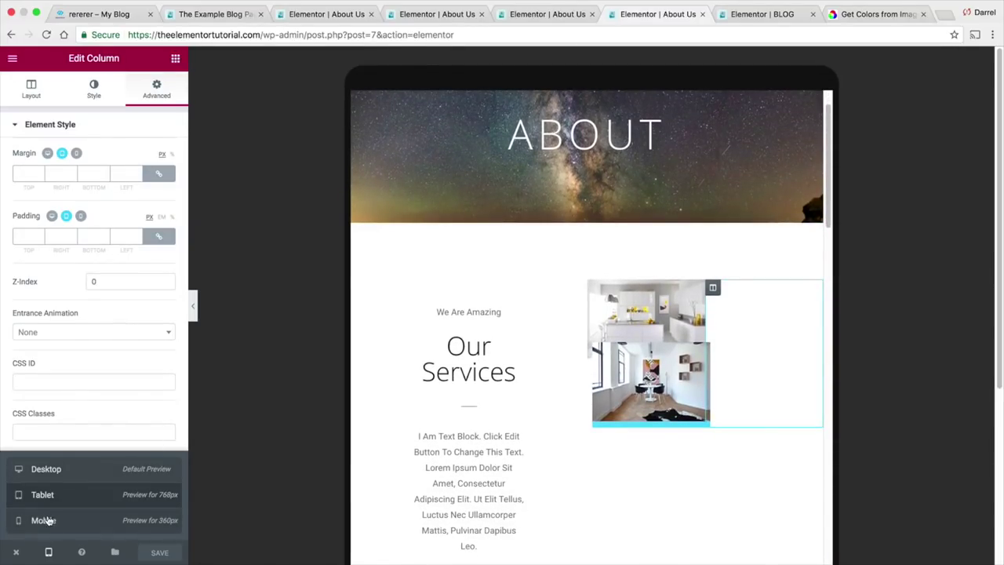
left_click(44, 520)
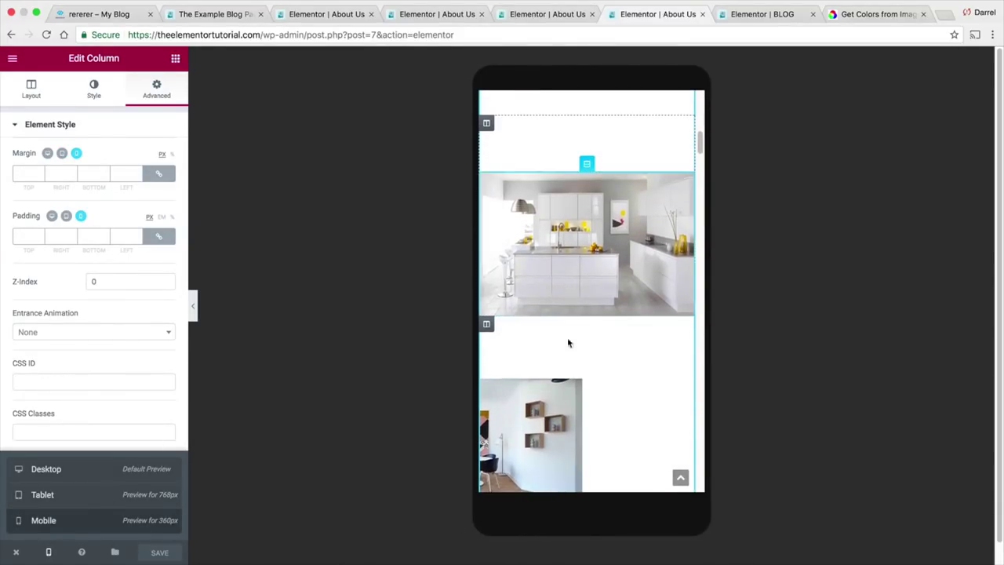
scroll(576, 281, "up", 3)
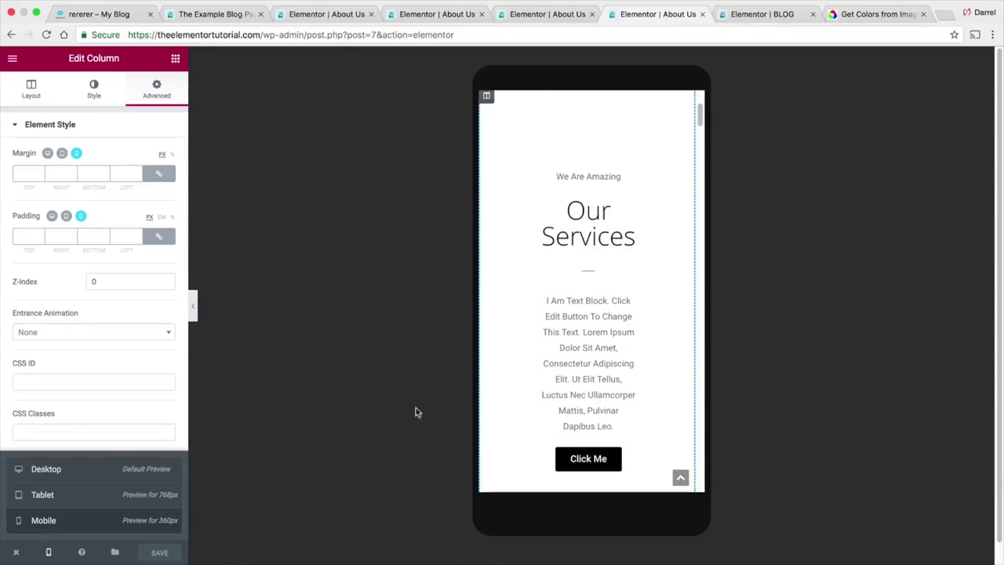
left_click(67, 470)
scroll(471, 314, "up", 3)
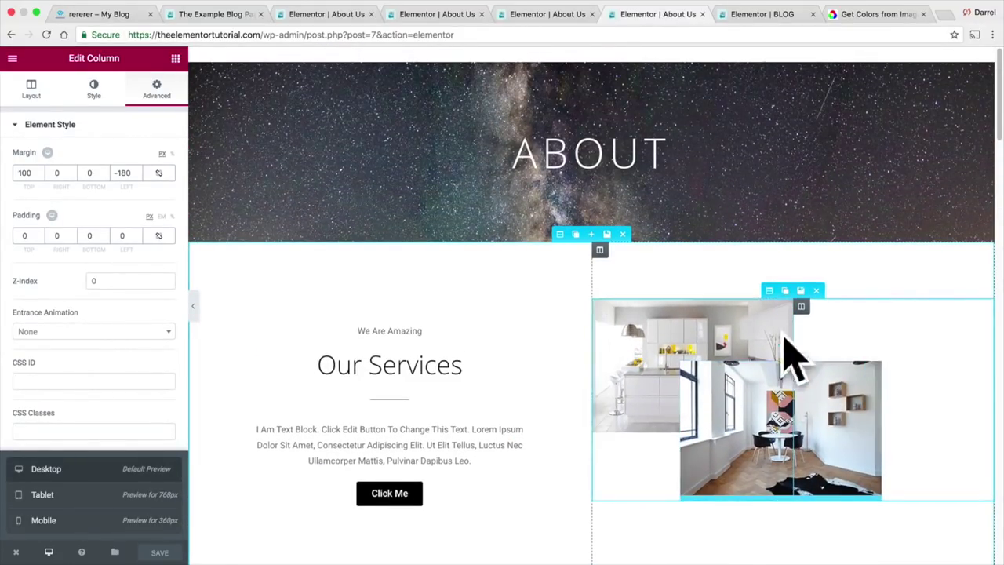
Enable Hide On Tablet and Hide On Mobile for the image row, then preview at Mobile.
left_click(768, 291)
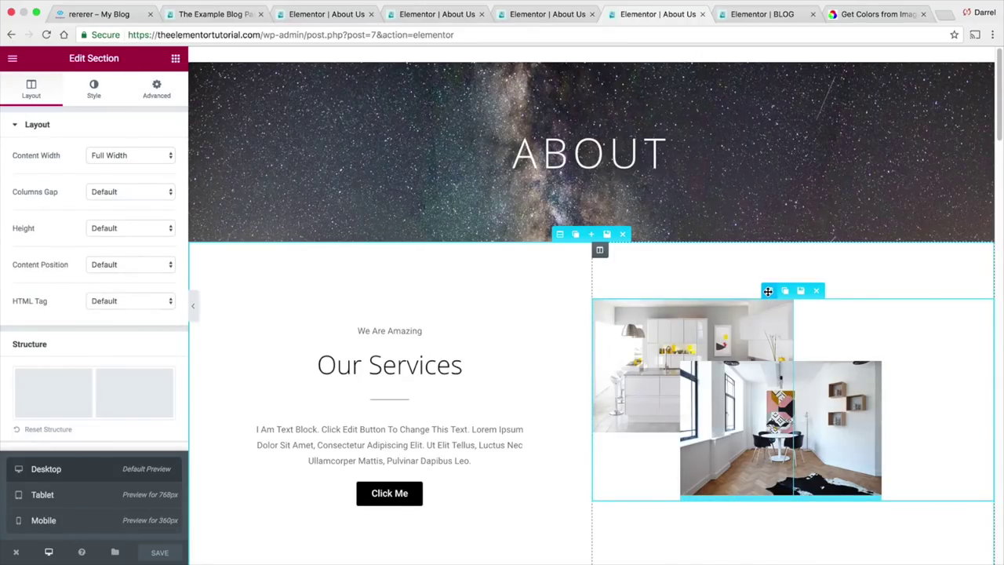
left_click(153, 91)
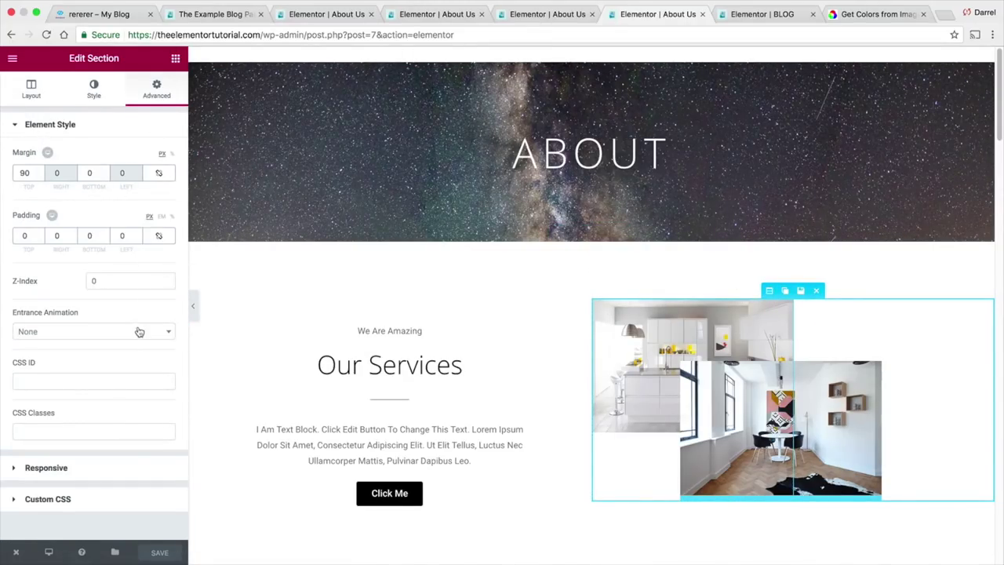
left_click(107, 471)
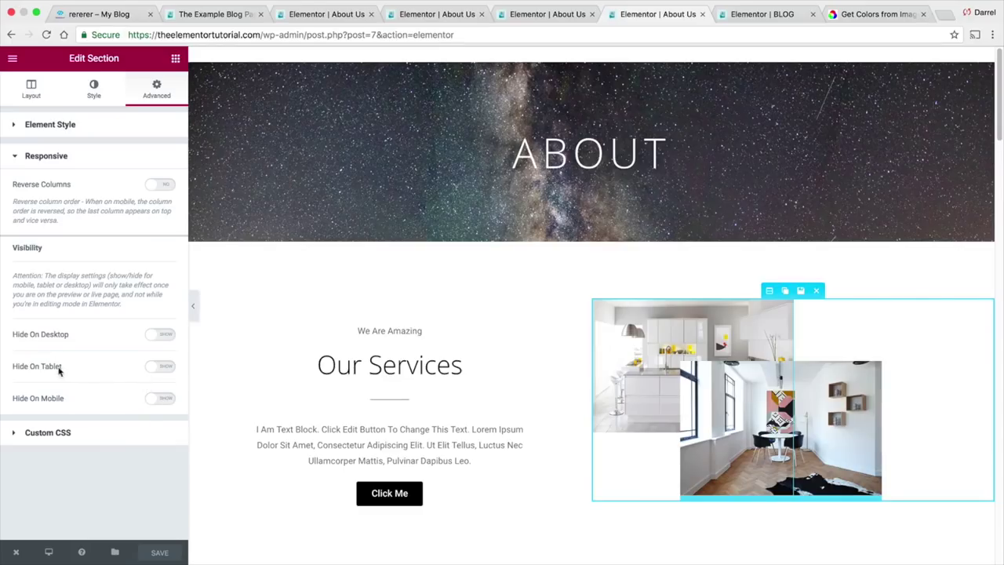
left_click(156, 367)
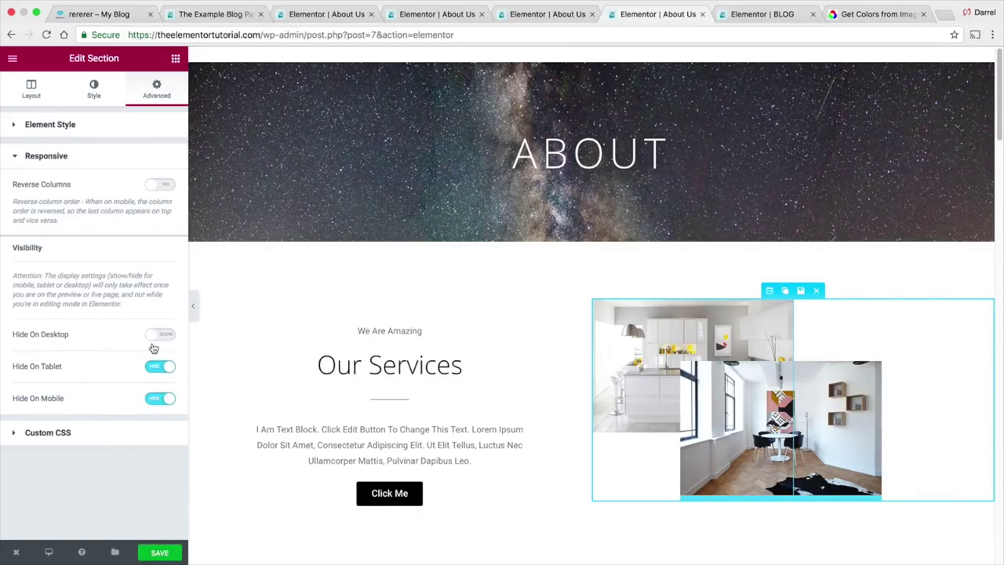
scroll(314, 352, "down", 3)
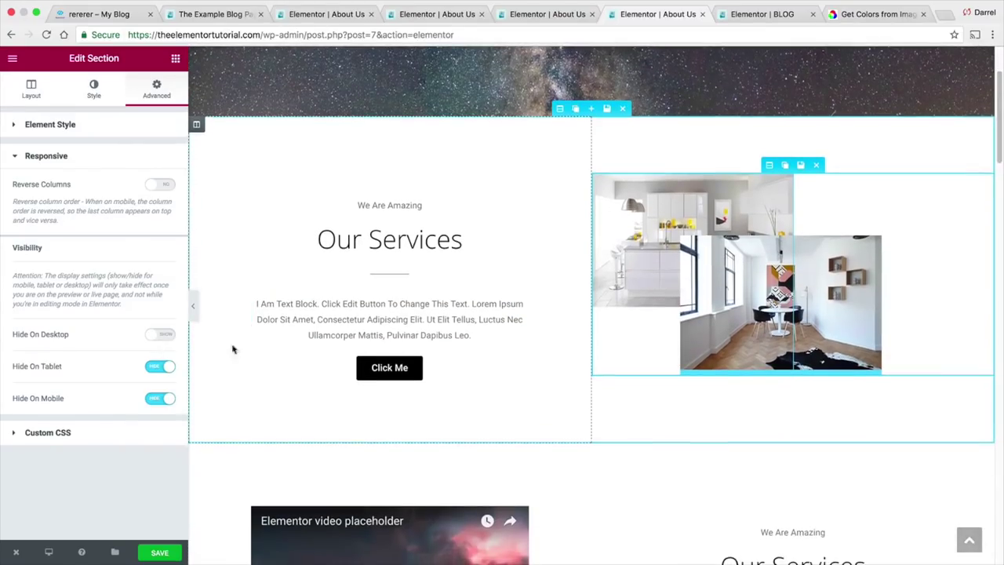
mouse_move(50, 548)
left_click(35, 520)
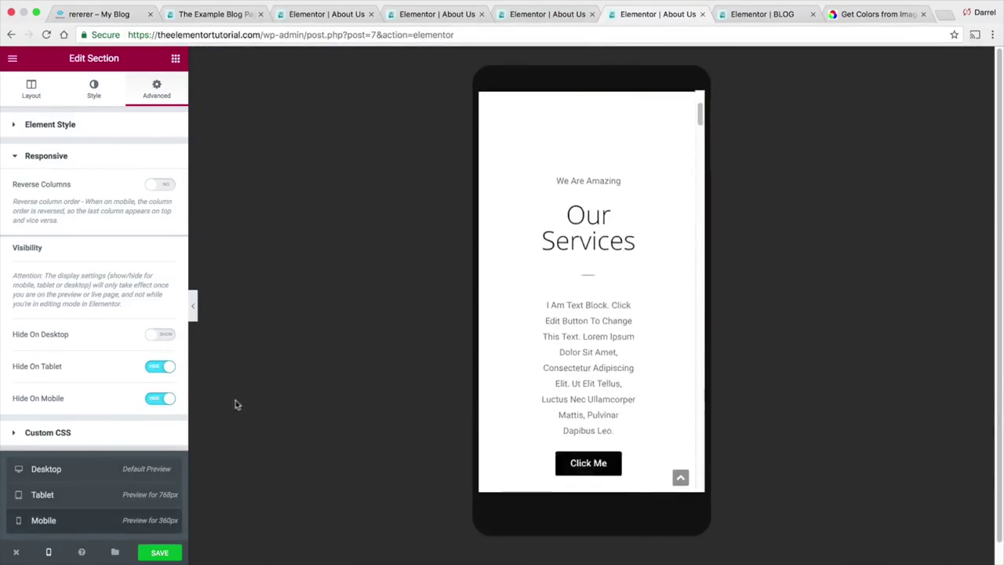
scroll(489, 260, "down", 5)
scroll(539, 277, "up", 5)
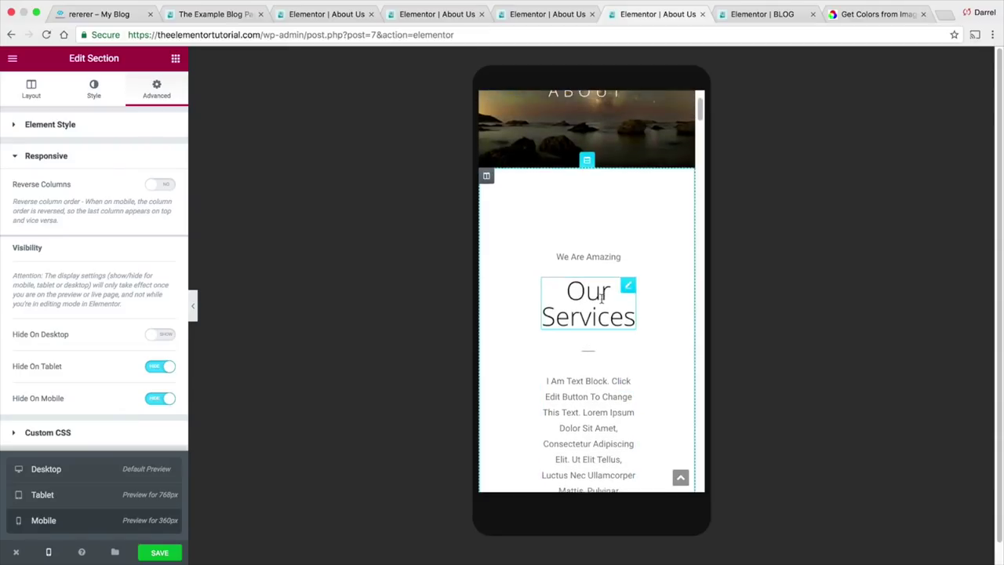
scroll(597, 274, "down", 4)
scroll(605, 264, "up", 5)
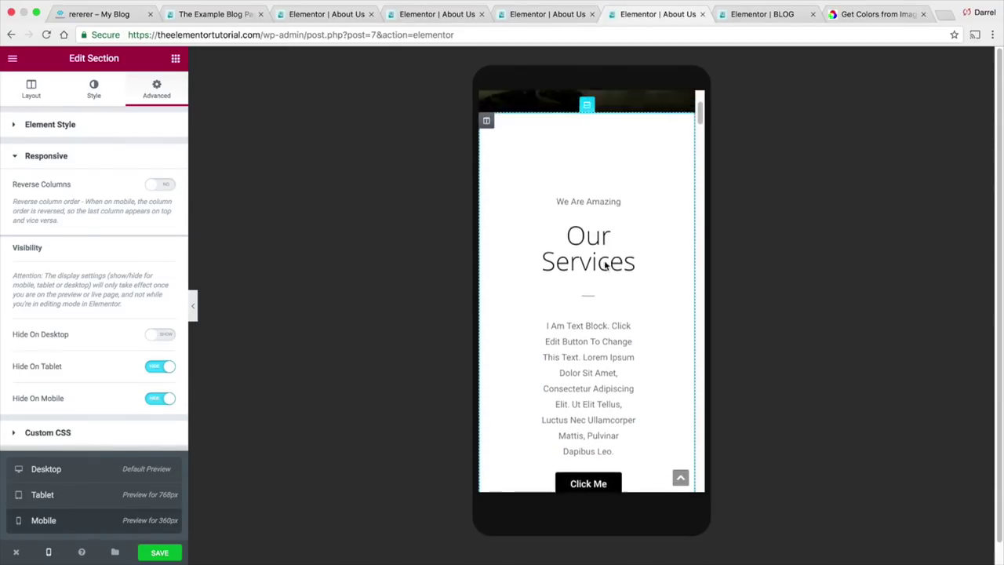
scroll(605, 265, "down", 2)
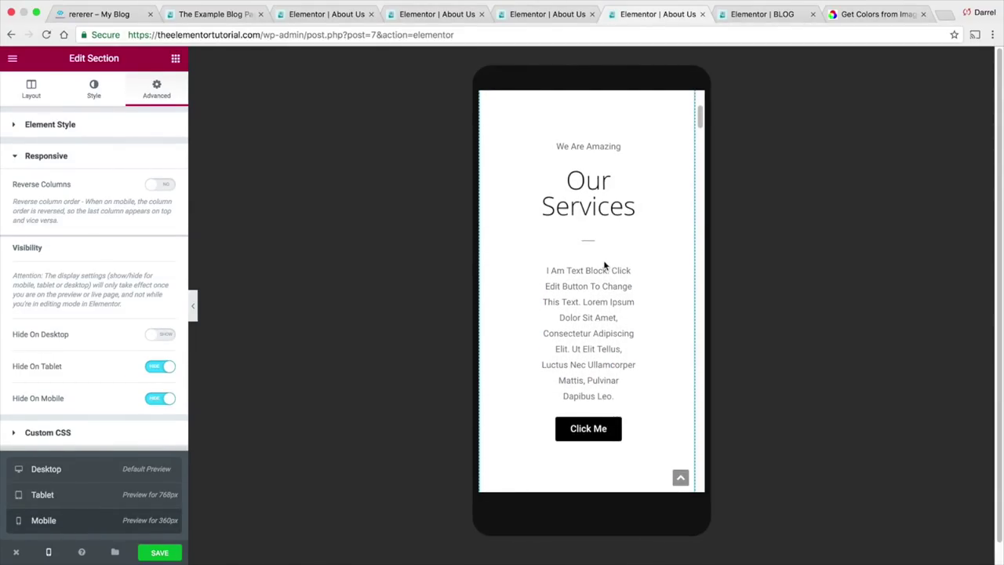
scroll(604, 265, "down", 2)
scroll(604, 265, "up", 4)
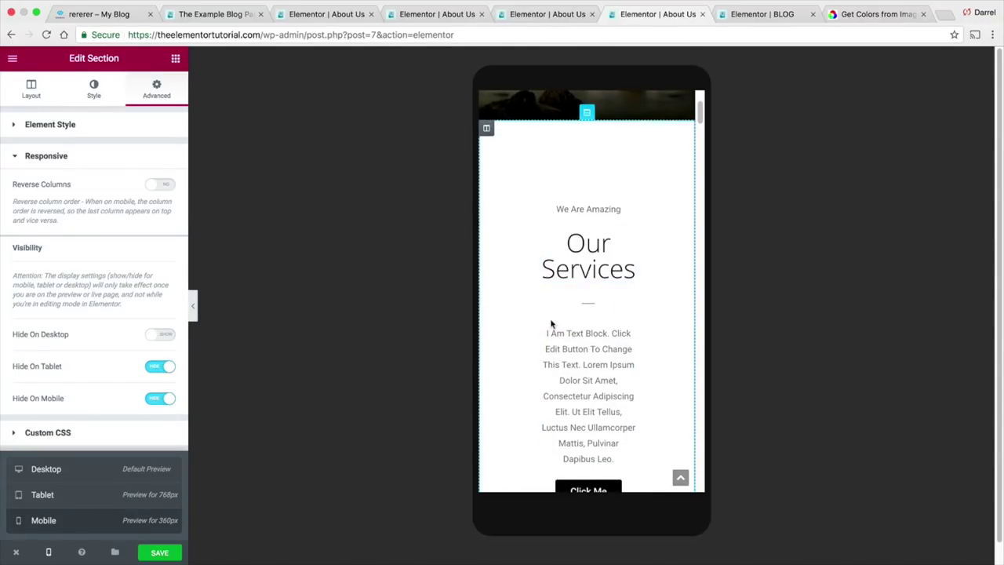
scroll(636, 331, "up", 4)
scroll(636, 331, "up", 1)
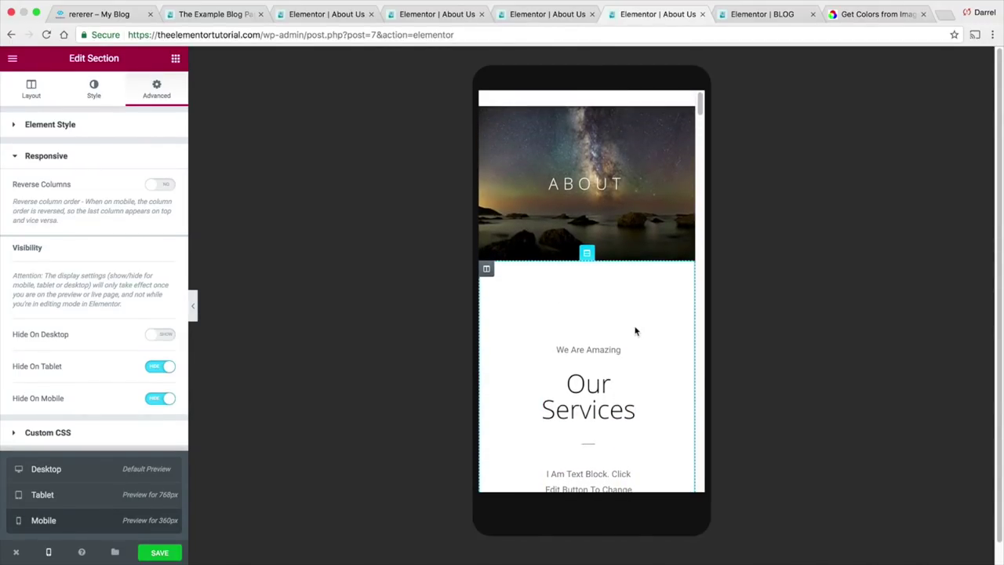
scroll(596, 318, "down", 3)
scroll(590, 321, "down", 15)
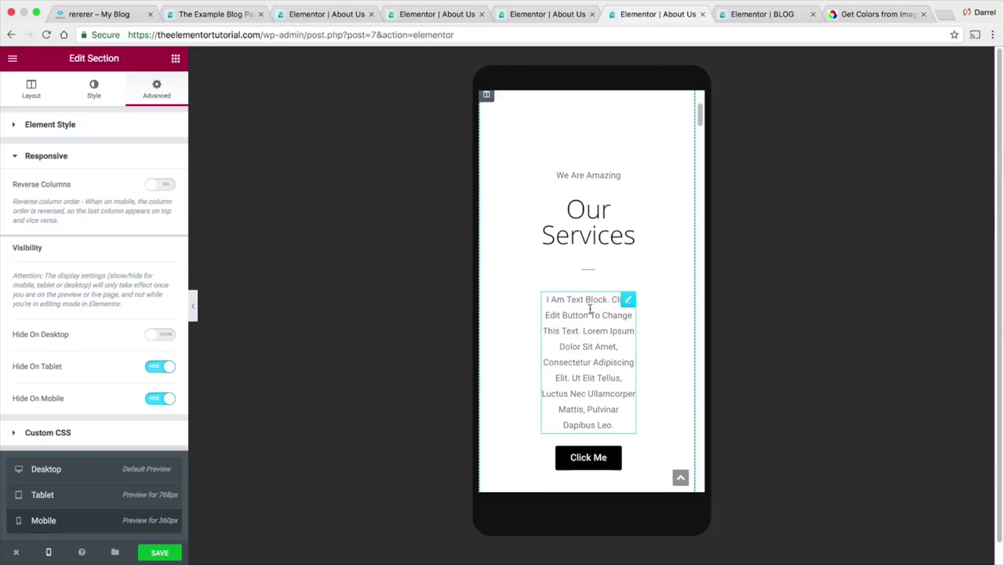
scroll(589, 286, "down", 4)
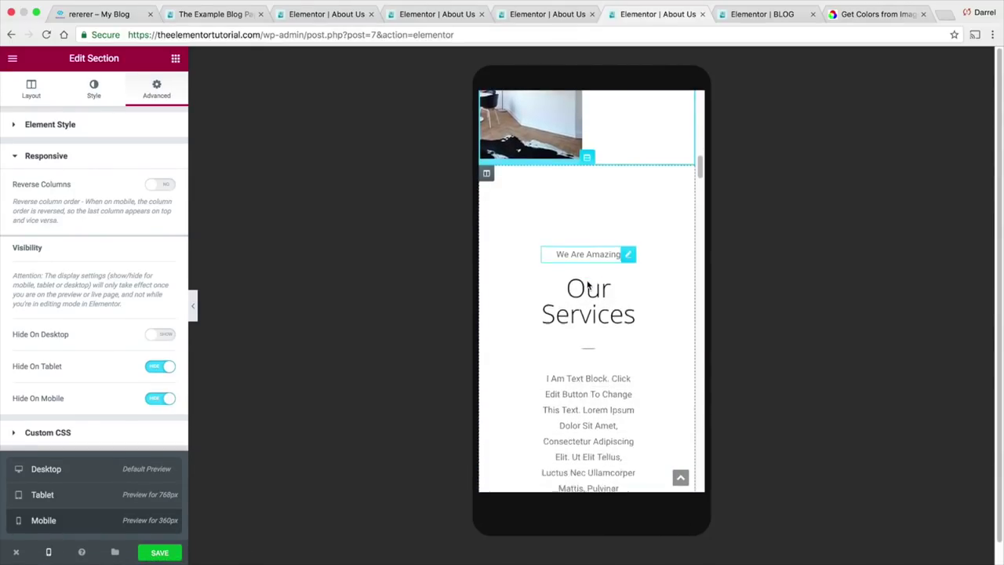
scroll(558, 283, "up", 9)
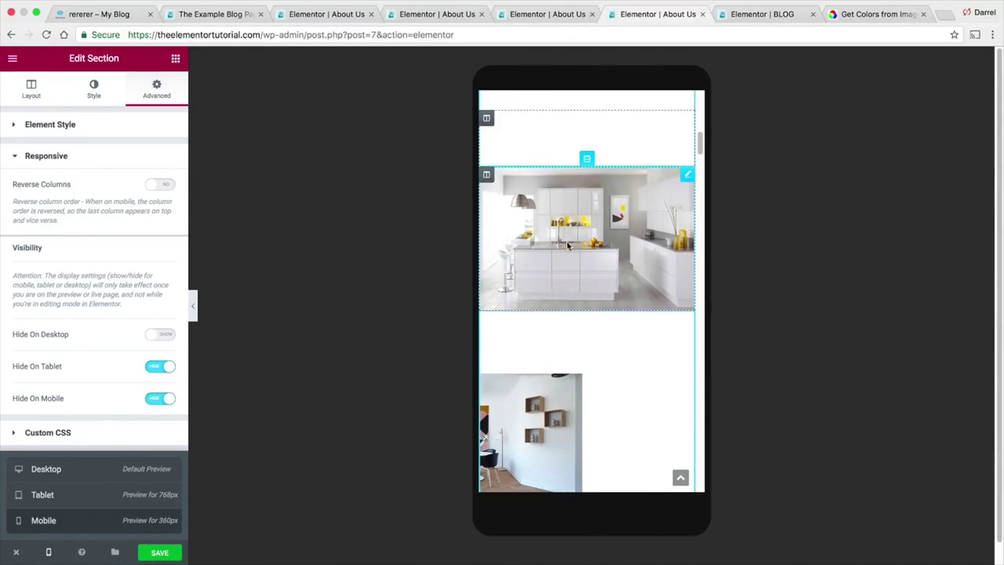
scroll(588, 231, "up", 2)
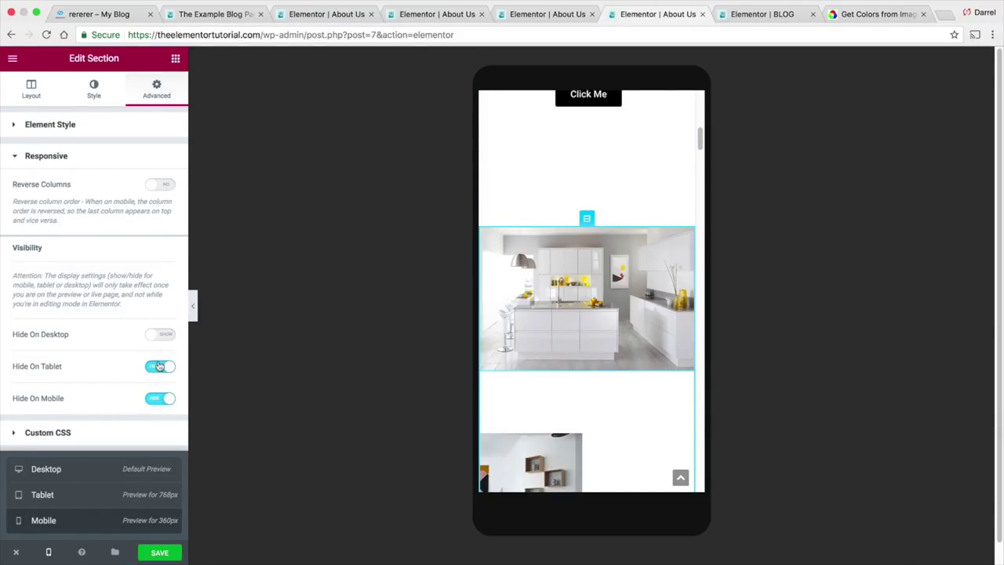
left_click(193, 307)
scroll(448, 306, "down", 6)
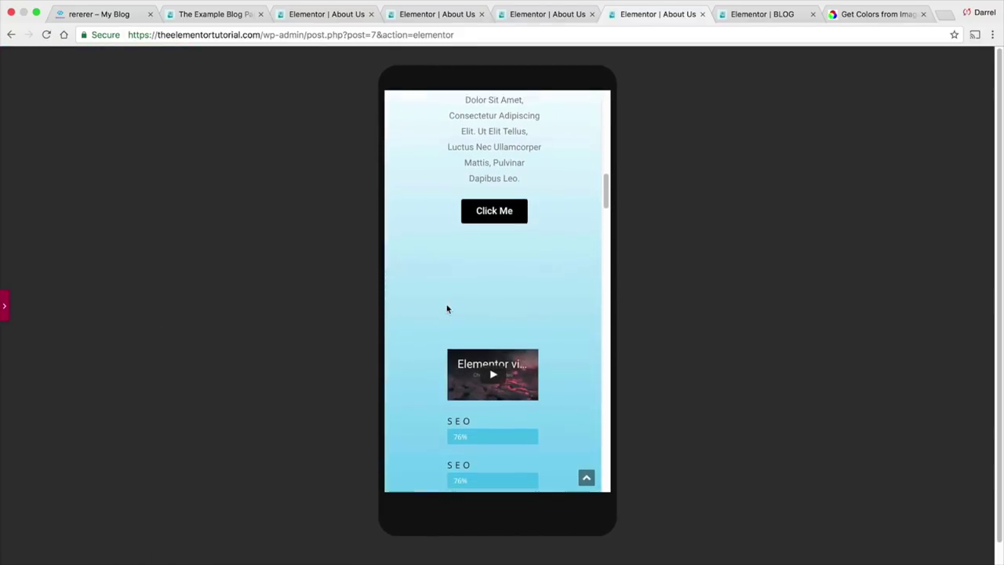
scroll(447, 309, "up", 10)
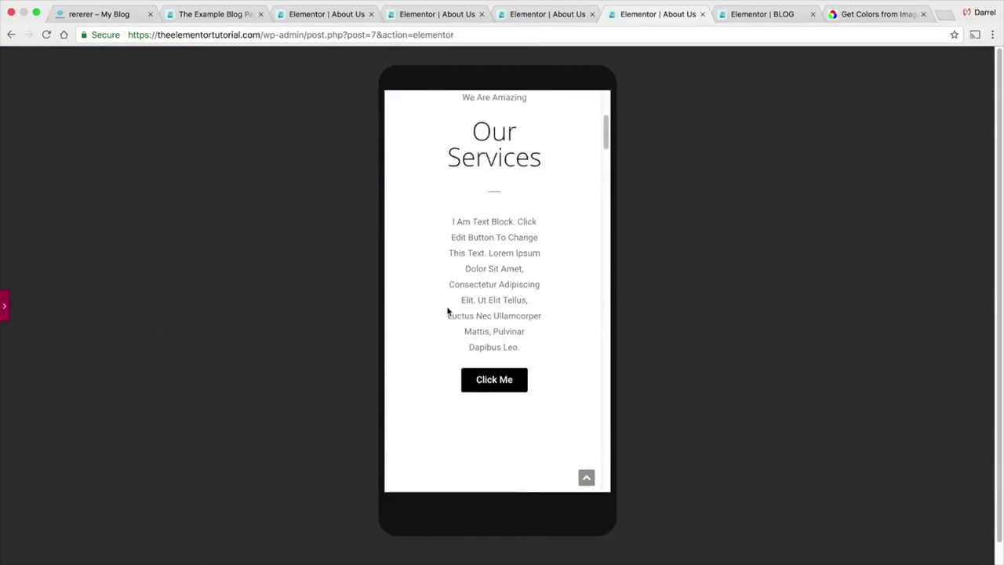
scroll(451, 322, "up", 4)
scroll(457, 332, "down", 6)
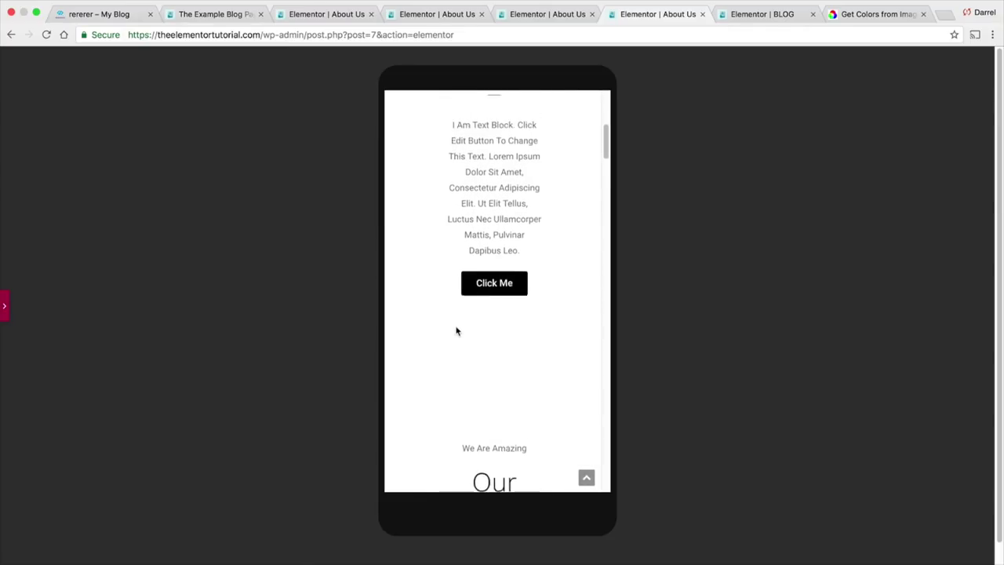
scroll(458, 334, "up", 6)
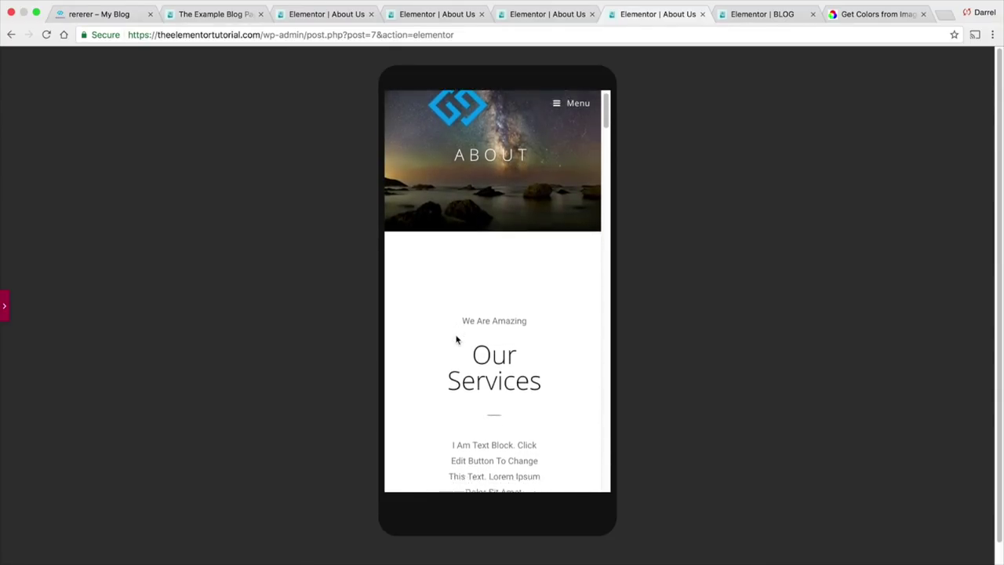
scroll(456, 338, "down", 5)
scroll(455, 338, "up", 4)
left_click(4, 307)
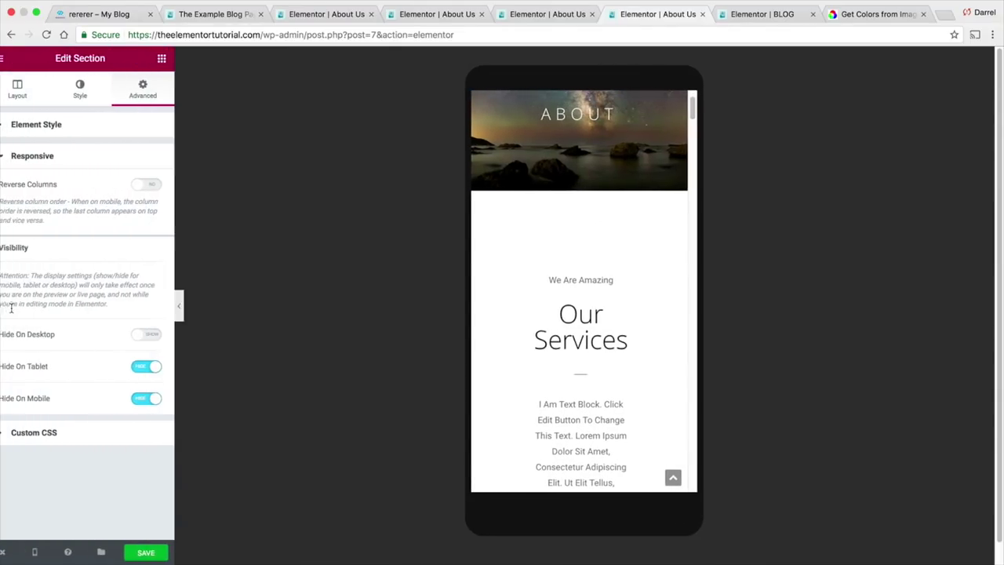
View the live About Us page, then edit the Home page with Elementor.
mouse_move(18, 553)
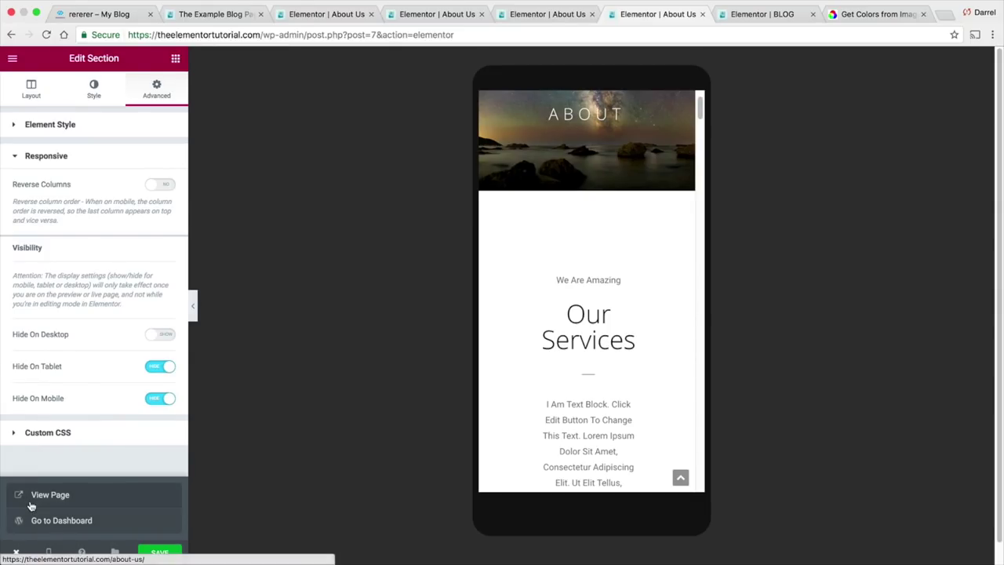
left_click(36, 495)
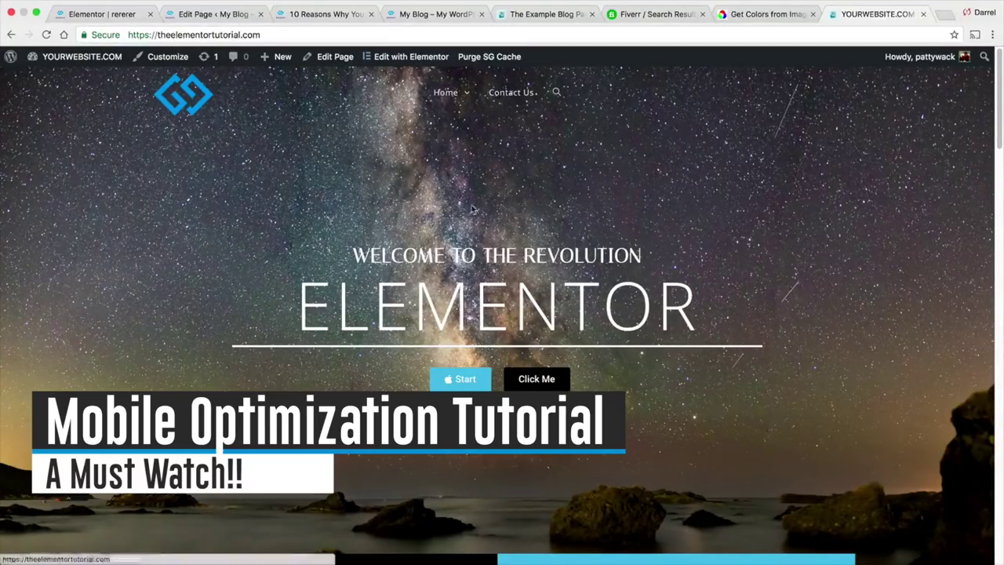
left_click(410, 60)
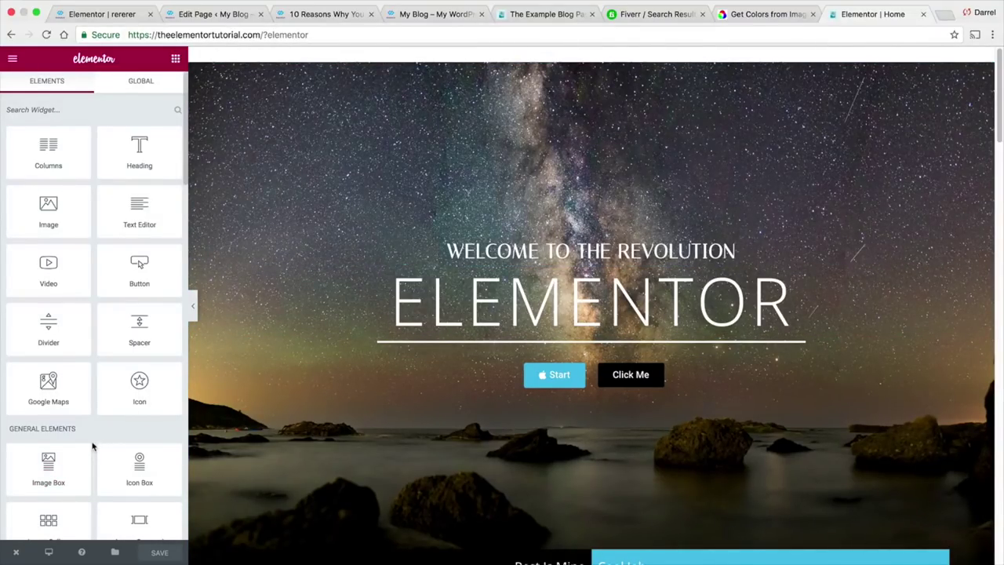
Preview the Home page at Tablet width and scroll to the product image row.
left_click(49, 553)
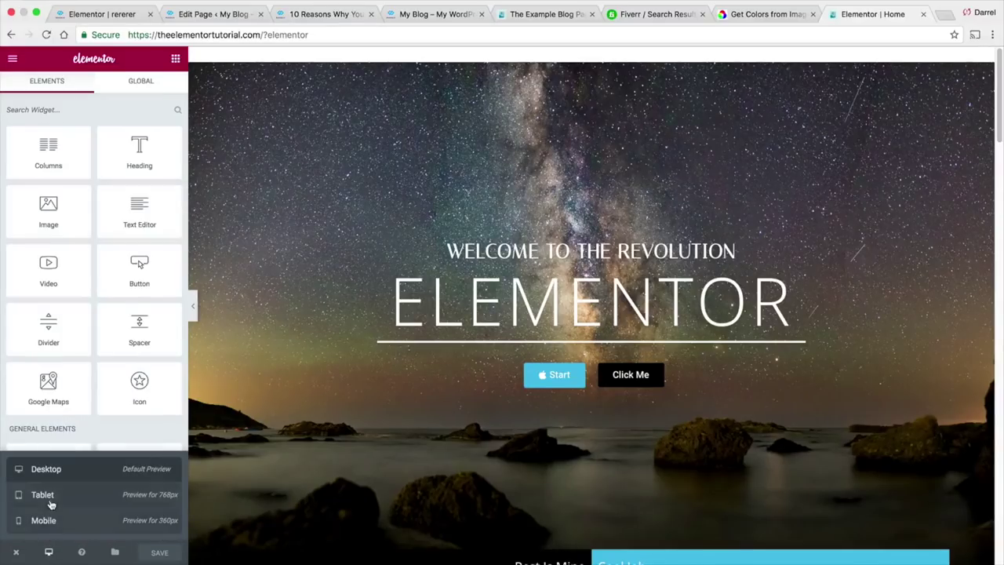
left_click(47, 496)
scroll(498, 271, "down", 5)
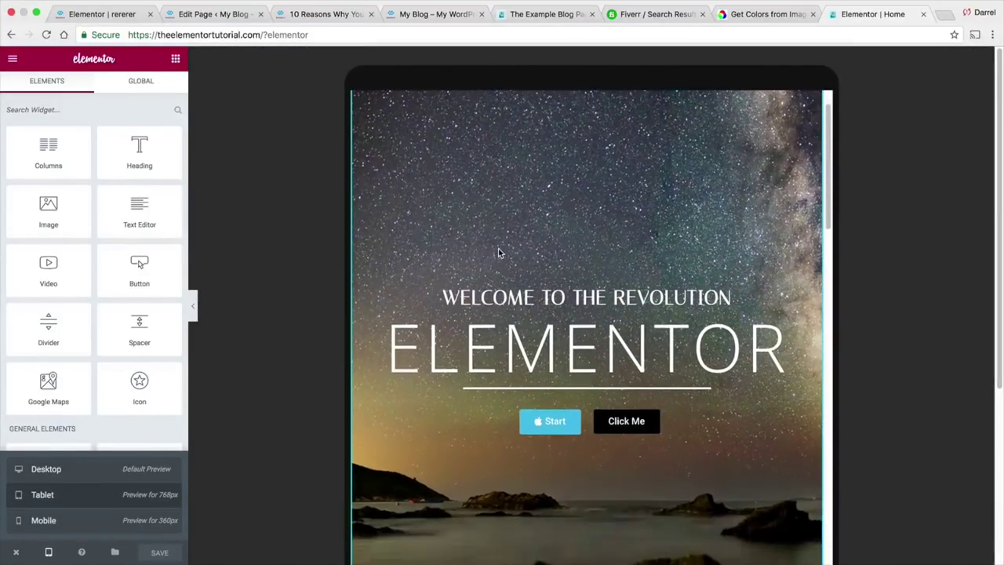
scroll(498, 244, "down", 3)
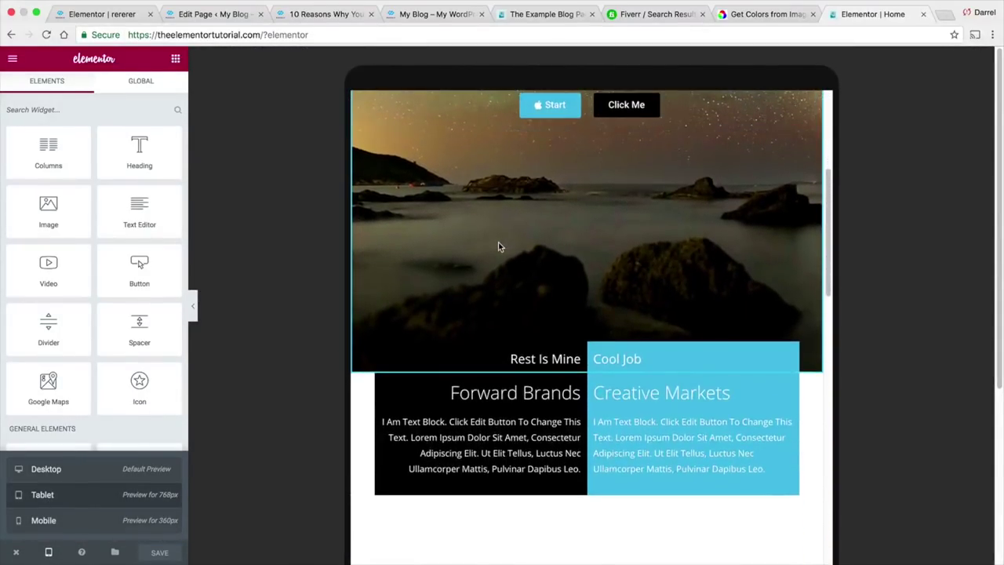
scroll(496, 241, "down", 8)
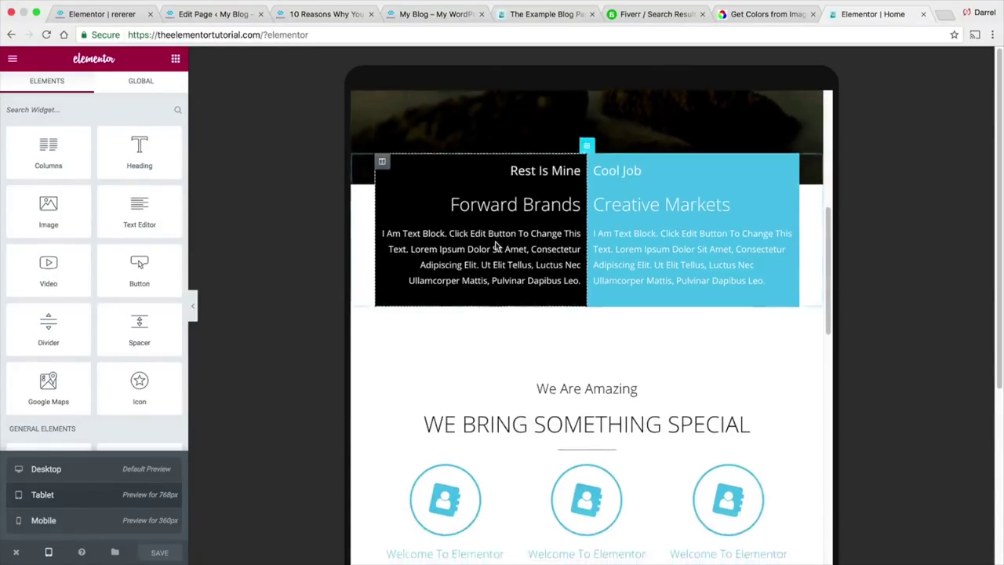
scroll(497, 244, "down", 10)
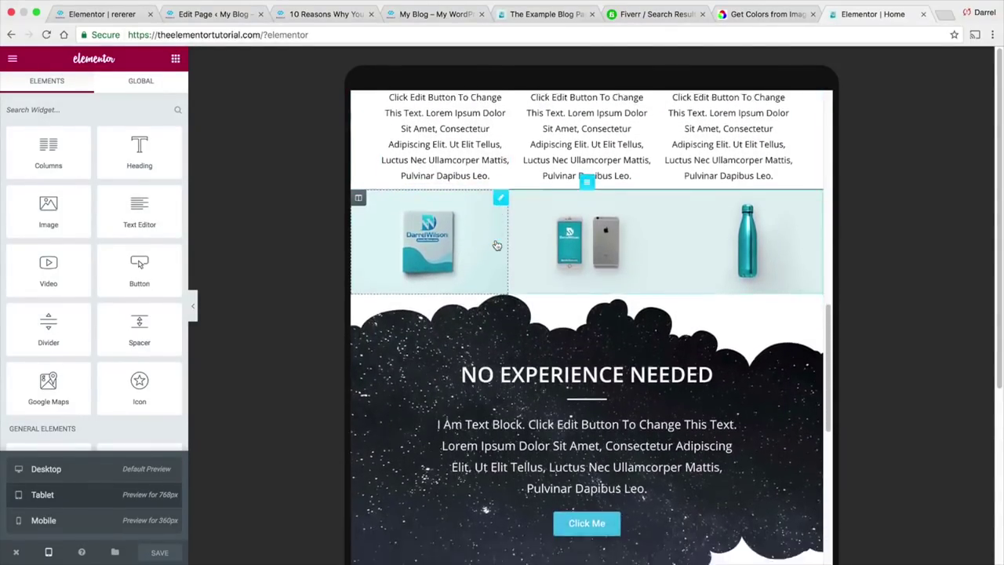
scroll(497, 244, "down", 8)
scroll(497, 248, "up", 13)
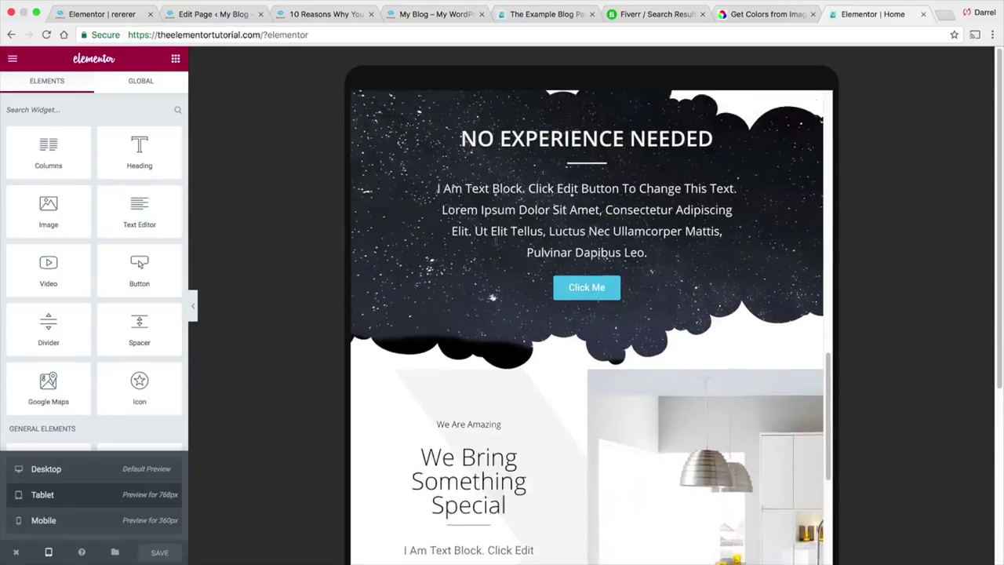
scroll(549, 314, "up", 2)
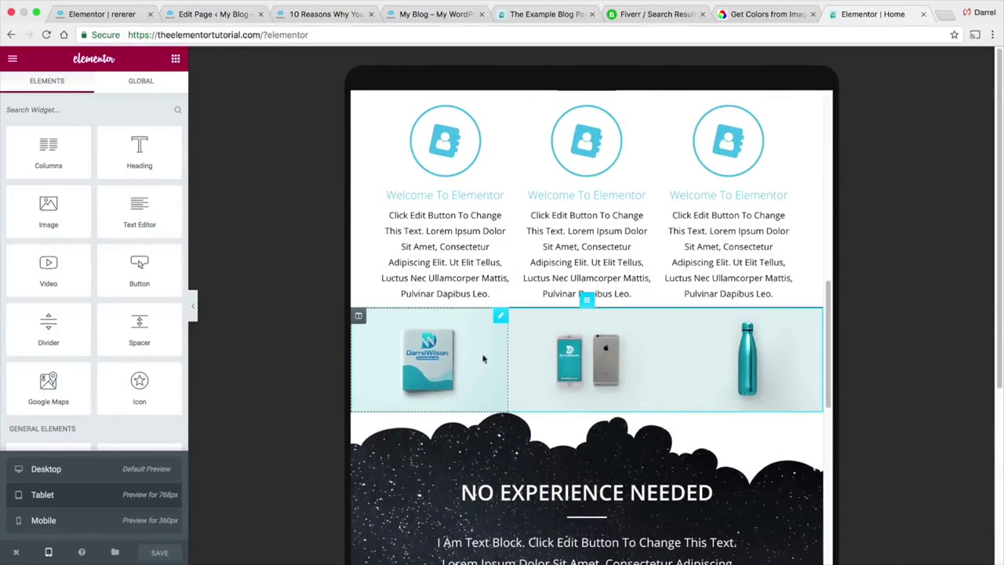
Turn on Hide On Tablet and Hide On Mobile for the three-product-image section.
left_click(587, 302)
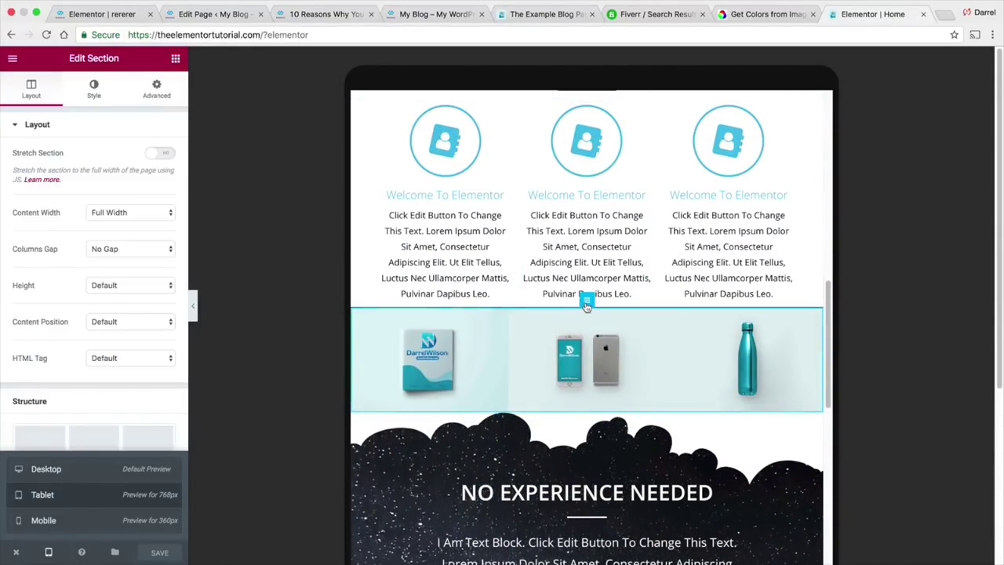
left_click(162, 96)
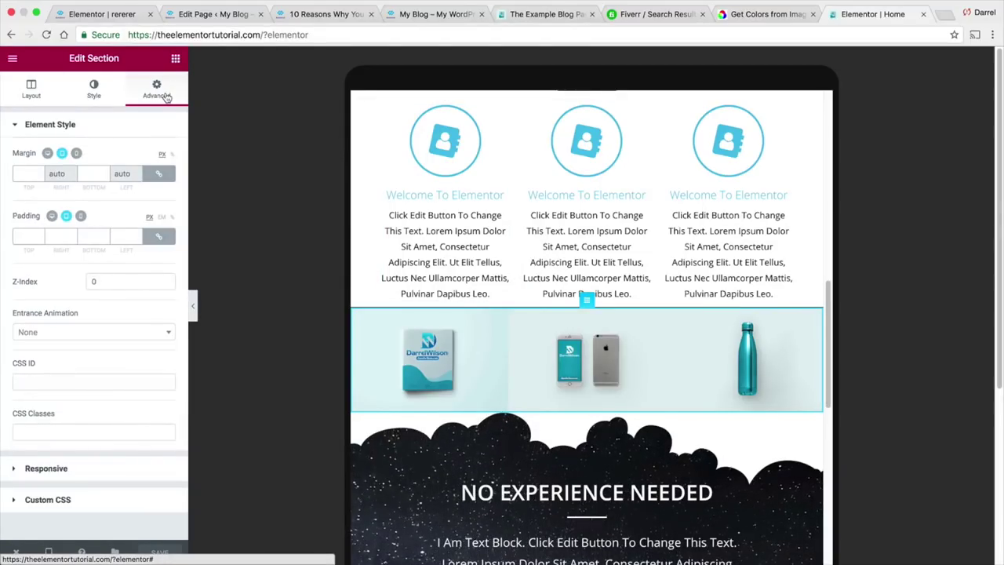
left_click(81, 469)
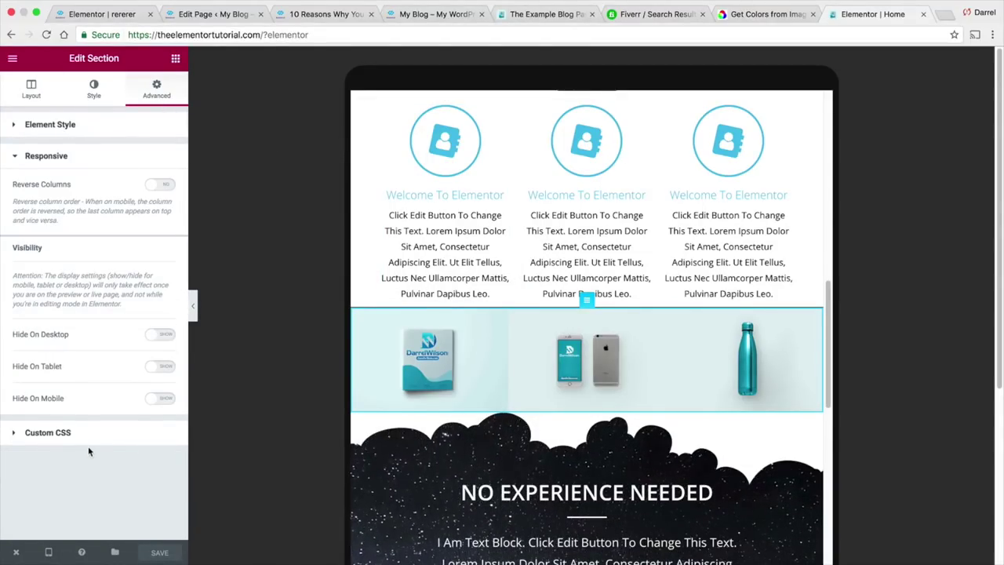
left_click(165, 369)
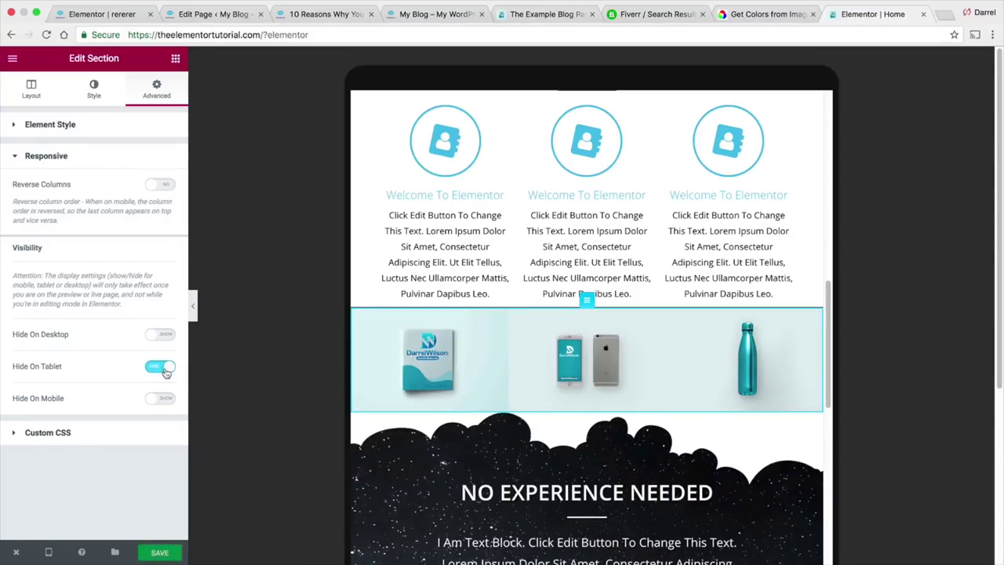
left_click(165, 398)
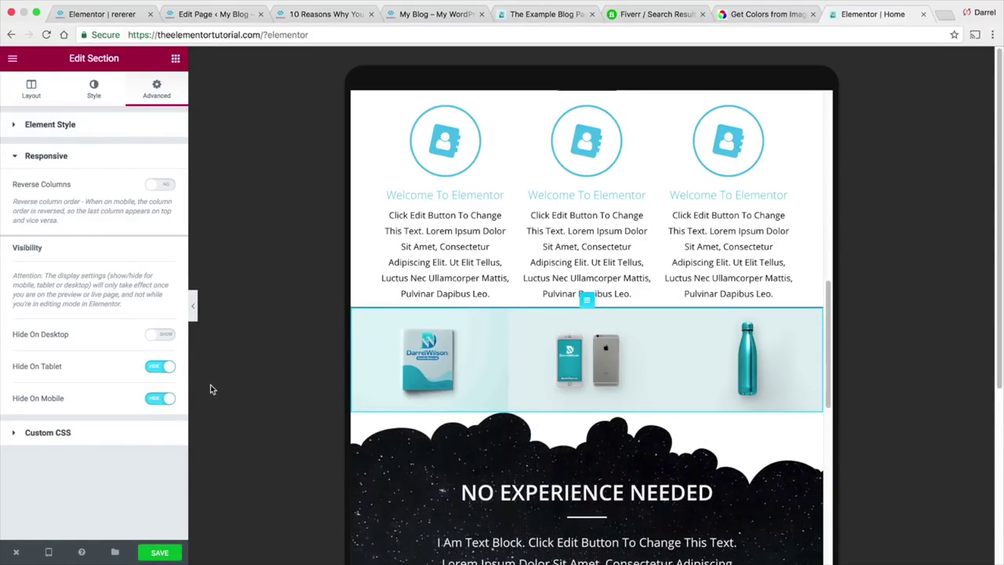
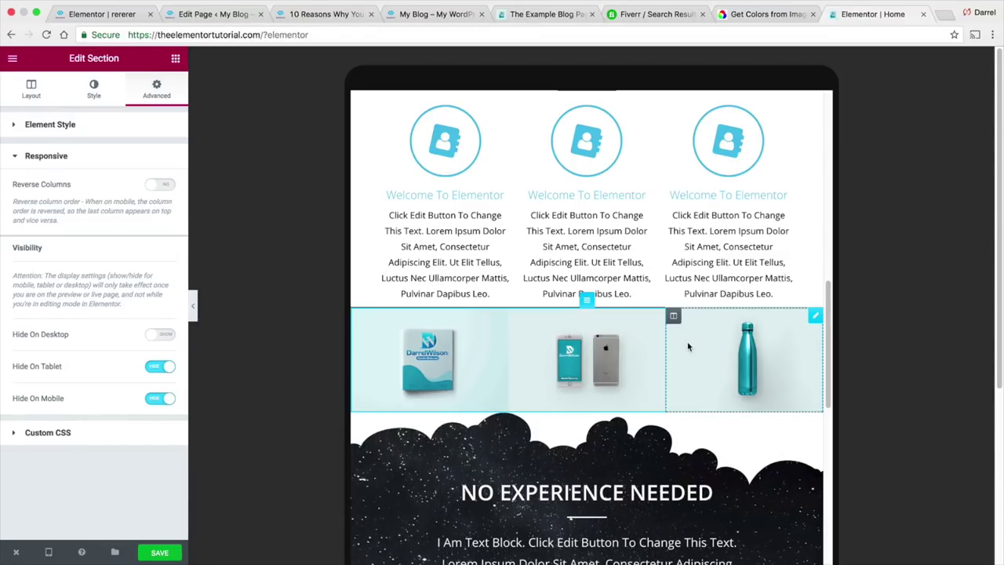
Save the page edits and scroll through the preview to review them.
left_click(149, 554)
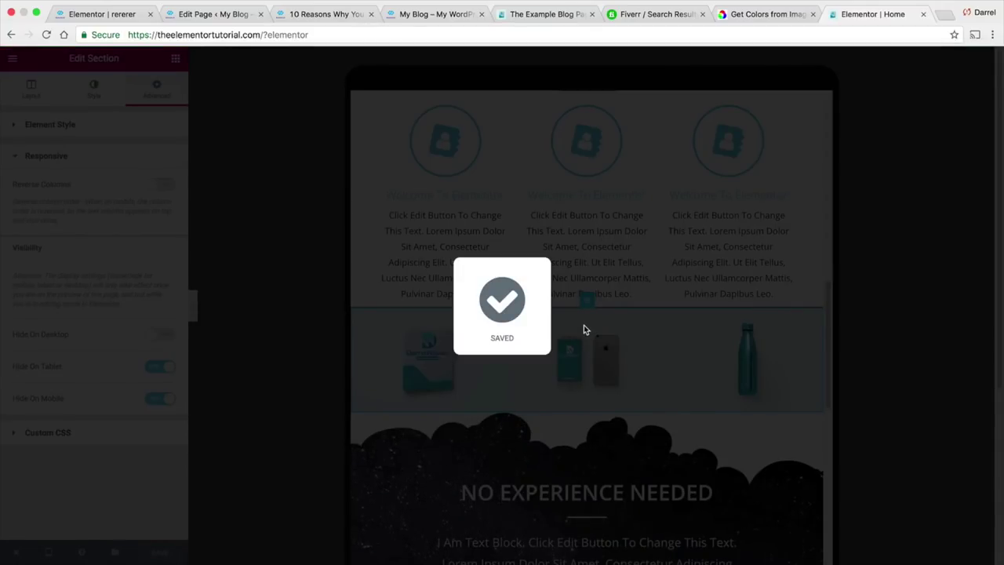
scroll(528, 370, "down", 10)
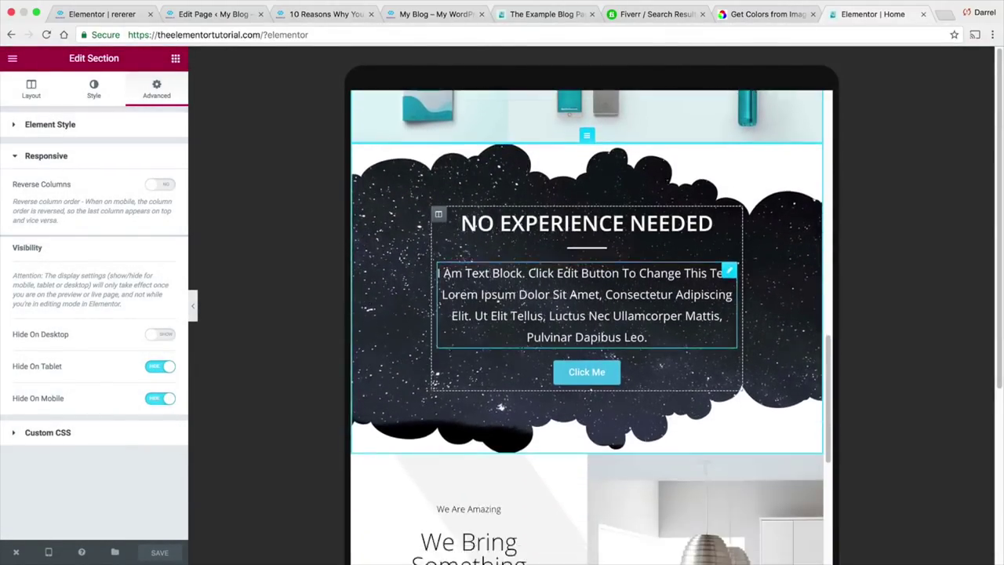
scroll(515, 339, "down", 15)
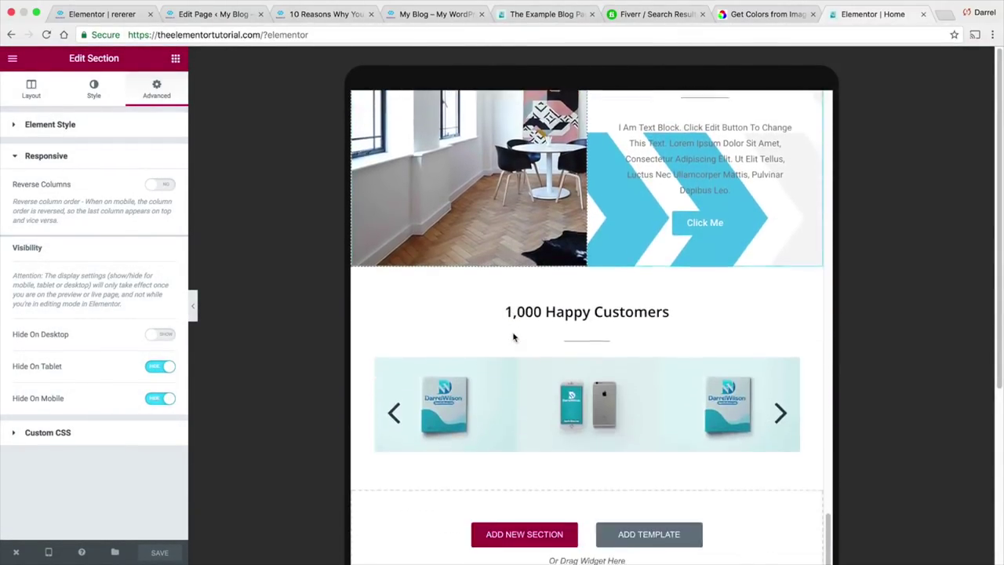
scroll(513, 333, "down", 3)
scroll(513, 332, "up", 10)
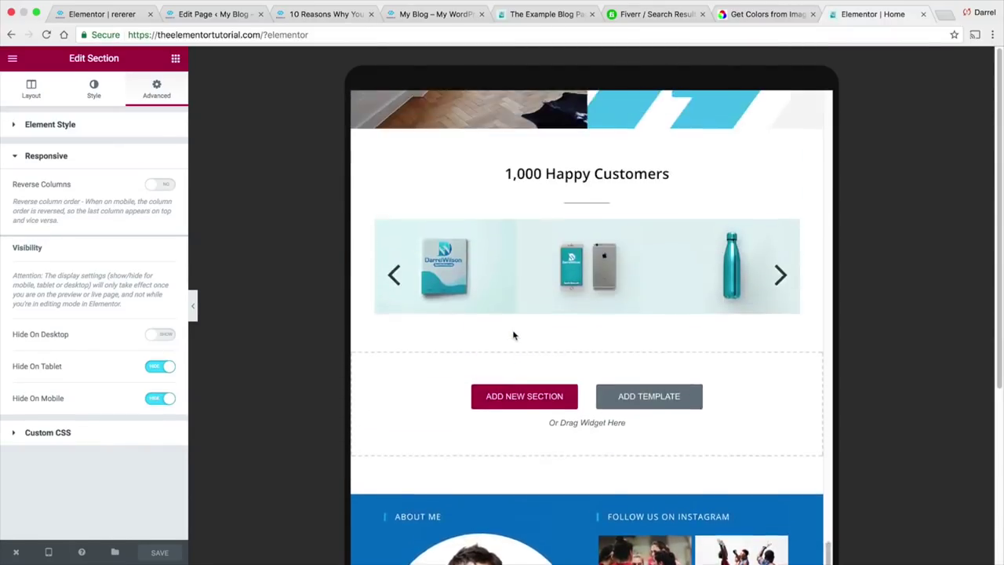
scroll(514, 328, "up", 15)
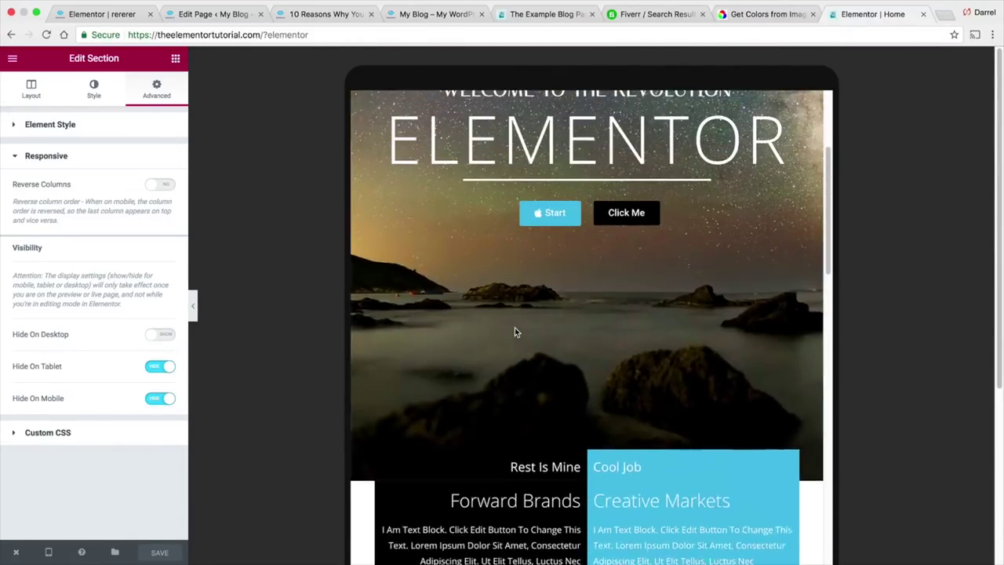
Switch the editor preview to Mobile width and scroll through it.
mouse_move(47, 552)
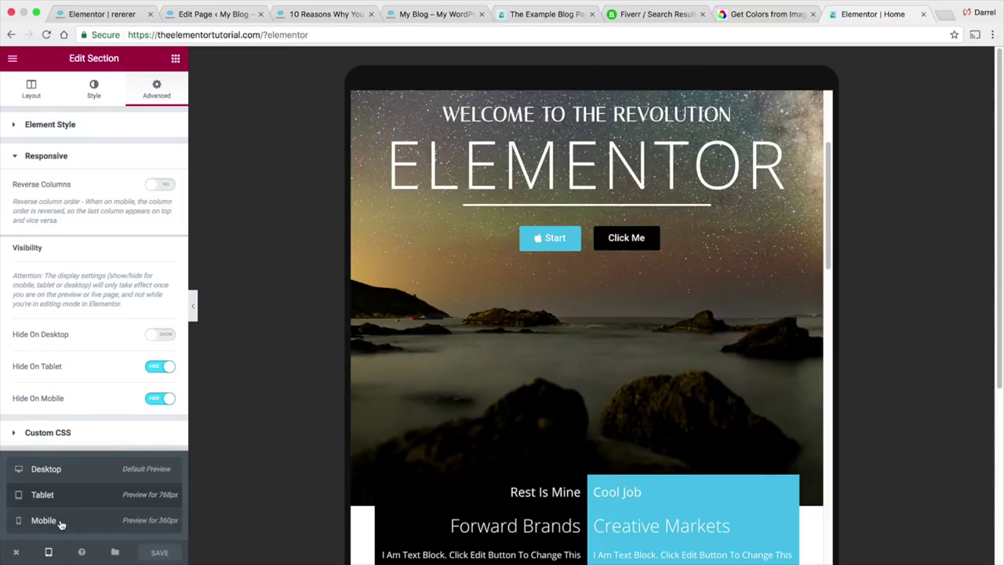
left_click(61, 521)
scroll(594, 437, "down", 5)
scroll(602, 428, "up", 6)
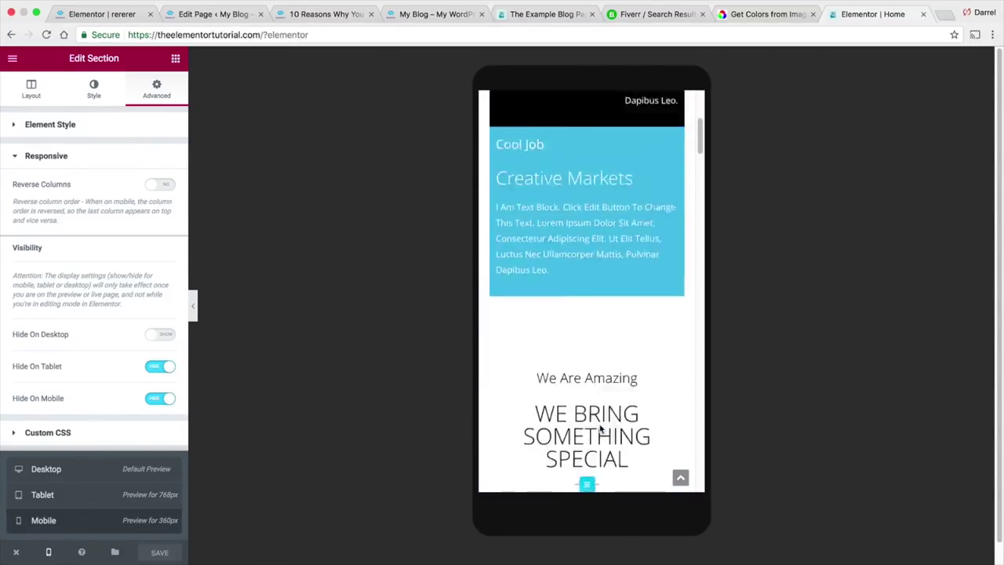
scroll(600, 428, "up", 4)
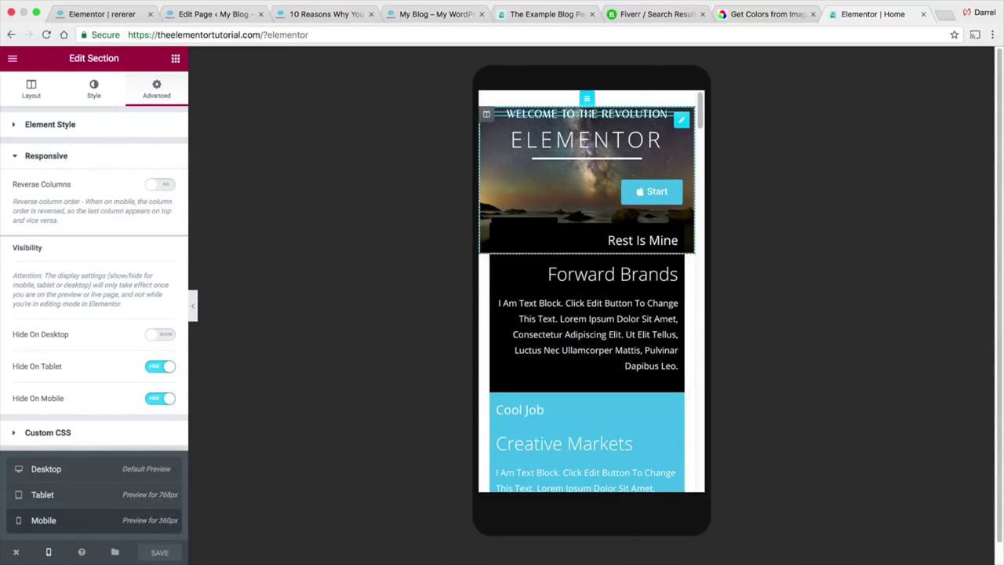
Give the Welcome To The Revolution text an unlinked 50 px top margin.
left_click(586, 114)
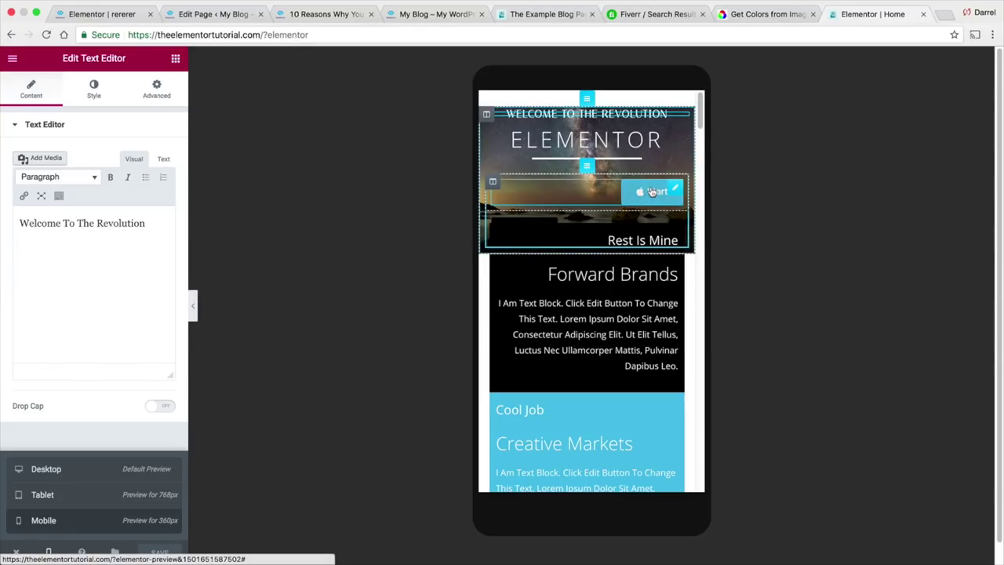
left_click(164, 93)
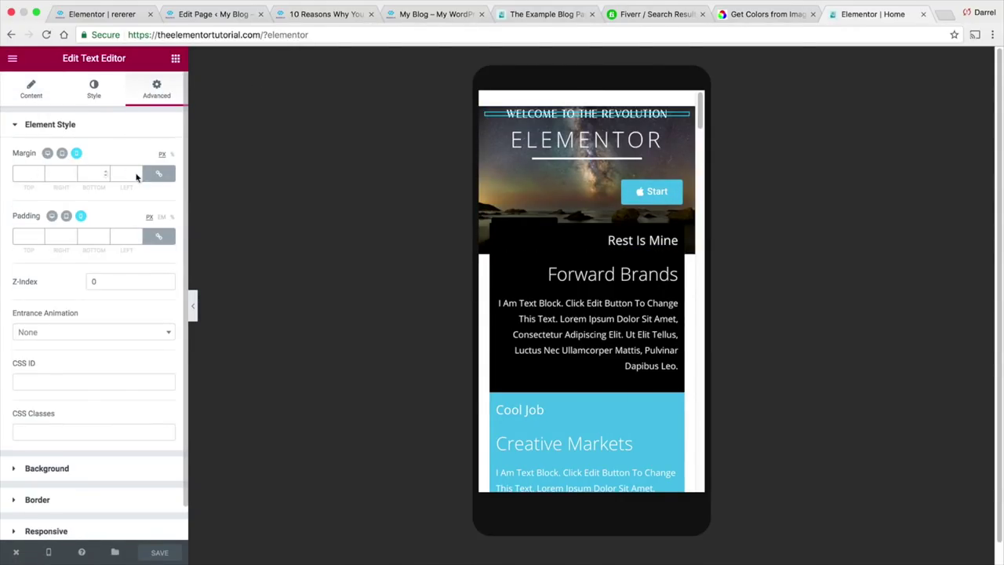
left_click(157, 173)
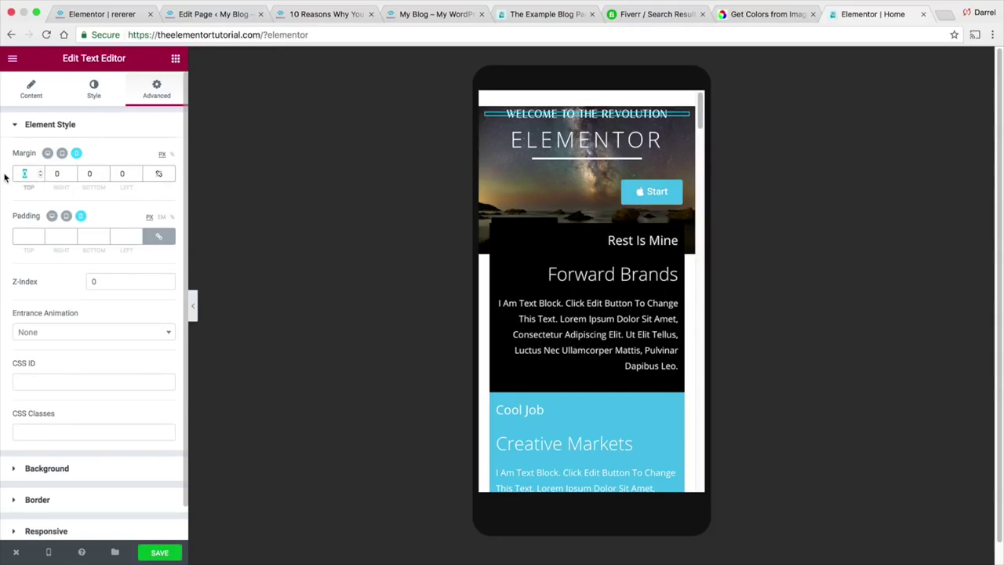
type("50")
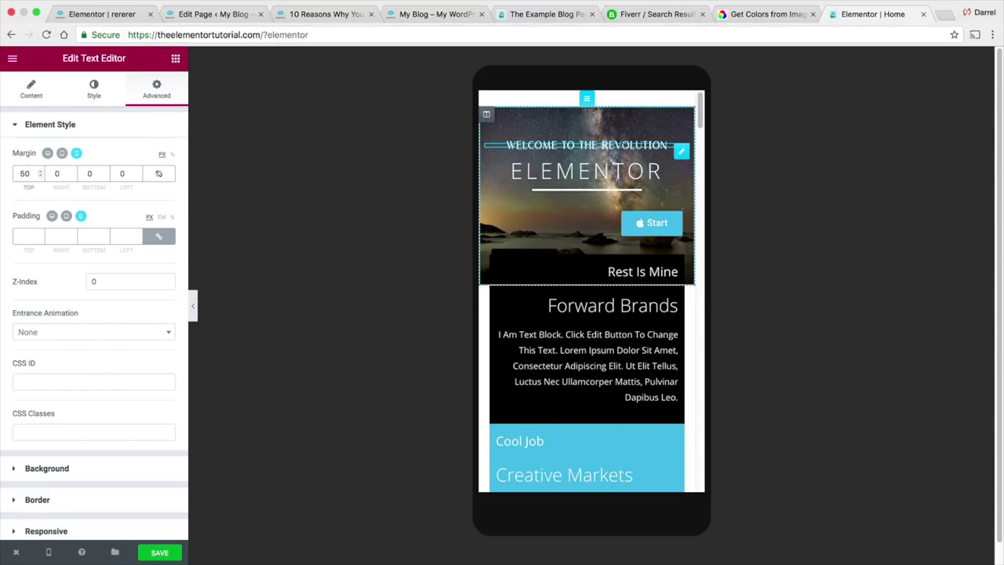
Centre the Start button, check Click me's Responsive visibility settings, and save.
left_click(648, 223)
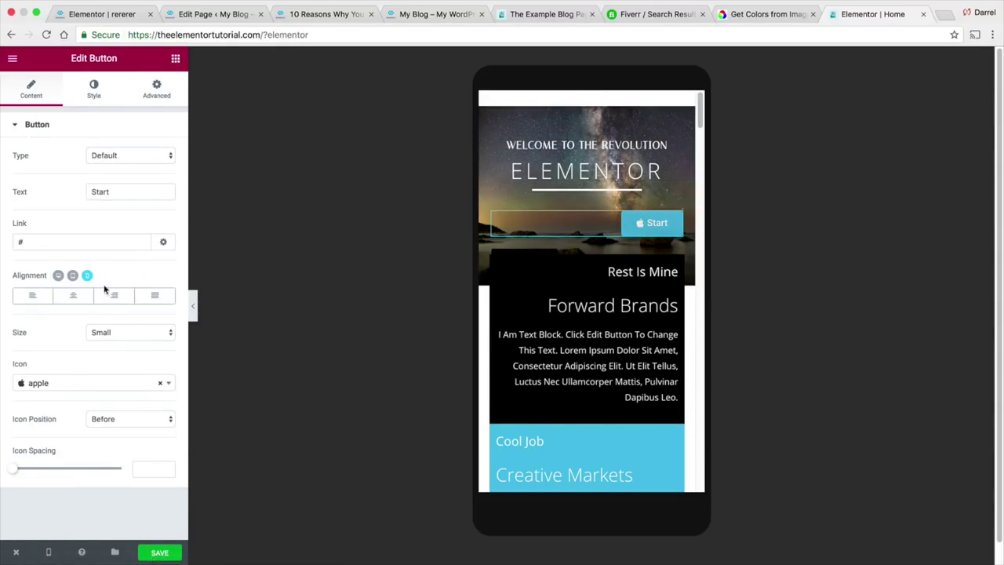
left_click(73, 295)
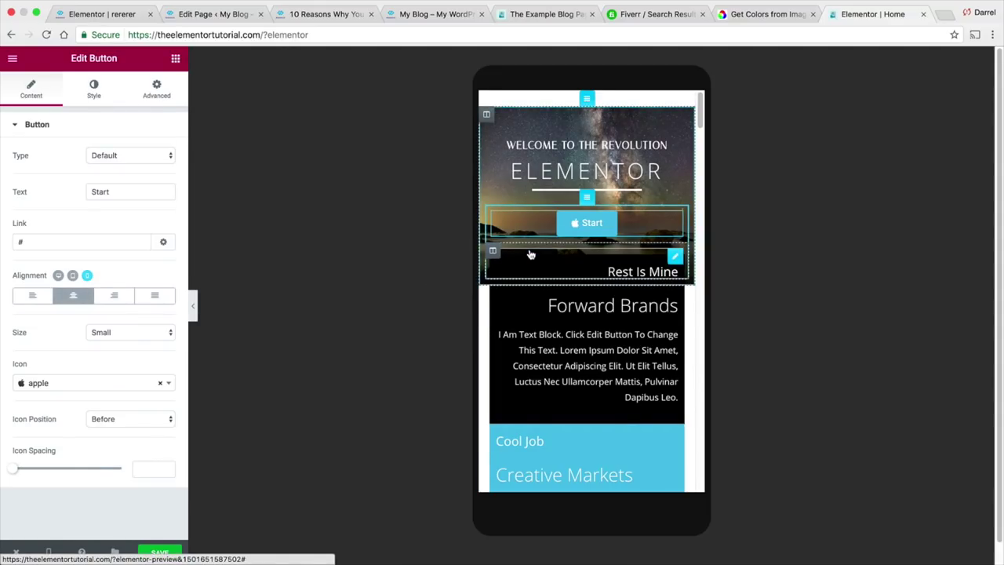
left_click(530, 255)
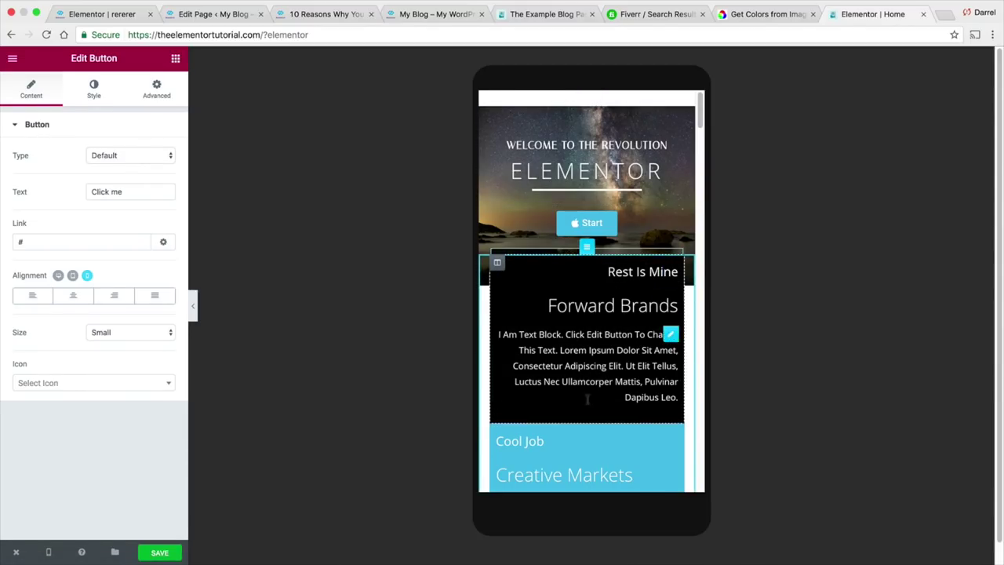
left_click(157, 89)
scroll(140, 361, "down", 1)
scroll(139, 362, "down", 1)
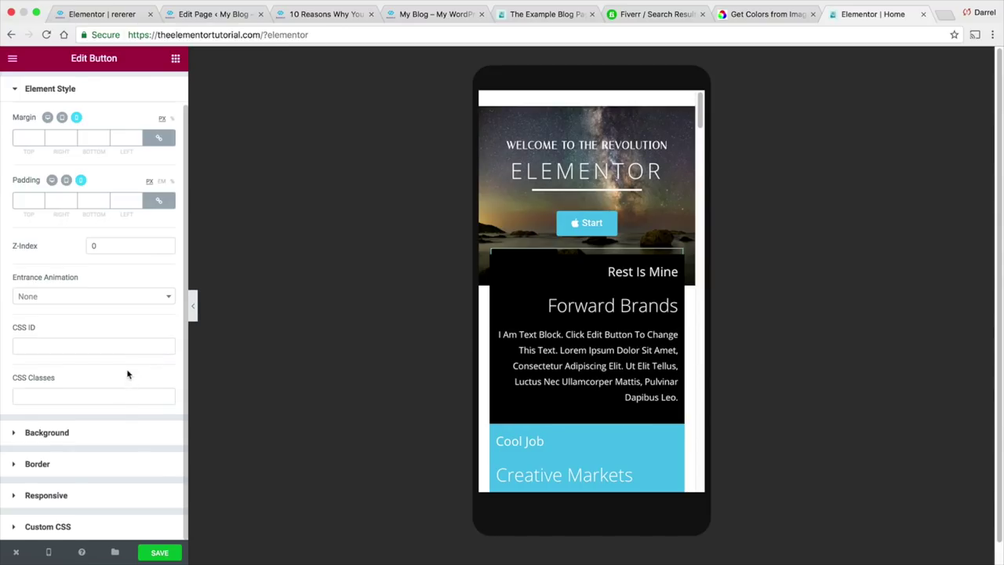
left_click(118, 494)
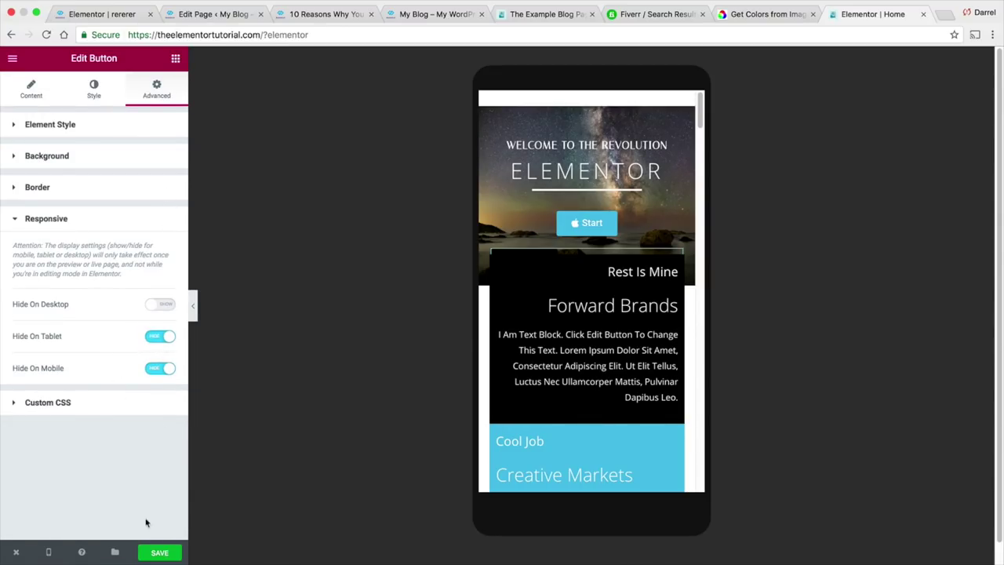
left_click(151, 552)
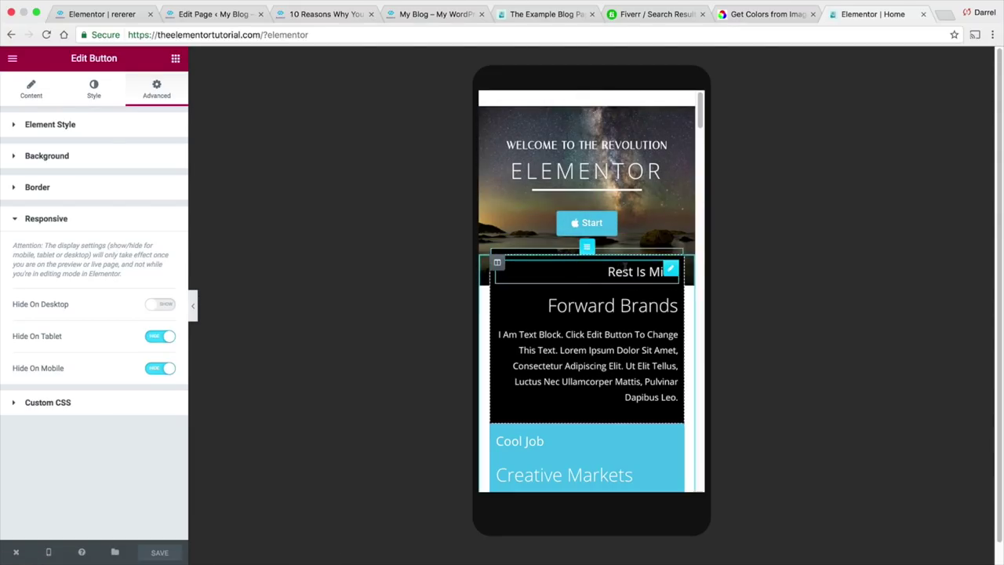
Centre-align the Rest Is Mine text on mobile.
left_click(626, 271)
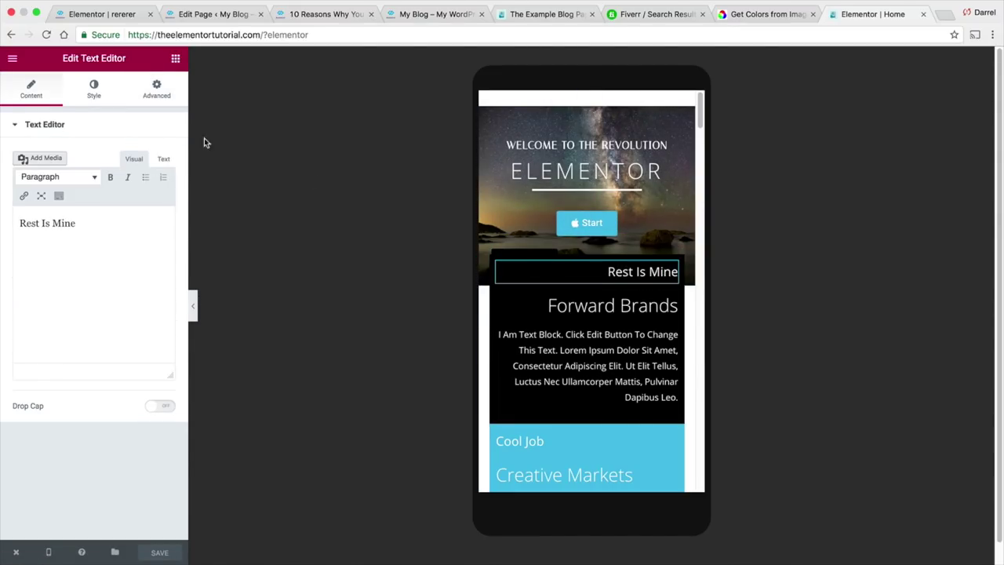
left_click(96, 88)
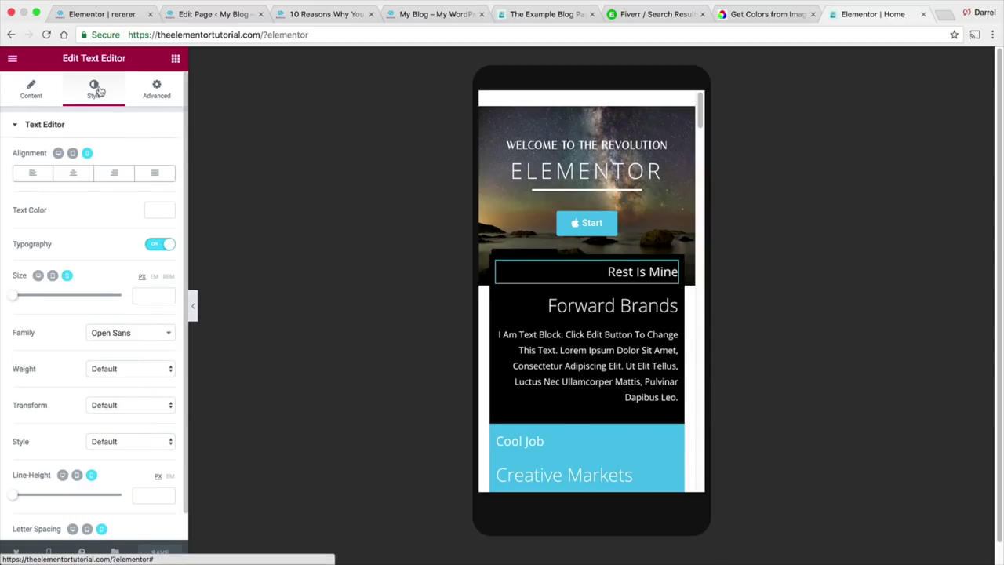
left_click(72, 173)
Centre-align the Forward Brands heading from its Content alignment options.
left_click(597, 306)
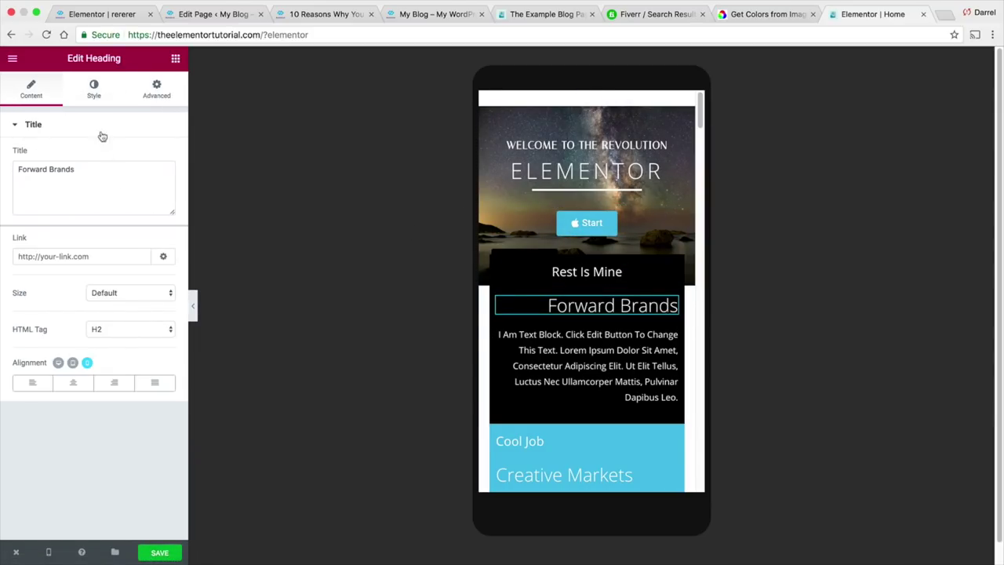
left_click(96, 91)
left_click(130, 97)
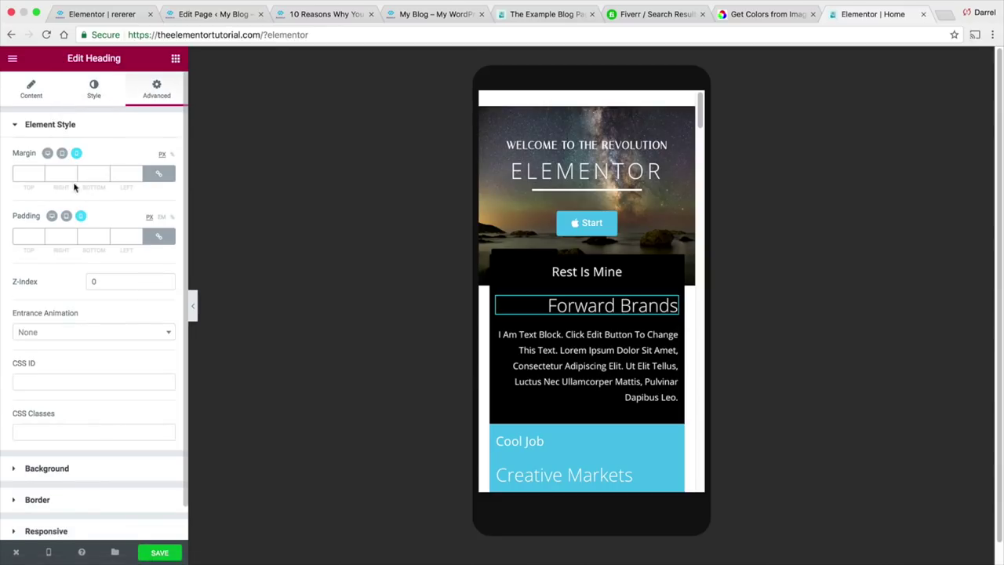
left_click(92, 91)
left_click(31, 91)
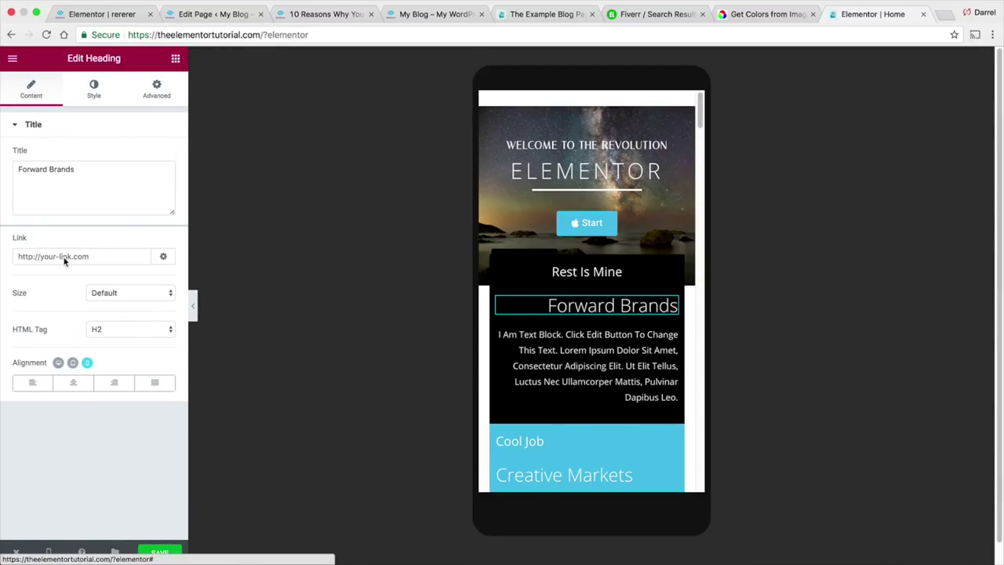
left_click(73, 382)
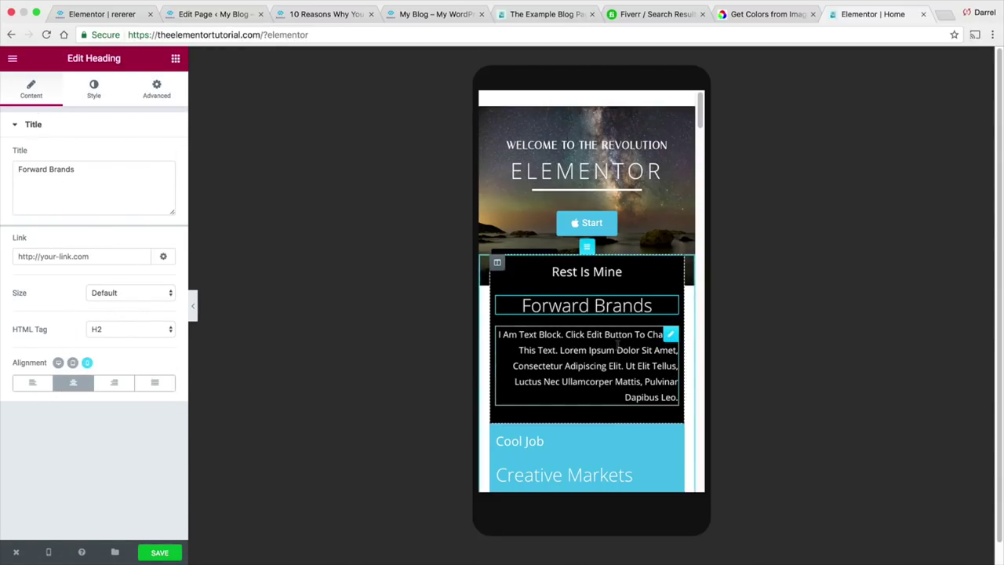
Centre-align the paragraph below Forward Brands and save the page.
left_click(668, 335)
left_click(102, 100)
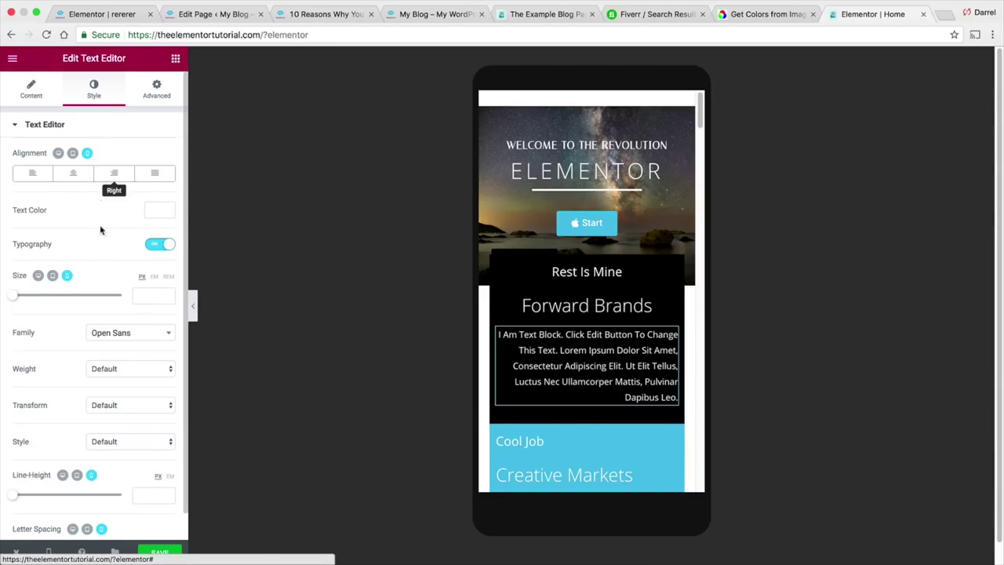
left_click(73, 172)
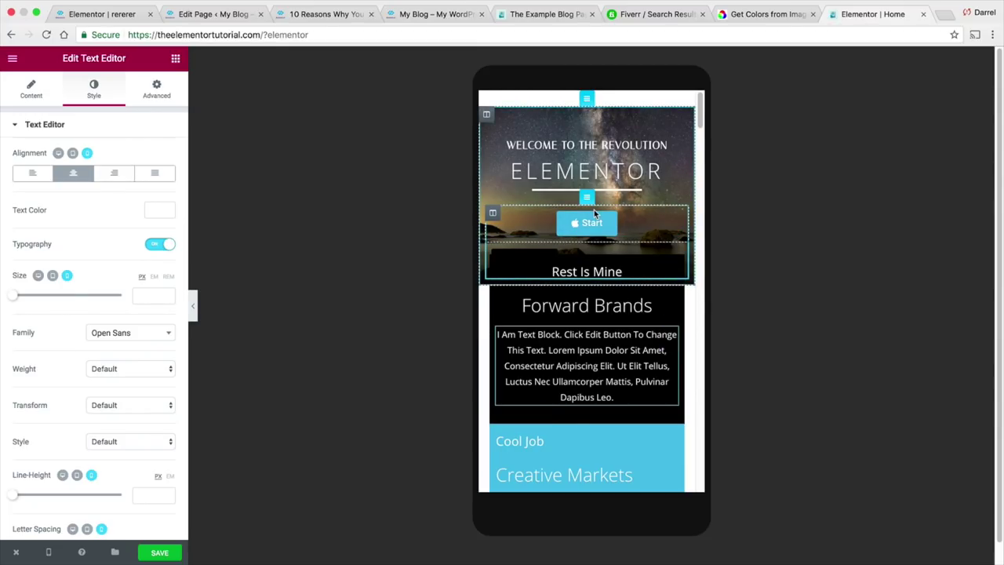
left_click(157, 550)
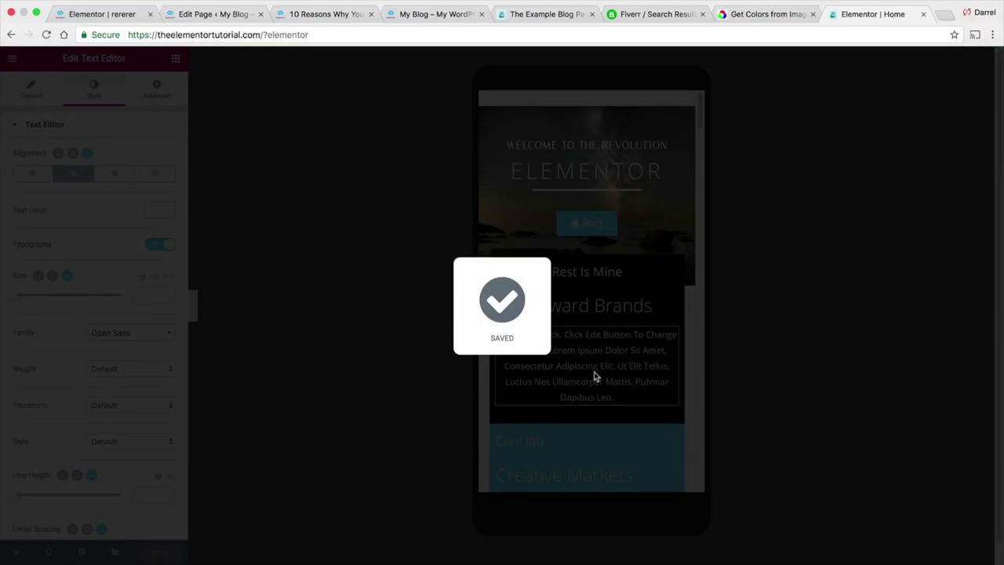
Set the NO EXPERIENCE NEEDED heading's mobile font size to 18 px.
scroll(604, 400, "down", 5)
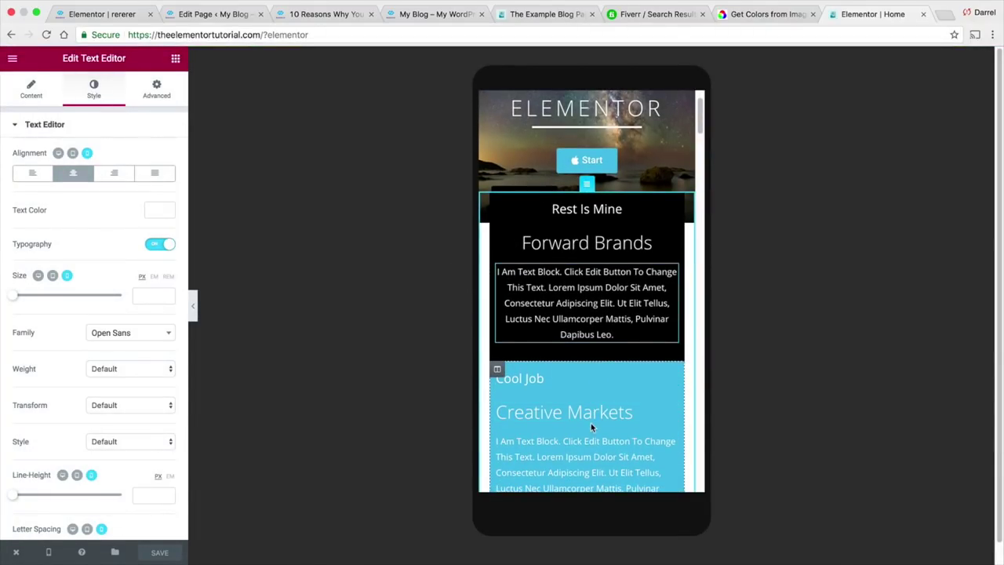
scroll(591, 382, "down", 10)
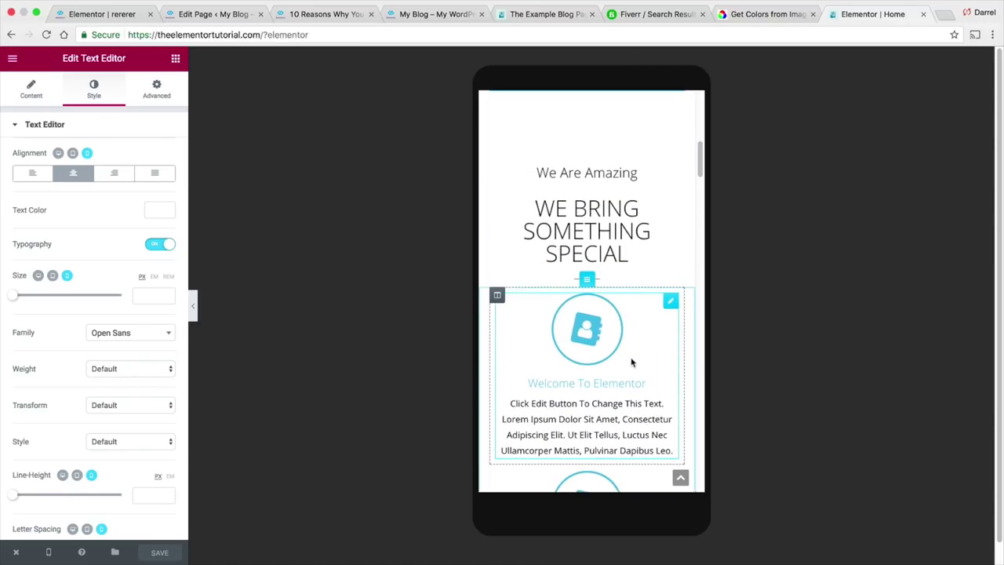
scroll(630, 343, "down", 10)
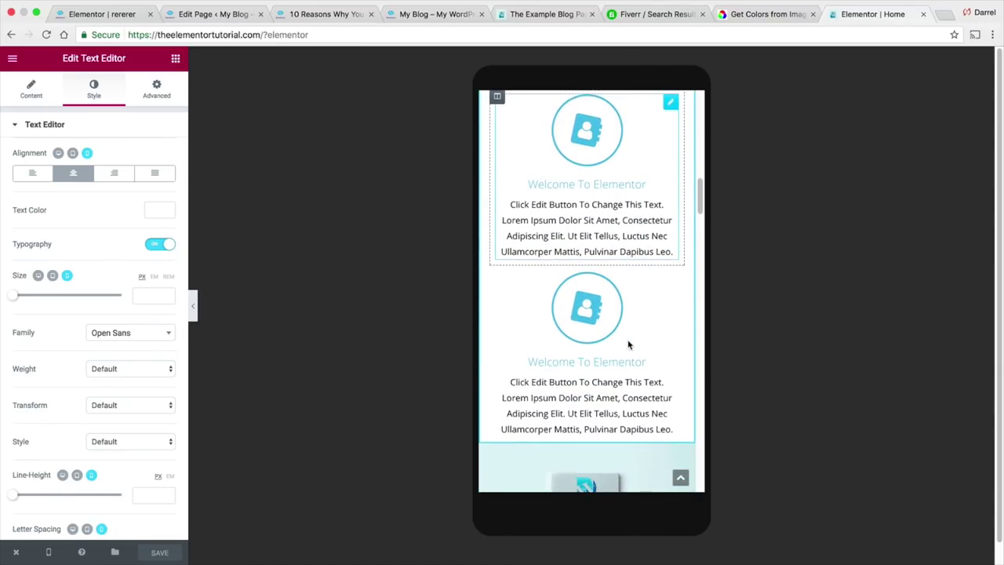
scroll(620, 337, "down", 6)
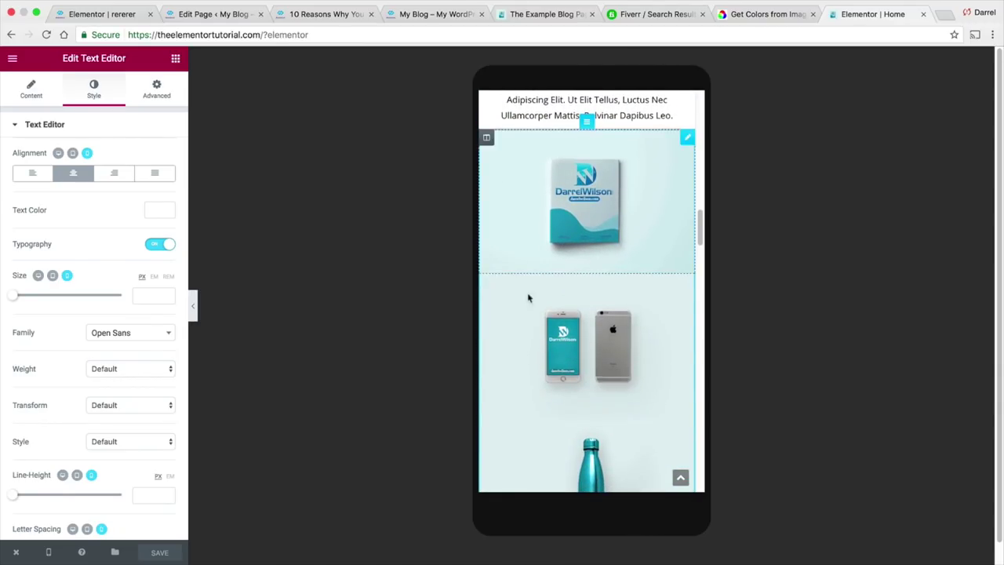
scroll(597, 287, "down", 2)
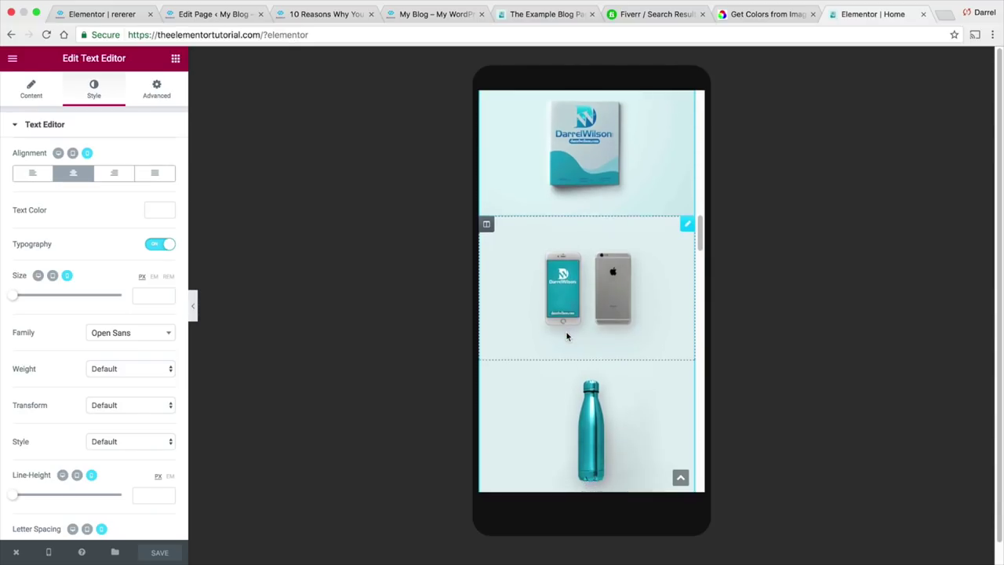
scroll(588, 353, "up", 4)
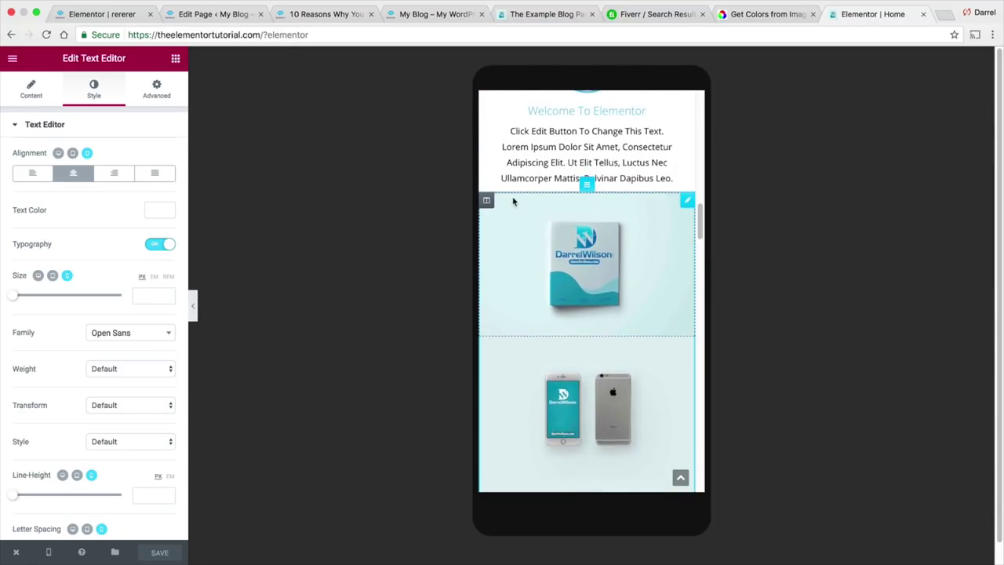
scroll(609, 290, "down", 4)
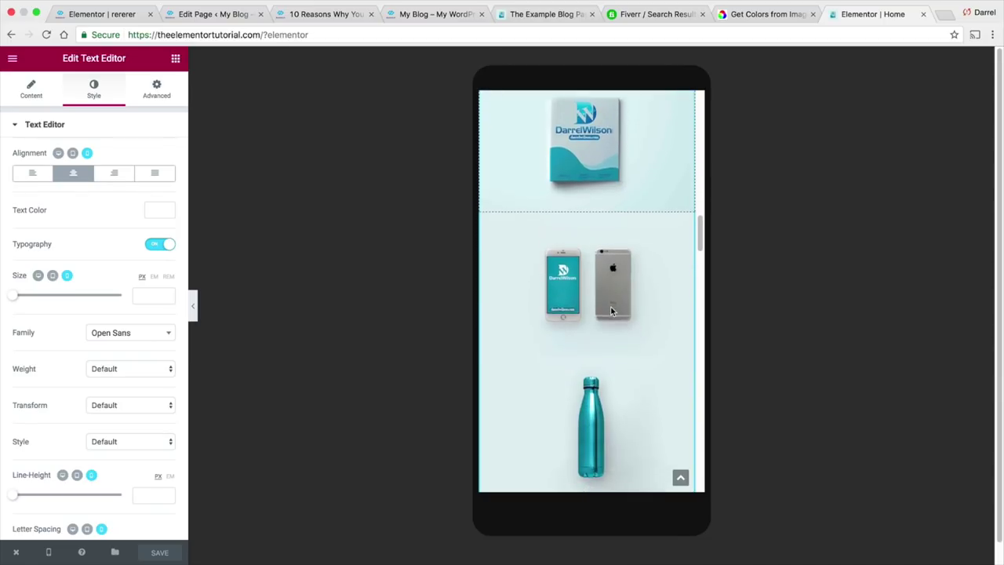
scroll(604, 288, "up", 2)
scroll(609, 306, "down", 8)
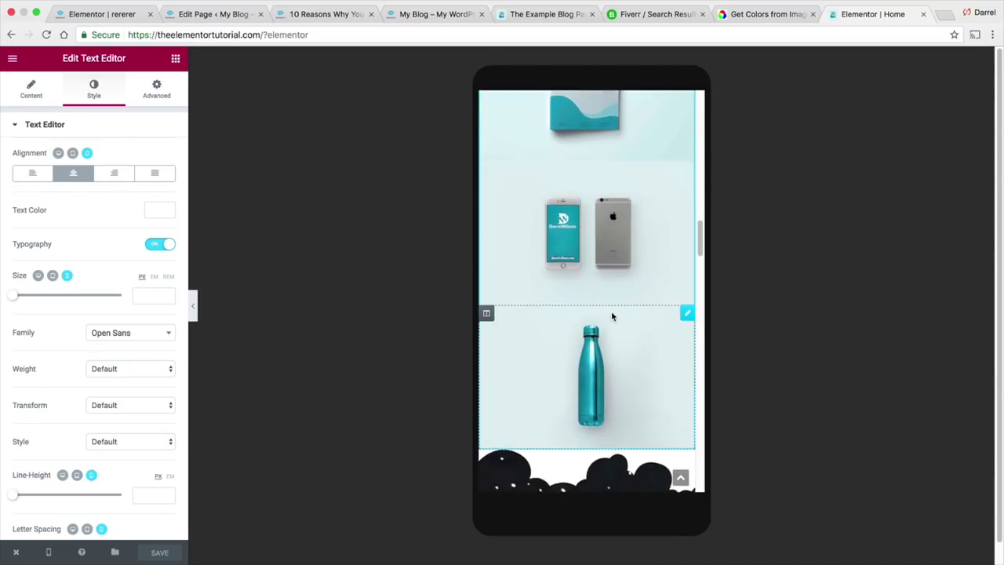
scroll(615, 314, "down", 2)
left_click(617, 377)
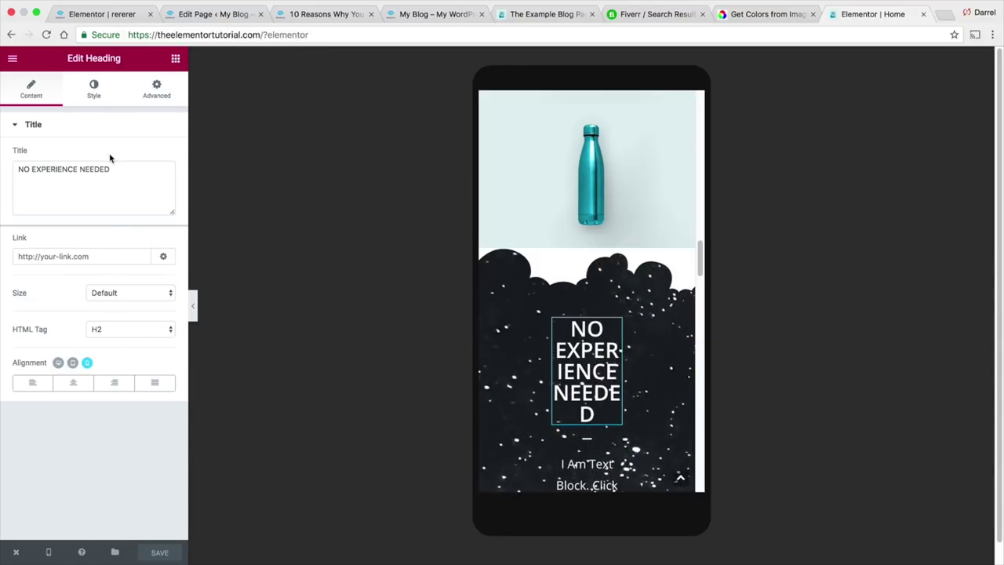
left_click(94, 87)
left_click(19, 243)
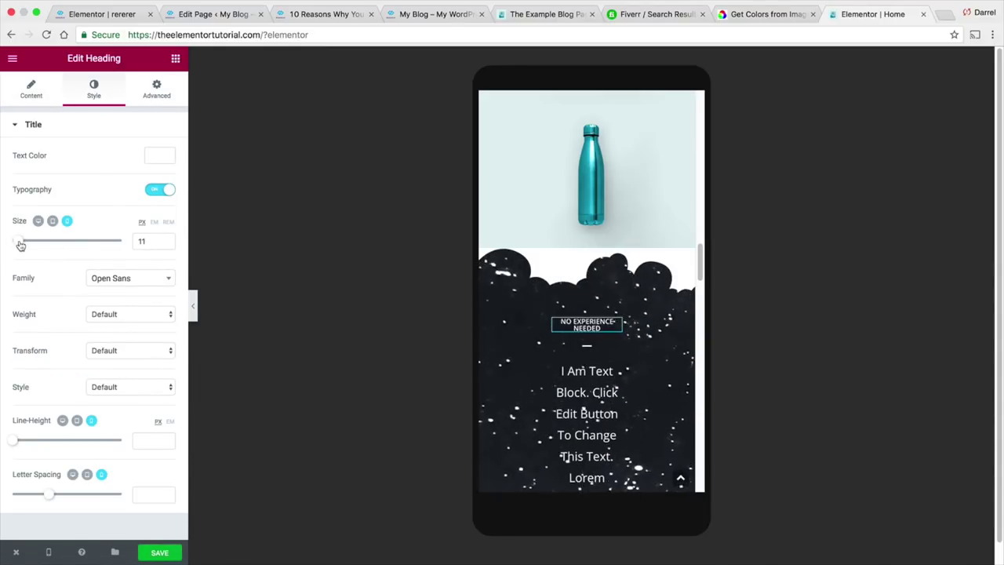
left_click_drag(20, 246, 23, 243)
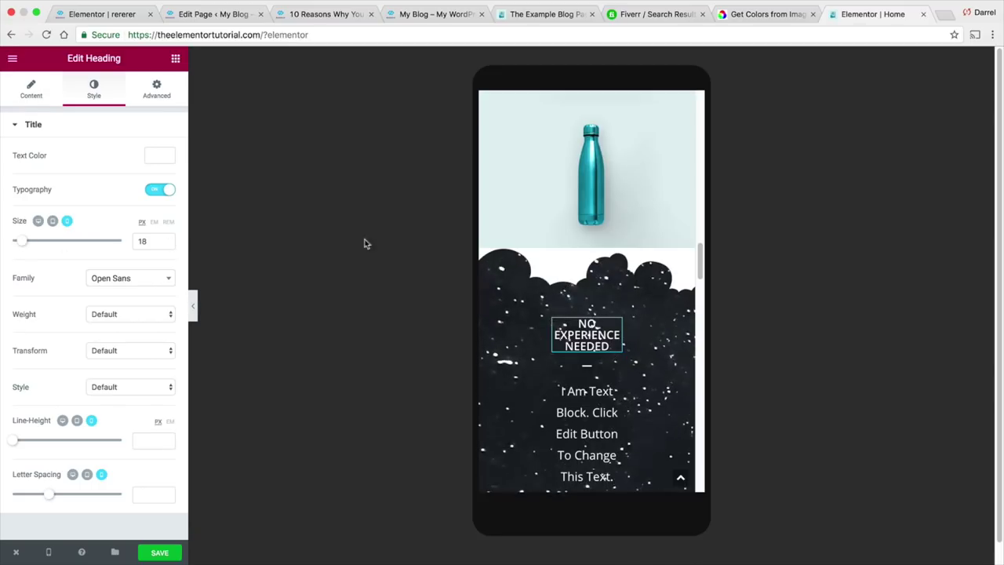
Select the text block beneath the heading and open its Style settings.
scroll(589, 243, "down", 5)
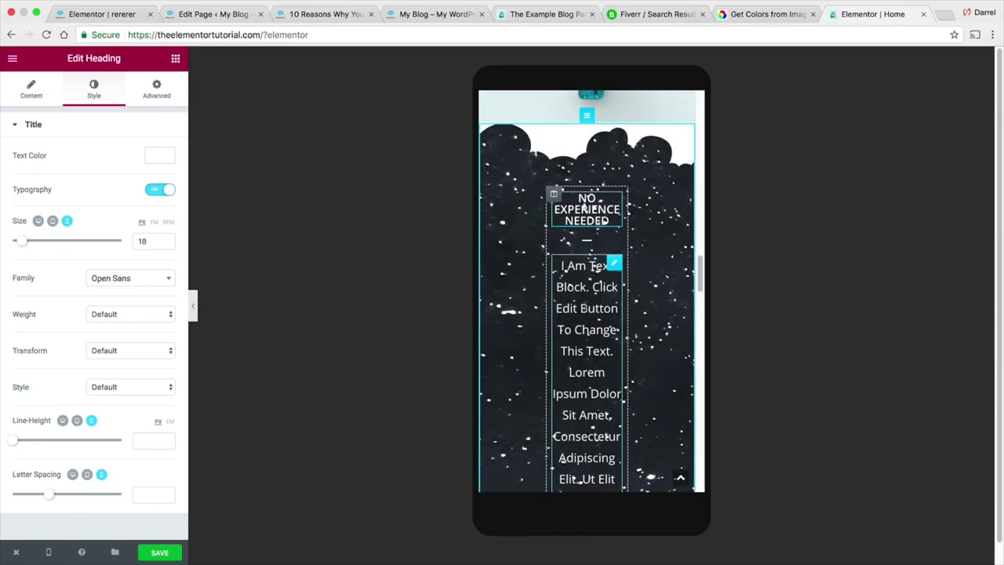
left_click(612, 263)
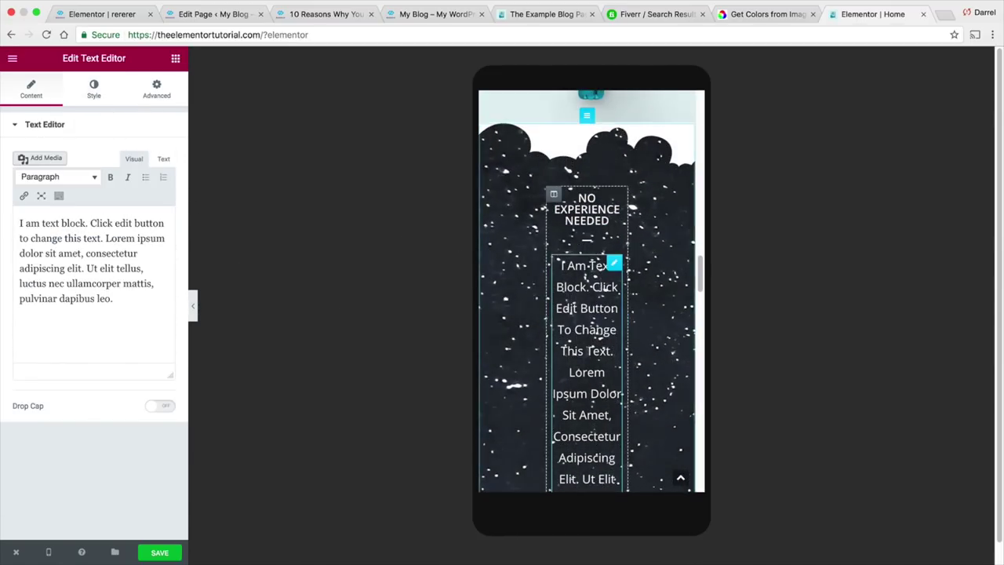
left_click(100, 96)
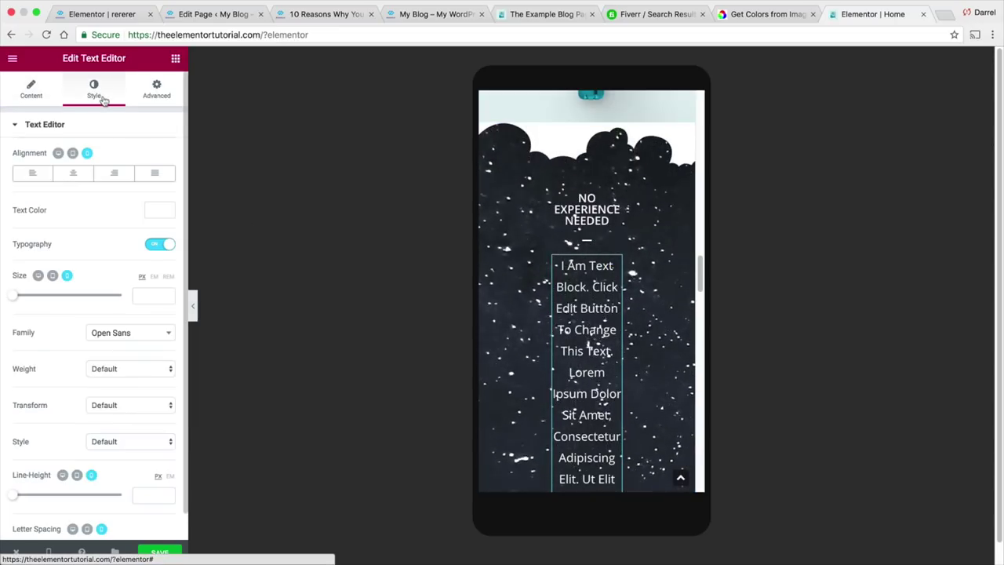
left_click(73, 173)
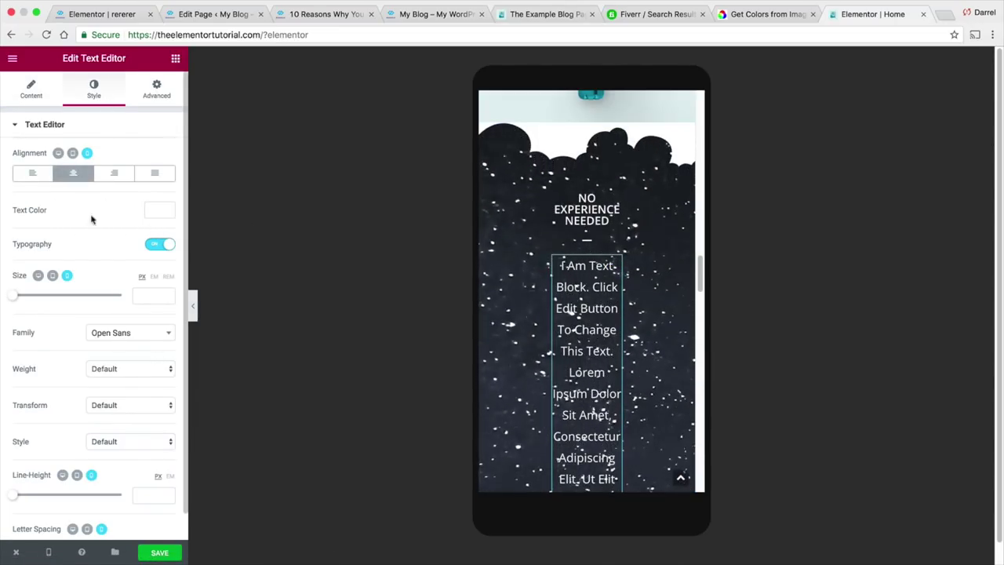
scroll(80, 251, "down", 1)
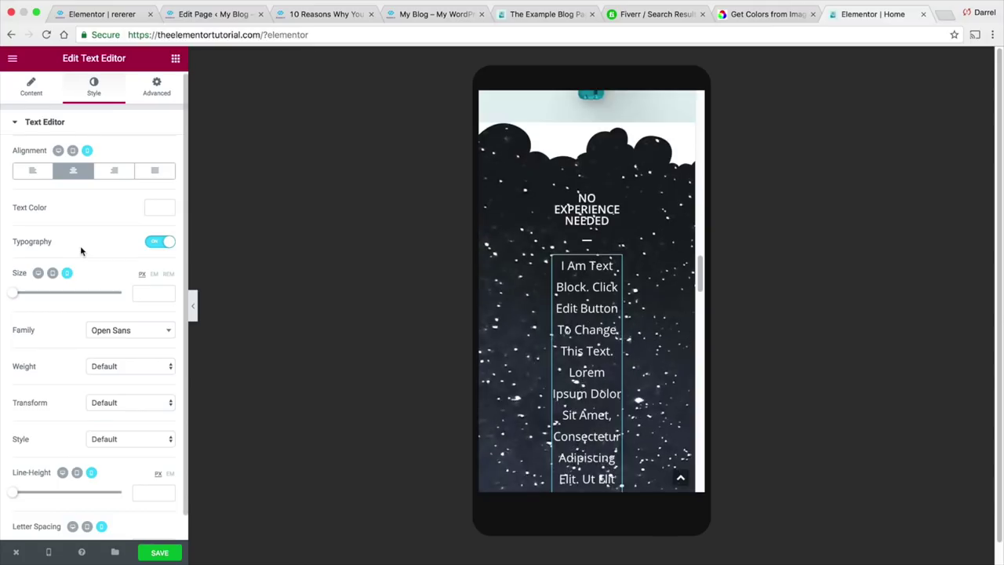
scroll(80, 251, "up", 1)
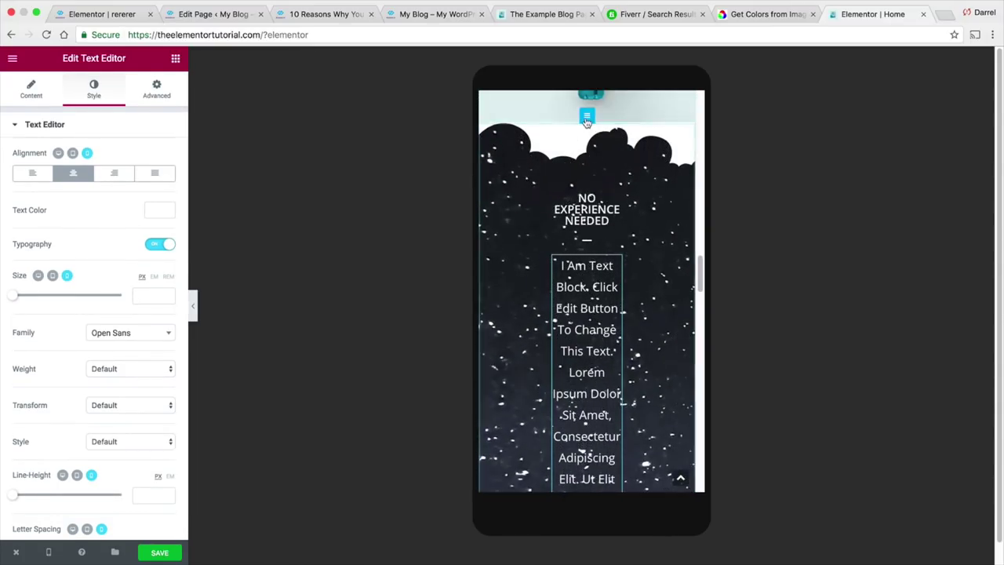
left_click(587, 118)
left_click(157, 90)
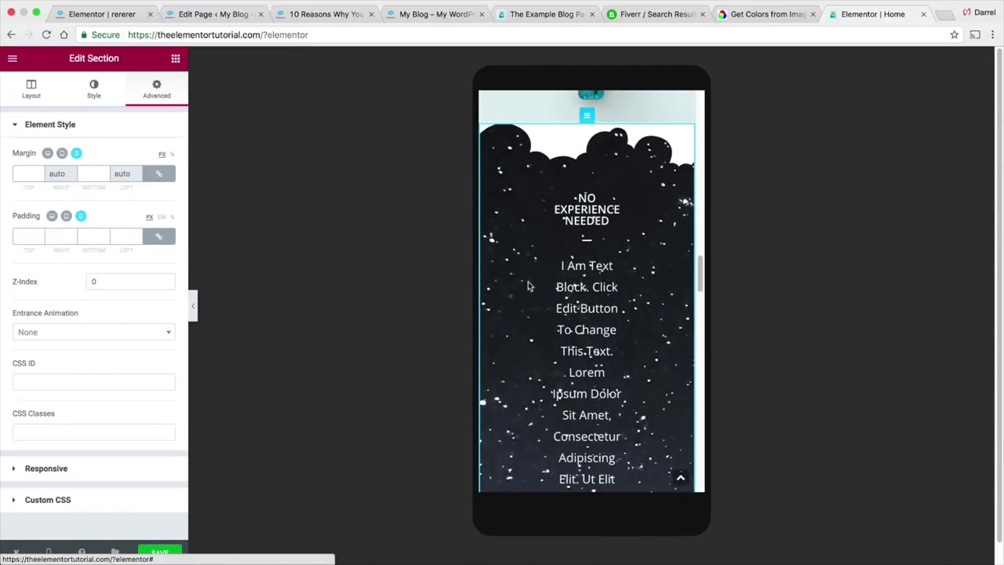
left_click(554, 195)
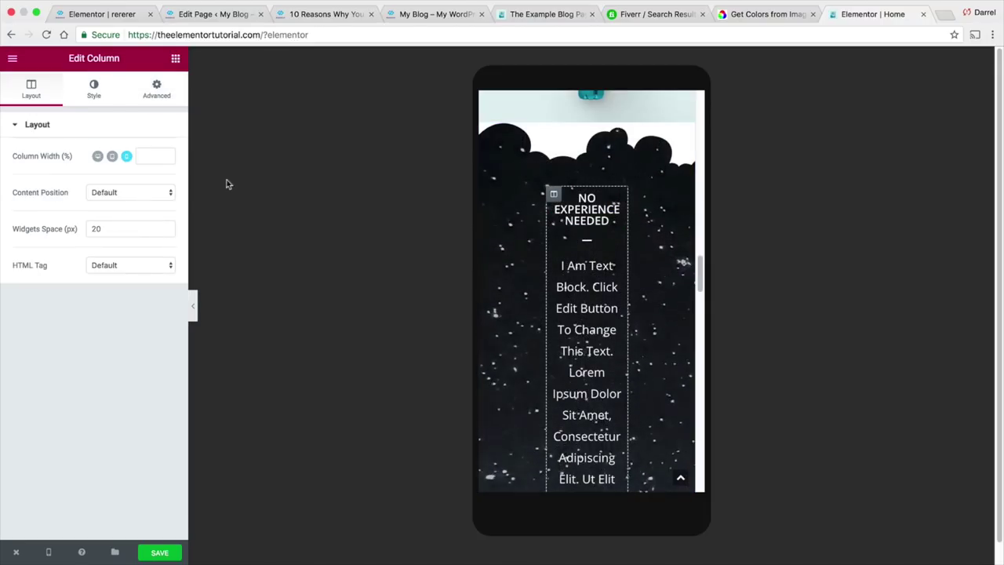
left_click(156, 89)
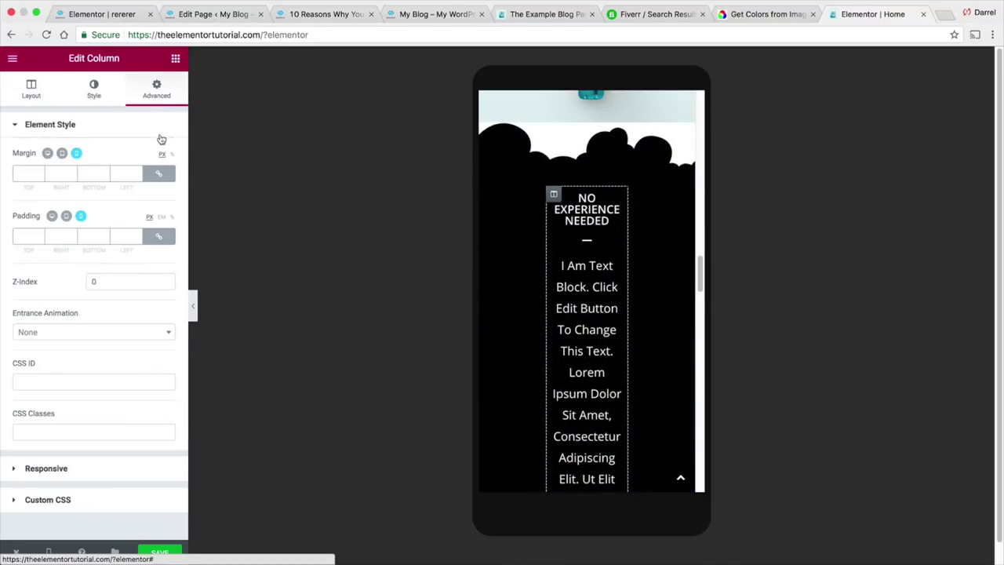
left_click(24, 173)
type("100")
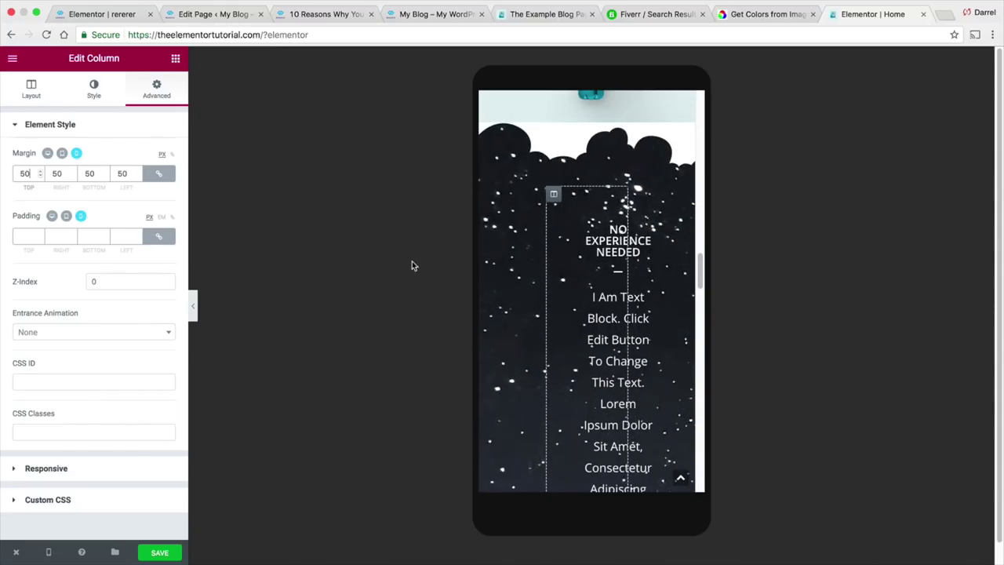
key("BackSpace")
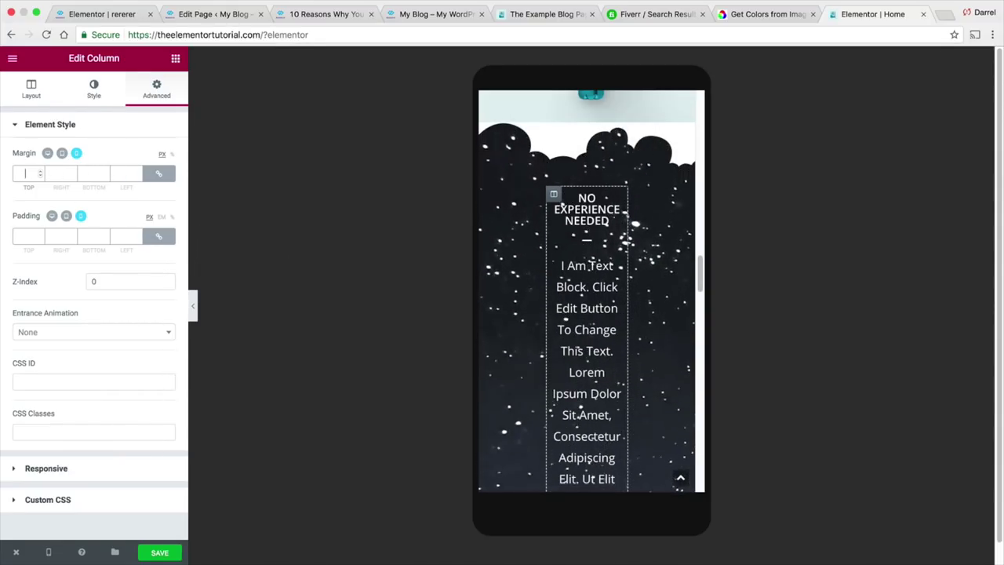
left_click(614, 263)
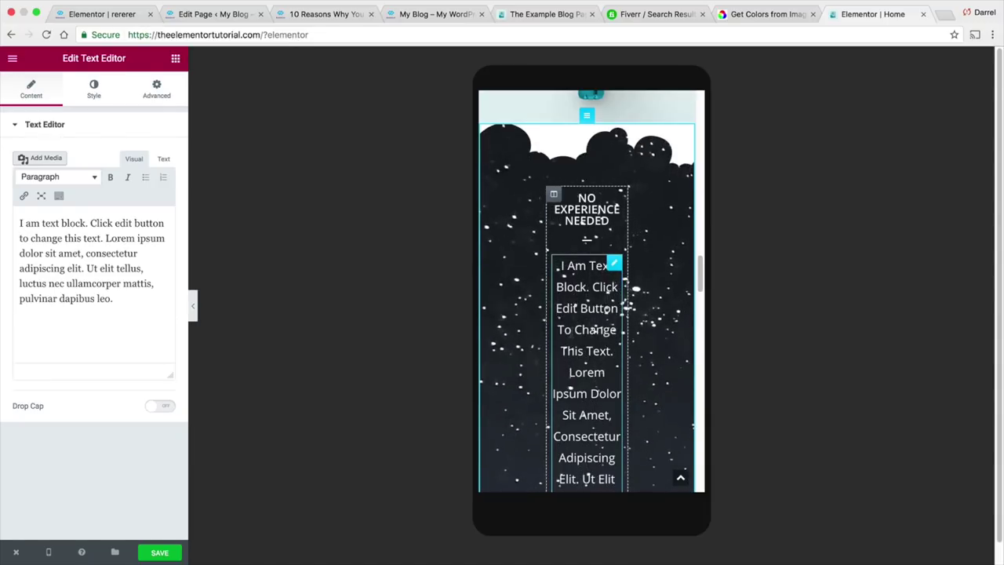
scroll(587, 239, "up", 3)
scroll(587, 238, "down", 3)
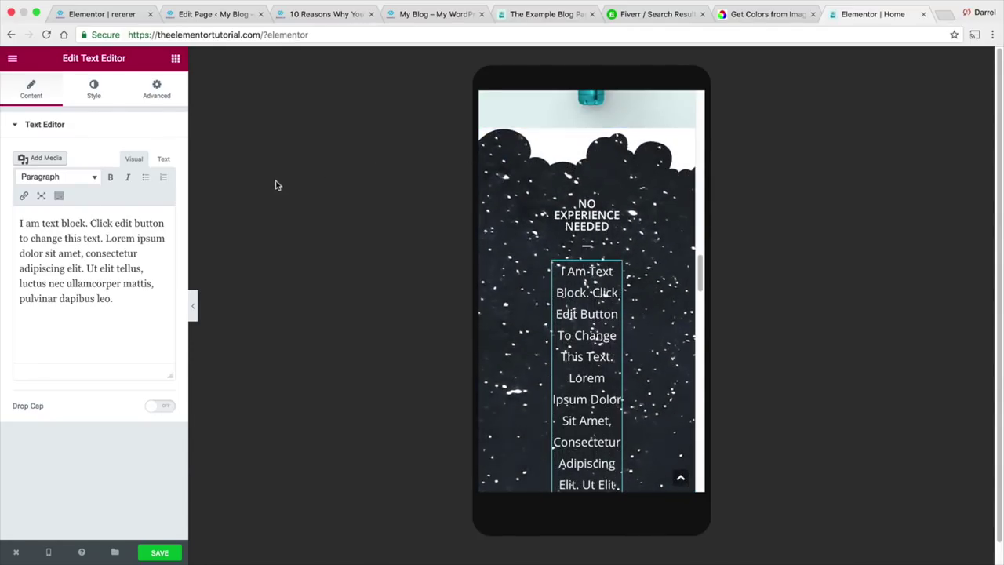
left_click(106, 94)
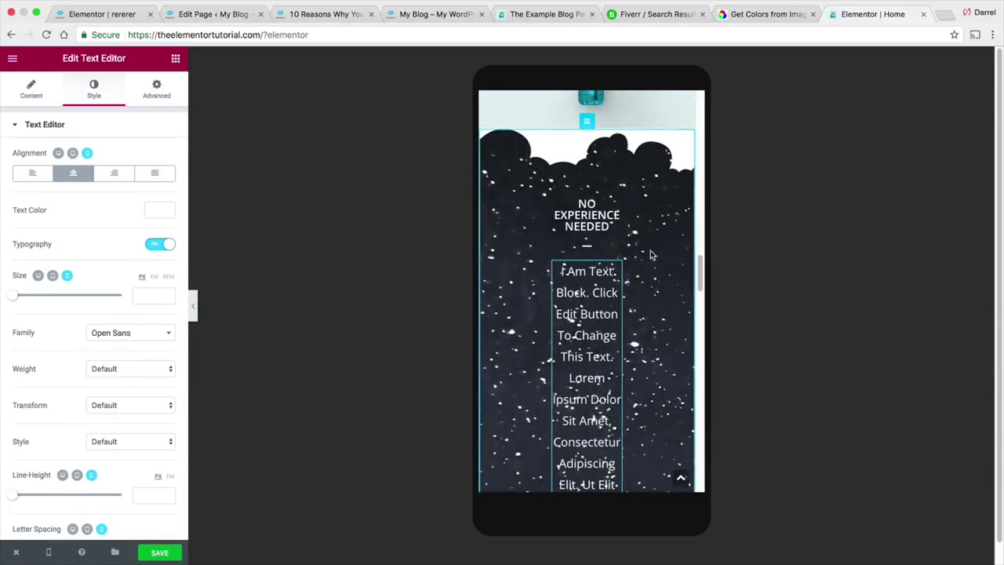
scroll(643, 229, "down", 3)
scroll(644, 234, "up", 2)
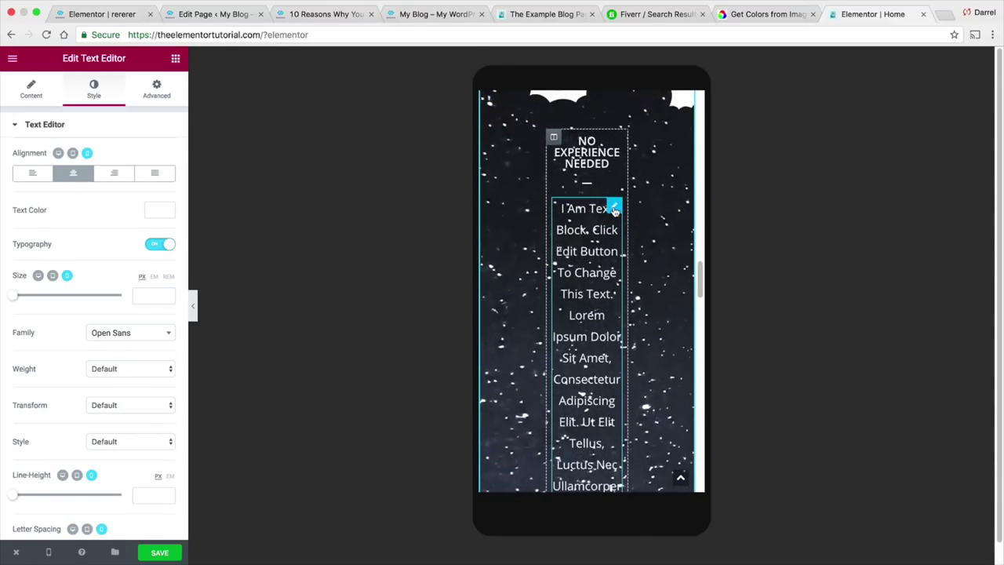
scroll(615, 207, "up", 2)
scroll(558, 255, "down", 10)
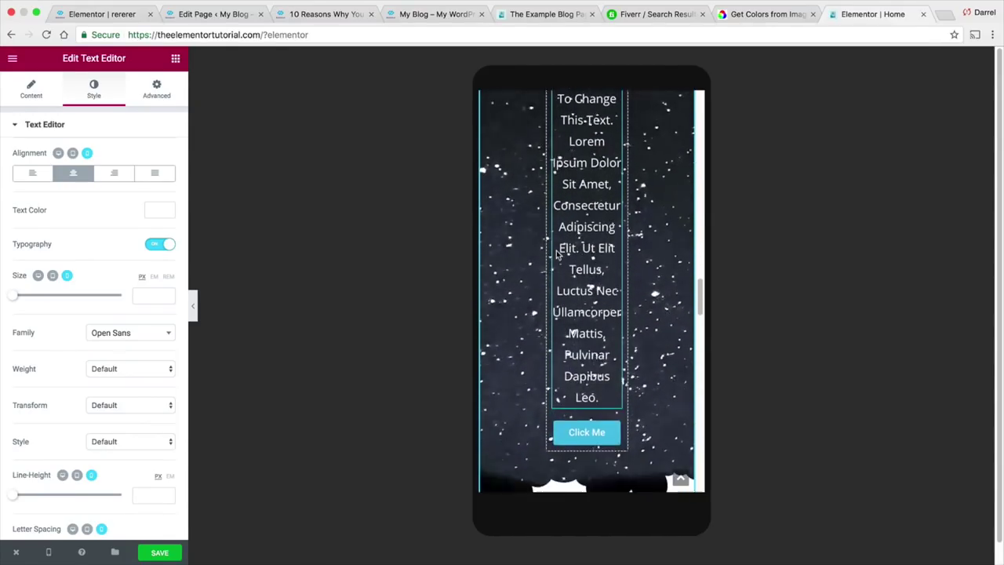
scroll(588, 267, "up", 10)
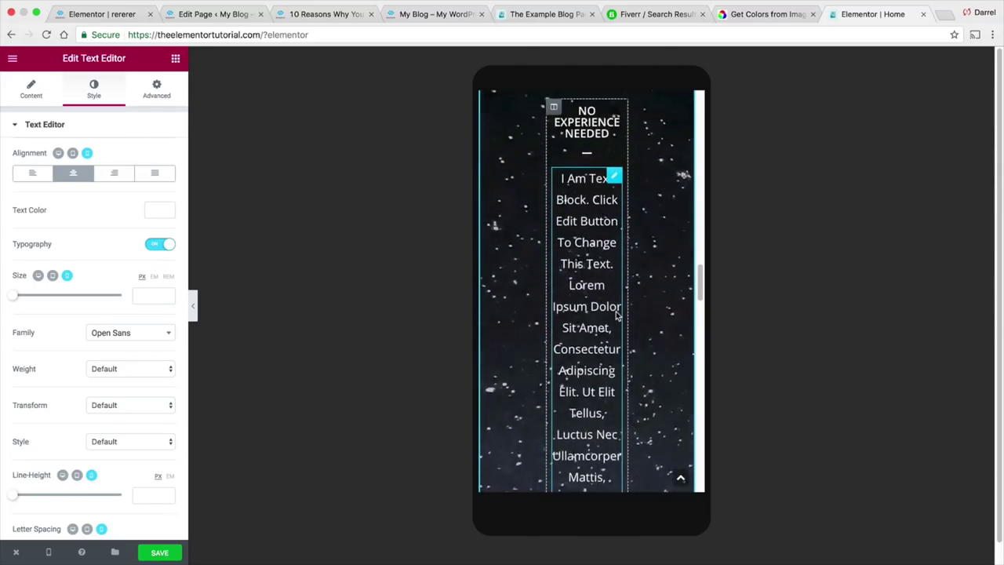
scroll(627, 314, "down", 2)
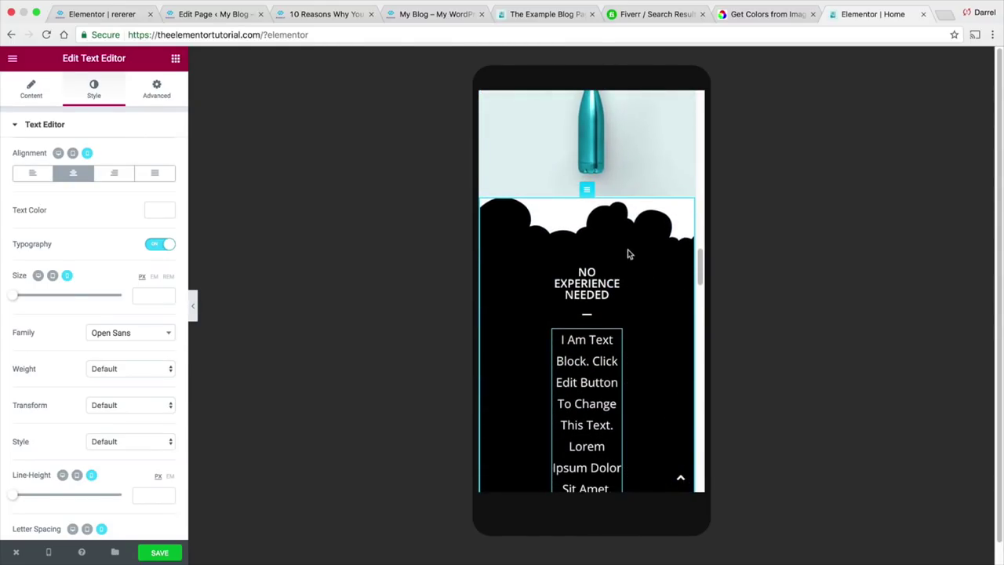
left_click(587, 192)
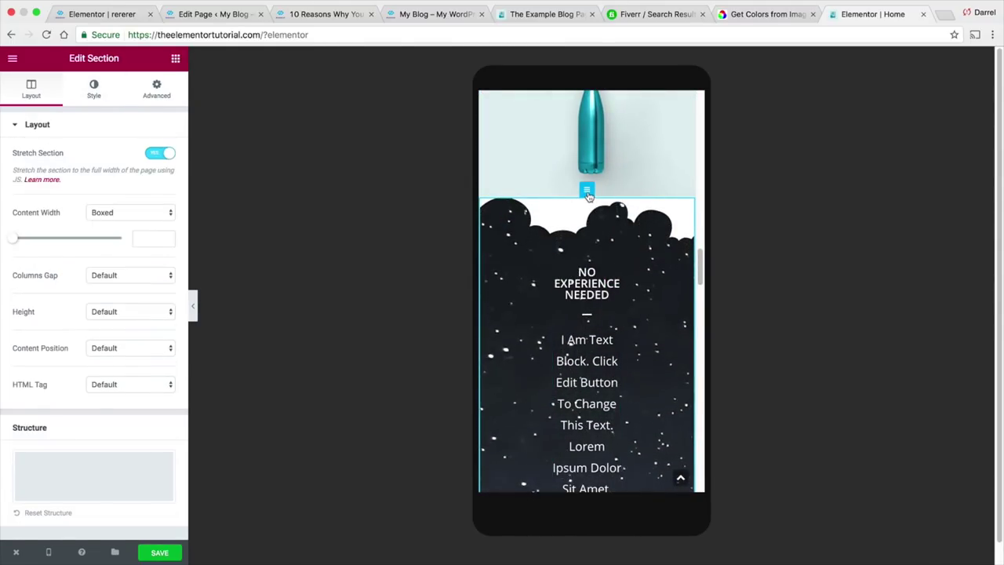
left_click(159, 96)
left_click(132, 467)
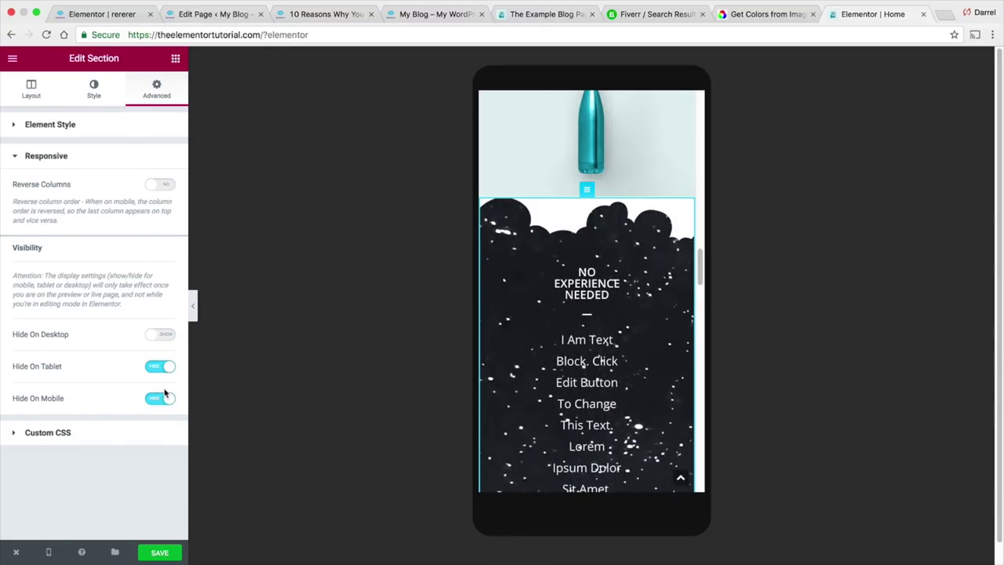
left_click(157, 553)
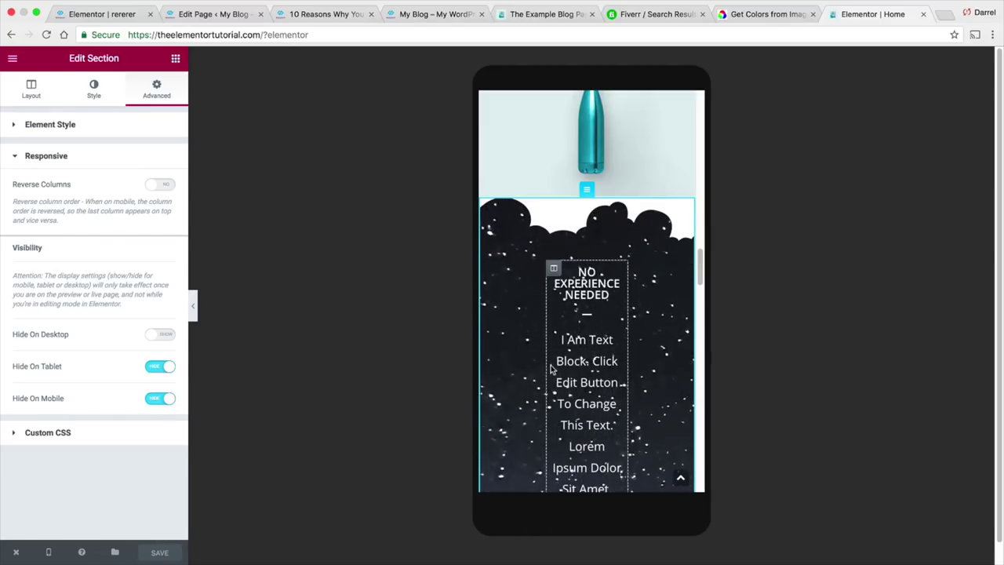
scroll(550, 314, "down", 10)
scroll(547, 341, "down", 10)
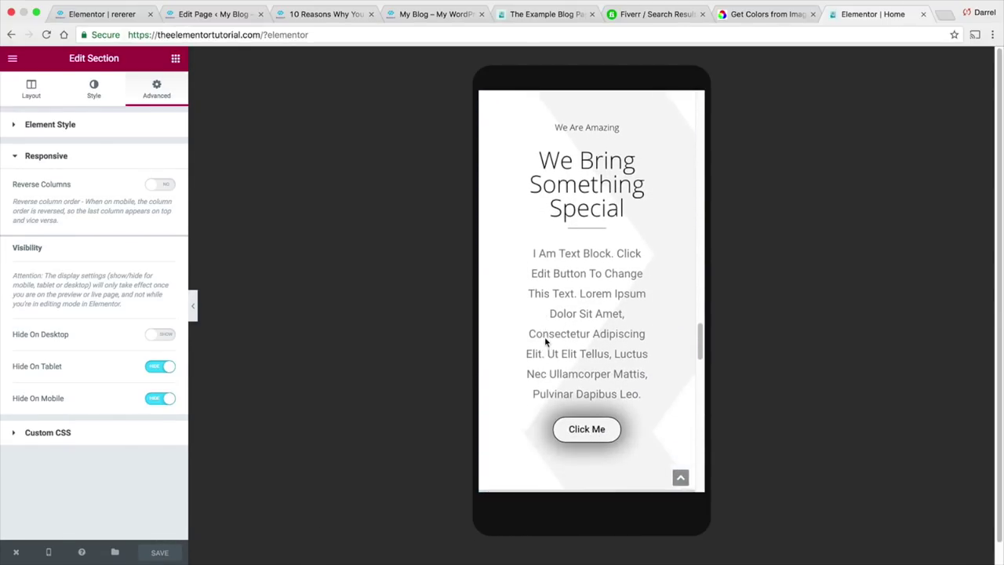
scroll(553, 367, "up", 8)
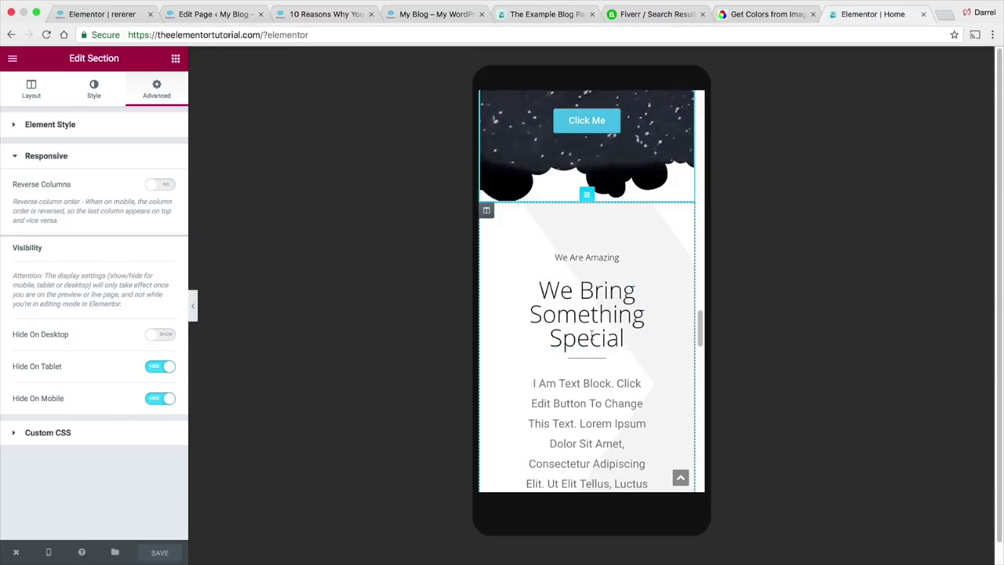
scroll(625, 314, "down", 5)
scroll(620, 303, "down", 2)
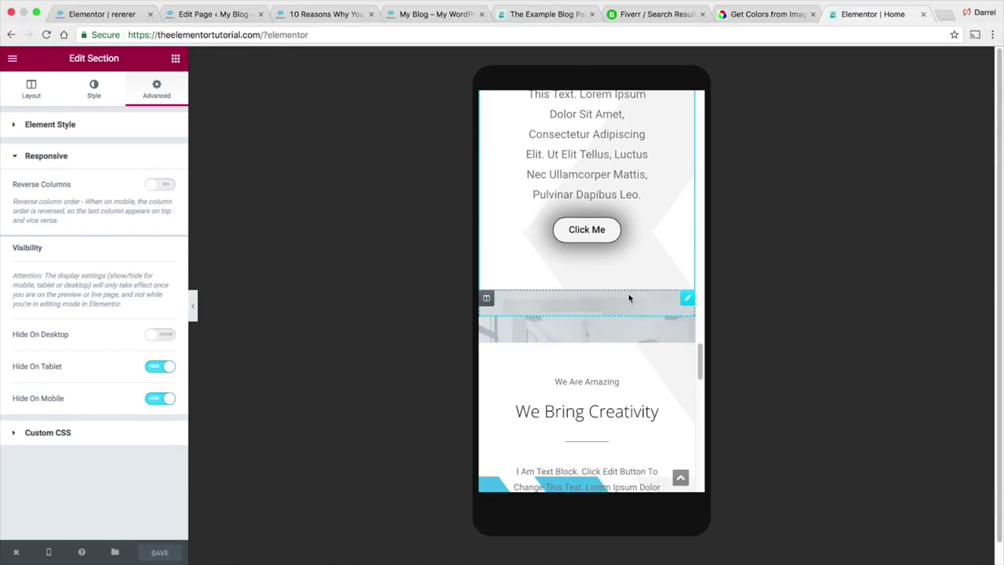
Turn on Reverse Columns for the We Bring Something Special section.
left_click(629, 293)
scroll(533, 278, "up", 6)
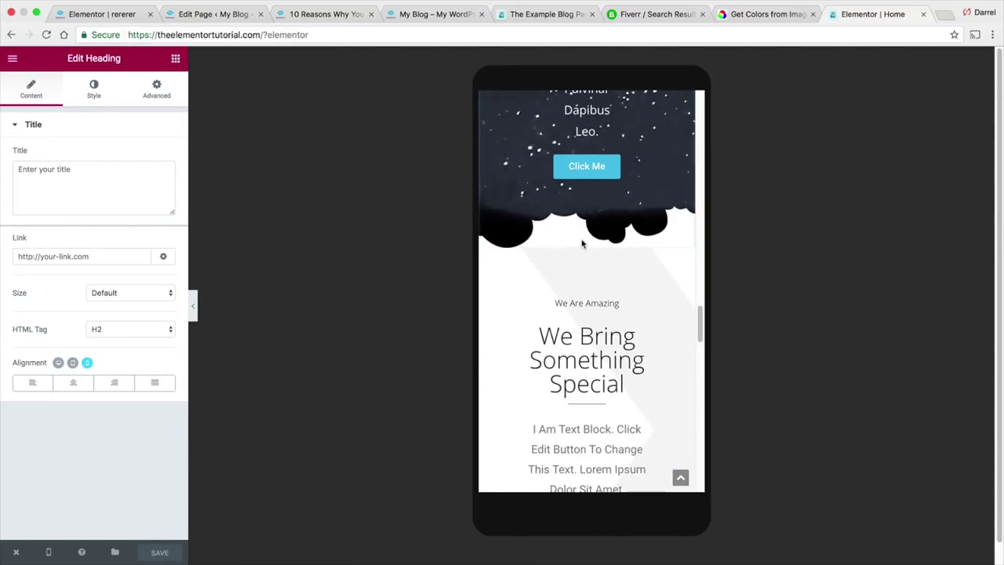
left_click(586, 237)
scroll(555, 302, "down", 3)
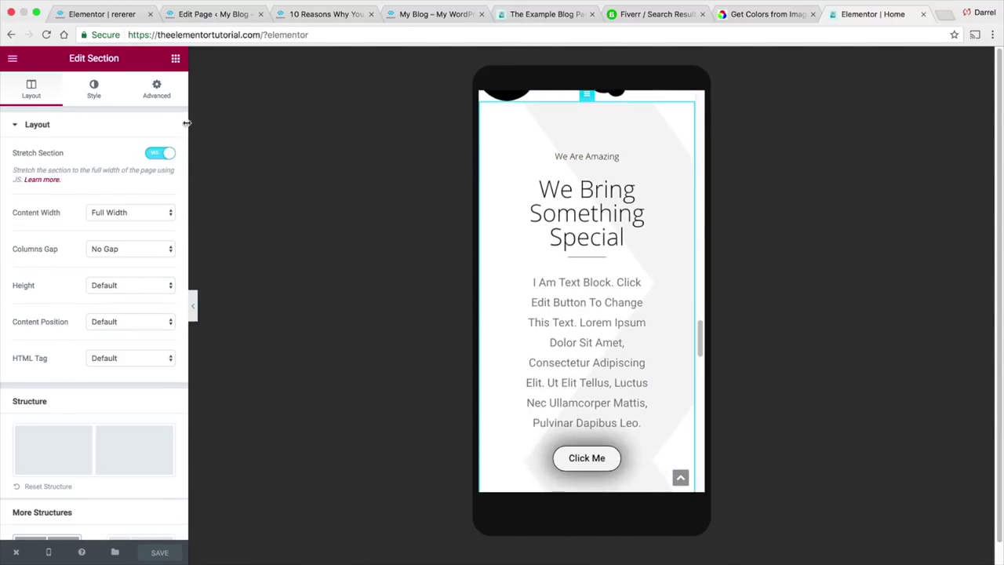
left_click(153, 91)
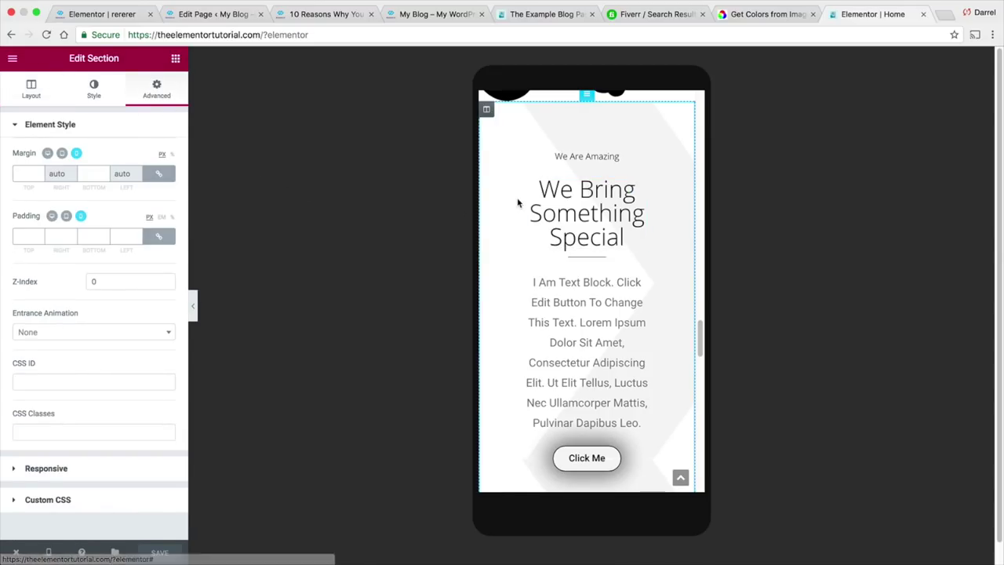
left_click(109, 465)
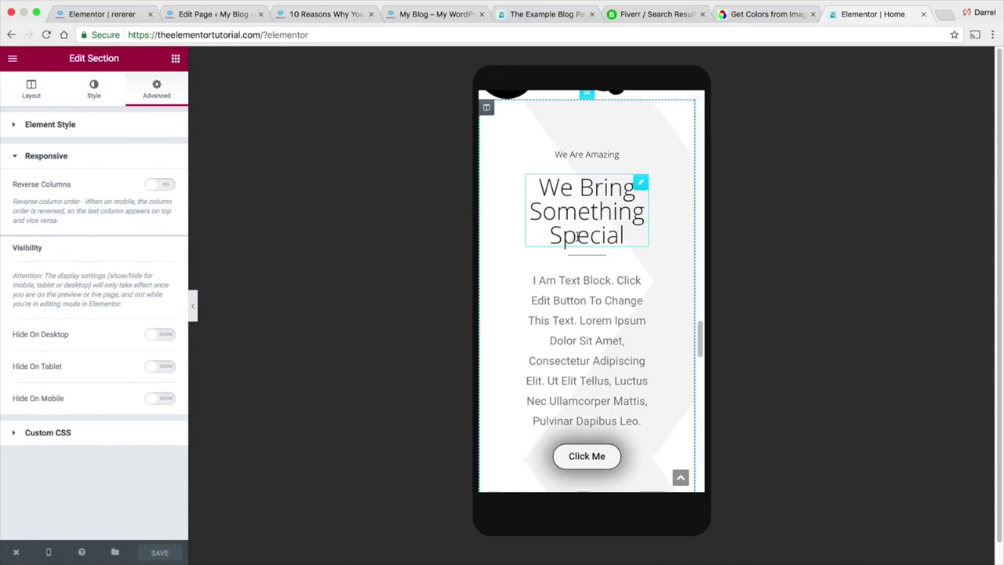
scroll(587, 236, "down", 2)
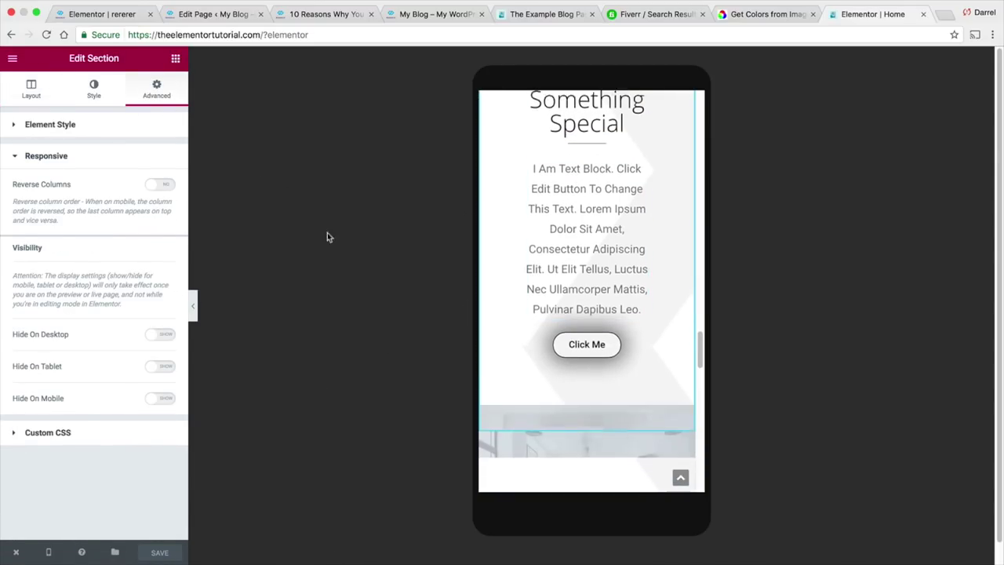
left_click(157, 186)
Toggle Reverse Columns off and back on to compare the mobile column order.
scroll(588, 272, "up", 3)
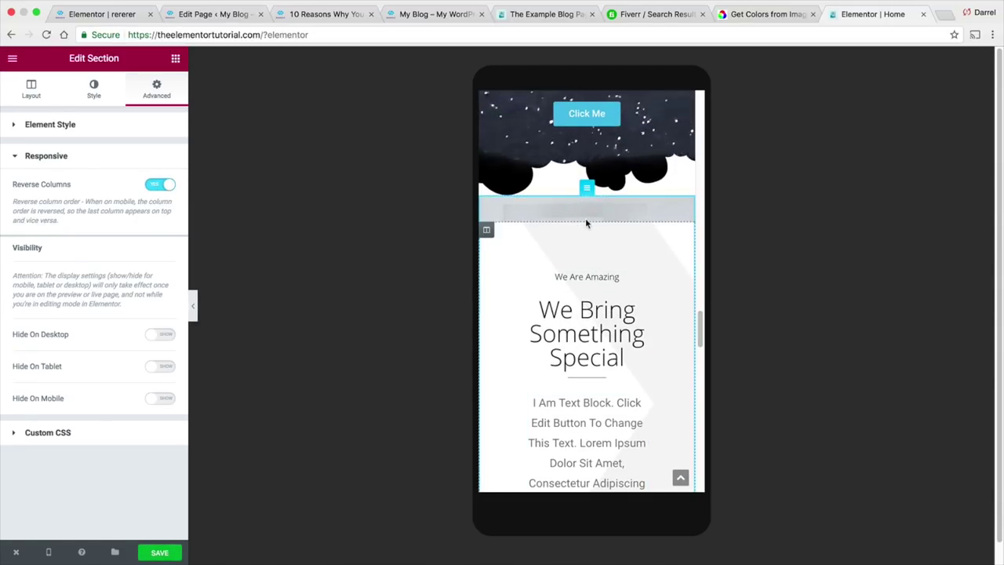
scroll(634, 295, "down", 5)
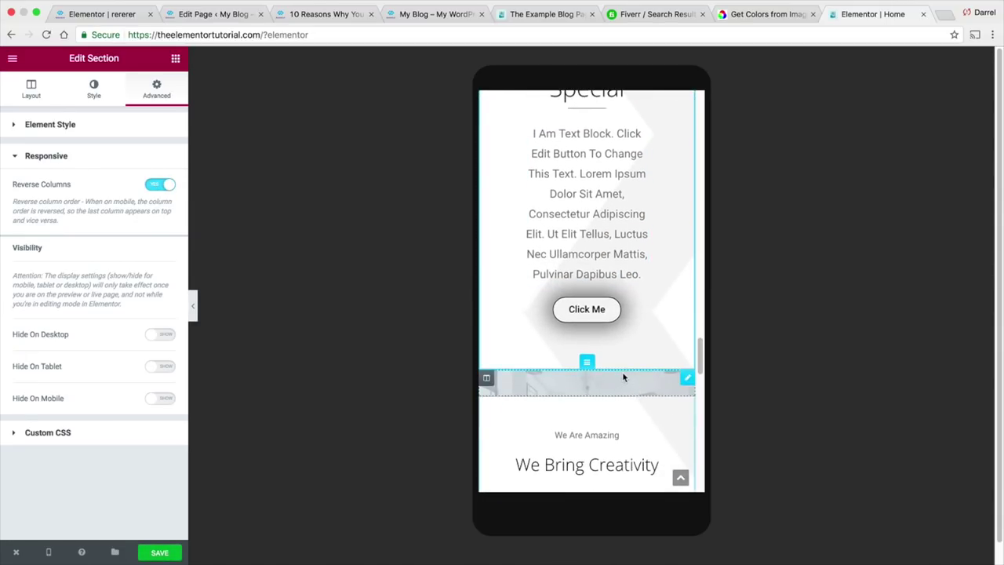
scroll(624, 377, "down", 3)
left_click(159, 189)
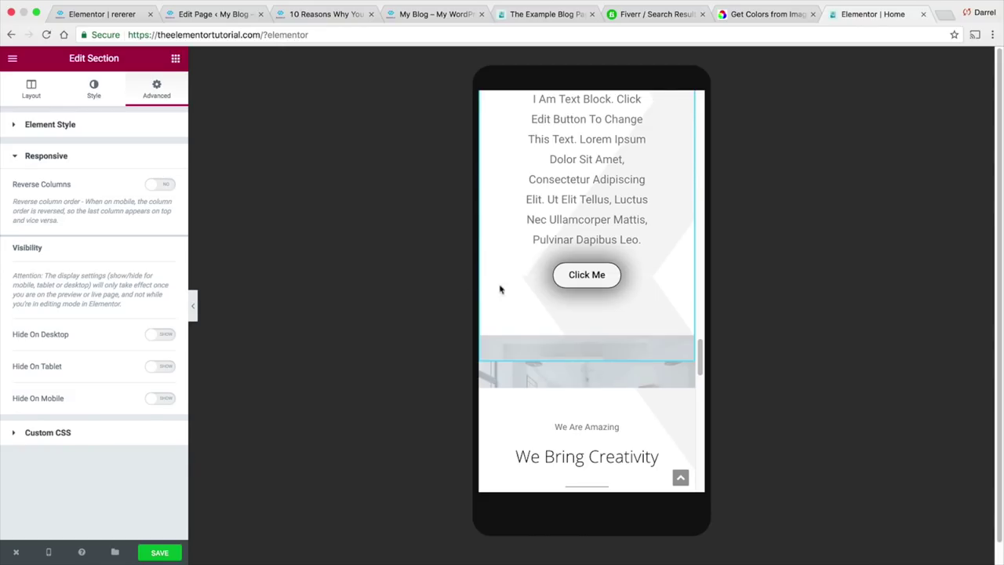
left_click(163, 186)
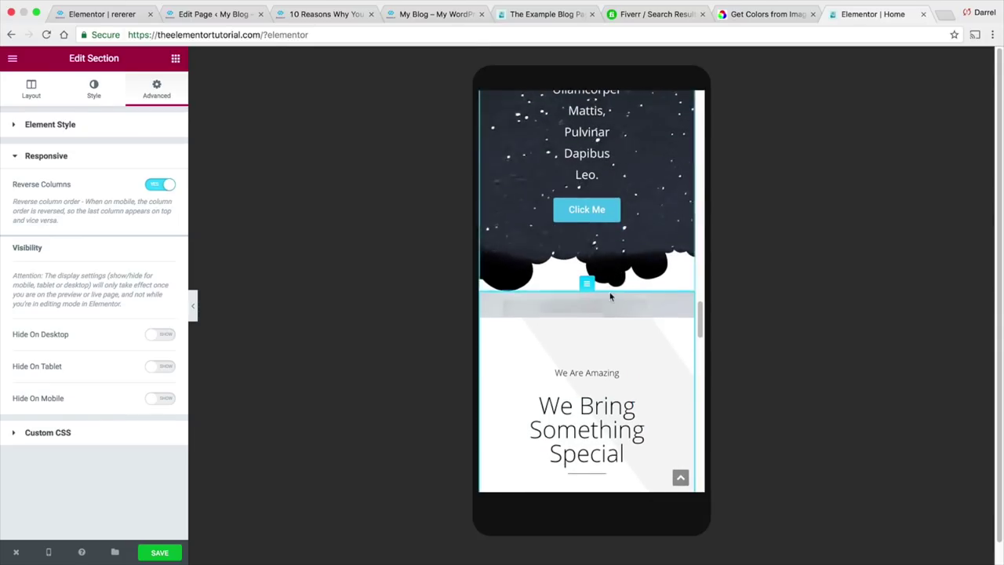
left_click(614, 305)
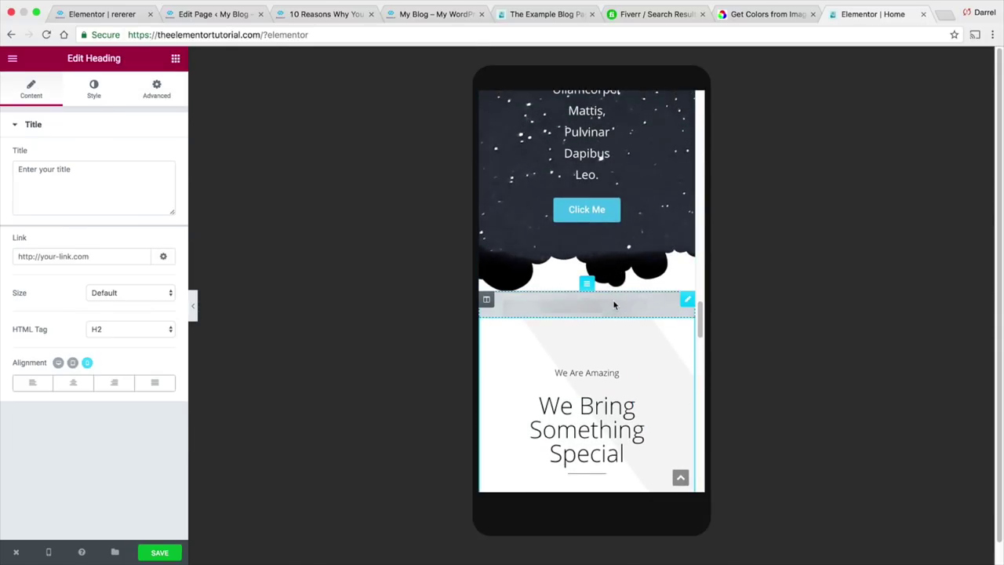
Set the section below the clouds to Min Height and raise it with the slider.
left_click(156, 88)
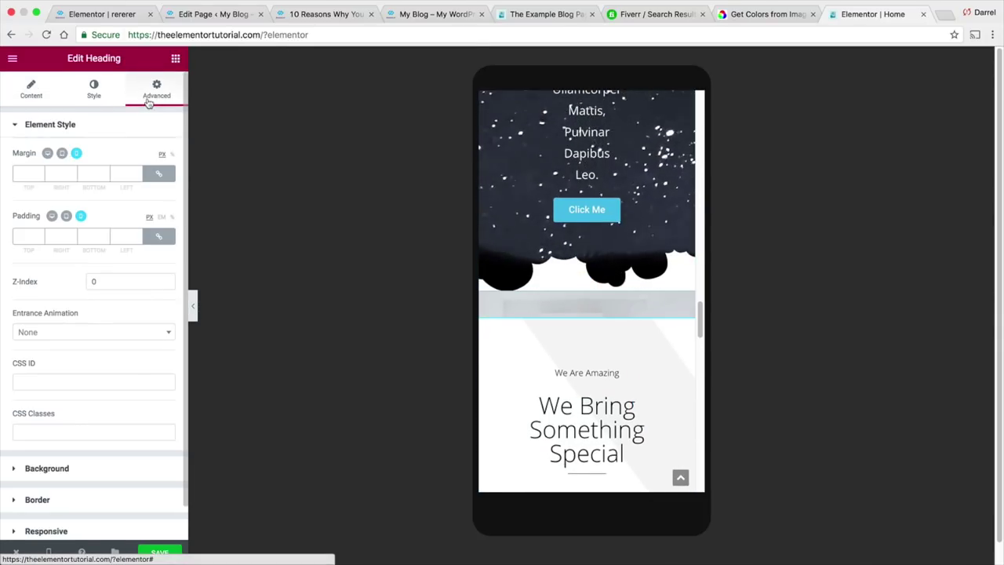
left_click(28, 173)
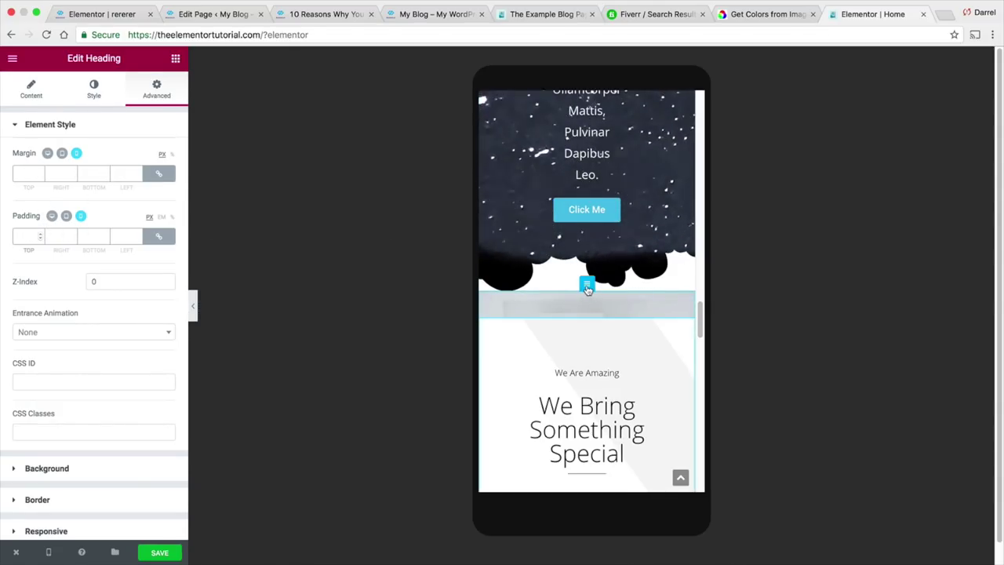
left_click(587, 284)
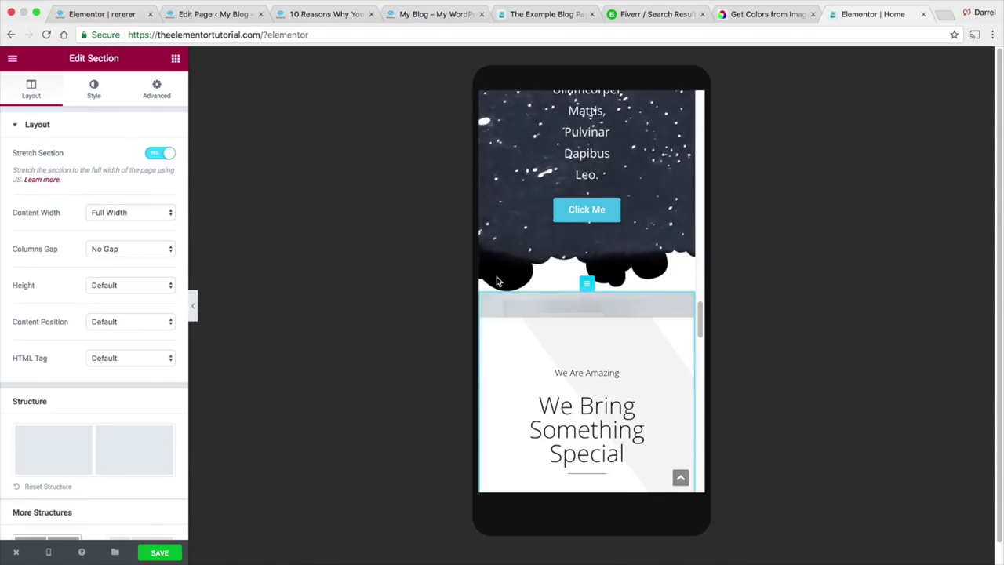
left_click(156, 90)
left_click(29, 91)
left_click(126, 285)
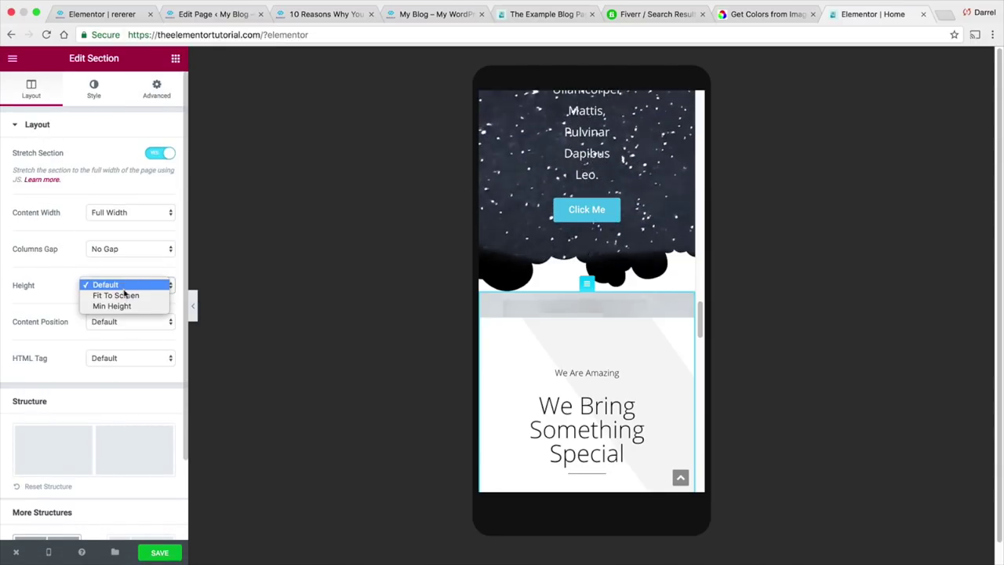
left_click(124, 307)
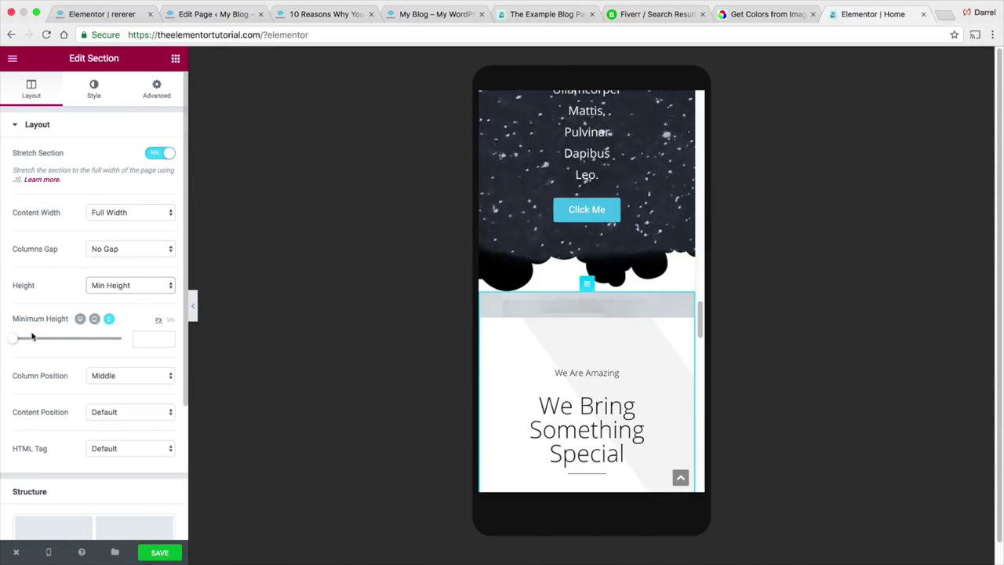
mouse_move(34, 338)
left_mouse_down()
mouse_move(18, 340)
mouse_move(53, 338)
left_mouse_up()
Give the image strip's empty heading a 100 px margin on every side.
left_click(520, 311)
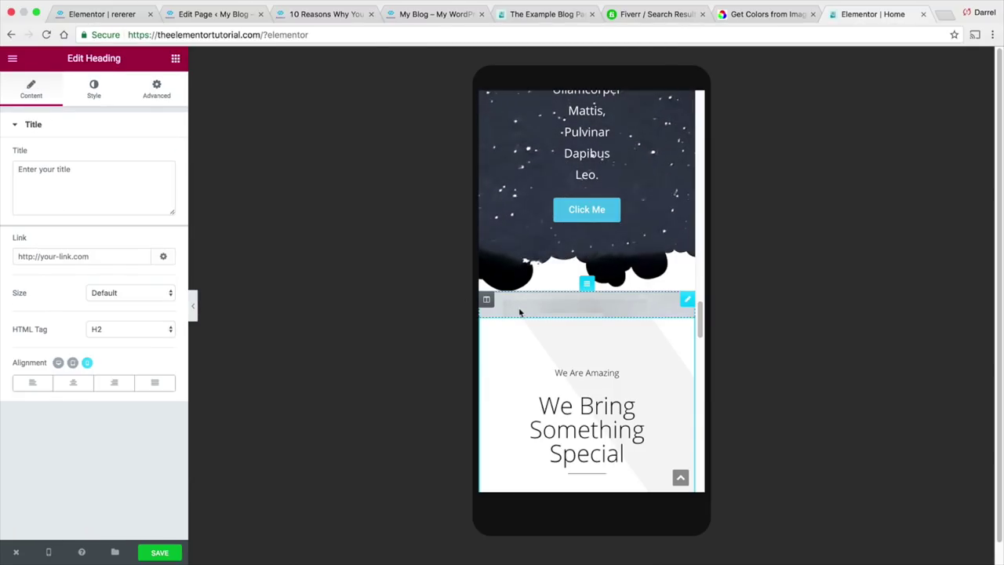
left_click(154, 96)
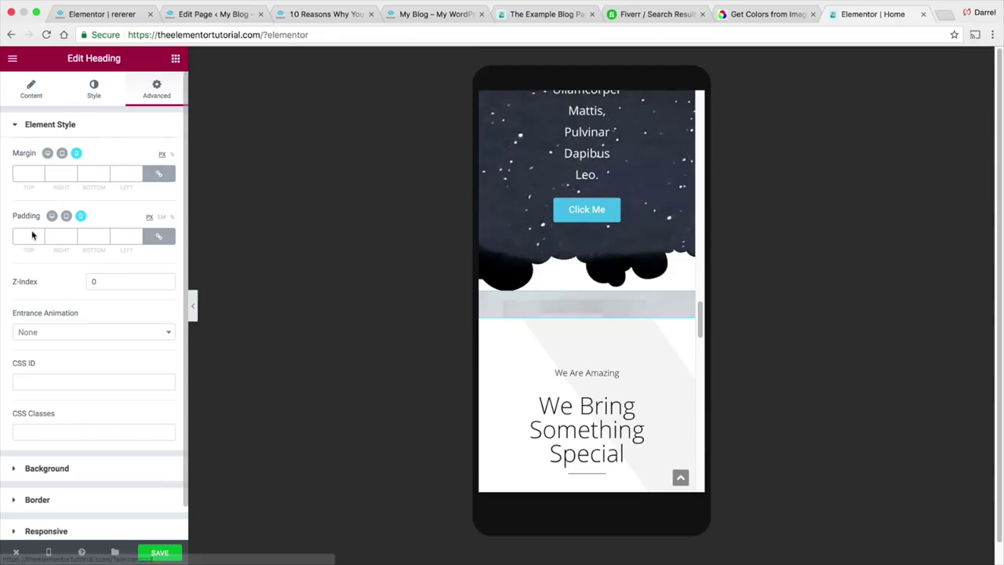
left_click(32, 95)
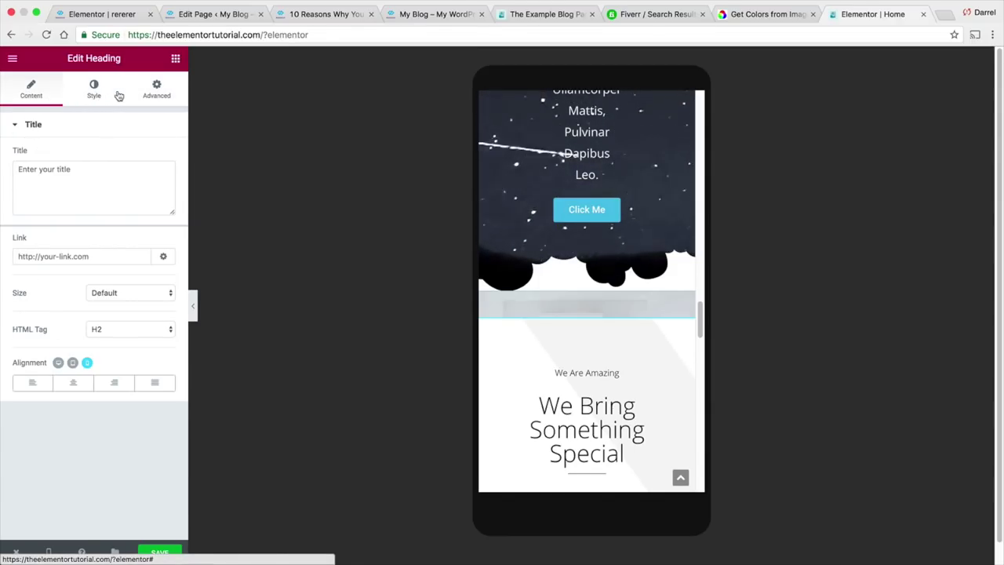
left_click(153, 94)
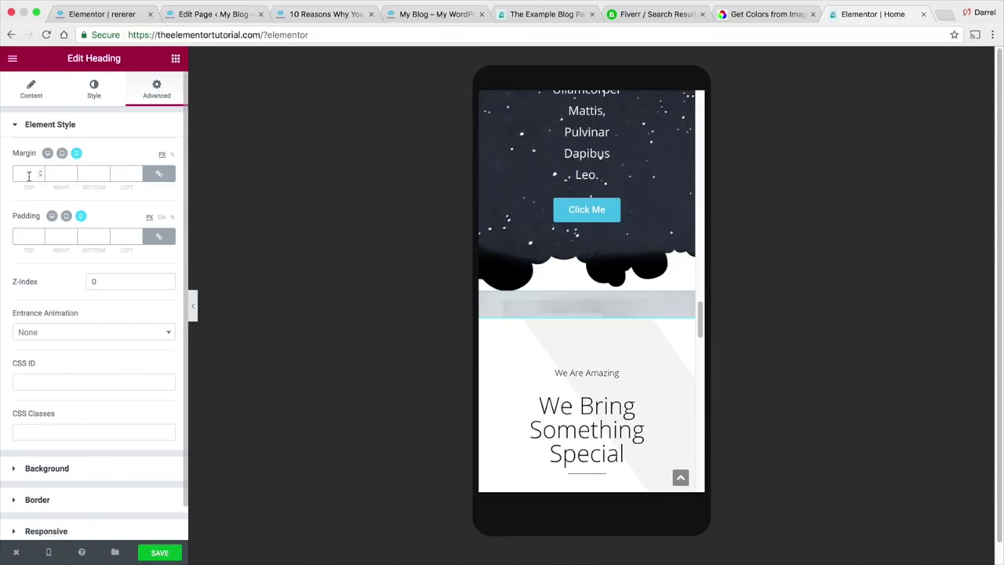
type("100")
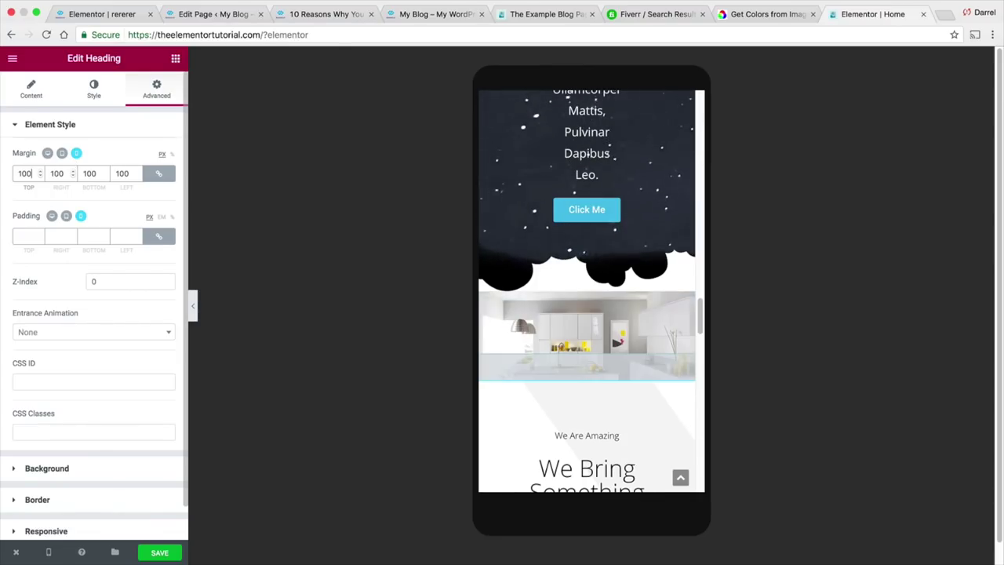
scroll(549, 377, "down", 3)
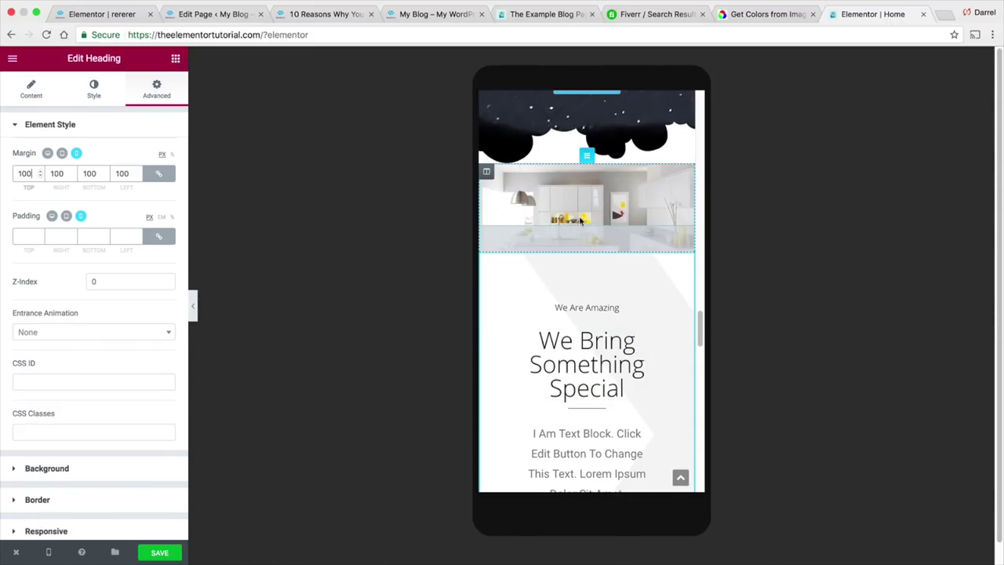
Inspect the image strip section's Advanced > Responsive options, confirming Reverse Columns is on.
left_click(590, 157)
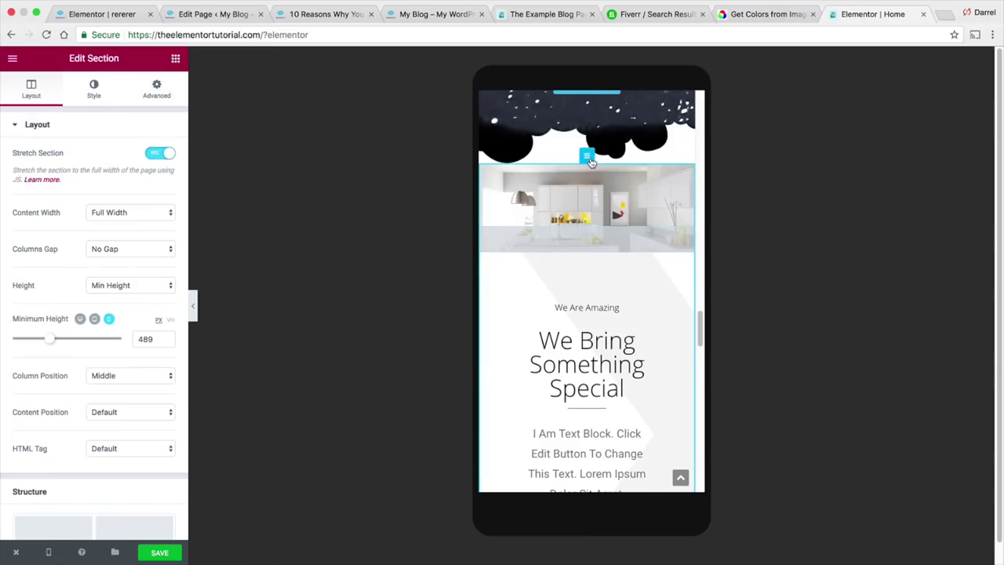
left_click(161, 90)
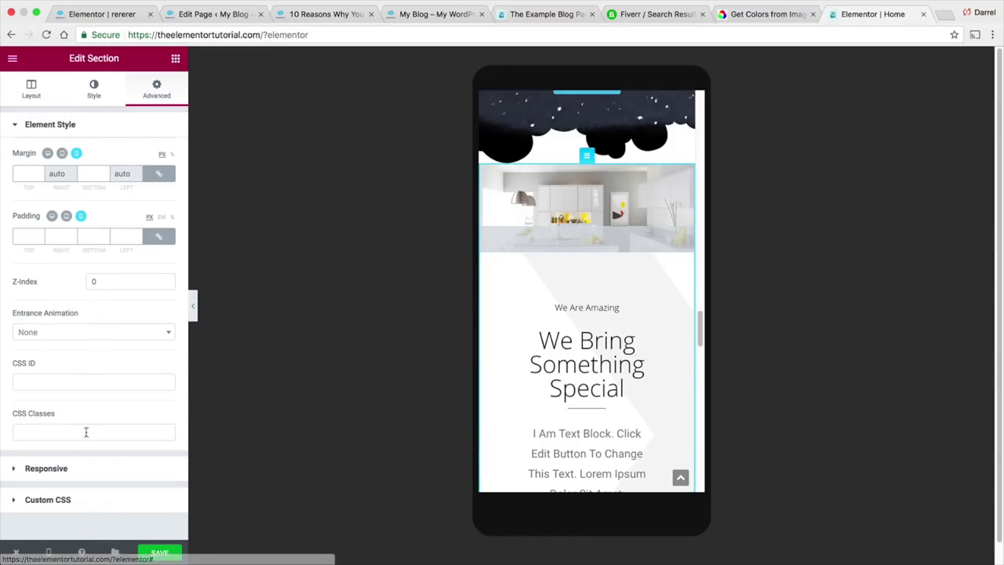
left_click(86, 468)
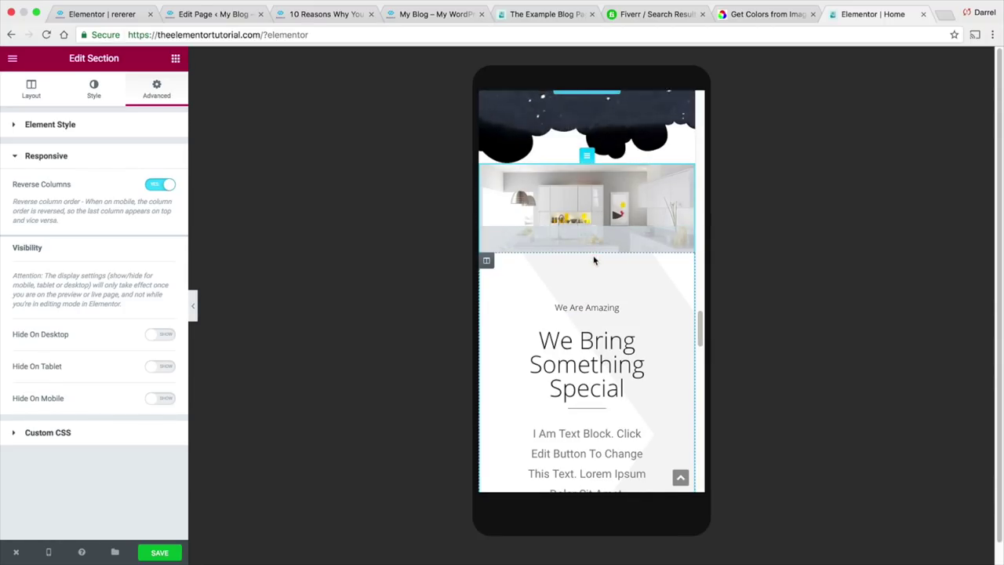
scroll(594, 255, "down", 5)
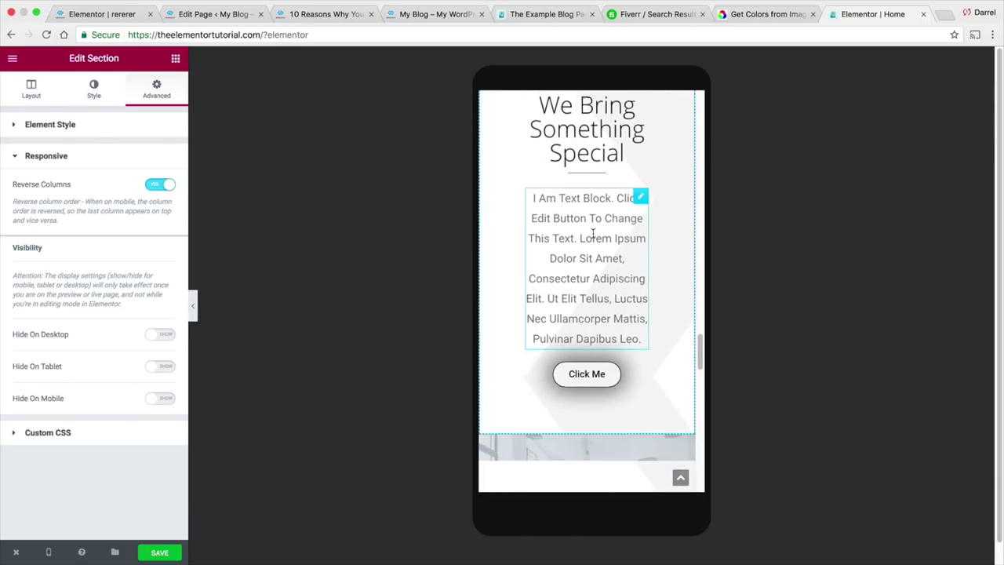
scroll(604, 255, "down", 4)
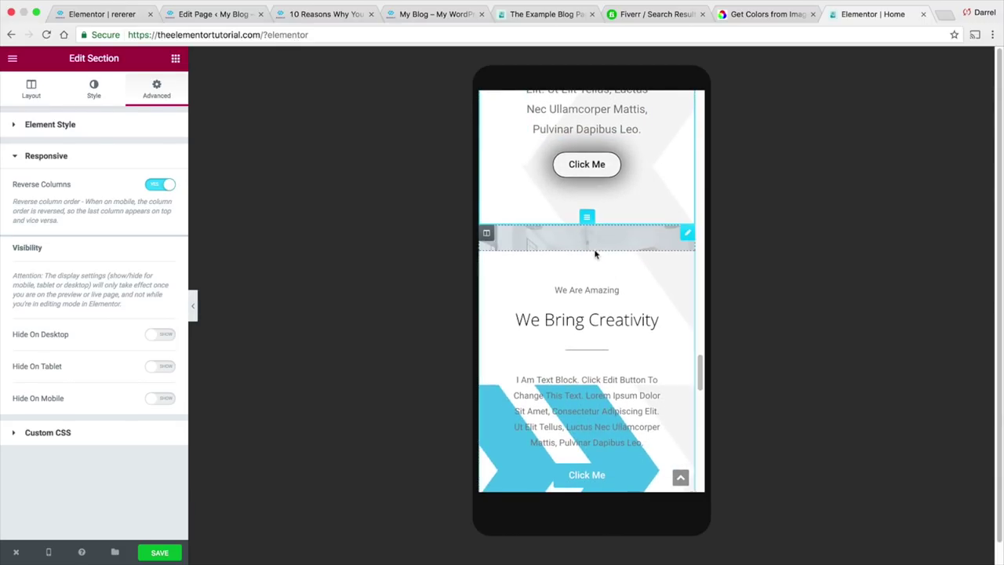
Set the next strip's empty heading margin to 100 px on all sides.
left_click(594, 241)
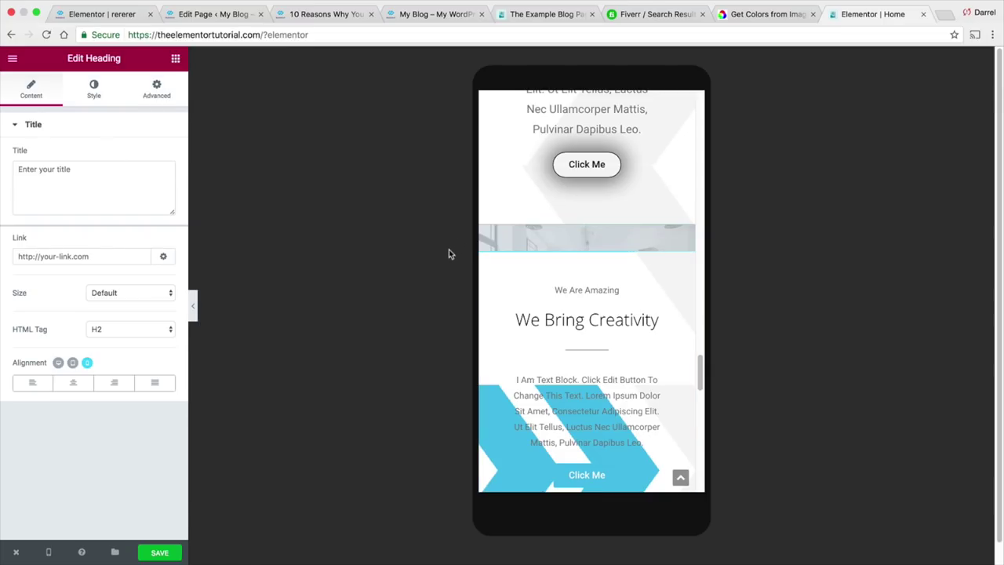
left_click(156, 91)
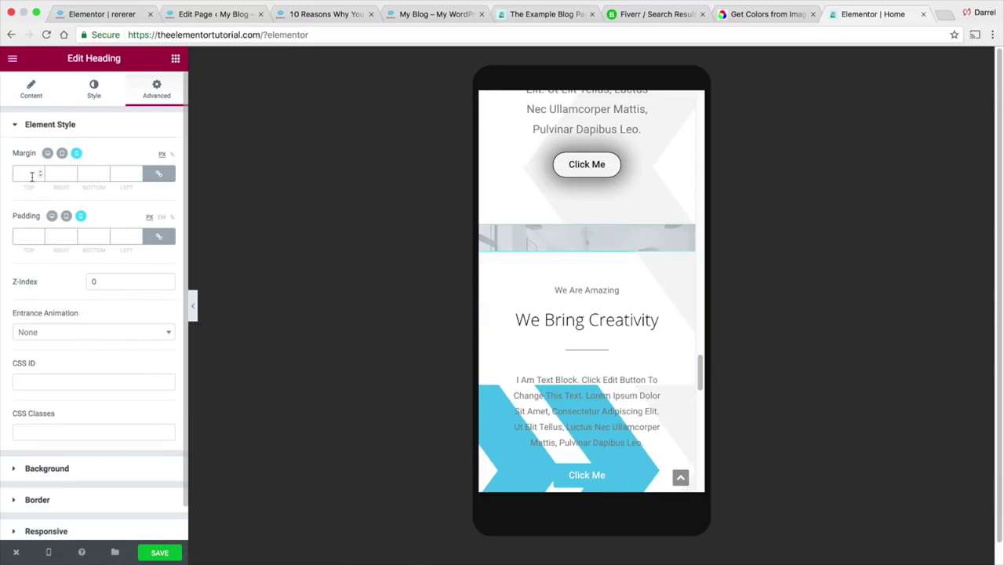
type("100")
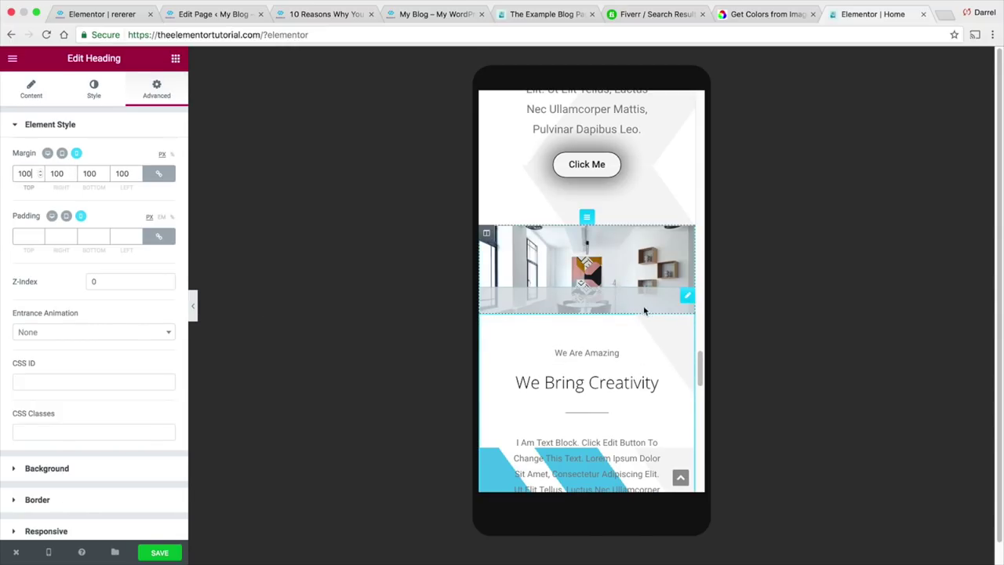
Review the mobile layout in the preview and save the page.
scroll(607, 319, "down", 3)
scroll(627, 314, "up", 2)
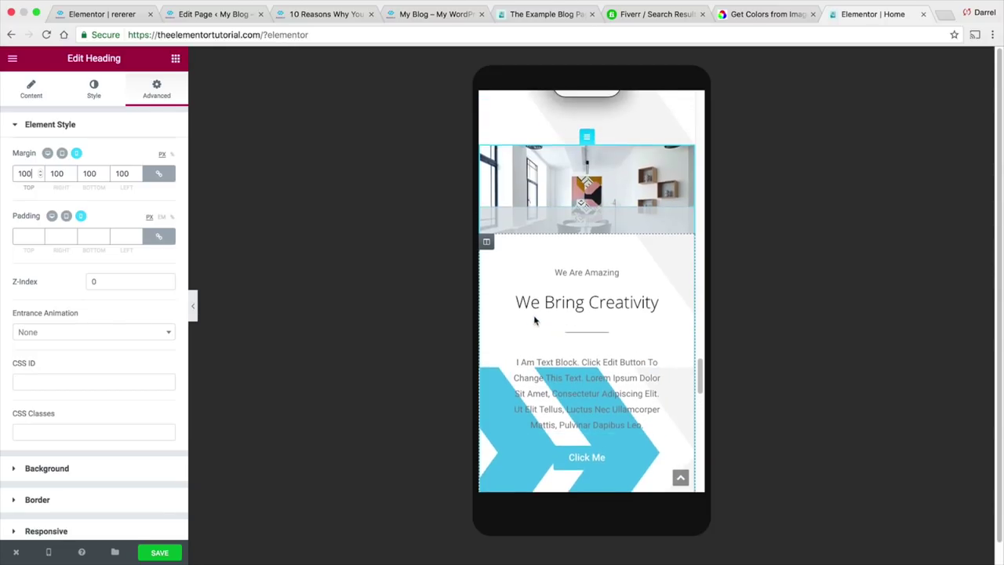
scroll(607, 311, "down", 5)
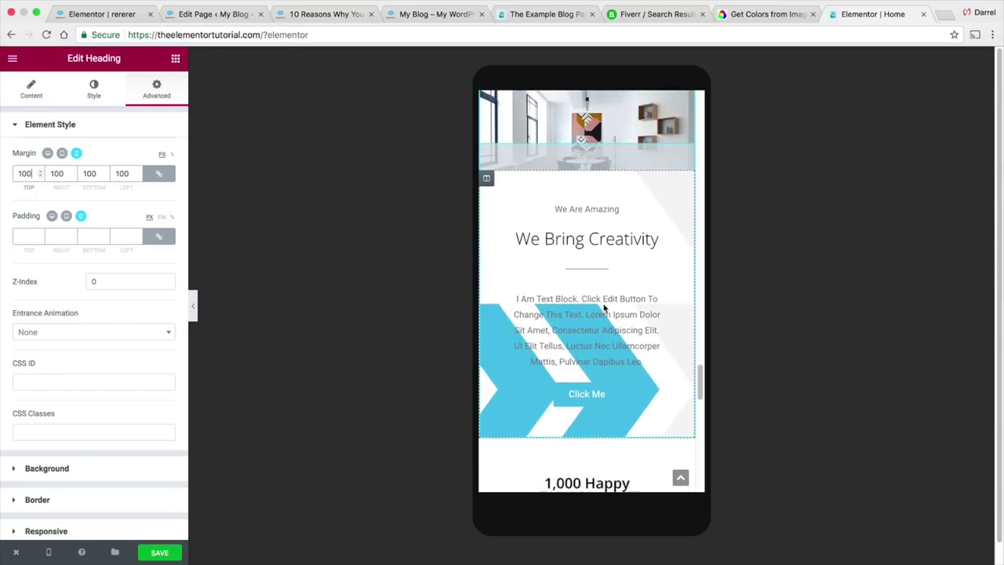
scroll(602, 305, "down", 2)
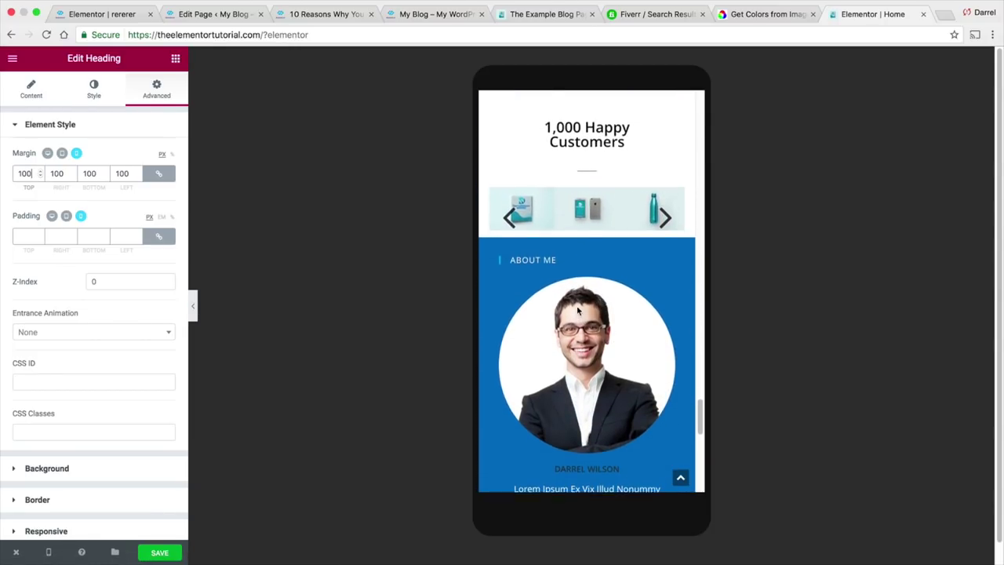
scroll(589, 314, "up", 3)
scroll(627, 349, "up", 10)
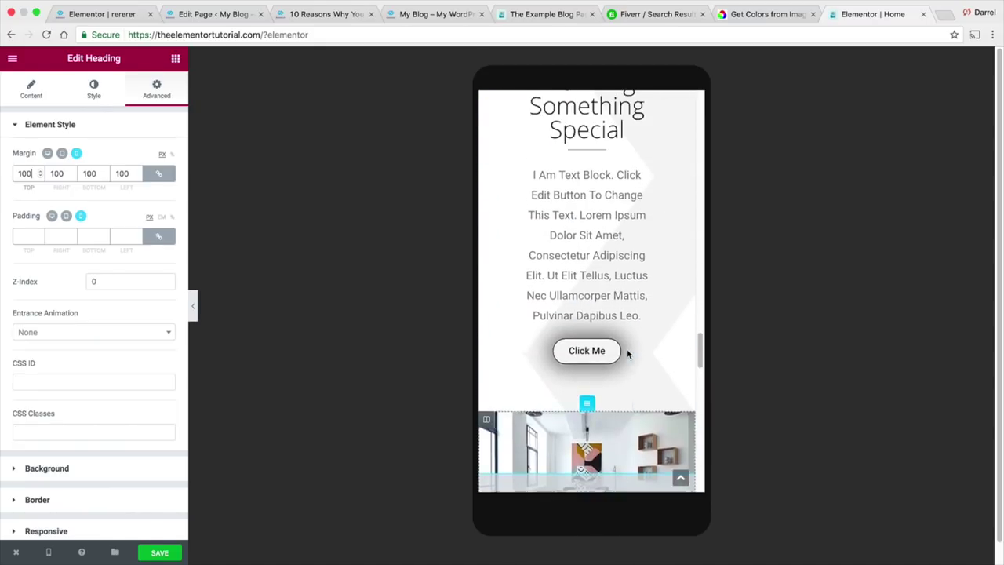
scroll(627, 348, "up", 10)
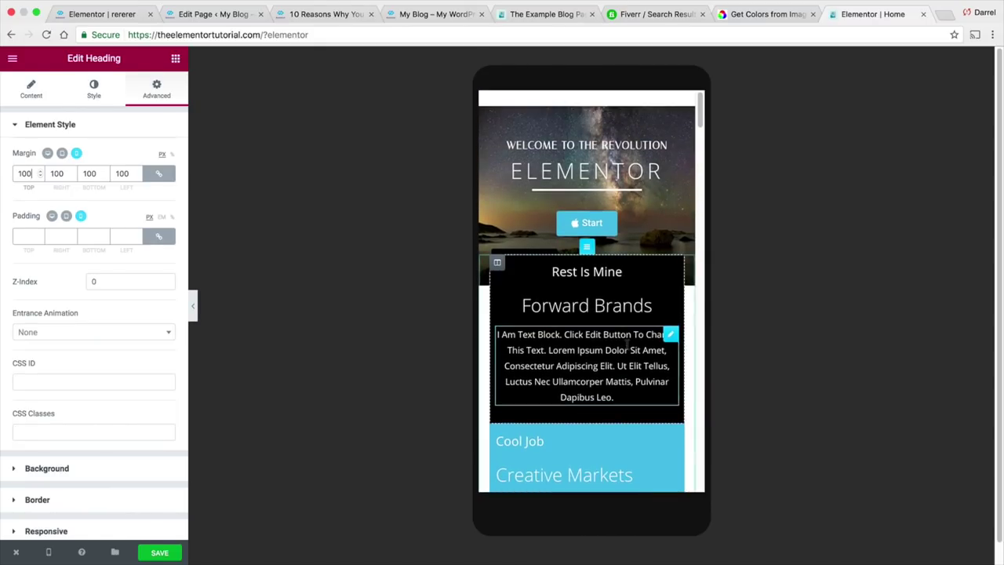
scroll(617, 267, "down", 5)
scroll(613, 275, "down", 8)
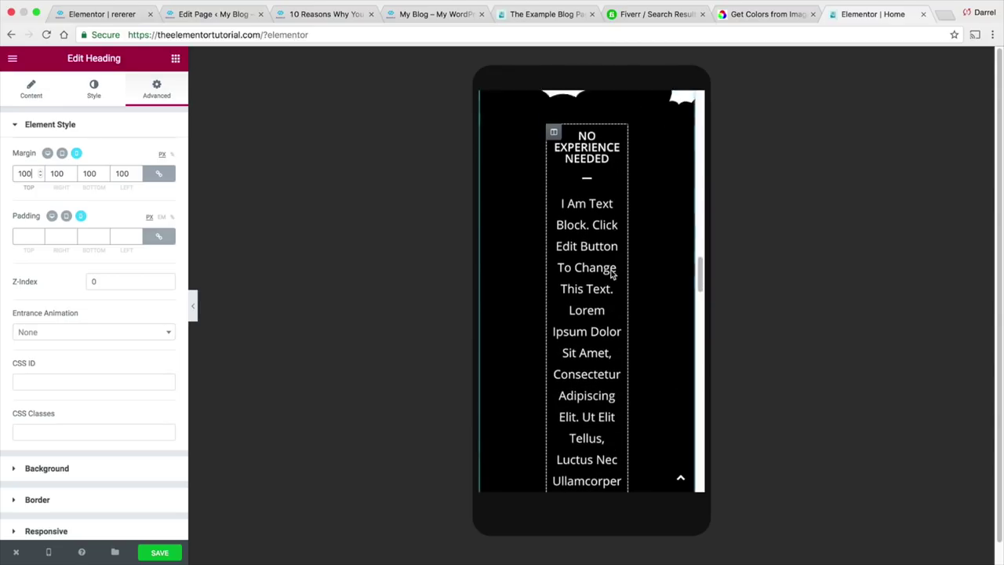
scroll(632, 296, "down", 3)
scroll(634, 291, "up", 6)
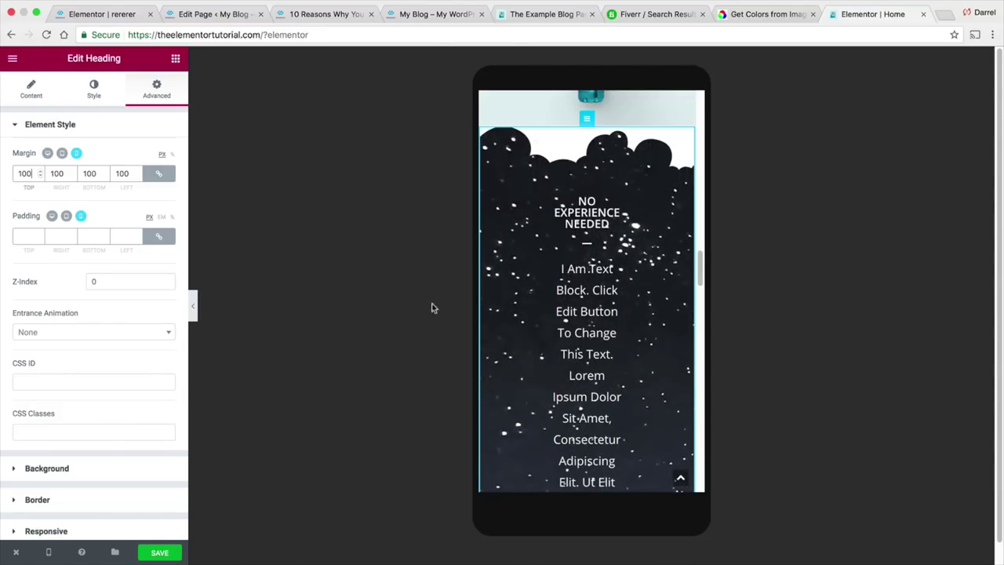
left_click(149, 551)
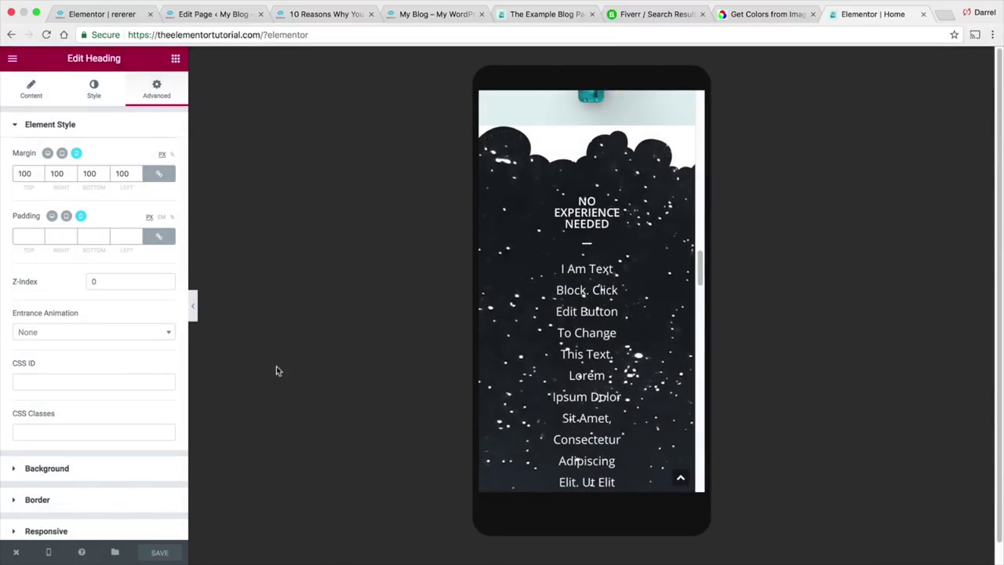
left_click(192, 303)
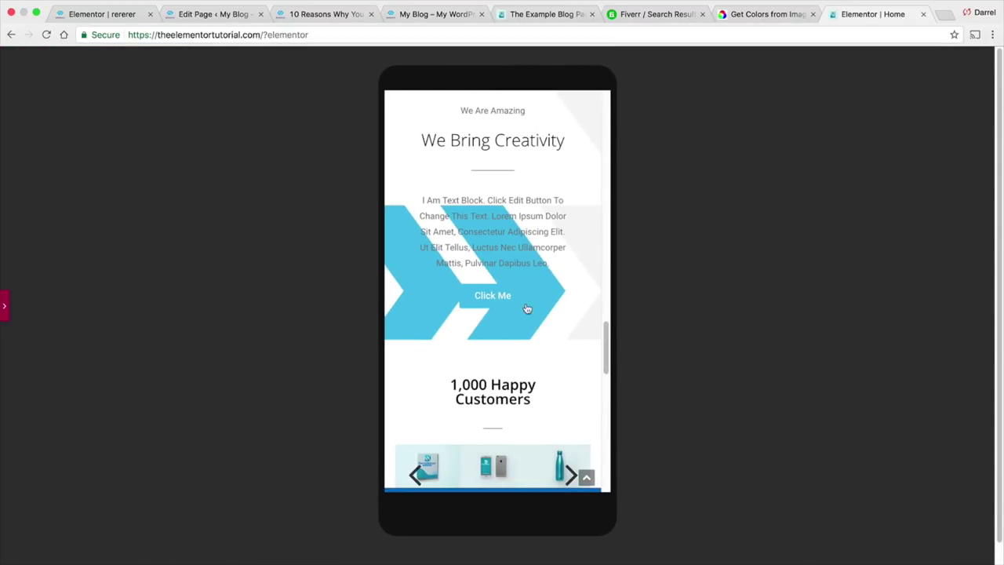
scroll(499, 345, "up", 3)
scroll(573, 375, "up", 6)
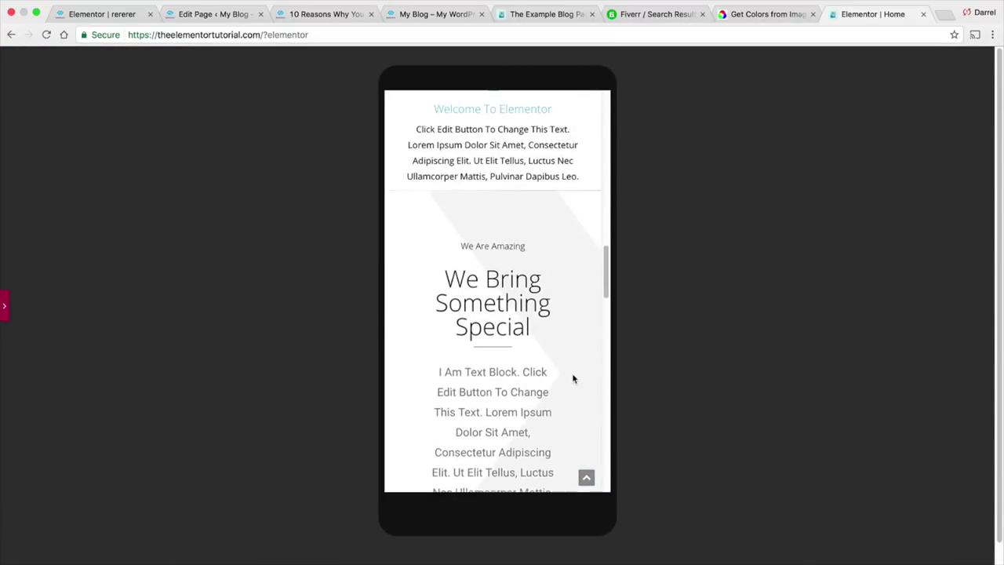
scroll(572, 378, "up", 3)
scroll(572, 378, "down", 10)
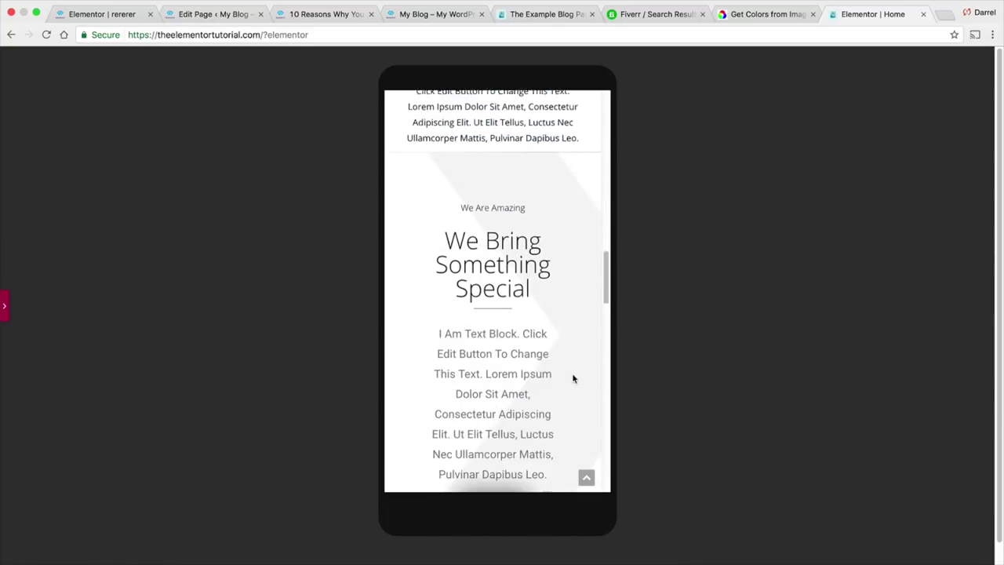
scroll(573, 378, "down", 5)
scroll(573, 375, "up", 8)
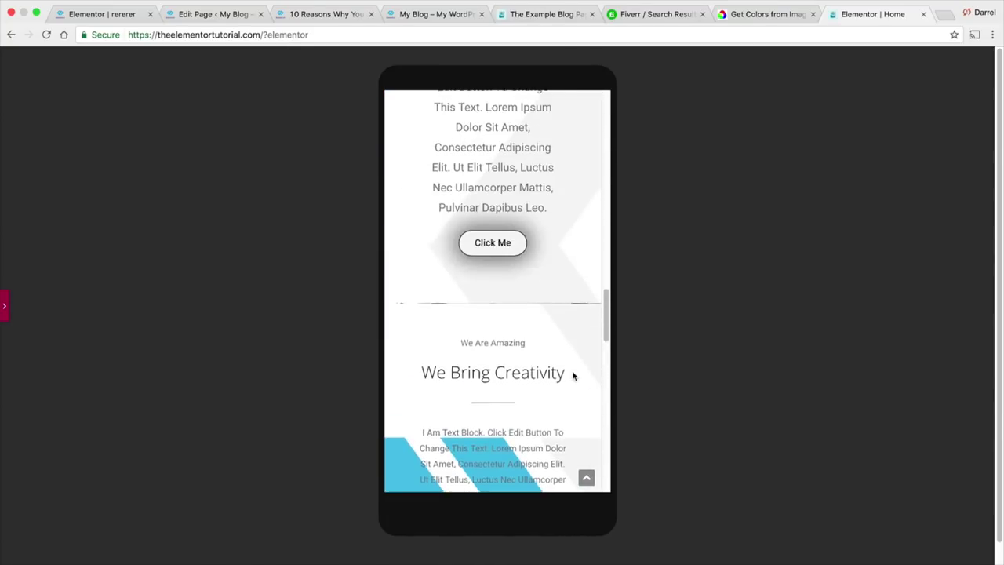
scroll(572, 370, "up", 8)
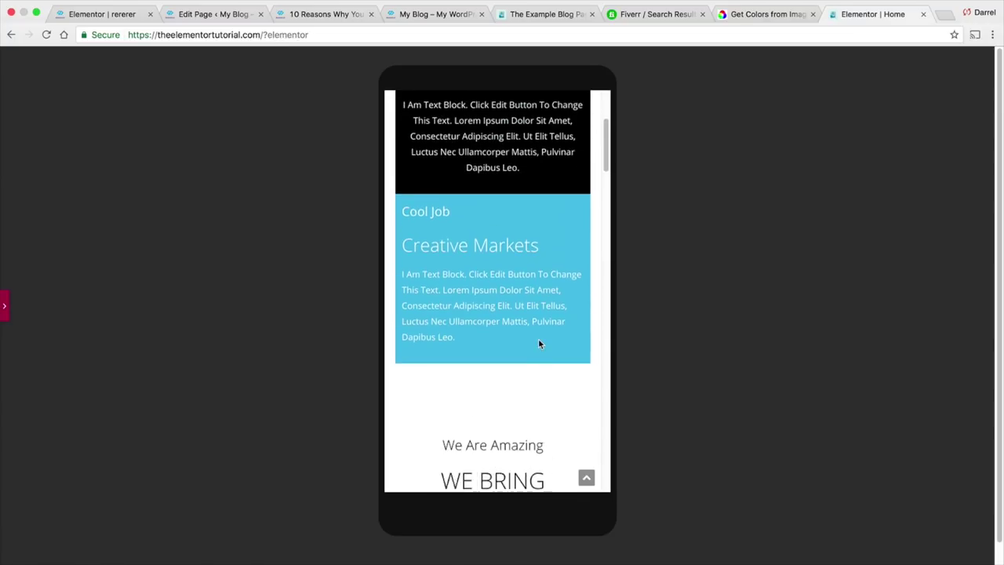
scroll(538, 339, "down", 10)
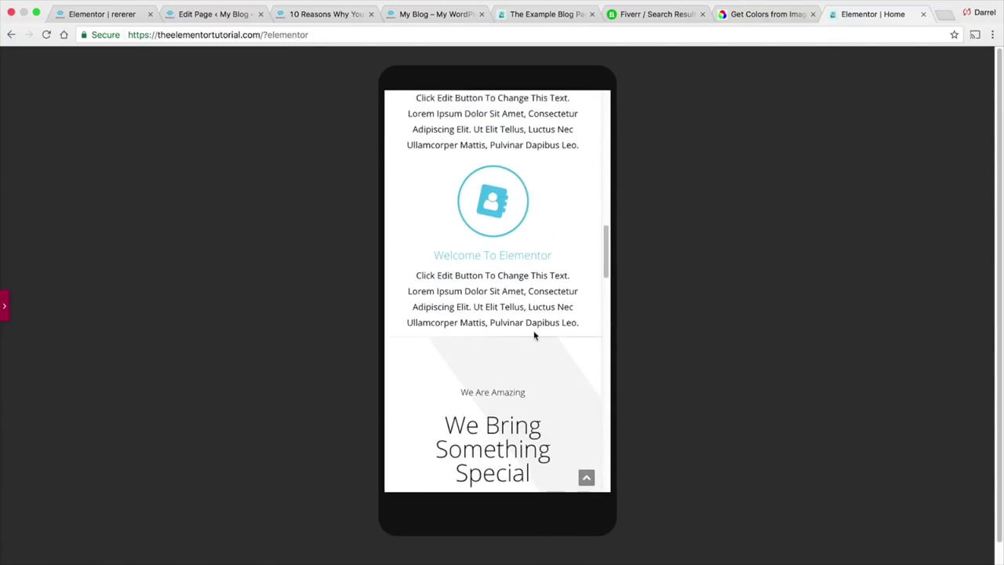
scroll(534, 334, "down", 6)
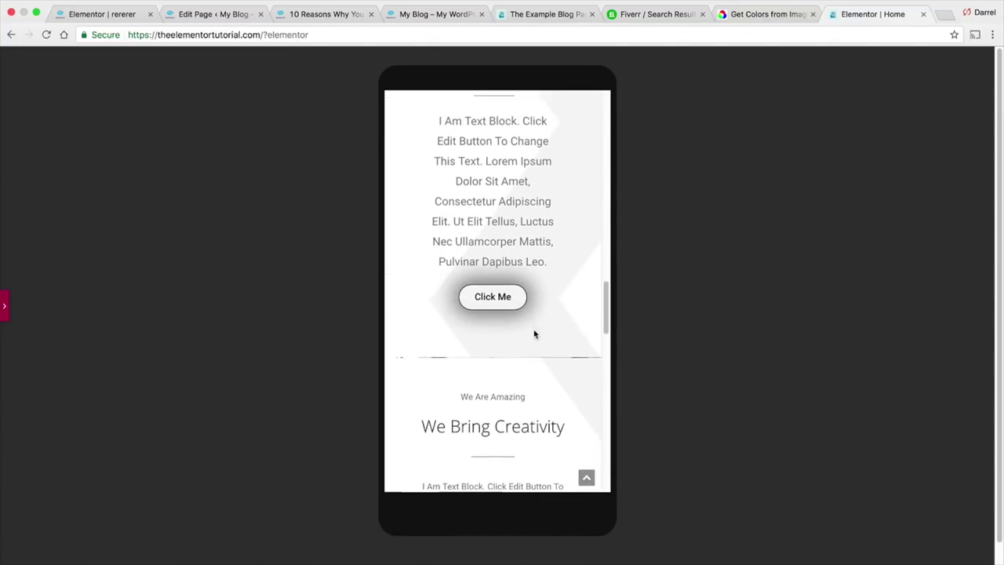
scroll(534, 334, "down", 5)
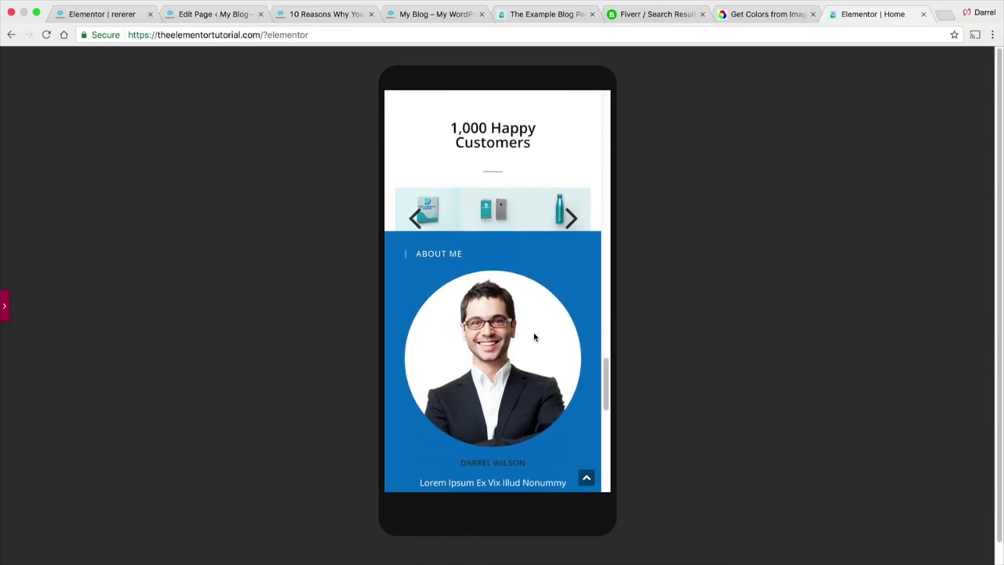
scroll(534, 337, "up", 7)
scroll(534, 337, "up", 15)
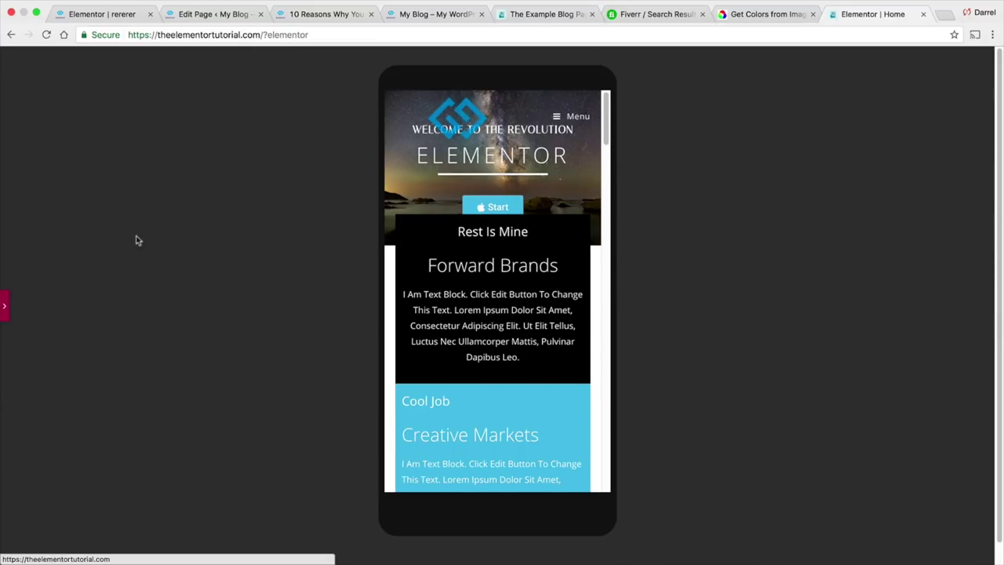
left_click(6, 306)
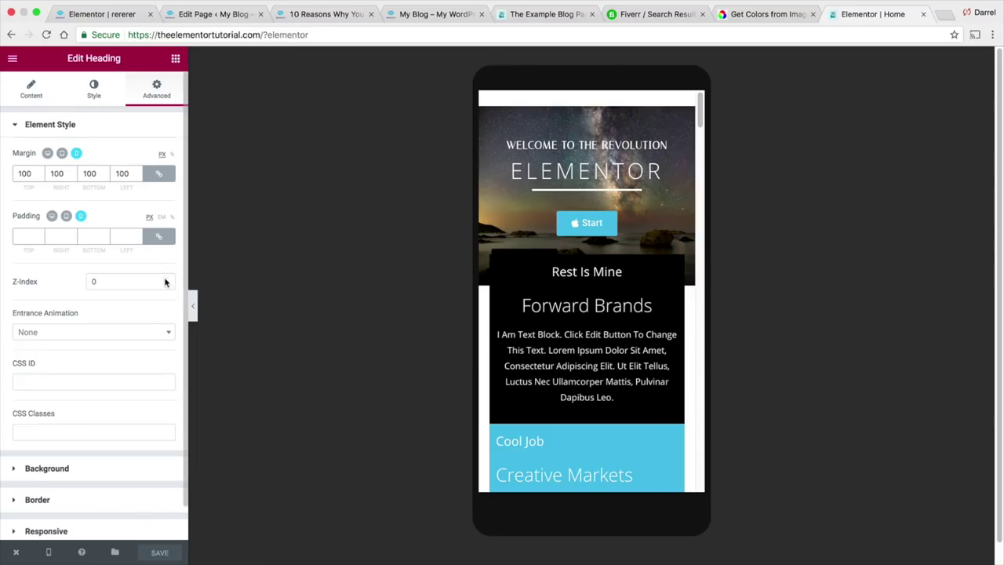
mouse_move(16, 552)
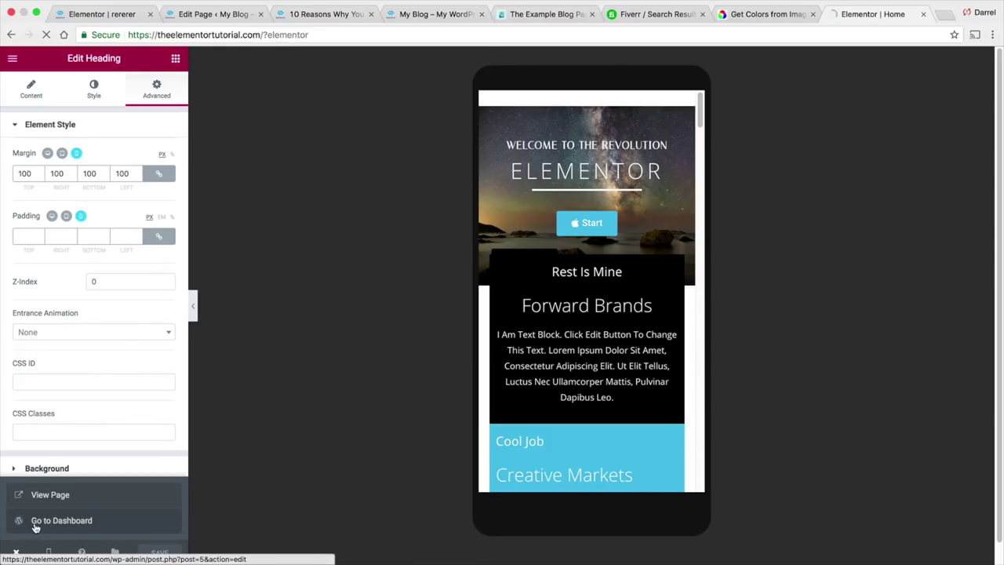
Exit to the dashboard, visit the live site, and open About Us from the Home menu.
left_click(35, 523)
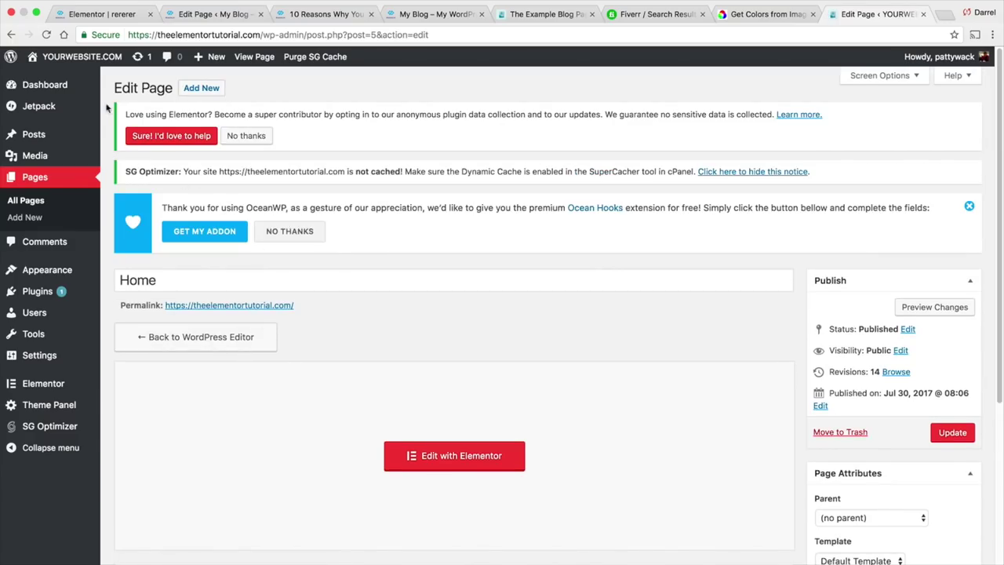
left_click(79, 80)
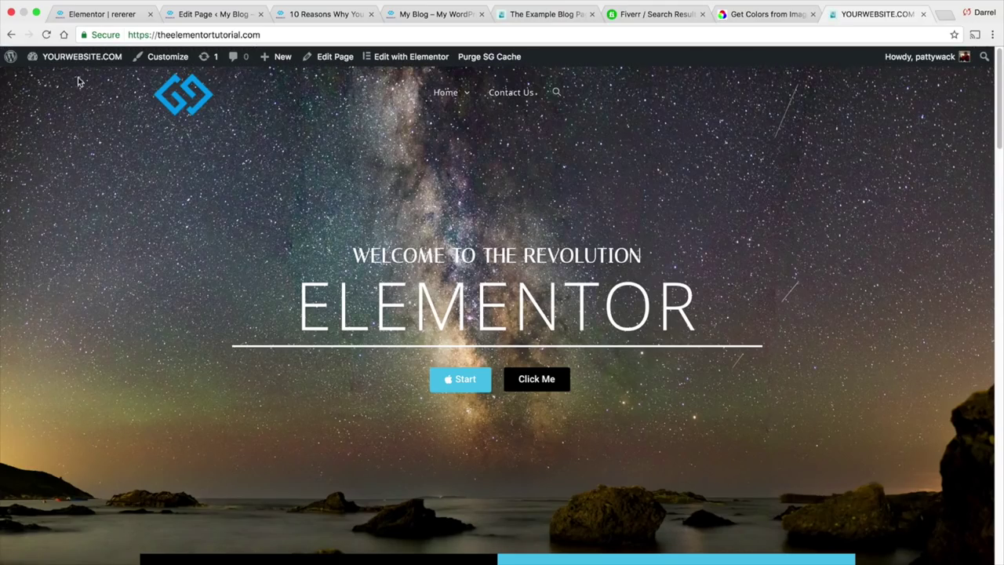
mouse_move(460, 94)
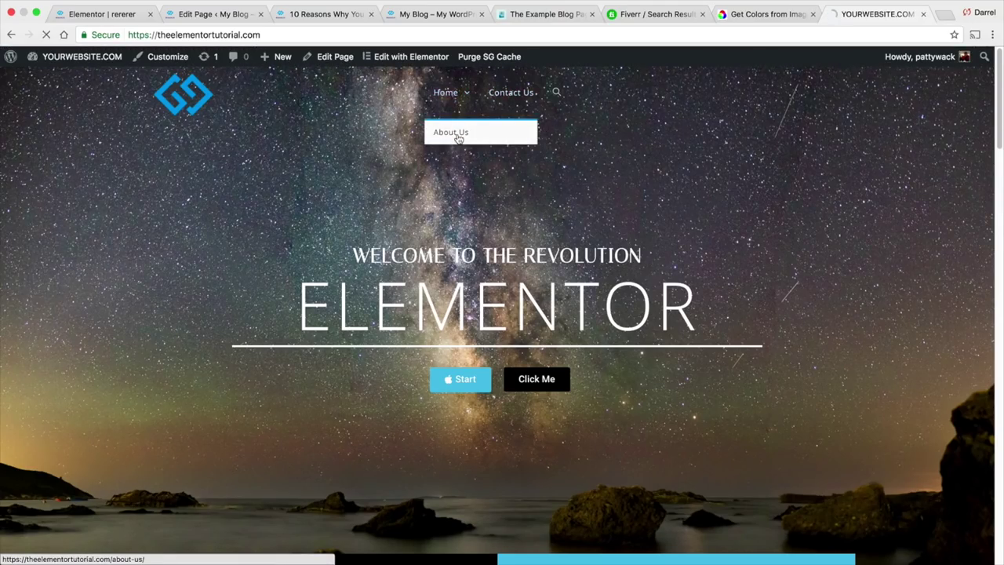
left_click(459, 138)
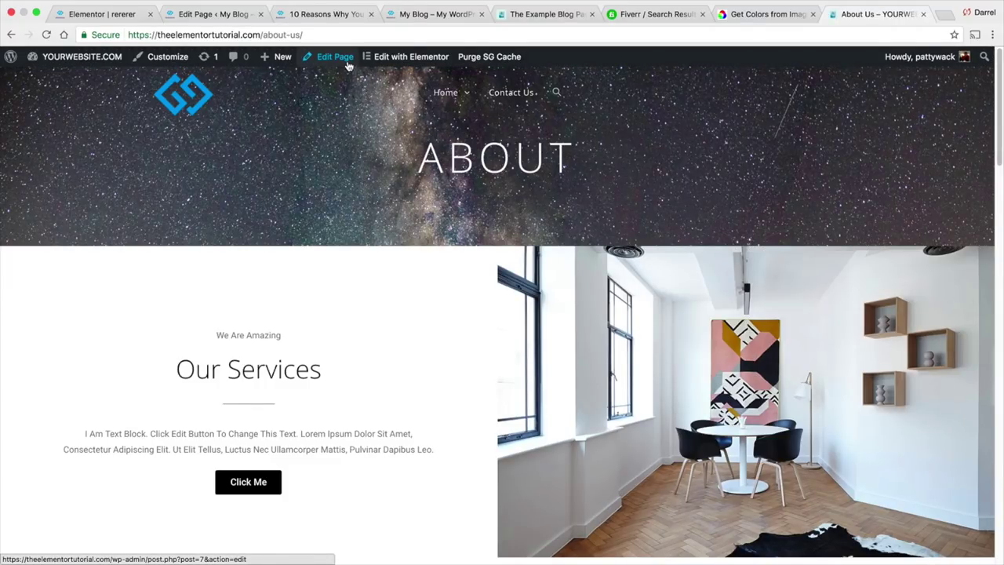
Edit About Us in Elementor at Tablet width and select the Cups Of Coffee counter.
left_click(415, 63)
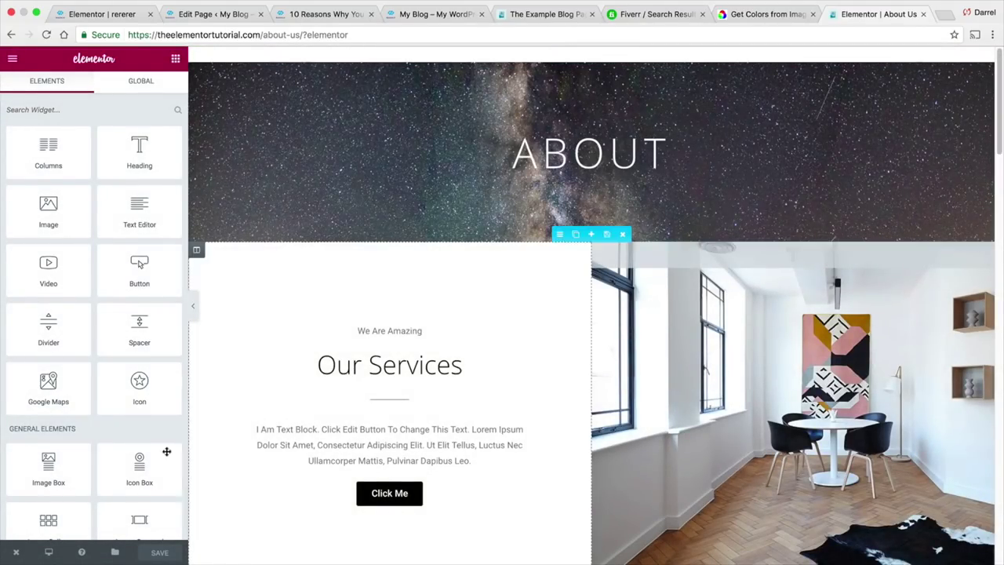
left_click(48, 553)
left_click(43, 495)
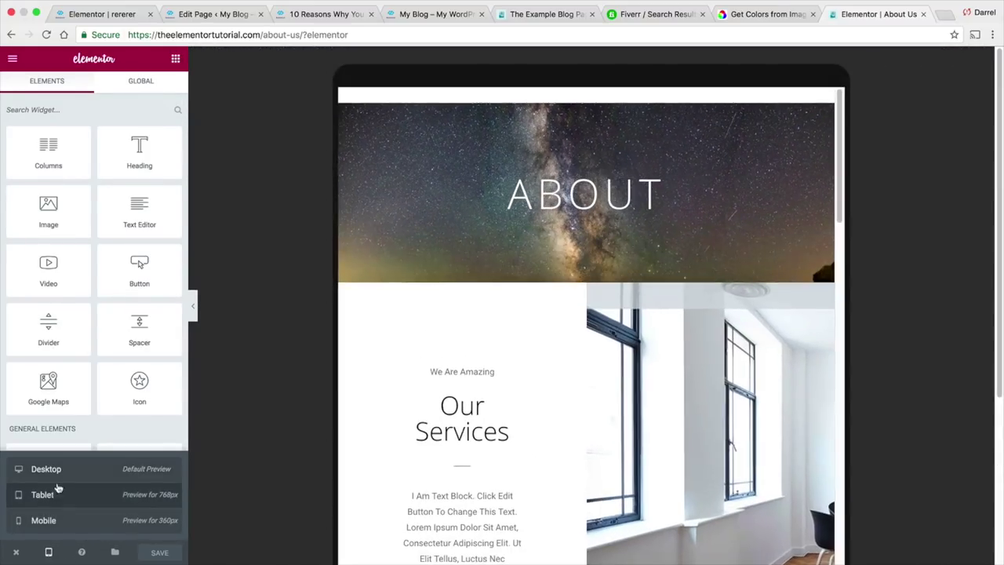
scroll(545, 266, "down", 5)
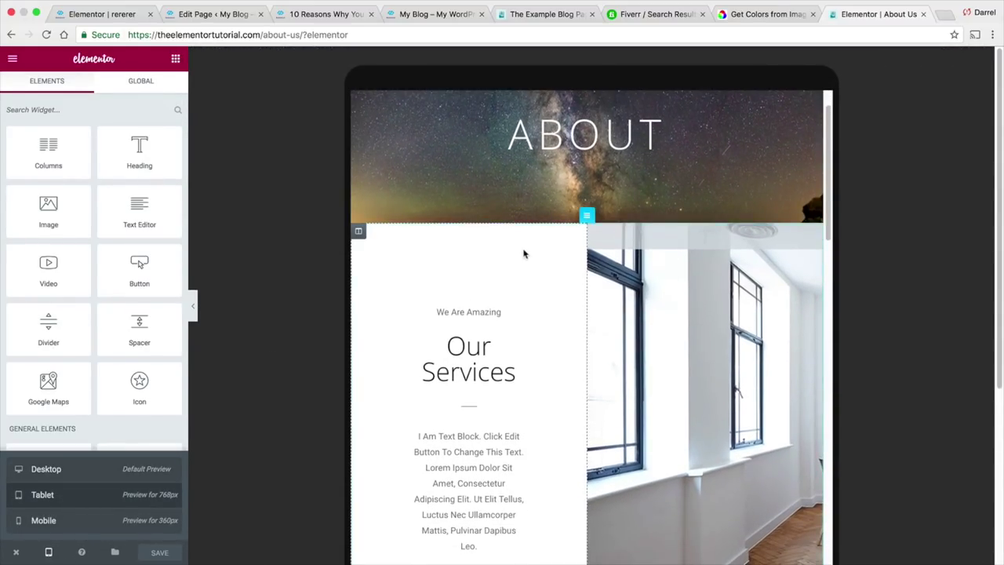
scroll(519, 246, "down", 4)
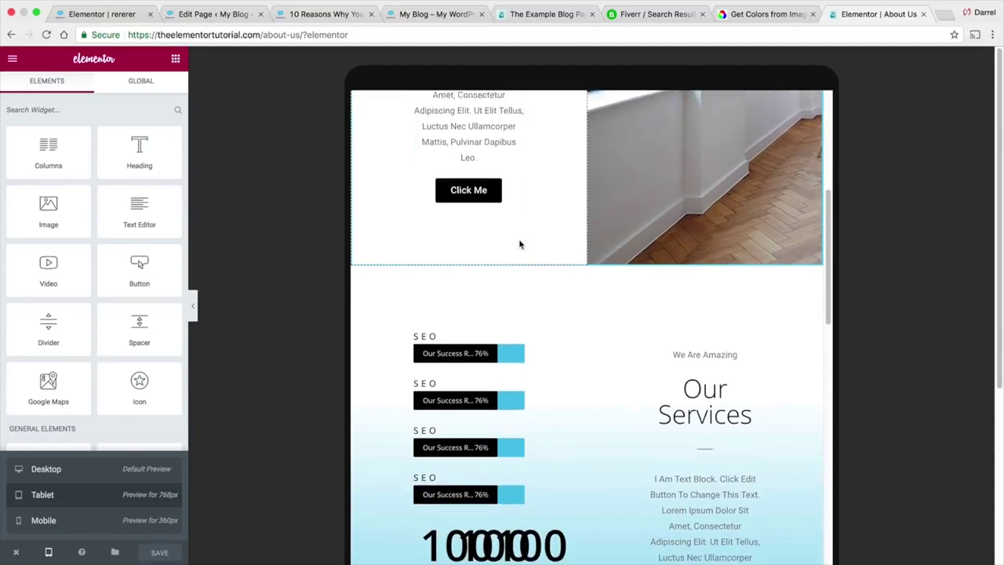
scroll(529, 245, "down", 1)
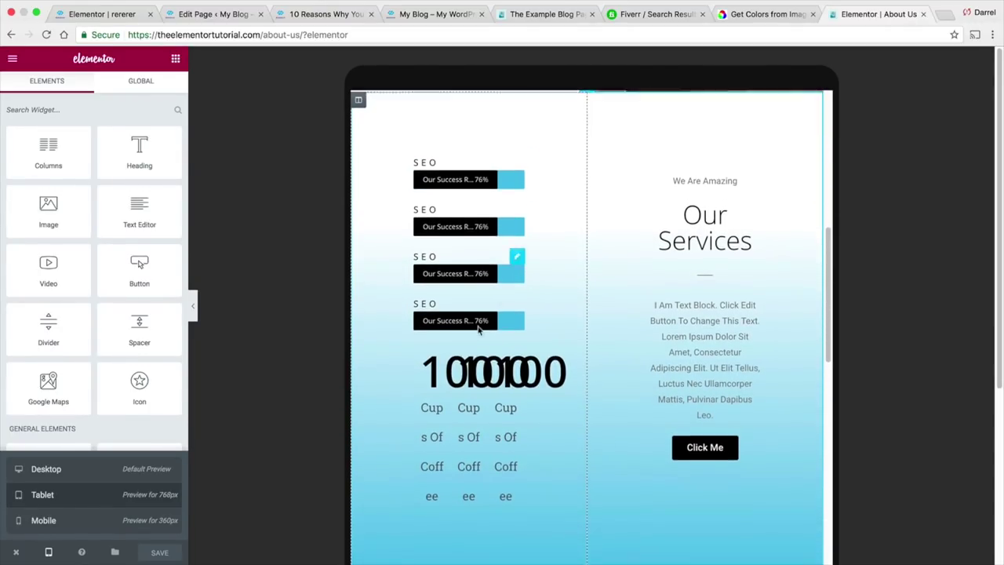
left_click(437, 355)
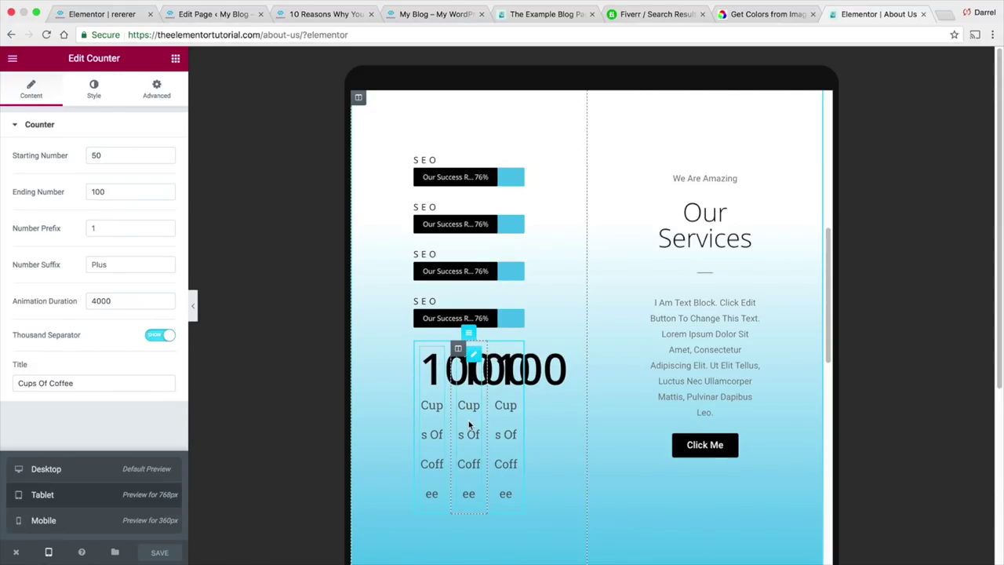
Set the Cups Of Coffee counters section to hide on tablet and mobile.
left_click(470, 334)
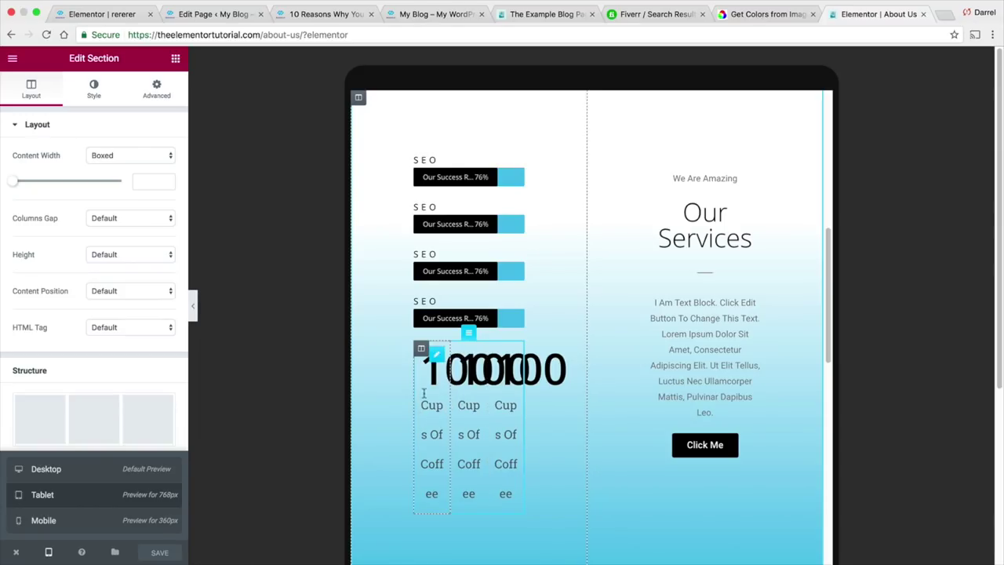
left_click(159, 93)
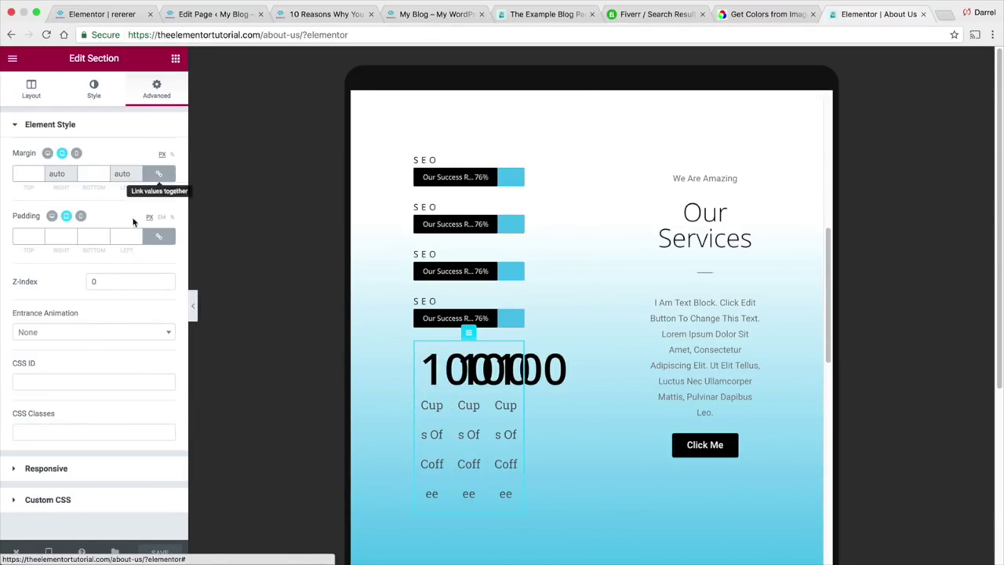
left_click(83, 468)
left_click(160, 366)
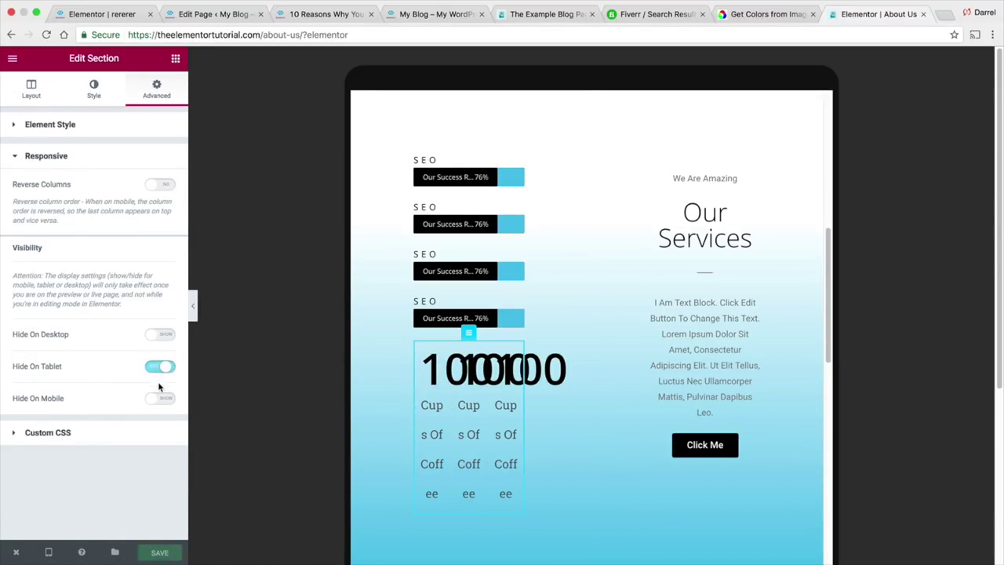
left_click(160, 398)
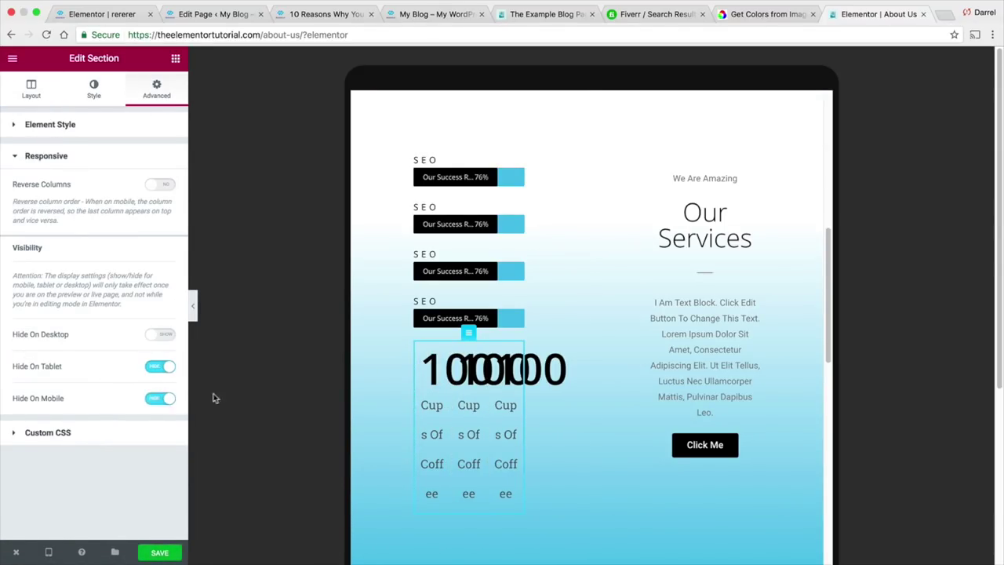
Save the page changes.
left_click(160, 553)
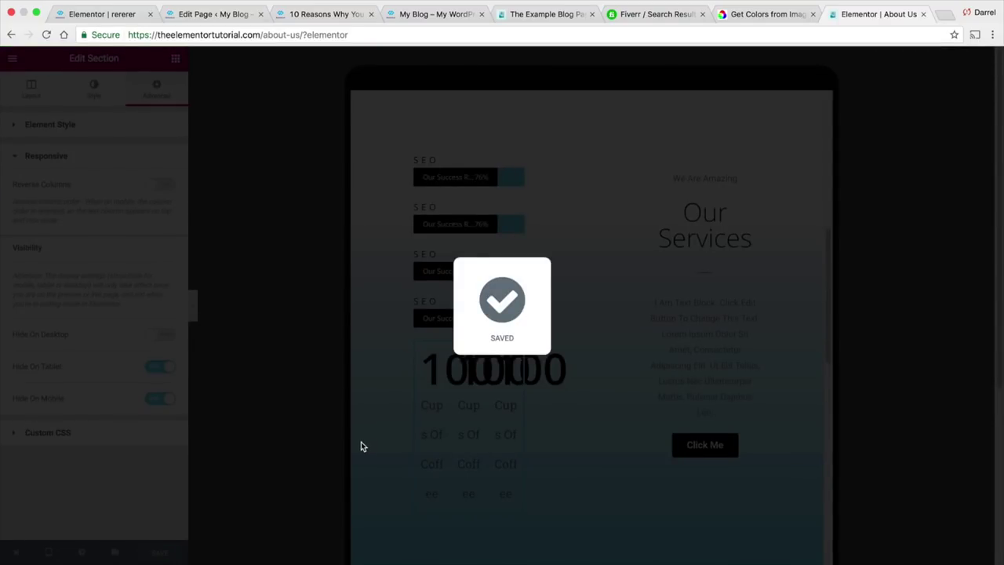
scroll(538, 386, "down", 2)
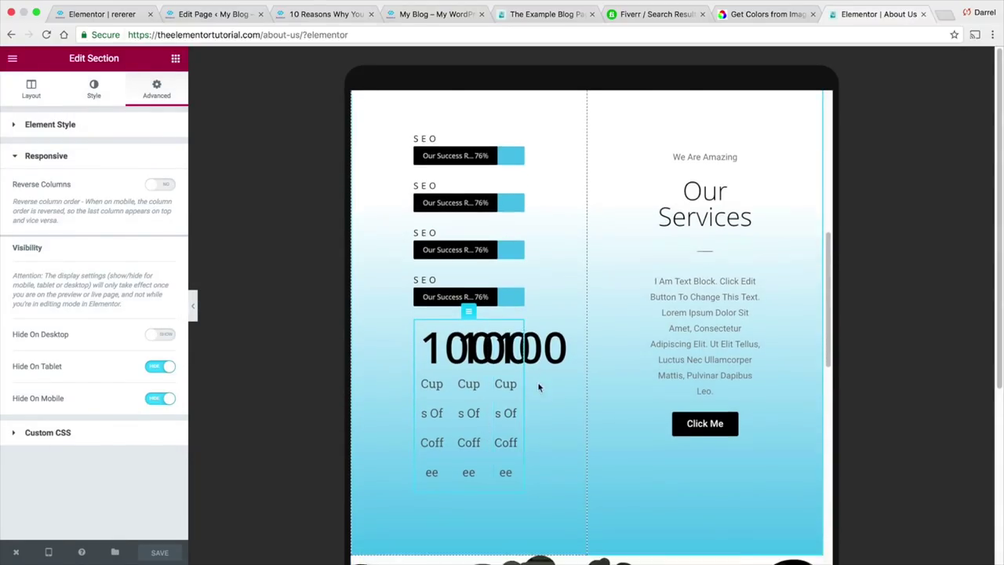
scroll(538, 377, "down", 10)
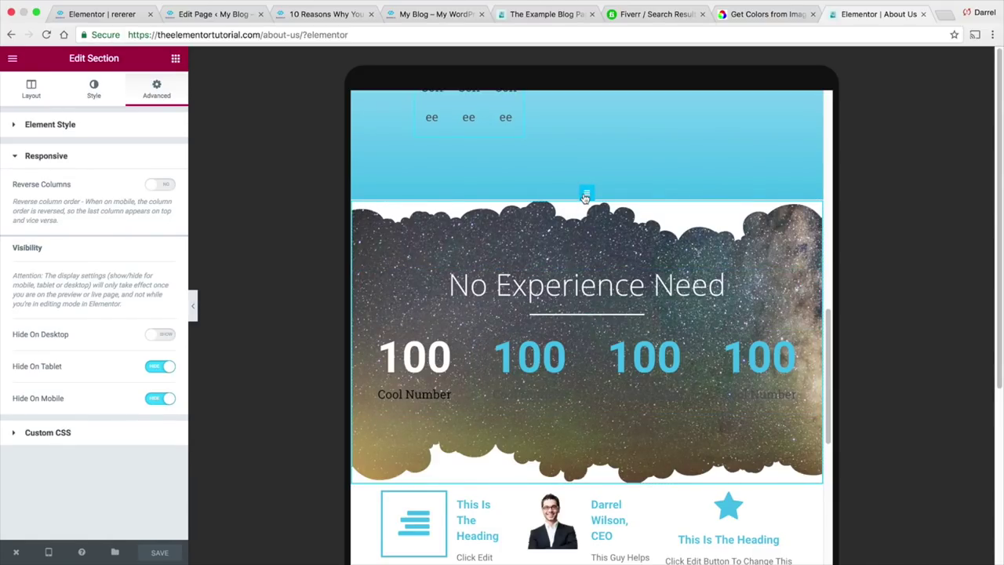
Switch to Desktop preview and duplicate the starry No Experience Need section below itself.
left_click(585, 196)
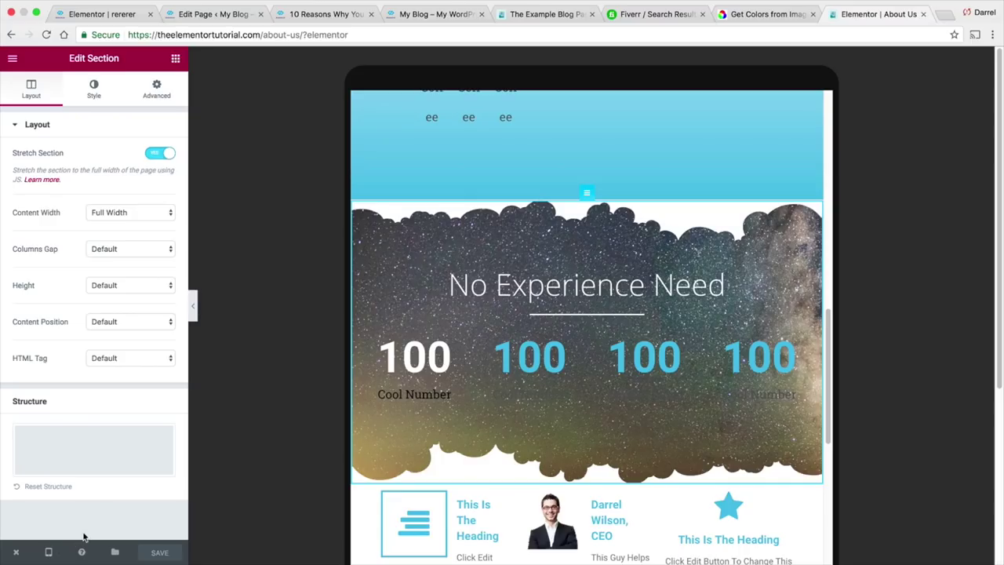
left_click(51, 553)
left_click(48, 471)
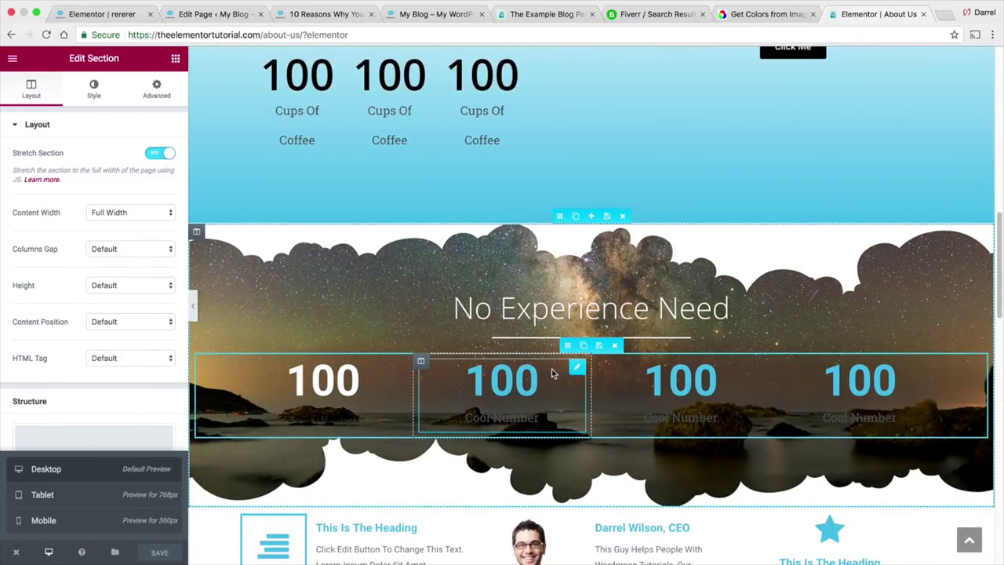
left_click(578, 218)
scroll(433, 290, "down", 5)
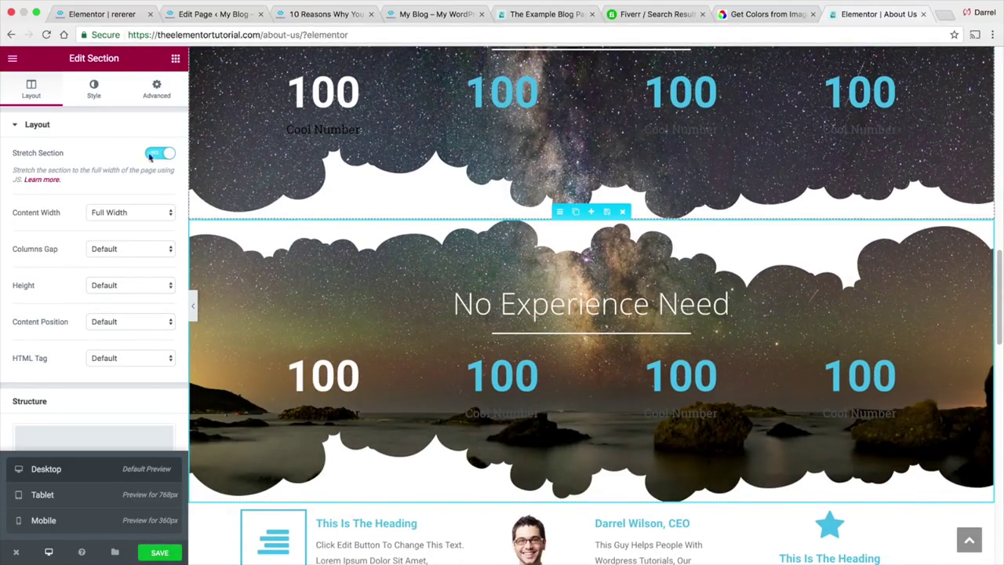
left_click(96, 93)
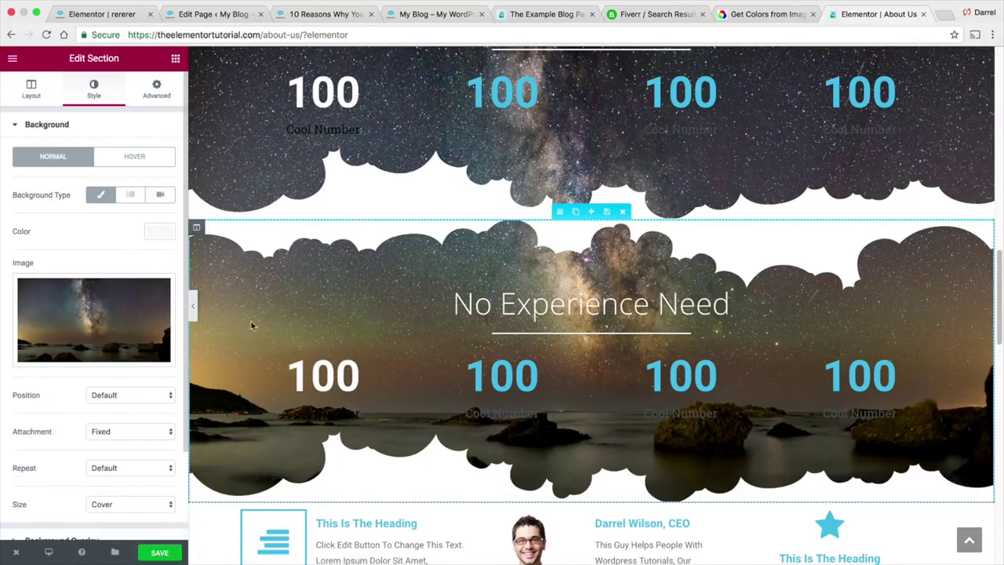
scroll(402, 339, "up", 1)
scroll(402, 341, "up", 4)
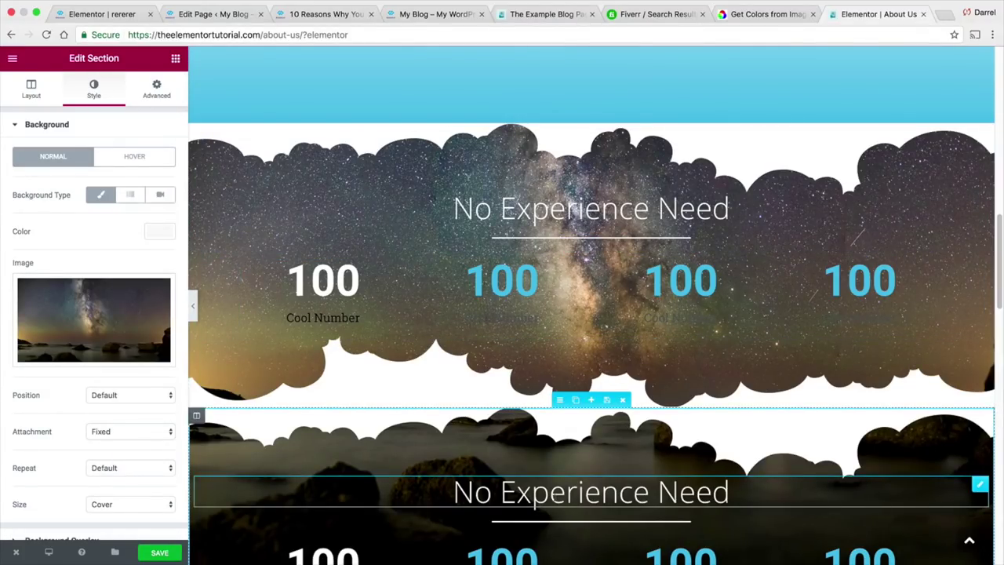
Retitle the lower section's heading to 'This Is Mobile'.
left_click(375, 490)
left_click_drag(101, 171, 1, 165)
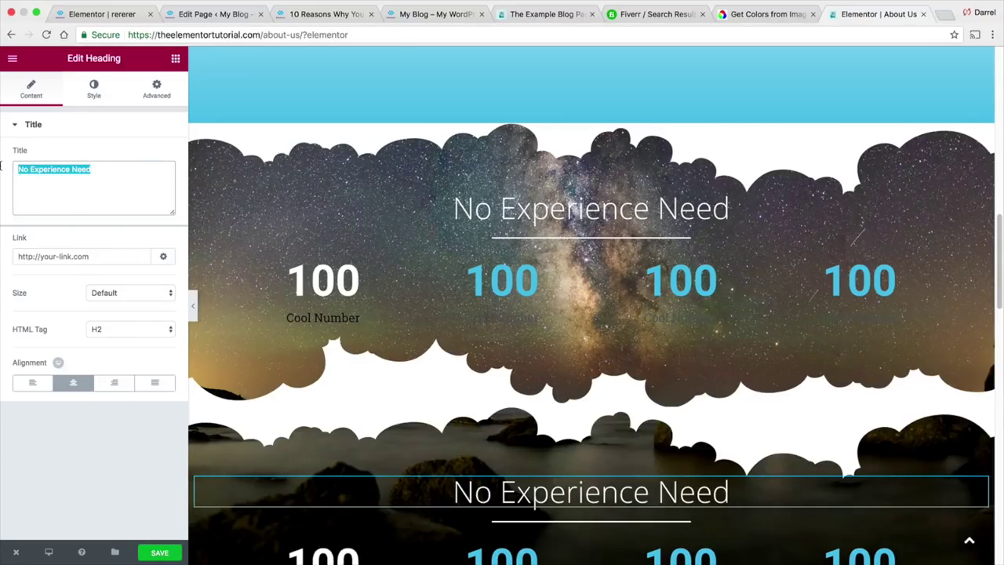
type("This Is M")
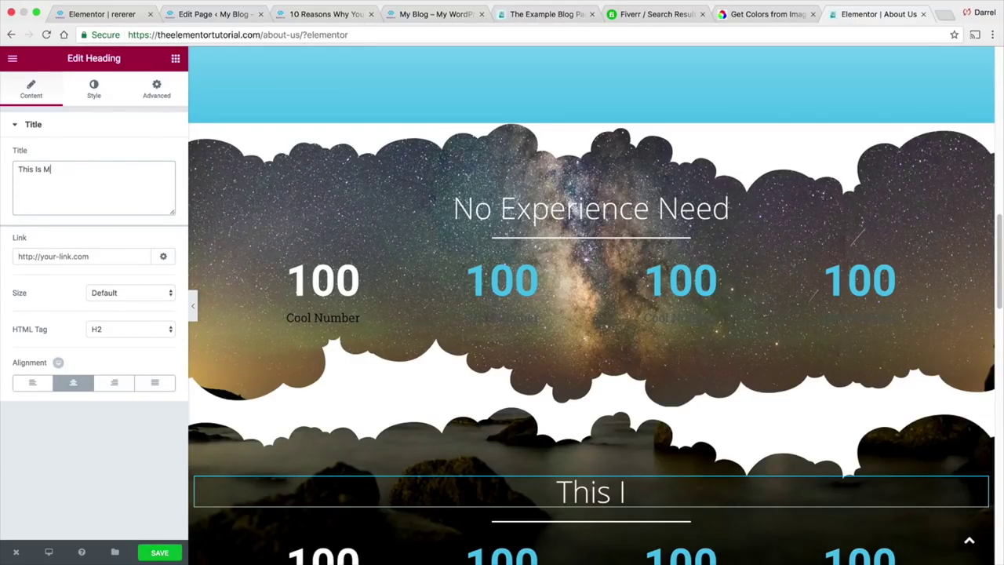
type("obile")
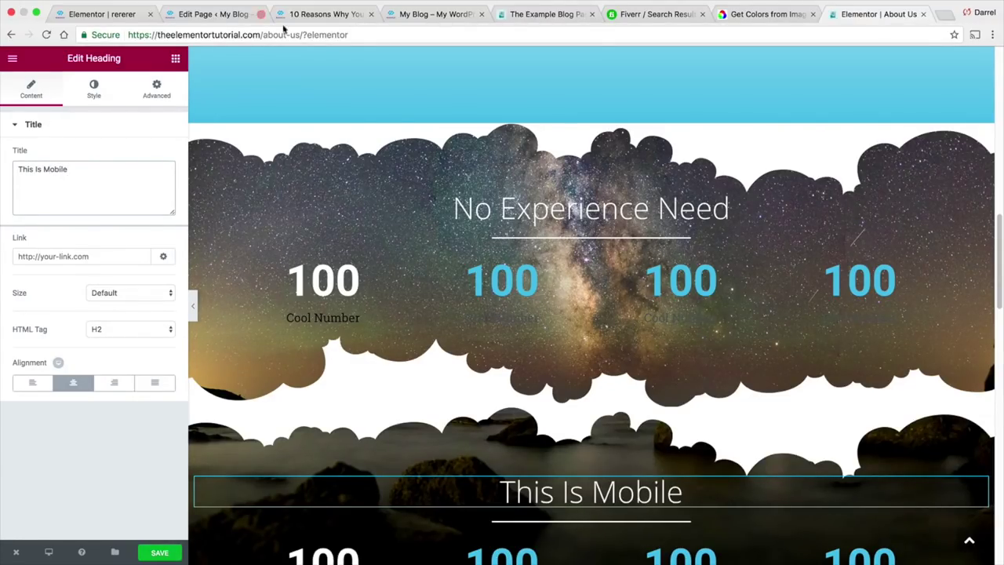
Retitle the upper section's heading to 'This Is Computer'.
left_click(591, 208)
triple_click(118, 171)
type("T")
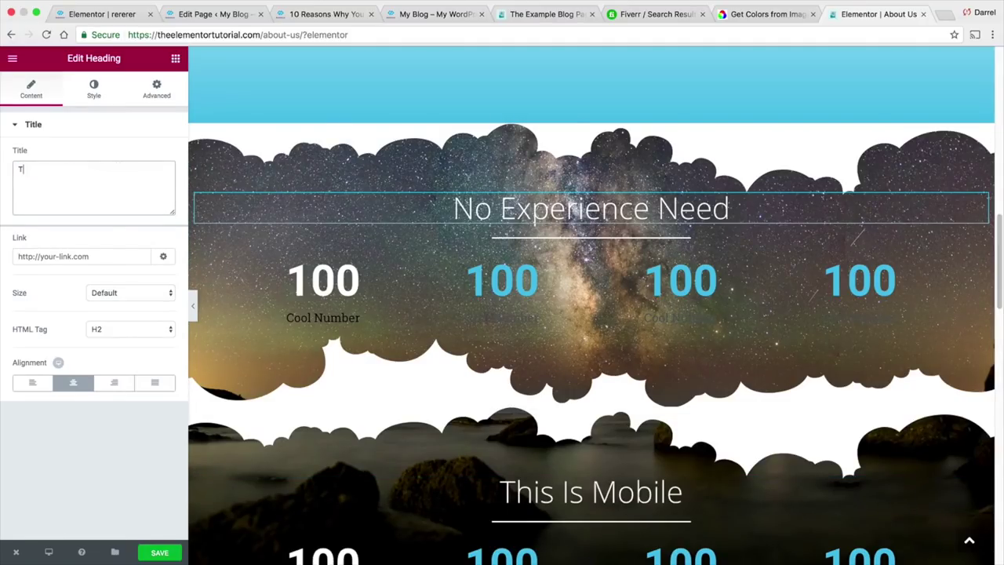
type("his is Computer")
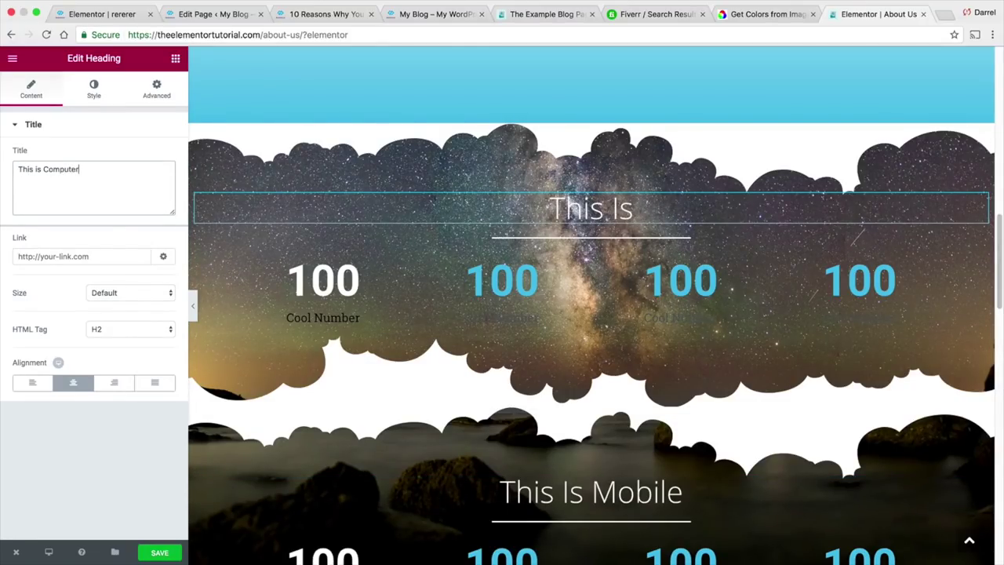
scroll(439, 282, "down", 3)
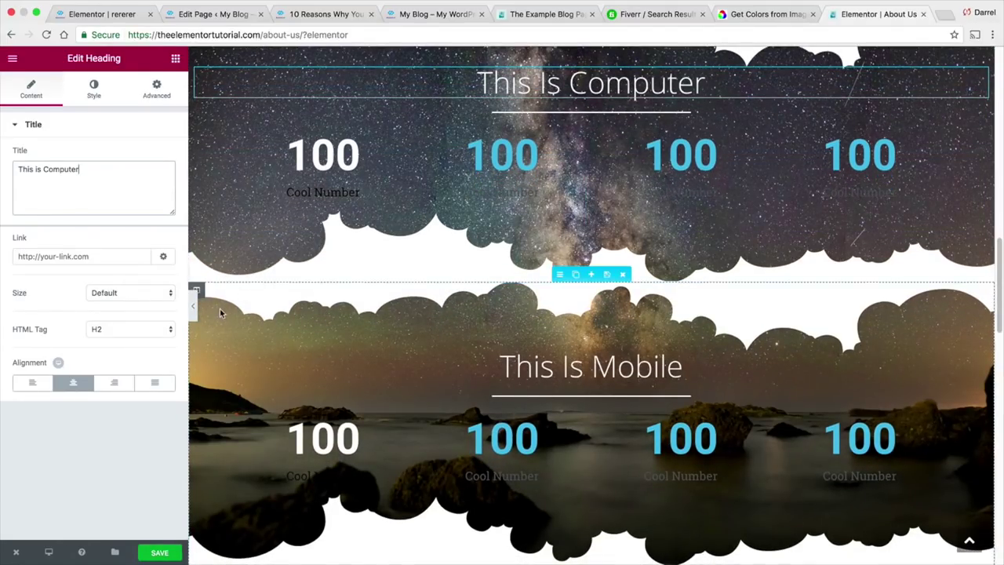
scroll(247, 322, "up", 2)
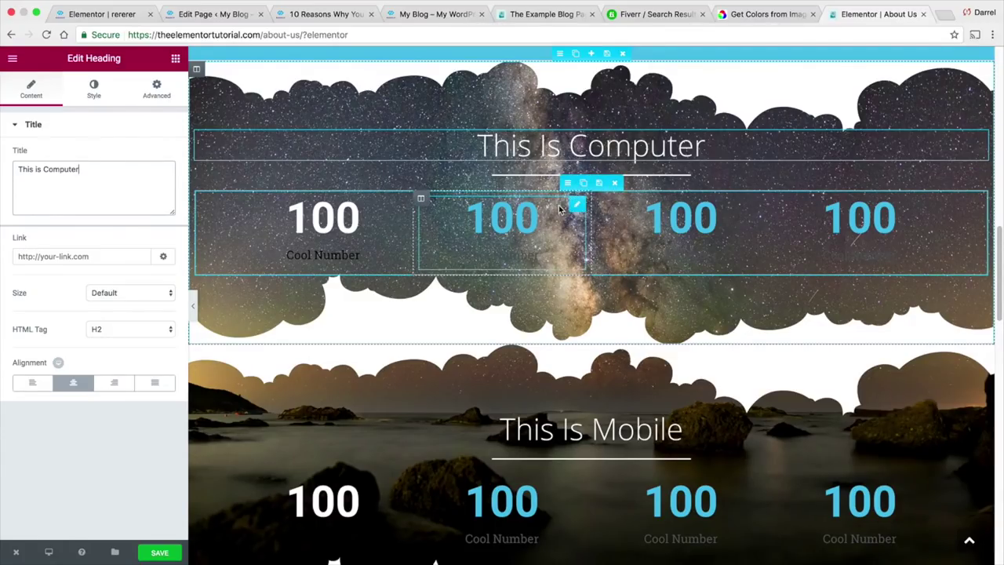
scroll(478, 314, "down", 2)
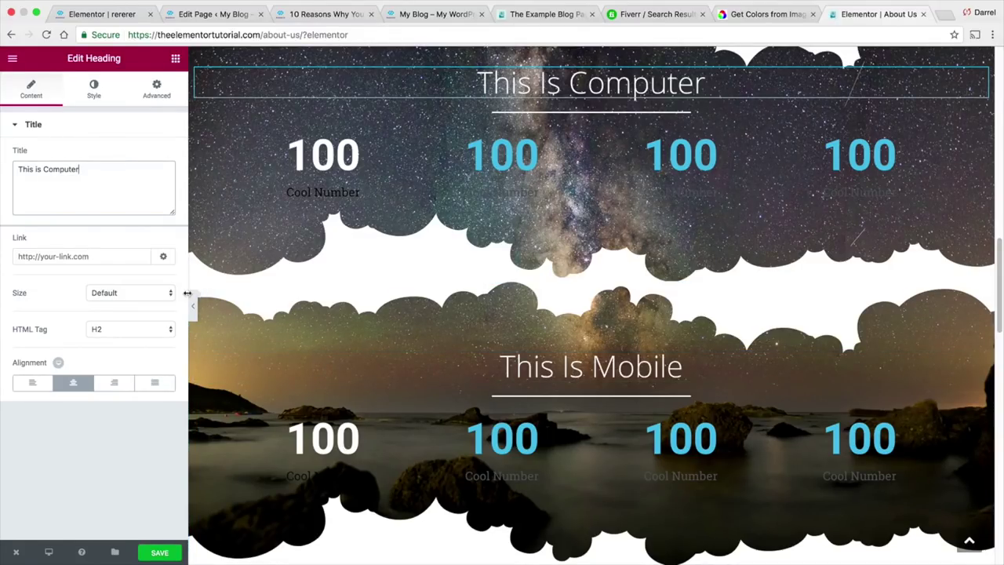
scroll(196, 308, "up", 1)
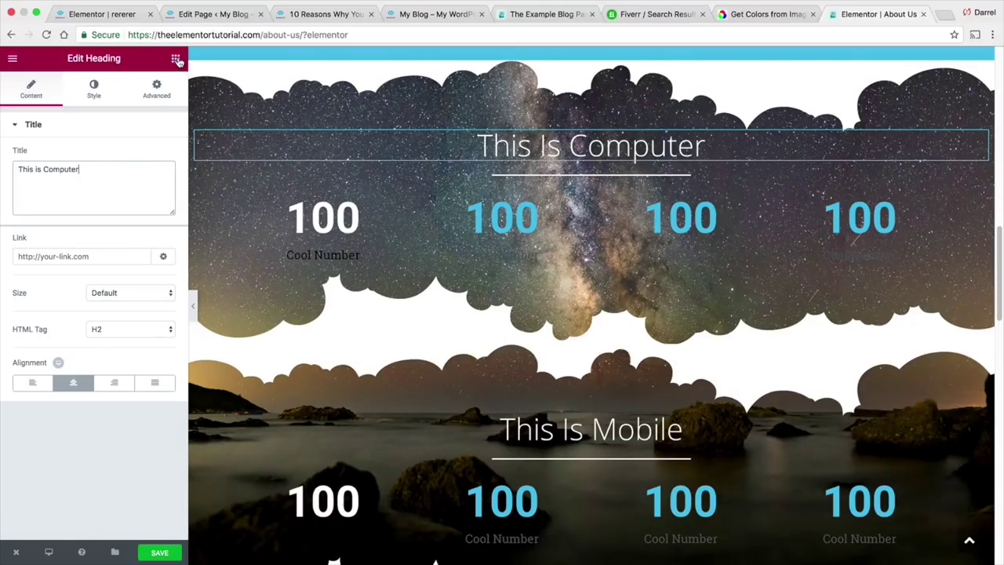
Preview at tablet width and check the This Is Computer column's advanced responsive options.
left_click(47, 553)
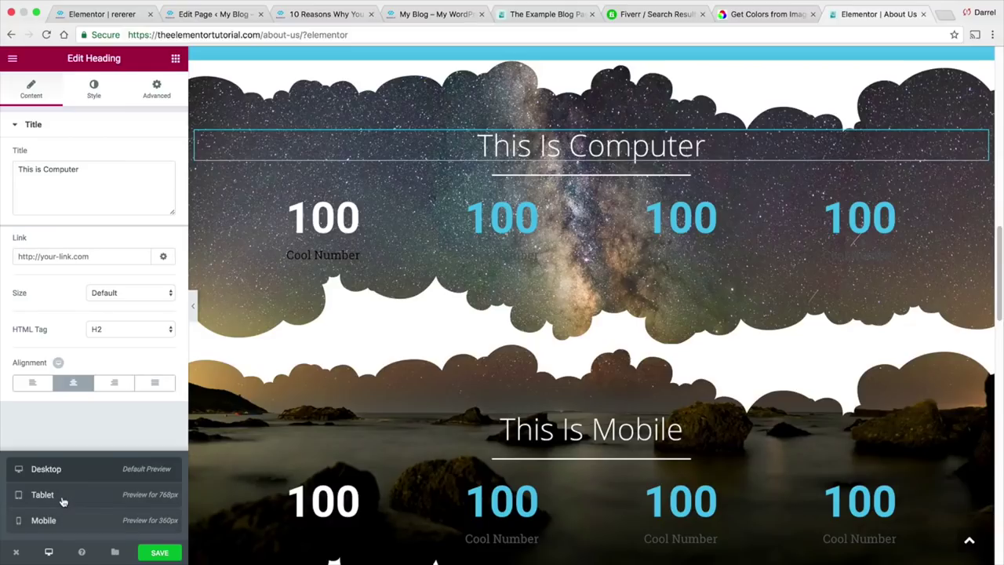
left_click(63, 501)
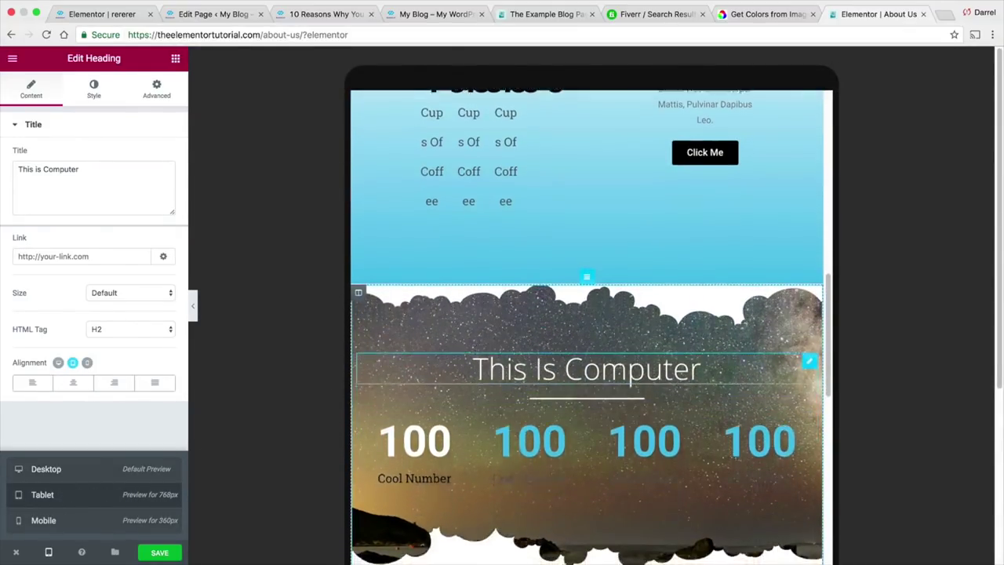
scroll(475, 343, "down", 5)
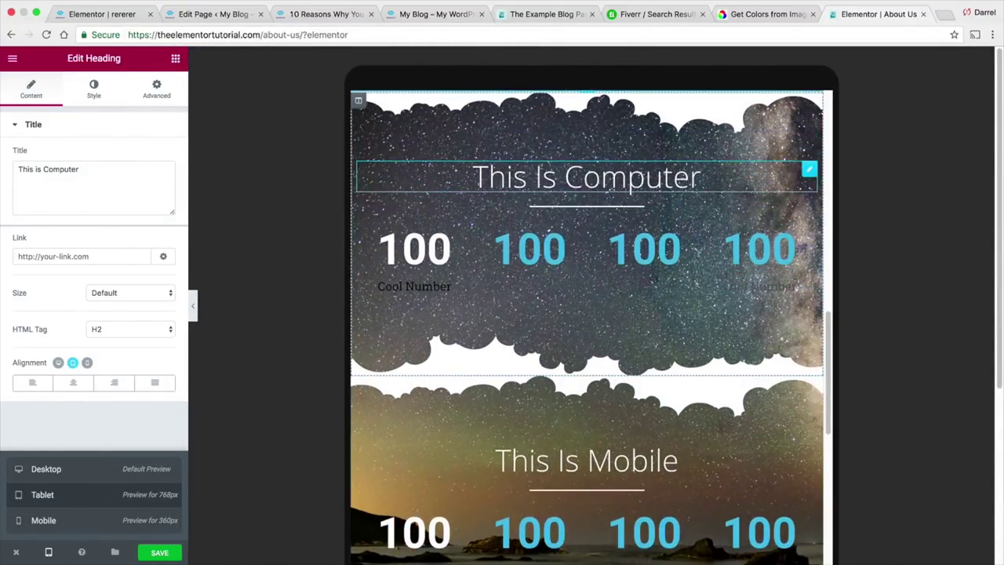
scroll(594, 369, "down", 2)
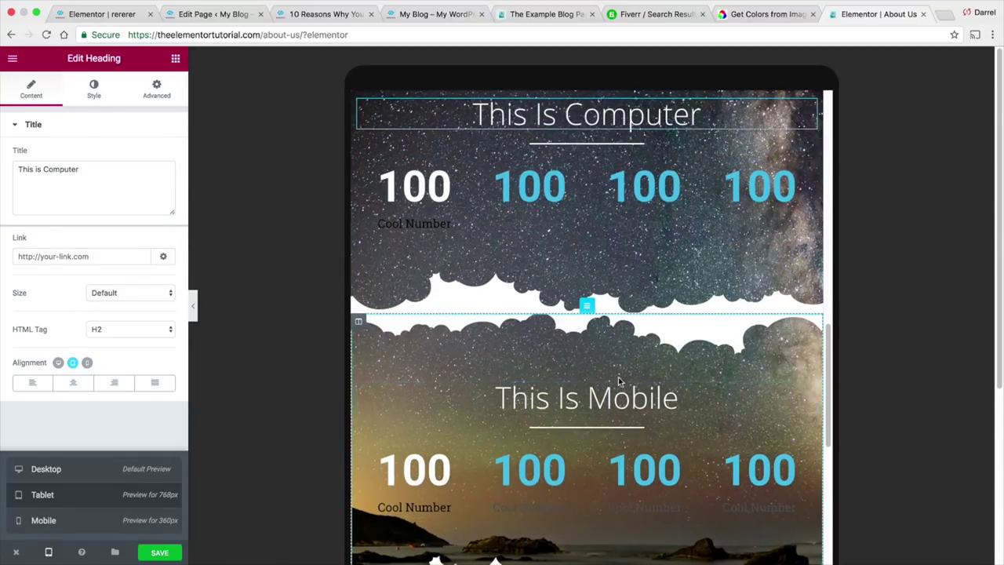
scroll(563, 325, "up", 2)
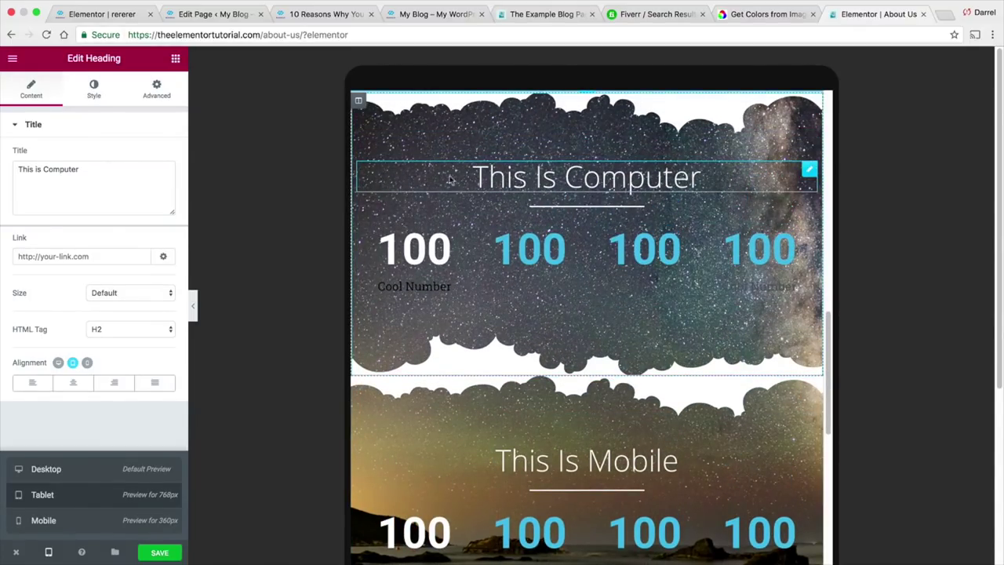
scroll(423, 179, "up", 4)
left_click(358, 227)
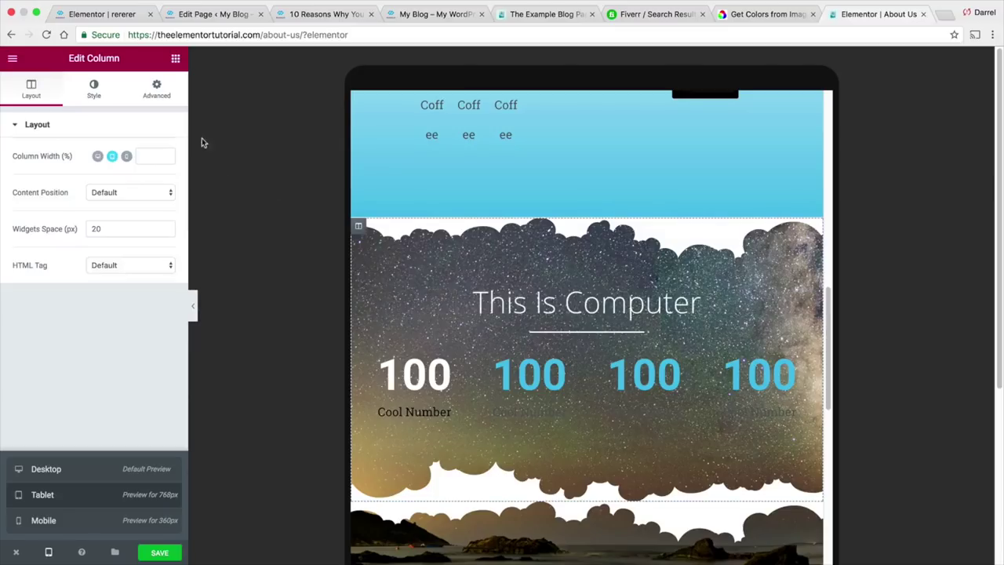
left_click(156, 89)
left_click(103, 468)
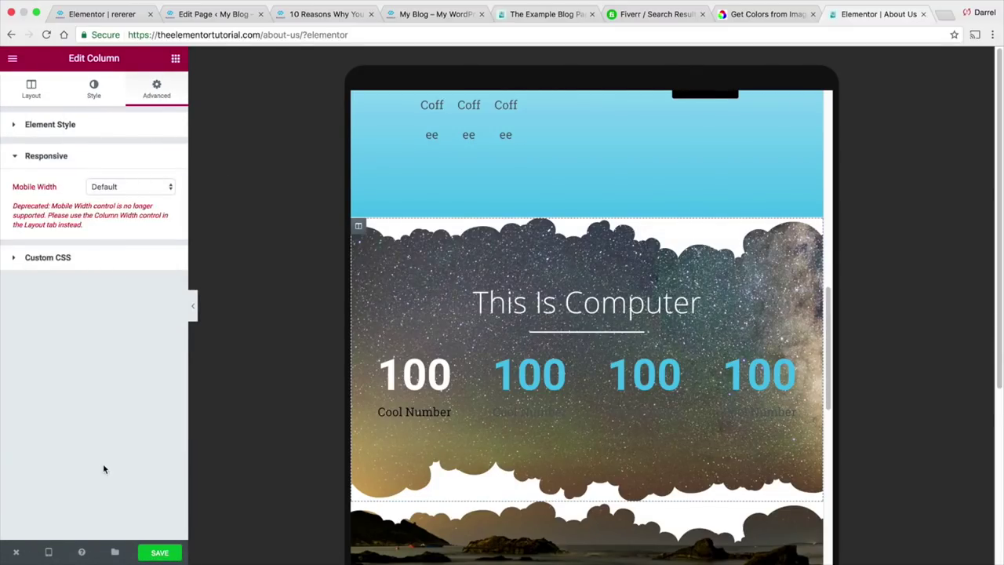
left_click(131, 259)
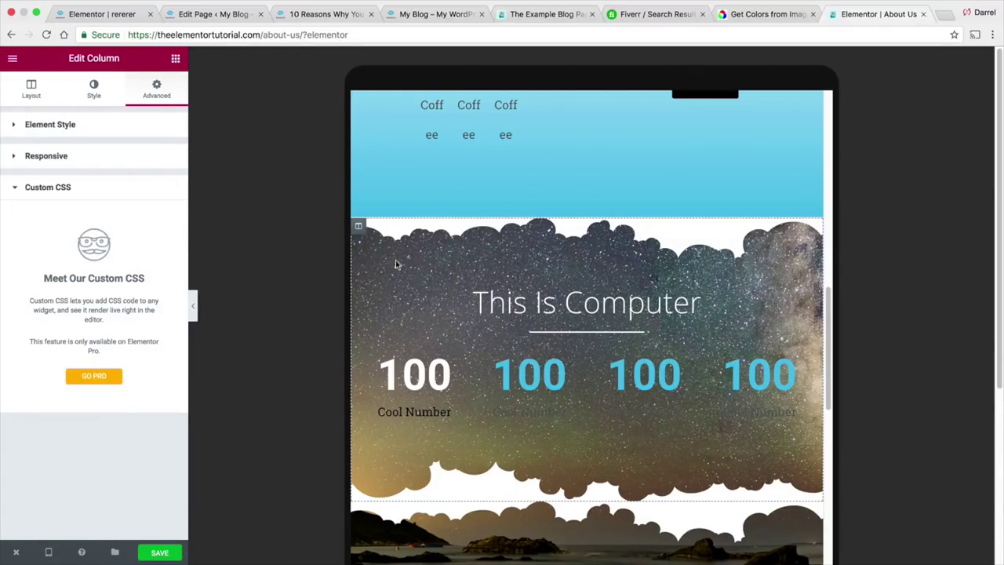
Set the This Is Computer section to hide on tablet and mobile, and save.
left_click(586, 212)
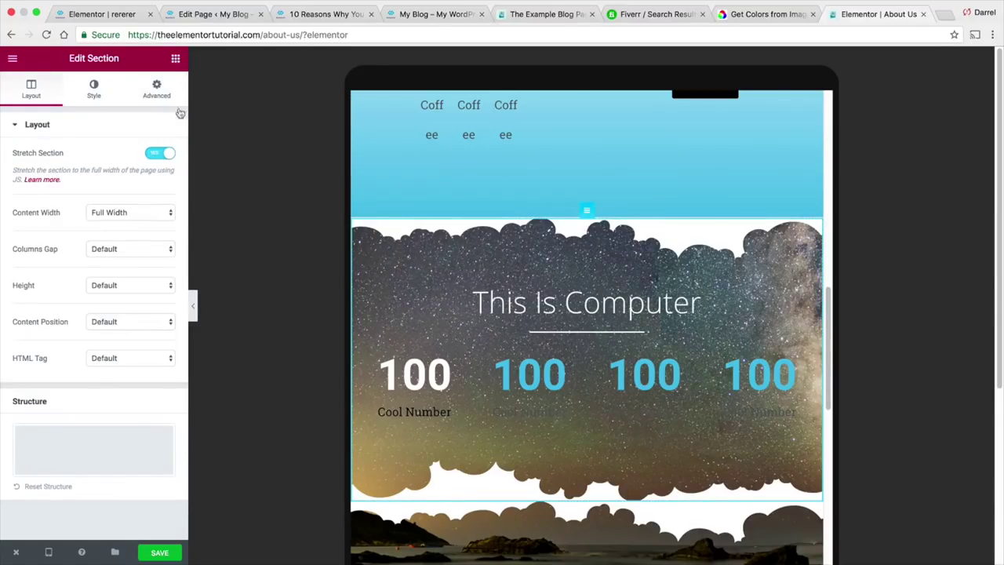
left_click(157, 90)
left_click(97, 470)
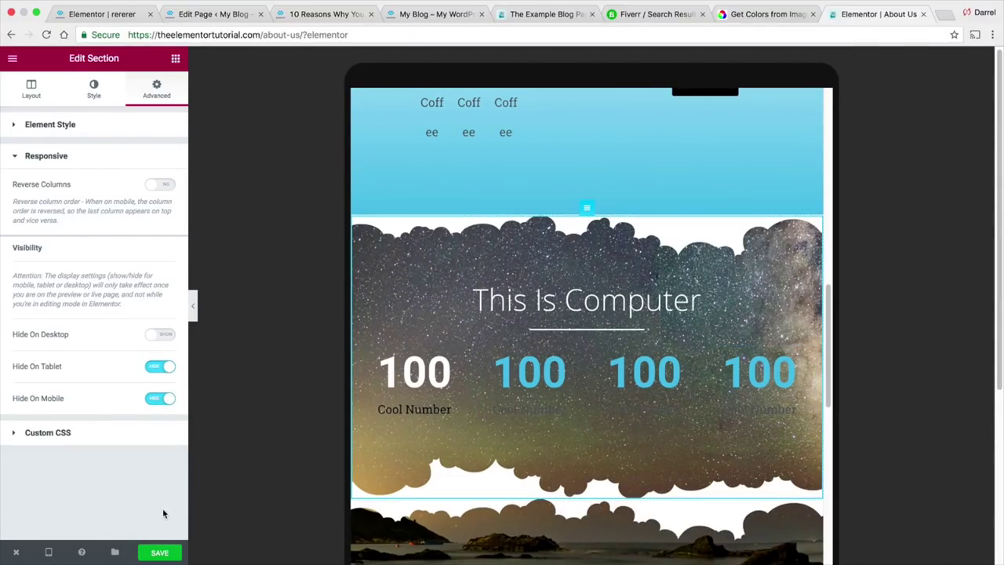
left_click(168, 553)
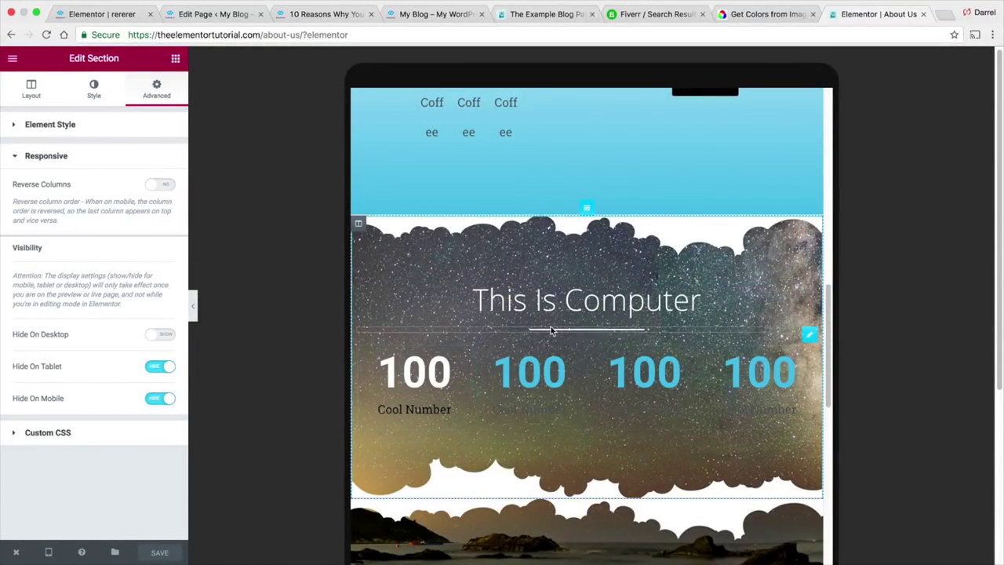
Turn on Hide On Desktop for the whole This Is Mobile section.
scroll(555, 337, "down", 3)
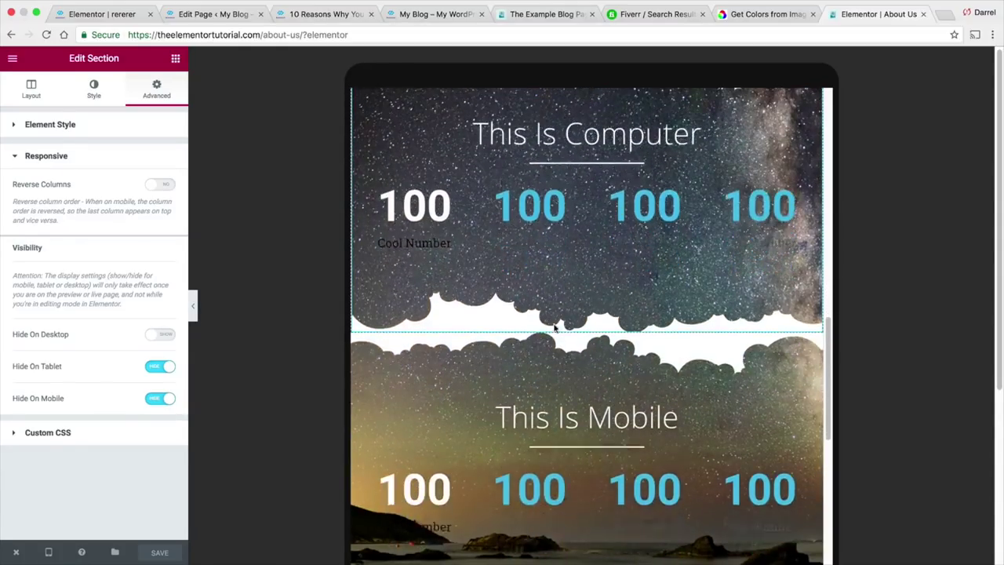
left_click(357, 320)
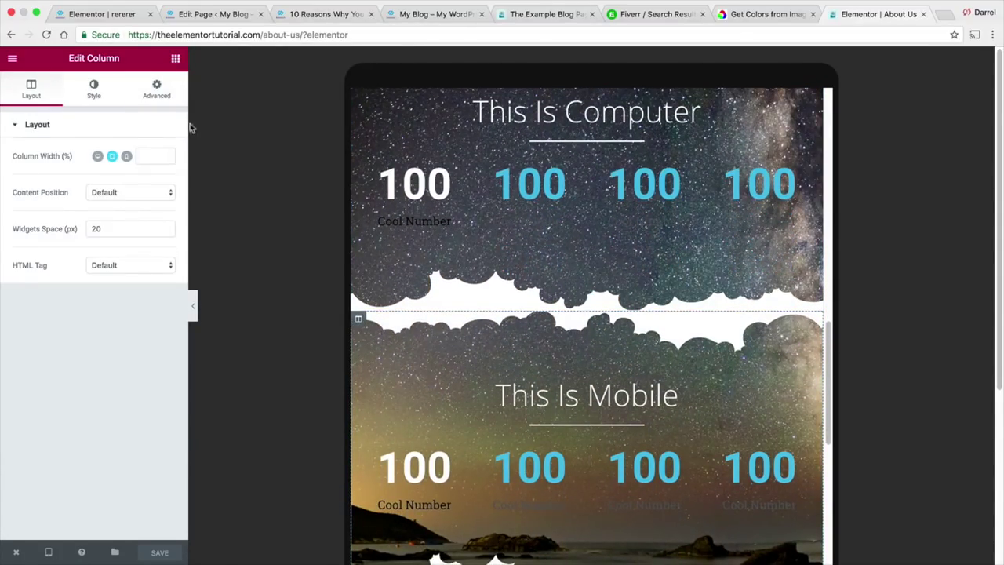
left_click(586, 306)
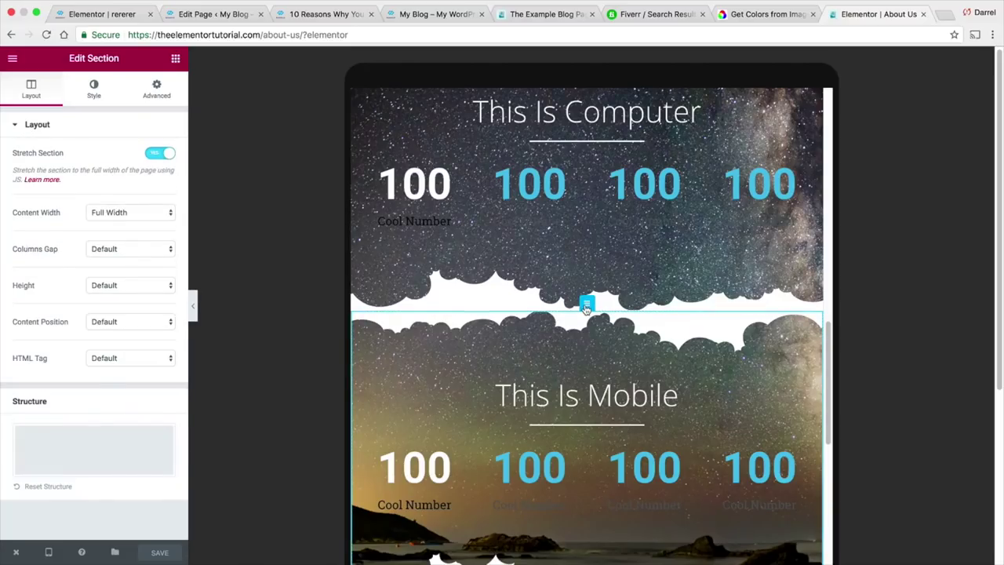
left_click(157, 91)
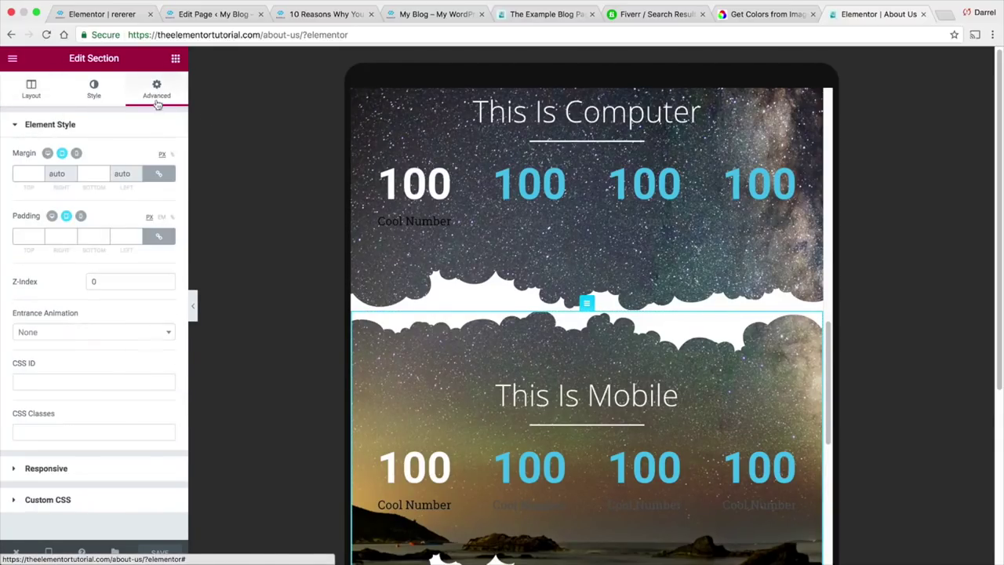
left_click(123, 469)
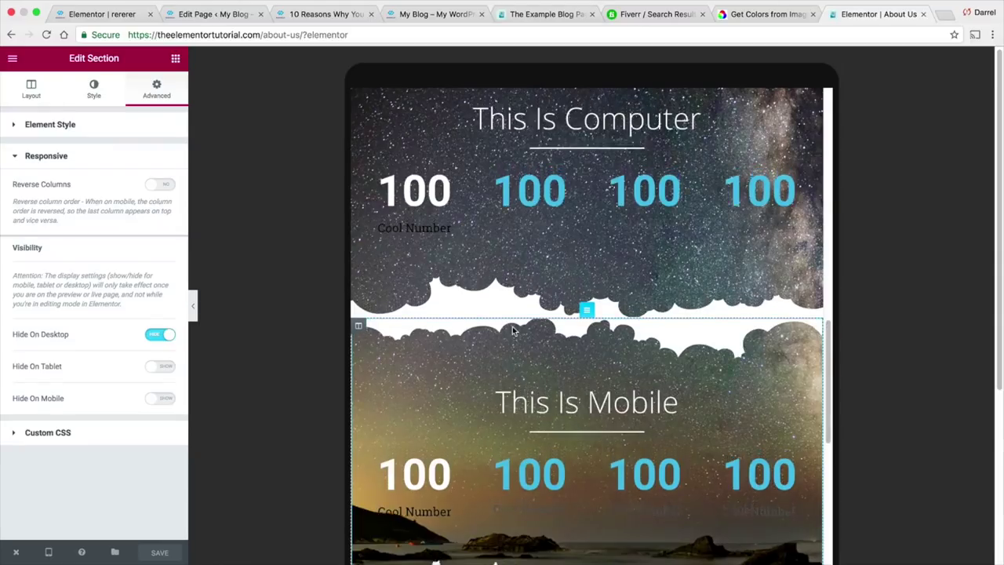
scroll(513, 330, "up", 2)
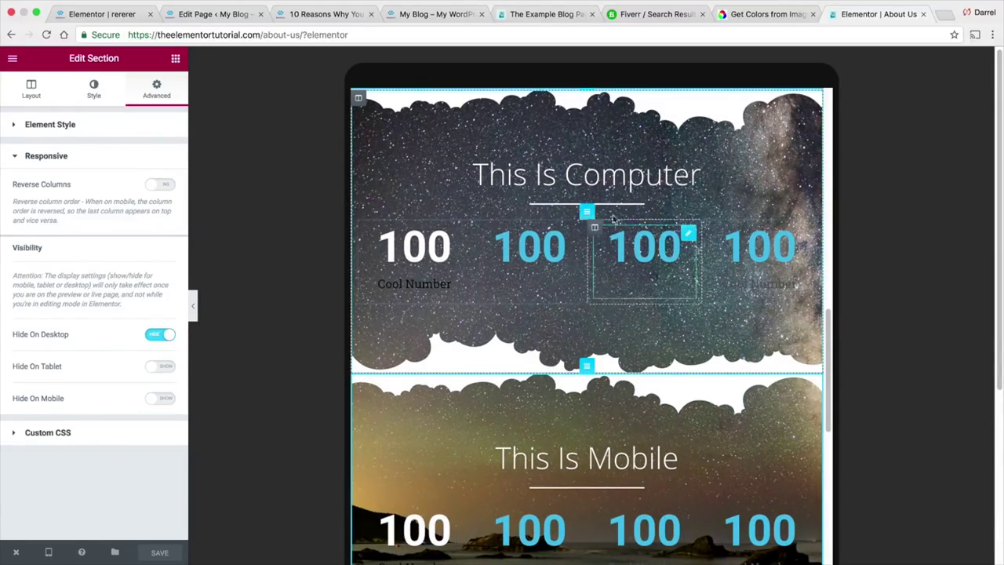
scroll(615, 320, "down", 2)
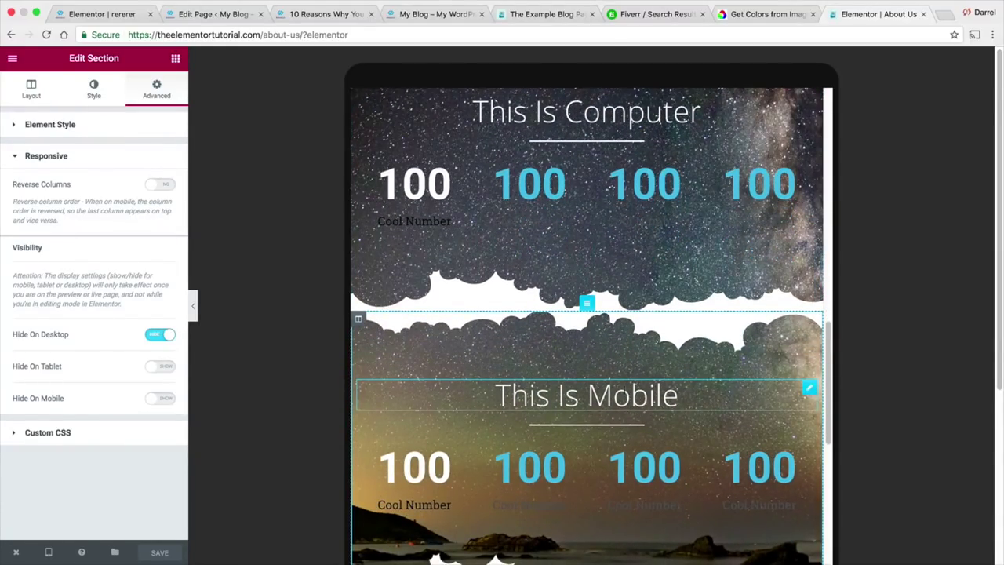
scroll(529, 191, "up", 4)
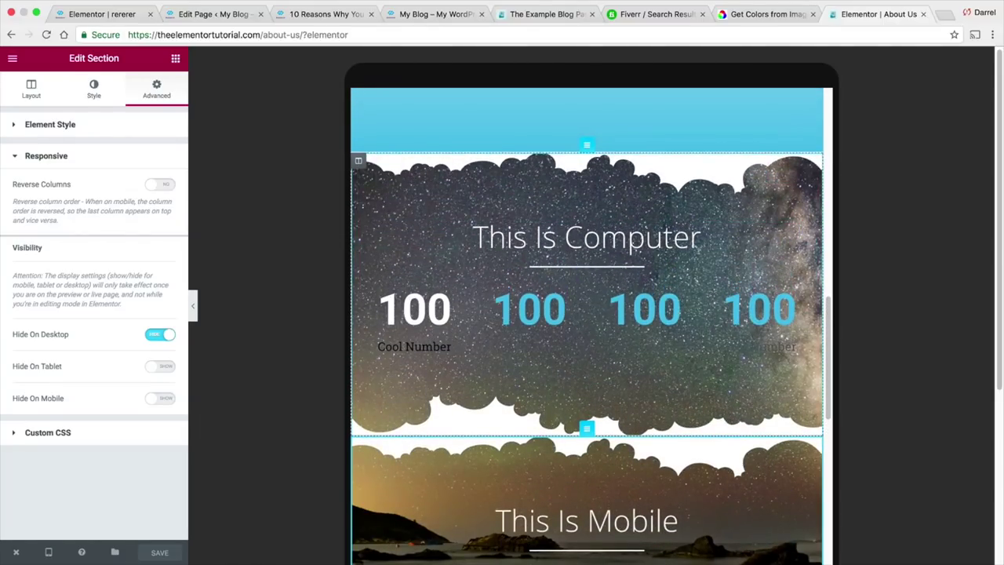
scroll(605, 274, "down", 4)
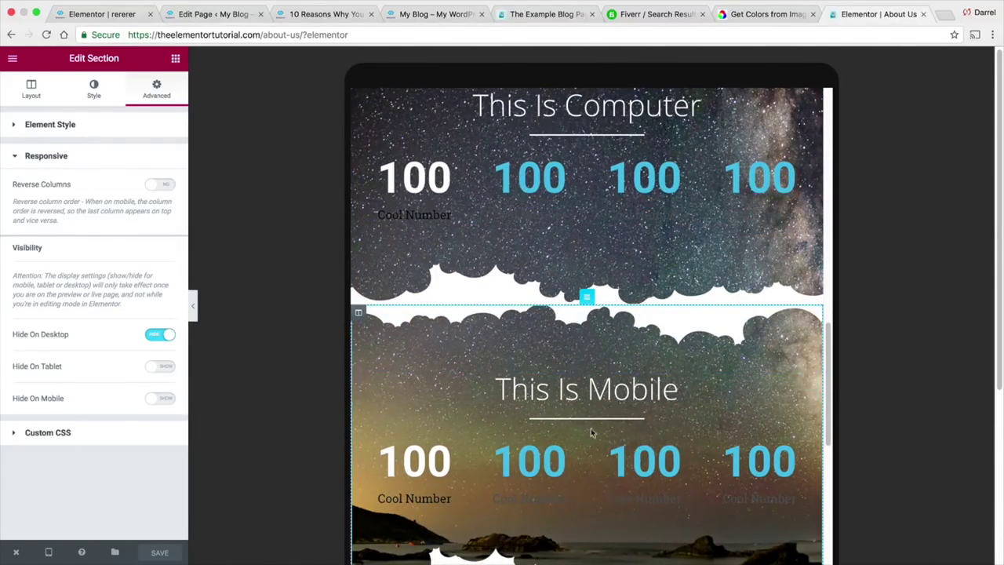
scroll(596, 424, "up", 3)
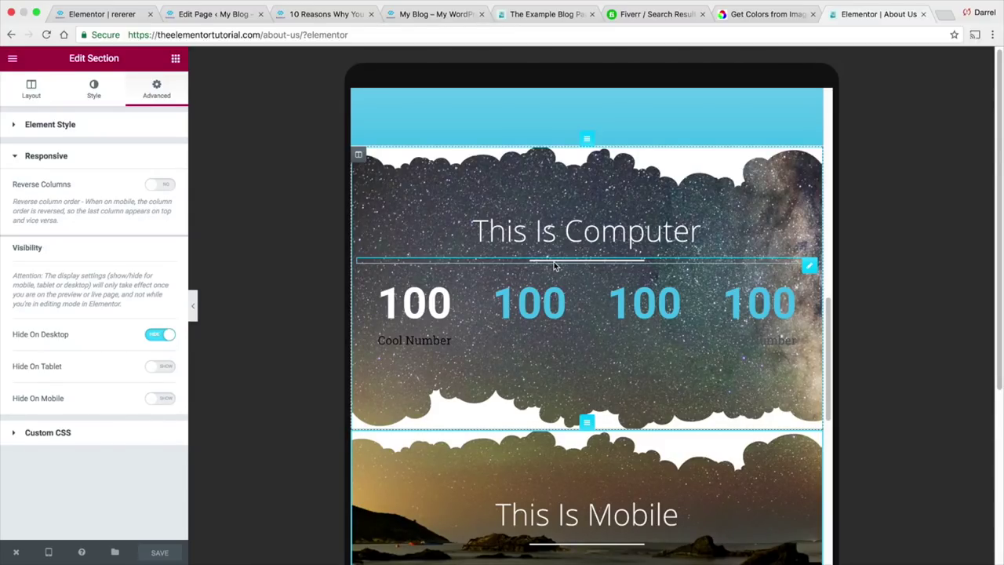
Preview the page at mobile width with the editor panel collapsed, then restore the panel.
mouse_move(49, 552)
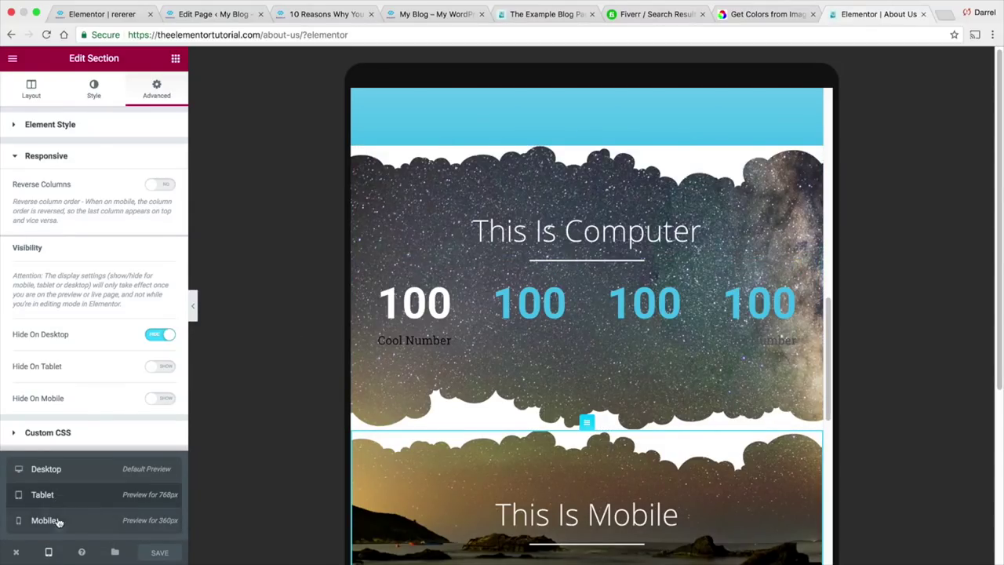
left_click(55, 521)
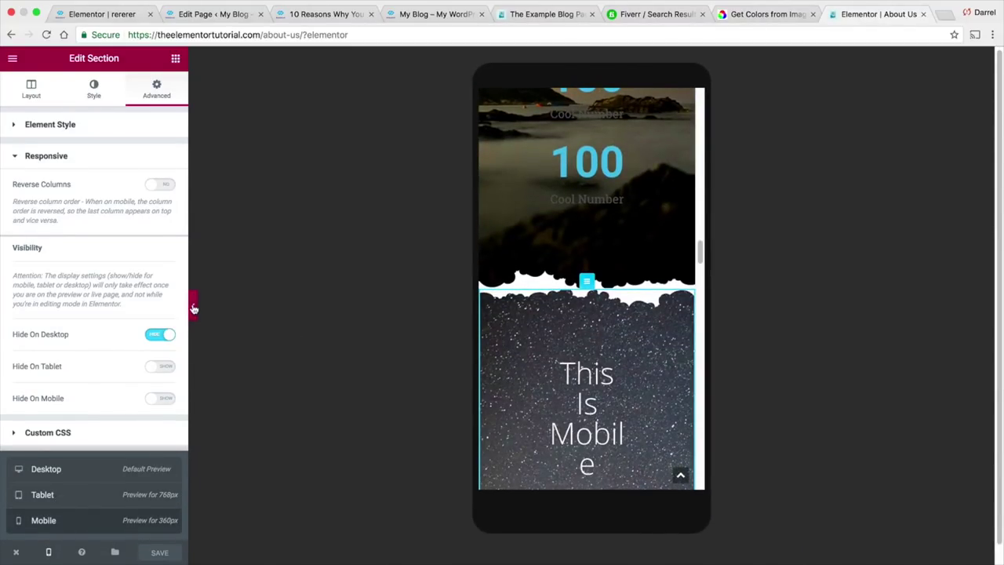
left_click(194, 309)
scroll(542, 328, "up", 10)
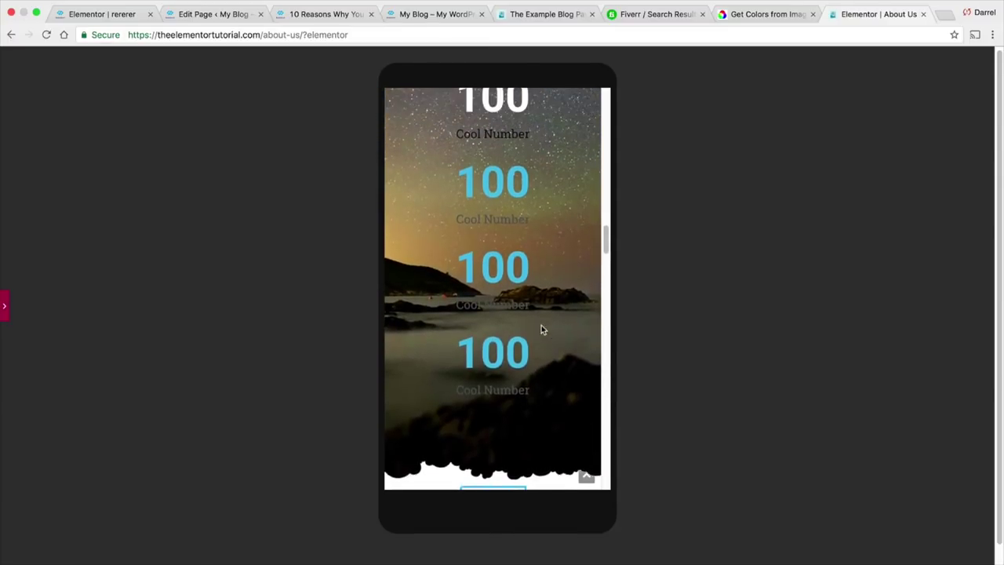
scroll(542, 329, "up", 10)
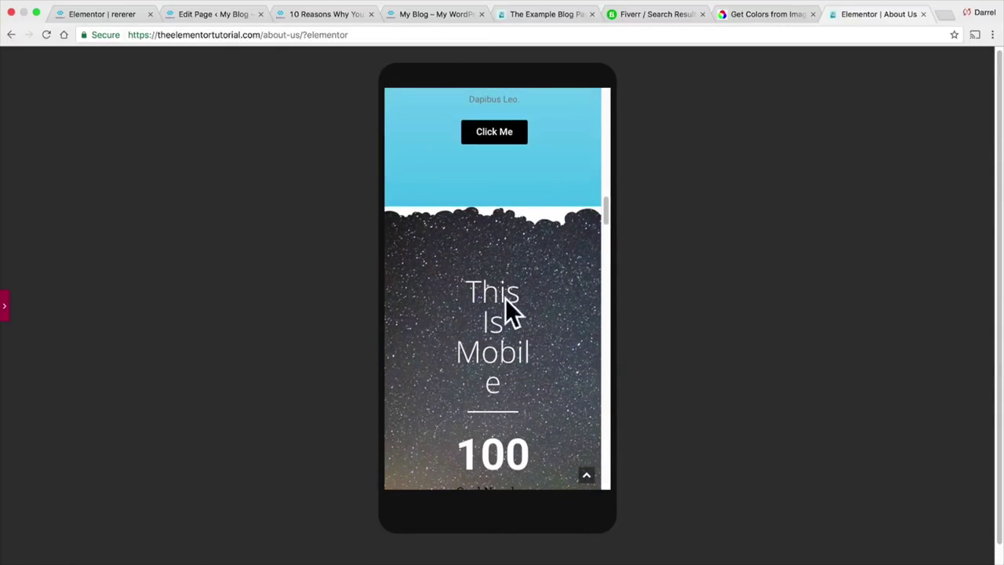
scroll(496, 317, "up", 2)
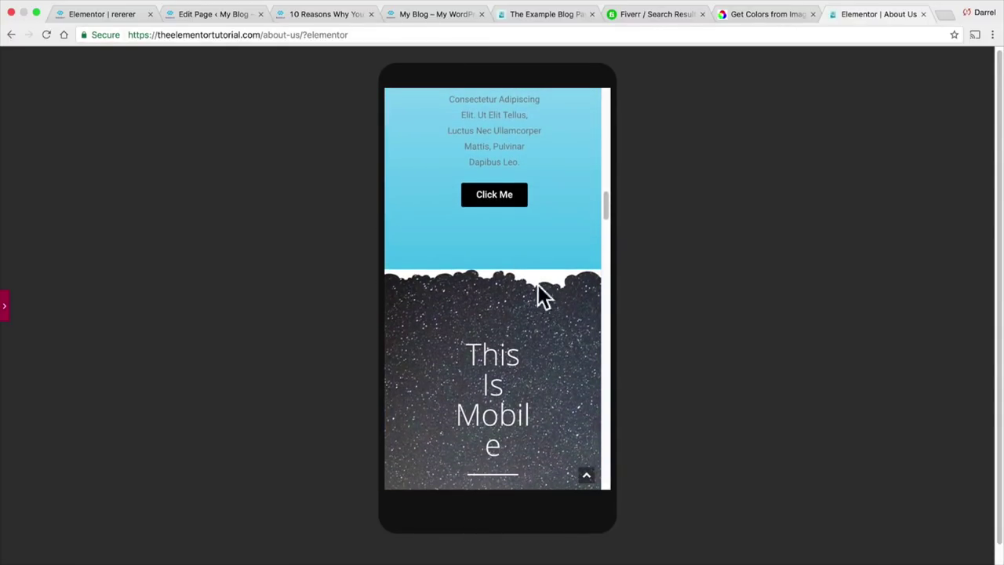
scroll(539, 291, "down", 4)
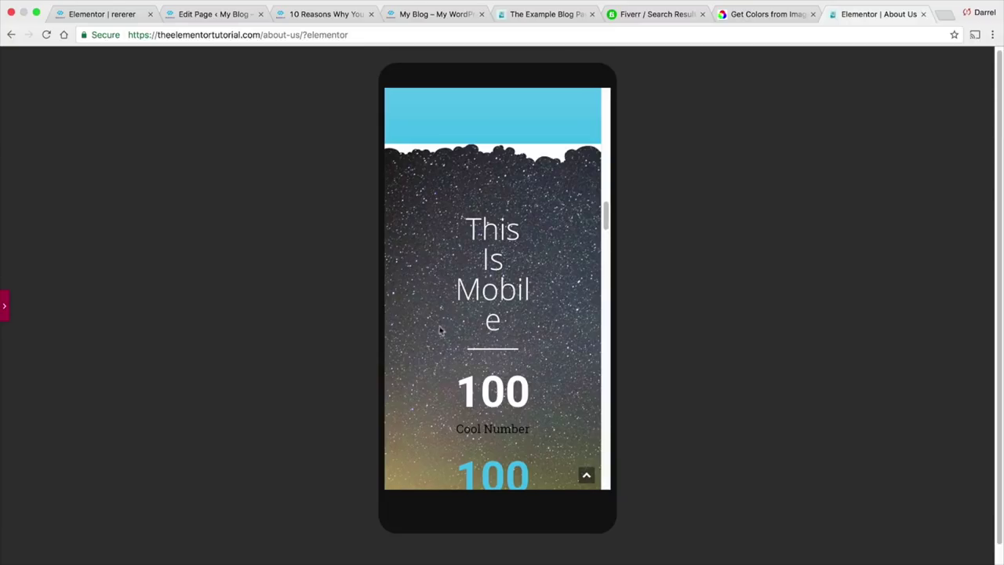
left_click(5, 308)
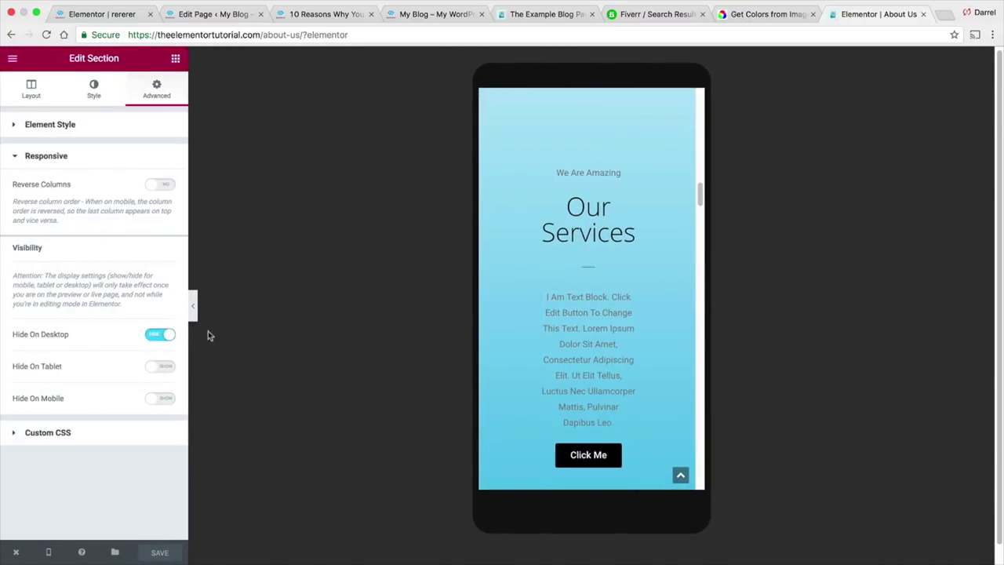
Compare the page in tablet preview, then return to mobile width.
scroll(591, 262, "down", 10)
scroll(591, 298, "up", 6)
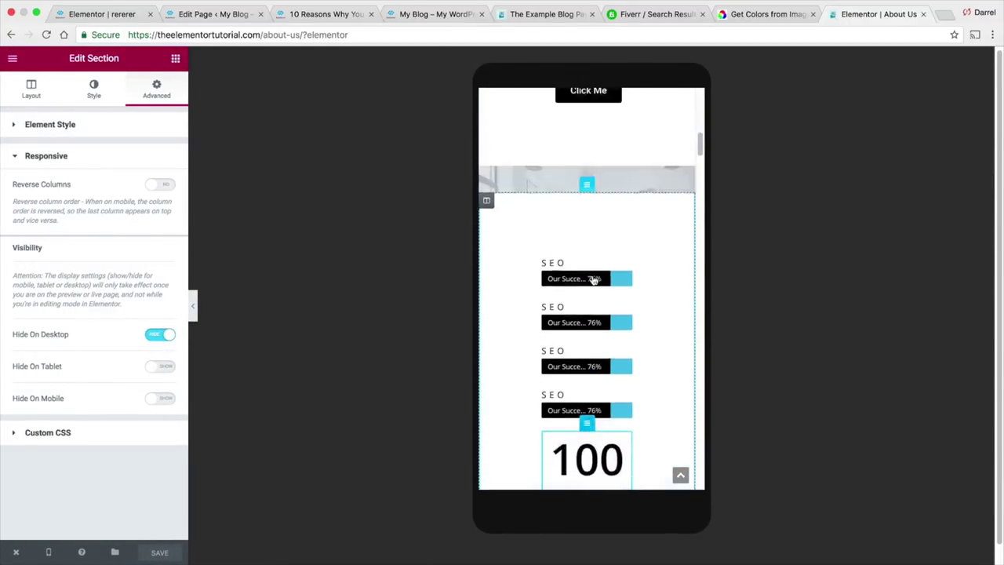
left_click(49, 549)
left_click(61, 497)
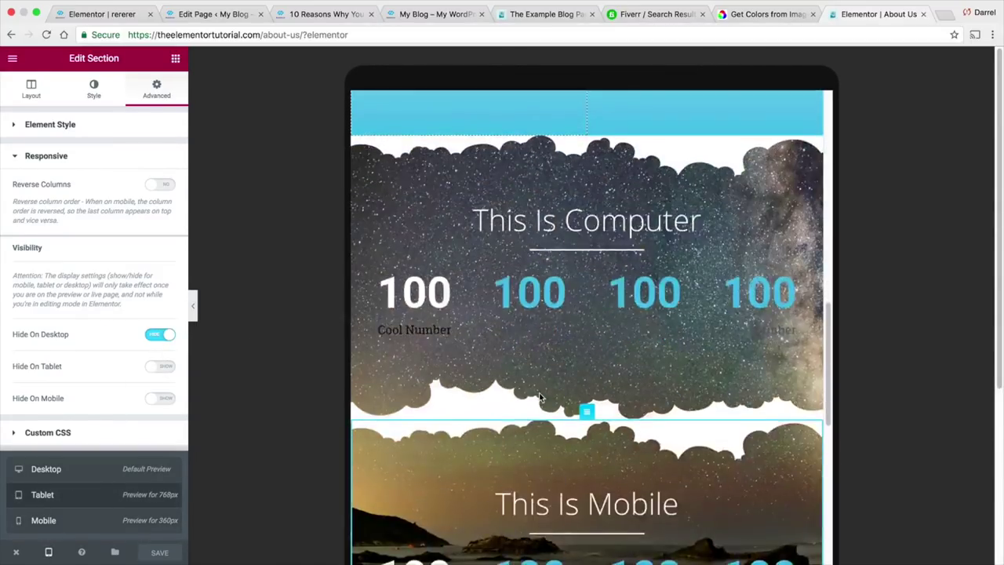
scroll(539, 396, "up", 3)
scroll(540, 391, "down", 8)
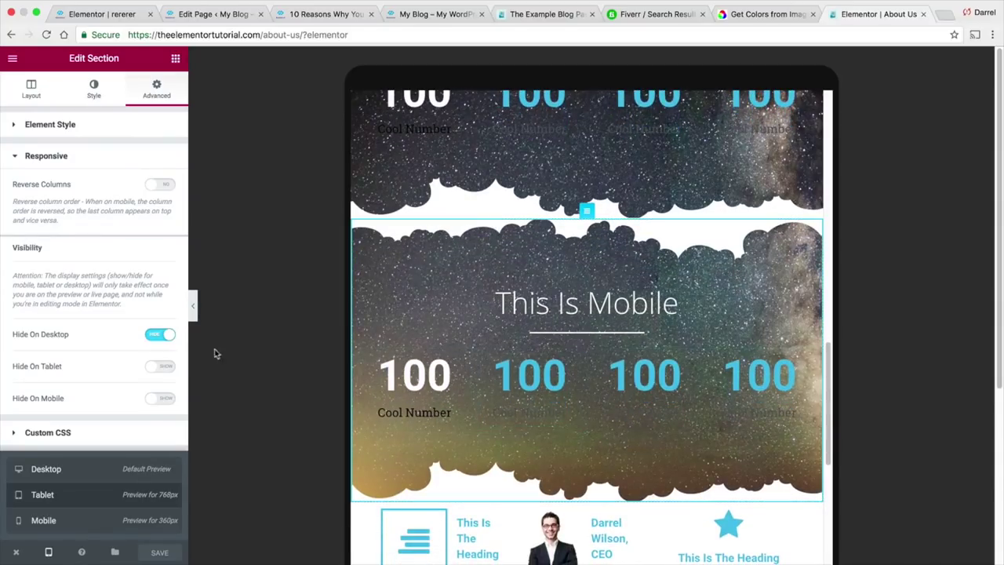
left_click(76, 518)
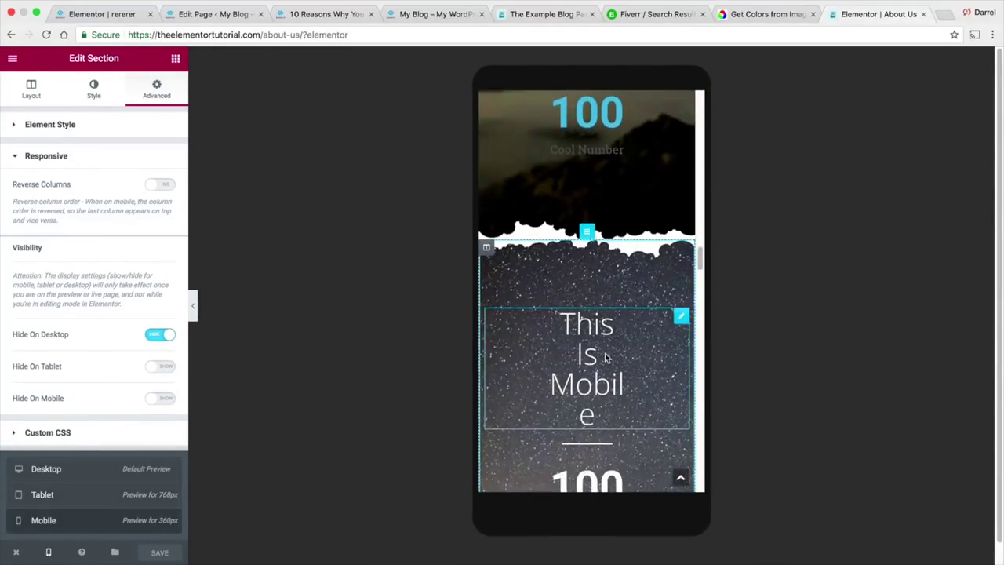
scroll(605, 357, "up", 5)
scroll(605, 357, "up", 5)
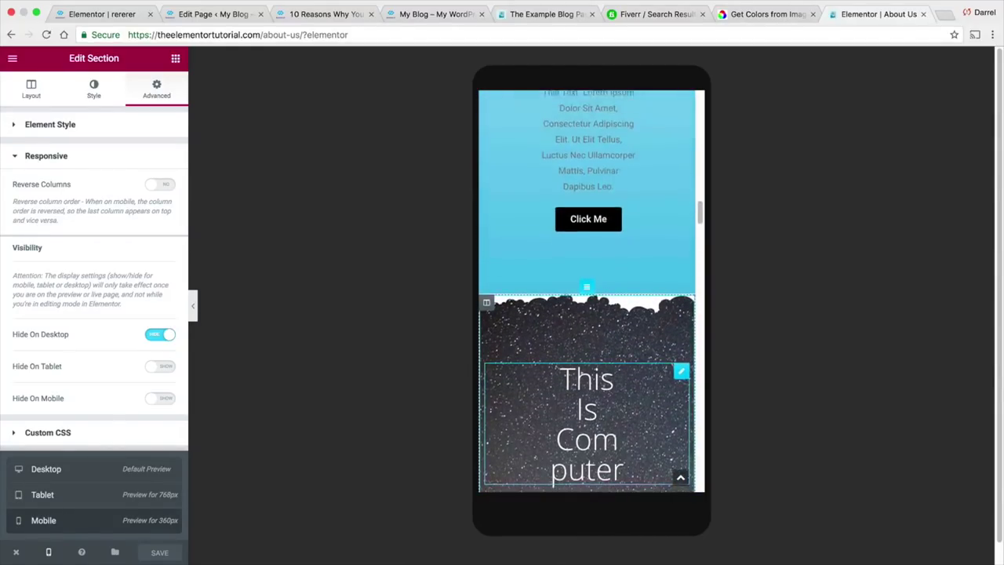
scroll(605, 357, "down", 2)
scroll(605, 357, "down", 7)
scroll(604, 357, "up", 5)
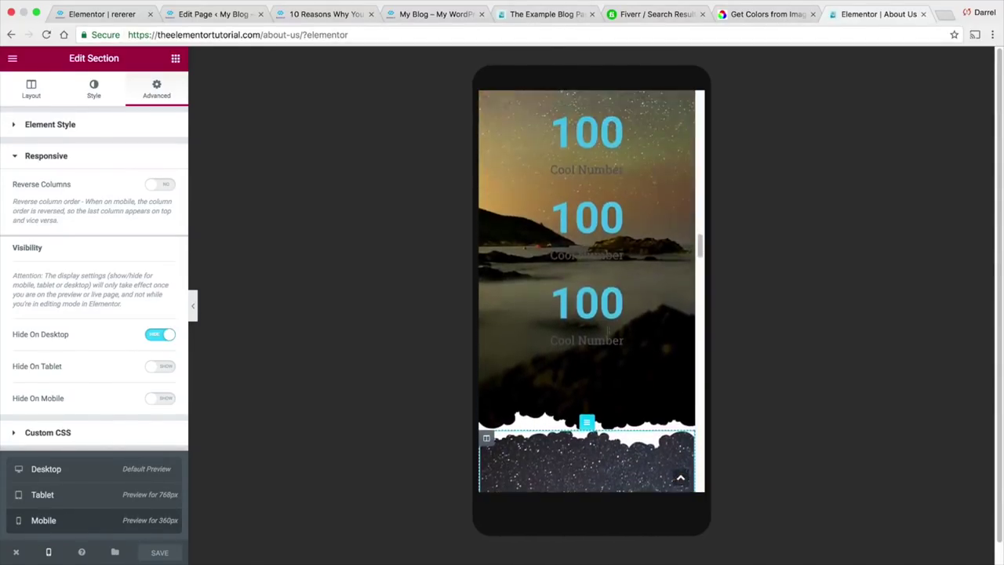
scroll(605, 357, "up", 2)
Review the full-width mobile preview down to the This Is Mobile section, then restore the panel.
left_click(193, 304)
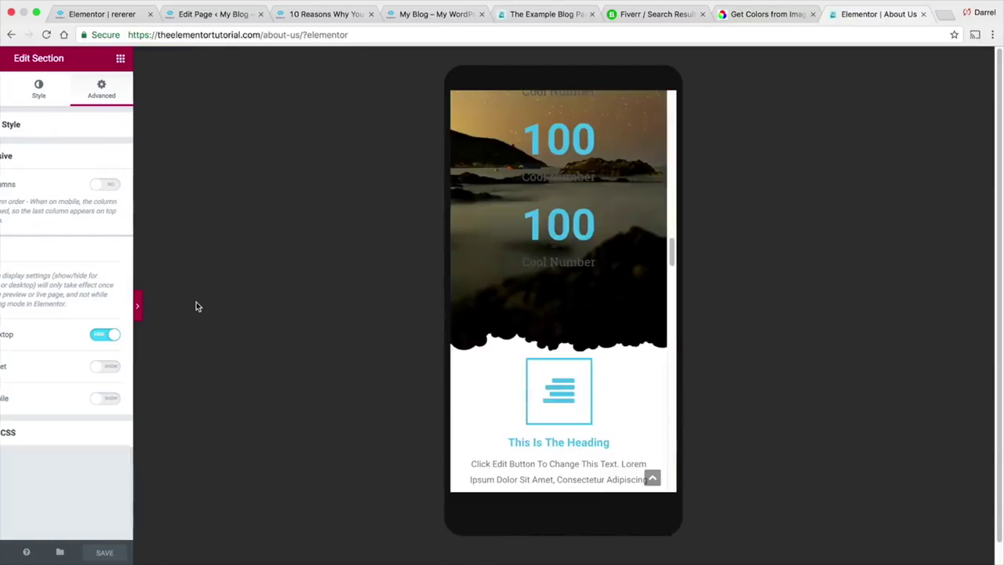
scroll(411, 309, "up", 10)
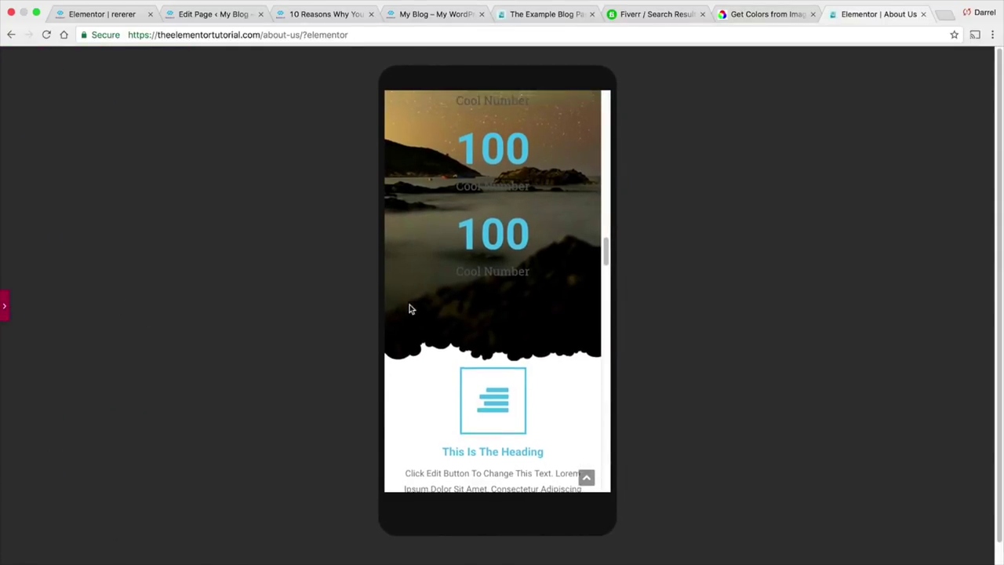
scroll(466, 303, "down", 5)
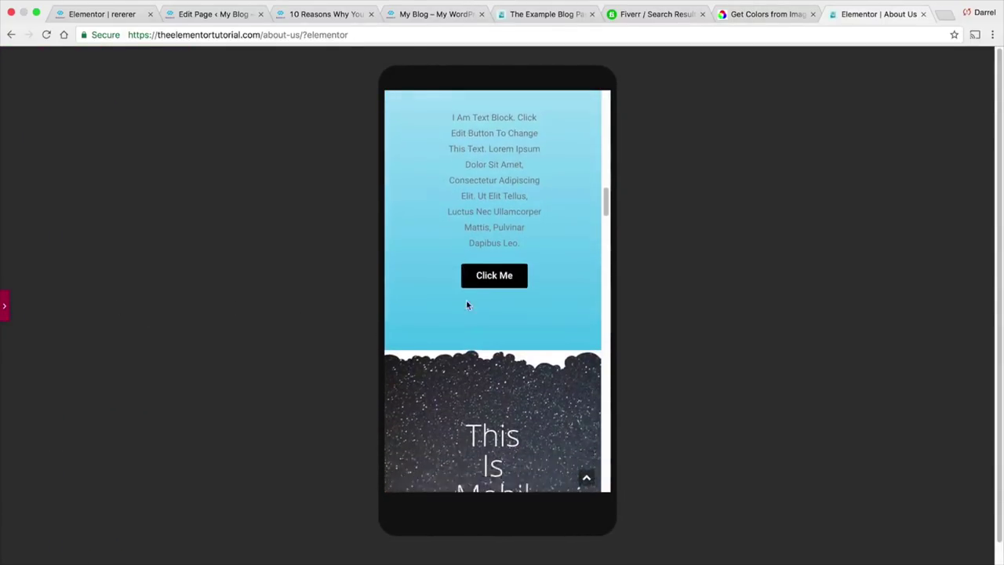
scroll(504, 283, "up", 3)
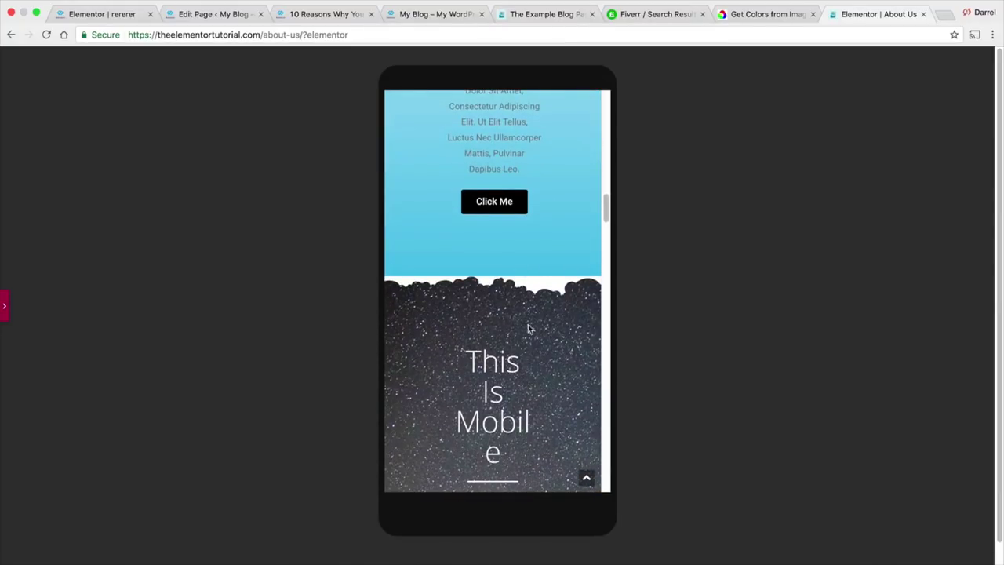
scroll(529, 329, "down", 3)
left_click(5, 309)
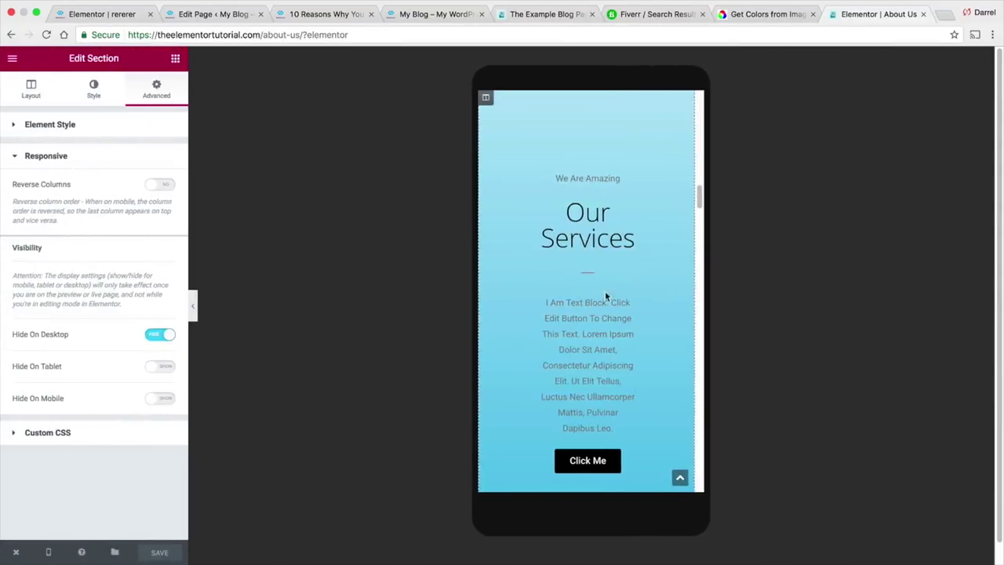
scroll(605, 290, "up", 8)
scroll(605, 281, "up", 4)
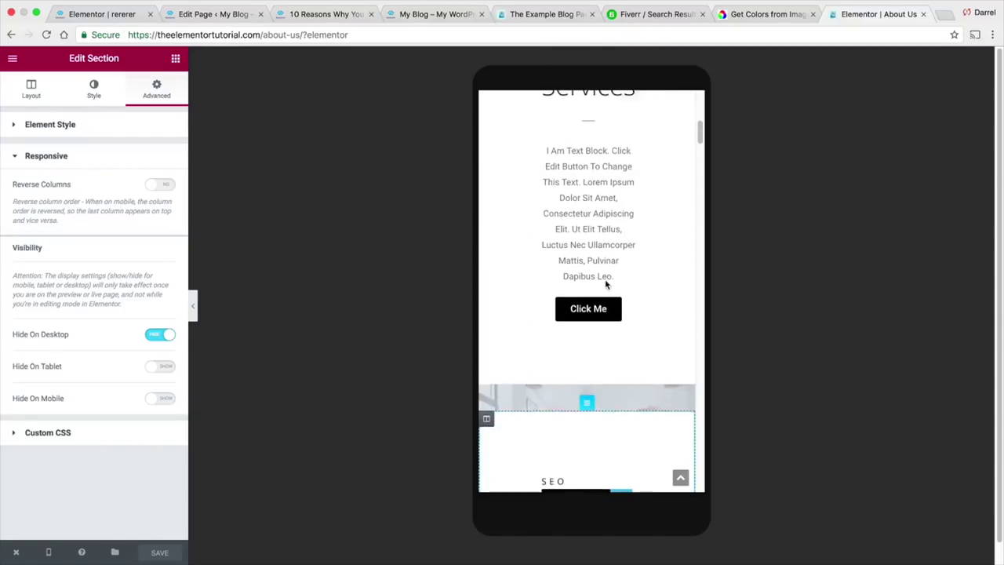
scroll(605, 282, "down", 8)
scroll(604, 283, "down", 10)
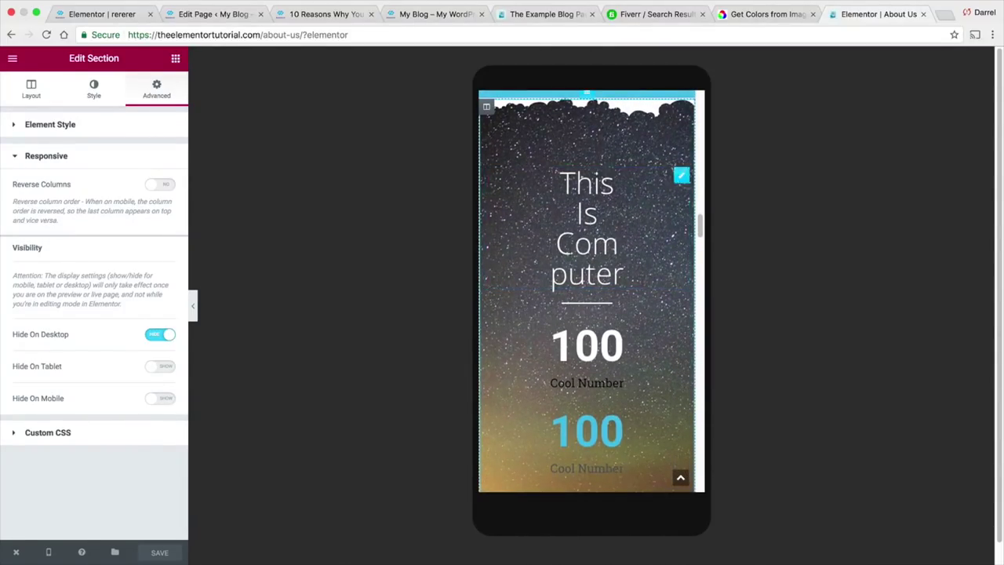
scroll(587, 314, "down", 6)
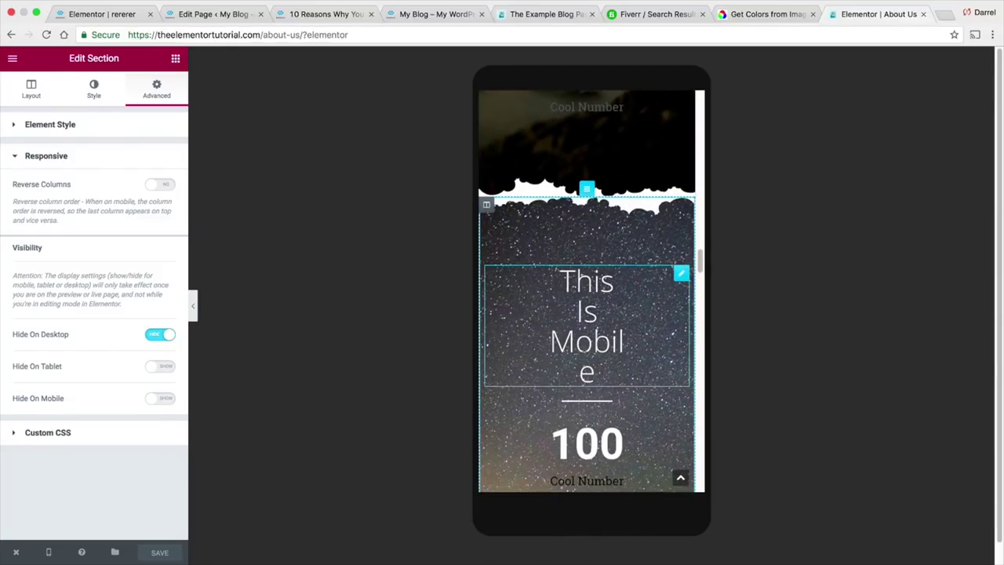
Center the This Is Mobile heading and reduce its font size to 32 px.
left_click(587, 322)
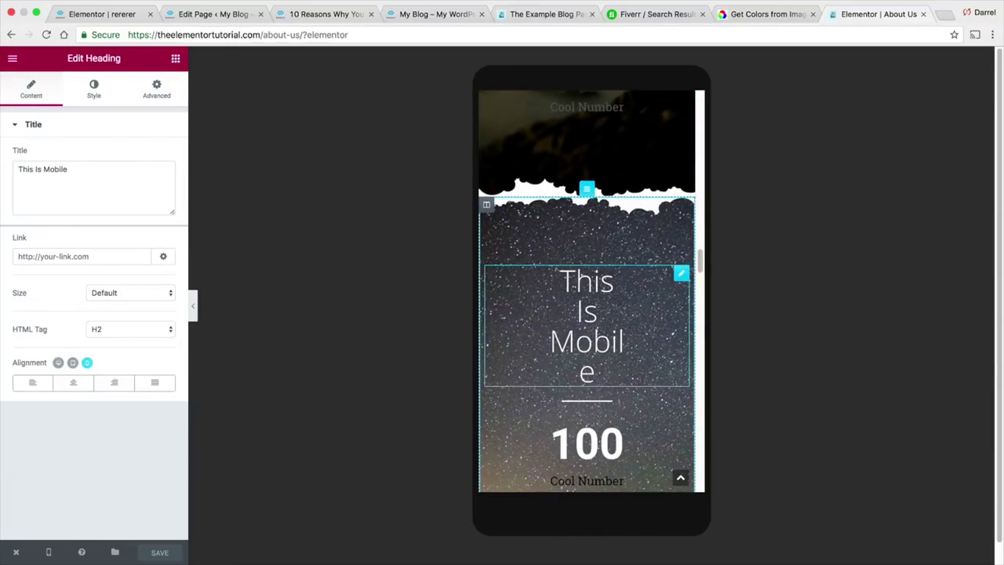
left_click(74, 384)
left_click(94, 89)
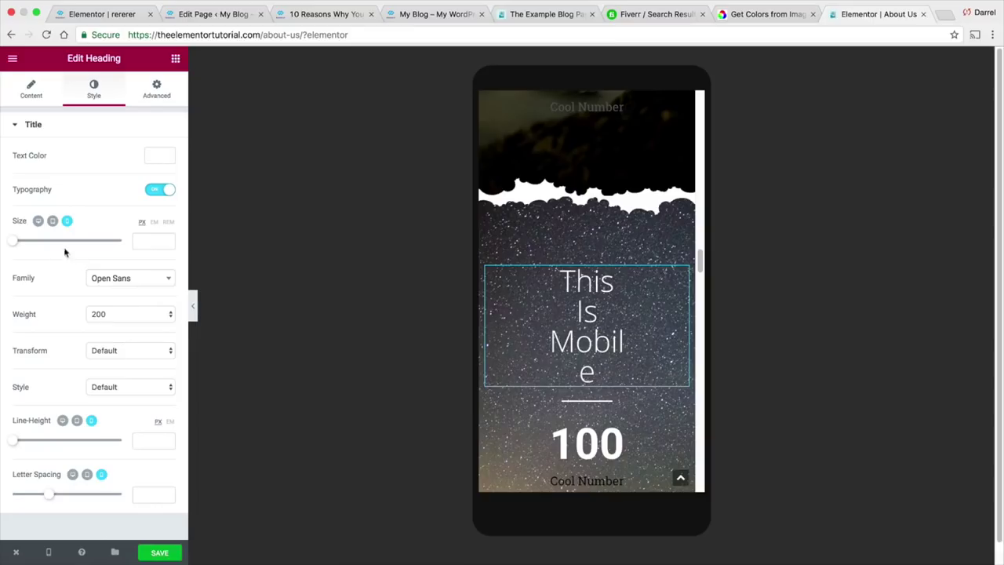
left_click_drag(11, 247, 29, 245)
scroll(581, 385, "down", 6)
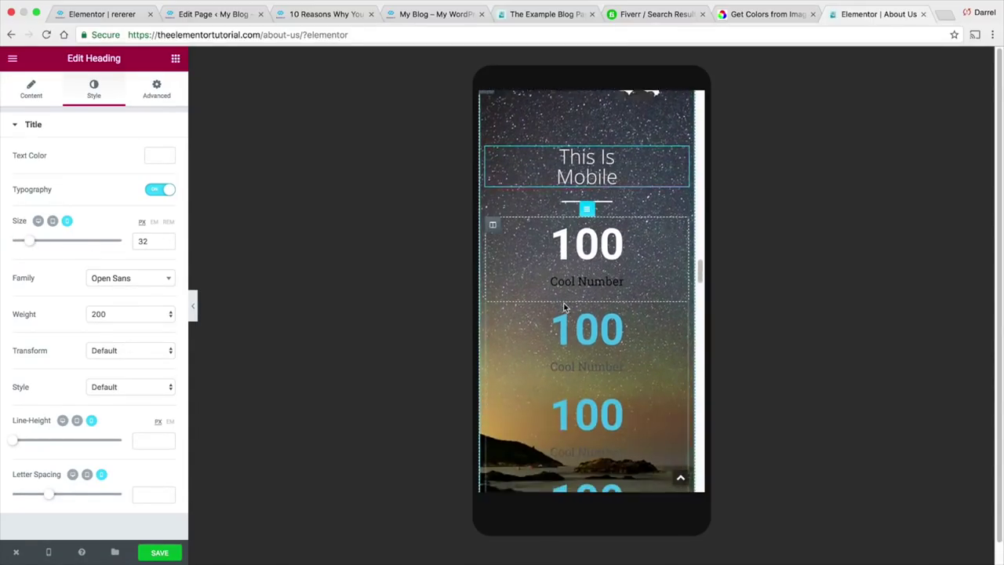
scroll(581, 309, "up", 3)
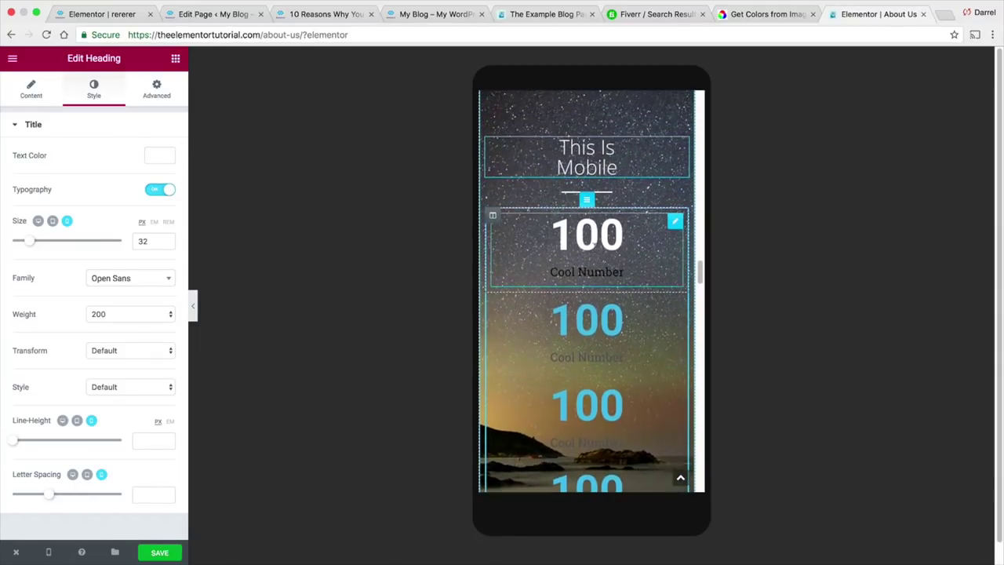
left_click(587, 259)
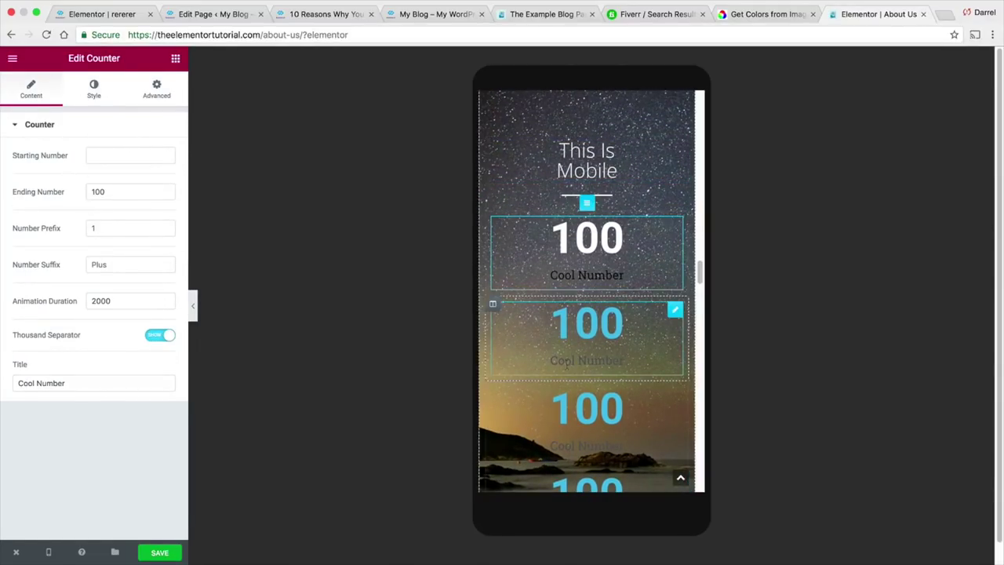
scroll(528, 364, "up", 2)
scroll(559, 398, "down", 5)
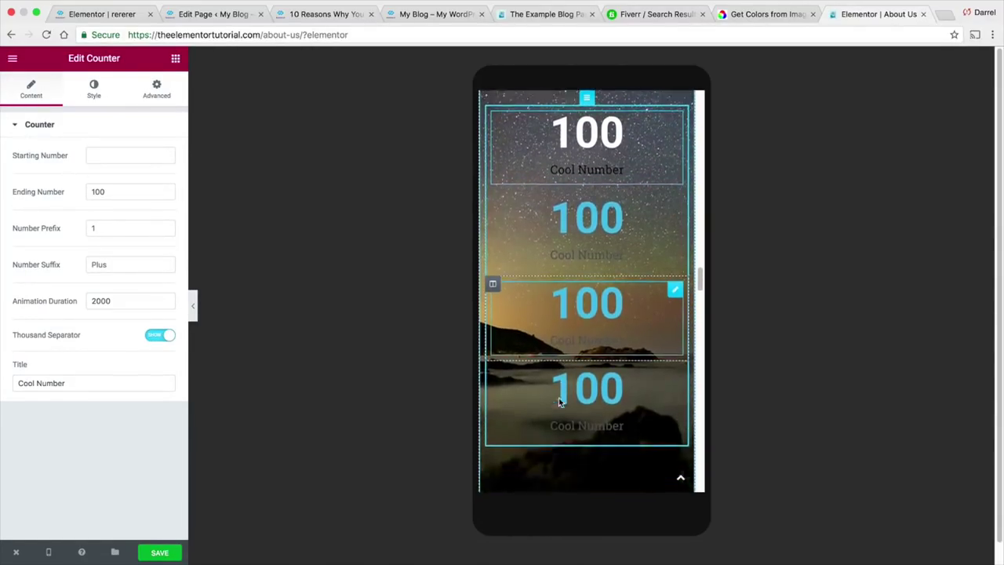
scroll(558, 398, "down", 10)
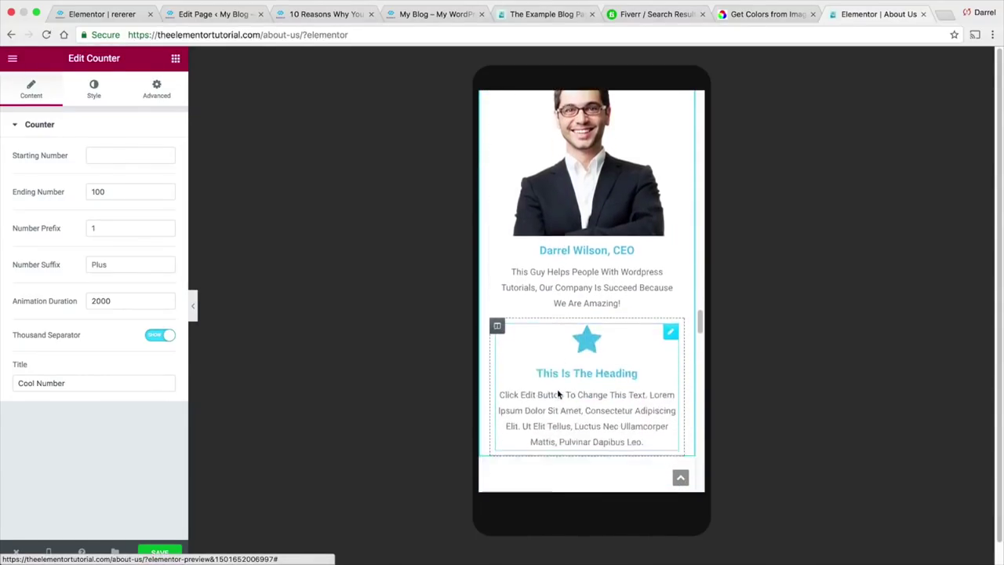
scroll(559, 394, "down", 10)
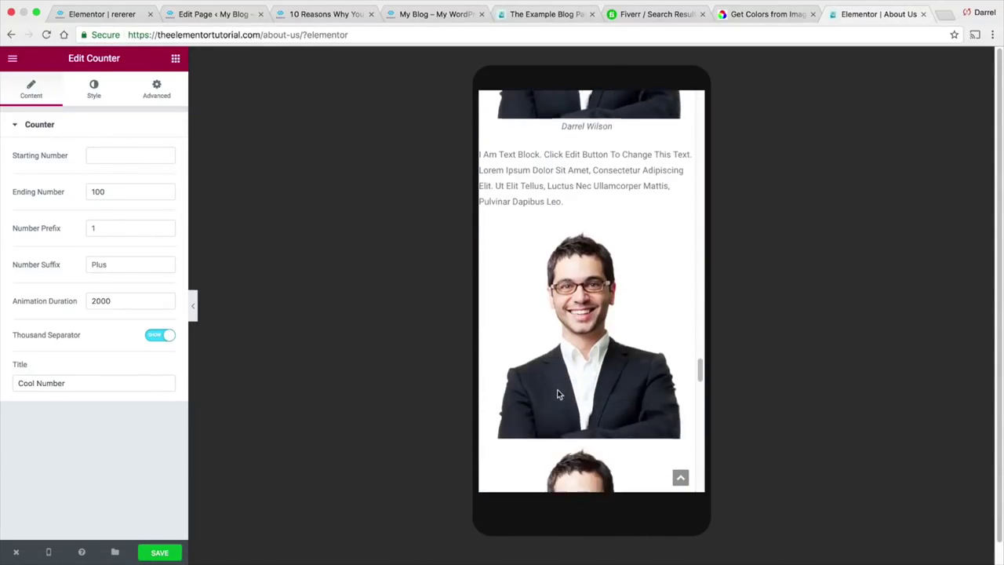
scroll(558, 395, "down", 5)
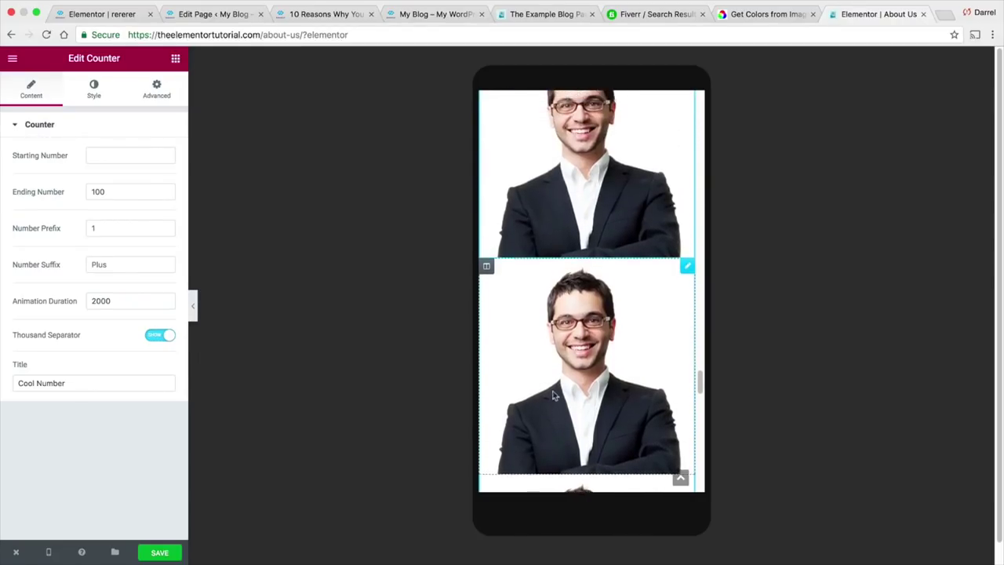
scroll(552, 396, "down", 5)
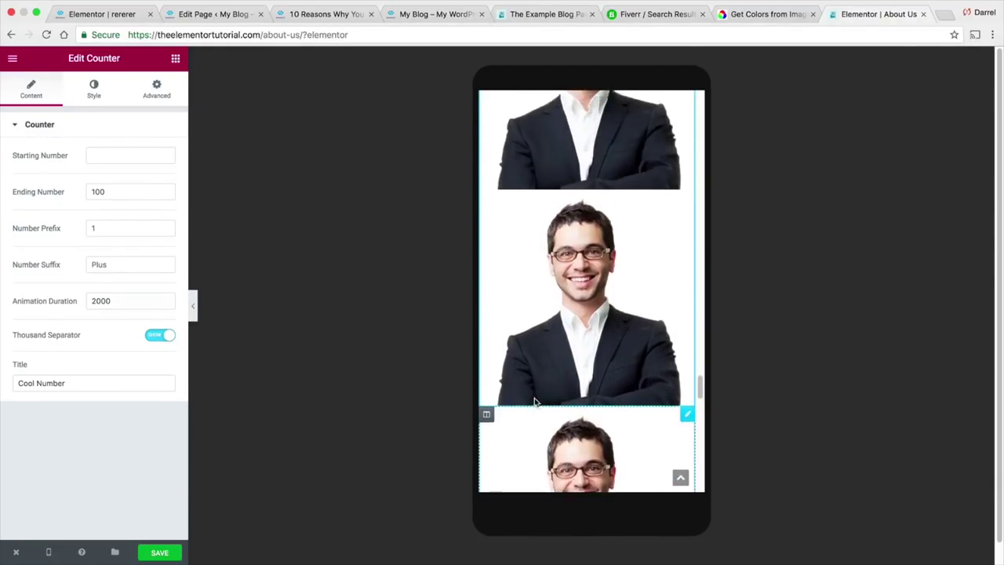
scroll(534, 402, "up", 10)
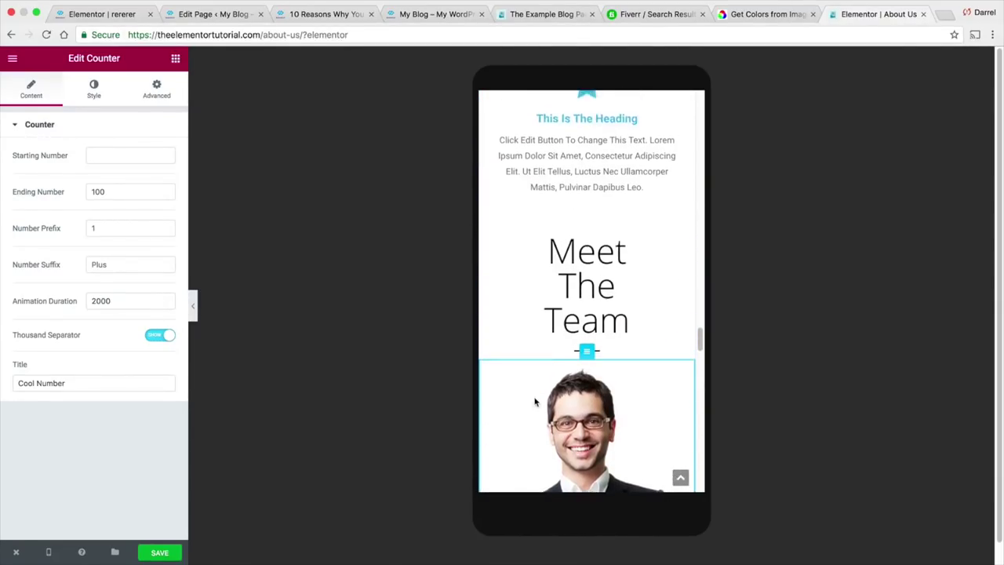
scroll(535, 402, "down", 6)
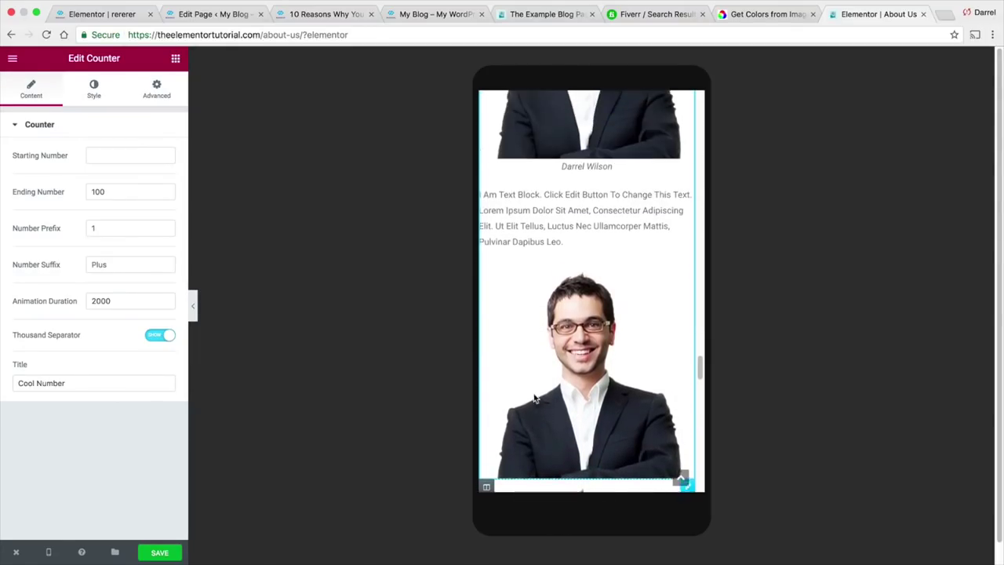
scroll(535, 400, "up", 8)
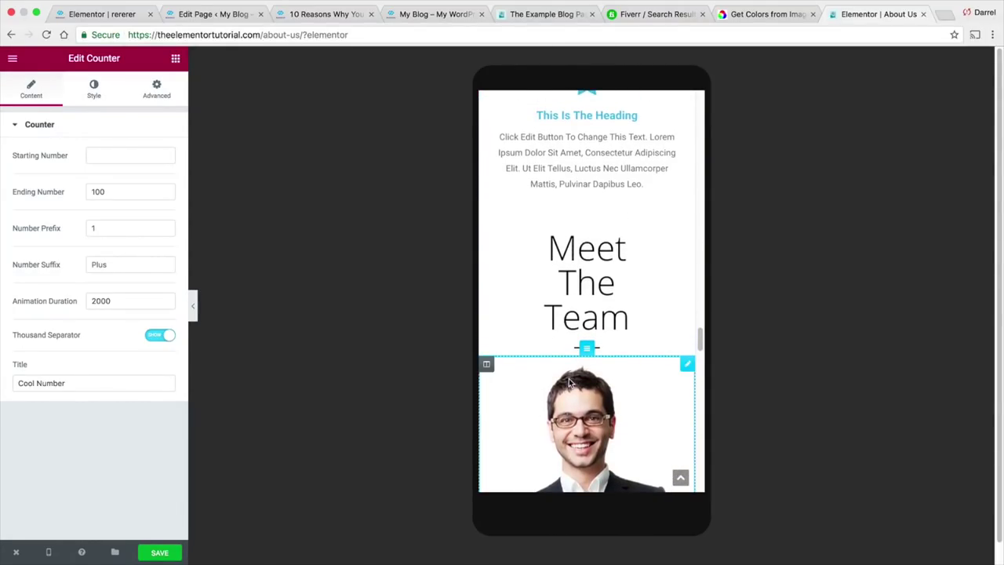
scroll(521, 333, "down", 5)
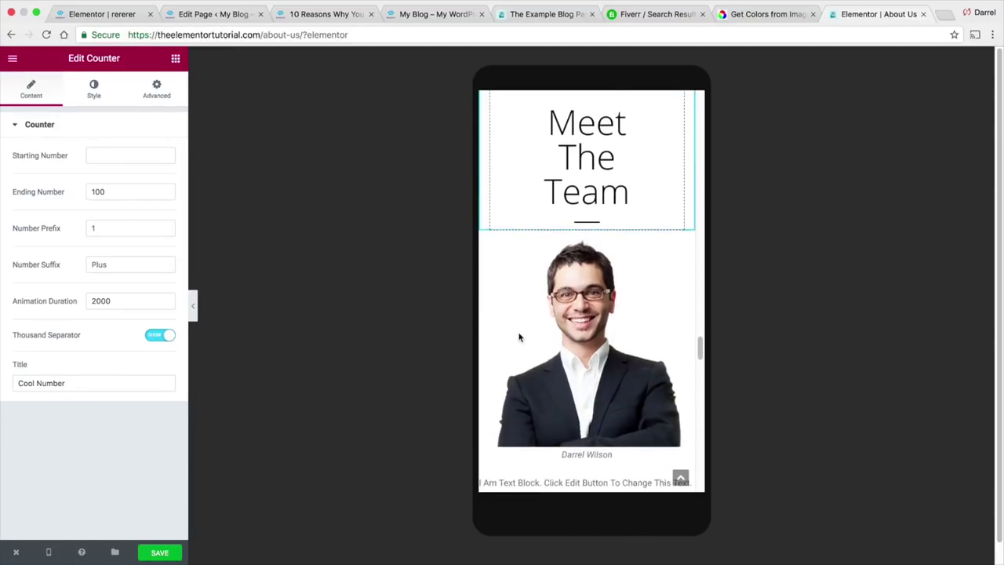
scroll(518, 333, "down", 4)
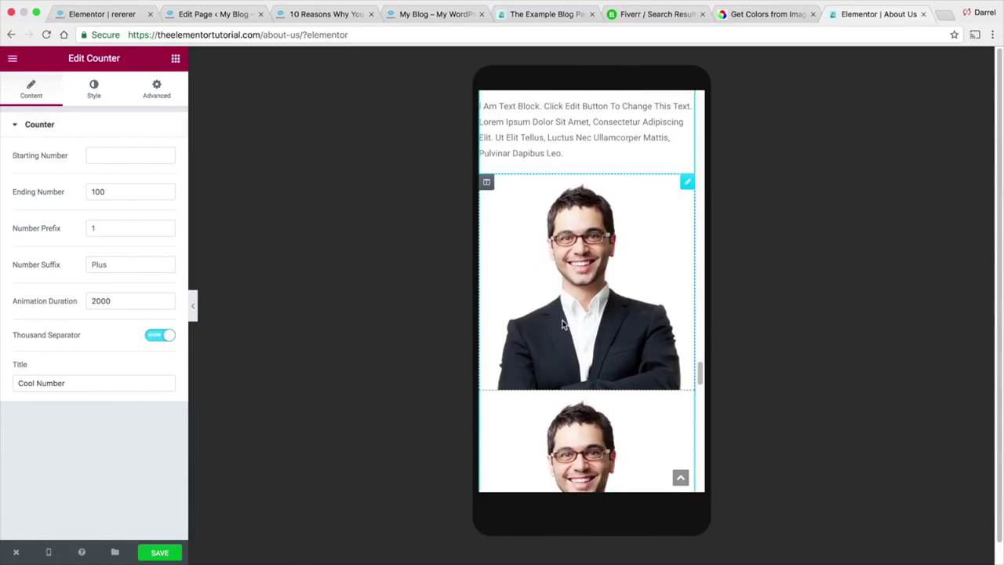
Set the profile photo column's mobile width to Custom.
left_click(486, 183)
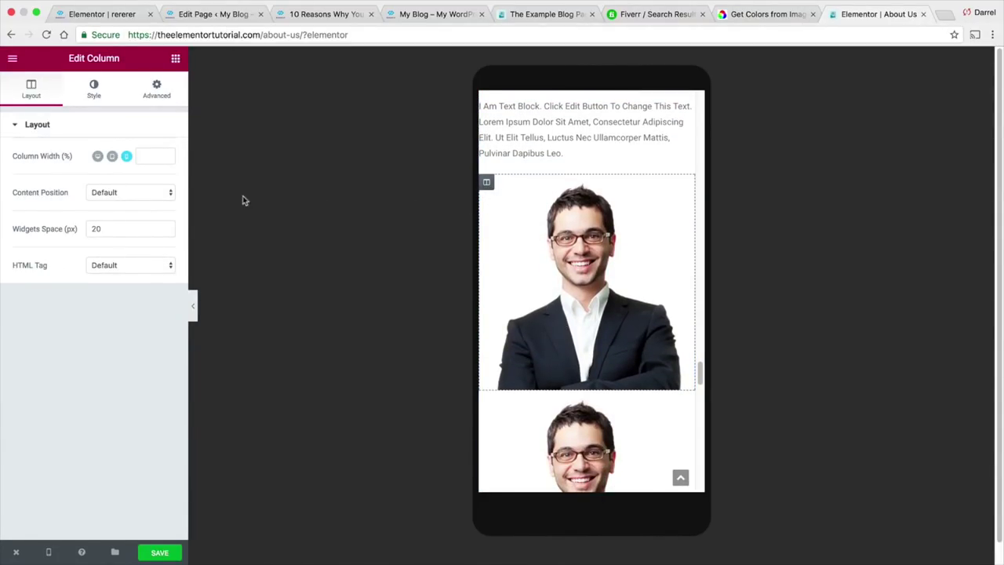
left_click(156, 88)
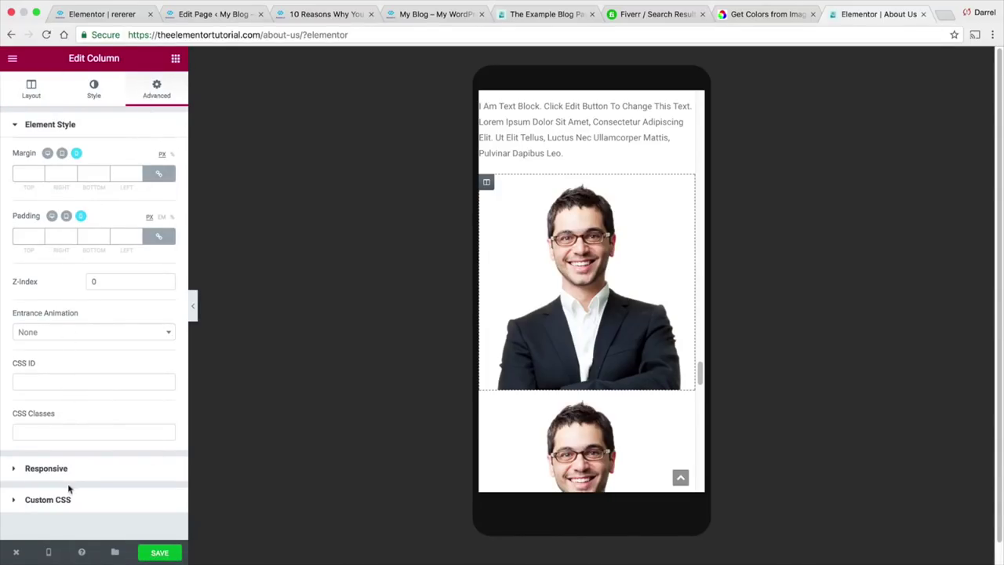
left_click(74, 471)
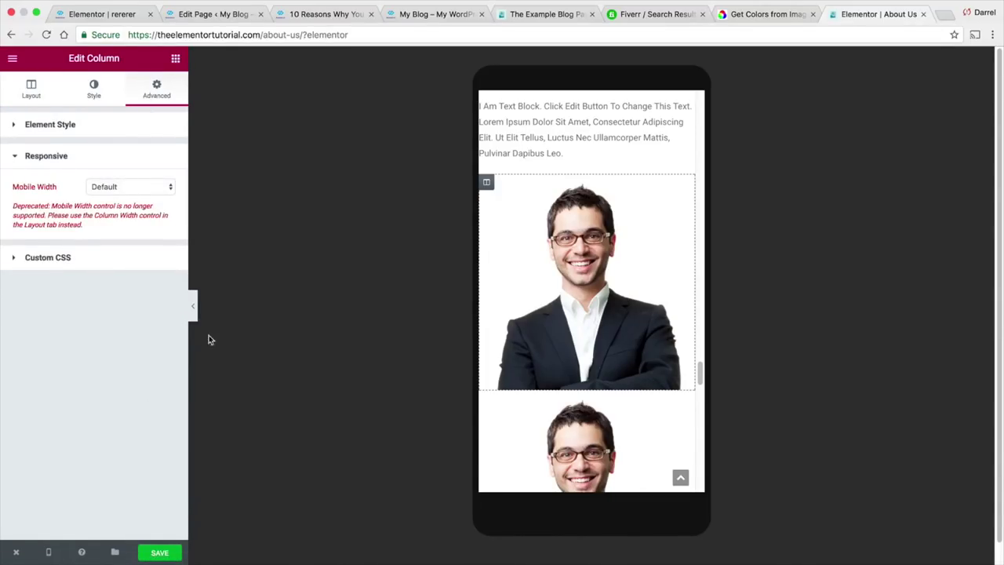
left_click(146, 186)
left_click(146, 198)
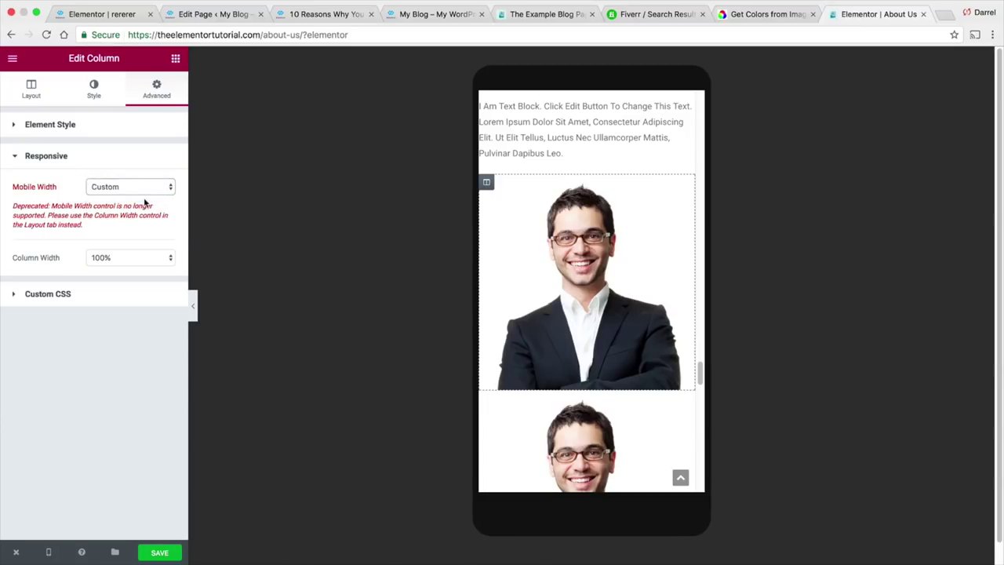
scroll(643, 336, "down", 3)
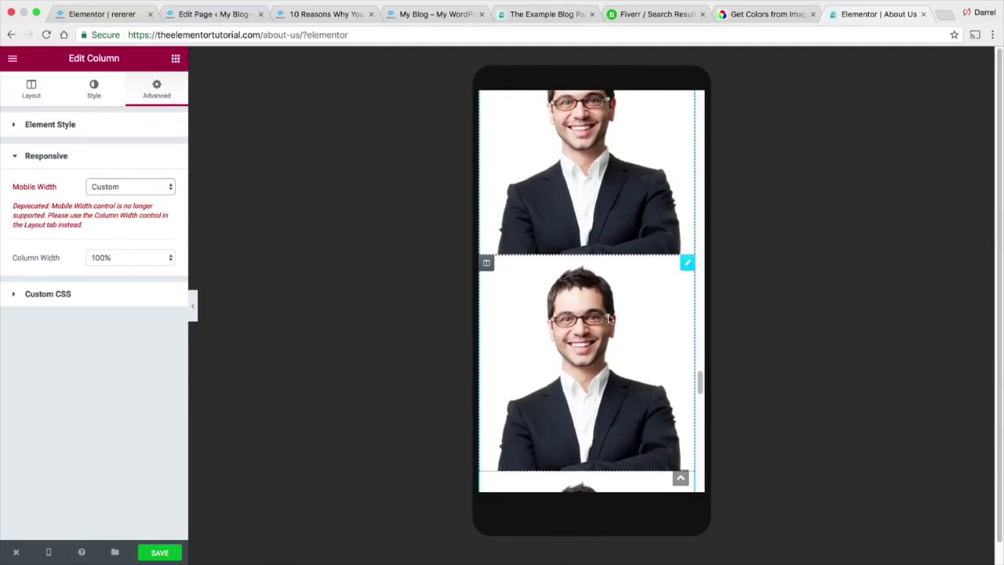
Inspect the profile image's Advanced responsive visibility options.
left_click(687, 265)
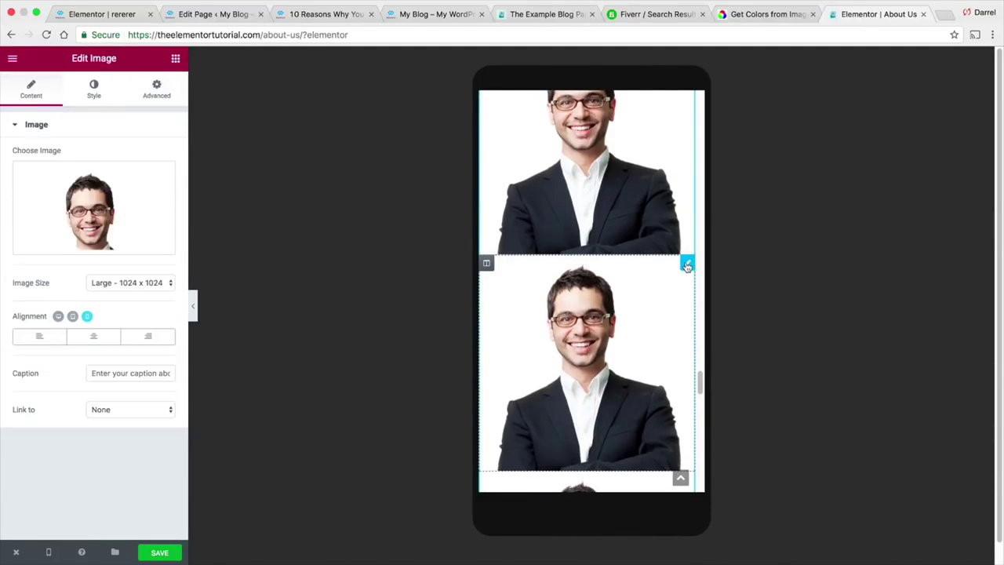
left_click(157, 90)
scroll(78, 496, "down", 1)
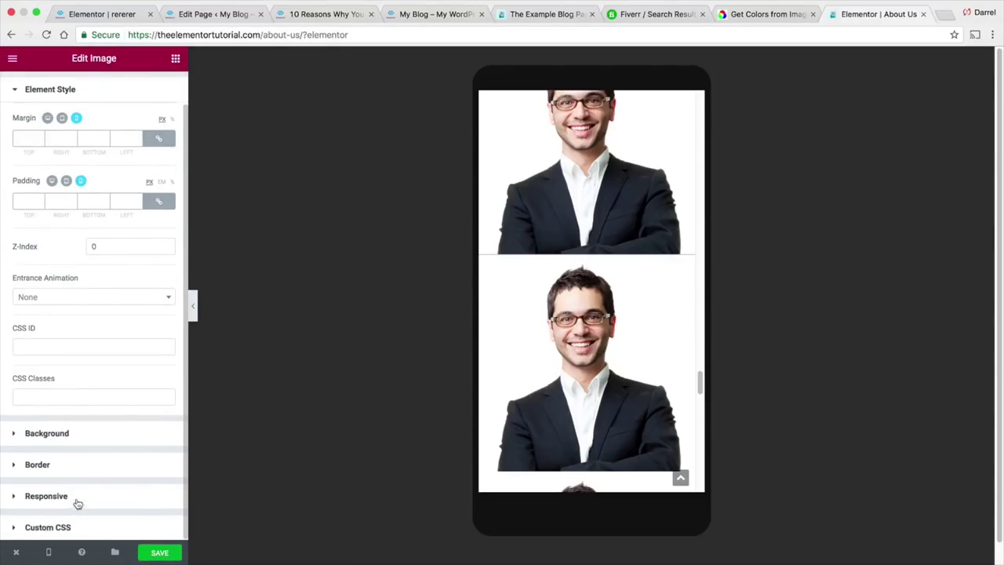
left_click(77, 504)
scroll(648, 415, "up", 5)
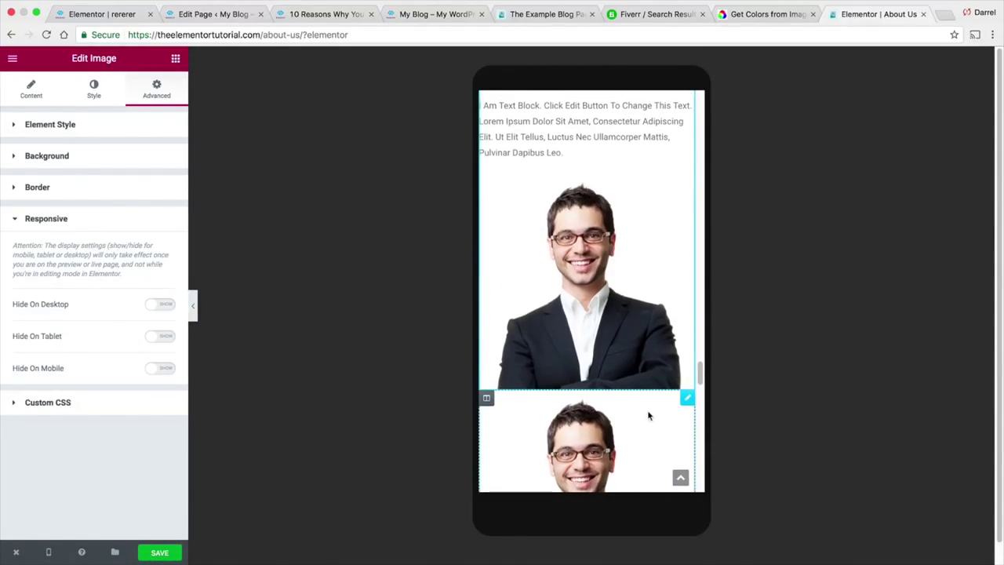
scroll(645, 379, "down", 1)
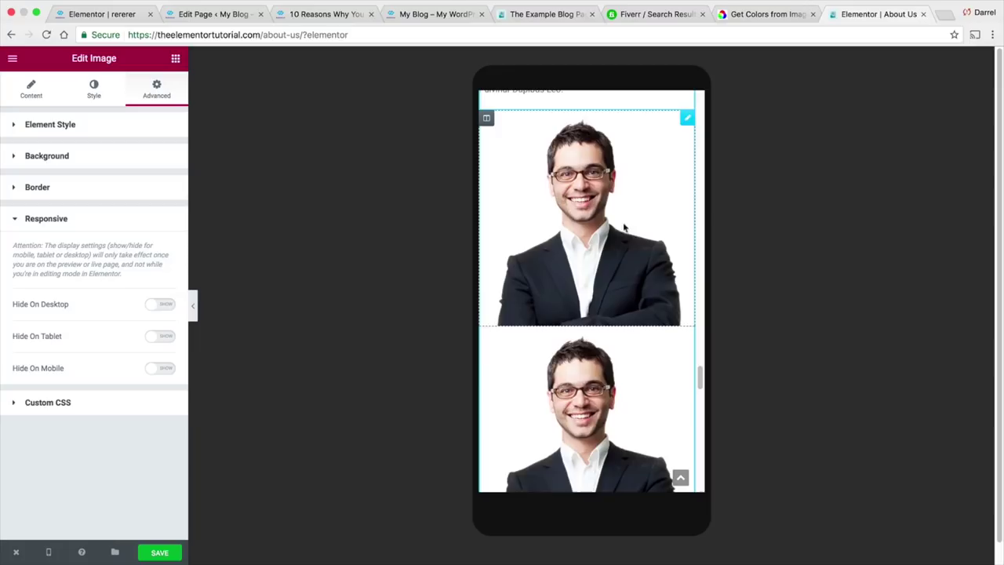
Set the first extra headshot image to hide on tablet and mobile.
left_click(684, 119)
scroll(648, 228, "up", 5)
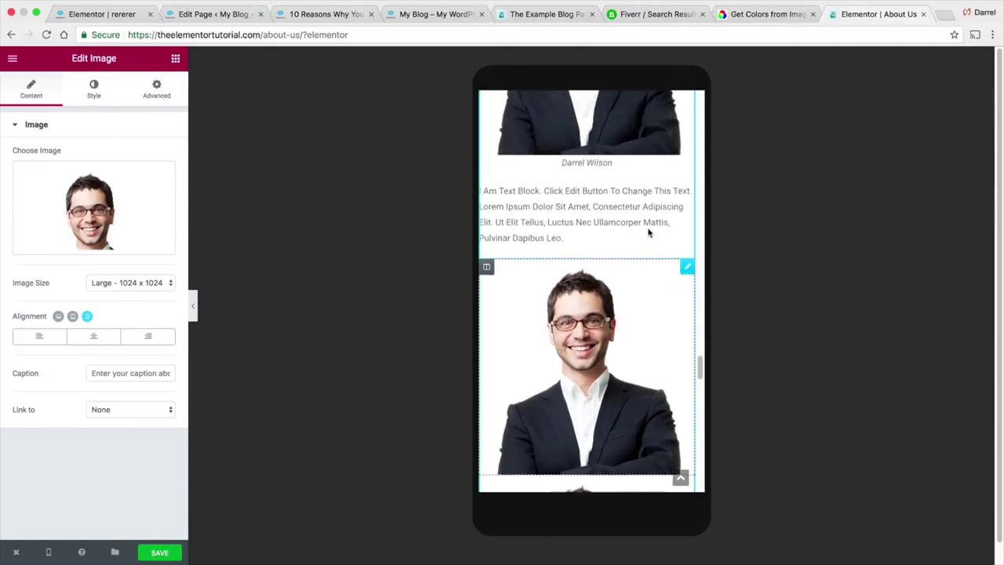
scroll(601, 259, "down", 10)
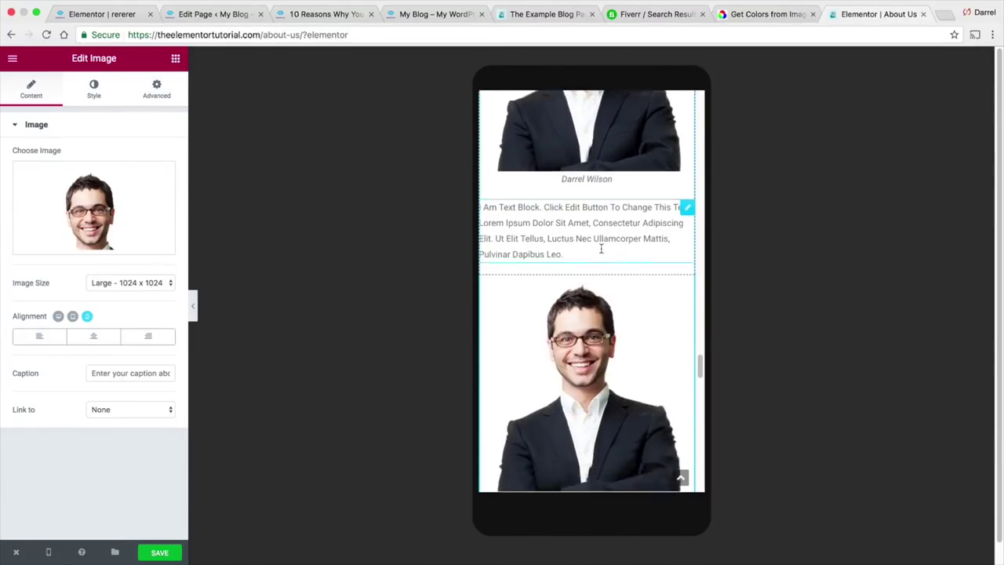
scroll(598, 238, "down", 5)
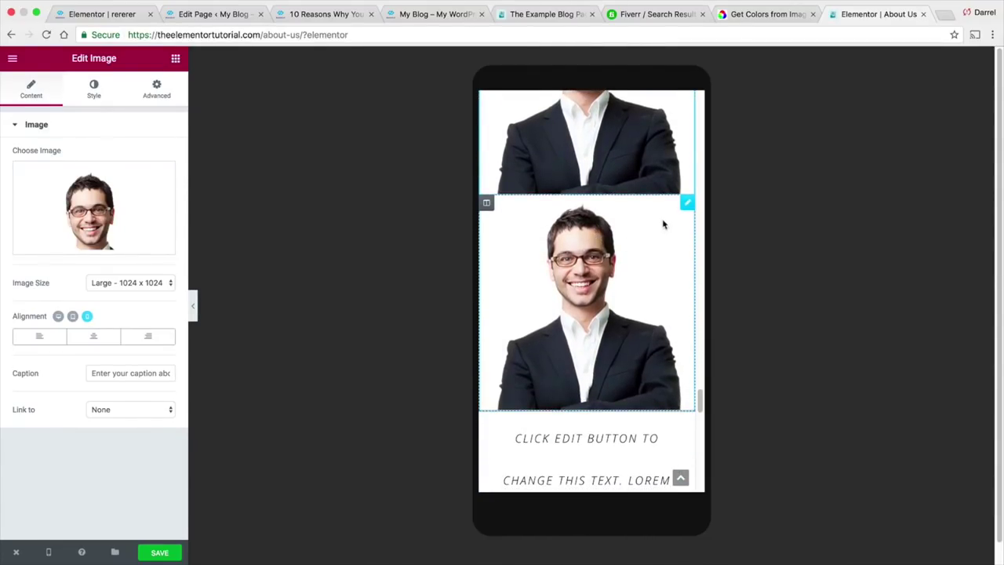
left_click(161, 90)
scroll(78, 353, "down", 2)
left_click(47, 496)
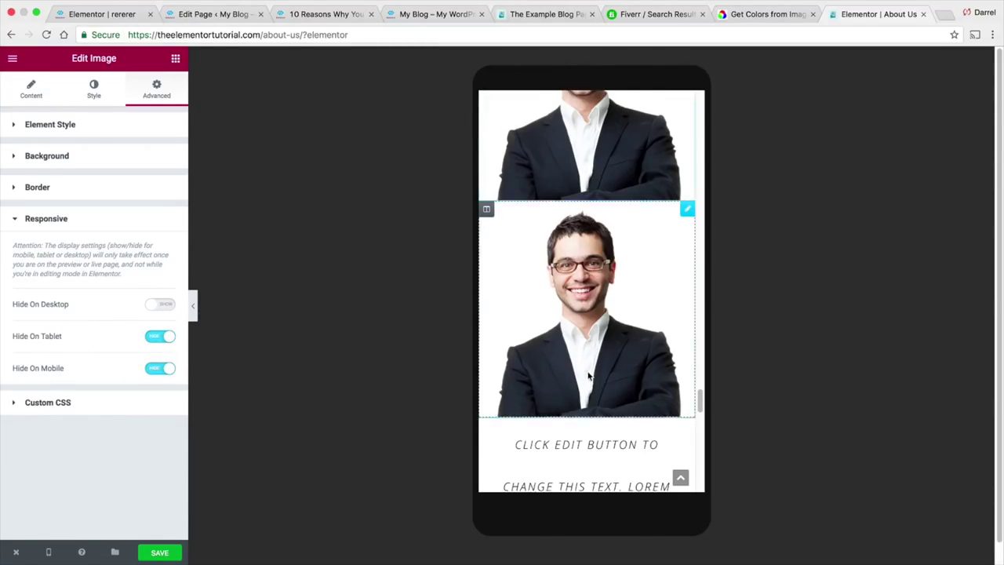
left_click(161, 100)
scroll(148, 365, "down", 1)
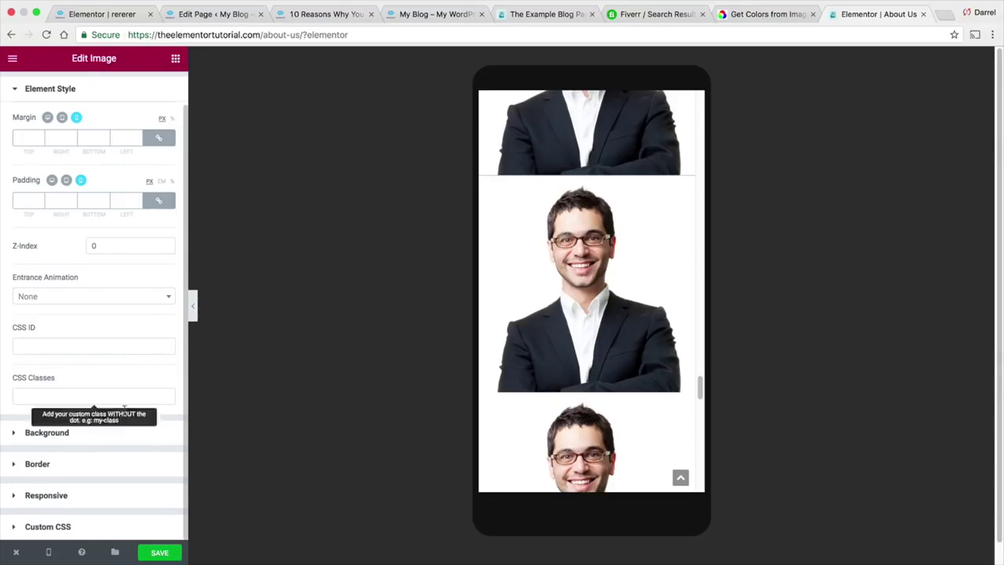
left_click(73, 495)
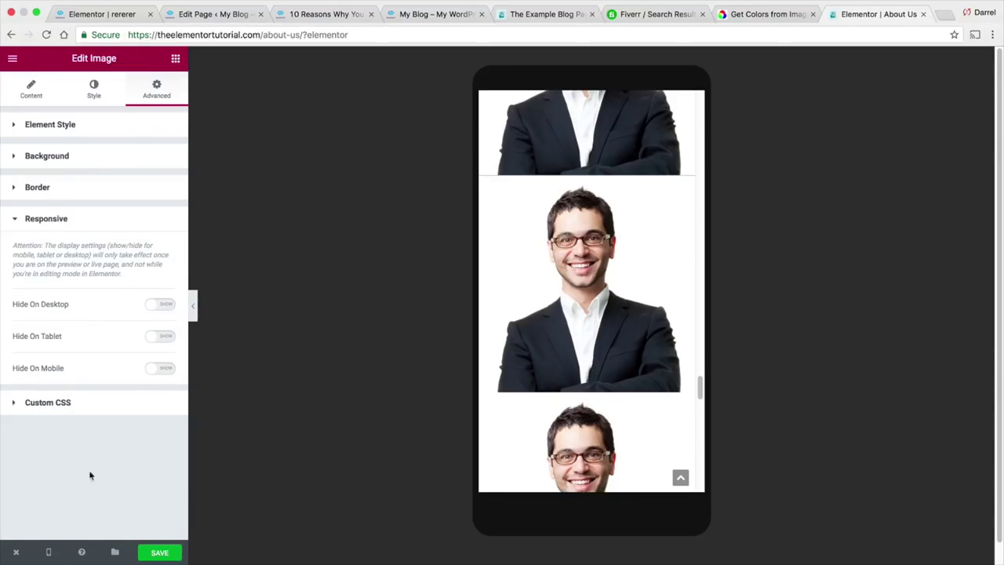
scroll(619, 275, "up", 5)
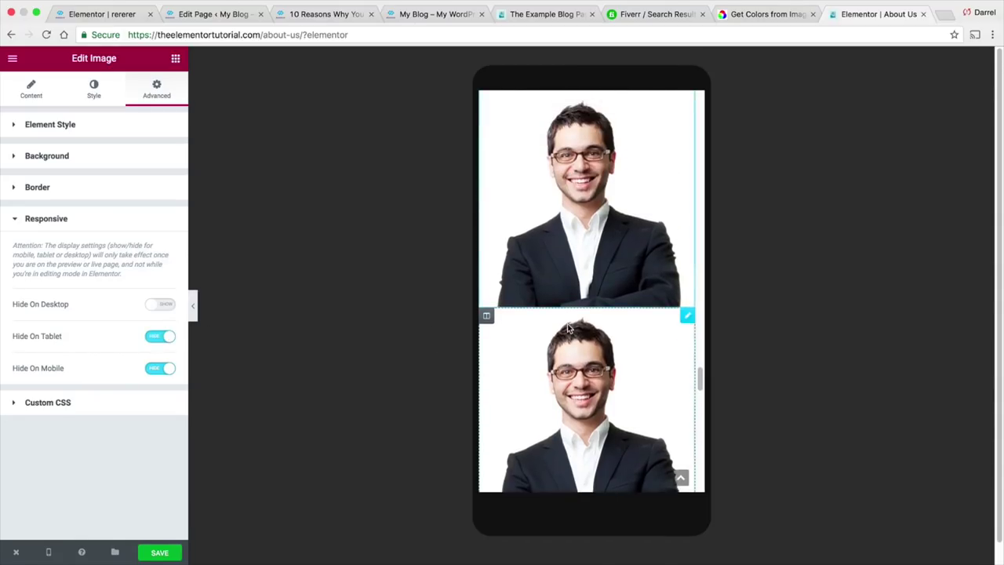
Hide the next headshot on tablet and mobile, then collapse the editor panel.
left_click(685, 249)
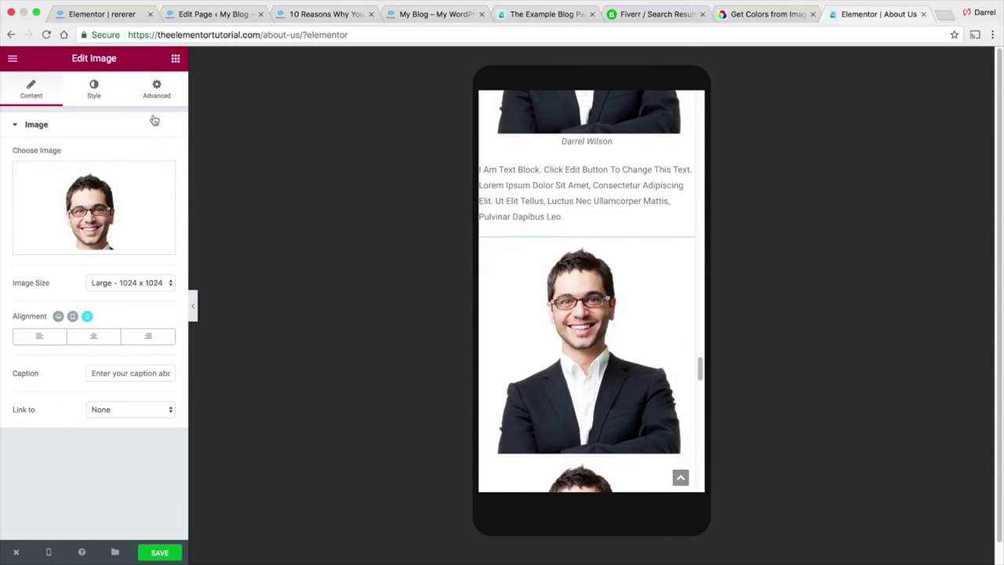
left_click(156, 89)
scroll(118, 431, "down", 1)
left_click(88, 496)
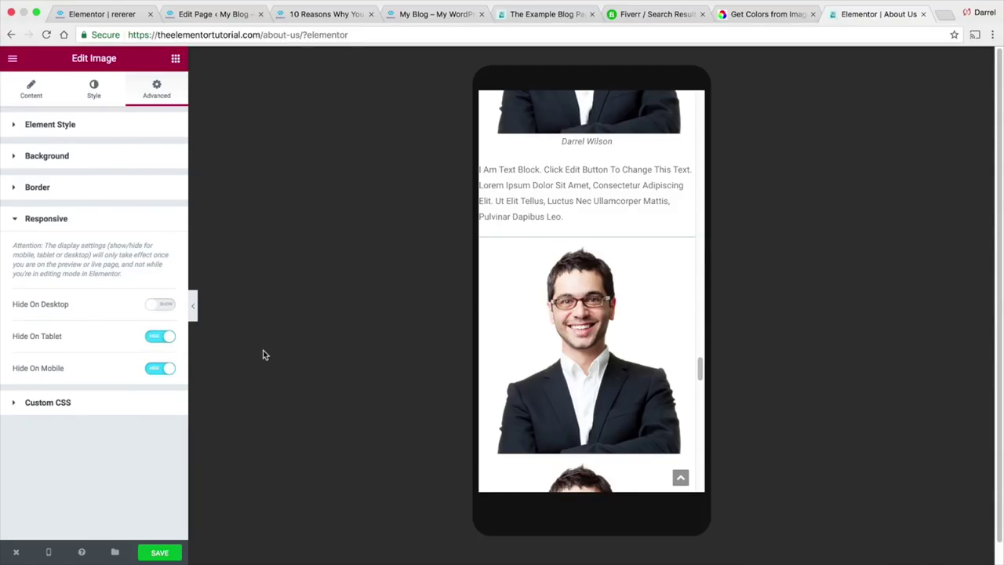
left_click(194, 315)
Review the mobile preview from the footer up to the 76% SEO bars, then restore the panel.
scroll(445, 330, "up", 15)
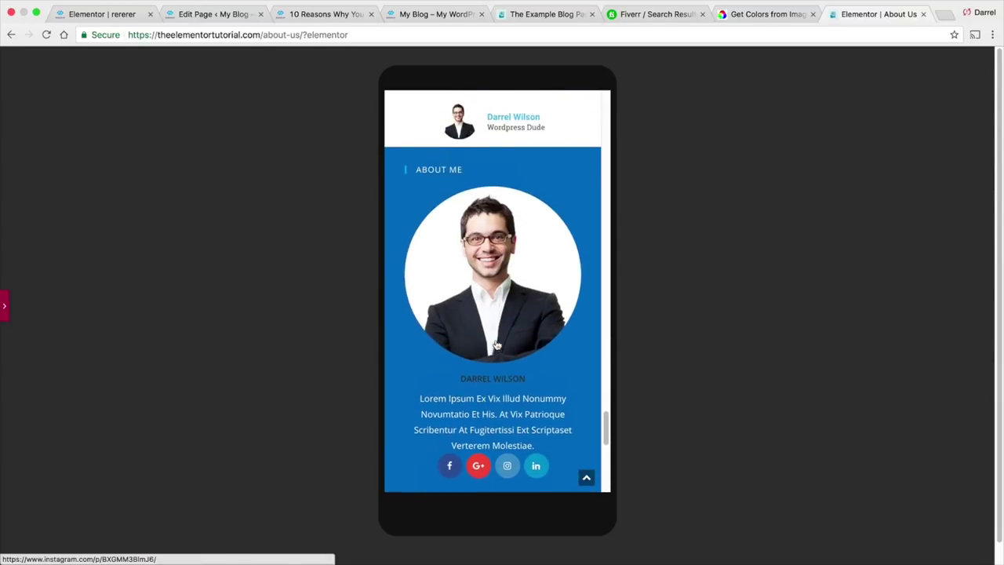
scroll(497, 345, "up", 5)
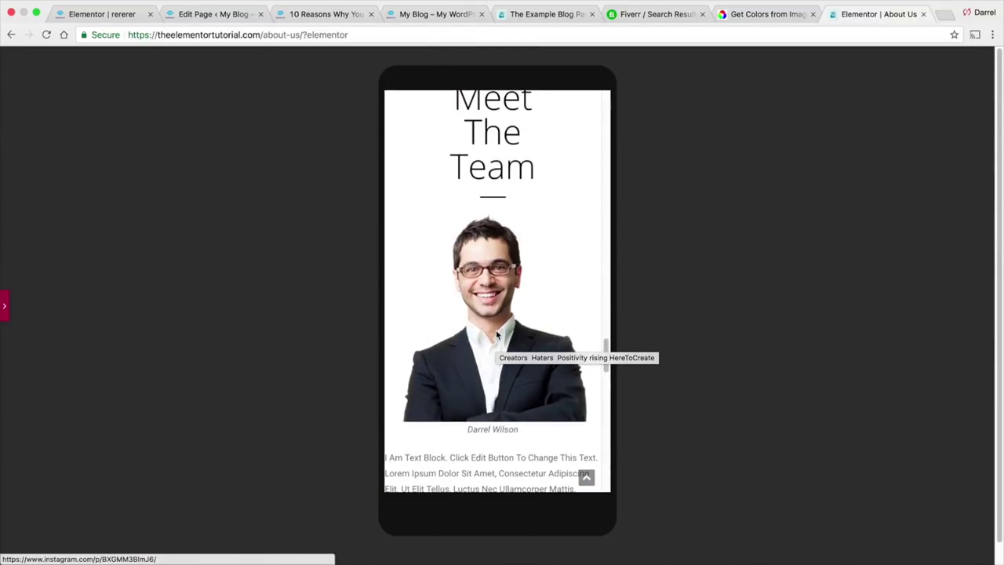
scroll(518, 299, "down", 1)
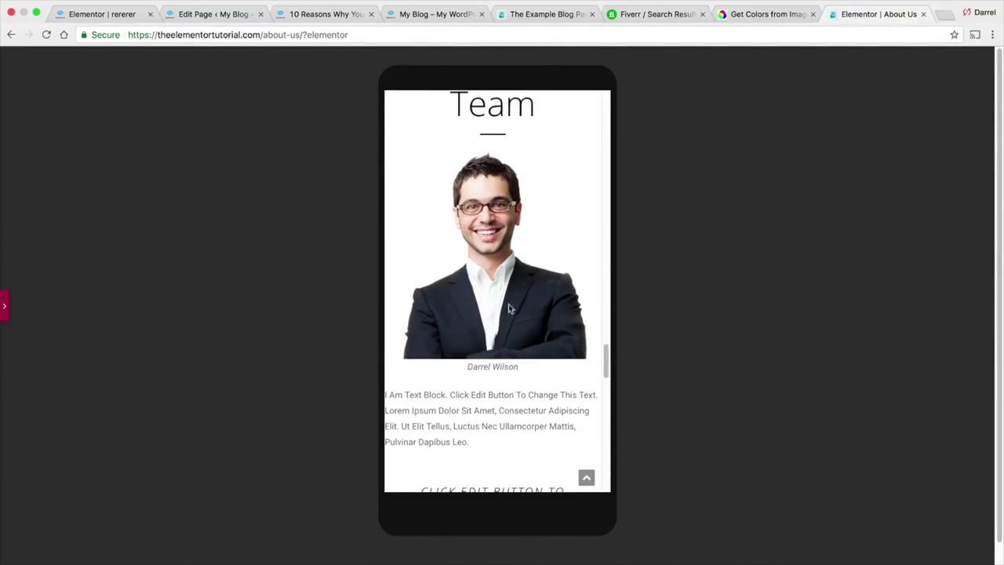
scroll(509, 308, "up", 8)
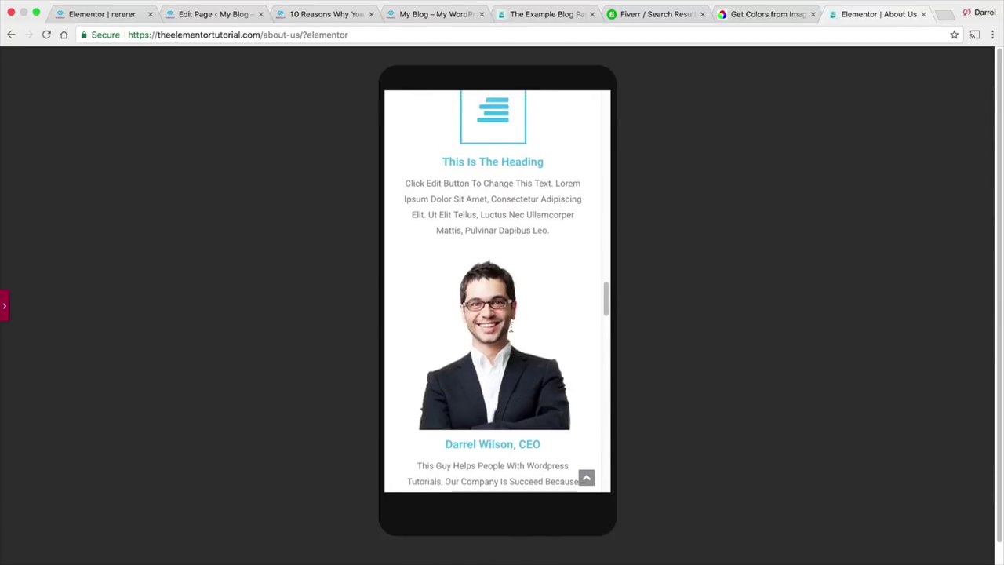
scroll(510, 328, "up", 8)
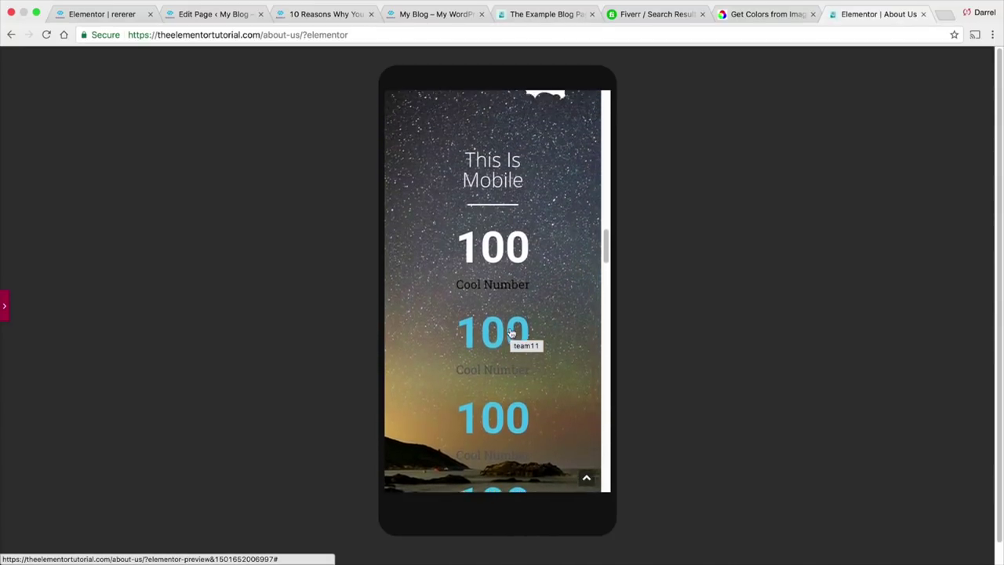
scroll(511, 334, "up", 1)
scroll(511, 326, "up", 10)
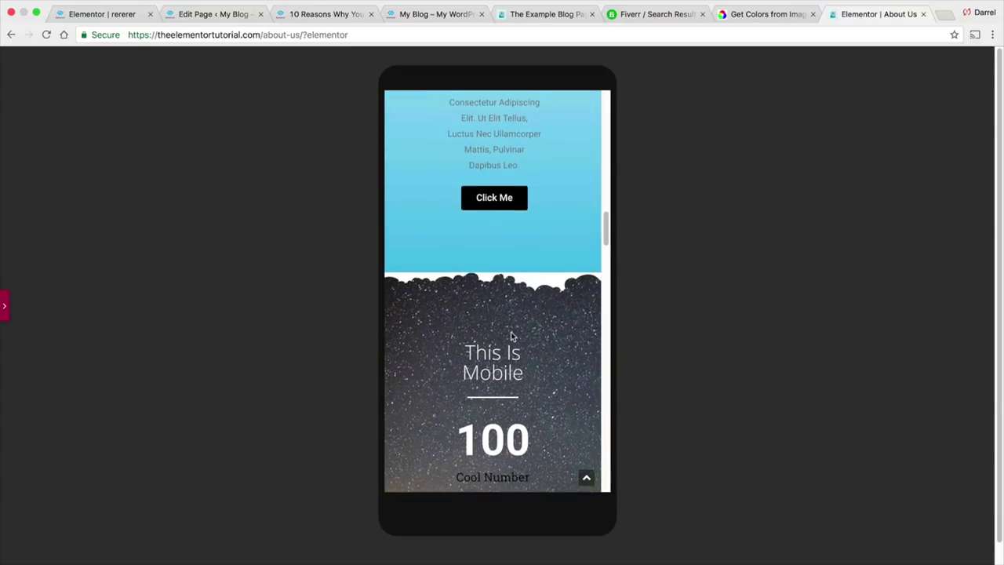
scroll(512, 342, "up", 6)
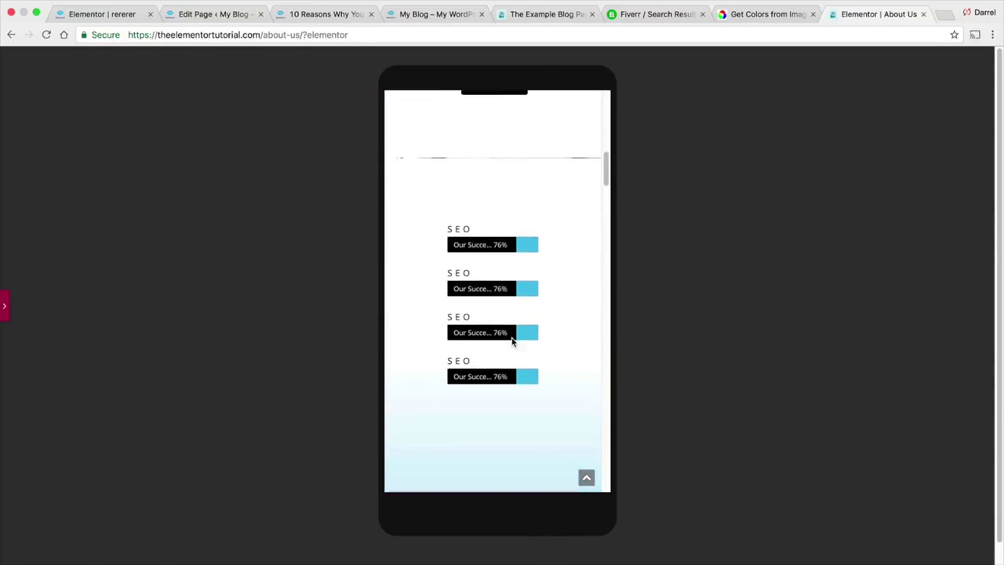
scroll(513, 339, "up", 3)
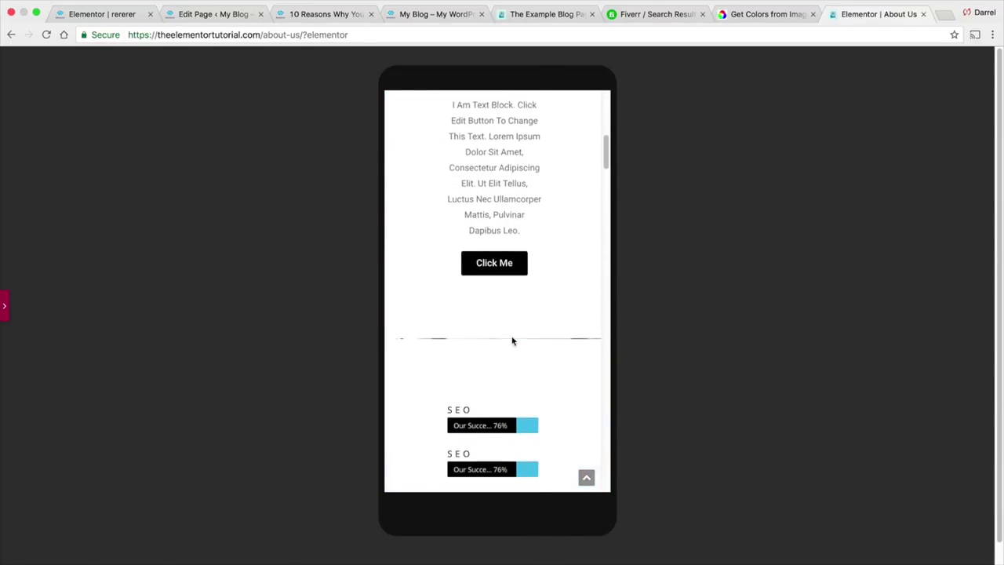
scroll(513, 341, "down", 7)
scroll(498, 251, "down", 5)
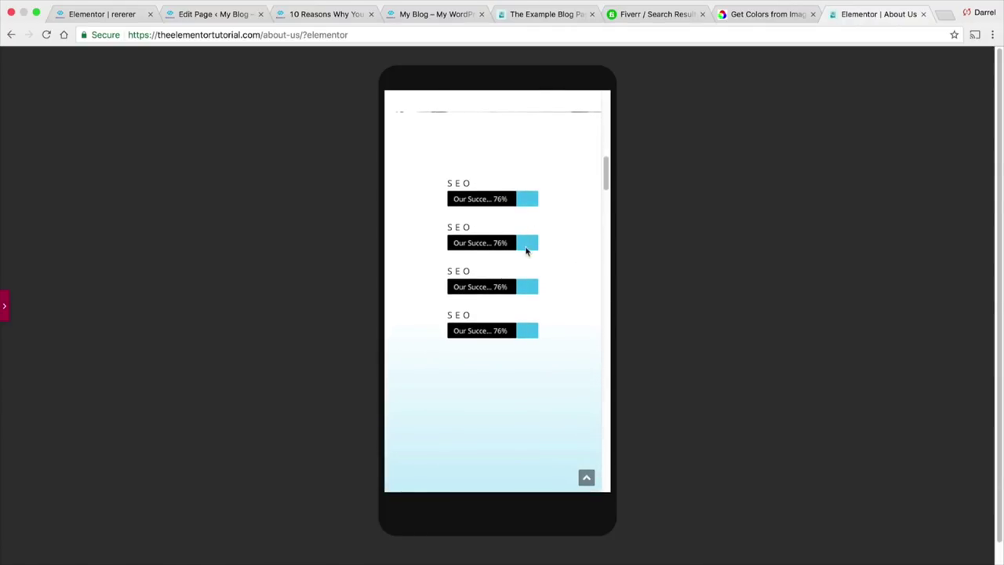
scroll(498, 256, "up", 4)
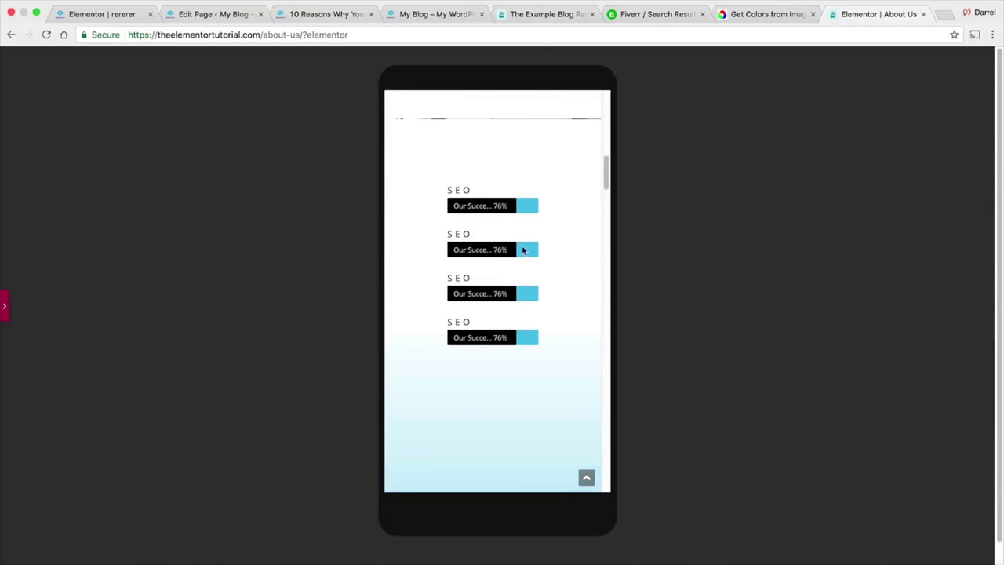
scroll(508, 259, "down", 8)
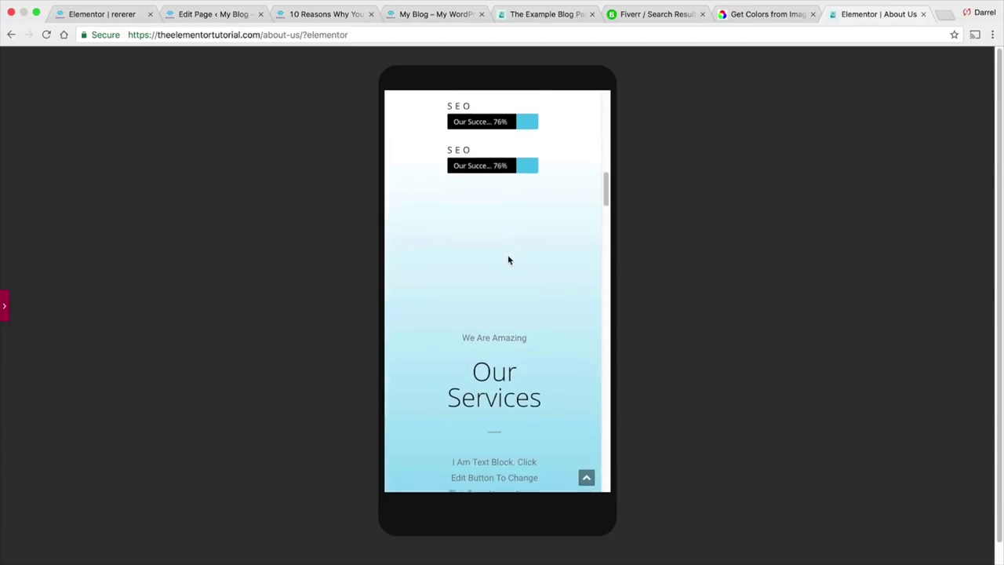
scroll(506, 310, "up", 4)
scroll(506, 312, "up", 3)
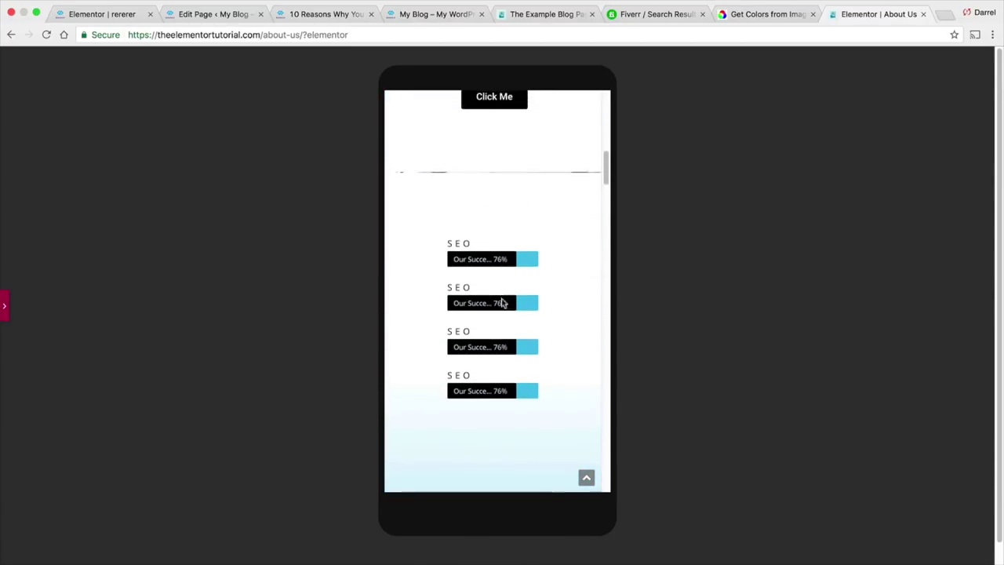
left_click(6, 311)
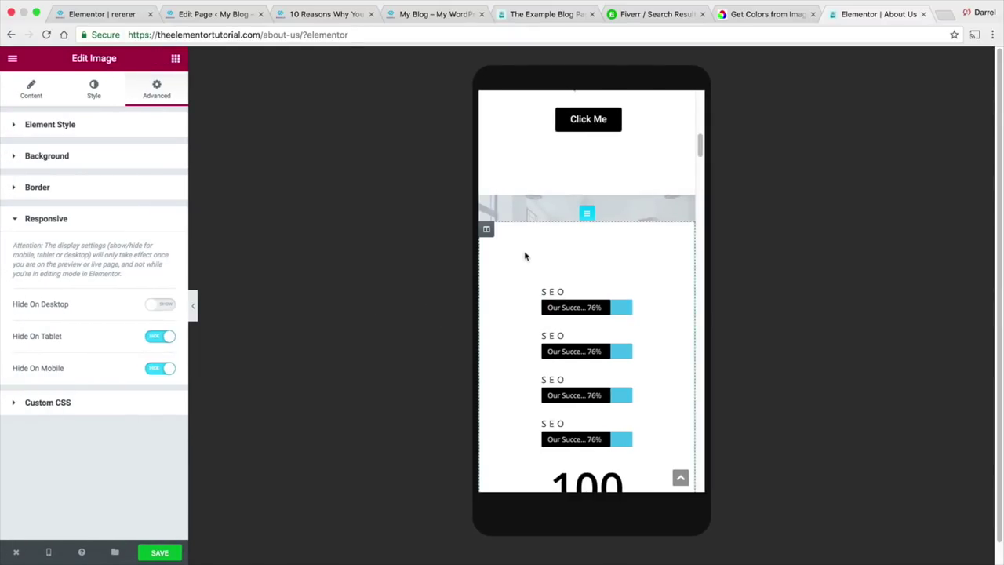
Turn on Reverse Columns for the SEO bars section in its responsive settings.
scroll(522, 271, "down", 3)
scroll(520, 276, "up", 1)
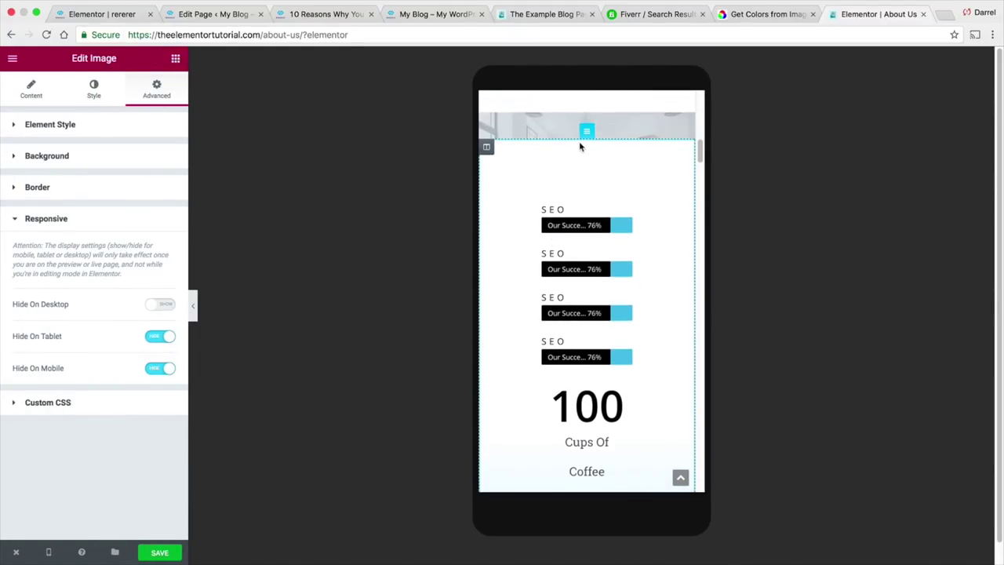
left_click(588, 133)
left_click(156, 91)
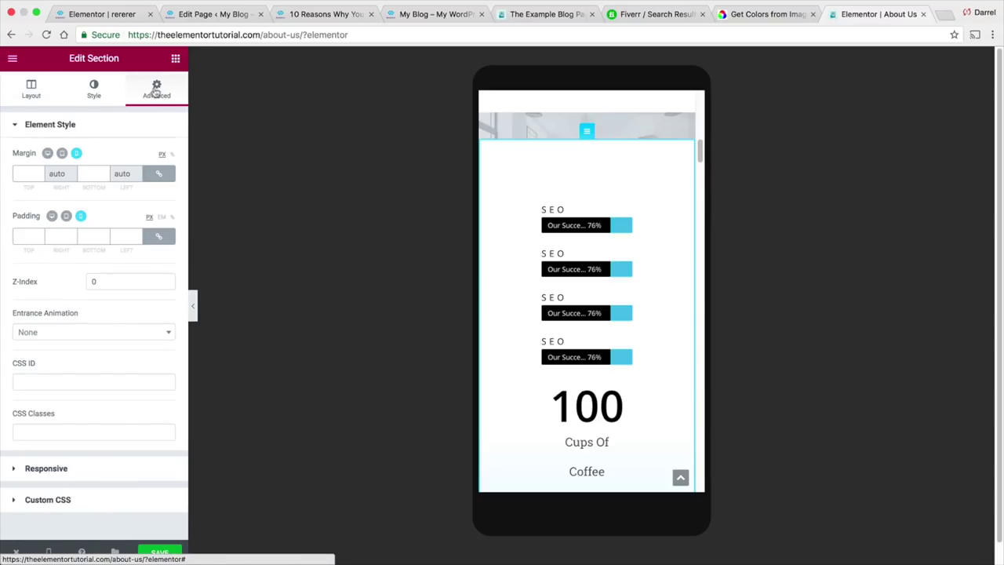
left_click(62, 470)
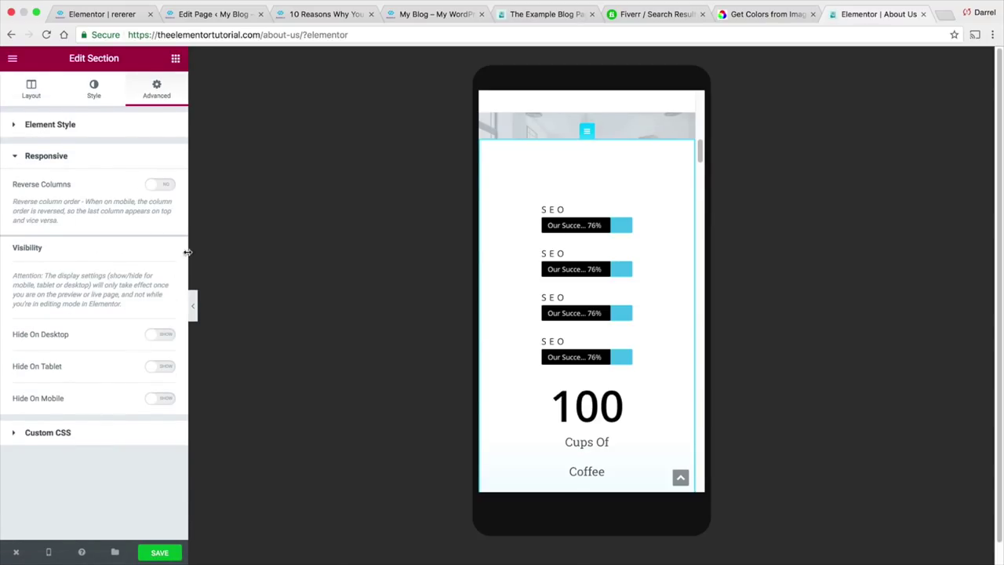
left_click(161, 186)
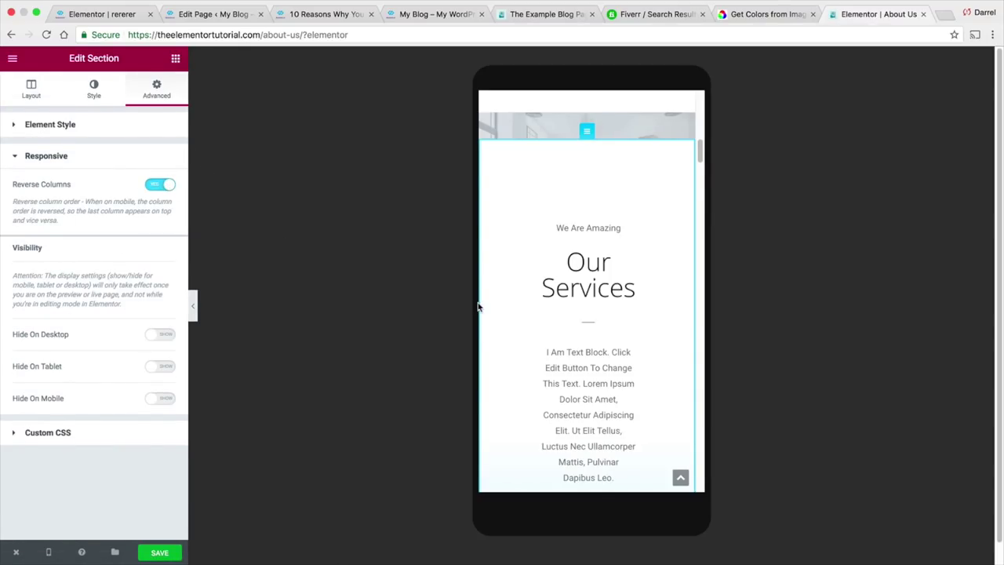
Show the responsive options for the 100 Cups Of Coffee counter.
scroll(612, 327, "down", 5)
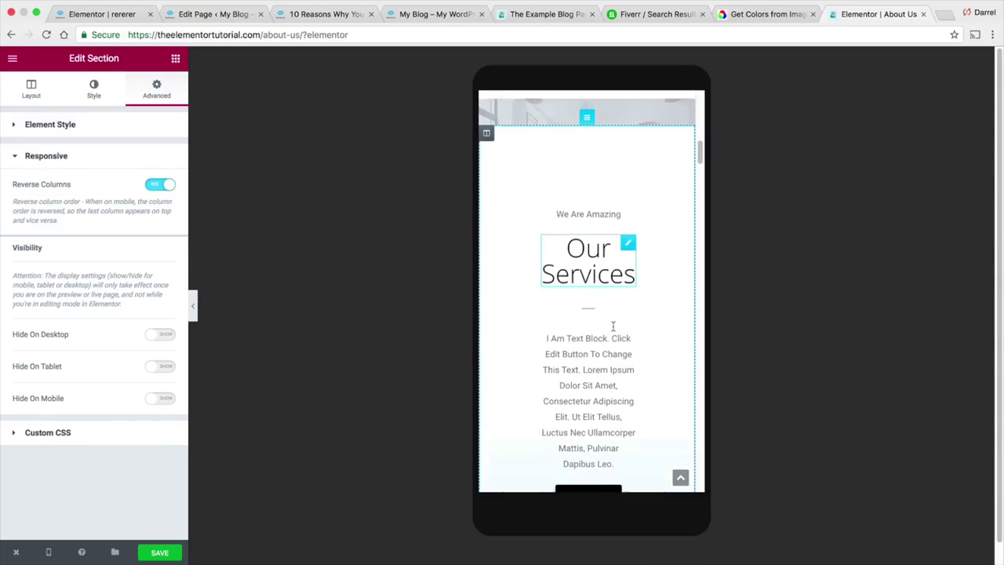
scroll(614, 329, "down", 6)
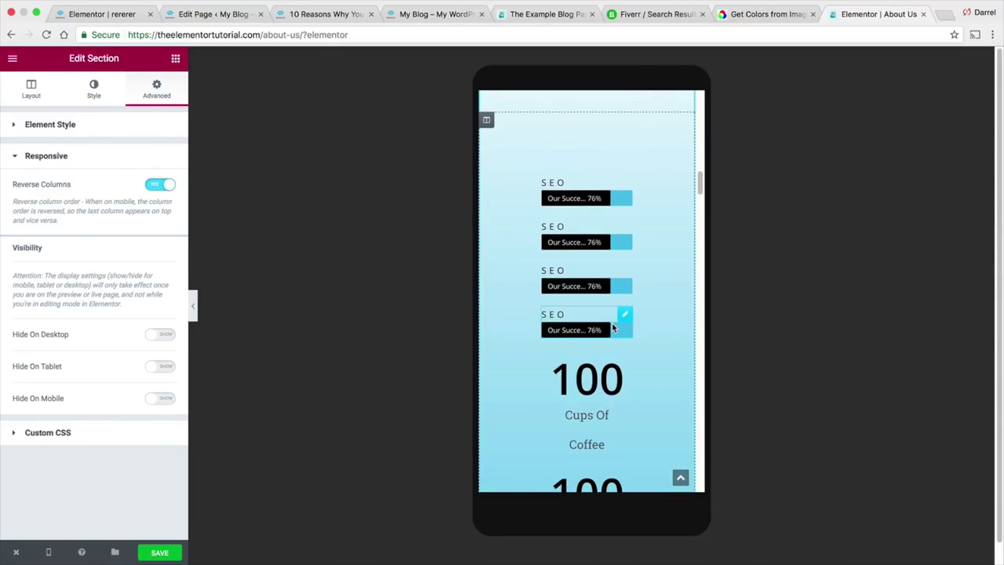
scroll(612, 325, "down", 5)
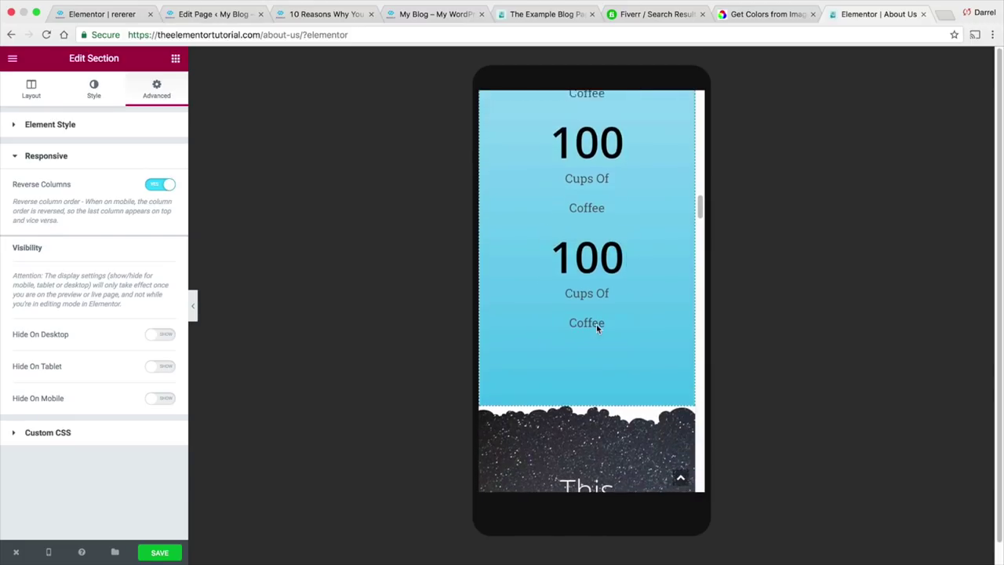
scroll(596, 325, "up", 5)
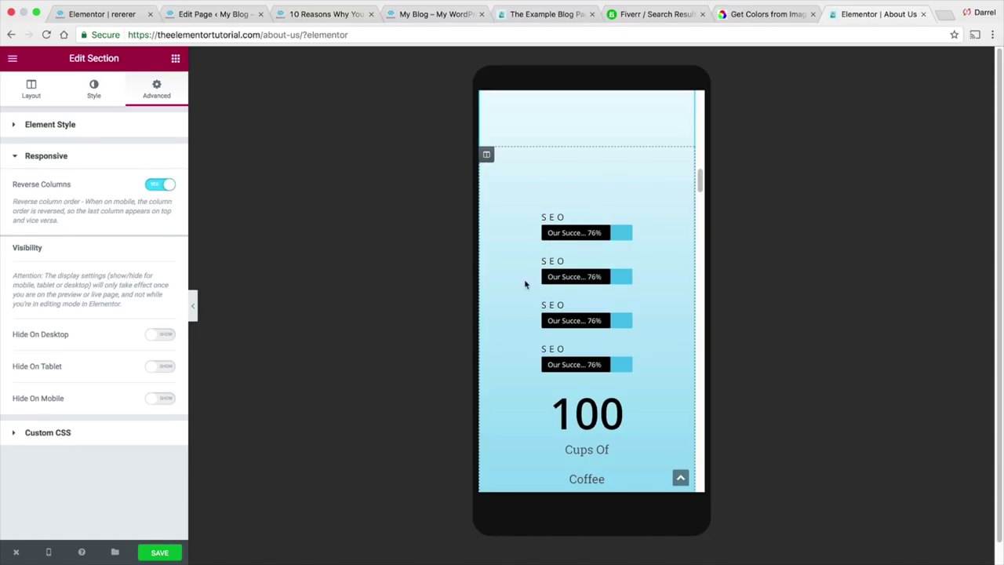
scroll(525, 285, "down", 3)
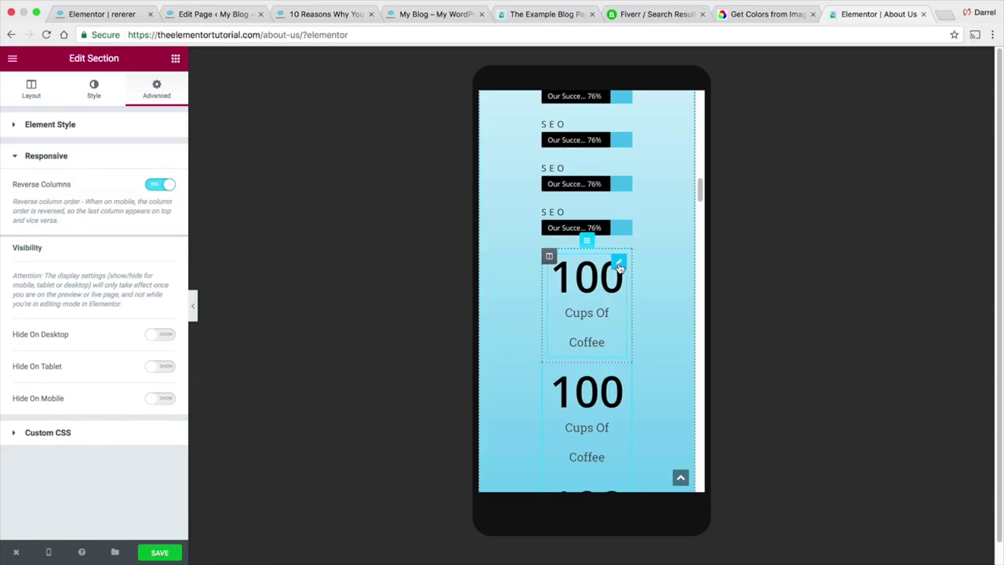
left_click(618, 265)
left_click(154, 104)
scroll(124, 416, "down", 1)
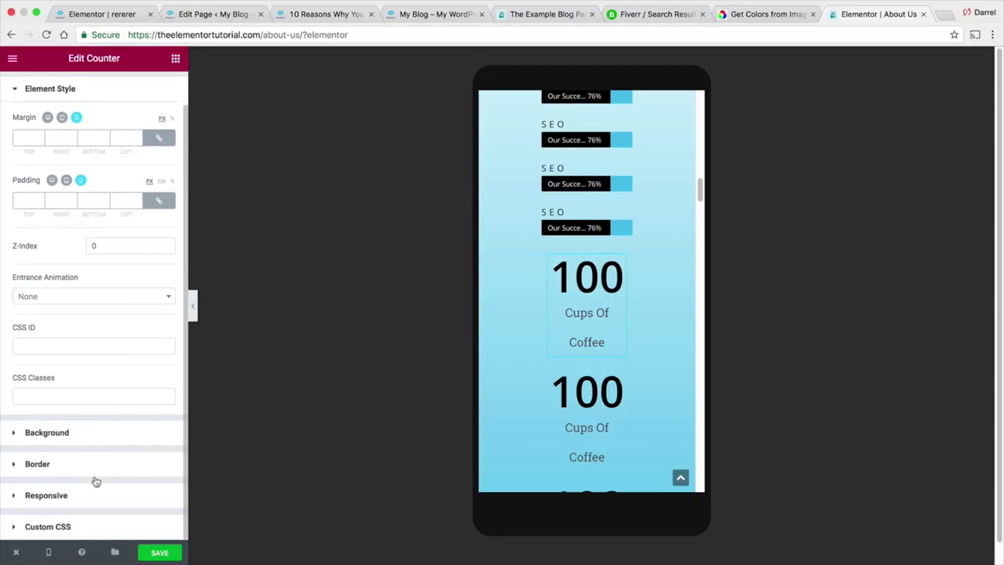
left_click(92, 495)
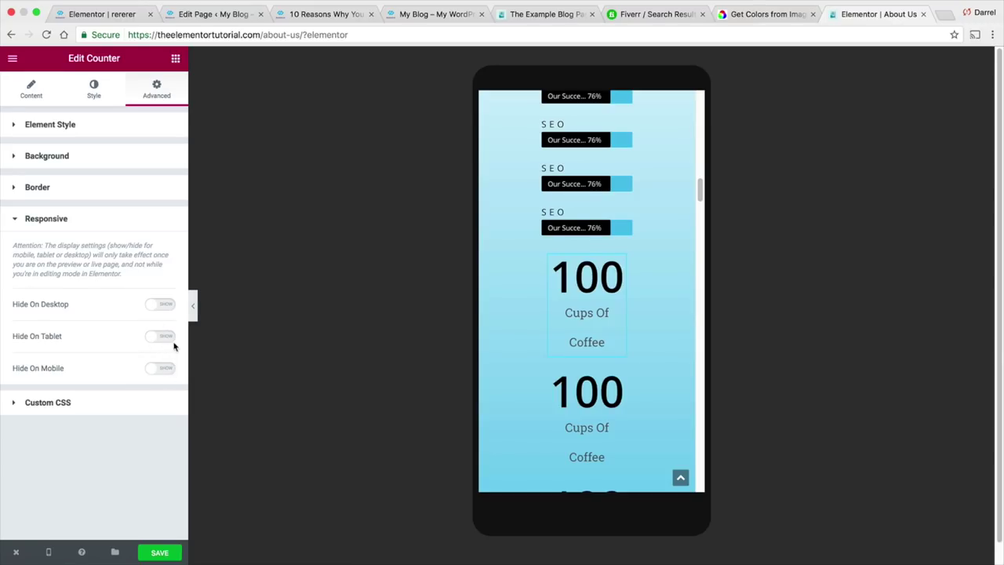
Show the Our Services section's responsive options under its advanced settings.
scroll(553, 369, "up", 5)
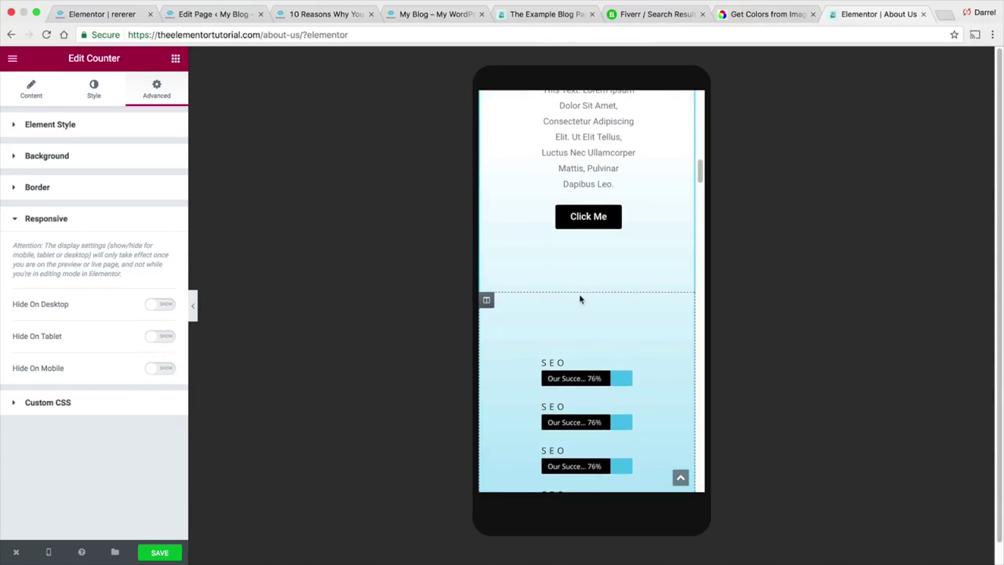
scroll(581, 318, "up", 8)
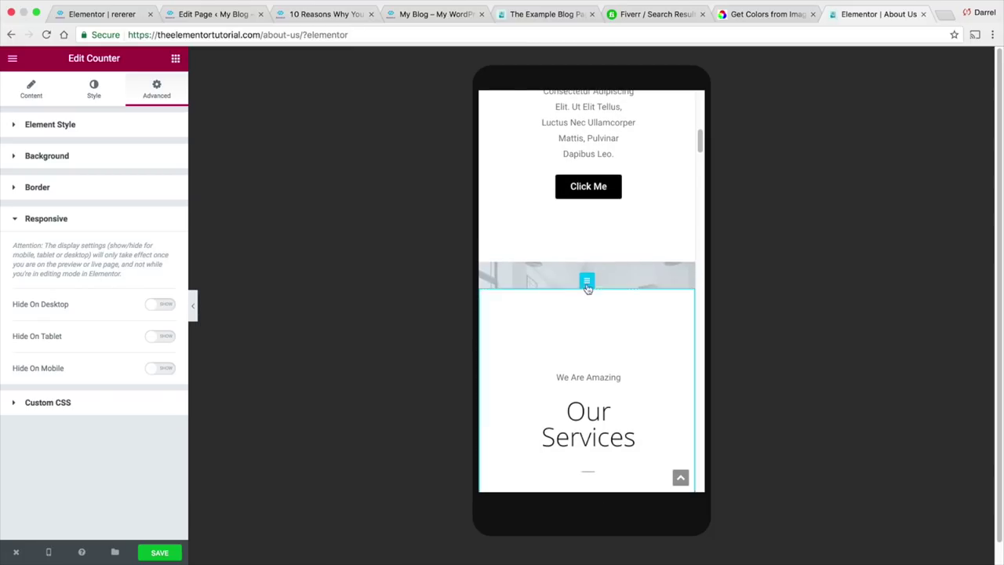
left_click(588, 282)
left_click(153, 92)
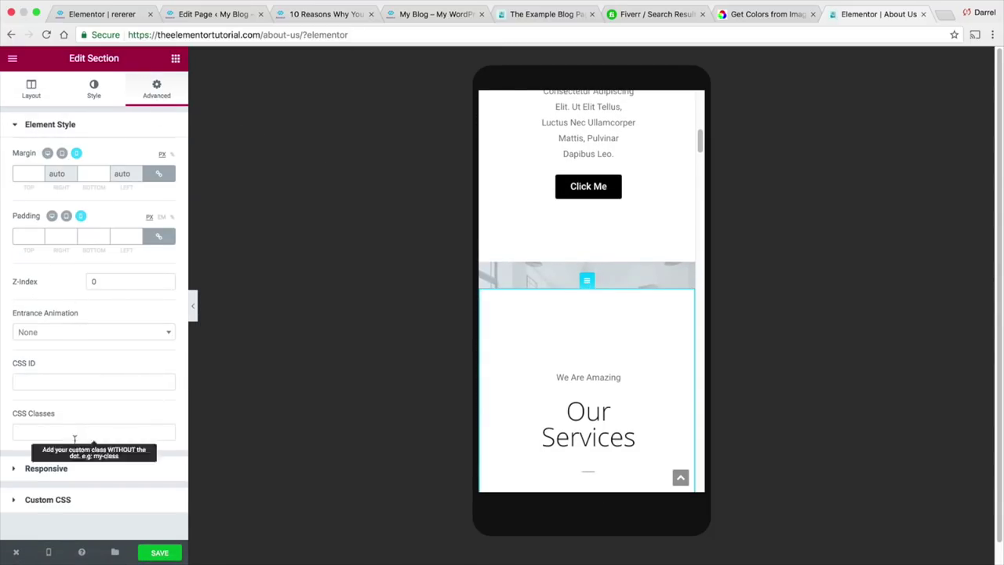
left_click(74, 468)
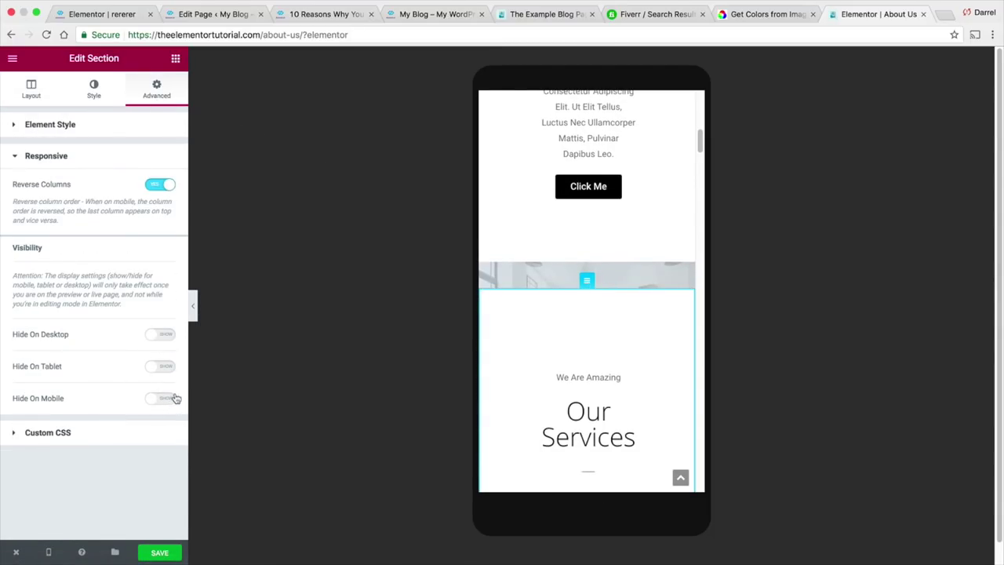
scroll(559, 363, "down", 5)
scroll(560, 364, "up", 7)
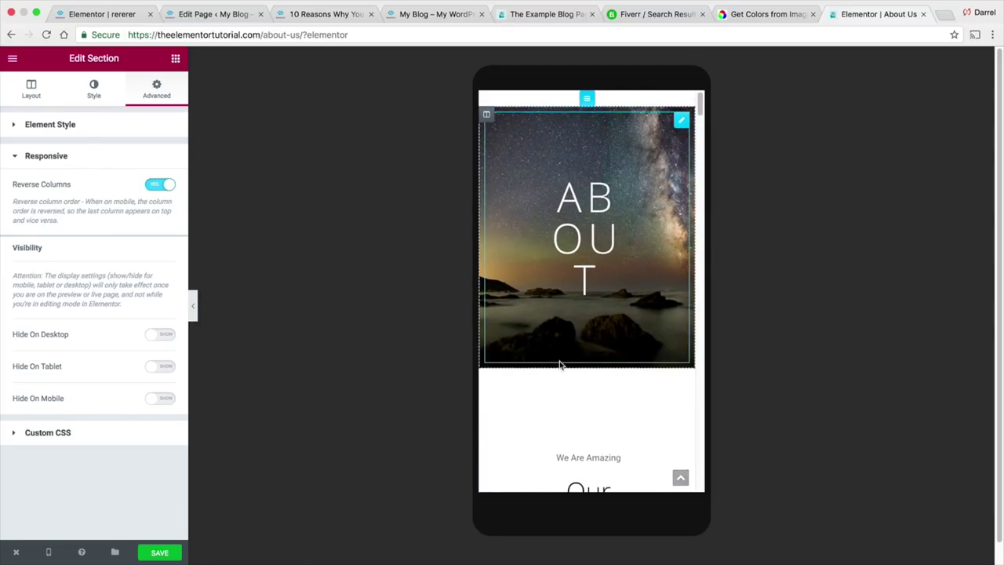
Shrink the ABOUT heading's typography size to 26 px.
left_click(595, 276)
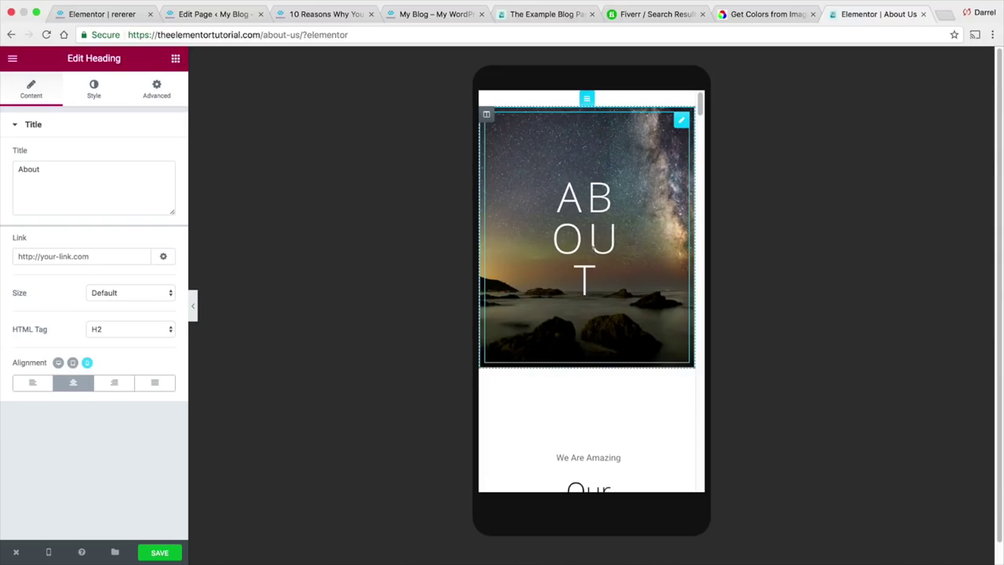
left_click(94, 90)
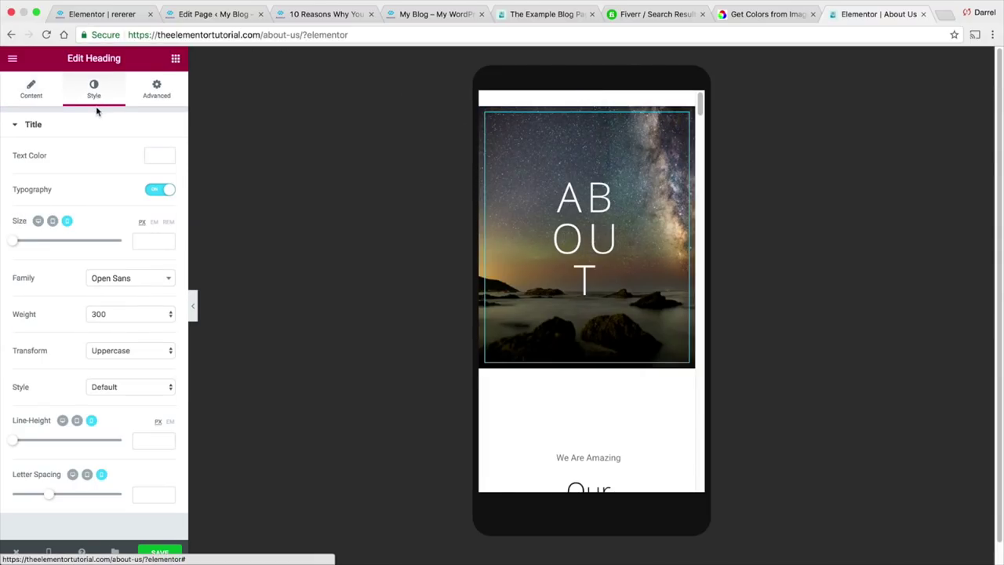
left_click(58, 99)
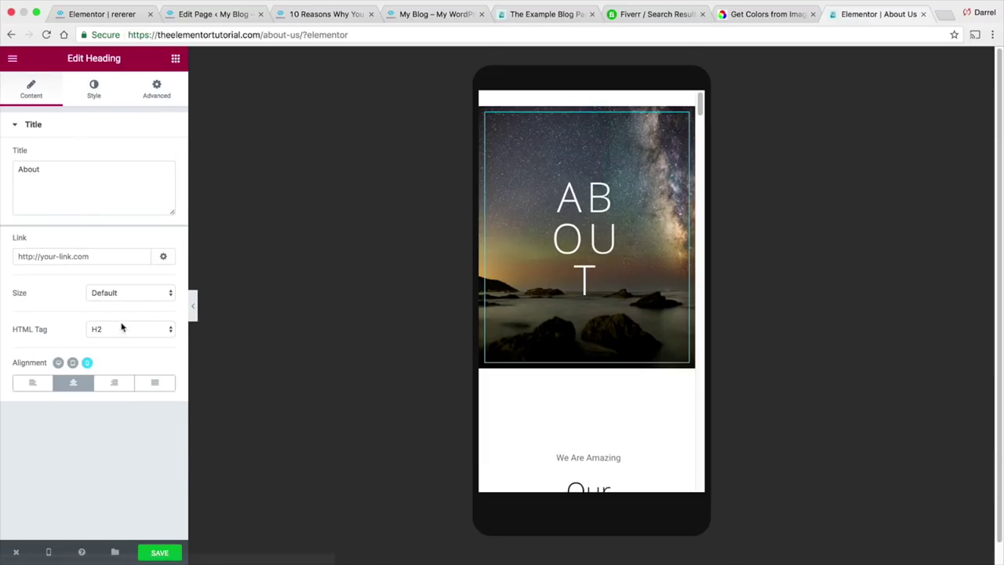
left_click(94, 94)
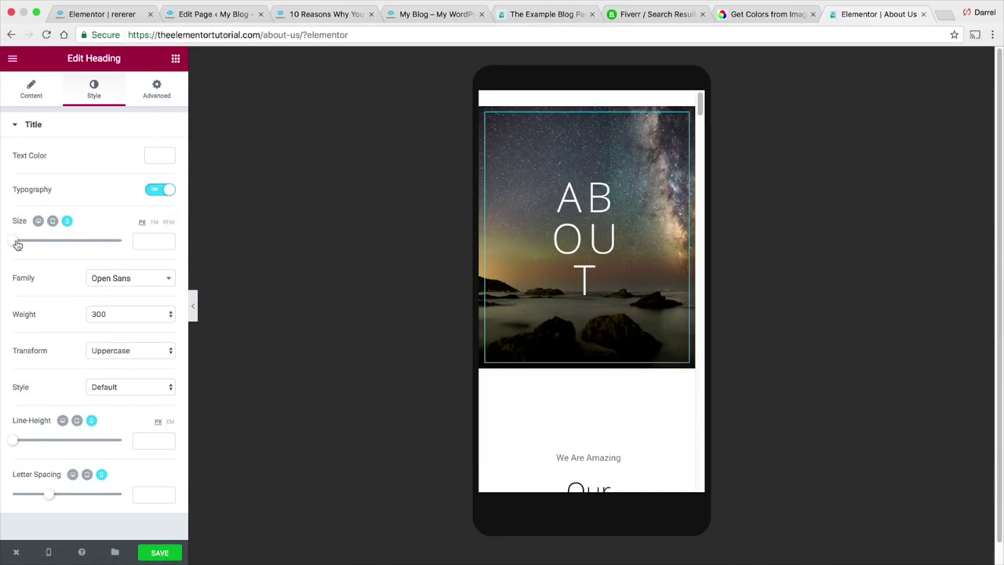
left_click_drag(17, 244, 30, 245)
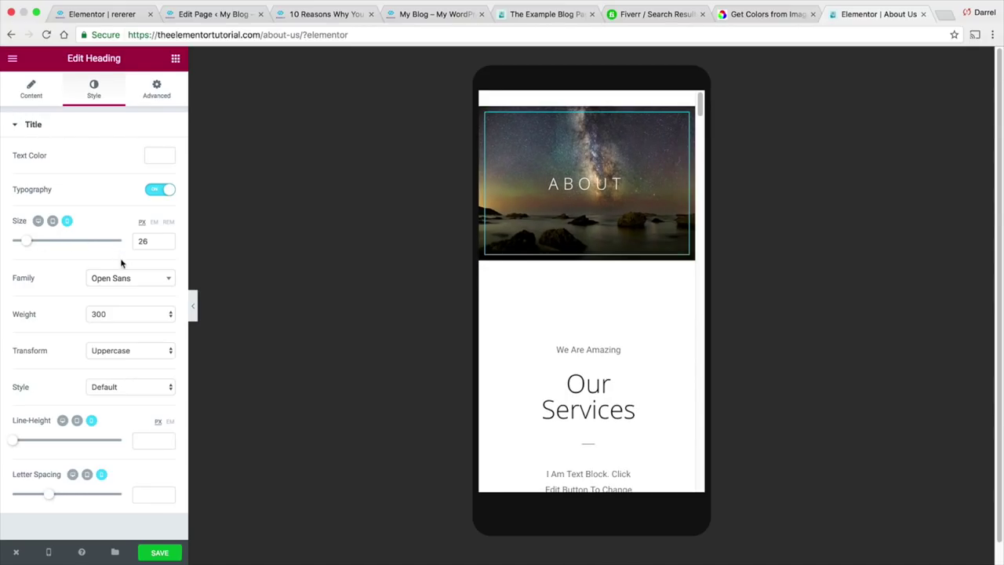
Try ABOUT heading weights 600 and 500, then settle on 300.
left_click(130, 311)
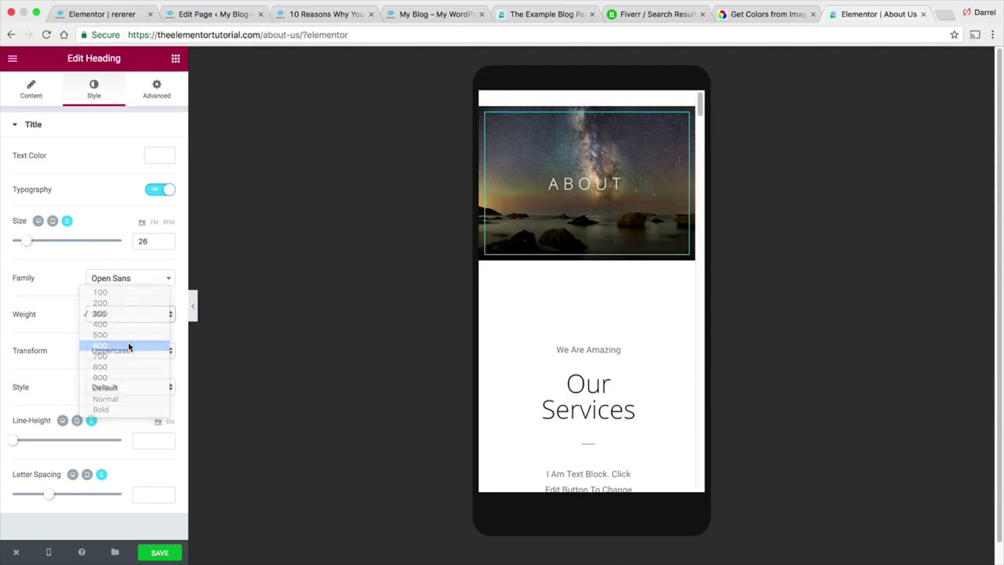
left_click(130, 345)
left_click(130, 316)
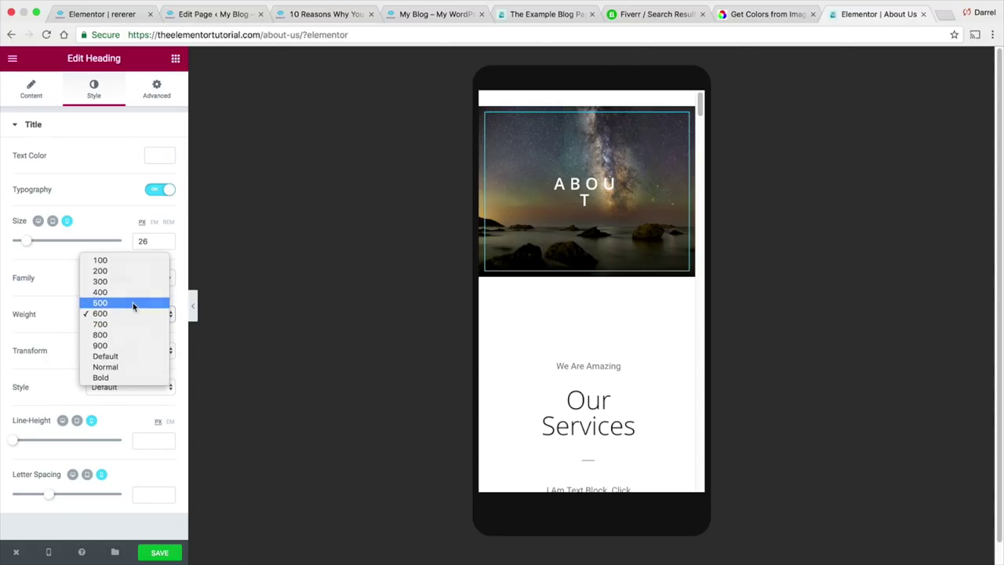
left_click(134, 302)
left_click(134, 313)
left_click(133, 291)
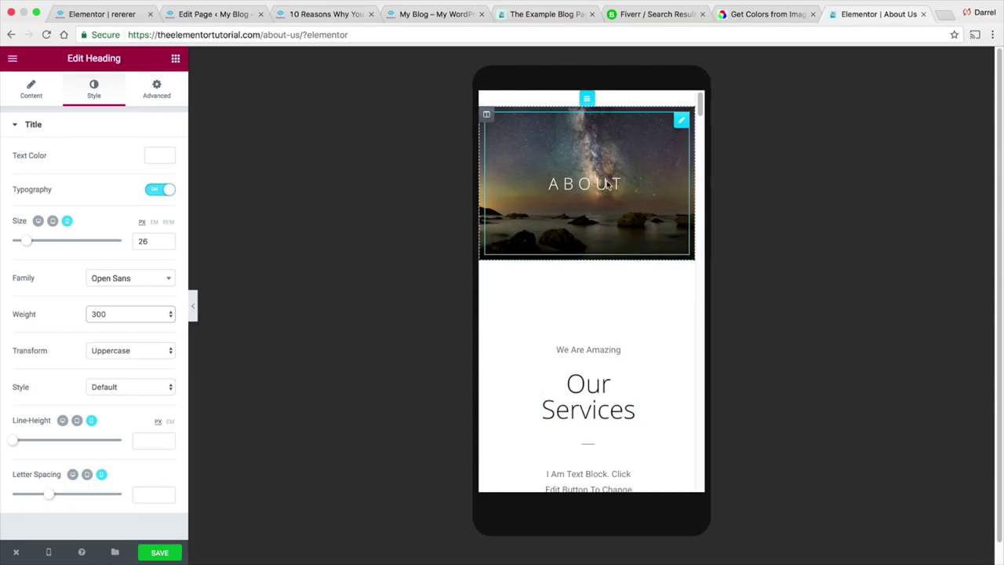
Scroll down through the mobile preview of the About Us page.
scroll(594, 284, "down", 5)
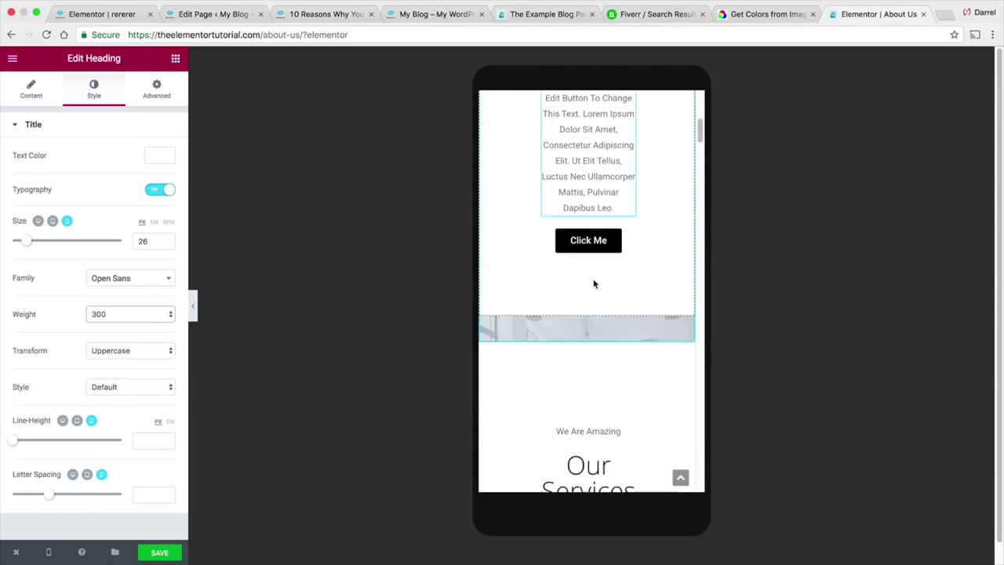
scroll(594, 284, "down", 10)
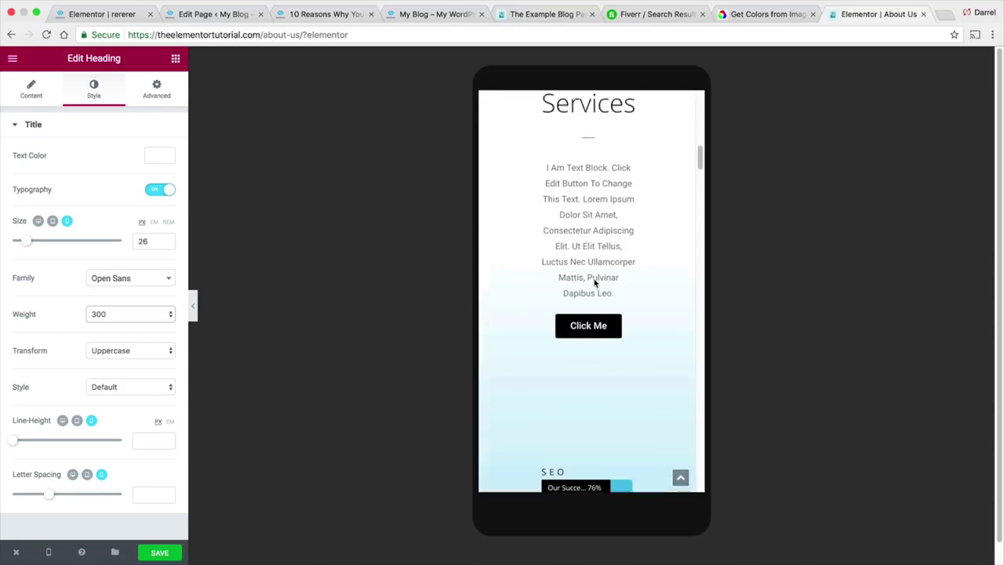
scroll(594, 284, "down", 10)
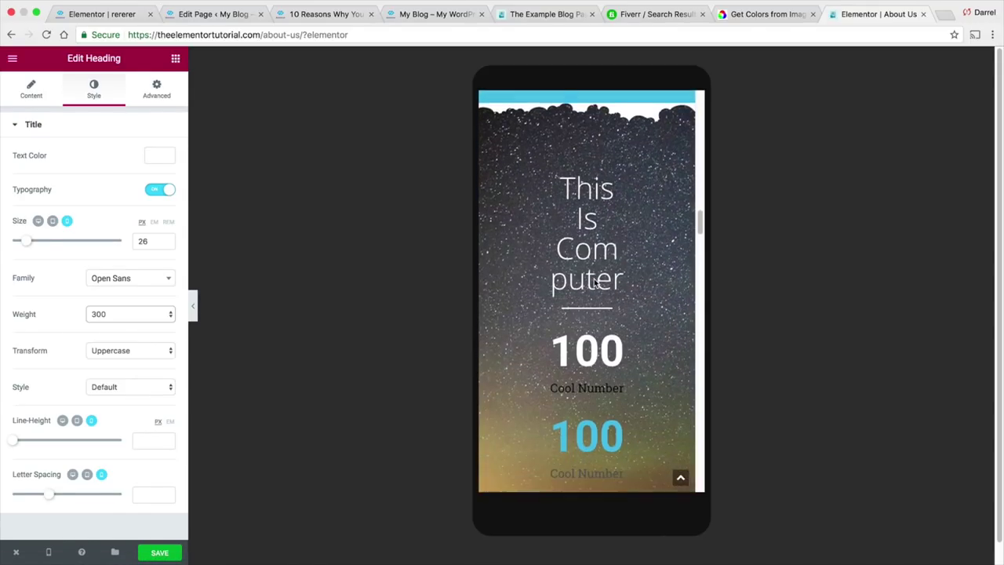
scroll(587, 291, "down", 2)
scroll(587, 290, "up", 4)
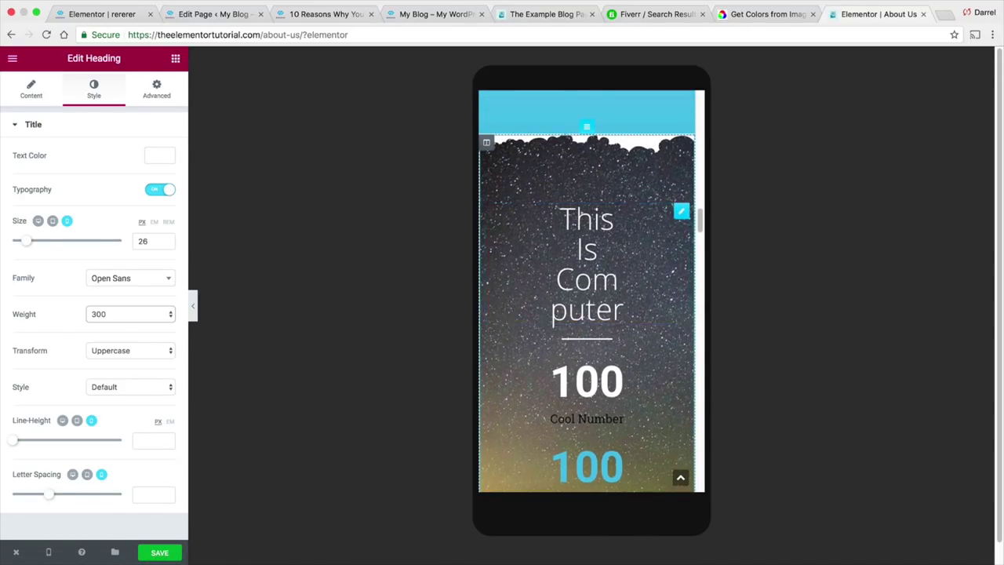
scroll(622, 344, "down", 3)
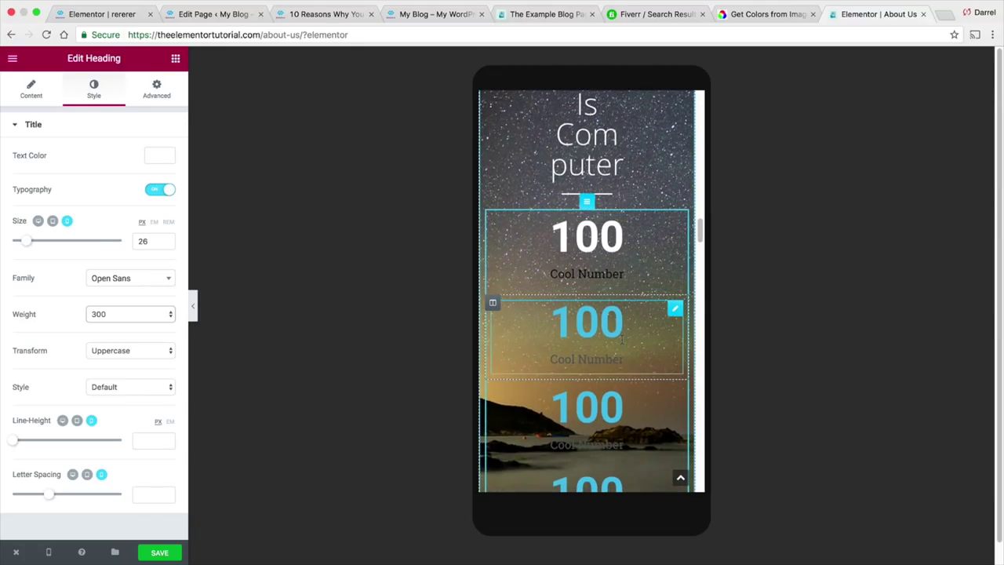
scroll(623, 339, "down", 5)
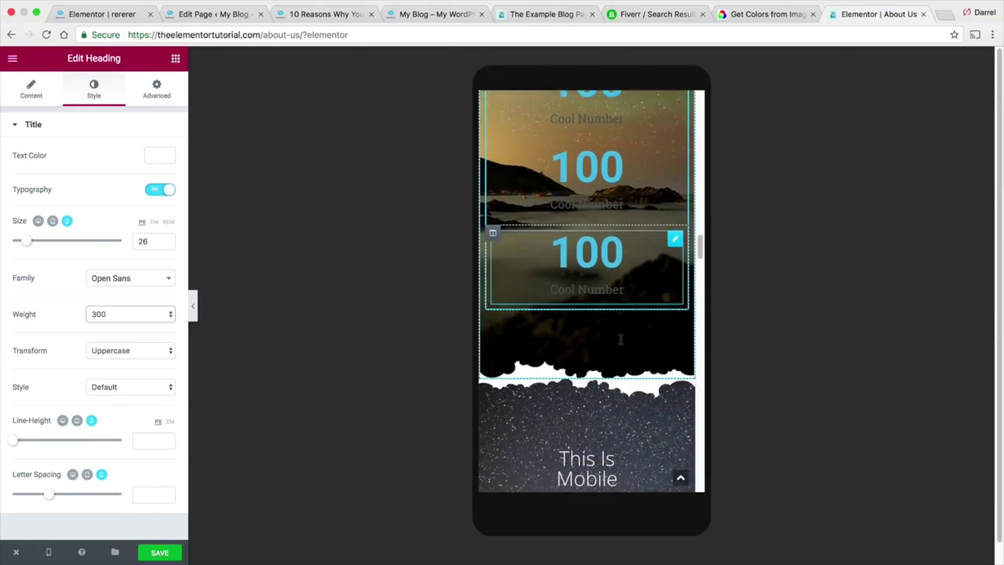
scroll(622, 339, "up", 6)
Preview with the editing panel hidden, restore it, and scroll down to the ABOUT ME section.
left_click(195, 307)
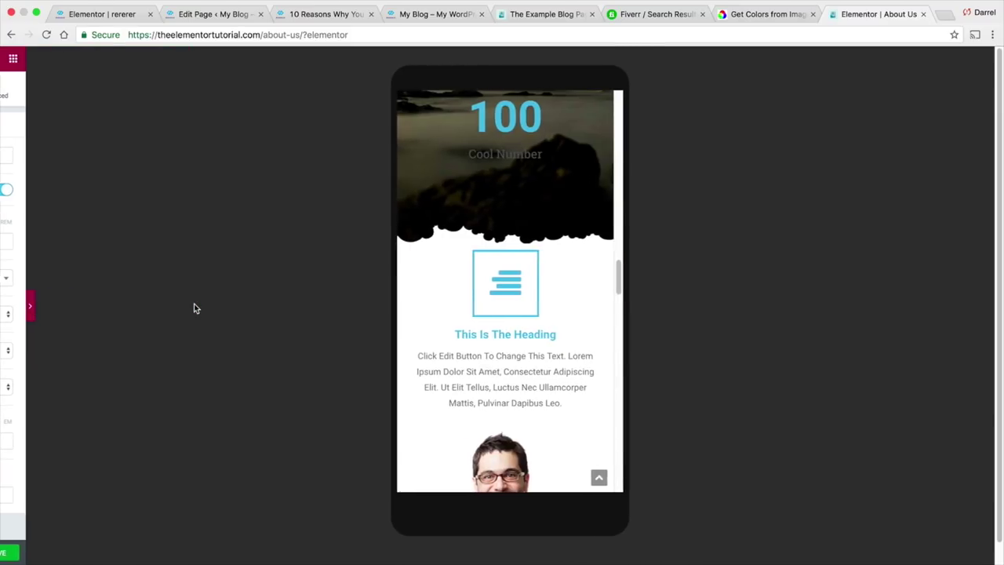
scroll(469, 340, "up", 5)
scroll(492, 314, "down", 4)
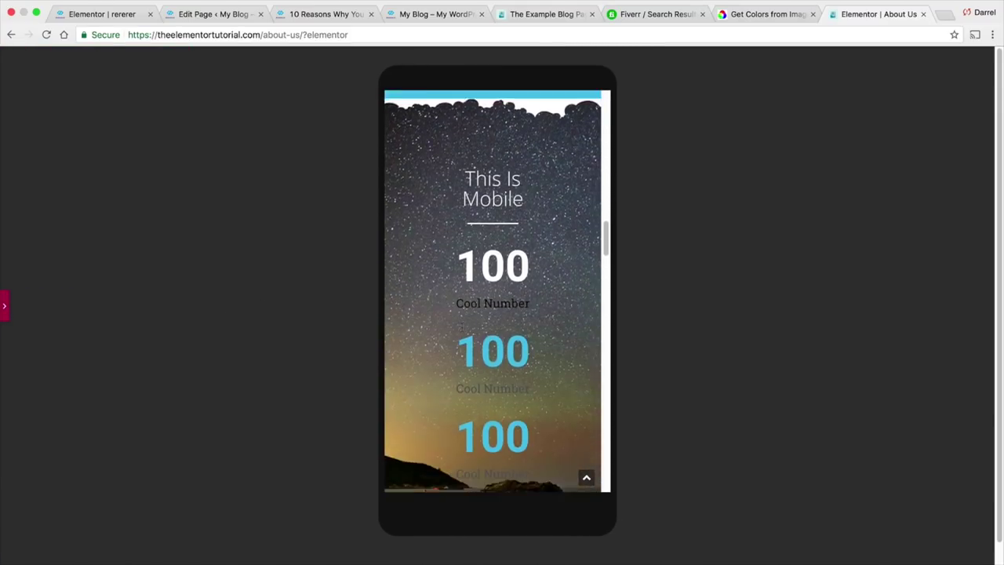
left_click(4, 308)
scroll(557, 321, "up", 5)
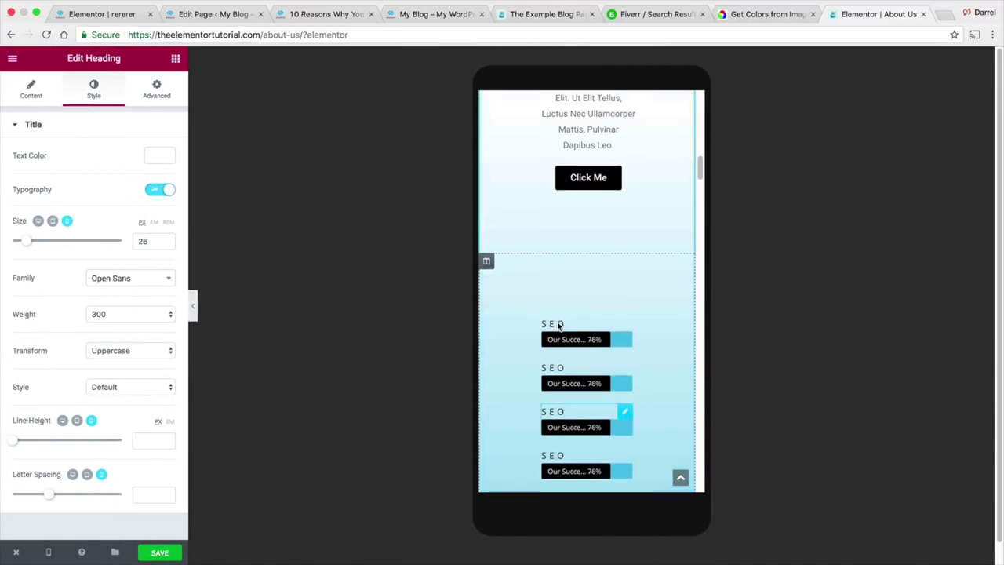
scroll(557, 321, "down", 8)
scroll(554, 321, "down", 10)
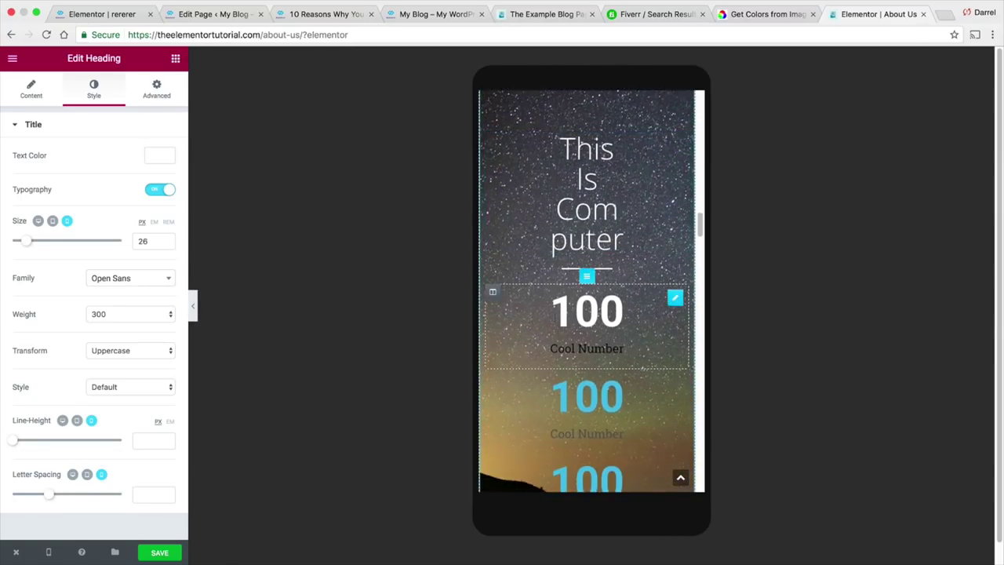
scroll(554, 317, "down", 8)
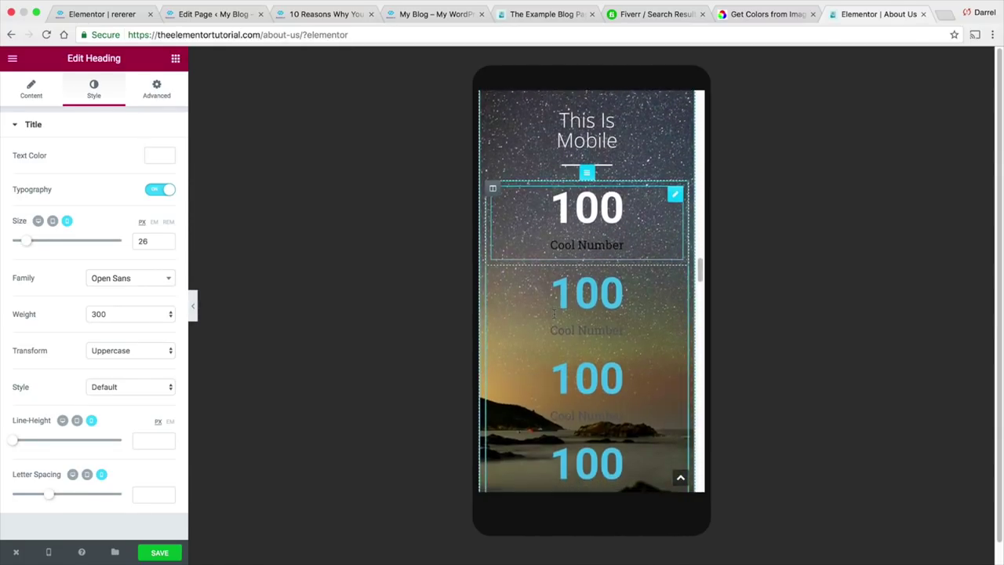
scroll(554, 317, "down", 8)
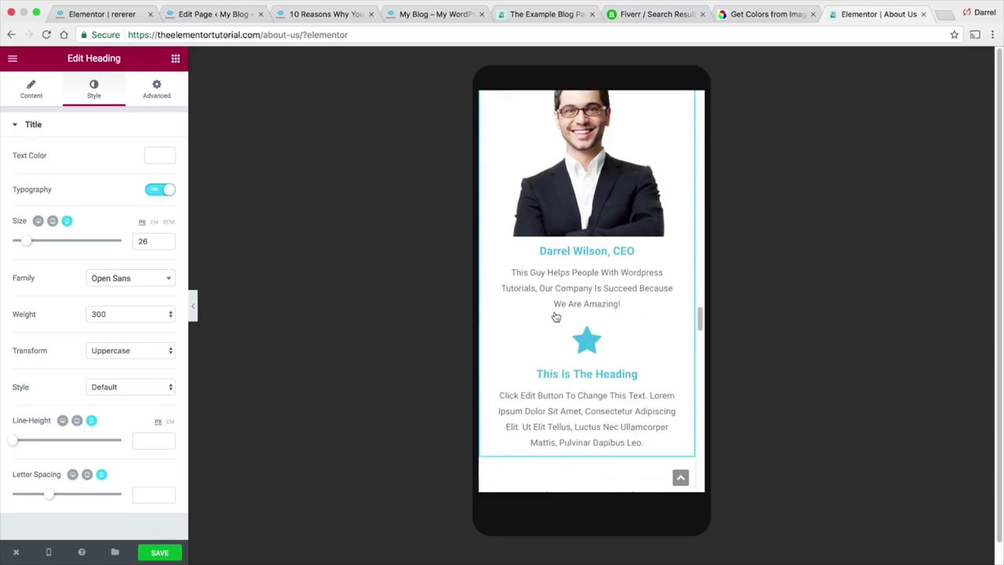
scroll(551, 314, "down", 8)
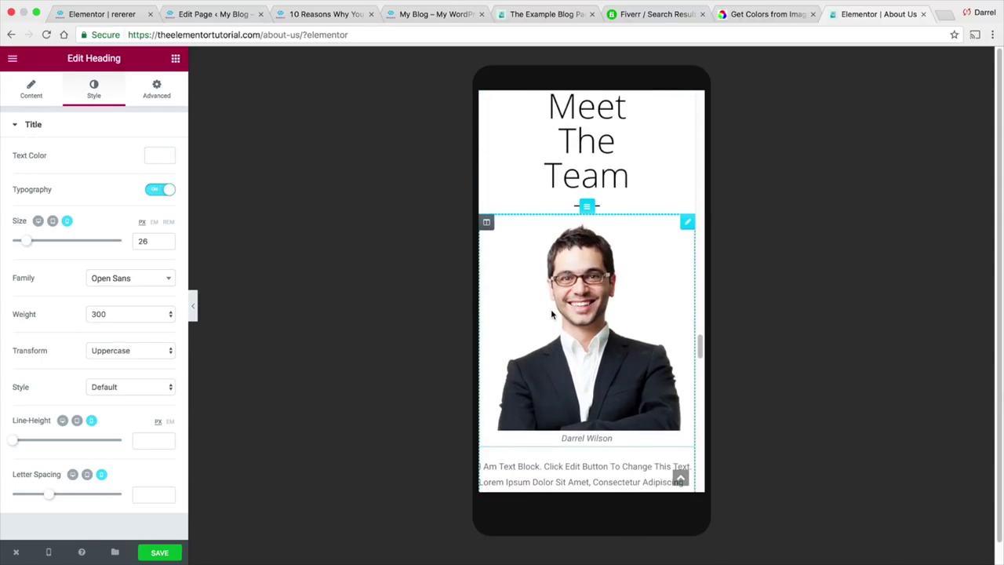
scroll(551, 314, "down", 8)
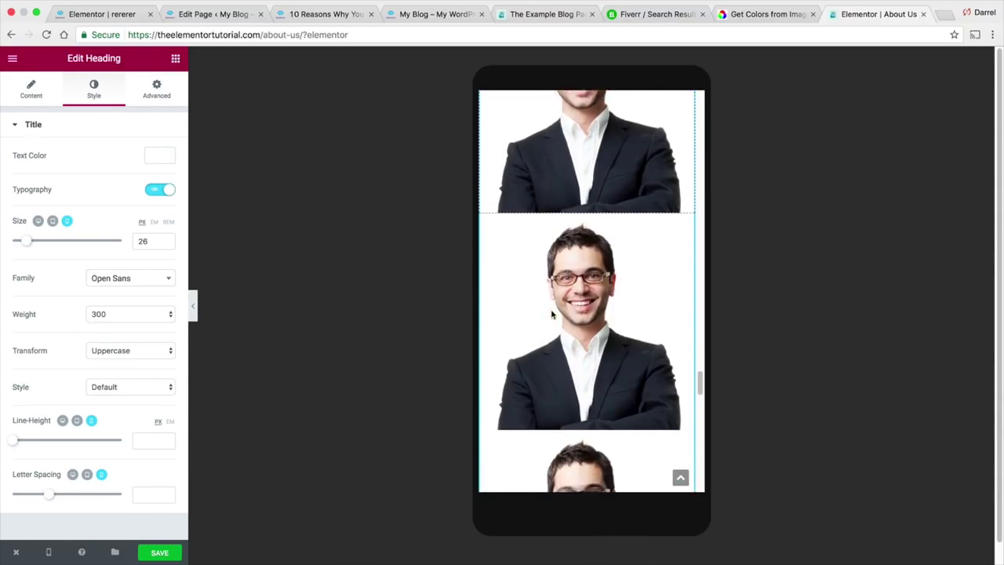
scroll(551, 314, "down", 5)
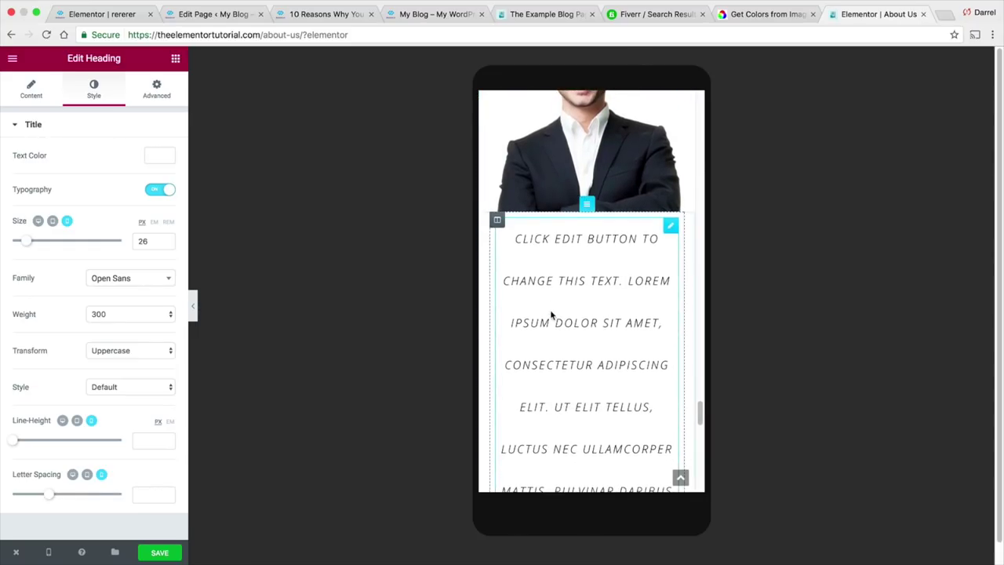
scroll(552, 318, "down", 3)
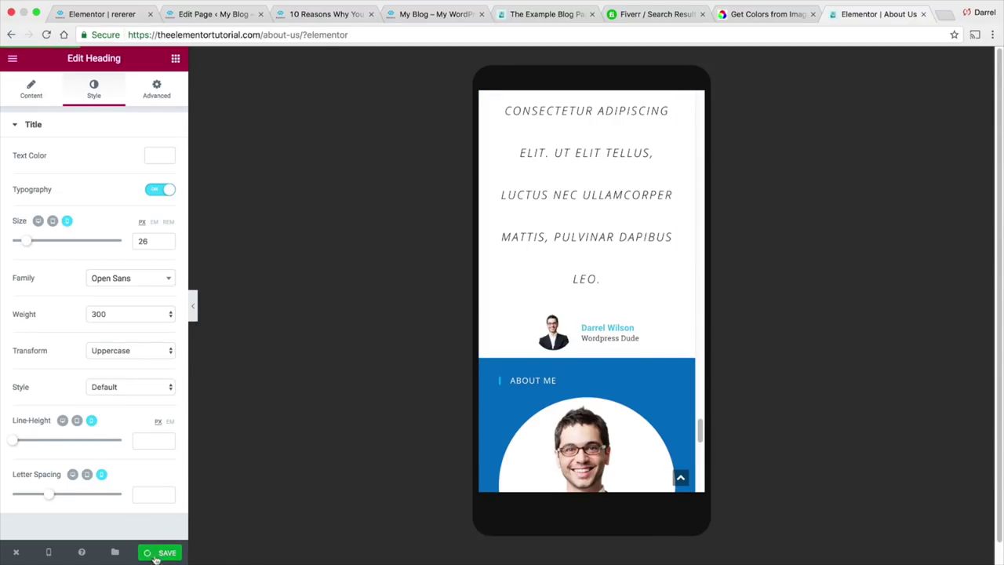
Save the page with Super+S and scroll the mobile preview back up to the ABOUT banner.
key("super+s")
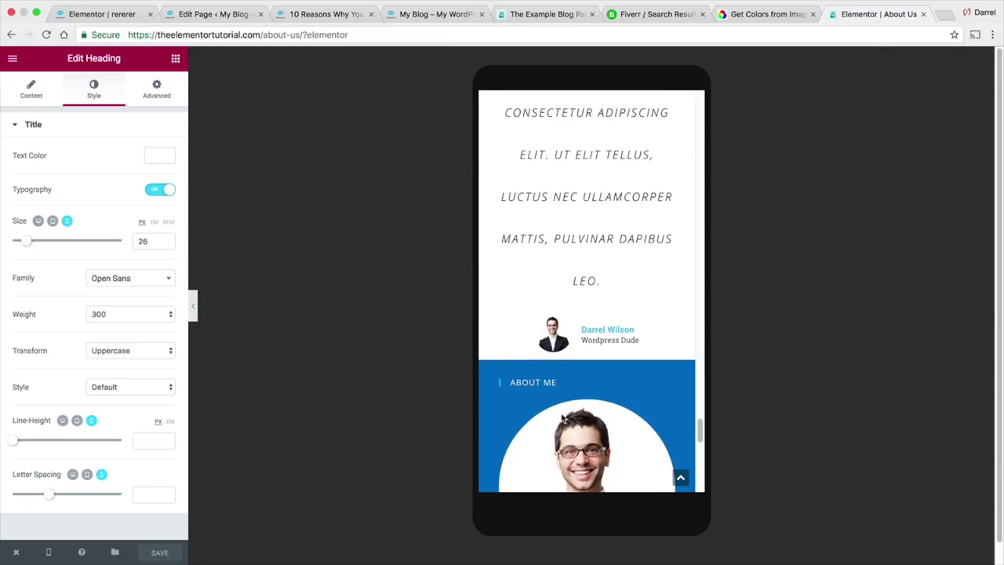
scroll(561, 416, "up", 3)
scroll(561, 418, "up", 5)
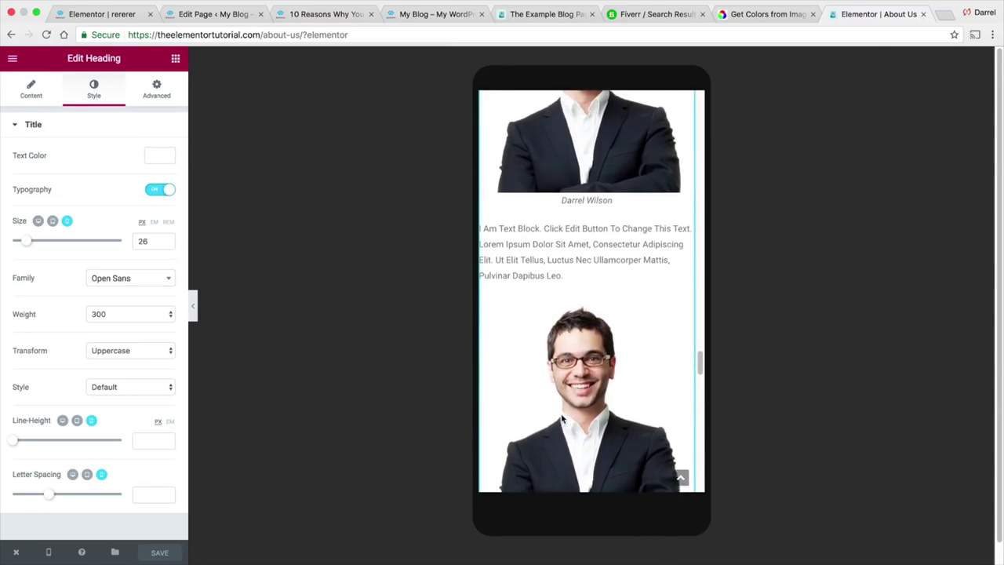
scroll(562, 418, "up", 5)
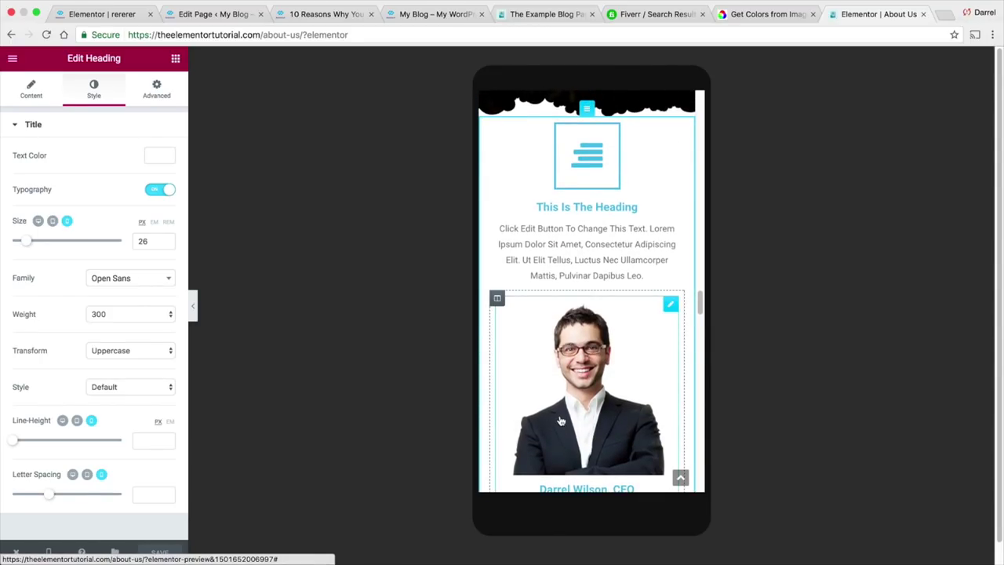
scroll(561, 421, "up", 5)
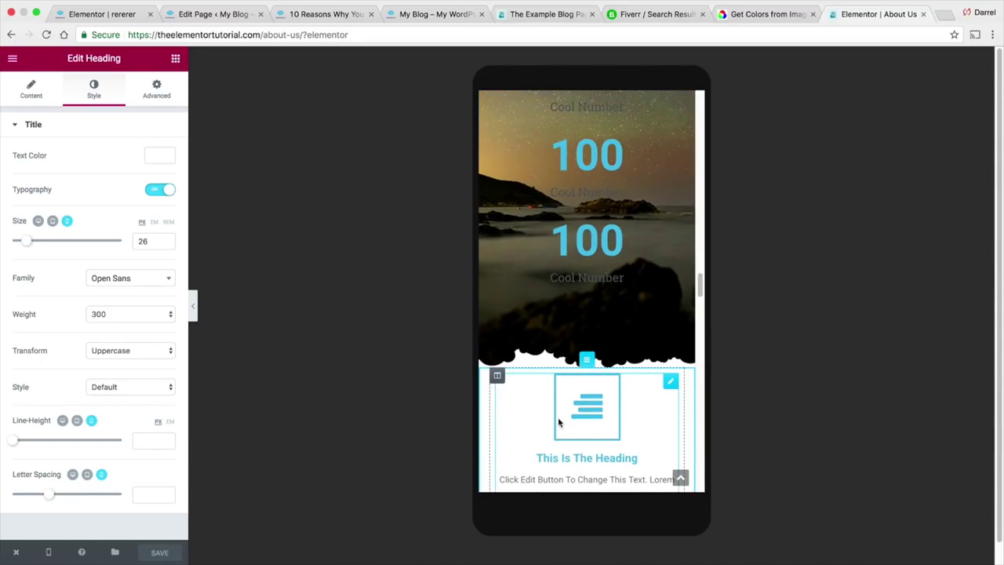
scroll(555, 429, "up", 8)
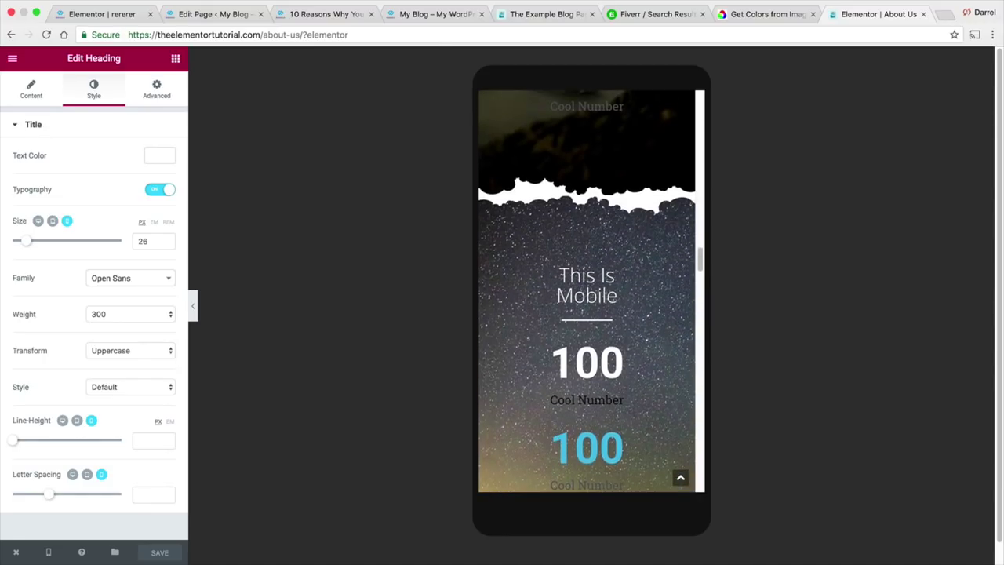
scroll(556, 424, "up", 15)
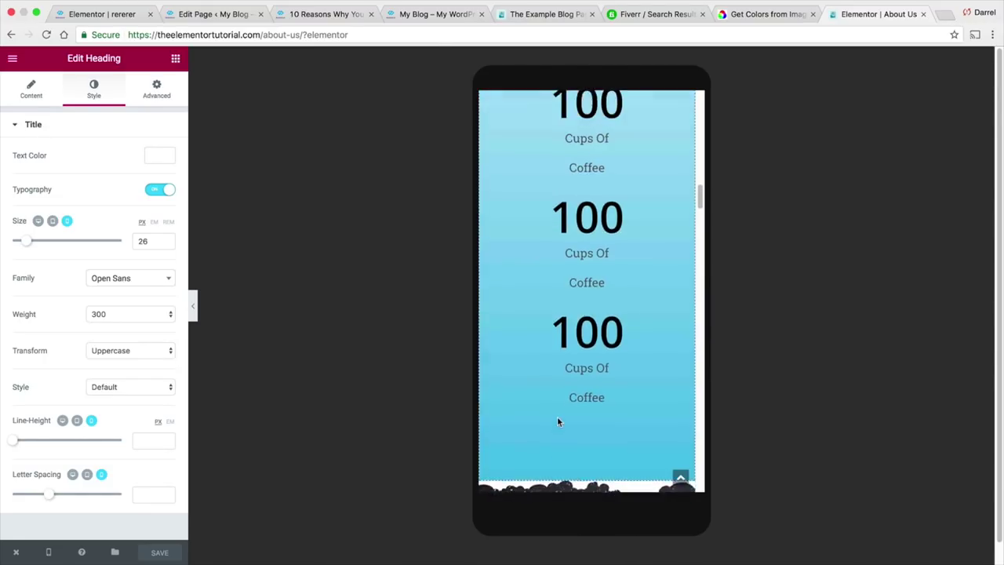
scroll(558, 421, "up", 8)
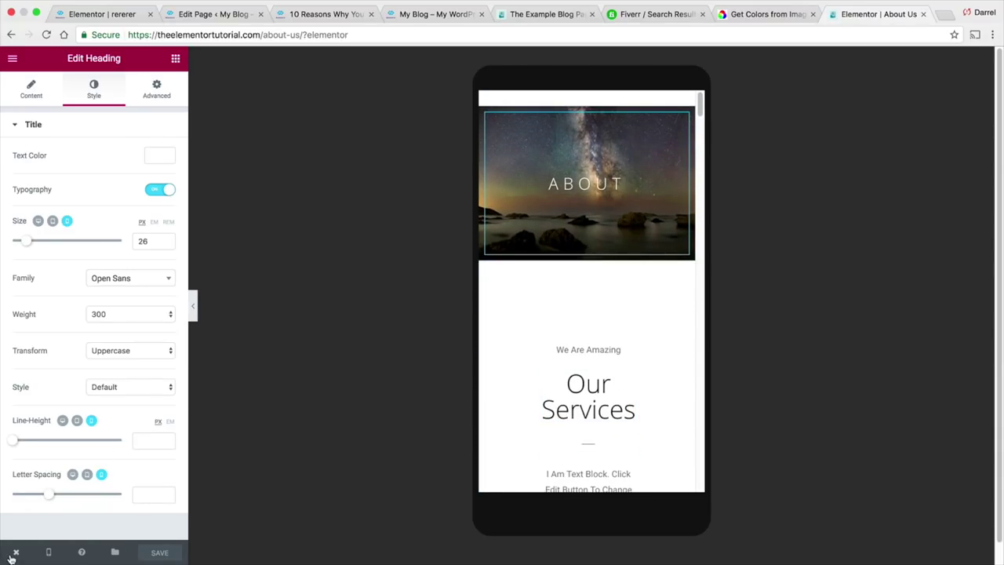
Open the live About Us page in a new tab and scroll down through it.
mouse_move(15, 554)
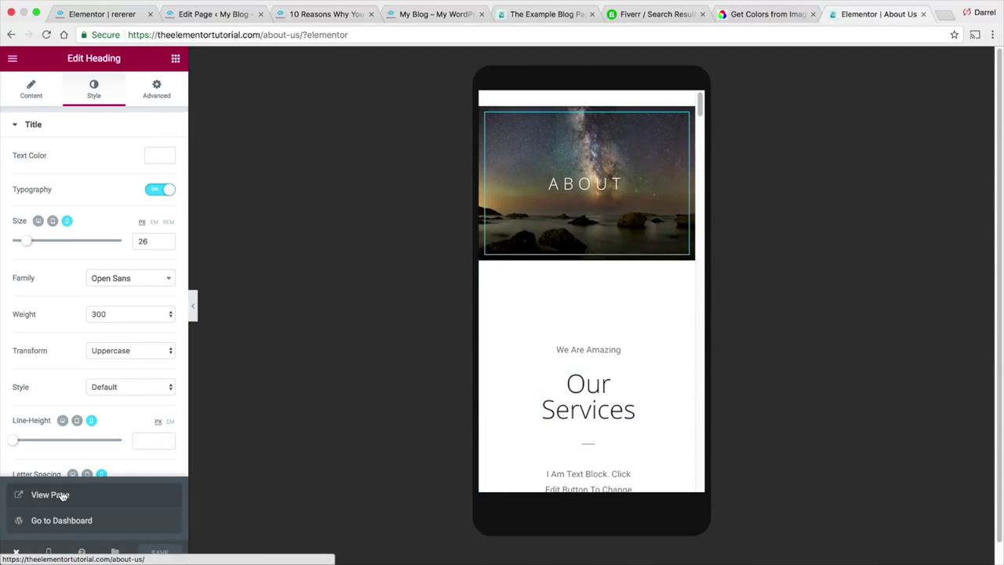
left_click(50, 495)
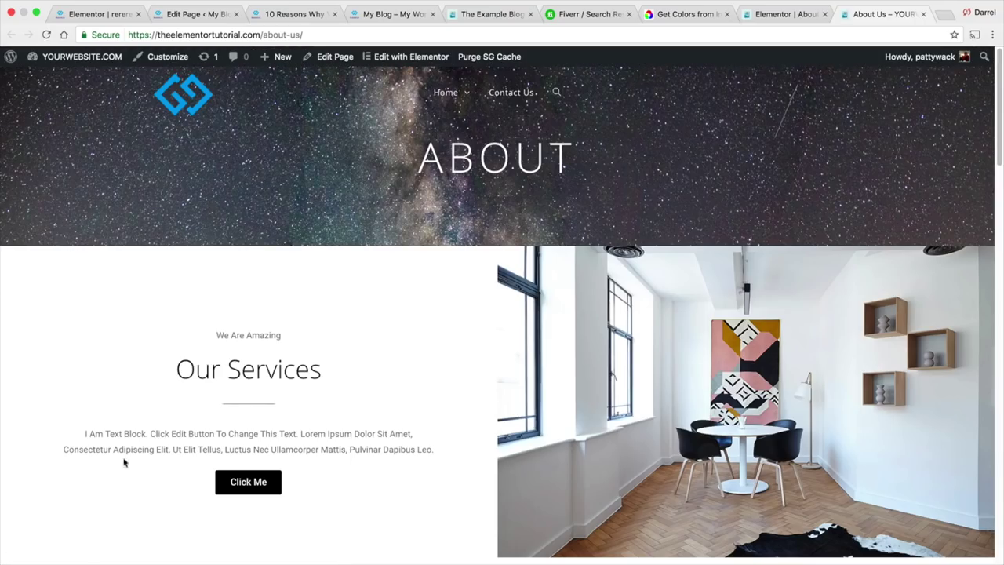
scroll(476, 317, "down", 5)
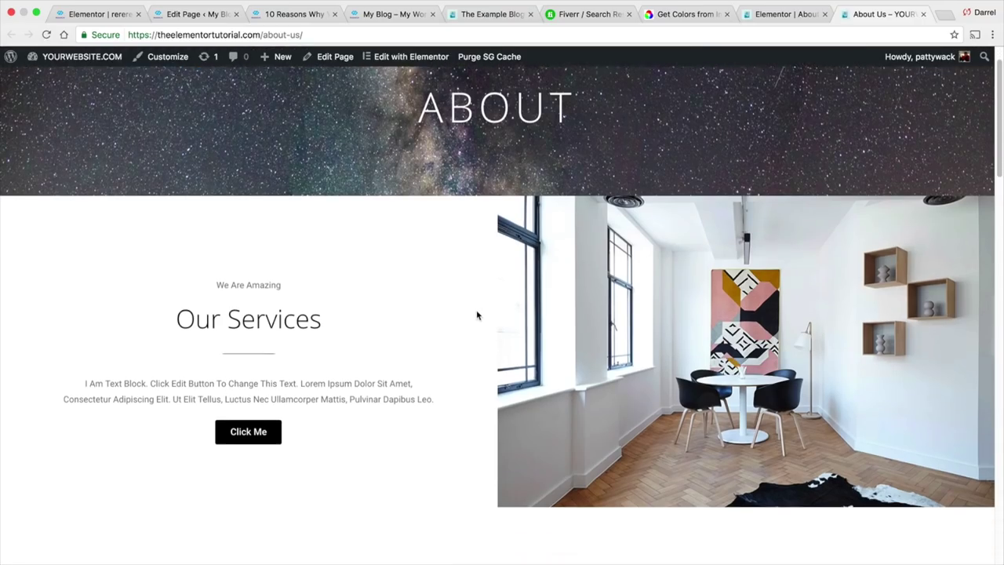
scroll(476, 313, "down", 7)
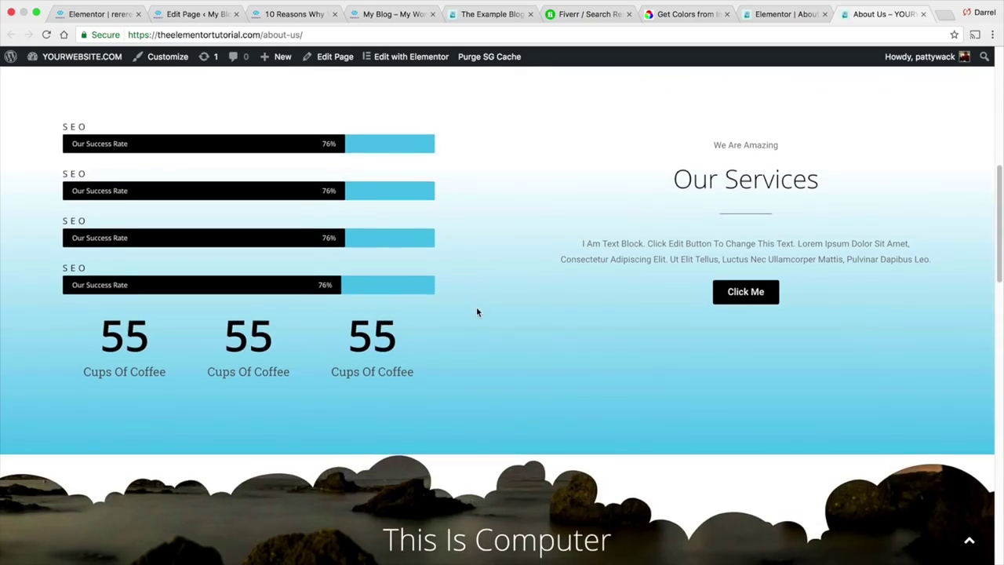
scroll(475, 312, "down", 6)
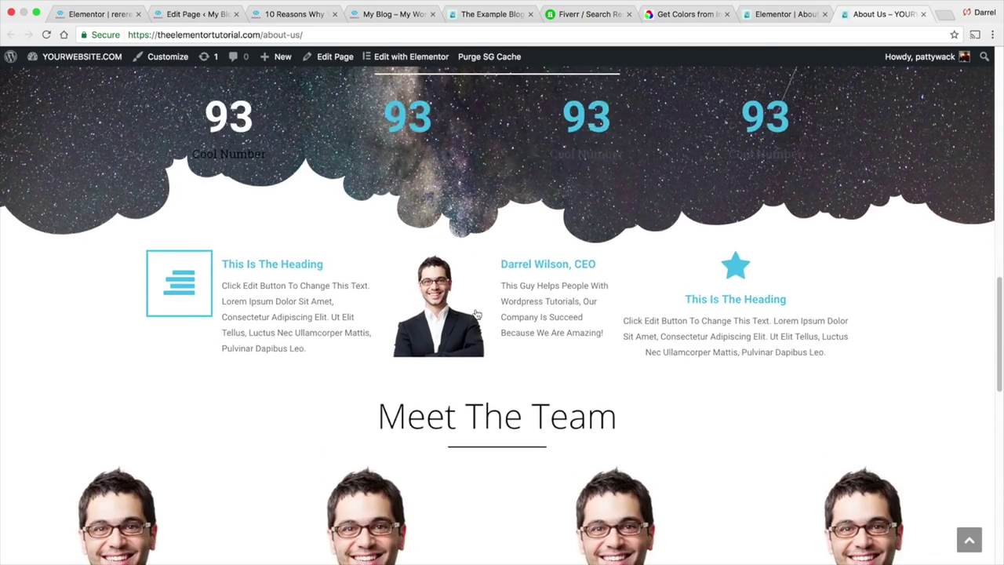
scroll(476, 312, "down", 4)
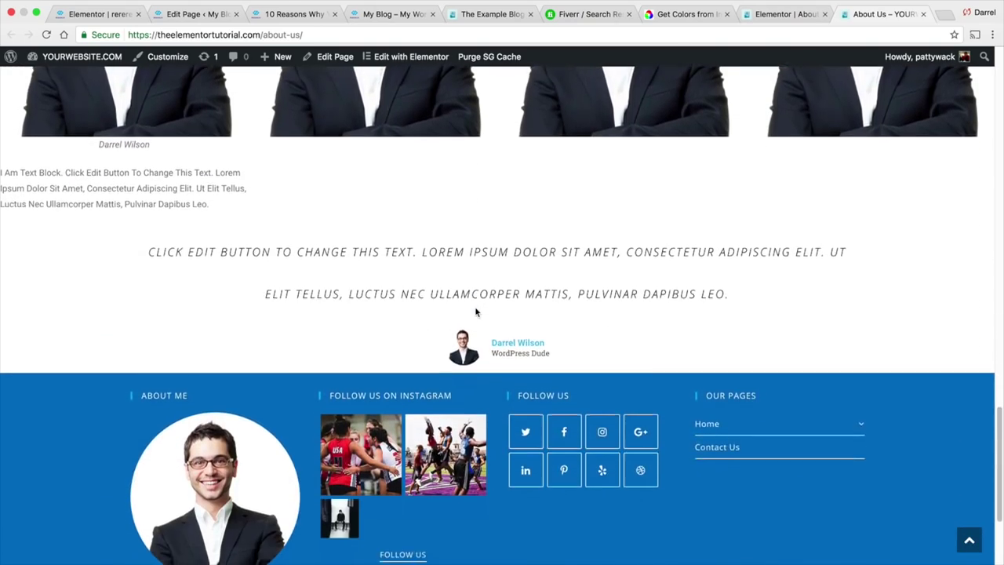
Scroll the live About Us page down to the footer and back up.
scroll(476, 313, "up", 18)
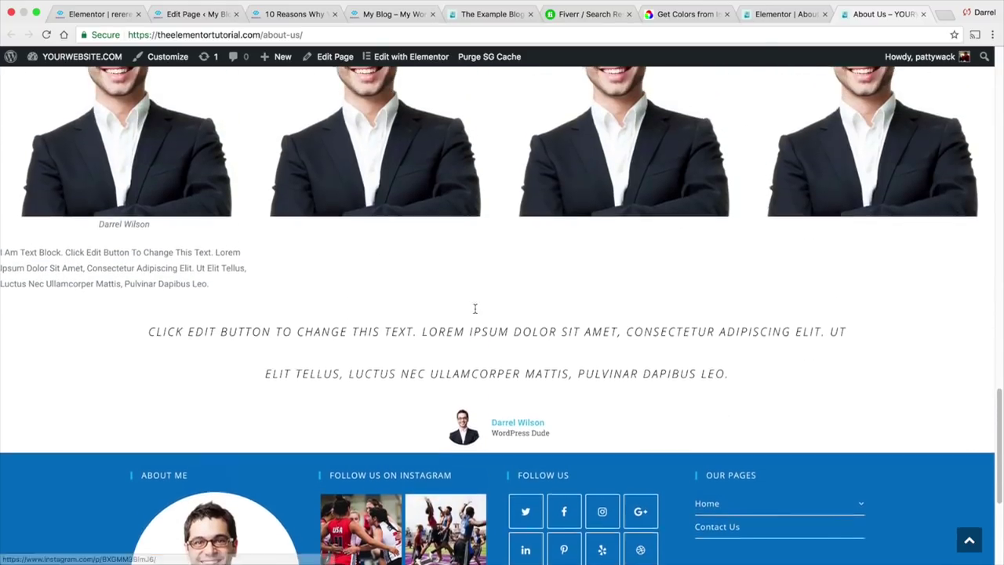
scroll(476, 305, "up", 4)
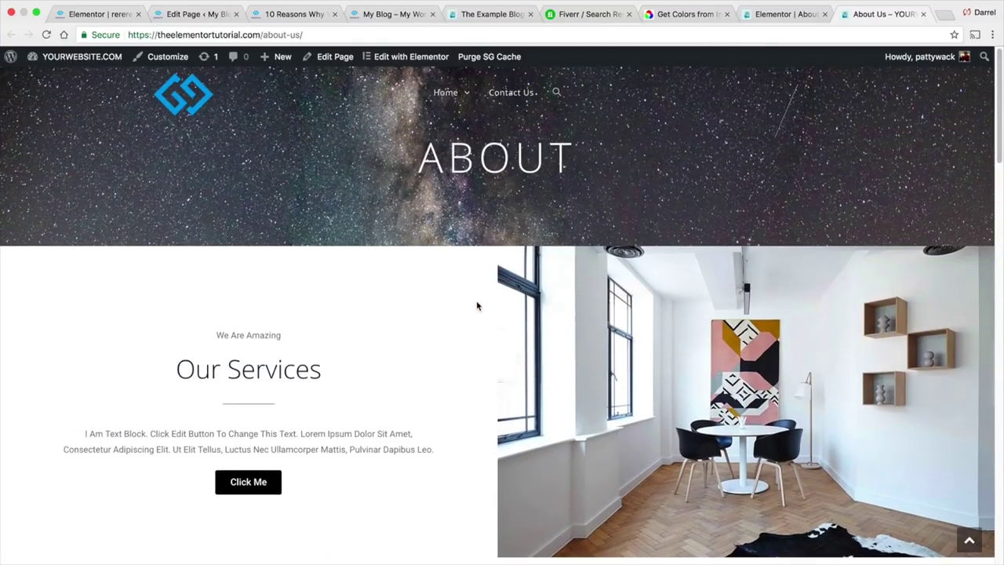
scroll(494, 322, "down", 8)
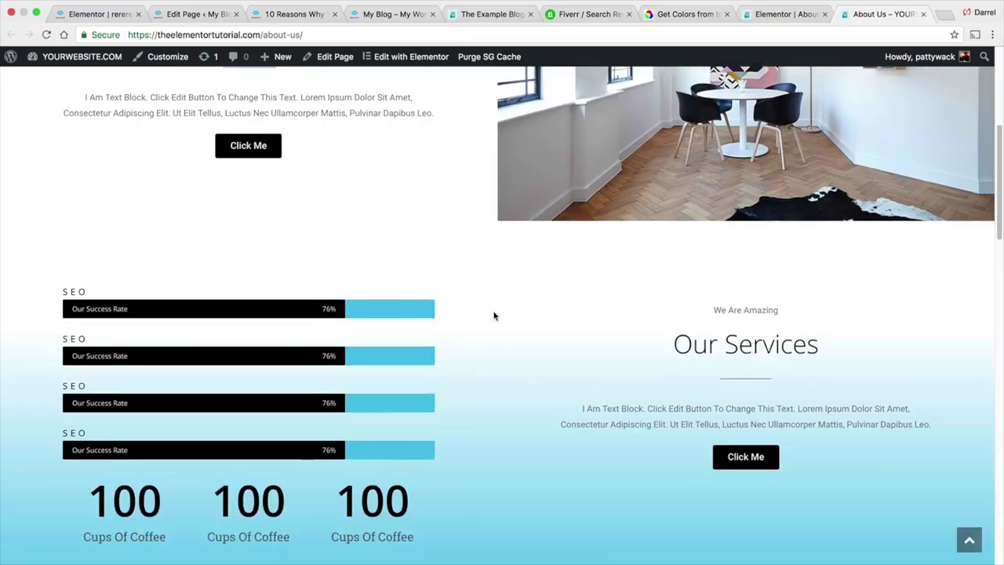
scroll(491, 312, "down", 4)
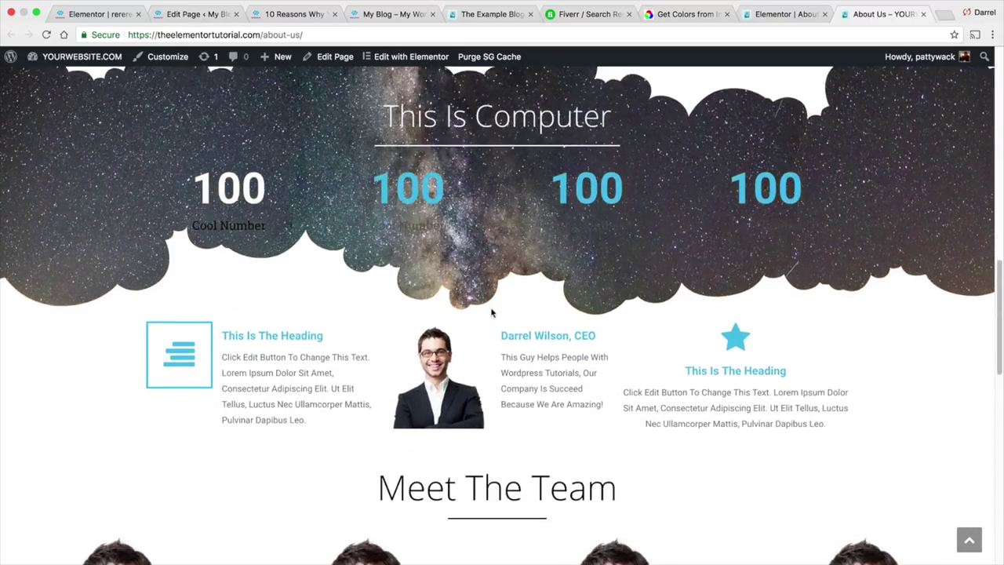
scroll(489, 314, "up", 2)
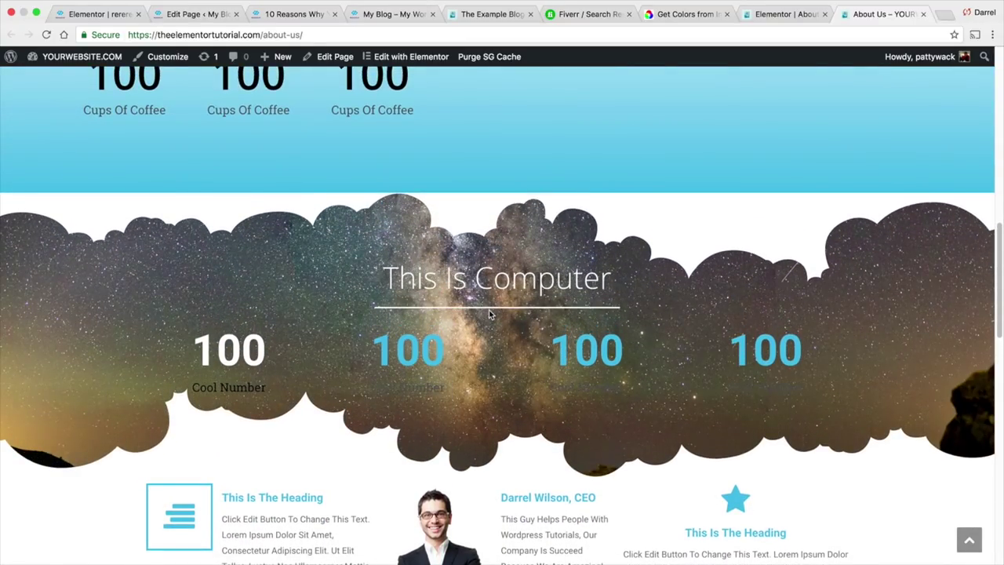
scroll(487, 318, "down", 6)
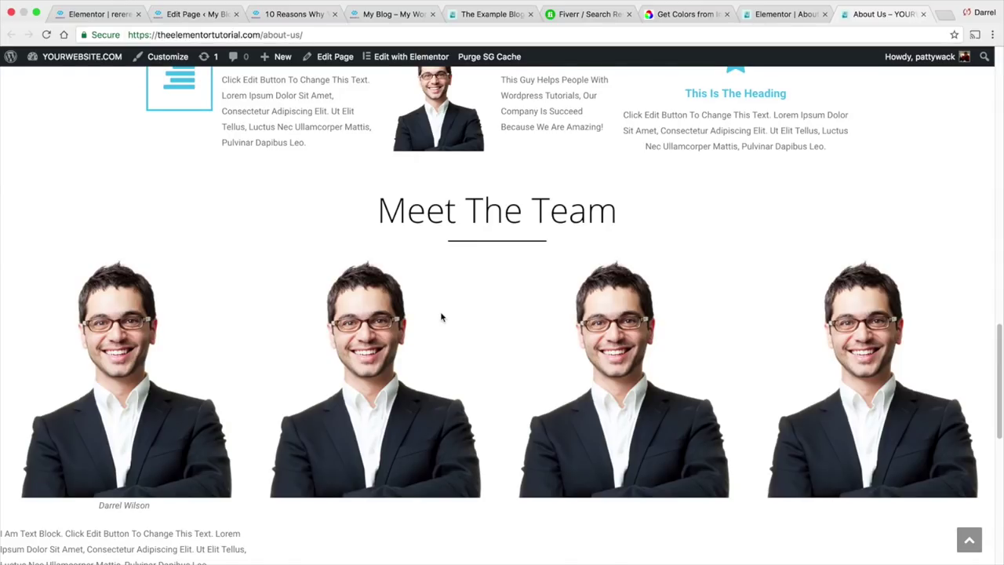
scroll(441, 322, "down", 3)
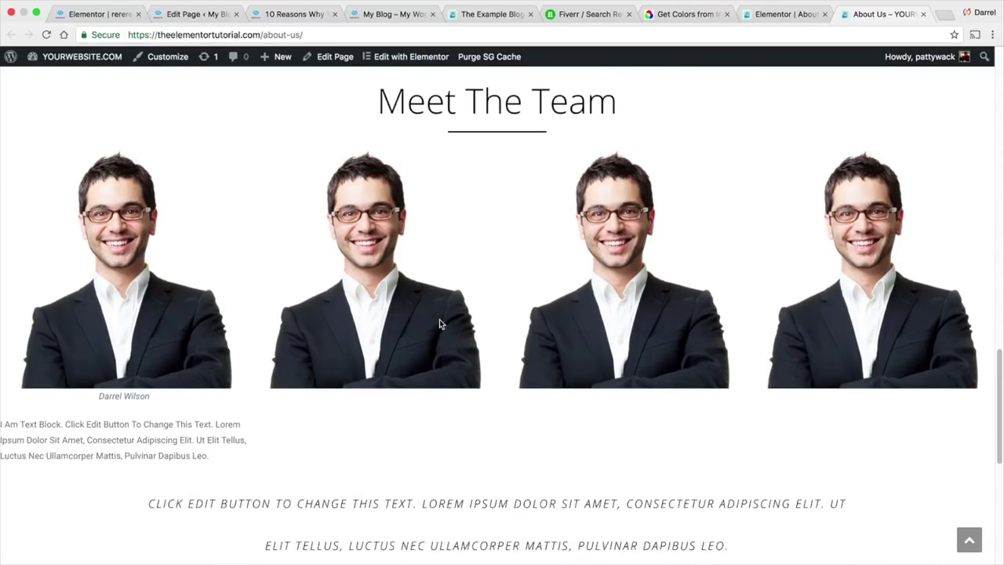
scroll(436, 315, "down", 8)
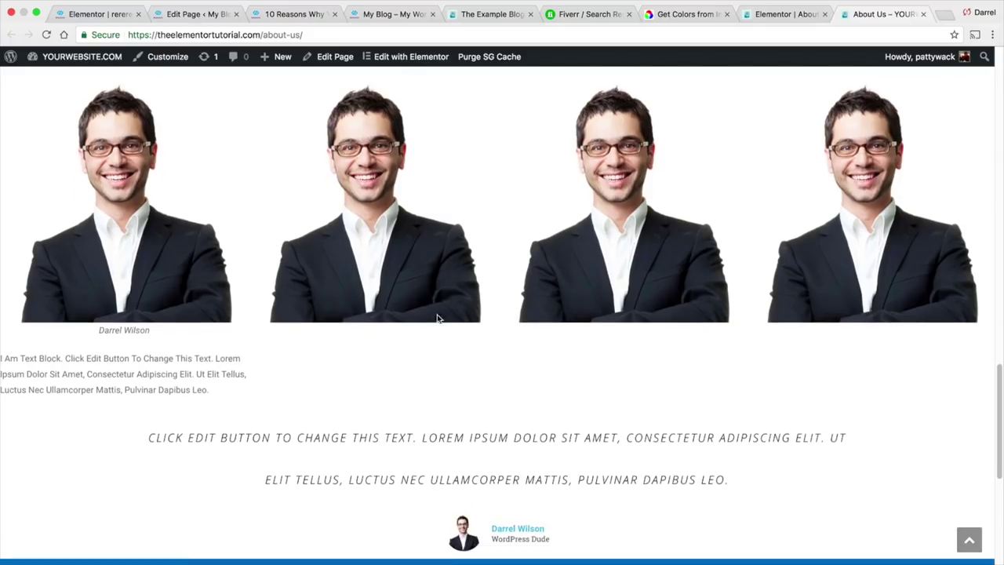
scroll(435, 320, "down", 1)
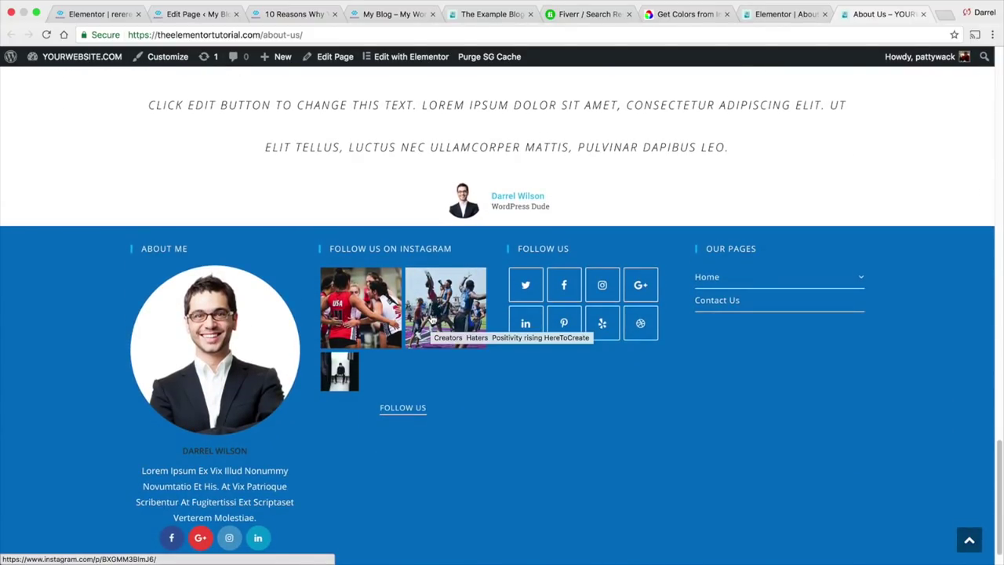
scroll(432, 318, "up", 20)
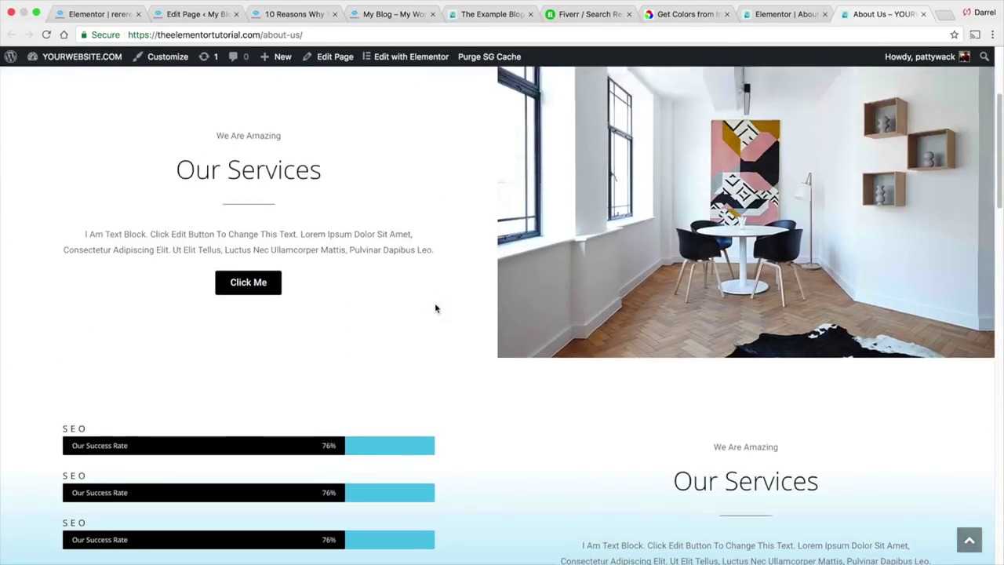
scroll(436, 308, "up", 5)
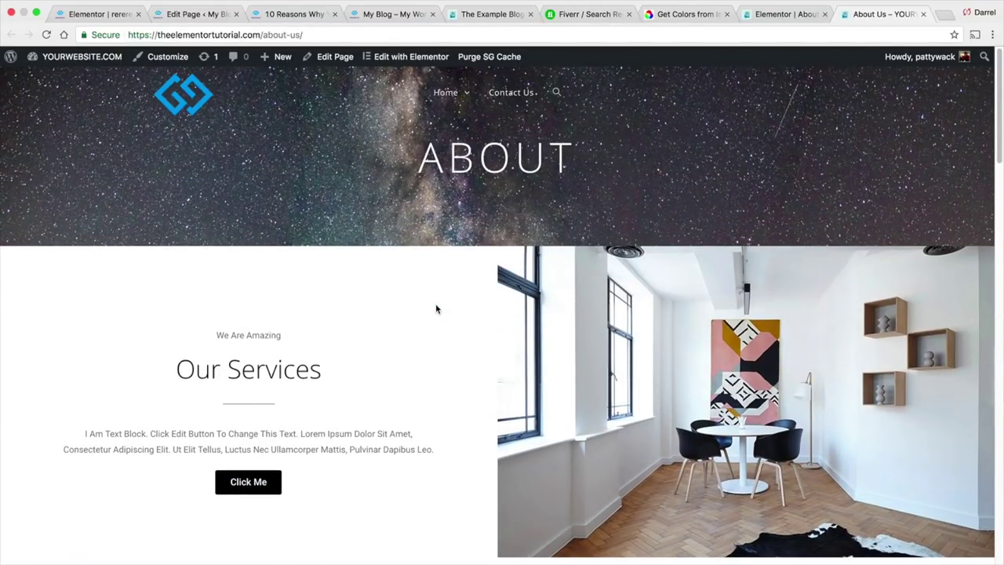
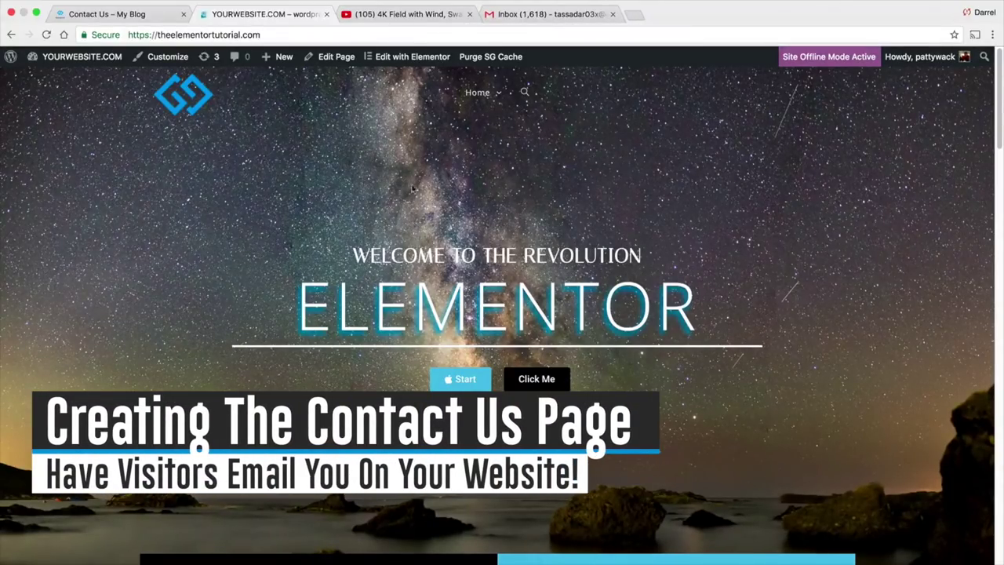
Review the example Contact Us form, then bring up the YOURWEBSITE.COM site's New content list.
left_click(139, 22)
scroll(384, 216, "down", 5)
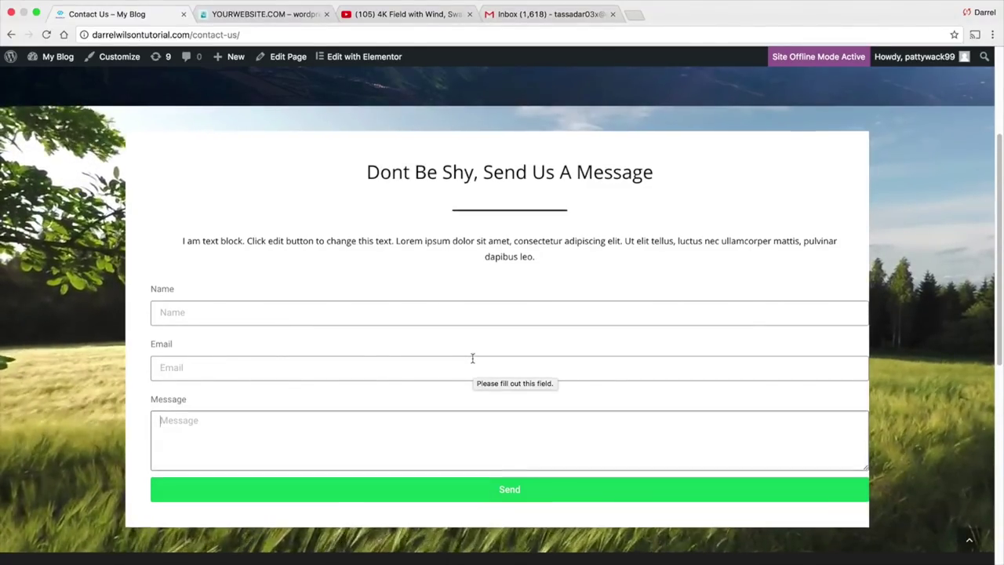
scroll(472, 361, "up", 3)
scroll(550, 216, "down", 5)
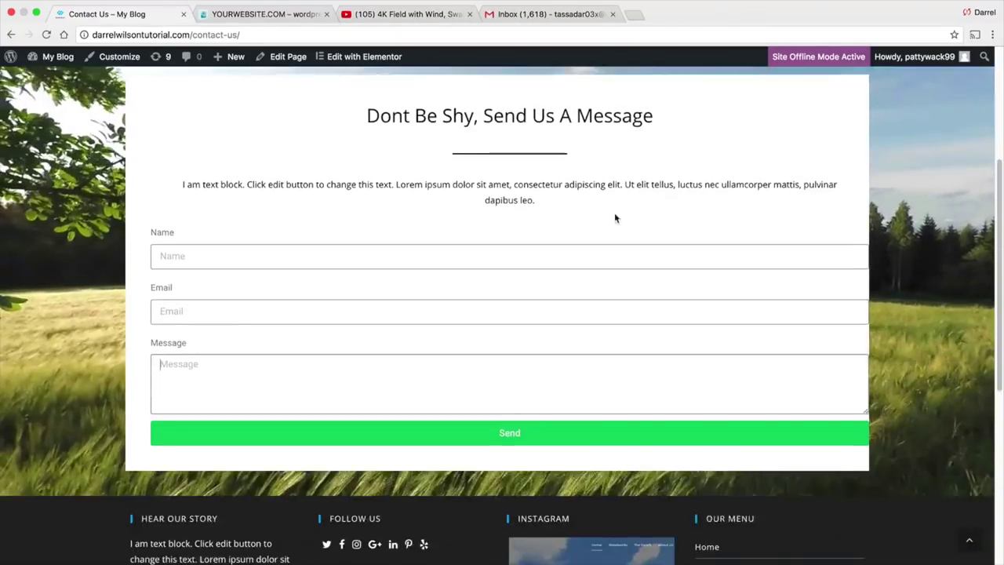
scroll(631, 271, "up", 2)
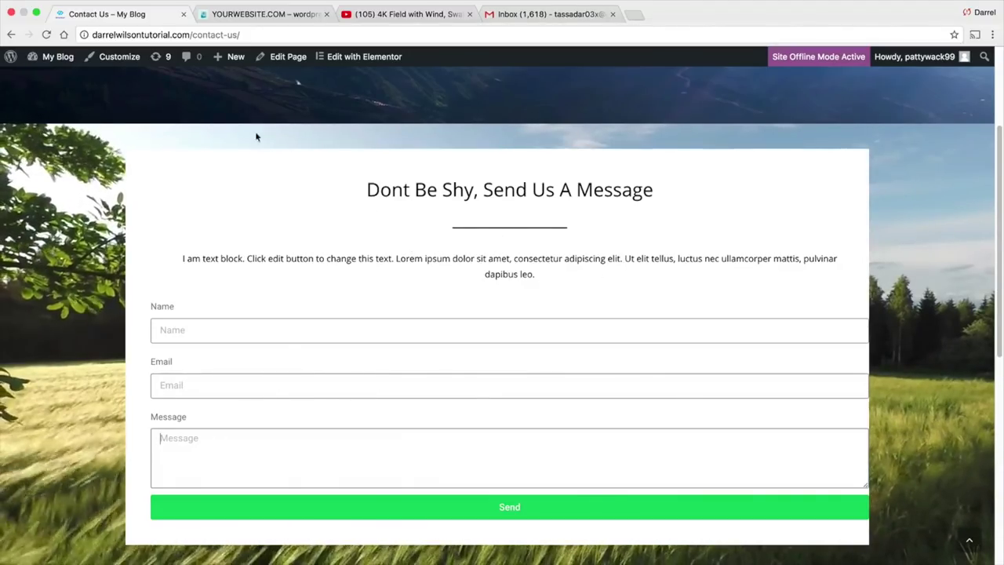
left_click(245, 22)
mouse_move(266, 60)
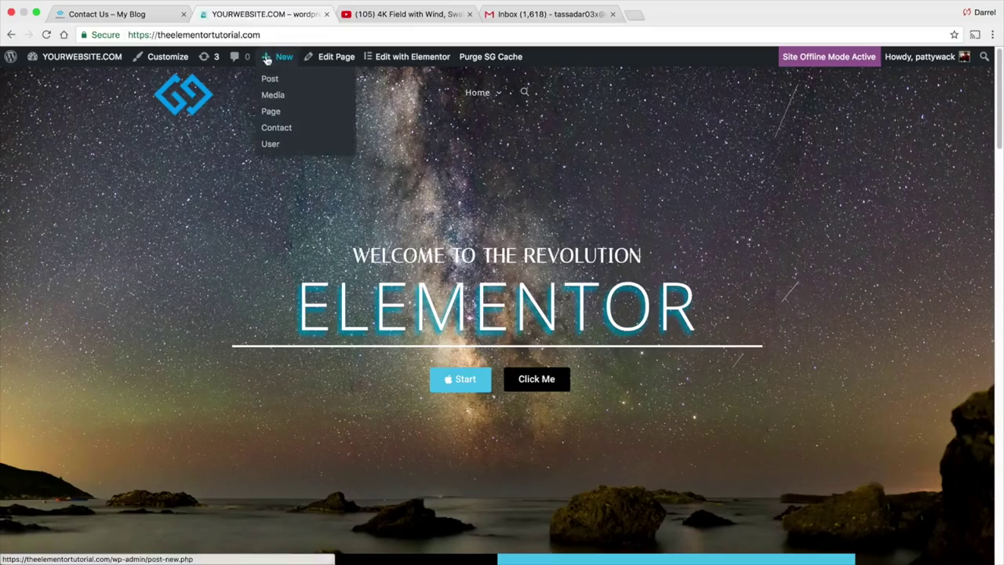
Create a new page with 100% Full Width layout, default sidebar and margins disabled.
left_click(271, 111)
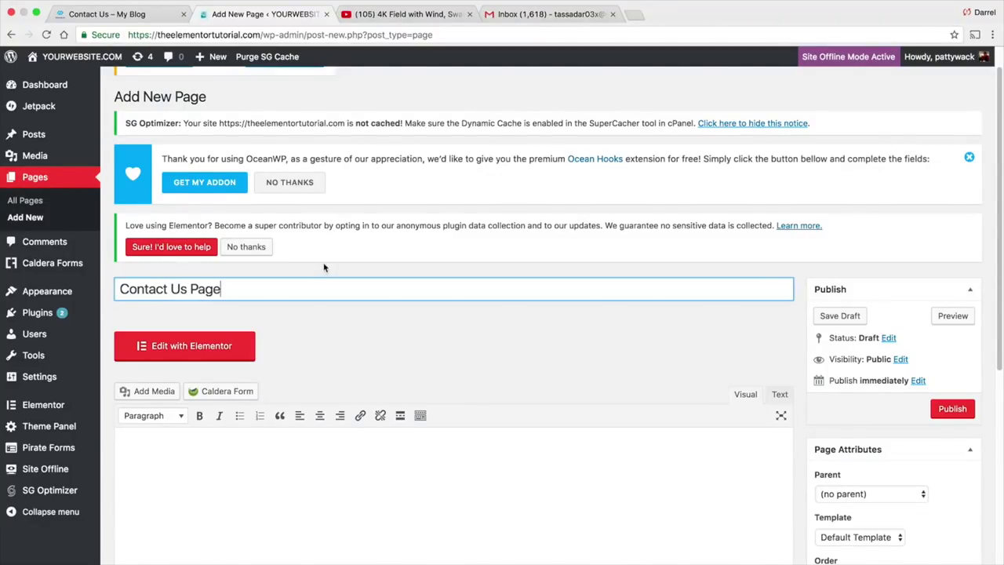
scroll(406, 246, "down", 8)
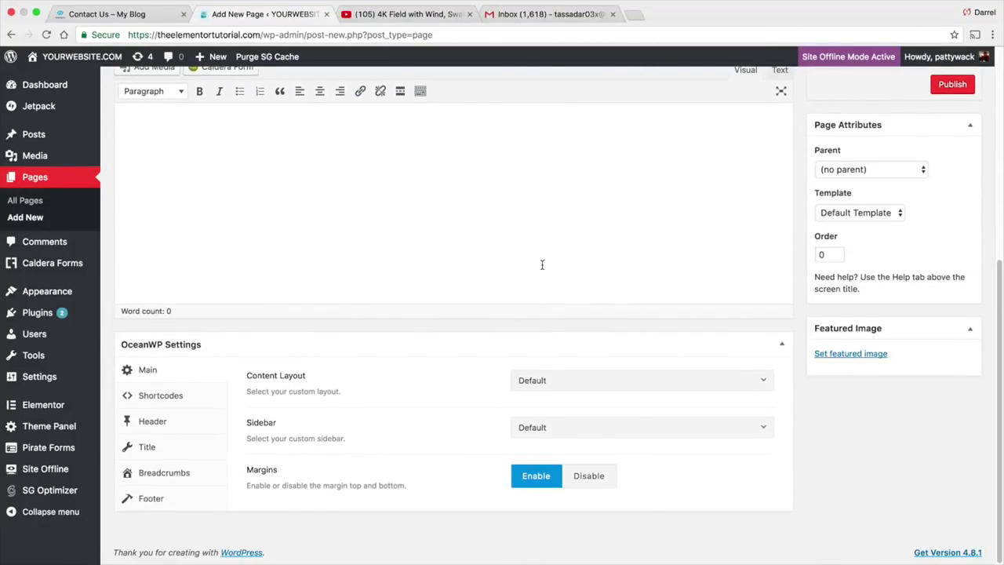
left_click(552, 379)
left_click(551, 494)
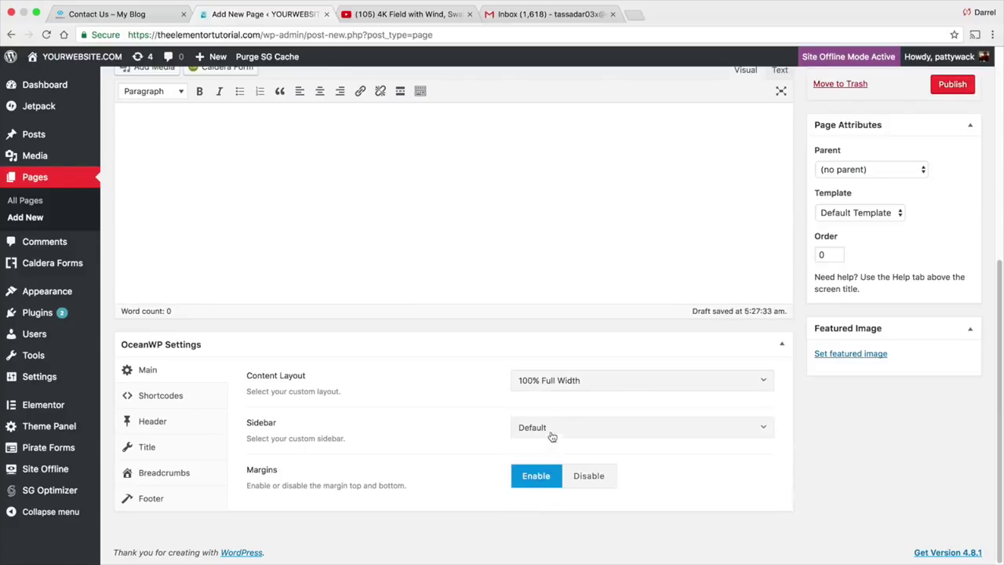
left_click(552, 430)
left_click(552, 450)
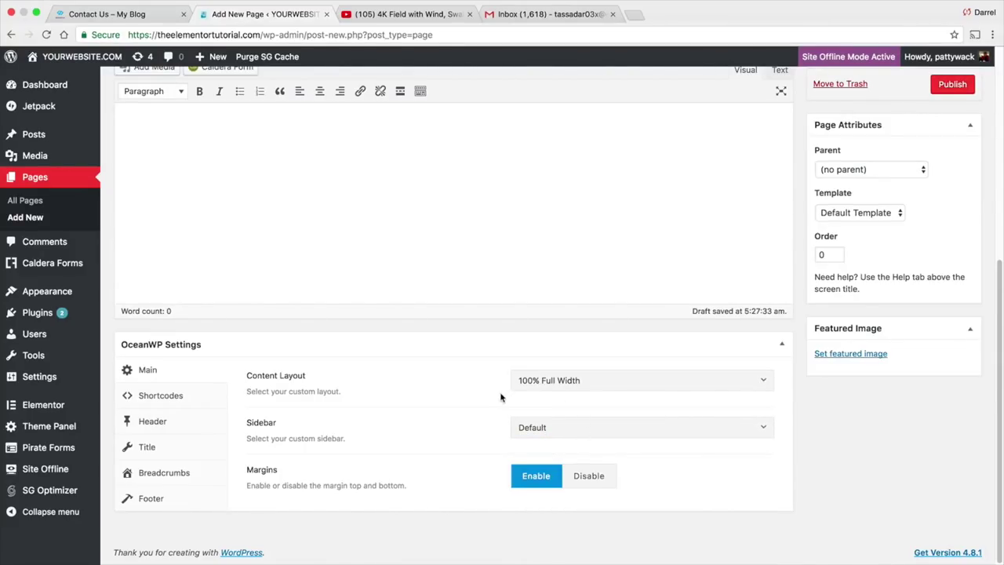
left_click(596, 476)
Hide the top bar and page title, force the header on, and use Menu 1.
left_click(178, 422)
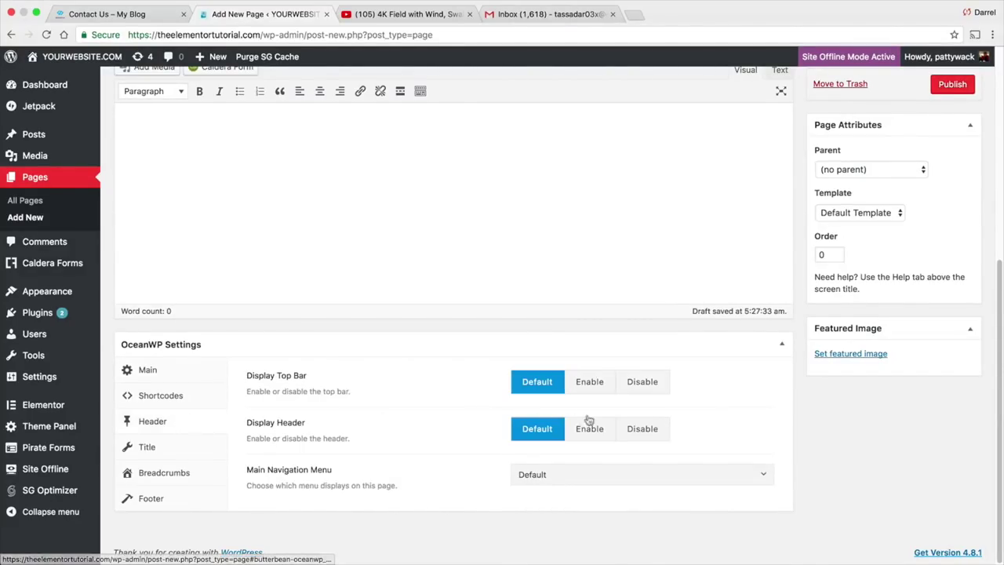
left_click(645, 389)
left_click(598, 428)
left_click(594, 474)
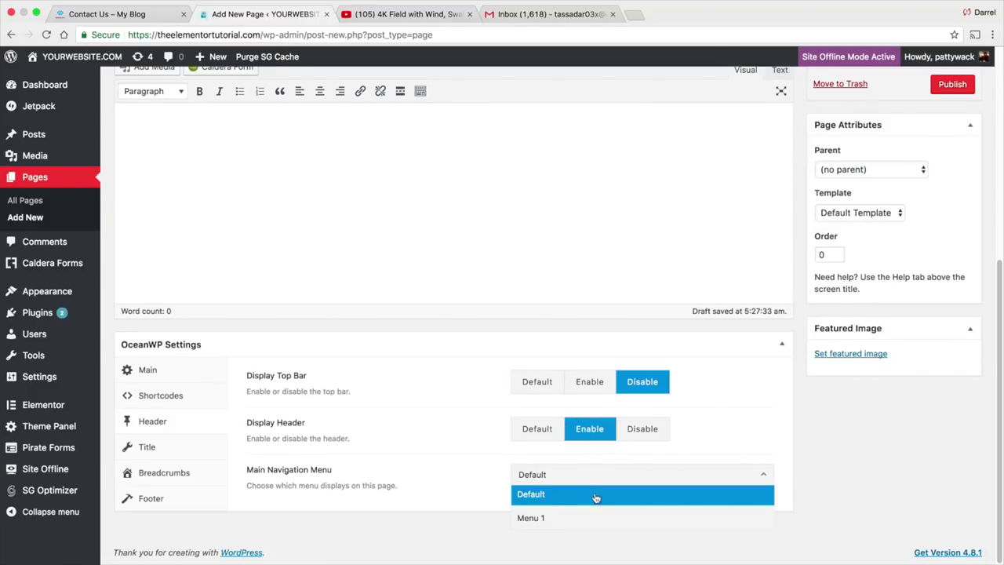
left_click(538, 520)
left_click(157, 447)
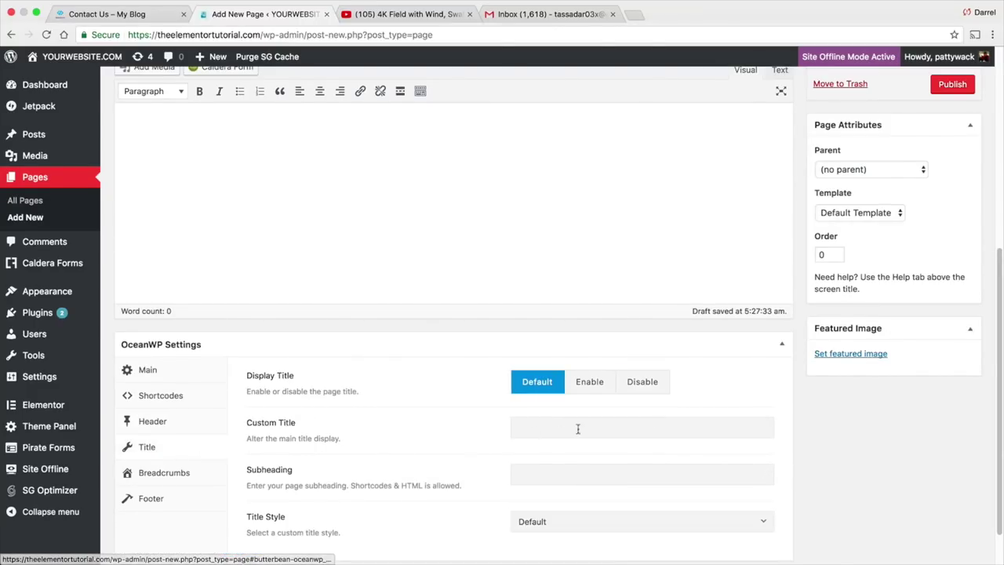
left_click(656, 385)
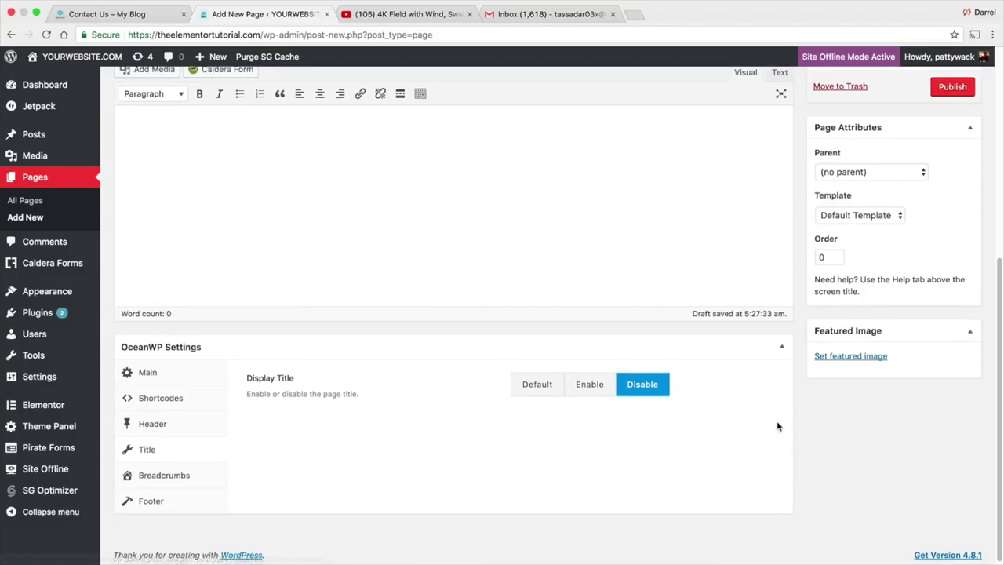
Publish the Contact Us Page and open it in Elementor.
scroll(800, 424, "up", 5)
scroll(823, 424, "up", 1)
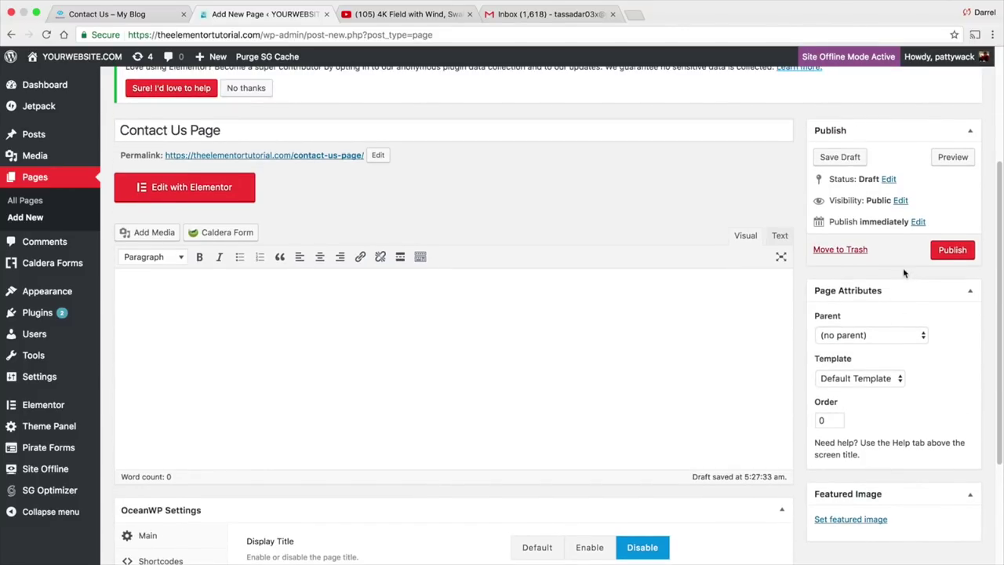
left_click(938, 255)
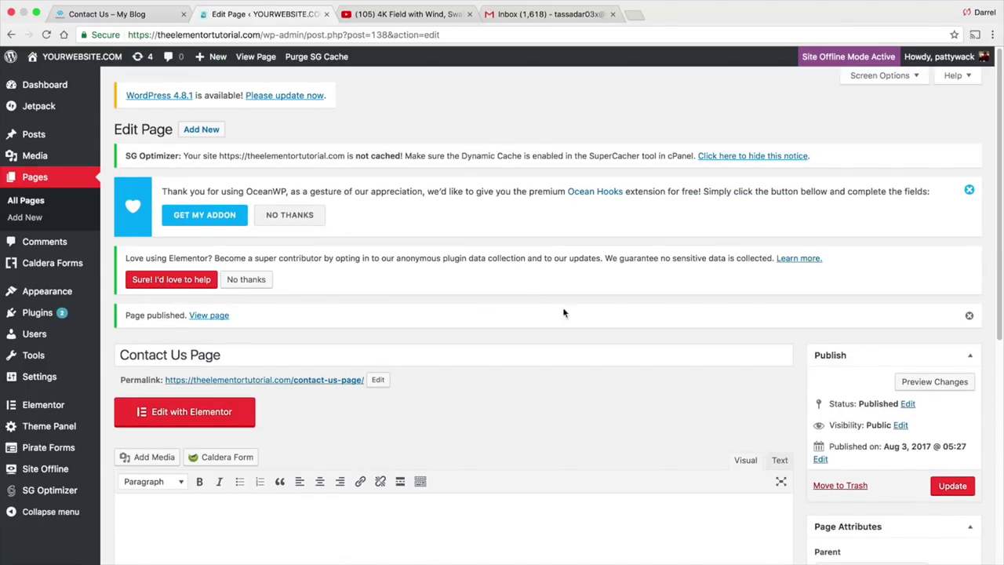
left_click(211, 412)
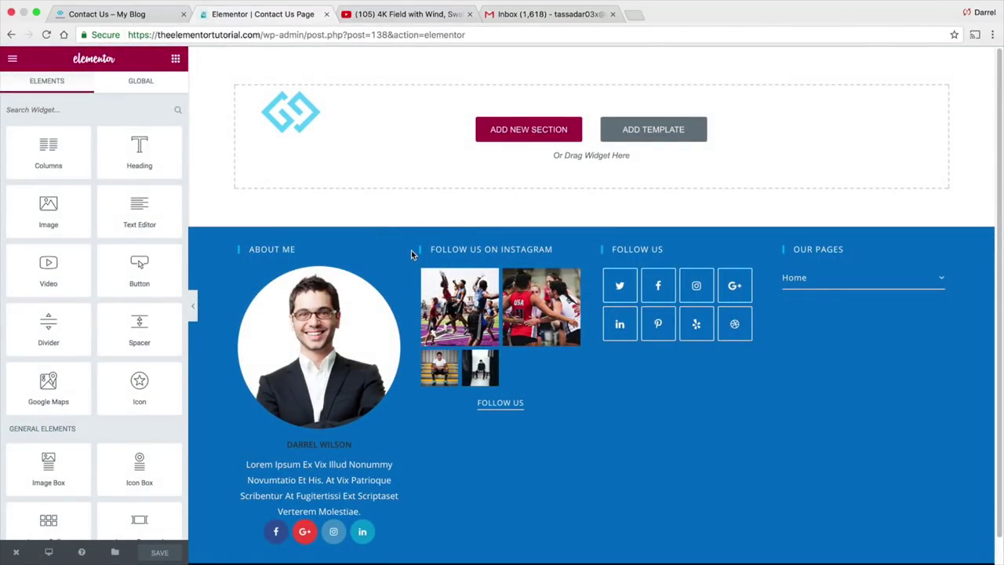
left_click(409, 15)
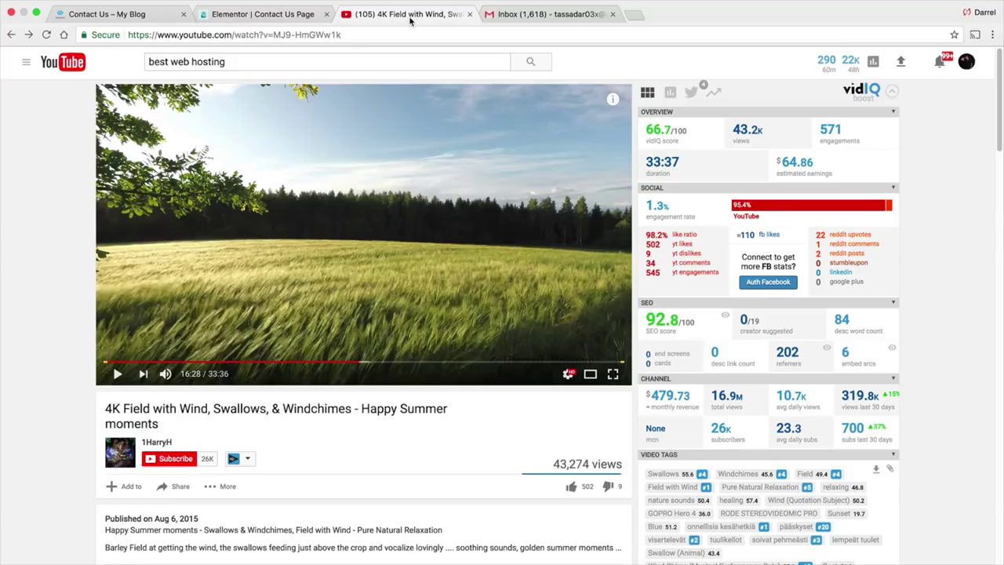
left_click(393, 247)
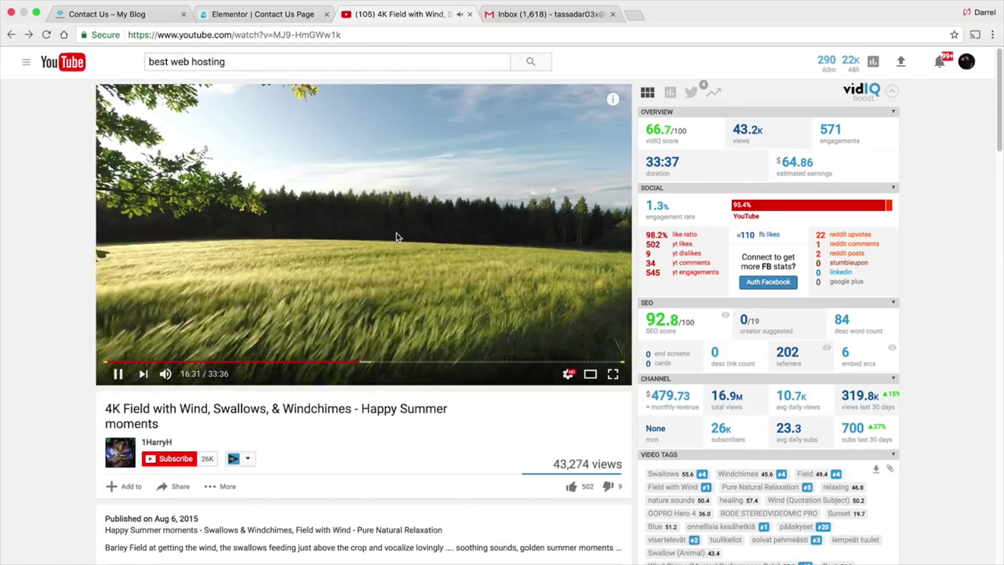
left_click(414, 293)
left_click(254, 14)
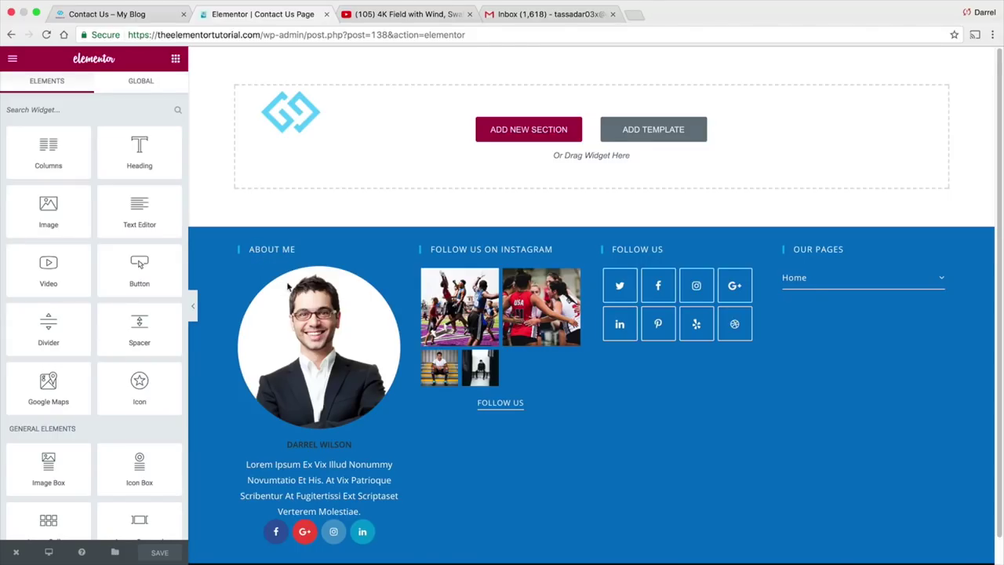
Add a one-column section with a centered 'Contact Us' heading.
left_click(536, 132)
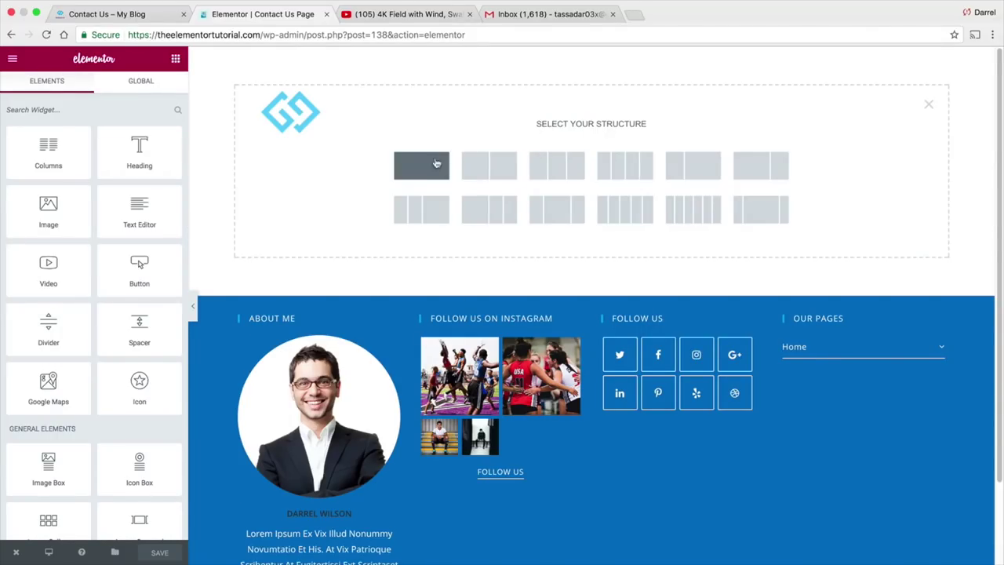
left_click(407, 163)
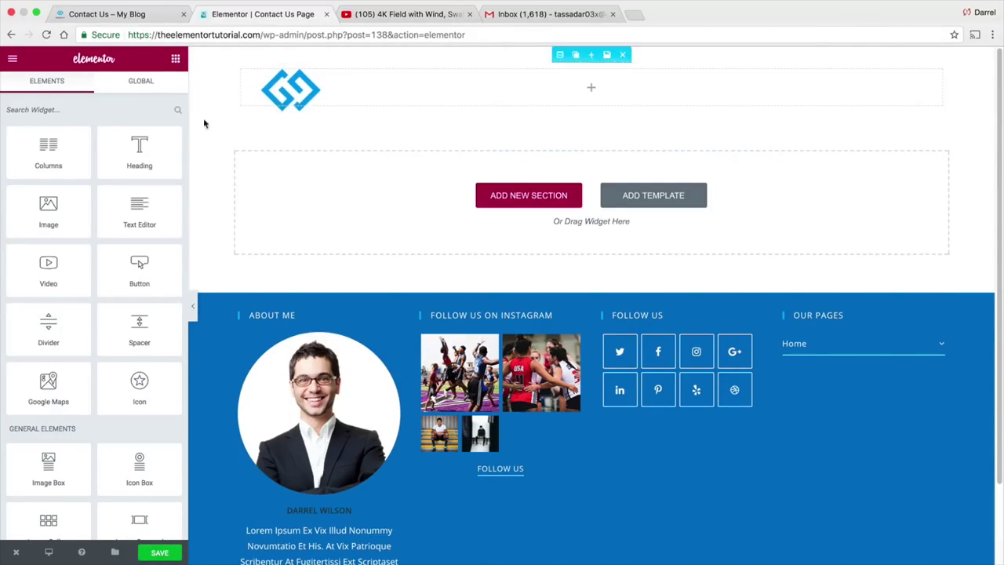
left_click_drag(140, 162, 572, 94)
type("Contact Us")
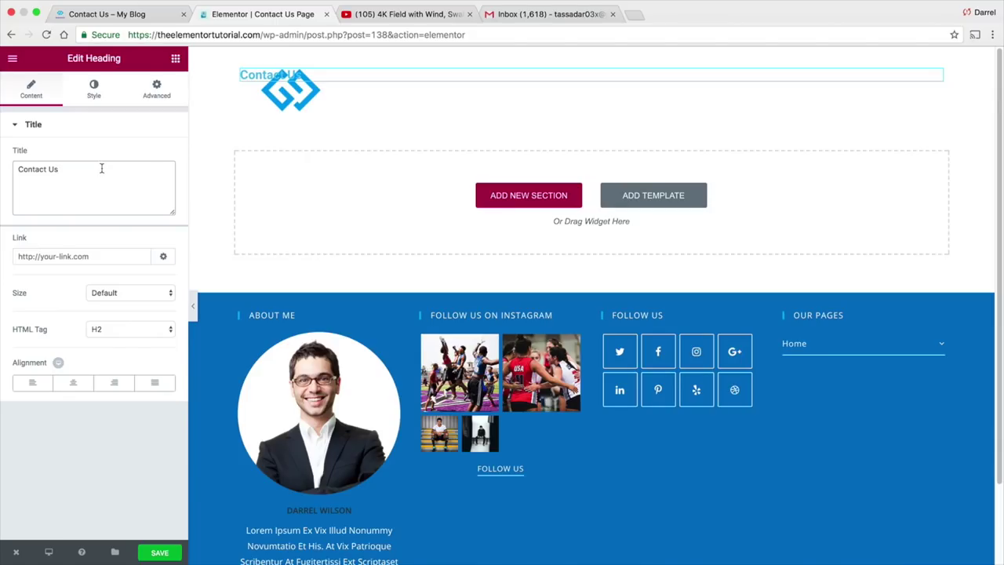
left_click(78, 386)
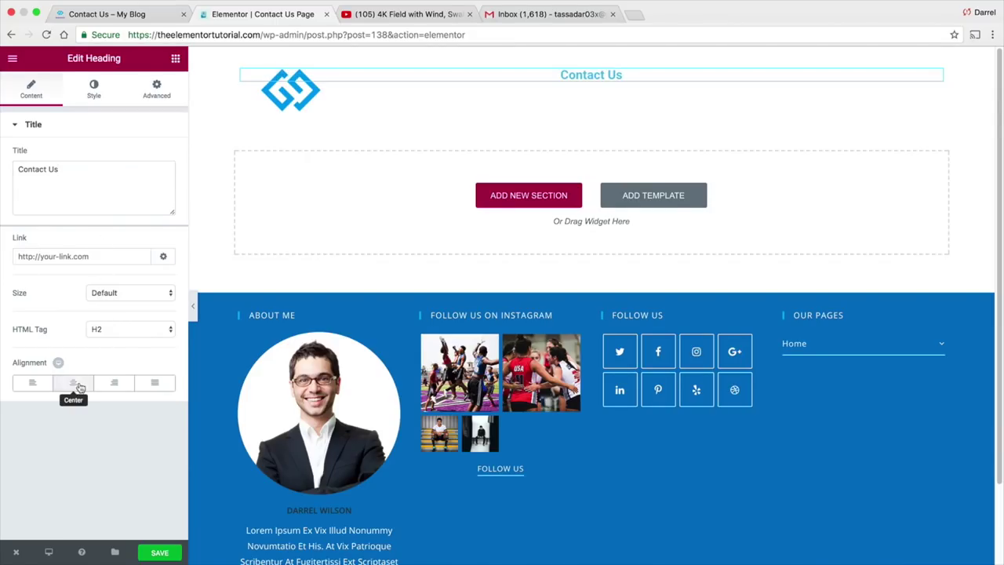
Make the heading text white and set its font family to Open Sans.
left_click(93, 89)
left_click(155, 158)
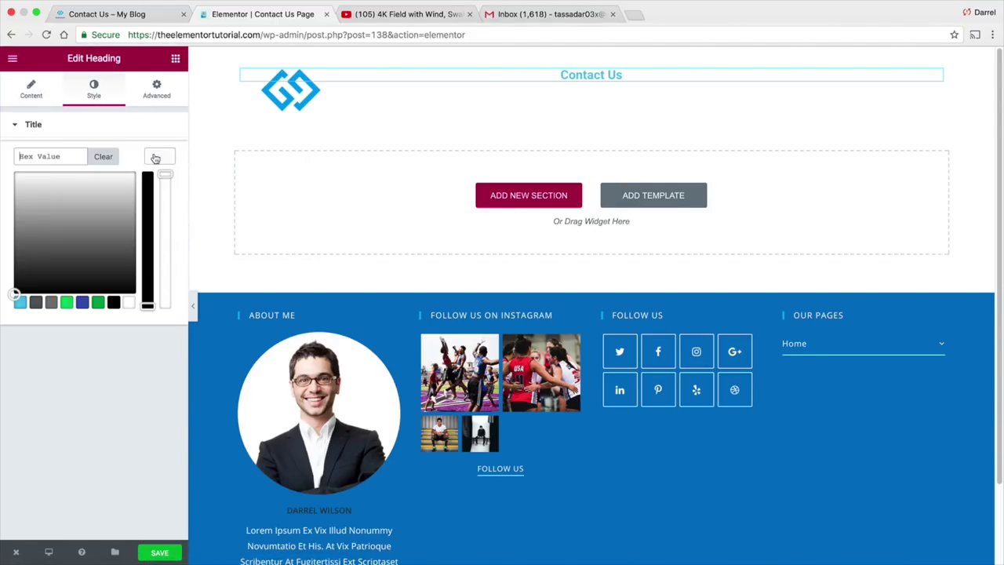
left_click(129, 303)
left_click(130, 360)
left_click(160, 192)
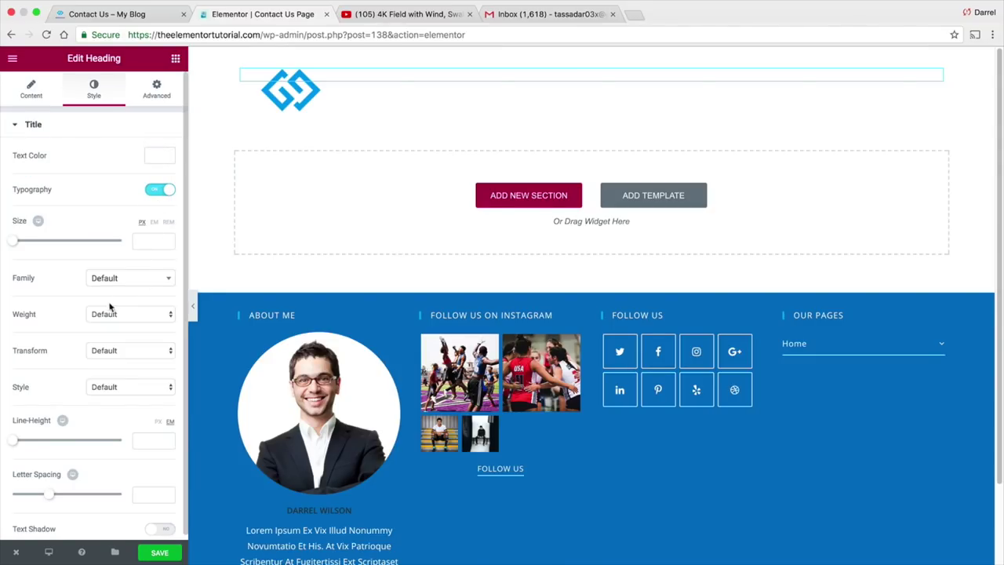
left_click(110, 284)
type("open s")
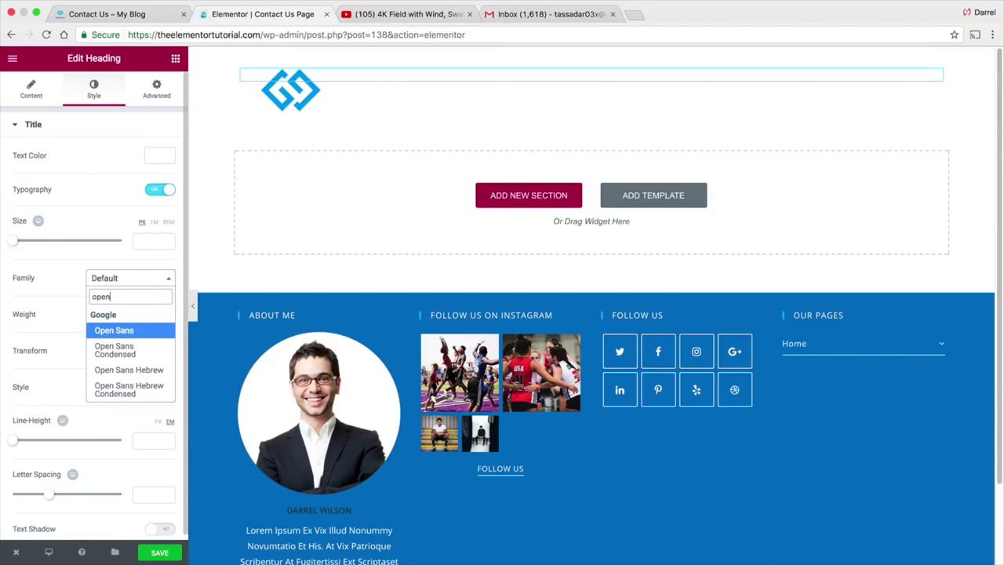
left_click(118, 328)
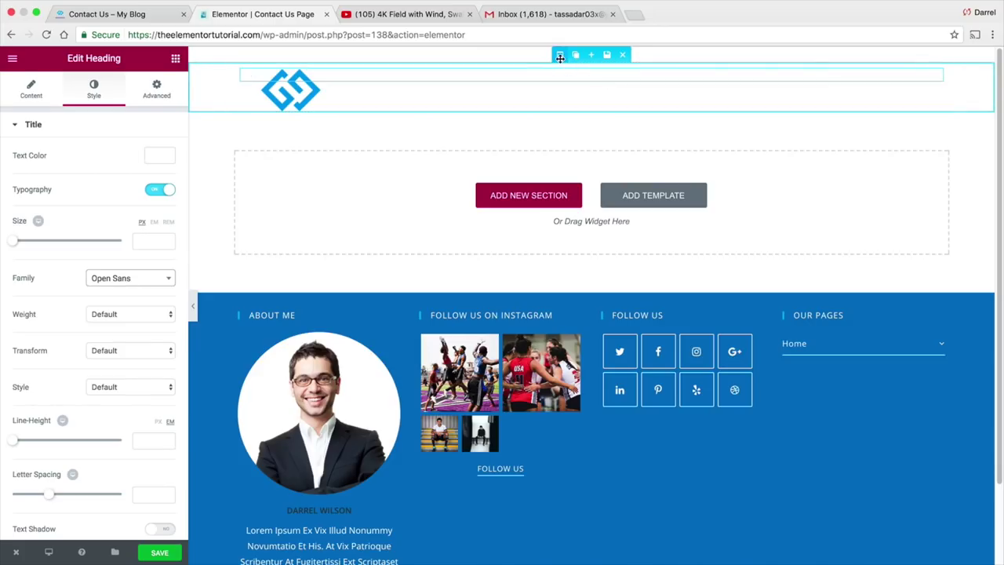
left_click(560, 55)
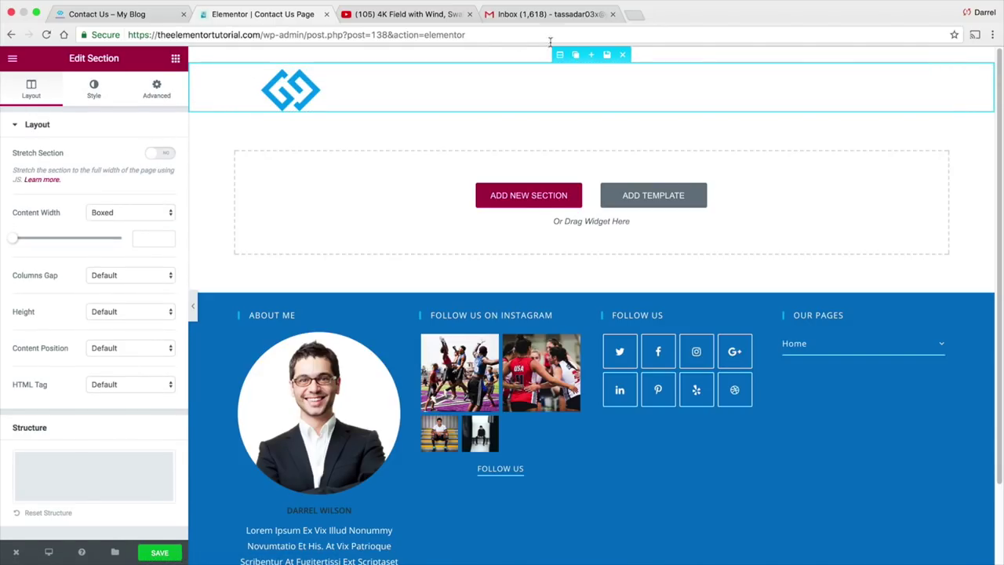
Stretch the section to full width with a night-sky photo as its background image.
left_click(161, 154)
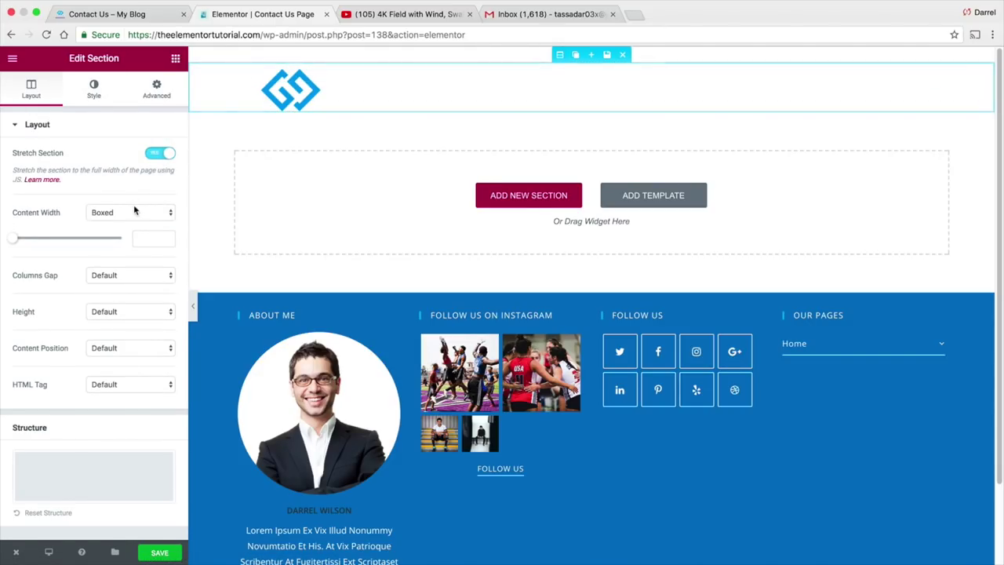
left_click(131, 212)
left_click(123, 223)
left_click(96, 89)
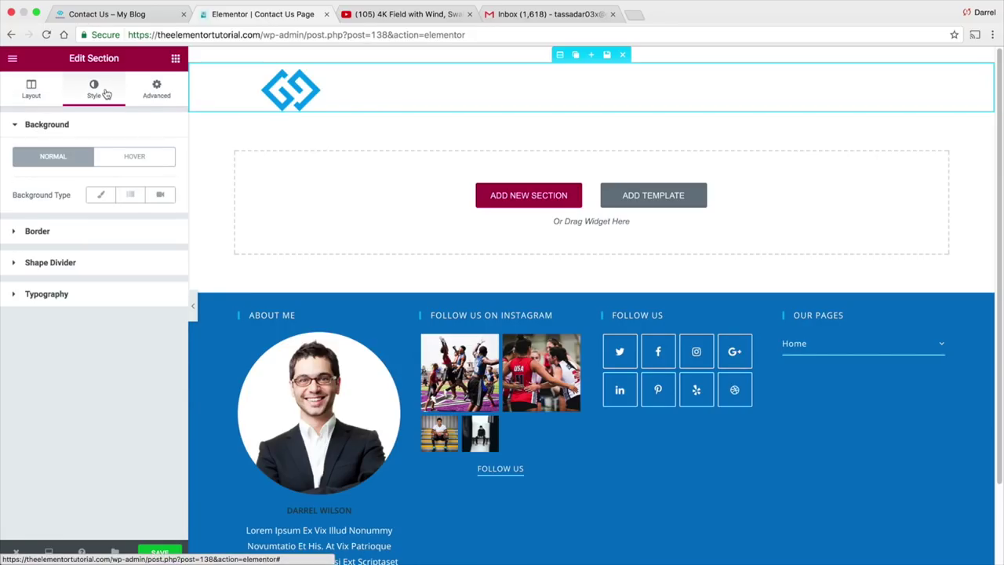
left_click(101, 198)
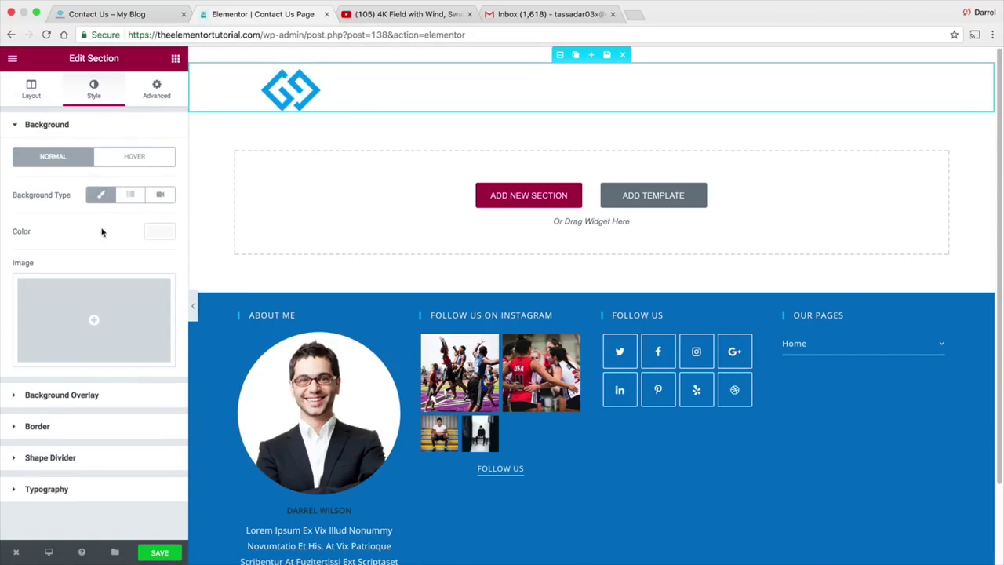
left_click(93, 319)
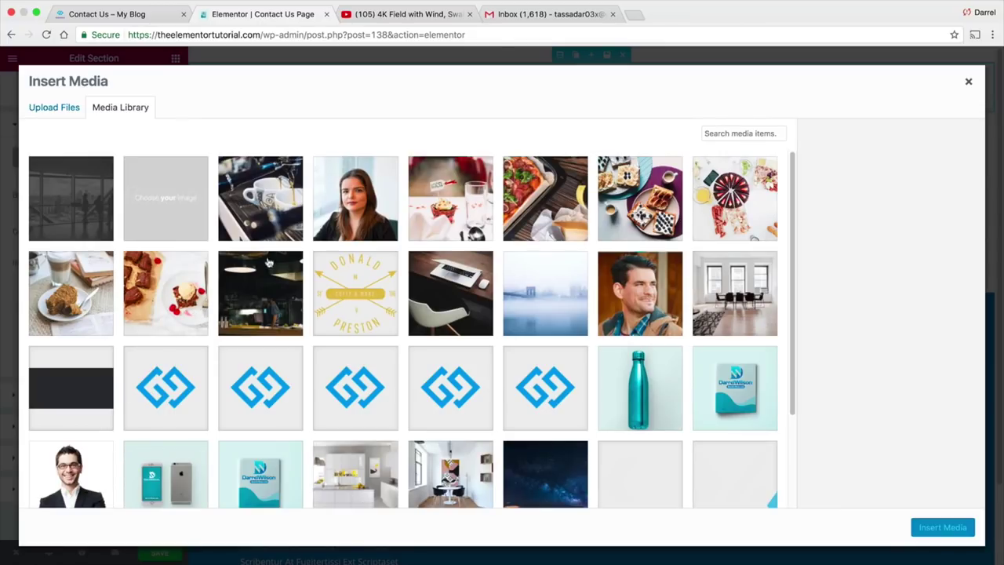
scroll(548, 295, "down", 3)
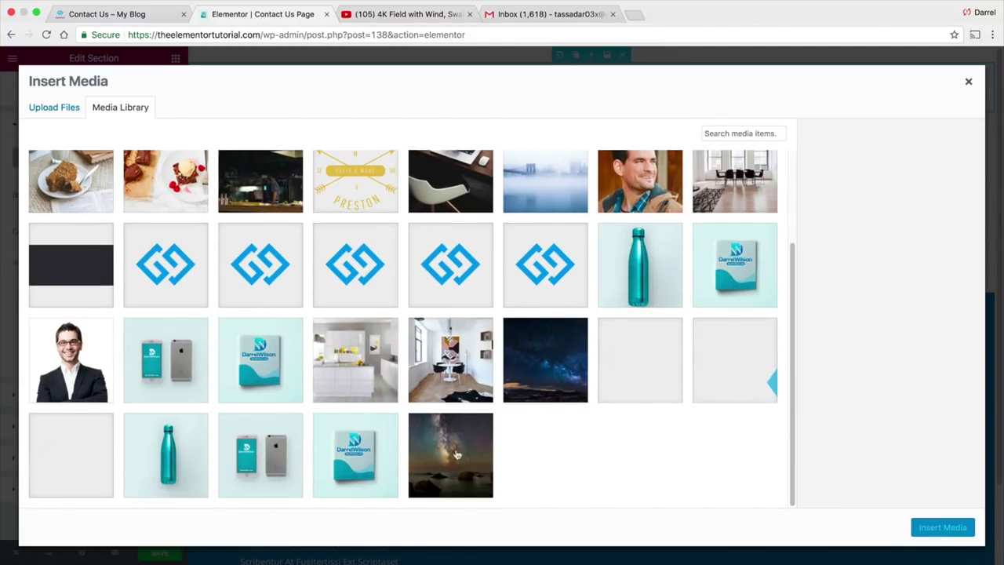
left_click(540, 376)
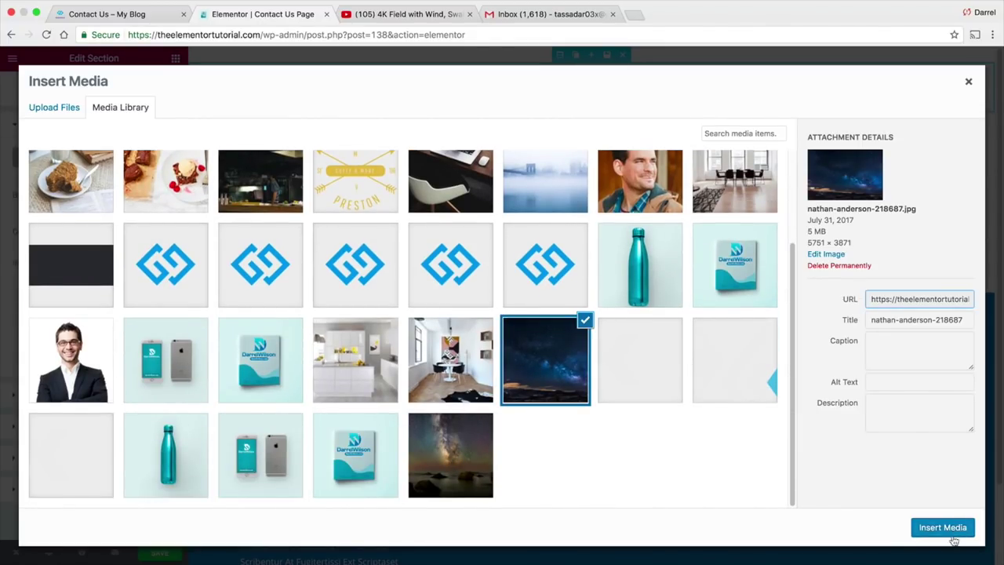
left_click(951, 533)
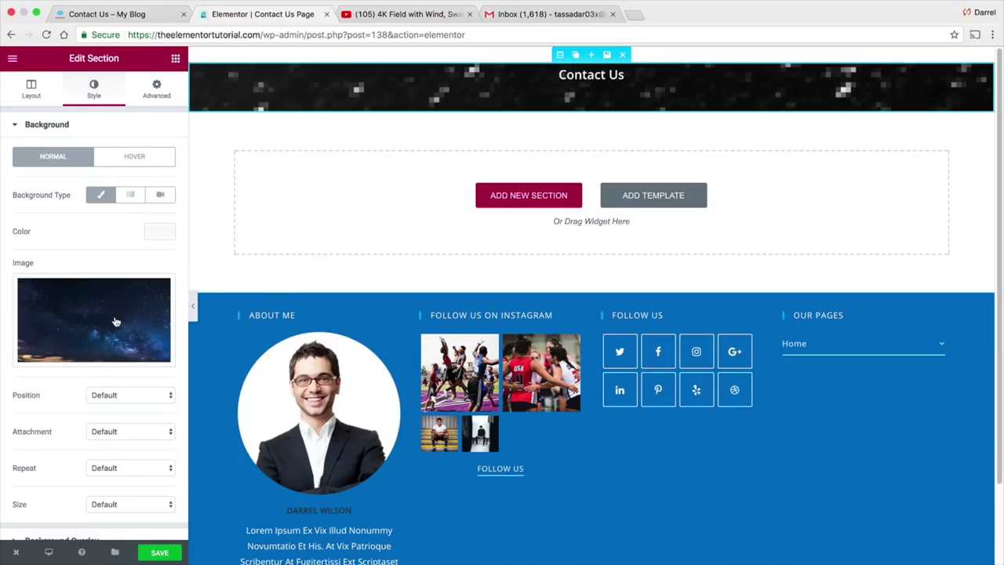
Set the background size to Cover and give the section 100 px padding.
scroll(125, 256, "down", 3)
left_click(118, 414)
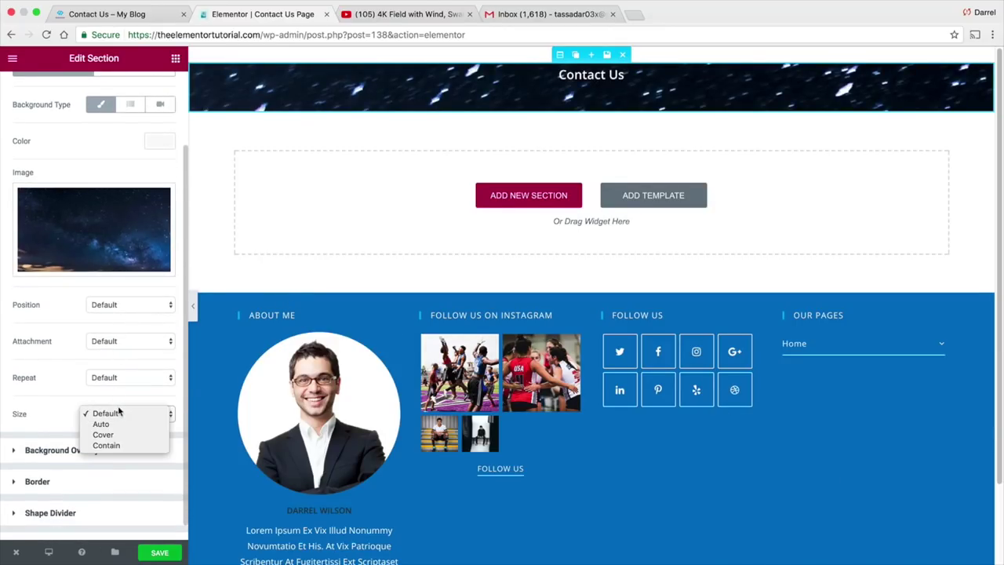
left_click(118, 435)
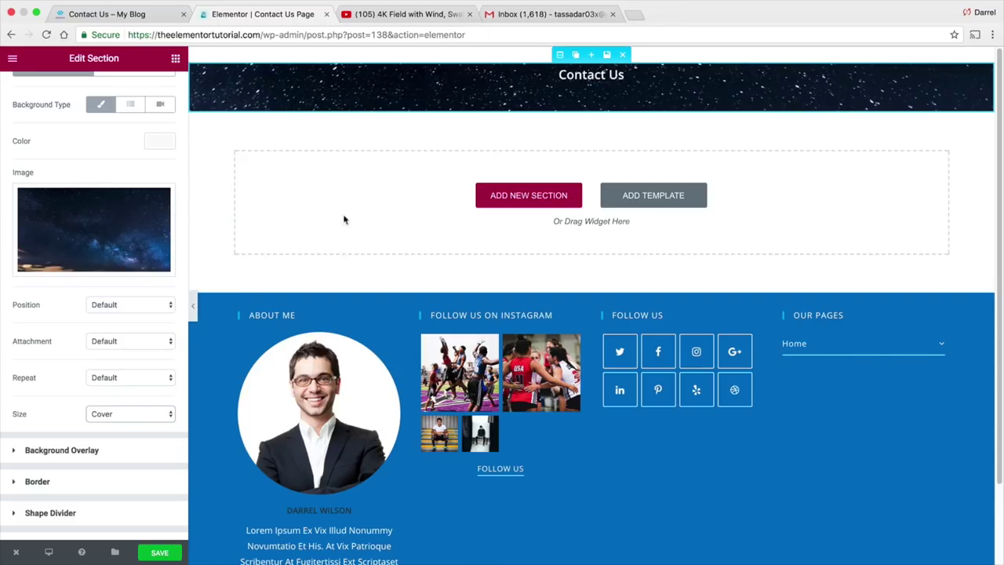
left_click(126, 414)
left_click(124, 423)
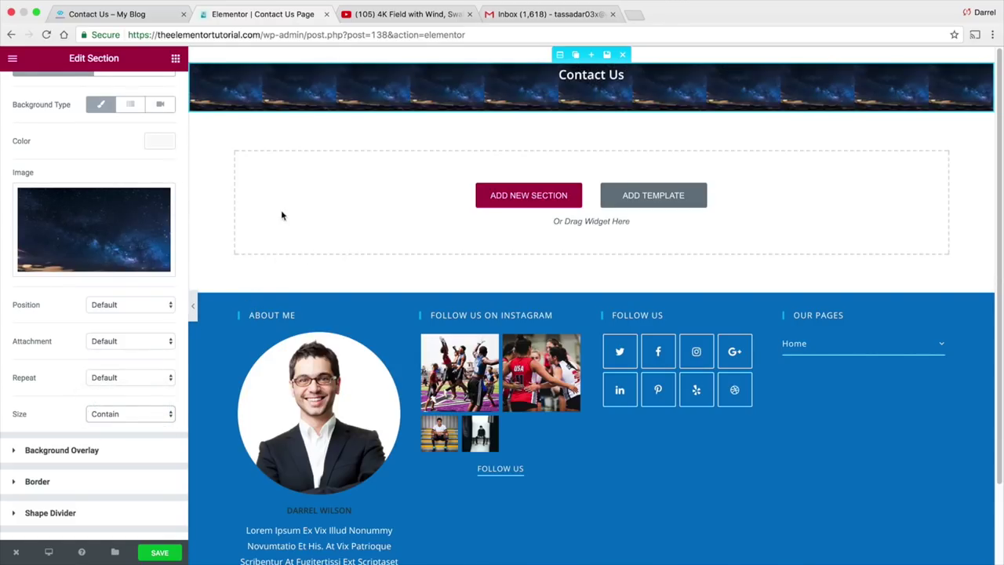
left_click(141, 413)
key("Return")
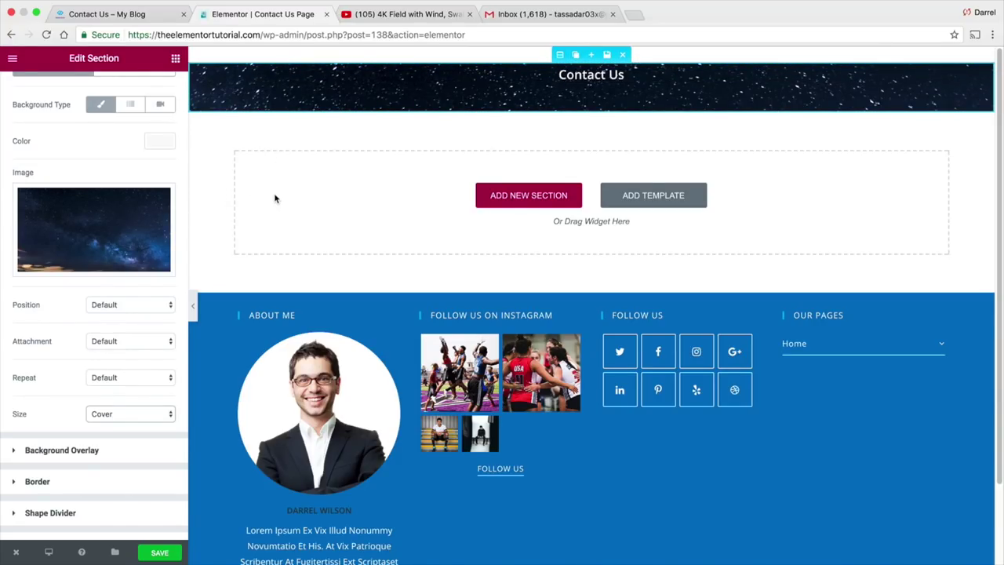
scroll(168, 195, "up", 3)
left_click(156, 89)
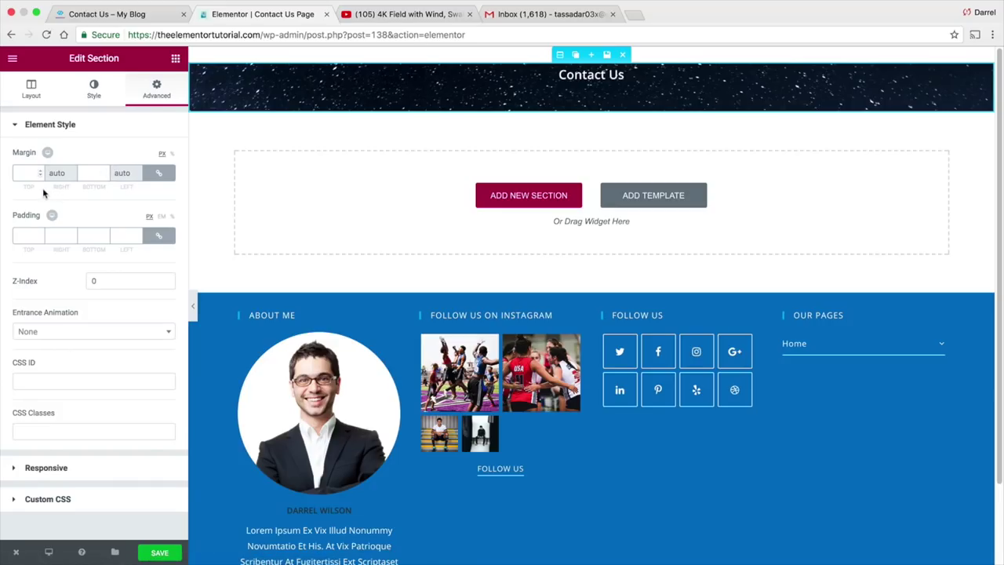
type("100")
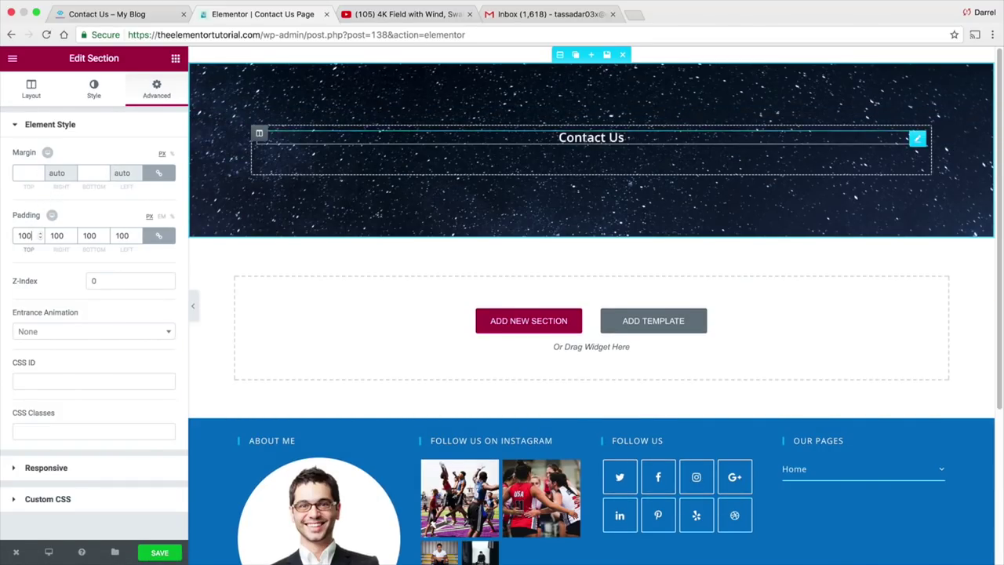
Give the Contact Us heading size 79 px, weight 300 and letter spacing 3.9.
left_click(508, 171)
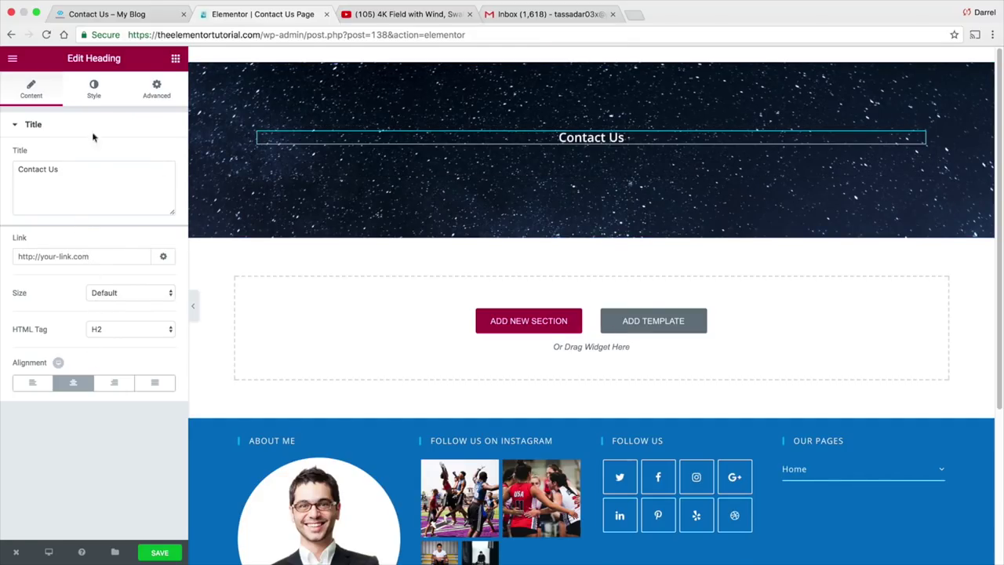
left_click(93, 93)
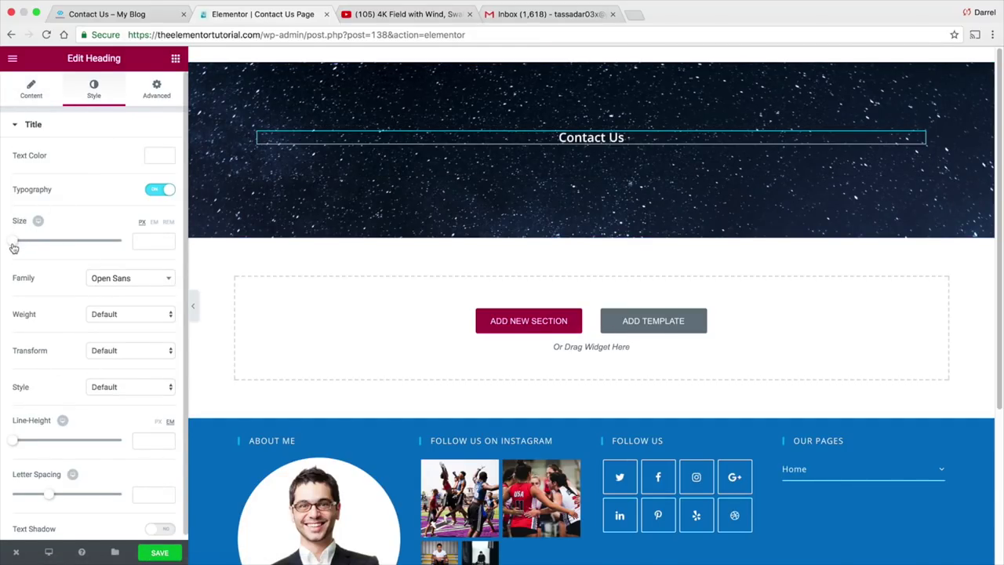
left_click_drag(13, 247, 57, 242)
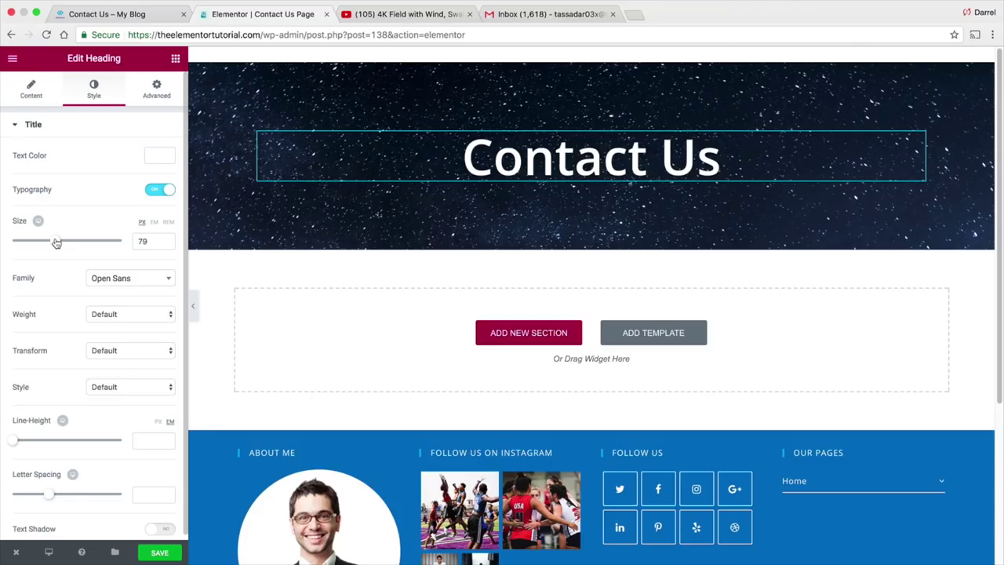
left_click(123, 321)
left_click(118, 237)
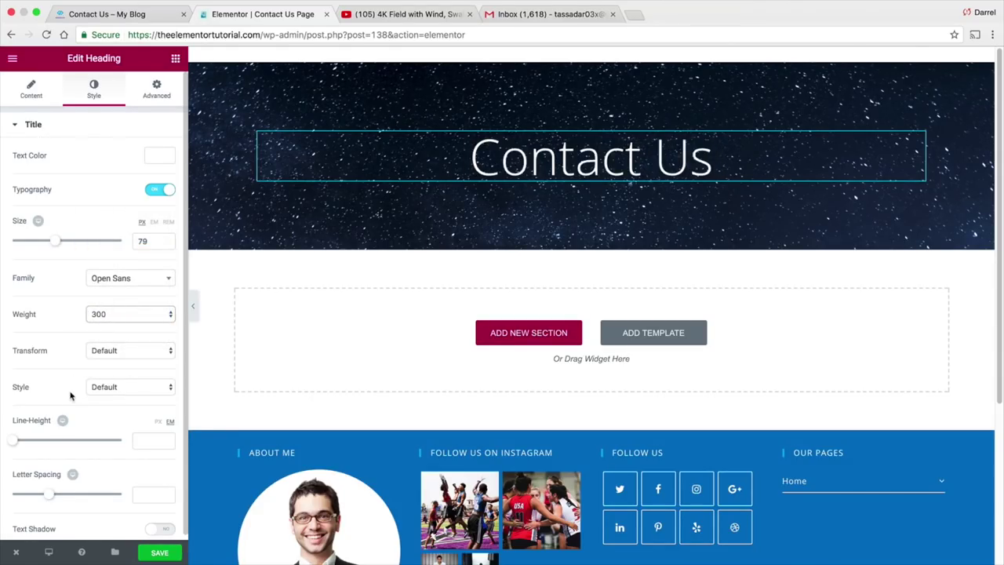
left_click_drag(52, 484, 79, 486)
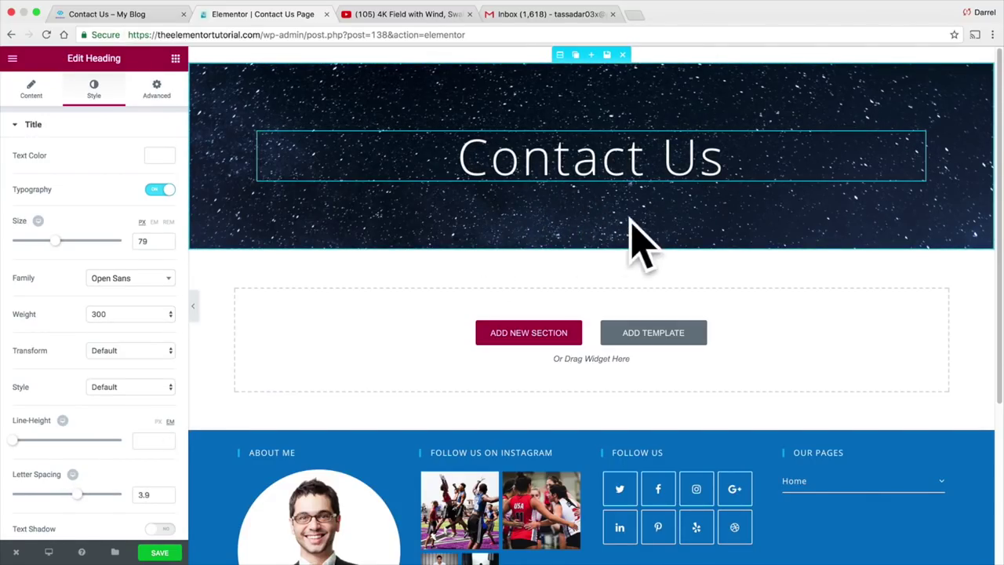
scroll(632, 196, "down", 2)
scroll(603, 195, "up", 2)
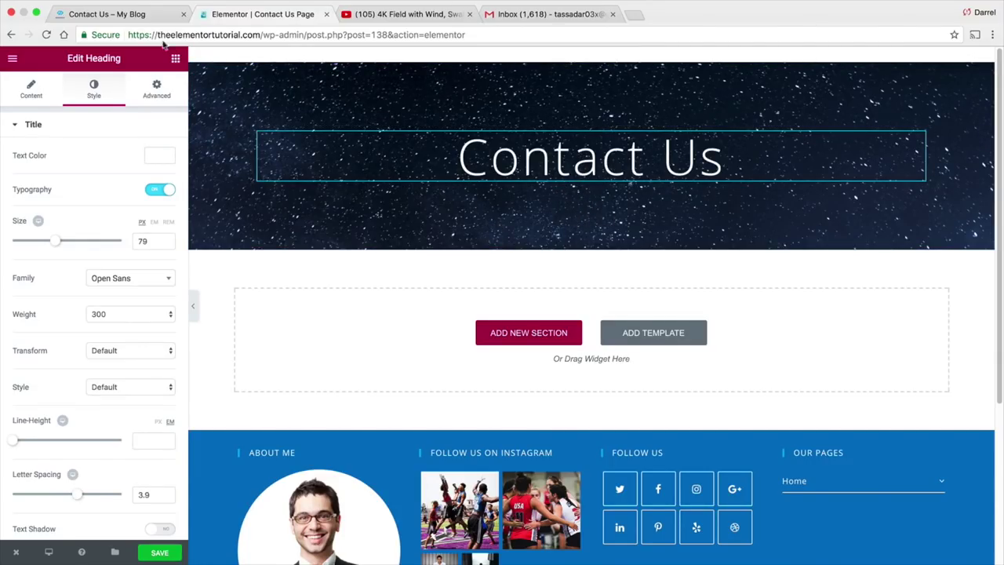
left_click(126, 15)
scroll(387, 237, "up", 4)
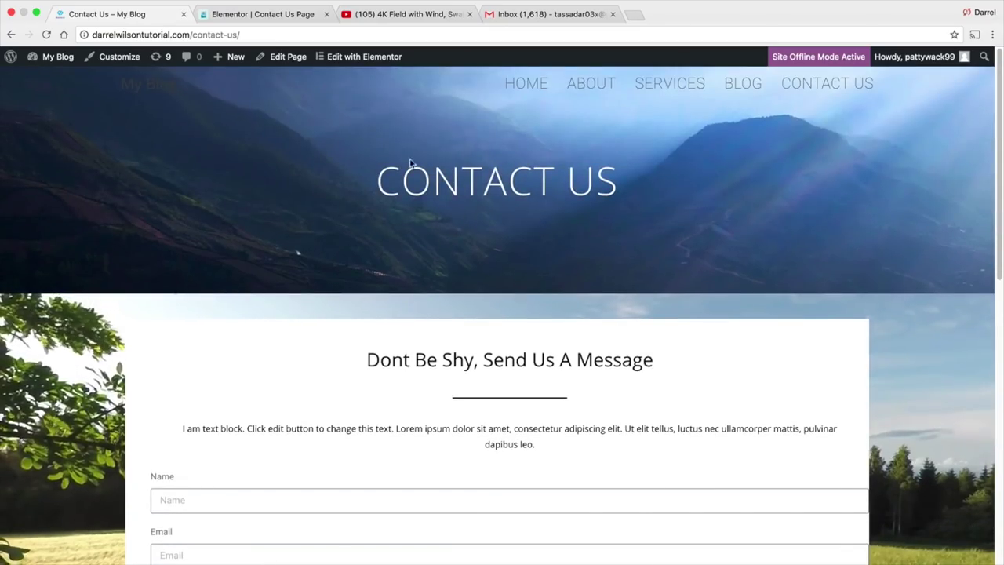
Scroll through the live page's message form and Send button, then go back to Elementor.
scroll(541, 253, "down", 3)
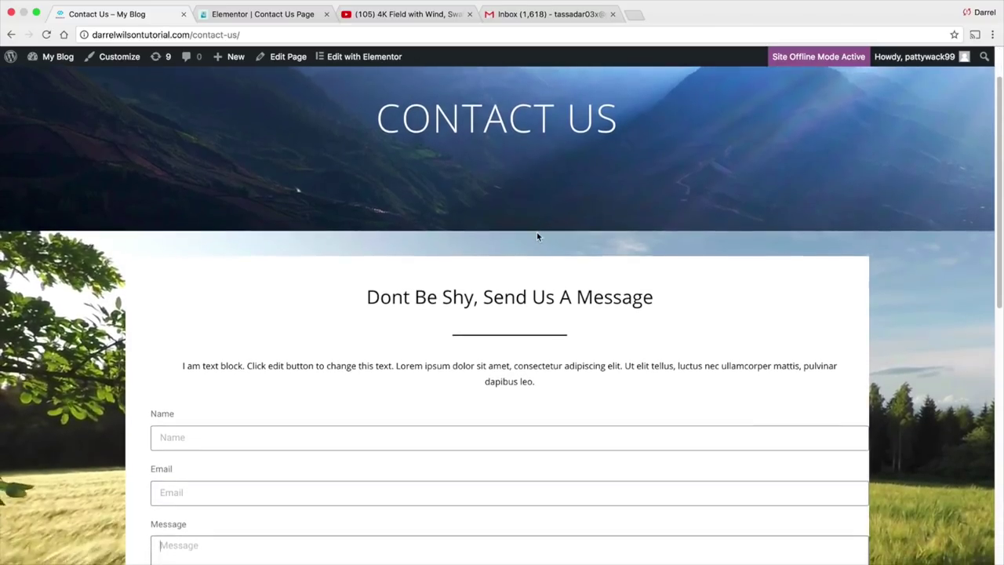
scroll(486, 278, "down", 2)
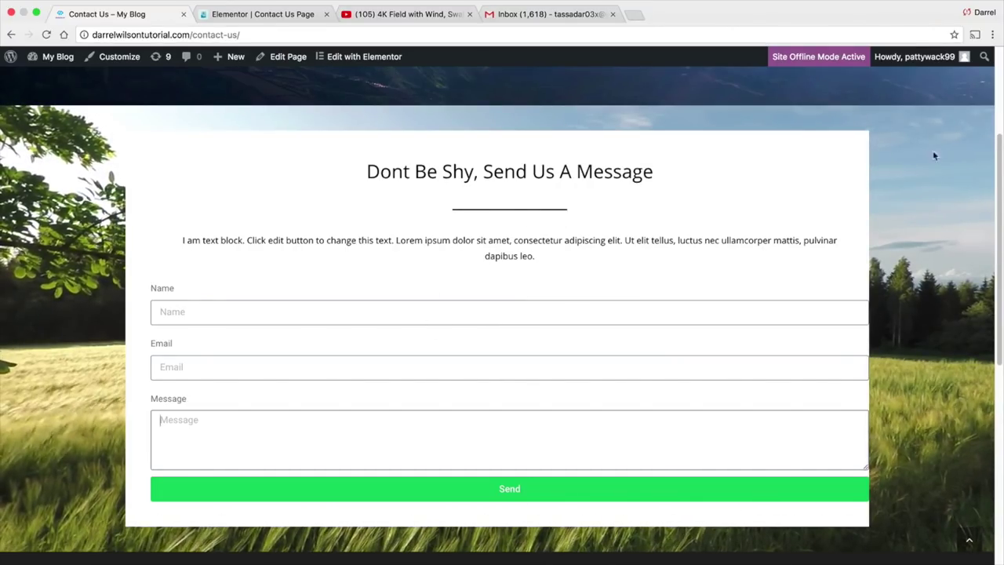
left_click(265, 19)
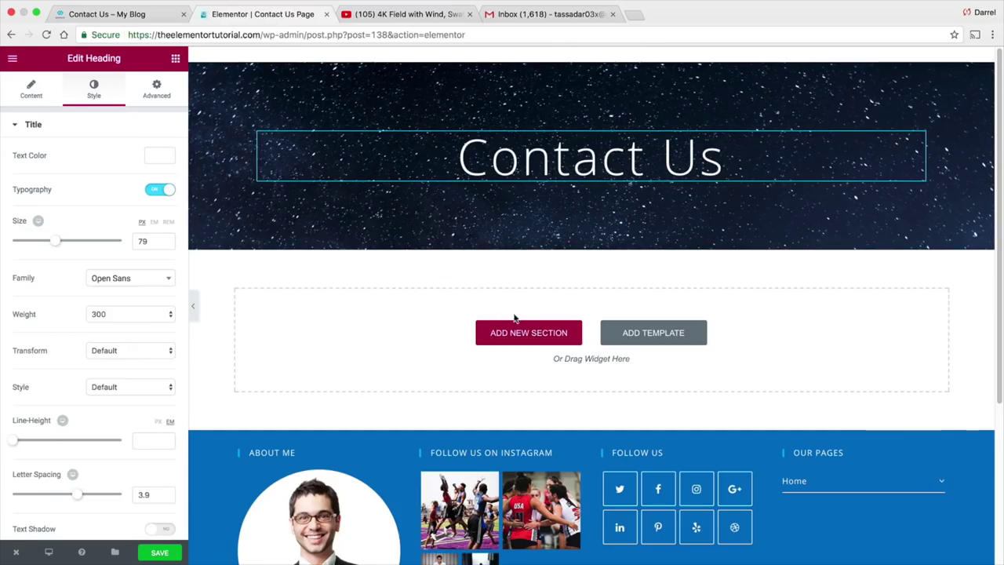
Add a one-column section under the header with a centered 'Dont Be Shy, Contact Us!' heading.
left_click(536, 331)
left_click(437, 374)
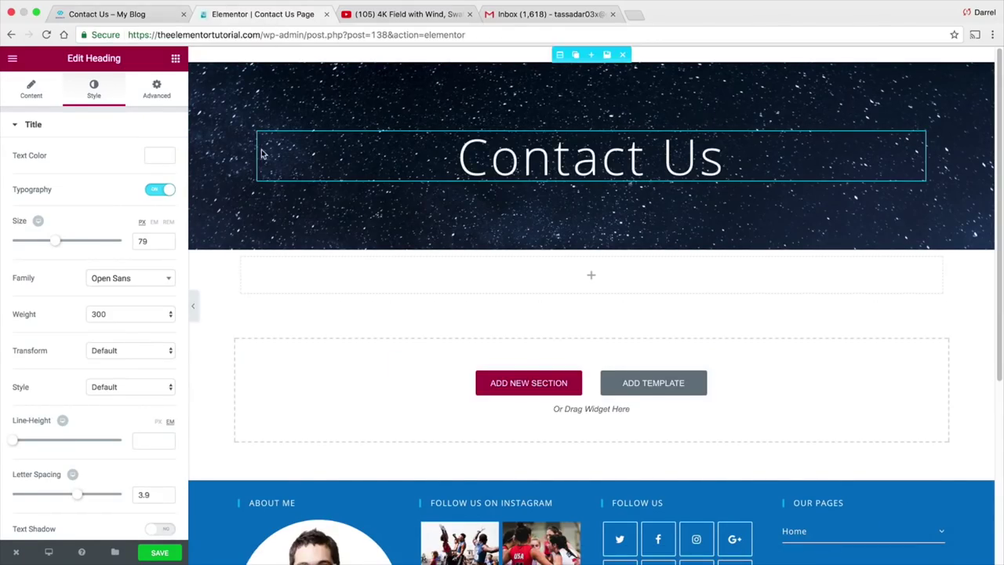
left_click(175, 59)
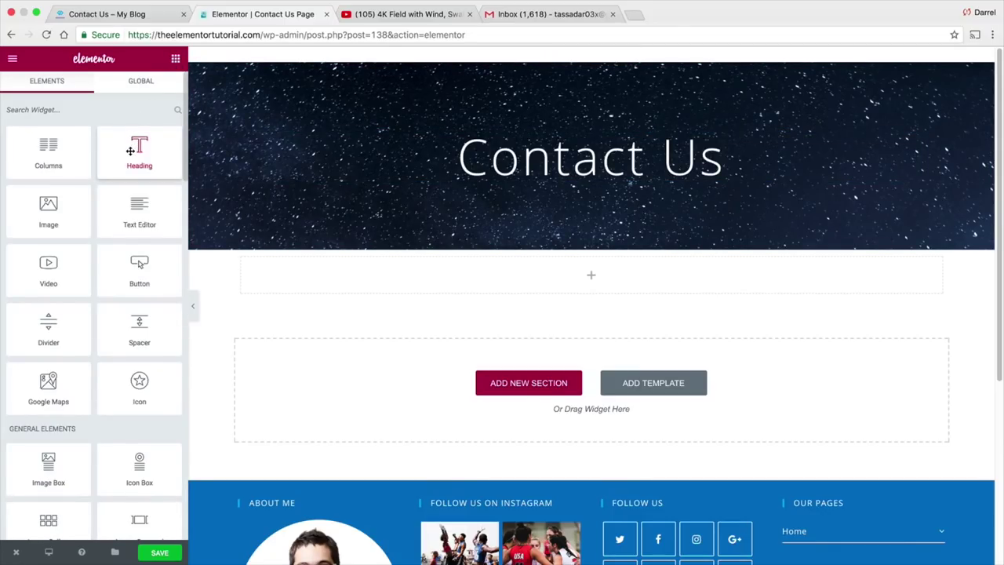
left_click_drag(130, 151, 579, 271)
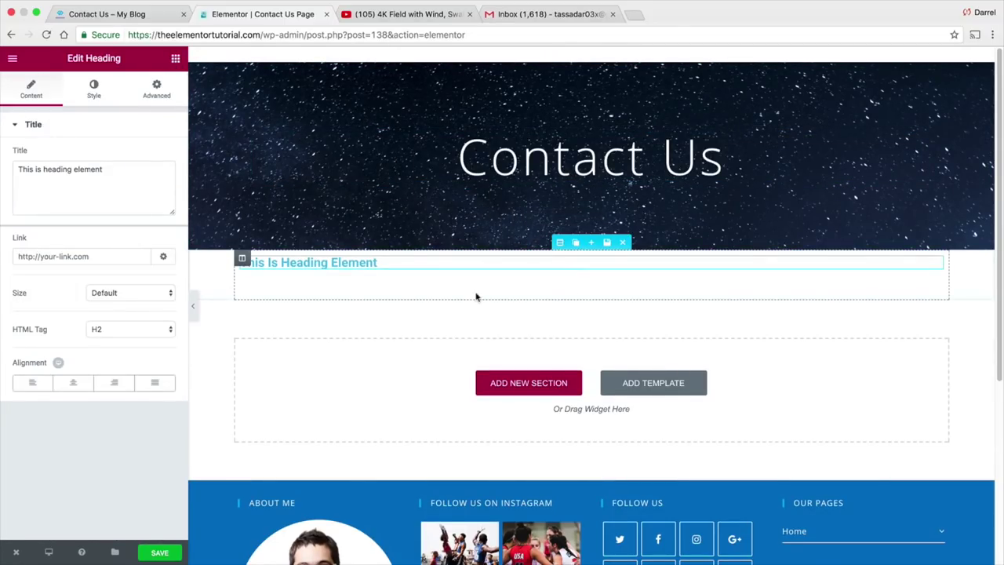
type("DO")
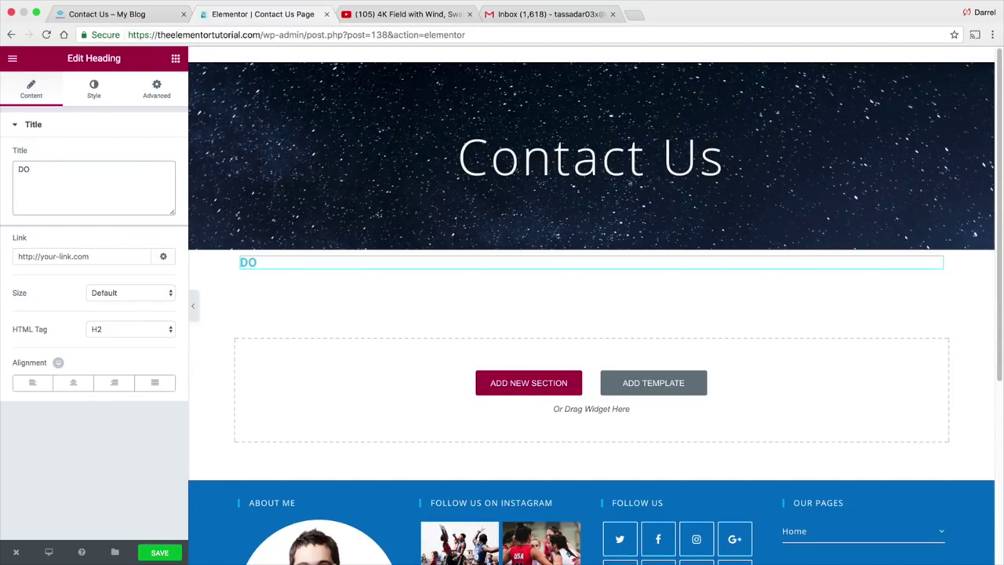
type("nt be Shy, contact us!")
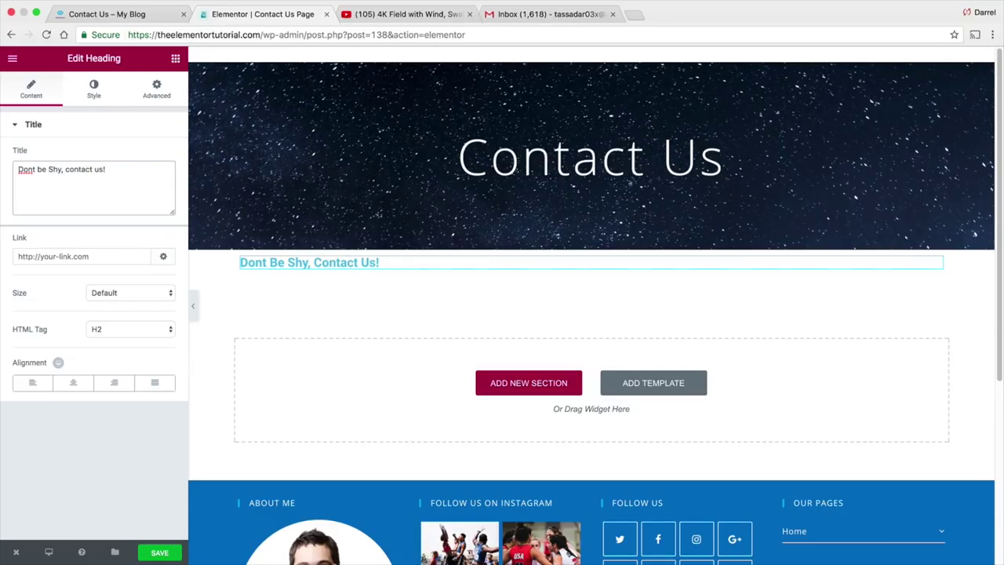
left_click(72, 382)
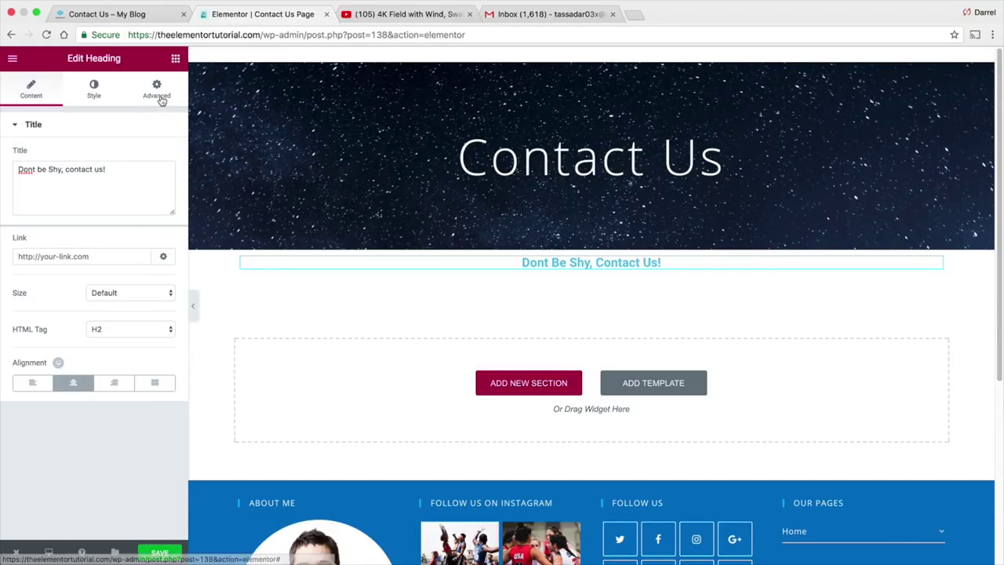
Stretch the heading's section to the full page with full-width content.
mouse_move(650, 262)
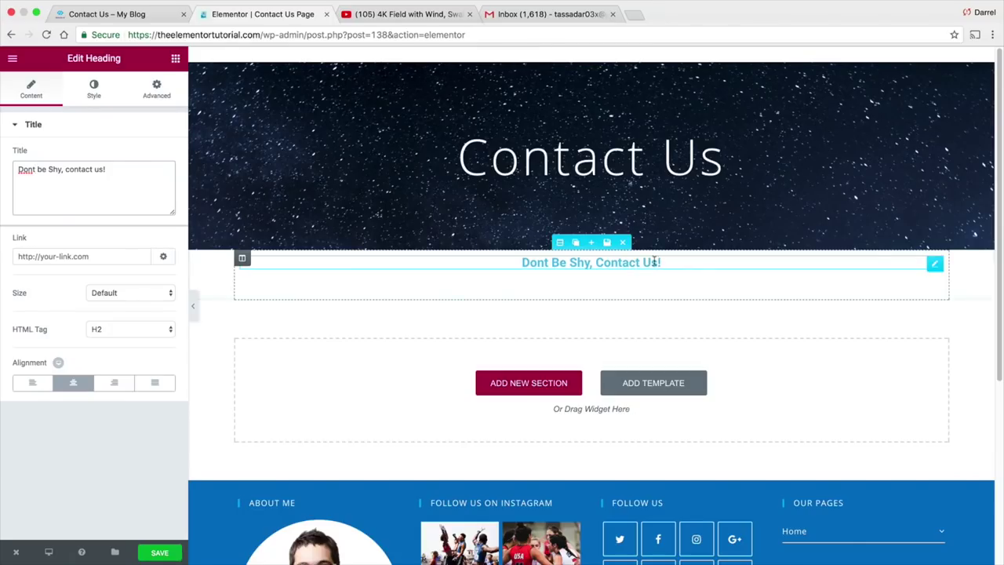
left_click(558, 243)
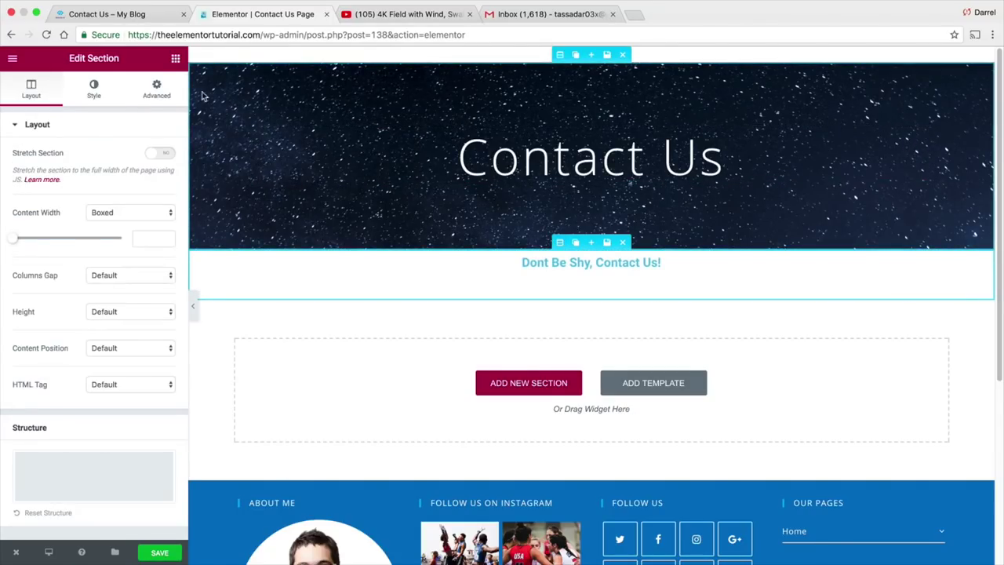
left_click(161, 153)
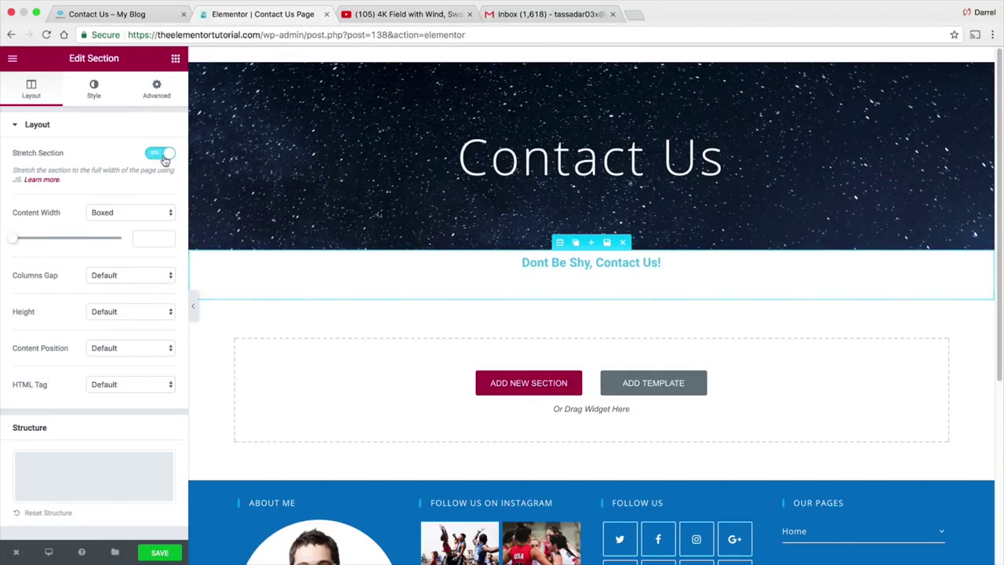
left_click(145, 211)
left_click(194, 237)
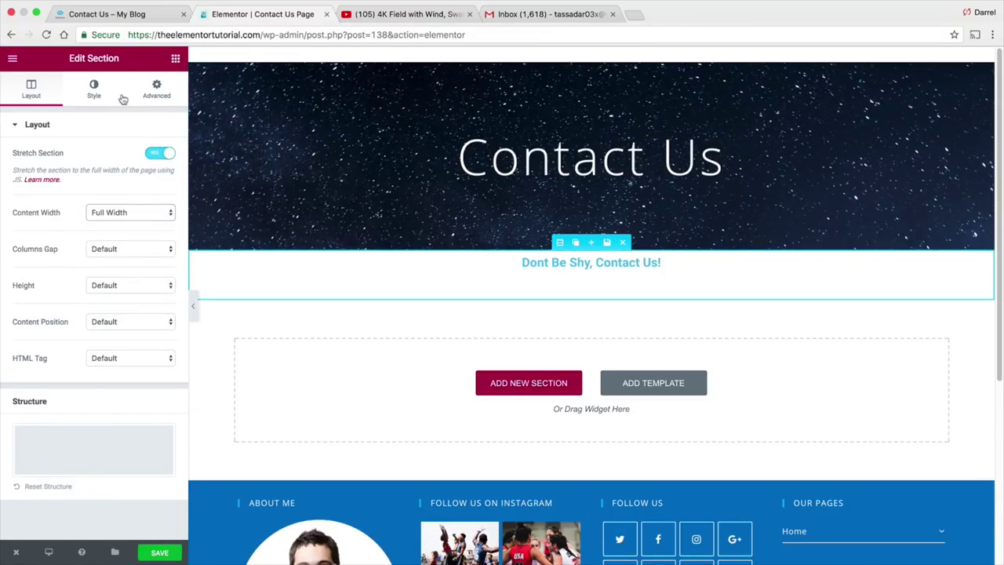
Unlink the section padding and set right and left padding to 200 px.
left_click(152, 96)
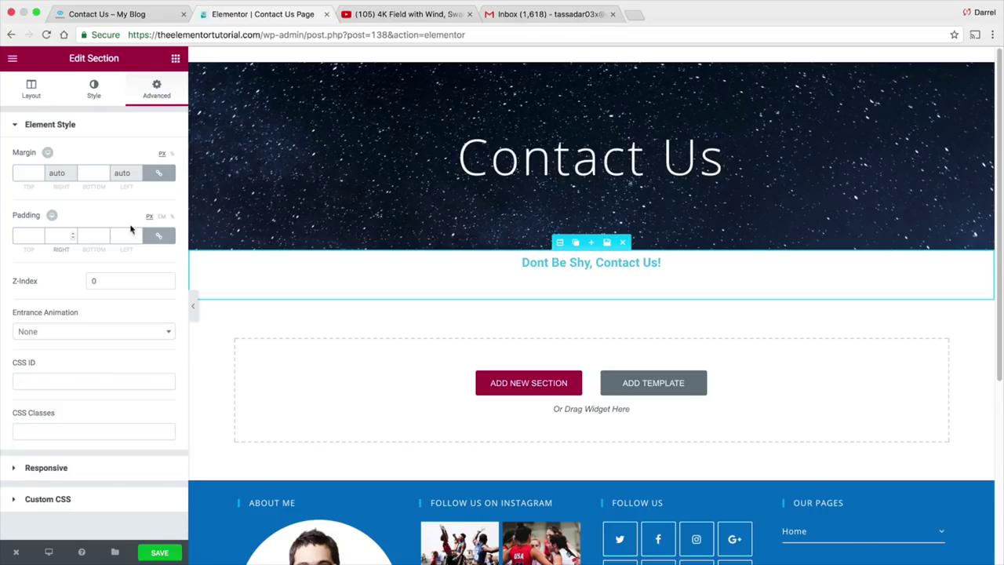
left_click(160, 235)
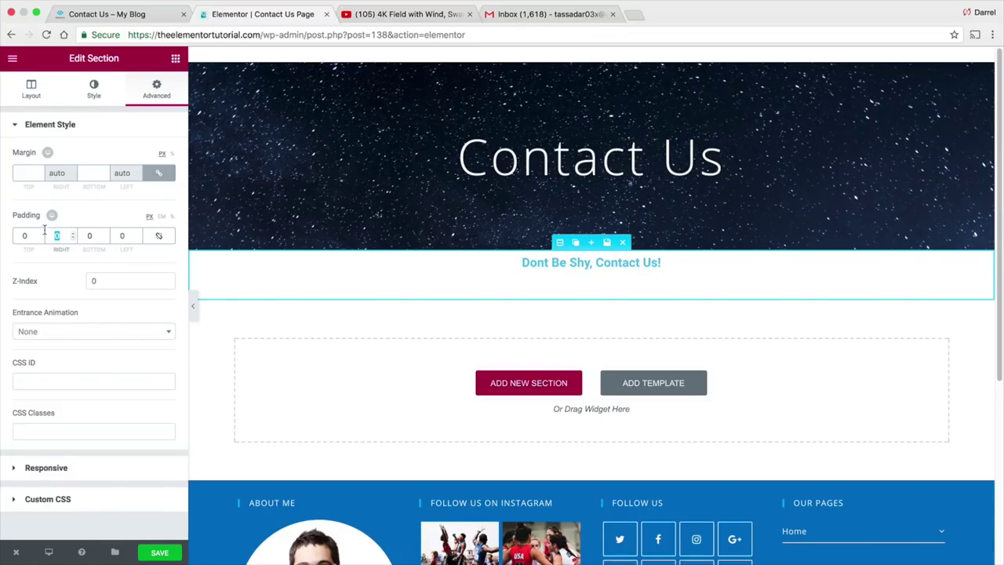
type("200")
key("Tab")
key("Tab")
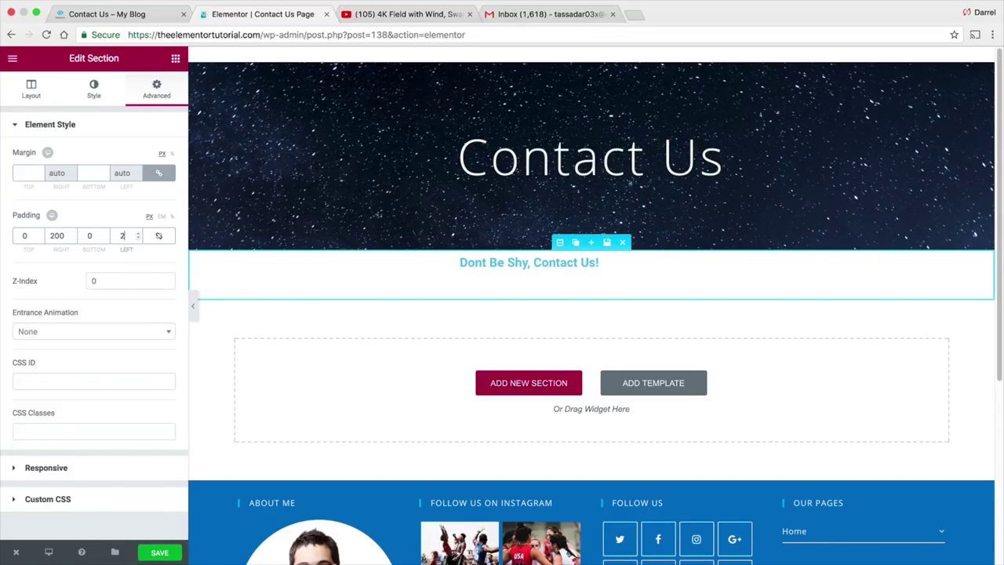
type("200")
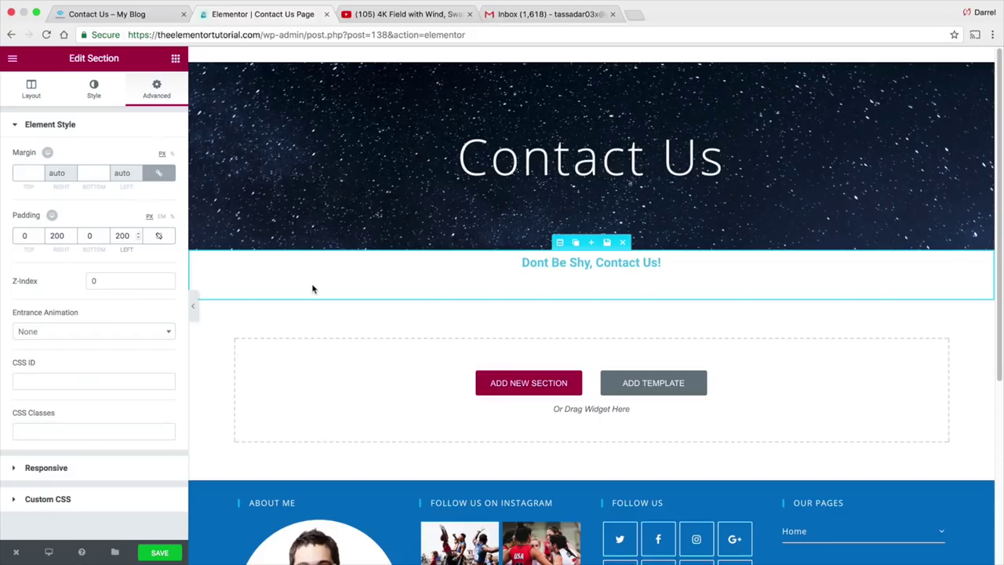
left_click(536, 266)
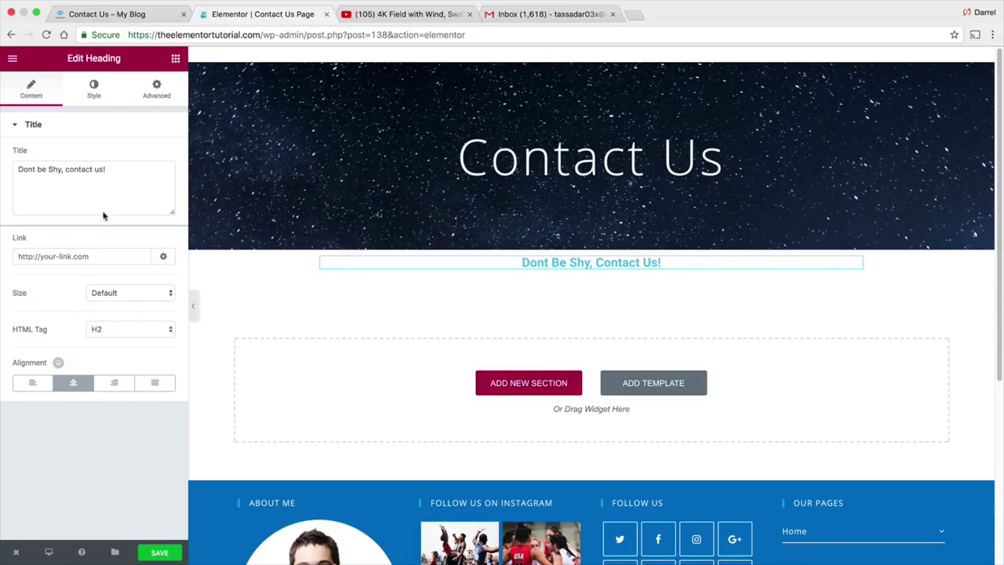
Give the heading 10 px padding and unlink its column's margin and padding values.
left_click(157, 89)
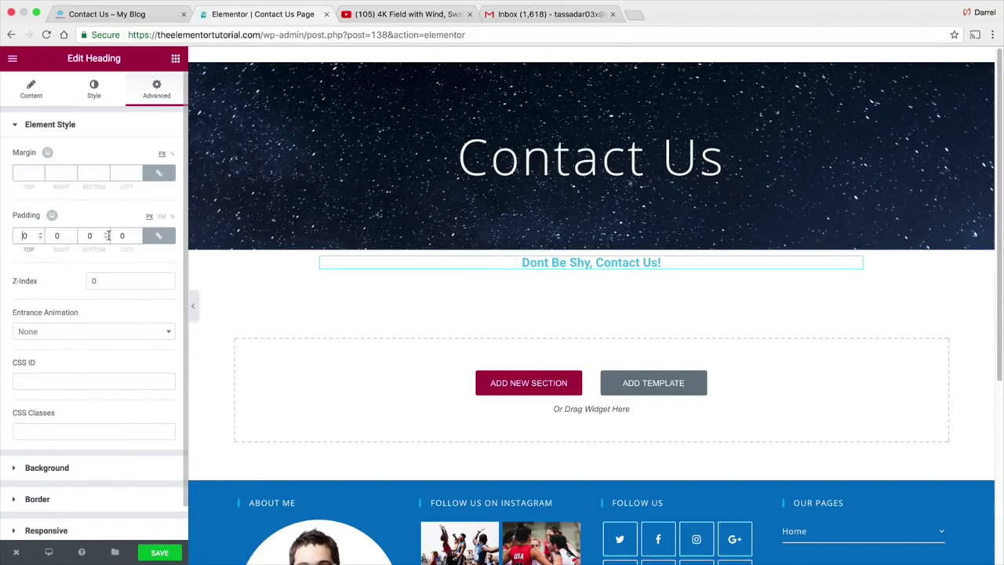
type("1")
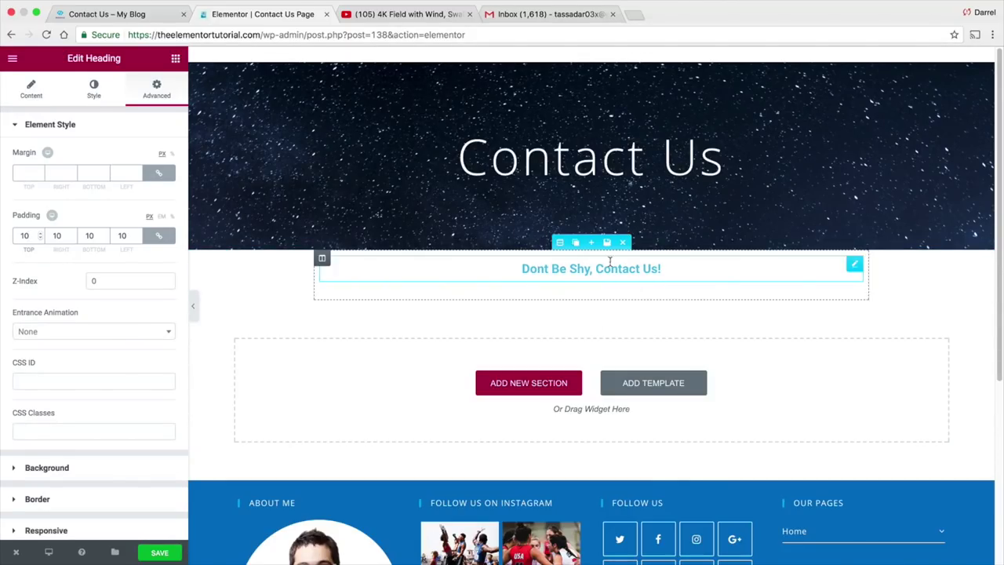
left_click(321, 260)
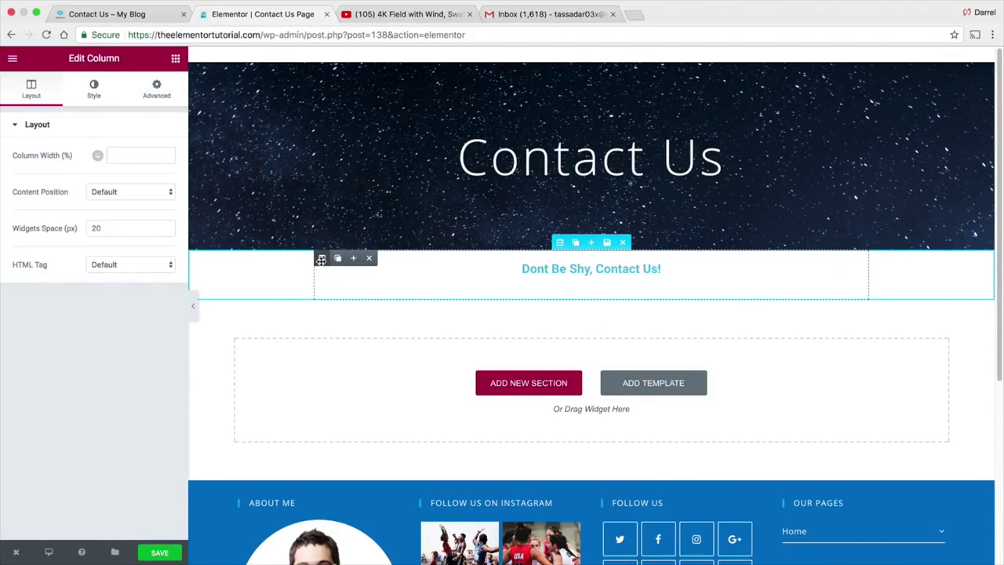
left_click(155, 96)
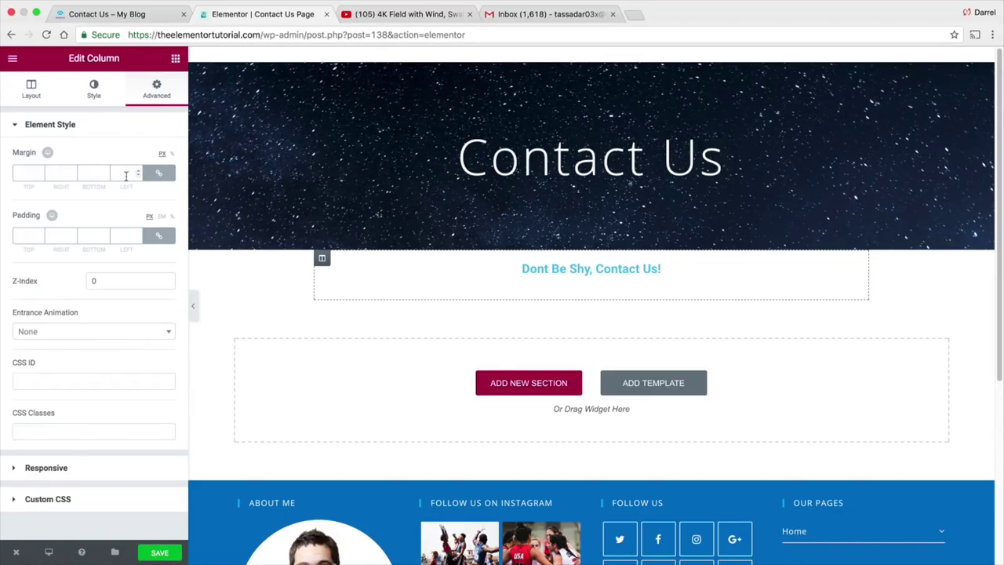
left_click(158, 174)
left_click(161, 233)
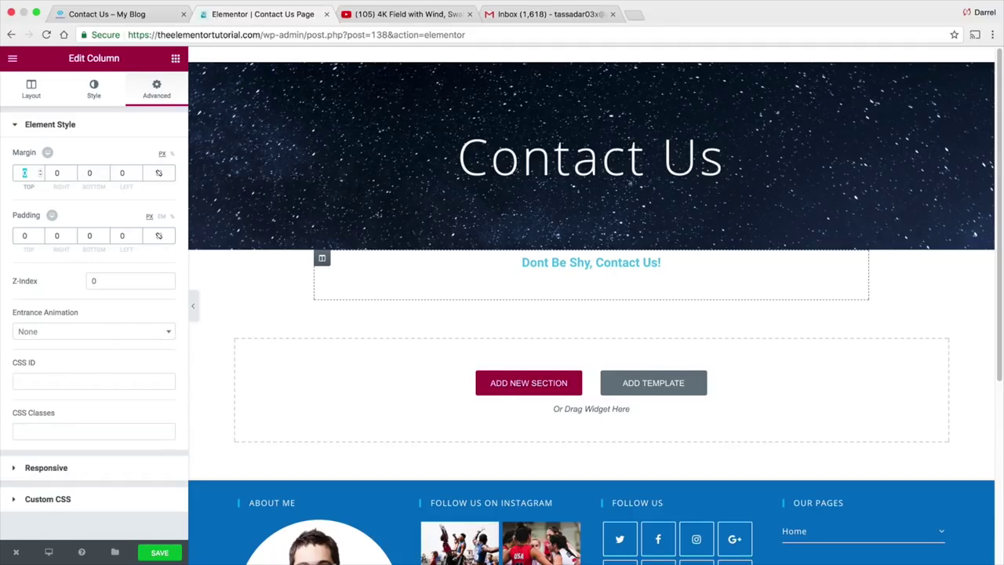
Set the column's top and bottom margins and top, bottom and left padding to 40 px.
type("40")
double_click(90, 173)
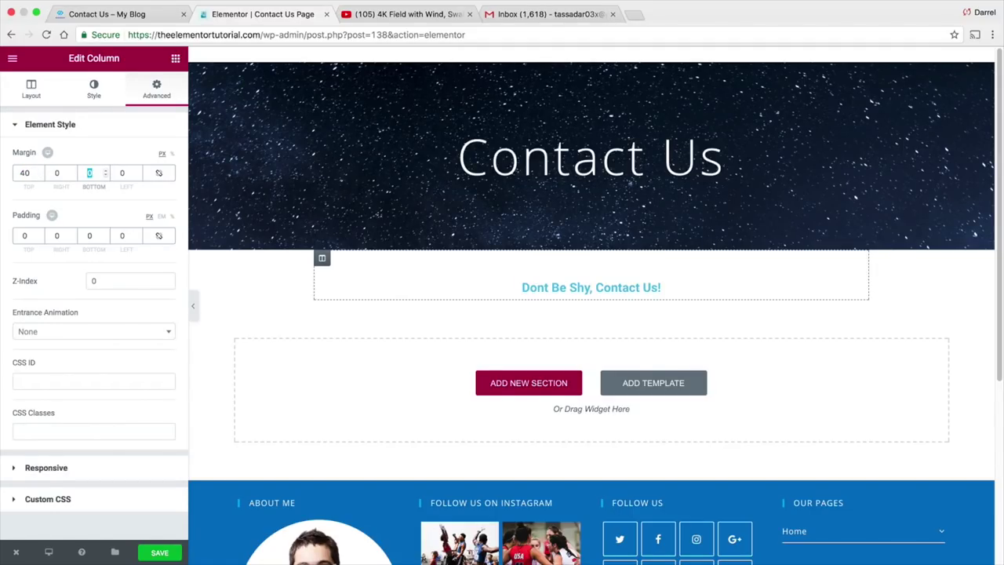
type("40")
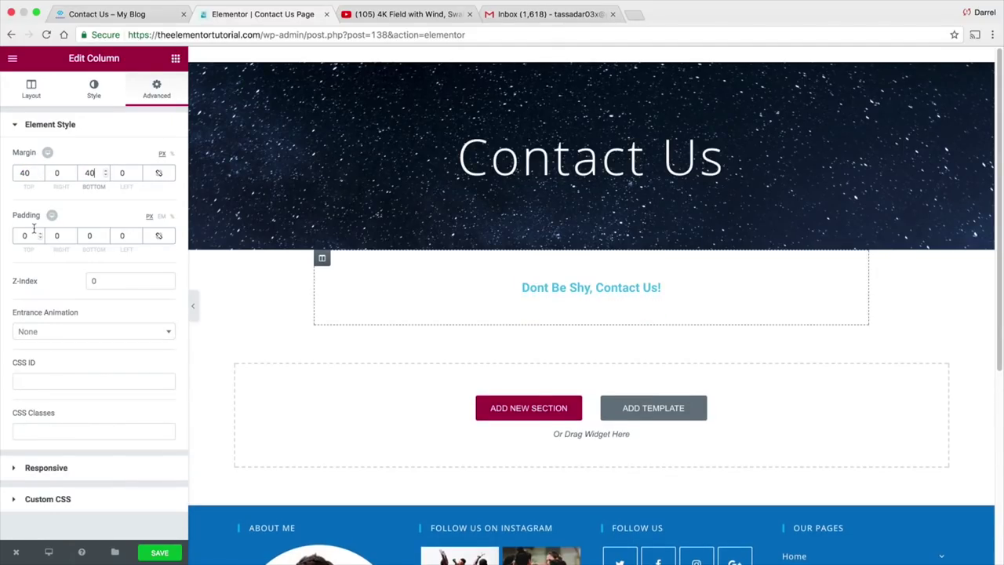
double_click(28, 235)
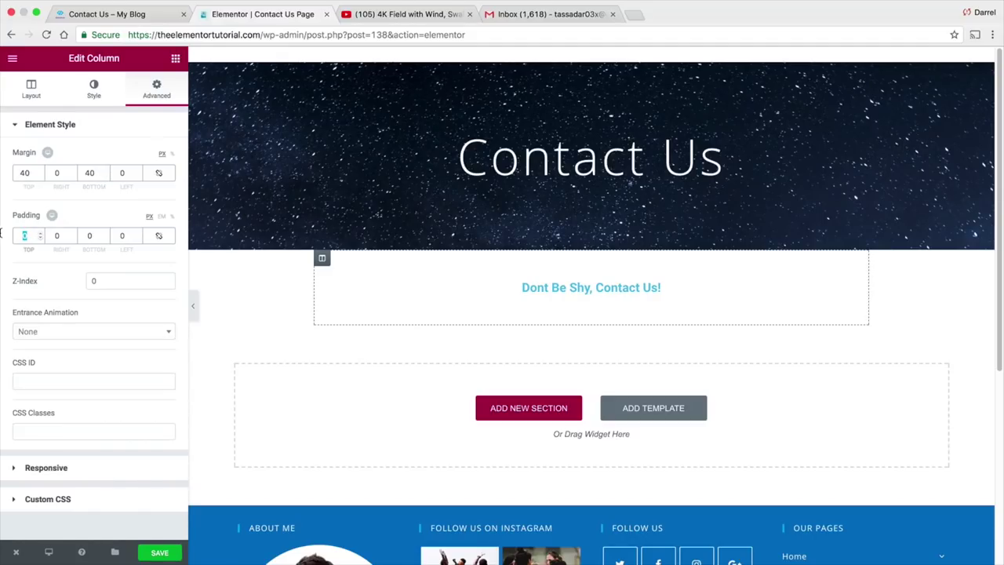
type("40")
double_click(90, 236)
type("40")
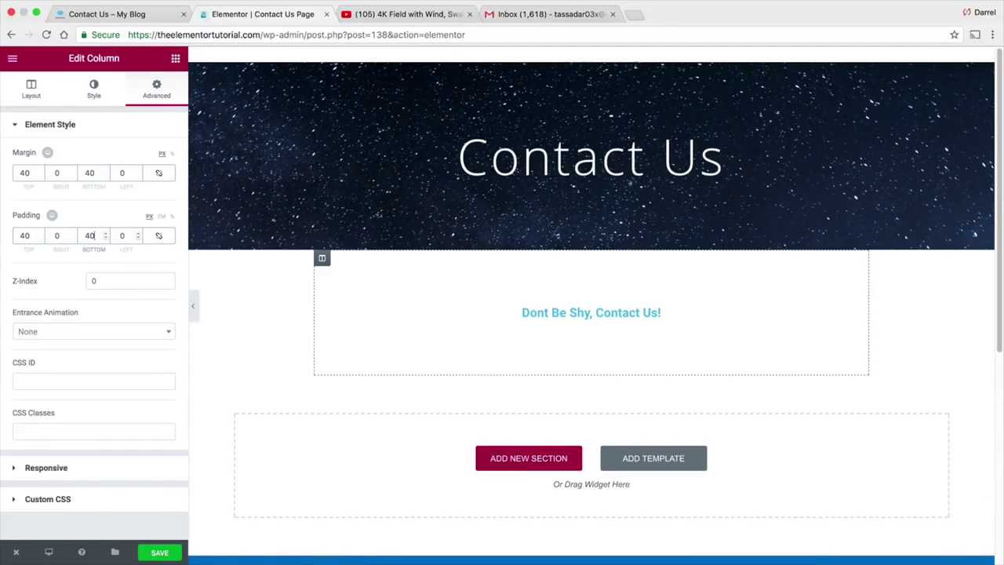
double_click(122, 235)
type("40")
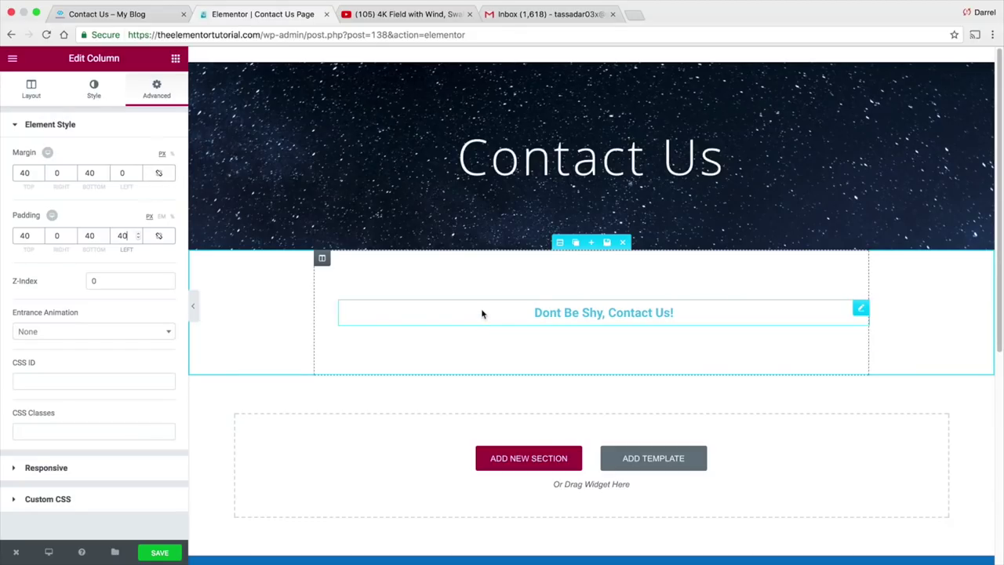
Set the Dont Be Shy heading's text colour to black.
left_click(552, 311)
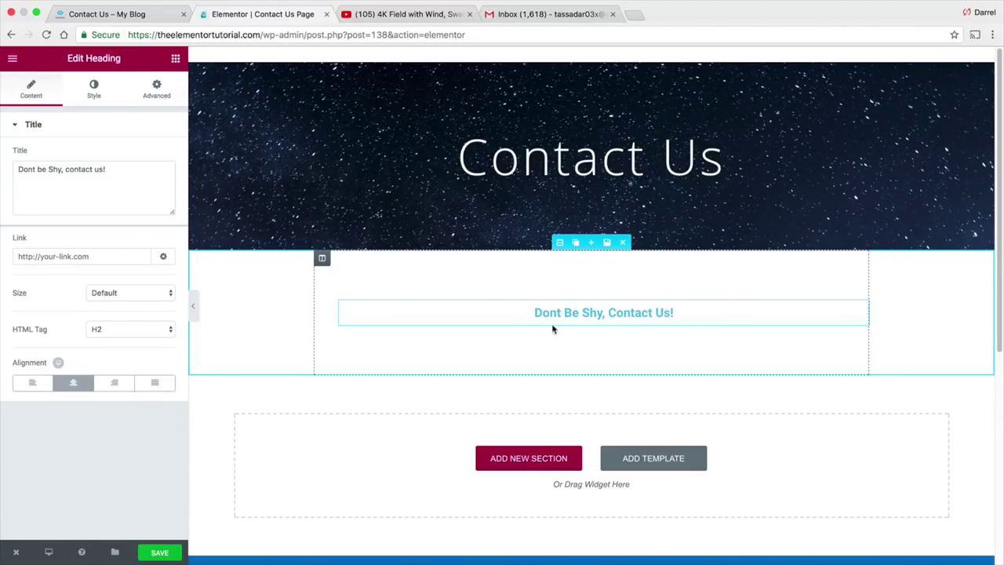
left_click(94, 98)
left_click(157, 160)
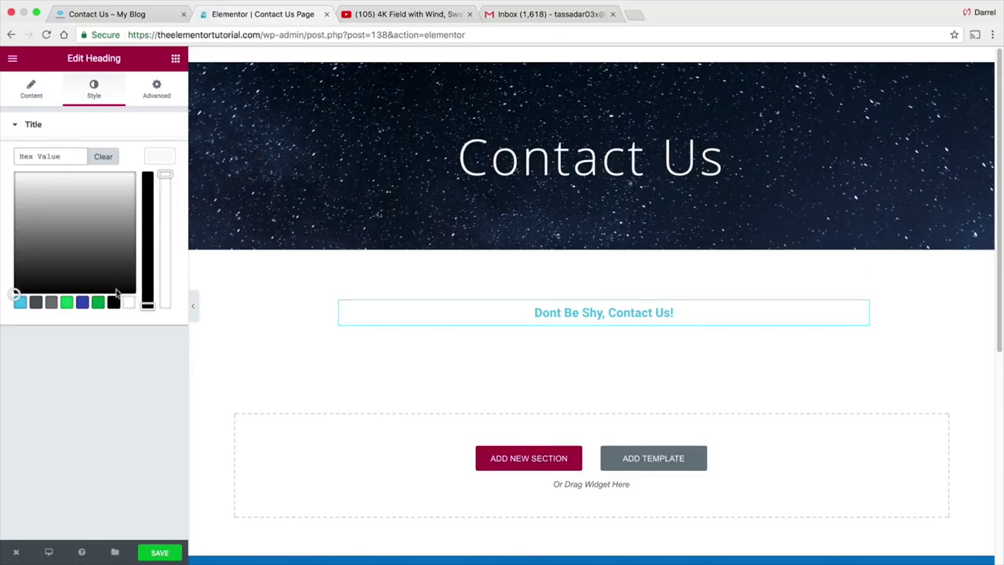
left_click(113, 303)
left_click(115, 327)
Try a light-blue text shadow on the heading, then remove it.
left_click(161, 190)
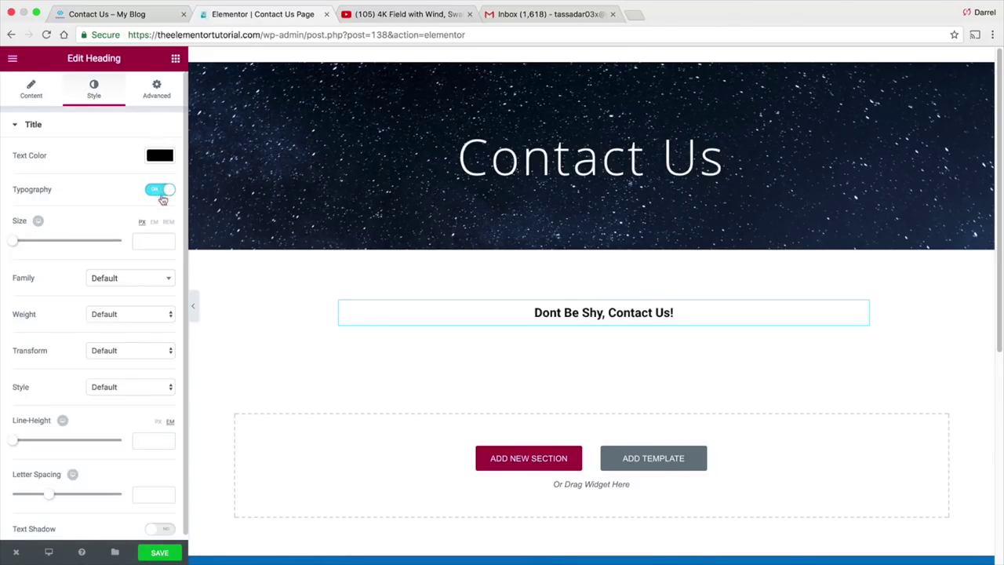
left_click(160, 190)
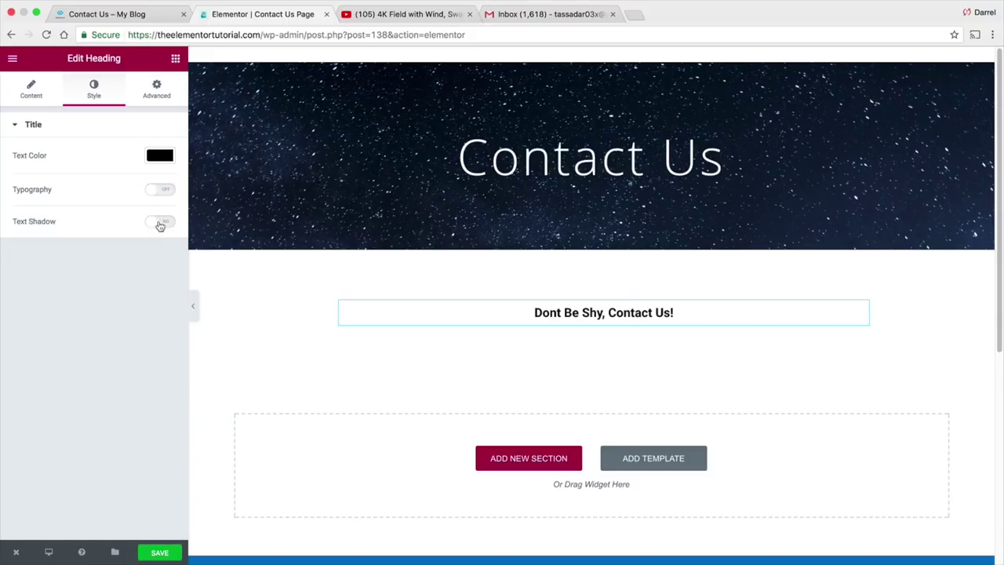
left_click(160, 222)
left_click_drag(24, 288, 51, 289)
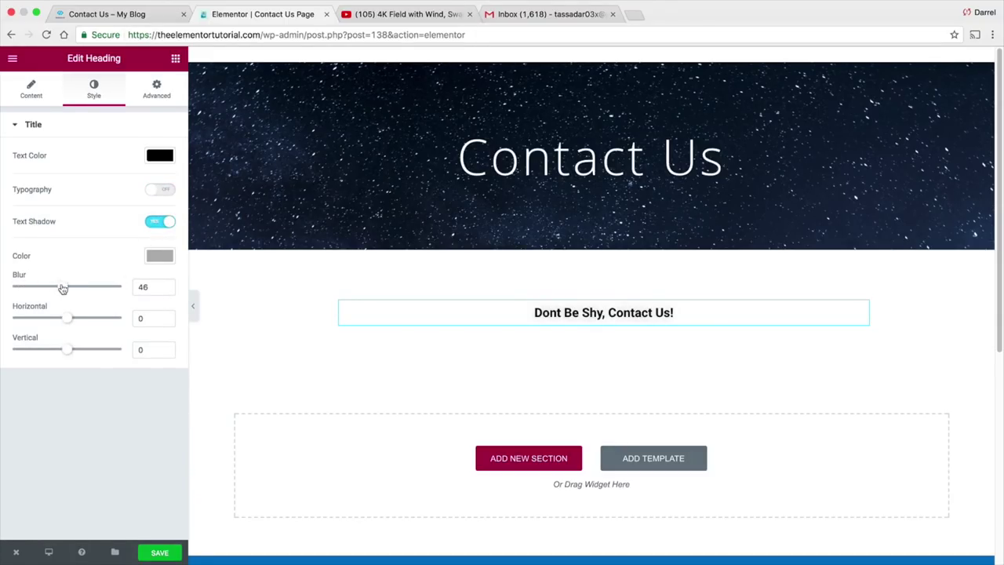
left_click(161, 256)
left_click(20, 401)
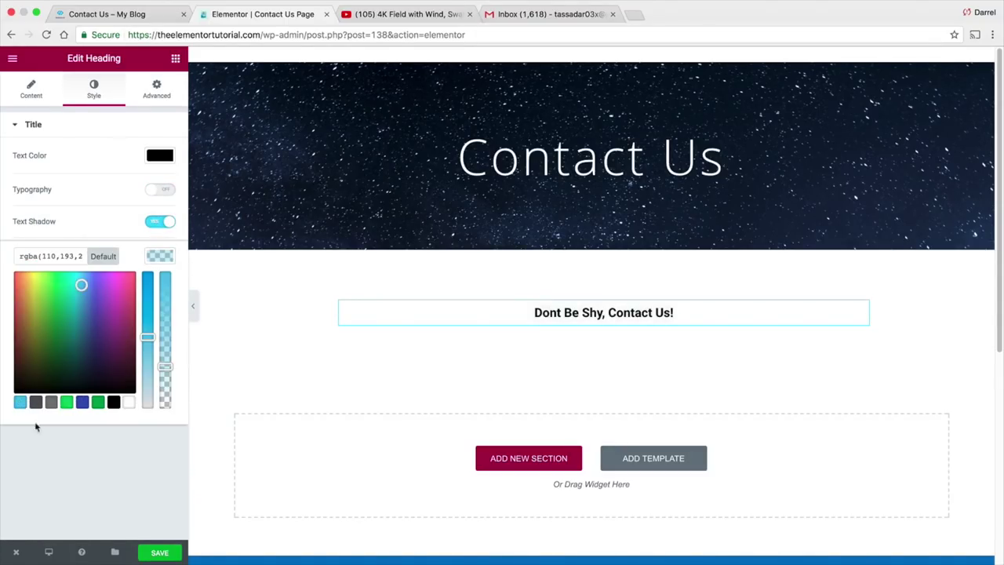
left_click(107, 430)
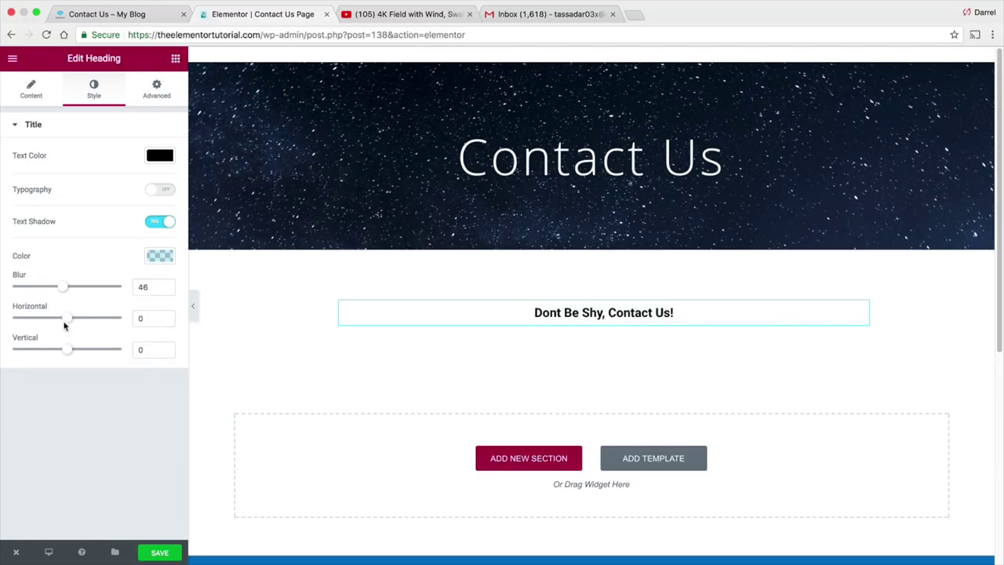
left_click_drag(65, 325, 93, 320)
left_click_drag(67, 287, 115, 287)
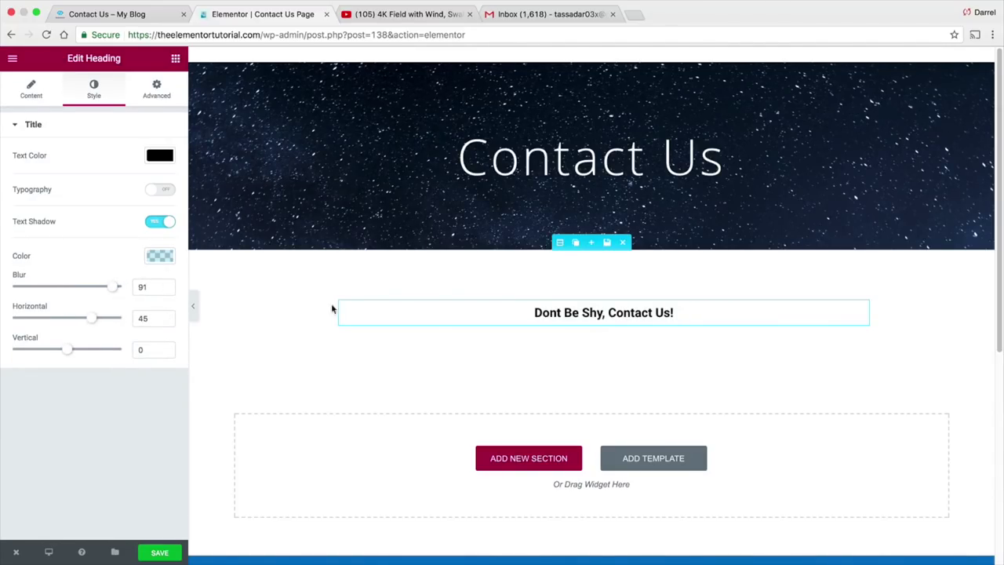
left_click(153, 259)
left_click_drag(166, 368, 166, 316)
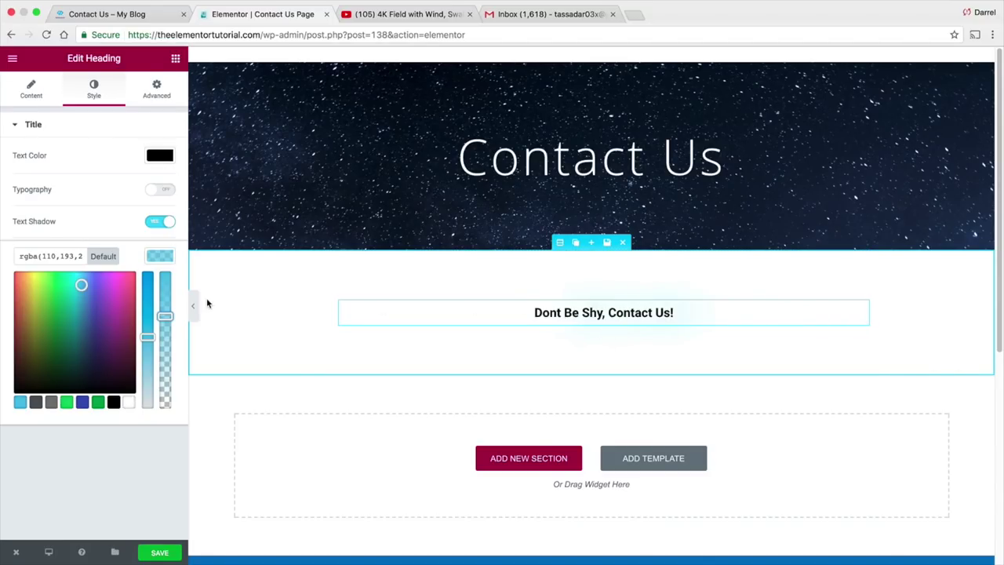
left_click(157, 224)
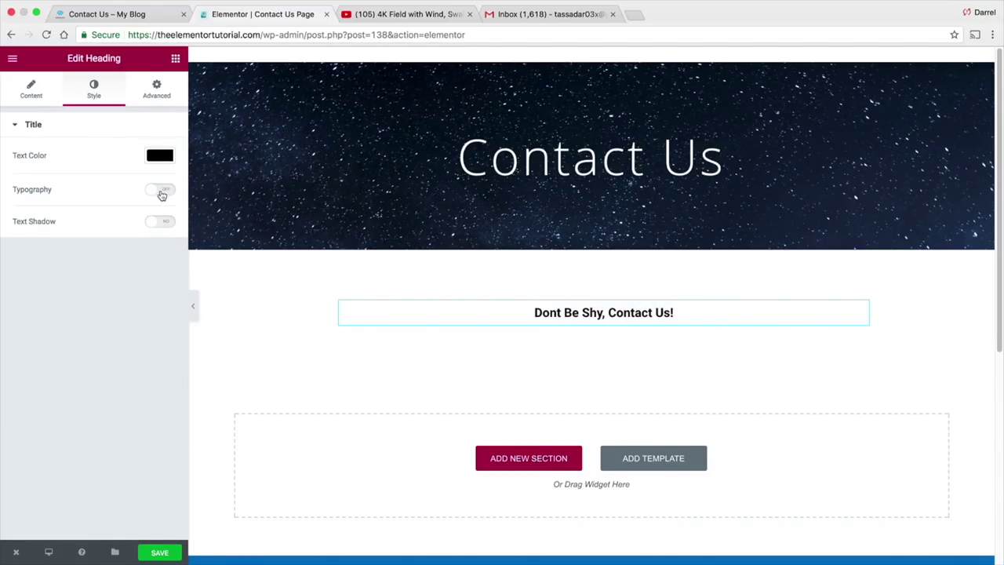
Set the heading to Open Sans, 26 px, weight 300, uppercase.
left_click(161, 193)
left_click(132, 281)
type("open")
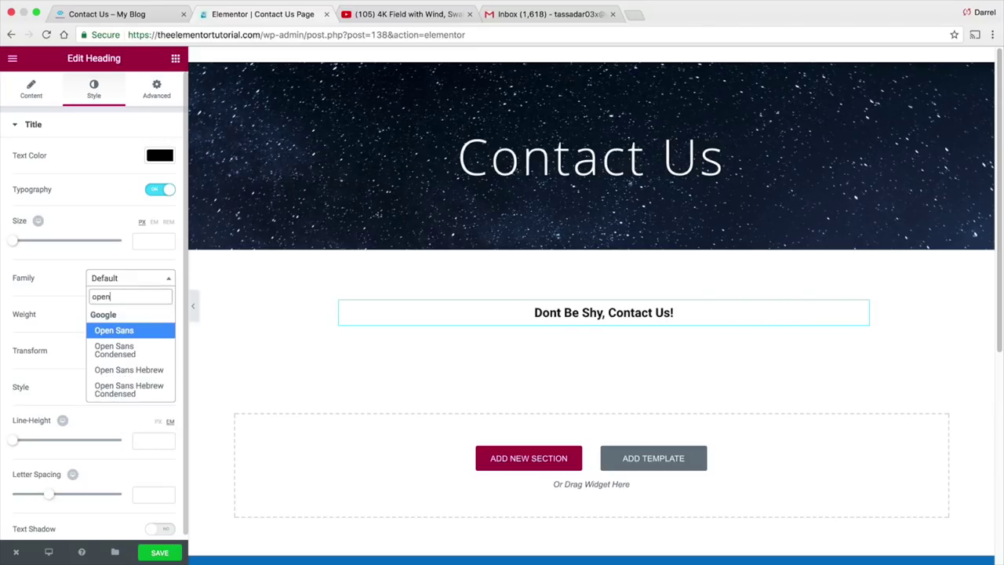
left_click(114, 330)
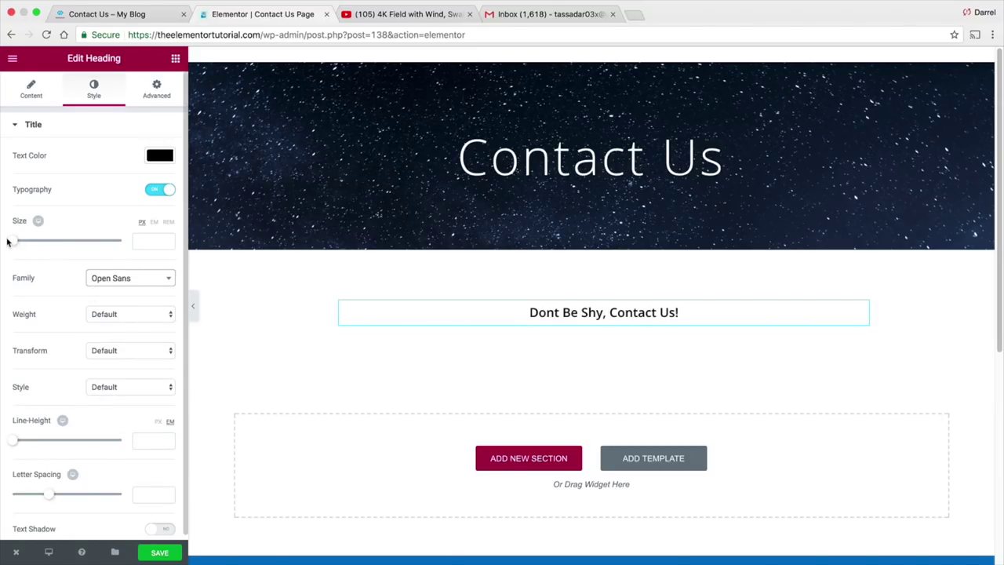
left_click_drag(13, 244, 26, 246)
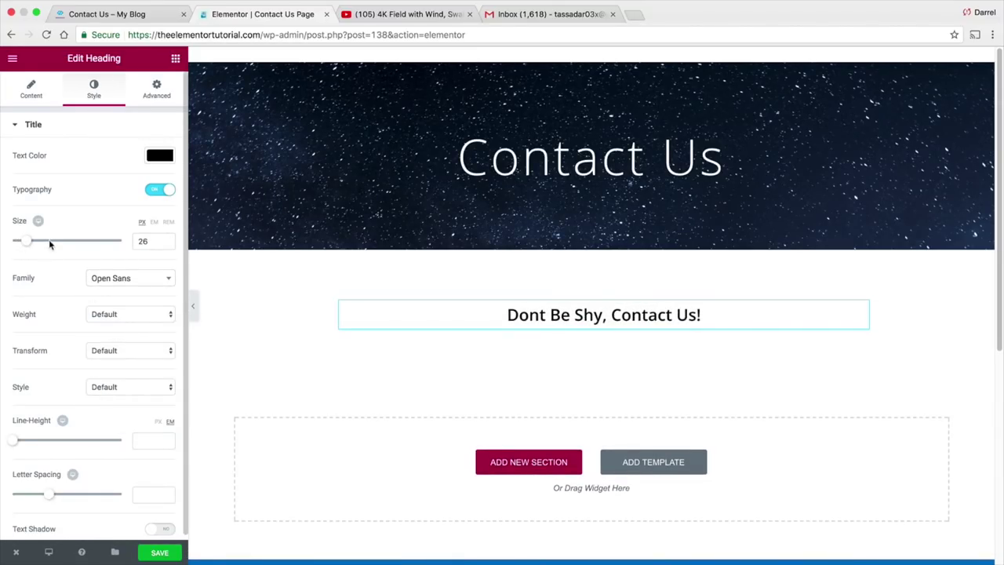
left_click(117, 317)
left_click(119, 235)
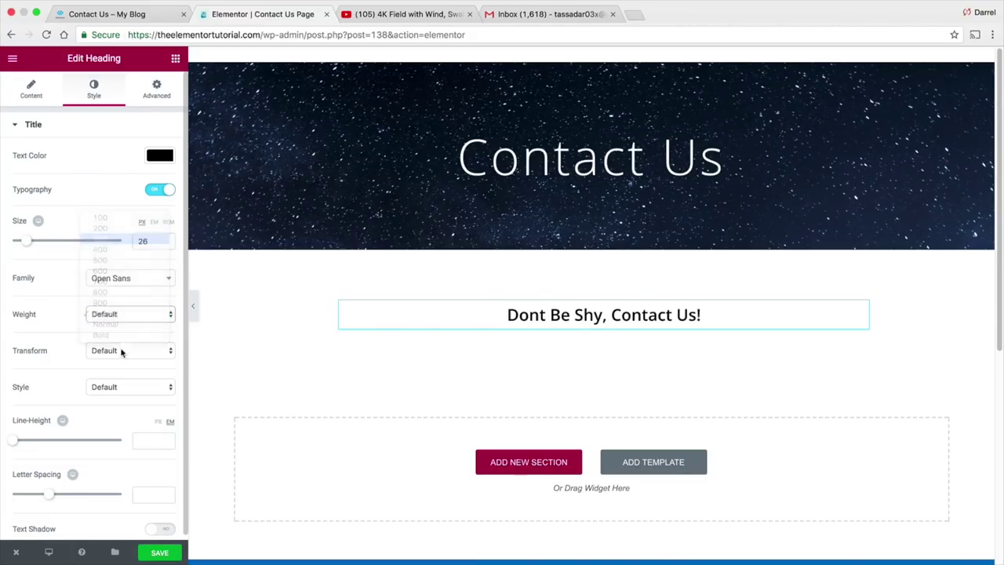
left_click(123, 355)
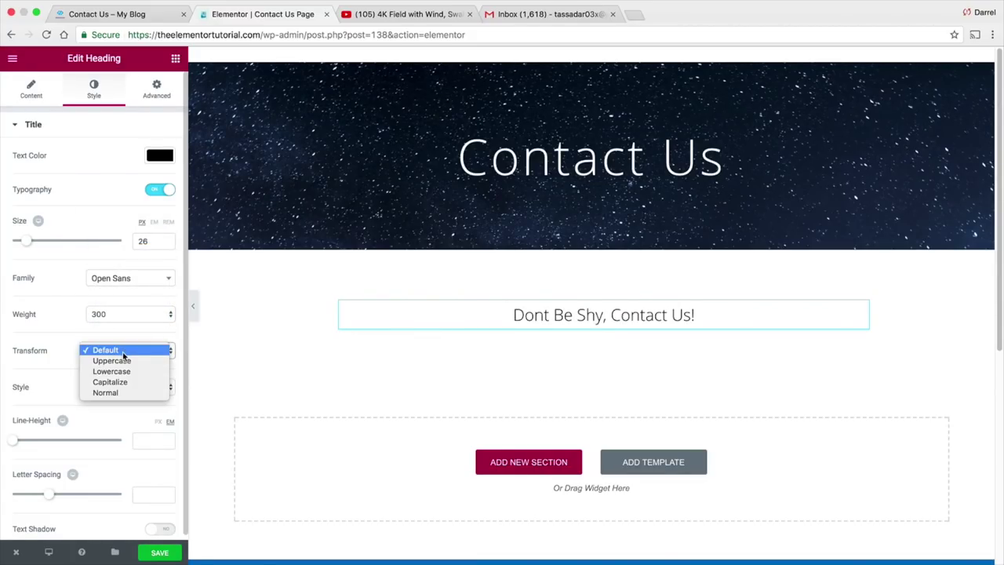
left_click(124, 361)
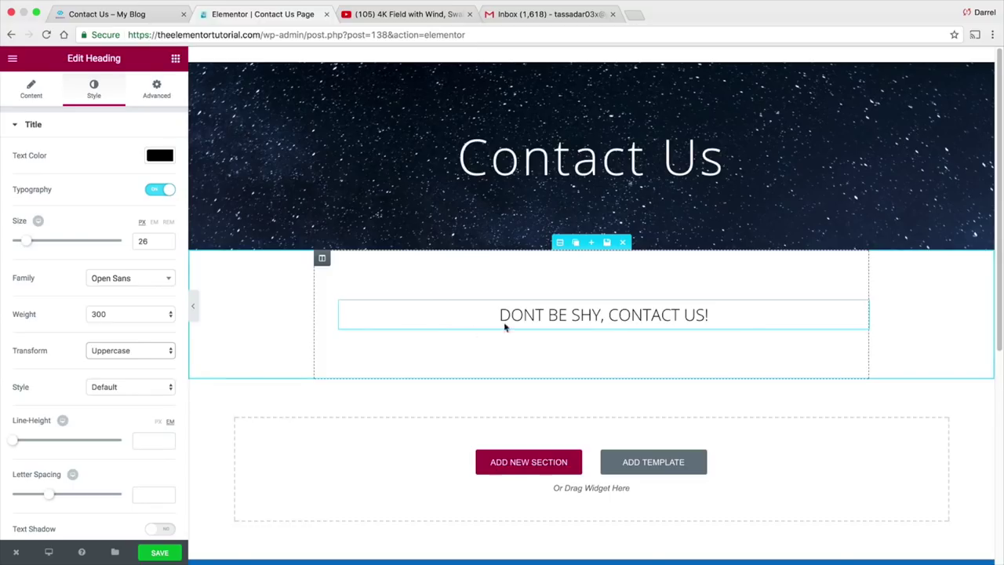
Add a centered divider under the heading with width 23, weight 2 and black (#000000) colour.
left_click(177, 61)
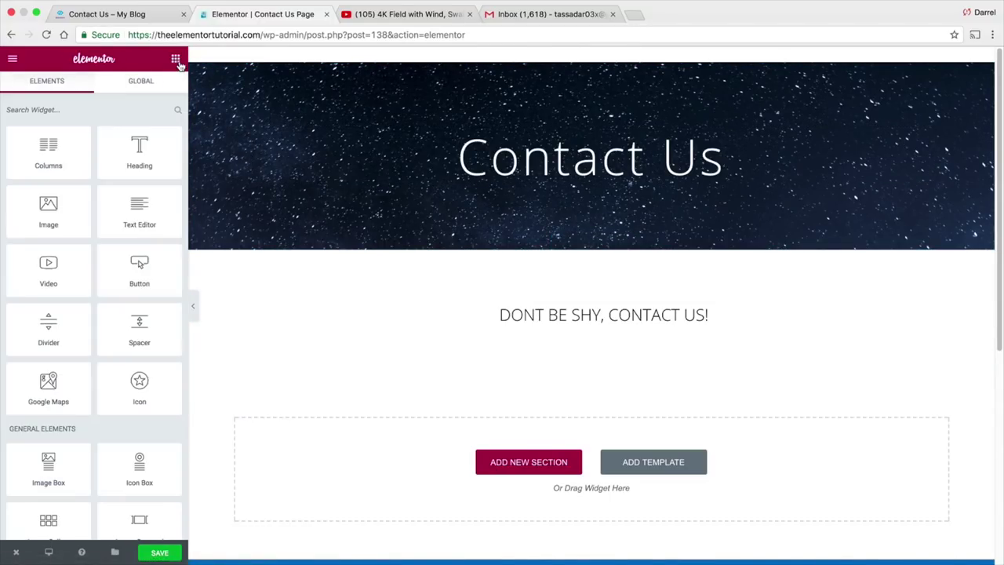
left_click_drag(52, 322, 553, 329)
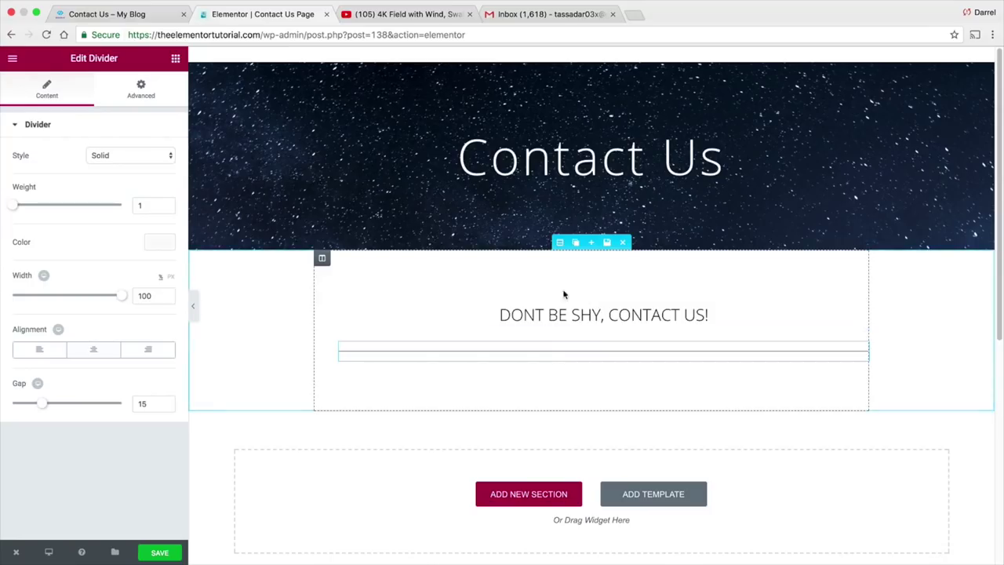
left_click(95, 351)
left_click_drag(122, 304, 40, 299)
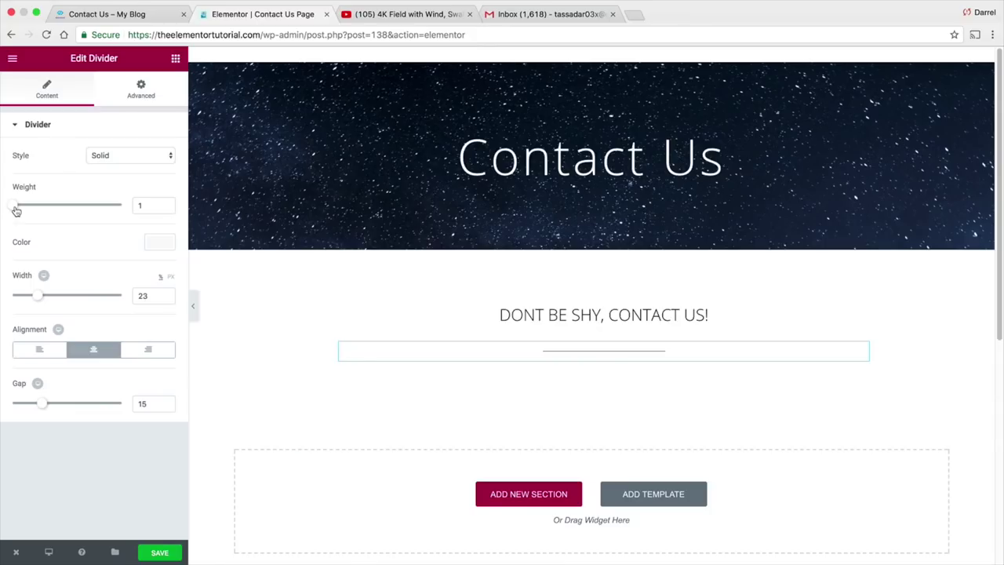
left_click_drag(17, 209, 23, 210)
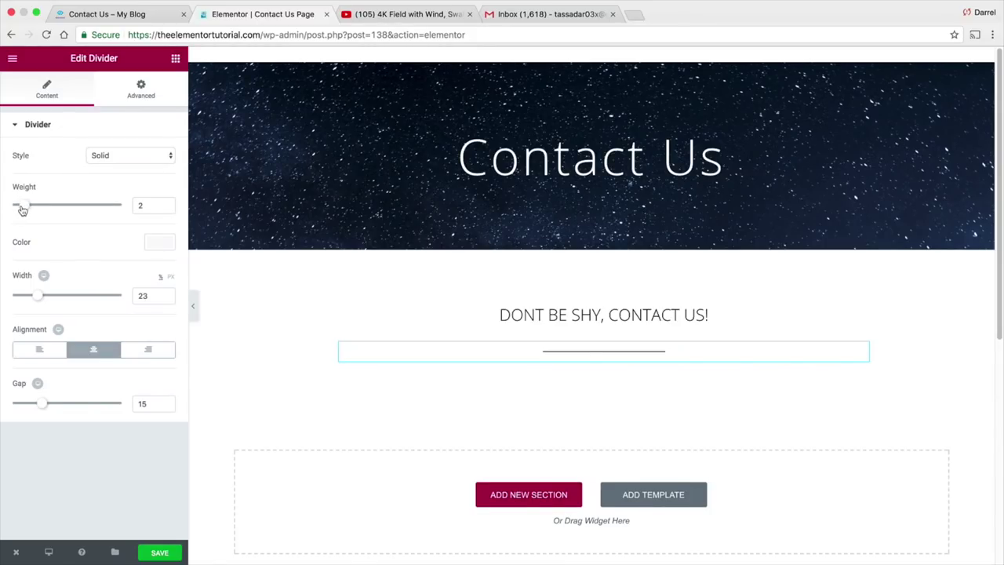
left_click(146, 248)
left_click(116, 373)
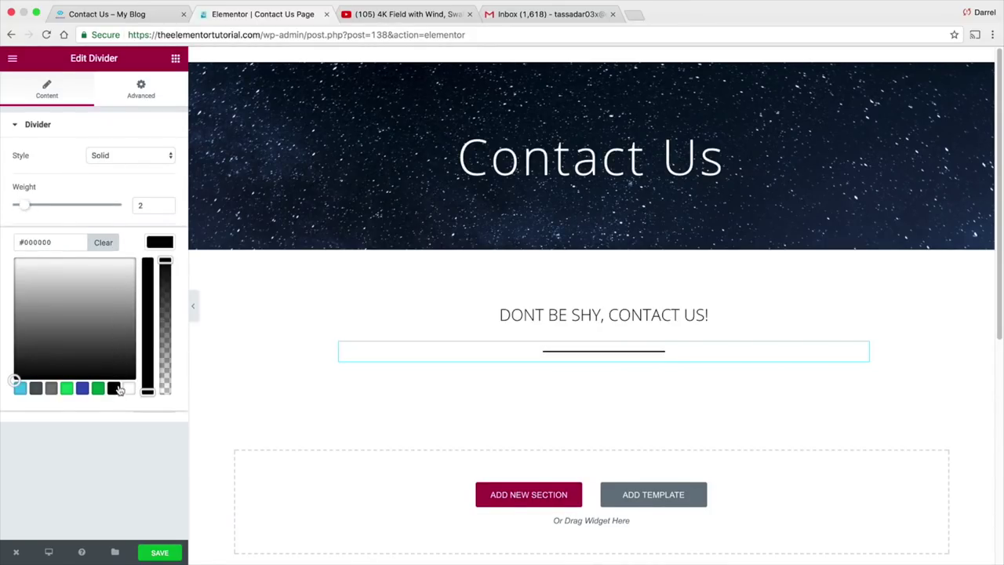
Place a center-aligned Text Editor block below the divider, then switch to the live Contact Us tab.
left_click(174, 59)
left_click_drag(114, 210, 560, 358)
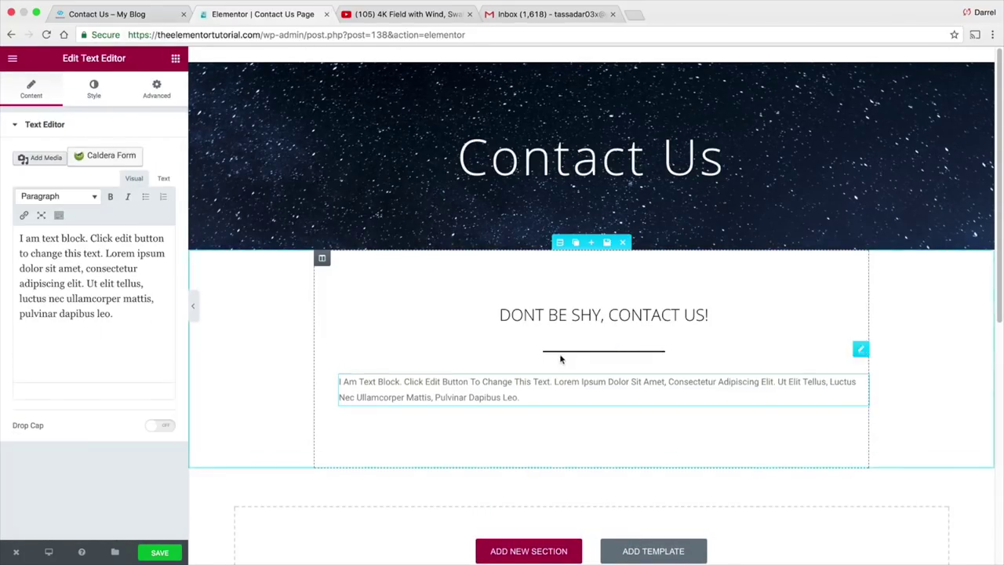
left_click(94, 90)
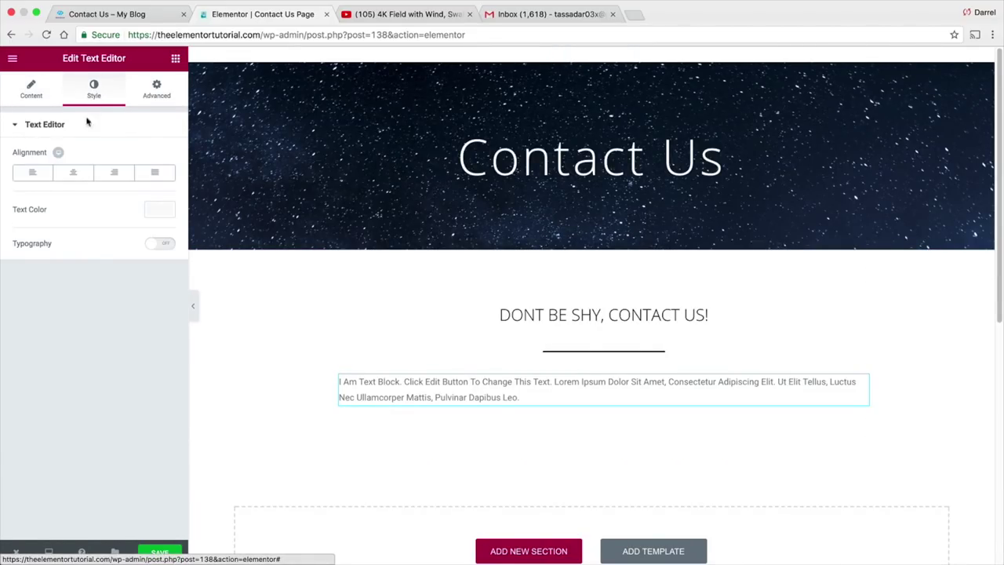
left_click(72, 172)
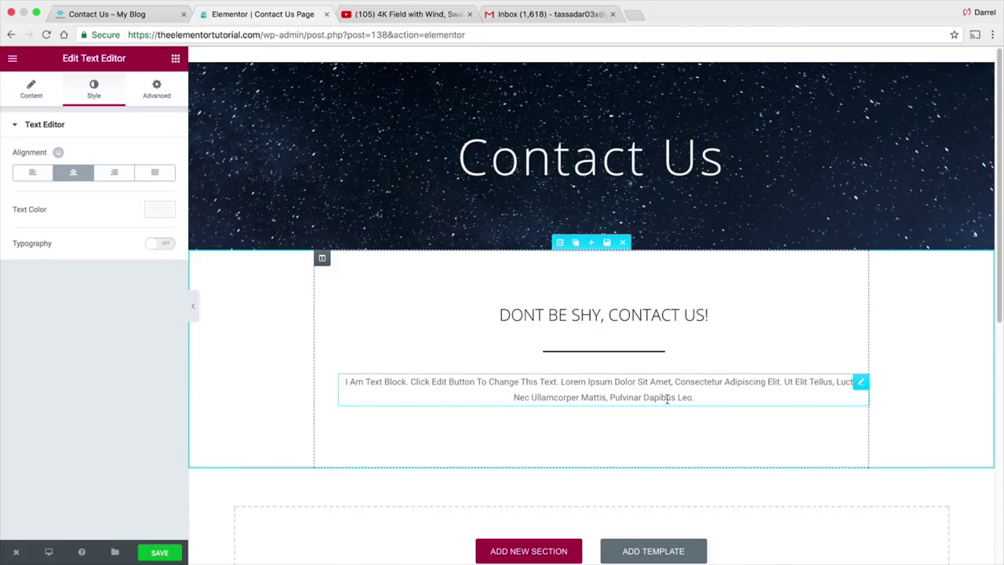
scroll(667, 398, "down", 2)
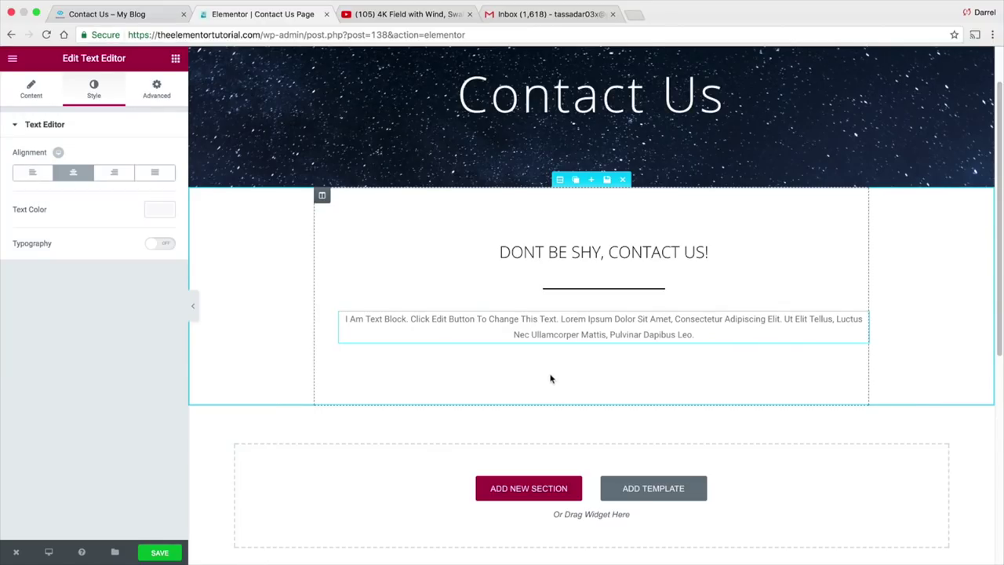
left_click(109, 14)
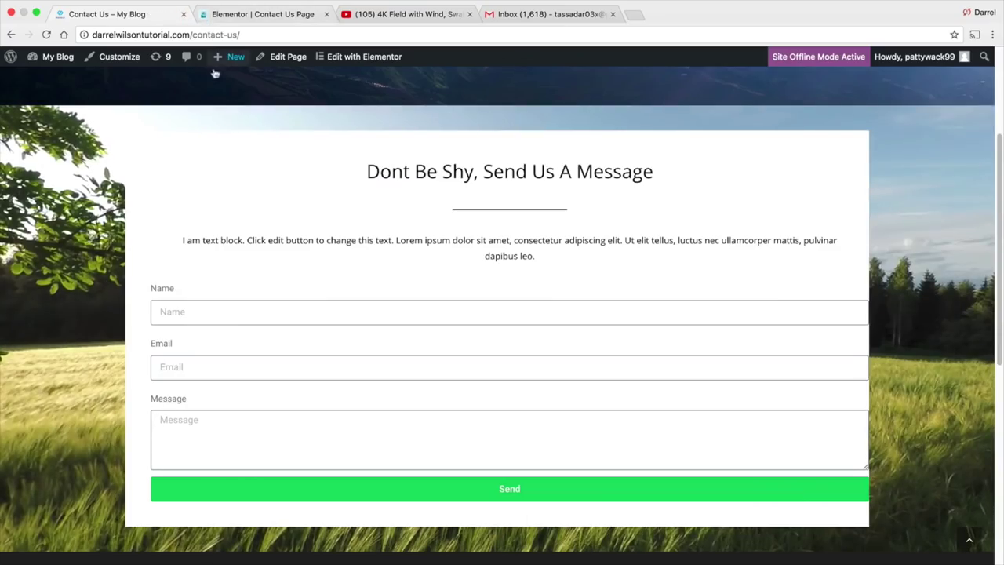
Open the live Contact Us page in the Elementor editor and scroll down to its form.
left_click(357, 56)
left_click(259, 14)
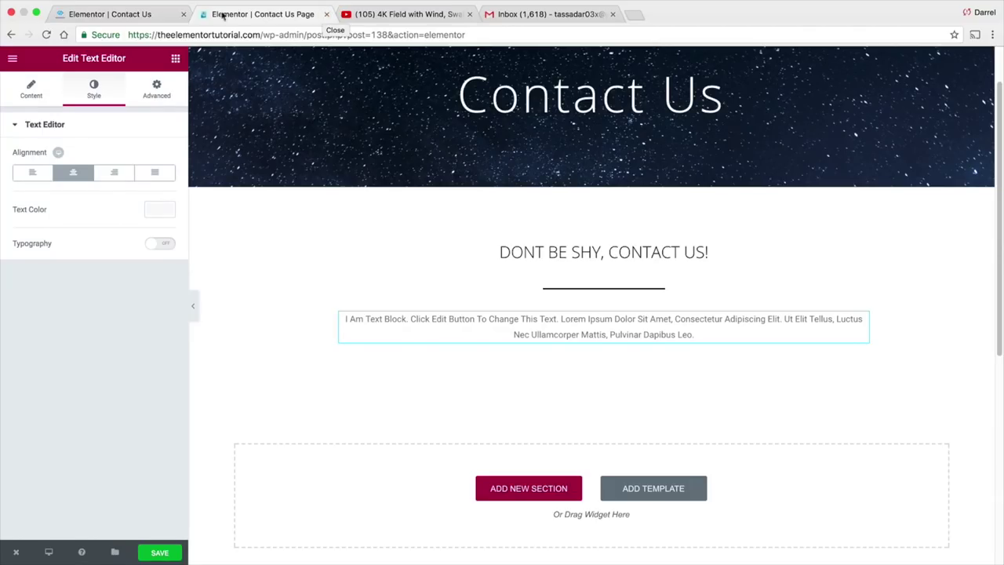
left_click(121, 15)
scroll(466, 337, "down", 3)
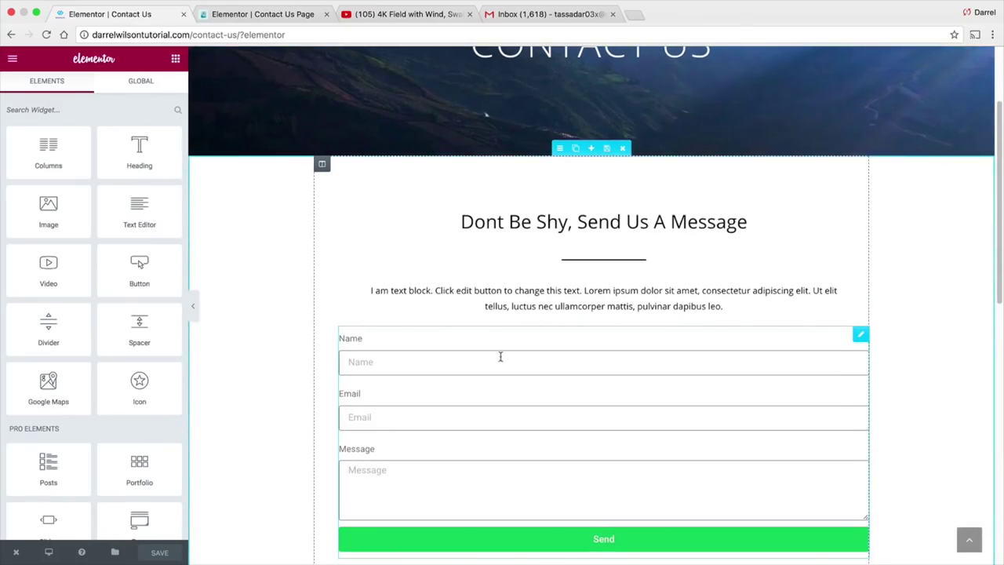
scroll(118, 337, "down", 5)
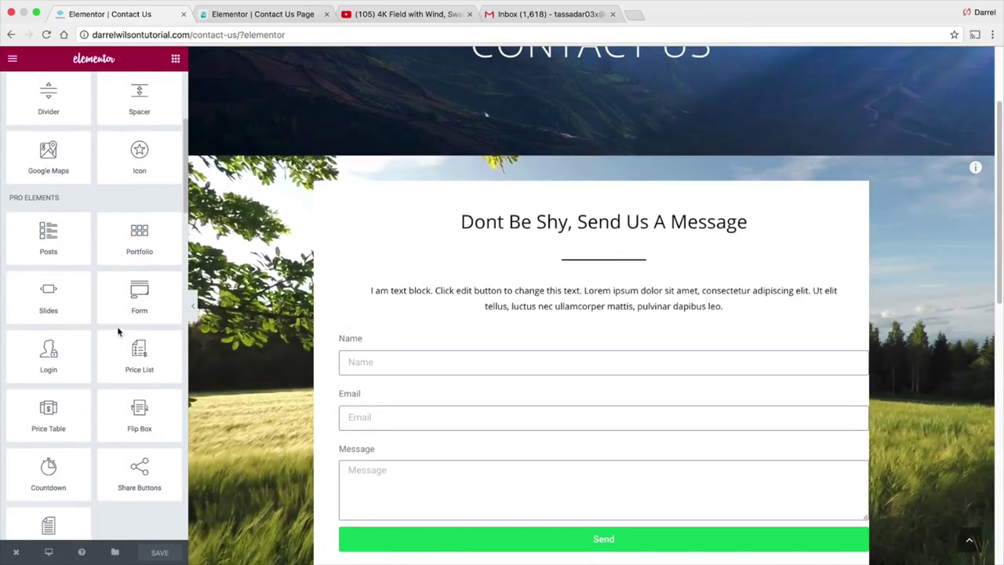
scroll(114, 322, "down", 2)
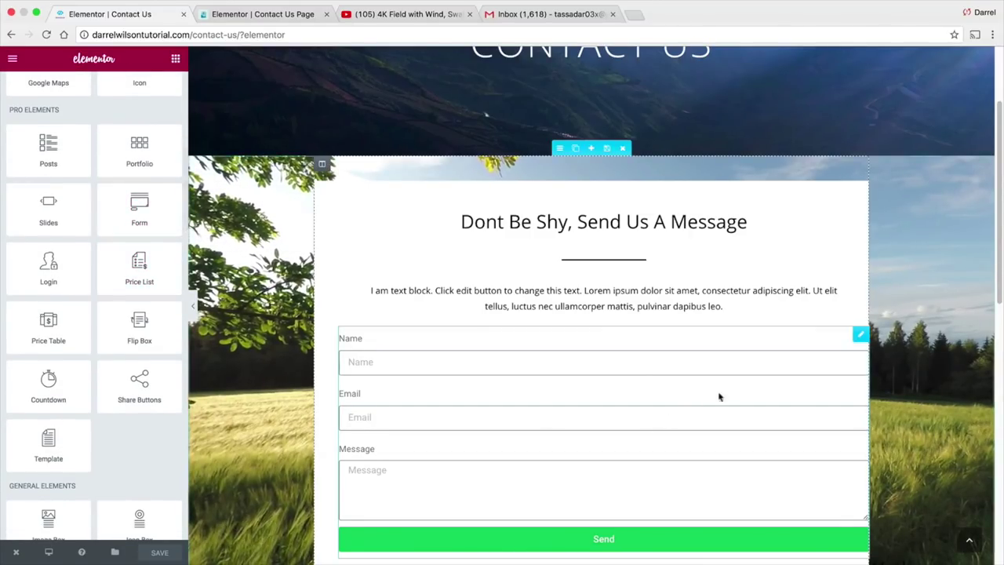
Delete the existing contact form, drag in a new Form widget and review its Actions After Submit.
left_click(859, 334)
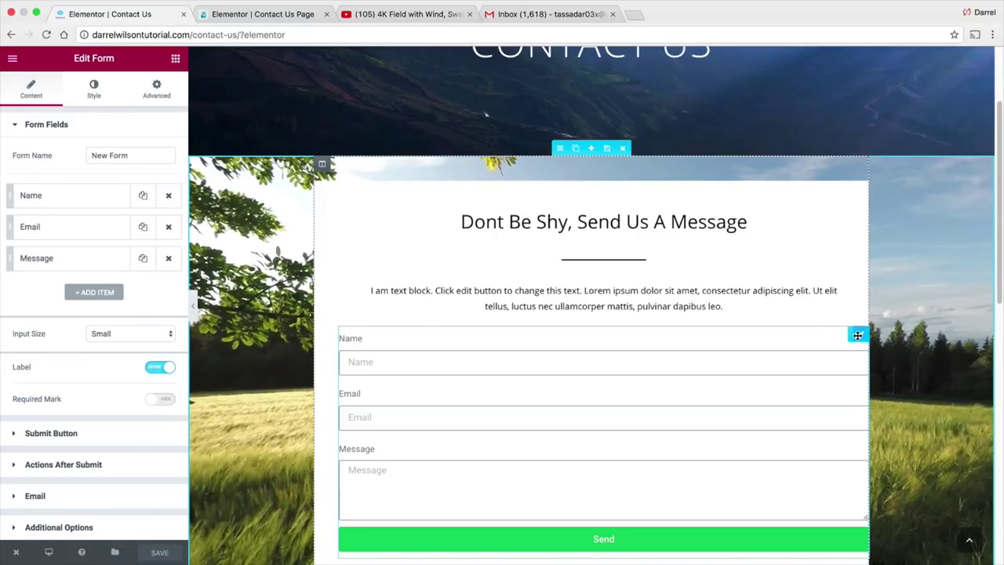
left_click(827, 335)
left_click(570, 282)
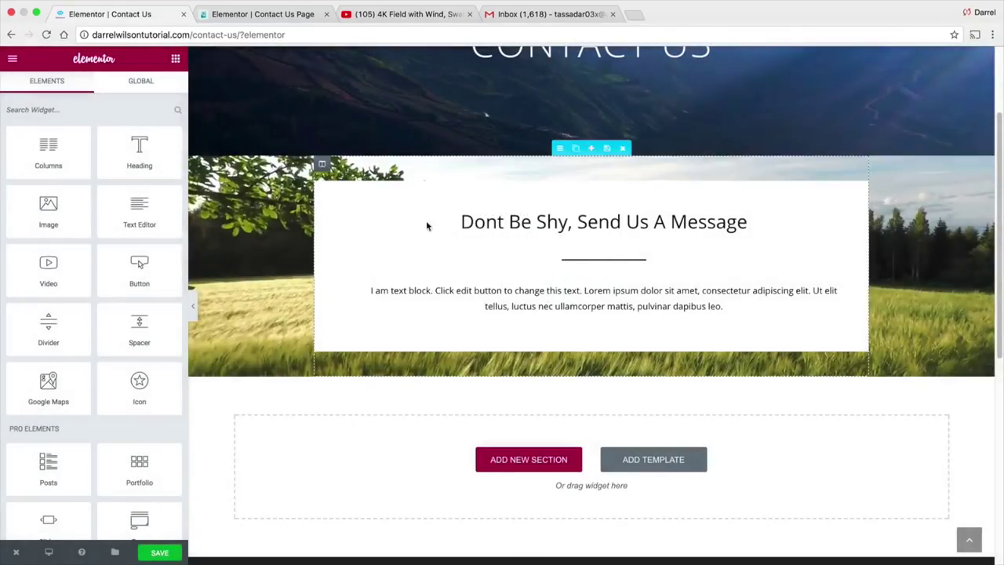
scroll(56, 352, "down", 5)
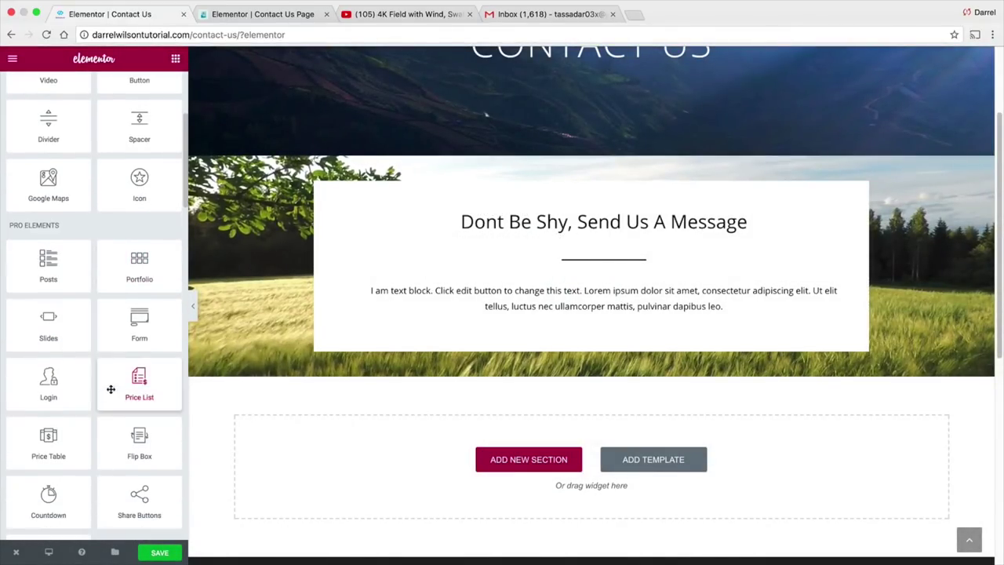
scroll(137, 361, "down", 1)
left_click_drag(139, 292, 555, 310)
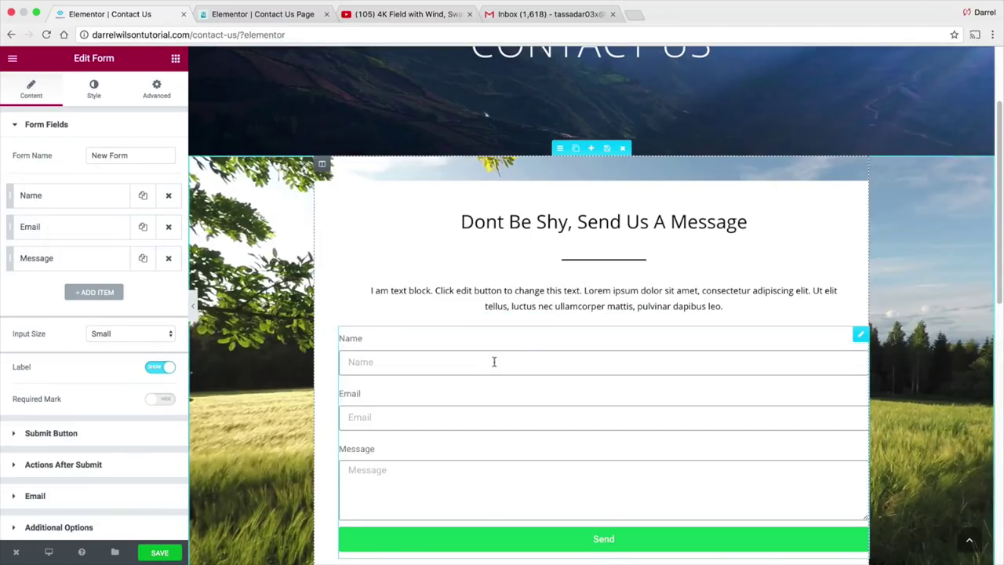
scroll(471, 357, "down", 2)
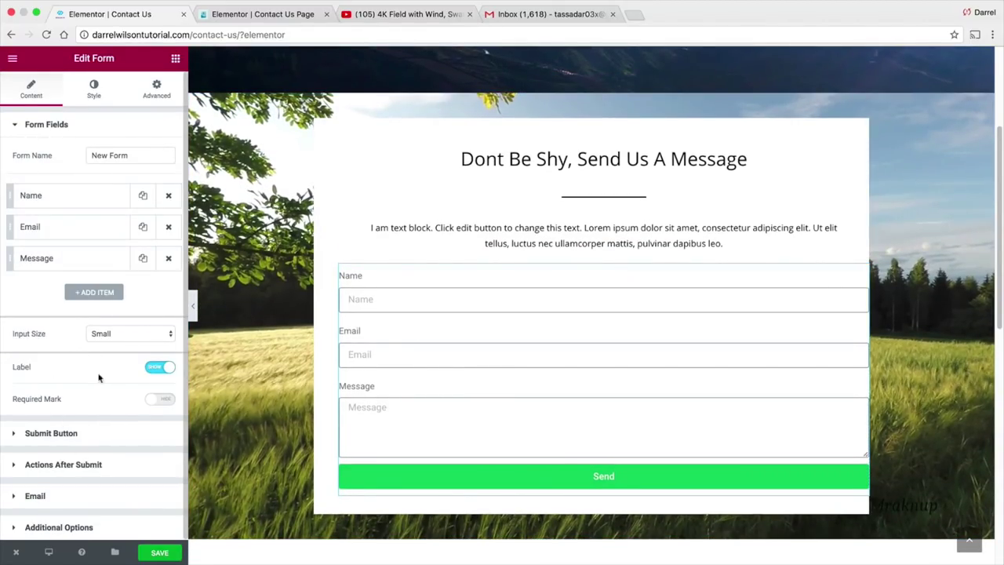
left_click(87, 466)
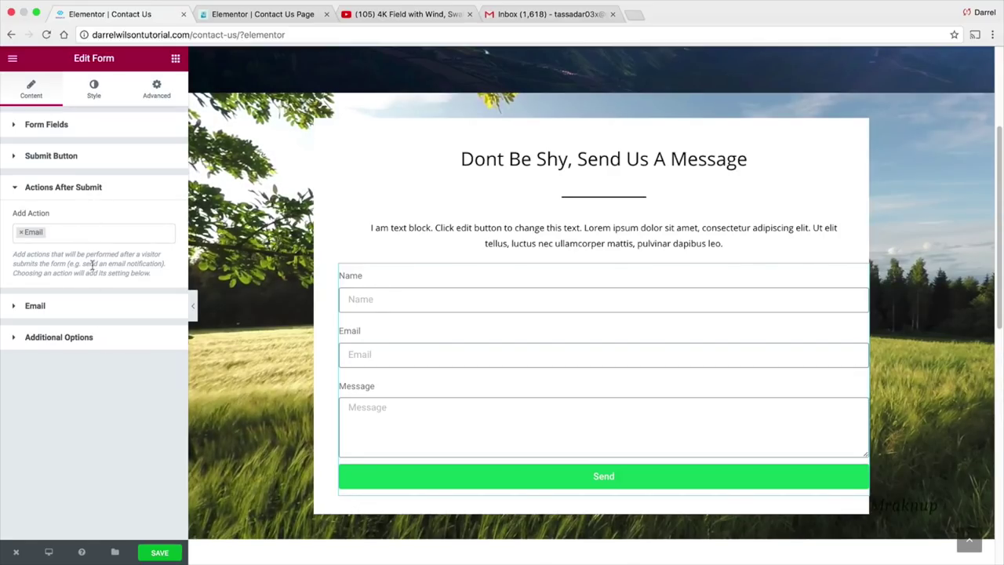
Style the form with column gap 23, row gap 24 and label spacing 7.
left_click(93, 88)
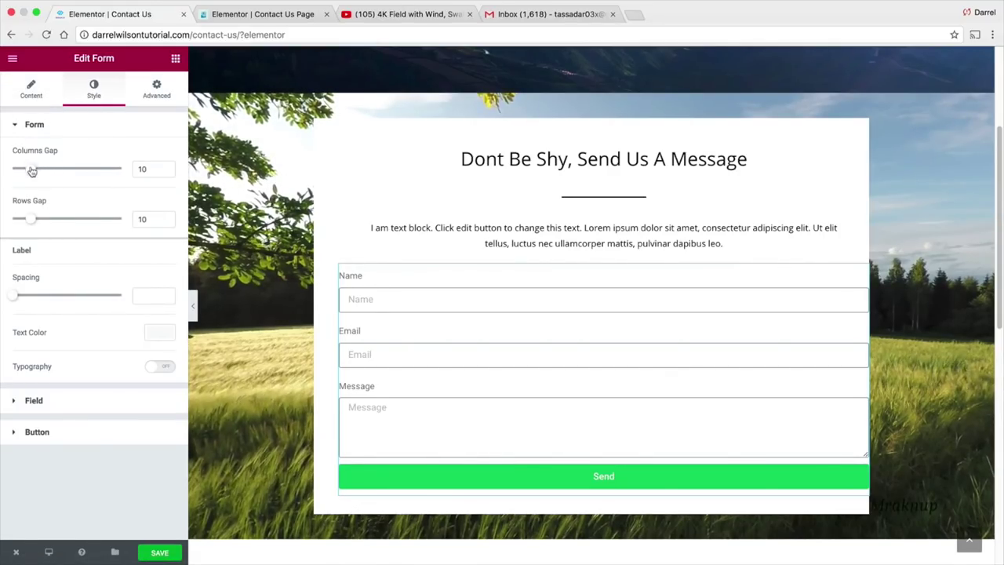
left_click_drag(31, 171, 55, 169)
left_click_drag(32, 220, 58, 220)
left_click_drag(18, 298, 31, 299)
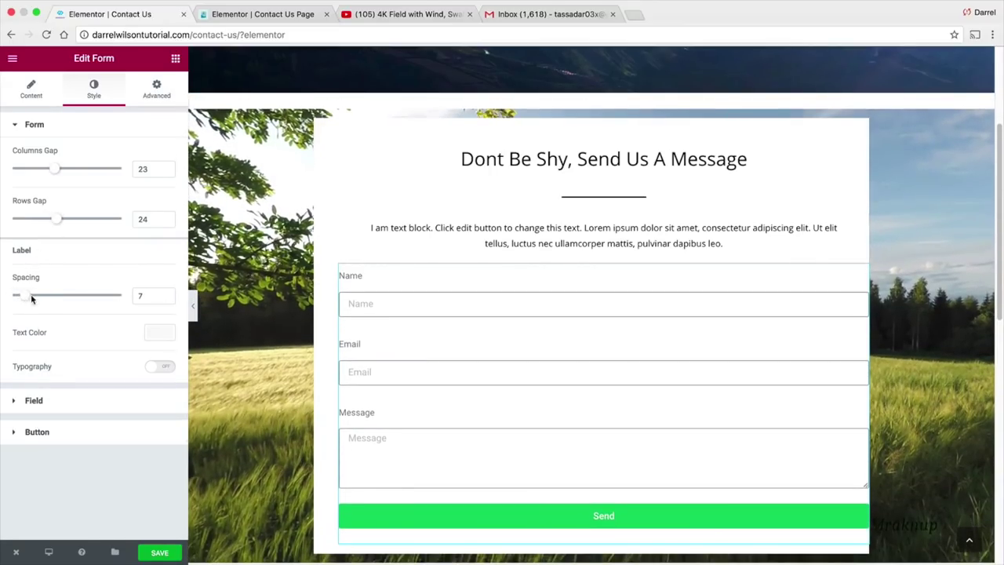
left_click(70, 404)
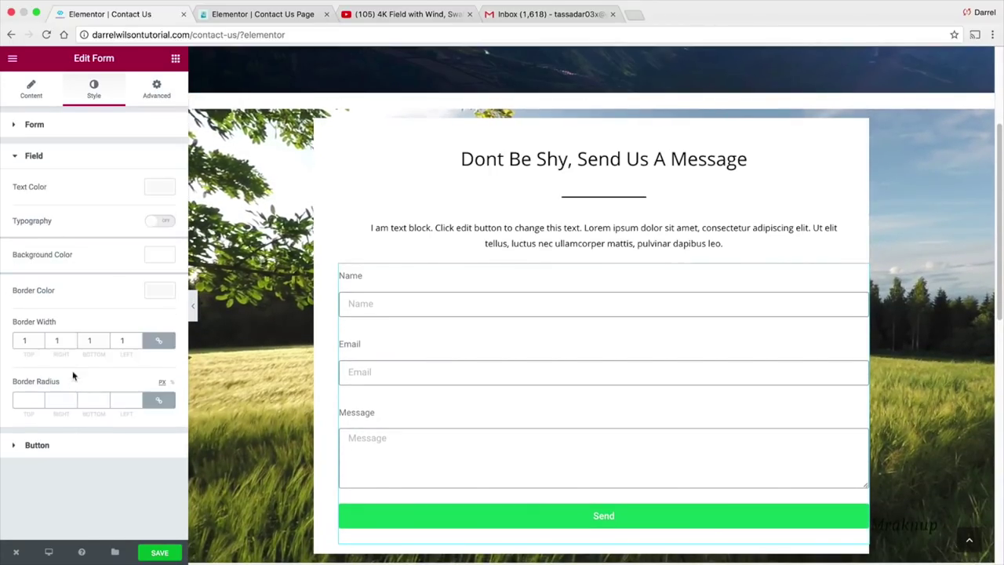
left_click(45, 445)
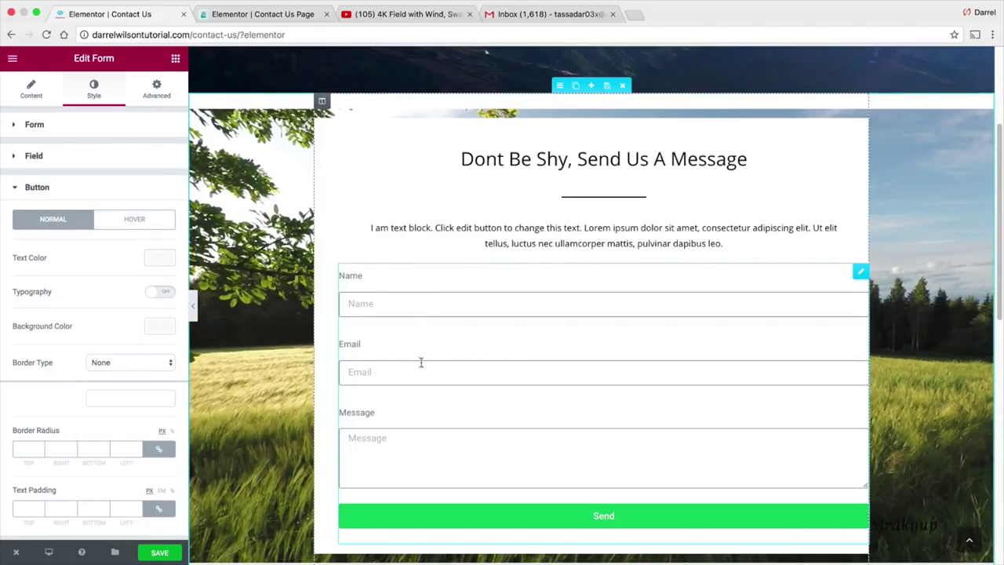
Add a fourth empty field, Item #4, to the form's field list.
left_click(31, 96)
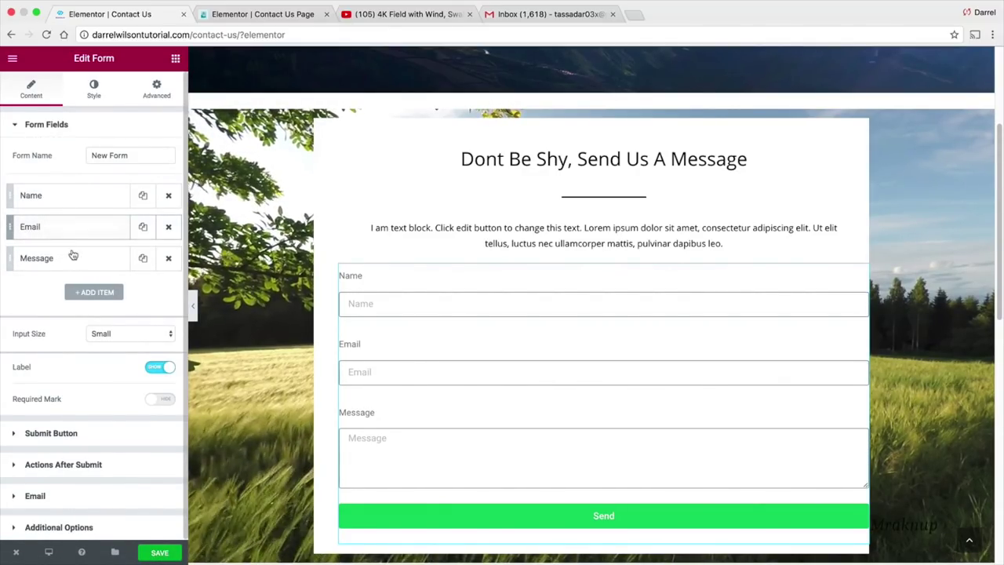
left_click(86, 295)
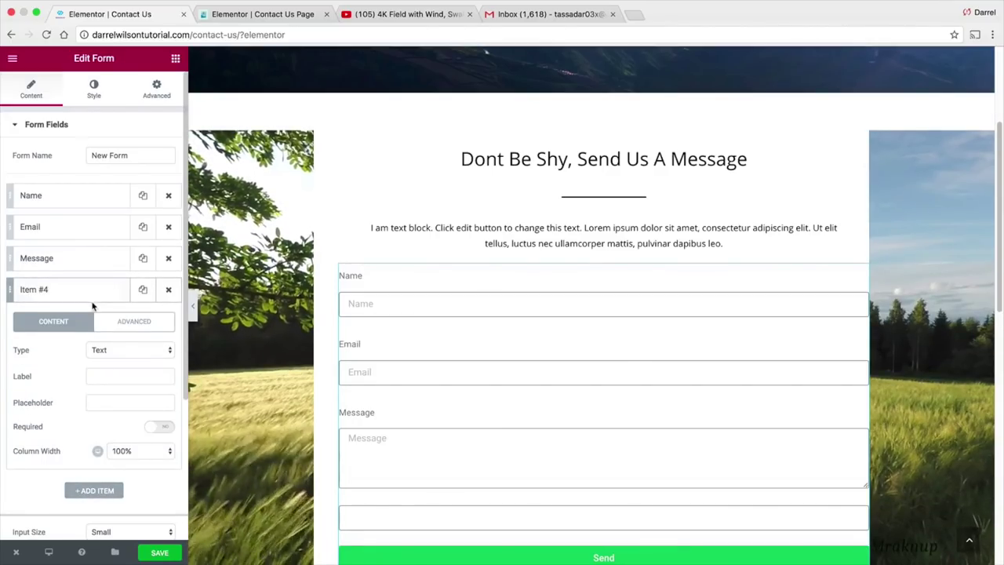
left_click(62, 290)
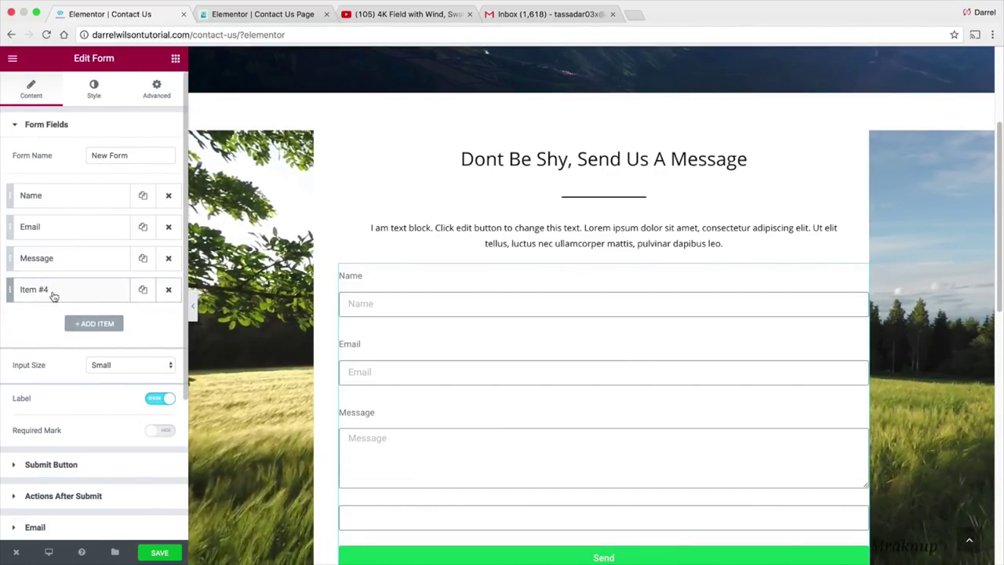
left_click(43, 291)
left_click(41, 291)
left_click(41, 290)
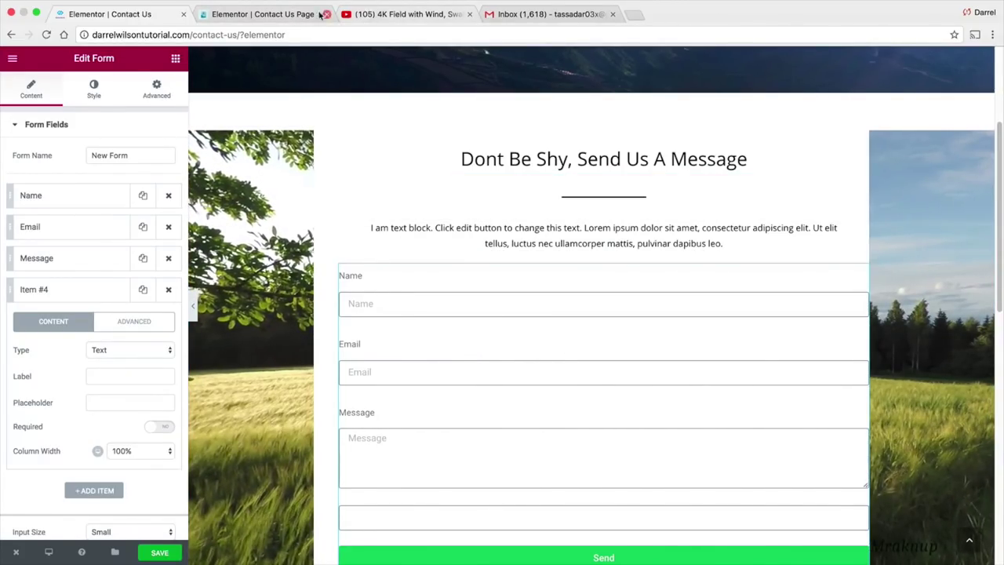
Search YouTube for '4k with wind swallows' and open the first result.
left_click(366, 15)
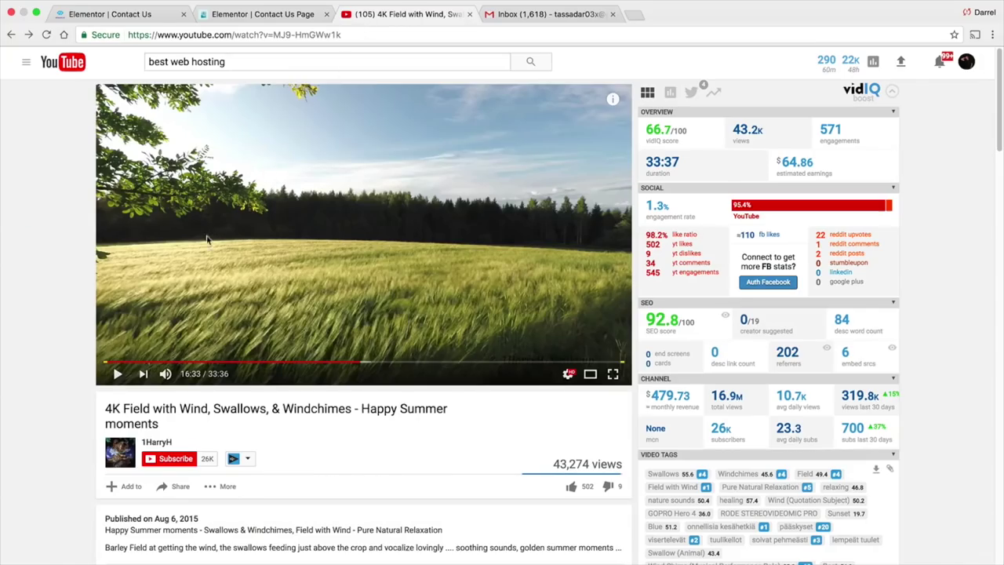
triple_click(225, 61)
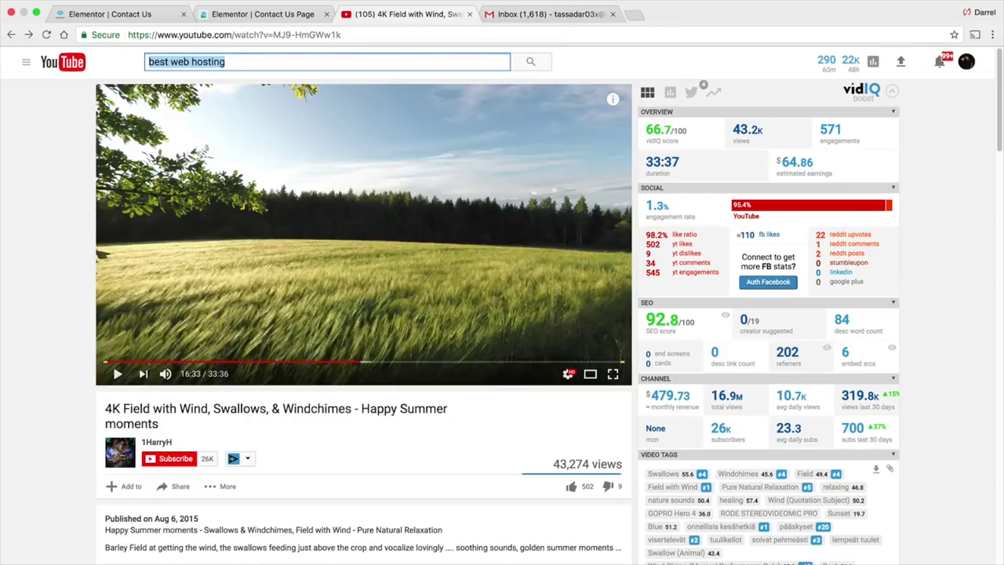
type("4k with wind")
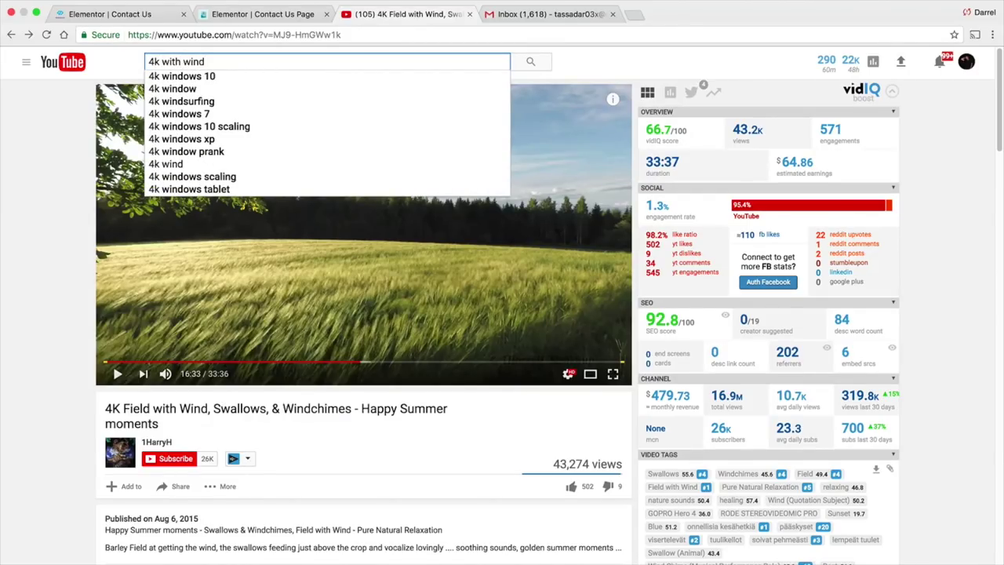
type(" swa")
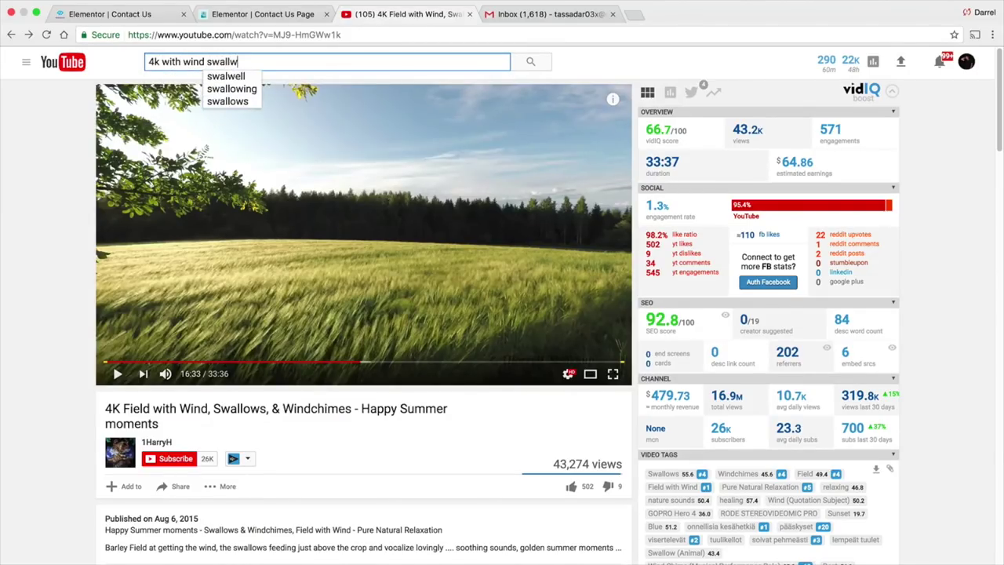
type("llows")
key("Return")
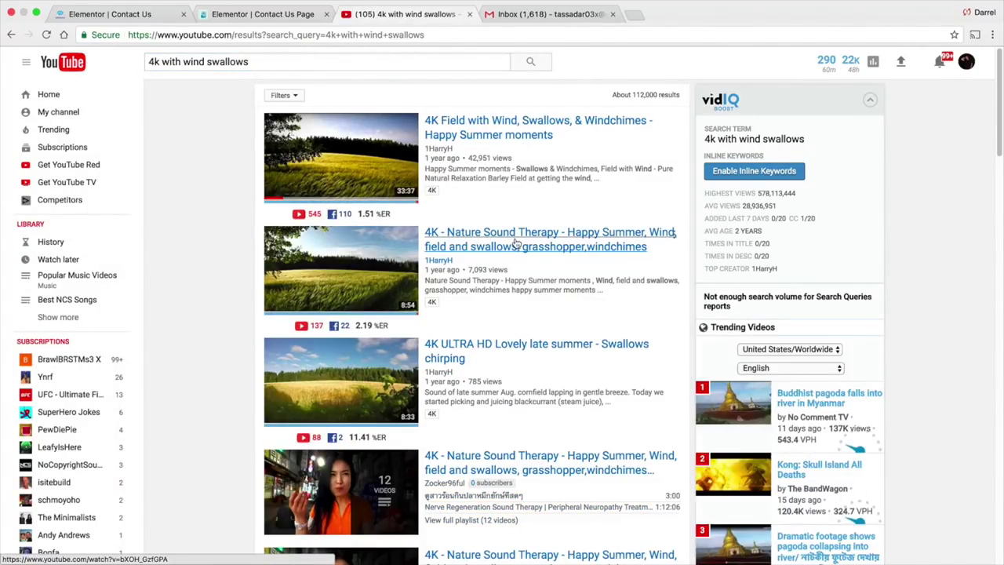
left_click(512, 128)
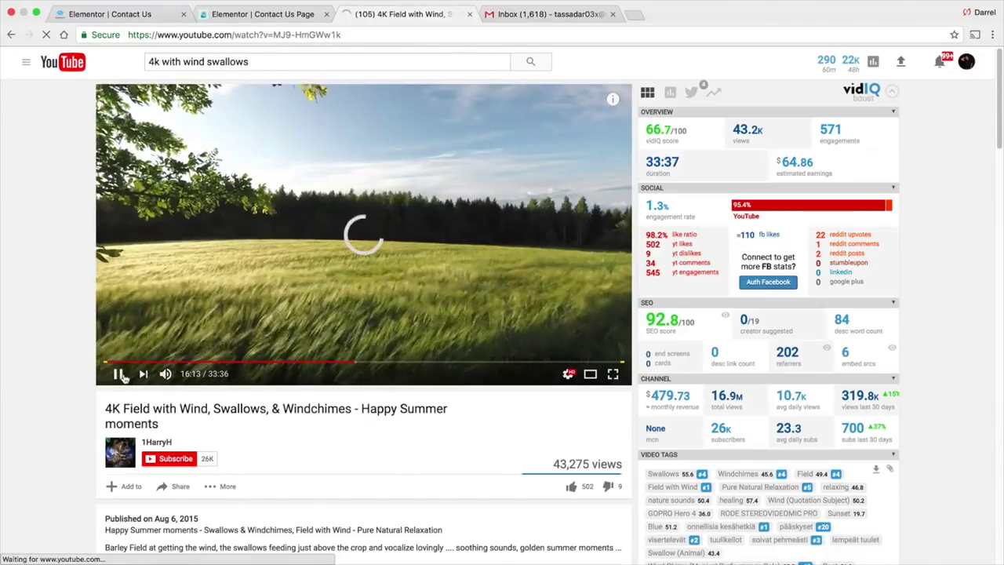
Copy the video's URL from the address bar and return to the Contact Us Page editor.
left_click(120, 374)
left_click(225, 36)
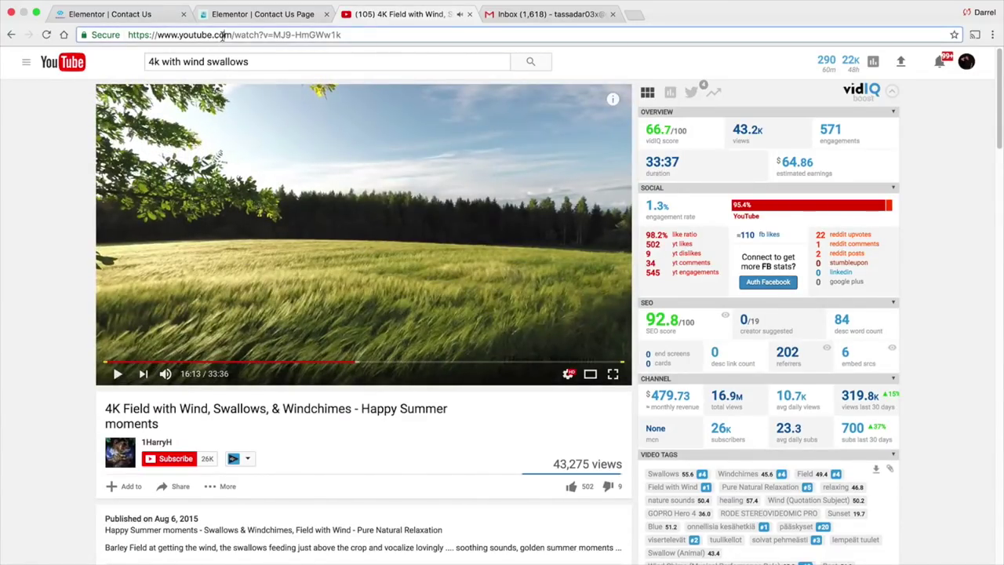
right_click(225, 37)
left_click(247, 54)
left_click(248, 15)
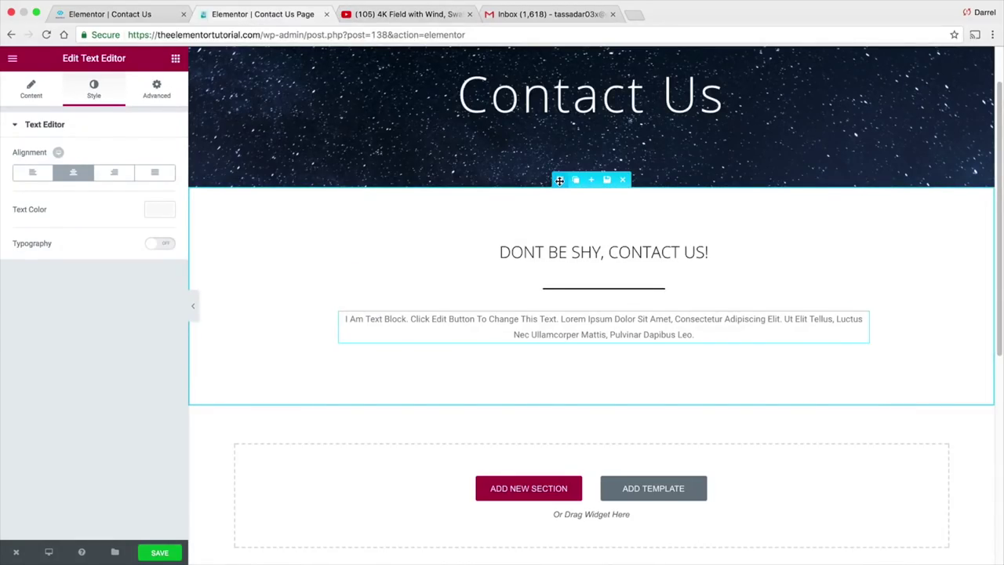
Set the section's background type to Video and paste the copied YouTube URL as its link.
left_click(559, 181)
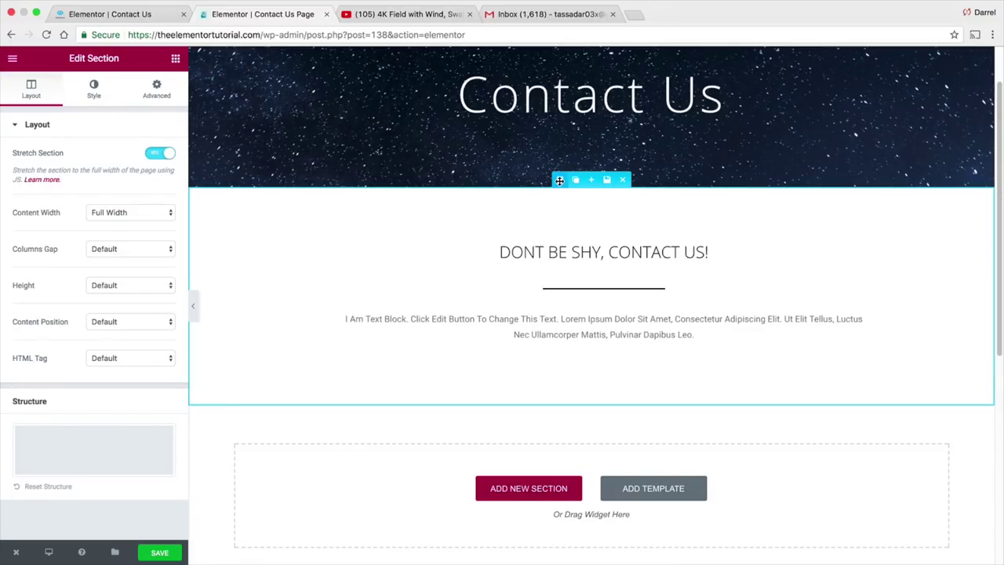
left_click(104, 89)
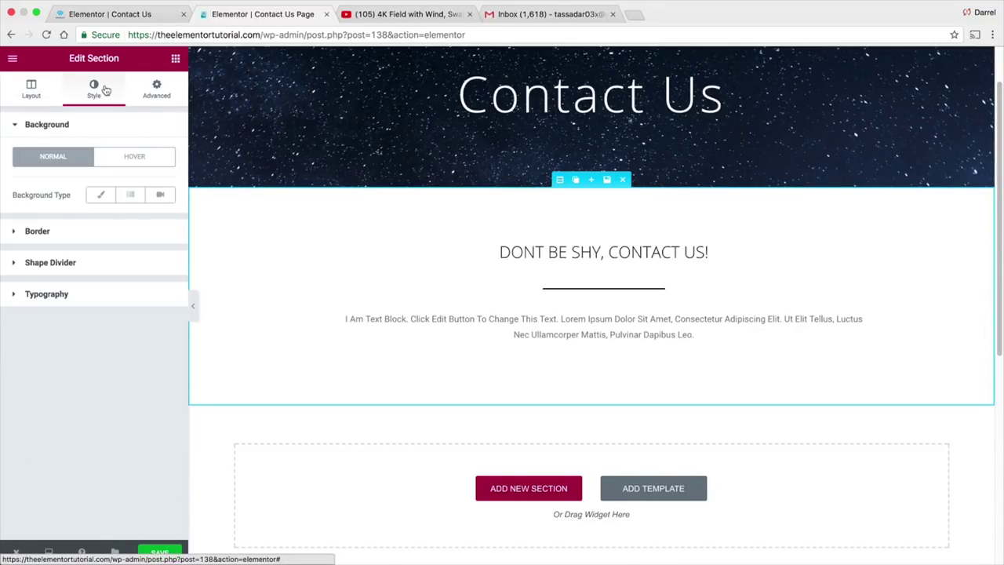
left_click(158, 195)
right_click(81, 244)
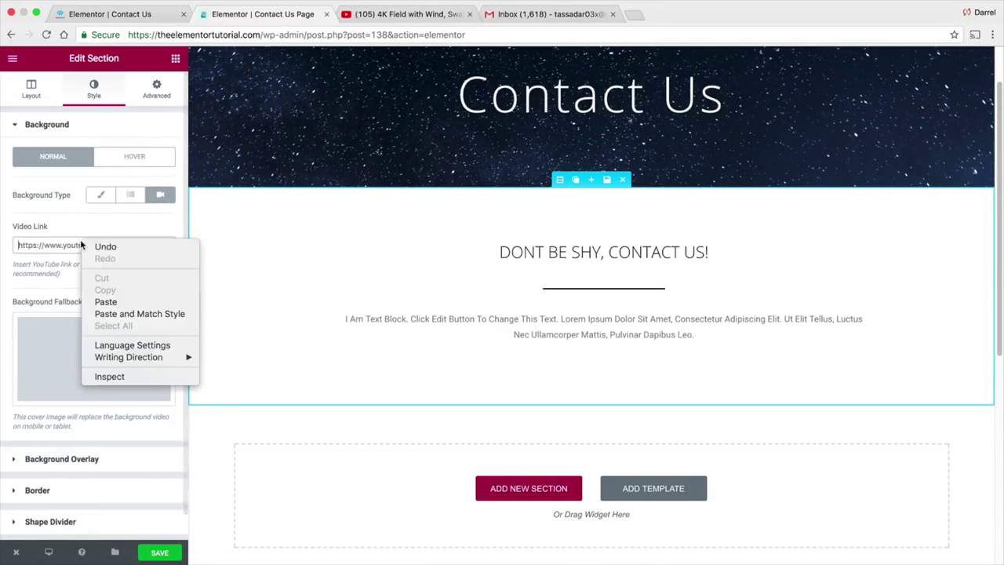
left_click(106, 302)
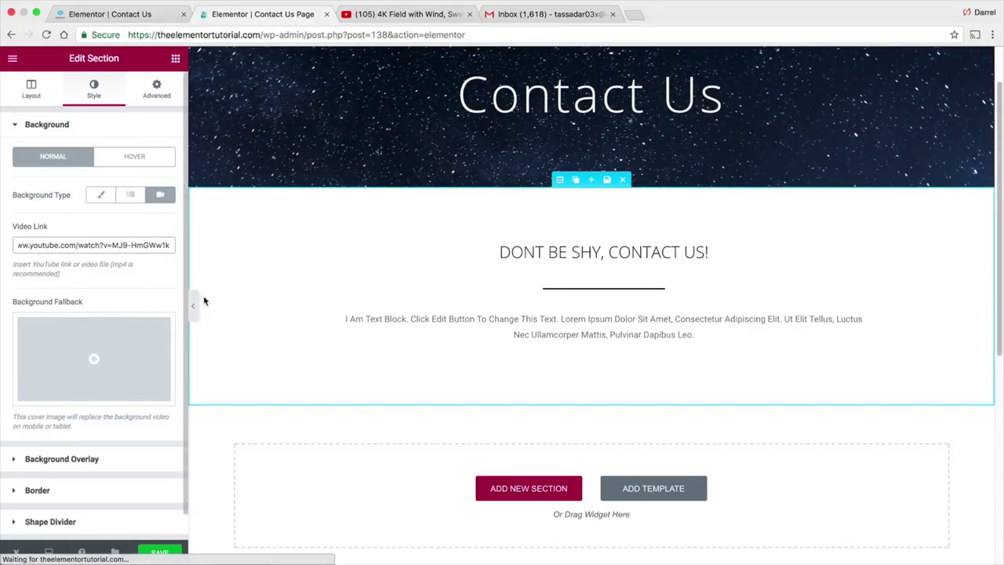
scroll(272, 307, "down", 2)
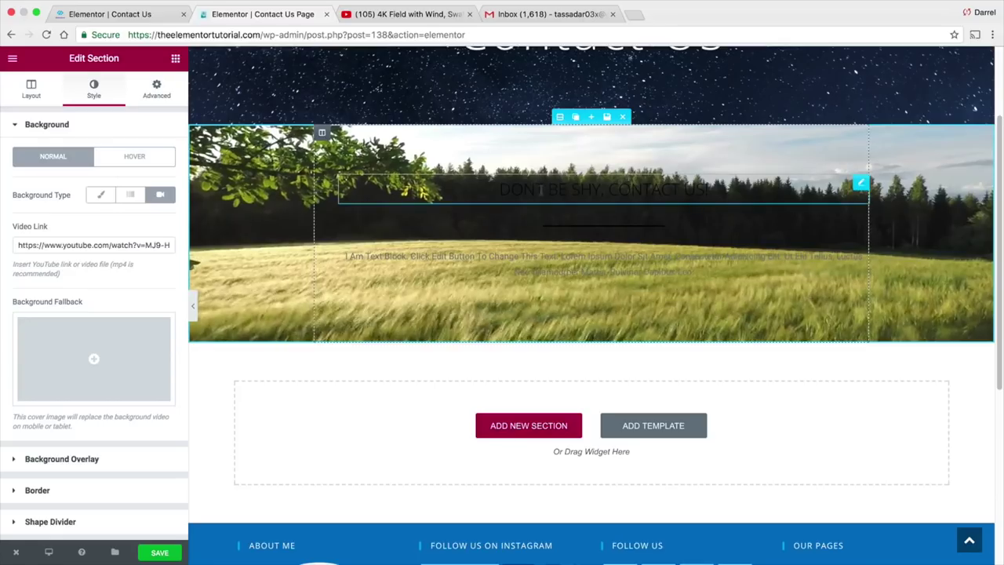
Give the centre column a Classic white background.
left_click(322, 132)
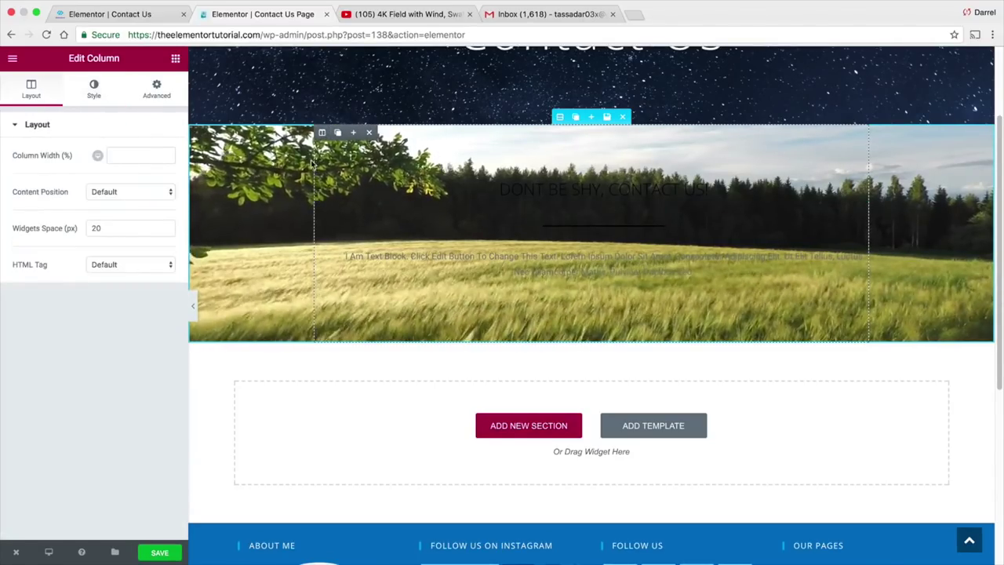
left_click(94, 88)
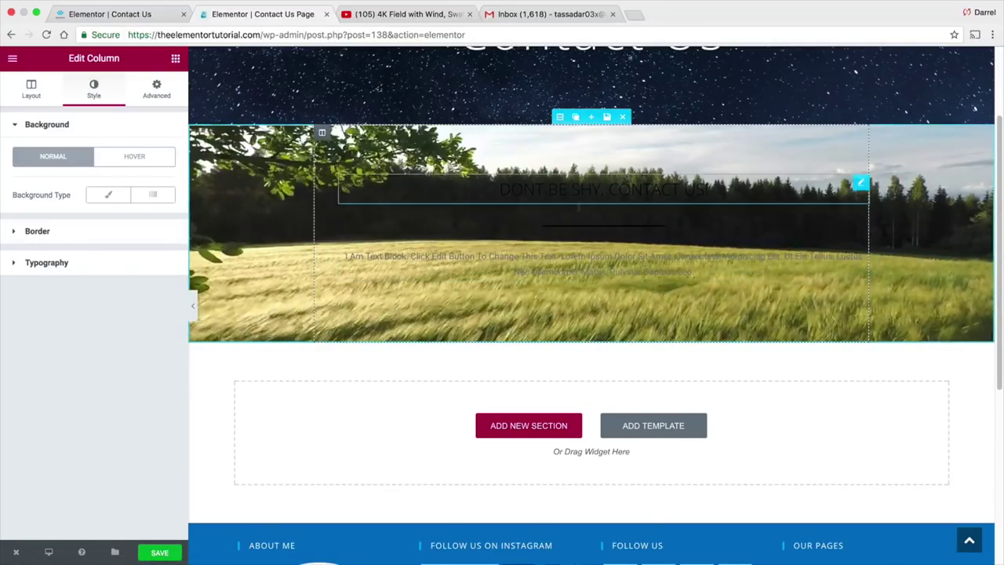
left_click(111, 197)
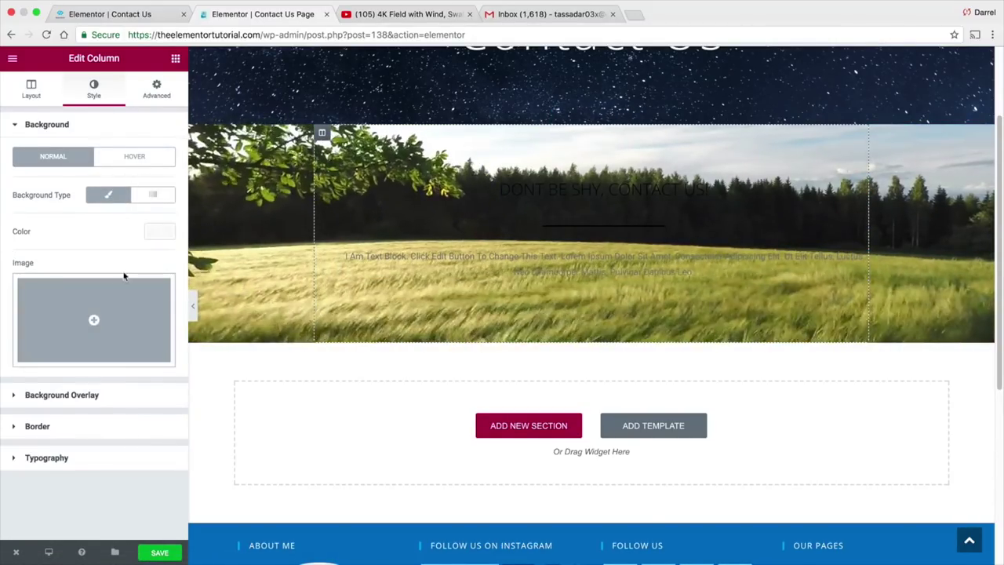
left_click(159, 230)
left_click(129, 378)
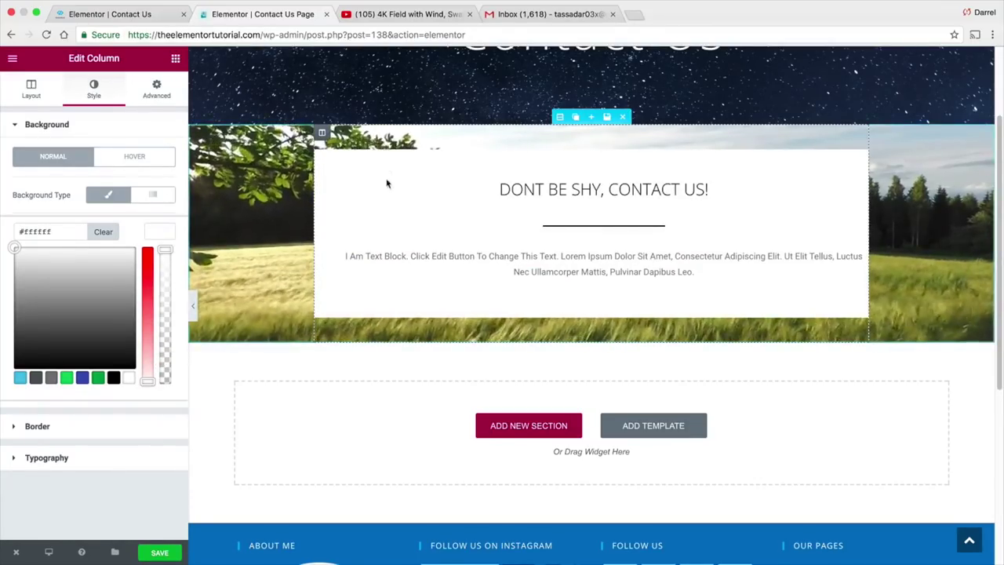
scroll(393, 217, "up", 2)
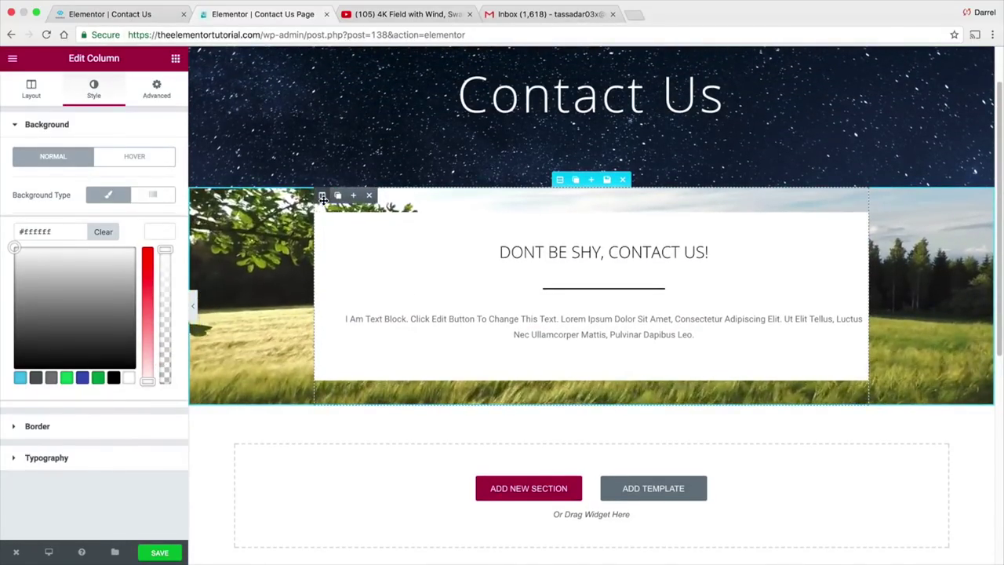
scroll(642, 332, "up", 1)
scroll(642, 332, "down", 1)
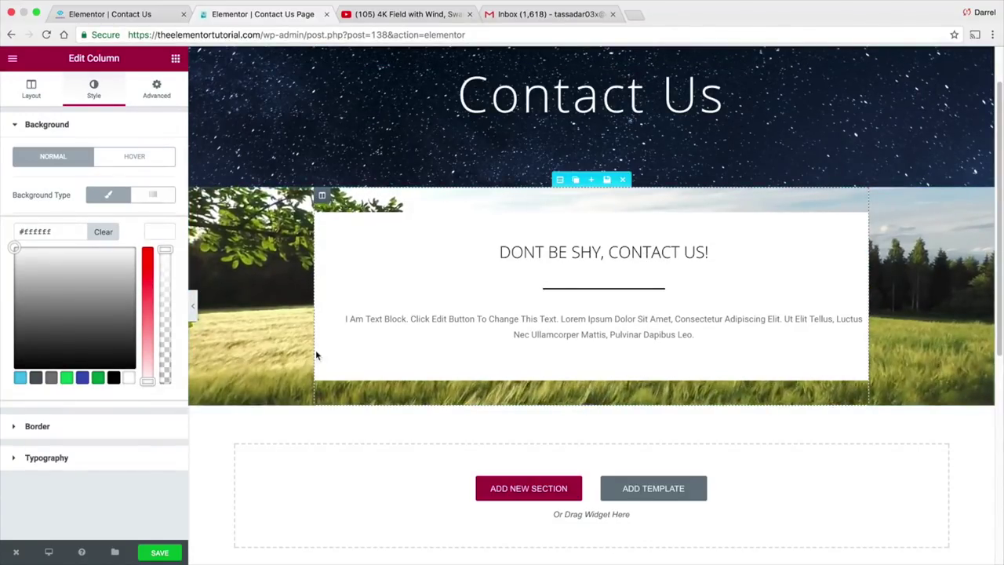
Save the Contact Us Page and exit Elementor to the WordPress dashboard.
left_click(149, 552)
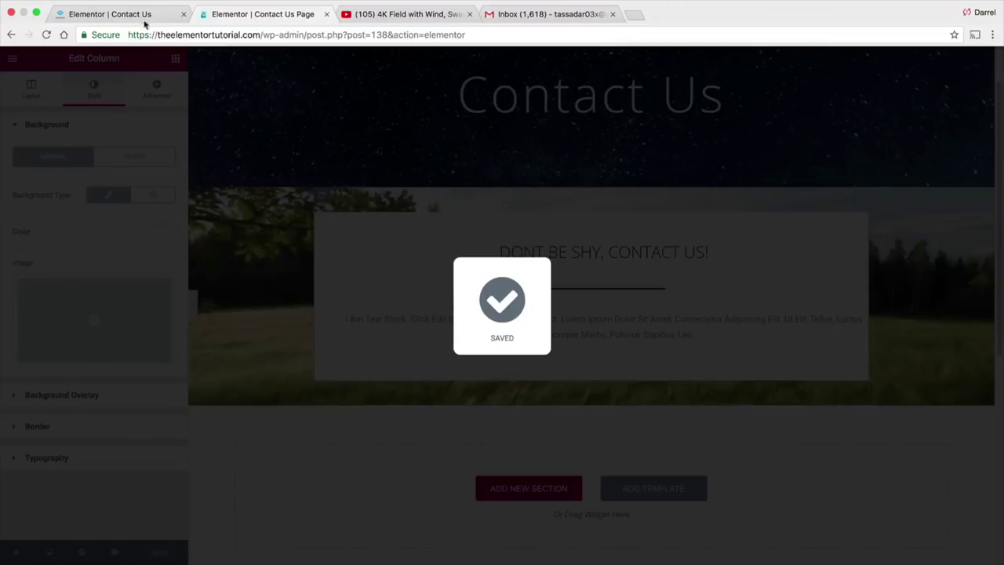
left_click(144, 22)
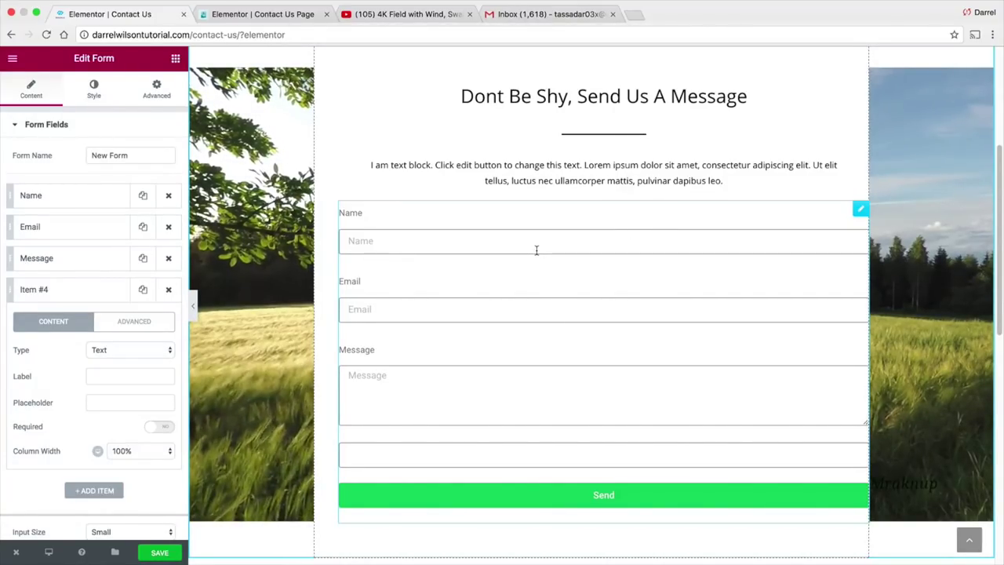
left_click(287, 15)
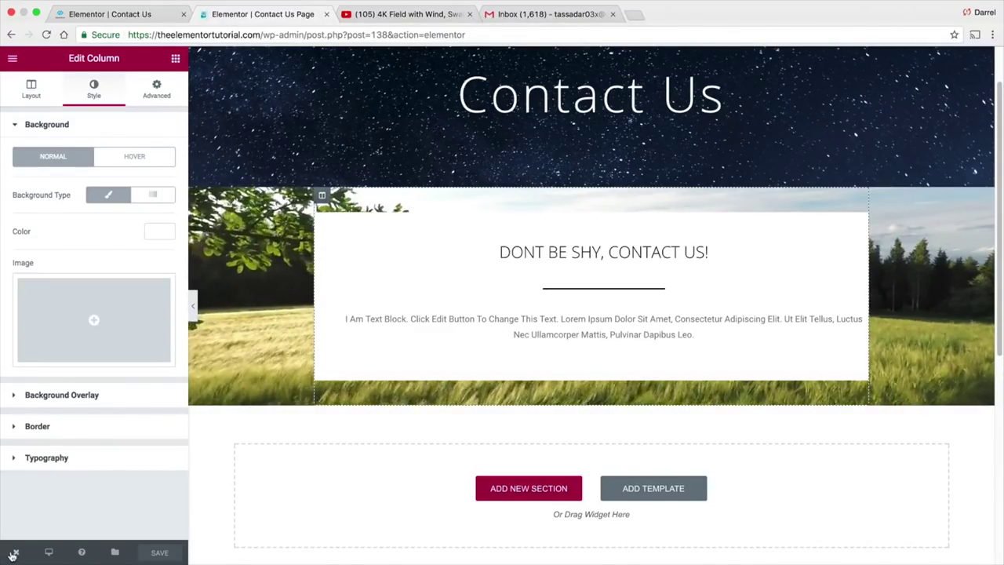
mouse_move(12, 553)
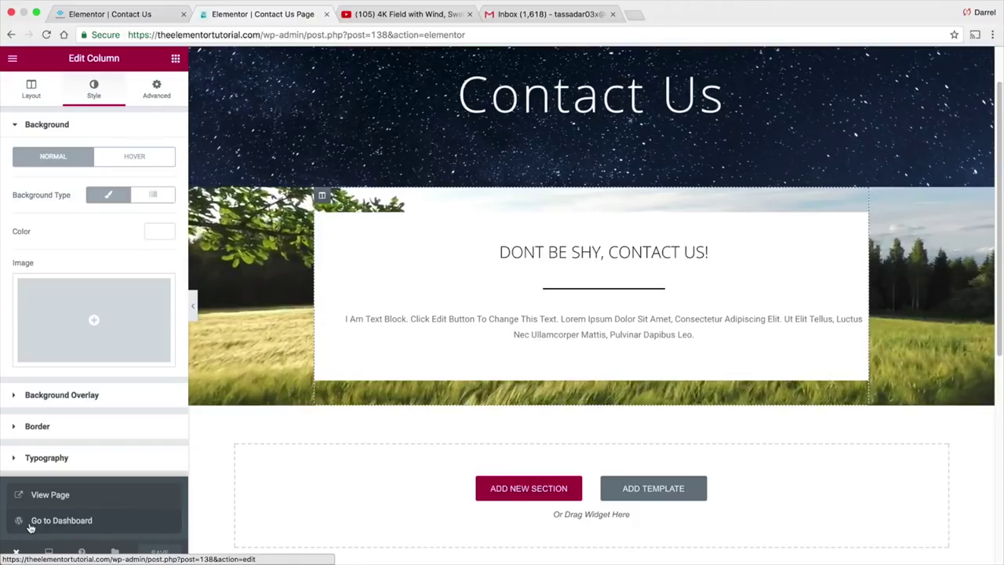
left_click(57, 521)
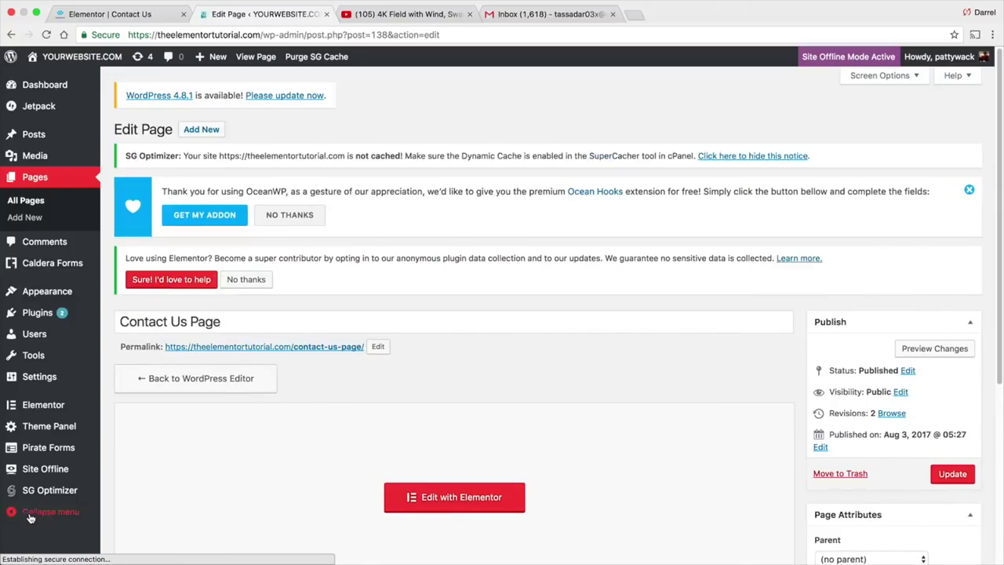
Search the plugin directory for 'ninja forms' and install the Ninja Forms plugin.
mouse_move(36, 313)
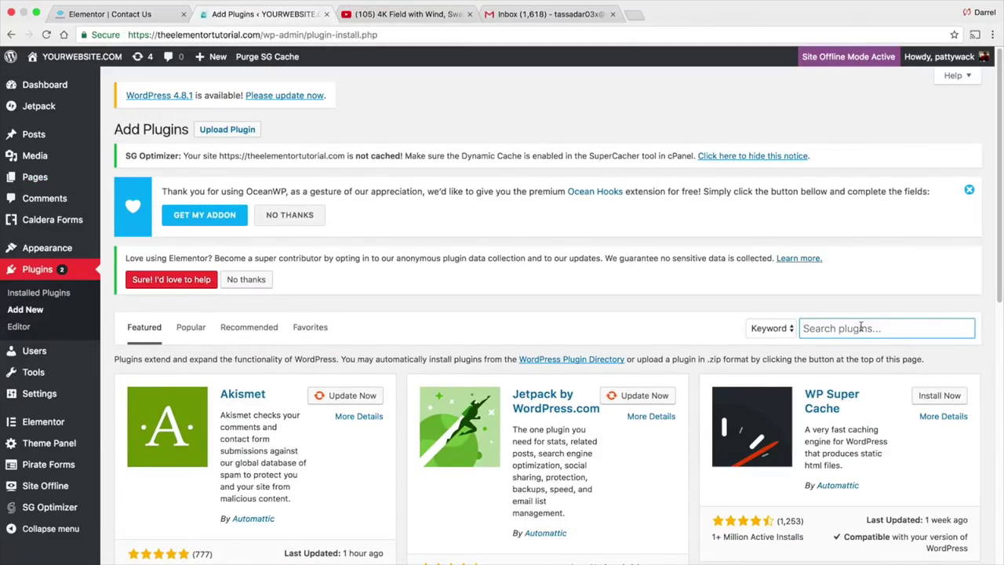
type("ninja forms")
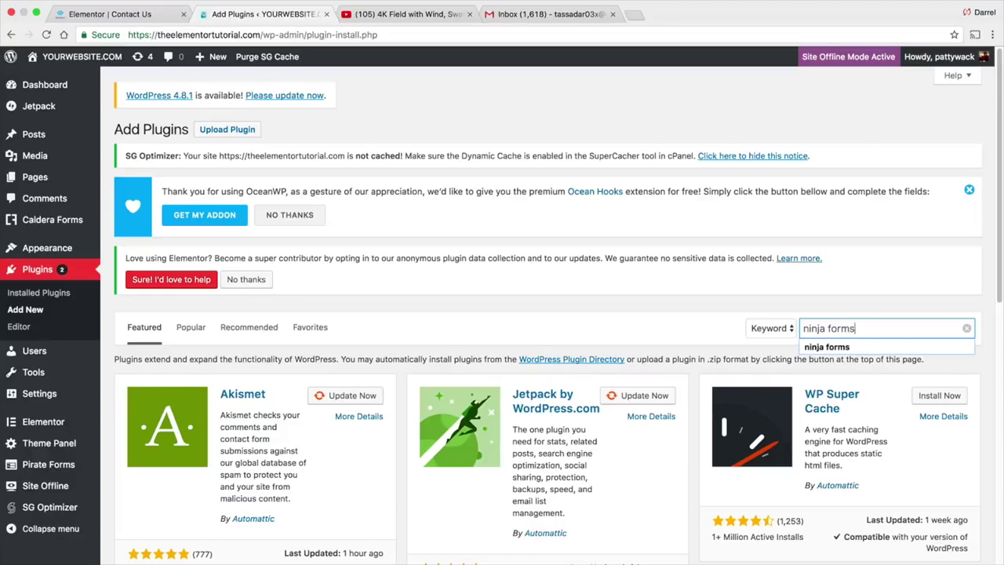
key("Return")
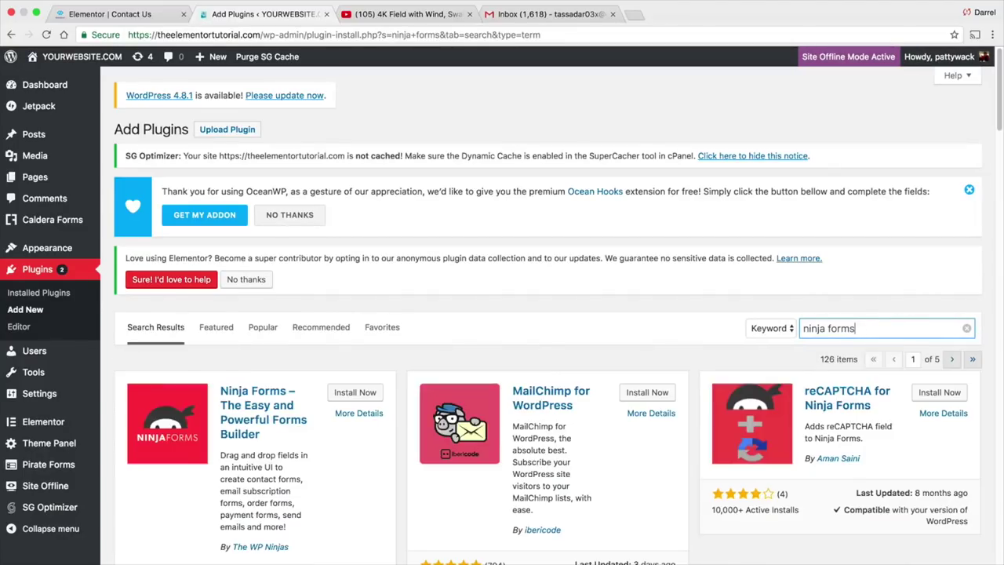
left_click(352, 394)
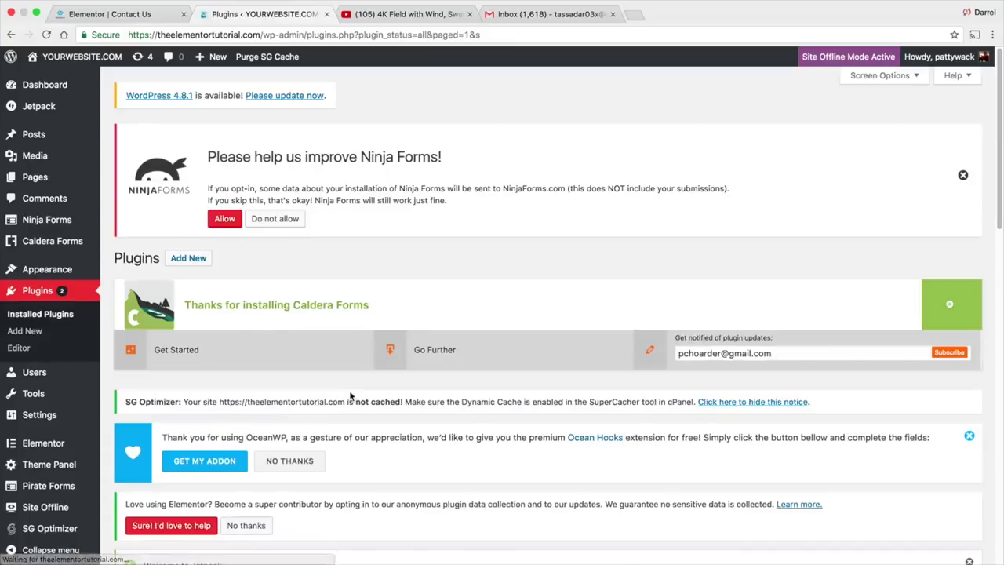
scroll(375, 441, "down", 2)
scroll(374, 440, "down", 8)
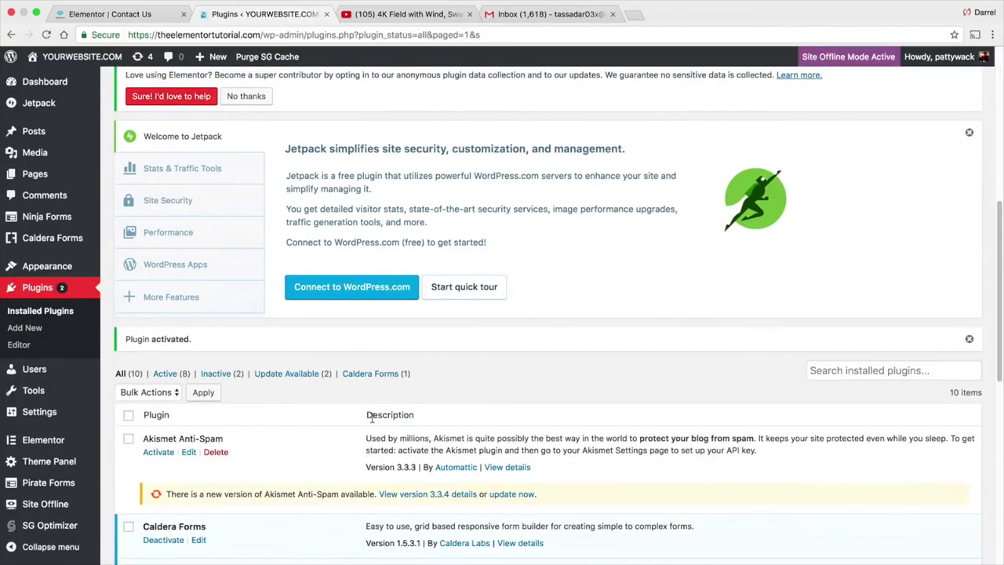
scroll(372, 419, "down", 3)
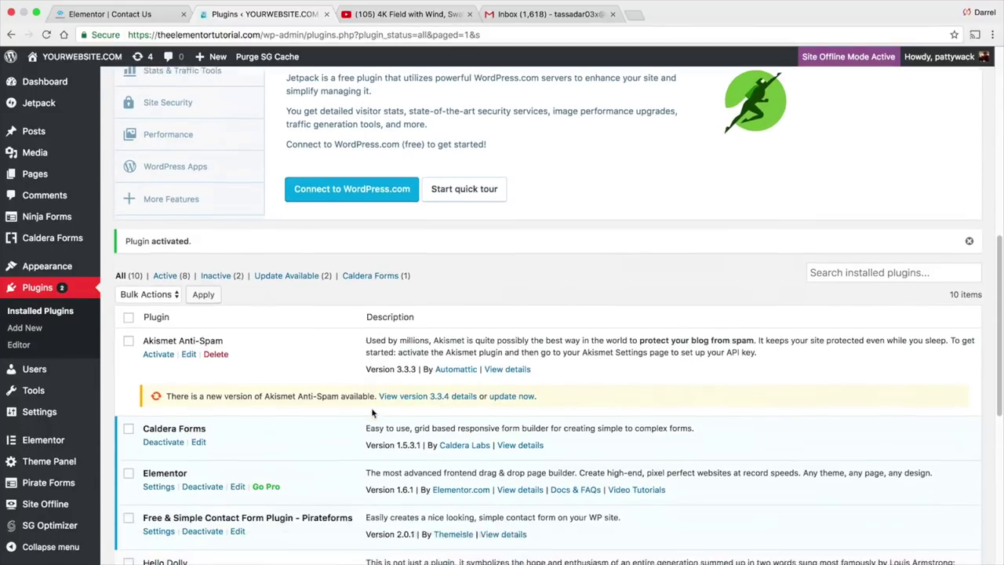
scroll(371, 407, "down", 4)
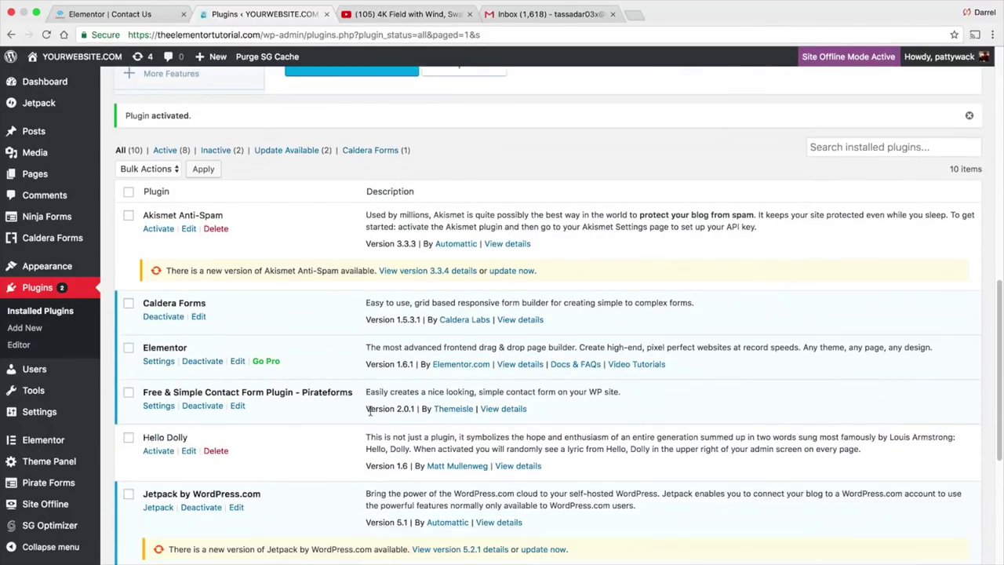
scroll(370, 411, "down", 5)
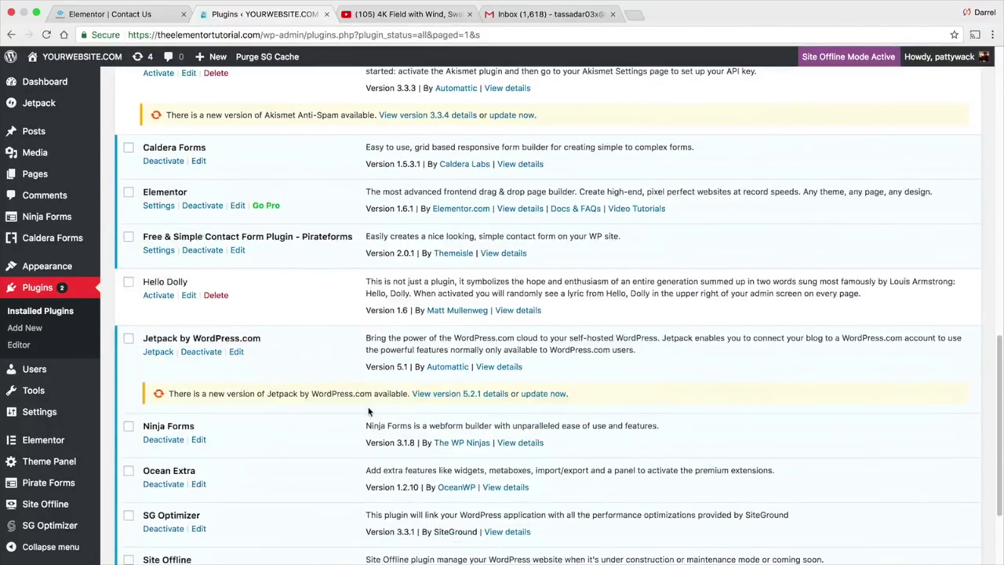
scroll(368, 411, "down", 1)
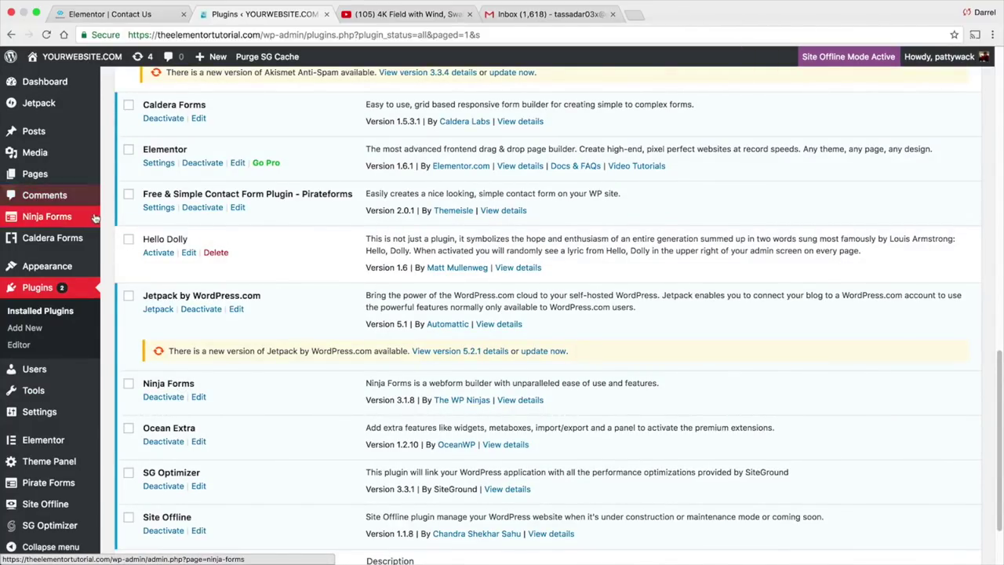
mouse_move(53, 219)
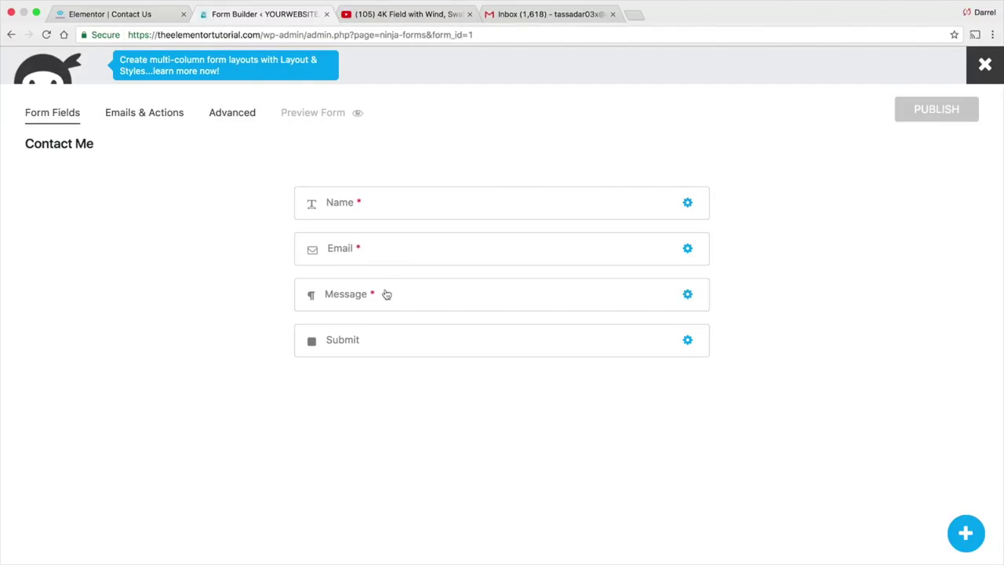
Try dragging First Name and Product fields into the Contact Me form below Email.
left_click(966, 533)
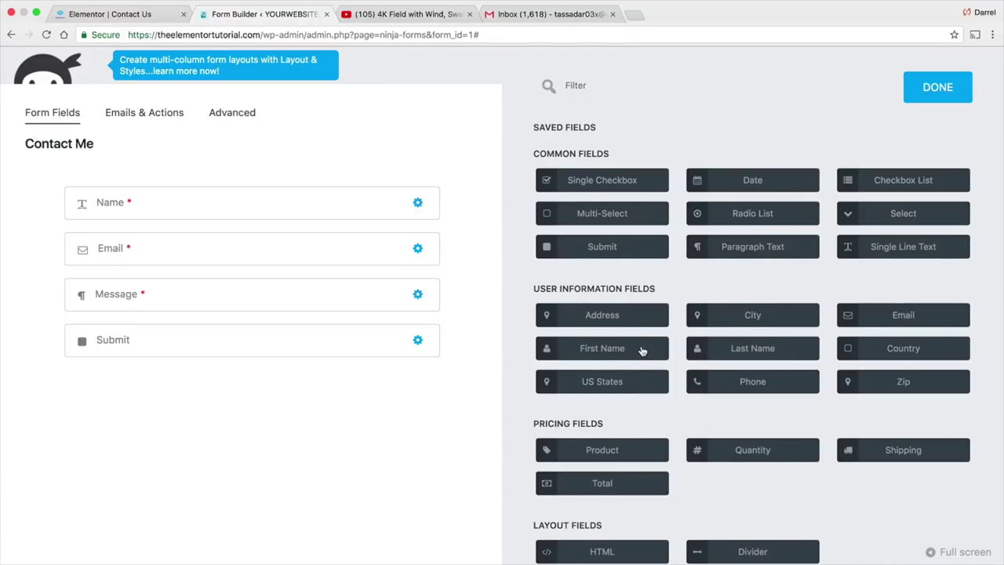
left_click_drag(641, 351, 576, 349)
left_click_drag(625, 458, 677, 437)
scroll(666, 403, "down", 3)
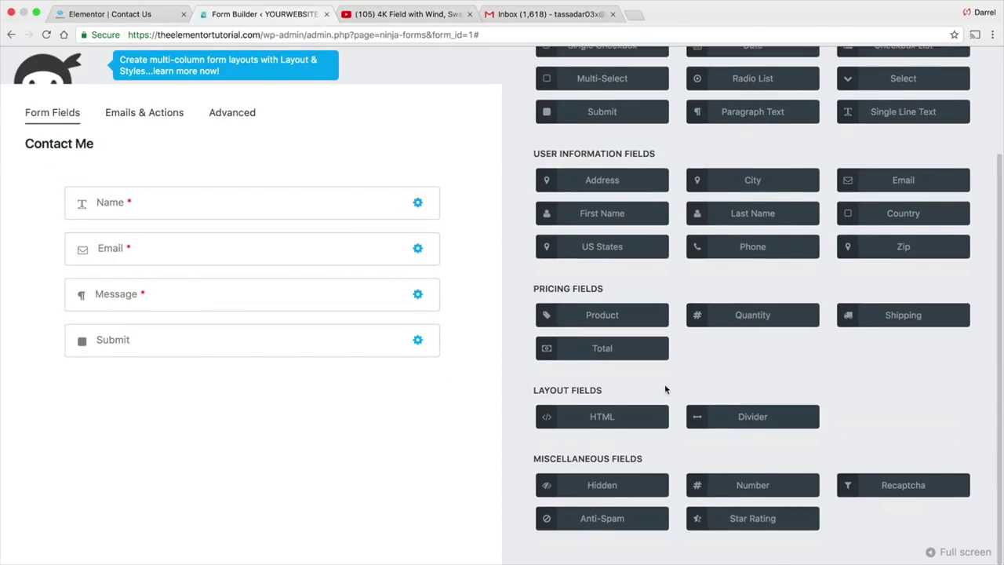
scroll(637, 313, "up", 3)
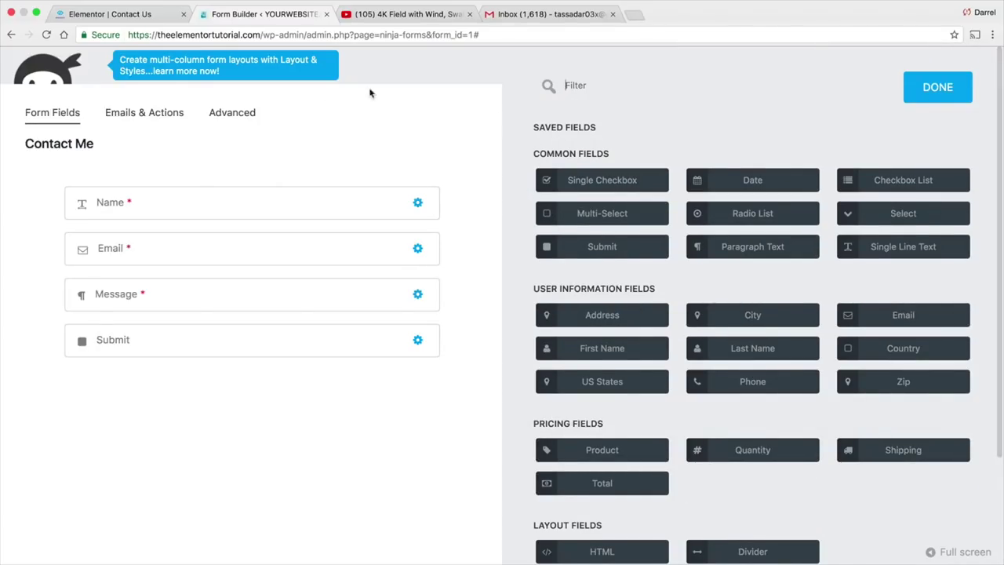
Browse the form's Emails & Actions, Advanced and Form Fields tabs.
left_click(164, 114)
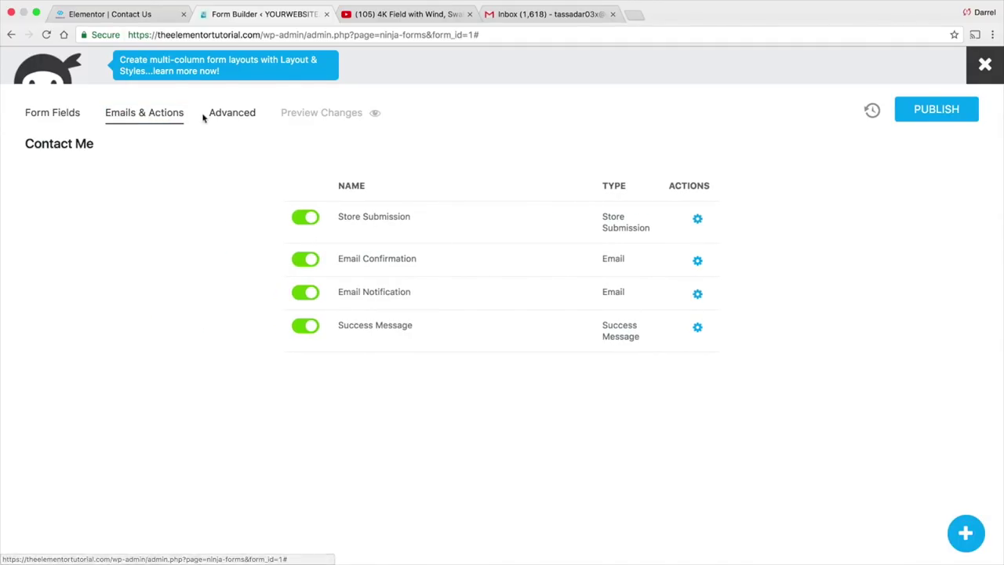
left_click(231, 116)
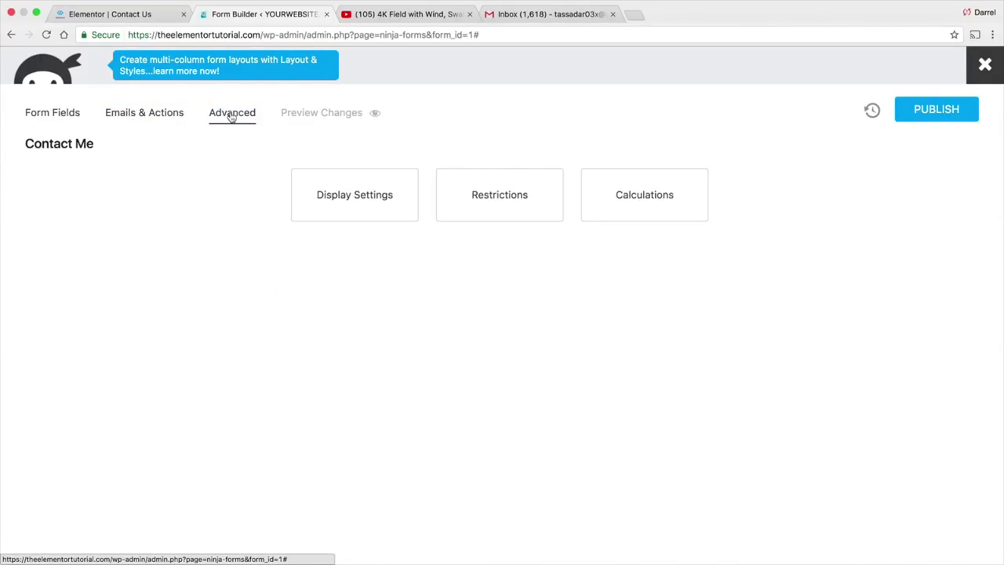
left_click(73, 115)
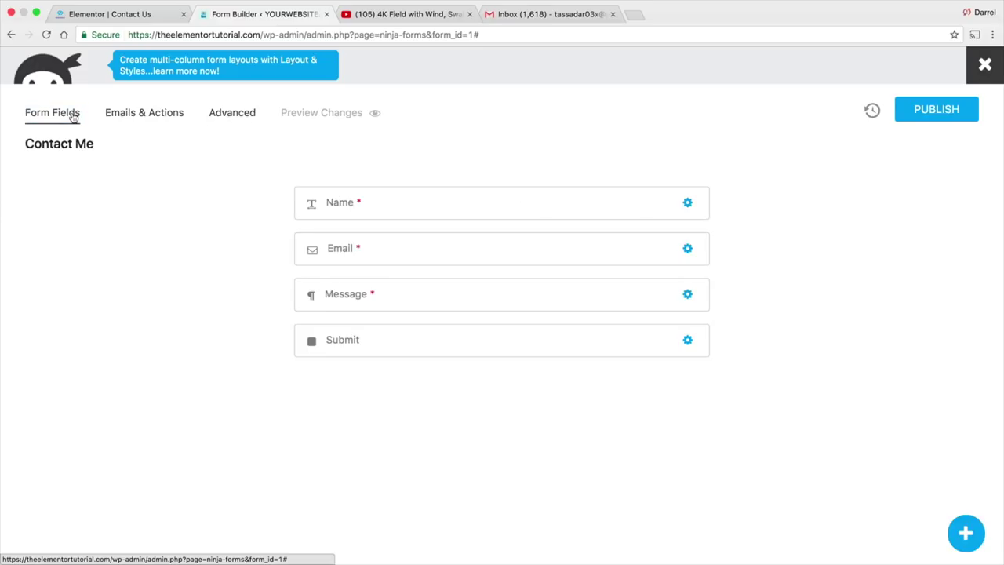
left_click(141, 113)
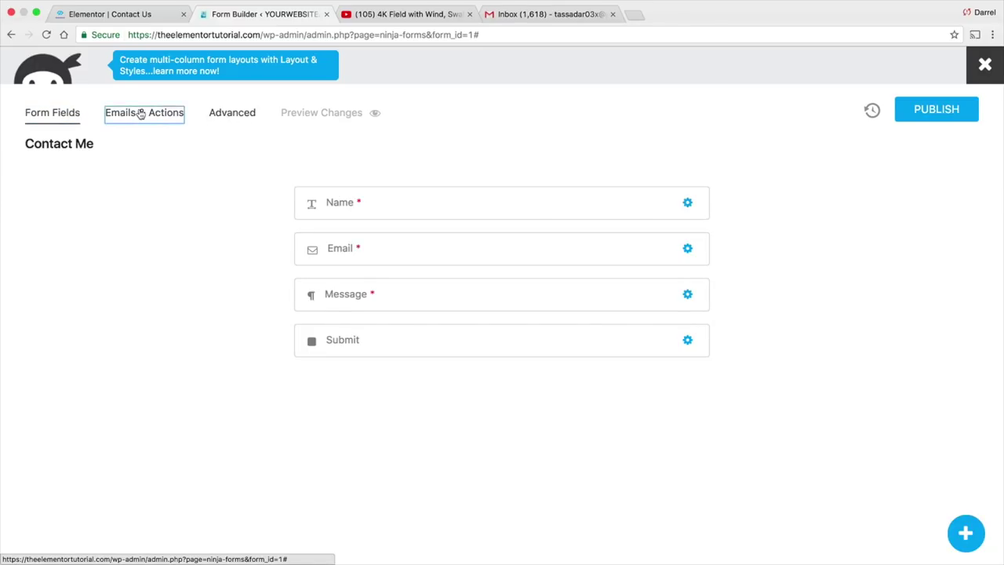
left_click(237, 115)
left_click(157, 114)
left_click(66, 116)
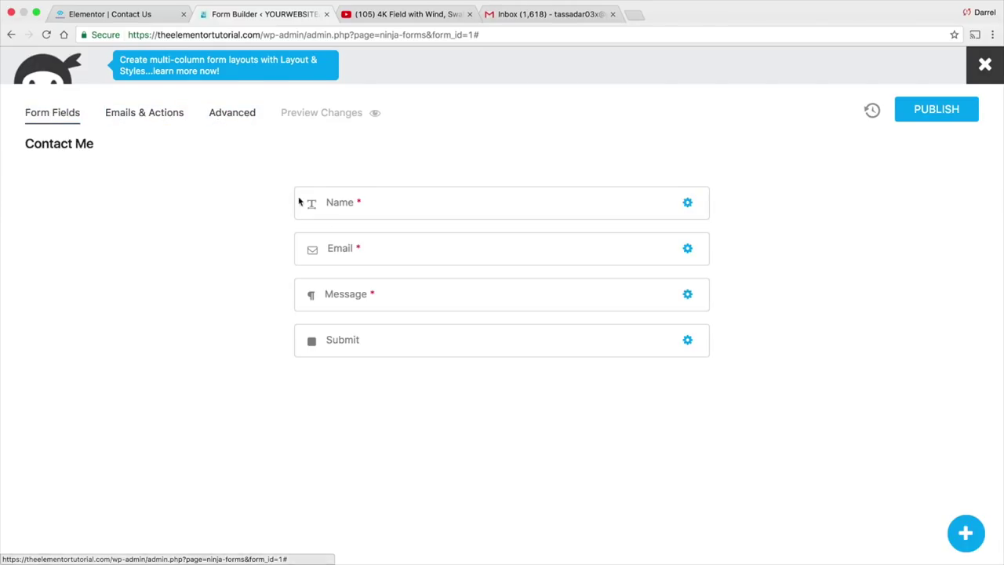
Open the add-field panel, expand it to full page, then close it.
left_click(966, 533)
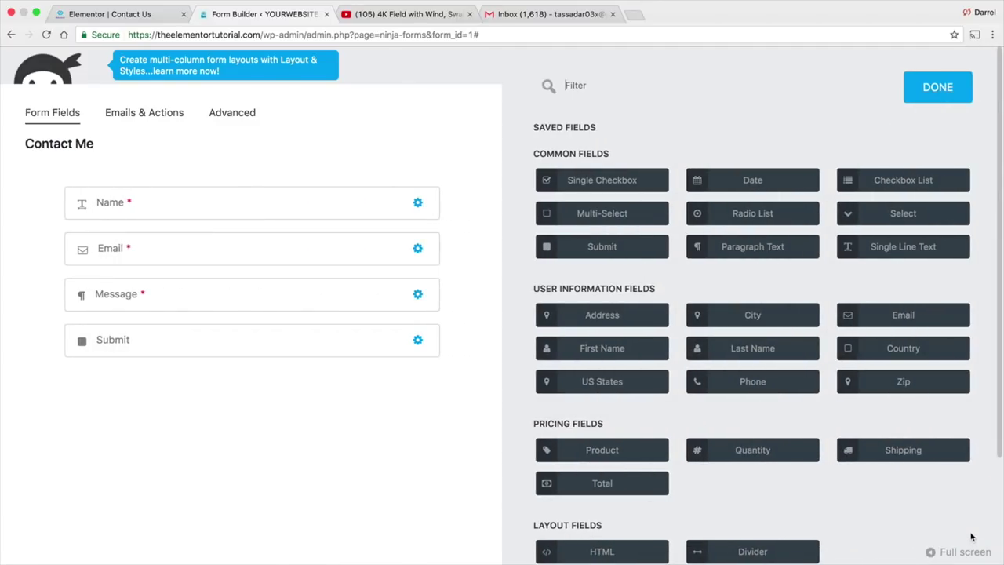
scroll(836, 422, "down", 3)
scroll(833, 415, "up", 3)
left_click(946, 548)
left_click(938, 90)
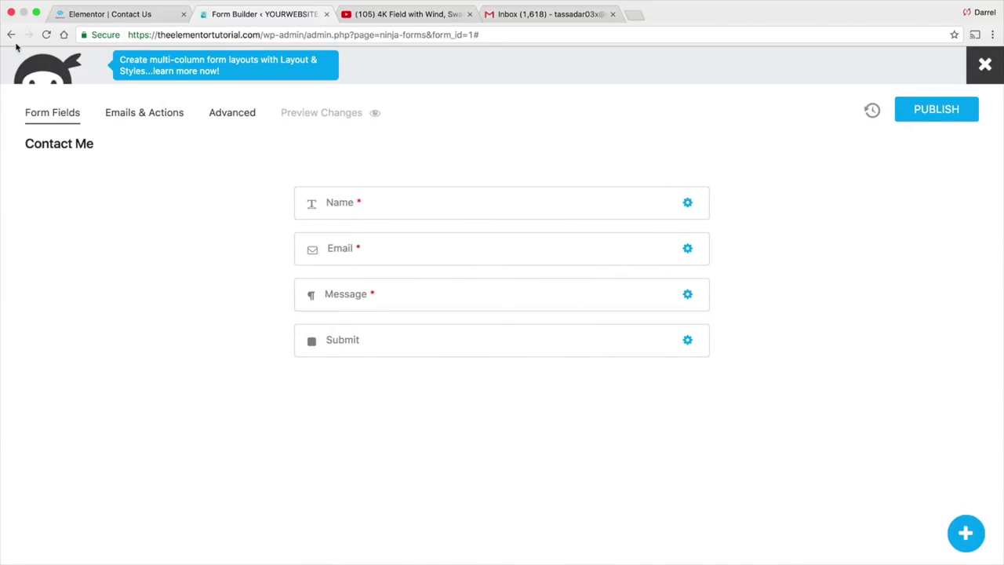
Leave the form builder and copy the Contact Me shortcode [ninja_form id=1].
left_click(987, 68)
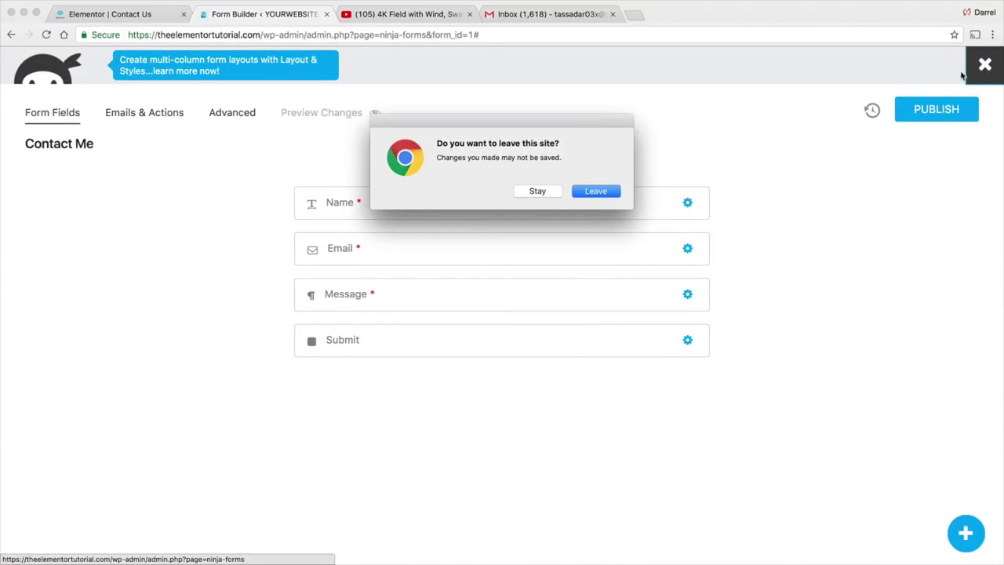
left_click(605, 192)
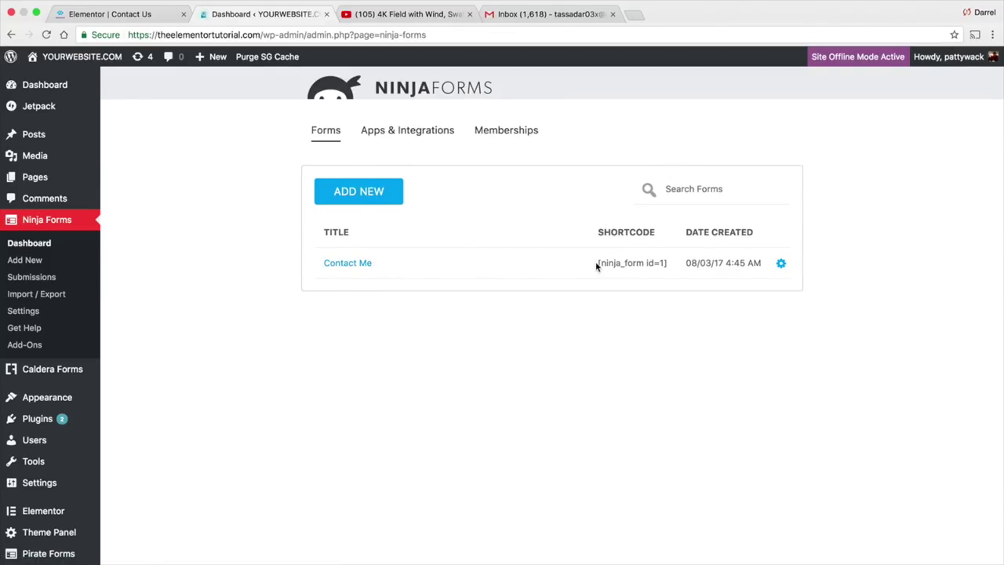
left_click_drag(597, 266, 659, 263)
right_click(671, 265)
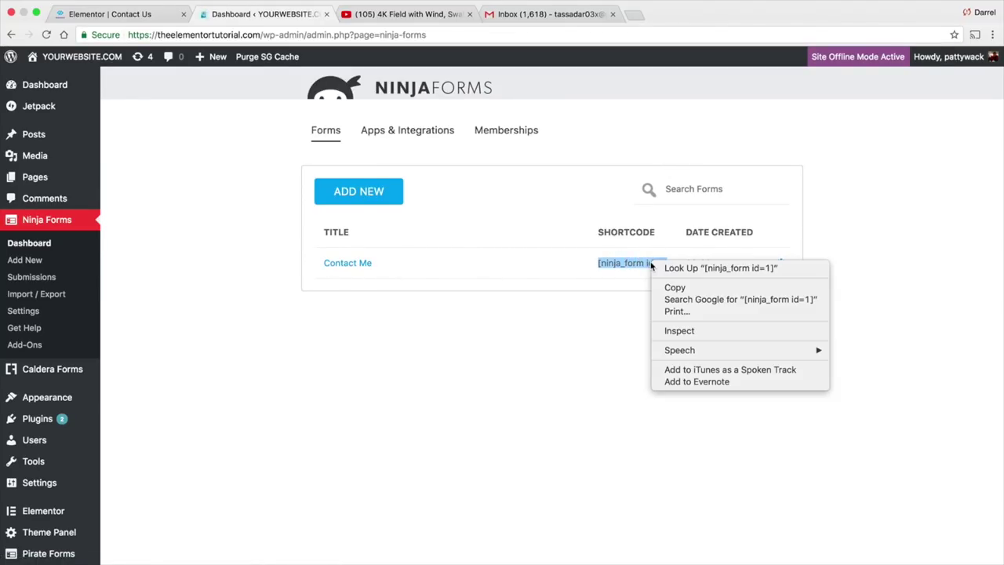
left_click(671, 290)
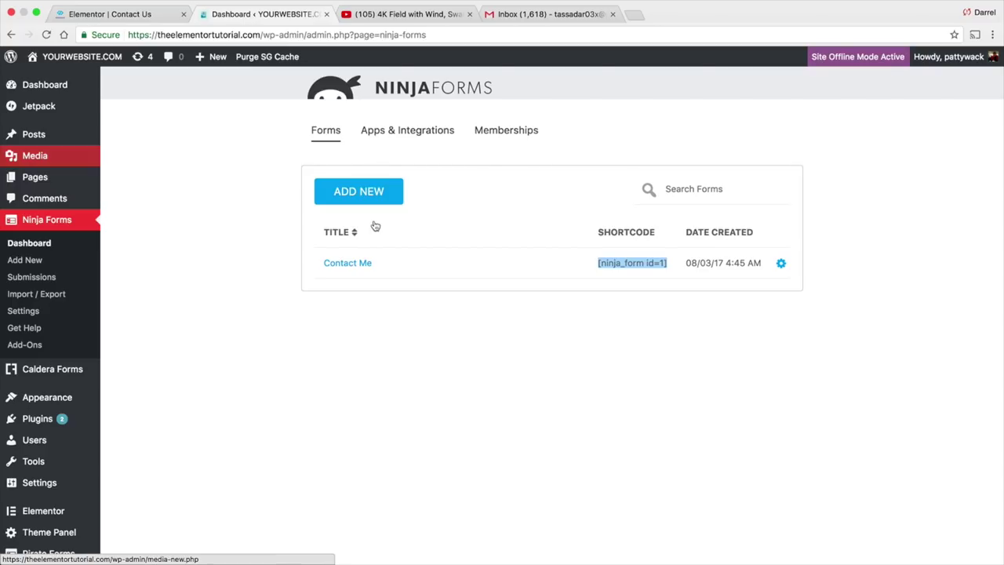
Reopen Contact Me, check its Advanced and Emails & Actions tabs, then close it.
left_click(351, 264)
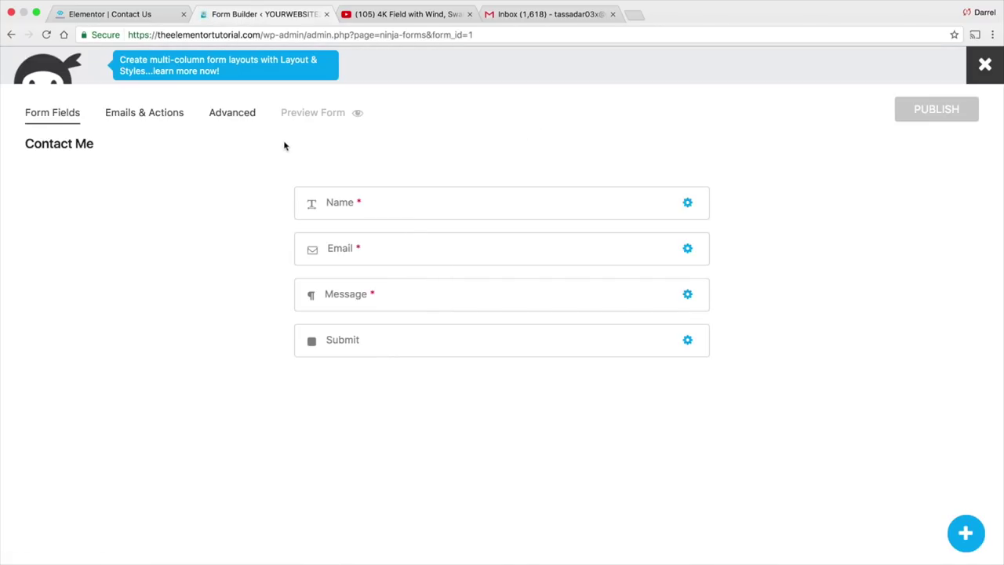
left_click(236, 115)
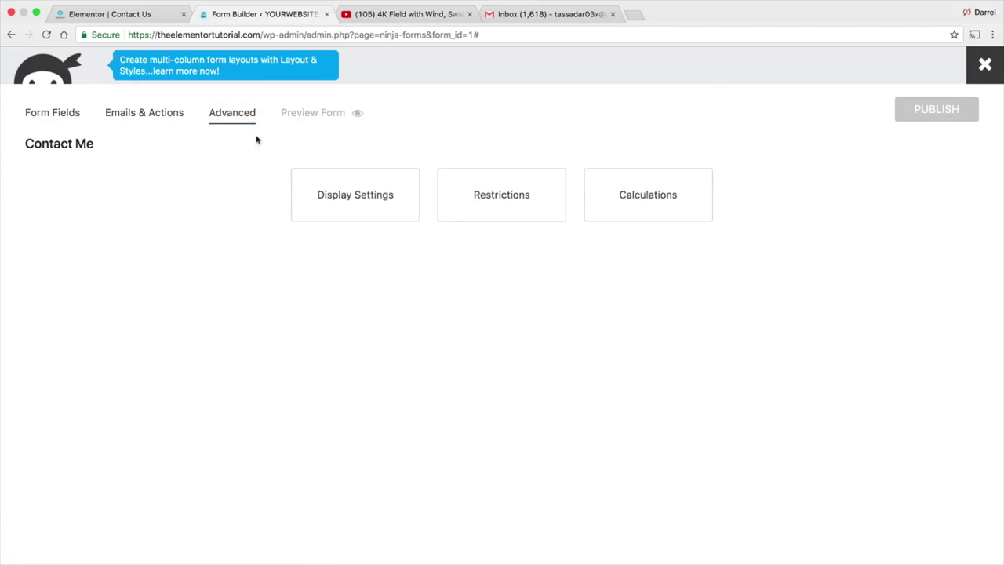
left_click(174, 114)
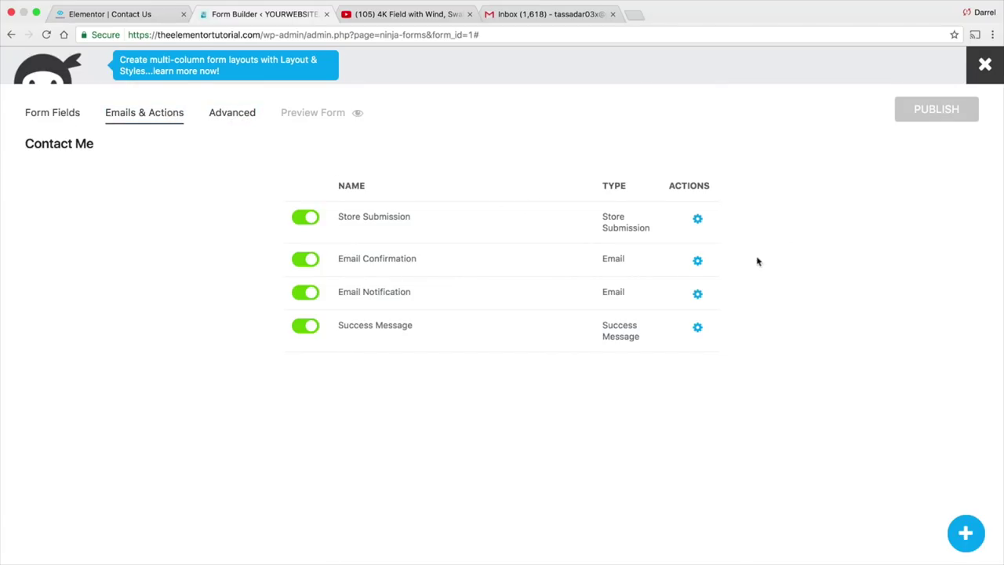
left_click(979, 66)
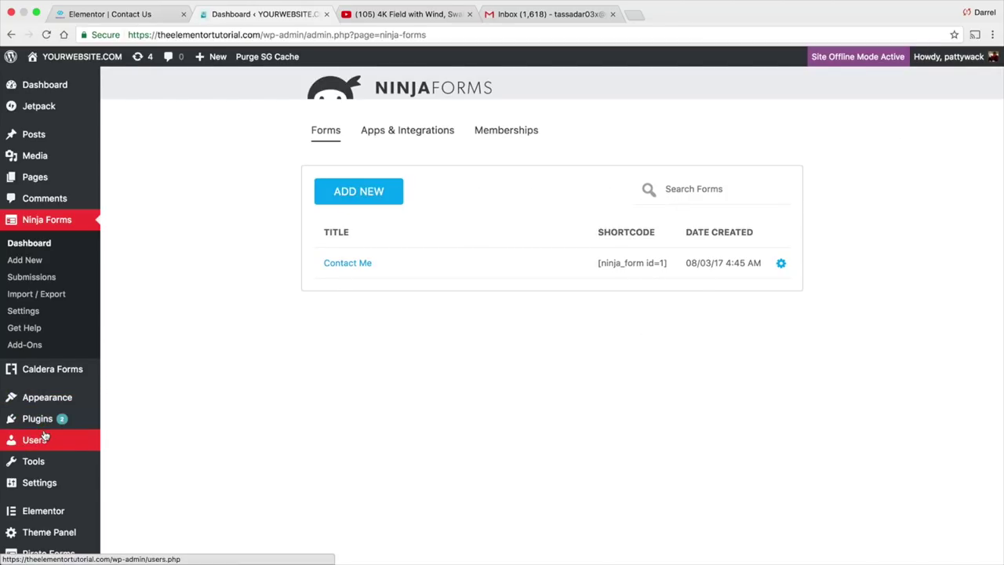
In General Settings, replace the administration e-mail address with a new address and save.
mouse_move(43, 480)
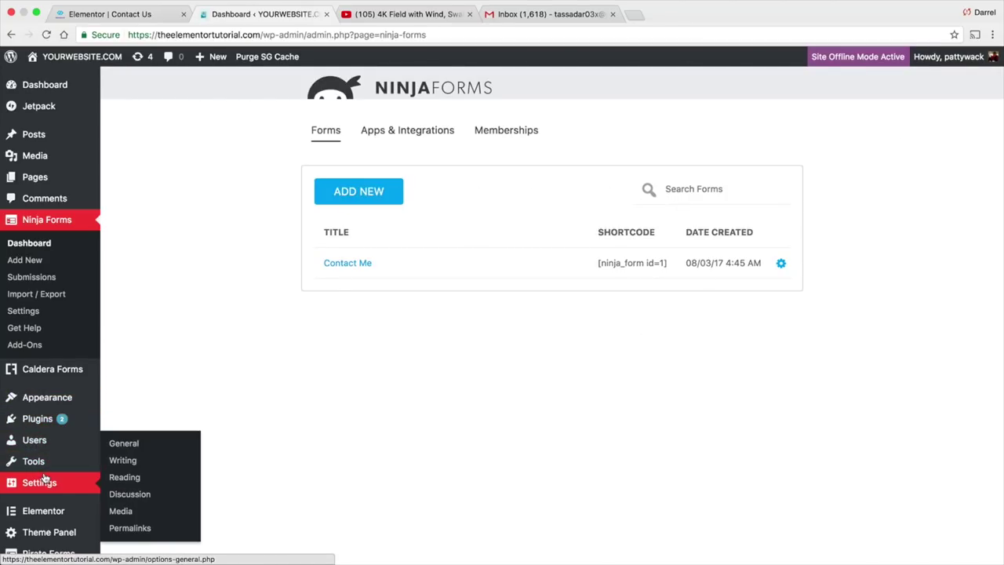
left_click(129, 445)
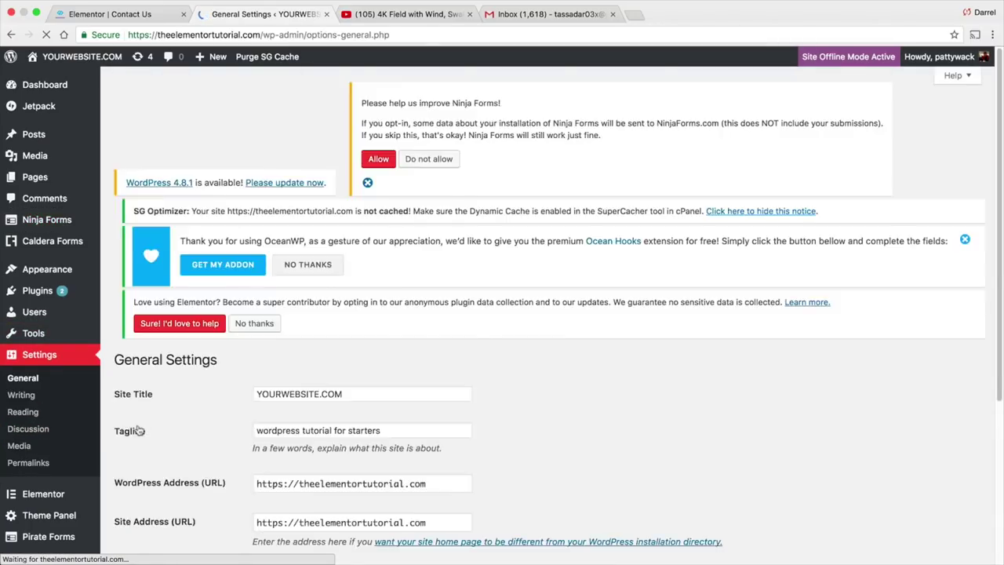
scroll(222, 354, "down", 3)
scroll(224, 353, "down", 3)
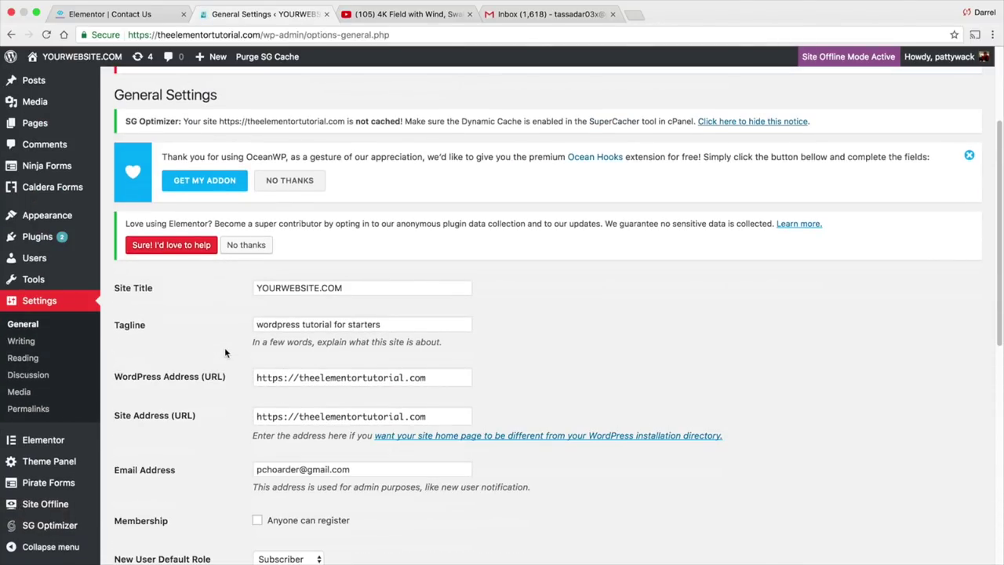
left_click(302, 400)
triple_click(302, 400)
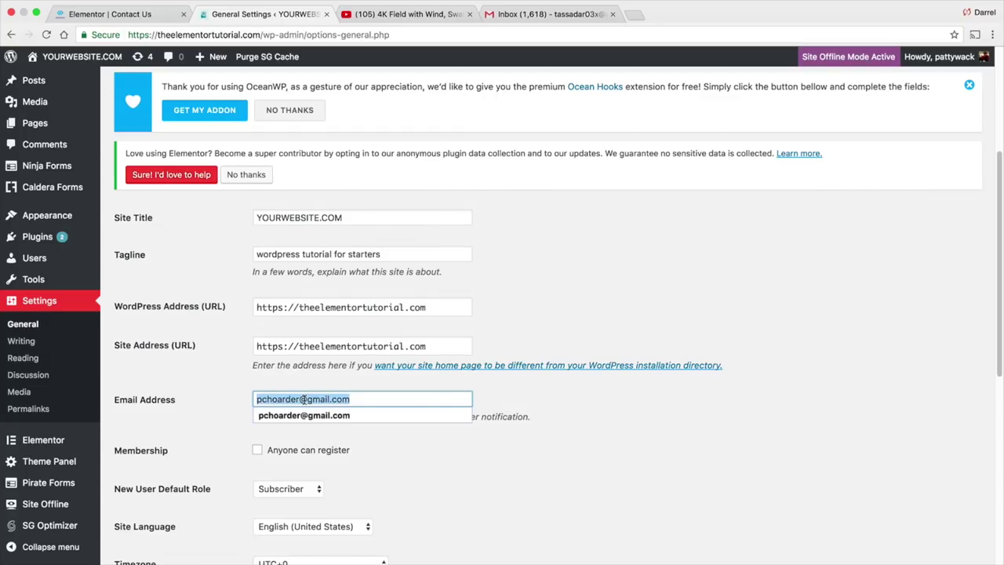
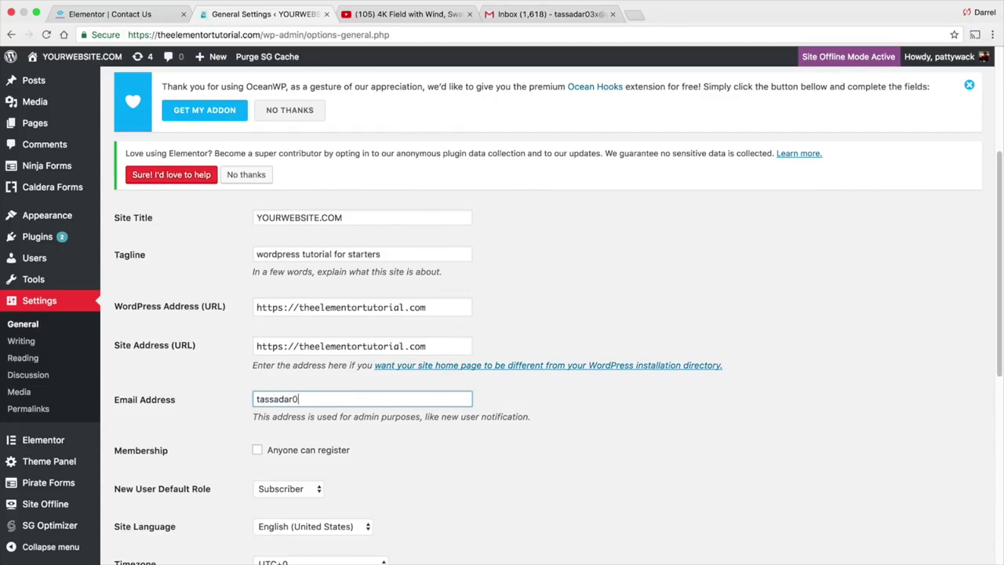
scroll(297, 393, "down", 10)
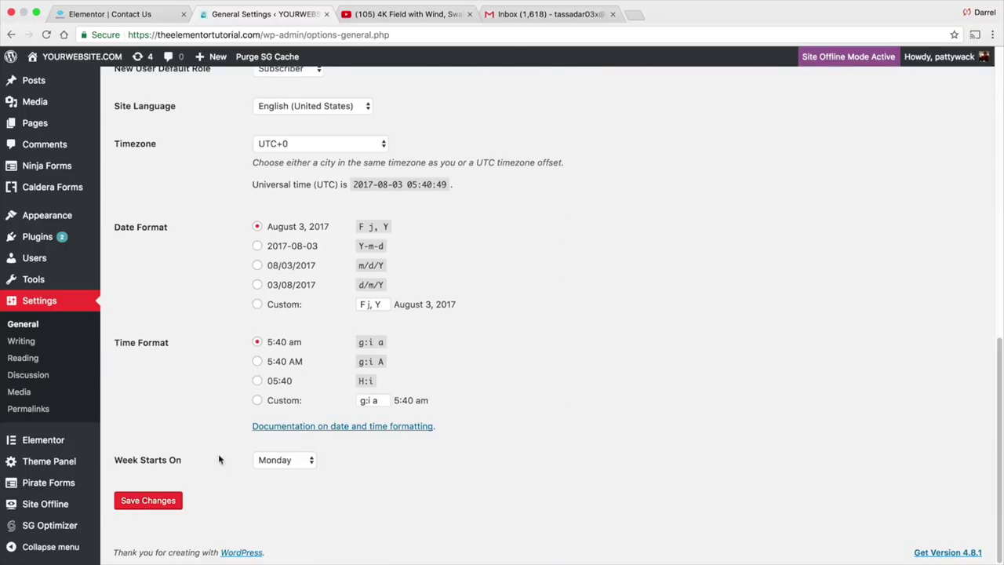
left_click(175, 499)
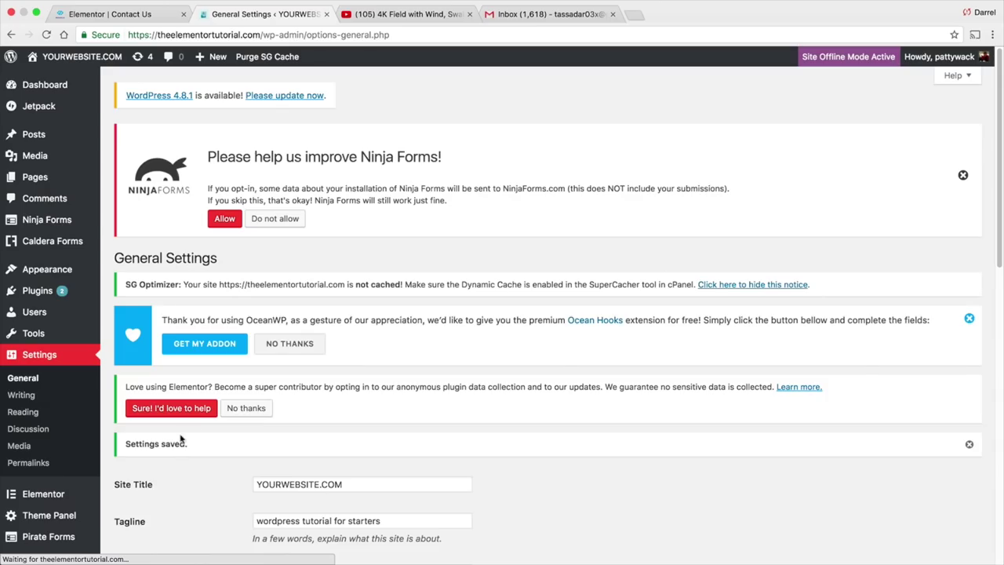
Select the saved administration e-mail address, then go to the All Pages list.
scroll(314, 439, "down", 1)
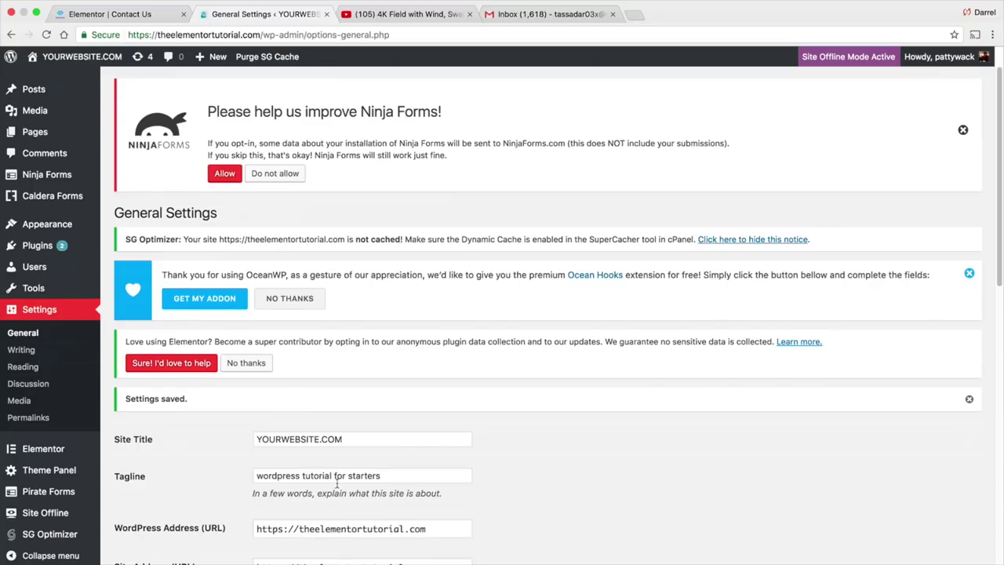
scroll(381, 475, "down", 2)
left_click_drag(360, 536, 276, 520)
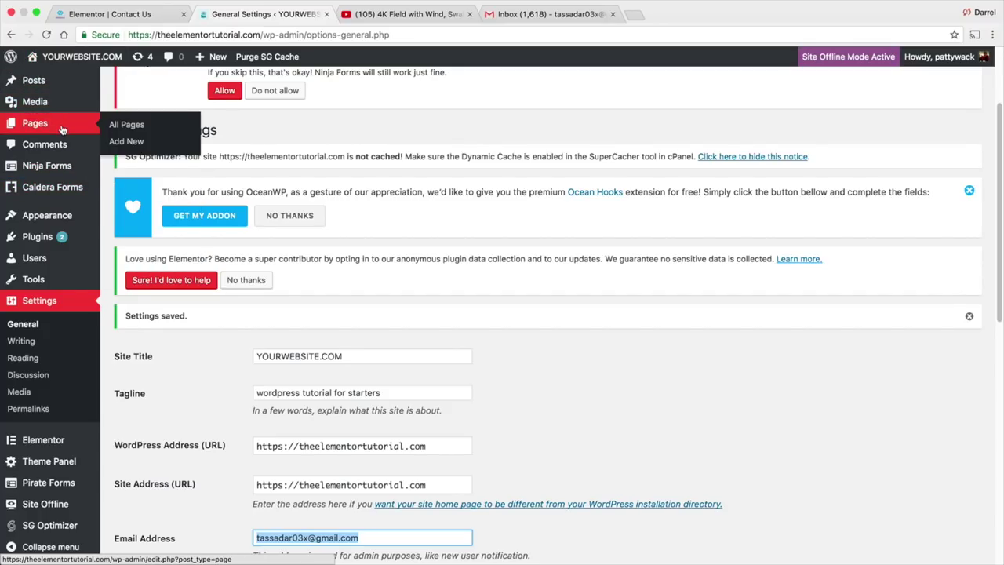
left_click(140, 128)
Open the Contact Us page in the Elementor editor from the admin bar.
scroll(287, 262, "down", 5)
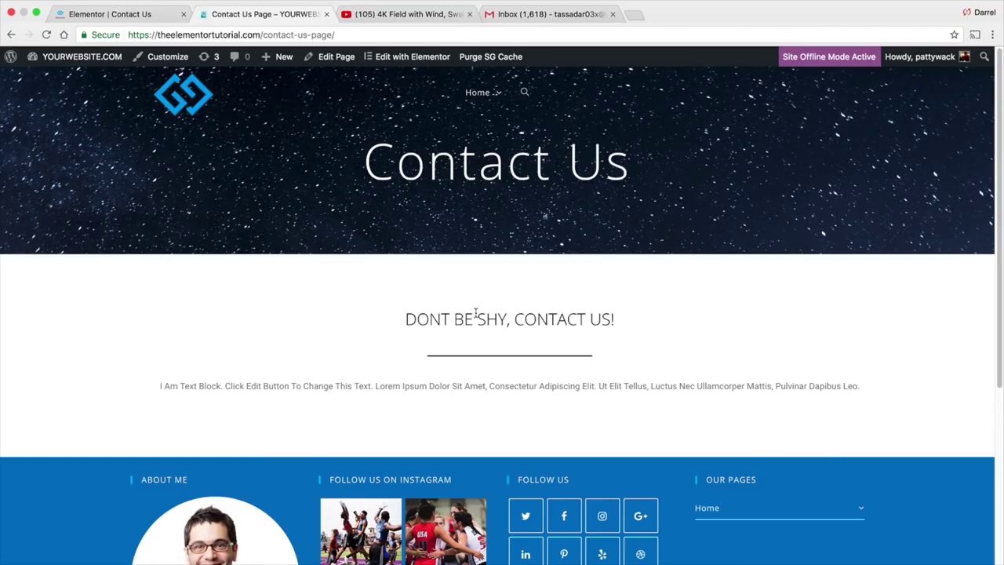
scroll(482, 324, "down", 2)
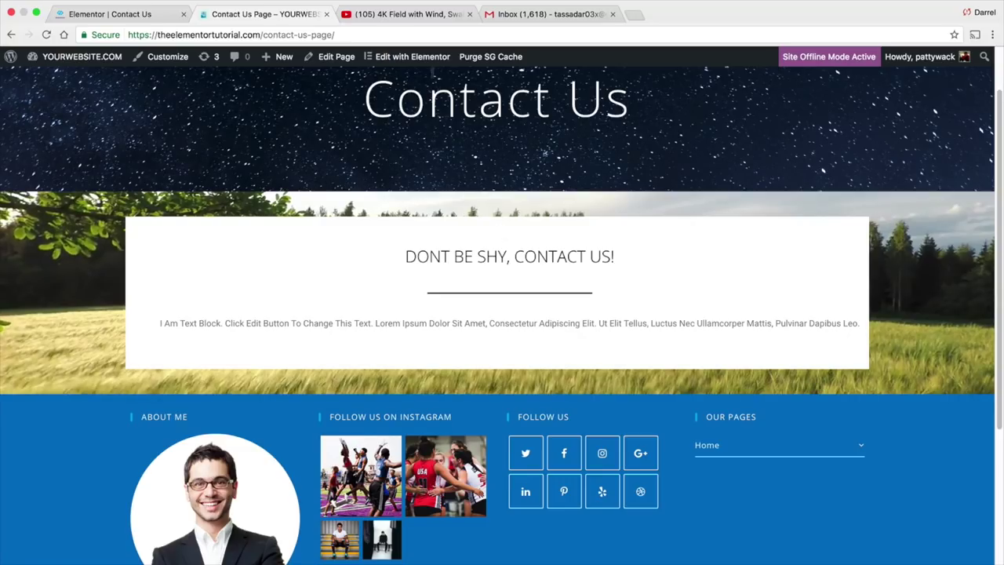
left_click(420, 57)
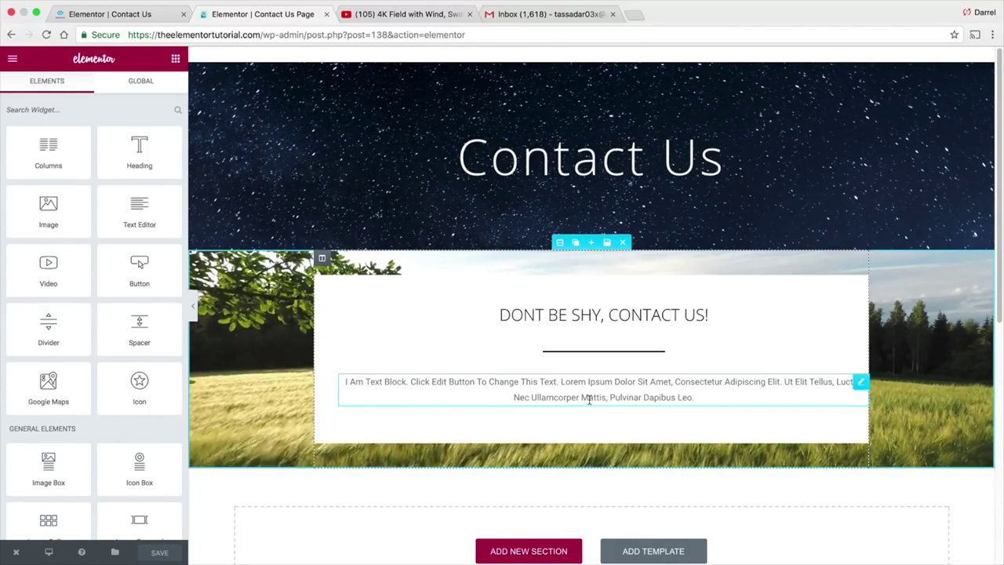
Add a centred heading holding the [ninja_form id=1] shortcode below the contact text, and save.
scroll(588, 410, "down", 2)
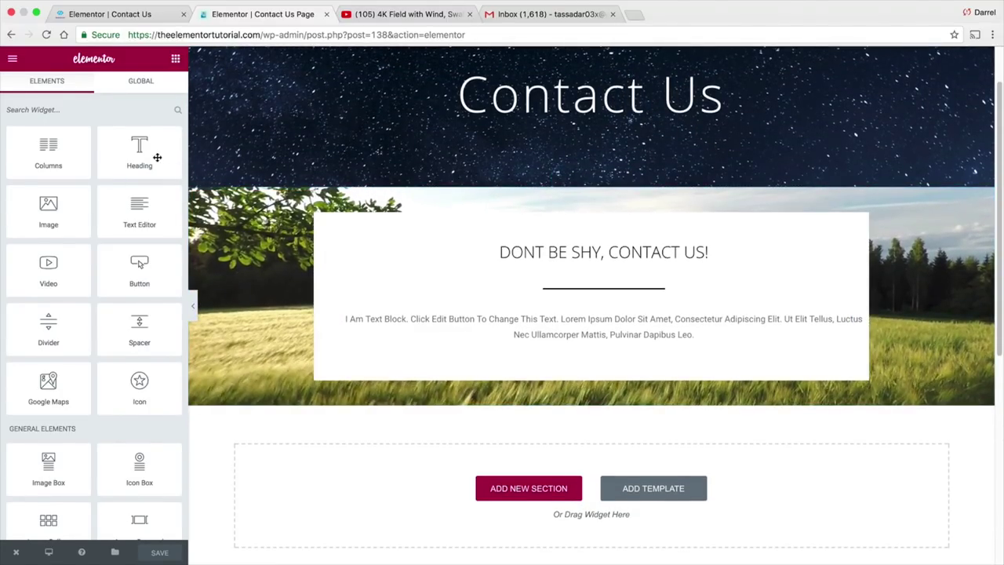
left_click_drag(138, 156, 584, 355)
triple_click(75, 175)
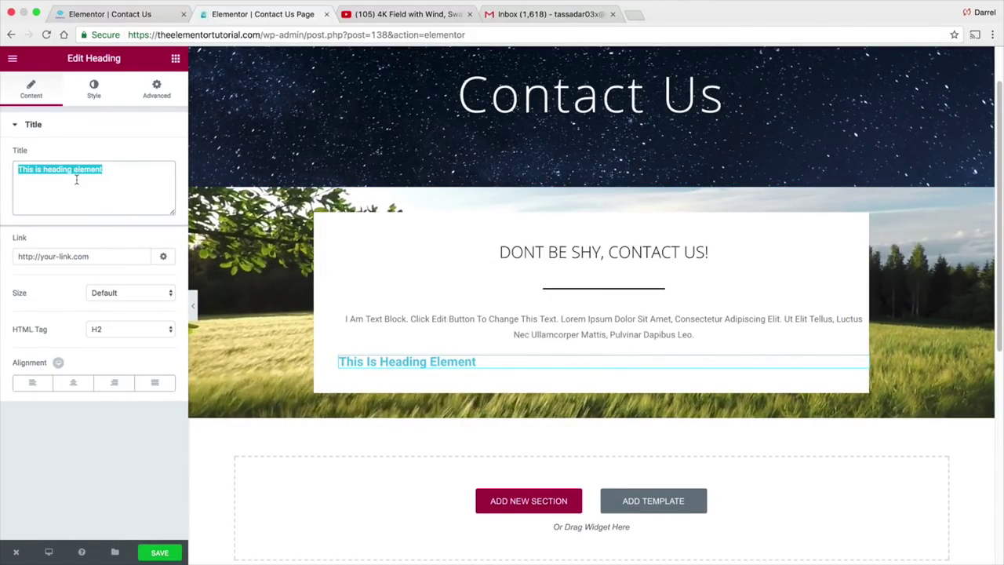
key("BackSpace")
right_click(71, 177)
left_click(88, 233)
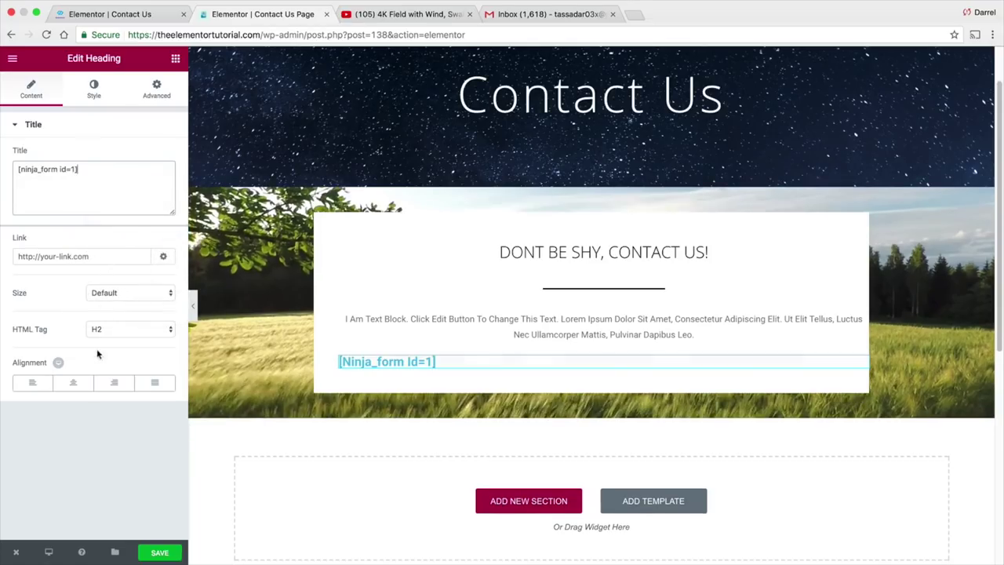
left_click(75, 382)
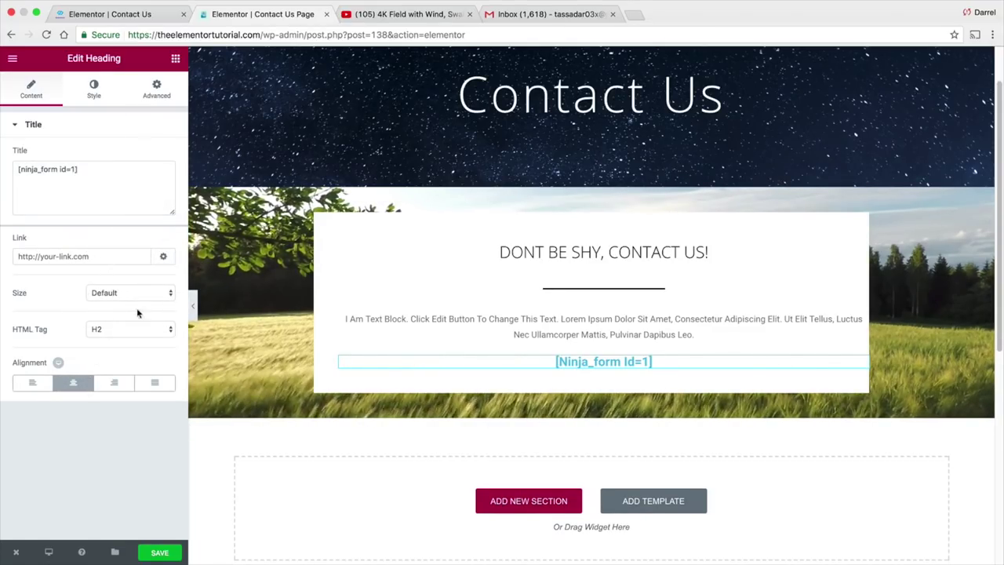
left_click(159, 552)
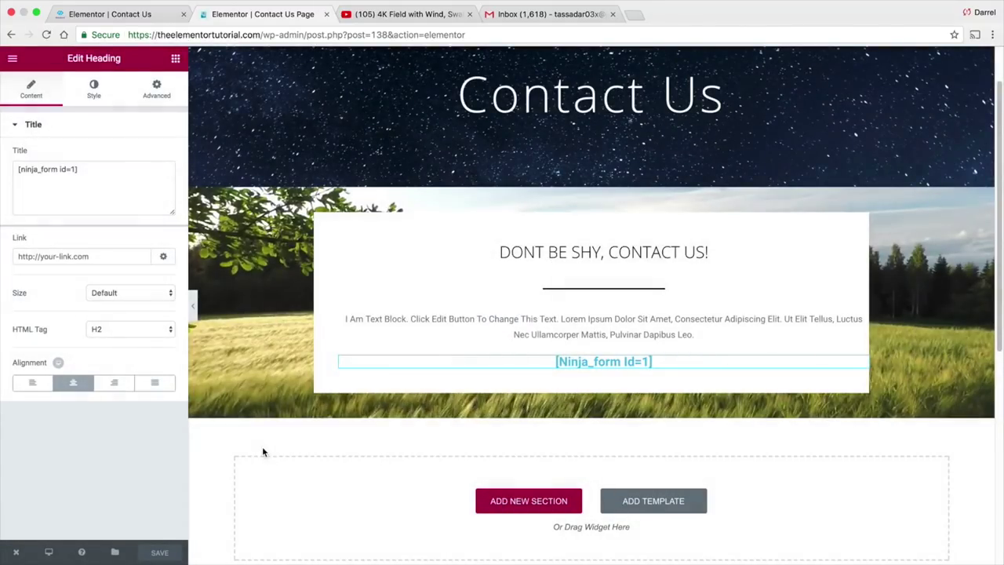
View the published Contact Us page in a new tab and scroll to the form.
mouse_move(16, 552)
left_click(27, 496)
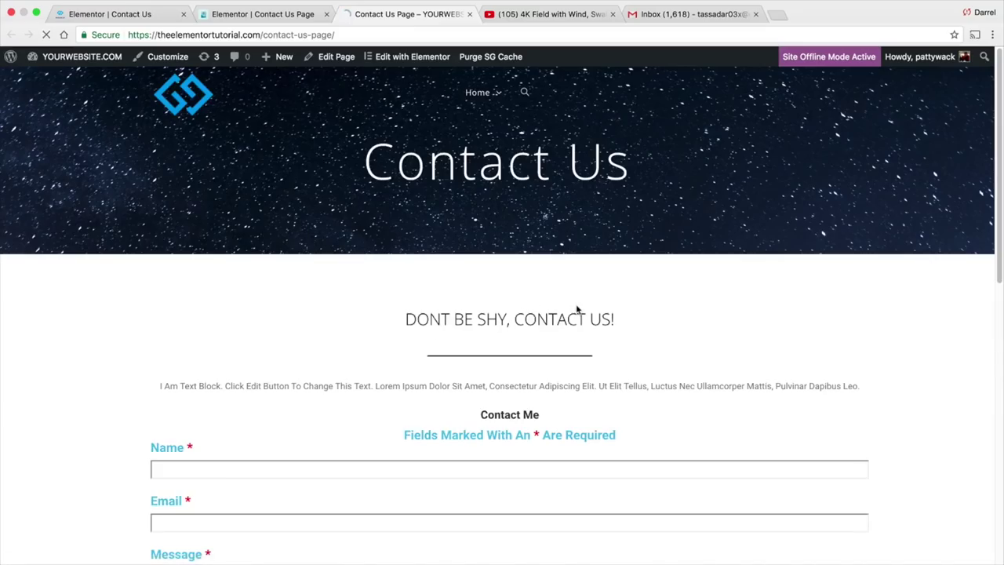
scroll(576, 309, "down", 3)
scroll(576, 309, "down", 2)
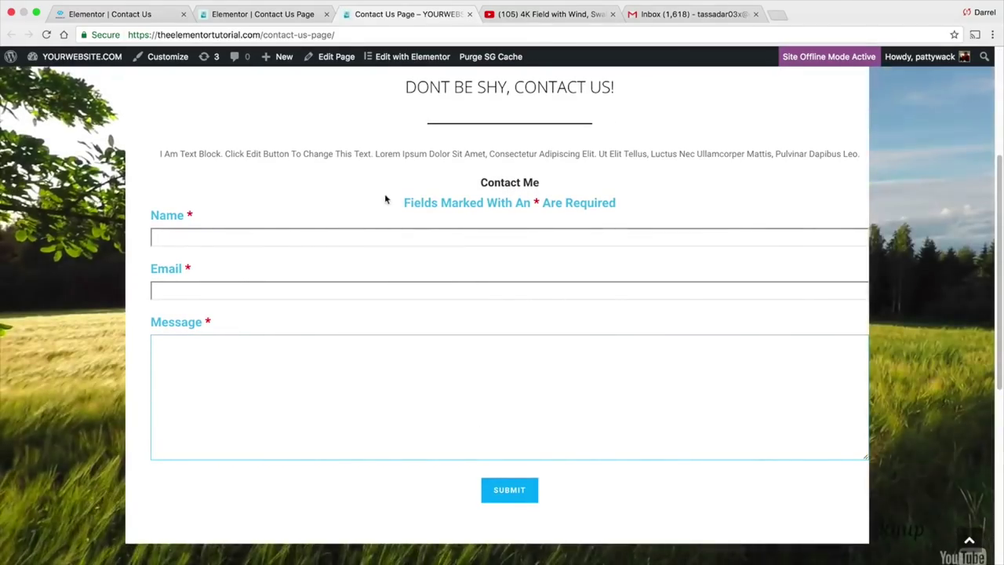
Fill the contact form with a test name, an e-mail address and the message 'howdy'.
scroll(623, 243, "up", 1)
scroll(632, 247, "down", 3)
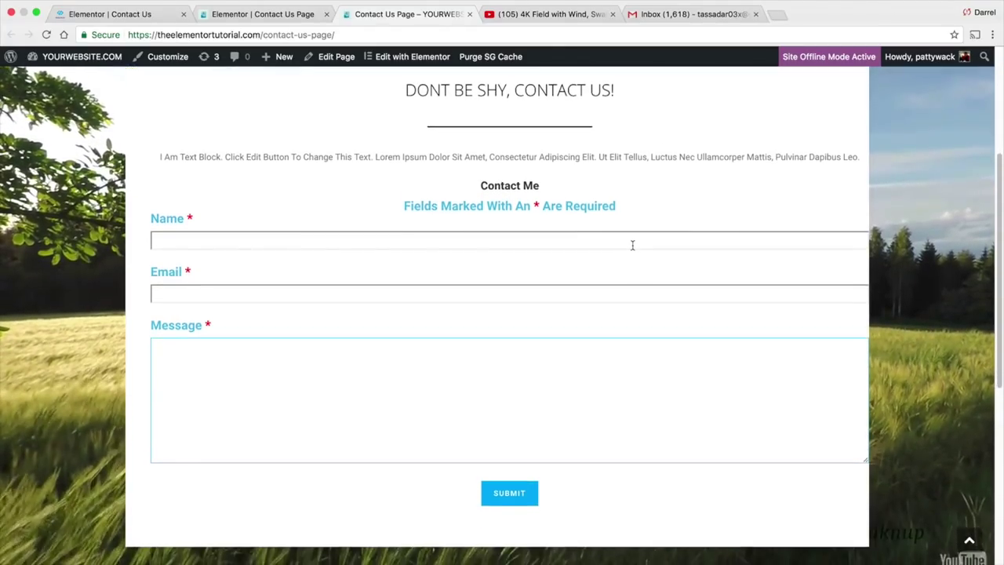
scroll(142, 260, "up", 2)
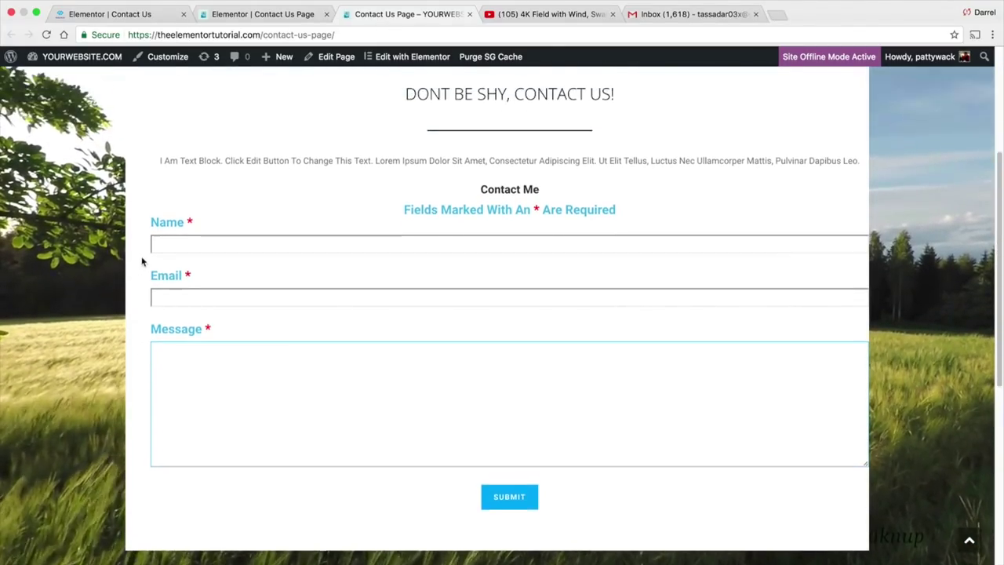
left_click(376, 304)
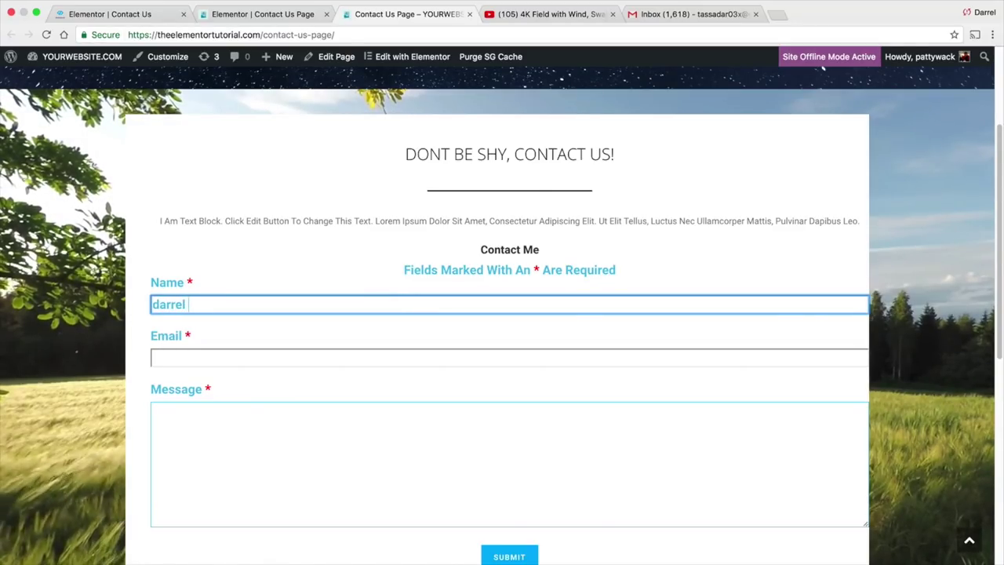
type("darrel wilson")
key("Tab")
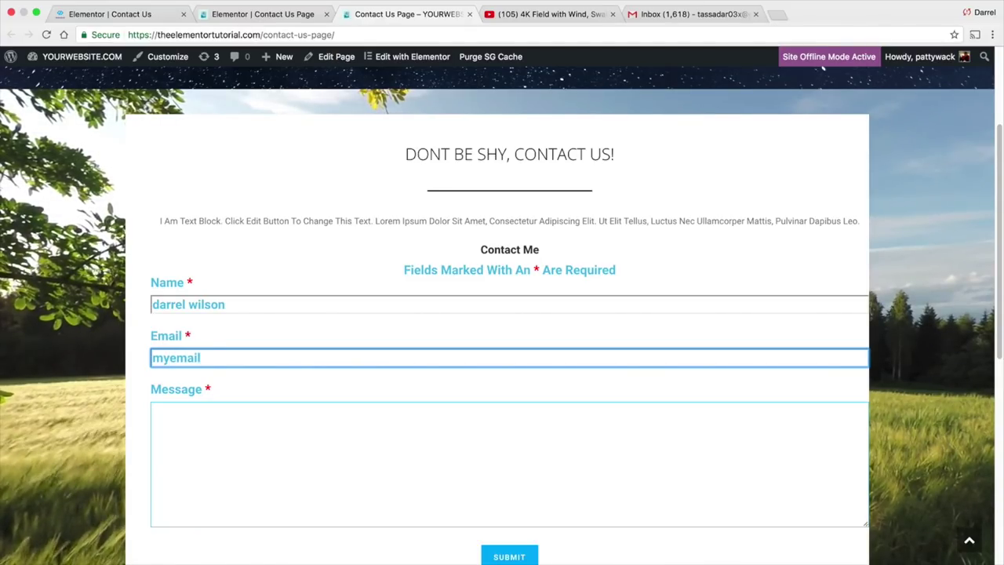
type("myemail@aol.c")
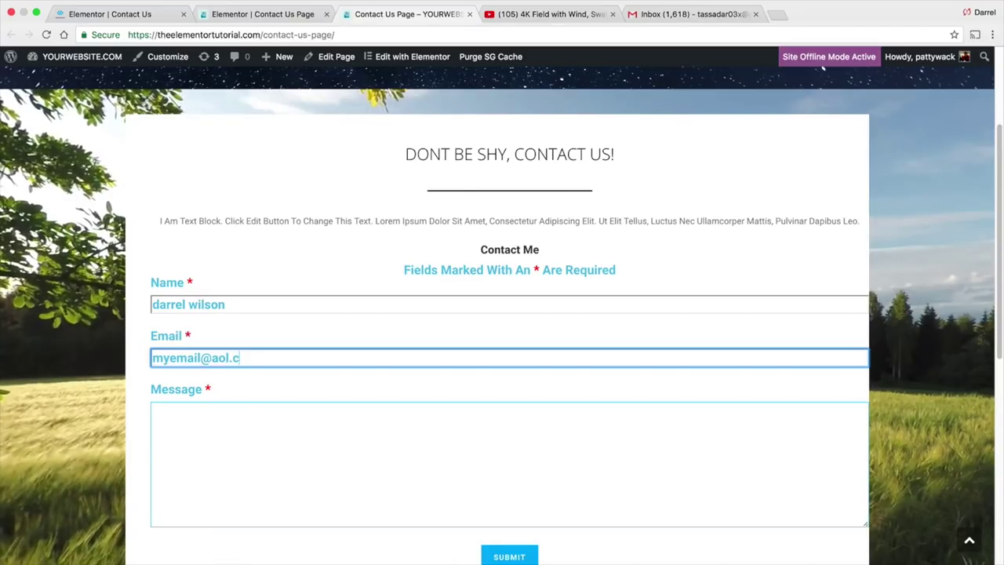
type("om")
key("Tab")
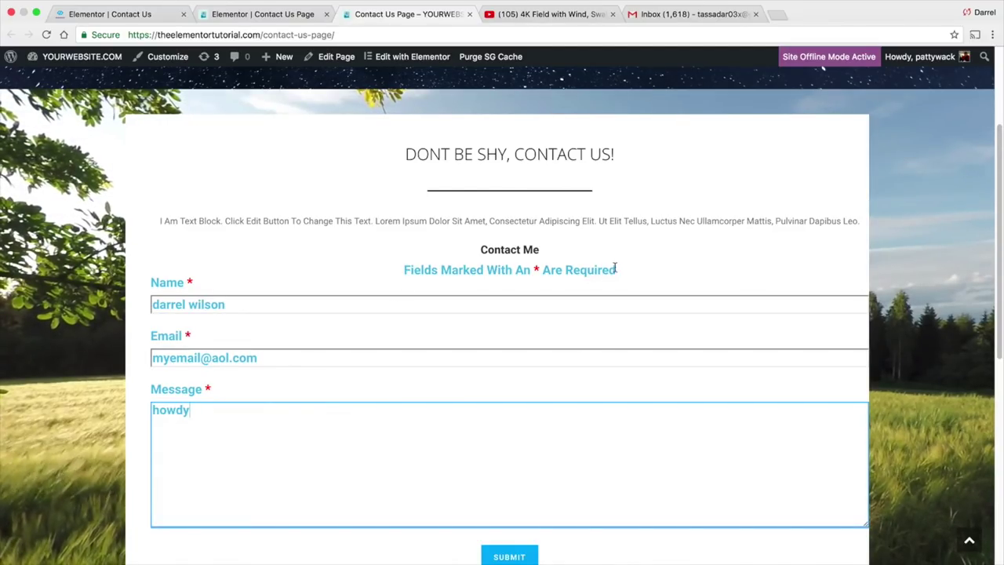
left_click_drag(616, 269, 425, 269)
left_click(424, 269)
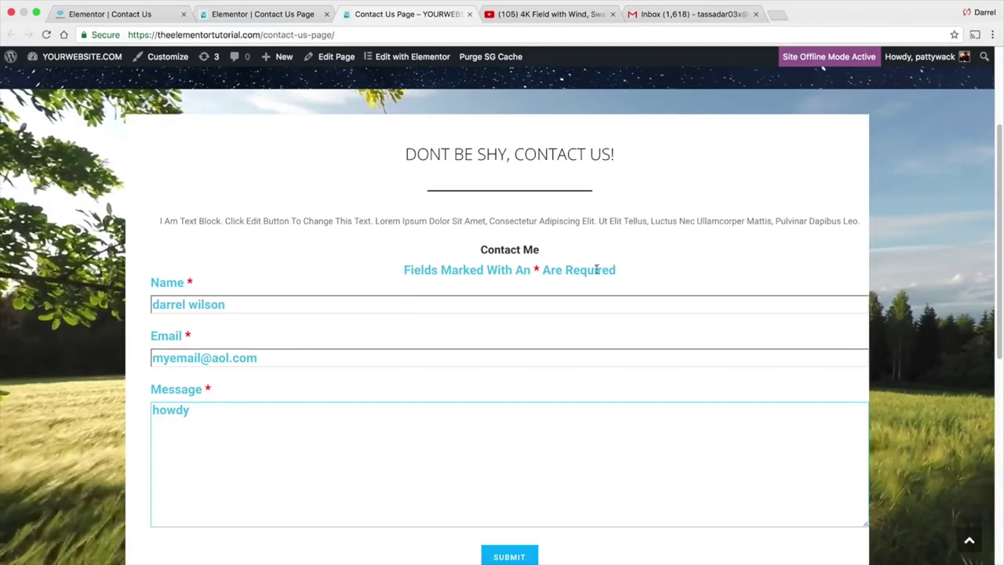
left_click_drag(597, 269, 413, 269)
left_click(408, 269)
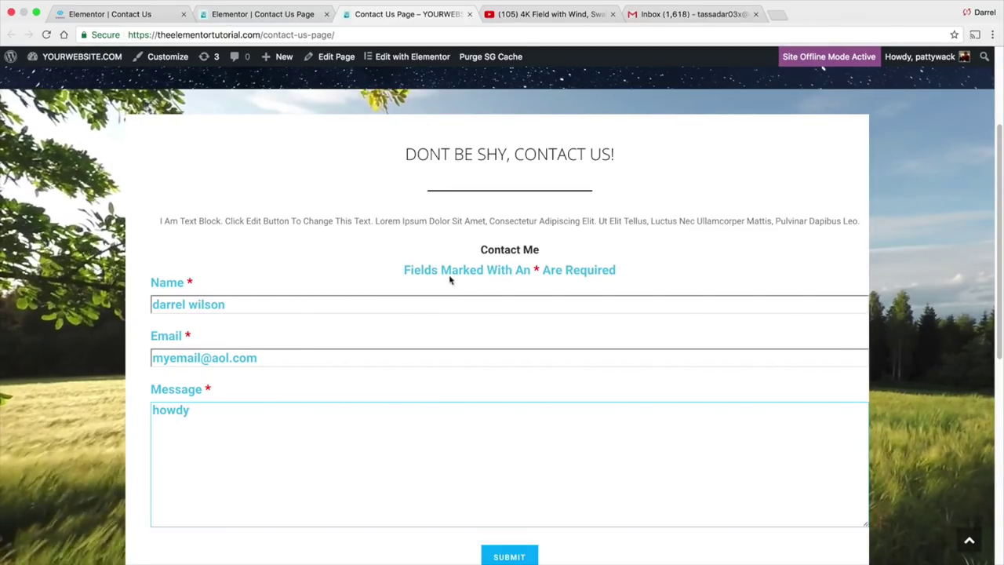
Submit the form and check the 'Form Submitted Successfully' confirmation.
scroll(419, 356, "down", 3)
left_click(518, 436)
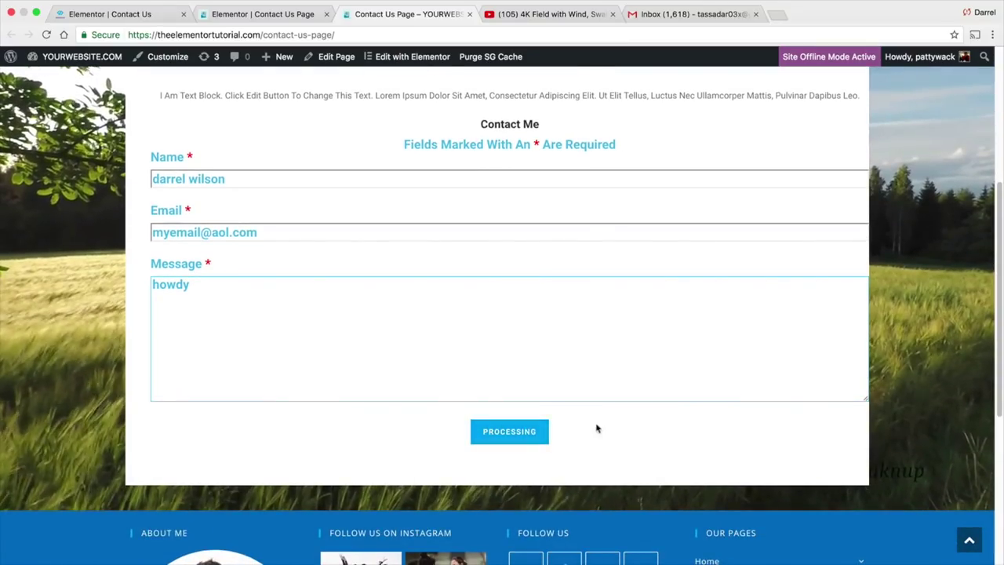
scroll(598, 428, "up", 1)
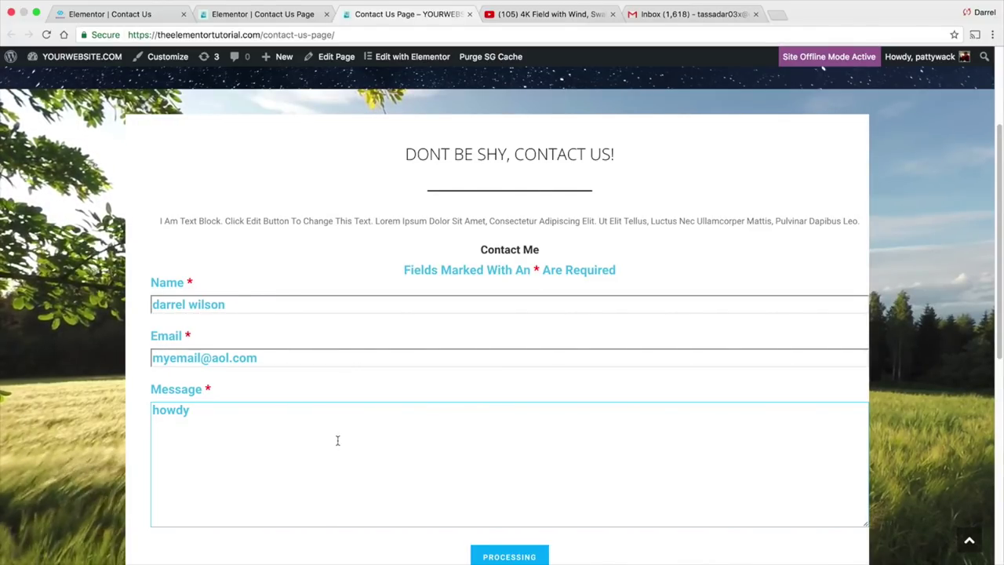
scroll(433, 324, "up", 2)
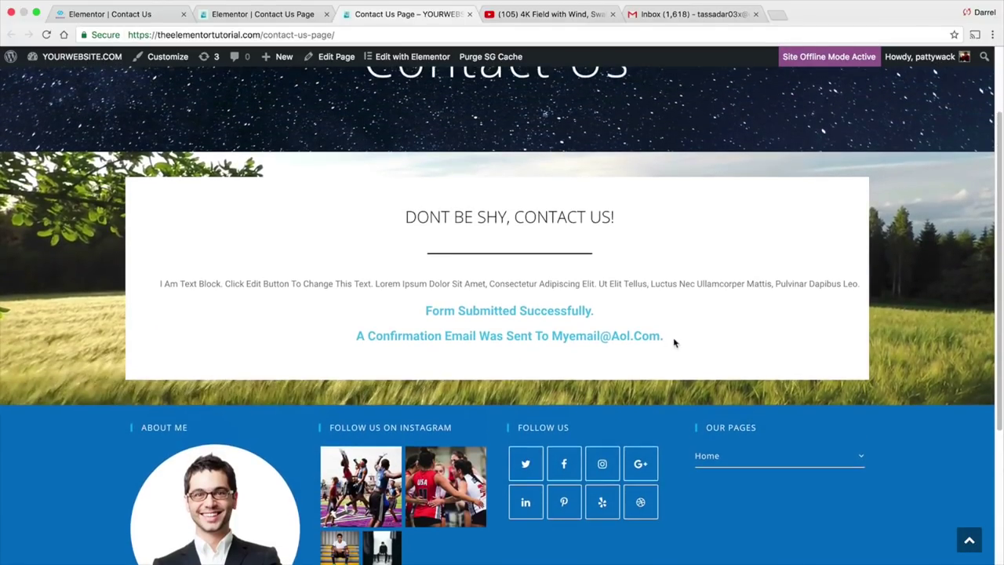
left_click_drag(673, 343, 354, 335)
left_click(702, 332)
left_click_drag(701, 332, 642, 336)
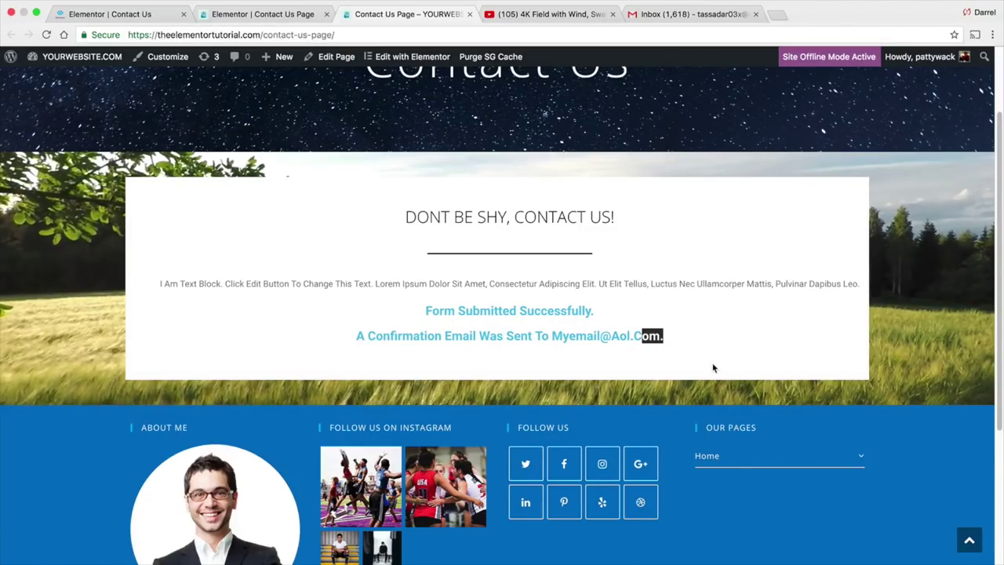
left_click(670, 336)
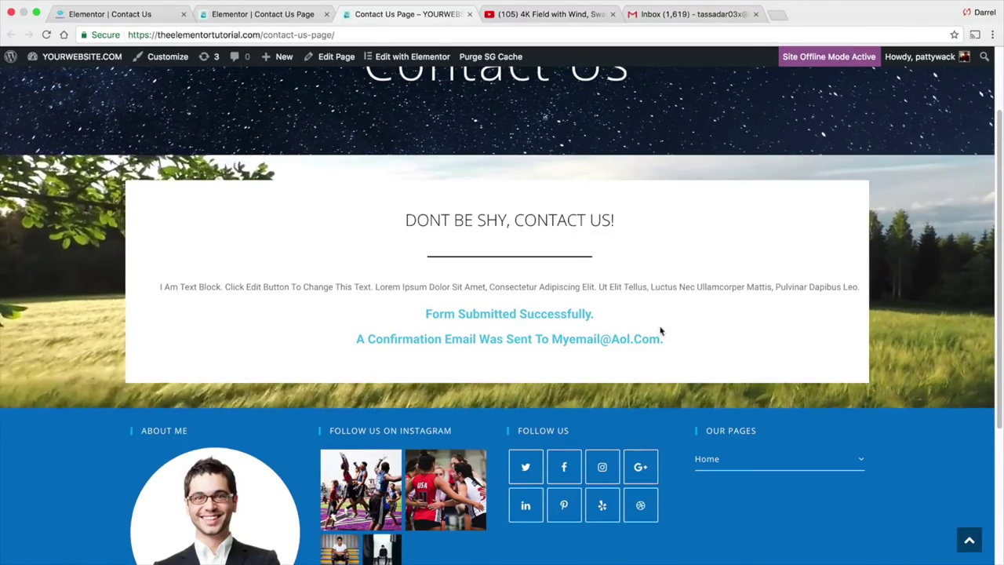
left_click(693, 19)
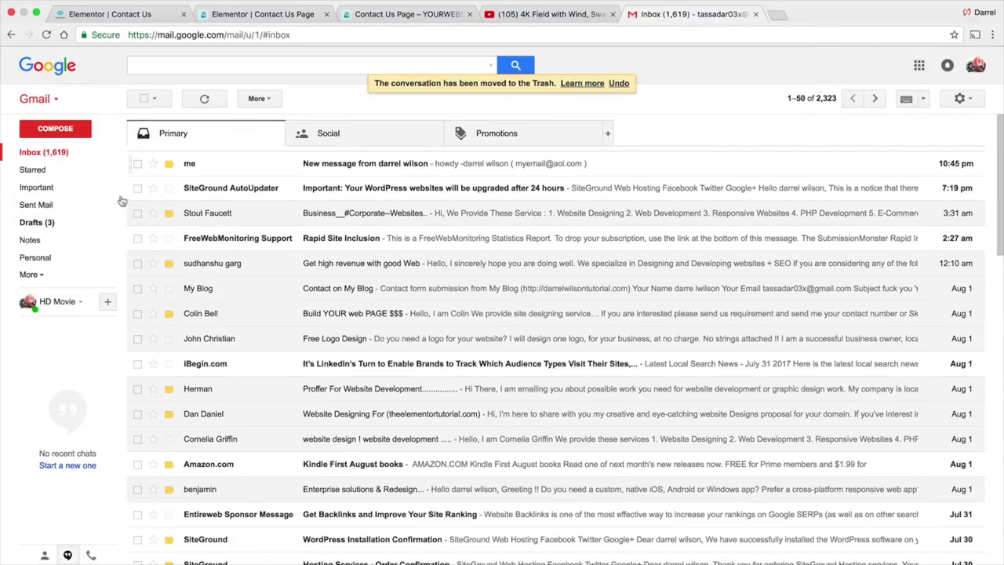
Read the 'howdy' notification e-mail in Gmail, then return to the Contact Us page.
left_click(395, 167)
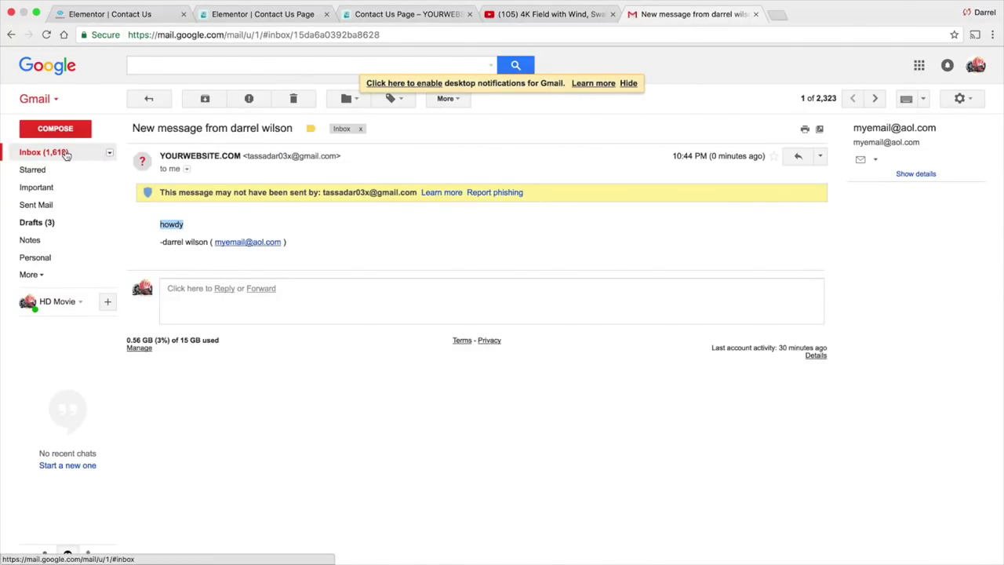
left_click(393, 14)
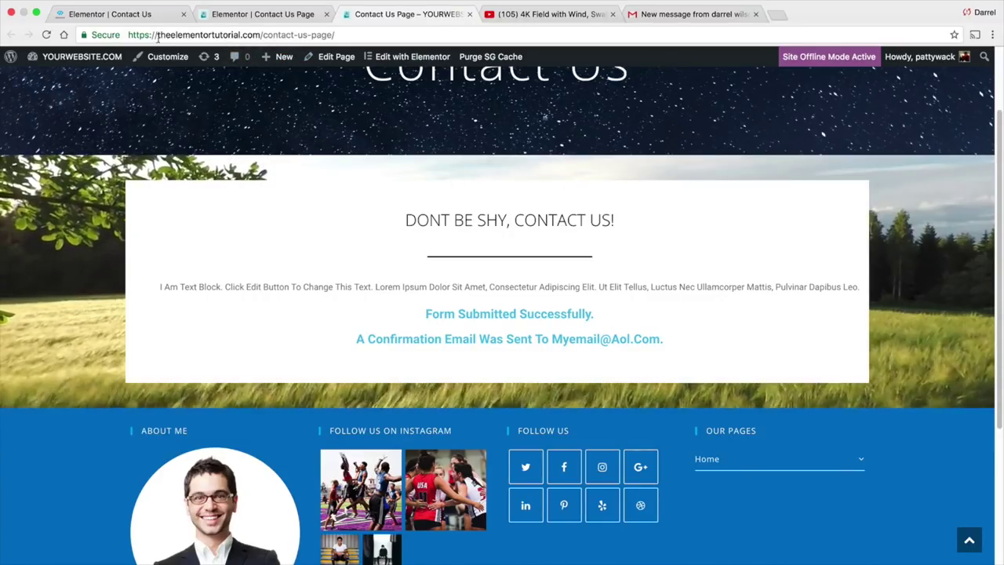
Reload the page and fill the form again with a name, a made-up aol address and a message.
key("super+r")
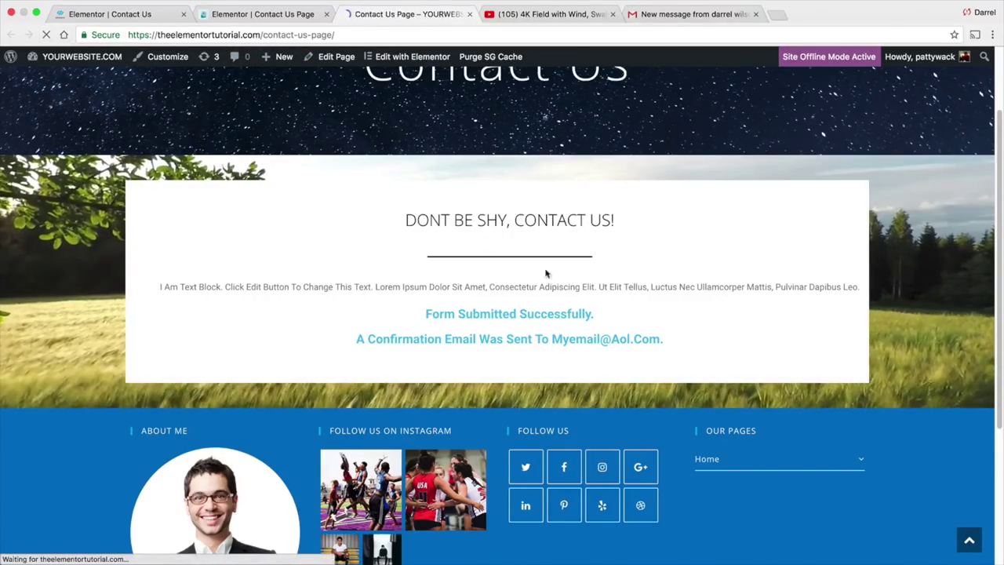
scroll(369, 357, "down", 2)
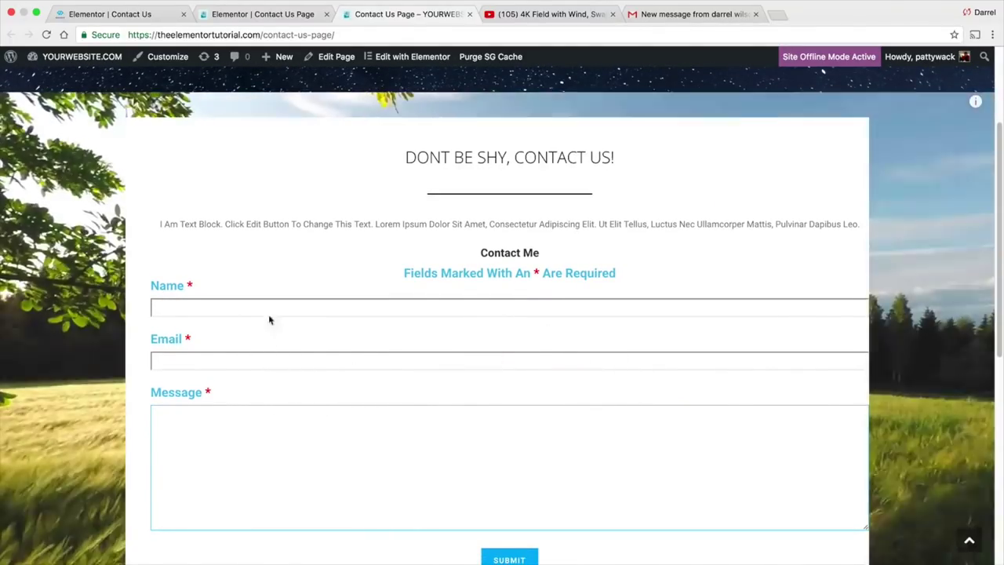
left_click(280, 304)
type("darrel")
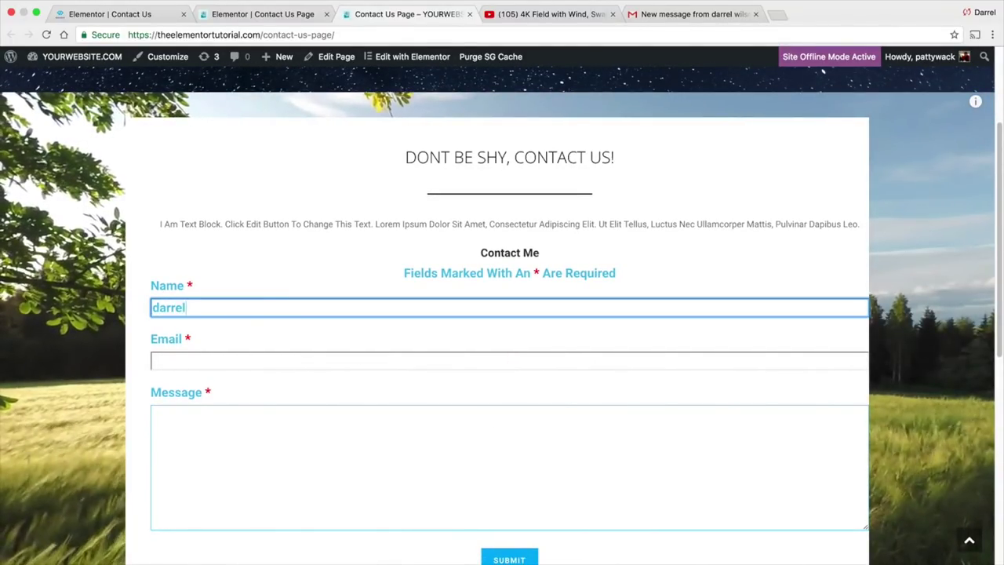
key("Tab")
type("akdoaskdpk@aol.com,")
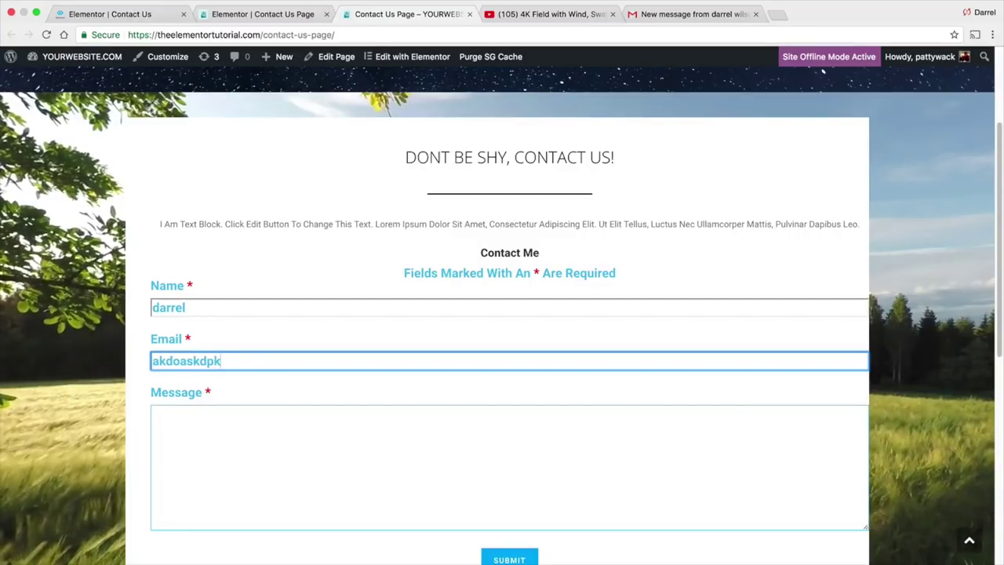
key("Tab")
type("oqjdfwejfweijf")
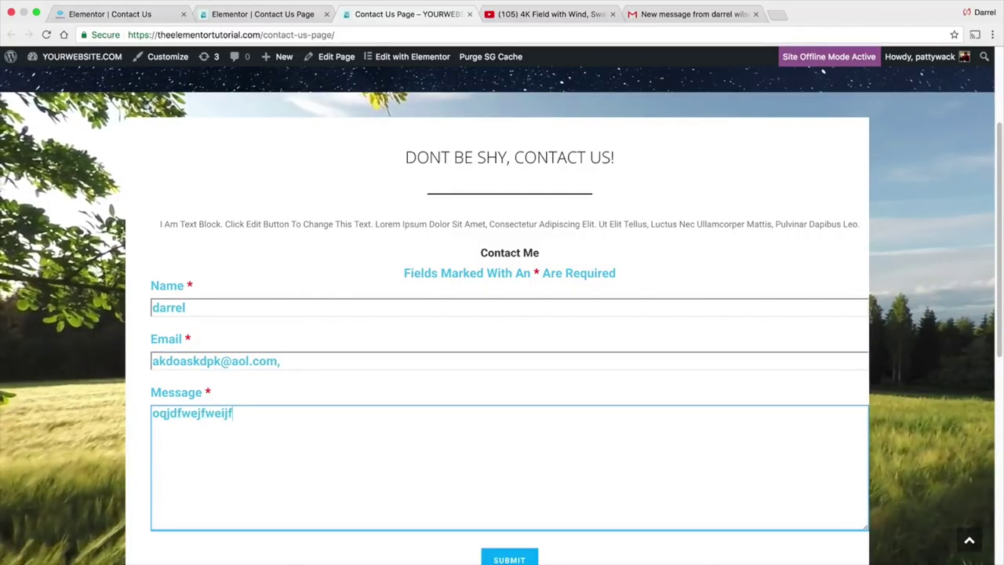
Remove the e-mail's trailing comma, change the message to 'o', and submit the second entry.
left_click(356, 360)
key("BackSpace")
scroll(365, 388, "down", 4)
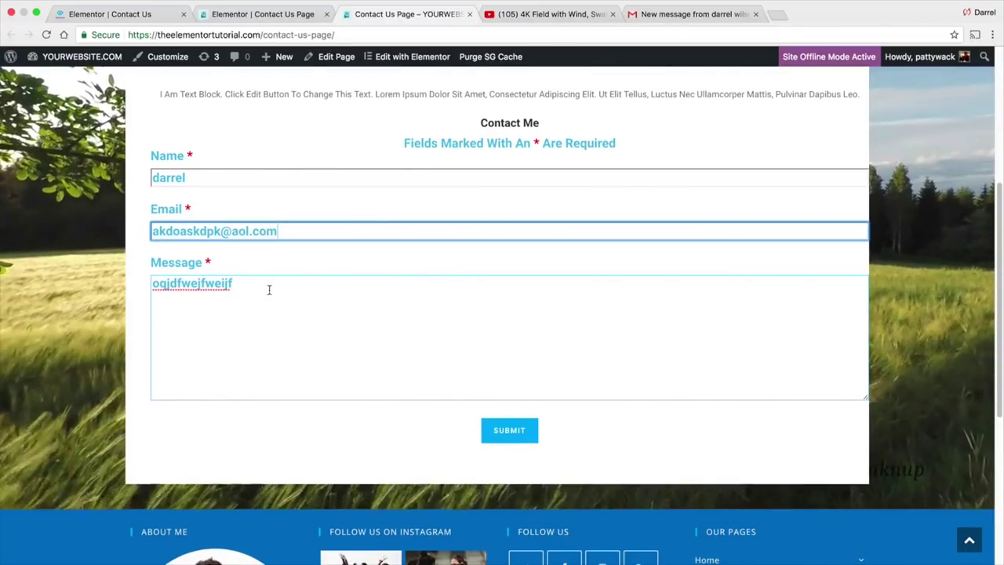
left_click_drag(269, 287, 153, 283)
type("o")
left_click(502, 430)
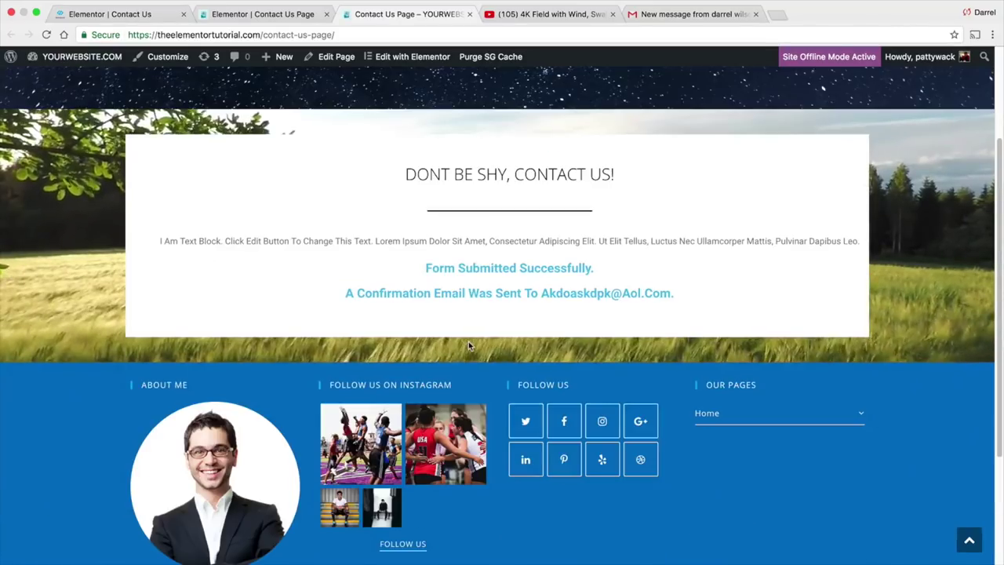
left_click_drag(676, 297, 542, 282)
left_click(541, 282)
Find and open the second form notification in Gmail's Spam folder, then return to the Contact Us page.
left_click(685, 14)
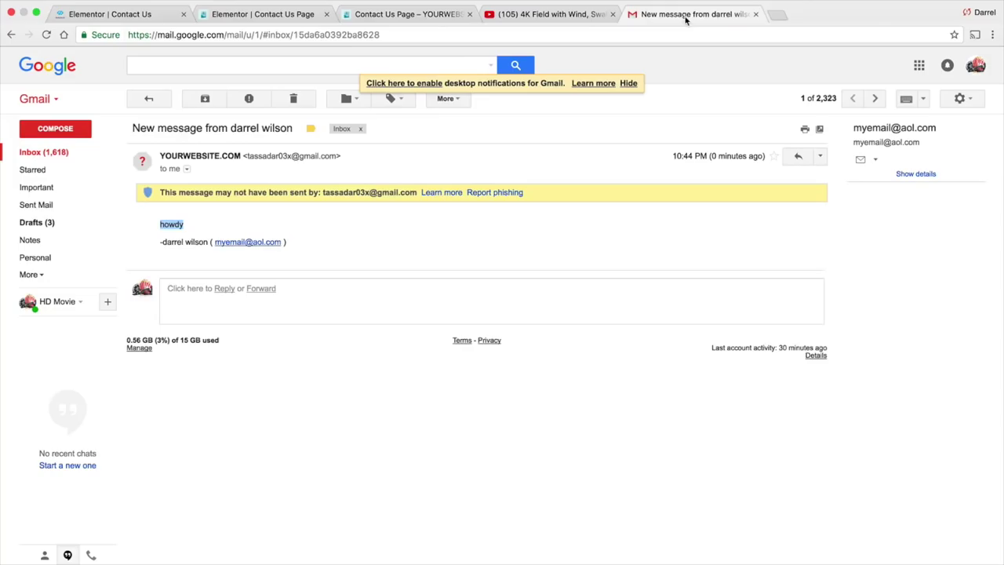
left_click(69, 152)
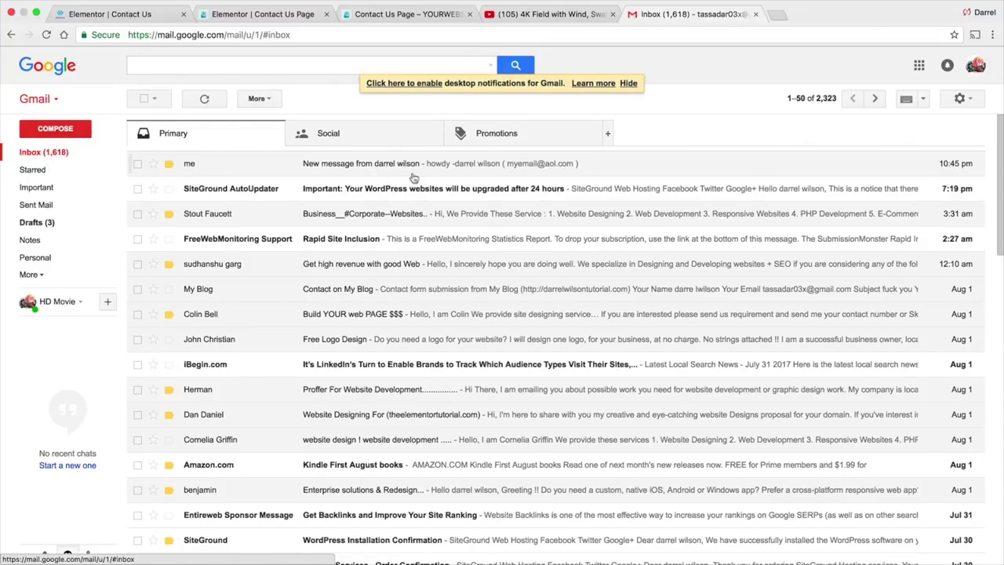
left_click(55, 153)
left_click(41, 275)
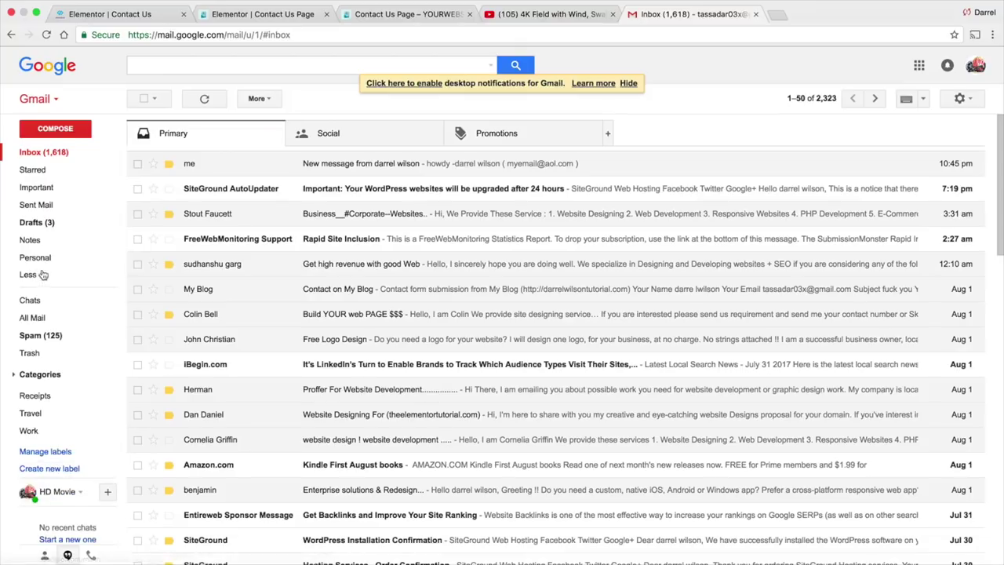
left_click(47, 336)
left_click(358, 135)
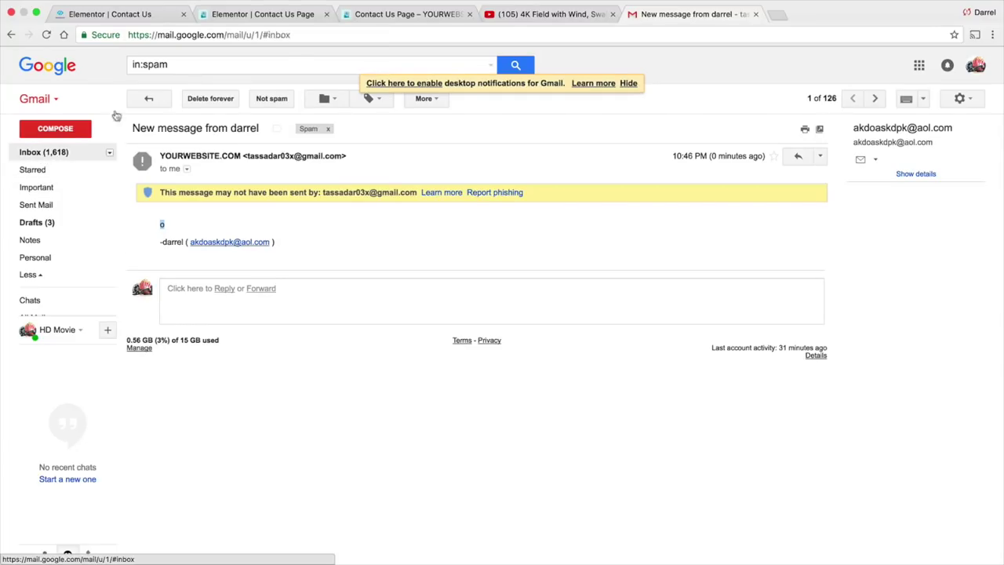
left_click(44, 152)
left_click(404, 14)
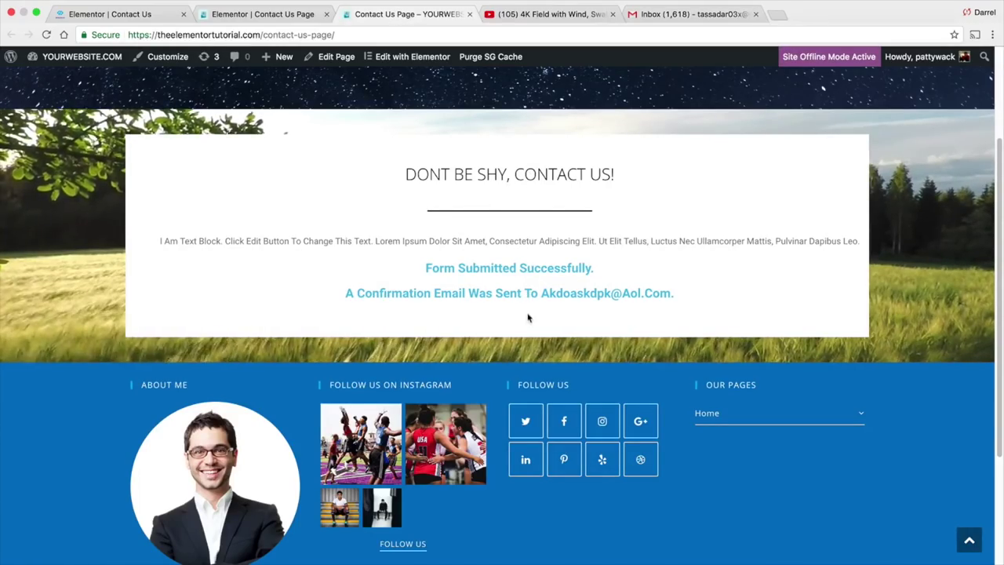
Switch to the 'Elementor | Contact Us Page' tab showing the shortcode heading widget.
scroll(528, 318, "up", 3)
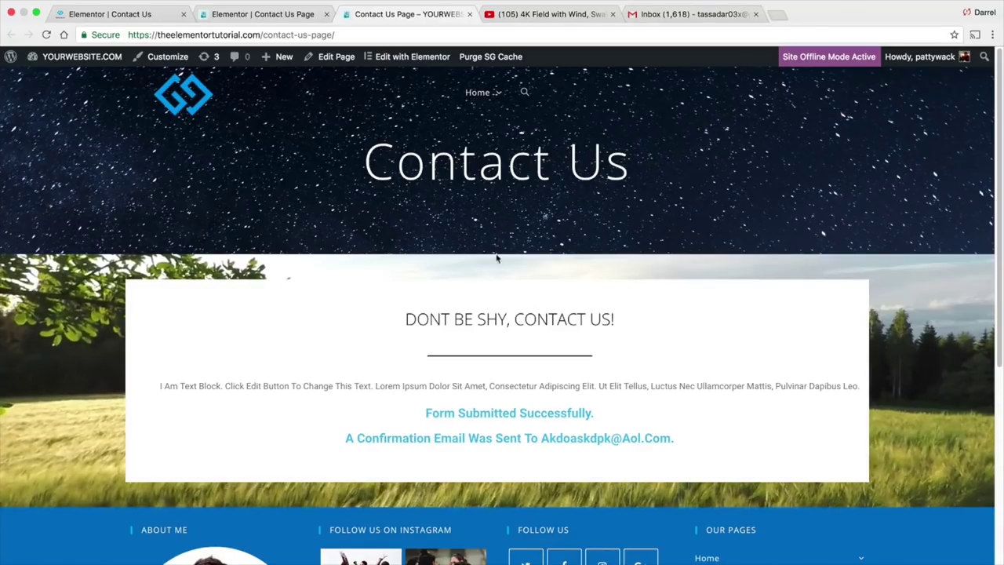
left_click(269, 15)
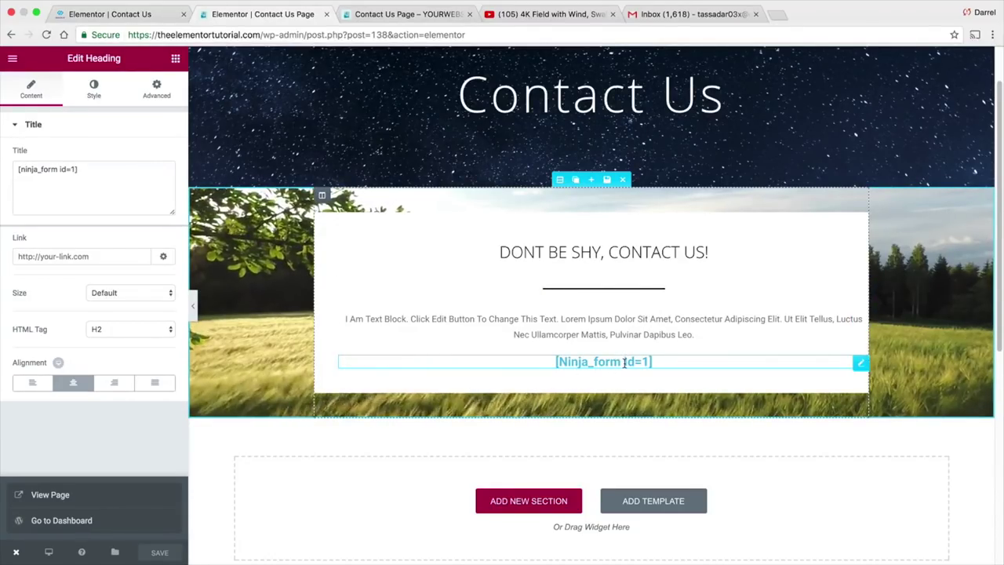
Set the shortcode heading's text colour to black.
left_click(98, 91)
left_click(157, 155)
left_click(114, 302)
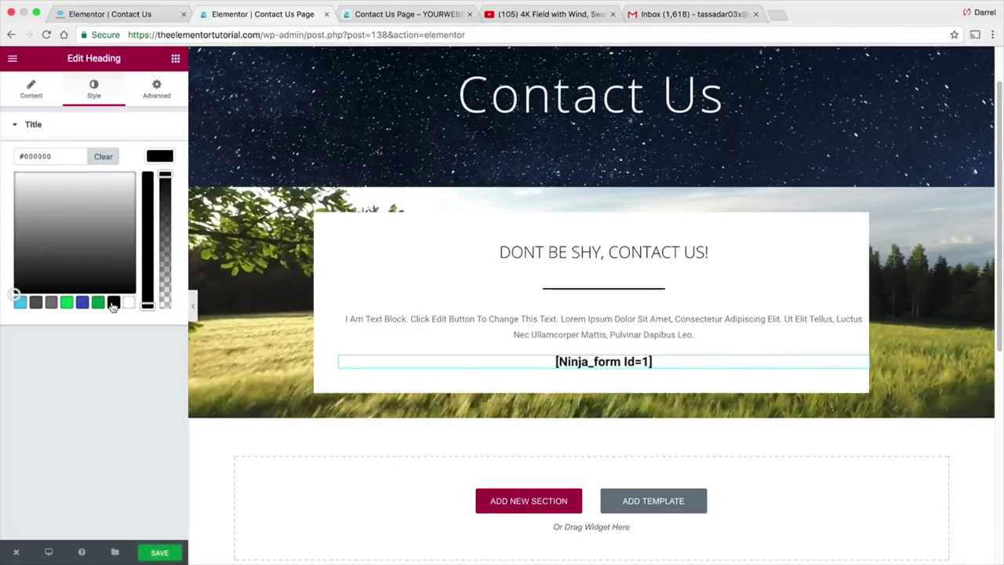
left_click(69, 128)
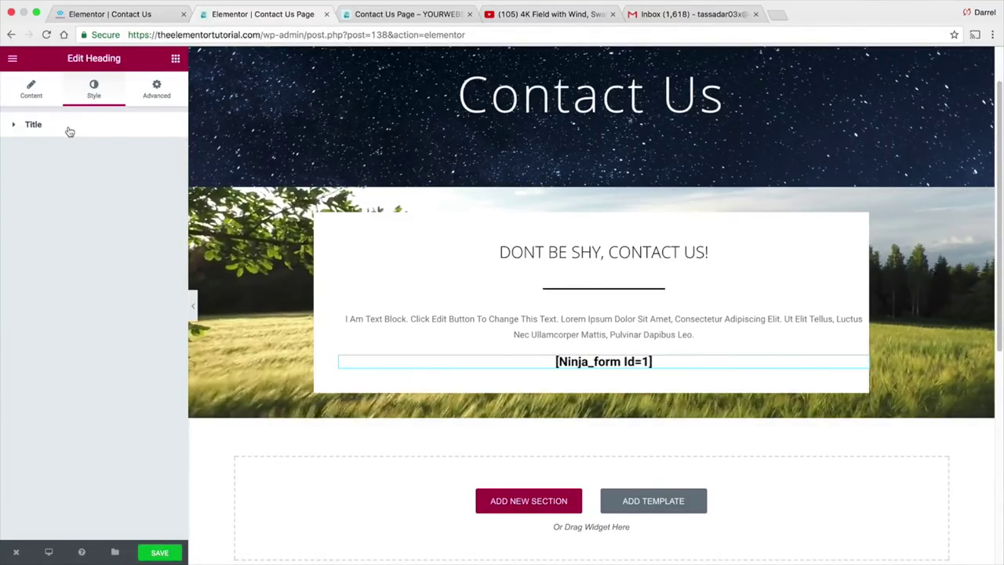
left_click(69, 127)
left_click(32, 89)
left_click(94, 89)
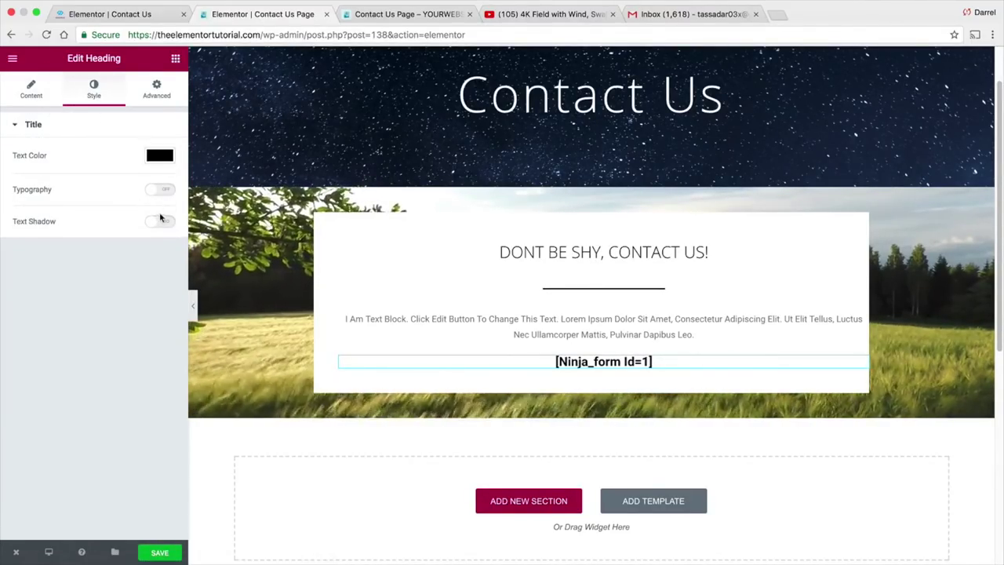
Enable custom typography with the Open Sans font at weight 600, and save.
left_click(161, 196)
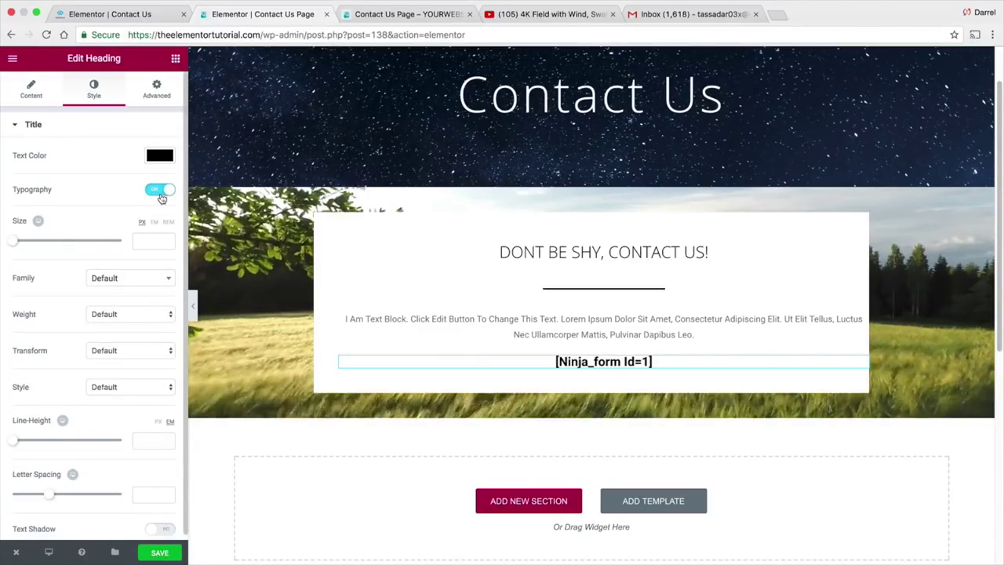
left_click(152, 275)
type("open")
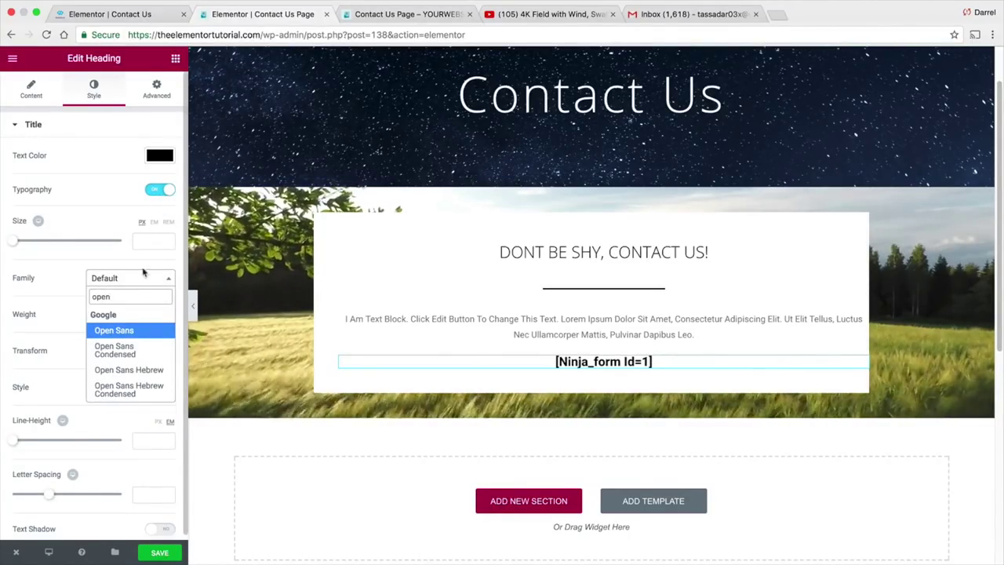
left_click(124, 330)
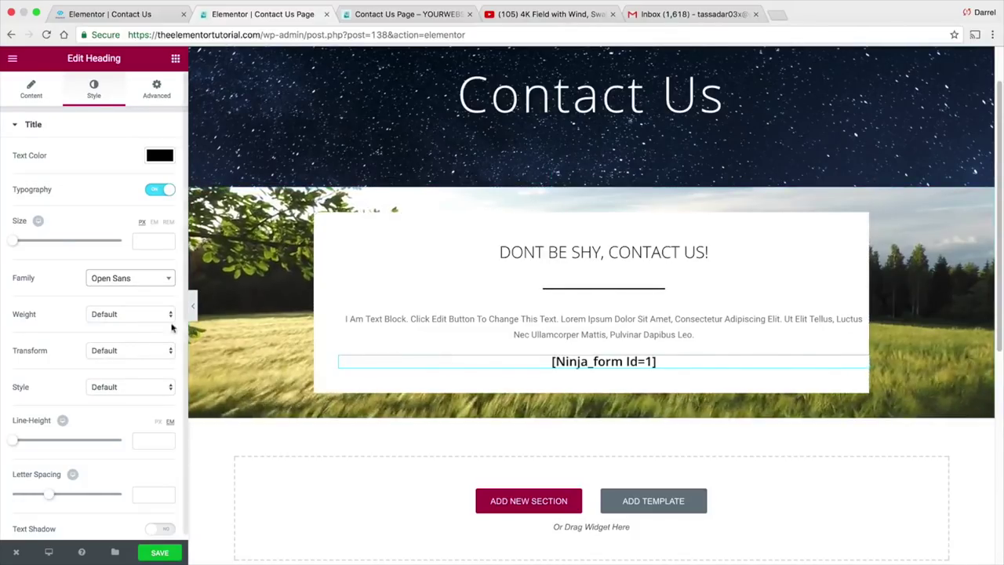
left_click(116, 314)
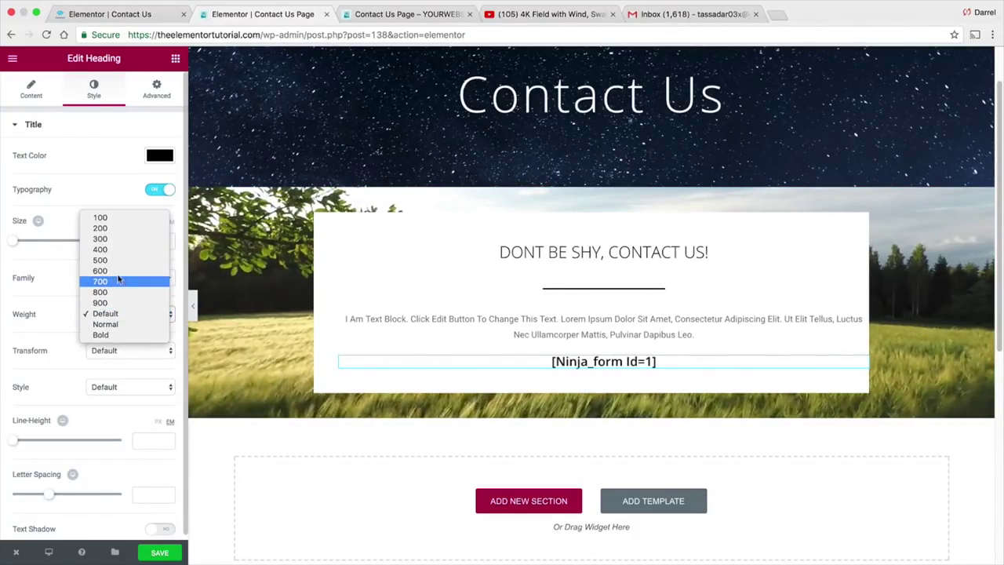
left_click(114, 271)
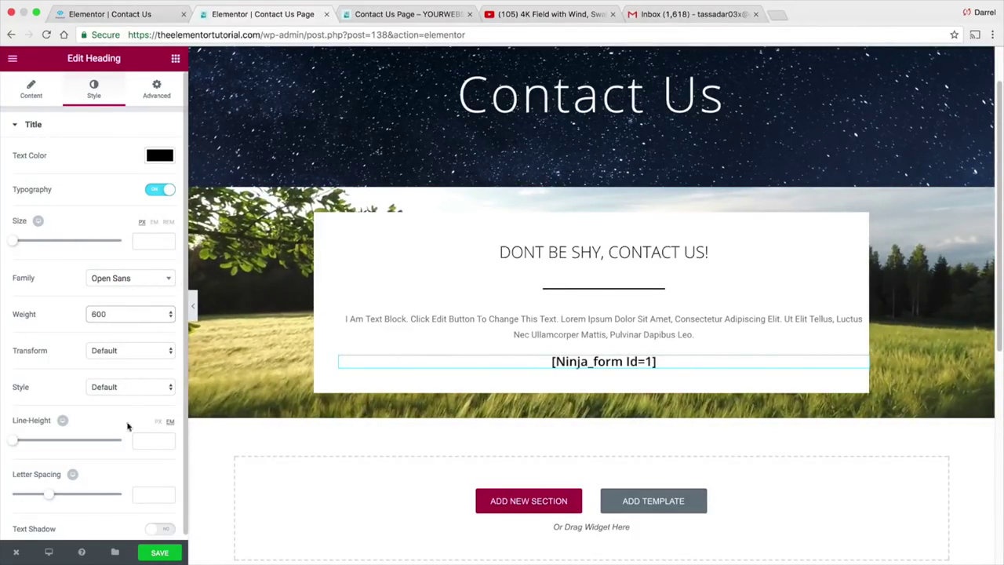
left_click(159, 553)
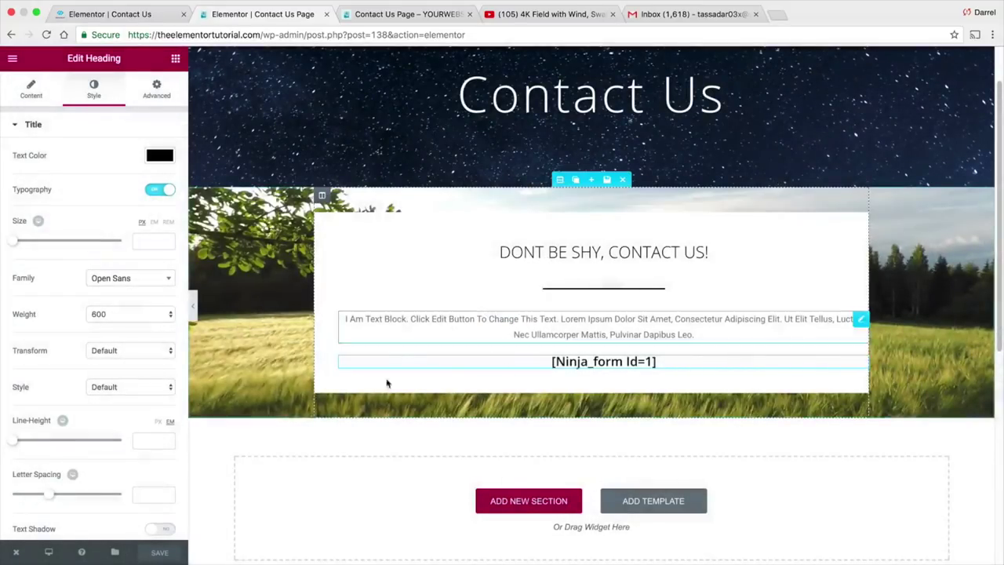
Lighten the heading weight to 300, save, and view the live page.
left_click(129, 314)
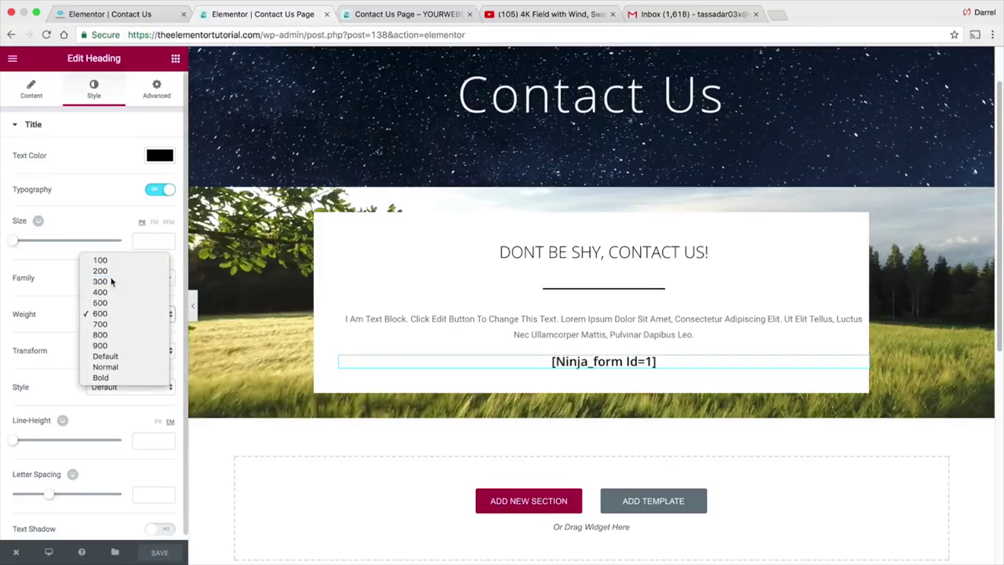
left_click(111, 281)
key("super+s")
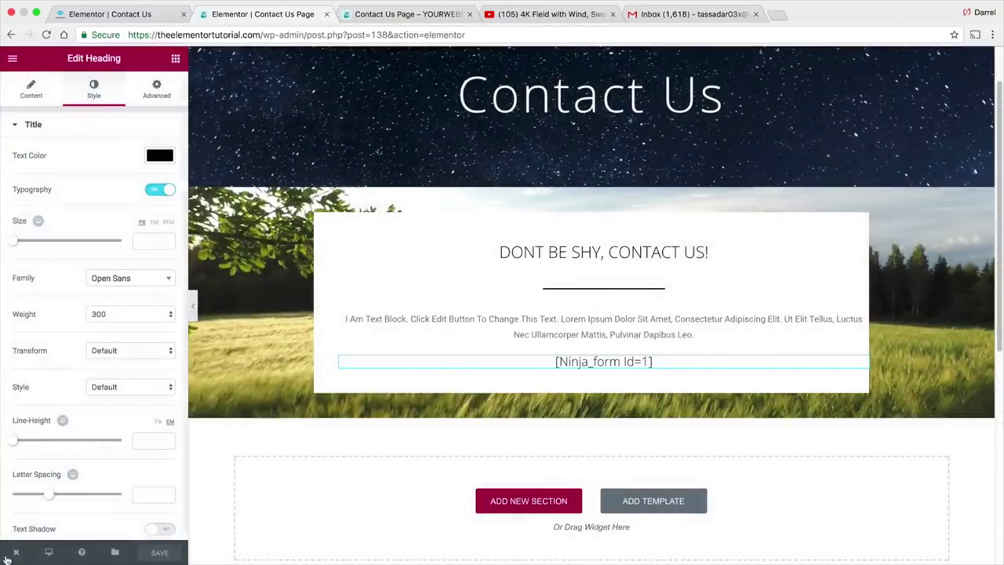
mouse_move(16, 553)
left_click(40, 491)
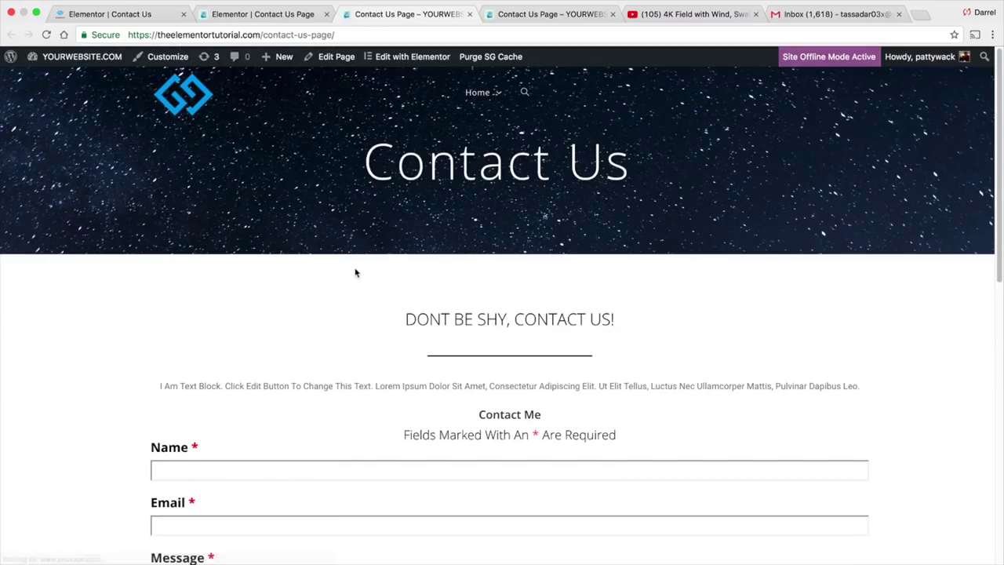
Scroll the live Contact Us page to check the embedded Contact Me form.
scroll(355, 272, "down", 5)
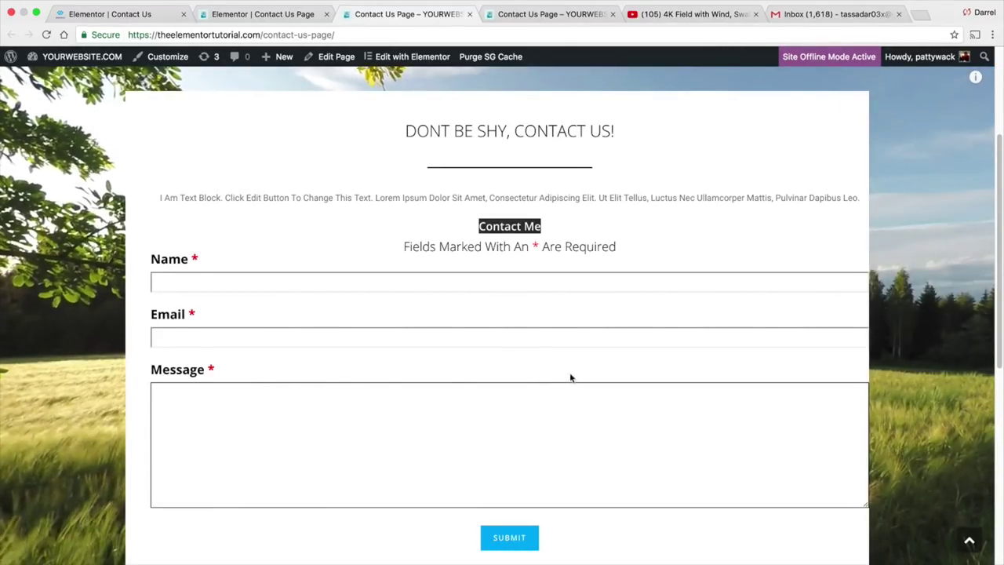
scroll(573, 368, "down", 2)
scroll(574, 367, "up", 2)
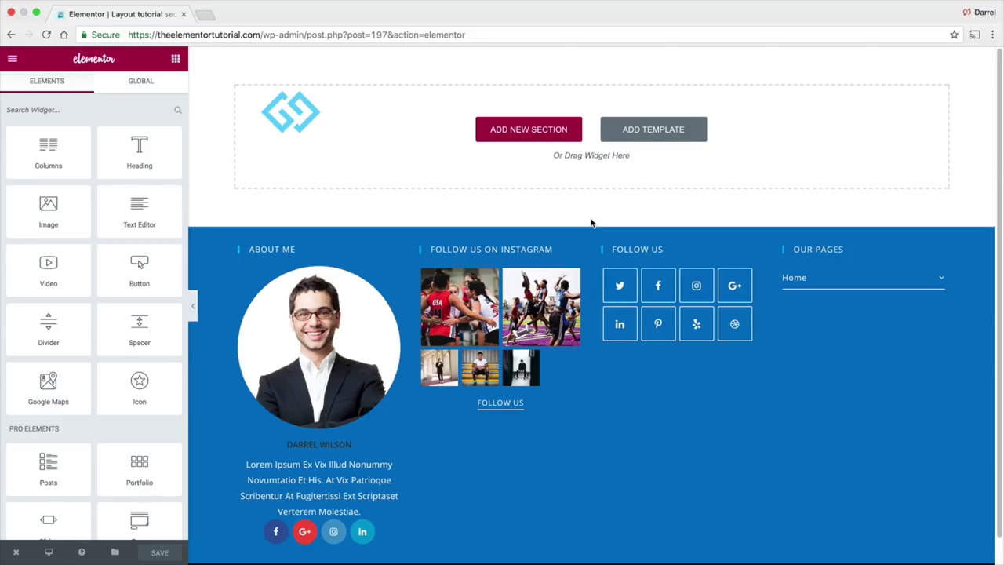
Insert the predesigned 'Homepage – Law firm' template from the template library into the empty page.
left_click(629, 139)
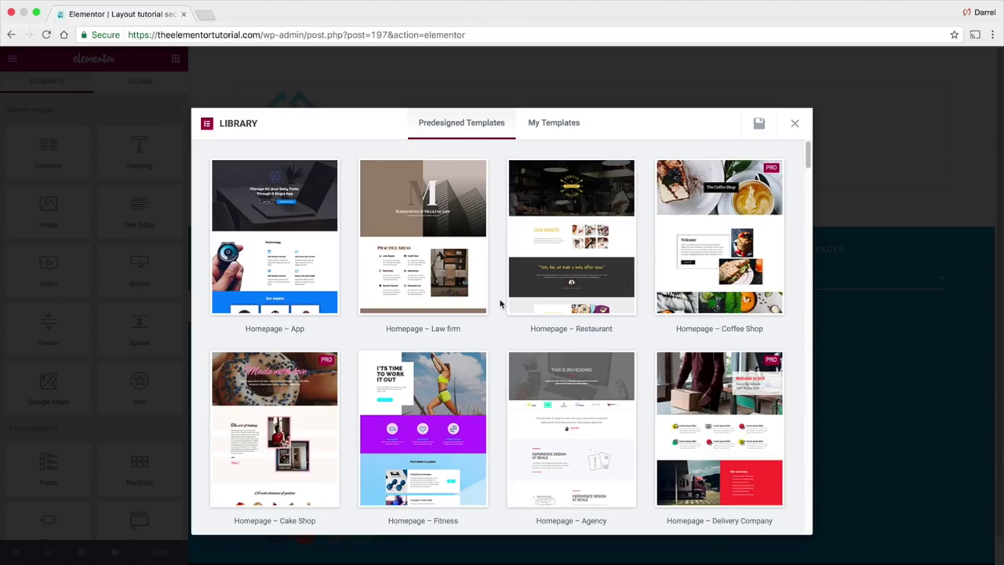
mouse_move(447, 283)
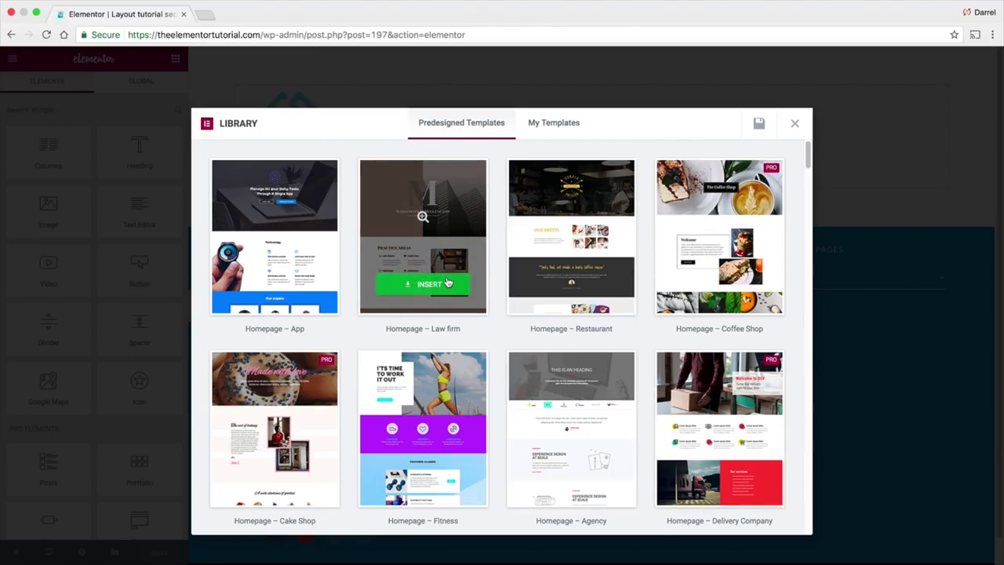
mouse_move(308, 280)
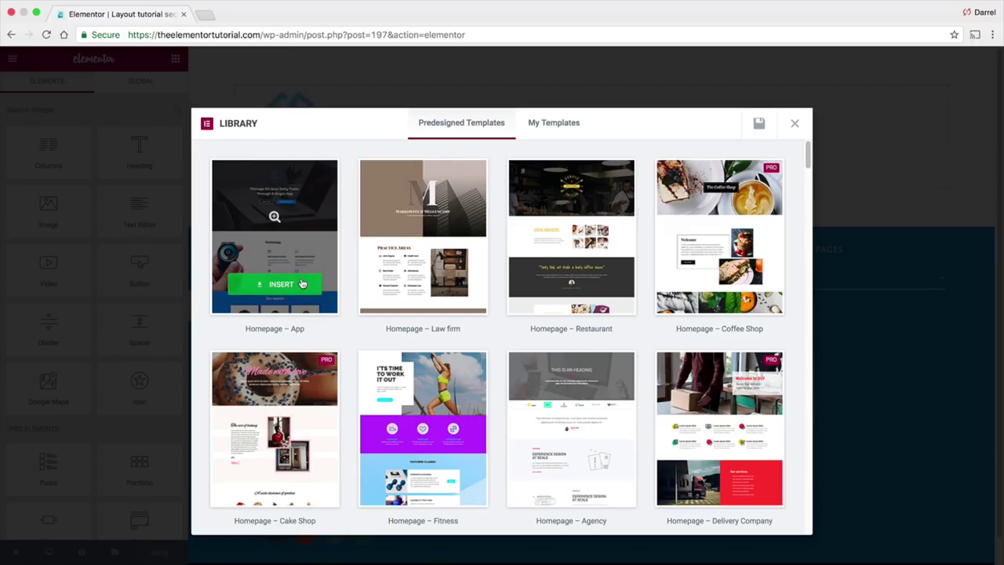
mouse_move(448, 243)
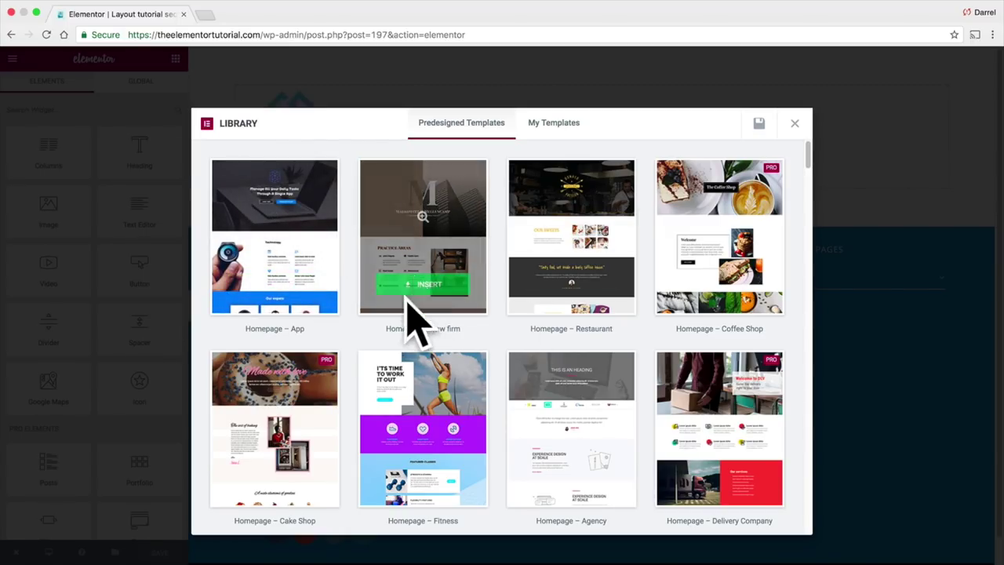
left_click(441, 287)
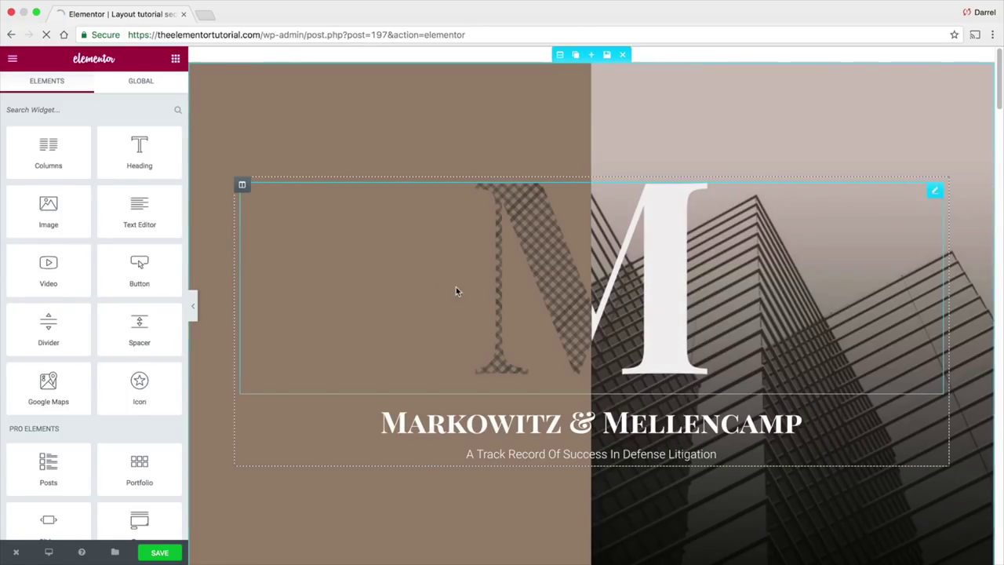
Replace the Markowitz & Mellencamp banner headline with 'Darrelwilson.com' and preview it full width.
left_click(513, 410)
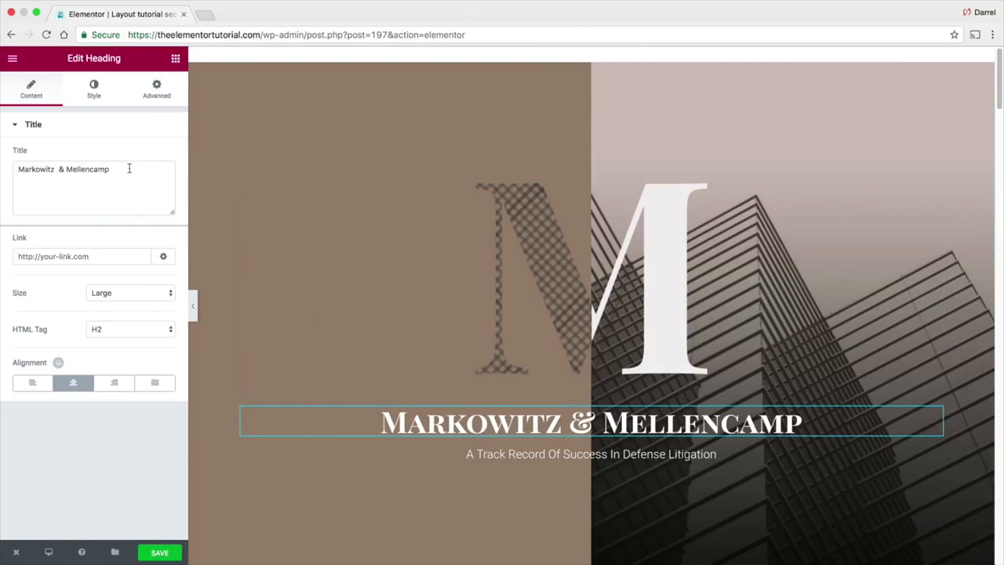
left_click_drag(129, 169, 0, 164)
type("Darrelwilson.com")
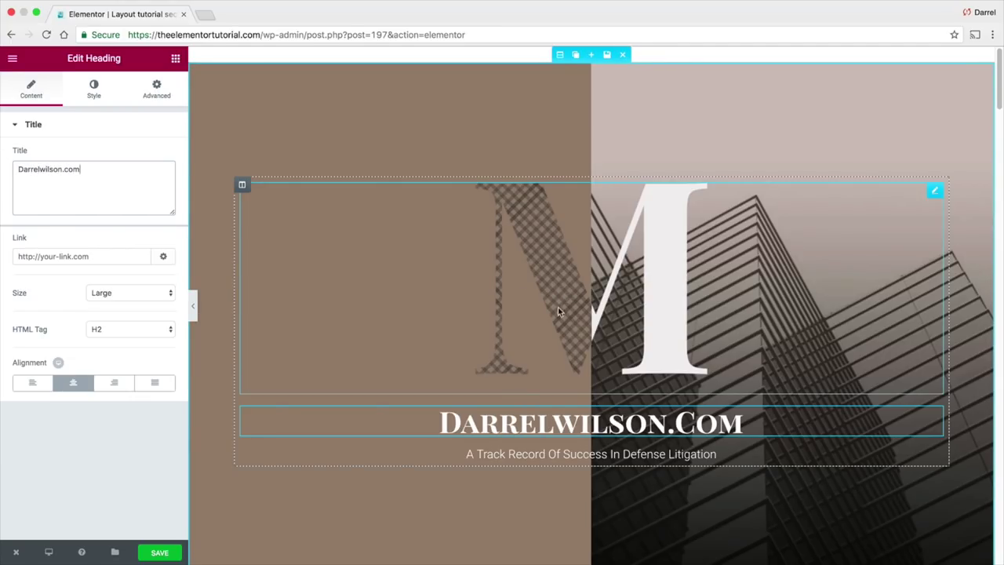
left_click(192, 309)
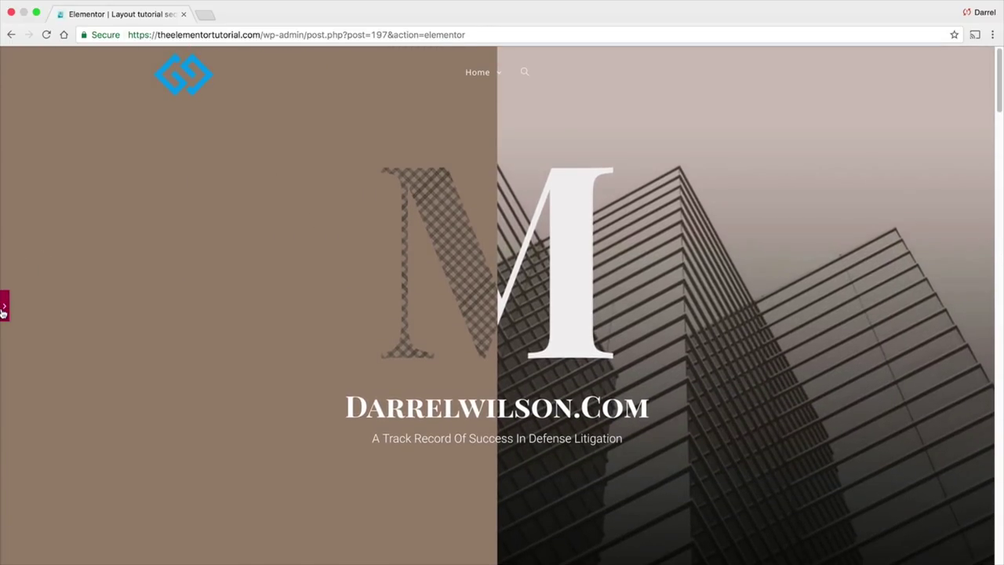
left_click(3, 308)
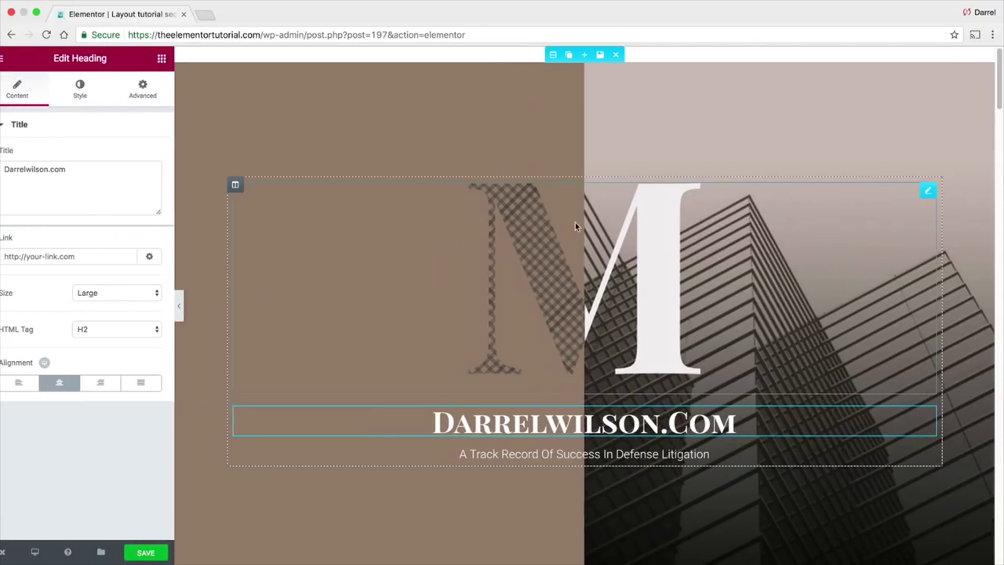
Save the banner section as the 'Header Image Section' template, then close the library.
left_click(608, 55)
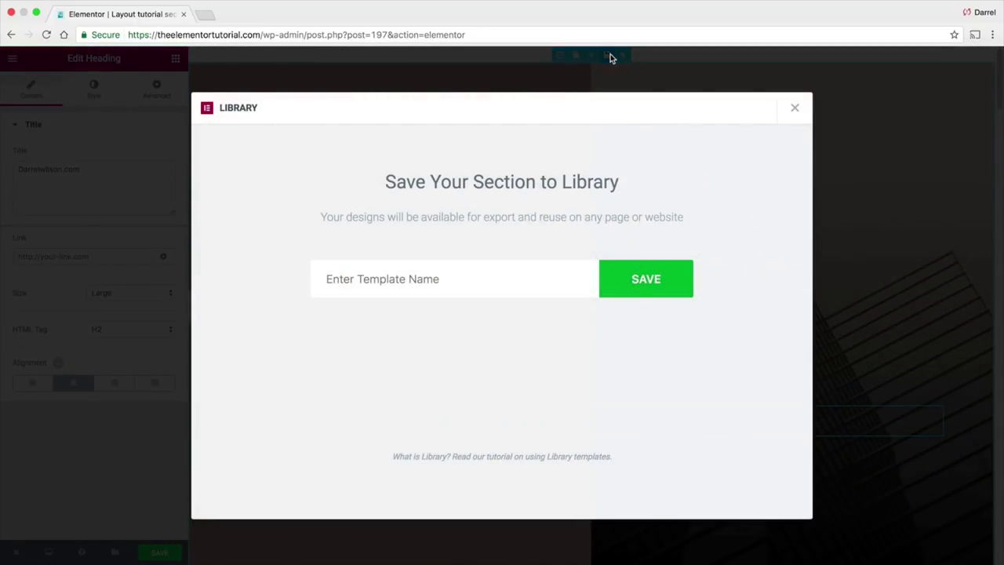
left_click(458, 288)
type("Hea")
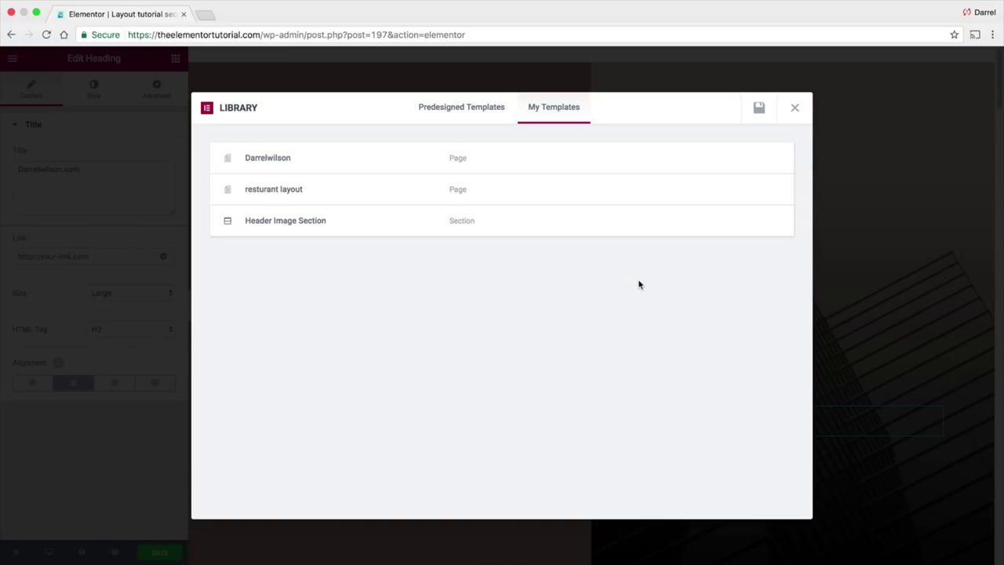
left_click(795, 109)
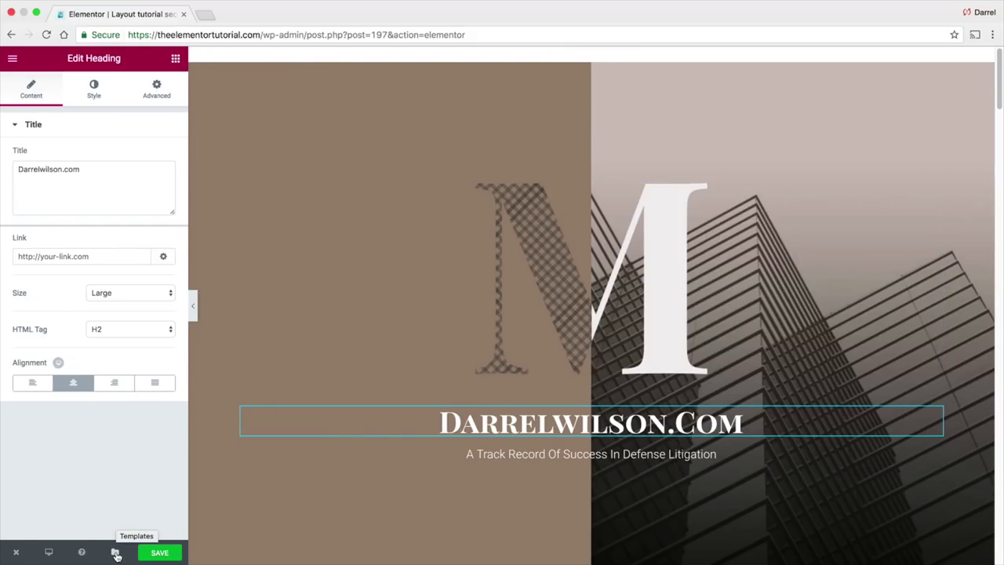
Save the whole page to the library as the 'Darrel Wilson Law Page' template.
left_click(115, 554)
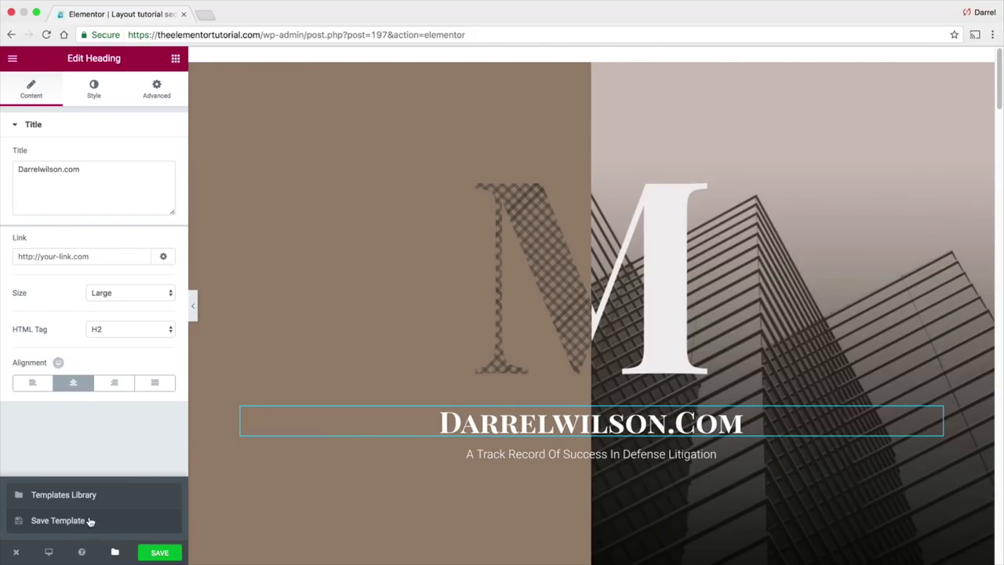
left_click(58, 520)
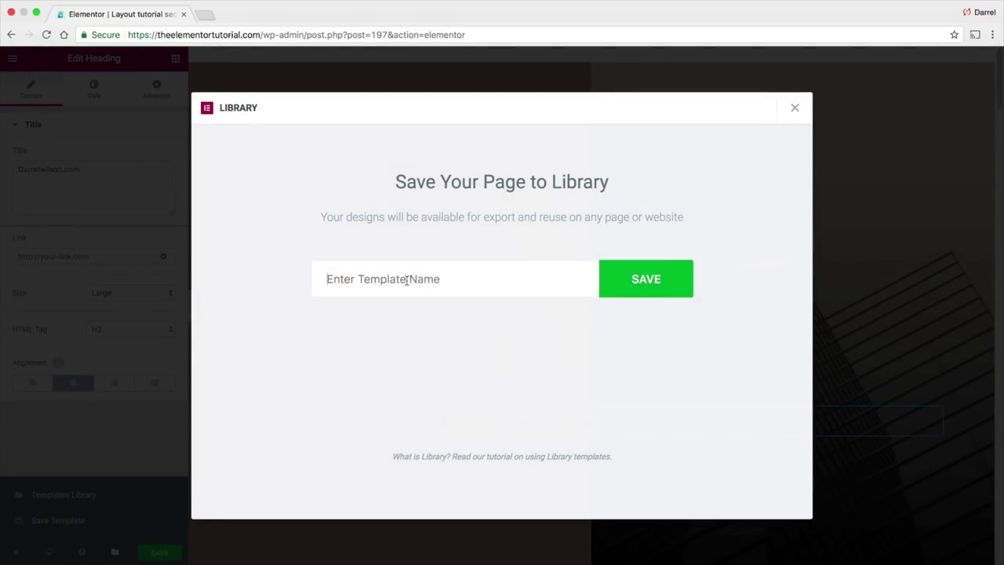
left_click(406, 281)
type("Darrel Wilson Law Page")
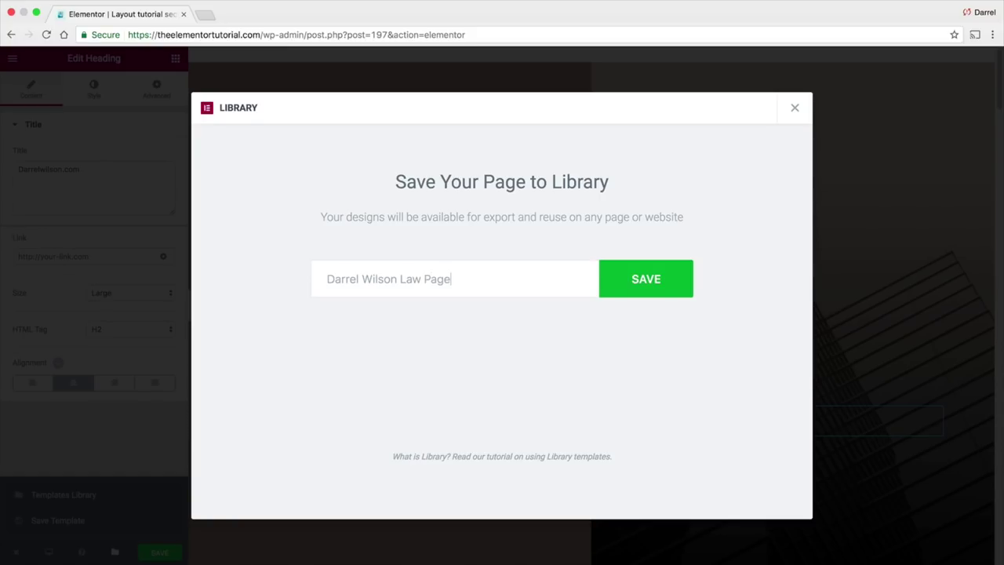
left_click(657, 270)
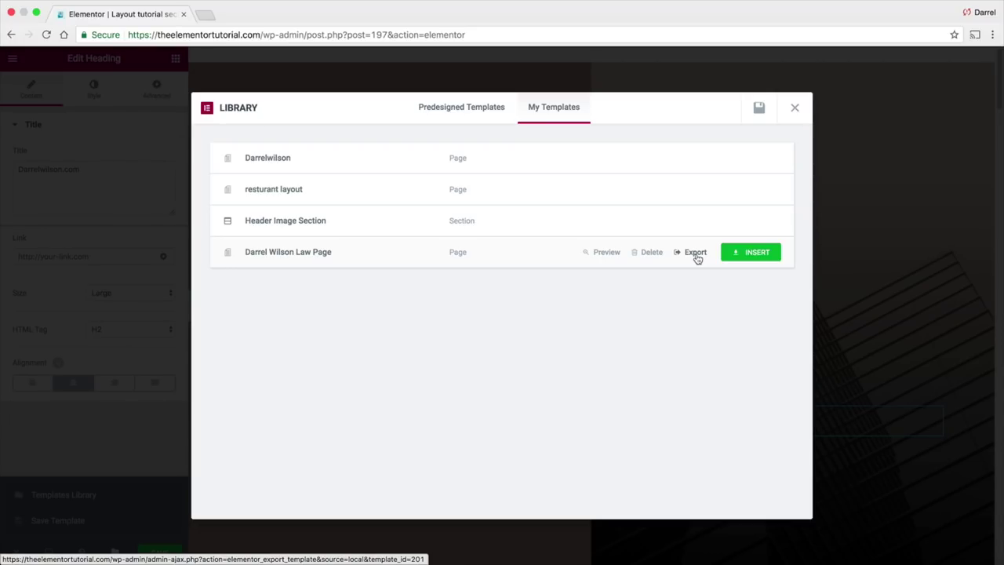
Export the law-firm page template as a JSON download, then leave Elementor for the WordPress dashboard.
left_click(697, 257)
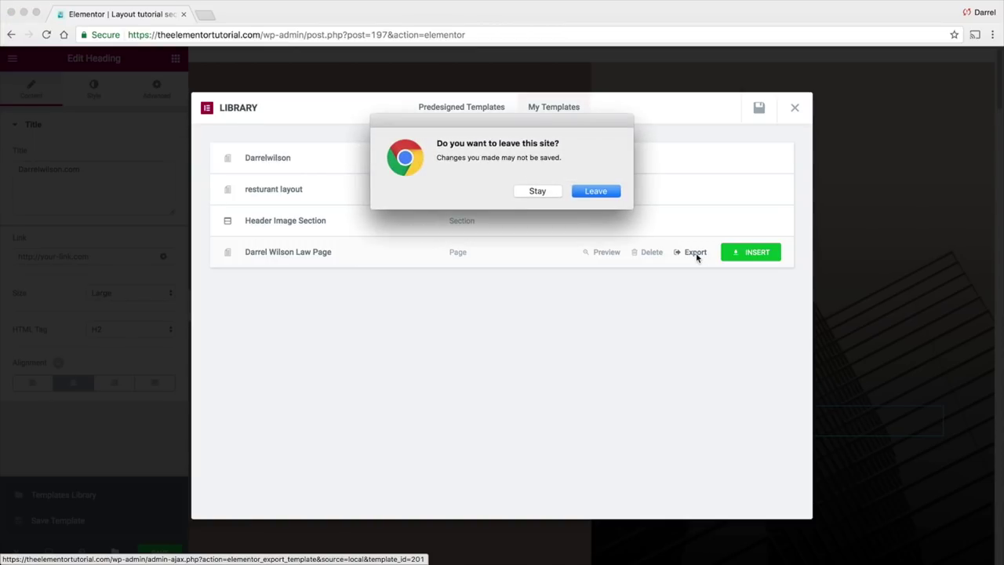
left_click(590, 193)
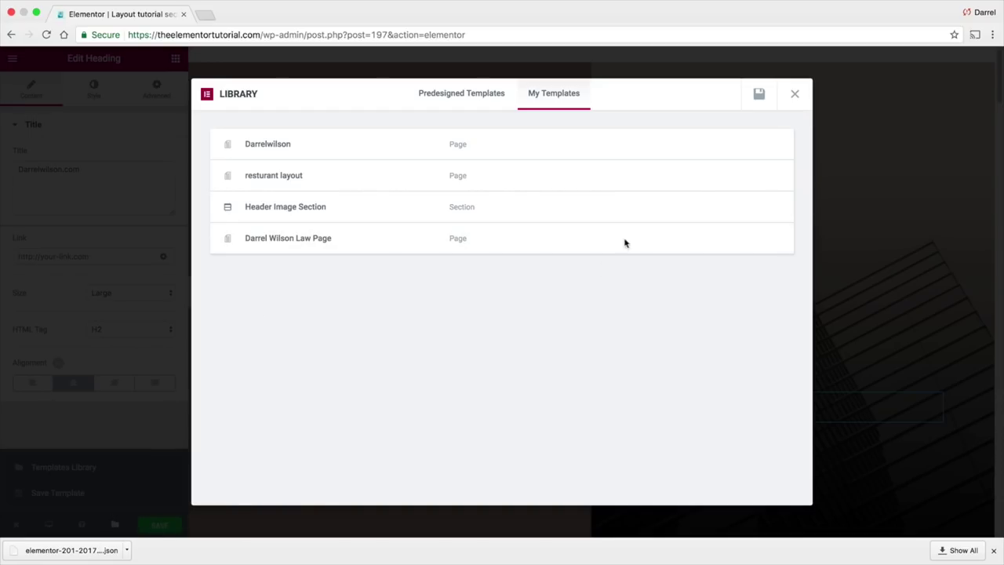
left_click(795, 95)
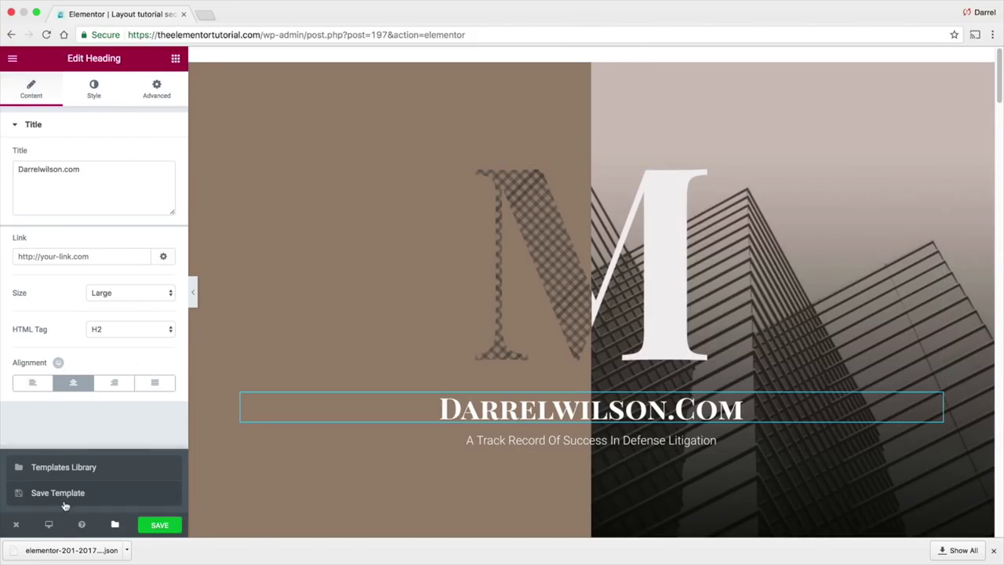
mouse_move(22, 527)
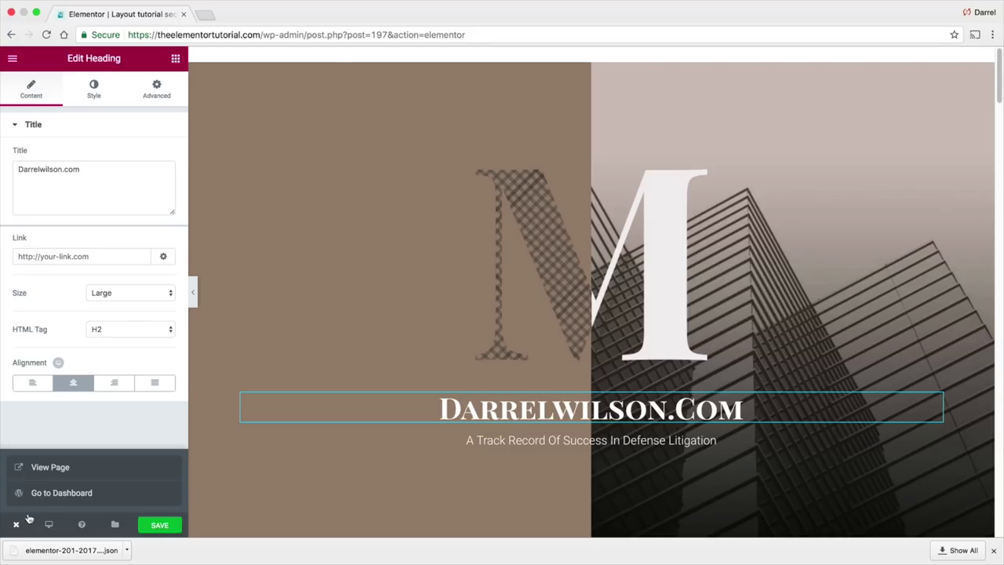
left_click(56, 493)
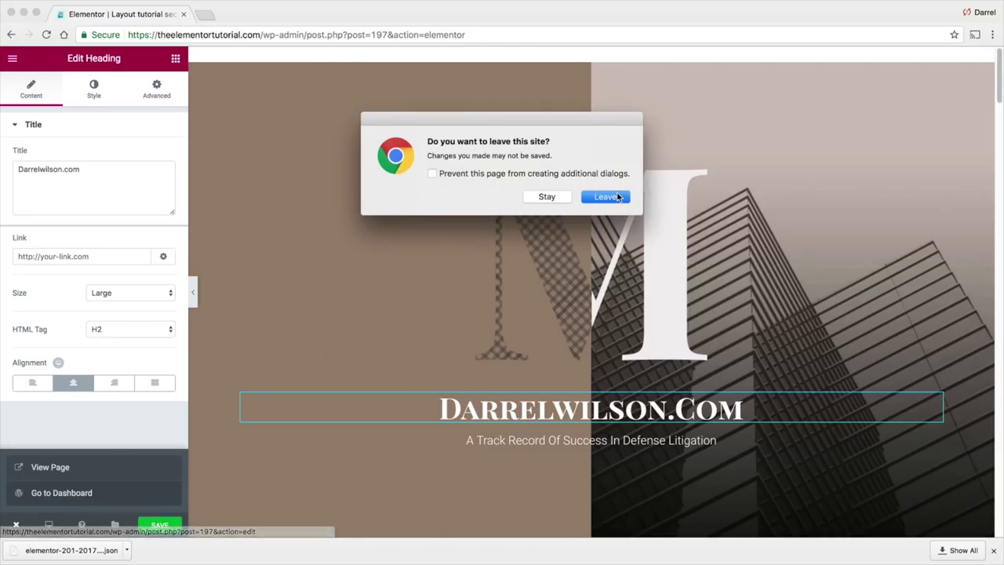
left_click(615, 196)
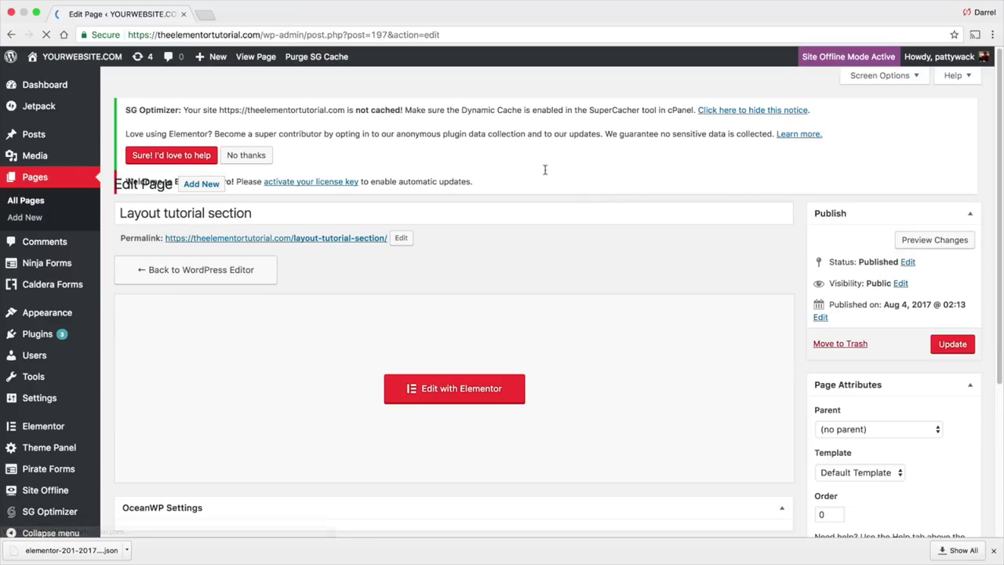
Create a new page titled 'Layouts' with 100% Full Width content, default sidebar and margins disabled.
mouse_move(218, 60)
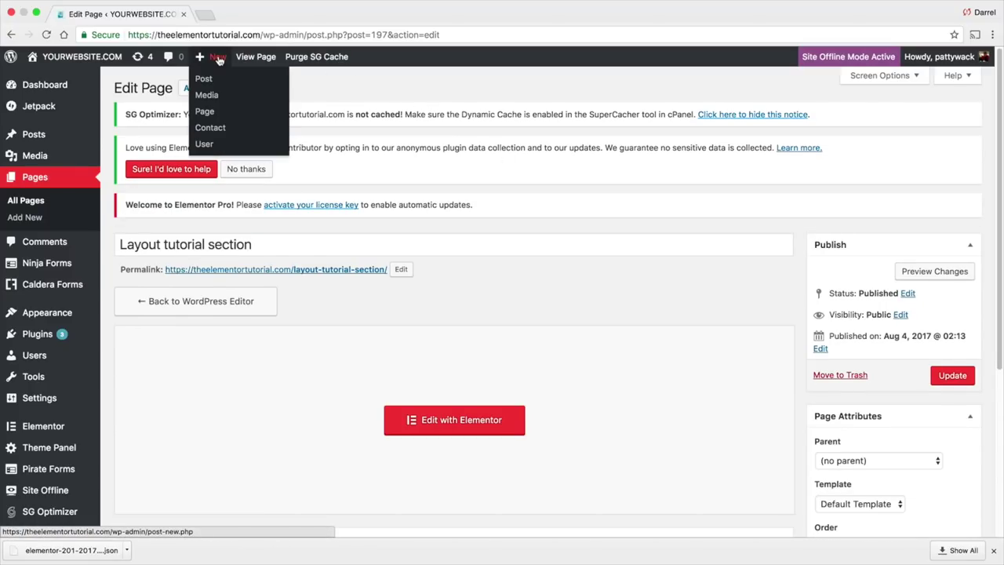
left_click(207, 110)
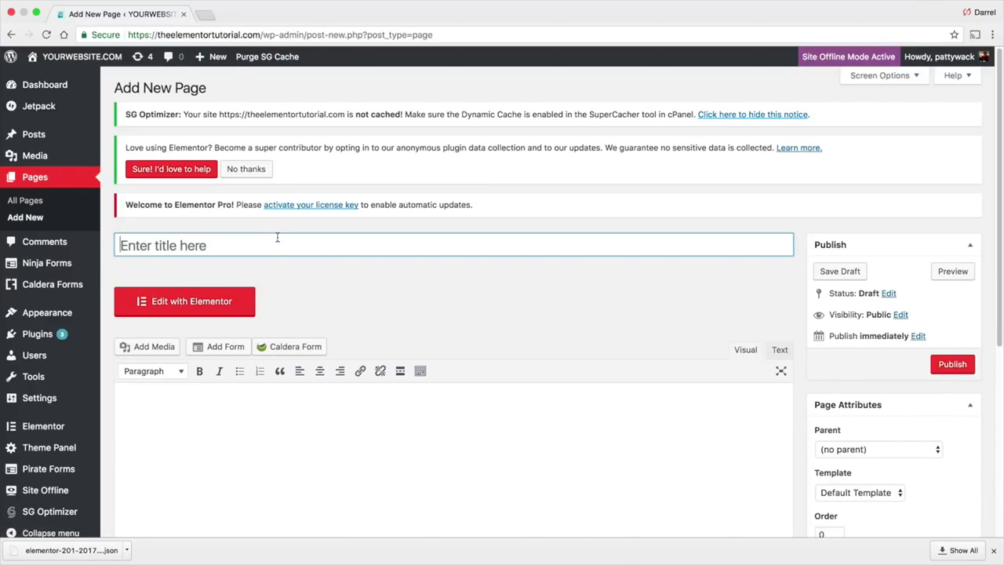
left_click(277, 237)
type("Layouts")
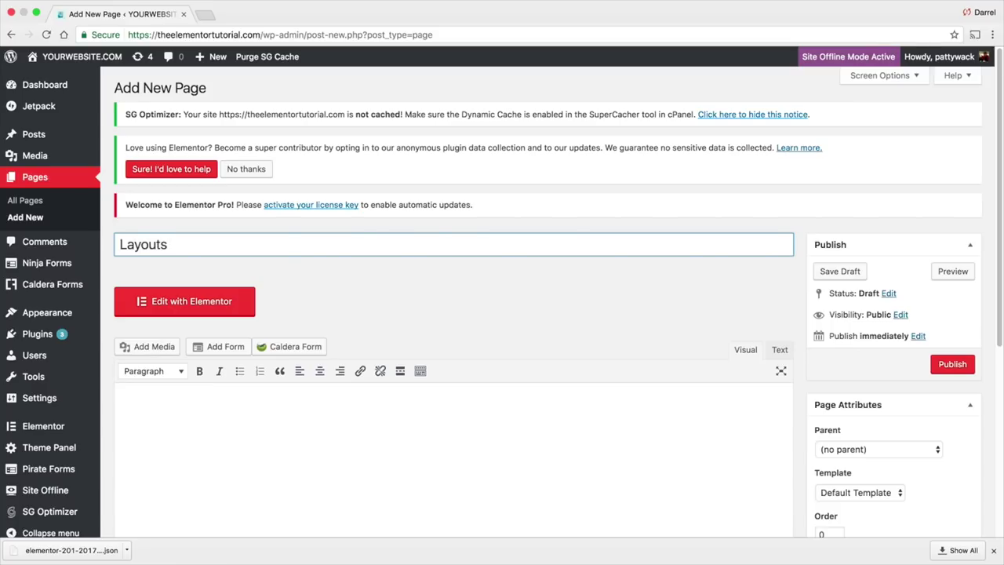
scroll(502, 220, "down", 8)
left_click(582, 354)
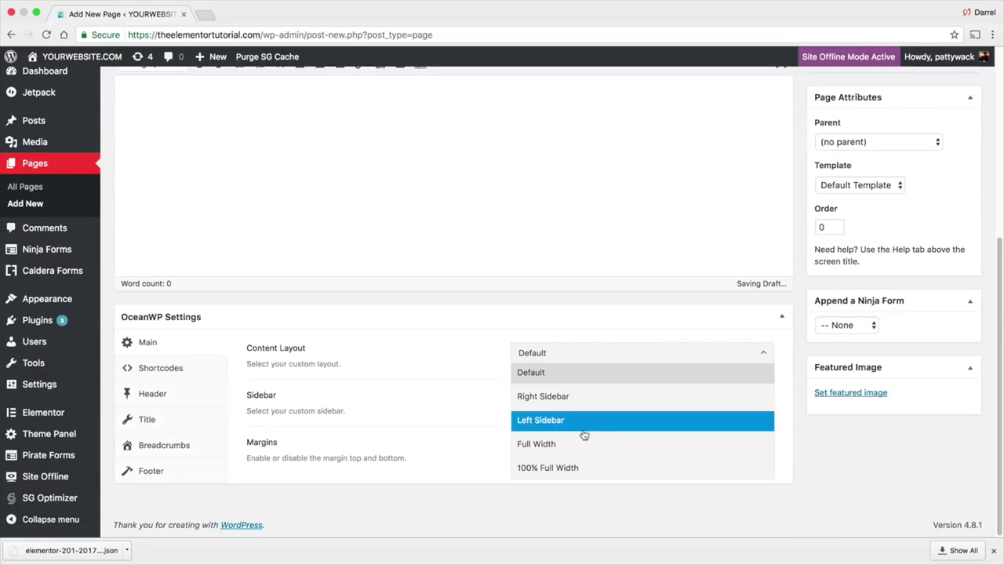
left_click(584, 468)
left_click(583, 403)
left_click(584, 419)
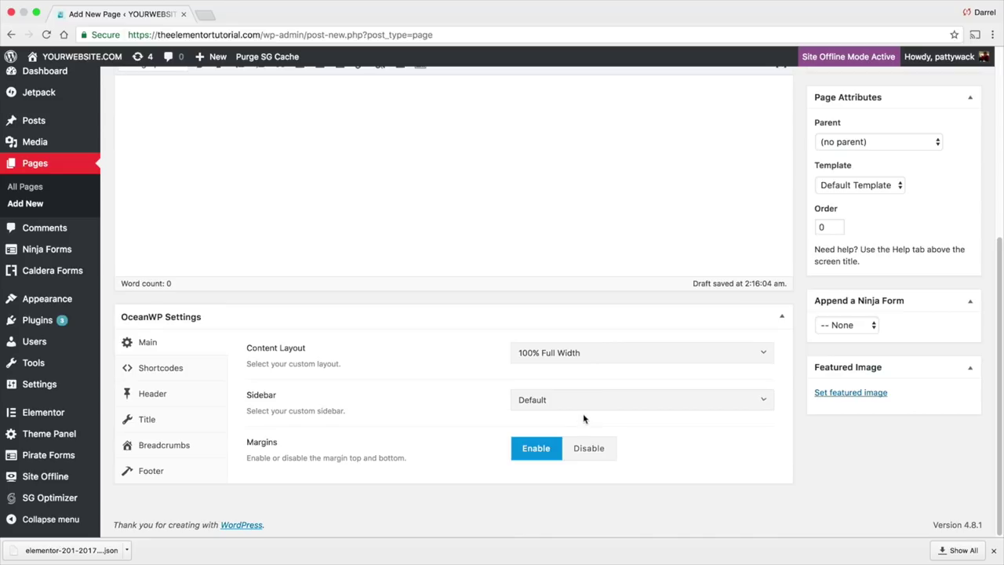
left_click(584, 455)
Disable the top bar and page title, keep the header with Menu 1, and publish the page.
left_click(181, 396)
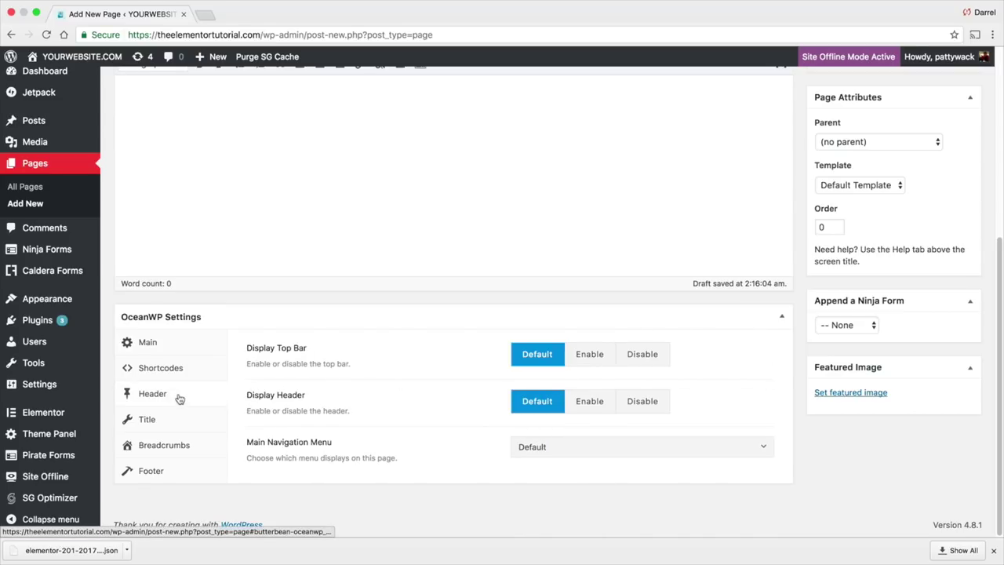
left_click(642, 354)
left_click(590, 401)
left_click(594, 447)
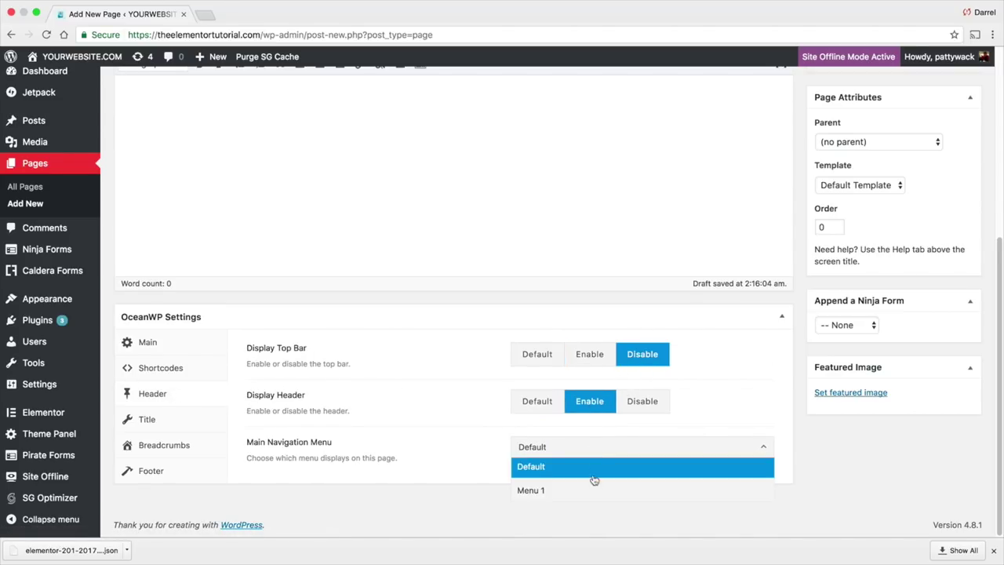
left_click(594, 481)
left_click(174, 424)
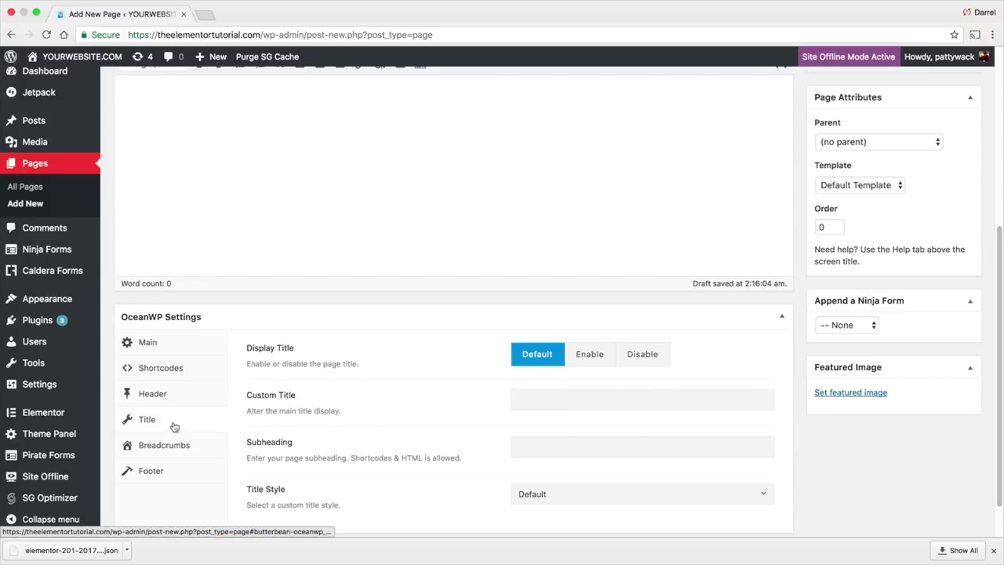
left_click(645, 359)
scroll(822, 402, "up", 5)
left_click(951, 257)
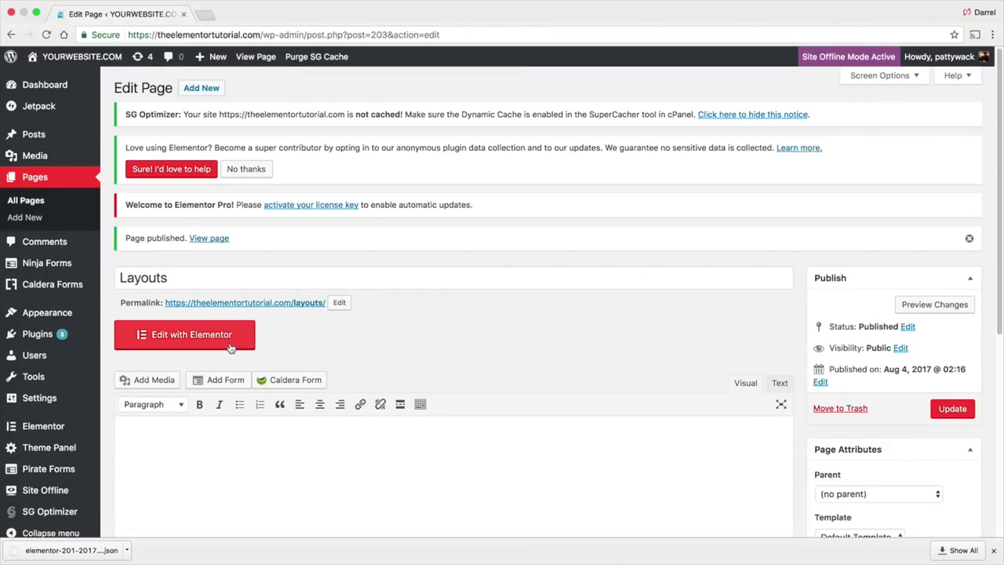
Insert the Header Image Section template into the Layouts page in Elementor, then delete it again.
left_click(224, 338)
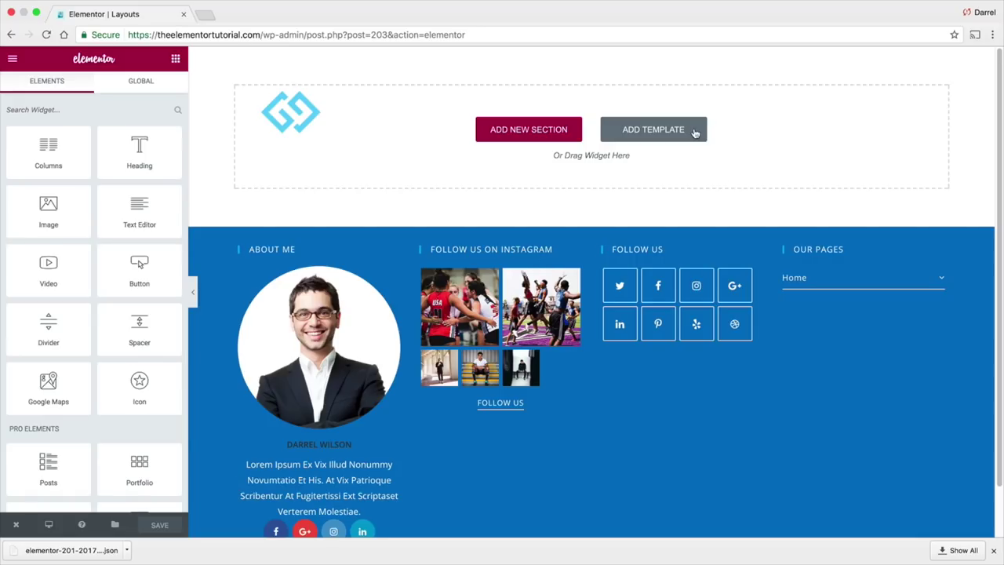
left_click(669, 132)
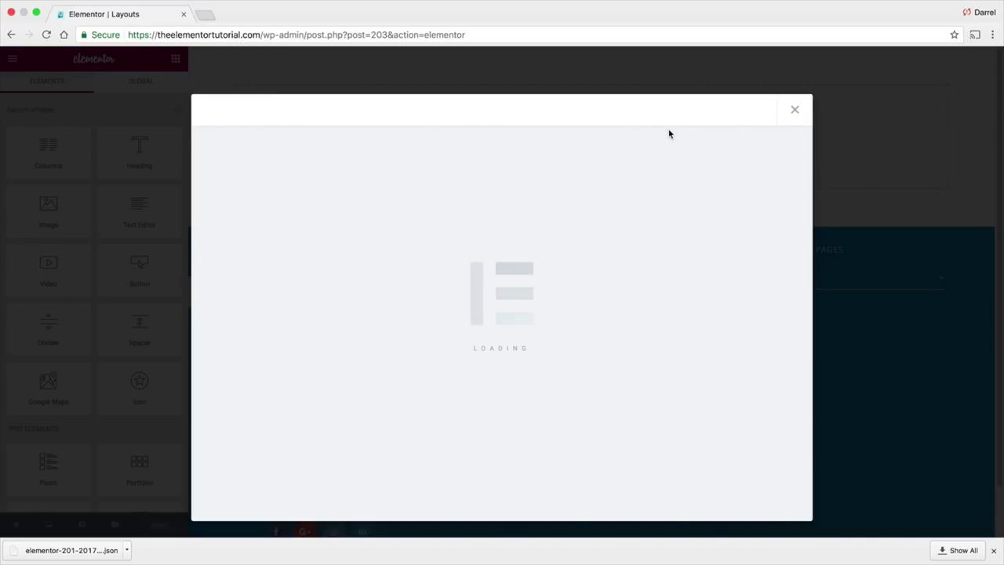
left_click(556, 109)
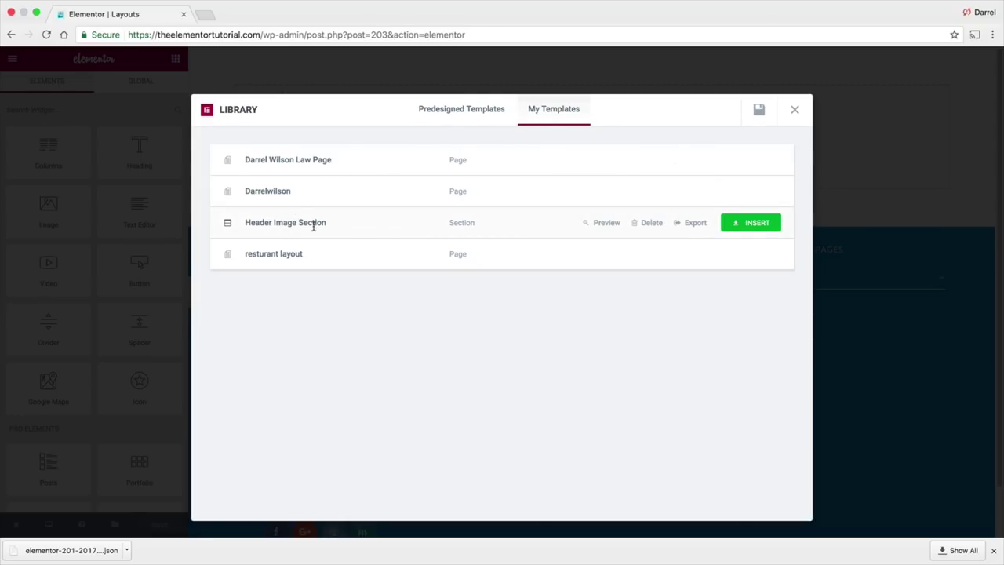
left_click(753, 225)
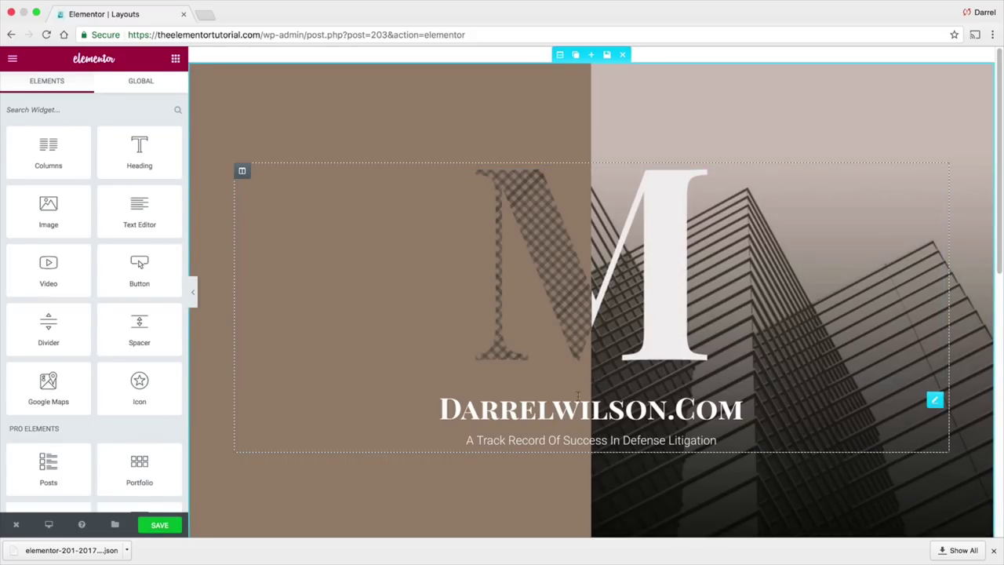
scroll(553, 369, "down", 5)
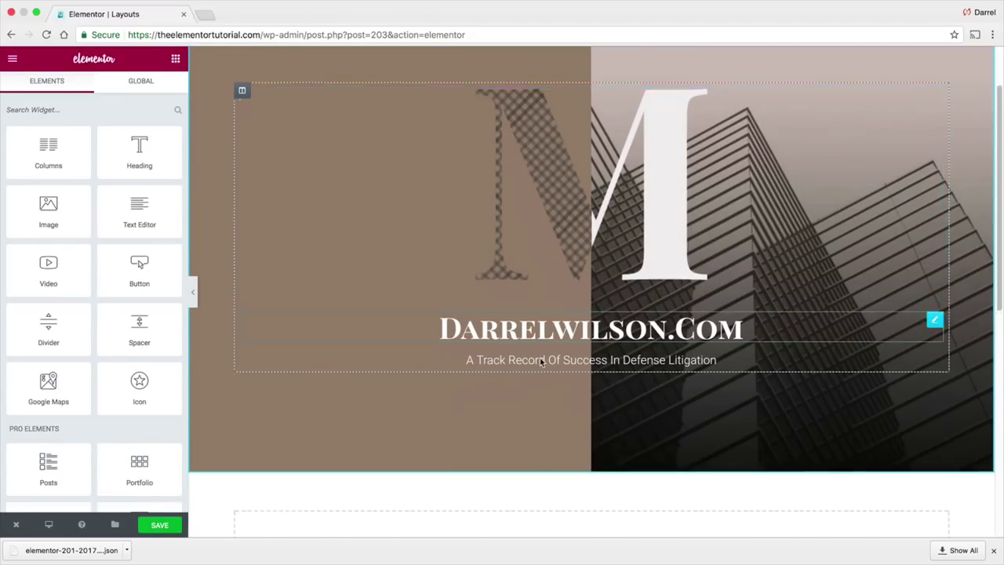
scroll(534, 352, "up", 4)
scroll(549, 346, "down", 1)
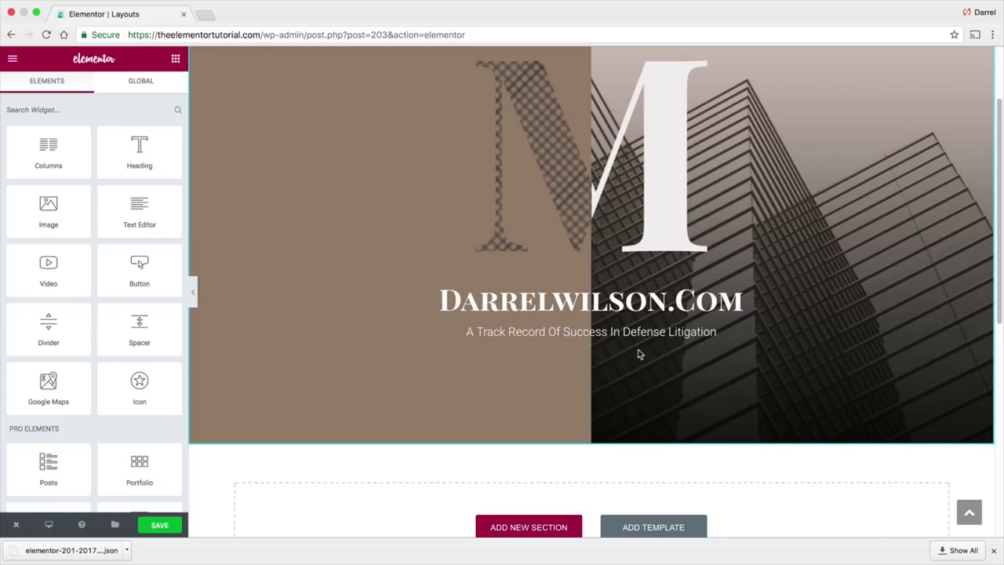
scroll(605, 387, "up", 3)
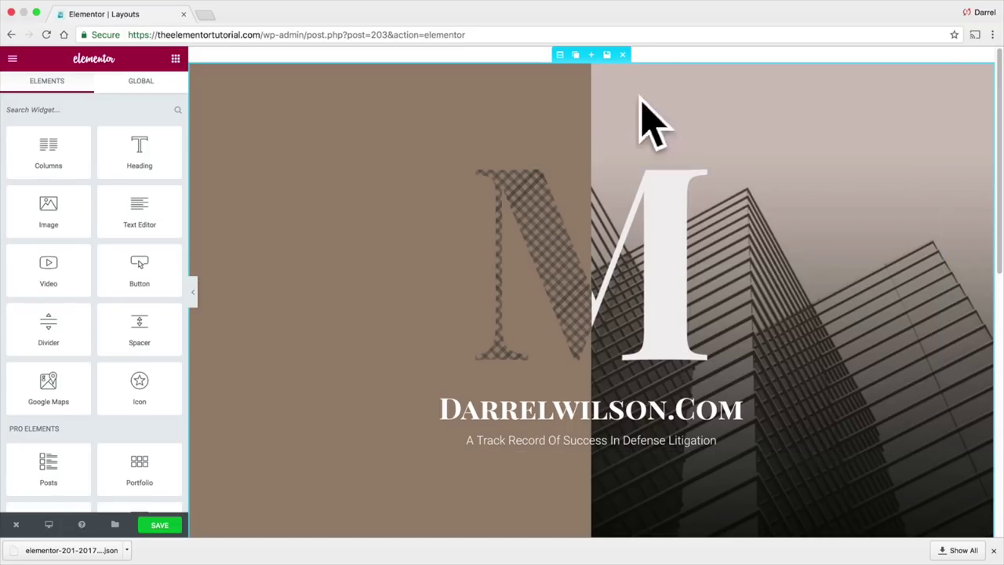
left_click(622, 54)
left_click(578, 262)
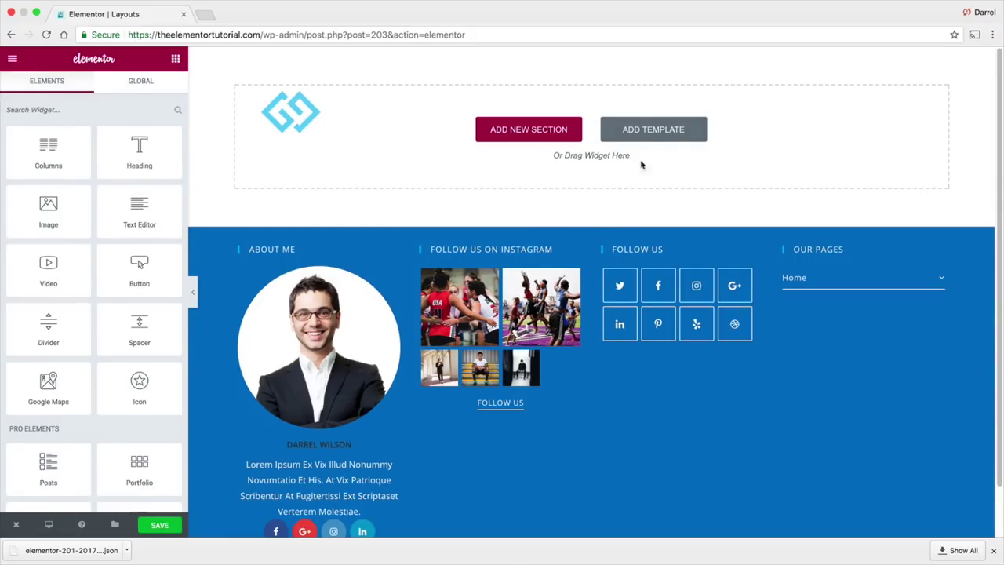
Insert the saved Darrel Wilson Law Page template from My Templates and scroll through the result.
left_click(651, 130)
left_click(552, 95)
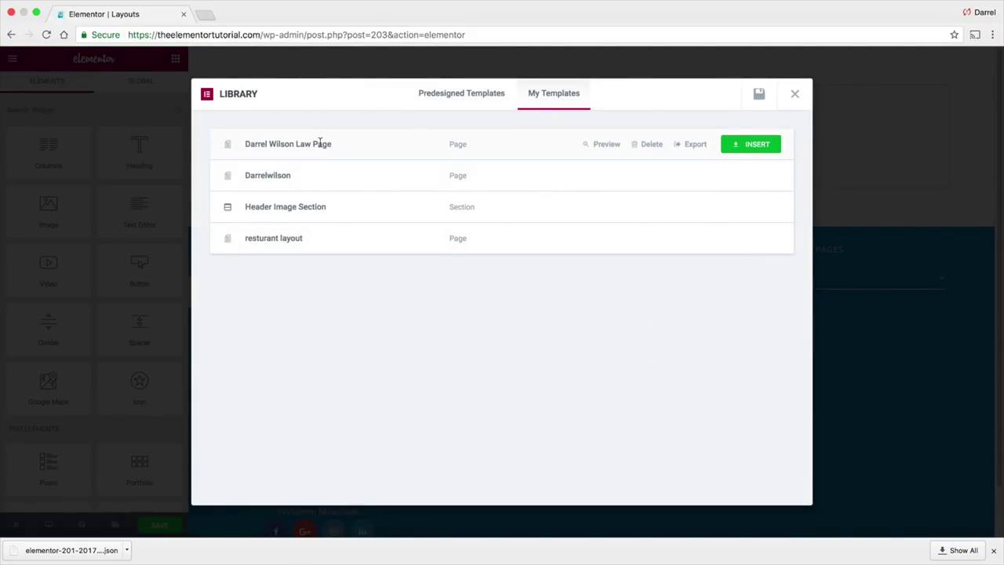
left_click(745, 146)
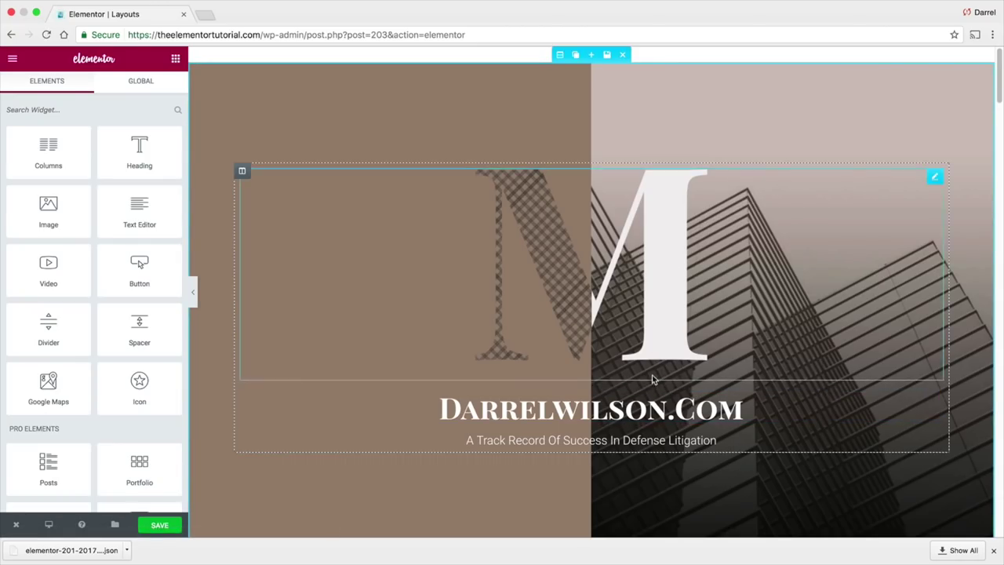
scroll(652, 369, "down", 7)
scroll(648, 327, "down", 10)
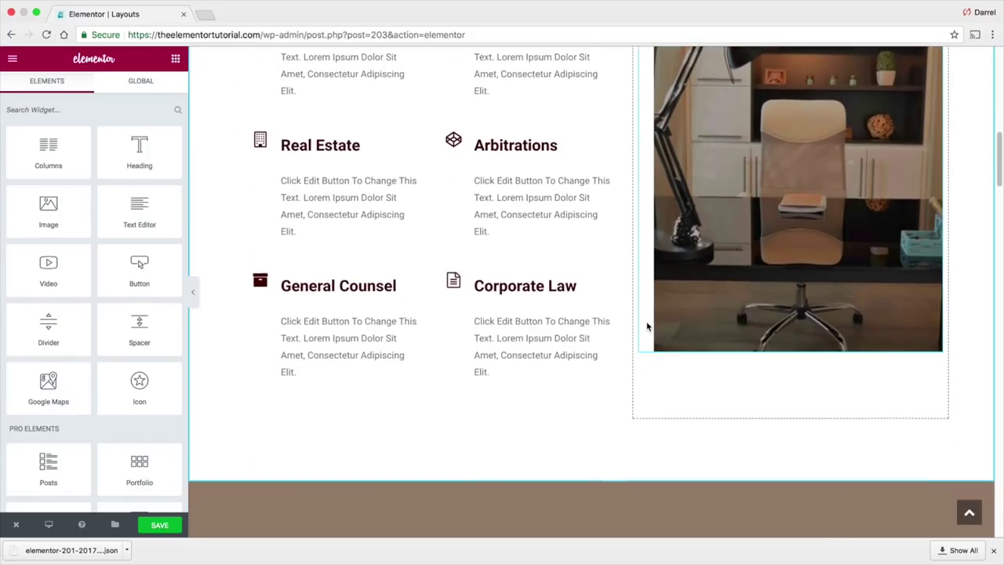
scroll(646, 325, "down", 15)
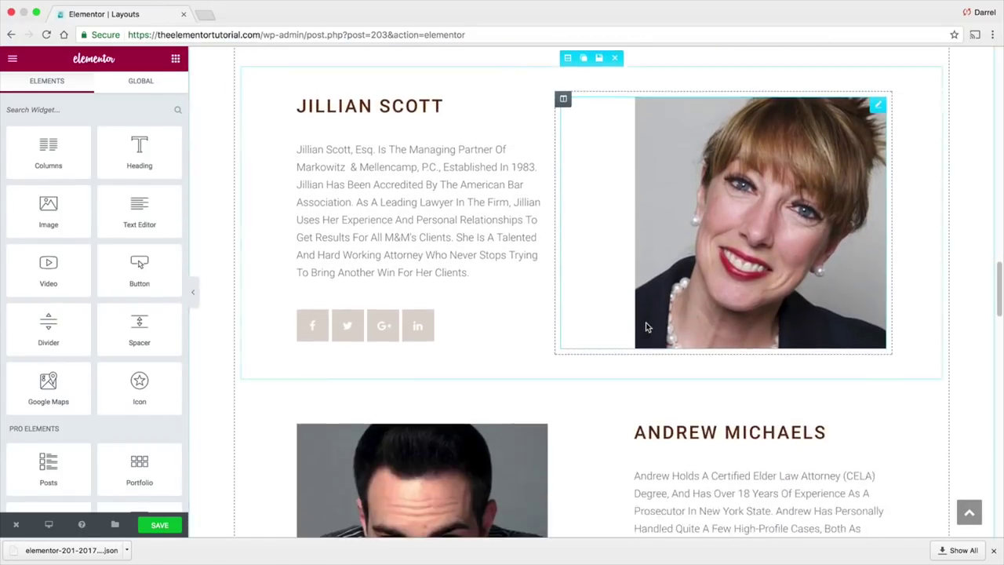
scroll(647, 328, "down", 10)
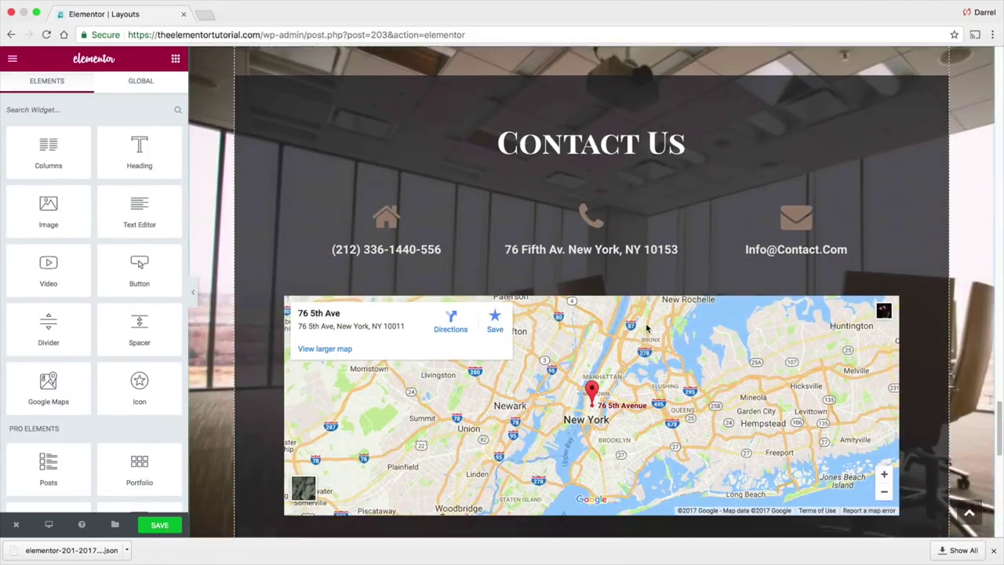
scroll(646, 328, "up", 15)
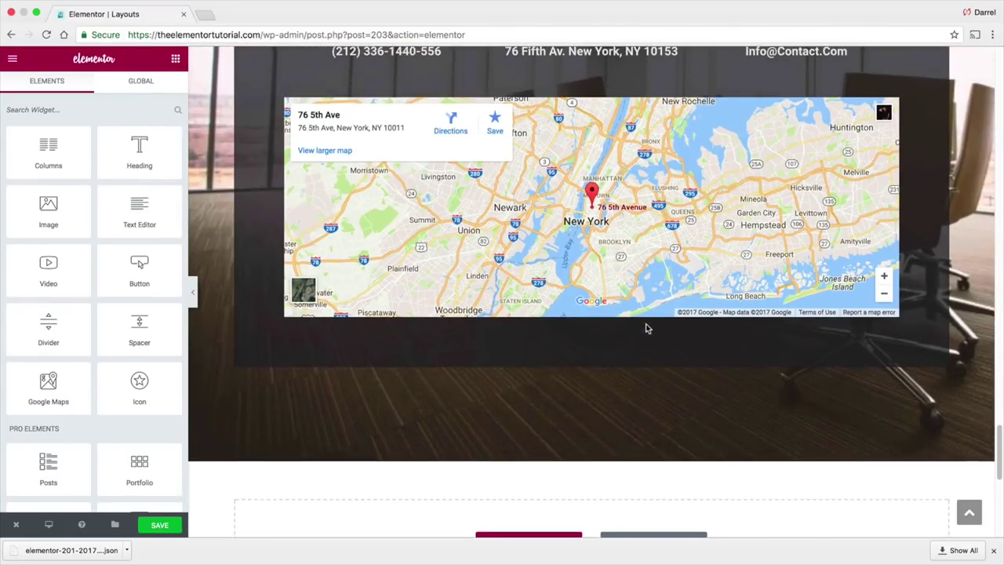
scroll(646, 323, "up", 20)
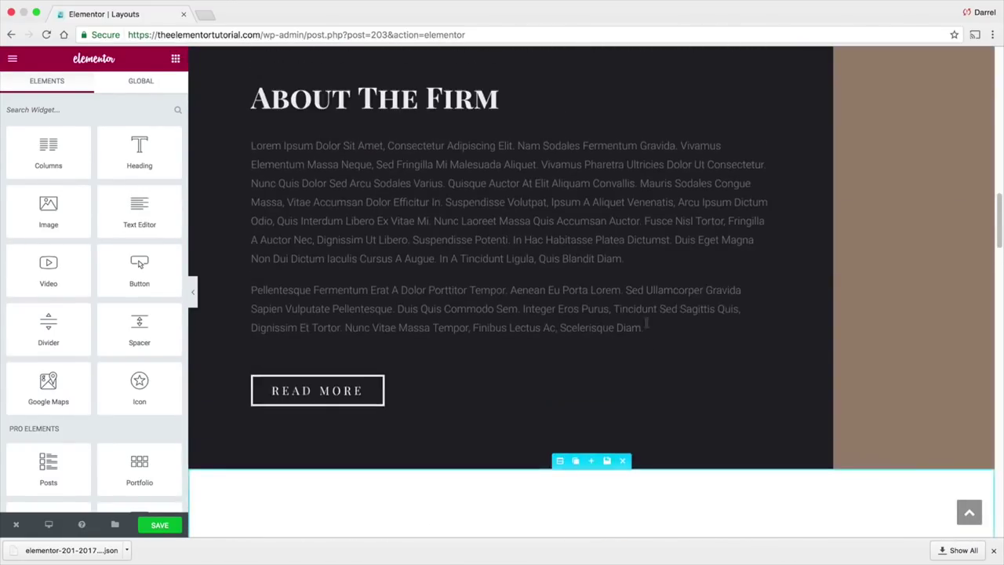
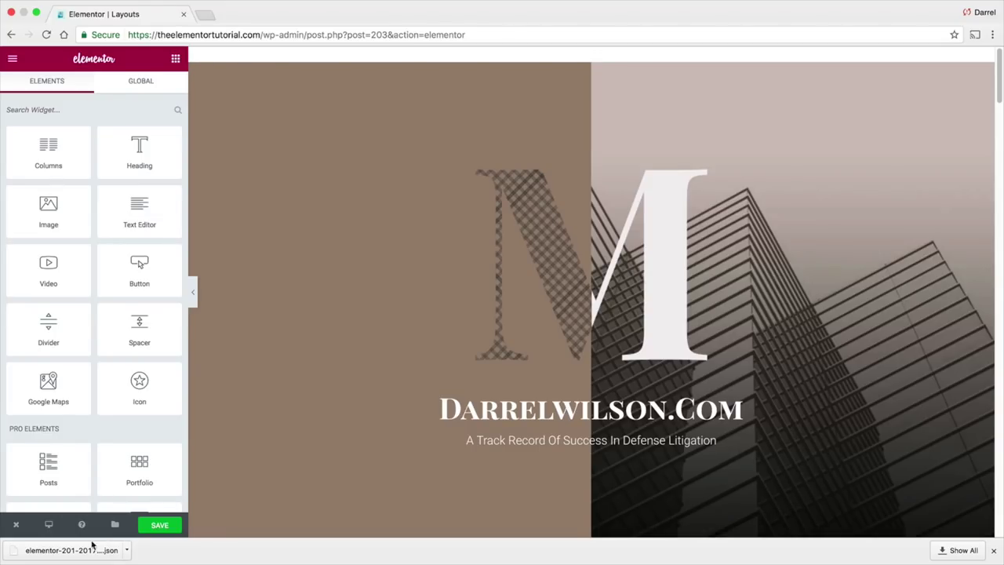
Leave the Elementor editor for the WordPress dashboard without saving and open Elementor's My Library.
left_click(16, 524)
left_click(35, 497)
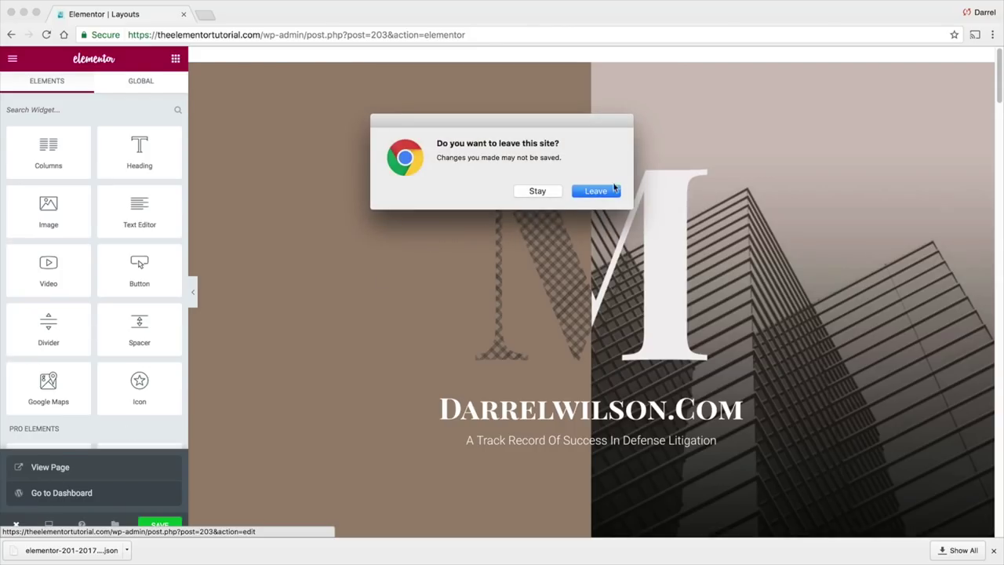
left_click(614, 191)
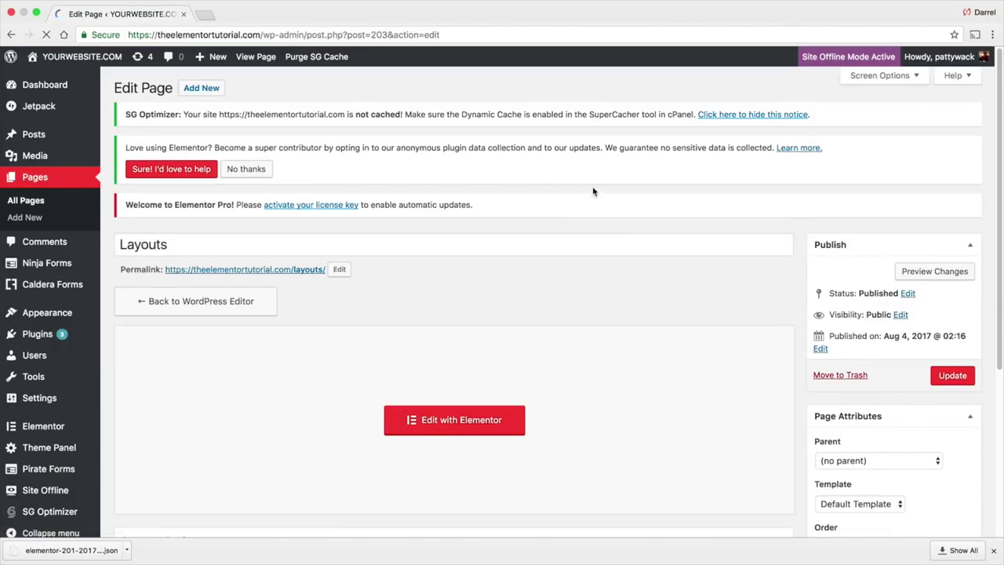
mouse_move(86, 430)
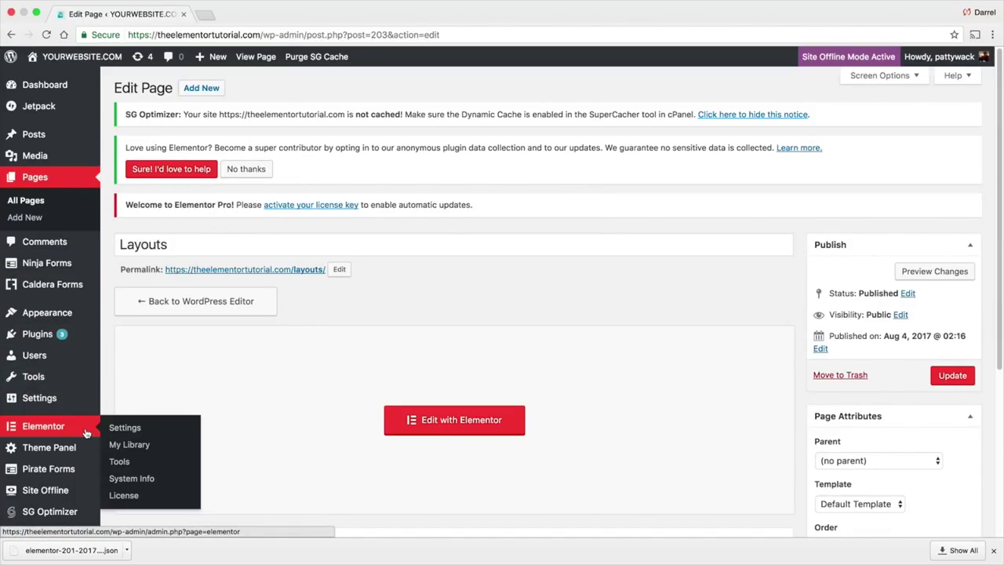
left_click(130, 445)
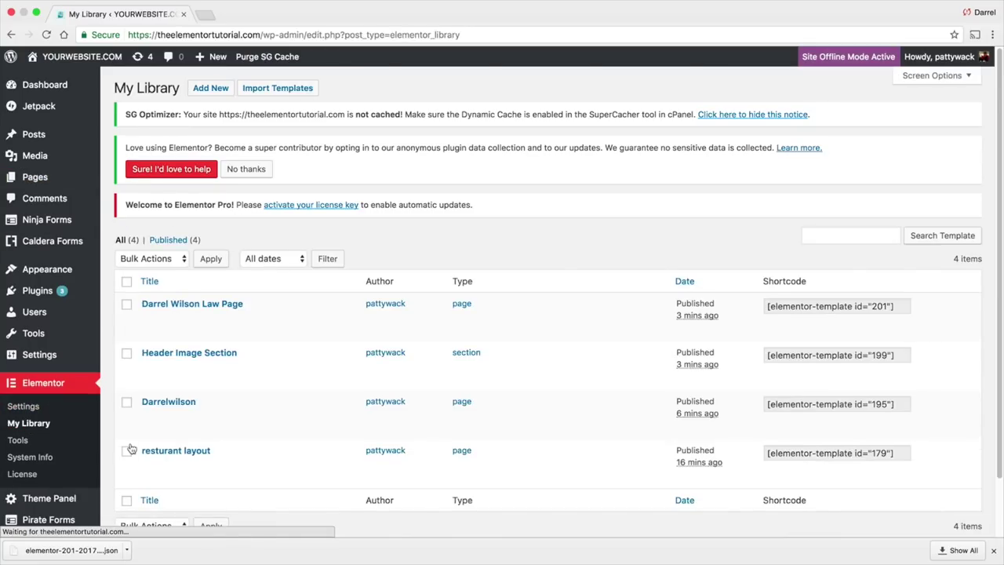
Start a template import and search the Downloads folder for .json files.
left_click(289, 91)
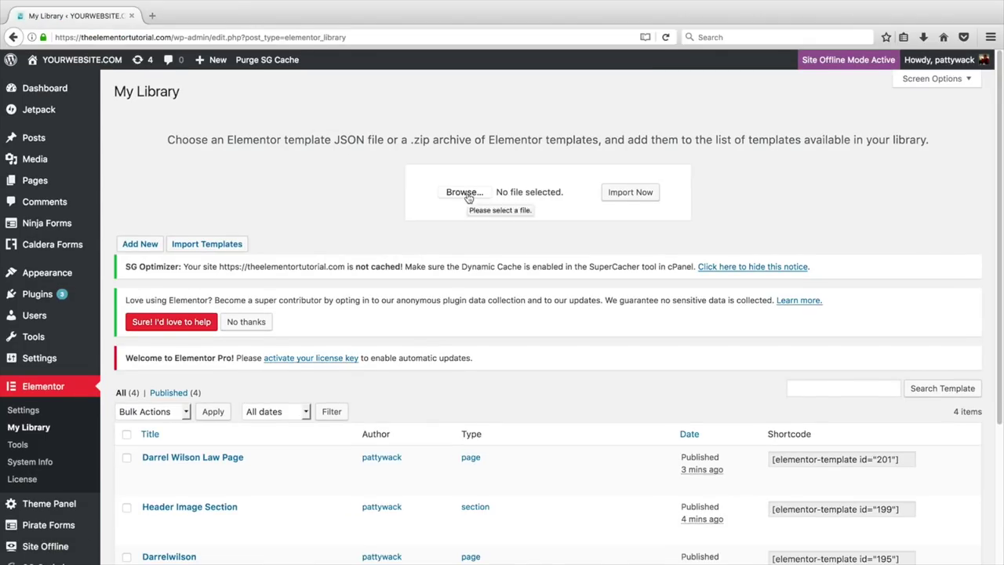
left_click(467, 193)
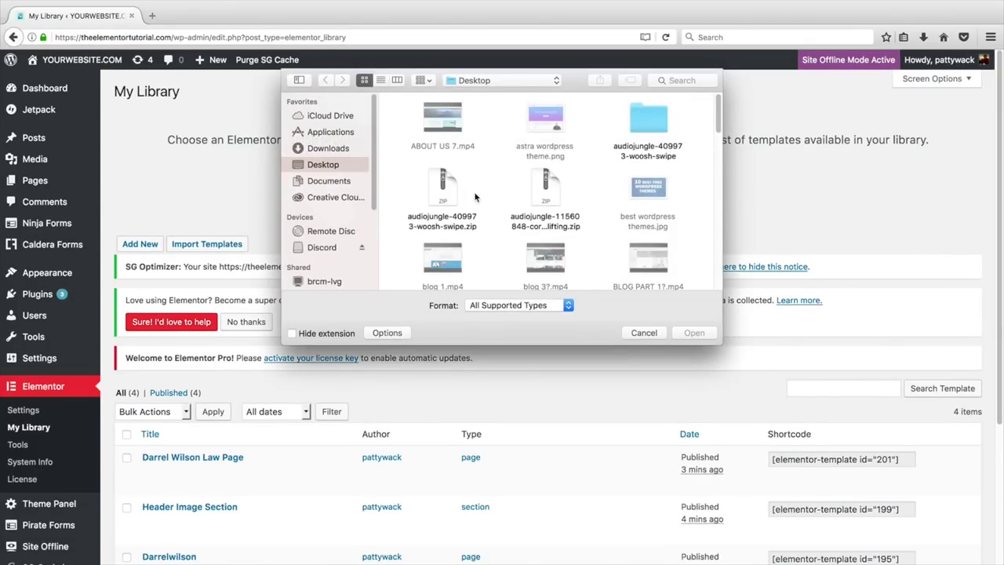
left_click(337, 148)
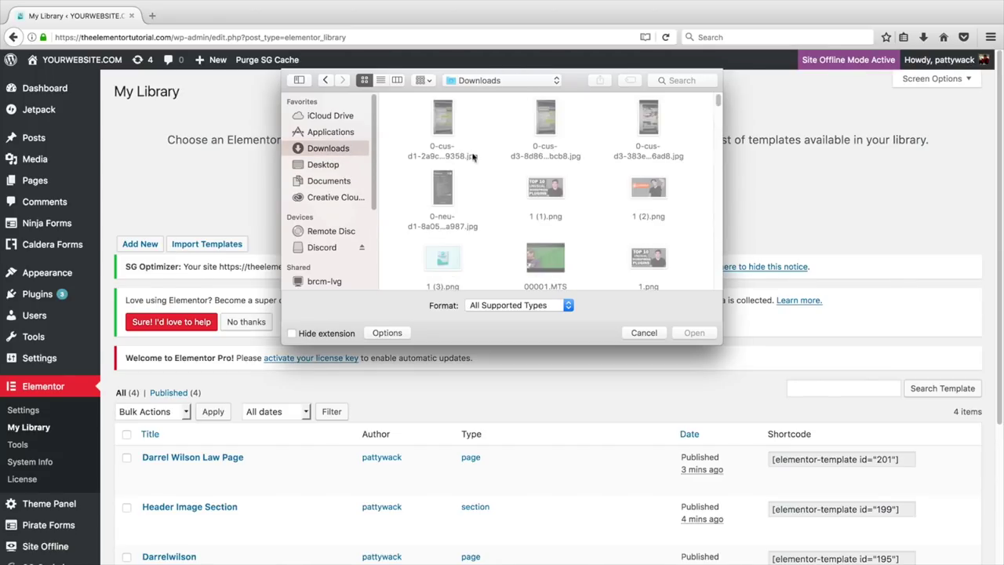
left_click(673, 81)
type(".json")
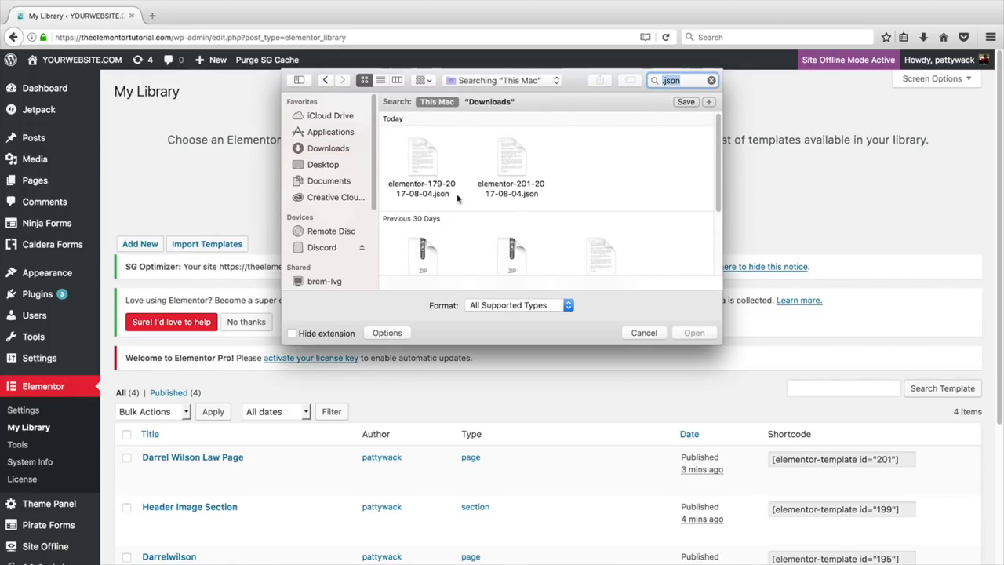
Choose elementor-201-2017-08-04.json as the file to import.
left_click(427, 194)
left_click(510, 192)
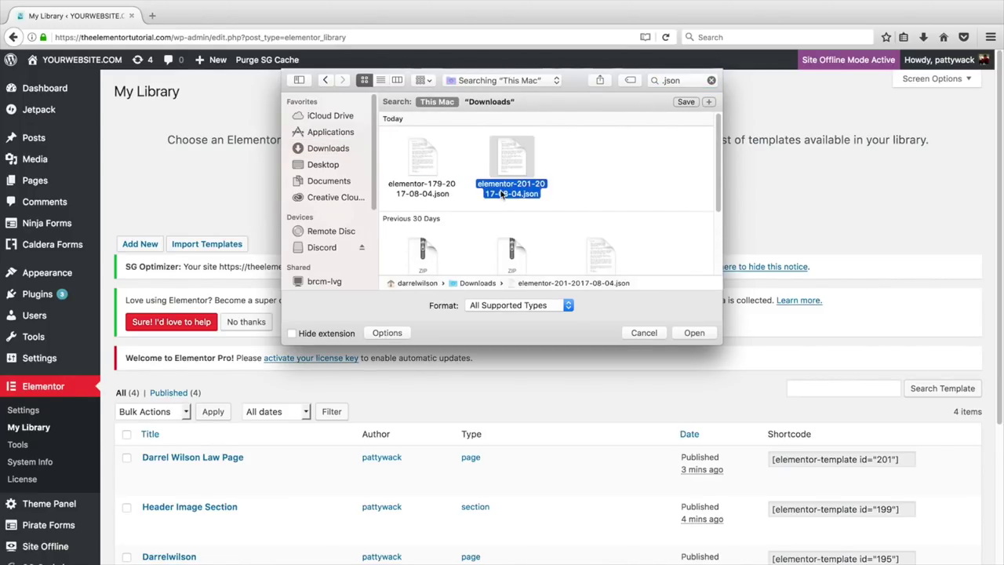
left_click(434, 194)
left_click(493, 194)
left_click(431, 194)
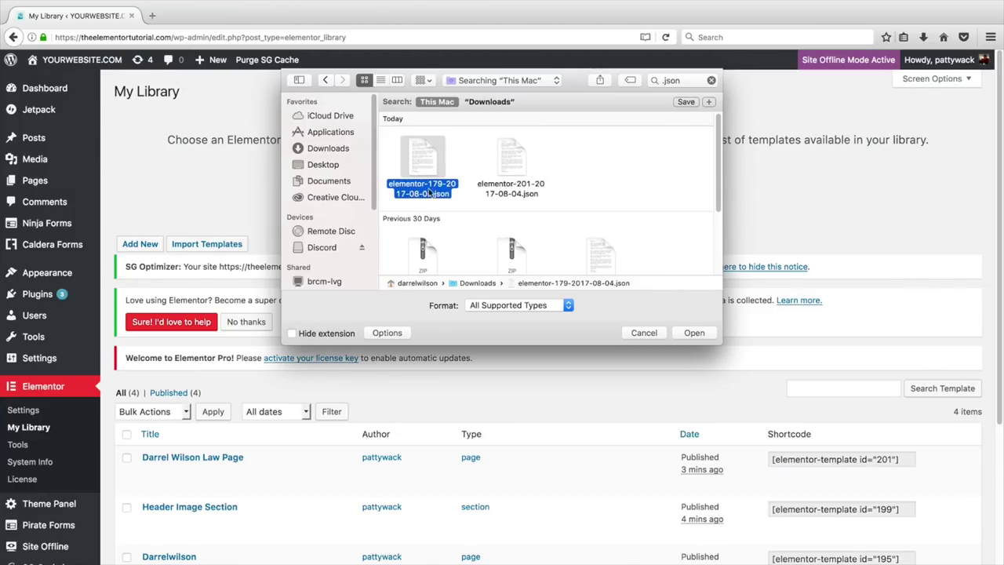
left_click(506, 193)
left_click(424, 194)
left_click(518, 193)
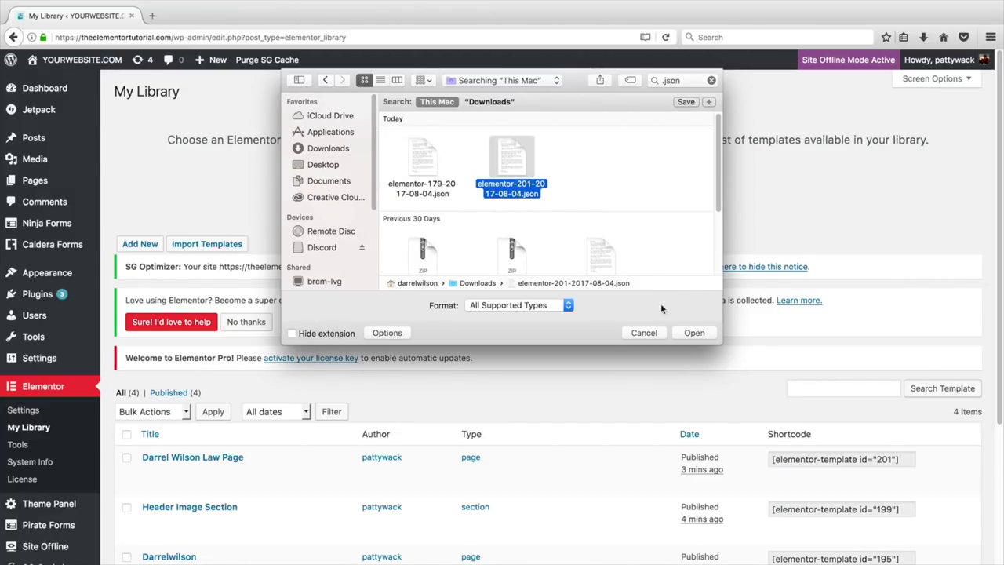
left_click(695, 334)
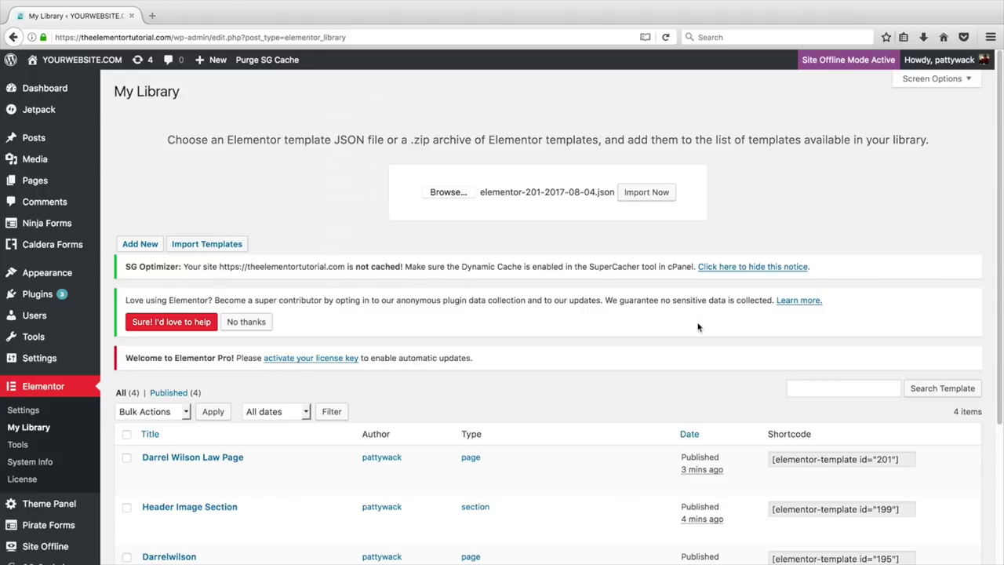
Import the chosen template, adding a second Darrel Wilson Law Page as template 212.
left_click(647, 198)
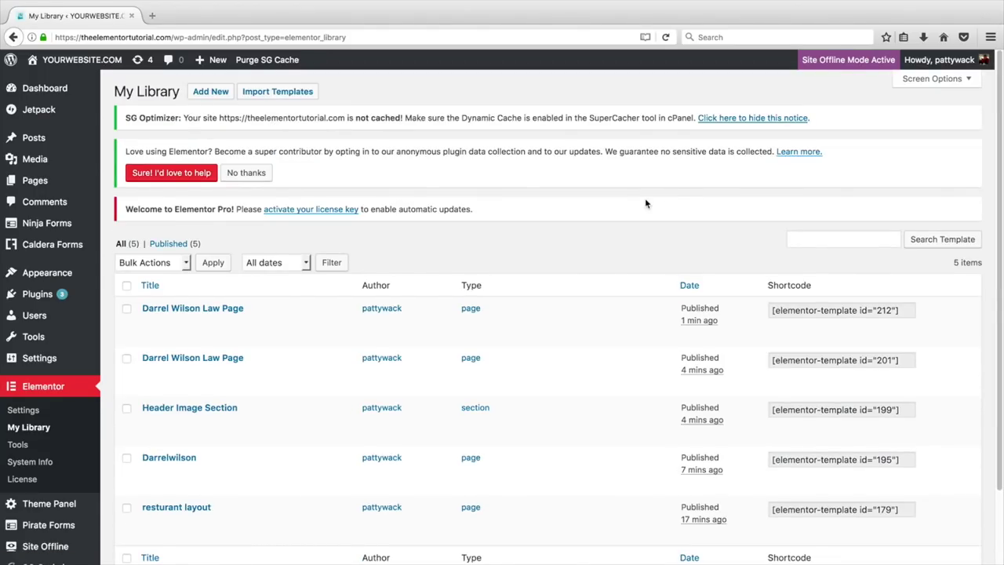
mouse_move(296, 339)
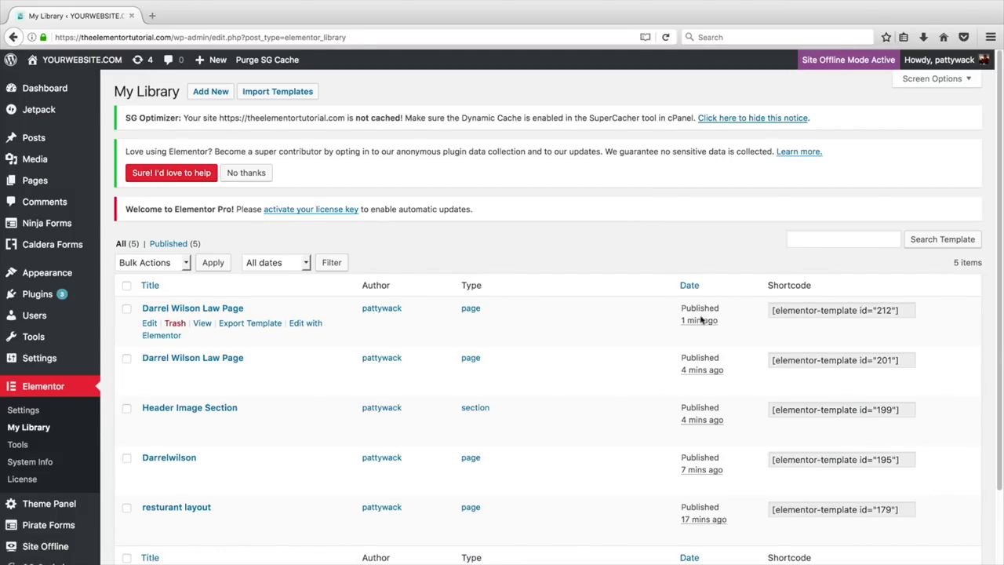
scroll(345, 383, "down", 1)
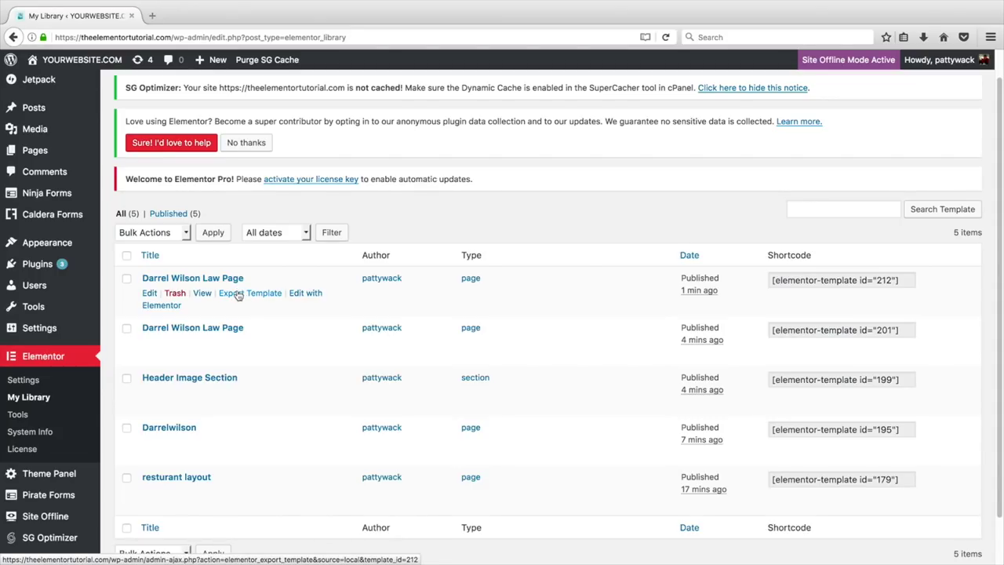
mouse_move(86, 150)
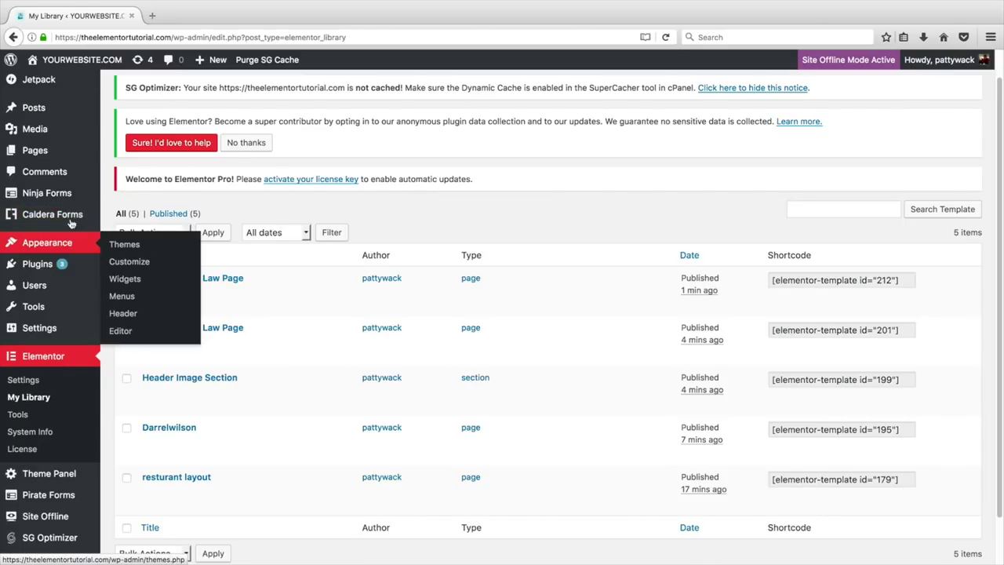
Create a new page titled Law Page with 100% Full Width layout, default sidebar and margins off.
left_click(137, 170)
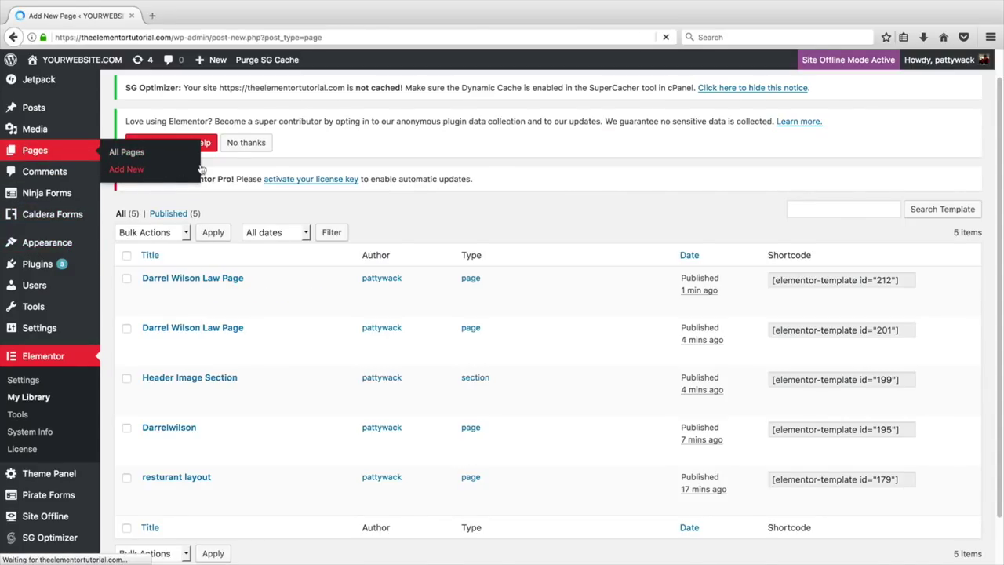
type("Law Page")
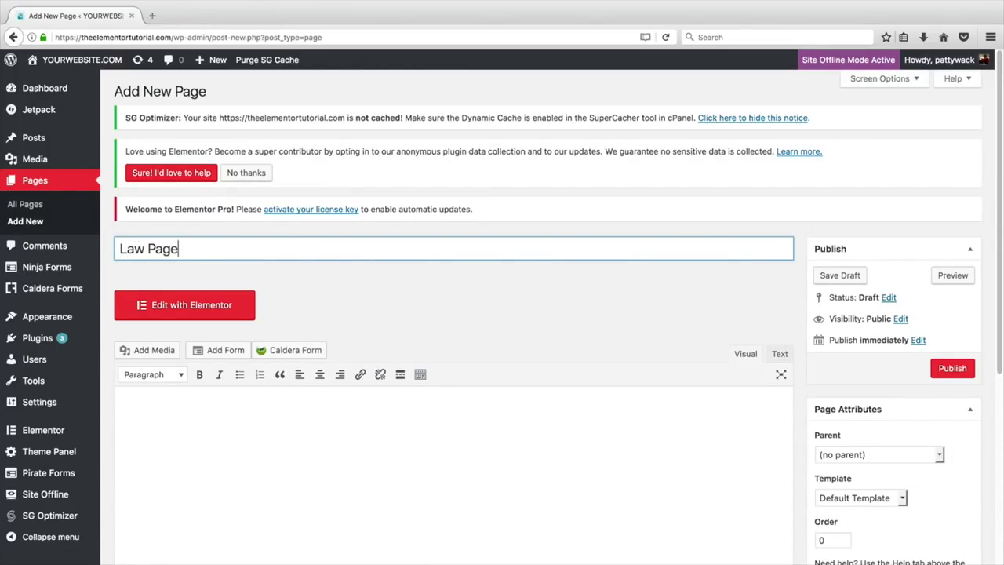
scroll(505, 248, "down", 5)
left_click(559, 404)
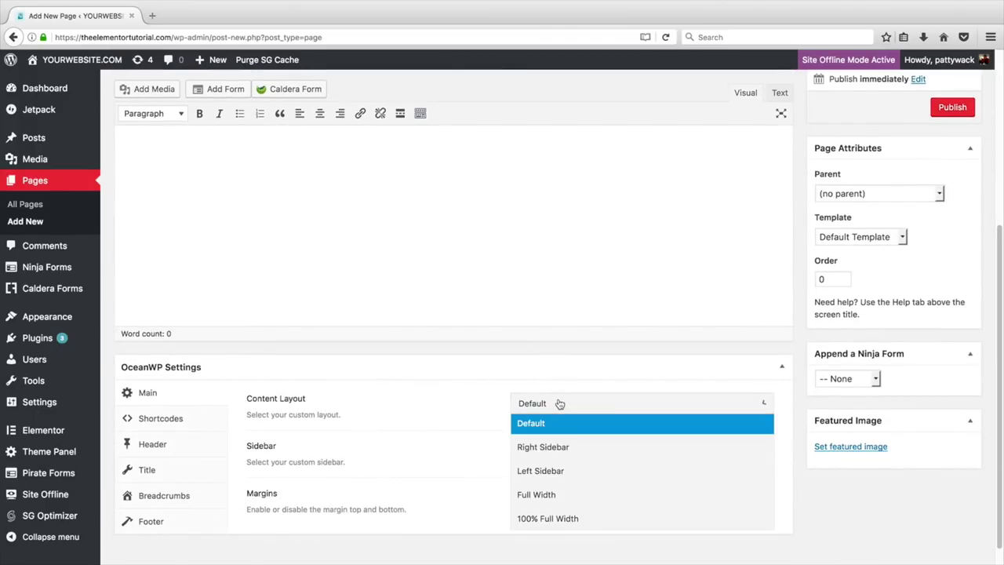
left_click(549, 519)
left_click(569, 453)
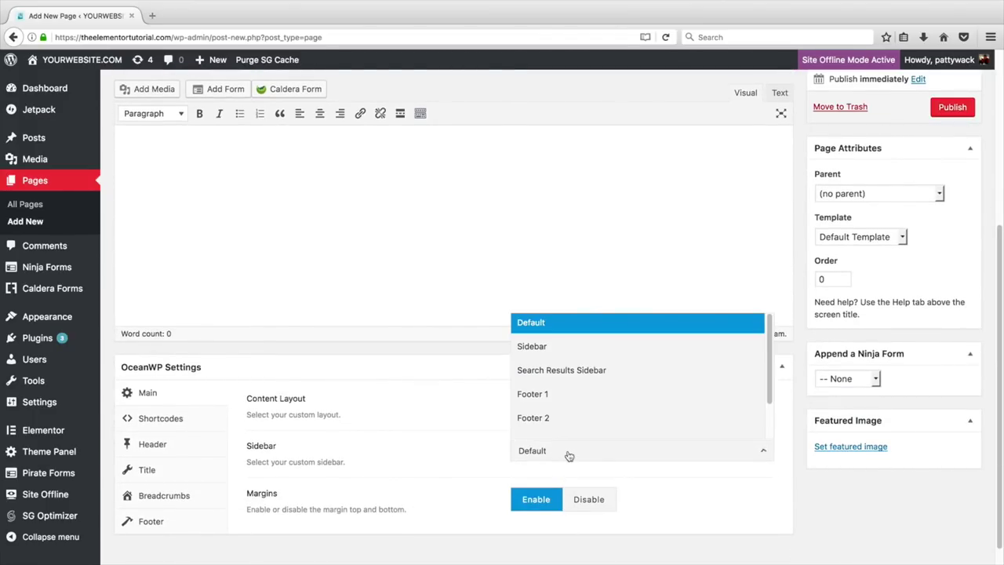
key("Escape")
left_click_drag(589, 511, 571, 481)
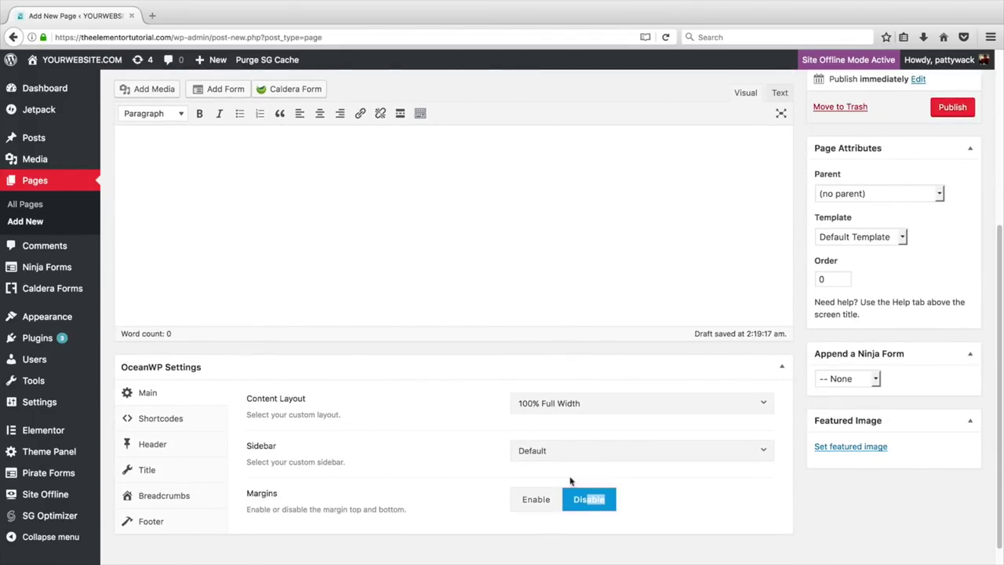
Hide the top bar and page title, use Menu 1 for navigation, and publish Law Page.
left_click(154, 444)
left_click(642, 405)
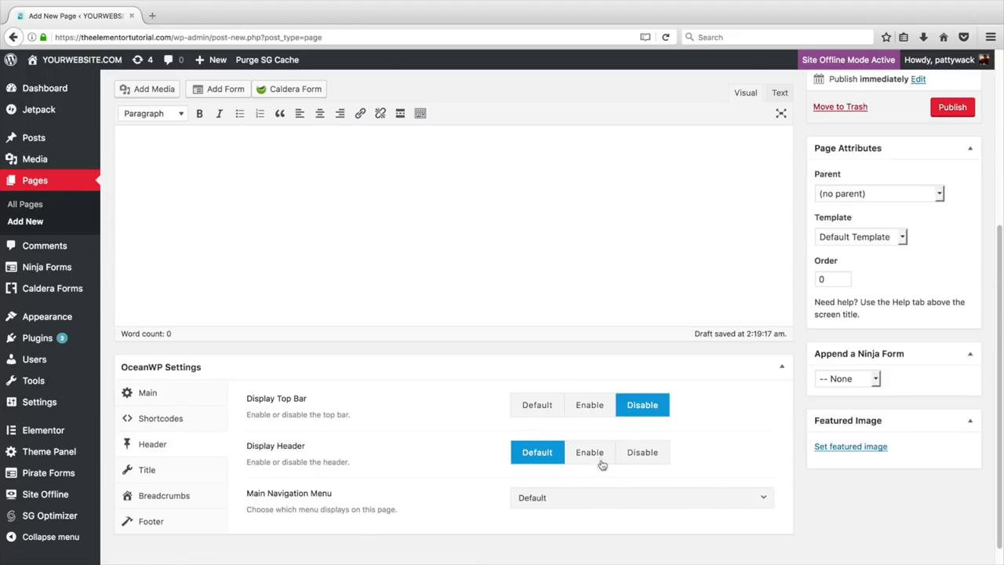
left_click(589, 452)
left_click(599, 499)
left_click(593, 542)
left_click(223, 469)
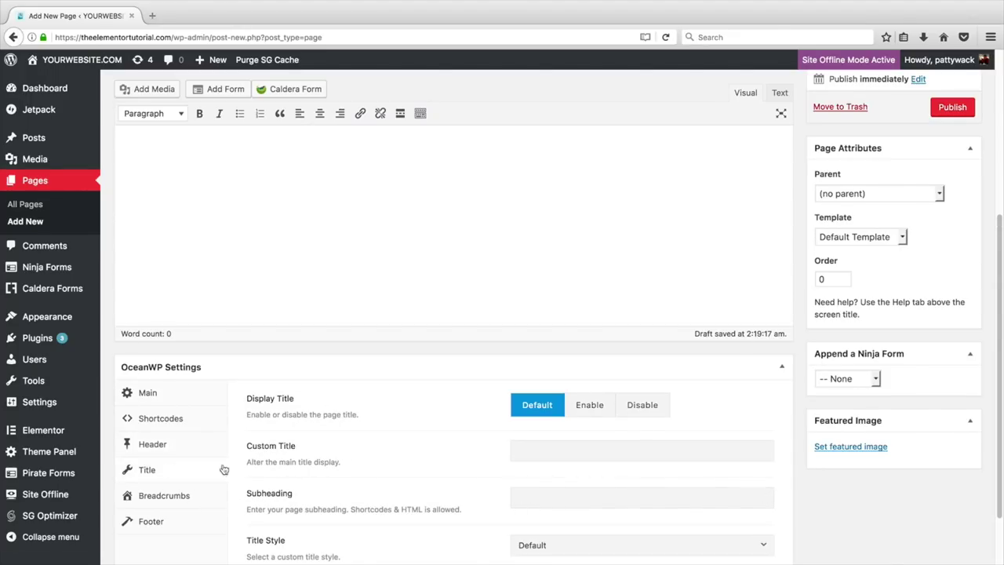
left_click(639, 414)
scroll(931, 328, "up", 2)
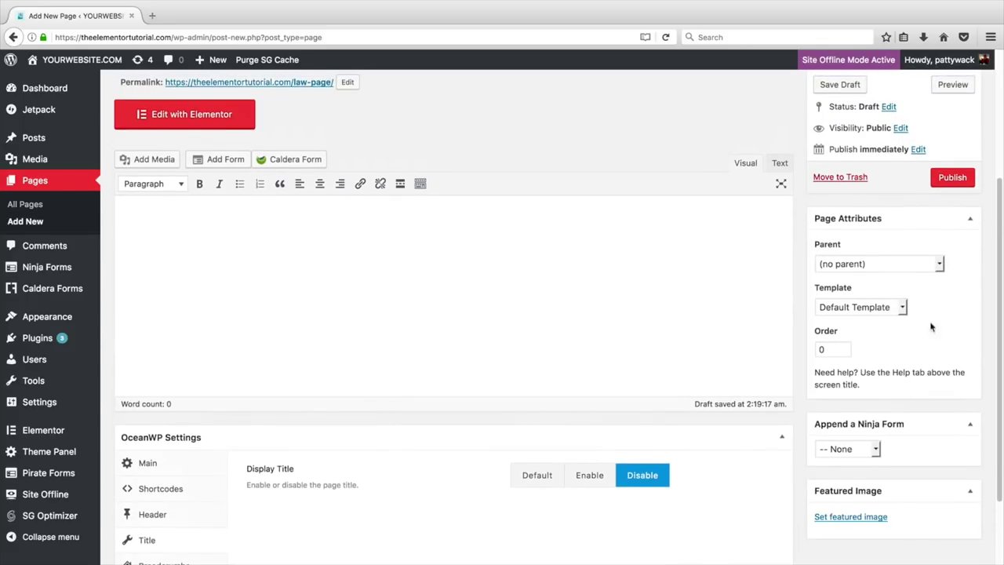
left_click(935, 182)
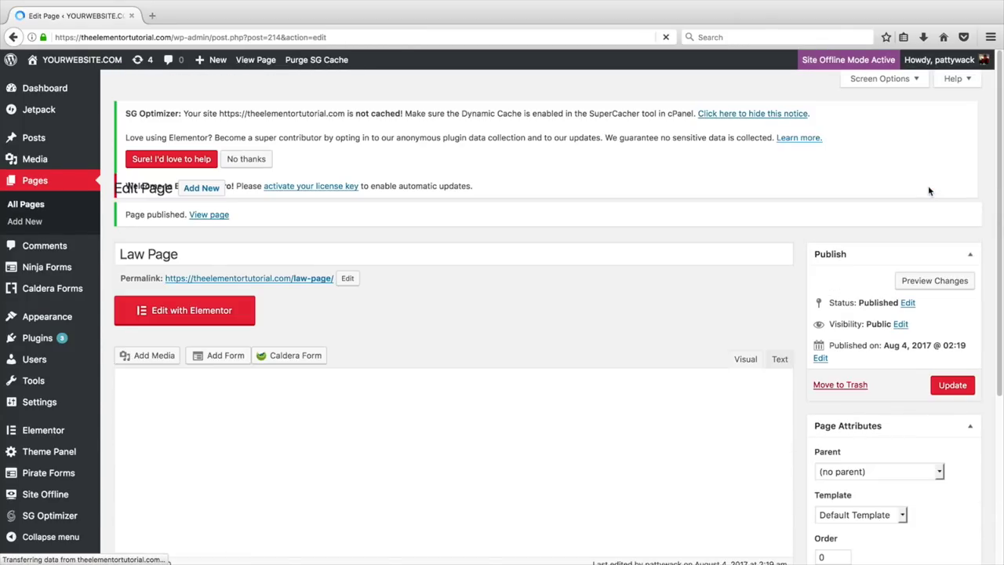
Open Law Page in Elementor and insert the first saved law page template from My Templates.
left_click(217, 339)
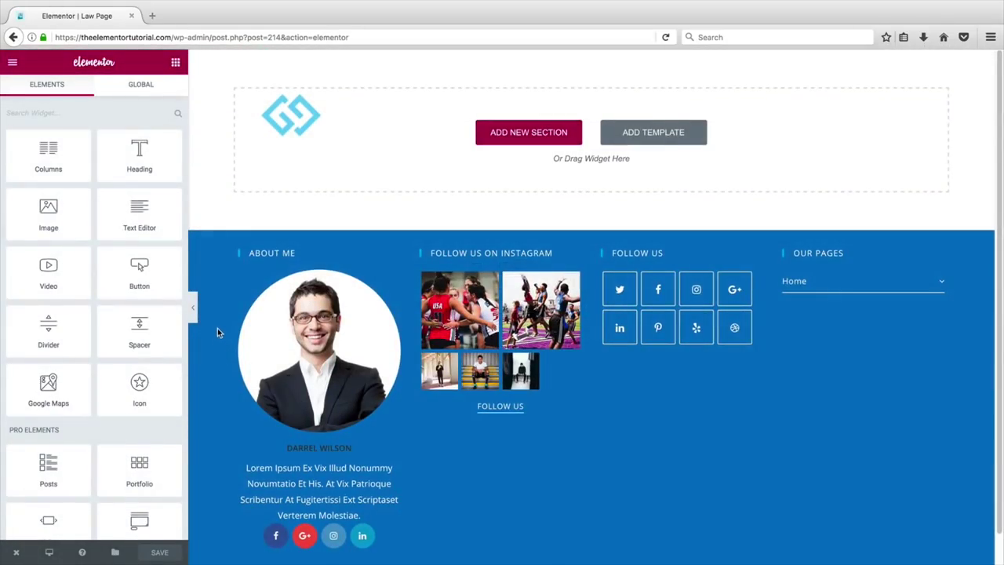
left_click(667, 135)
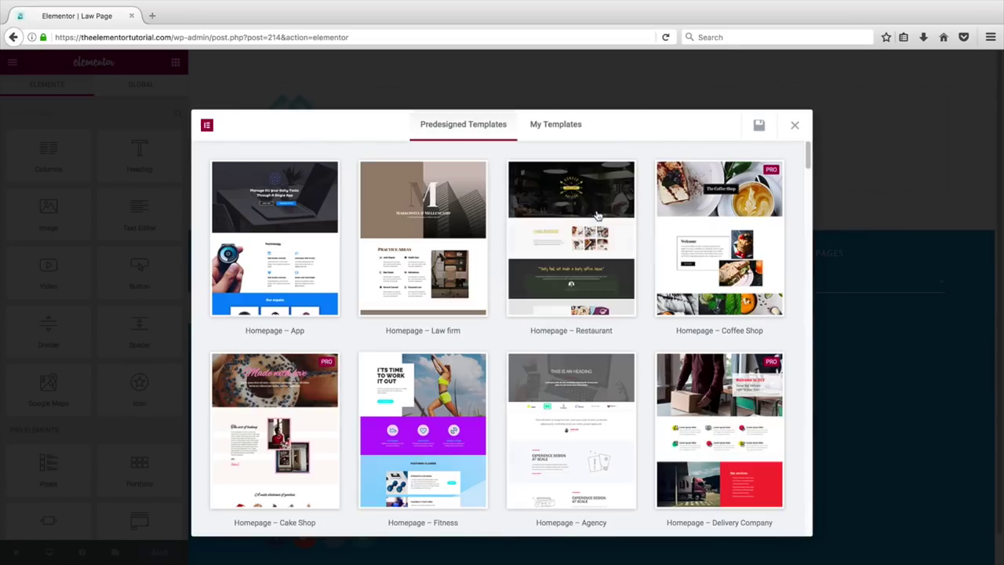
left_click(555, 125)
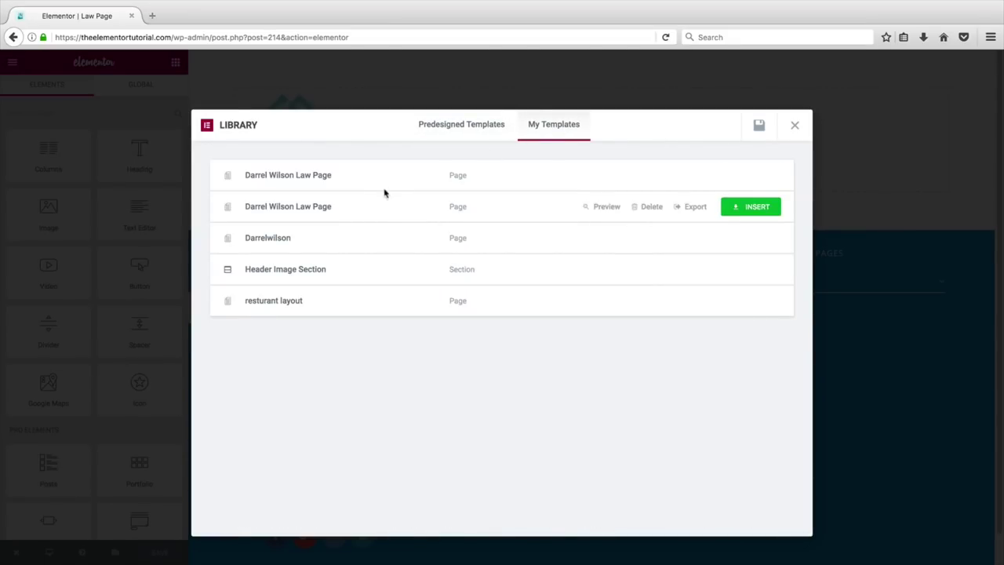
mouse_move(380, 186)
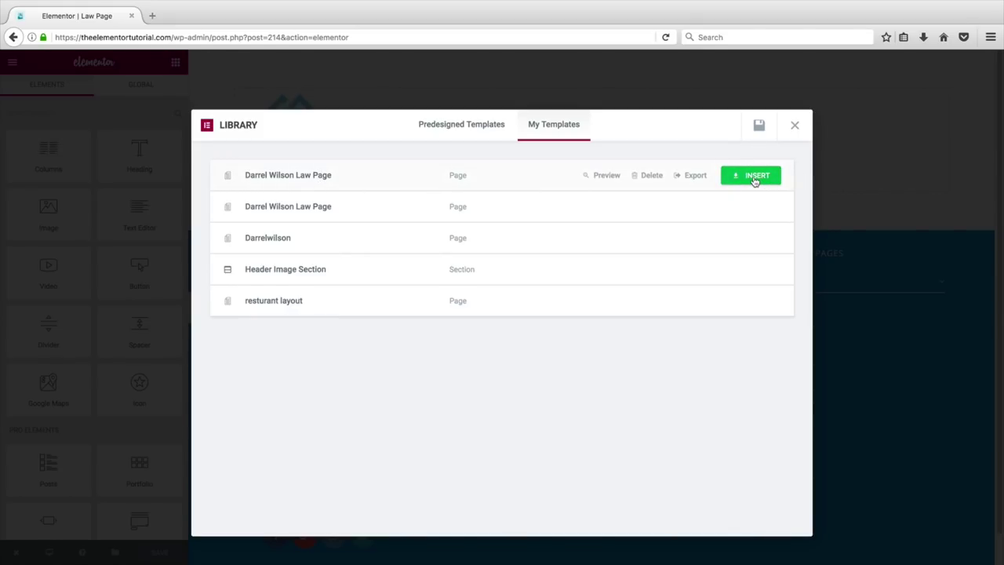
left_click(755, 179)
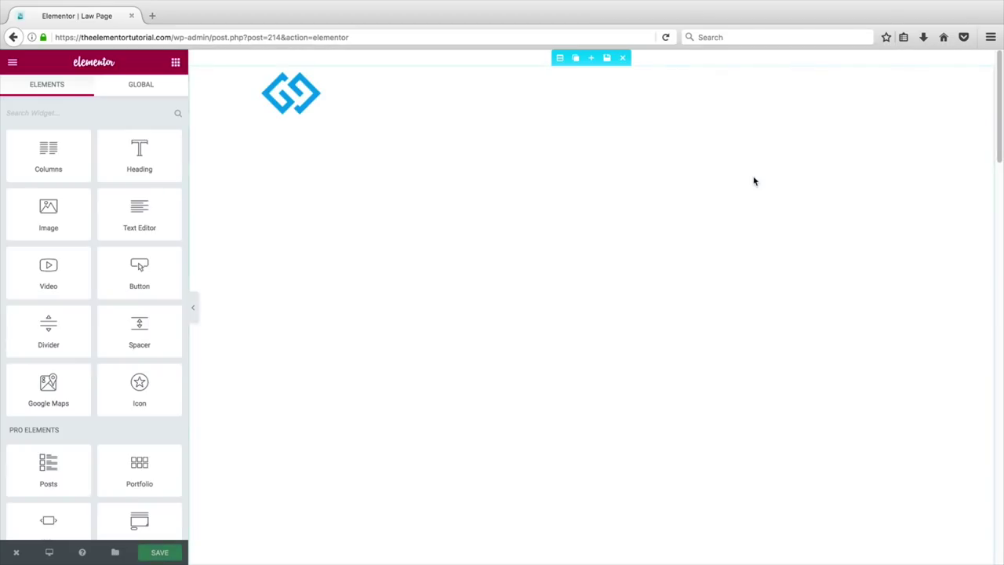
Review the inserted law-firm layout, opening the hero heading's edit panel and scrolling down to Contact Us.
scroll(753, 180, "down", 10)
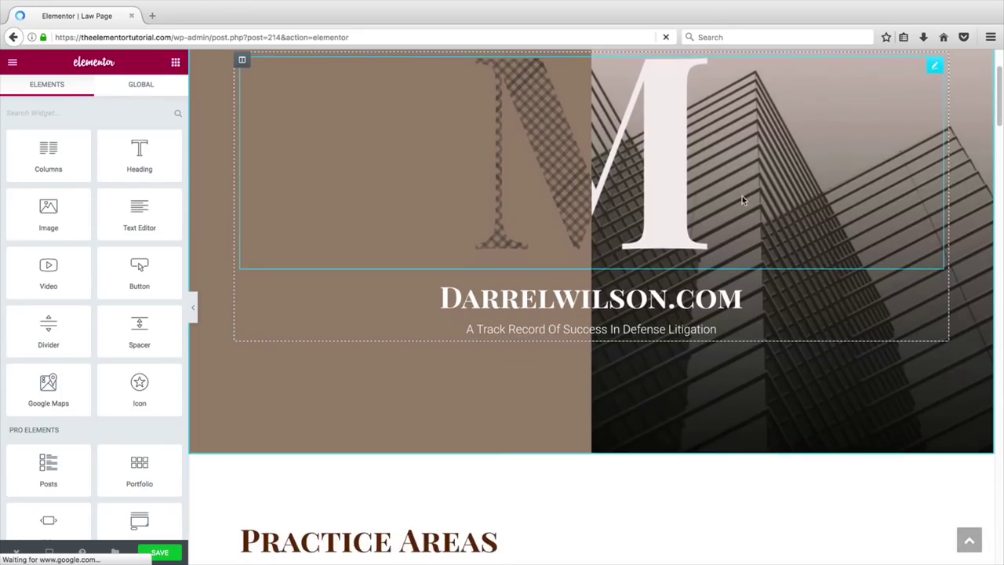
scroll(812, 257, "up", 10)
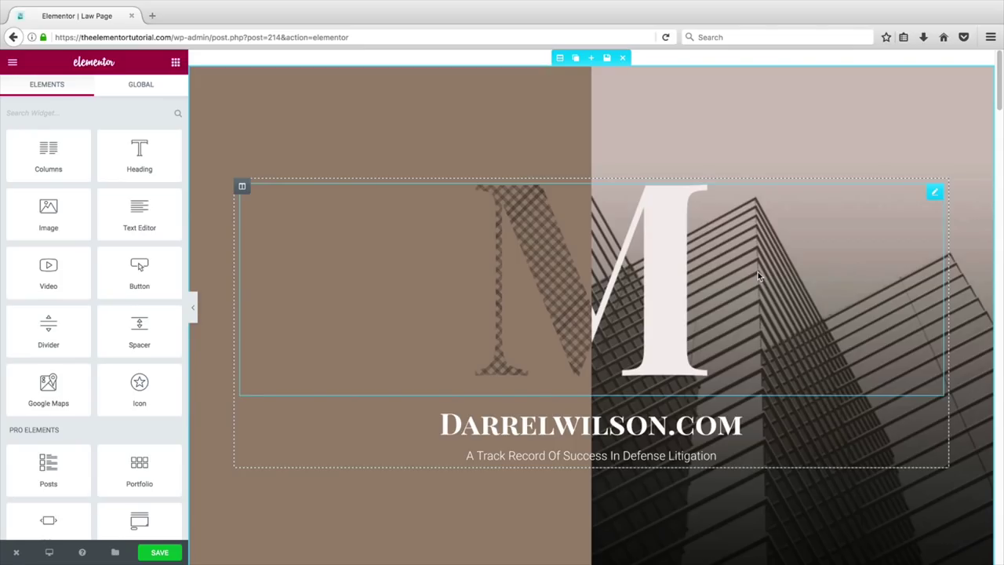
left_click(574, 416)
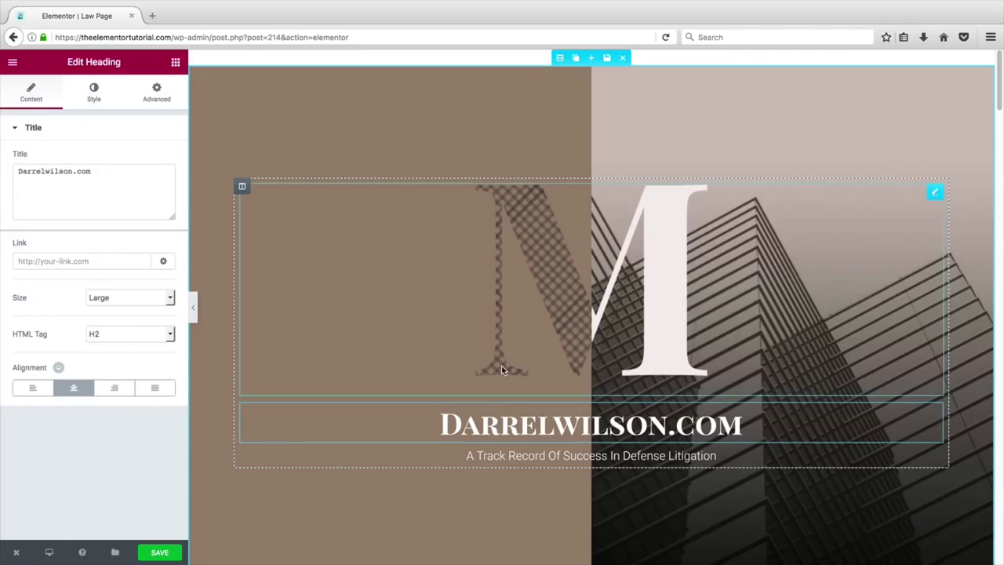
scroll(502, 361, "down", 10)
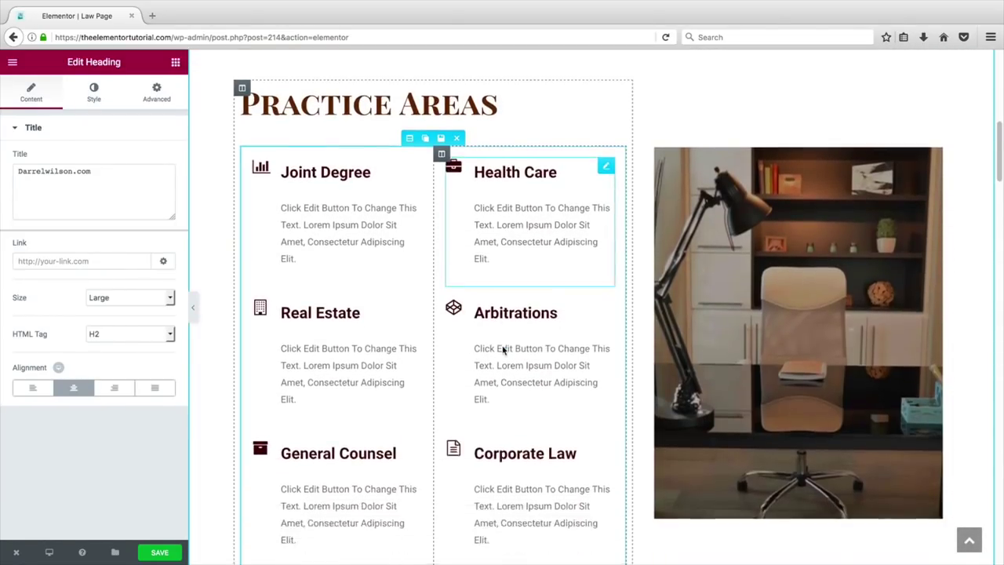
scroll(504, 350, "down", 10)
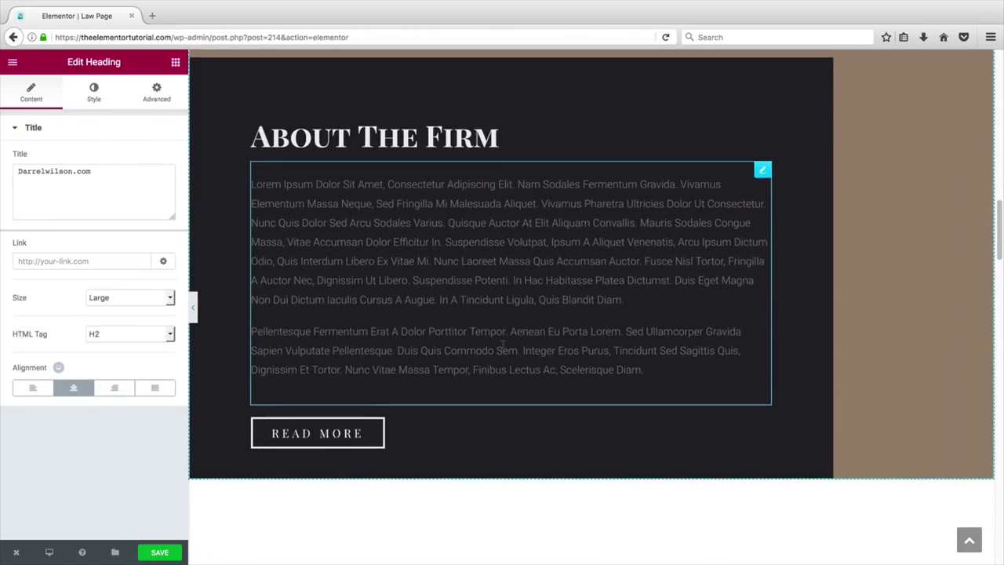
scroll(503, 346, "down", 10)
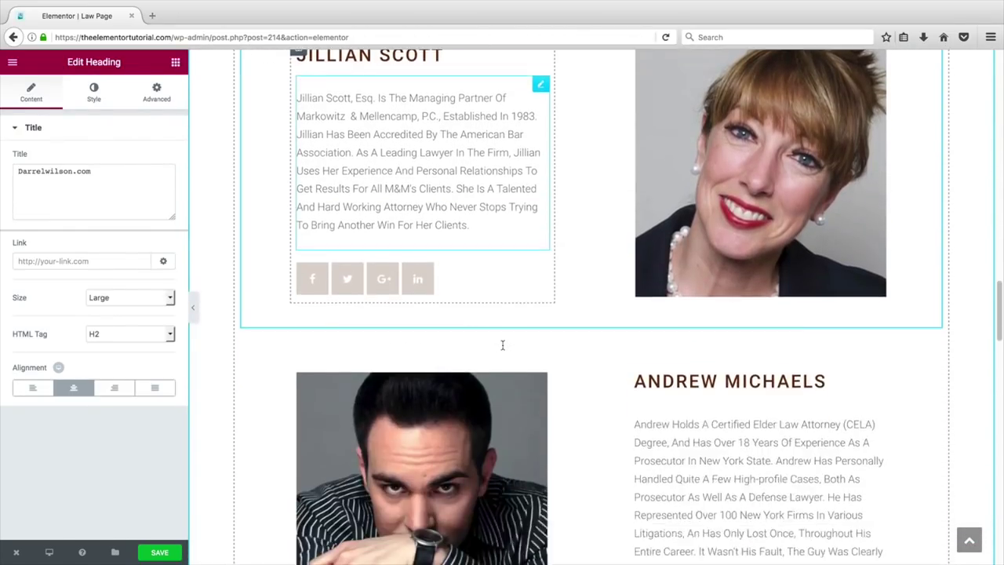
scroll(503, 345, "down", 10)
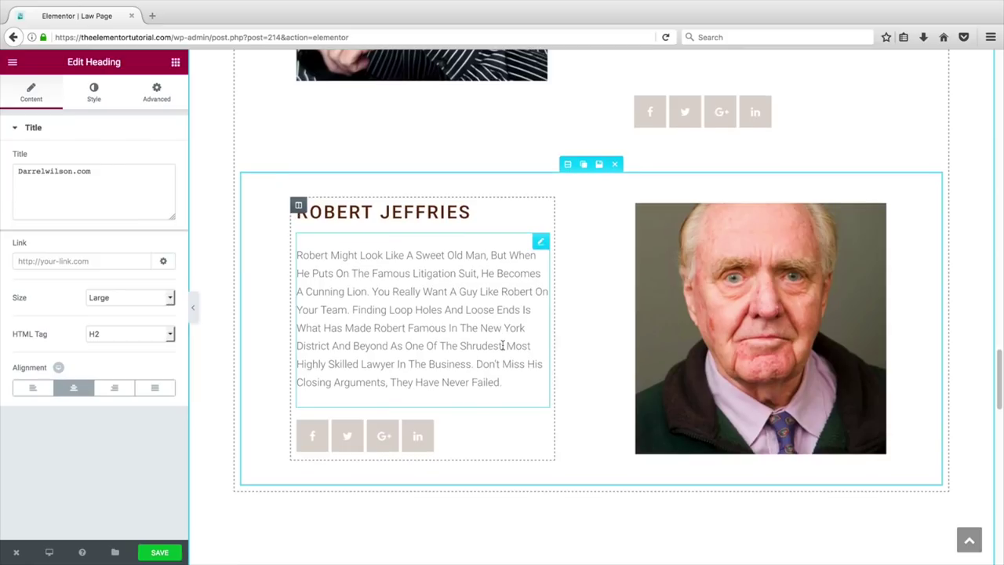
scroll(502, 345, "down", 10)
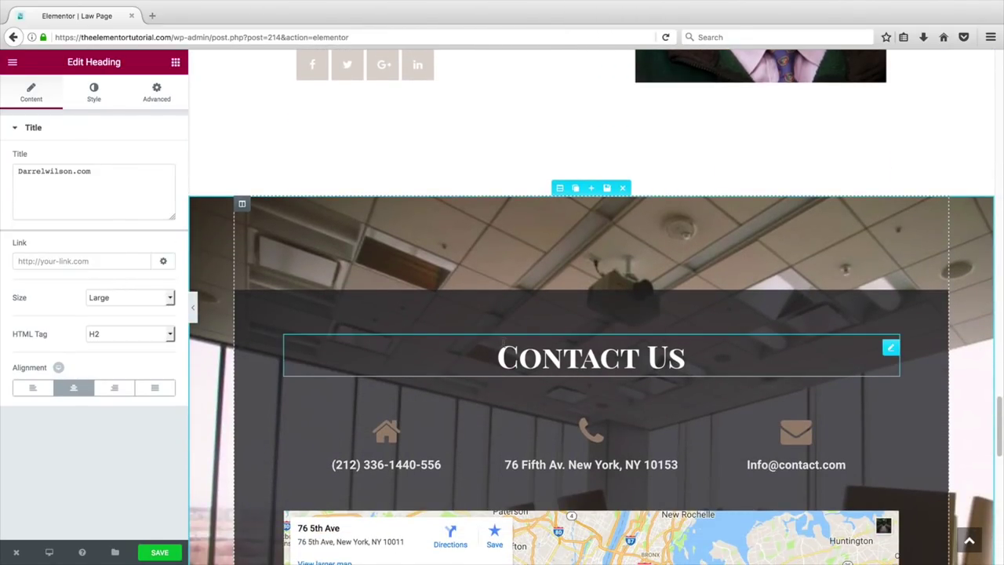
scroll(503, 339, "down", 2)
scroll(503, 339, "up", 20)
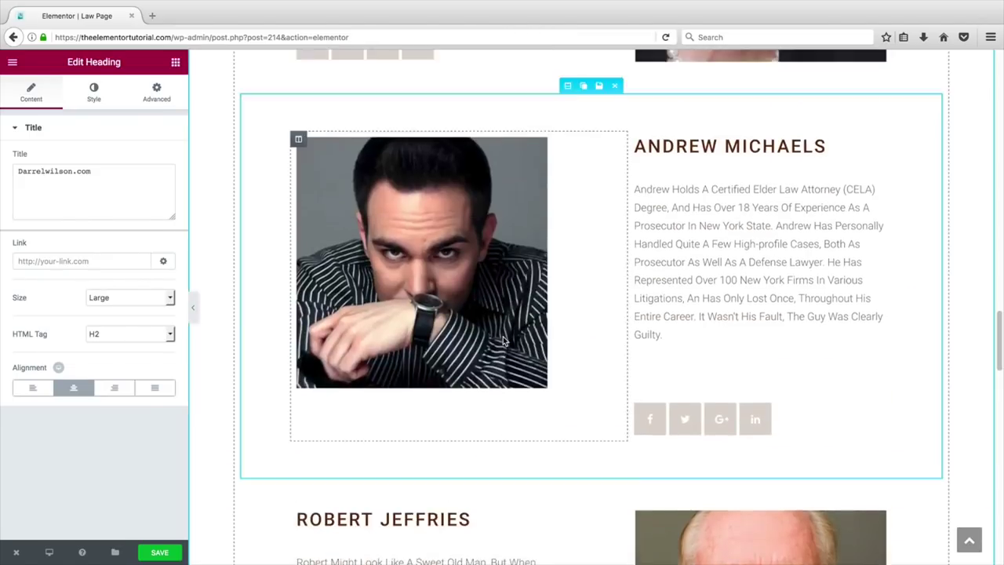
scroll(503, 339, "up", 20)
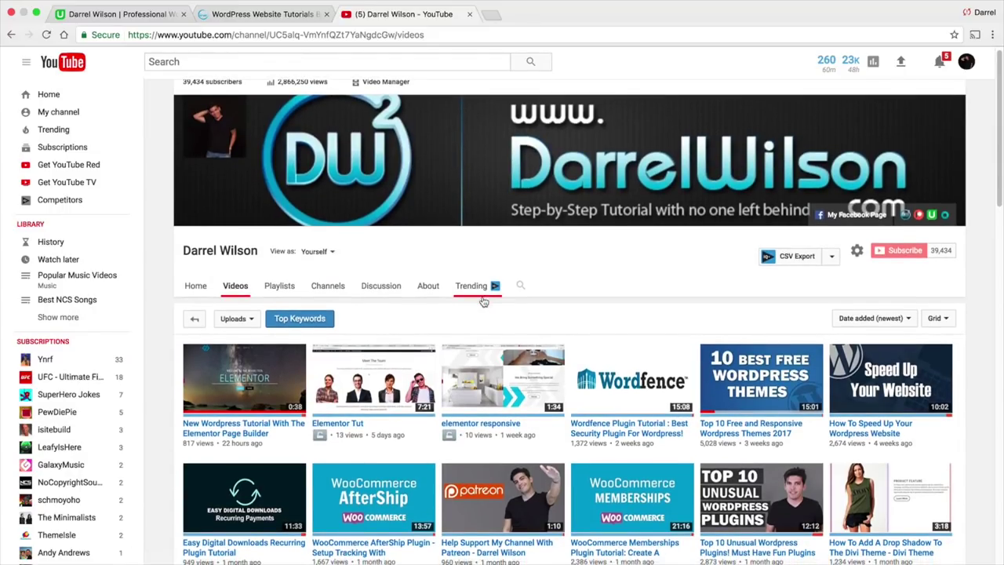
scroll(483, 300, "down", 1)
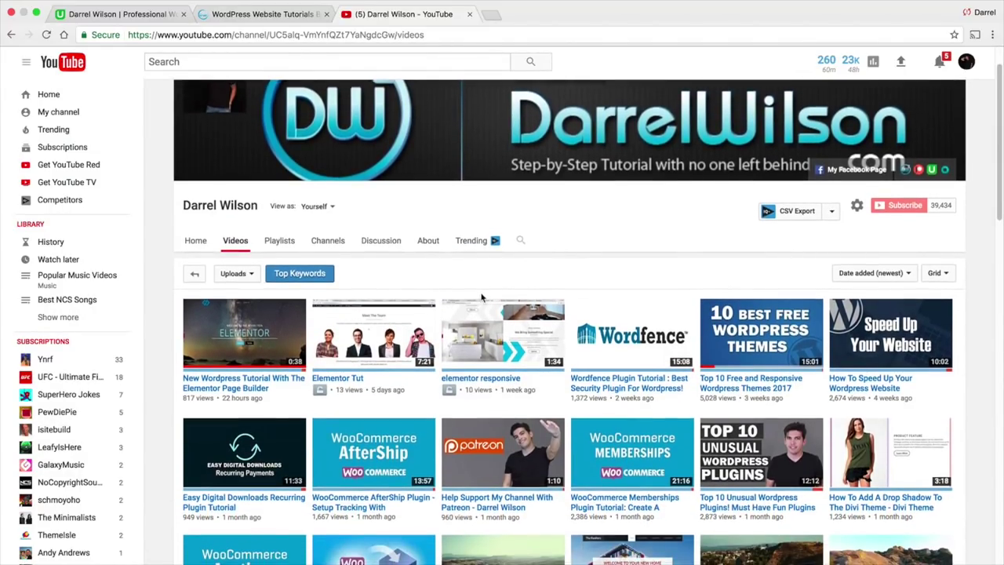
scroll(482, 296, "down", 1)
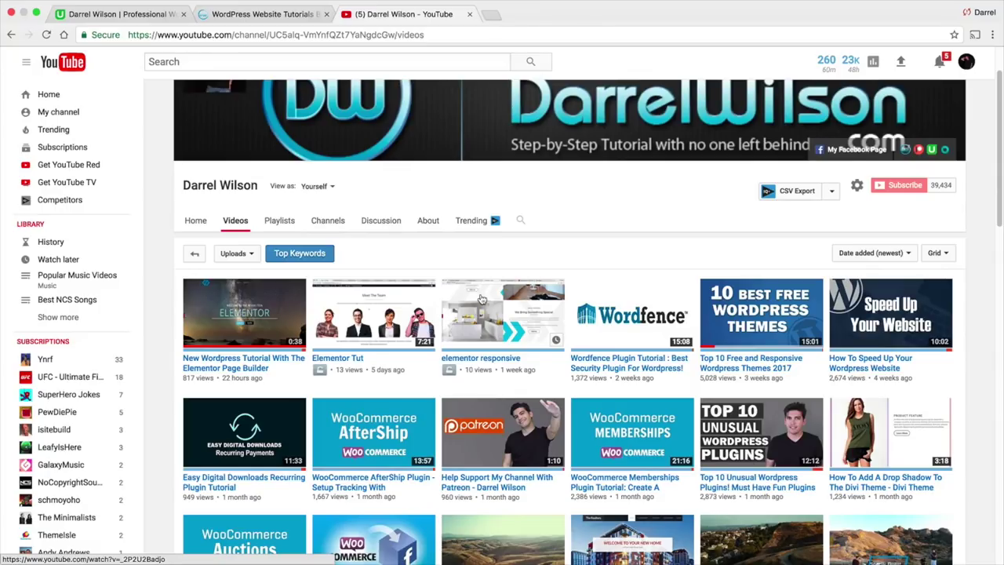
scroll(481, 299, "down", 3)
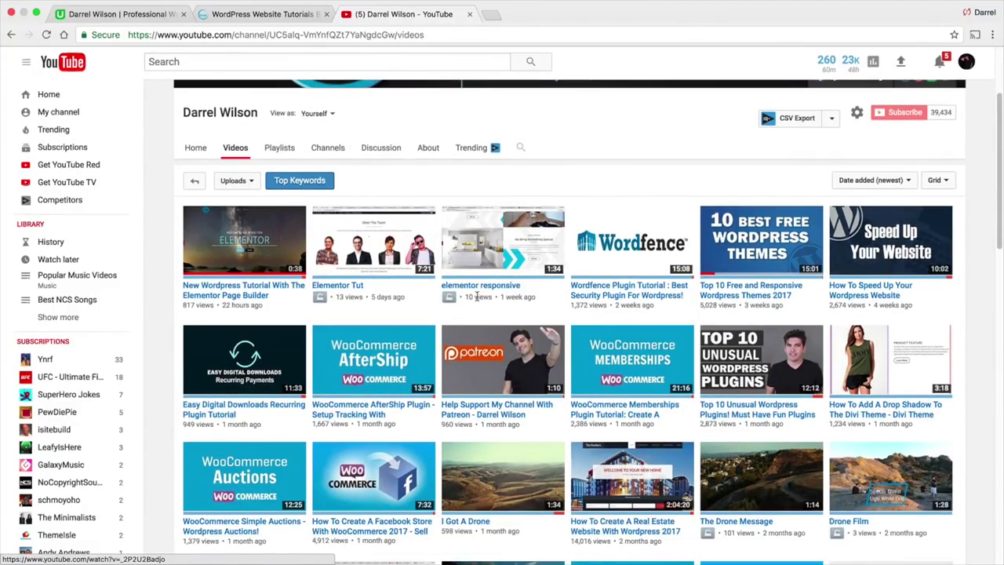
scroll(476, 300, "down", 3)
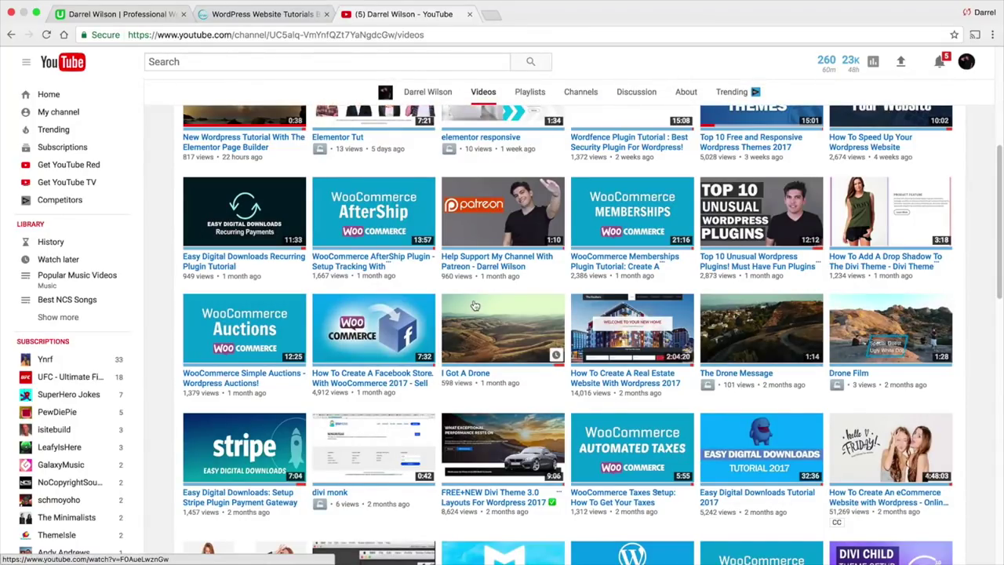
scroll(475, 305, "up", 1)
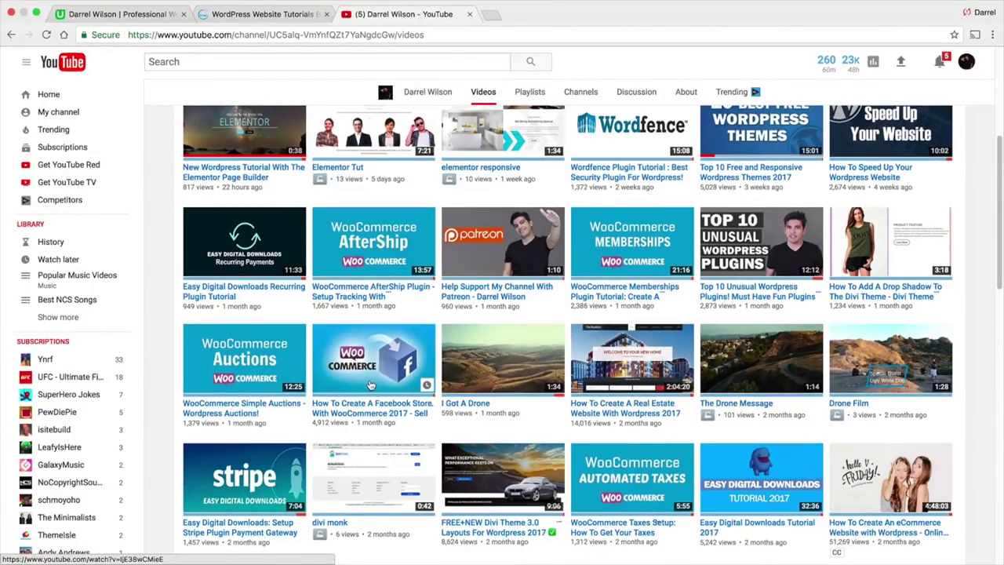
scroll(369, 381, "down", 2)
scroll(370, 370, "down", 5)
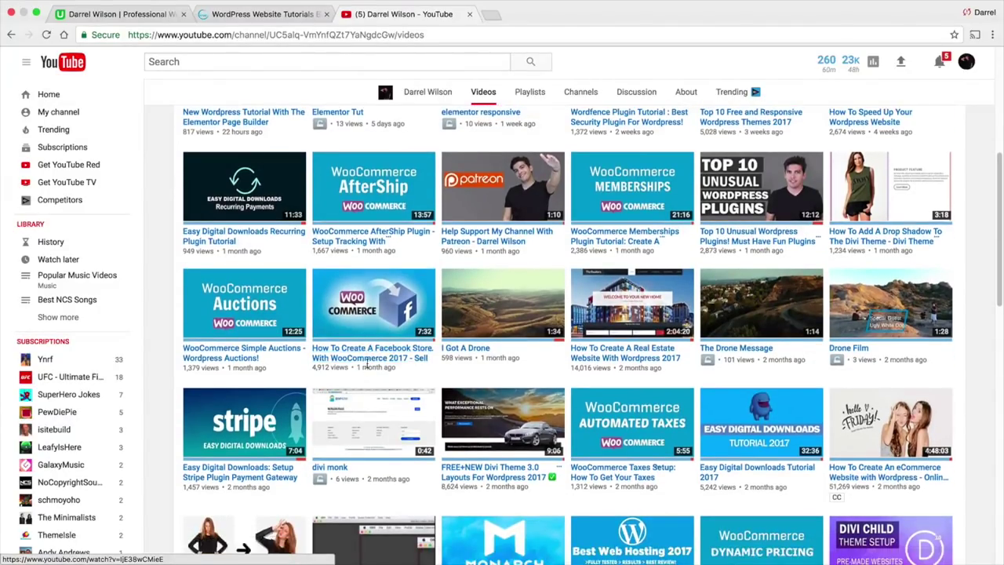
scroll(366, 360, "down", 2)
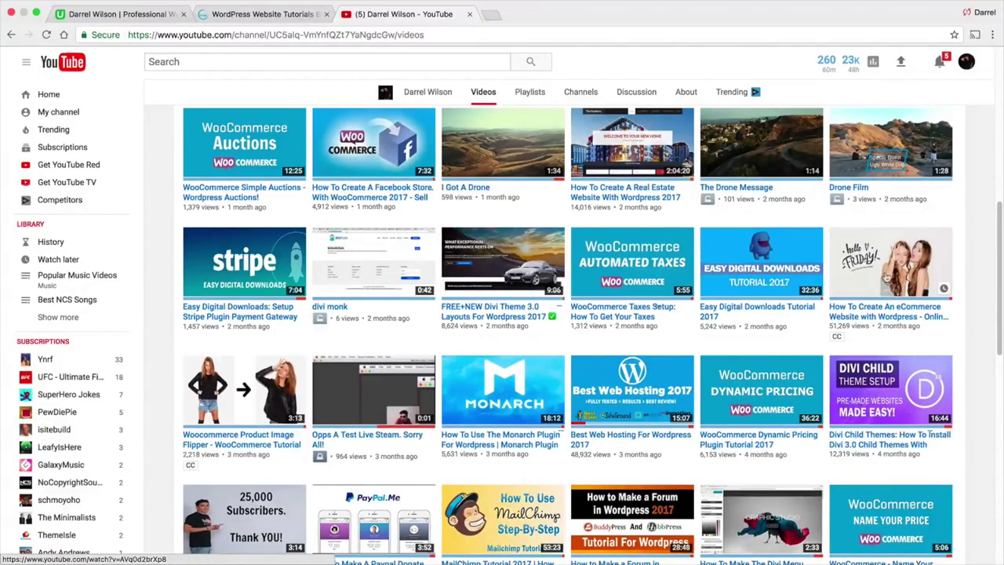
scroll(645, 292, "up", 3)
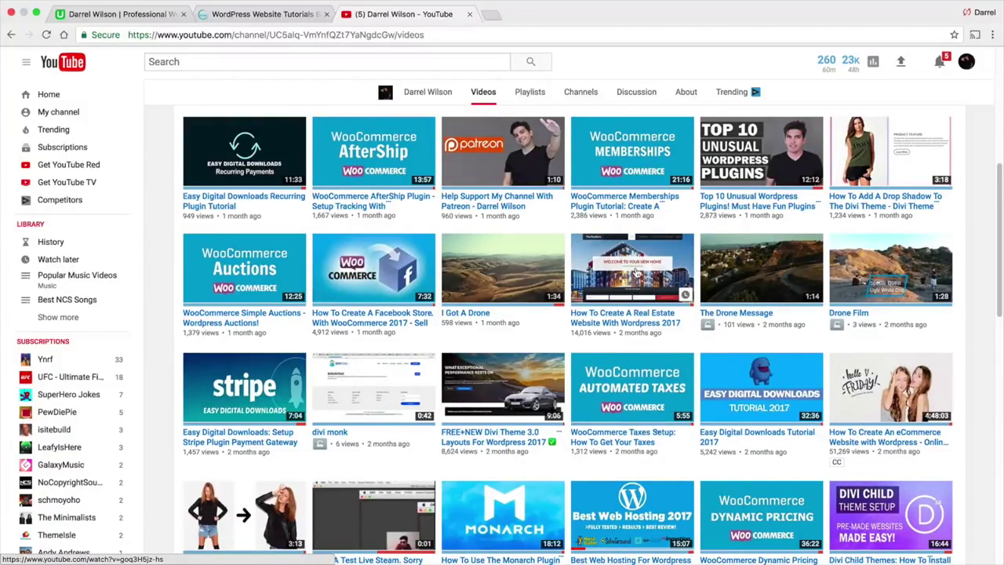
scroll(635, 271, "down", 4)
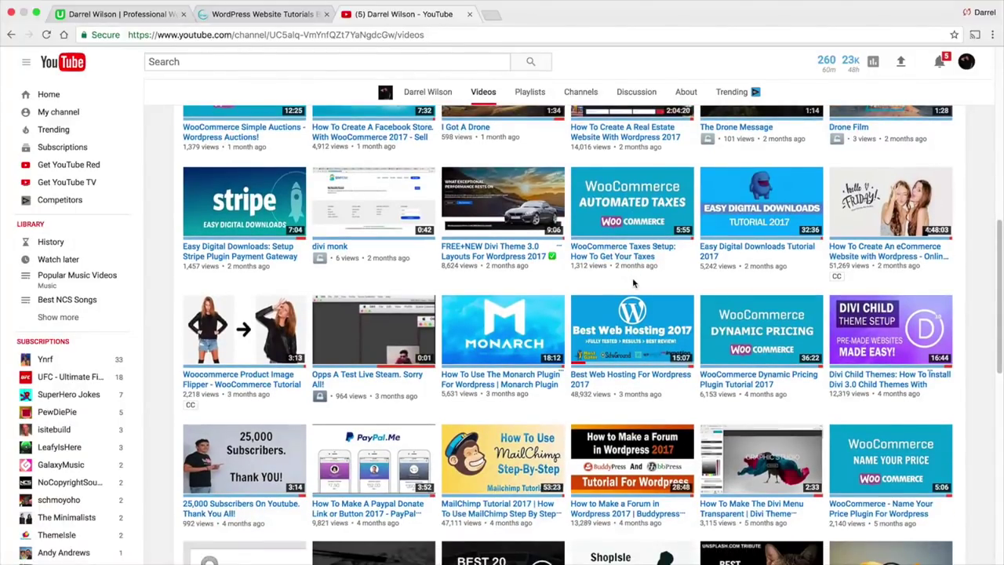
scroll(635, 274, "down", 1)
scroll(634, 286, "down", 1)
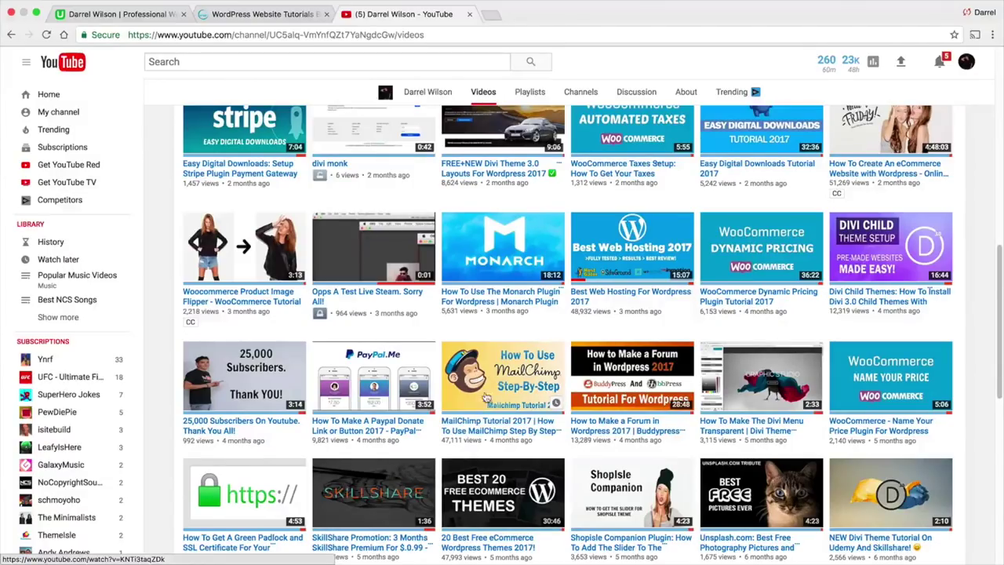
scroll(503, 386, "down", 2)
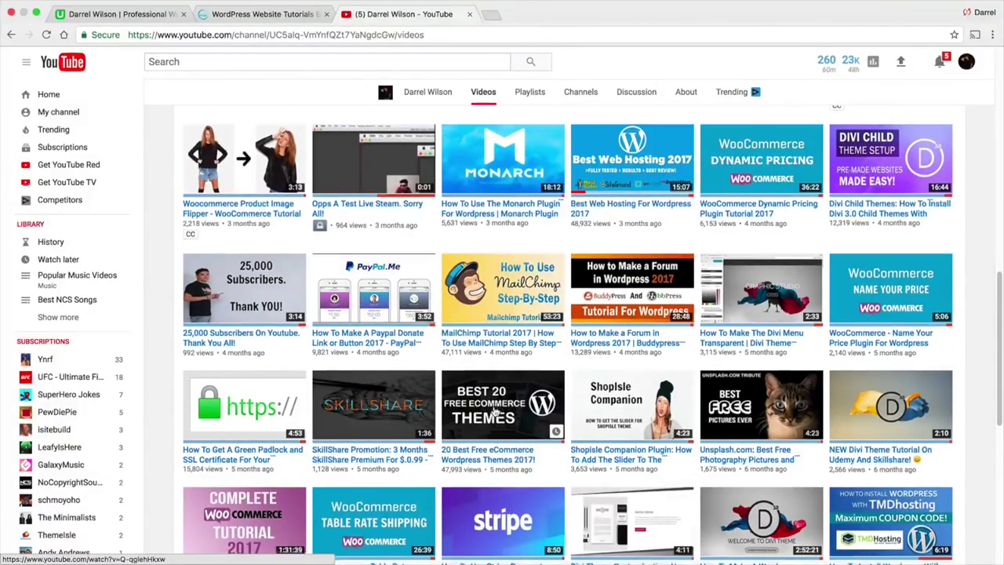
scroll(533, 421, "down", 1)
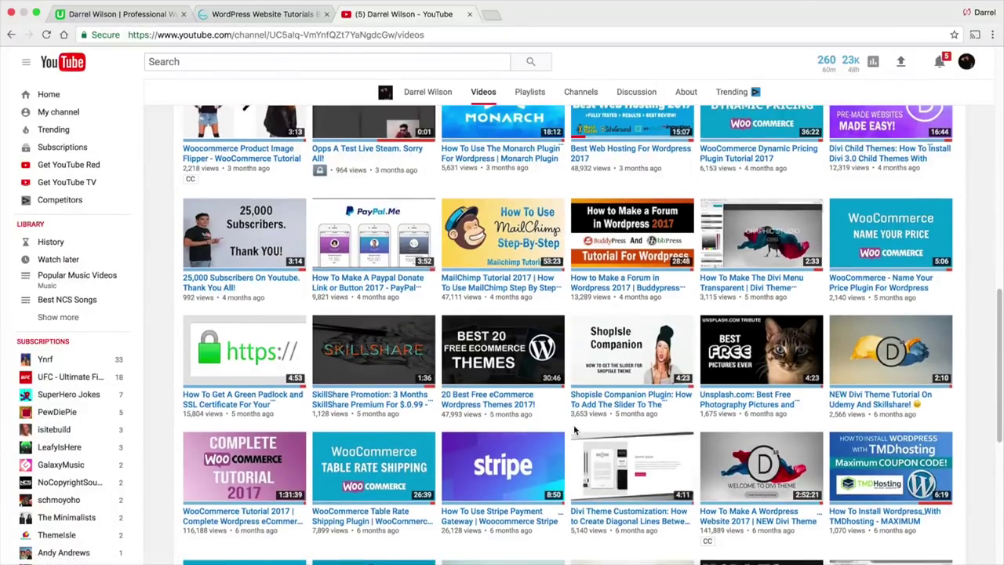
scroll(573, 424, "down", 1)
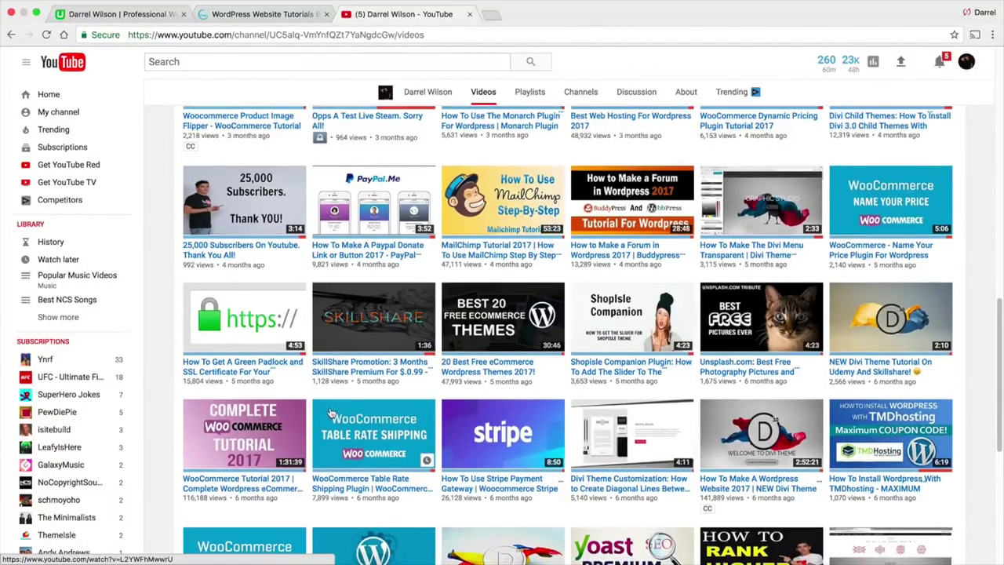
scroll(330, 414, "down", 2)
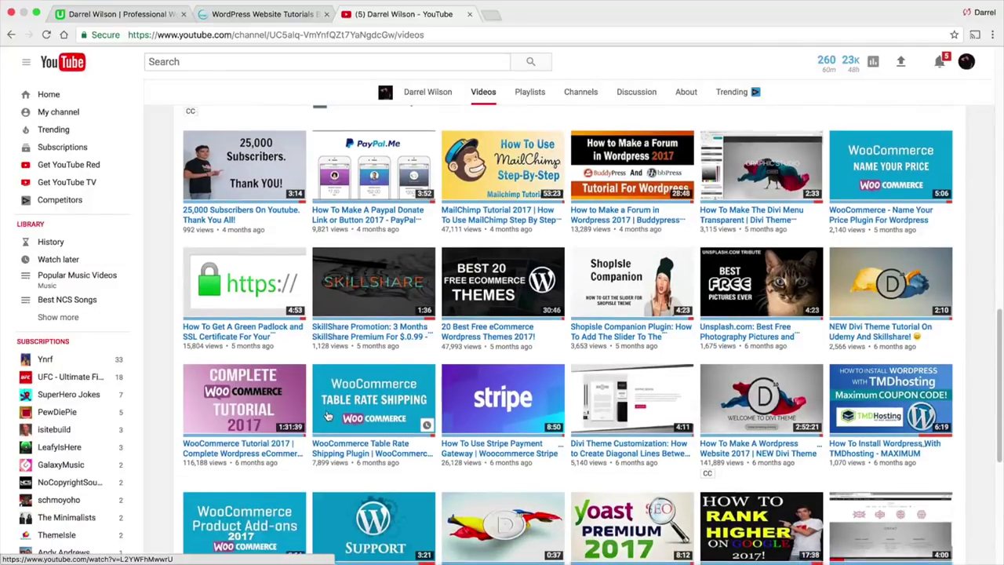
scroll(328, 416, "down", 3)
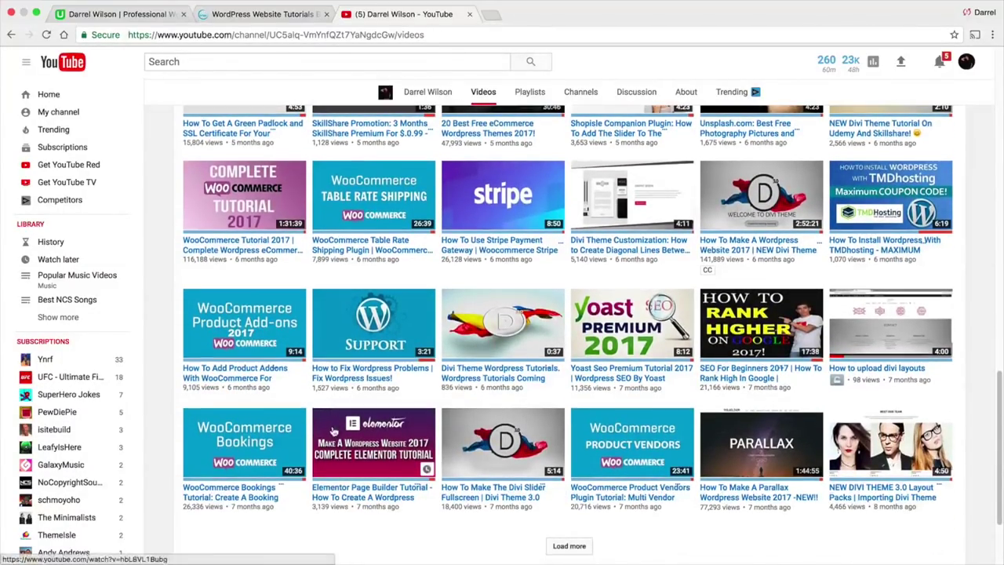
Load one more batch of the channel's videos and scroll through them.
left_click(570, 546)
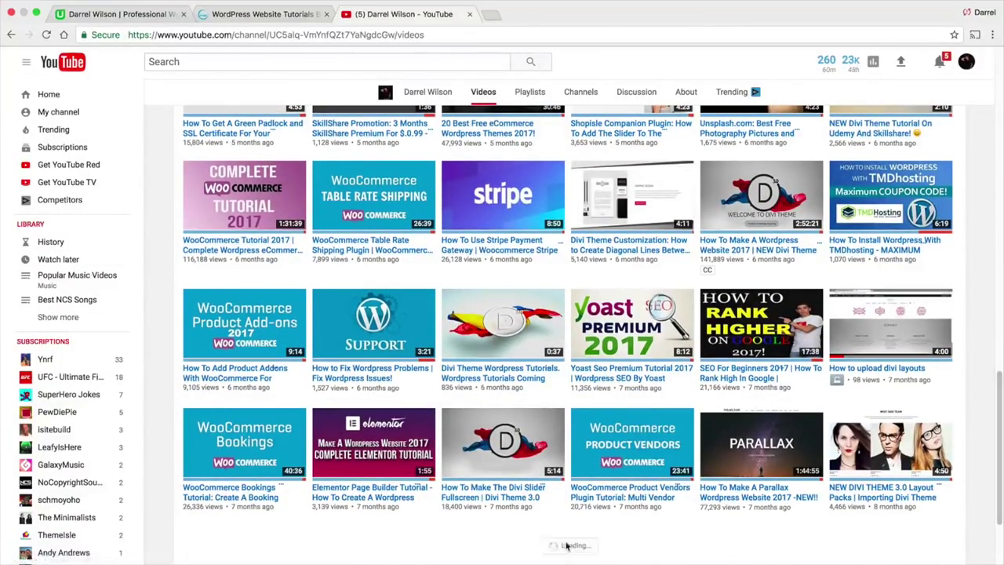
scroll(531, 492, "down", 4)
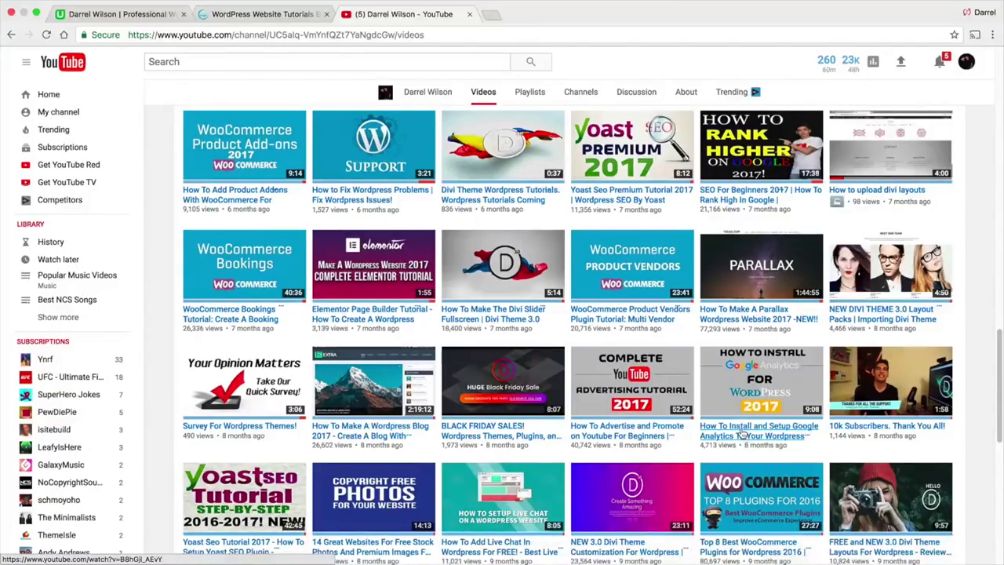
scroll(744, 434, "down", 4)
scroll(741, 434, "down", 1)
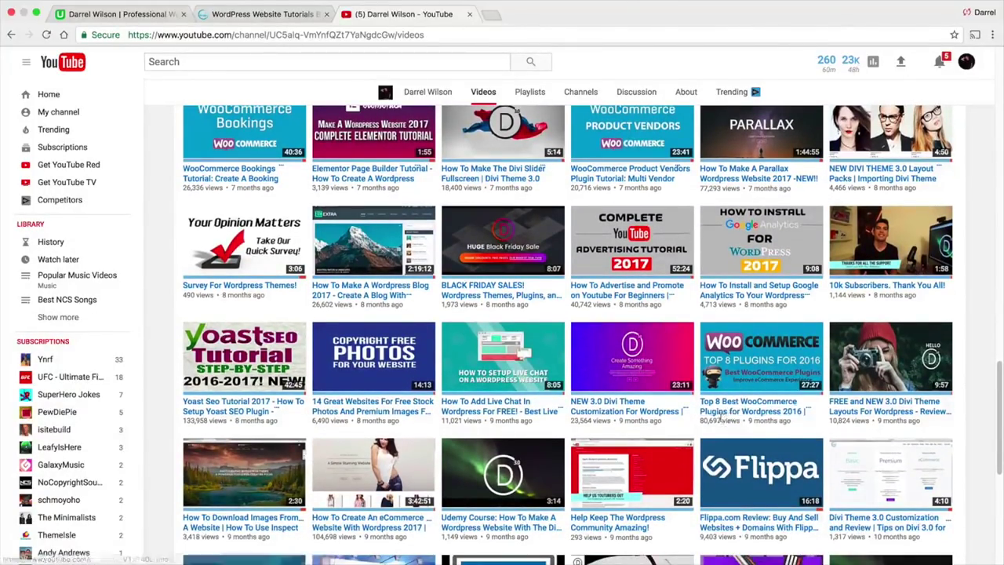
scroll(697, 416, "down", 2)
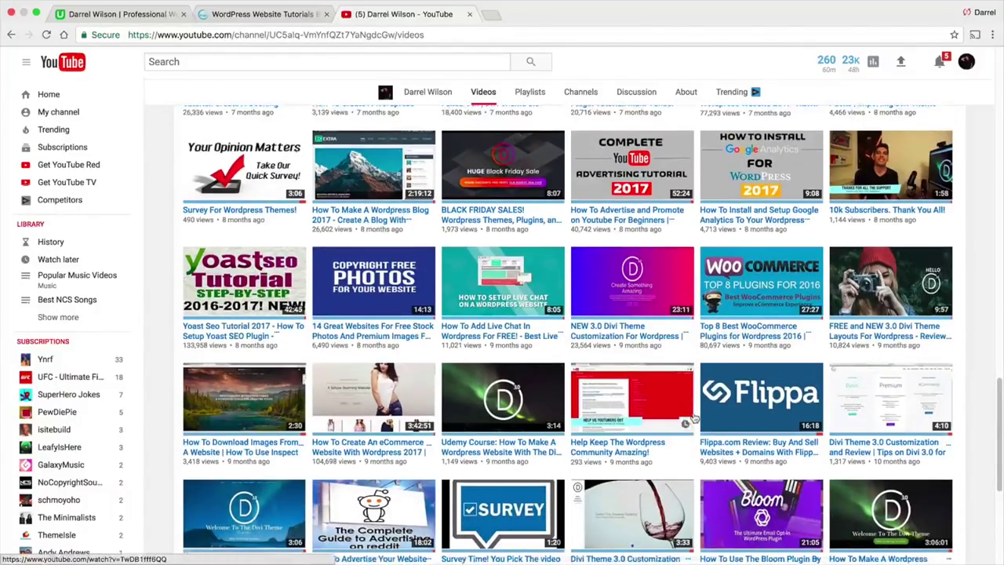
scroll(693, 416, "down", 3)
scroll(694, 417, "down", 3)
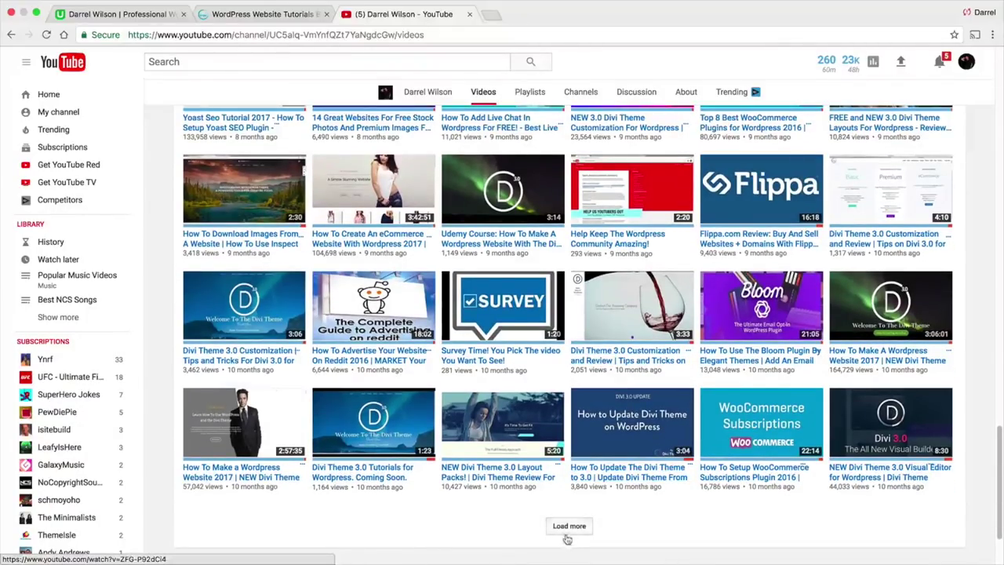
Load a second batch of older videos, then switch to the WordPress Website Tutorials blog.
left_click(569, 527)
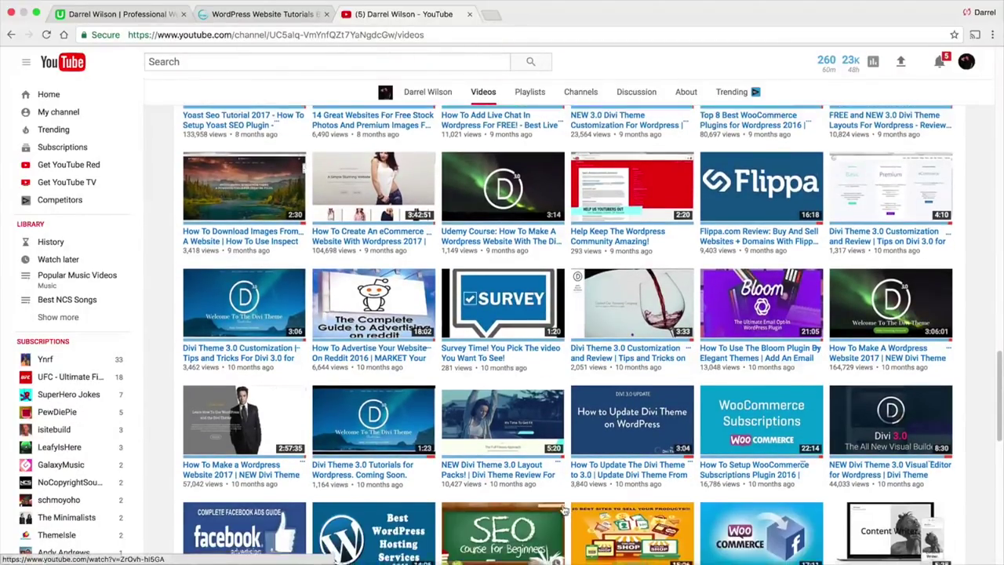
scroll(563, 517, "down", 3)
scroll(560, 506, "down", 4)
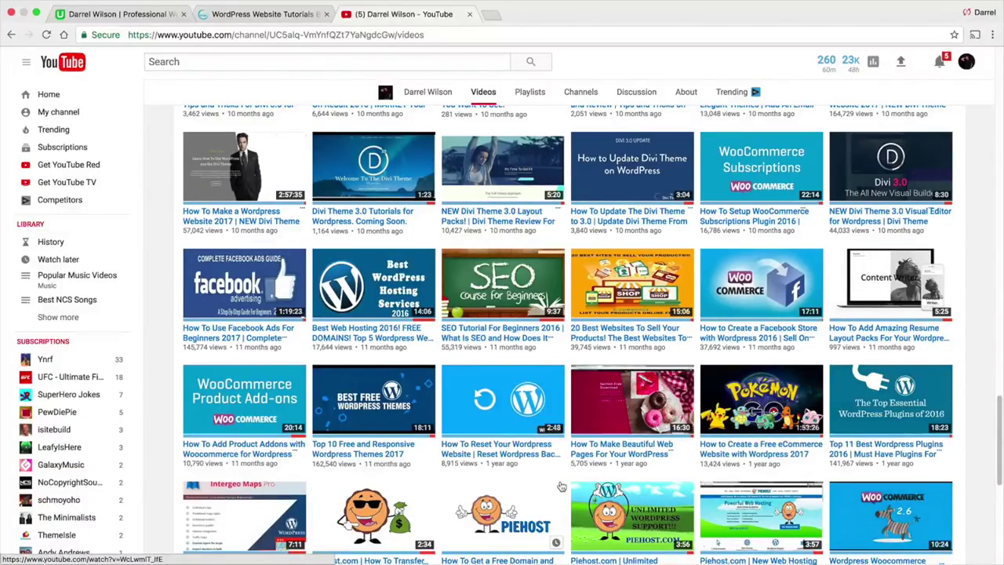
scroll(561, 487, "down", 5)
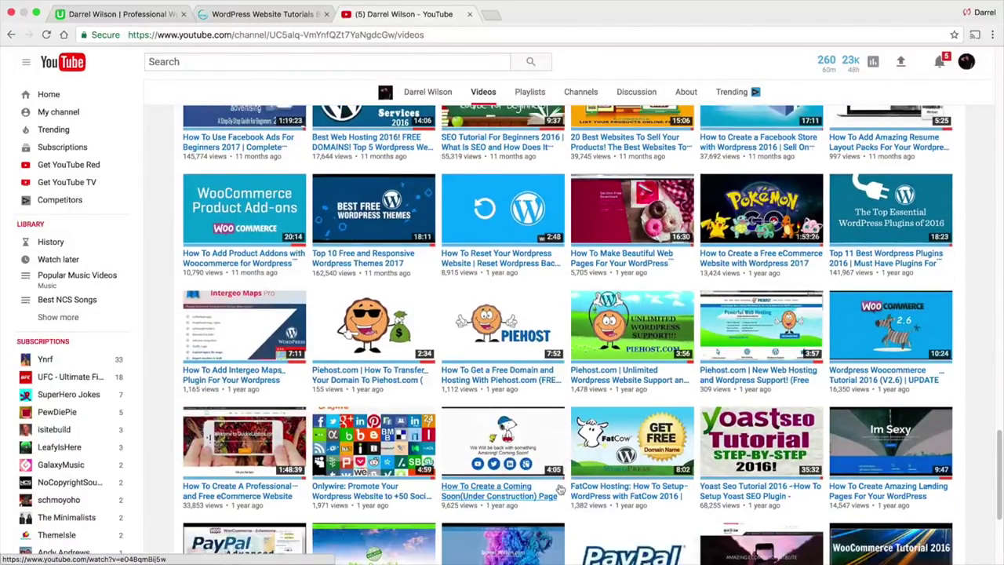
scroll(560, 490, "up", 6)
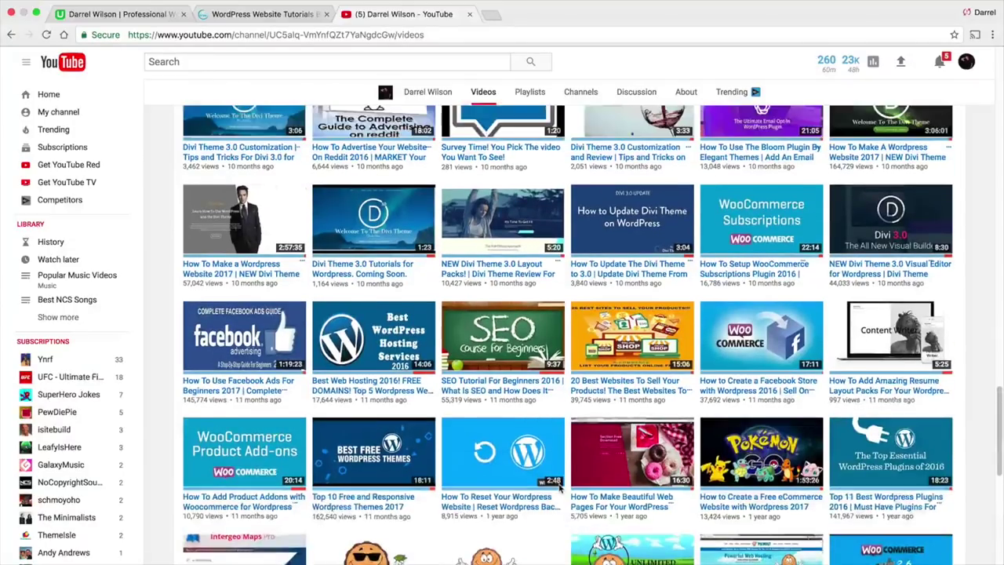
scroll(560, 490, "up", 8)
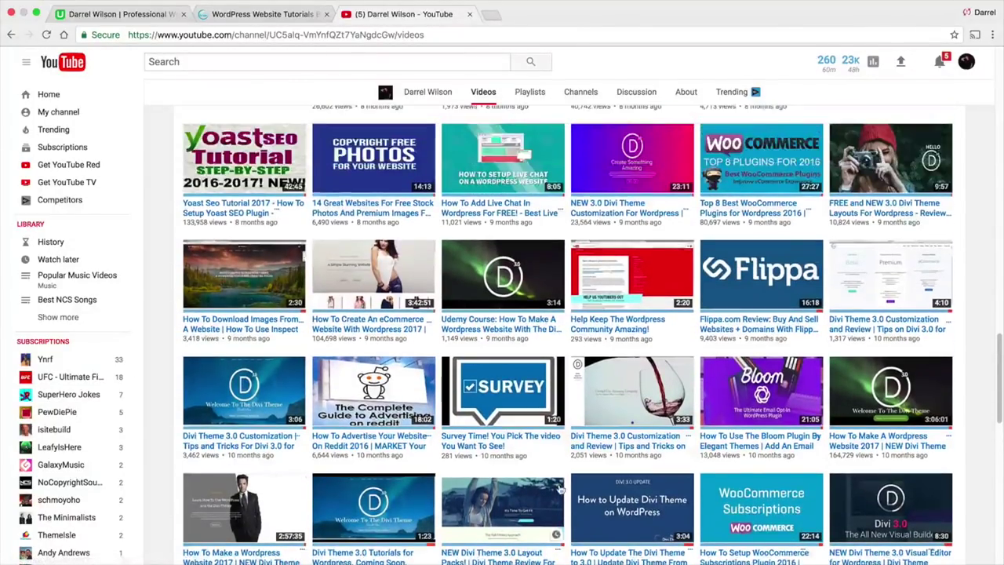
scroll(560, 488, "up", 8)
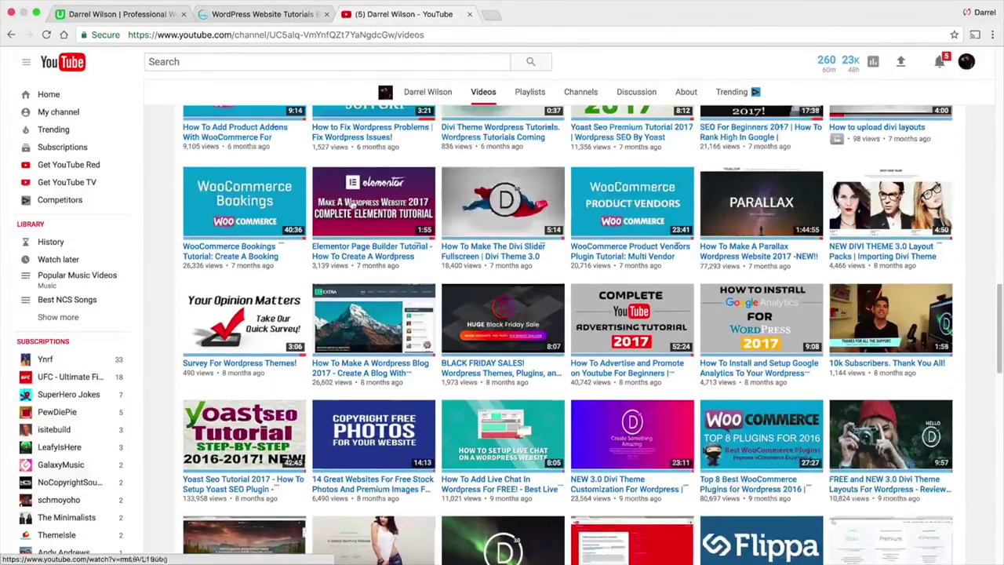
left_click(257, 19)
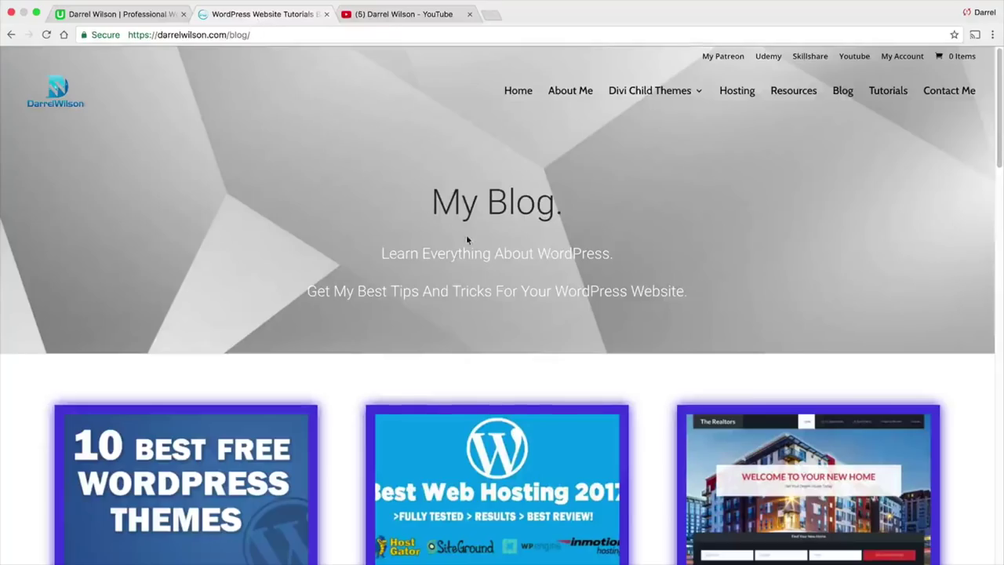
Browse the darrelwilson.com blog posts, then switch to the Udemy instructor profile.
scroll(468, 237, "down", 4)
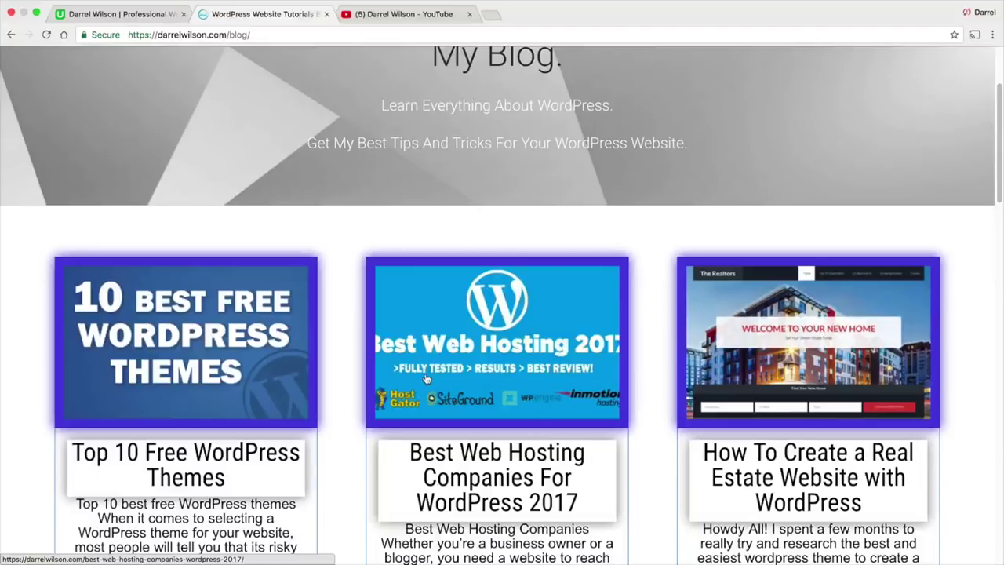
scroll(429, 381, "down", 1)
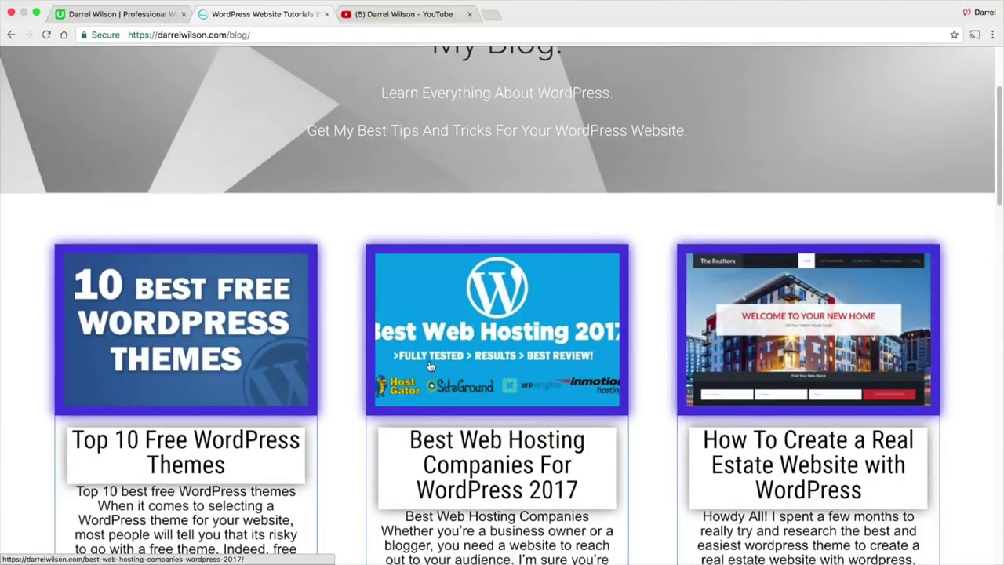
scroll(430, 366, "down", 5)
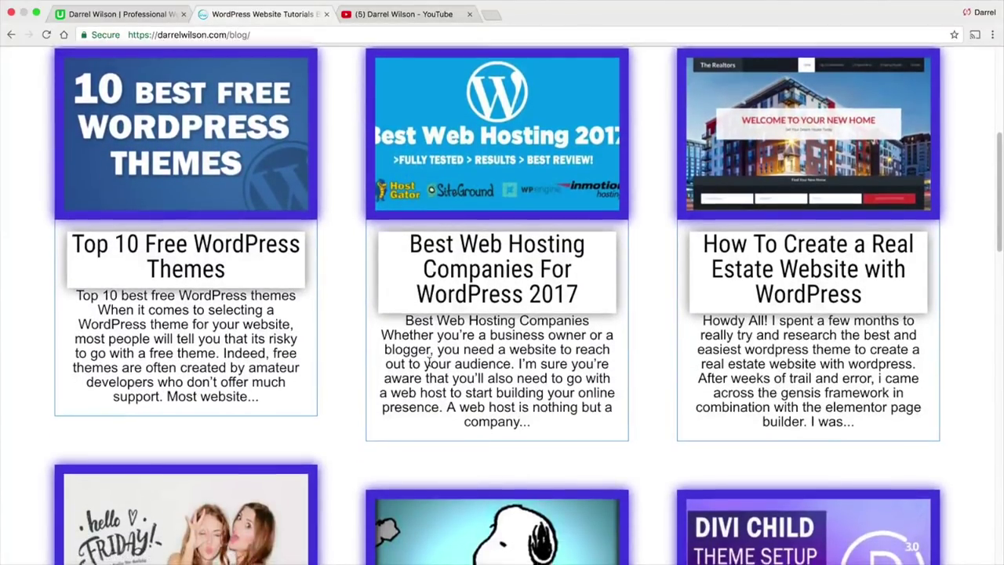
scroll(428, 362, "down", 4)
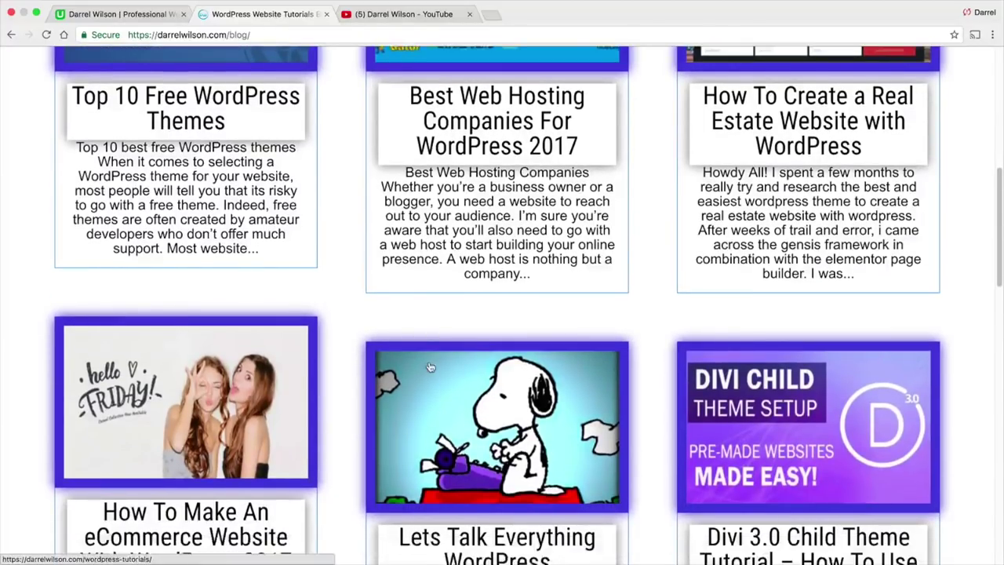
scroll(430, 366, "up", 10)
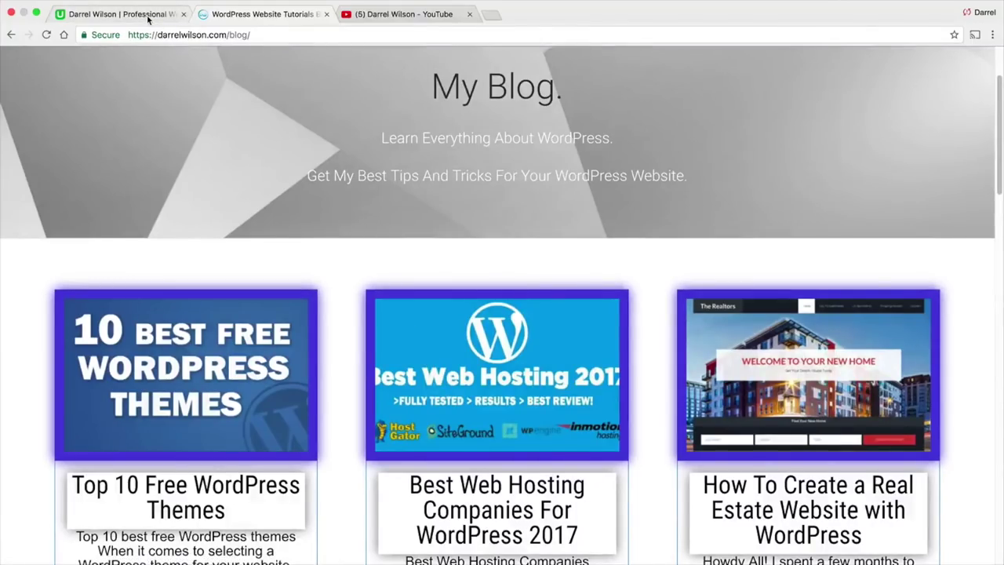
left_click(149, 20)
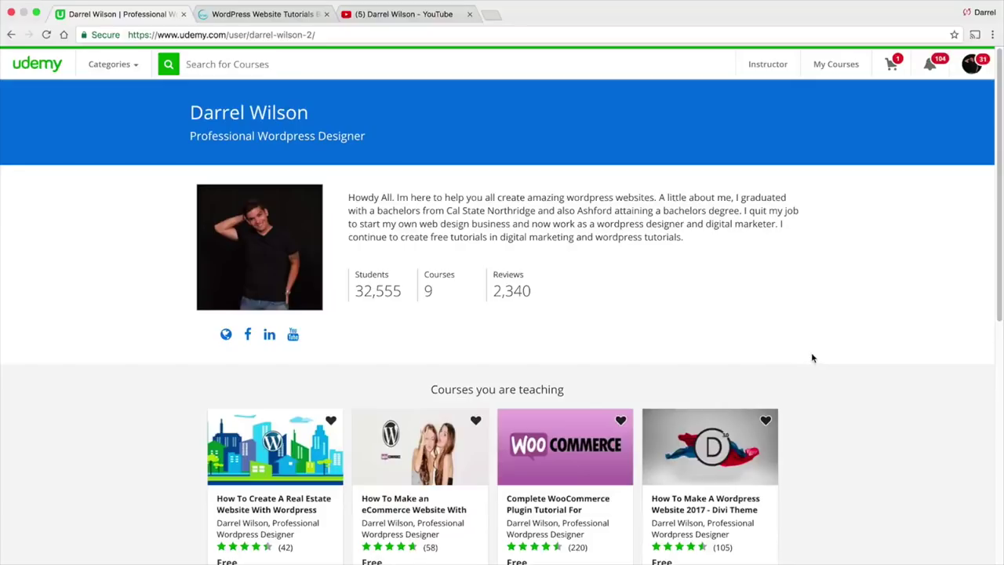
Scroll through the Udemy profile's courses and back up to the bio, 32,555 students and 2,340 reviews.
scroll(812, 352, "down", 1)
scroll(811, 355, "down", 3)
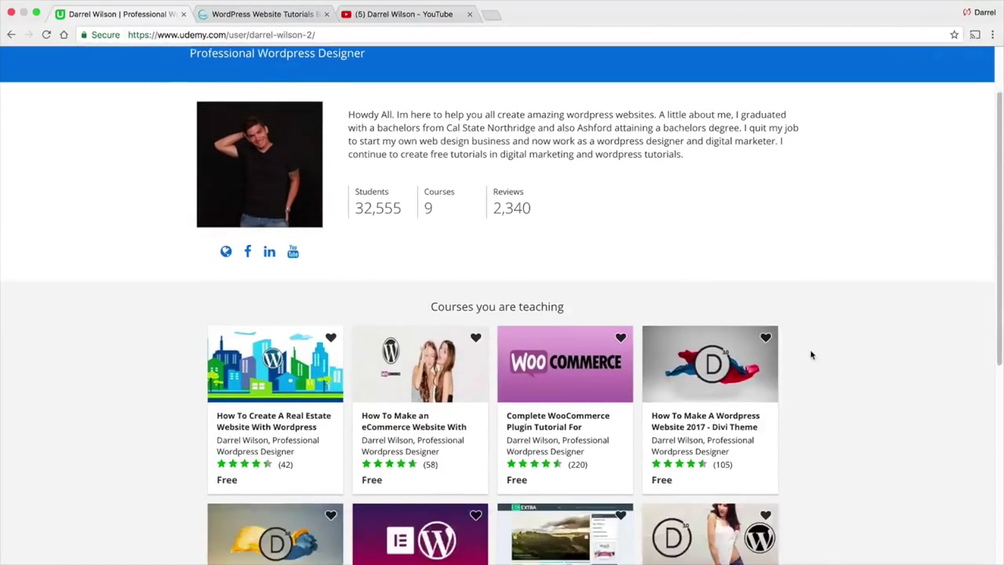
scroll(809, 354, "down", 1)
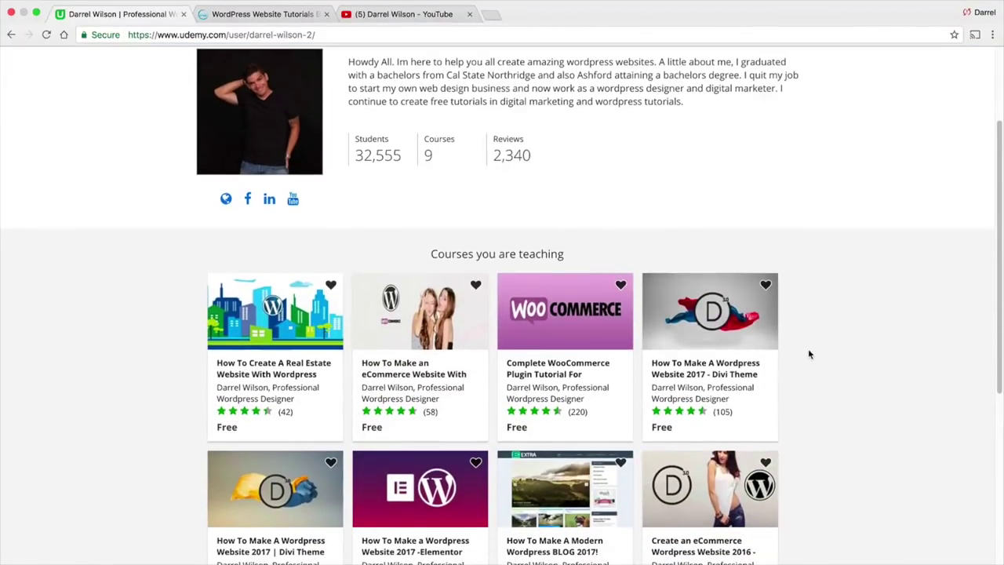
scroll(809, 354, "down", 2)
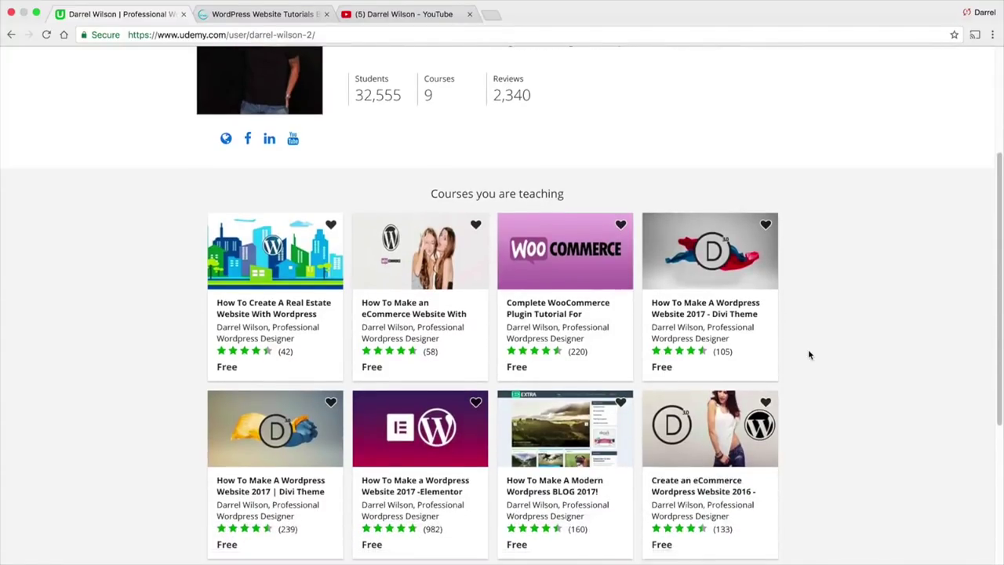
scroll(809, 356, "down", 1)
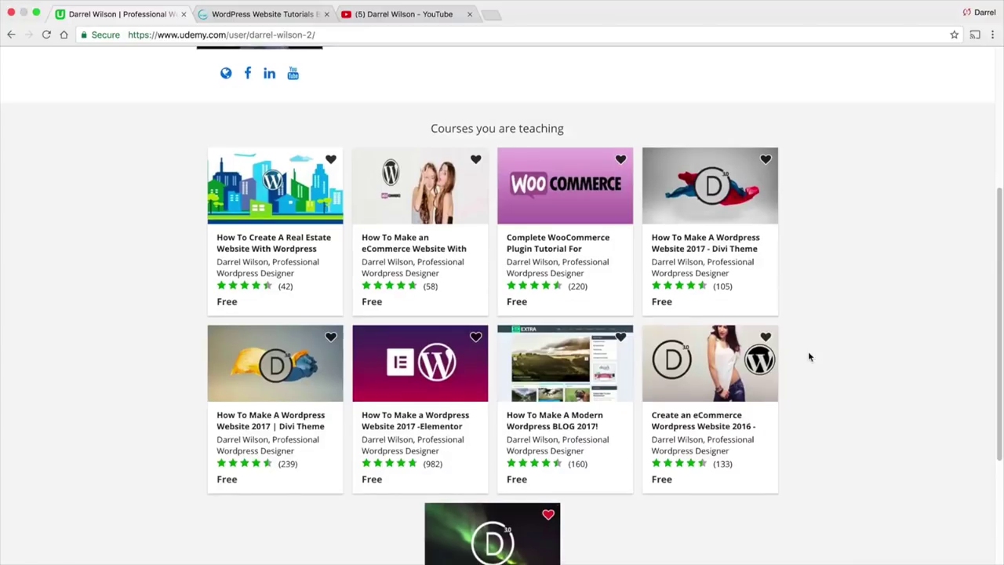
scroll(808, 357, "down", 2)
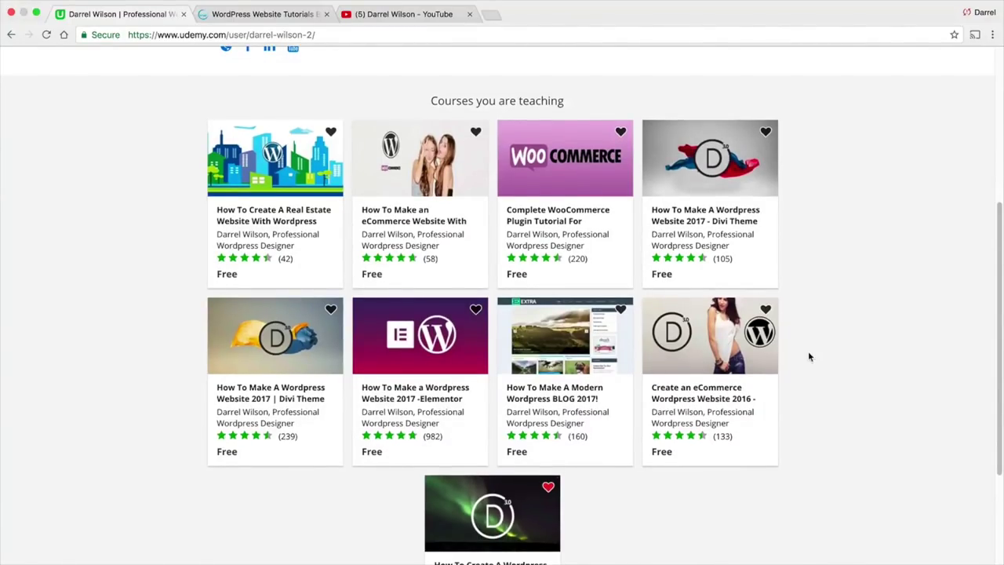
scroll(808, 357, "down", 1)
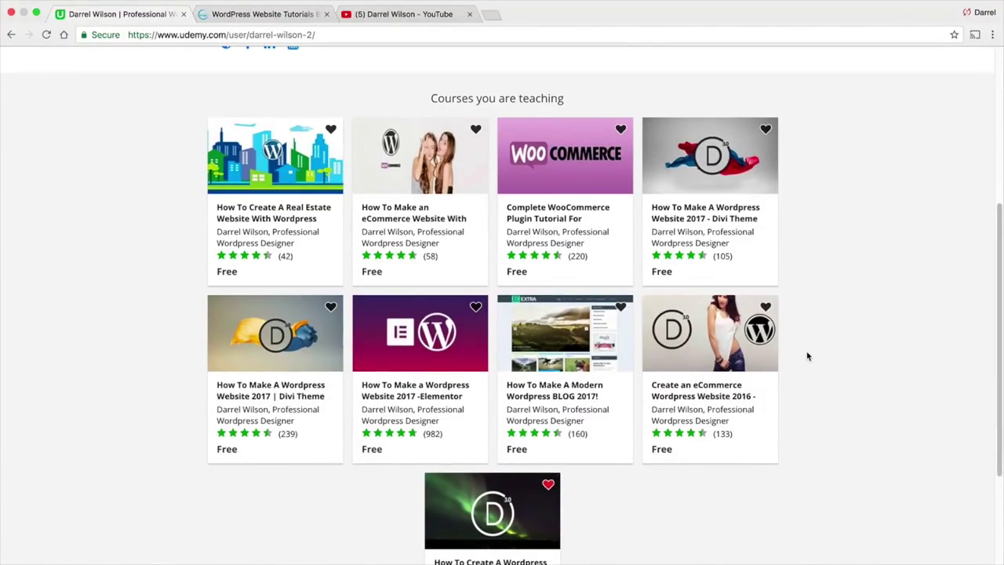
scroll(807, 353, "down", 1)
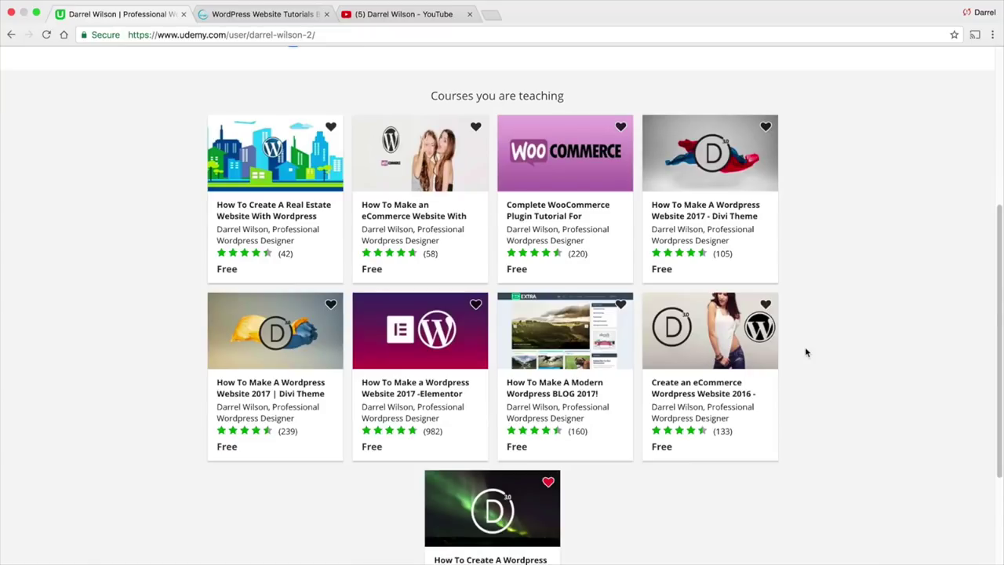
scroll(805, 353, "down", 5)
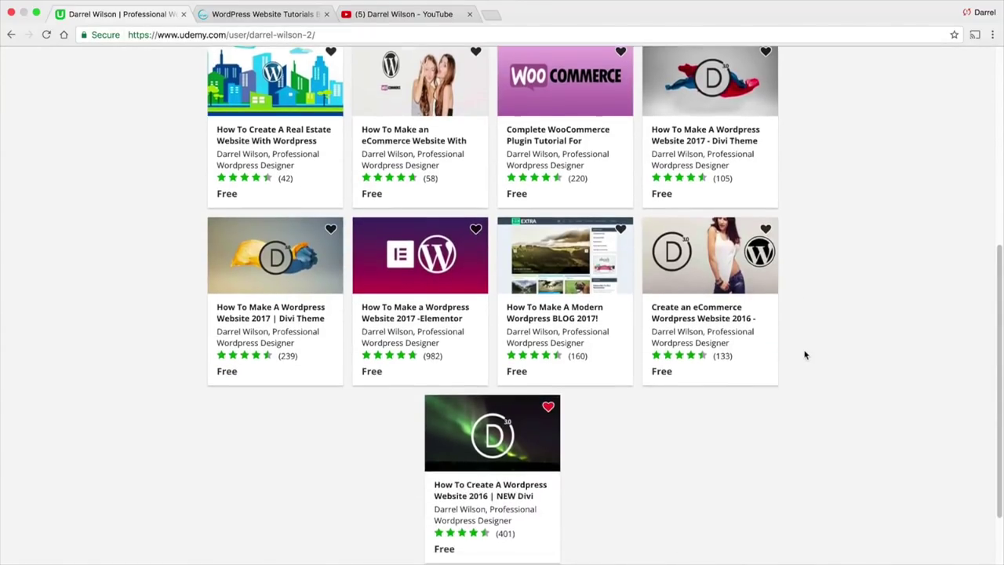
scroll(805, 355, "down", 1)
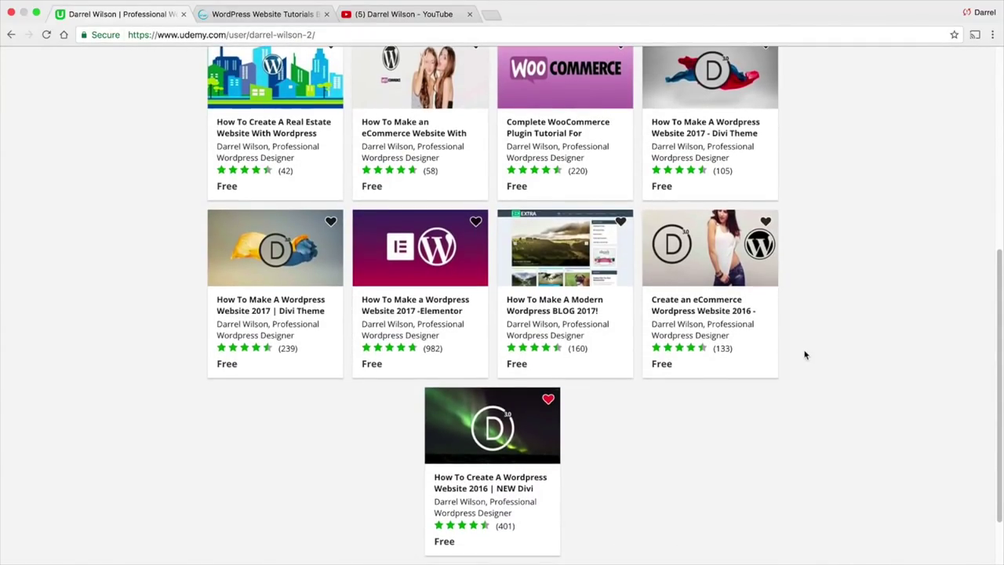
scroll(805, 355, "up", 1)
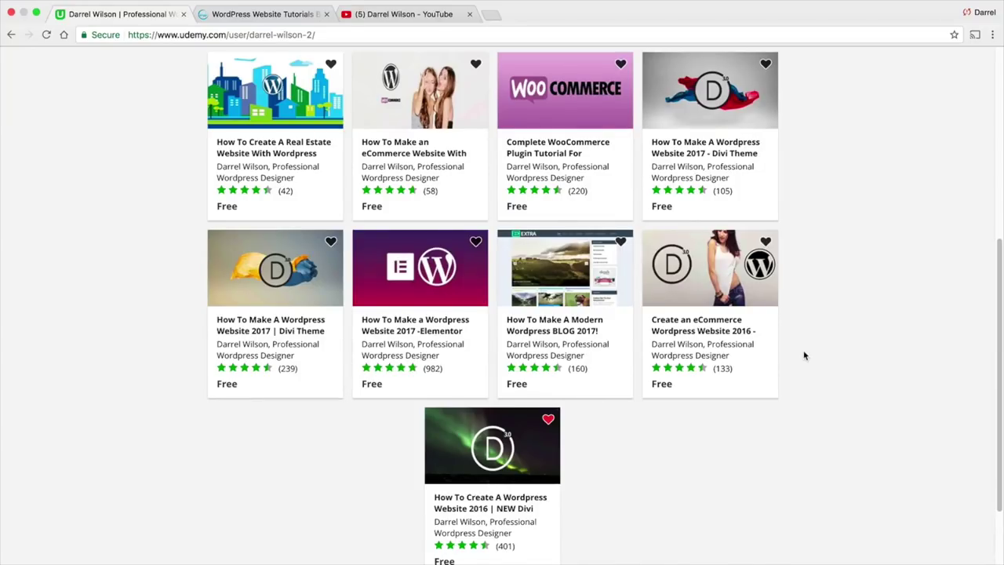
scroll(804, 356, "up", 2)
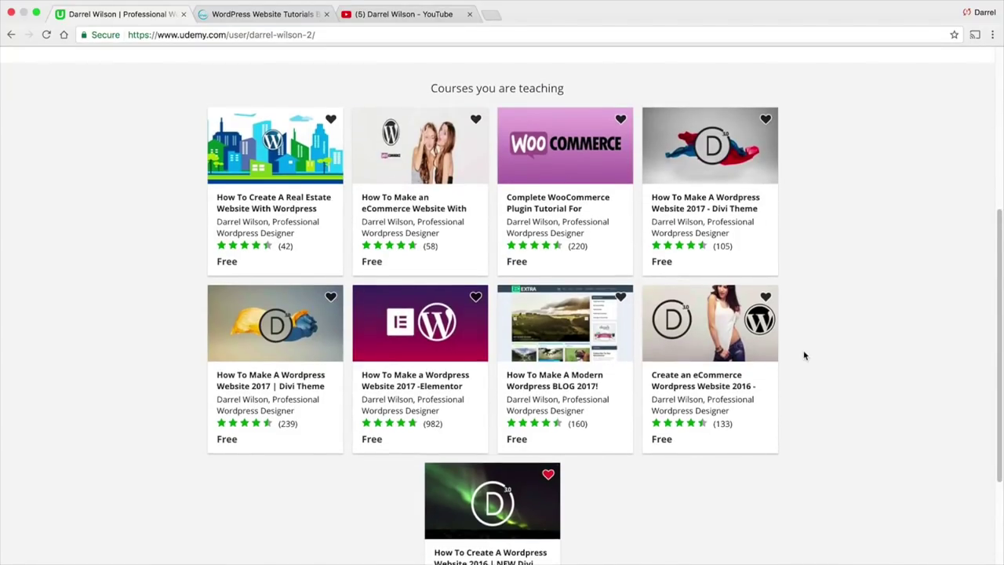
scroll(804, 356, "up", 1)
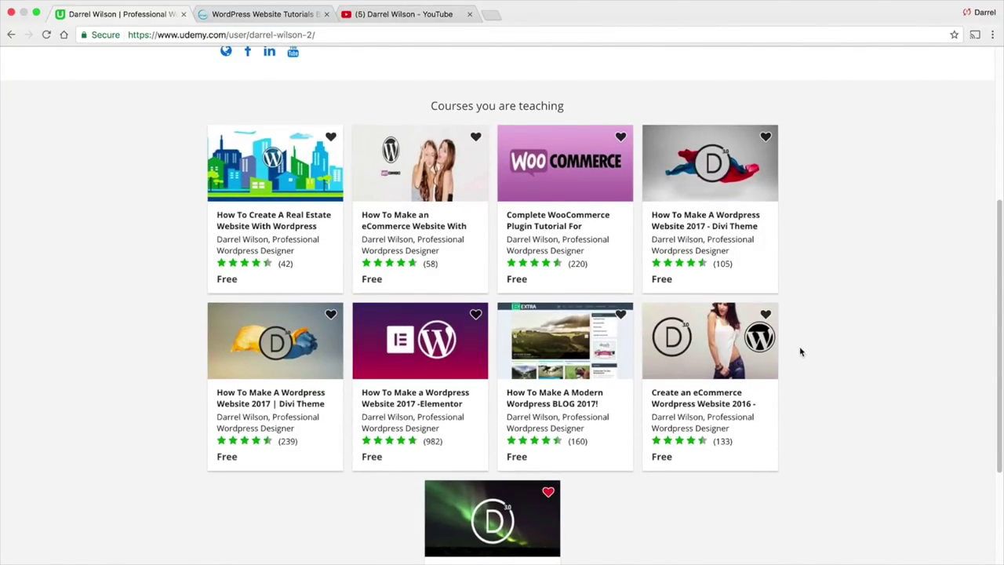
scroll(801, 350, "up", 10)
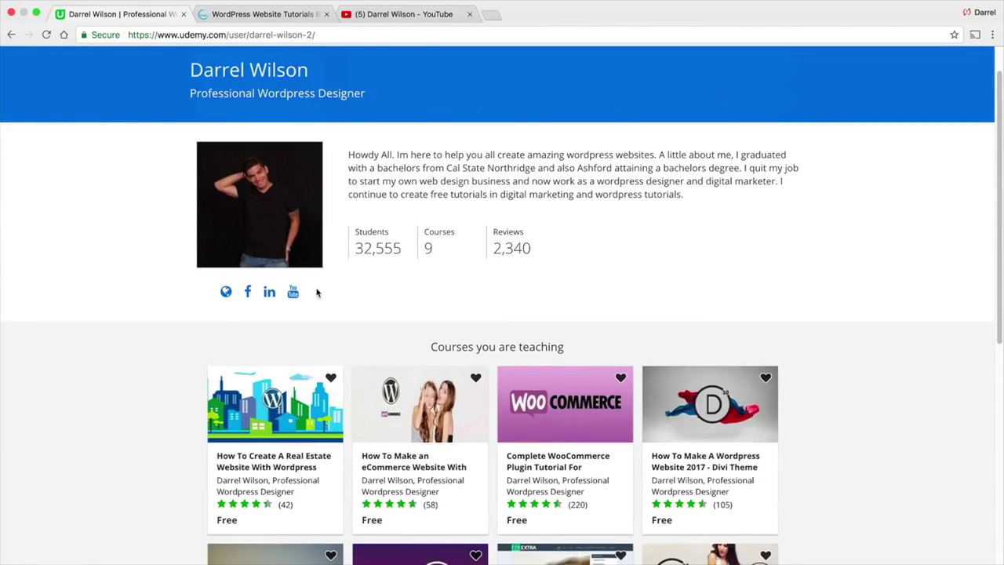
Open the author's Facebook business page from the Udemy profile, browse it, then return to YouTube.
left_click(247, 291)
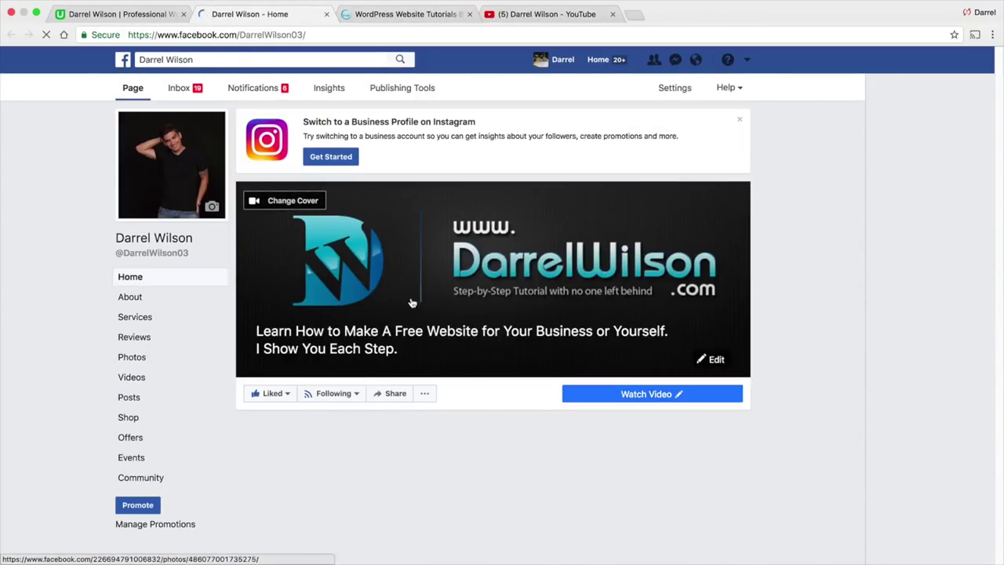
scroll(413, 294, "down", 3)
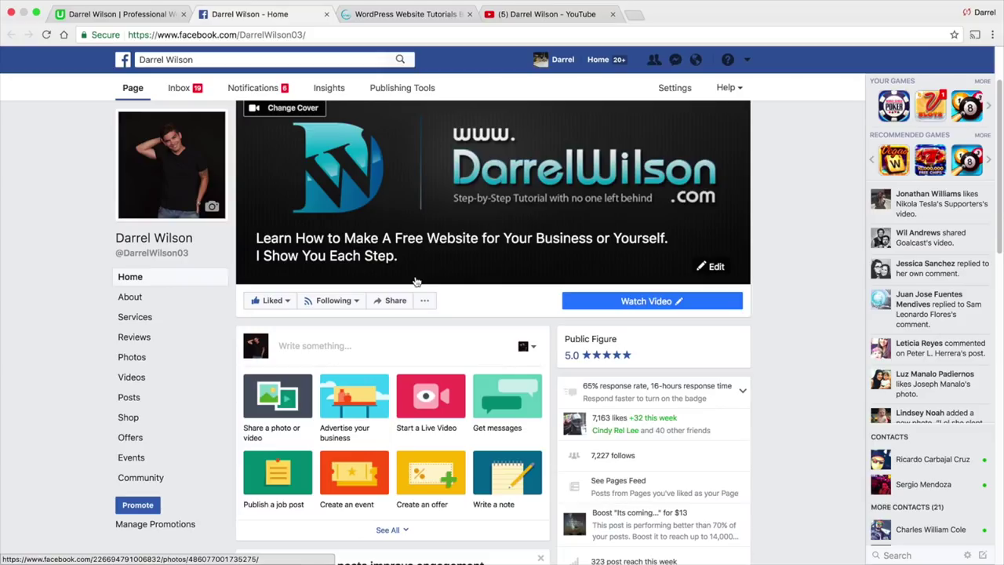
scroll(439, 314, "down", 1)
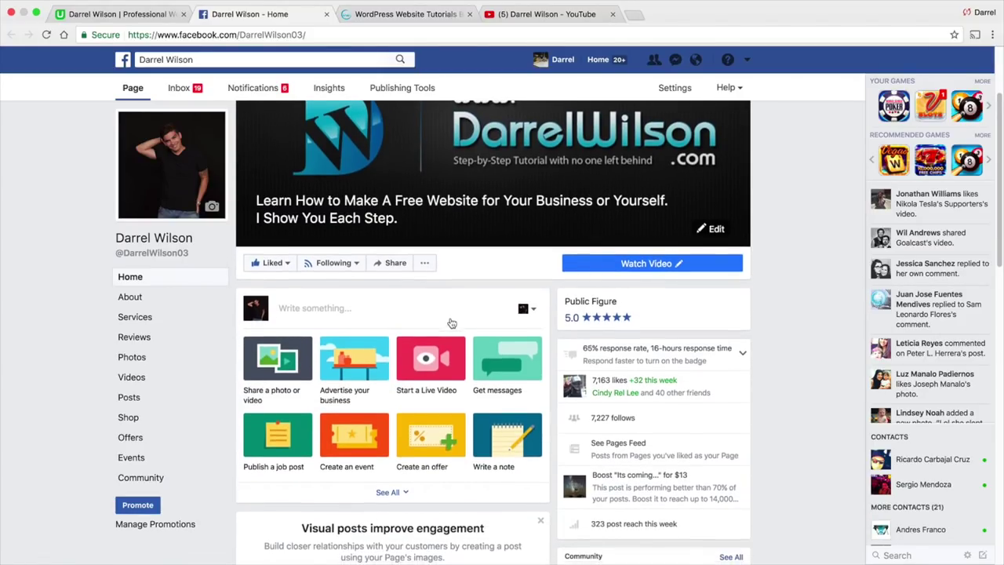
scroll(451, 324, "down", 3)
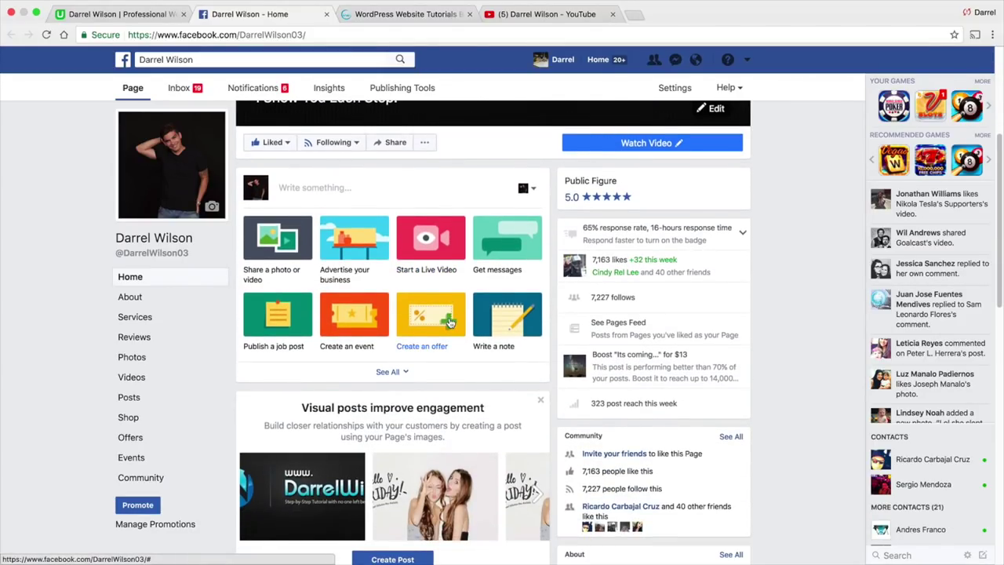
scroll(449, 322, "down", 2)
scroll(448, 330, "down", 1)
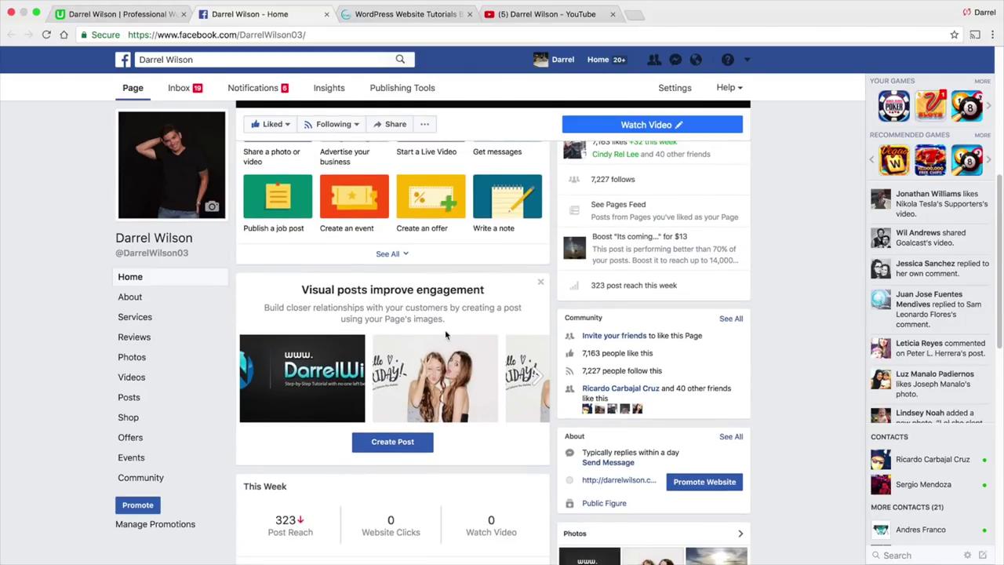
scroll(445, 335, "down", 2)
scroll(441, 339, "down", 1)
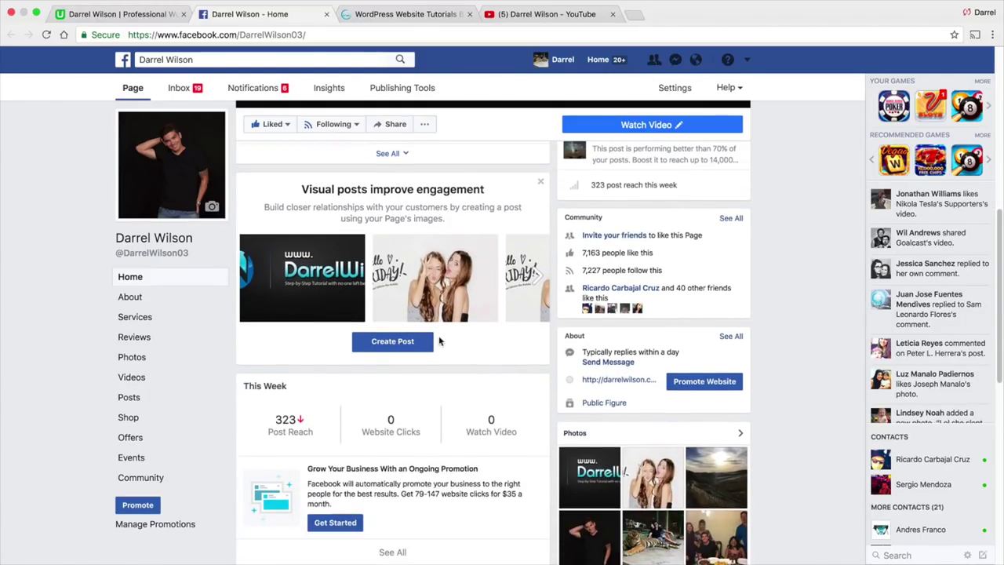
scroll(440, 341, "down", 4)
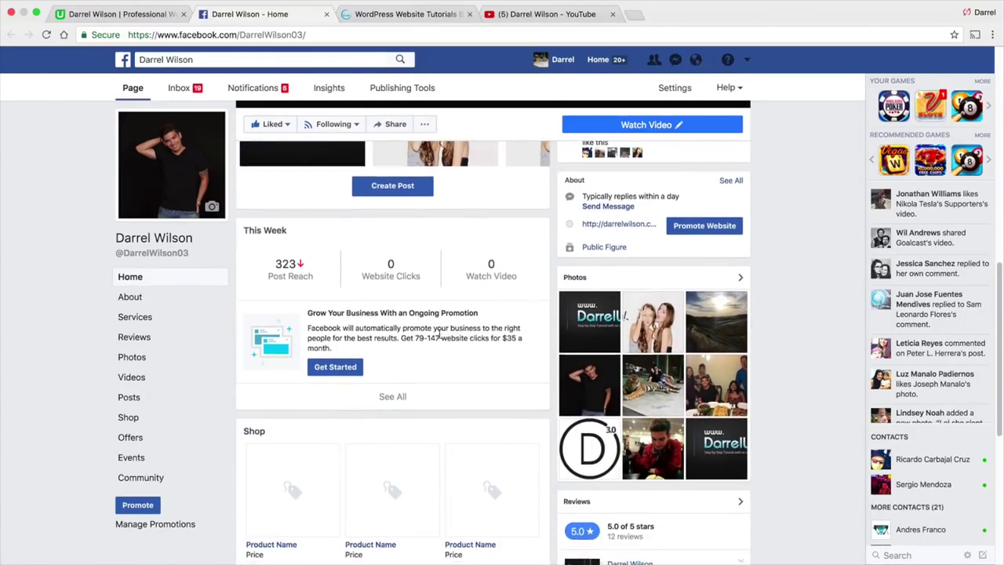
scroll(439, 336, "down", 2)
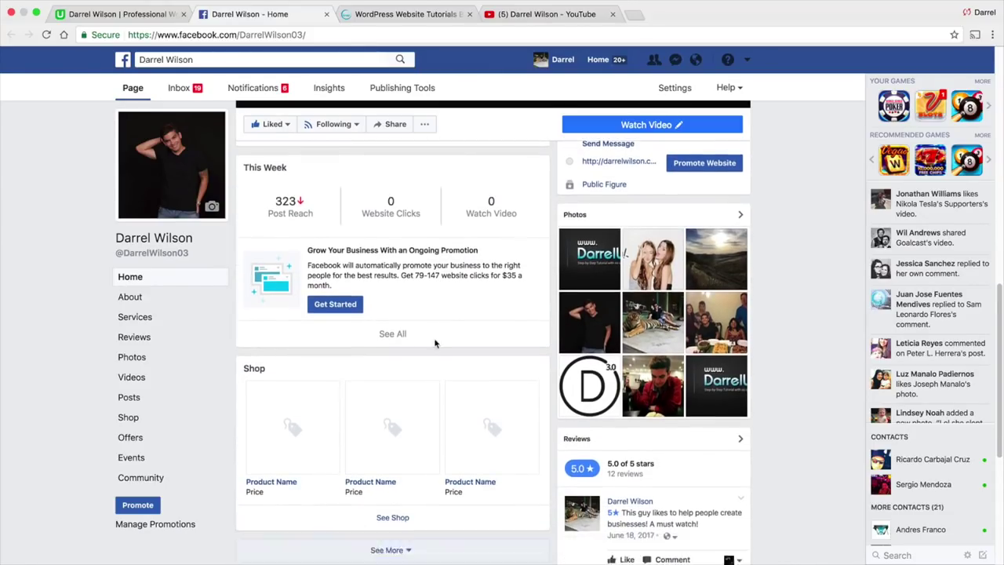
scroll(435, 342, "down", 3)
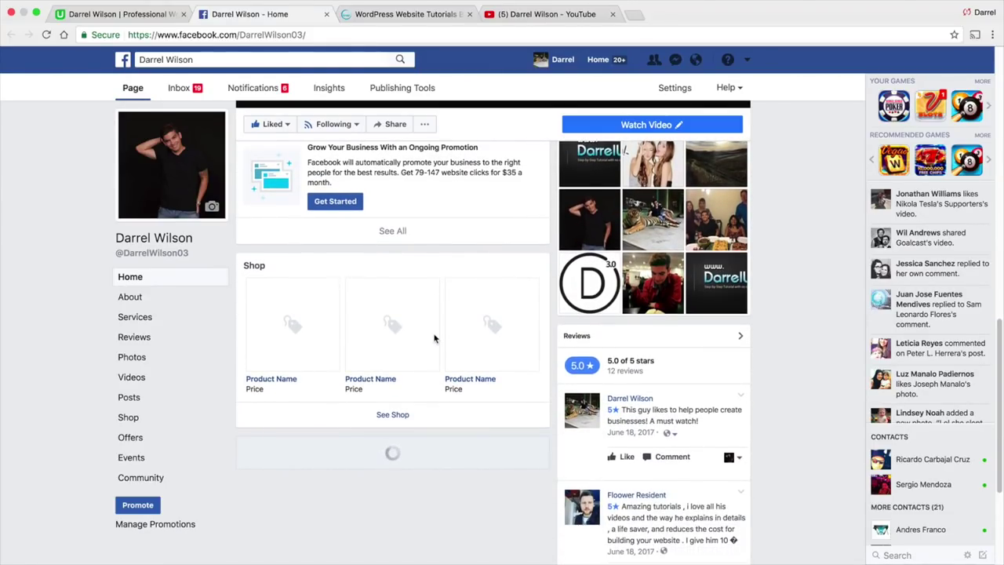
scroll(435, 338, "up", 6)
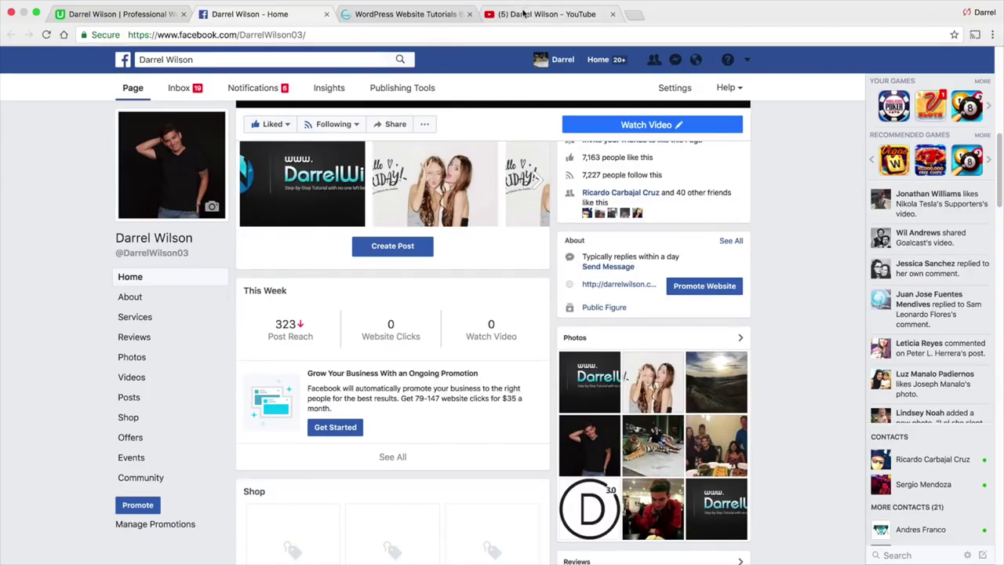
left_click(524, 13)
Scroll to the top of the YouTube channel's Videos grid, led by the Elementor page builder tutorial.
scroll(525, 273, "up", 5)
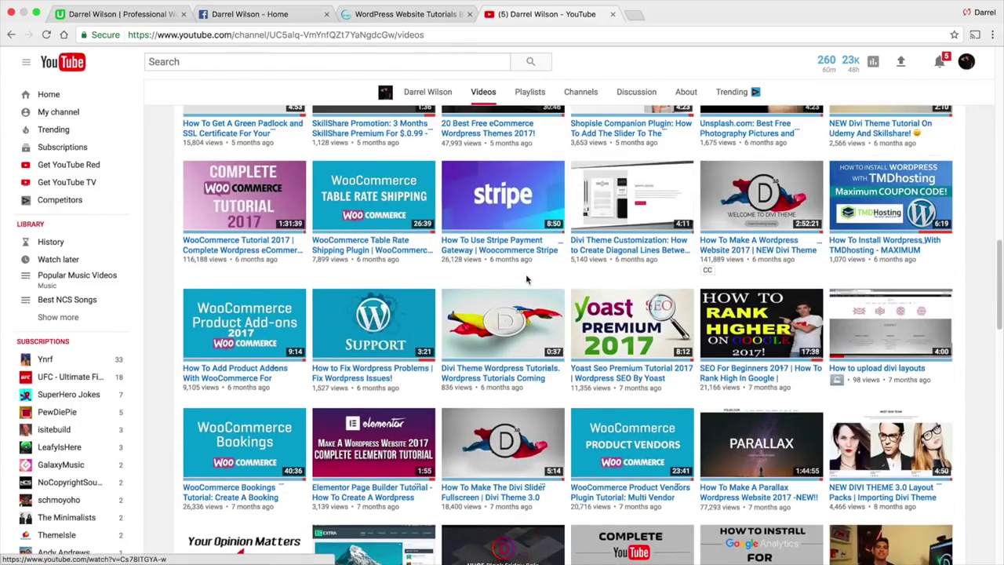
scroll(525, 279, "up", 9)
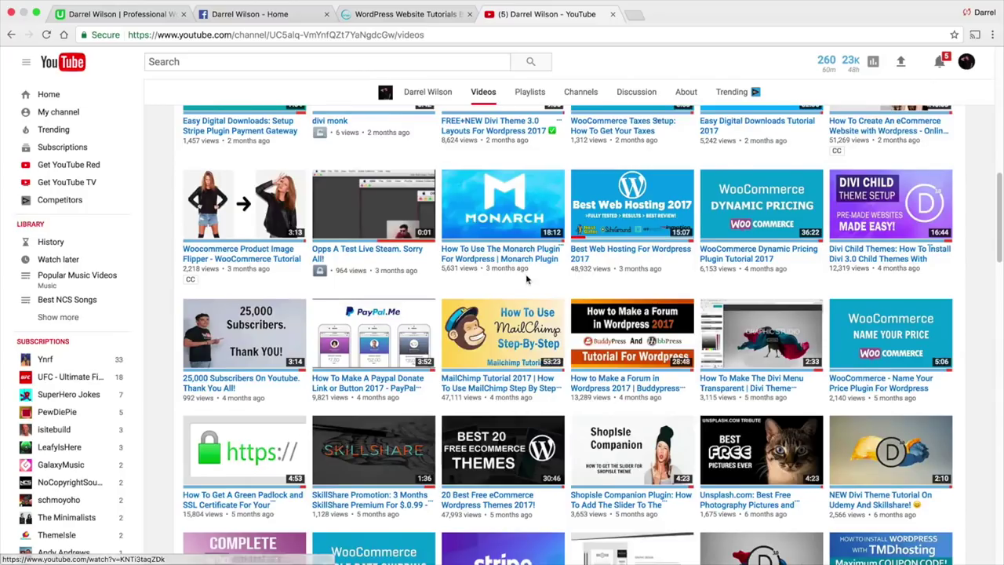
scroll(527, 278, "up", 7)
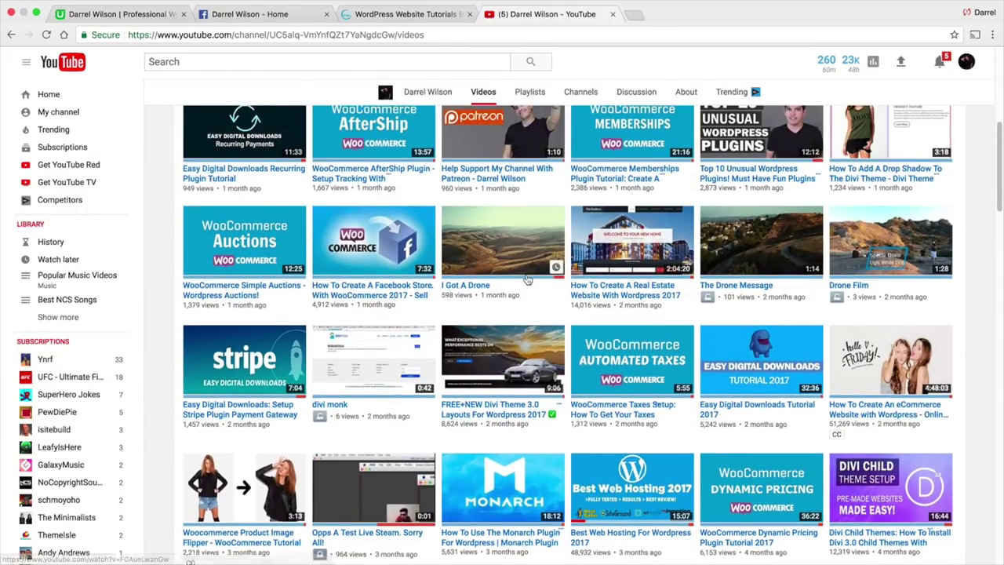
scroll(528, 280, "up", 4)
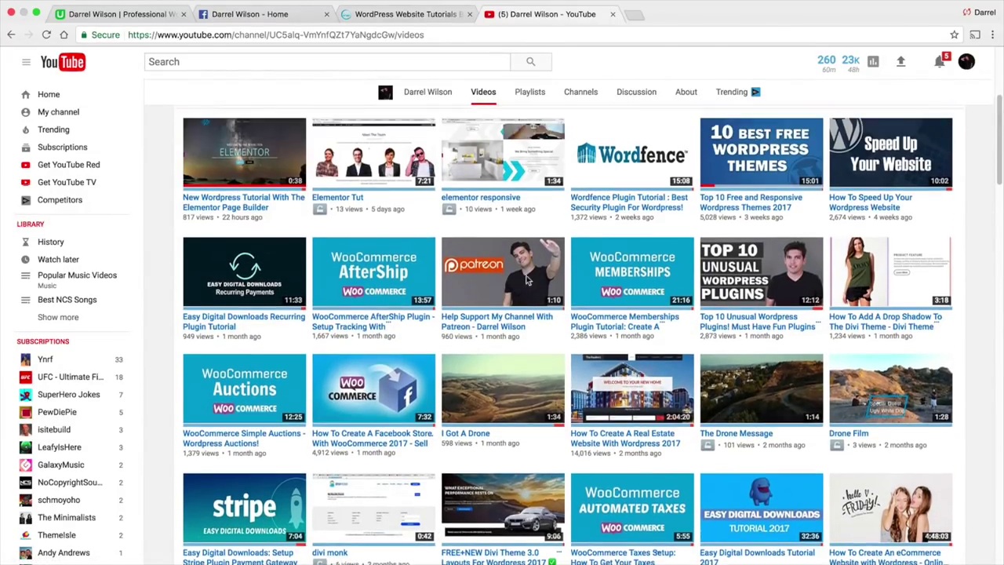
scroll(527, 280, "up", 2)
Browse down through the channel's older uploads, then scroll back up the Videos grid.
scroll(526, 280, "down", 1)
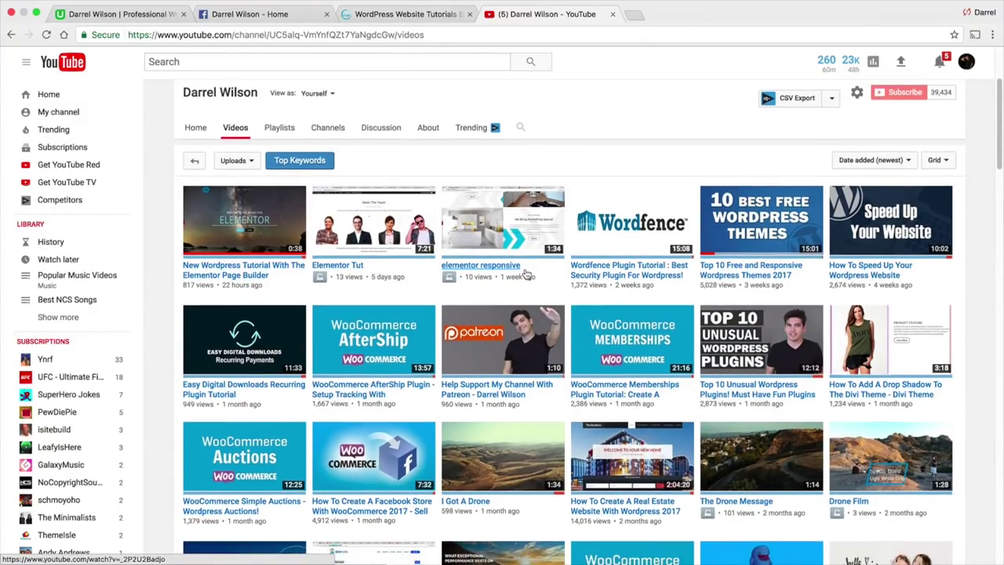
scroll(527, 276, "down", 5)
scroll(525, 277, "down", 4)
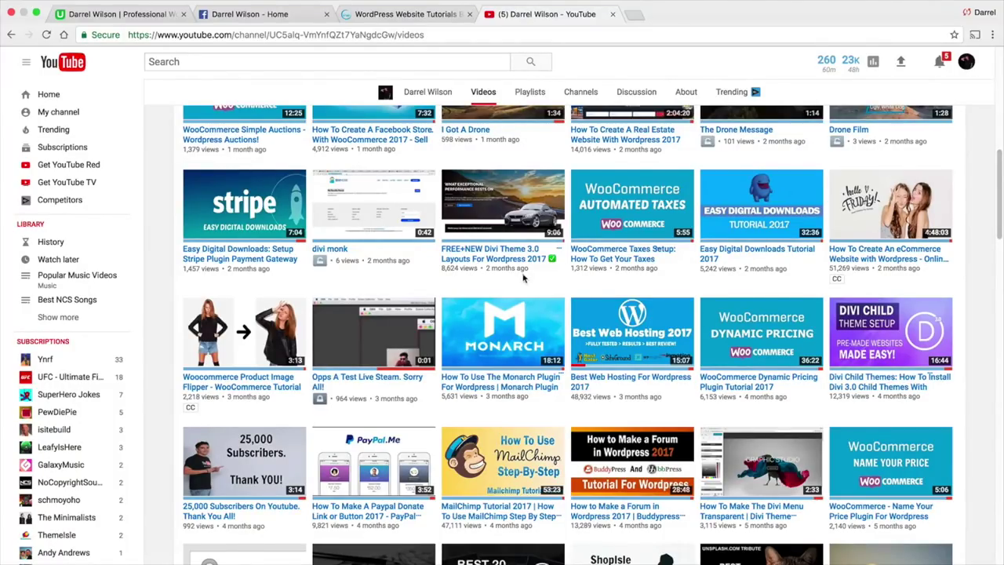
scroll(525, 276, "down", 3)
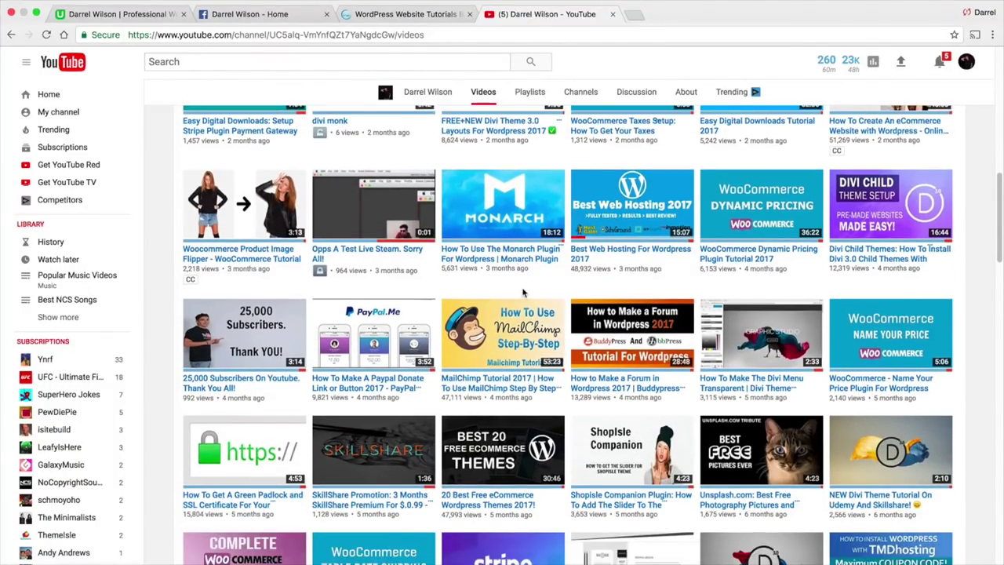
scroll(522, 297, "down", 1)
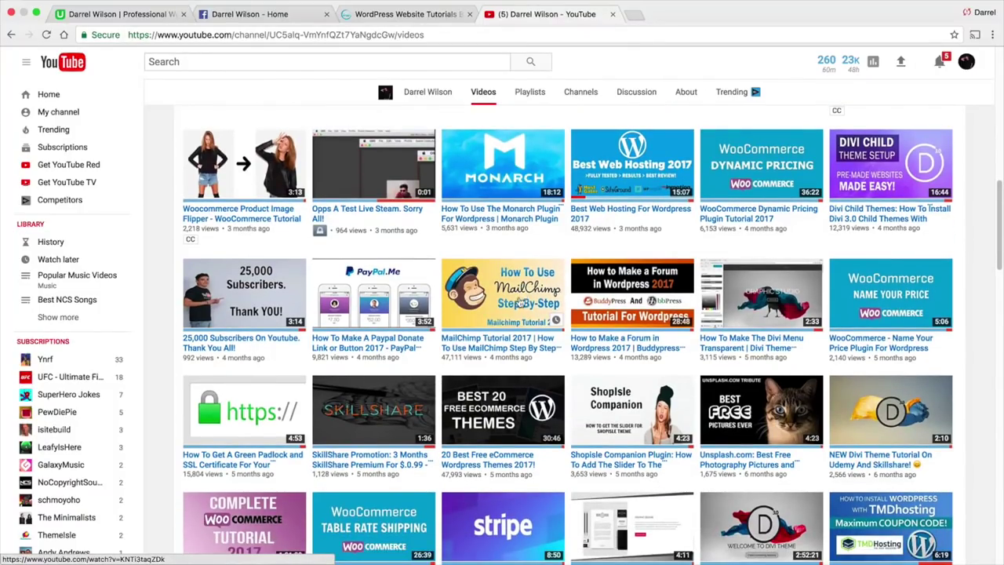
scroll(521, 303, "down", 2)
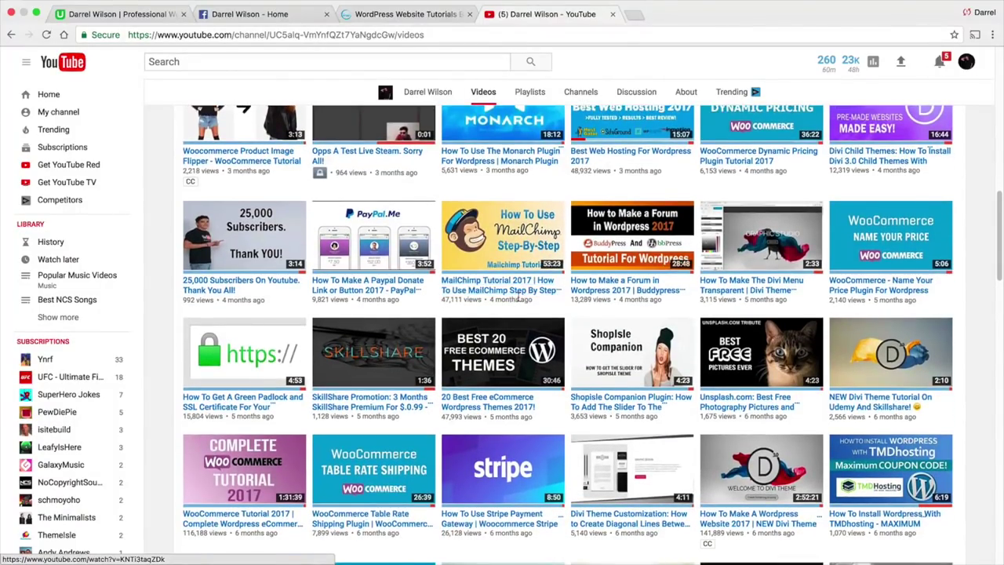
scroll(518, 299, "down", 1)
scroll(520, 301, "down", 1)
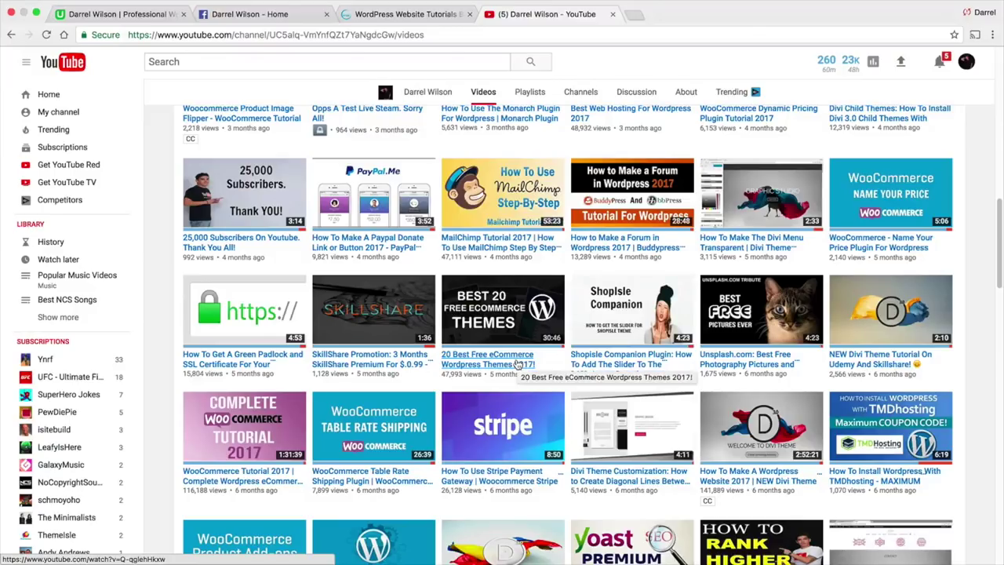
scroll(518, 375, "up", 5)
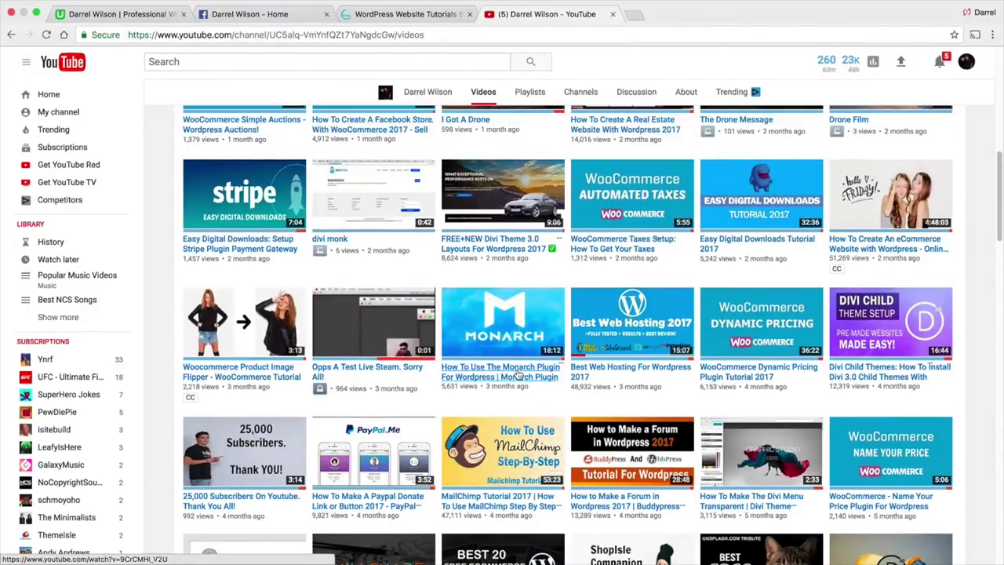
scroll(516, 374, "up", 5)
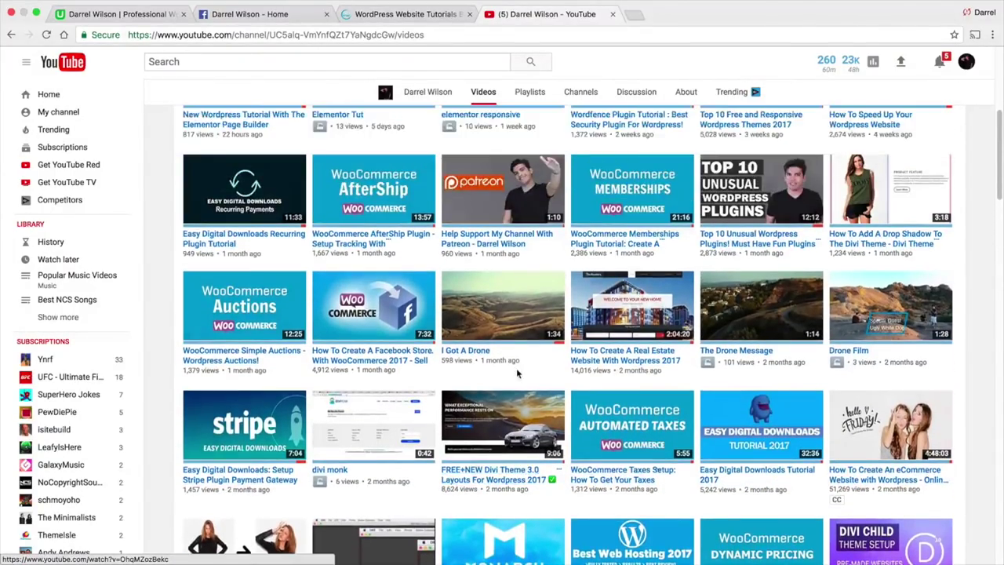
scroll(517, 375, "down", 1)
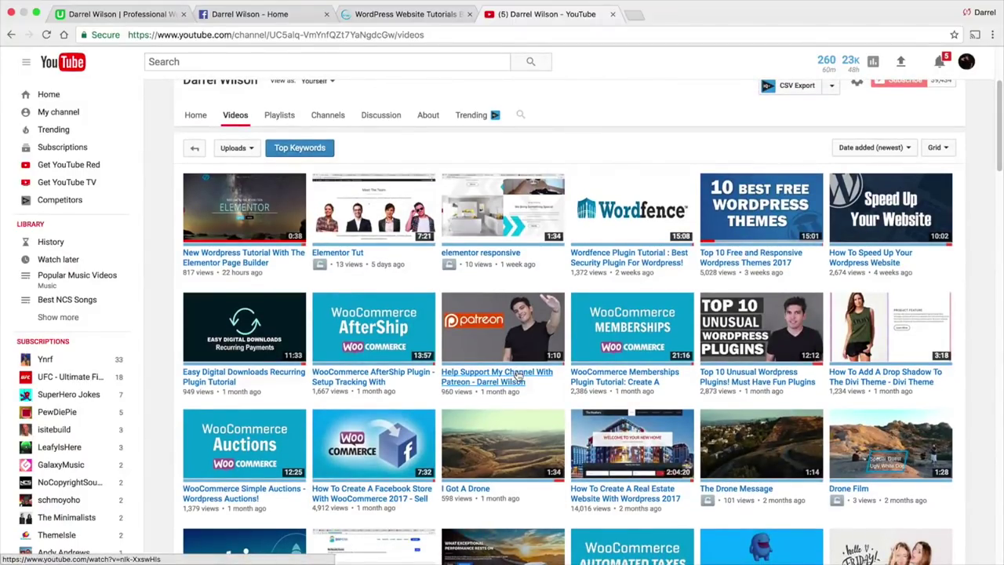